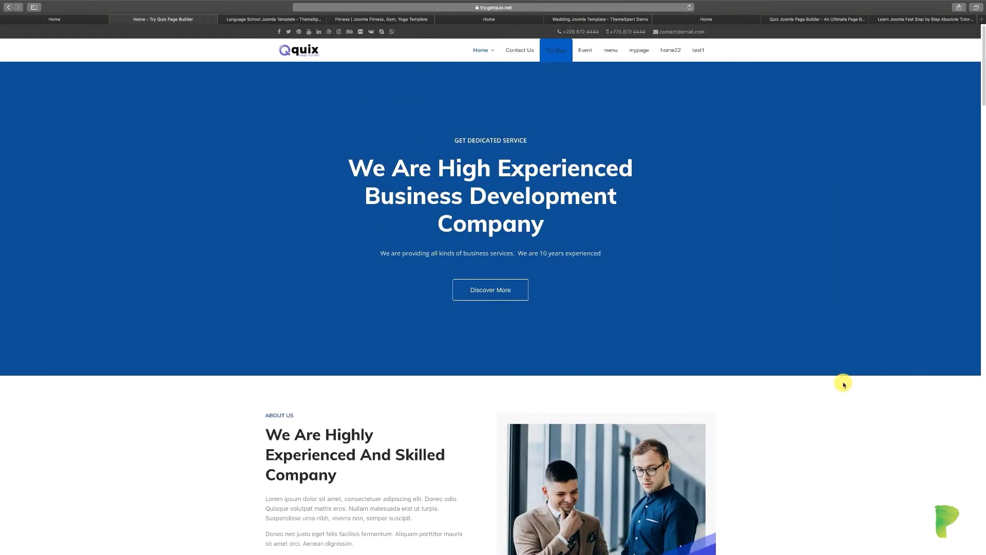
Examine the Quix demo business home page, from its header through the about, portfolio and achievement sections.
scroll(843, 386, "down", 5)
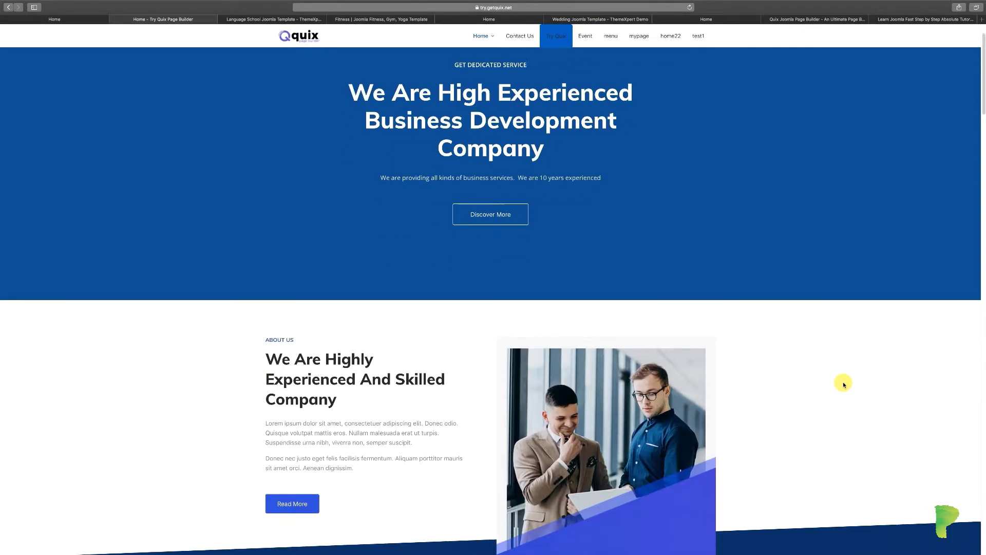
scroll(844, 395, "down", 13)
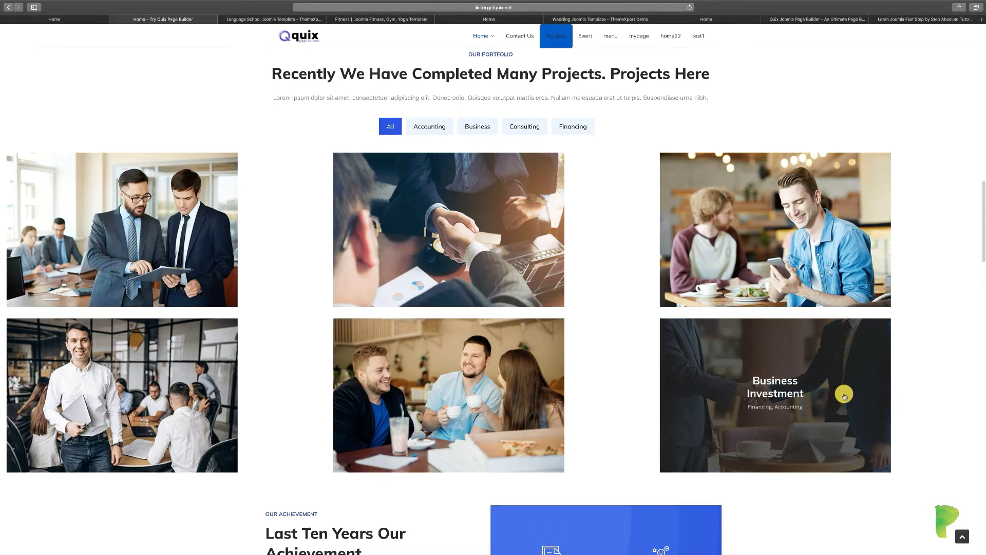
scroll(845, 395, "down", 9)
scroll(845, 398, "down", 4)
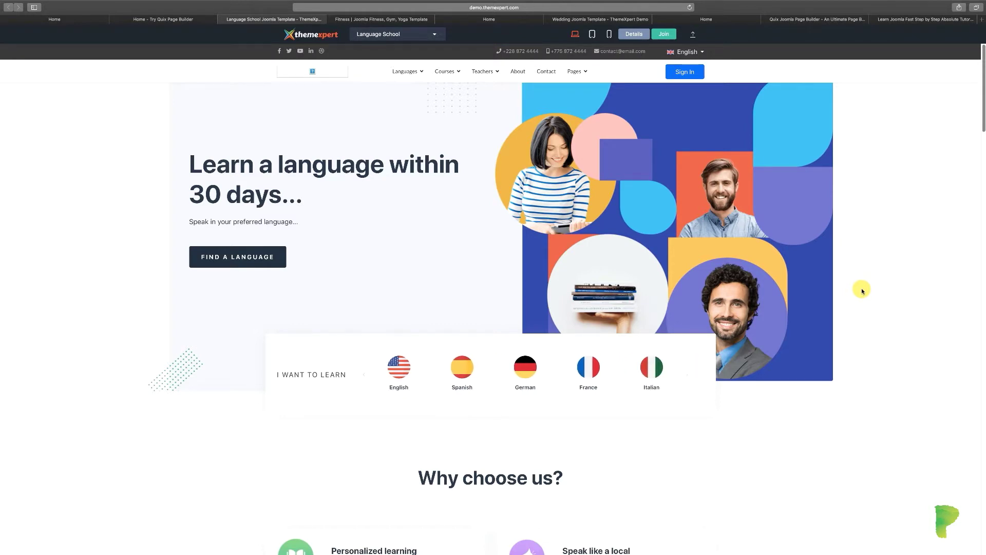
Look through the Language School Joomla template demo, including its benefits, course and learner testimonial sections.
scroll(862, 291, "down", 5)
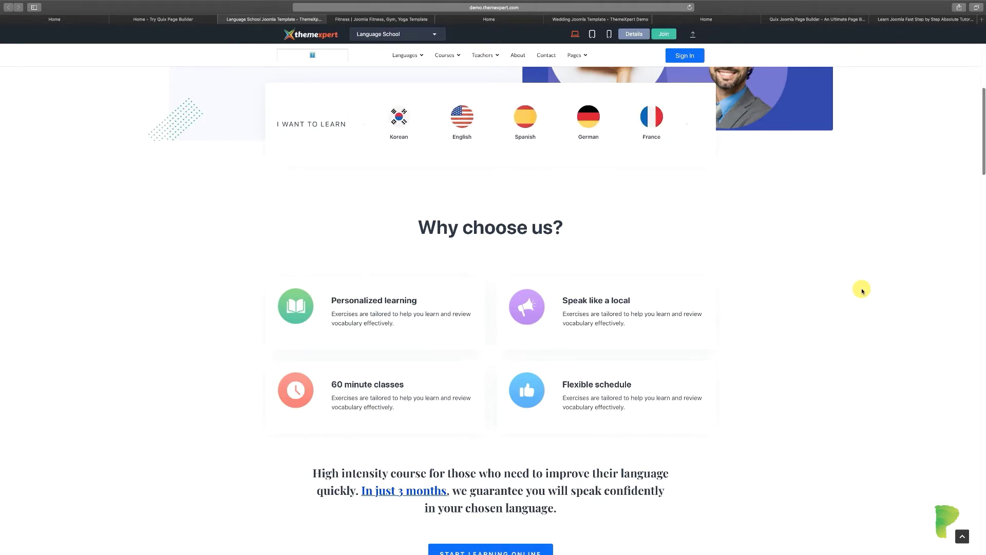
scroll(837, 320, "down", 3)
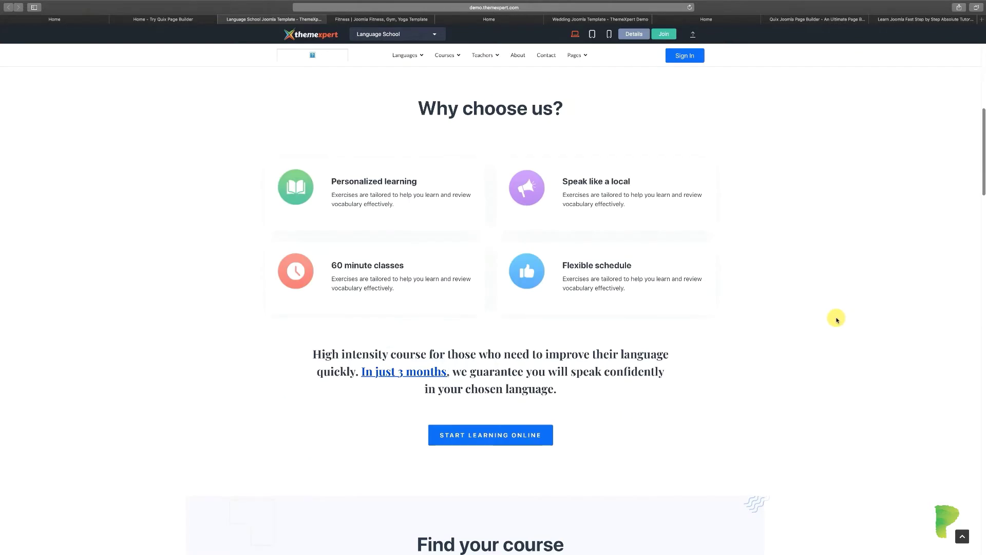
scroll(837, 320, "down", 4)
scroll(837, 319, "down", 10)
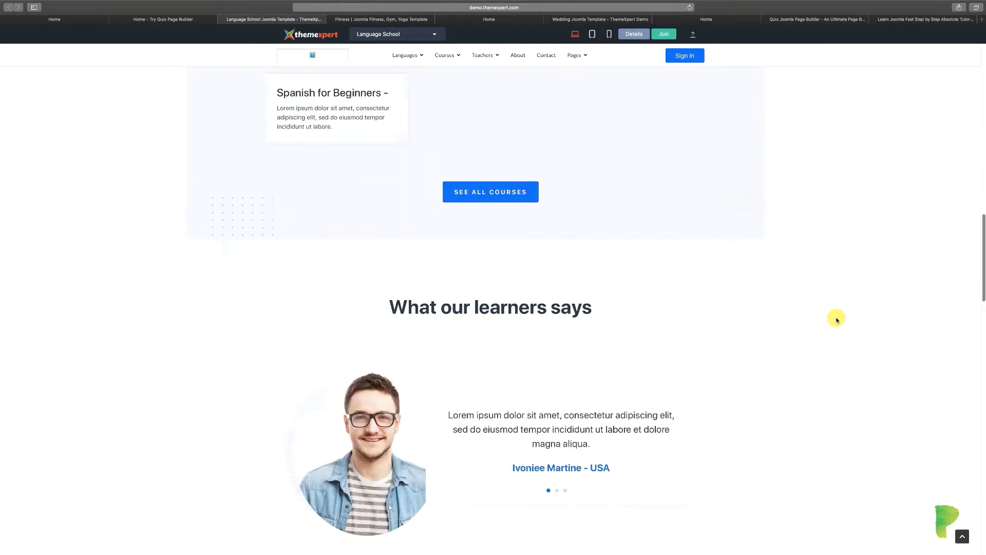
Switch to the Fitness Joomla template demo and look through its home page sections.
left_click(343, 20)
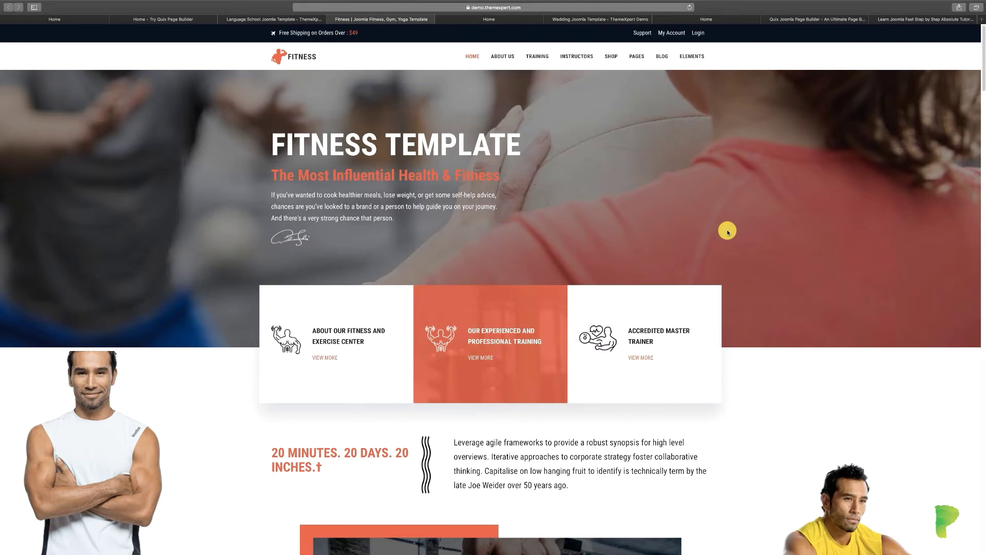
scroll(728, 232, "down", 10)
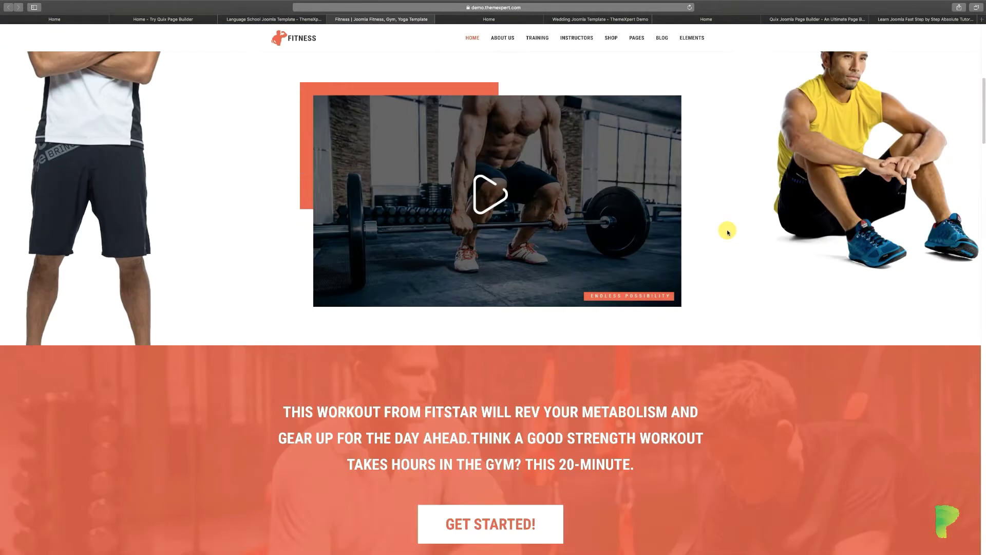
scroll(727, 232, "down", 20)
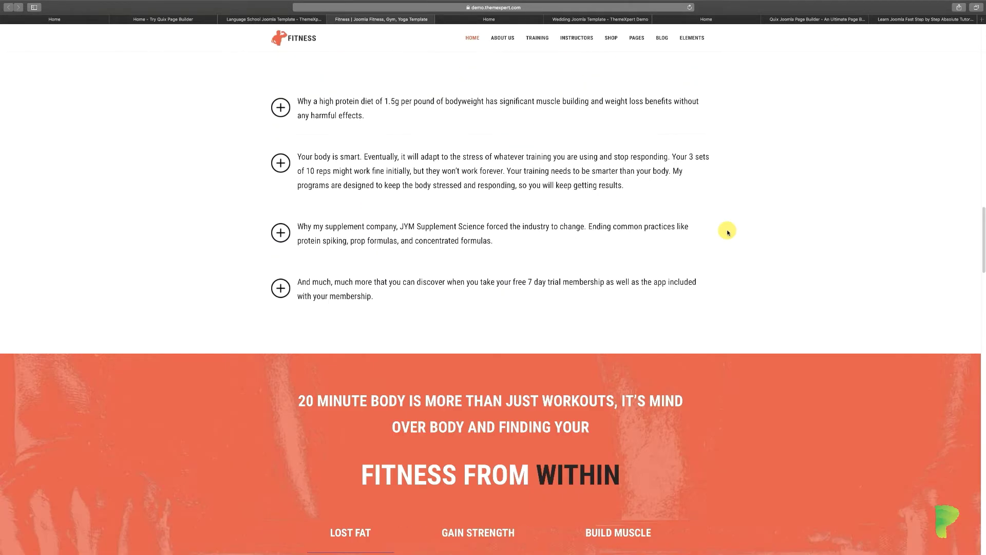
Switch to the Kindergarten template demo and examine its hero banner, age group and program sections.
left_click(510, 19)
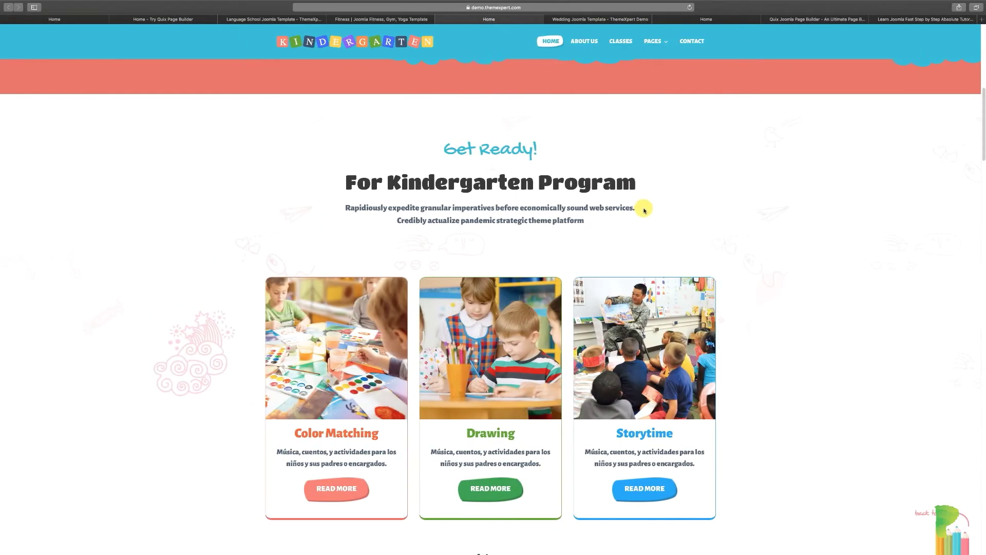
scroll(654, 248, "up", 10)
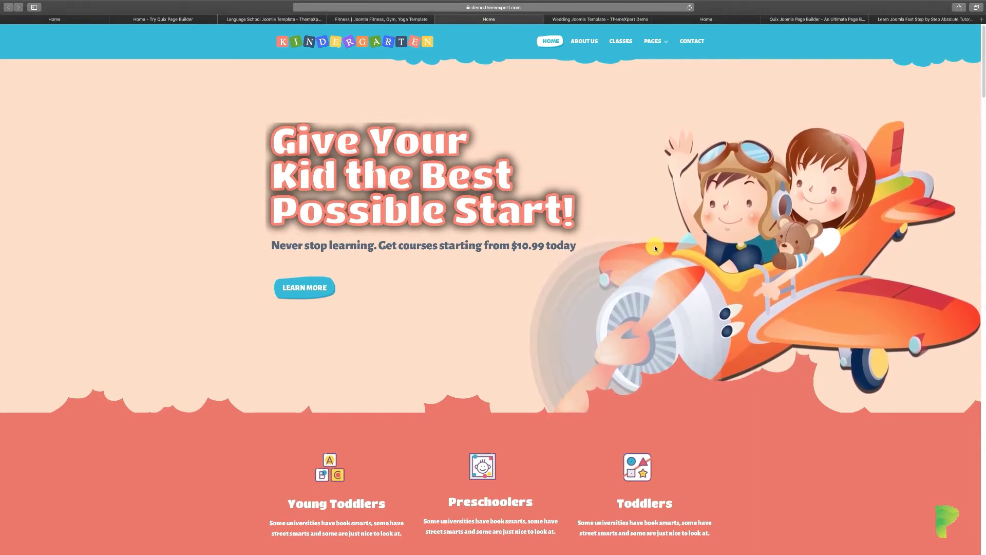
scroll(547, 291, "down", 3)
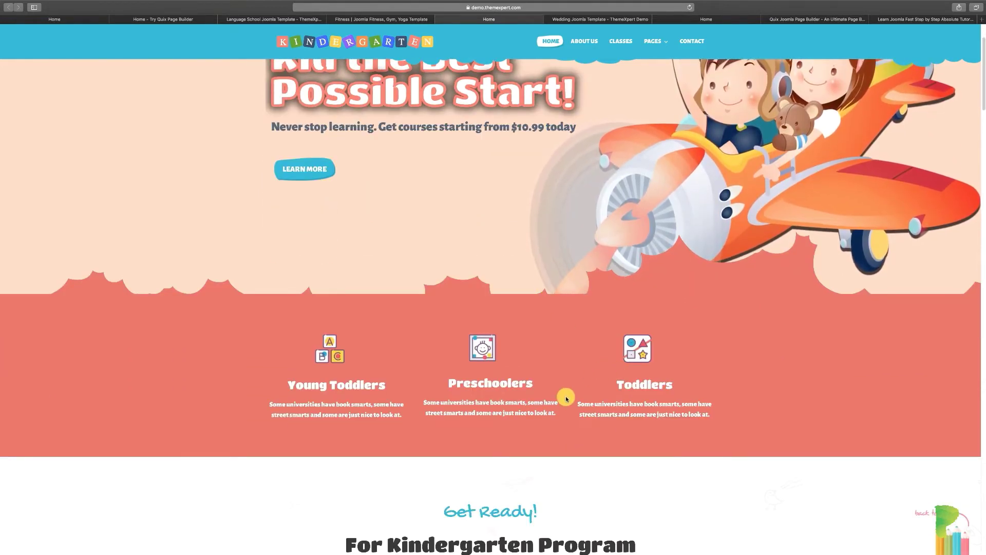
scroll(565, 395, "up", 3)
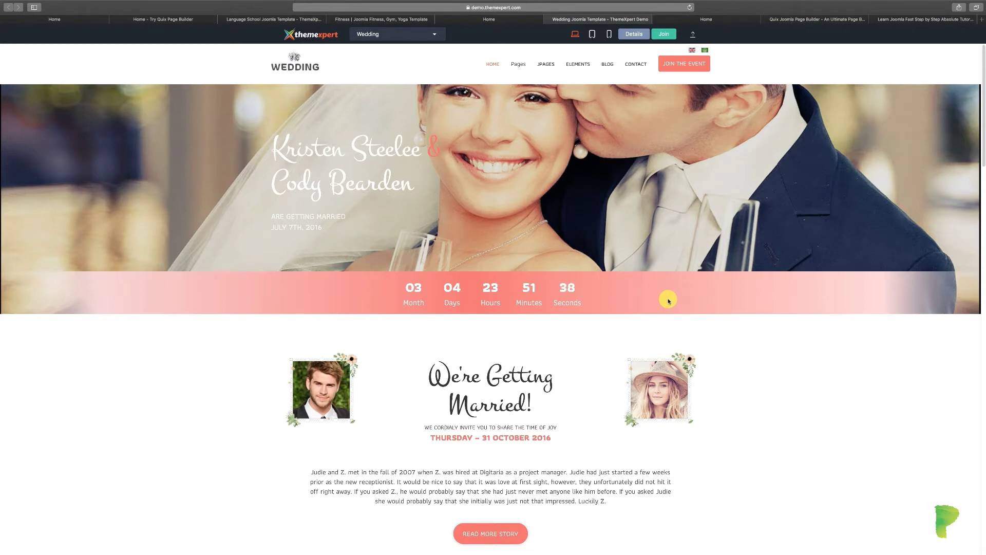
Look through the Wedding Joomla template demo, including its countdown, Our Loveline, gallery and event sections.
scroll(668, 301, "down", 4)
scroll(669, 300, "down", 1)
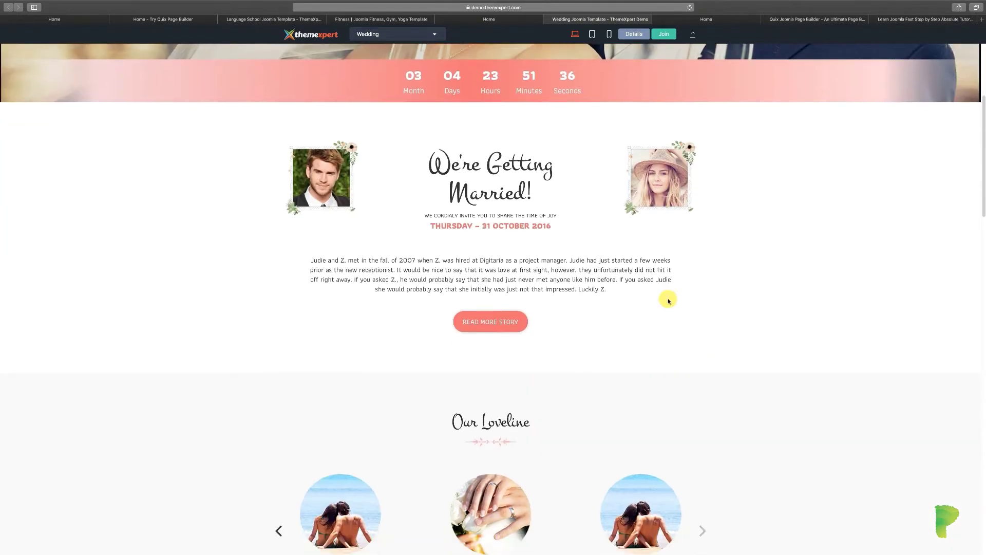
scroll(668, 301, "down", 6)
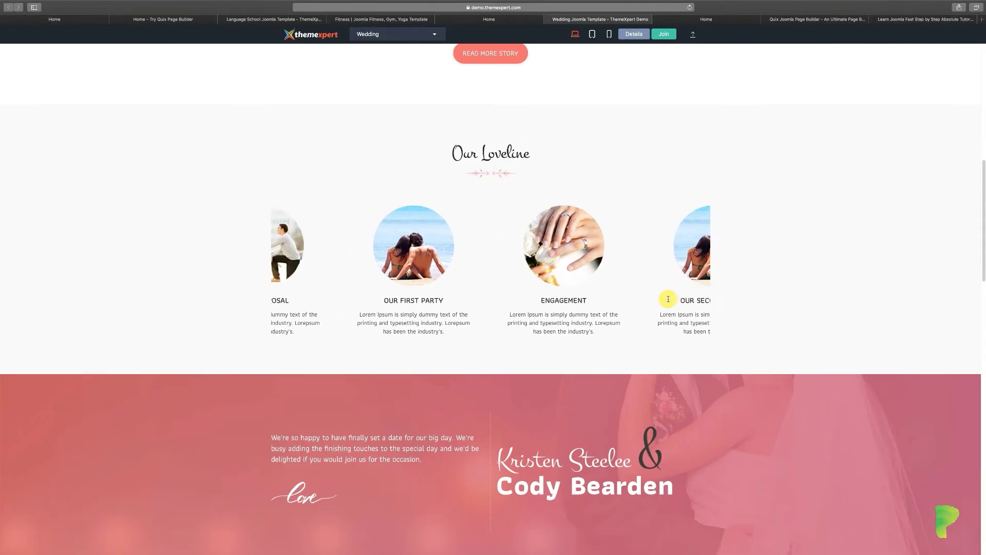
scroll(668, 300, "down", 4)
scroll(668, 300, "down", 12)
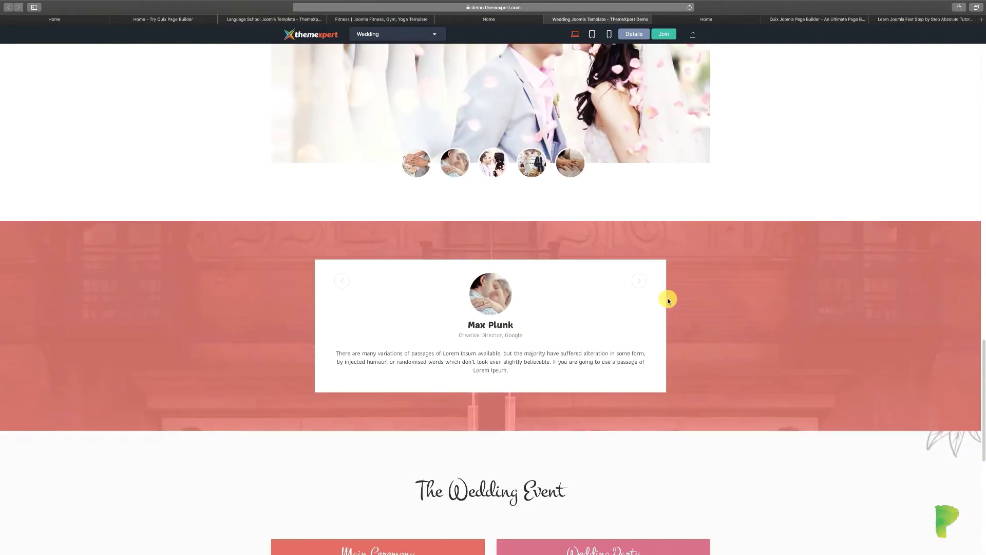
scroll(668, 300, "up", 20)
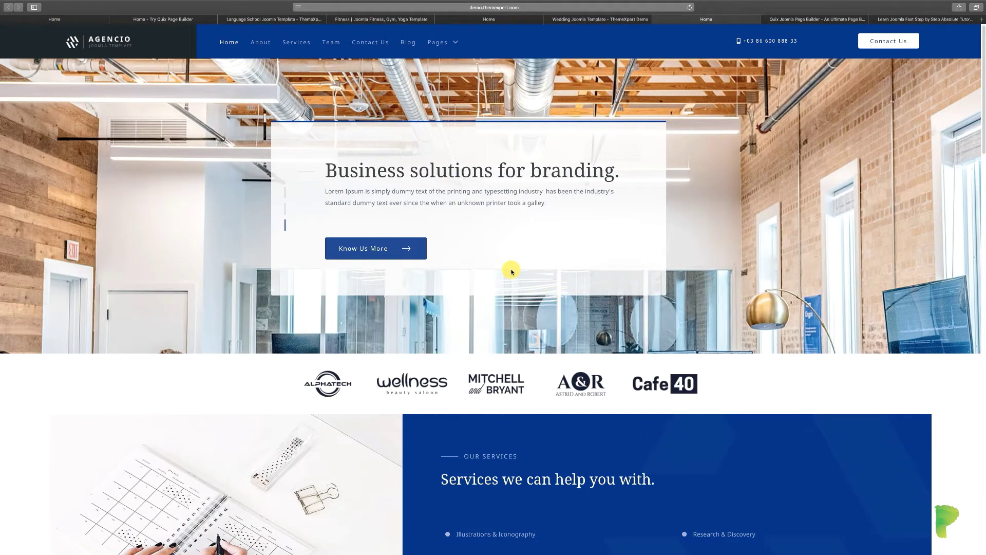
Review the Agencio template demo's services, recent work and article sections, and return to its header.
scroll(516, 283, "down", 10)
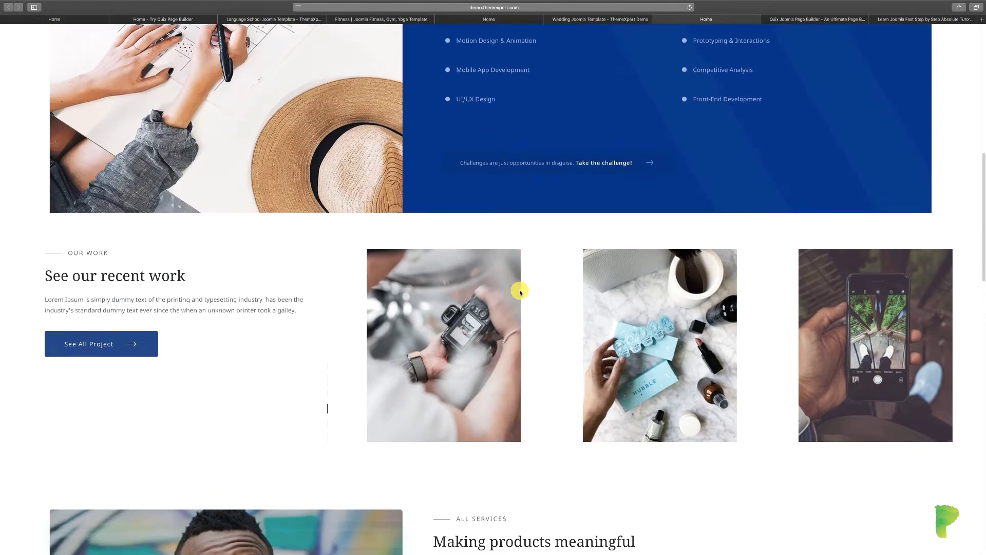
scroll(520, 292, "down", 10)
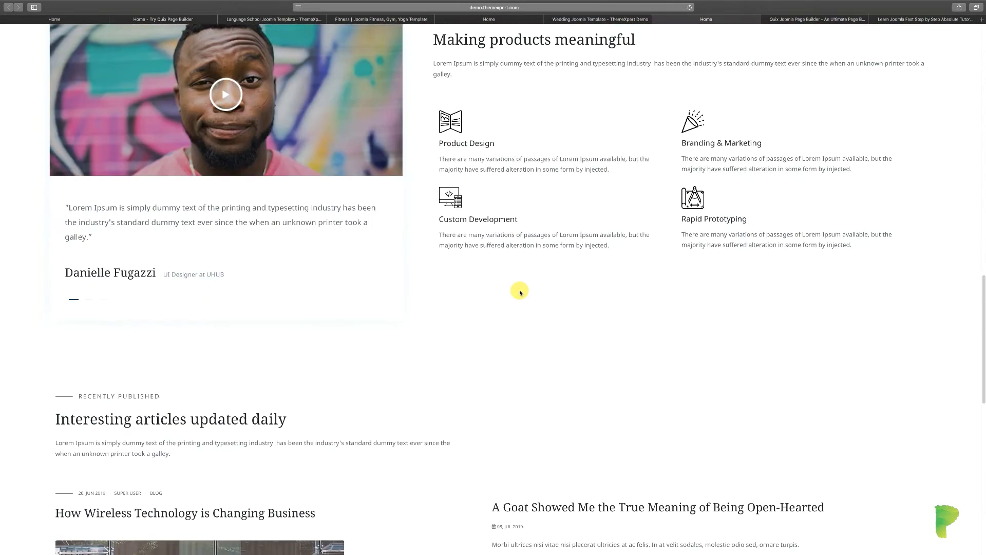
scroll(520, 292, "down", 5)
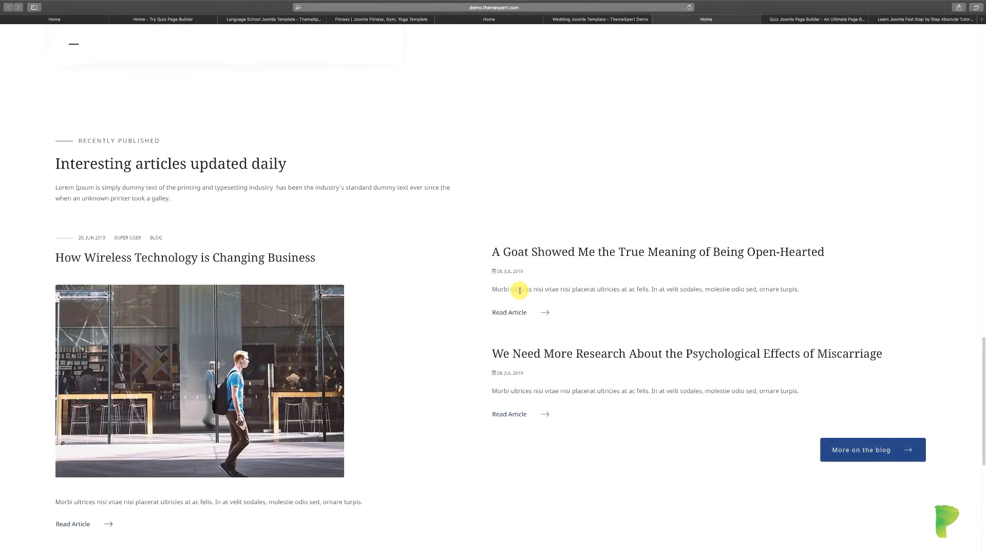
scroll(520, 290, "up", 20)
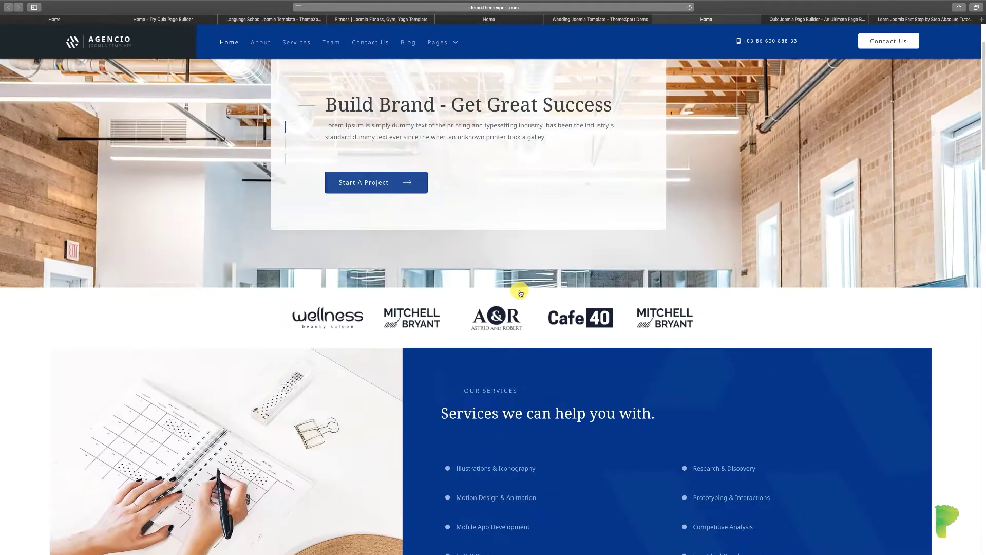
scroll(520, 291, "up", 3)
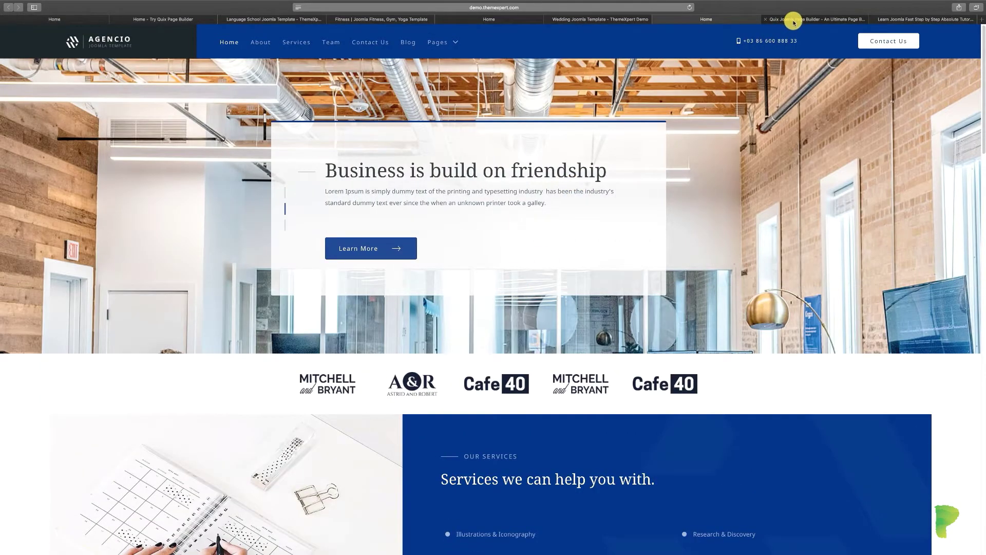
Switch to the Quix Joomla Page Builder product page and look through its introduction, features and template cloud sections.
left_click(794, 23)
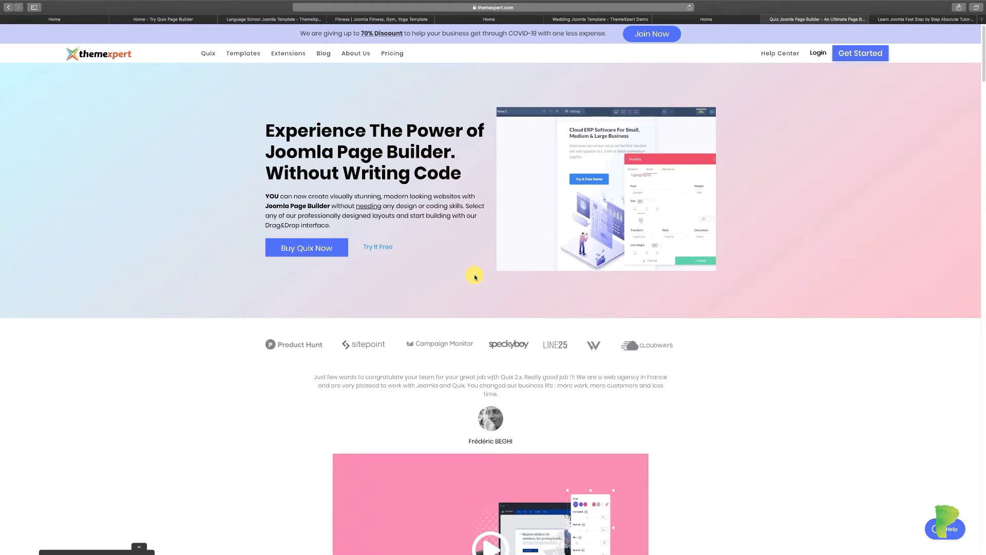
scroll(475, 277, "down", 1)
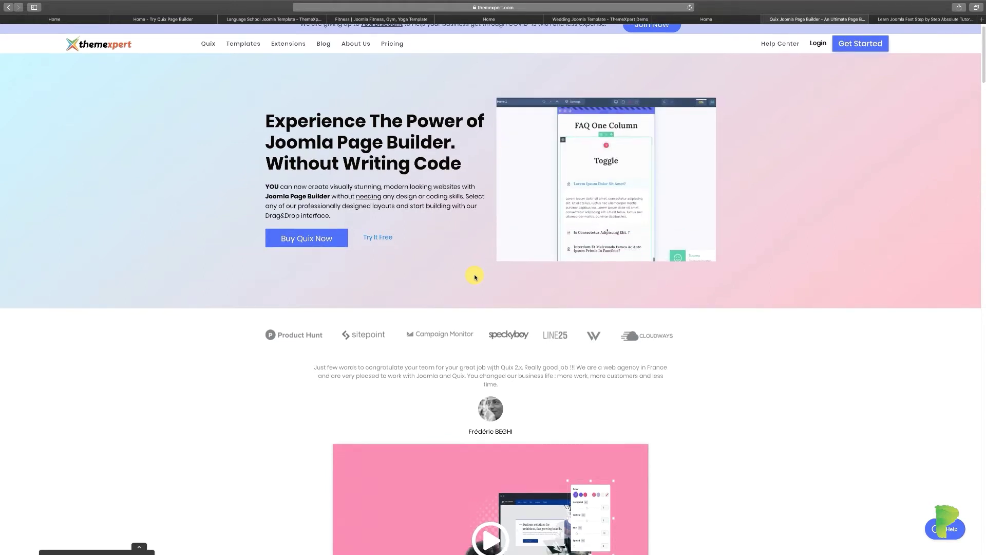
scroll(476, 277, "down", 2)
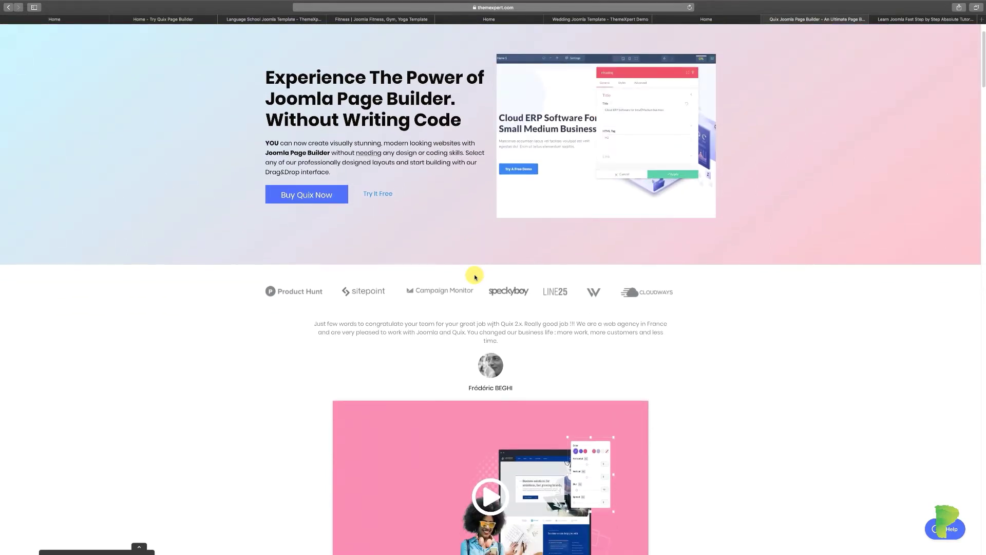
scroll(702, 327, "down", 10)
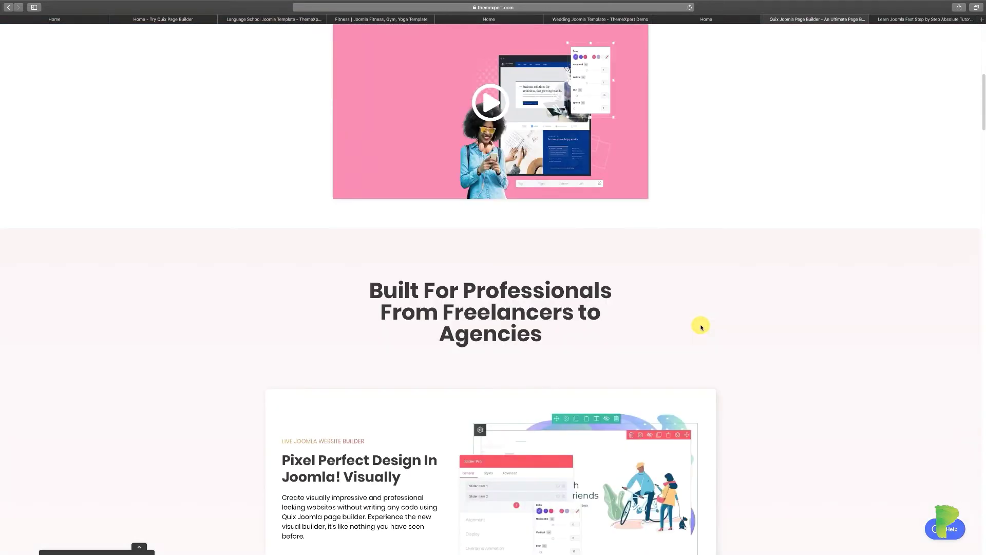
scroll(701, 327, "down", 5)
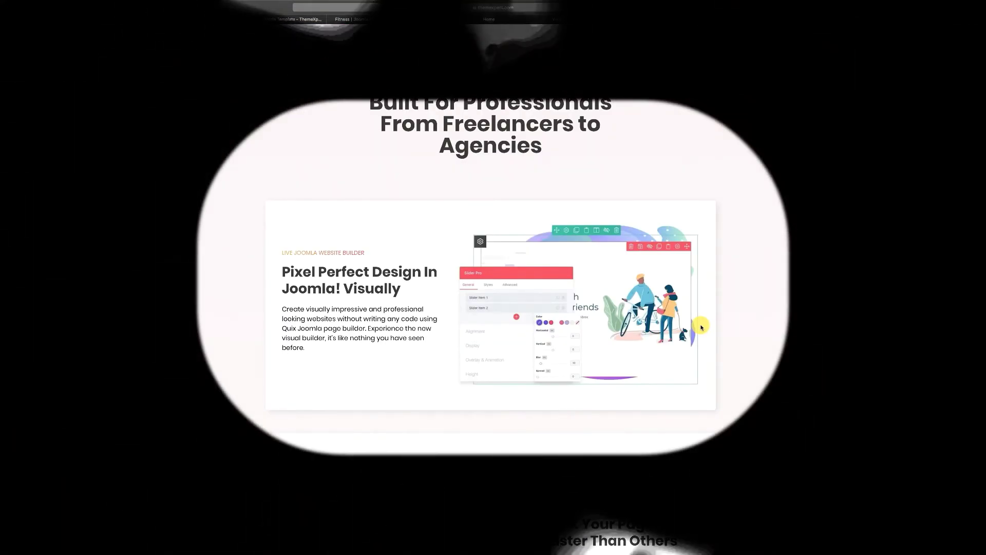
scroll(701, 328, "down", 6)
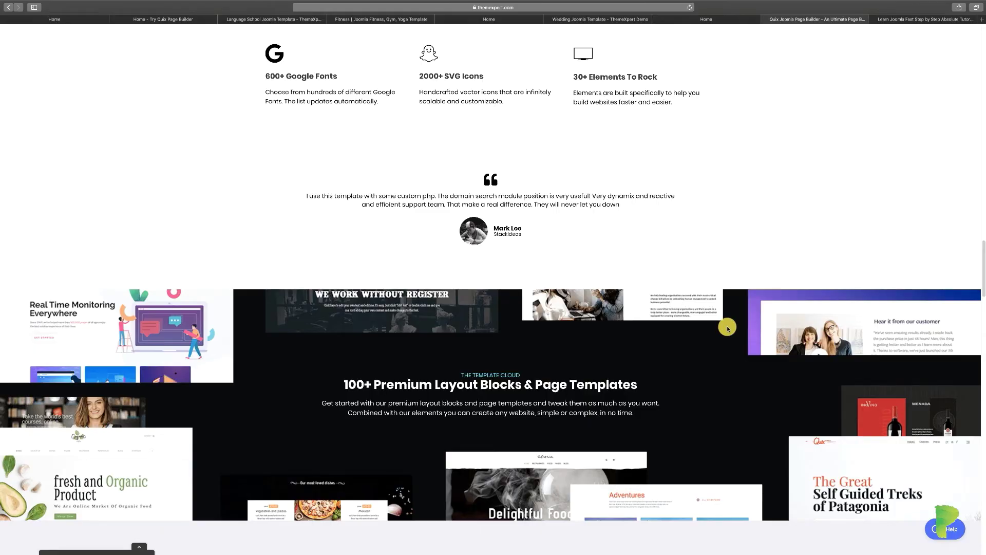
scroll(724, 327, "down", 5)
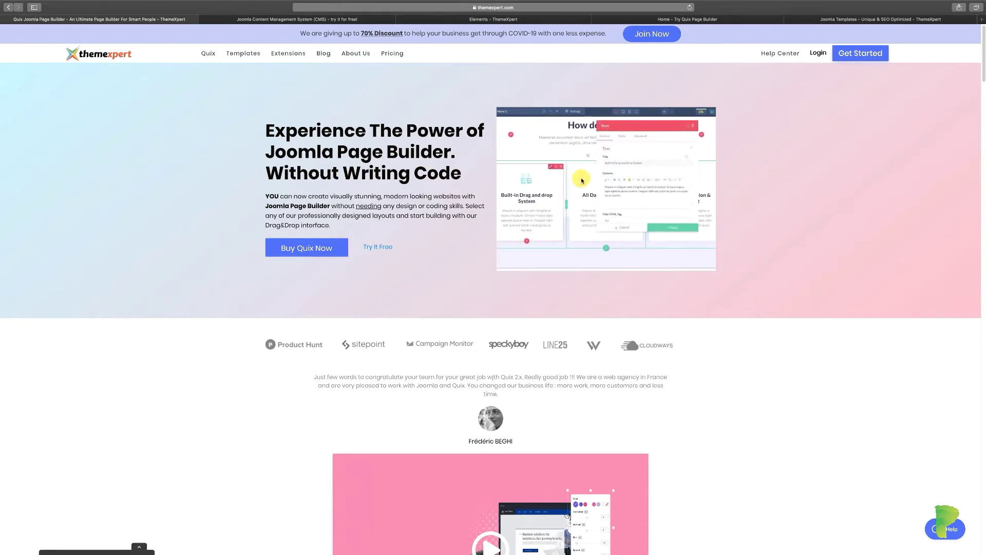
Examine the visual website builder and built-in SEO tools sections on the Quix product page.
scroll(749, 324, "down", 3)
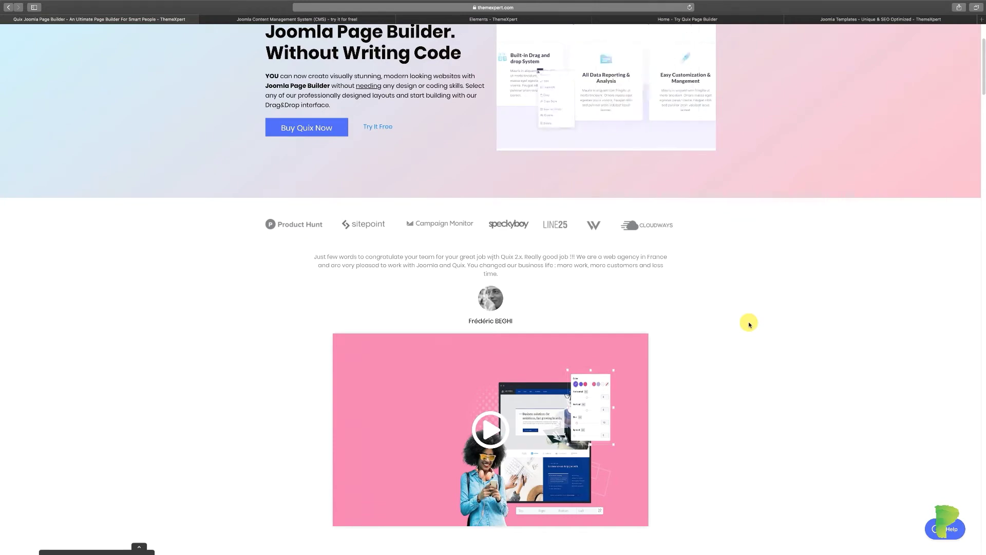
scroll(749, 324, "down", 10)
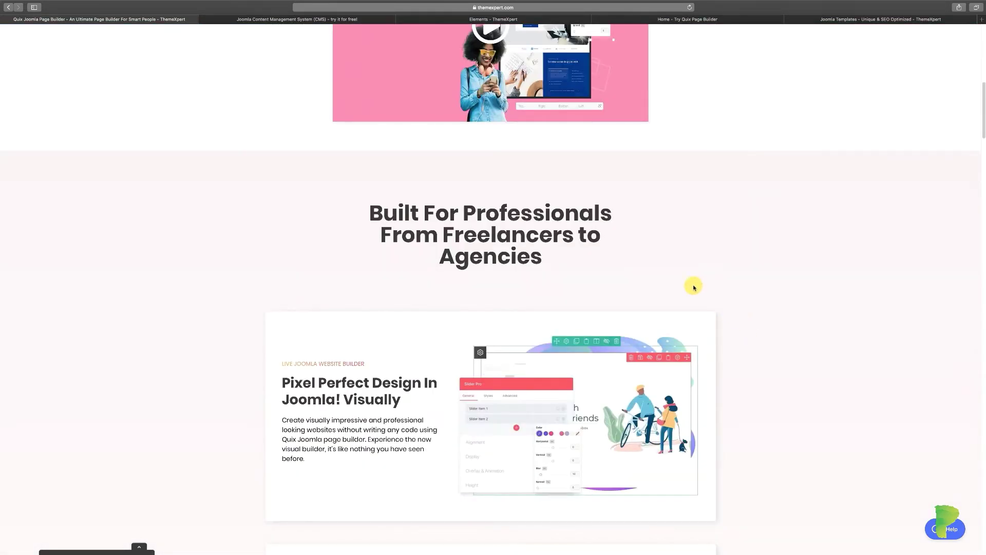
scroll(552, 313, "down", 1)
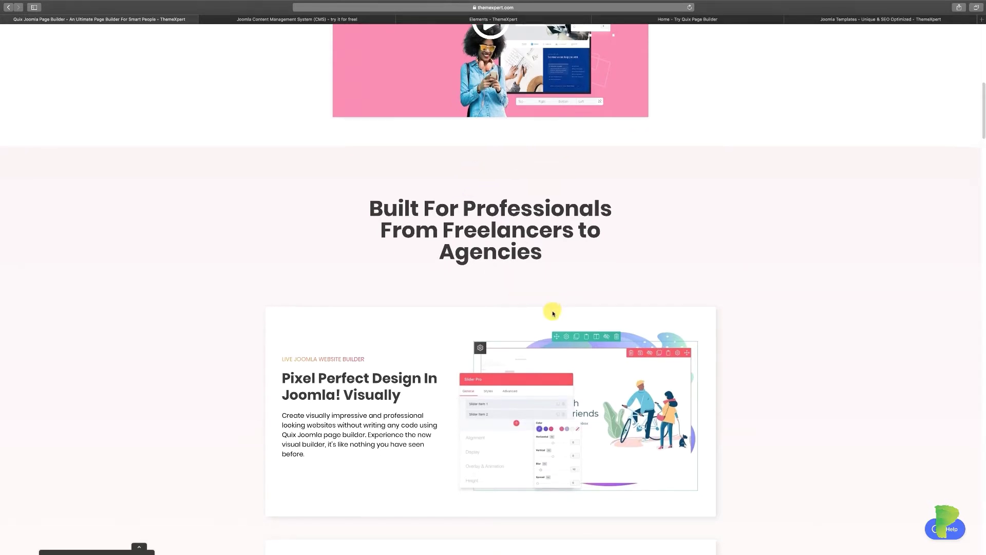
scroll(553, 312, "down", 3)
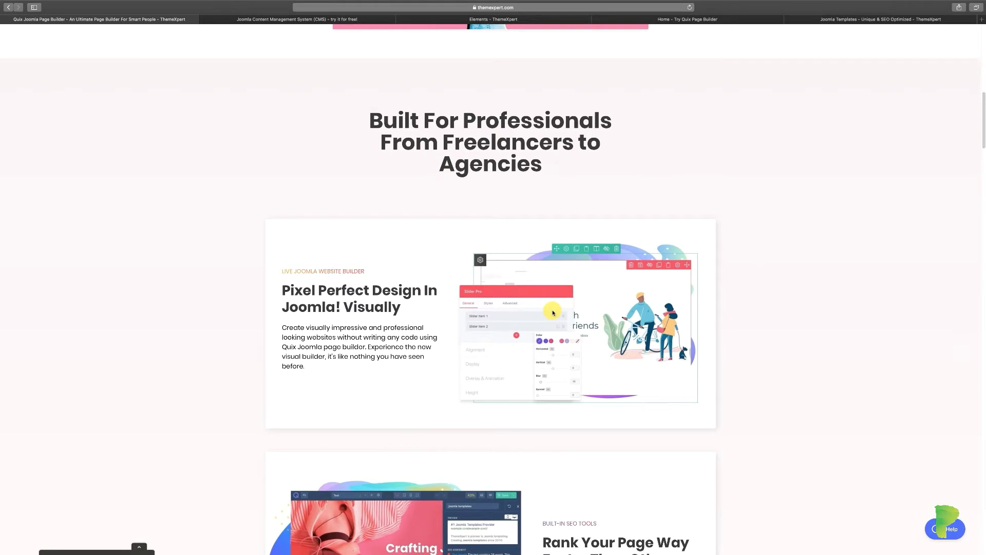
scroll(552, 313, "down", 6)
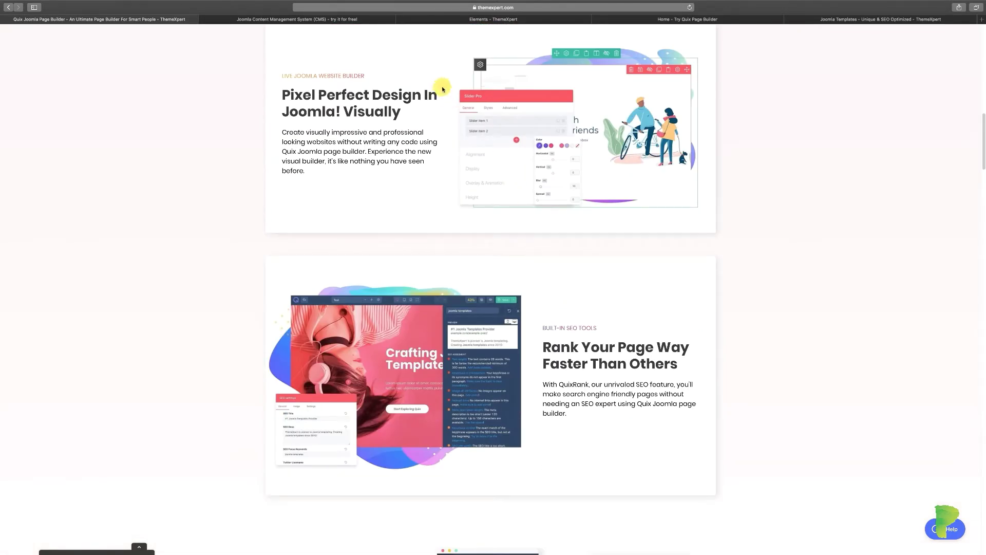
Switch to the Quix Elements page and examine its basic and pro element lists, returning to the page header.
left_click(438, 21)
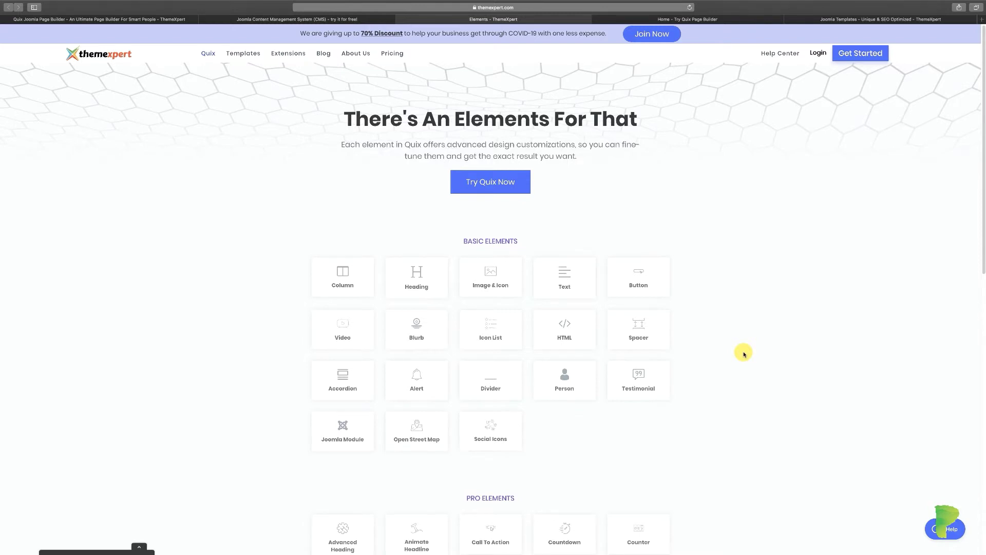
scroll(743, 353, "down", 2)
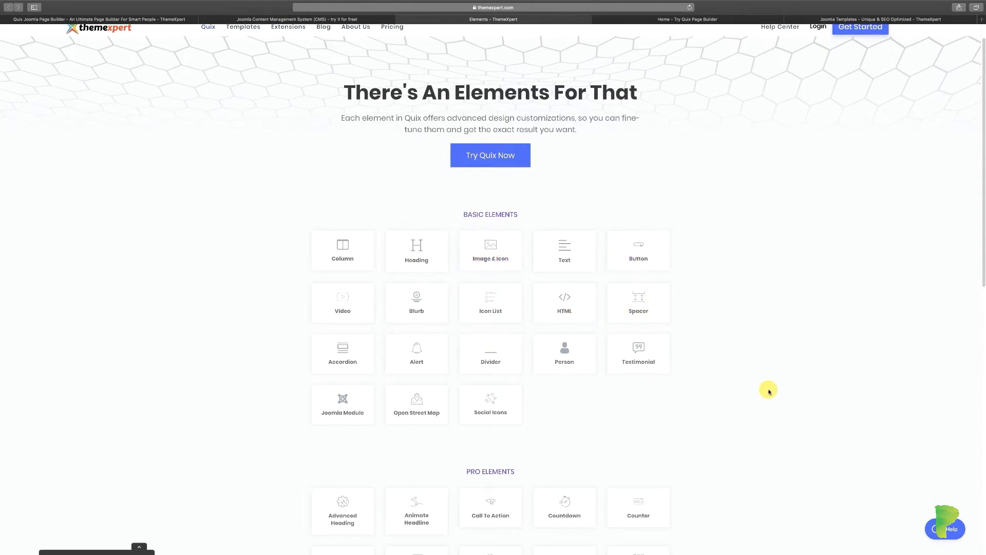
scroll(768, 389, "down", 3)
scroll(768, 390, "down", 1)
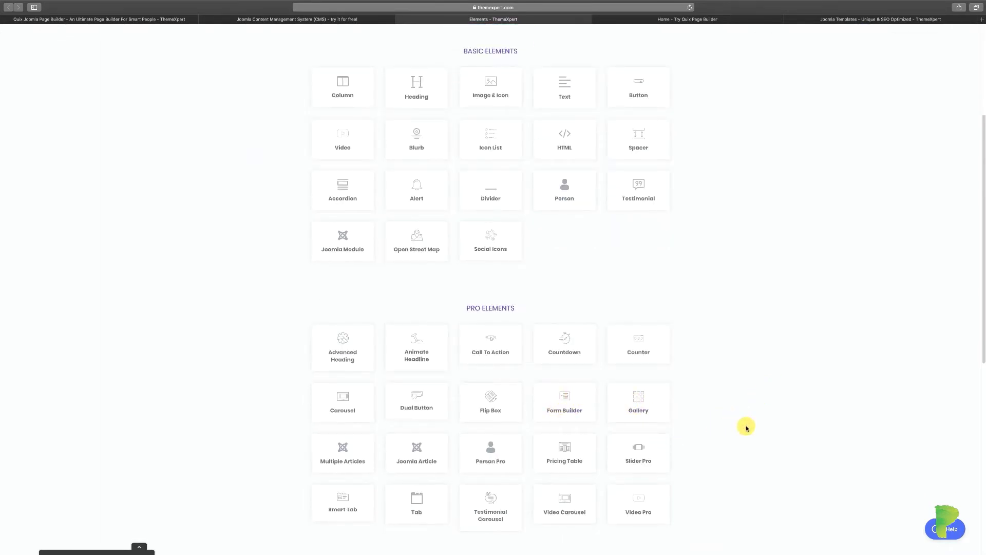
scroll(746, 428, "up", 1)
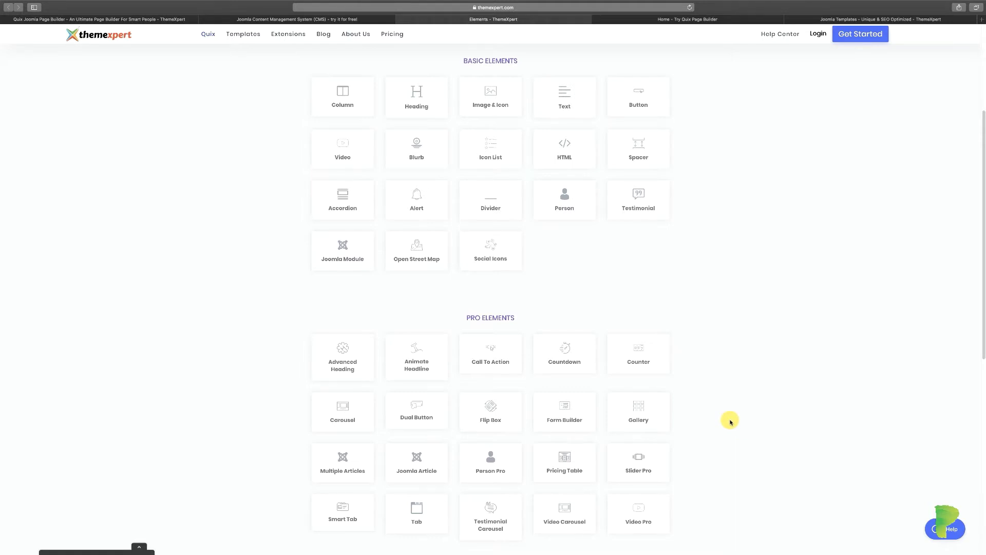
scroll(731, 422, "down", 1)
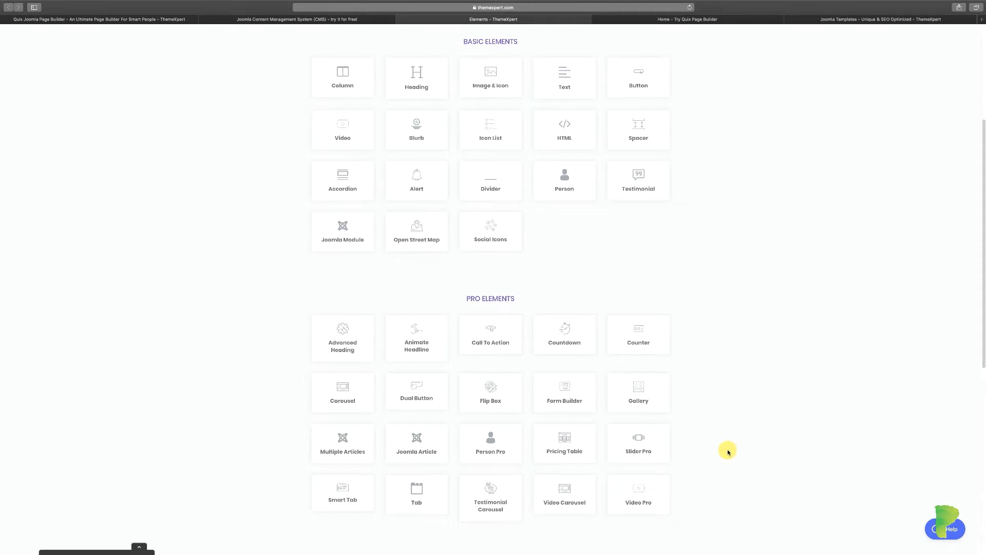
scroll(726, 450, "up", 2)
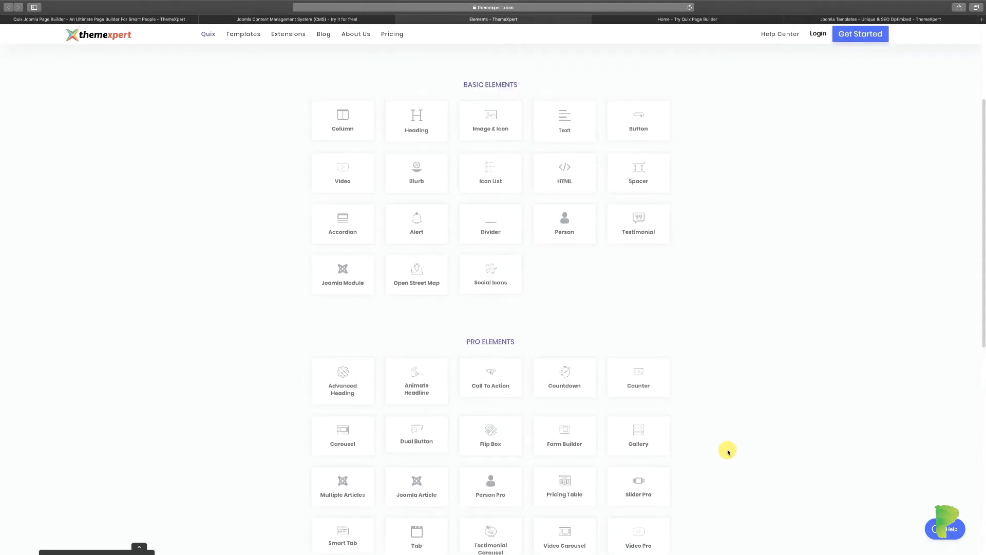
scroll(729, 452, "up", 5)
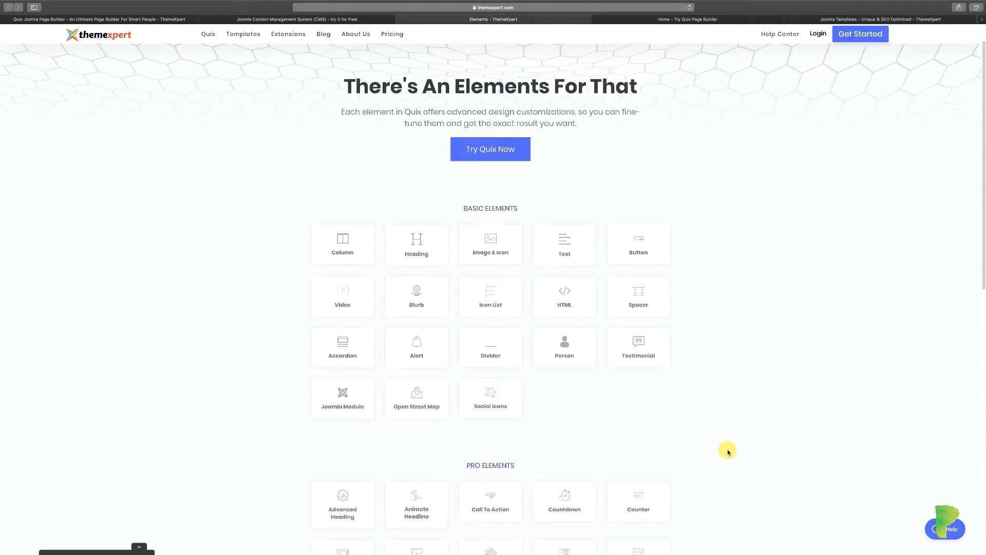
scroll(728, 451, "up", 2)
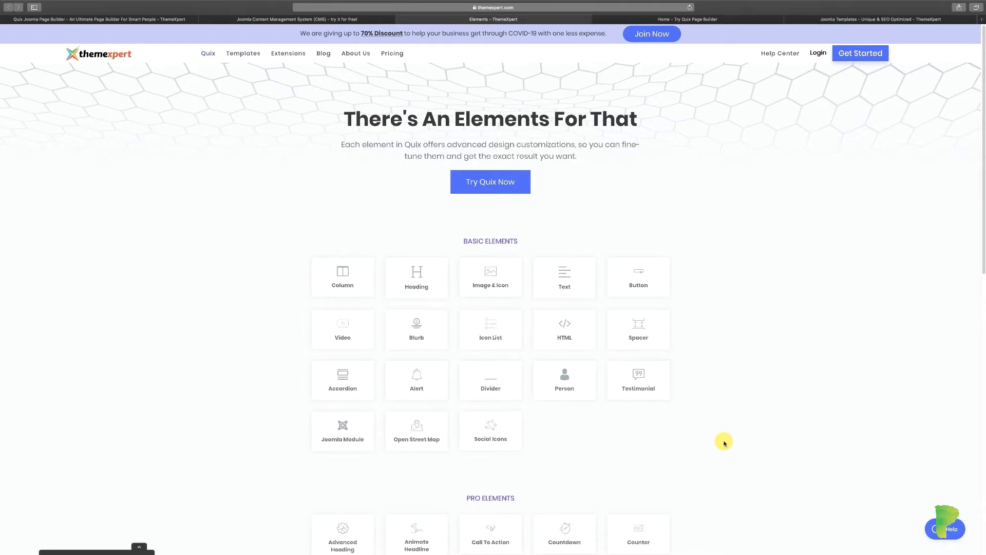
Look through the pro elements down to the banner for missing elements, and return to the start of the Elements page.
scroll(724, 442, "down", 5)
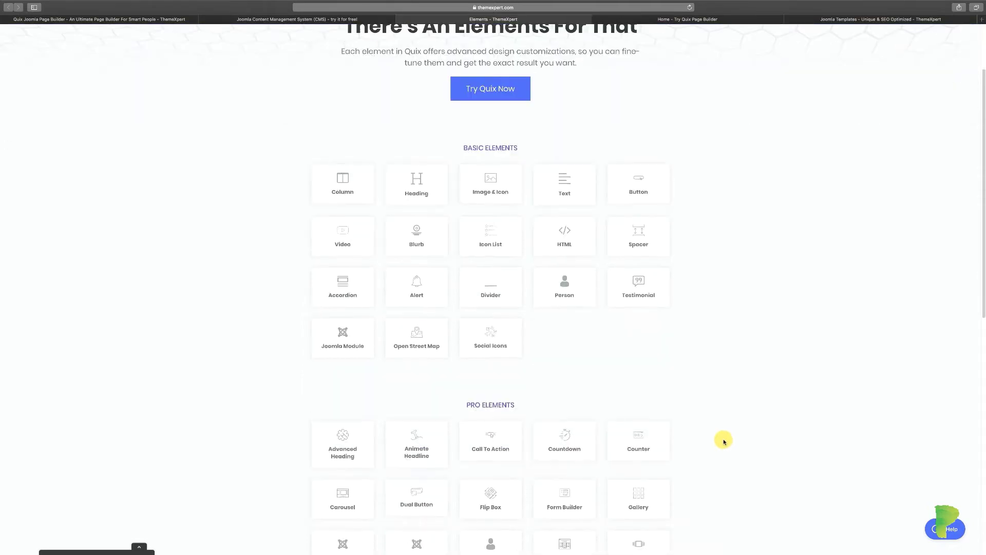
scroll(706, 424, "down", 2)
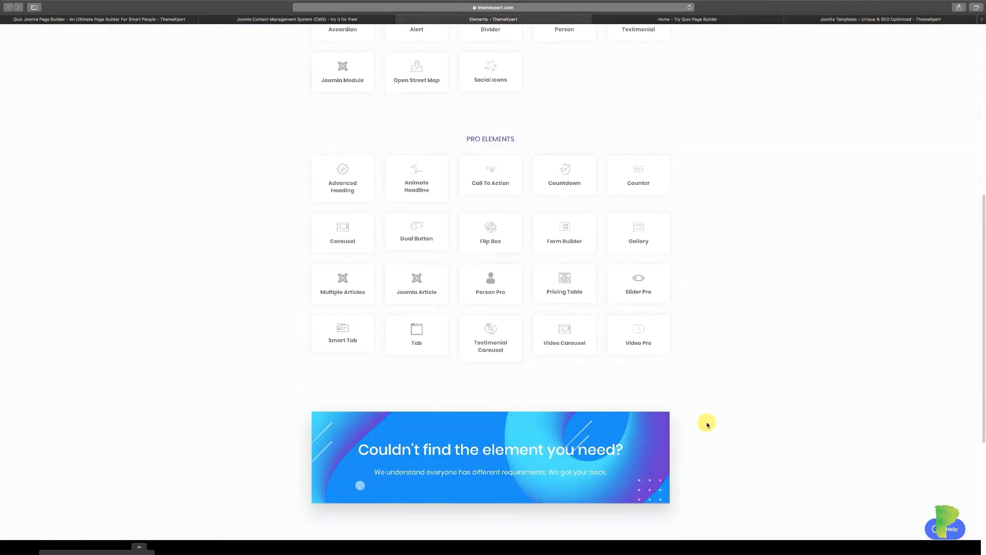
scroll(706, 424, "up", 7)
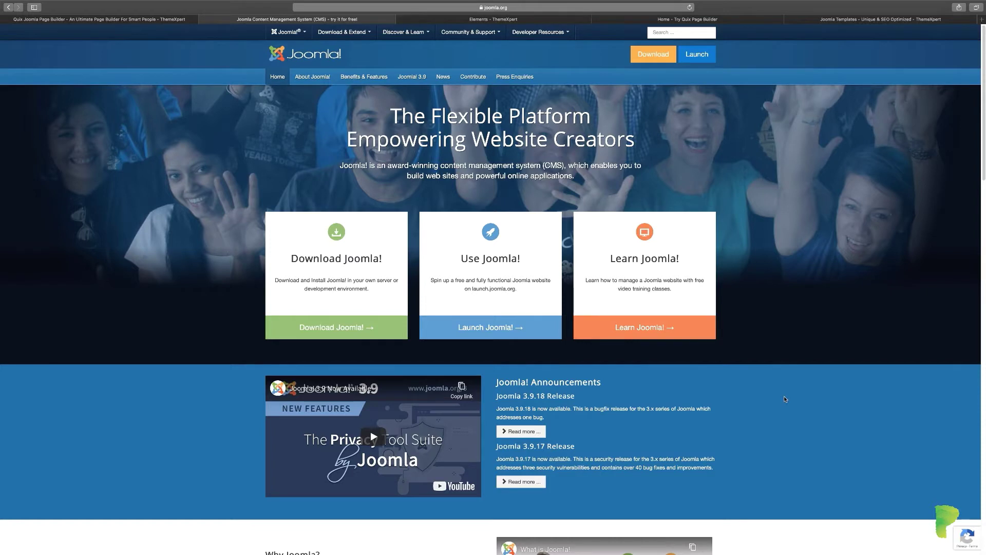
Look through the Joomla home page's benefits and features, announcements, community and usage statistics sections, and return to its header.
scroll(785, 398, "down", 8)
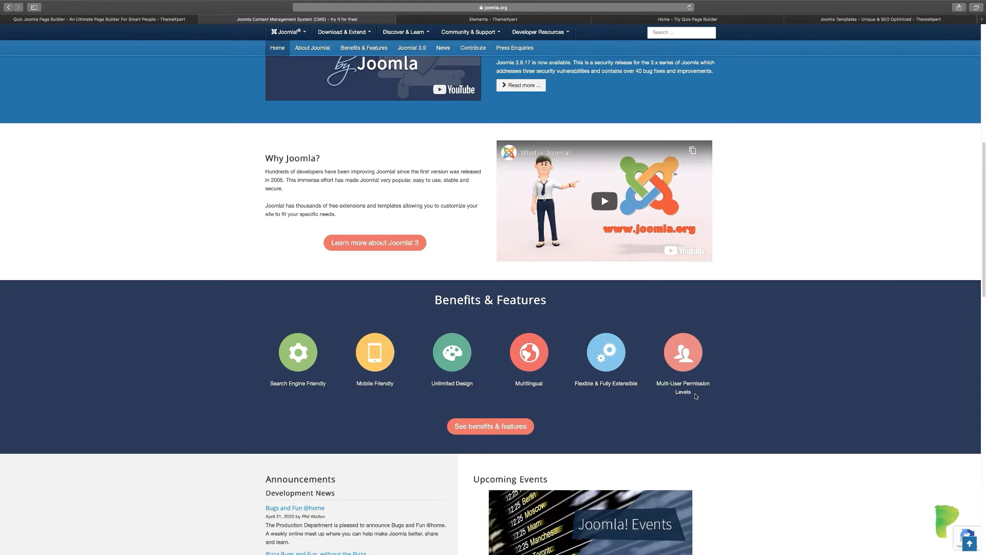
scroll(716, 439, "down", 6)
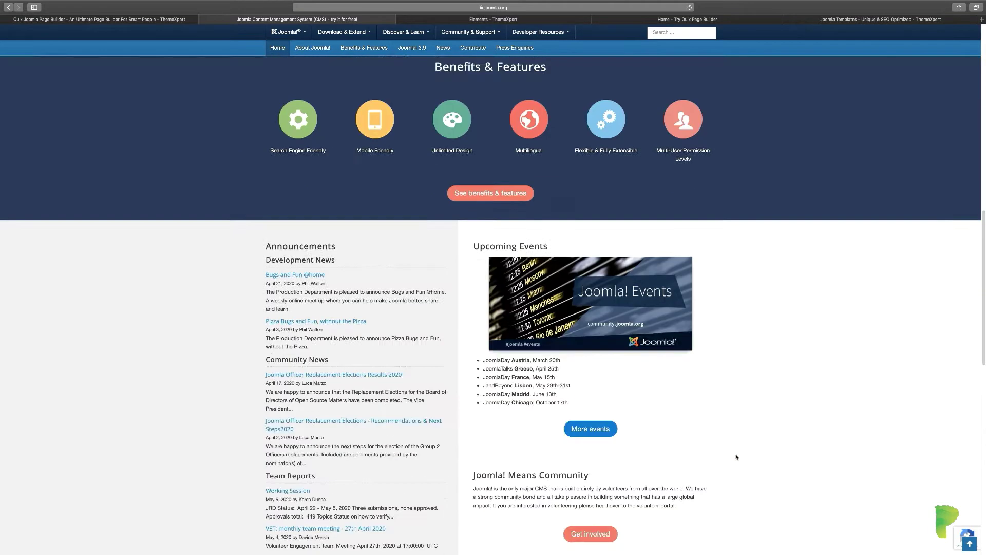
scroll(740, 453, "down", 3)
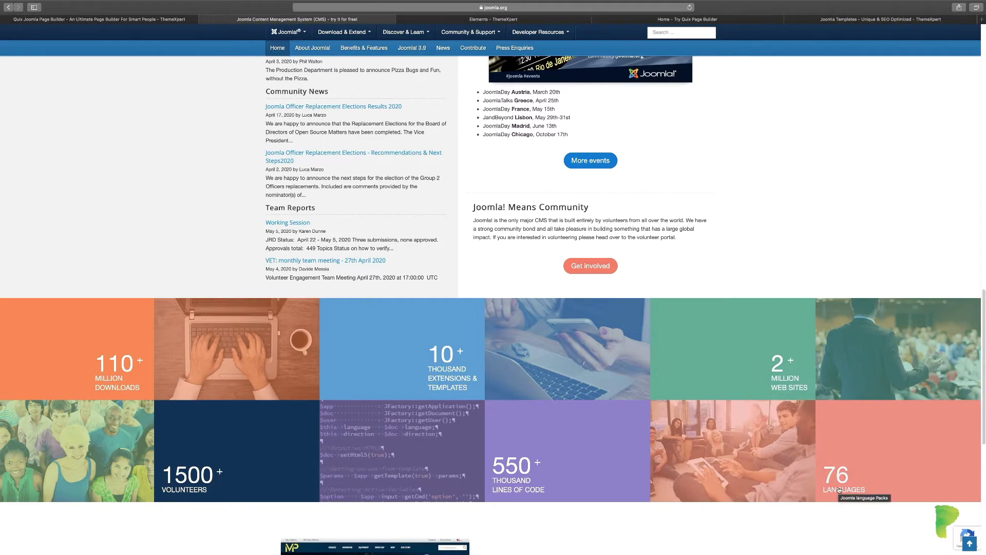
scroll(839, 489, "up", 20)
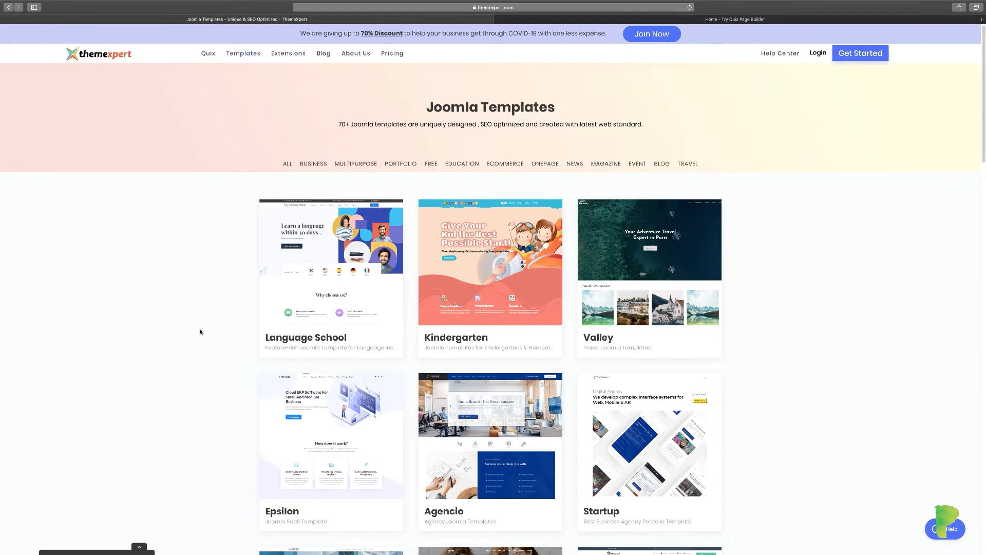
Look through the ThemeXpert Joomla Templates catalogue, from Language School and Kindergarten down to the Curex, Primer and Morph templates.
scroll(200, 332, "down", 2)
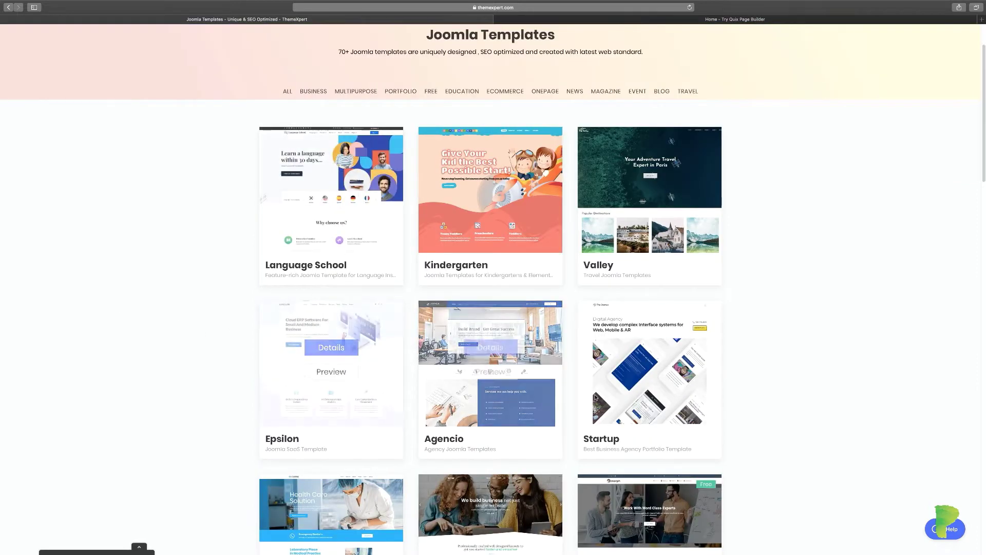
scroll(746, 392, "down", 1)
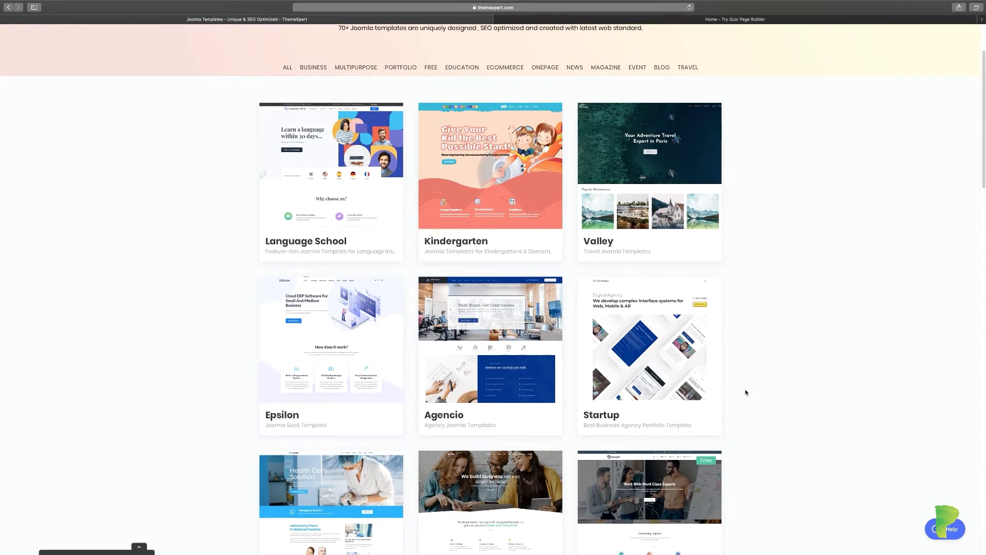
scroll(746, 392, "down", 2)
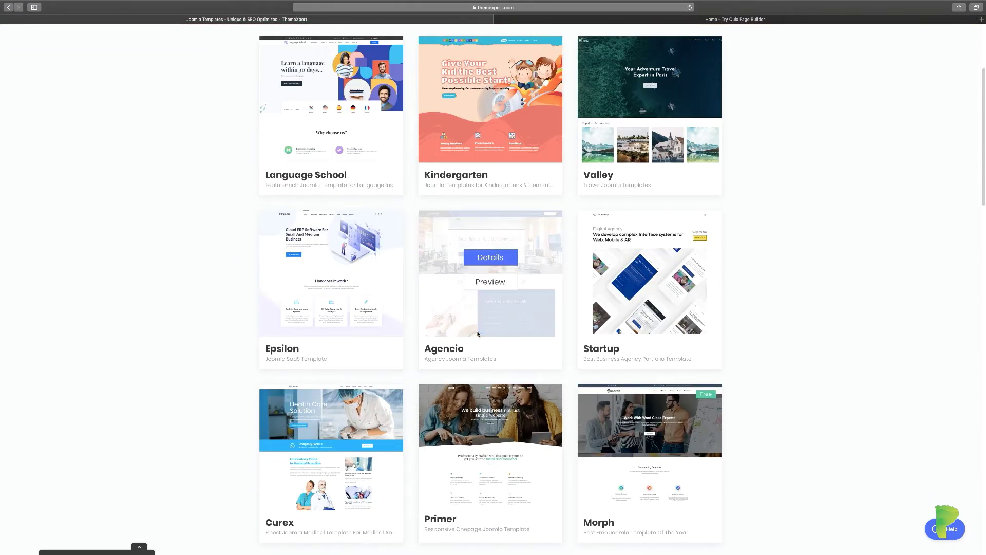
scroll(478, 332, "down", 3)
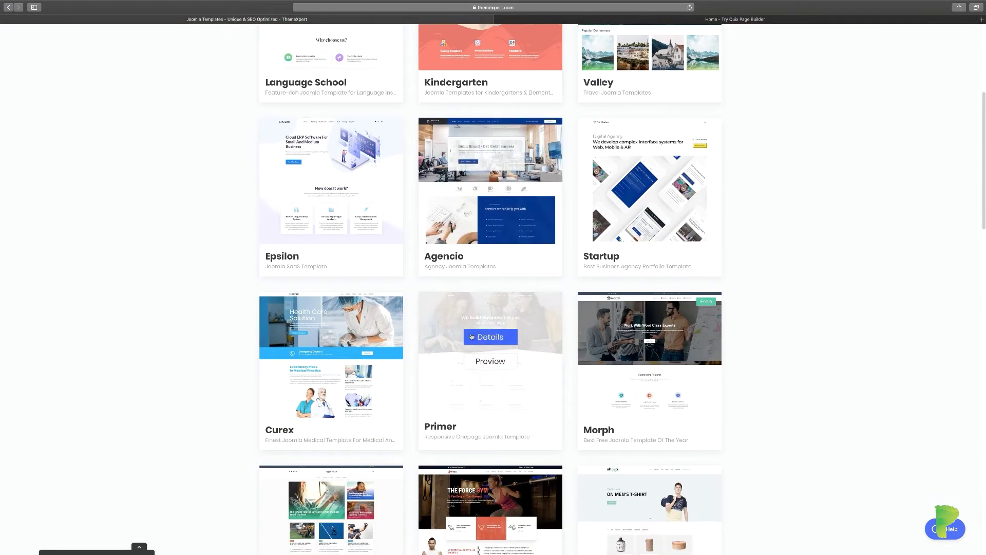
scroll(806, 310, "up", 5)
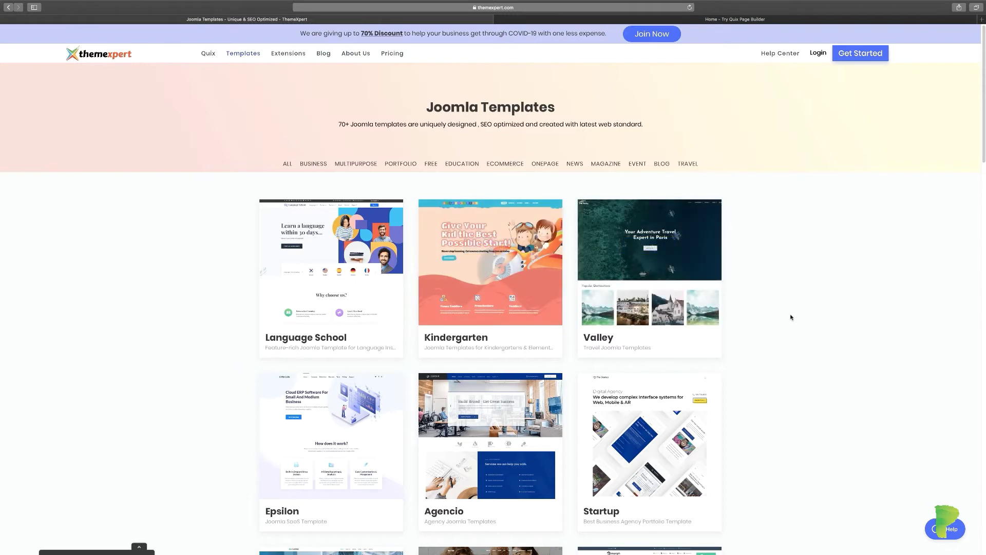
scroll(791, 317, "down", 1)
scroll(791, 317, "down", 1)
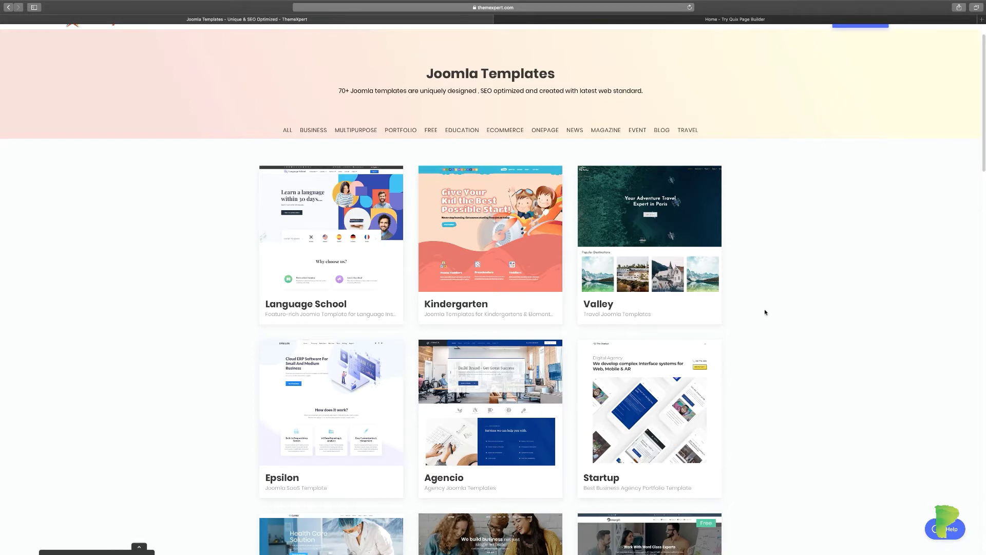
Filter the Joomla templates by the Business category, browse the matching designs and open page 2 of the list.
scroll(318, 205, "up", 2)
left_click(318, 165)
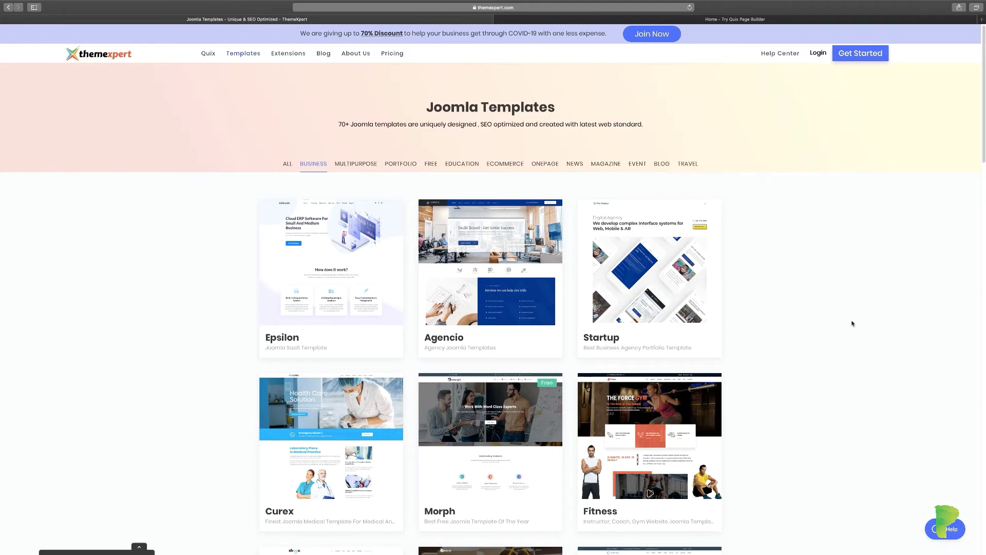
scroll(822, 324, "down", 4)
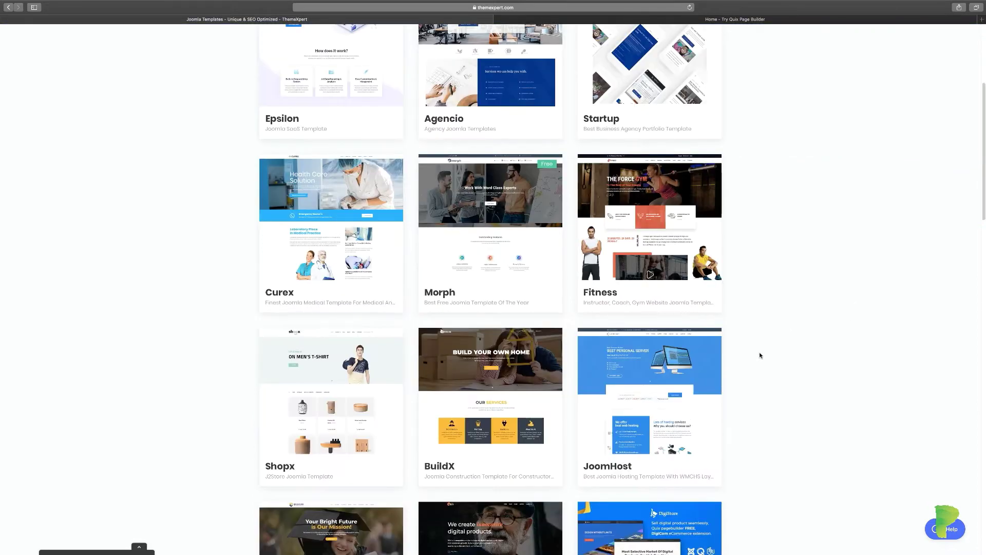
scroll(759, 355, "down", 3)
scroll(760, 354, "down", 2)
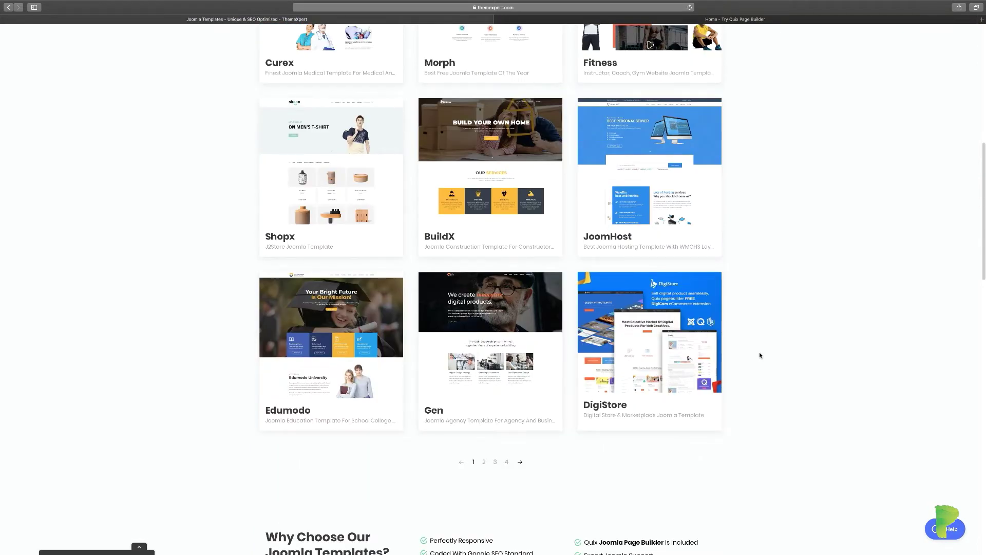
left_click(483, 462)
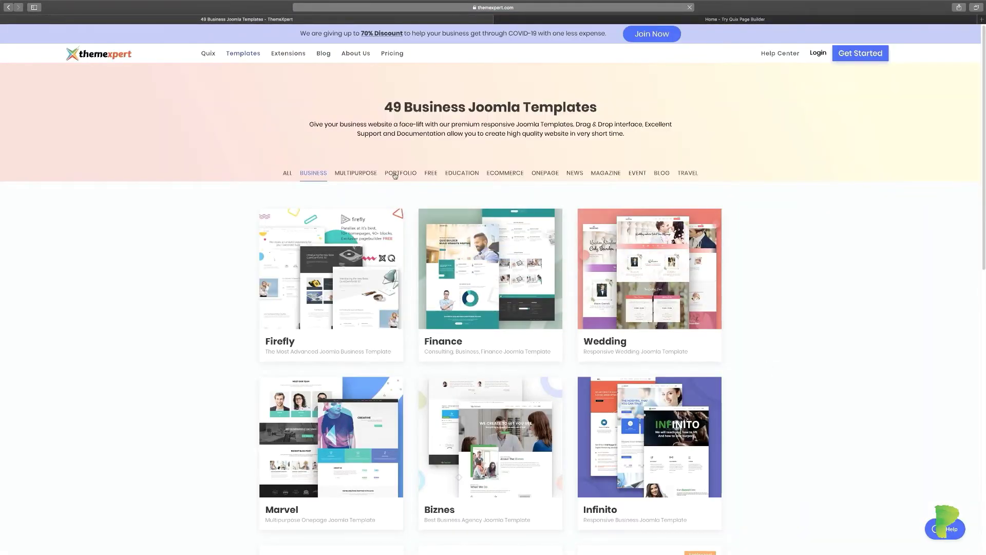
Show the Multipurpose templates, switch back to all categories and bring up the Edumodo template's details and preview options.
left_click(395, 174)
left_click(356, 174)
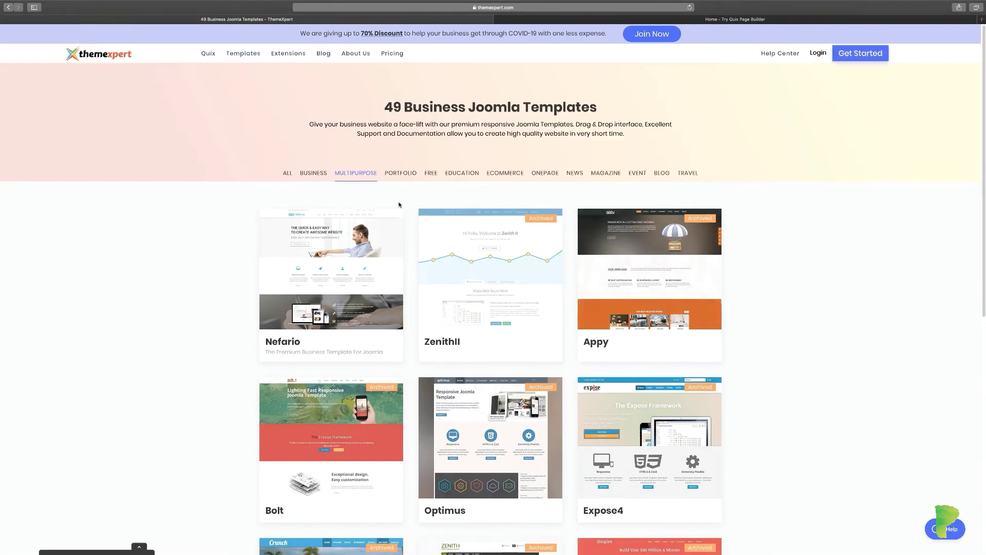
left_click(290, 174)
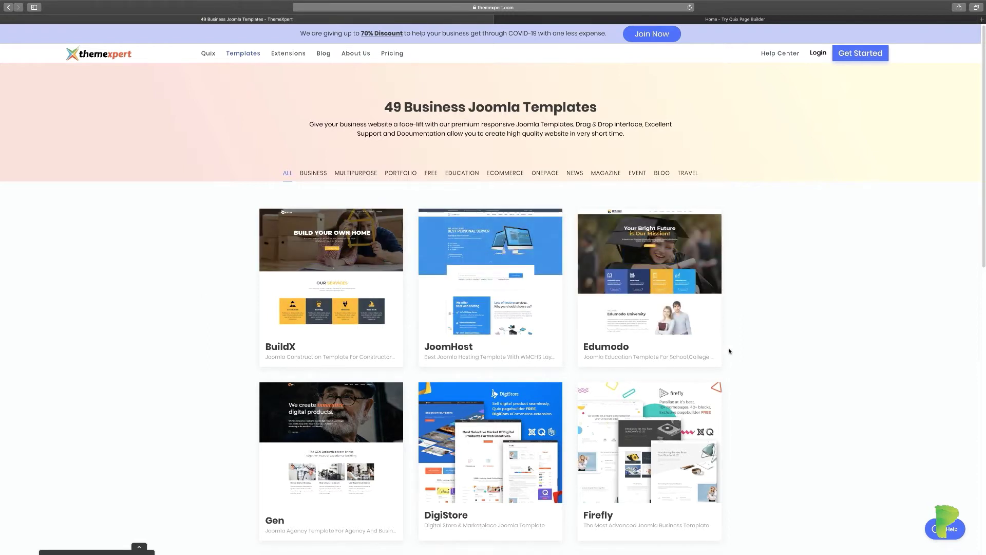
mouse_move(642, 257)
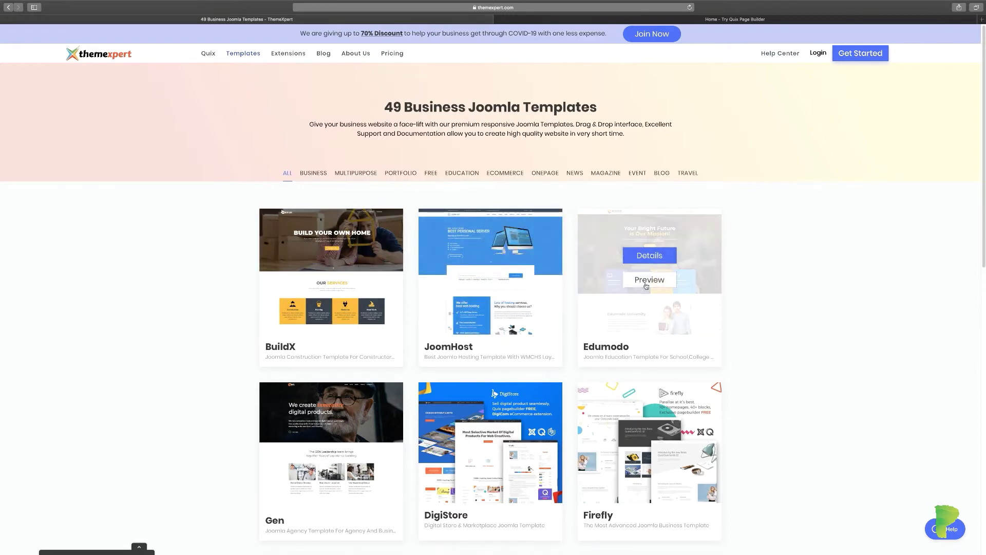
scroll(565, 308, "down", 1)
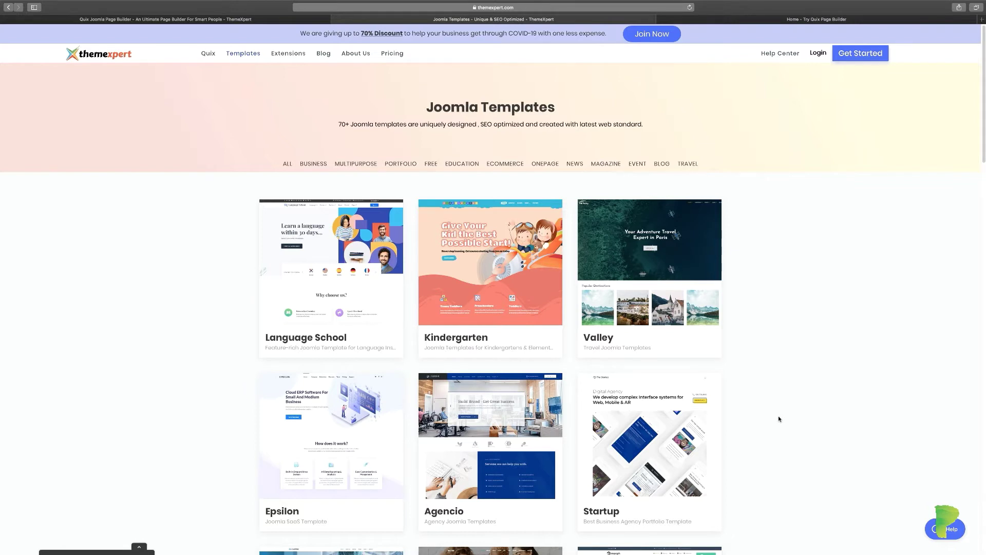
Browse the first page of the Joomla Templates catalogue down to Meteor, Fitness and Shopx, and return to its beginning.
scroll(780, 418, "down", 1)
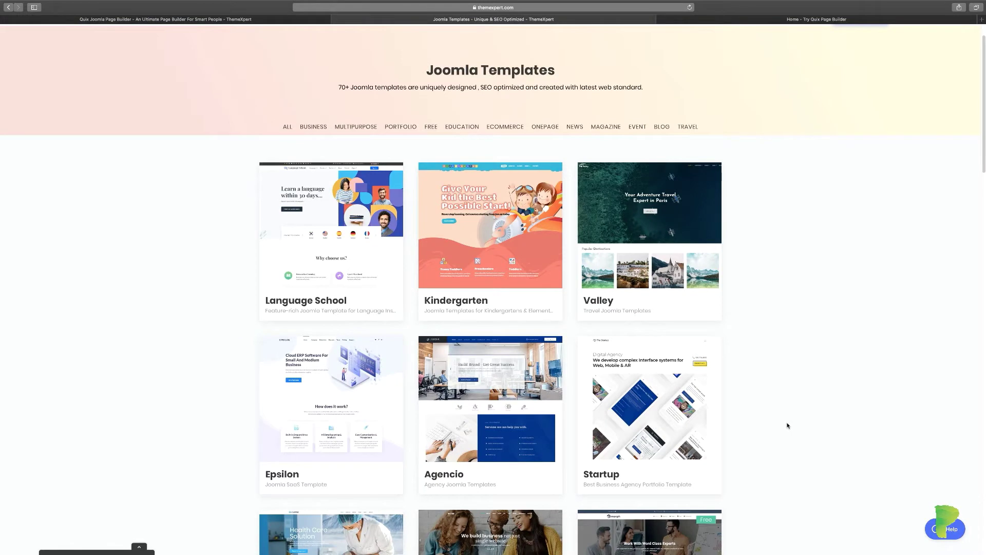
scroll(787, 425, "down", 4)
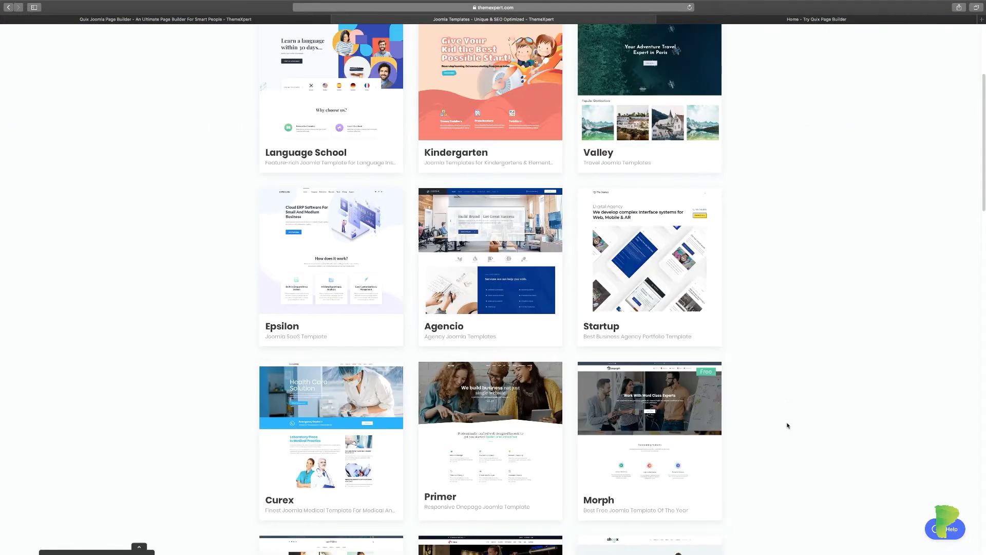
scroll(788, 425, "down", 3)
mouse_move(647, 337)
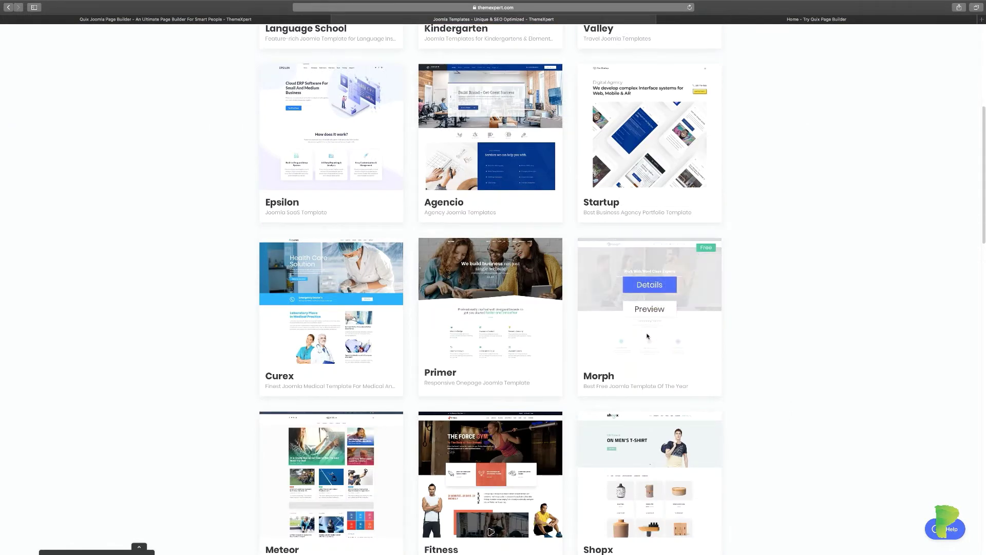
scroll(776, 425, "down", 1)
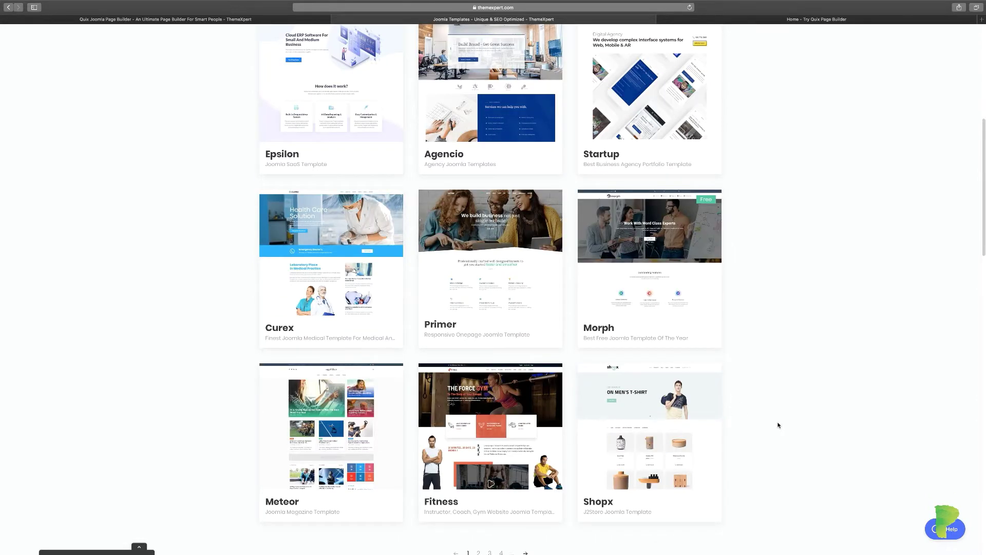
scroll(778, 425, "up", 7)
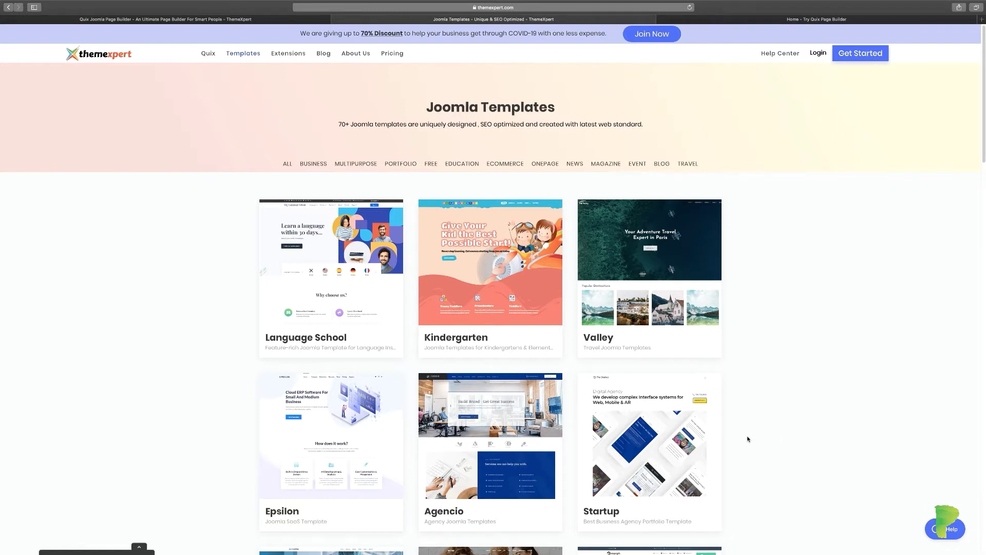
scroll(747, 439, "down", 1)
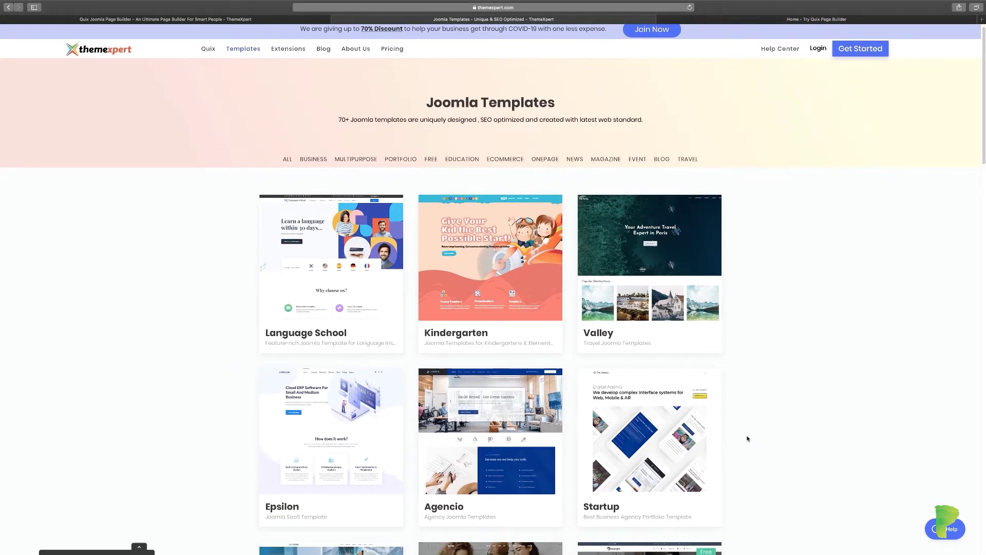
Scan the Joomla template designs once more, from Language School through Curex, Primer and Morph to Shopx, and go back up.
scroll(747, 438, "down", 3)
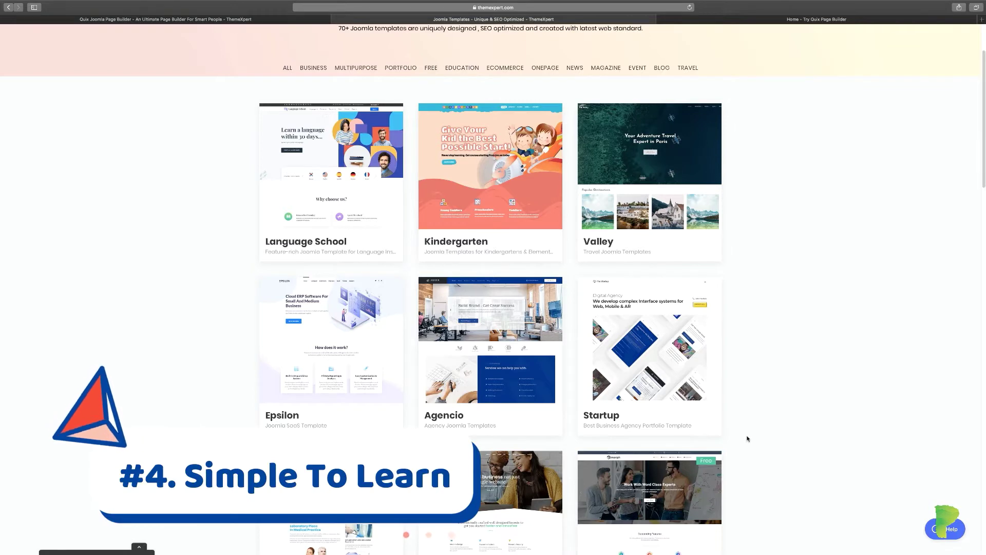
scroll(748, 439, "down", 1)
scroll(748, 438, "down", 6)
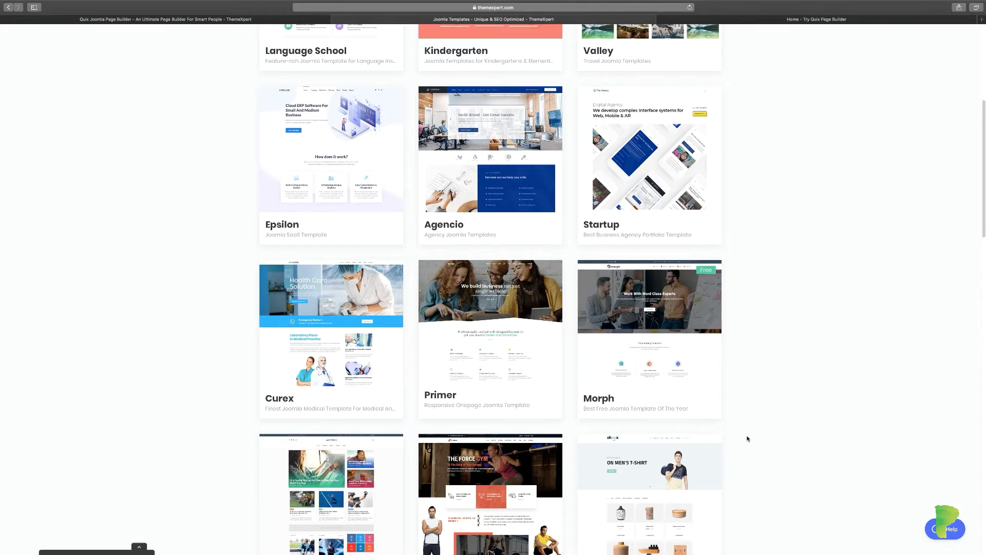
scroll(748, 438, "down", 2)
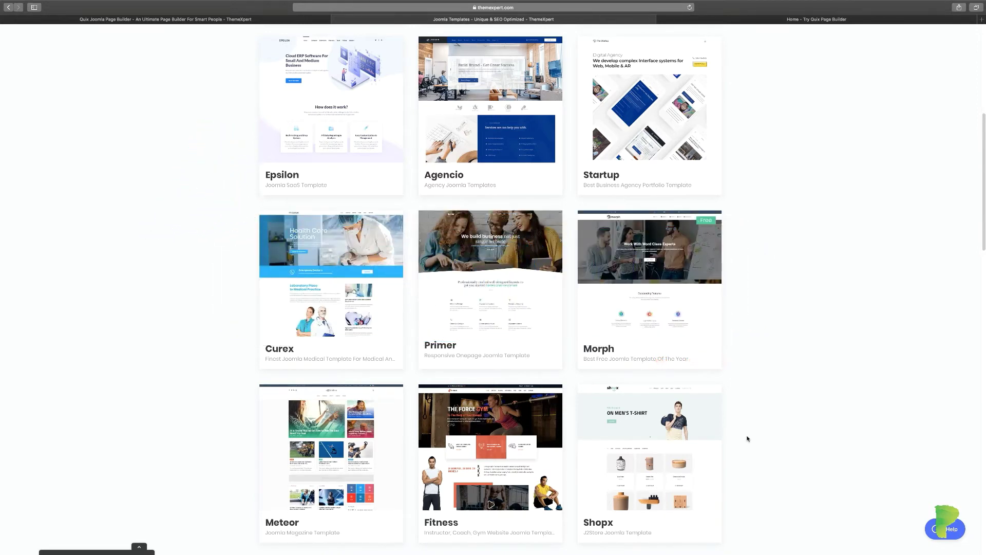
scroll(747, 438, "up", 7)
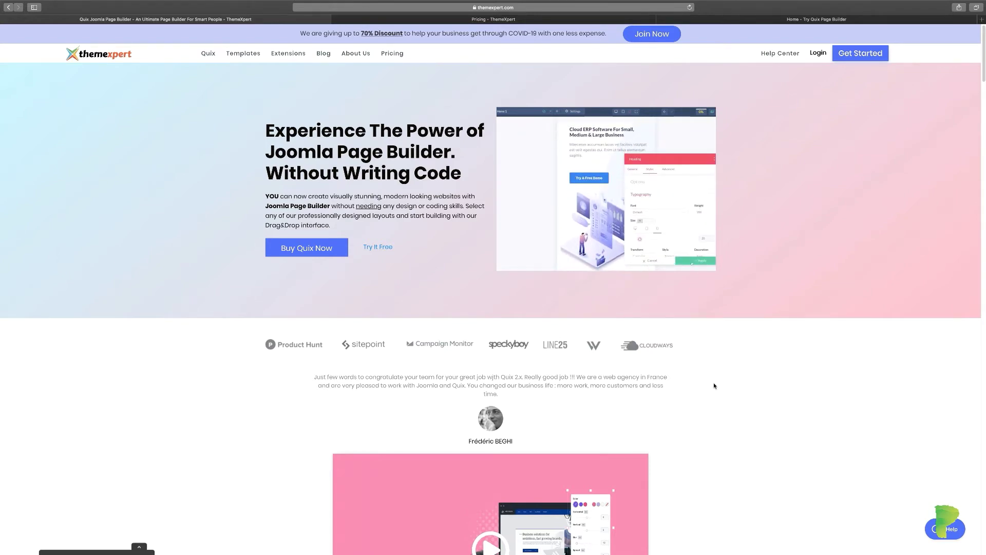
Look through the Quix Joomla Page Builder landing page from its introduction down to the free and Pro download section.
scroll(714, 385, "down", 8)
scroll(715, 383, "up", 8)
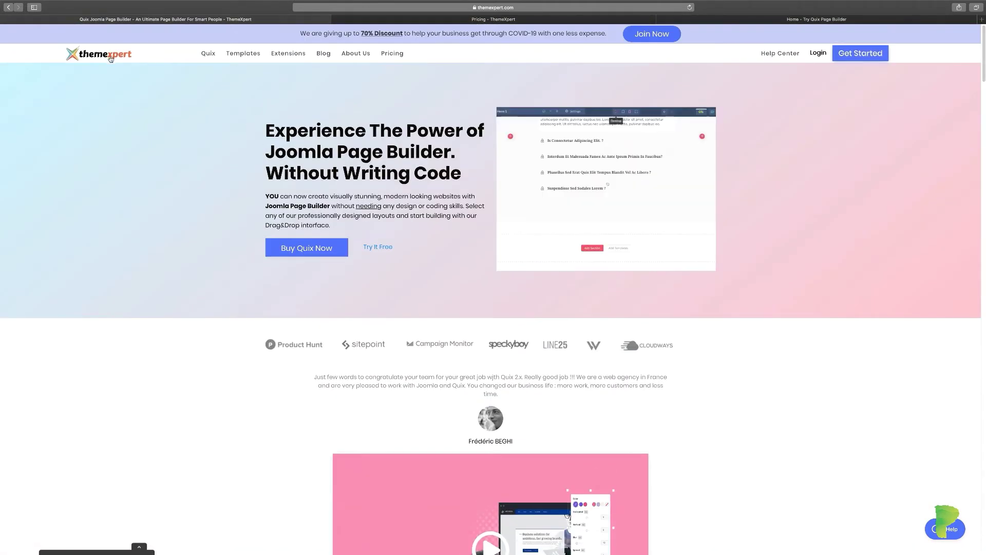
mouse_move(226, 55)
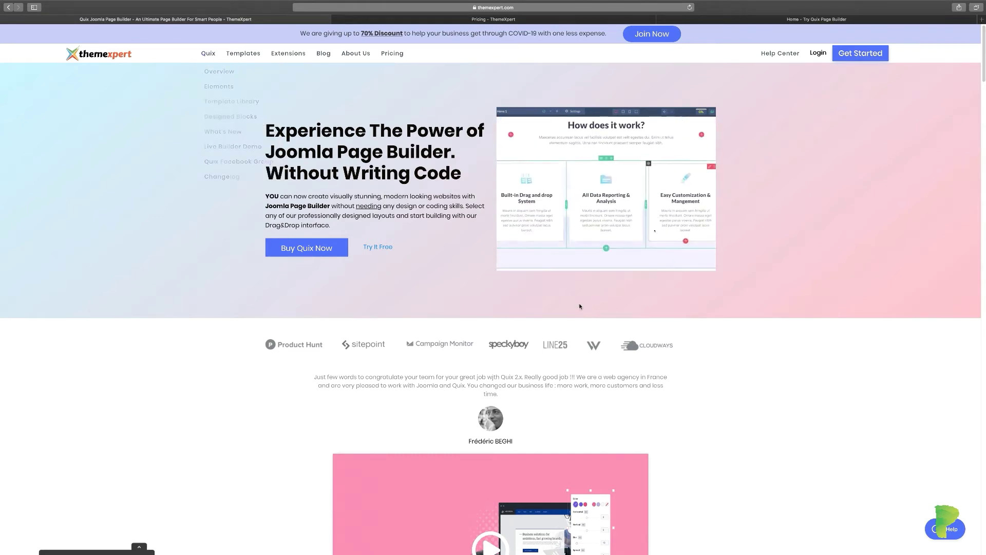
scroll(606, 304, "down", 6)
scroll(646, 332, "down", 20)
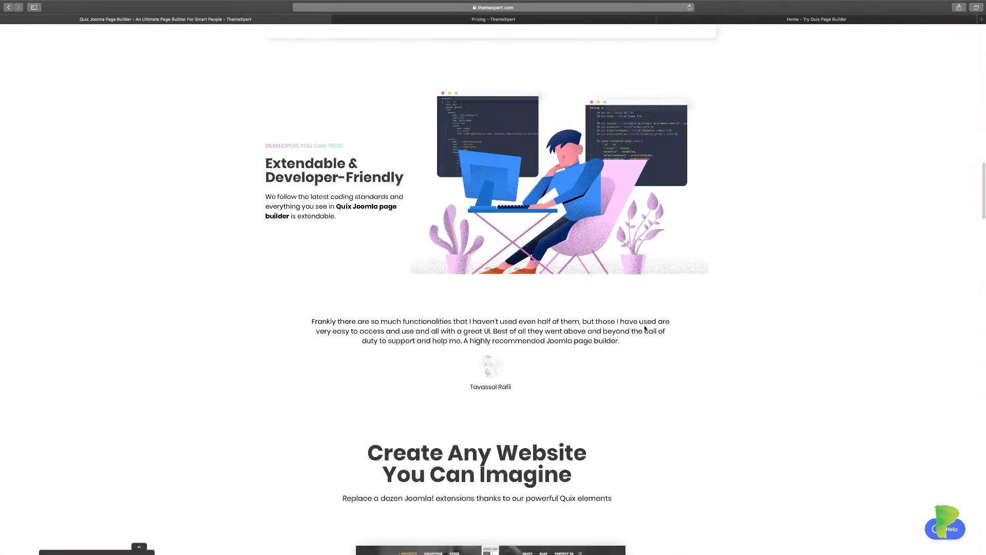
scroll(645, 326, "down", 15)
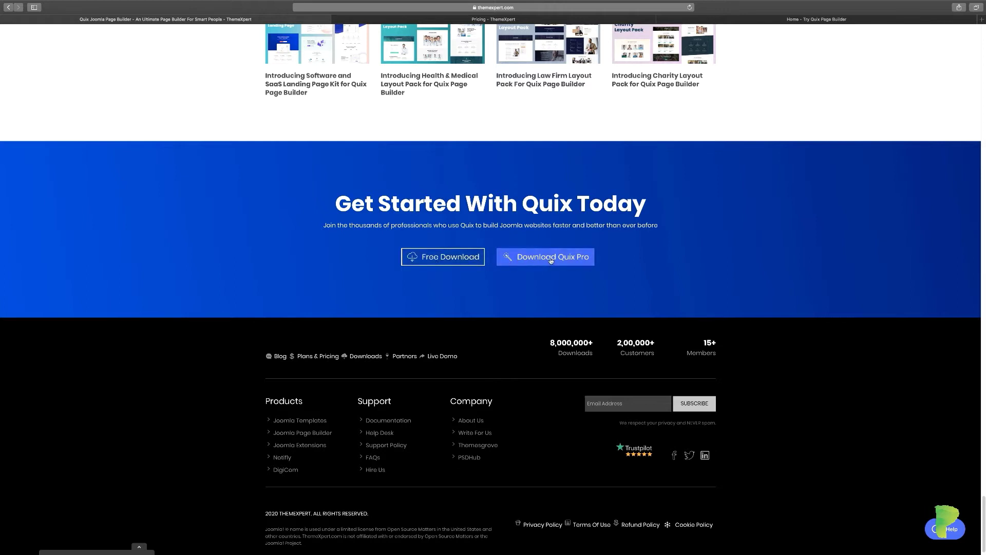
Show the ThemeXpert pricing page with Lifetime prices and highlight the Quix PRO price.
left_click(428, 20)
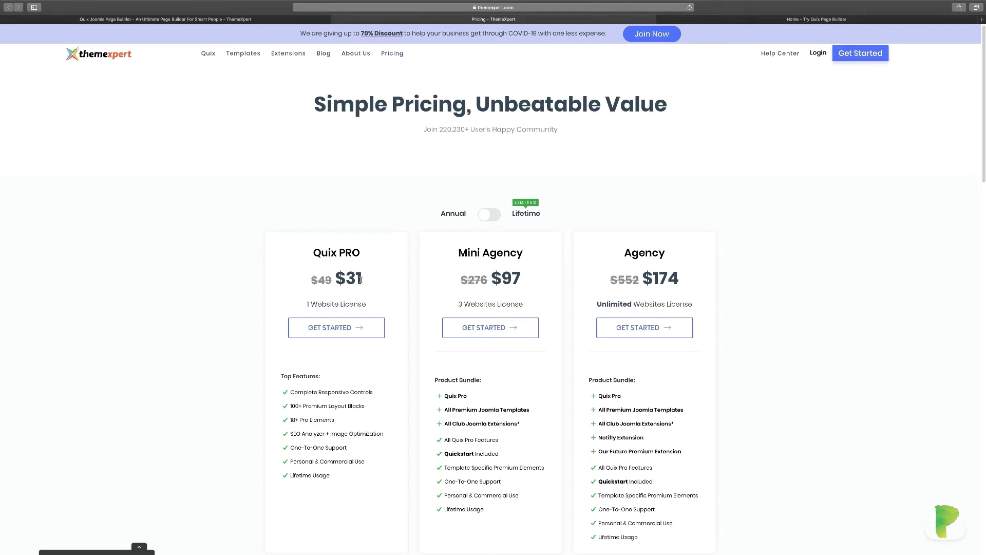
left_click(491, 215)
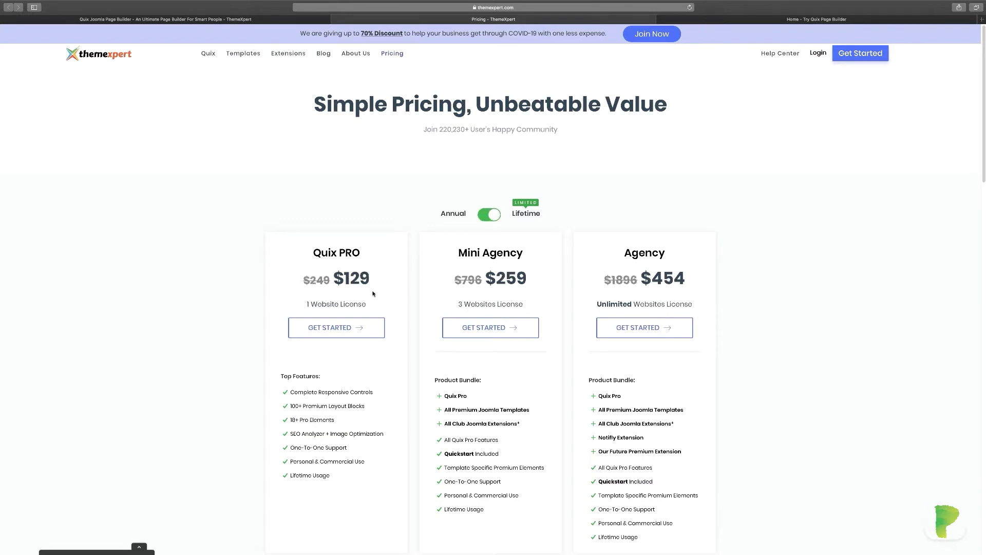
left_click_drag(370, 280, 338, 280)
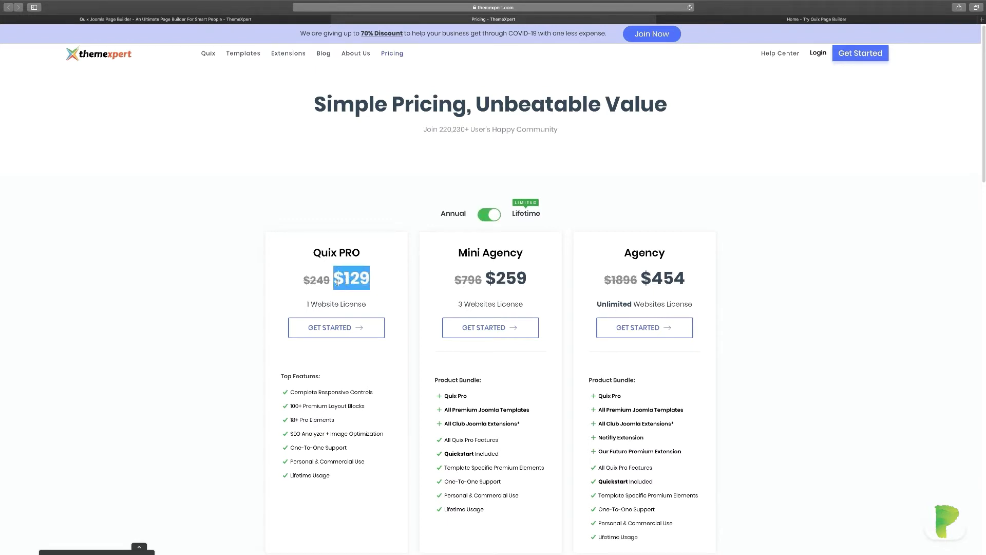
left_click(353, 278)
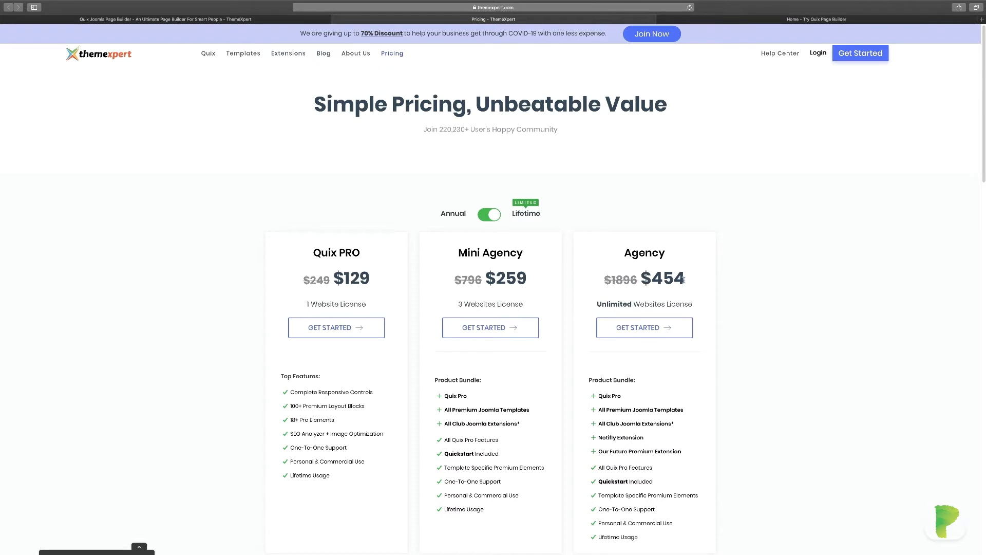
Compare Annual and Lifetime pricing again, return to Annual, and look over the features listed for each plan.
left_click(488, 214)
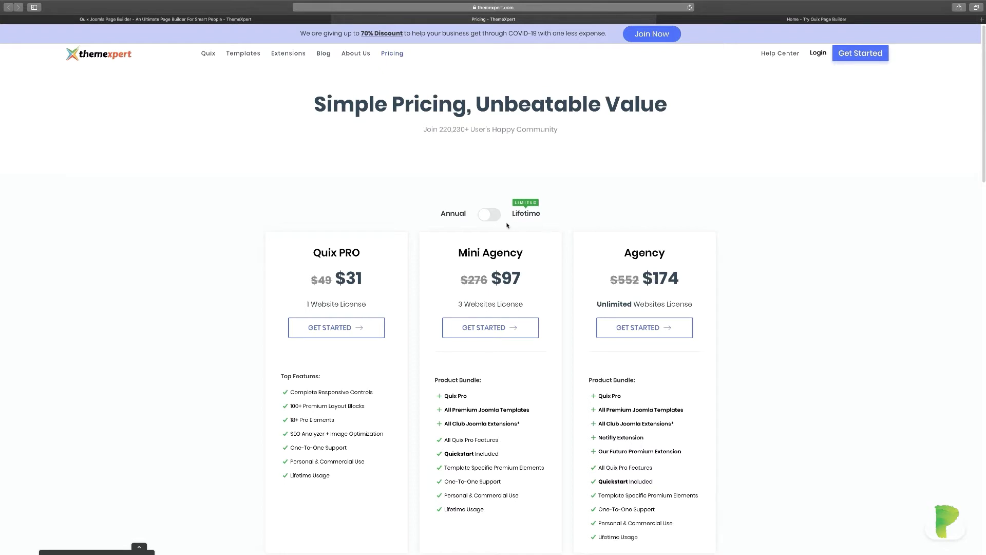
left_click(490, 214)
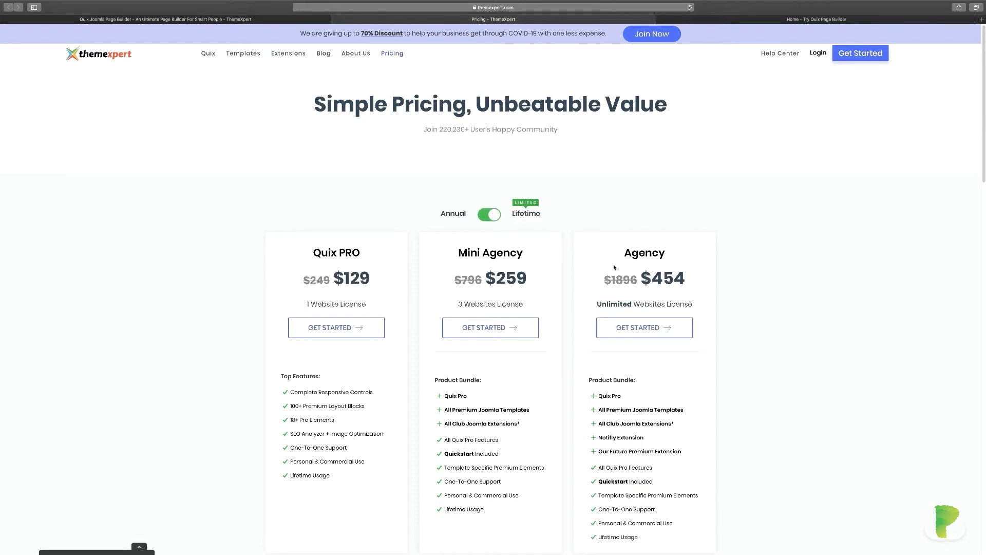
left_click(484, 216)
scroll(381, 311, "down", 1)
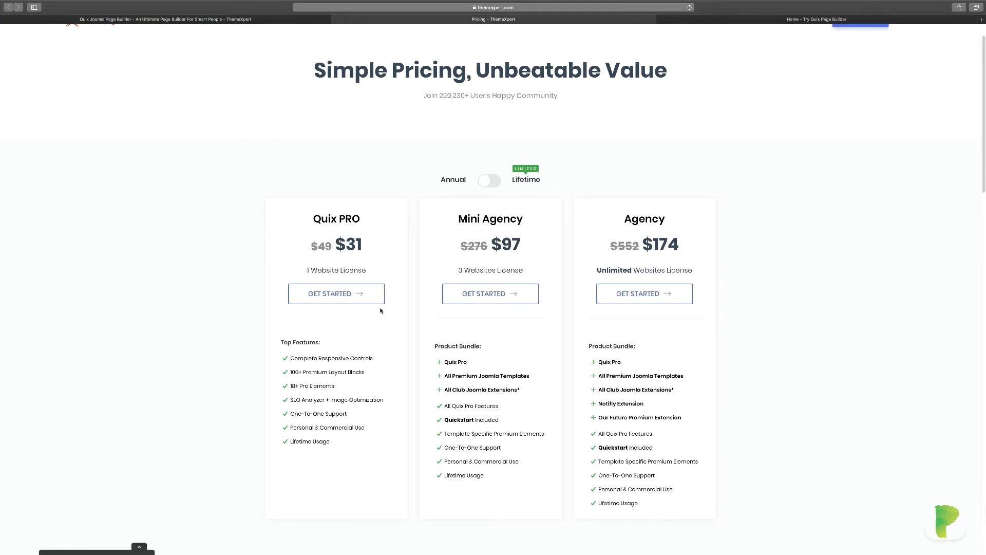
scroll(381, 311, "up", 1)
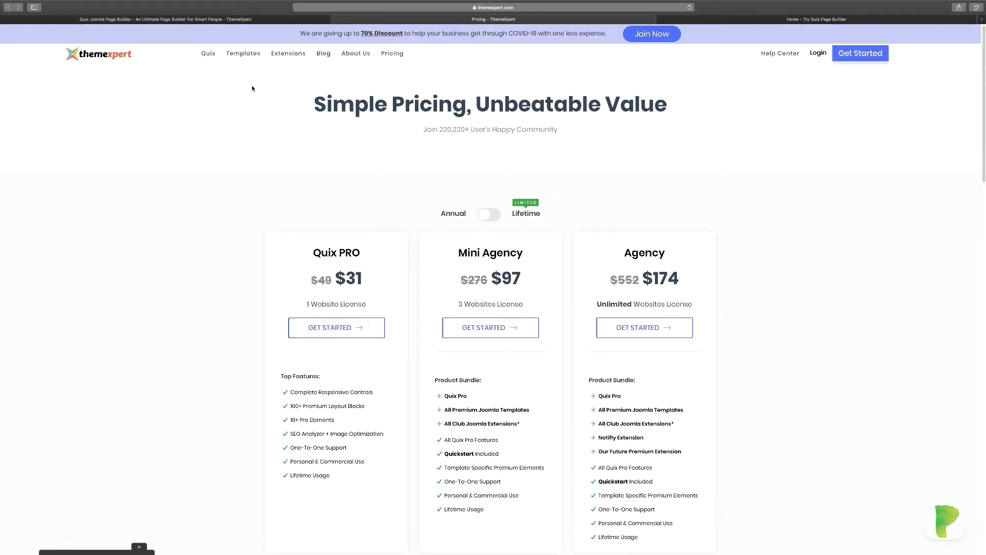
Open the Quix Elements page and look through the Basic Elements and Pro Elements.
mouse_move(217, 62)
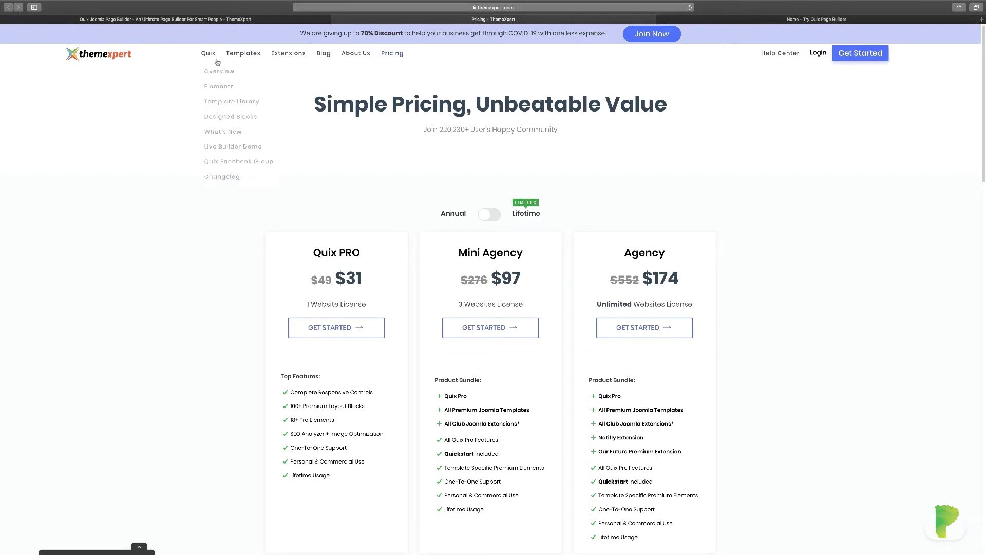
left_click(219, 87)
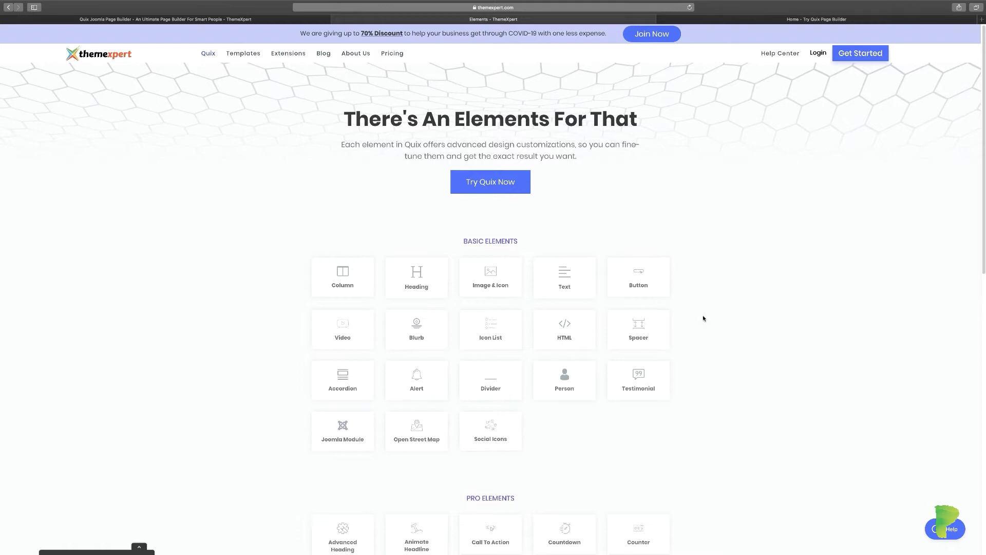
scroll(705, 359, "down", 5)
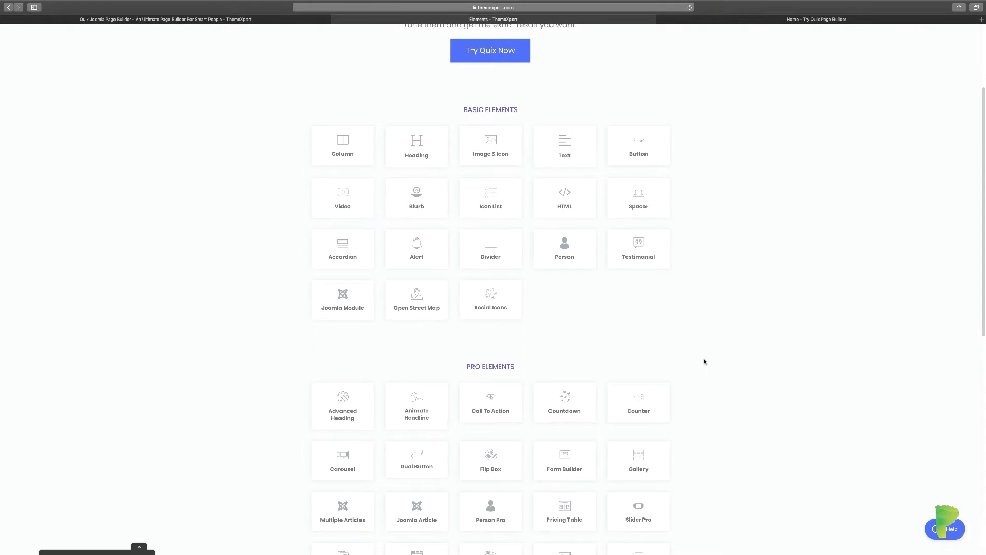
scroll(715, 353, "down", 1)
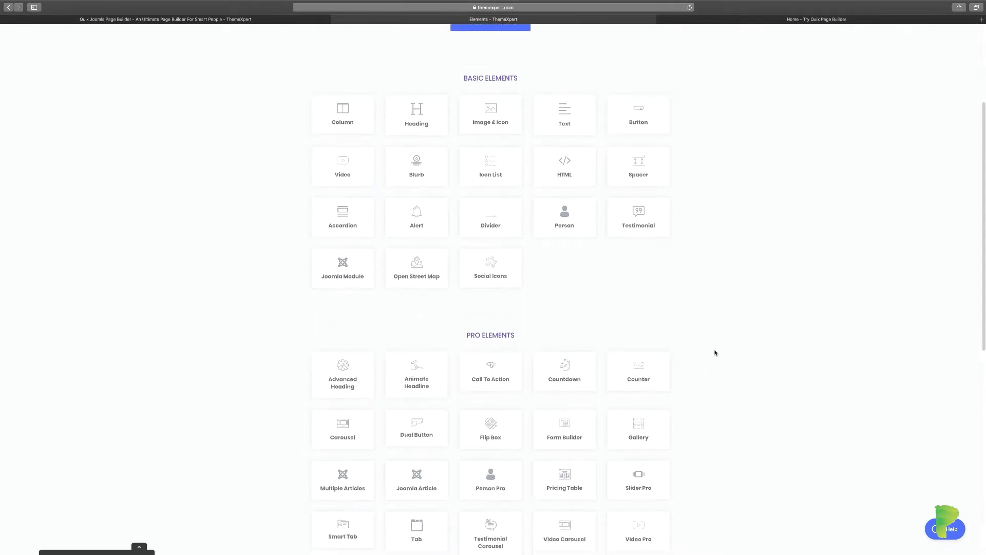
scroll(682, 363, "down", 2)
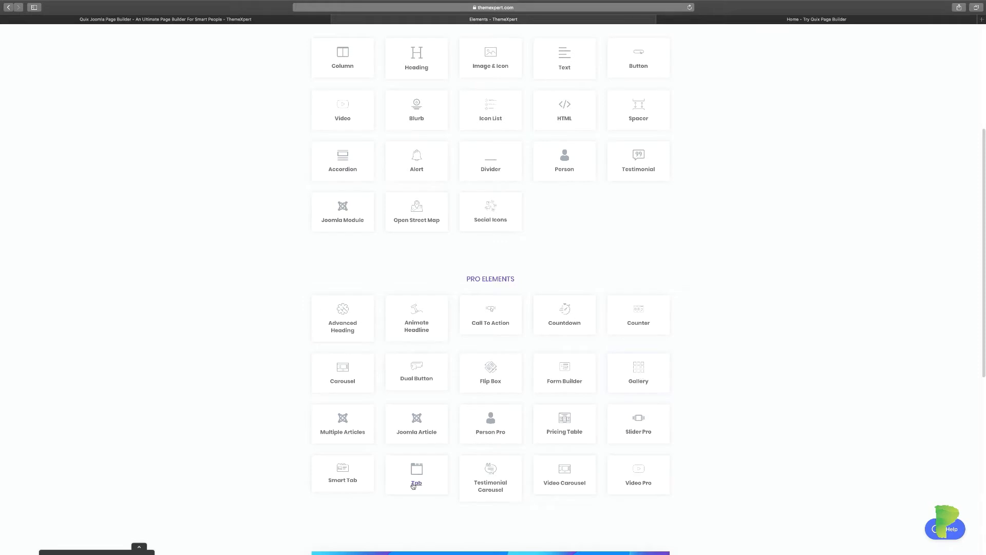
scroll(635, 212, "up", 3)
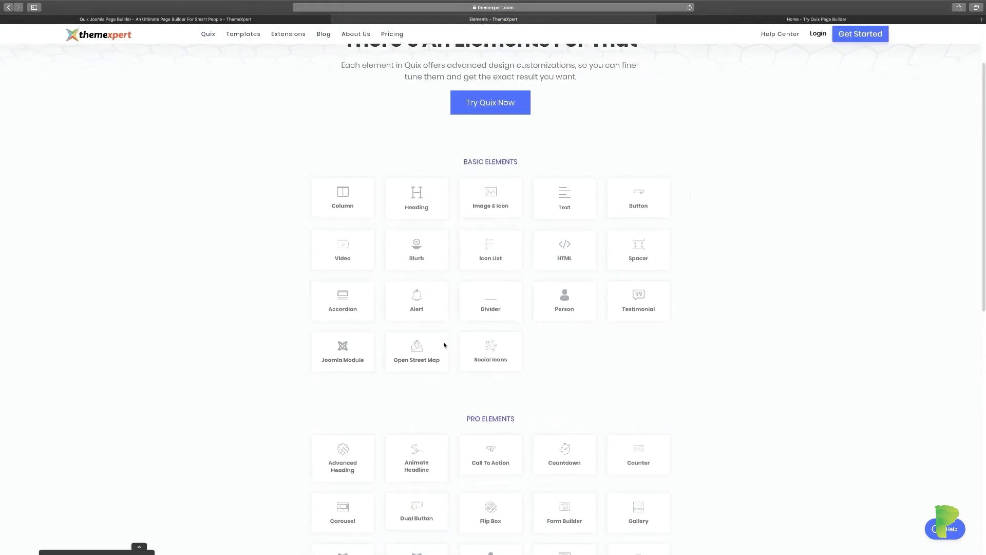
Go over the Basic and Pro element lists again down to Video Pro, and return to the beginning of the page.
scroll(699, 320, "down", 2)
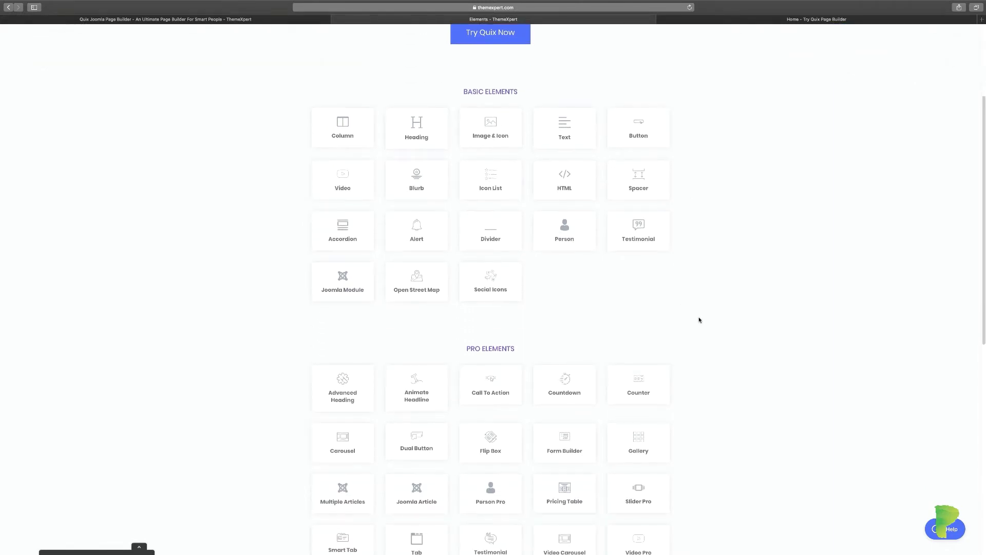
scroll(700, 319, "down", 1)
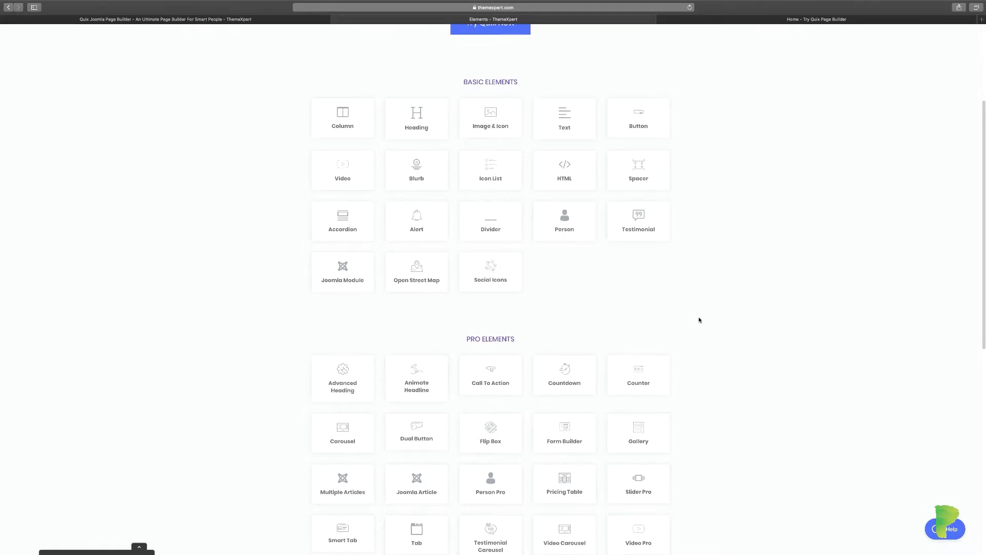
scroll(699, 320, "down", 2)
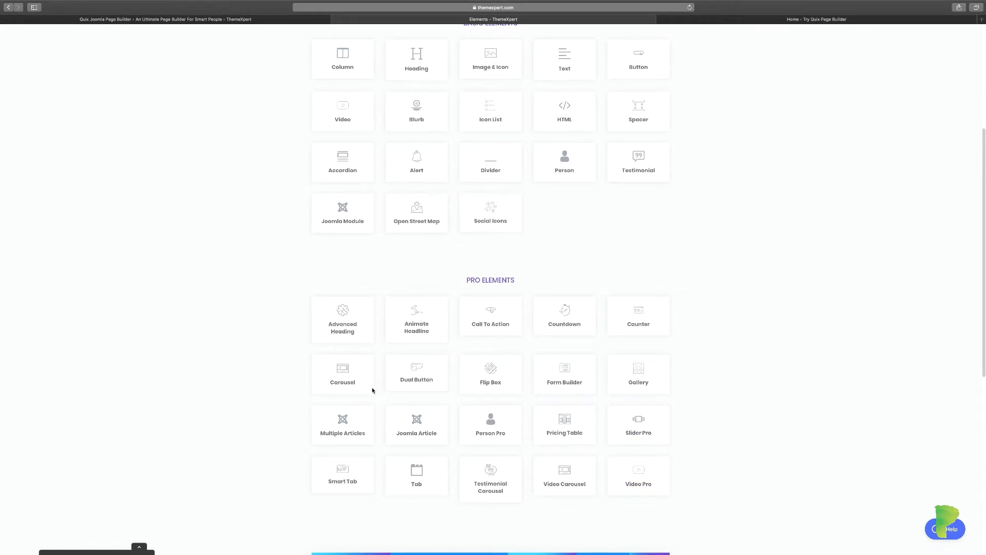
scroll(715, 412, "up", 1)
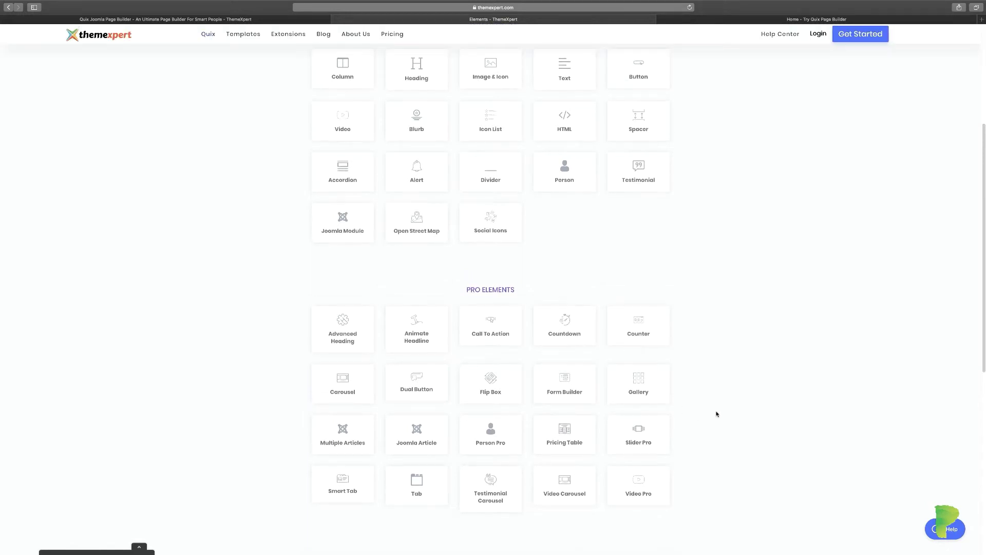
scroll(716, 414, "up", 5)
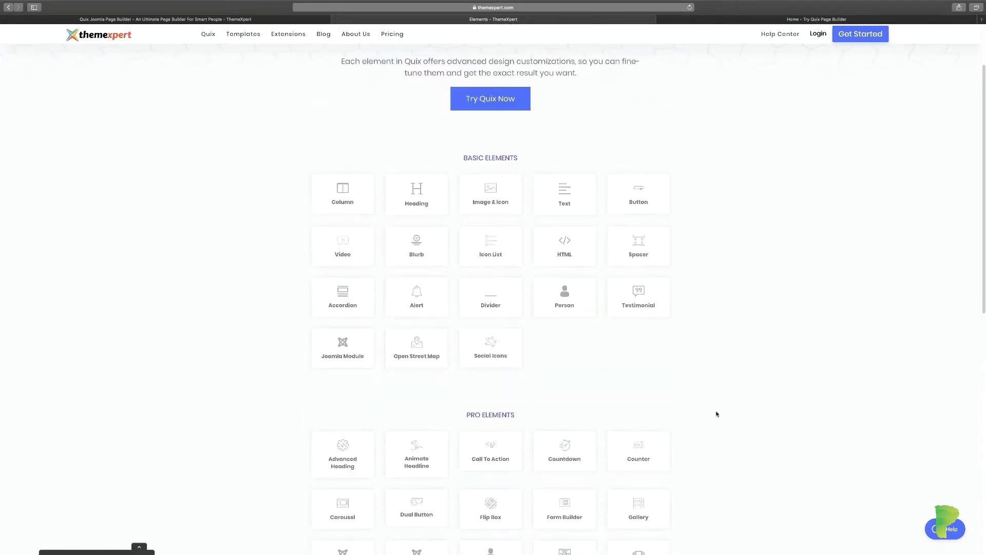
scroll(716, 414, "up", 1)
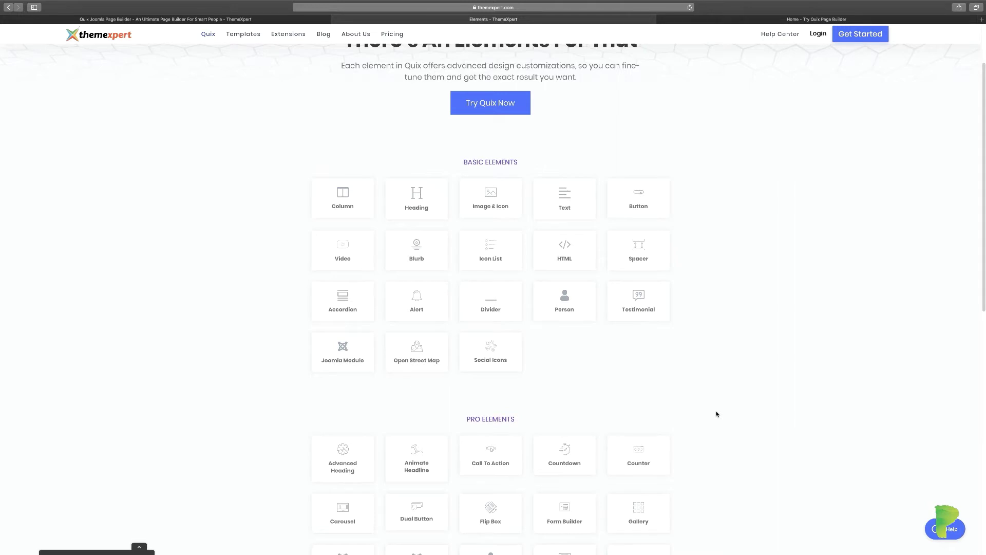
scroll(717, 413, "up", 3)
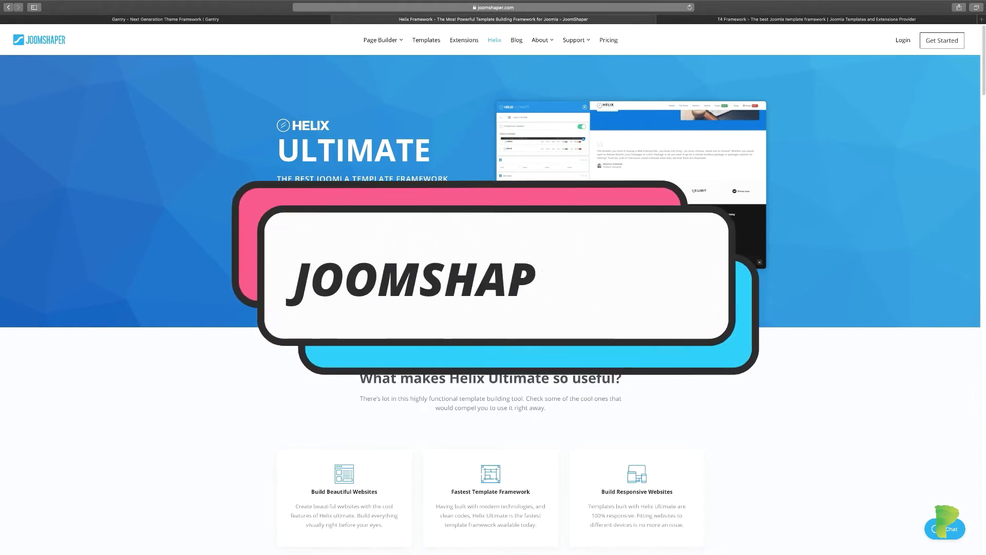
Examine JoomShaper's Helix Ultimate page, from its introduction through the feature cards down to the page builder integration section.
scroll(635, 385, "down", 4)
scroll(707, 403, "down", 1)
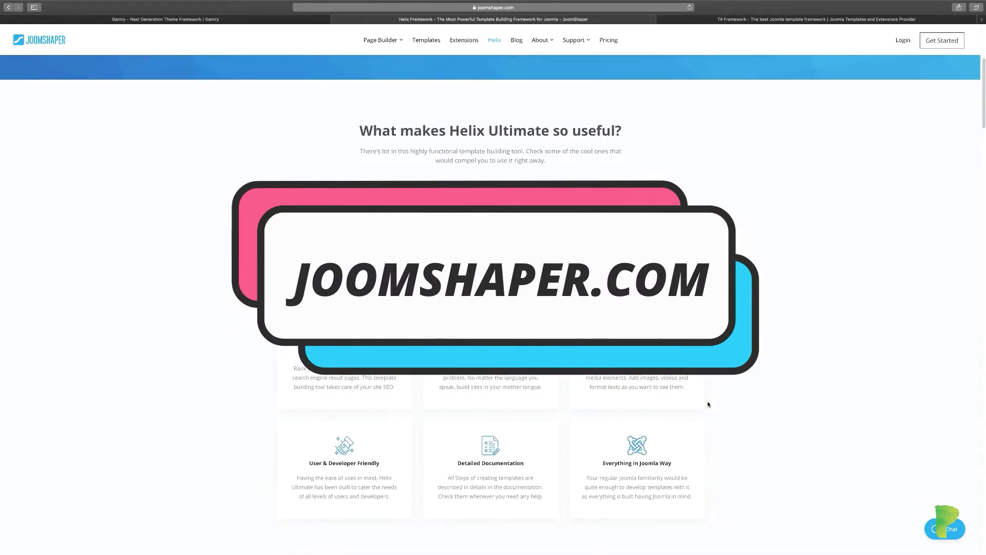
scroll(707, 404, "down", 2)
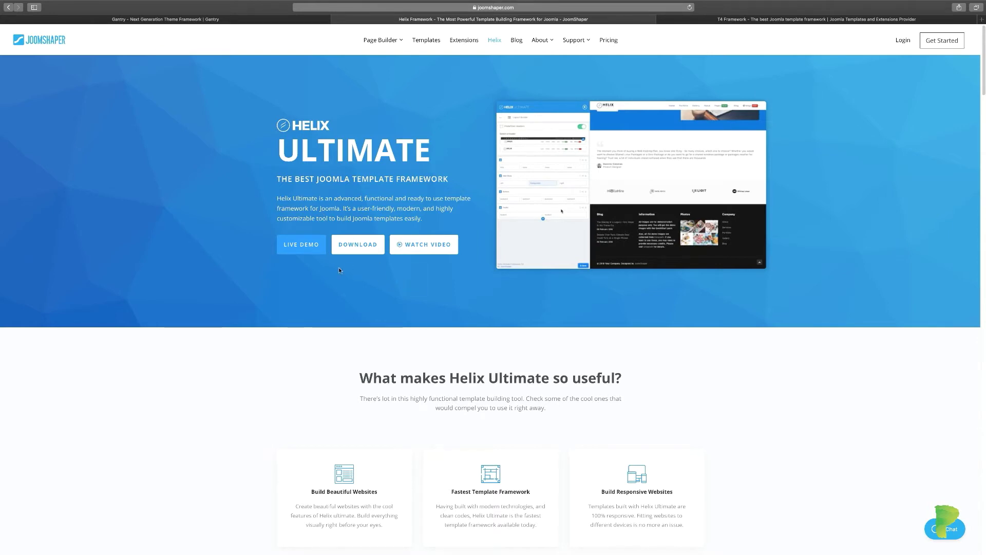
scroll(541, 346, "down", 4)
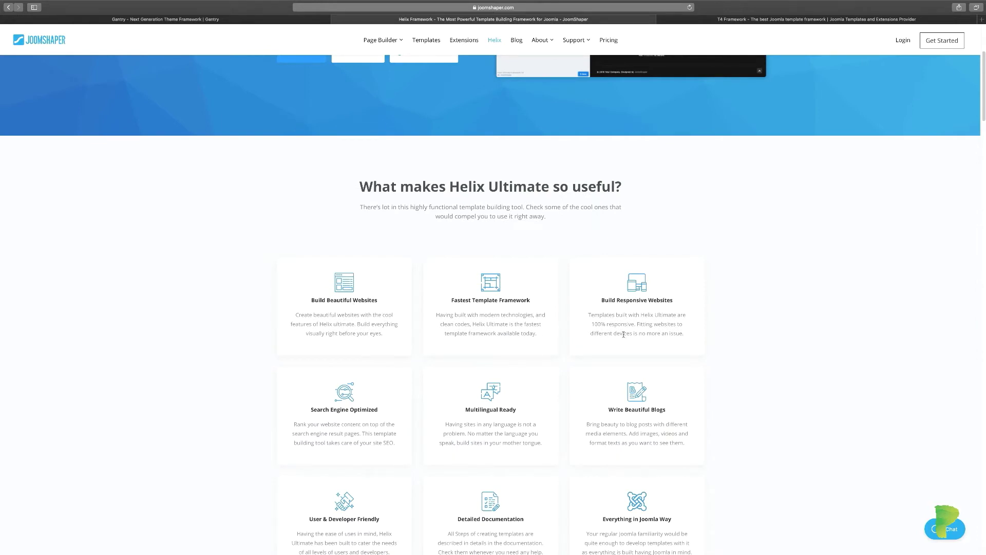
scroll(623, 334, "down", 1)
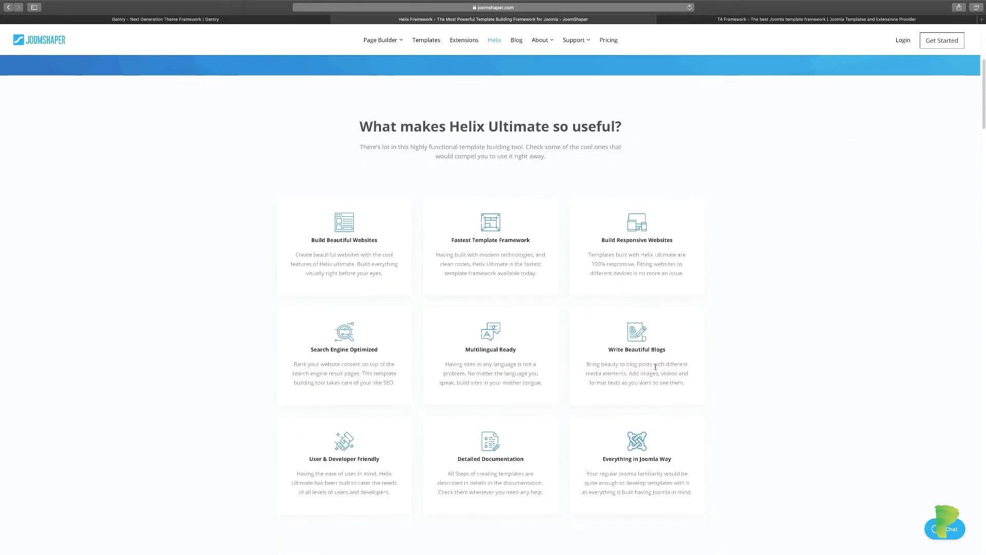
scroll(416, 343, "down", 1)
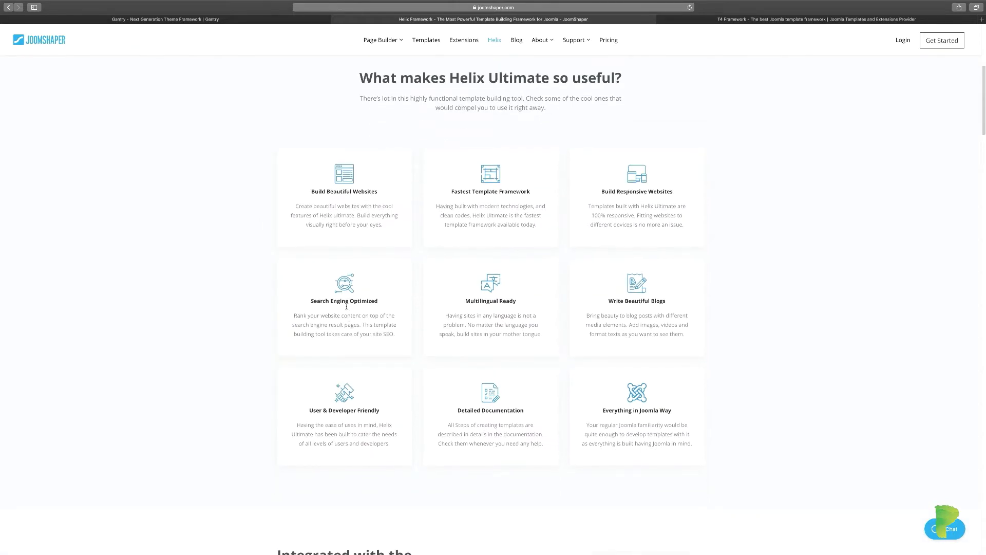
scroll(560, 344, "down", 3)
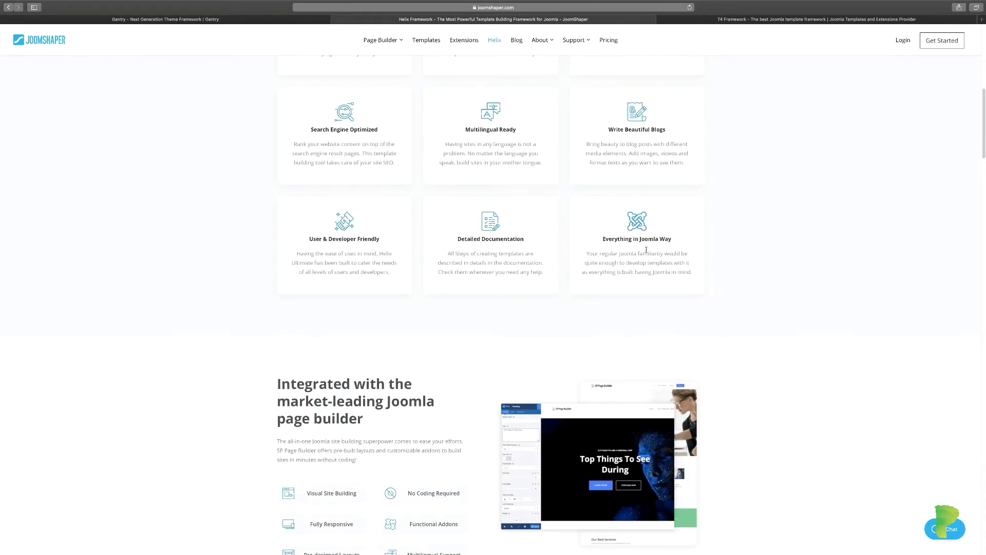
Examine the Helix Ultimate page from the page builder integration section through the feature cards to the #1 Template Framework section.
scroll(442, 284, "down", 4)
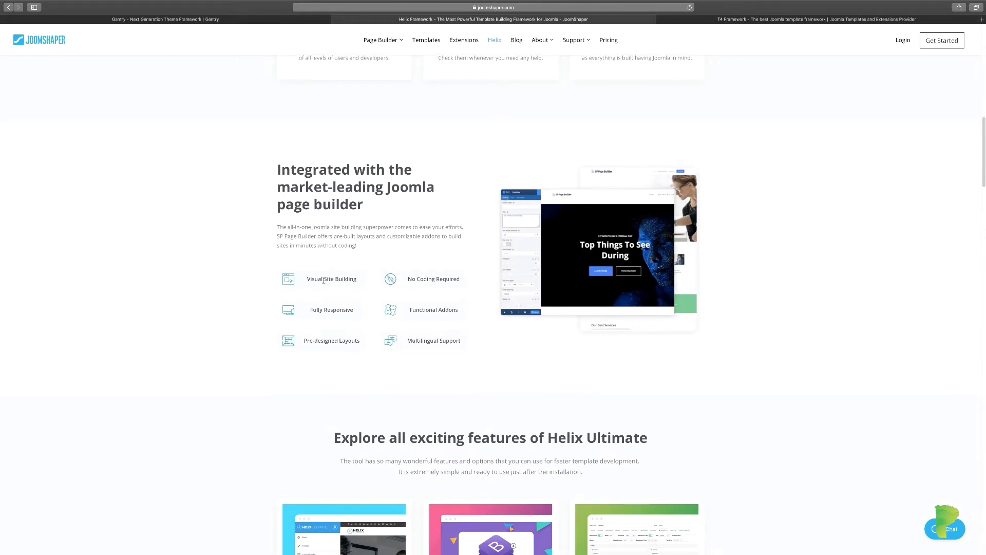
scroll(330, 304, "down", 1)
scroll(589, 231, "down", 5)
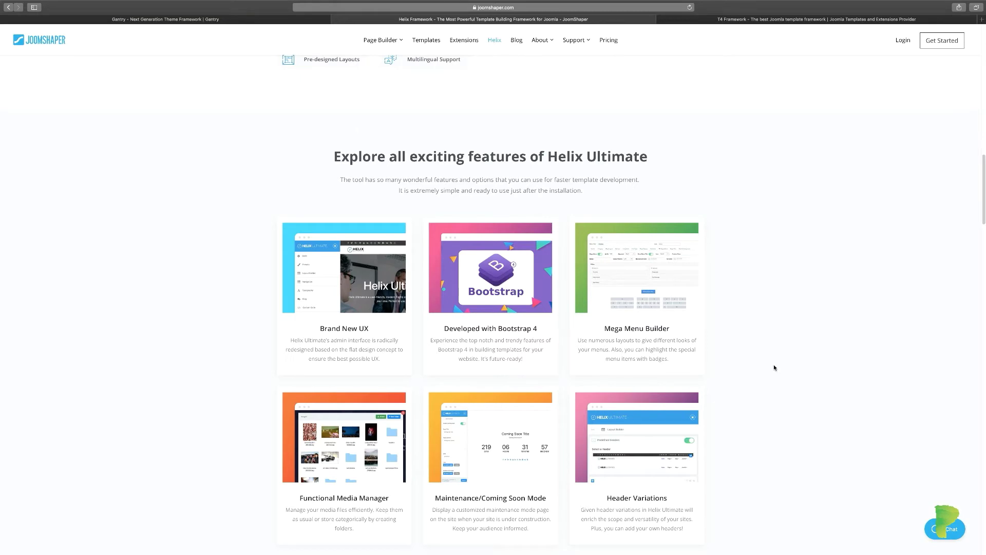
scroll(760, 362, "down", 2)
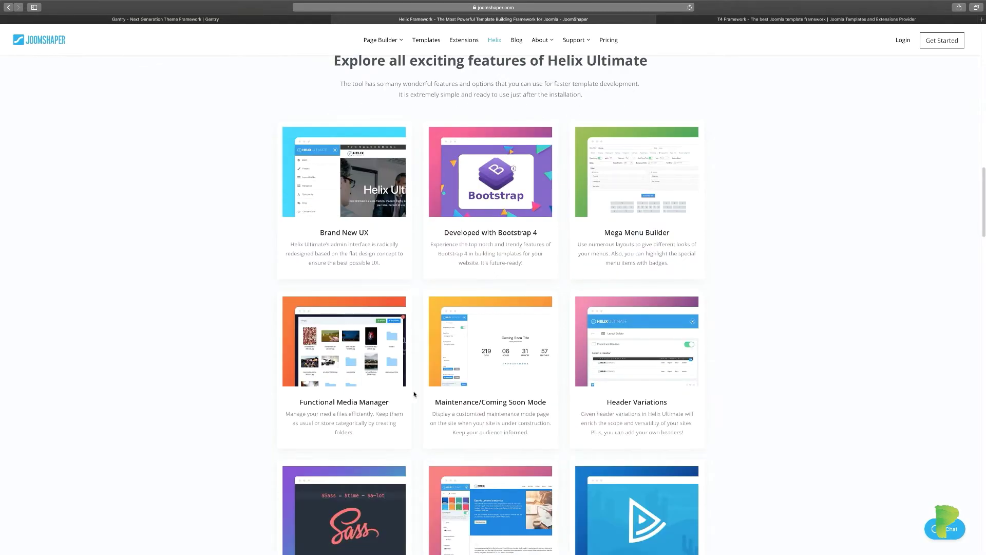
scroll(414, 394, "down", 5)
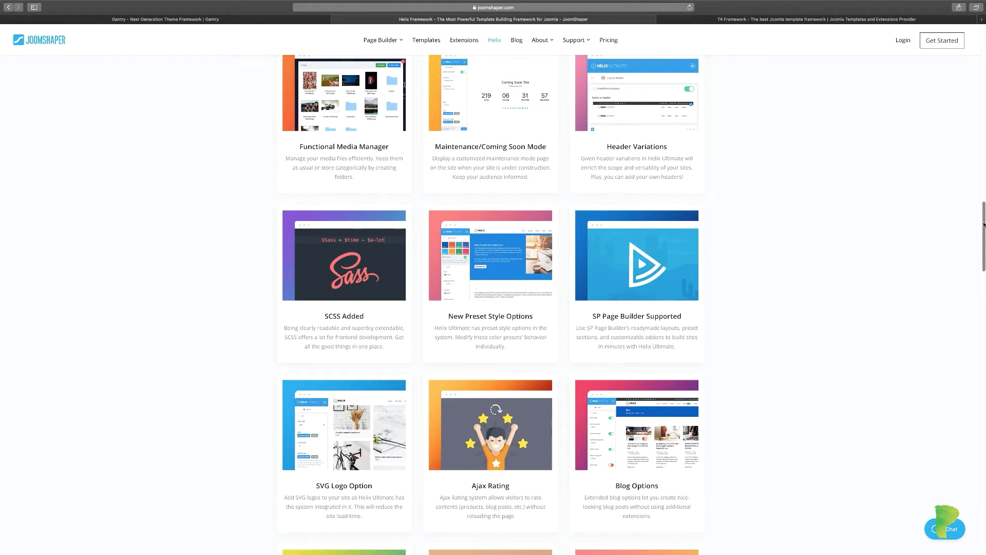
left_click_drag(983, 225, 978, 271)
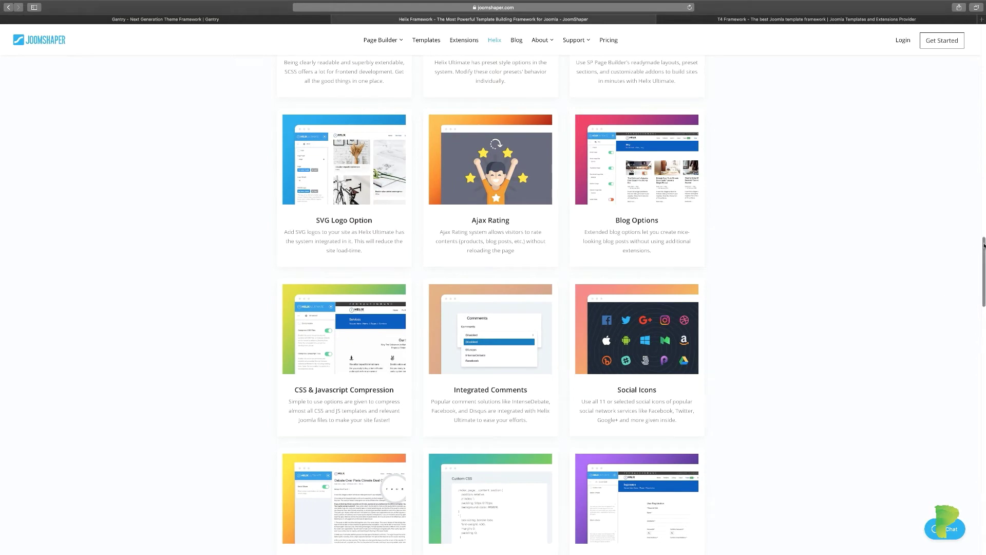
scroll(984, 249, "down", 1)
left_click_drag(984, 249, 978, 365)
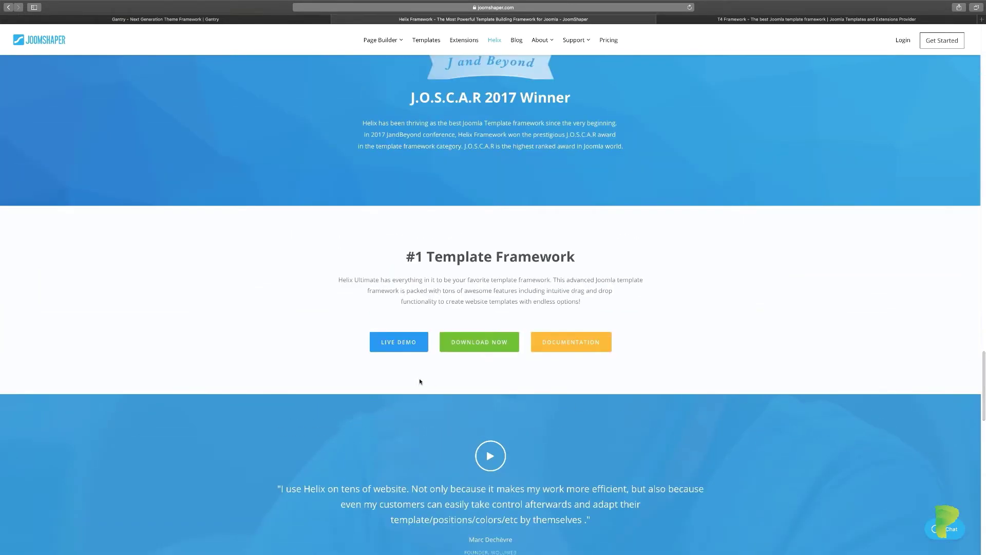
Open the Helix Ultimate live demo, look over its homepage down to Key Features, and return to the beginning.
left_click(401, 349)
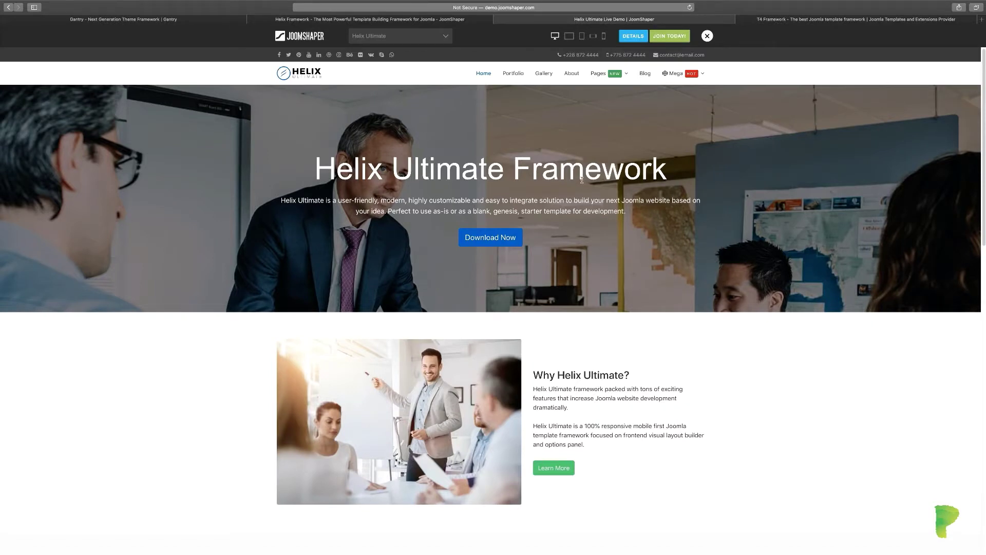
scroll(581, 181, "down", 7)
scroll(582, 182, "down", 1)
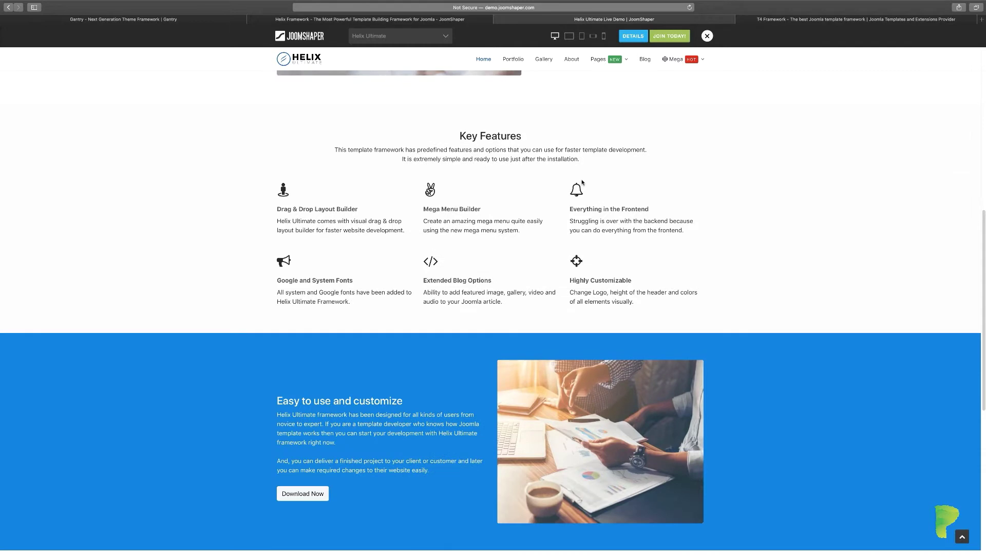
scroll(582, 182, "up", 9)
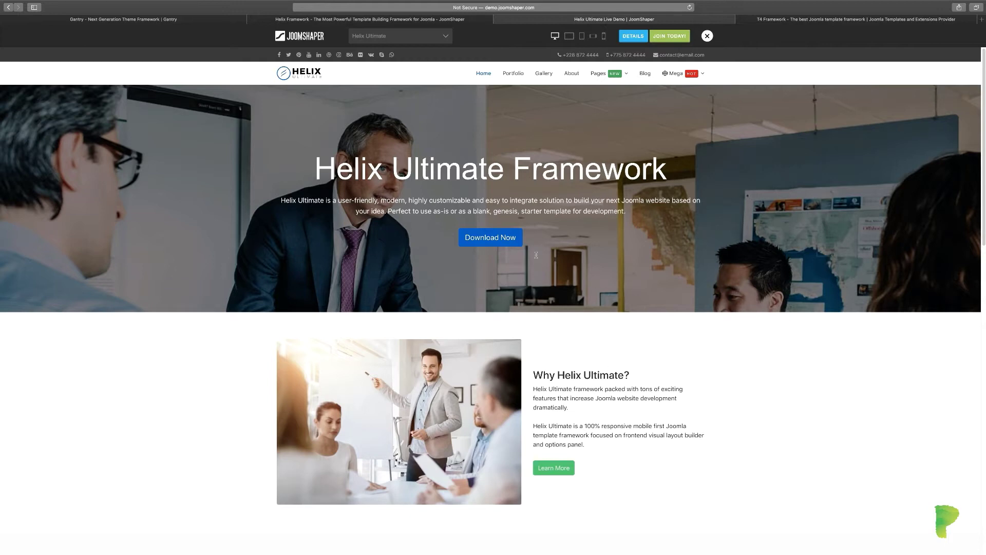
Review the full Helix Ultimate demo homepage down to its footer and close the live demo.
mouse_move(621, 80)
scroll(445, 353, "down", 5)
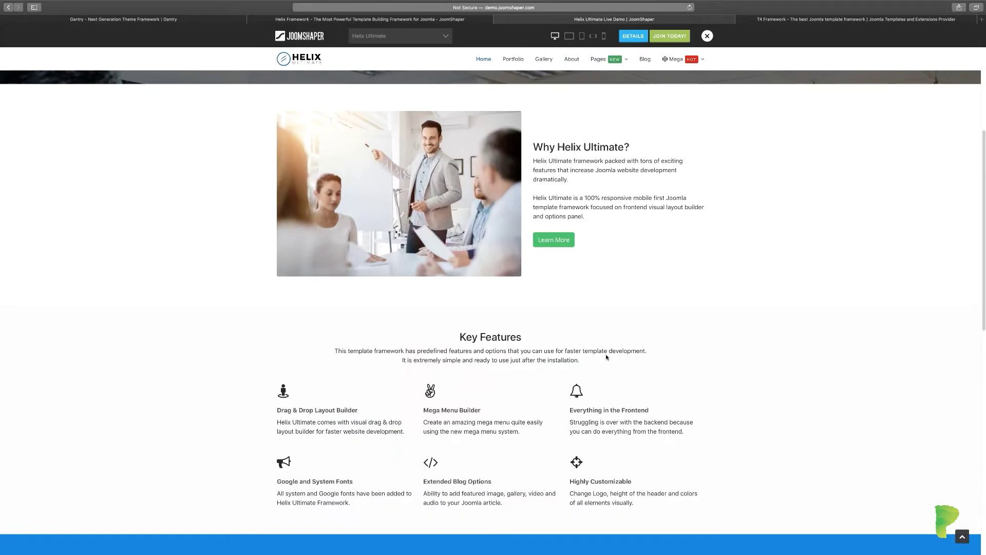
scroll(606, 357, "down", 6)
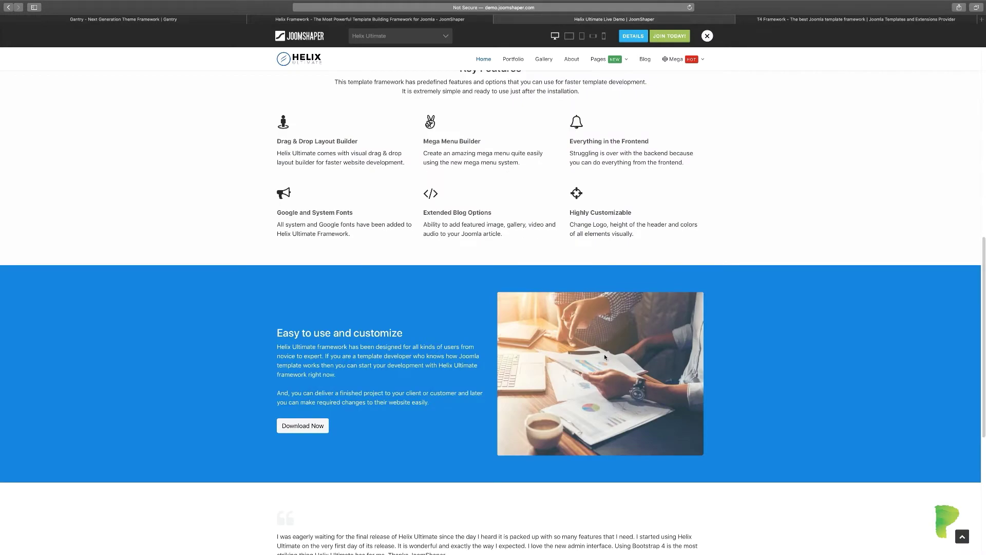
scroll(394, 363, "down", 5)
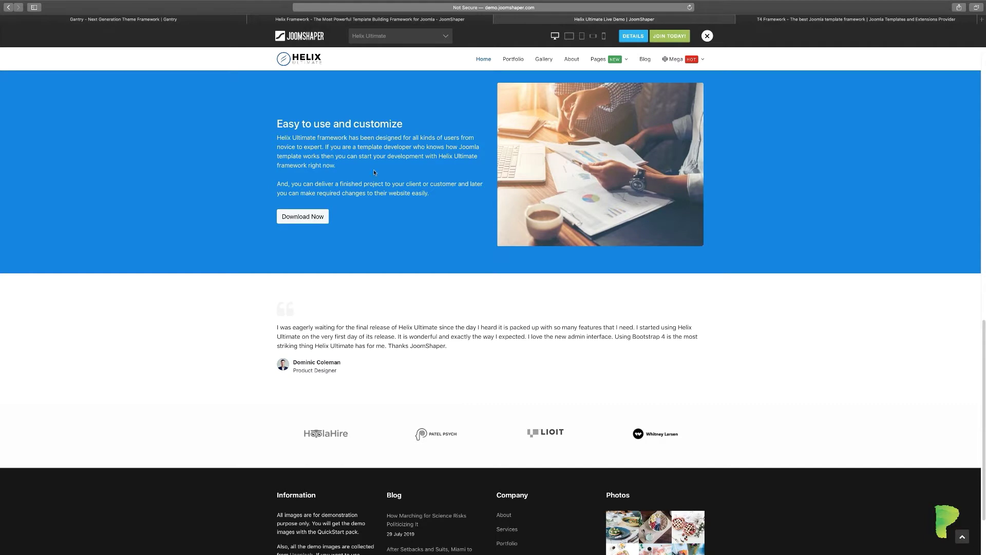
scroll(442, 358, "down", 2)
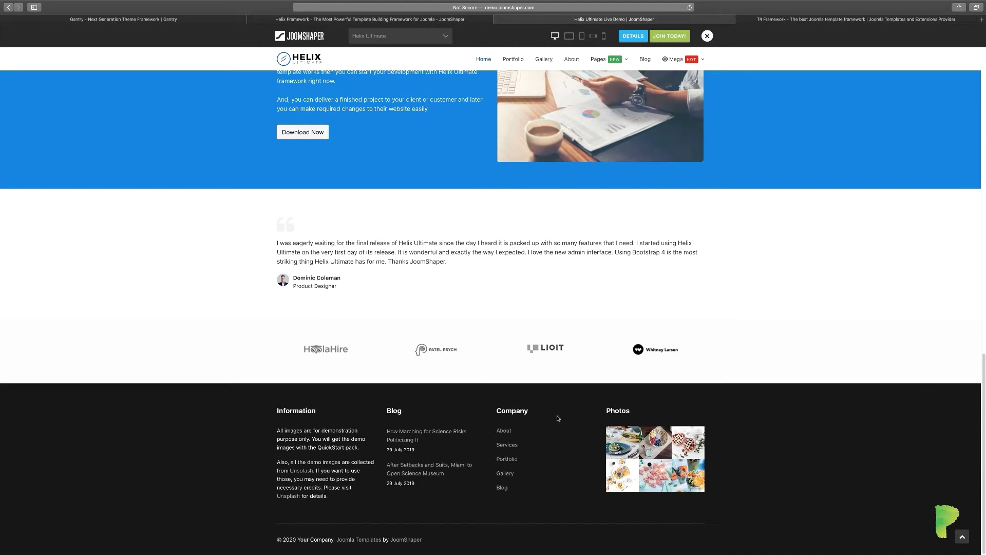
key("Home")
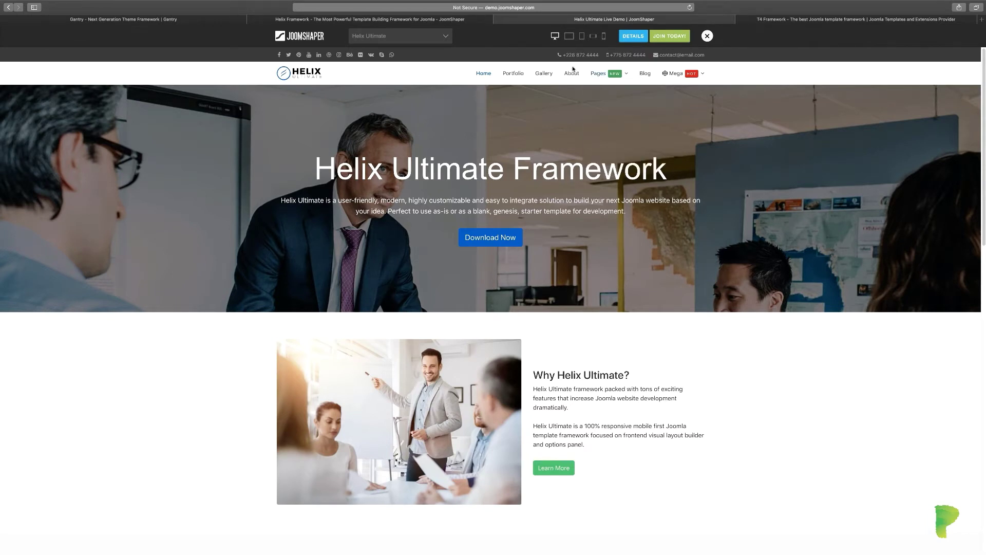
left_click(499, 20)
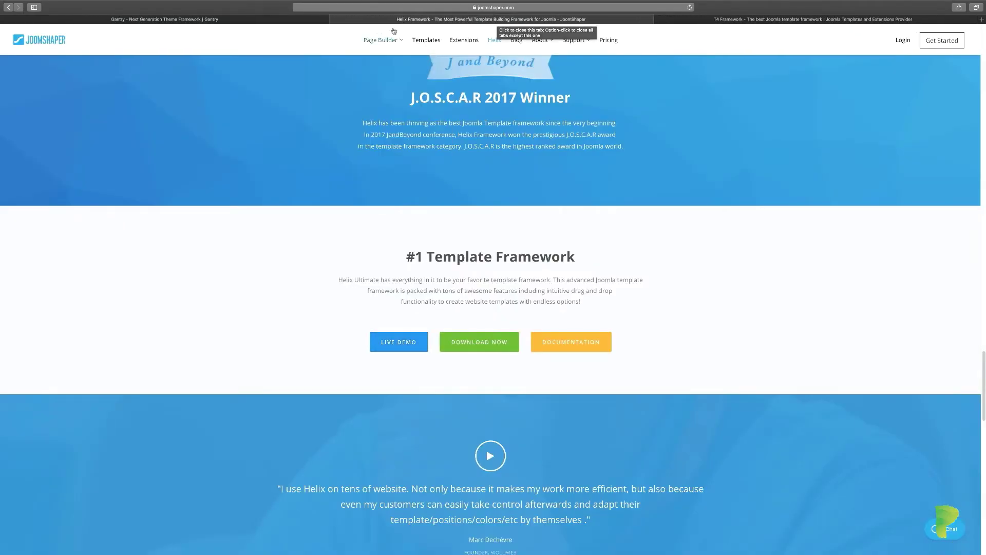
Switch to the Gantry theme framework page and skim its introduction, supported platforms, and layout and configuration sections.
left_click(238, 21)
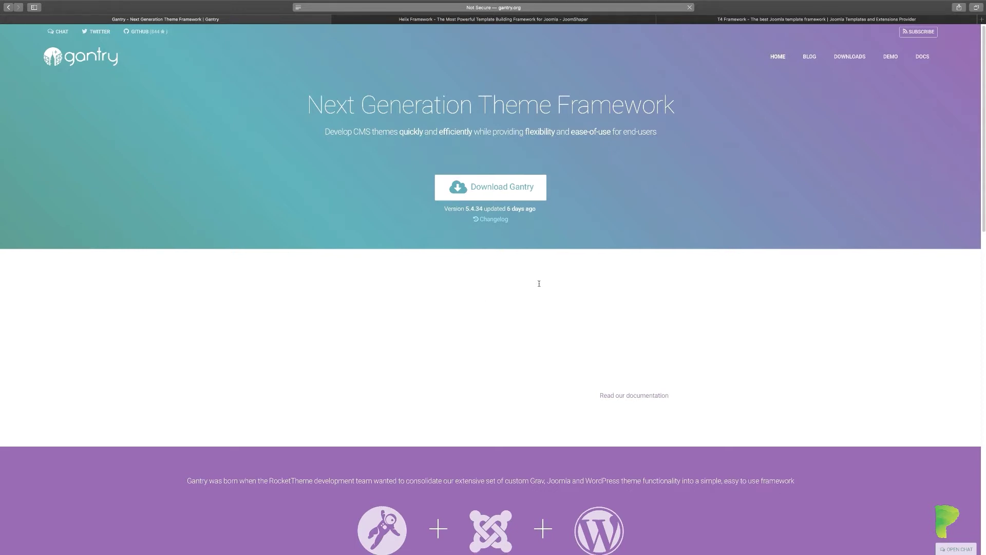
scroll(539, 284, "down", 4)
scroll(539, 284, "up", 4)
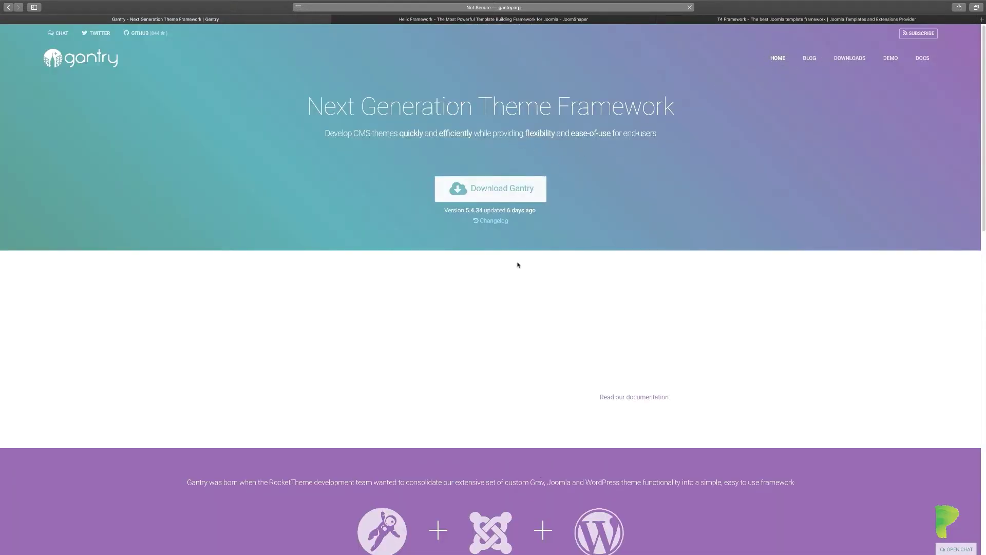
scroll(518, 265, "down", 5)
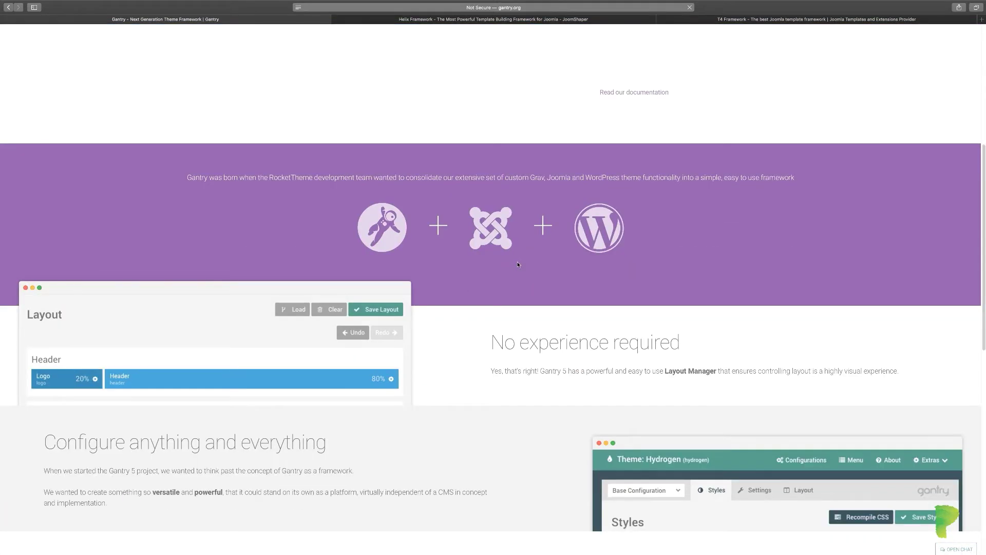
scroll(517, 264, "down", 3)
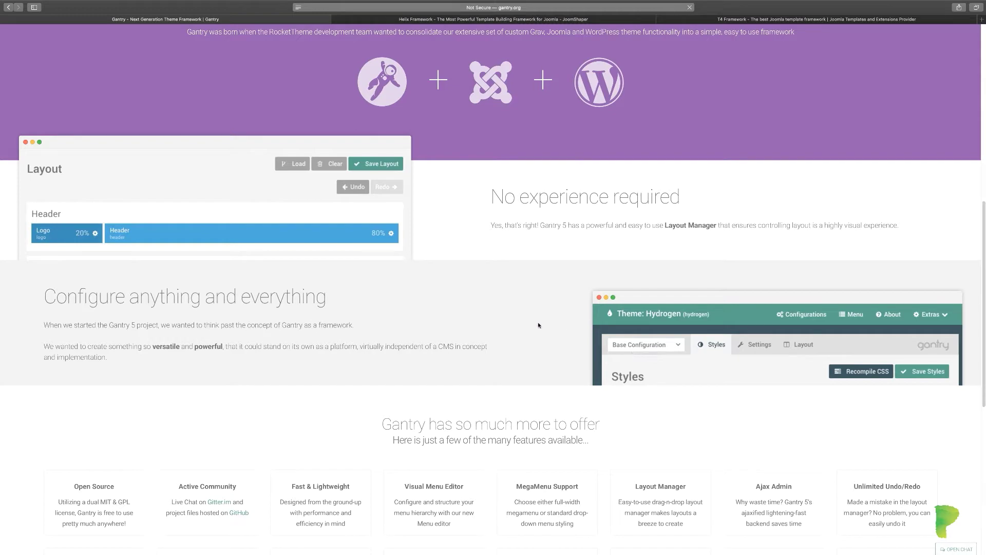
scroll(539, 326, "up", 5)
scroll(538, 325, "up", 4)
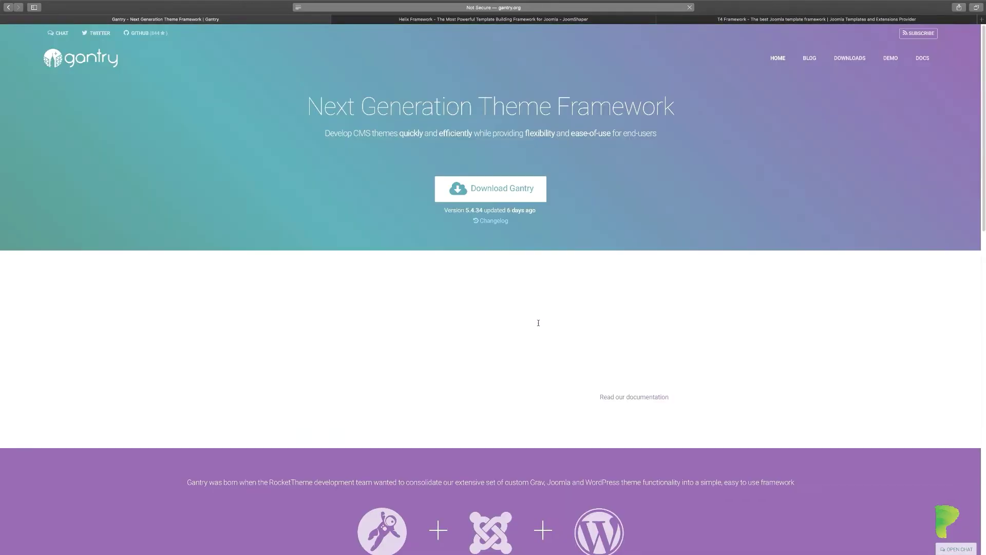
Examine the Gantry page through its feature list and the What people are saying section, and return to the beginning.
scroll(539, 325, "down", 3)
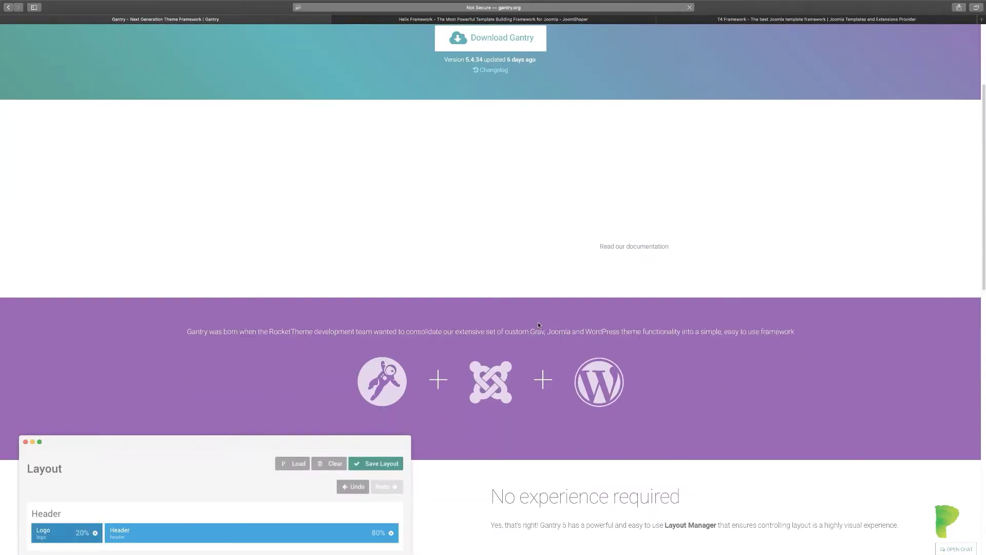
scroll(538, 325, "down", 4)
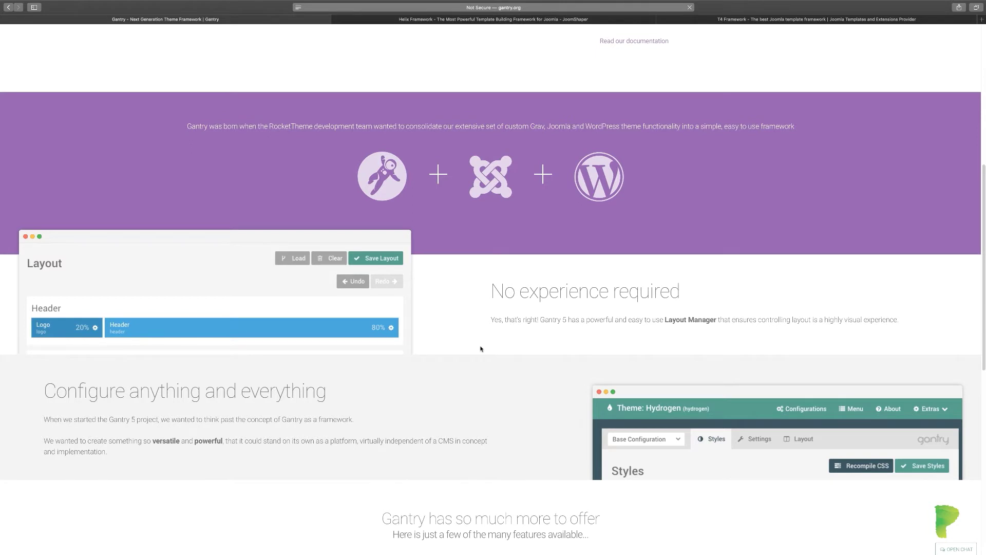
scroll(481, 349, "down", 1)
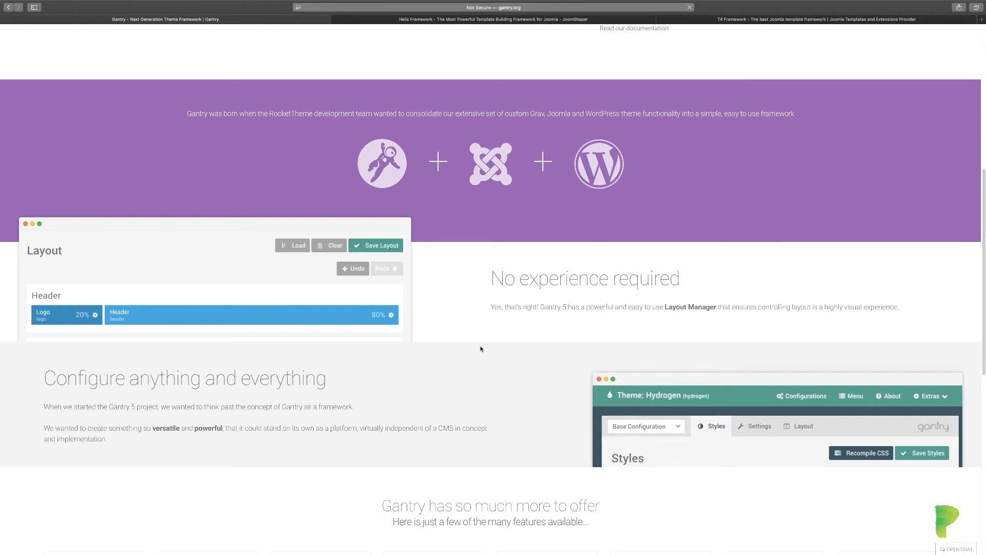
scroll(481, 348, "down", 2)
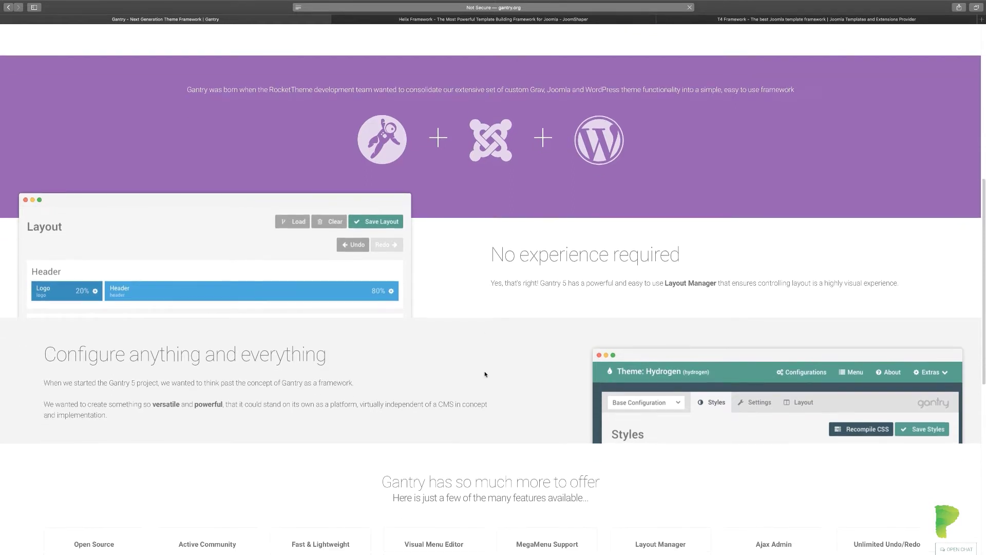
scroll(485, 374, "down", 5)
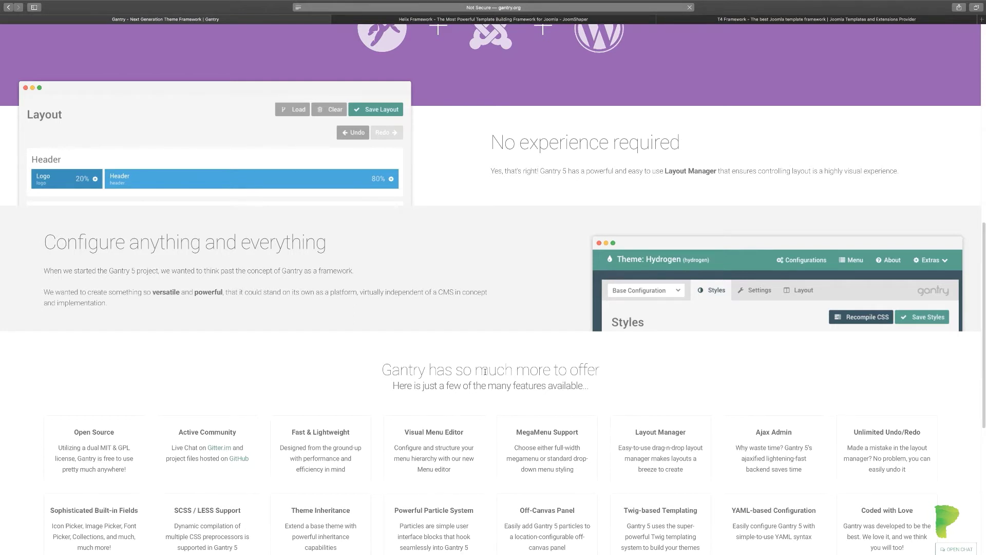
scroll(485, 361, "down", 3)
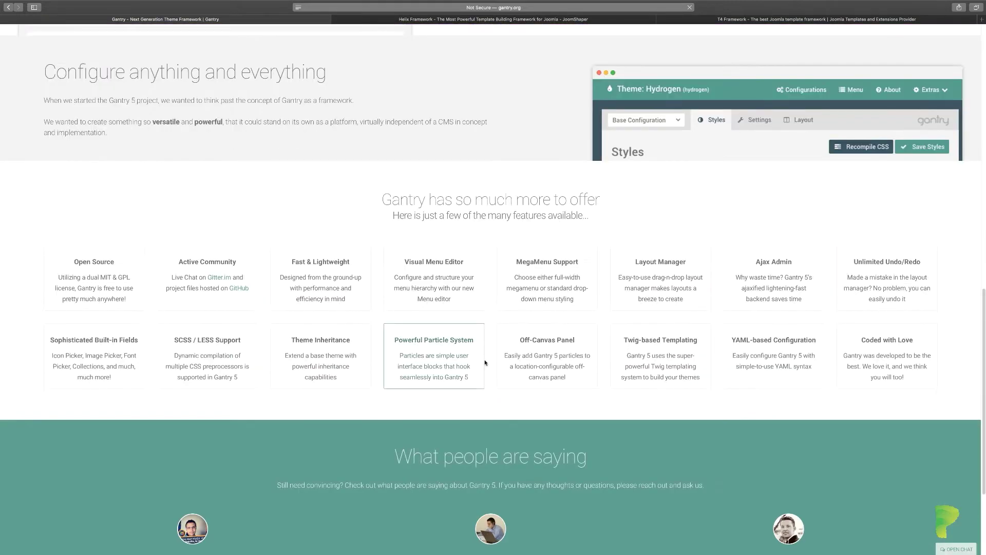
scroll(485, 363, "down", 3)
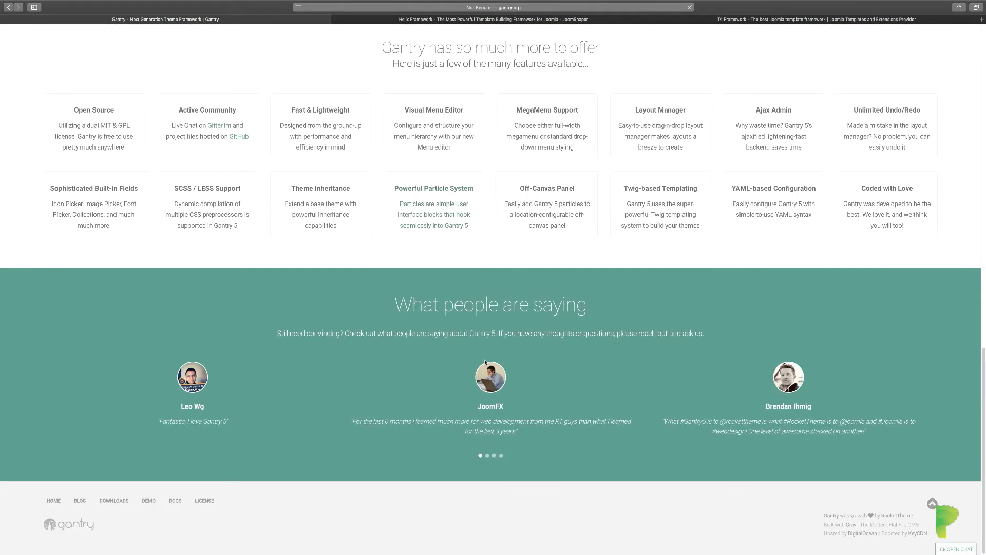
scroll(565, 339, "up", 2)
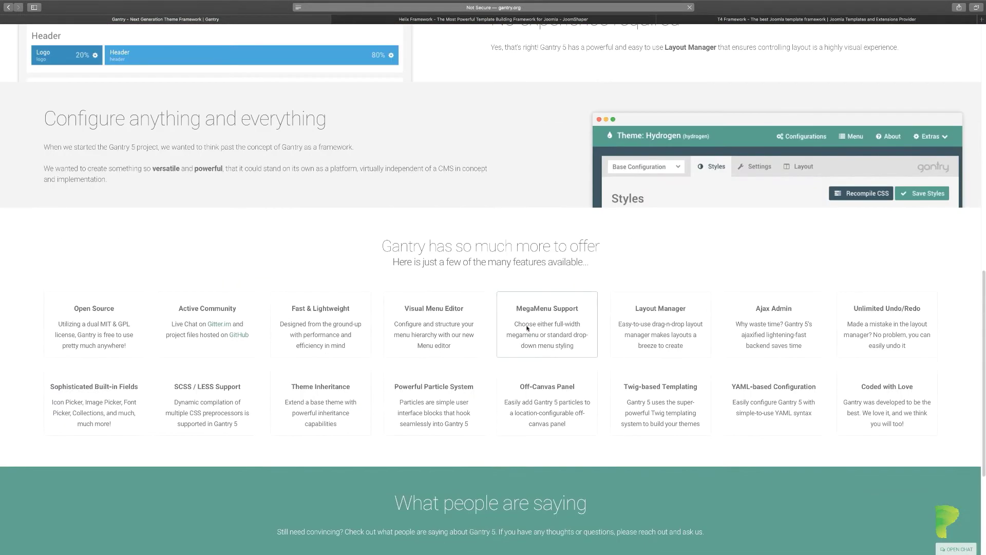
scroll(561, 319, "up", 7)
scroll(561, 319, "up", 5)
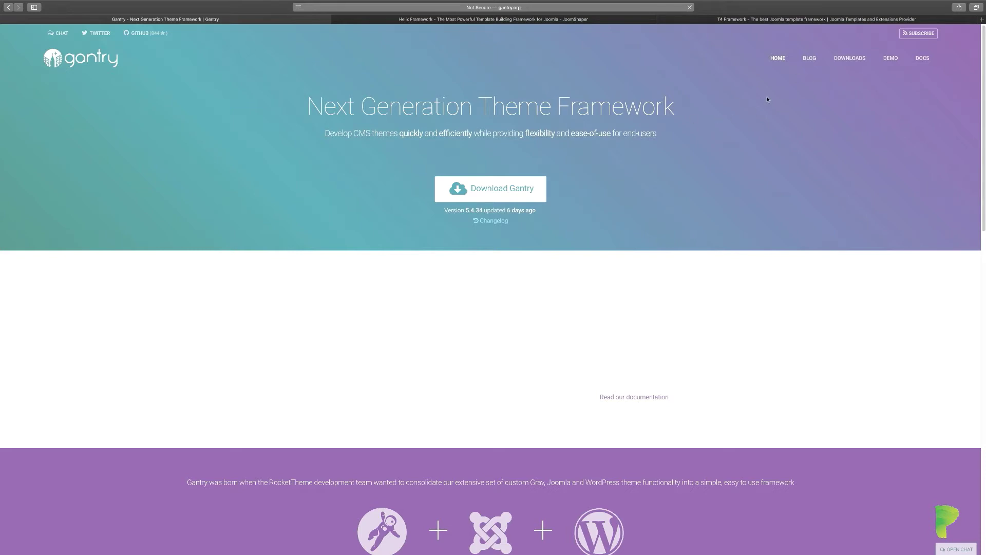
Switch to JoomlArt's T4 Framework page and look over its introduction, video and #1 Joomla Layout Builder section.
left_click(723, 21)
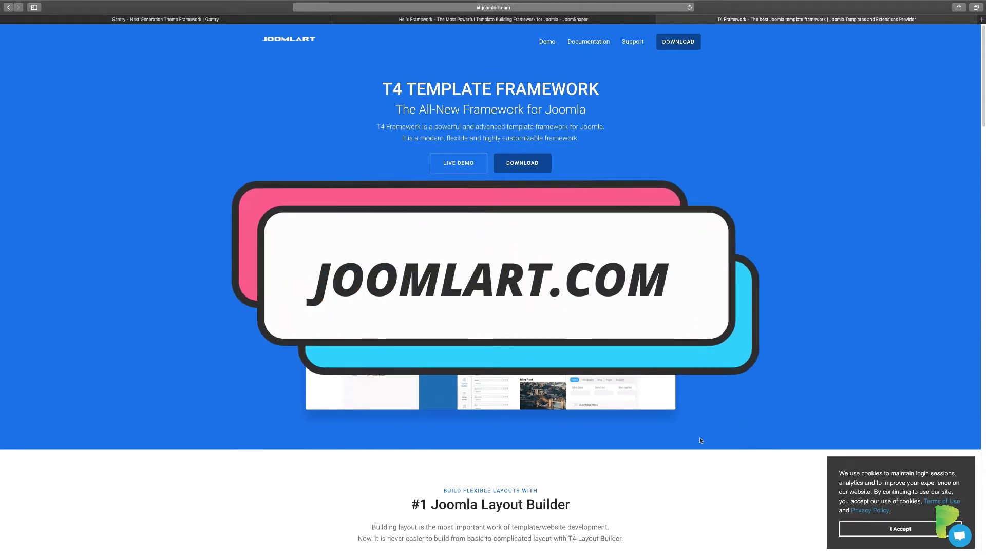
scroll(700, 437, "down", 1)
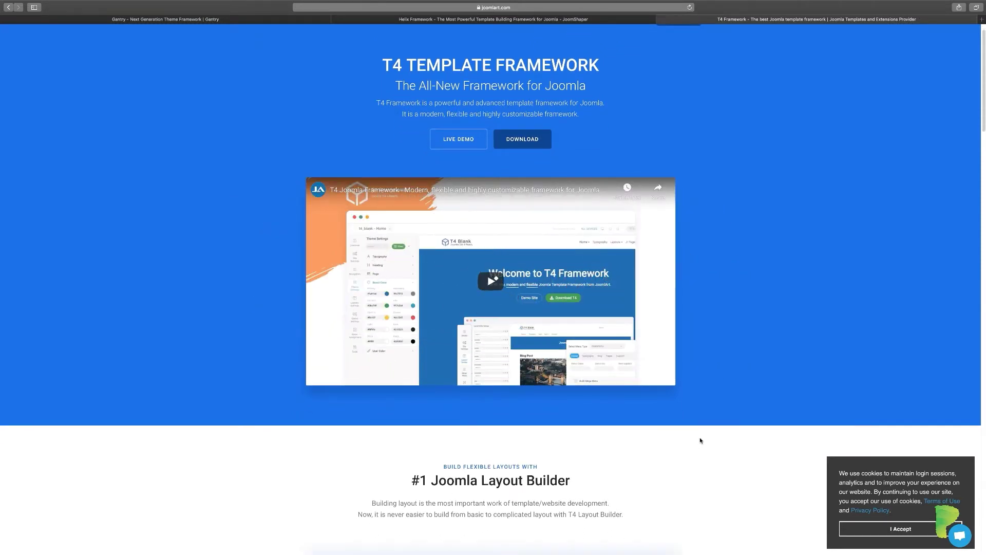
scroll(699, 441, "up", 1)
scroll(700, 440, "down", 3)
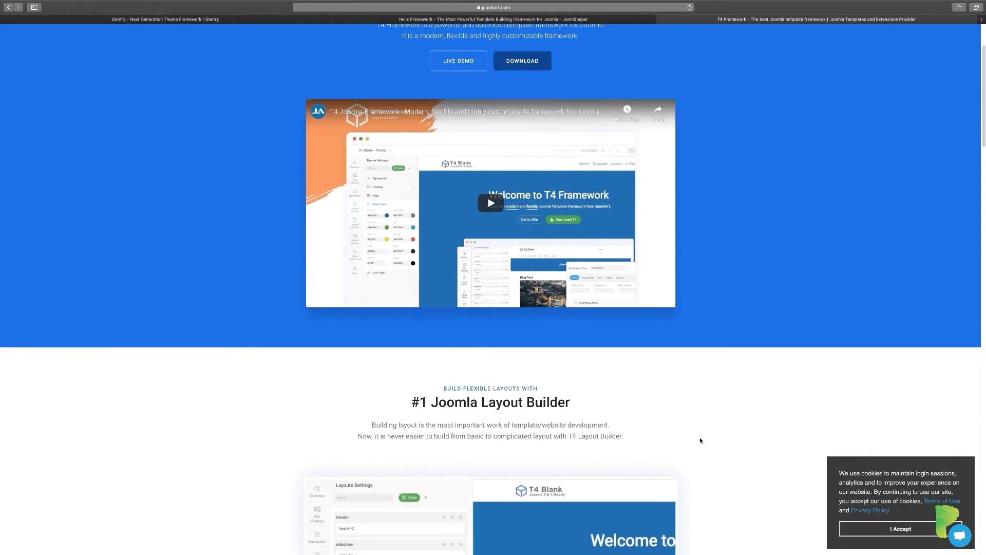
scroll(699, 440, "down", 3)
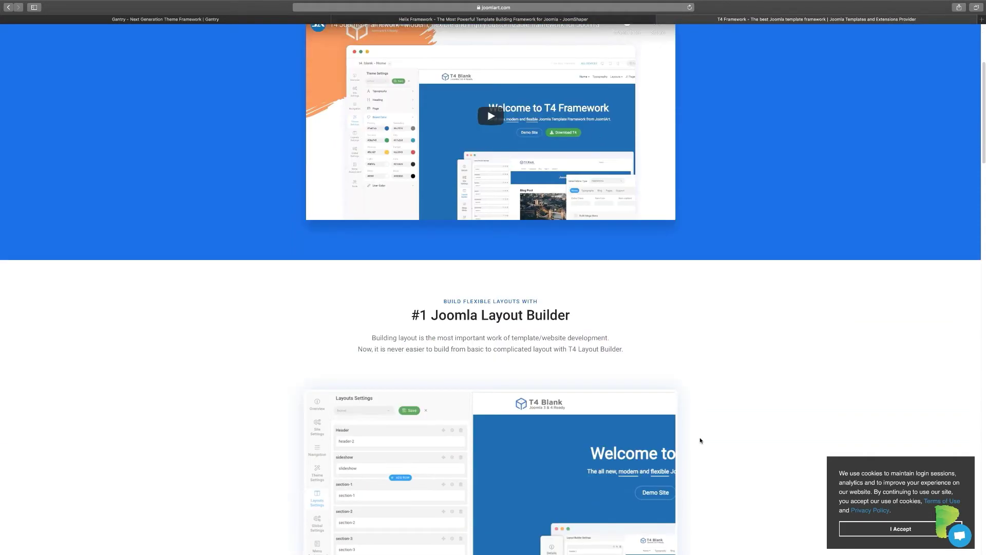
scroll(700, 440, "down", 4)
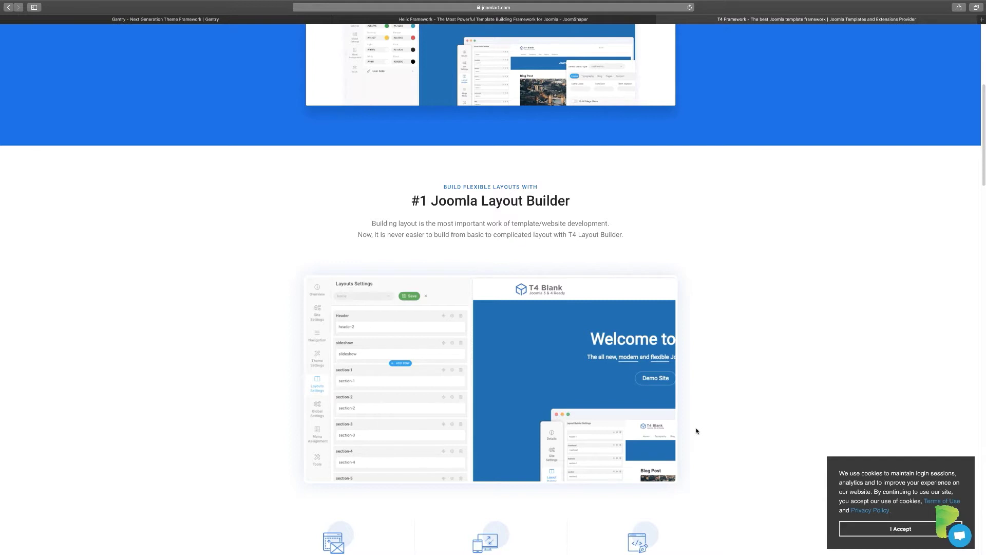
mouse_move(624, 550)
scroll(711, 286, "down", 1)
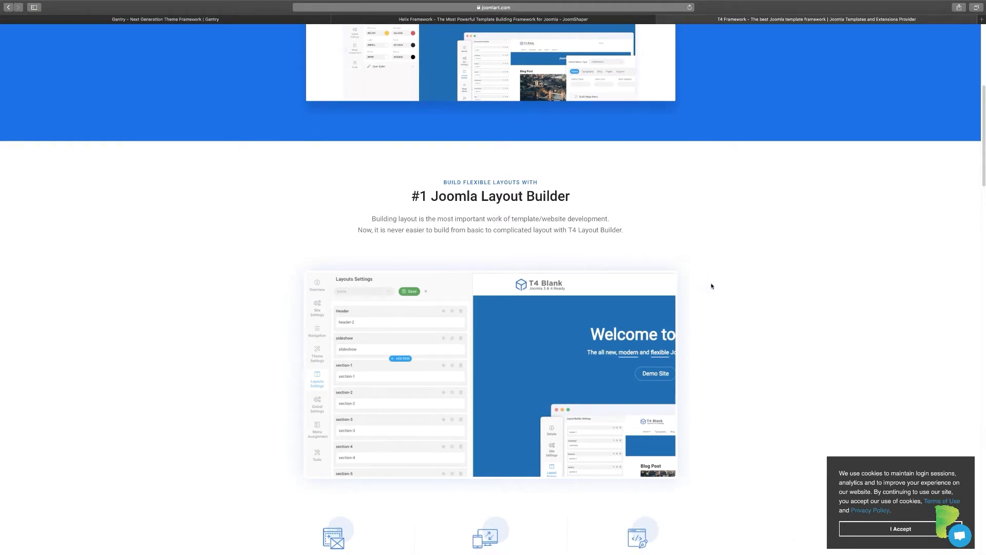
Examine the T4 Framework page from the Layout Builder features through the full feature list to the footer, and return to the beginning.
scroll(711, 286, "down", 5)
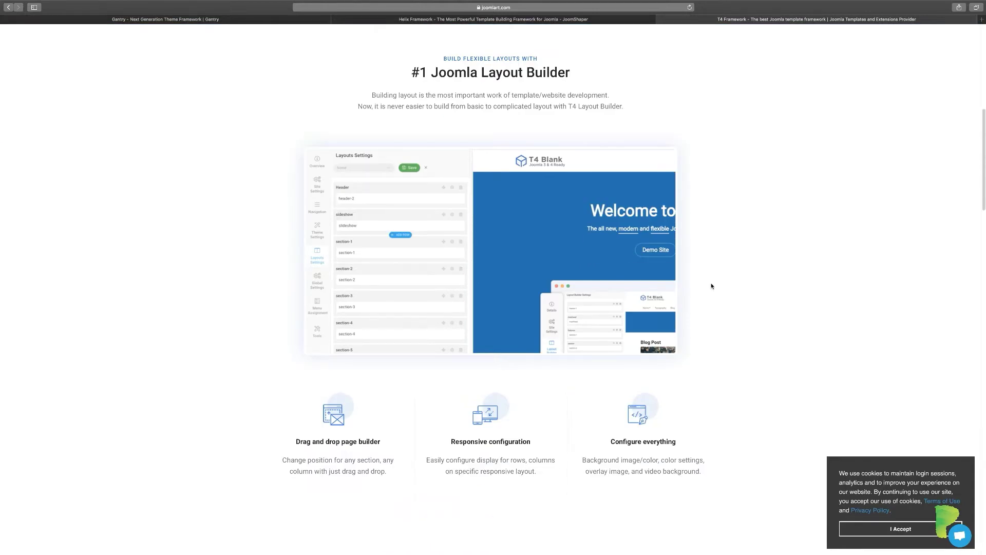
scroll(712, 286, "down", 4)
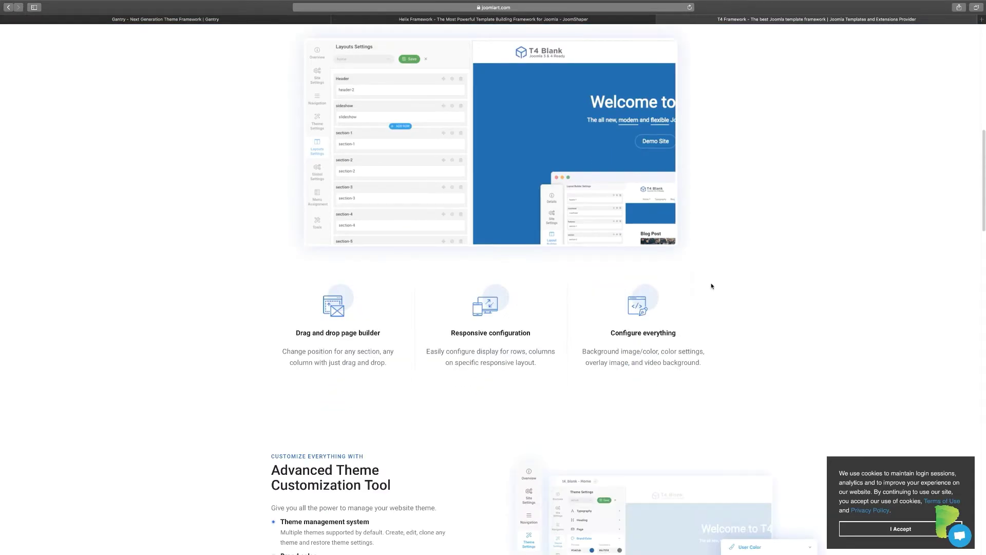
scroll(712, 286, "down", 8)
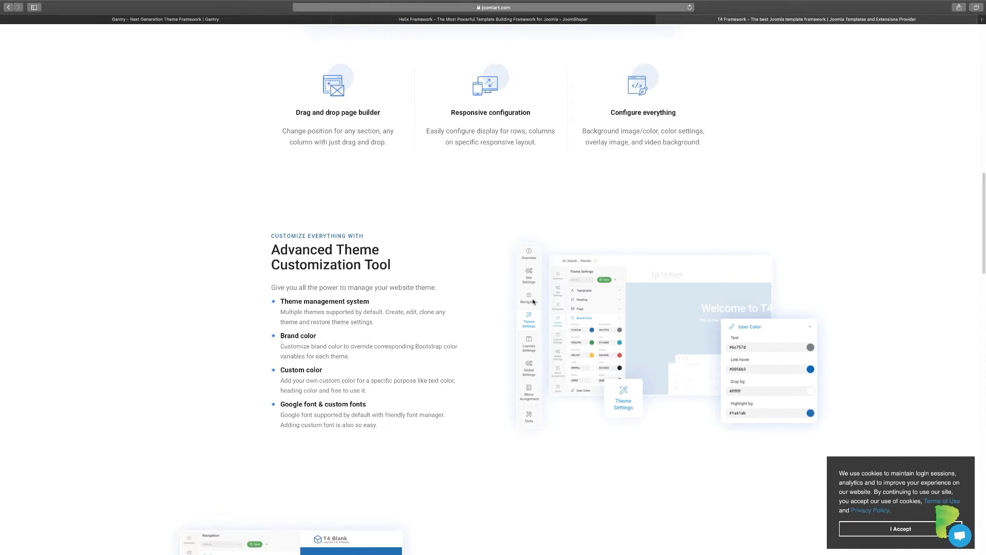
scroll(533, 302, "down", 5)
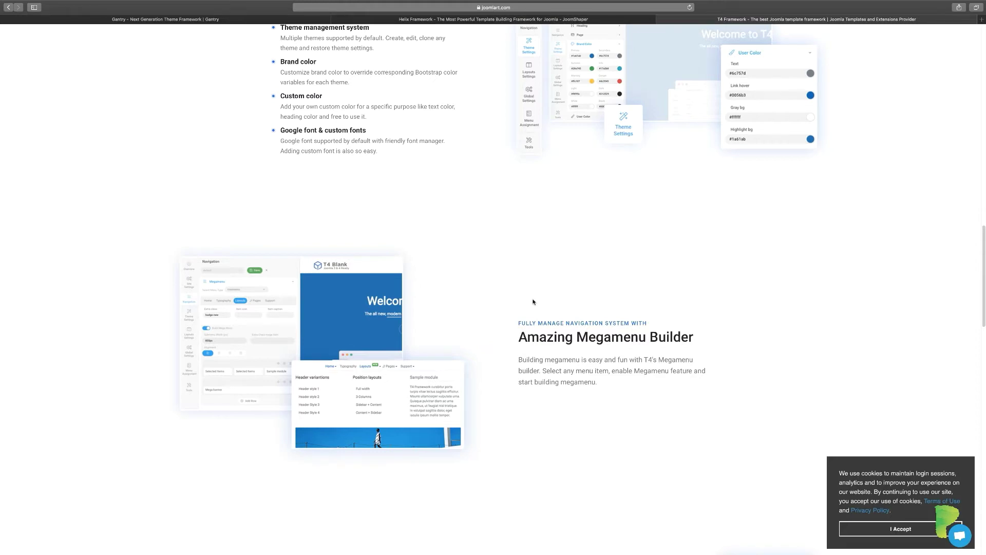
scroll(534, 302, "down", 4)
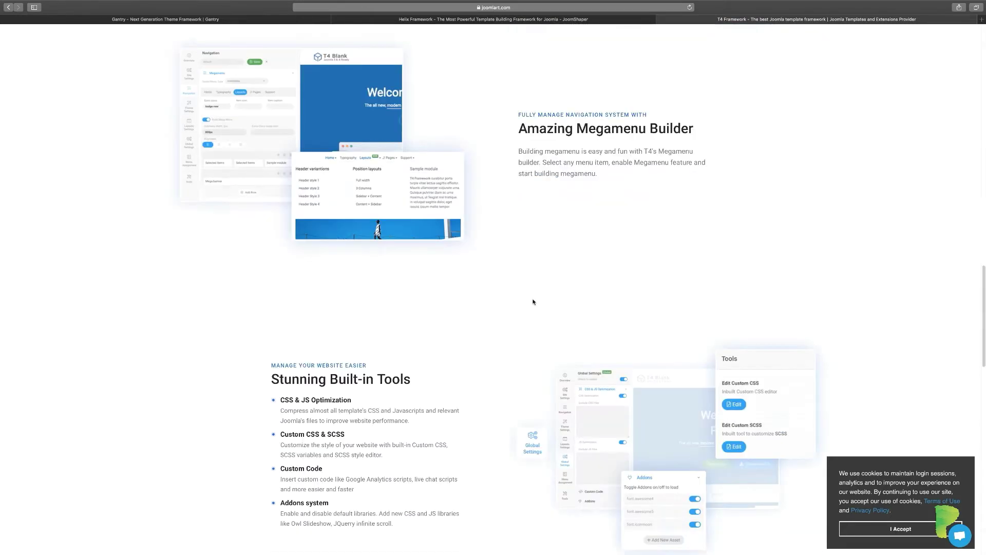
scroll(533, 302, "down", 2)
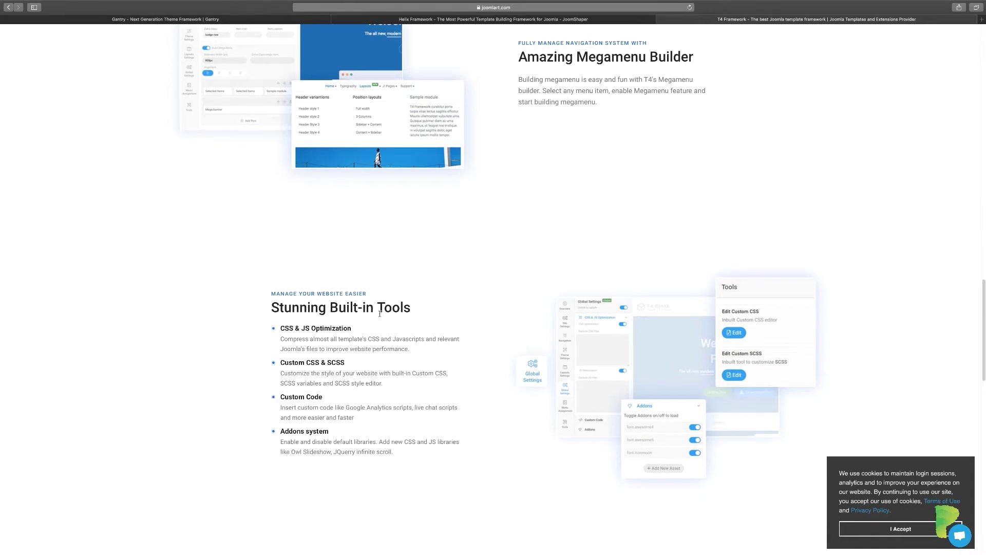
scroll(379, 313, "down", 4)
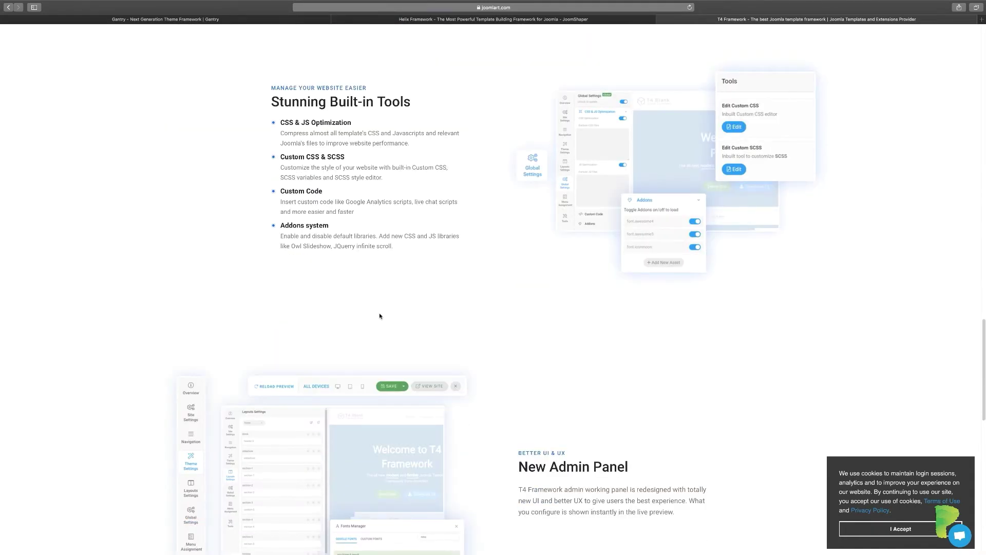
scroll(379, 316, "down", 2)
scroll(380, 316, "down", 10)
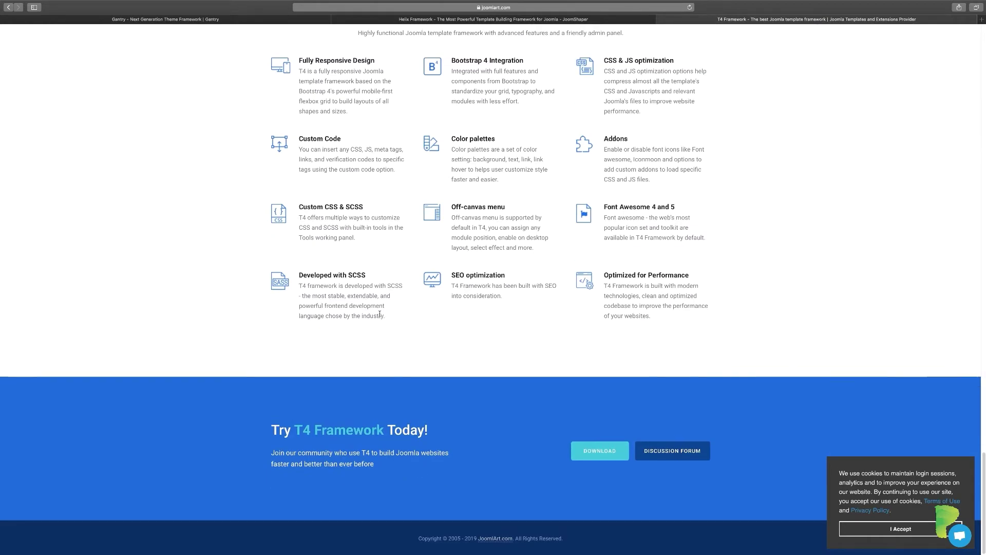
scroll(380, 313, "up", 20)
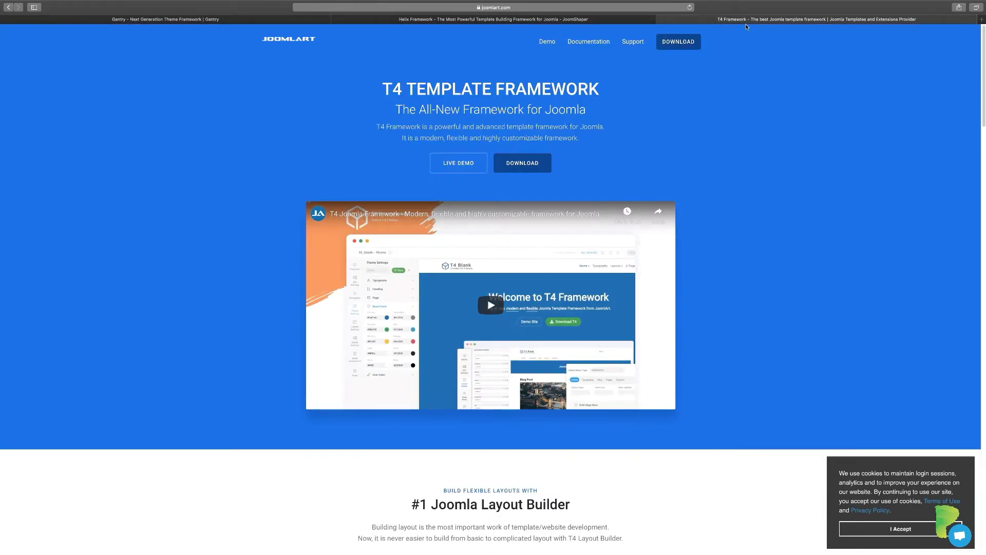
Revisit the Helix Framework page and the Gantry theme framework page.
left_click(459, 21)
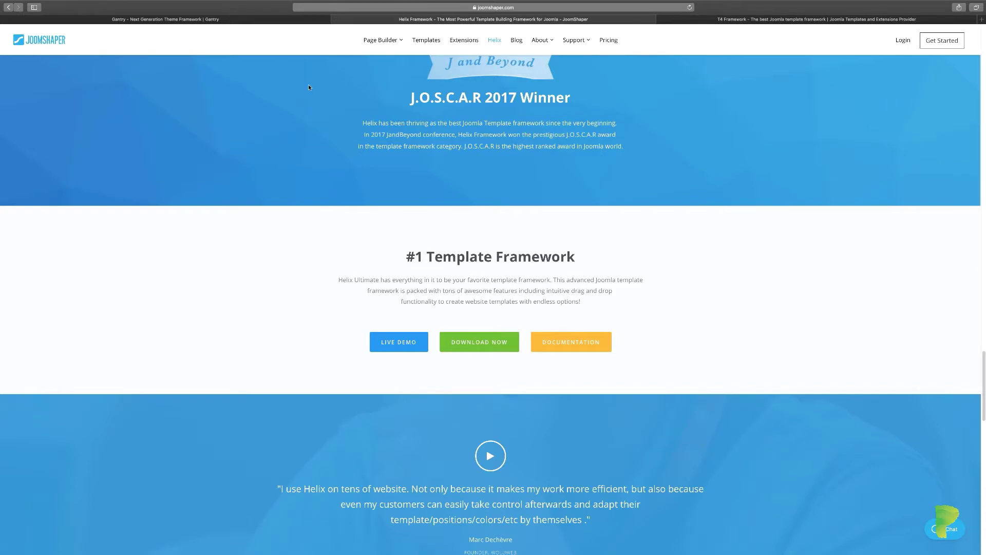
left_click(227, 19)
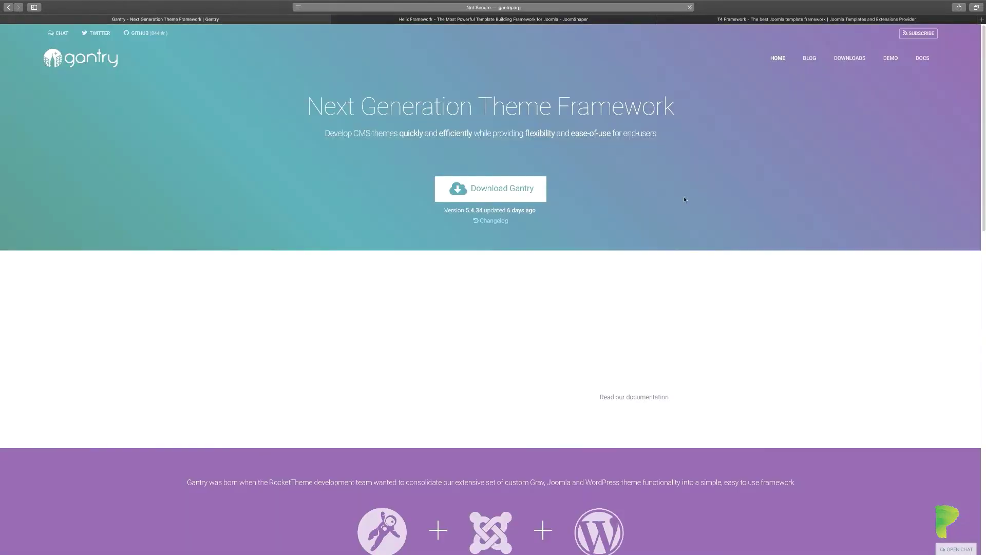
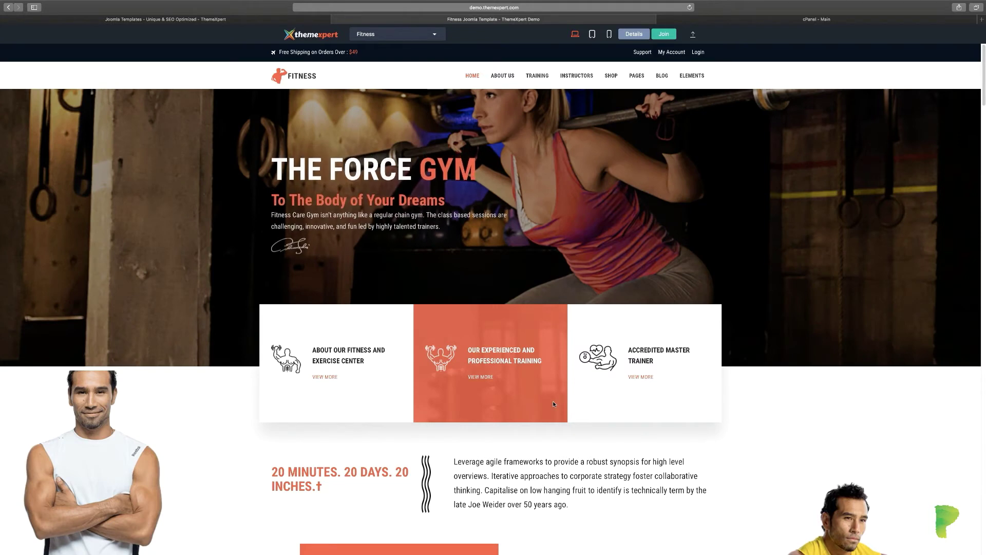
Look over the beginning of the ThemeXpert Fitness template demo and switch to the hosting account's cPanel.
scroll(553, 404, "down", 3)
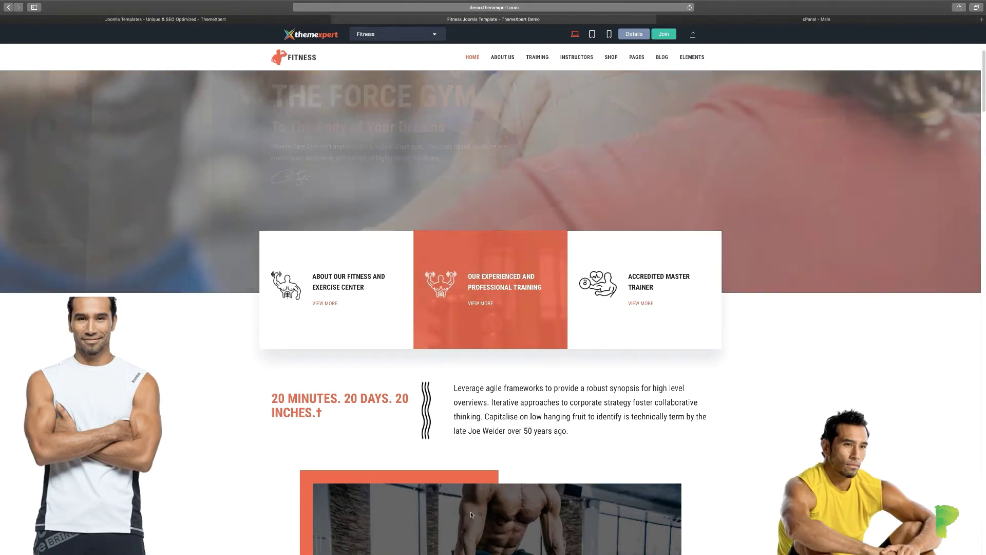
scroll(471, 514, "up", 3)
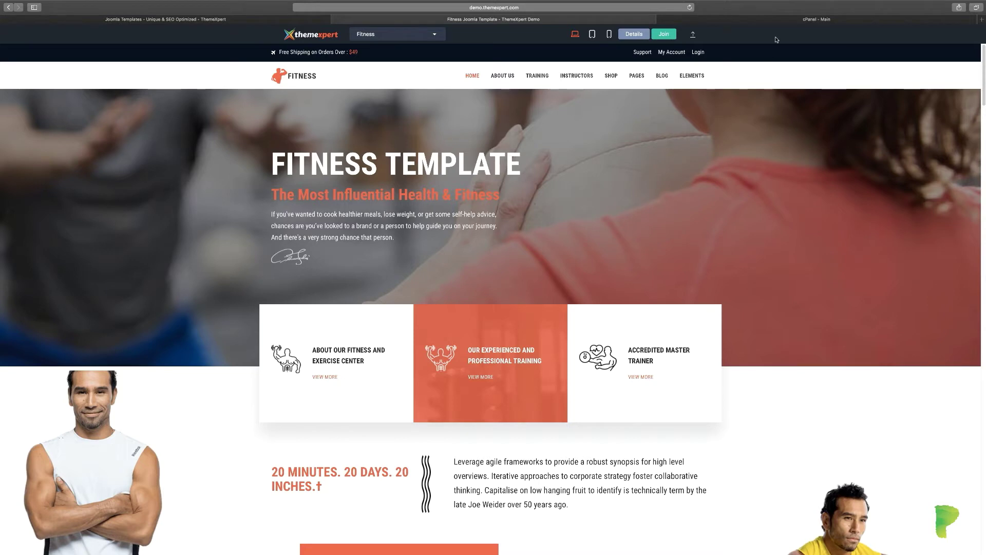
left_click(782, 20)
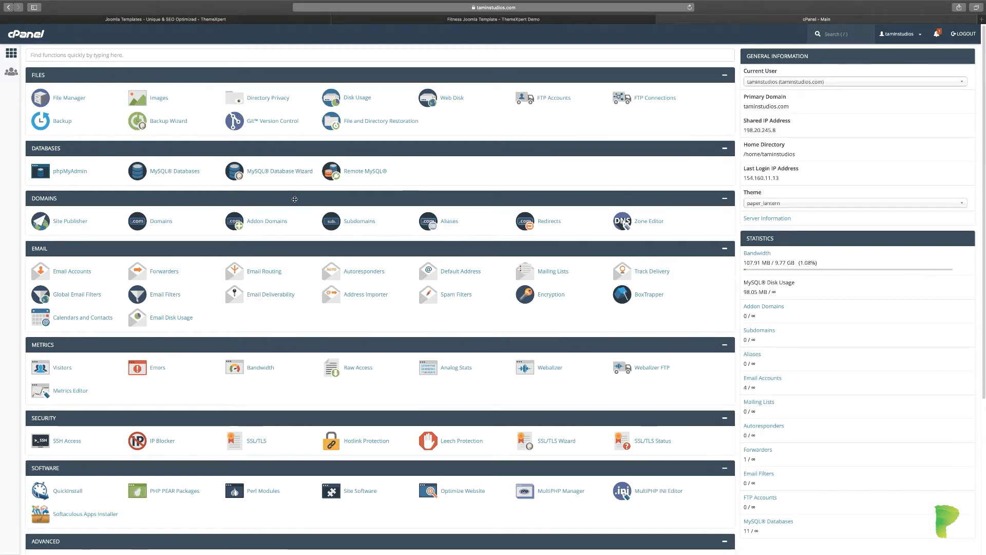
Return to ThemeXpert and look through its Joomla Templates downloads for the Fitness template's package files.
left_click(473, 20)
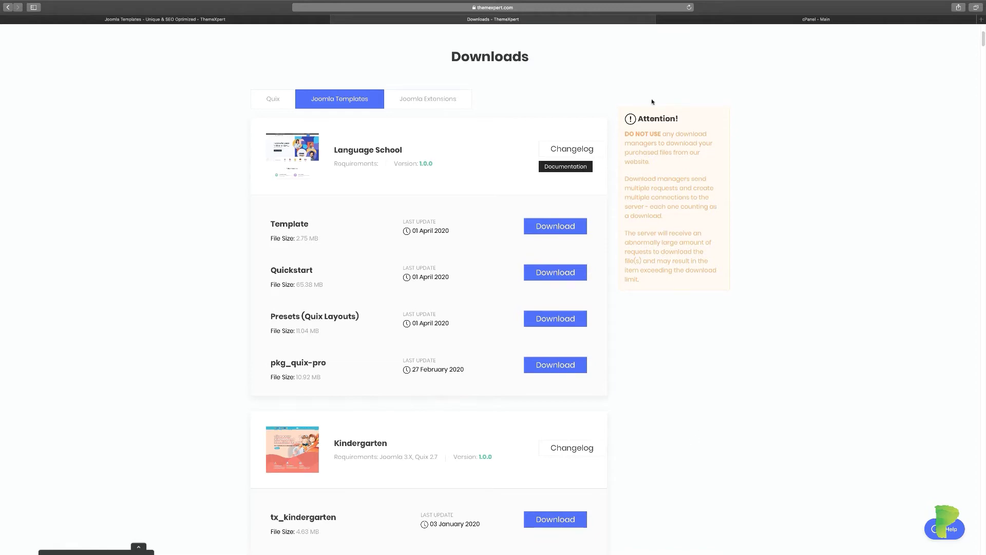
scroll(701, 335, "down", 1)
scroll(701, 335, "down", 15)
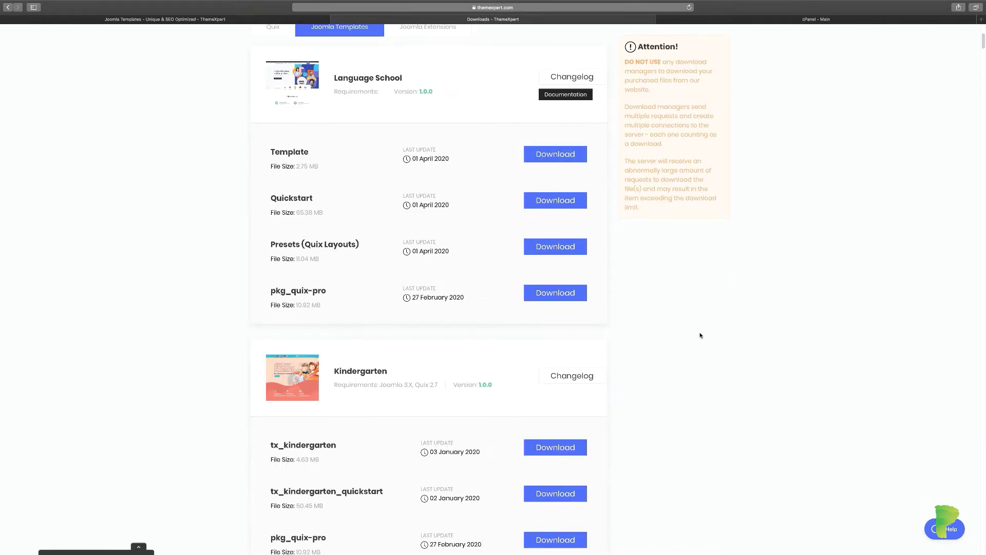
scroll(700, 336, "up", 20)
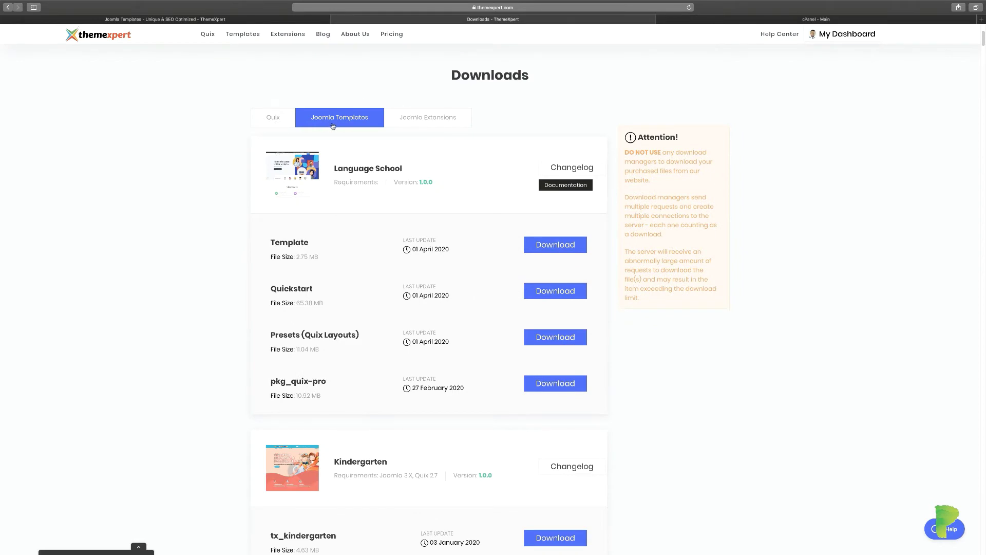
scroll(786, 408, "down", 19)
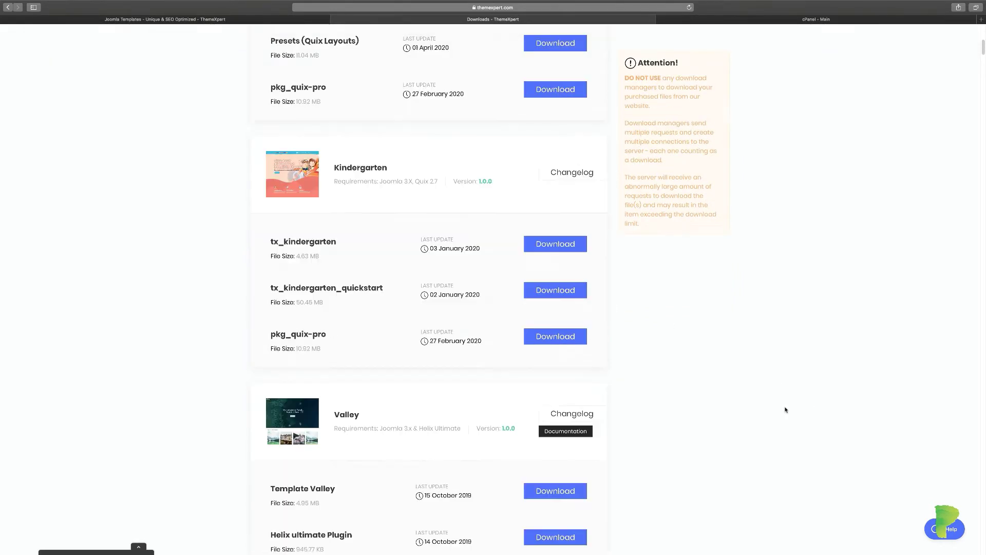
scroll(786, 409, "down", 20)
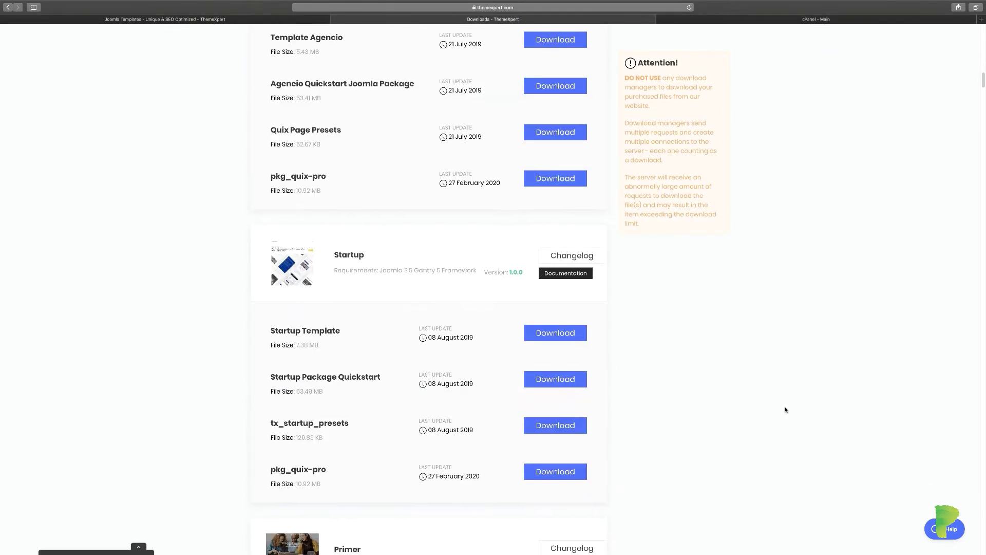
scroll(785, 409, "down", 20)
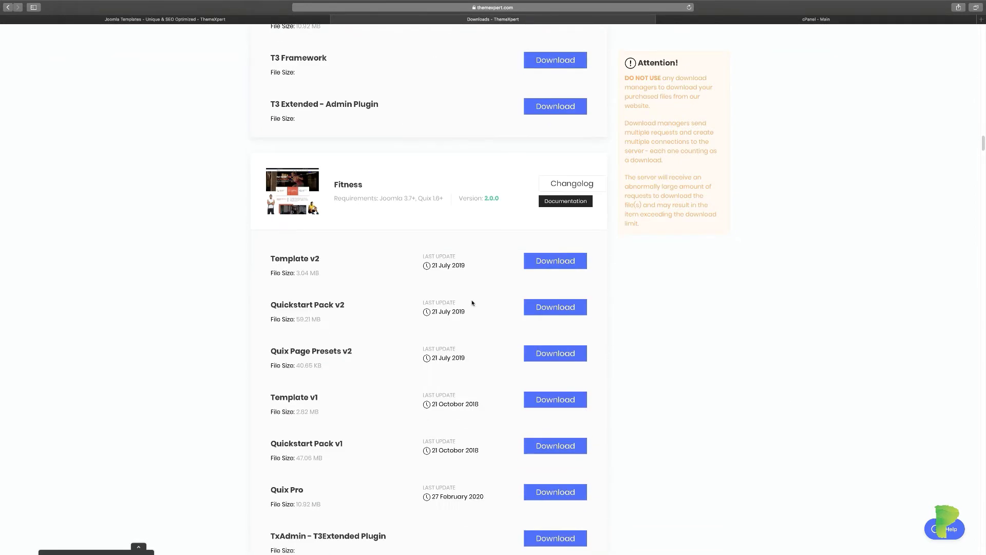
scroll(722, 323, "down", 3)
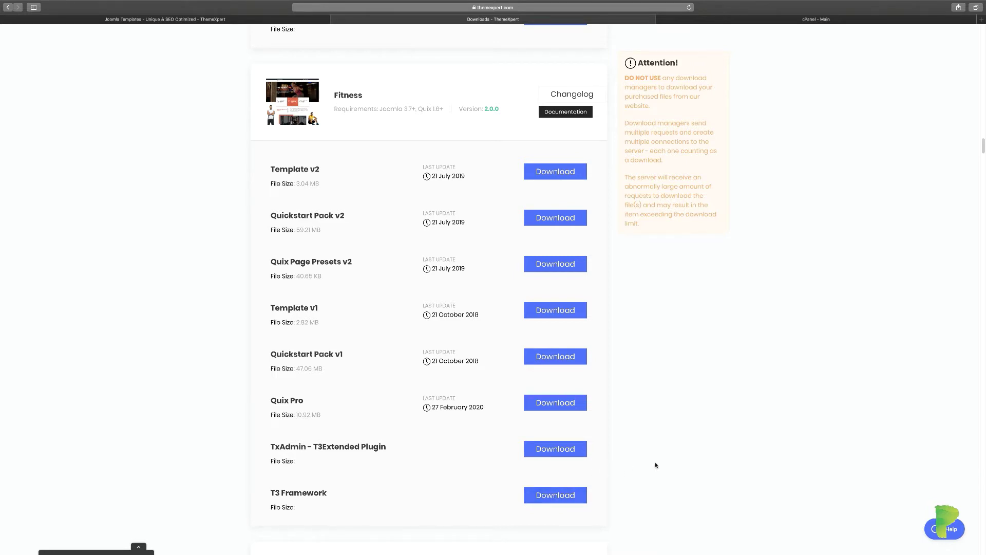
Switch to cPanel, search its functions for "mys" and open MySQL Databases.
left_click(799, 20)
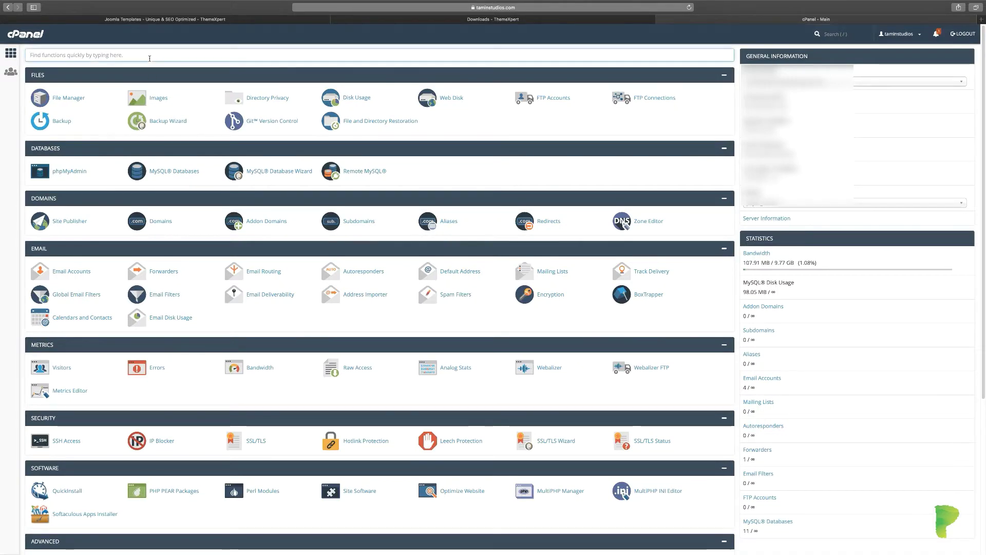
type("m")
key("BackSpace")
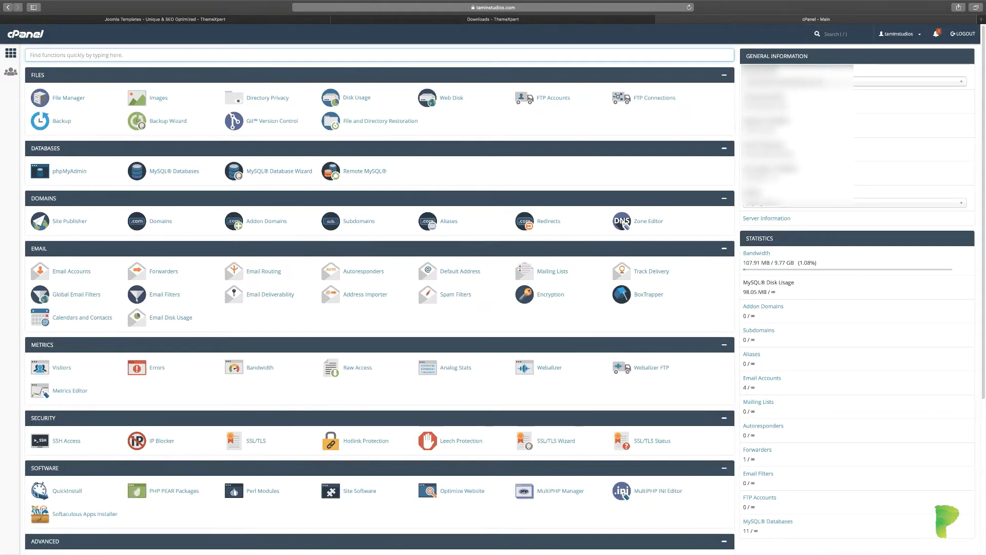
type("mys")
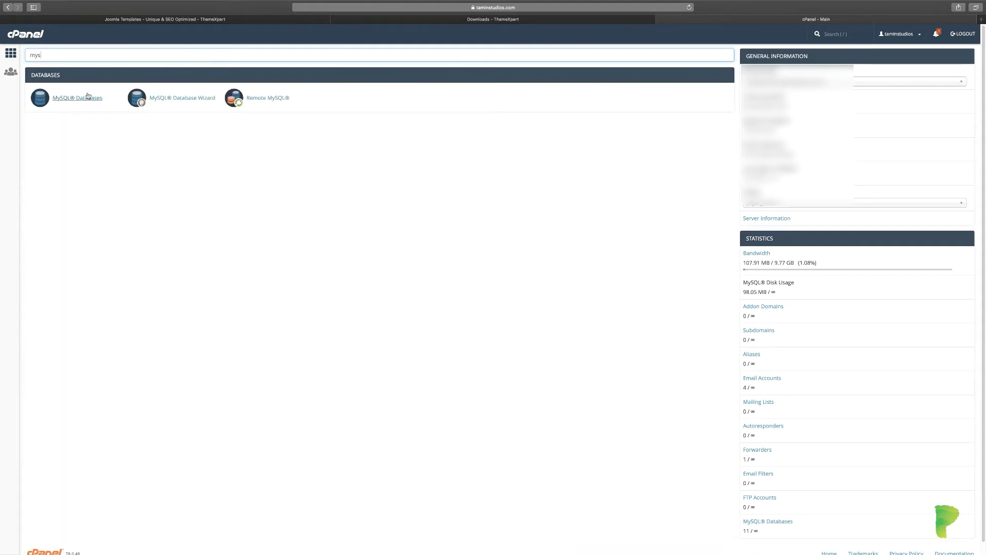
left_click(84, 102)
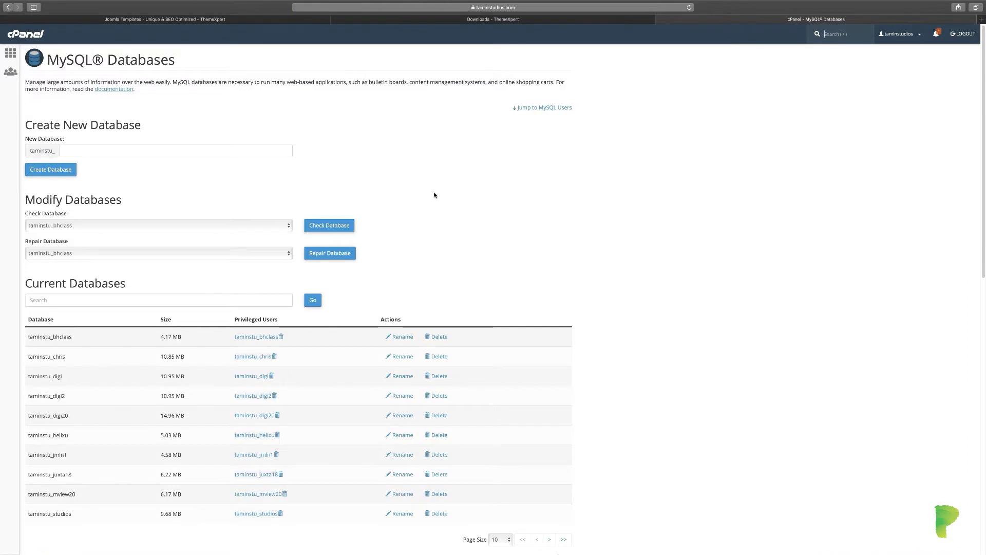
Create a new MySQL database with the name suffix quix and return to the database management page.
left_click(228, 150)
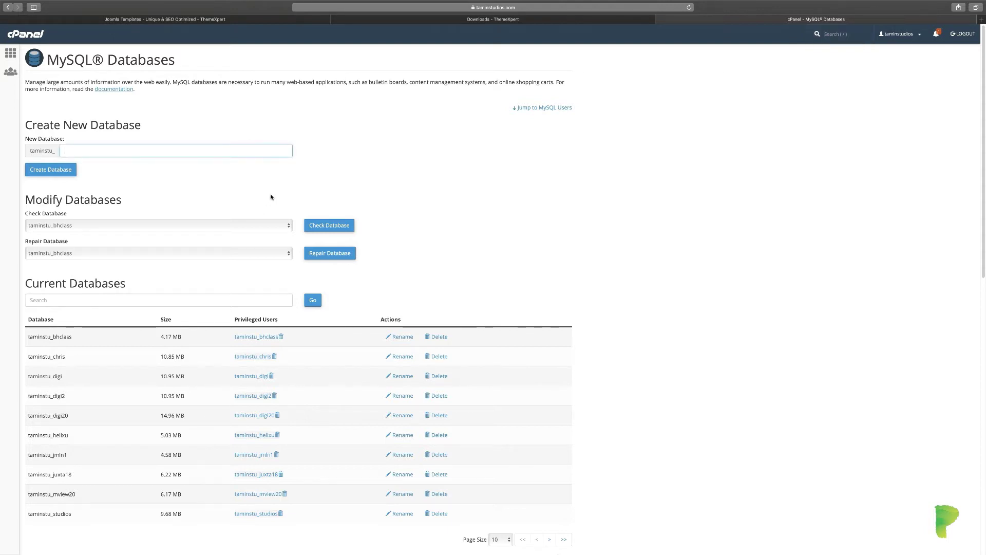
type("quix")
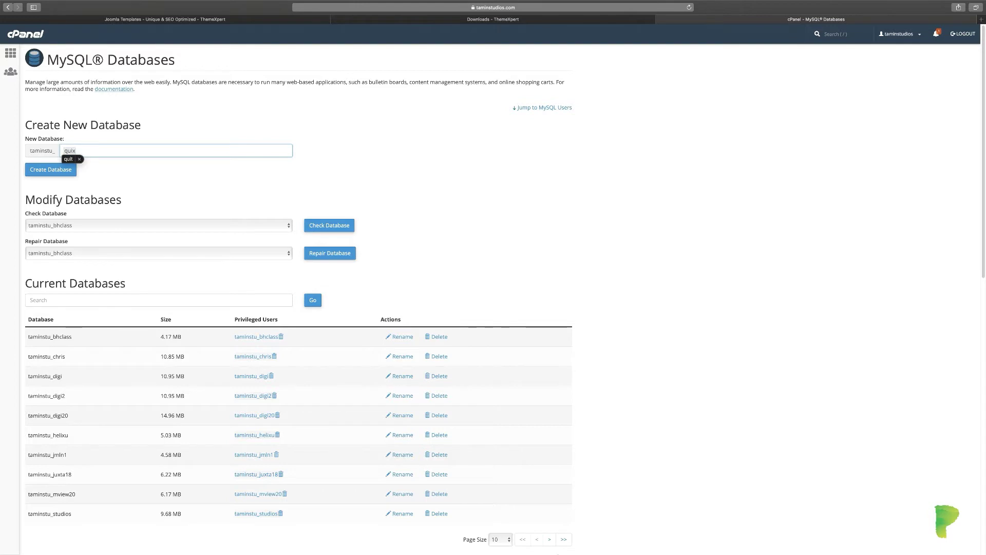
left_click(183, 186)
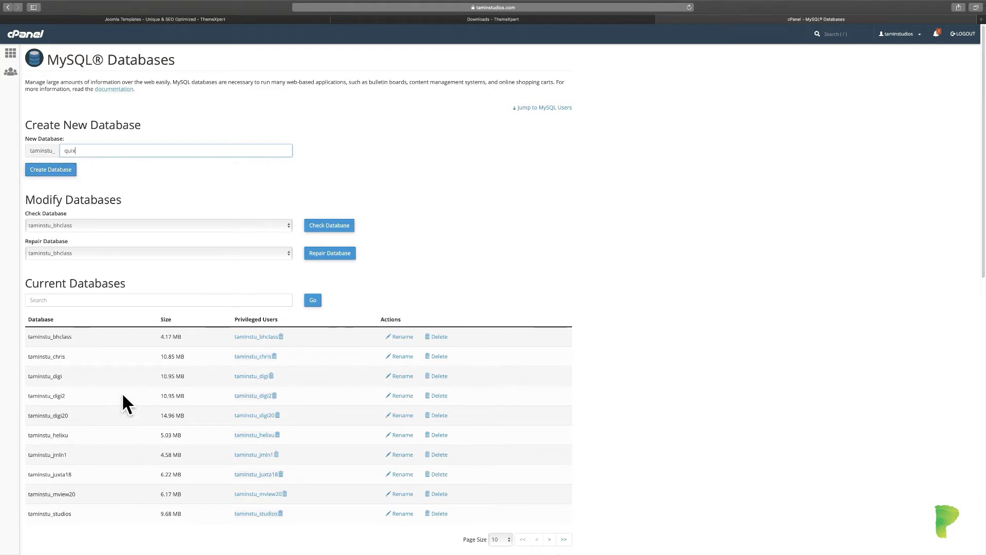
left_click(62, 173)
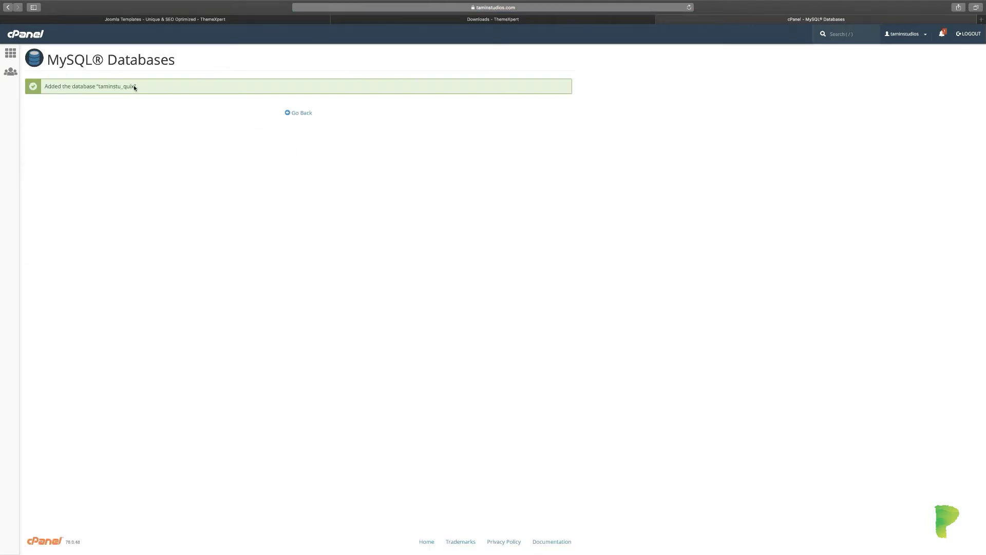
left_click(307, 114)
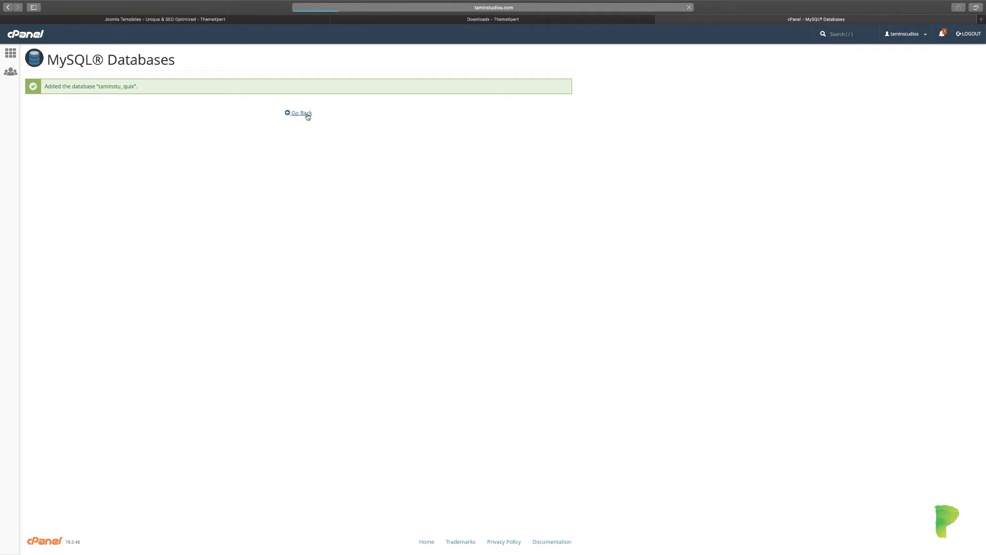
Create a MySQL user with the name suffix quix and the browser-suggested strong password, and return to the database management page.
scroll(304, 323, "down", 3)
left_click(166, 308)
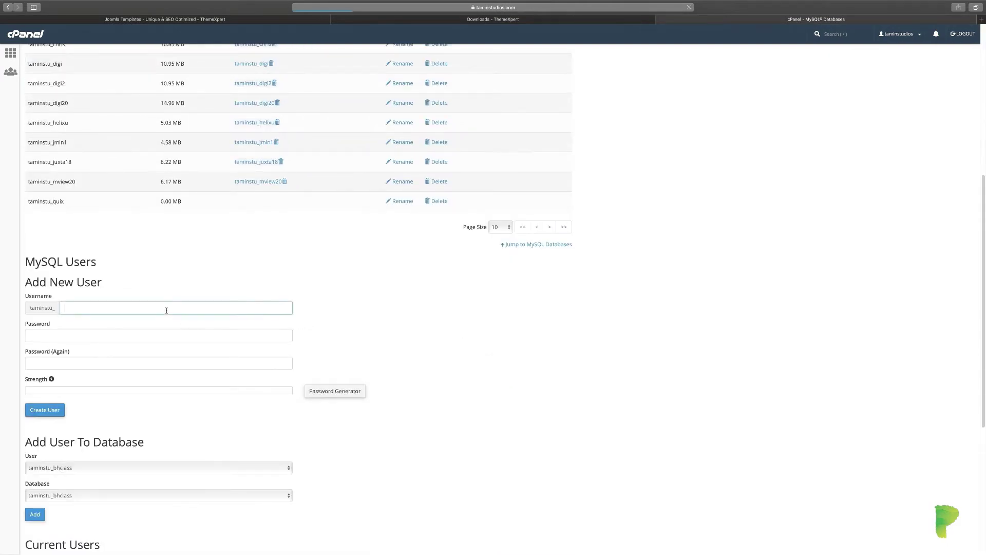
type("quiz")
left_click(147, 336)
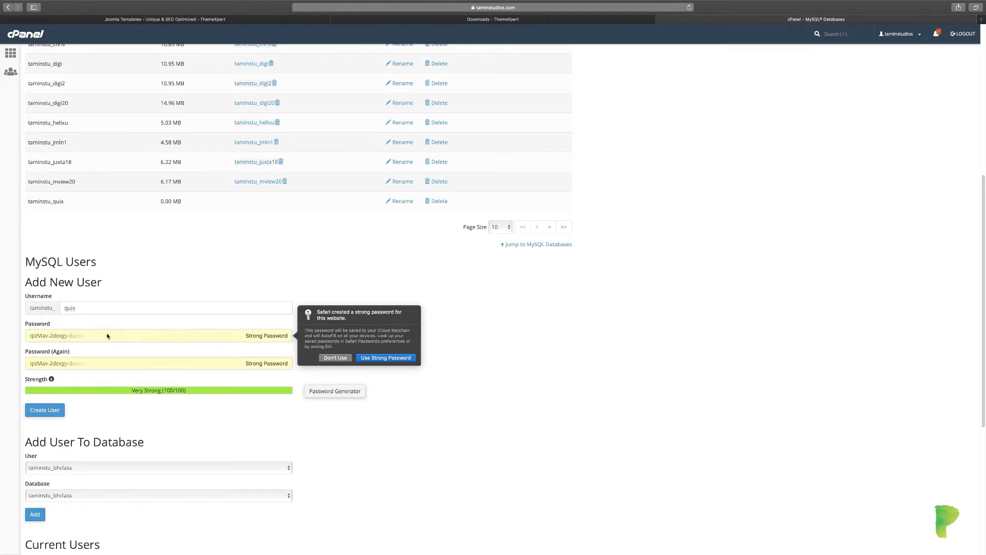
left_click(154, 338)
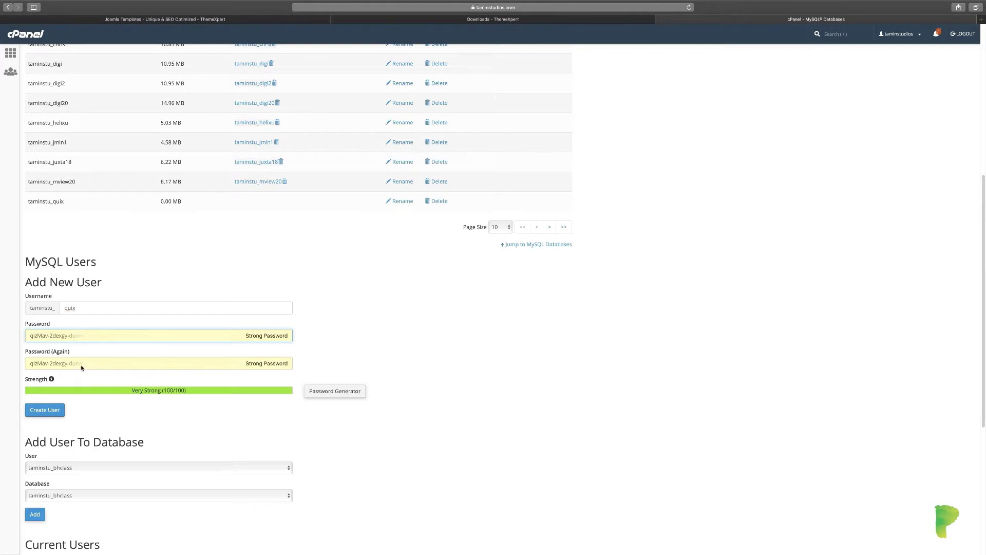
scroll(81, 367, "down", 1)
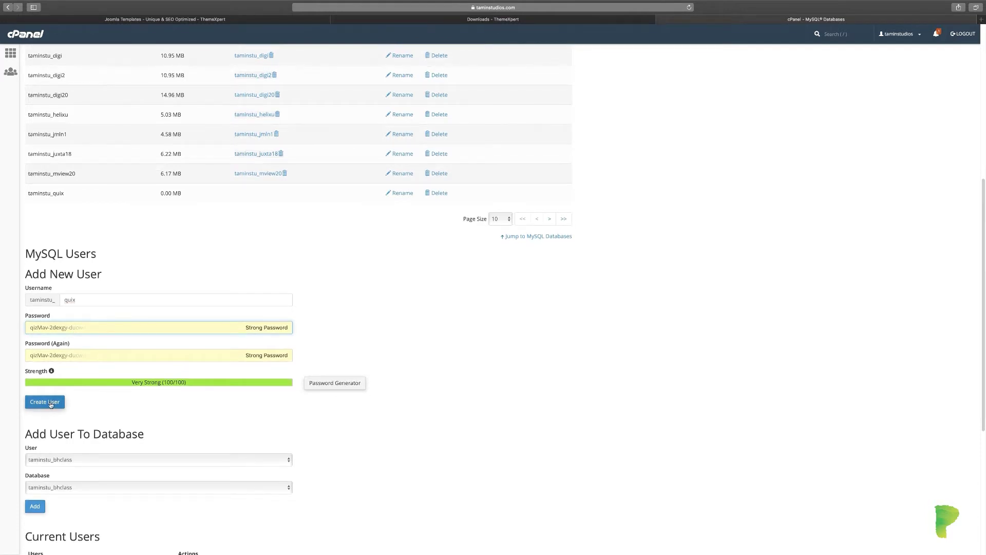
left_click(63, 299)
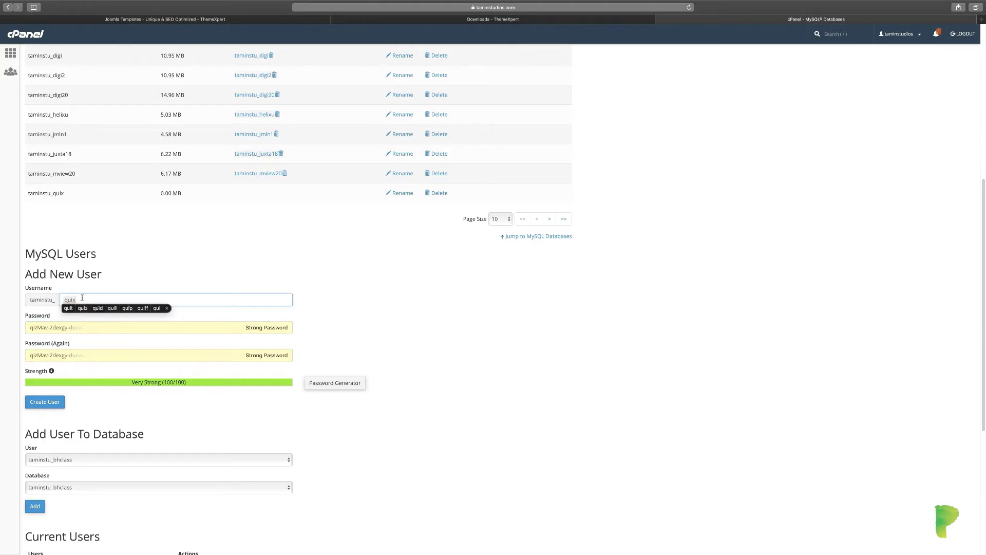
left_click(456, 390)
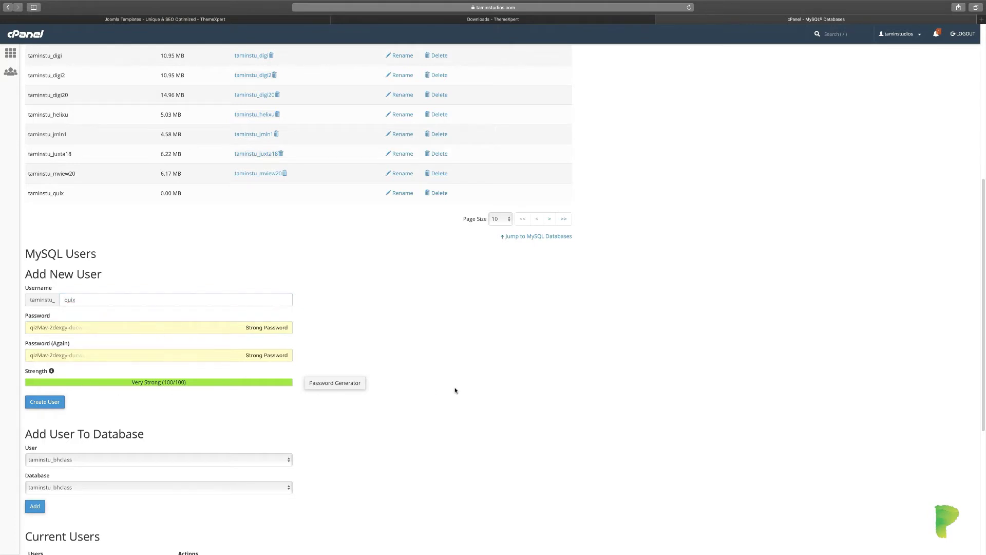
left_click(48, 402)
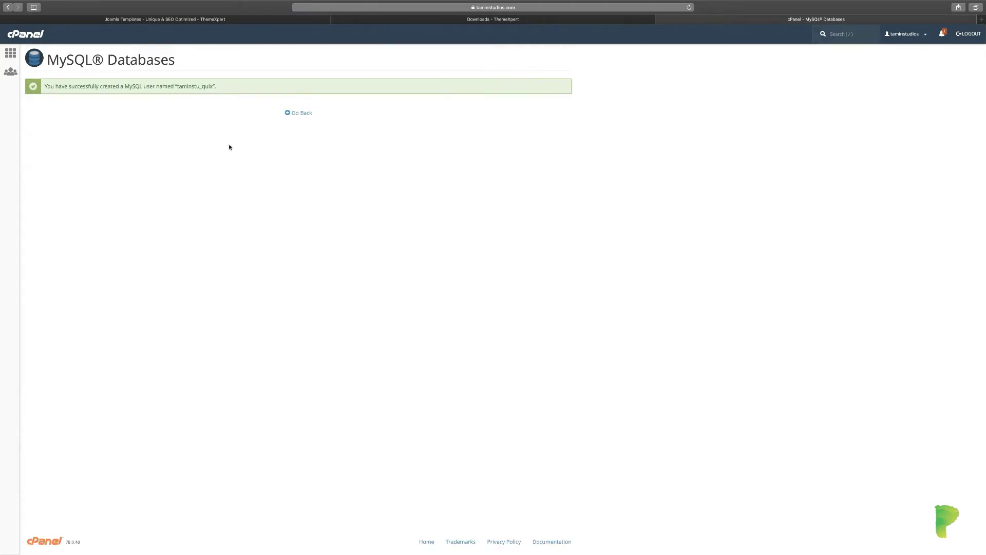
left_click(301, 114)
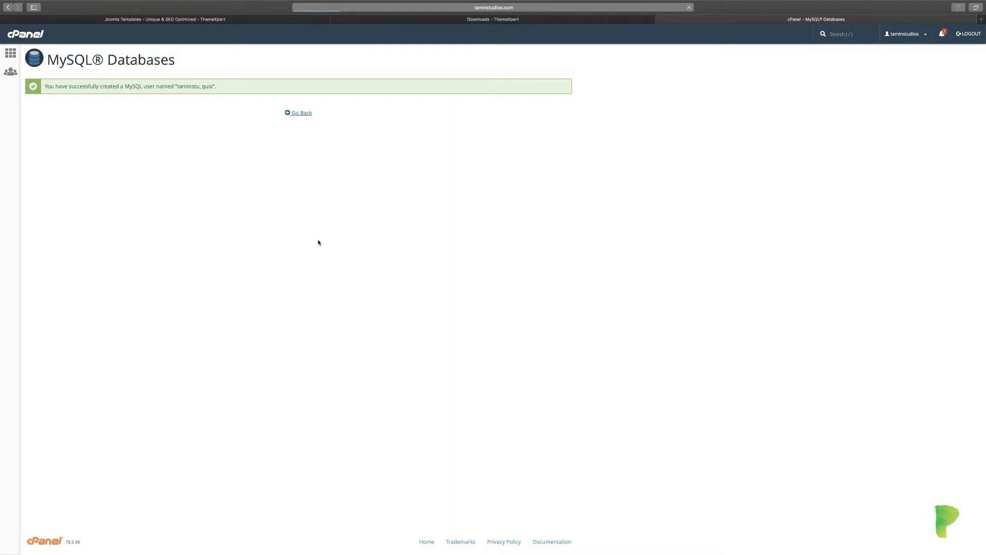
Add the quix user to the quix database and grant it all privileges.
scroll(355, 323, "down", 9)
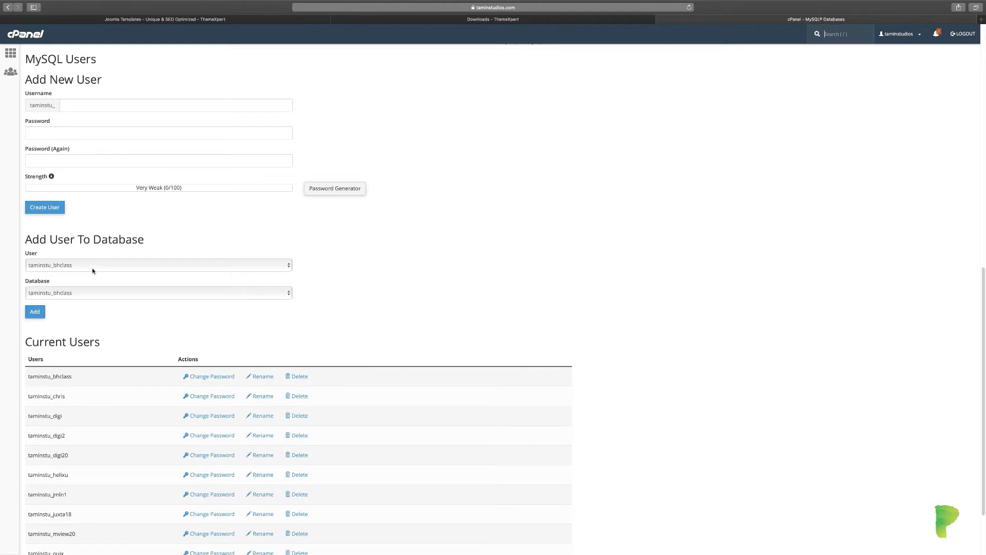
left_click(97, 266)
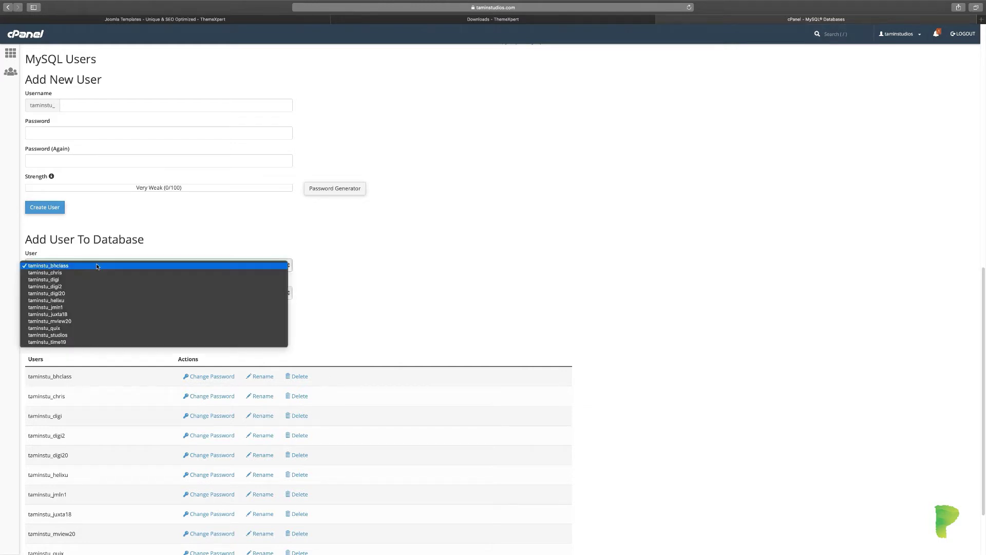
left_click(65, 328)
left_click(79, 293)
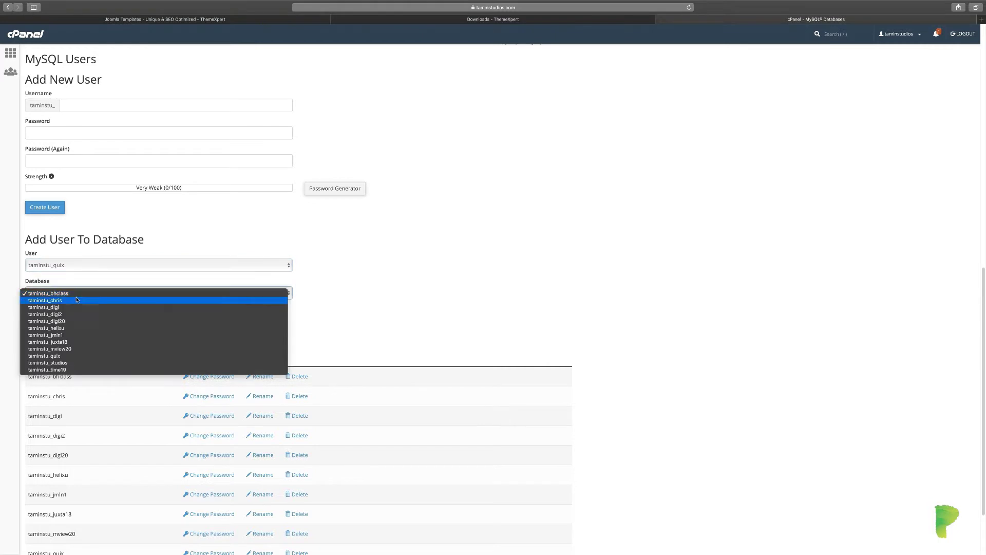
left_click(62, 355)
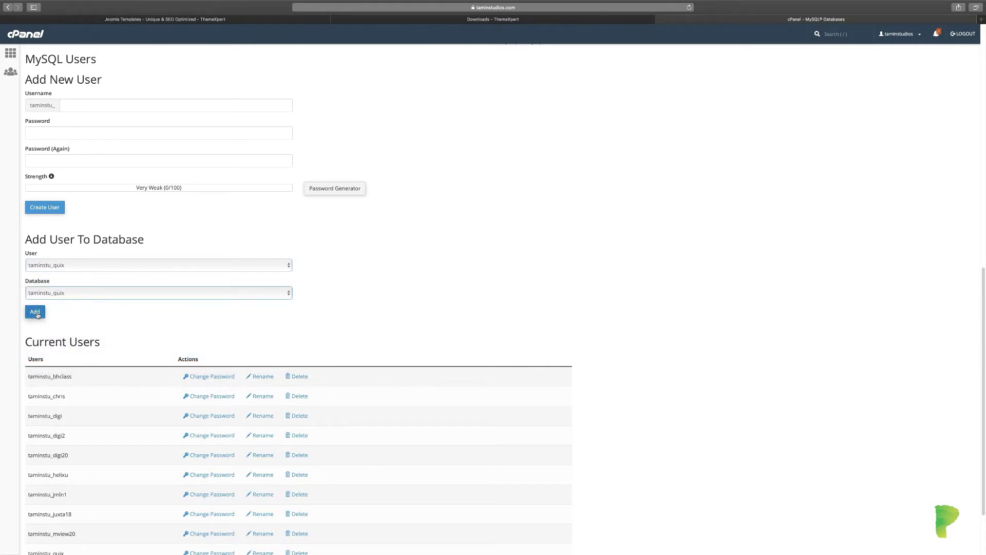
left_click(36, 314)
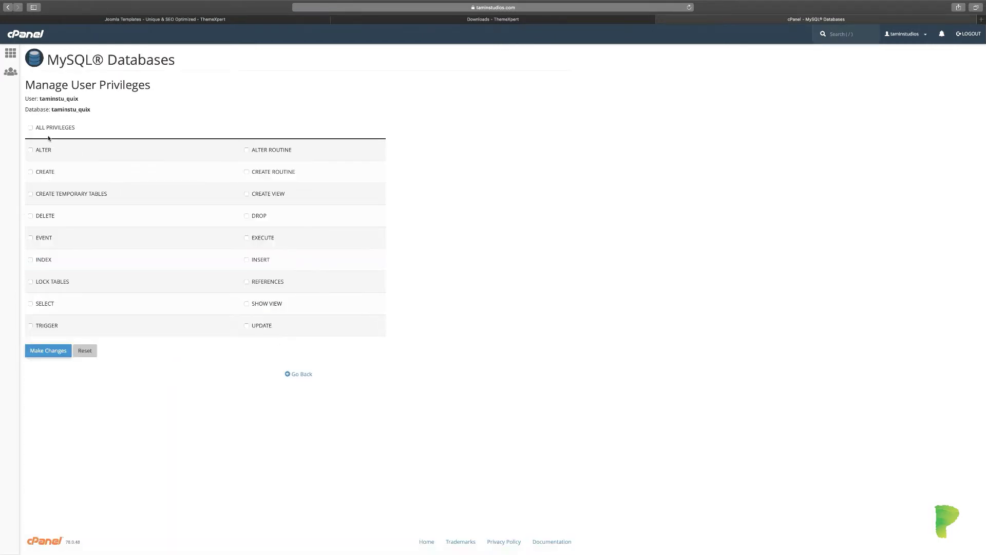
left_click(31, 128)
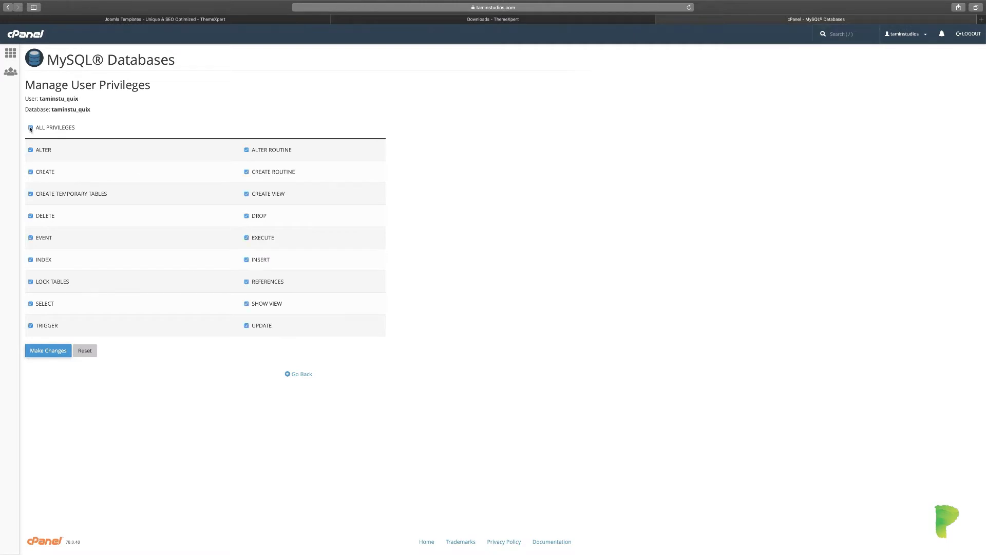
left_click(52, 353)
Open cPanel's File Manager and create a new folder named quix inside public_html.
left_click(10, 53)
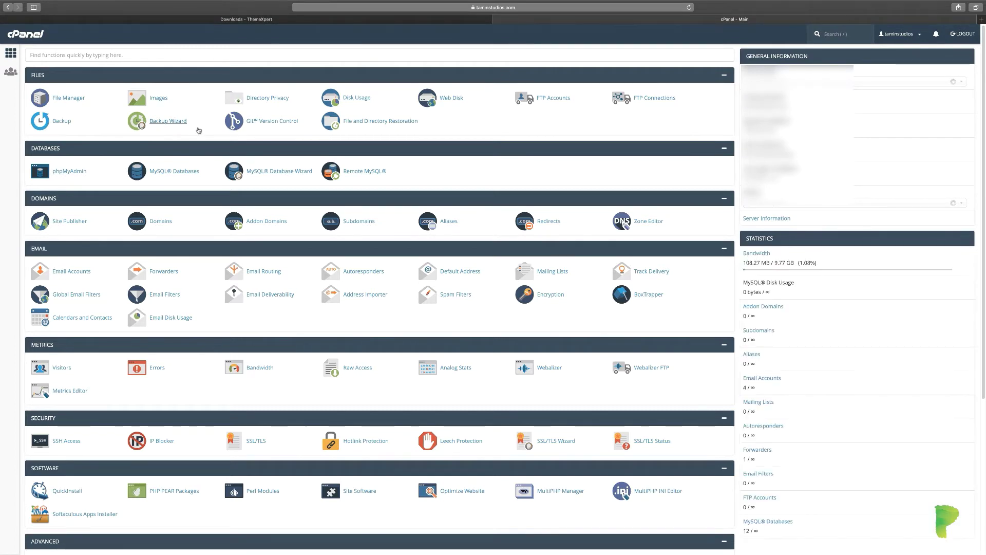
left_click(69, 101)
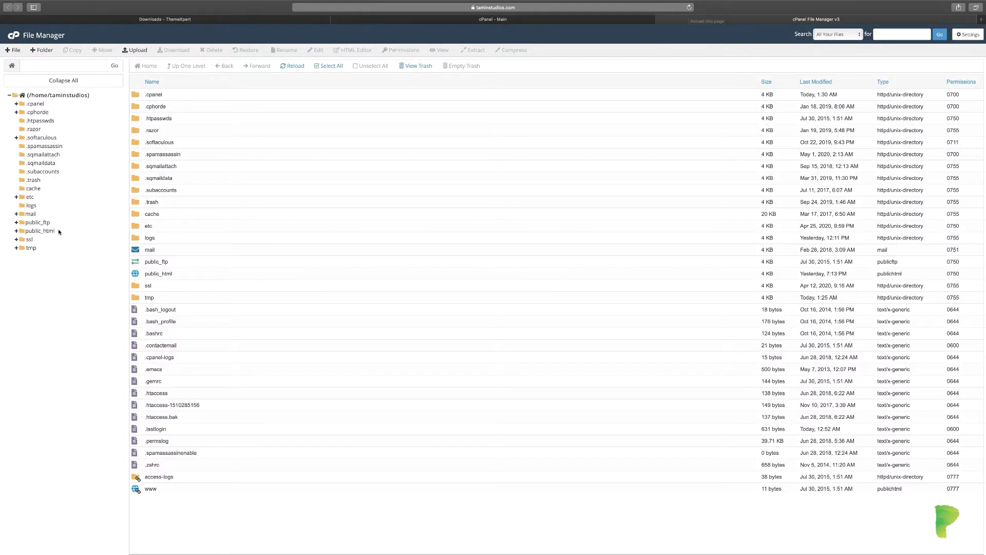
left_click(41, 232)
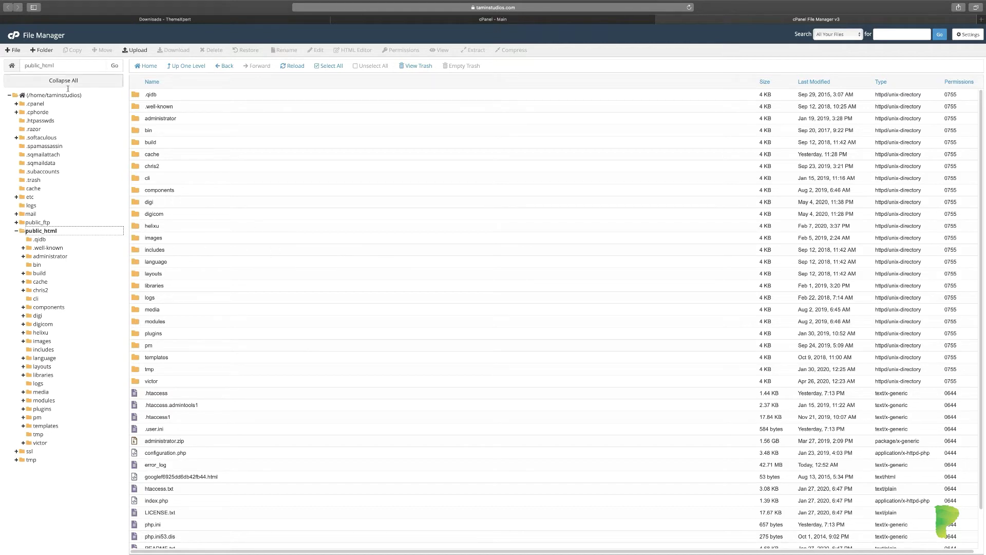
left_click(42, 50)
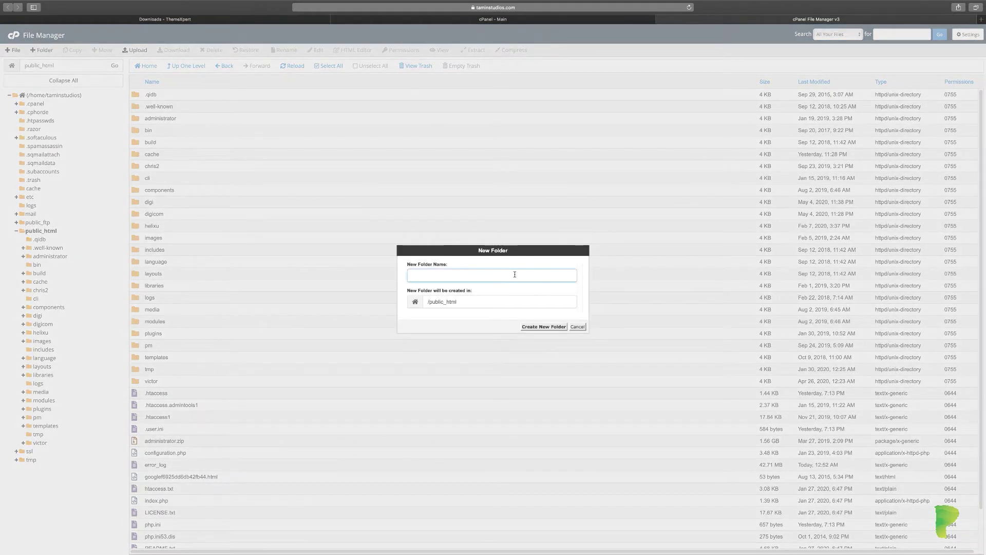
type("quix")
left_click(551, 328)
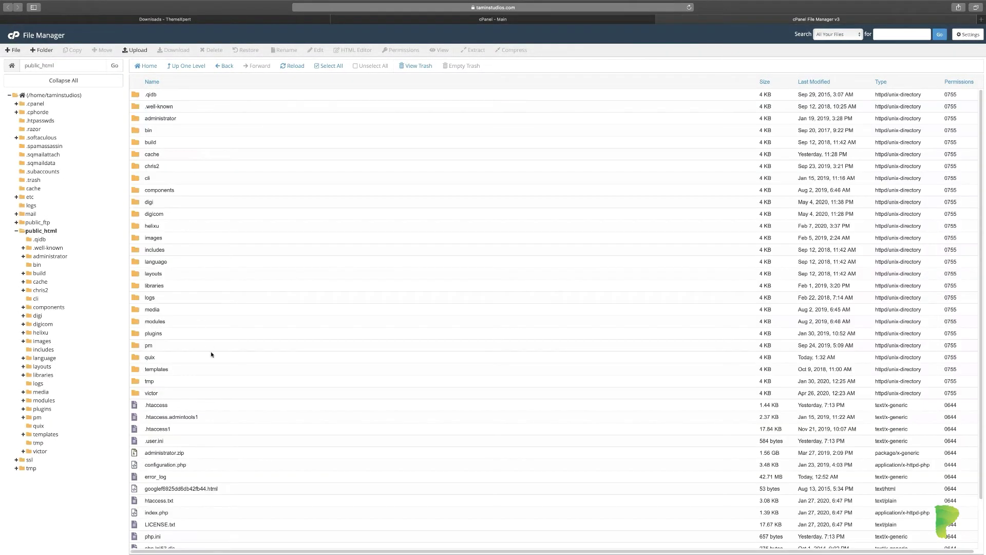
Upload tx_fitness_quickstart.zip into the new public_html/quix folder.
double_click(168, 361)
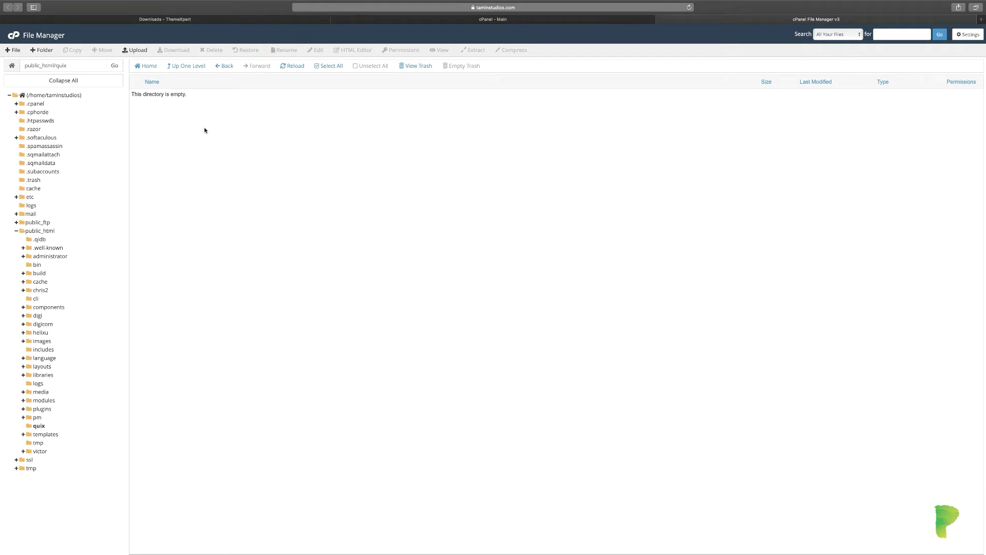
left_click(138, 51)
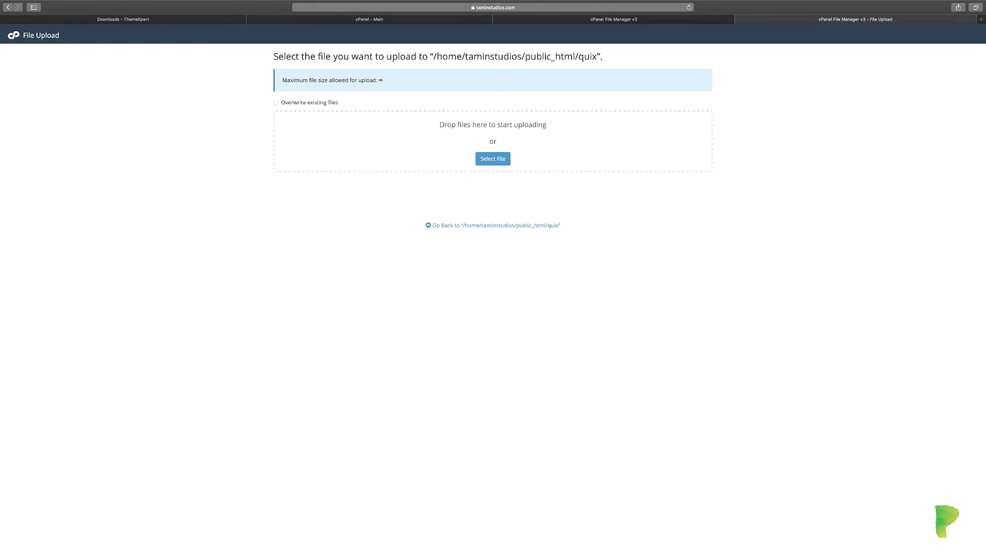
left_click_drag(609, 214, 474, 149)
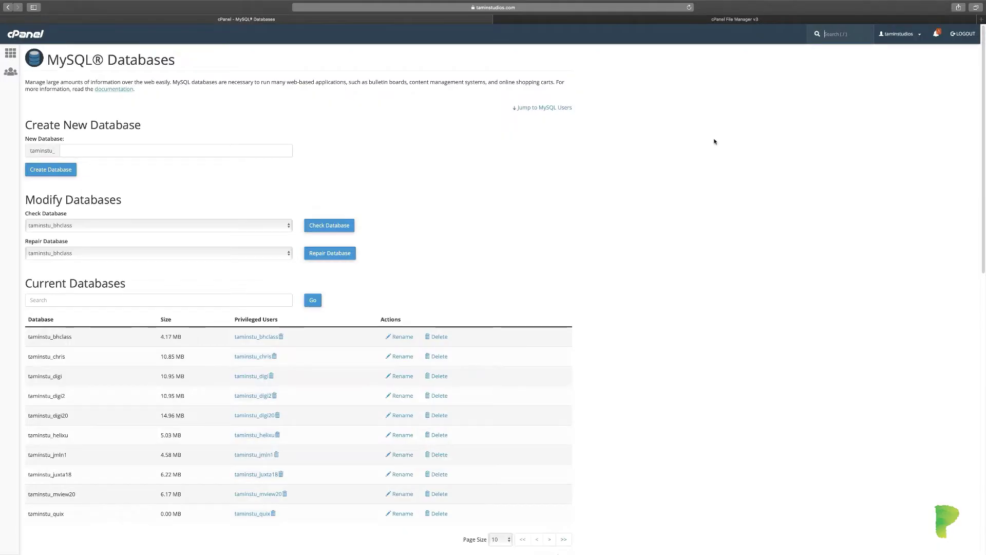
Extract tx_fitness_quickstart.zip into /public_html/quix in File Manager and dismiss the extraction results.
left_click(552, 21)
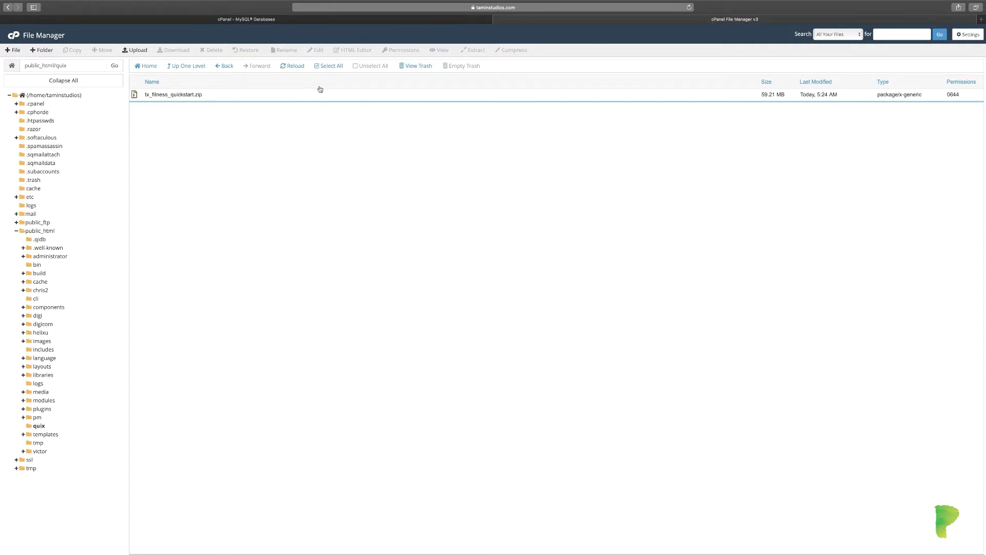
left_click(174, 96)
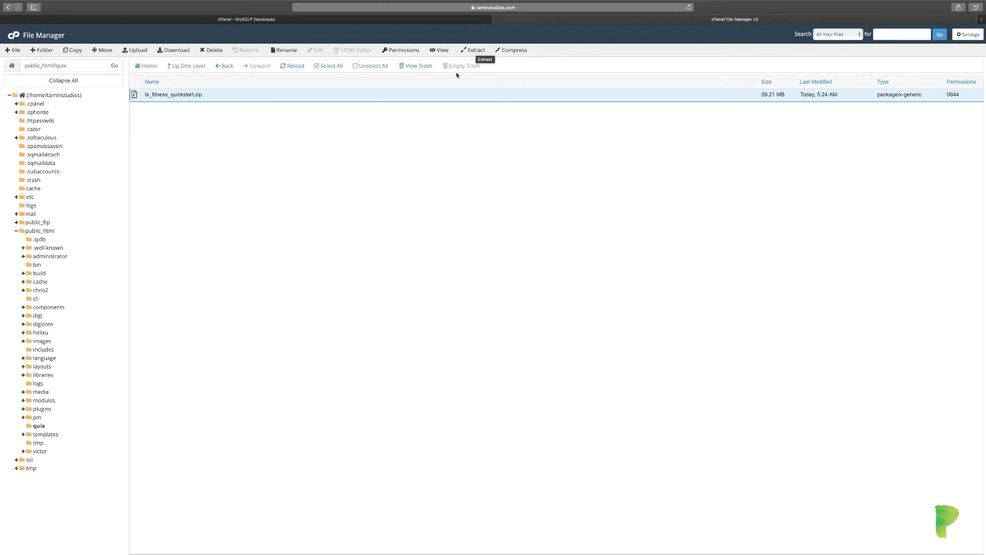
left_click(476, 50)
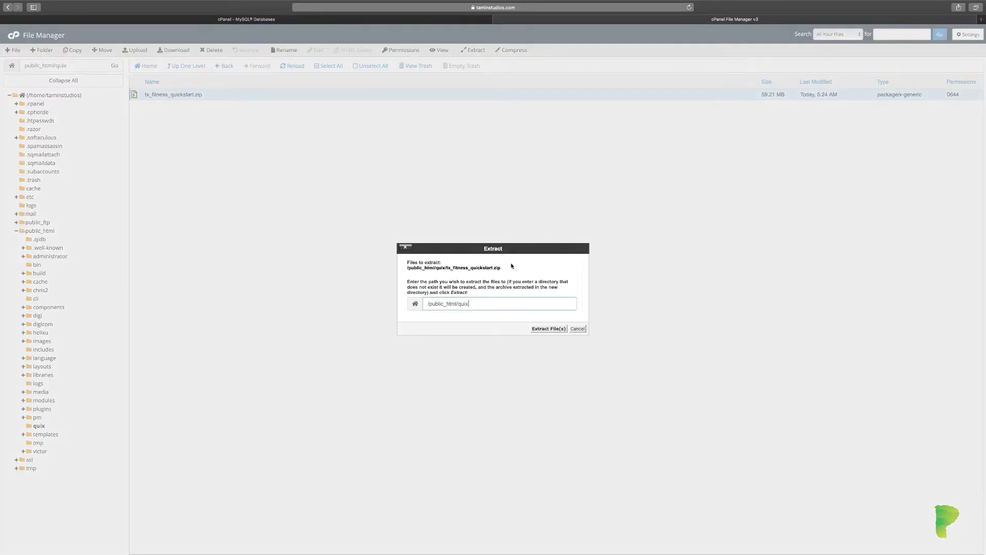
left_click(548, 329)
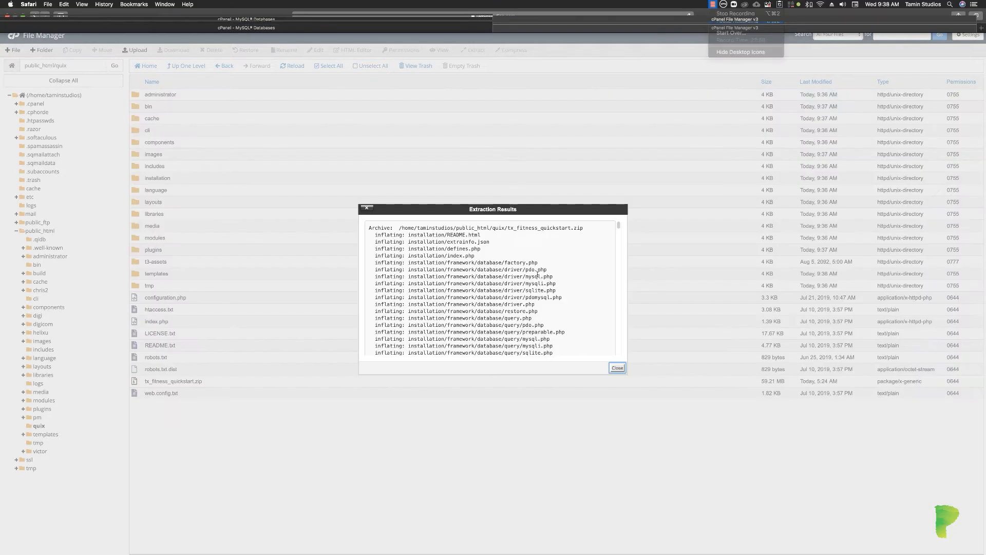
left_click(617, 368)
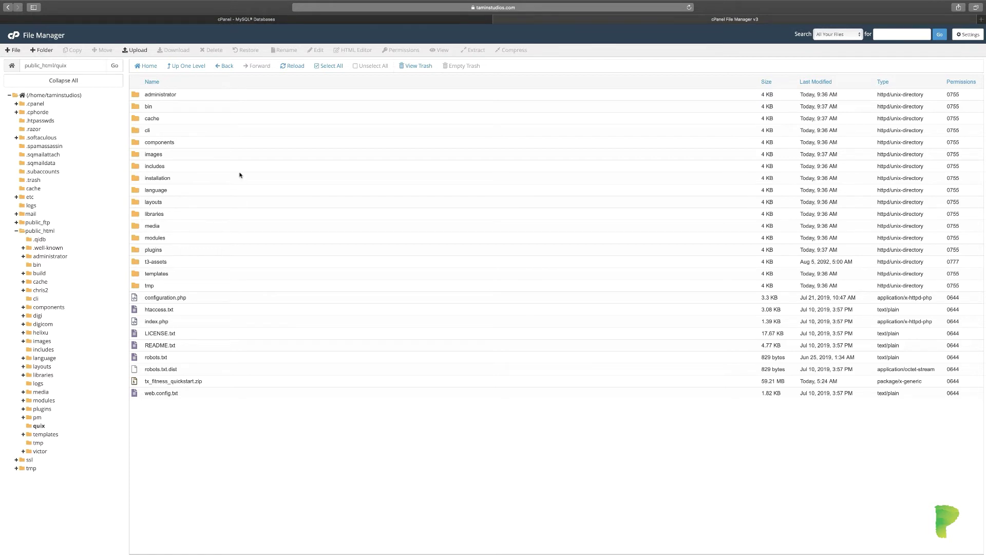
left_click(193, 310)
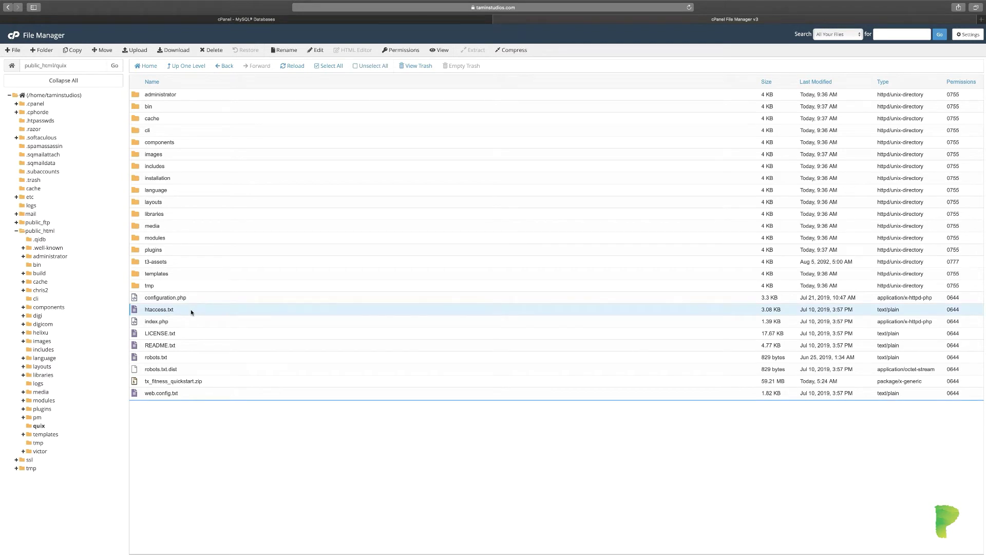
right_click(191, 311)
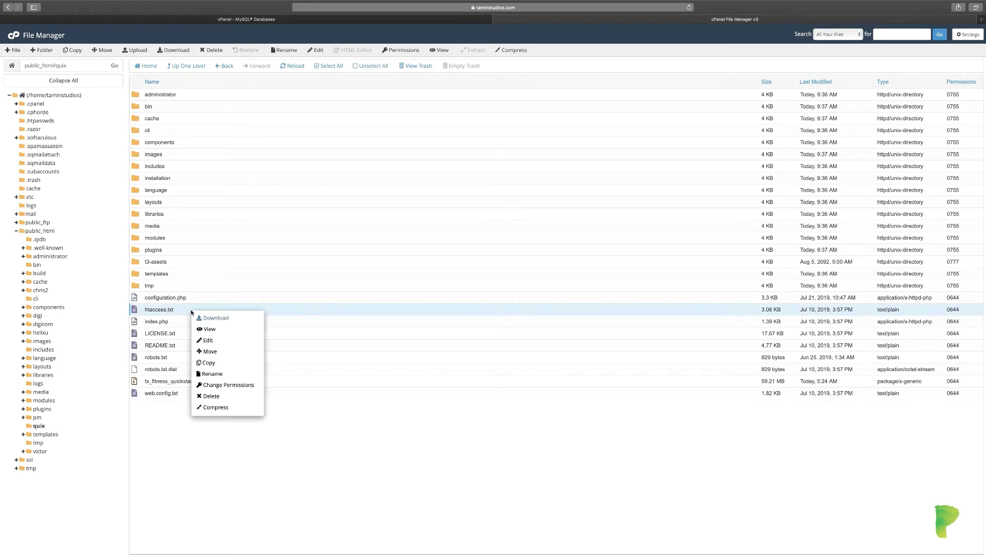
left_click(210, 341)
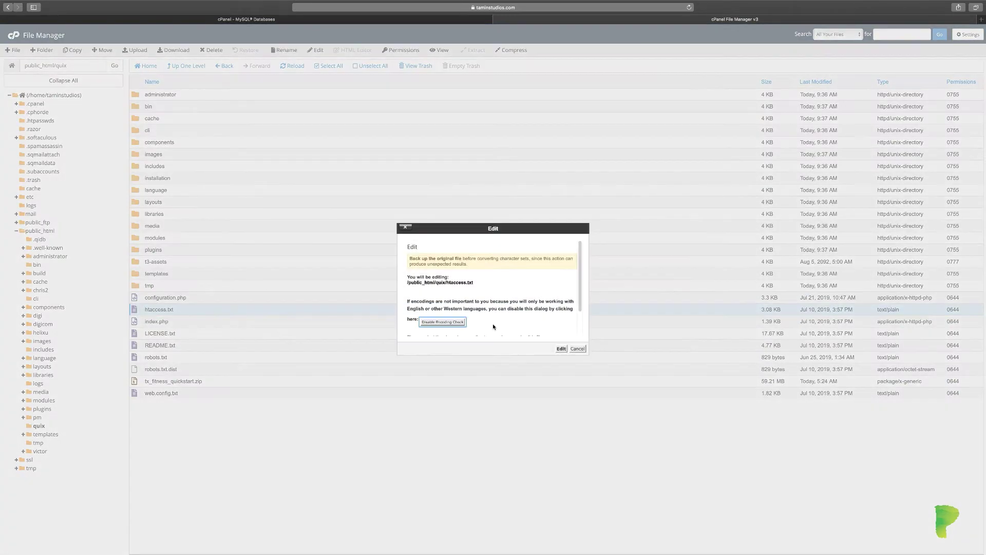
scroll(492, 333, "down", 3)
left_click(578, 349)
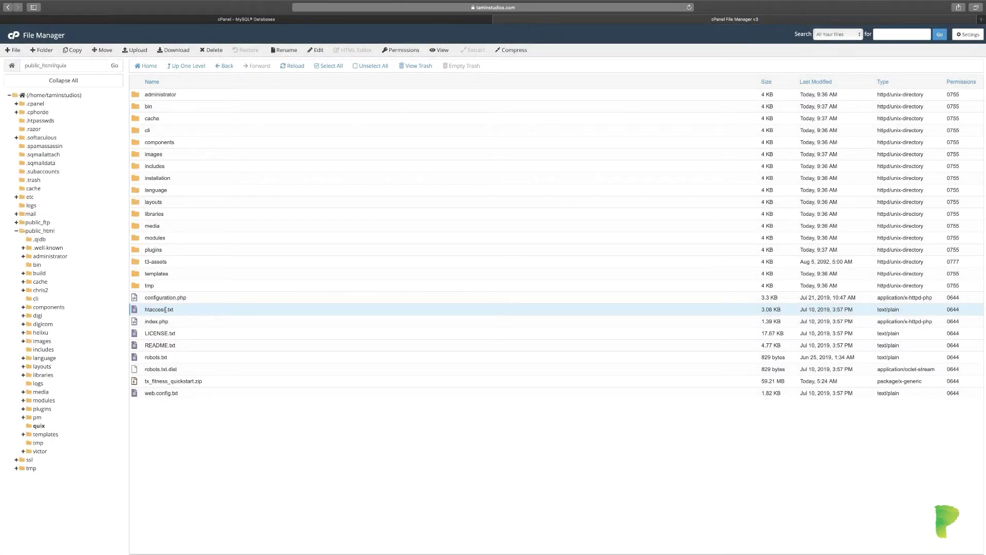
Rename htaccess.txt in the quix folder to .htaccess.
right_click(166, 310)
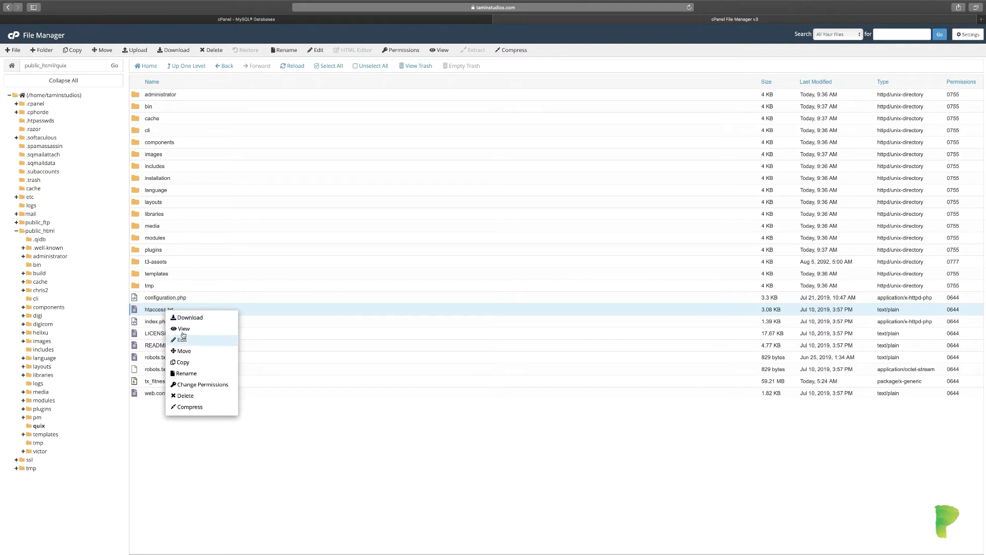
left_click(185, 374)
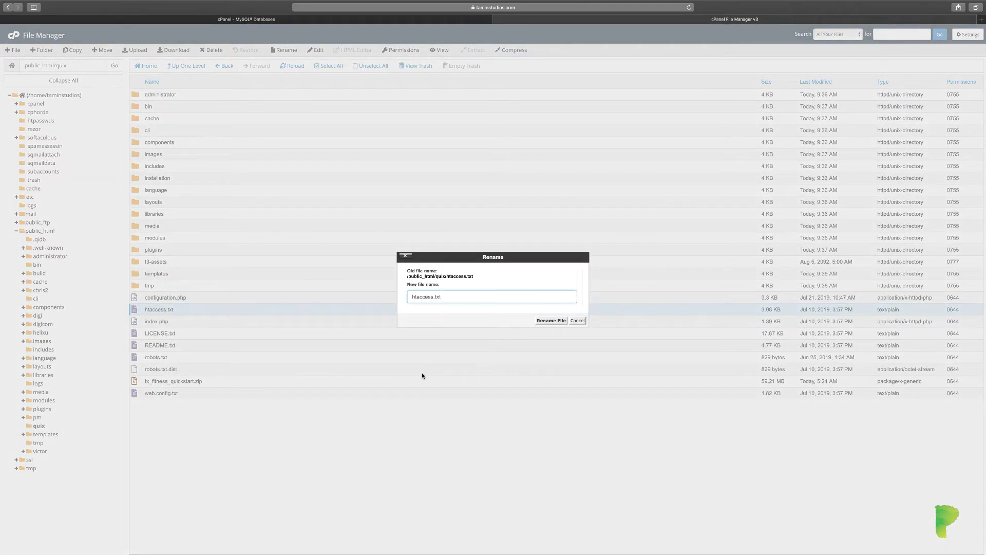
key("BackSpace")
key("BackSpace")
key("BackSpace")
key("BackSpace")
type(".")
left_click(551, 320)
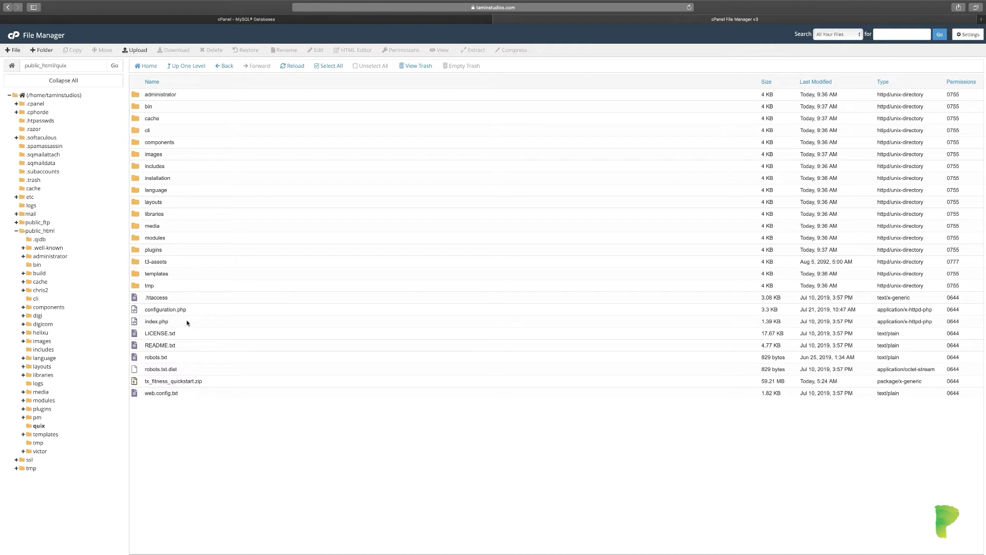
Open the quix site in a new browser tab to launch the Akeeba Backup Site Restoration Script.
left_click(981, 19)
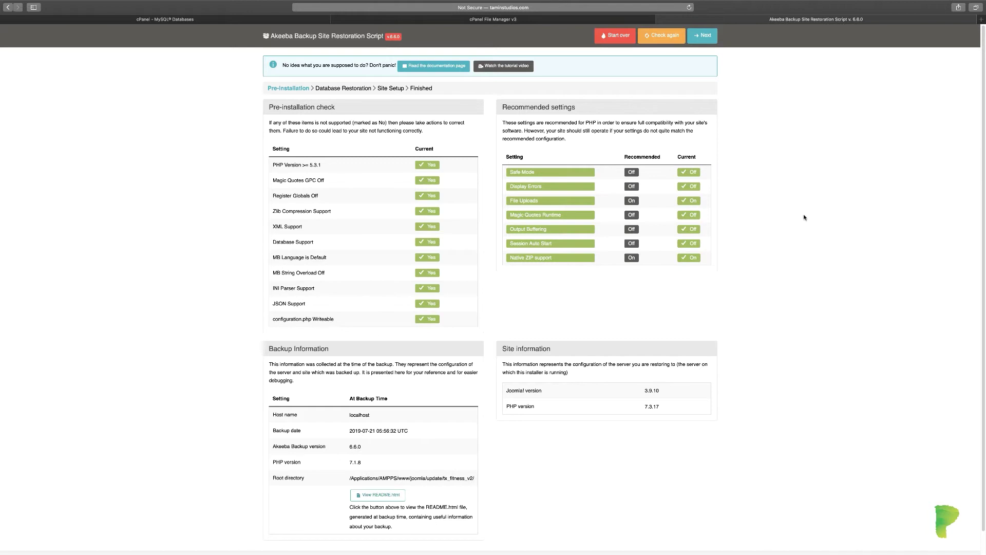
Proceed to the database restoration stage and set the database server host to localhost and the user name to taminstu_quix.
left_click(703, 37)
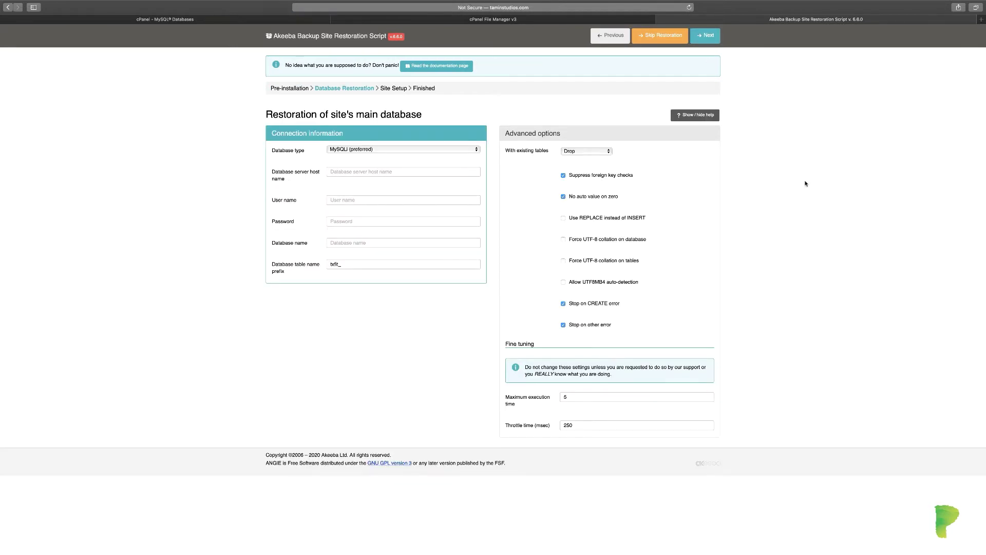
left_click(356, 173)
type("localhost")
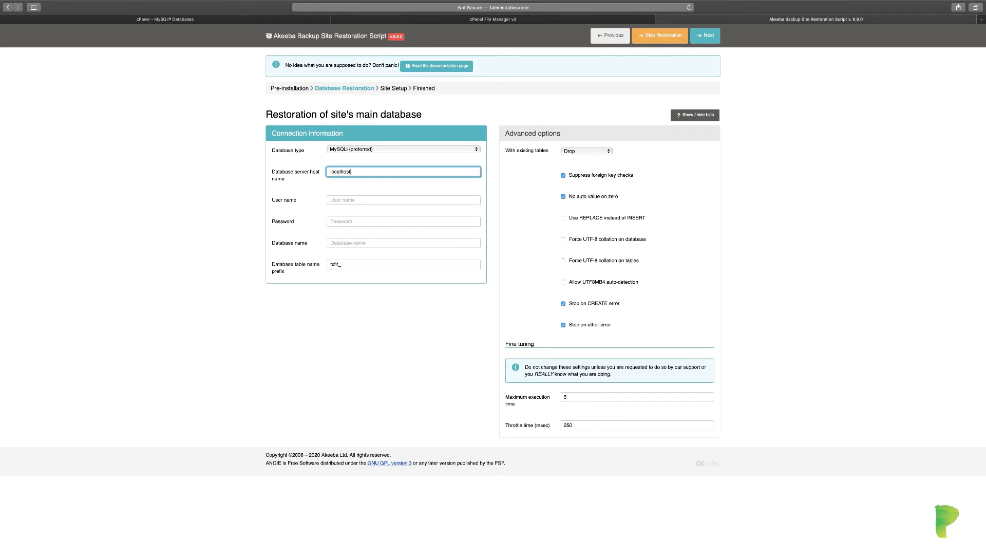
key("Tab")
type("t")
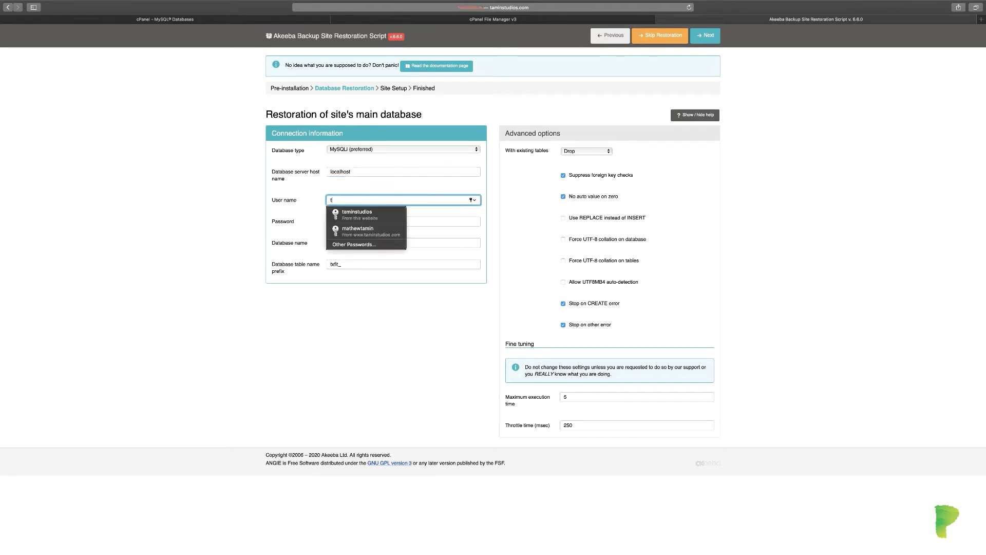
type("aminstu")
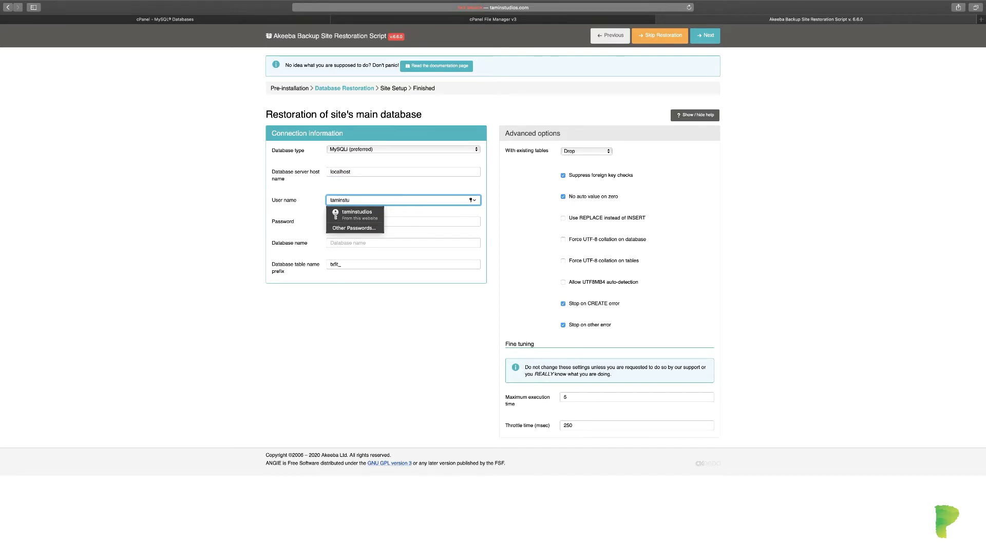
type("_")
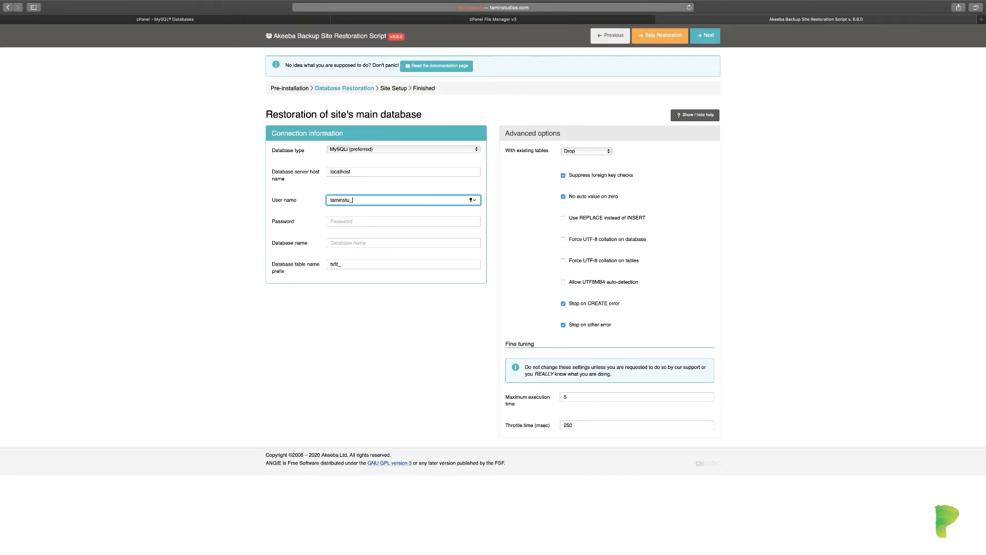
type("dquix")
key("Tab")
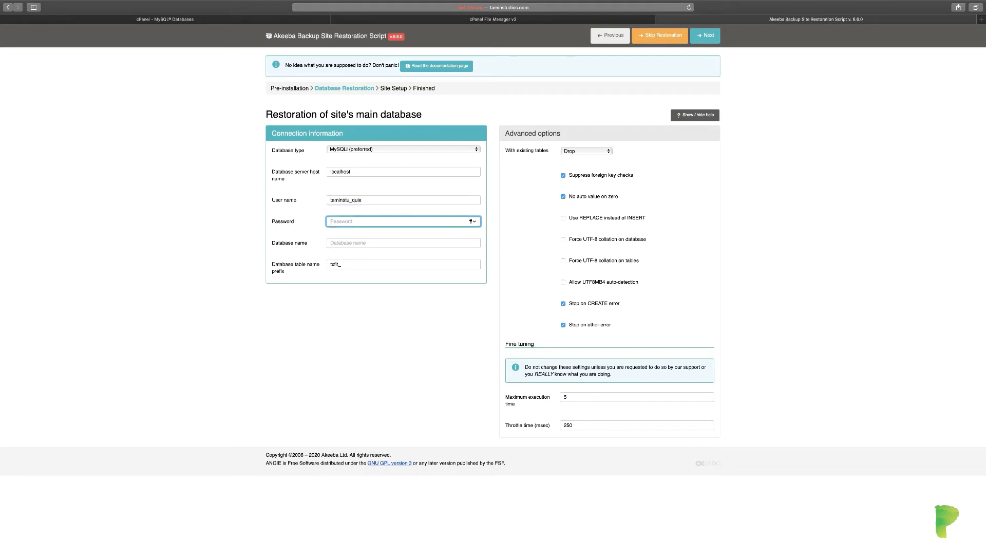
Enter the database password and set the database name to taminstu_quix, checking it against the cPanel list of current databases.
type("•••")
left_click(403, 242)
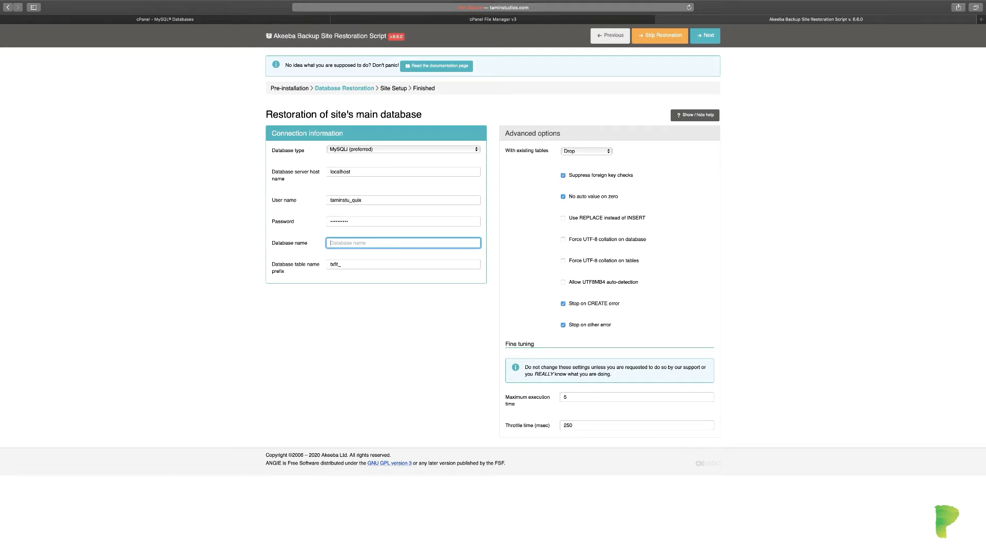
type("taminstu_quix")
left_click(169, 20)
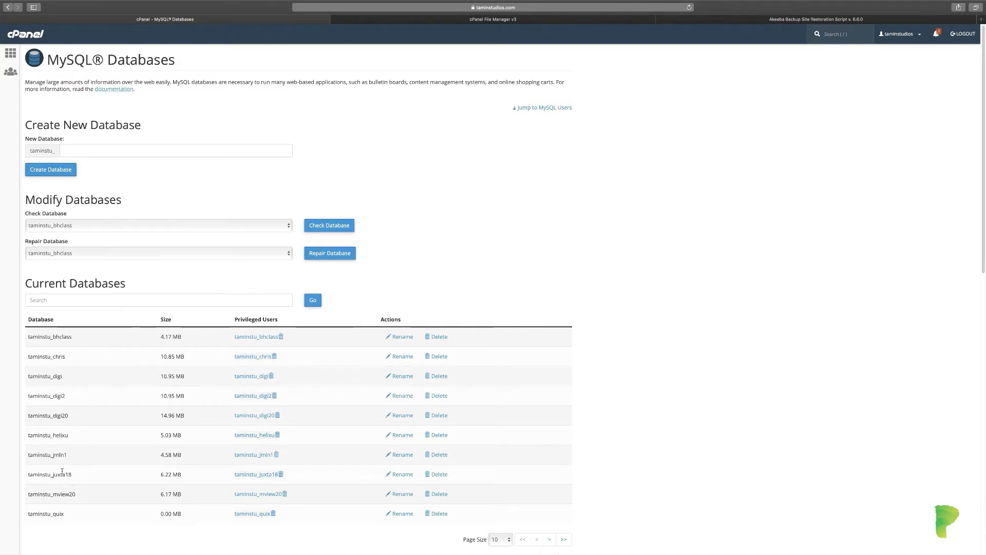
left_click(712, 22)
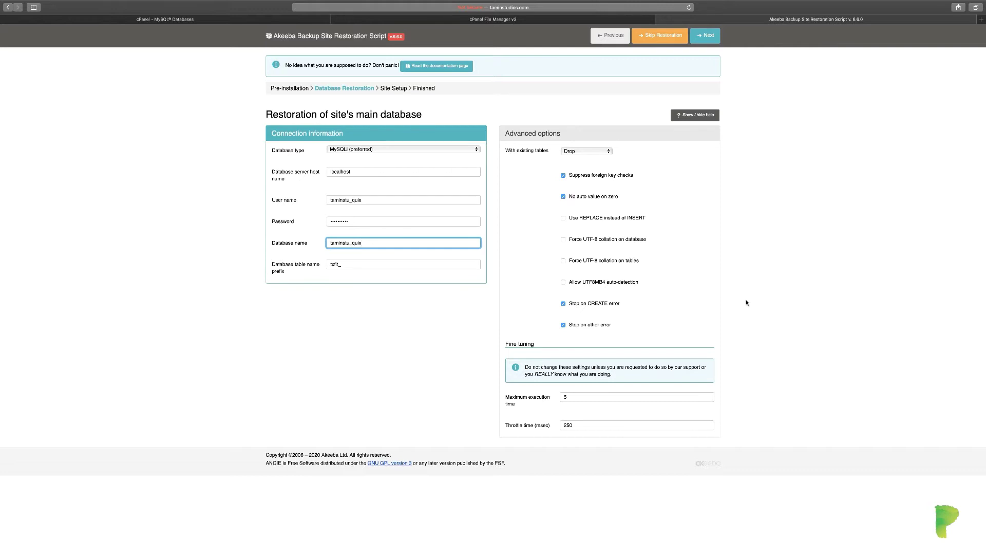
Run the database restoration and continue to the site setup stage, declining to save the password in the keychain.
left_click(708, 36)
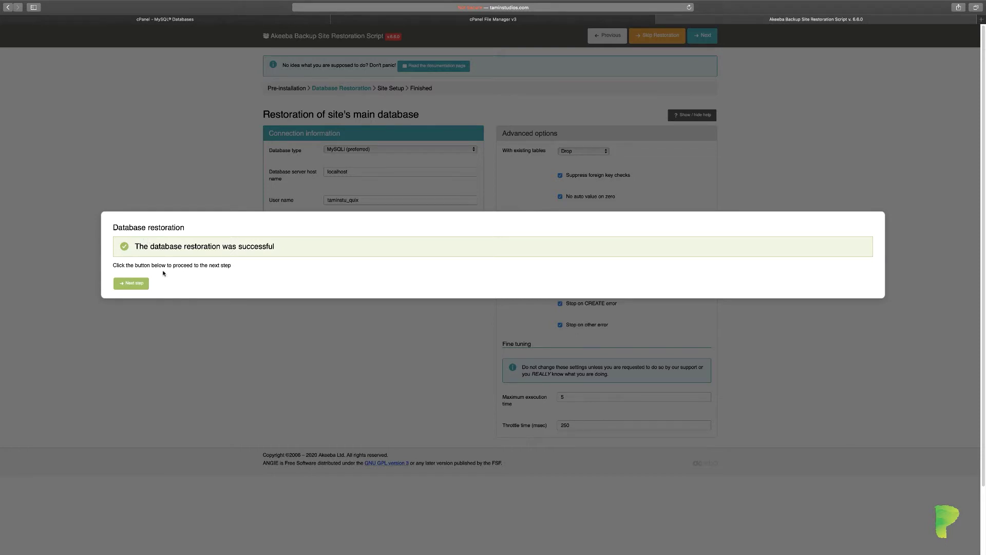
left_click(137, 284)
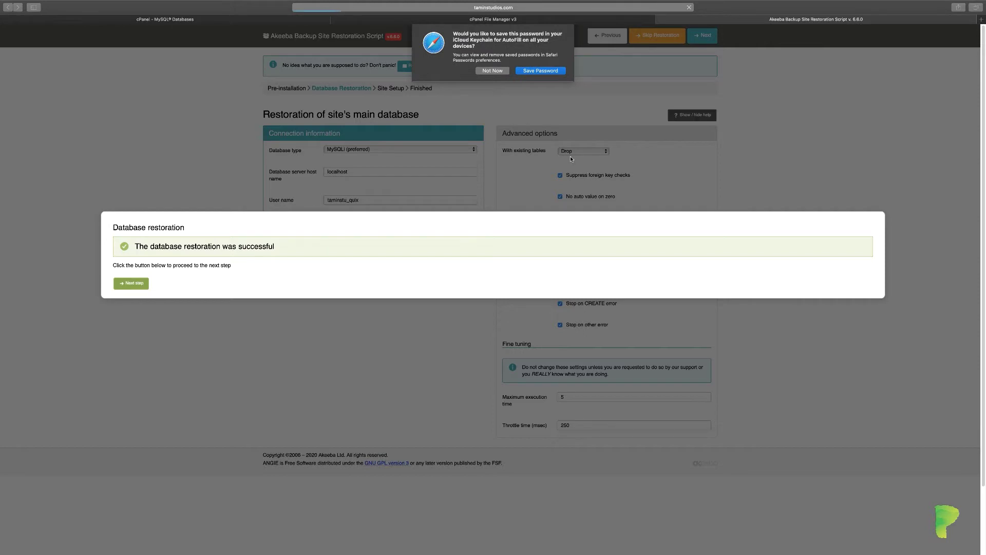
left_click(493, 71)
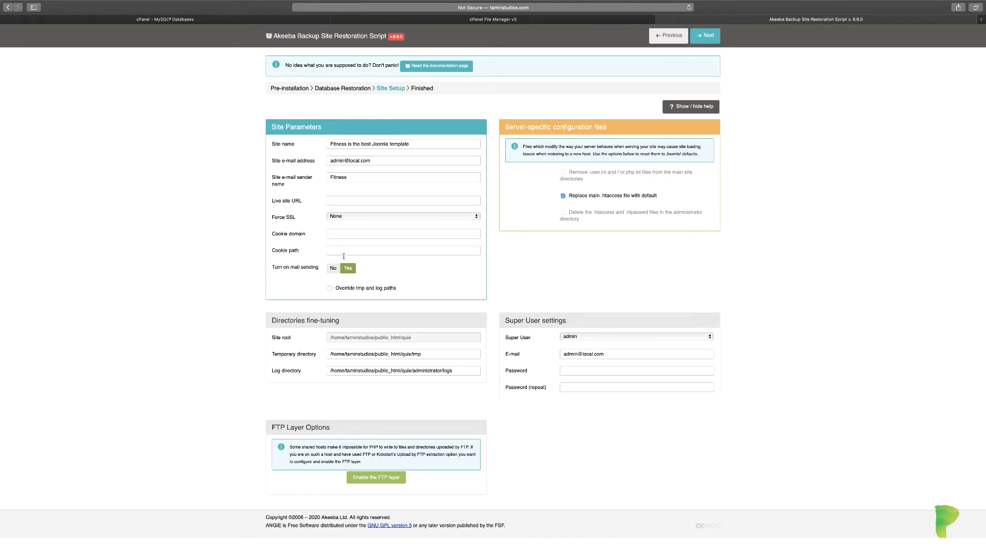
Examine the Force SSL options and the Super User selection, keeping None and admin.
left_click(375, 216)
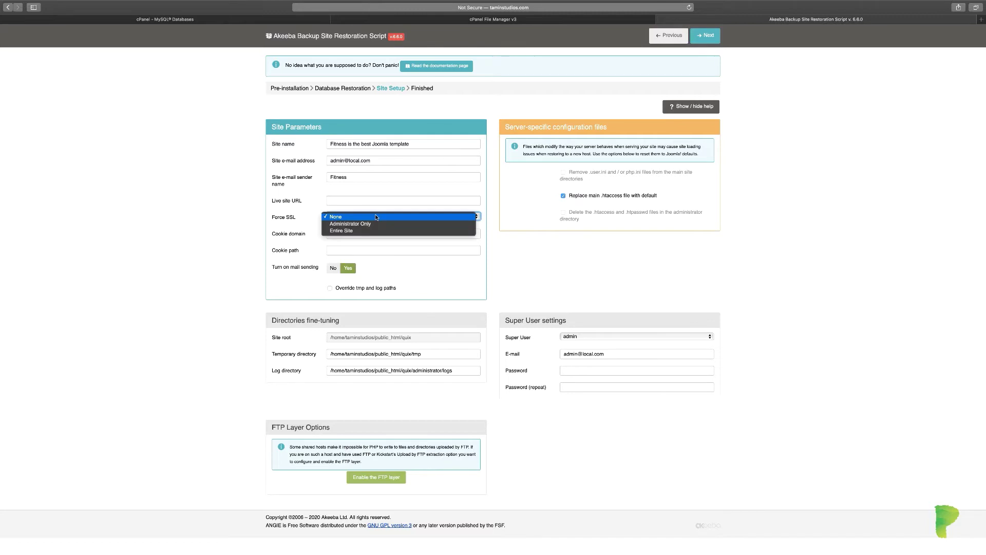
left_click(525, 246)
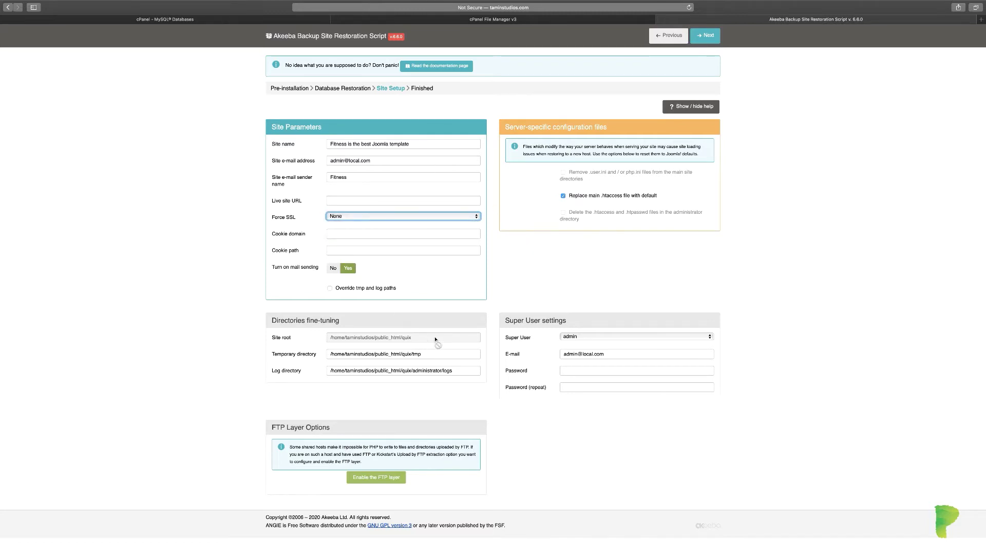
left_click(591, 337)
left_click(754, 352)
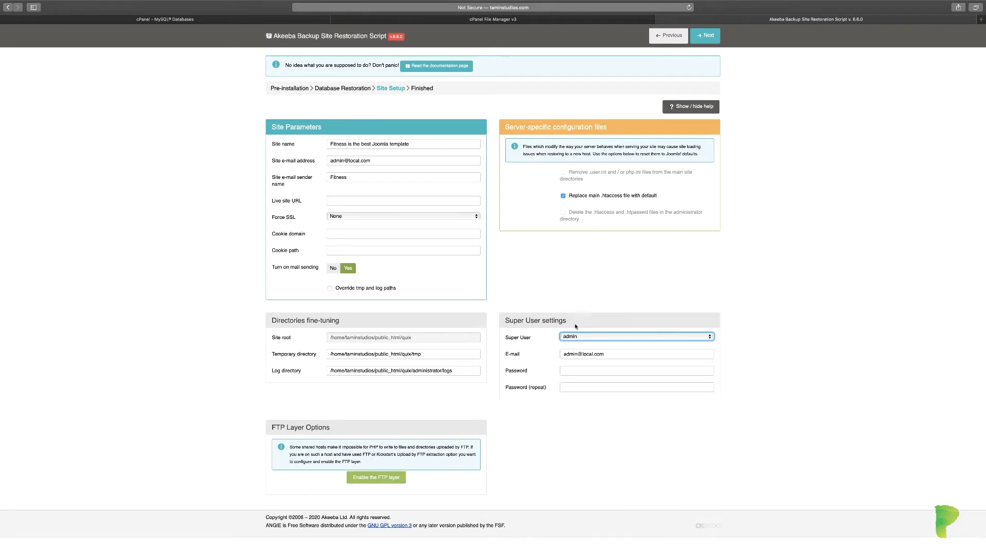
Enter and repeat a custom Super User password instead of the suggested strong one, and submit the site setup.
left_click(584, 371)
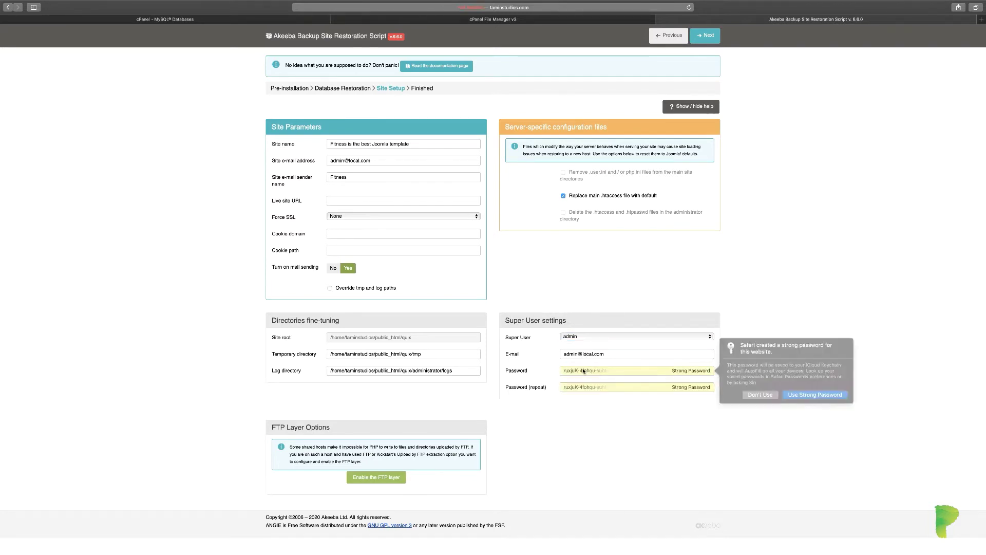
left_click(748, 393)
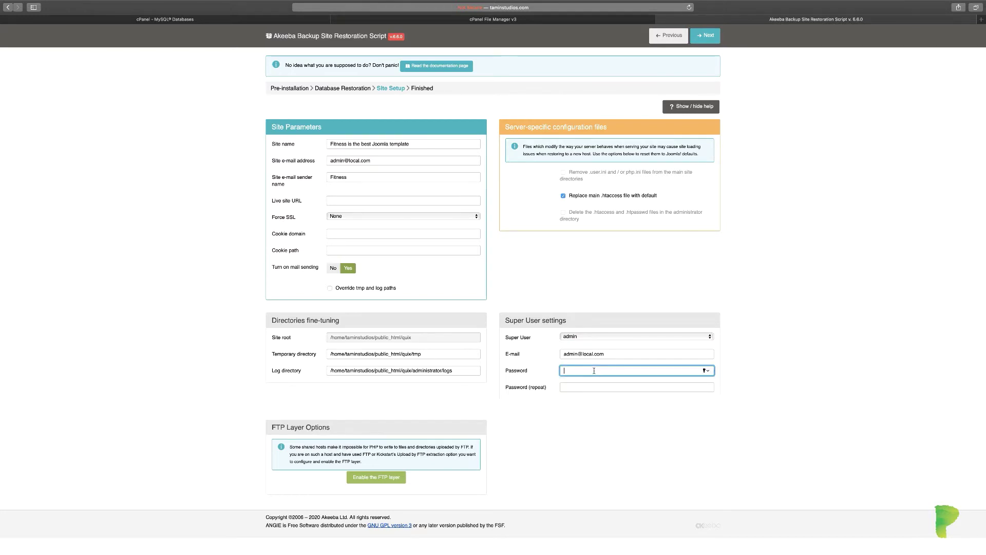
type("•••••••")
key("Tab")
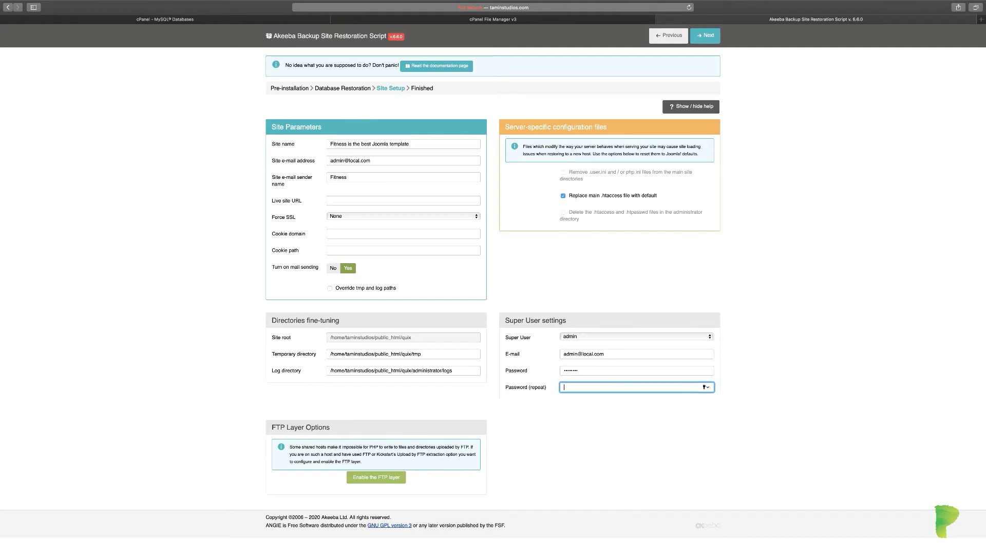
type("••••••••")
left_click(707, 39)
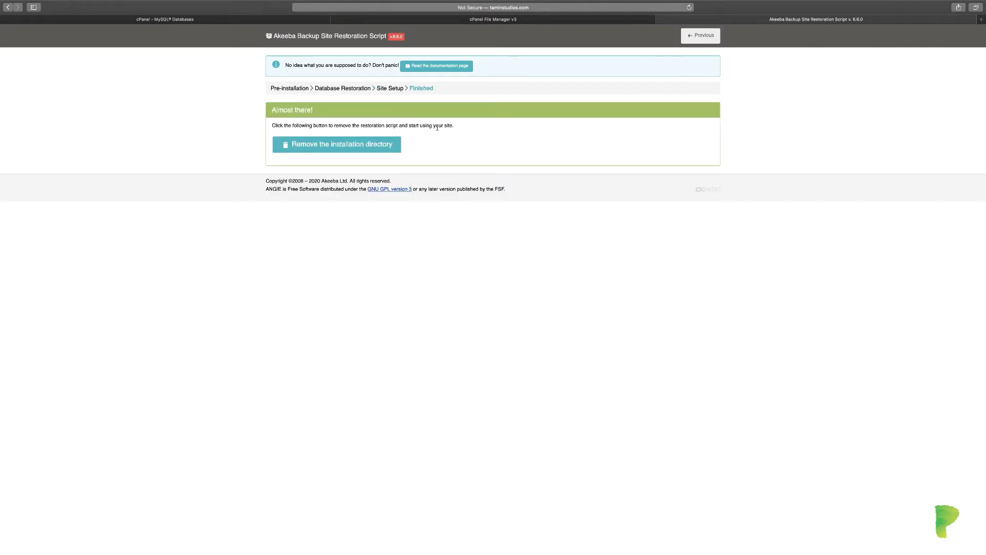
Remove the installation directory and visit the restored site's front-end.
left_click(322, 146)
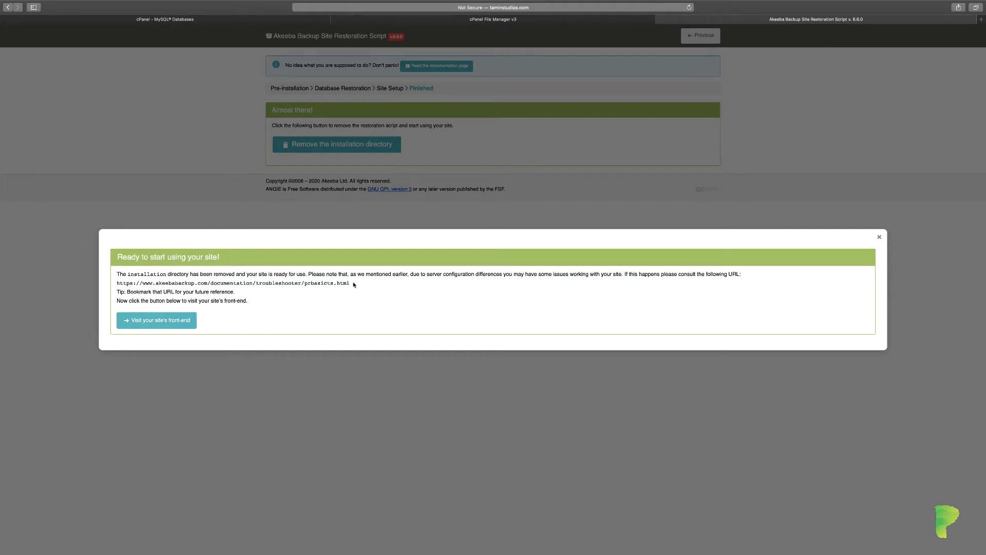
left_click_drag(351, 284, 116, 284)
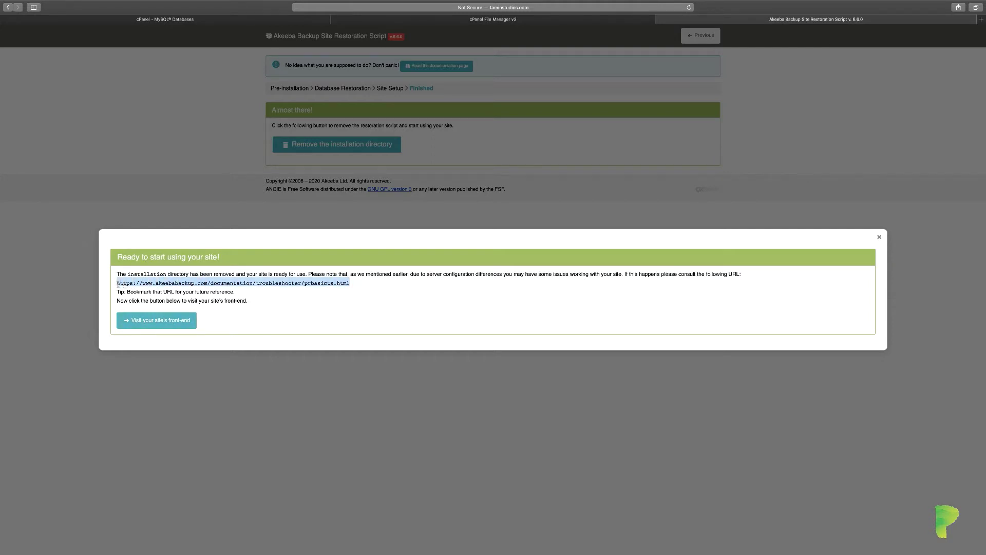
left_click(183, 288)
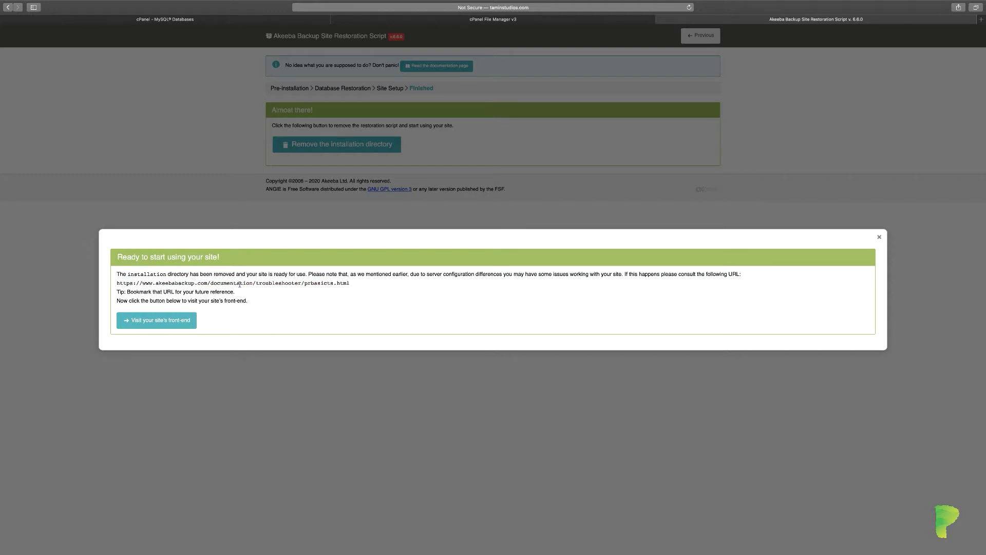
left_click(166, 322)
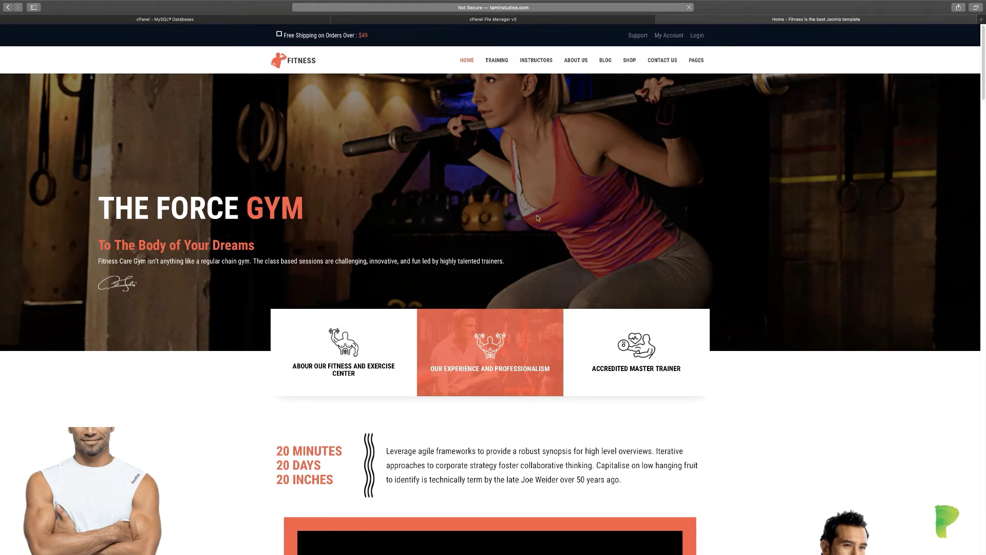
Look through the Fitness template's home page from the header slideshow down to the footer.
scroll(538, 218, "down", 2)
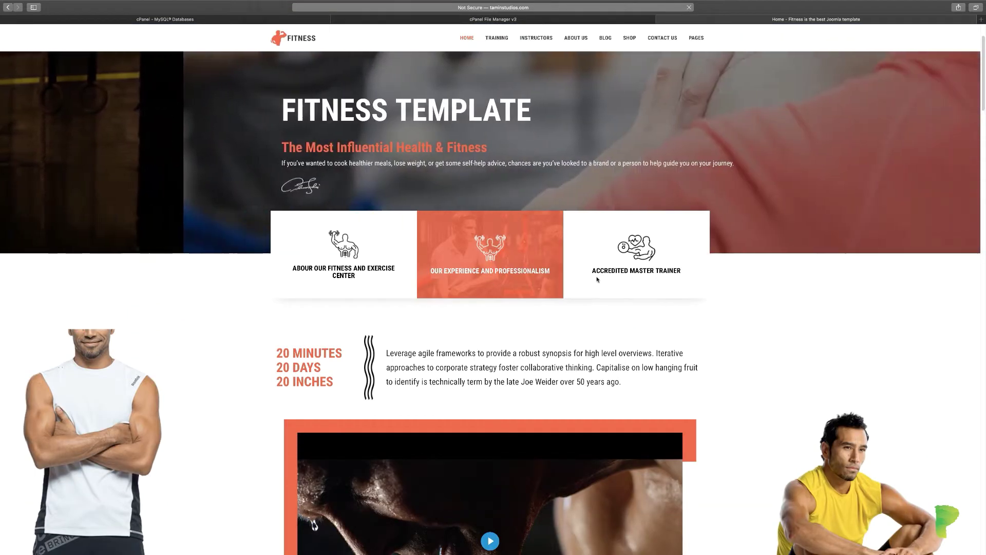
scroll(361, 284, "up", 2)
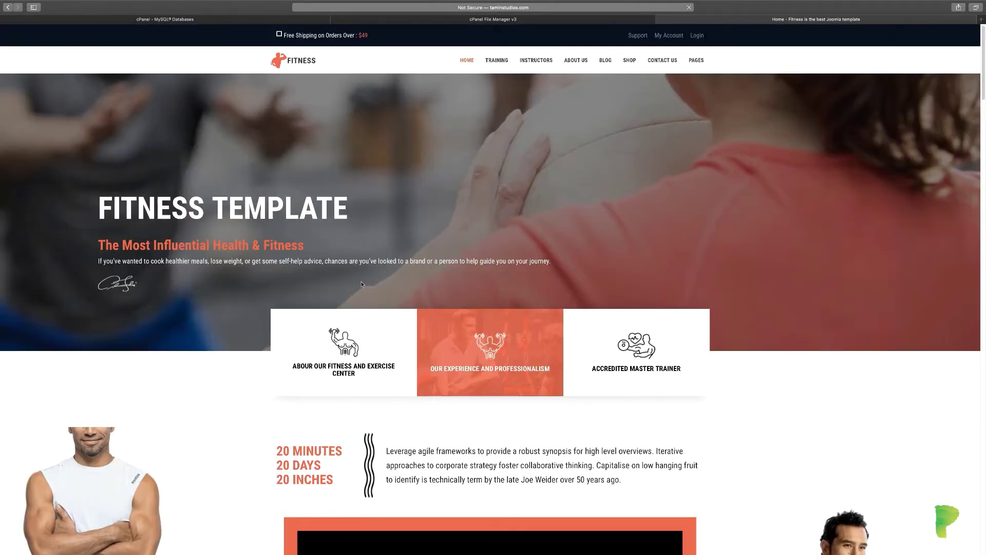
scroll(624, 98, "down", 11)
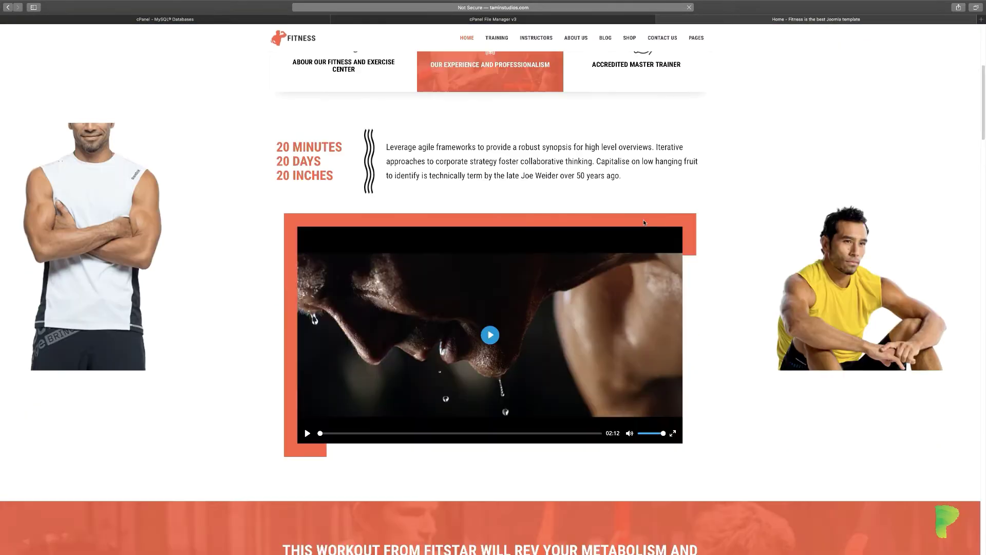
scroll(492, 189, "up", 1)
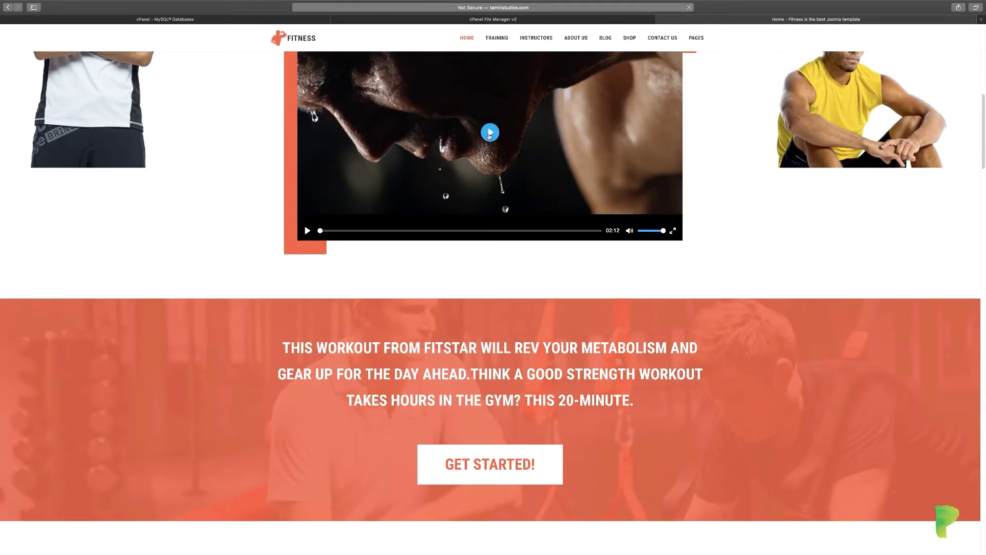
scroll(657, 259, "down", 5)
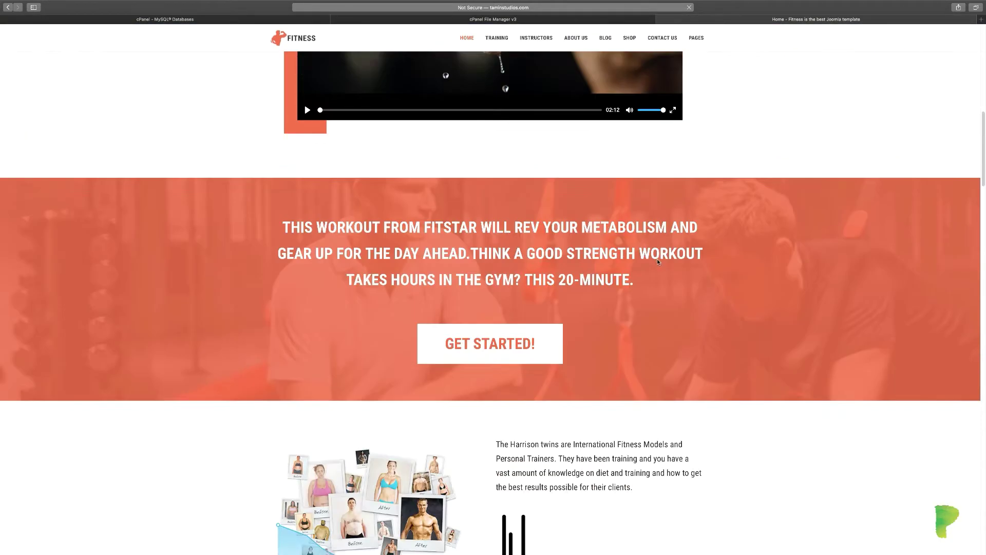
scroll(658, 260, "down", 3)
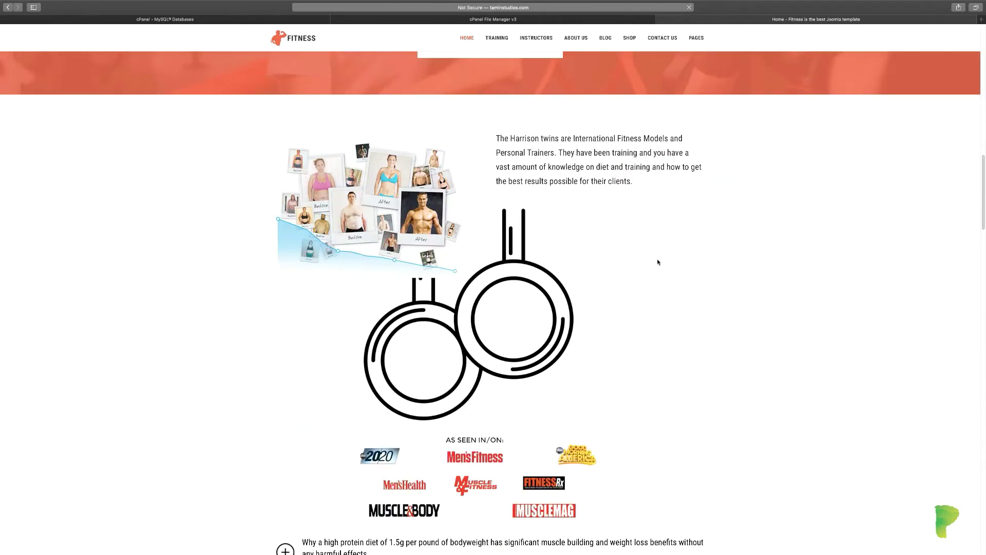
scroll(658, 262, "down", 4)
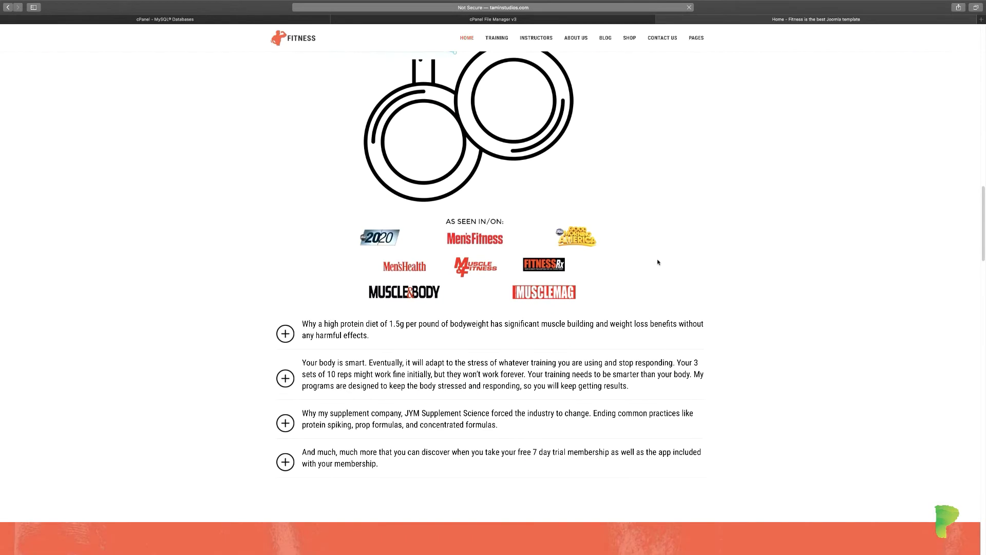
scroll(402, 311, "down", 1)
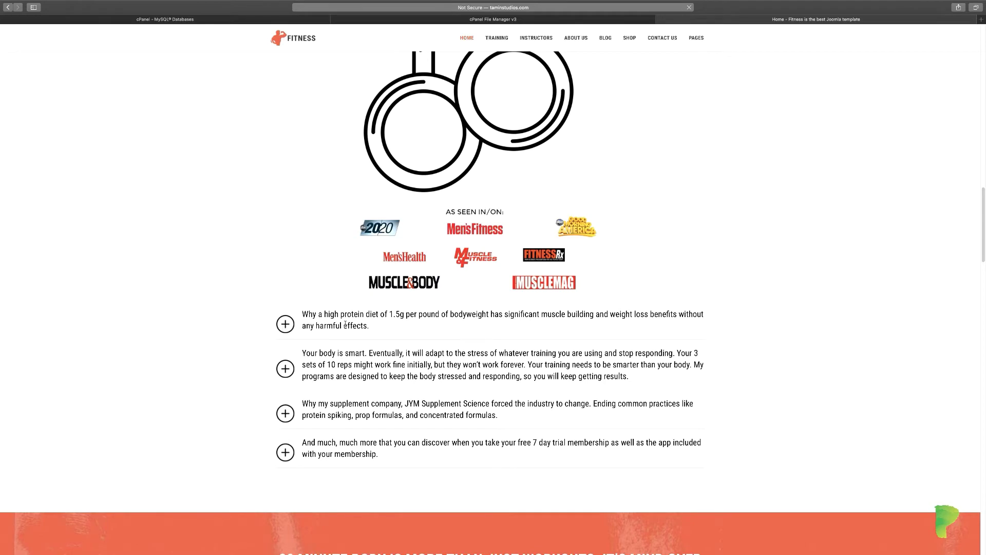
scroll(345, 324, "down", 20)
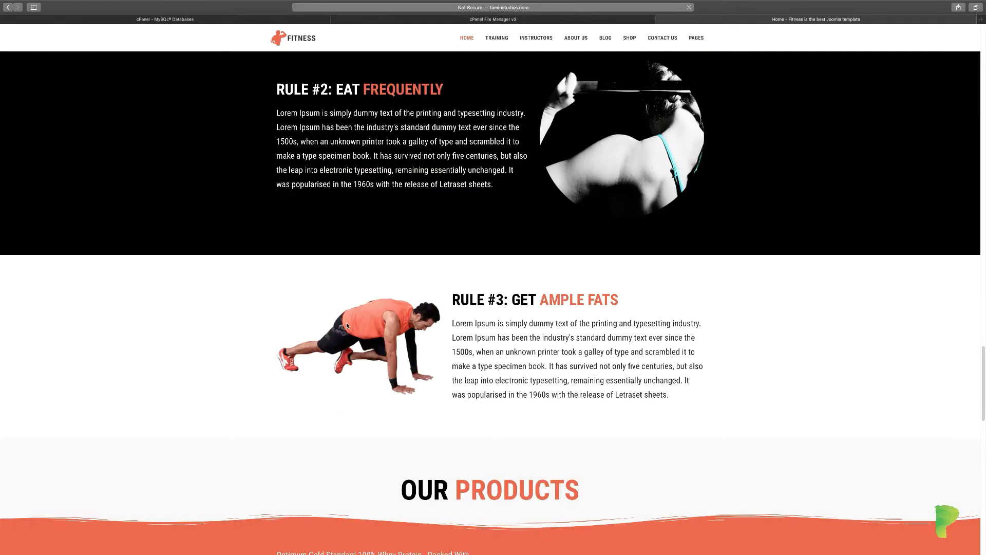
scroll(346, 324, "down", 15)
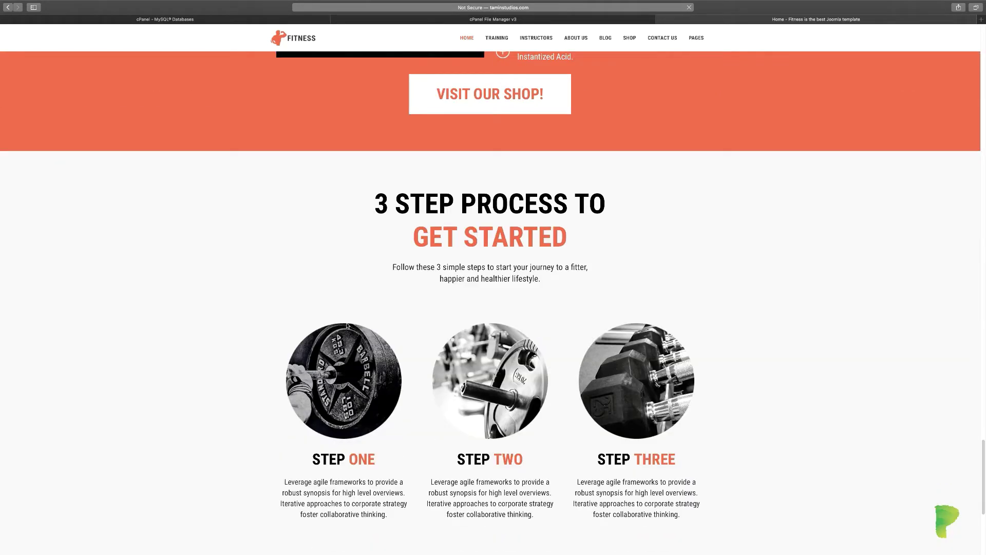
scroll(347, 325, "down", 5)
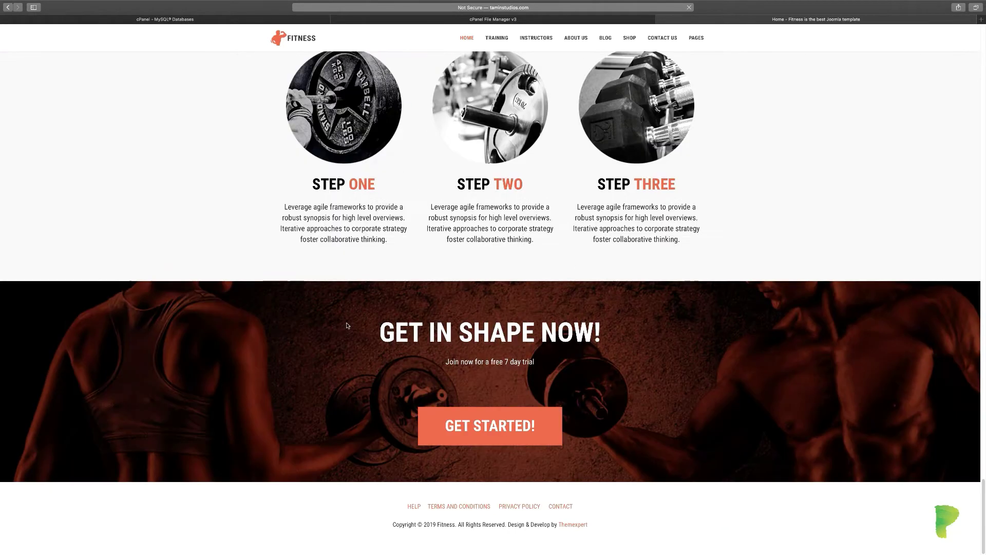
Log in to the restored site's Joomla administration Control Panel.
left_click(538, 420)
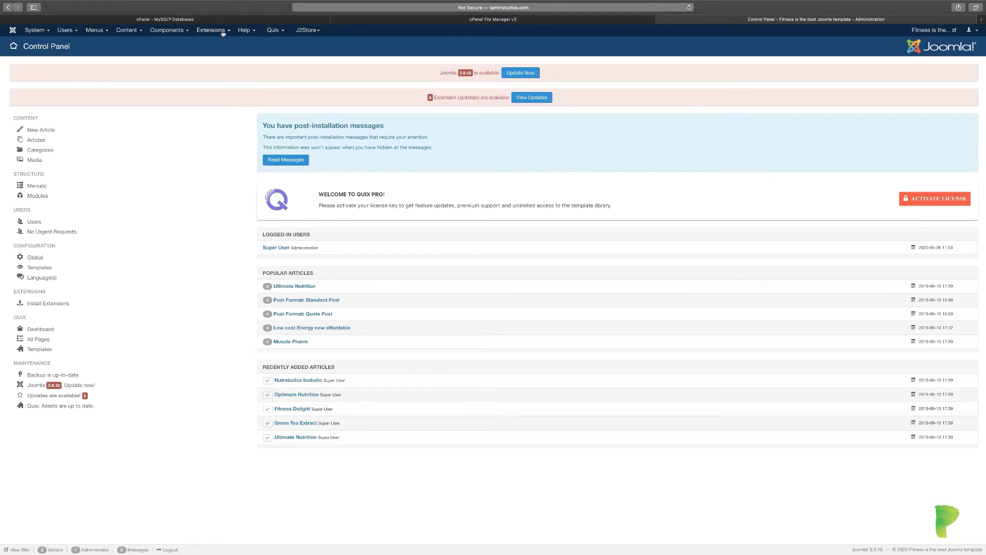
Open the Quix dashboard, fill in the ThemeXpert username and auth key, and activate the Quix Pro license.
left_click(271, 31)
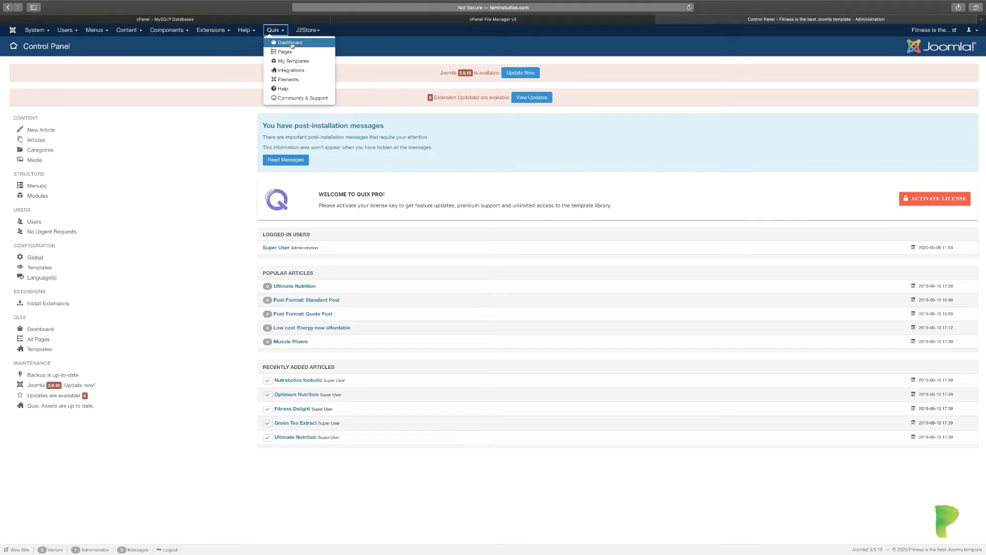
left_click(291, 44)
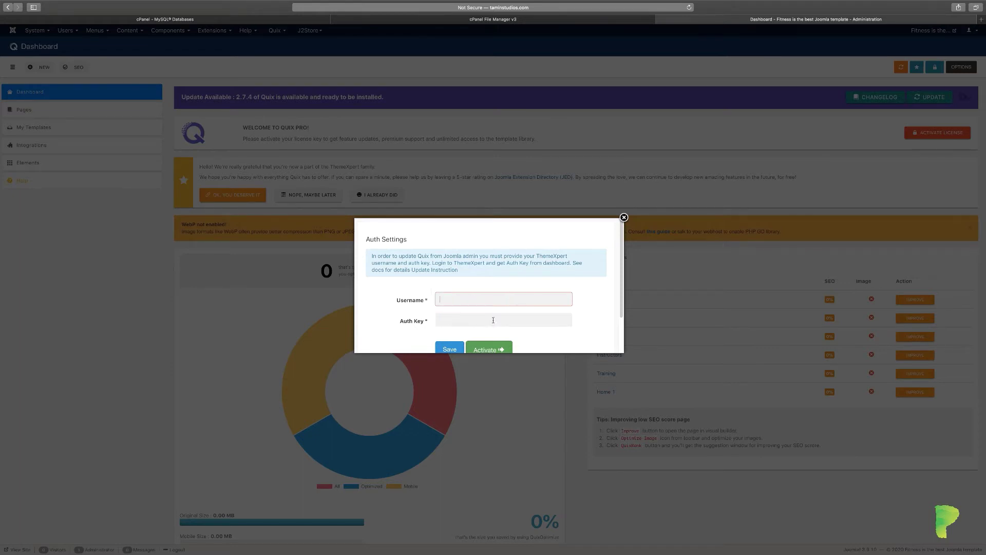
left_click(512, 322)
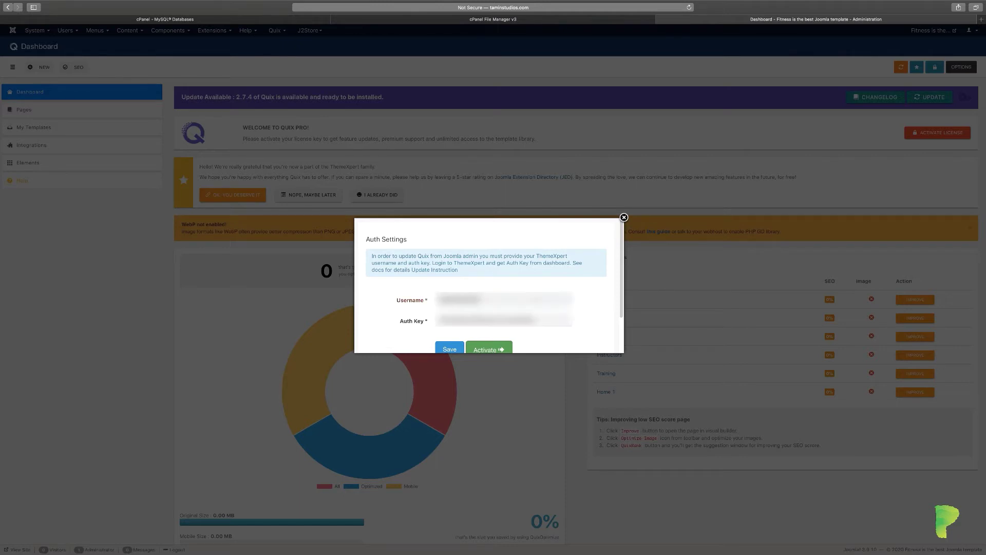
left_click(489, 350)
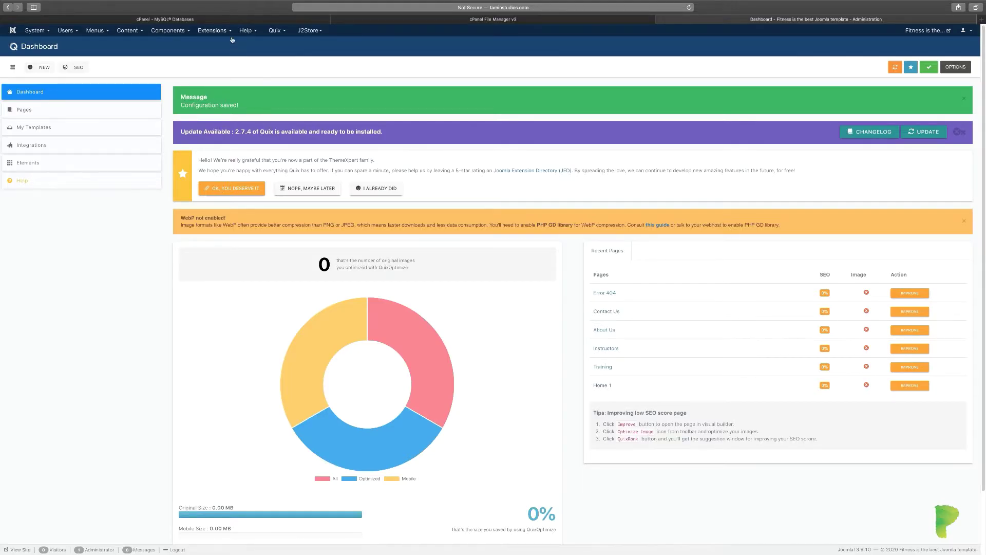
Open the list of available Joomla extension updates, select every listed extension and update them all.
left_click(212, 31)
mouse_move(221, 43)
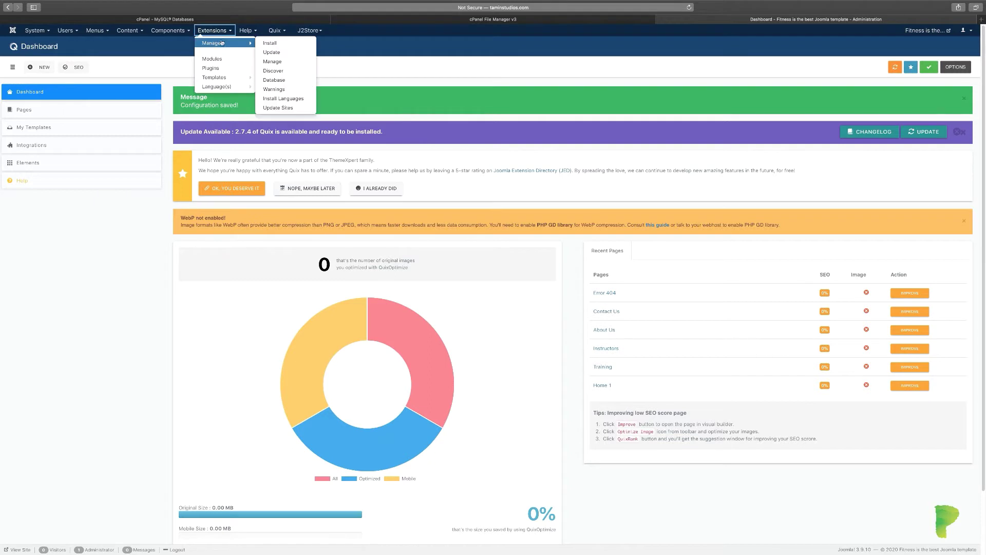
left_click(271, 53)
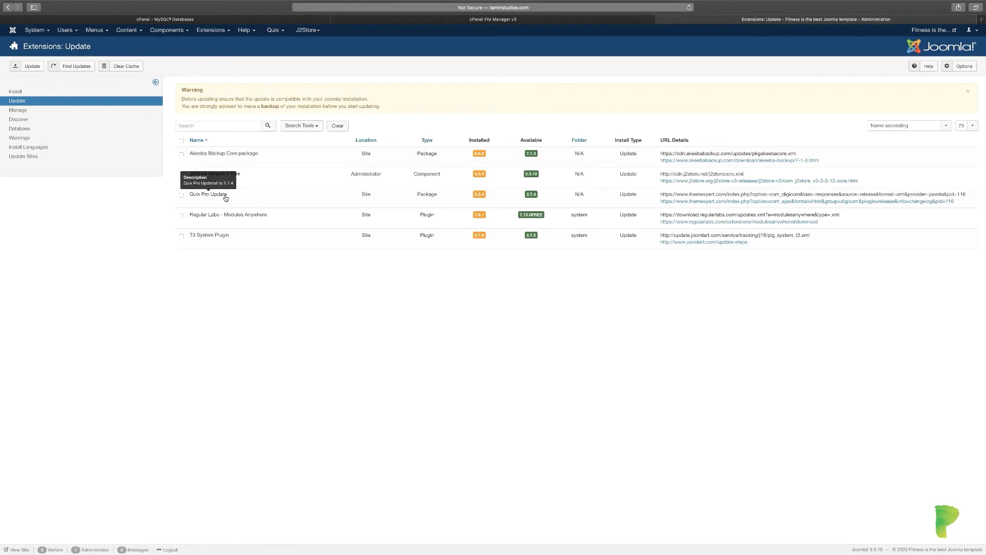
left_click(182, 142)
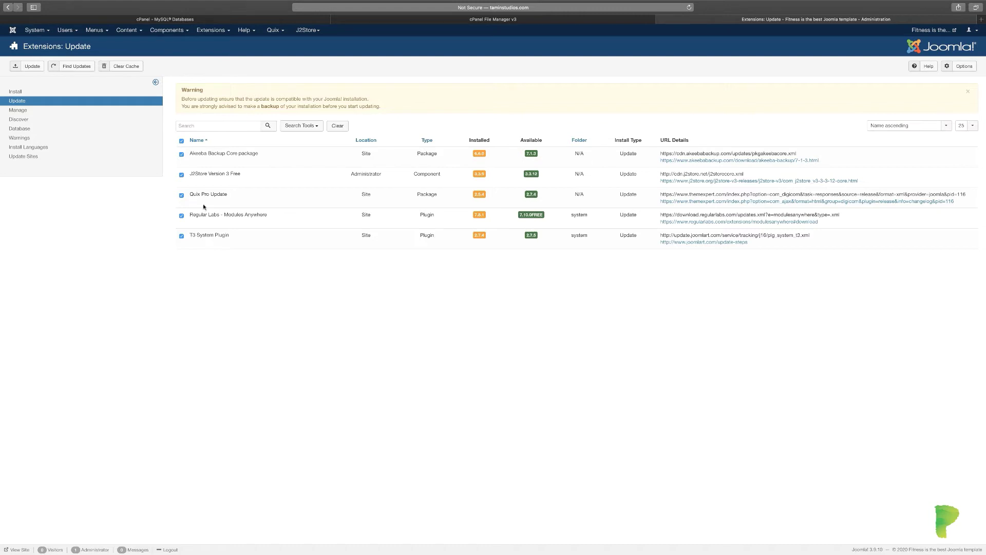
left_click(30, 67)
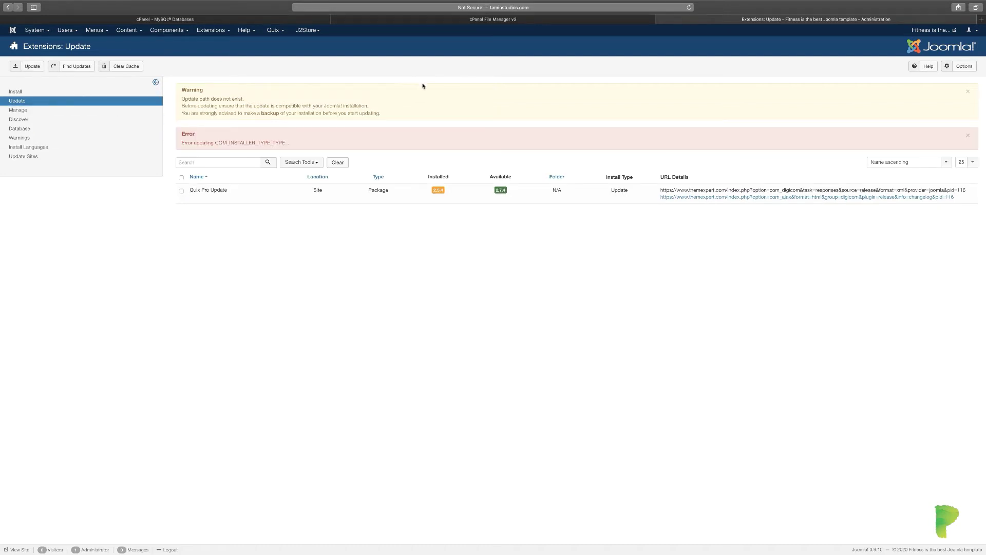
Install the Quix Page Builder package through Joomla's extension installer and proceed to its installation wizard.
left_click(225, 32)
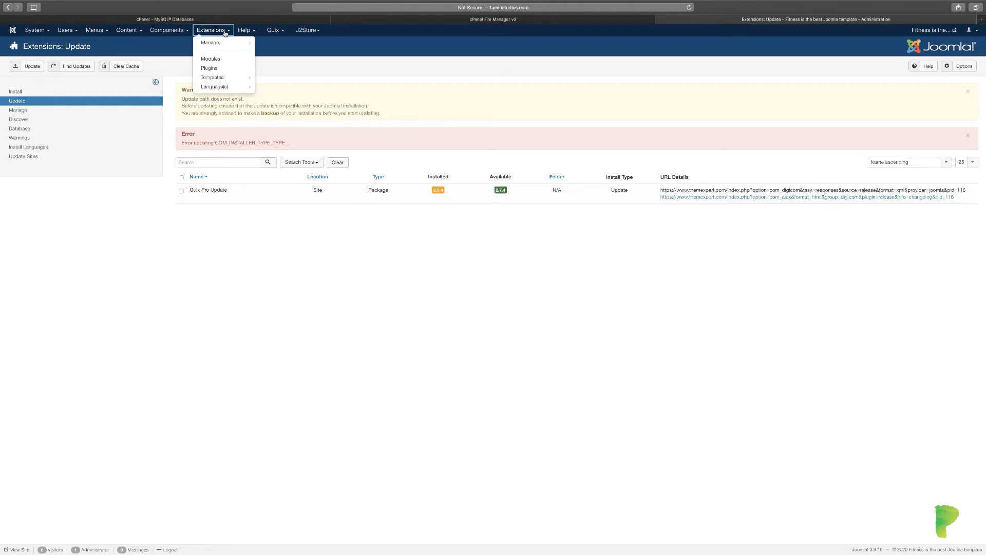
left_click(32, 93)
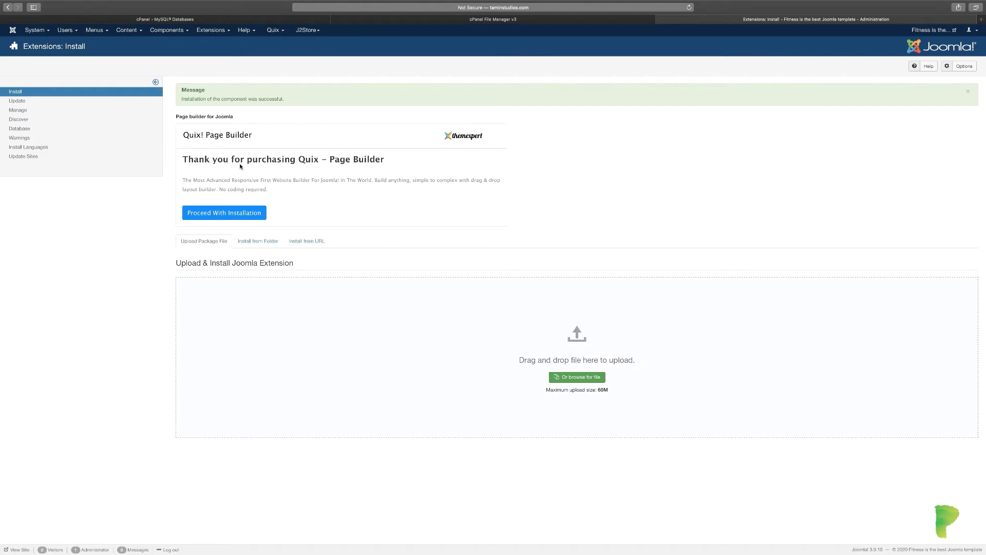
left_click(222, 214)
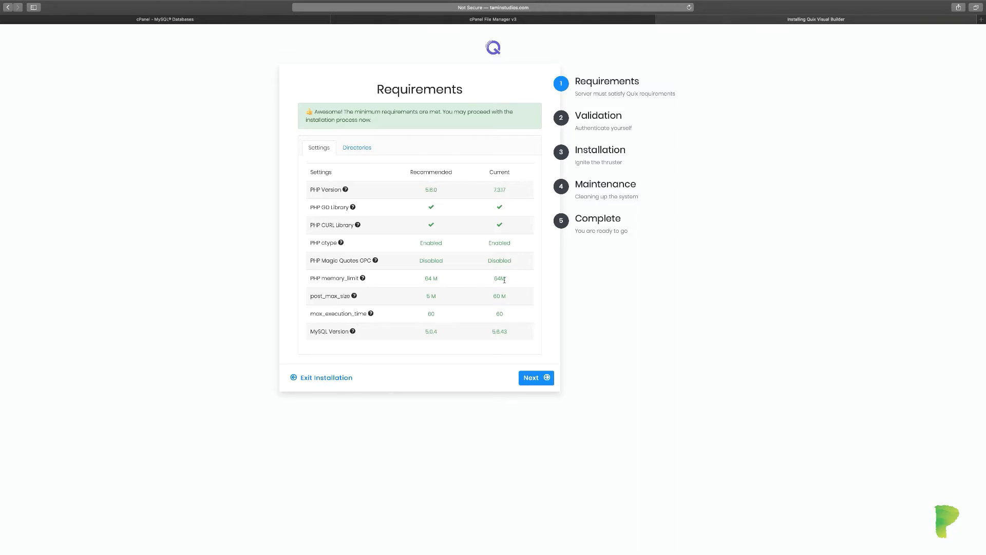
In cPanel, search for php, open the MultiPHP INI Editor and display the PHP settings for taminstudios.com.
left_click(174, 19)
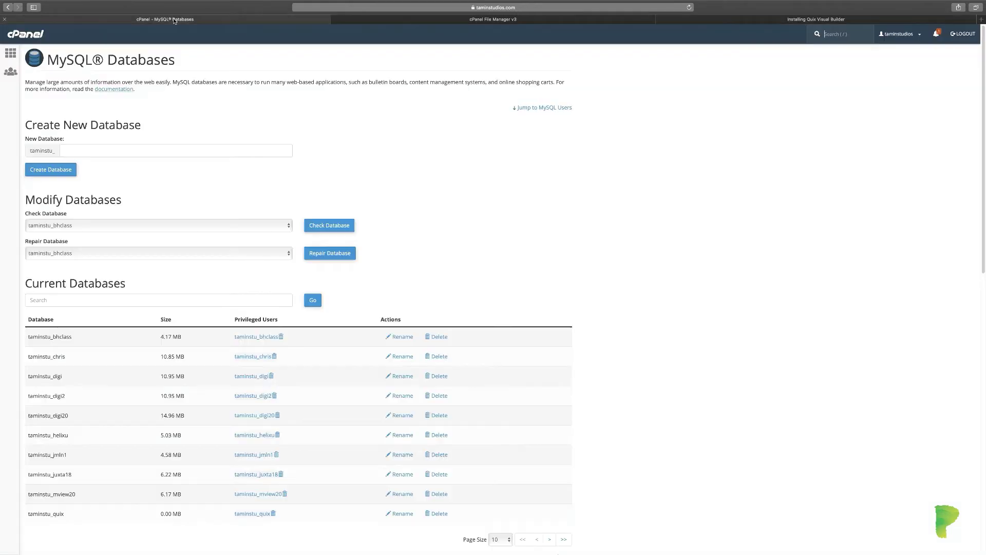
left_click(22, 36)
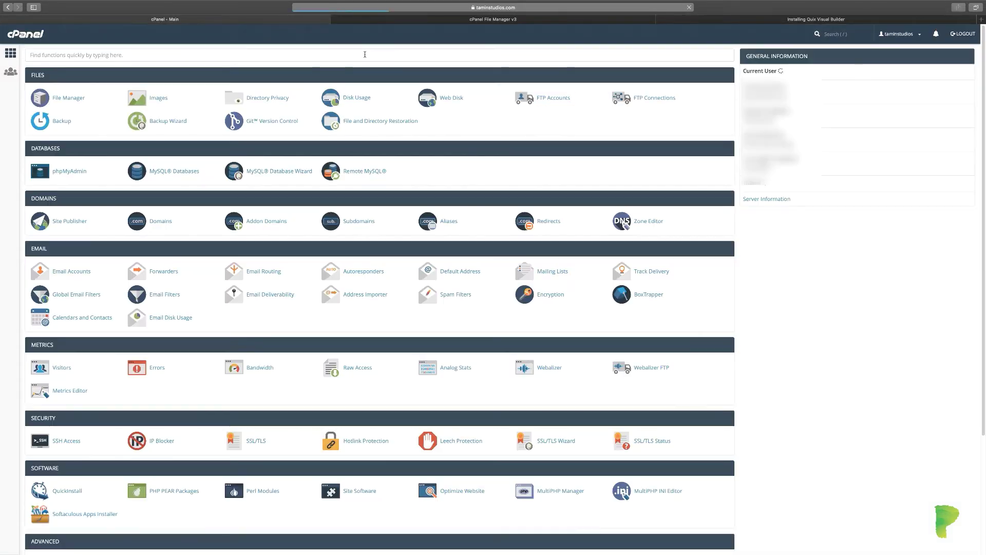
type("php")
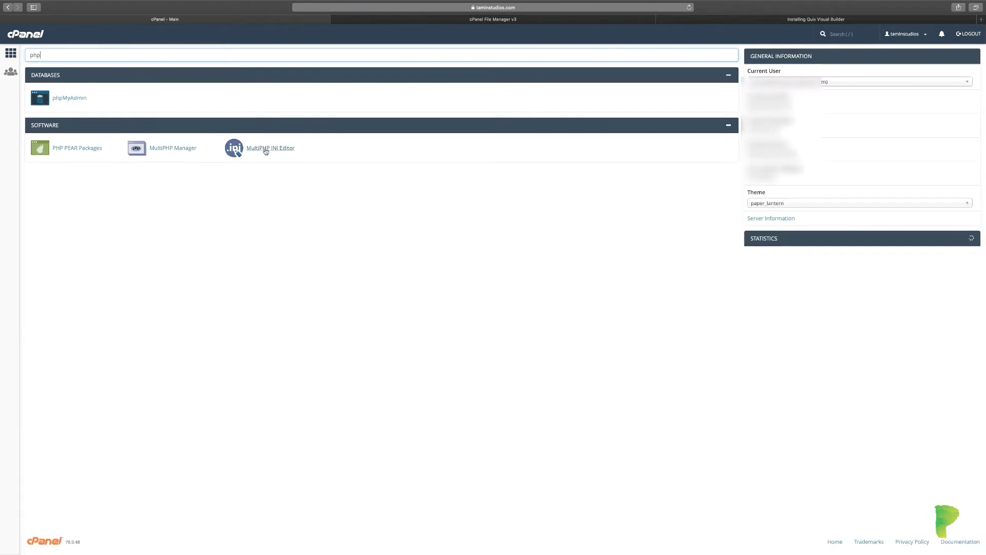
left_click(266, 151)
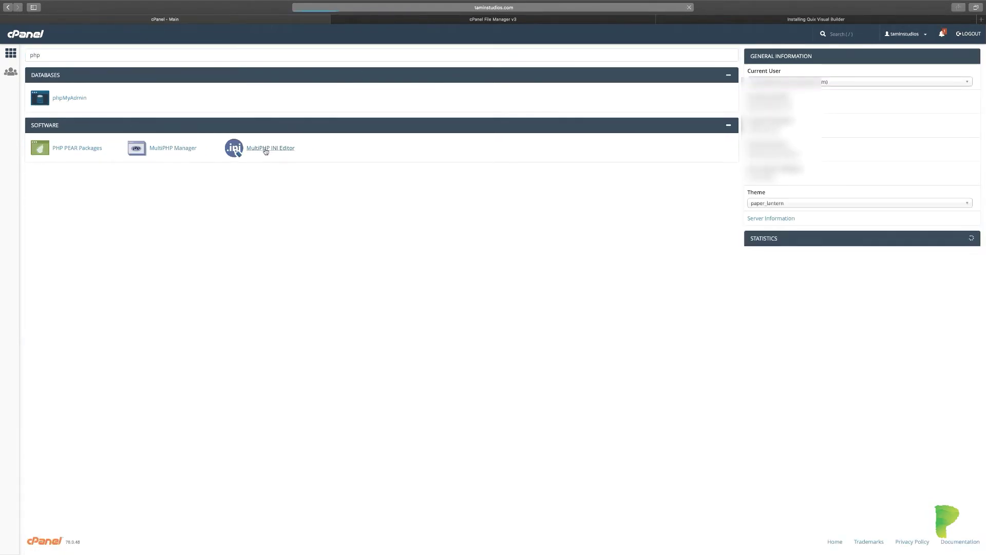
left_click(312, 155)
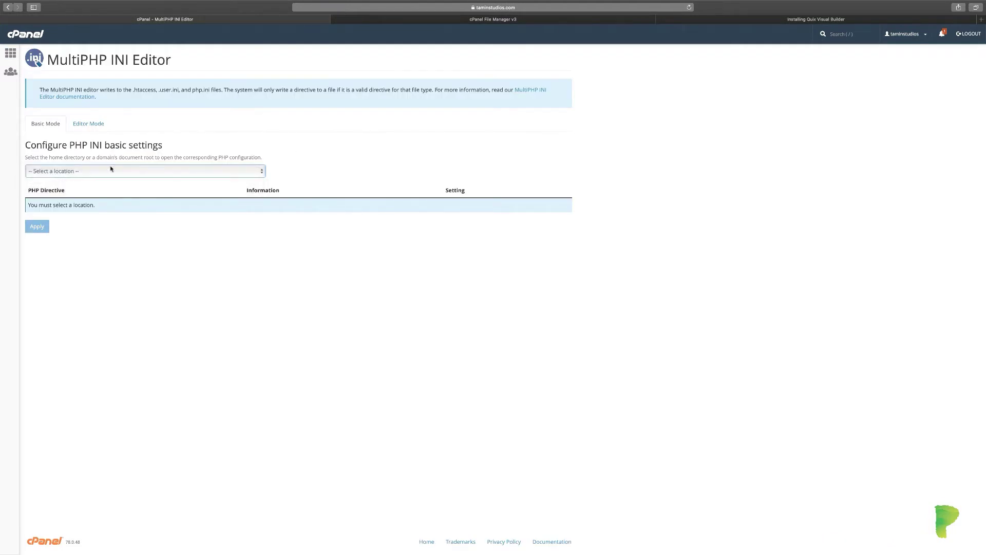
left_click(111, 170)
left_click(87, 186)
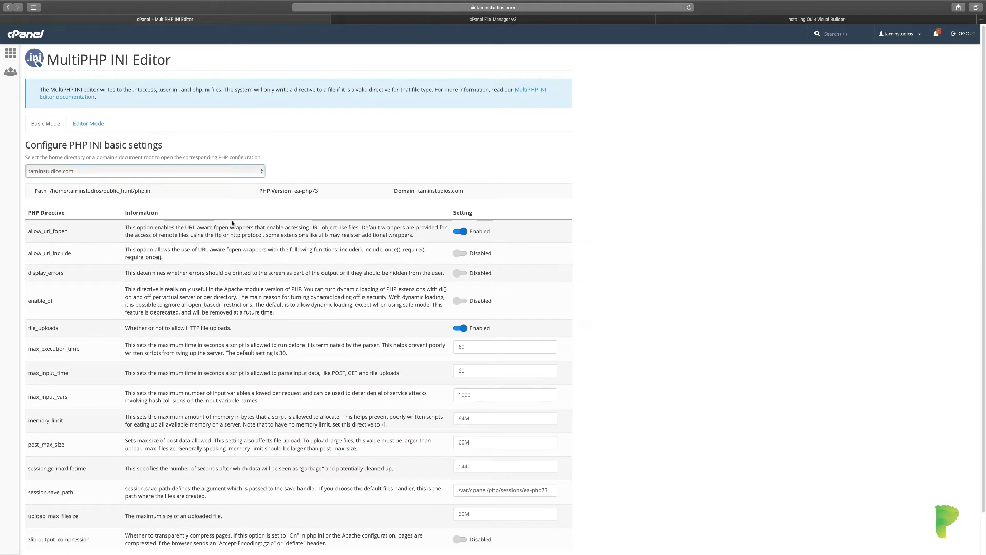
scroll(613, 339, "down", 2)
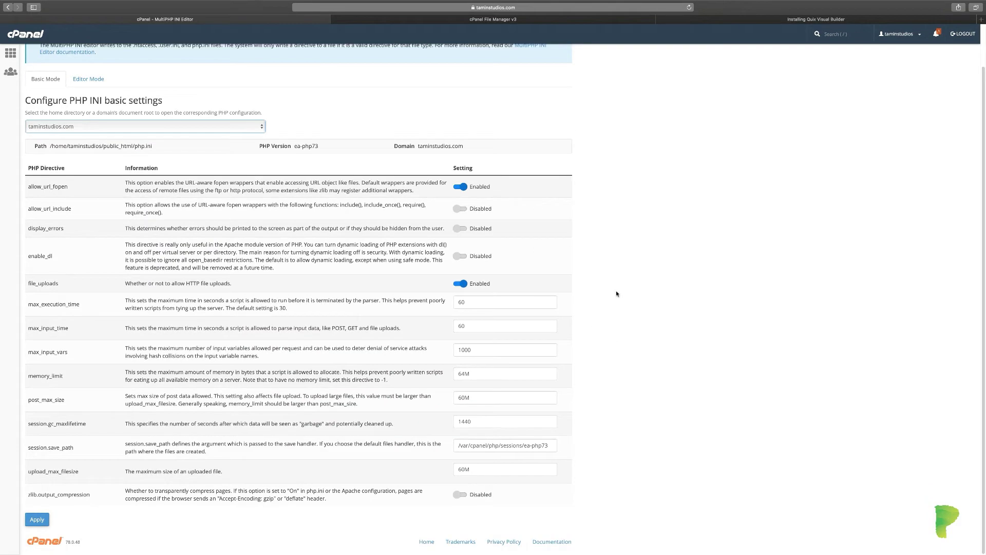
Compare the Quix installer's PHP requirements with cPanel's PHP settings and check the required directories.
left_click(814, 20)
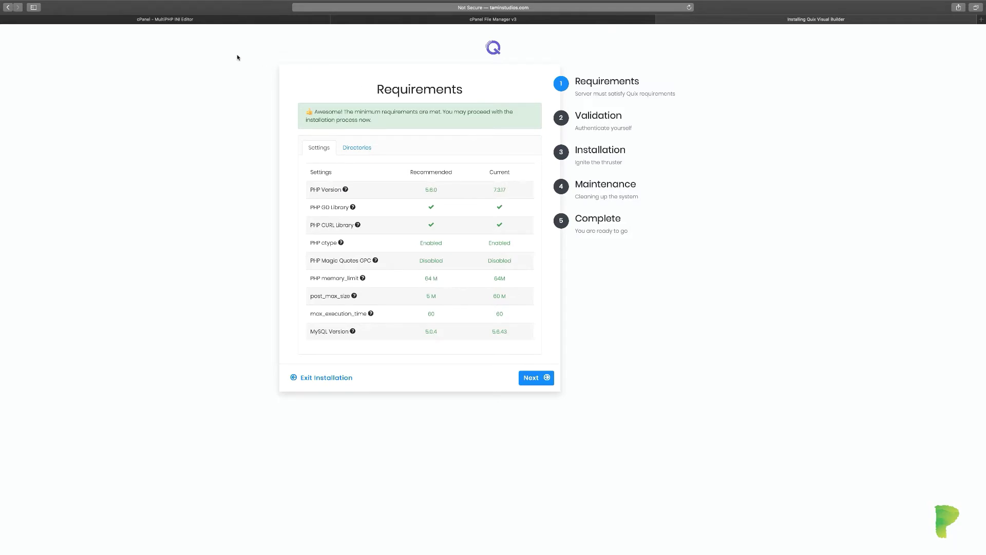
left_click(184, 20)
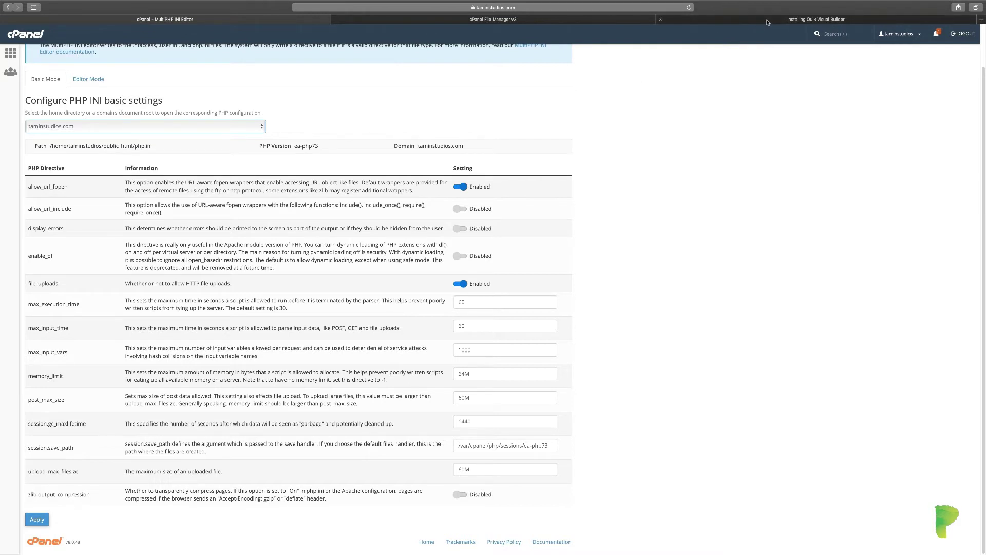
left_click(738, 22)
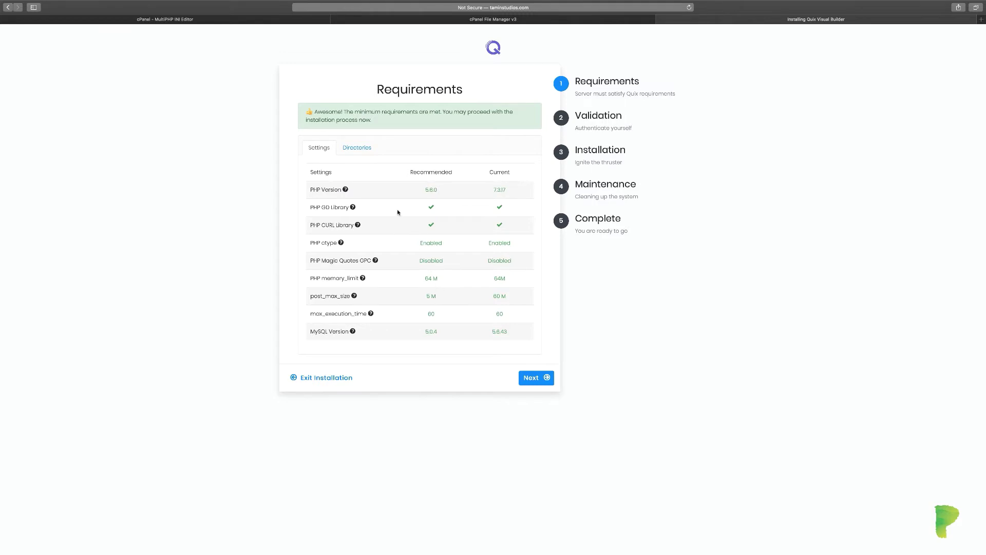
left_click(361, 150)
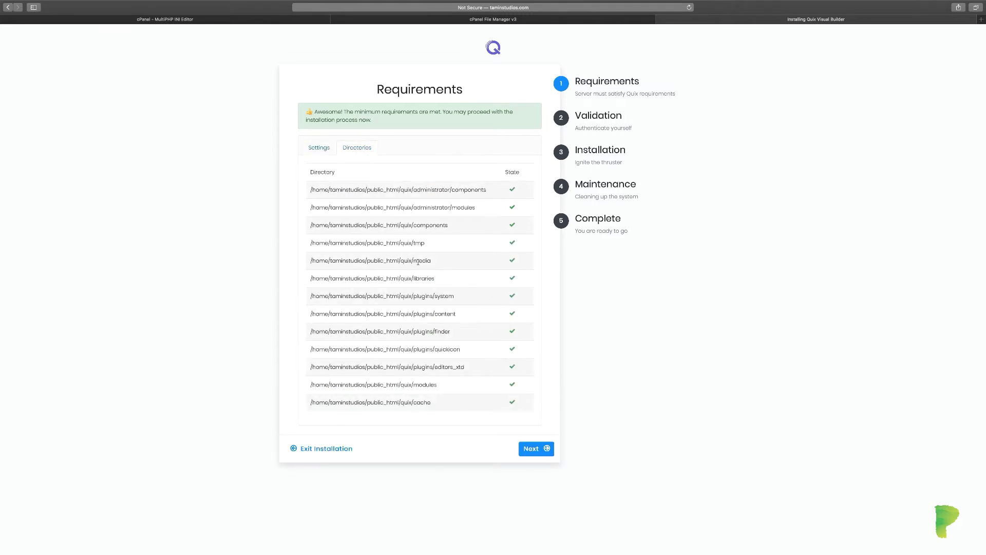
left_click(317, 148)
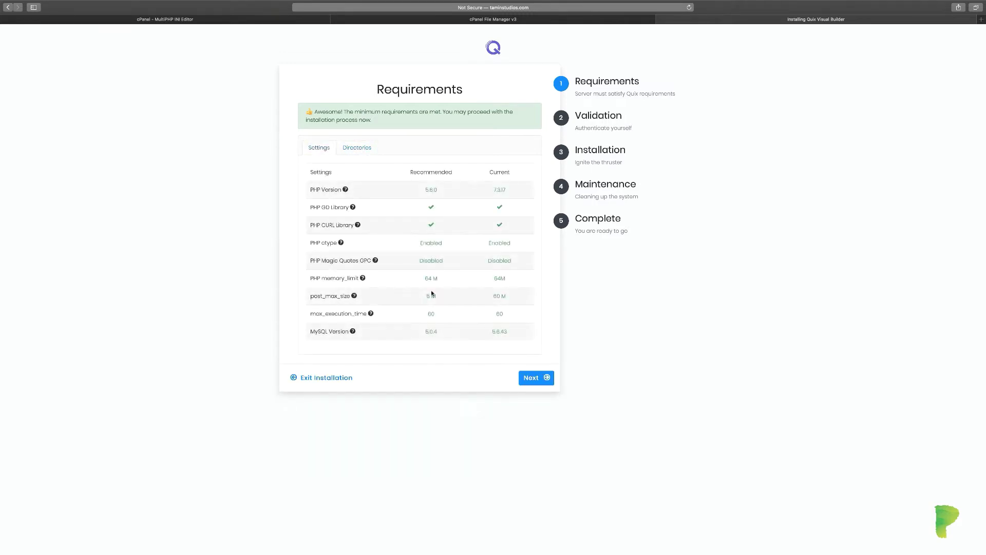
Validate the Quix license credentials and complete the Quix installation, including its maintenance stage.
left_click(536, 378)
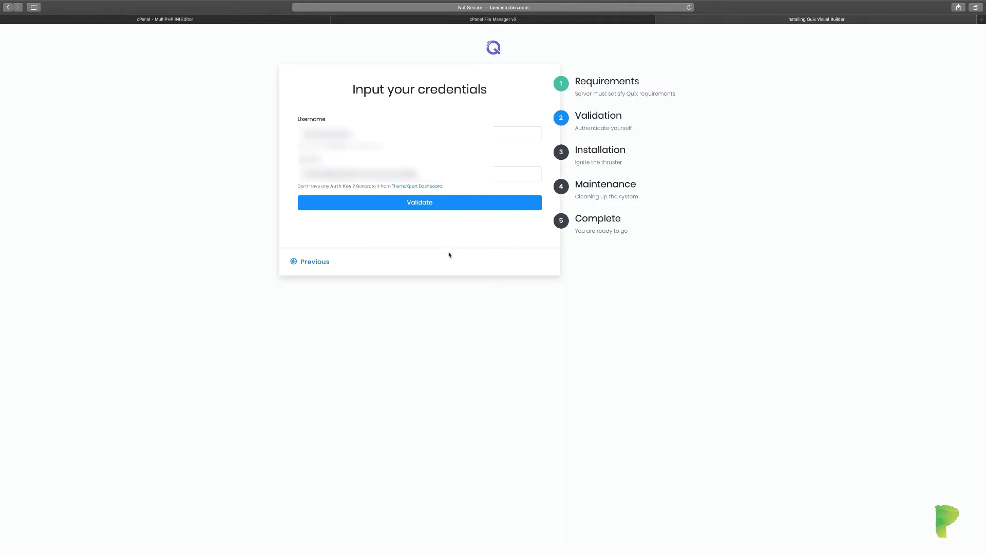
left_click(439, 204)
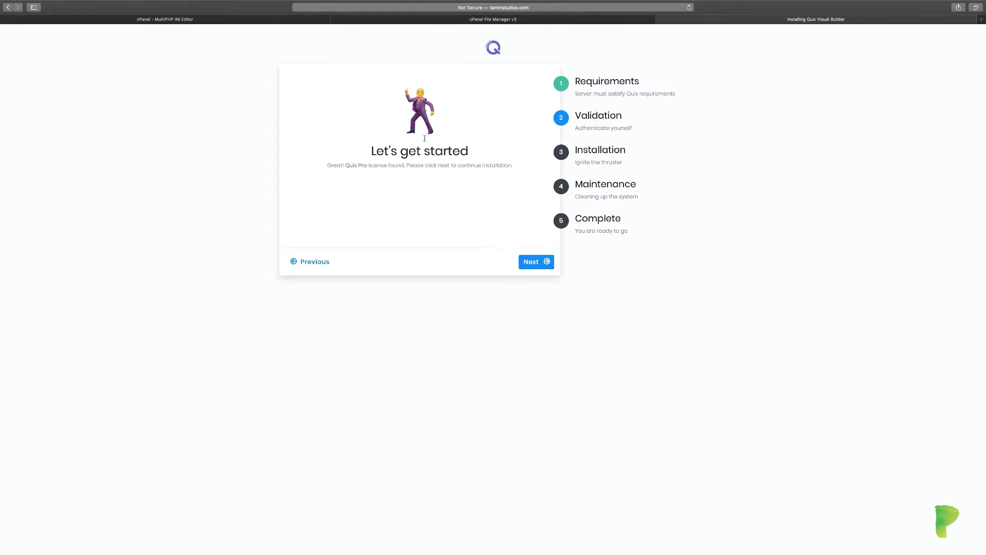
left_click(537, 263)
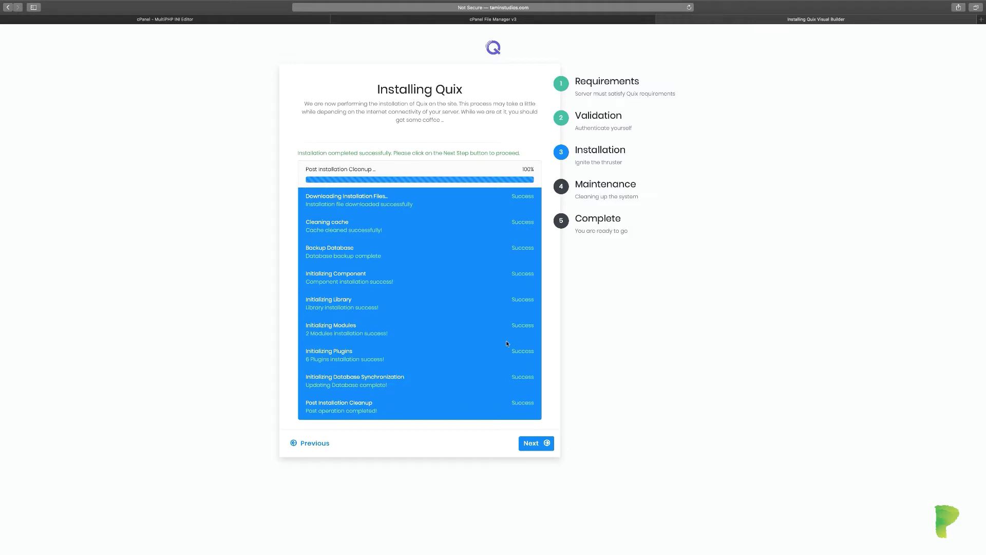
left_click(534, 443)
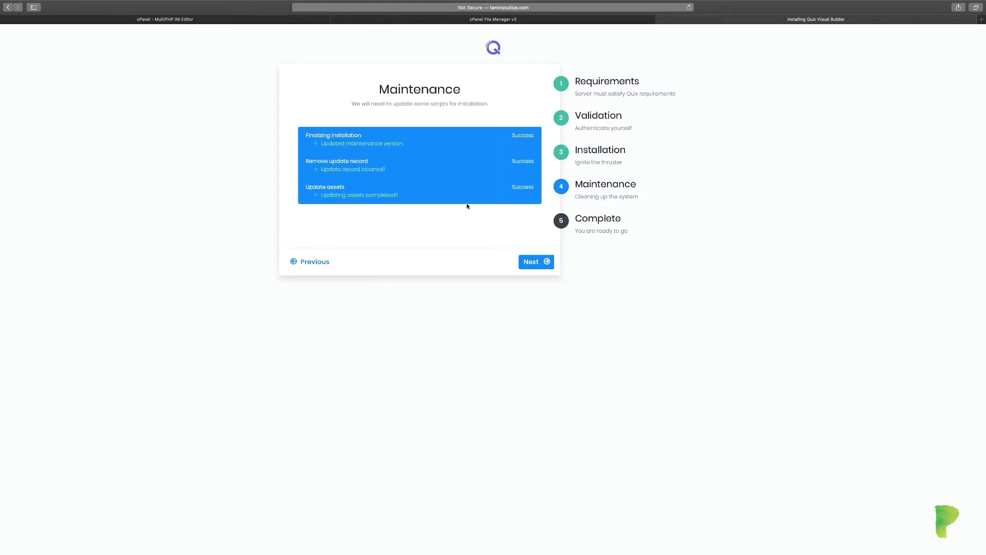
left_click(537, 265)
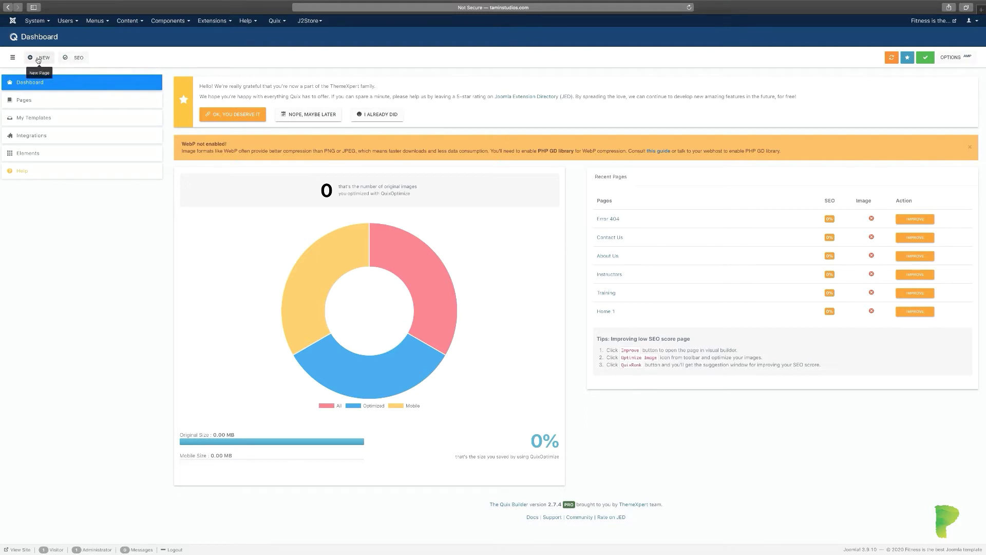
Open the SEO Site Attributes plugin from the Quix dashboard and examine its type options and its organization, contact and local business fields.
left_click(79, 58)
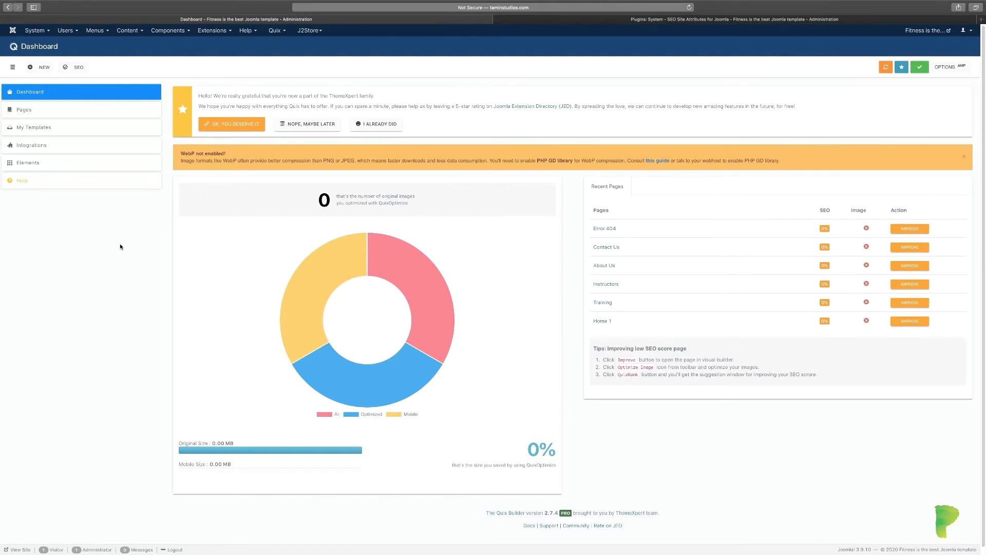
left_click(579, 20)
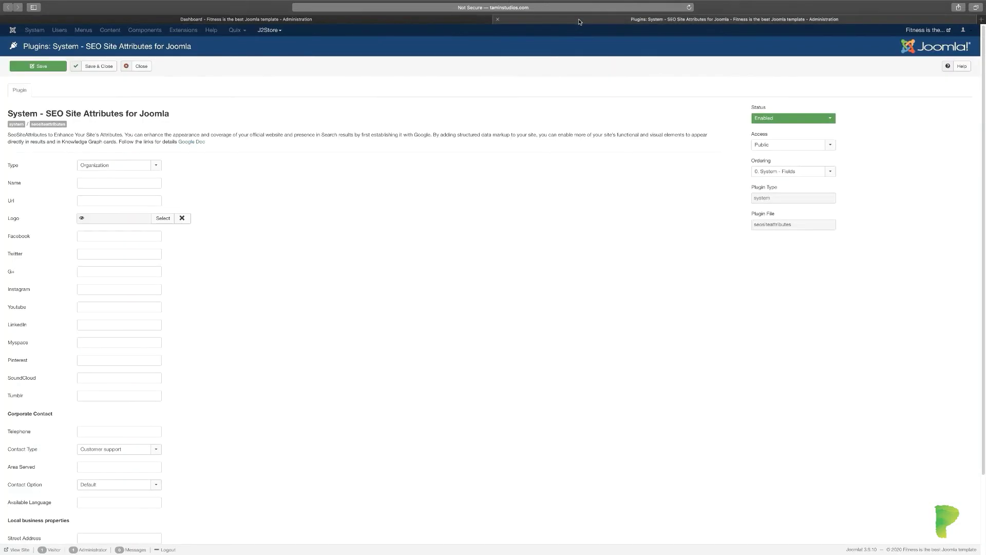
left_click(158, 167)
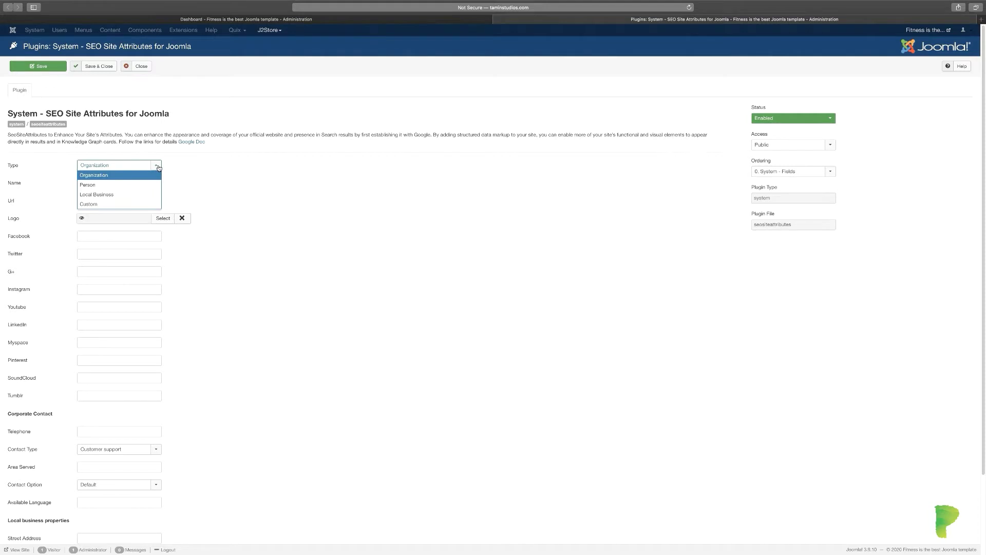
left_click(123, 204)
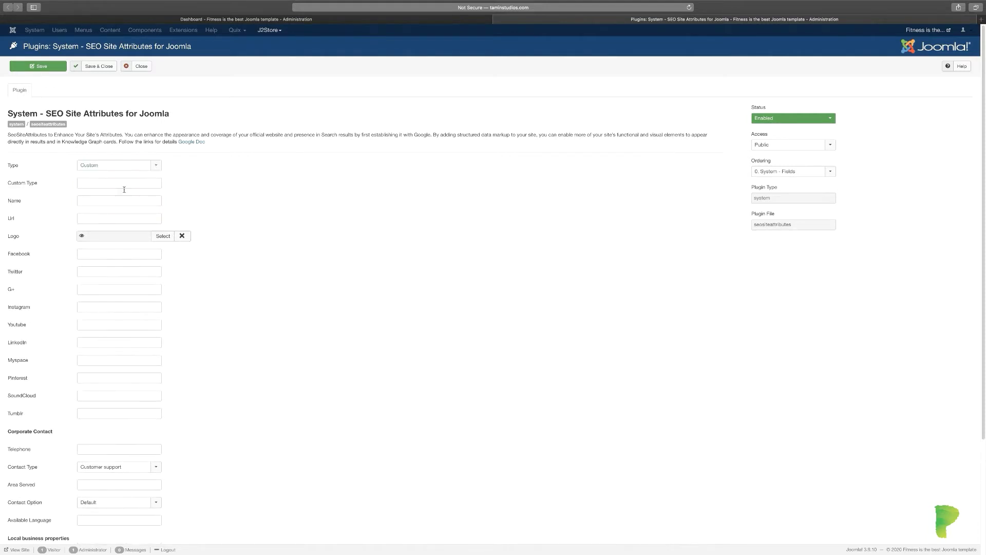
left_click(152, 167)
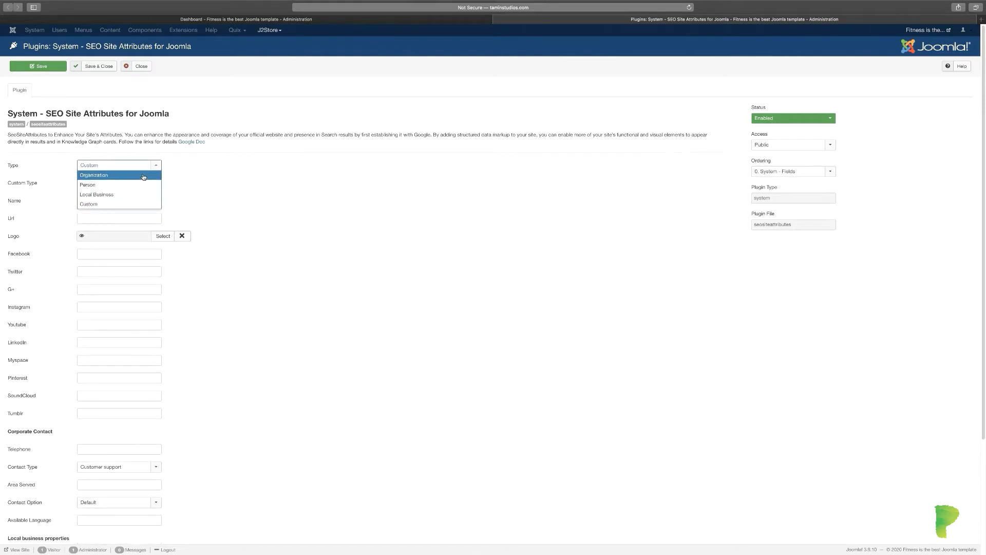
left_click(148, 175)
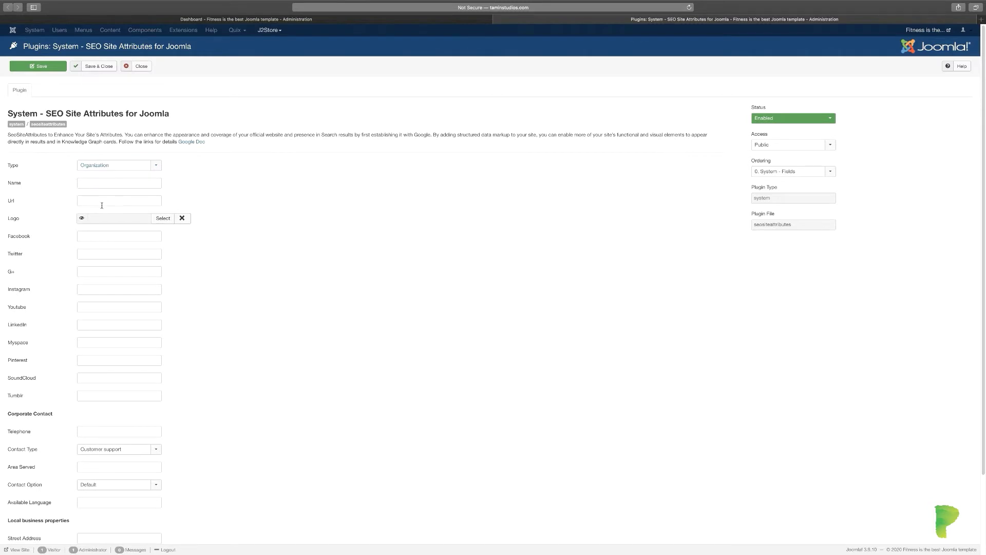
scroll(124, 229, "down", 1)
scroll(126, 247, "down", 3)
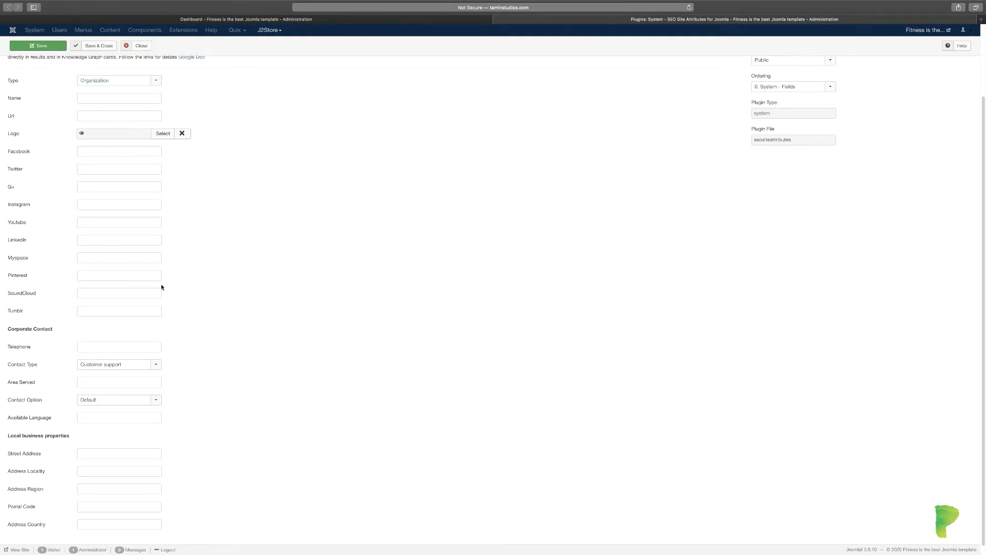
Examine the Contact Type options in the SEO Site Attributes plugin, and close the plugin page to return to the Quix dashboard.
scroll(194, 315, "down", 1)
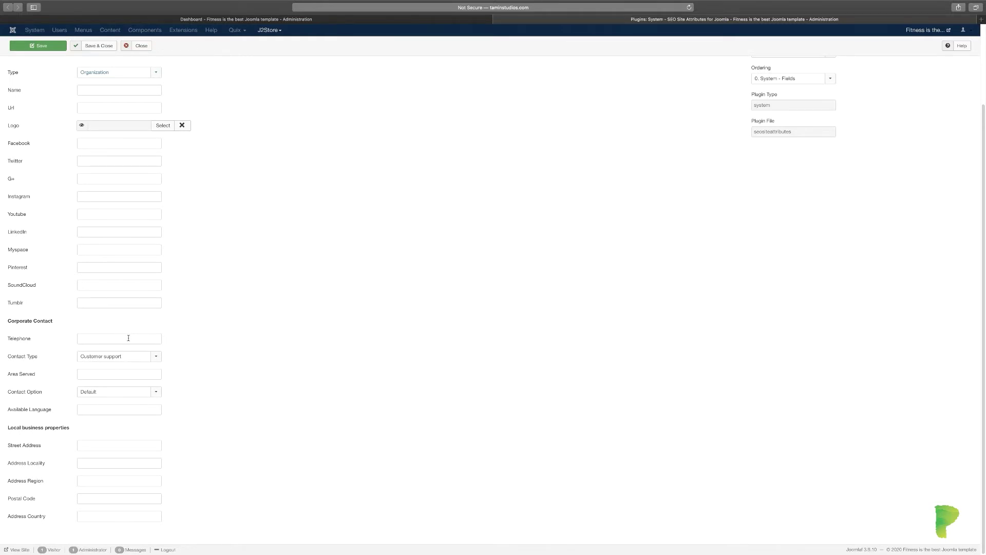
left_click(155, 357)
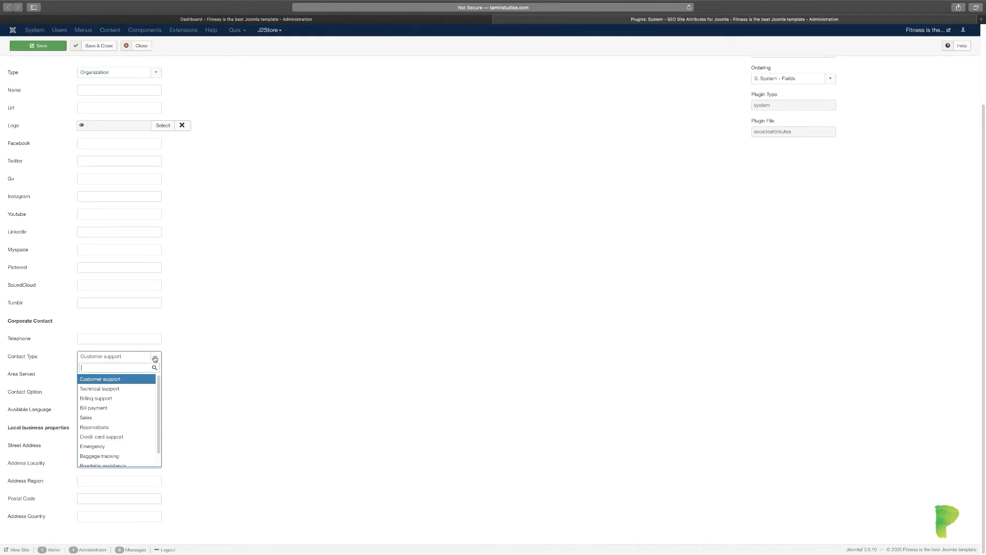
scroll(129, 443, "down", 1)
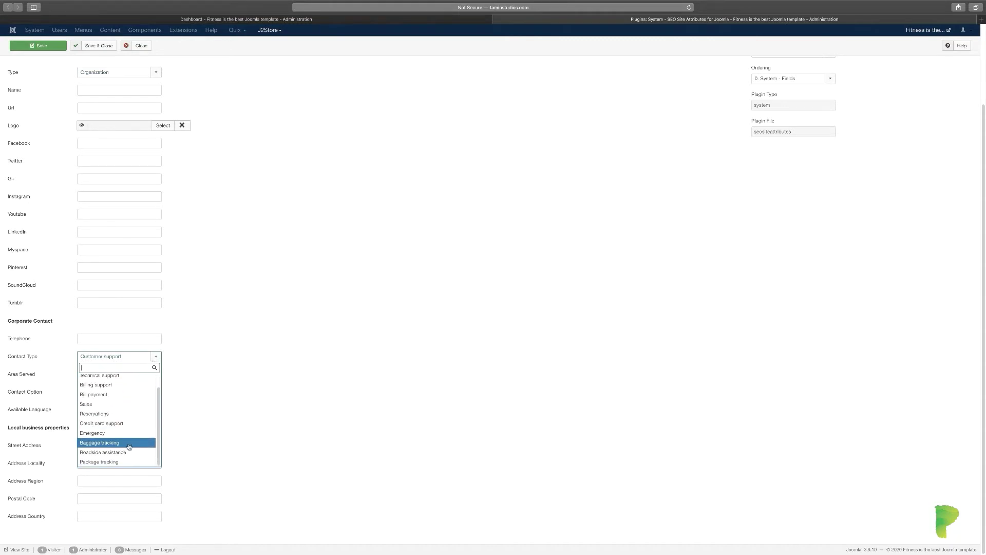
left_click(238, 423)
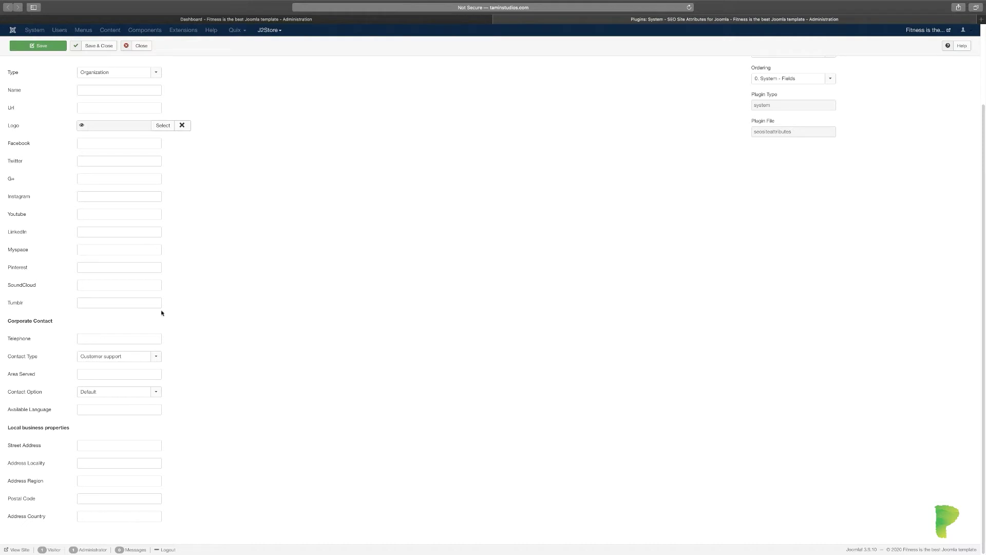
scroll(233, 409, "up", 4)
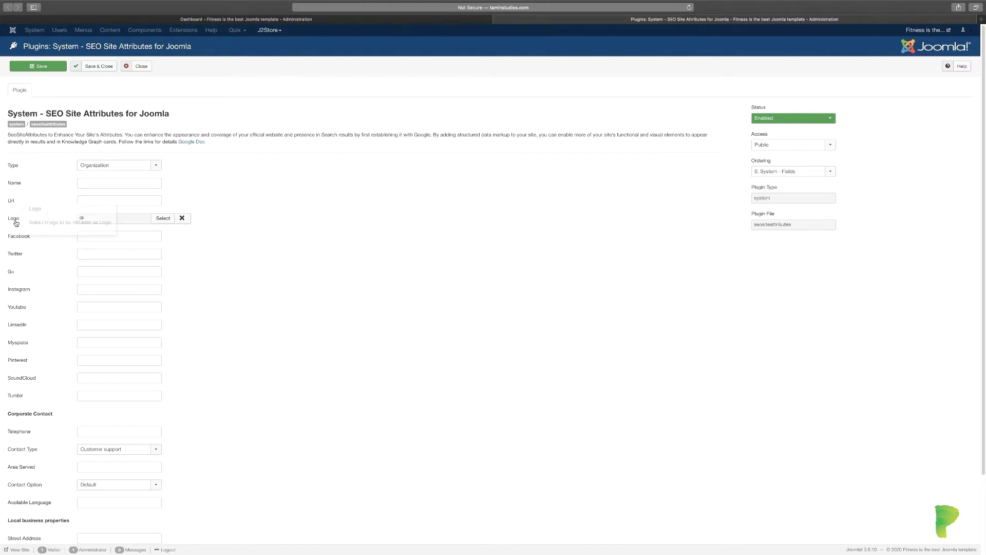
left_click(333, 19)
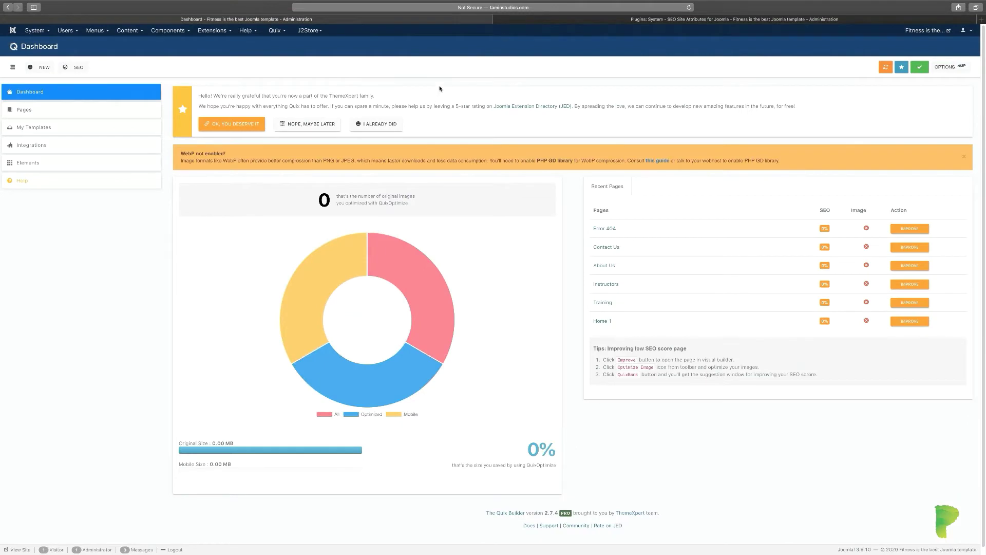
left_click(499, 21)
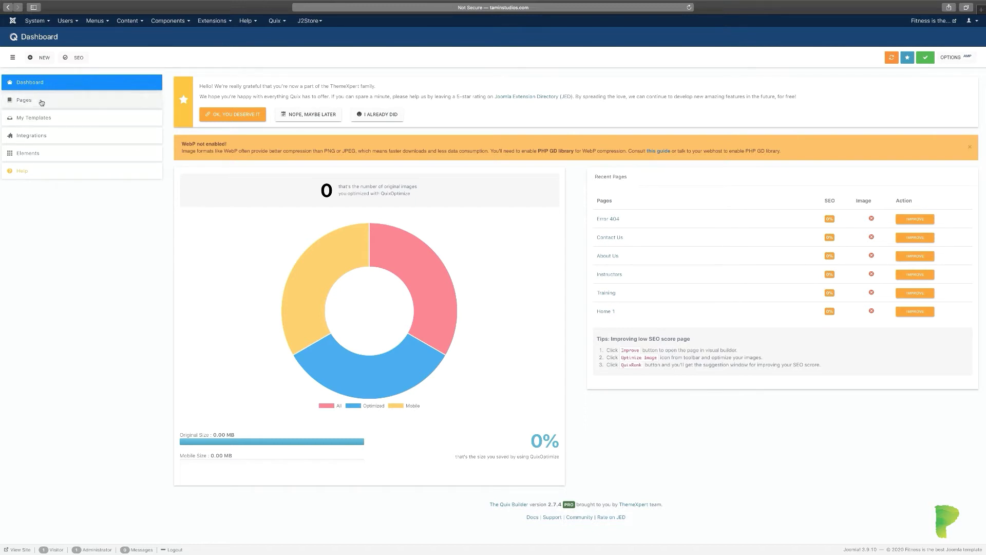
Open the Quix pages list, open the live site in a separate tab, and check in the locked Home 1 page.
left_click(42, 103)
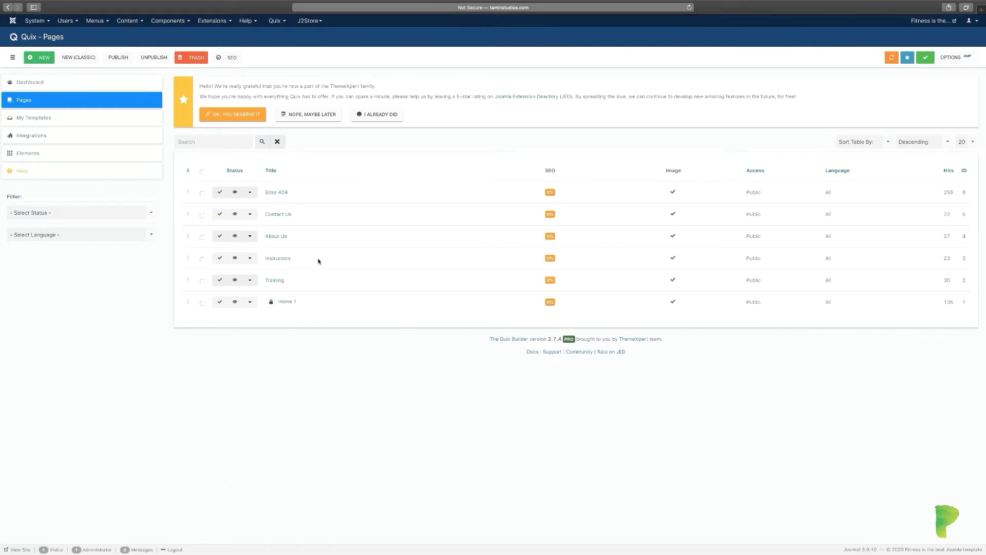
left_click(924, 22)
left_click(308, 21)
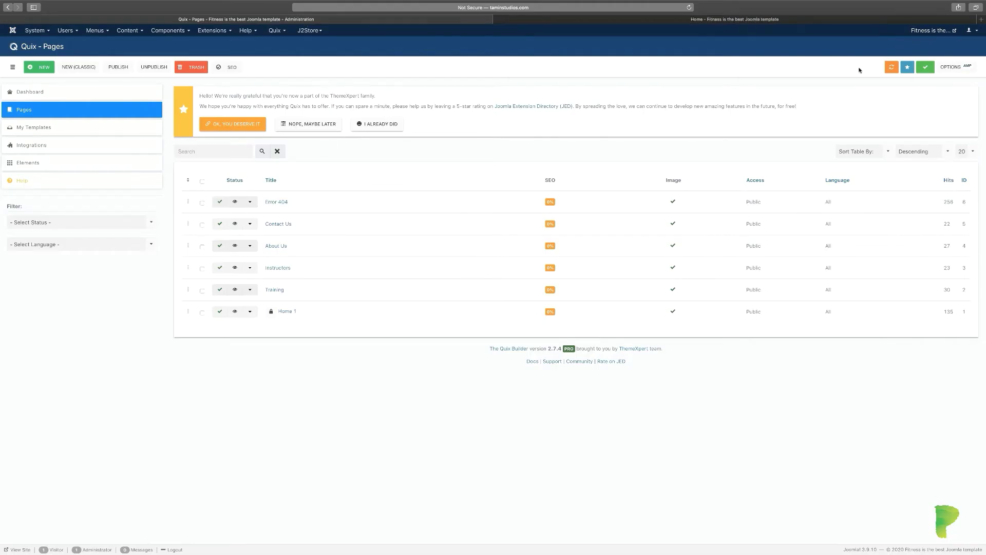
left_click(271, 313)
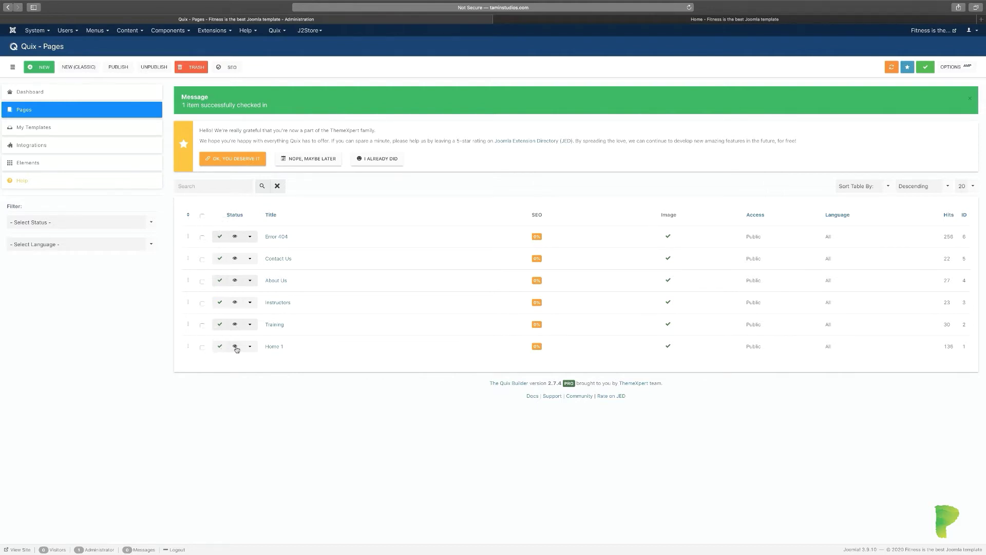
Look over the live Fitness home page as far as the Get Started section, and return to the Quix pages list.
left_click(581, 19)
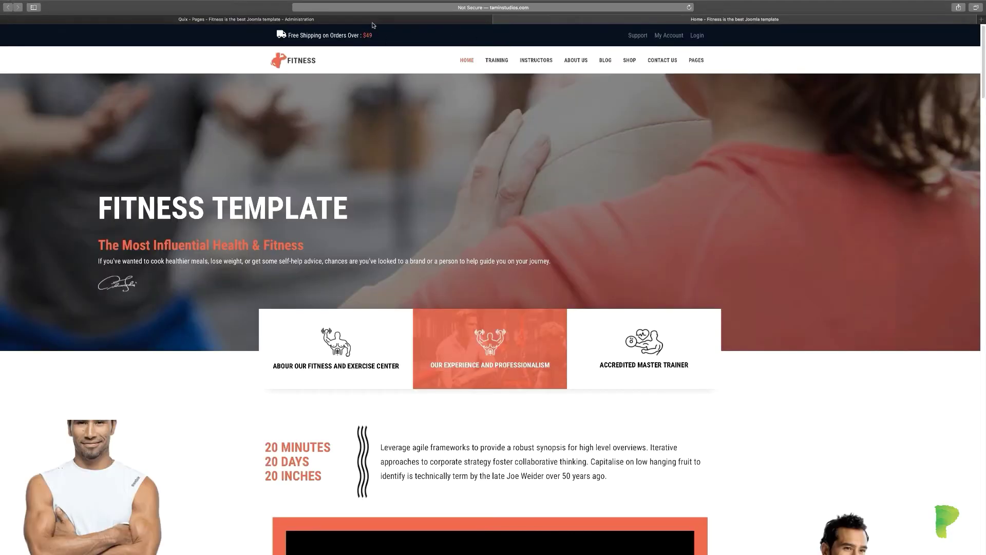
scroll(523, 260, "down", 10)
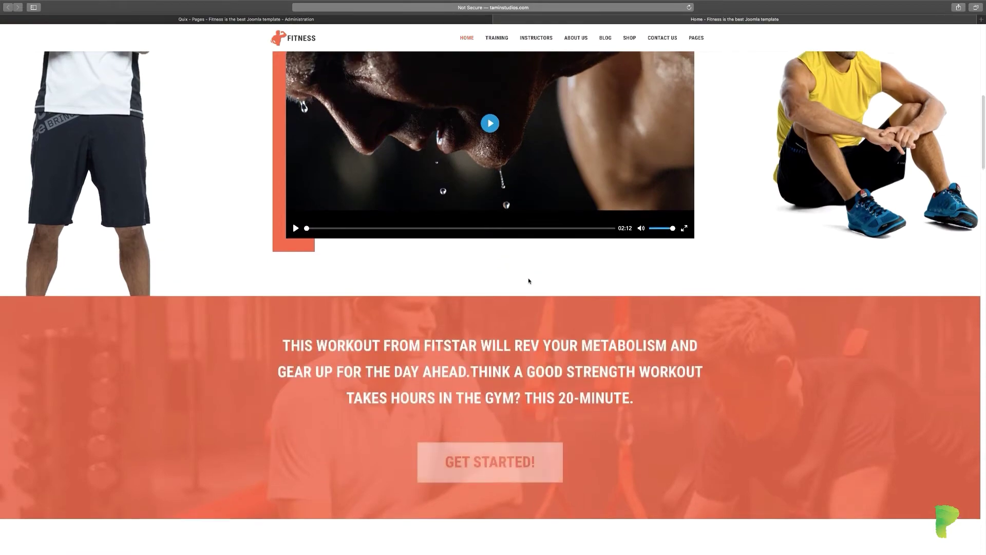
scroll(528, 281, "up", 5)
left_click(329, 19)
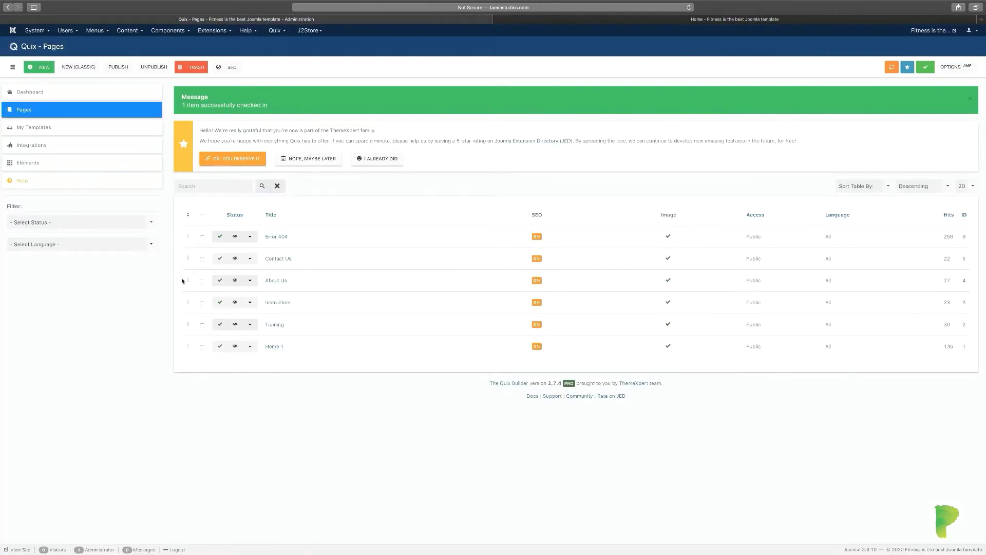
Sort the Quix pages list by ordering, ascending, and try the row handle of the Error 404 page.
left_click(188, 216)
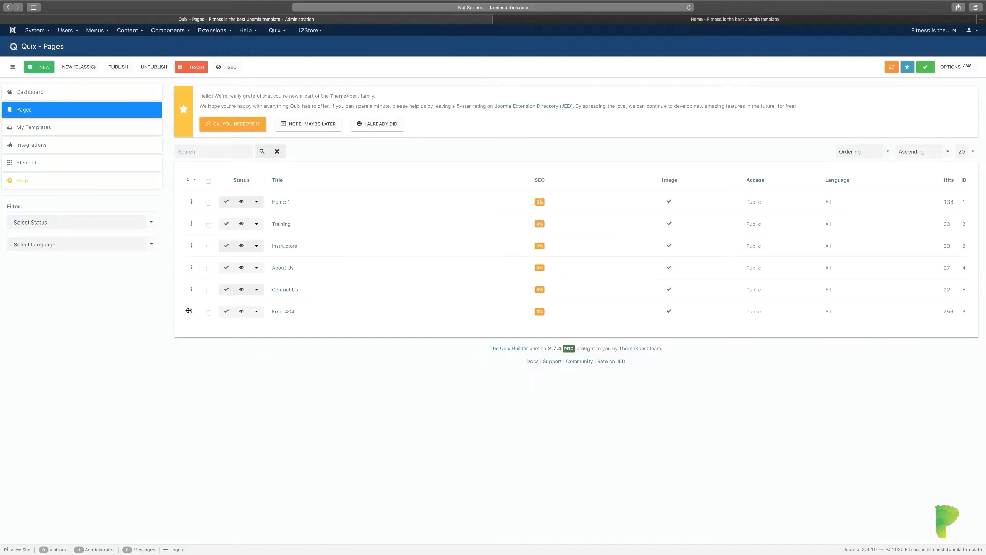
mouse_move(192, 311)
left_mouse_down()
mouse_move(198, 201)
mouse_move(209, 277)
mouse_move(202, 317)
left_mouse_up()
View the Quix templates list, open the integrations manager, and switch the EasyBlog integration on and off again.
left_click(45, 131)
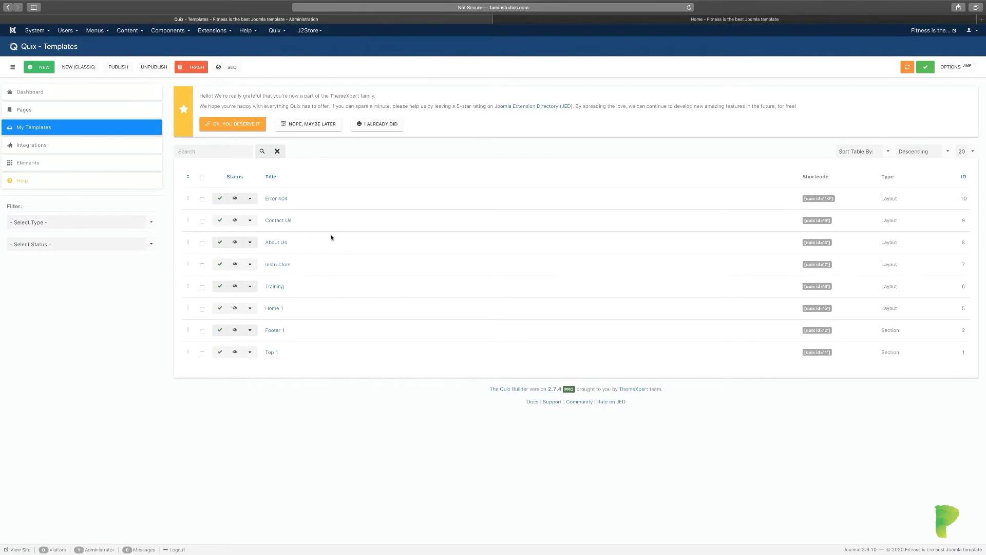
left_click(48, 147)
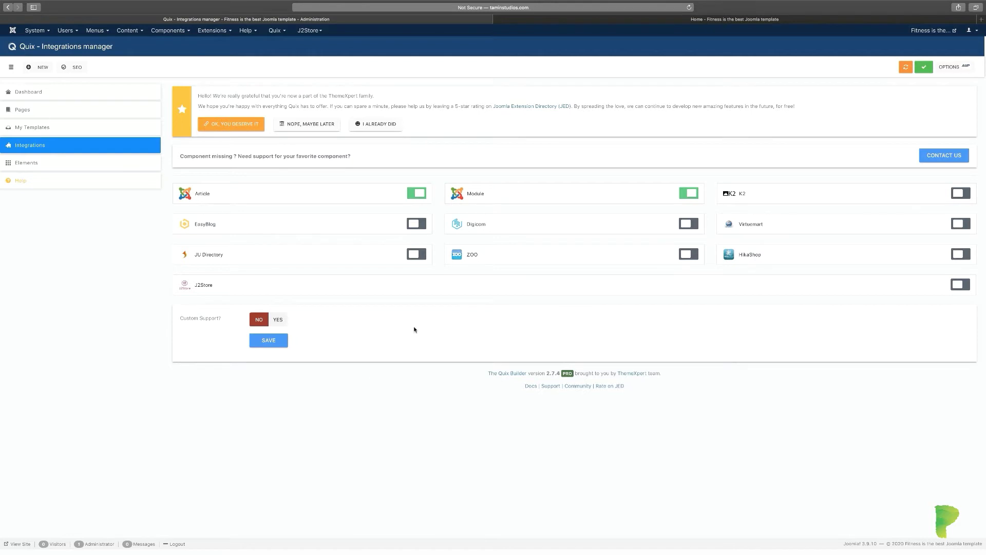
left_click(419, 225)
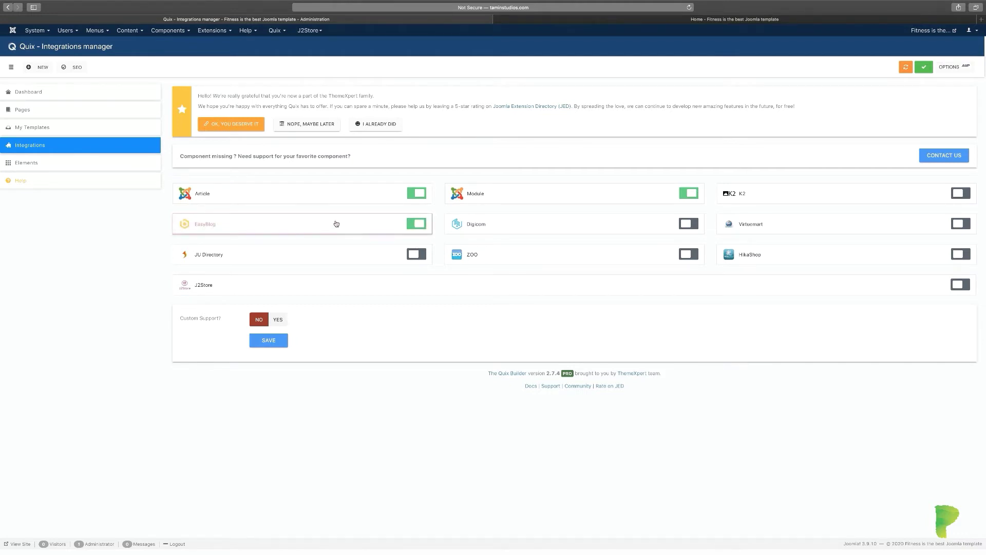
left_click(424, 225)
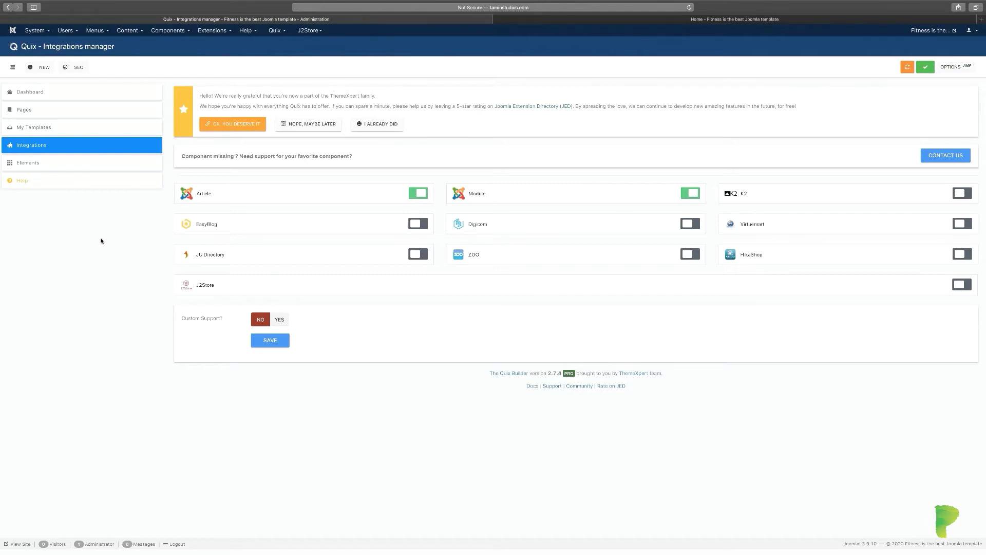
Open the Quix elements manager and examine the available elements down to Fitness Slider and Fitness Smart Tab.
left_click(33, 166)
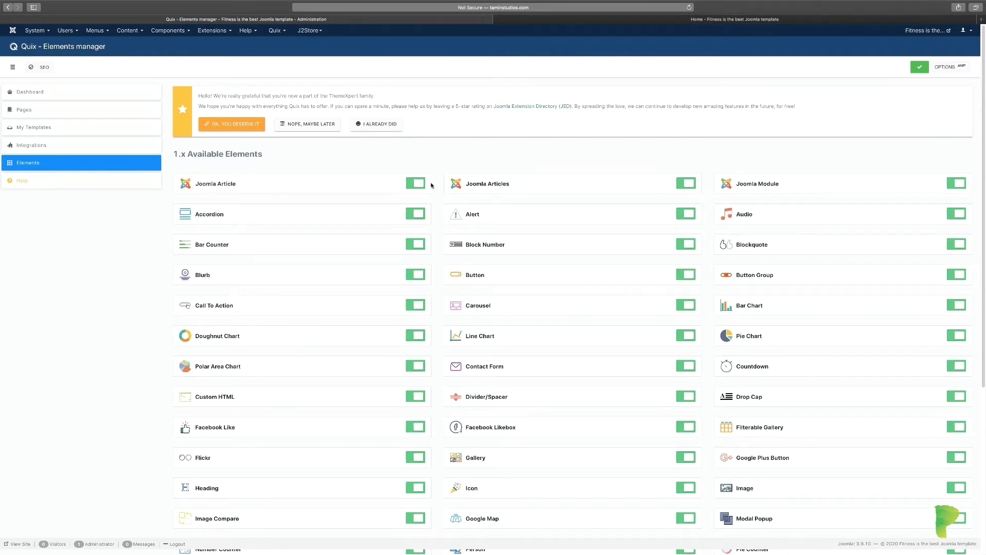
scroll(440, 190, "down", 2)
scroll(440, 190, "down", 4)
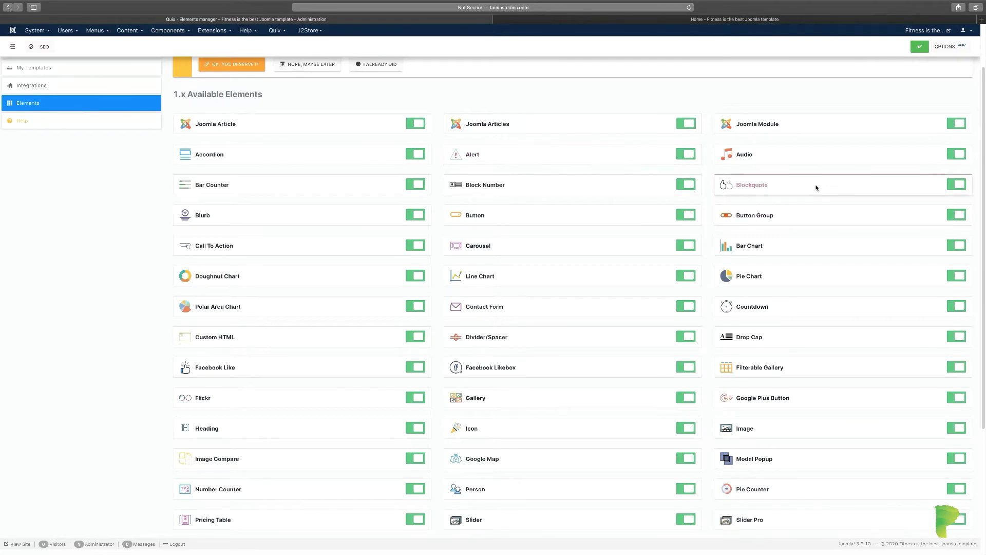
scroll(814, 187, "down", 10)
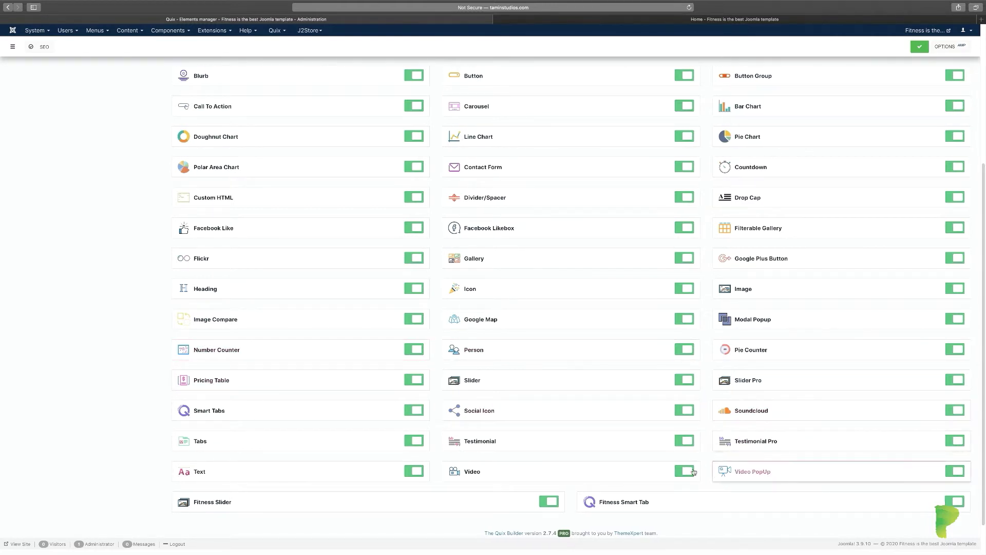
scroll(352, 361, "up", 5)
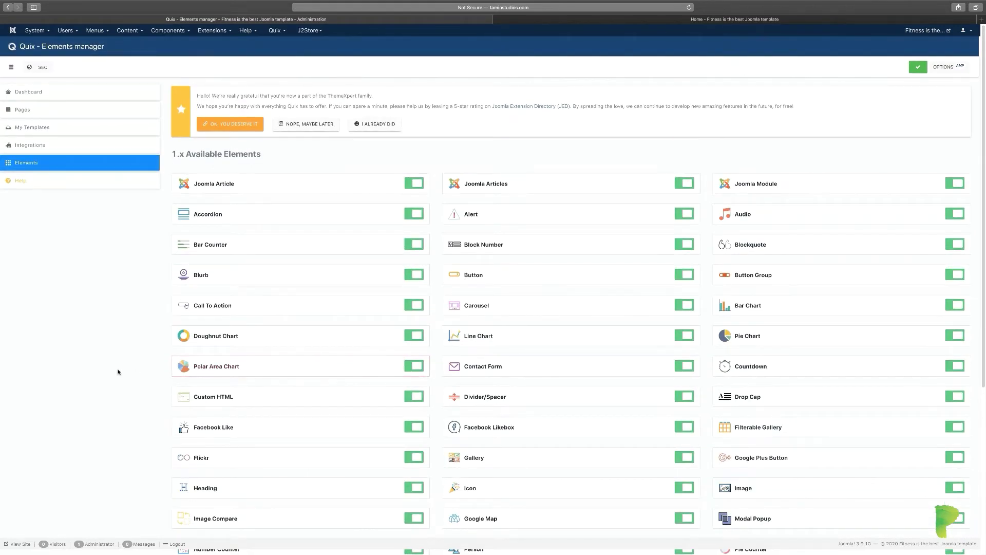
scroll(119, 372, "down", 2)
scroll(121, 373, "down", 5)
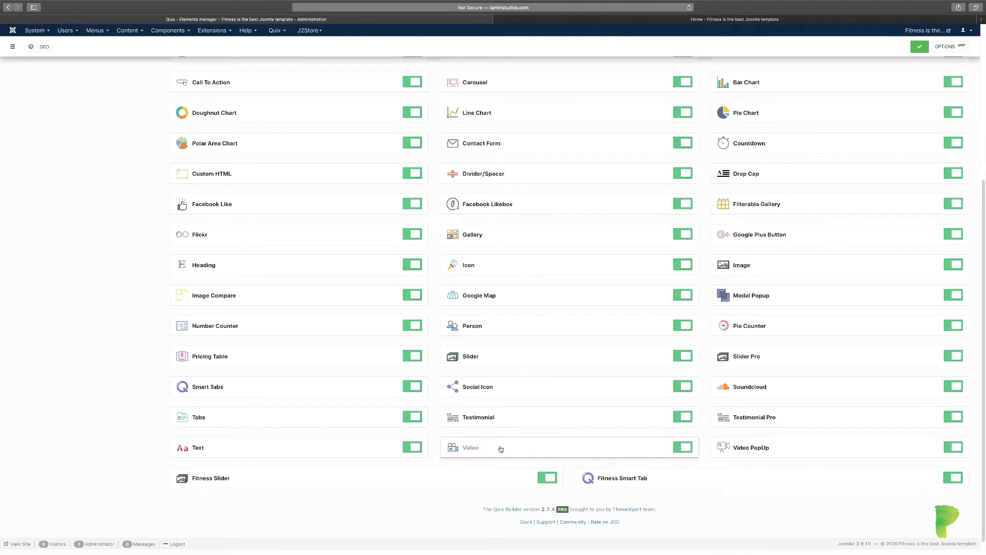
scroll(501, 449, "up", 5)
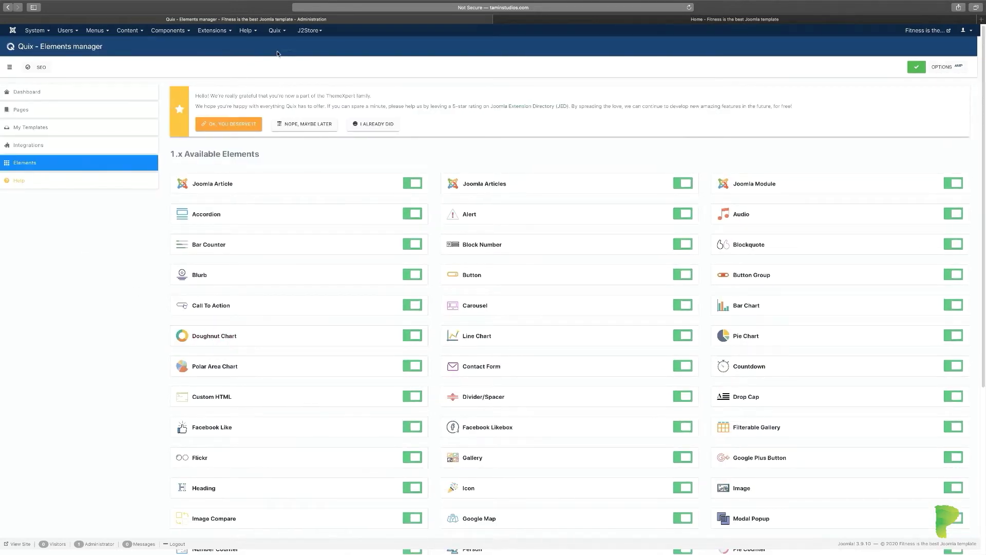
Return to the Quix pages list and compare it with the header and navigation of the live Fitness home page.
left_click(39, 111)
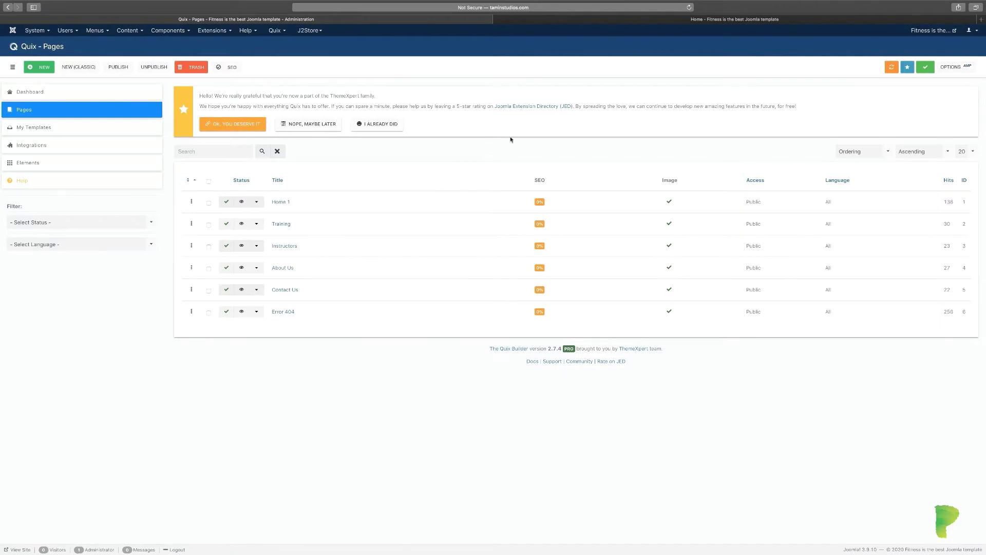
left_click(589, 21)
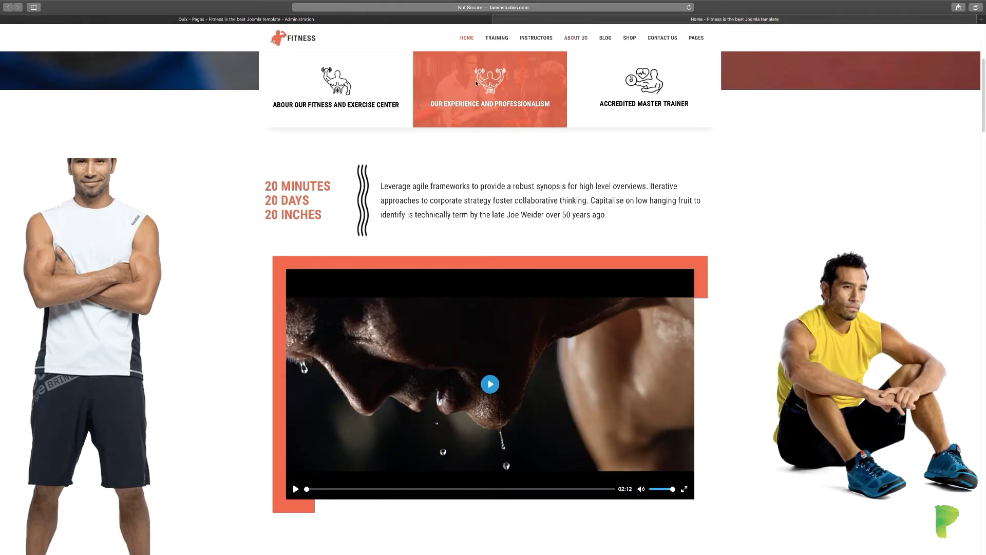
scroll(411, 103, "up", 5)
scroll(417, 122, "up", 1)
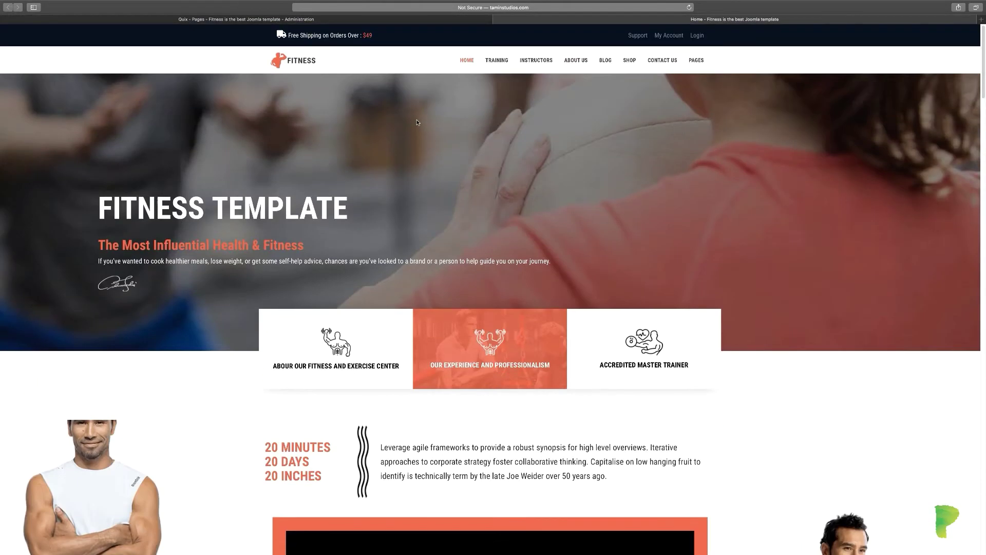
left_click(376, 18)
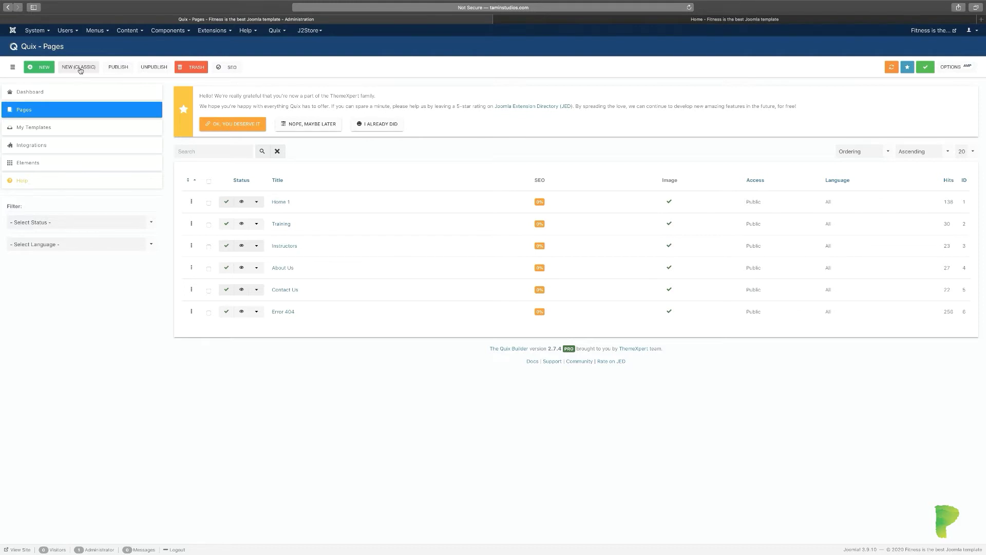
Create a new page in the Quix visual builder and view the builder's list of existing pages.
left_click(38, 67)
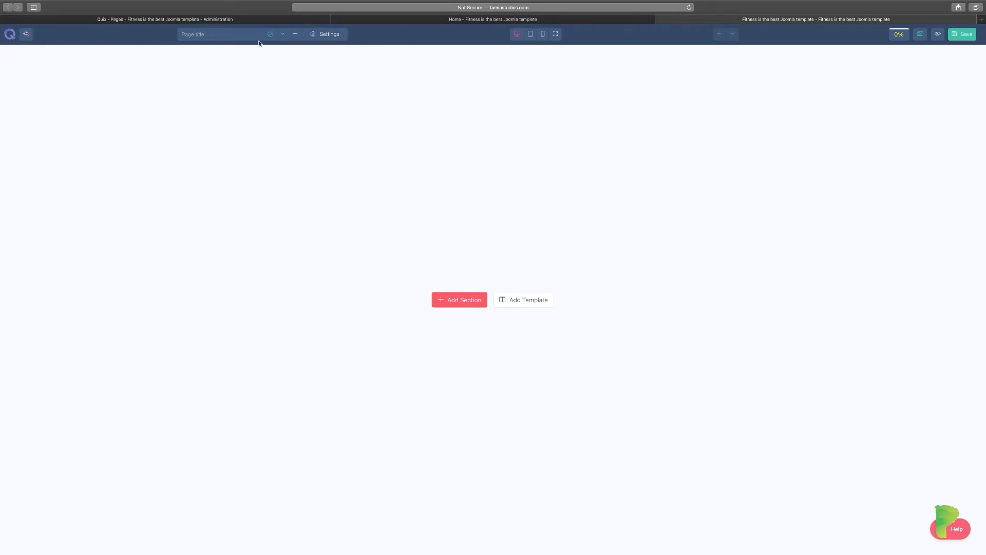
left_click(282, 34)
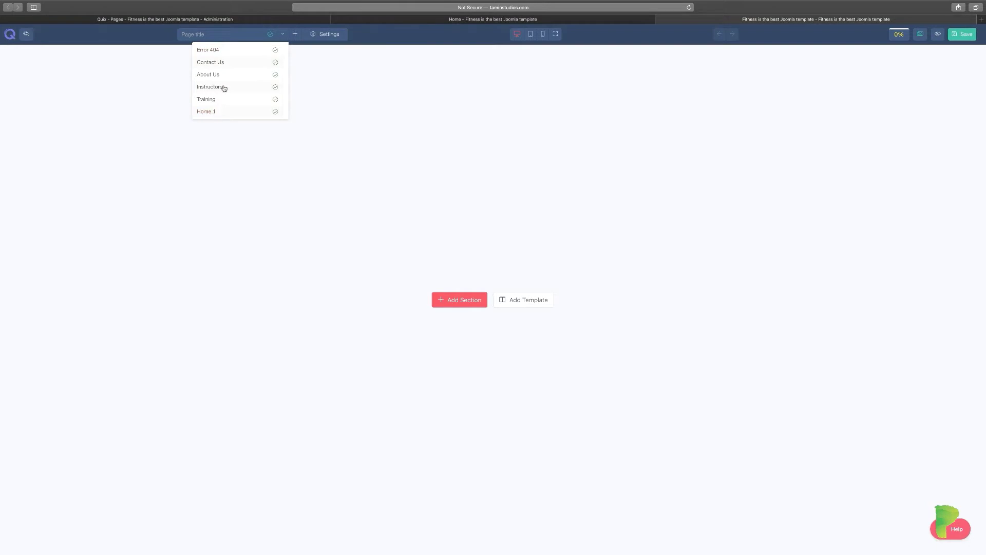
left_click(347, 80)
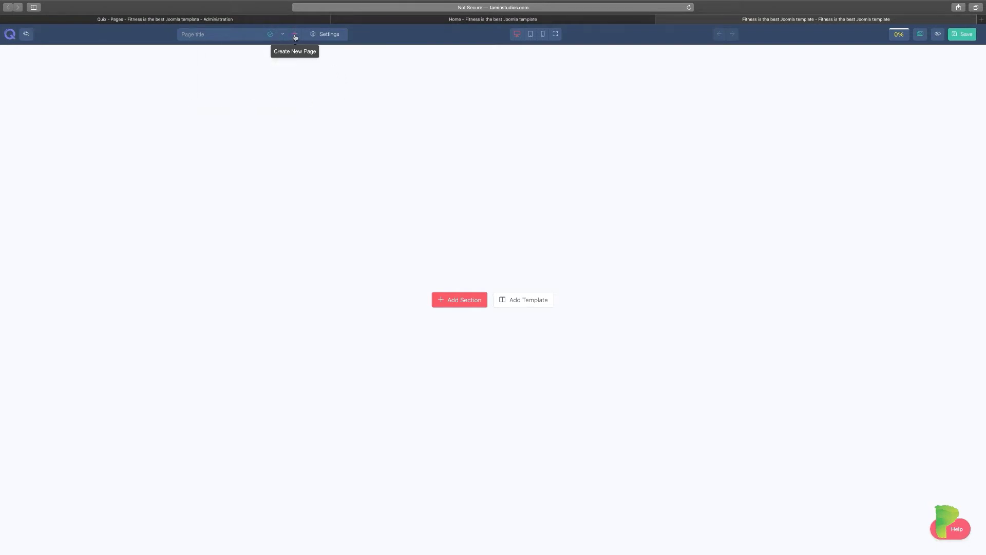
Open the new page's settings and examine the status and access level choices in its general options.
left_click(325, 34)
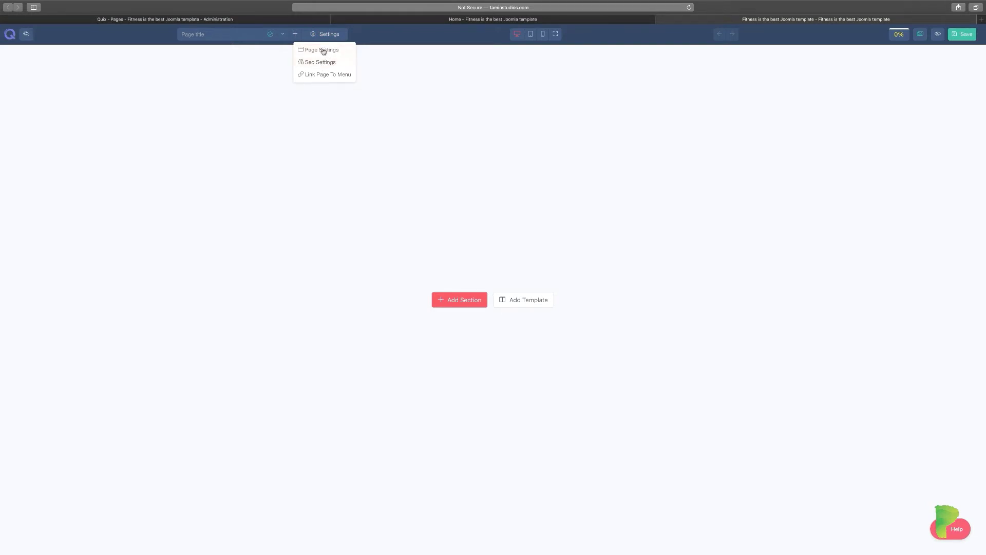
left_click(322, 50)
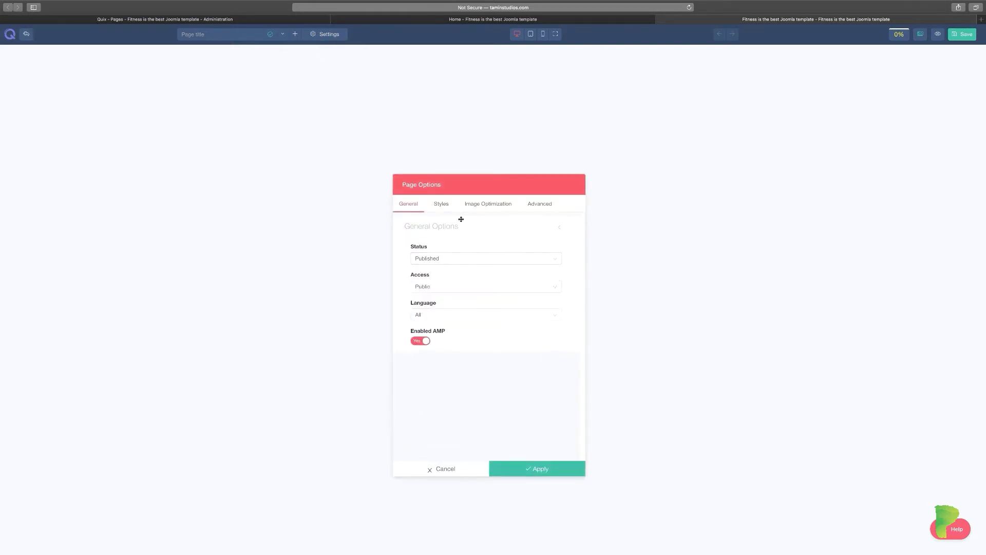
left_click_drag(464, 182, 469, 130)
left_click(452, 205)
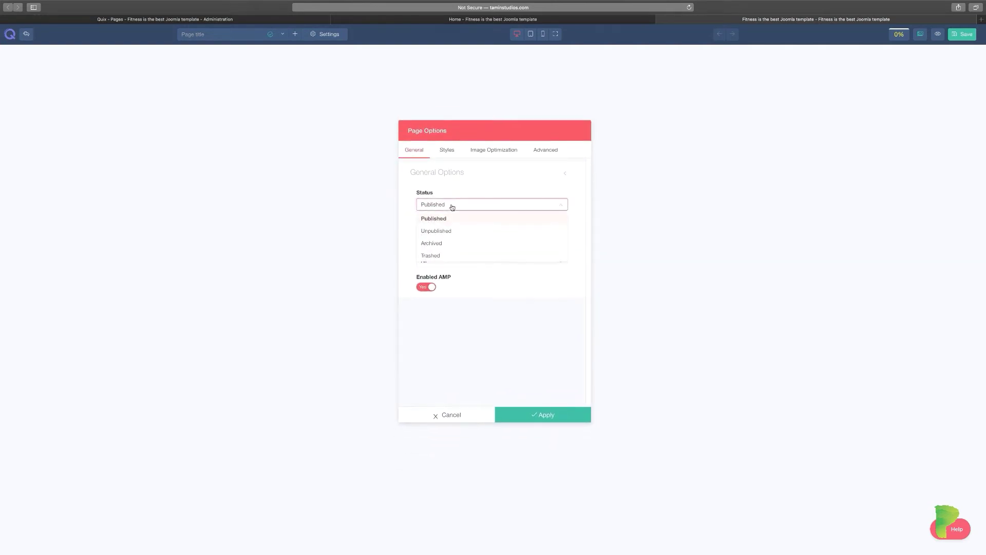
left_click(452, 206)
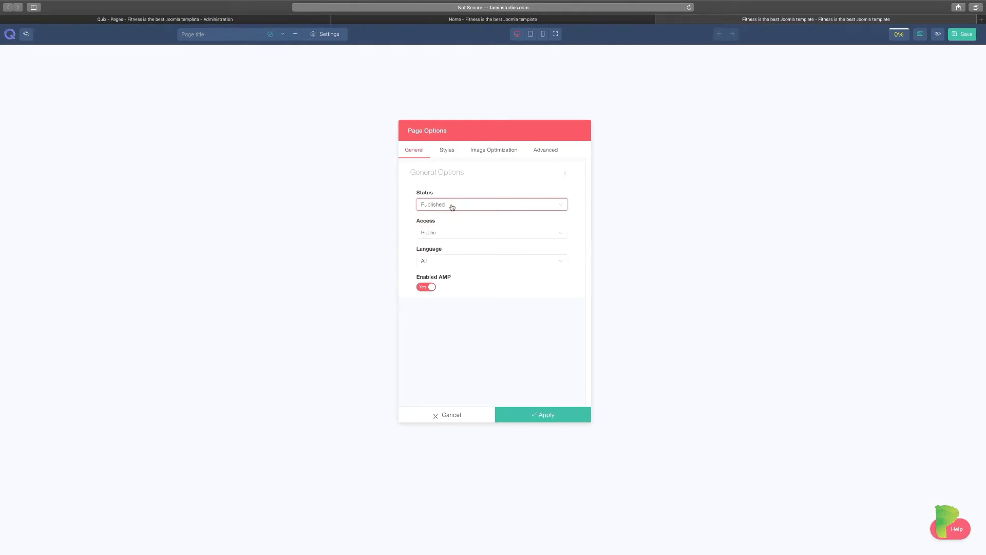
left_click(465, 233)
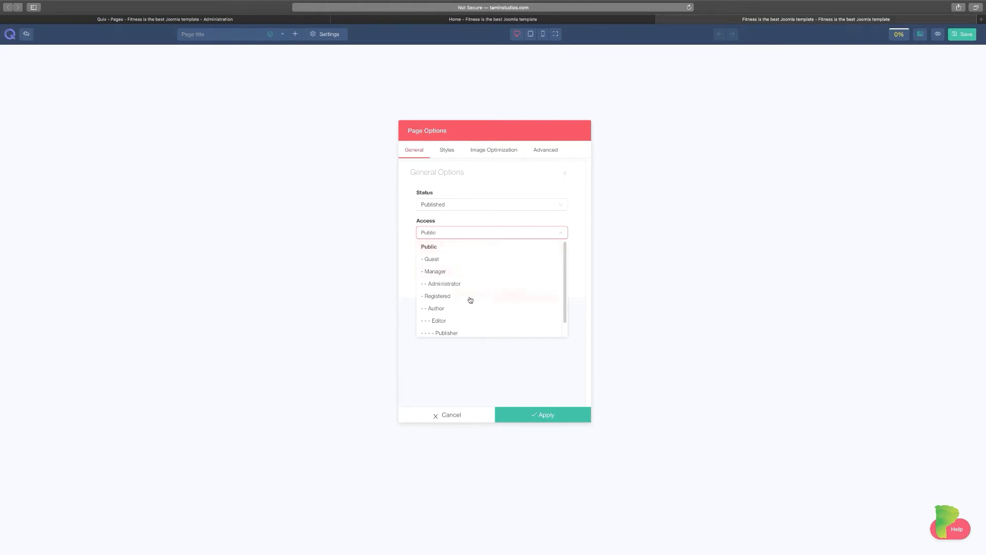
left_click(494, 234)
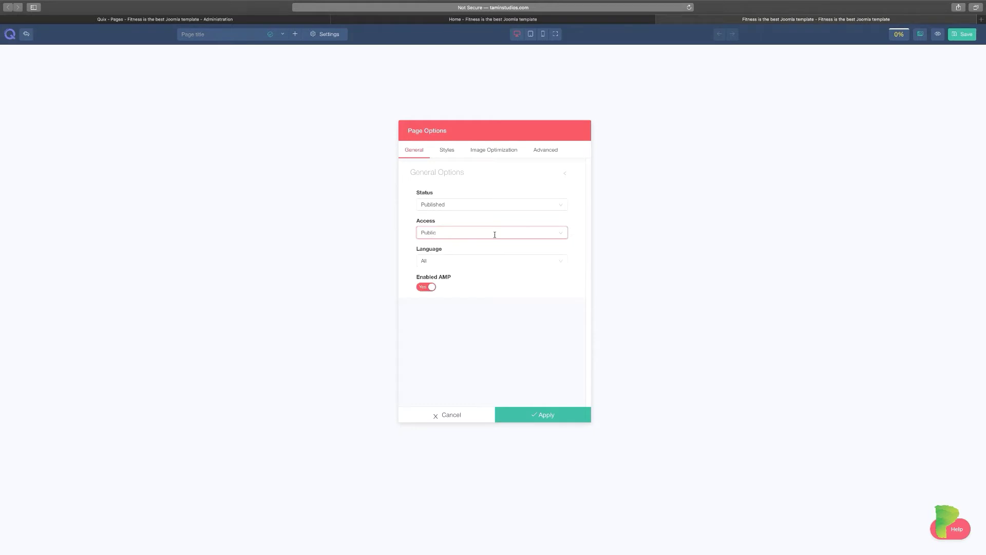
left_click(495, 235)
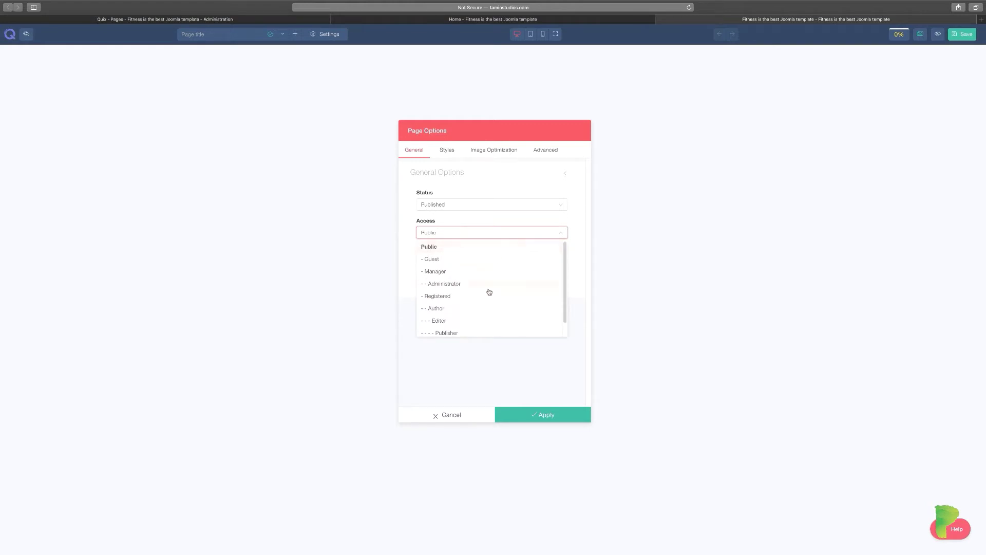
left_click(514, 232)
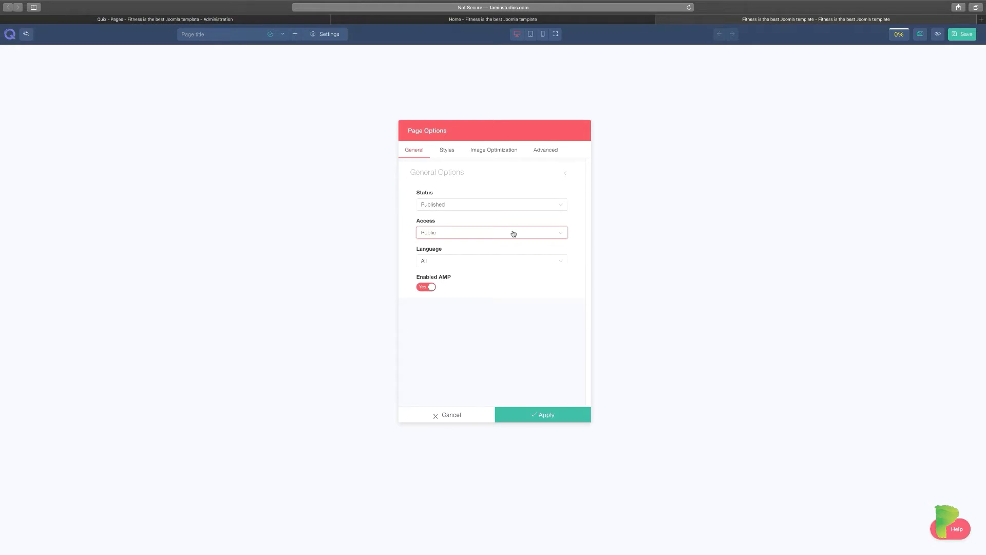
Examine the page's heading style, image optimization and custom CSS options, and close the page settings without applying.
left_click(451, 153)
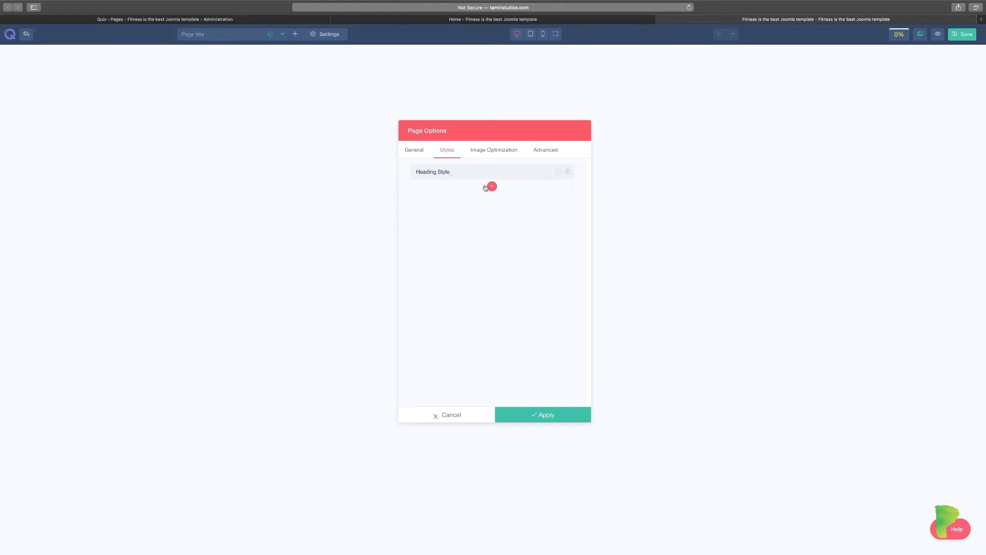
left_click(445, 175)
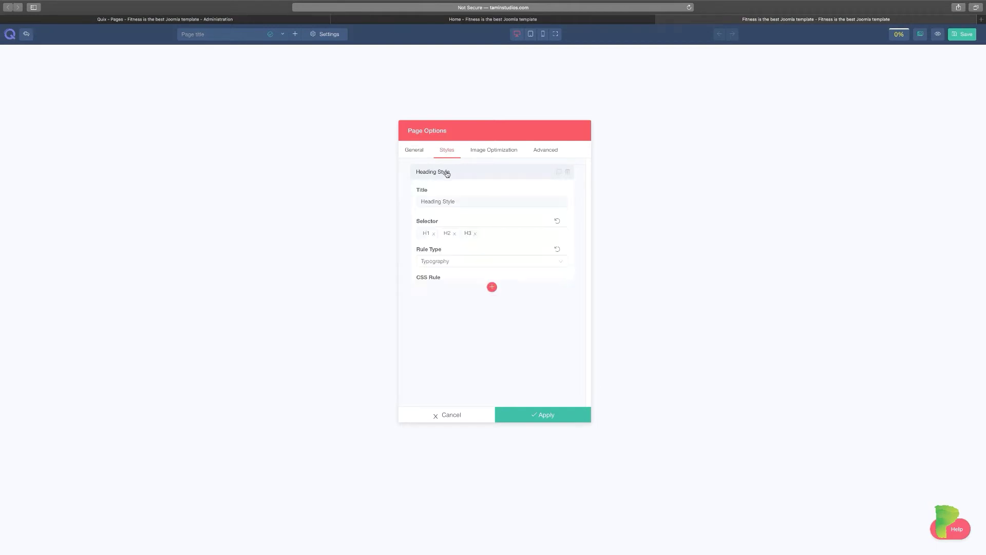
left_click(432, 237)
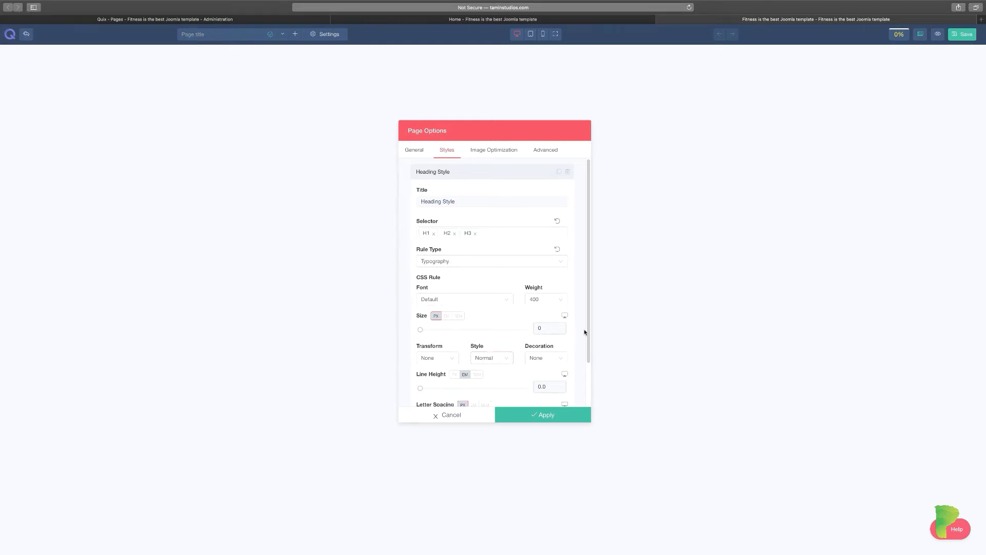
left_click_drag(590, 325, 589, 384)
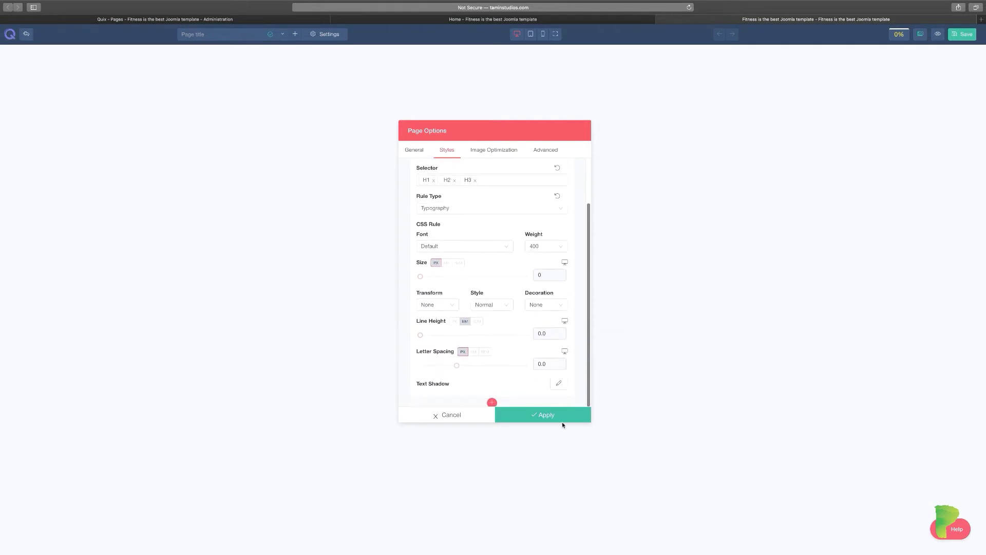
left_click(509, 156)
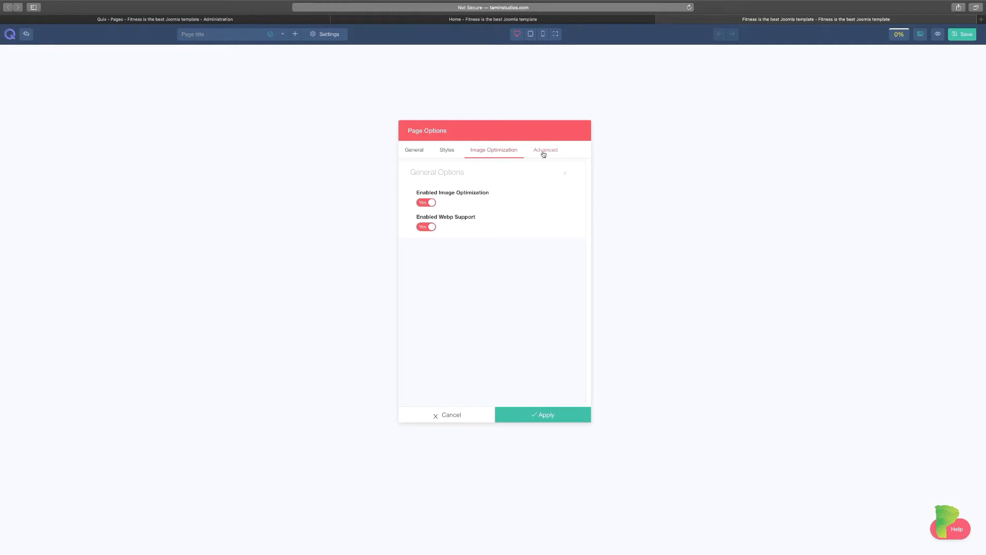
left_click(544, 152)
left_click(471, 227)
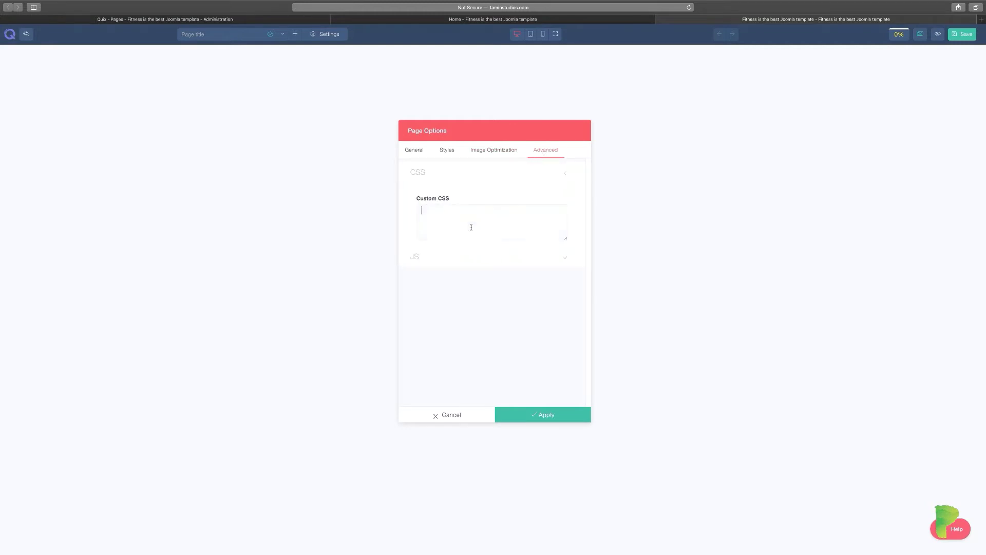
left_click(415, 150)
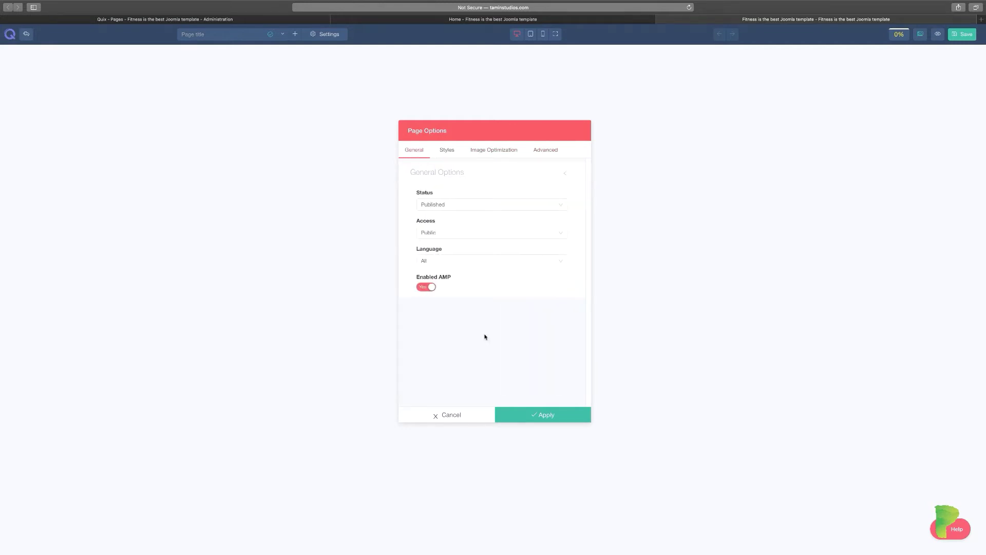
left_click(456, 414)
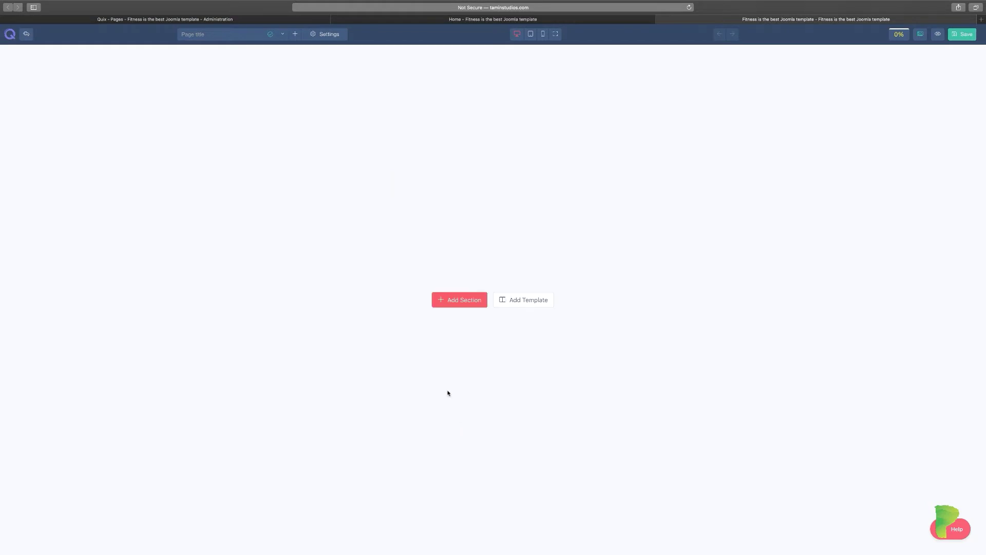
Examine the general, image and social data options in the page's SEO settings and close them without applying.
left_click(313, 35)
left_click(319, 63)
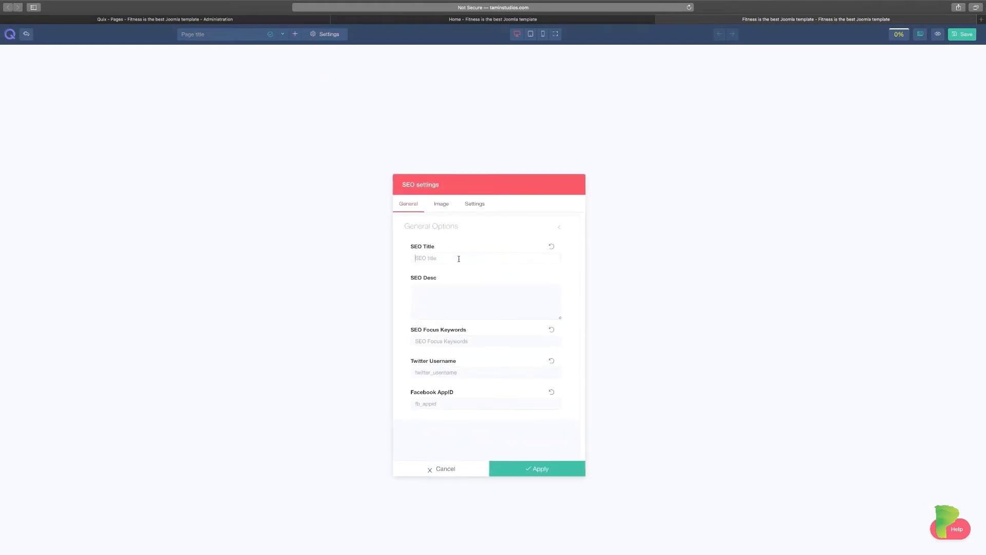
left_click(460, 339)
left_click(443, 205)
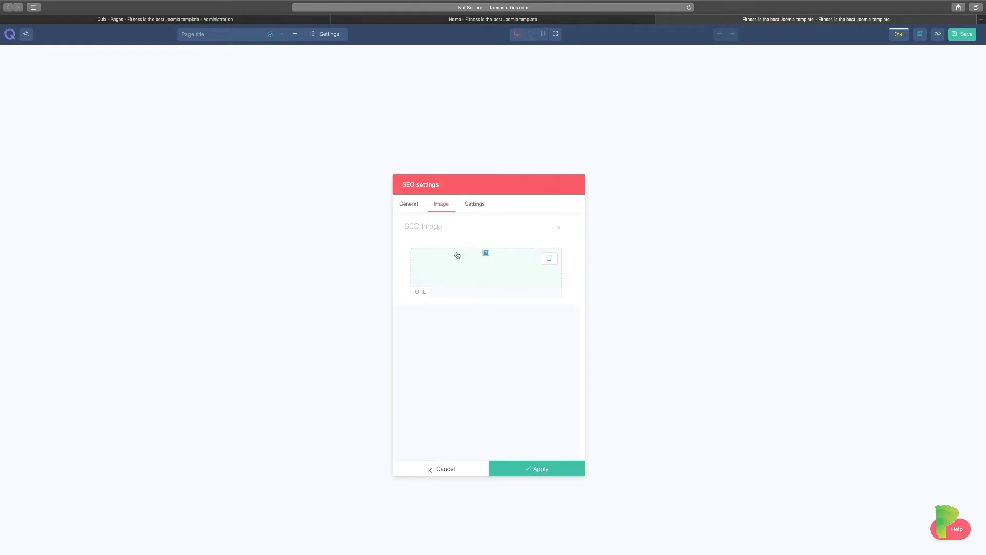
left_click(477, 205)
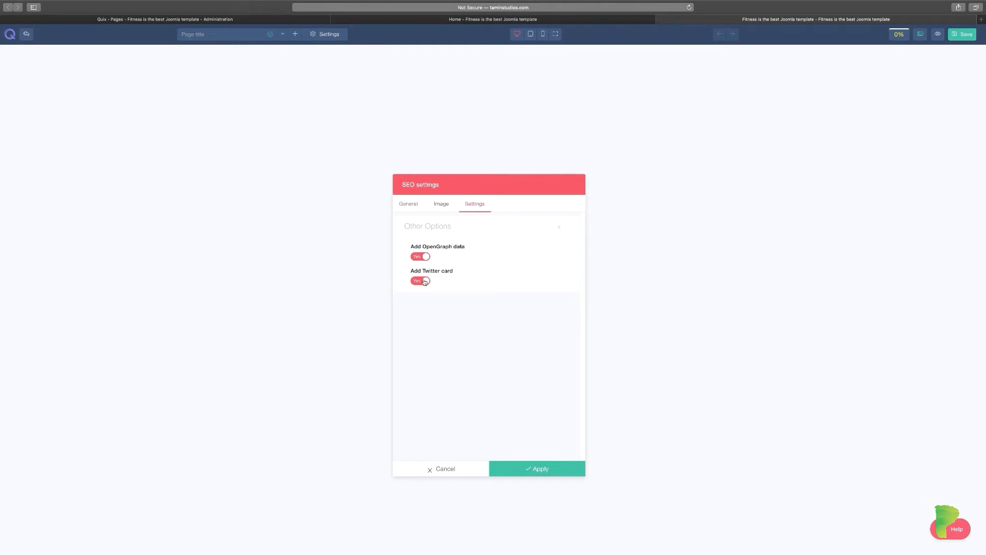
left_click(418, 205)
left_click(451, 469)
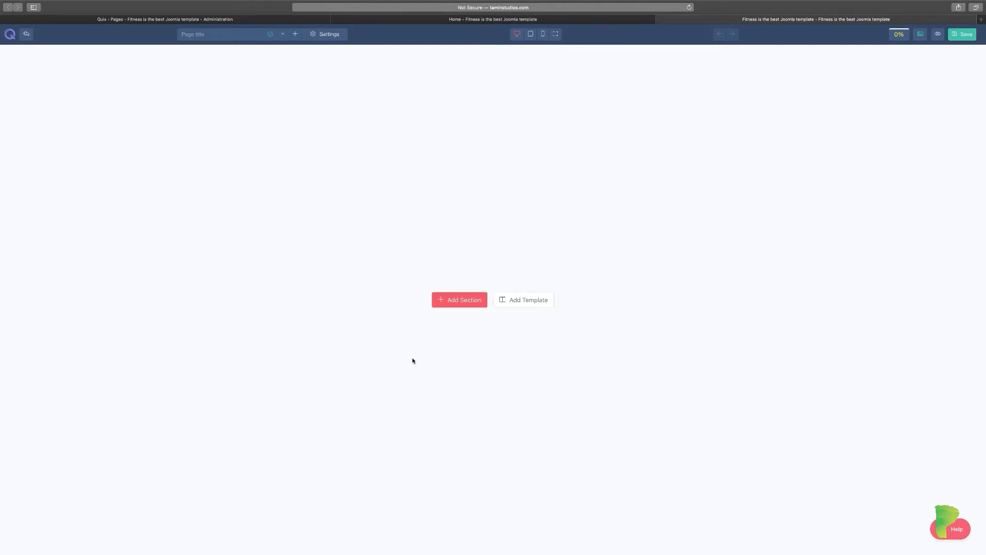
Try to link the unsaved page to a menu and dismiss the resulting notice.
left_click(306, 33)
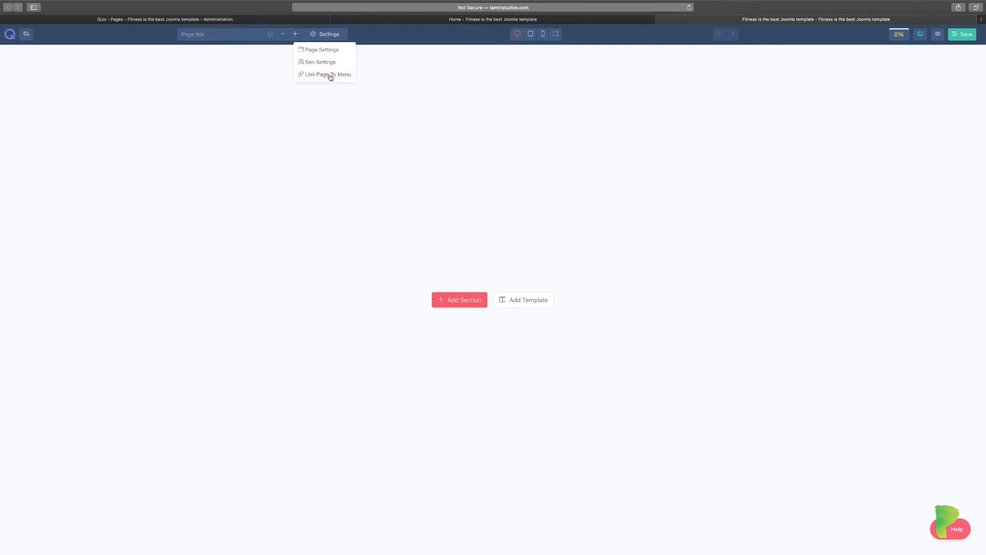
left_click(331, 75)
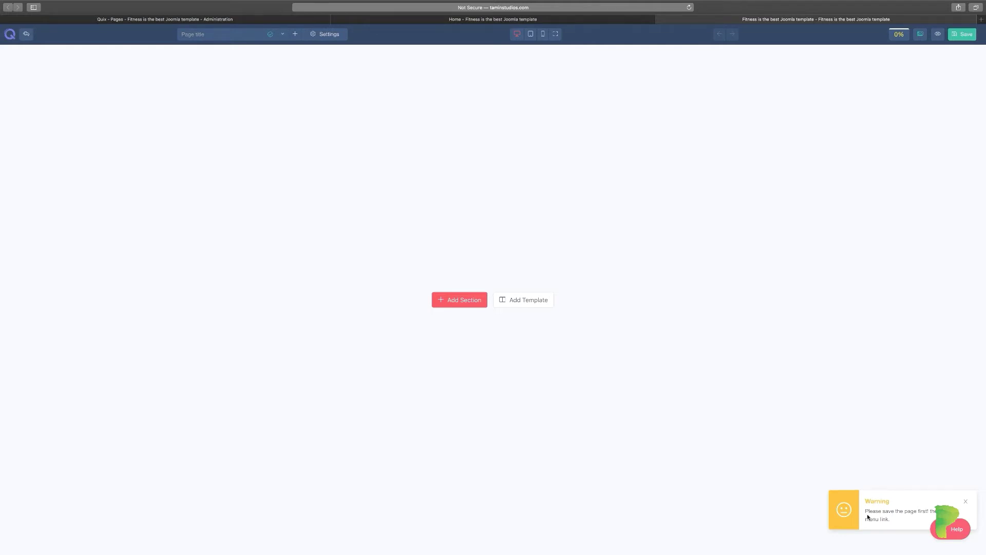
left_click(966, 503)
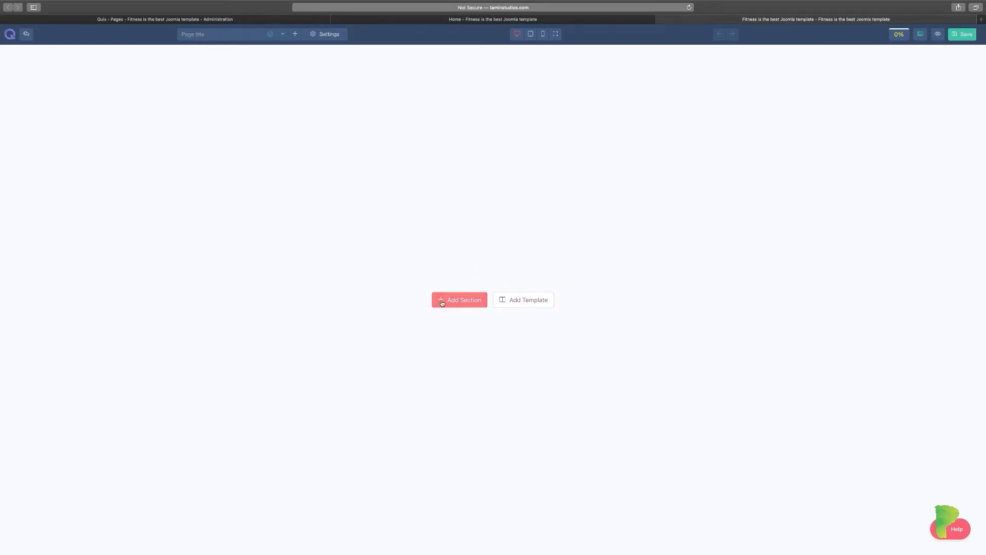
Add a section to the blank page using the single-column 1-1 layout.
left_click(467, 301)
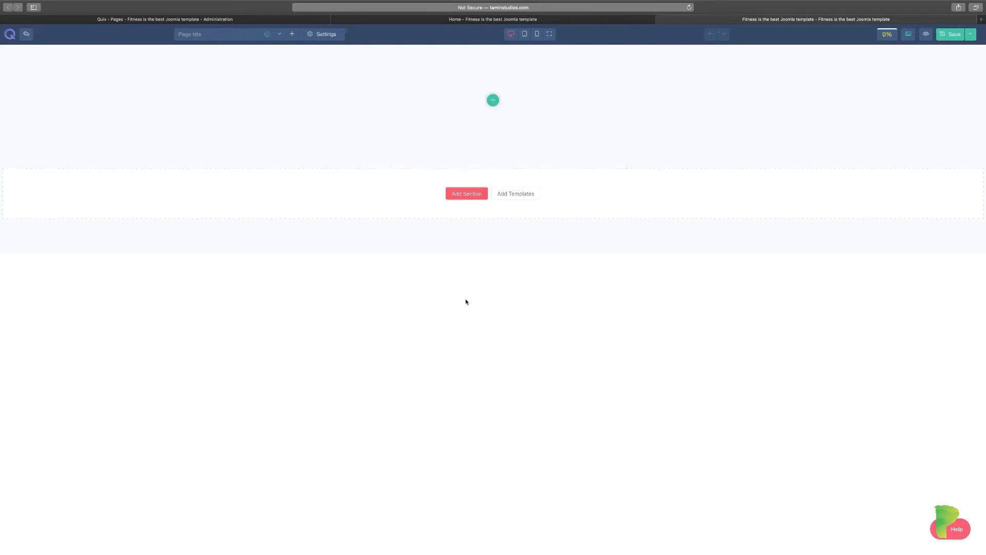
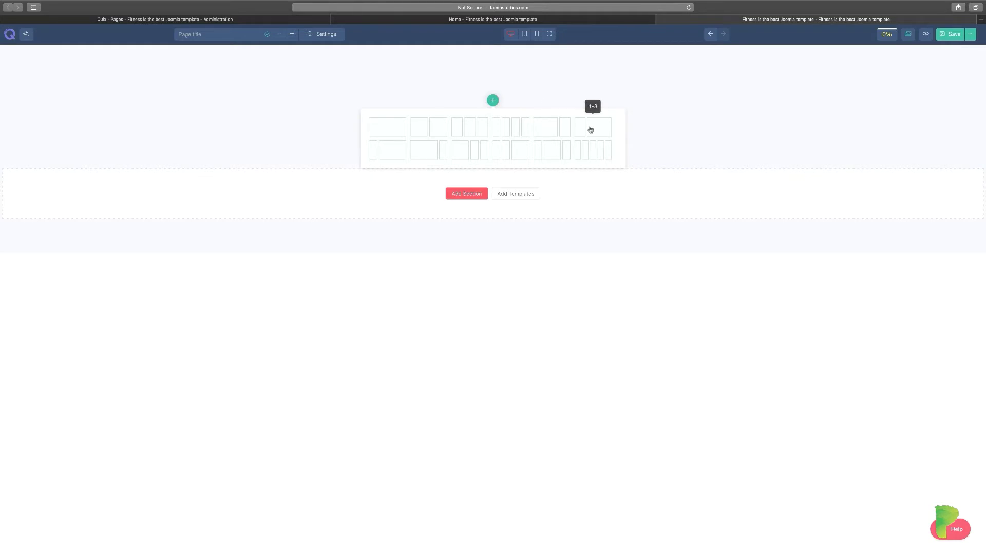
left_click(387, 130)
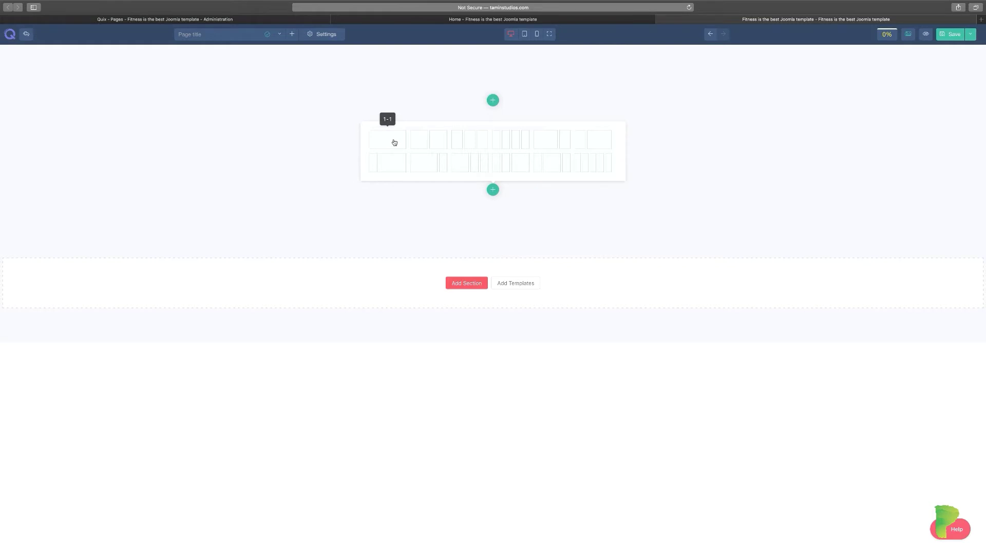
left_click(394, 142)
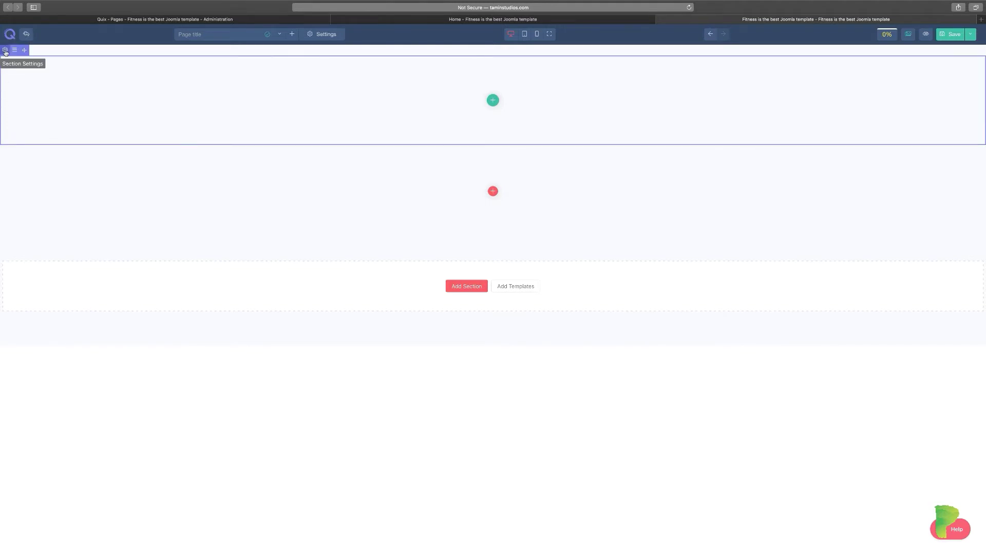
Try the Full Width container type in the section's layout settings.
left_click(5, 50)
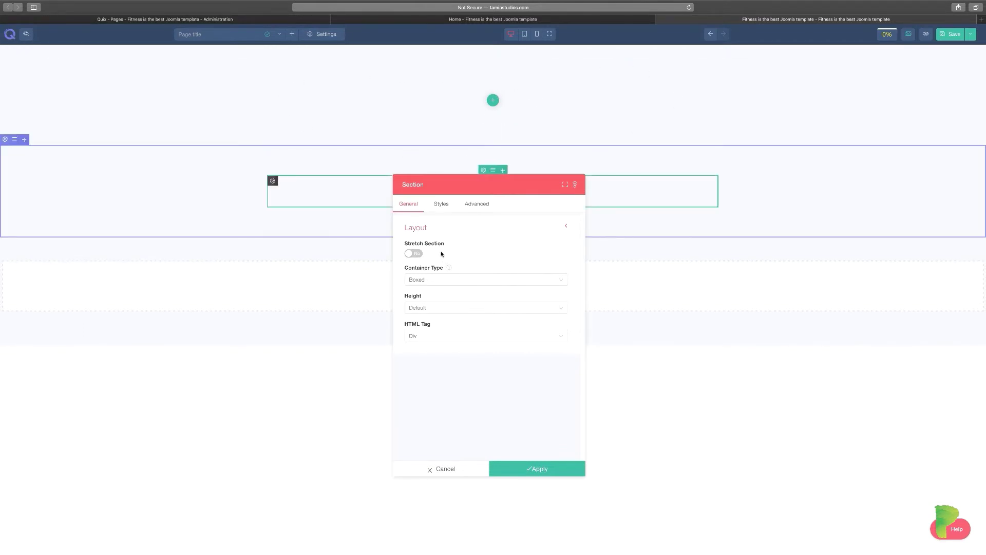
left_click(467, 279)
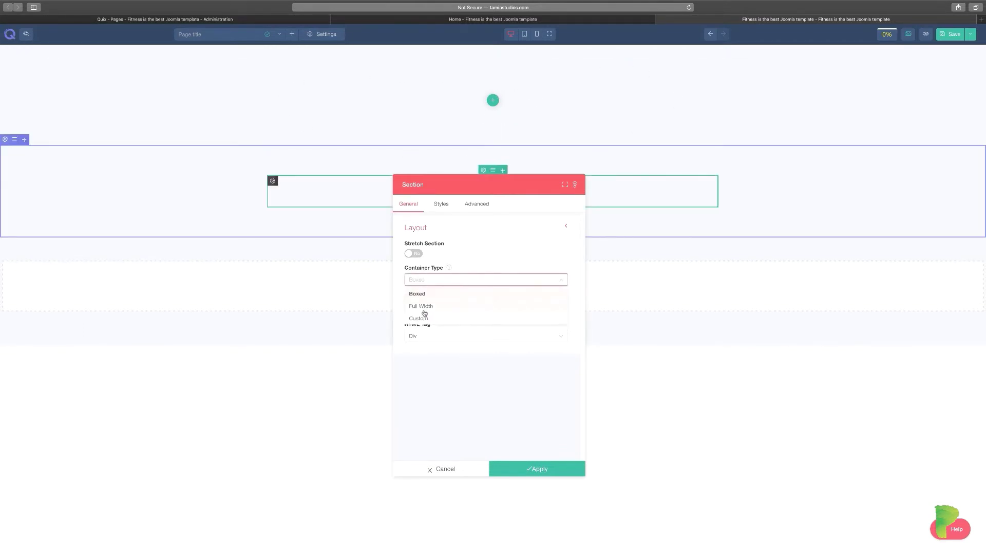
left_click(426, 307)
left_click(449, 281)
left_click(480, 258)
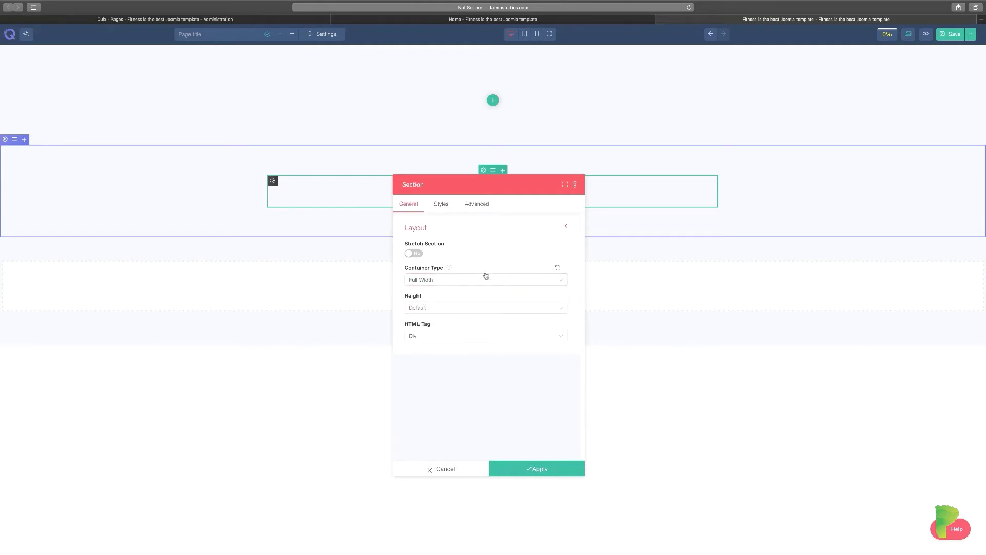
Examine the section's spacing, background, overlay and advanced identifier options, and close the section settings without applying.
left_click(441, 205)
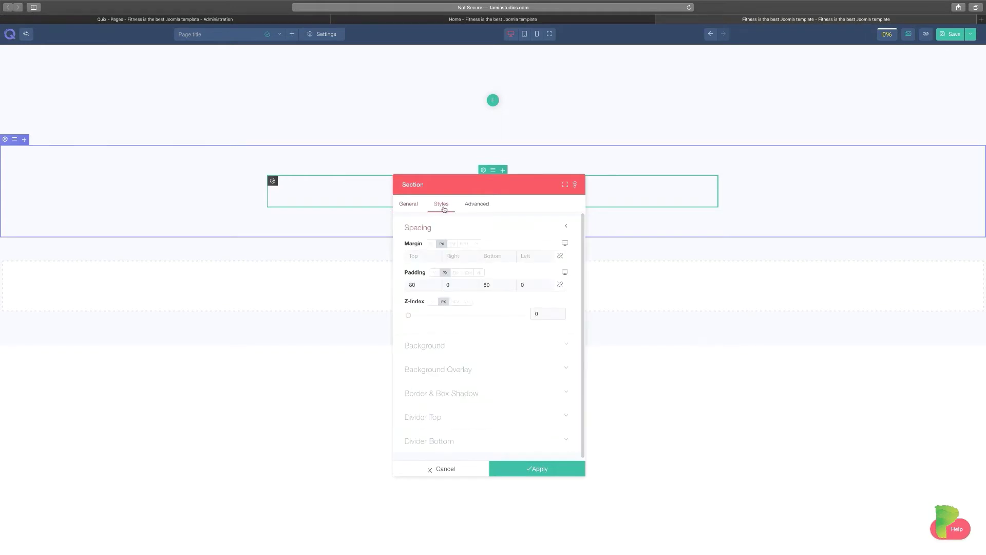
left_click(456, 348)
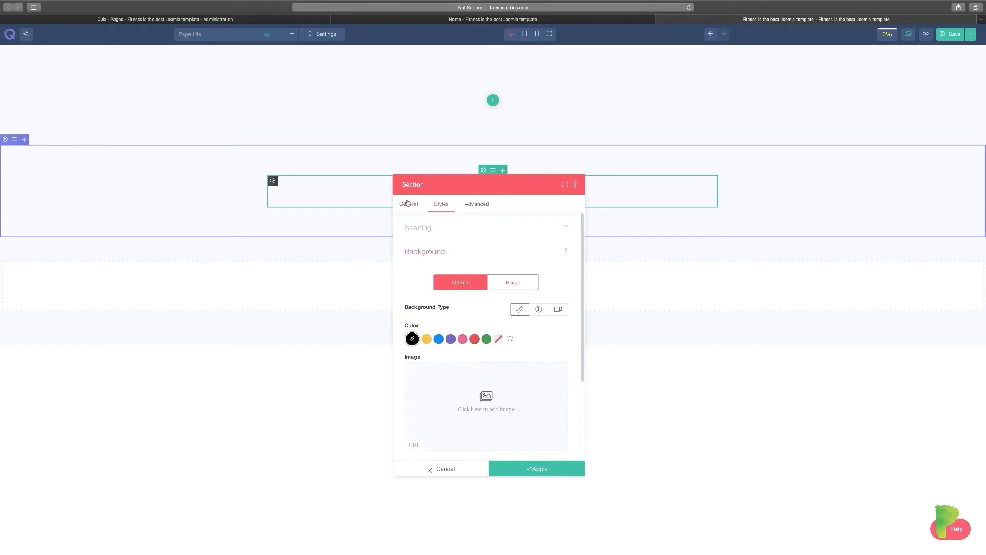
scroll(488, 390, "down", 3)
left_click(445, 367)
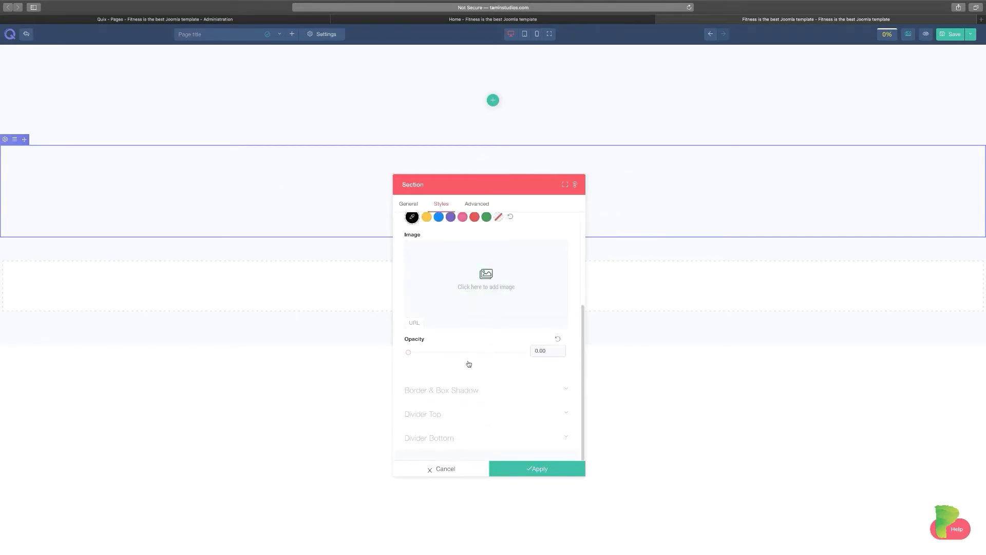
left_click(477, 204)
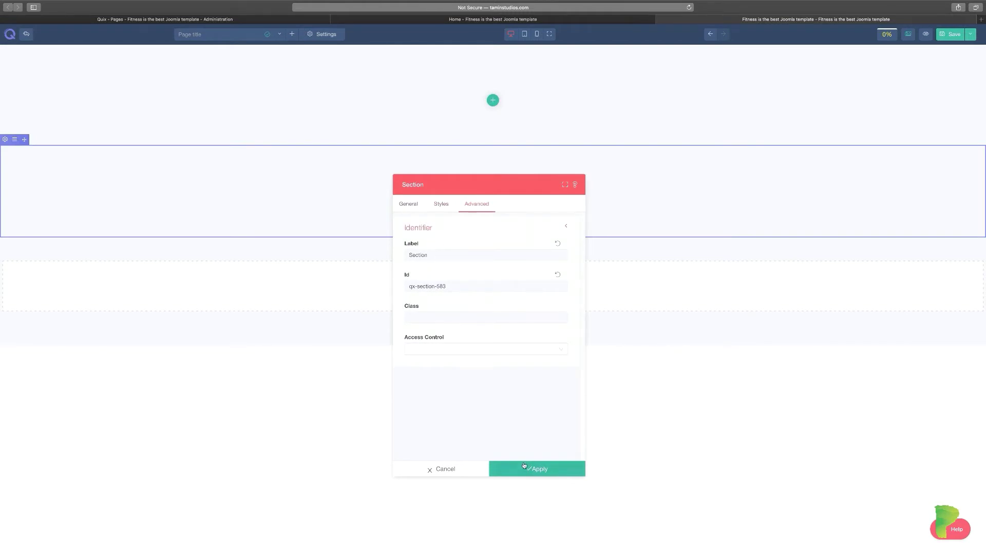
left_click(471, 469)
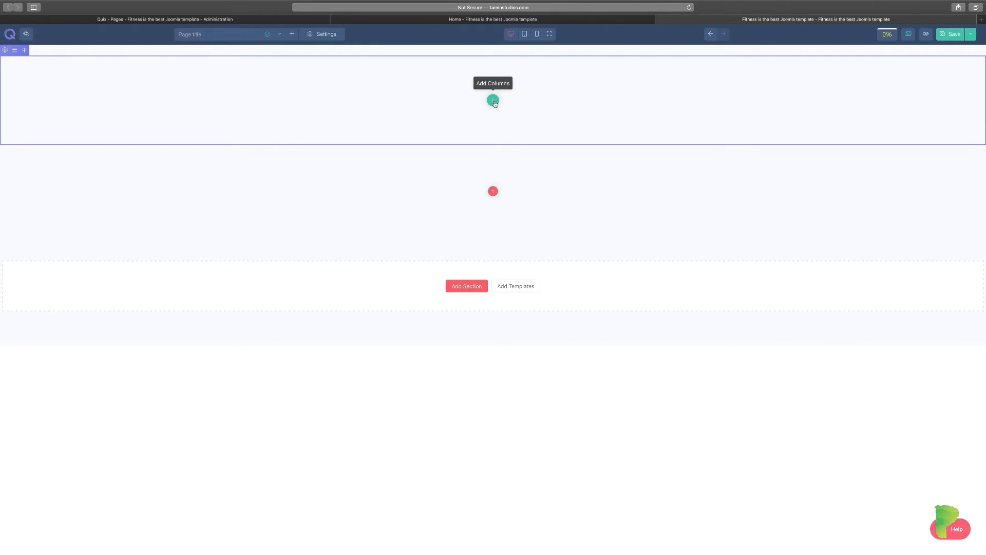
Add an Accordion element to the empty column, examine its style, behaviour and icon options, and close its settings without applying.
left_click(493, 192)
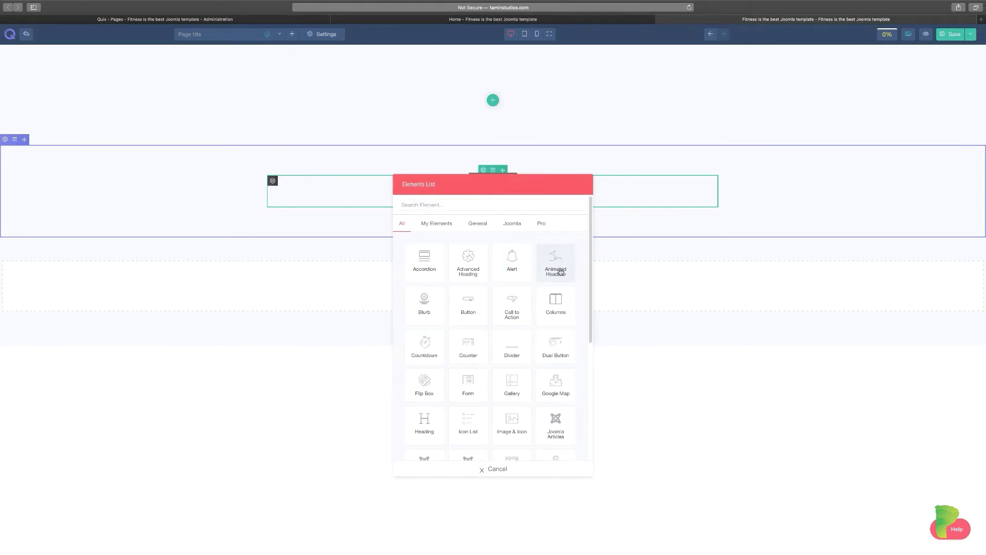
left_click(430, 264)
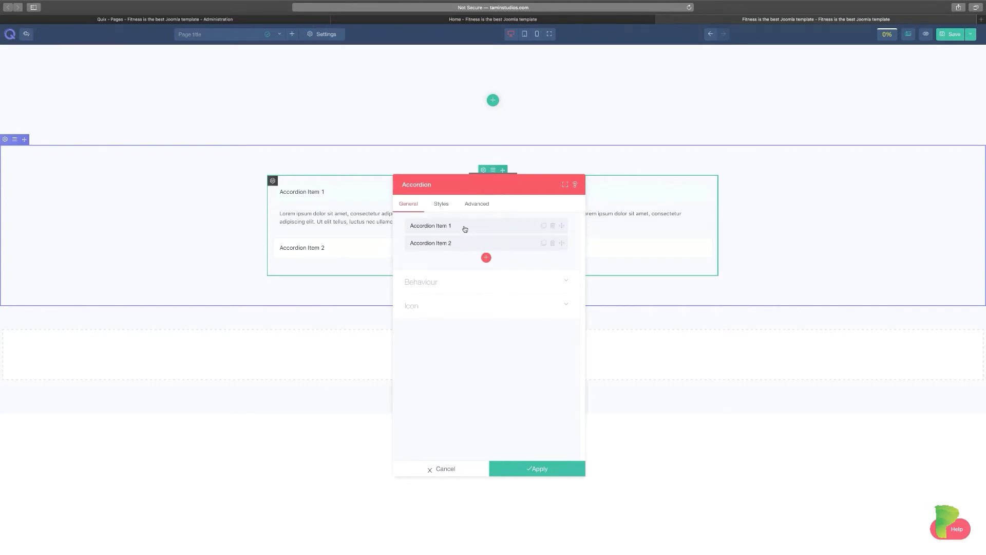
left_click(438, 204)
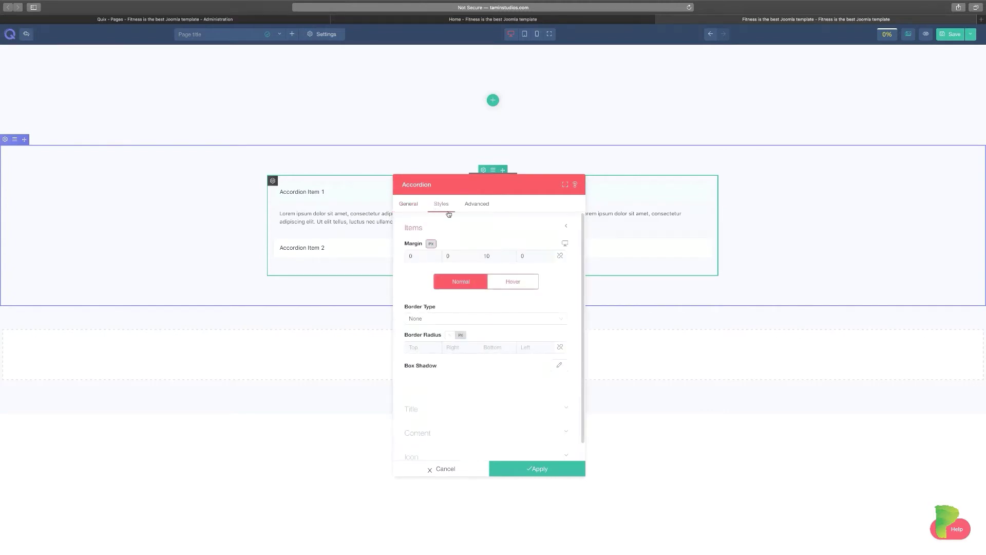
left_click(406, 205)
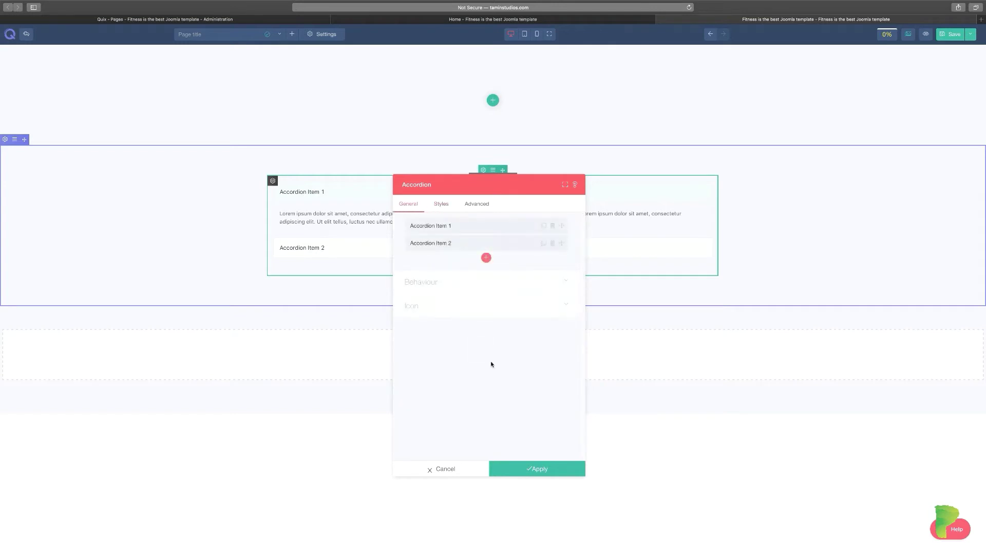
left_click(442, 284)
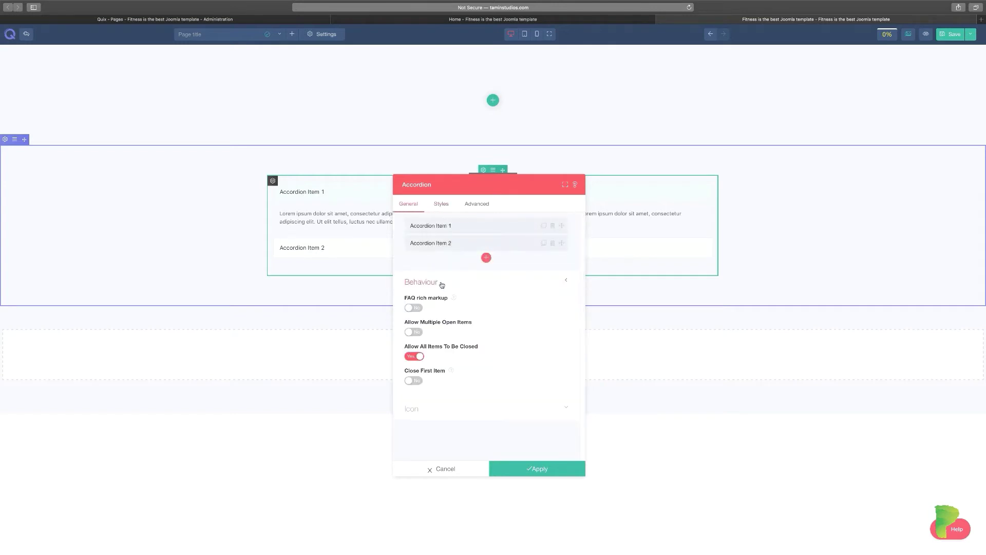
left_click(435, 410)
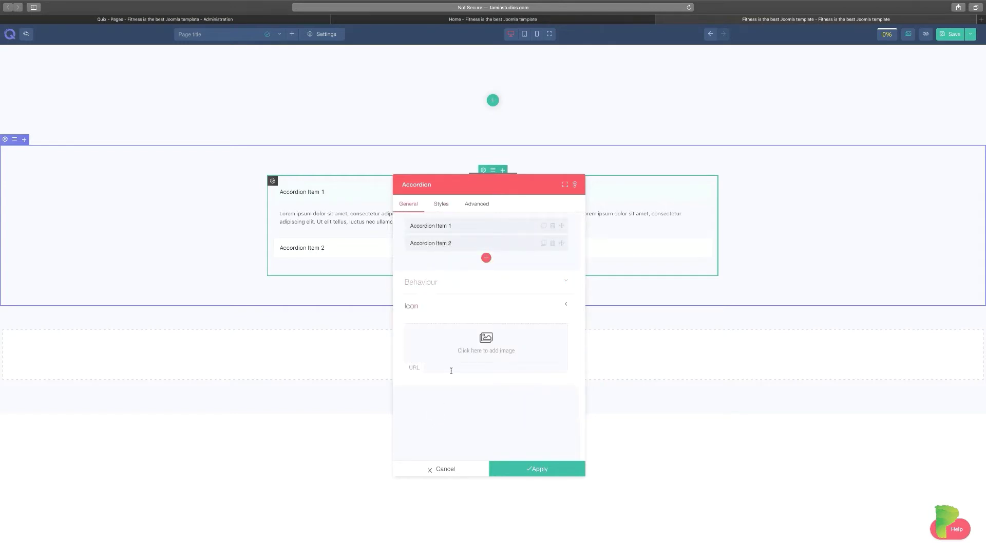
left_click(445, 469)
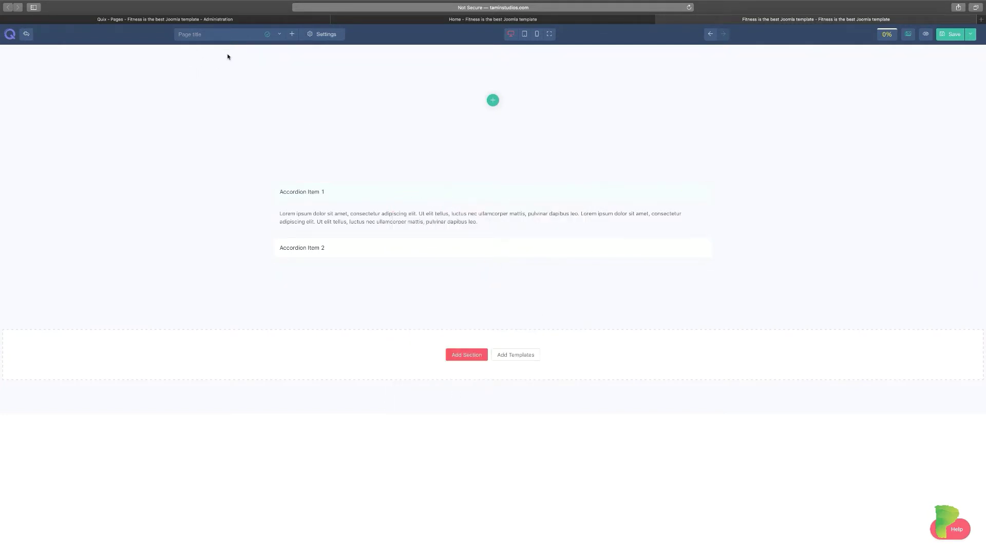
Check the list of existing Quix pages and examine the published home page's sections down to the 3-step process.
left_click(280, 35)
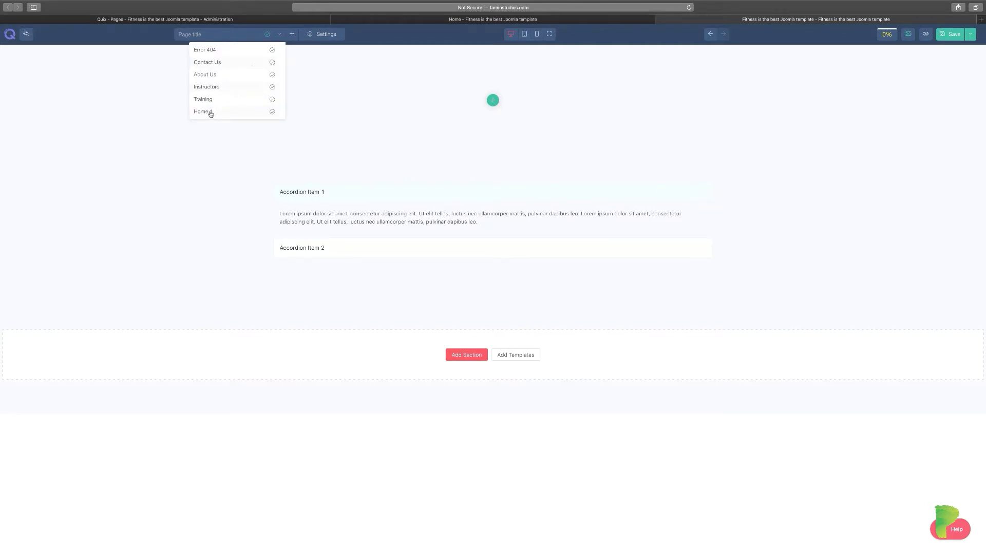
left_click(612, 21)
scroll(531, 283, "down", 5)
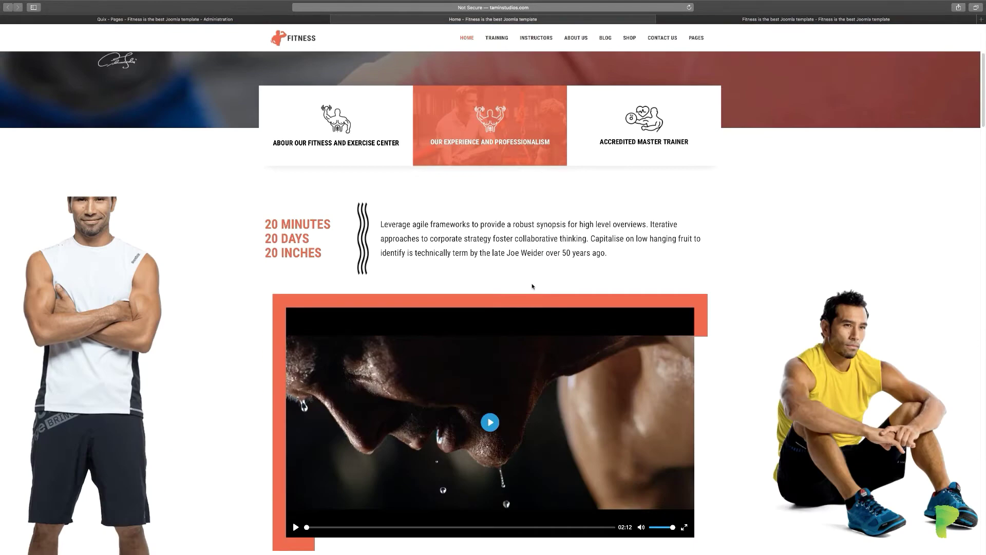
scroll(532, 287, "down", 20)
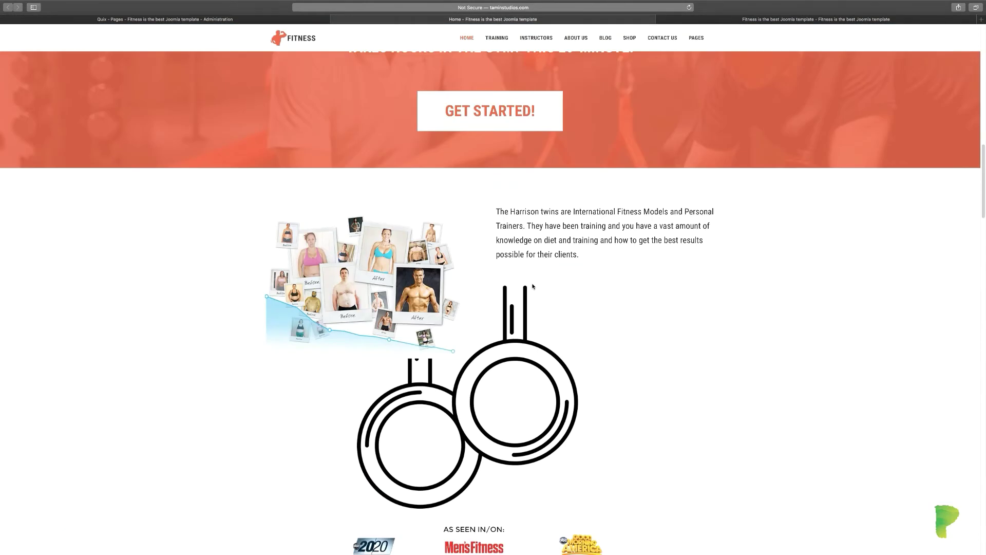
scroll(532, 286, "down", 20)
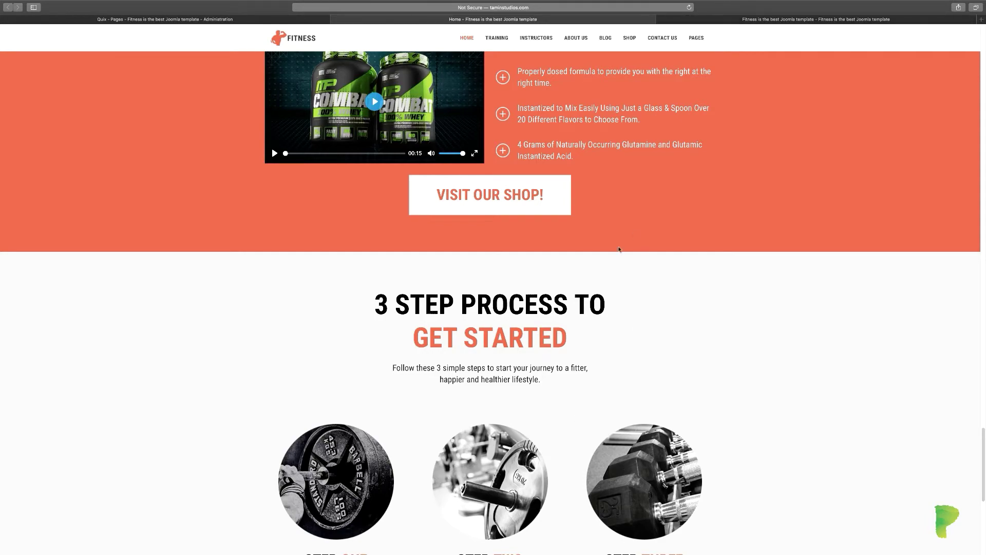
Return to the Quix builder and open the Home 1 page, leaving the new page without saving.
left_click(789, 19)
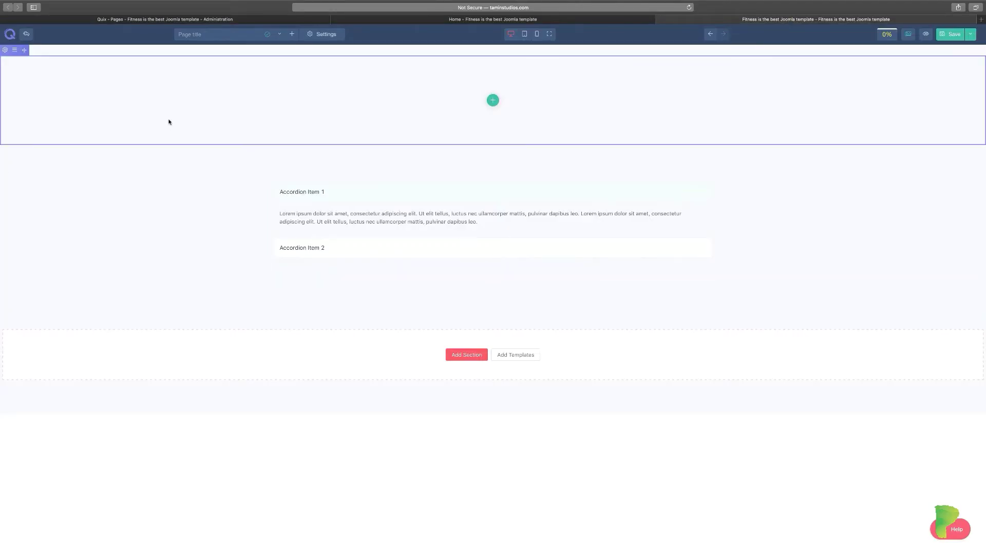
left_click(280, 34)
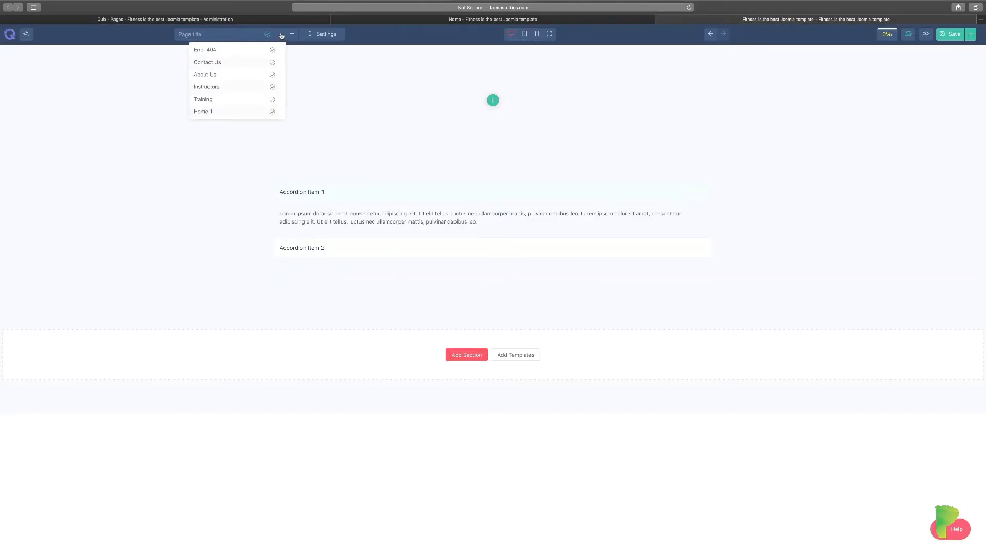
left_click(205, 113)
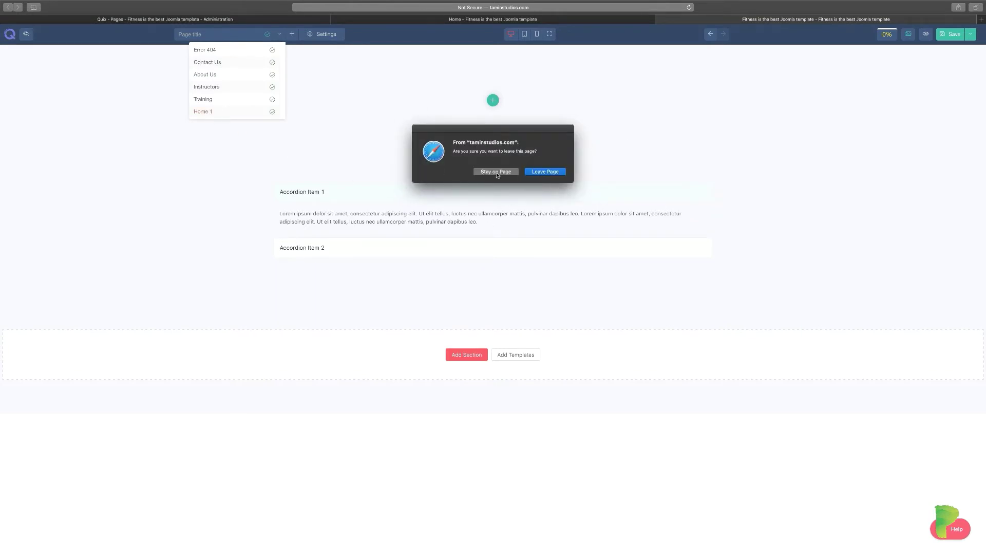
left_click(539, 173)
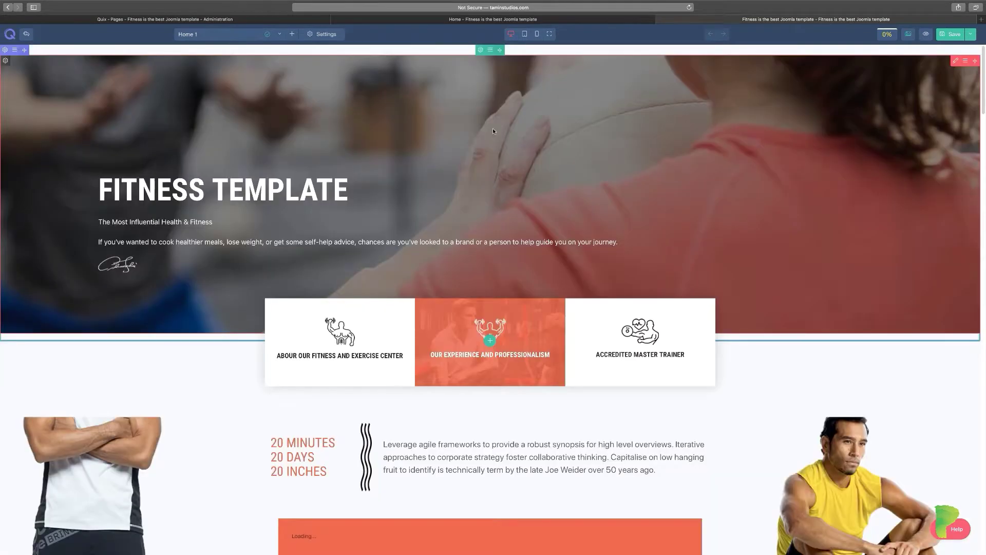
Examine how Home 1's hero, three-box row, text row and video section are laid out in the builder.
left_click(554, 20)
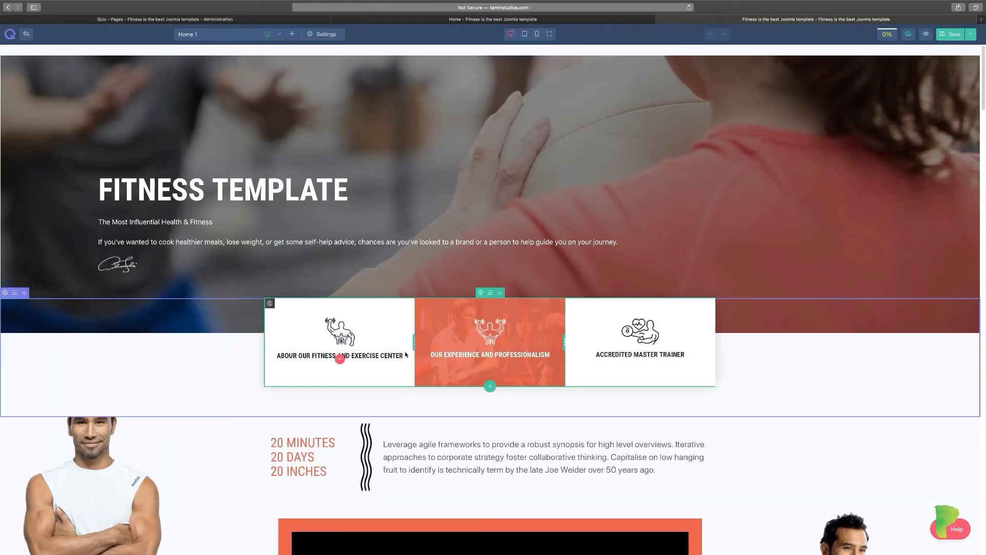
scroll(365, 422, "down", 3)
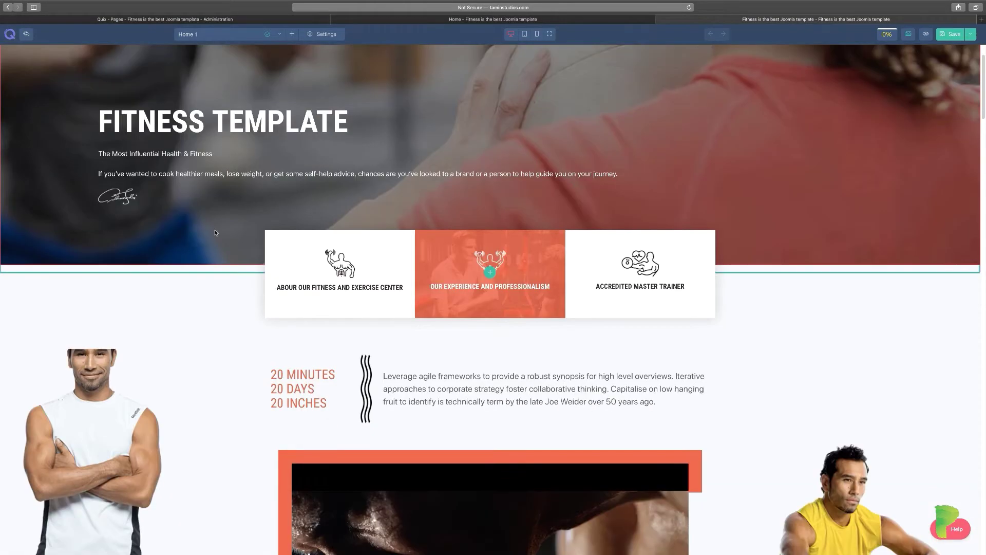
scroll(365, 422, "down", 3)
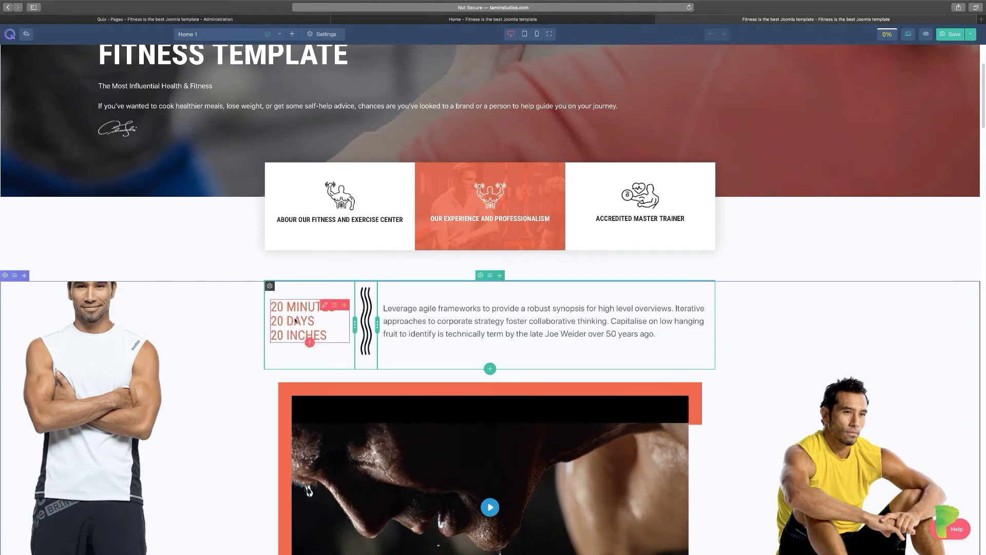
scroll(124, 347, "down", 5)
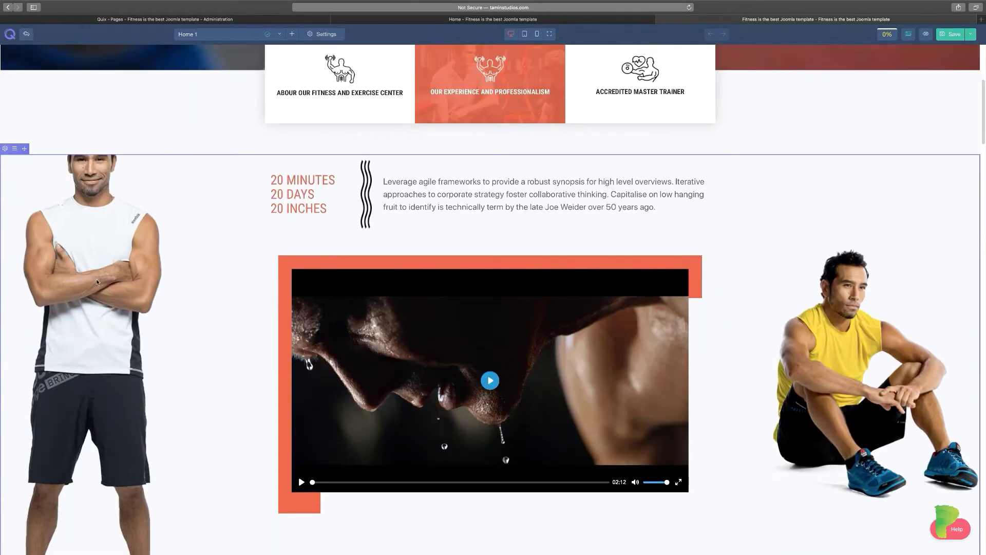
Look through the Home 1 page sections, from the hero slider and three-card row to the "Fitness From Within" banner.
scroll(97, 278, "down", 6)
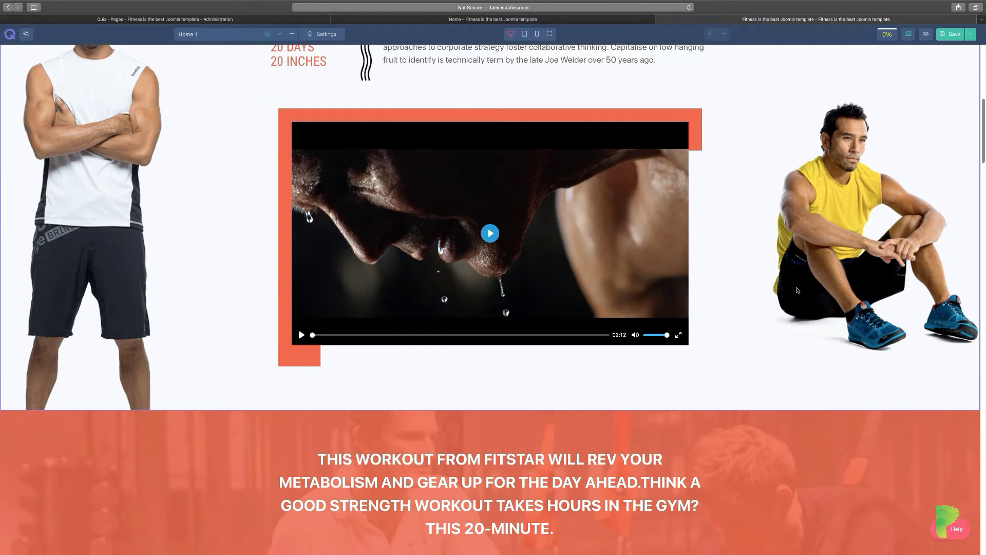
scroll(793, 308, "down", 7)
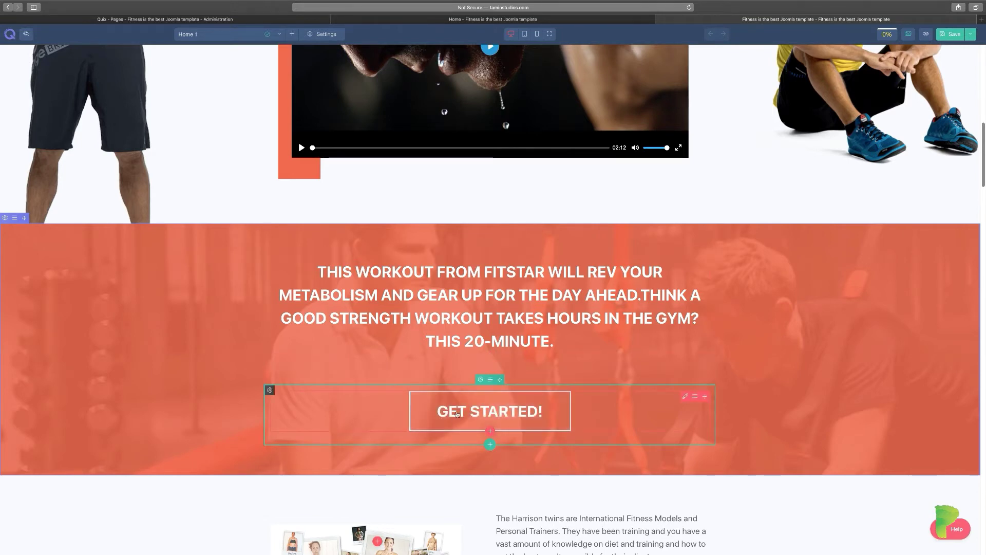
scroll(307, 392, "down", 5)
scroll(309, 395, "down", 2)
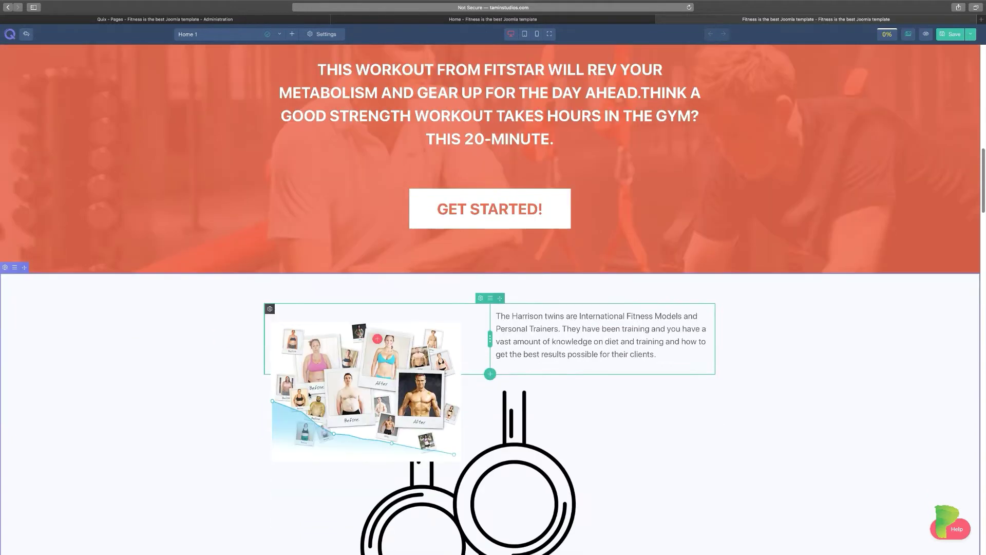
scroll(535, 293, "down", 1)
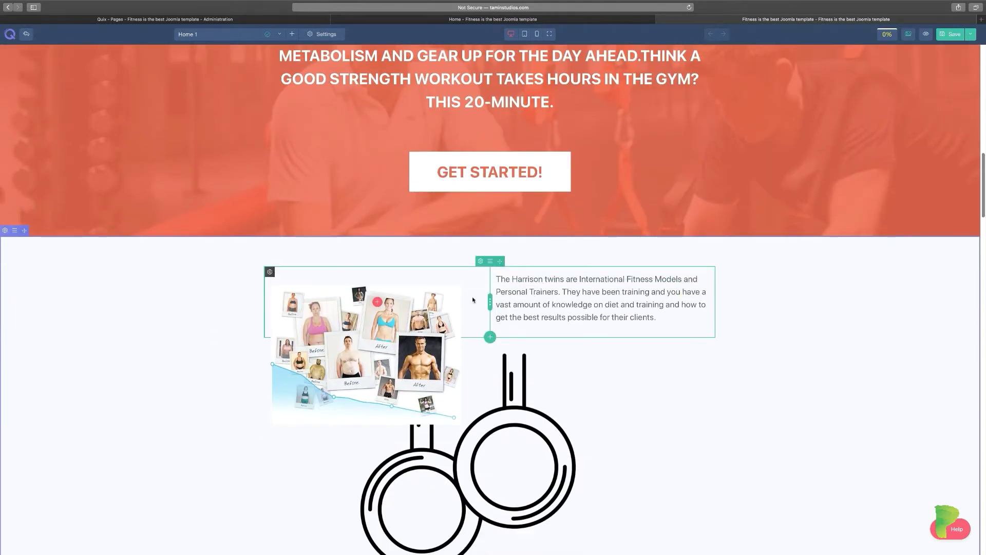
scroll(352, 321, "down", 15)
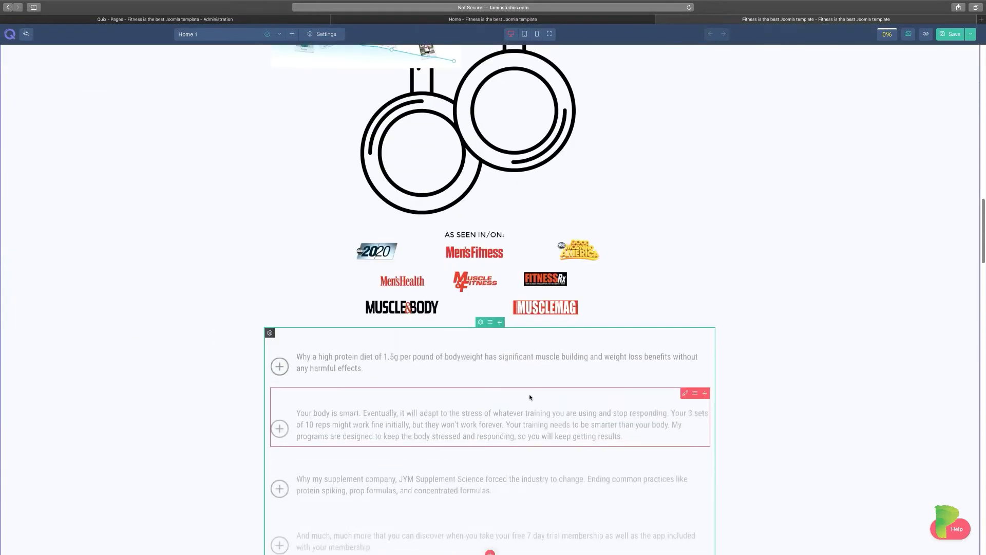
scroll(491, 452, "down", 20)
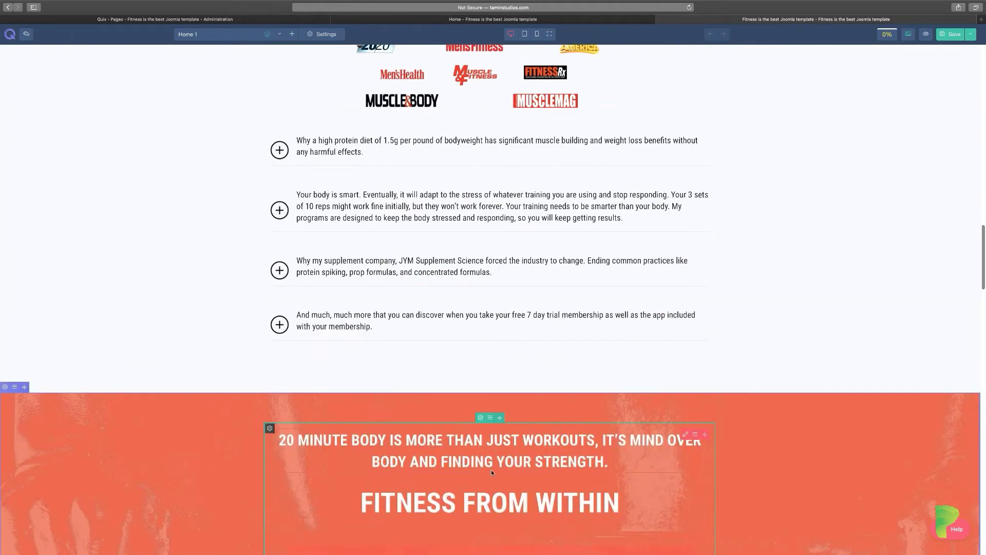
scroll(552, 450, "up", 20)
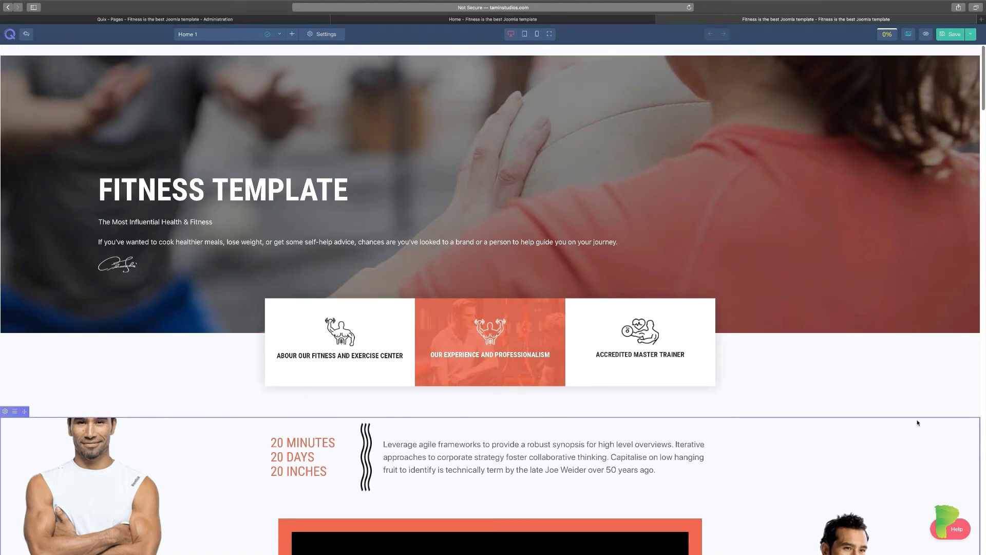
scroll(919, 426, "down", 2)
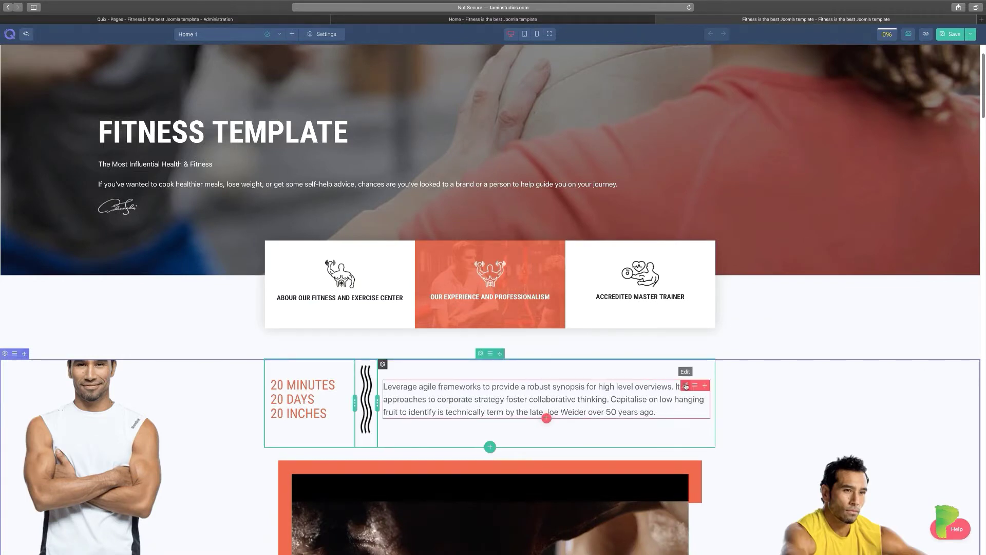
scroll(685, 386, "down", 2)
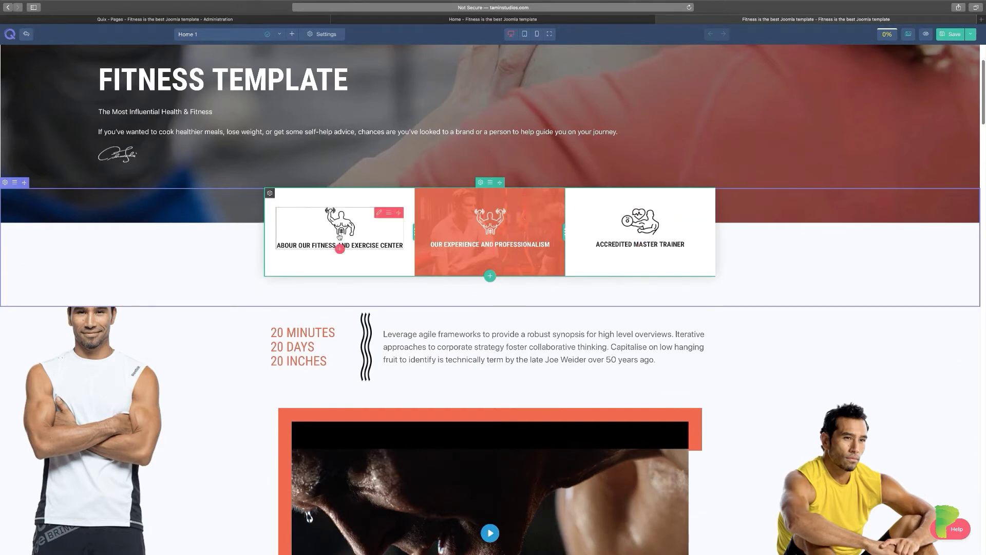
scroll(948, 221, "up", 3)
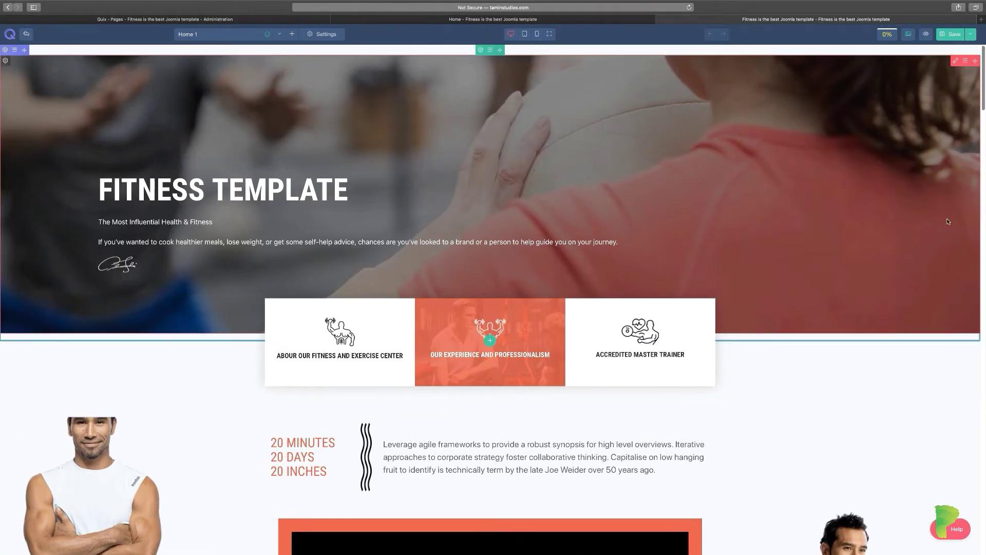
Change the first slide's title in the hero Slider Pro element to "Quix Template".
left_click(955, 63)
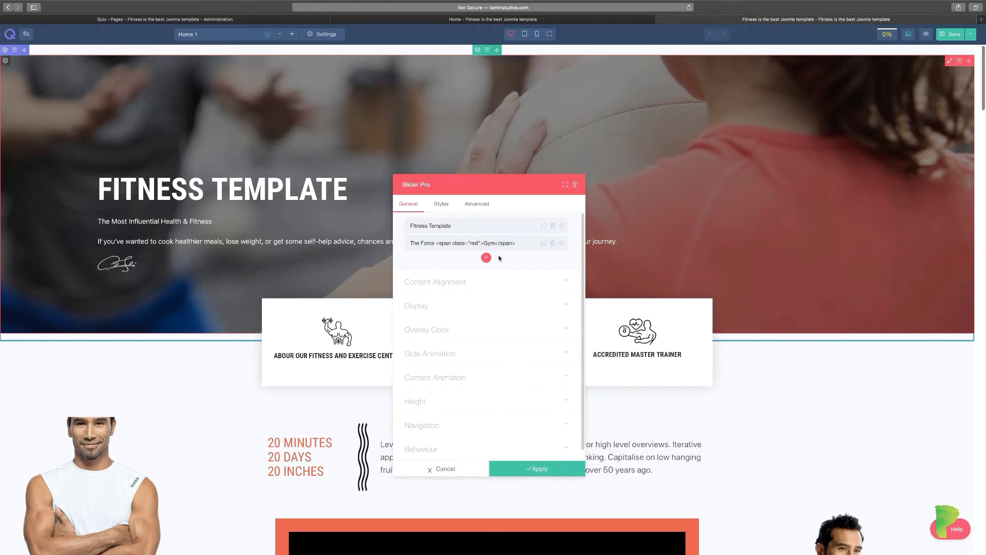
left_click_drag(526, 188, 715, 208)
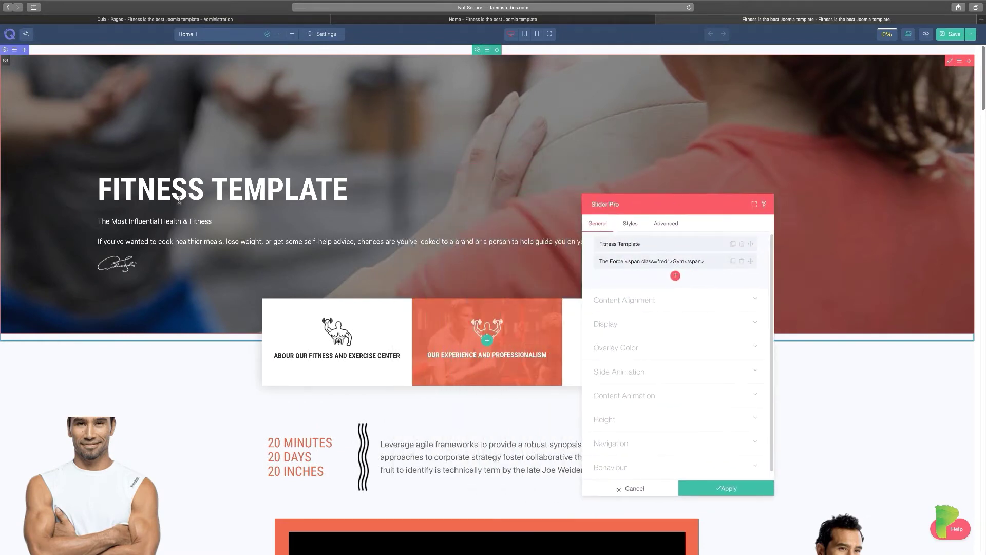
left_click(645, 244)
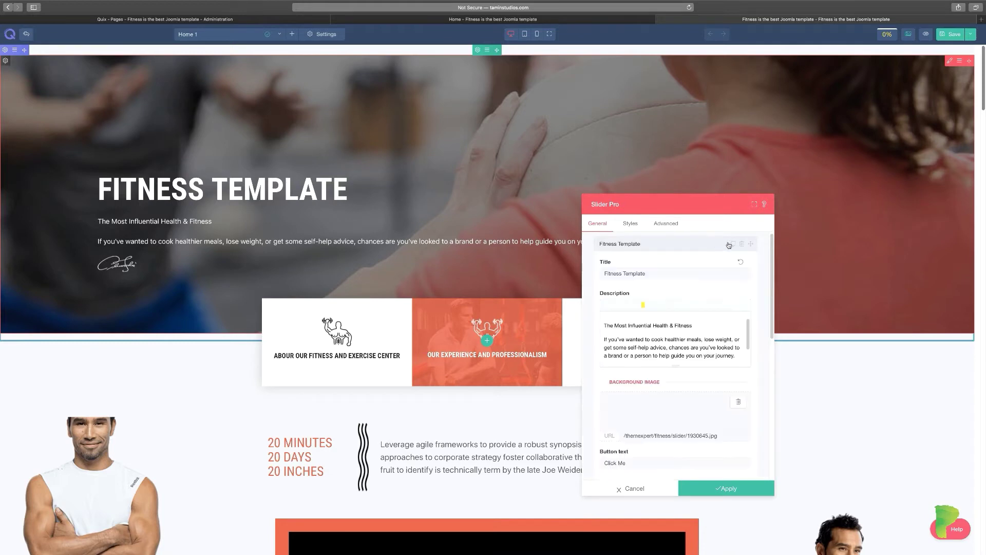
triple_click(642, 274)
type("Quix Templte")
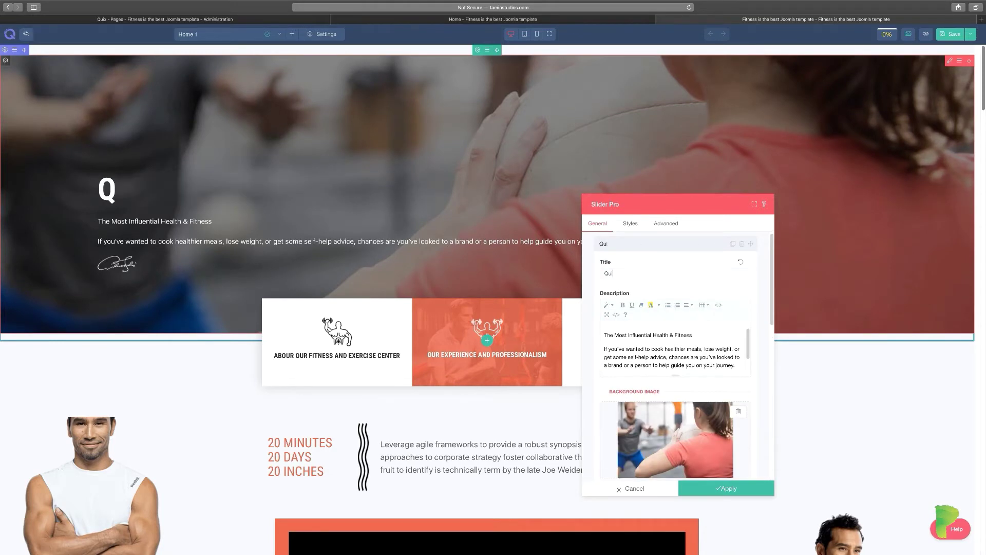
key("BackSpace")
key("BackSpace")
type("ate")
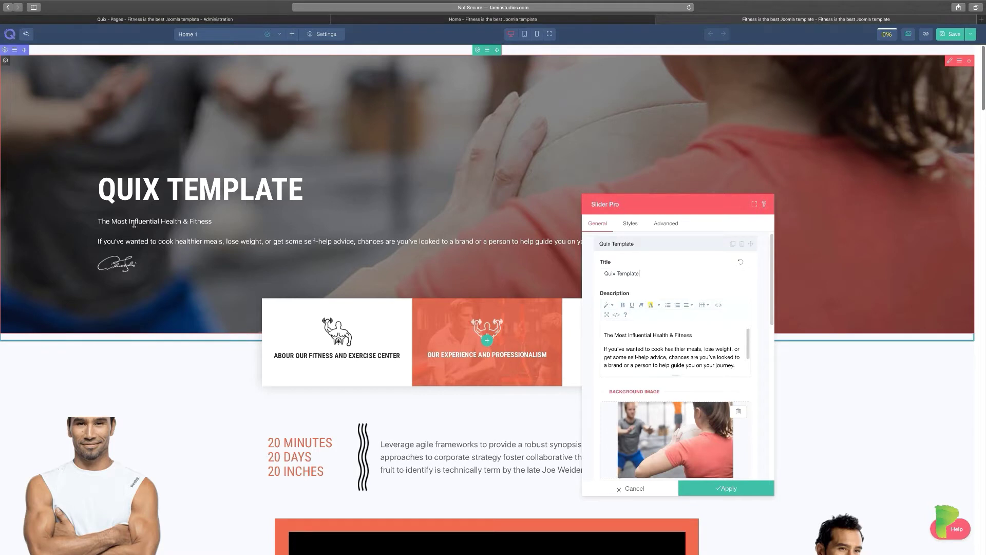
Review the slide's description, background image and content alignment options, and apply the slider changes.
scroll(698, 363, "down", 1)
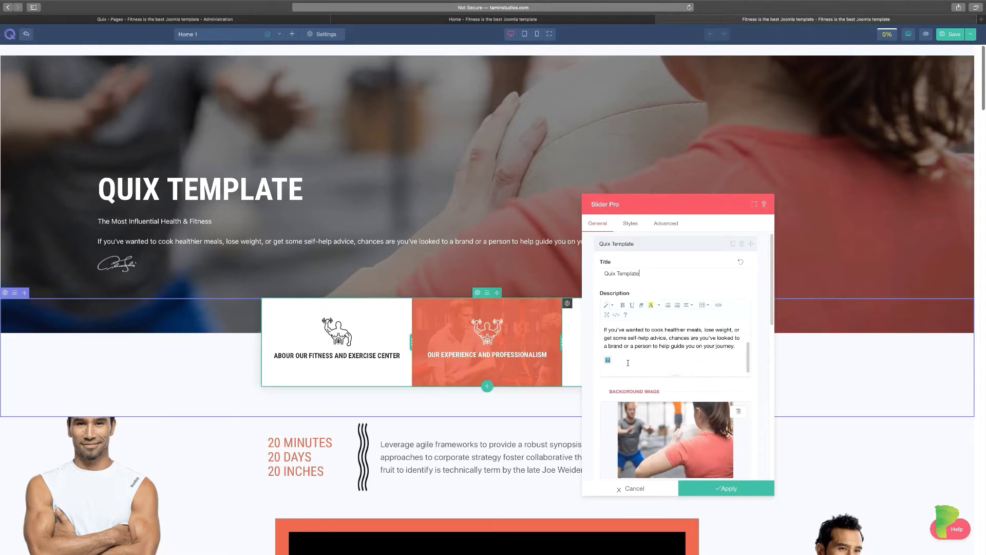
scroll(667, 401, "down", 2)
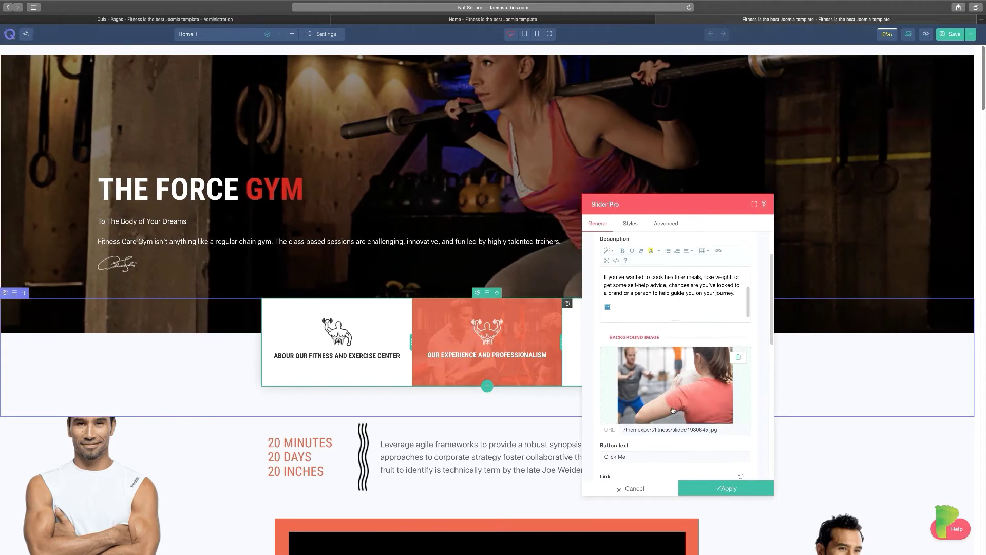
scroll(673, 409, "down", 5)
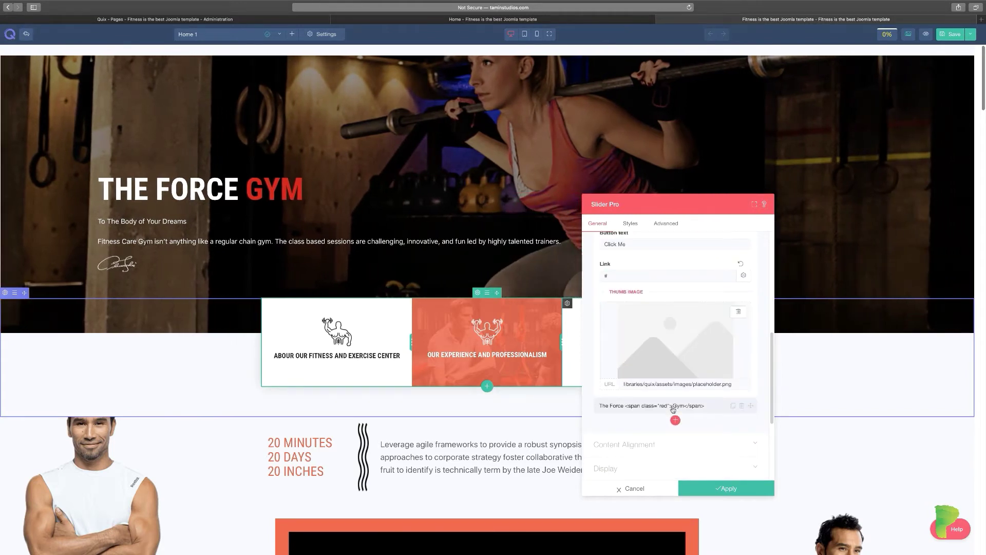
scroll(671, 412, "down", 3)
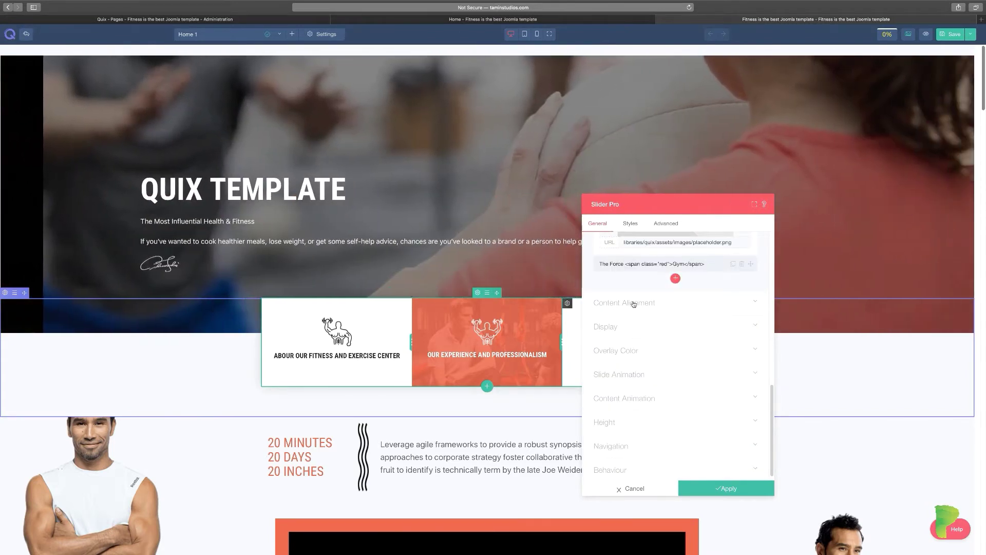
left_click(632, 303)
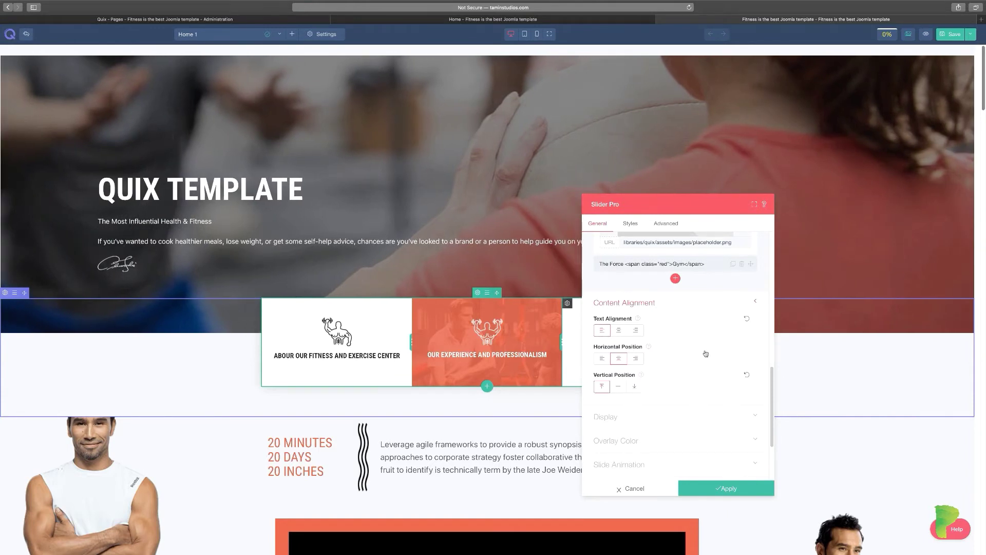
left_click(735, 491)
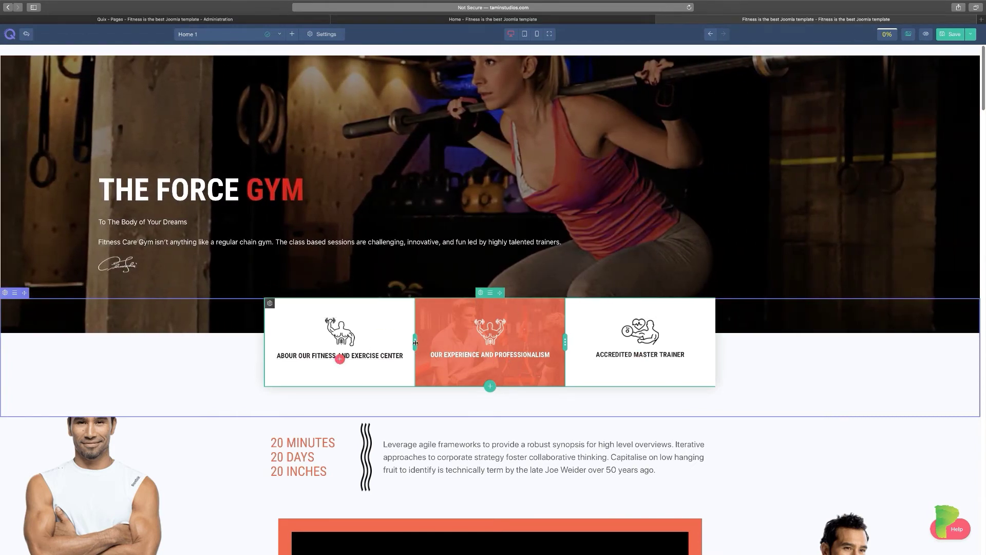
Widen the middle "Our Experience and Professionalism" column by moving both of its borders outward.
left_click_drag(415, 342, 378, 360)
left_click_drag(565, 345, 618, 412)
Look through the video, "Get Started!" and "As Seen In/On" sections further down the page.
scroll(619, 414, "down", 10)
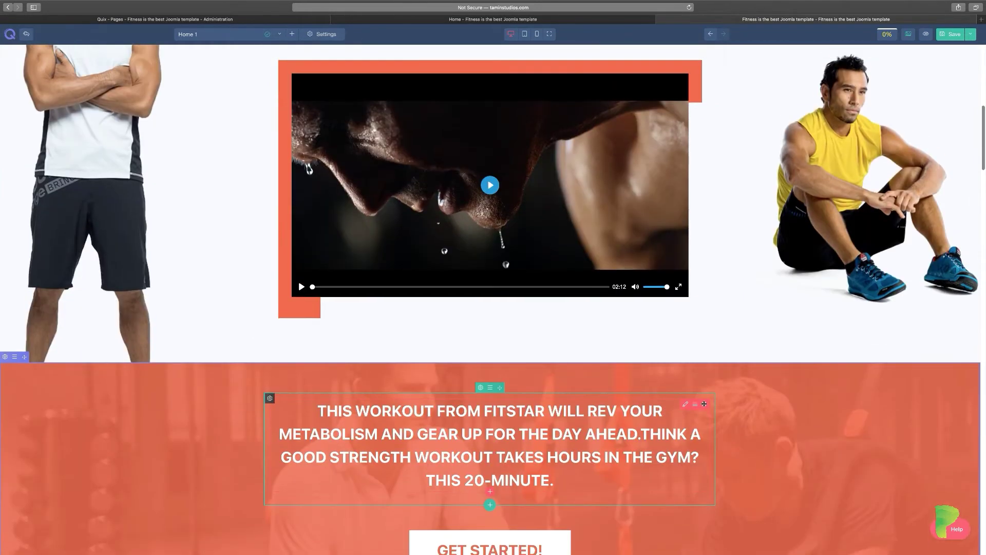
scroll(583, 400, "down", 1)
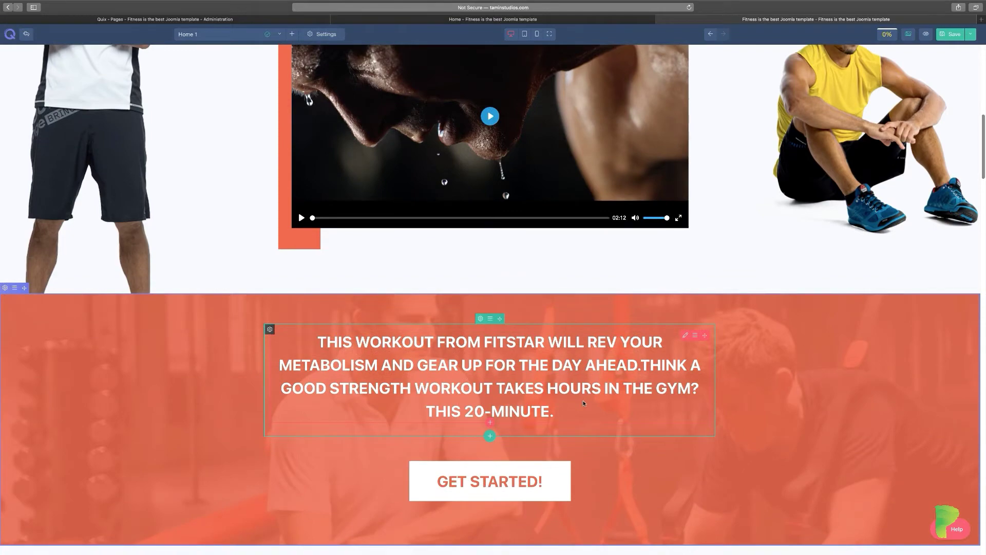
scroll(583, 403, "down", 6)
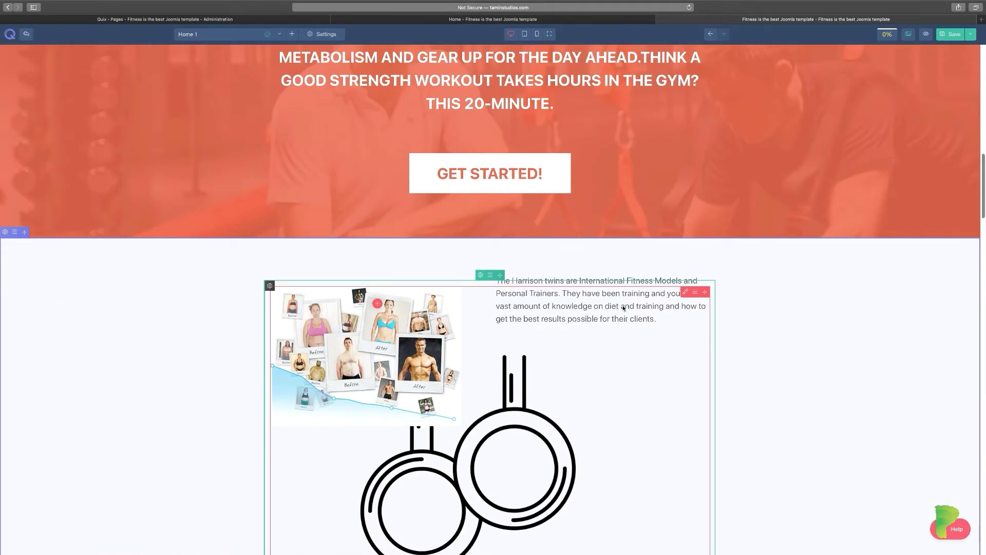
scroll(760, 403, "down", 4)
scroll(760, 406, "up", 1)
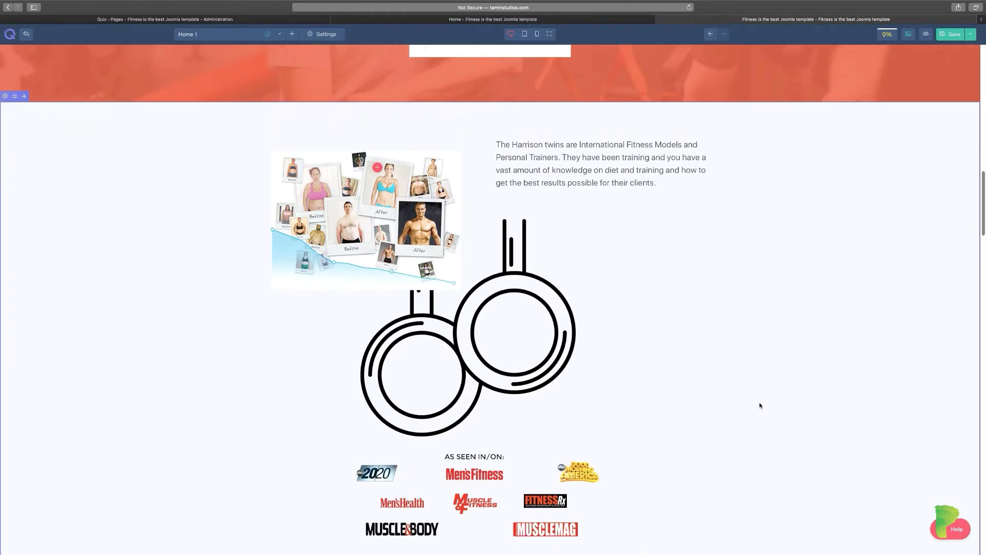
scroll(760, 406, "up", 20)
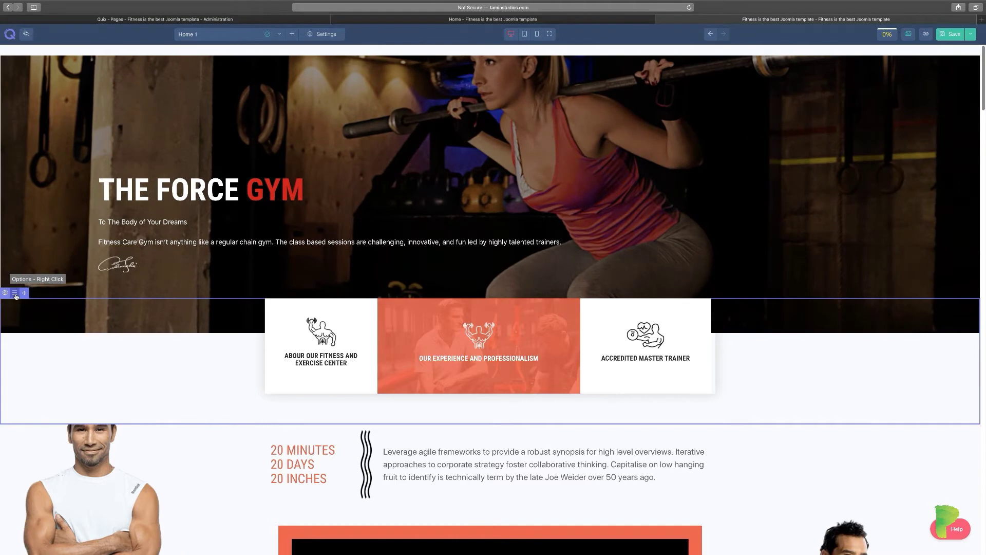
Examine the layout and style options in the three-card section's settings, and close them without applying.
left_click(15, 294)
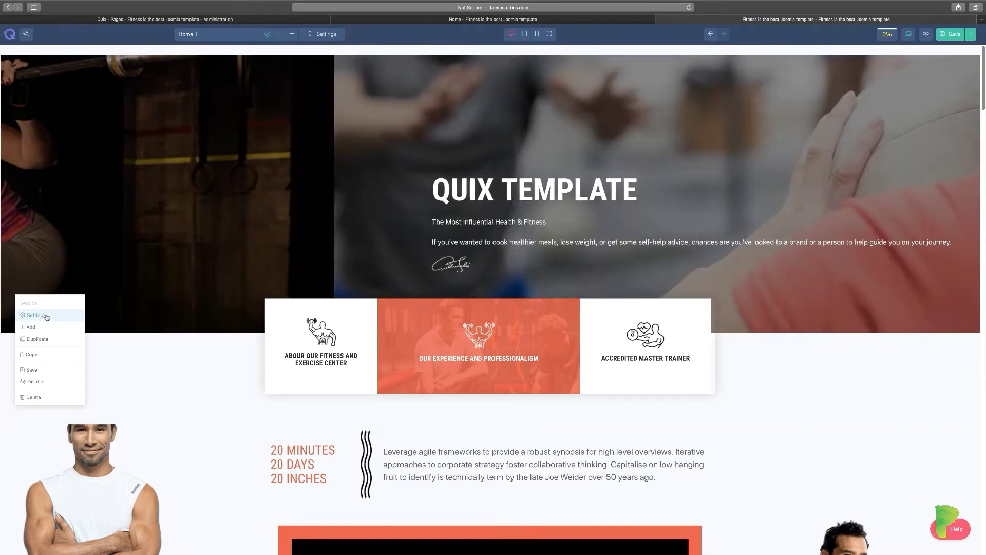
left_click(46, 316)
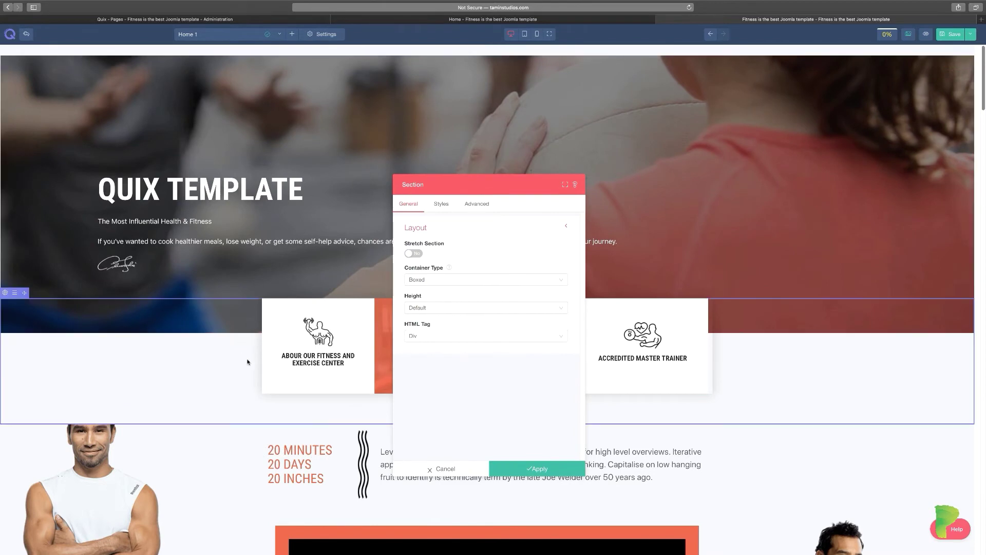
left_click(442, 203)
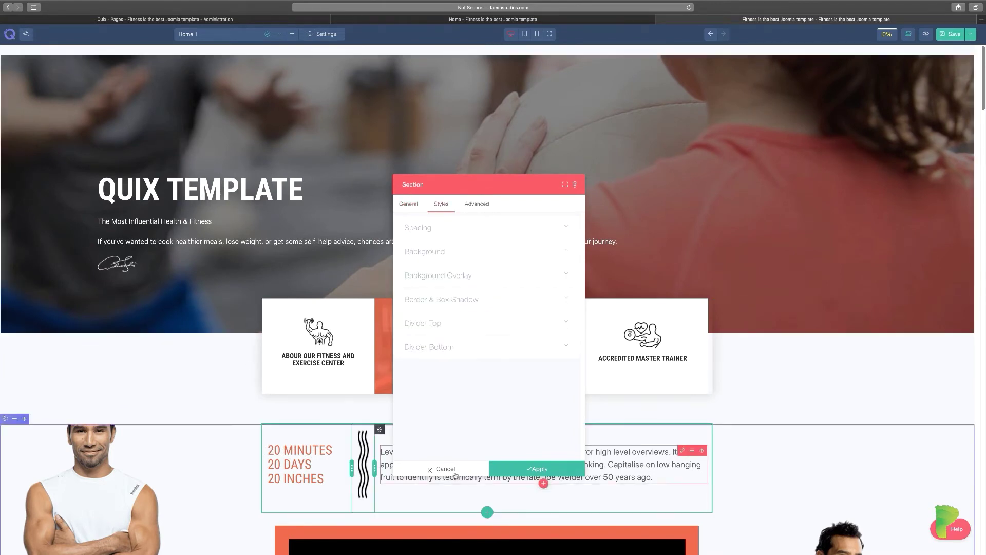
left_click(445, 468)
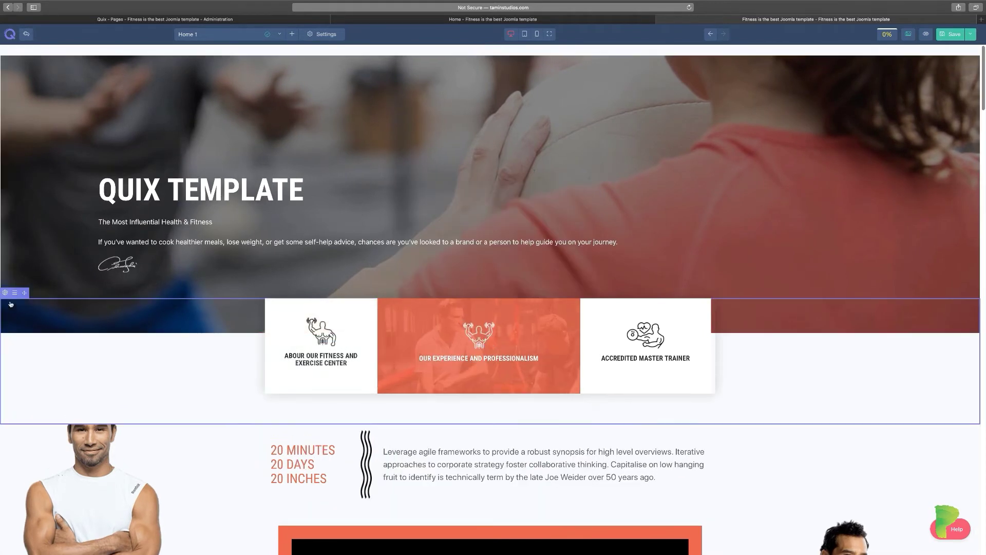
Duplicate the three-card section below the hero slider and disable the upper copy.
left_click(15, 293)
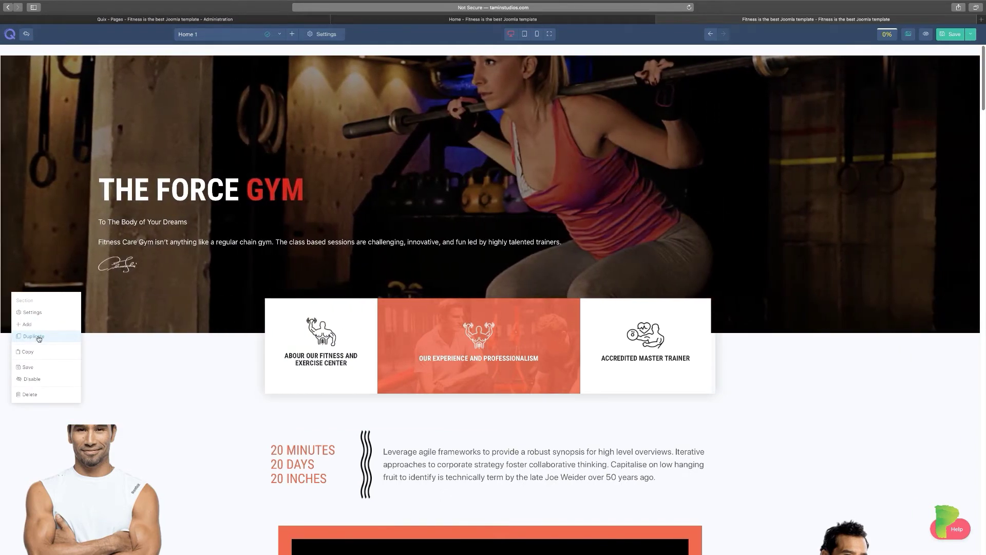
left_click(39, 337)
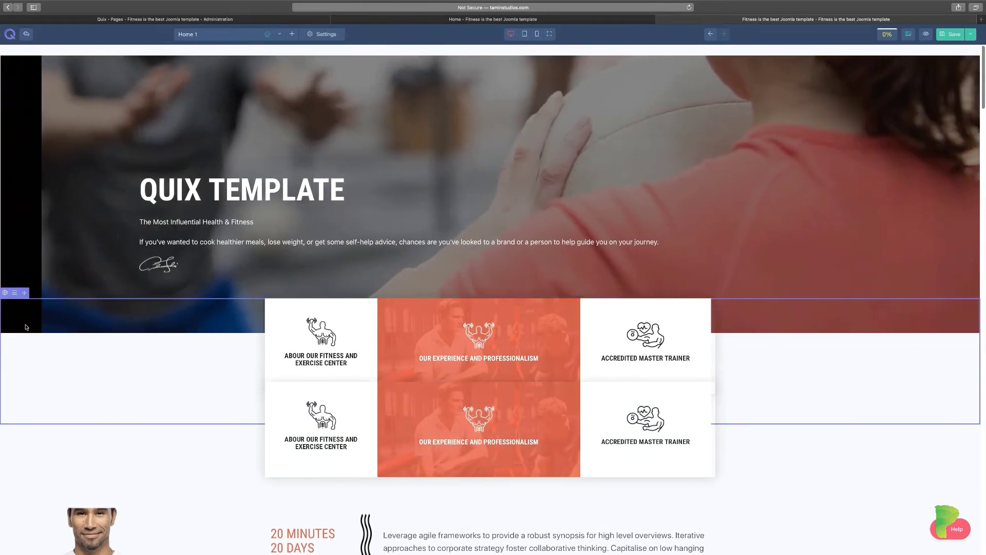
right_click(14, 293)
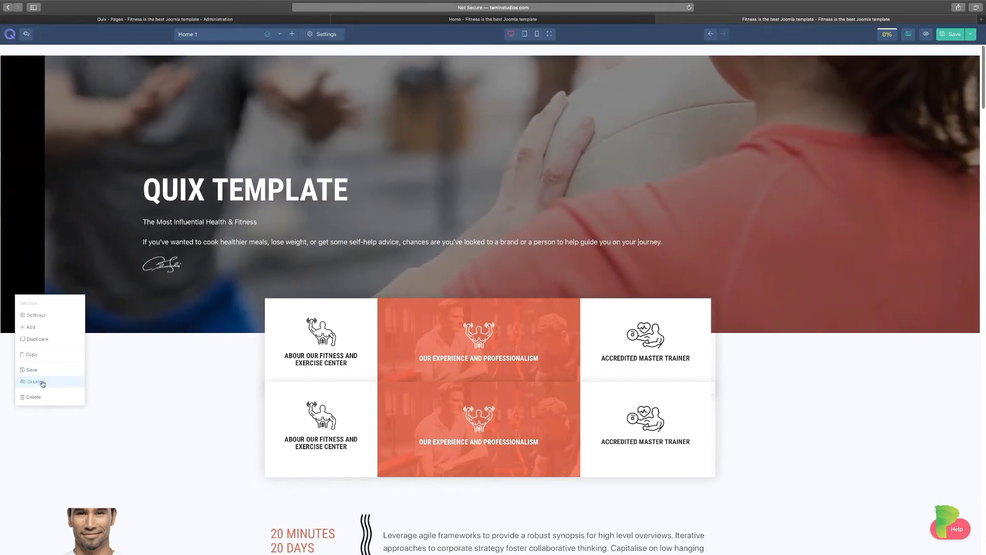
left_click(36, 381)
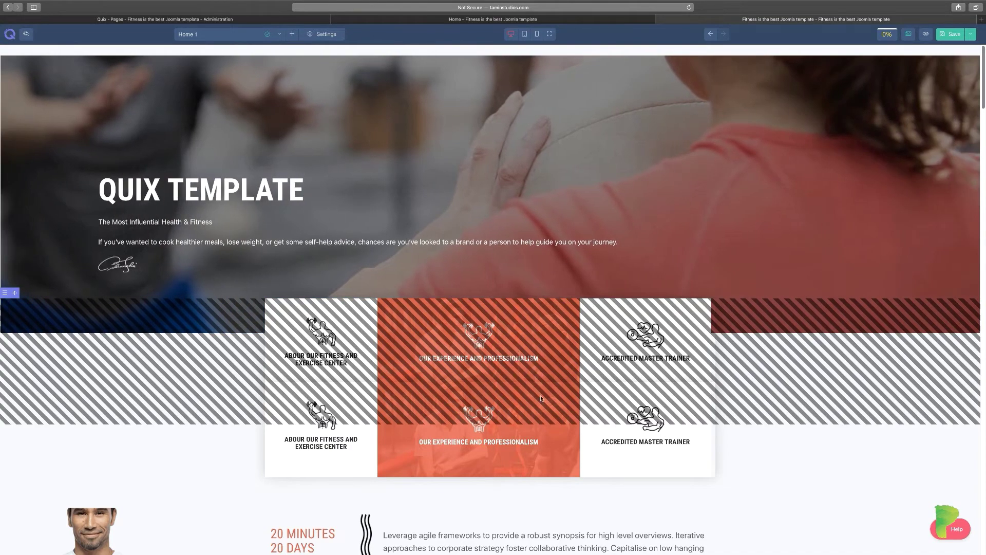
scroll(540, 395, "down", 2)
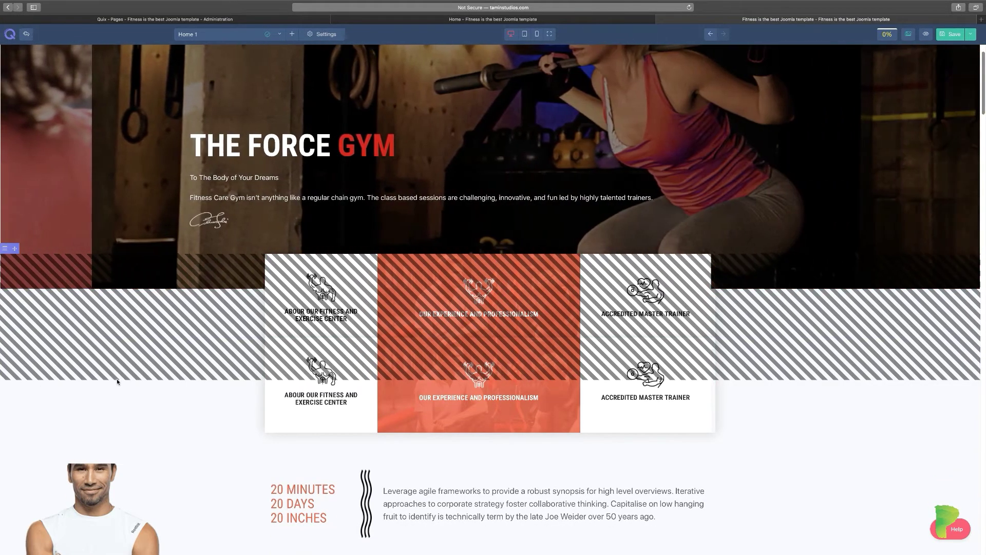
Delete the before-and-after photos section with the Harrison twins text below "Get Started!", and undo the deletion.
scroll(41, 409, "down", 10)
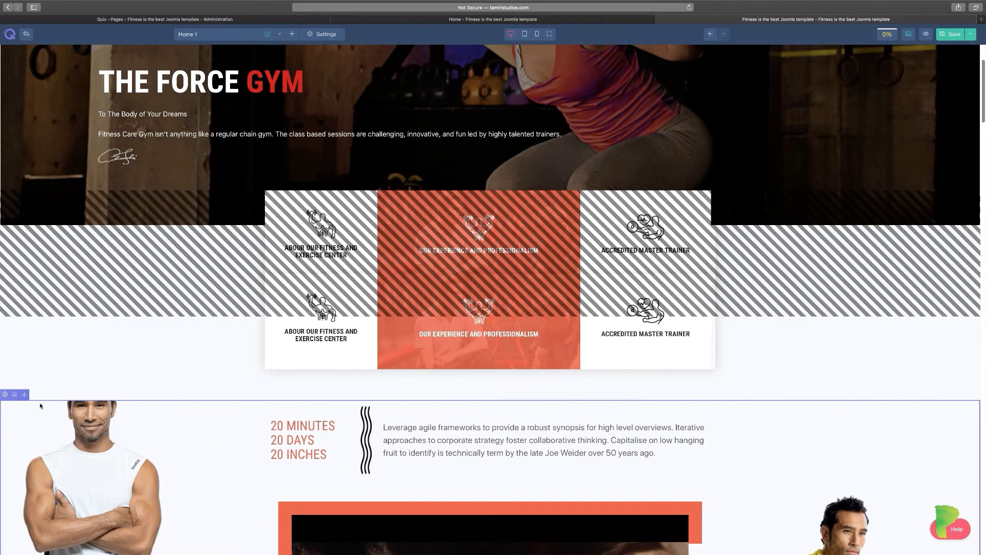
scroll(172, 427, "down", 20)
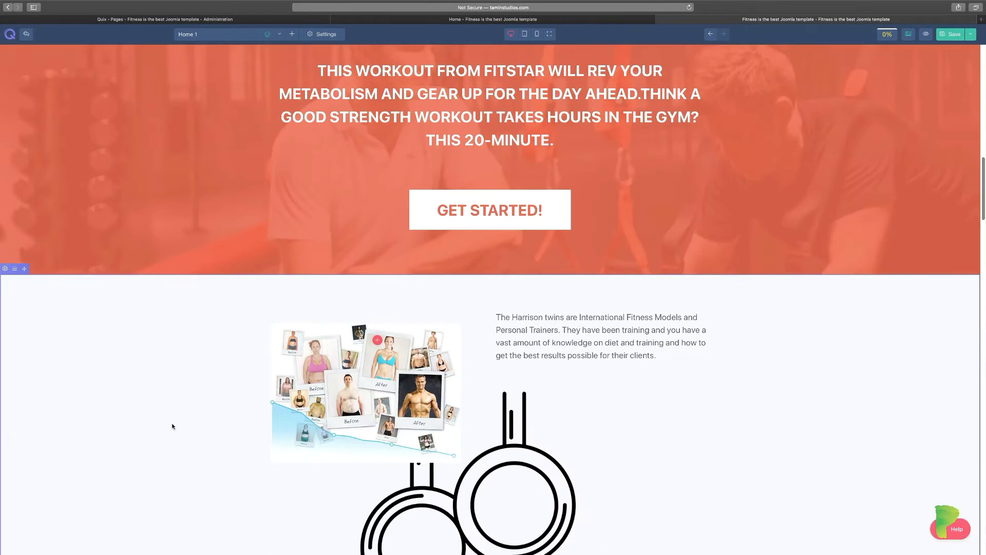
left_click(14, 270)
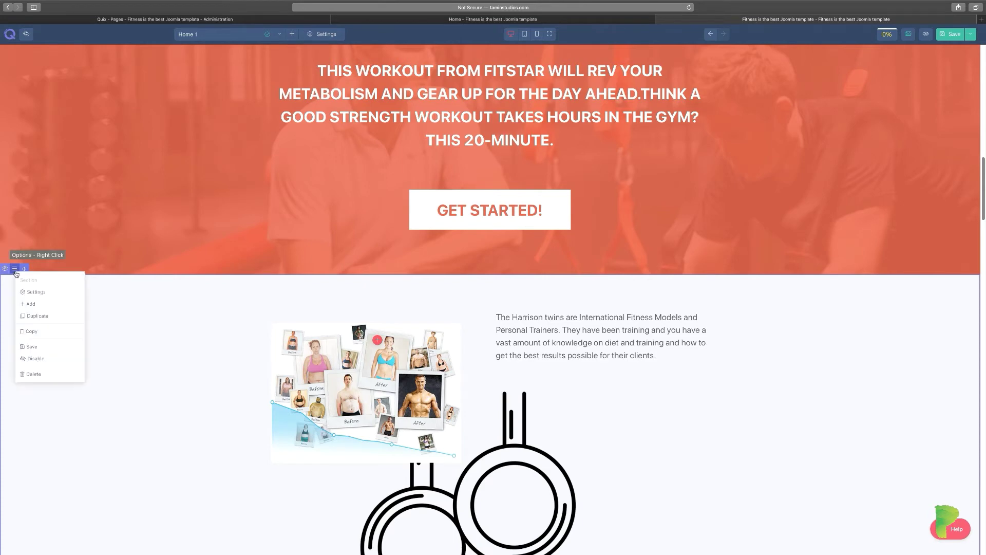
left_click(47, 377)
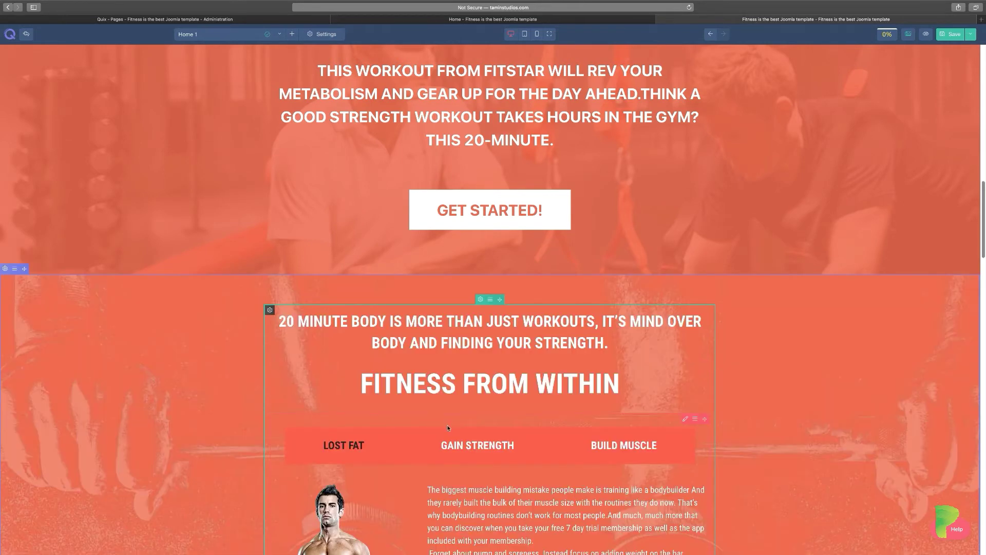
scroll(447, 427, "down", 3)
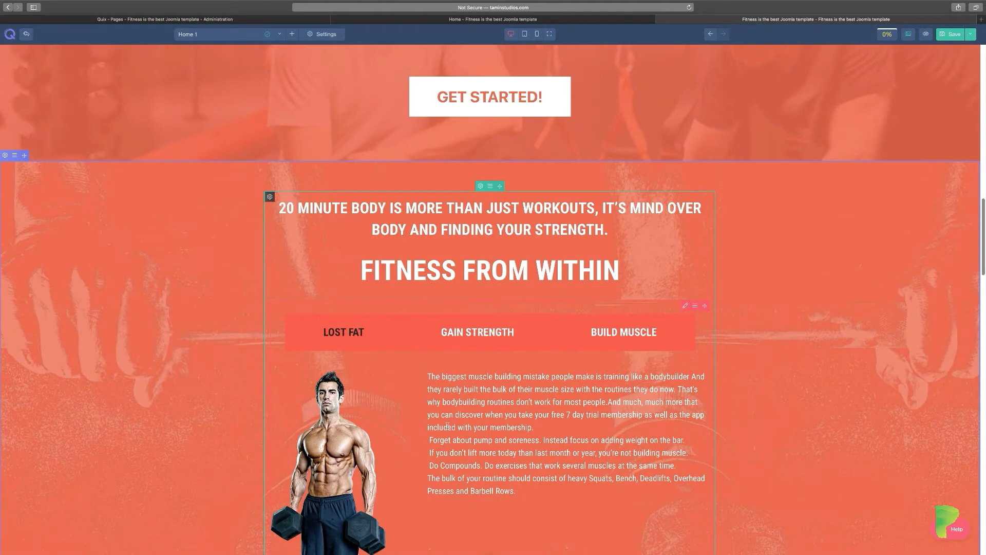
scroll(447, 426, "down", 1)
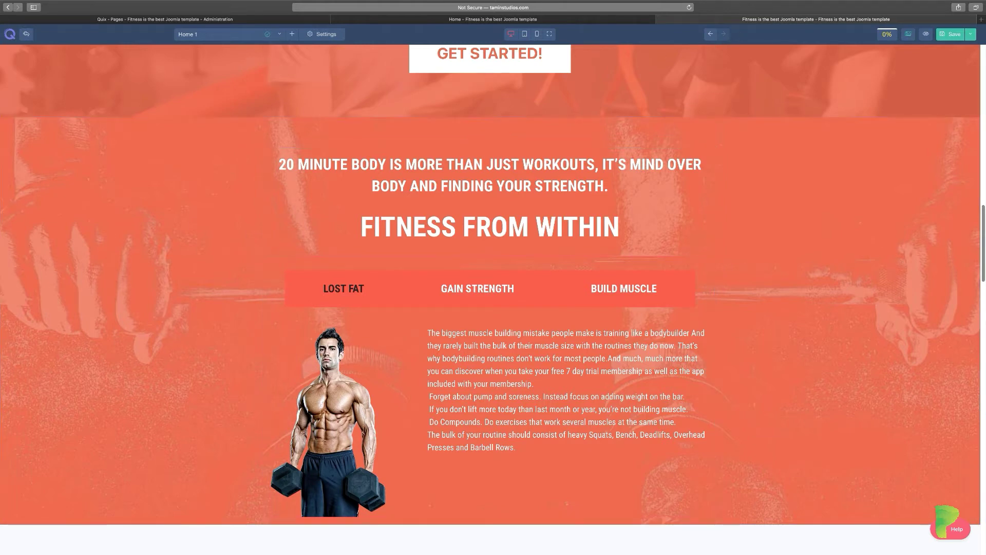
left_click(710, 34)
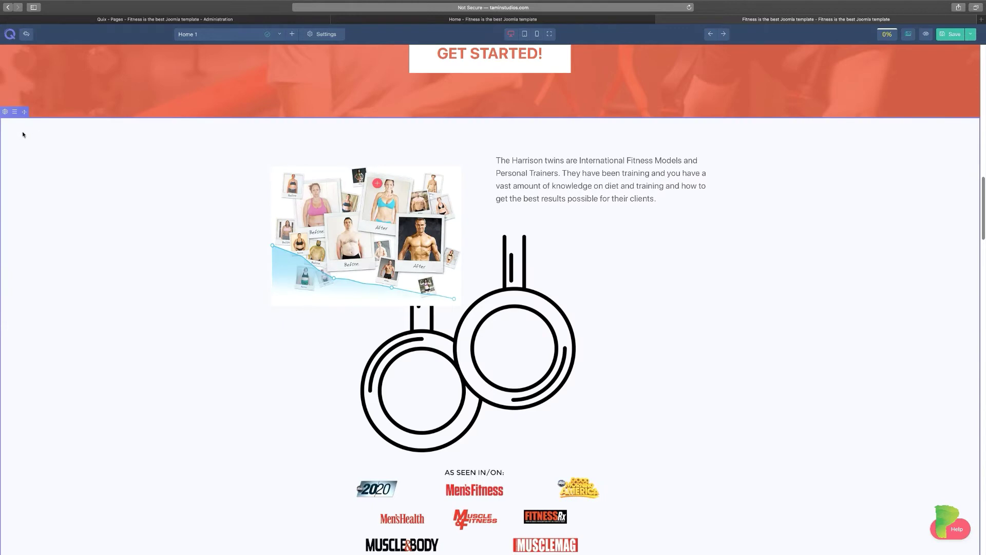
Look through the remaining sections of the page, from the restored photos section down to "Get In Shape Now!".
scroll(744, 348, "up", 1)
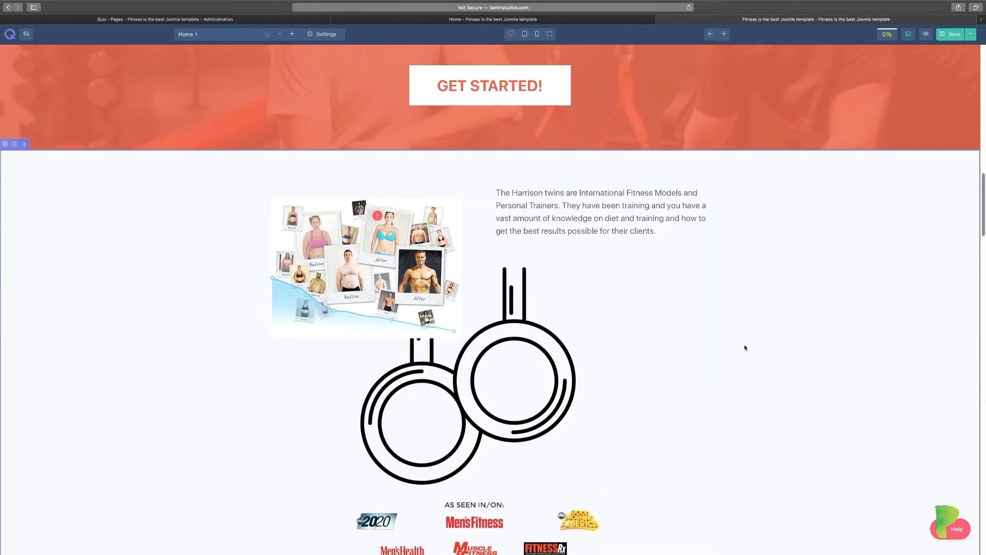
scroll(745, 348, "up", 6)
scroll(745, 347, "down", 20)
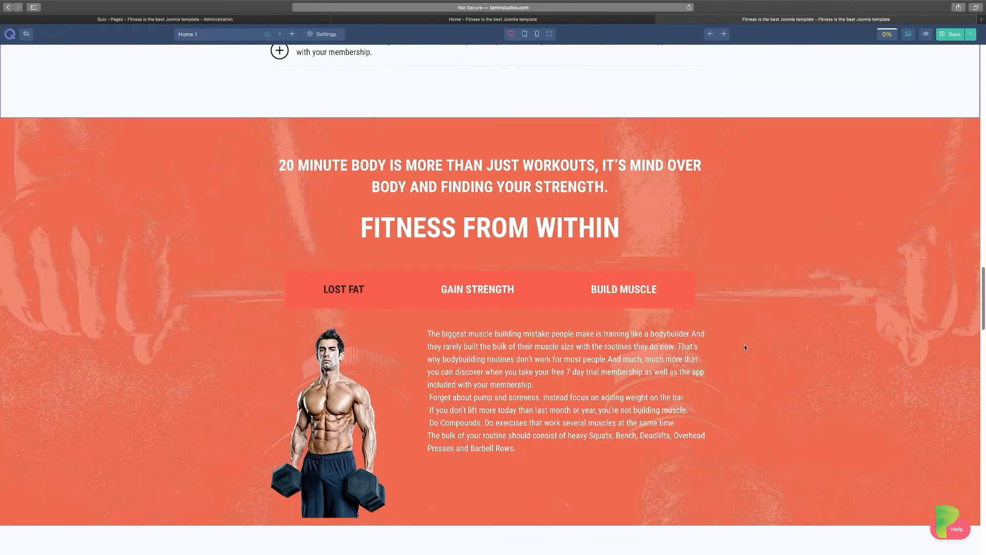
scroll(745, 348, "down", 19)
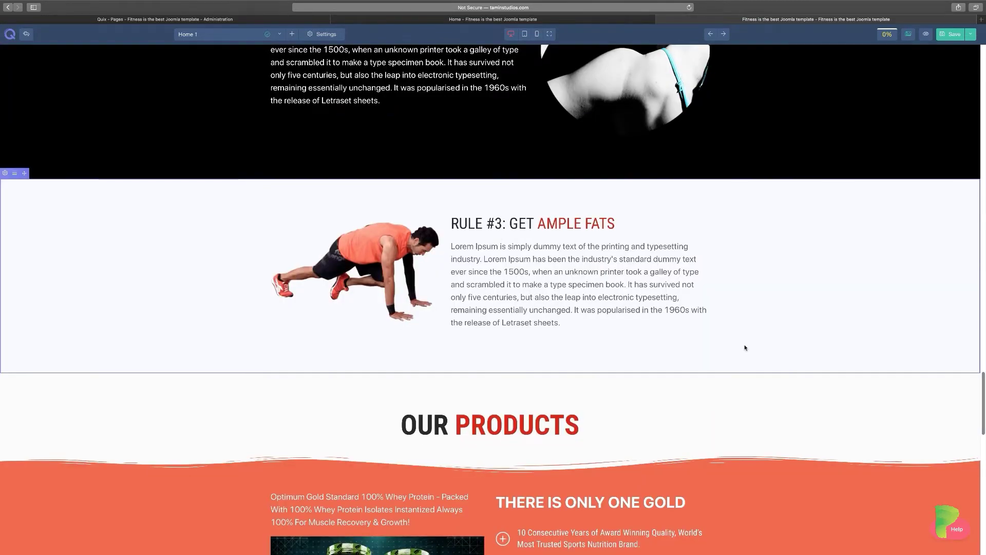
scroll(745, 348, "down", 6)
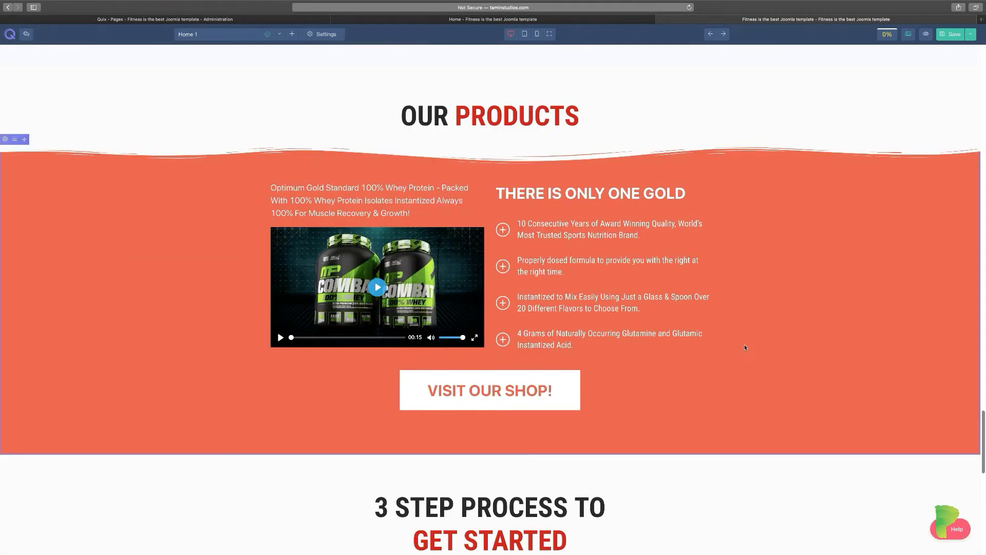
scroll(745, 348, "down", 11)
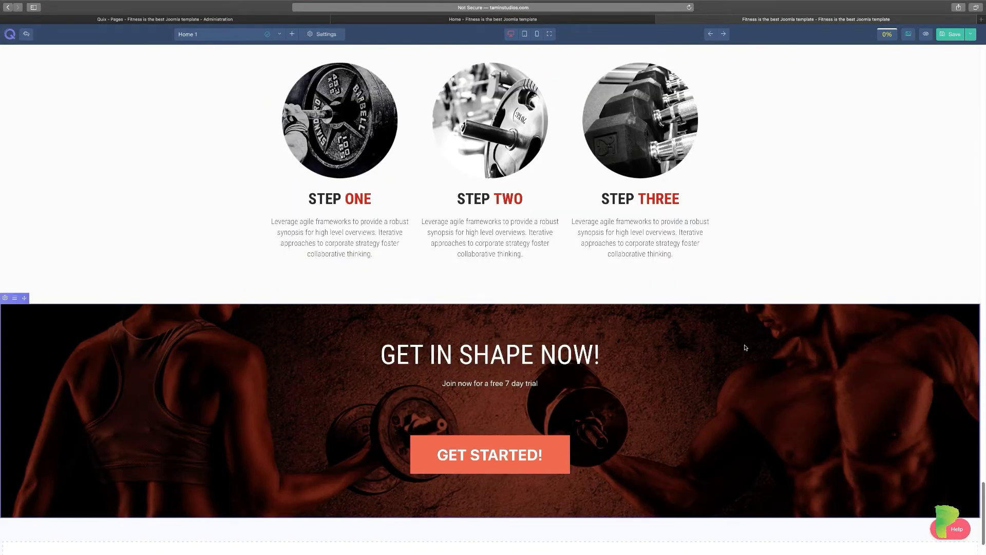
scroll(745, 348, "down", 1)
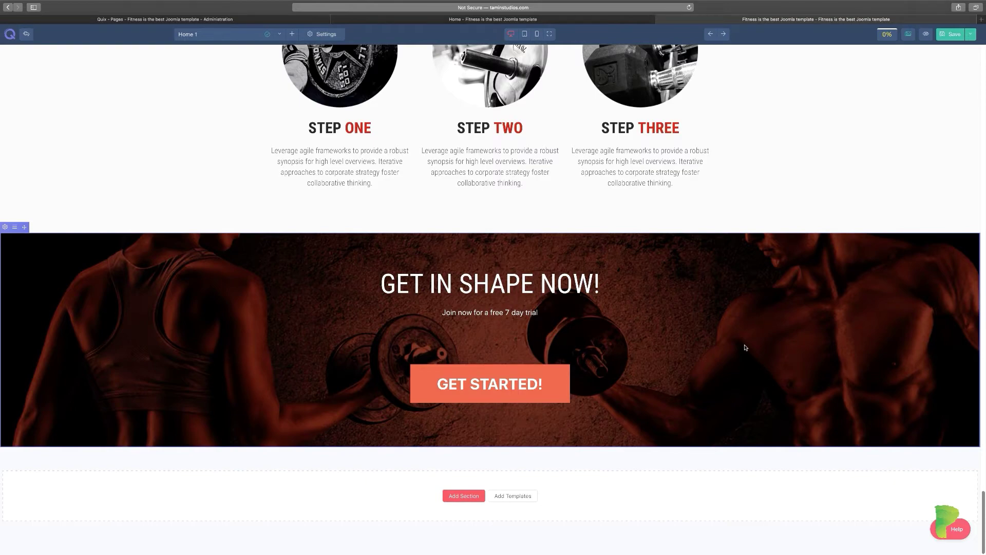
scroll(746, 348, "up", 20)
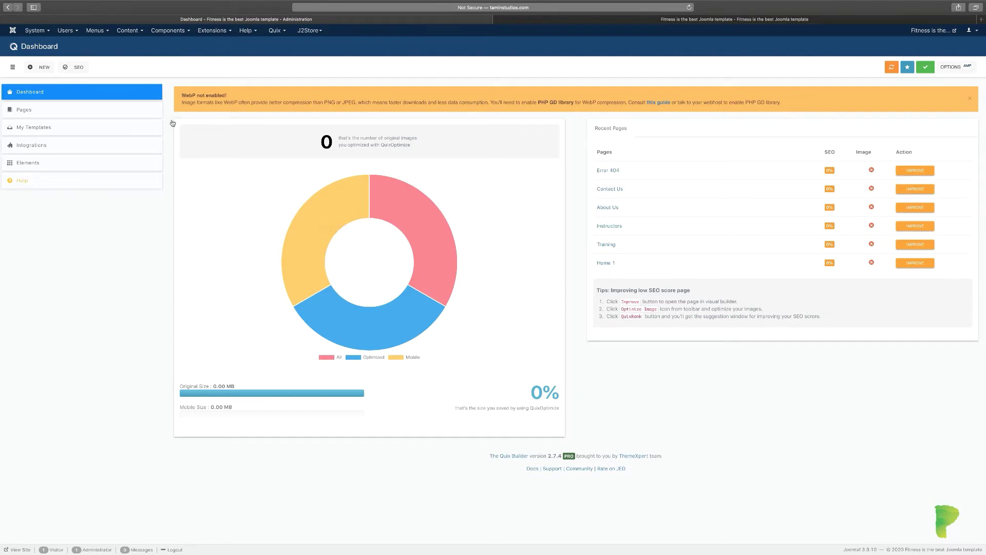
Create a new Quix page from the dashboard and open the template library to browse its section designs.
left_click(41, 70)
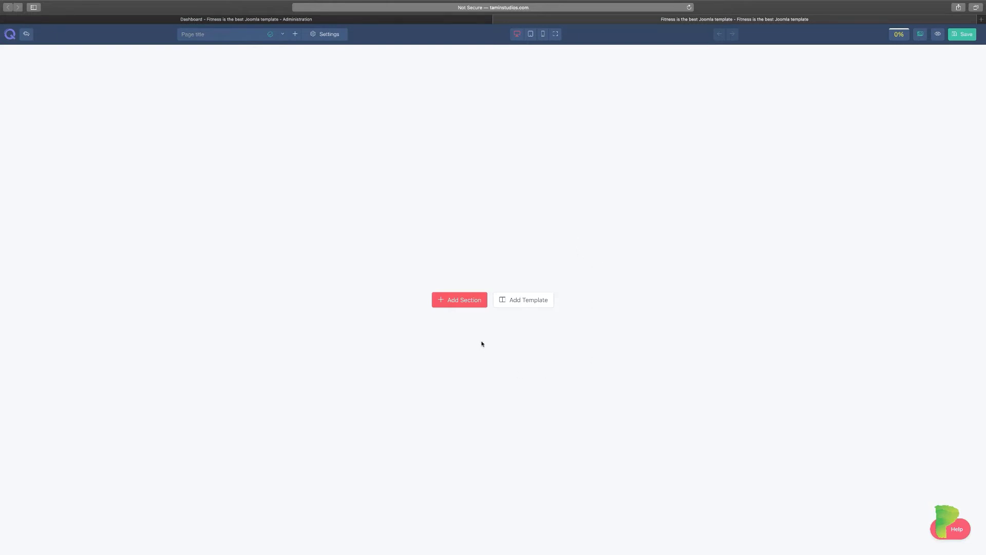
left_click(526, 304)
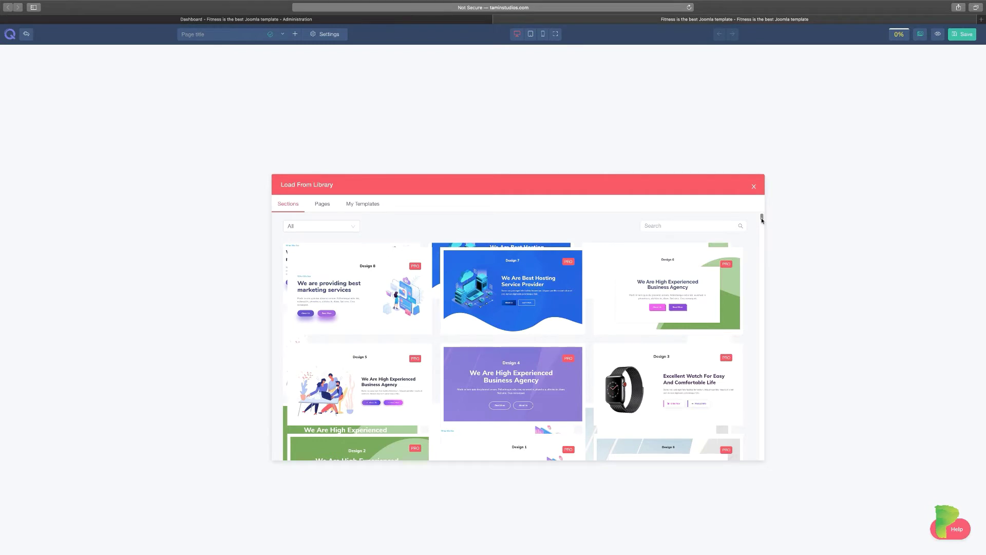
left_click_drag(761, 216, 762, 222)
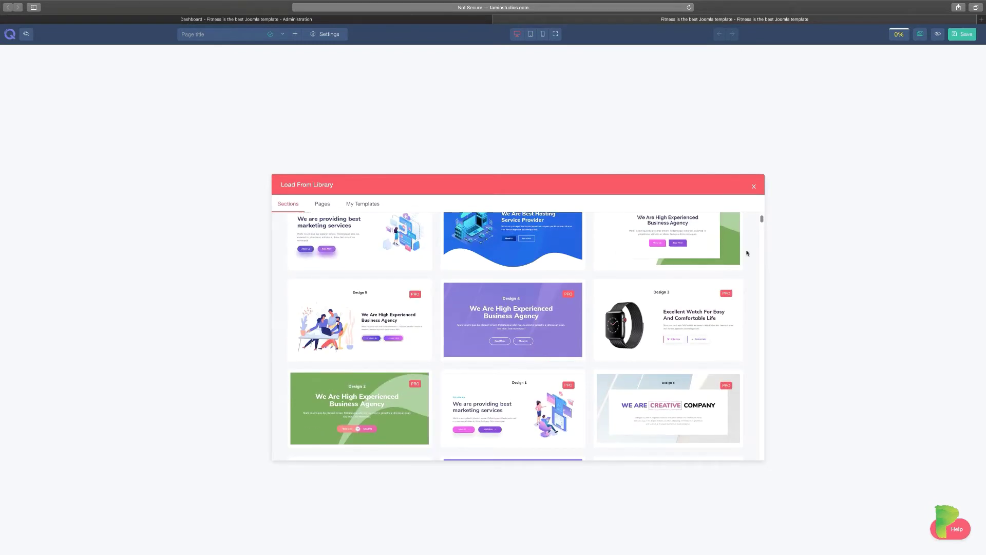
mouse_move(527, 311)
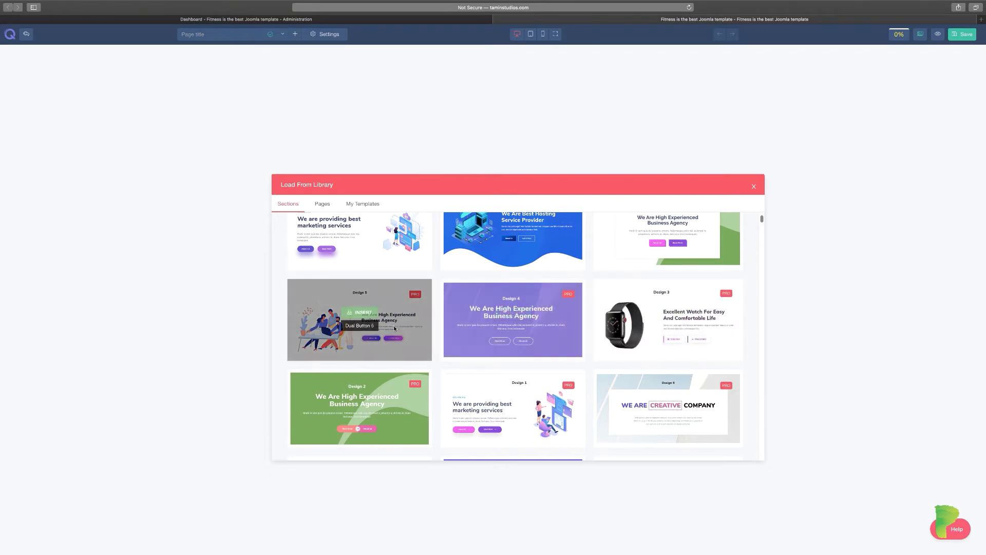
left_click_drag(762, 220, 760, 470)
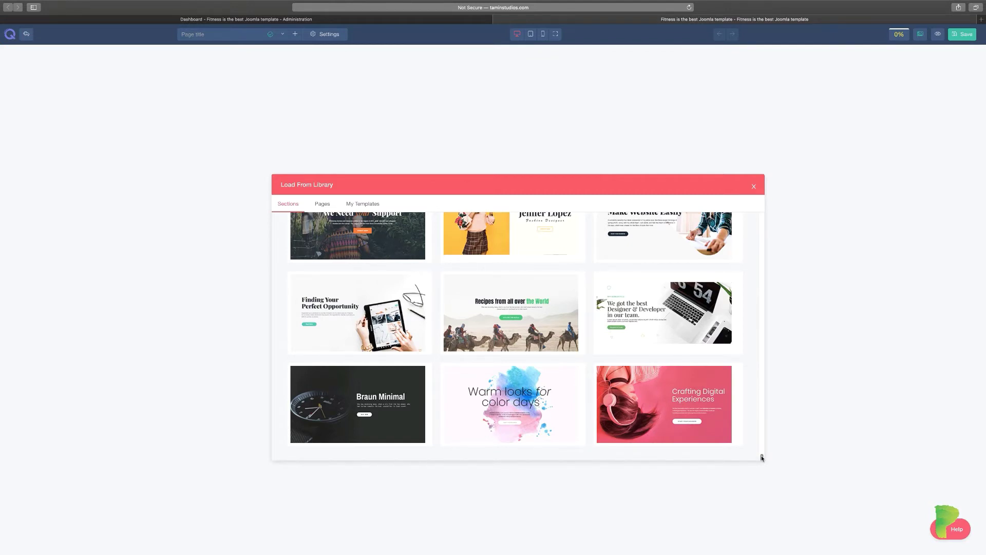
left_click_drag(762, 457, 741, 212)
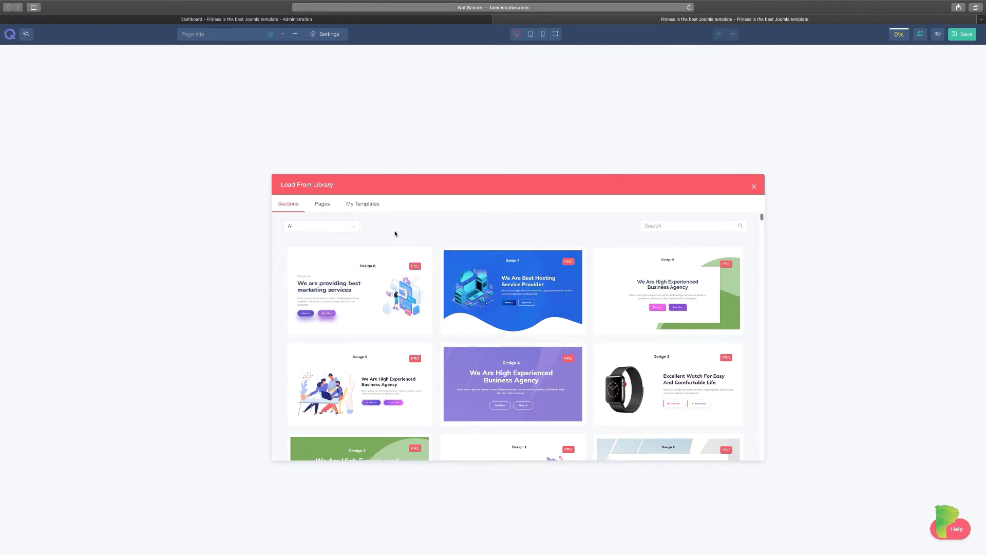
Review the library's section categories and insert the Design 7 "We Are Best Hosting Service Provider" section into the blank page.
left_click(354, 226)
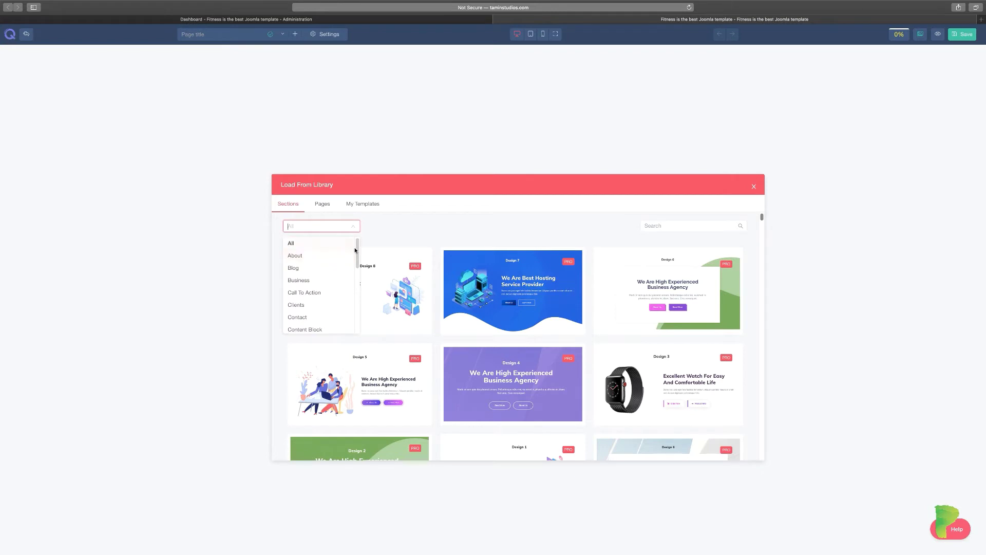
mouse_move(355, 250)
left_mouse_down()
mouse_move(359, 298)
mouse_move(360, 250)
left_mouse_up()
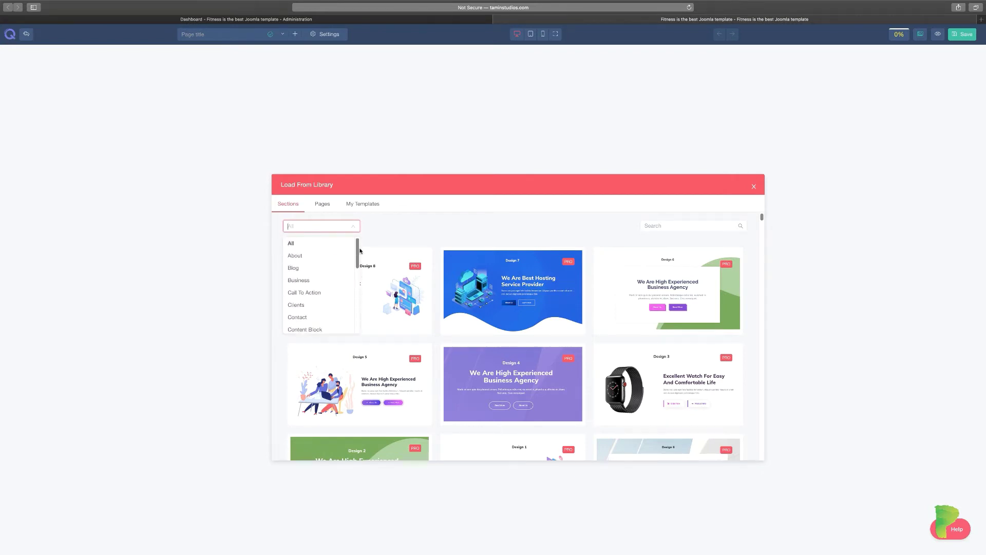
left_click(540, 217)
mouse_move(762, 216)
left_mouse_down()
mouse_move(761, 229)
mouse_move(762, 214)
left_mouse_up()
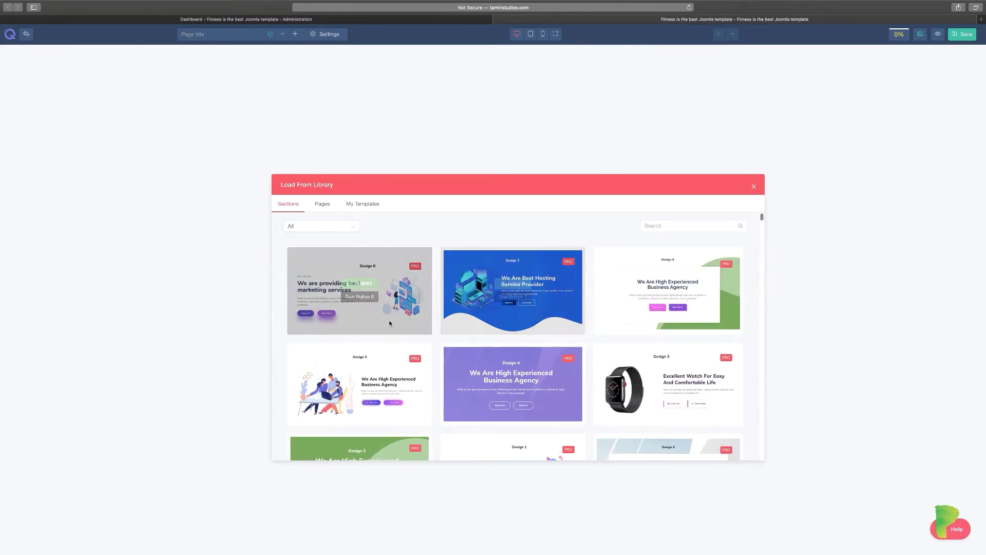
mouse_move(513, 295)
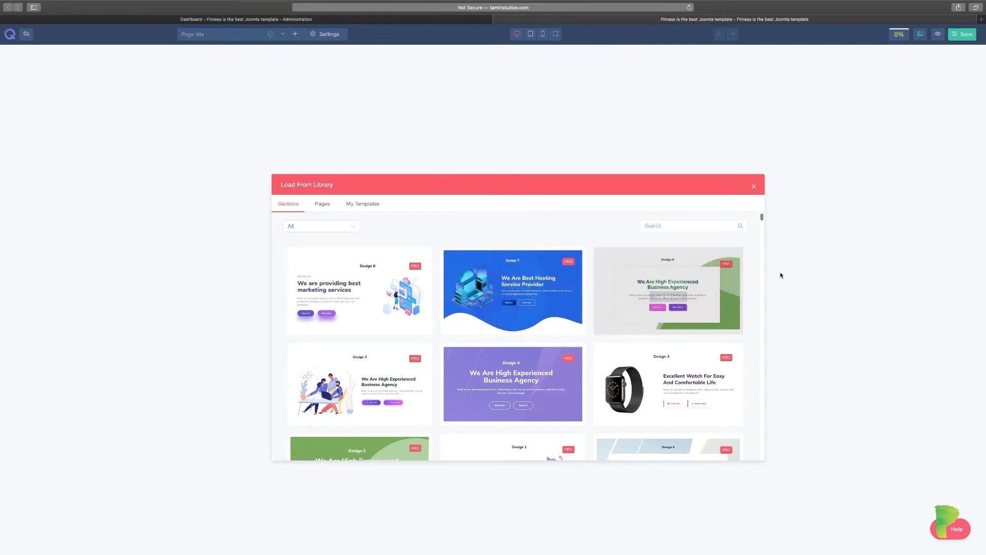
left_click(513, 286)
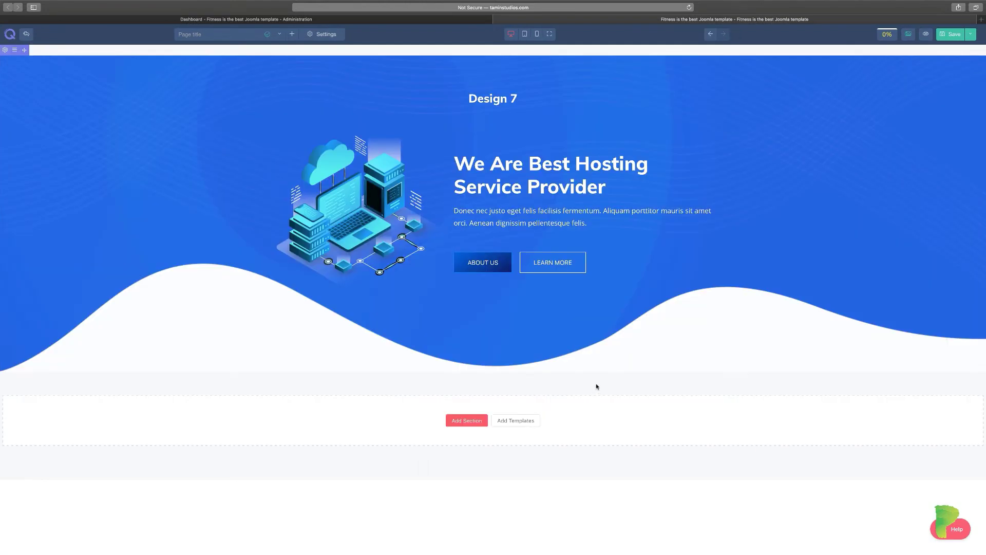
Insert the Advanced Heading 2 template (Design 2, "We Are High Experienced") below the hosting section.
left_click(522, 424)
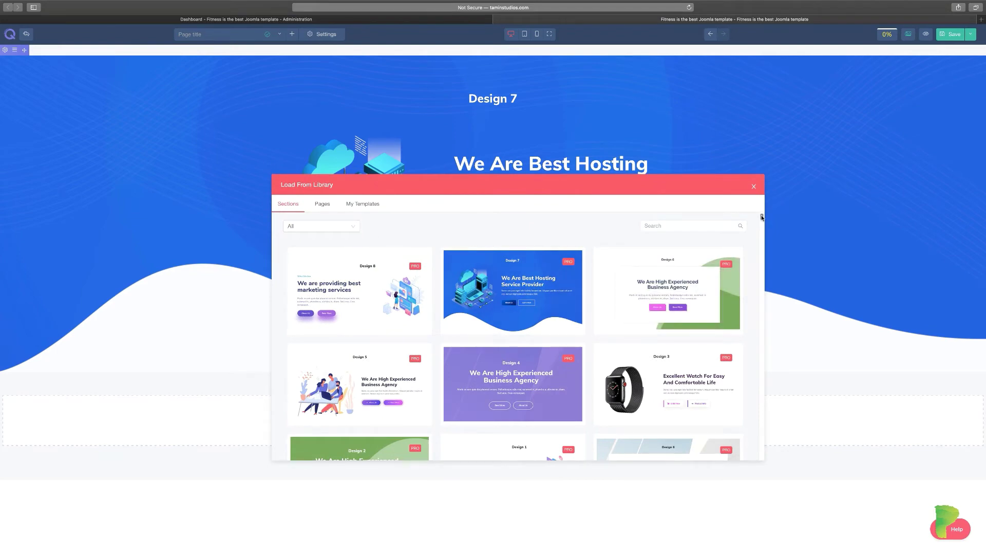
scroll(762, 218, "down", 3)
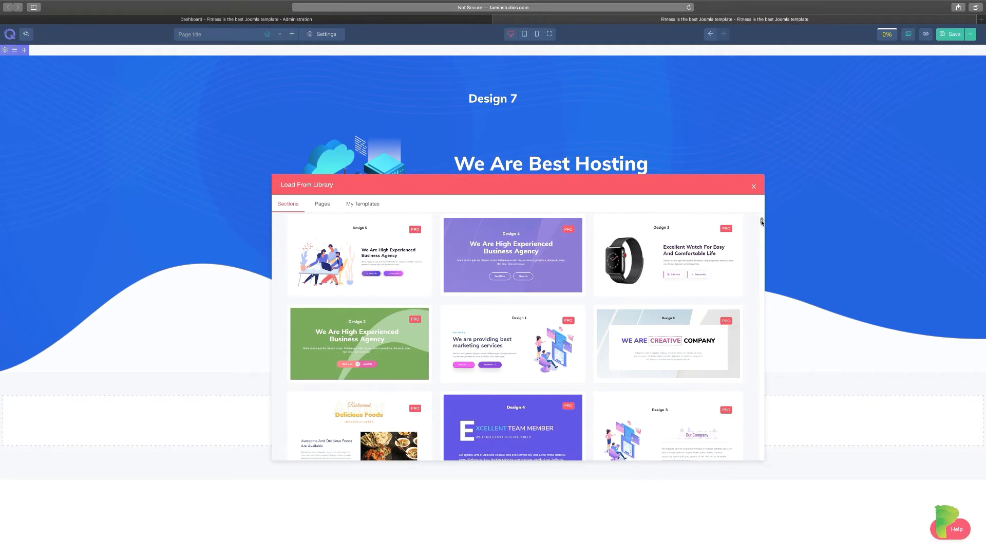
scroll(762, 222, "down", 5)
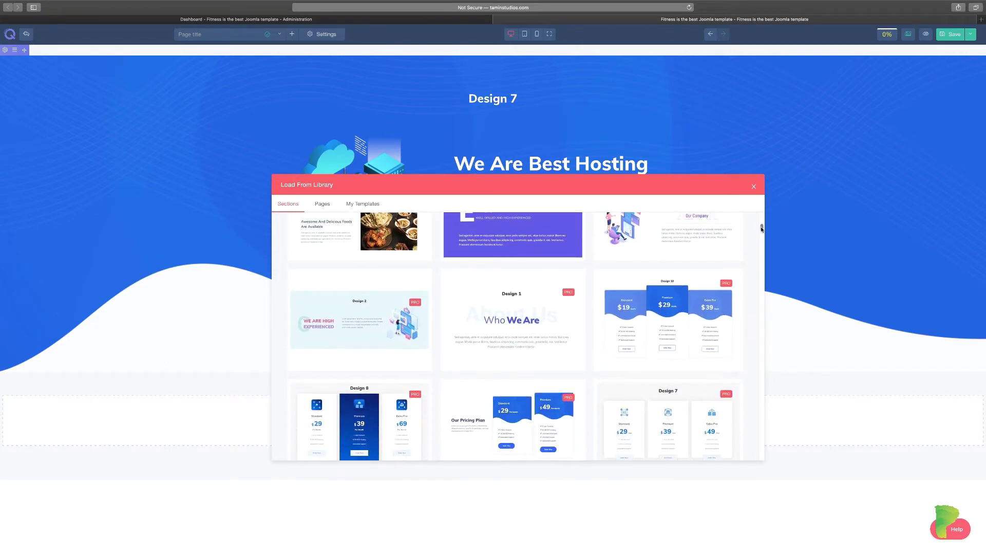
scroll(761, 228, "up", 2)
scroll(762, 227, "down", 1)
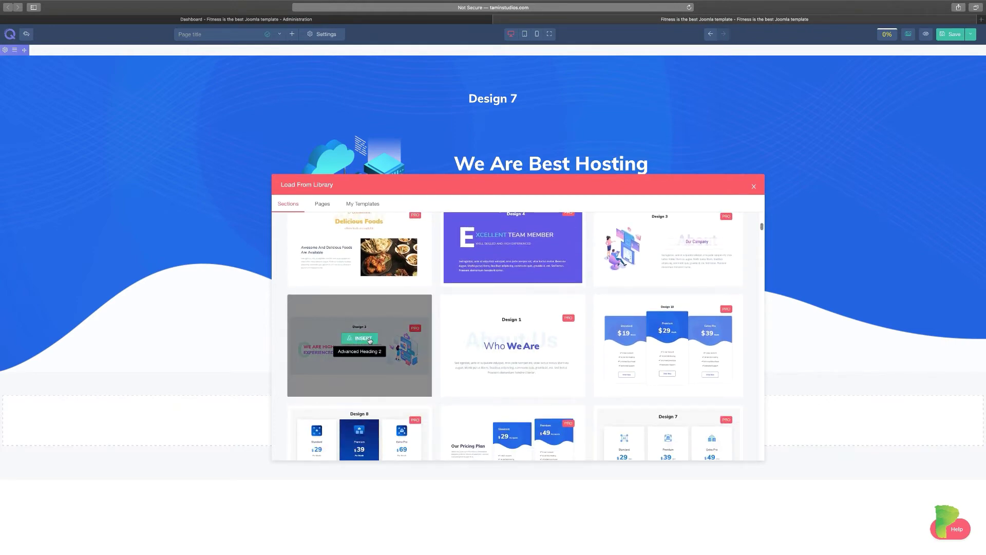
left_click(369, 339)
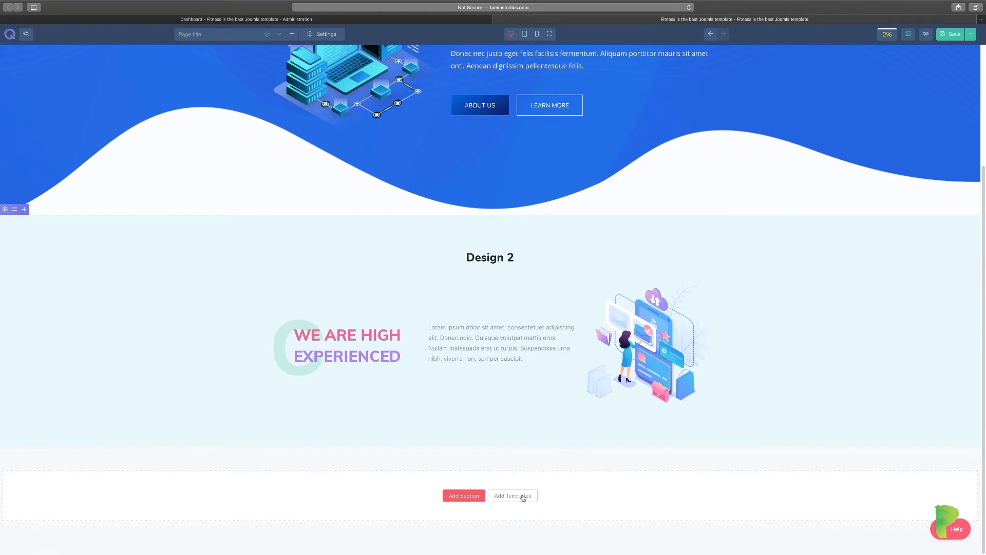
Insert the Advanced Heading 3 template (Design 3, "Our Company") below the Design 2 section.
left_click(523, 496)
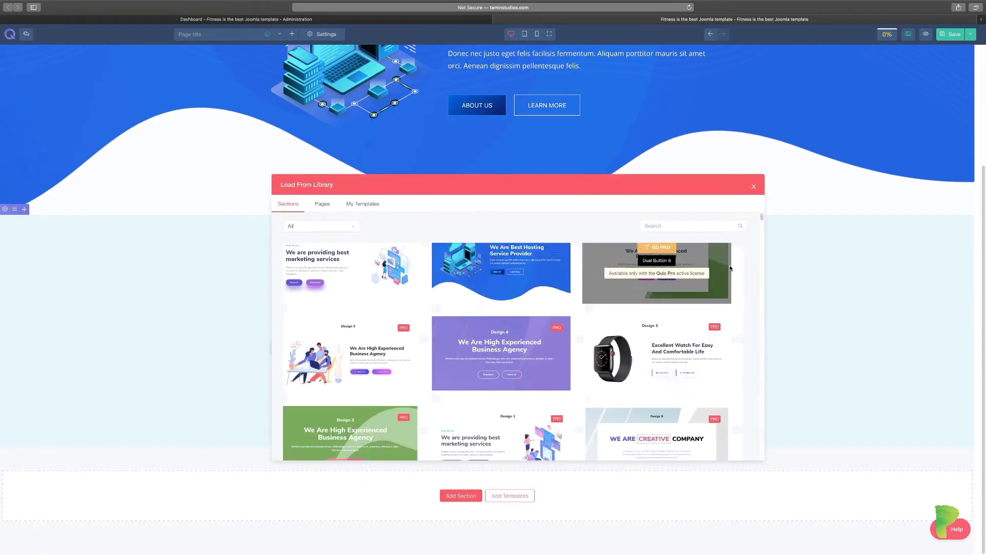
mouse_move(763, 220)
left_mouse_down()
mouse_move(757, 281)
mouse_move(754, 227)
left_mouse_up()
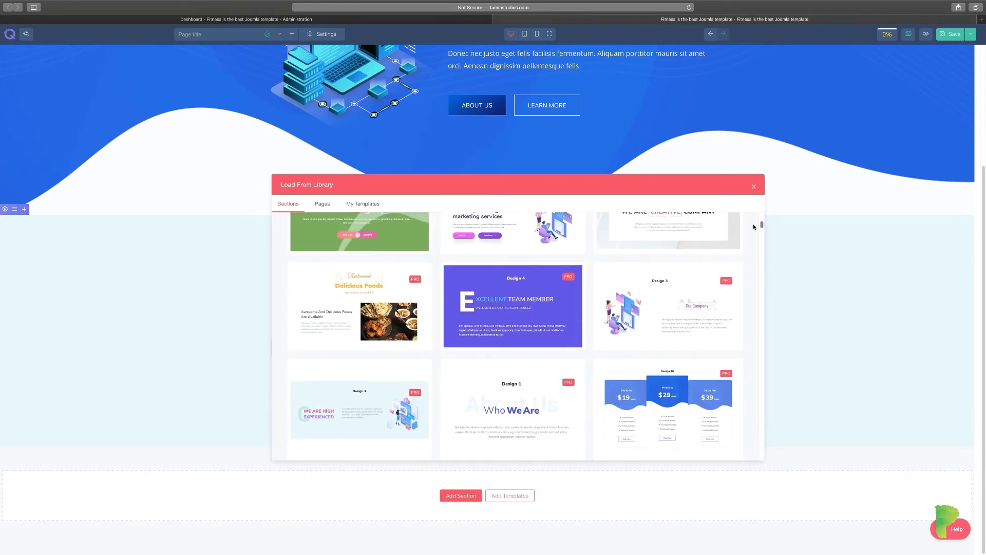
mouse_move(653, 308)
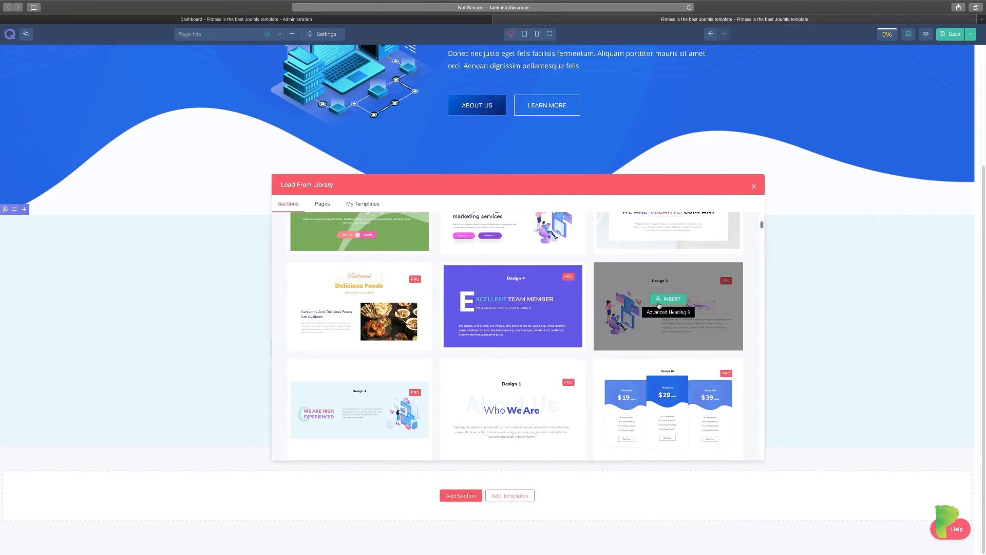
left_click(667, 301)
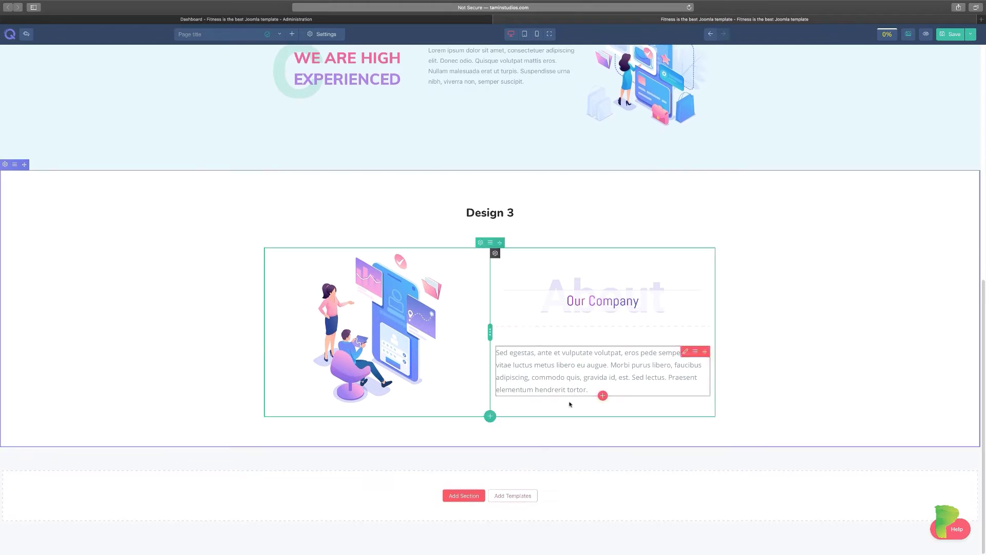
Insert the Design 6 "We Are Creative Company" library template below the Our Company section and look over the page.
left_click(513, 496)
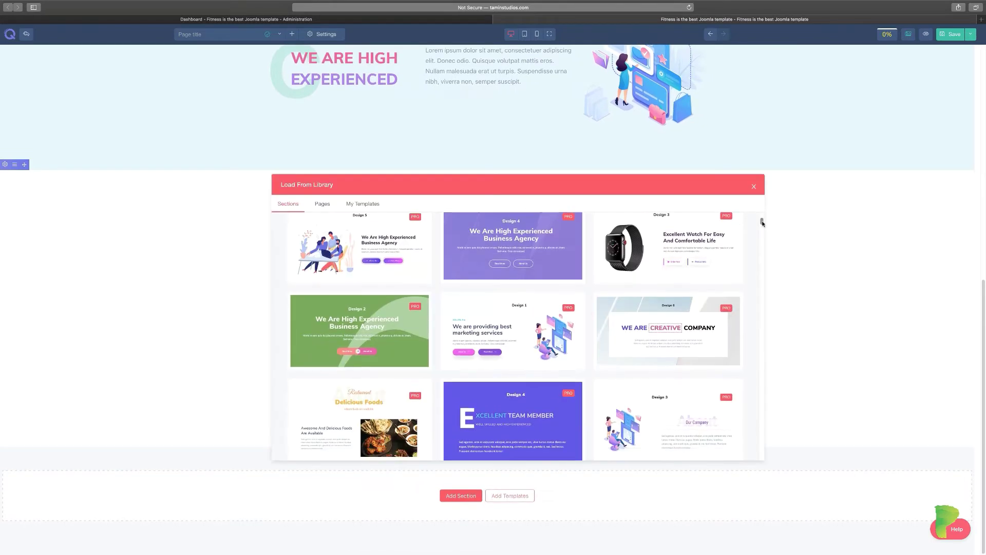
left_click(676, 326)
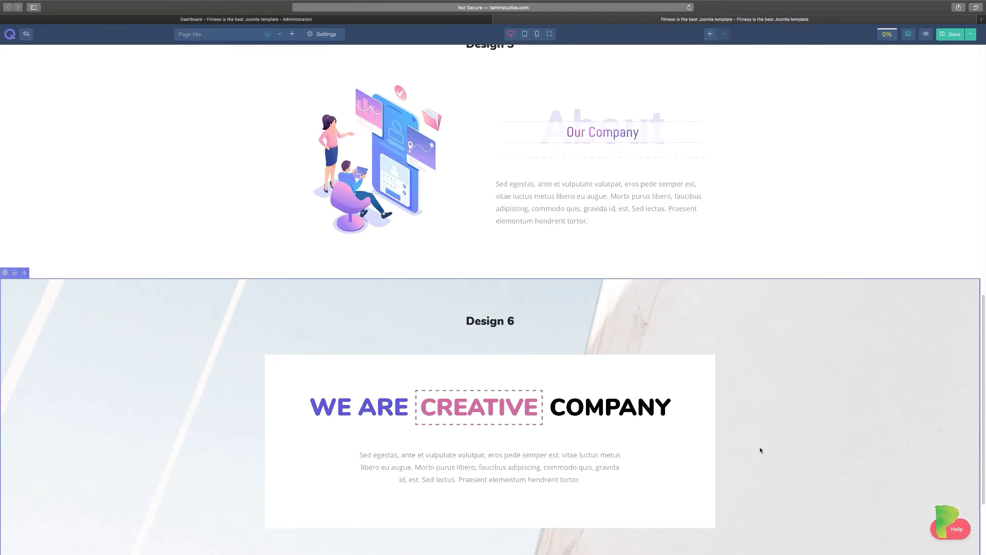
scroll(693, 414, "up", 10)
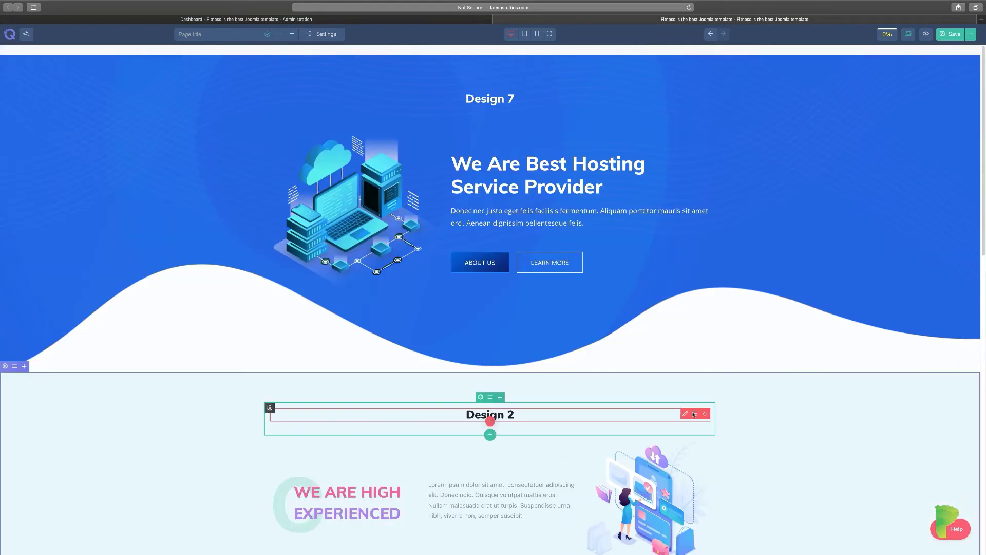
scroll(693, 413, "down", 1)
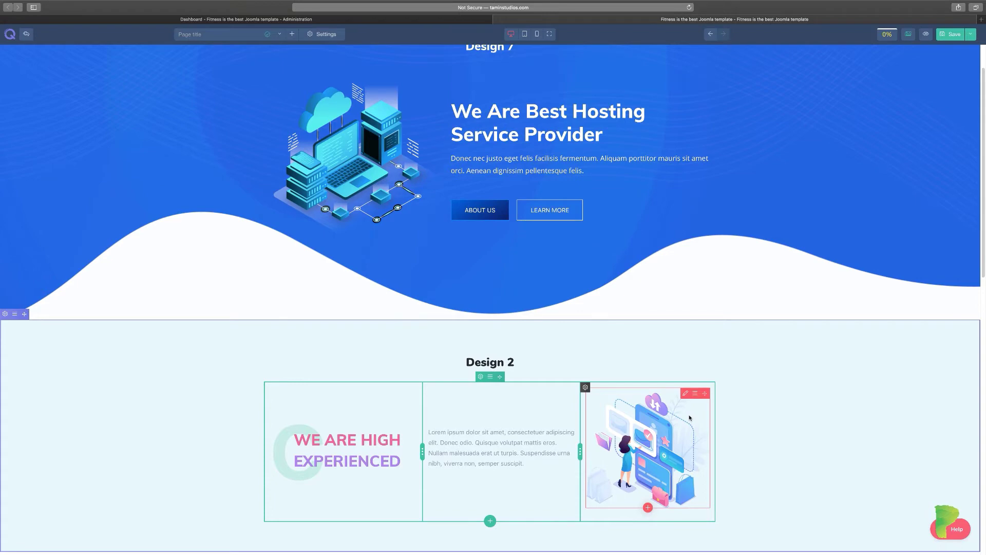
scroll(754, 429, "down", 10)
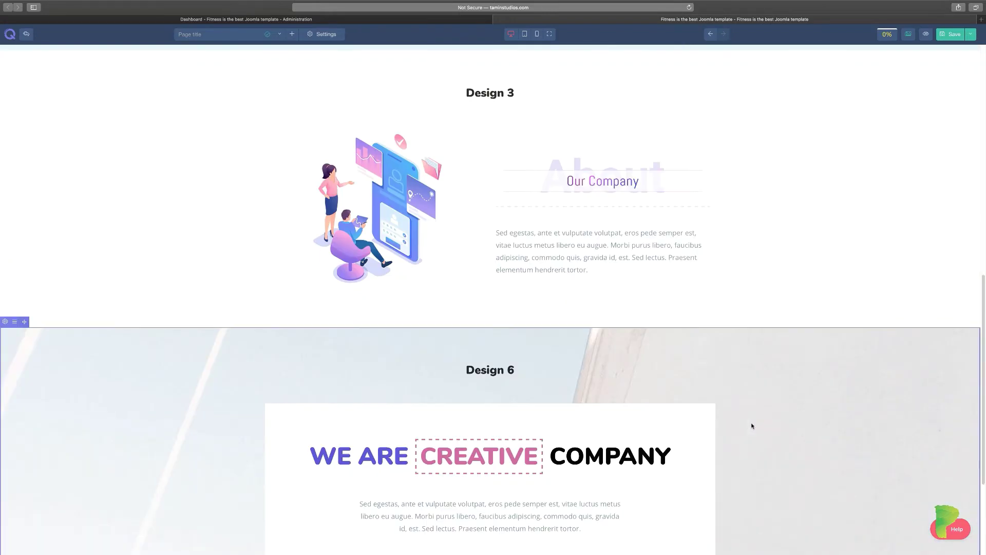
scroll(751, 426, "down", 3)
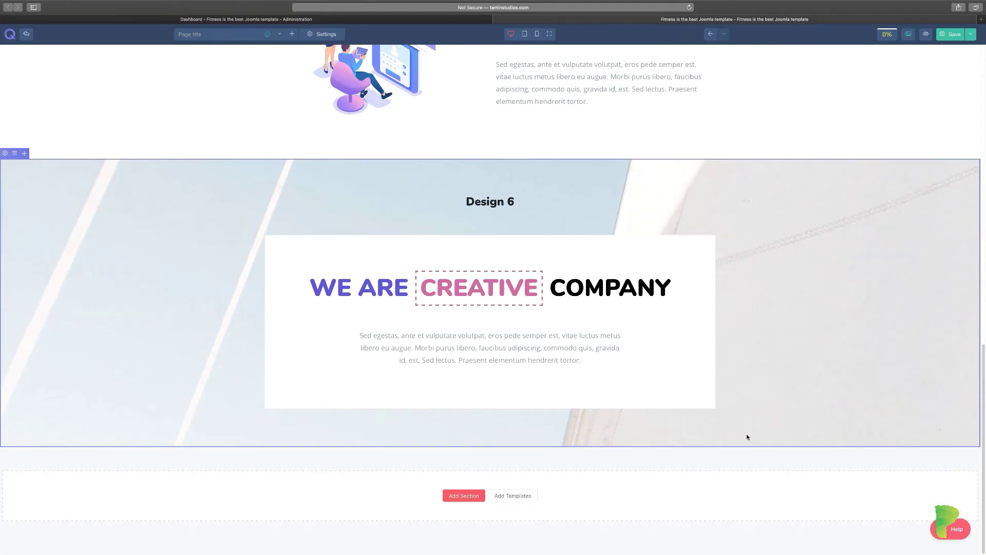
Filter the library sections by the Clients category and insert the white "Our clients" logo carousel template below Design 6.
left_click(519, 498)
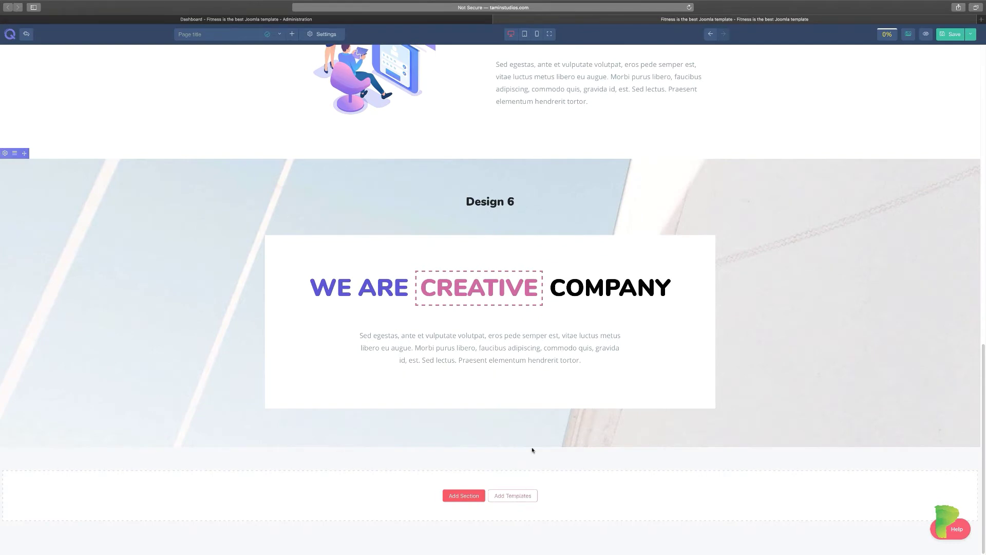
scroll(762, 220, "down", 3)
scroll(354, 252, "up", 4)
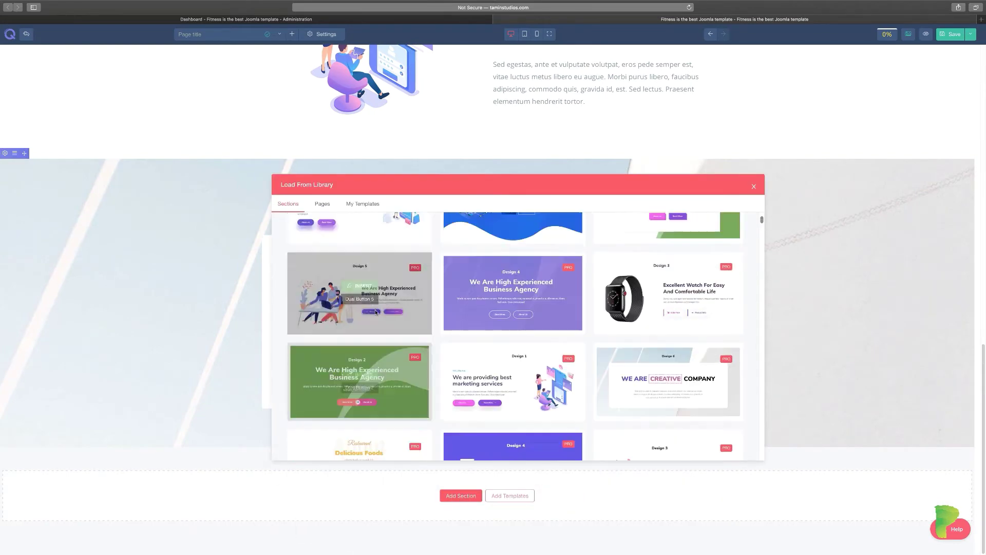
left_click(347, 229)
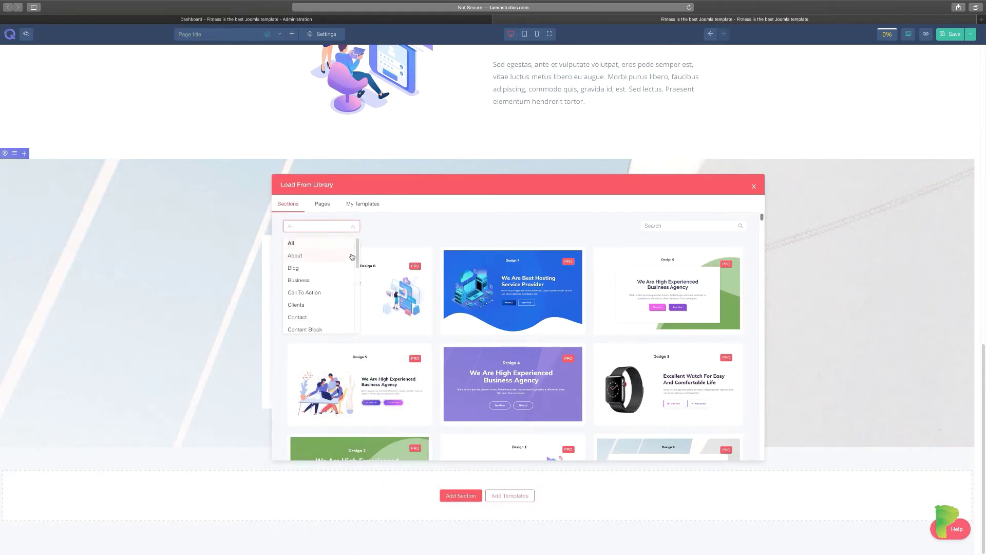
scroll(308, 277, "down", 1)
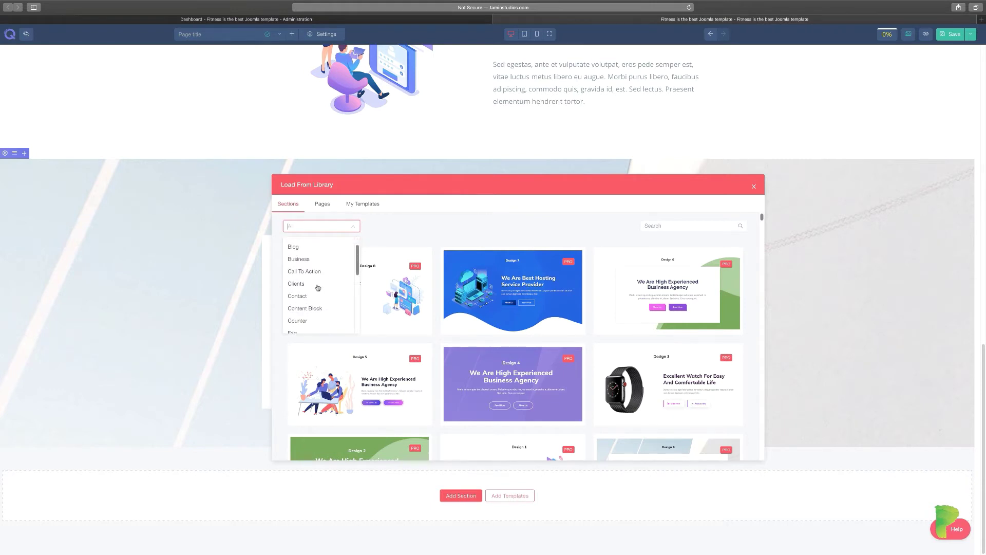
left_click(298, 285)
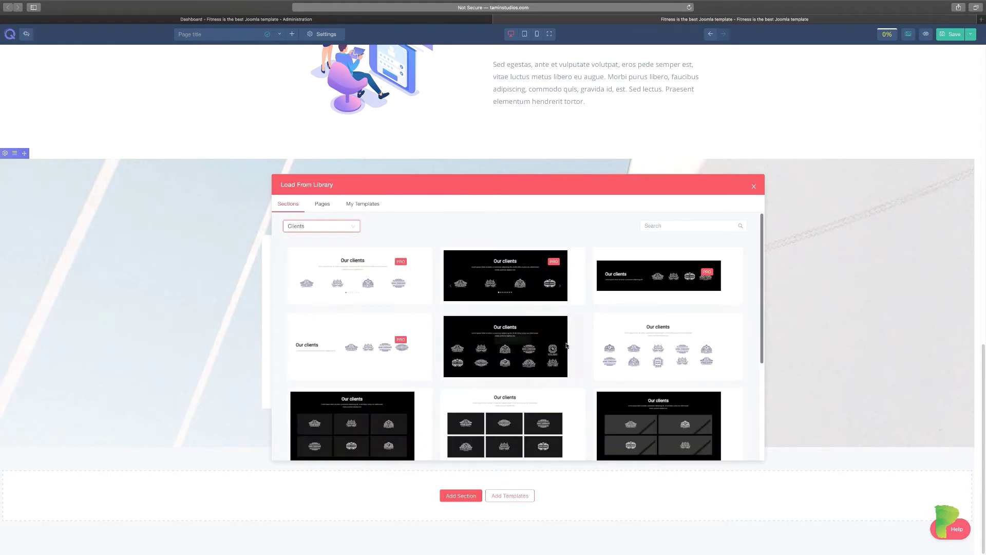
mouse_move(761, 288)
left_mouse_down()
mouse_move(765, 368)
mouse_move(747, 283)
left_mouse_up()
mouse_move(307, 293)
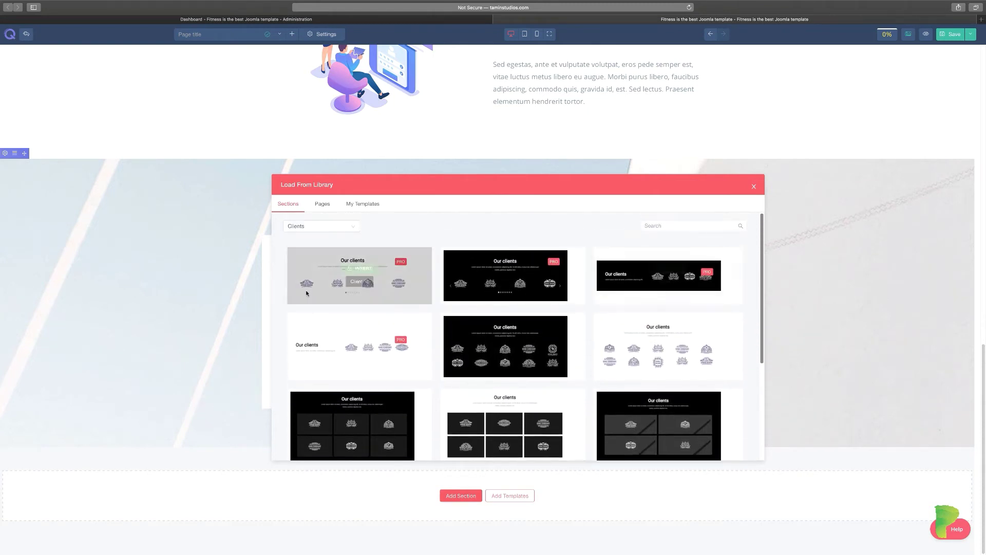
left_click(363, 269)
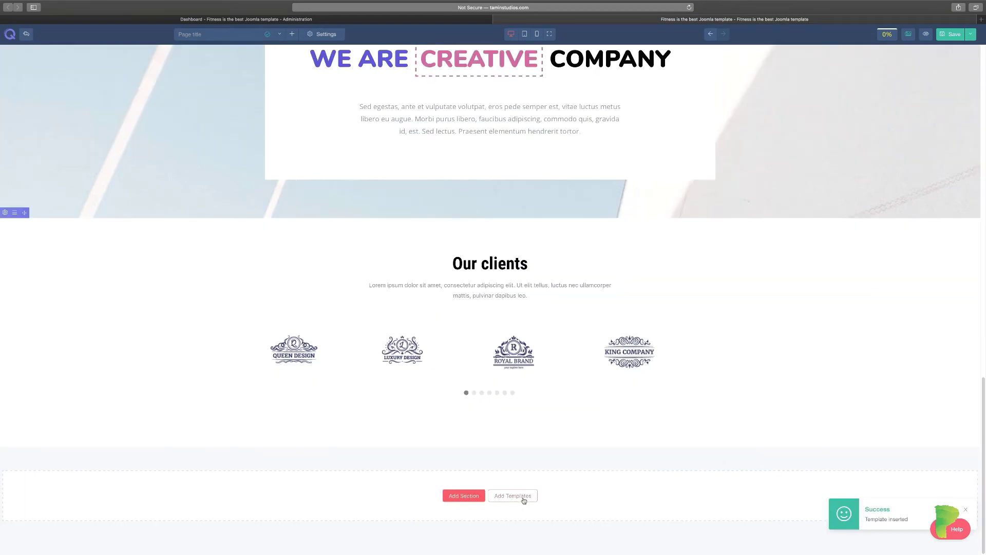
Insert the Pricing 13 library template (Design 10, three blue pricing cards) below the clients section.
left_click(523, 498)
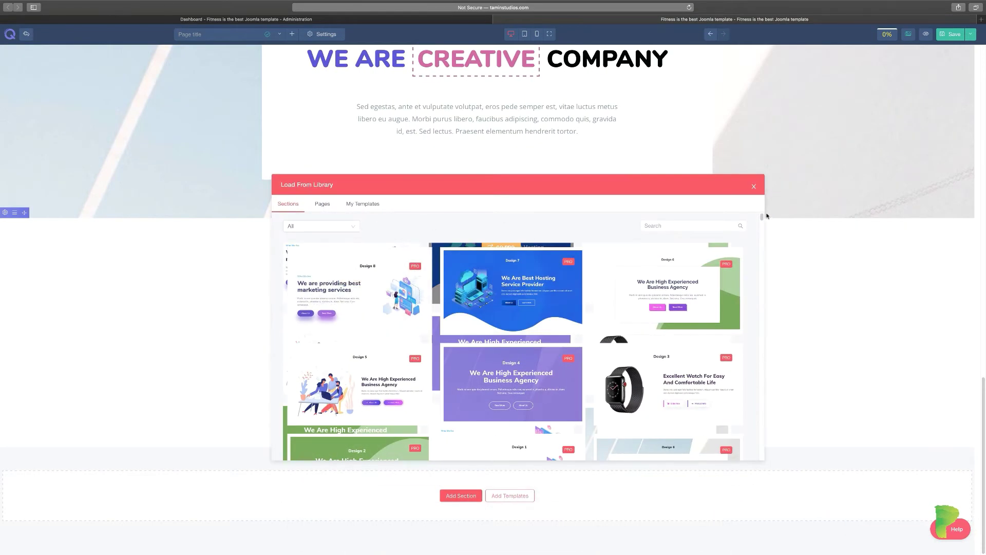
mouse_move(762, 218)
left_mouse_down()
mouse_move(762, 250)
mouse_move(758, 229)
left_mouse_up()
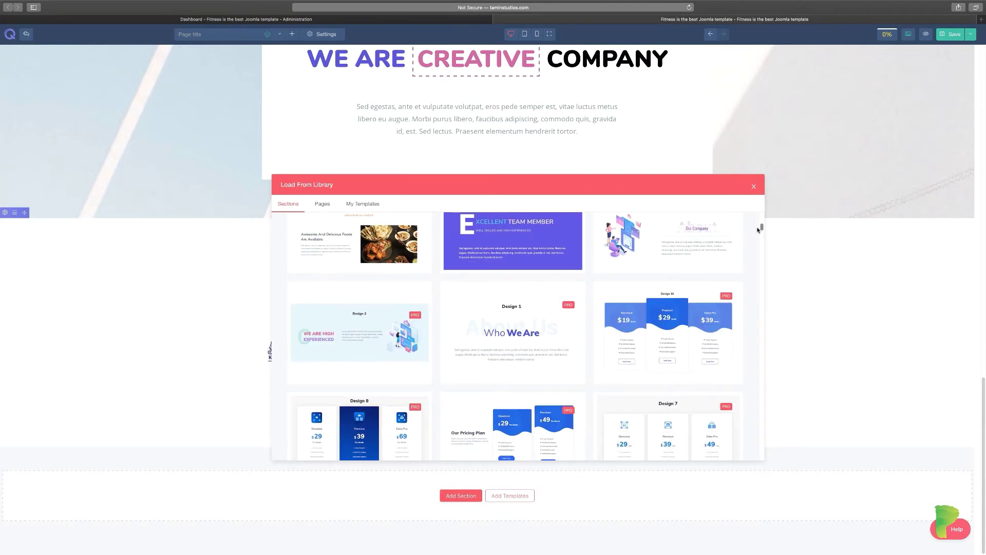
mouse_move(667, 358)
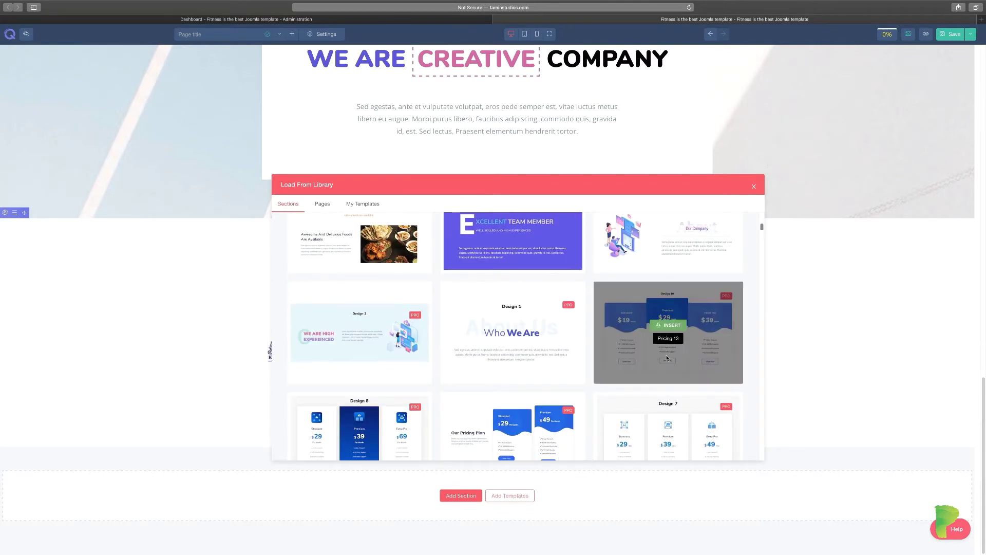
left_click(672, 325)
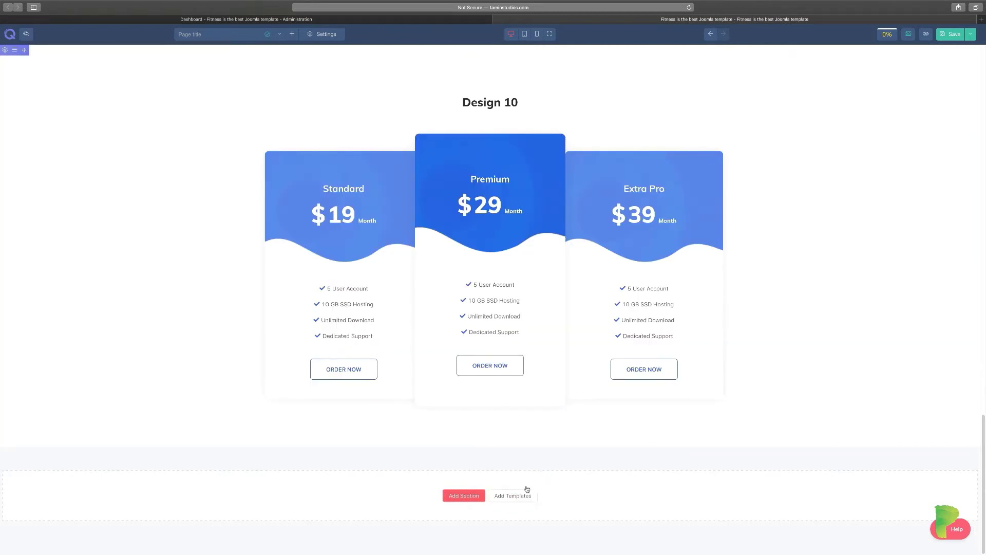
Insert the two-column "Frequently Asked Questions" library template below the pricing section.
left_click(515, 496)
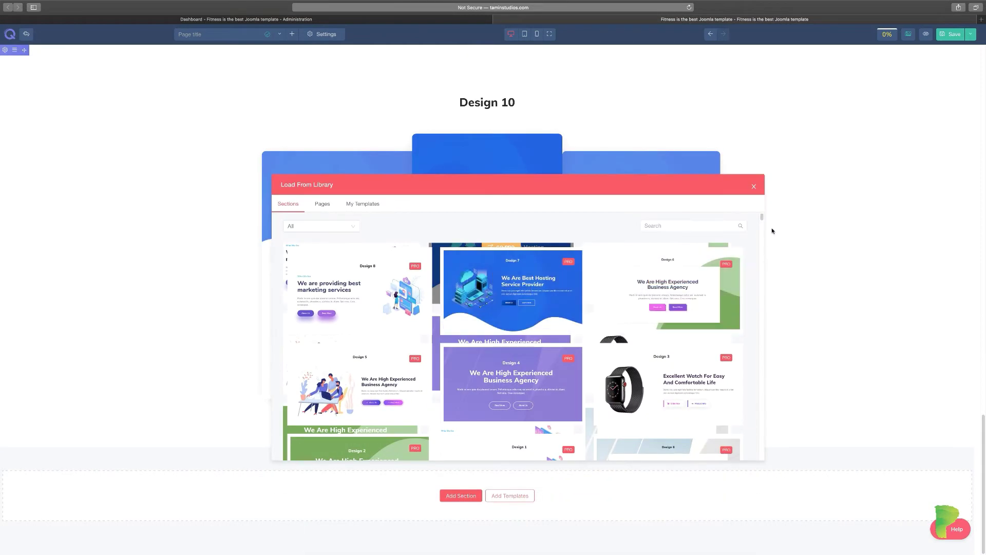
left_click_drag(762, 220, 761, 243)
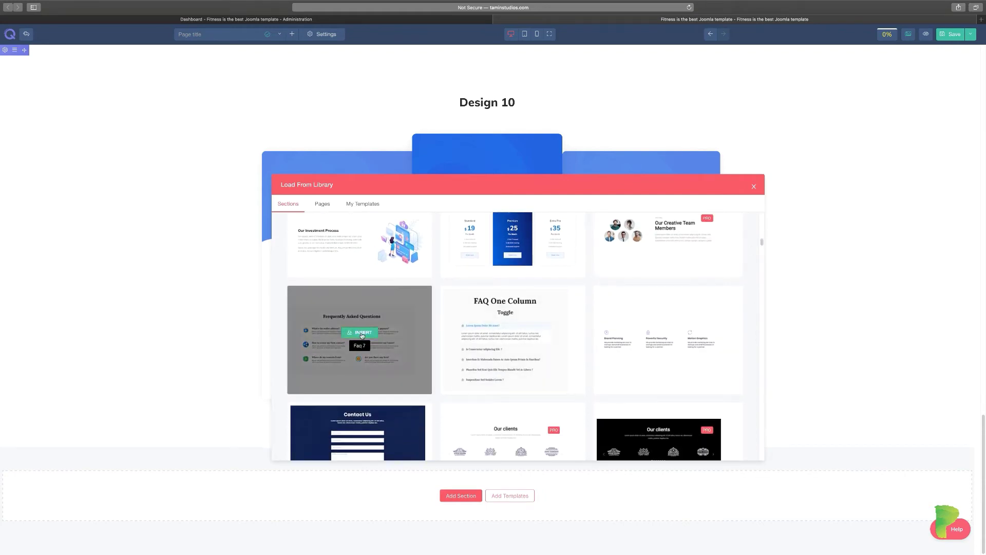
left_click(360, 333)
scroll(566, 415, "down", 3)
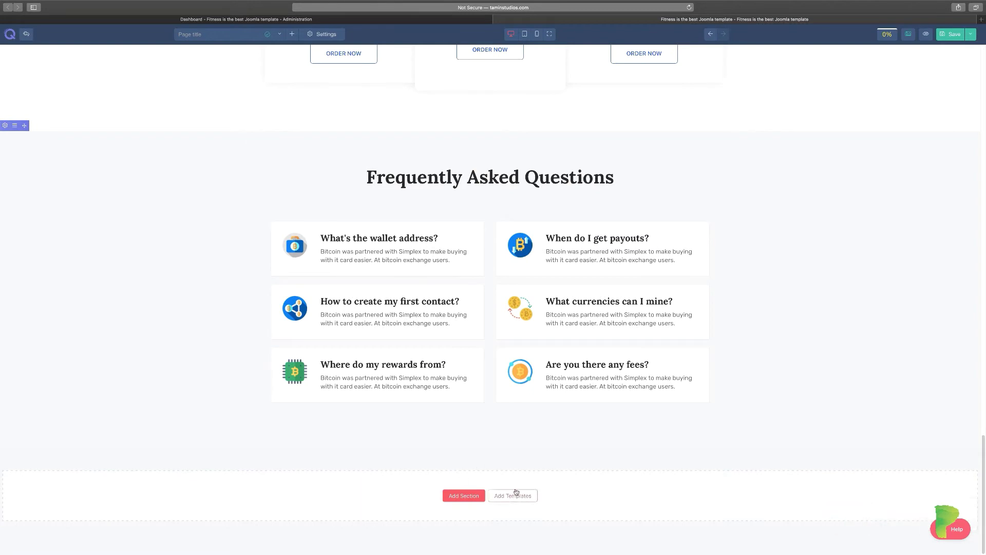
Filter the library sections by the Contact category and insert the dark blue "Get In Touch" form template below the FAQ.
left_click(514, 497)
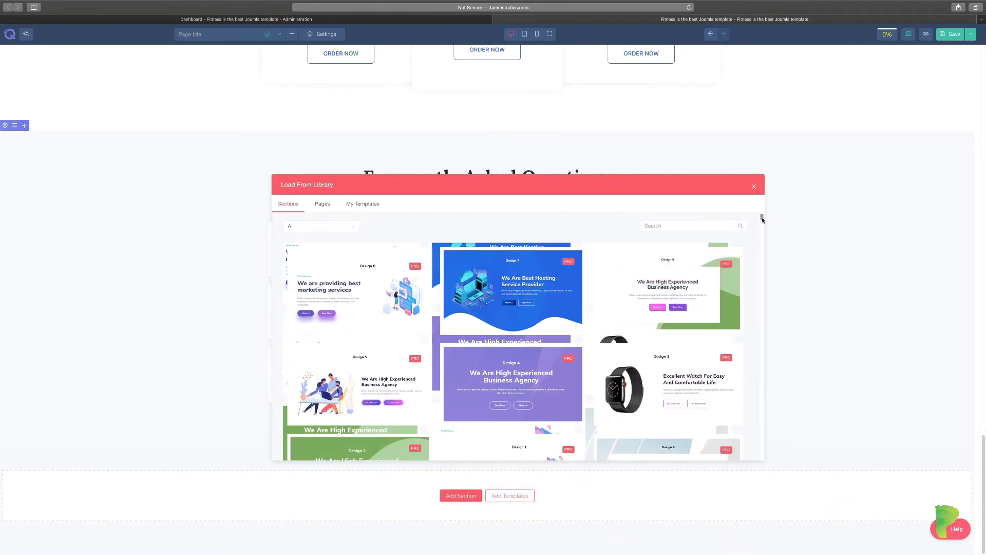
left_click(355, 227)
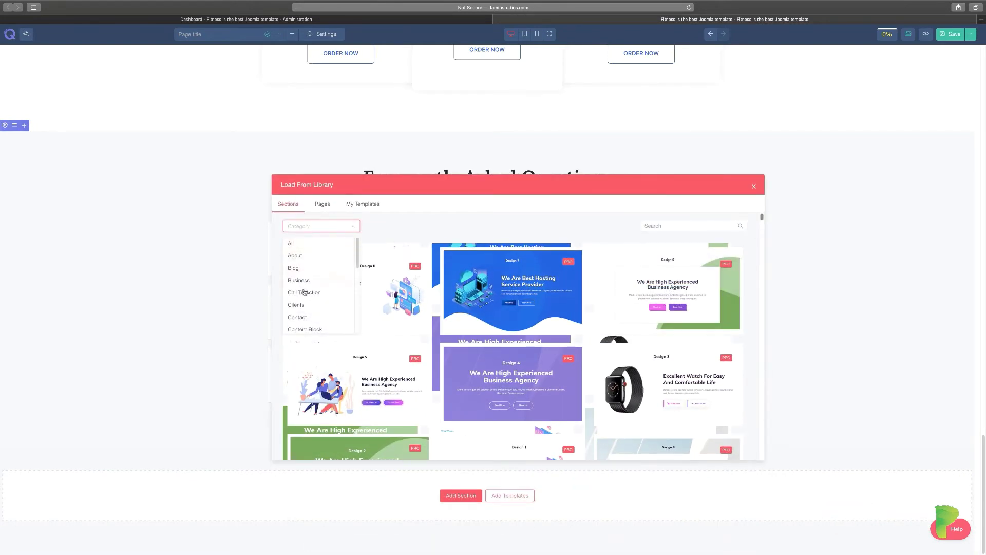
left_click(303, 317)
mouse_move(380, 306)
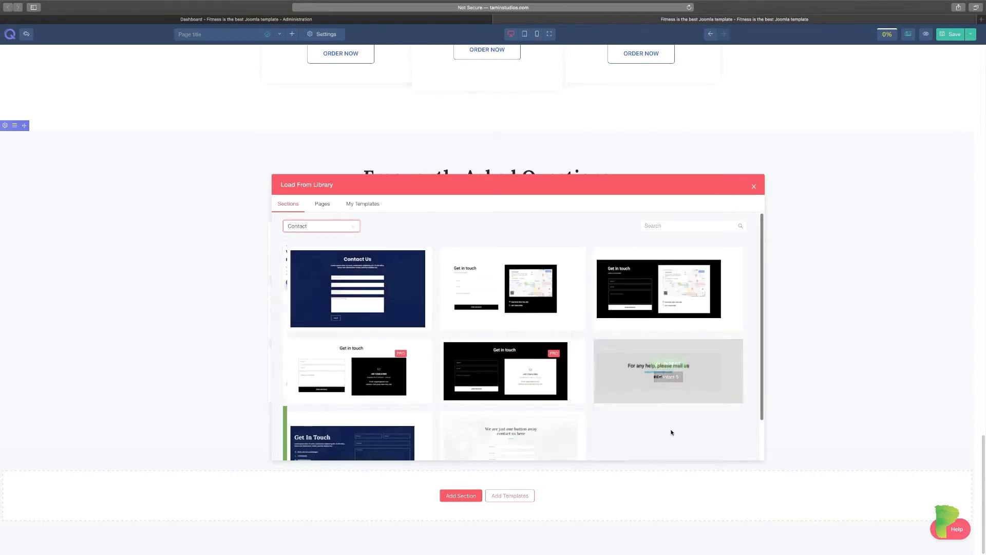
scroll(578, 414, "down", 2)
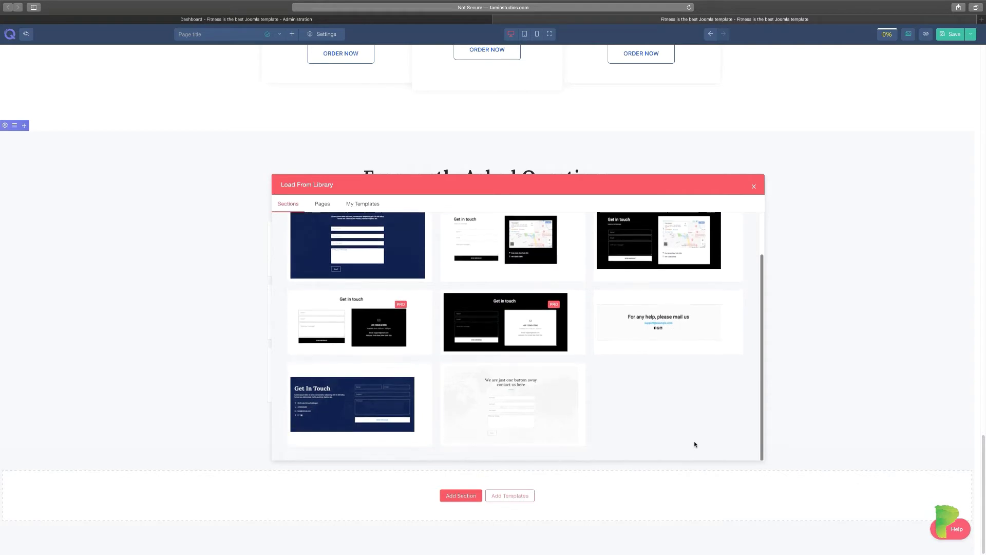
left_click(366, 398)
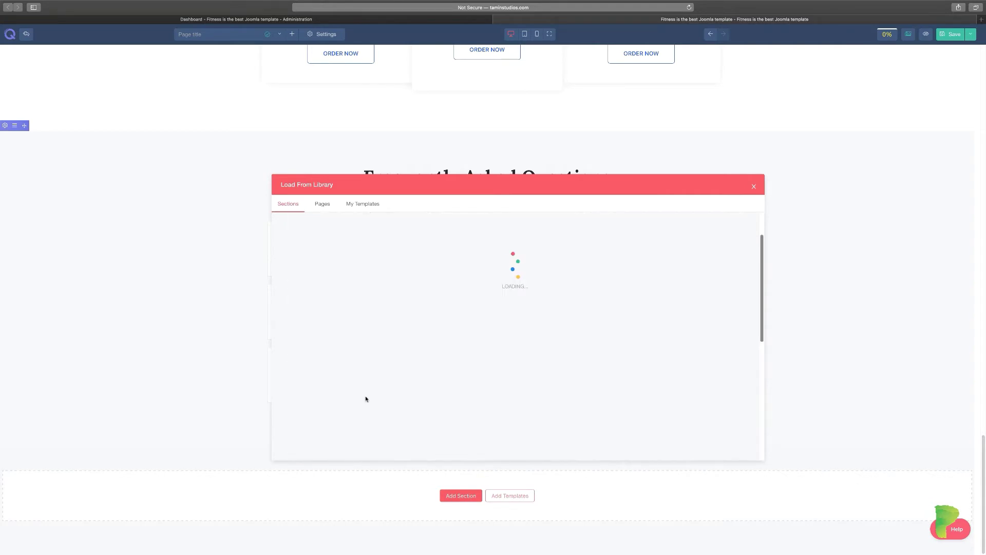
Review the assembled page from the hosting section down to the contact form.
scroll(771, 366, "up", 15)
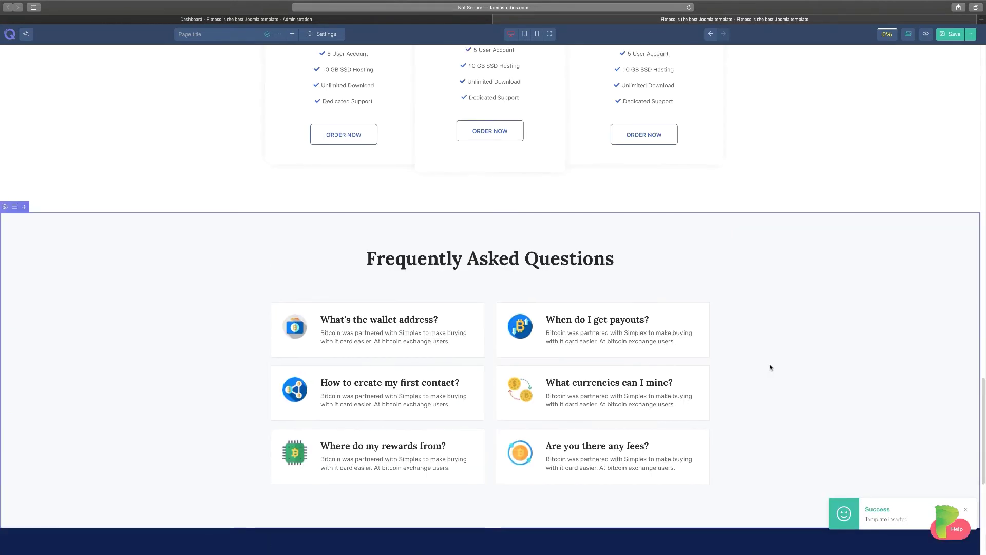
scroll(770, 366, "up", 10)
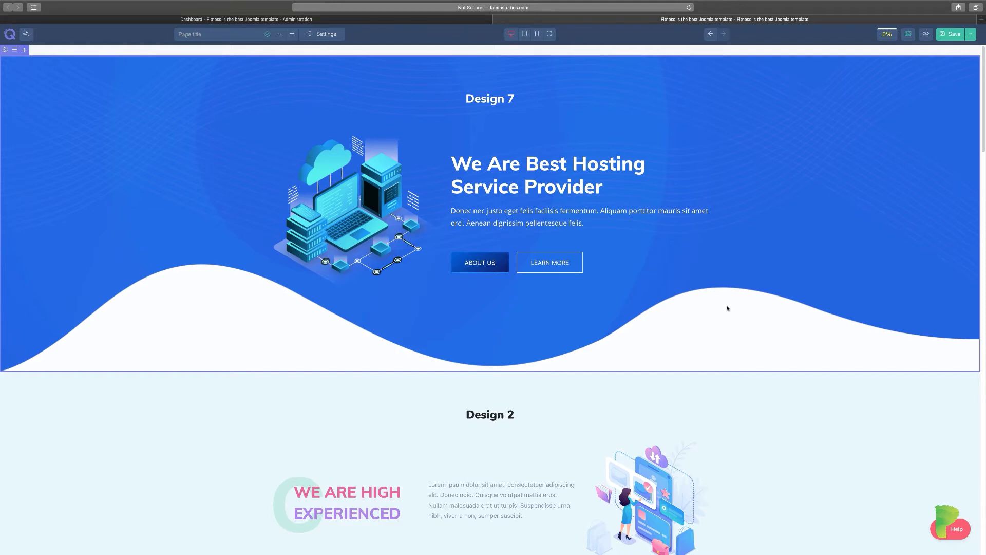
scroll(727, 308, "down", 3)
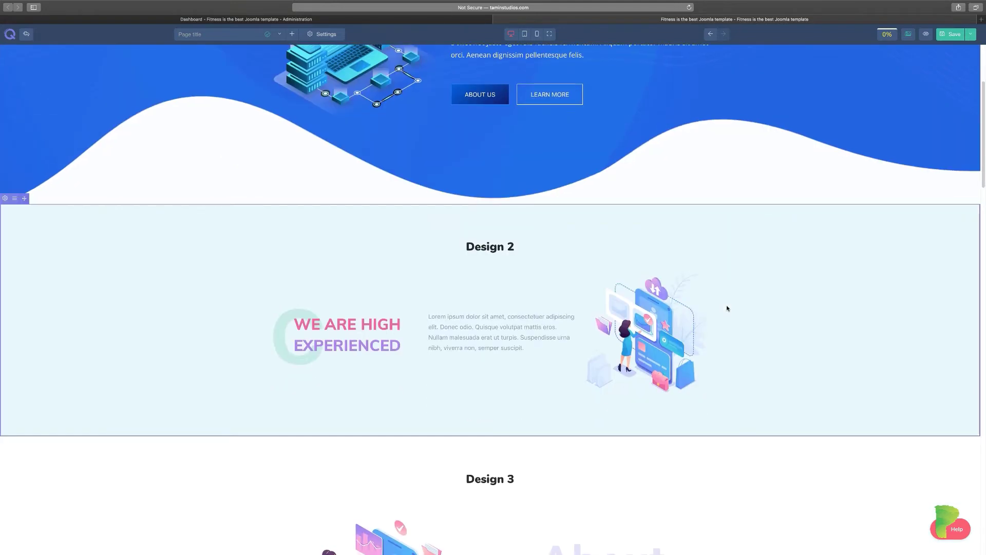
scroll(730, 320, "down", 8)
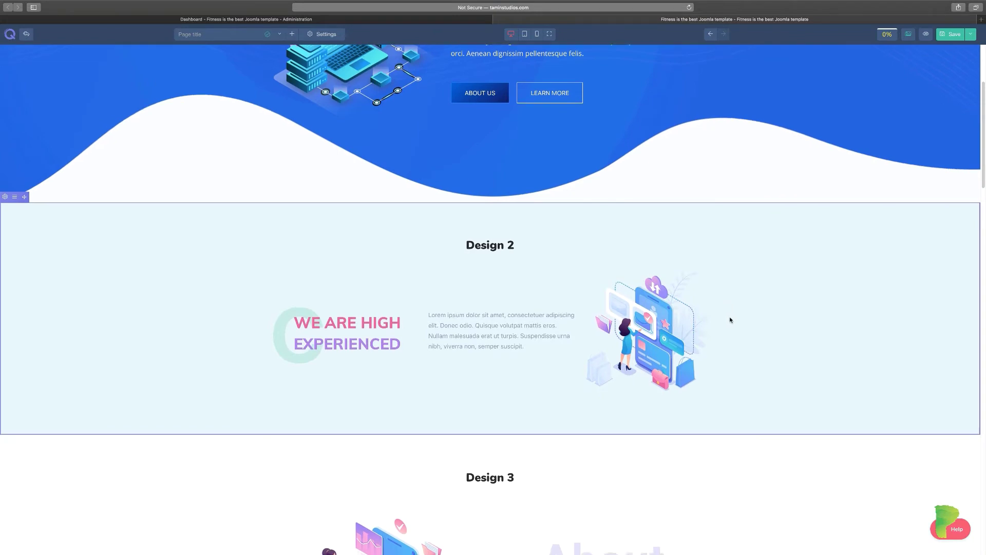
scroll(730, 320, "down", 8)
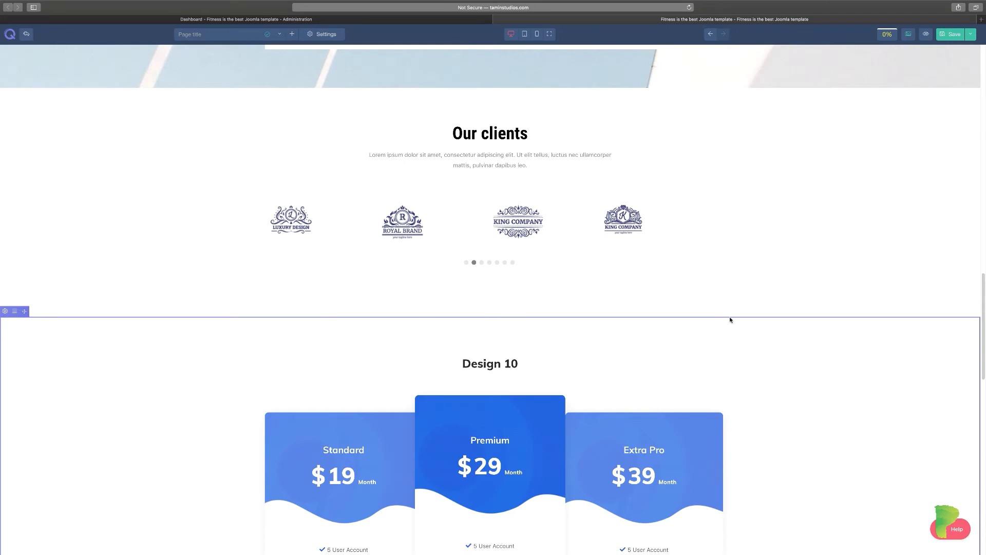
scroll(729, 320, "down", 8)
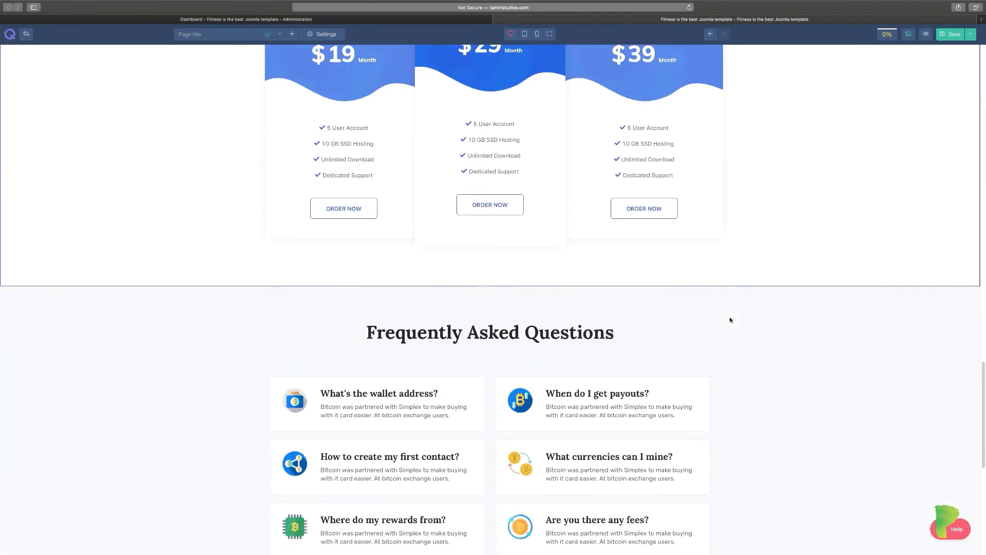
scroll(730, 319, "down", 7)
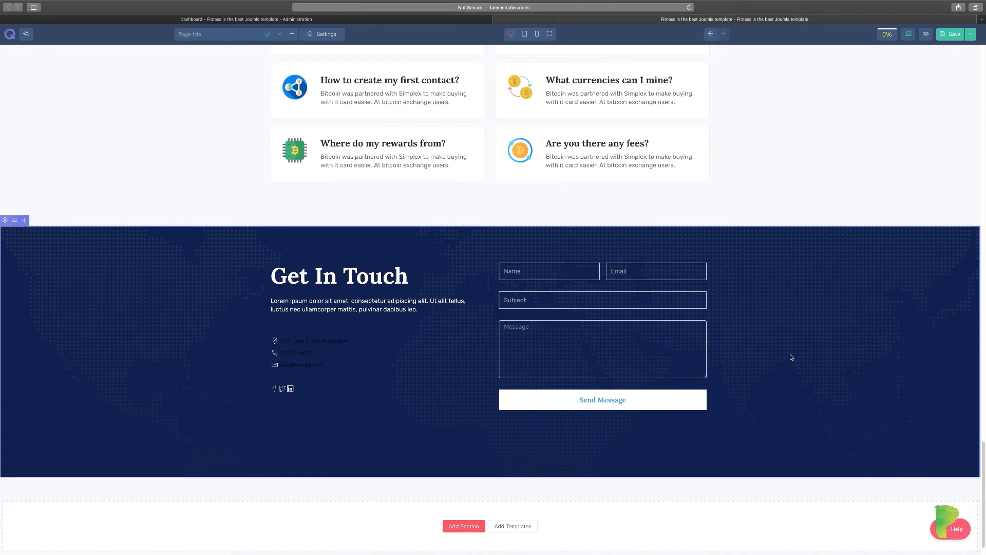
Preview the page in the tablet layout, starting from the hosting section.
scroll(791, 357, "up", 20)
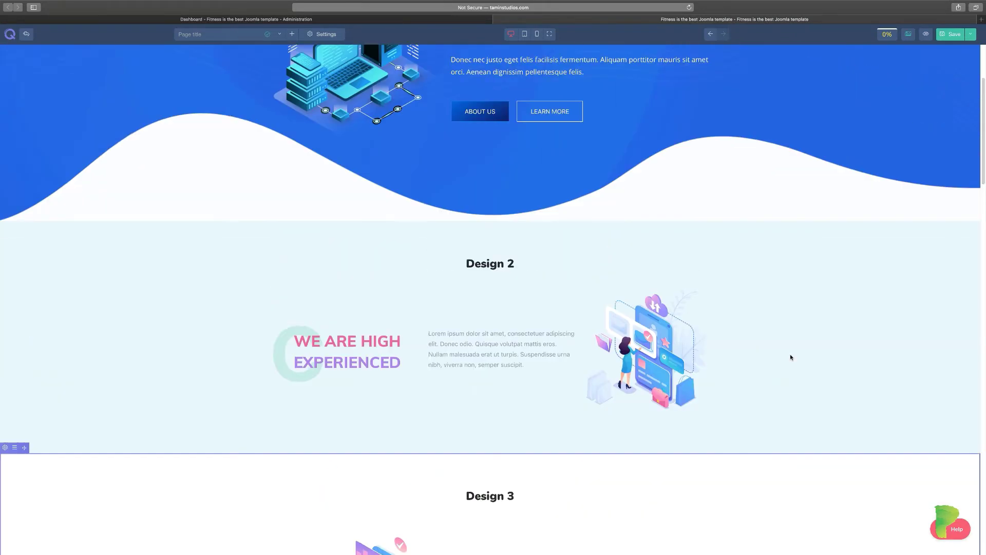
scroll(791, 357, "up", 2)
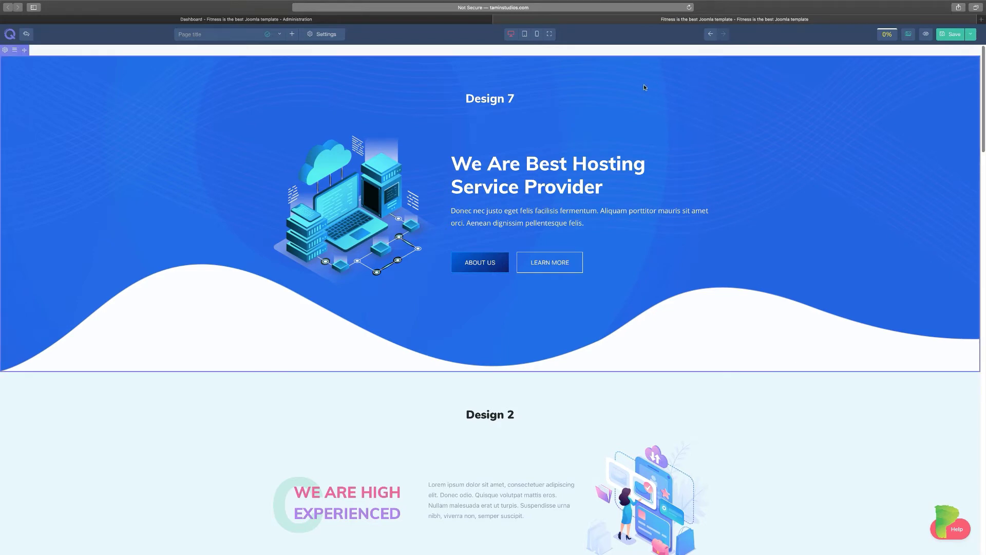
left_click(524, 36)
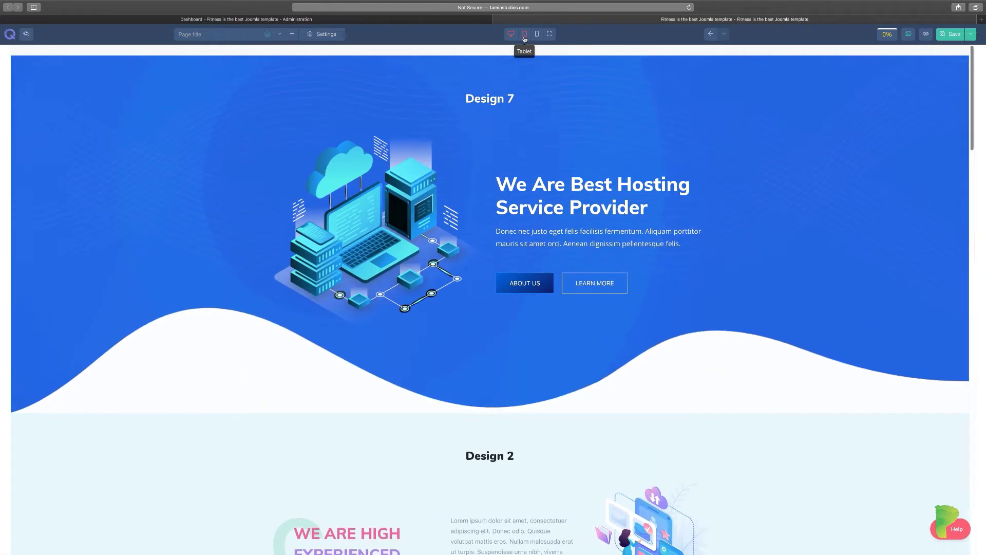
Preview the page in the tablet and mobile layouts, checking how the Design 2 and Design 3 sections stack.
scroll(618, 232, "down", 4)
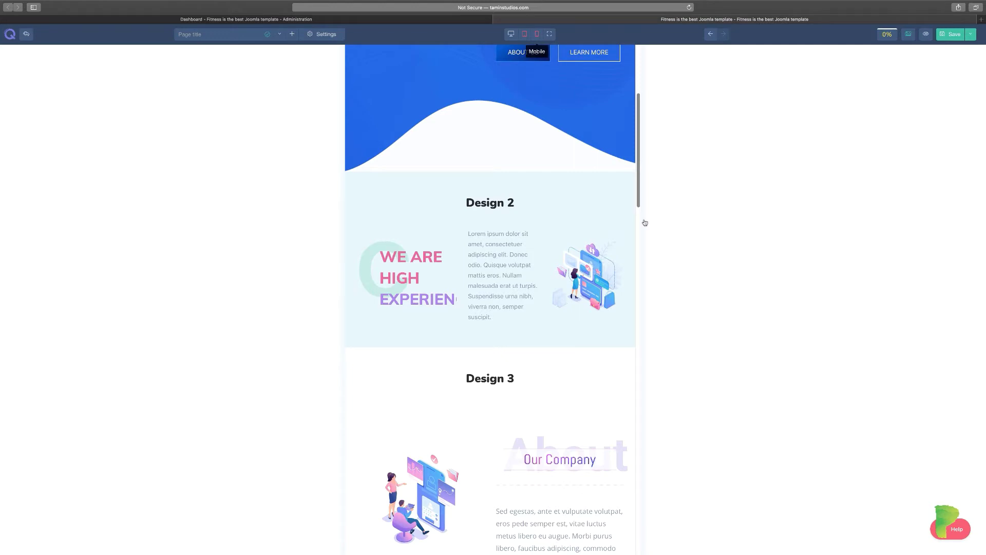
scroll(569, 250, "down", 8)
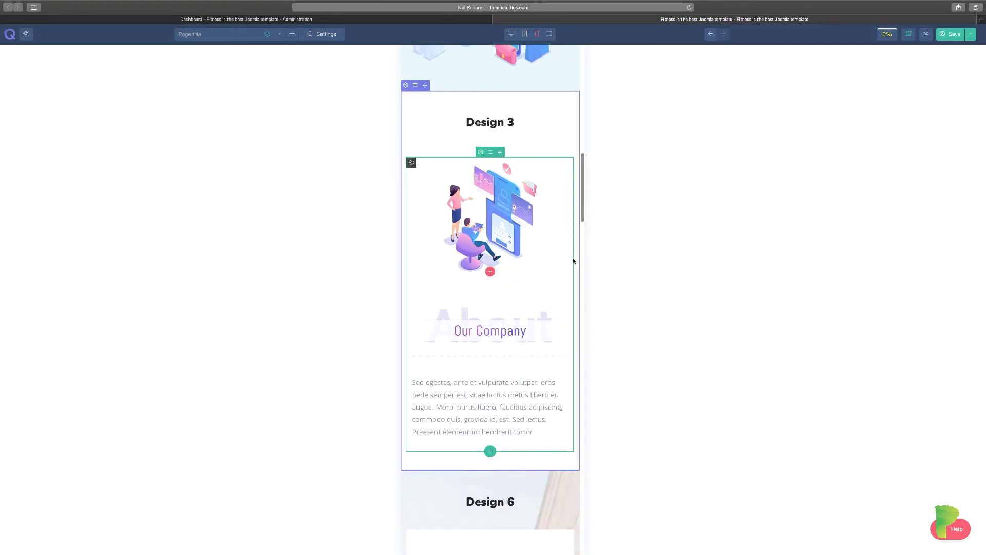
scroll(574, 261, "down", 5)
scroll(574, 261, "up", 15)
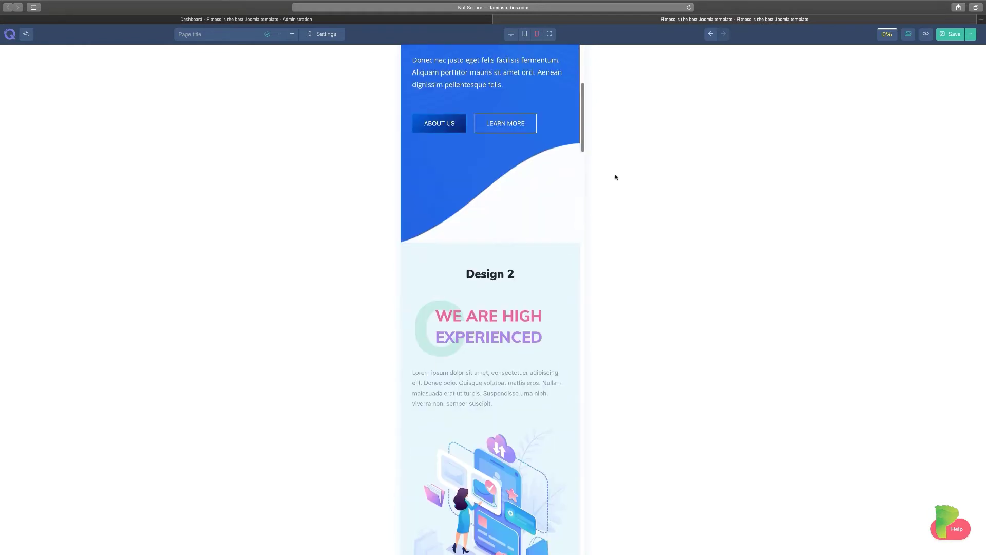
Toggle the distraction-free view, accepting the builder reload, and check the list of the site's other pages.
left_click(549, 34)
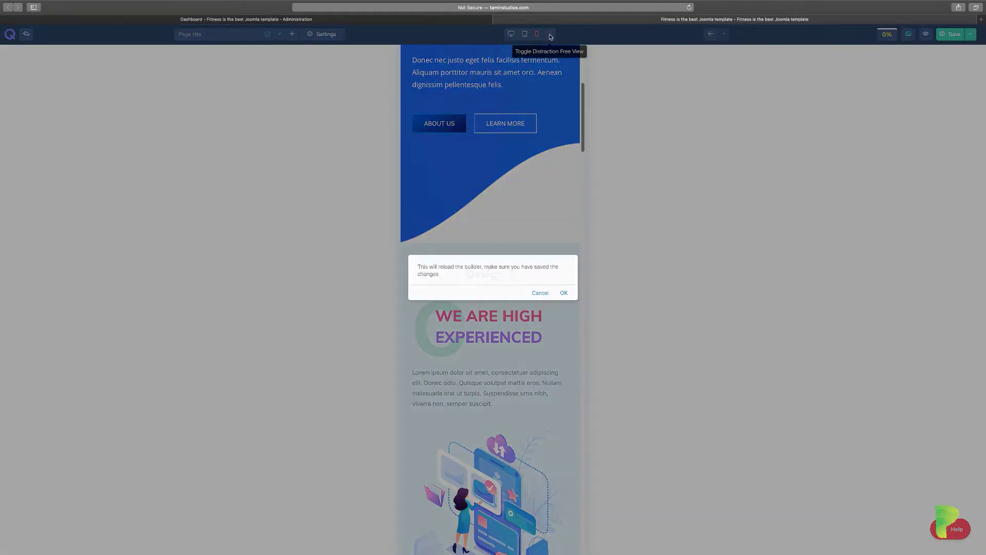
left_click(564, 293)
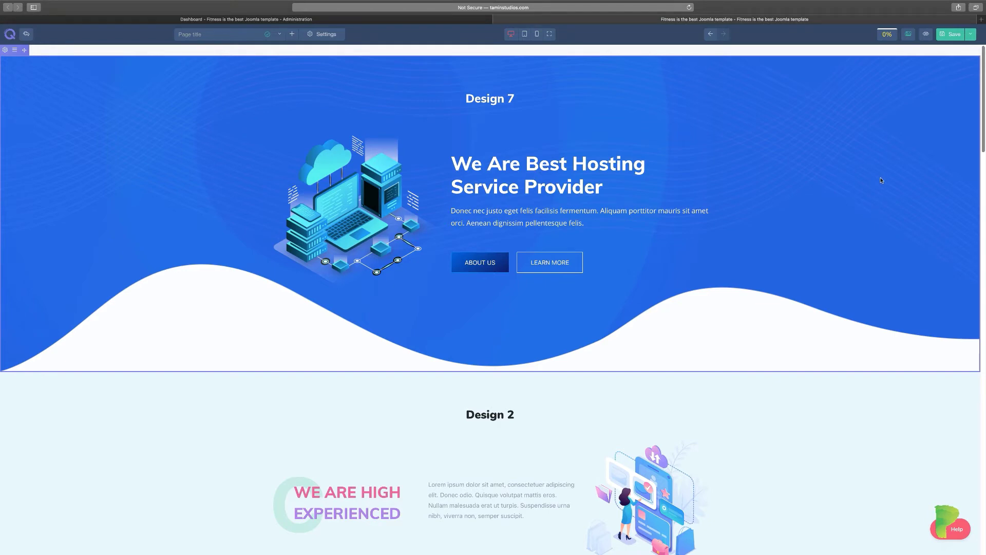
left_click(278, 35)
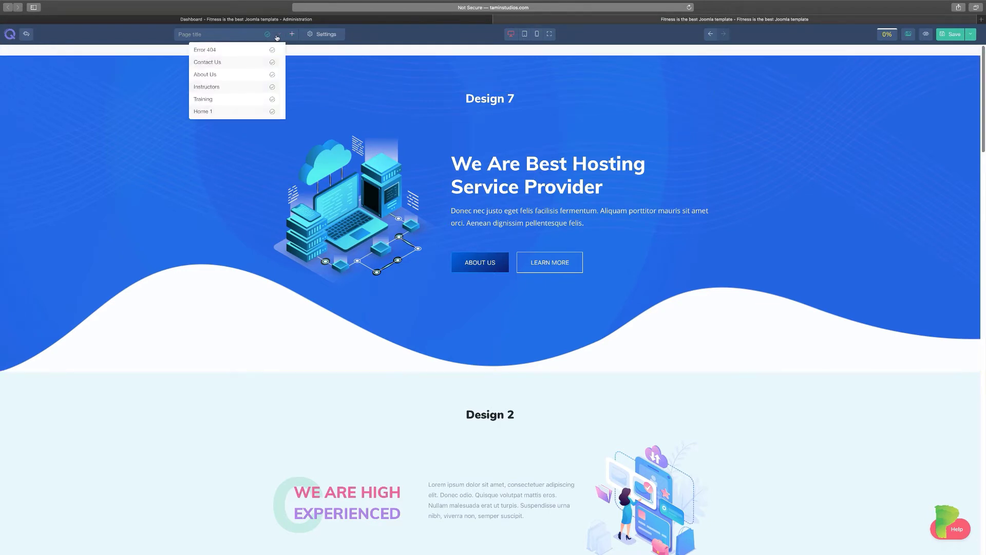
left_click(750, 118)
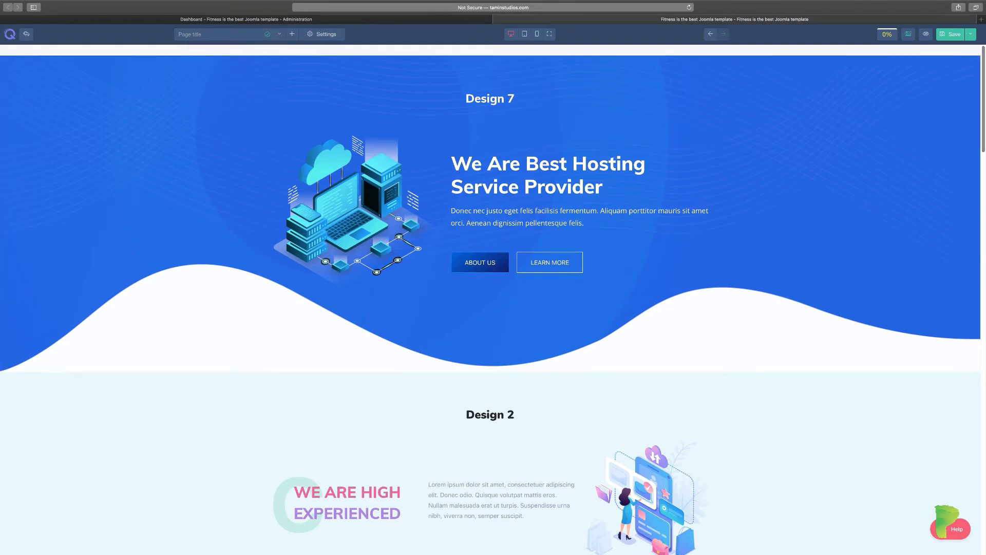
Save the whole page to the library as a template titled "Easy Setup".
left_click(971, 35)
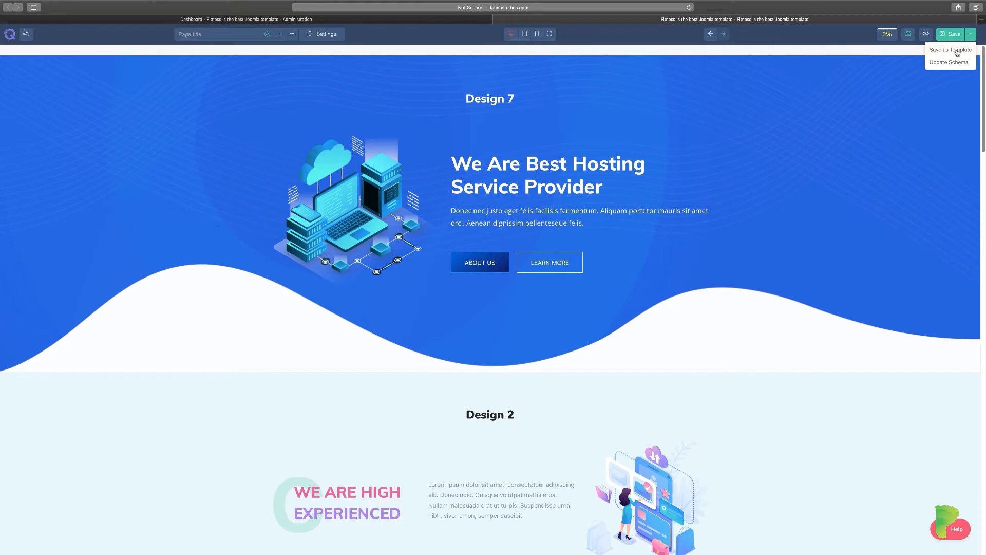
left_click(957, 50)
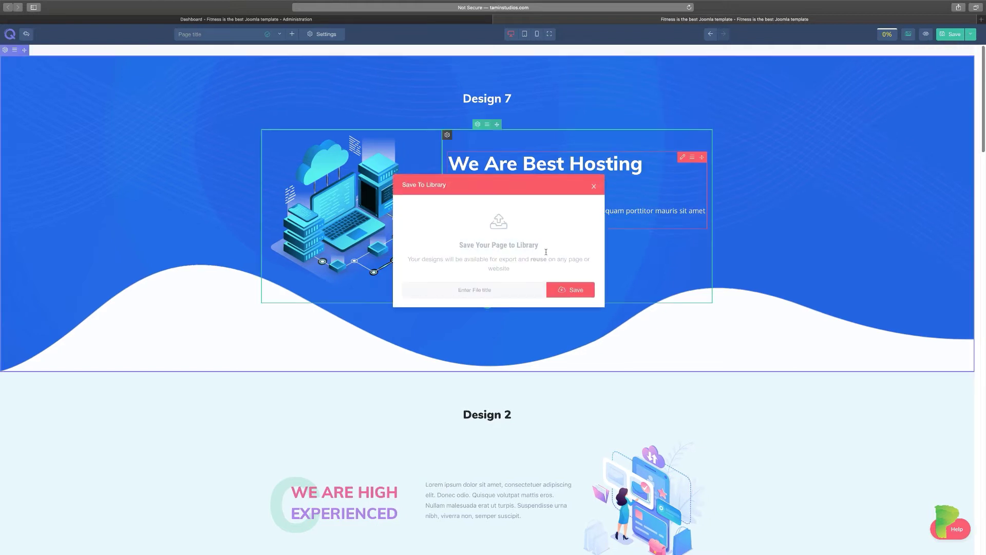
left_click(488, 292)
type("Easy Setup")
left_click(577, 290)
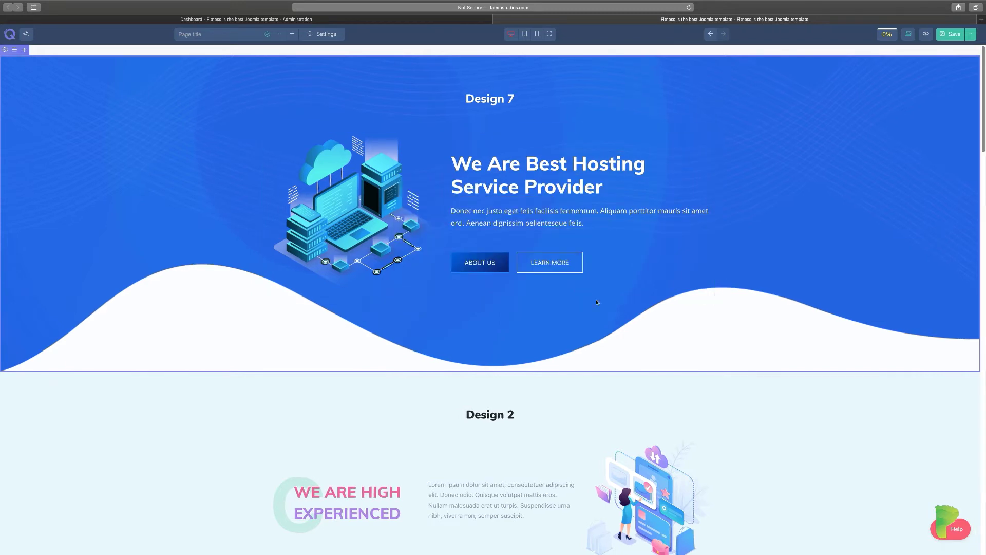
Open the template library below the contact form and look up the saved Easy Setup page among the personal templates.
scroll(719, 314, "down", 20)
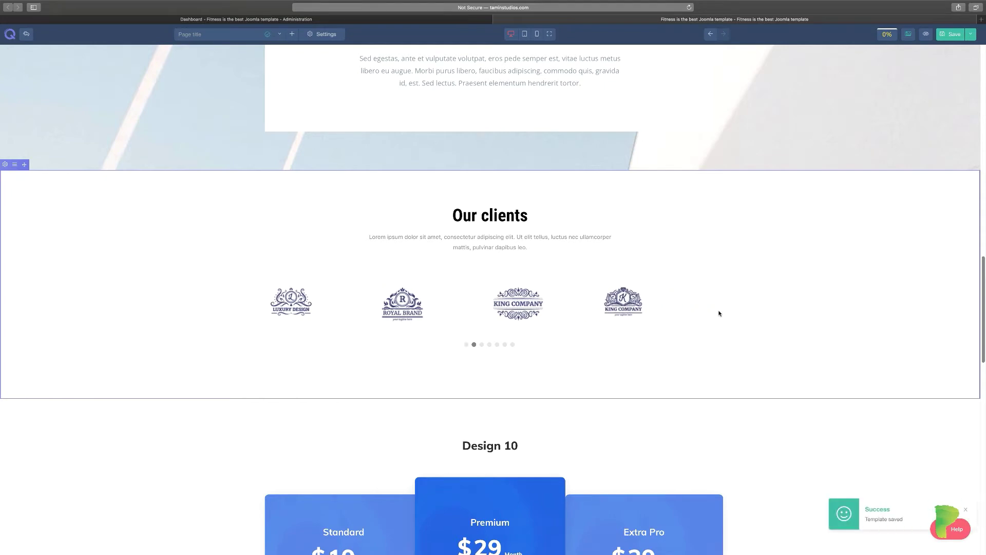
scroll(719, 314, "down", 15)
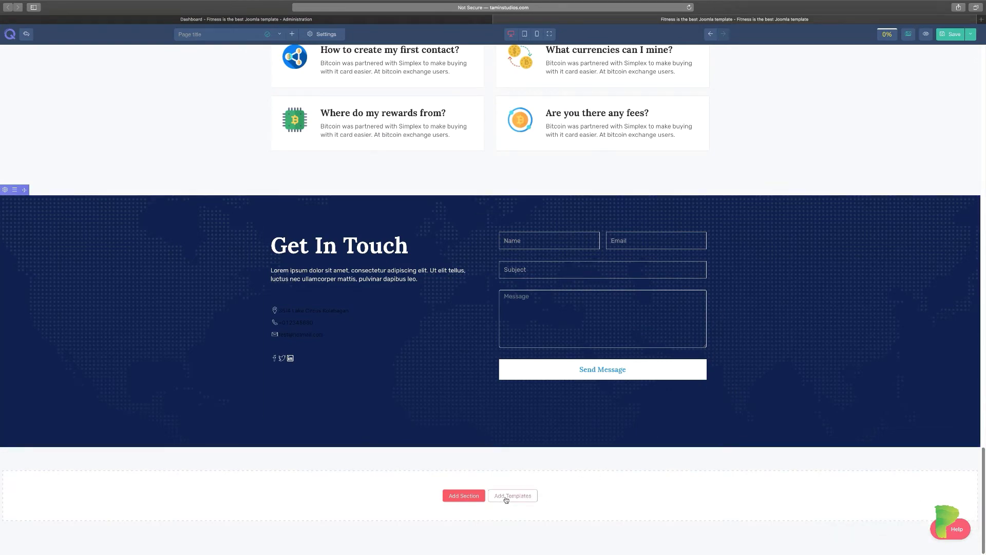
left_click(506, 497)
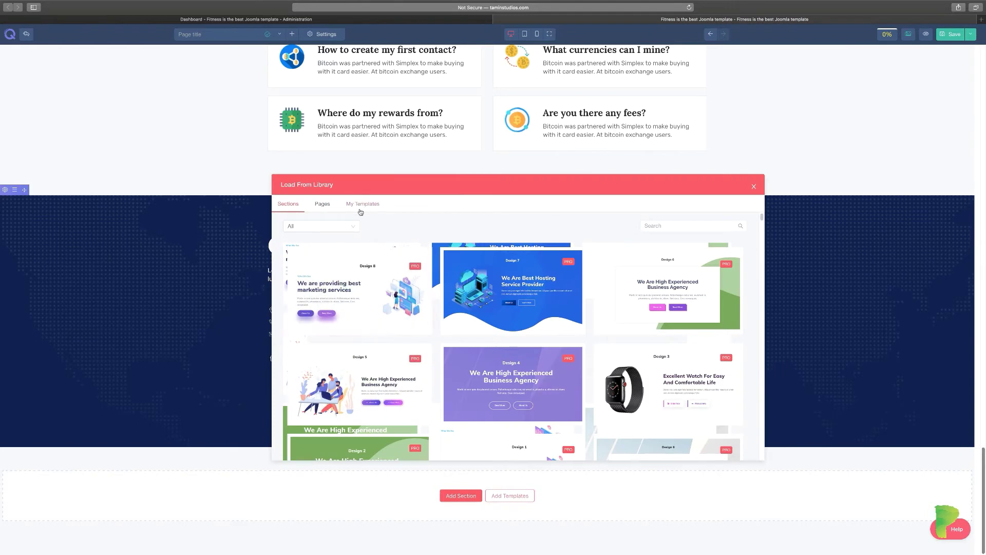
left_click(363, 205)
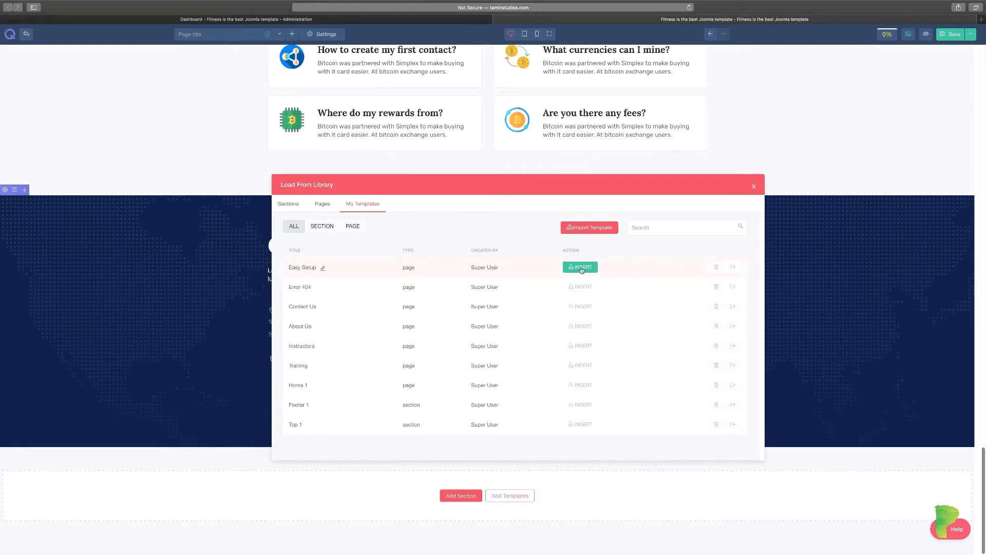
Browse the library's full-page templates and insert "Home 1 - Software & SaaS" below the contact form.
left_click(322, 205)
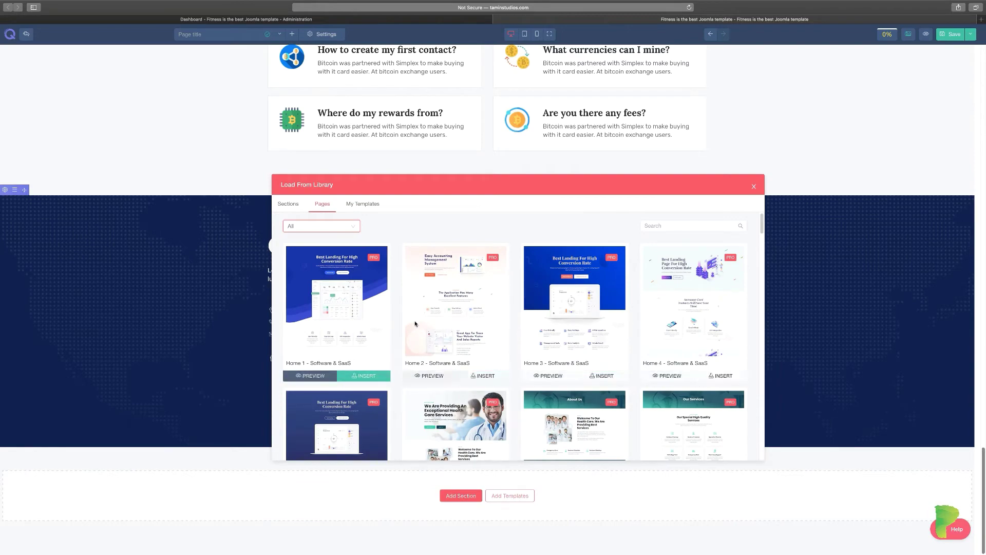
scroll(477, 347, "down", 3)
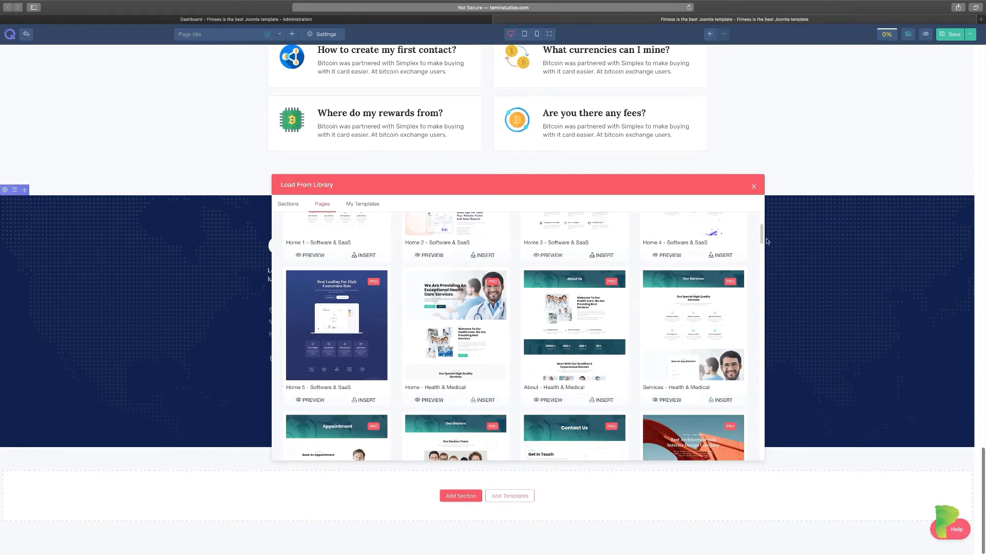
left_click_drag(762, 237, 762, 272)
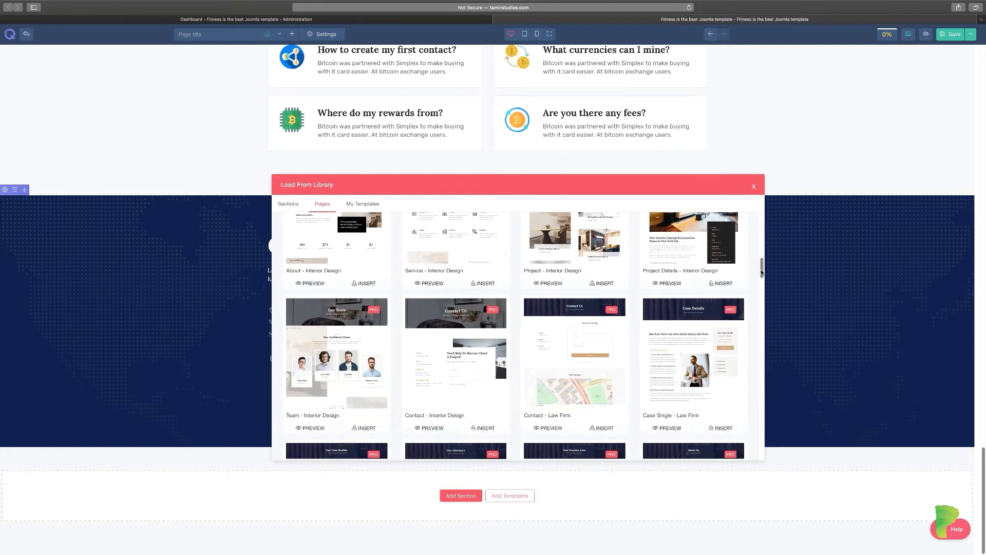
left_click_drag(762, 272, 761, 248)
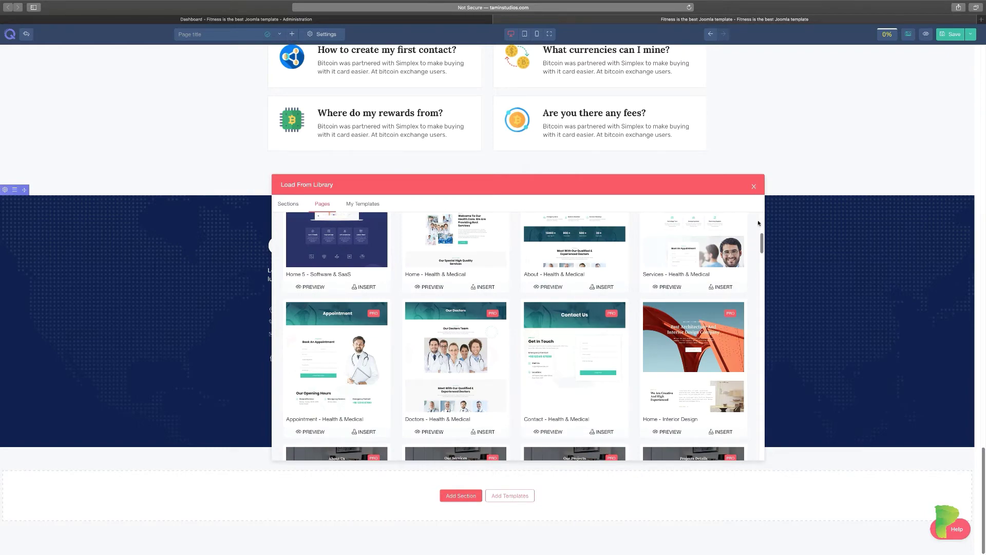
scroll(759, 222, "down", 3)
scroll(757, 216, "up", 8)
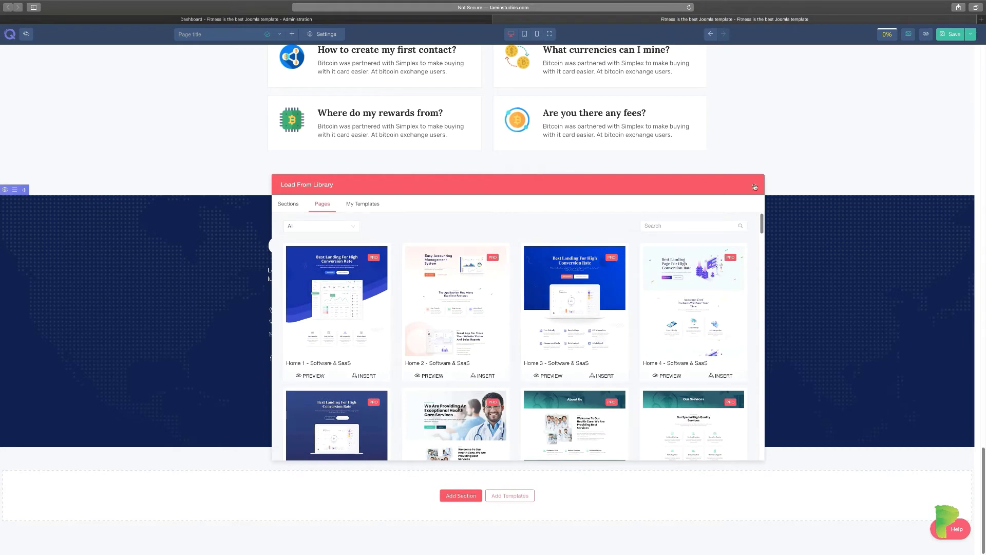
left_click(373, 379)
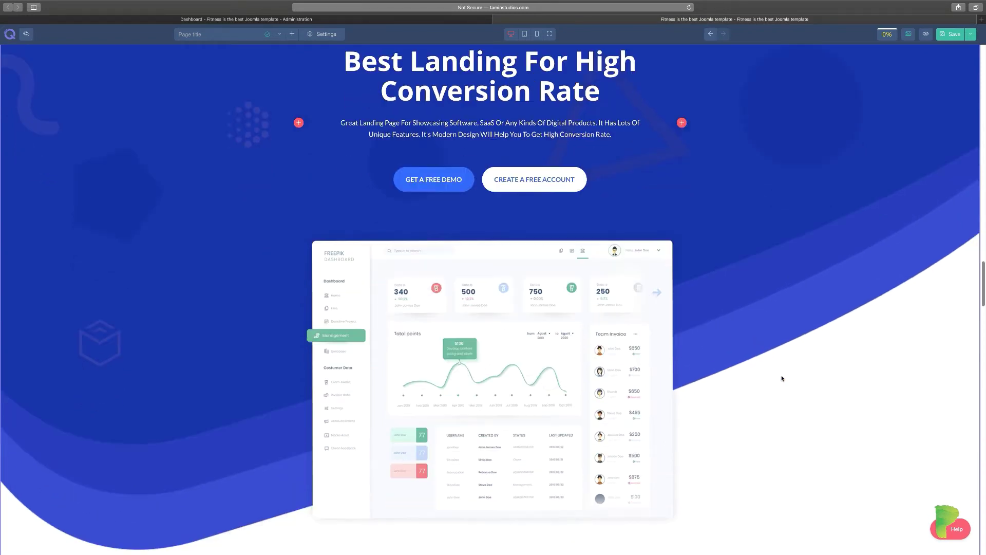
Widen the middle testimonial column in the inserted page's Clients Feedback section, narrowing the third column.
scroll(781, 378, "down", 8)
scroll(782, 379, "down", 8)
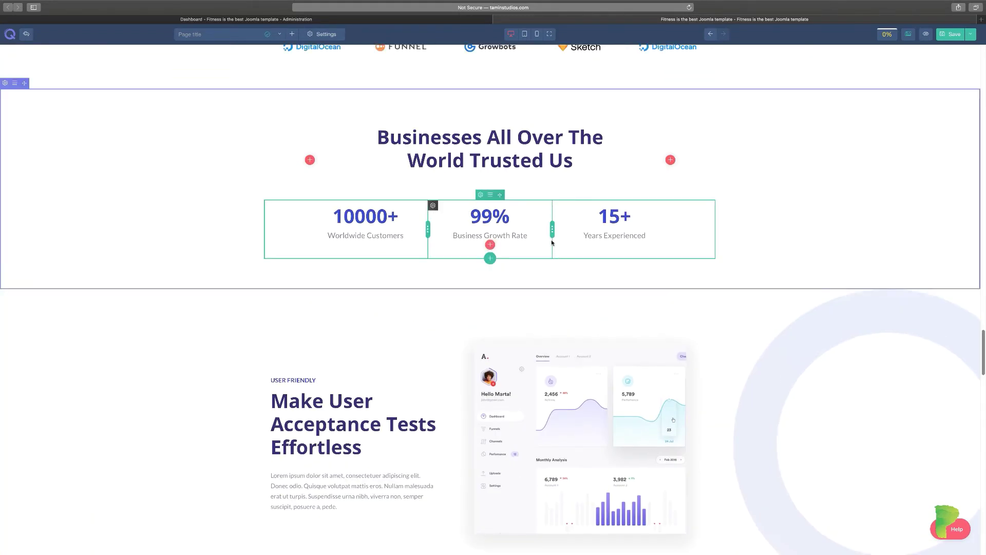
scroll(559, 382, "down", 1)
scroll(662, 410, "down", 12)
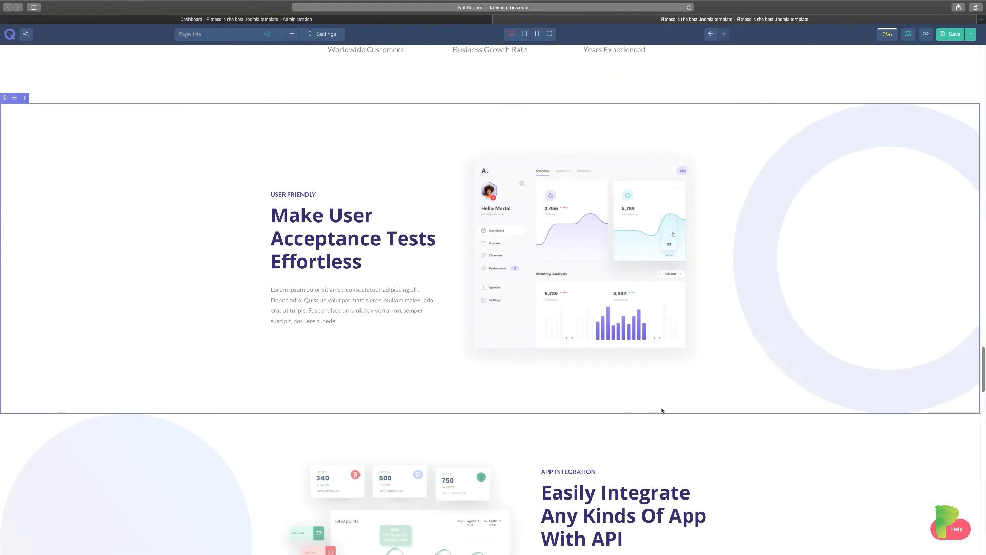
scroll(663, 409, "down", 5)
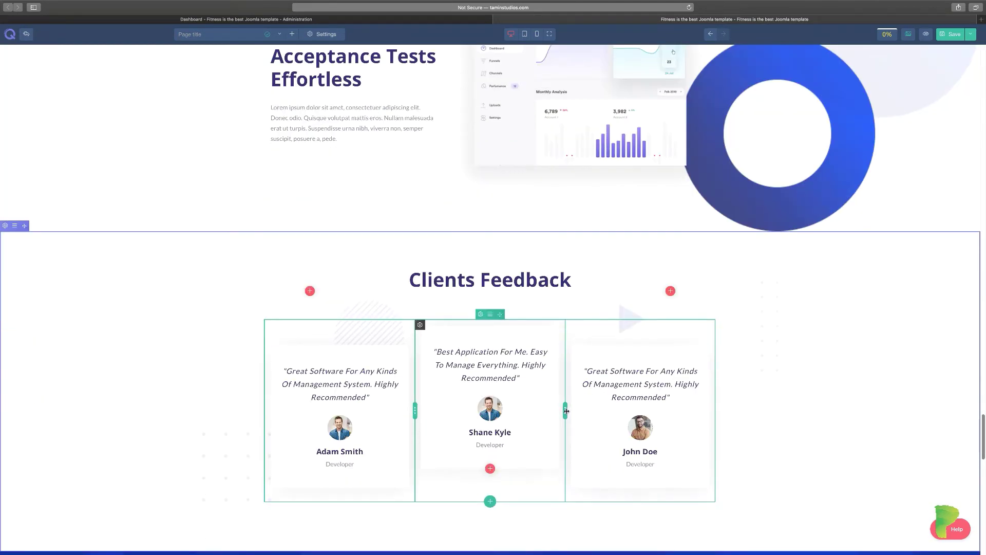
left_click_drag(568, 411, 595, 412)
Review the rest of the inserted page from Clients Feedback through pricing and FAQ to Getting Started Now.
scroll(595, 412, "down", 6)
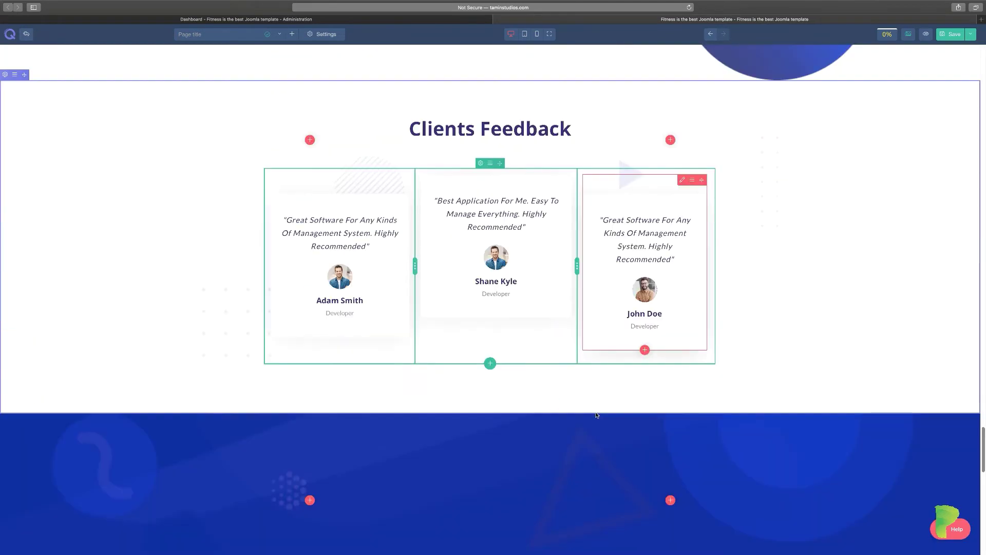
scroll(627, 430, "down", 7)
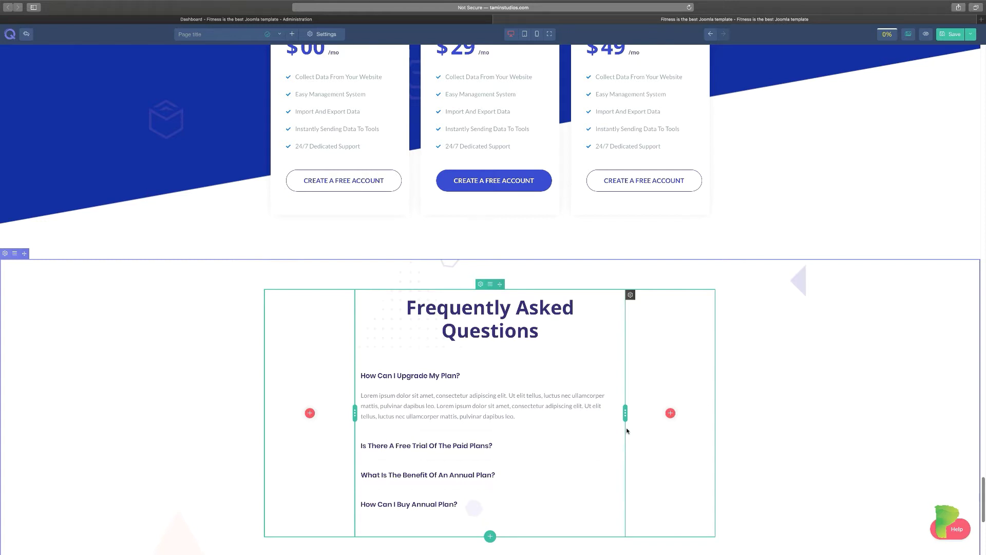
scroll(627, 431, "down", 6)
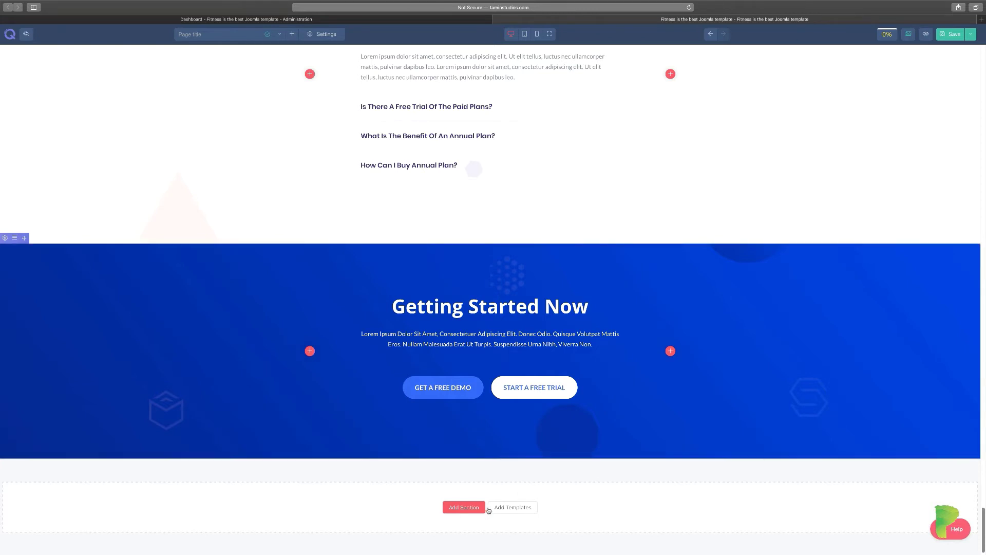
Open the template library below the Getting Started Now section and look through its page and section templates.
left_click(504, 507)
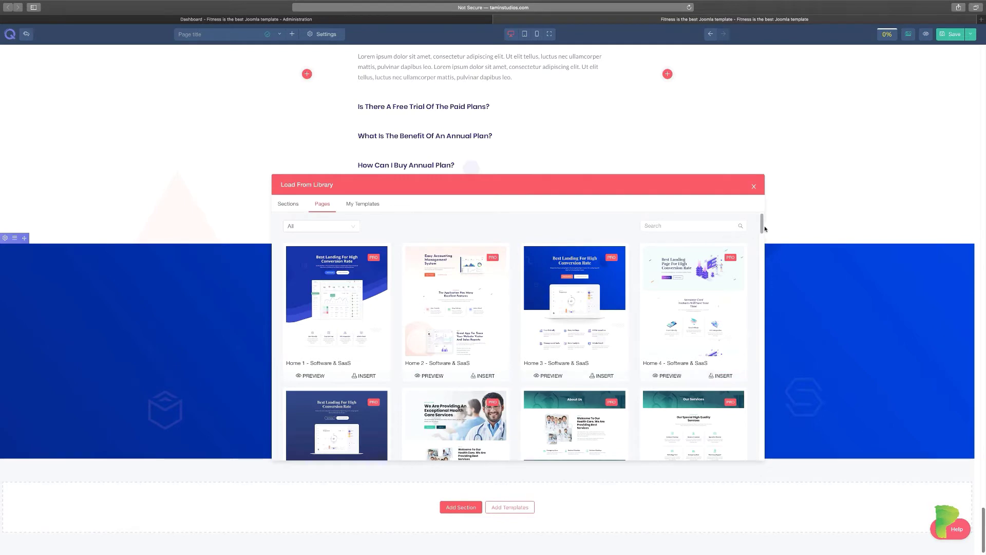
left_click_drag(763, 229, 726, 214)
left_click(283, 205)
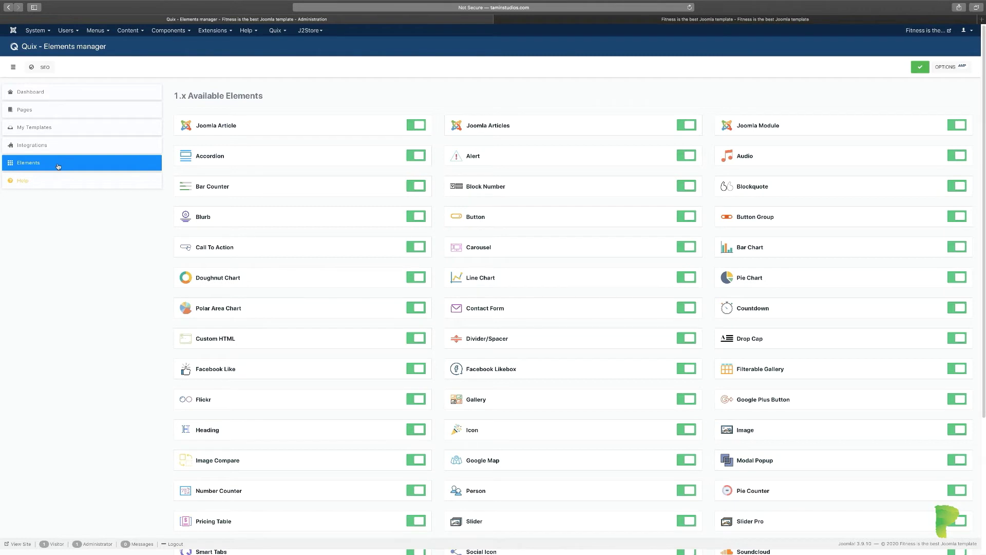
Examine the available elements and their enable switches in the Quix Elements manager.
scroll(702, 368, "down", 1)
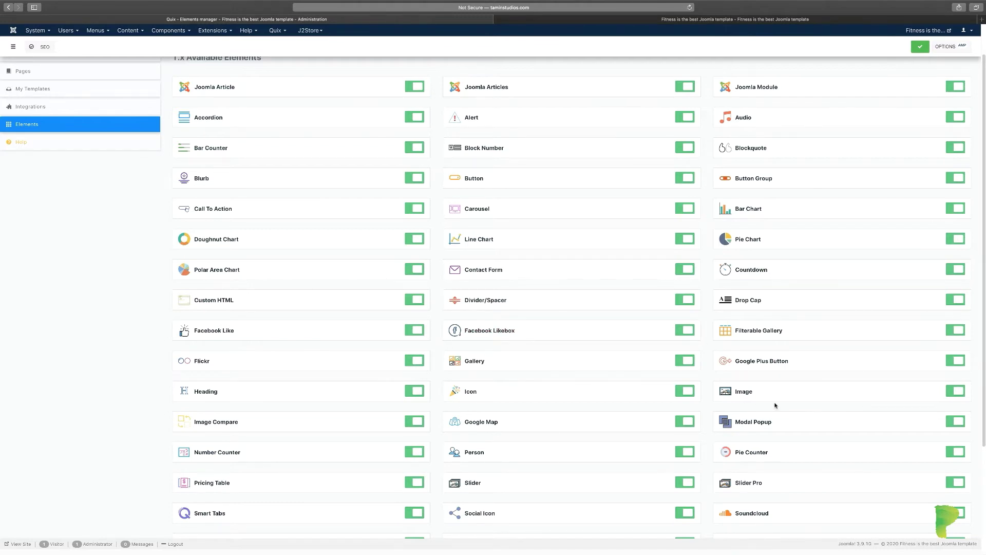
scroll(775, 405, "up", 1)
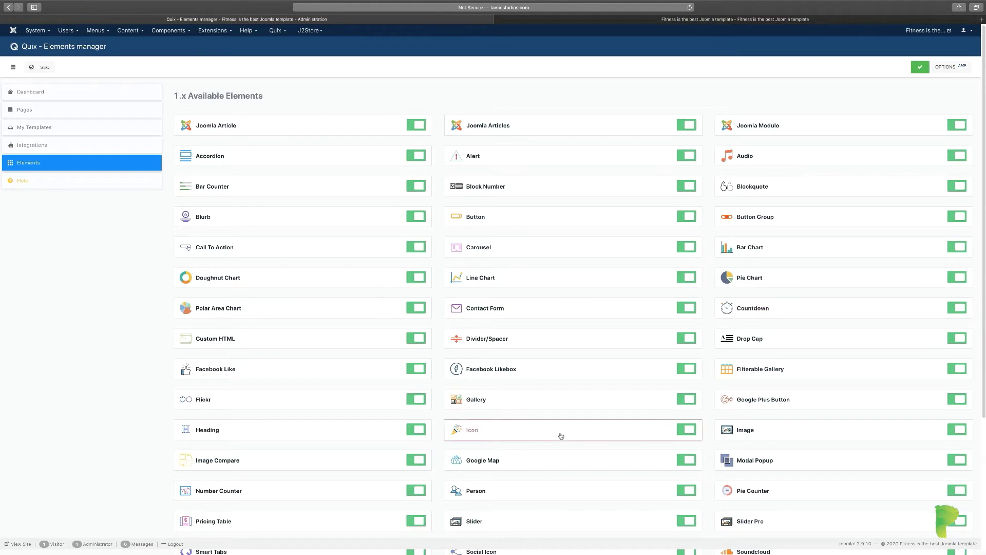
Return to the empty page in the Quix builder, browse the library's section and page templates, and close the library.
left_click(623, 20)
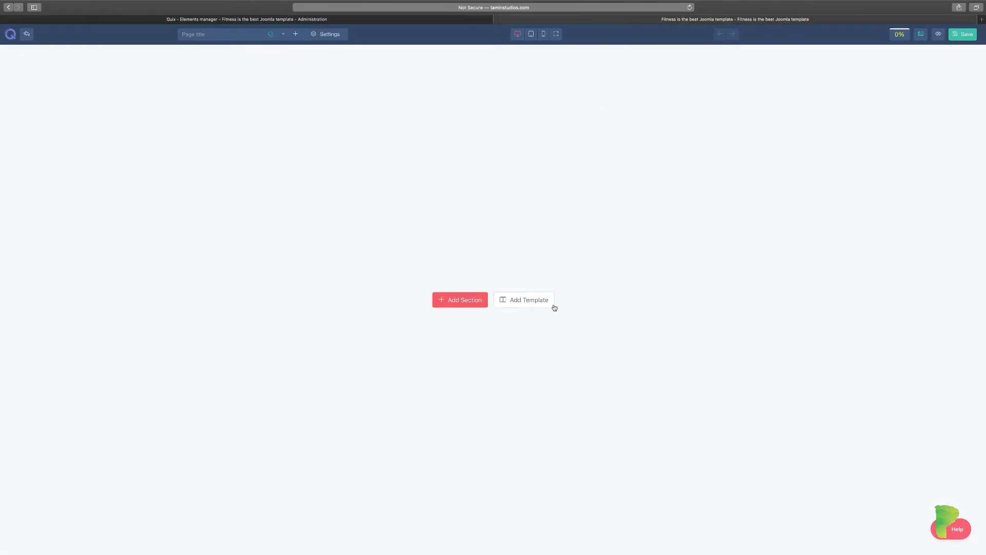
left_click(527, 303)
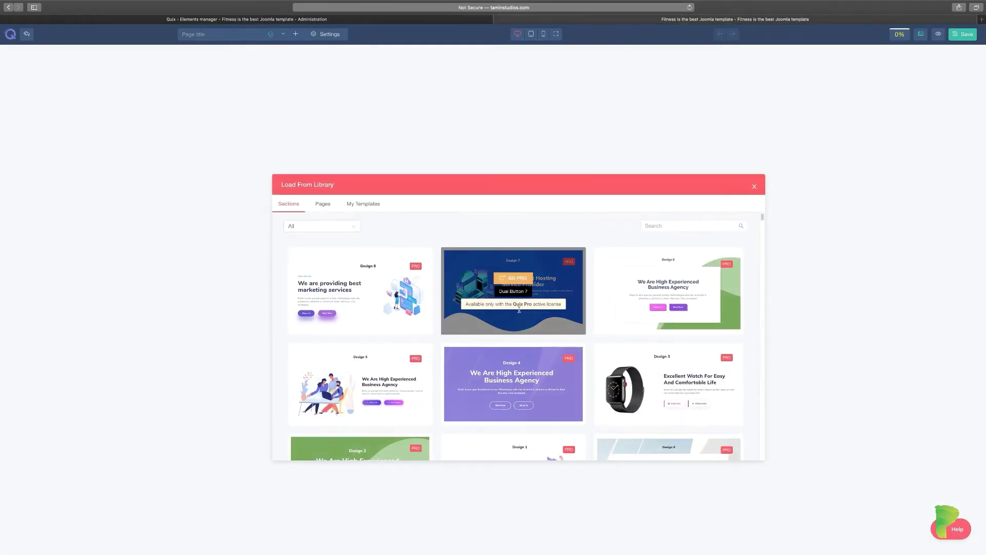
mouse_move(719, 278)
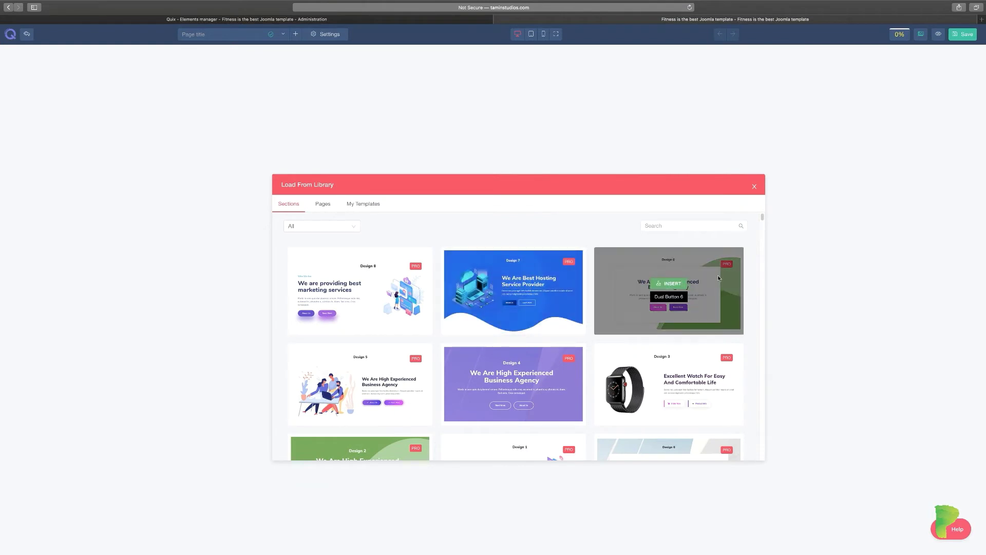
left_click(323, 204)
scroll(574, 365, "down", 3)
scroll(574, 364, "down", 2)
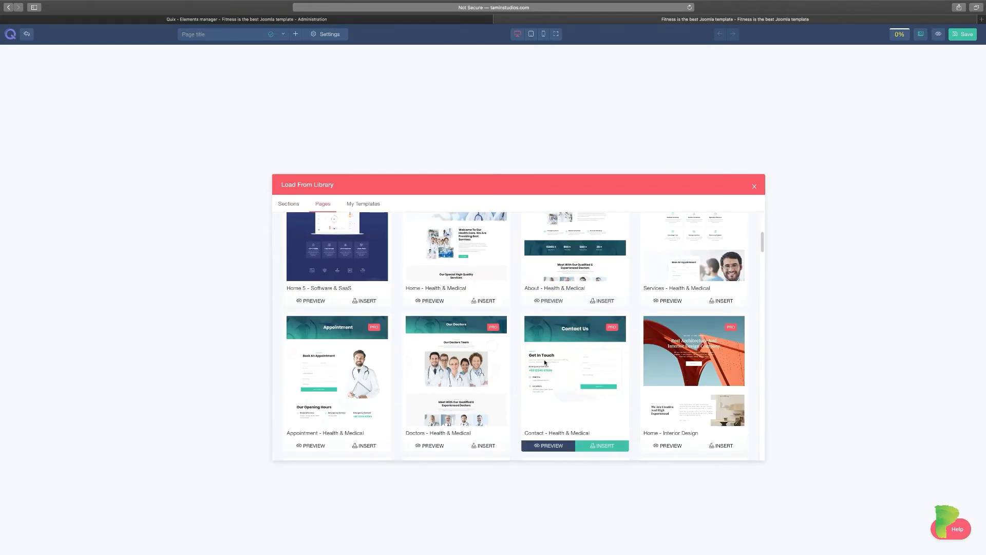
left_click(755, 187)
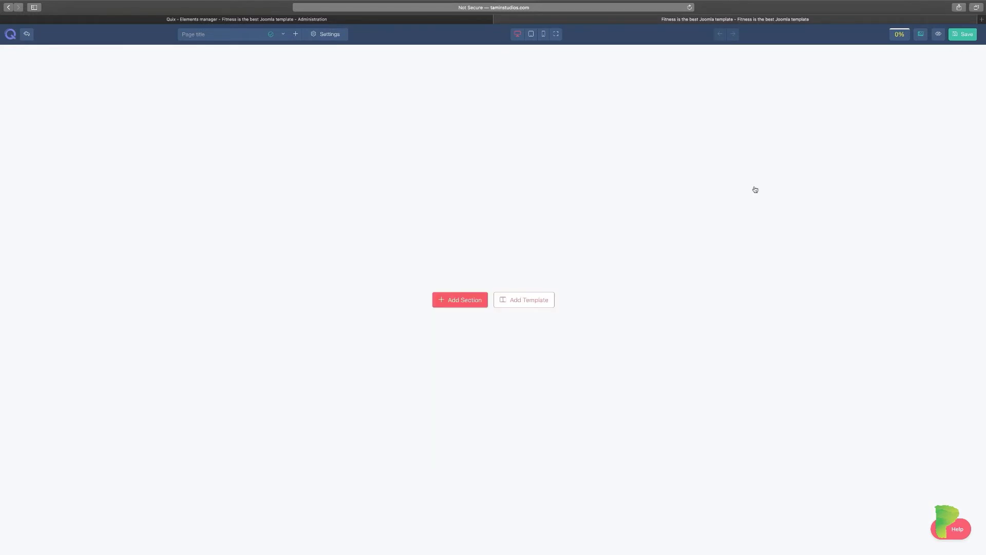
Add a section with a single-column row to the empty page and open its elements list.
left_click(455, 304)
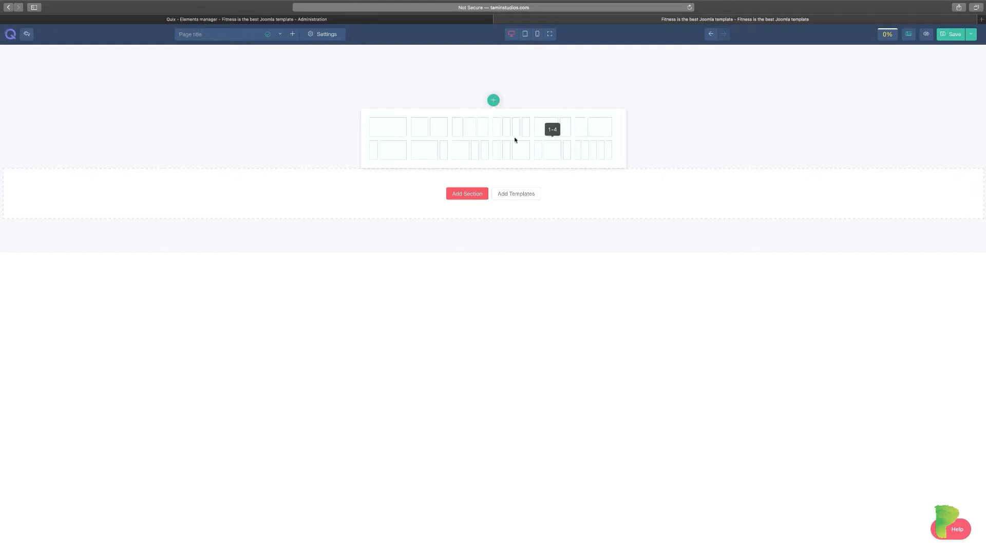
left_click(388, 132)
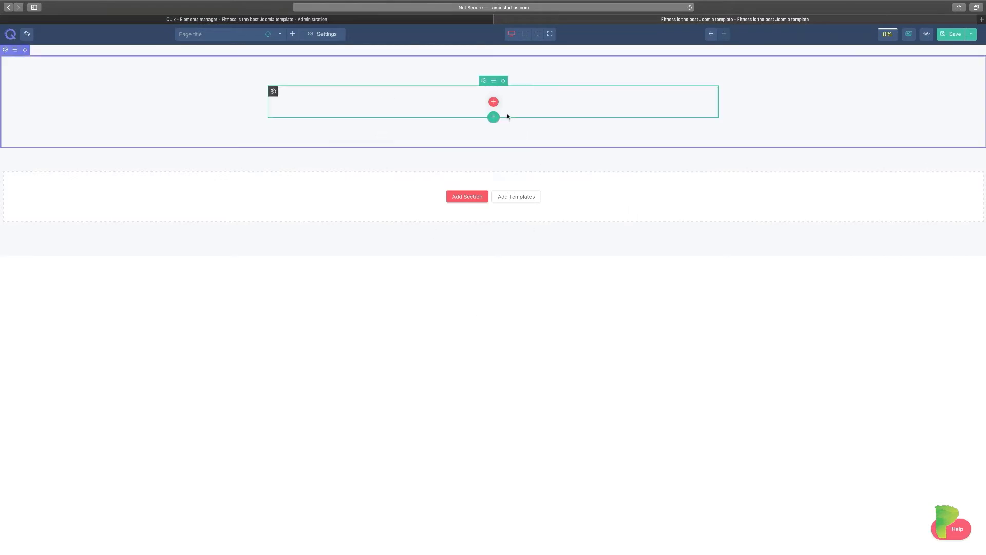
left_click(493, 102)
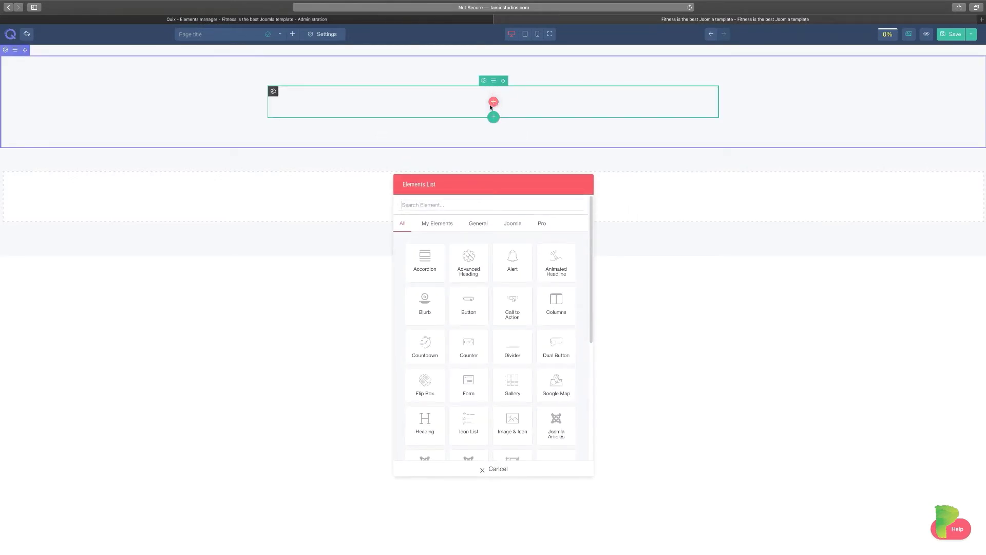
Examine the available elements in the My Elements, General, Joomla, Pro and All categories.
left_click(436, 225)
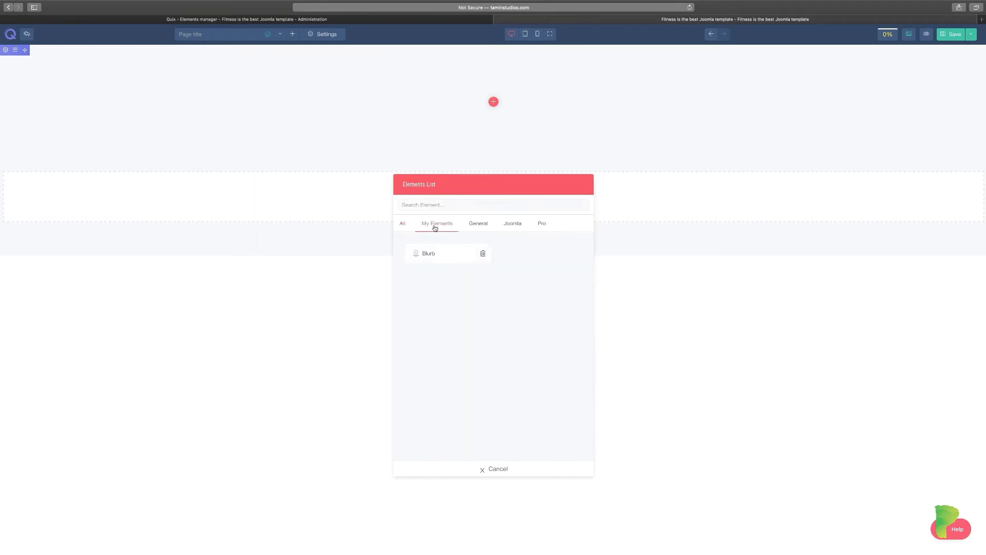
left_click(479, 225)
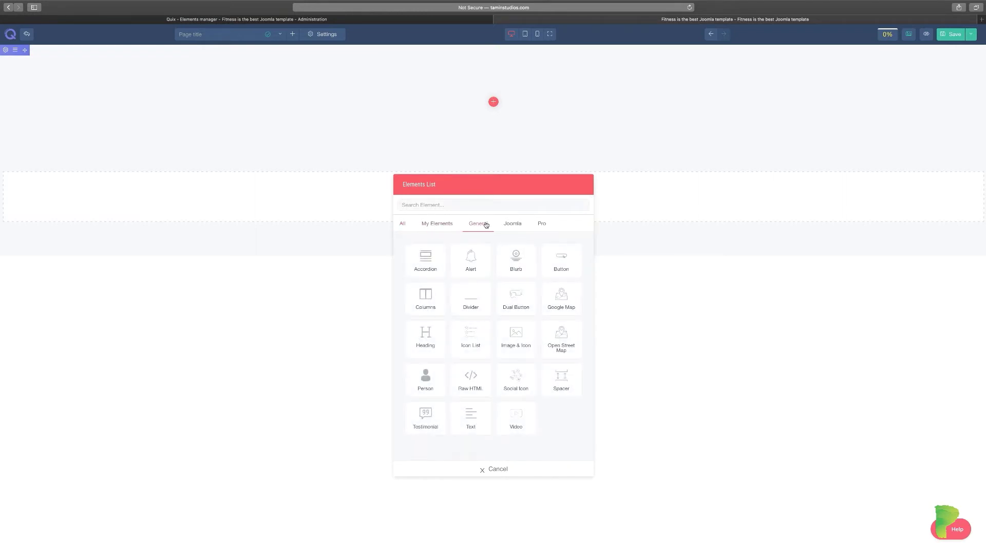
left_click(512, 224)
left_click(548, 226)
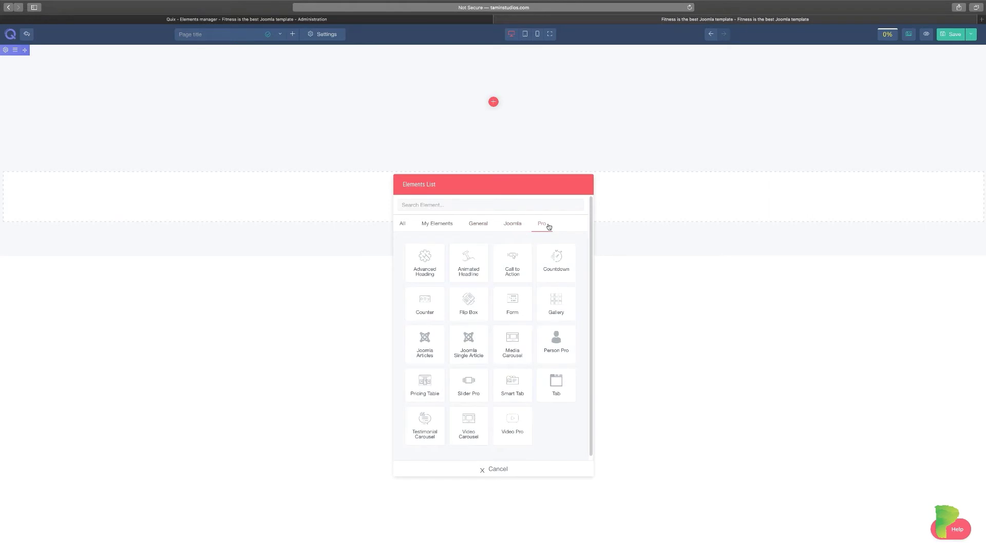
left_click(401, 226)
scroll(511, 391, "down", 5)
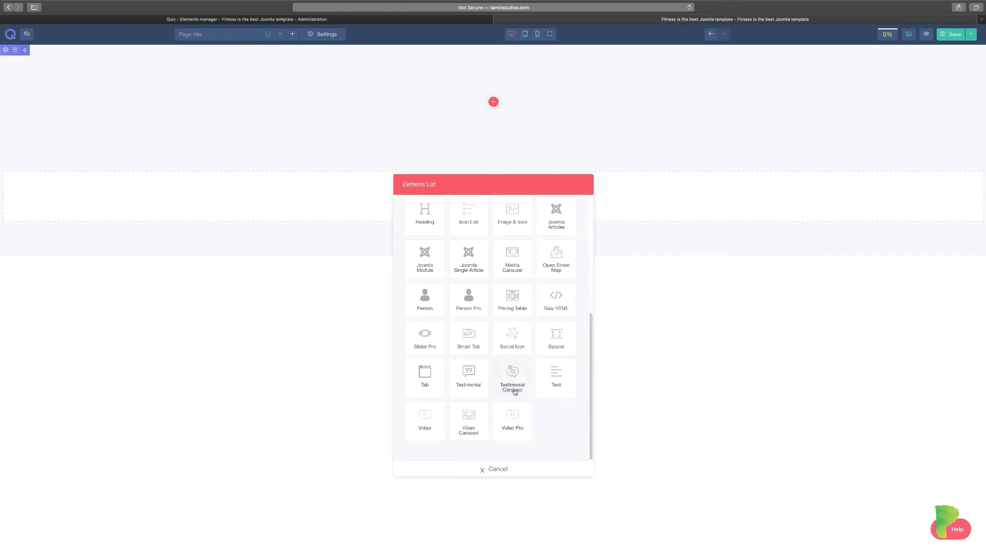
scroll(515, 391, "up", 5)
scroll(514, 388, "up", 1)
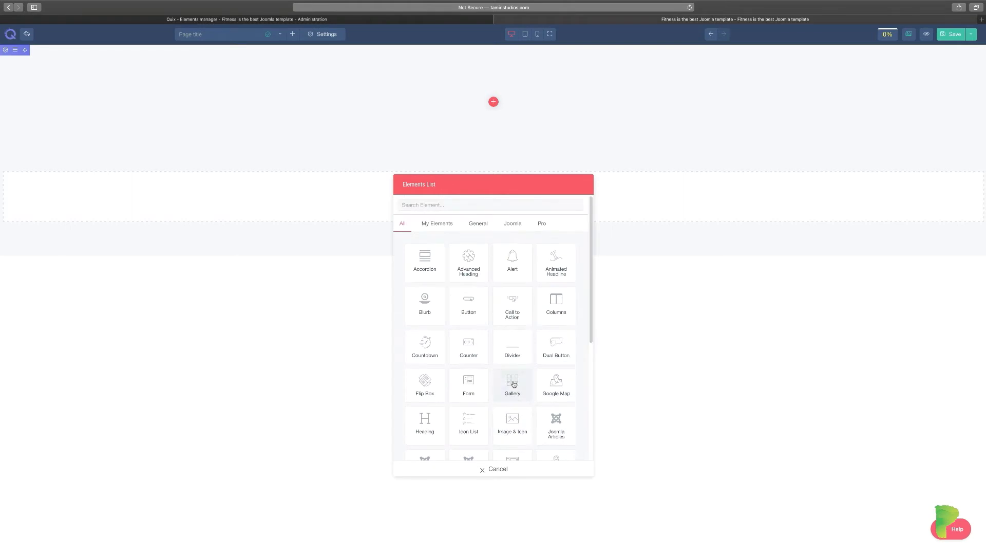
Add an Accordion element to the row and title its first item "How do you get started?".
left_click(423, 260)
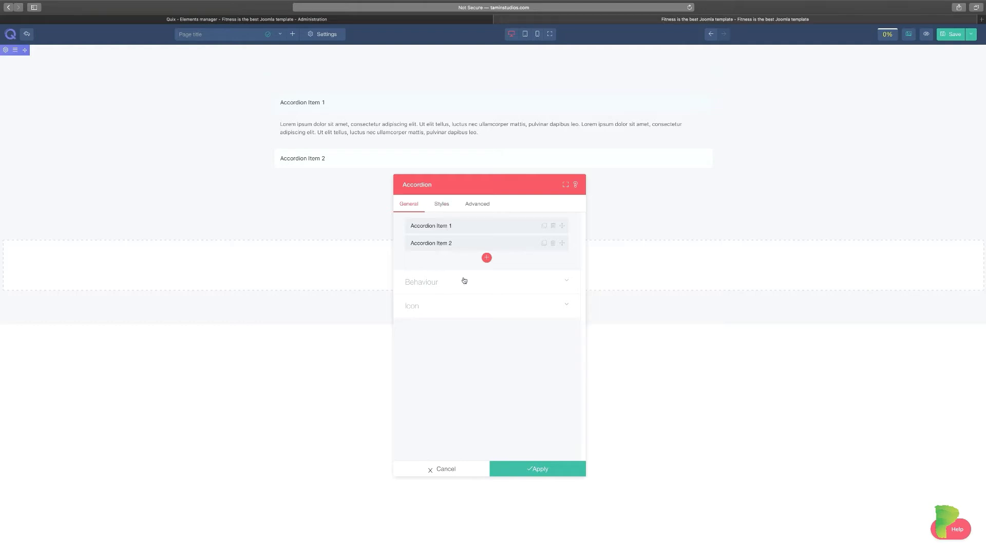
left_click(453, 228)
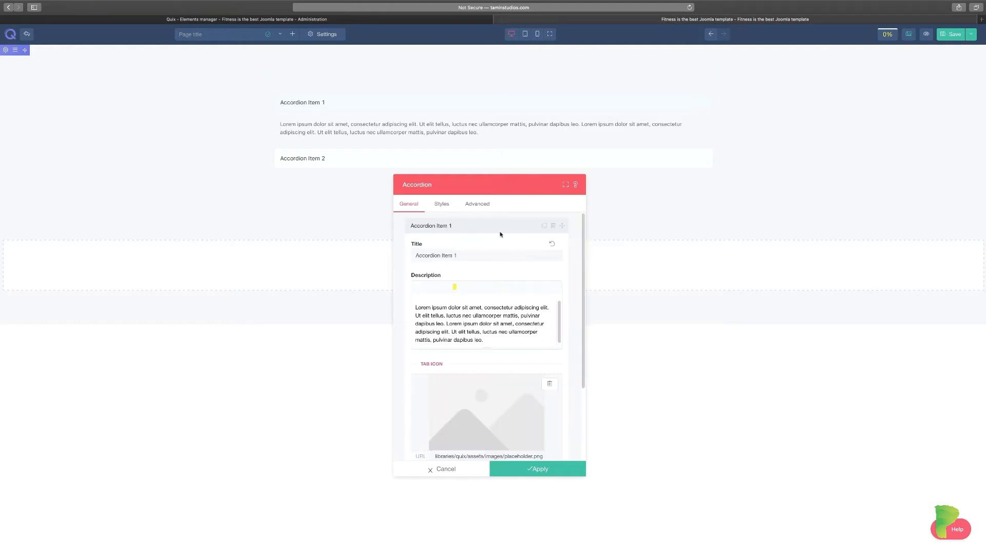
triple_click(459, 256)
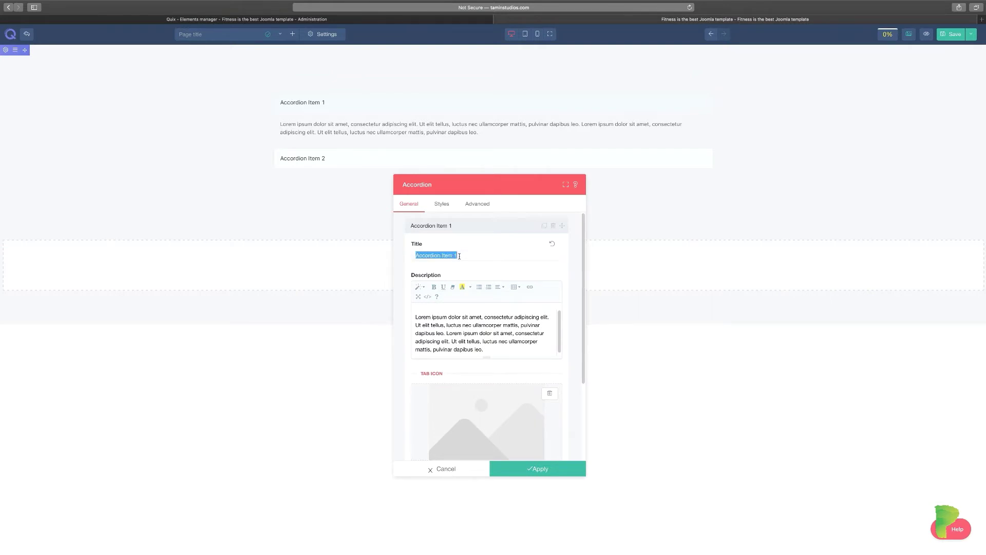
type("How do you get")
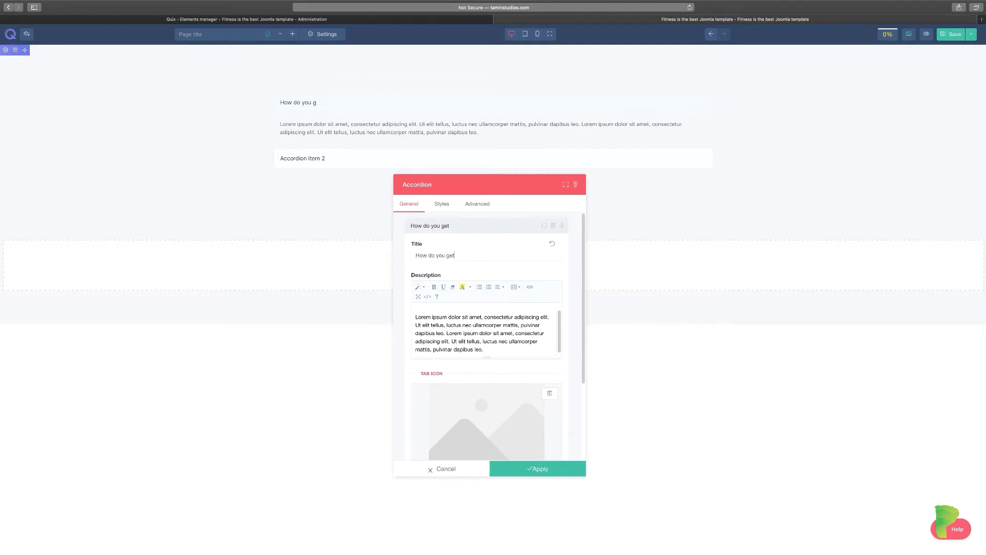
type(" started?")
left_click(506, 227)
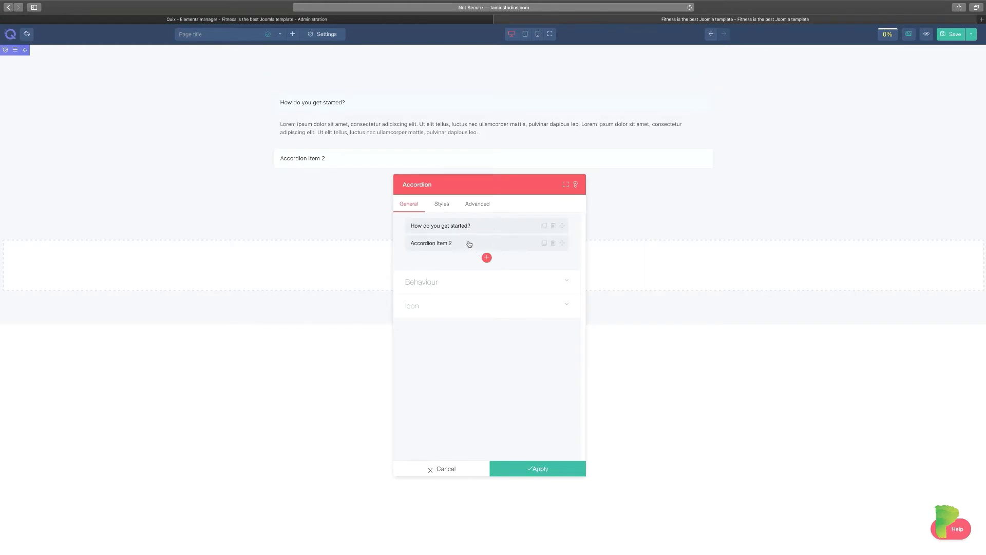
Review the title, description and tab icon settings of Accordion Item 2.
left_click(469, 244)
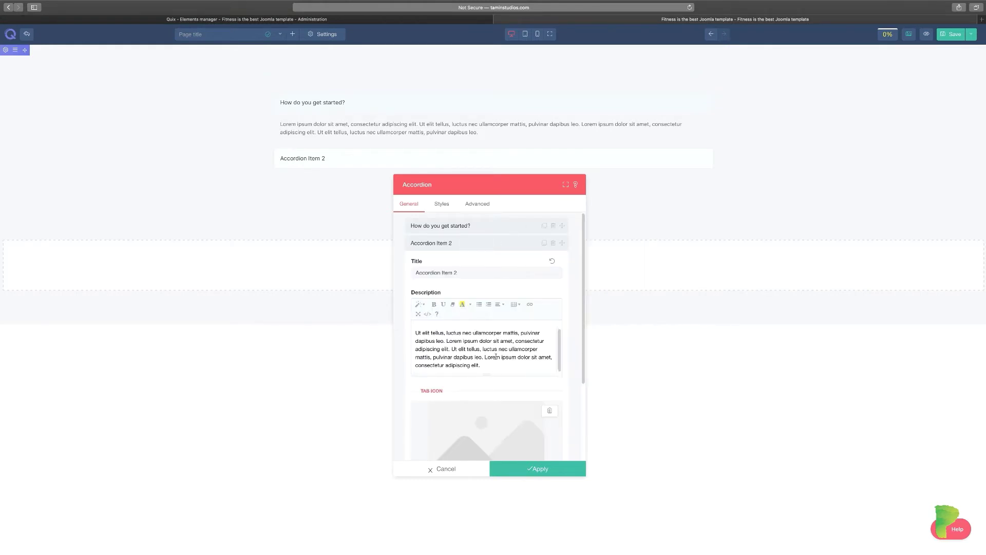
scroll(501, 368, "down", 3)
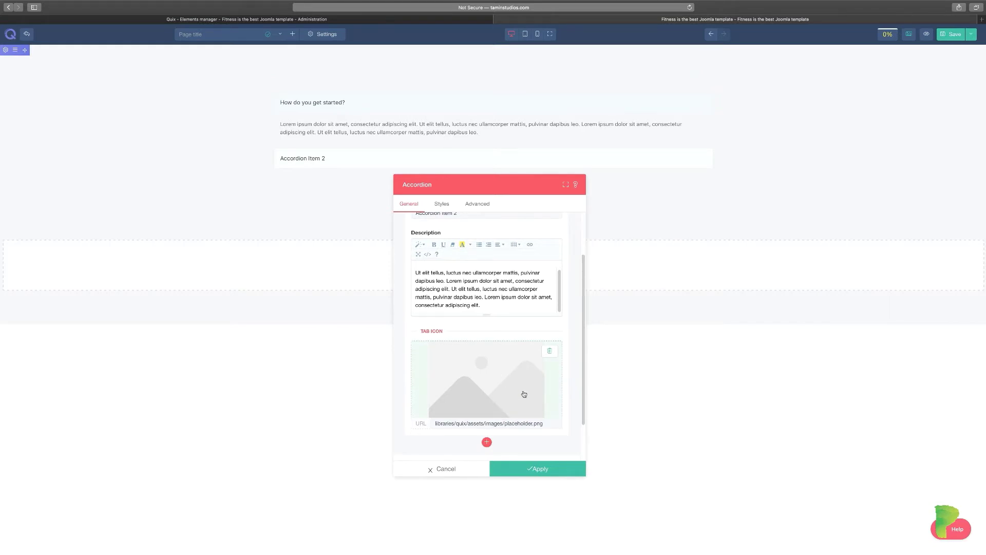
scroll(514, 360, "up", 1)
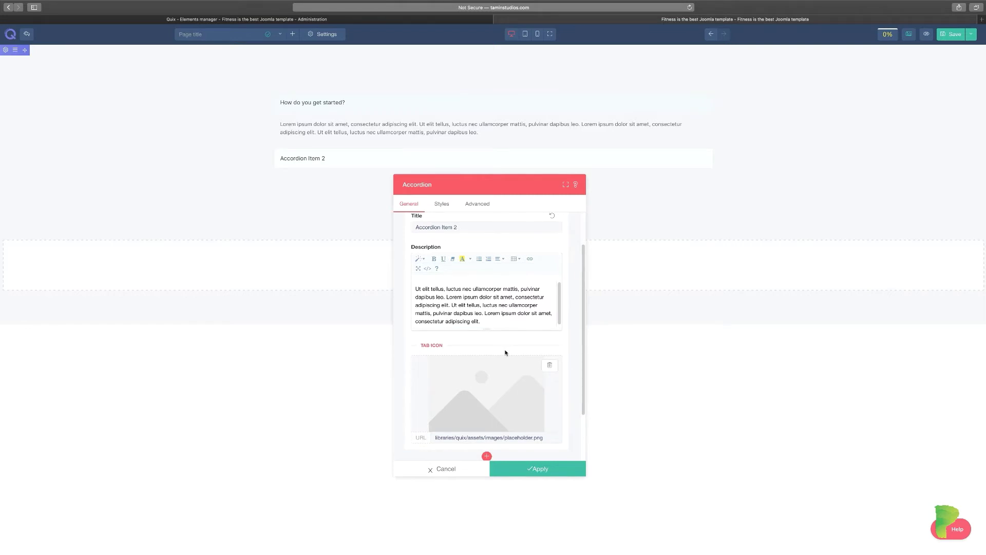
scroll(509, 384, "down", 3)
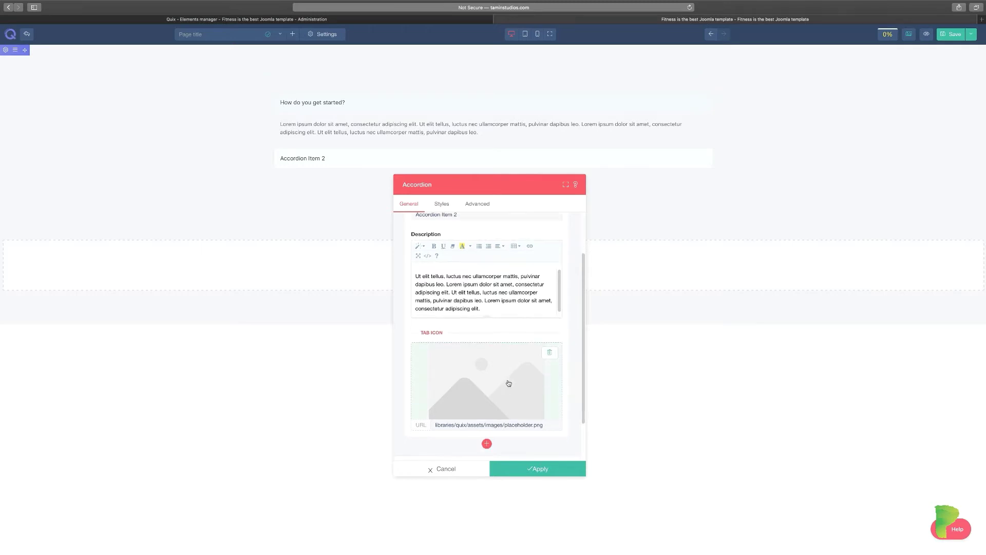
scroll(507, 381, "up", 5)
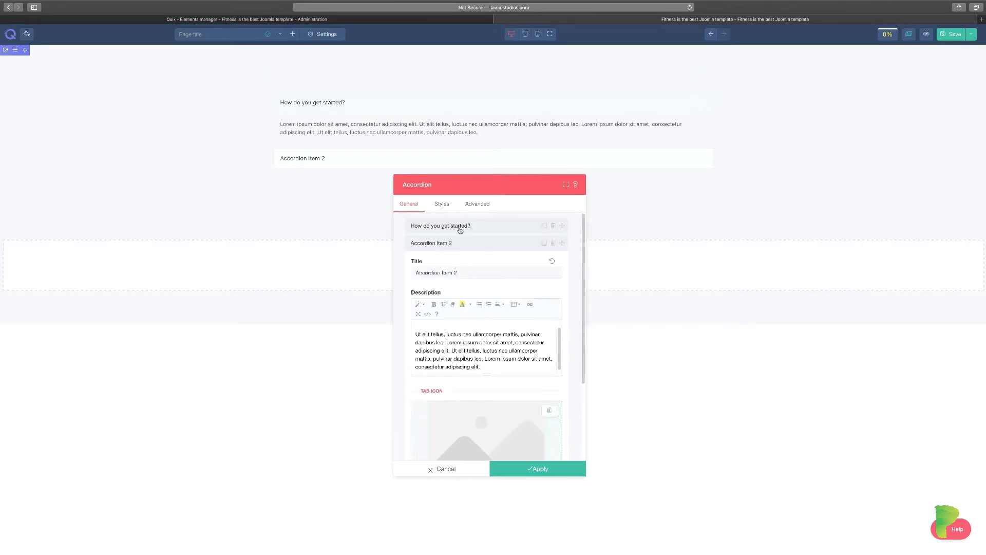
left_click(456, 244)
Turn off Allow All Items To Be Closed in the accordion's behaviour, check its icon option, and apply the settings.
left_click(446, 282)
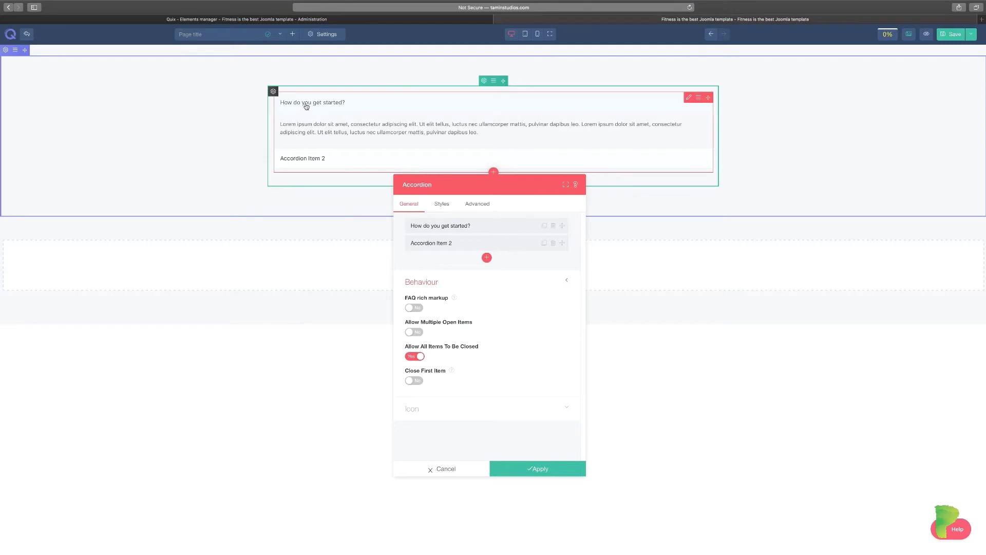
left_click(414, 356)
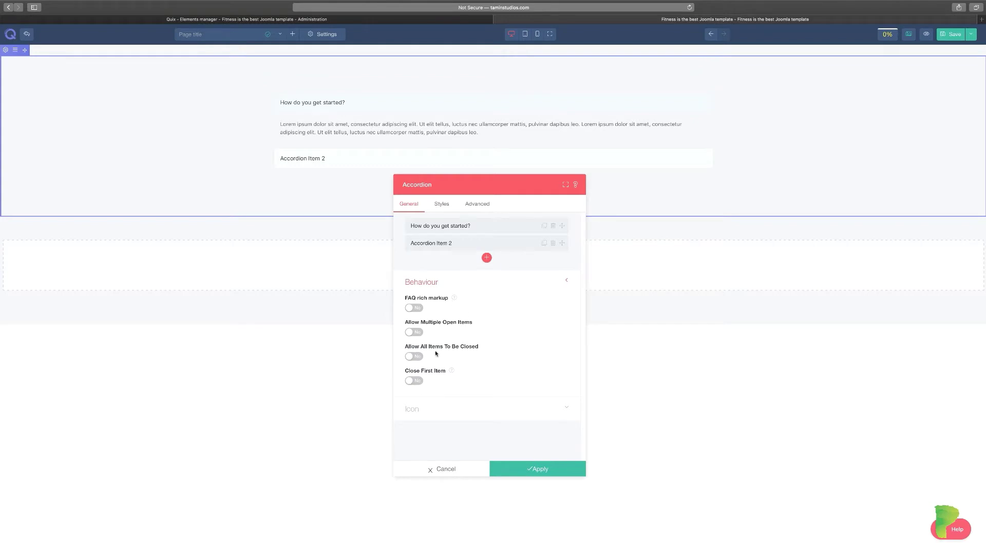
left_click(456, 411)
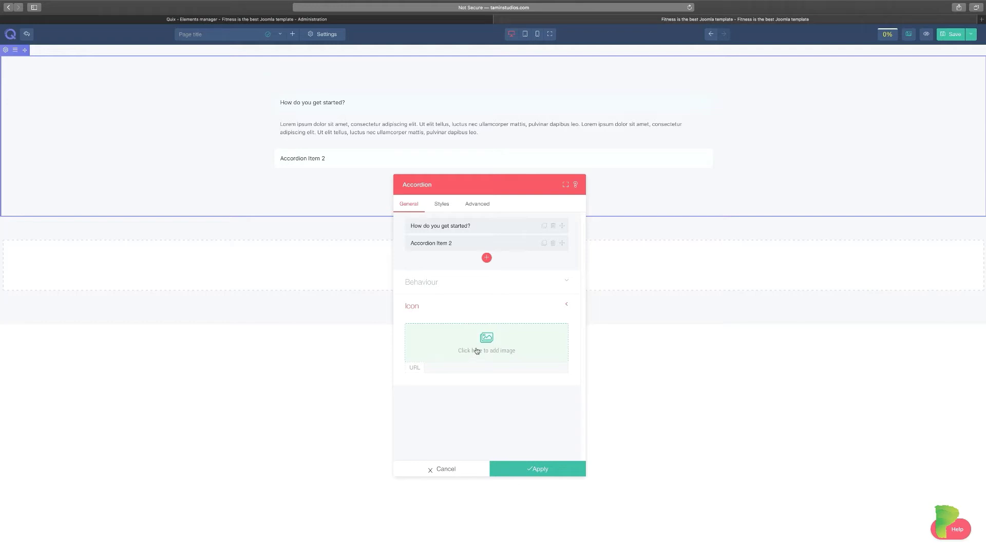
left_click(469, 291)
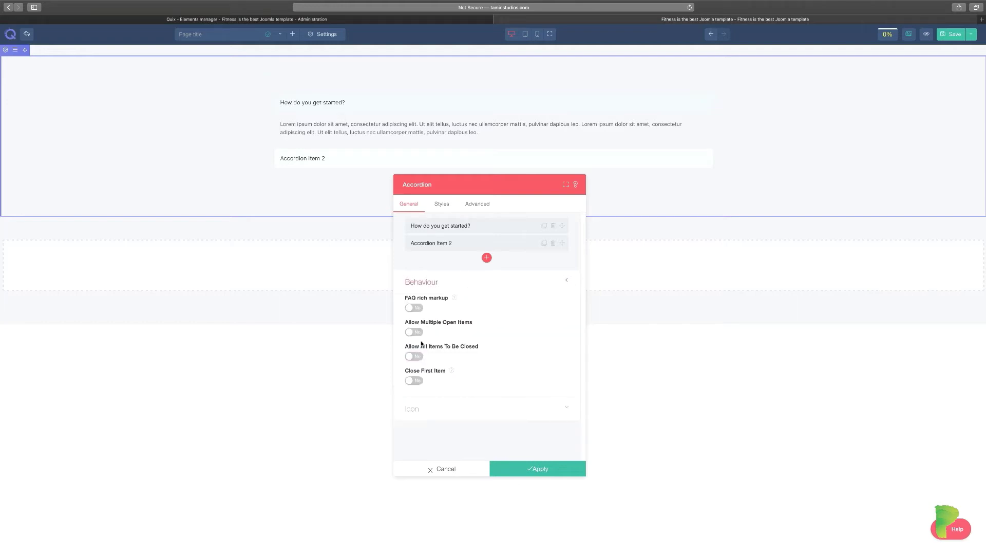
left_click(531, 470)
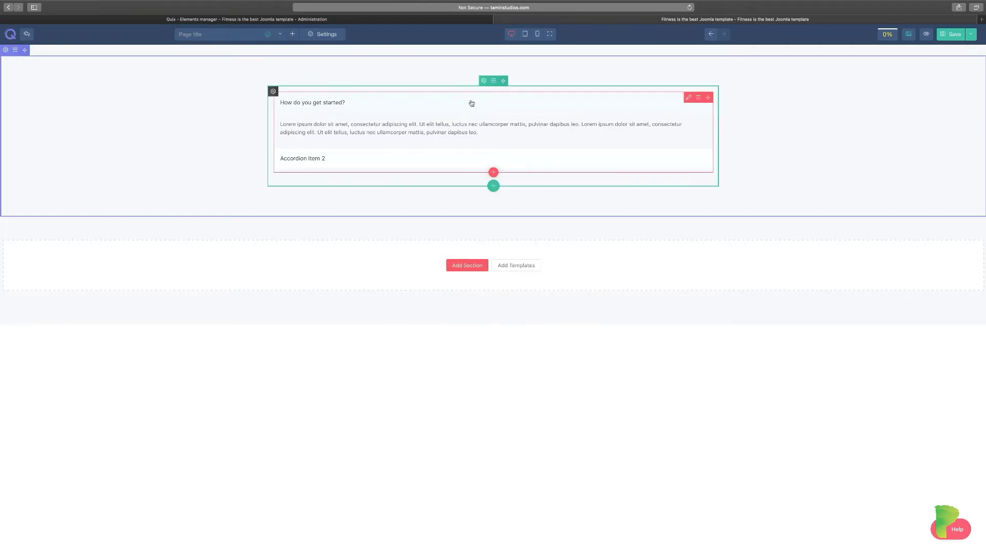
Add a second Accordion element with default settings below the first one.
left_click(494, 172)
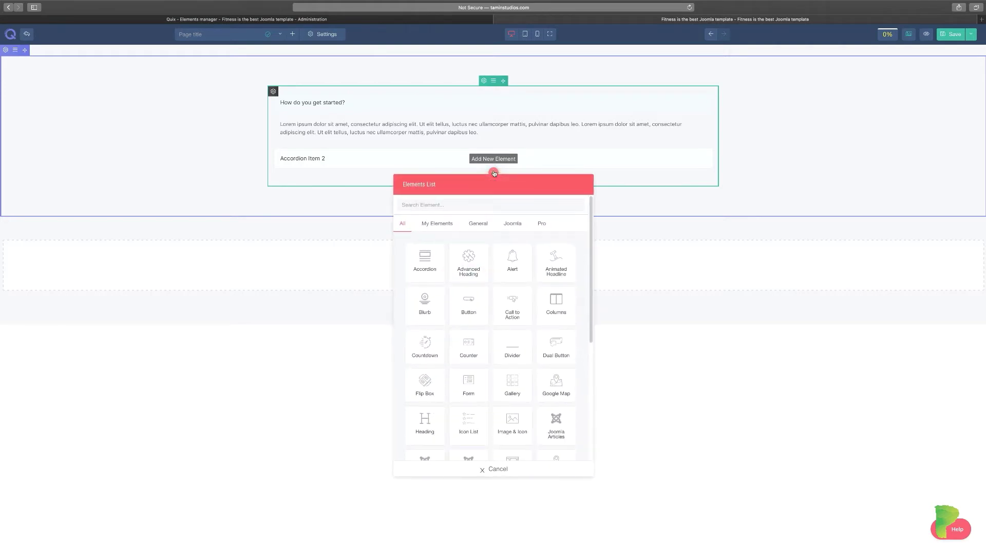
left_click(424, 264)
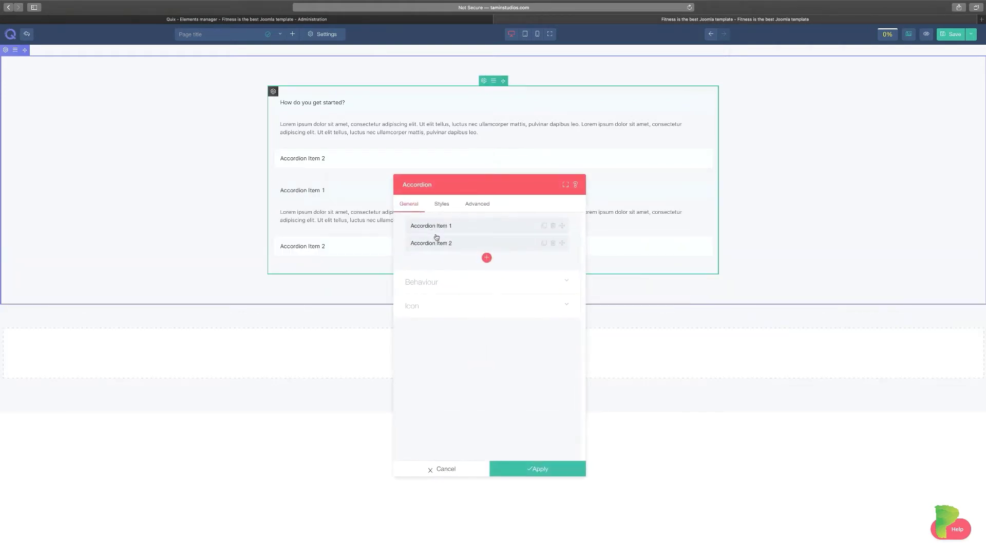
left_click(523, 471)
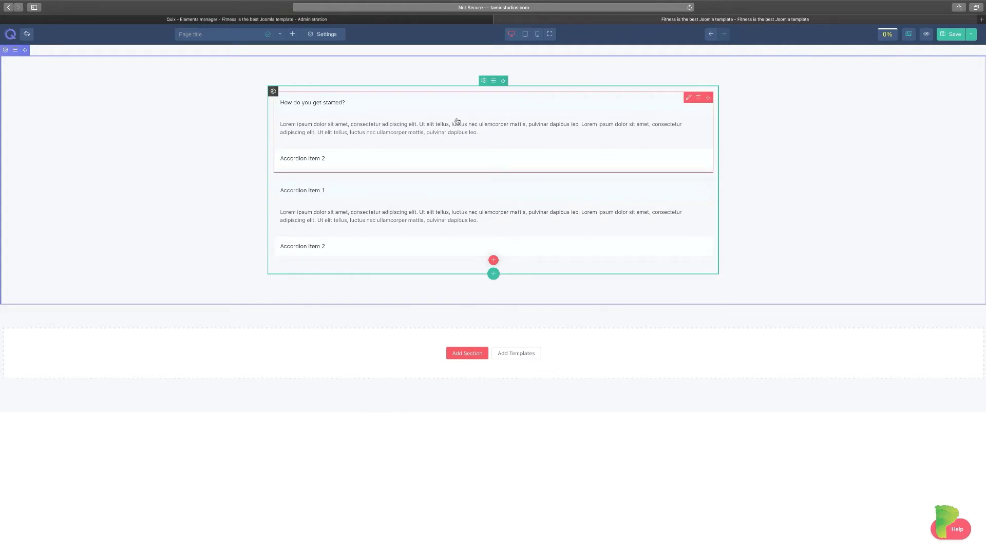
Look through the row's options and delete the accordion containing "How do you get started?".
left_click(494, 81)
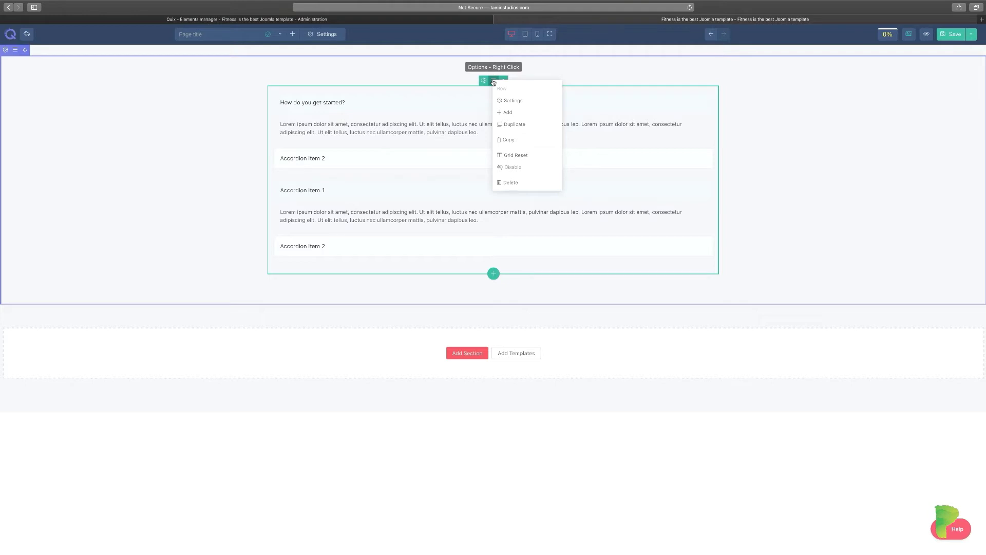
left_click(519, 160)
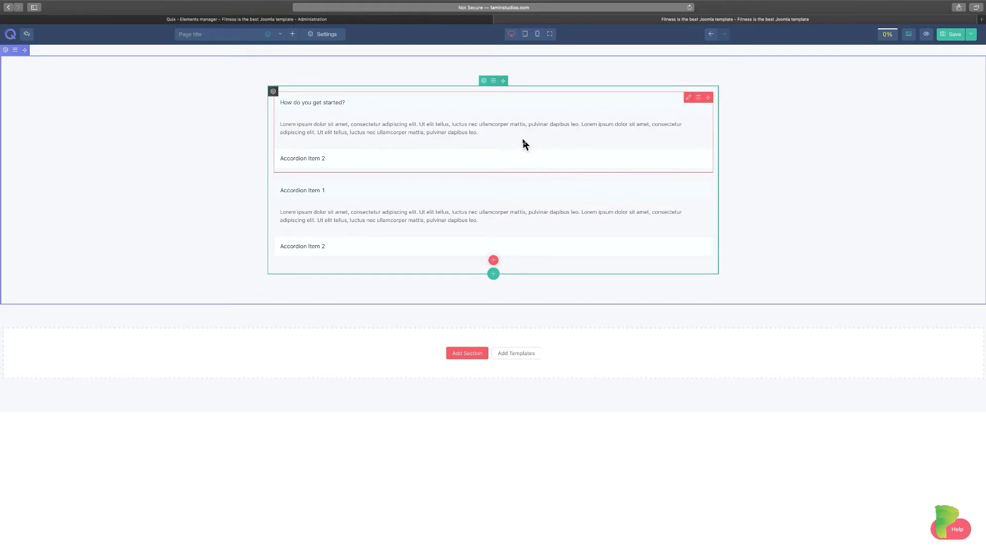
left_click(699, 99)
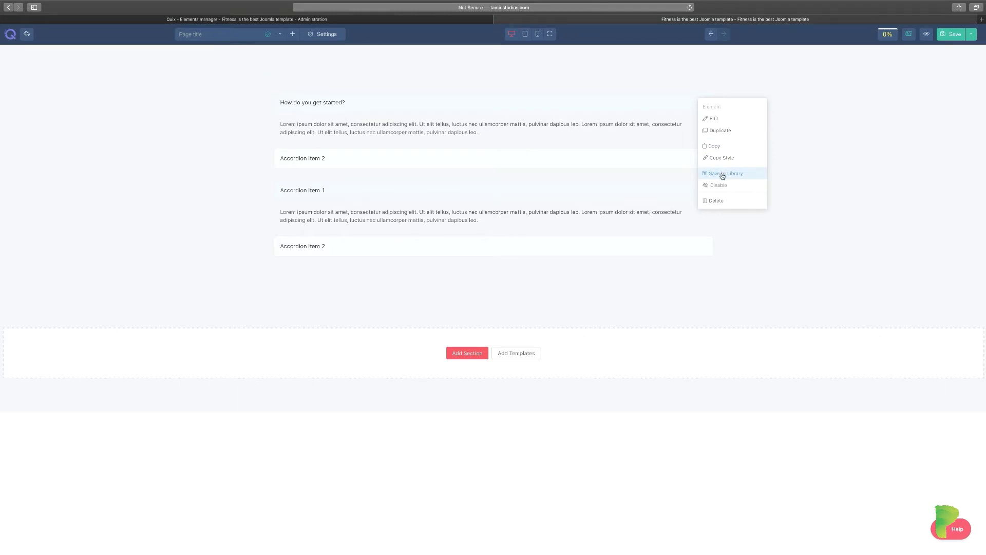
left_click(717, 202)
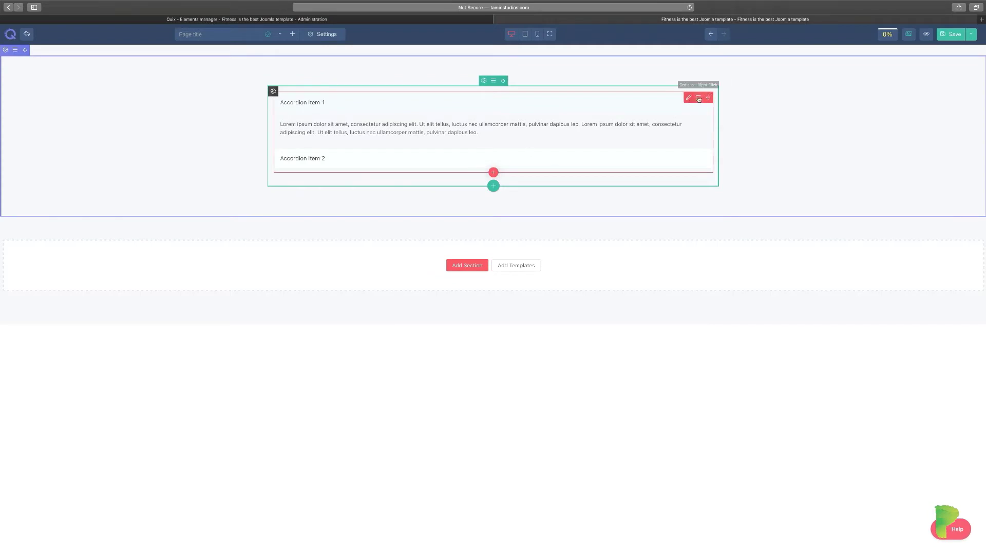
Duplicate the remaining accordion and move the upper copy below the other one.
left_click(699, 97)
left_click(719, 129)
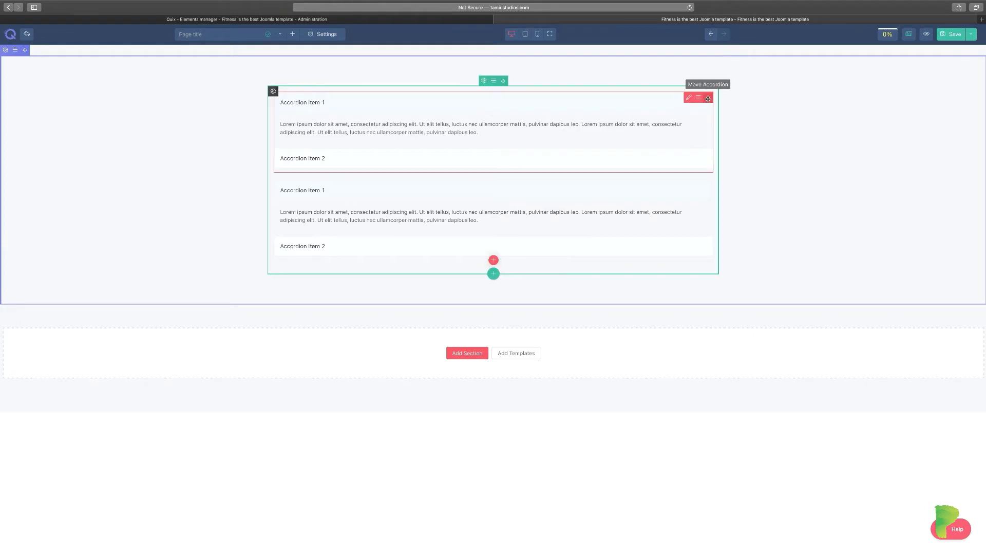
left_click_drag(708, 97, 697, 198)
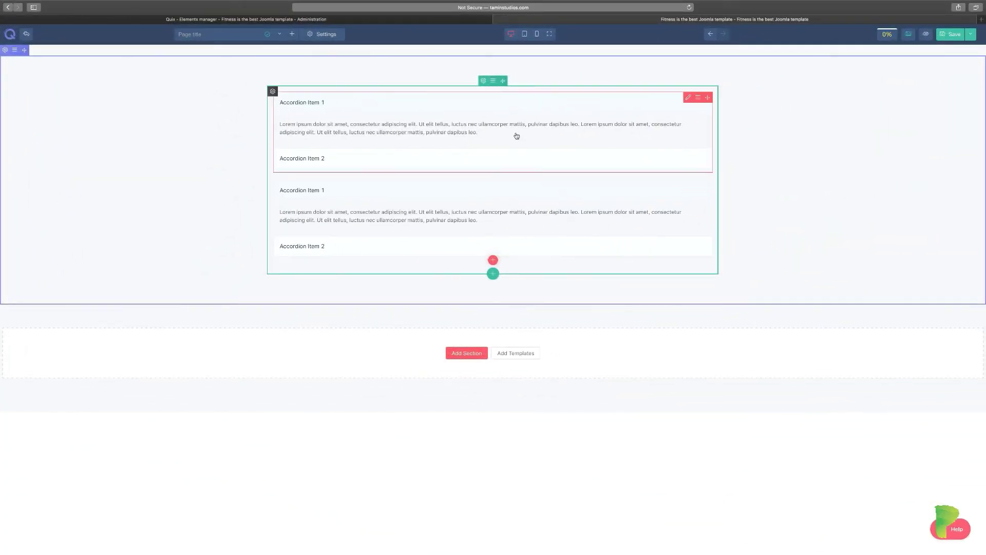
Delete both accordions so that the row is empty.
left_click(698, 97)
left_click(718, 201)
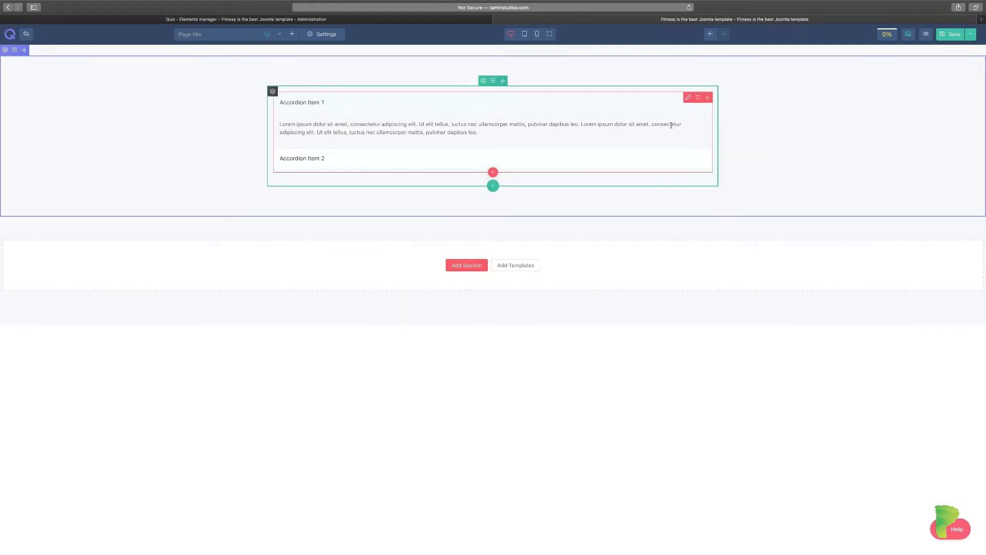
left_click(696, 93)
left_click(716, 196)
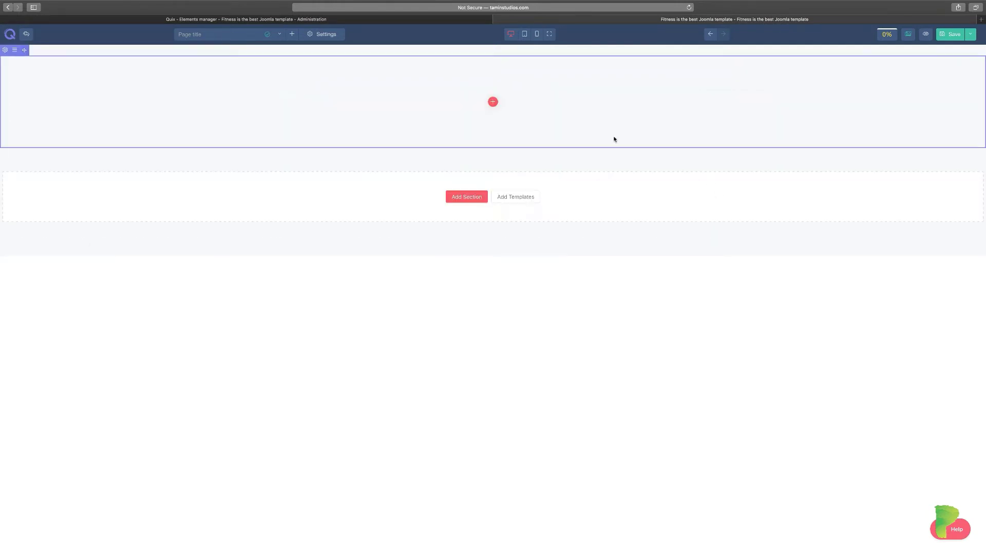
Add an Advanced Heading element to the empty row and make its text read "What We Do".
left_click(493, 102)
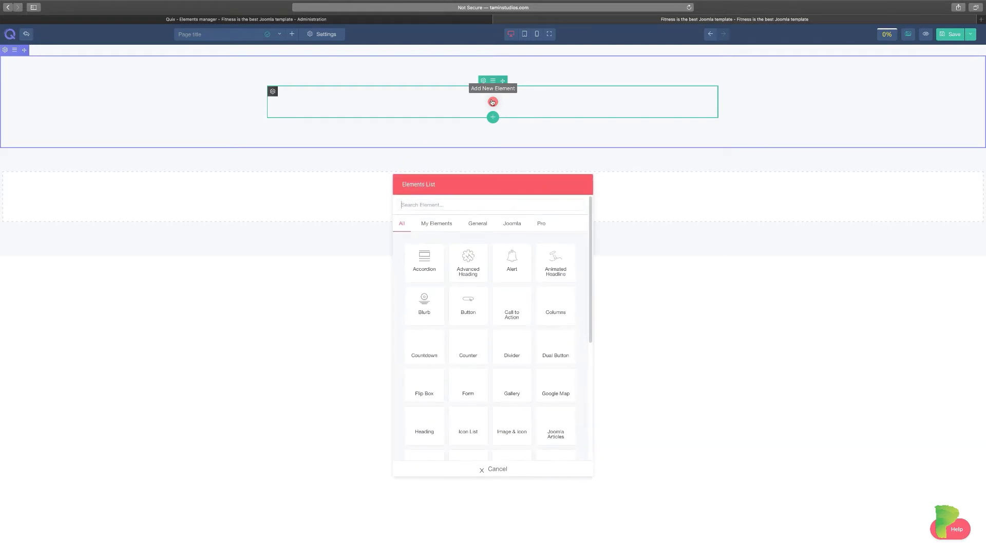
left_click(473, 268)
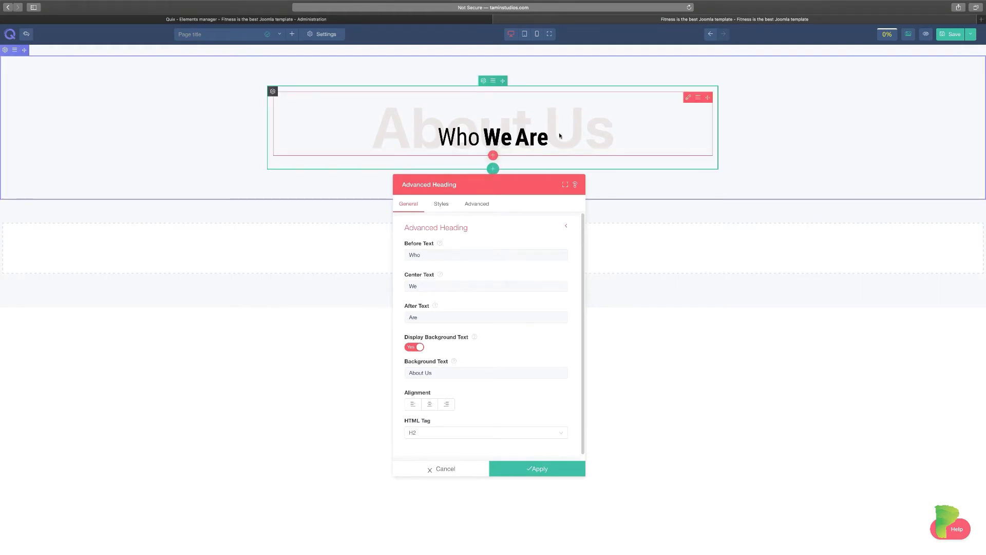
left_click(449, 290)
double_click(435, 259)
type("What")
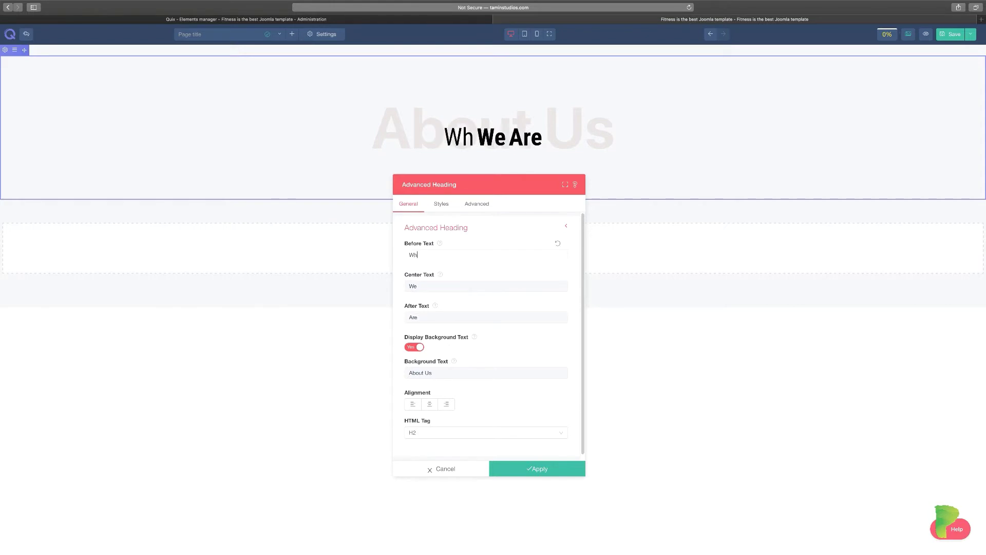
double_click(424, 317)
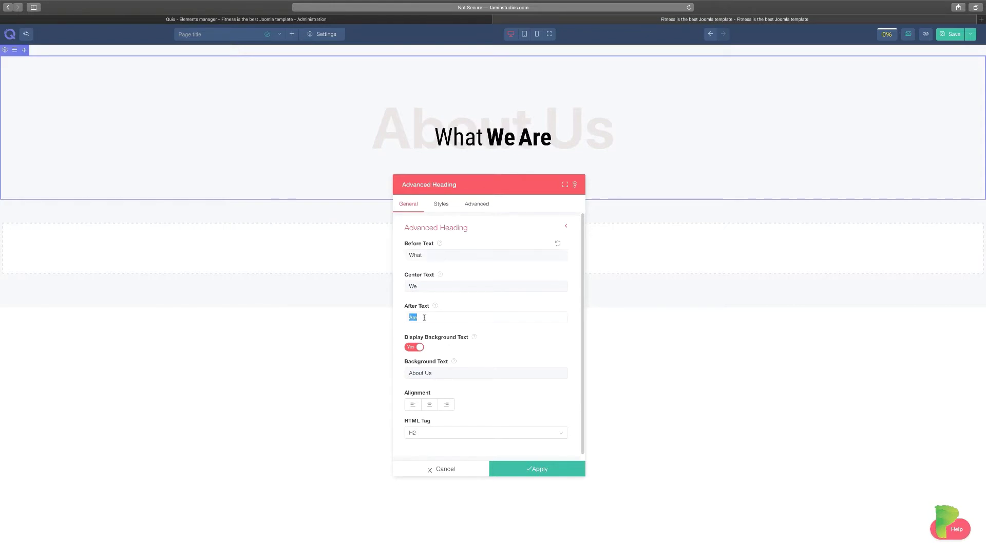
type("DO")
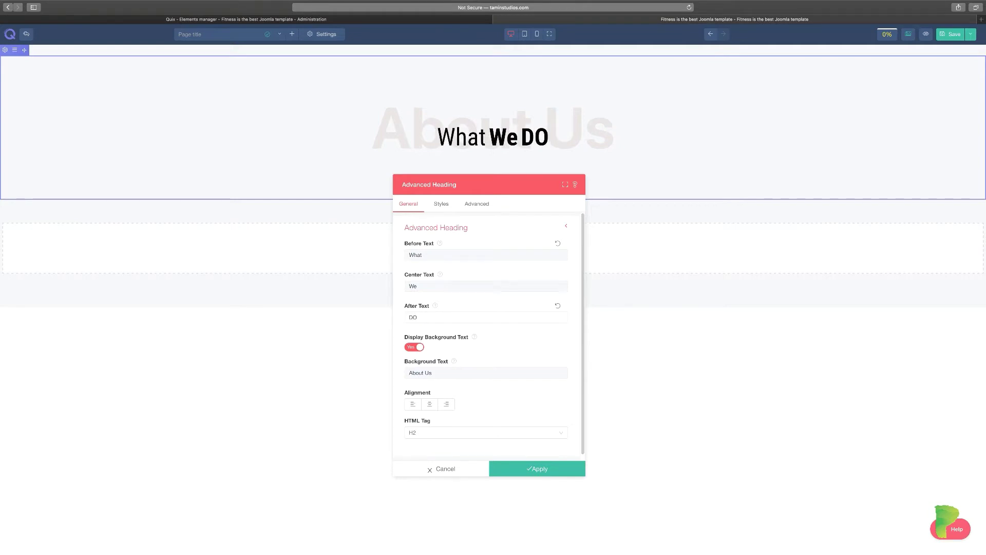
key("BackSpace")
type("o")
Change the heading's background text to "Contact".
scroll(443, 383, "down", 1)
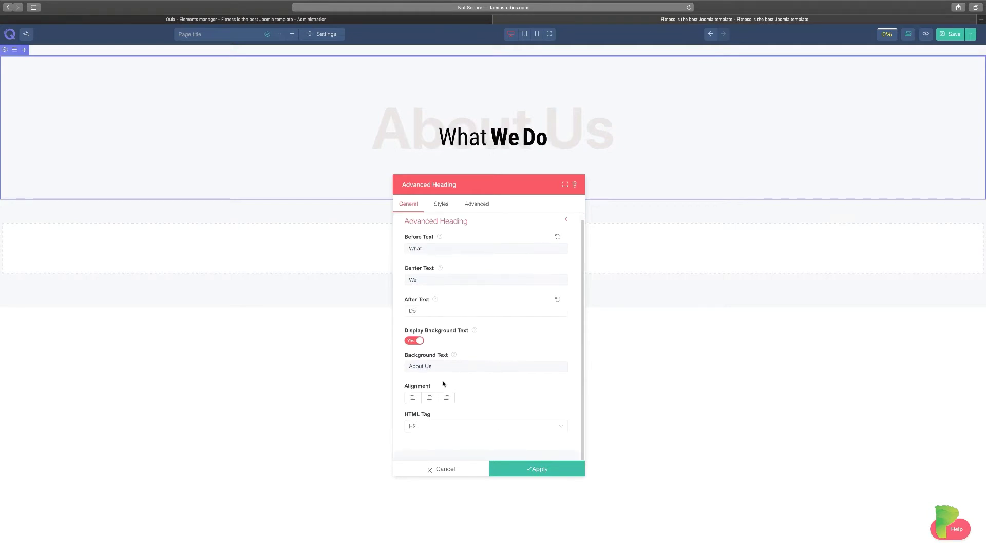
left_click(438, 367)
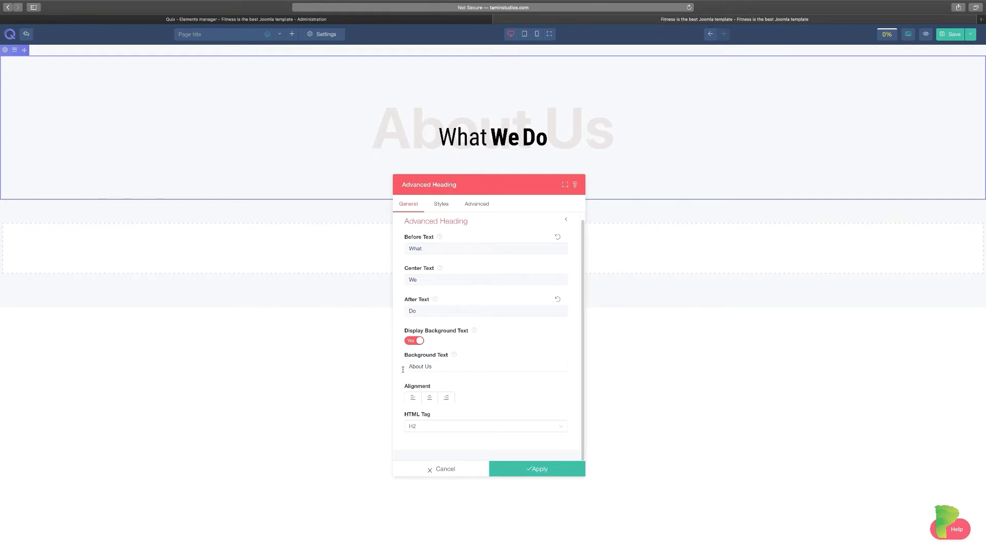
triple_click(411, 368)
type("Contact")
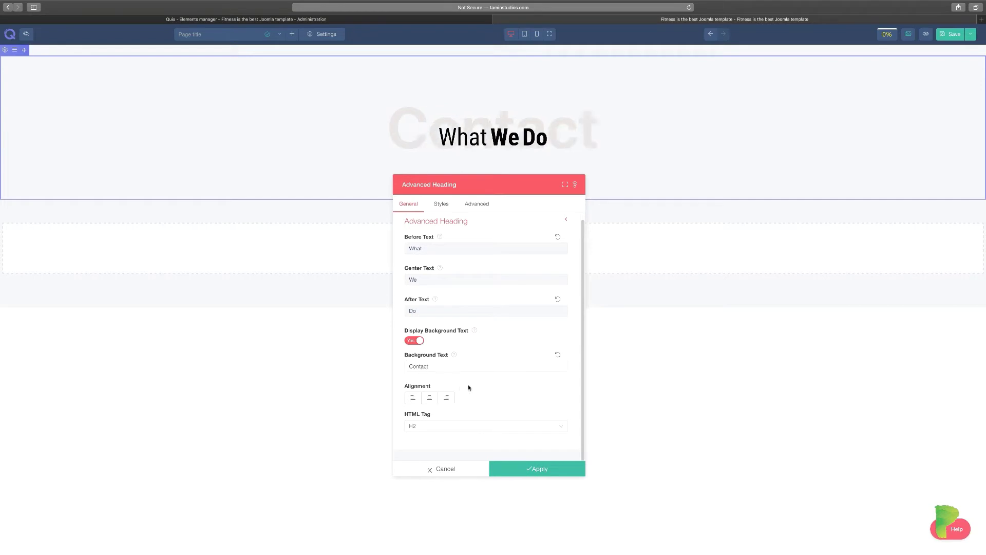
Try the left, center and right alignments for the background text and keep it aligned right.
left_click(429, 398)
left_click(447, 401)
left_click(414, 400)
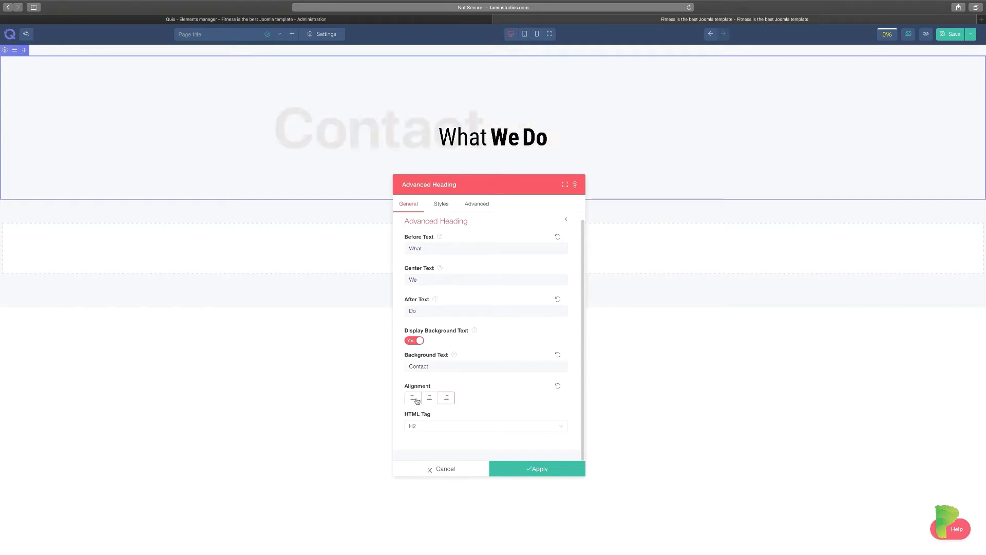
left_click(429, 399)
left_click(447, 399)
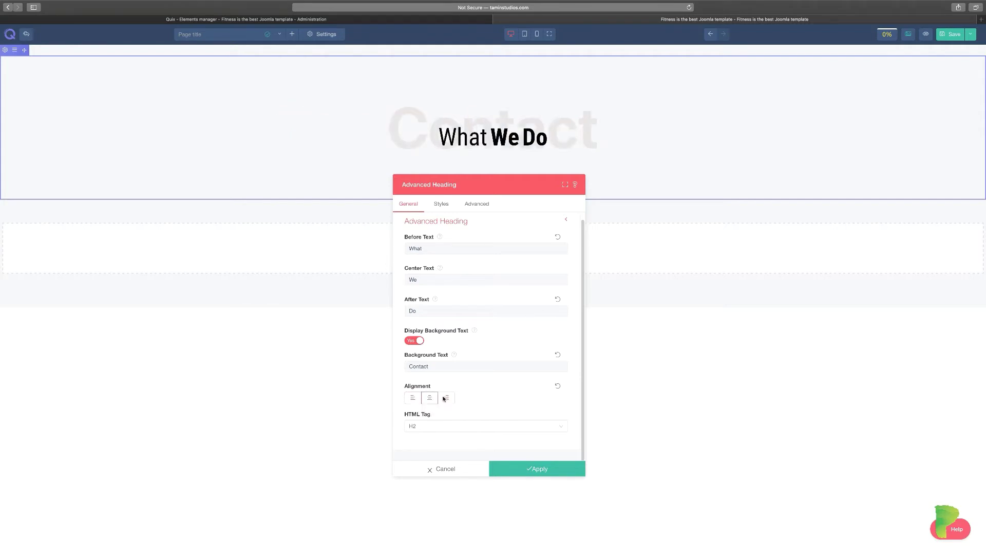
Try the H1 and H4 HTML tags before restoring H2, and switch the background text display off and on.
left_click(491, 429)
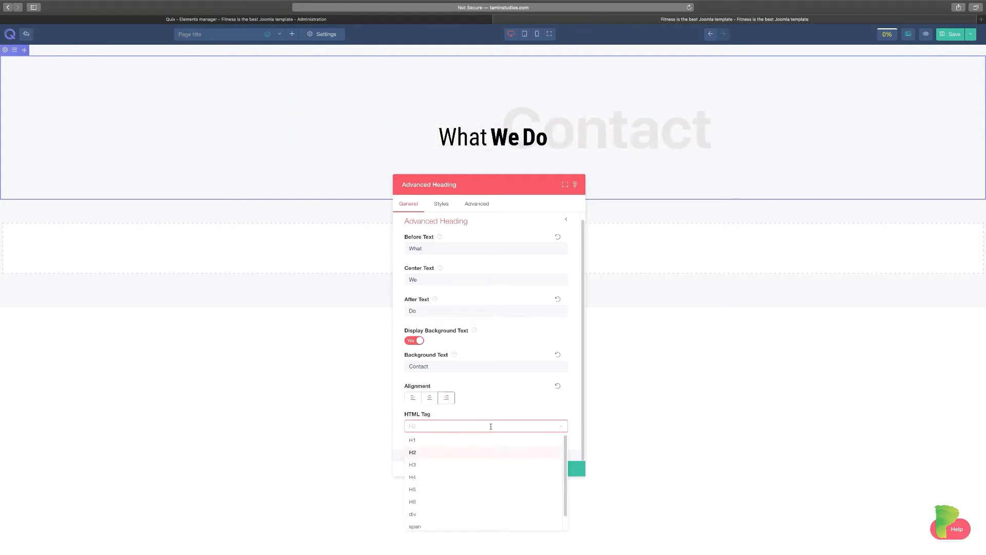
left_click(475, 443)
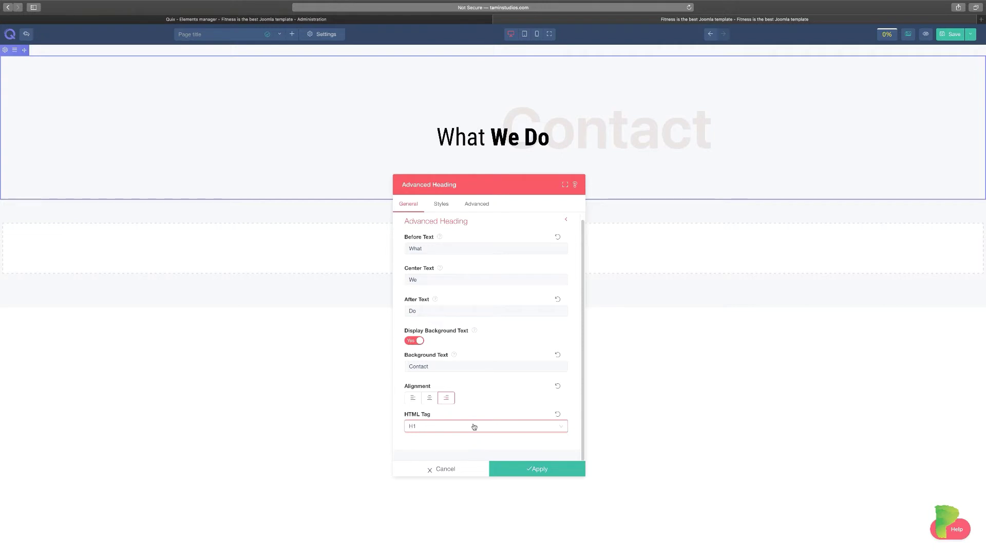
left_click(474, 426)
left_click(430, 476)
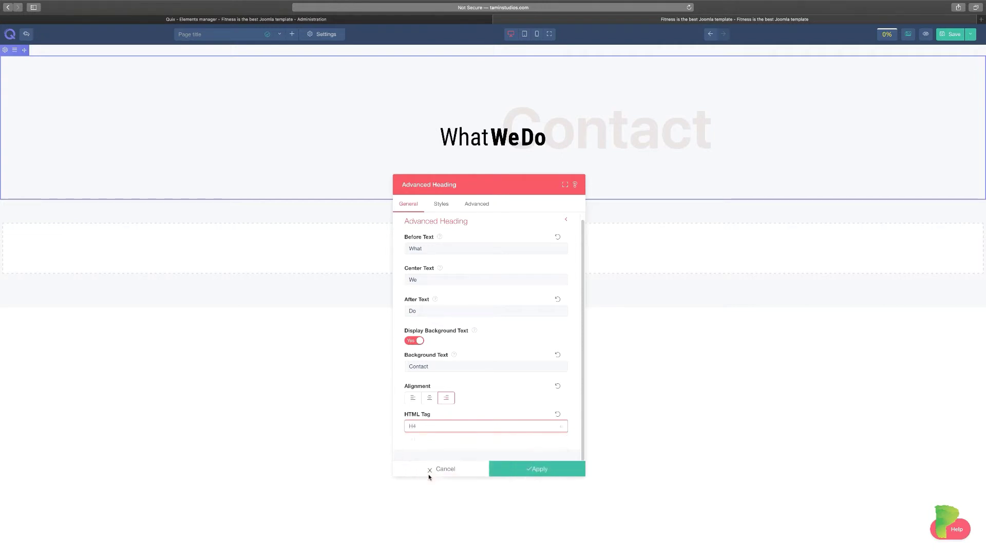
left_click(459, 428)
left_click(428, 453)
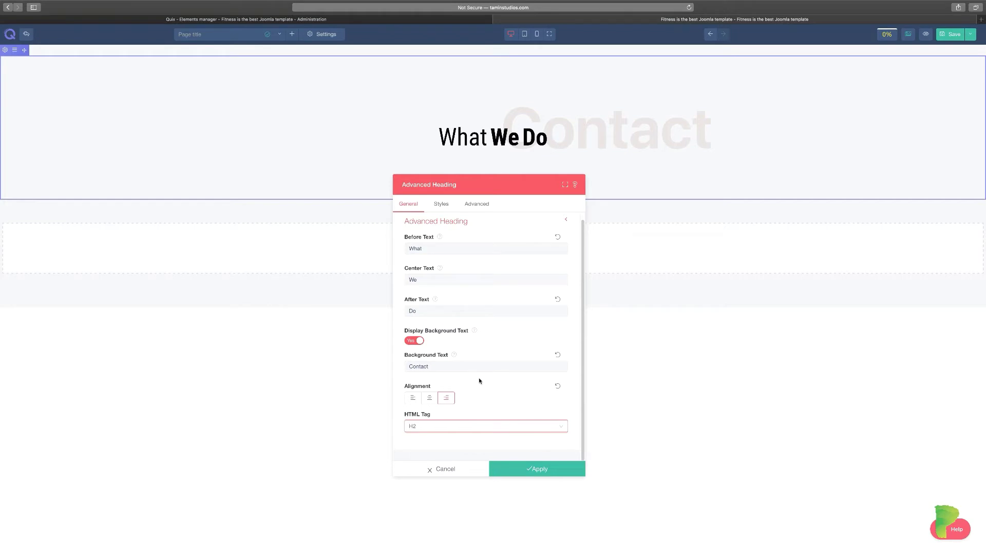
left_click(413, 341)
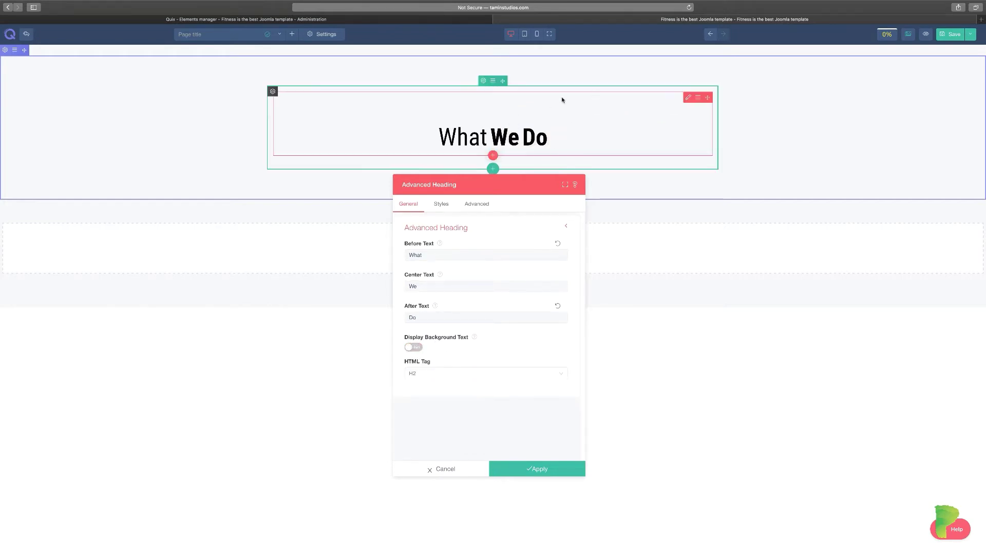
left_click(415, 347)
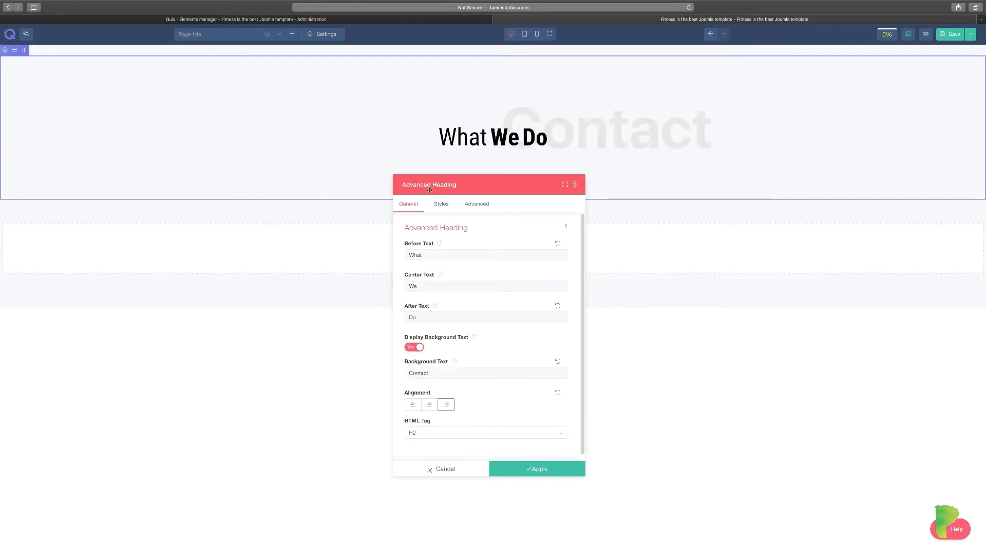
Set the heading's common padding to 120 px at the top and 60 px at the bottom.
left_click(440, 205)
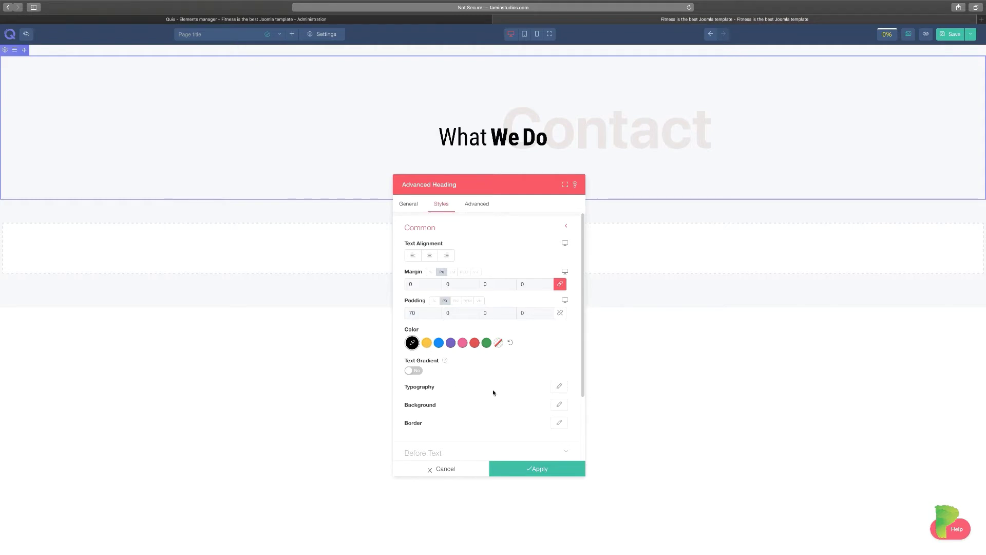
scroll(493, 393, "down", 1)
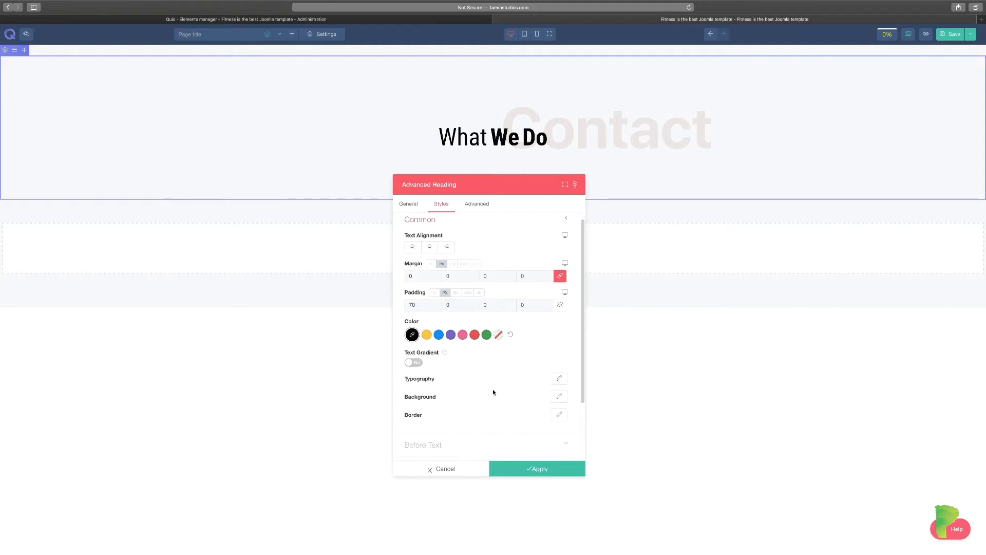
left_click(424, 303)
left_click(450, 308)
left_click(489, 304)
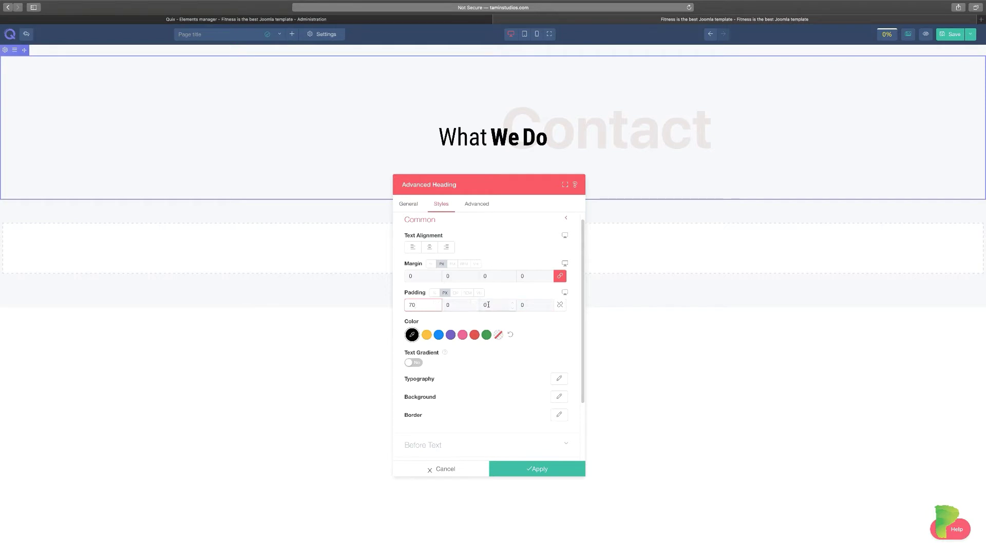
left_click(439, 303)
left_click(439, 303)
left_click(438, 303)
left_click(438, 303)
left_click(438, 303)
left_click(438, 303)
left_click(439, 303)
left_click(438, 303)
left_click(438, 303)
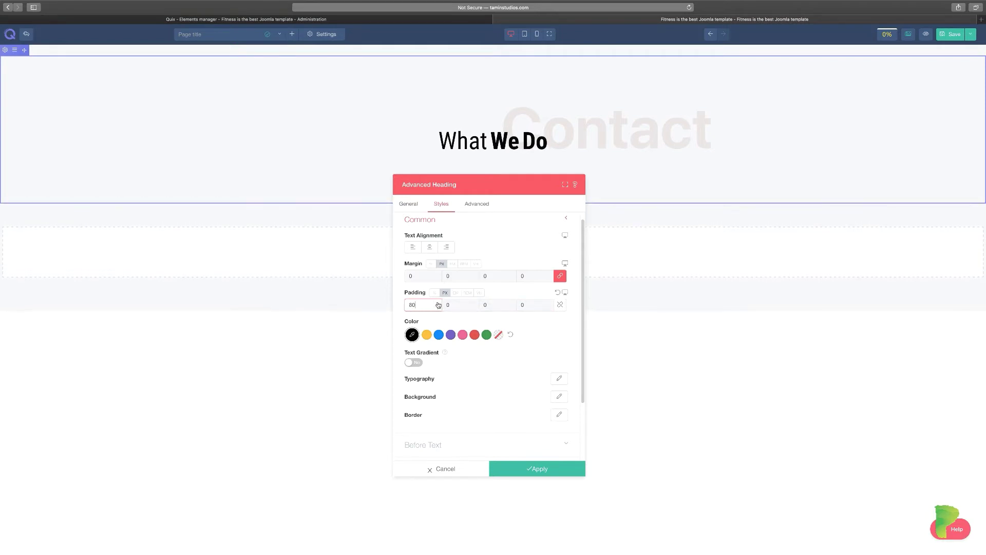
left_click(439, 303)
left_click(438, 304)
left_click(438, 303)
left_click(438, 303)
double_click(426, 307)
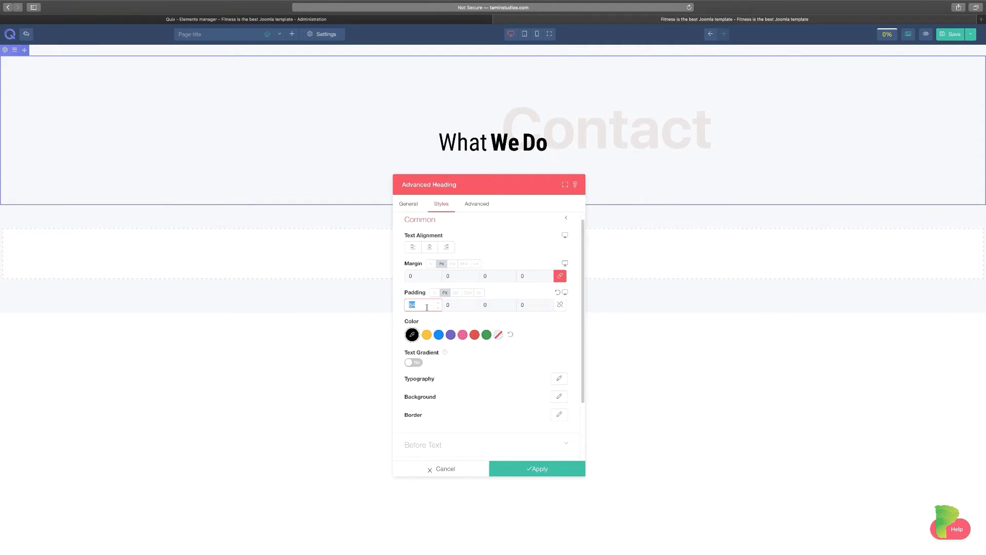
type("120")
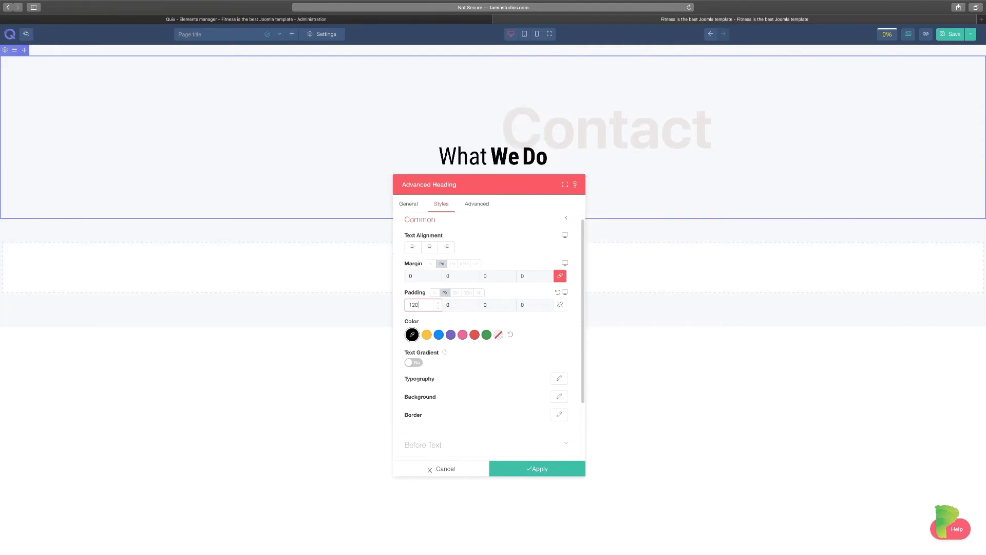
double_click(507, 305)
type("60")
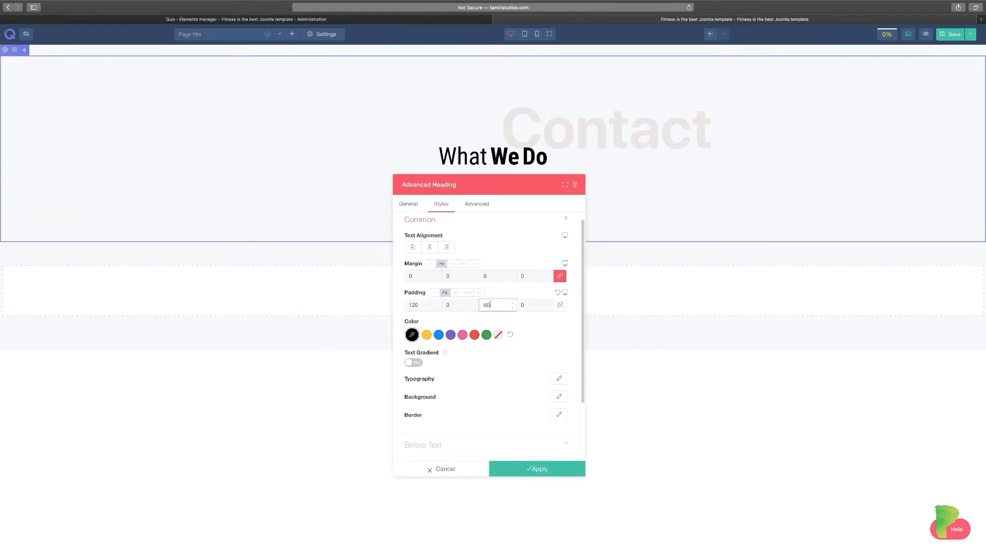
Clear the heading's bottom padding and set the top padding to 70 px.
double_click(501, 305)
key("BackSpace")
left_click(421, 305)
double_click(422, 304)
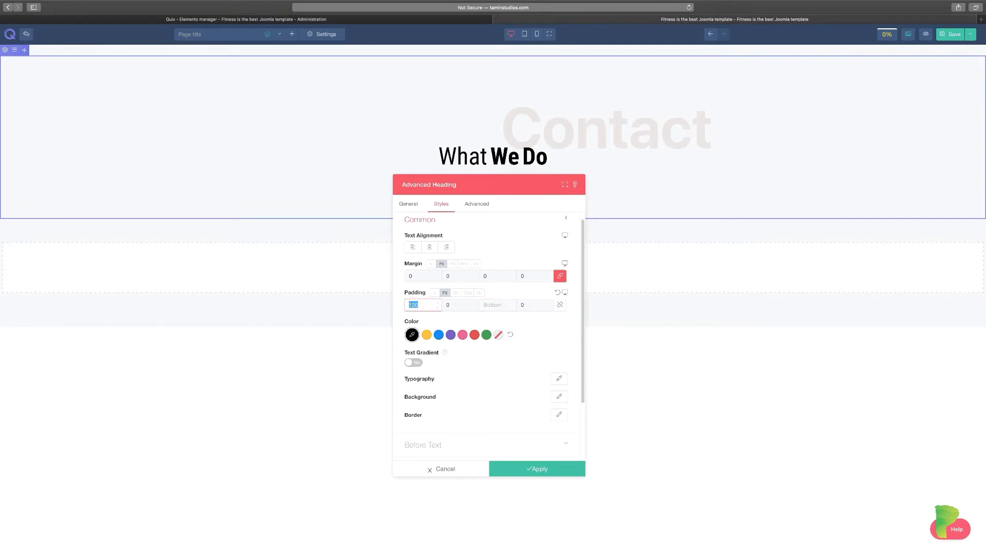
key("BackSpace")
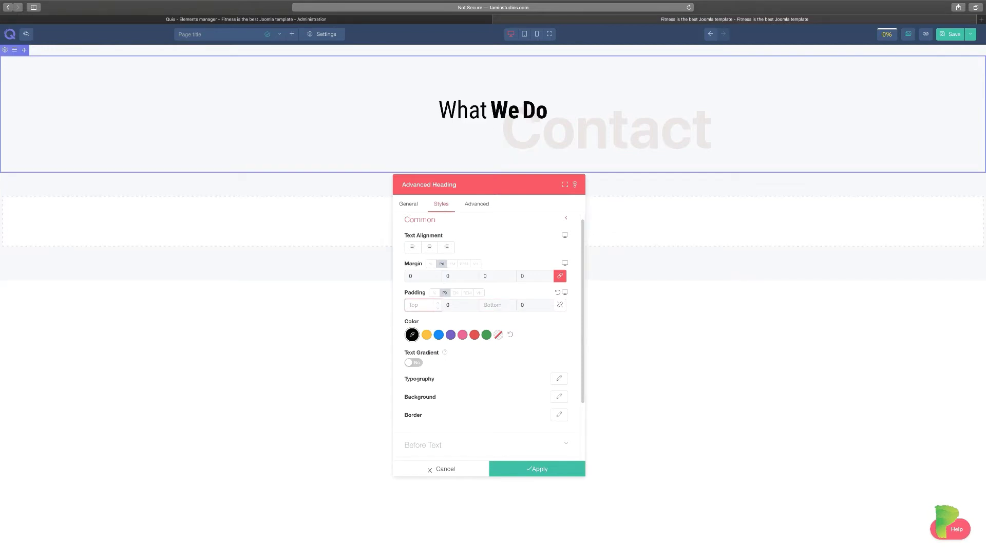
type("70")
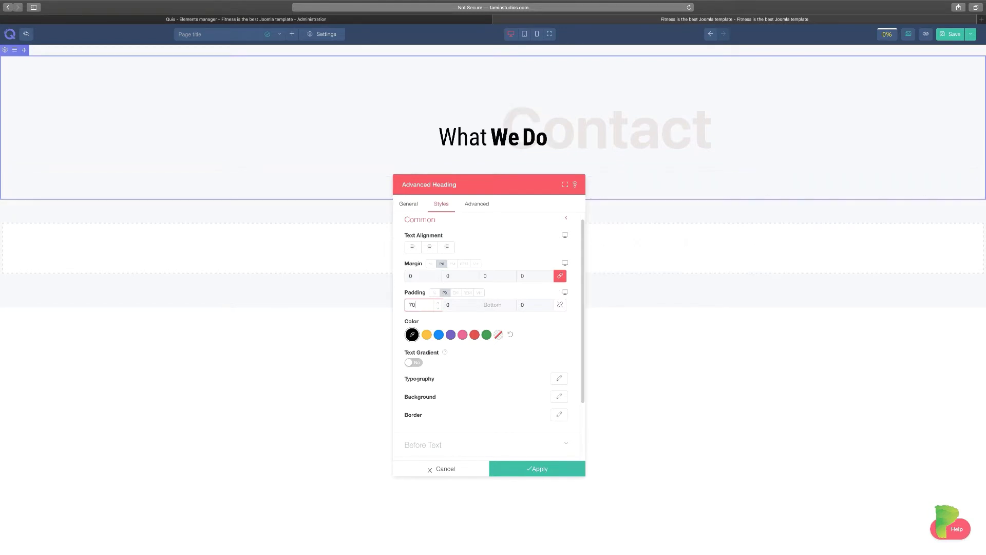
Try several preset text colors on the heading, including blue, and keep pink.
left_click(430, 339)
left_click(439, 337)
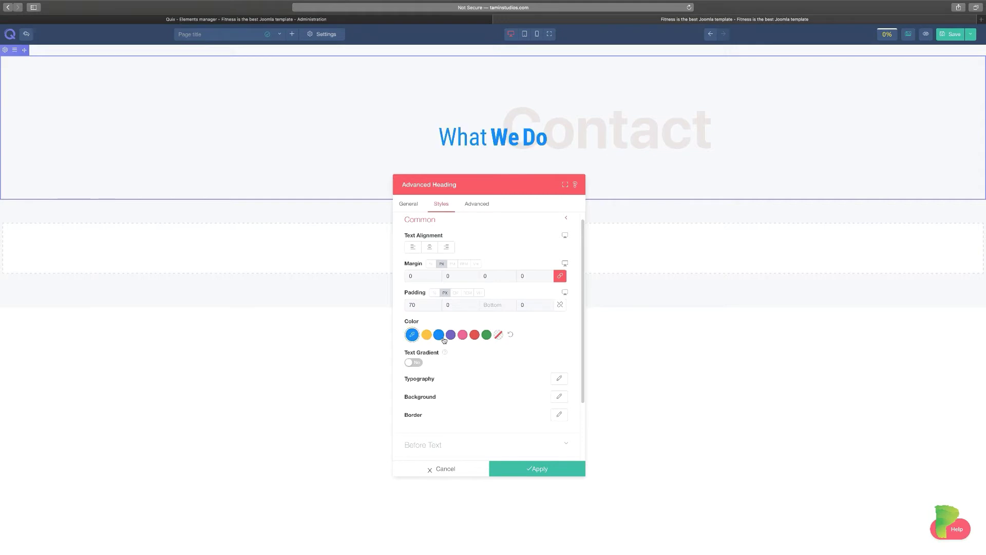
left_click(450, 335)
Enable the heading's text gradient with green as the normal color and pink as the hover color.
left_click(414, 362)
left_click(469, 326)
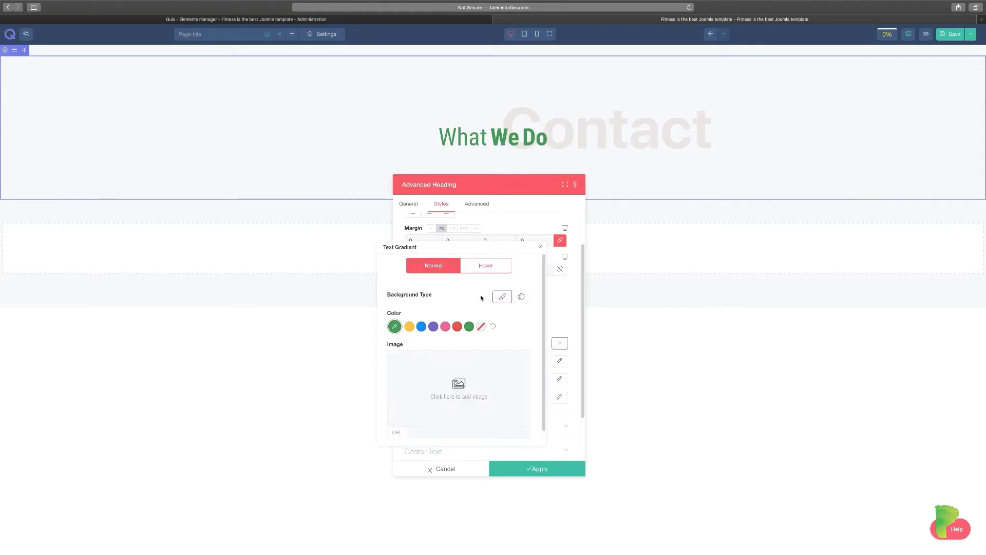
left_click(484, 268)
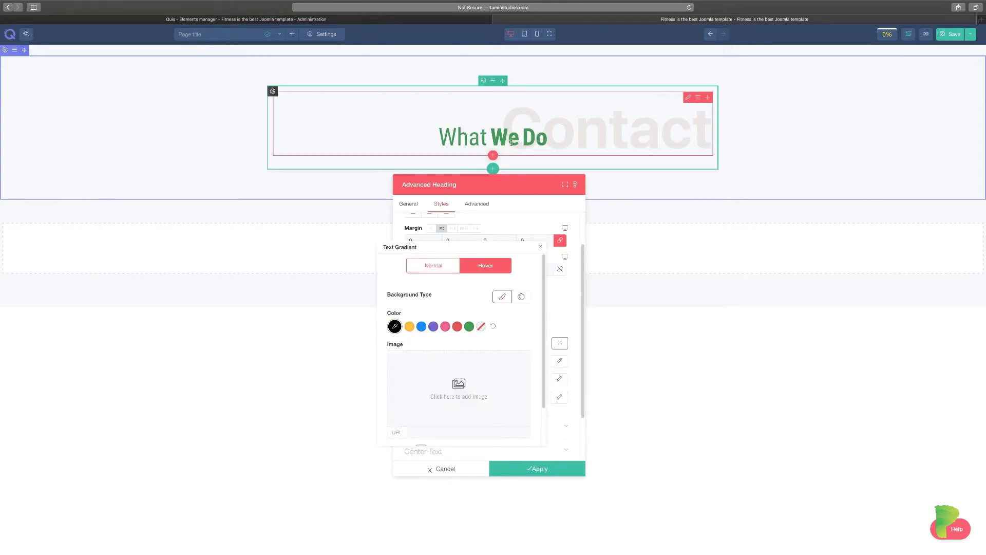
left_click(444, 327)
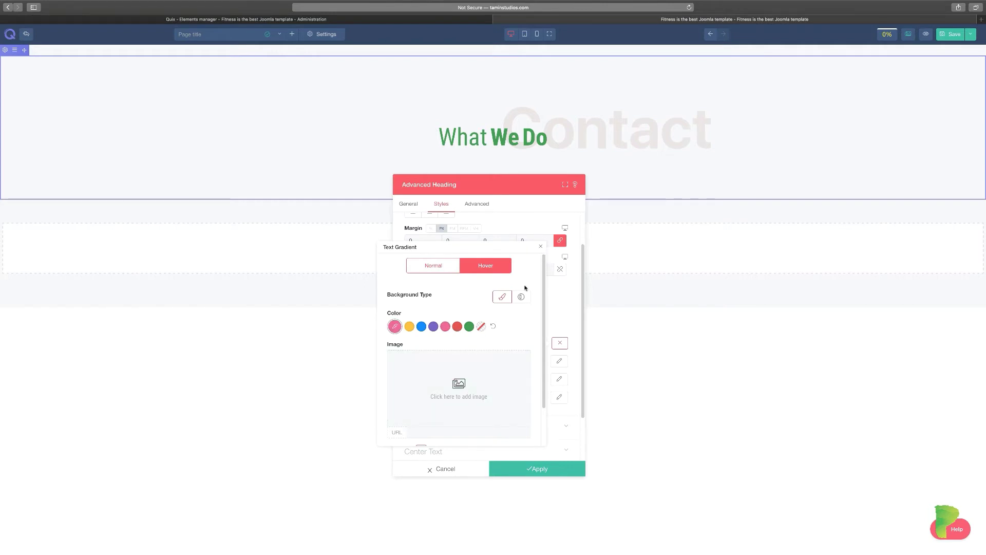
left_click(540, 247)
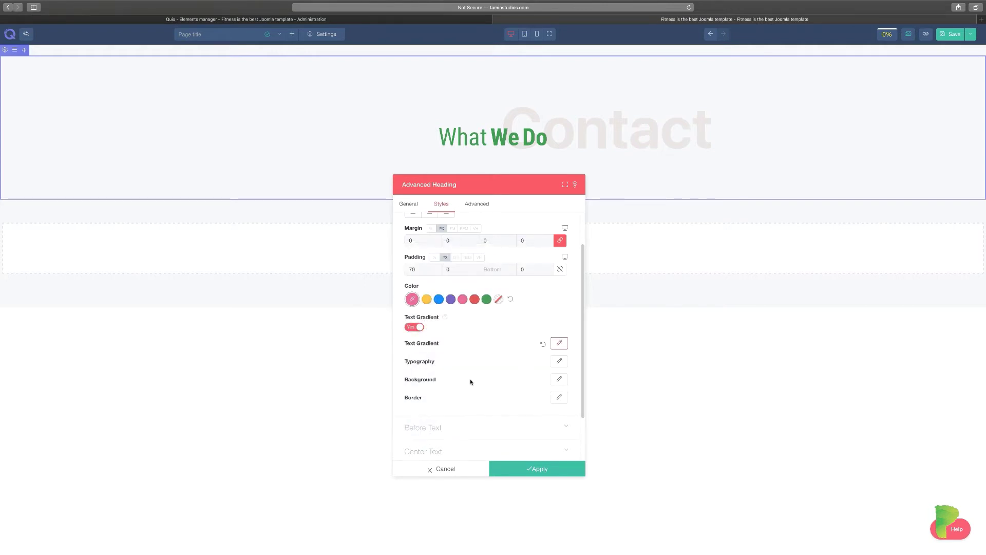
Open the heading's common typography settings, try the ABeeZee font, then clear the font choice and browse the font list.
scroll(472, 378, "down", 1)
left_click(559, 351)
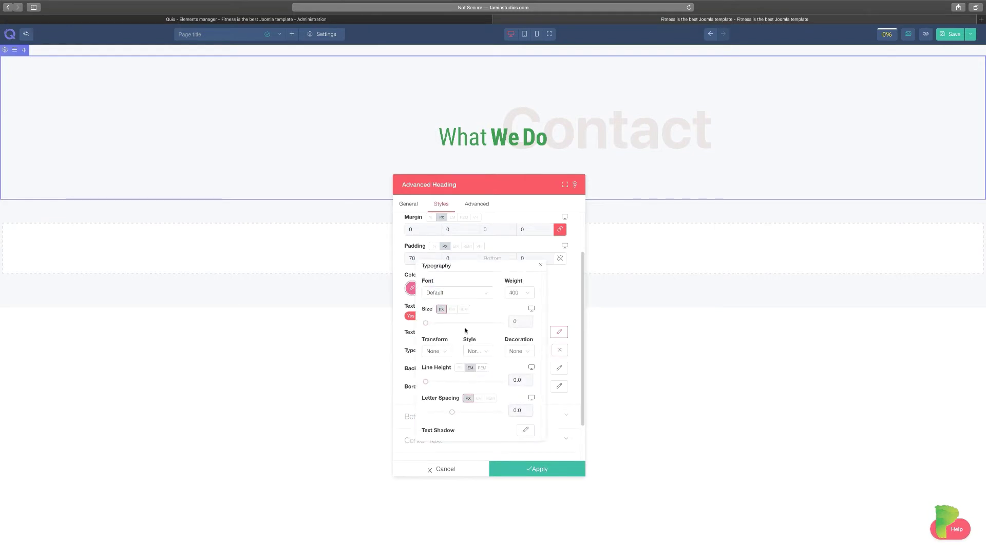
left_click(477, 293)
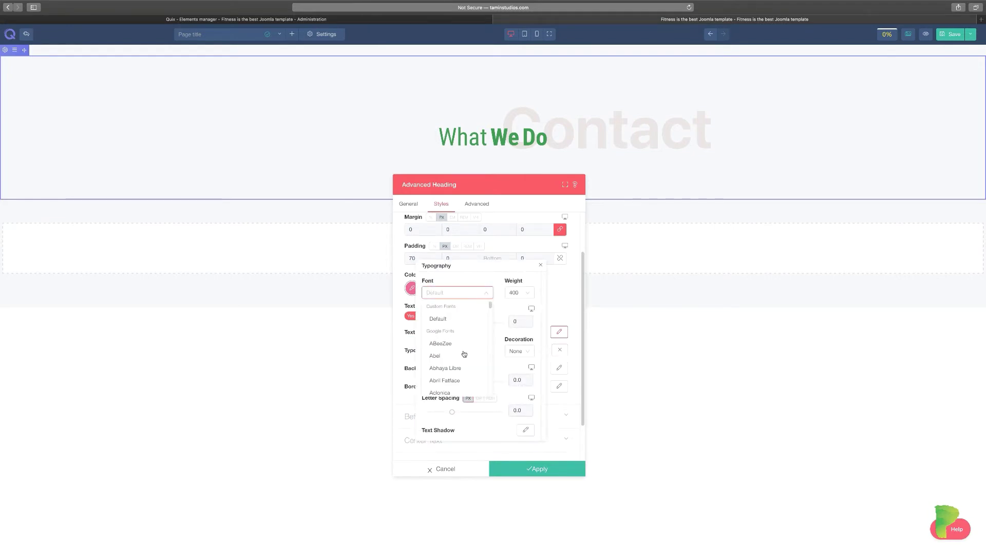
left_click(439, 347)
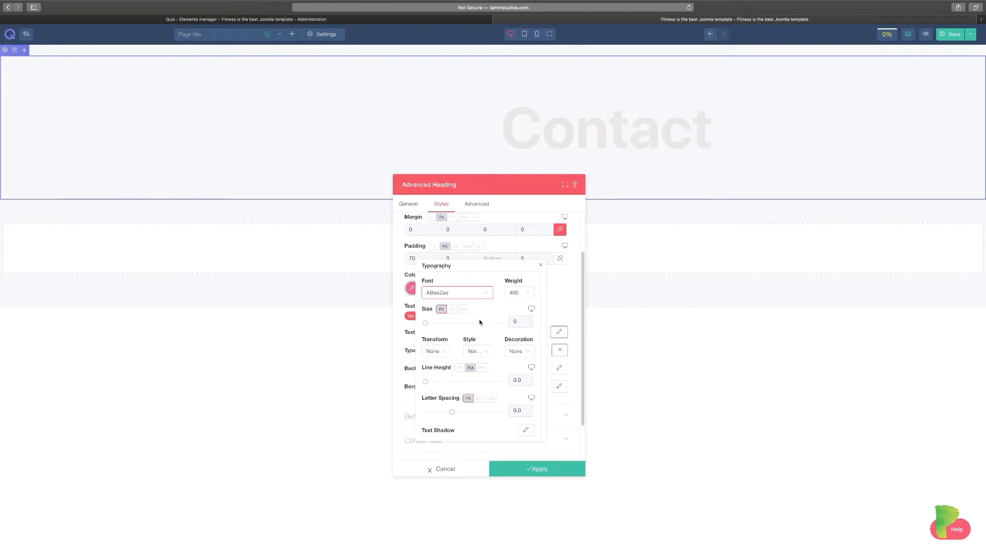
left_click(485, 293)
left_click(485, 297)
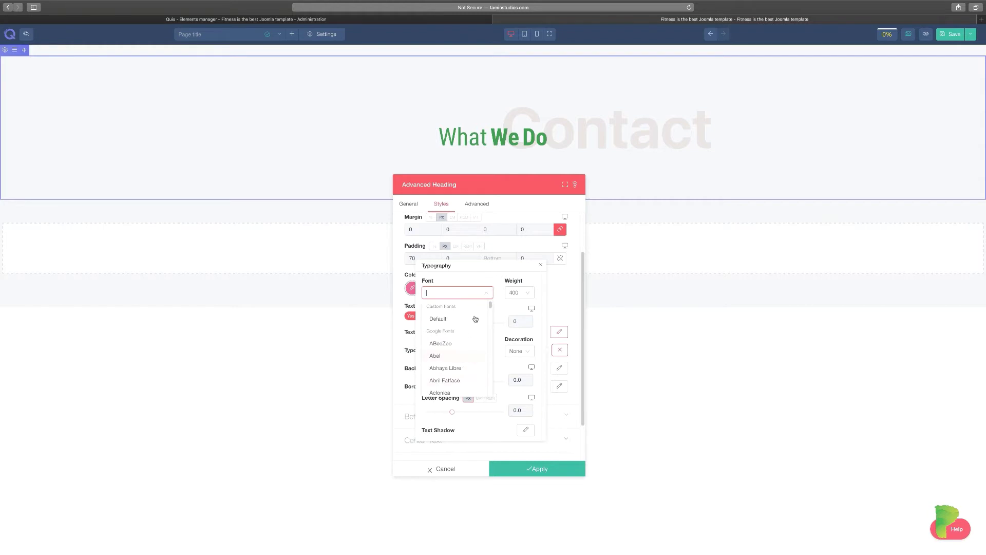
left_click_drag(490, 307, 486, 338)
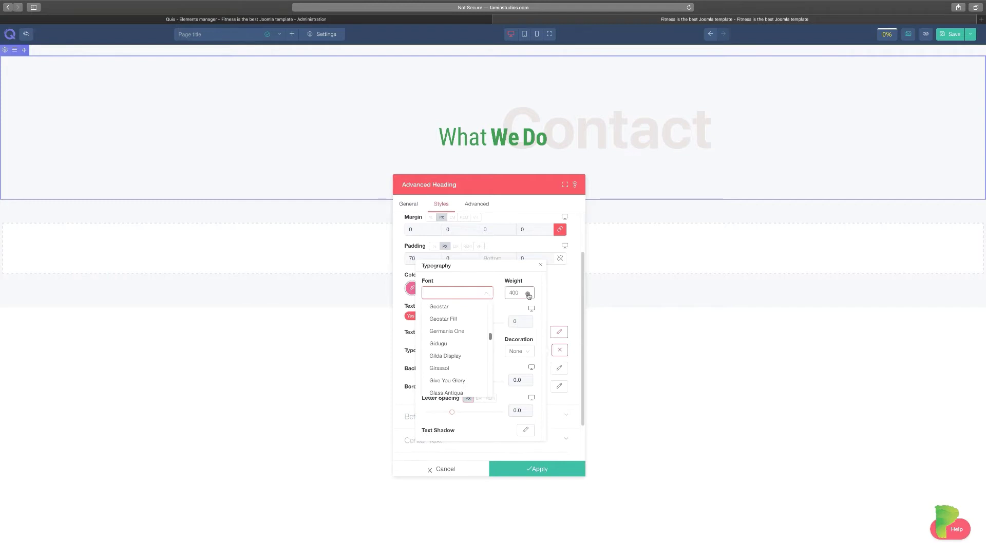
left_click(487, 294)
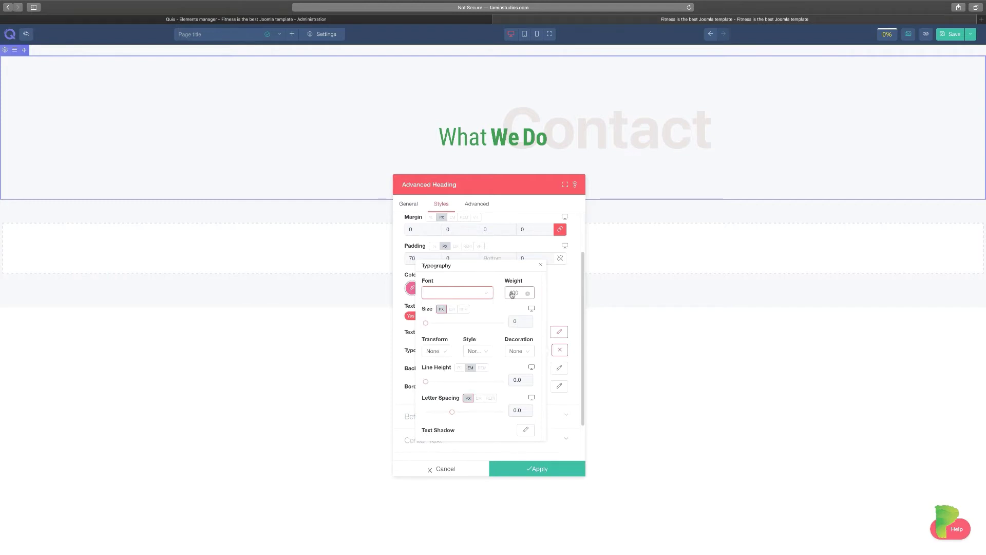
Try a font weight of 800 on the heading and set the weight back to 400.
left_click(512, 294)
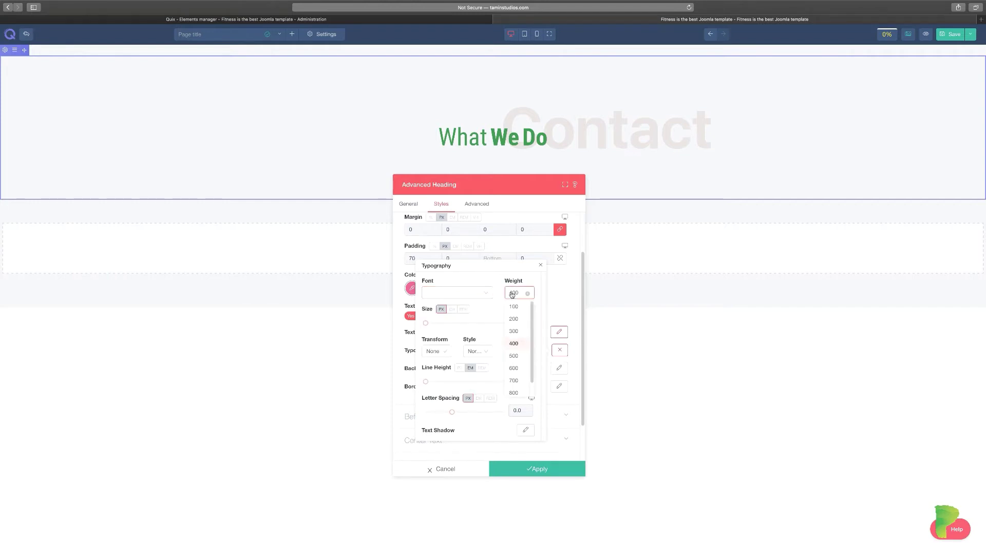
left_click(515, 390)
left_click(518, 292)
left_click(514, 343)
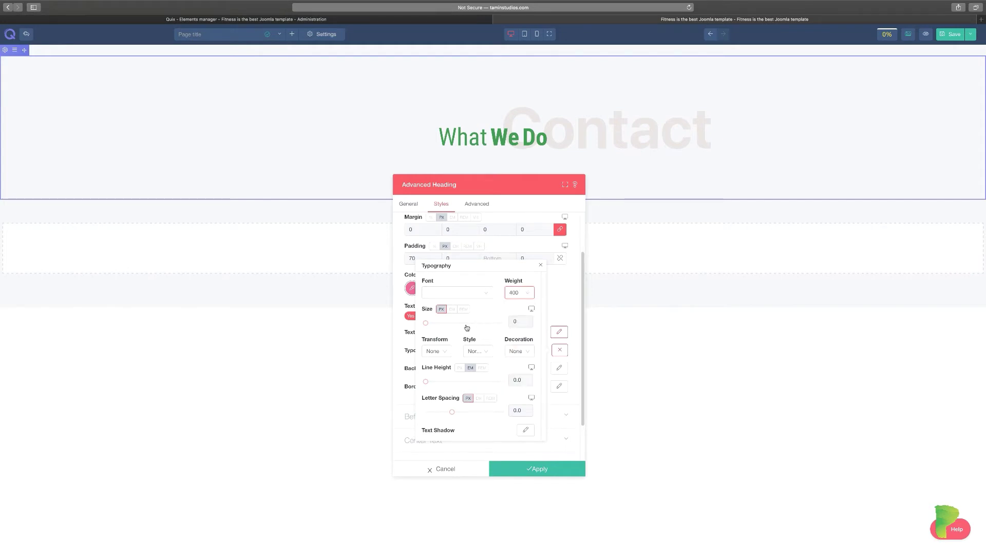
Try the uppercase text transform on the heading and settle on lowercase.
left_click(448, 356)
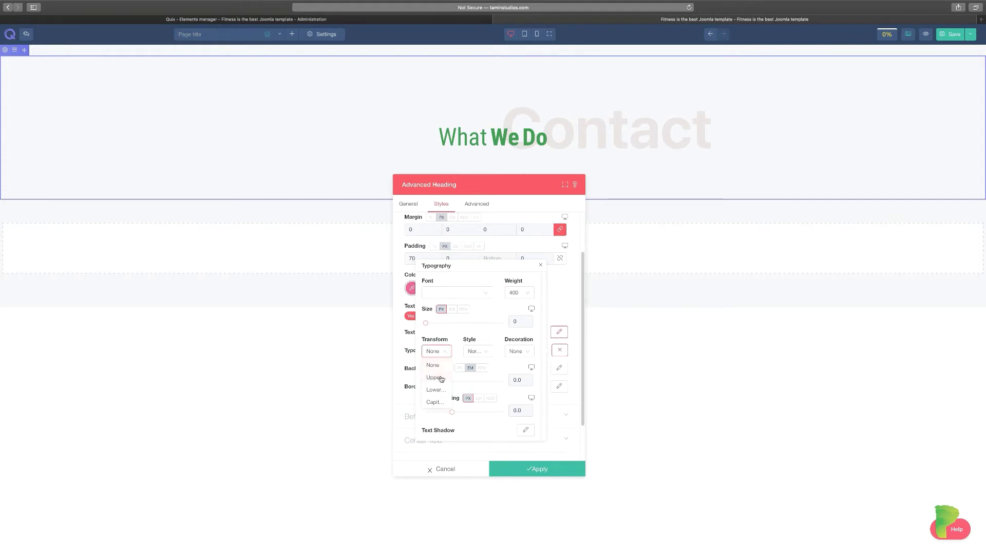
left_click(441, 379)
left_click(445, 354)
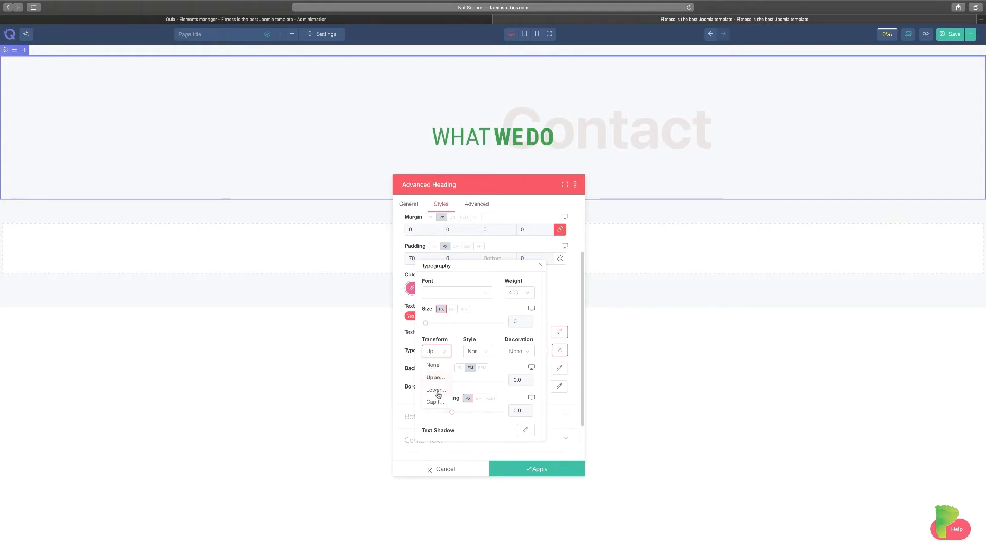
left_click(440, 391)
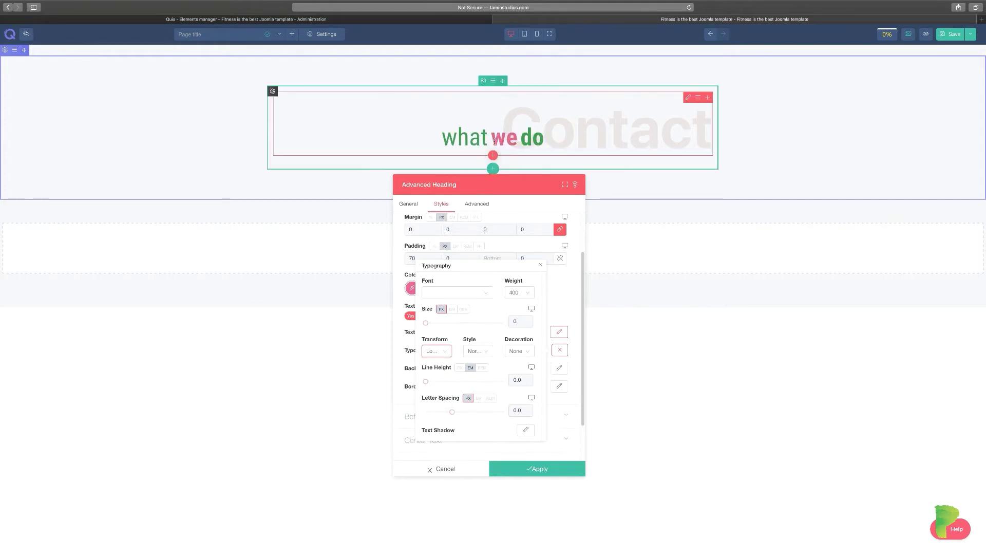
Set the heading's font style to Italic and its text decoration to Overline.
left_click(478, 351)
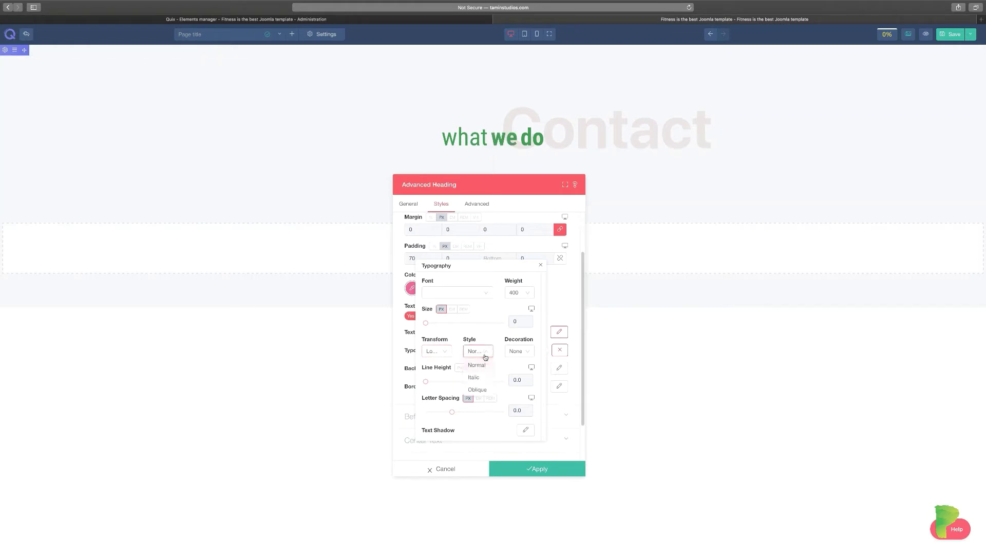
left_click(481, 379)
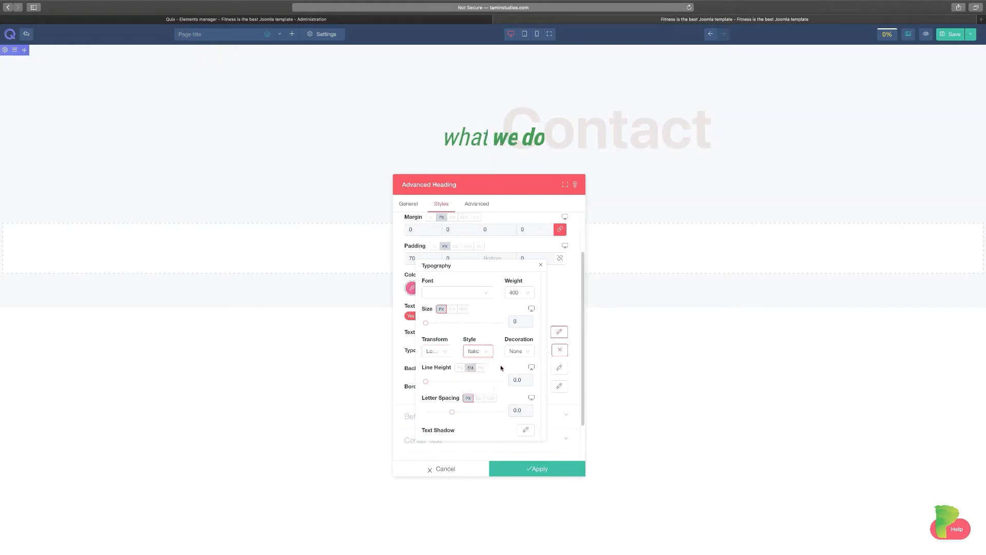
left_click(519, 351)
left_click(520, 385)
left_click(524, 351)
left_click(514, 377)
Give the heading a purple text shadow.
left_click(526, 430)
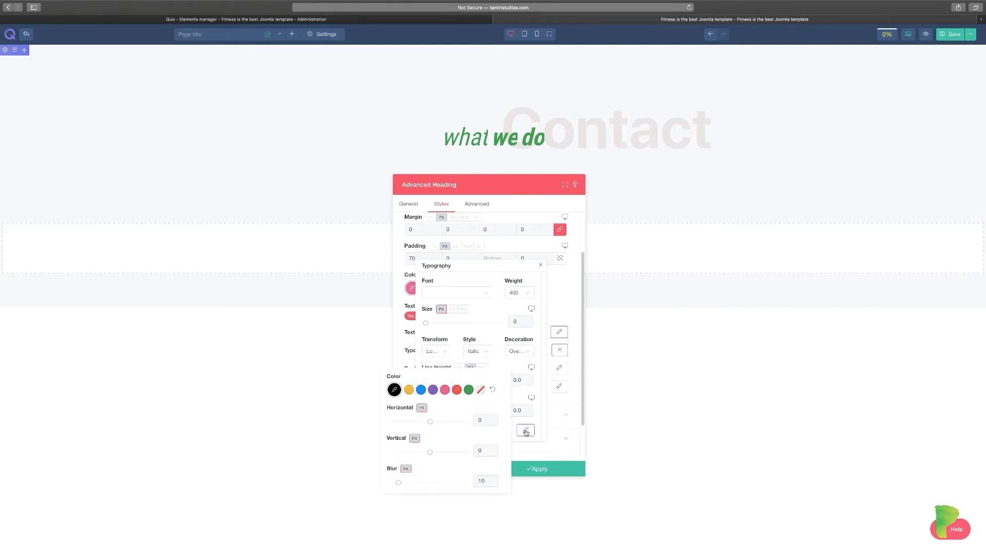
left_click(433, 389)
left_click(475, 369)
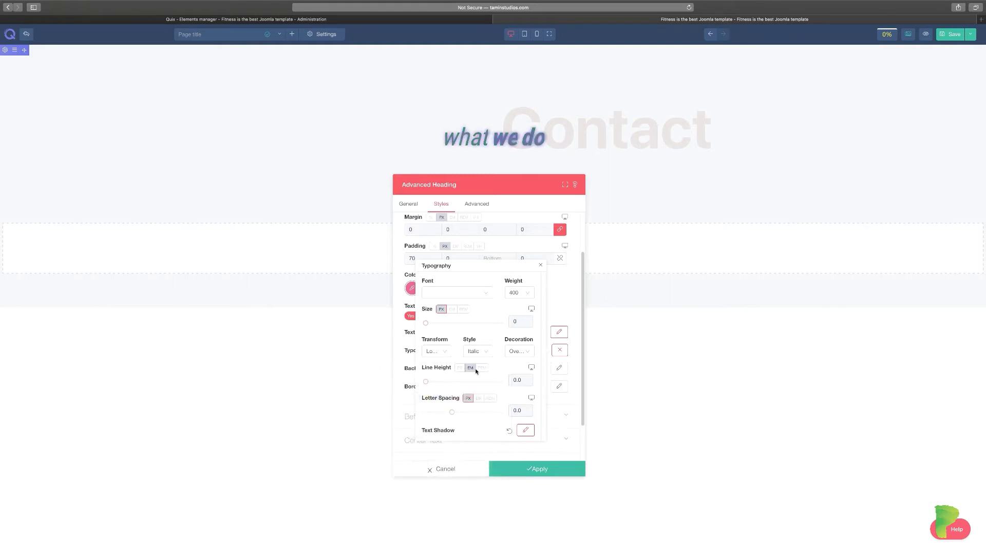
Try the Gidugu font with regular weight on the heading.
left_click(490, 294)
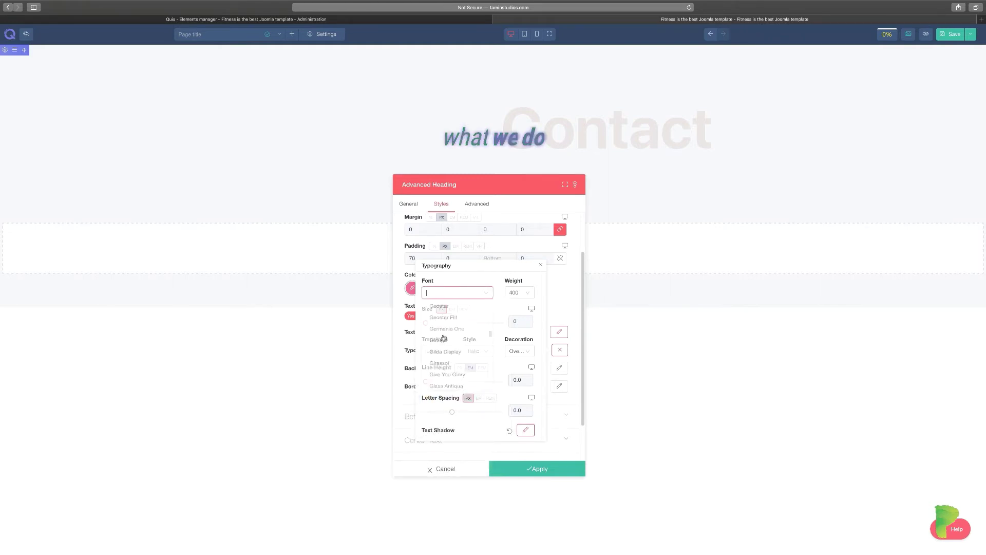
left_click(438, 344)
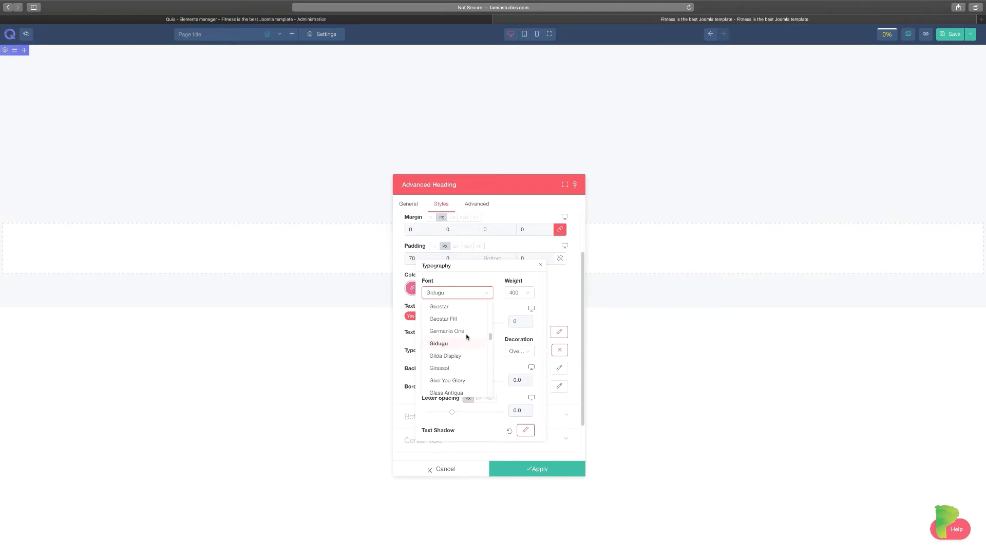
left_click(528, 293)
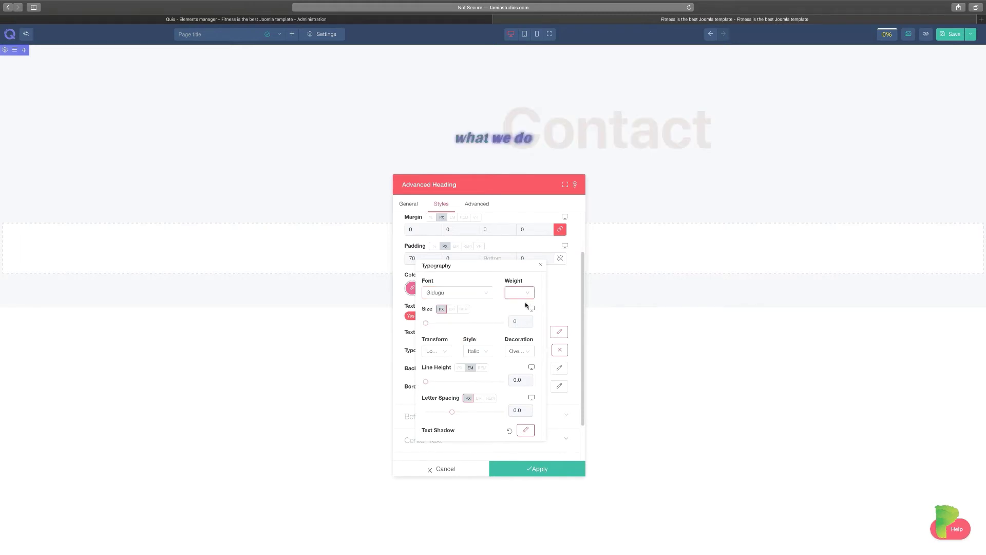
left_click(523, 309)
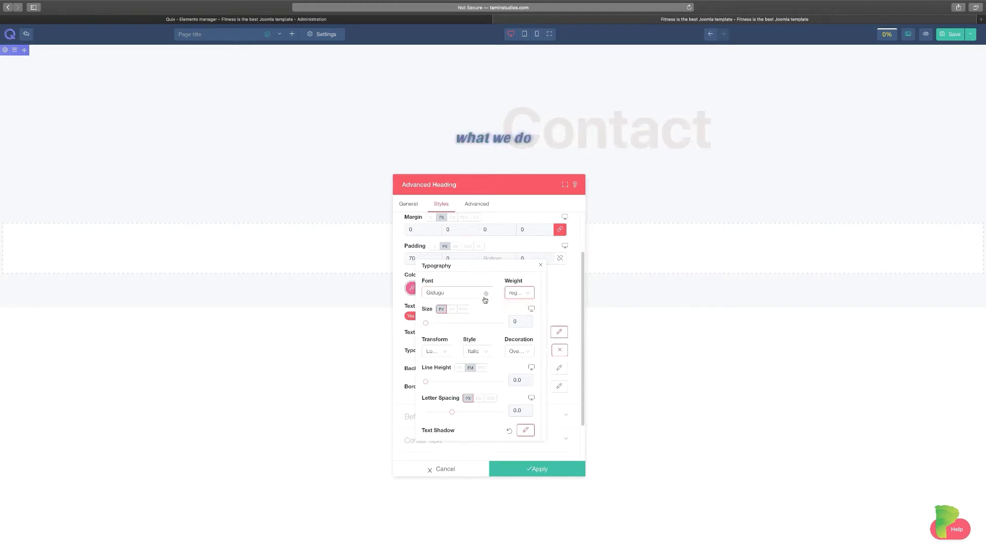
Change the heading's font to Lobster Two with a weight of 700 and close the typography settings.
left_click(485, 299)
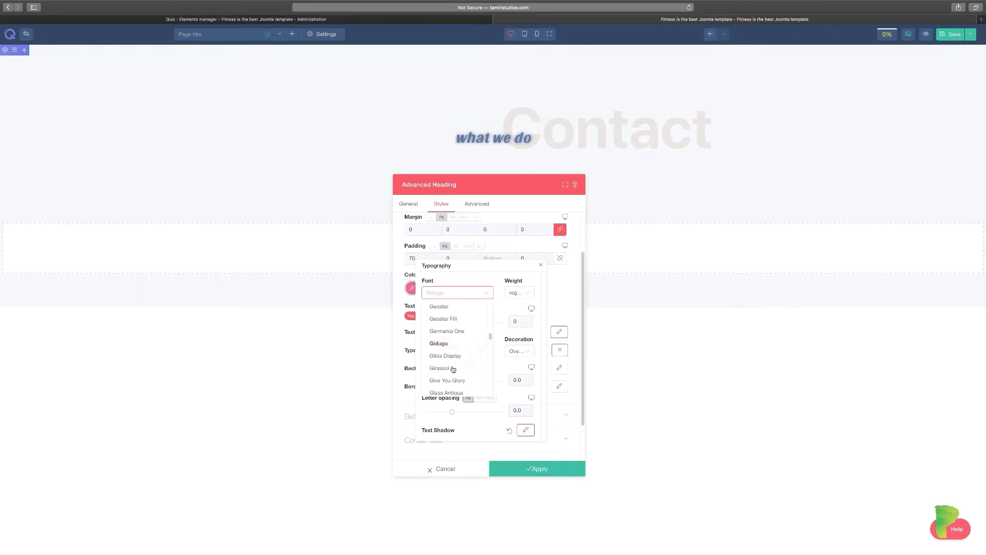
left_click_drag(489, 336, 489, 352)
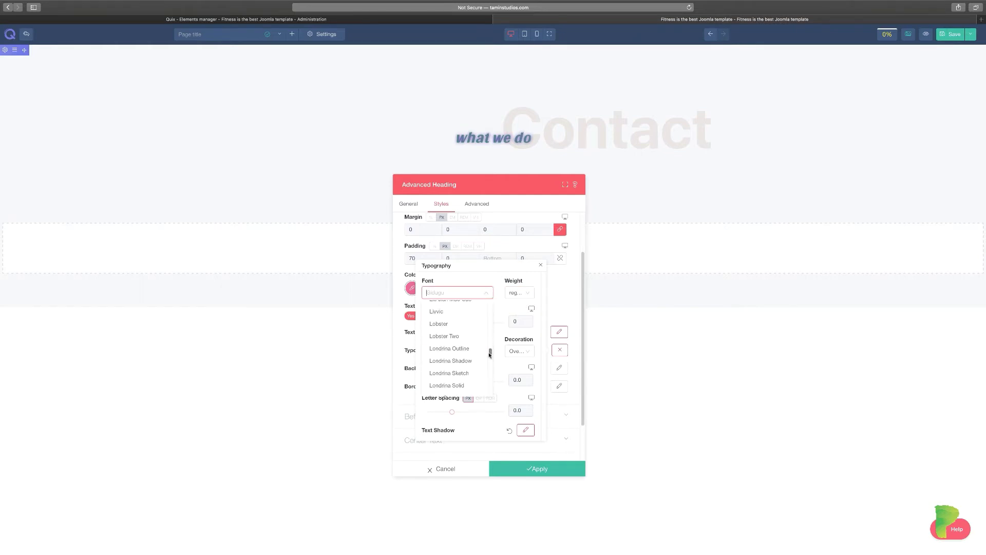
left_click(453, 337)
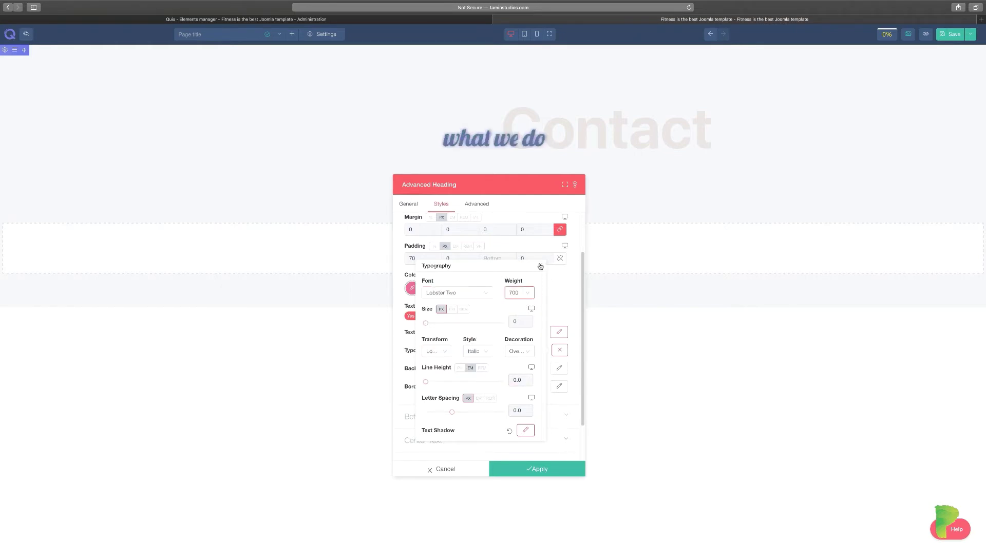
left_click(540, 265)
Examine the heading's advanced element style, background, and border and box shadow settings.
left_click(477, 204)
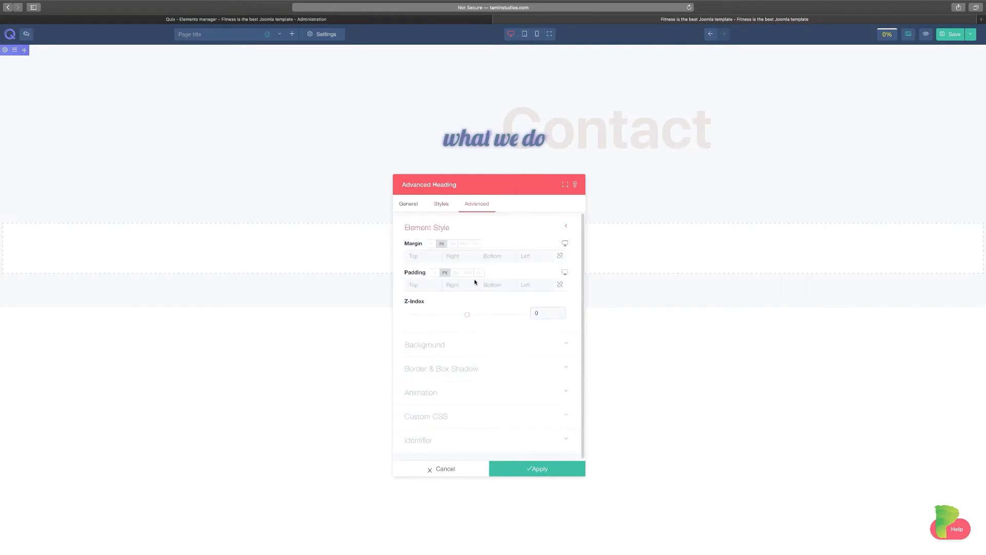
left_click(503, 349)
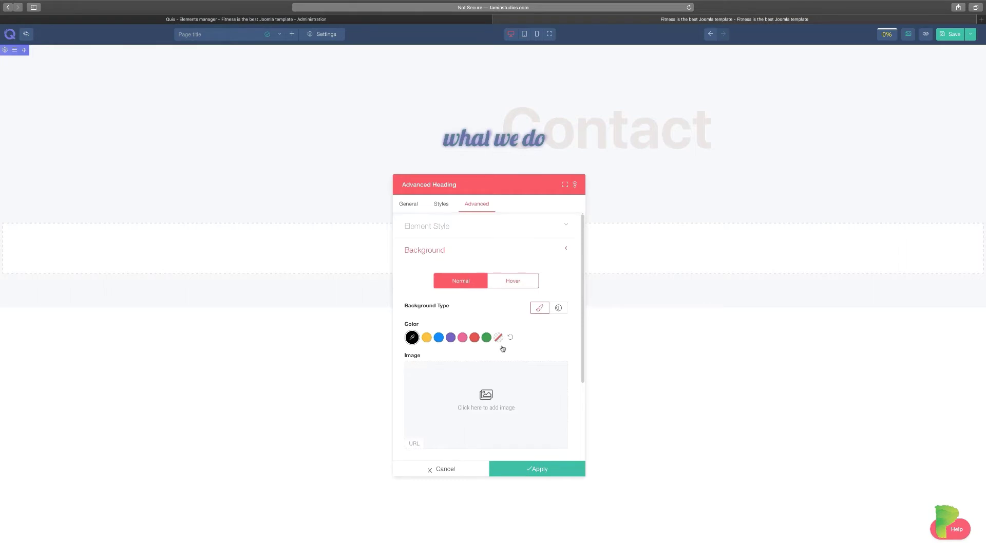
scroll(503, 348, "down", 3)
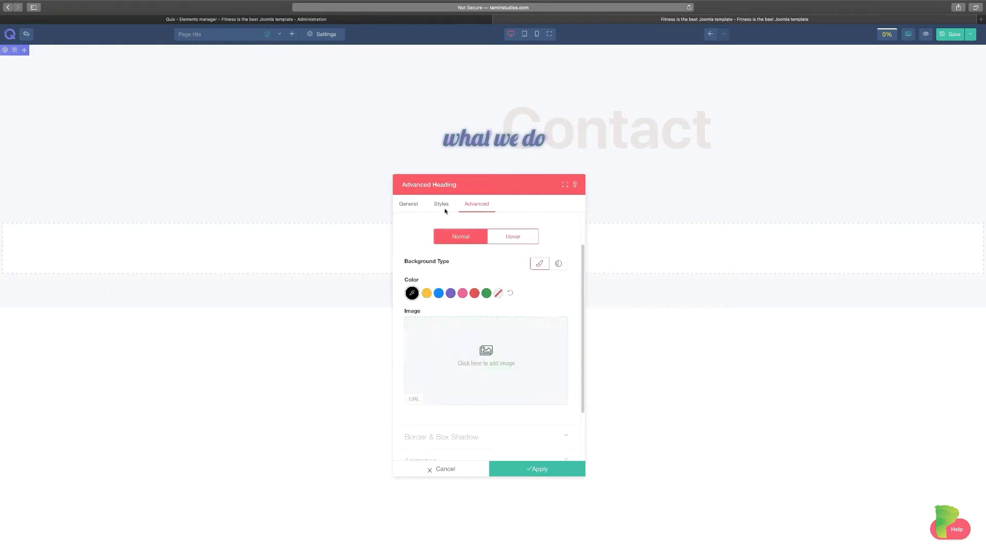
scroll(470, 424, "down", 3)
left_click(461, 394)
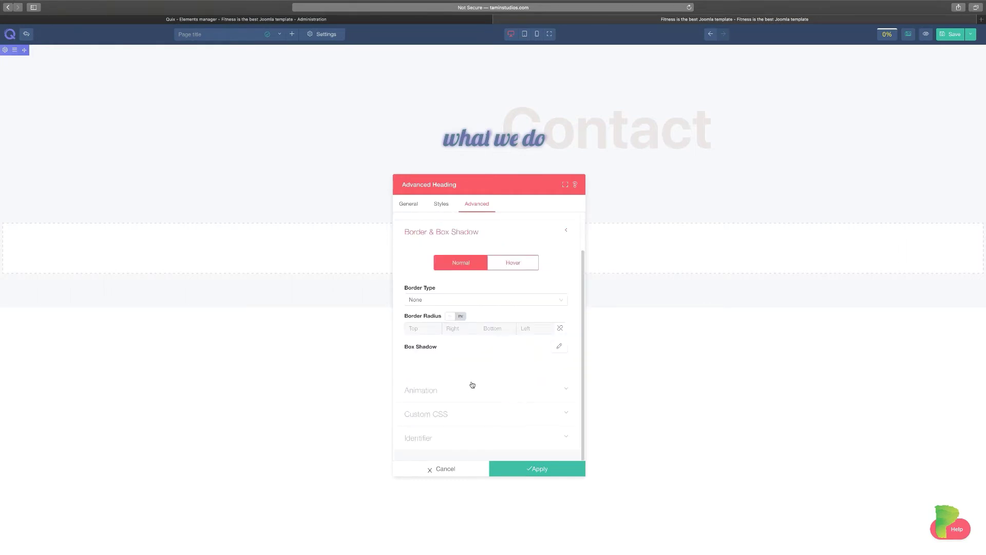
Try the Scale Down entrance animation on the heading and collapse the animation settings.
left_click(466, 395)
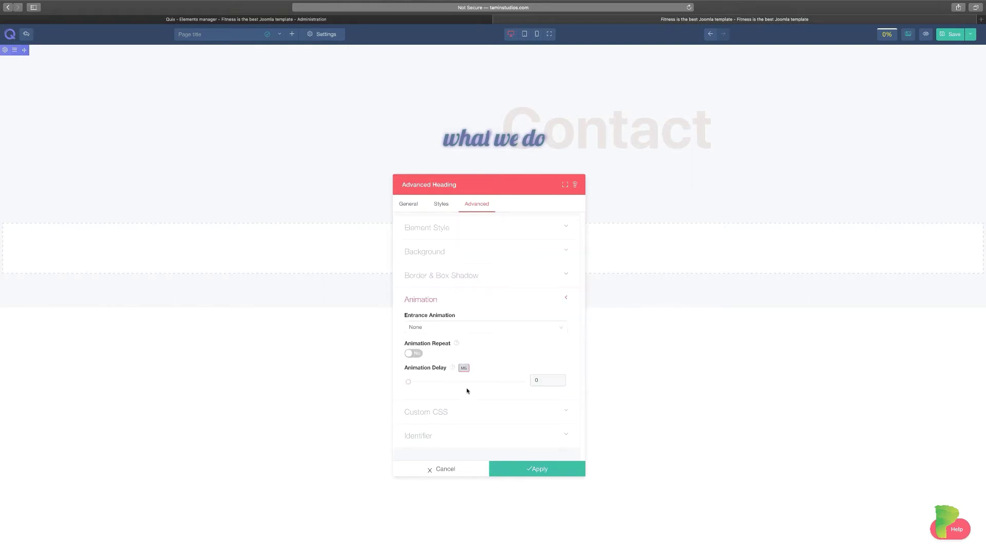
left_click(484, 329)
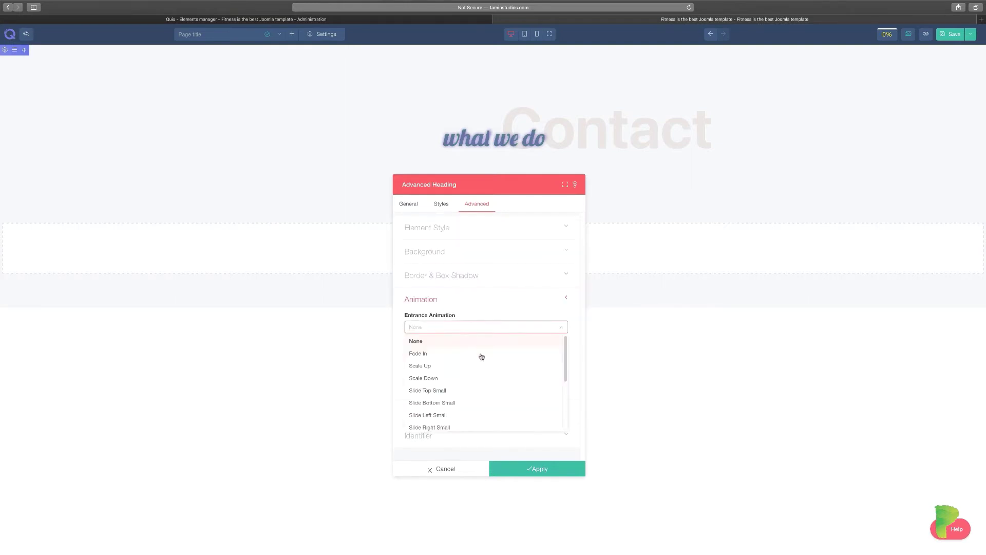
left_click(461, 378)
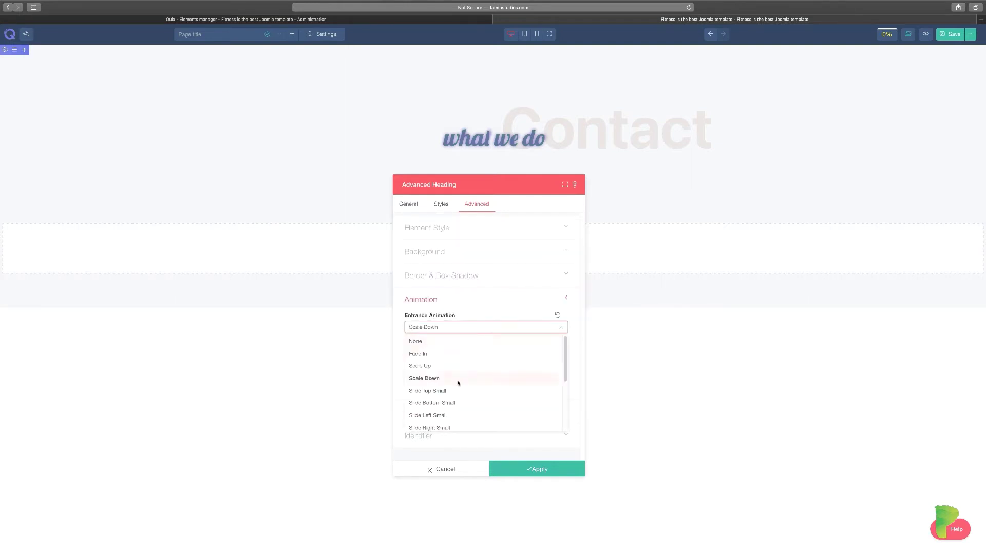
left_click(505, 332)
left_click(504, 308)
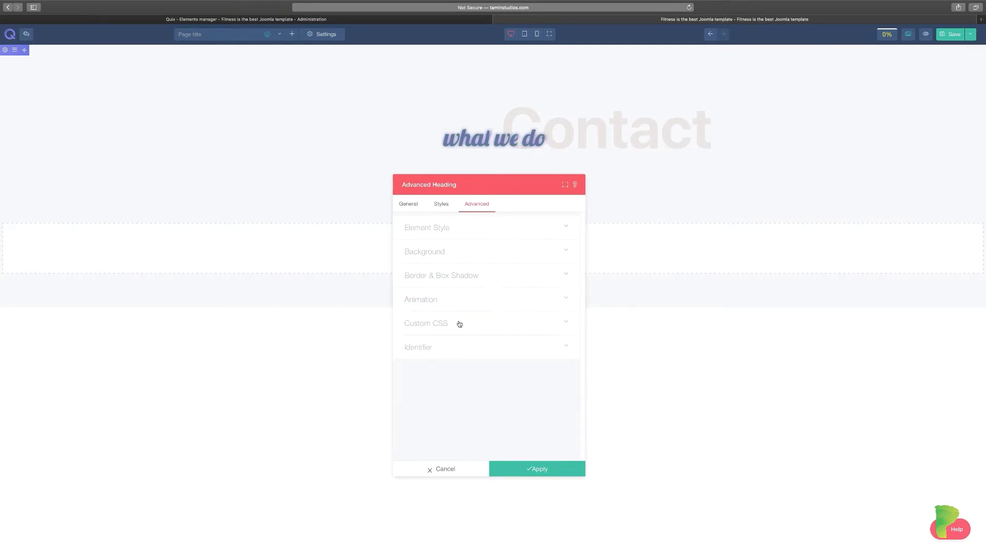
Check the heading's identifier settings, try the Slide Bottom Small entrance animation, and settle on Slide Bottom 100%.
left_click(460, 350)
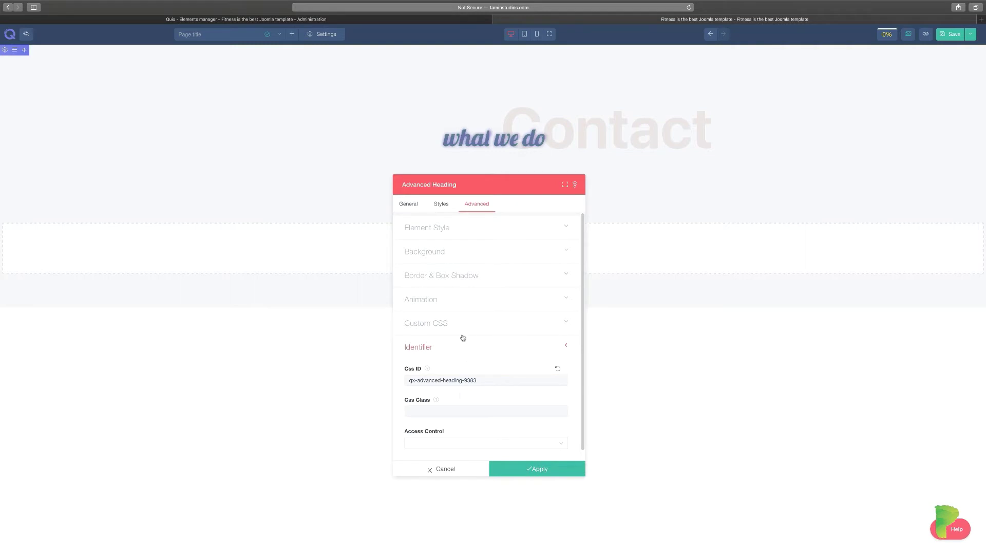
left_click(453, 303)
left_click(465, 331)
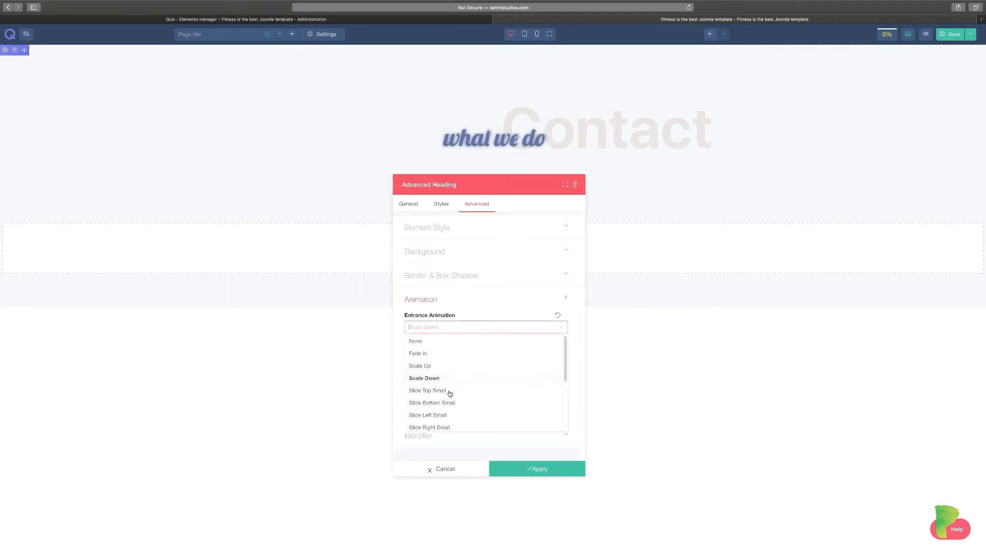
left_click(446, 403)
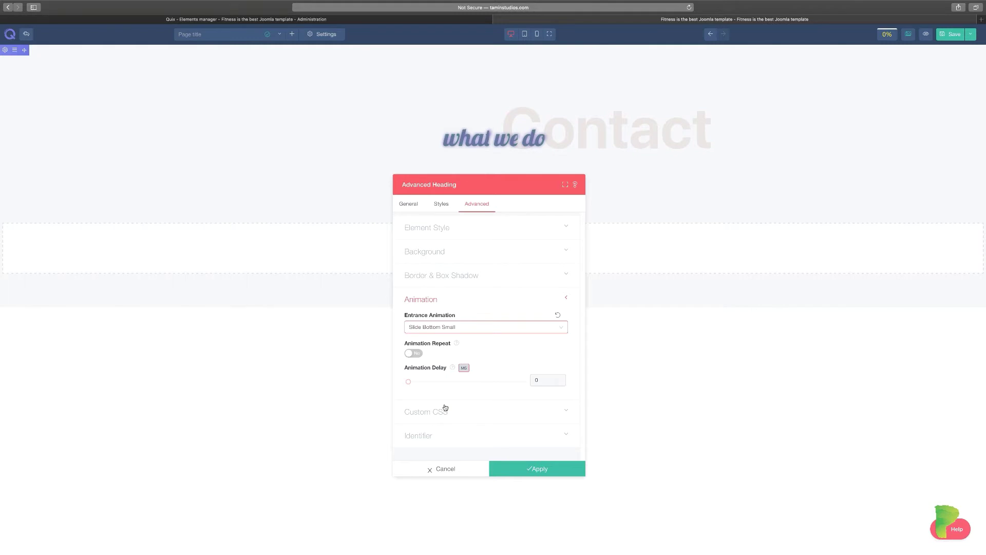
left_click(561, 329)
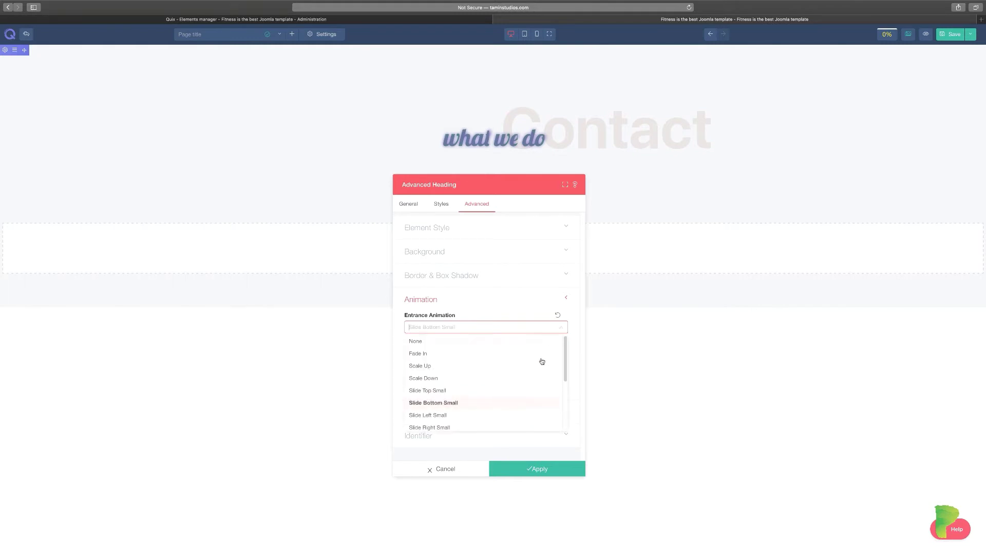
scroll(529, 370, "down", 5)
left_click(496, 401)
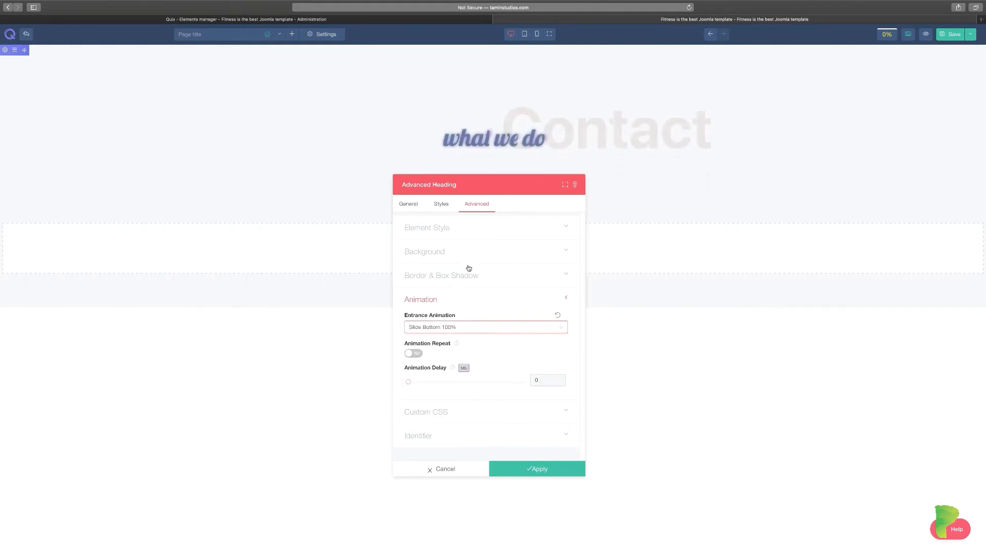
Delete the advanced heading from the section and add an Alert element in its place.
left_click(409, 203)
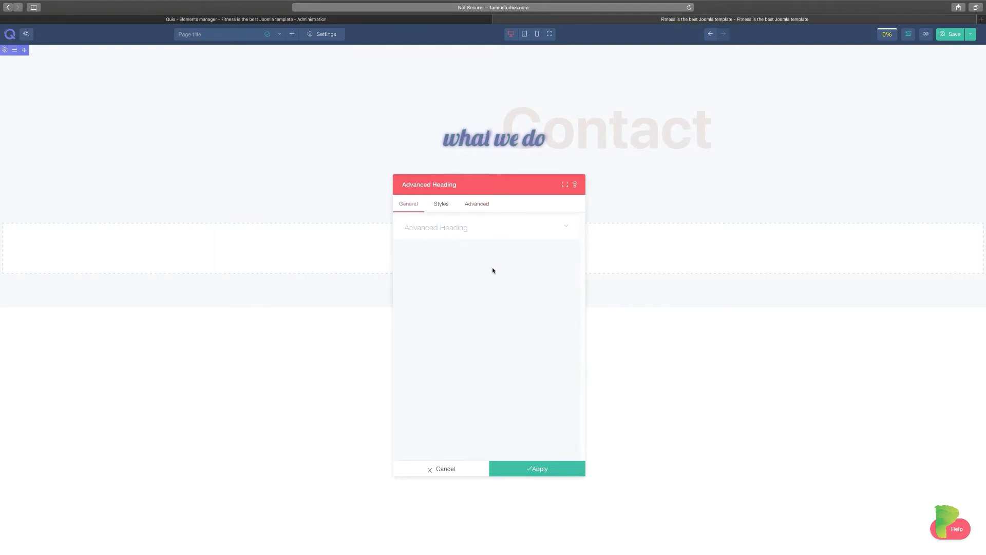
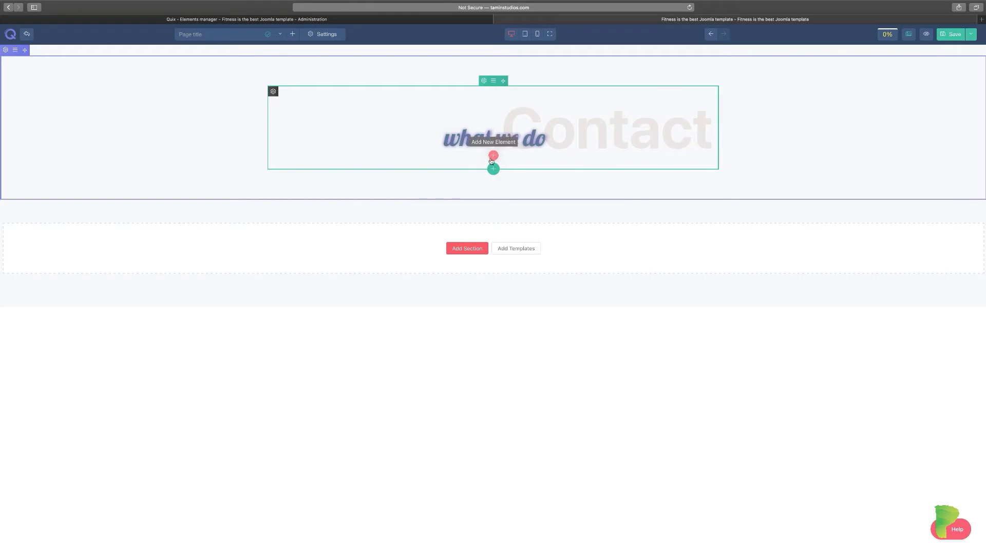
left_click(698, 97)
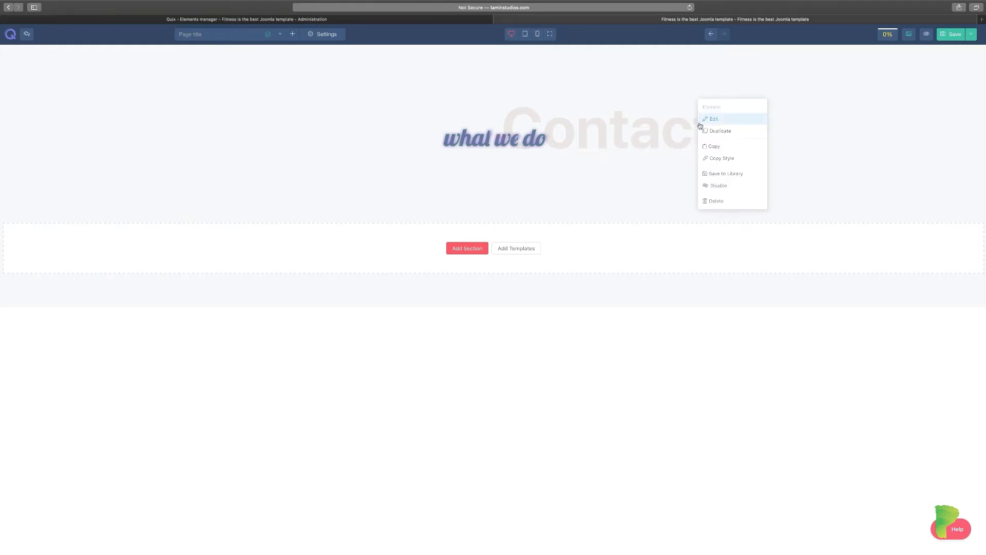
left_click(711, 203)
left_click(493, 102)
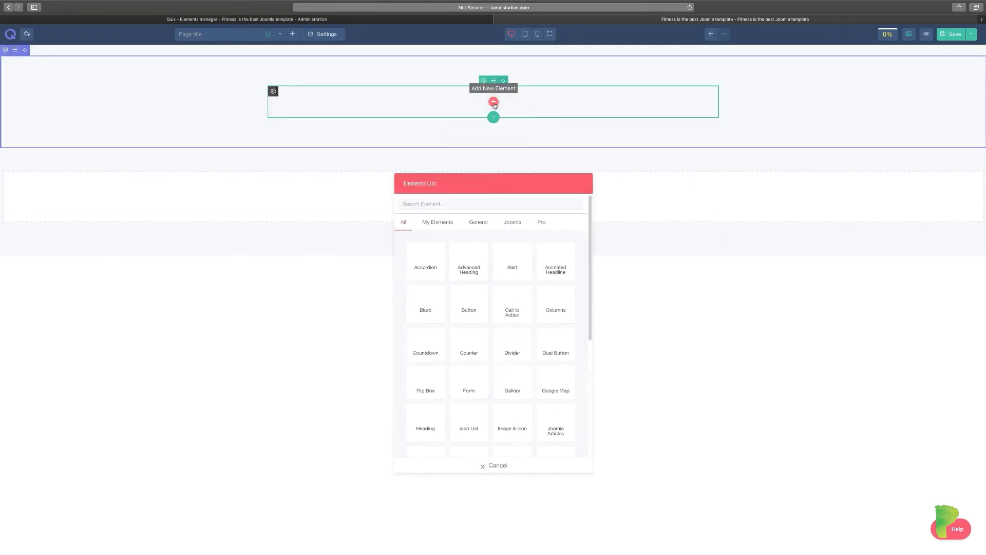
left_click(513, 263)
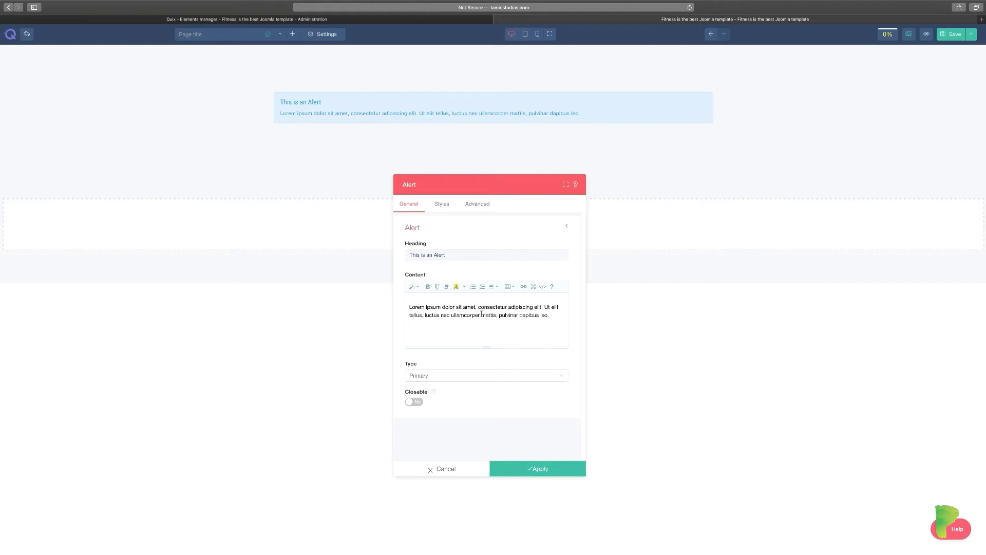
Try the alert's Secondary, Success, Warning, Info and Light types, restore Primary, and switch the closable option on and back off.
left_click(426, 376)
left_click(424, 403)
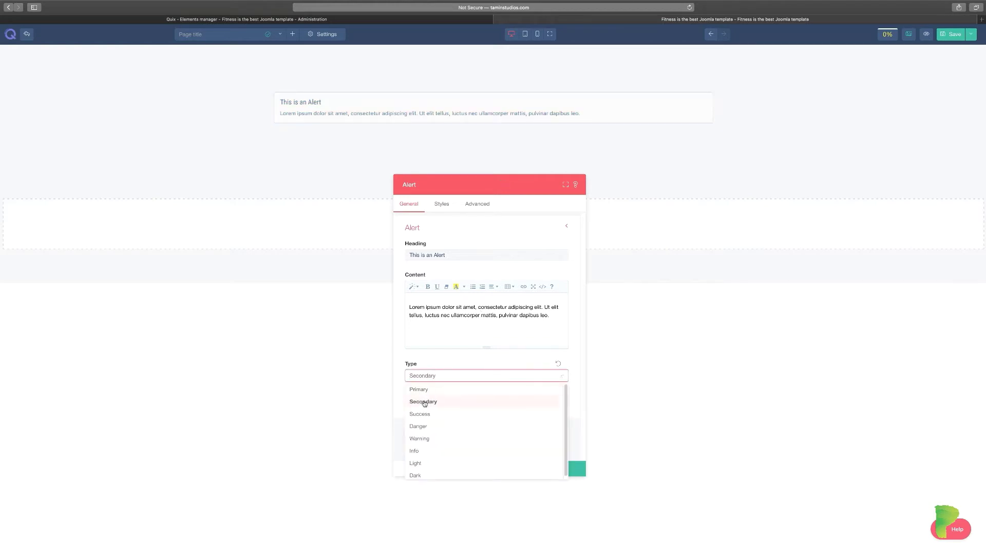
left_click(442, 378)
left_click(426, 416)
left_click(444, 377)
left_click(427, 438)
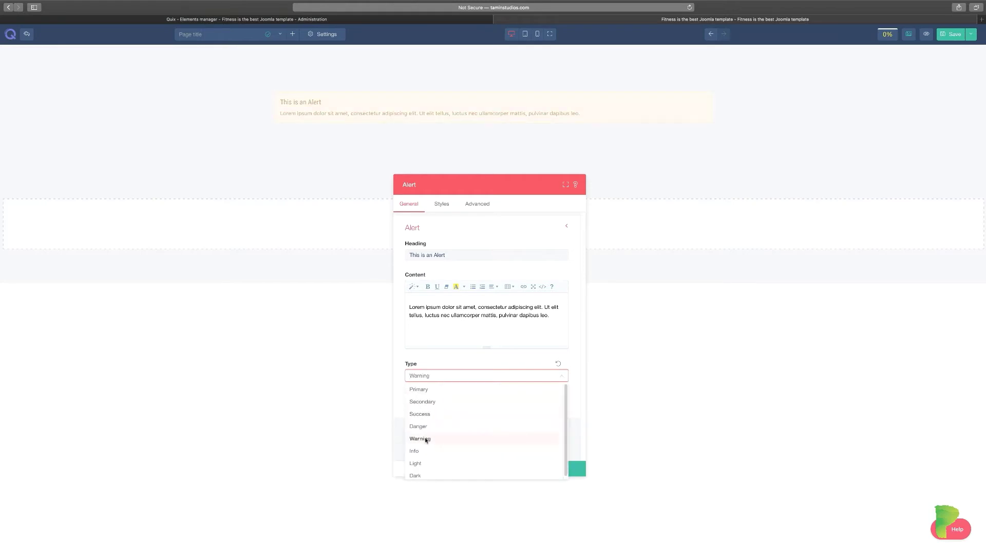
left_click(465, 374)
left_click(424, 452)
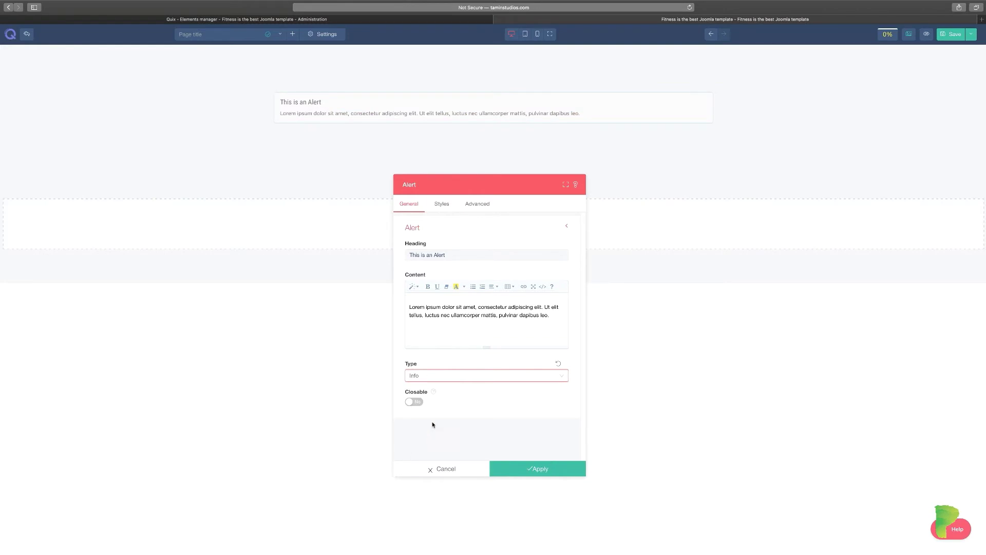
left_click(448, 380)
left_click(427, 464)
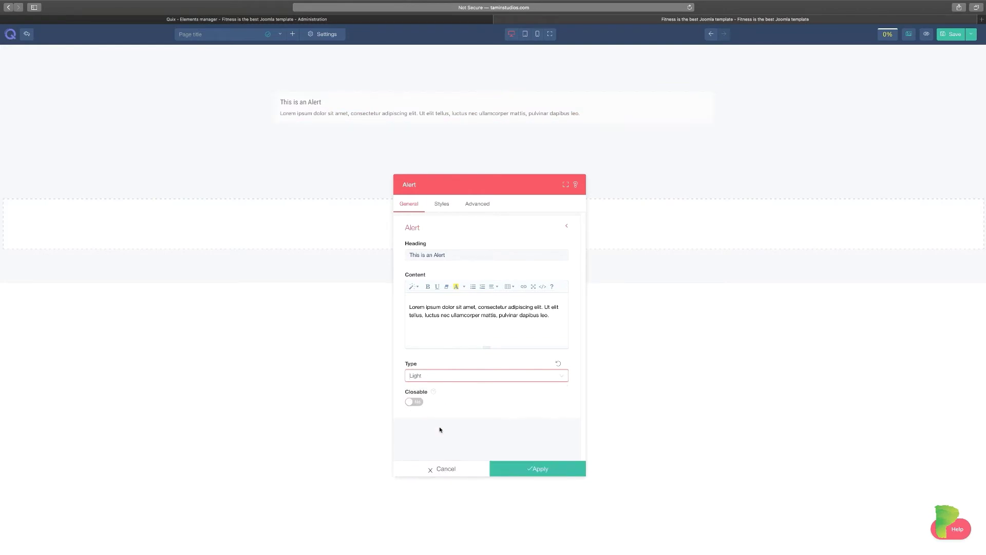
left_click(448, 375)
left_click(425, 412)
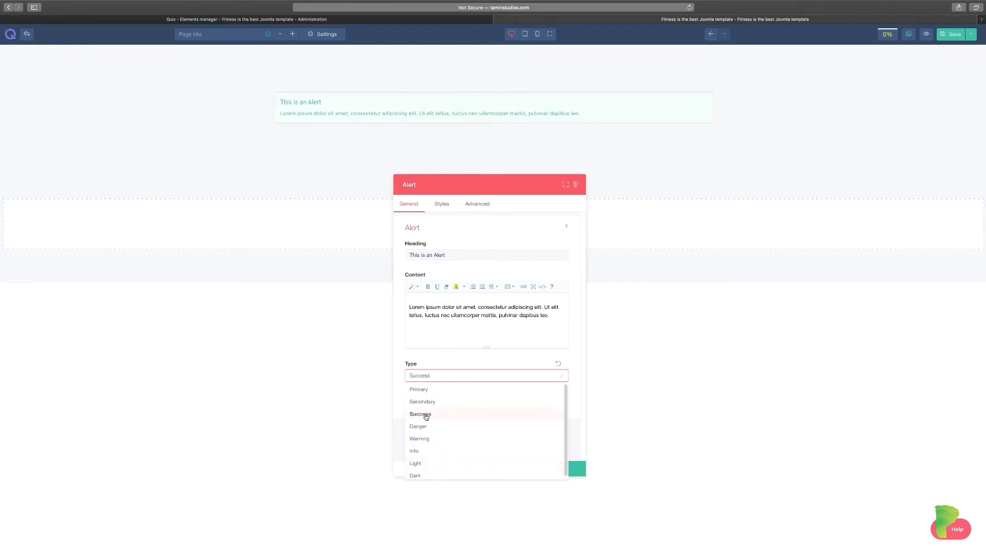
left_click(446, 378)
left_click(432, 391)
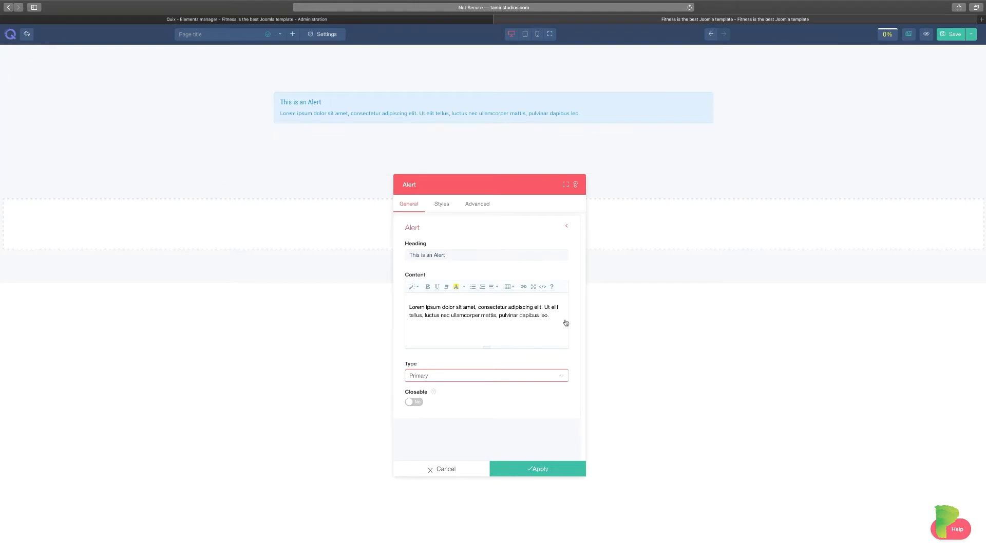
left_click(414, 401)
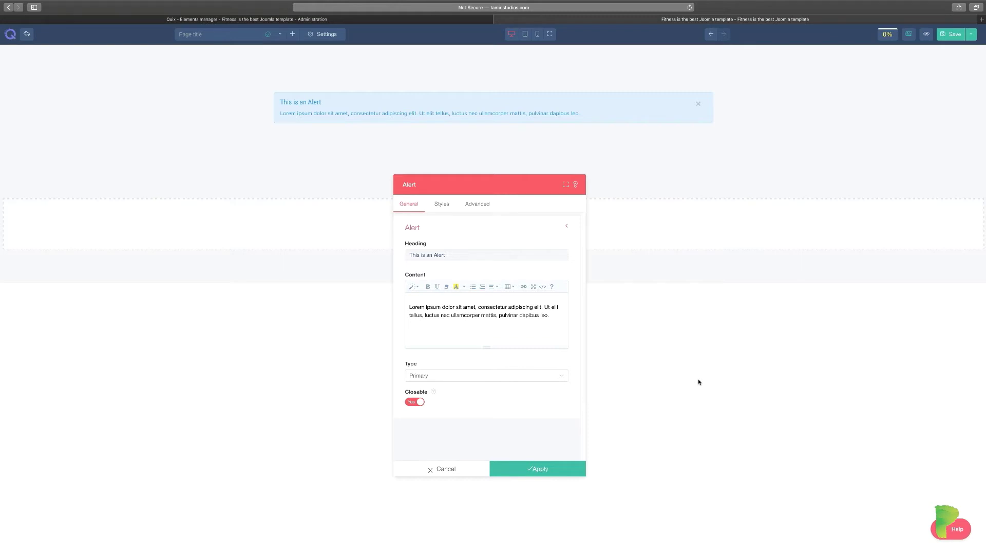
left_click(414, 403)
Change the alert's heading text to "This is a special message bout quix page builder".
left_click_drag(458, 261, 410, 255)
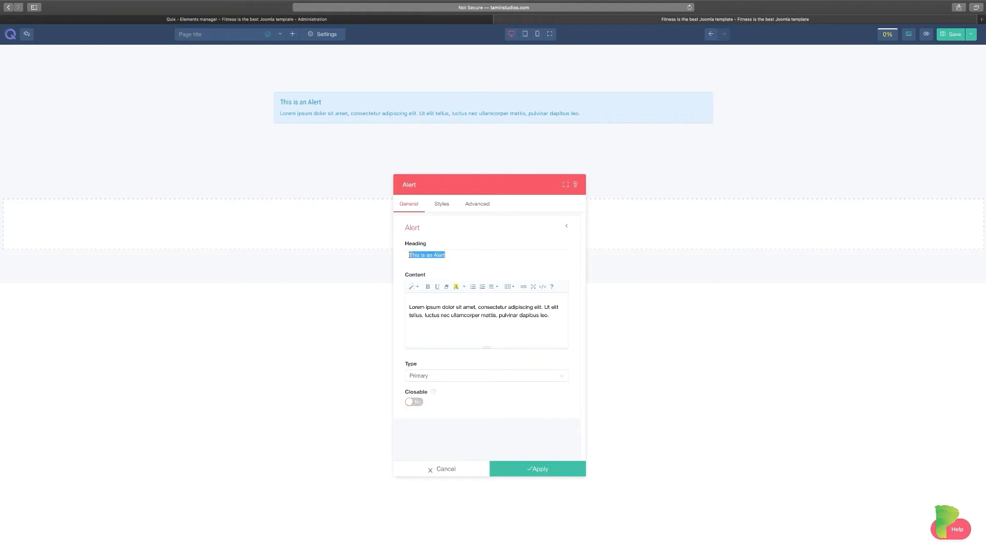
type("This is a special message bo")
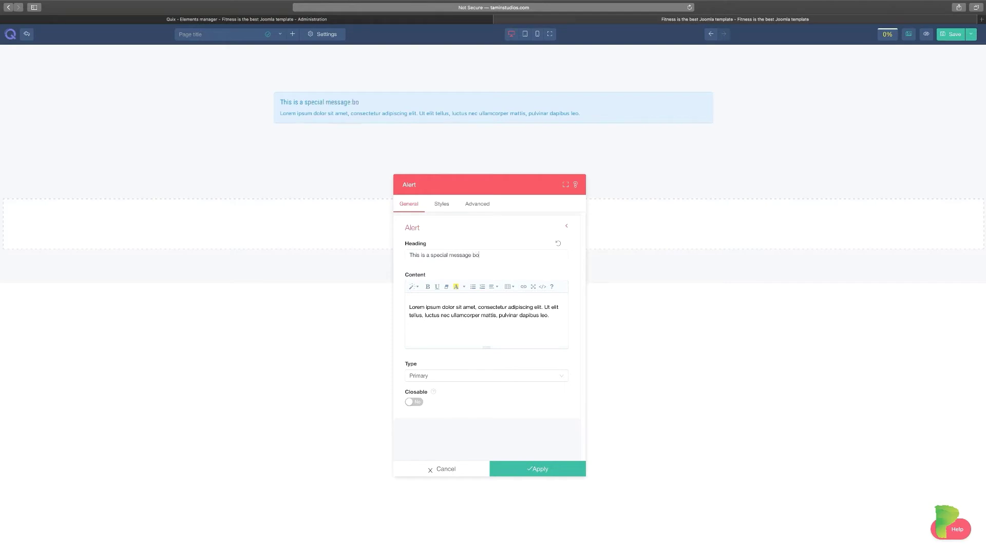
type("ut quix page builder")
Try right, justified and left alignment on the alert's text and settle on center.
left_click(446, 205)
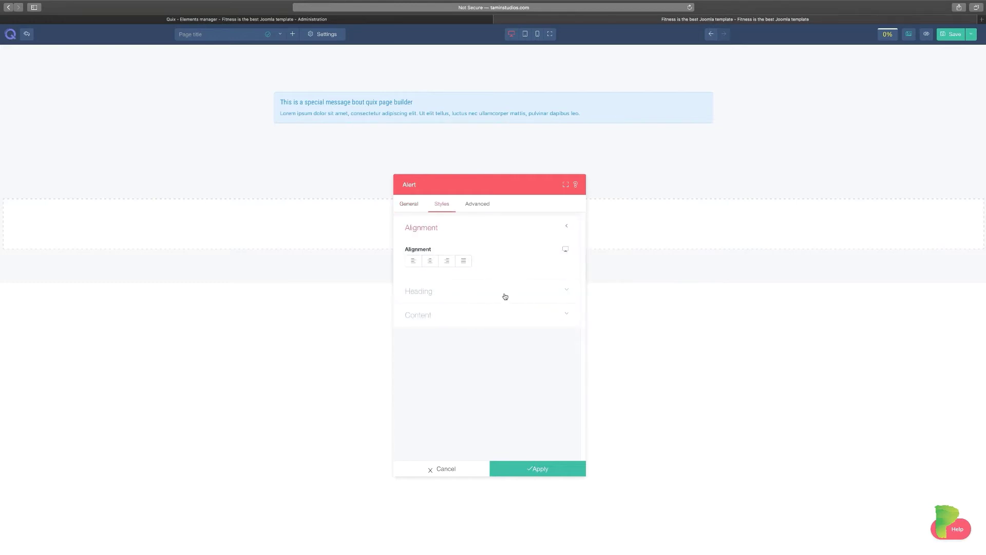
left_click(432, 262)
left_click(447, 262)
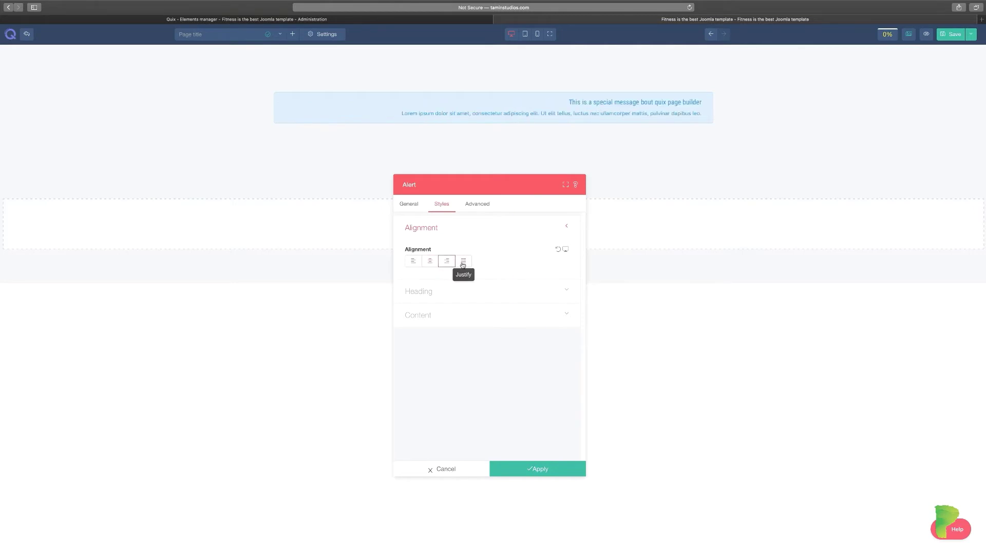
left_click(463, 263)
left_click(413, 262)
left_click(428, 263)
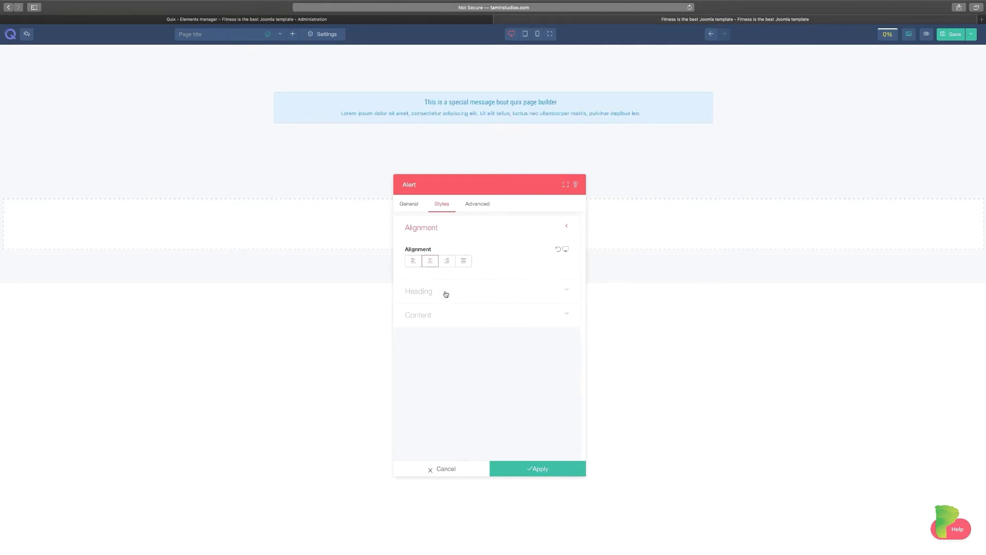
Set the alert heading's font to Bangers and check the alert's advanced settings.
left_click(445, 293)
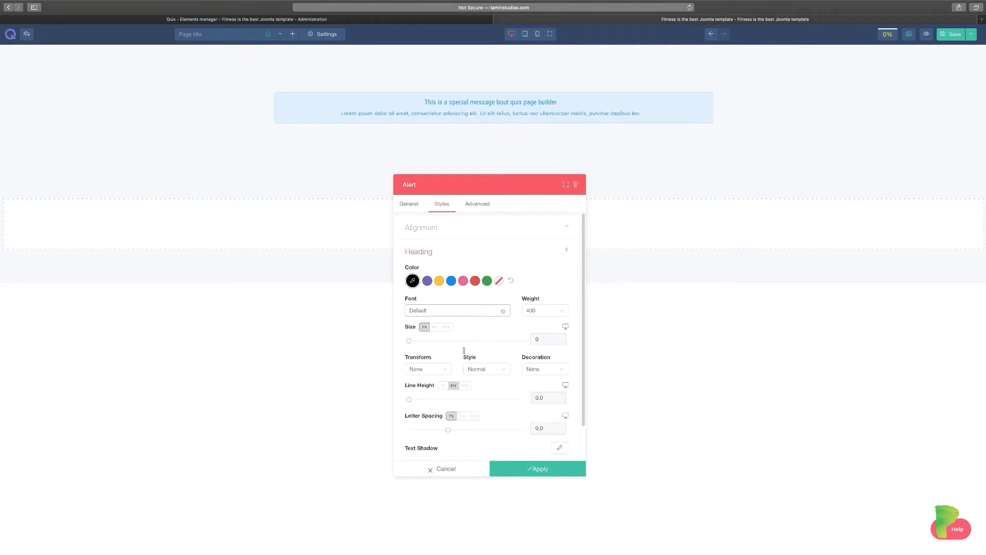
left_click(502, 311)
scroll(506, 328, "down", 5)
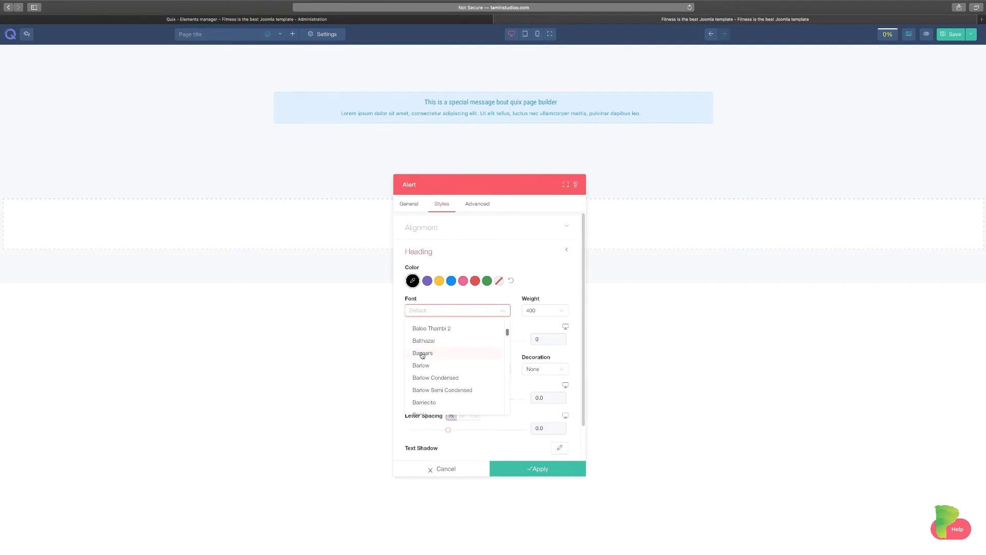
left_click(422, 354)
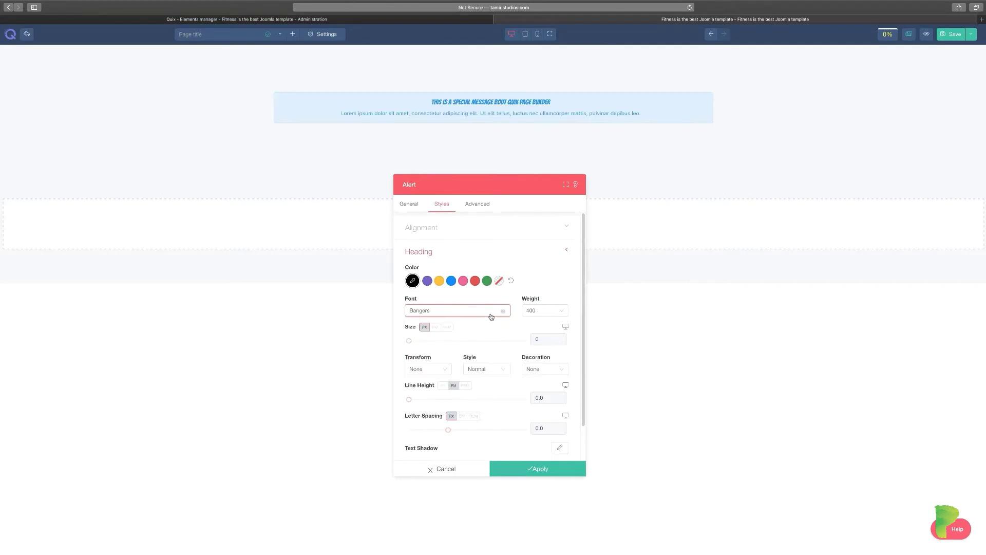
scroll(489, 392, "down", 2)
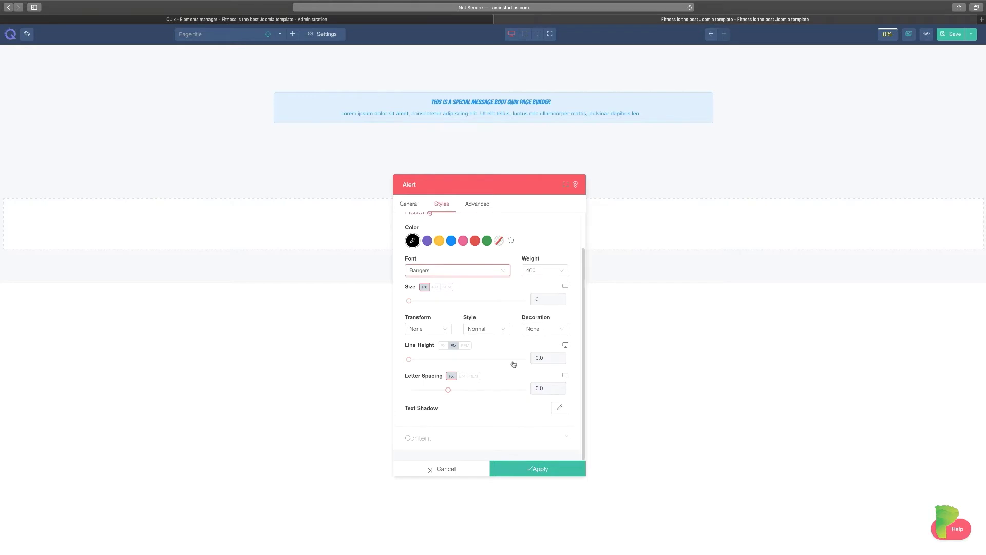
scroll(514, 365, "up", 2)
left_click(478, 204)
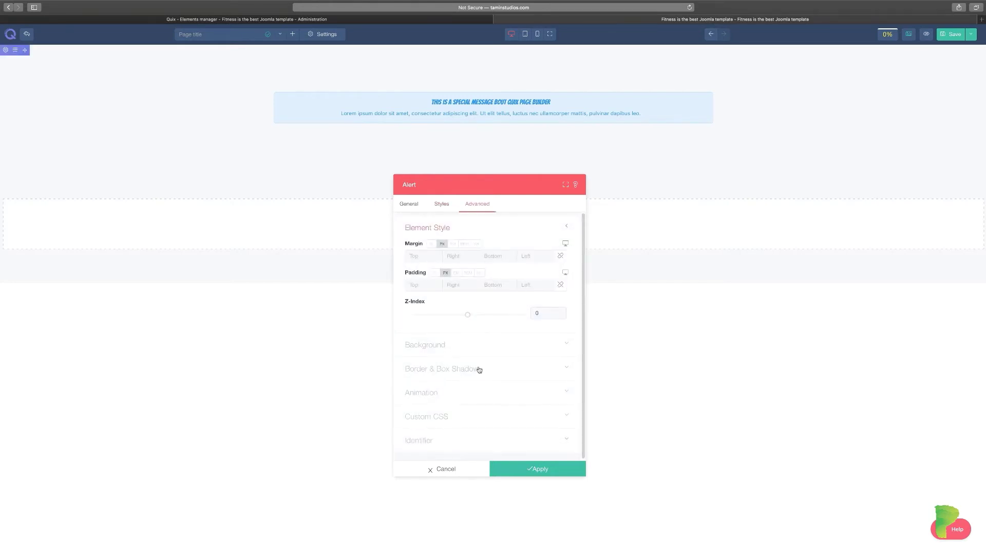
left_click(412, 204)
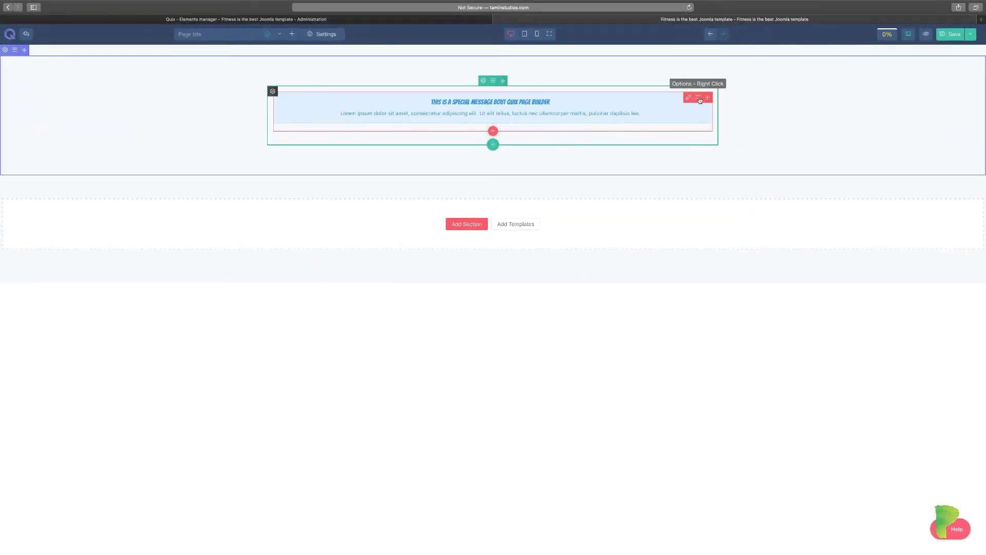
Delete the alert from the section and add an Animated Headline element in its place.
left_click(697, 97)
left_click(716, 200)
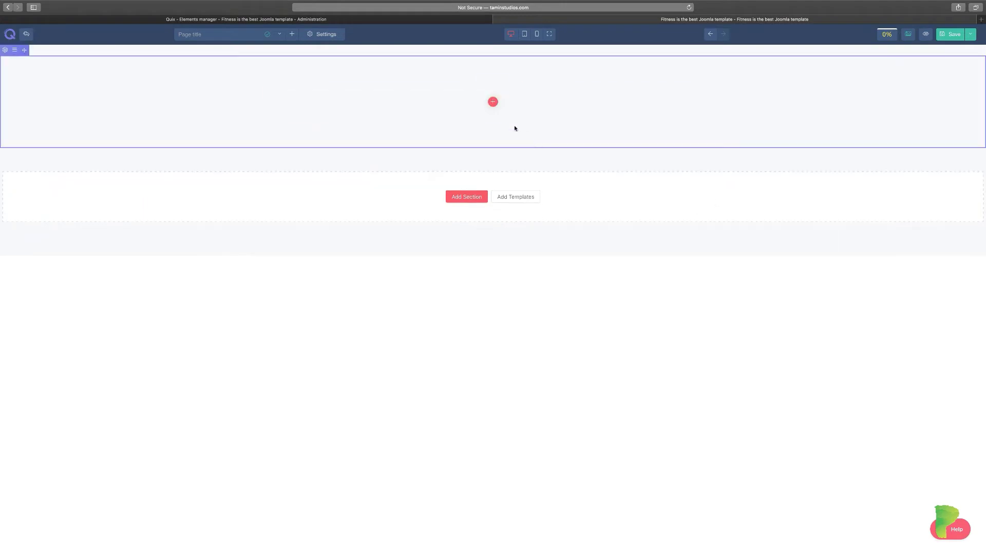
left_click(492, 102)
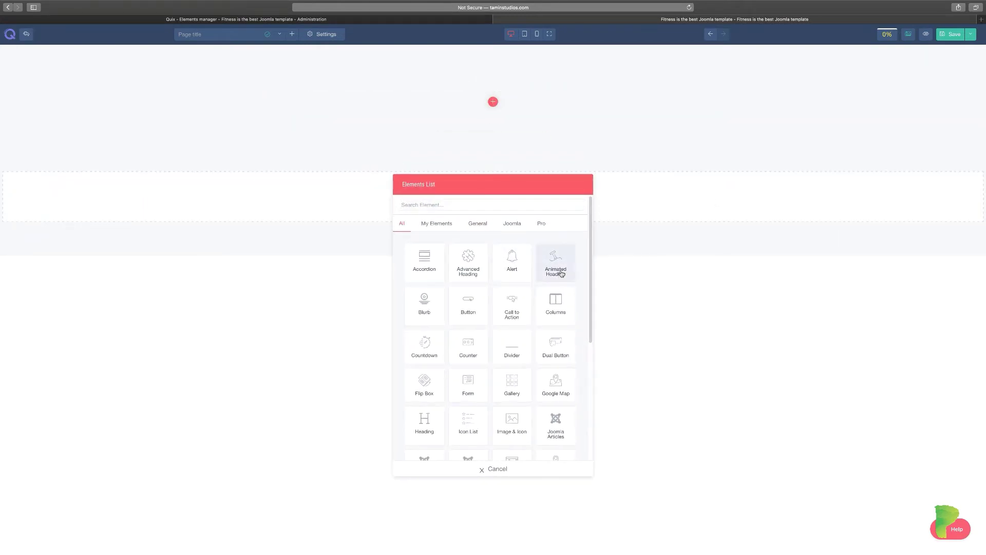
left_click(561, 273)
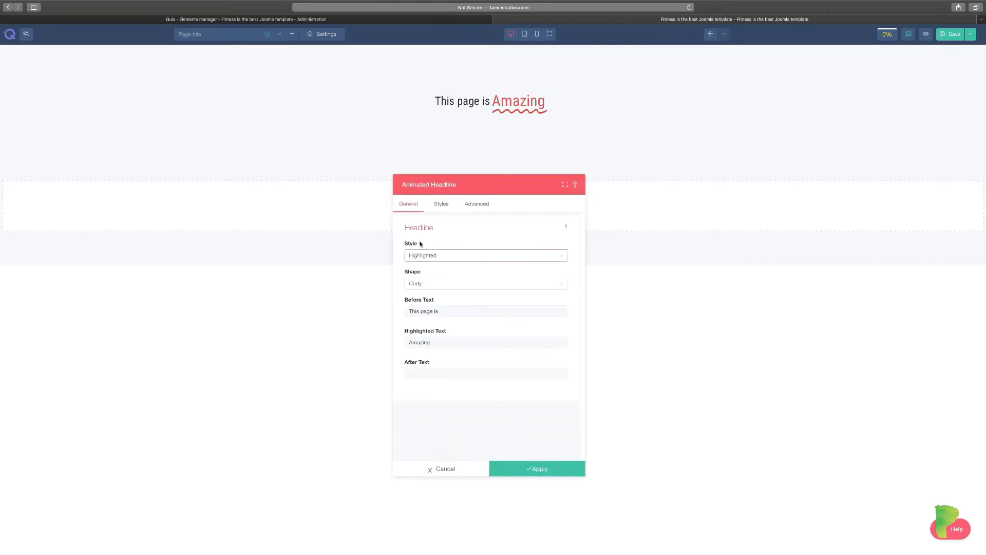
Try the Rotating style on the animated headline and switch it back to Highlighted.
left_click(446, 258)
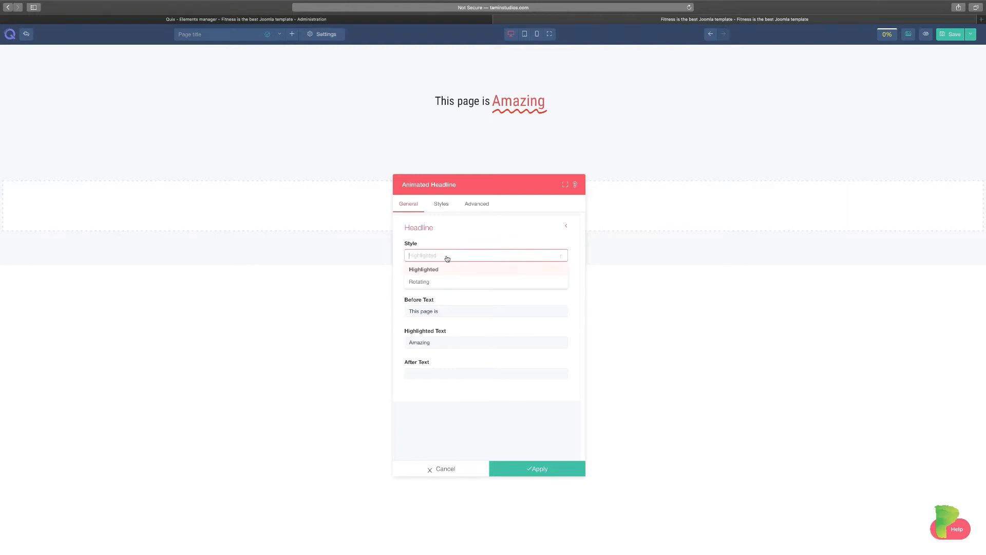
left_click(429, 284)
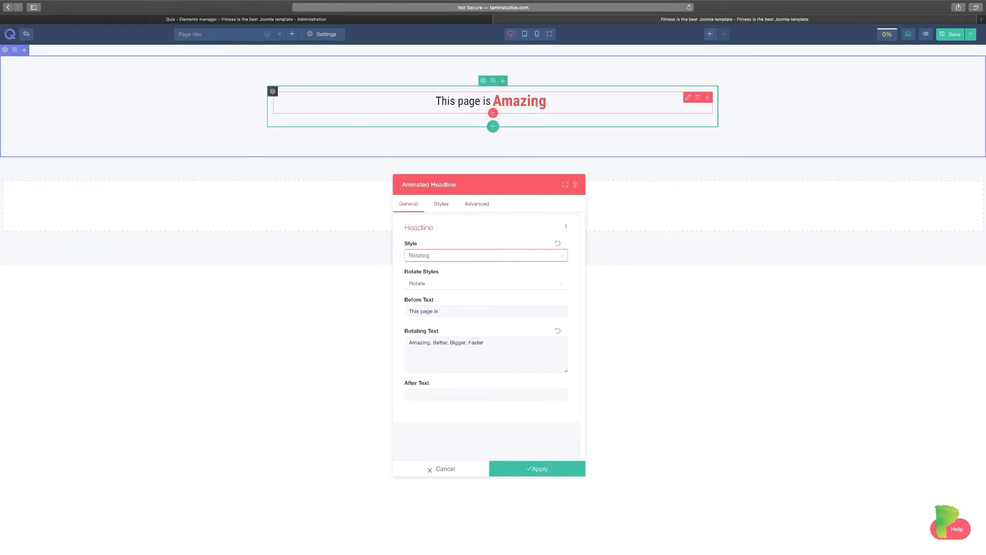
left_click(477, 258)
left_click(436, 270)
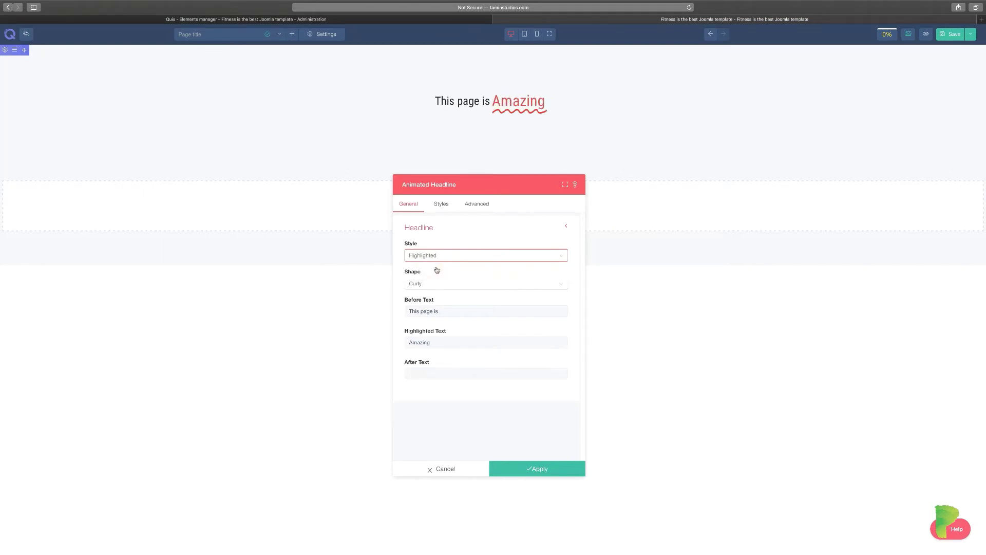
Try the Underline, Double, Strikethrough and Diagonal shapes on the animated headline's highlighted word.
left_click(442, 286)
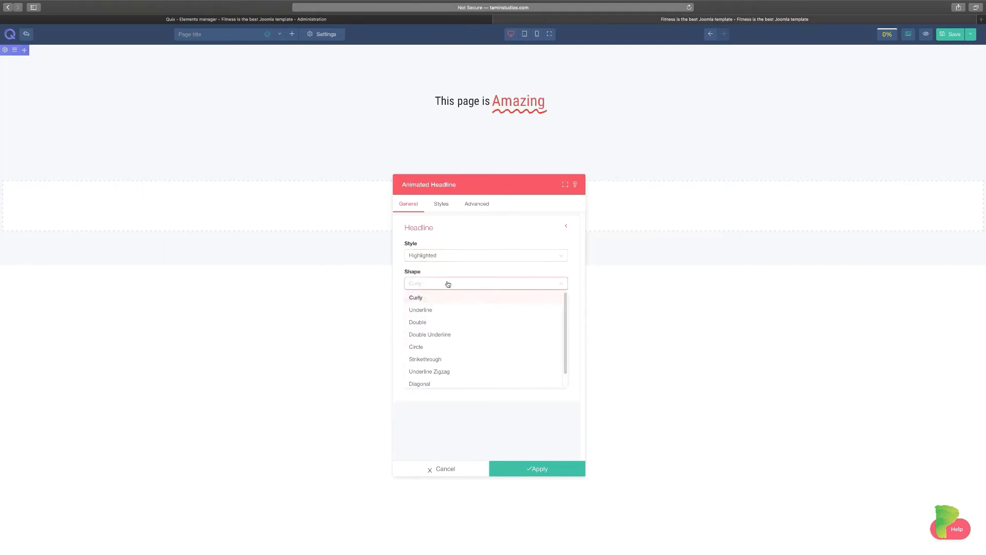
left_click(431, 310)
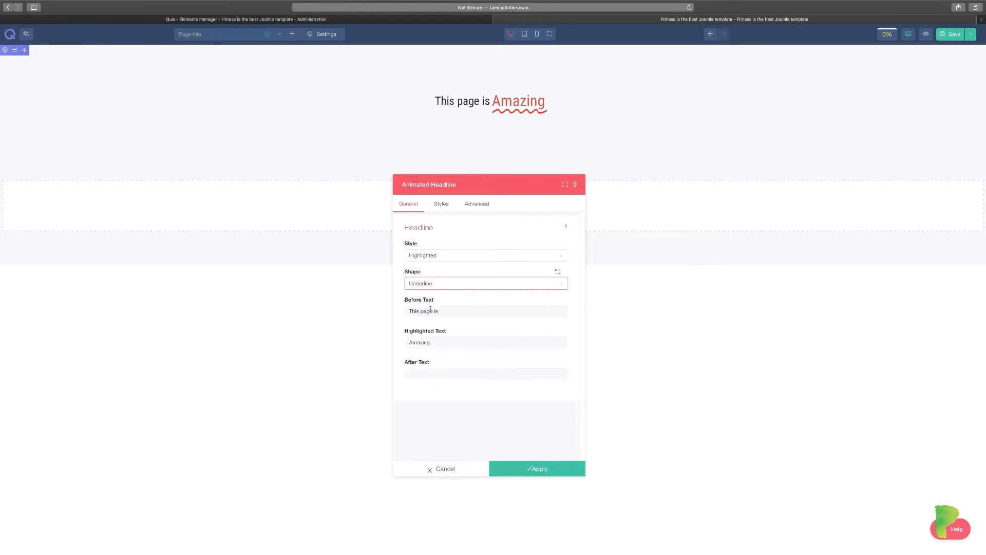
left_click(462, 284)
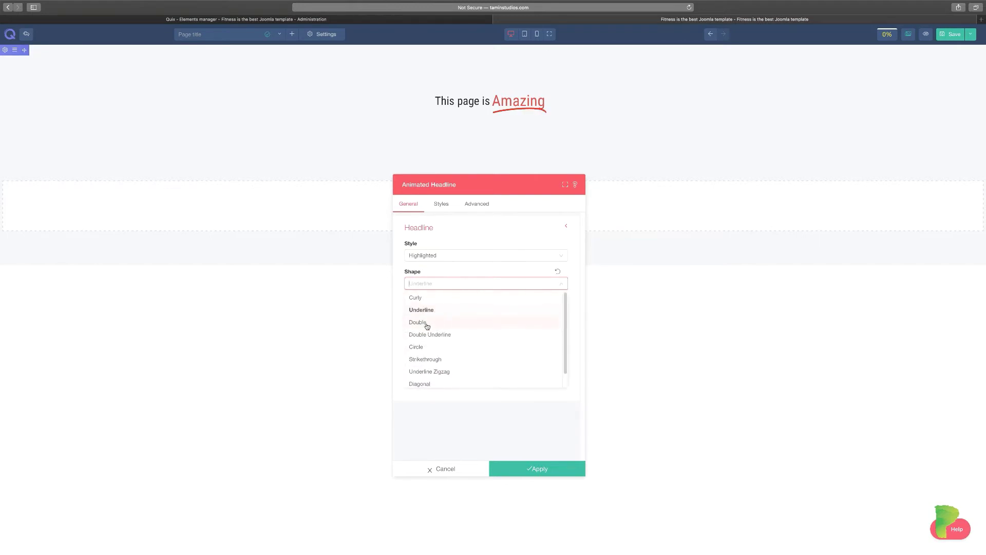
left_click(429, 323)
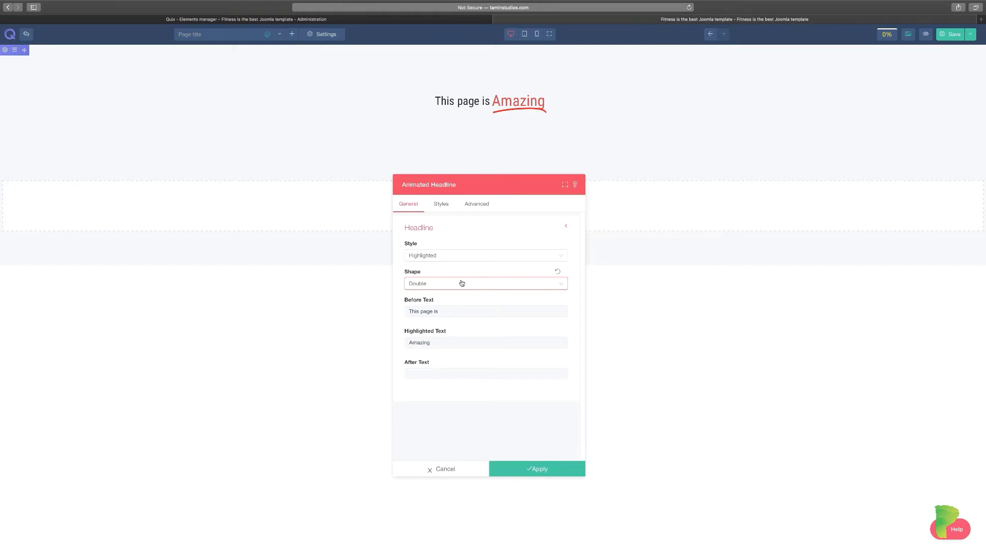
left_click(461, 284)
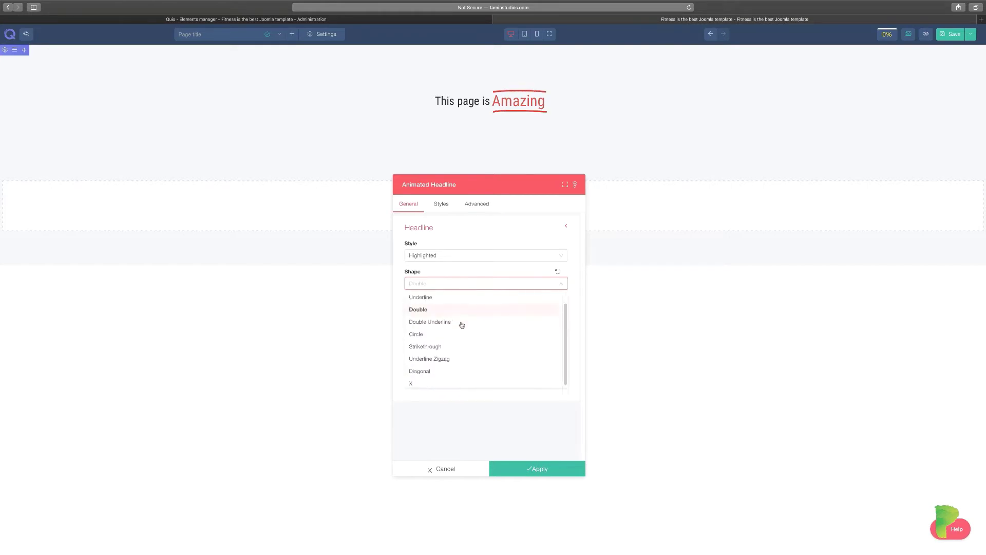
scroll(462, 342, "down", 1)
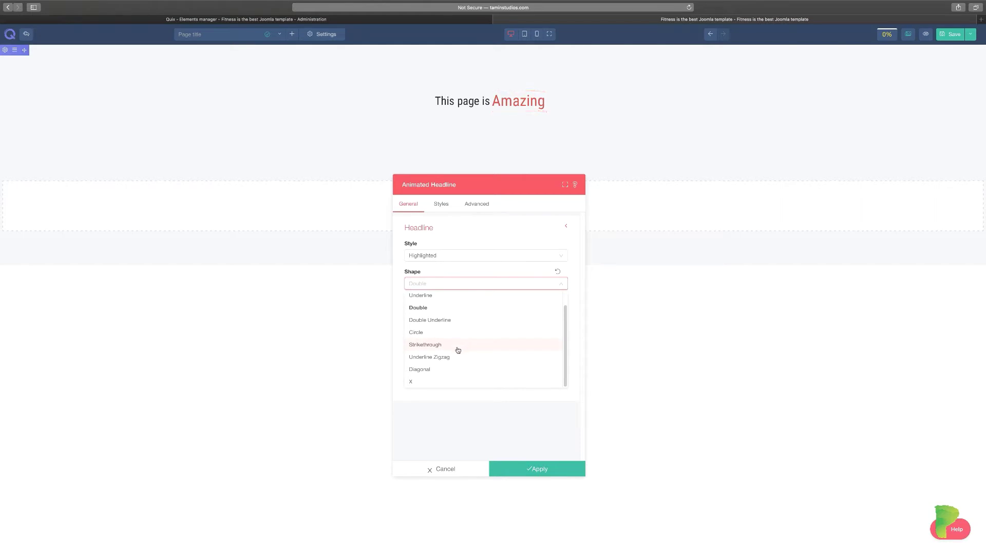
left_click(457, 345)
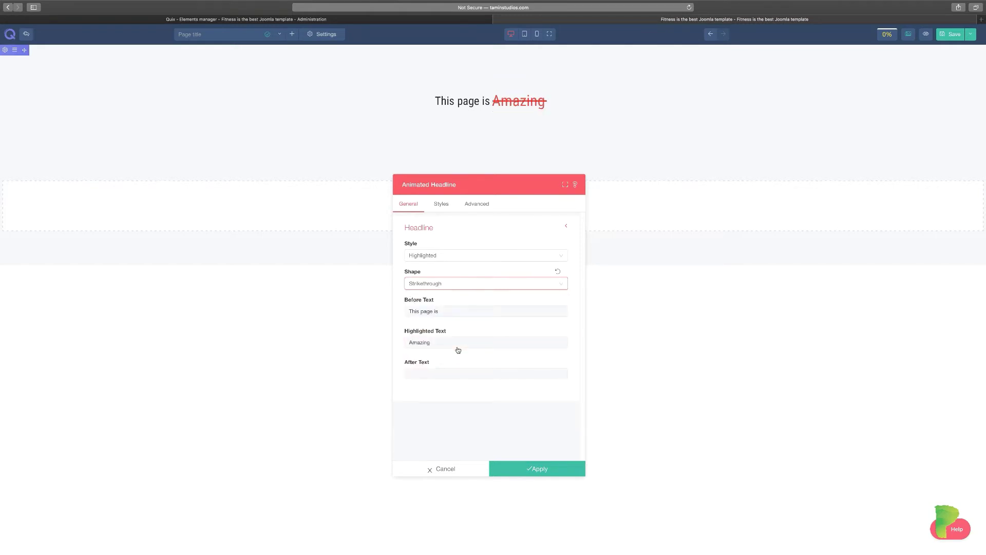
left_click(488, 285)
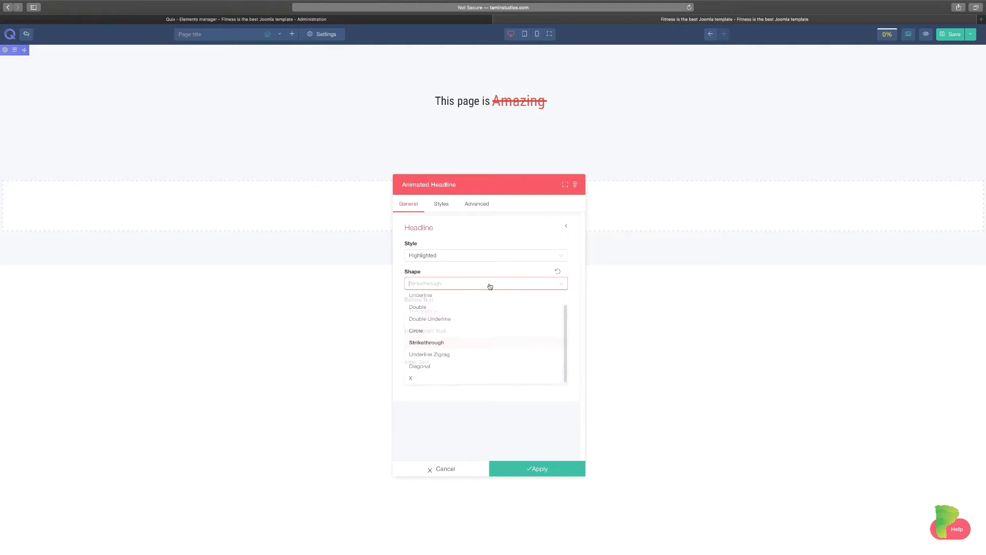
left_click(436, 372)
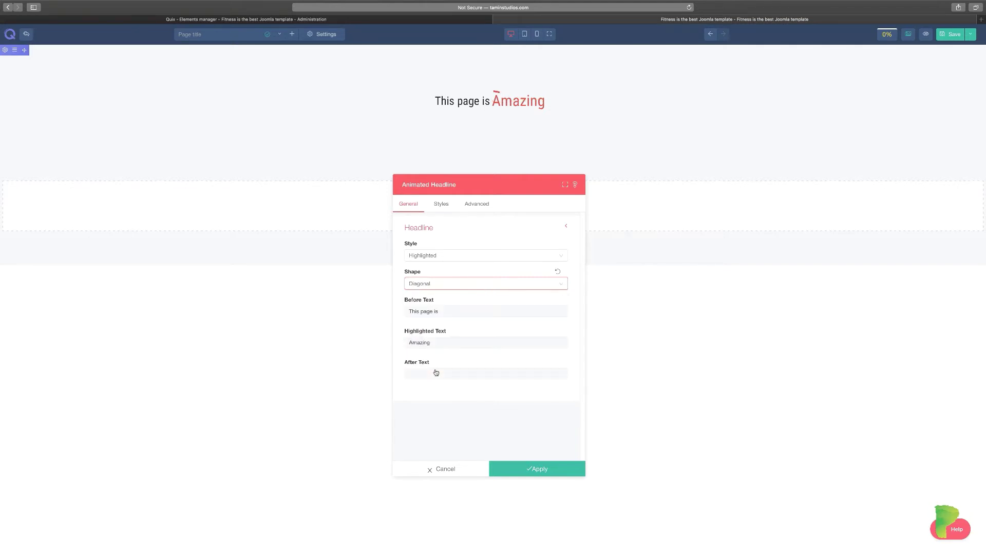
Replace the headline's before text with "Love quix page builder".
left_click(453, 314)
left_click_drag(413, 312, 405, 311)
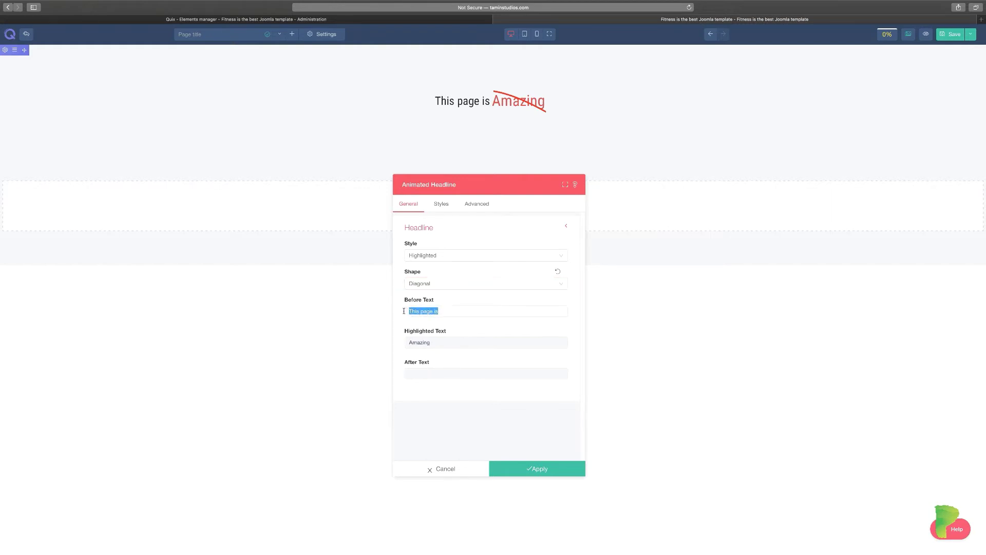
type("Love quiz p")
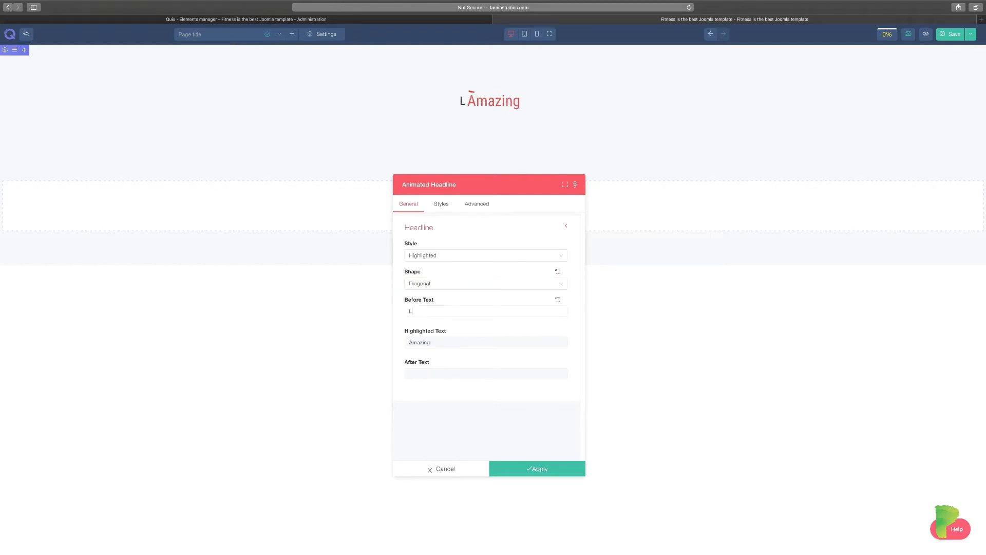
key("BackSpace")
key("BackSpace")
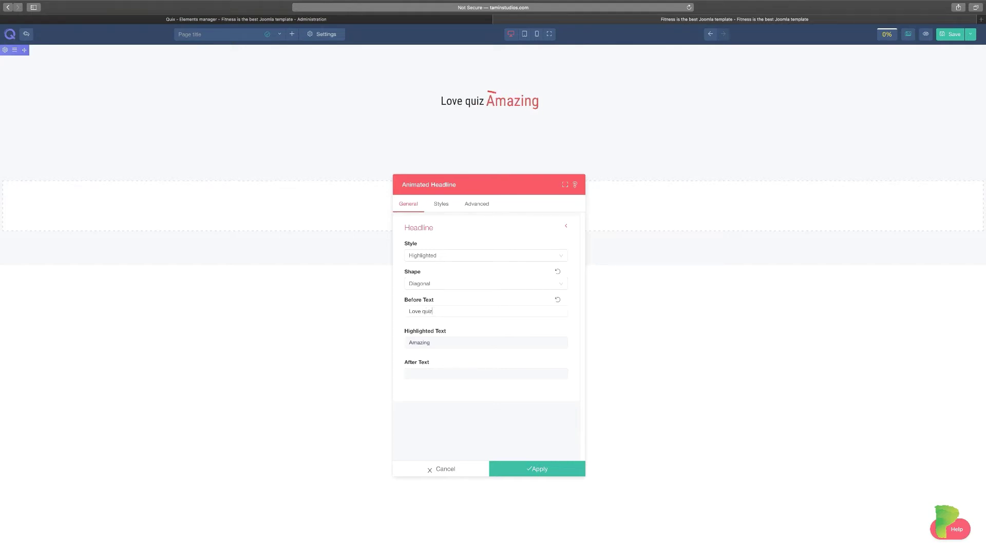
type("page builder")
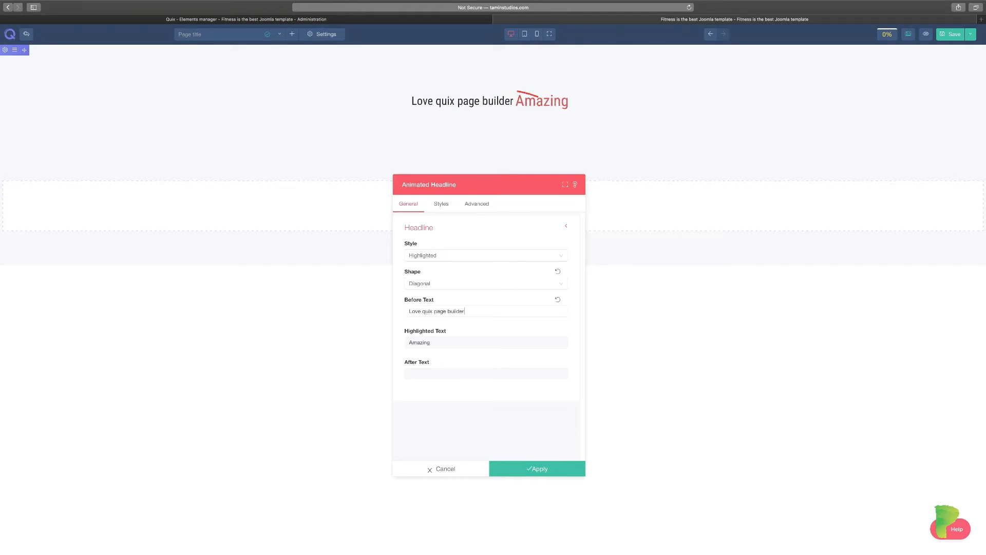
Set the headline's highlighted text to "Awesome" and its after text to "Great".
double_click(421, 342)
key("BackSpace")
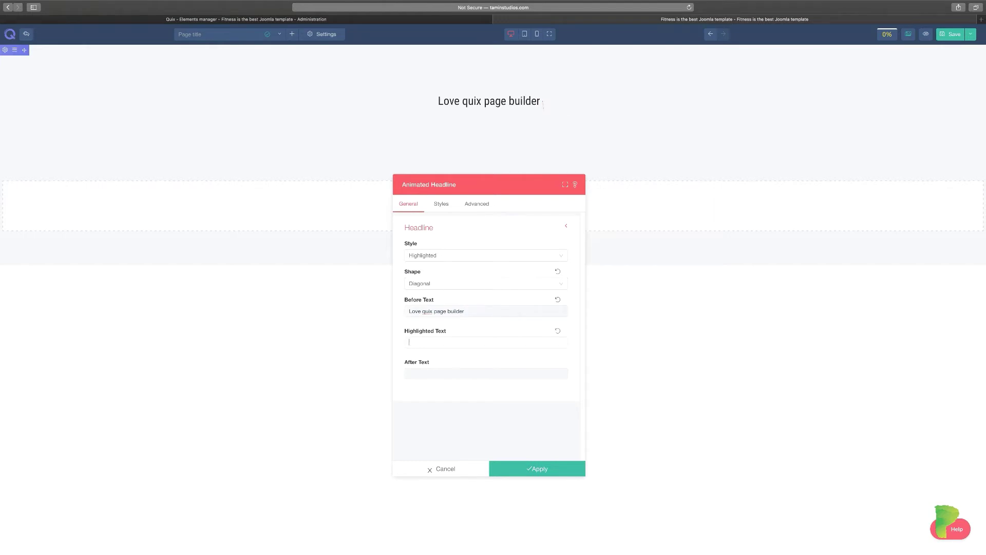
type("Swe")
key("BackSpace")
key("BackSpace")
key("BackSpace")
type("Aweso")
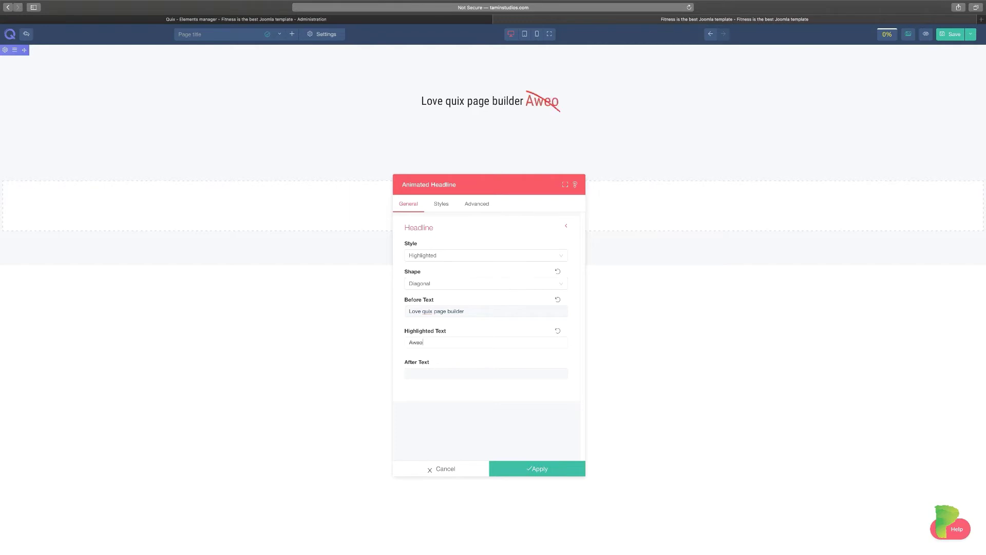
type("me")
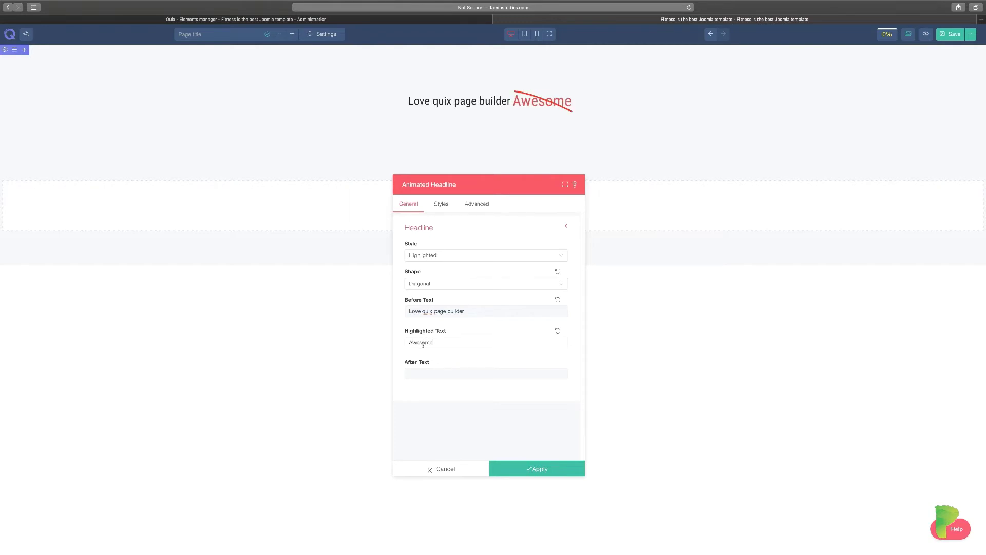
left_click(417, 372)
type("Great")
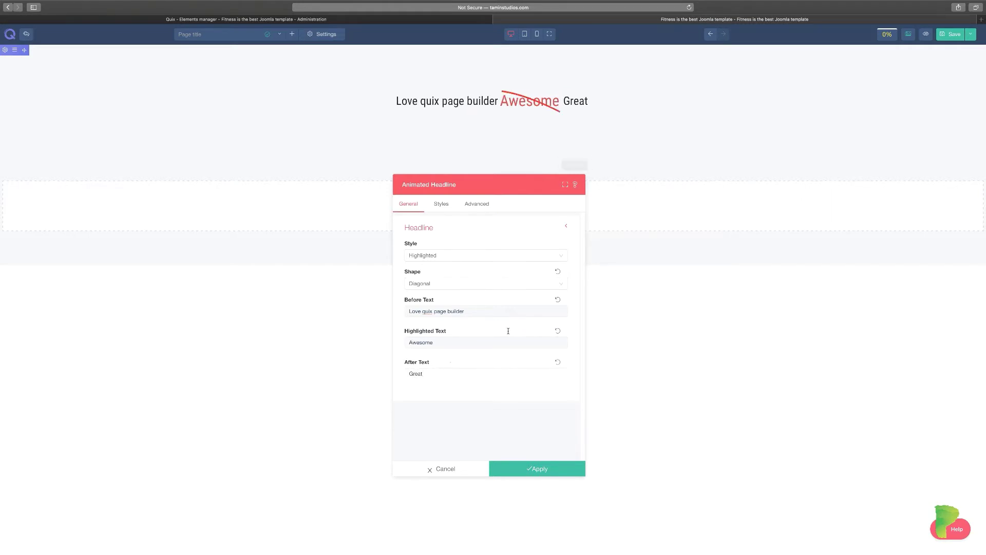
Try the Strikethrough shape on the headline again and settle on Double.
left_click(484, 286)
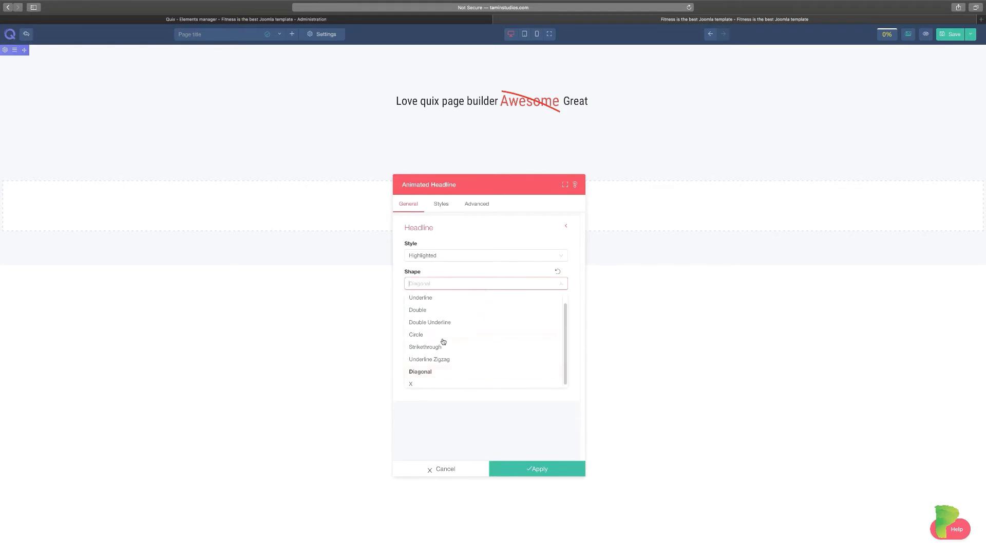
left_click(433, 345)
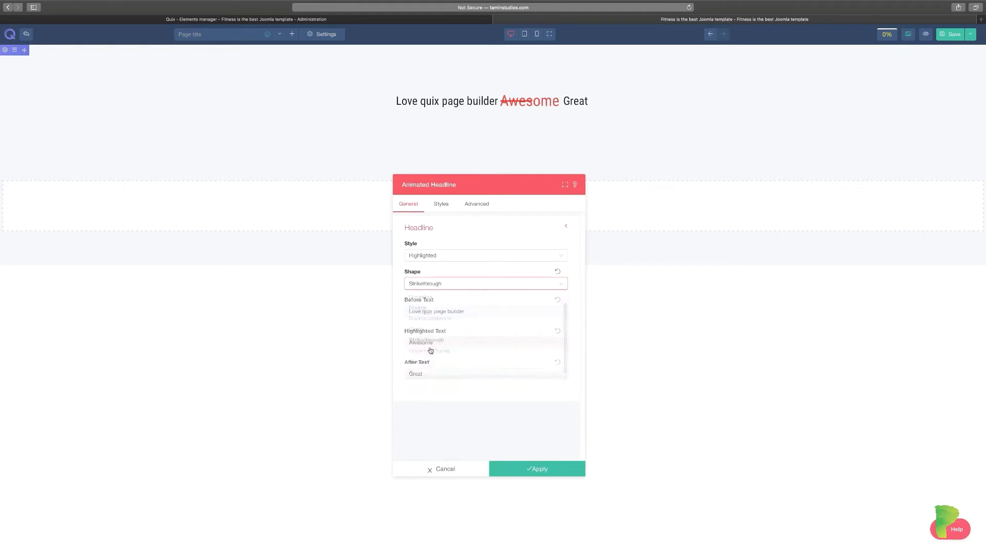
left_click(485, 283)
left_click(418, 310)
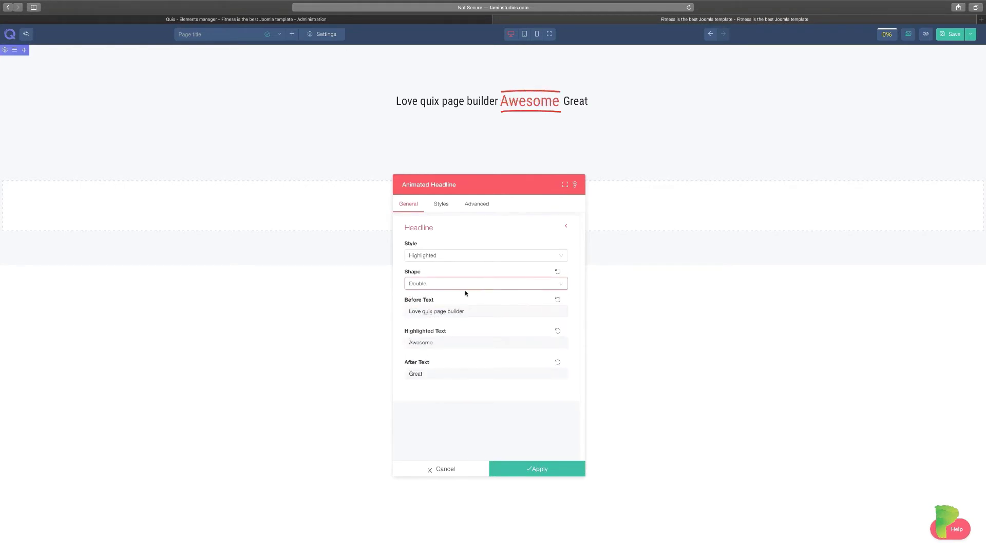
Try pink and red as the headline's shape color and settle on green.
left_click(442, 204)
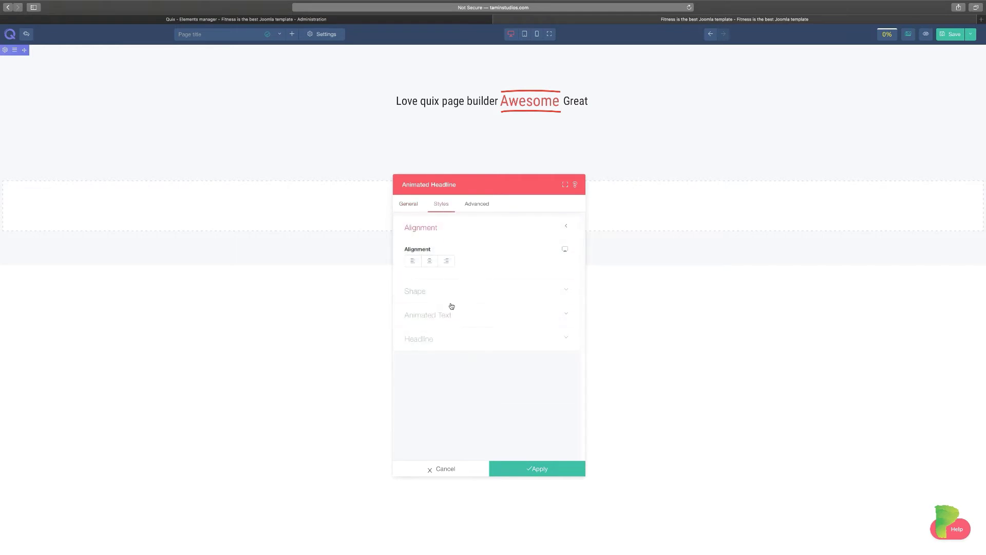
left_click(435, 292)
left_click(462, 281)
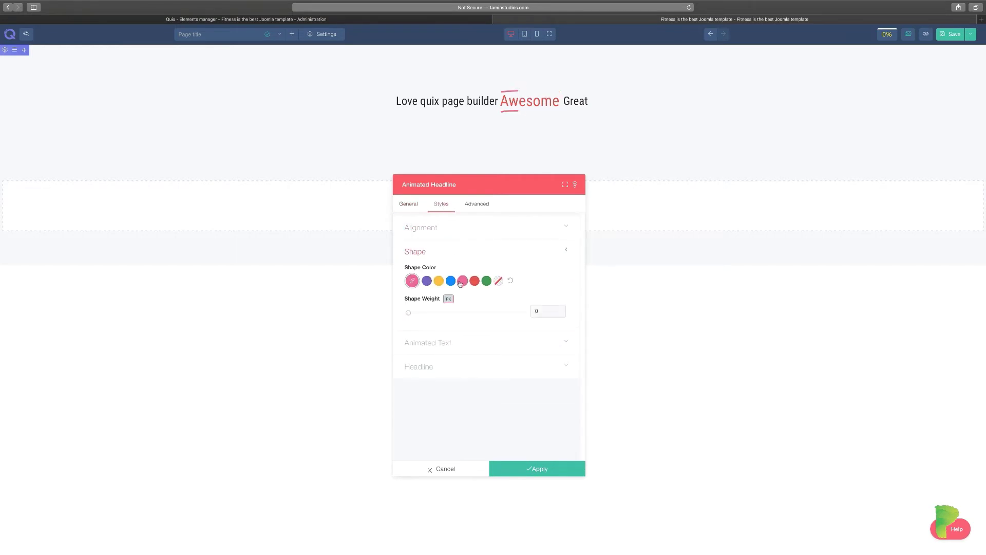
left_click(474, 282)
left_click(487, 281)
Set the animated text's highlight color to blue after trying red.
left_click(442, 345)
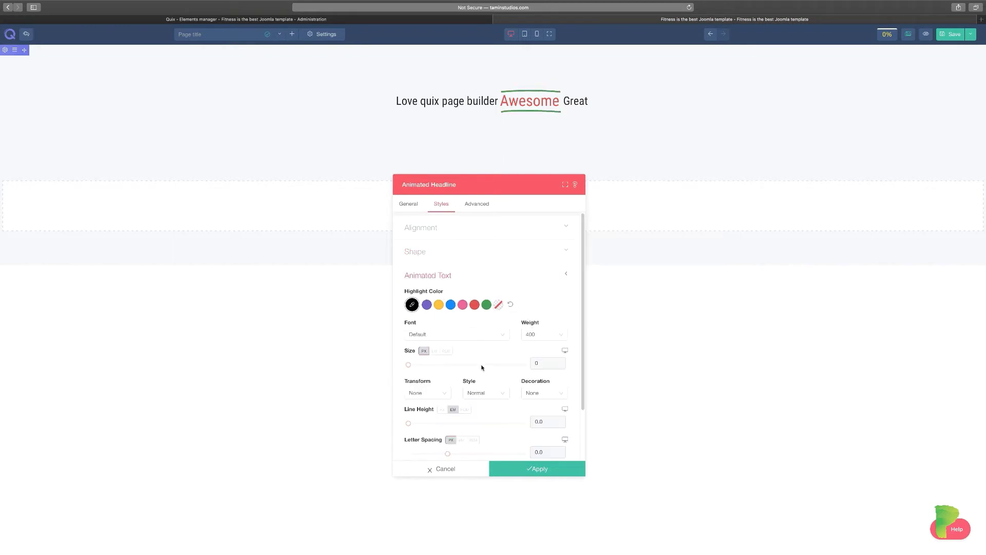
left_click(450, 305)
left_click(474, 305)
left_click(450, 305)
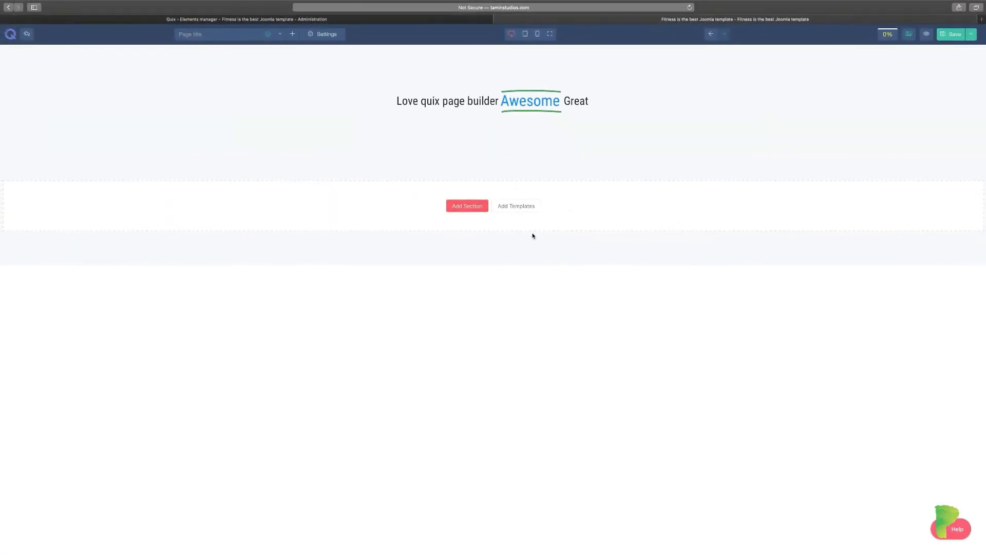
Delete the animated headline from the section and add a Blurb element in its place.
mouse_move(681, 104)
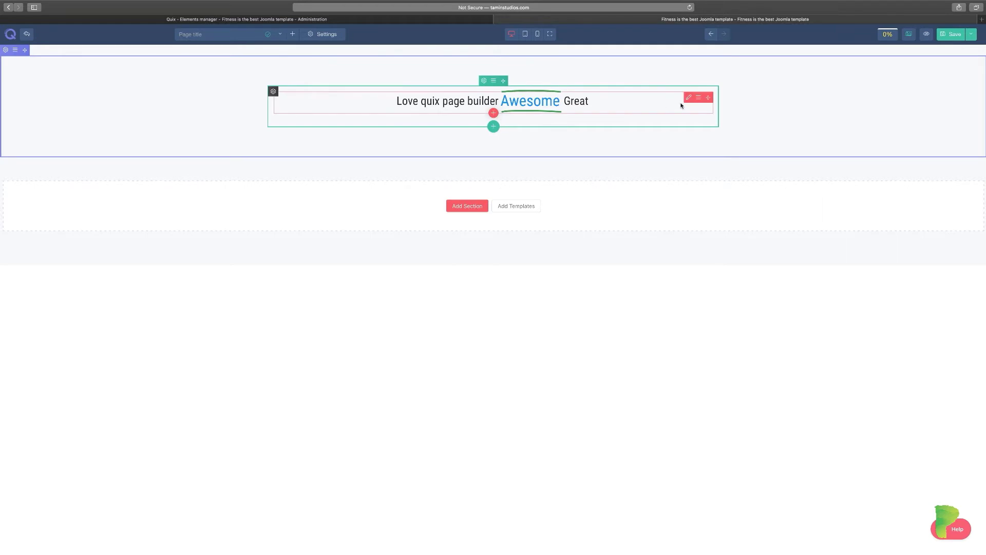
left_click(698, 97)
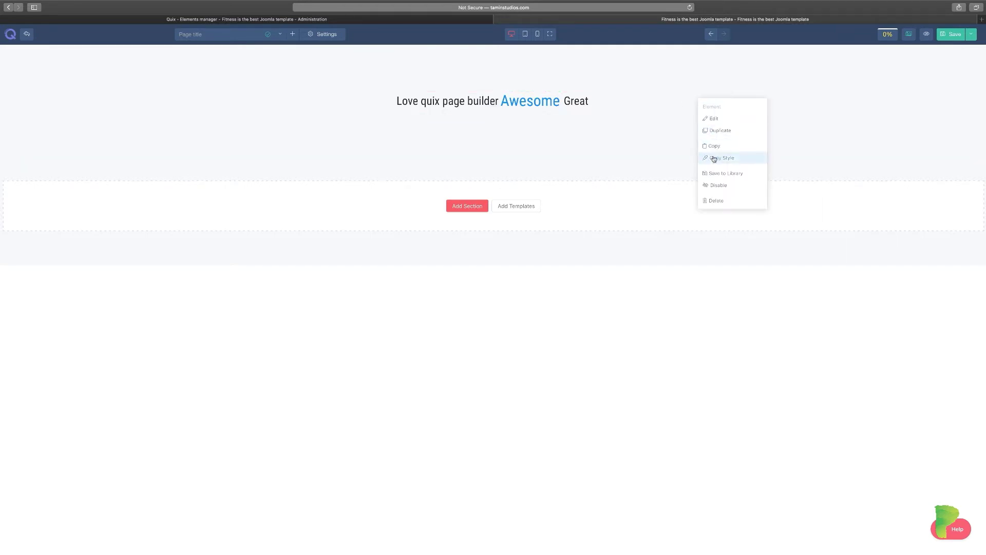
left_click(717, 201)
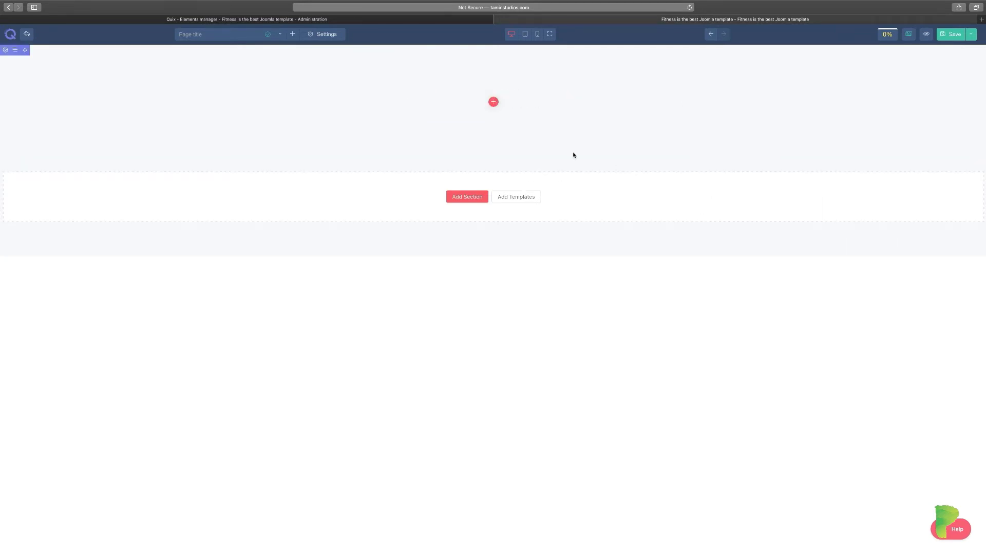
left_click(494, 103)
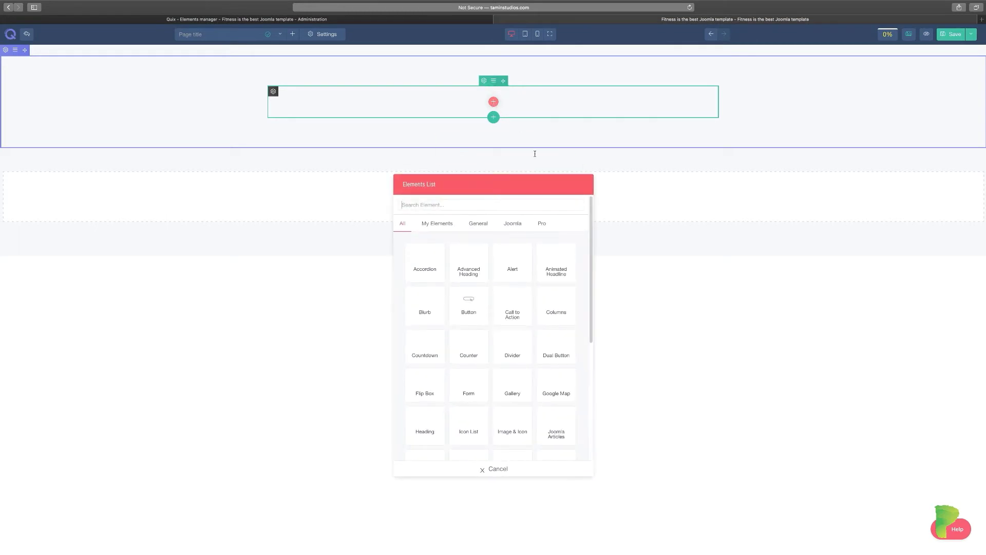
left_click(425, 307)
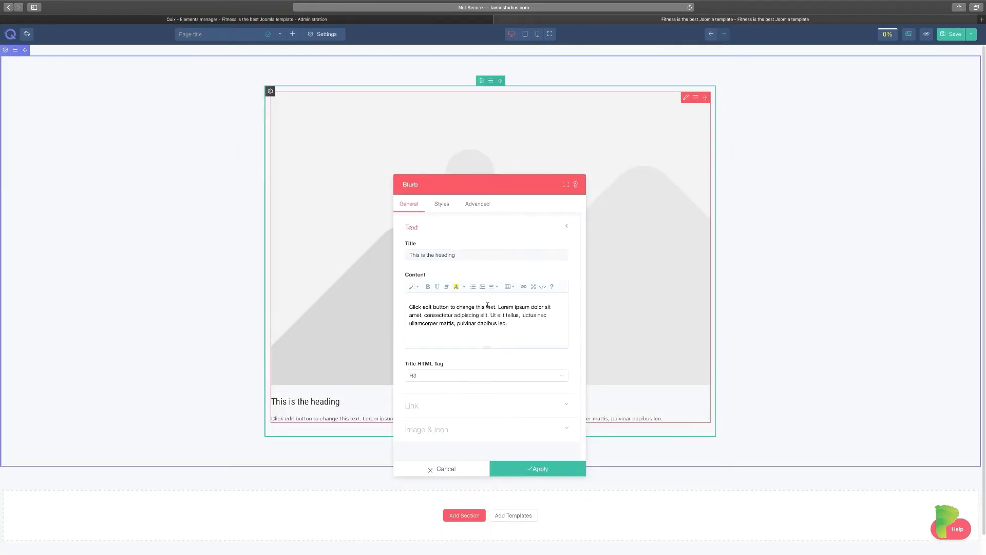
Set the blurb's title to "Quix is the best page builder in the world".
triple_click(441, 259)
type("Quix is")
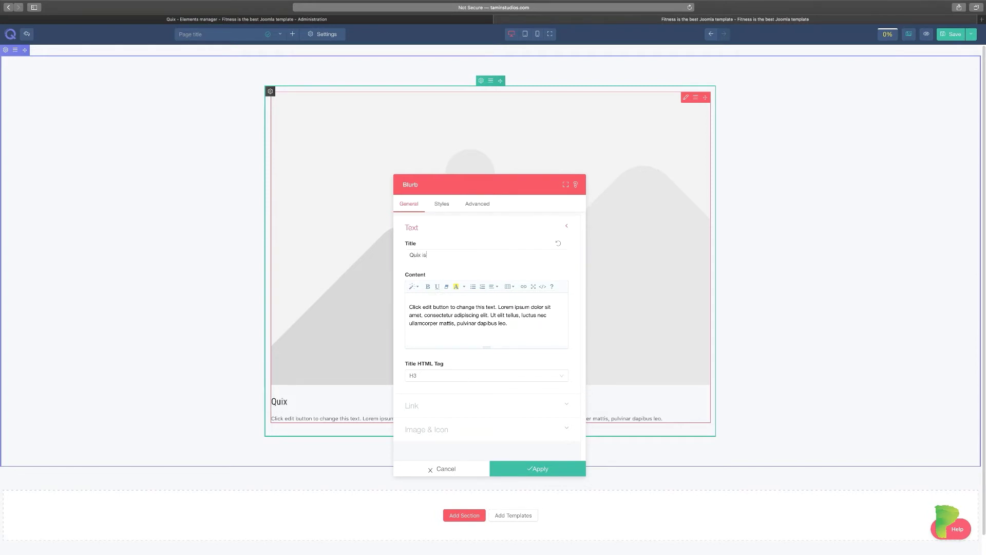
type(" the best page builder in t")
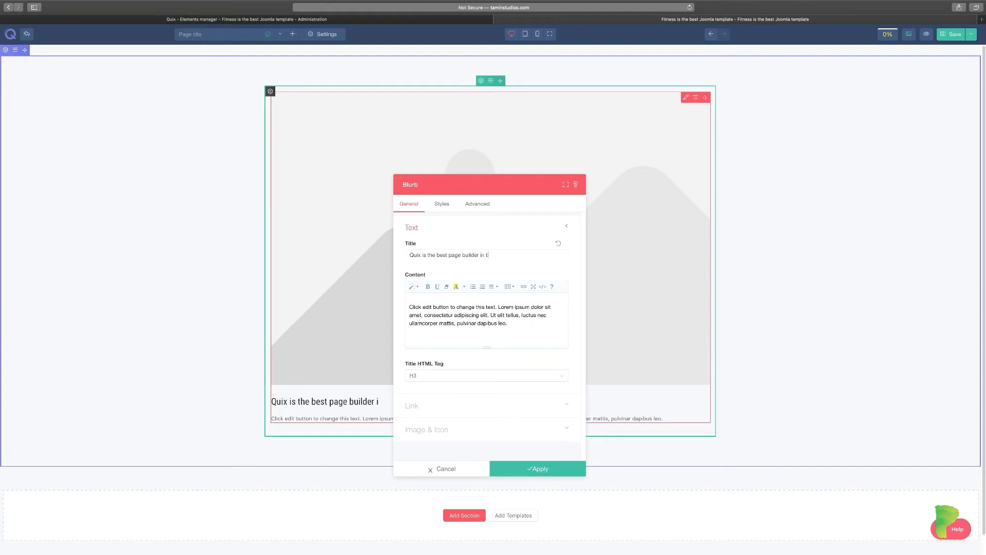
type("he world")
left_click(496, 409)
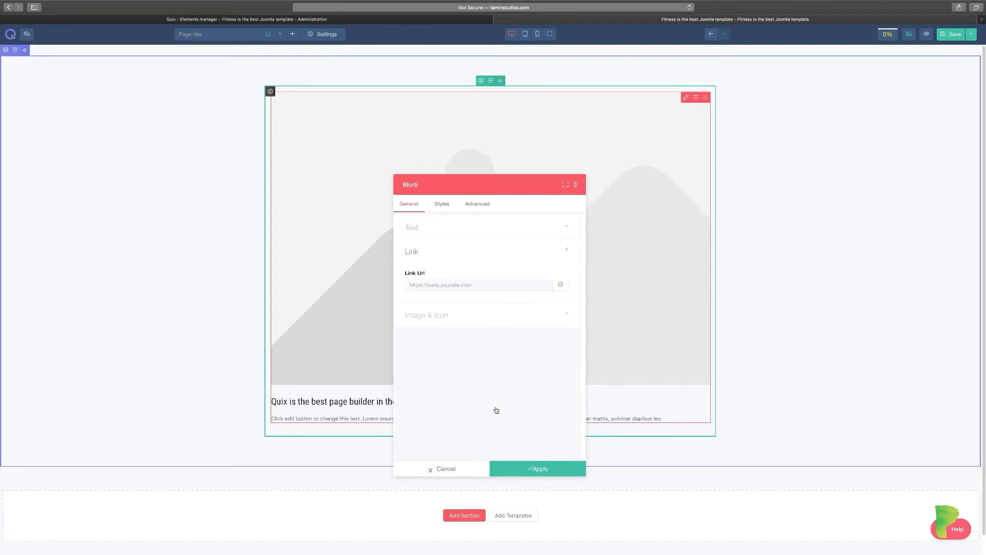
left_click(485, 285)
type("https://www.themexper")
left_click(562, 286)
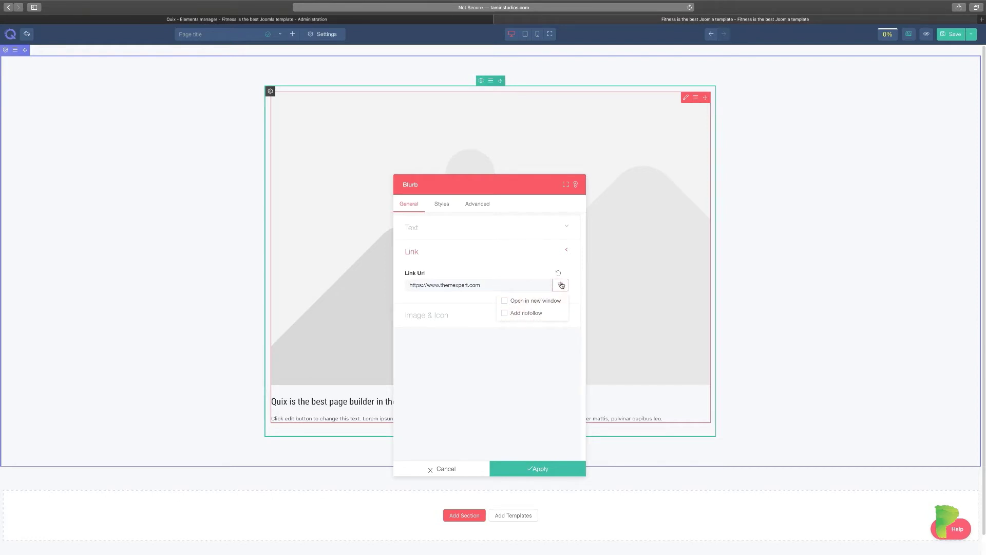
left_click(531, 262)
left_click(518, 253)
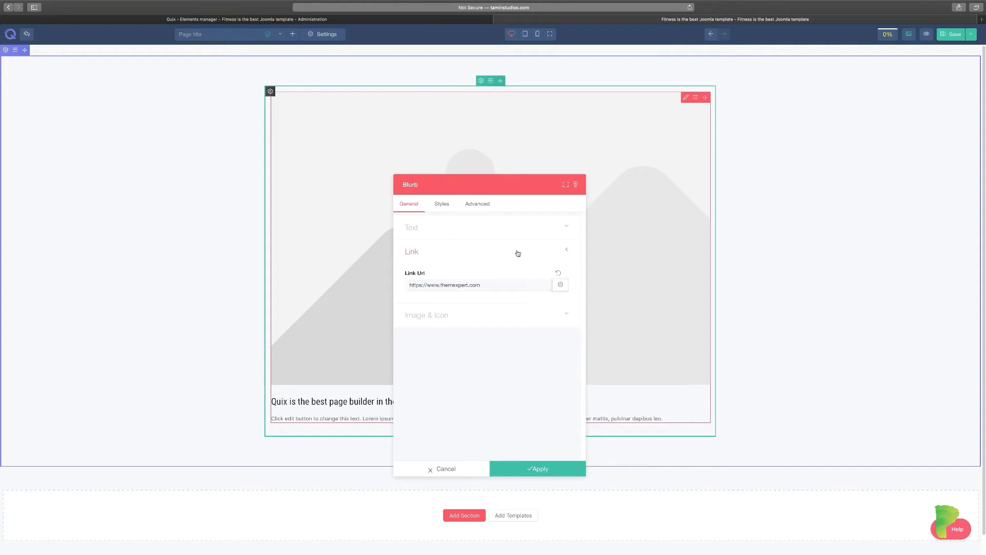
Replace the blurb's placeholder image by uploading dog-question.jpg and selecting it.
left_click(440, 318)
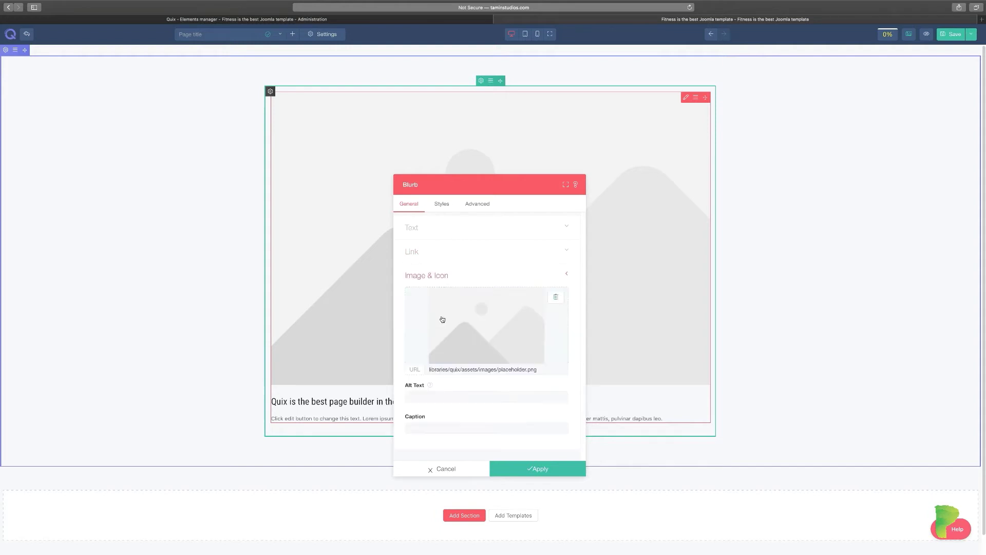
left_click(556, 297)
left_click(483, 318)
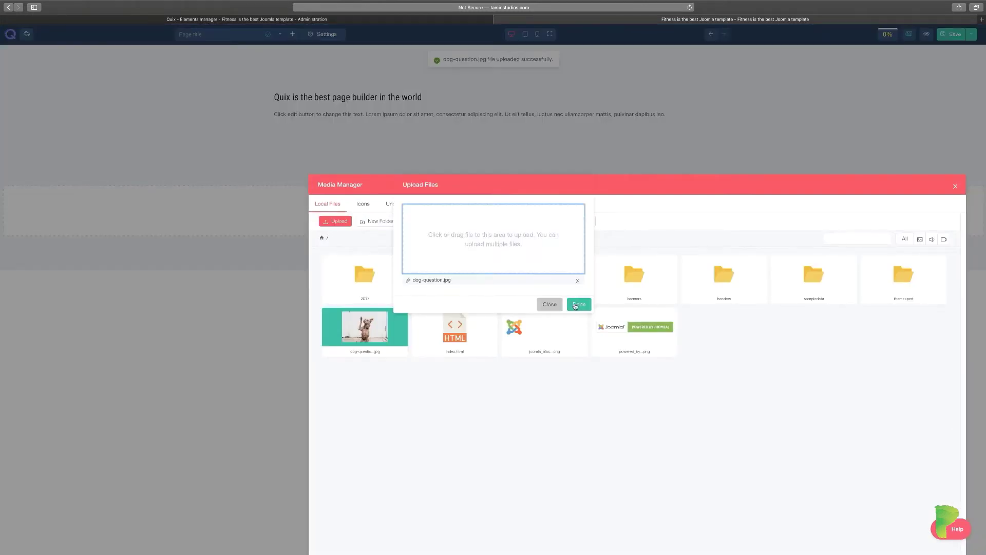
left_click(579, 305)
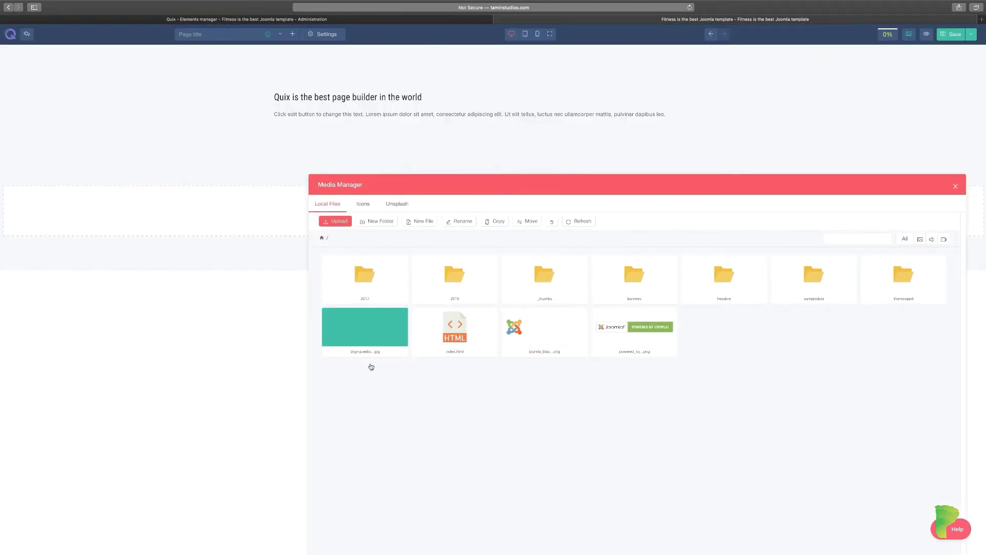
left_click(387, 337)
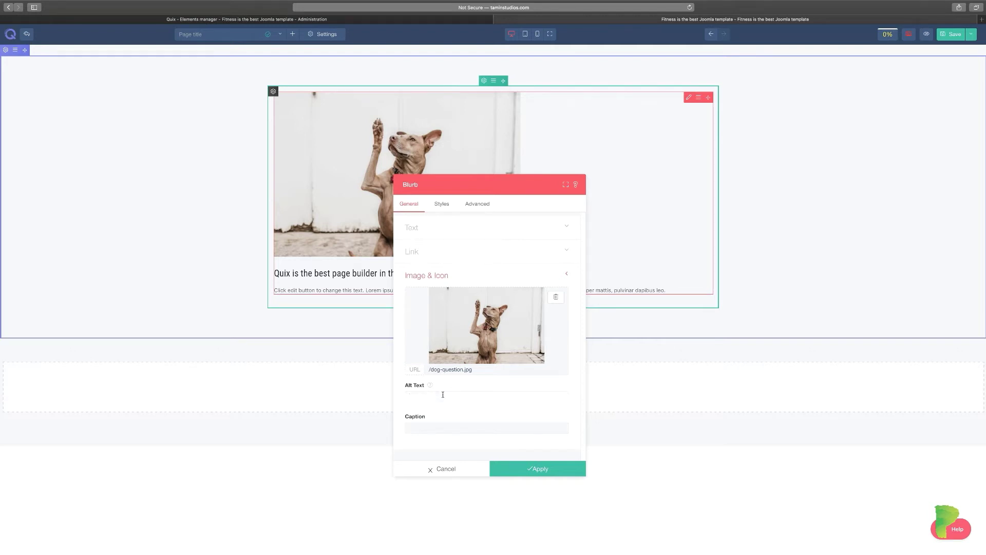
Set the image's alt text to "dog-raising-hand" and its caption to "Dog raising hand".
type("dog")
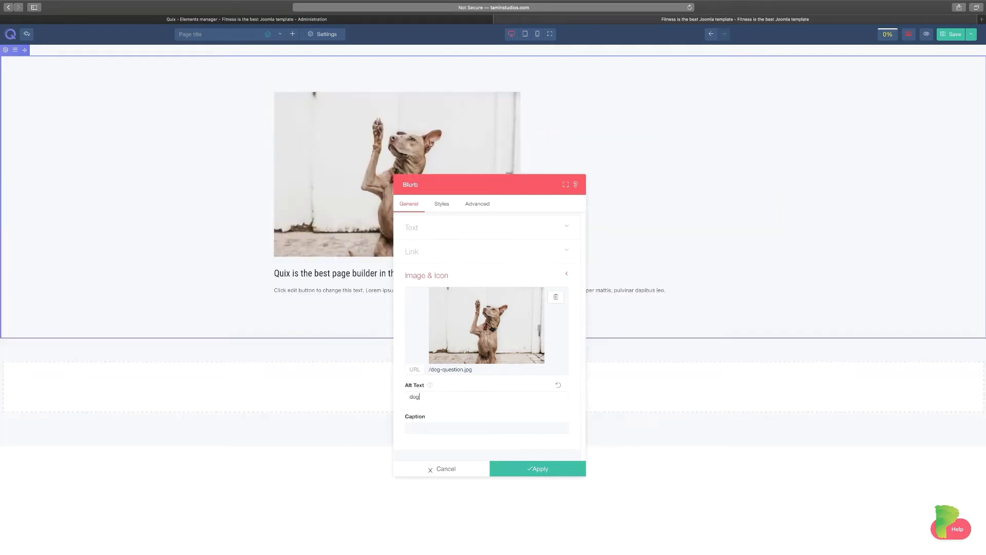
type("-sha")
key("BackSpace")
key("BackSpace")
key("BackSpace")
type("raising-handDog raising hand")
Try the left and right image alignments, and return the blurb image to center alignment.
left_click(441, 207)
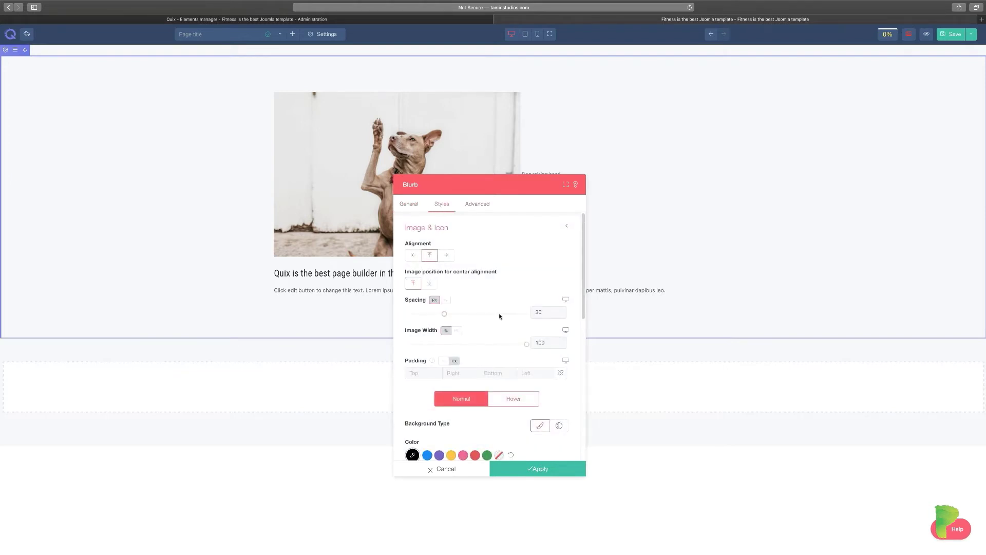
left_click(417, 258)
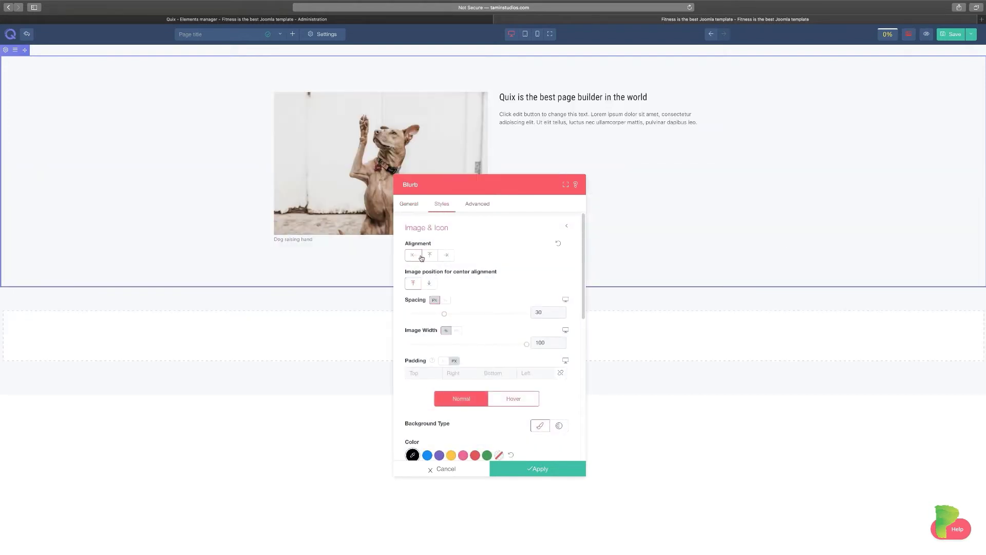
left_click(447, 260)
left_click(433, 257)
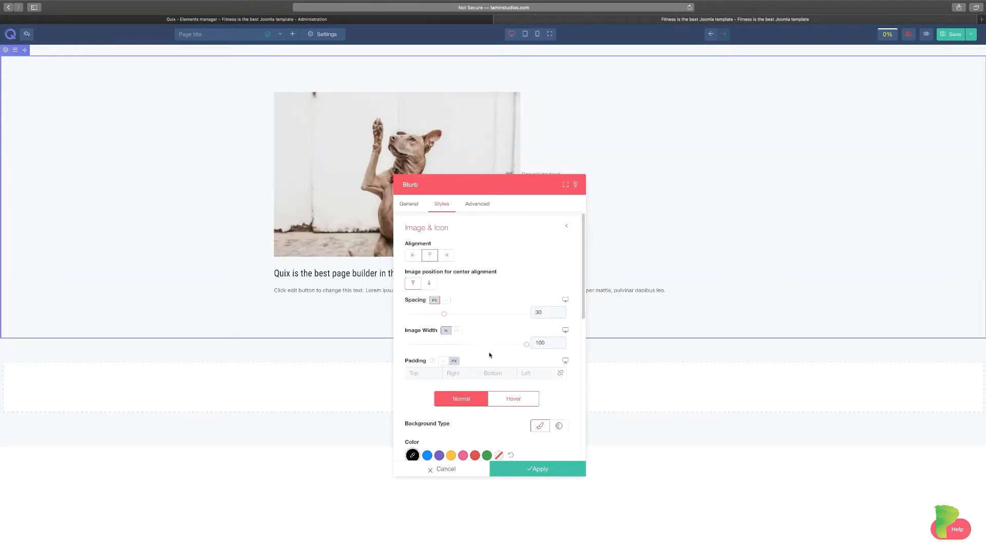
Set the blurb image's normal background color to purple and check the hover background settings.
scroll(488, 350, "down", 3)
scroll(487, 347, "down", 3)
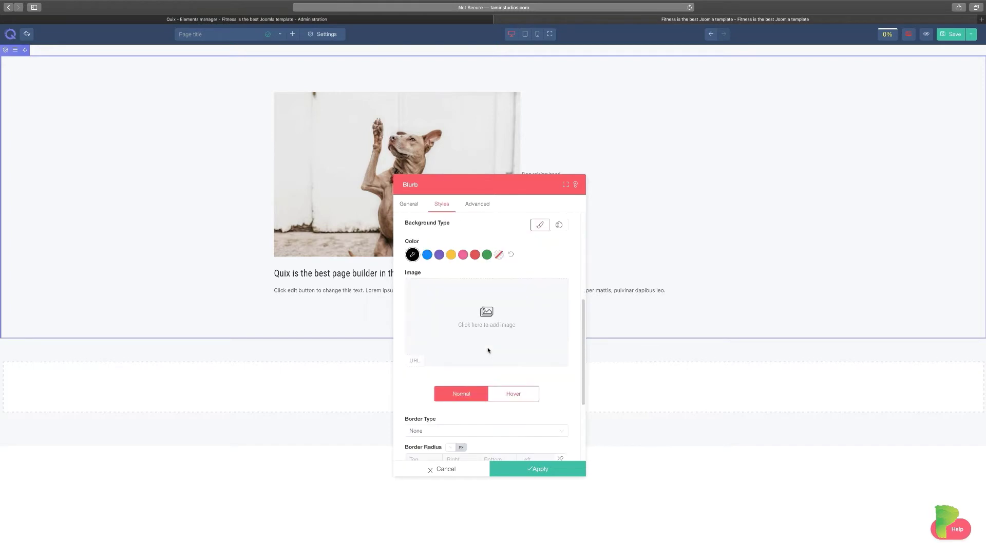
scroll(488, 350, "up", 3)
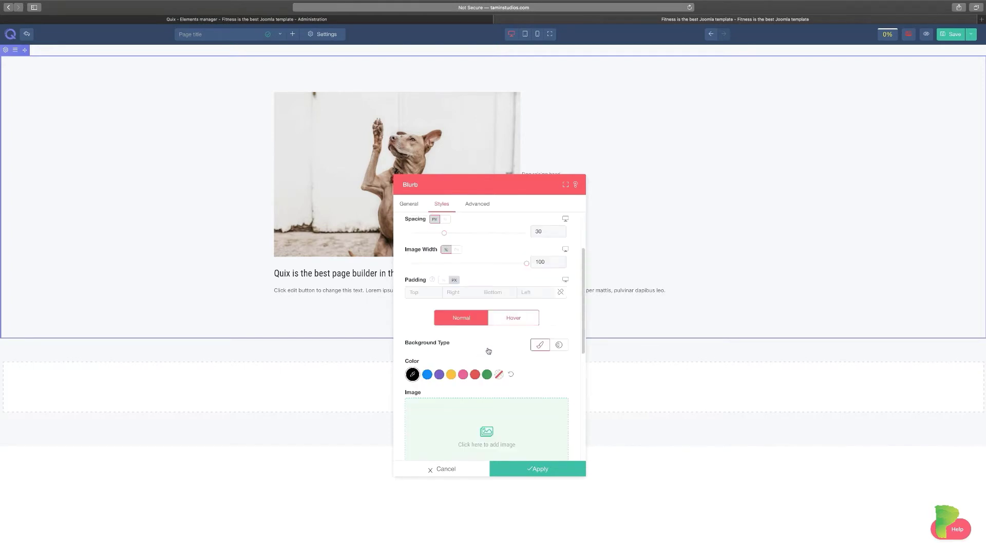
left_click(440, 374)
scroll(491, 384, "down", 1)
left_click(511, 270)
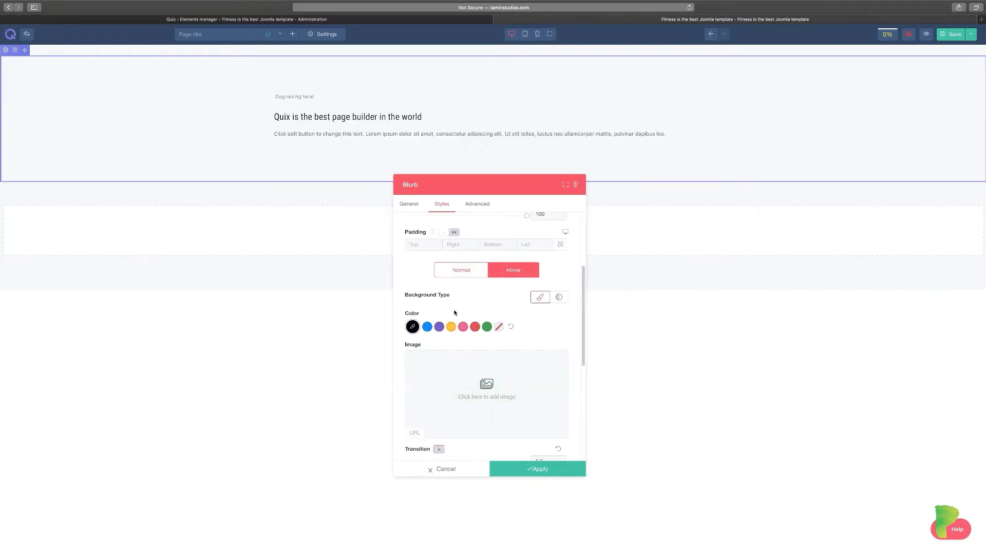
left_click(455, 272)
Give the blurb image a solid border with a top width of 5 px.
scroll(493, 369, "down", 3)
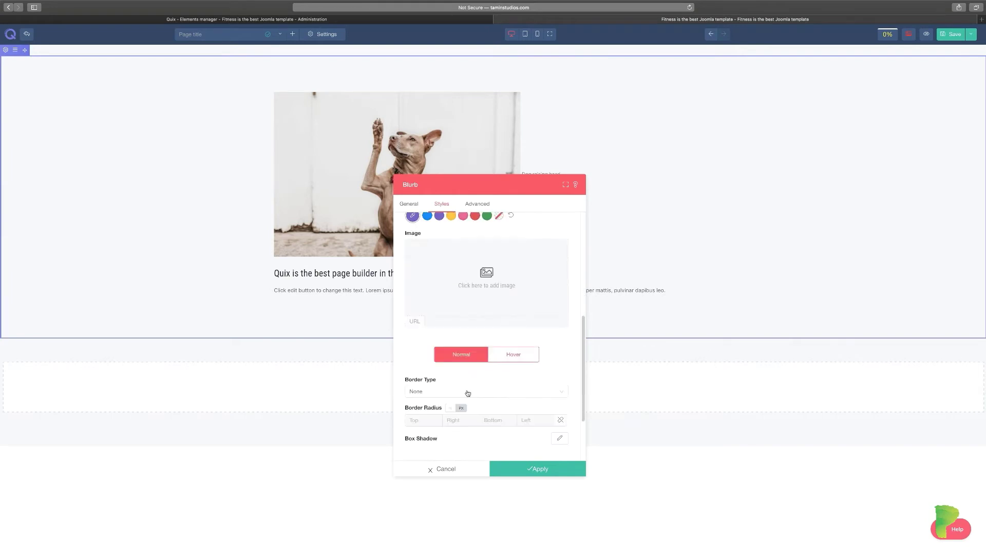
left_click(470, 393)
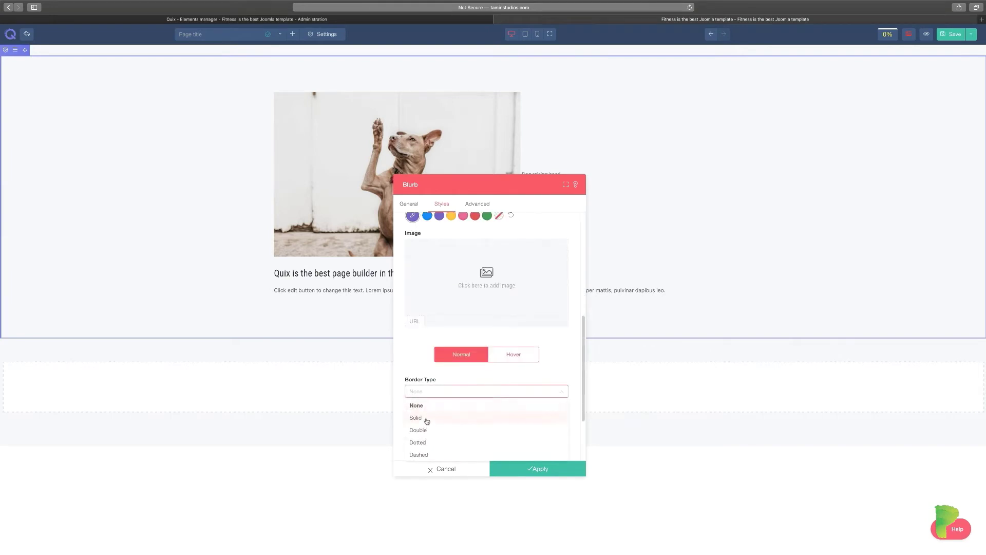
left_click(426, 418)
scroll(427, 418, "down", 3)
left_click(423, 340)
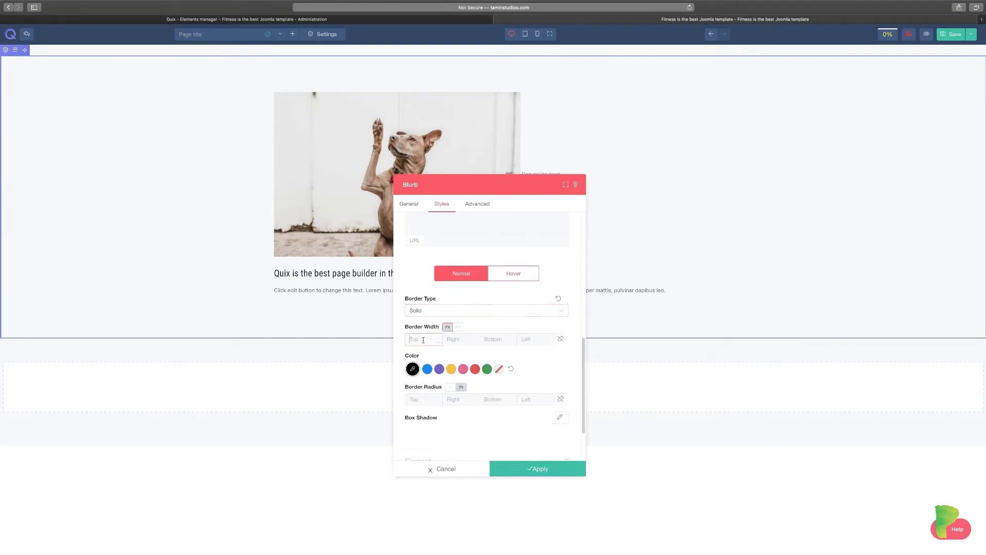
type("5")
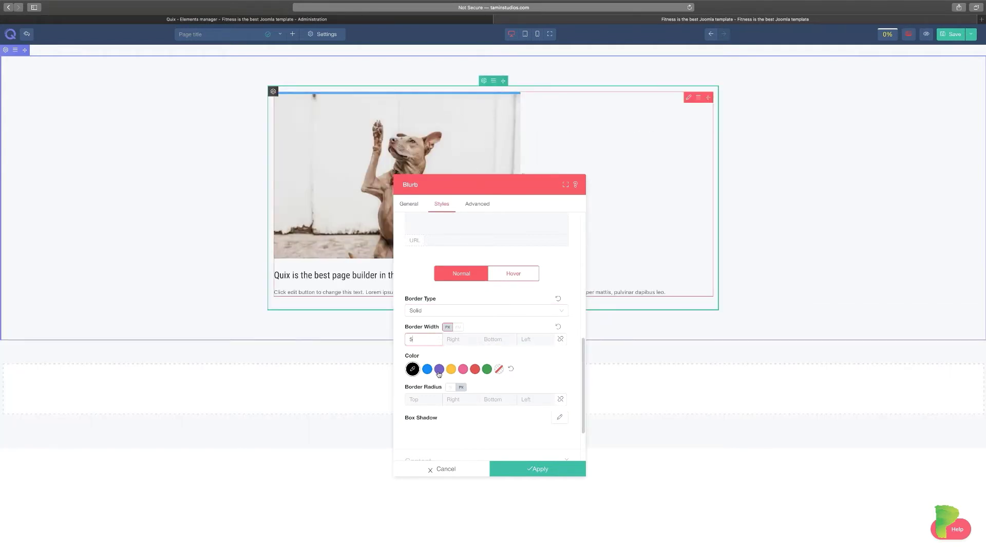
Set the image border's color to pink after trying purple and yellow, and change its type to Double.
left_click(439, 369)
left_click(450, 369)
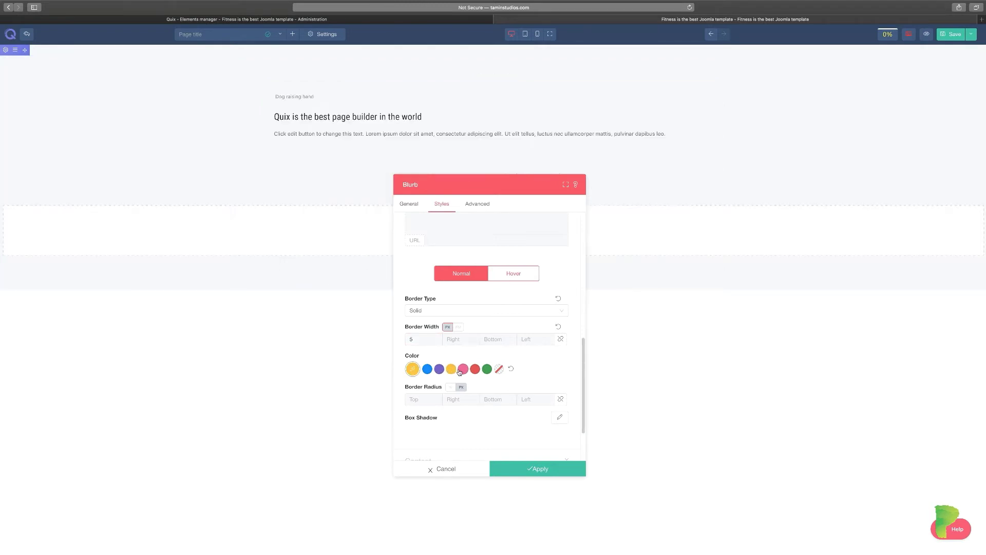
left_click(463, 369)
left_click(525, 313)
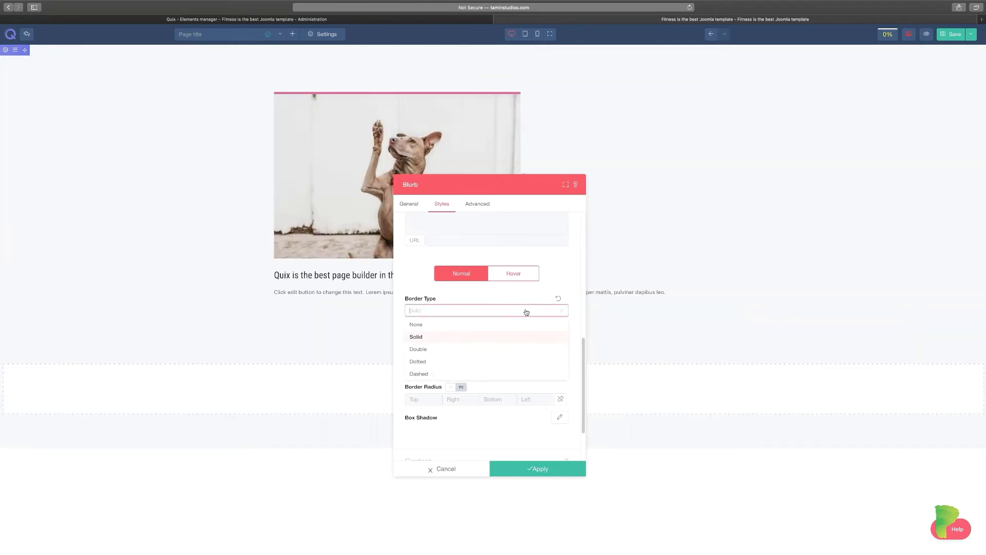
left_click(422, 350)
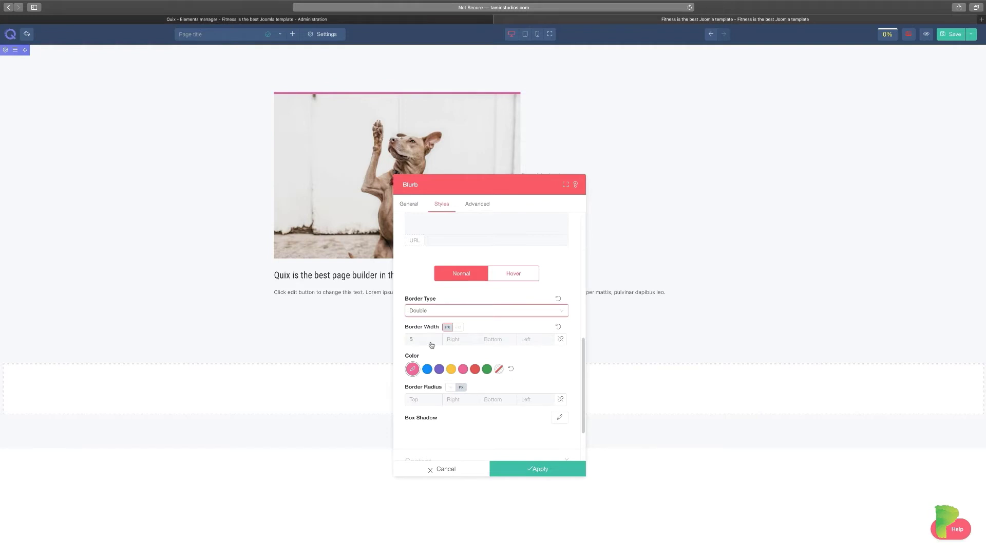
Set the blurb content's position to left after trying center and right.
scroll(470, 375, "down", 3)
left_click(472, 390)
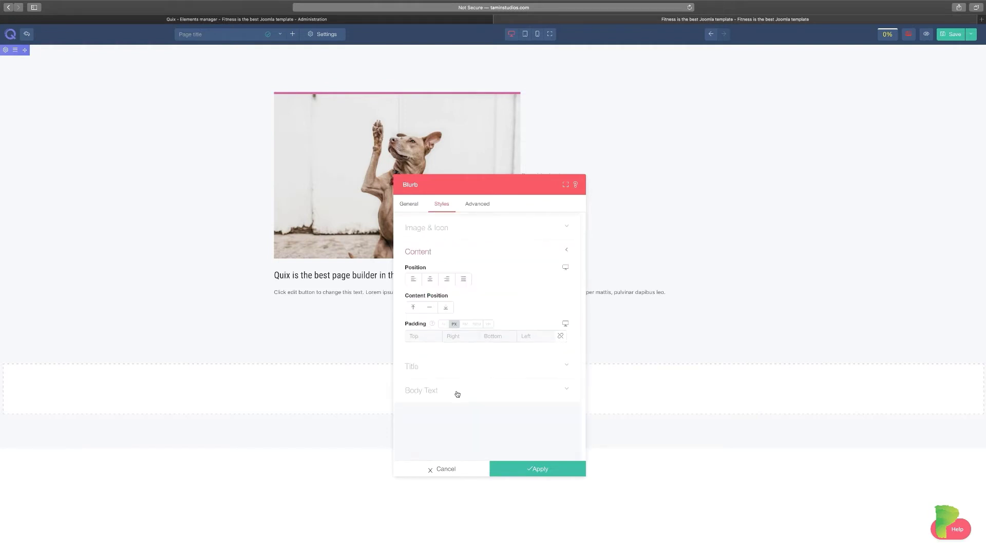
left_click(431, 281)
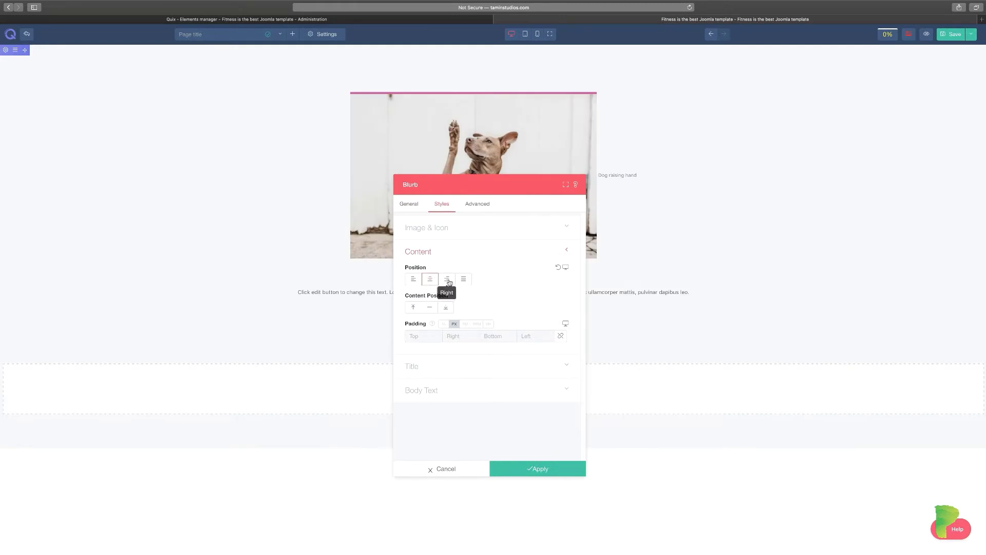
left_click(447, 280)
left_click_drag(491, 182, 823, 167)
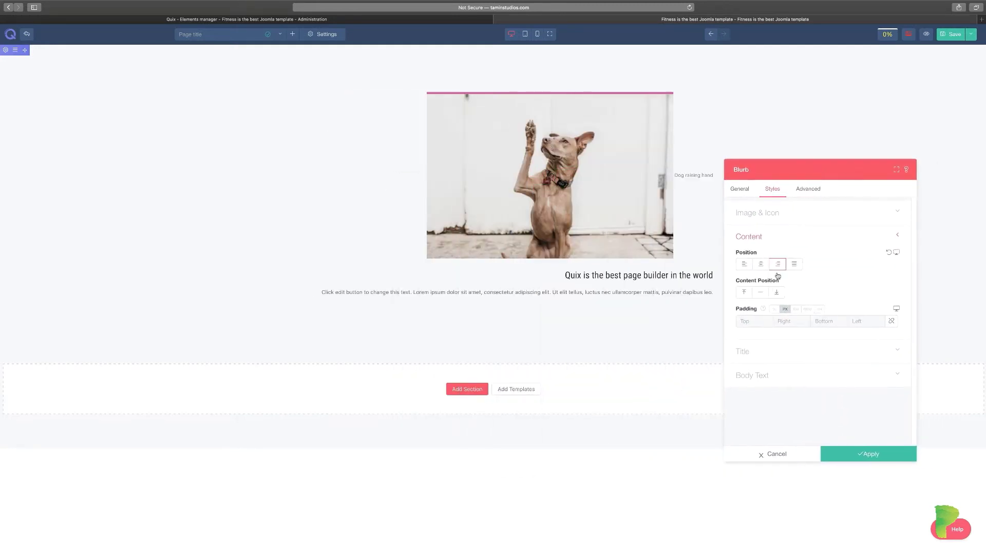
left_click(744, 264)
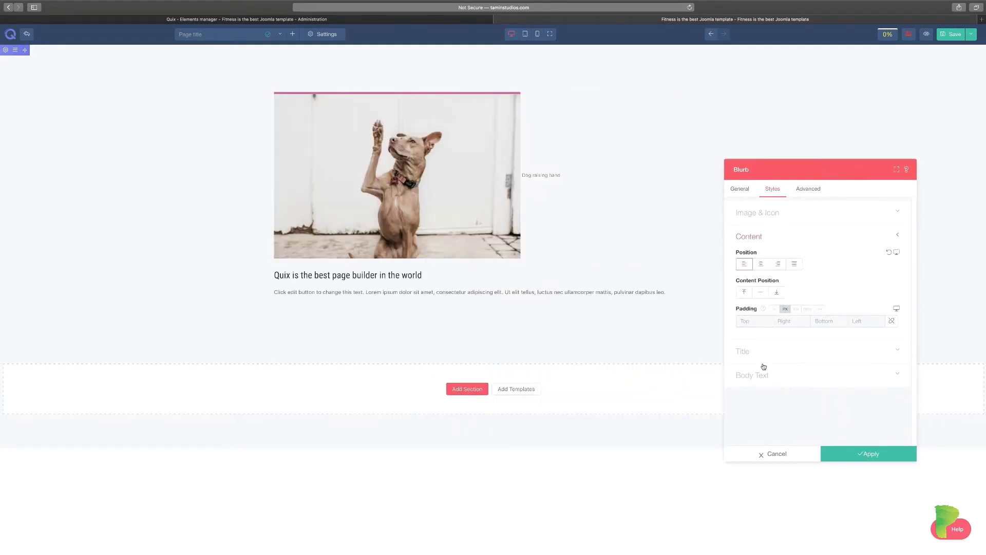
Set the blurb title's color to pink after trying purple, and its hover color to yellow.
left_click(764, 357)
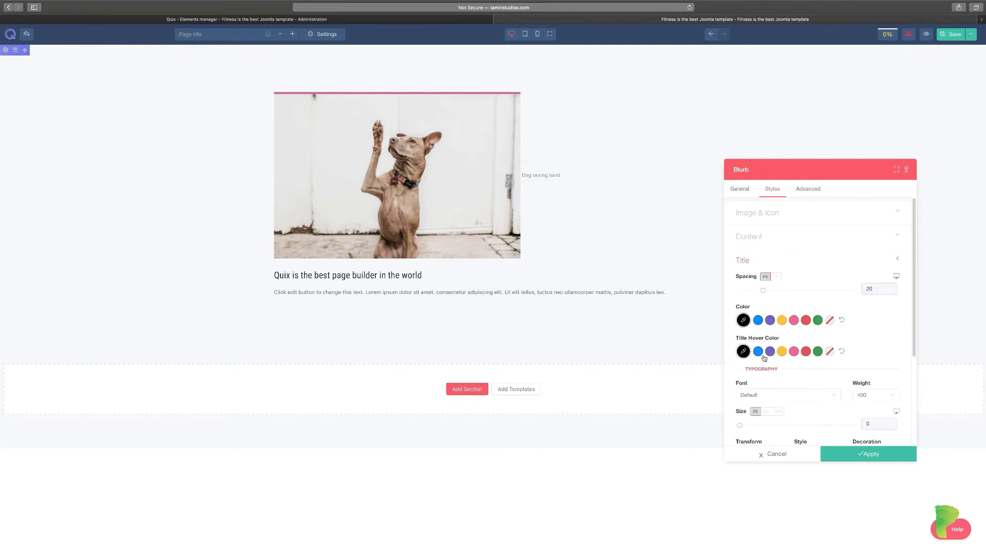
left_click(771, 320)
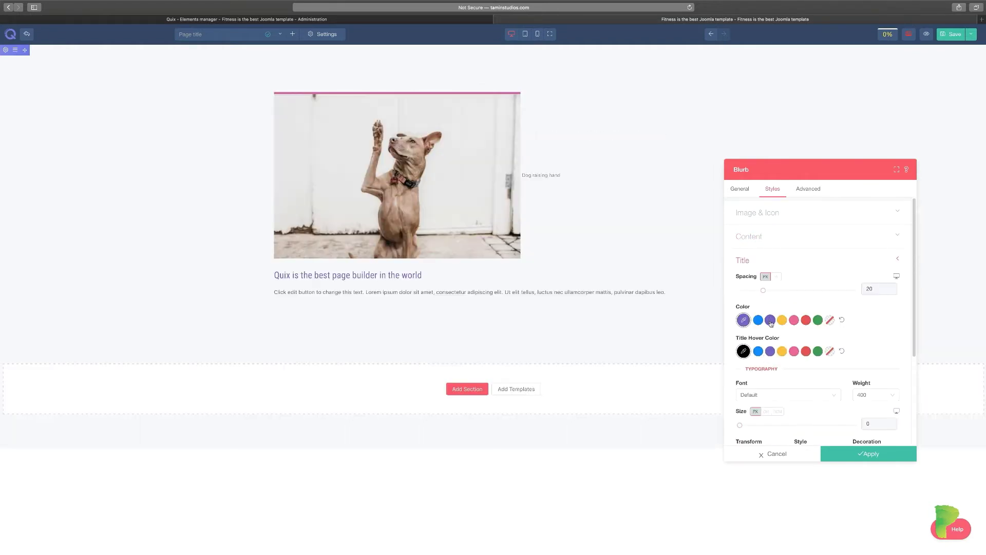
left_click(794, 321)
left_click(782, 351)
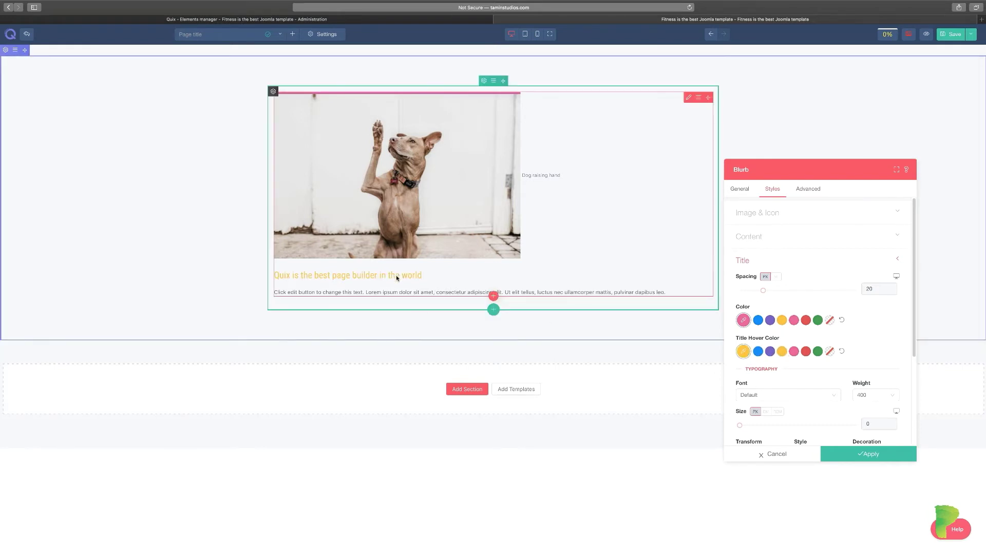
Set the blurb title's font to Abhaya Libre and review the remaining typography options.
left_click(791, 395)
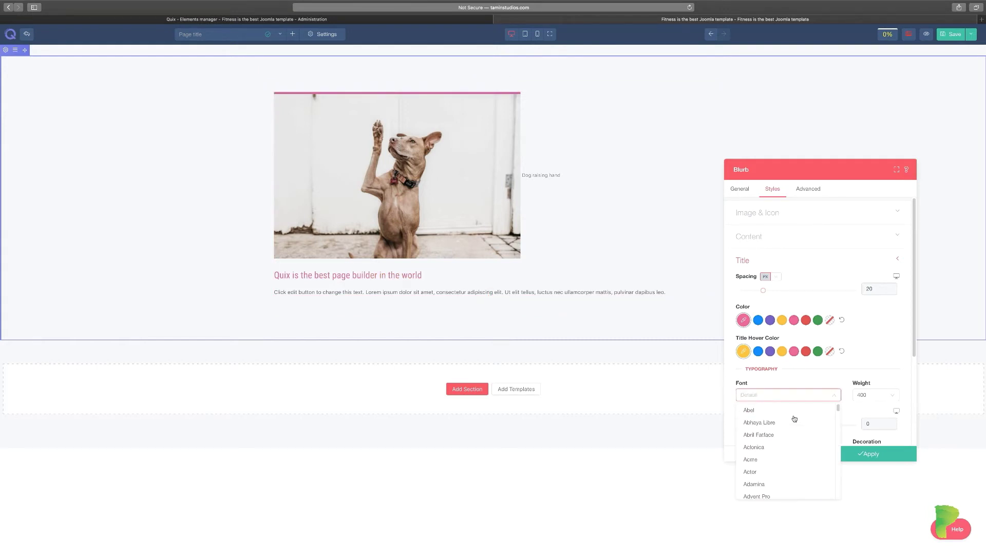
left_click(766, 422)
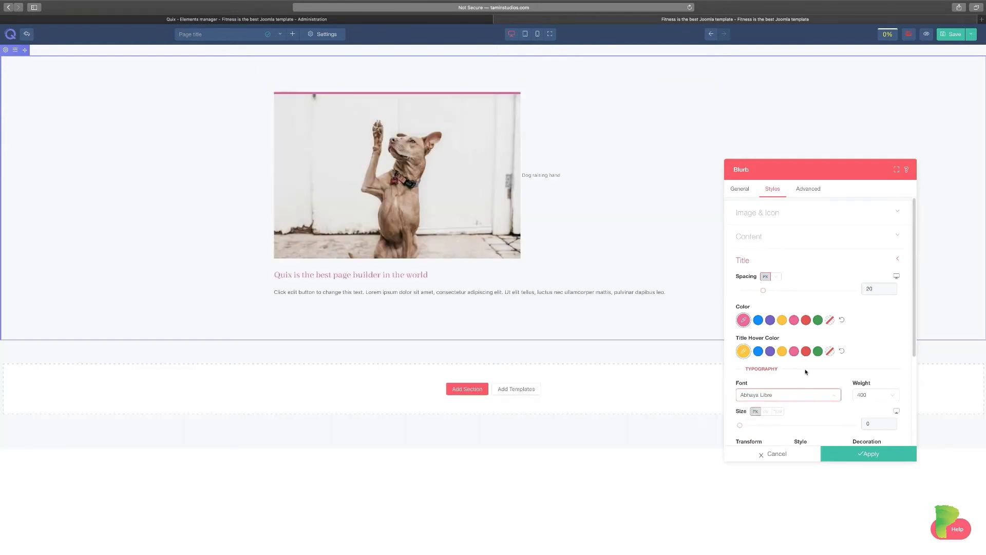
scroll(806, 372, "down", 5)
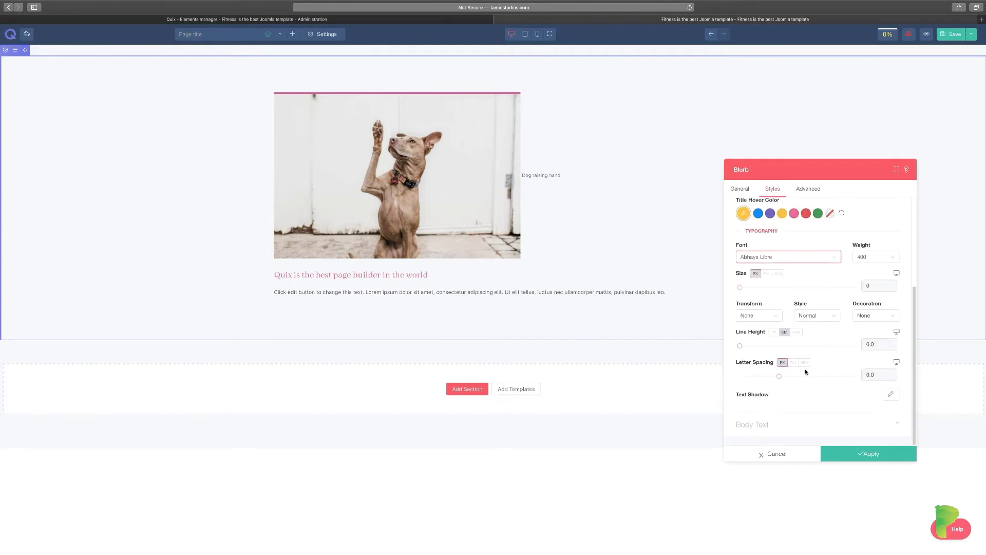
Set the blurb's body text color to blue after trying purple, pink and red.
left_click(785, 426)
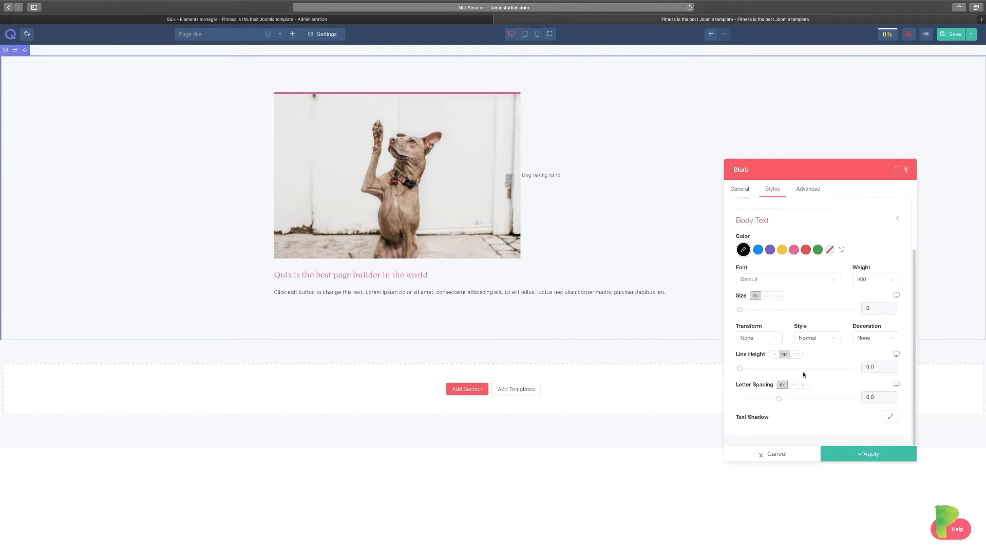
left_click(770, 250)
left_click(795, 252)
left_click(808, 252)
left_click(761, 252)
Set the body text's transform to Capitalize after trying Uppercase.
left_click(776, 338)
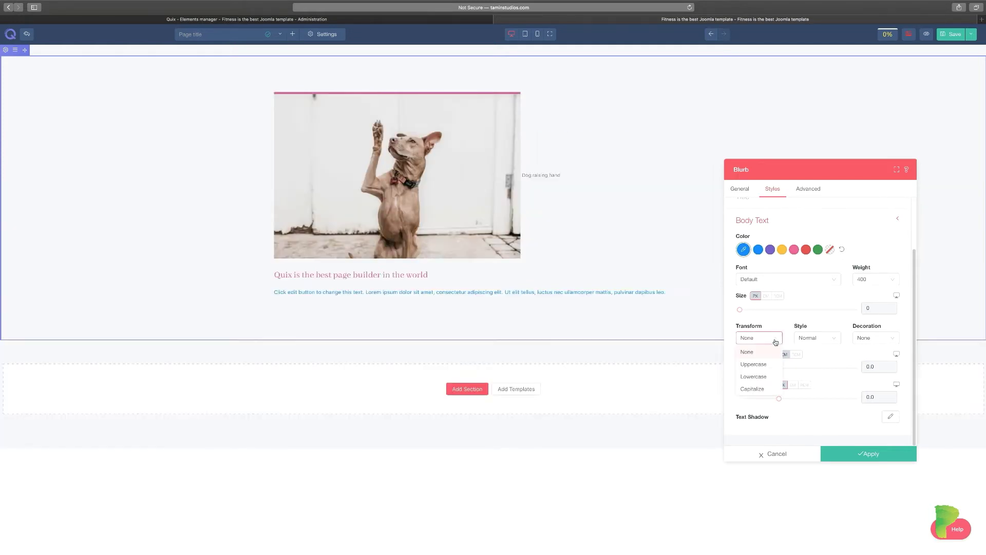
left_click(769, 366)
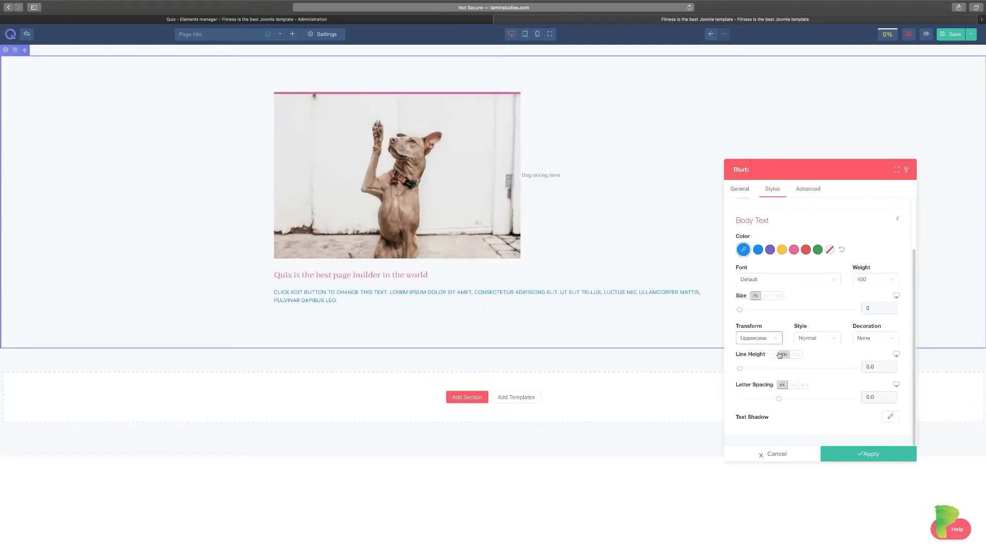
left_click(776, 343)
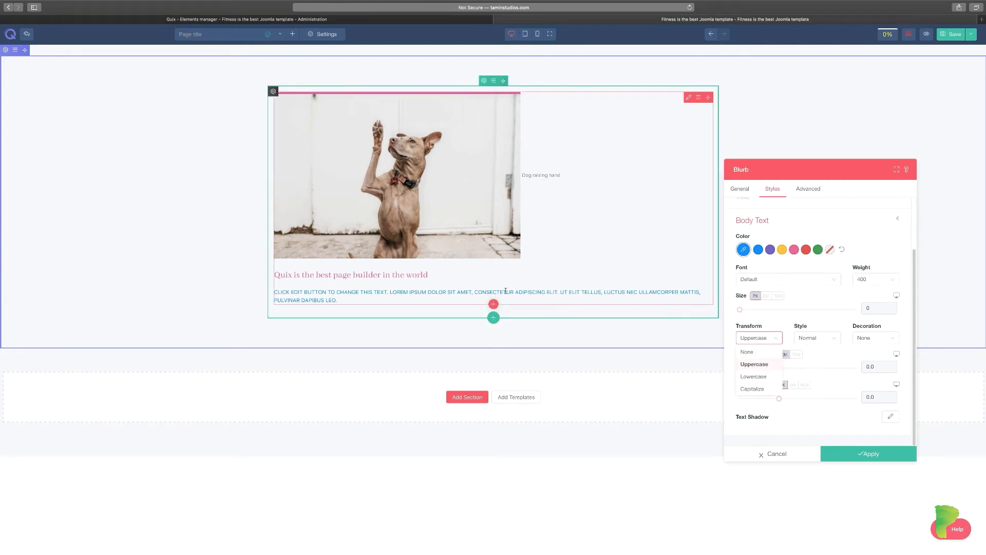
left_click(759, 389)
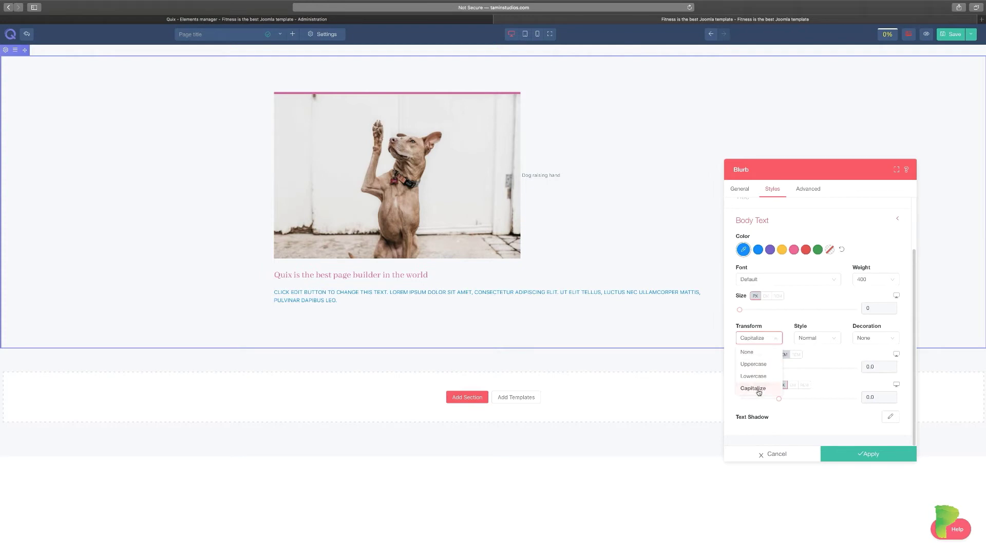
left_click(759, 389)
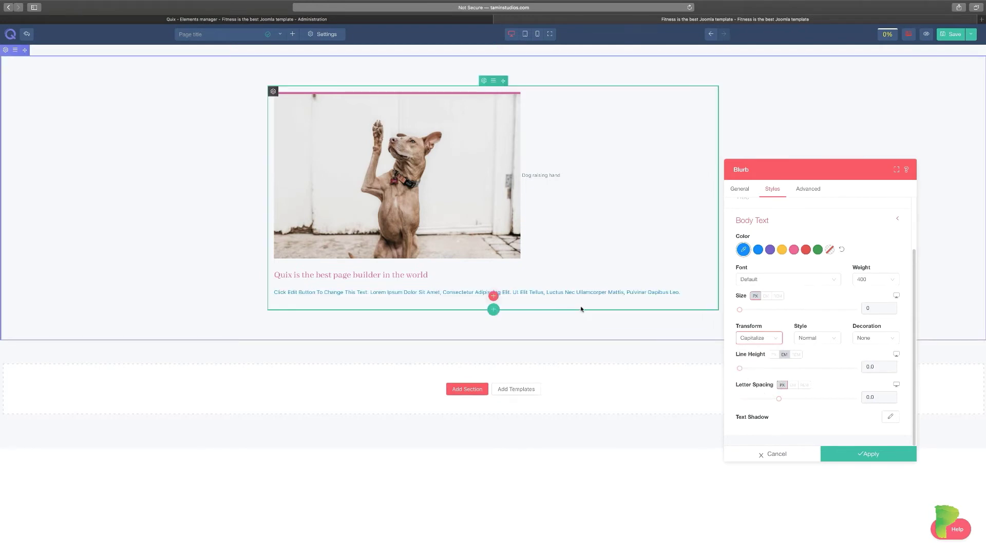
Set the body text's style to Oblique after trying Italic, and its decoration to Overline.
left_click(830, 343)
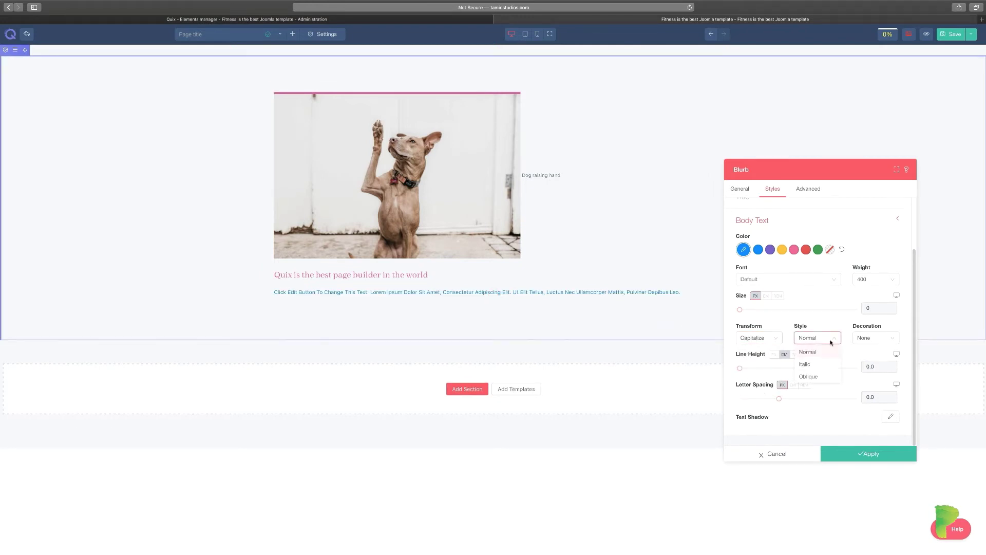
left_click(816, 363)
left_click(833, 339)
left_click(822, 374)
left_click(882, 339)
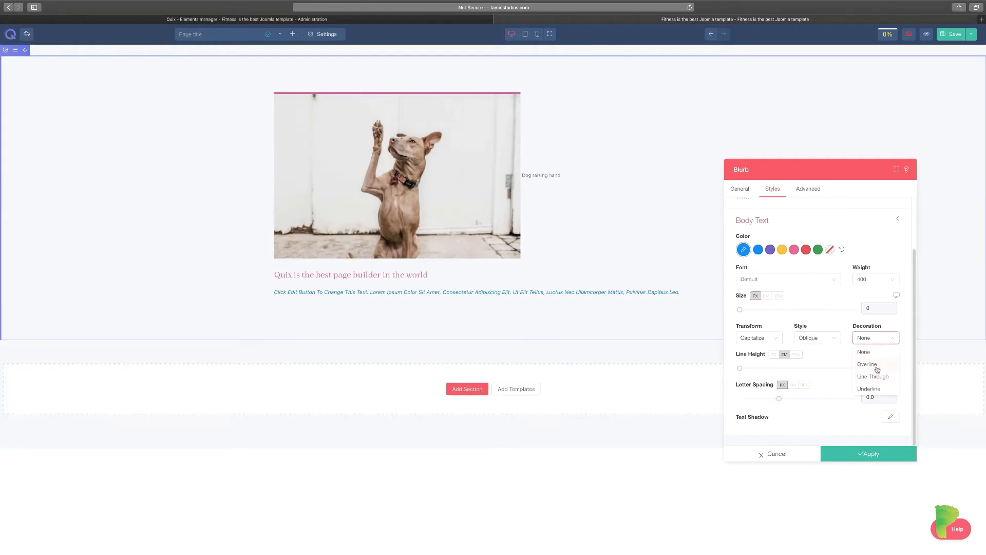
left_click(872, 364)
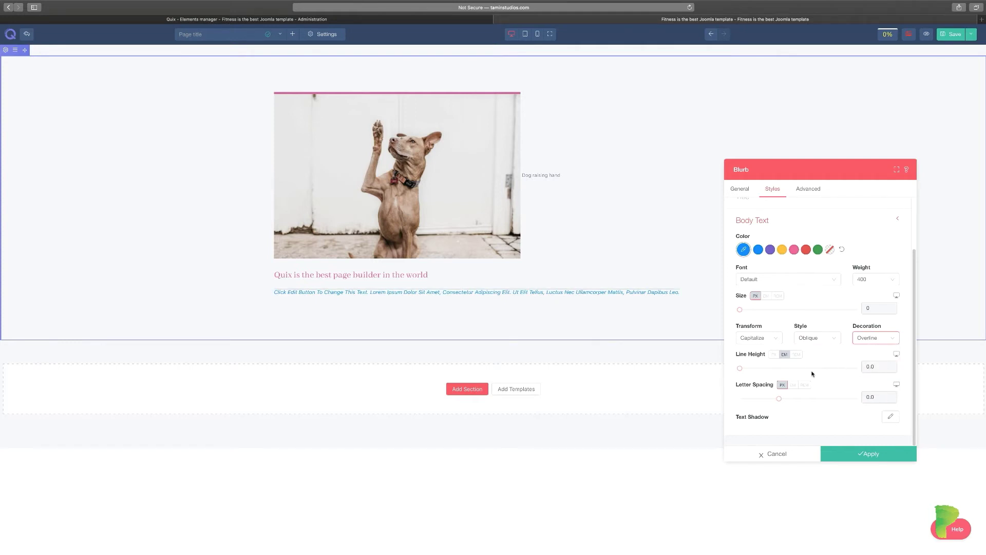
scroll(817, 391, "up", 1)
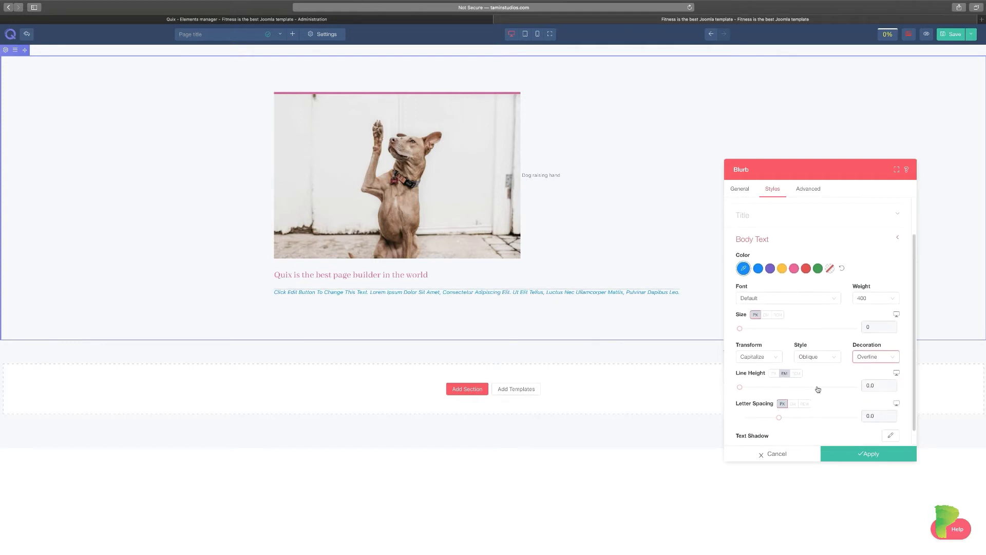
left_click(808, 190)
left_click(739, 192)
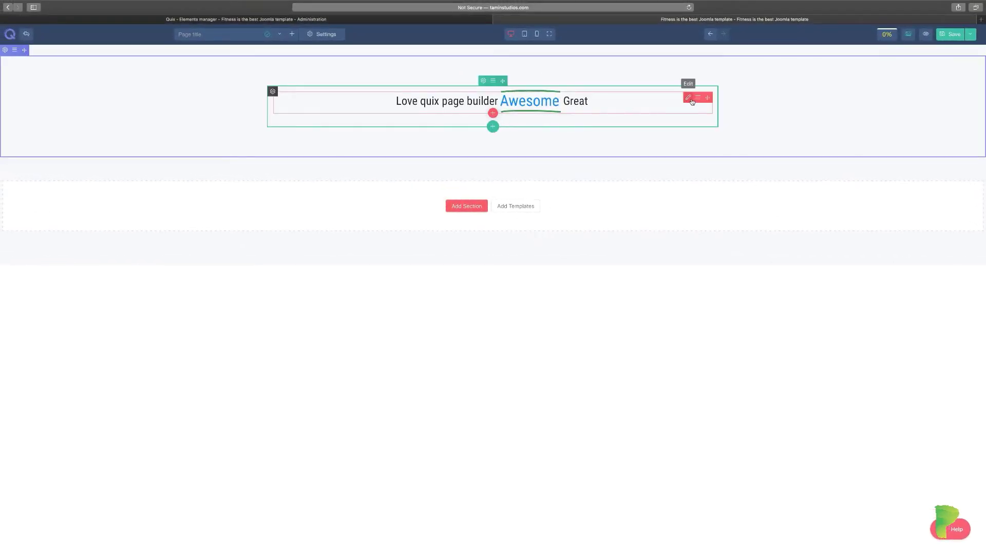
Delete the animated headline element and add a Blurb element in its place.
left_click(697, 97)
left_click(713, 200)
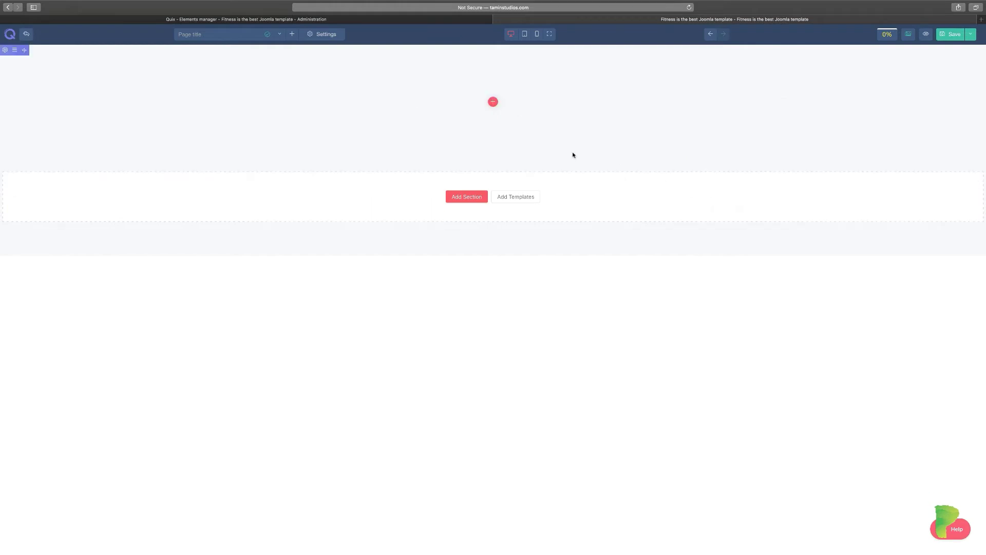
left_click(493, 103)
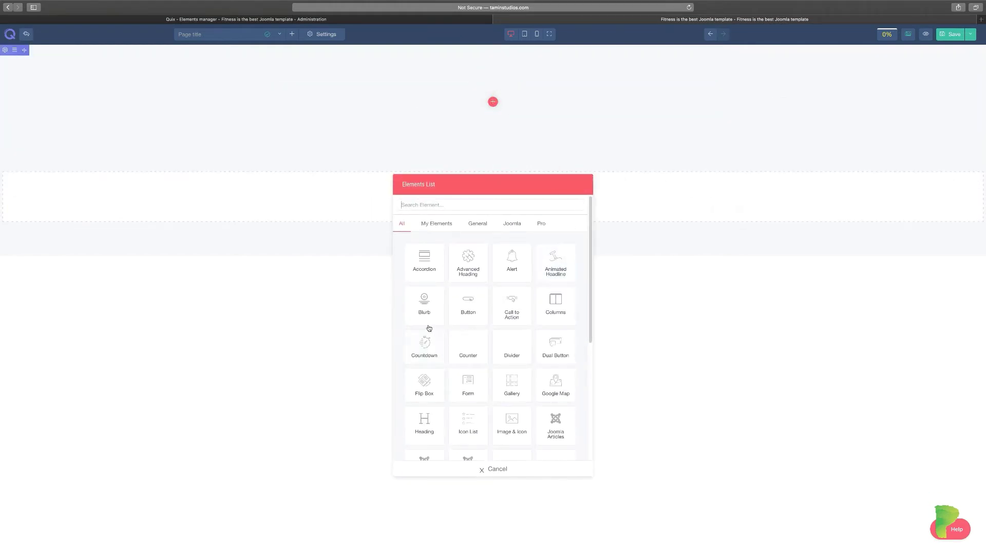
left_click(424, 311)
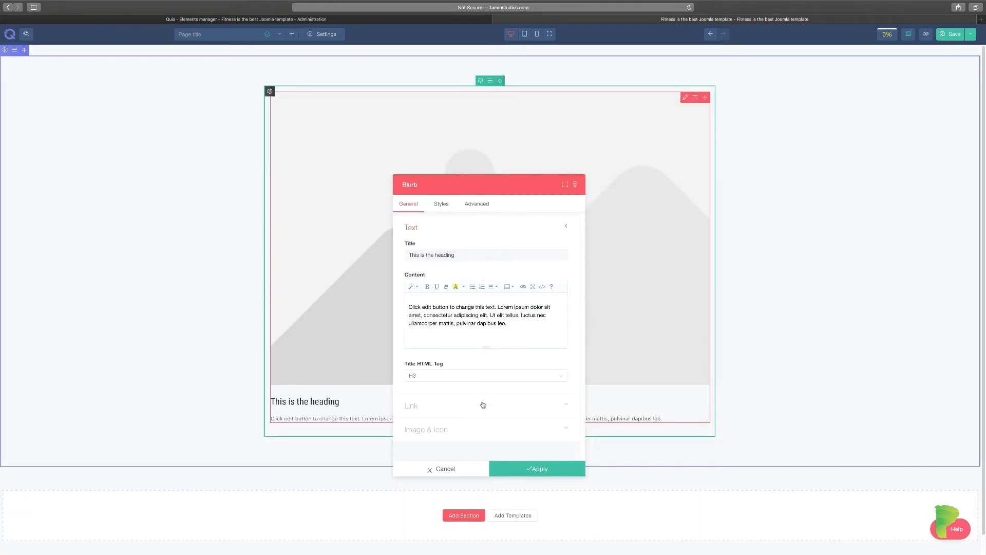
Set the blurb's title to "Quix is the best page builder in the world".
triple_click(440, 260)
type("Q")
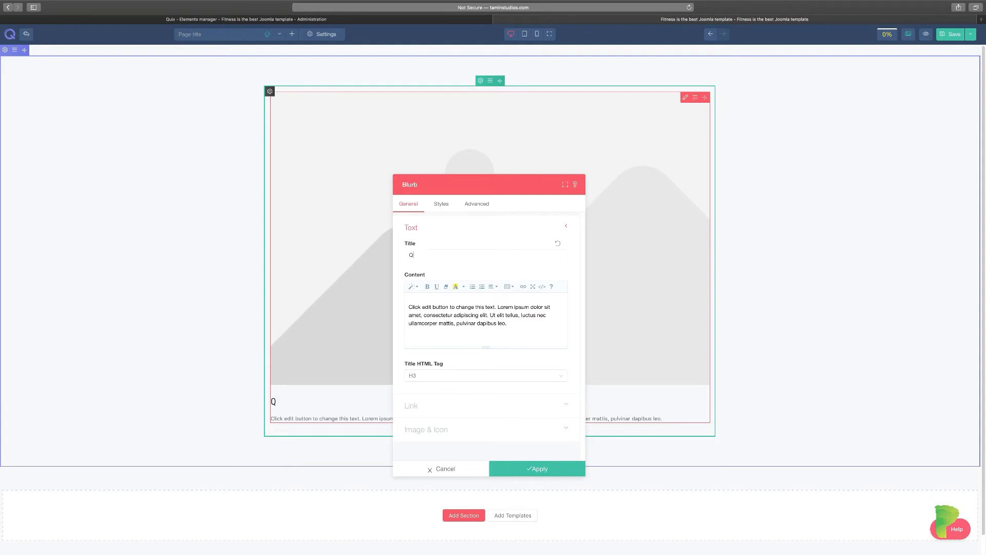
type("uix is the best page bui")
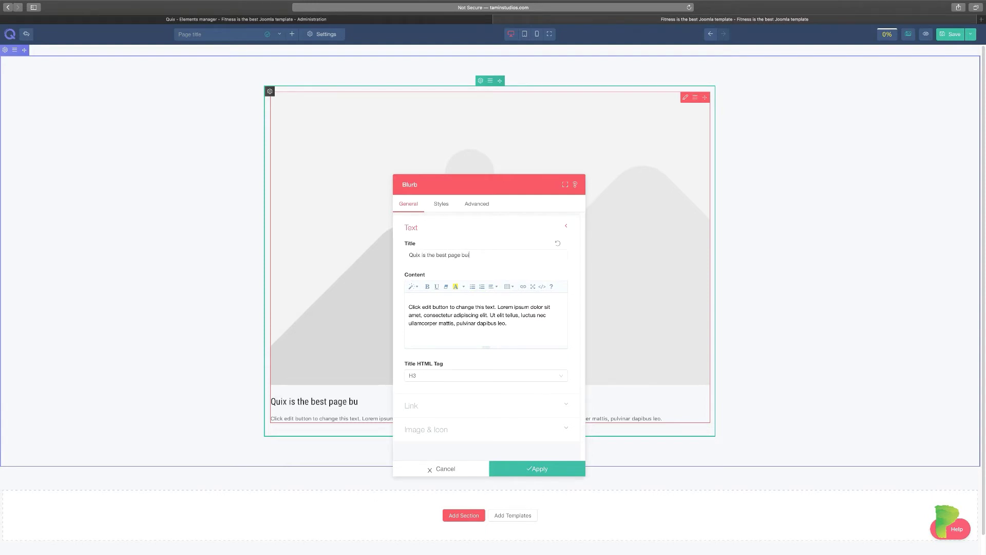
type("lder in the world")
left_click(495, 410)
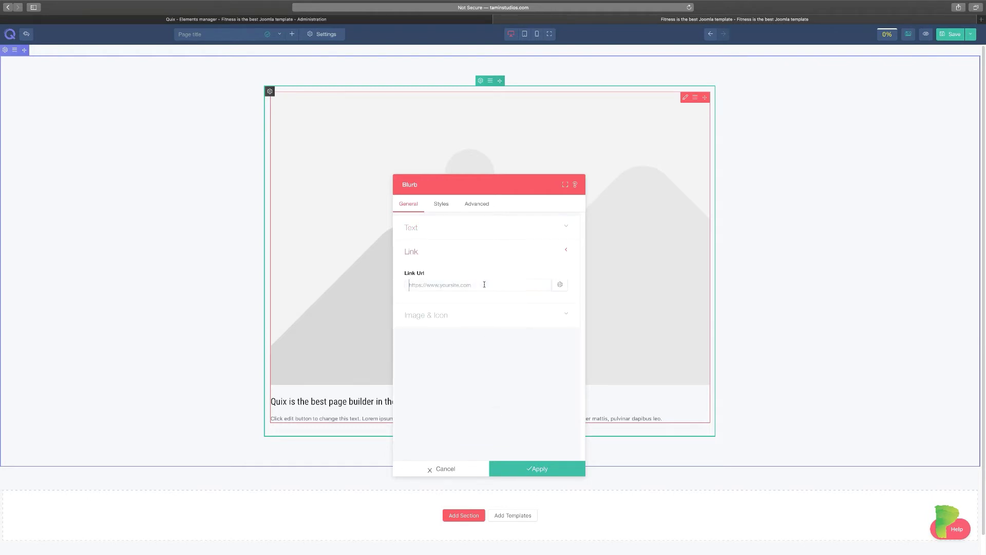
type("#h")
key("BackSpace")
key("BackSpace")
type("h")
left_click(562, 285)
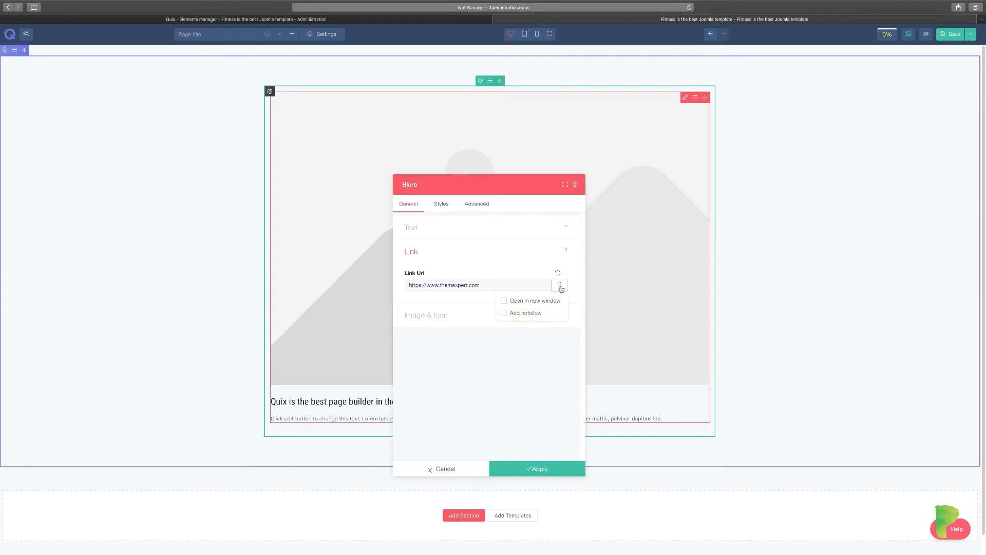
left_click(532, 265)
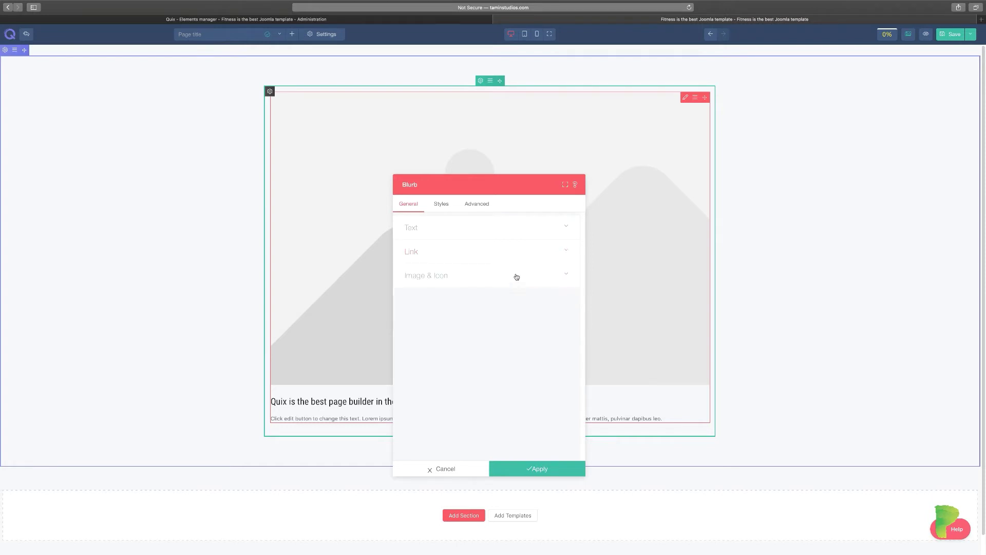
left_click(517, 252)
Replace the blurb's placeholder image with an uploaded dog-question.jpg.
left_click(440, 316)
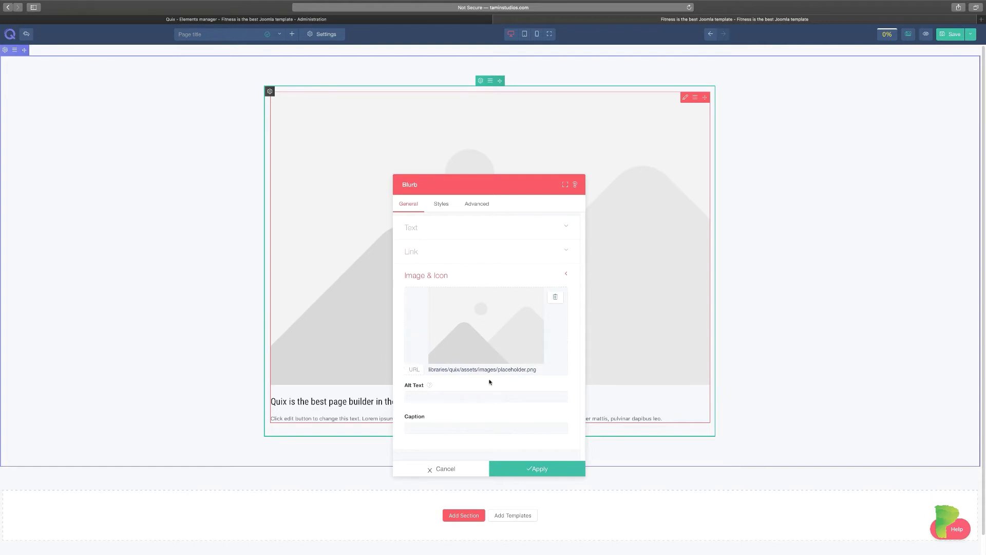
left_click(555, 297)
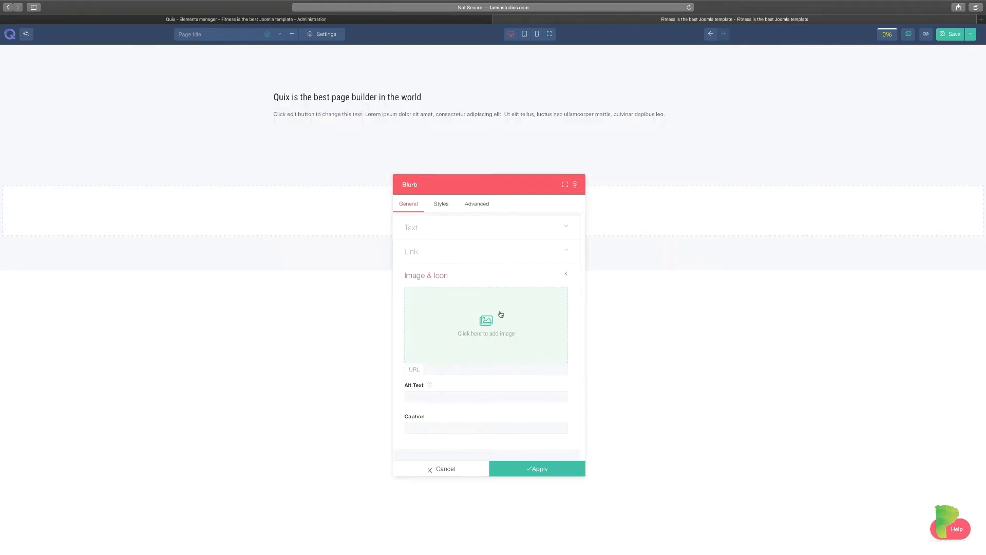
left_click(486, 319)
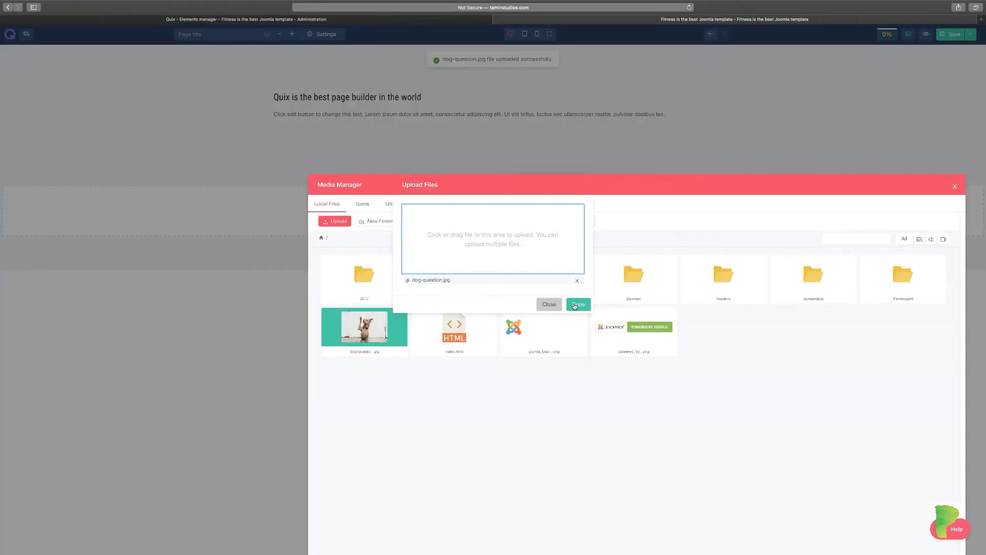
left_click(578, 304)
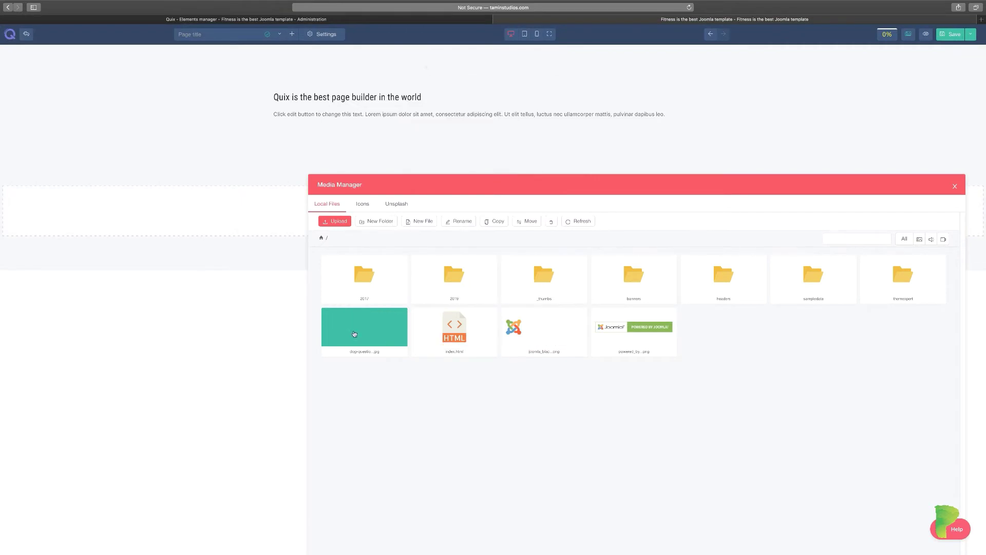
left_click(387, 337)
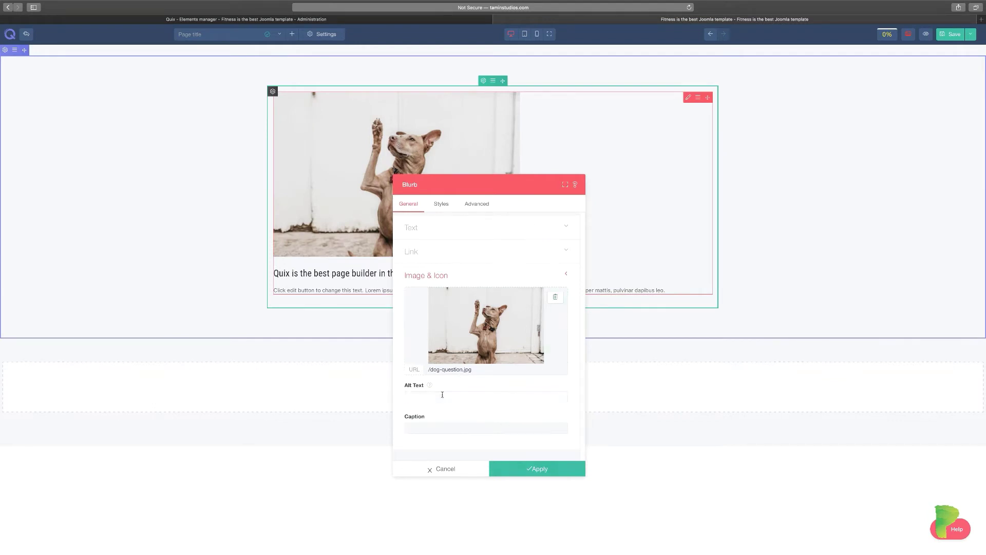
Enter "dog-raising-hand" as the image's alt text and "Dog raising hand" as its caption.
type("dog-sha")
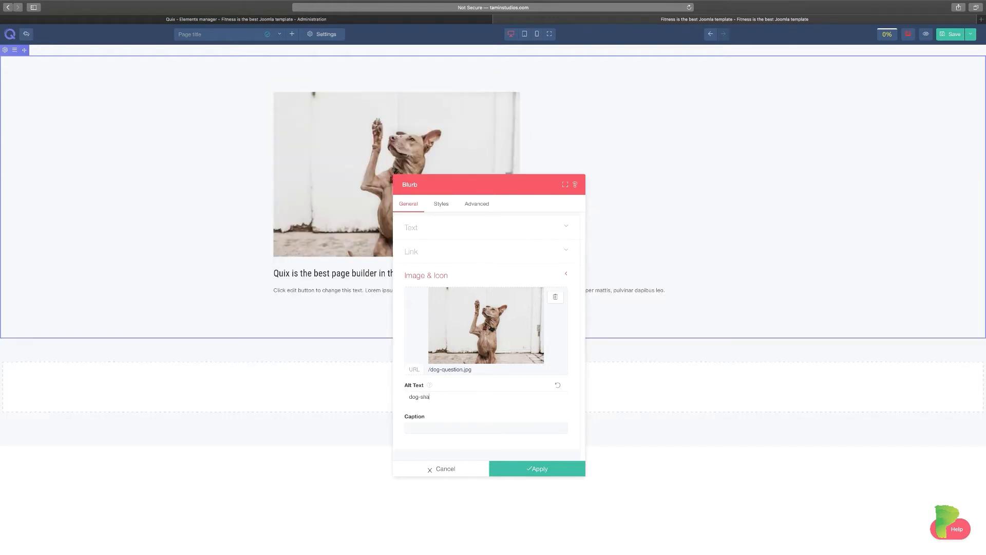
type("k")
key("BackSpace")
key("BackSpace")
key("BackSpace")
key("BackSpace")
type("raising-handDog rais")
Try the left and right alignments for the blurb's image, and set it back to center alignment.
left_click(441, 205)
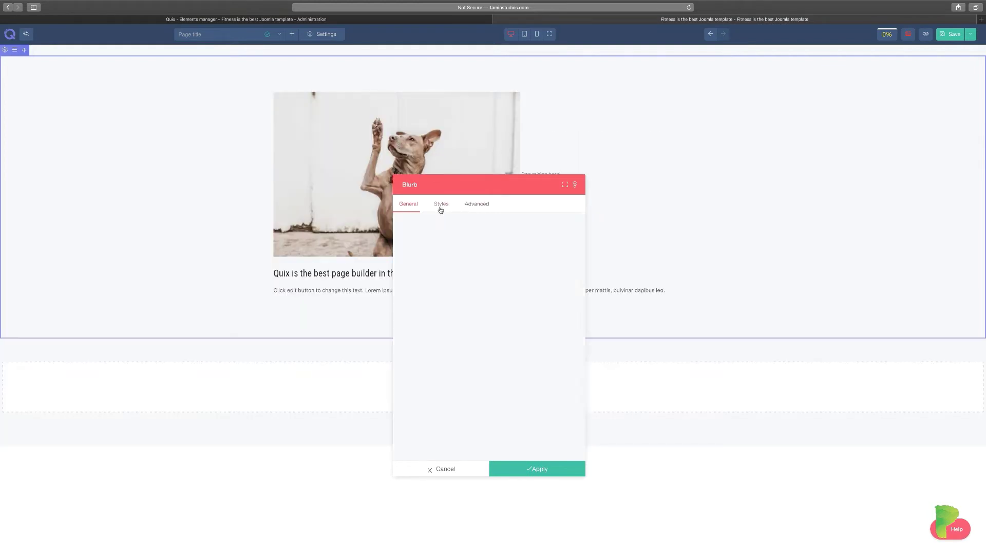
left_click(418, 257)
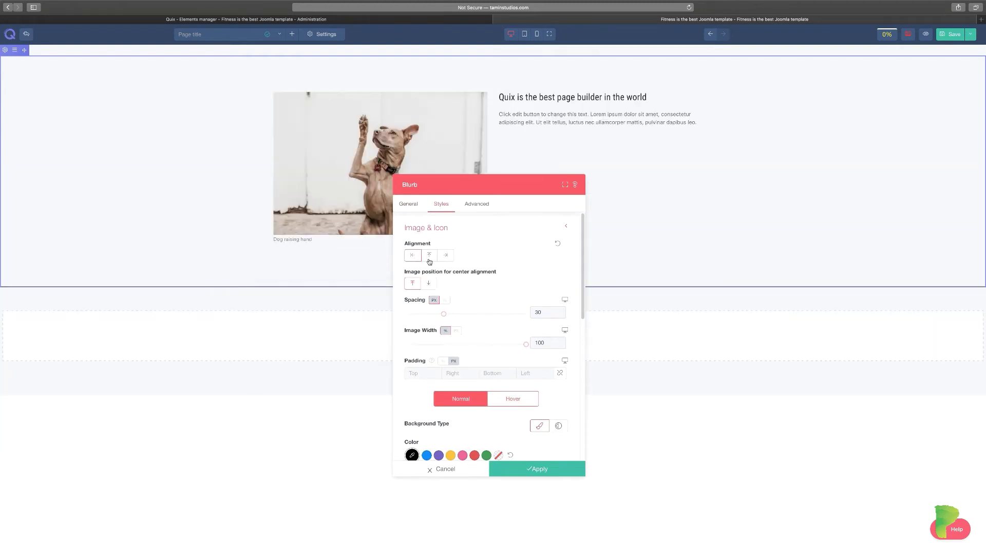
left_click(446, 261)
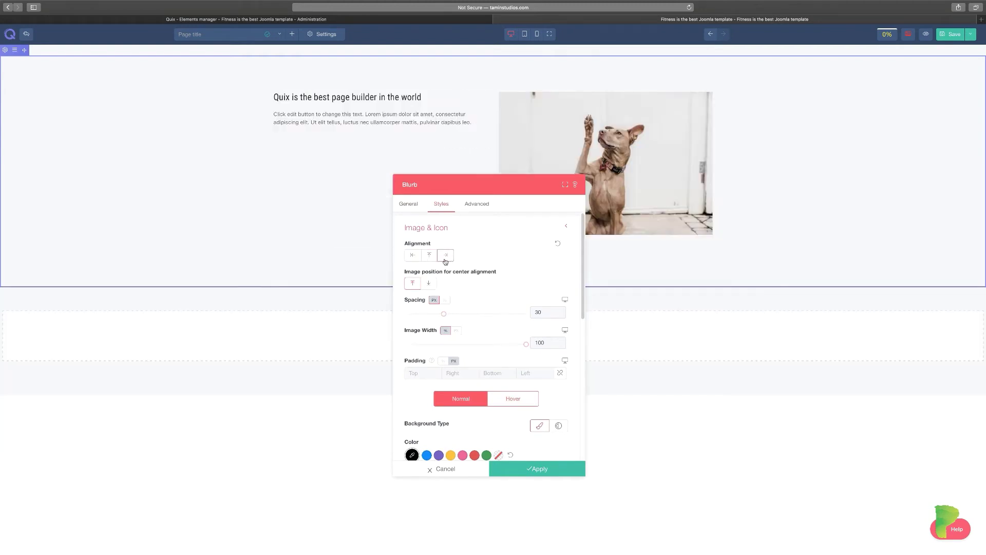
left_click(433, 257)
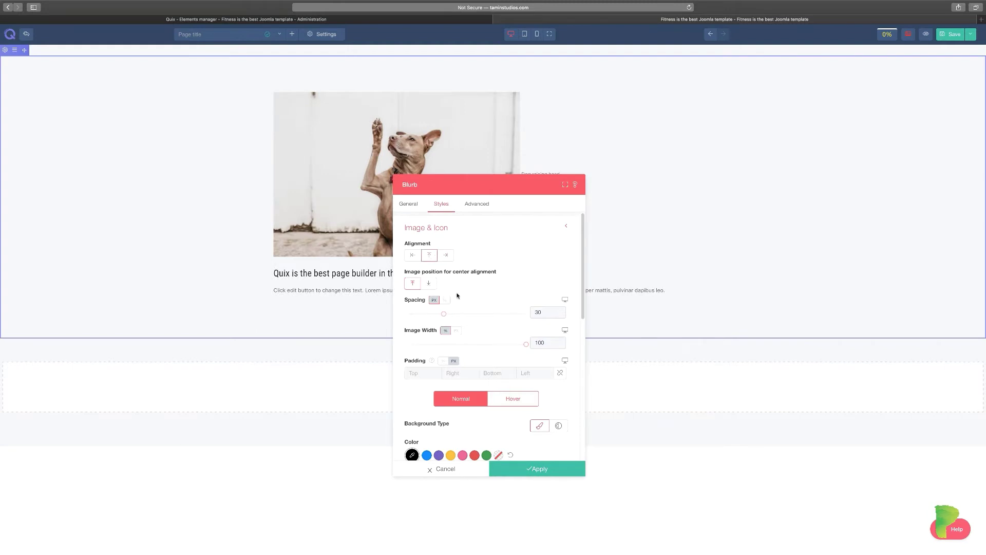
scroll(487, 350, "down", 3)
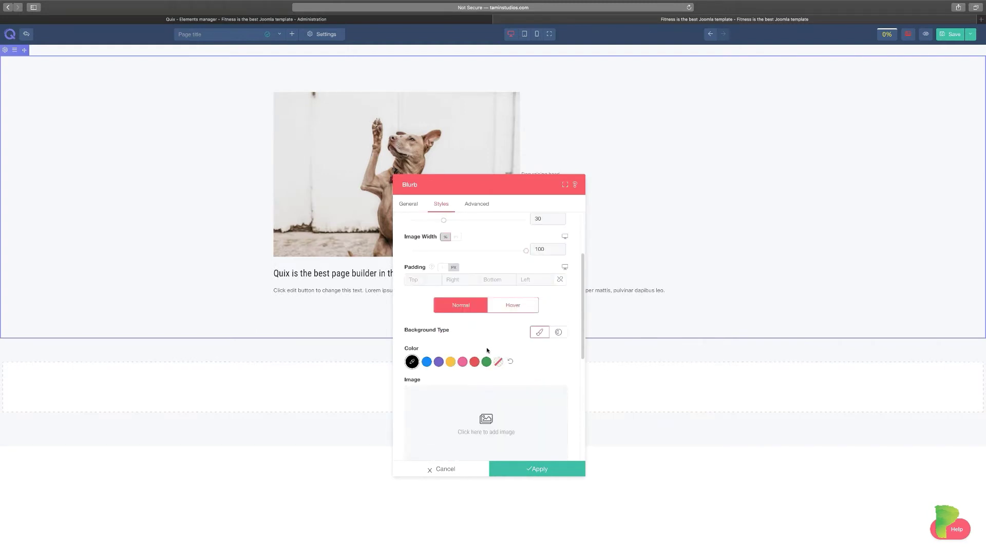
Set the blurb image's normal background color to purple and check the hover background settings.
scroll(488, 349, "down", 3)
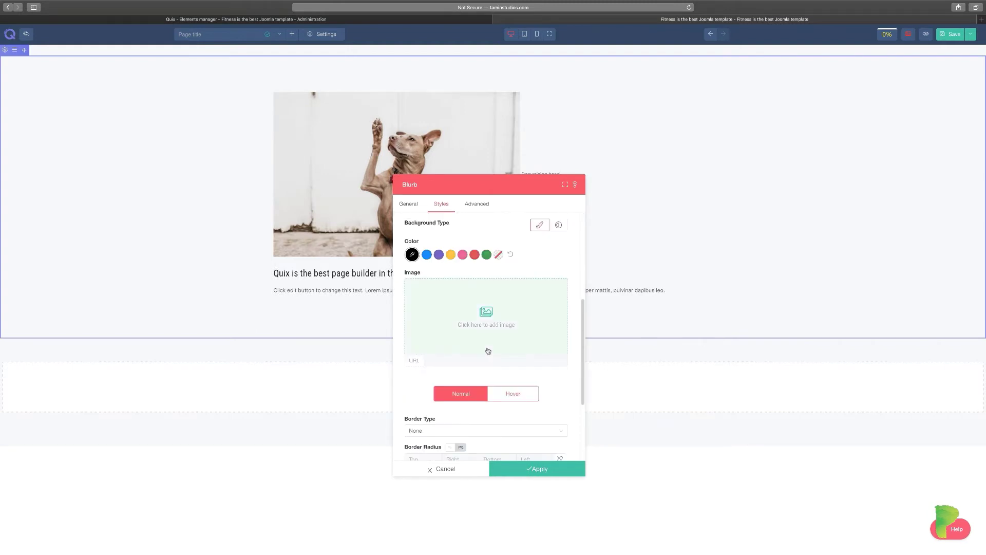
scroll(488, 350, "up", 3)
left_click(440, 375)
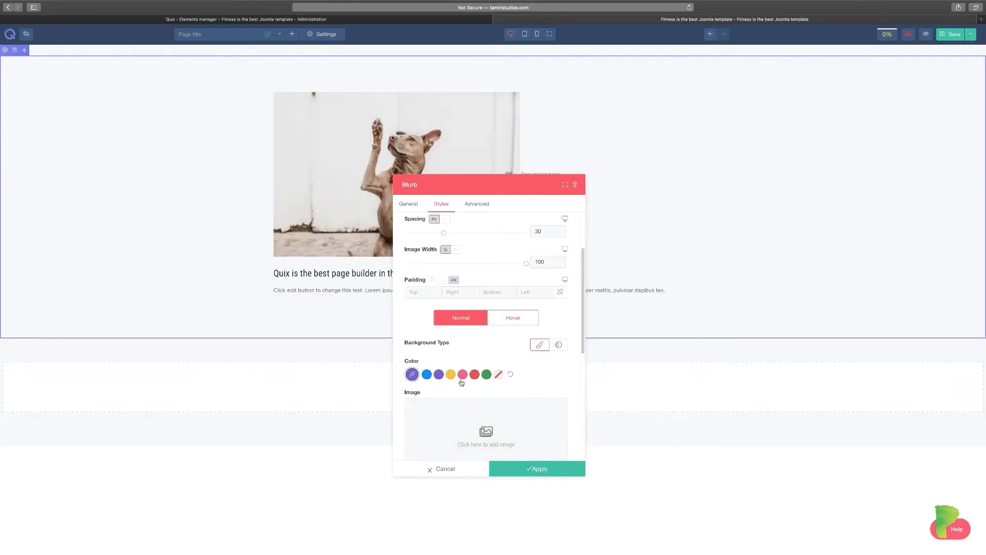
scroll(483, 384, "down", 2)
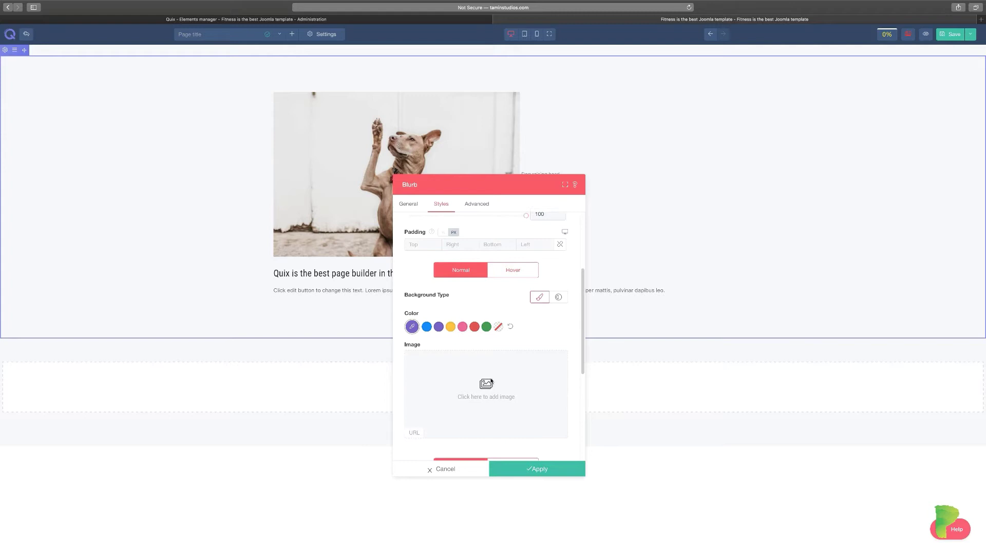
left_click(512, 270)
left_click(459, 269)
Give the blurb image a Solid border with a top width of 5 px.
scroll(467, 392, "down", 4)
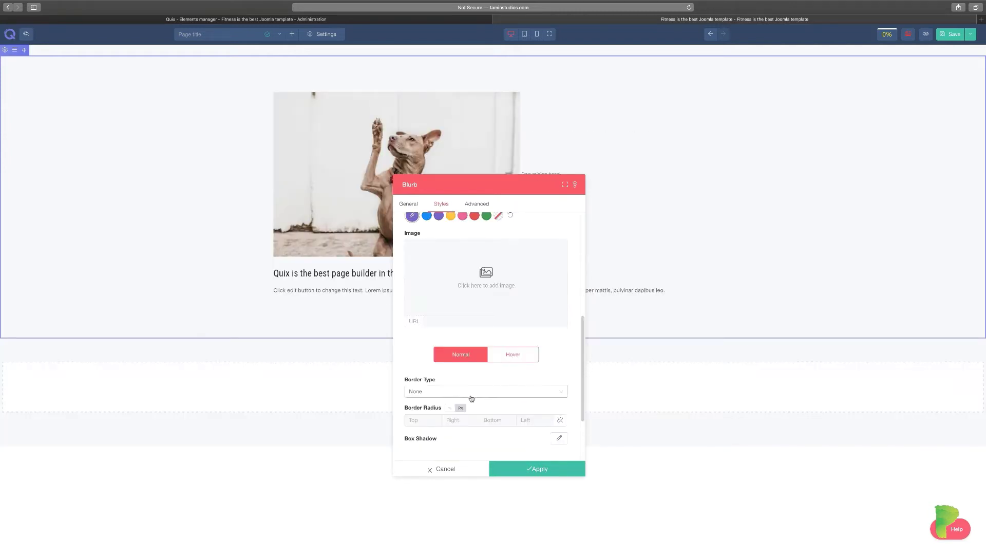
left_click(468, 397)
left_click(416, 417)
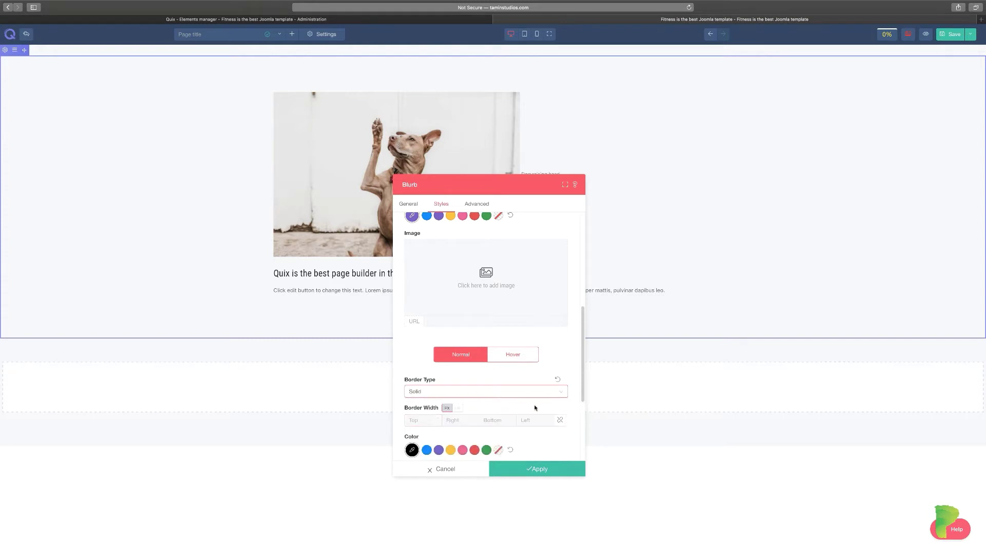
scroll(535, 405, "down", 3)
left_click(422, 339)
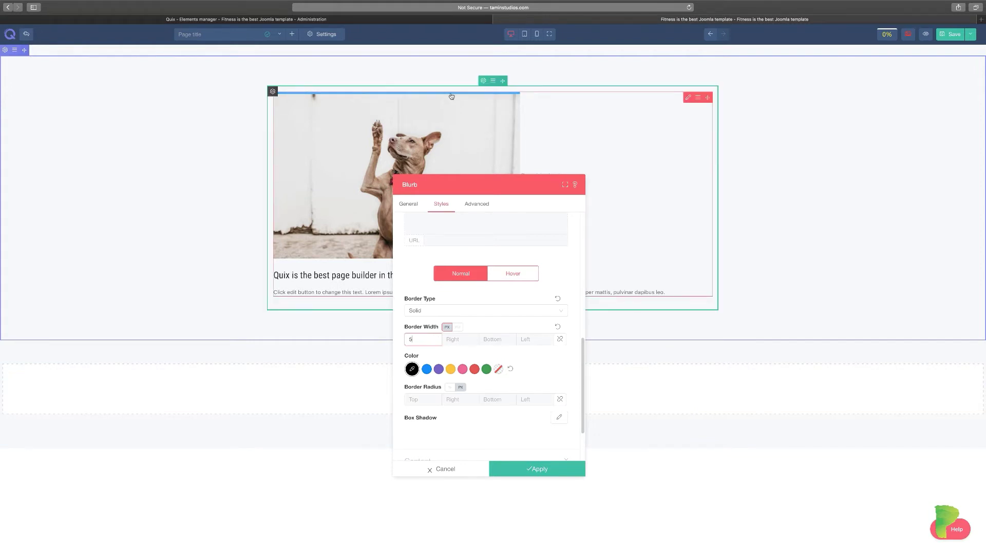
Try purple and yellow for the image border, settle on pink, and change the border type to Double.
left_click(438, 369)
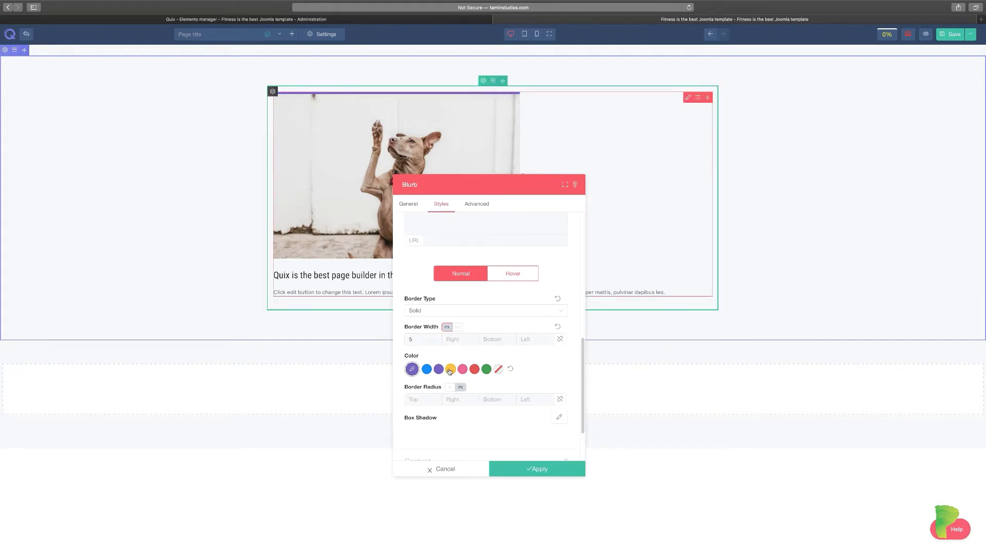
left_click(450, 370)
left_click(462, 369)
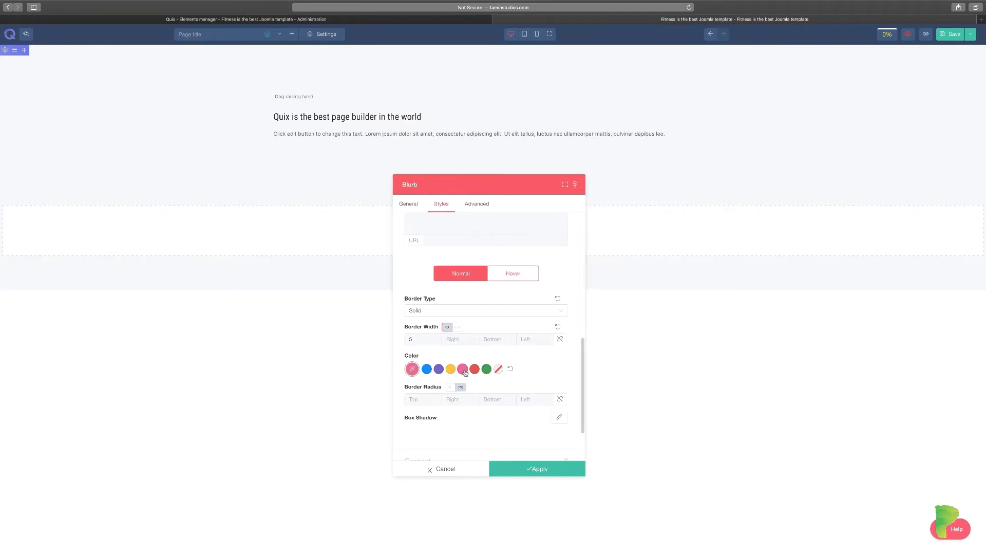
left_click(524, 314)
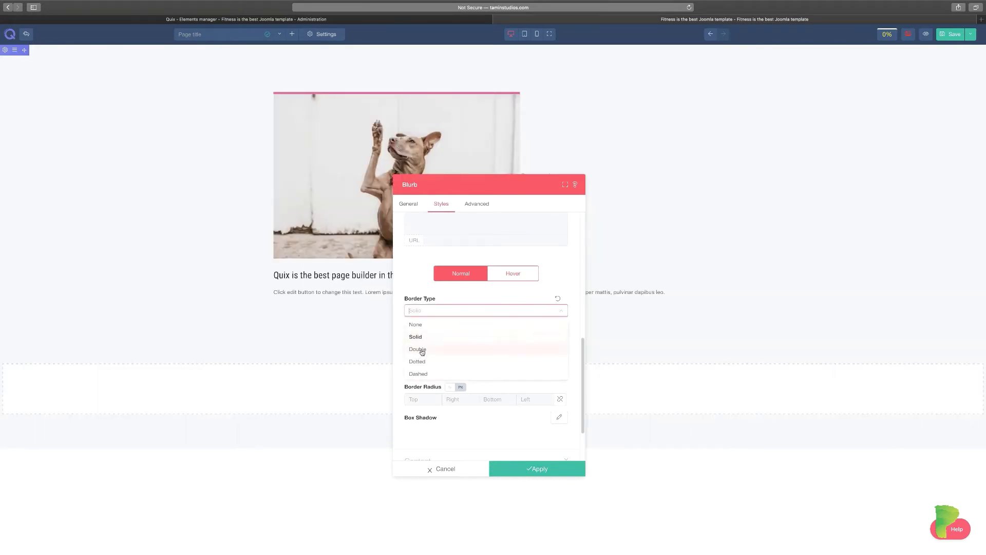
left_click(421, 352)
Try the center and right positions for the blurb's content and set it back to left.
scroll(471, 378, "down", 3)
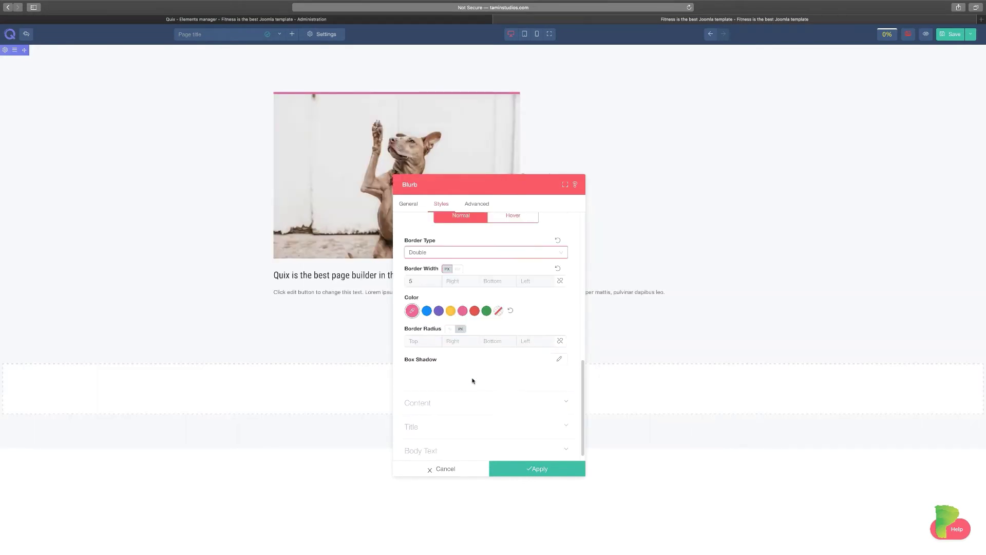
left_click(457, 394)
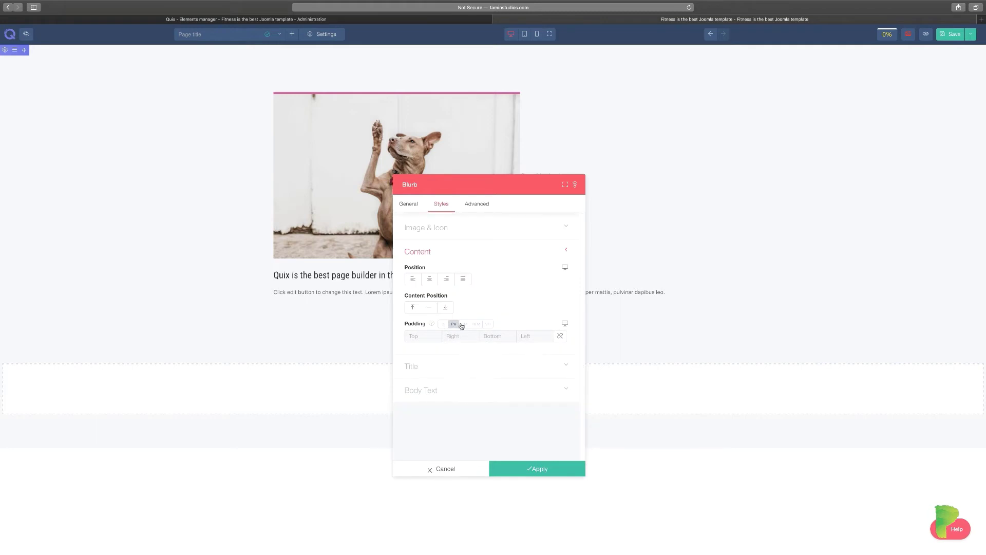
left_click(431, 280)
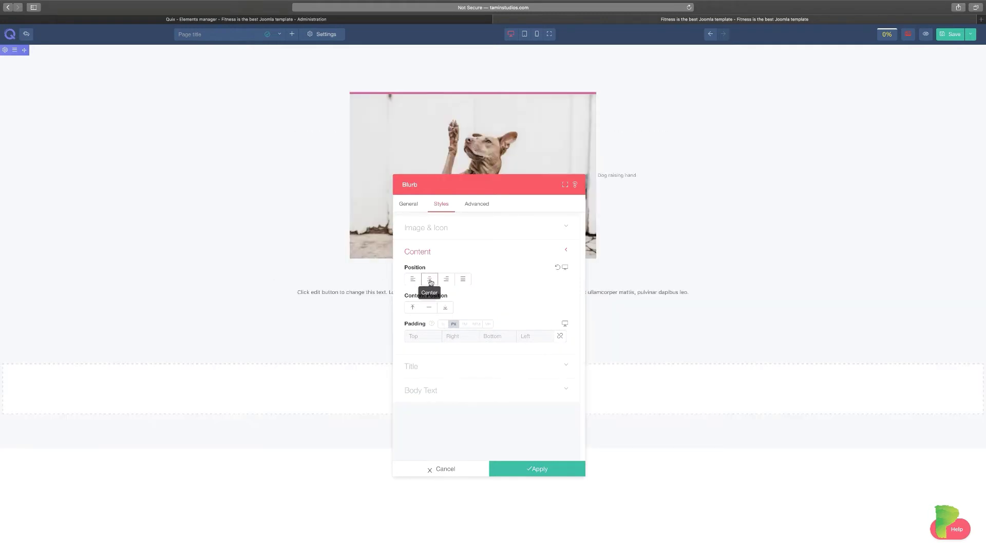
left_click(446, 280)
left_click_drag(491, 182, 822, 167)
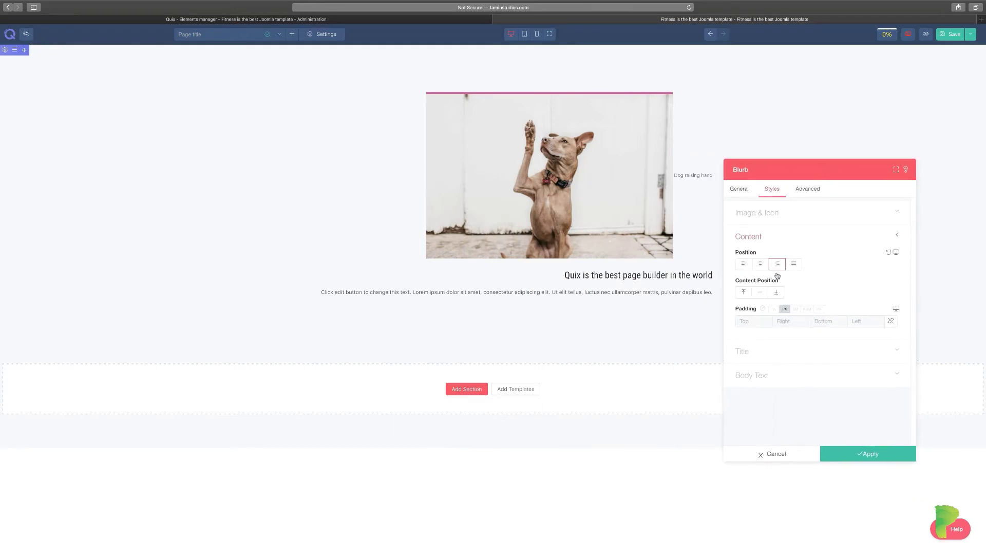
left_click(750, 264)
Style the blurb title with a pink color, a yellow hover color and the Abhaya Libre font.
left_click(764, 354)
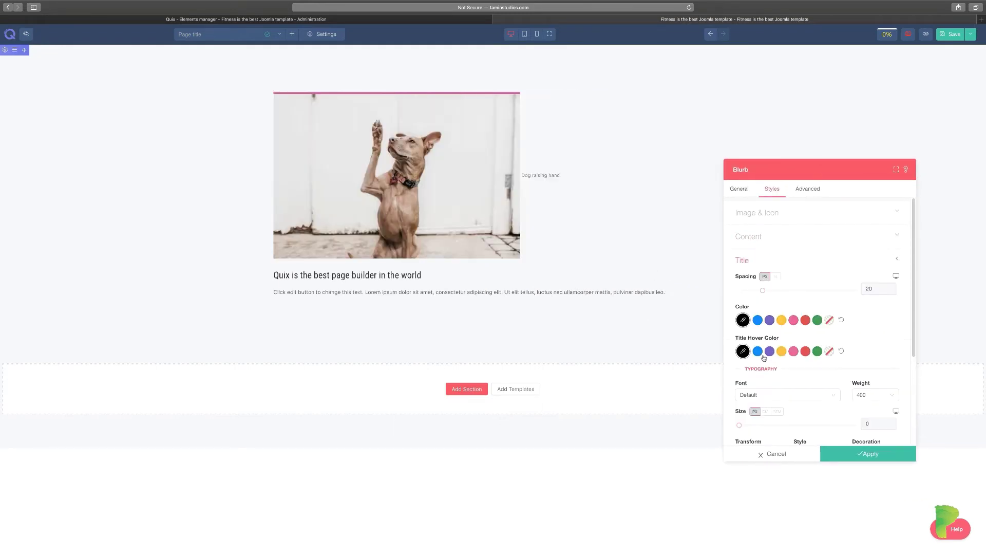
left_click(770, 321)
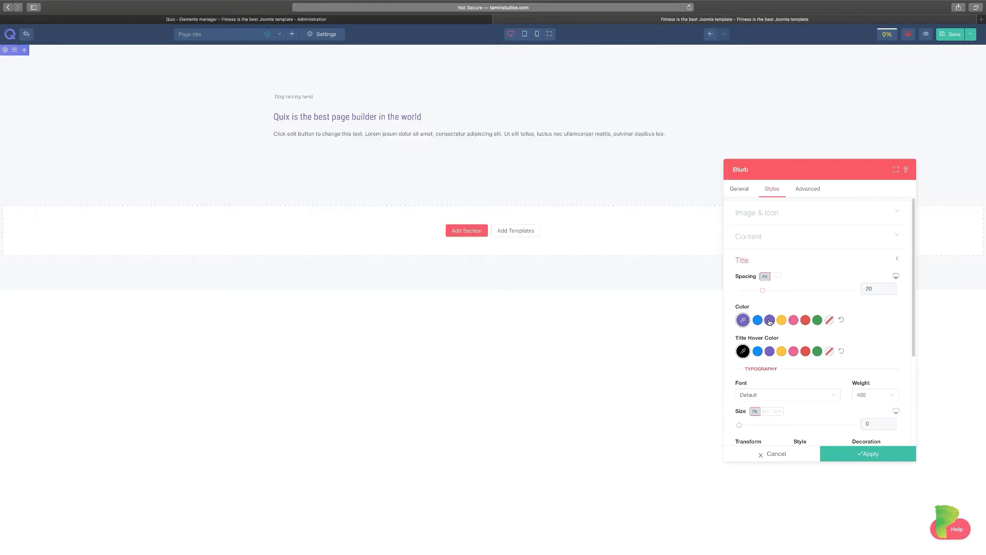
left_click(794, 320)
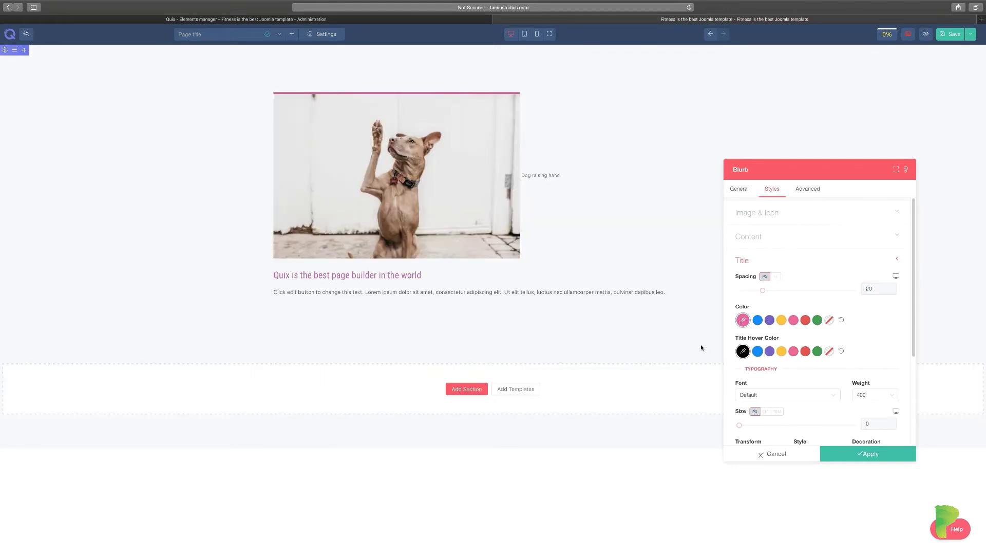
left_click(781, 351)
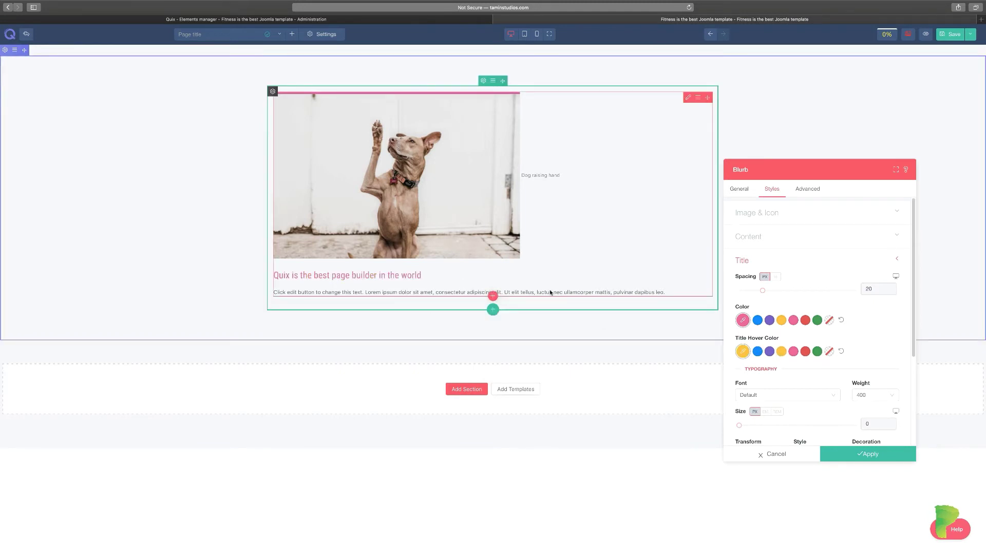
left_click(796, 400)
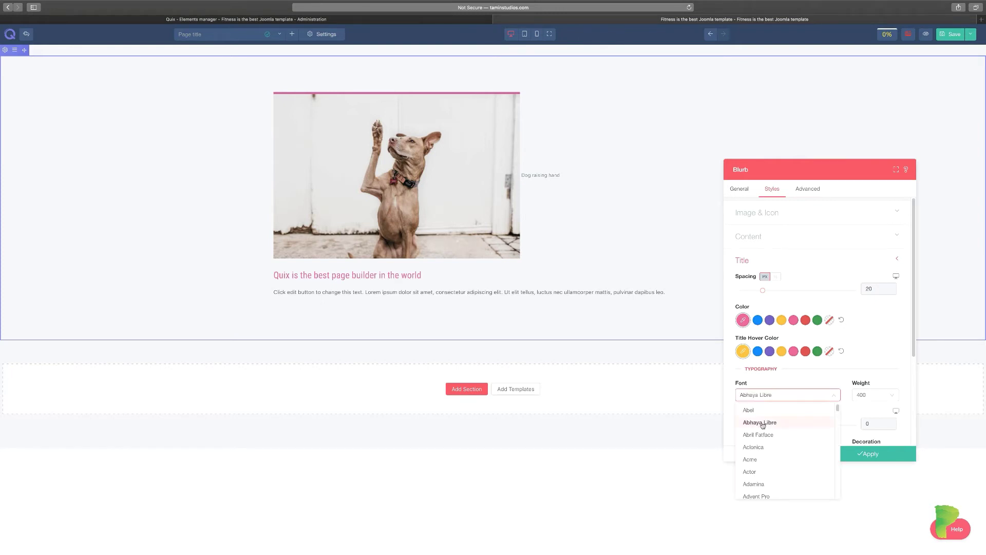
left_click(763, 422)
Try purple, pink and red for the blurb's body text and set its color to blue.
scroll(805, 373, "down", 3)
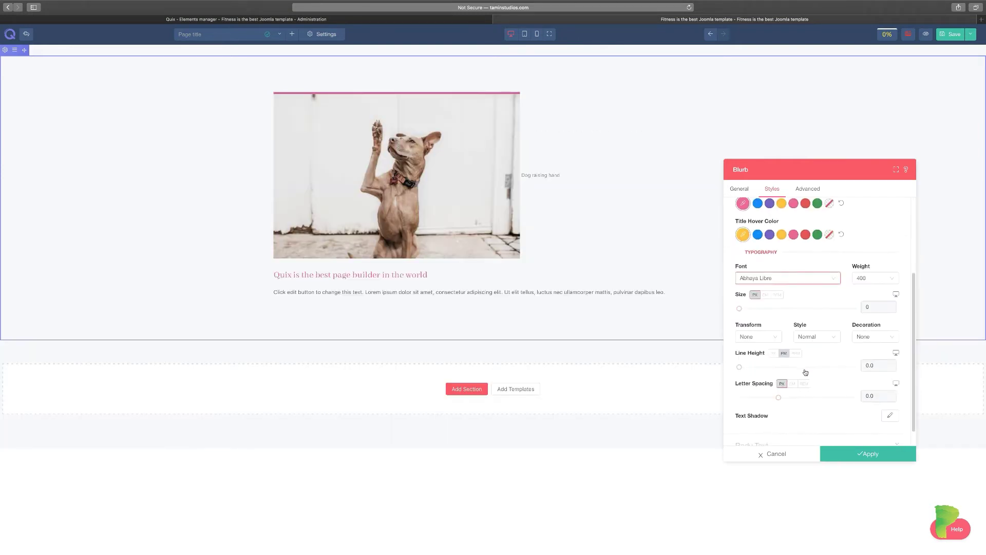
scroll(806, 372, "down", 5)
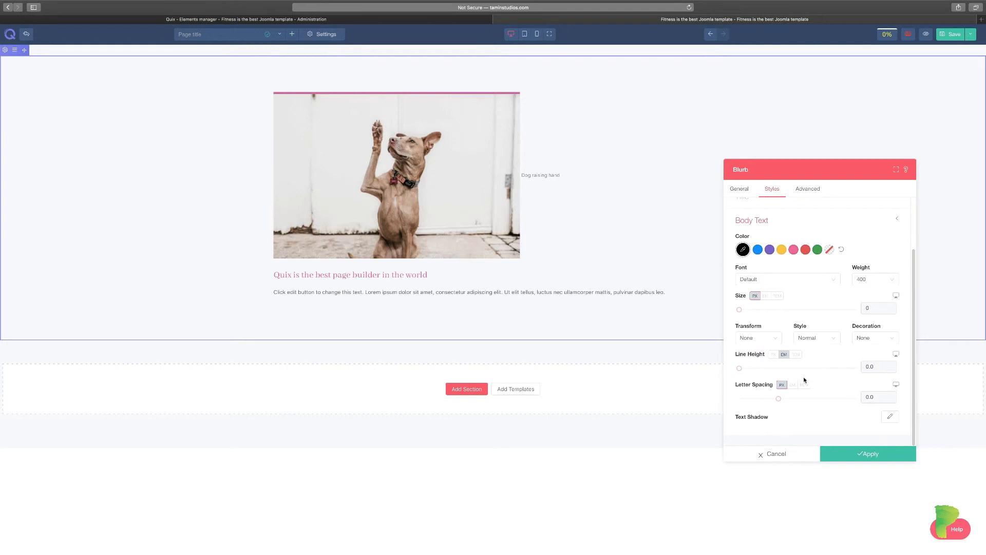
left_click(769, 250)
left_click(794, 251)
left_click(806, 251)
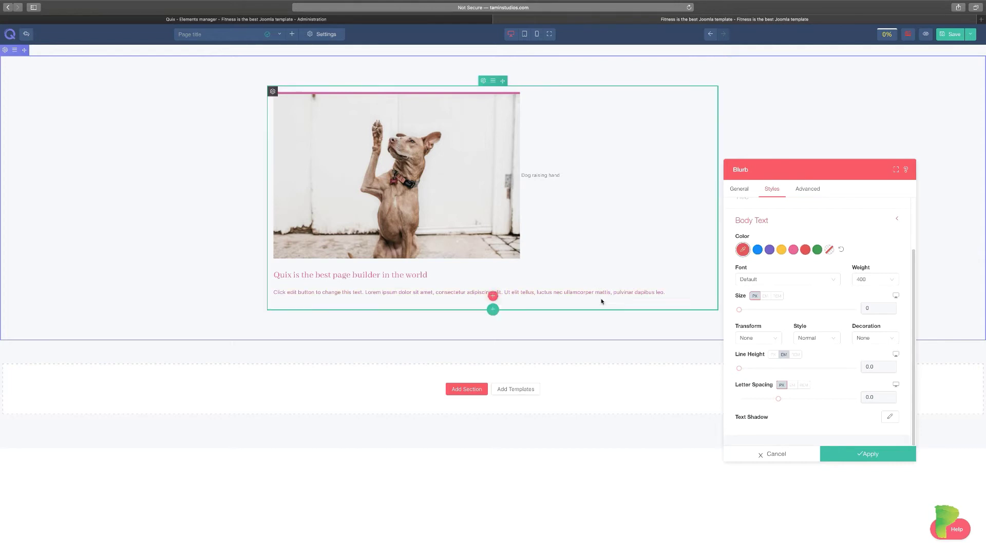
left_click(760, 251)
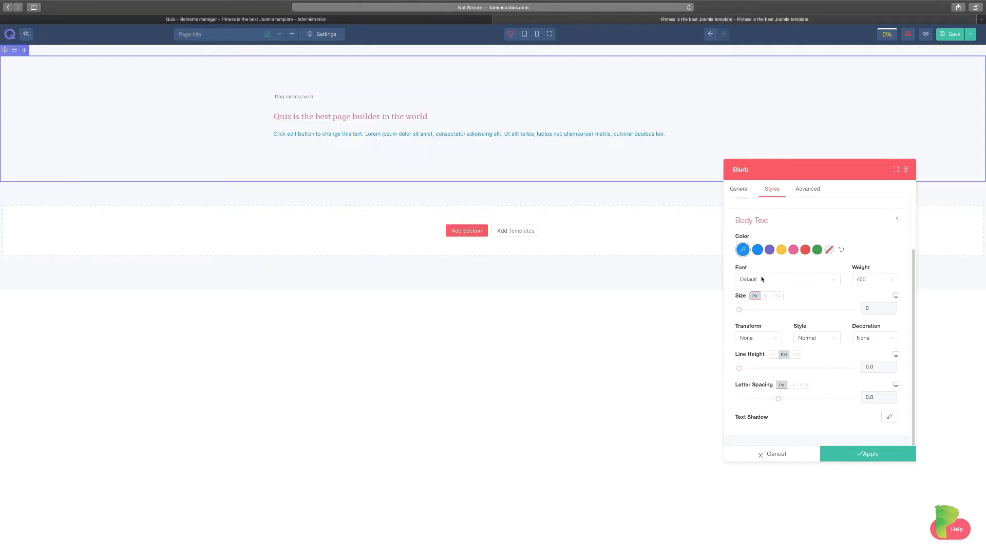
Try the Uppercase transform on the body text and set it to Capitalize.
left_click(774, 339)
left_click(768, 368)
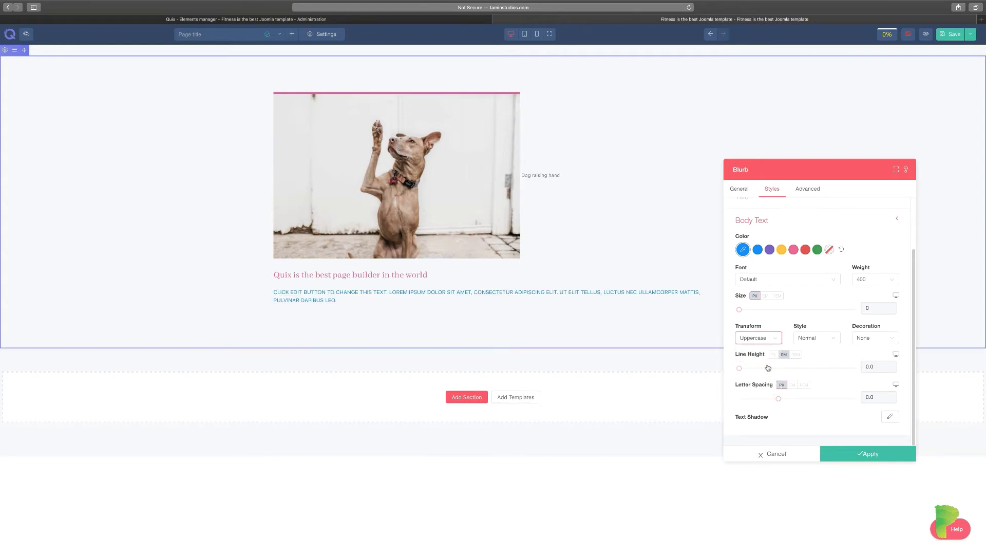
left_click(775, 342)
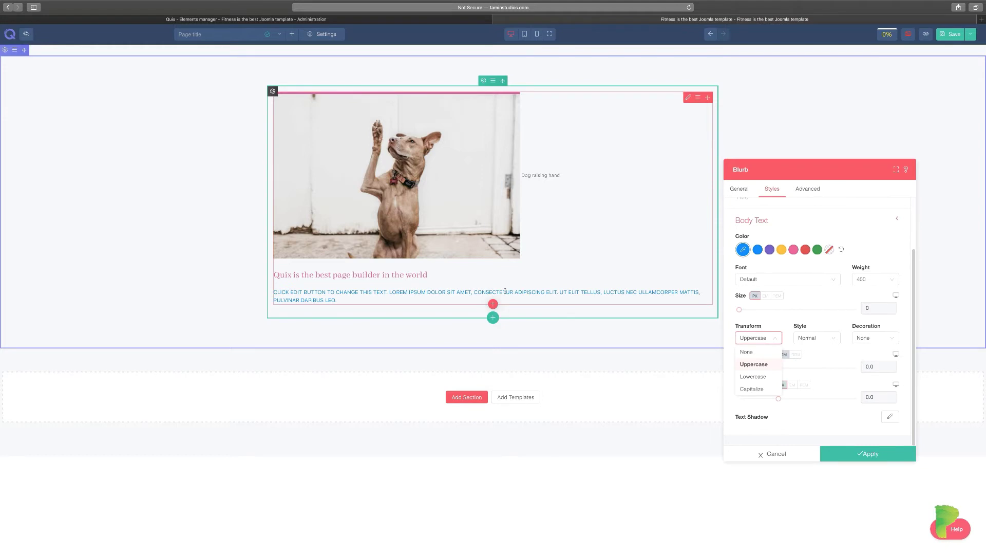
left_click(758, 390)
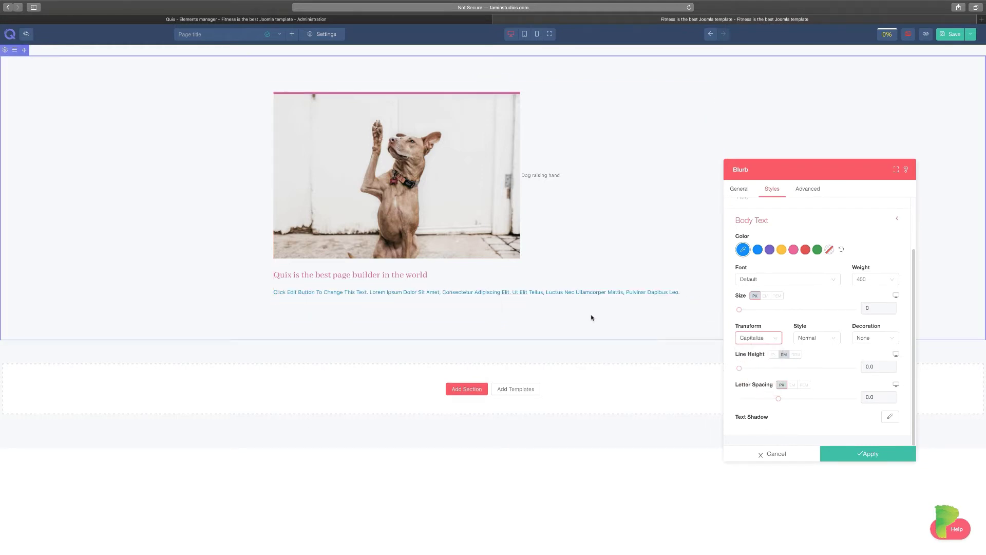
Try Italic on the body text, set its style to Oblique, and set its decoration to Overline.
left_click(829, 340)
left_click(820, 365)
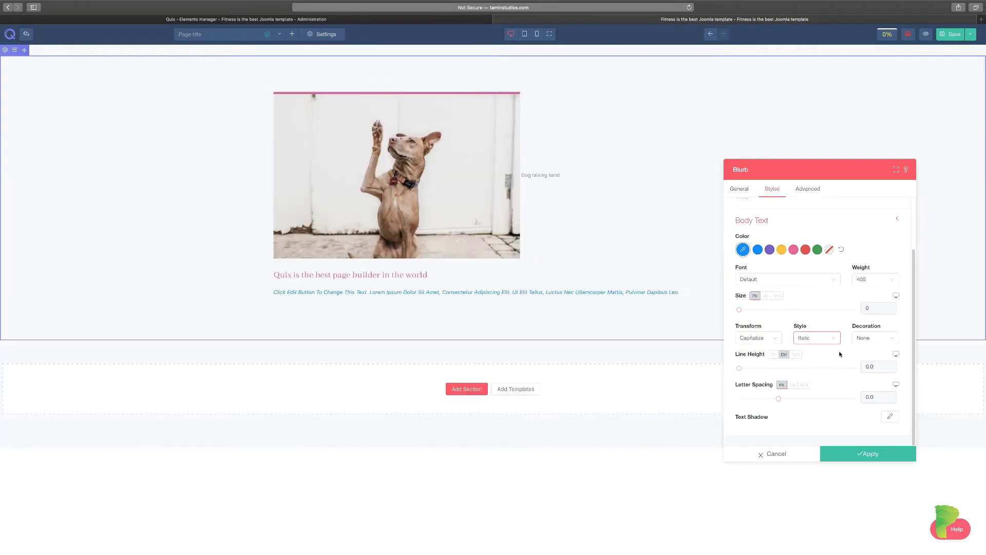
left_click(834, 340)
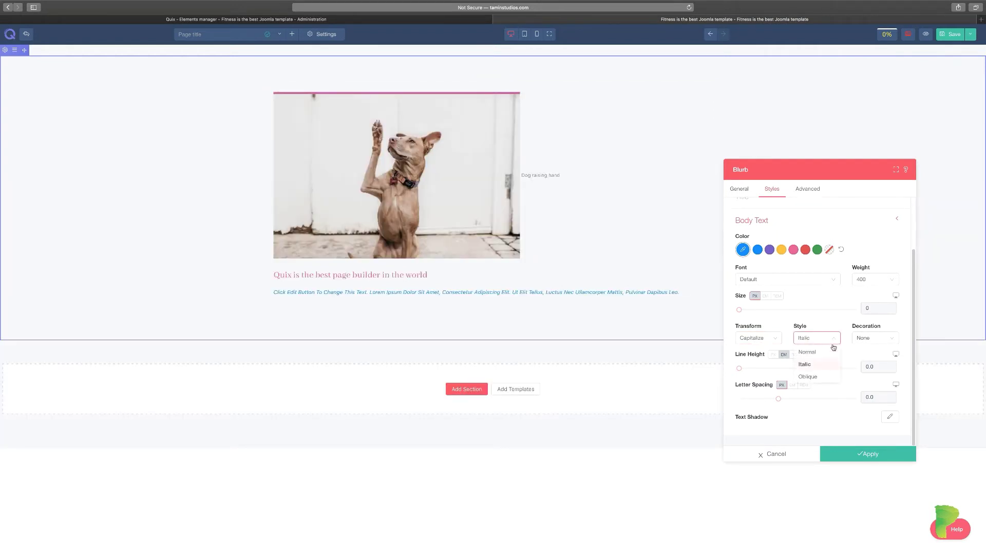
left_click(810, 377)
left_click(885, 341)
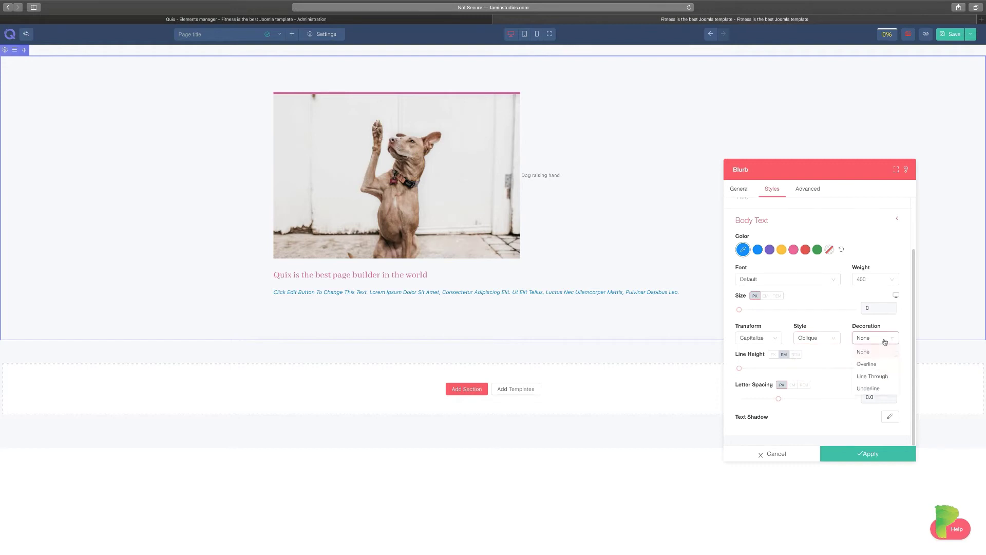
left_click(868, 364)
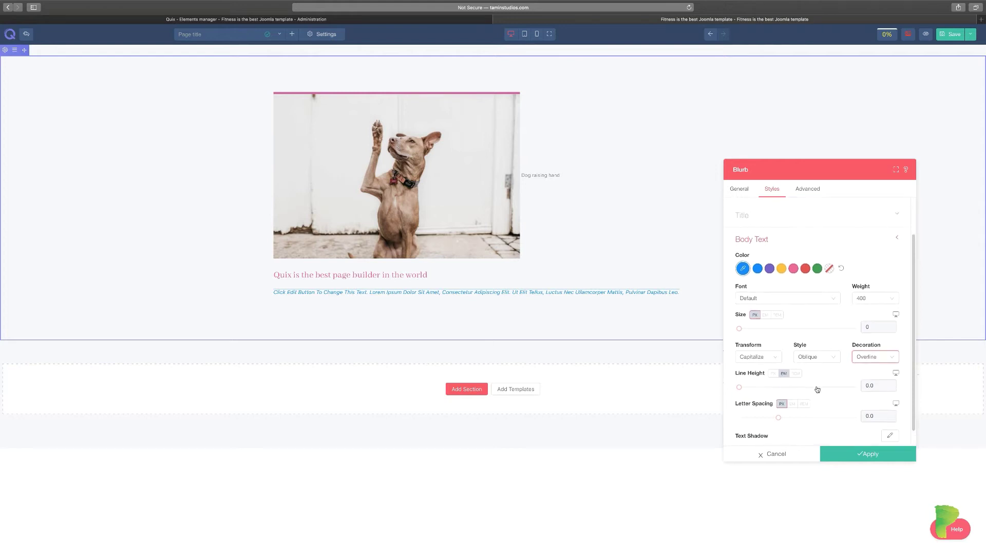
left_click(808, 191)
left_click(738, 193)
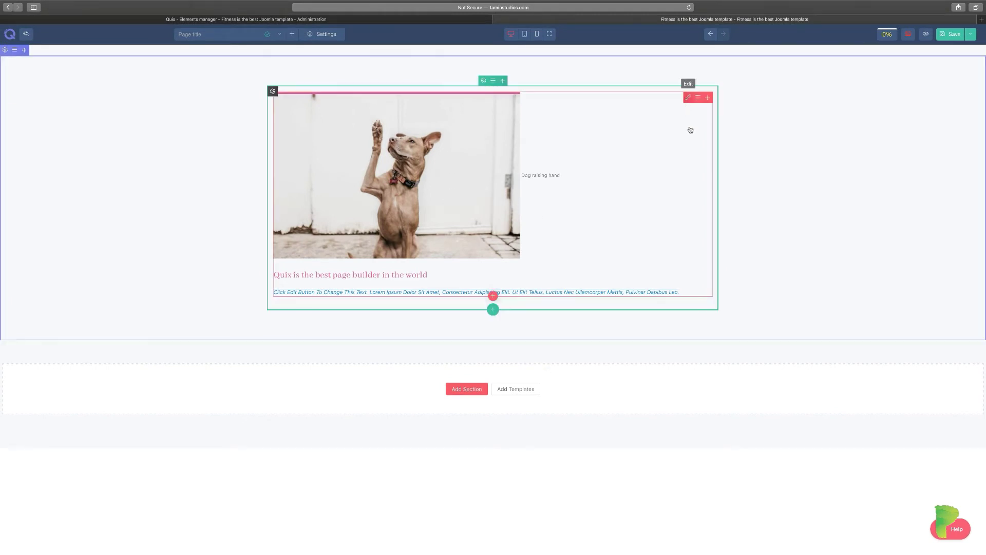
Delete the blurb from its row and add a Button element in its place.
left_click(688, 97)
left_click(443, 468)
left_click(698, 97)
left_click(710, 201)
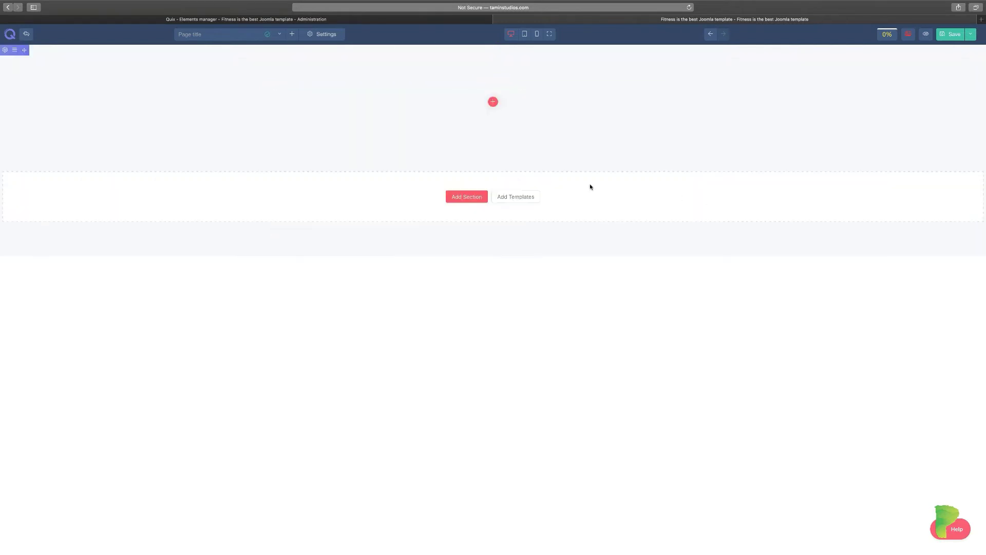
left_click(493, 101)
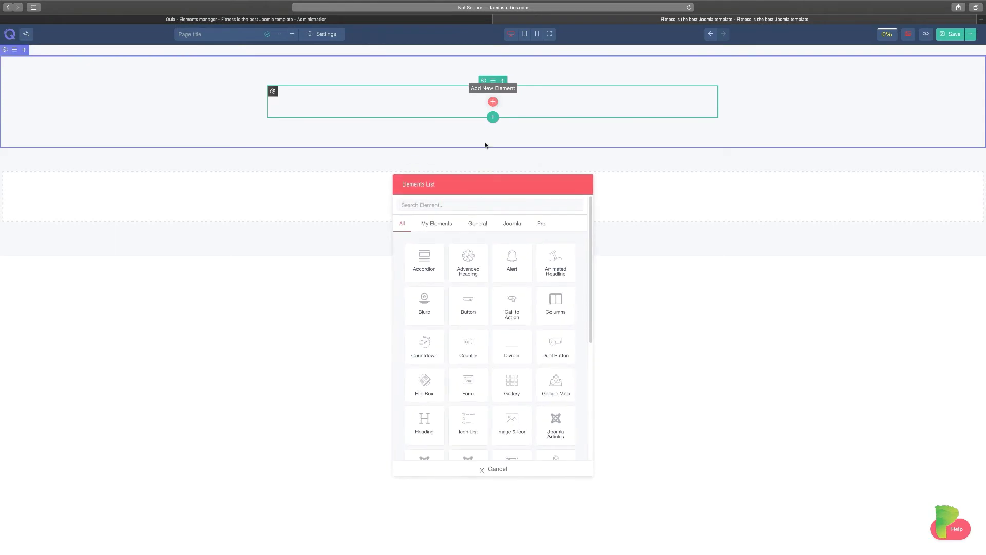
left_click(466, 303)
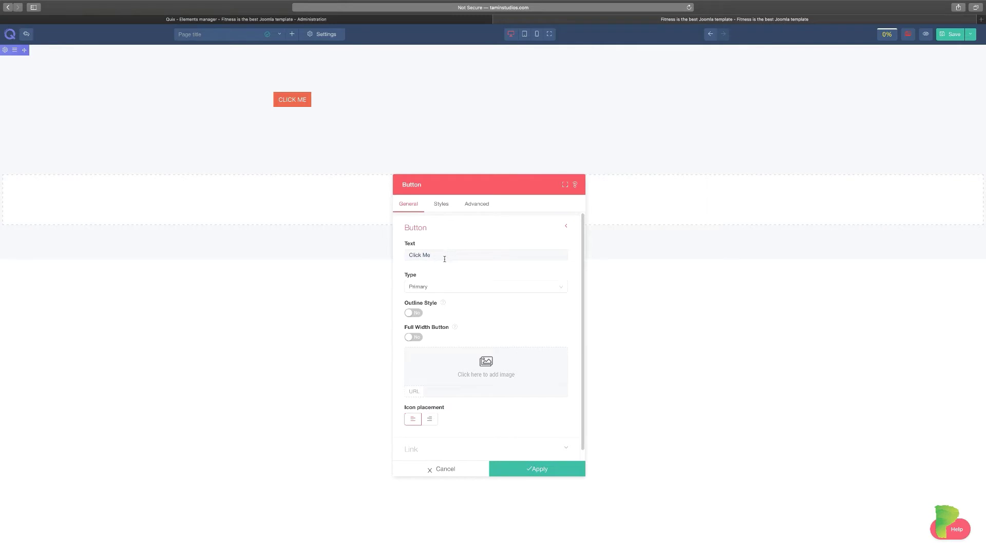
Change the button's text to "Sign Up Today" and try the Secondary and Success types on it.
triple_click(444, 258)
type("Sign Up Today")
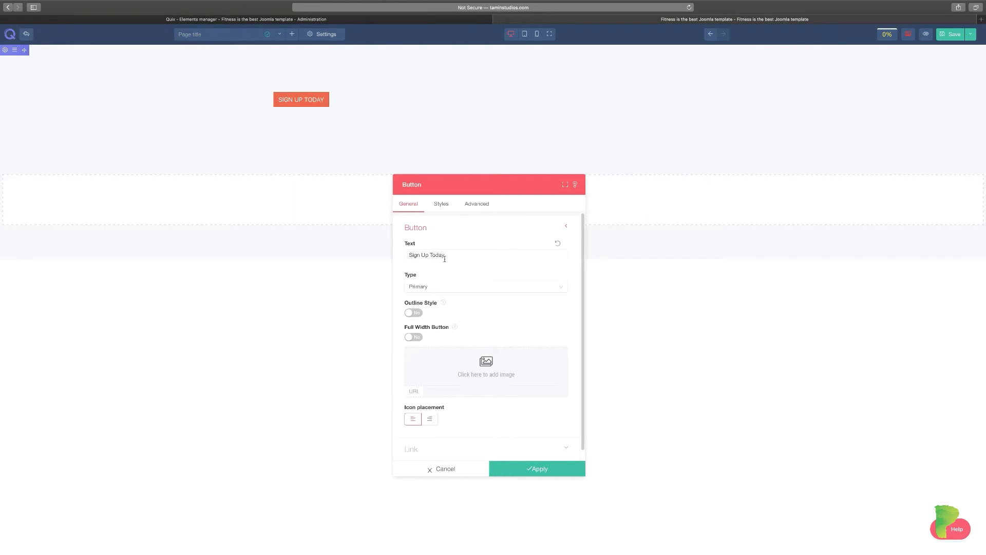
left_click(438, 292)
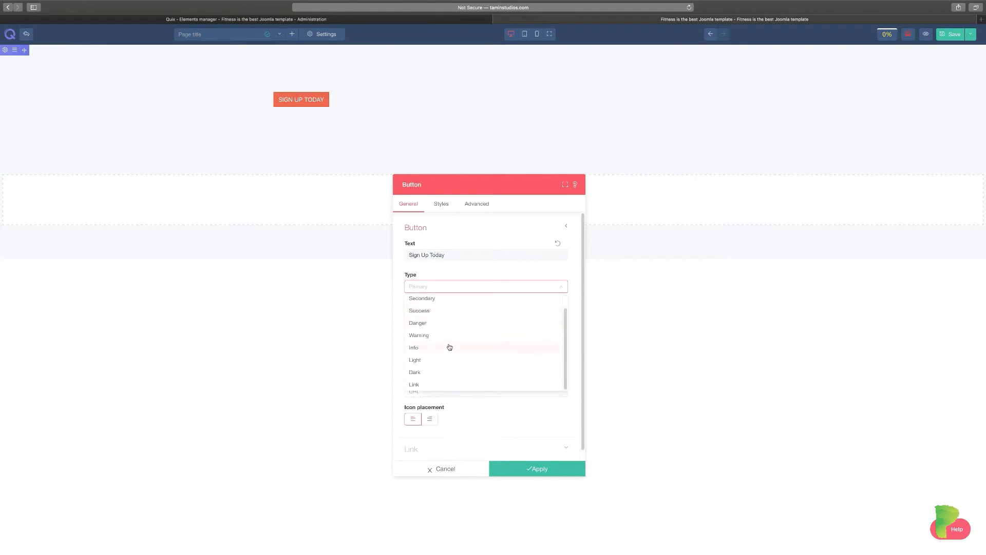
left_click(436, 314)
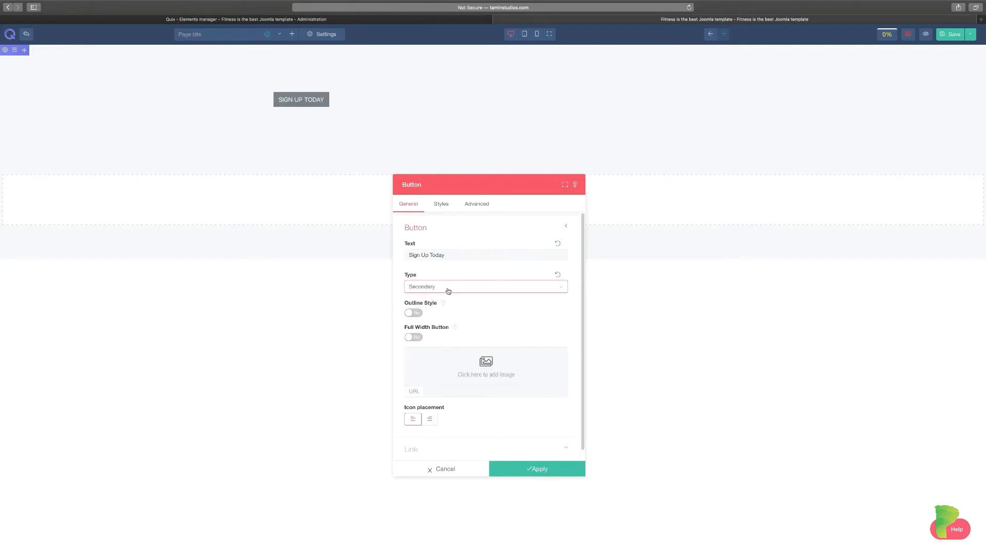
left_click(435, 324)
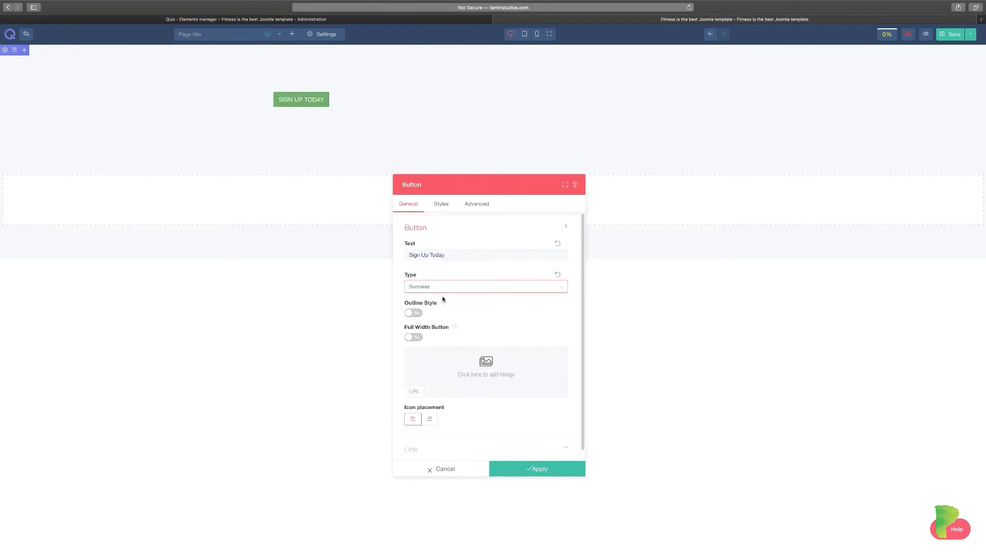
Try the Danger, Warning, Info, Light and Link types on the Sign Up Today button.
left_click(449, 291)
left_click(423, 337)
left_click(451, 286)
left_click(426, 350)
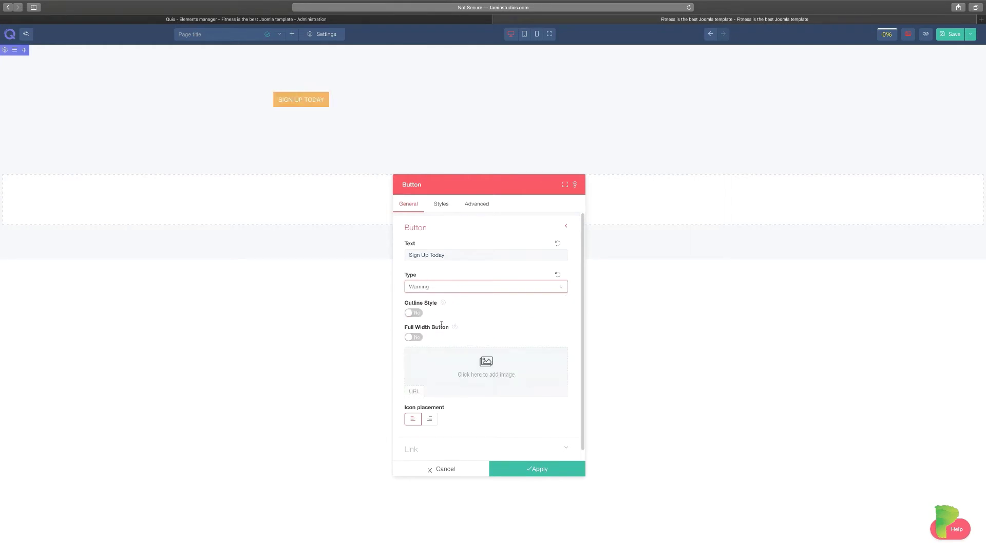
left_click(456, 287)
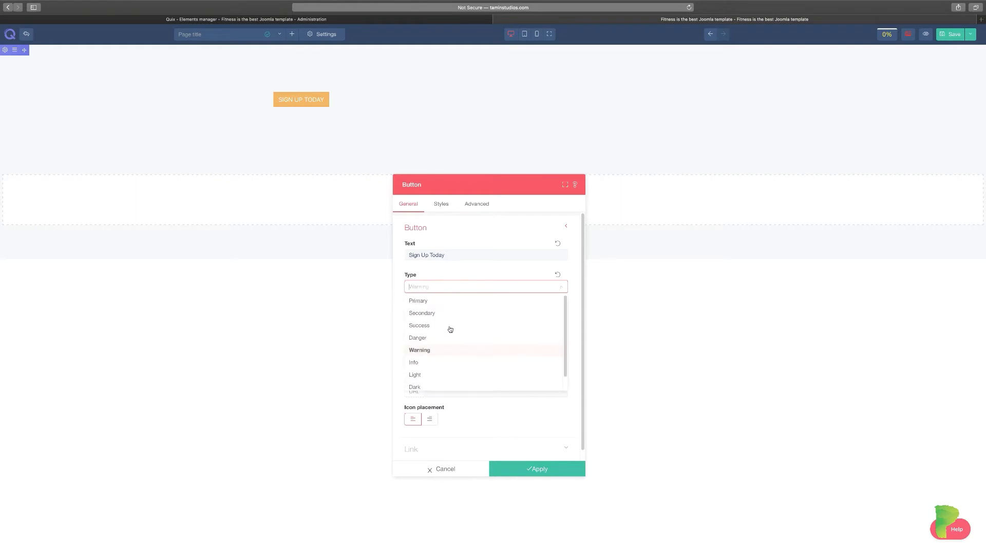
left_click(439, 363)
left_click(441, 288)
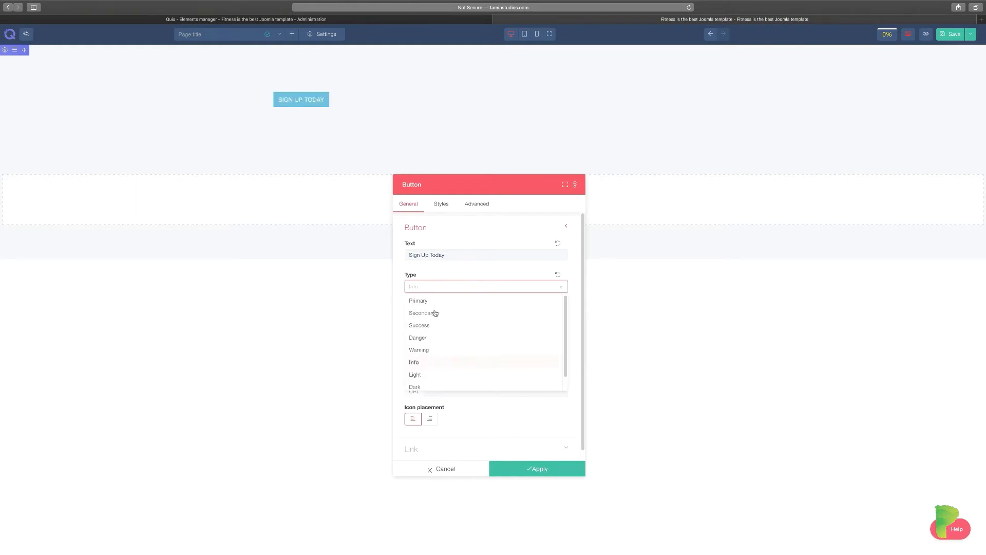
left_click(423, 376)
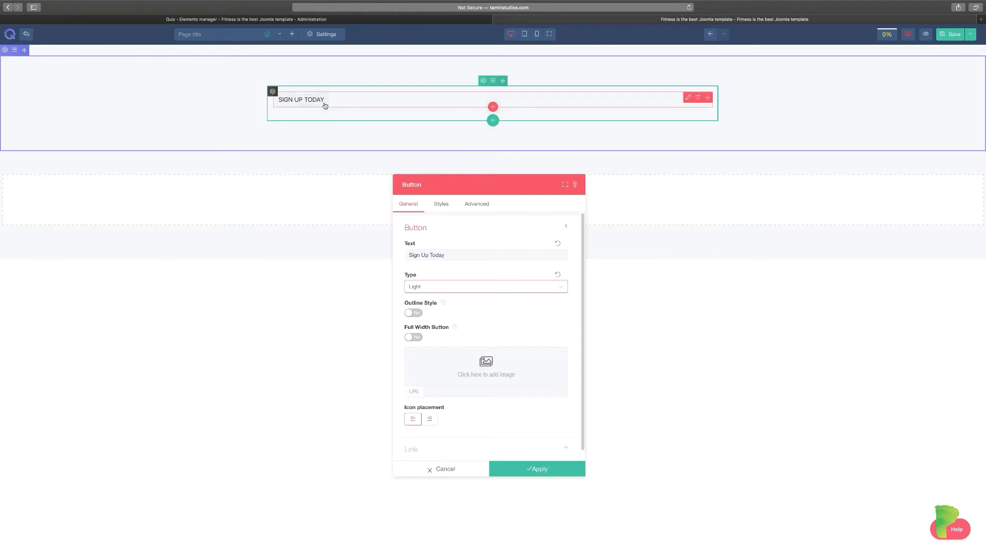
left_click(473, 288)
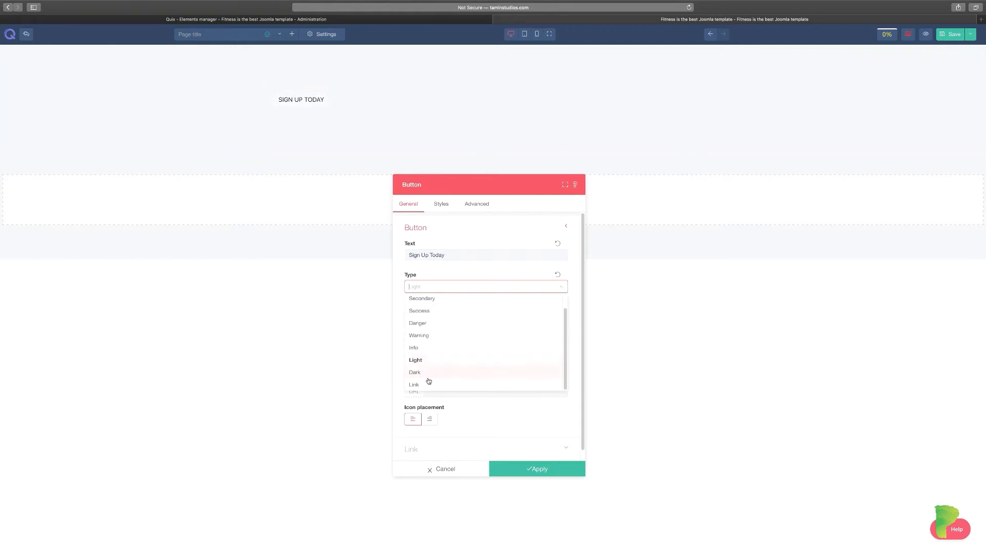
left_click(420, 386)
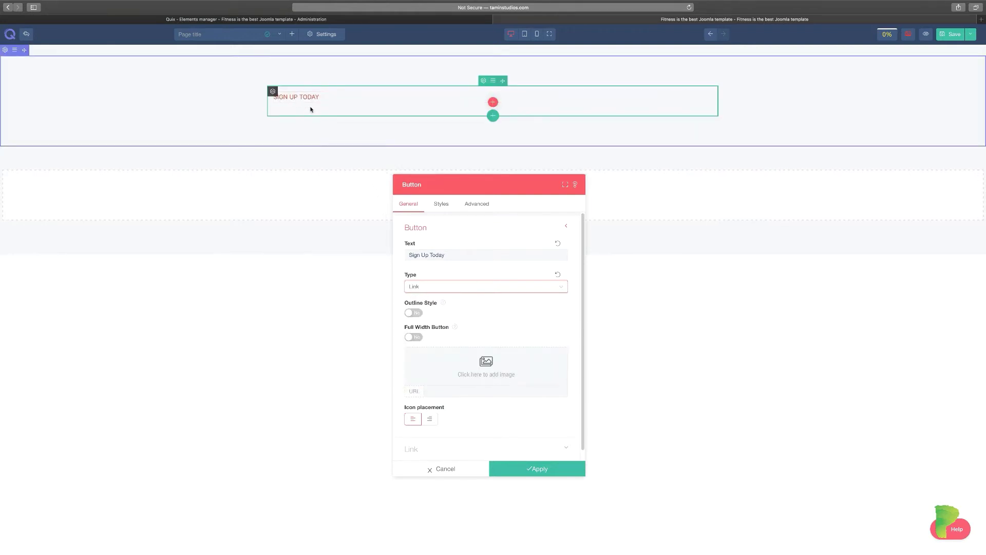
Make the button full width and set its type to Warning.
left_click(417, 338)
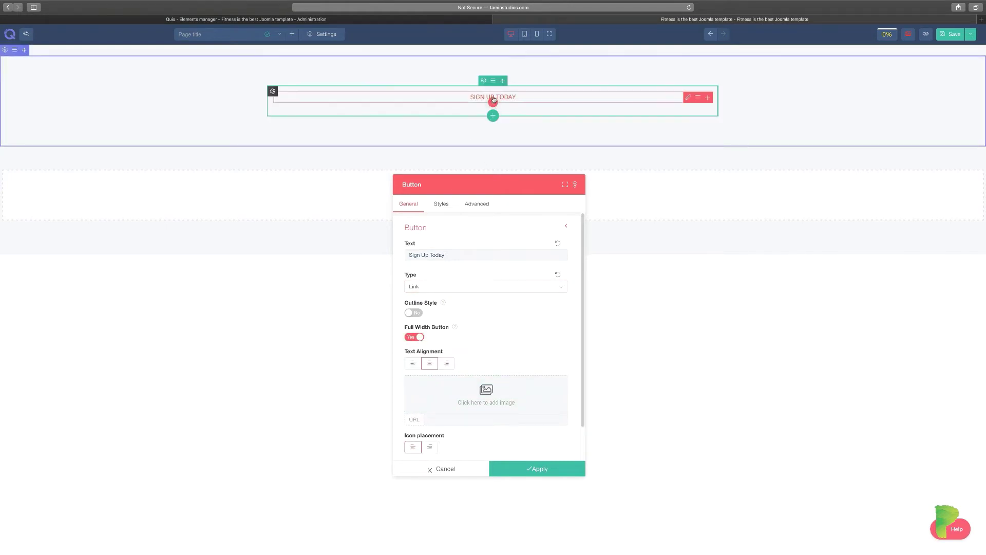
left_click(444, 289)
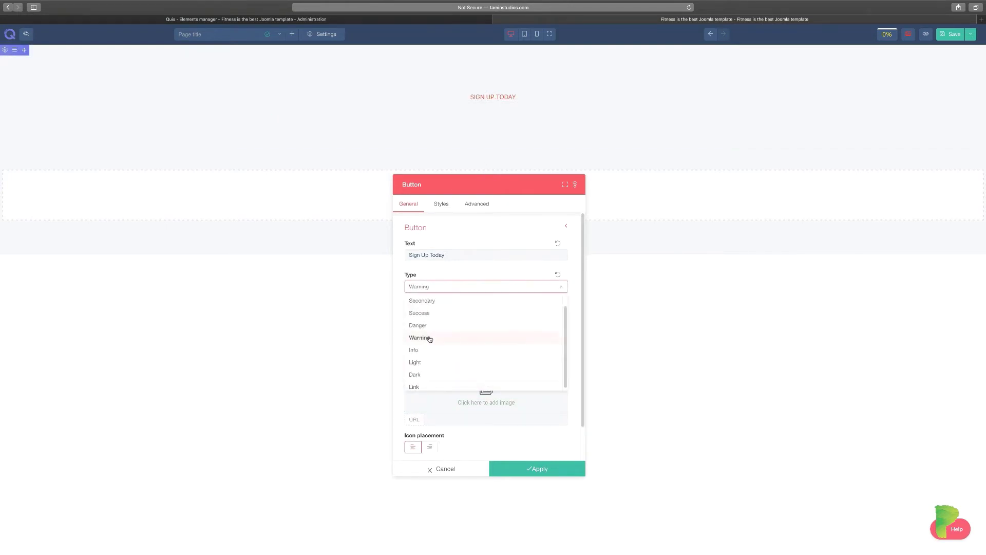
left_click(432, 337)
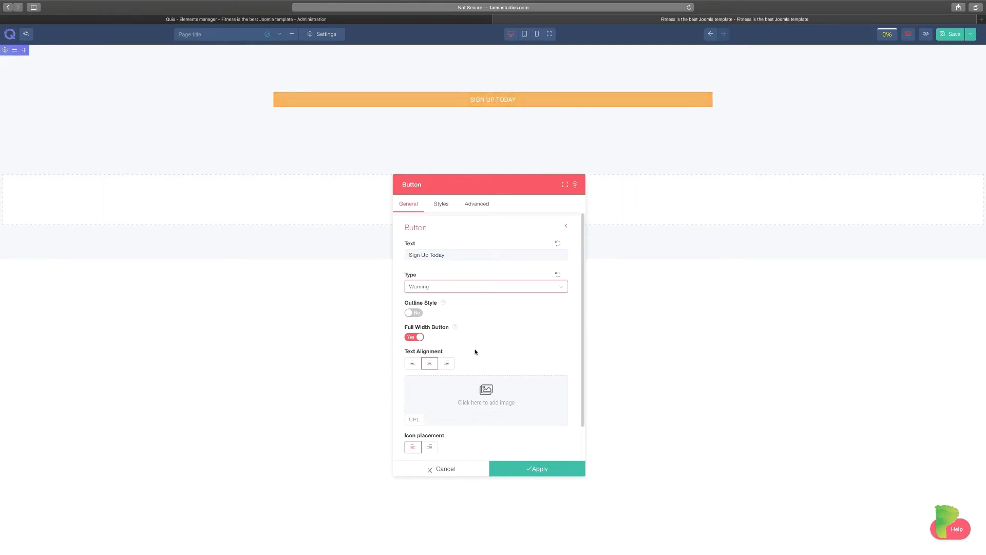
Try left and right text alignment on the full-width button and return it to center.
left_click(413, 363)
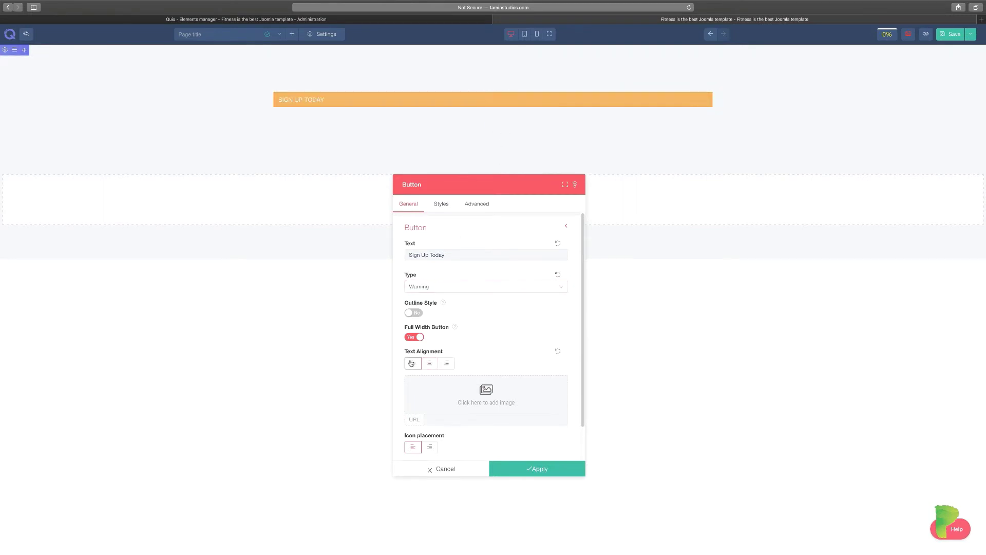
left_click(447, 364)
left_click(429, 363)
Enable the button's outline style, try the Success type and set the type to Danger.
left_click(414, 313)
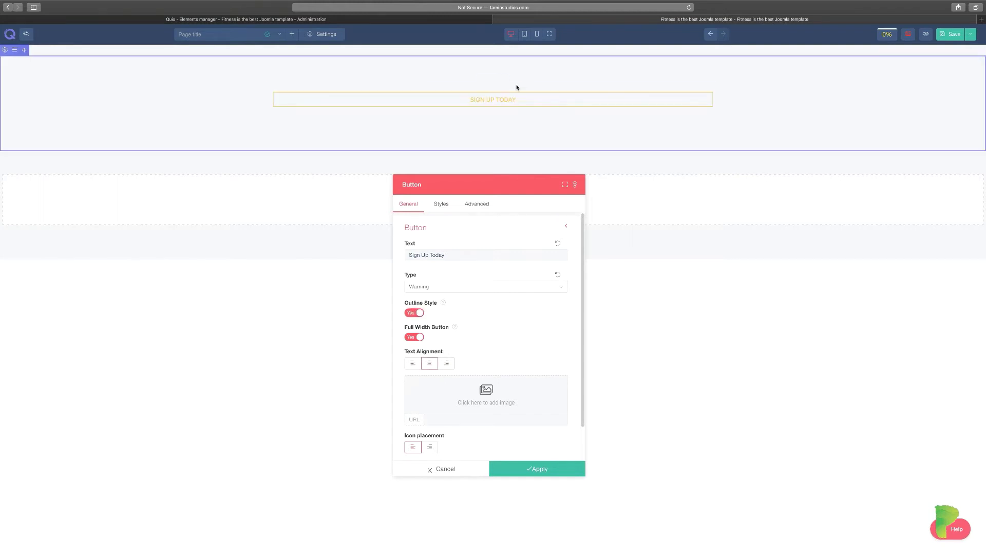
left_click(442, 286)
left_click(428, 315)
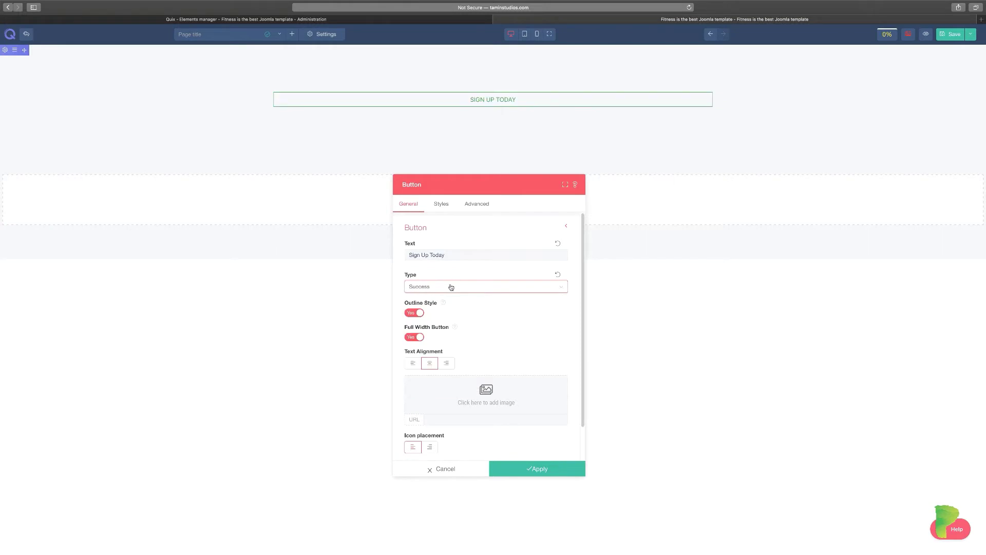
left_click(451, 287)
left_click(429, 325)
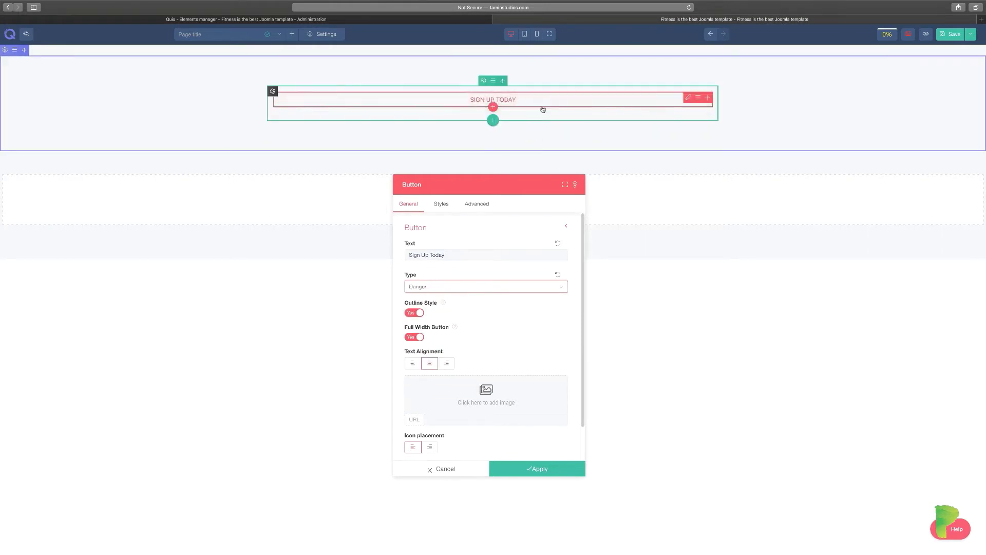
Try the Right icon placement and add the Xbox icon to the button.
scroll(490, 348, "down", 1)
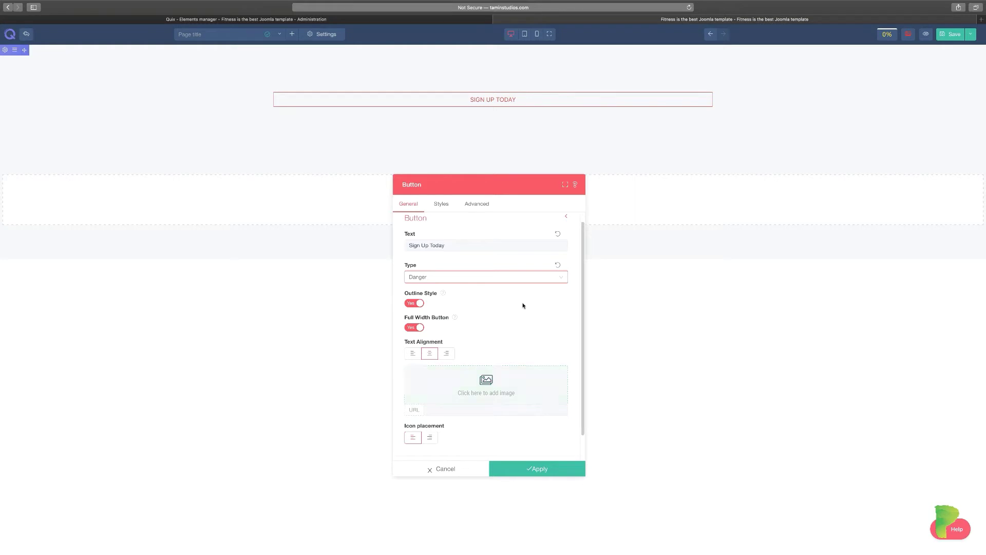
scroll(541, 435, "down", 1)
left_click(429, 427)
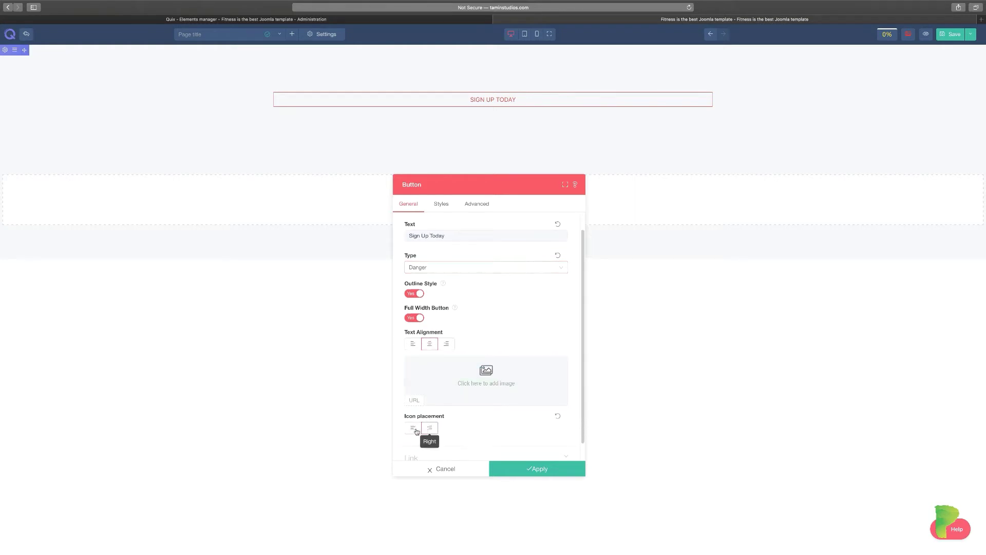
left_click(462, 393)
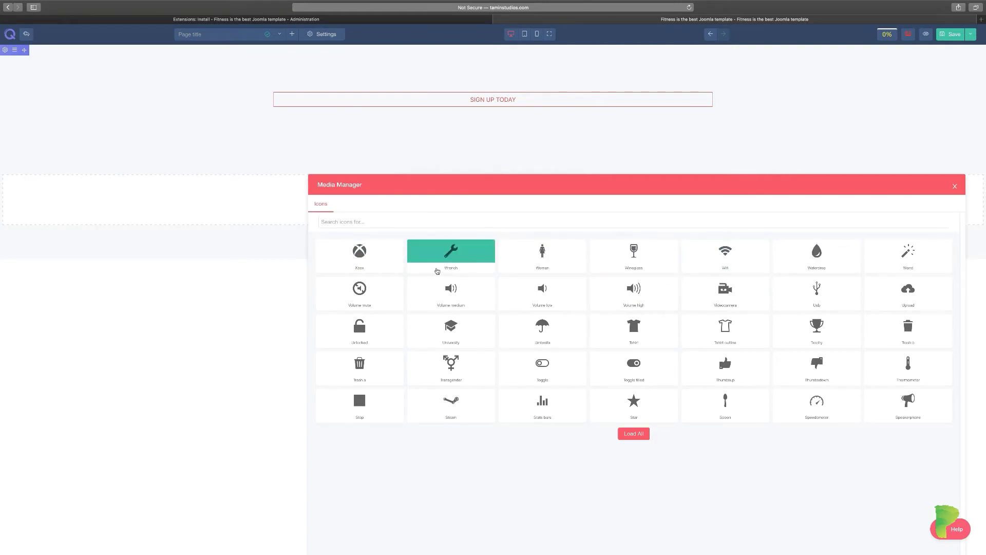
left_click(373, 260)
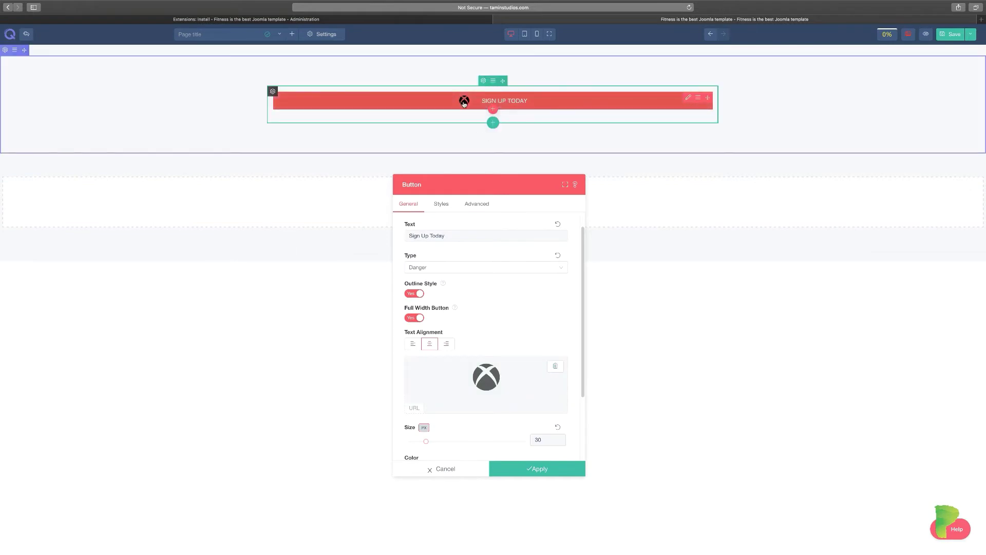
Set the Xbox icon's size to 197 px, then try Right icon placement and return it to Left.
scroll(501, 355, "down", 2)
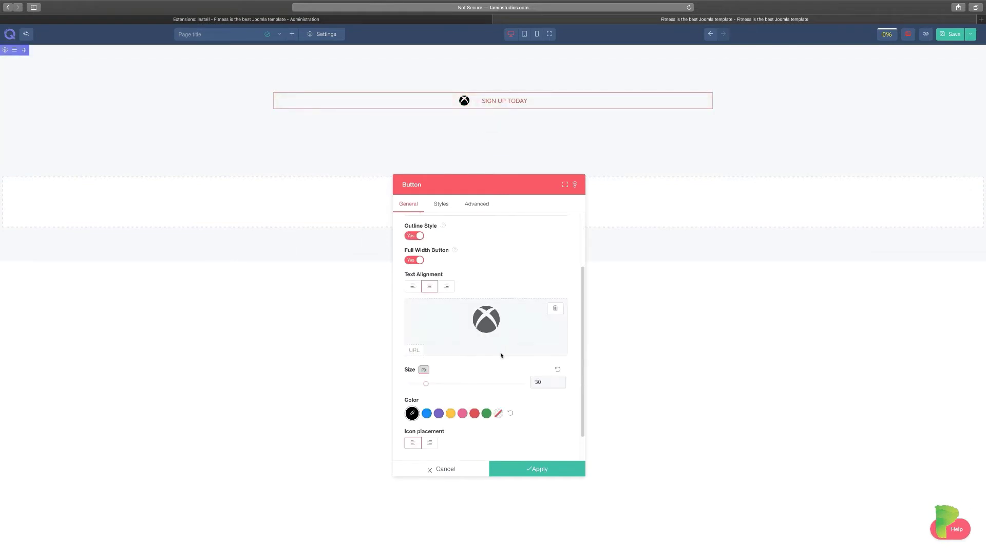
left_click_drag(426, 384, 525, 385)
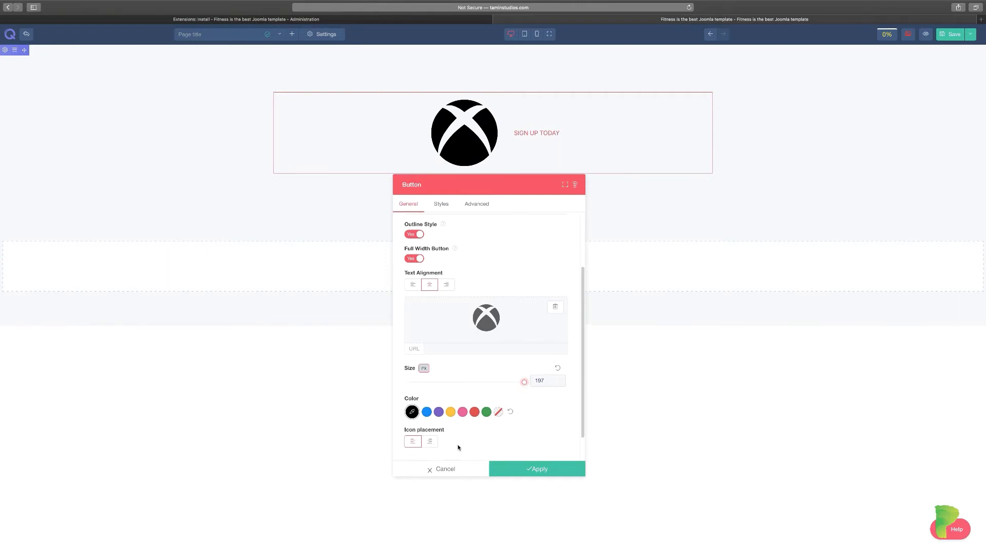
left_click(431, 442)
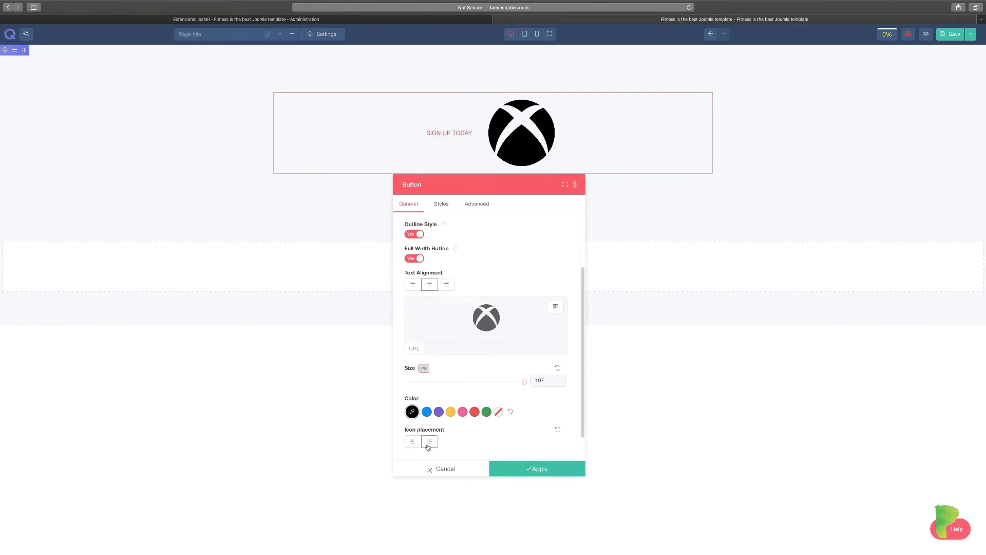
left_click(413, 440)
Try Scroll smoothly in the button's link settings and switch it back off.
scroll(479, 419, "down", 2)
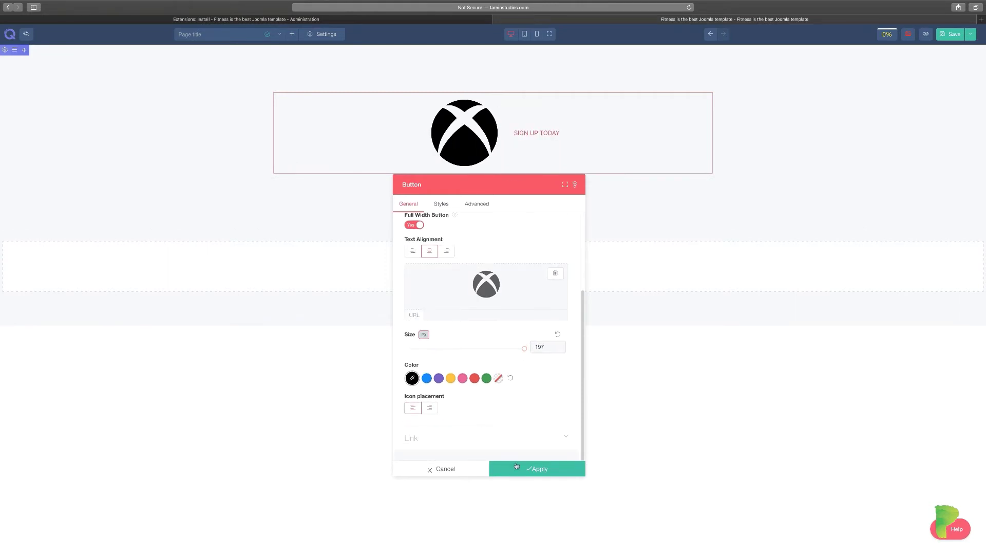
left_click(520, 439)
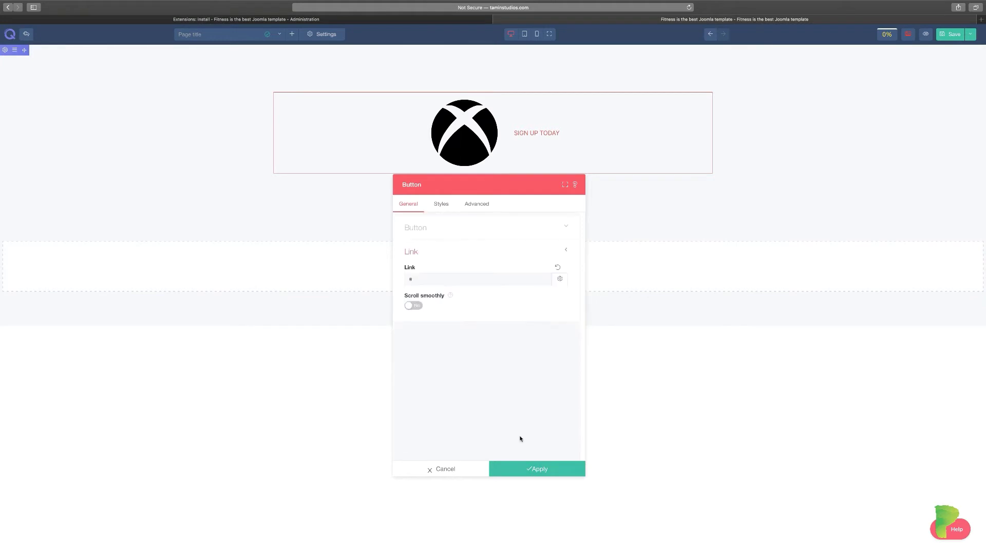
left_click(411, 306)
left_click(411, 306)
Set the font of the button's text to ABeeZee in its typography styles.
left_click(441, 206)
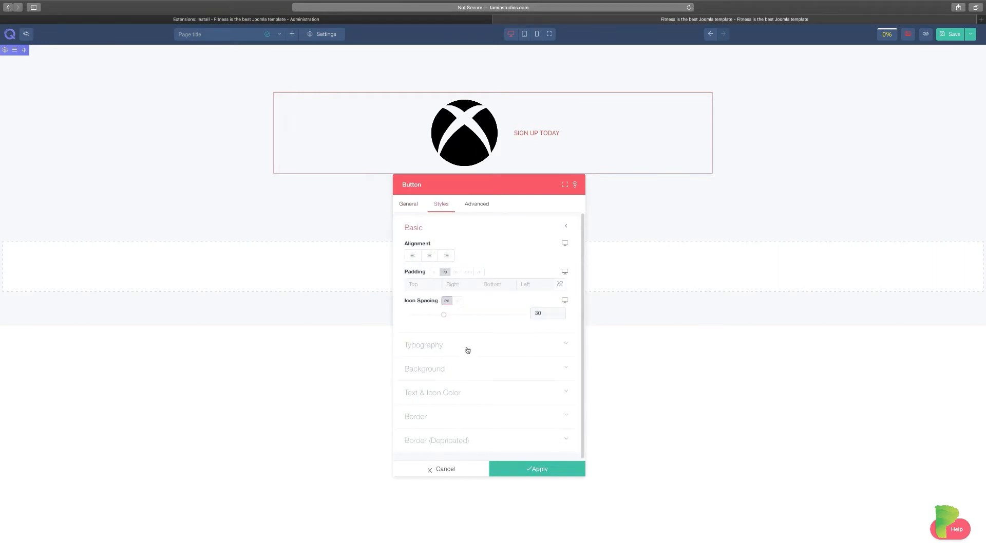
left_click(468, 351)
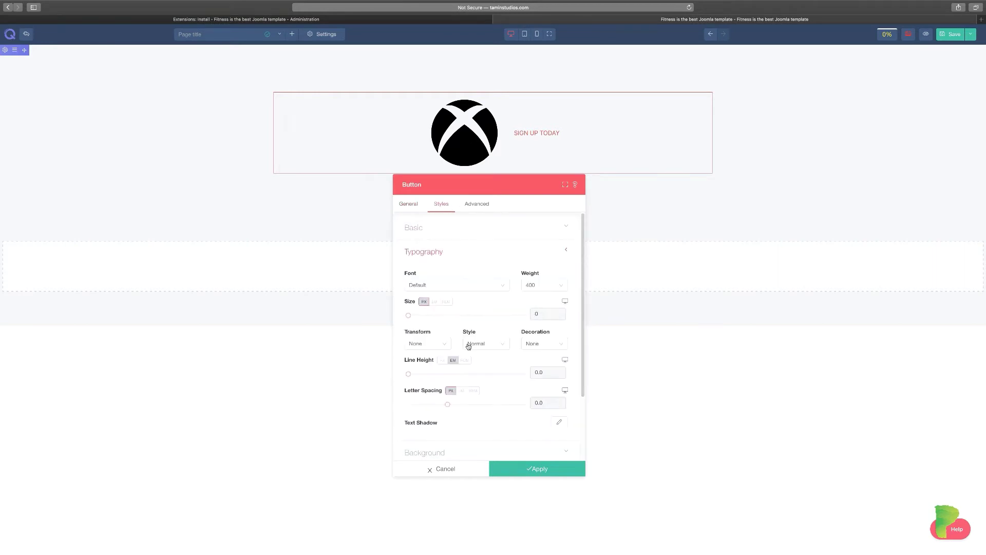
left_click(471, 289)
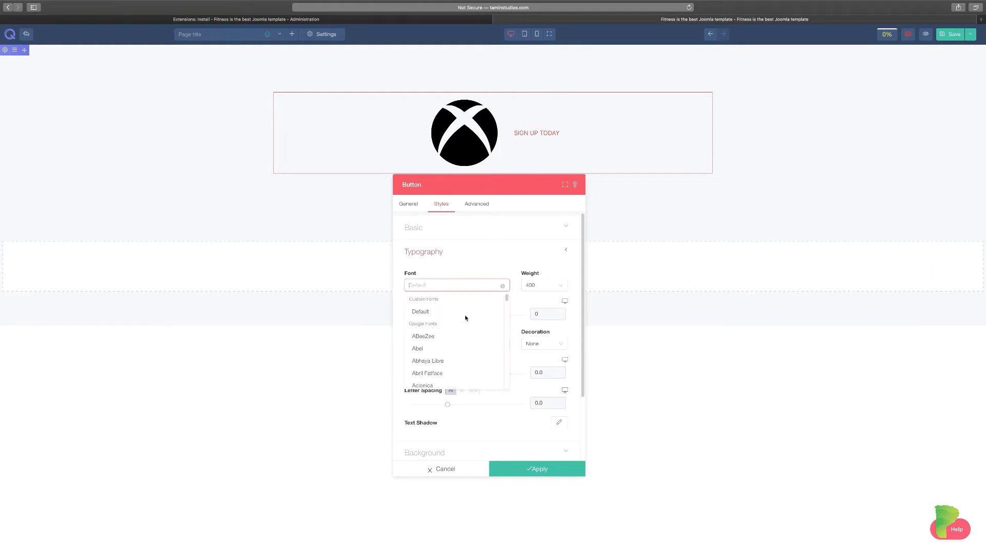
left_click(427, 337)
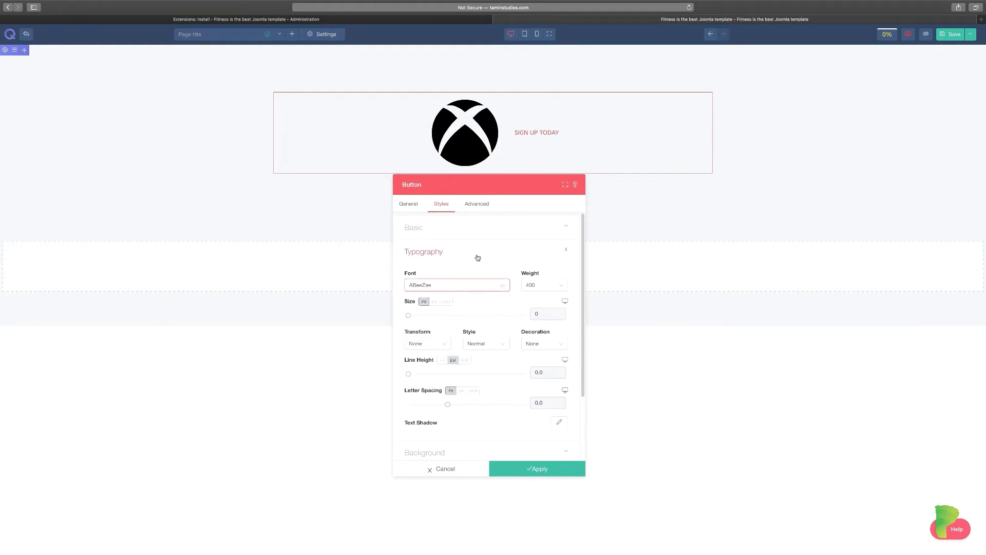
left_click(568, 251)
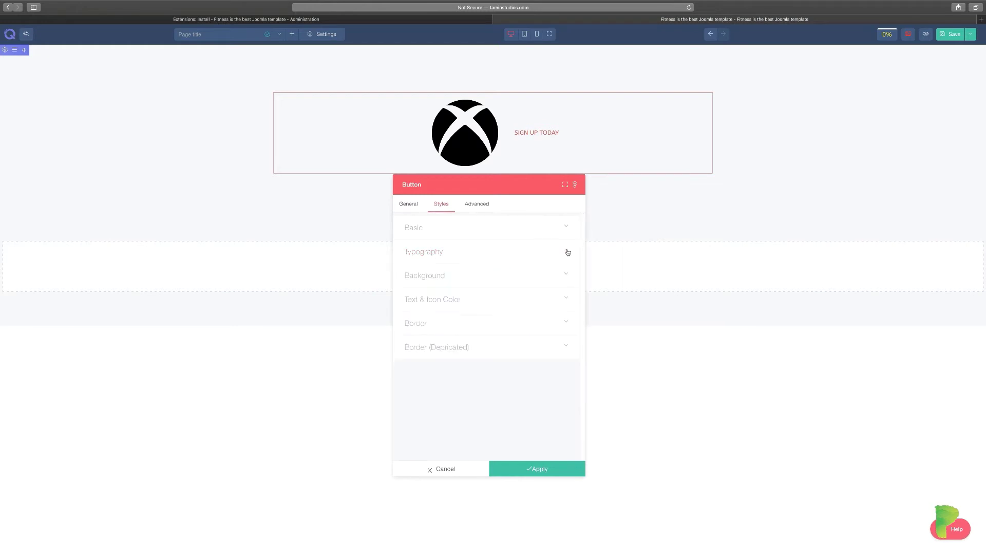
Try yellow for the button's text and hover text colors and pink for its hover icon color.
left_click(452, 301)
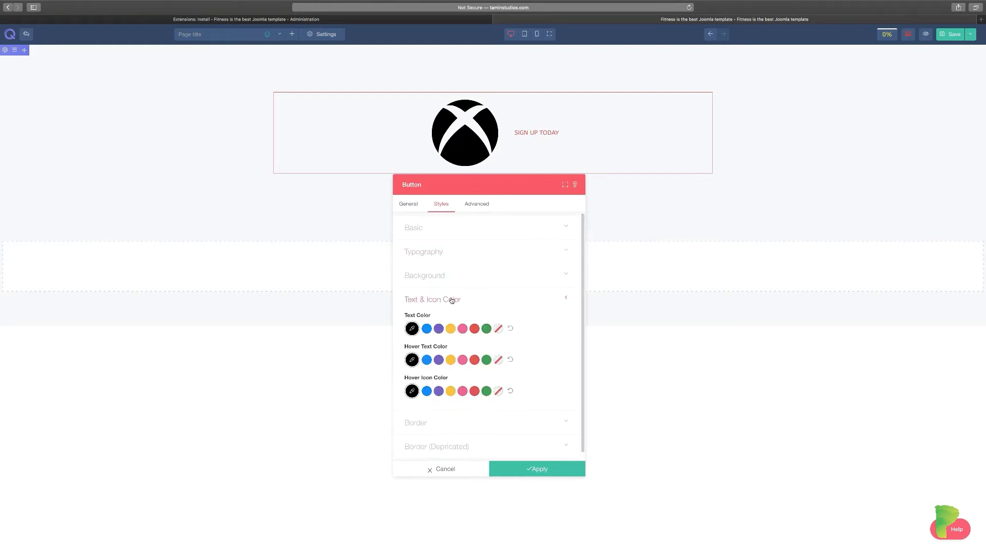
left_click(451, 330)
left_click(451, 361)
left_click(462, 392)
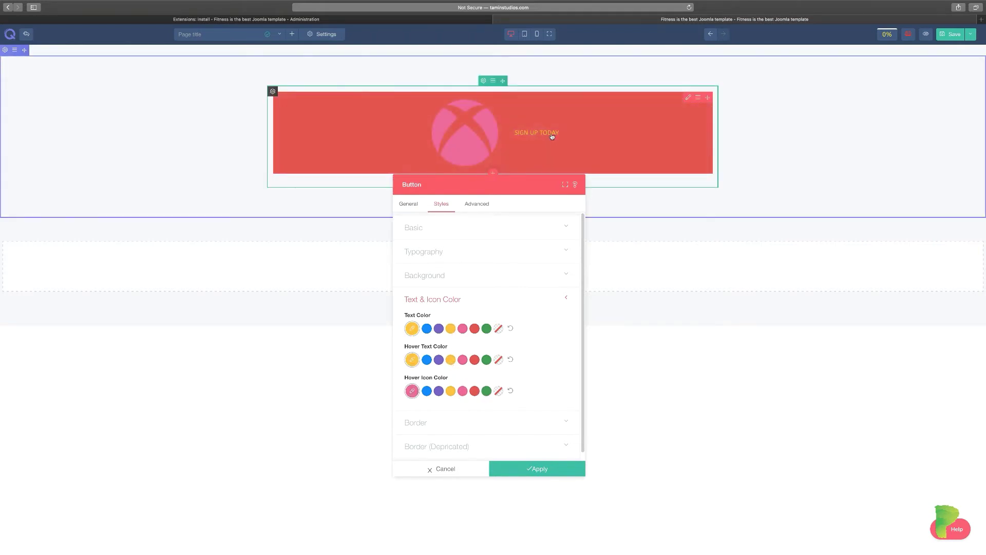
Set the button's text color to blue, hover text to purple and hover icon to green, trying blue and pink for the hover icon first.
left_click(439, 360)
left_click(427, 328)
left_click(427, 391)
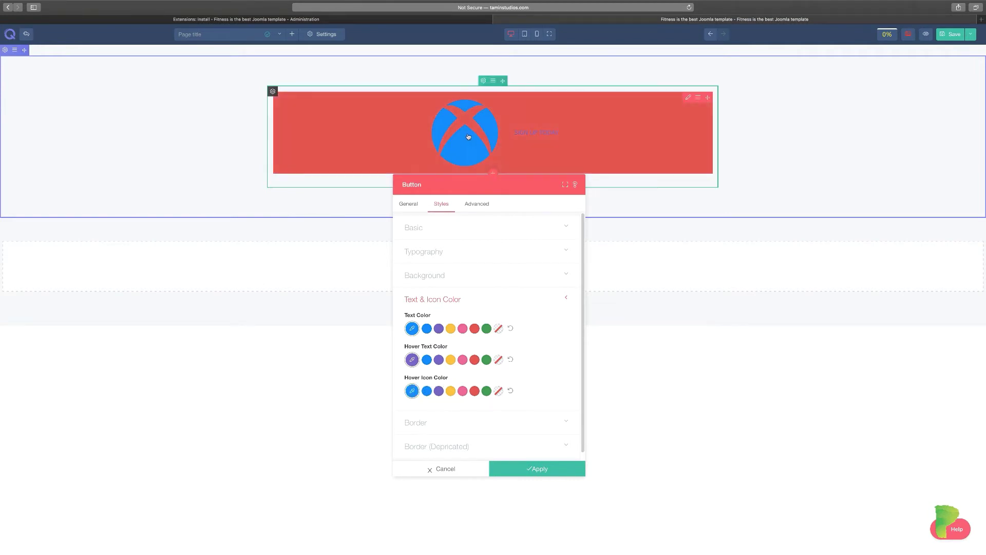
left_click(462, 390)
left_click(486, 391)
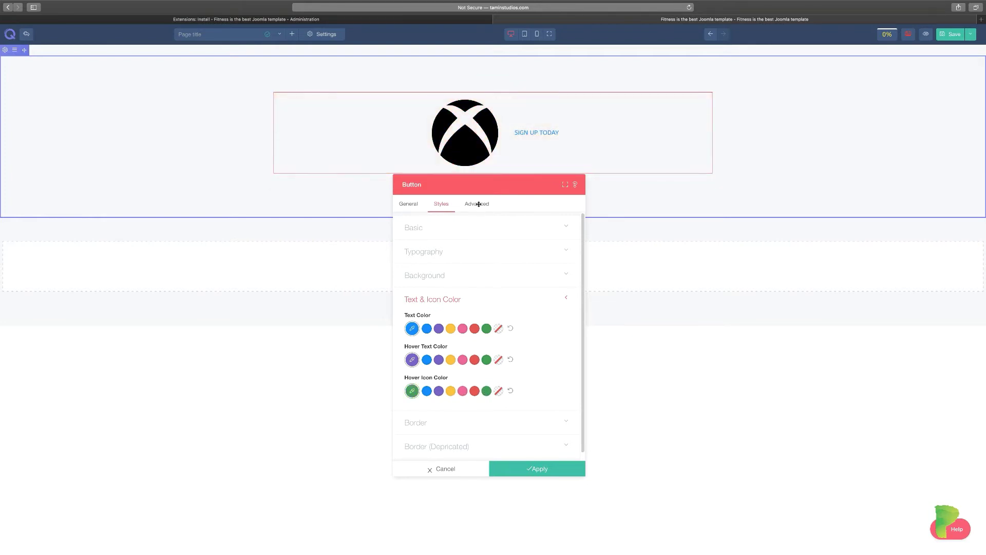
Set the button's text color to red and enable the new border styles with a Double border type.
left_click(428, 329)
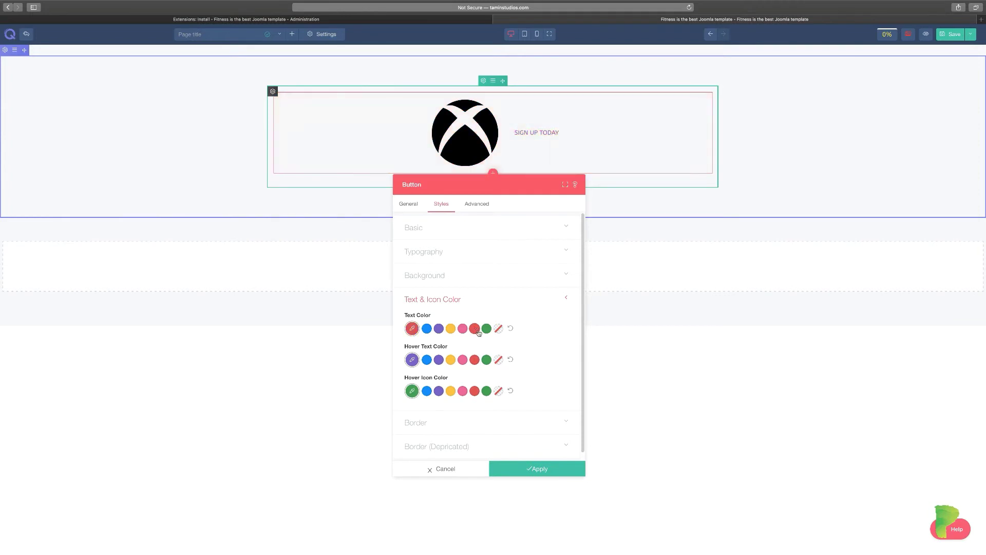
left_click(492, 423)
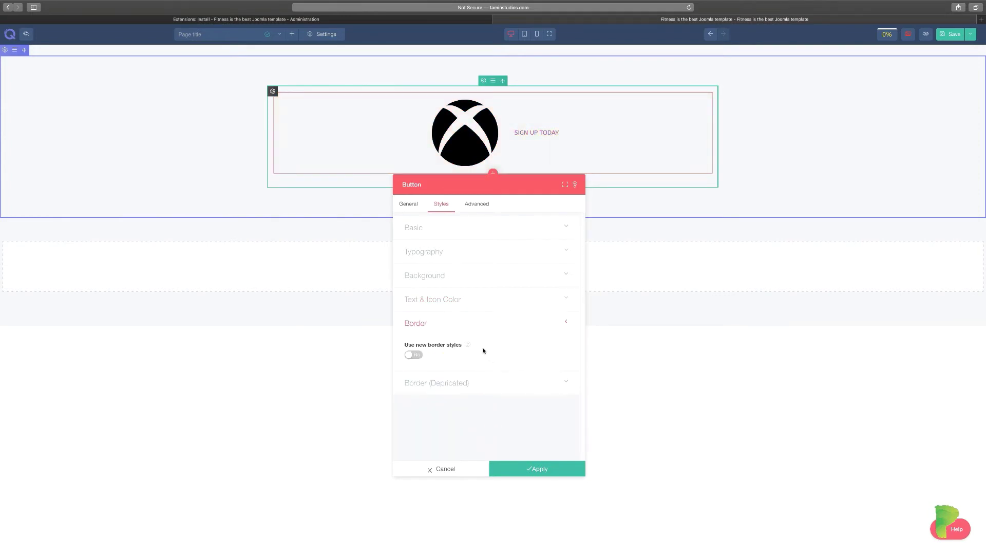
left_click(413, 354)
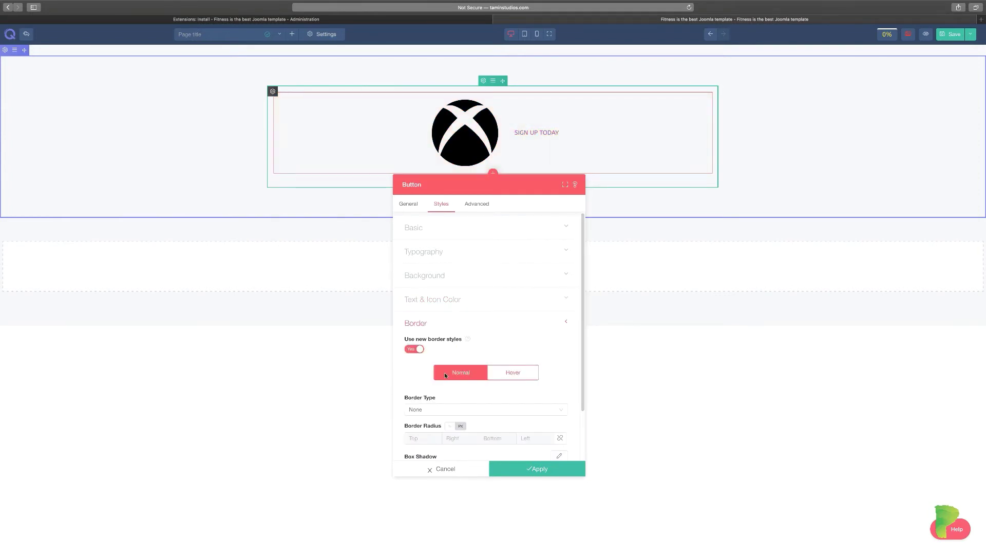
scroll(457, 390, "down", 1)
left_click(453, 397)
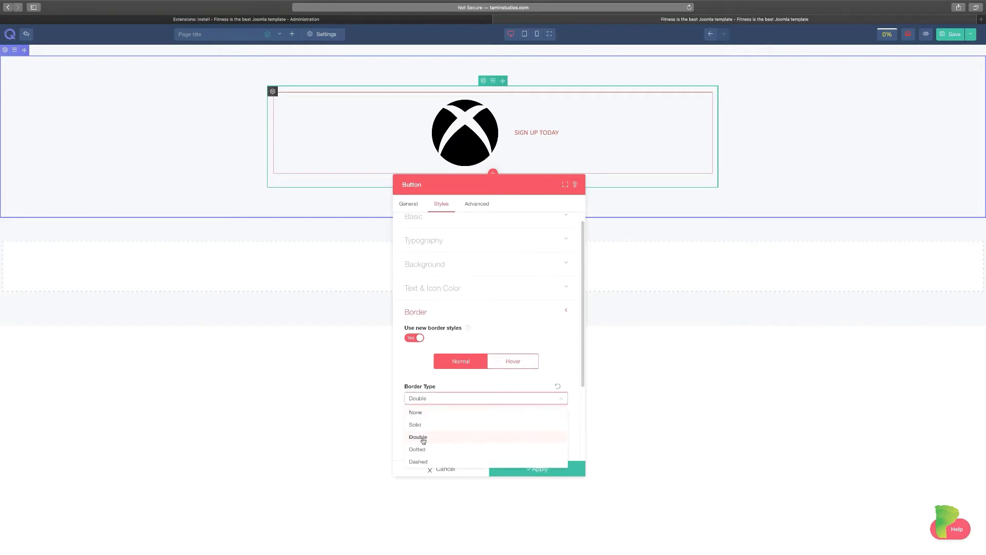
left_click(423, 439)
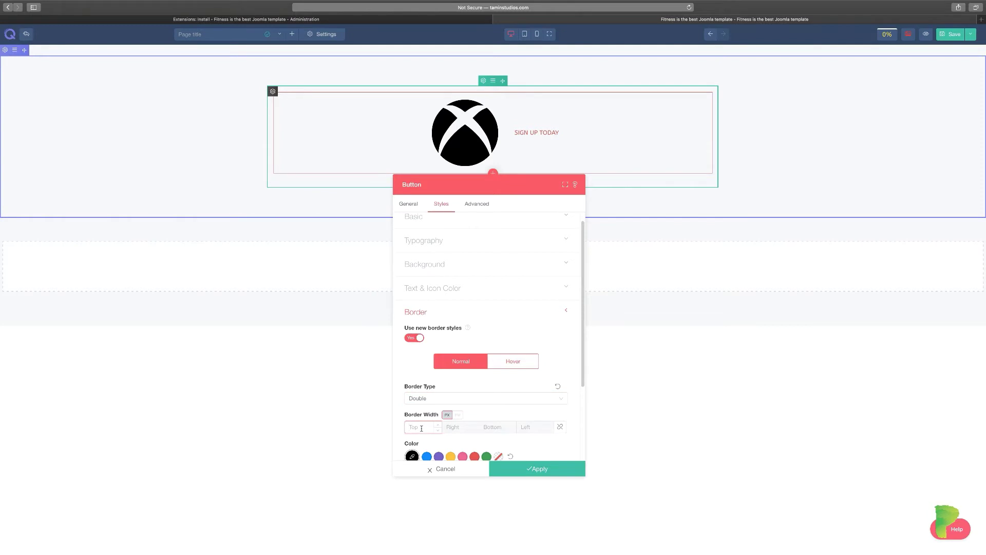
Set the button's normal border width to 4 px for top and bottom and 3 px for right and left.
type("4")
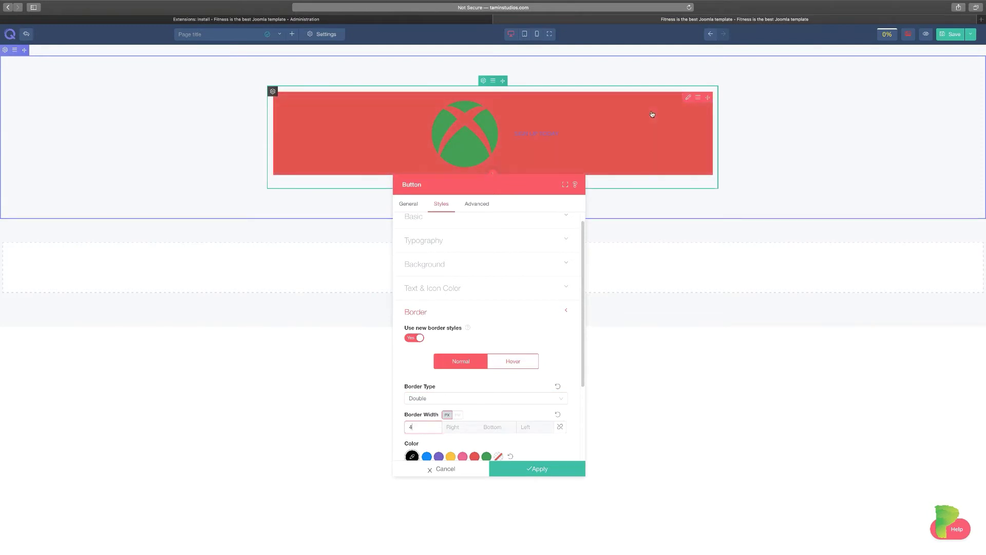
scroll(505, 389, "down", 1)
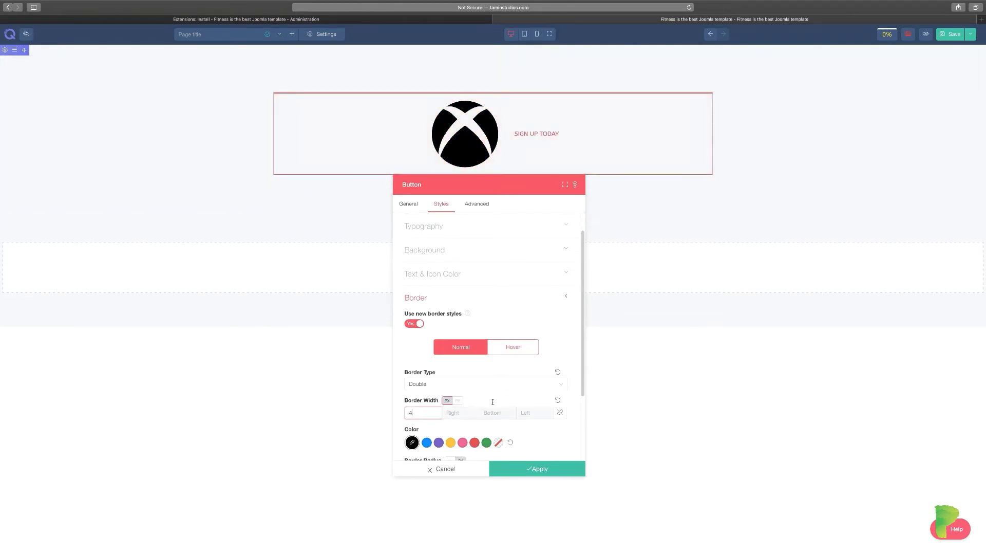
left_click(494, 411)
type("4")
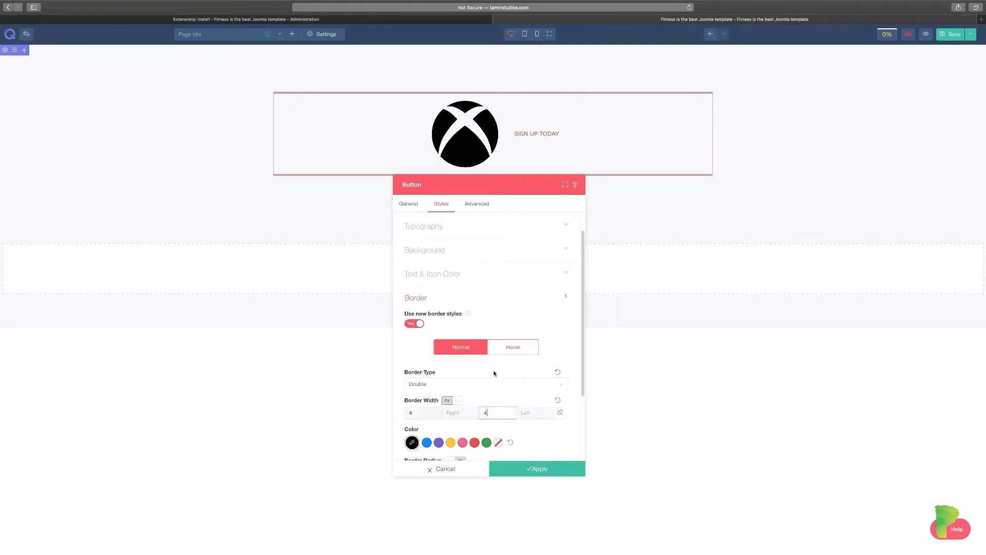
left_click(452, 412)
type("3")
left_click(524, 413)
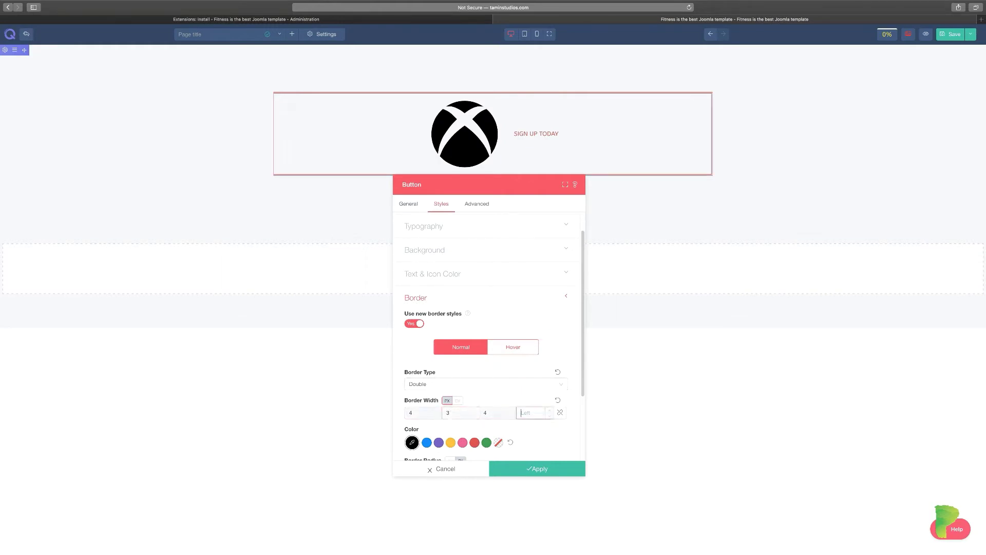
type("3")
Look through the button's remaining border settings and the deprecated border options, and return to its general settings.
scroll(522, 381, "up", 1)
scroll(522, 381, "down", 5)
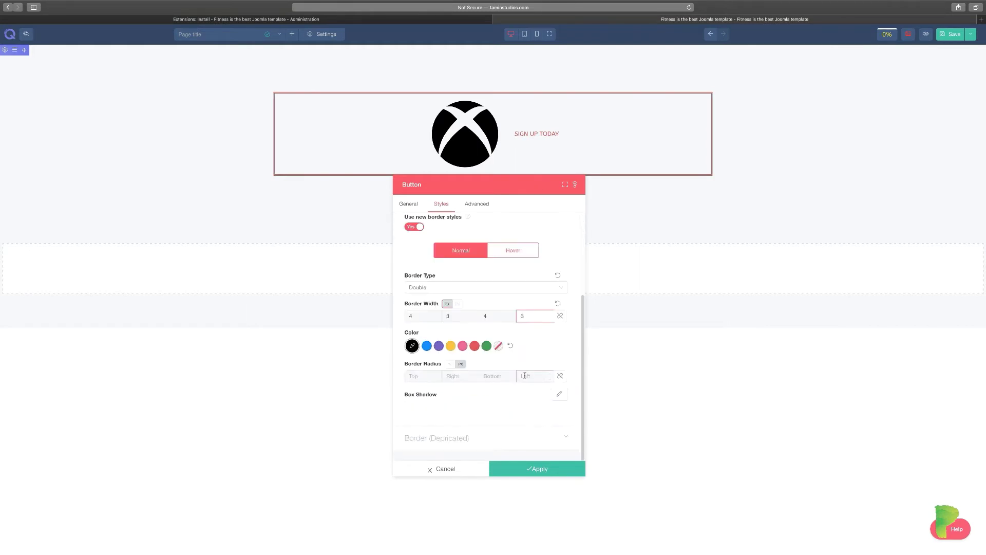
left_click(463, 434)
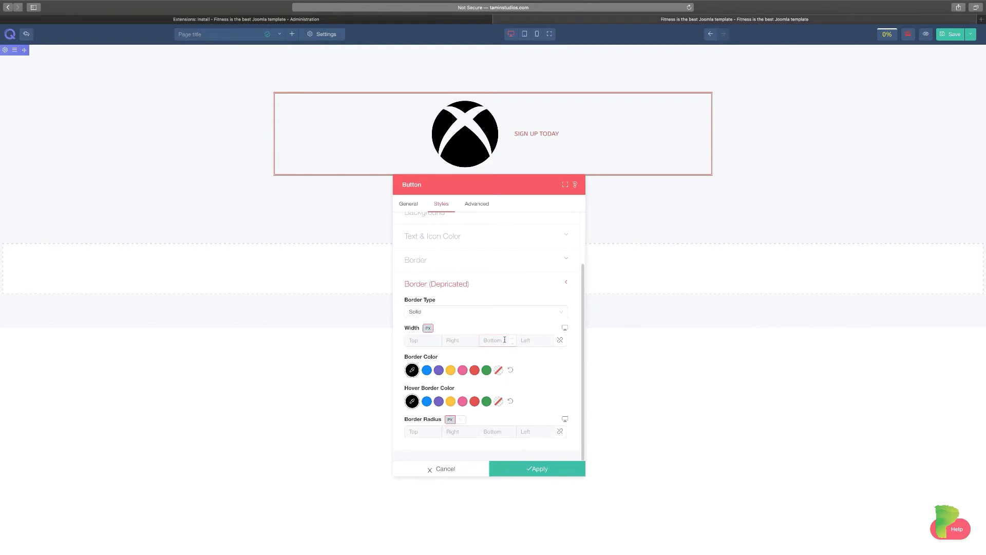
left_click(482, 283)
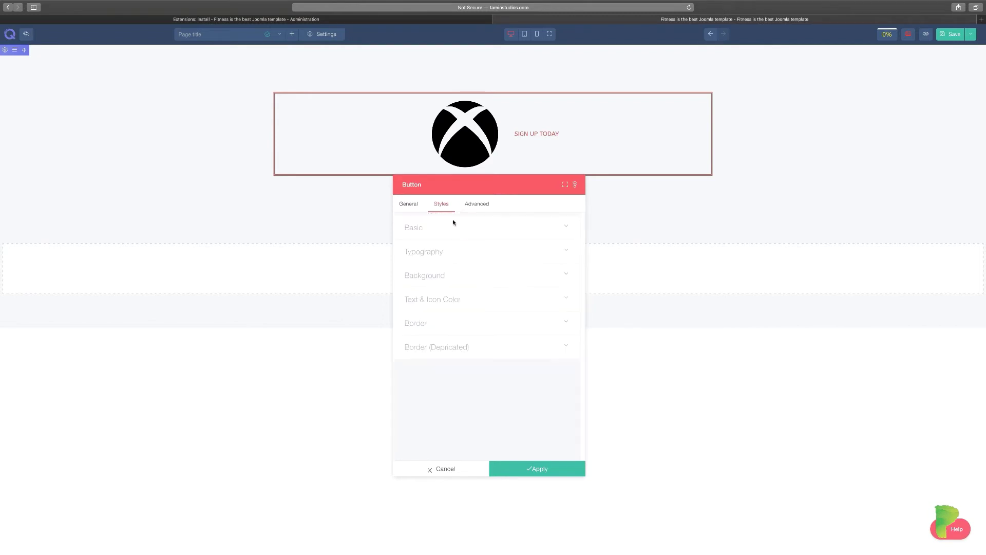
left_click(414, 206)
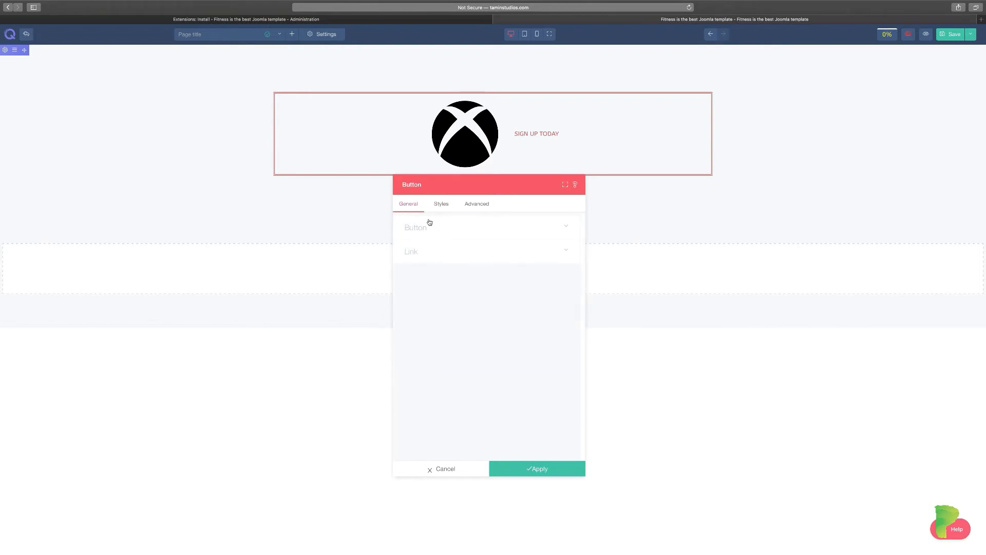
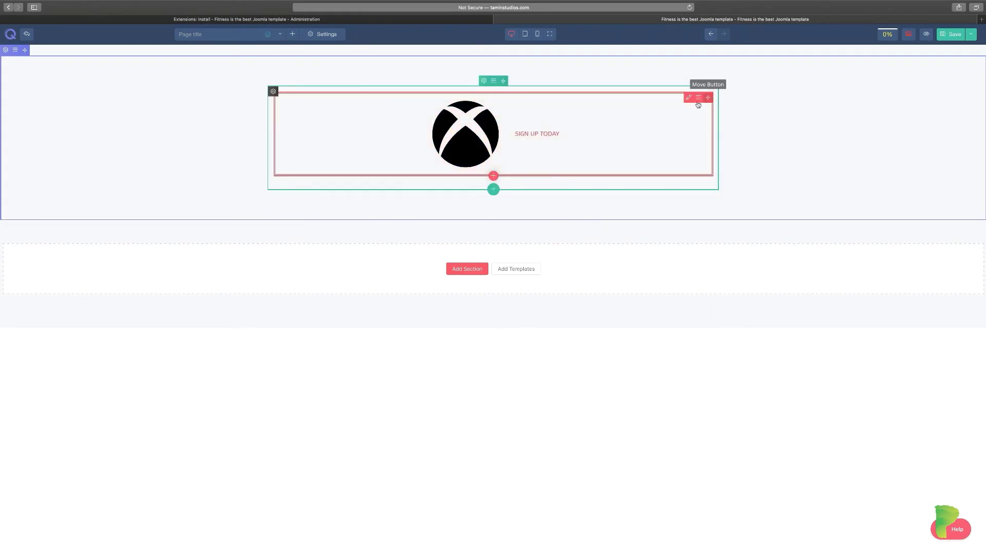
Delete the Button element and add a Call to Action element in its place.
left_click(698, 97)
left_click(717, 196)
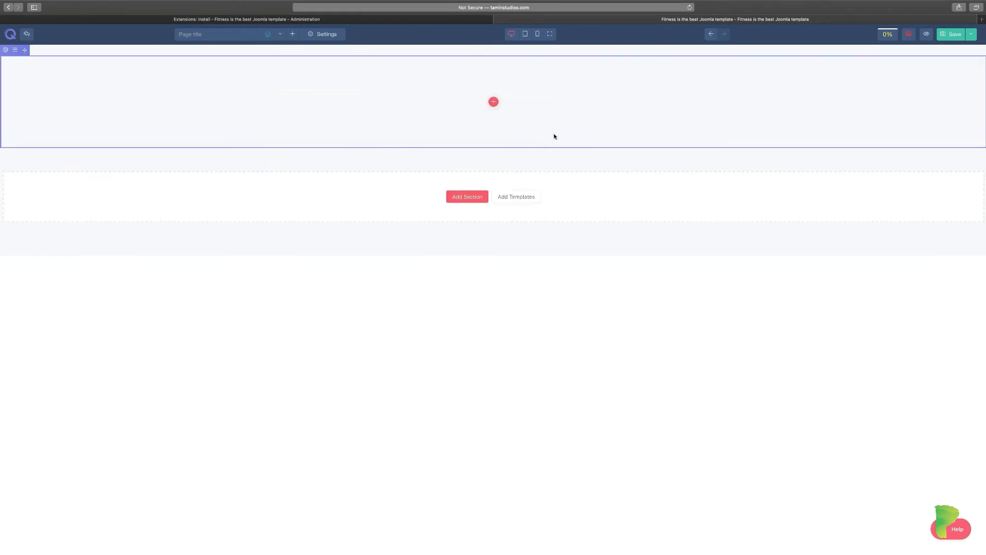
left_click(494, 101)
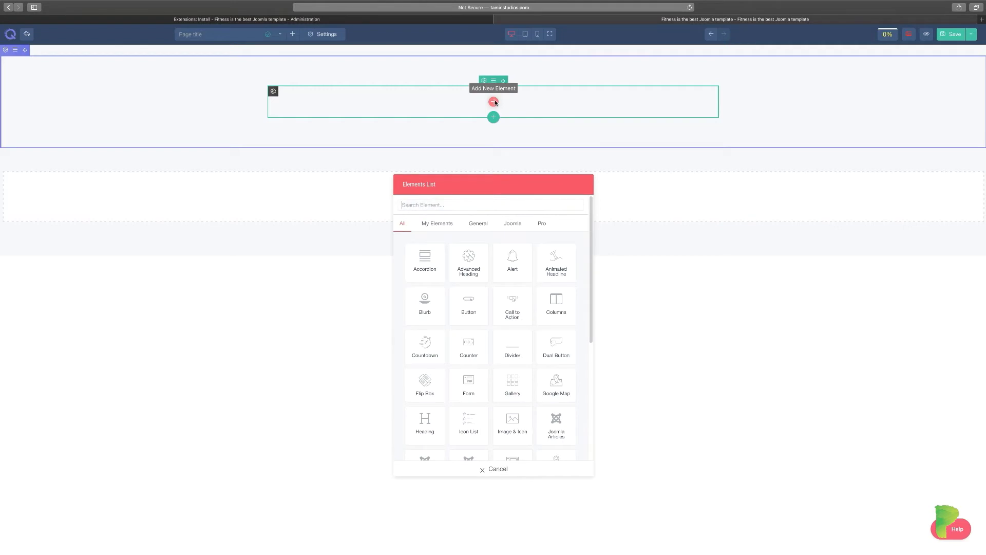
left_click(513, 306)
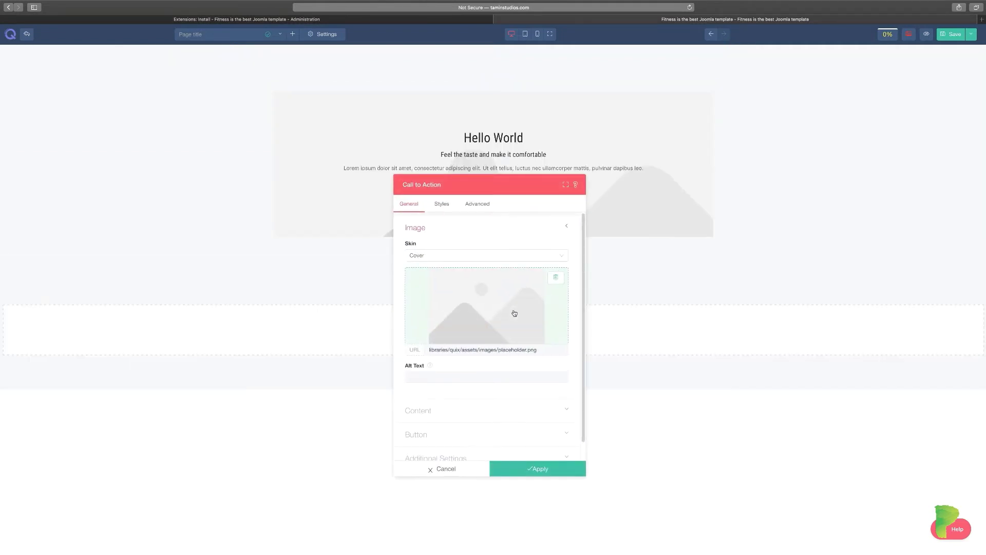
Set the Call to Action's skin to Classic and move its settings dialog clear of the page preview.
left_click(526, 257)
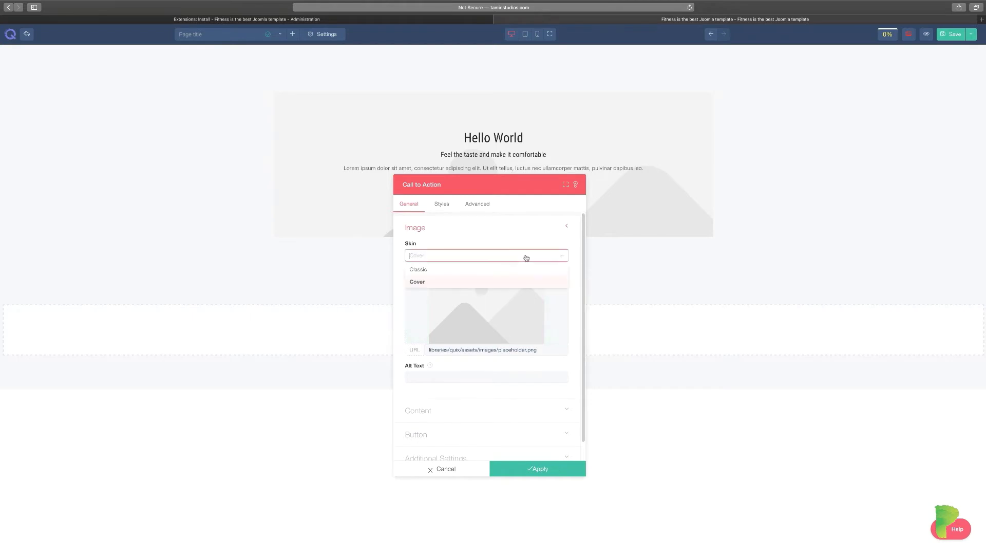
left_click(503, 270)
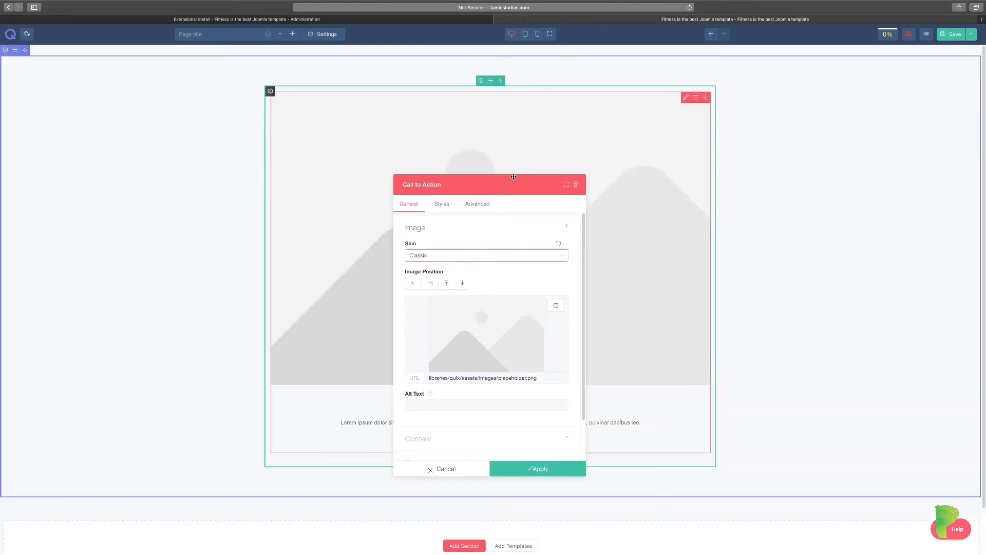
left_click_drag(493, 183, 835, 140)
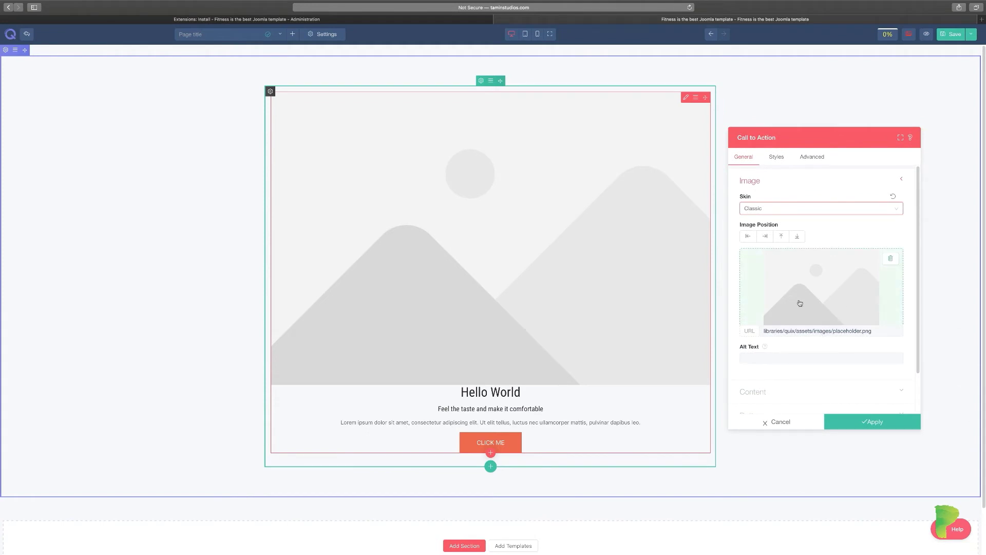
Try the Right, Top, Bottom and Left image positions for the Call to Action's placeholder image.
left_click(765, 237)
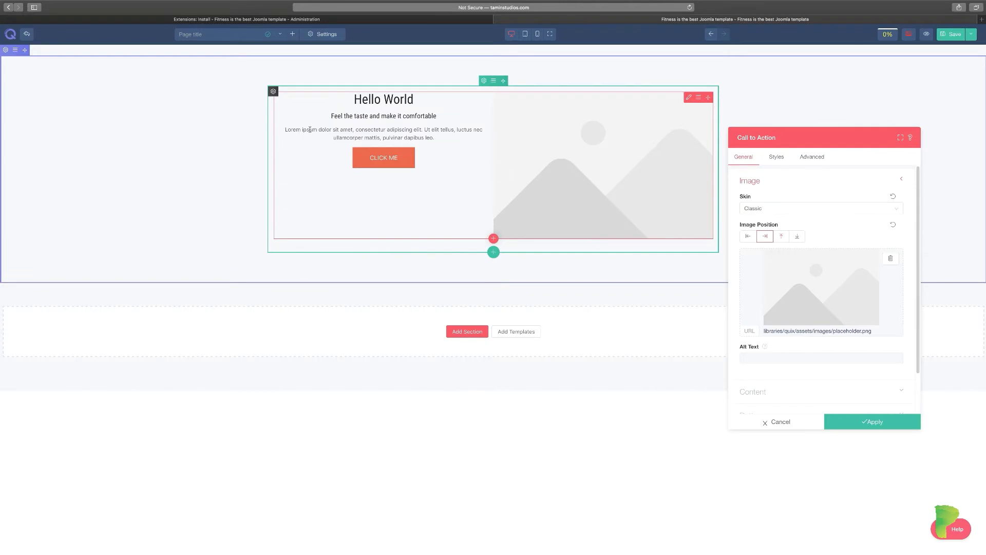
left_click(784, 239)
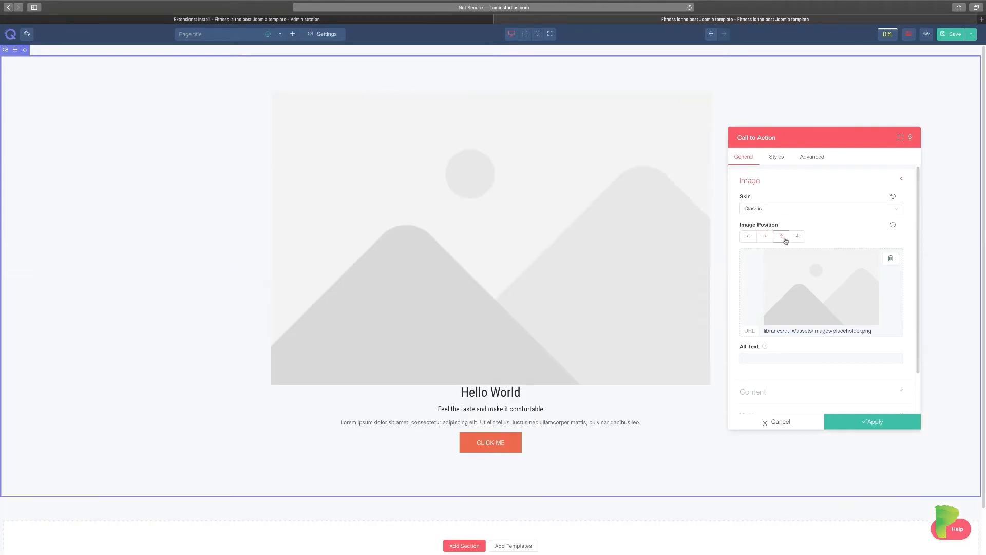
left_click(797, 238)
left_click(751, 239)
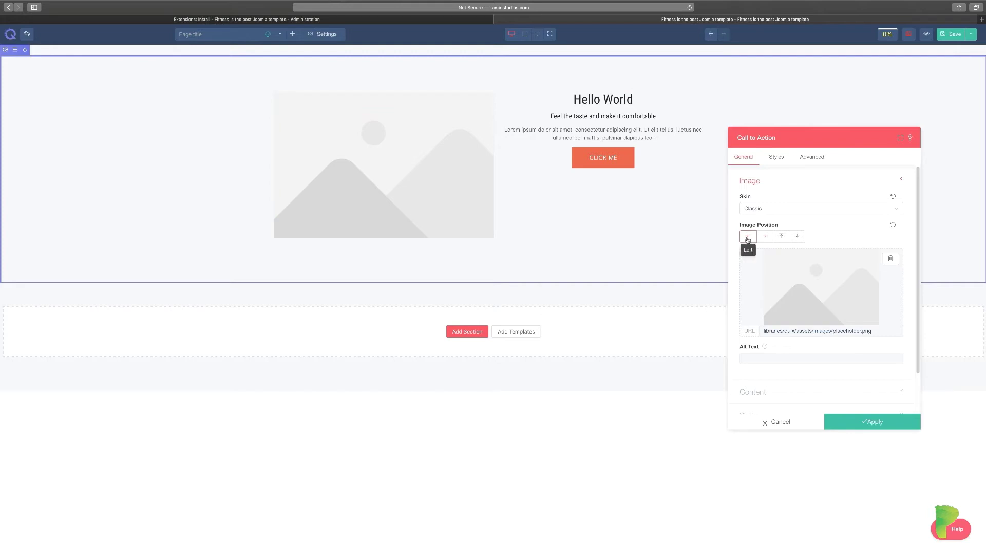
left_click(766, 237)
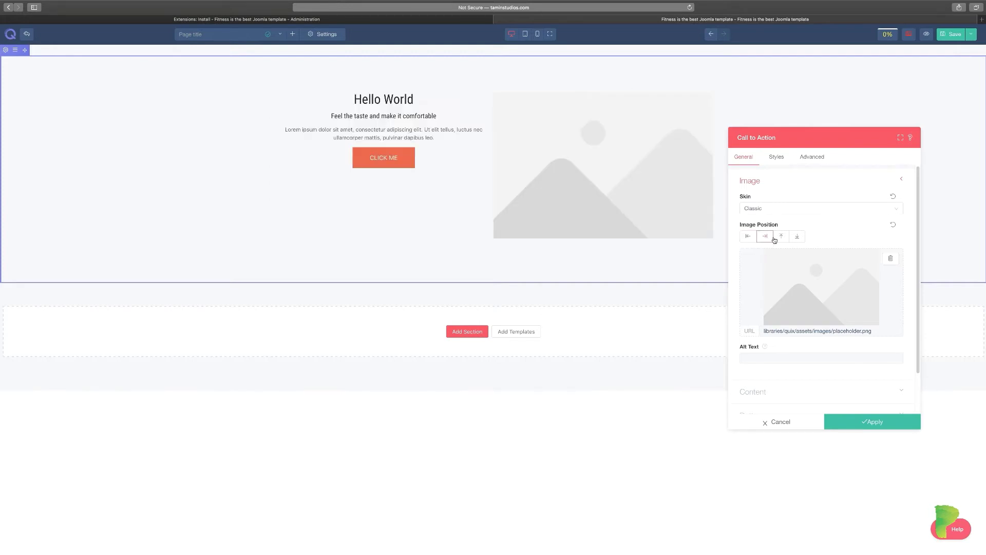
left_click(781, 237)
left_click(798, 239)
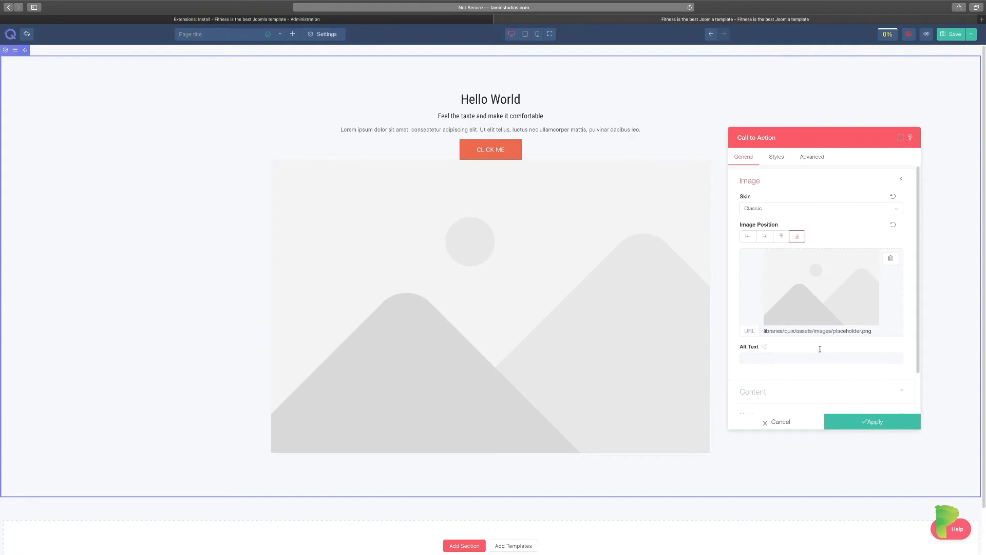
Replace the placeholder with the Unsplash photo of hands holding colorful candies and set its image position to Top.
left_click(890, 257)
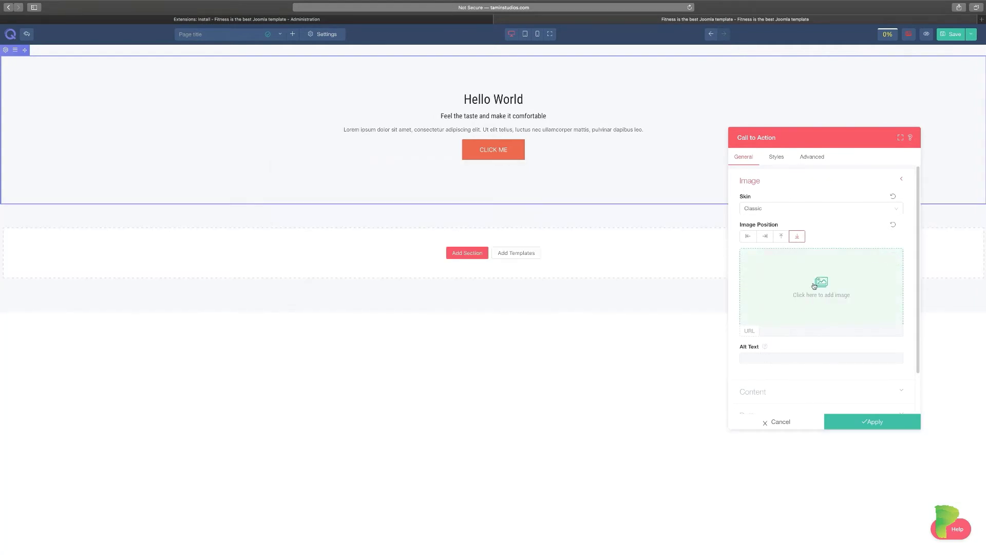
left_click(814, 286)
left_click(368, 204)
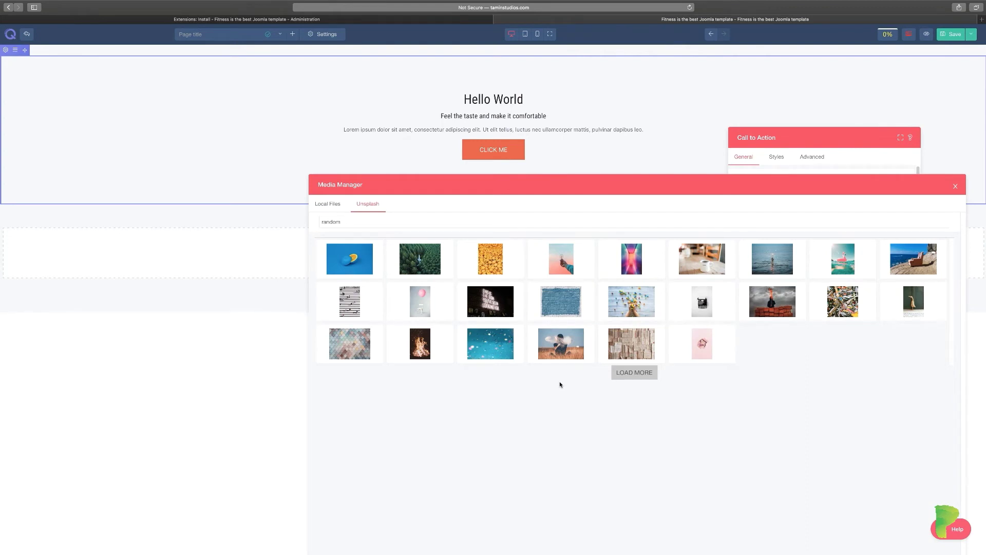
double_click(634, 306)
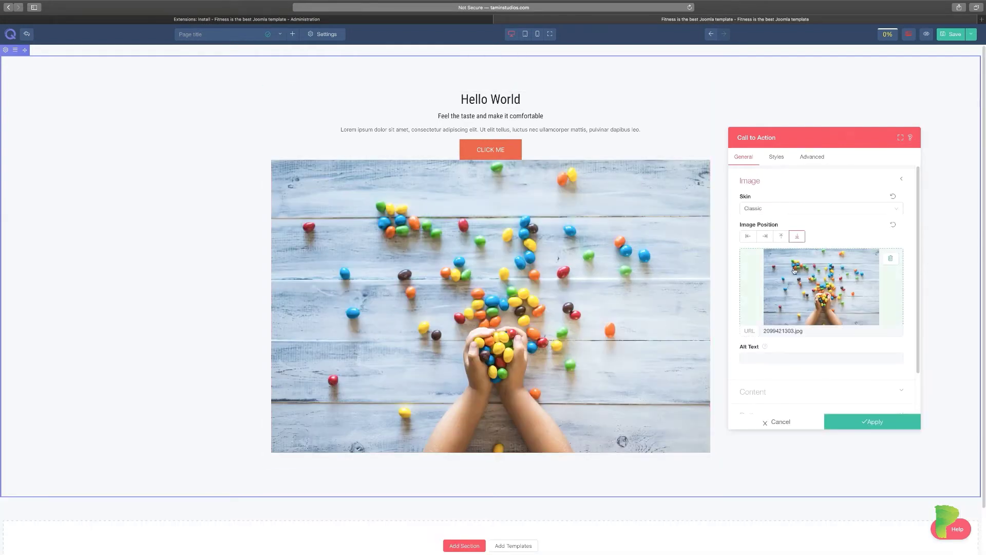
left_click(781, 236)
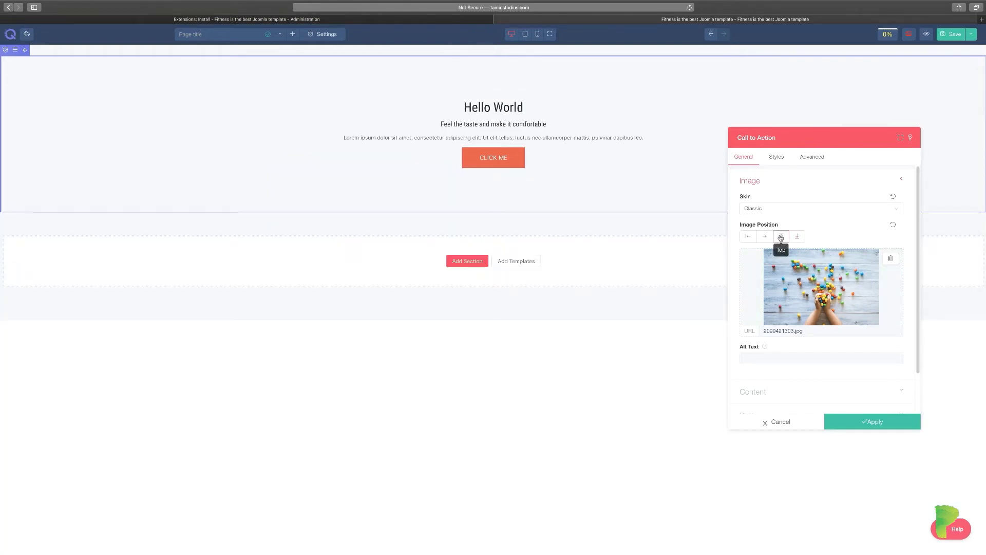
Examine the Call to Action's content settings, including title, subtitle, description and content image.
scroll(833, 336, "down", 2)
left_click(830, 341)
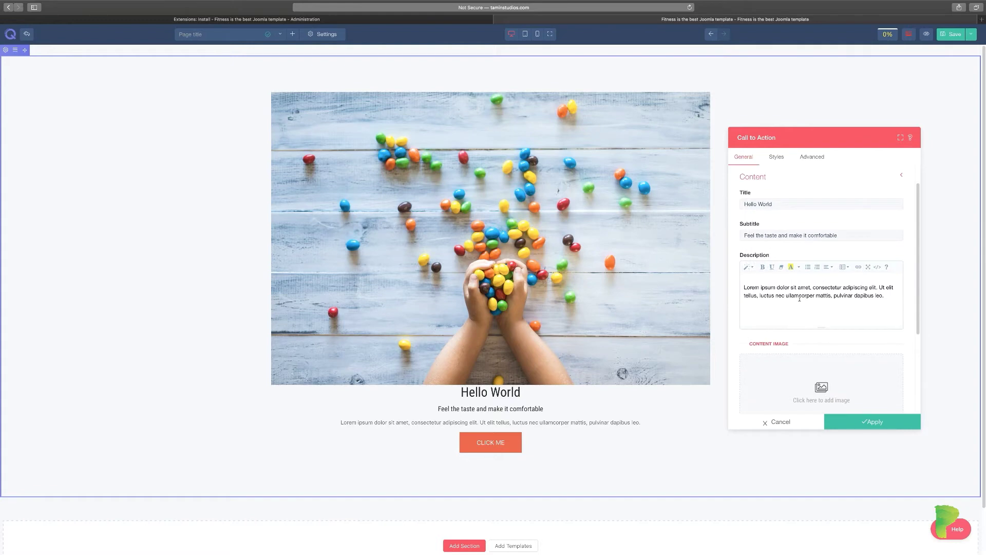
scroll(849, 353, "down", 1)
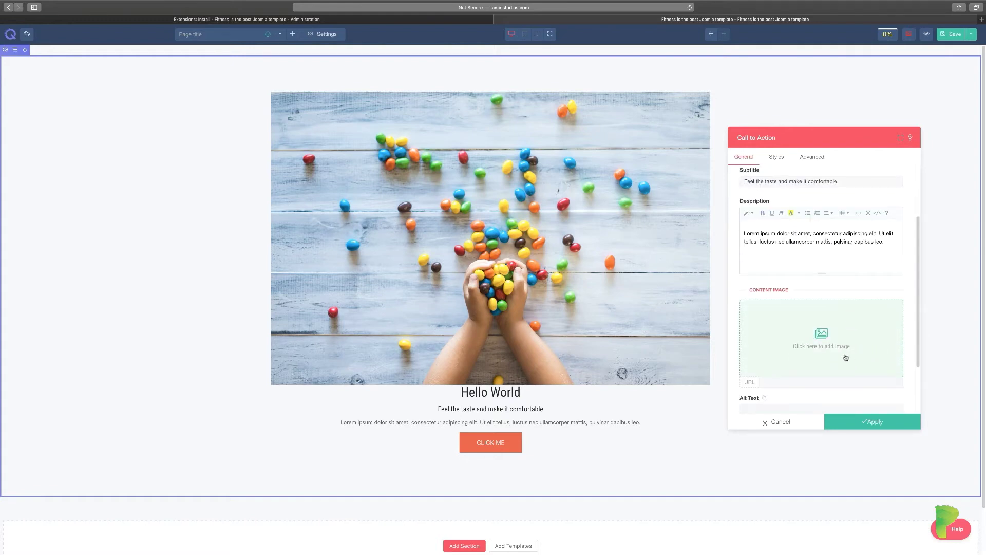
scroll(833, 349, "down", 2)
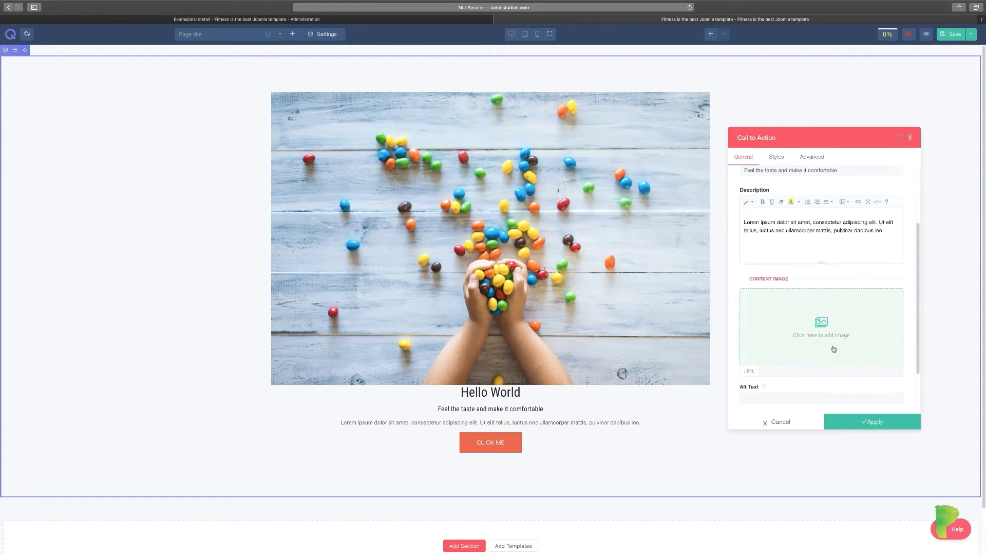
Try the Secondary button type for the Call to Action, set it to Success, and view the additional HTML tag settings.
left_click(803, 366)
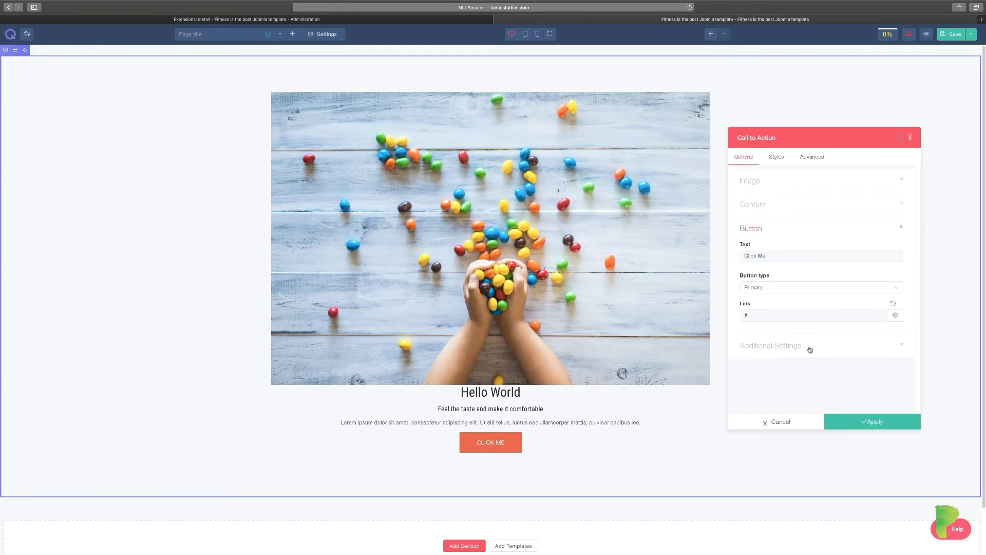
left_click(768, 288)
left_click(766, 314)
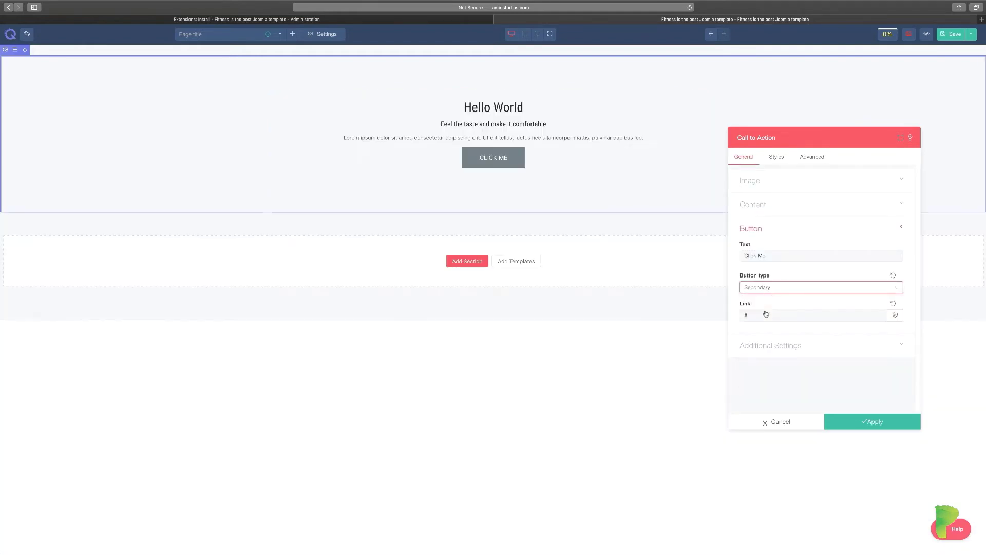
left_click(780, 288)
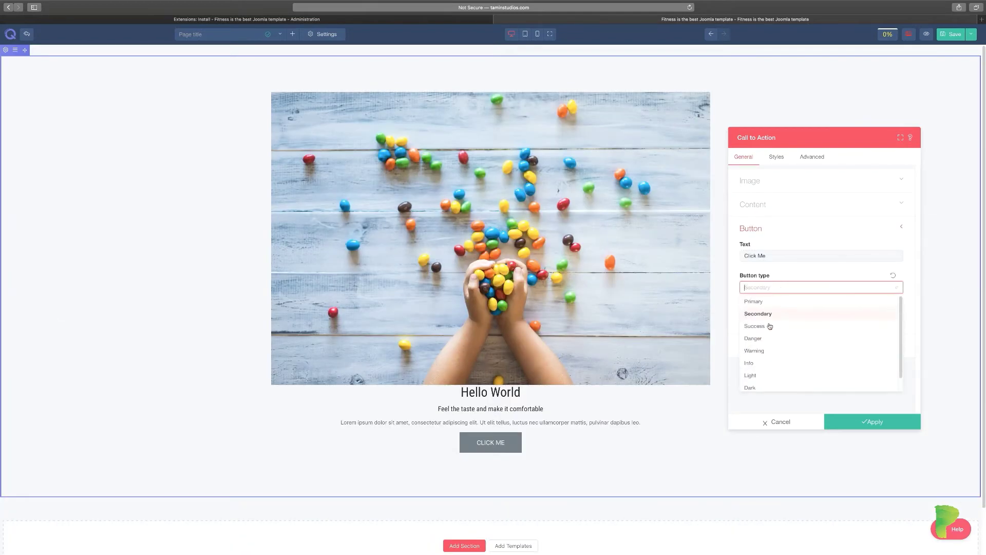
left_click(782, 328)
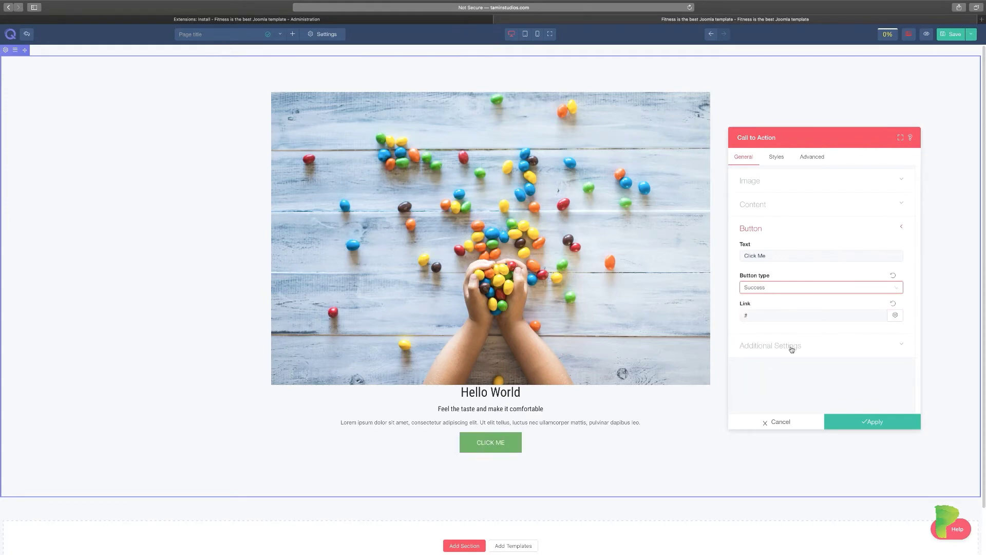
left_click(793, 345)
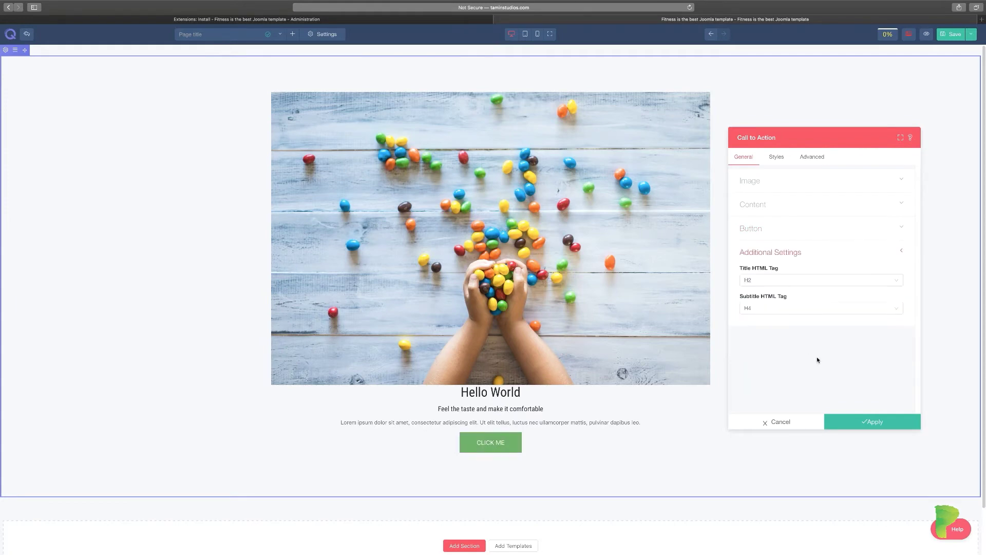
Set the Call to Action's skin to Cover and review its content settings.
left_click(772, 181)
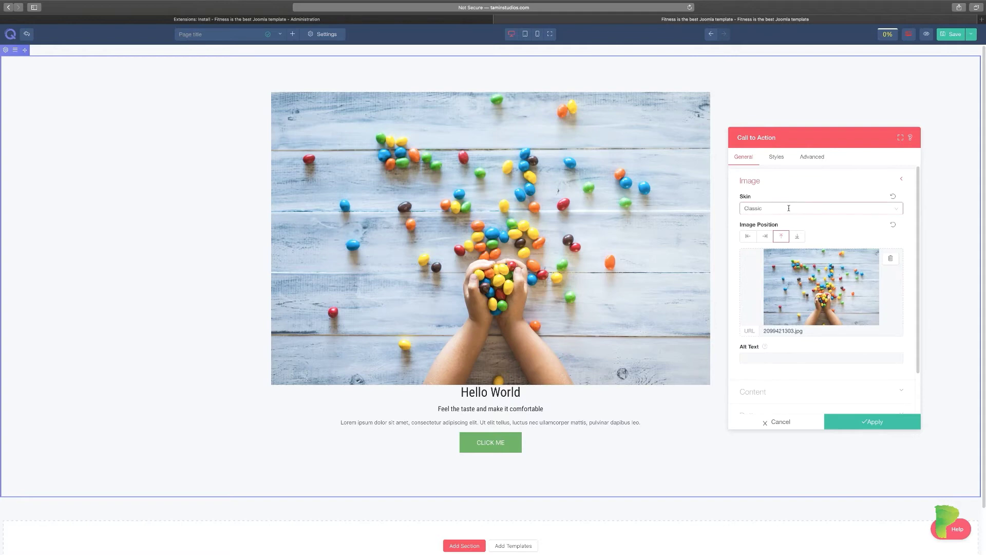
left_click(790, 209)
left_click(762, 235)
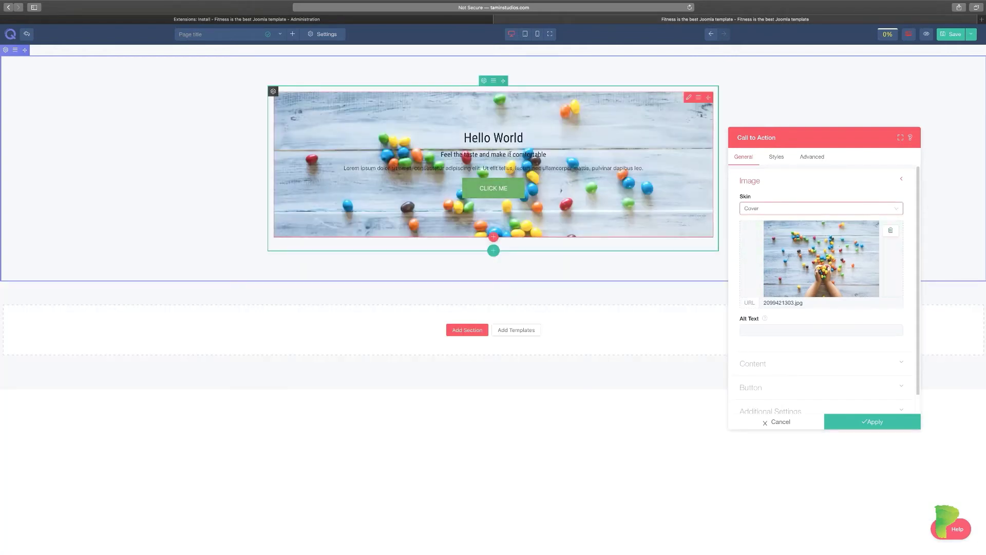
left_click(779, 159)
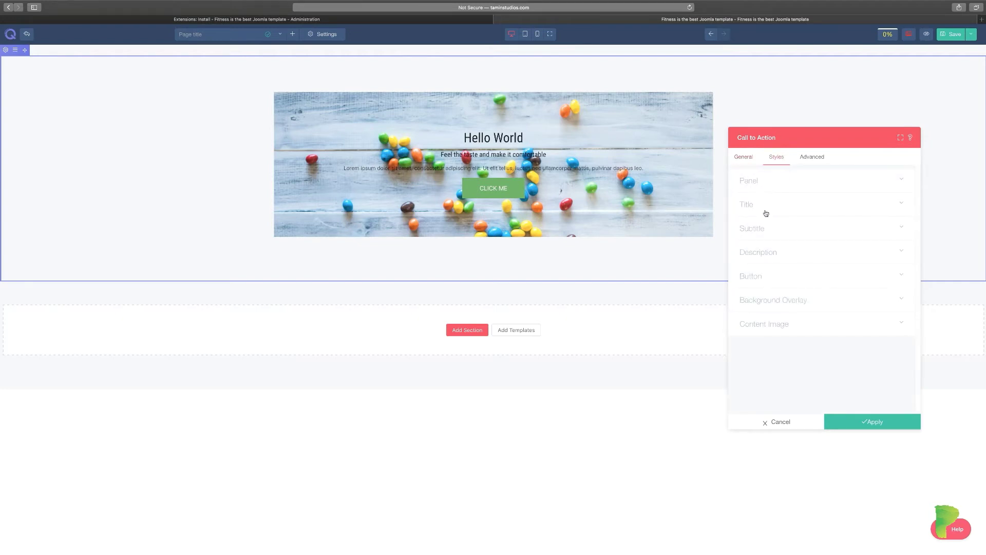
left_click(745, 159)
left_click(775, 365)
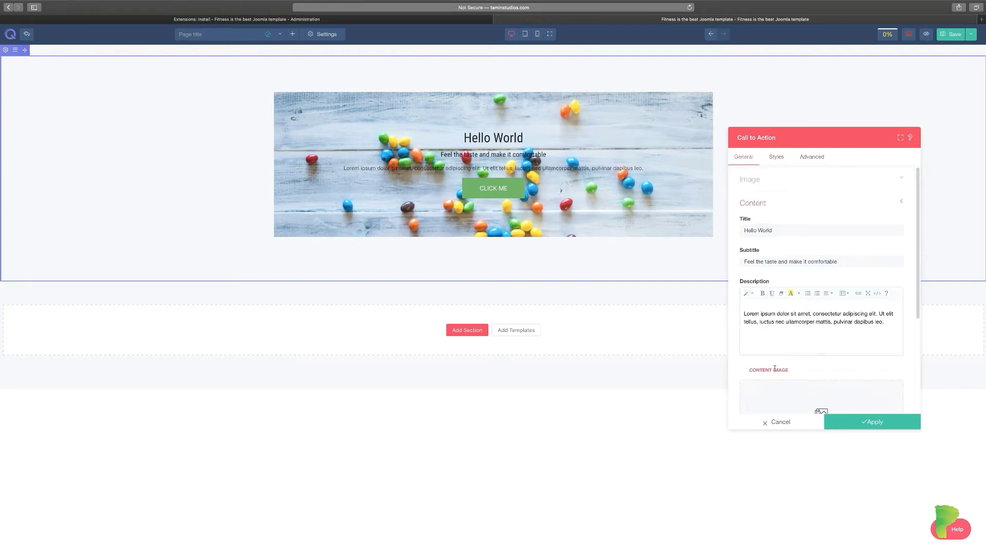
In the Call to Action's panel styles, set the height to Min Height and the vertical position to top.
left_click(777, 157)
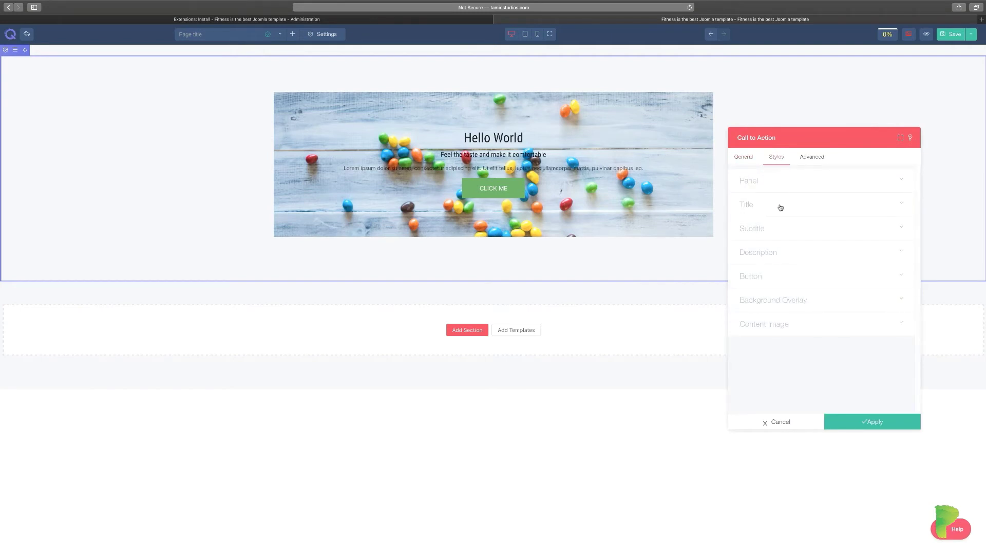
left_click(775, 183)
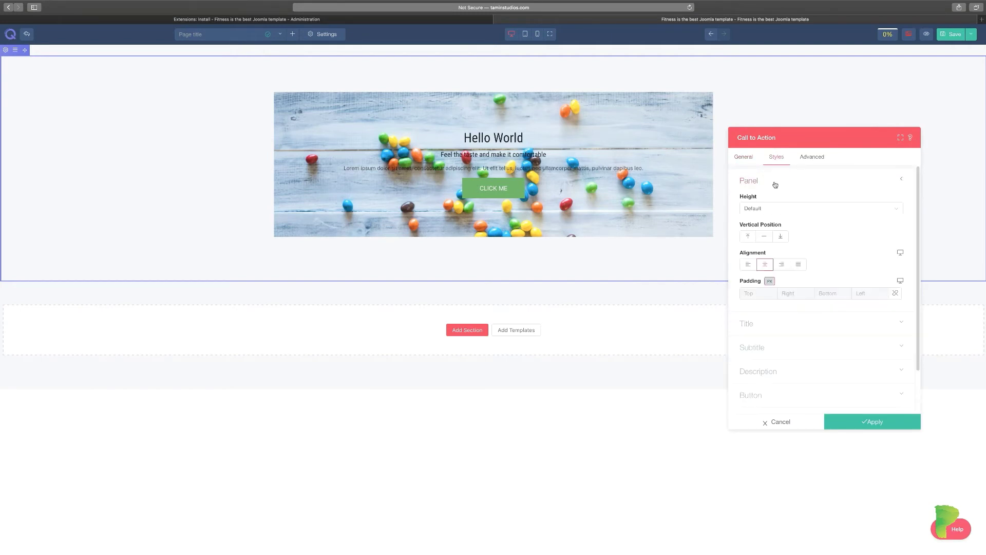
left_click(778, 208)
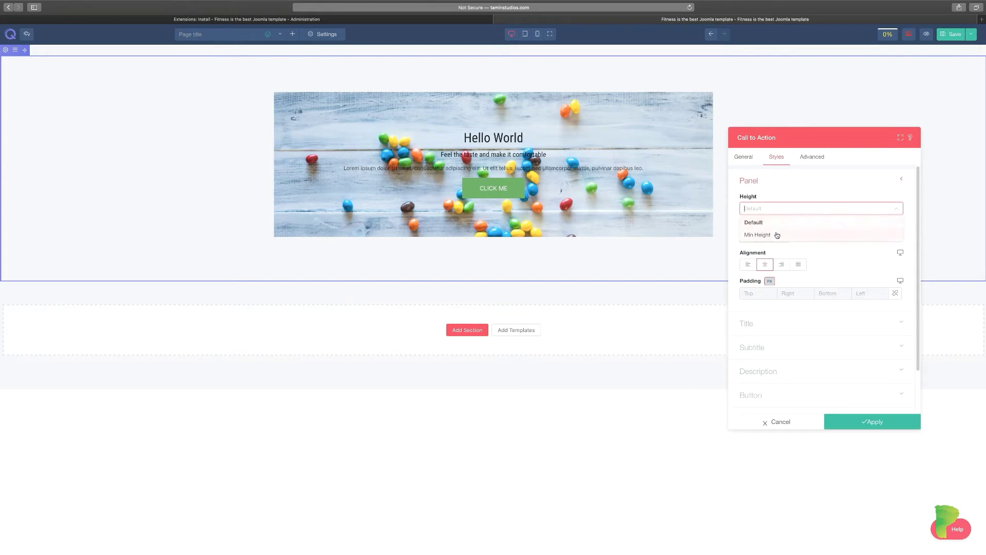
left_click(778, 235)
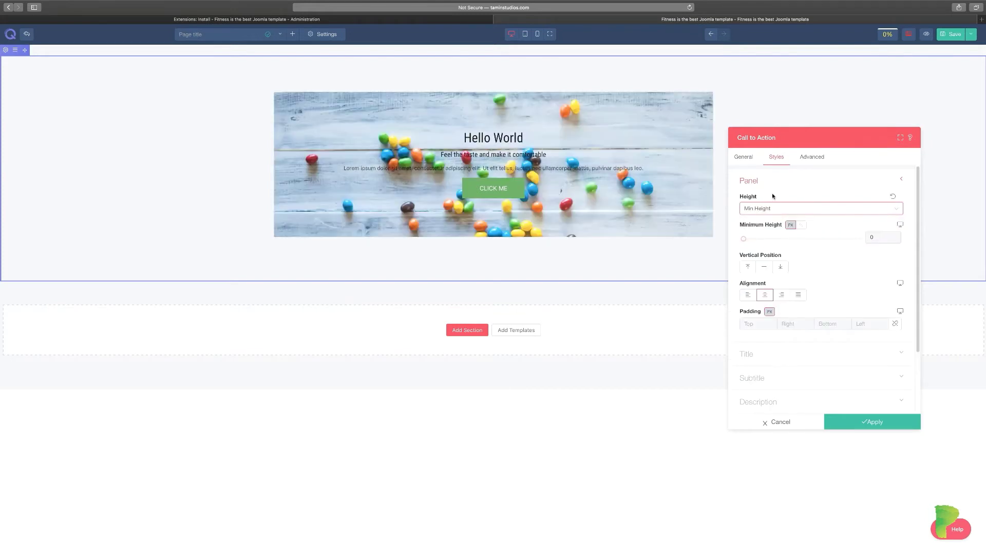
left_click(756, 268)
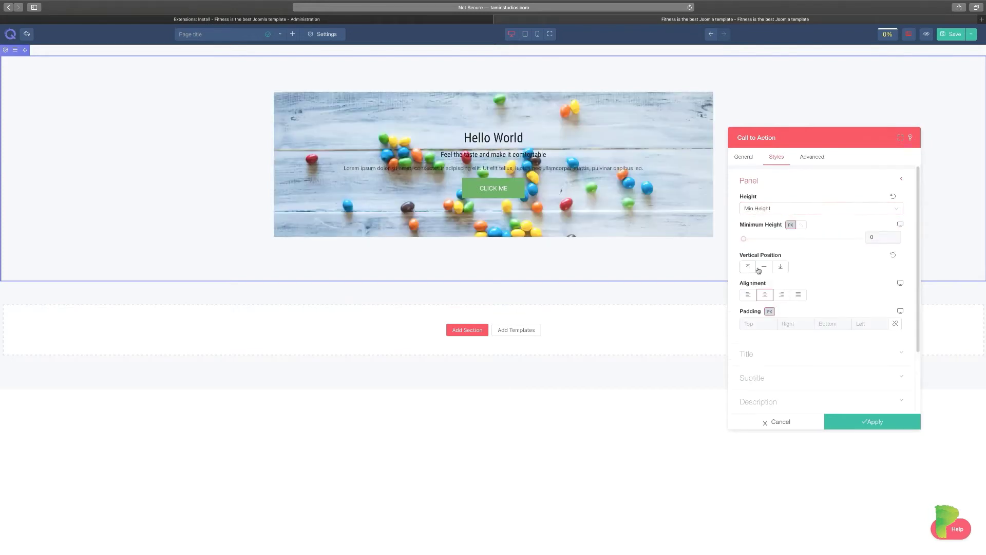
Try a purple normal background color for the Call to Action's button and set it to yellow.
scroll(795, 349, "down", 1)
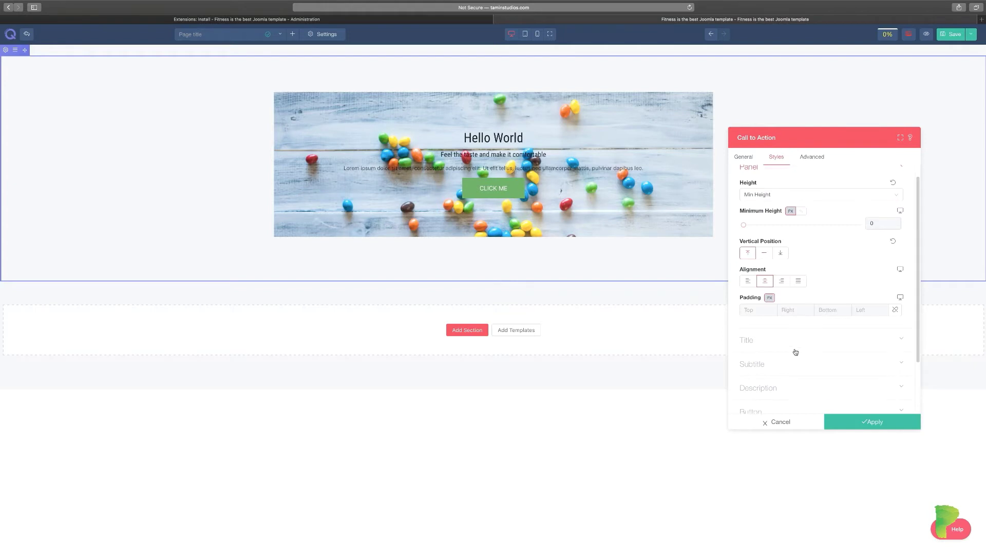
scroll(795, 351, "down", 3)
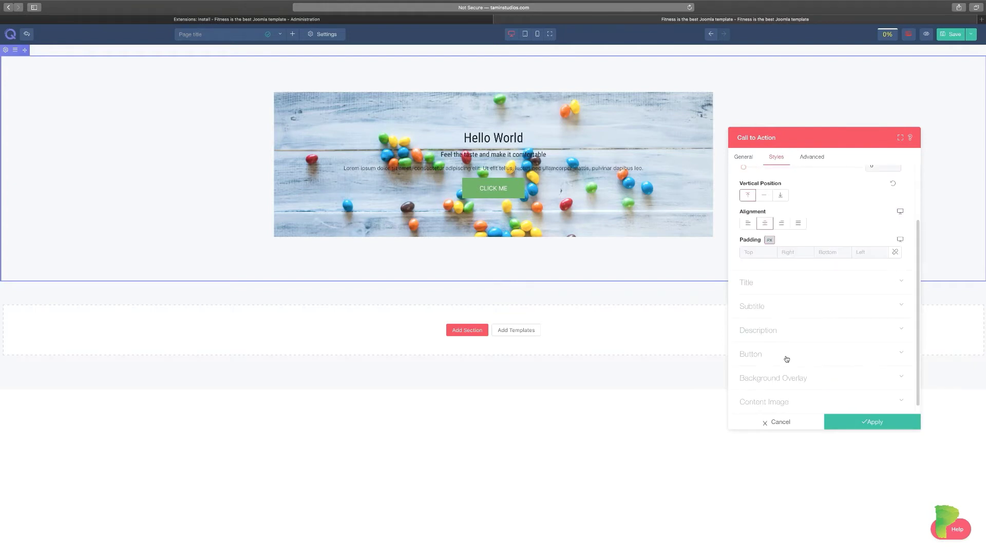
left_click(786, 358)
left_click(787, 354)
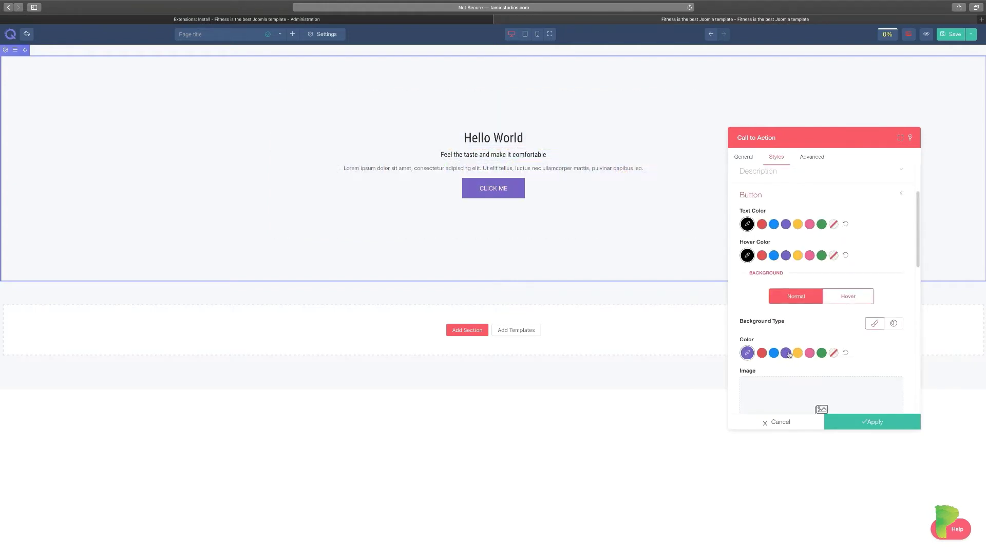
left_click(797, 353)
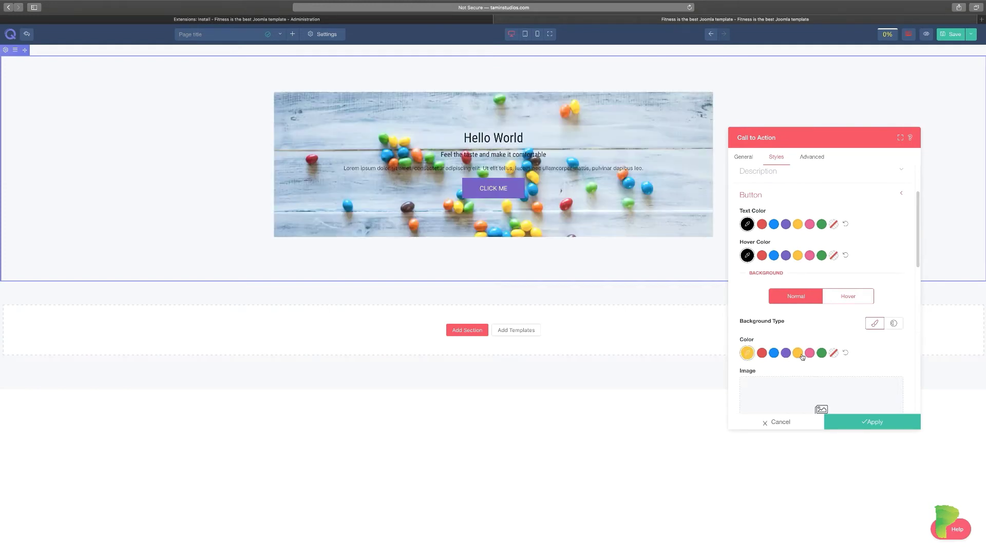
Review the button's border and typography styles and set its text transform to Uppercase.
scroll(801, 339, "down", 5)
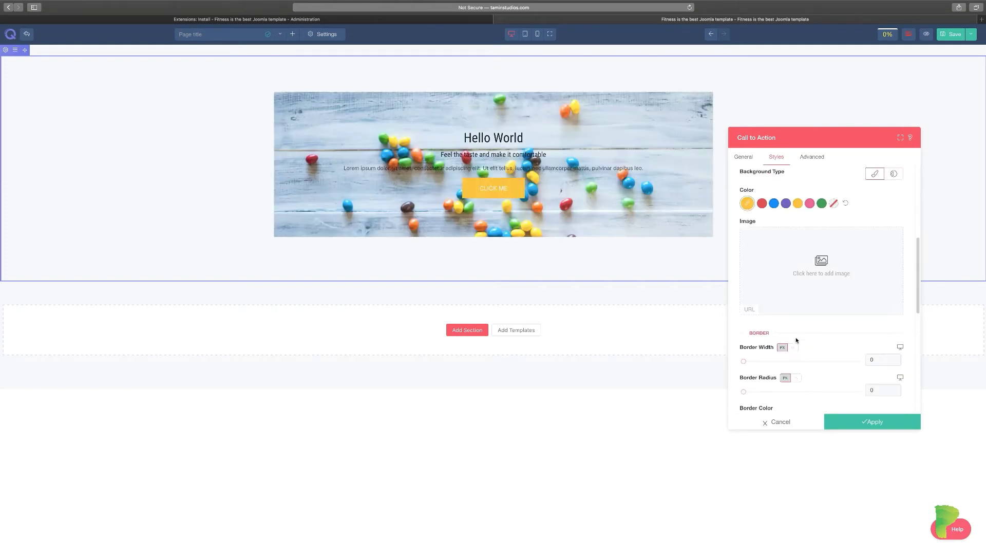
scroll(785, 356, "down", 6)
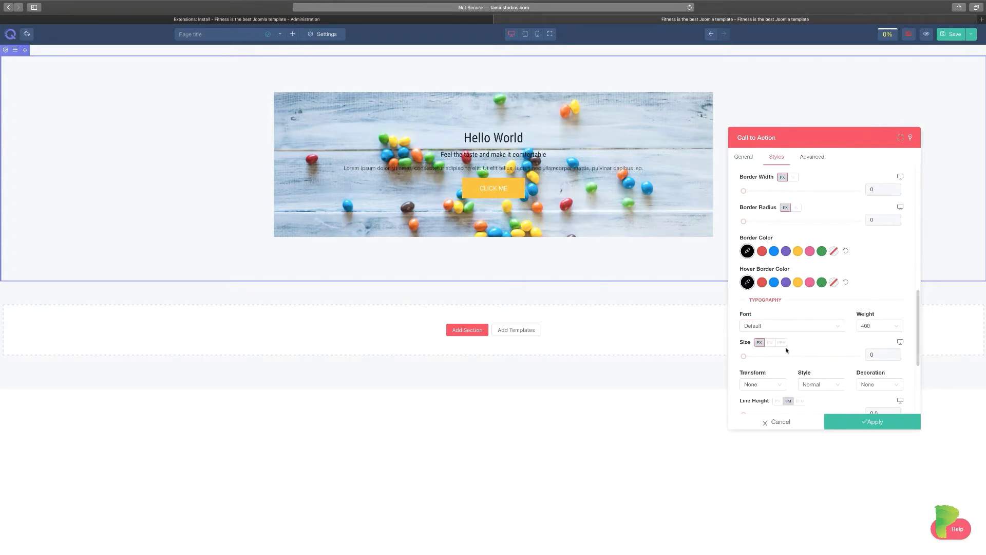
scroll(786, 350, "down", 2)
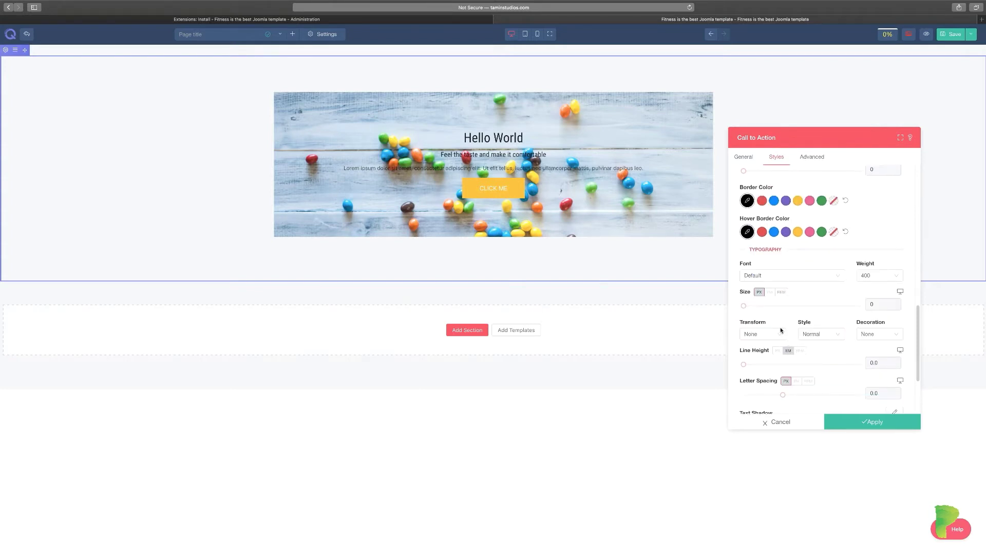
left_click(780, 334)
left_click(768, 364)
scroll(842, 360, "down", 4)
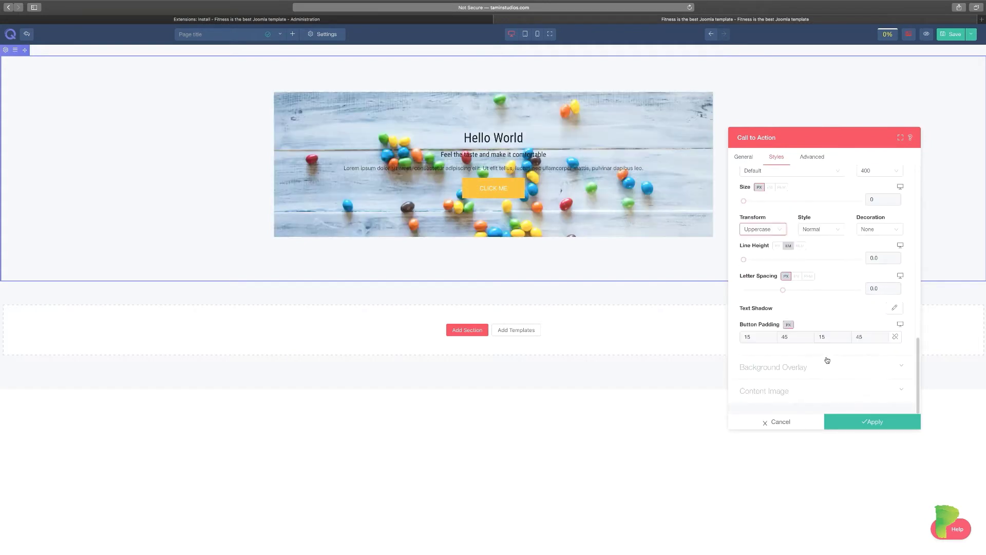
Try blue and dark teal background overlays on the Call to Action, and set a semi-transparent dark red overlay color with 36 alpha.
left_click(784, 367)
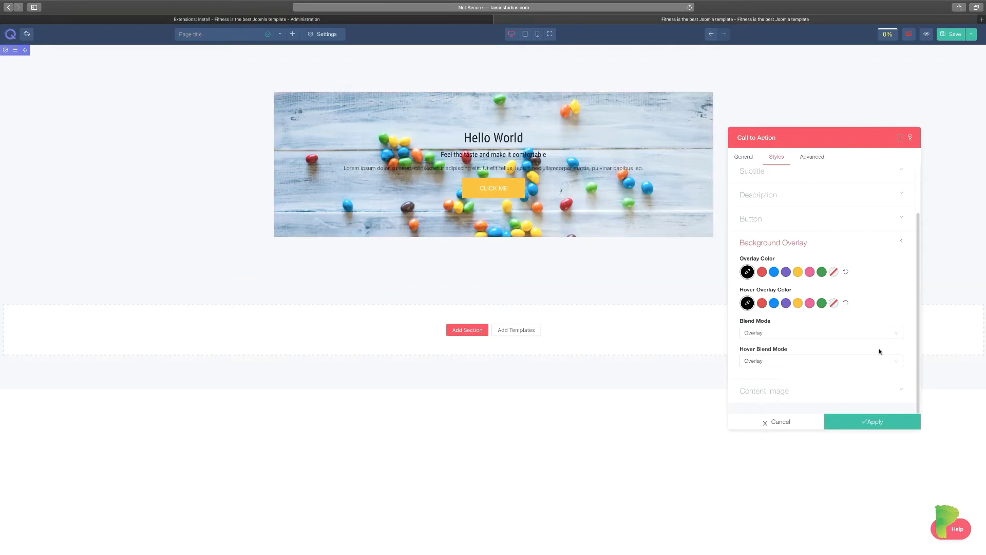
left_click(773, 271)
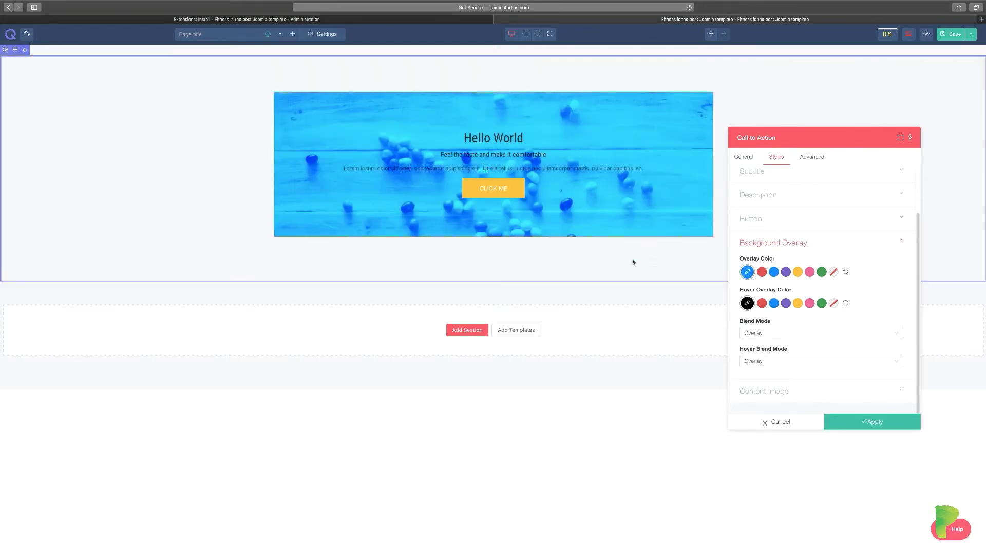
left_click(836, 273)
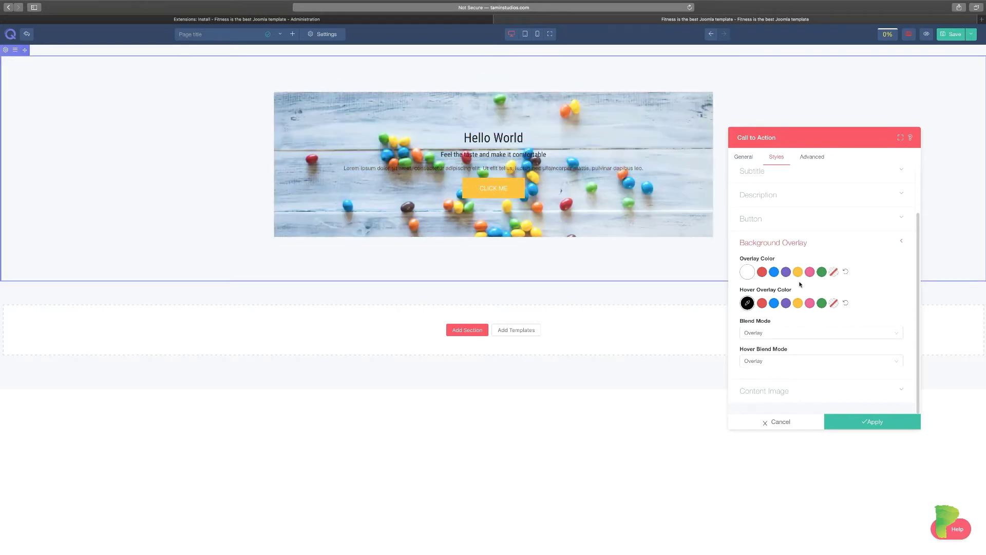
left_click(747, 272)
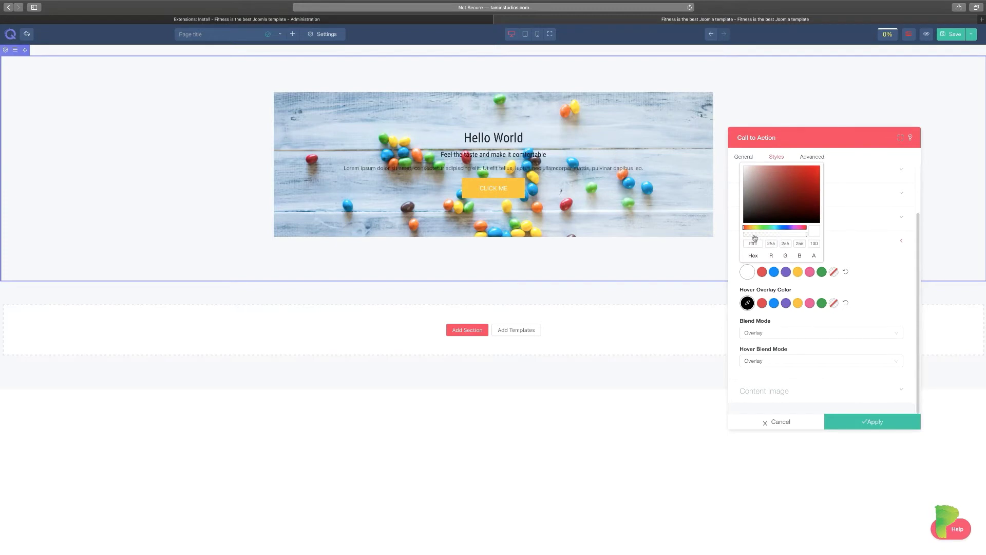
left_click_drag(745, 228, 779, 230)
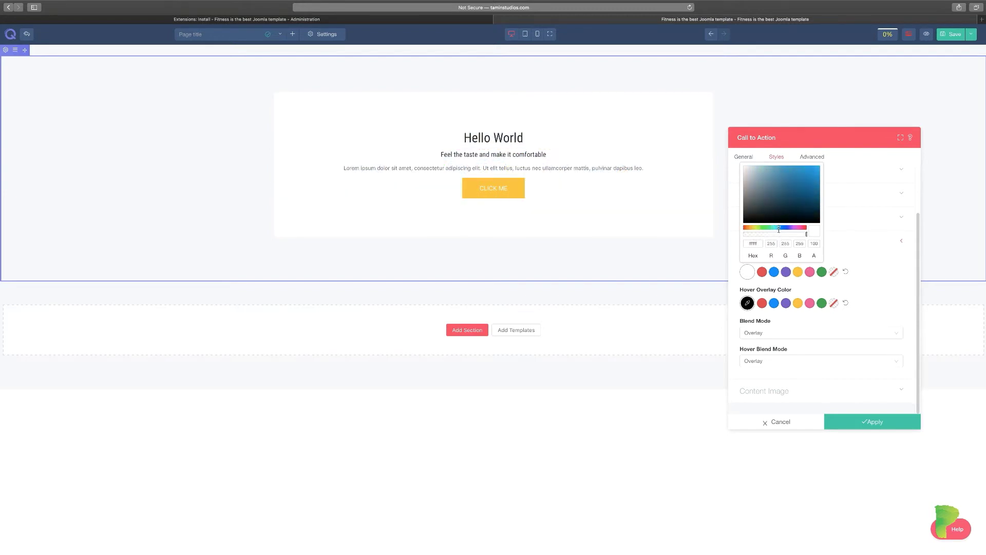
left_click(809, 207)
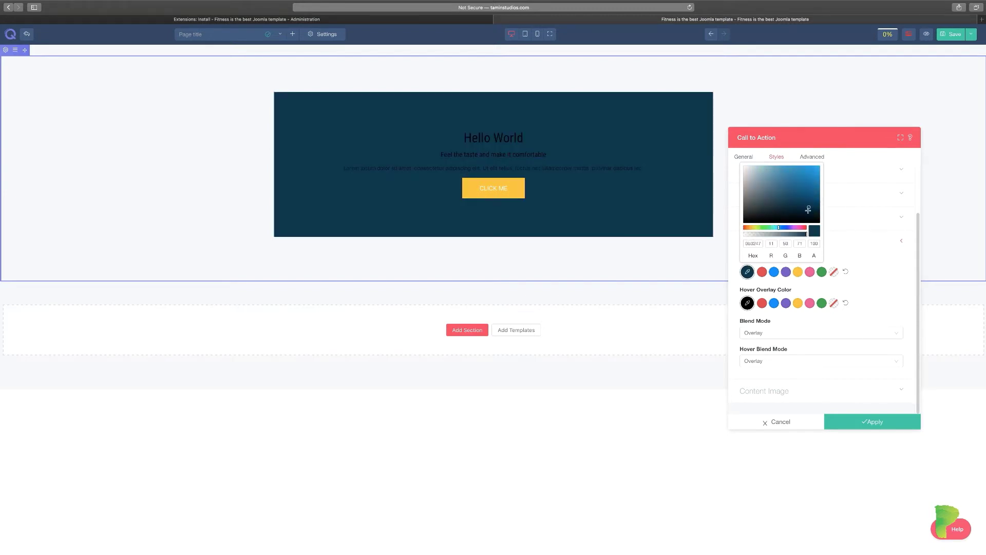
left_click_drag(793, 233, 745, 226)
left_click(818, 173)
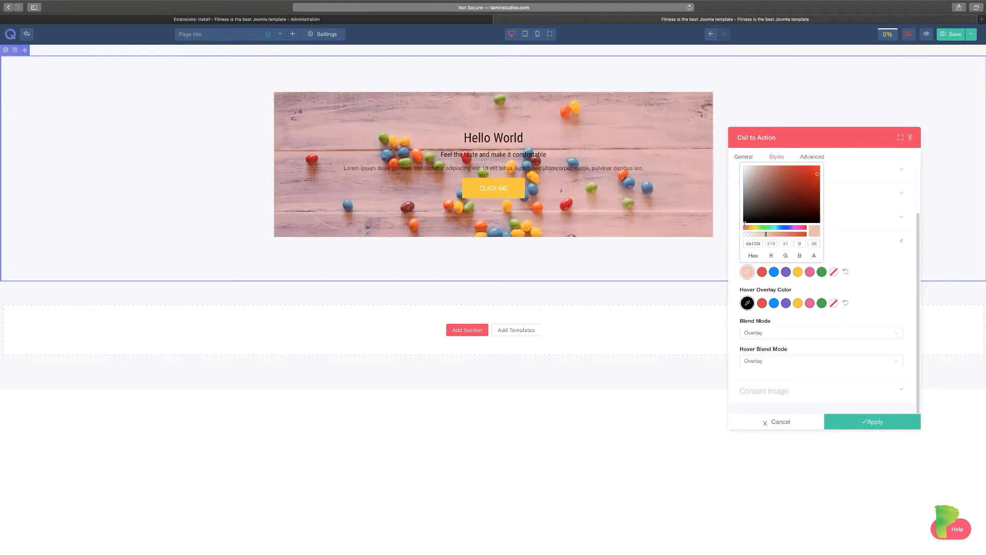
left_click(813, 199)
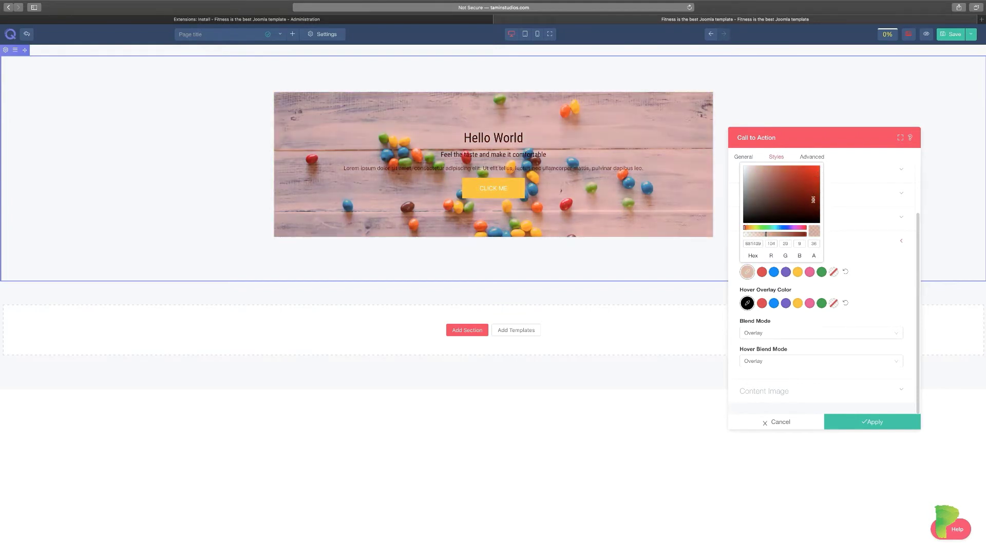
left_click(781, 292)
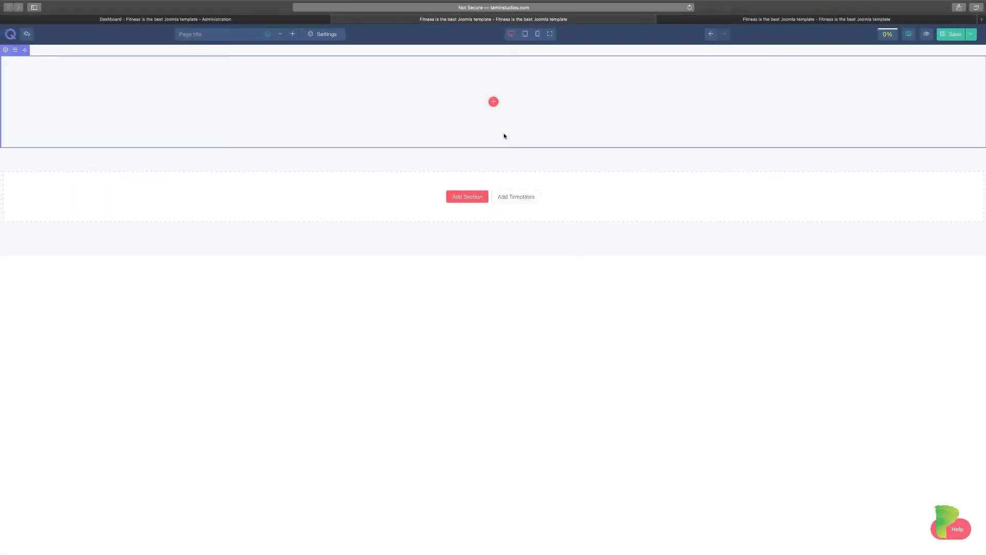
Add a Columns element with the three-column 1-3 layout to the empty section.
left_click(493, 103)
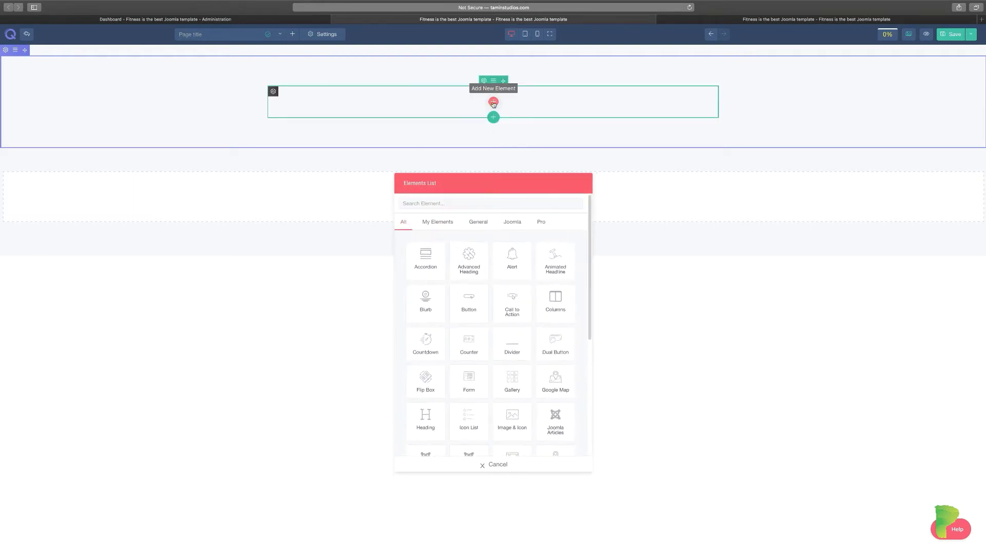
left_click(559, 315)
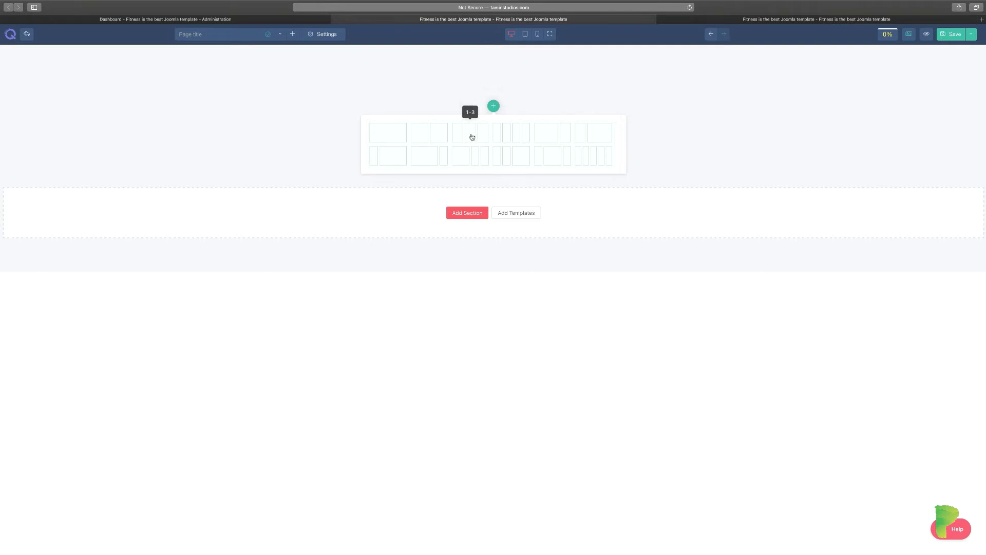
left_click(472, 137)
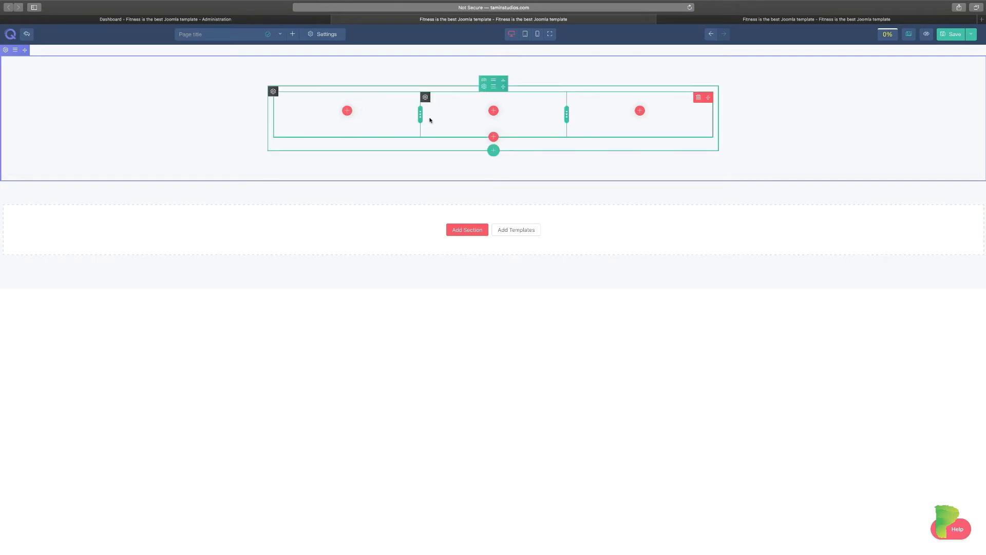
Add an Accordion element to the first column and an Advanced Heading element to the middle column.
left_click(347, 110)
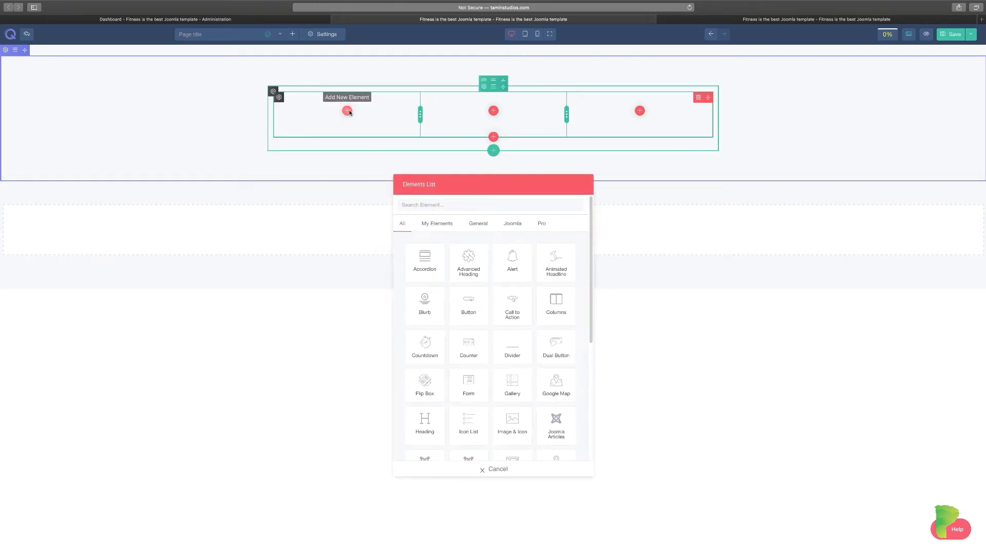
left_click(426, 267)
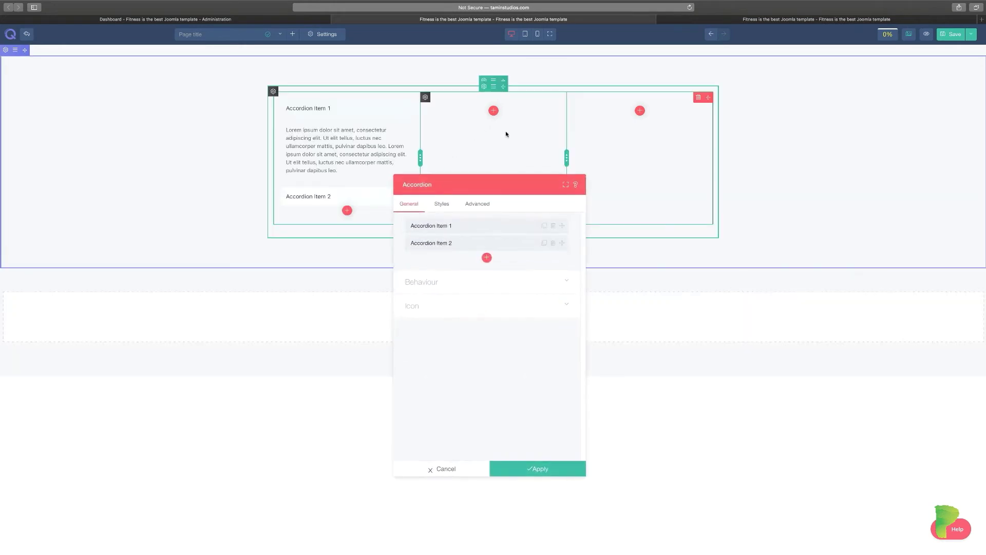
left_click(529, 469)
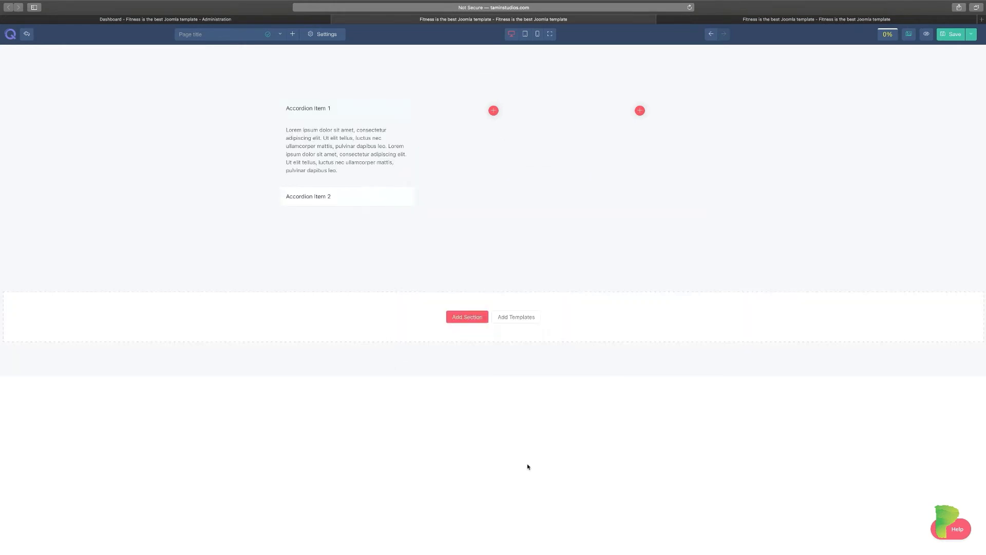
left_click(494, 111)
left_click(469, 260)
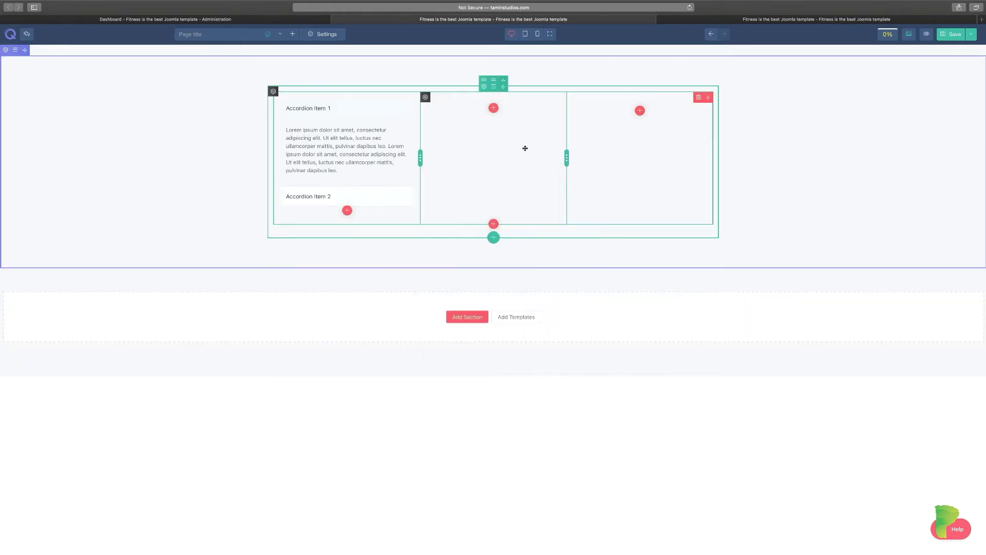
left_click(538, 469)
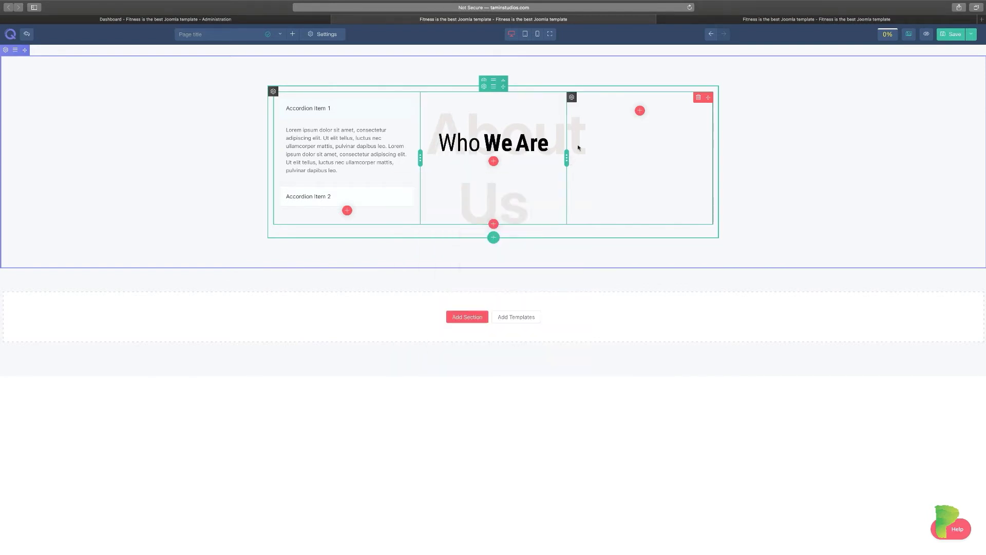
Add a Blurb element to the third column and widen the middle column on both sides.
left_click(640, 111)
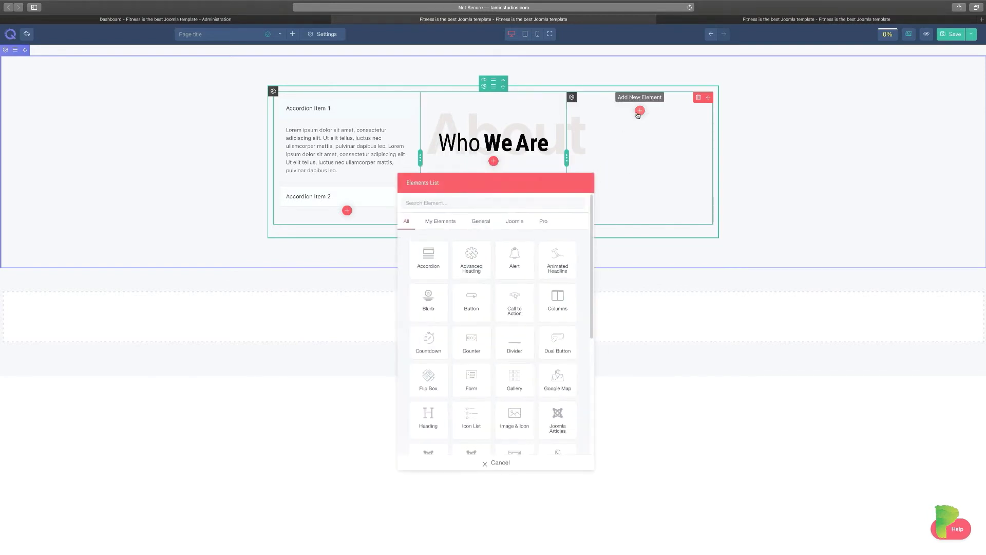
left_click(430, 311)
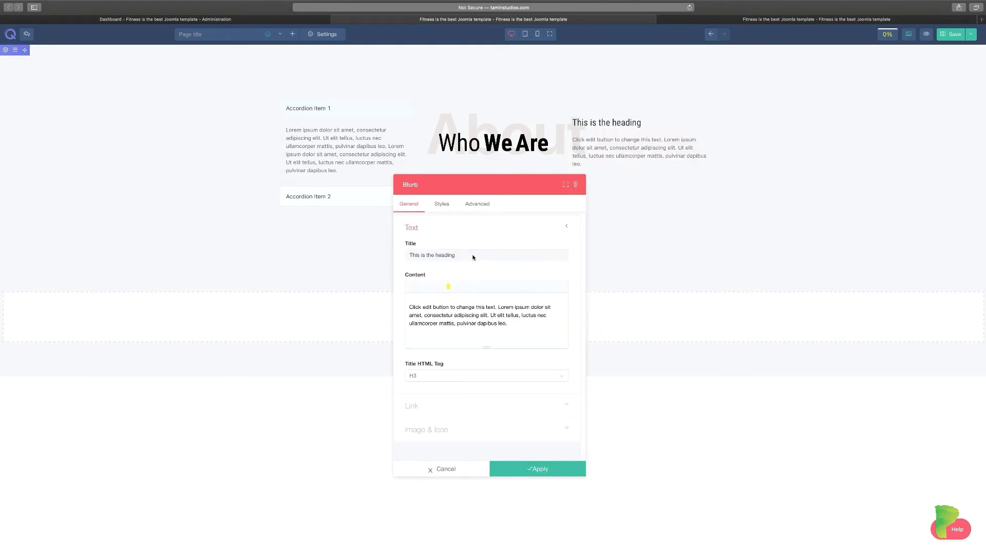
left_click(557, 474)
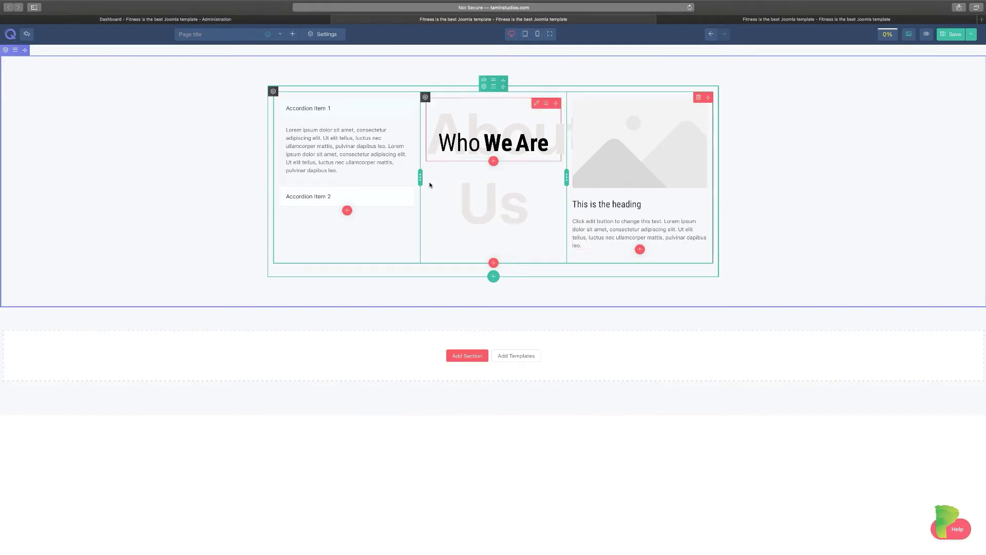
left_click_drag(420, 177, 375, 177)
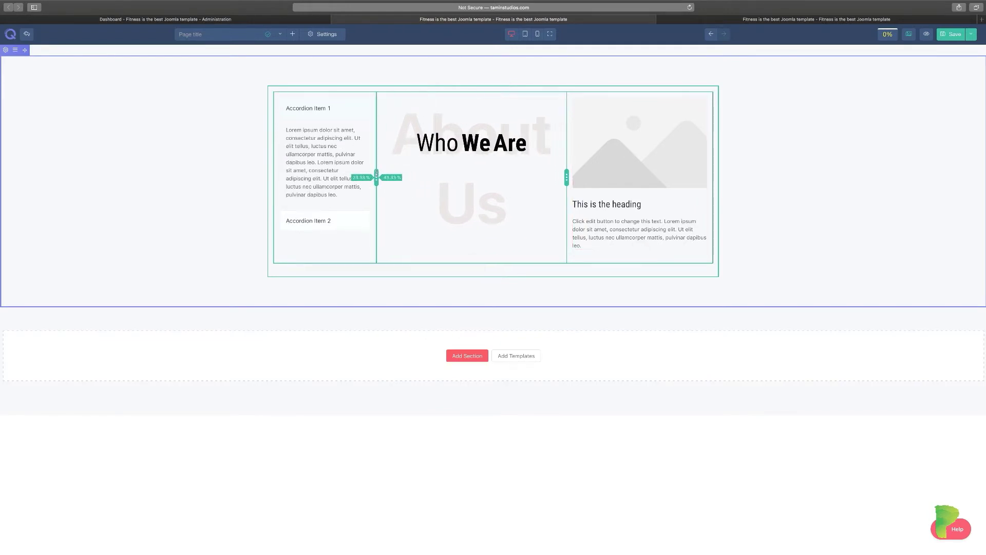
left_click_drag(567, 181, 609, 172)
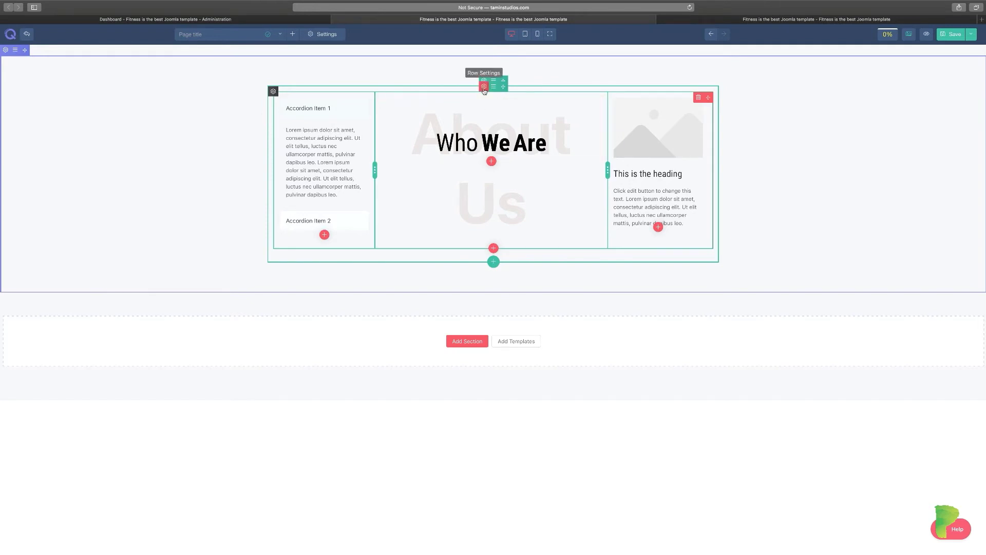
Set the three-column row's columns gap to No Gap in its row settings.
left_click(484, 87)
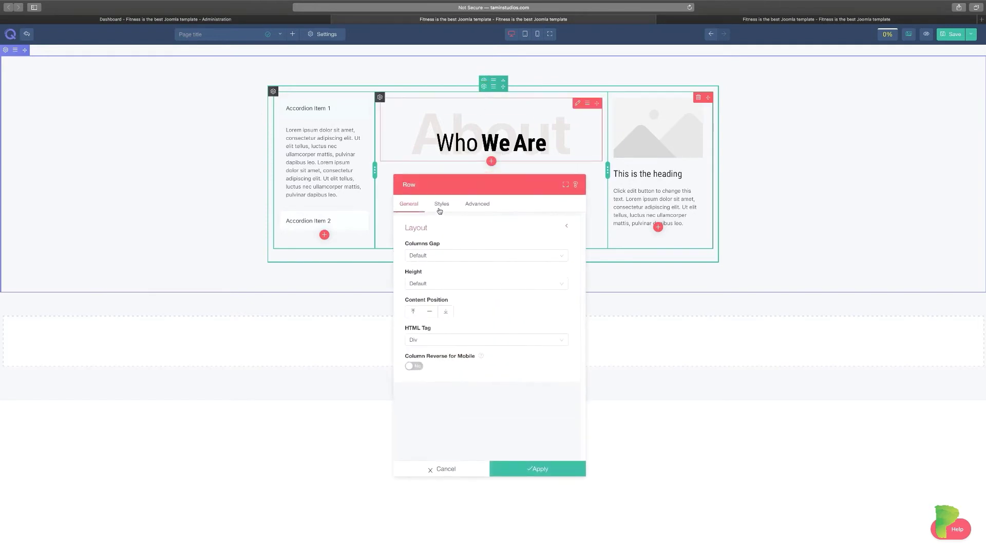
left_click(451, 255)
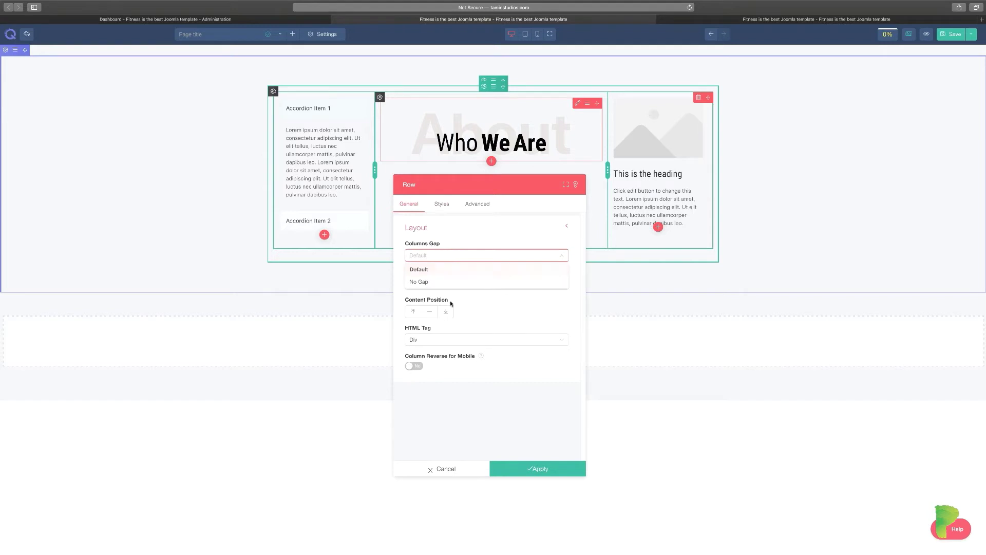
left_click(453, 282)
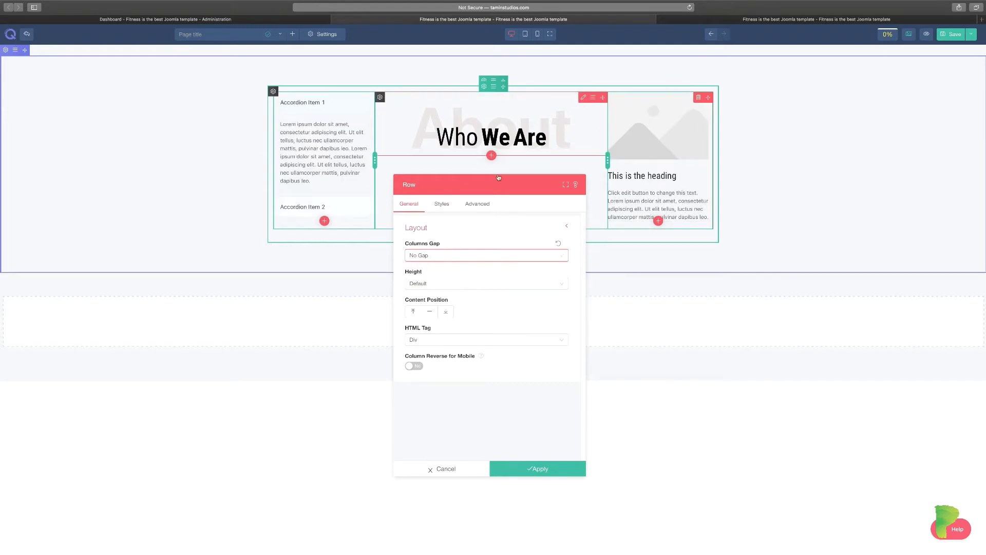
Set the row's height to Min Height with a small minimum, and try the bottom and top content positions.
left_click(447, 282)
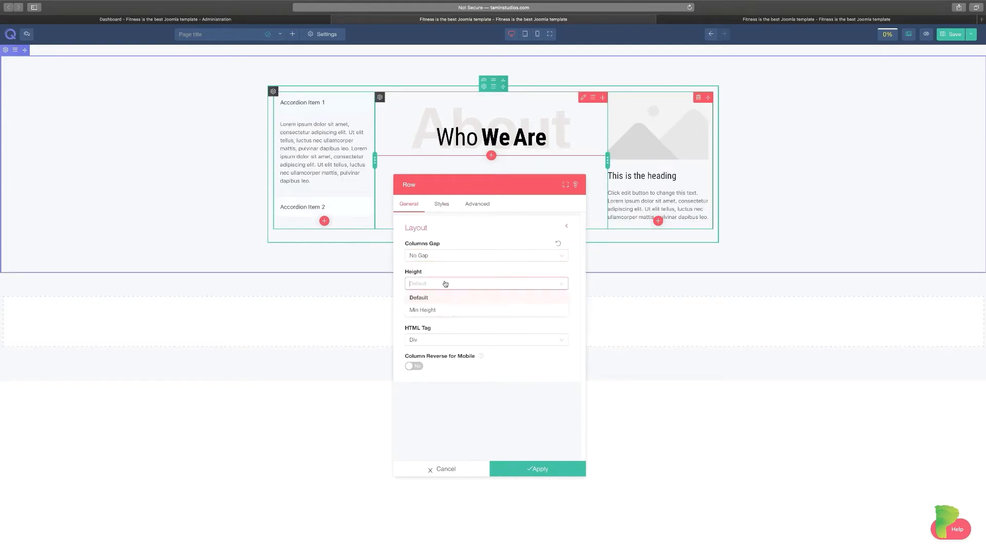
left_click(435, 310)
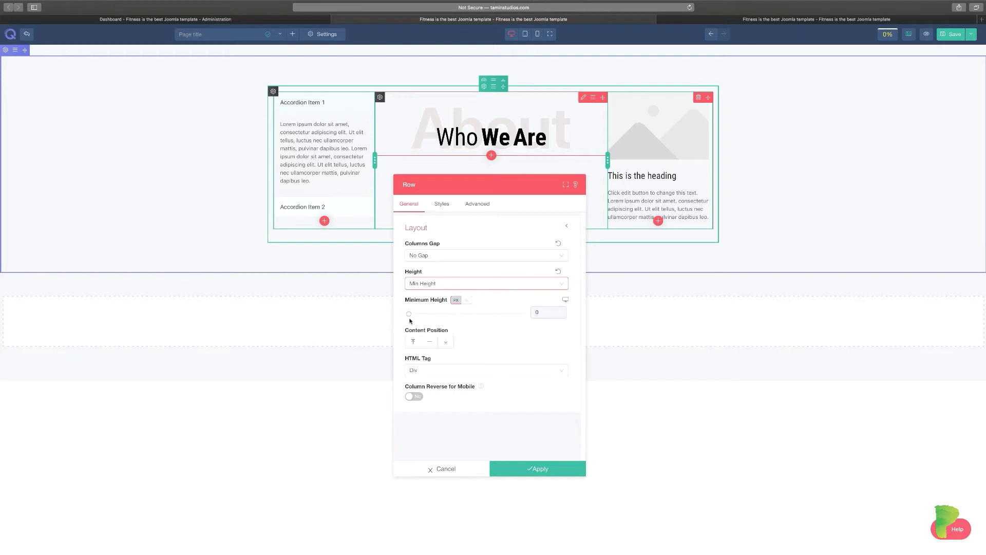
mouse_move(408, 312)
left_mouse_down()
mouse_move(512, 321)
mouse_move(411, 314)
left_mouse_up()
left_click(447, 343)
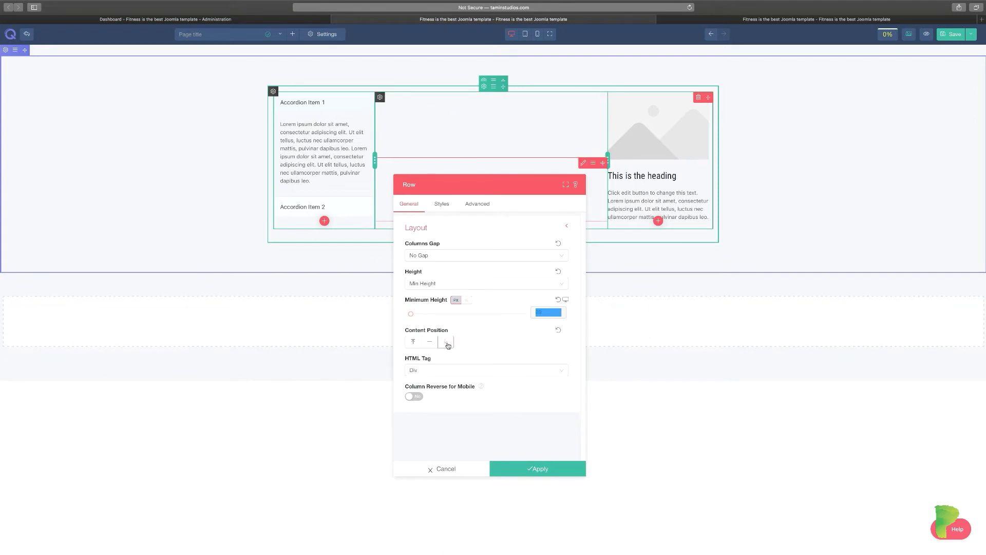
left_click(414, 343)
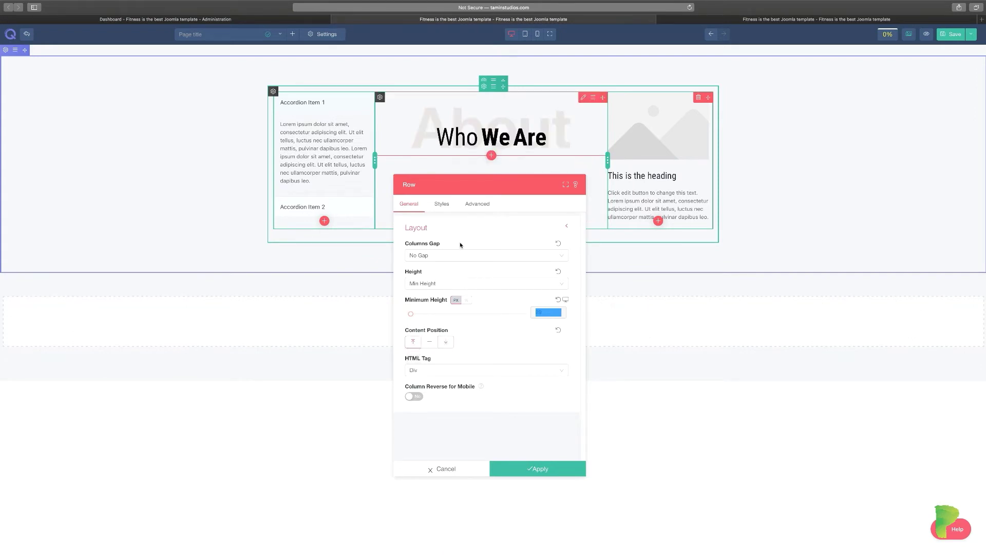
Try red and pink normal background colors for the row and set the background to green.
left_click(447, 205)
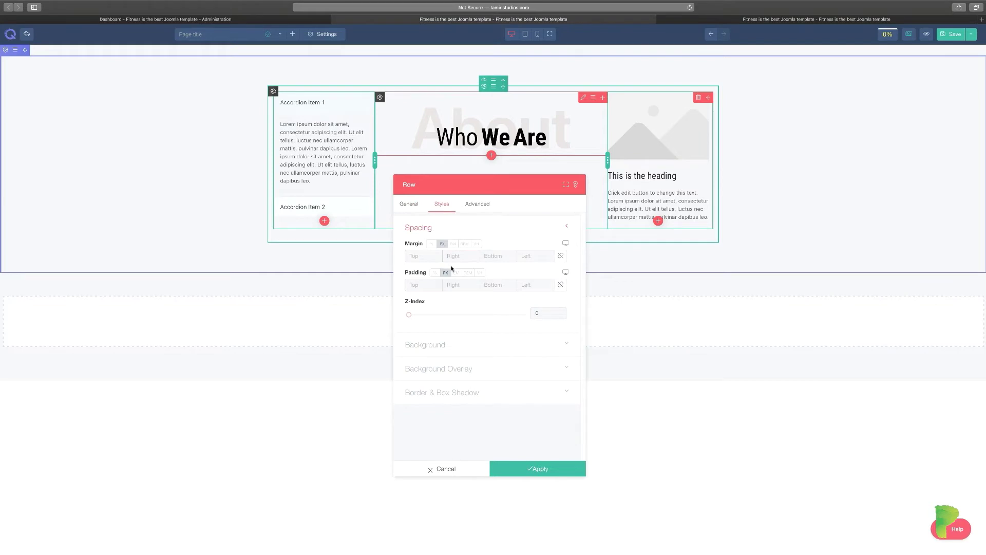
left_click(491, 343)
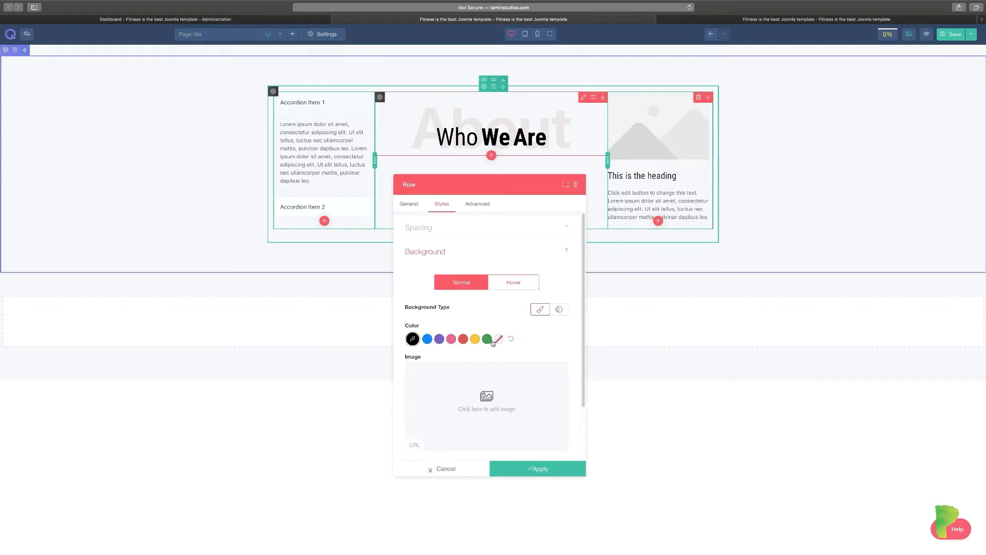
left_click(463, 339)
left_click(451, 339)
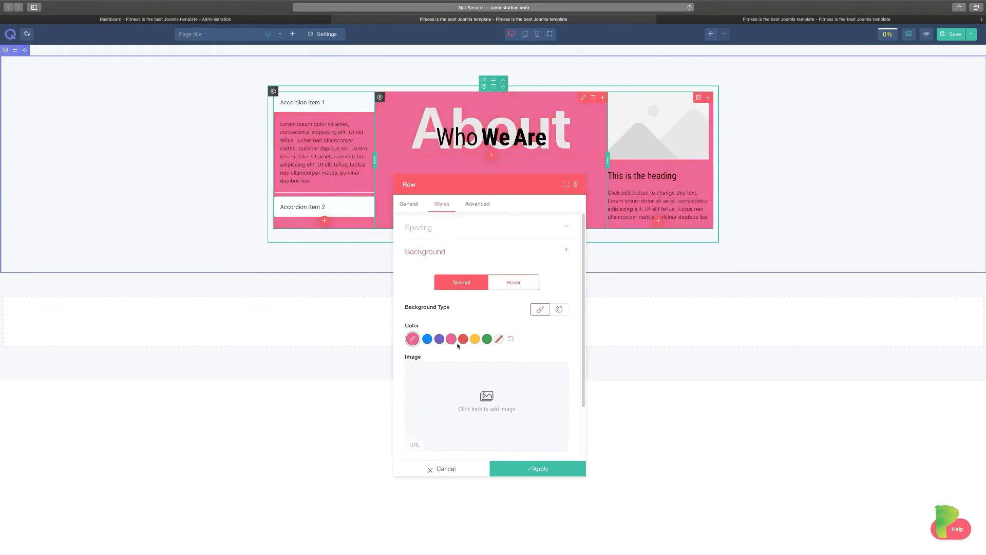
left_click(487, 339)
Try a yellow background overlay at 0.30 opacity on the row and a red one at 1.00 opacity.
scroll(509, 363, "down", 3)
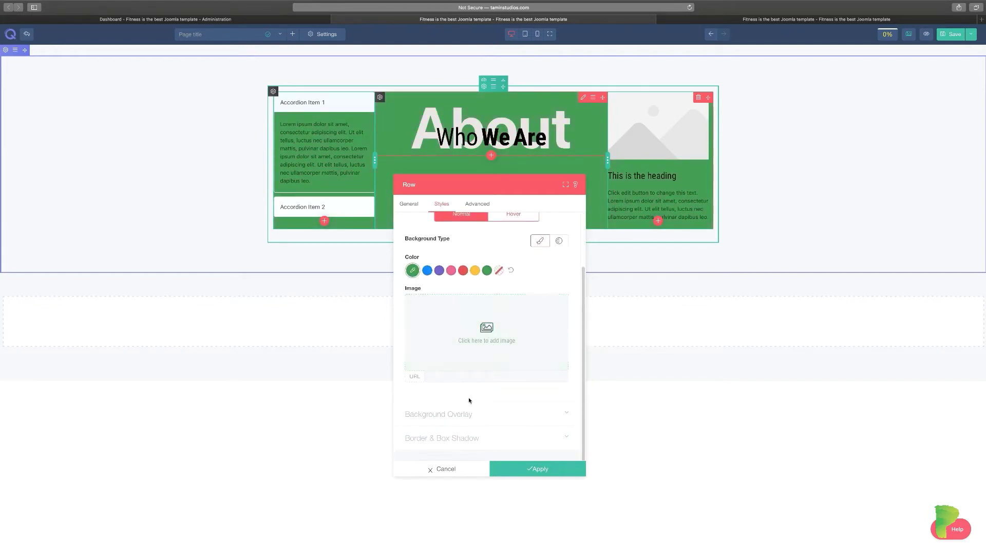
left_click(465, 414)
scroll(464, 417, "up", 1)
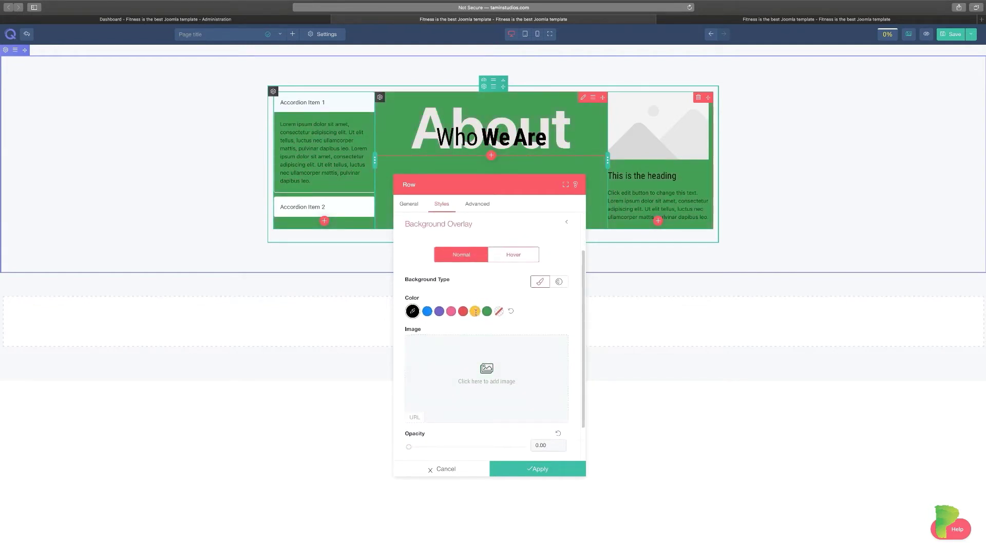
left_click(475, 311)
scroll(478, 426, "down", 3)
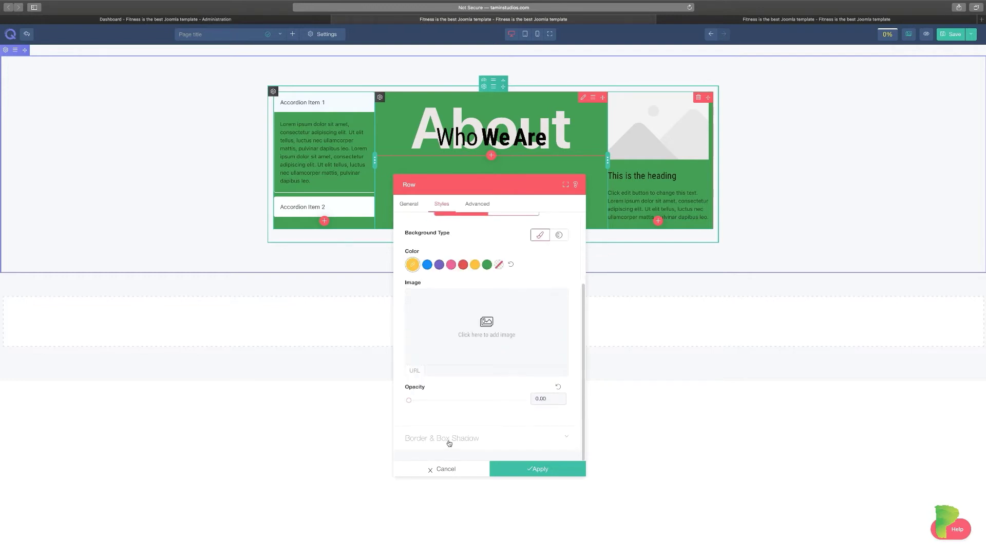
left_click_drag(410, 400, 444, 401)
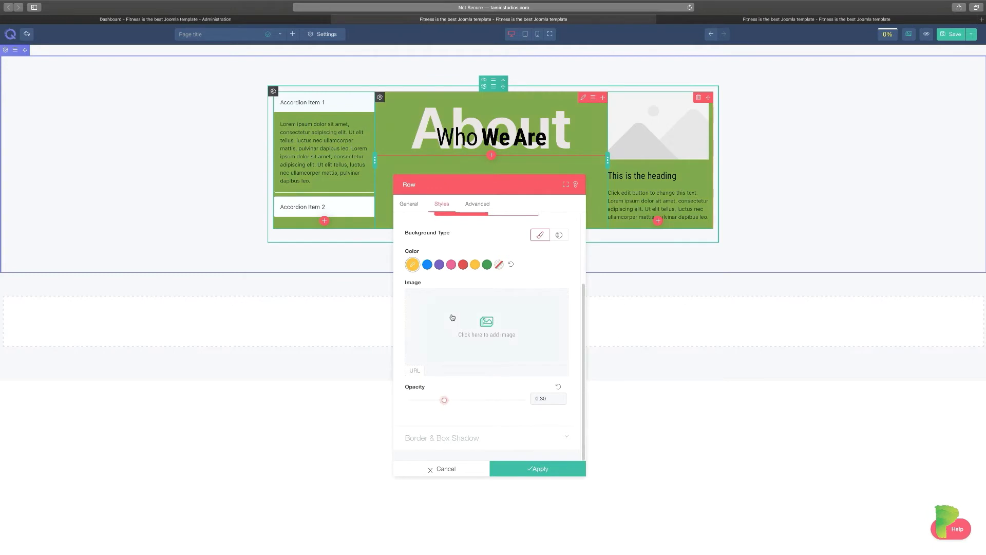
left_click(463, 264)
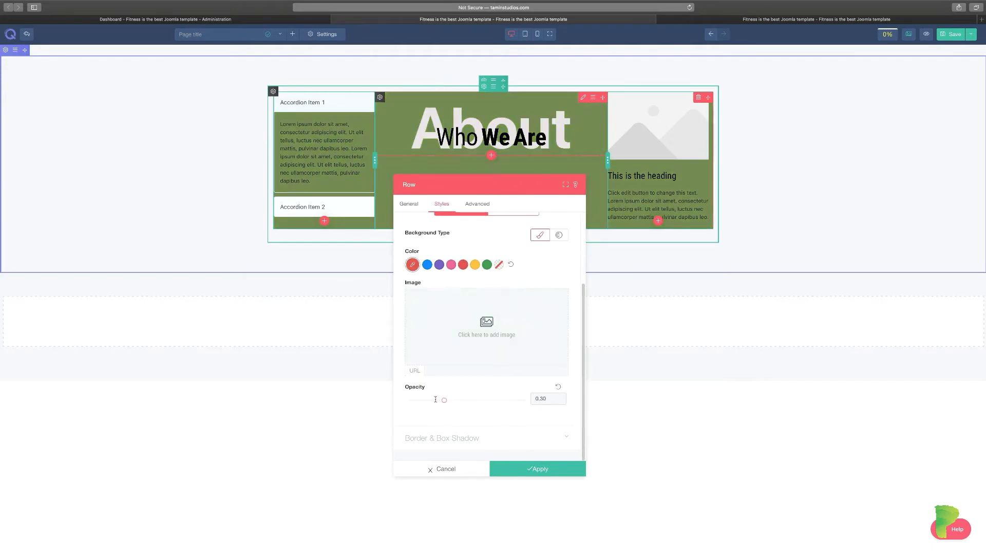
left_click_drag(436, 400, 532, 406)
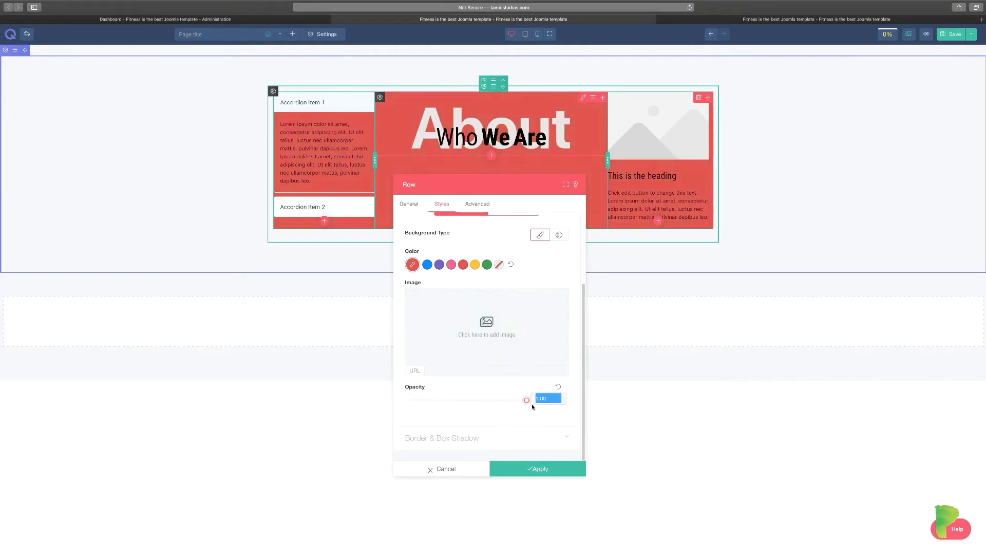
Try a pink Double border on the row and discard all the row settings changes.
left_click(481, 437)
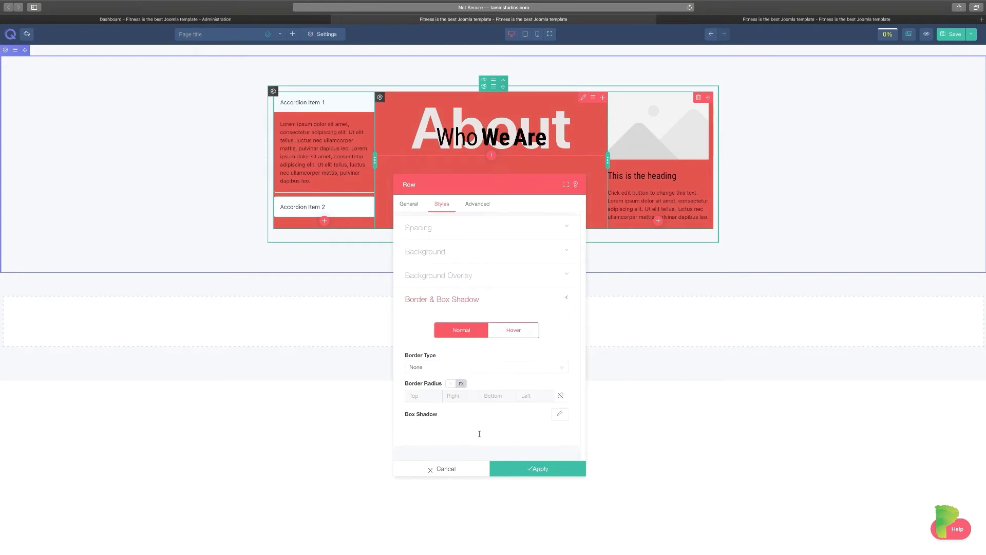
left_click(434, 366)
left_click(431, 407)
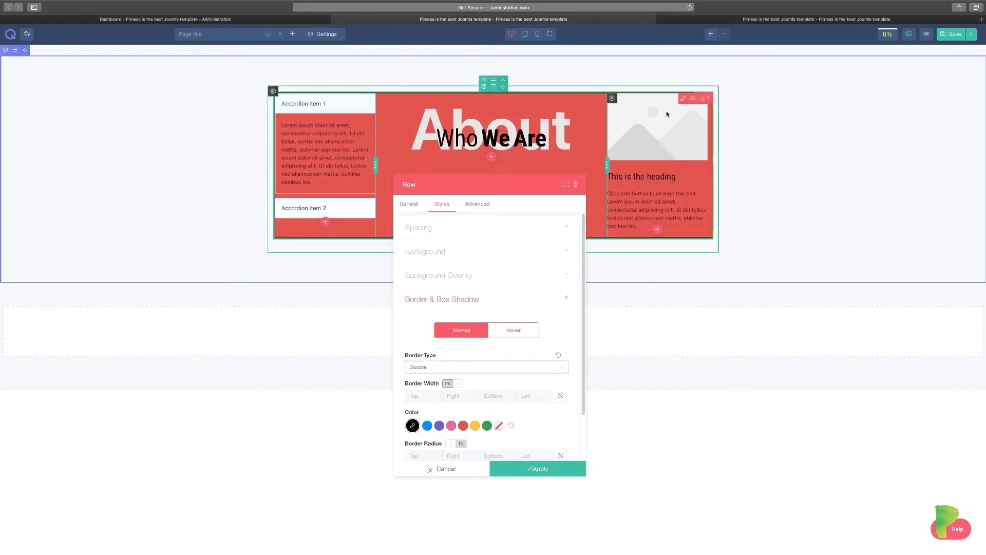
left_click(451, 426)
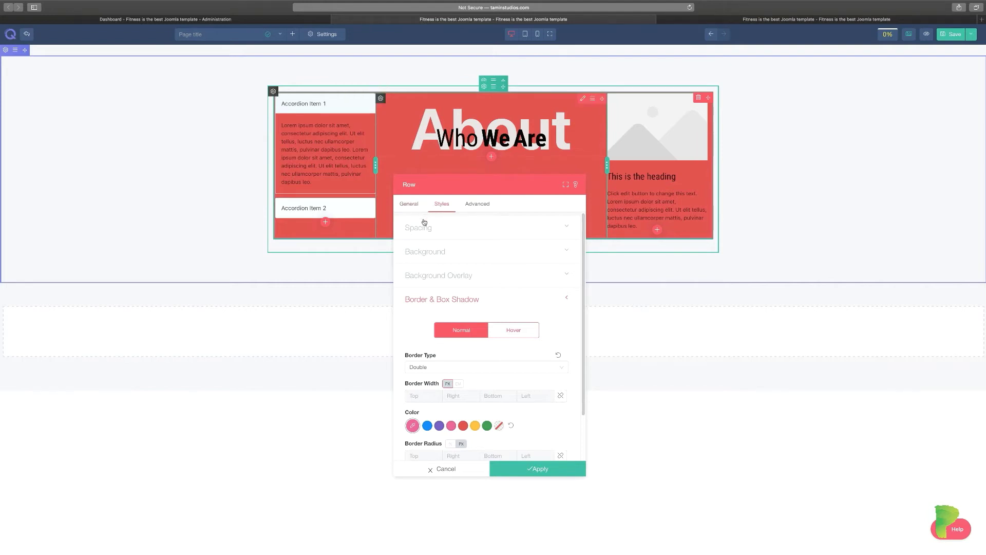
left_click(442, 469)
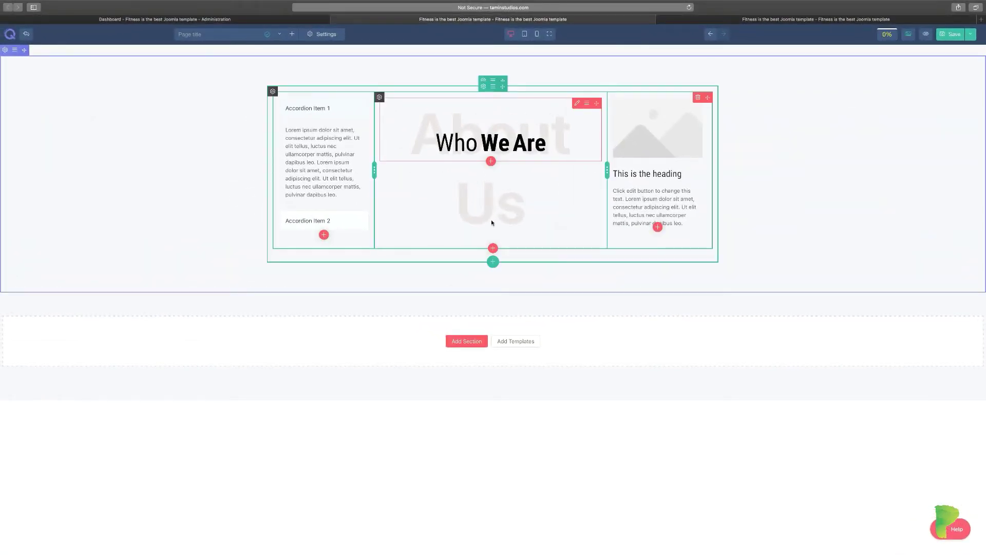
Delete the Columns element from the section and add a Countdown element in its place.
left_click(697, 98)
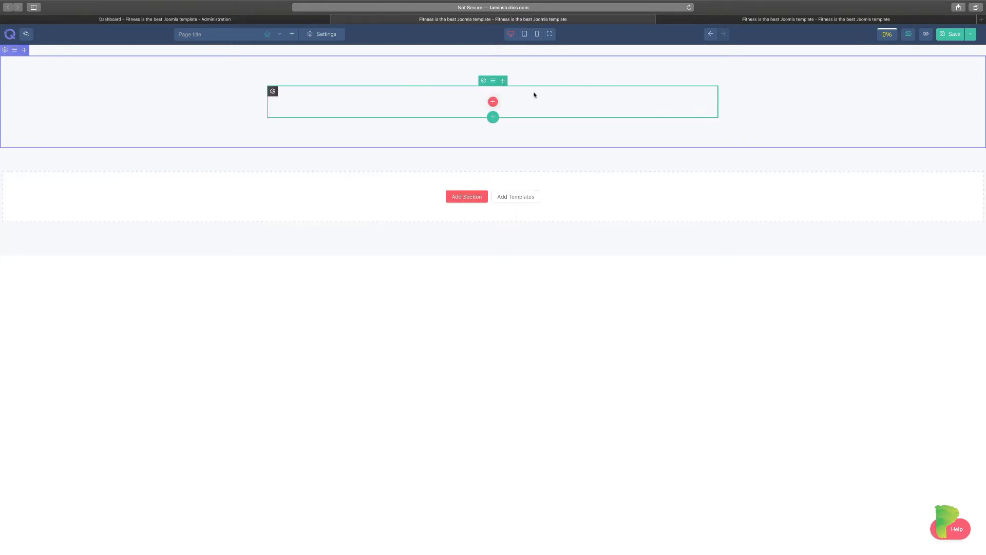
left_click(493, 103)
left_click_drag(472, 186, 485, 139)
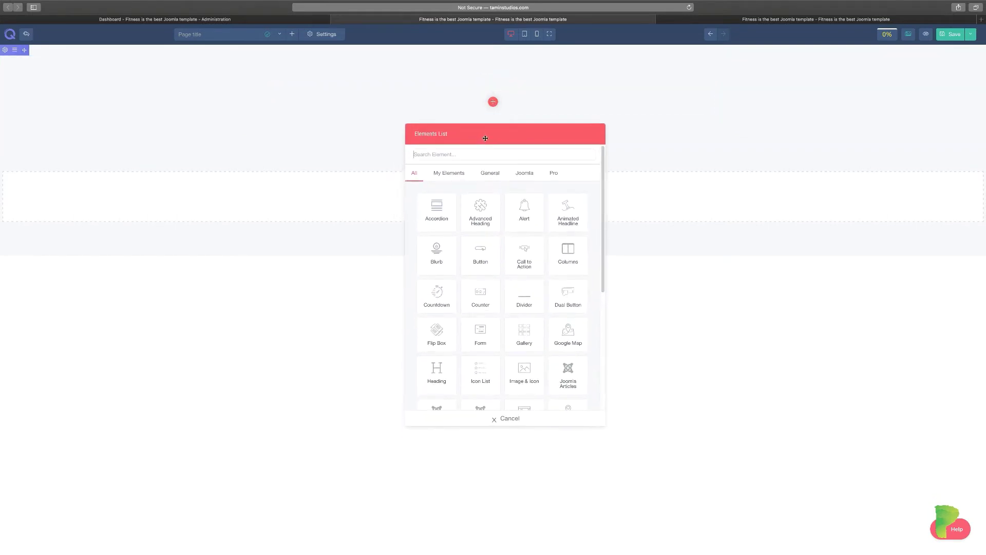
left_click(437, 295)
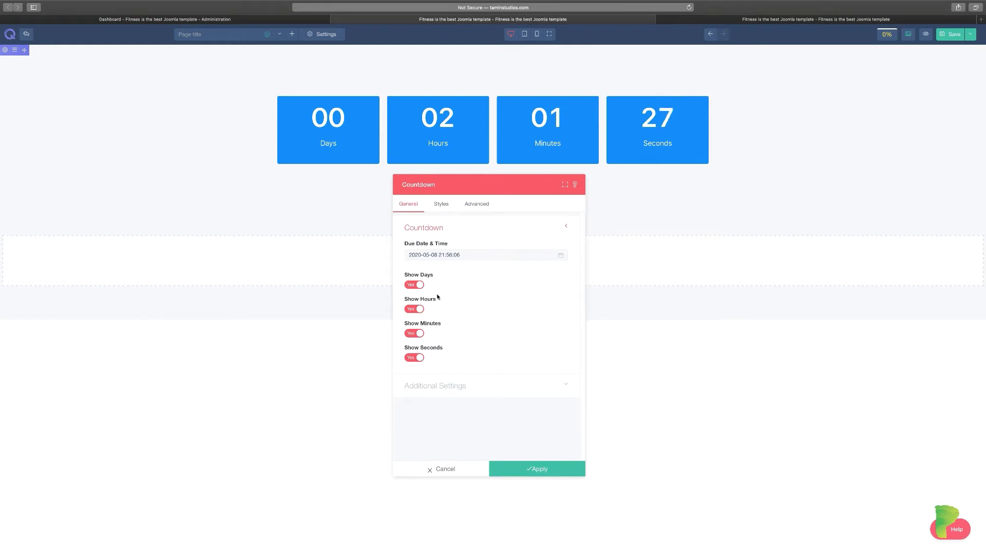
Move the Countdown settings clear of the timer and turn off Show Days.
left_click_drag(474, 190, 749, 187)
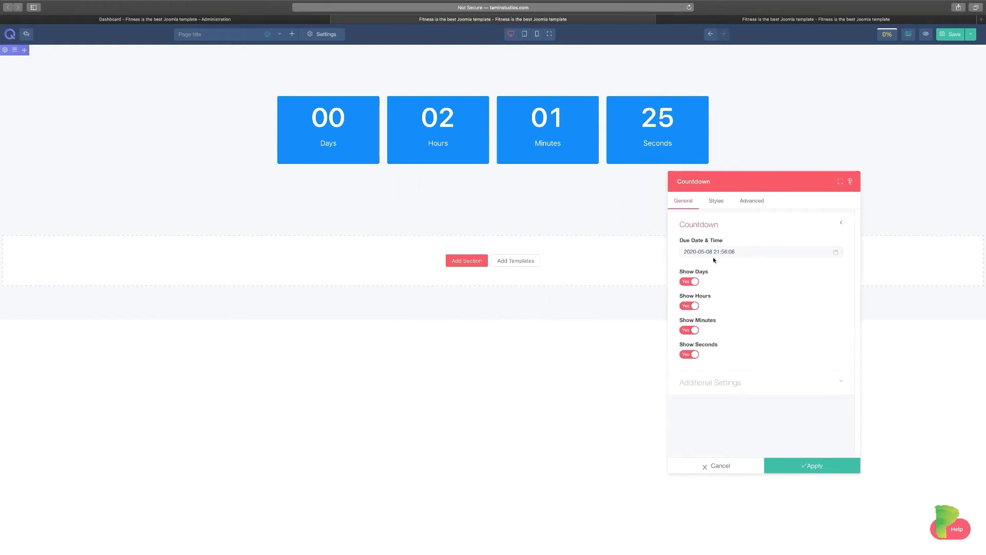
left_click(688, 282)
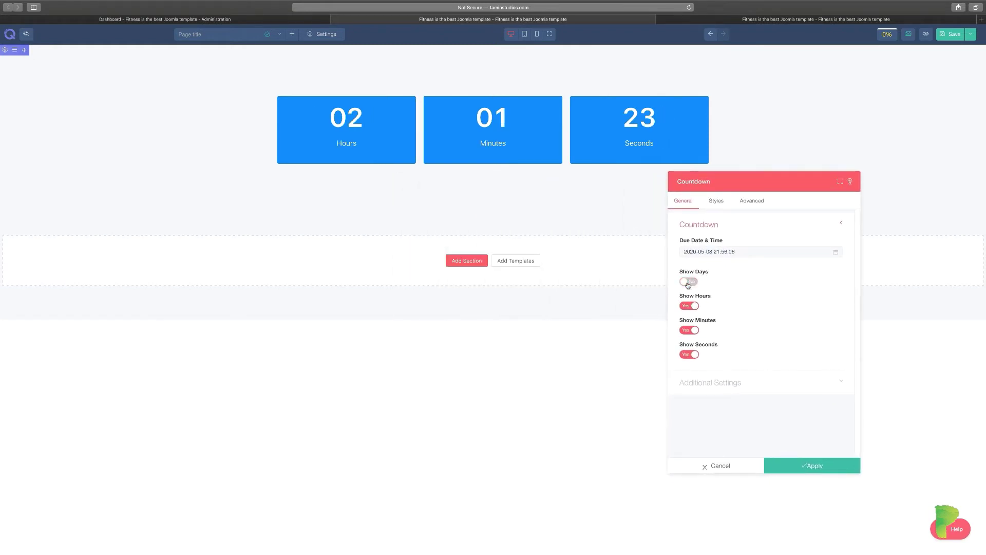
Turn Show Days back on for the Countdown and try switching Show Minutes off and on again.
left_click(691, 283)
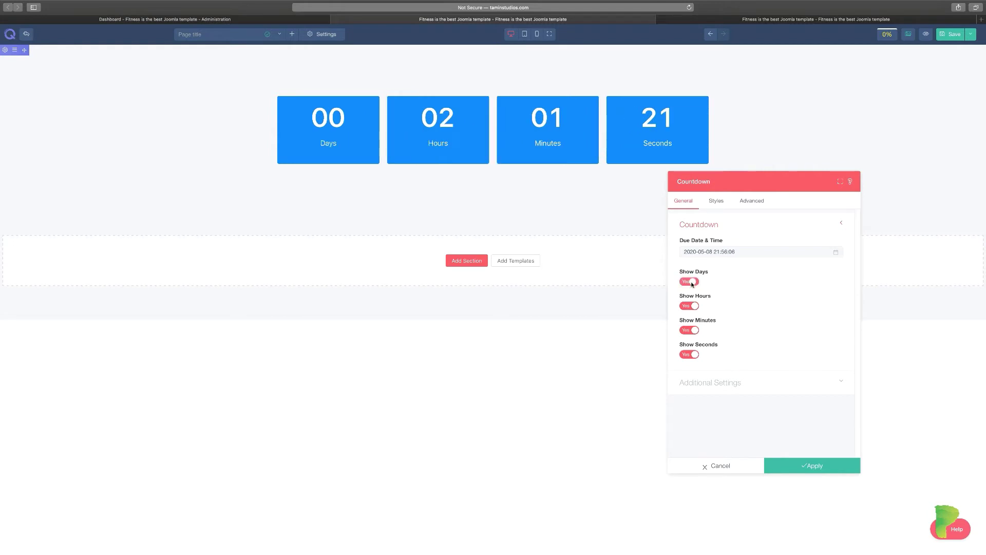
left_click(687, 329)
left_click(688, 330)
Set the Countdown's due date to 15 July 2020, keeping the 21:56:06 time.
left_click(753, 251)
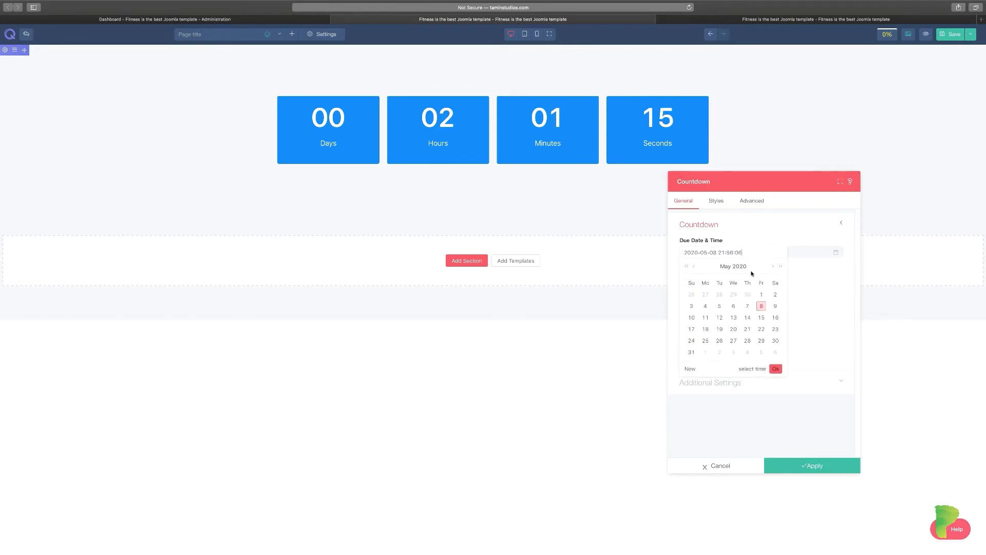
left_click(773, 267)
left_click(772, 267)
left_click(734, 318)
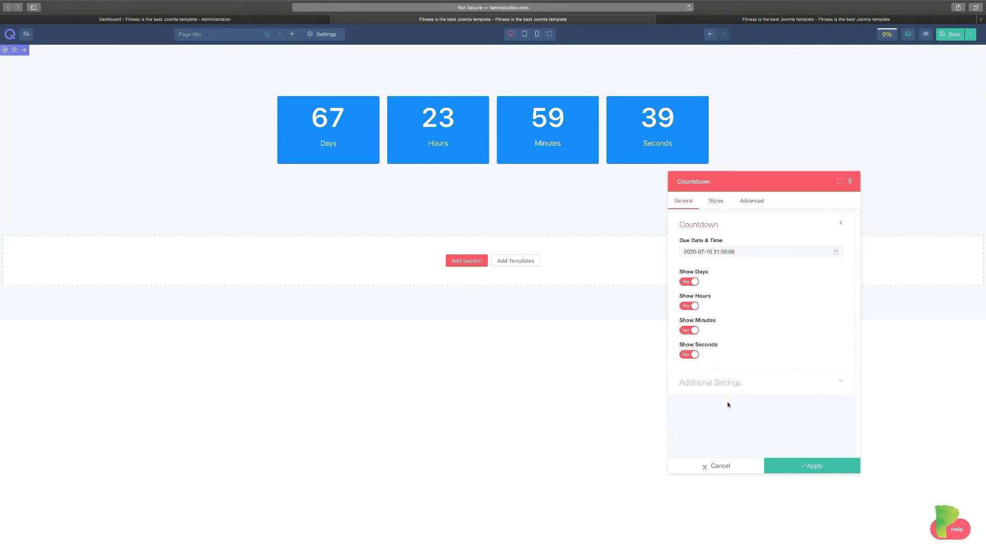
Turn on Show Separator in the Countdown's additional settings, try "-" and "x" as separator signs, and clear the sign.
left_click(732, 384)
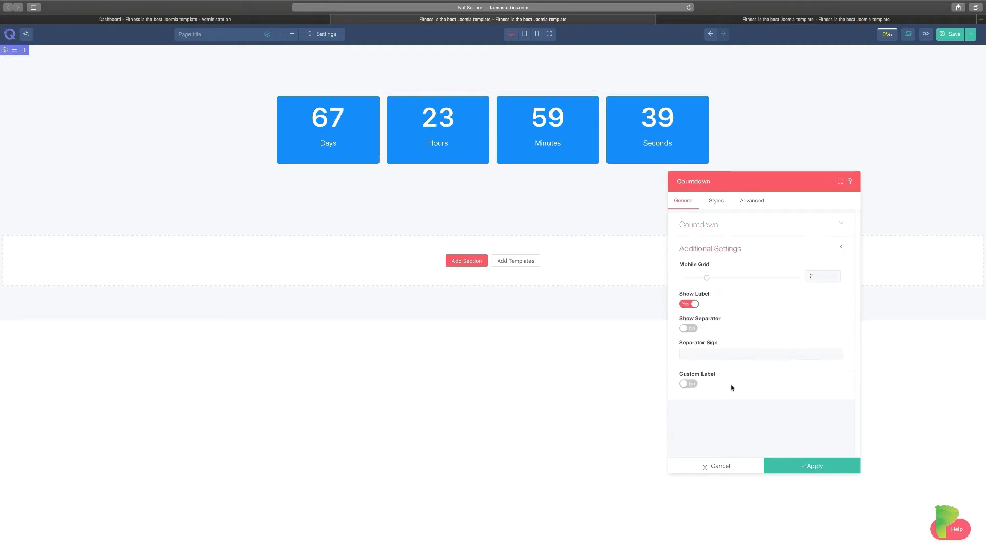
left_click(688, 327)
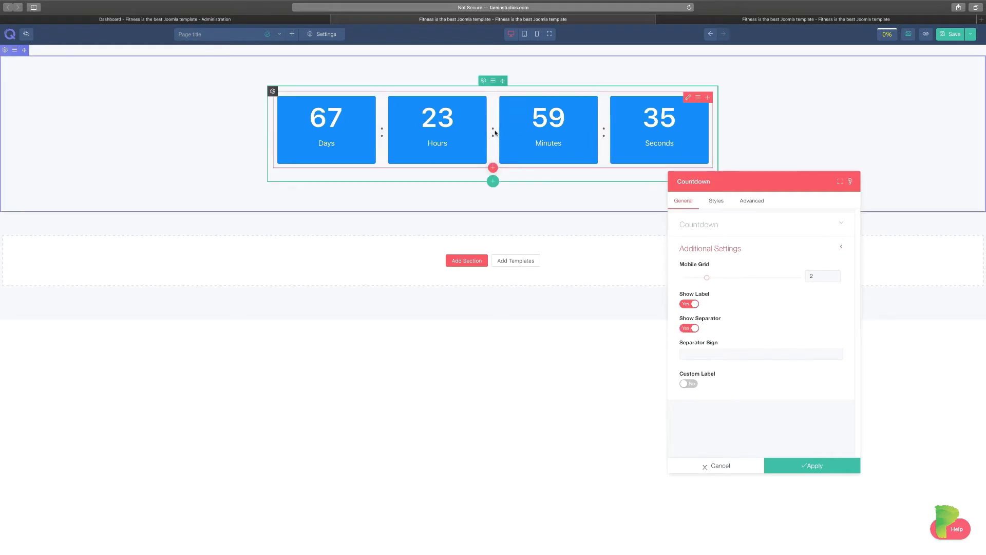
left_click(714, 352)
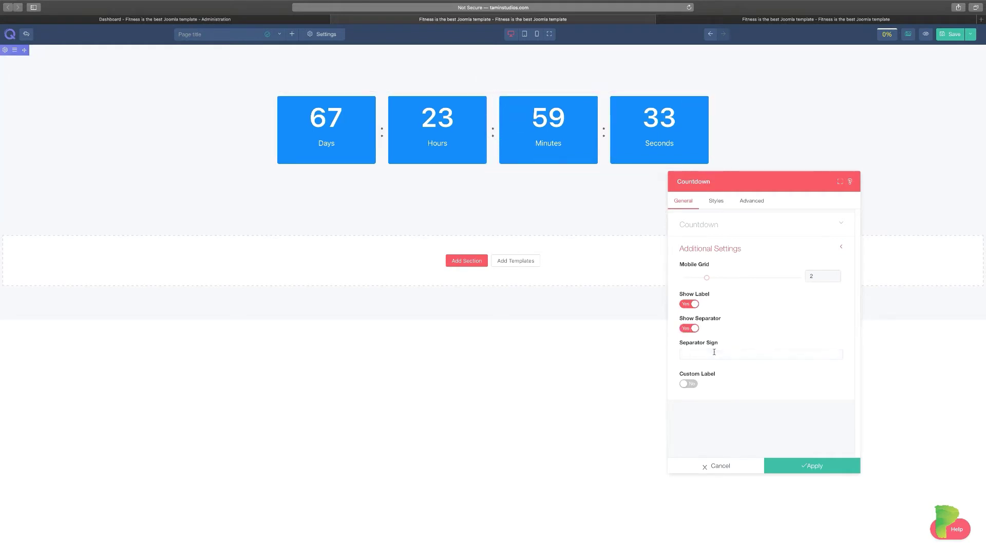
type("-")
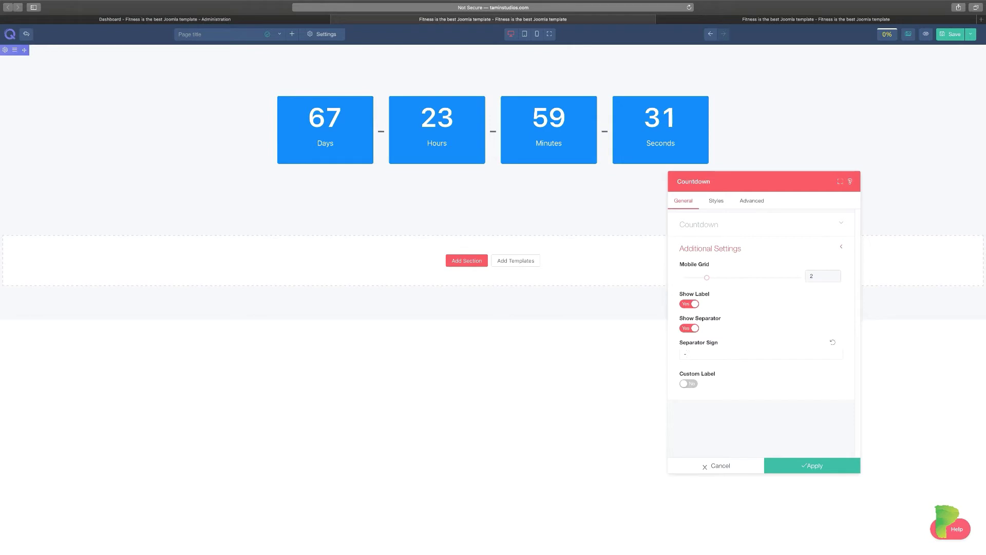
key("BackSpace")
type("x")
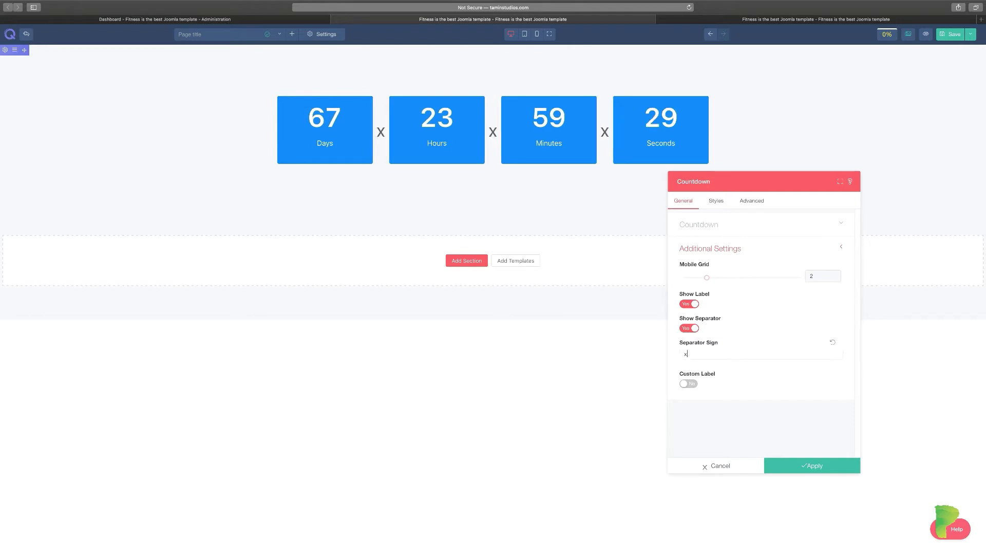
key("BackSpace")
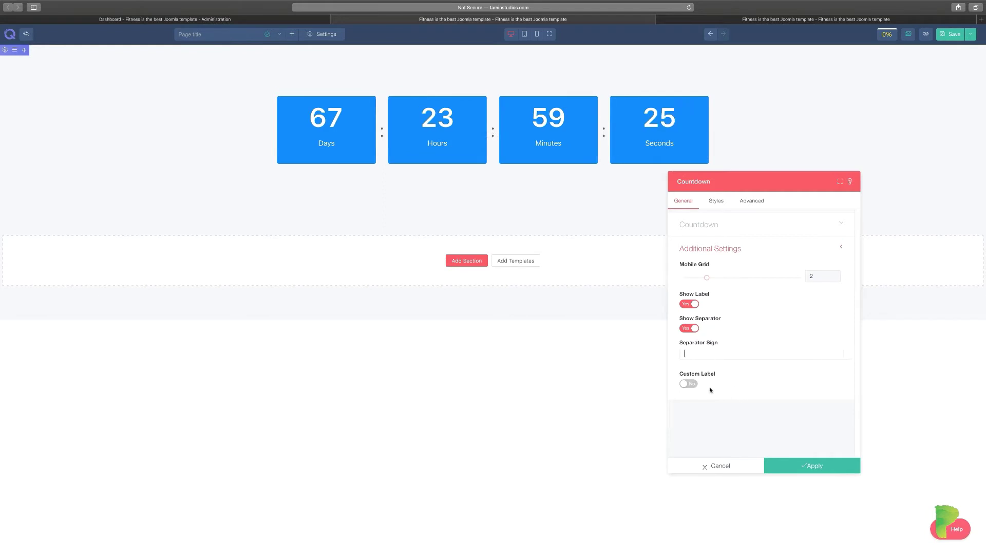
Try custom labels "One" for Days and "This" for Hours, switch Custom Label off again, and collapse the additional settings.
left_click(689, 384)
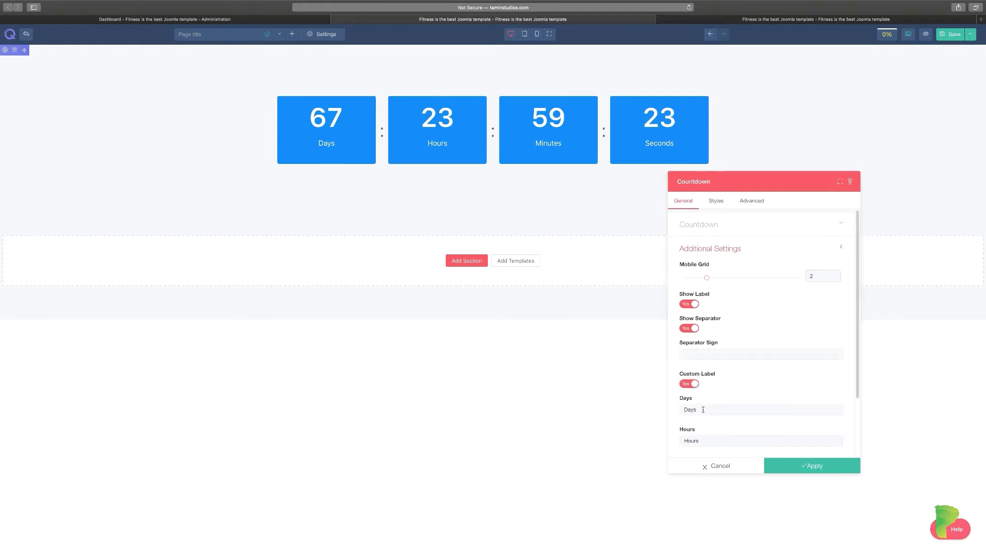
scroll(705, 405, "down", 1)
double_click(708, 397)
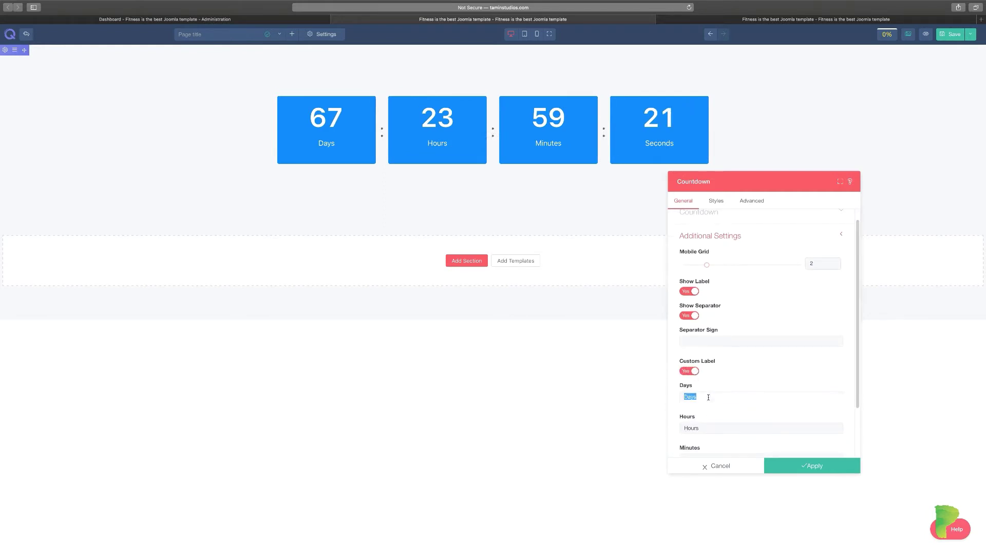
type("One")
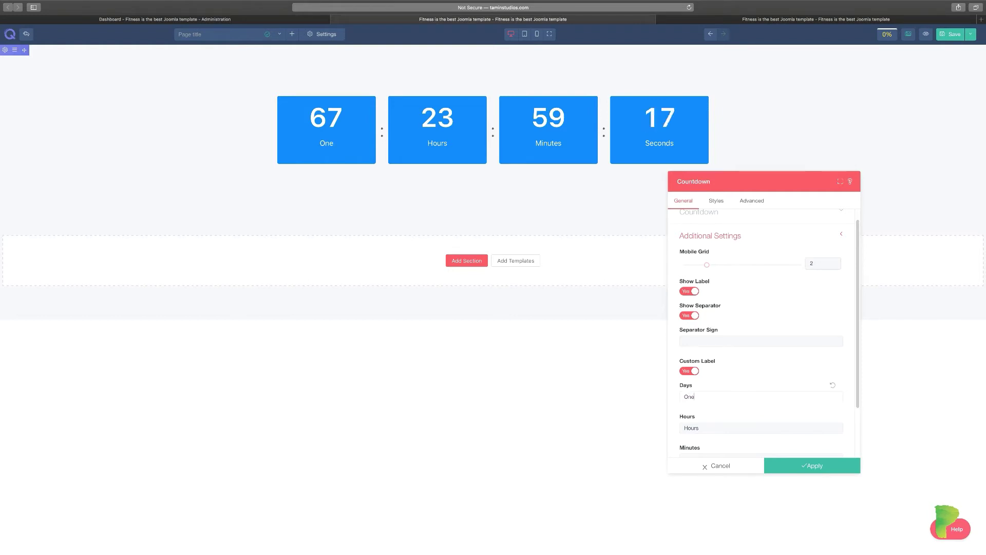
scroll(715, 415, "down", 1)
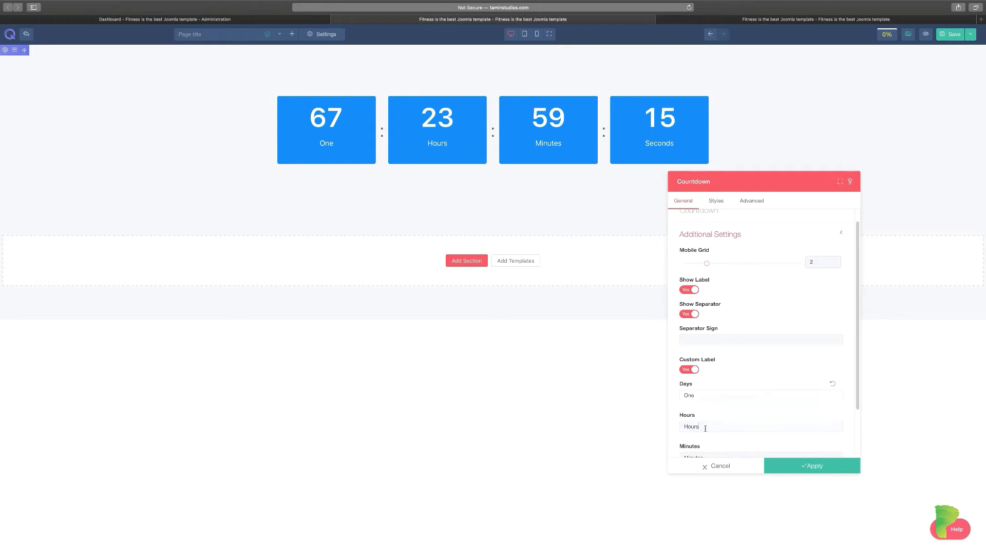
double_click(706, 427)
type("This")
scroll(720, 414, "down", 2)
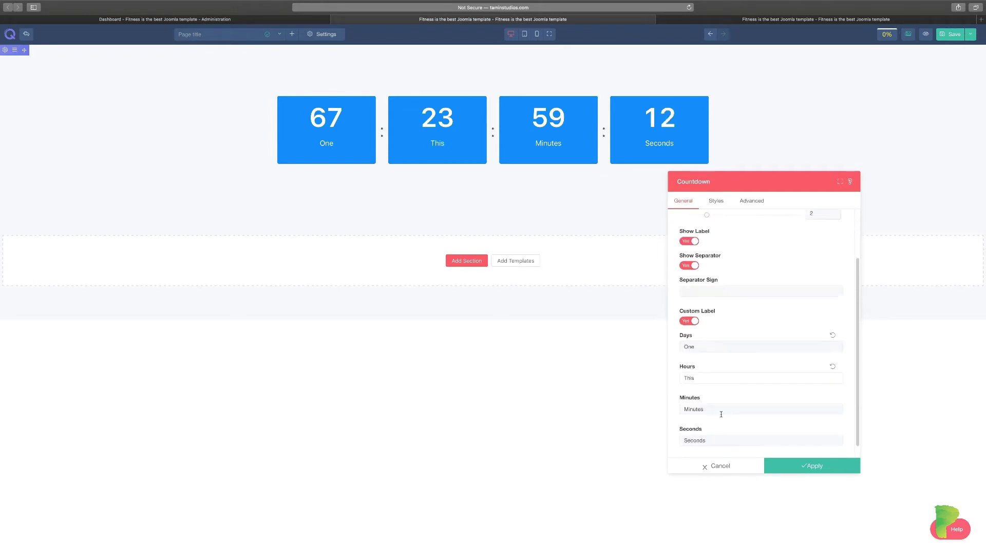
left_click(687, 321)
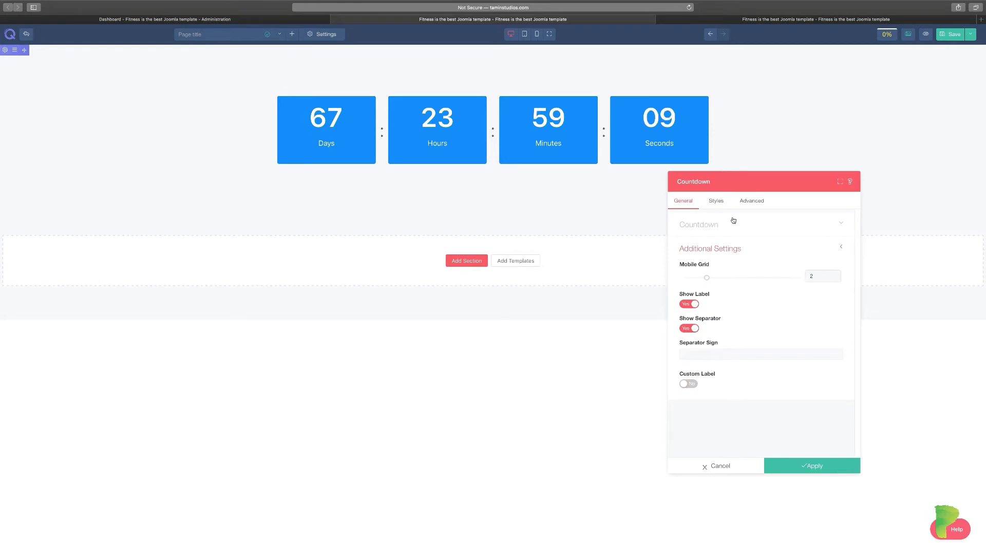
left_click(841, 248)
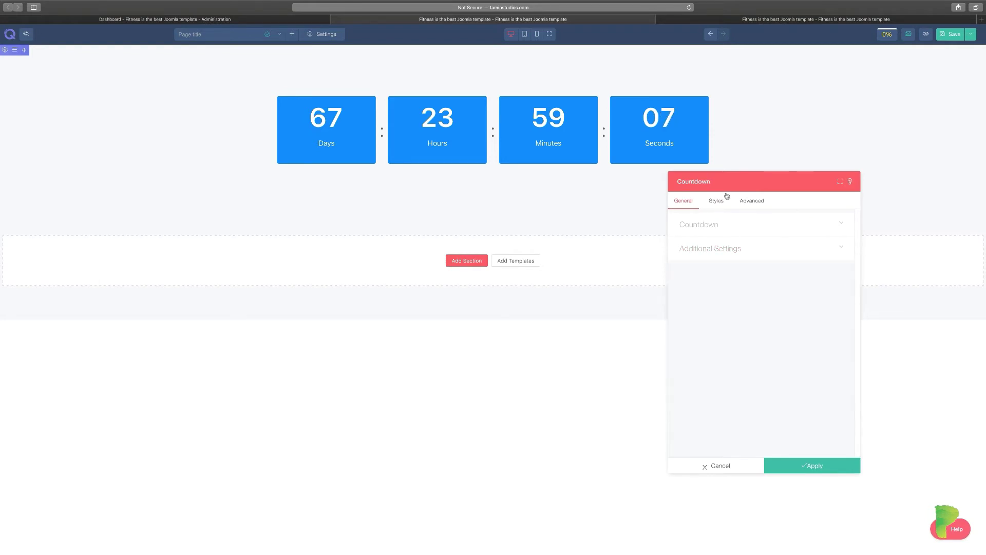
Try purple and pink backgrounds for the countdown boxes, and settle on red with opacity at 0.00.
left_click(716, 202)
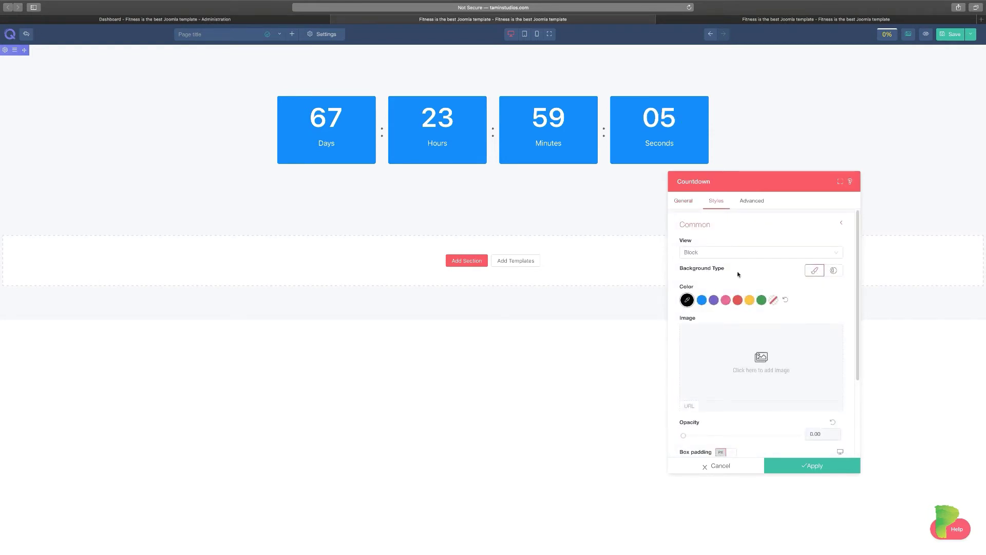
left_click(714, 301)
left_click(725, 300)
left_click(737, 300)
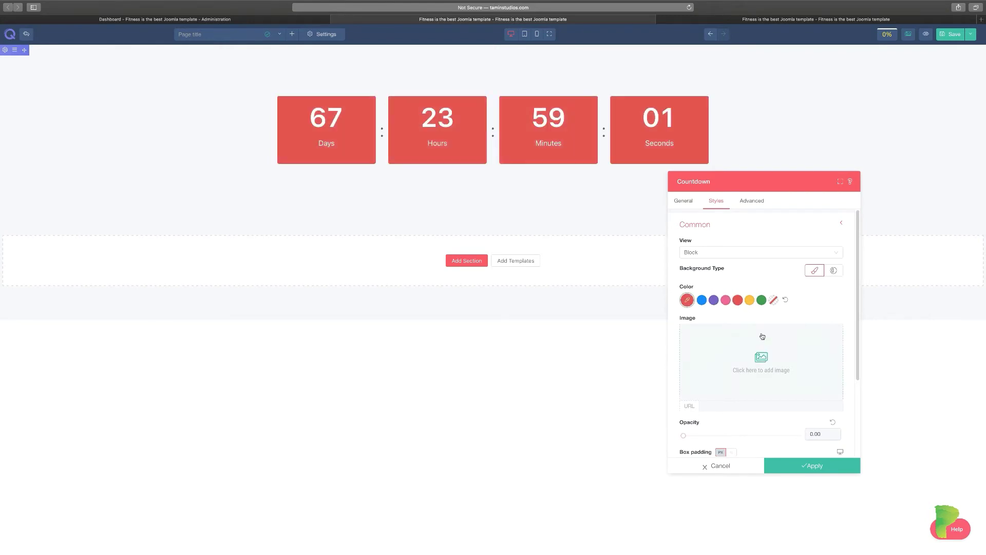
scroll(764, 338, "down", 1)
scroll(764, 338, "down", 4)
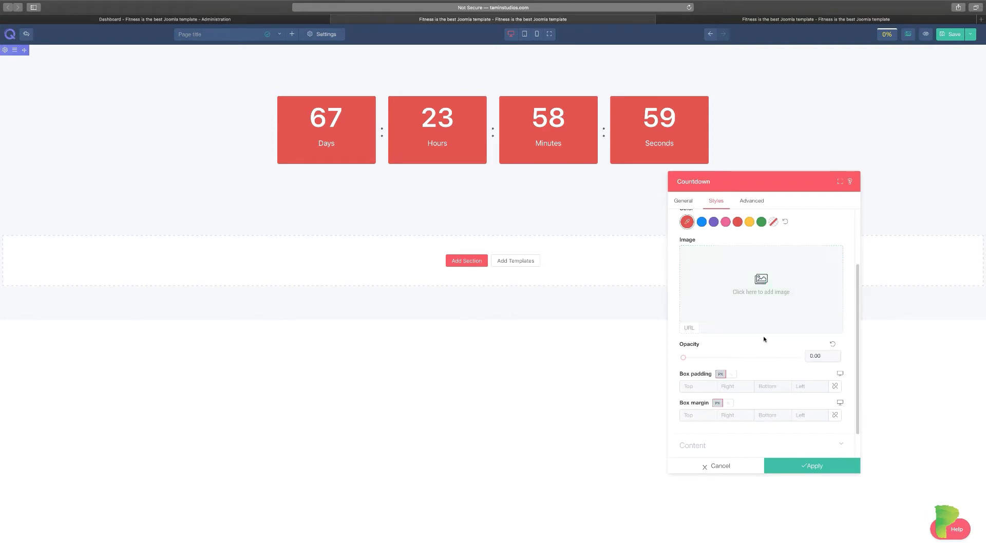
mouse_move(683, 323)
left_mouse_down()
mouse_move(744, 323)
mouse_move(675, 322)
left_mouse_up()
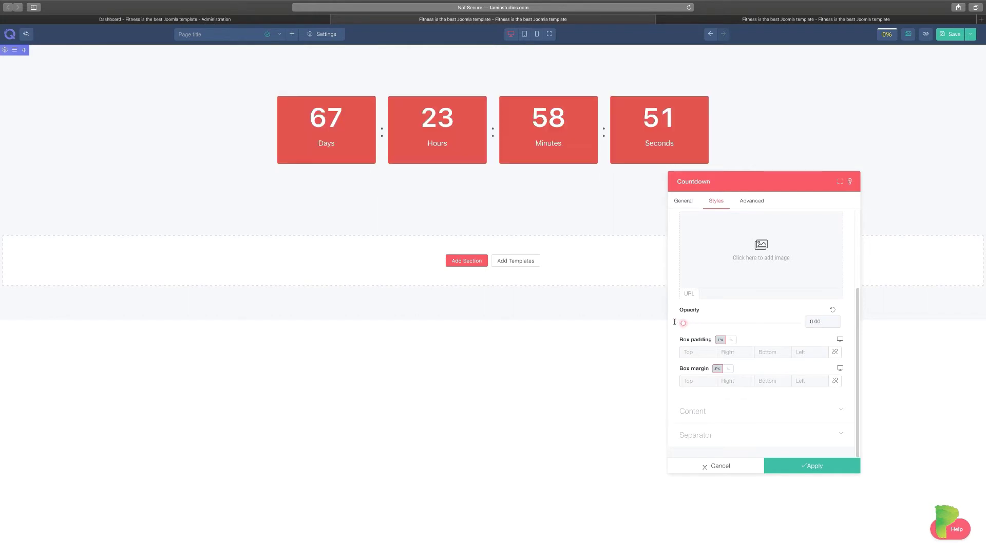
Look over the Countdown's Content typography options and set the separator colour to purple.
left_click(733, 410)
scroll(743, 397, "down", 5)
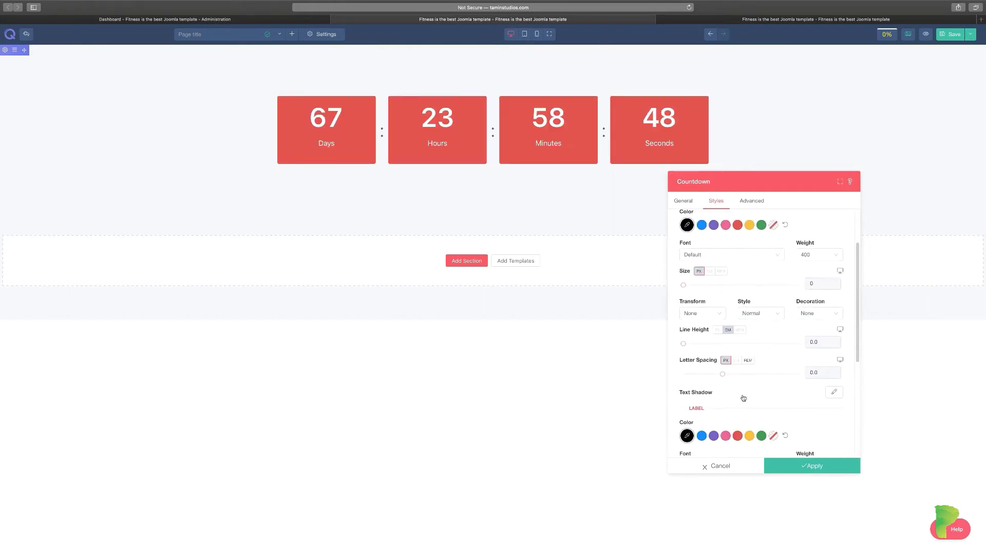
scroll(751, 395, "down", 2)
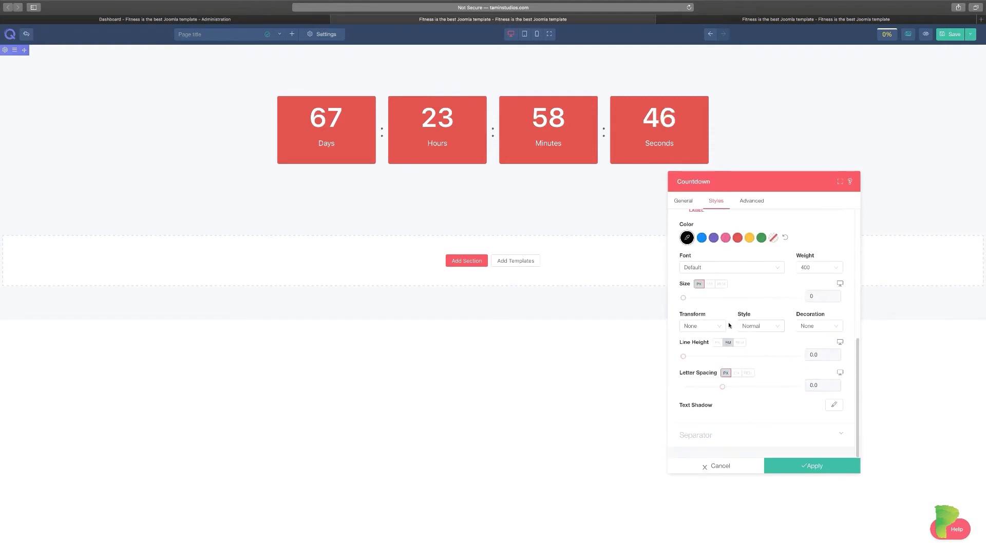
scroll(721, 430, "down", 5)
scroll(721, 430, "up", 2)
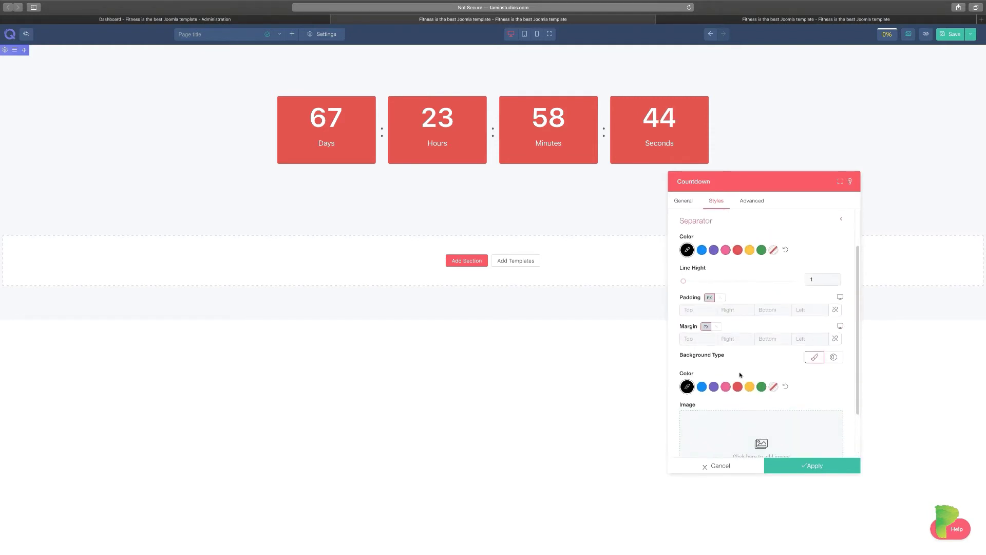
left_click(714, 250)
scroll(754, 429, "down", 2)
scroll(748, 400, "up", 4)
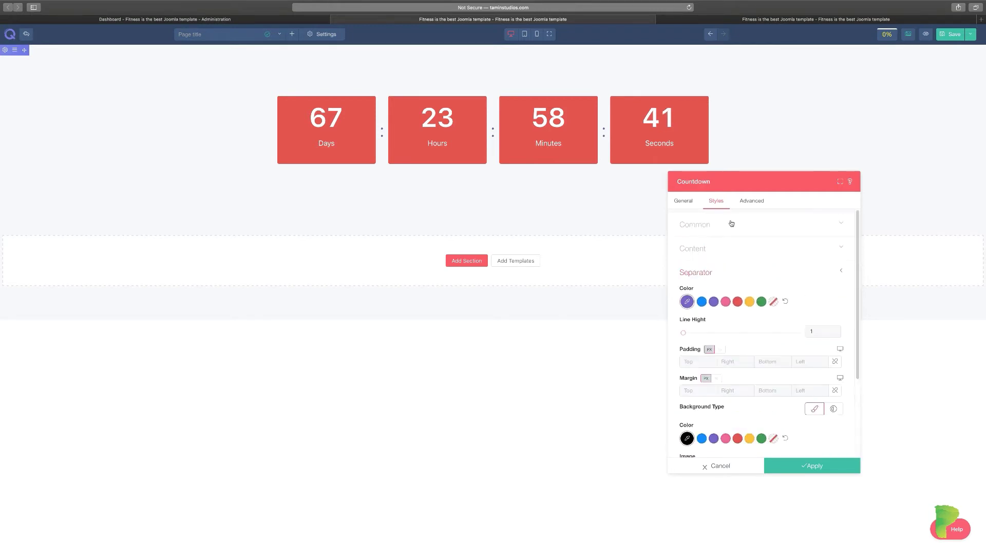
Set the Countdown's common View style to Inline.
left_click(708, 226)
left_click(737, 252)
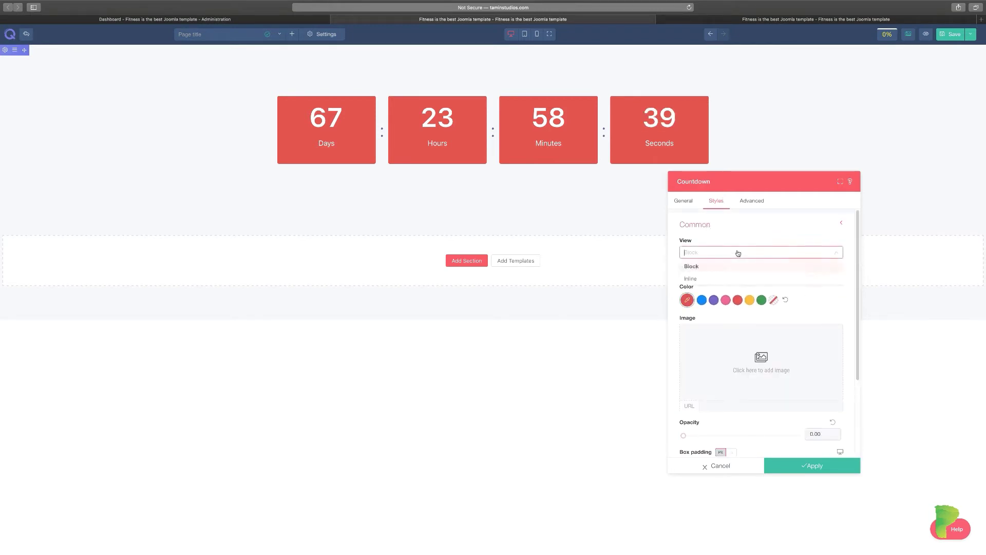
left_click(699, 278)
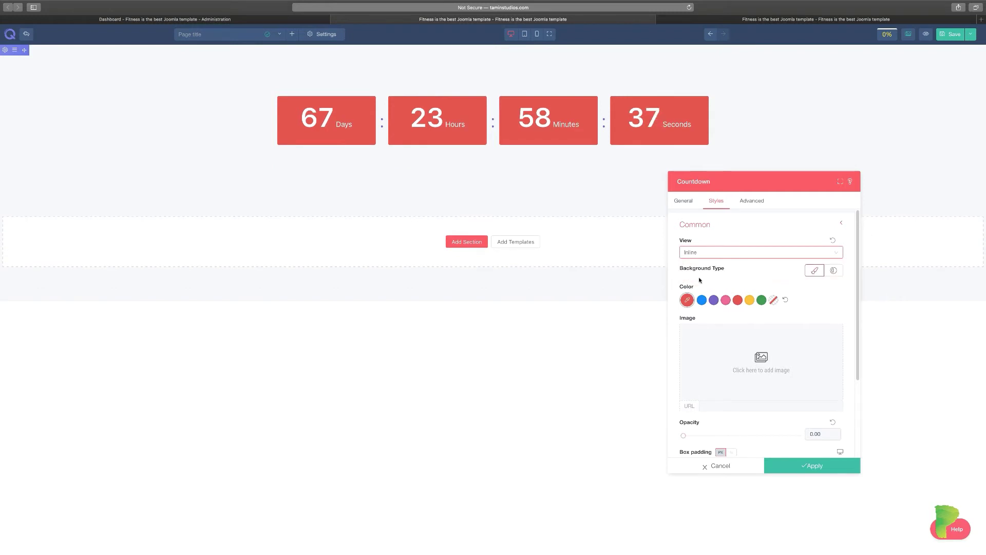
Try 33 px of top and bottom box padding on the Countdown and clear each value.
scroll(762, 350, "down", 3)
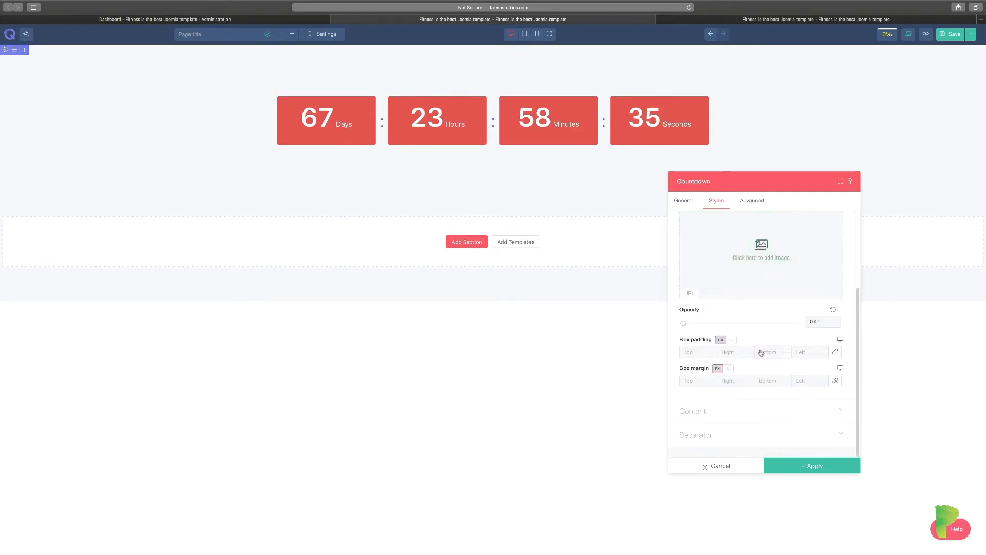
left_click(707, 352)
type("33")
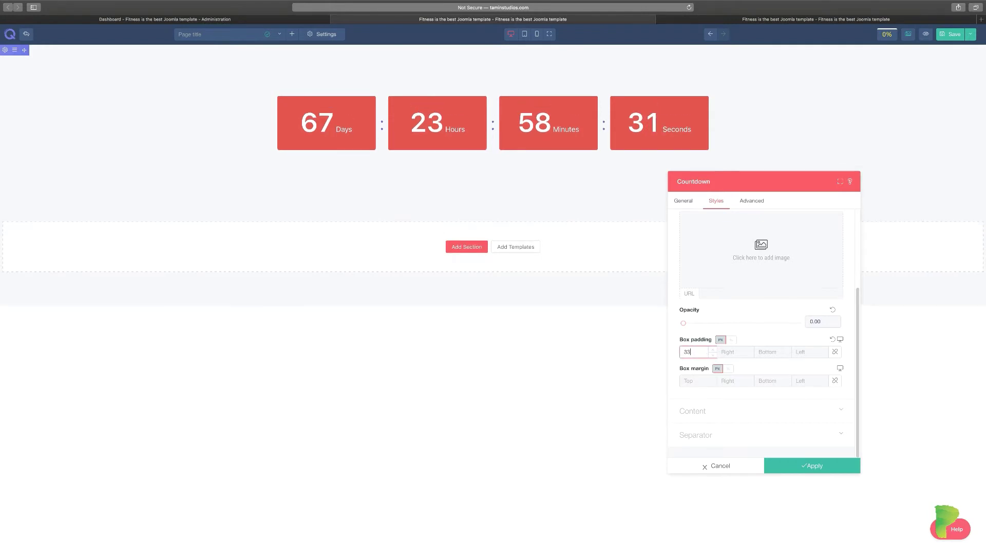
key("BackSpace")
key("BackSpace")
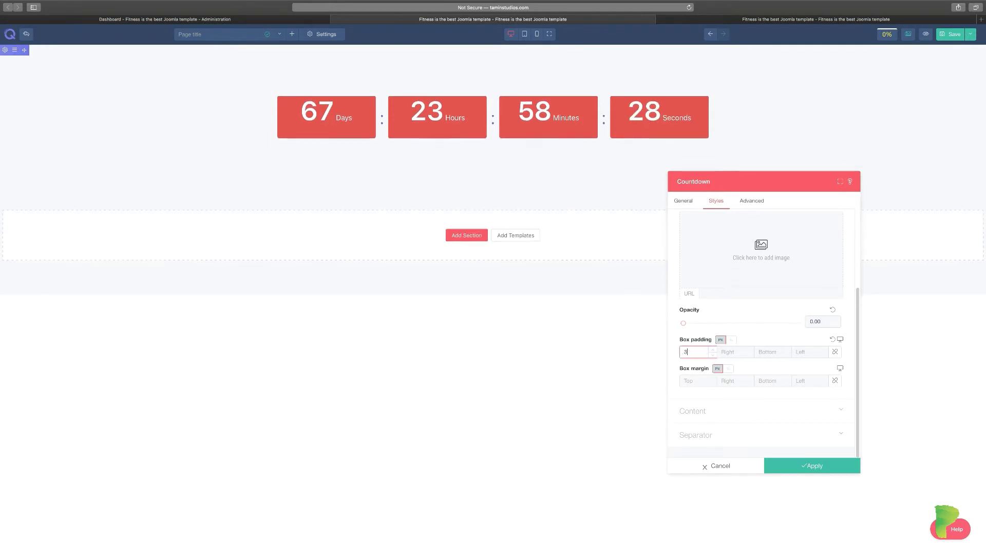
left_click(769, 354)
type("33")
key("BackSpace")
key("BackSpace")
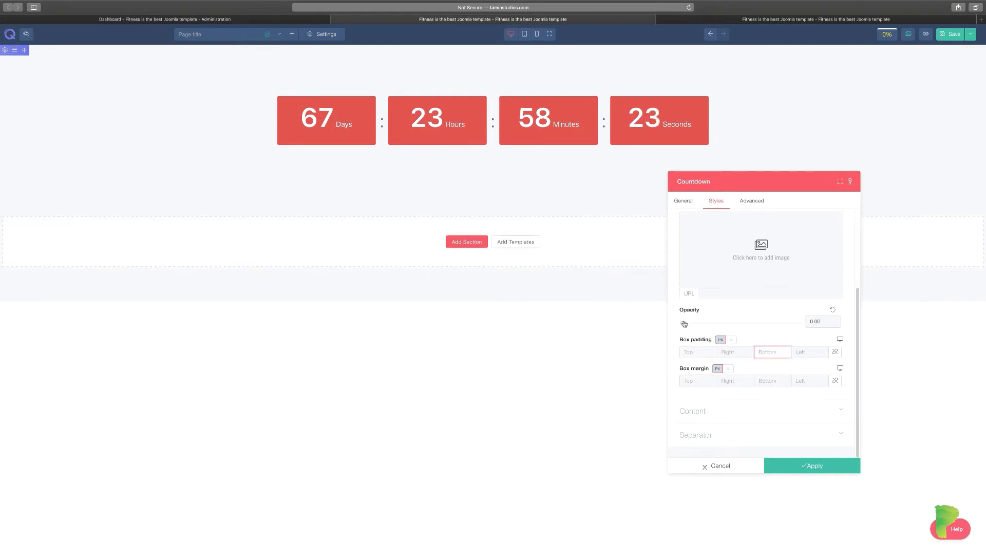
Try an opacity slightly above zero on the countdown boxes and return to the element's general settings.
left_click_drag(684, 324, 689, 271)
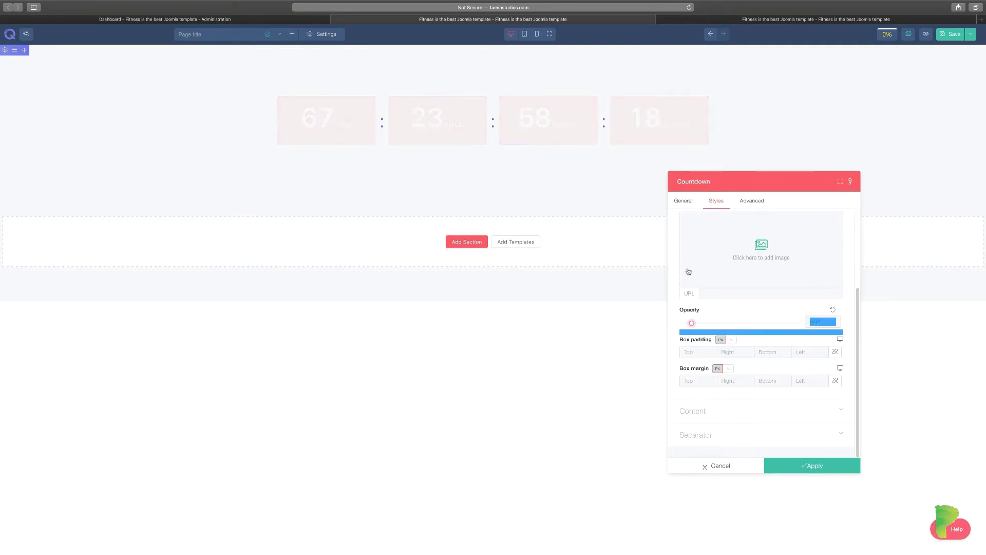
left_click(686, 200)
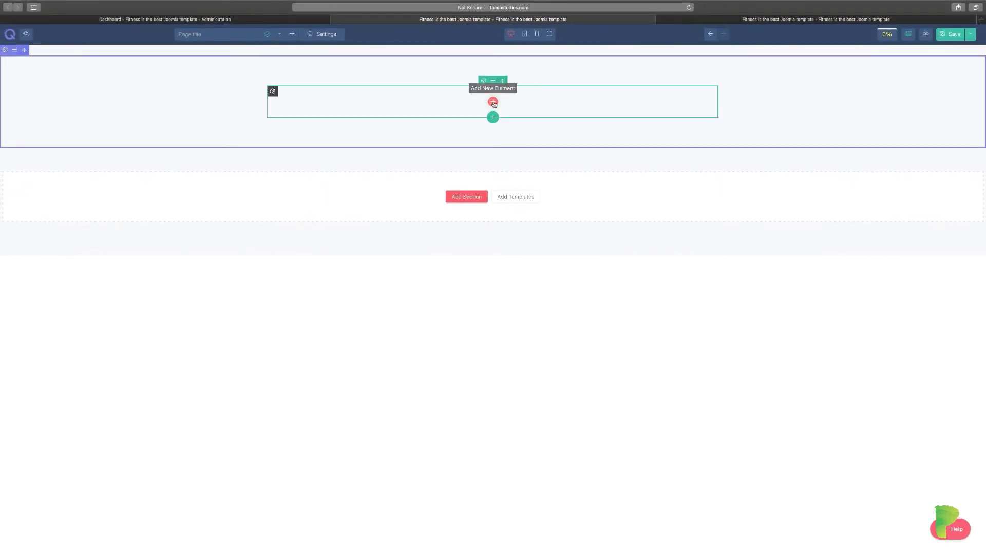
Add a Counter element to the empty row and move its settings clear of the number.
left_click(493, 103)
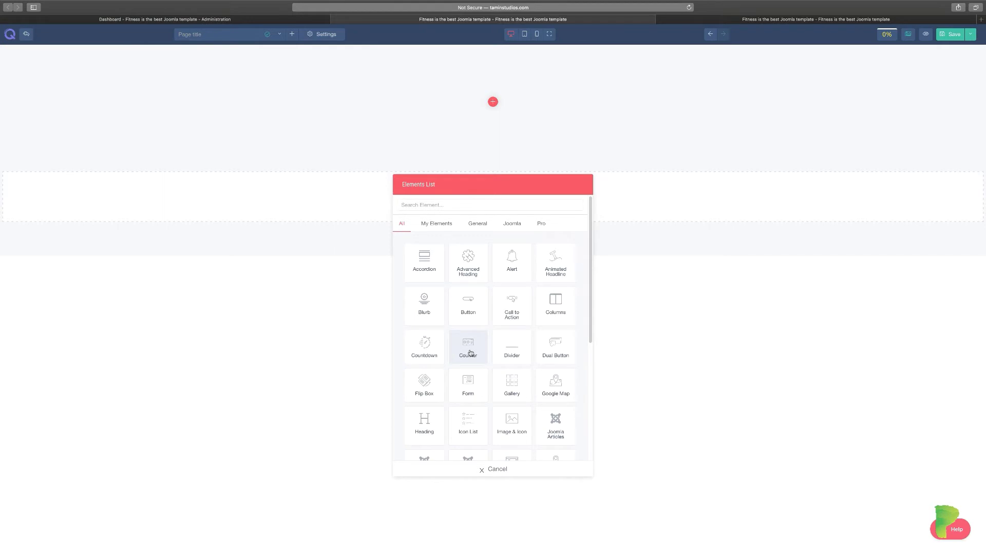
left_click(471, 353)
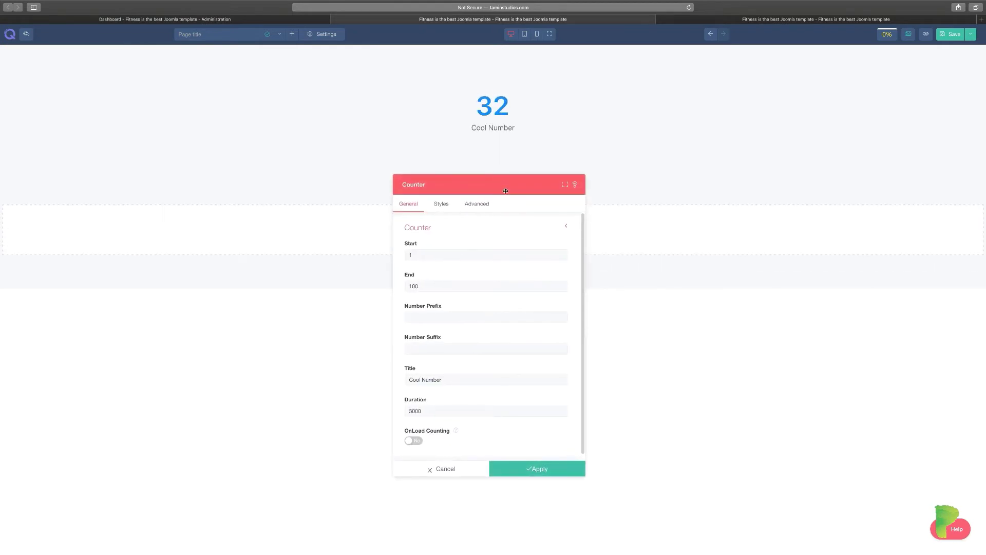
left_click_drag(505, 190, 729, 180)
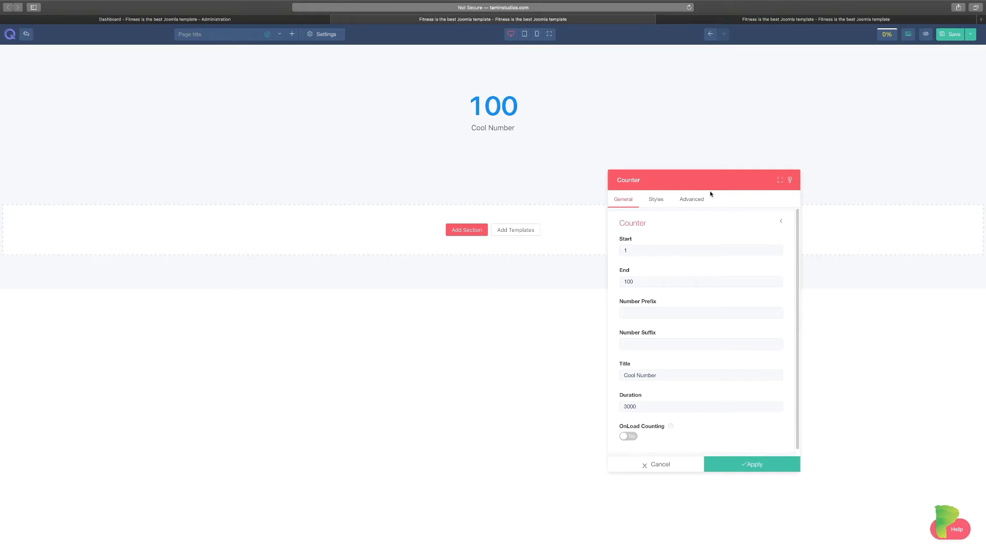
Apply the Counter's default settings and add a row of four equal columns below it.
left_click_drag(705, 183, 699, 156)
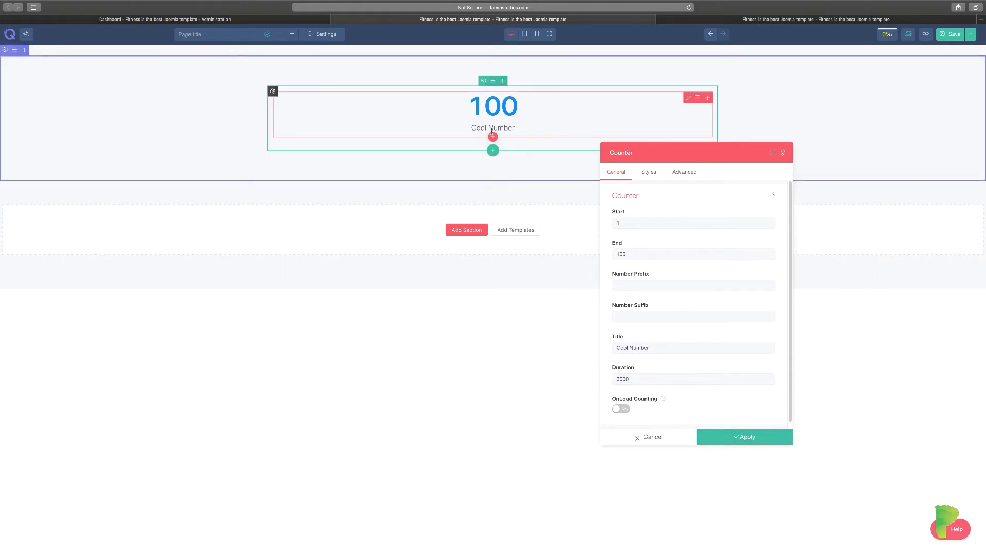
left_click(741, 443)
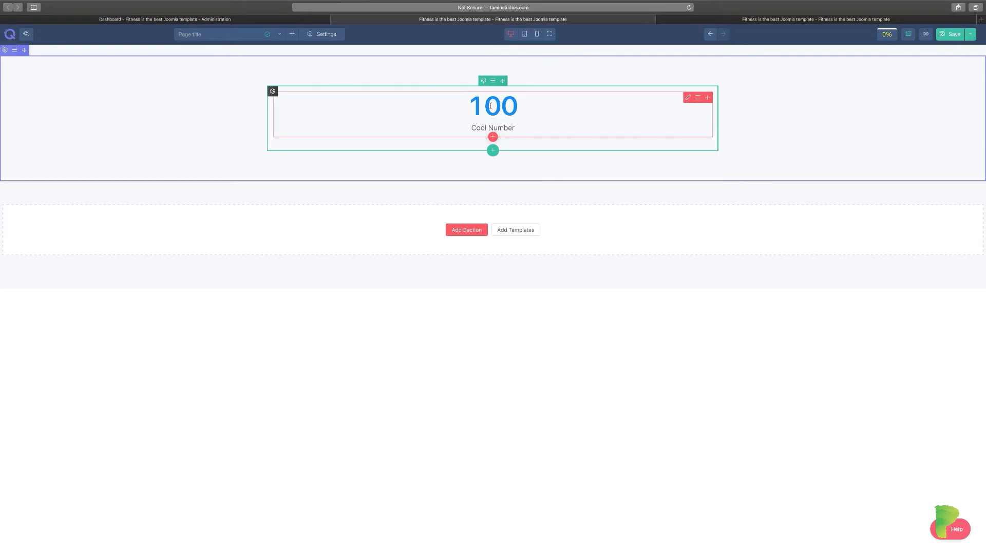
left_click(493, 151)
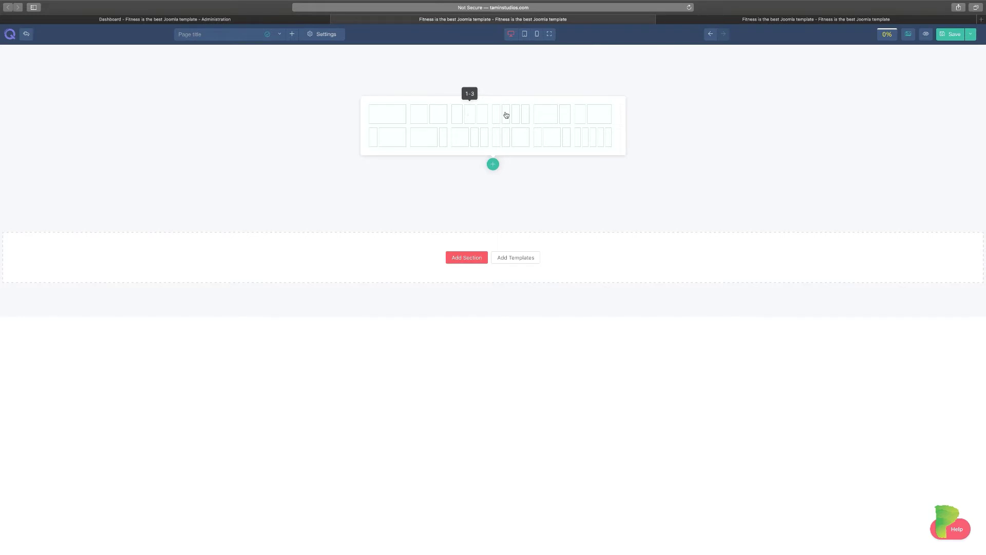
left_click(506, 114)
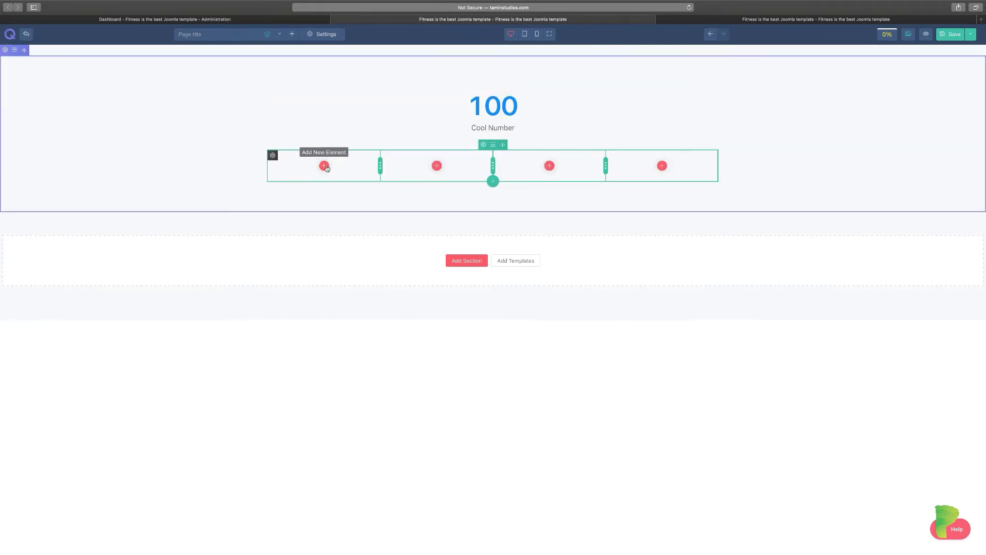
Add a Counter with its default settings to the first column of the new row.
left_click(325, 166)
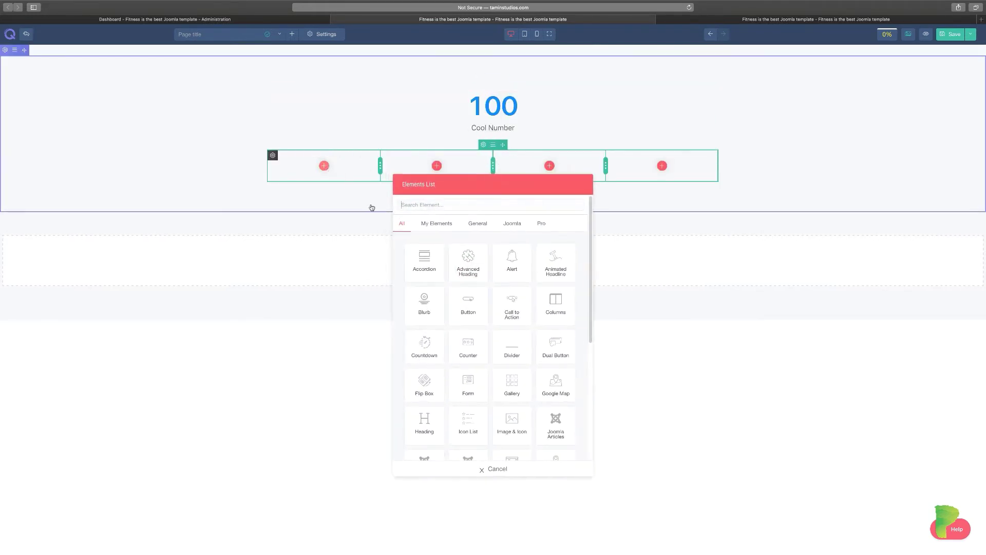
left_click(467, 346)
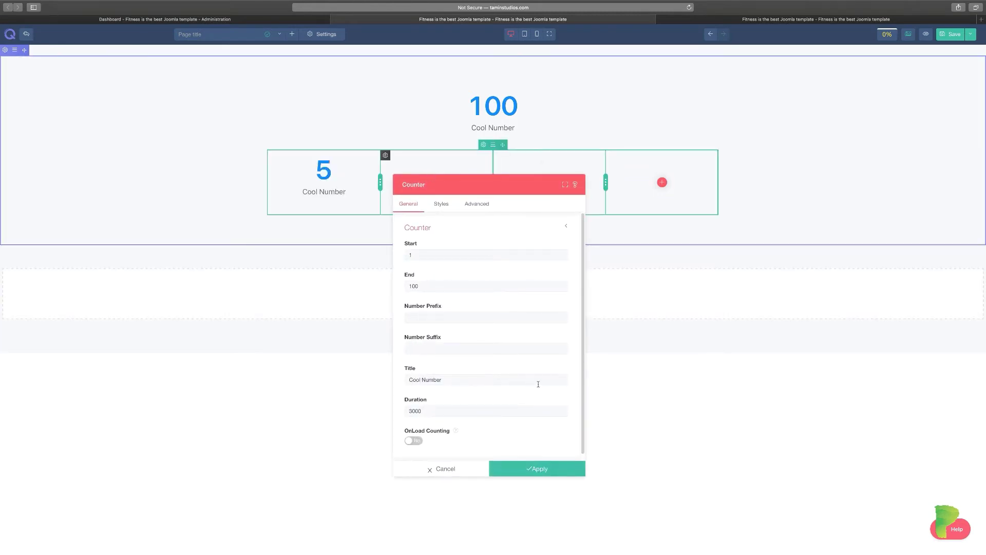
left_click(548, 473)
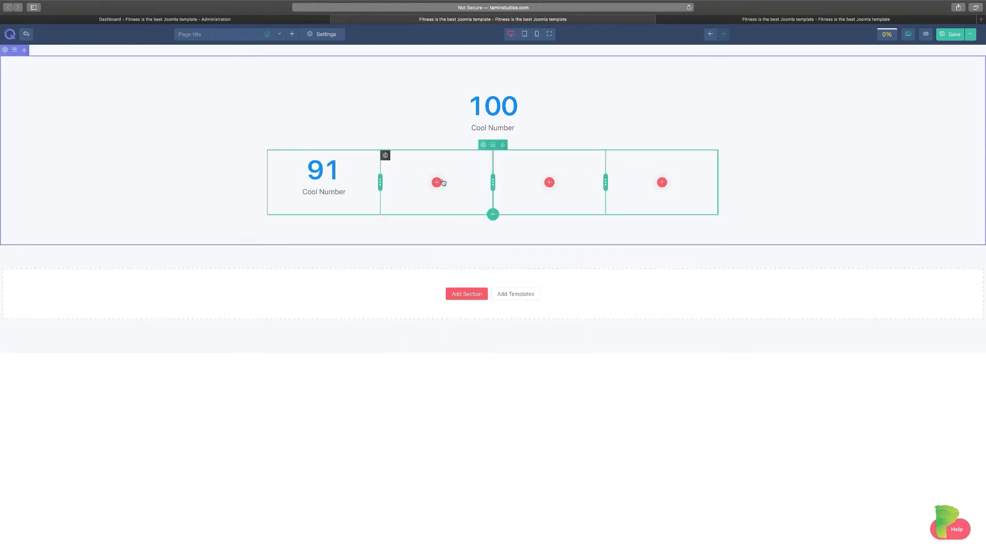
Add a Counter to the second column with an end value of 1000.
left_click(436, 183)
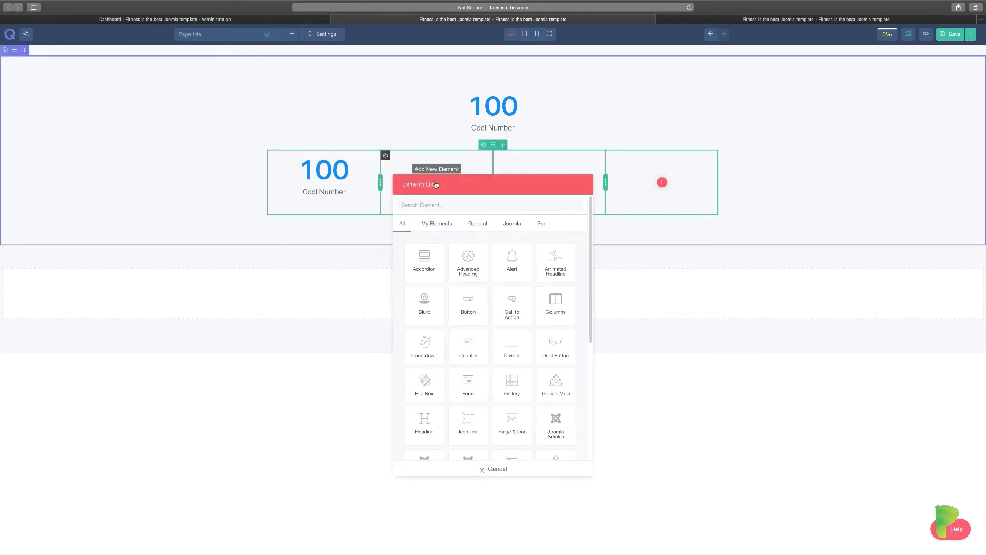
left_click(473, 350)
left_click(421, 286)
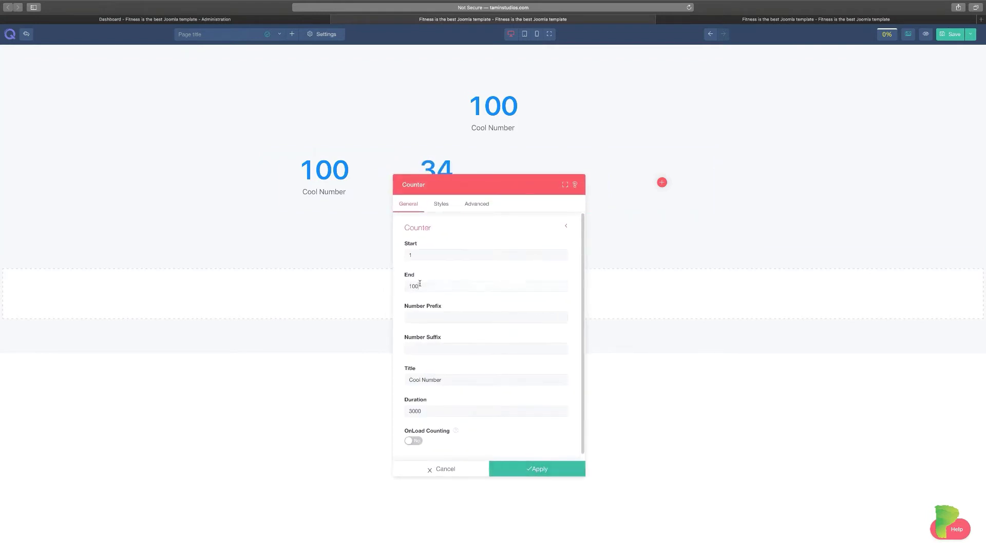
type("0")
left_click(538, 469)
Add a Counter to the third column with an end value of 500.
left_click(549, 182)
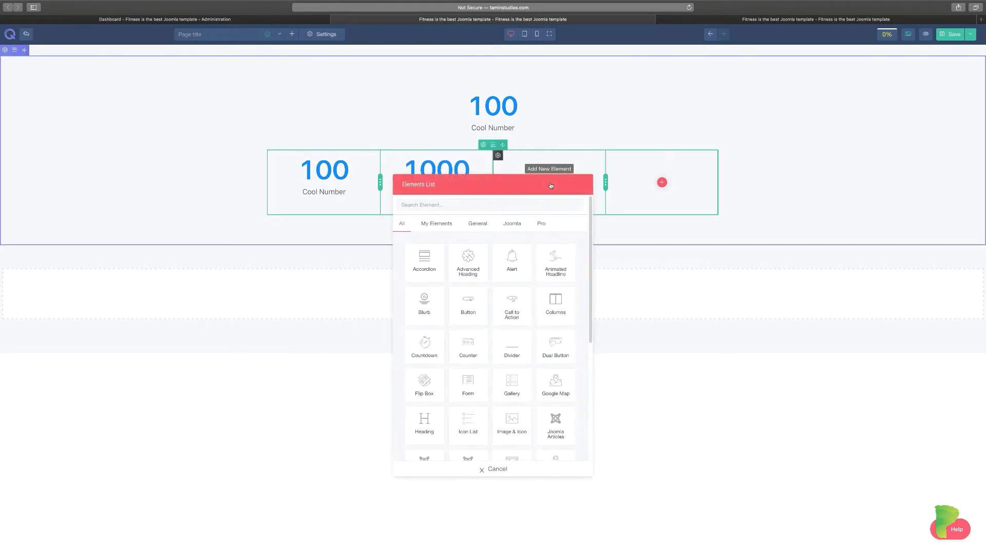
left_click(468, 345)
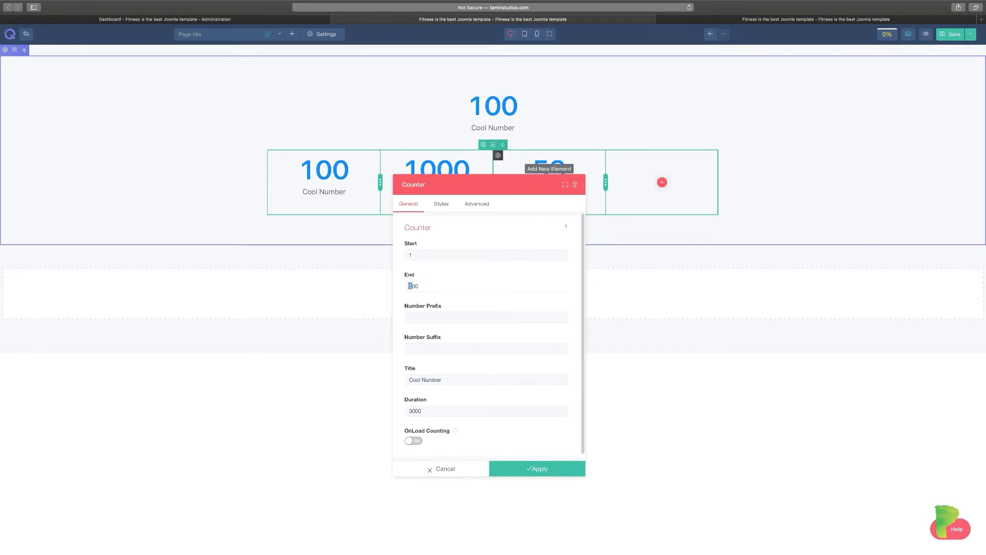
type("5")
left_click(528, 469)
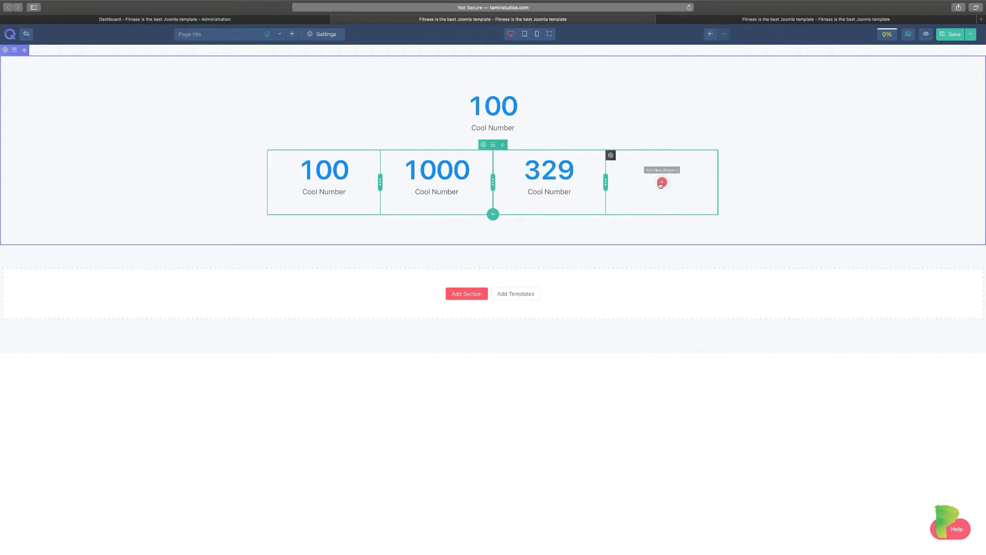
Add a Counter to the fourth column and set its end value to 2000.
left_click(662, 182)
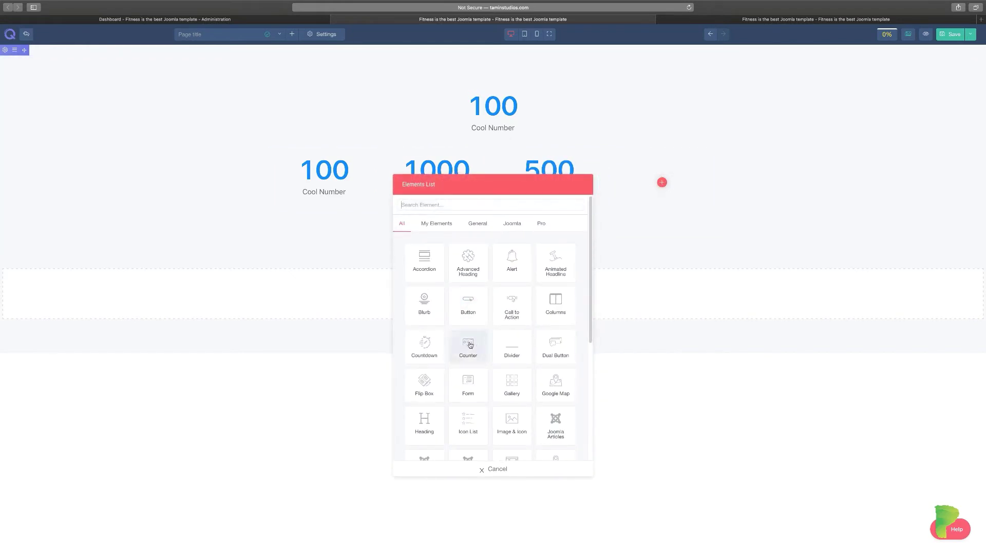
left_click(468, 344)
left_click_drag(408, 286, 411, 285)
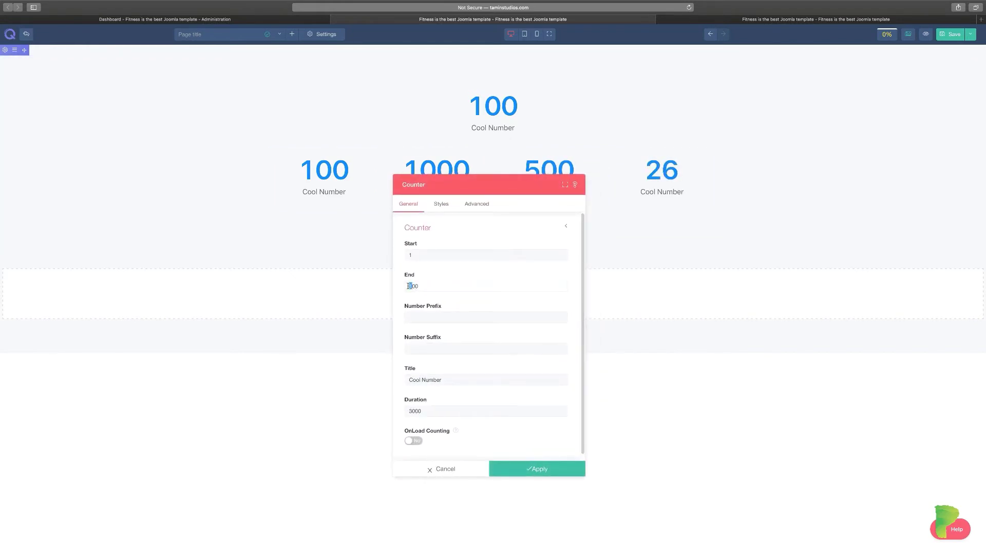
type("20")
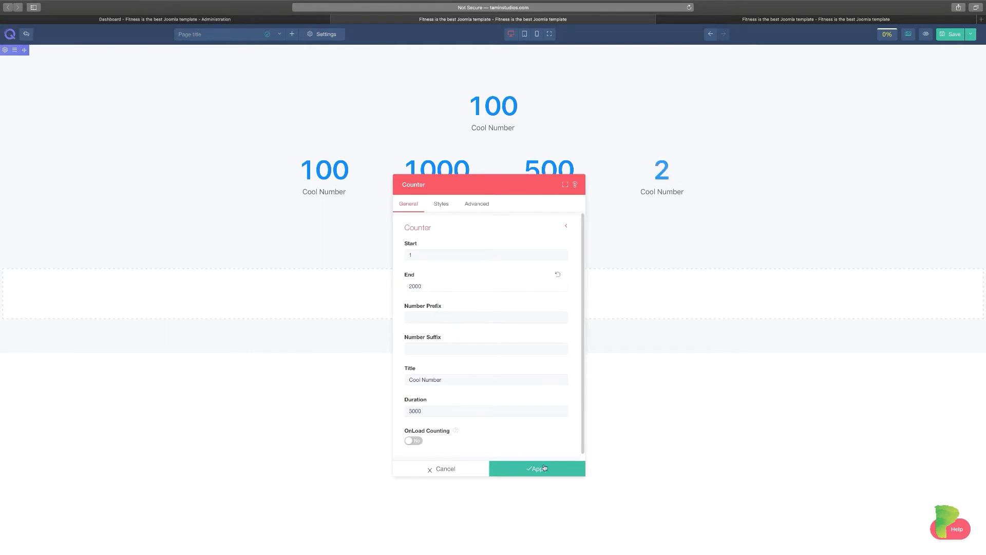
Move the settings clear of the counters, title the fourth column's counter "Students" and apply it.
left_click_drag(575, 195, 865, 186)
left_click_drag(757, 175, 831, 187)
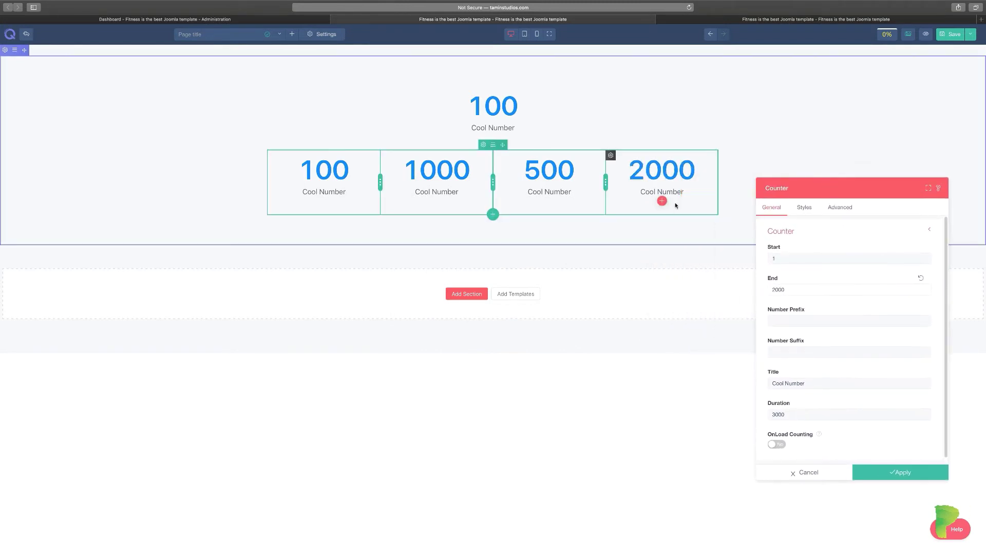
triple_click(793, 383)
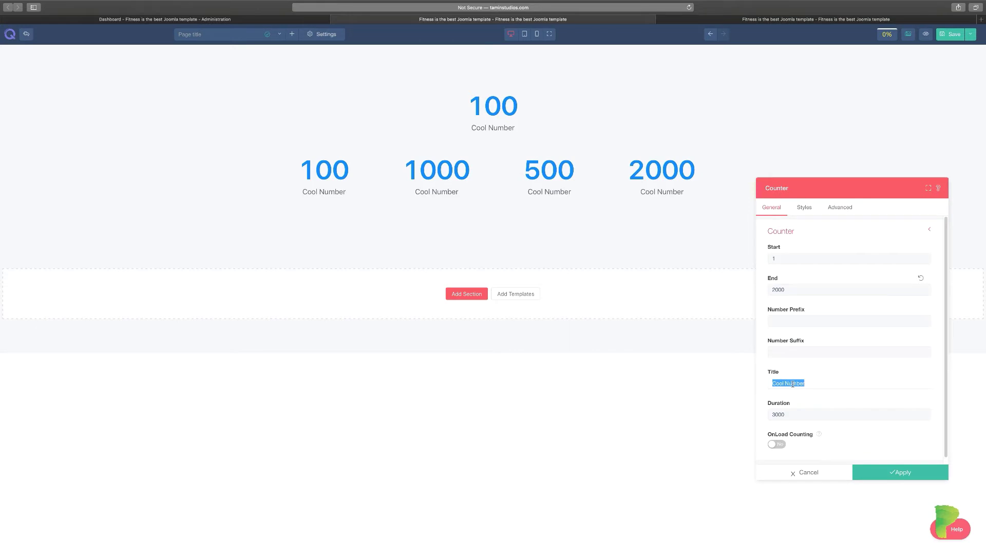
type("Students")
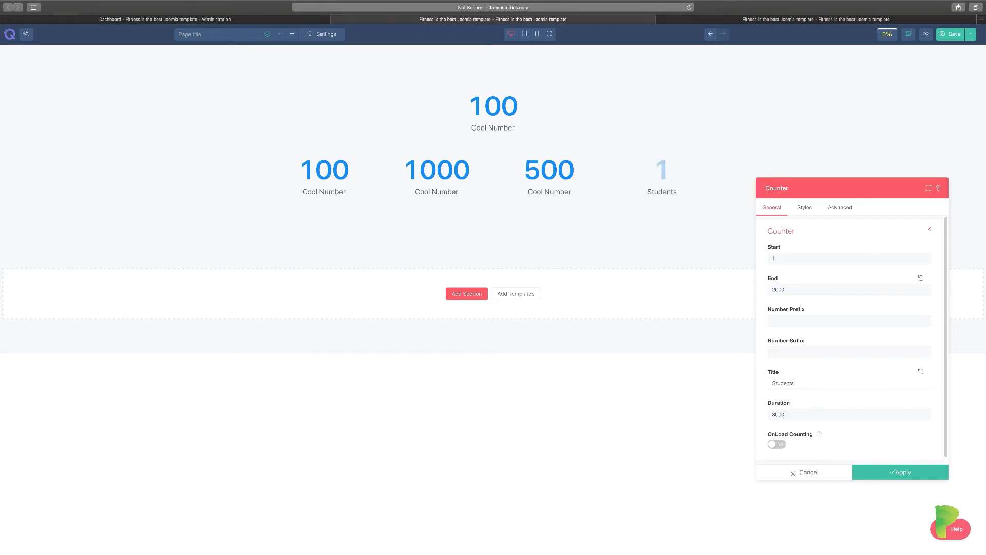
left_click(906, 473)
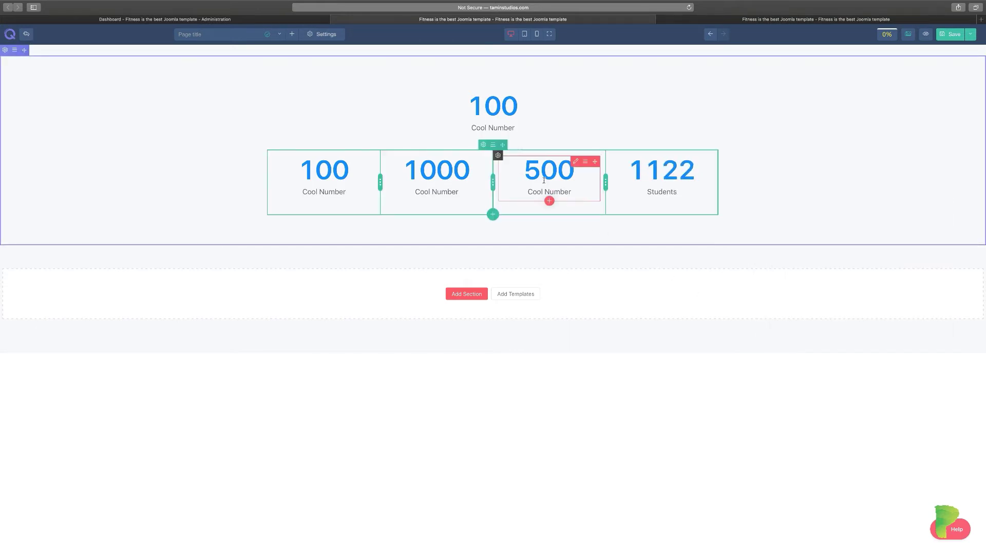
Change the title of the third column's counter to "Hours" and apply it.
left_click(578, 163)
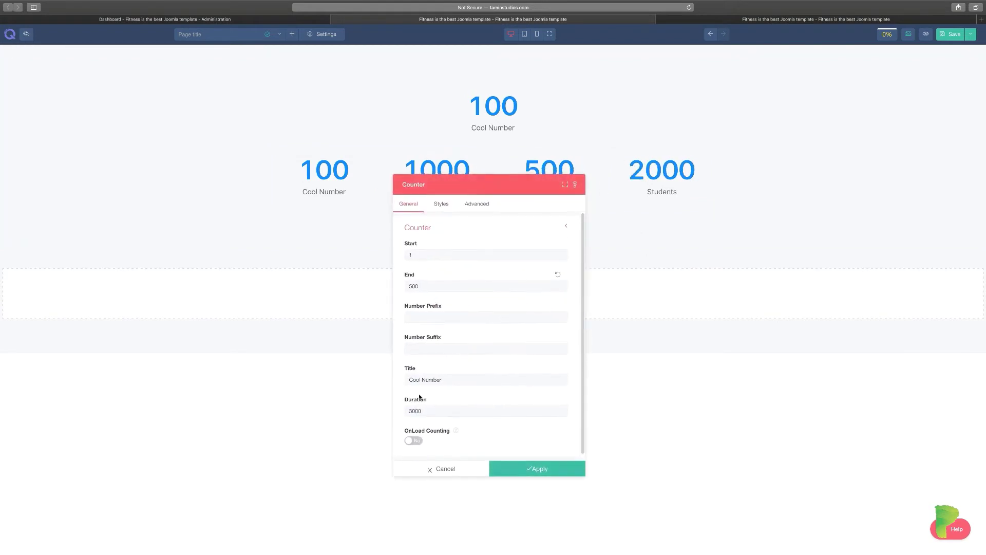
left_click_drag(443, 379, 408, 379)
left_click_drag(725, 230, 860, 230)
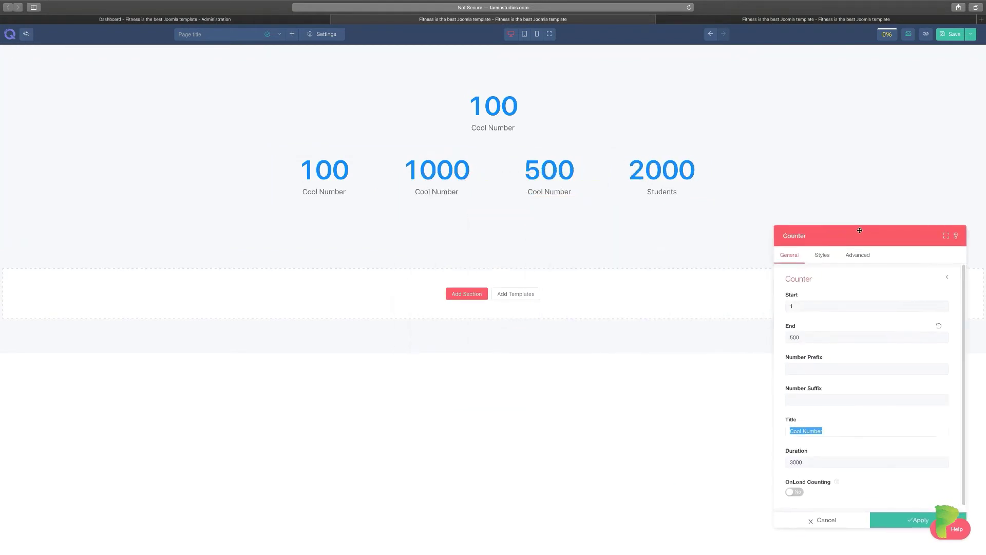
type("Hours")
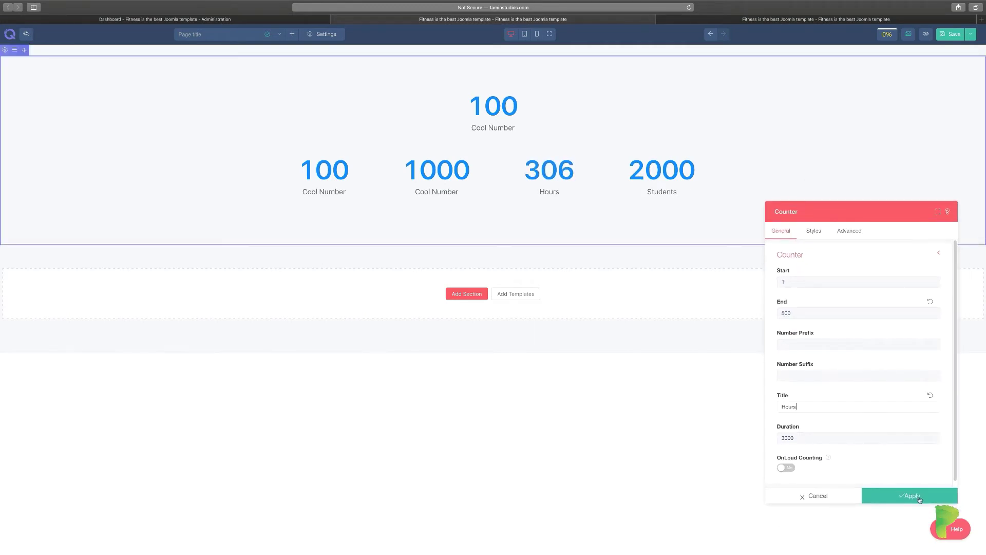
left_click(924, 497)
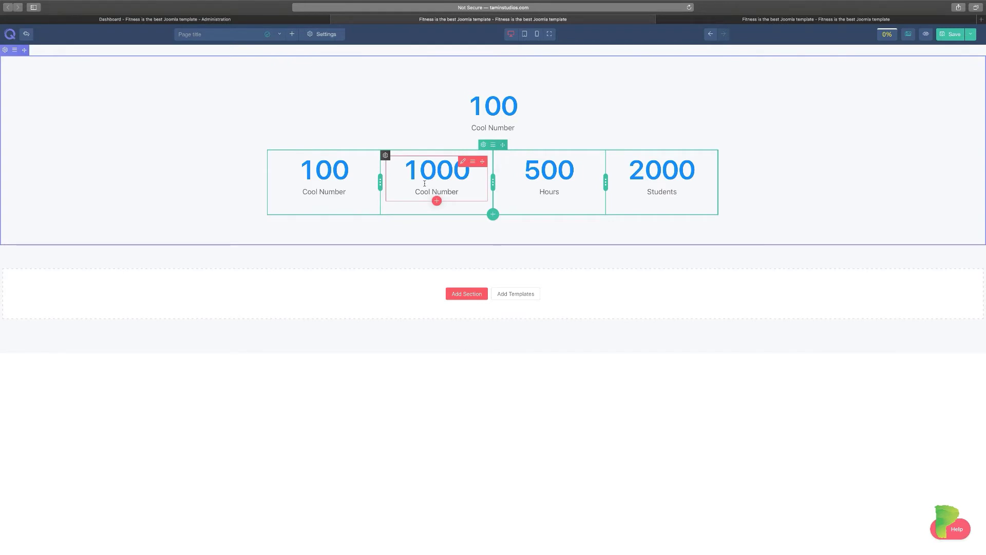
Change the title of the second column's counter to "People" and apply it.
left_click(463, 161)
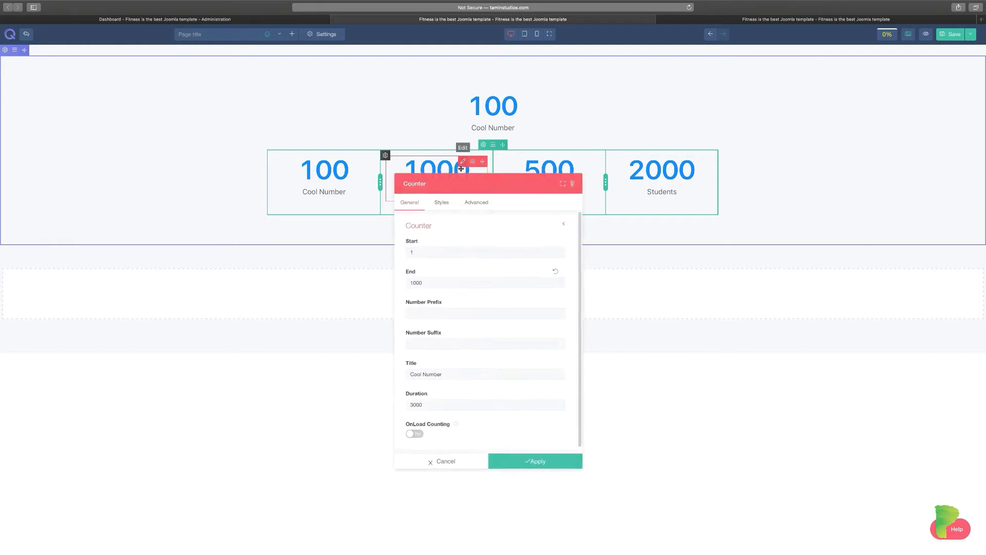
triple_click(451, 381)
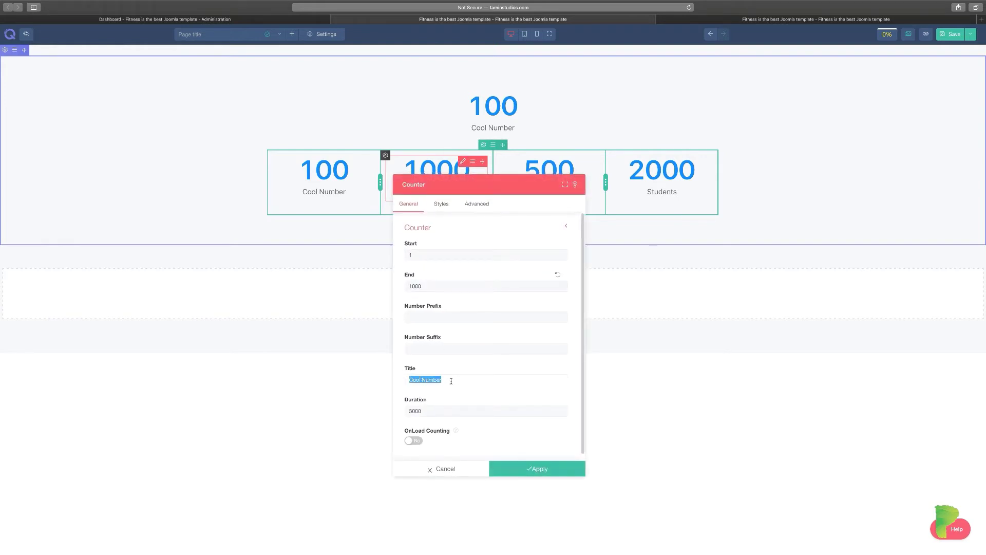
type("Peopl")
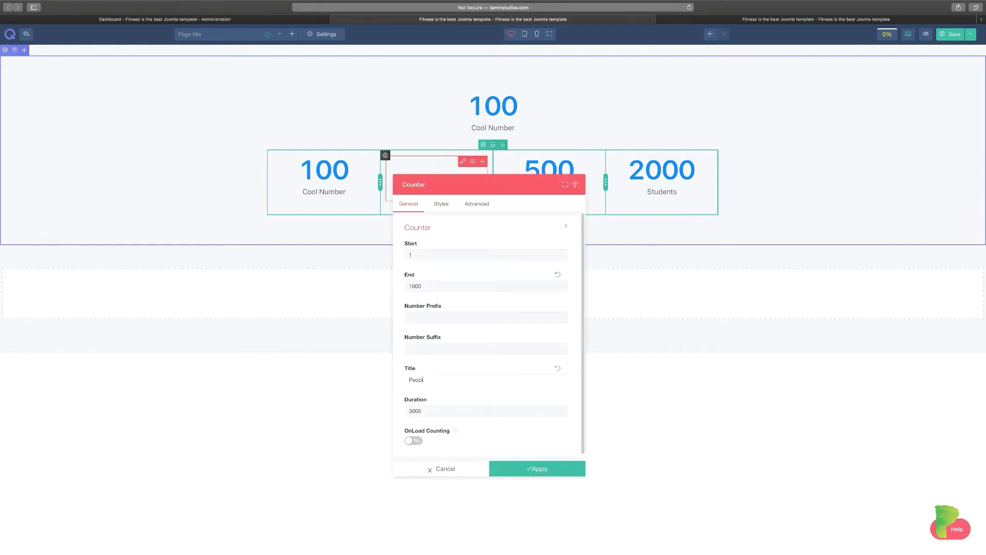
type("e")
left_click(537, 469)
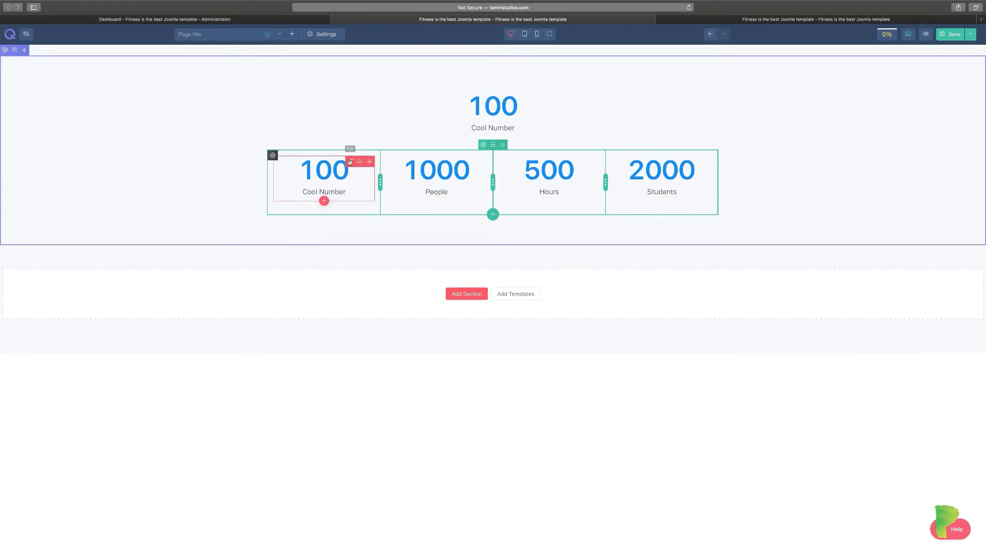
Open the first column's counter for editing and switch OnLoad Counting on and back off.
left_click(350, 162)
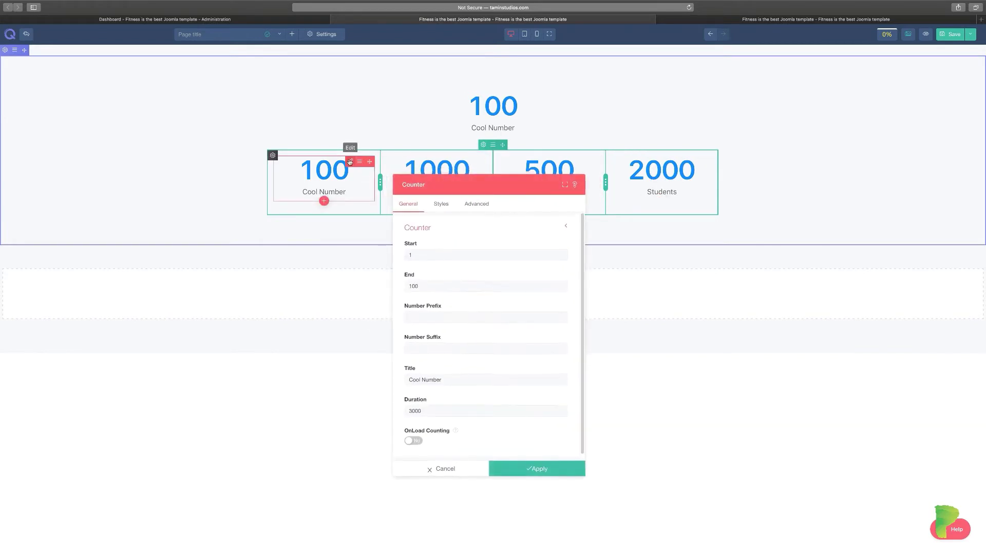
left_click(416, 436)
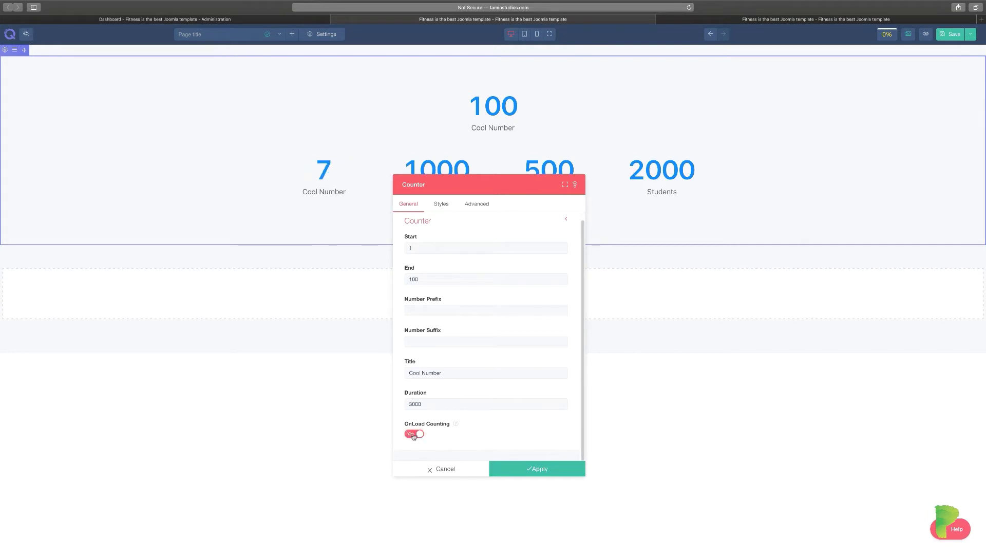
left_click(414, 434)
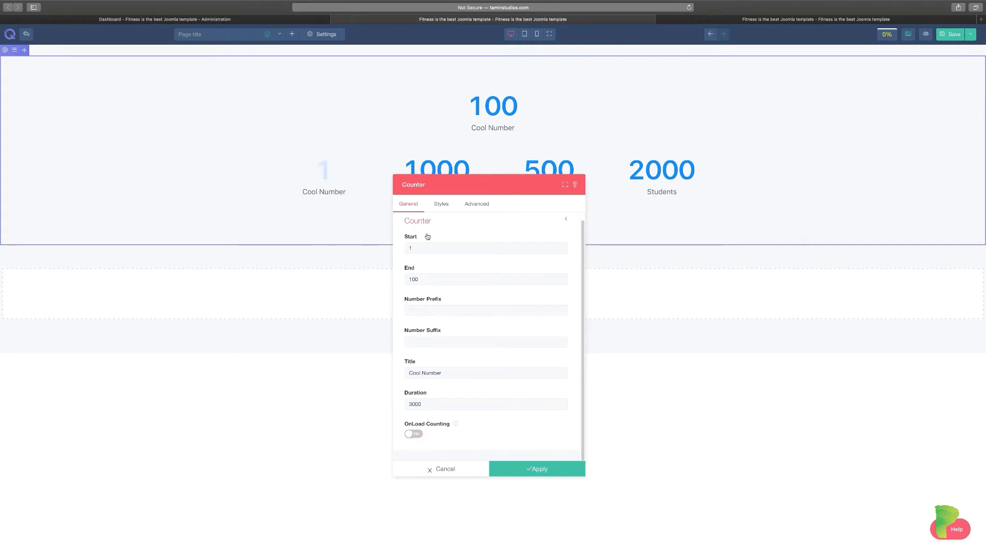
Set the number color of the first column's counter to the pink preset in its styles.
left_click(442, 205)
left_click(438, 256)
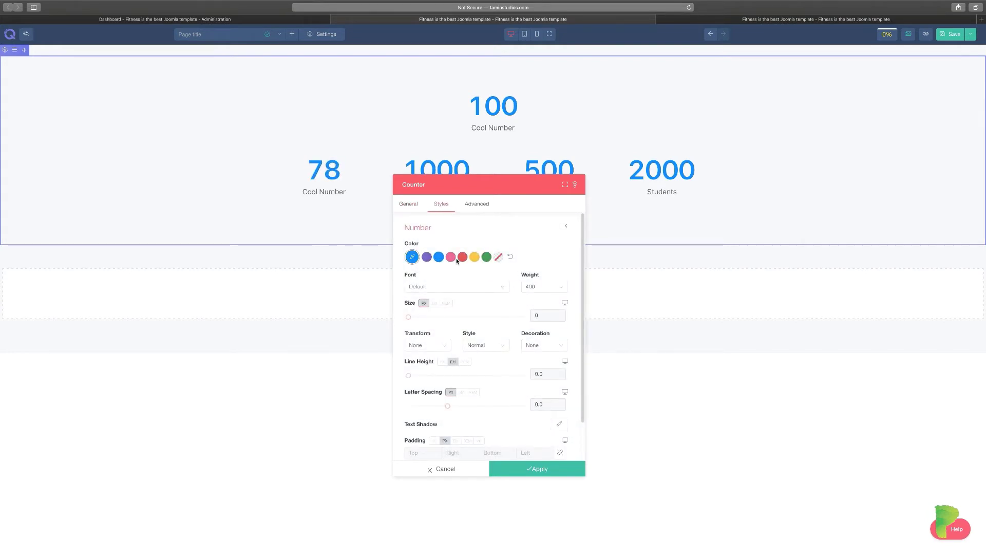
left_click(451, 257)
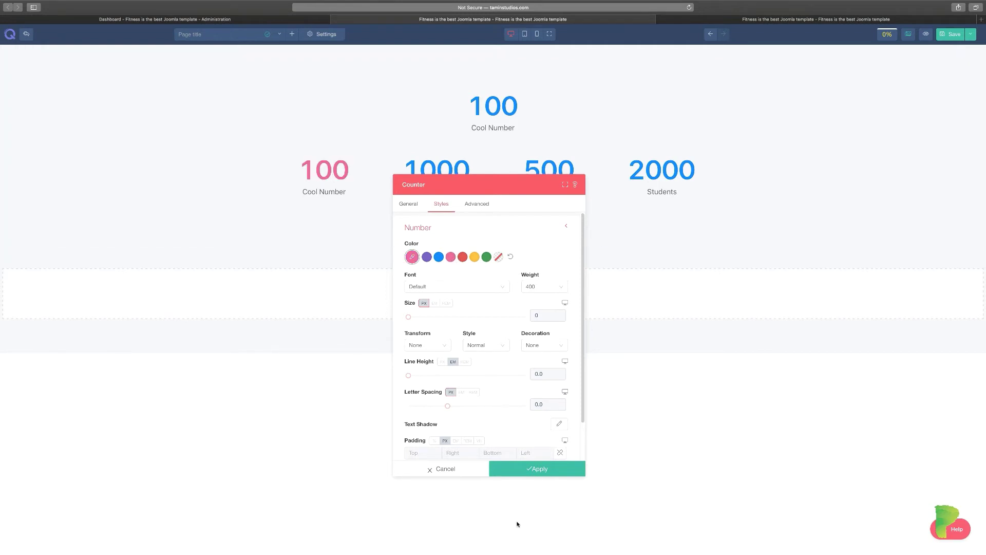
Style the first counter's number with the Abhaya Libre font, Uppercase transform, Italic style and about 9.7 px letter spacing.
left_click(473, 288)
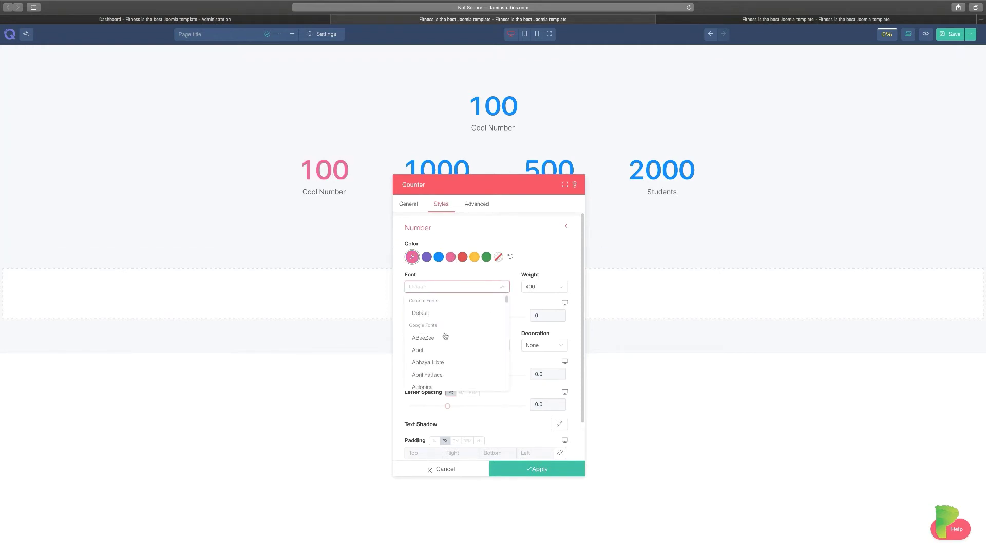
left_click(423, 363)
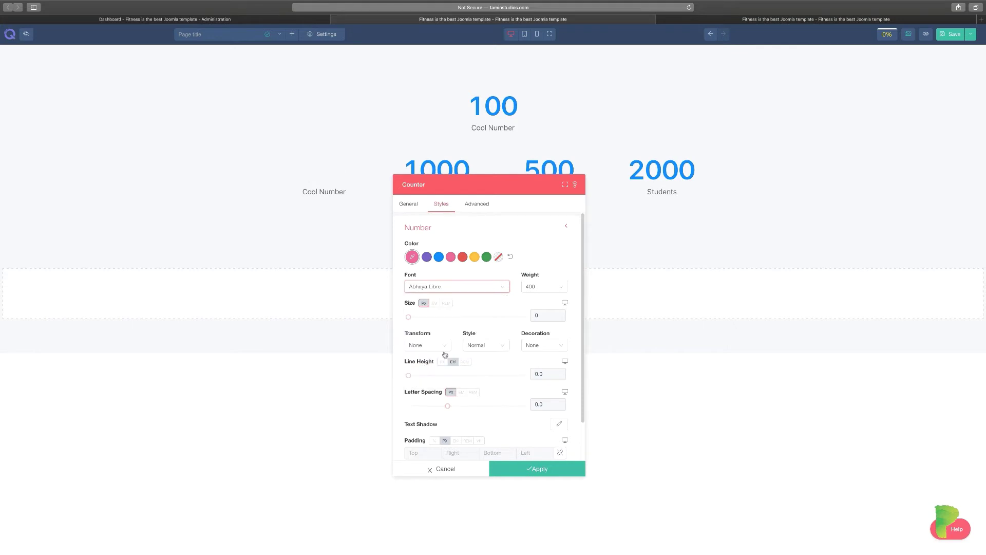
left_click(443, 346)
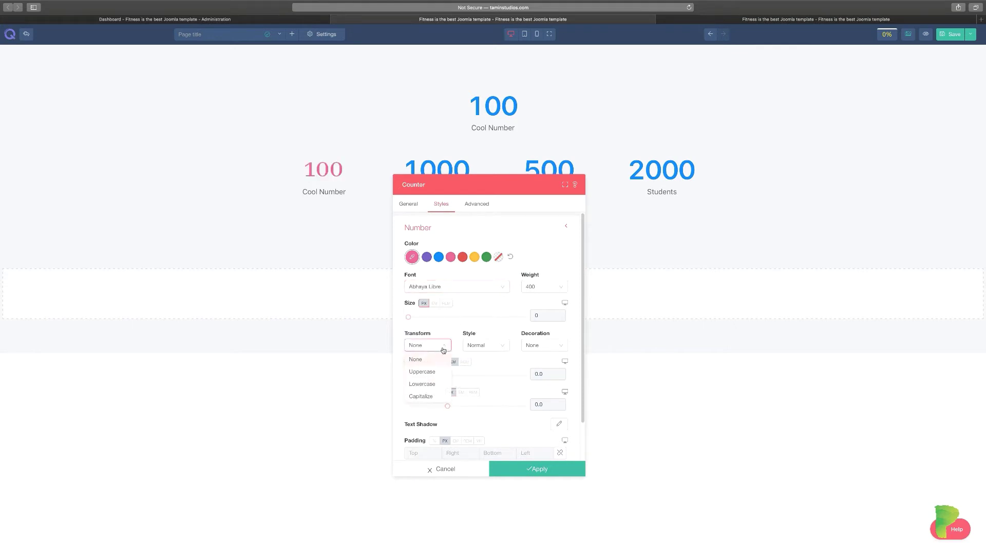
left_click(432, 371)
left_click(502, 345)
left_click(487, 372)
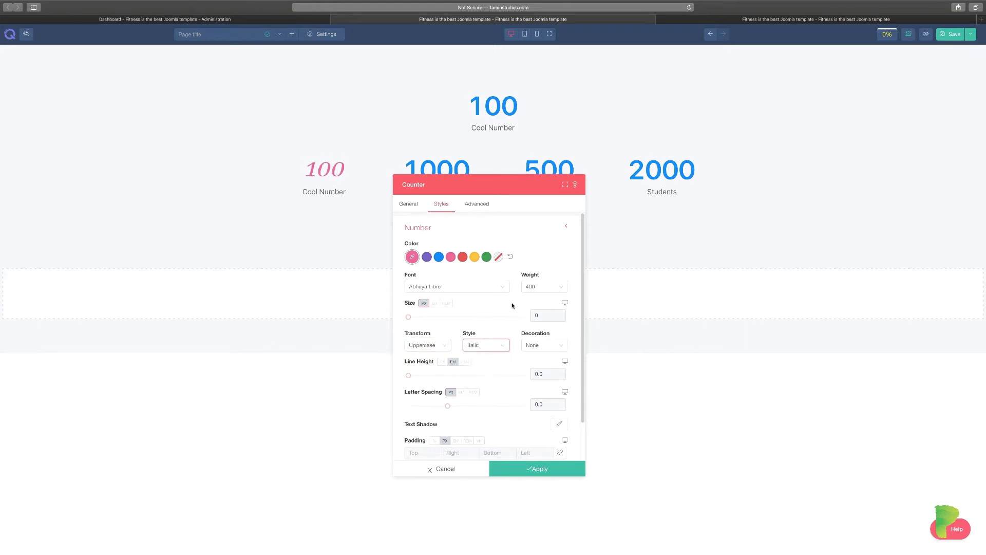
scroll(504, 389, "down", 2)
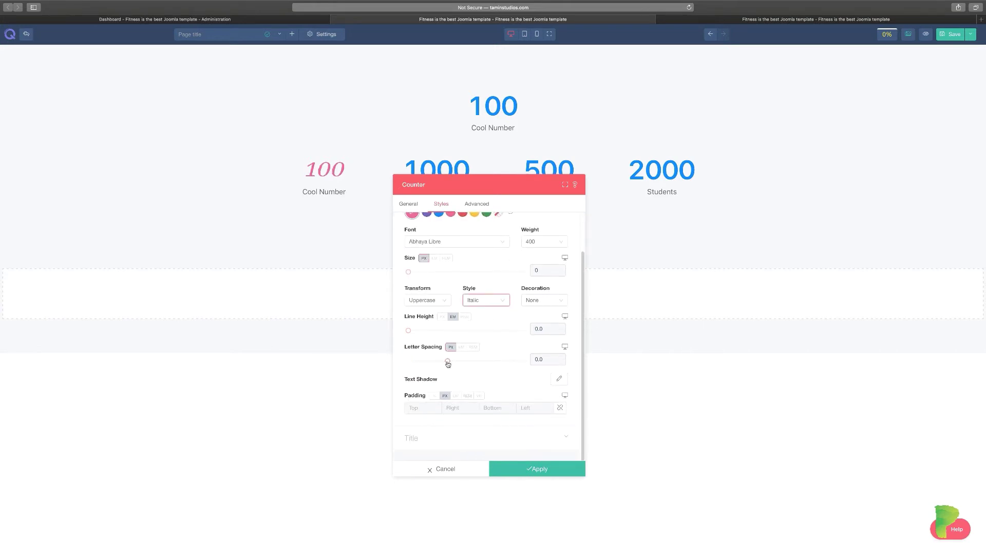
left_click_drag(448, 361, 523, 361)
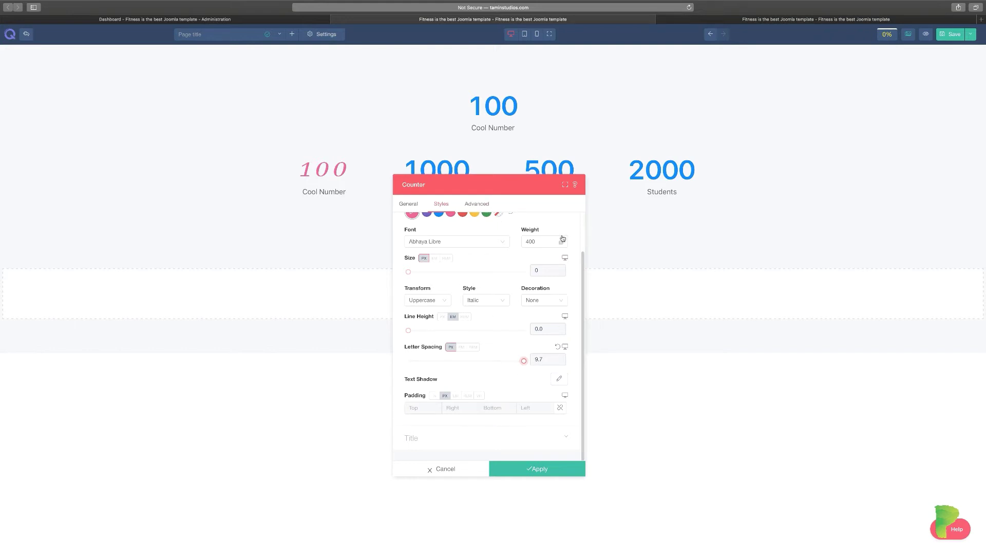
Try the yellow and red presets for the first counter's title color, and set it to blue.
left_click(447, 437)
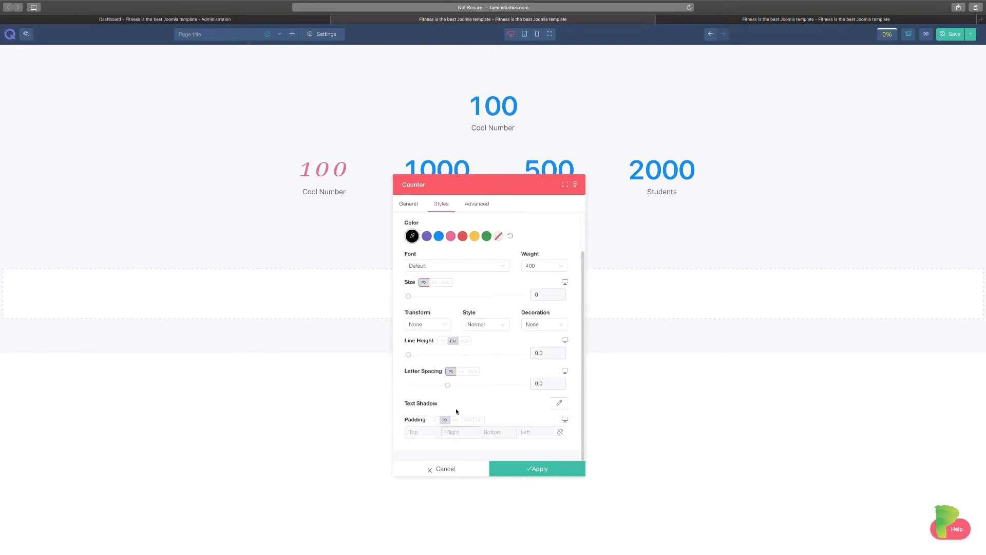
left_click(475, 253)
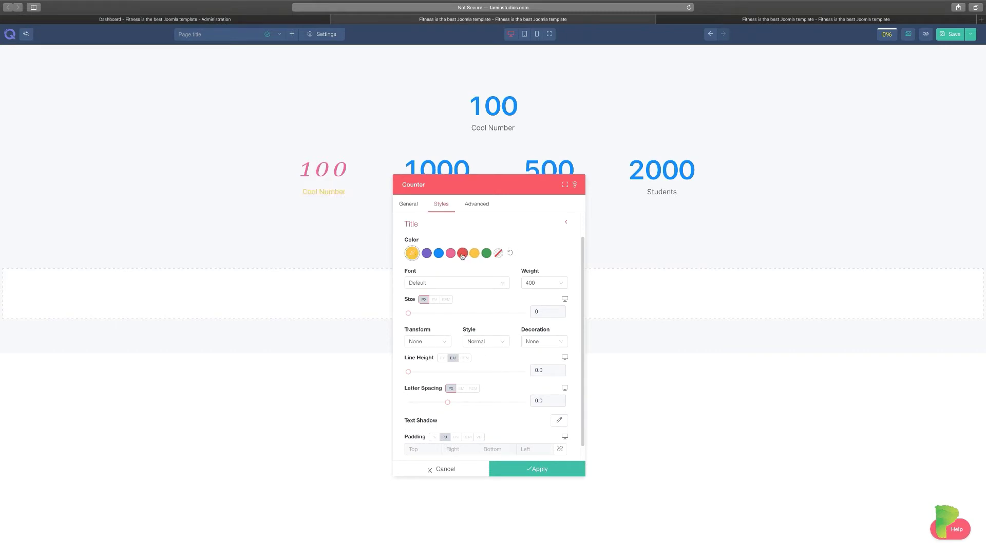
left_click(463, 254)
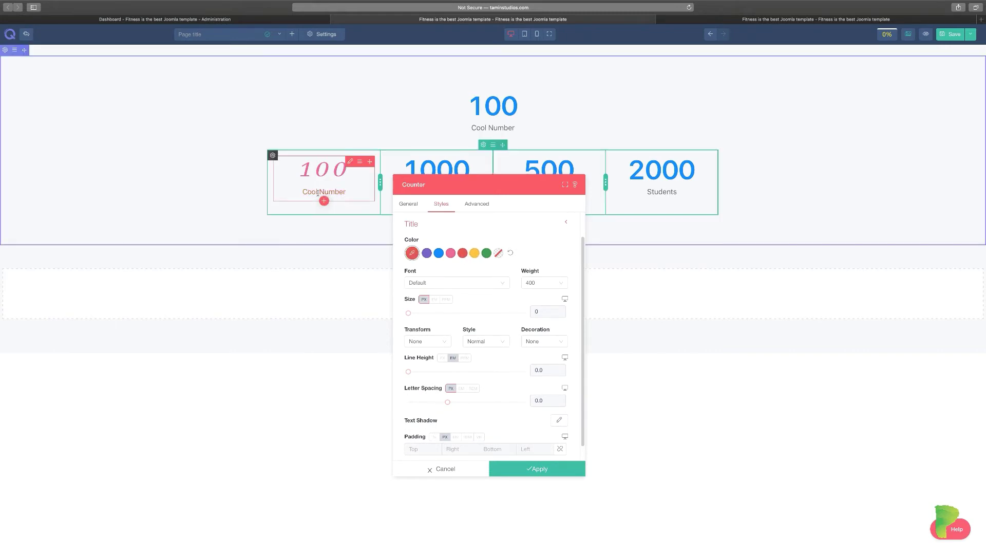
left_click(441, 256)
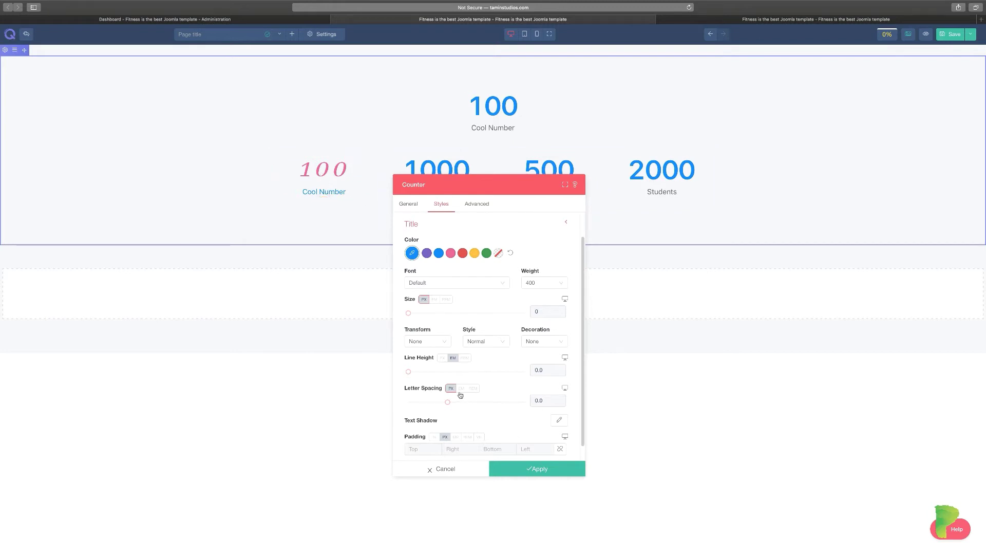
Increase the title's letter spacing to about 3.3 px, trying the other spacing units along the way.
scroll(481, 396, "down", 1)
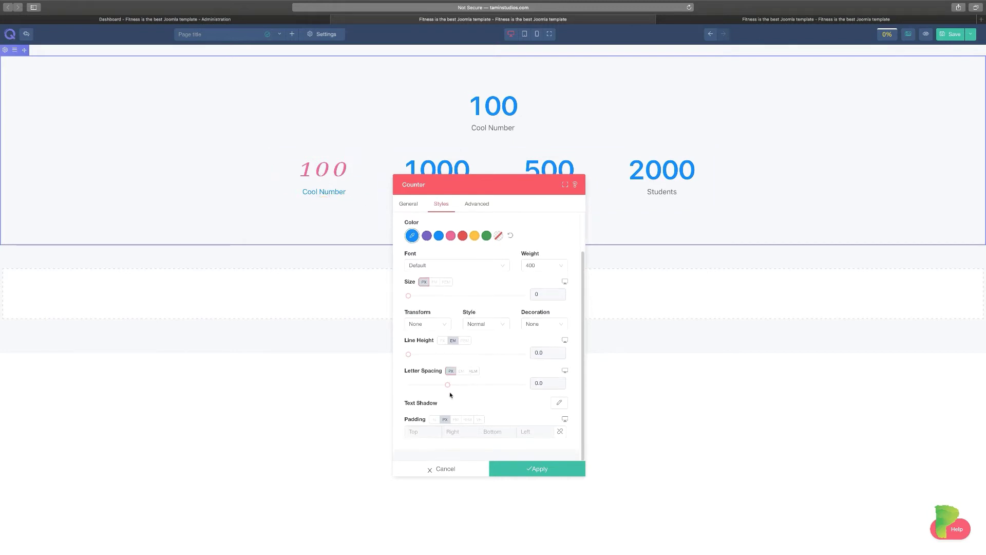
left_click_drag(447, 385, 503, 385)
left_click(460, 371)
left_click(473, 370)
left_click_drag(453, 385, 475, 387)
left_click(450, 371)
Set the title's top, bottom and left padding to 22 px.
left_click(421, 432)
type("22")
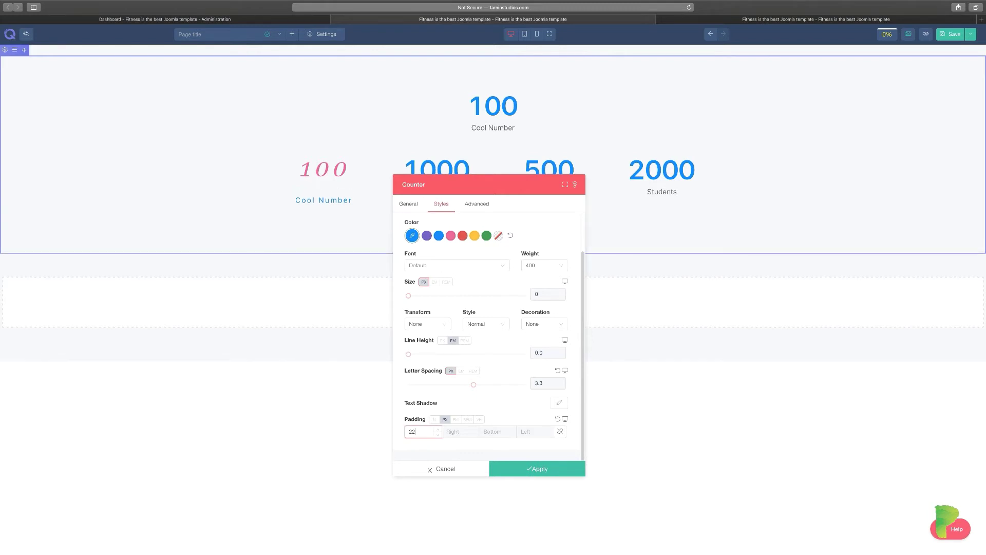
left_click(495, 436)
type("22")
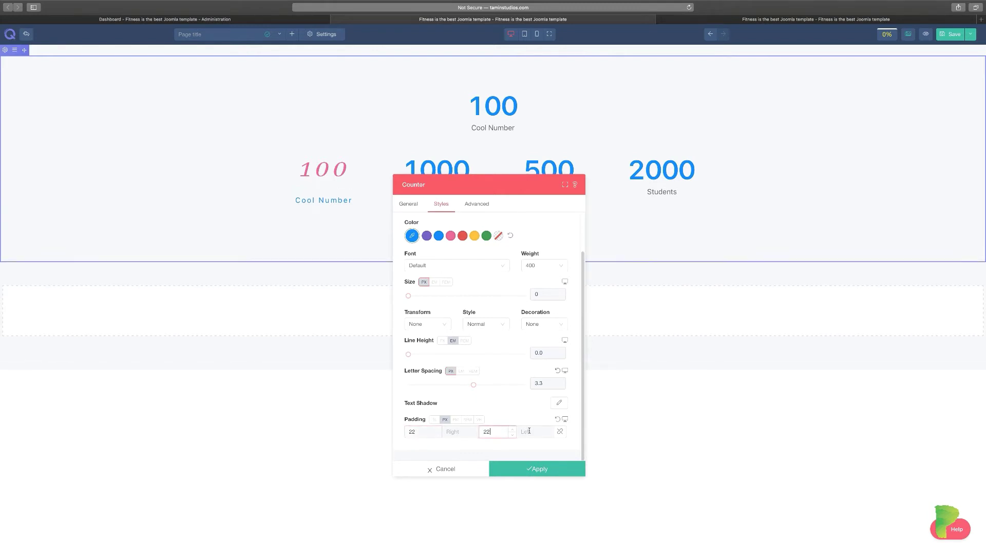
left_click(529, 431)
type("22")
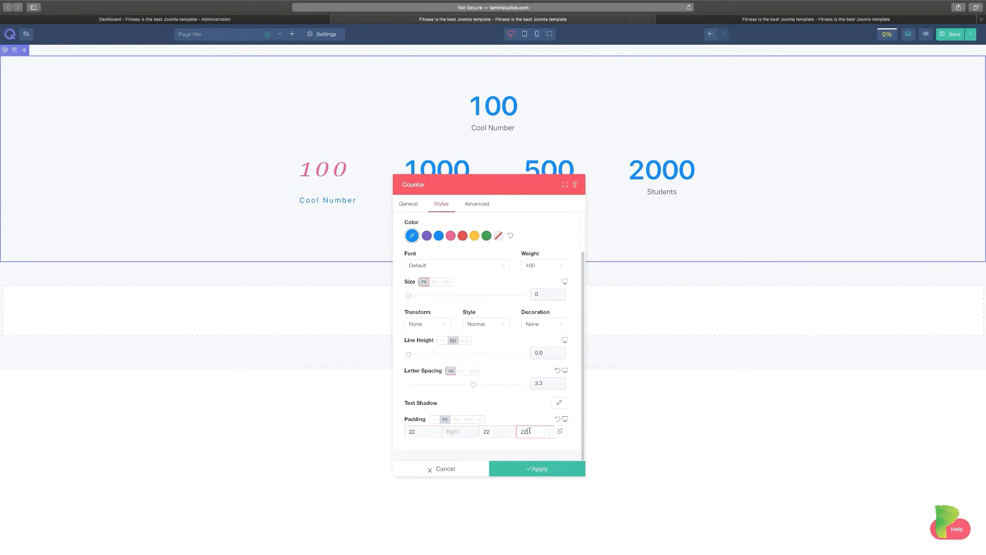
Link the title's padding sides, set them all to 222 px, unlink them and discard the counter's style changes.
left_click(560, 432)
left_click(457, 432)
type("2")
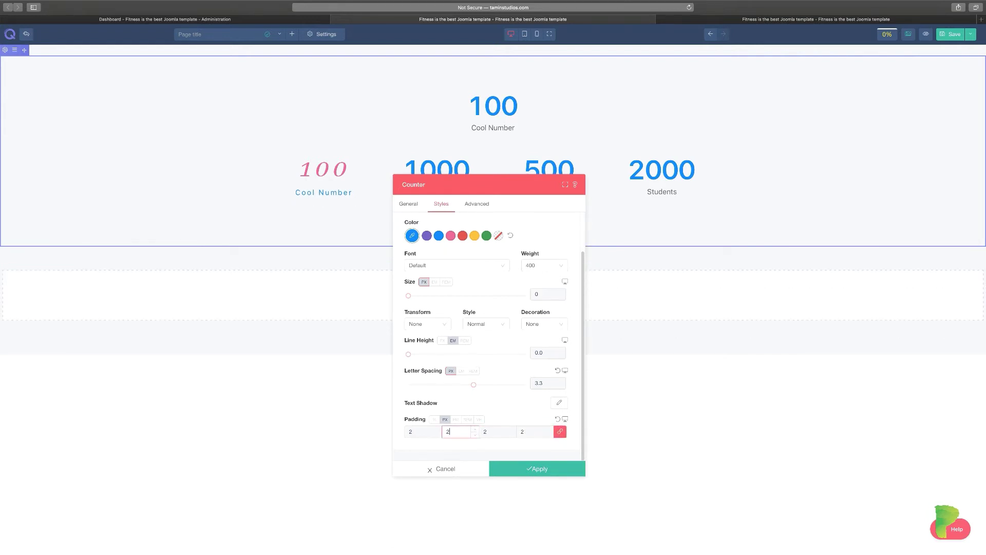
type("22")
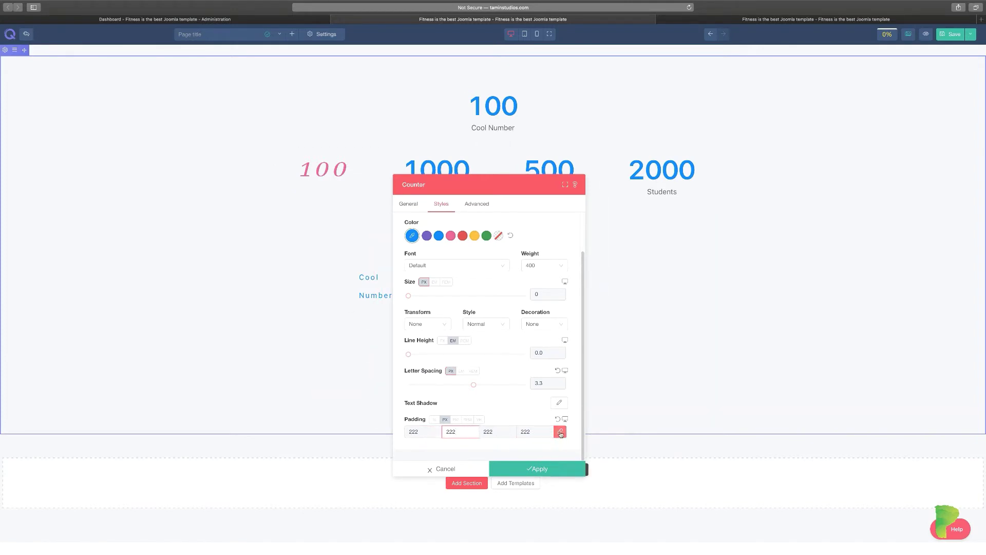
left_click(560, 431)
left_click(501, 431)
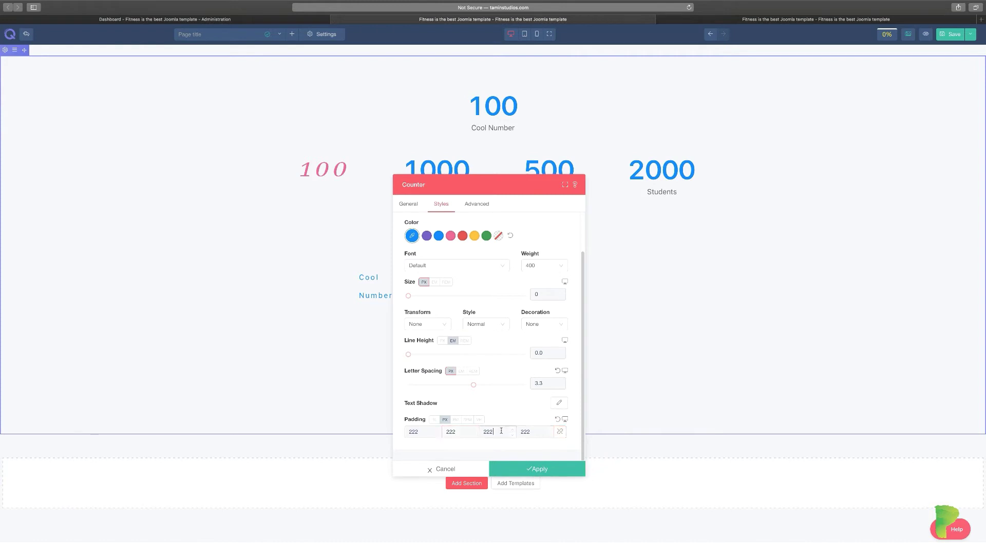
left_click(454, 469)
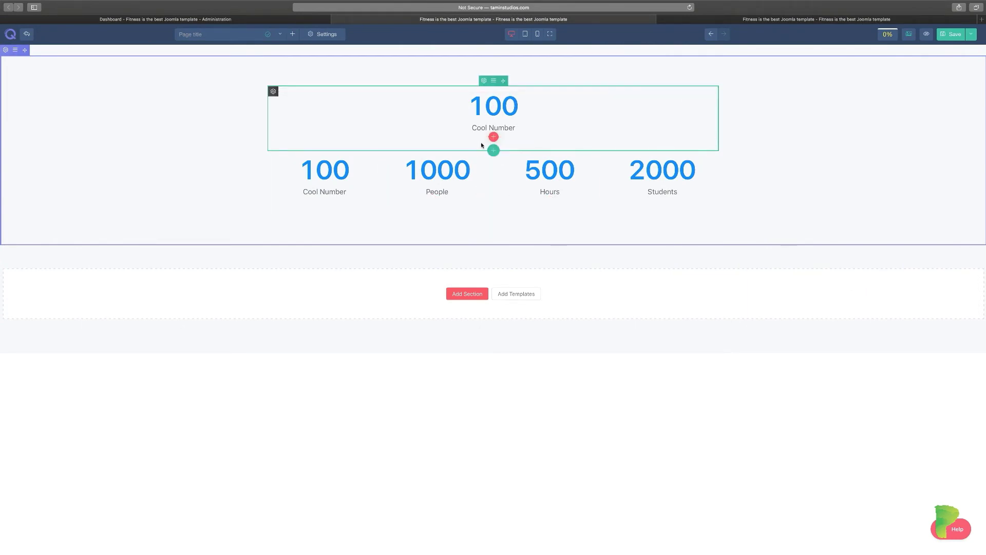
Add a Divider below the top counter, try the Image type before returning to Border, and align it right.
left_click(494, 137)
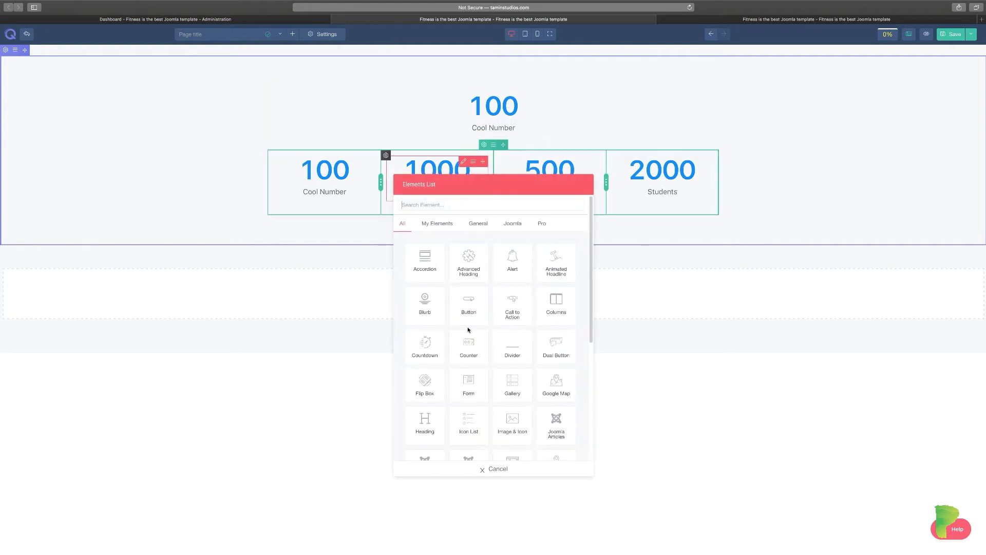
left_click(514, 351)
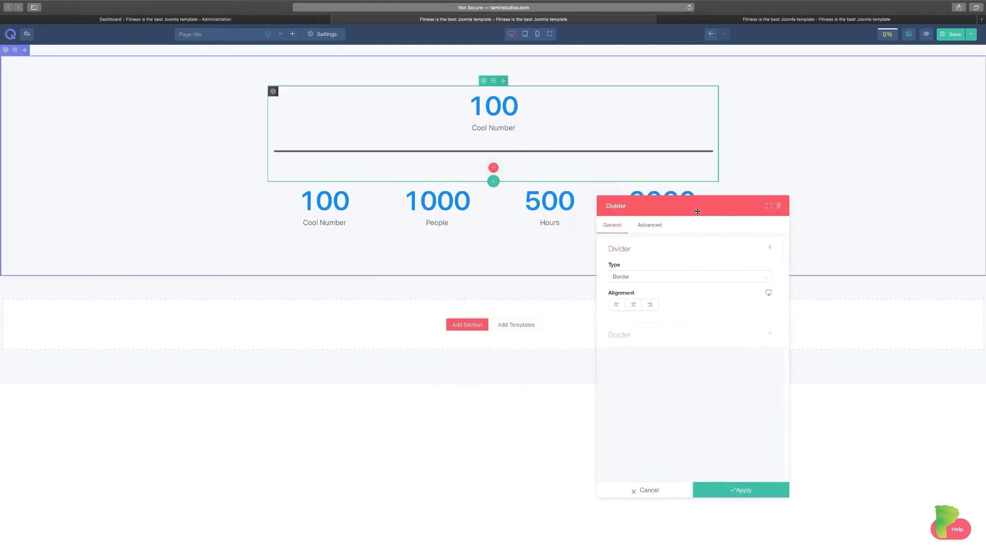
left_click(816, 252)
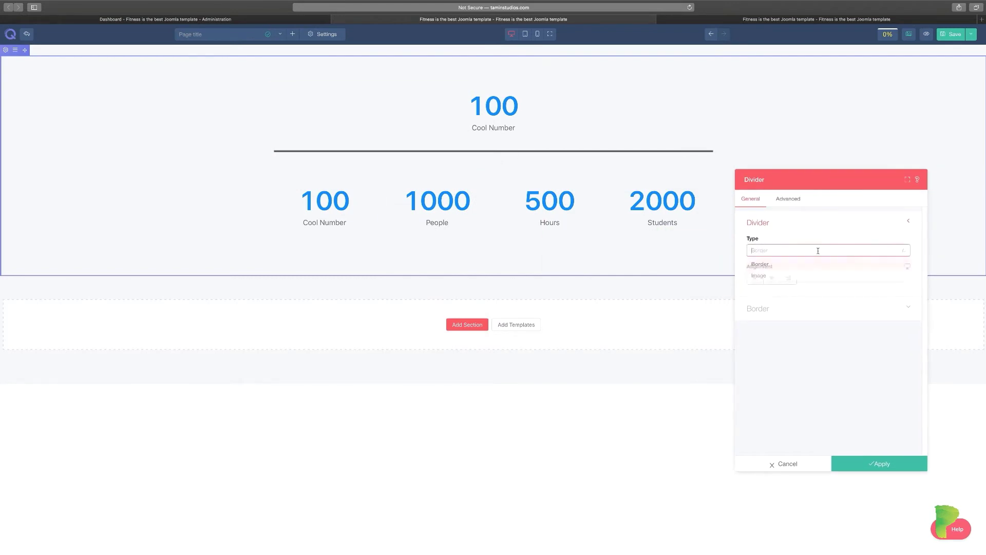
left_click(782, 279)
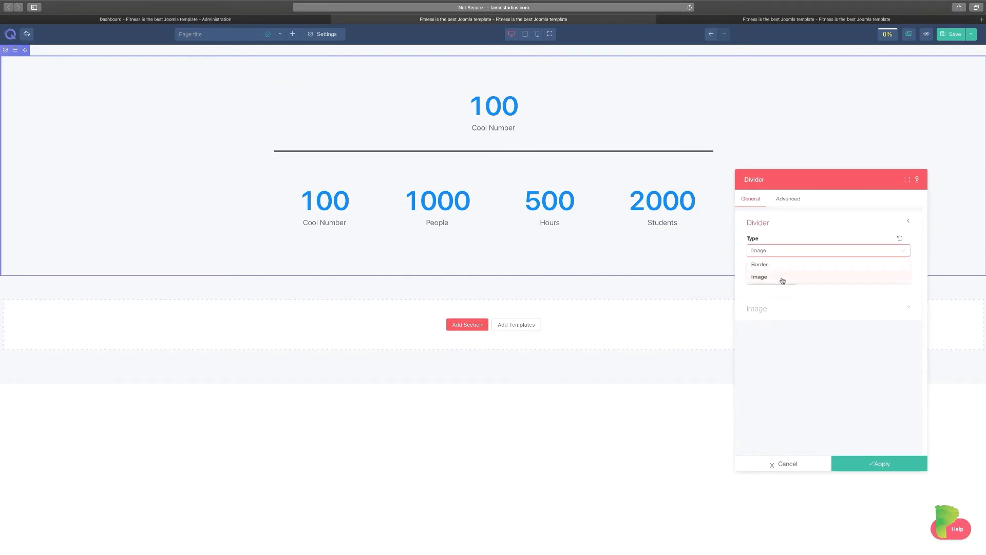
left_click(783, 251)
left_click(776, 266)
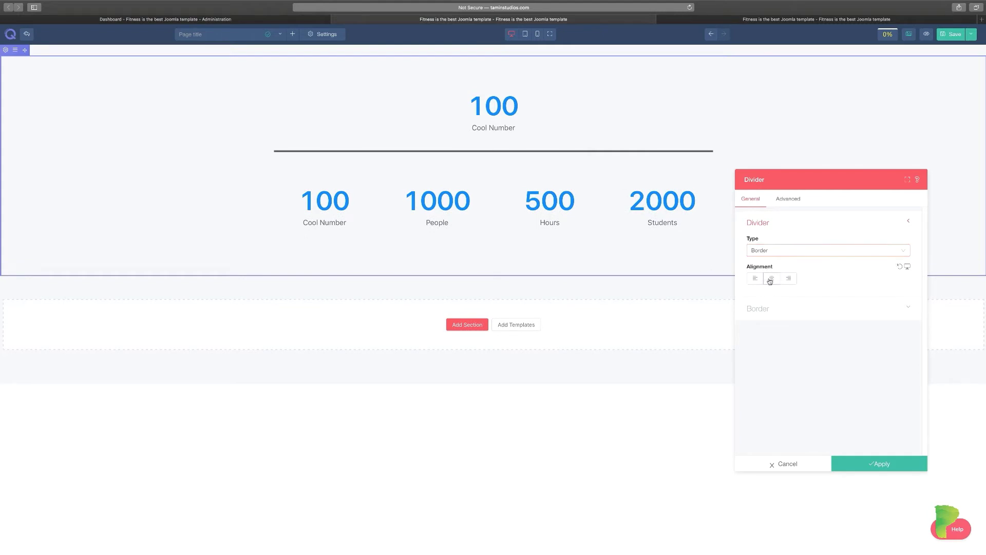
left_click(788, 278)
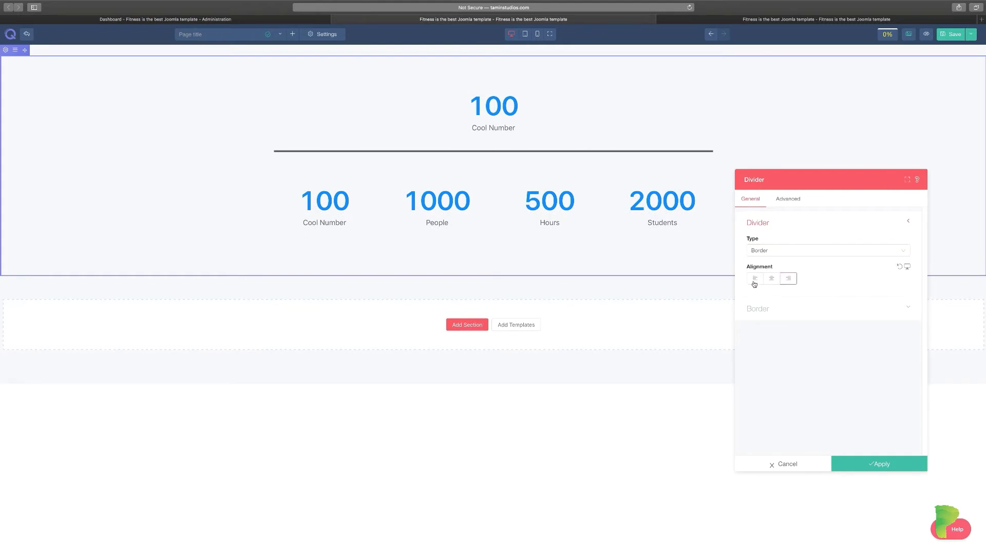
Set the divider's border color to pink, its gap to about 59 px and its width to about 98%.
left_click(783, 308)
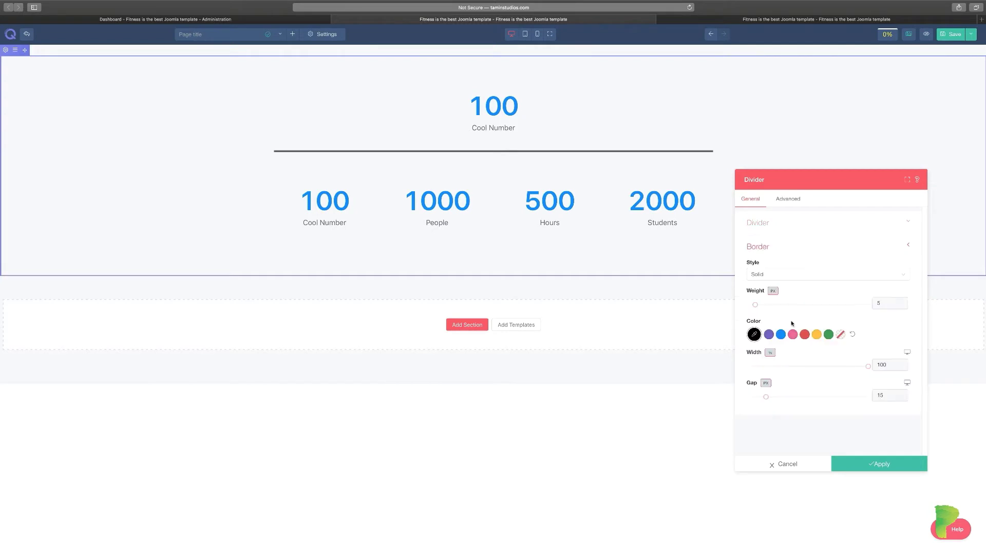
left_click(780, 334)
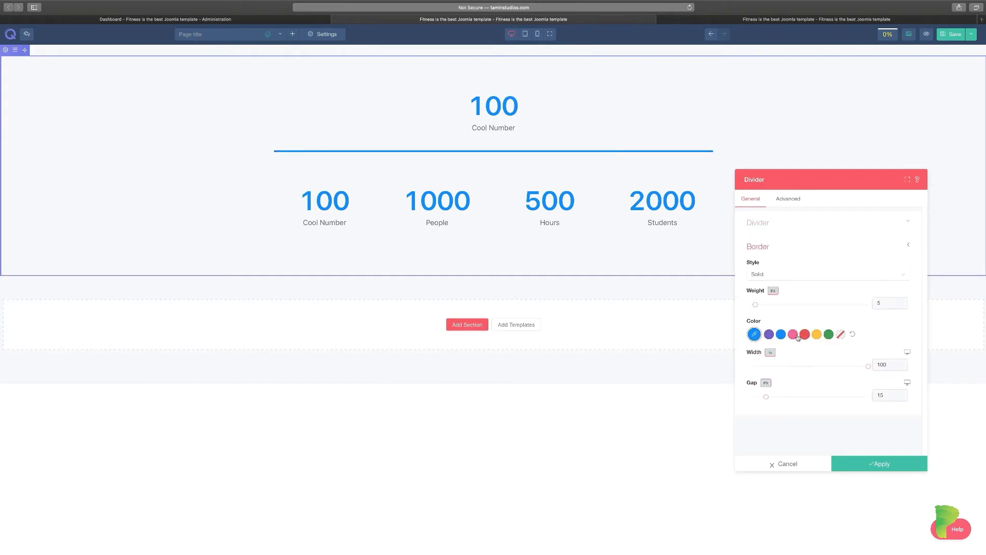
left_click(794, 335)
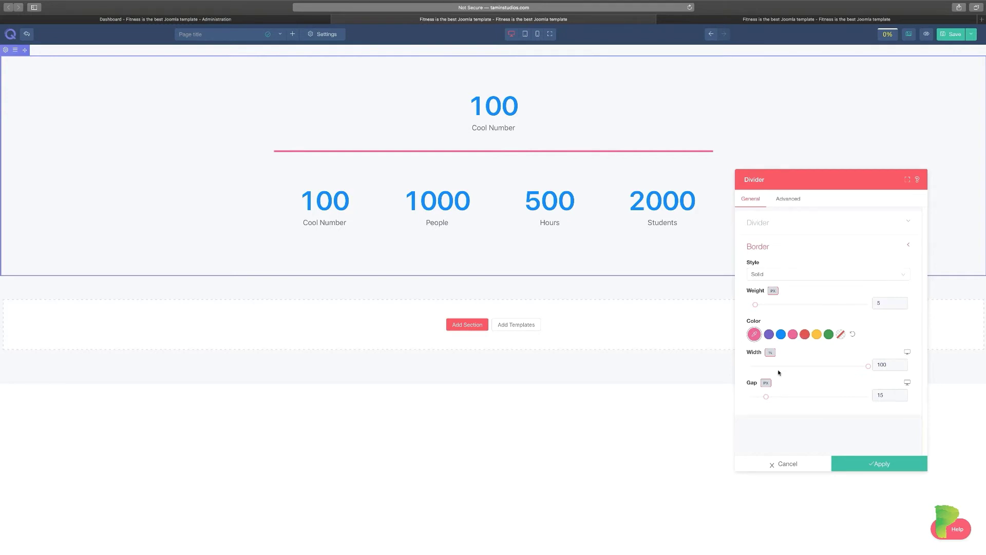
left_click_drag(862, 366, 805, 370)
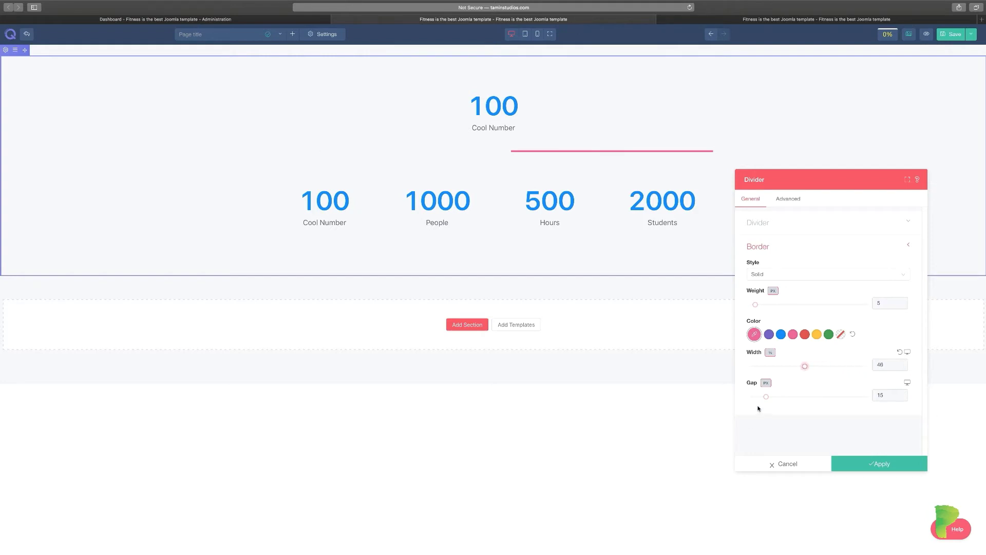
left_click_drag(766, 398, 866, 366)
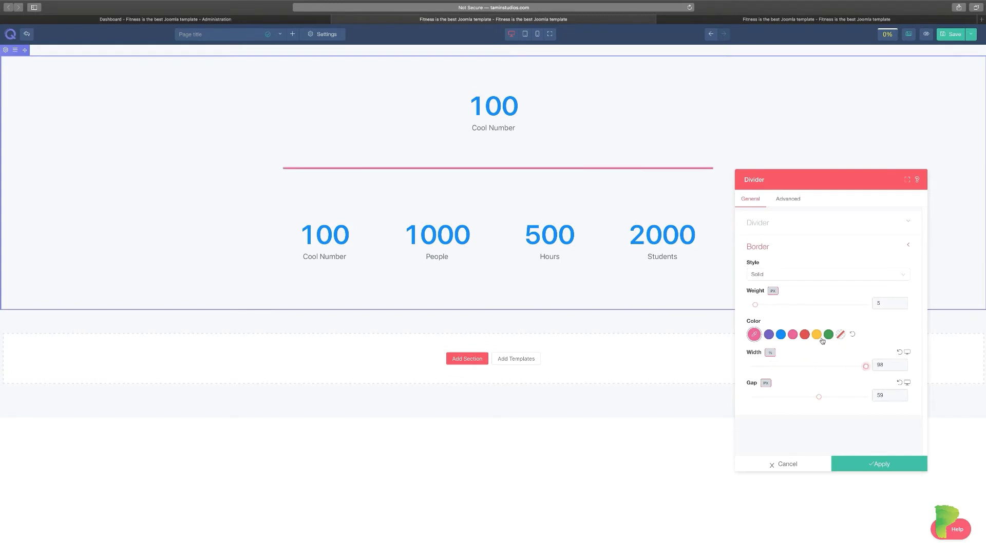
Raise the divider's border weight to about 99 px and color it red after trying yellow.
left_click(816, 335)
left_click_drag(755, 304, 867, 306)
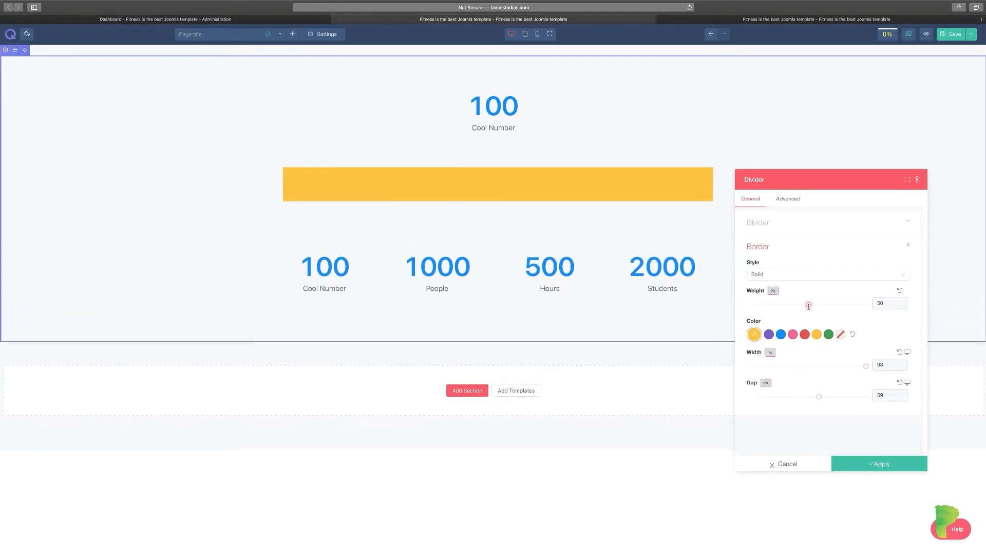
left_click(804, 334)
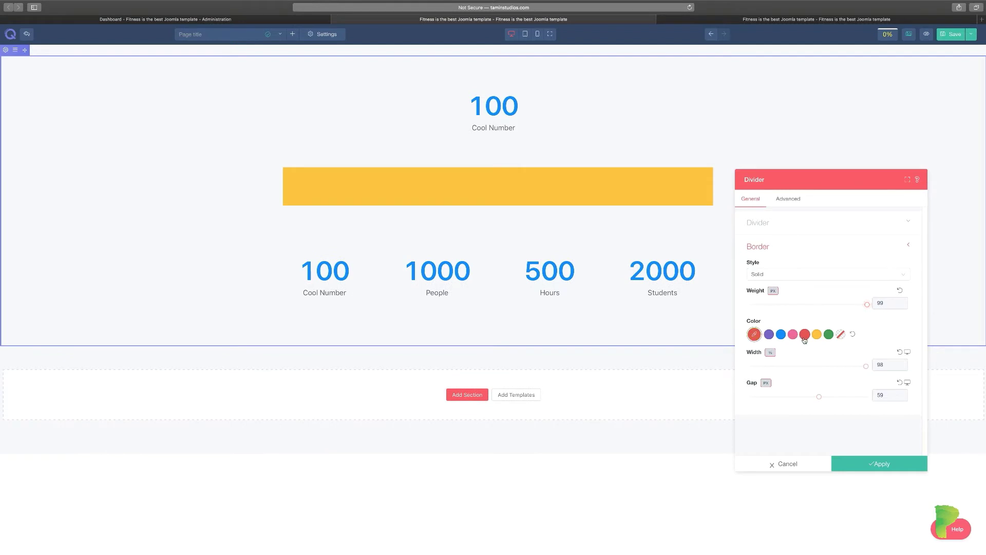
Look at the divider's advanced element style settings, and change its alignment to center.
left_click(828, 218)
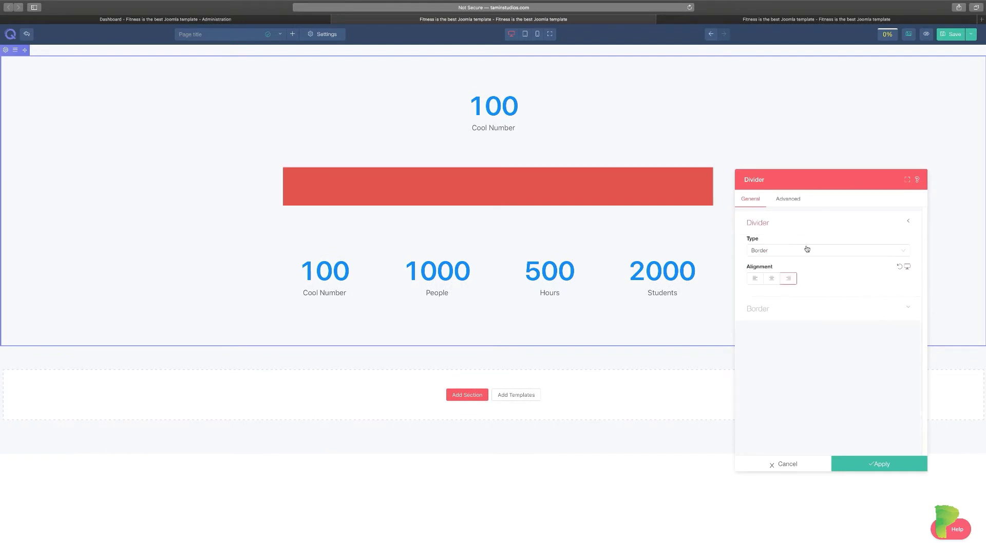
left_click(791, 201)
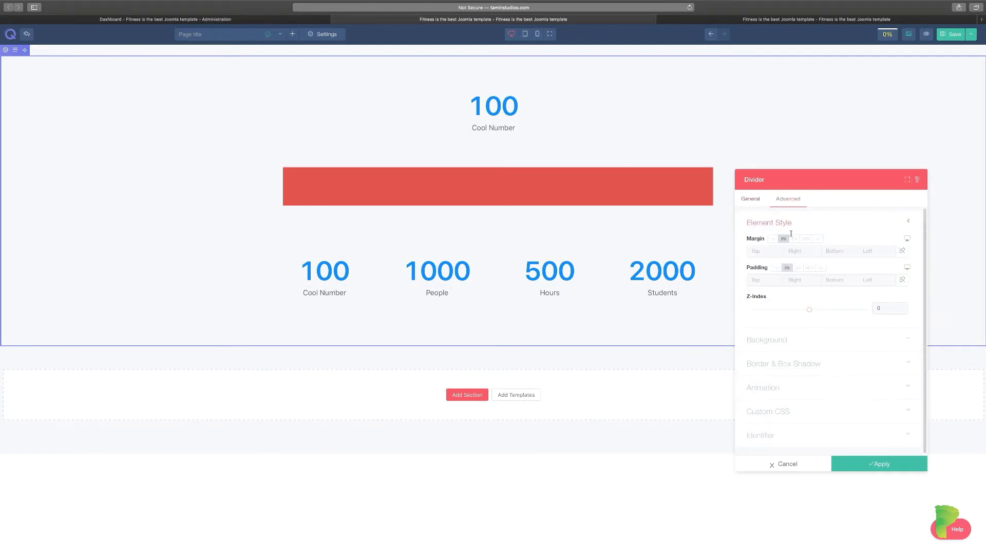
left_click(755, 203)
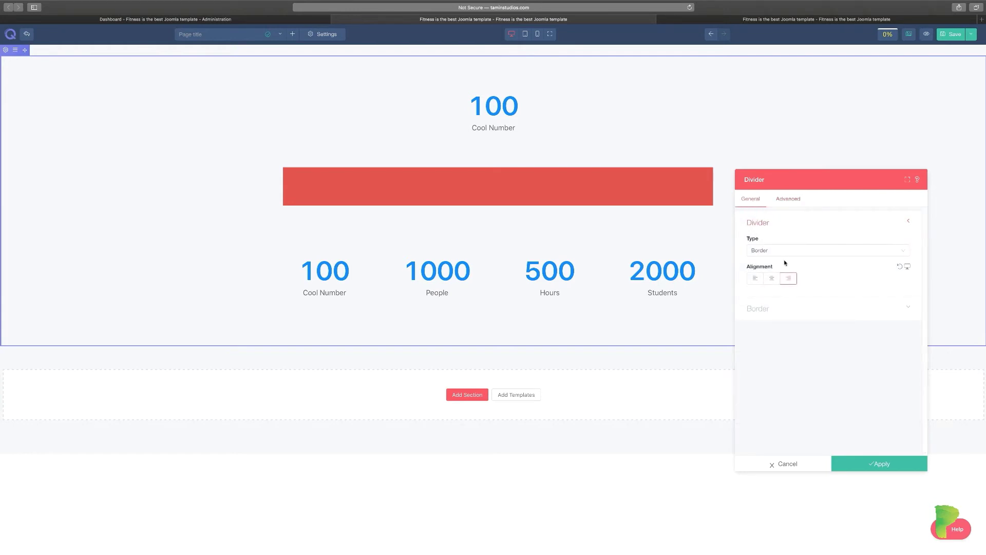
left_click(771, 282)
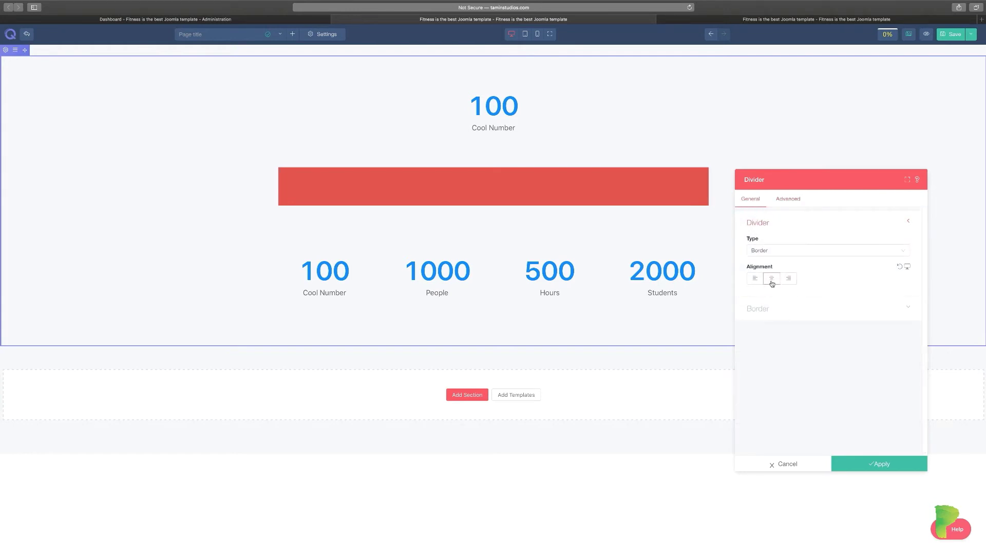
Add a Dual Button element to the empty row.
left_click_drag(790, 181, 734, 180)
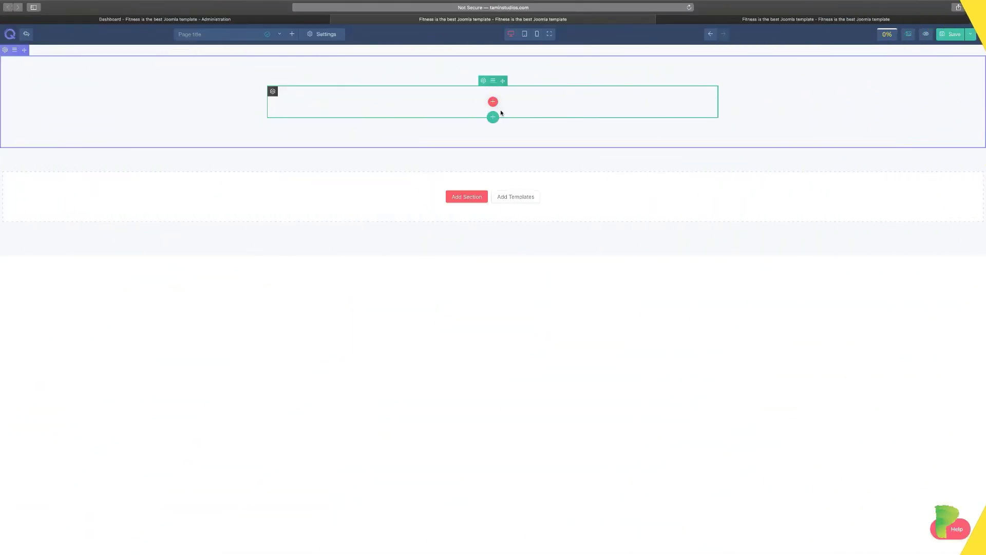
left_click(493, 102)
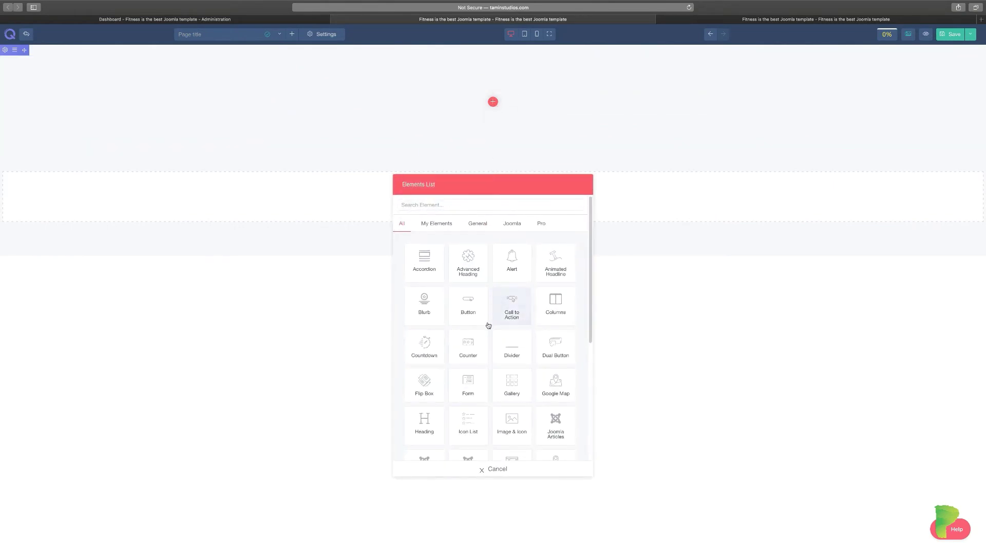
left_click(554, 353)
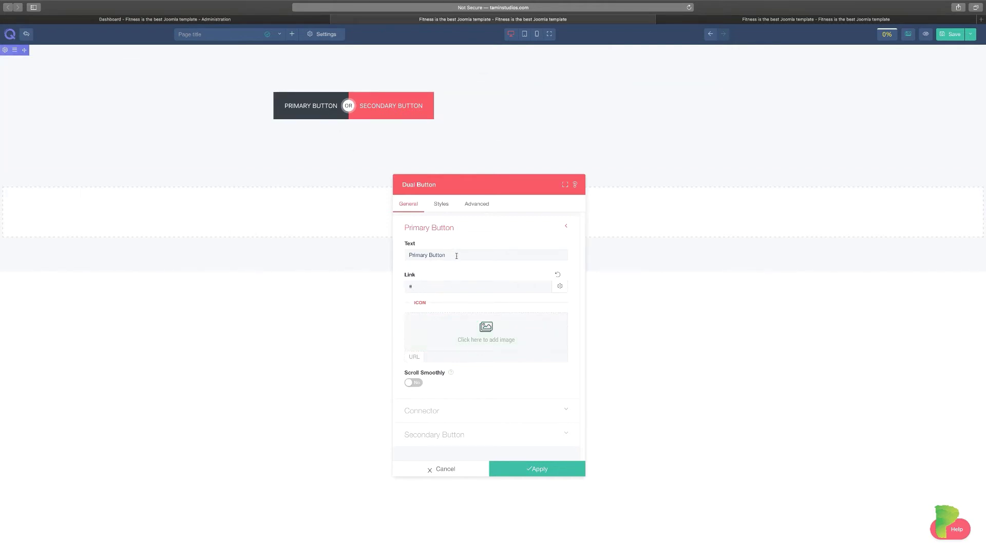
Set the primary button's text to "Sign Up Now" and try its Scroll Smoothly option before turning it back off.
left_click_drag(457, 255, 404, 254)
type("Sogm")
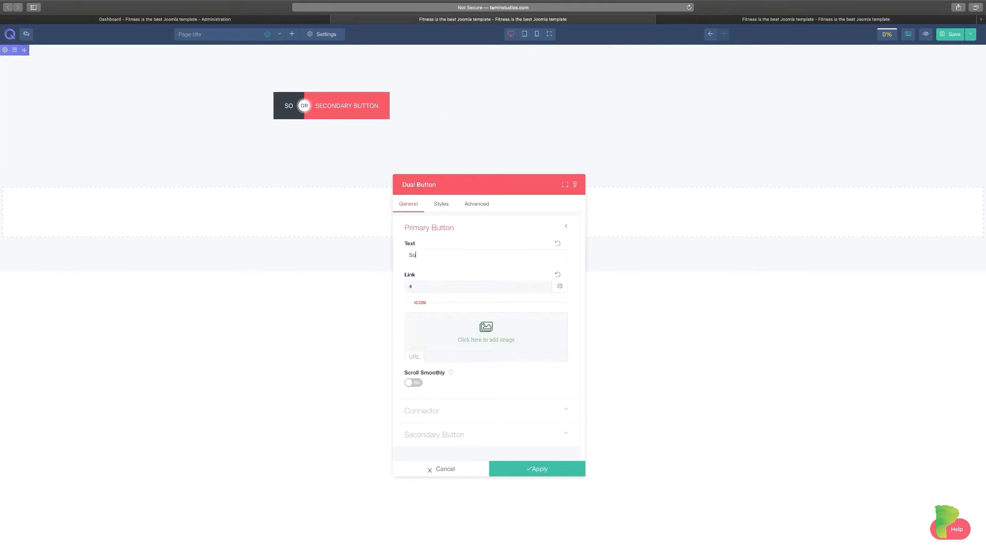
key("BackSpace")
key("BackSpace")
key("BackSpace")
type("ign Up")
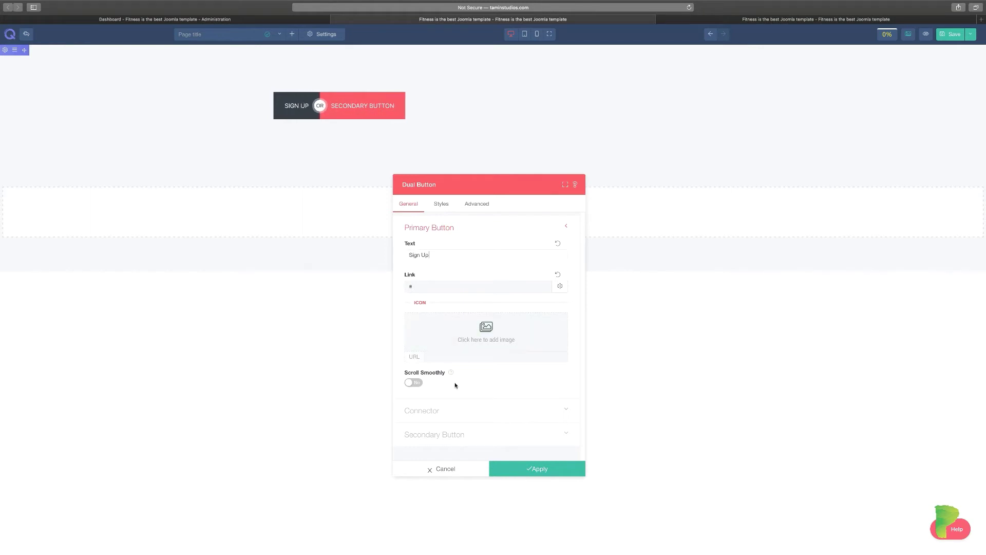
mouse_move(451, 372)
type("Now")
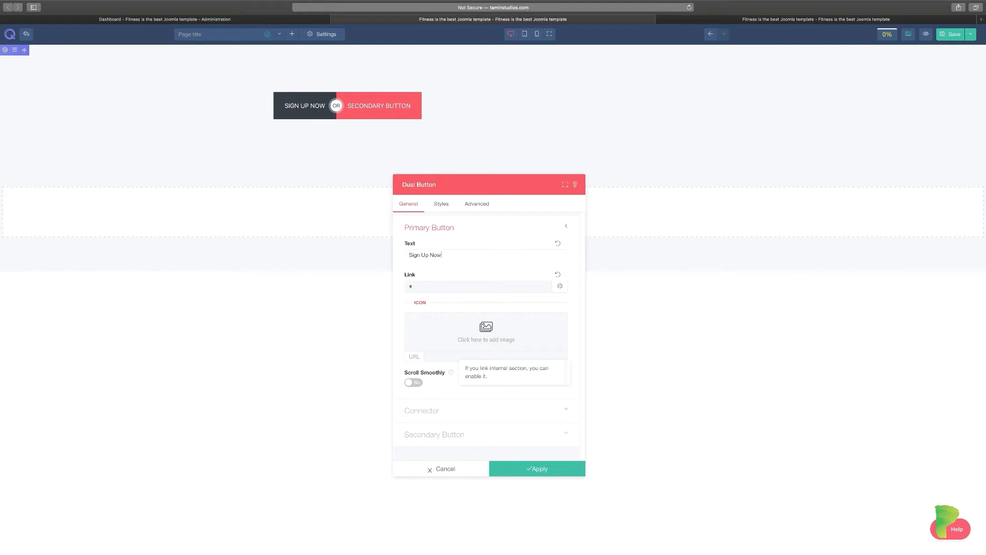
left_click(418, 383)
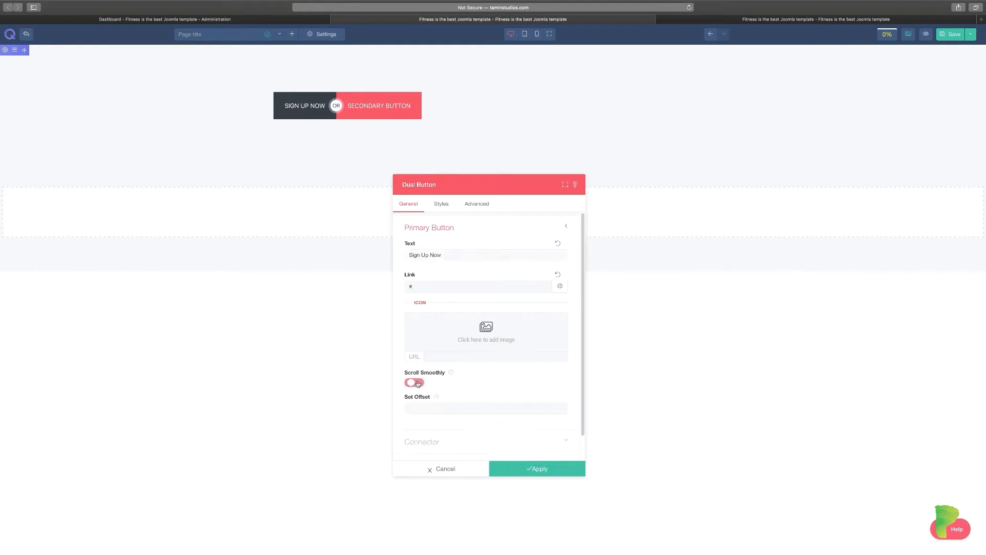
left_click(414, 383)
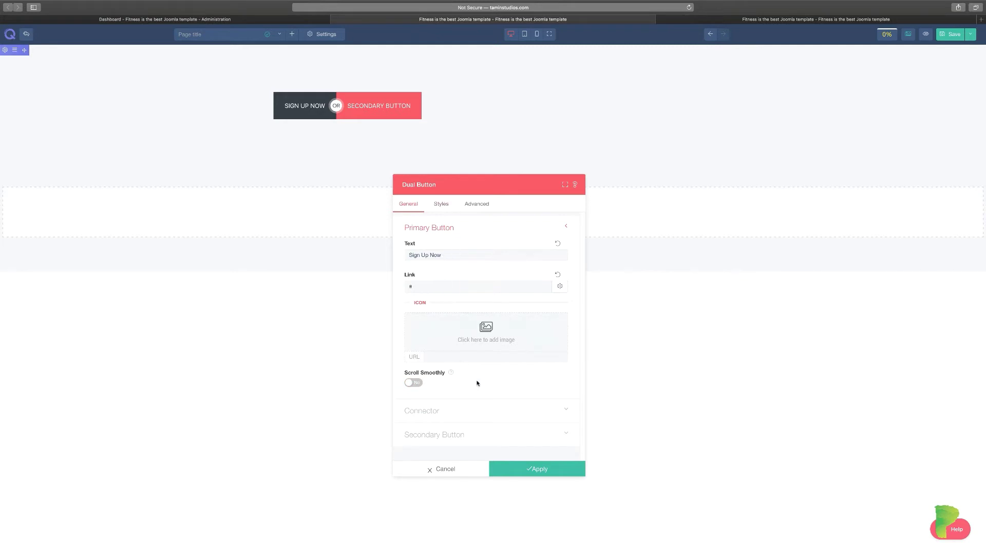
Set the secondary button's text to "Learn More".
left_click(456, 437)
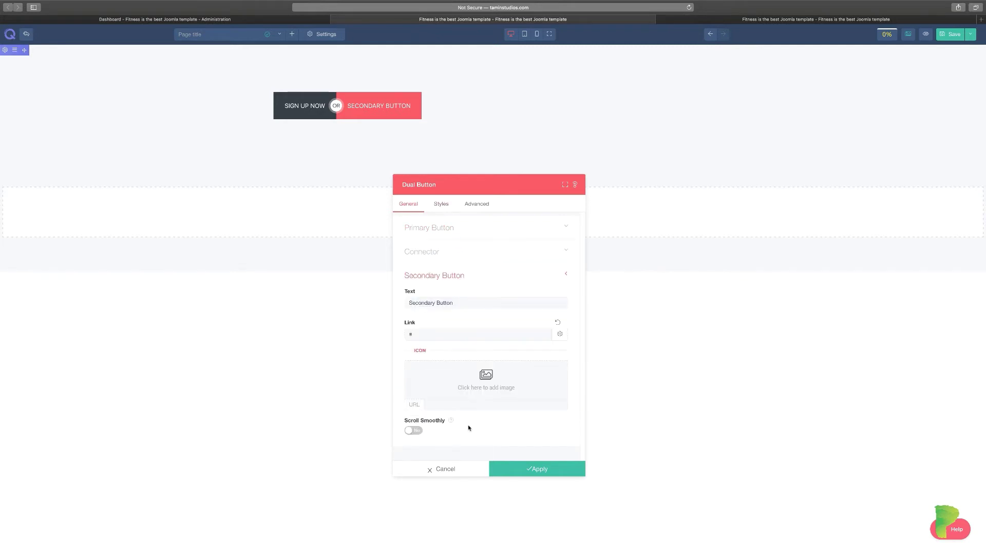
triple_click(434, 303)
type("Learn More")
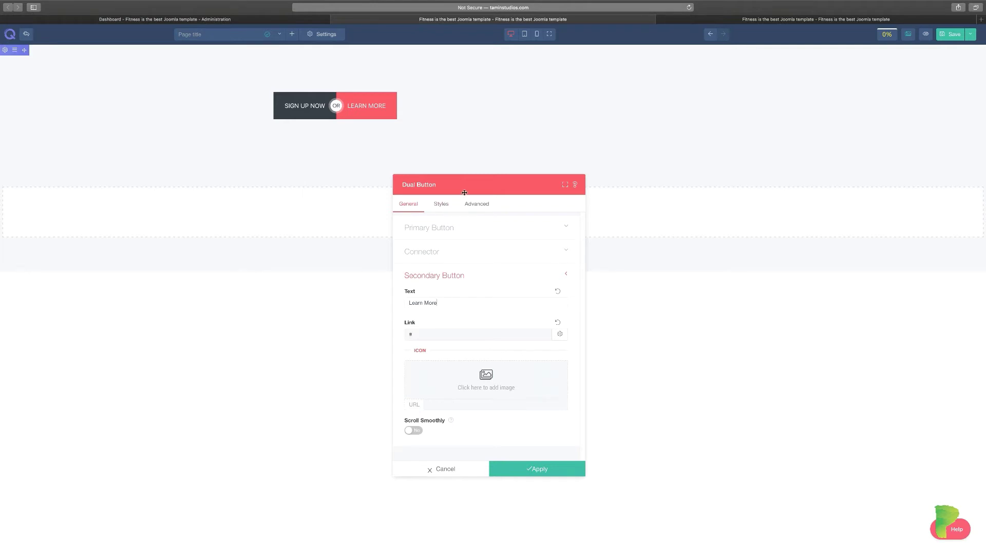
left_click_drag(465, 190, 510, 169)
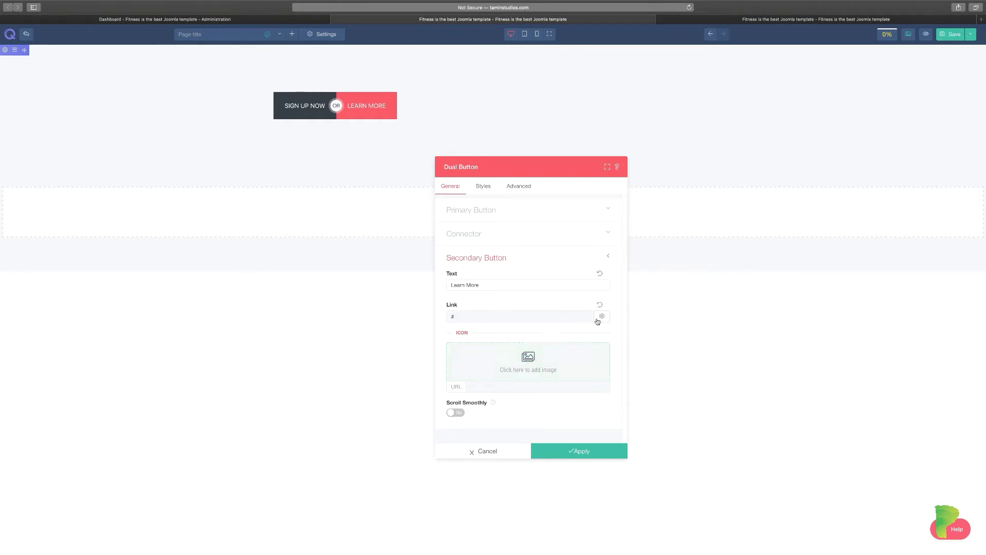
Look at the secondary button's link options and return to the primary button's general settings.
mouse_move(602, 318)
left_click(602, 318)
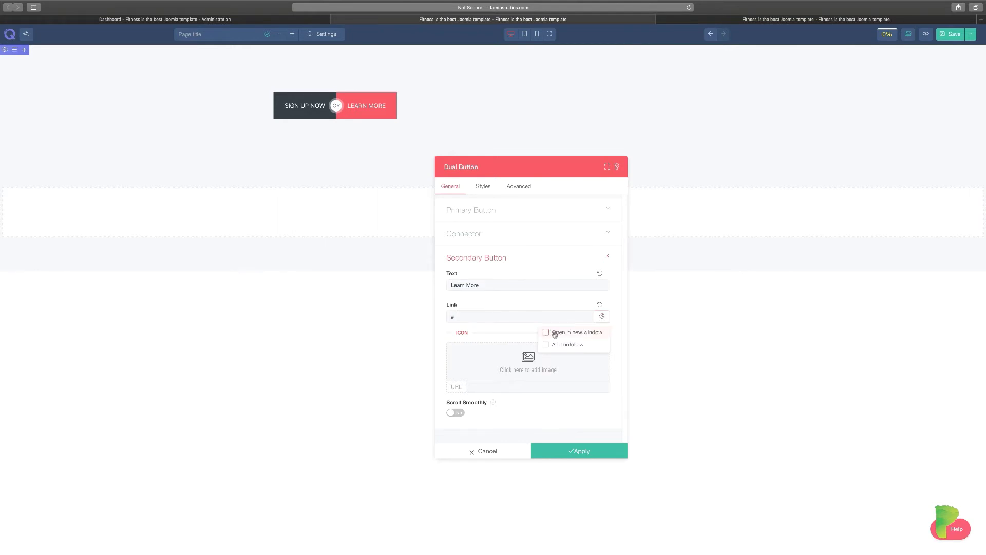
left_click(601, 317)
left_click(484, 212)
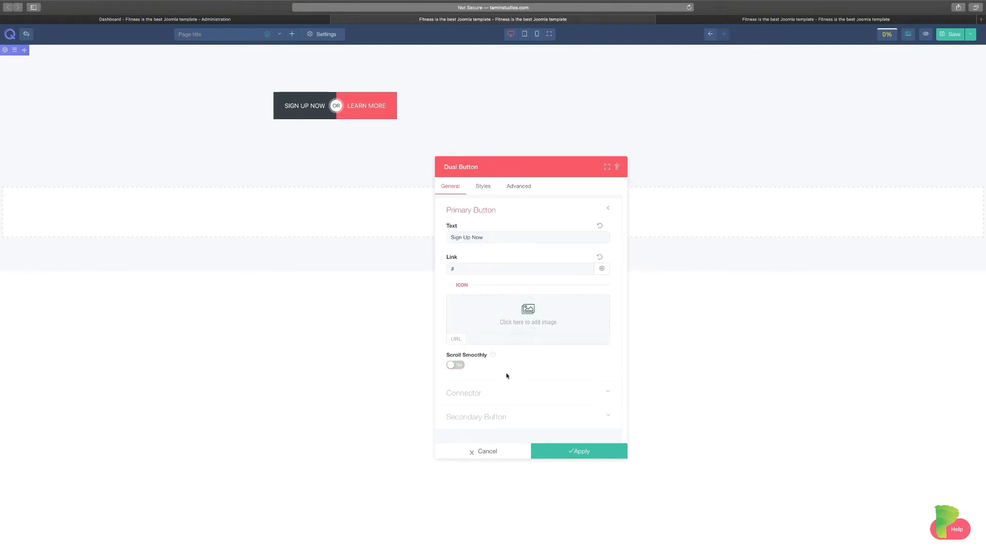
Color the primary button's text yellow in its style settings, after trying purple and pink.
left_click(483, 193)
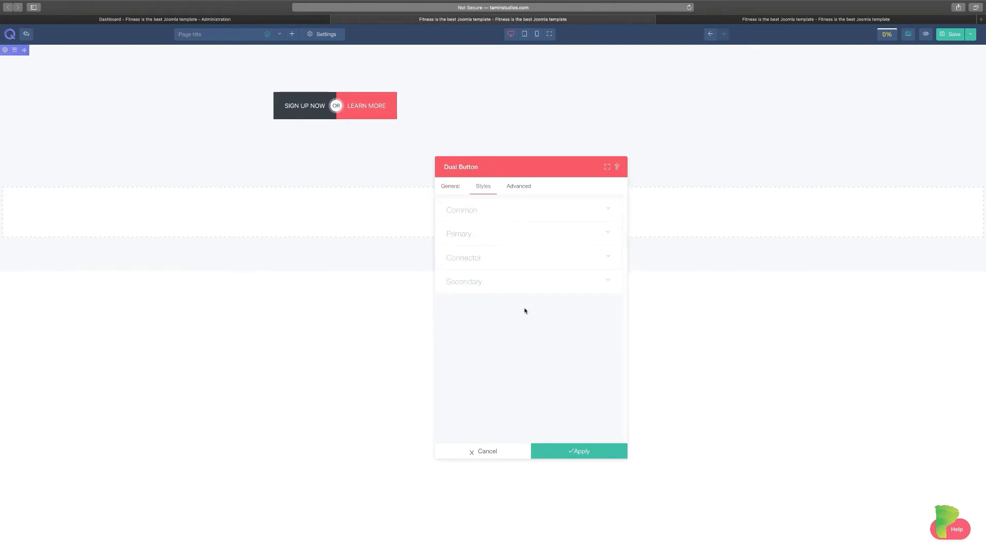
left_click(500, 210)
left_click(500, 210)
left_click(486, 236)
left_click(480, 280)
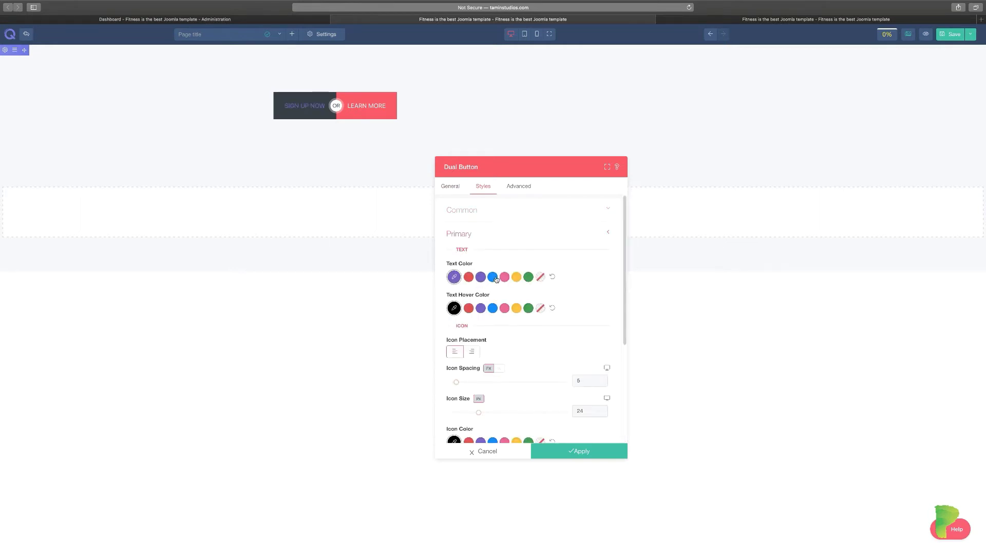
left_click(506, 279)
left_click(516, 277)
left_click(518, 237)
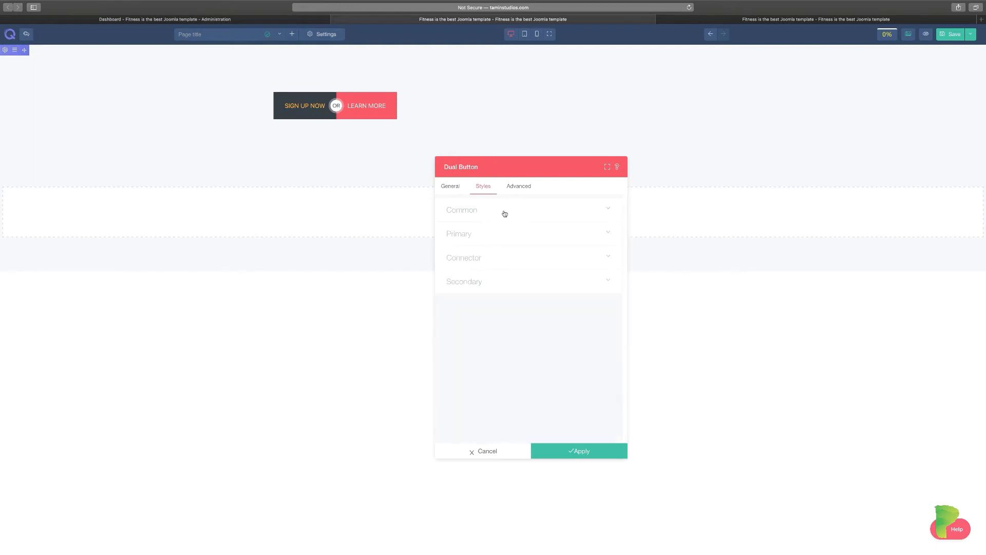
Change the dual button's layout to vertical and align it to the center.
left_click(505, 213)
left_click(498, 242)
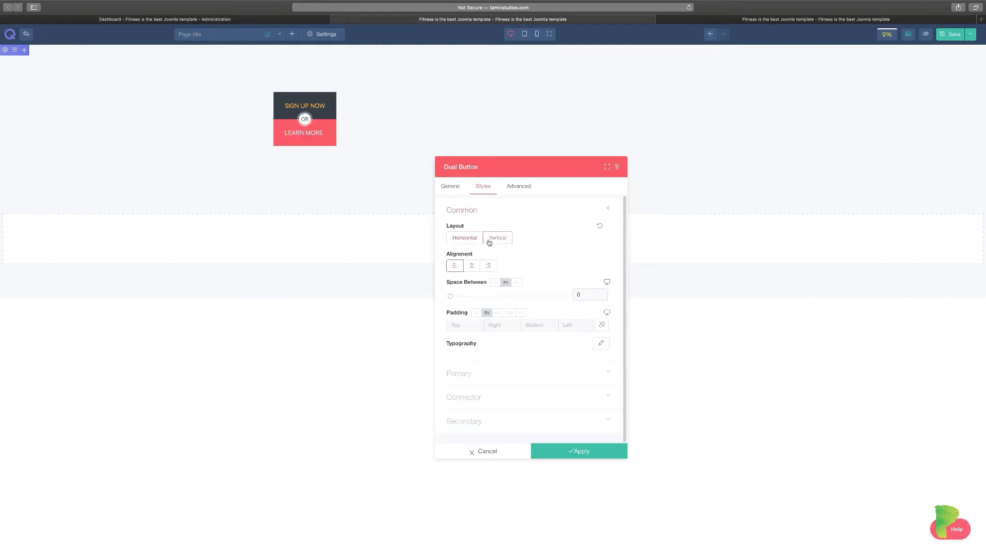
left_click(472, 267)
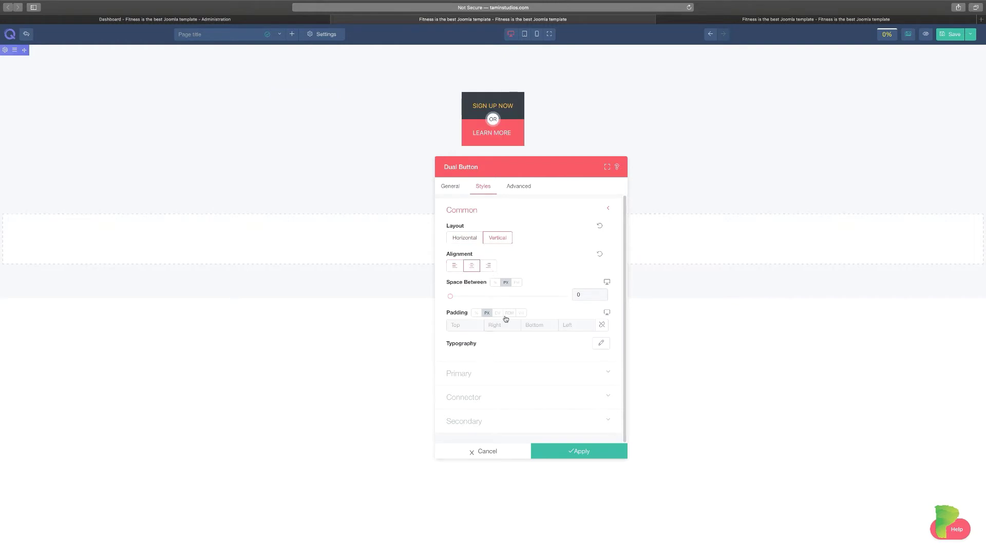
Style the connector with red text and a blue hover color, raise its size to about 39 px, and enlarge its width and height.
left_click(493, 397)
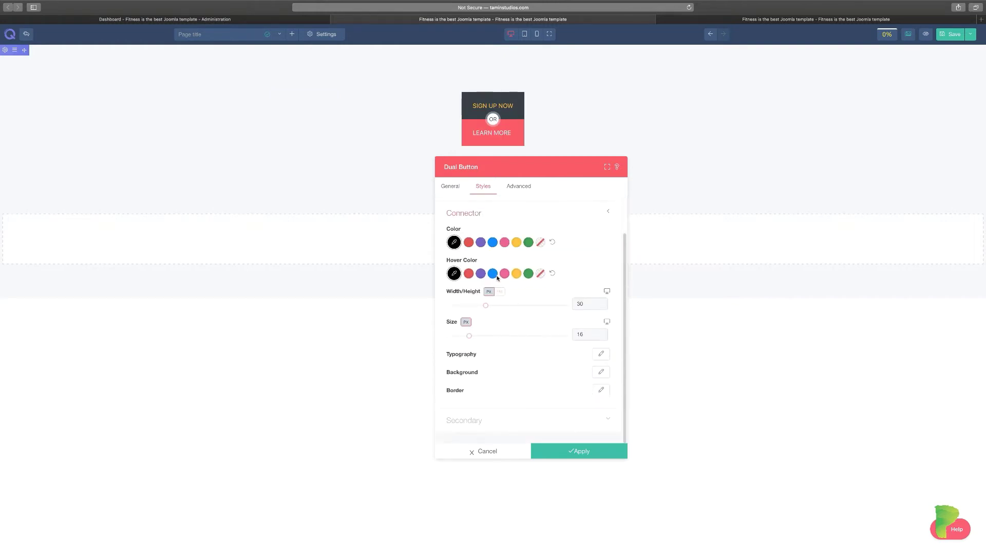
left_click(492, 272)
left_click(505, 241)
left_click(516, 242)
left_click(493, 272)
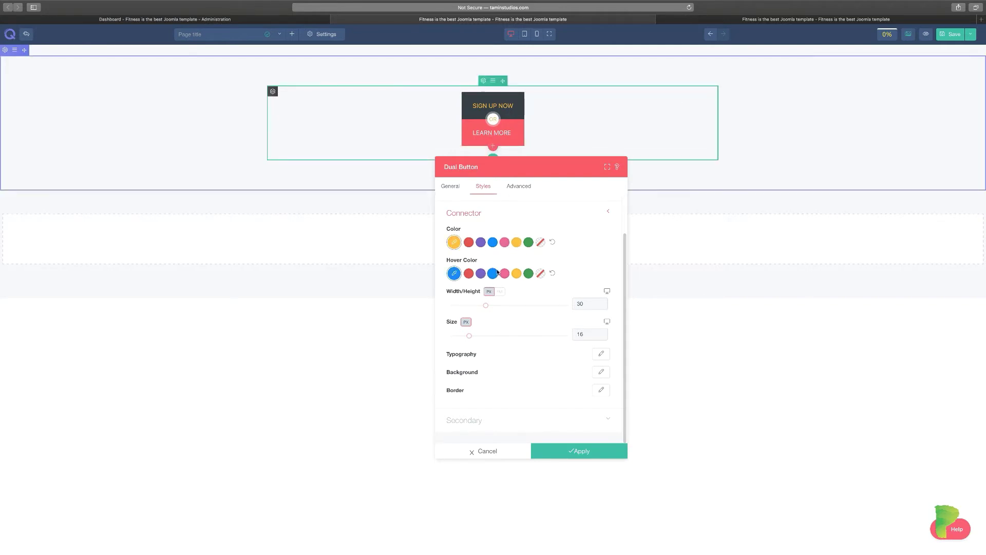
left_click(469, 242)
left_click_drag(469, 336, 496, 307)
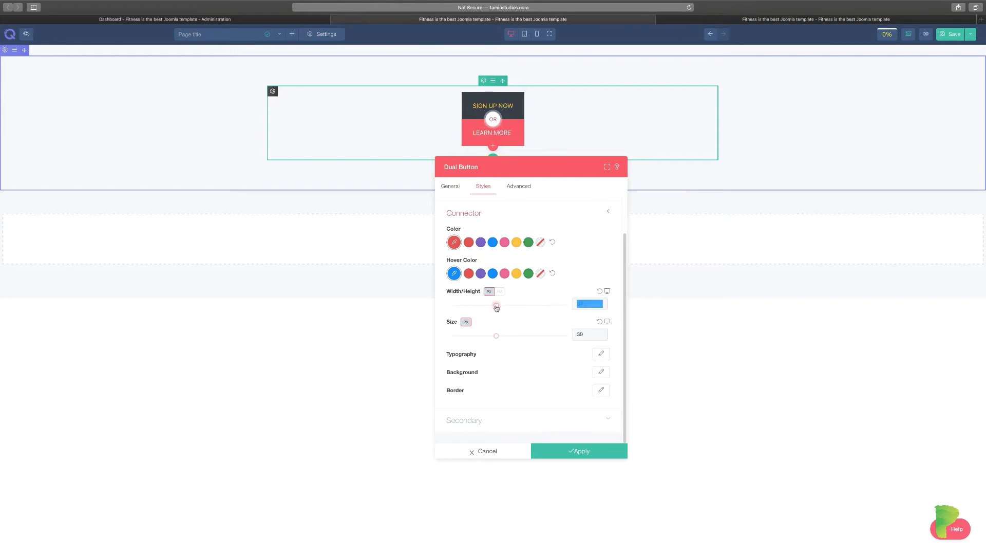
Set the secondary button's text color to red and its text hover color to yellow, after trying other swatches.
left_click(513, 420)
left_click(503, 300)
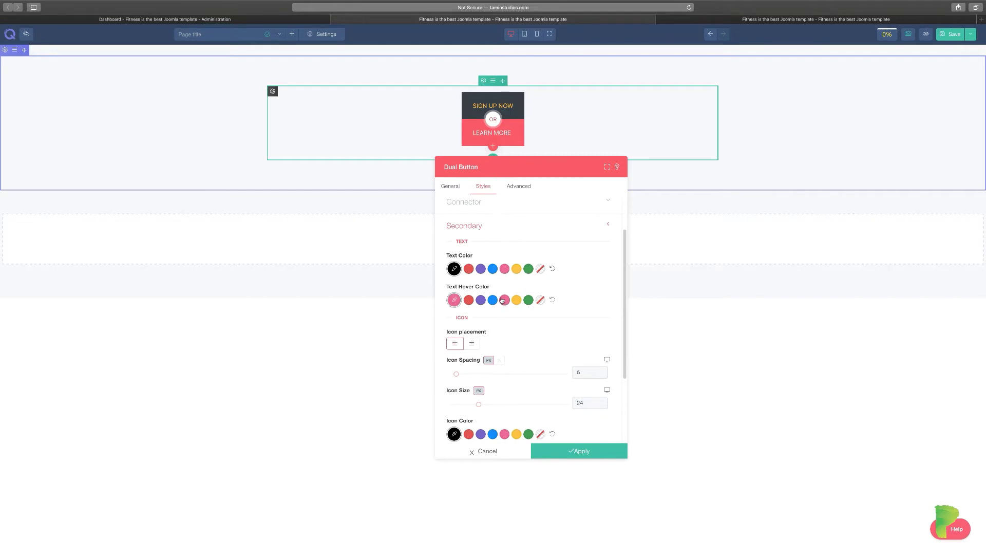
left_click(505, 268)
left_click(492, 269)
left_click(469, 269)
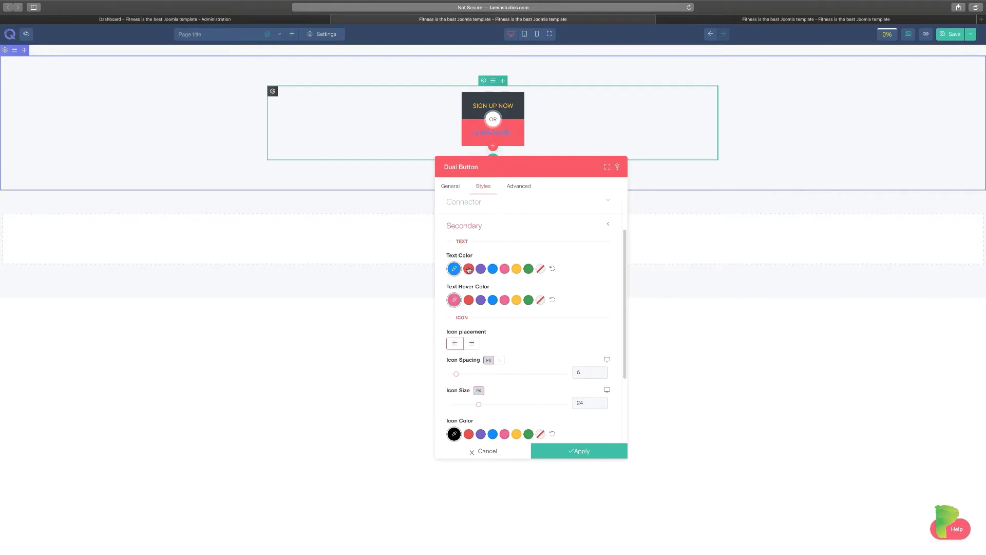
left_click(516, 300)
Set the secondary button's icon color to yellow and its icon hover color to blue.
scroll(519, 406, "down", 2)
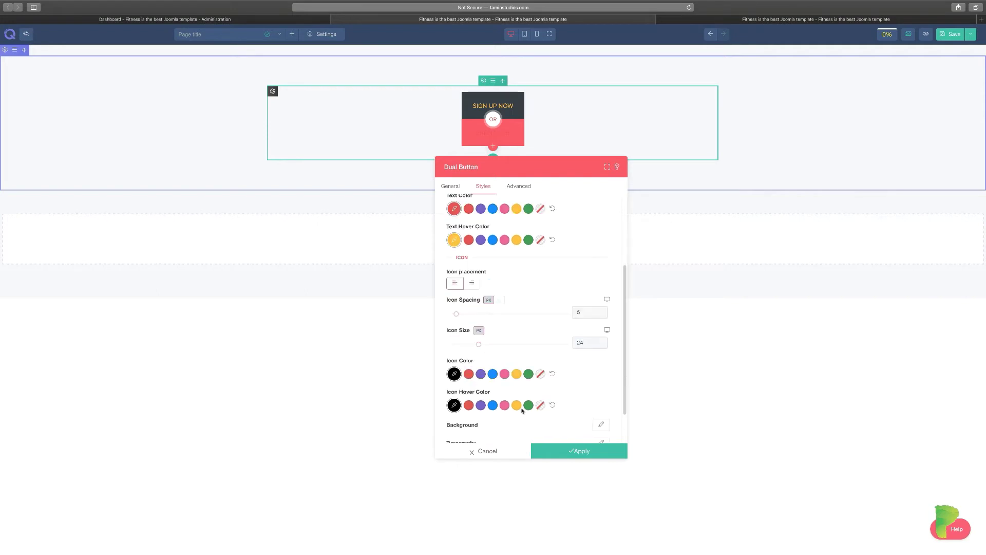
left_click(493, 374)
left_click(517, 374)
left_click(504, 405)
left_click(492, 405)
scroll(493, 385, "down", 2)
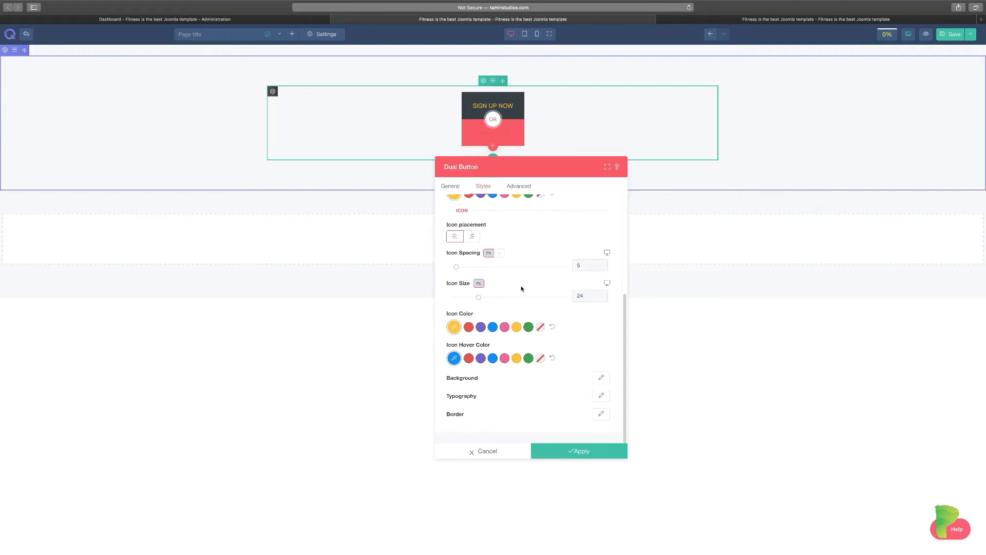
scroll(513, 267, "up", 4)
Change the connector's text between the two buttons to "vs" and return to the style settings.
left_click(458, 187)
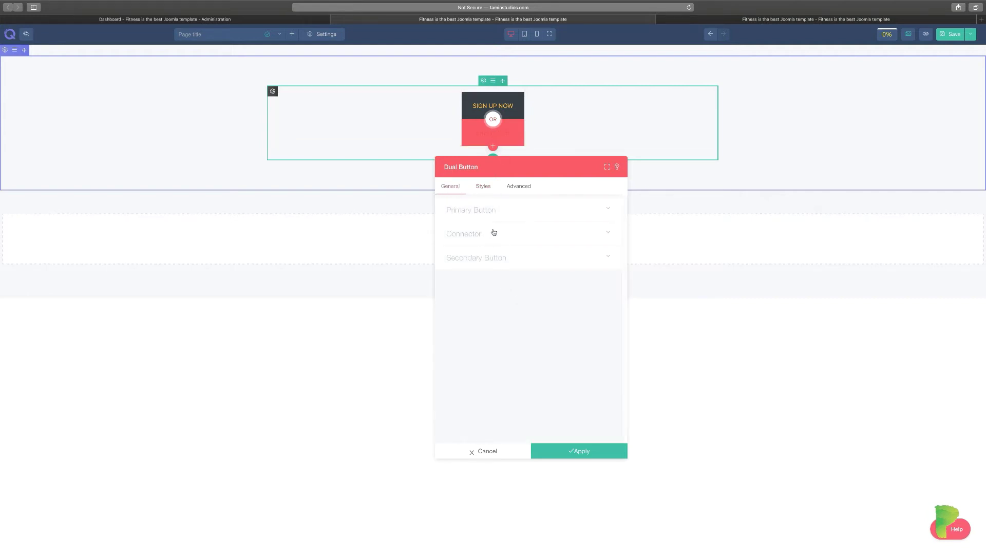
left_click(492, 212)
left_click(483, 210)
left_click(475, 234)
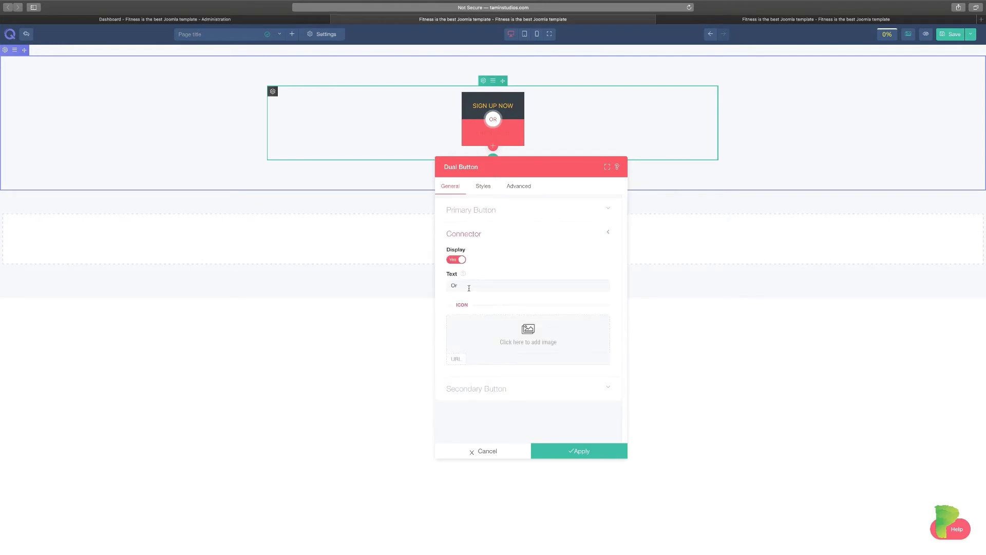
double_click(469, 288)
type("v")
left_click(485, 189)
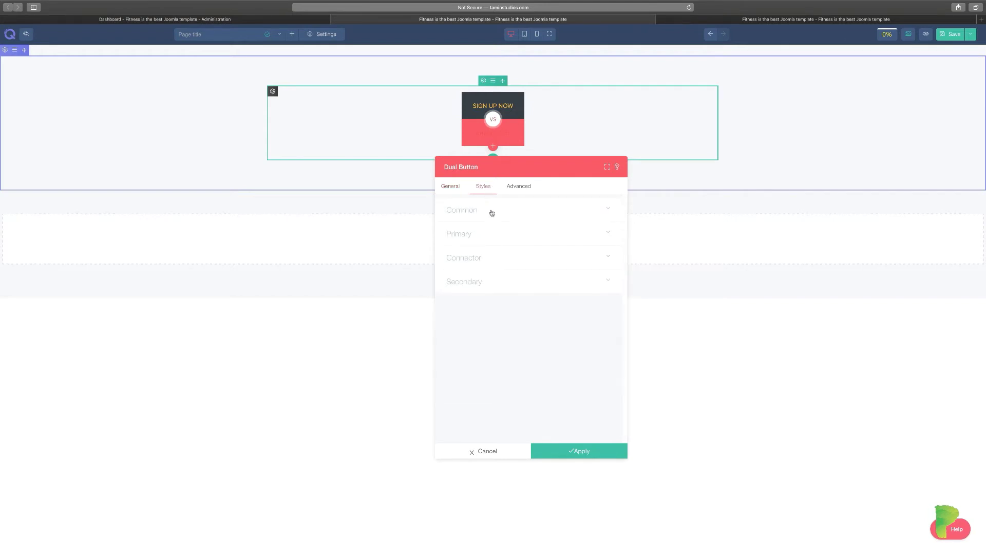
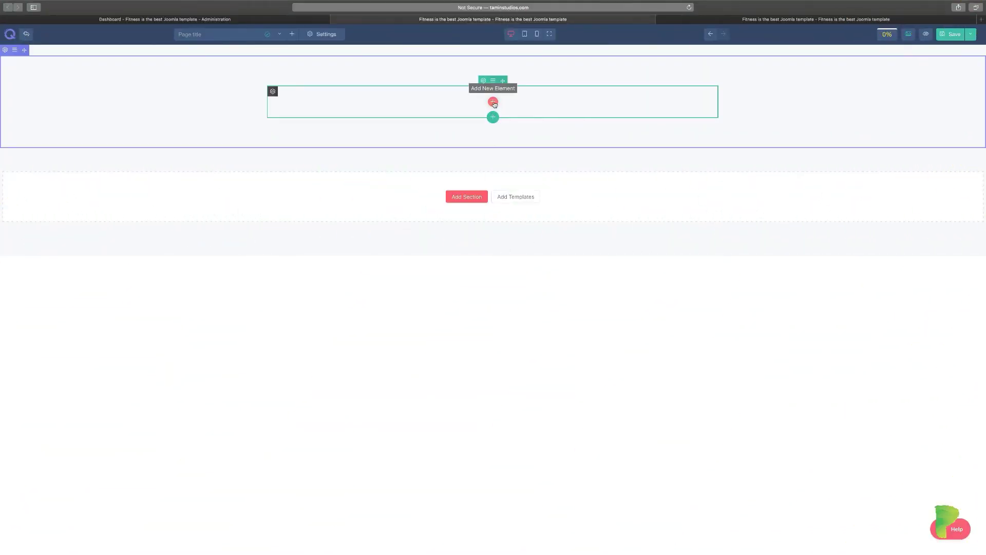
Add a Flip Box element to the empty row and move its settings dialog away from the preview.
left_click(493, 102)
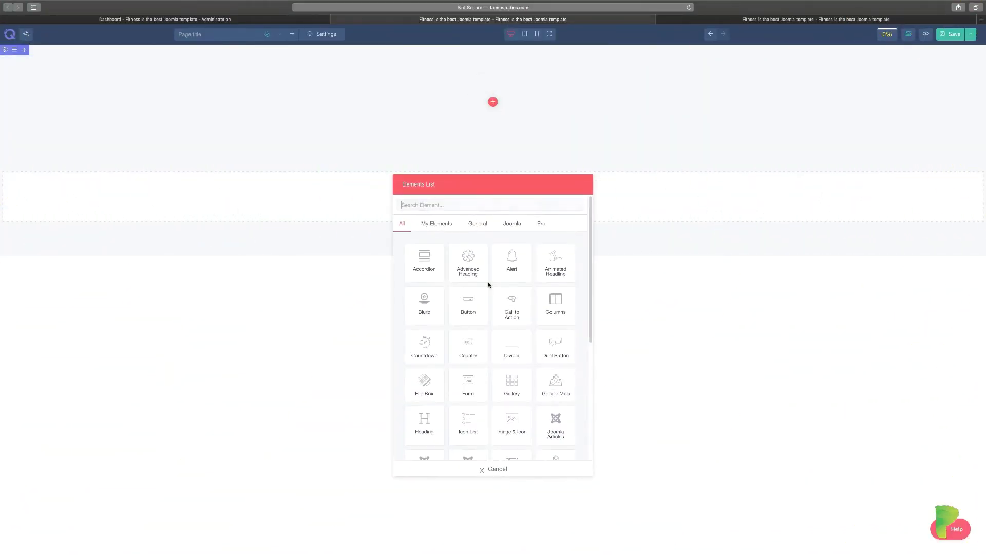
left_click(424, 385)
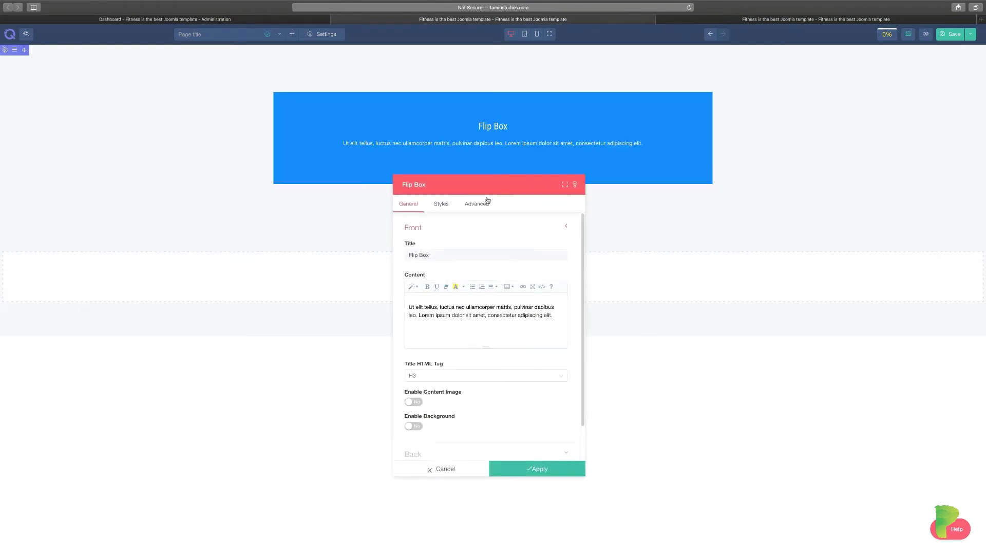
left_click_drag(497, 186, 685, 164)
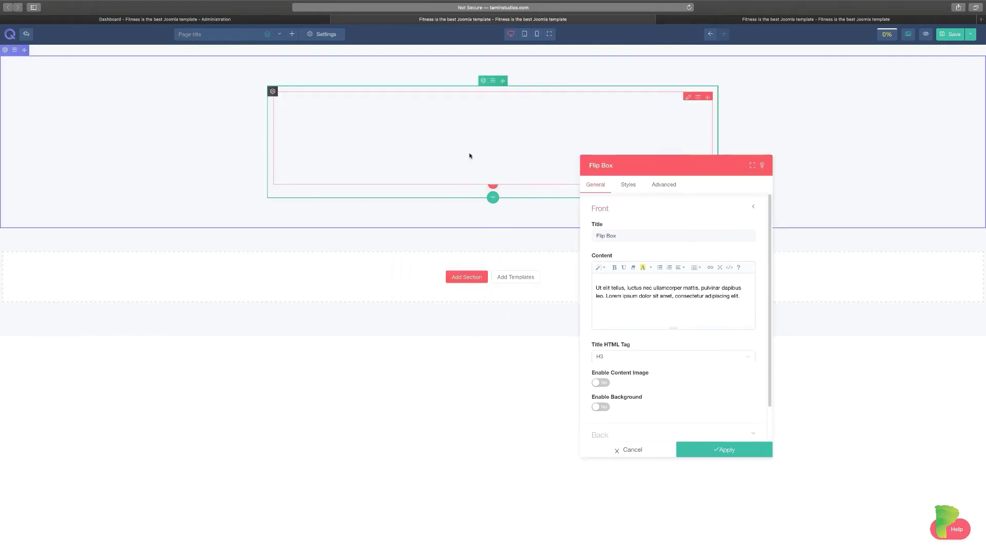
Set the title of the flip box's front side to "Learning Something New".
scroll(660, 314, "down", 2)
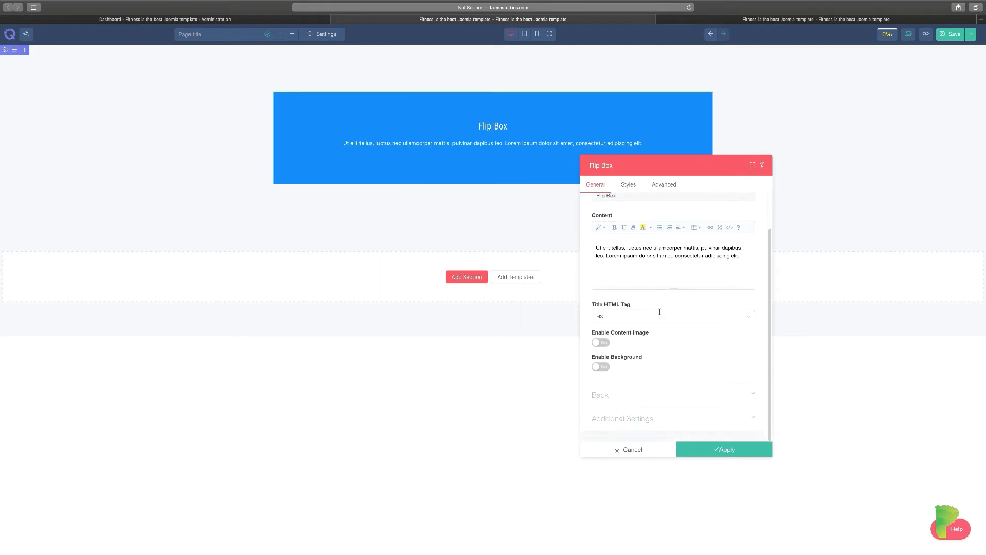
scroll(660, 314, "up", 2)
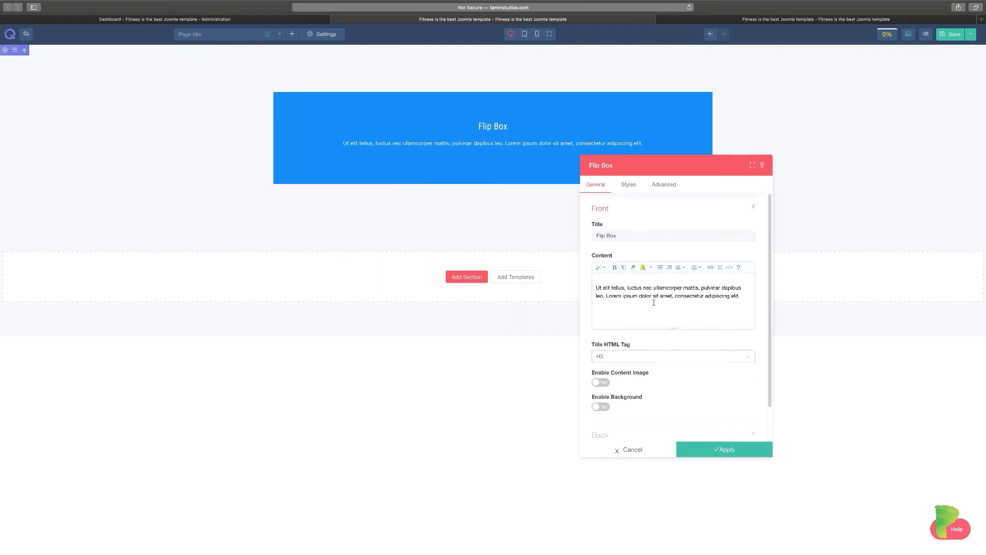
triple_click(617, 234)
type("Learning Somet")
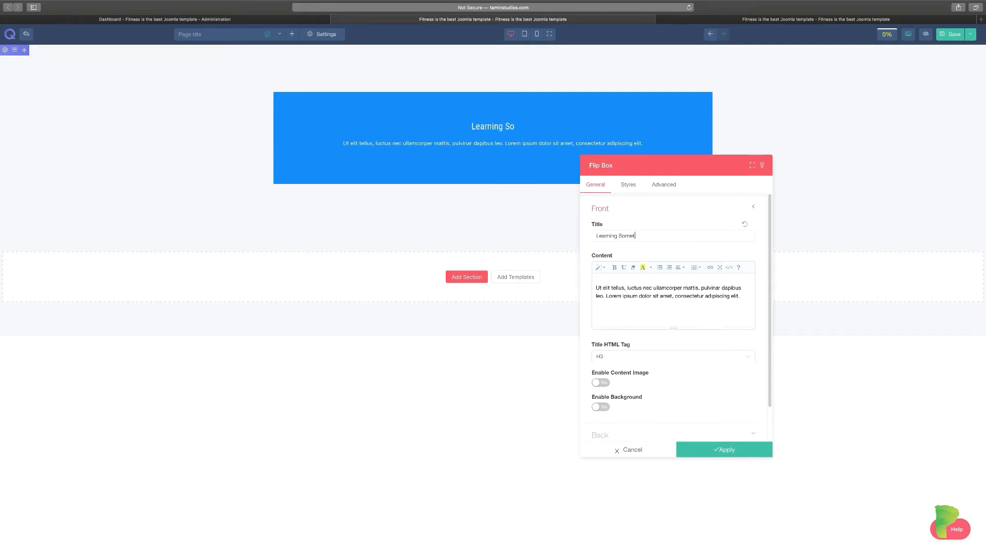
type("hing New")
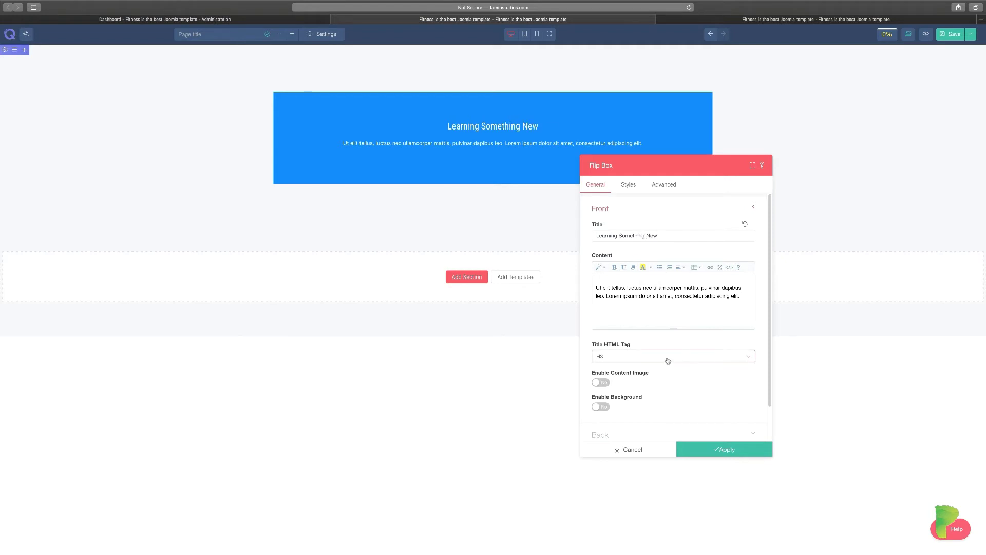
Try the content image option on the flip box's front side and turn it off again.
left_click(606, 384)
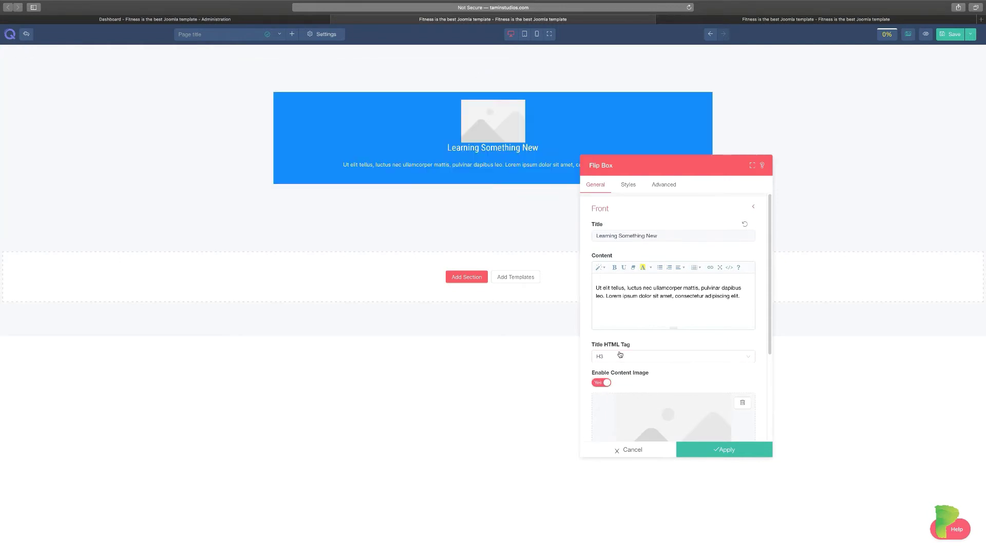
scroll(620, 354, "down", 2)
left_click(602, 330)
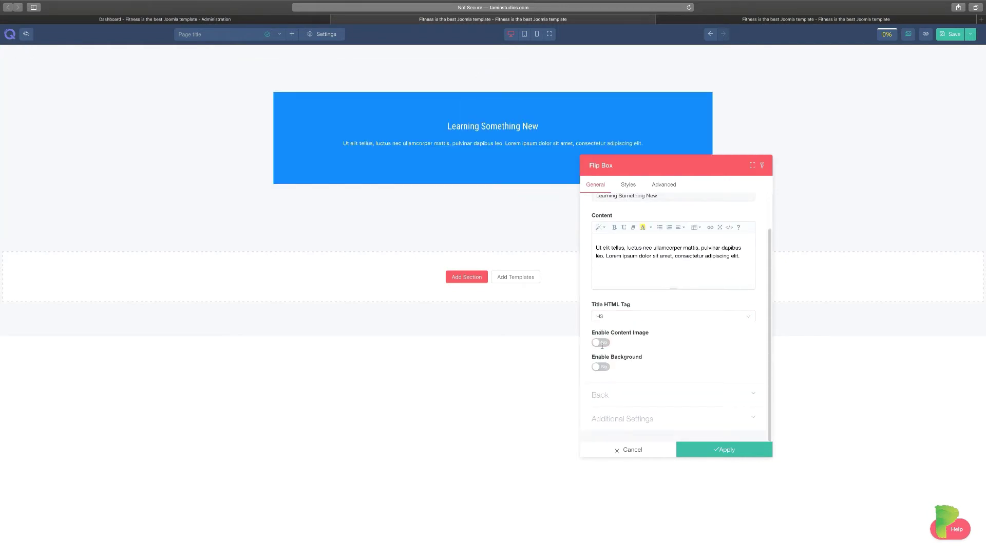
Enable the front side's background and set its color to purple after trying pink.
left_click(600, 367)
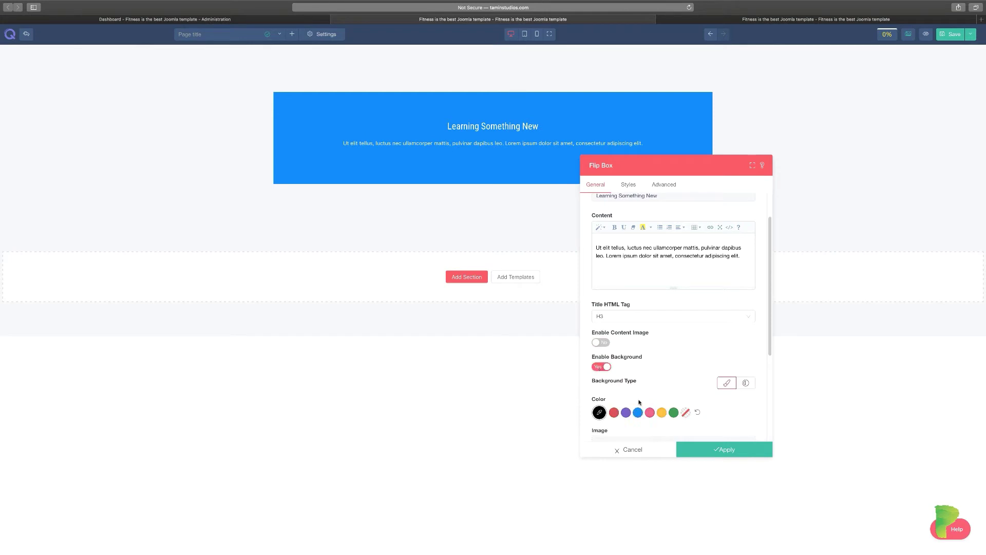
left_click(650, 412)
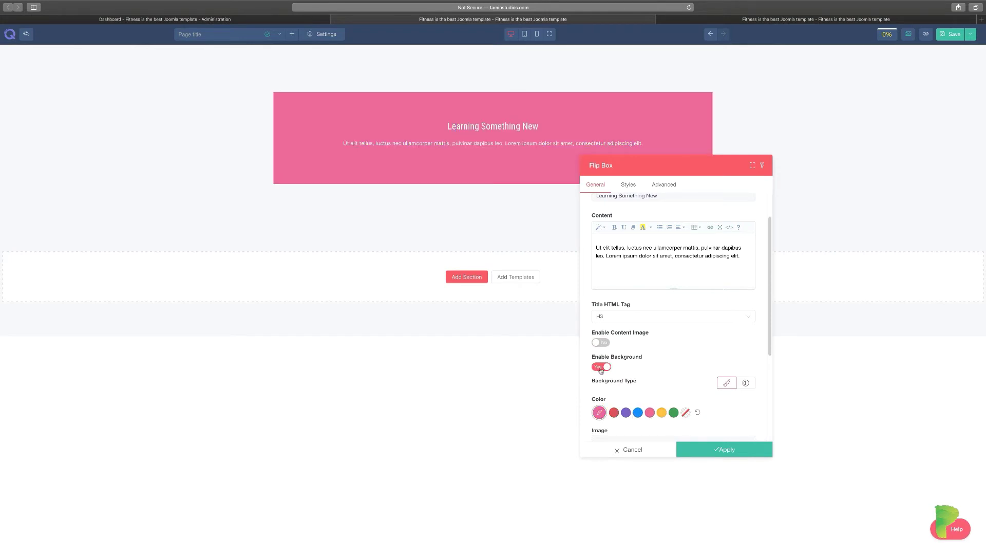
left_click(626, 412)
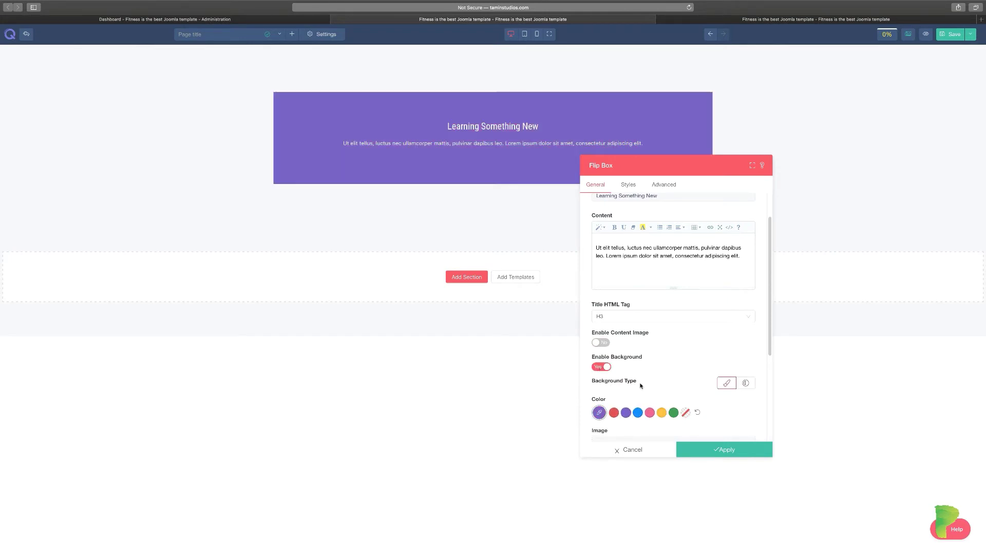
Try the gradient background type for the front side and switch back to the plain color type.
left_click(746, 384)
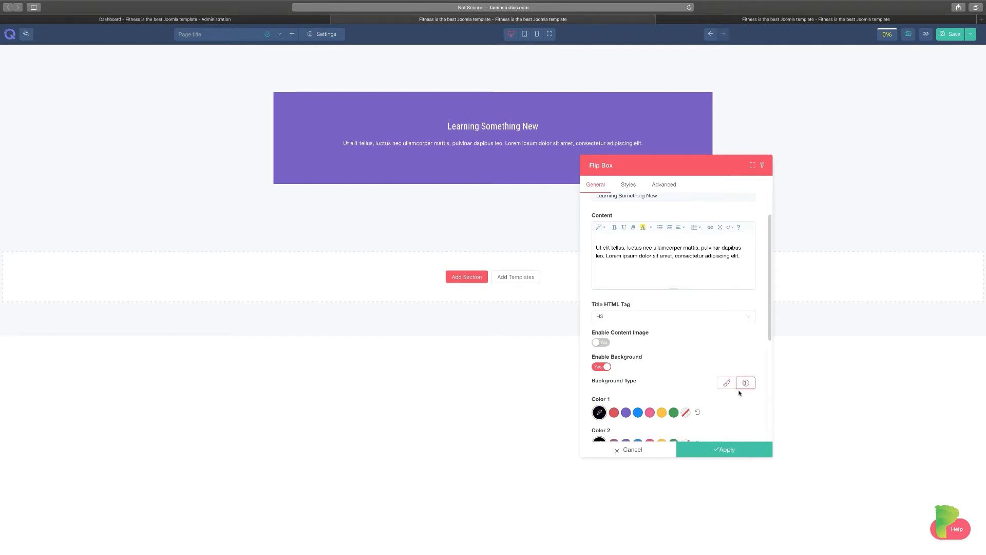
scroll(666, 369, "down", 2)
left_click(727, 333)
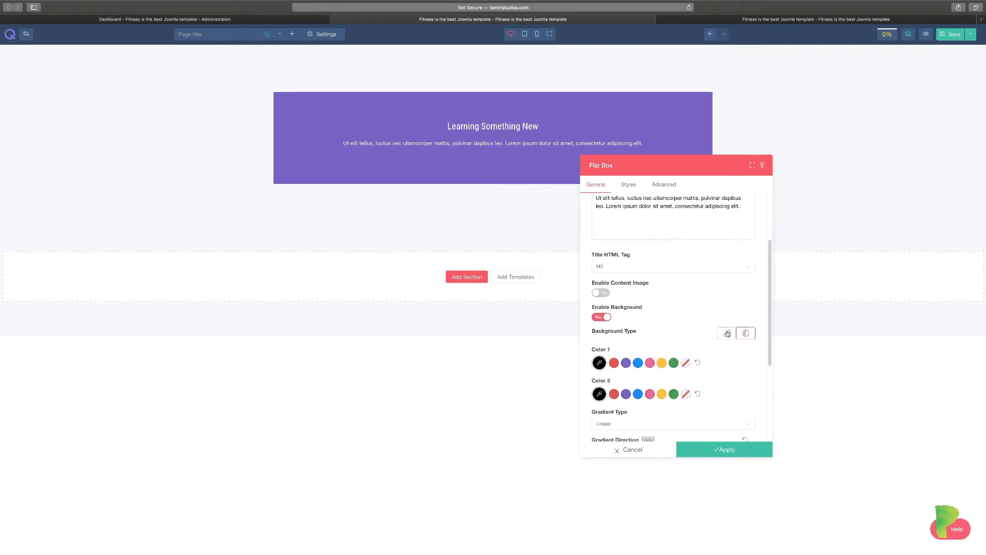
Set the title of the flip box's back side to "Your mouse is on this".
scroll(627, 374, "down", 4)
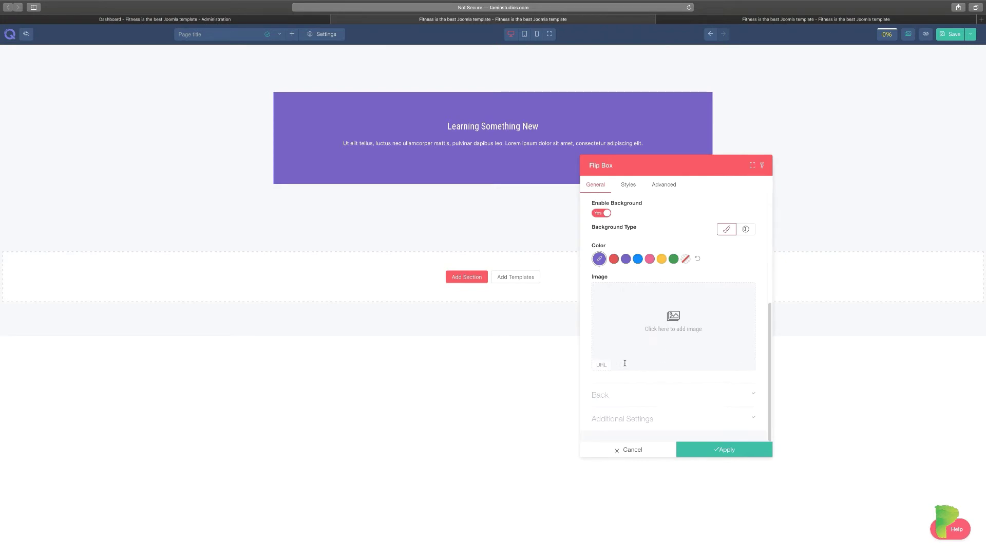
left_click(626, 395)
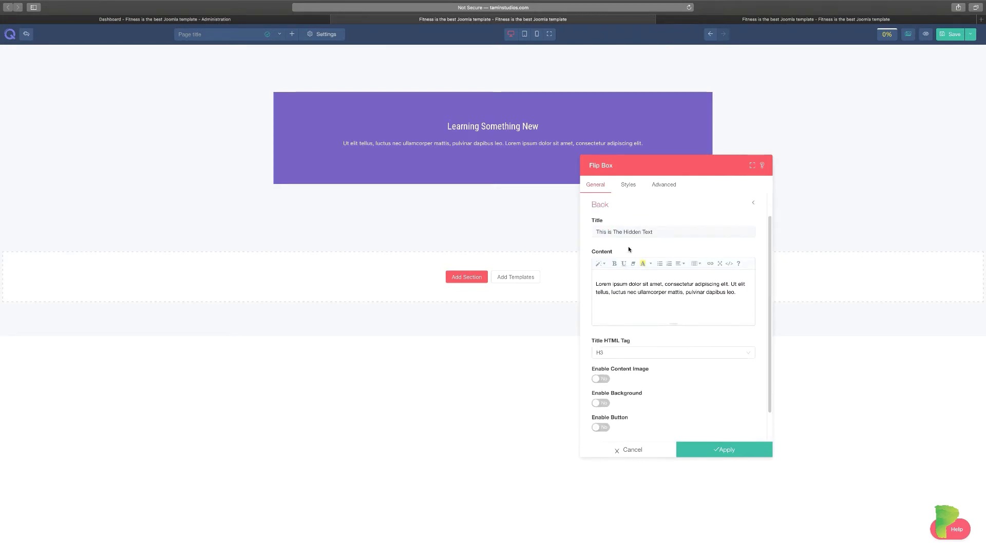
mouse_move(466, 154)
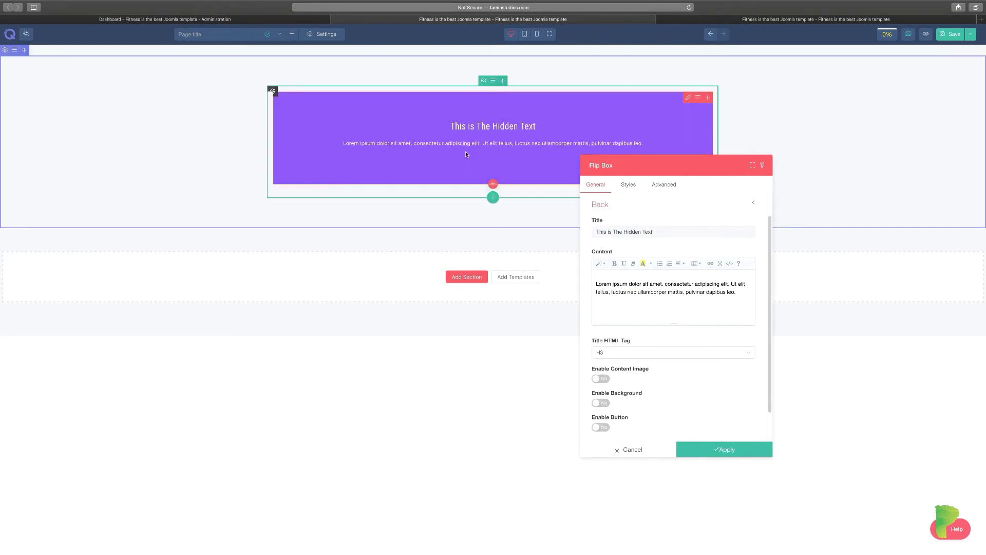
triple_click(662, 232)
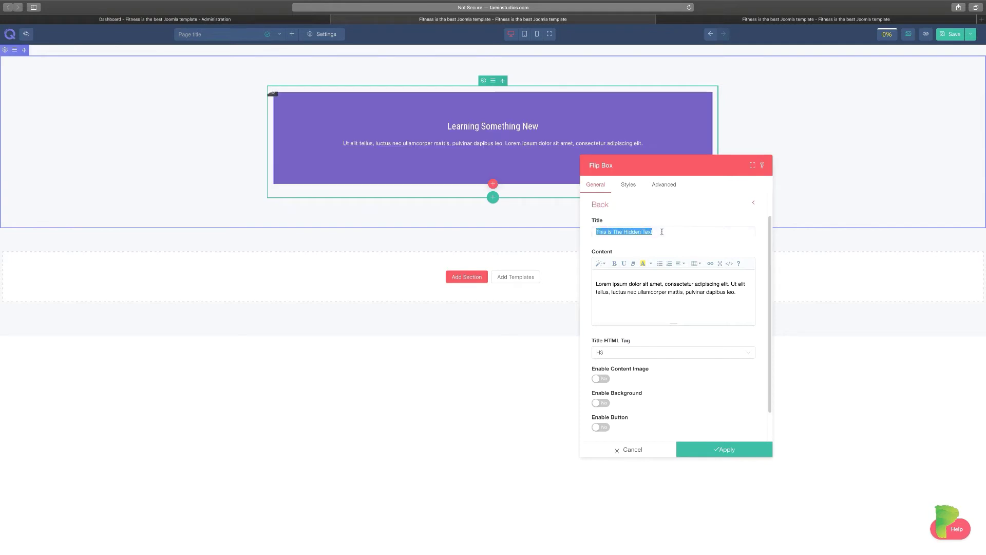
type("Yo")
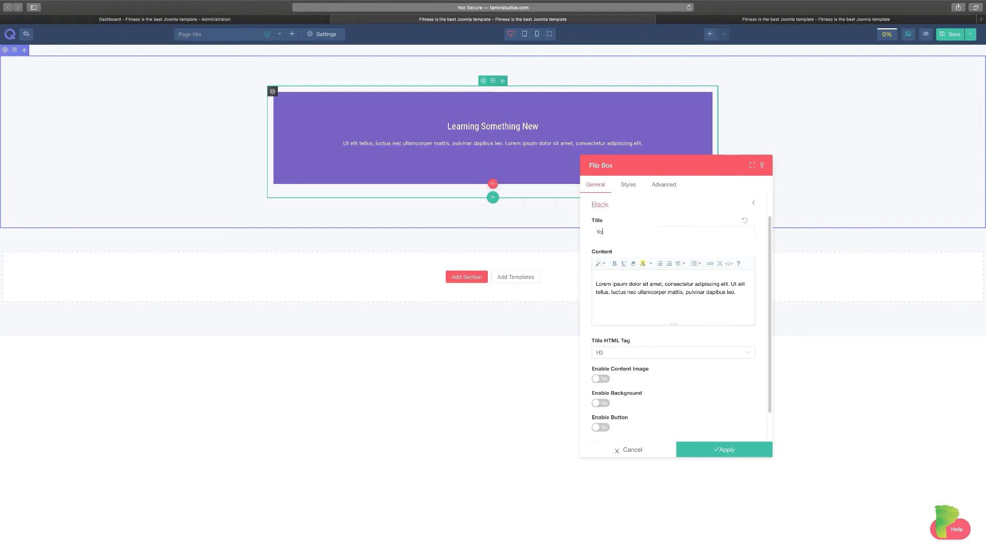
type("ur mouse is on this")
Try the content image option on the back side, preview it, and turn it off again.
left_click(609, 379)
mouse_move(482, 120)
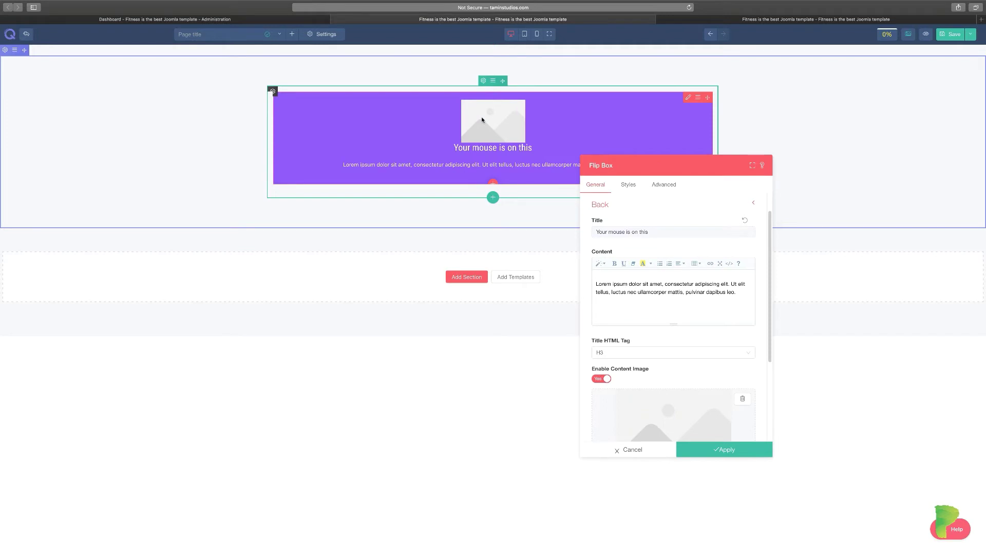
left_click(599, 380)
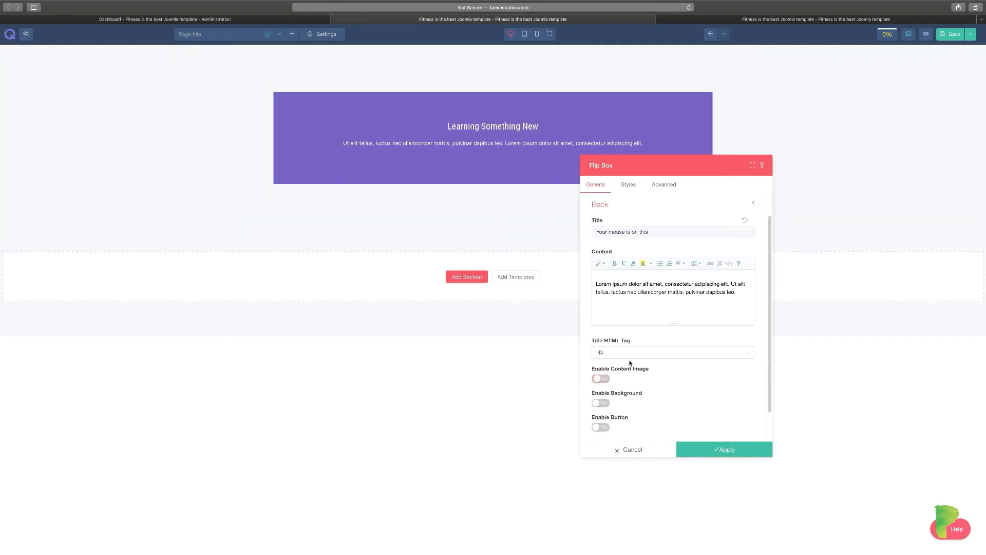
Enable the button on the flip box's back side and set its type to Secondary, previewing the flipped side.
scroll(670, 358, "down", 1)
left_click(602, 416)
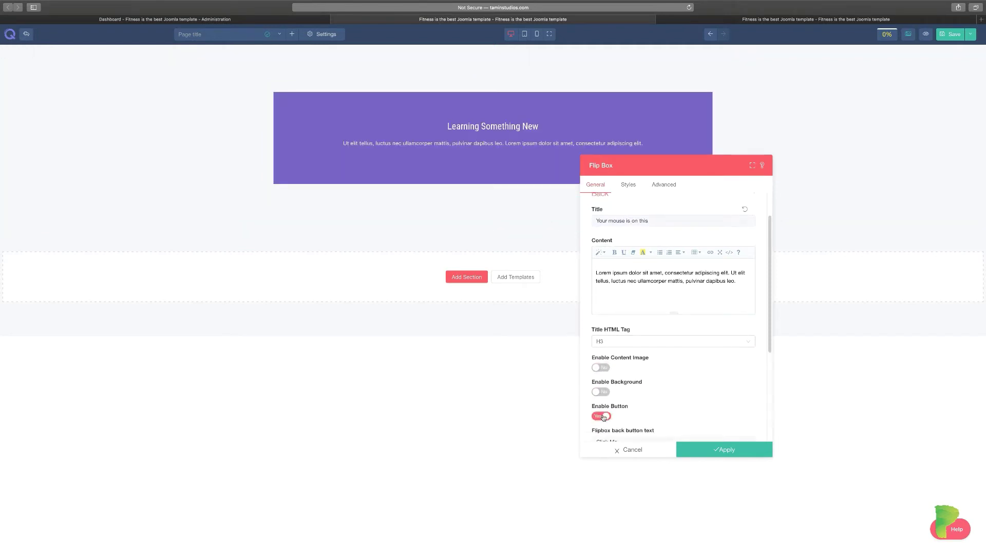
scroll(668, 397, "down", 5)
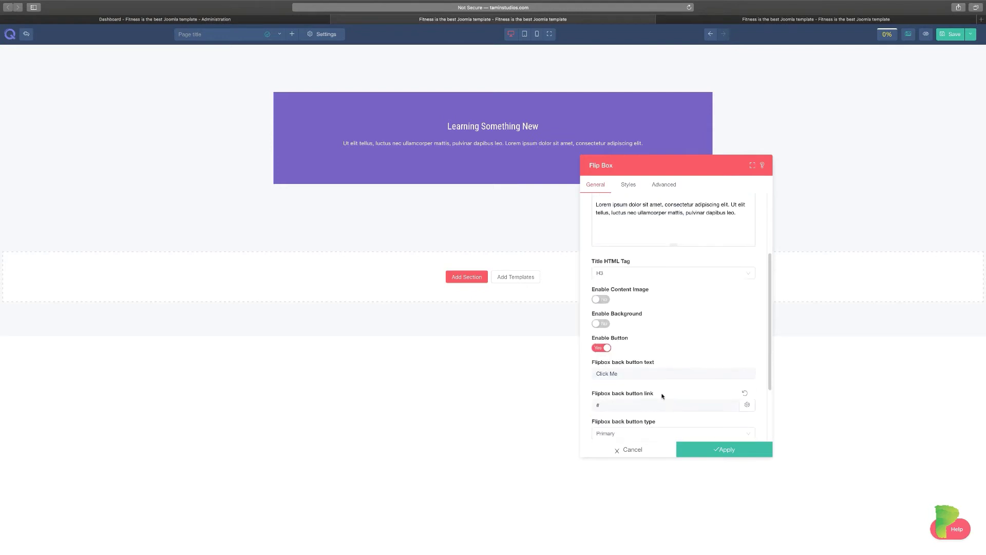
scroll(663, 393, "down", 1)
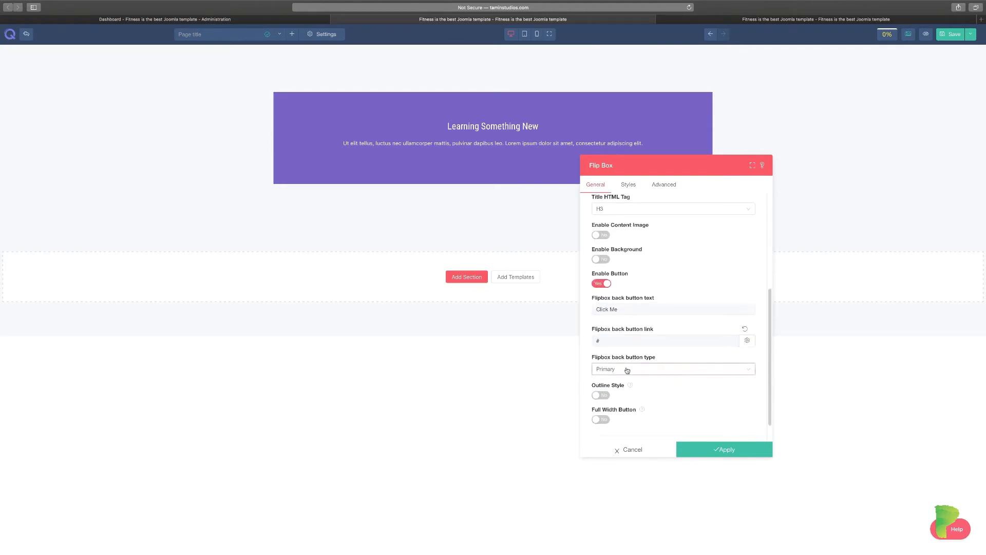
mouse_move(493, 156)
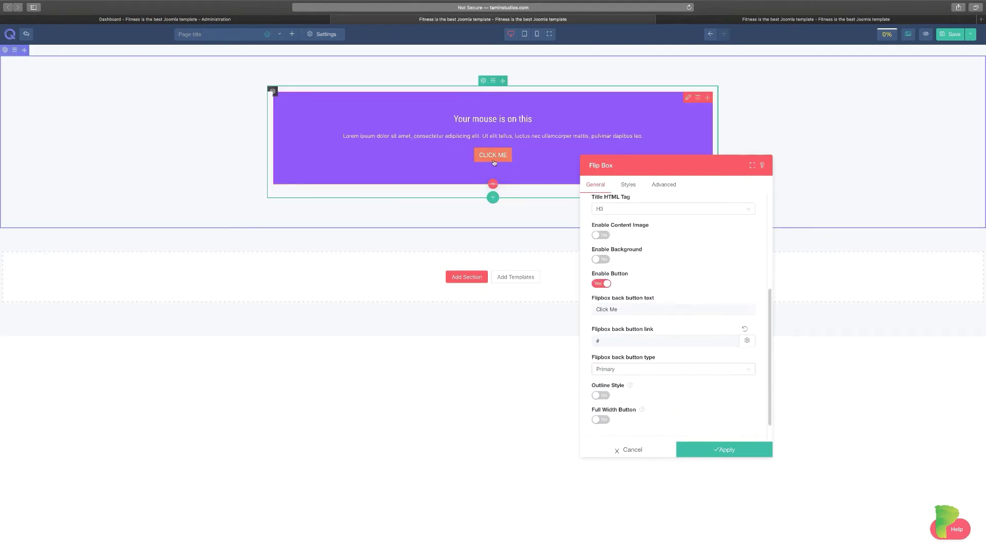
left_click(632, 370)
left_click(618, 400)
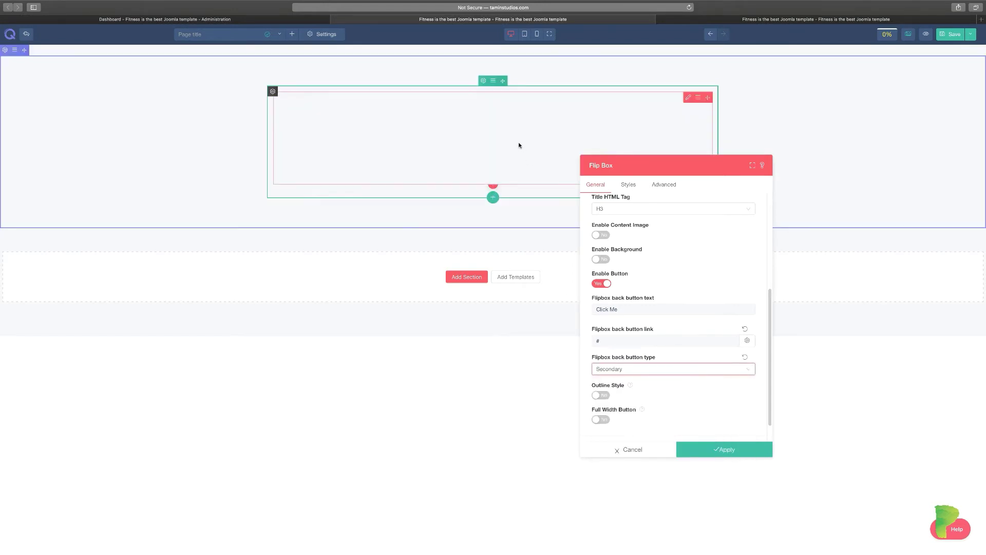
mouse_move(519, 145)
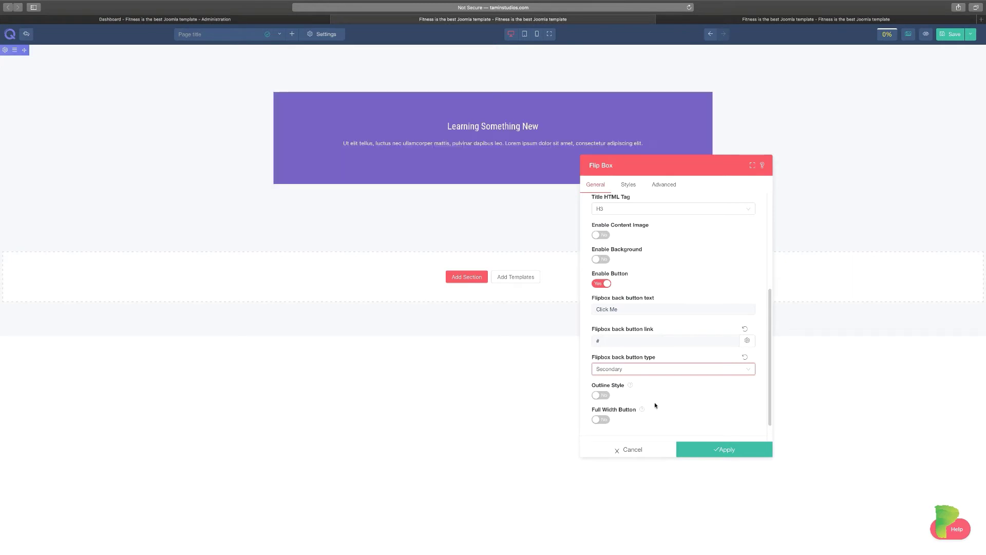
Turn on Outline Style and Full Width Button for the back button and preview the flipped side.
scroll(617, 390, "down", 1)
left_click(605, 368)
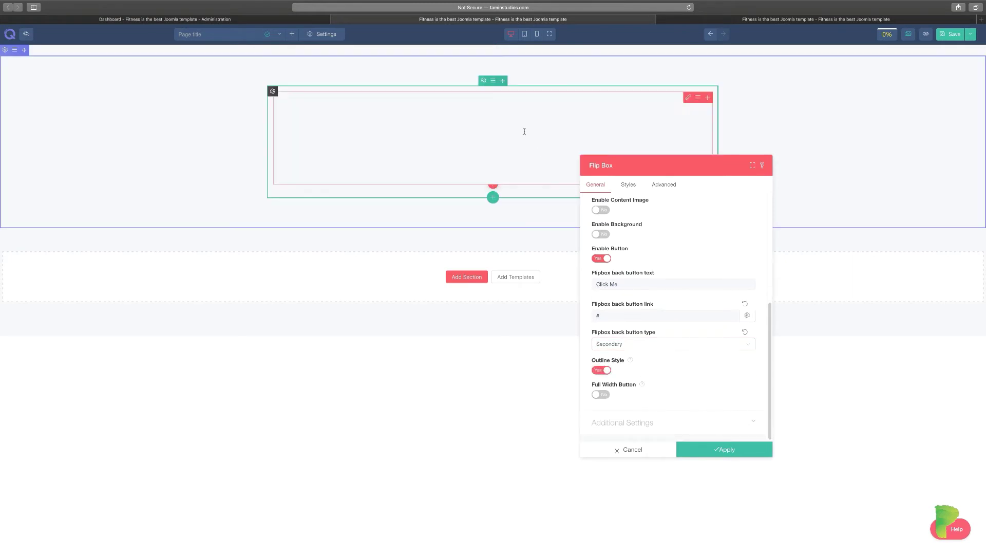
mouse_move(496, 160)
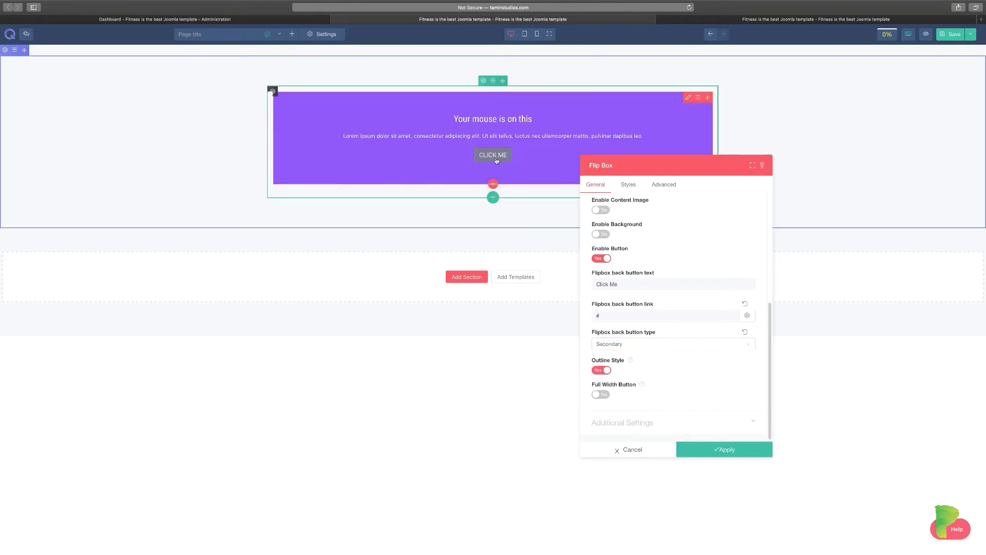
left_click(600, 395)
mouse_move(521, 149)
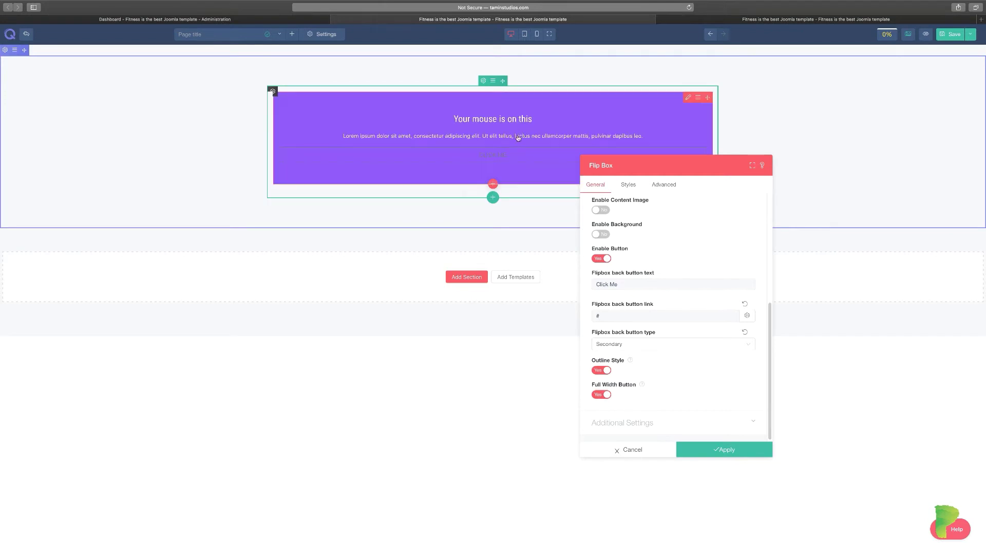
Look over the flip box's additional and style settings, move the dialog clear of the preview, and apply the changes.
scroll(694, 375, "down", 1)
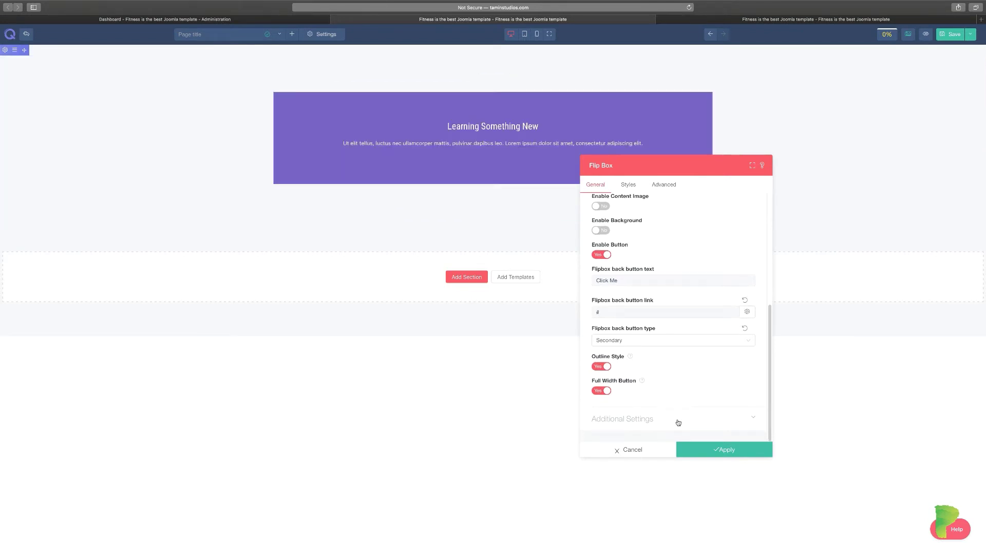
left_click(679, 422)
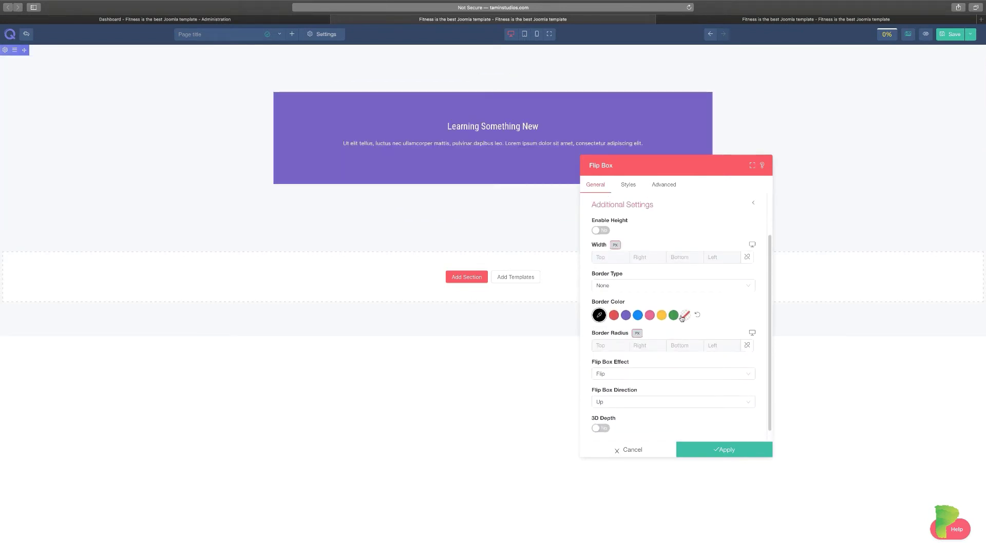
left_click(628, 185)
mouse_move(493, 143)
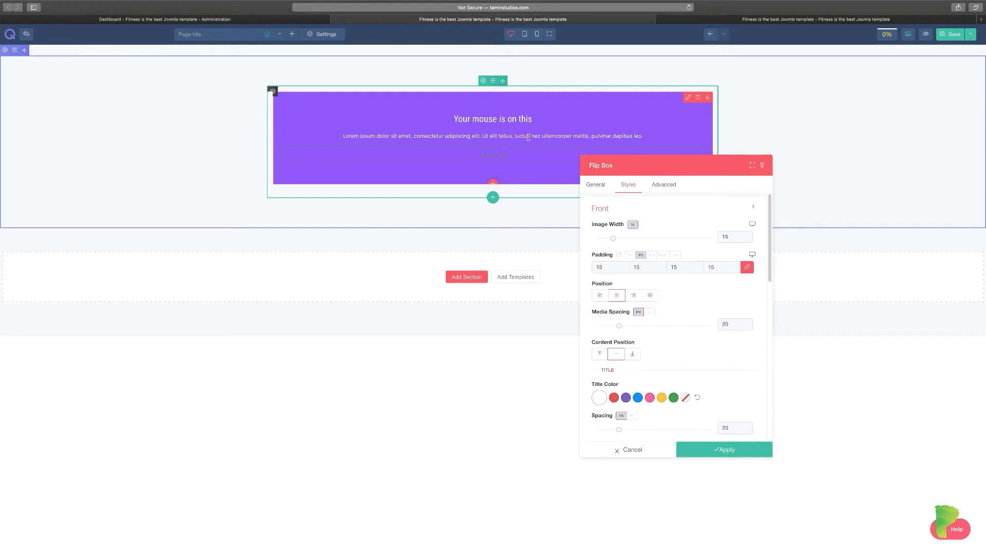
left_click_drag(661, 165, 793, 165)
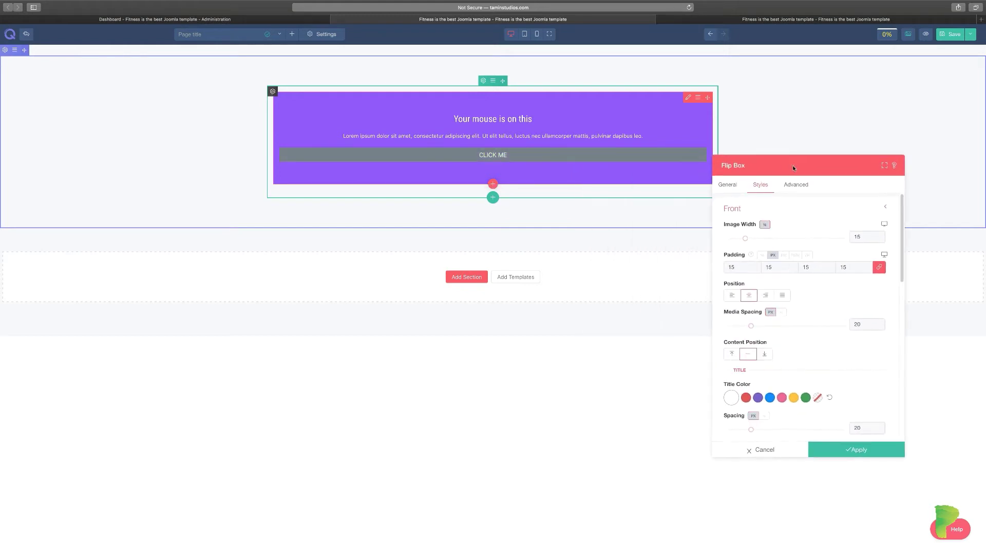
left_click(836, 451)
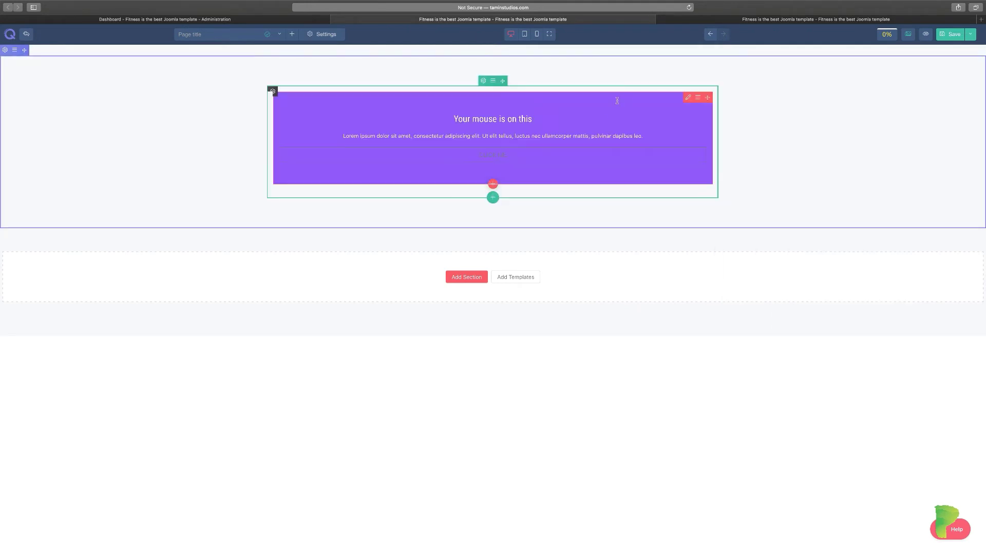
Add a row with three equal columns below the flip box.
left_click(493, 184)
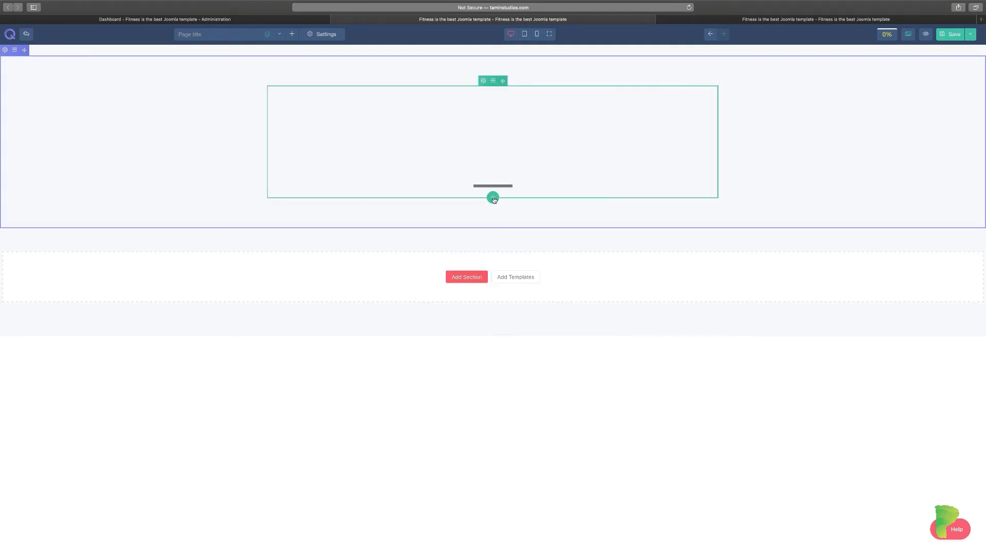
left_click(493, 210)
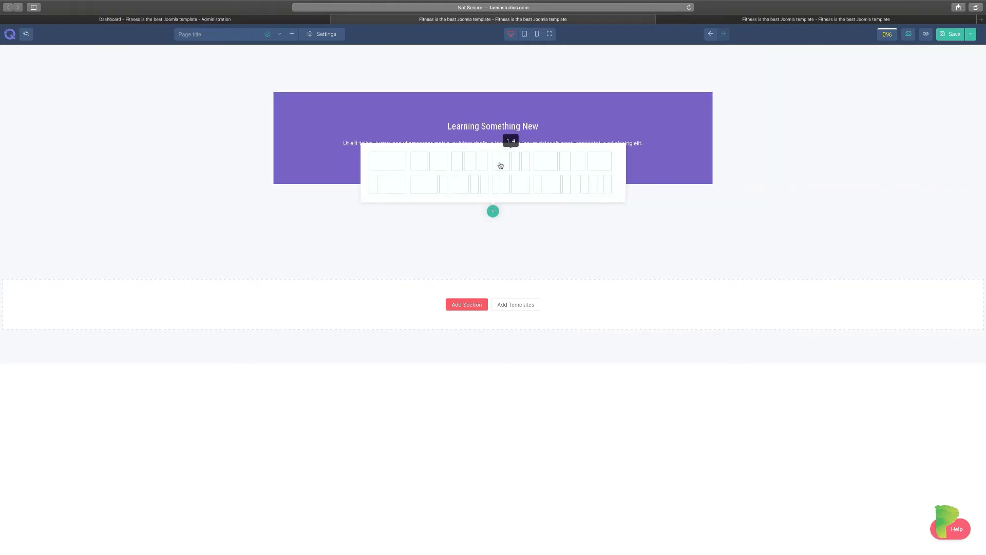
left_click(477, 163)
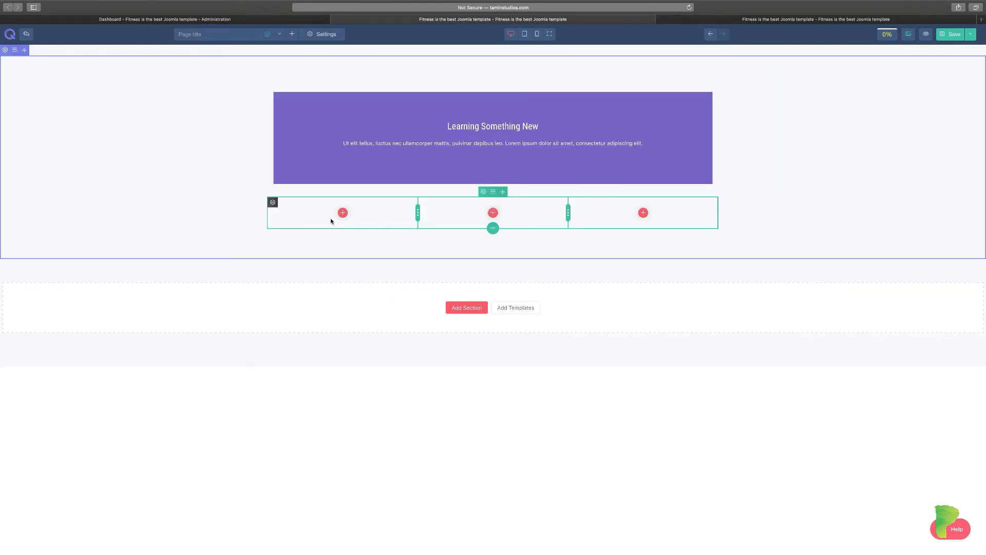
Add a Flip Box element with its default content to each of the three columns in the new row.
left_click(343, 212)
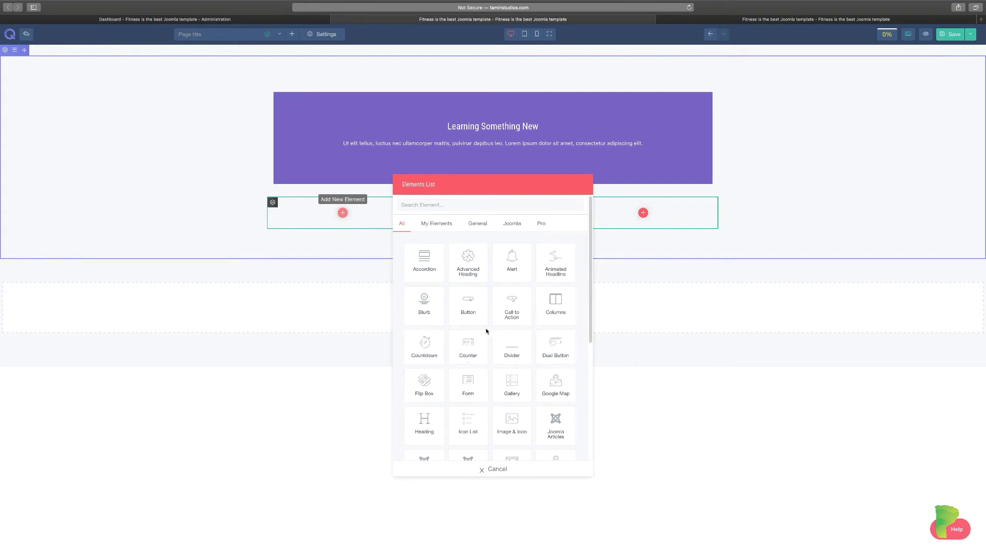
left_click(426, 383)
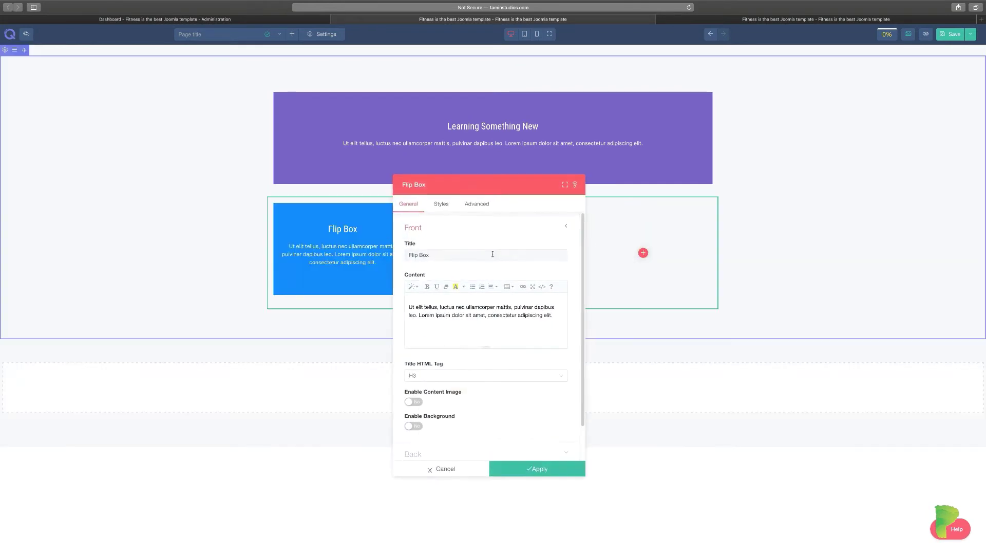
left_click(529, 469)
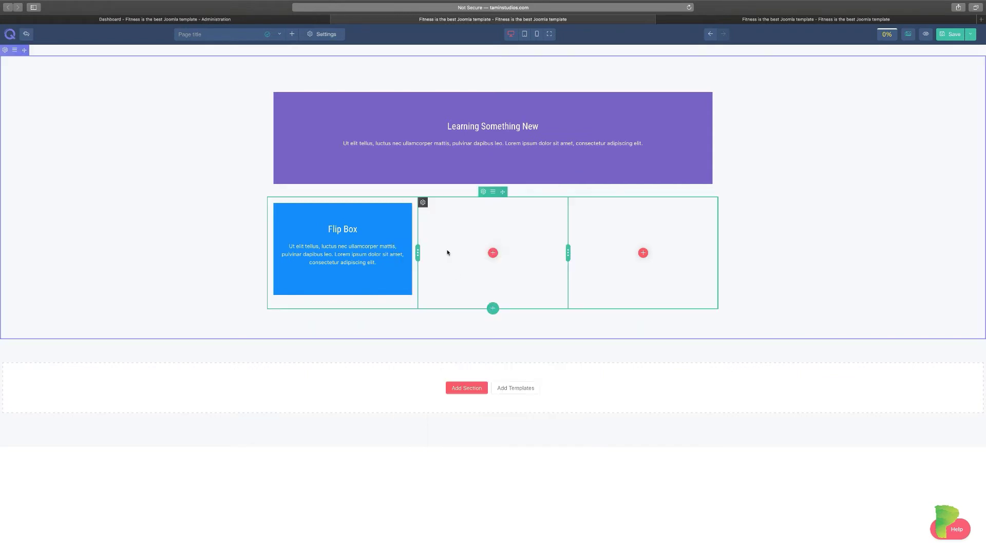
left_click(492, 252)
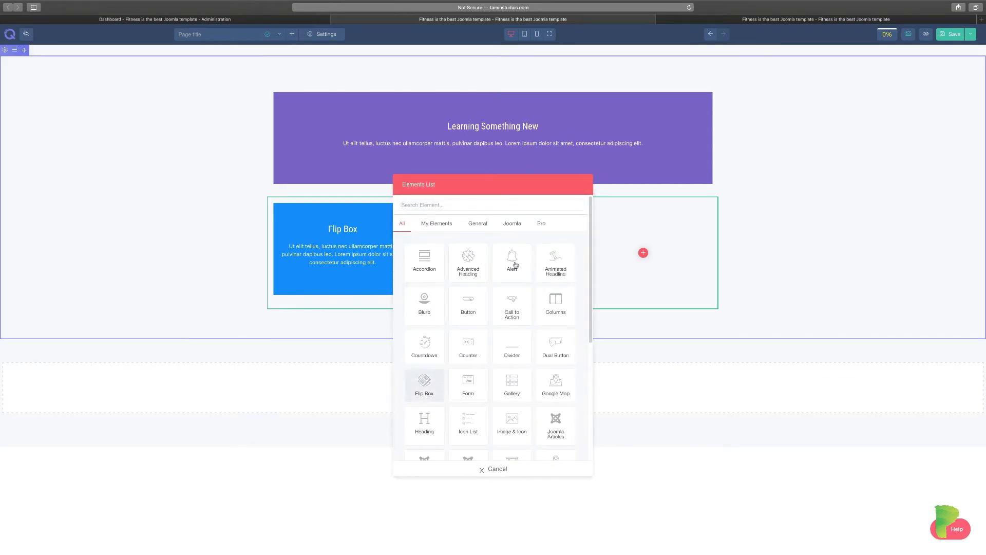
left_click(424, 384)
left_click(535, 468)
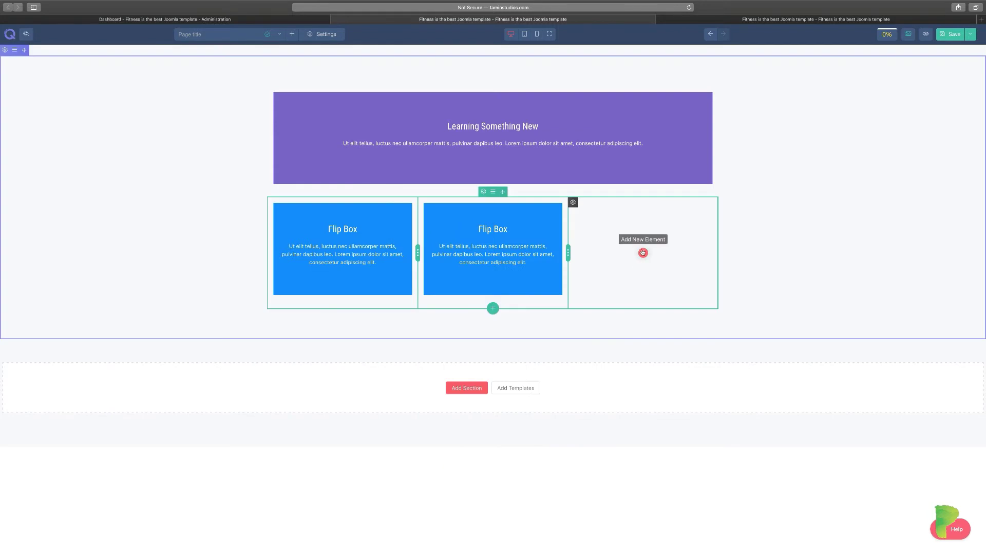
left_click(643, 253)
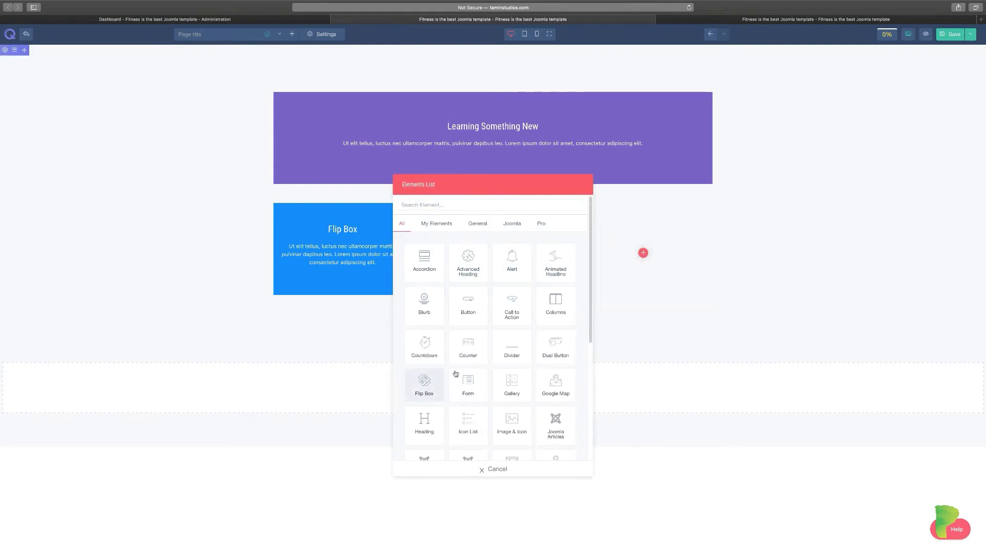
left_click(425, 383)
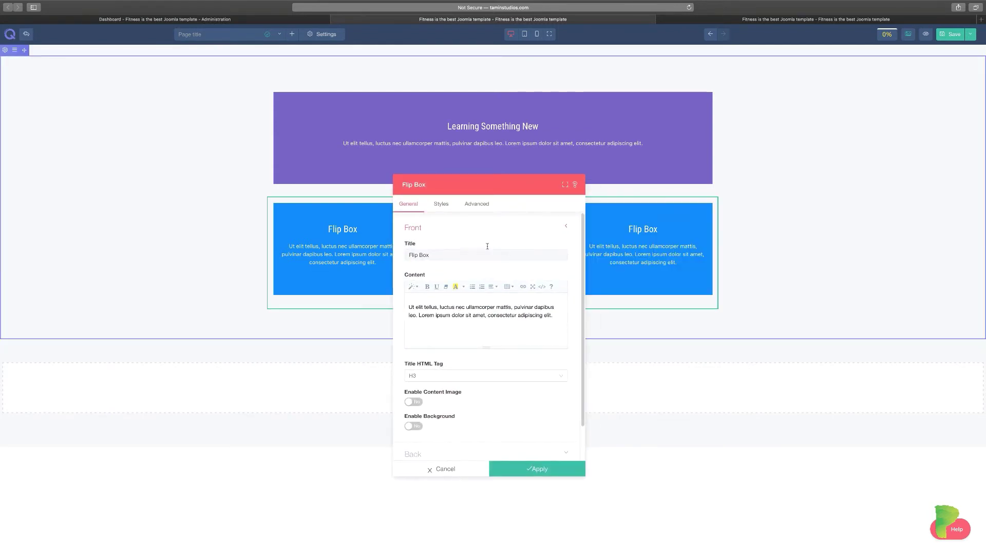
Set the third flip box's front title color to blue and move the settings dialog clear of the preview.
left_click(441, 204)
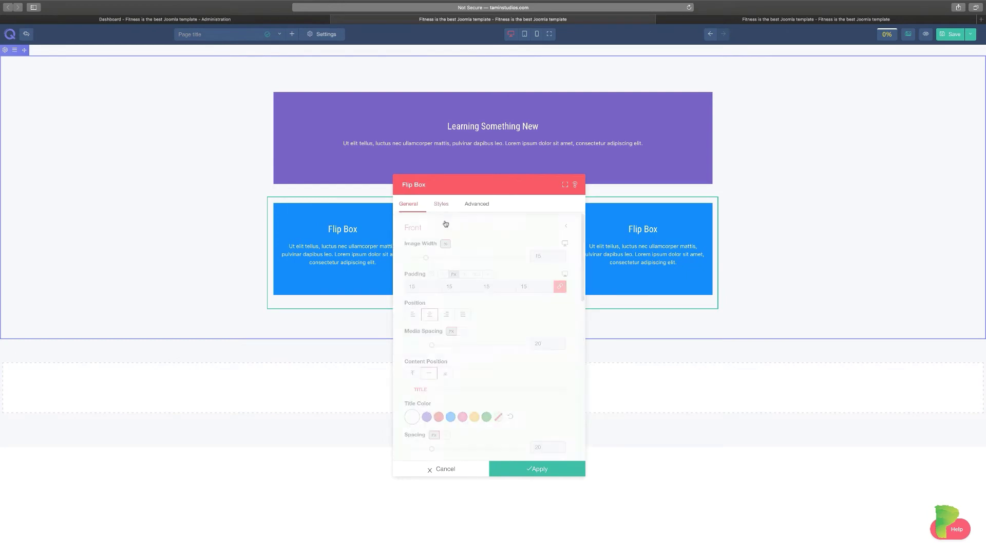
left_click(450, 416)
left_click_drag(486, 188, 799, 177)
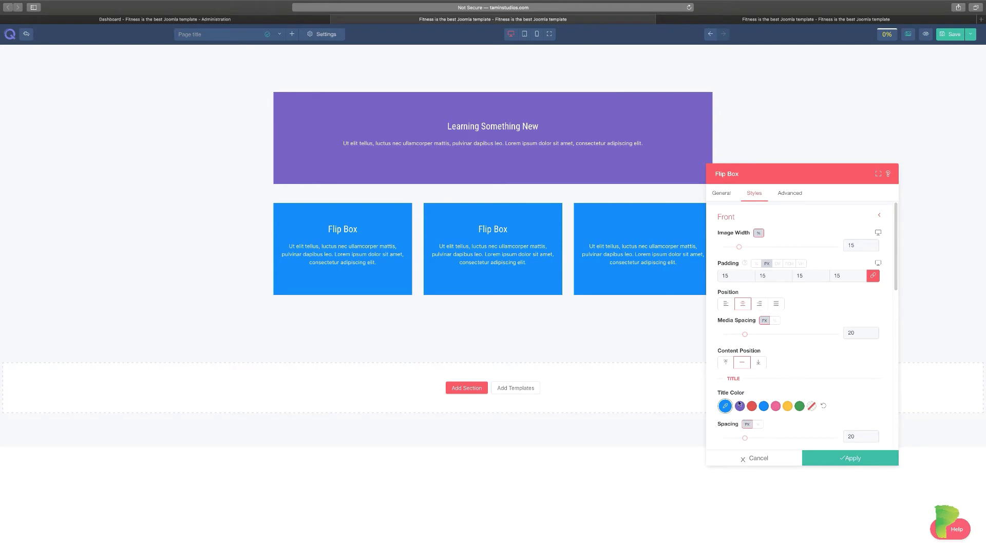
Try red for the third flip box's front content color, settling on yellow.
scroll(744, 396, "down", 5)
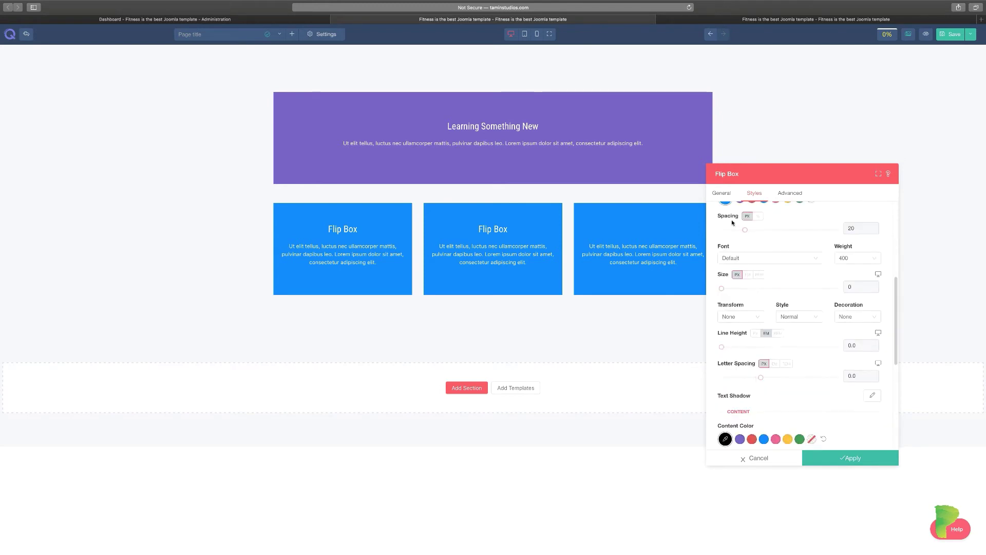
left_click(721, 193)
scroll(745, 360, "down", 15)
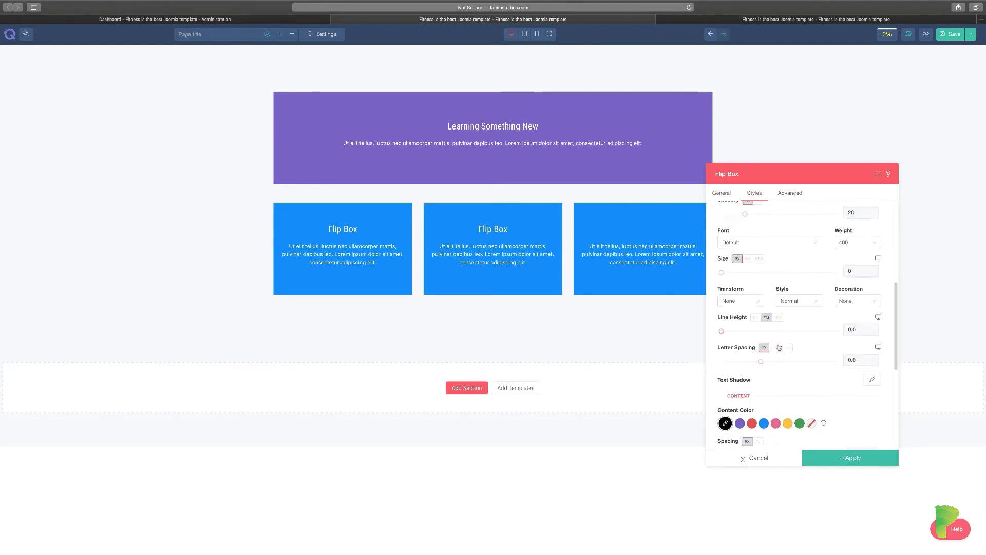
scroll(781, 360, "down", 2)
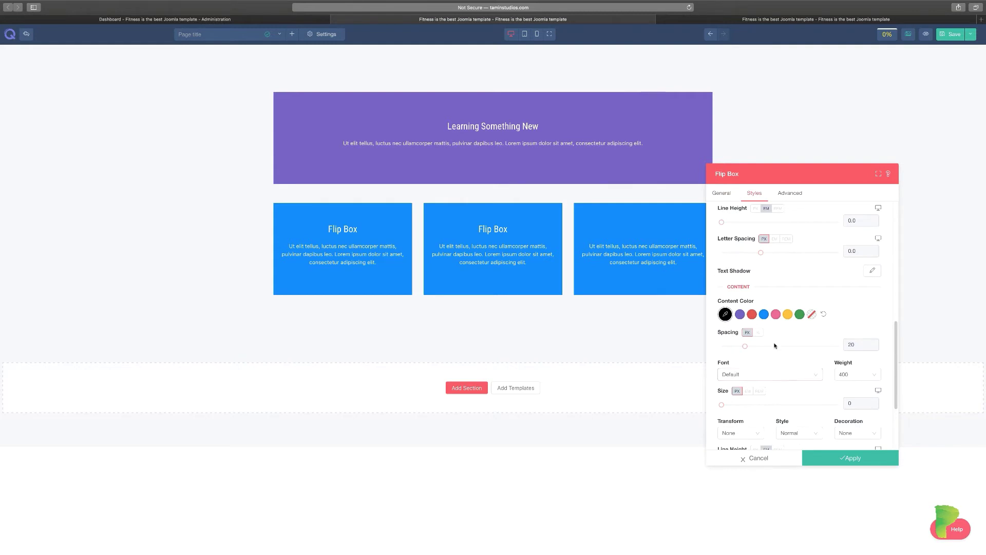
left_click(752, 315)
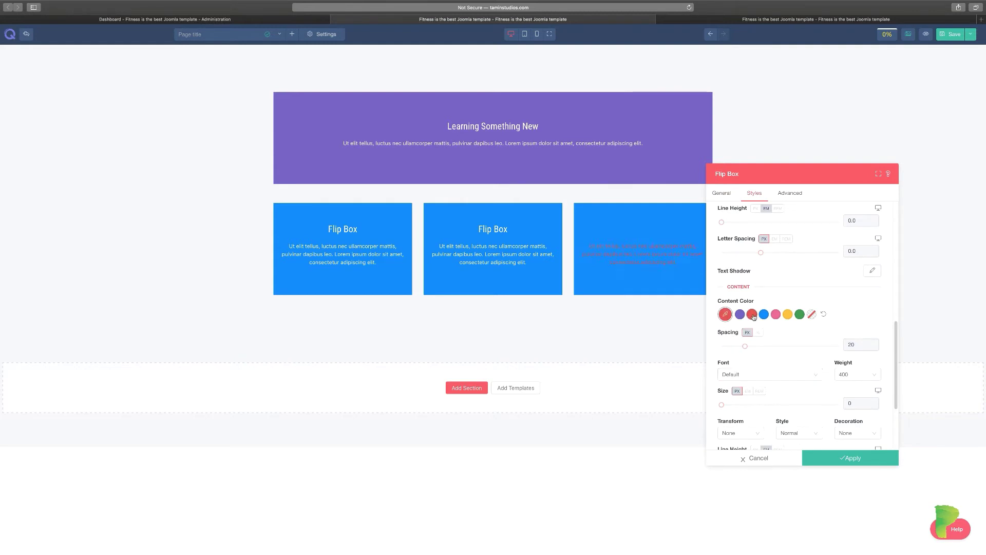
left_click(787, 314)
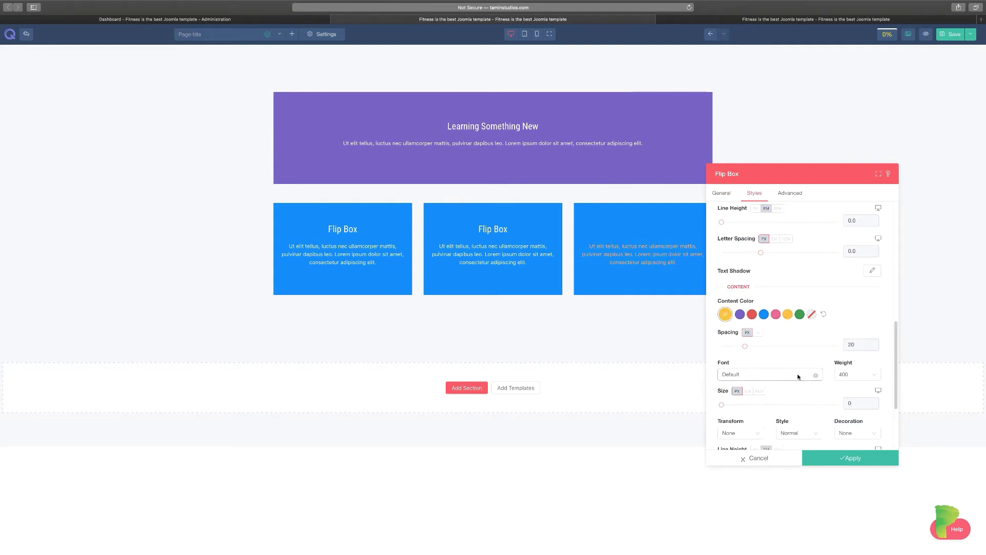
Try pink, blue and purple for the third flip box's front title color, settling on yellow.
scroll(778, 390, "down", 5)
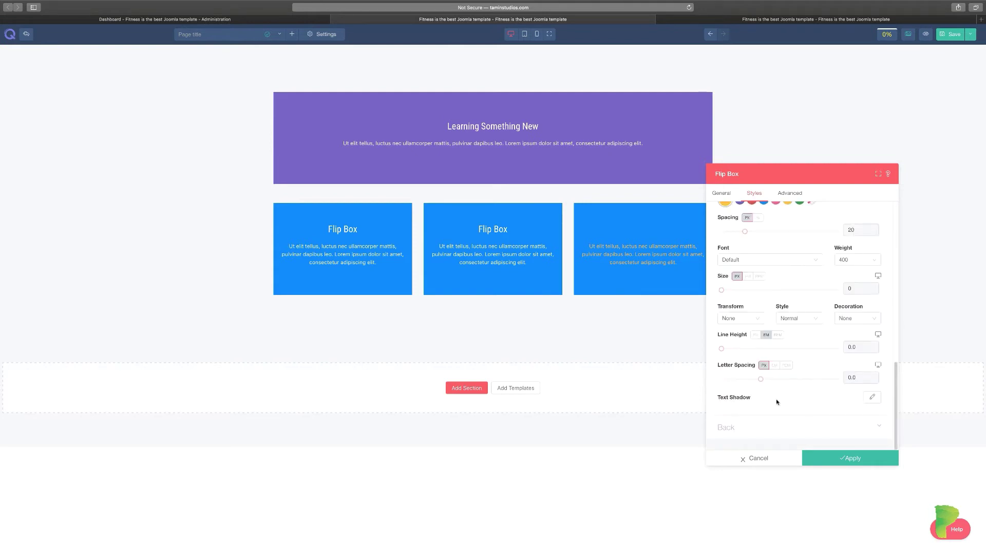
scroll(783, 416, "up", 10)
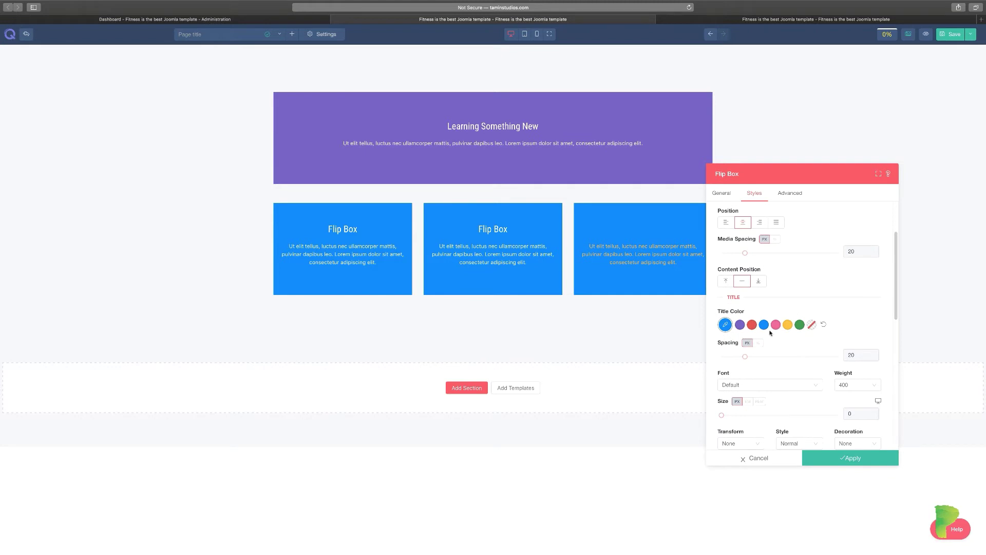
left_click(775, 325)
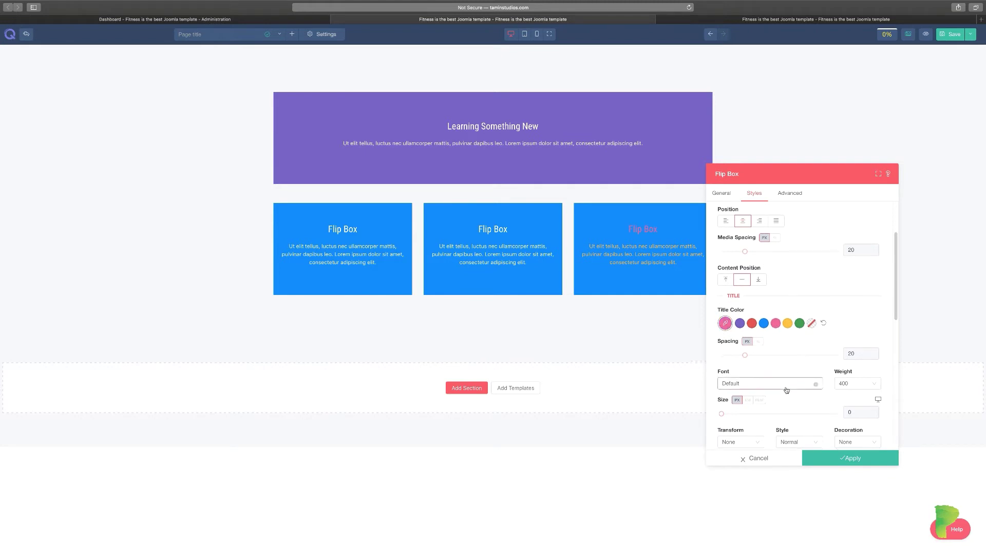
left_click(764, 325)
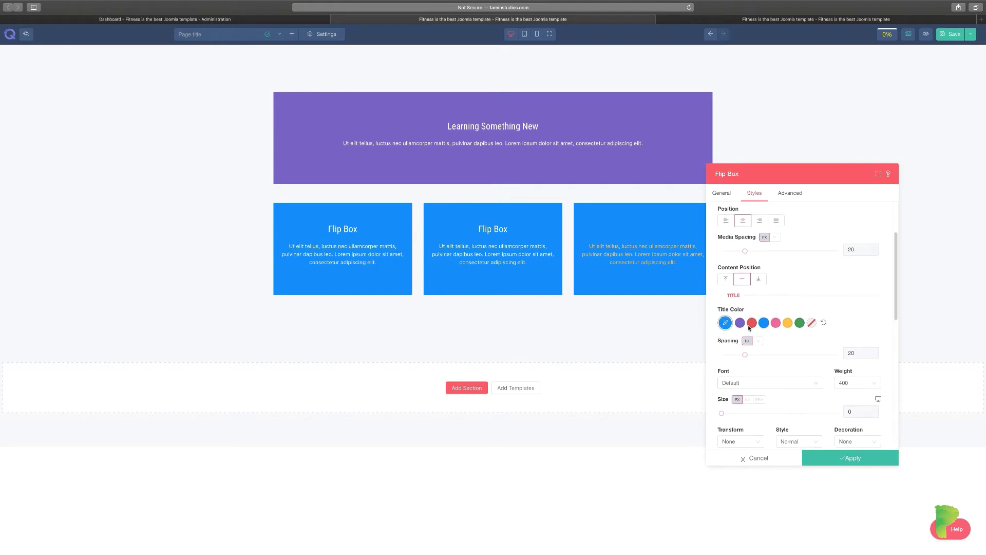
left_click(743, 324)
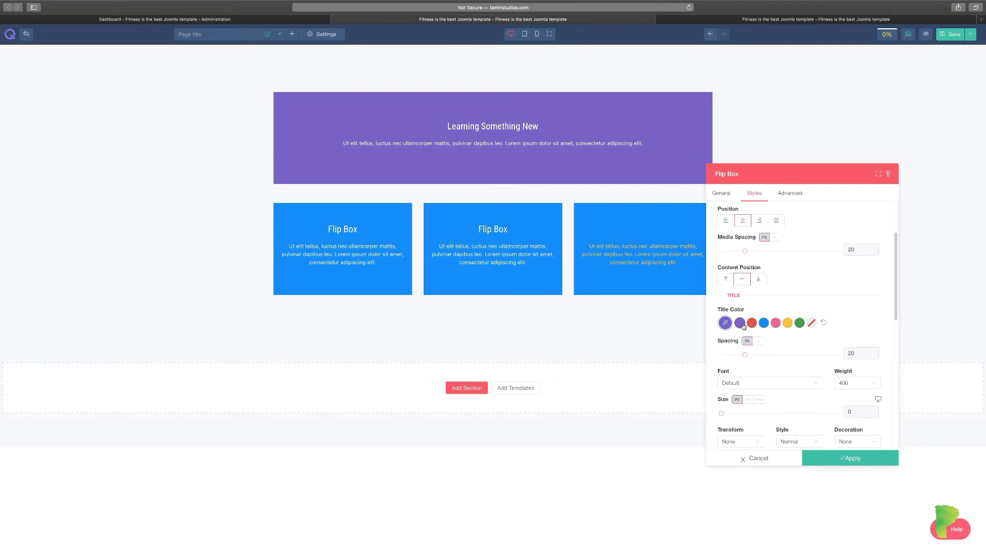
left_click(787, 324)
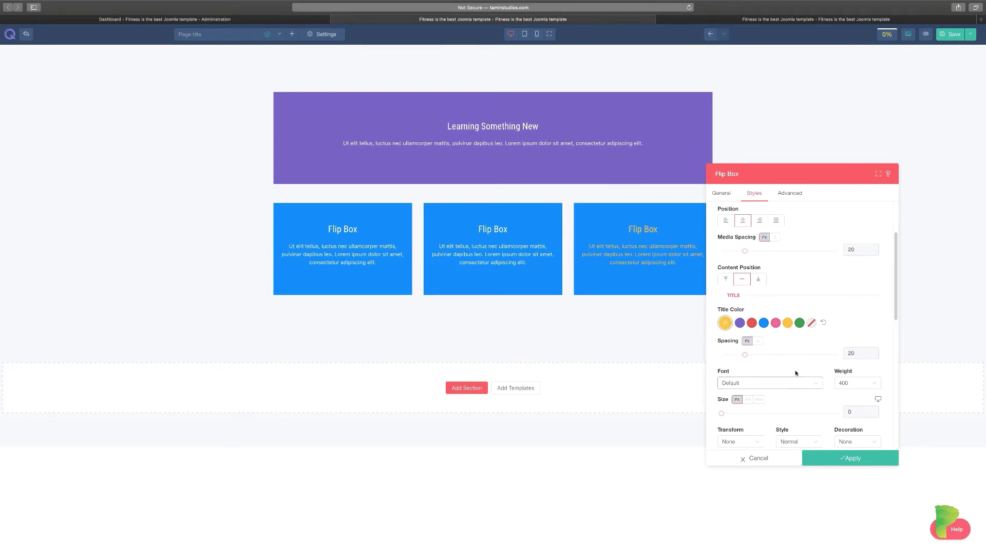
Open the general content settings for the third flip box's back side.
left_click(721, 193)
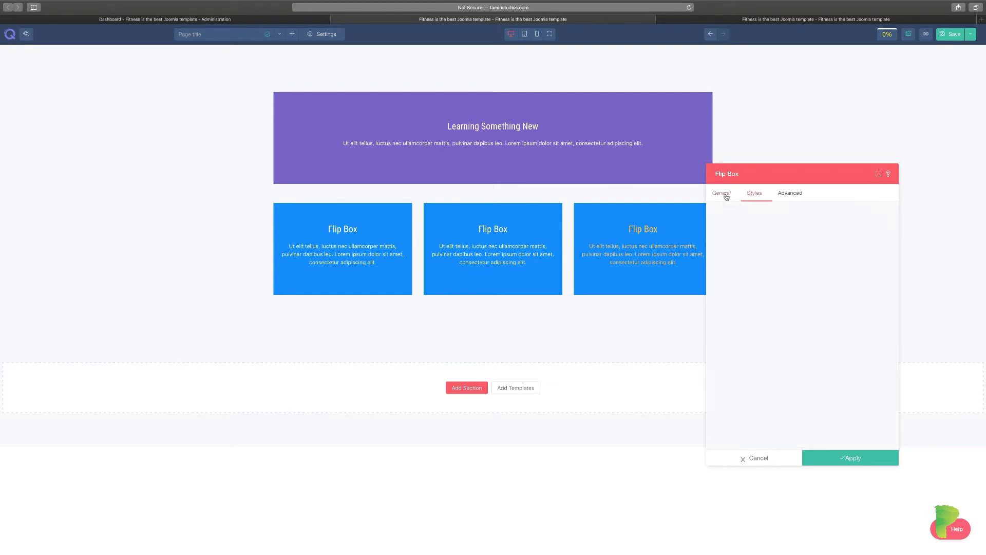
left_click(768, 404)
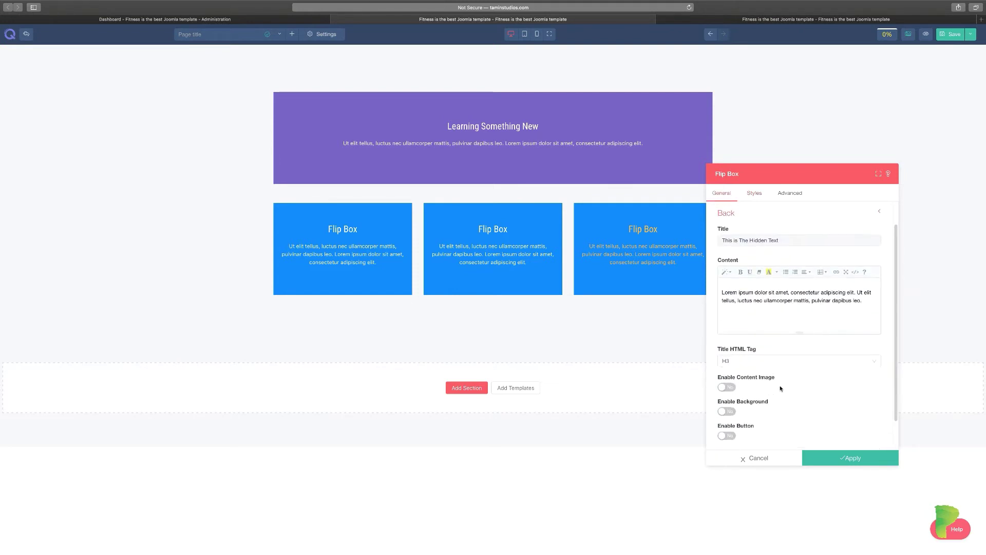
In the flip box's additional settings, set the border color to pink and the top border radius to 3 px.
left_click(749, 430)
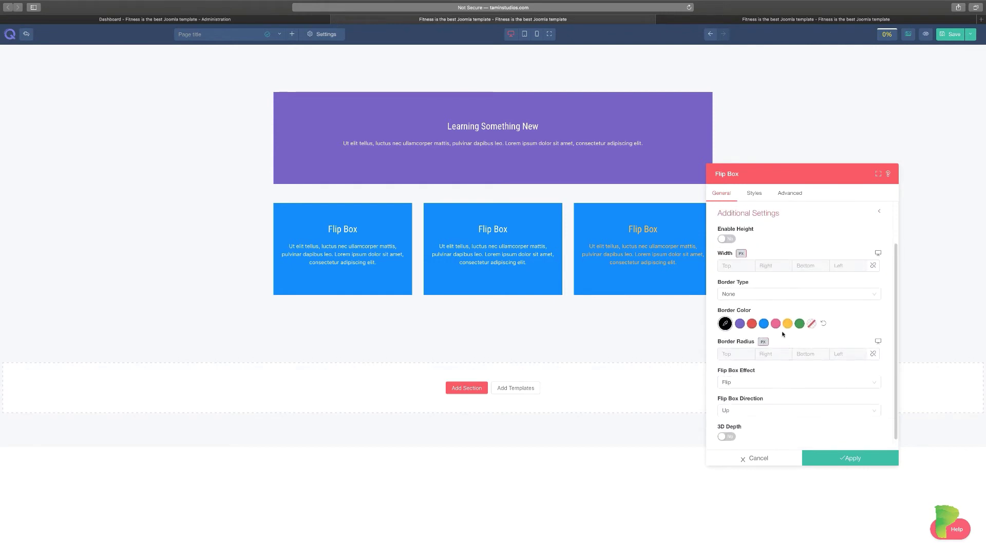
left_click(752, 324)
left_click(764, 324)
left_click(744, 354)
left_click(777, 323)
Set the flip box effect to Slide with the direction Right.
left_click(744, 383)
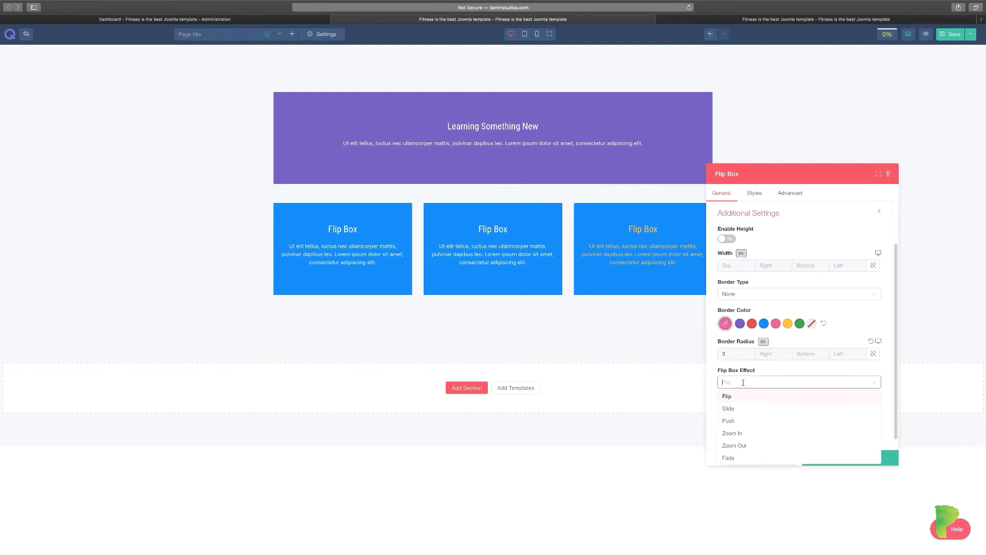
left_click(739, 408)
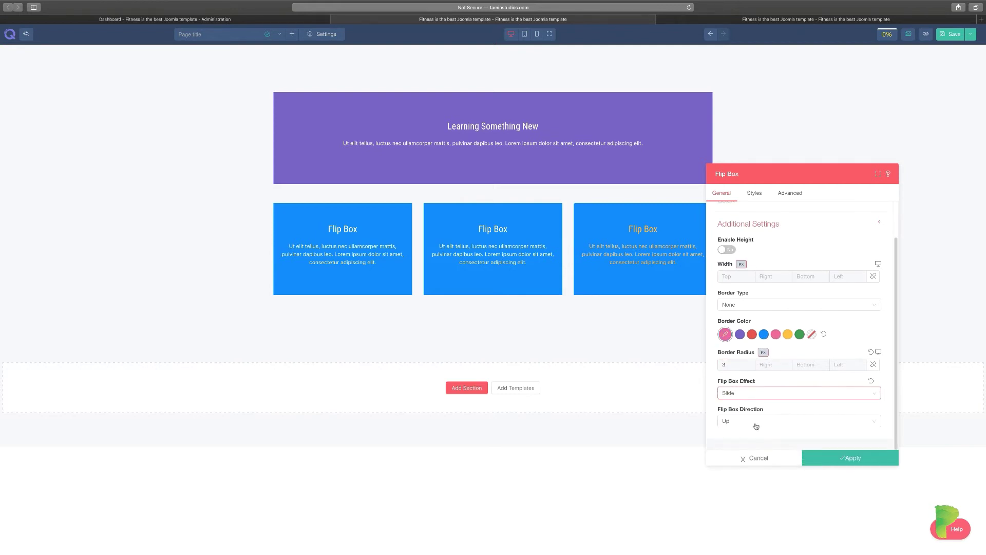
left_click(755, 422)
left_click(752, 449)
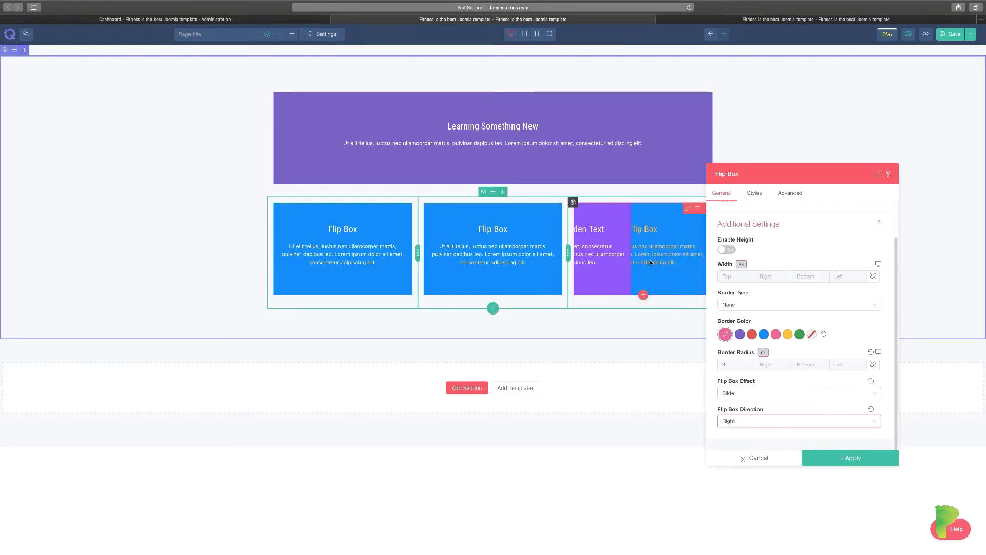
Try the Up direction for the flip box, settle on Down and apply the settings.
left_click(749, 421)
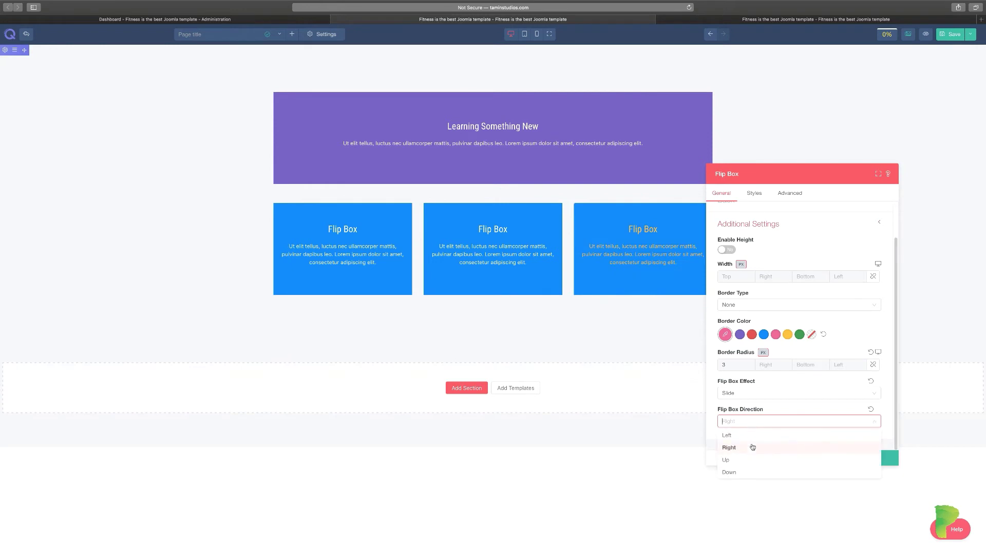
left_click(747, 456)
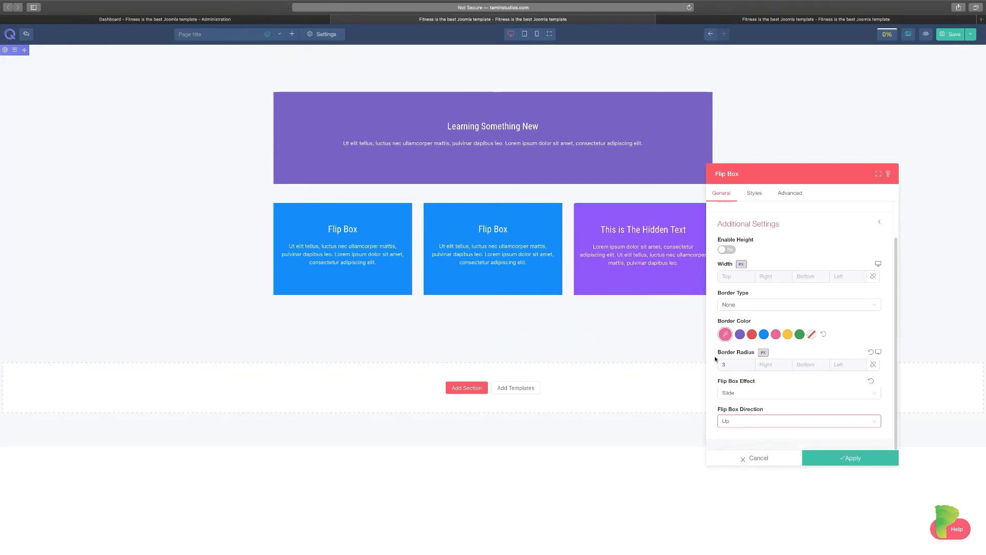
left_click(766, 421)
left_click(753, 473)
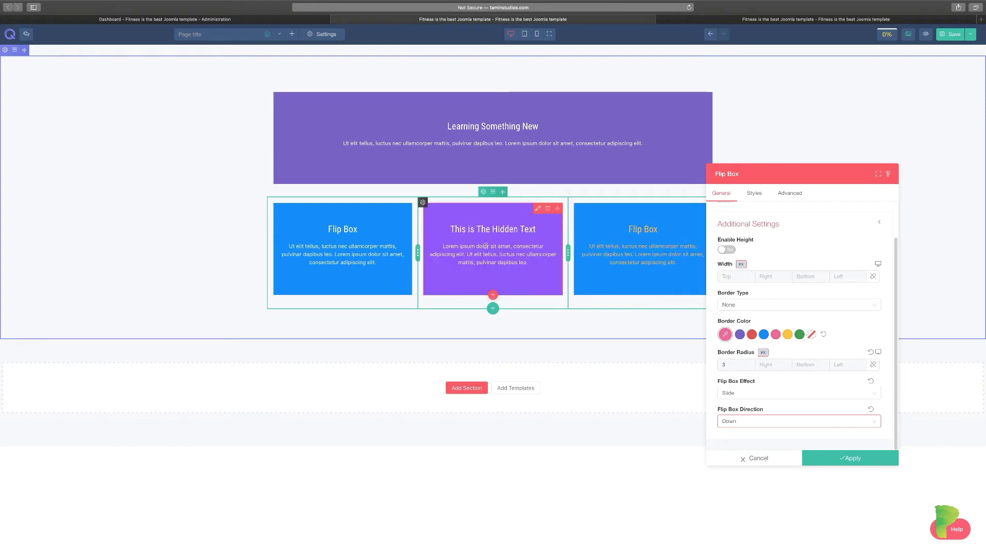
left_click(872, 458)
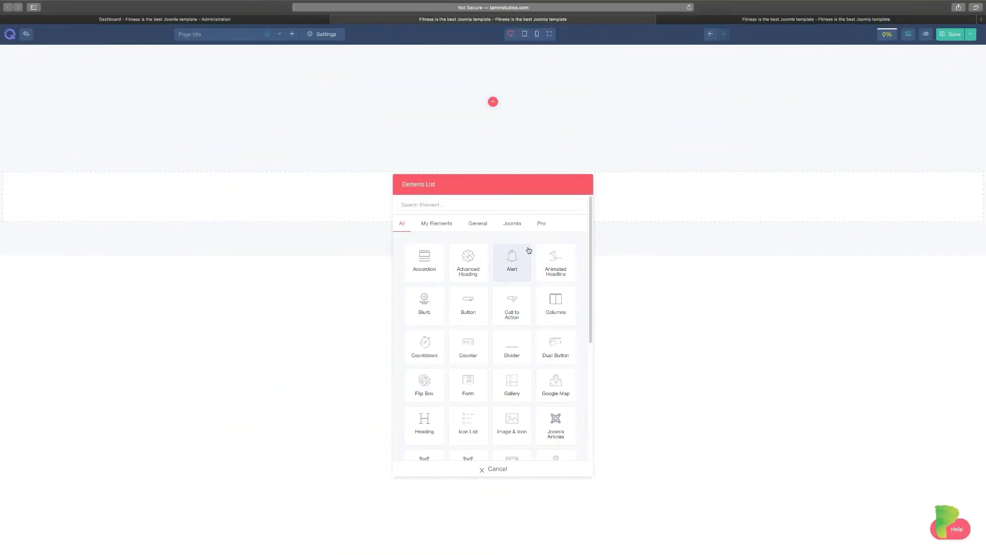
Add a Form element and change the name and label of its name field to First Name.
left_click(468, 387)
left_click_drag(463, 185, 556, 189)
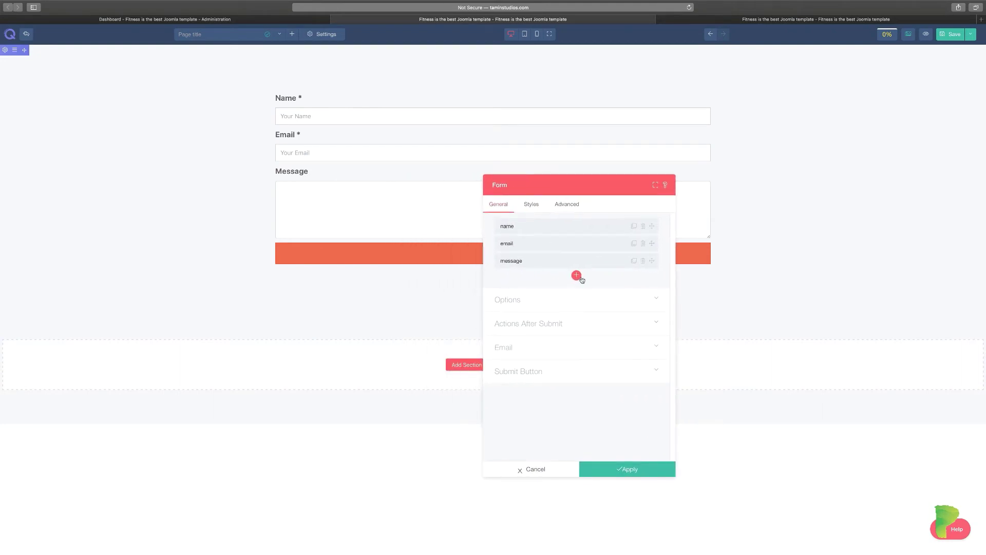
left_click(539, 226)
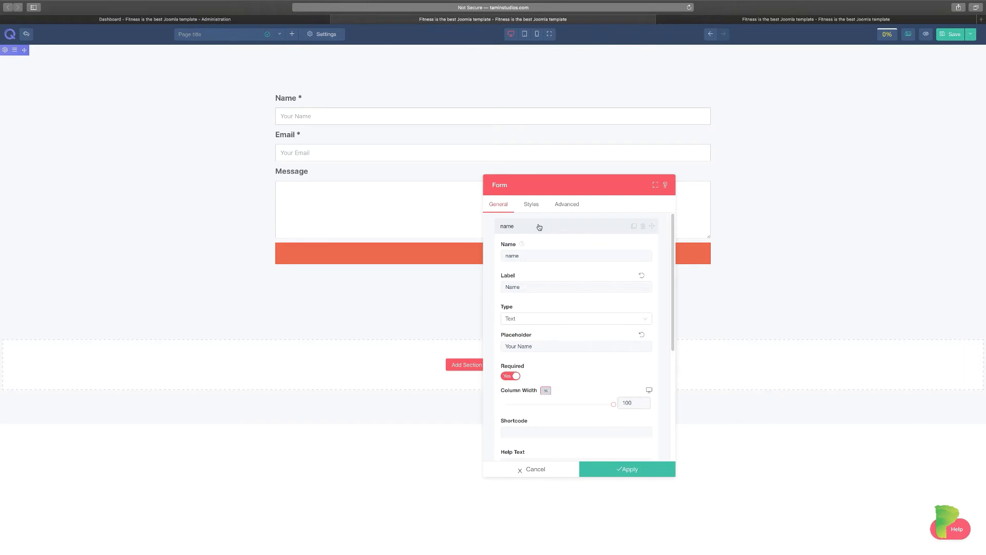
double_click(540, 253)
type("F")
double_click(525, 290)
type("Firs")
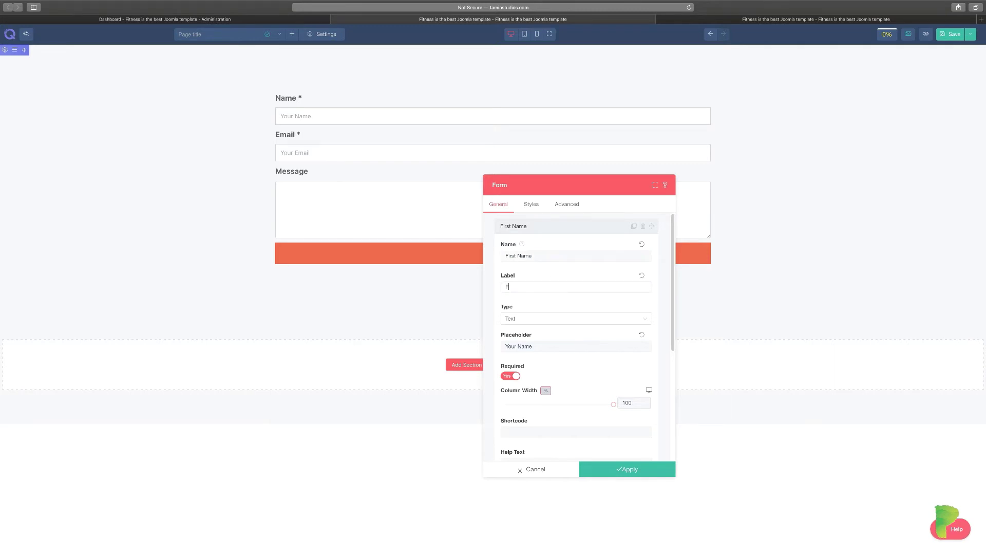
type("t Na")
Turn the First Name field's required setting off and back on, keeping its column width at 100%.
scroll(544, 346, "down", 2)
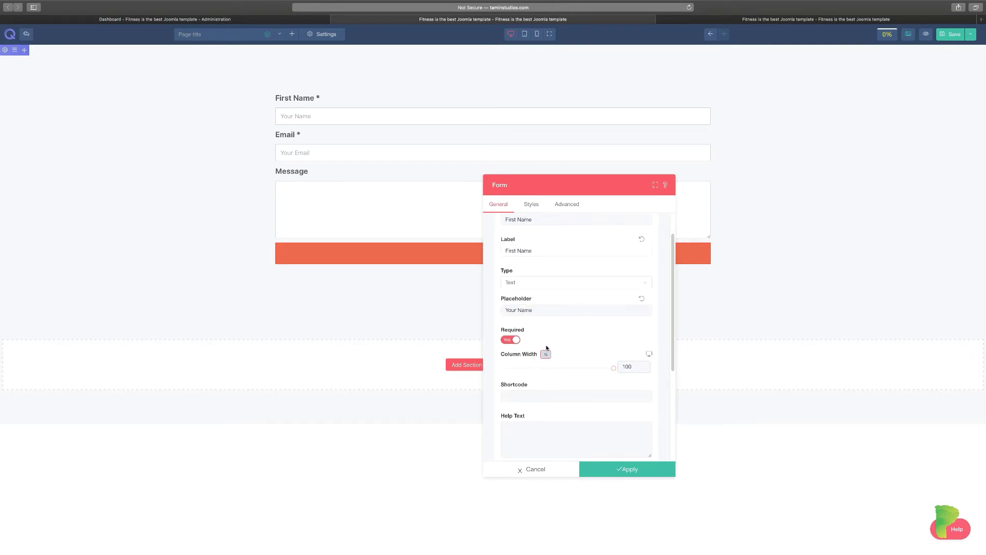
left_click(511, 340)
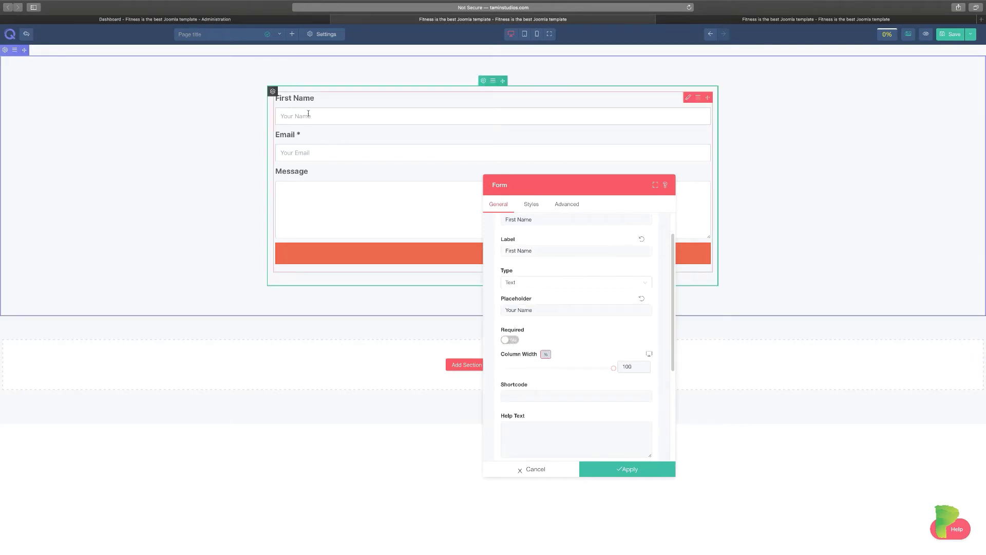
left_click(513, 340)
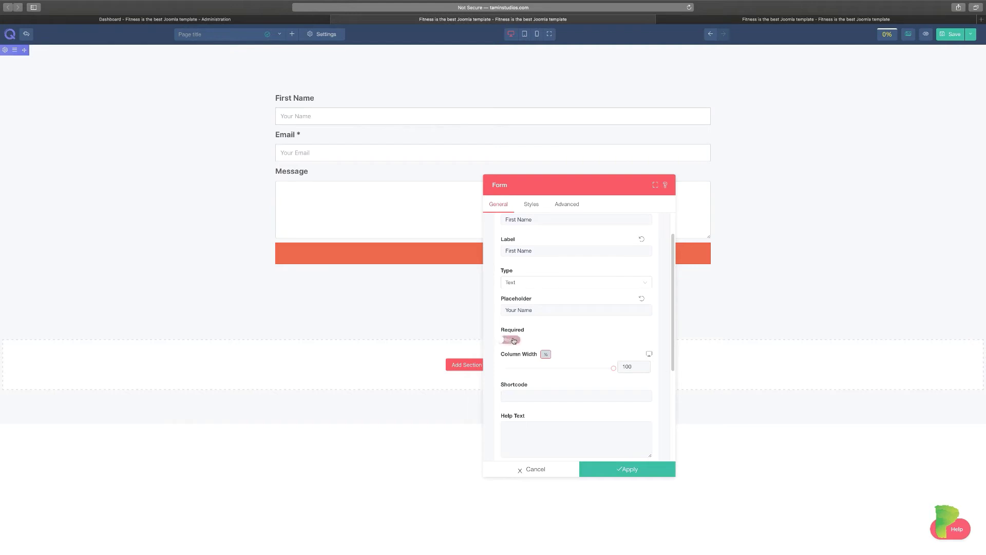
mouse_move(611, 369)
left_mouse_down()
mouse_move(527, 367)
mouse_move(621, 370)
left_mouse_up()
Give the First Name field the help text "This is for your name...".
scroll(561, 379, "down", 2)
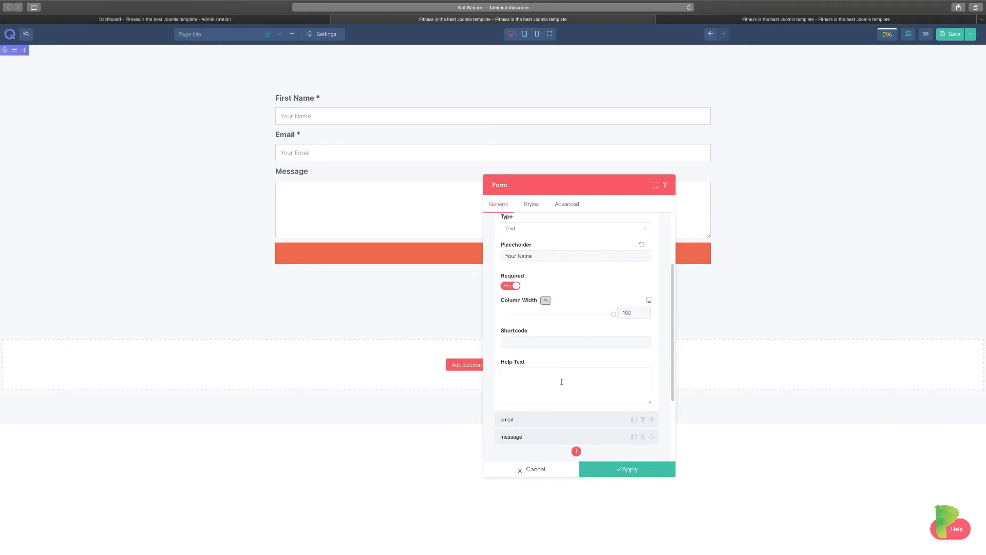
type("h")
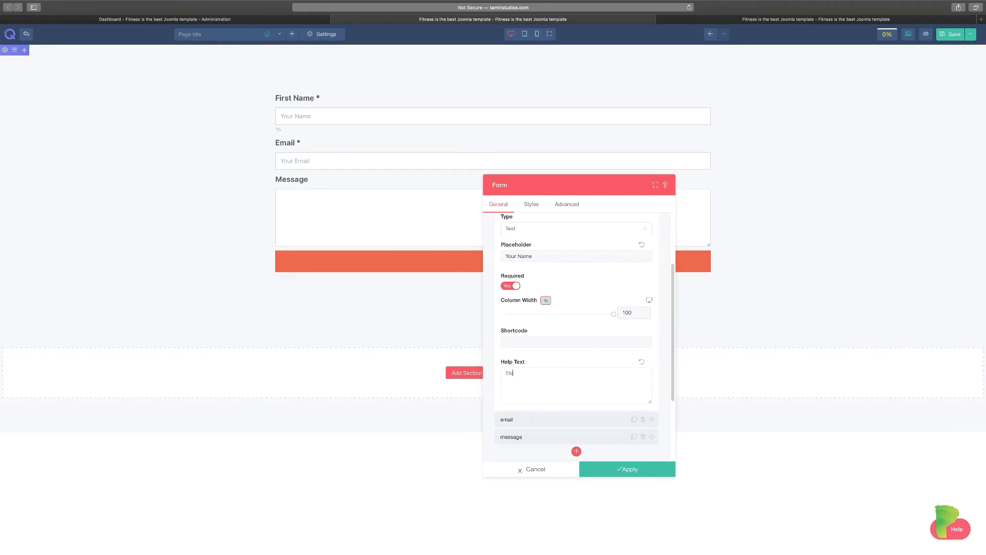
type("is is for your name...")
Examine the email field's settings and available field types, and look into the message field.
scroll(561, 380, "down", 1)
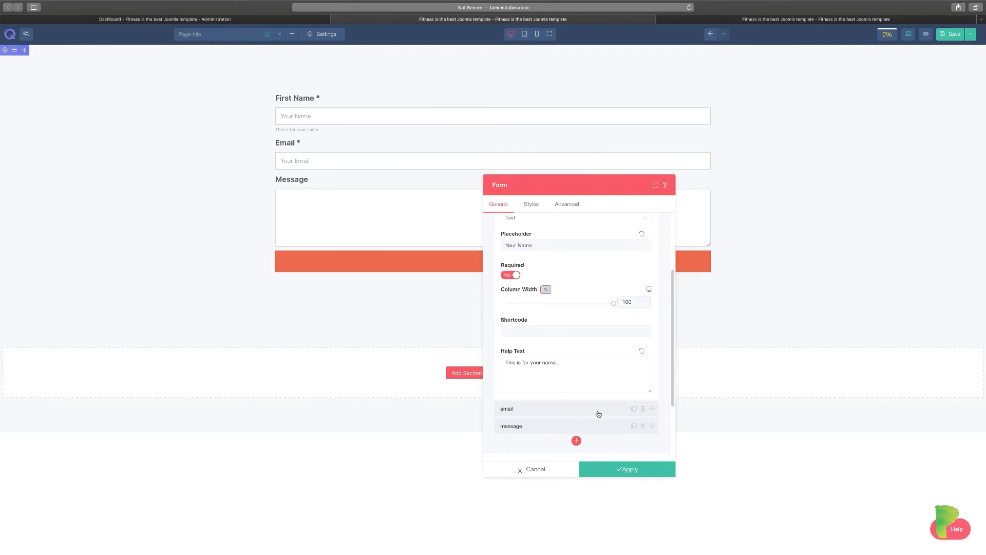
left_click(588, 408)
scroll(587, 402, "down", 5)
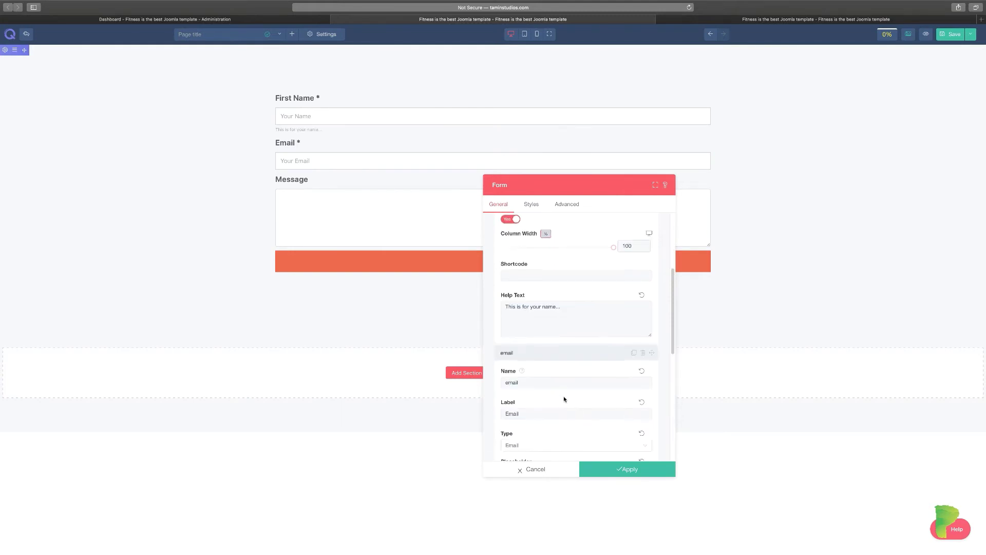
left_click(550, 398)
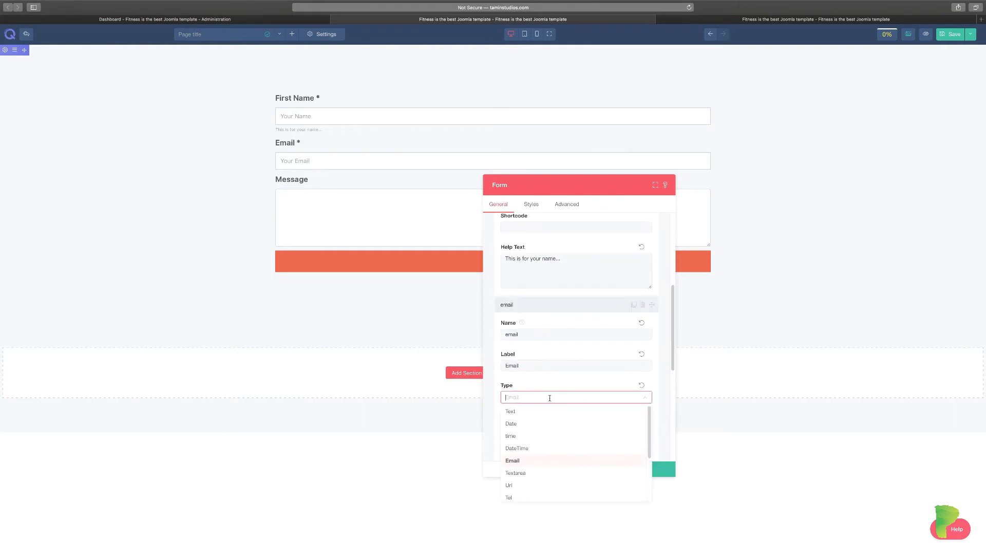
left_click(551, 368)
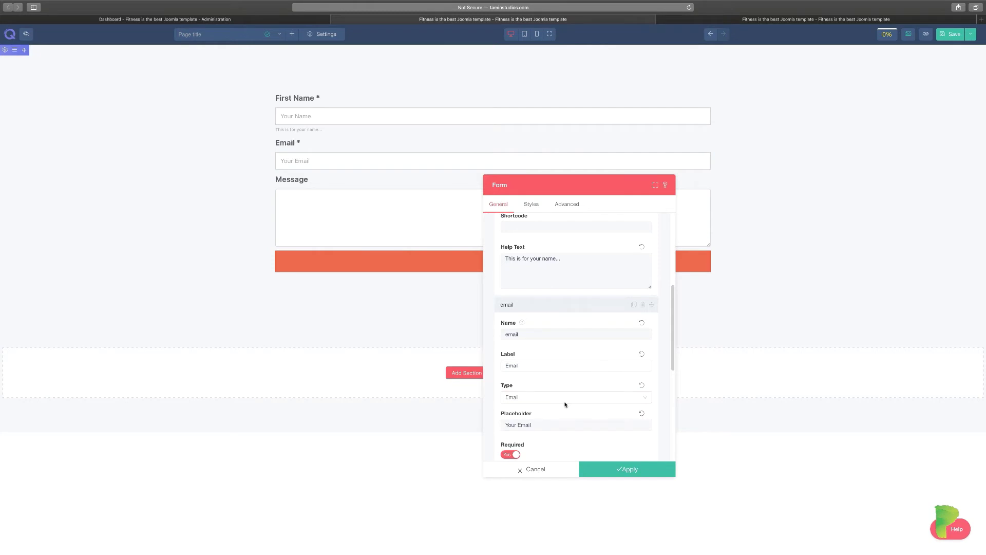
left_click(563, 301)
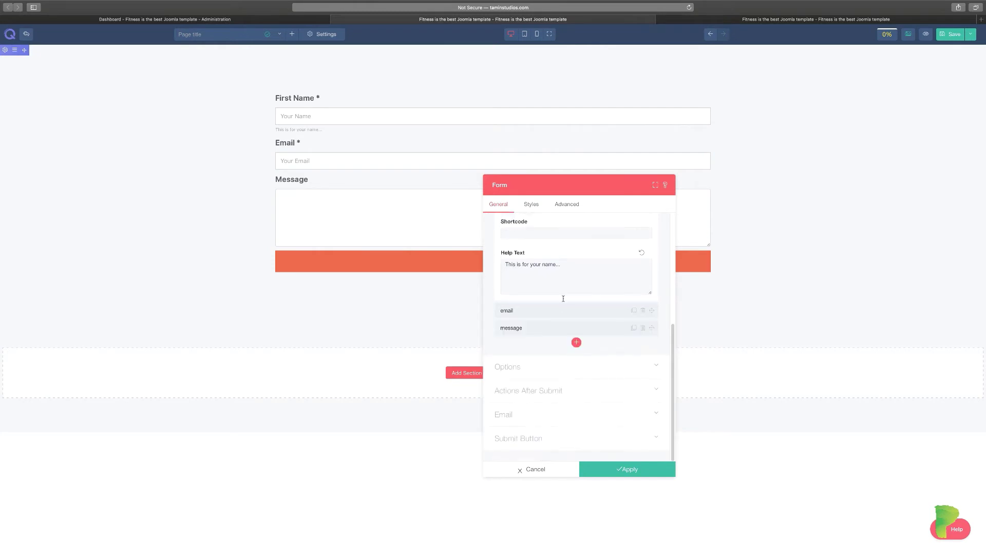
left_click(549, 330)
left_click(549, 330)
Add another field to the form and set its name and label to Last Name.
left_click(576, 342)
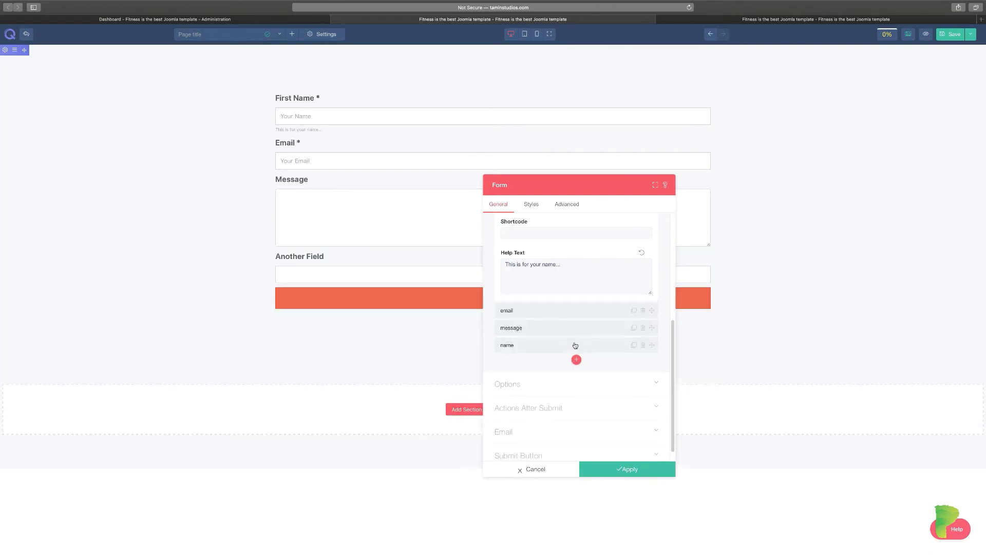
left_click(537, 347)
double_click(528, 377)
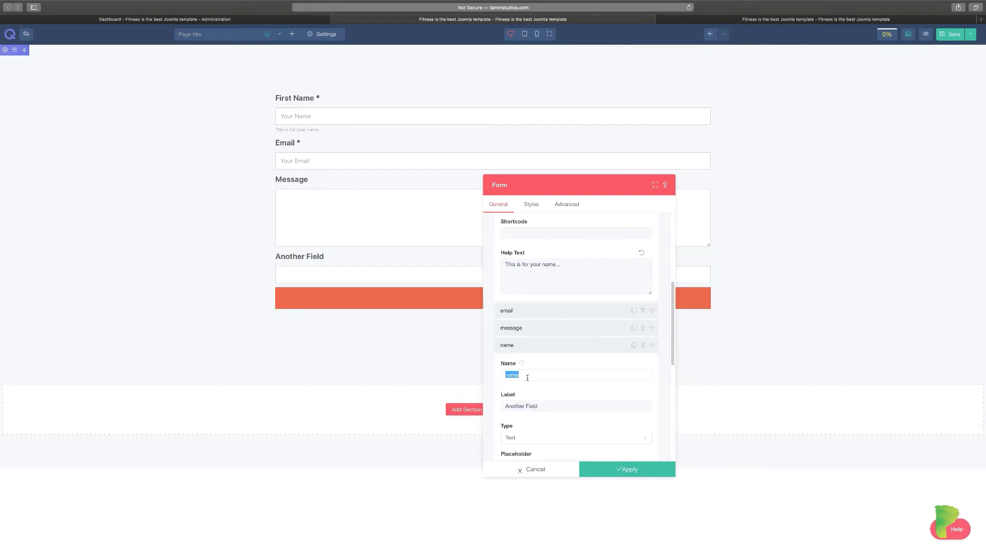
type("Last Nam")
triple_click(534, 405)
type("Last Name")
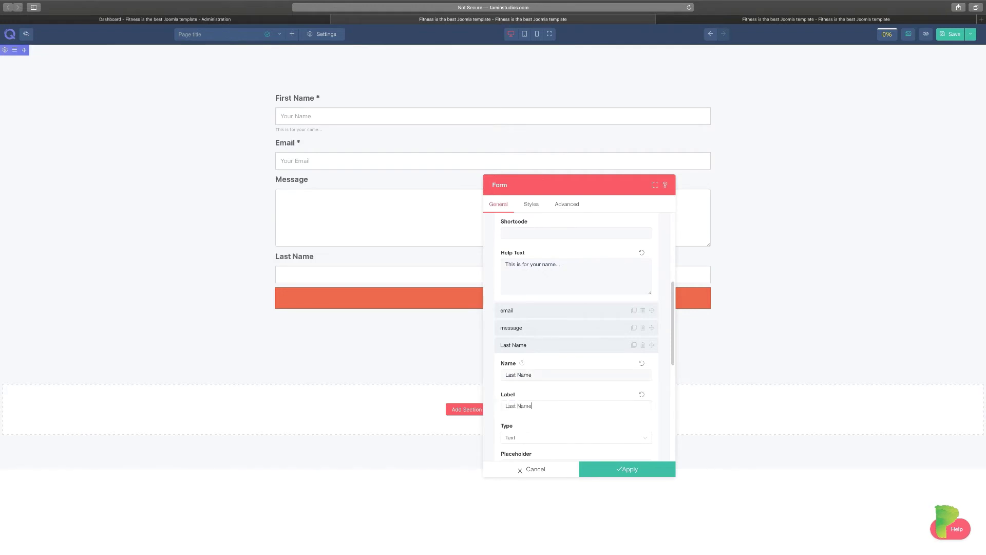
Try the Url and Radio types on the Last Name field.
scroll(535, 398, "down", 1)
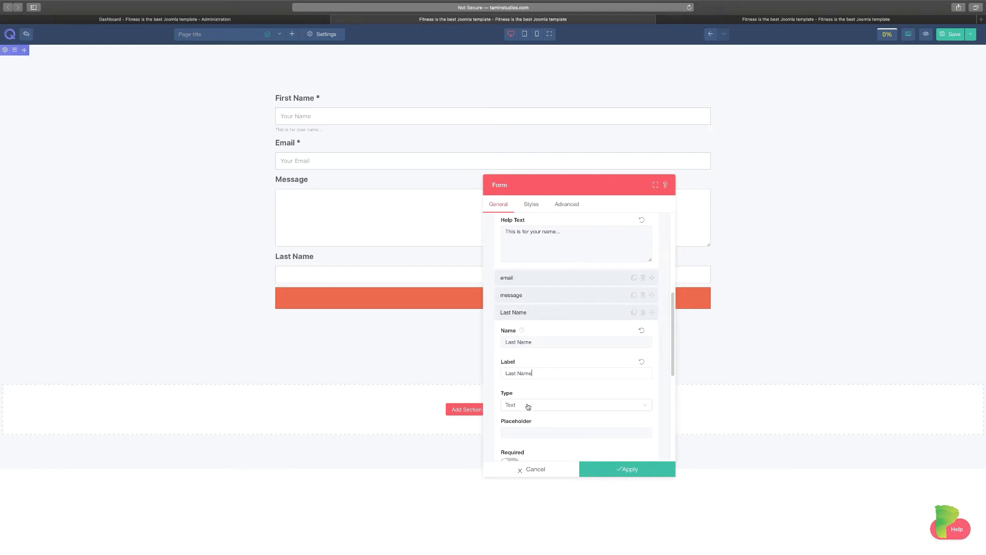
left_click(534, 396)
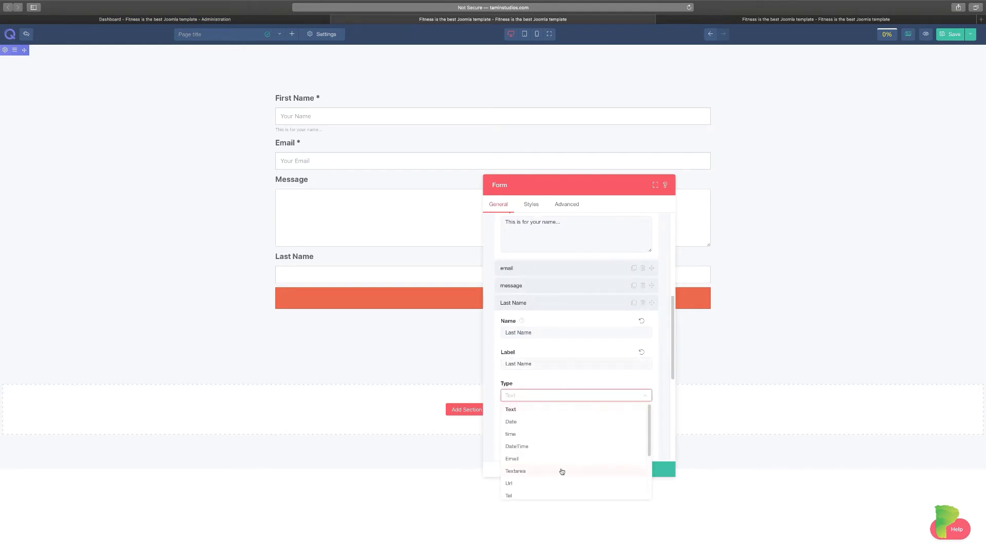
left_click(530, 484)
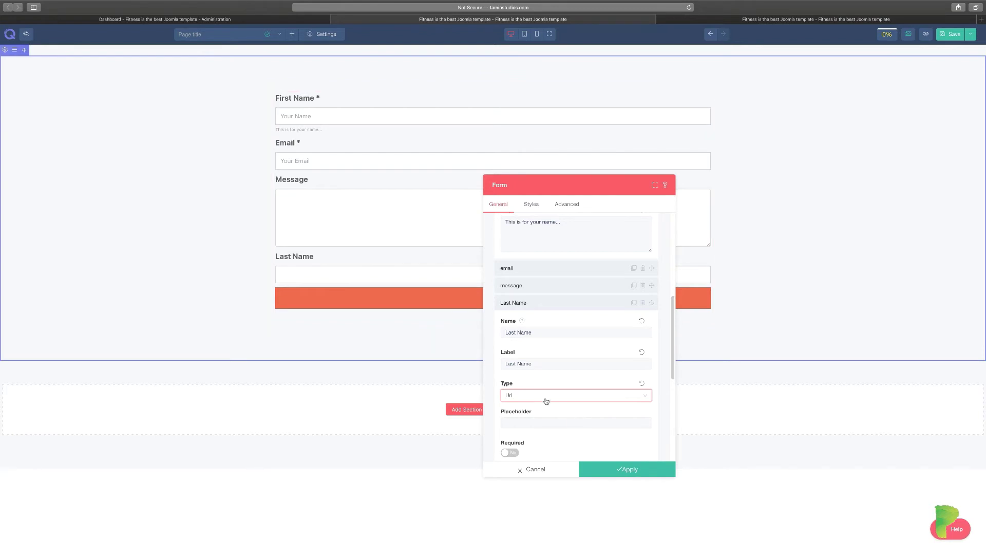
left_click(546, 400)
scroll(547, 460, "down", 3)
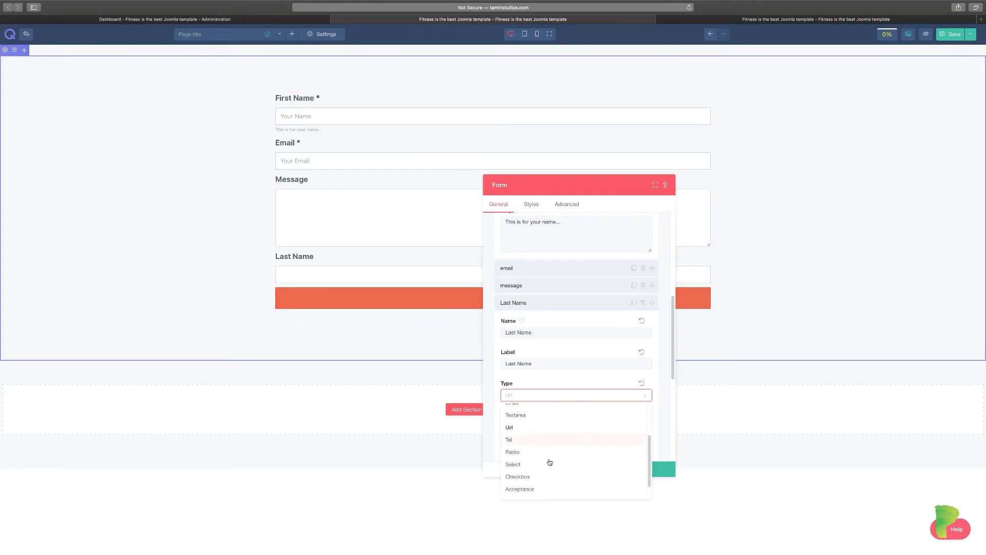
left_click(535, 456)
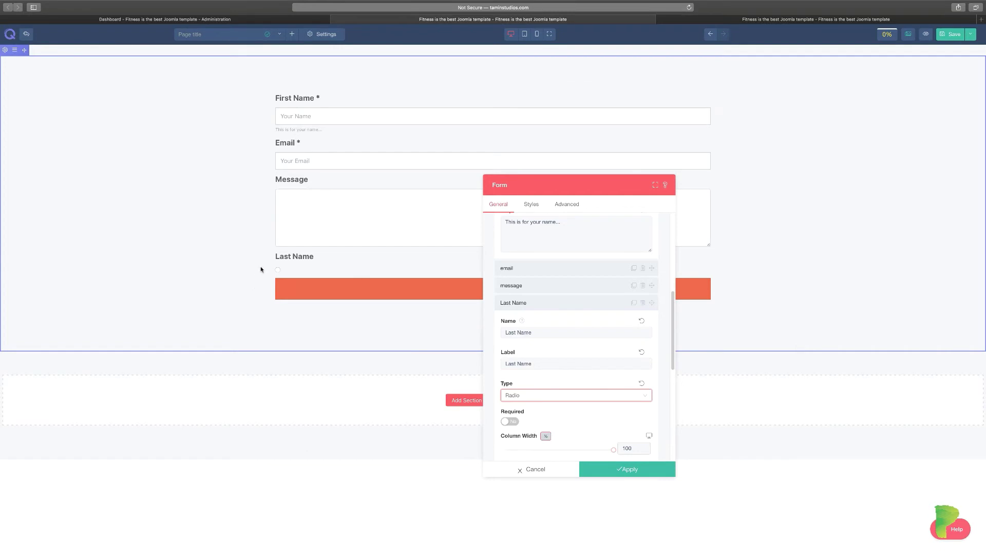
Set the Last Name field's type to Select with the options Option one, Option two and Opton Three, one per line.
left_click(528, 398)
left_click(528, 465)
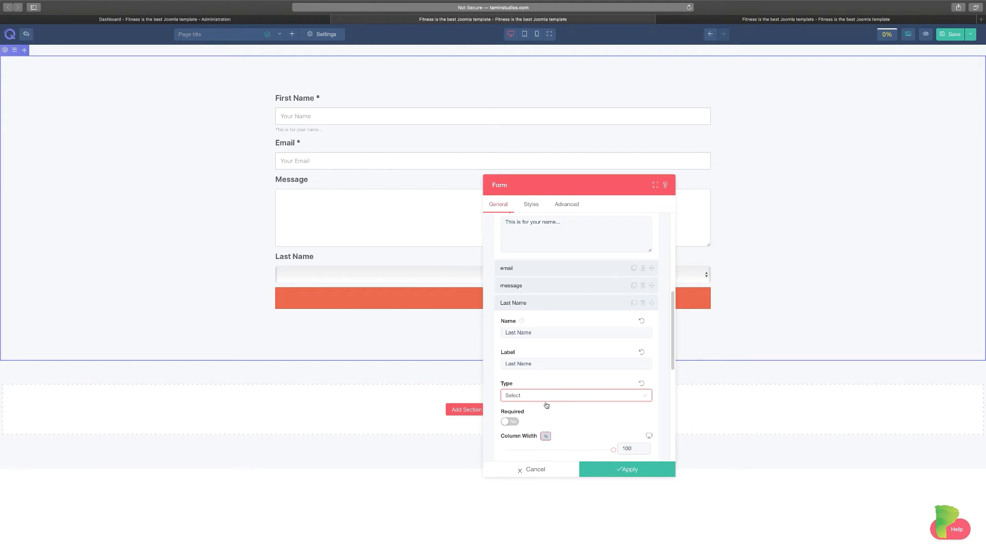
scroll(574, 418, "down", 5)
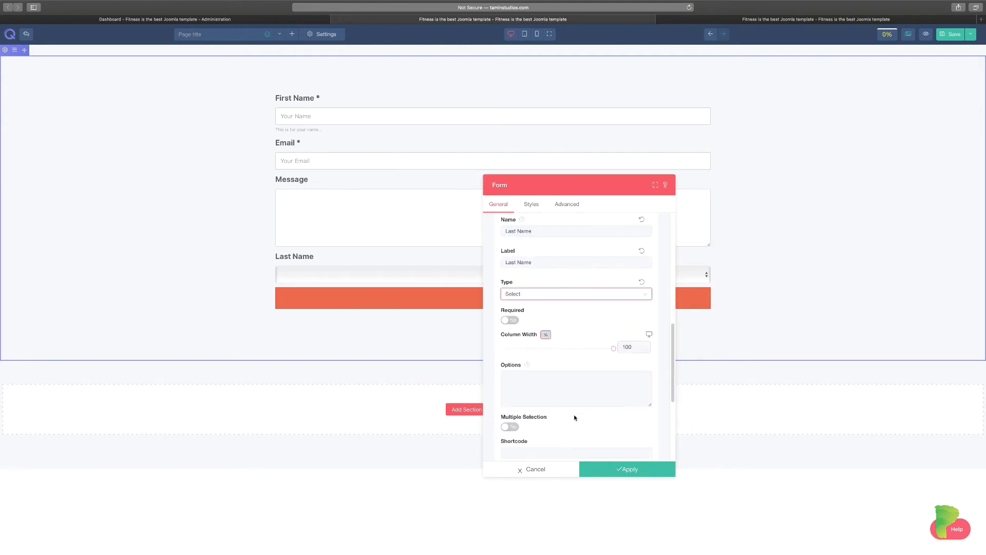
left_click(540, 385)
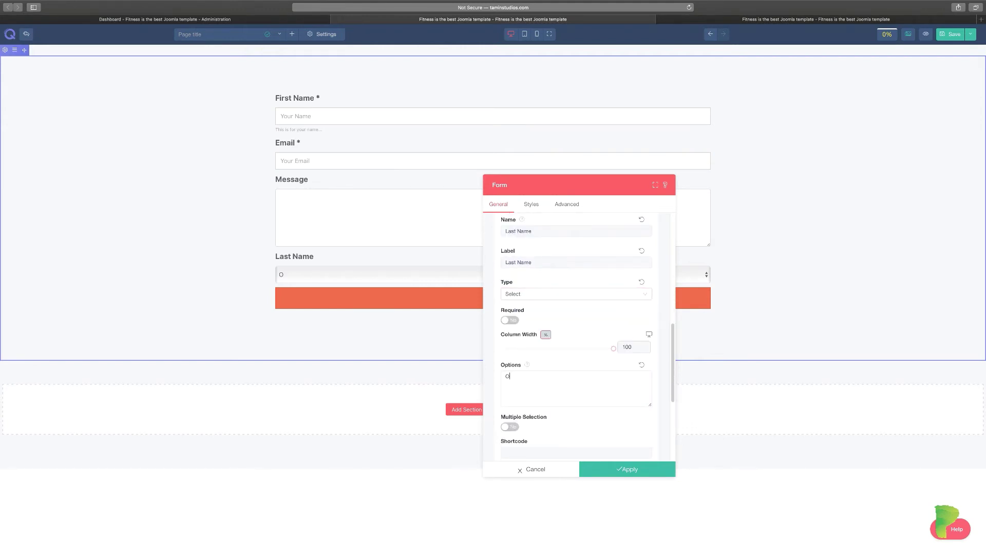
type("Option one")
Move the form settings clear of the form and check the choices in the Last Name dropdown on the page.
left_click_drag(567, 185, 825, 200)
left_click(581, 274)
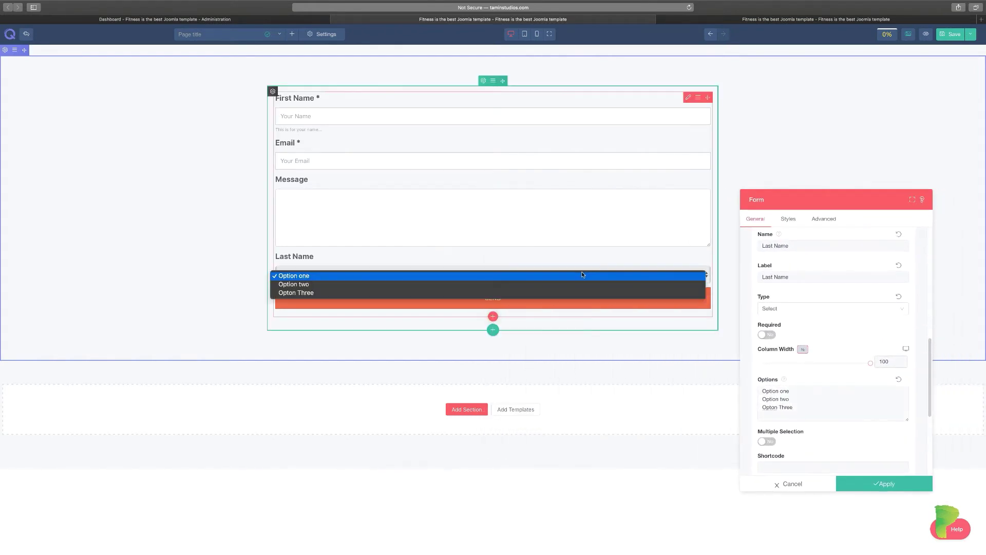
left_click(569, 265)
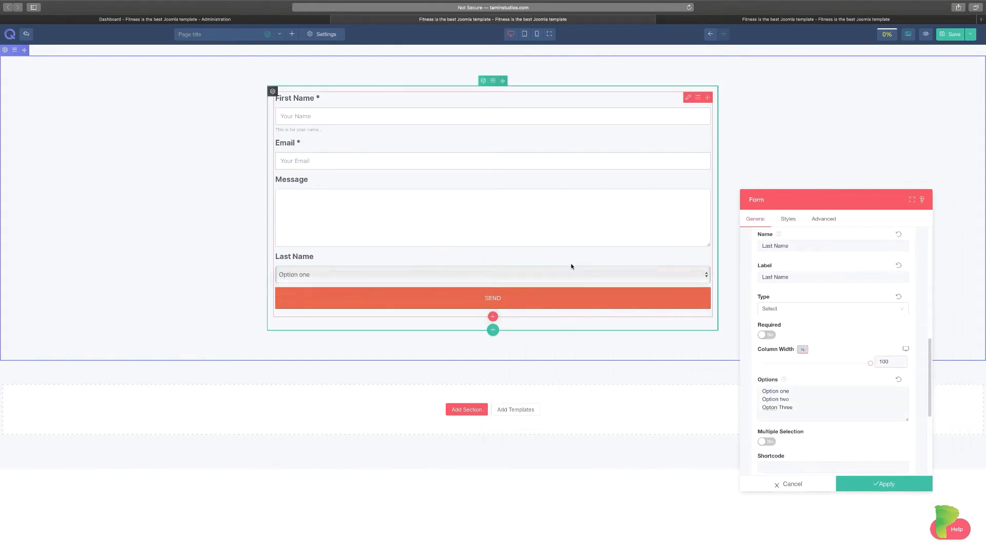
left_click_drag(796, 205, 793, 170)
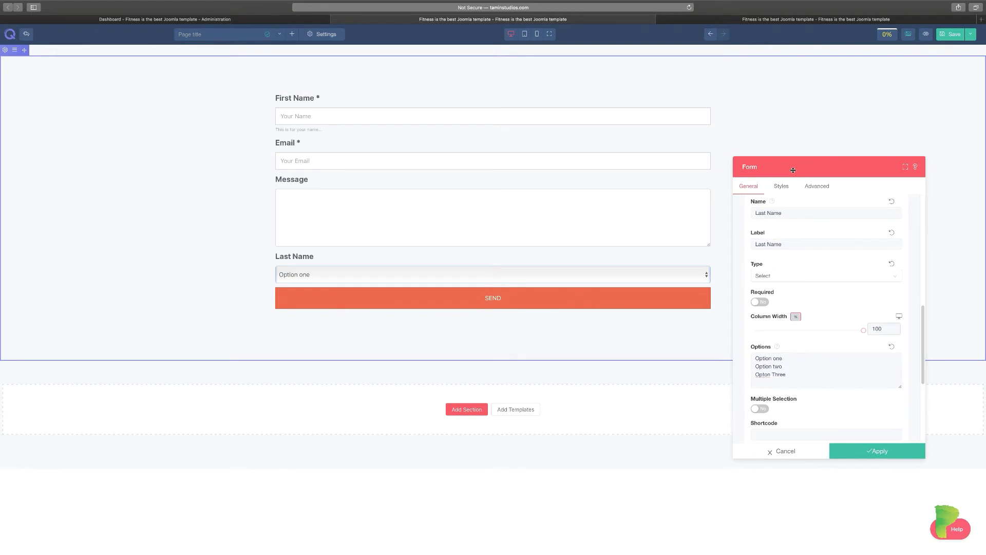
Try multiple selection on the Last Name field by picking Opton Three on the page, and switch multiple selection back off.
scroll(810, 407, "down", 1)
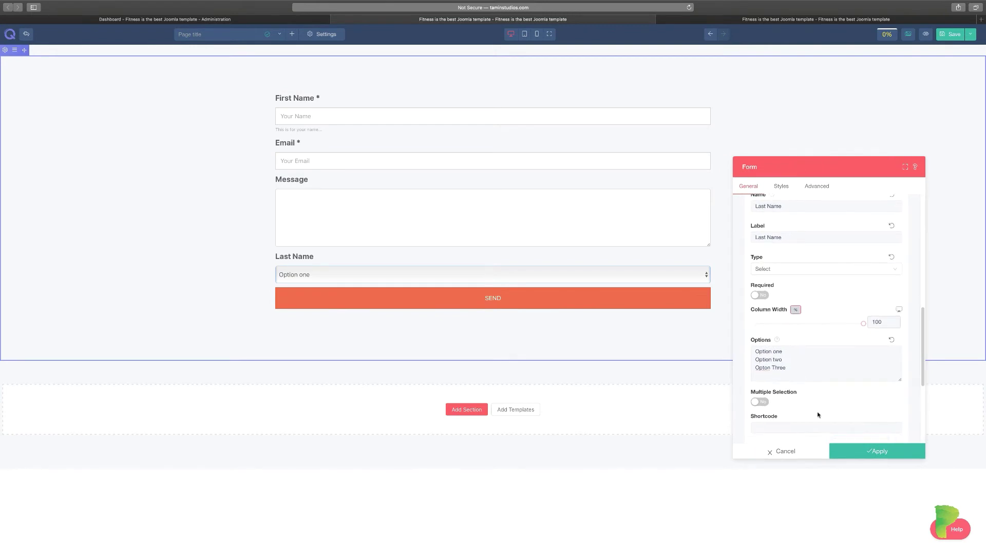
left_click(765, 402)
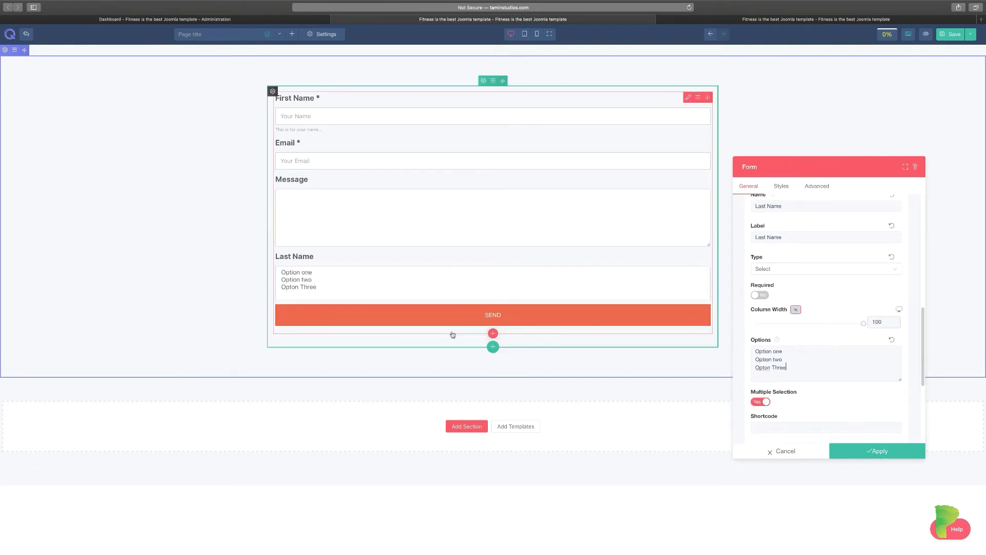
left_click_drag(296, 275, 296, 281)
left_click(297, 288)
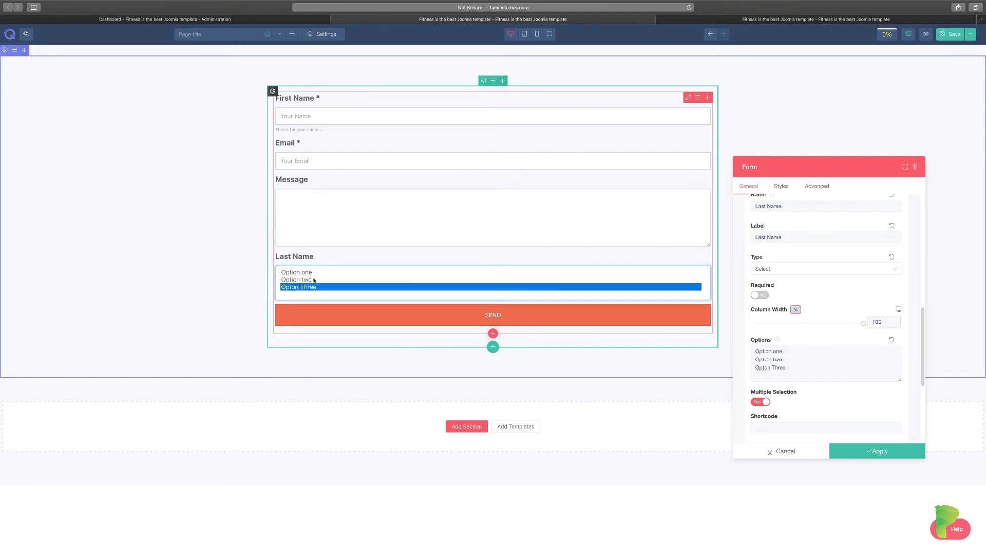
left_click(760, 401)
Add another field below Last Name in the form and set its type to Date.
scroll(800, 397, "down", 3)
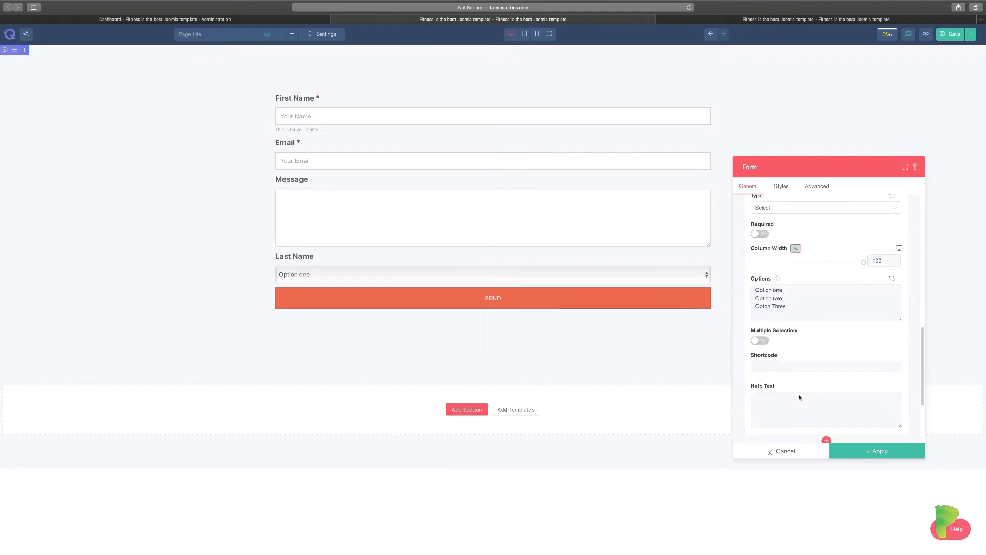
scroll(799, 397, "down", 2)
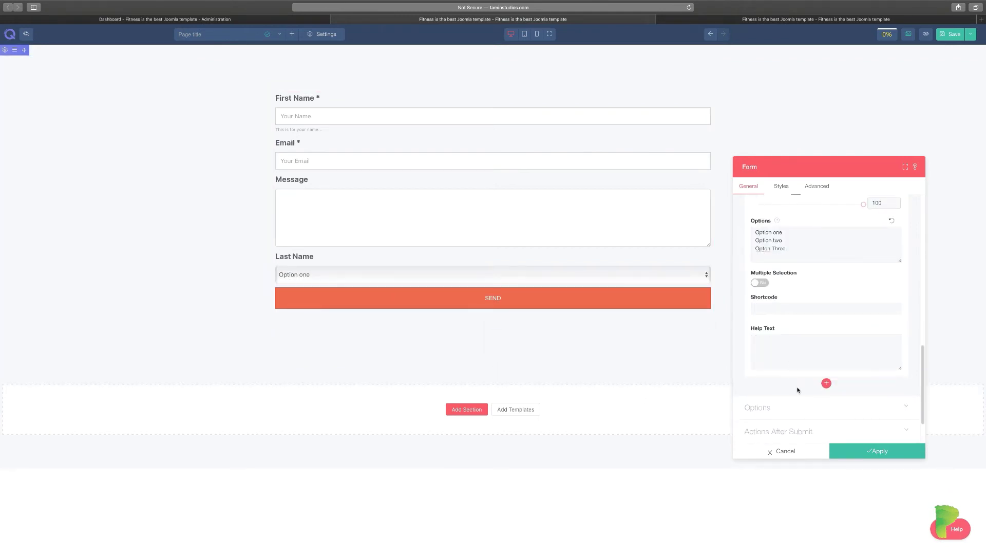
scroll(798, 390, "up", 6)
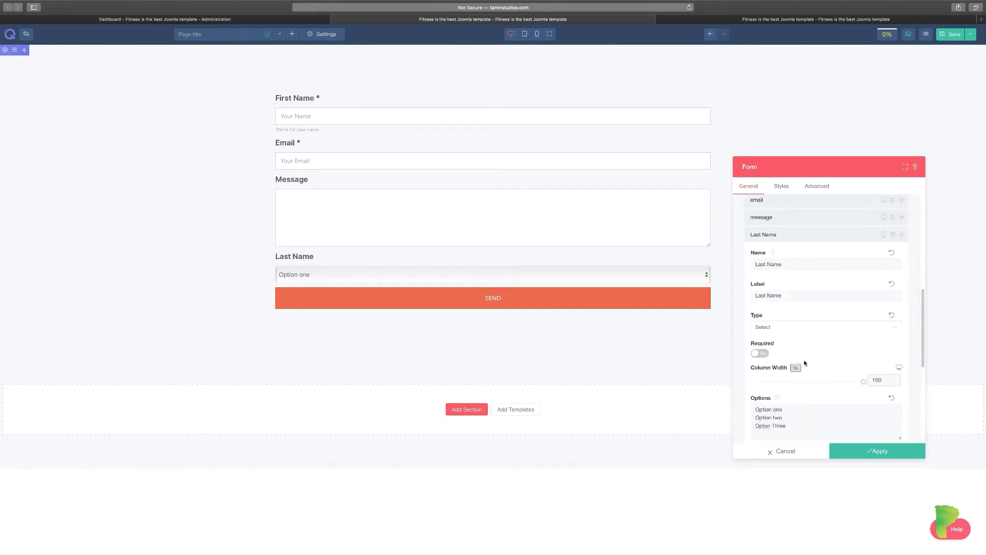
left_click(808, 234)
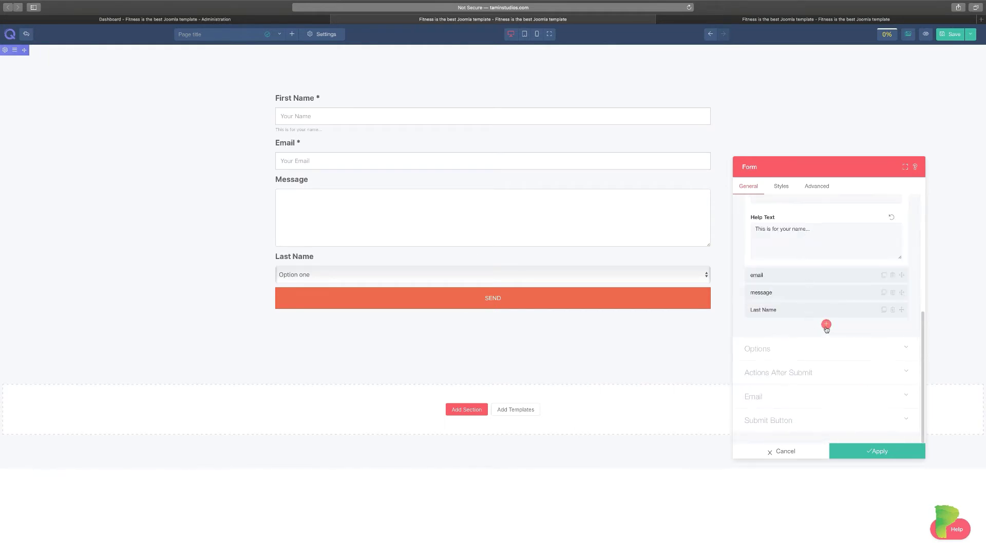
left_click(827, 326)
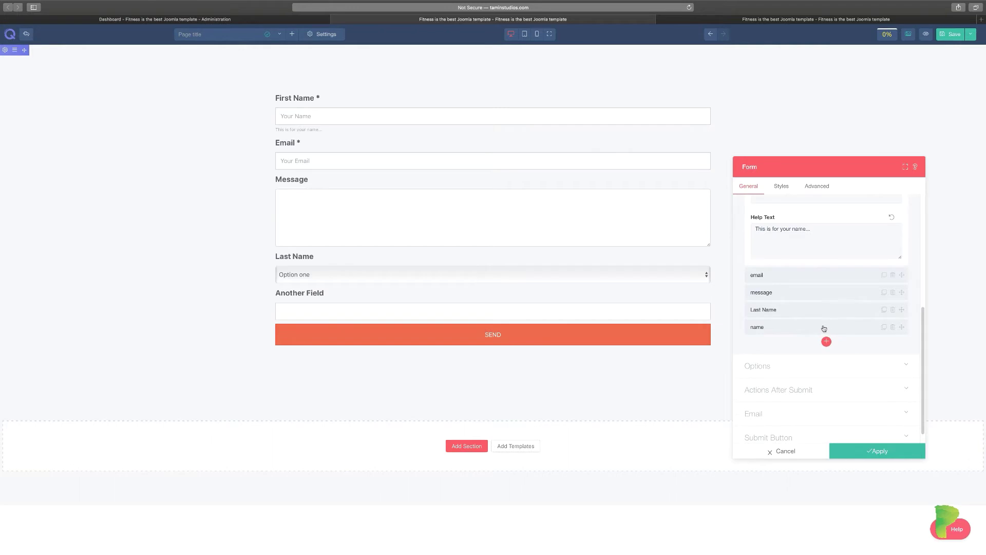
left_click(821, 329)
scroll(796, 378, "down", 2)
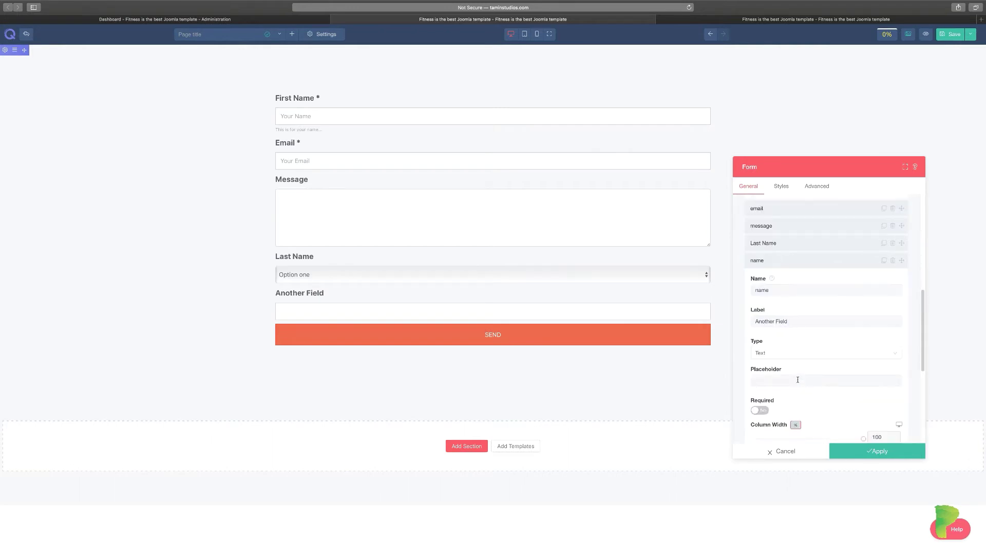
left_click(790, 355)
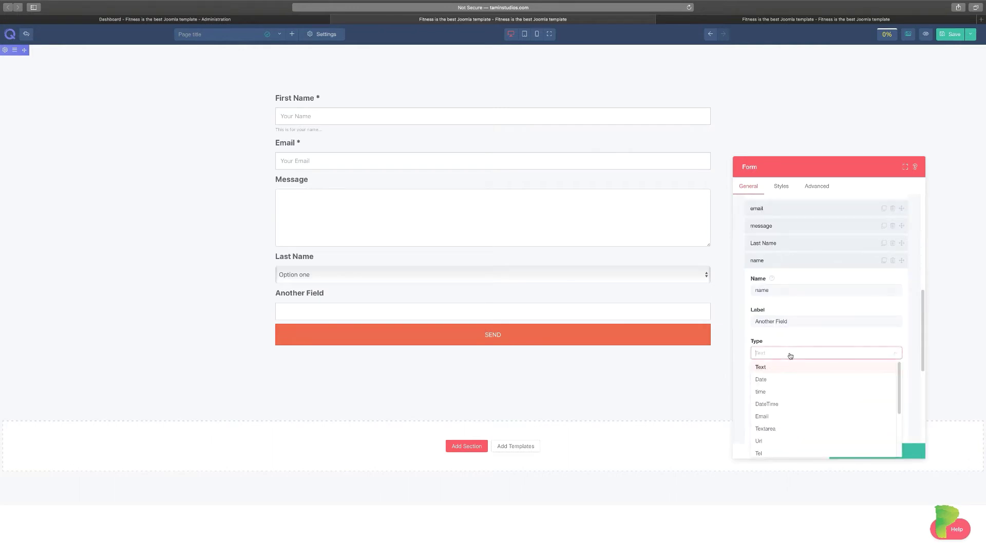
left_click(772, 383)
scroll(797, 406, "down", 1)
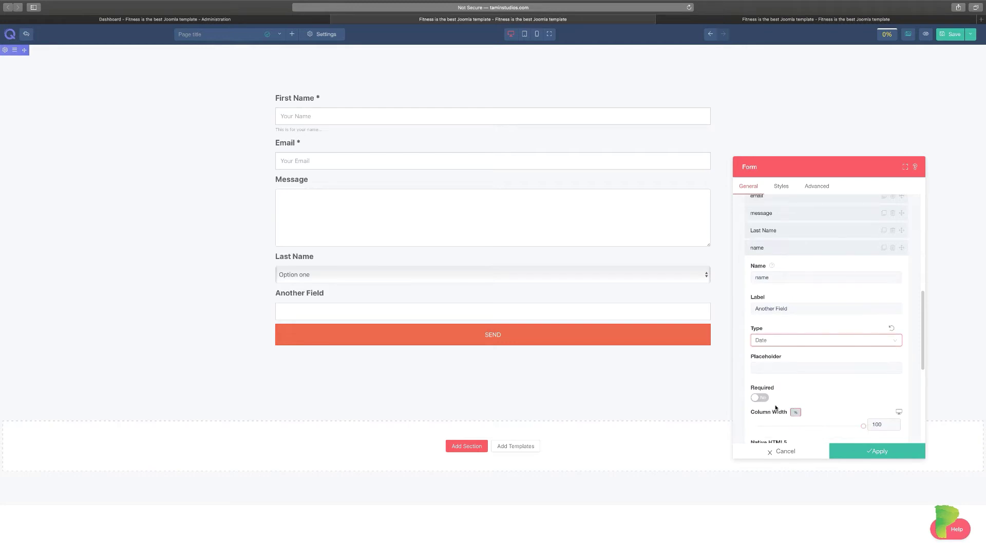
Make the new date field required and set its placeholder to "Enter date please".
left_click(760, 397)
left_click(802, 367)
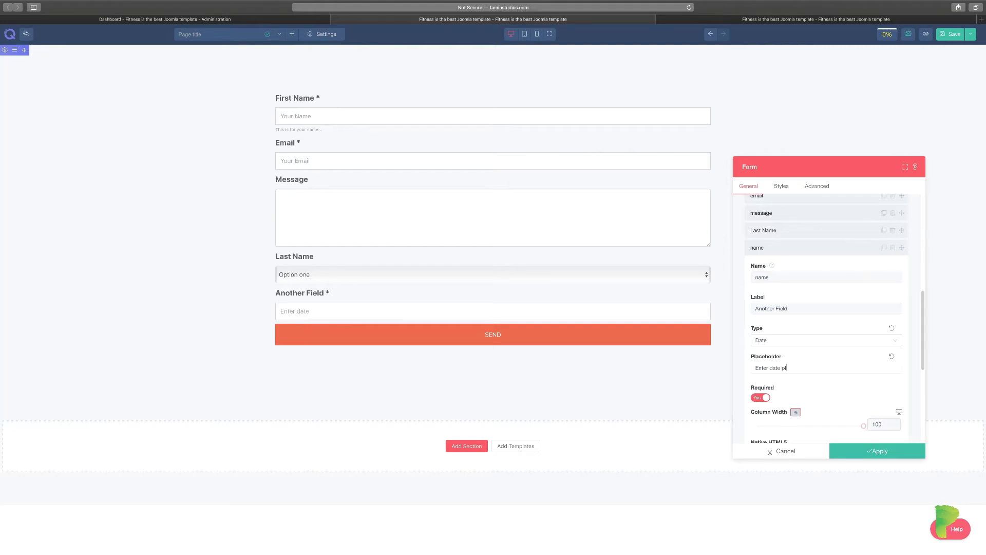
type("Enter date pleace")
scroll(823, 373, "down", 2)
key("BackSpace")
key("BackSpace")
type("se")
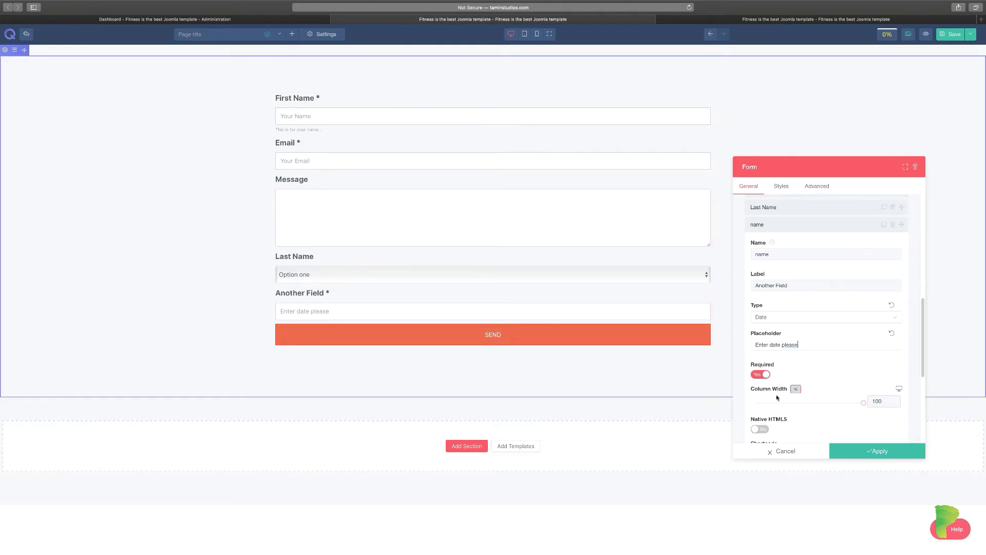
Test the date field's input on the page and review its remaining settings.
left_click(449, 310)
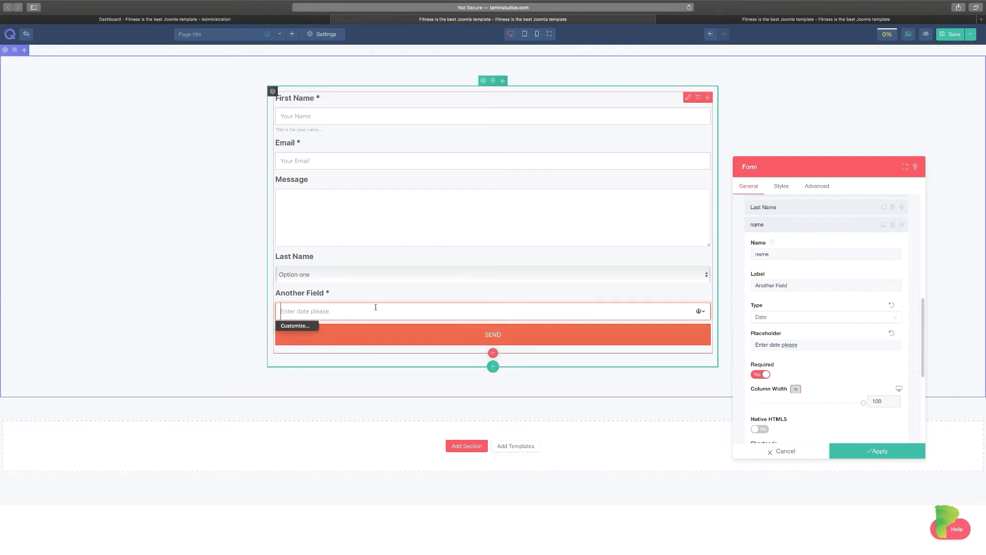
left_click(586, 299)
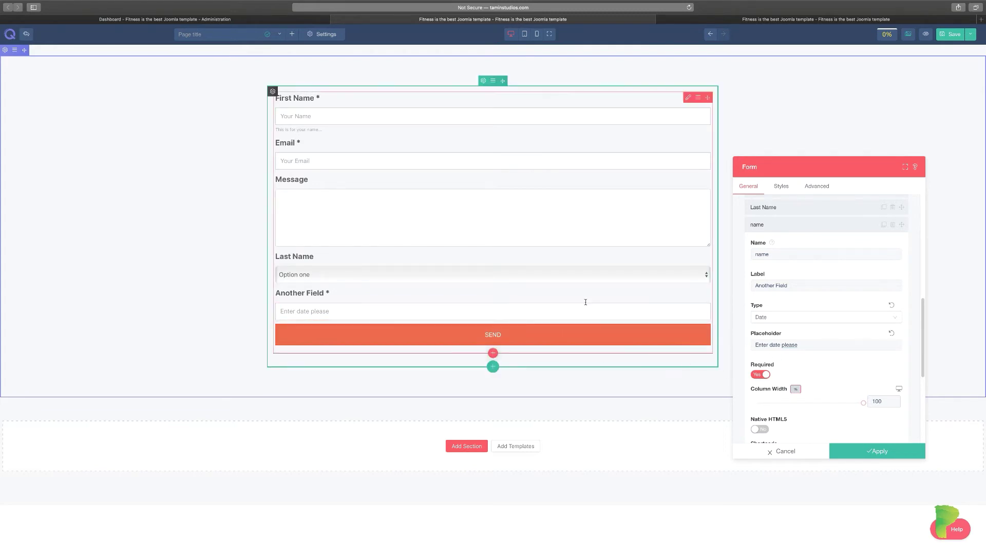
scroll(819, 396, "down", 1)
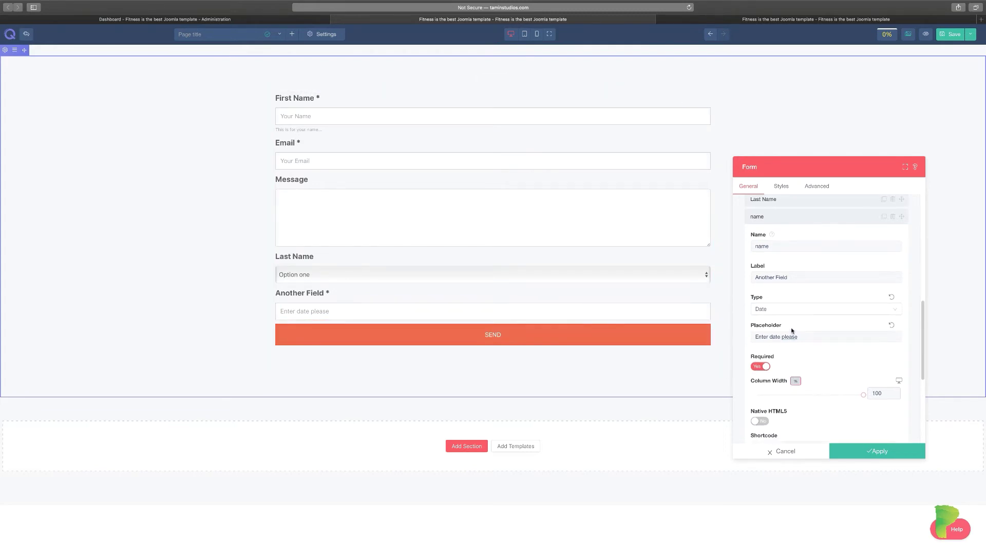
scroll(791, 378, "down", 1)
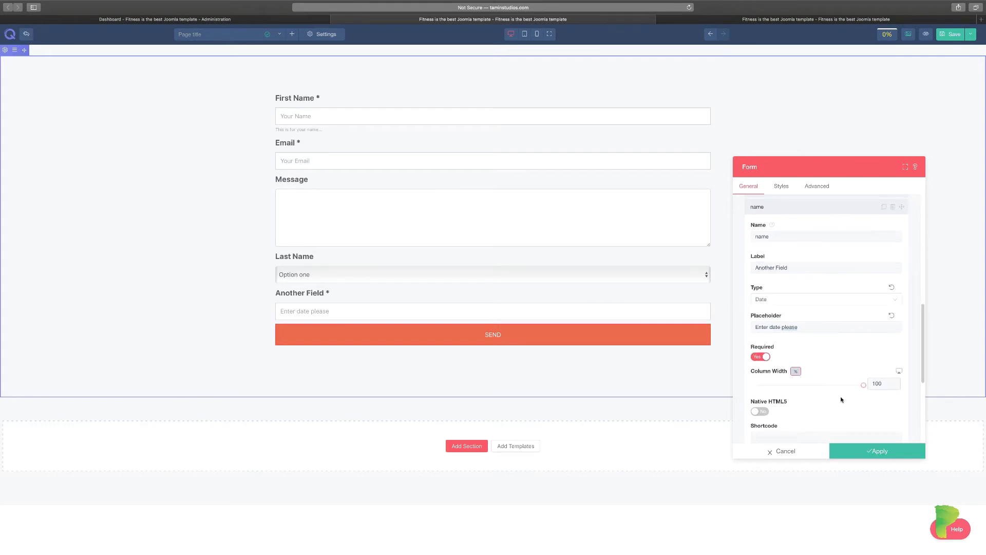
Add one more field below the date field and open its settings.
scroll(838, 400, "down", 5)
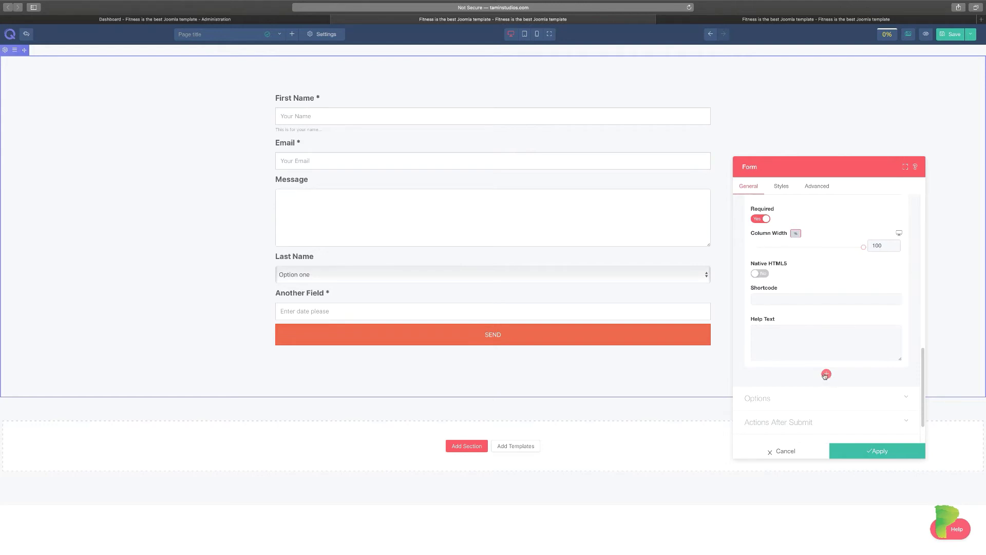
left_click(825, 375)
left_click(804, 379)
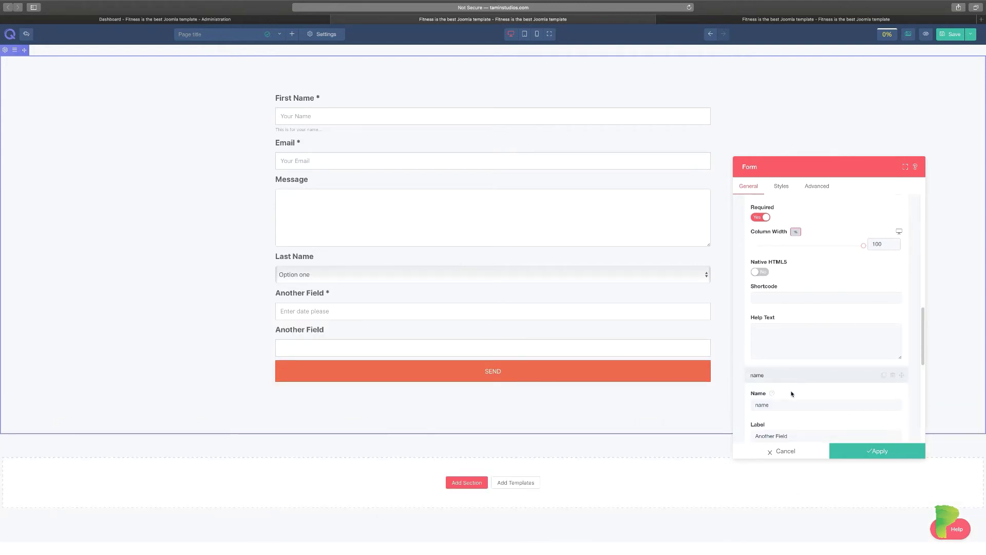
scroll(792, 393, "down", 1)
left_click_drag(775, 369, 752, 368)
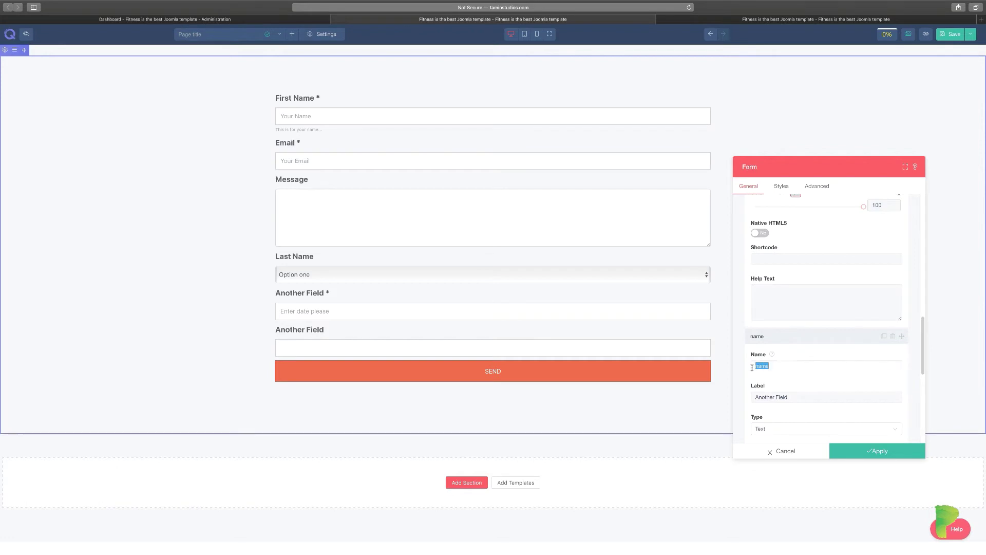
scroll(793, 396, "down", 1)
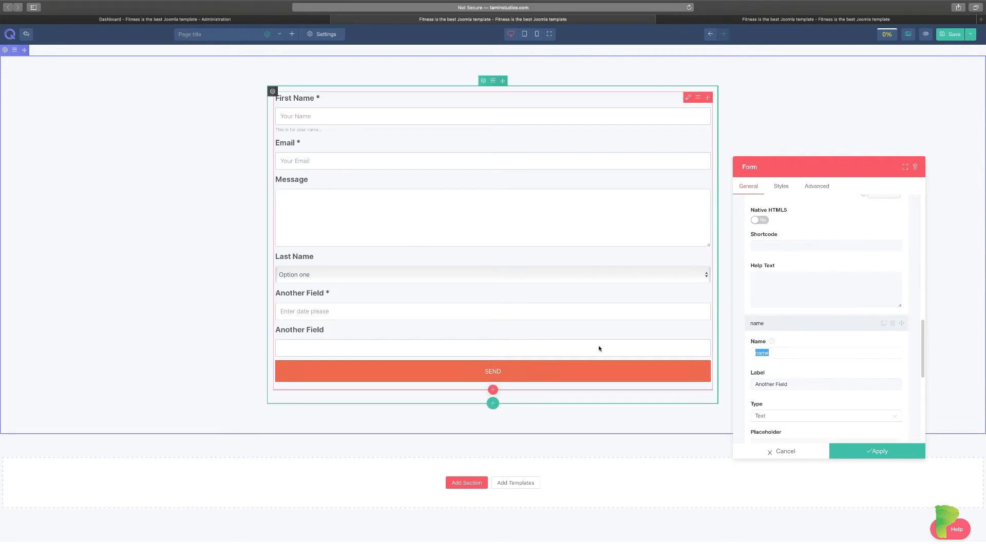
scroll(819, 396, "down", 2)
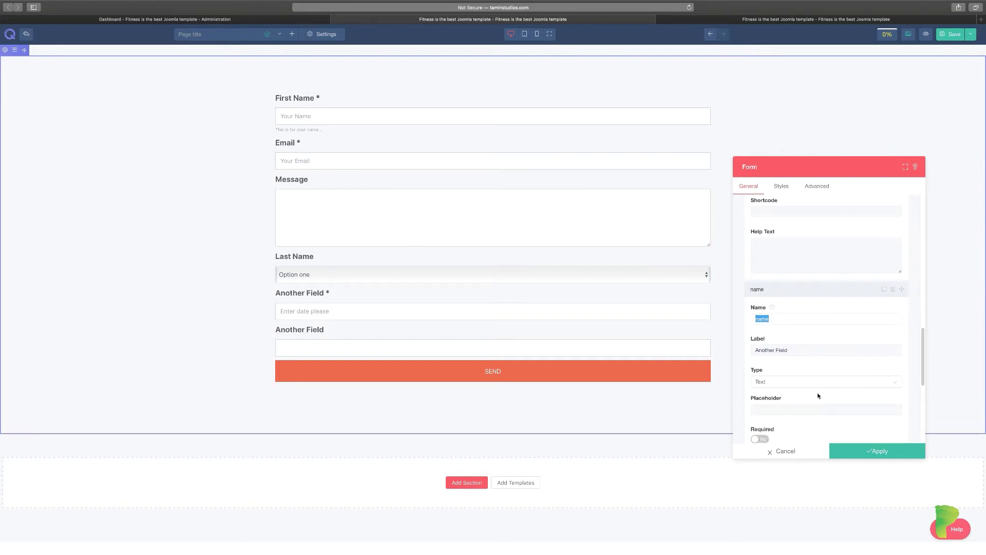
Try the time and Textarea types on the form's last field, and set its type to Html.
left_click(794, 384)
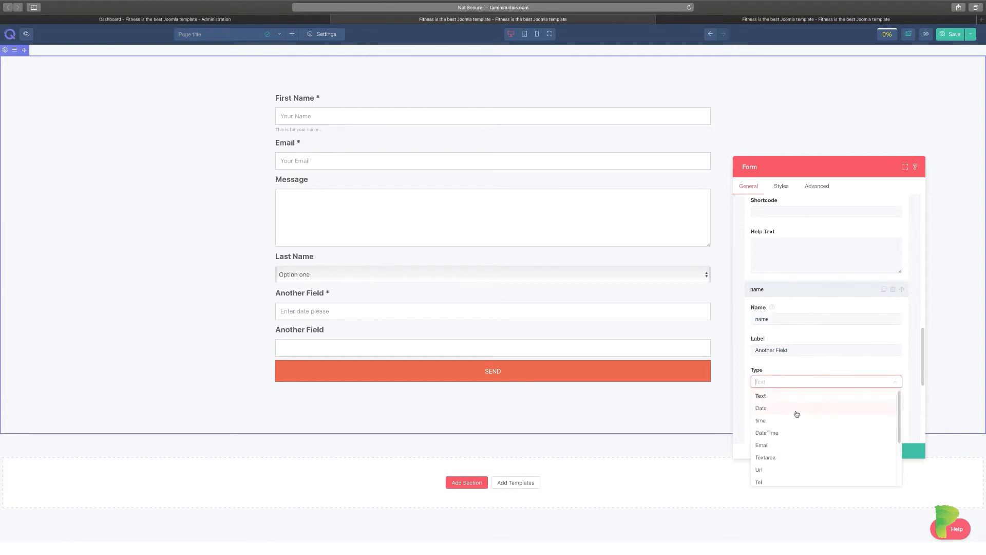
left_click(796, 420)
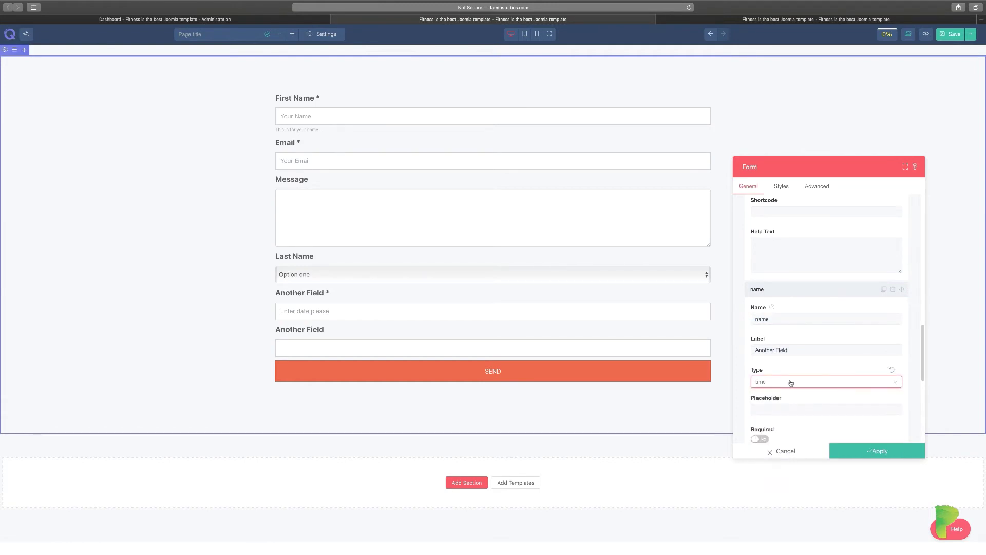
left_click(794, 381)
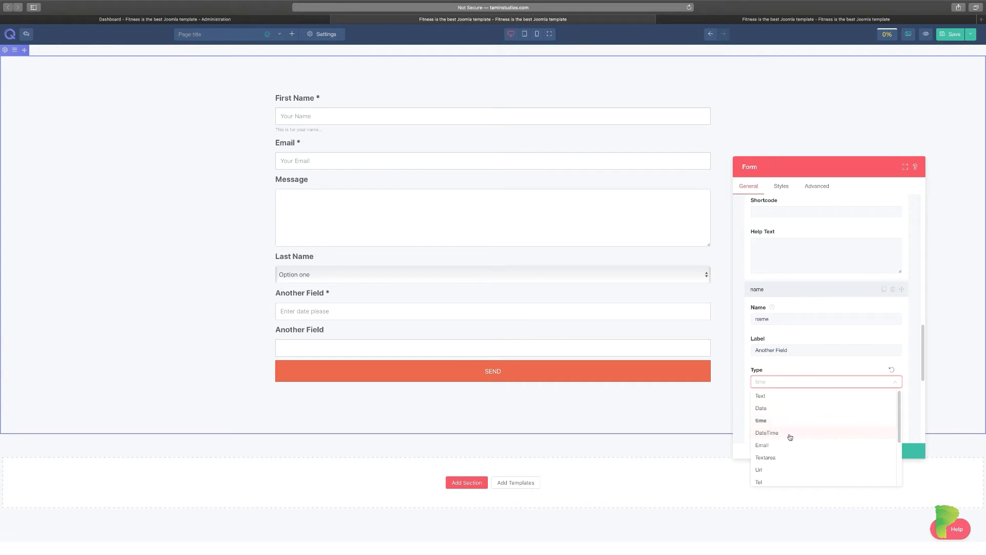
left_click(789, 458)
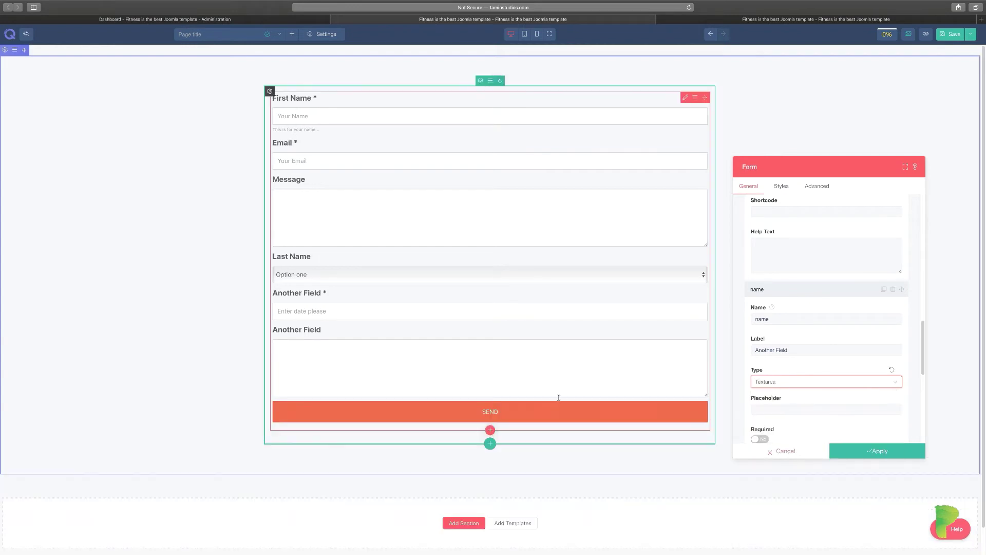
left_click(813, 388)
scroll(810, 442, "down", 3)
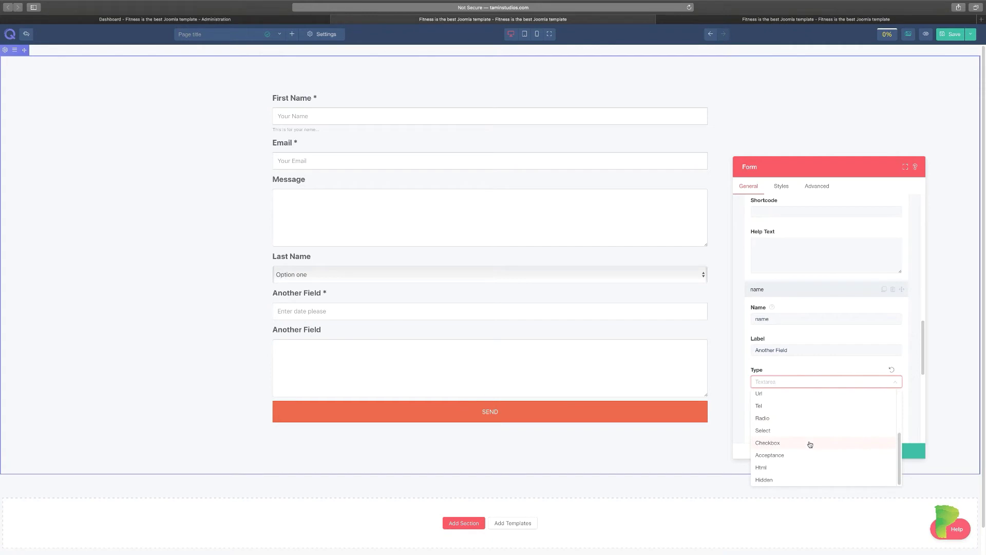
left_click(782, 467)
left_click(791, 386)
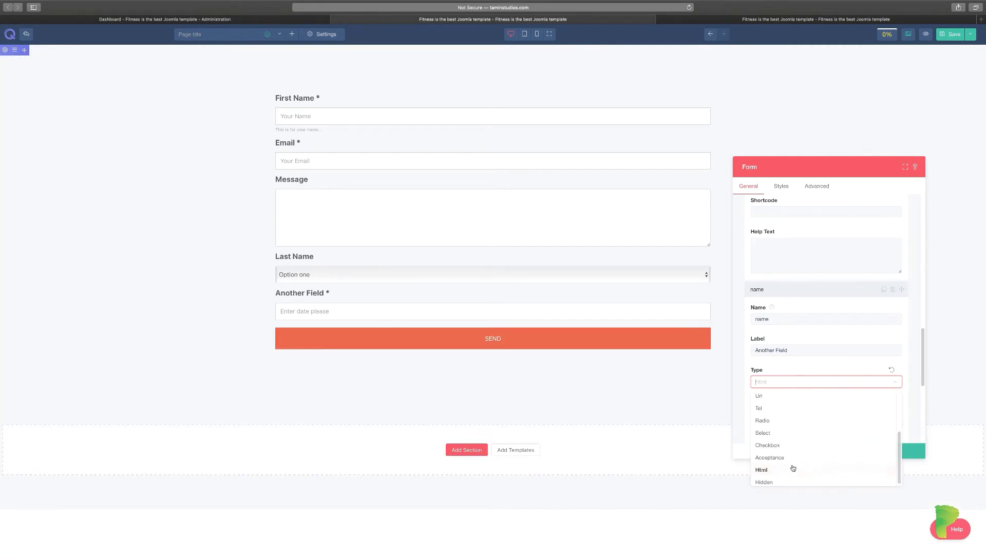
scroll(794, 444, "up", 3)
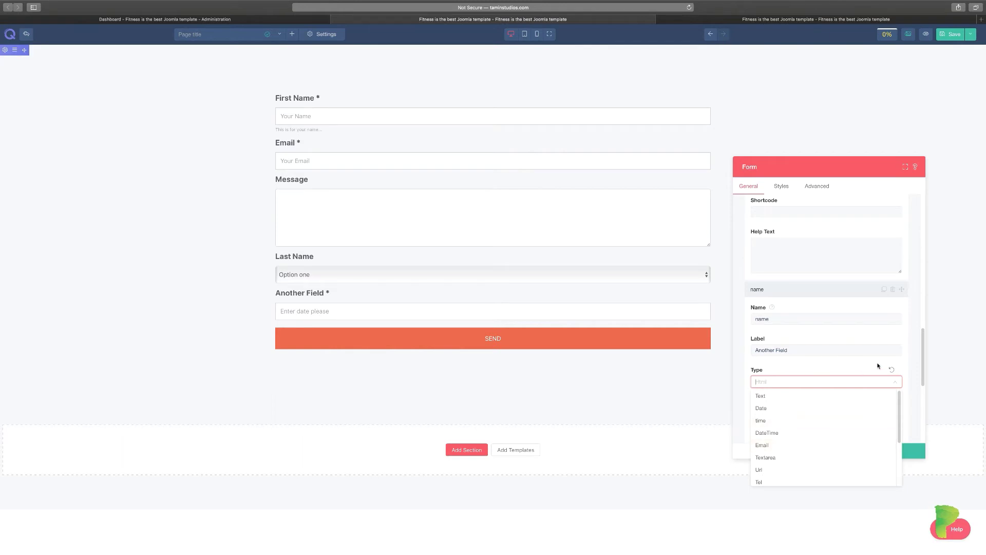
left_click(912, 364)
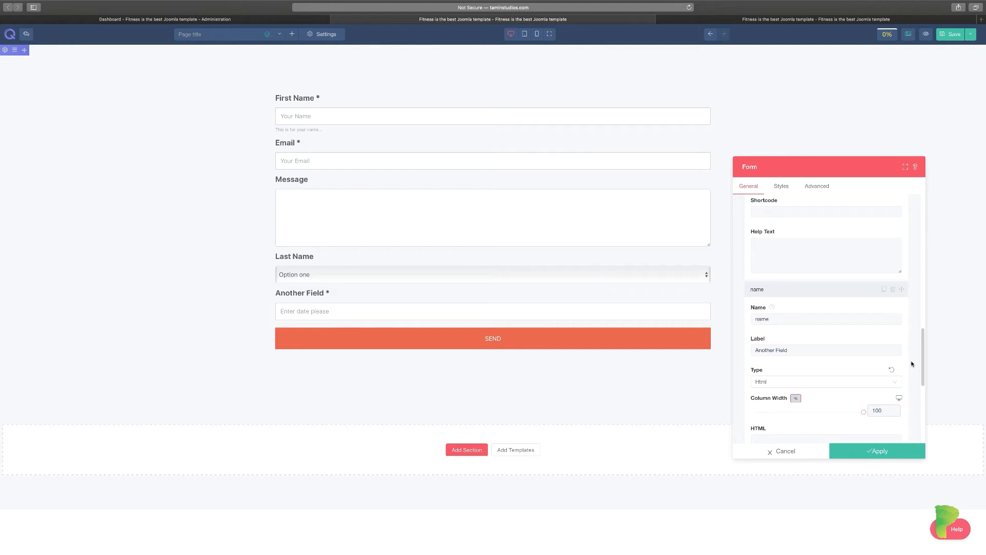
In the form's styles, set the columns gap to 59 px and the rows gap to about 50 px.
left_click(786, 190)
left_click(796, 209)
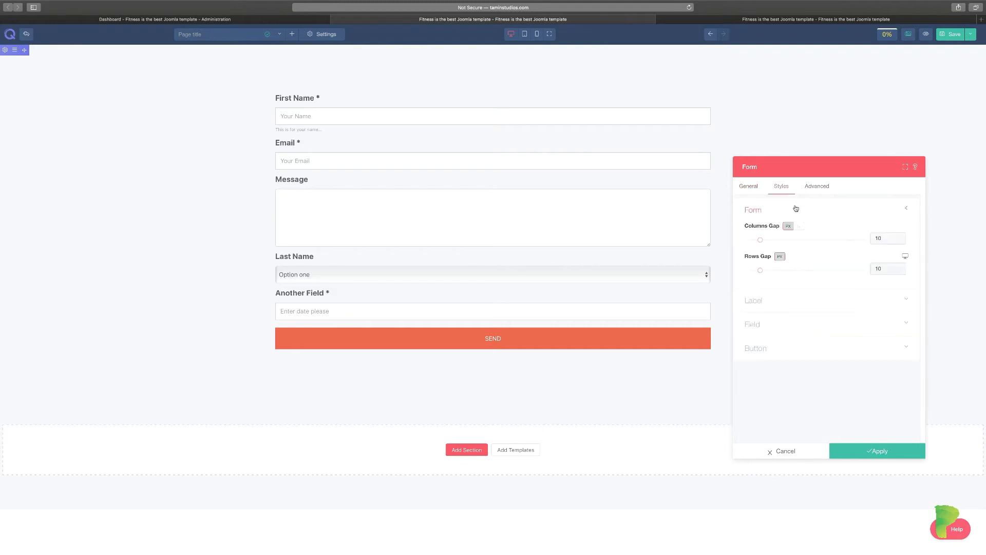
left_click_drag(762, 240, 818, 240)
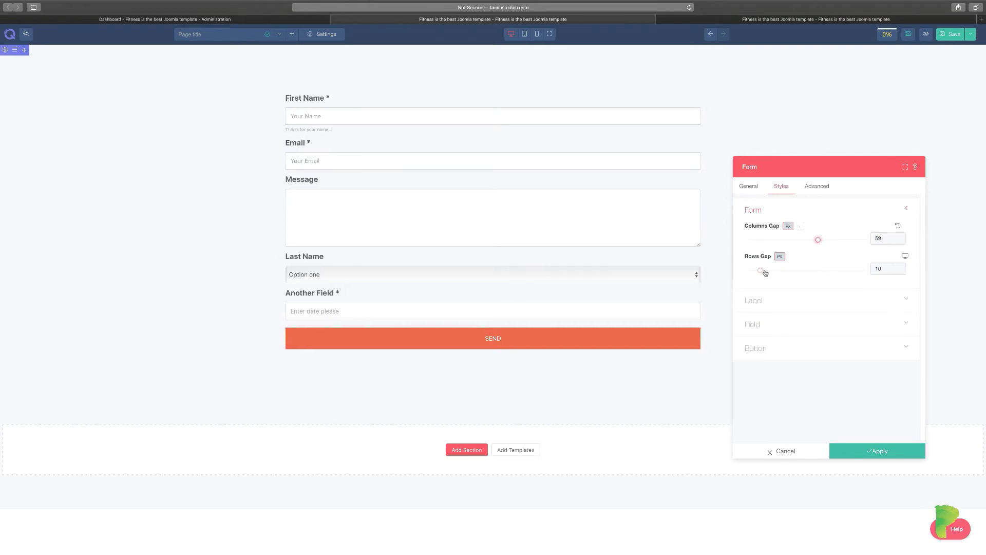
left_click_drag(762, 270, 804, 271)
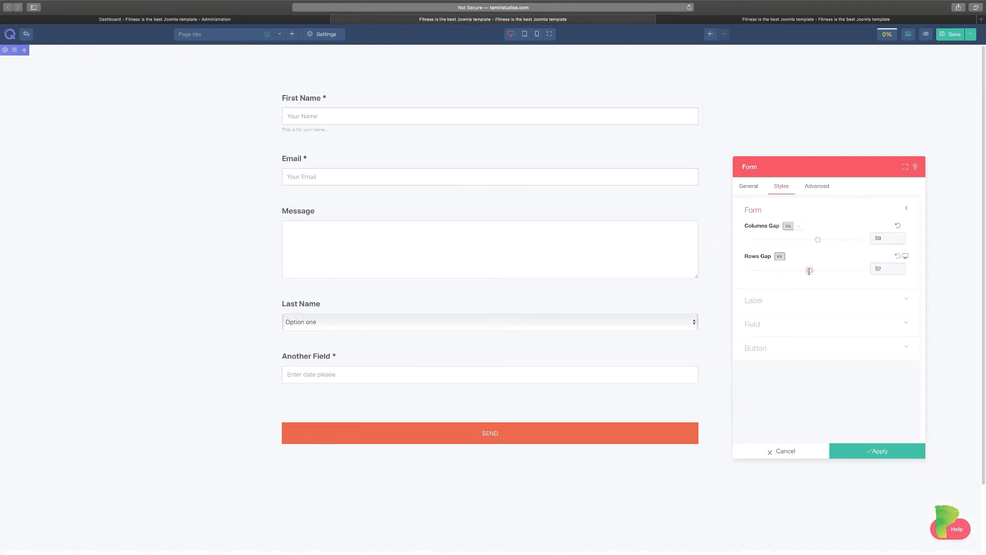
Try purple and blue as the form labels' text color, and set it to green.
left_click(786, 301)
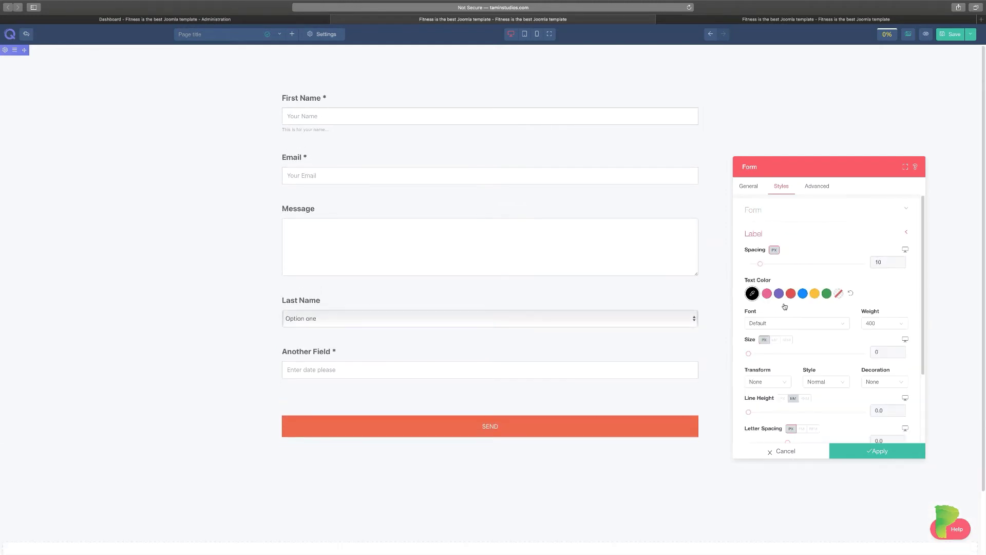
left_click(778, 293)
left_click(803, 294)
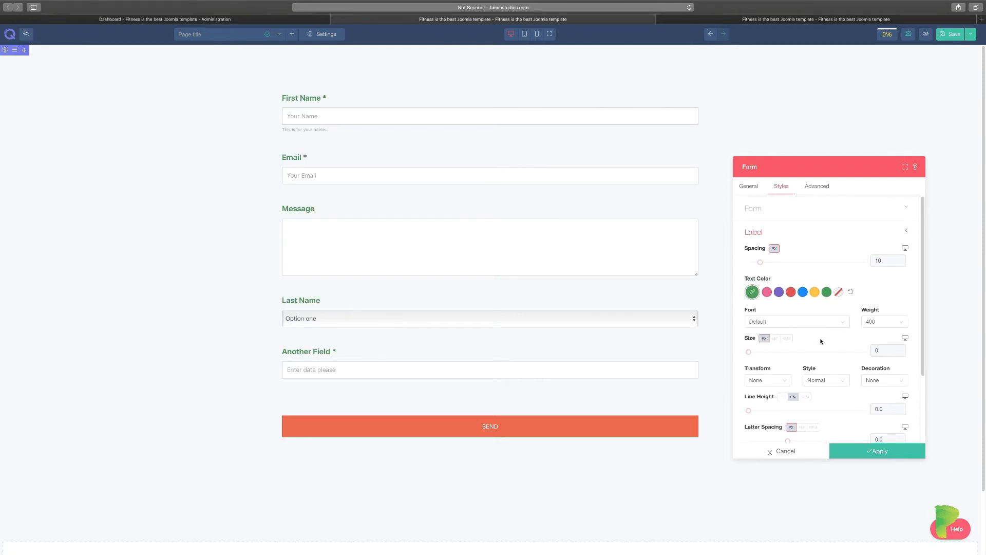
In the form's styles, set the fields' text color to red.
scroll(821, 341, "down", 3)
scroll(790, 354, "up", 4)
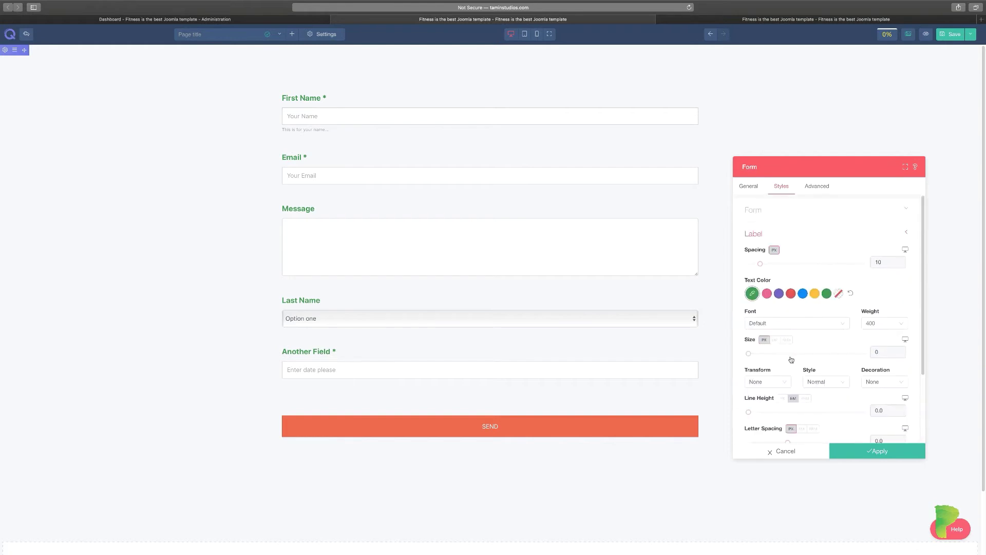
left_click(783, 219)
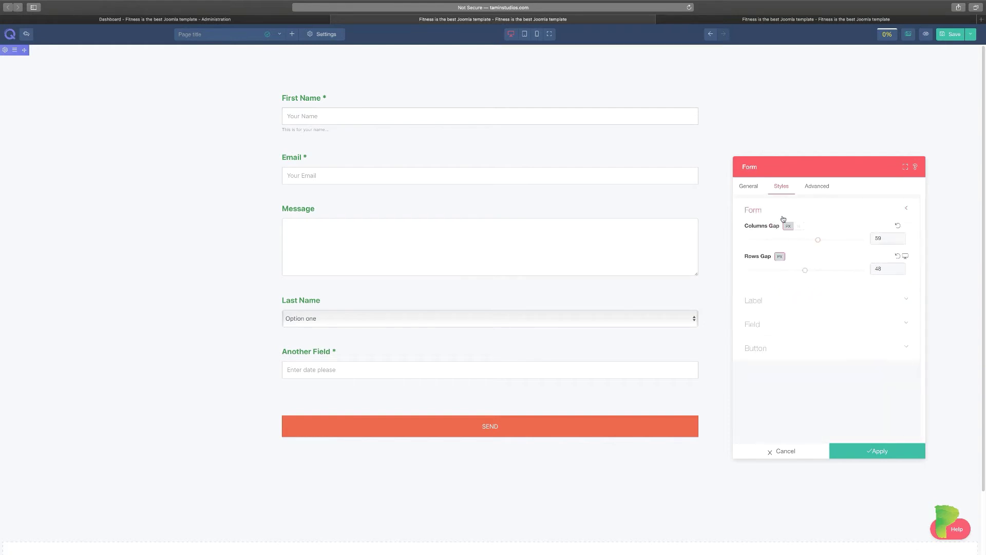
left_click(773, 323)
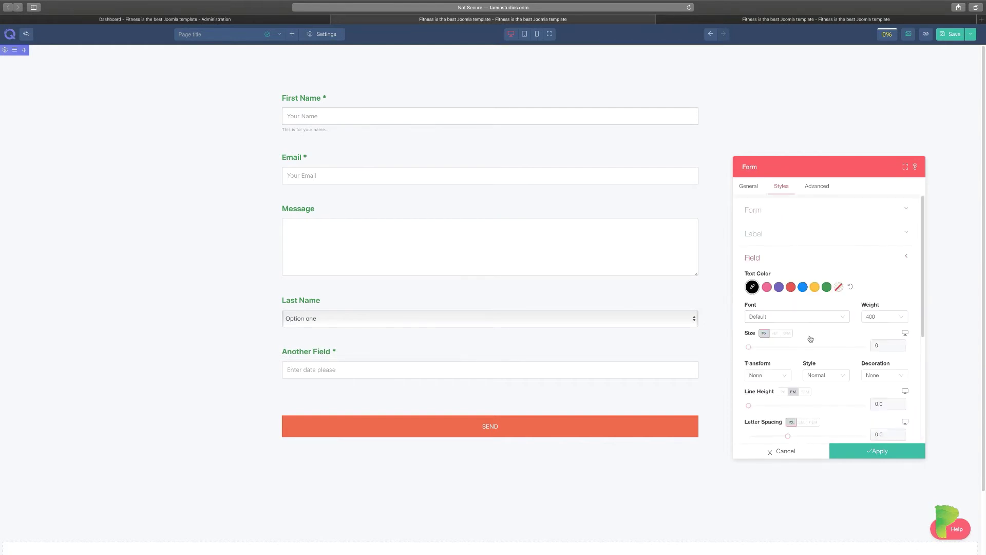
left_click(790, 287)
scroll(817, 393, "down", 2)
scroll(779, 261, "up", 1)
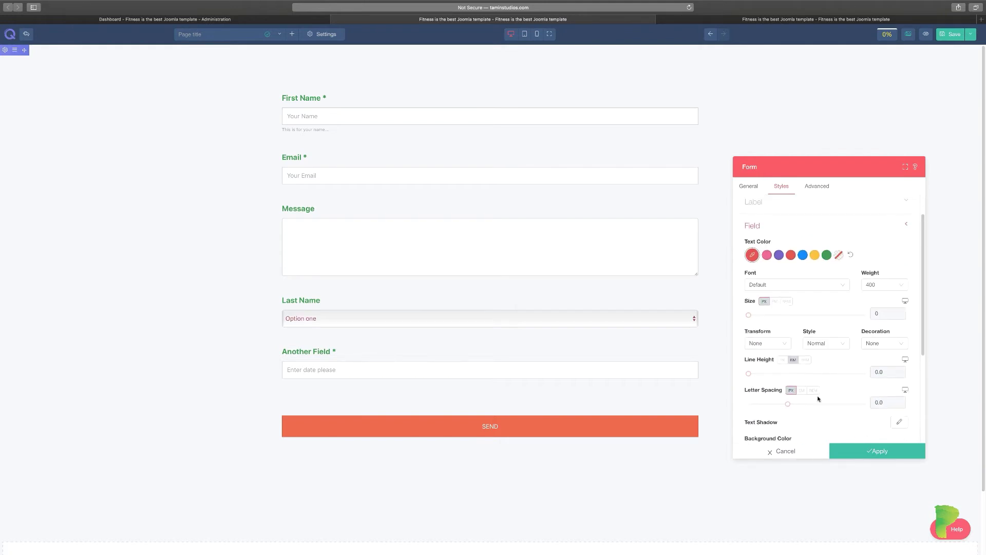
left_click(765, 226)
Try purple as the form's button color, set it to blue, and set the button hover color to red.
left_click(772, 285)
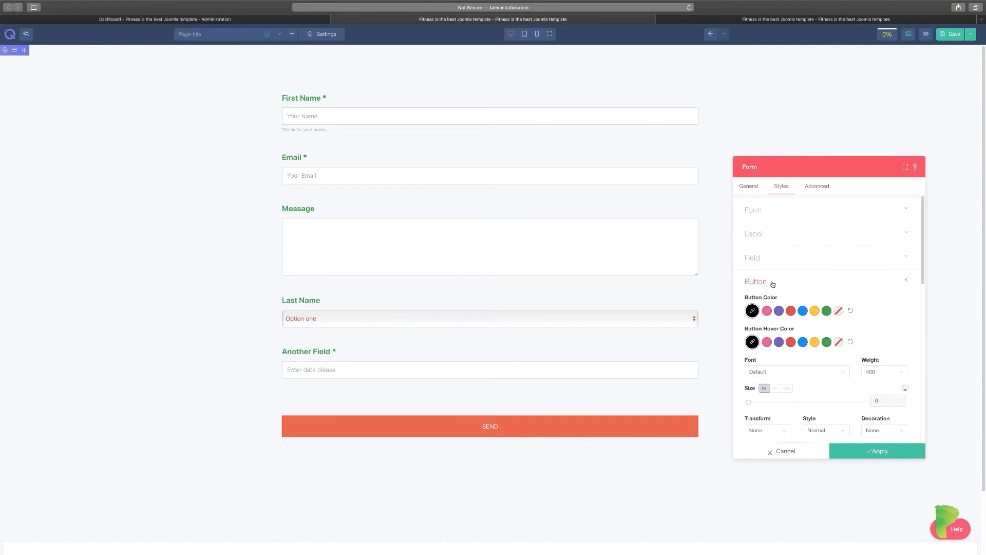
left_click(779, 311)
left_click(802, 311)
left_click(790, 342)
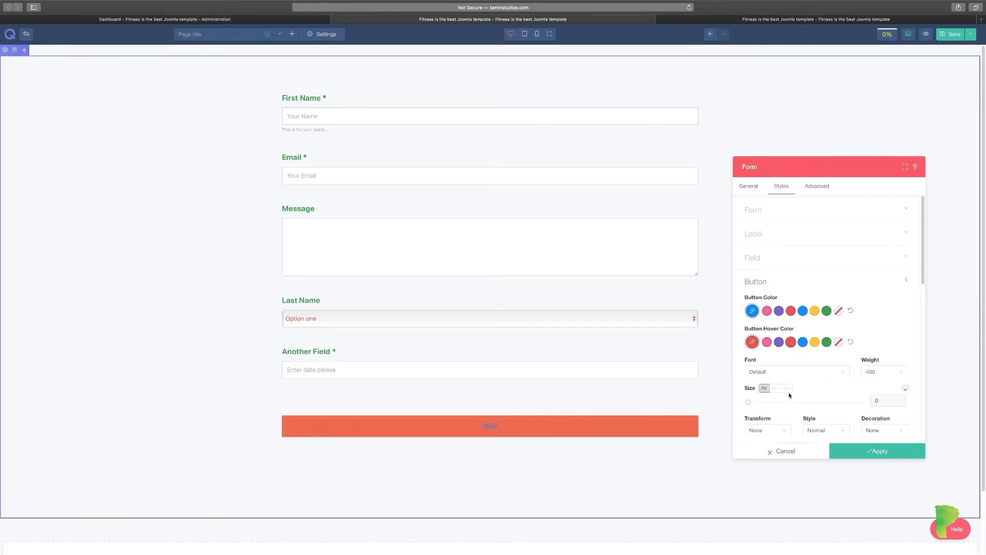
View the button's hover background settings, try pink as the button hover color, and set it to purple.
scroll(789, 395, "down", 5)
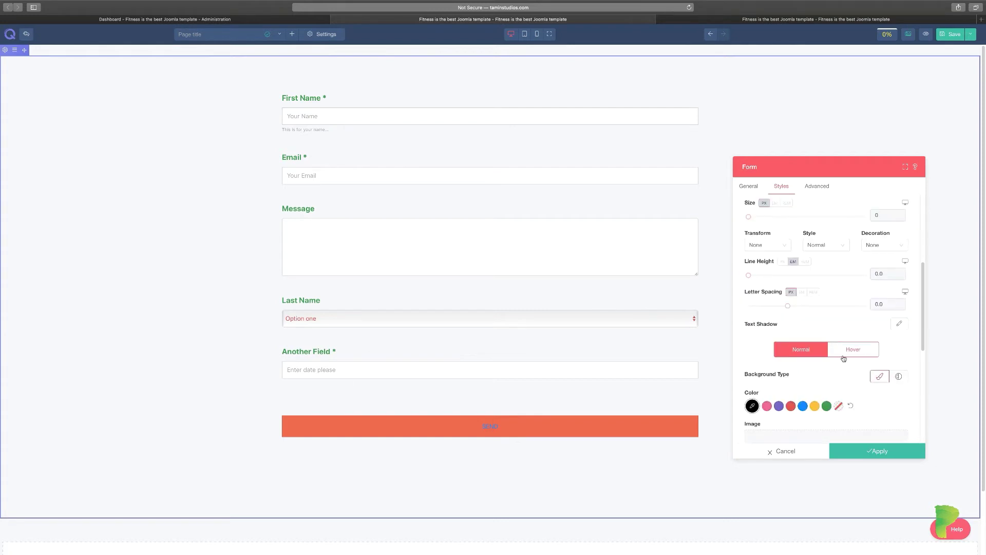
left_click(849, 349)
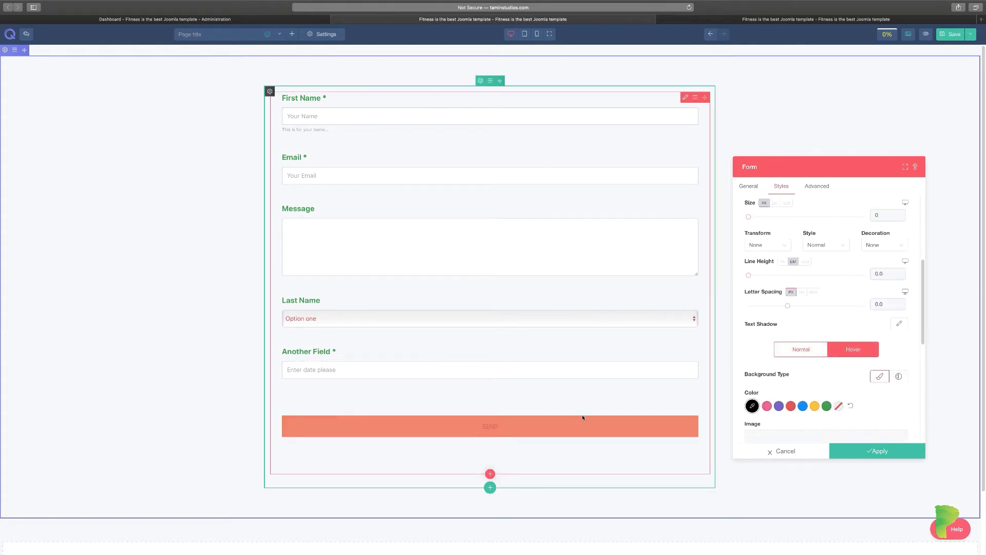
left_click(801, 349)
scroll(777, 319, "up", 4)
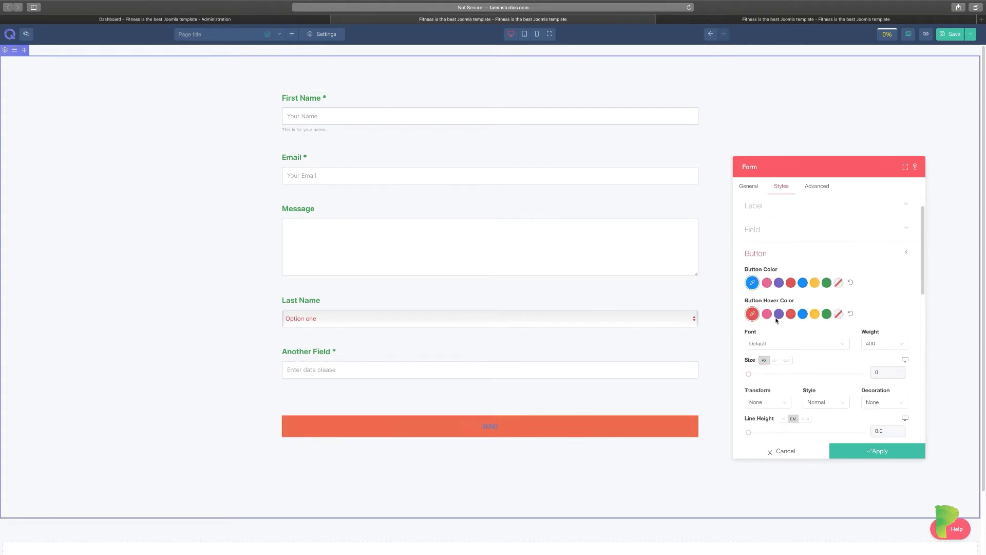
left_click(766, 315)
left_click(779, 314)
Try purple and red as the button's normal background color, and set it to blue.
scroll(805, 333, "down", 5)
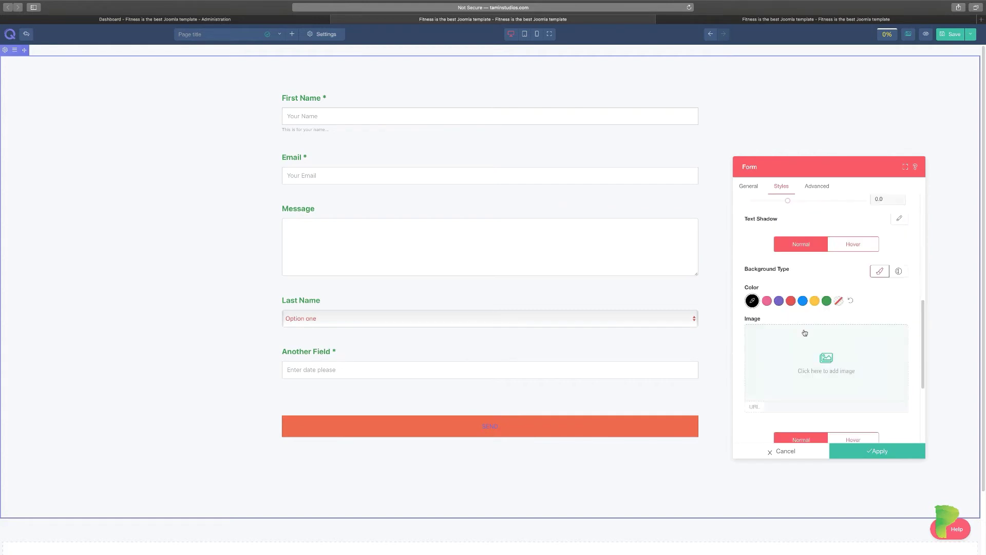
scroll(805, 333, "down", 2)
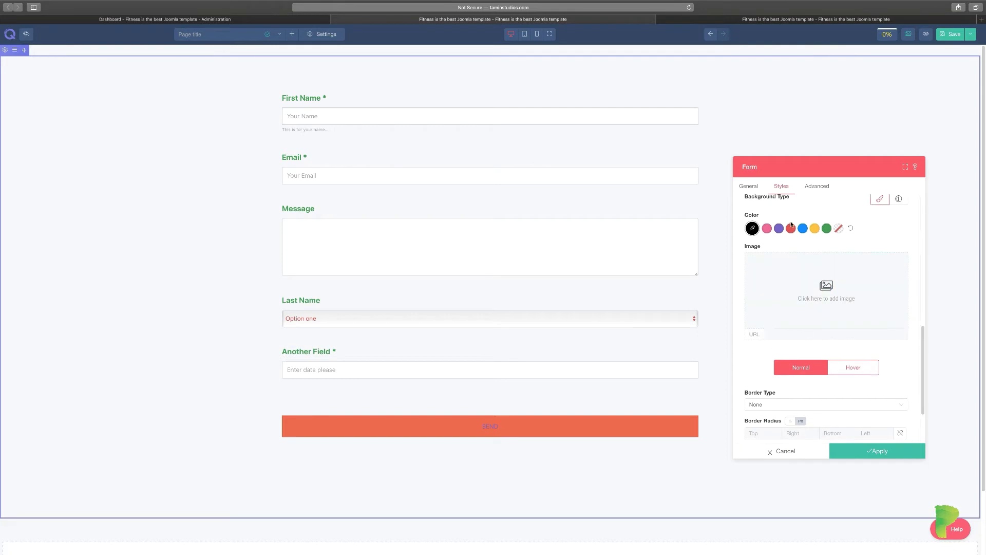
left_click(779, 228)
left_click(791, 228)
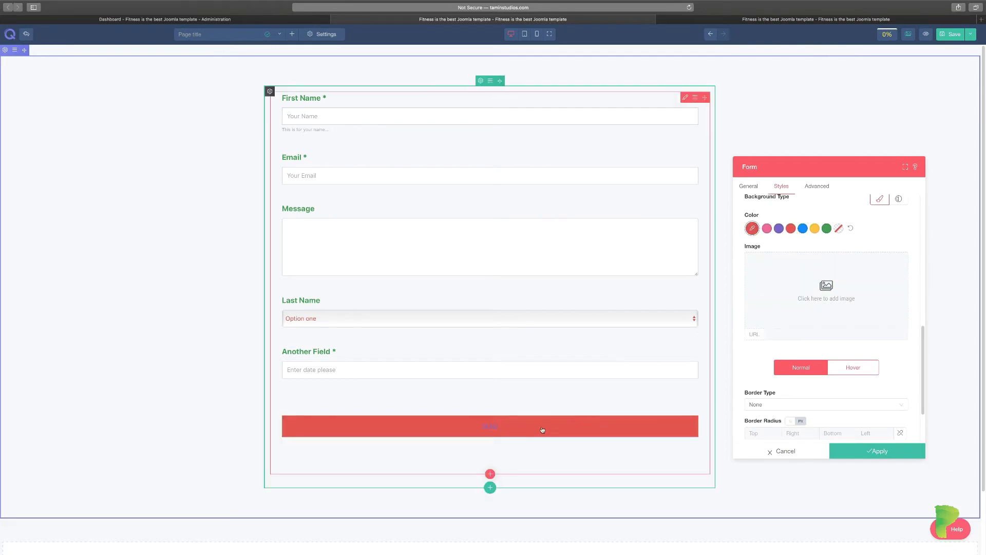
left_click(802, 230)
scroll(771, 373, "down", 1)
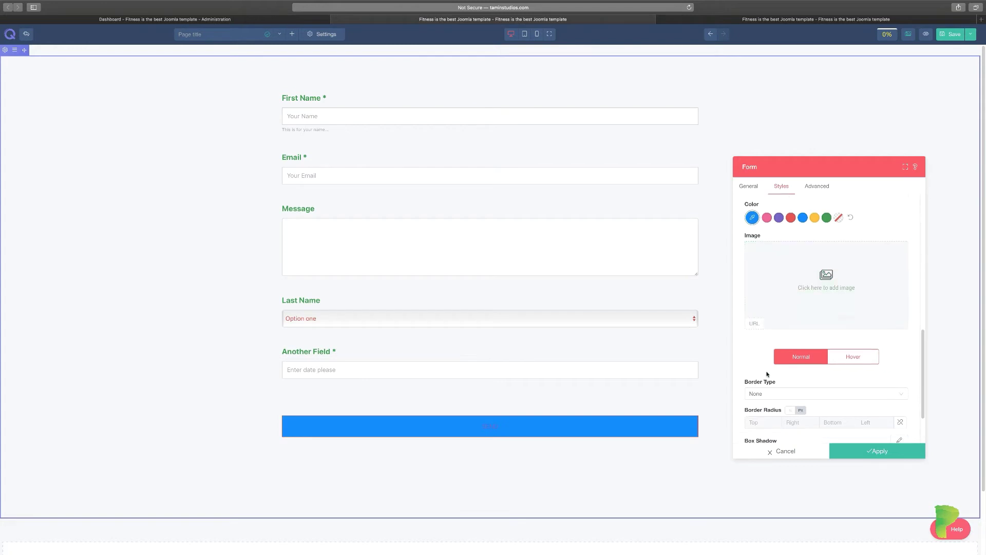
Try a Solid border for the button's hover state, and set its border type to Double.
left_click(861, 362)
scroll(846, 411, "down", 2)
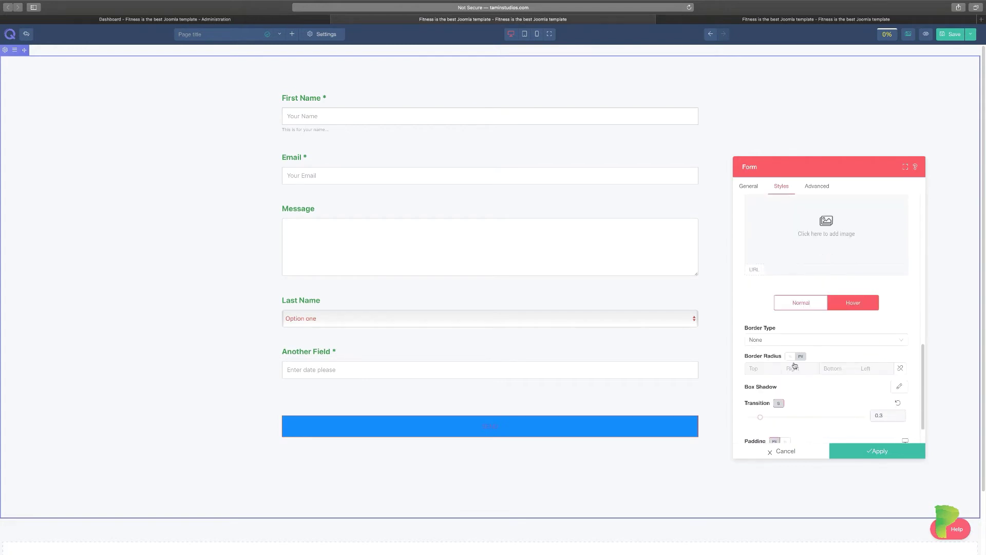
left_click(786, 339)
left_click(770, 368)
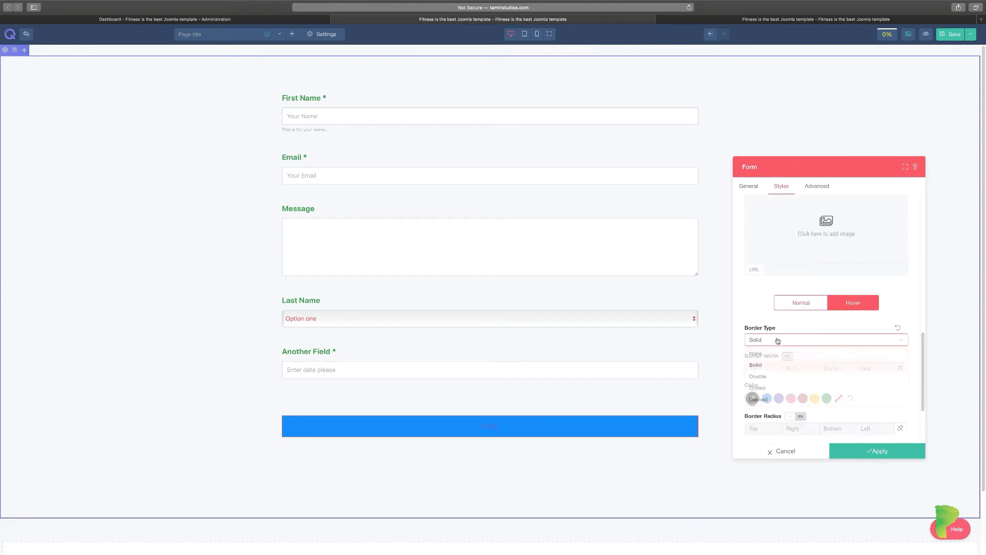
left_click(777, 340)
left_click(764, 381)
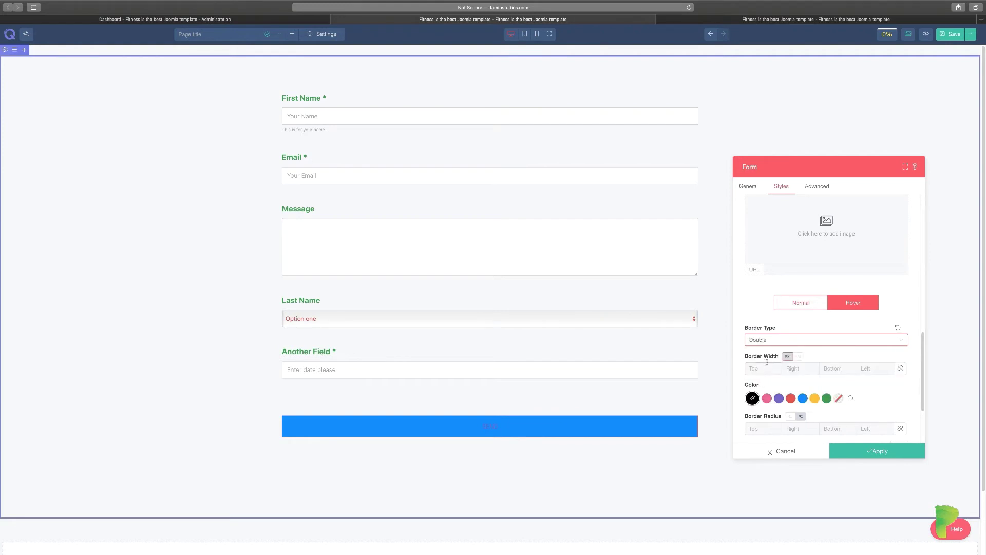
scroll(779, 333, "down", 2)
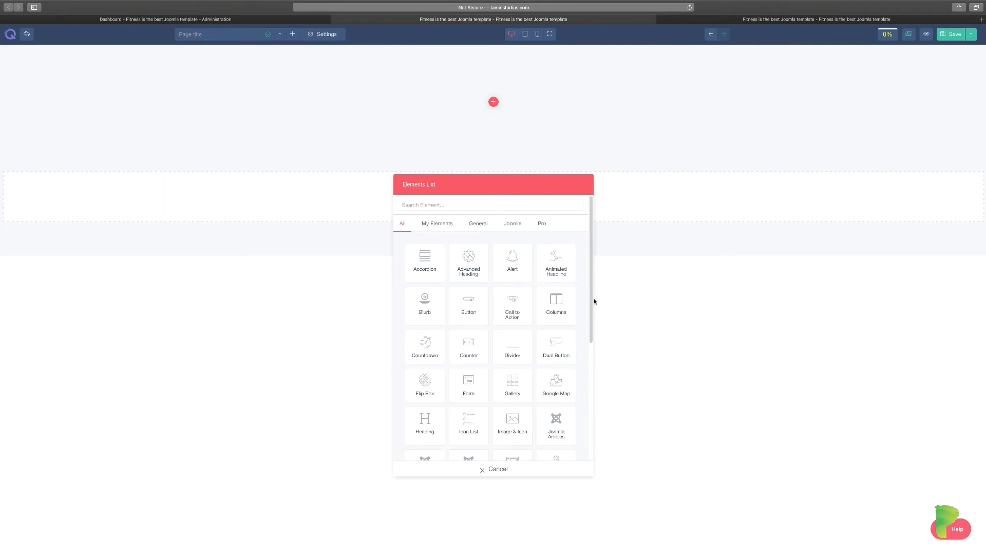
Add a Gallery element to the page and move its settings window clear of the gallery images.
left_click_drag(591, 301, 590, 325)
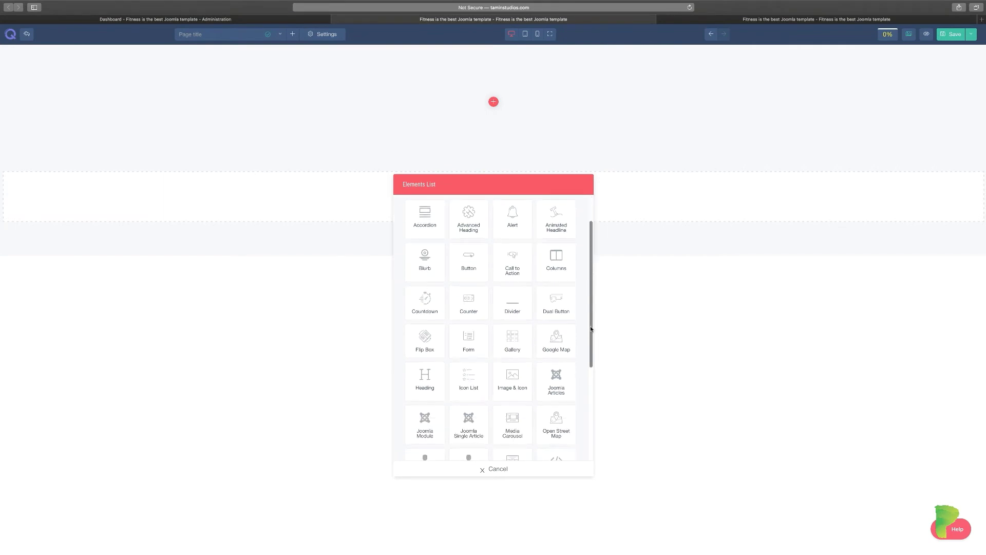
left_click(515, 343)
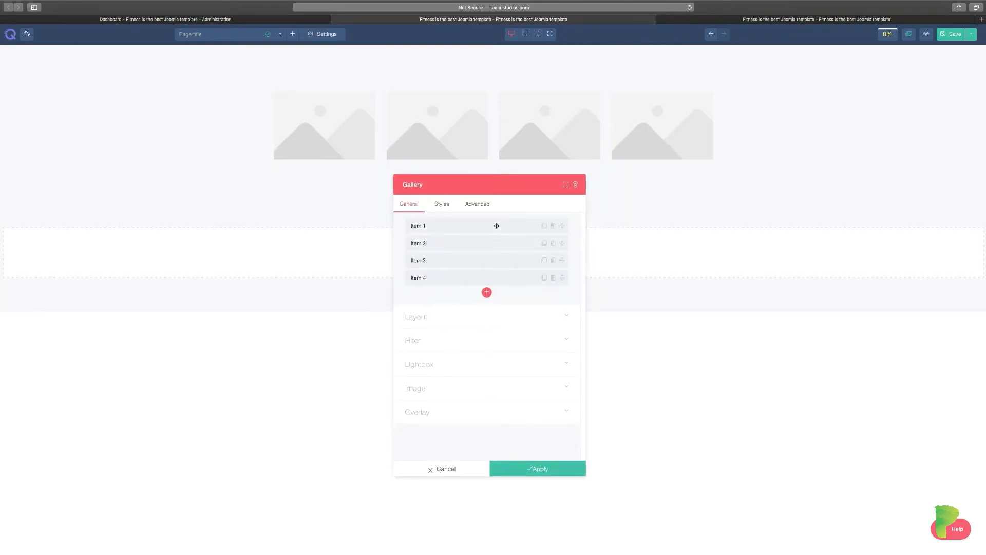
left_click_drag(494, 185, 659, 202)
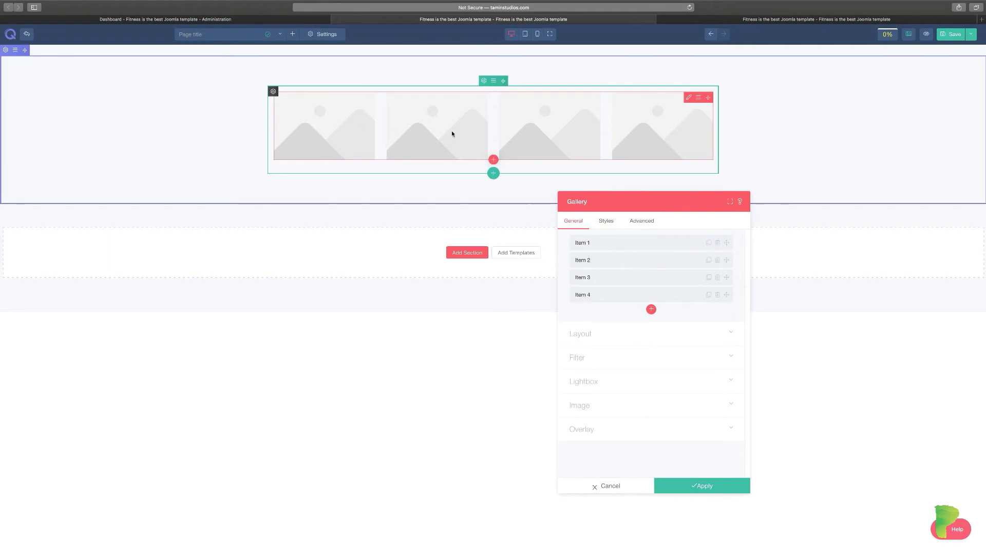
From gallery Item 1's image setting, upload the four selected photos, including dog-question.jpg, to the Media Manager.
left_click(615, 244)
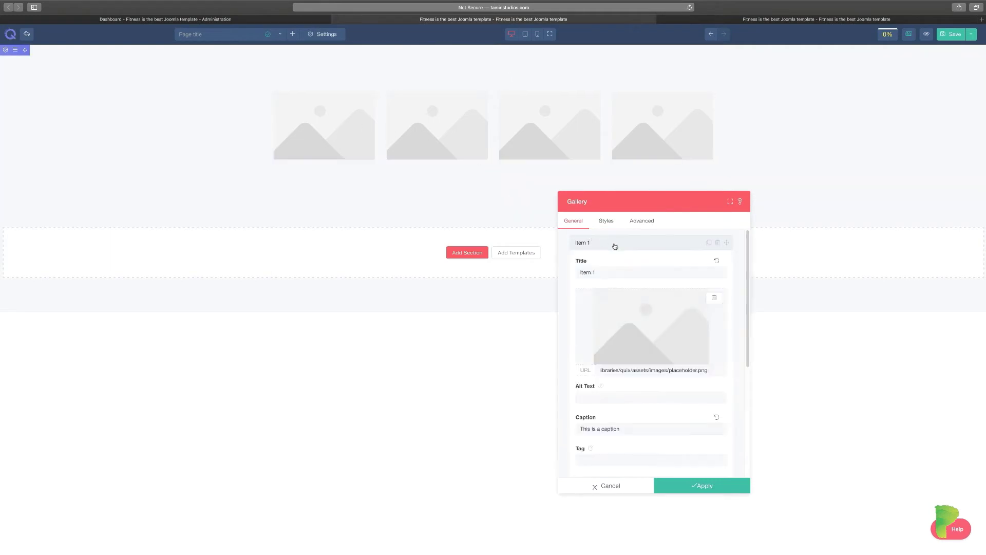
left_click(665, 350)
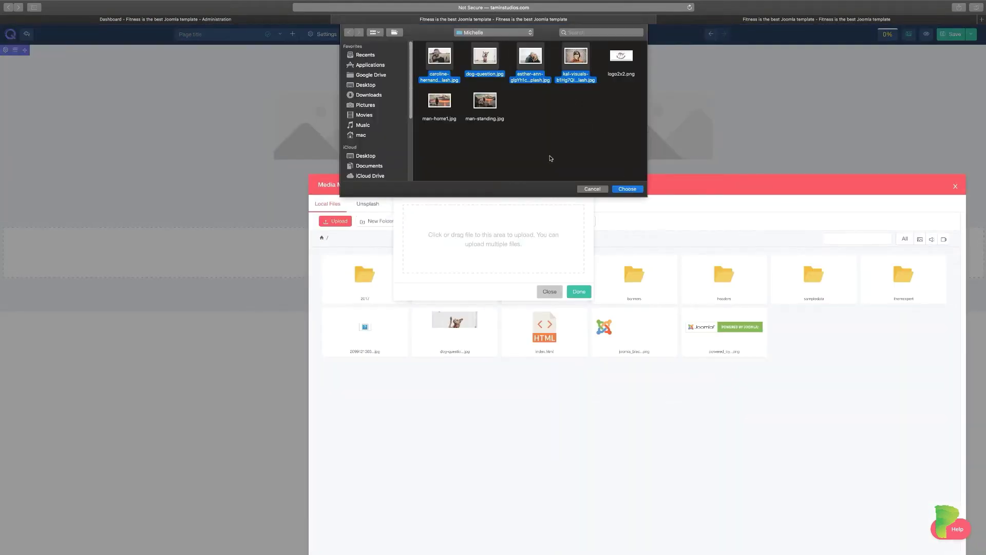
left_click(627, 189)
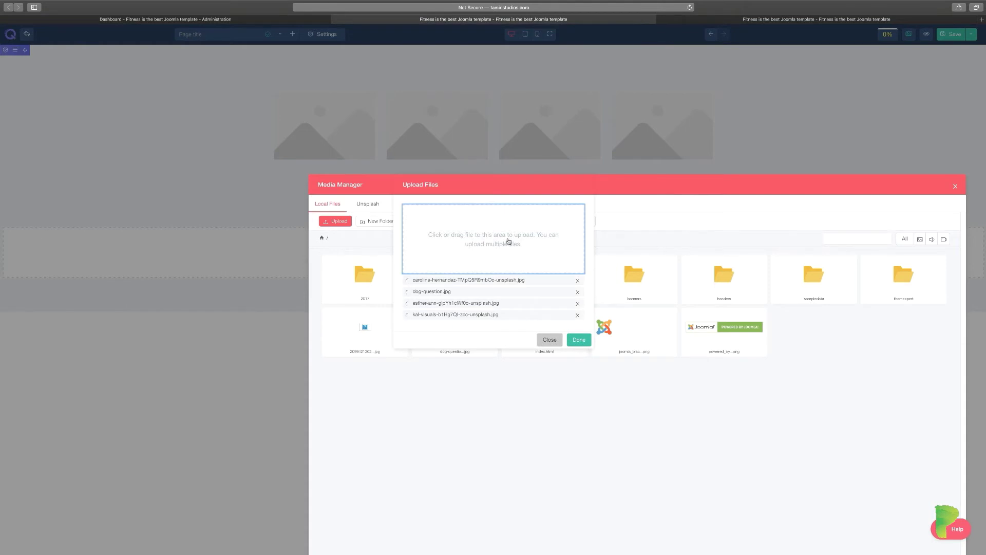
left_click(581, 341)
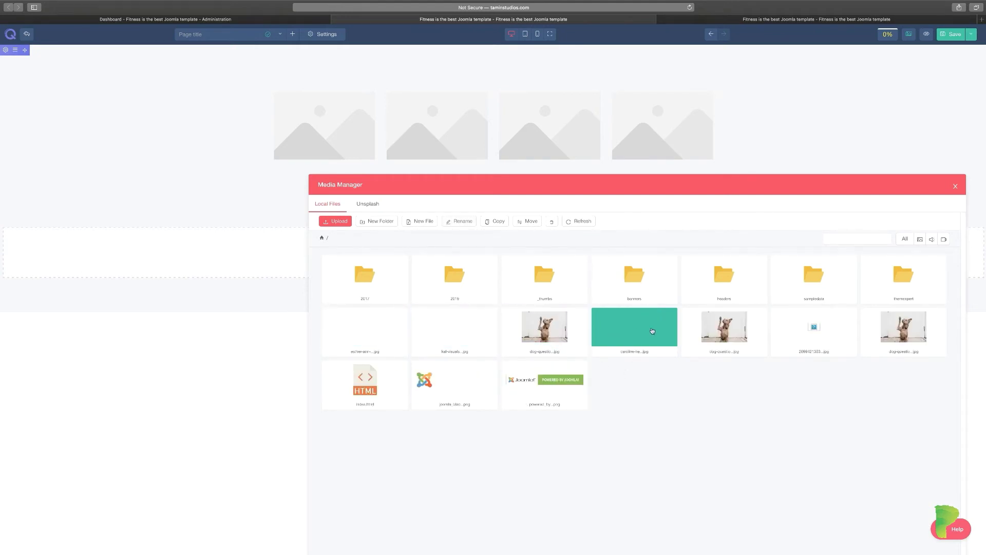
Set the uploaded photo of the older couple as Item 1's image and collapse the item's settings.
double_click(381, 333)
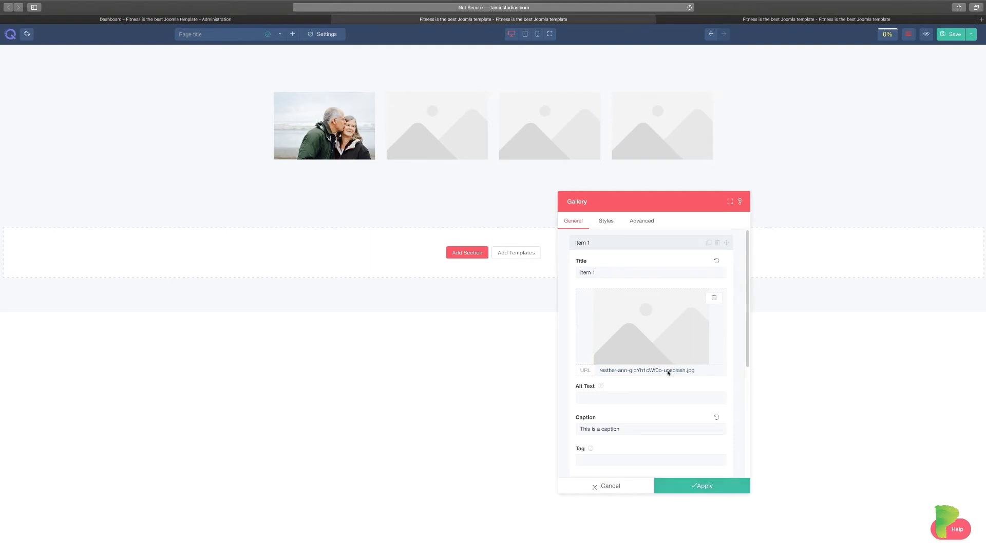
scroll(662, 377, "down", 3)
scroll(663, 376, "up", 3)
left_click(615, 244)
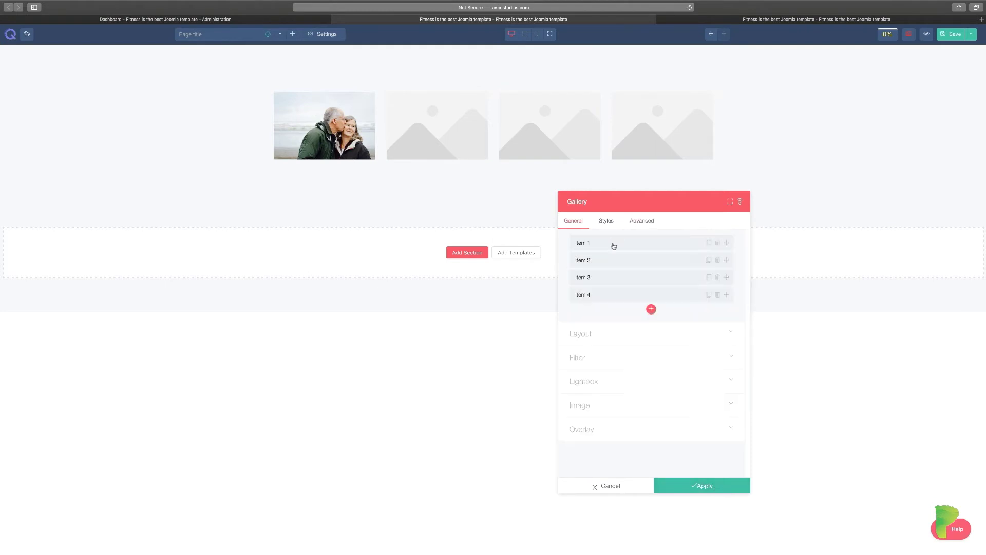
Set the uploaded photo of the bearded man hugging a child as Item 2's image, and copy its image URL.
left_click(606, 262)
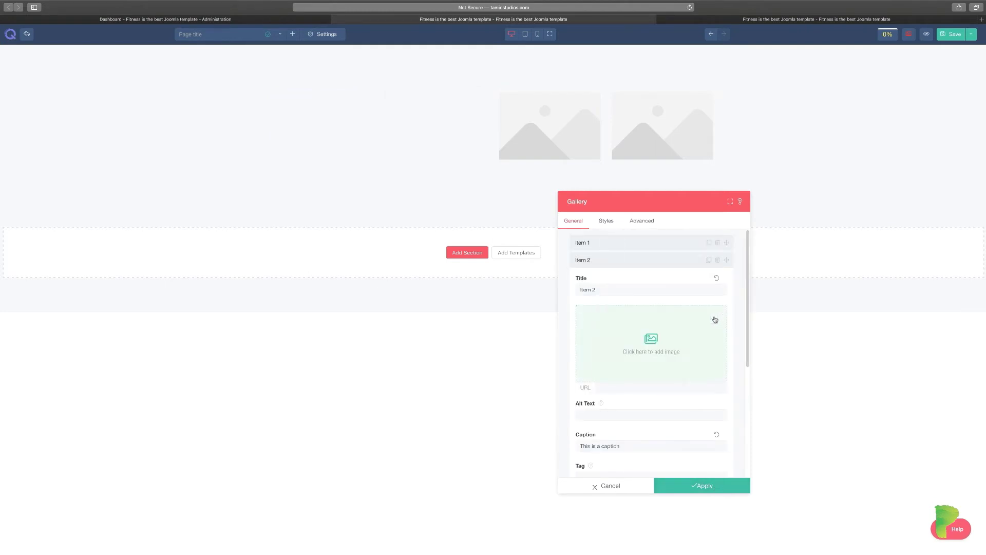
left_click(630, 336)
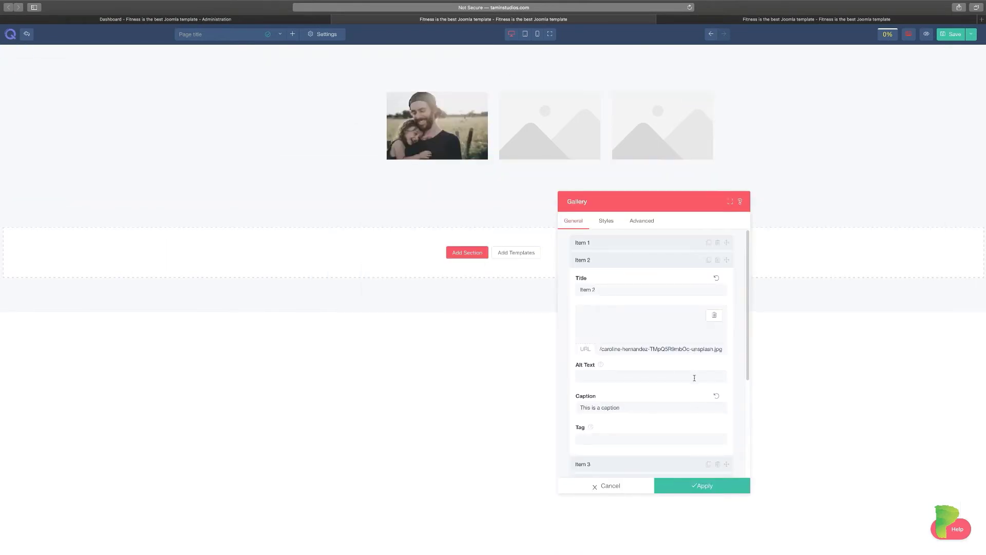
triple_click(674, 349)
key("super+c")
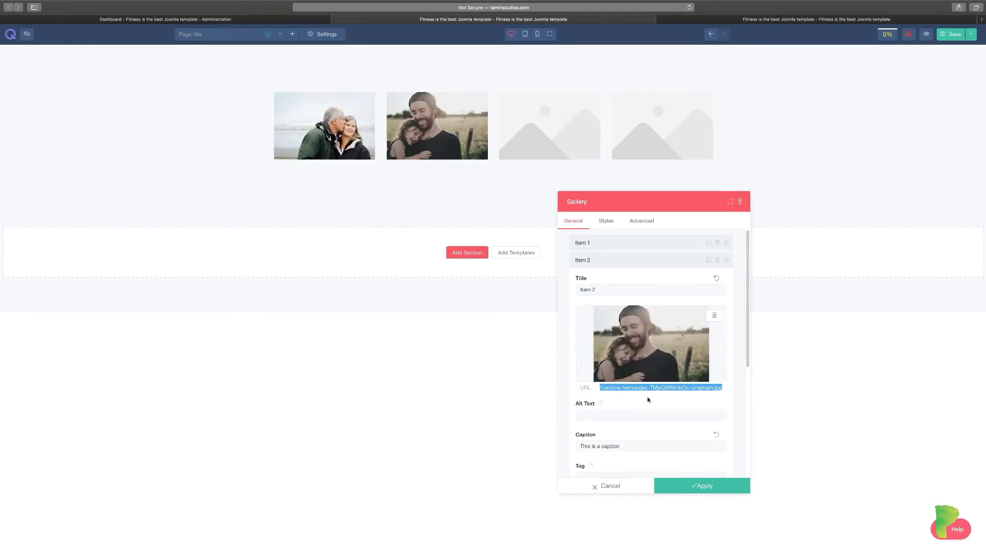
left_click(604, 263)
Replace Item 3's placeholder image URL with the copied URL of Item 2's photo.
left_click(609, 280)
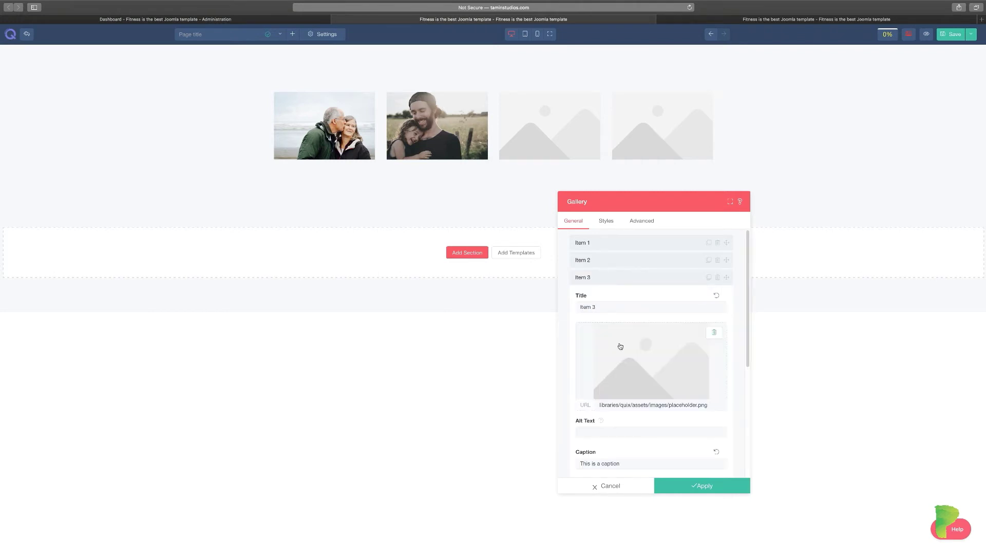
triple_click(641, 405)
key("super+v")
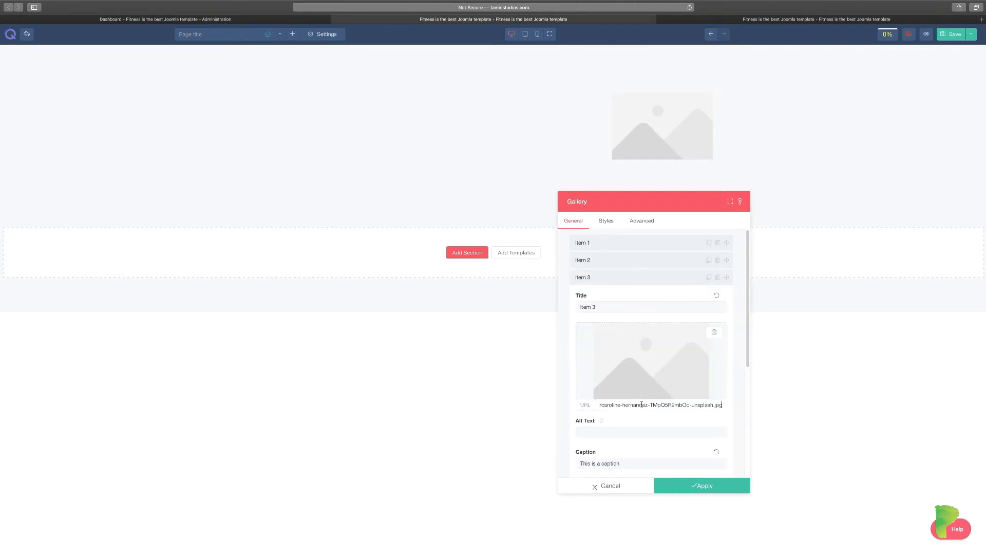
left_click(623, 277)
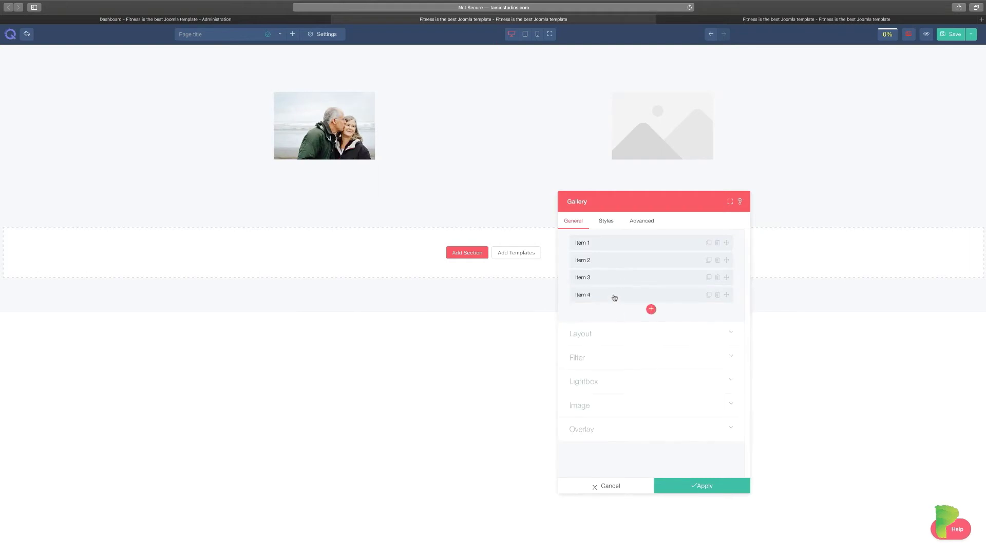
Replace Item 4's placeholder image URL with the copied photo URL and collapse the item's settings.
left_click(613, 295)
triple_click(649, 422)
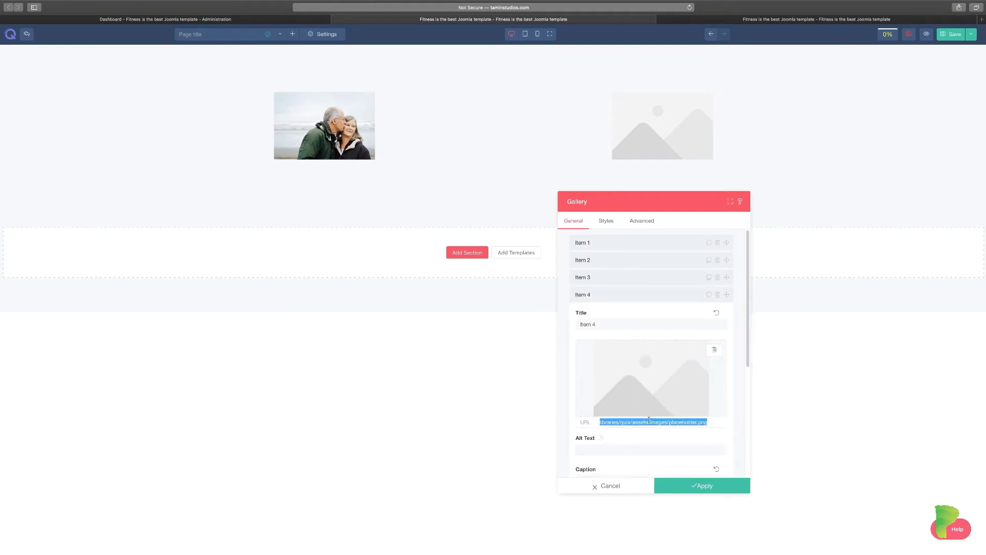
key("super+v")
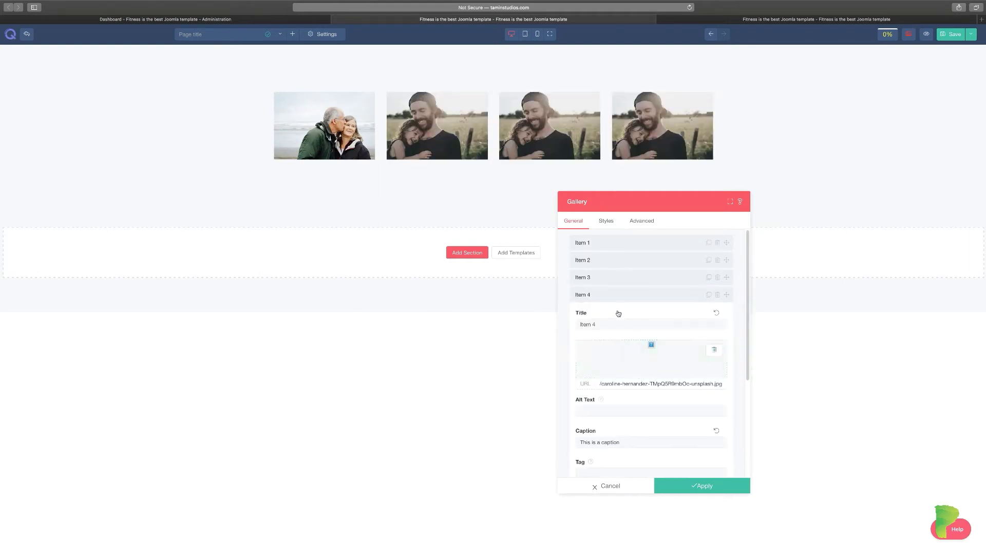
left_click(621, 295)
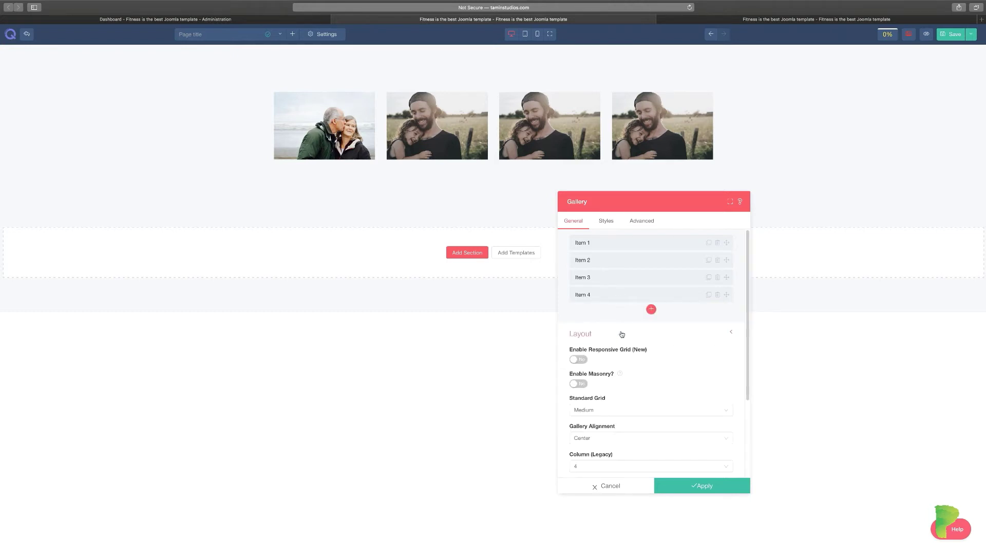
Enable the gallery's responsive grid, compare the column layouts from 1-1 to 1-6, and settle on 1-3.
left_click(579, 360)
left_click(620, 386)
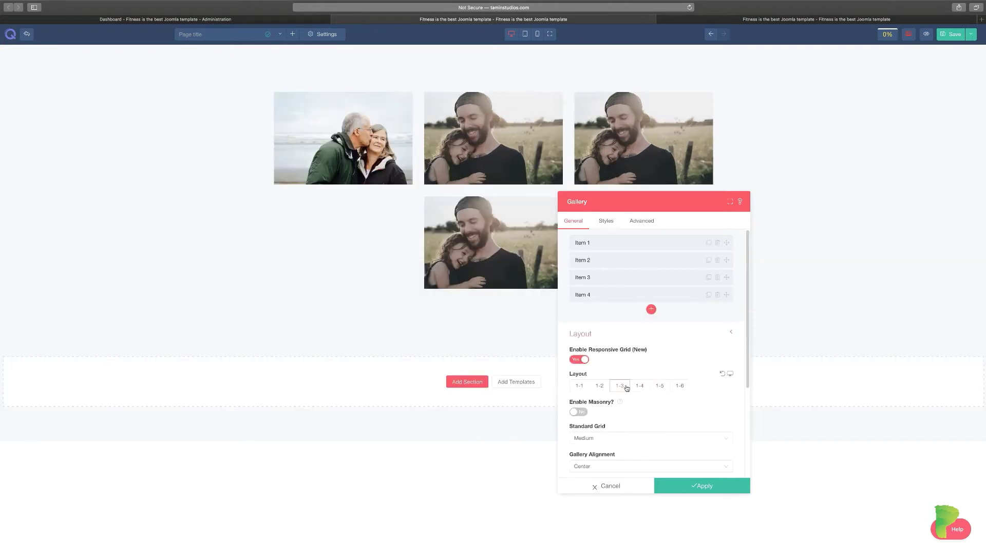
left_click(659, 386)
left_click(680, 385)
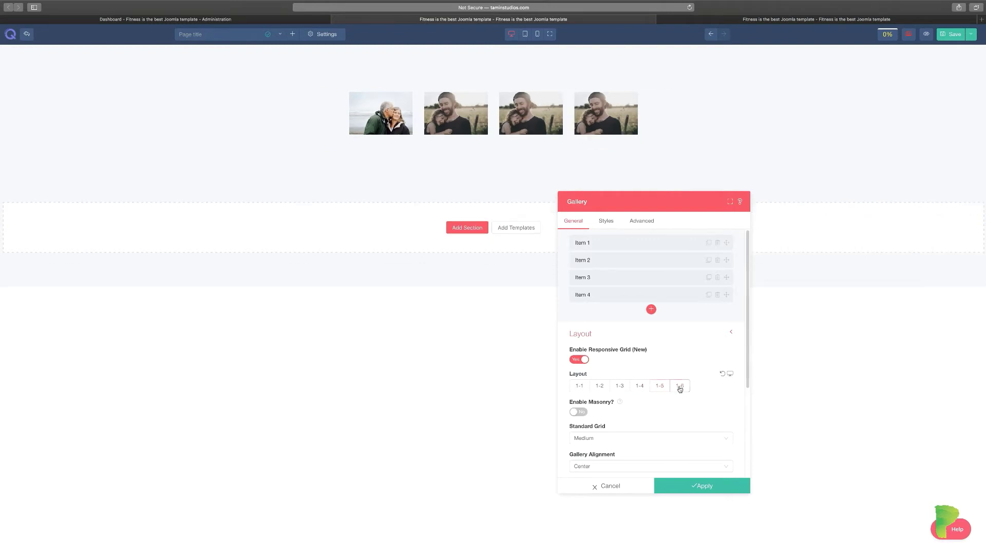
left_click(579, 387)
left_click(607, 389)
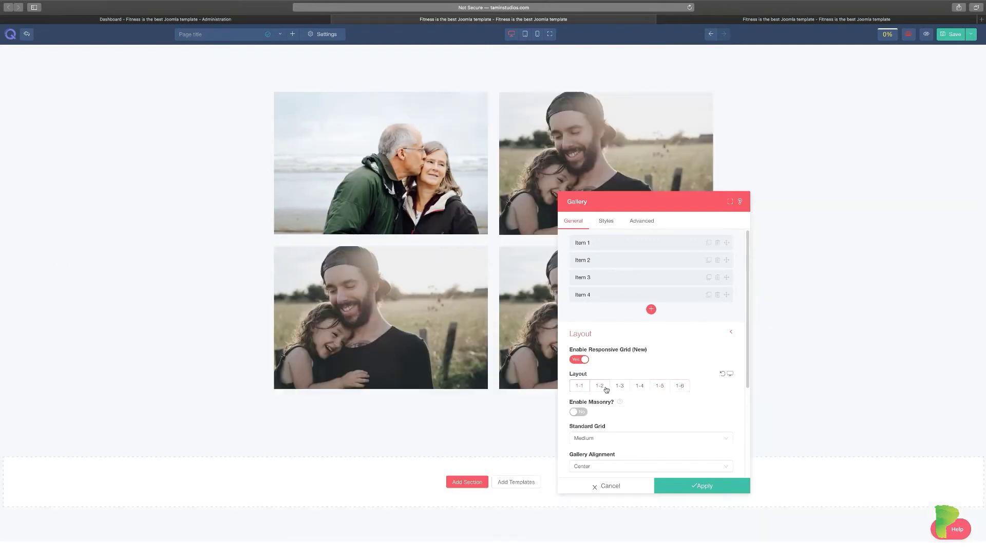
left_click(621, 386)
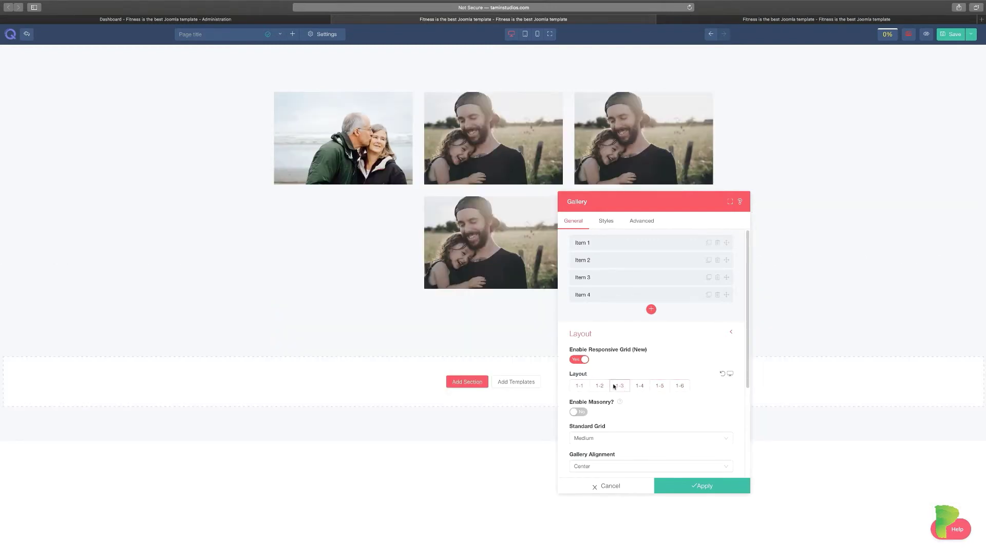
Try masonry and the Small standard grid on the gallery, and settle on the Stack grid with masonry off.
scroll(593, 412, "down", 1)
left_click(579, 409)
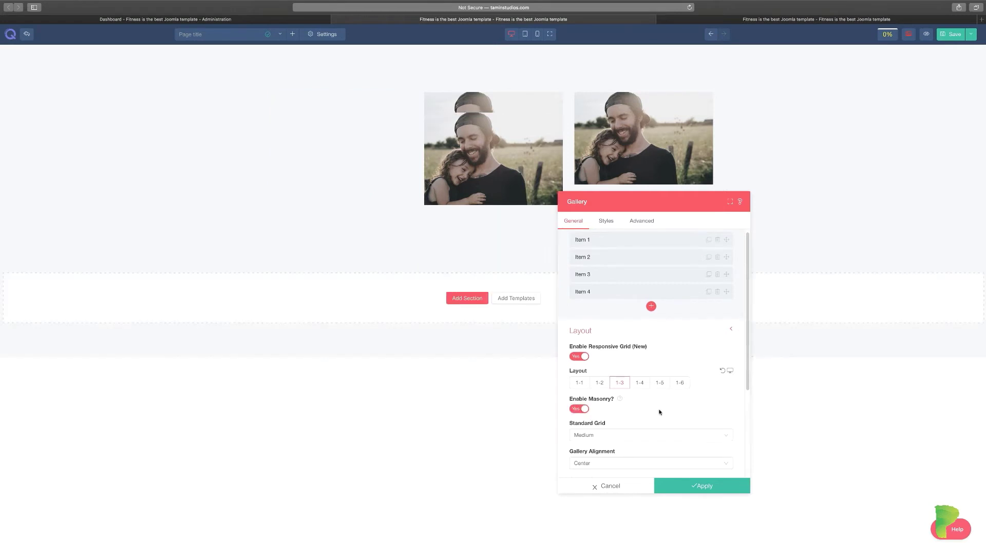
scroll(661, 411, "down", 3)
left_click(605, 385)
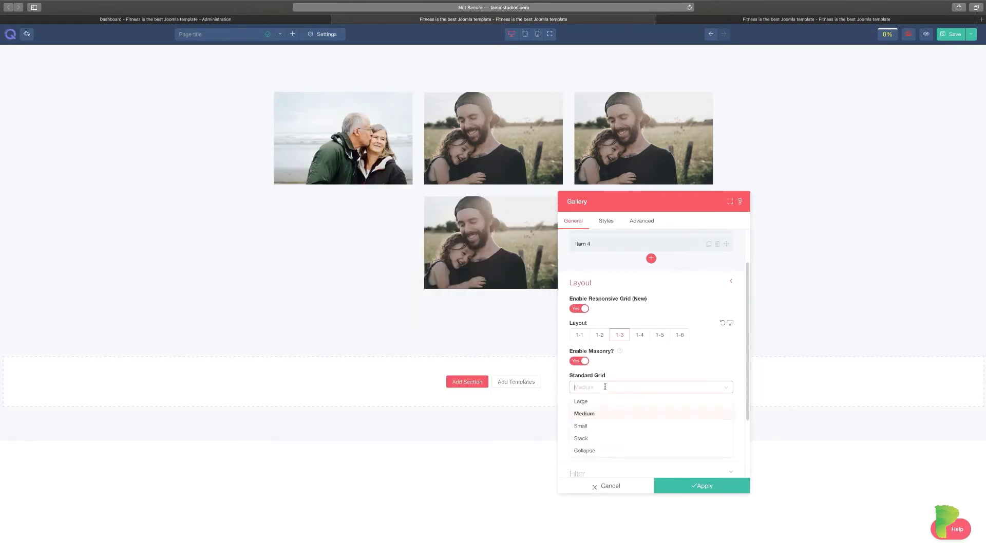
left_click(589, 427)
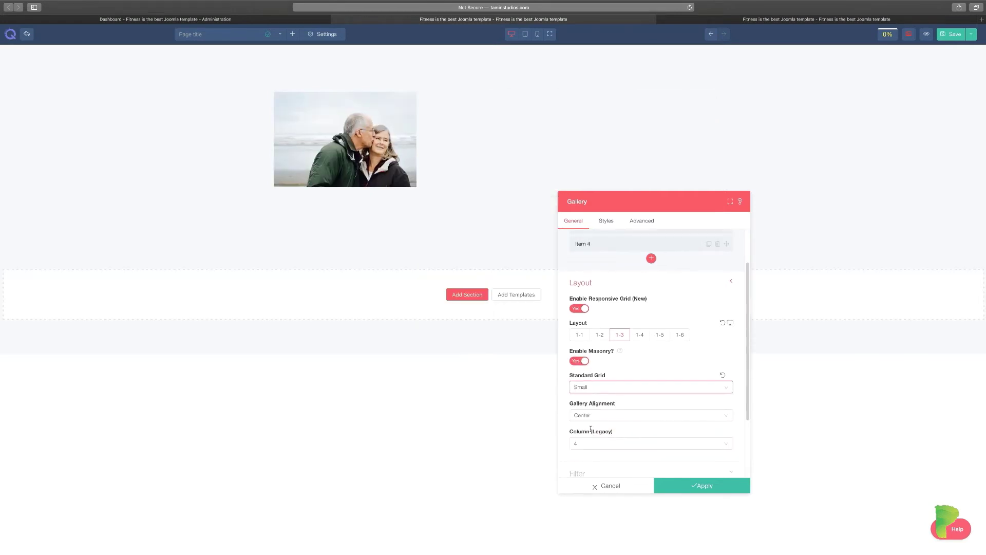
left_click(612, 388)
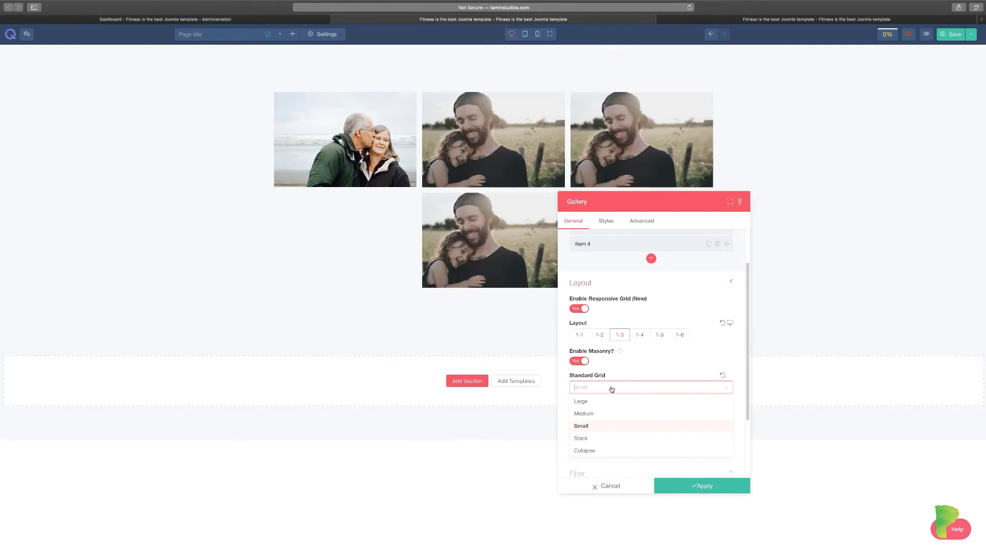
left_click(600, 440)
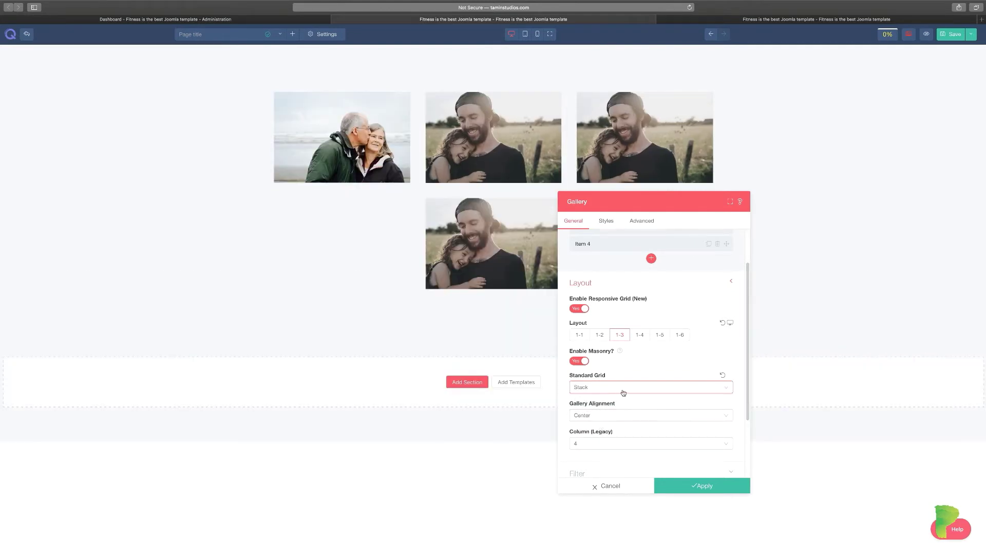
scroll(604, 418, "down", 3)
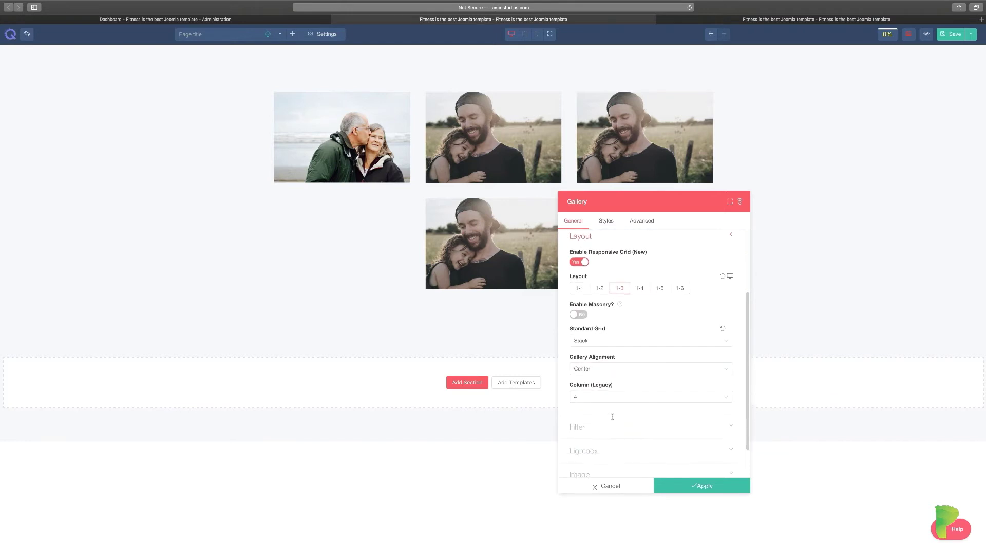
Enable the gallery's filter navigation and keep the filter alignment at Center.
left_click(617, 425)
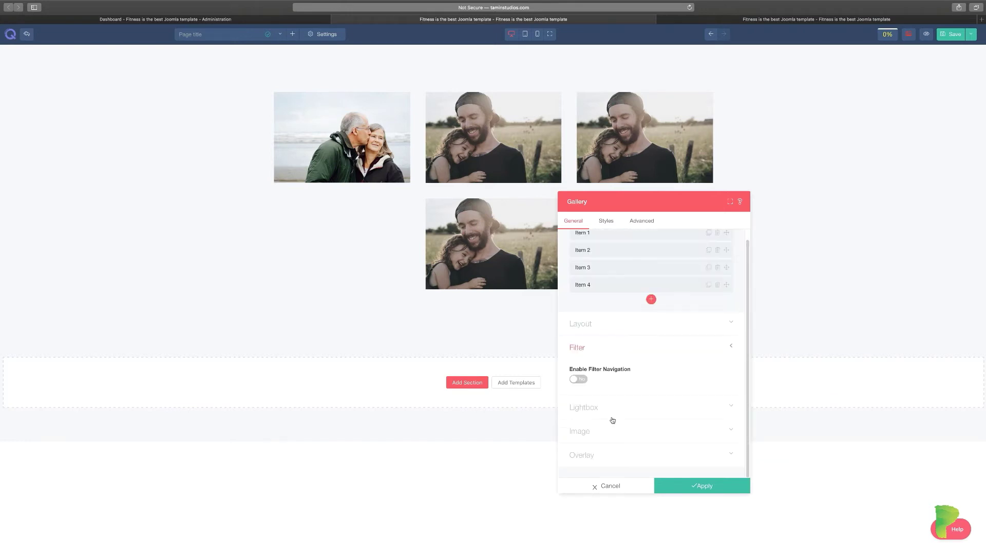
left_click(579, 378)
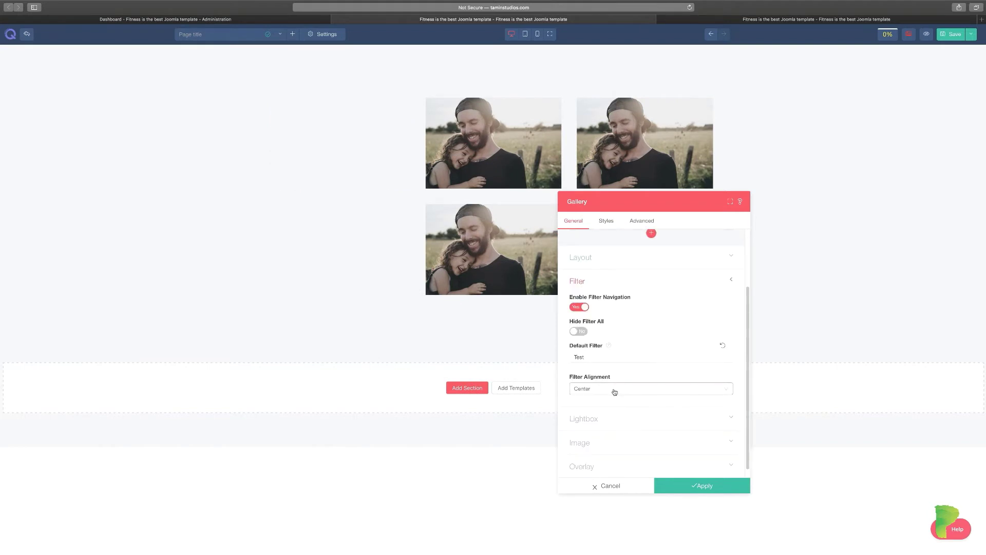
left_click(614, 390)
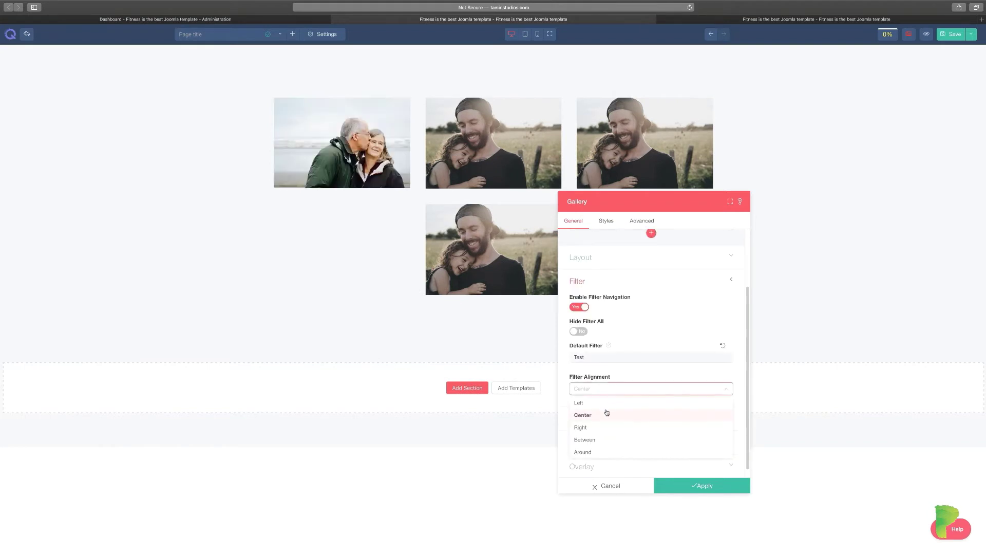
left_click(640, 415)
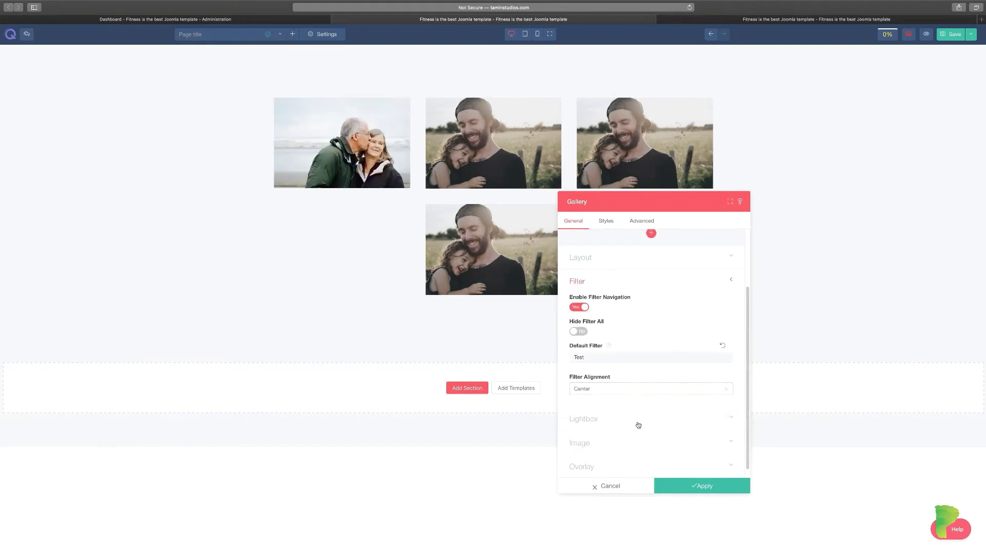
Enable the lightbox gallery with the Fade style and preview the first two photos, moving the settings window off the image.
left_click(614, 419)
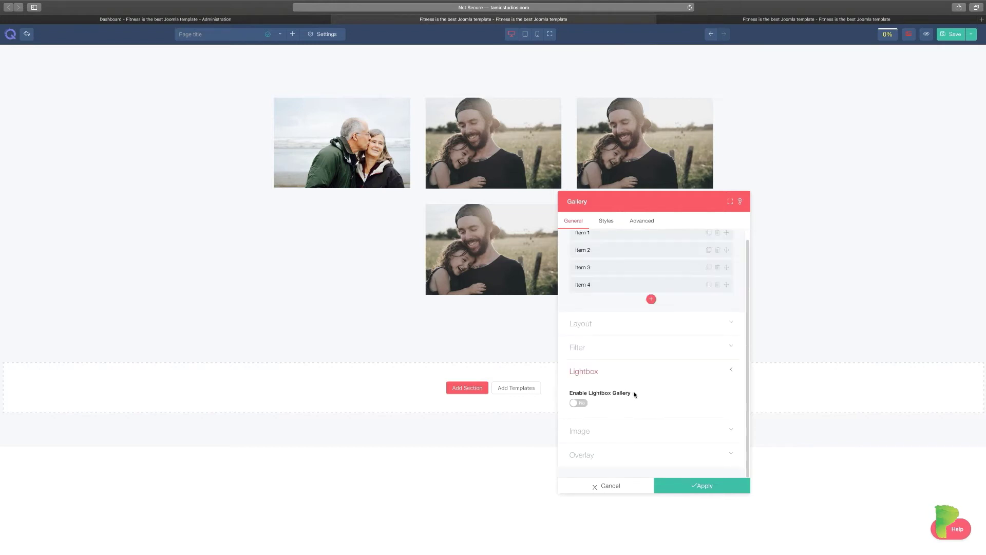
left_click(582, 405)
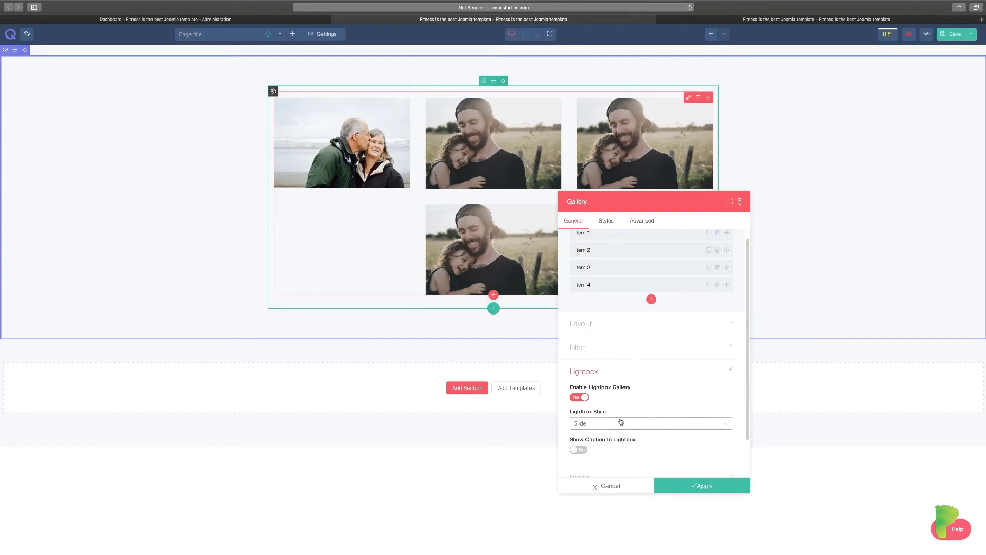
left_click(621, 422)
left_click(591, 449)
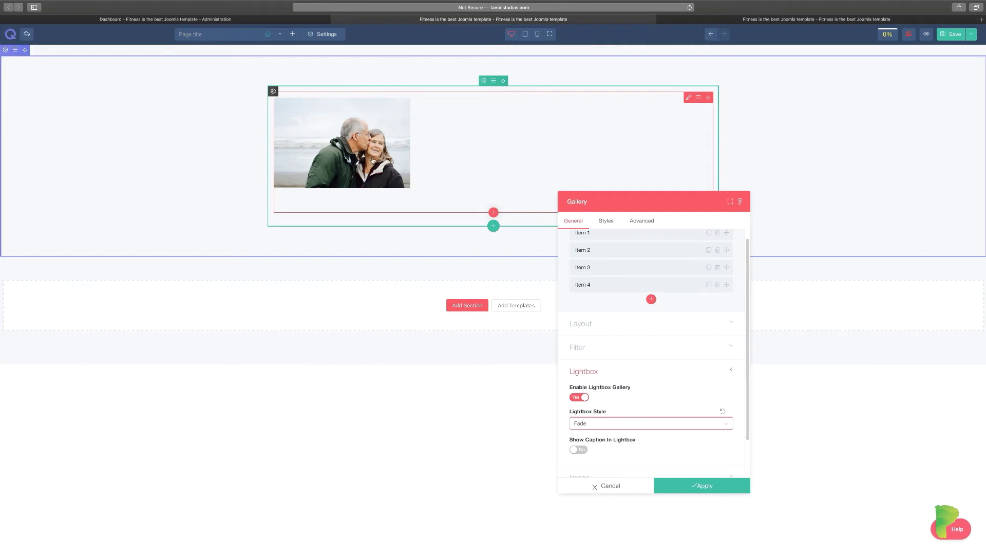
left_click(373, 161)
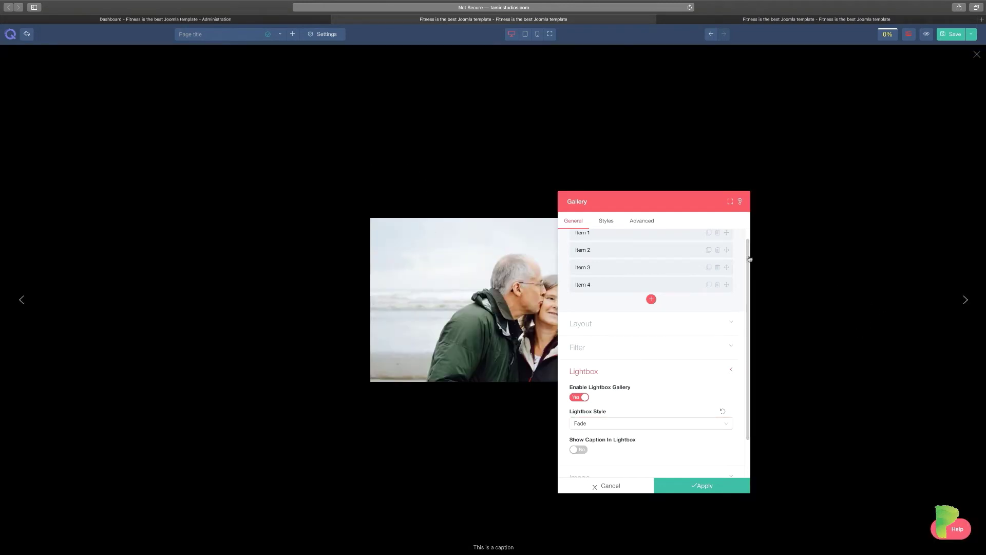
left_click_drag(750, 258, 861, 237)
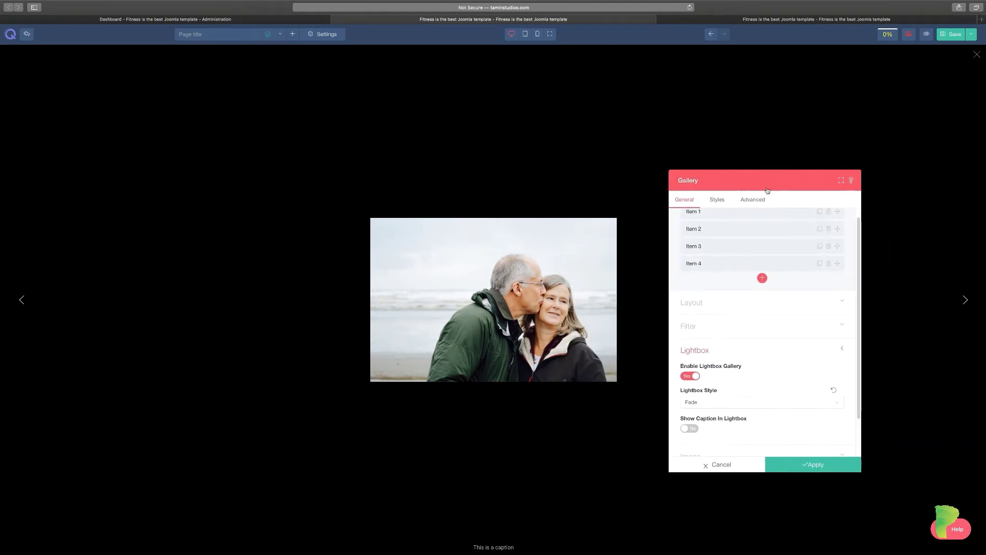
left_click(966, 300)
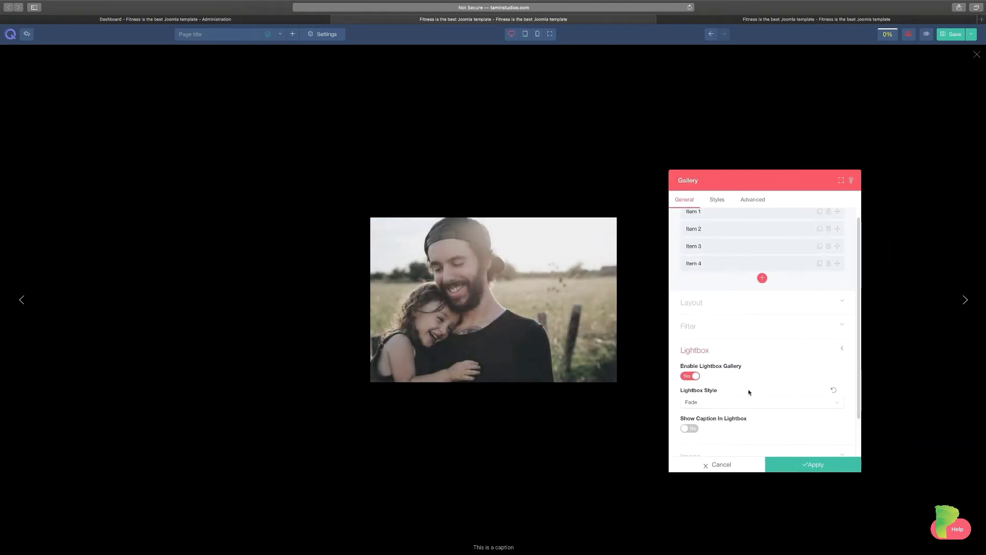
Preview the gallery photos with the Scale lightbox style, and settle on Slide after previewing it by switching between photos.
left_click(700, 404)
left_click(696, 441)
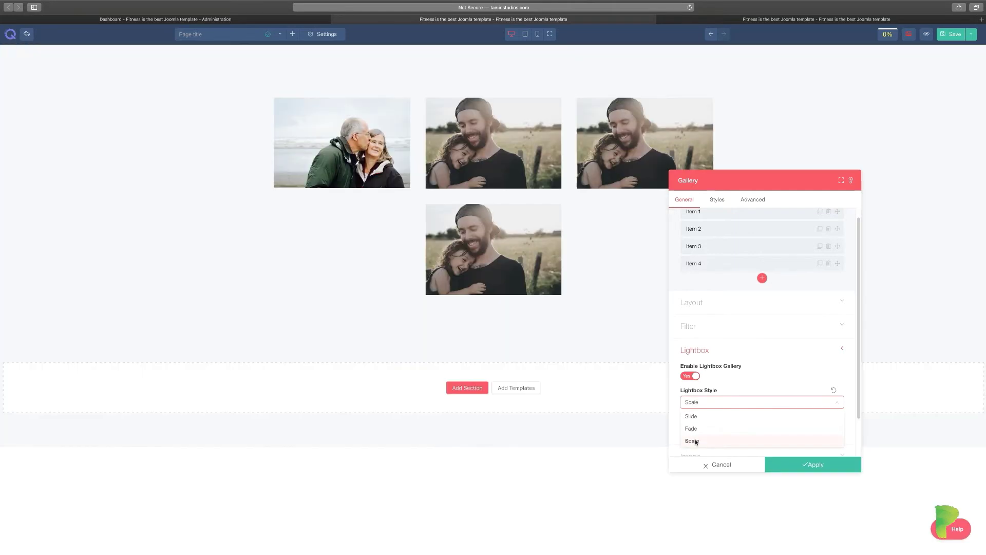
left_click(474, 167)
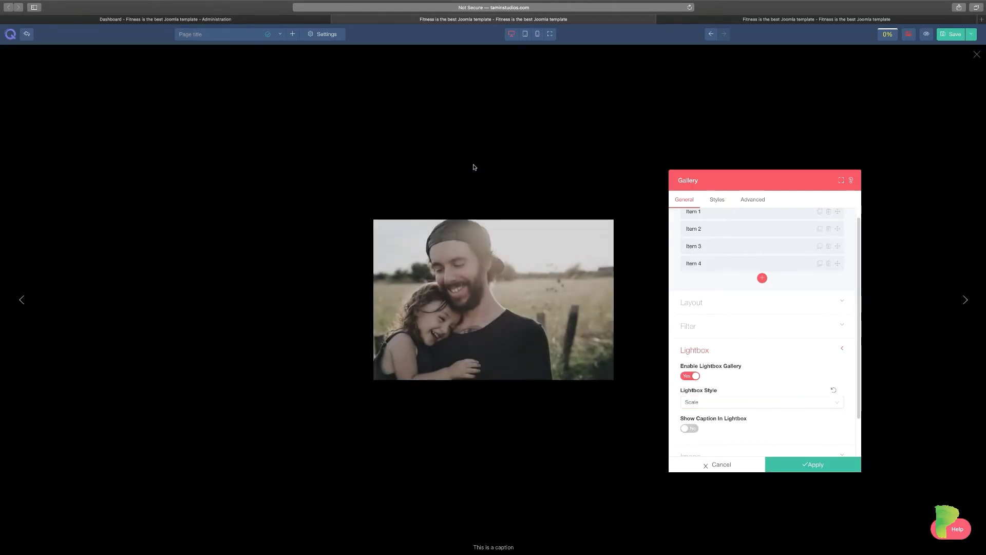
left_click(711, 409)
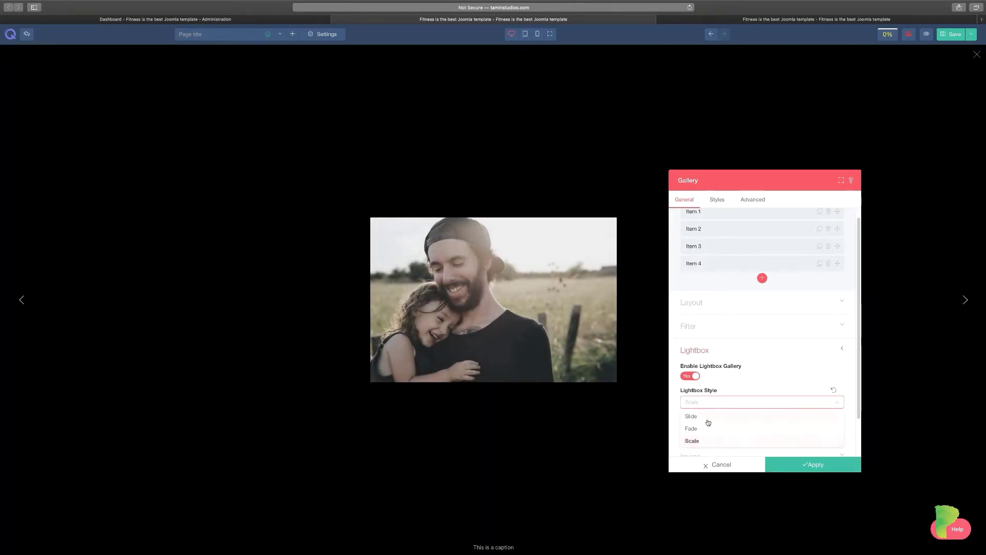
left_click(707, 415)
left_click(342, 143)
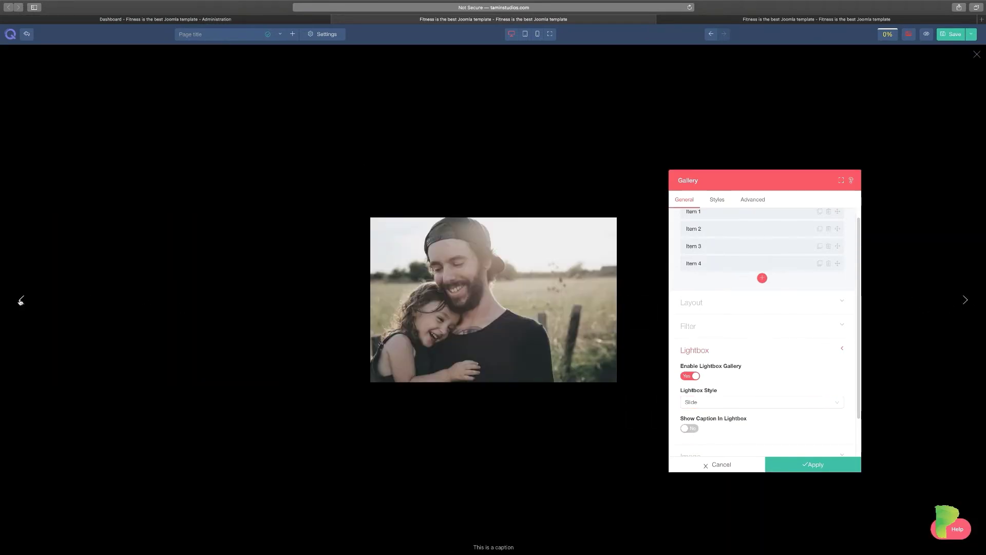
left_click(20, 301)
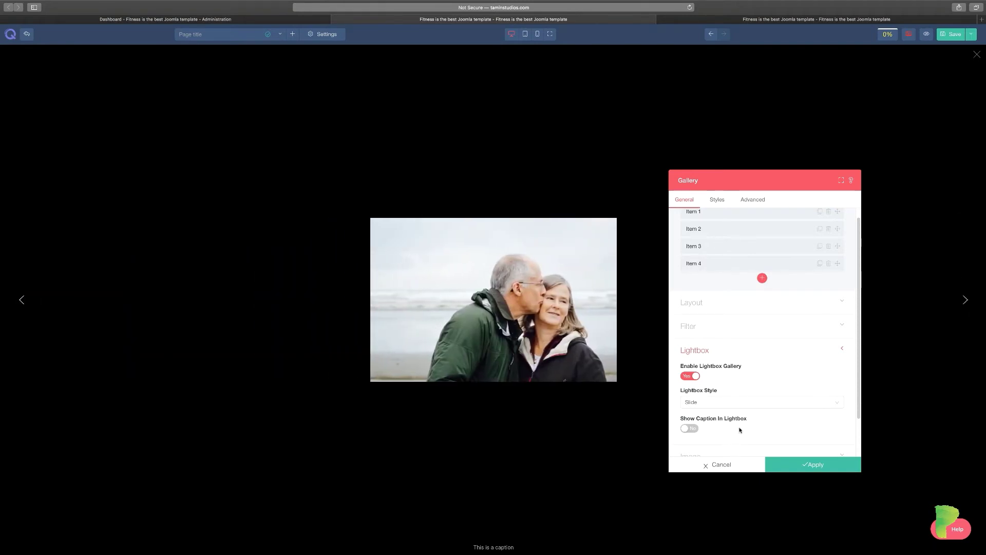
Show captions in the lightbox and set the gallery's image adjustment to Fill.
scroll(740, 429, "down", 1)
left_click(695, 419)
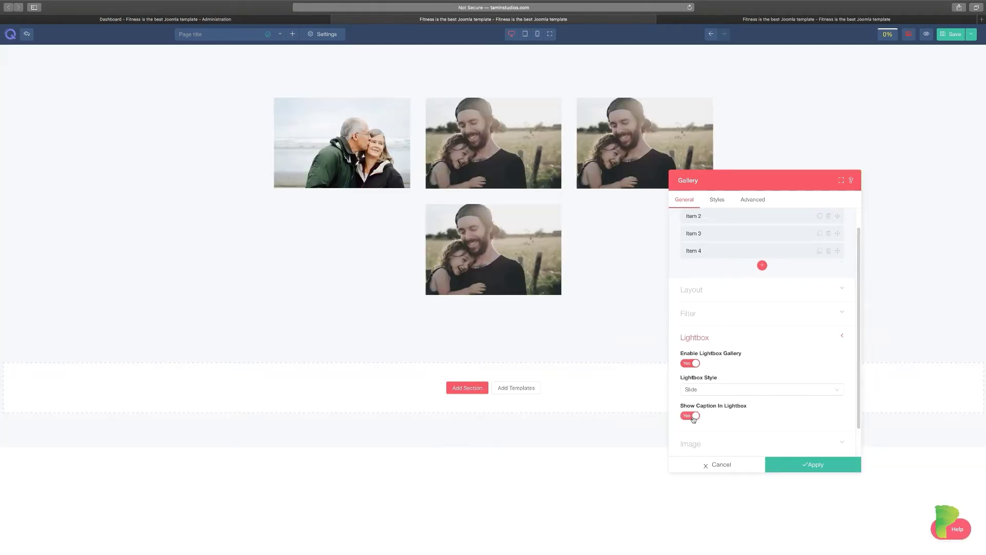
scroll(768, 411, "down", 2)
left_click(750, 412)
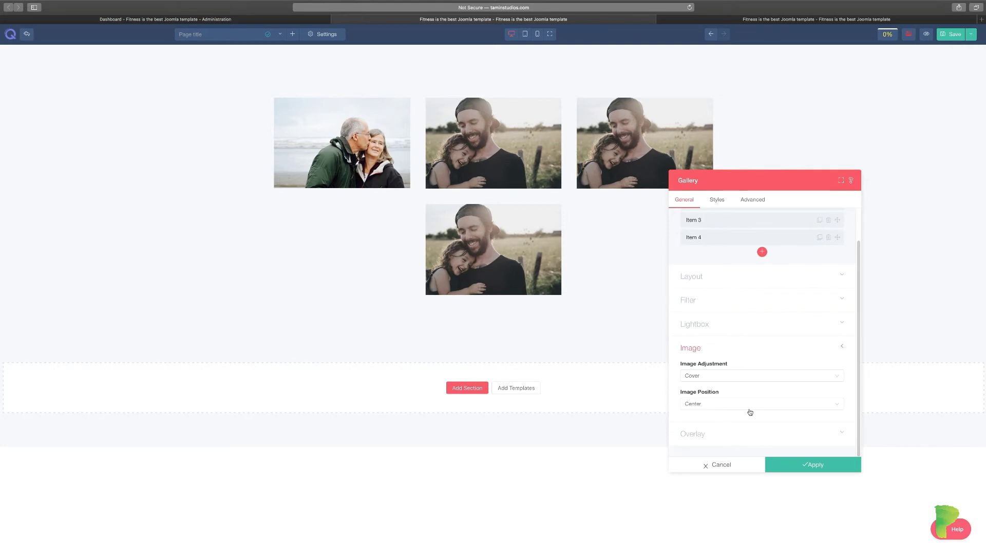
left_click(747, 375)
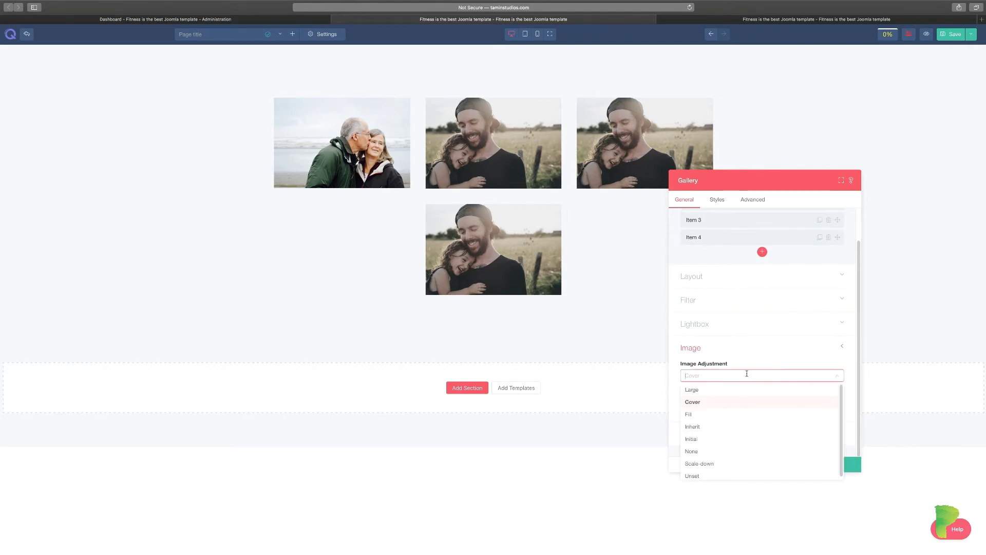
left_click(708, 414)
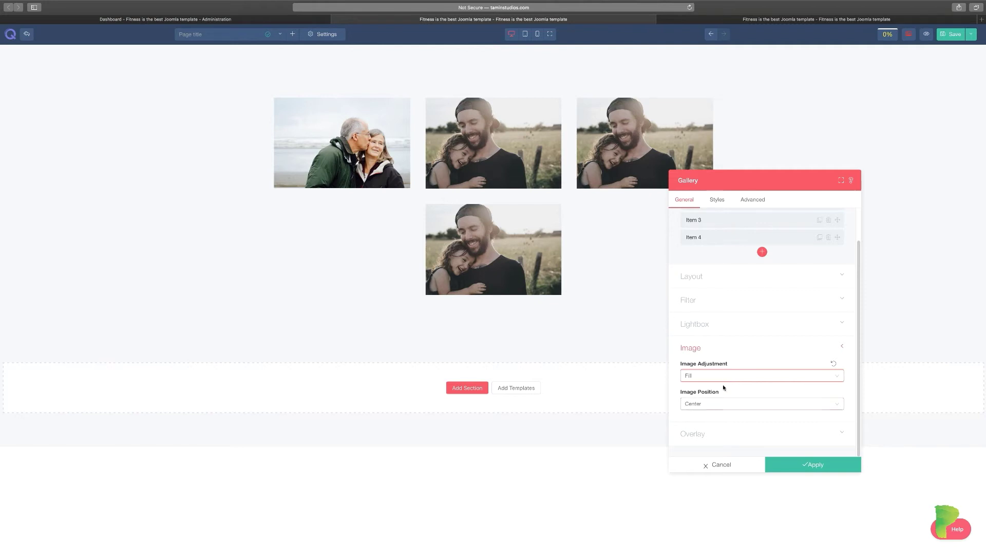
Enable the gallery overlay with item titles, try showing captions before turning them off, and make the overlay appear on hover.
left_click(727, 434)
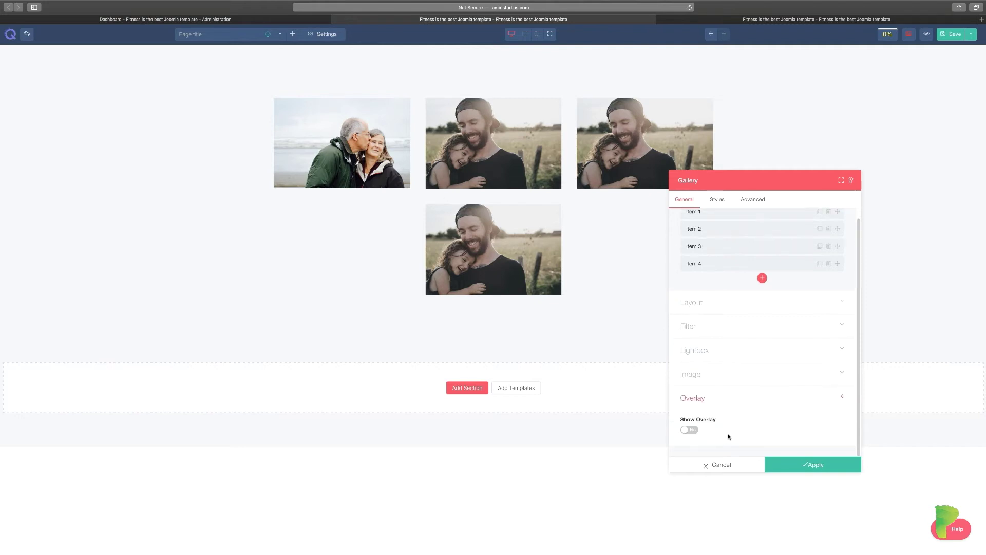
left_click(693, 430)
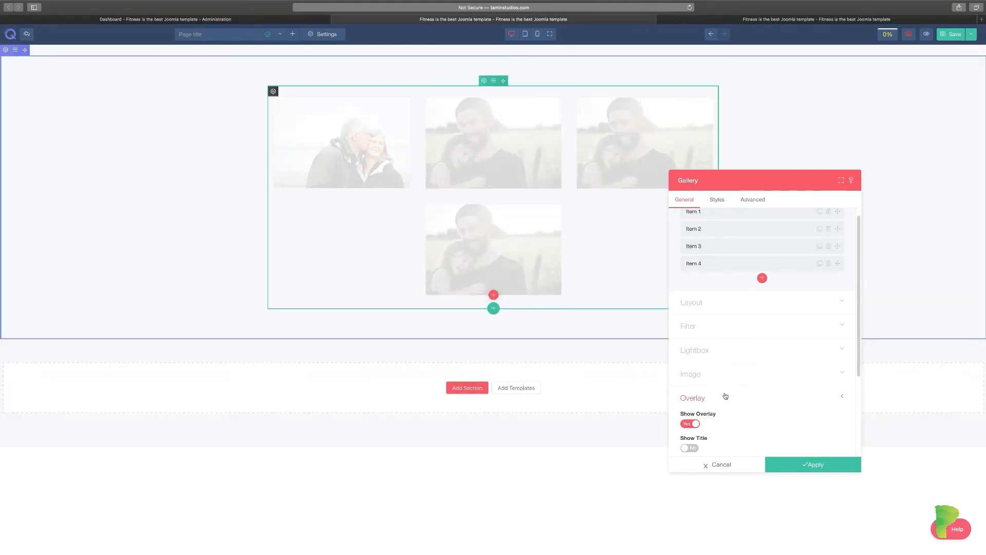
scroll(736, 419, "down", 1)
scroll(735, 418, "down", 3)
left_click(692, 380)
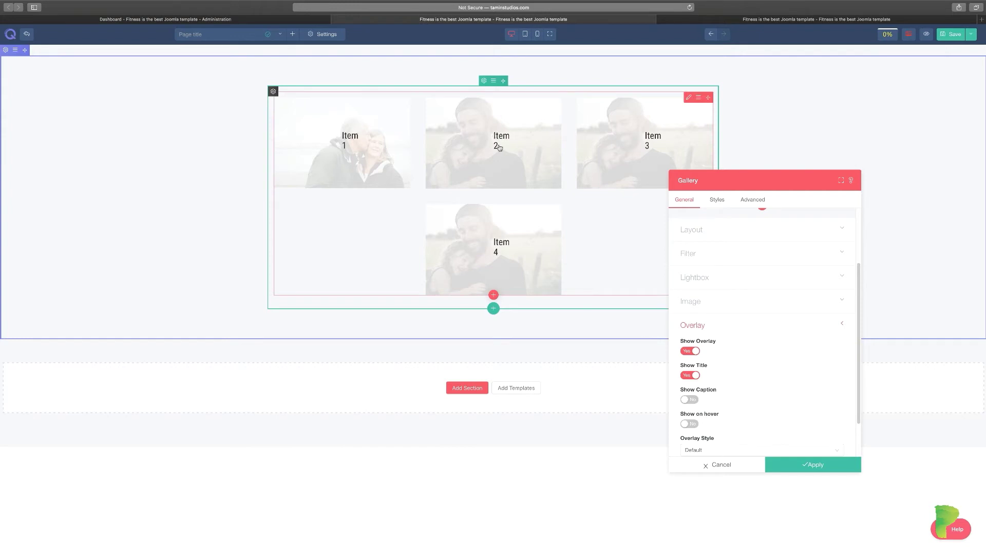
left_click(696, 400)
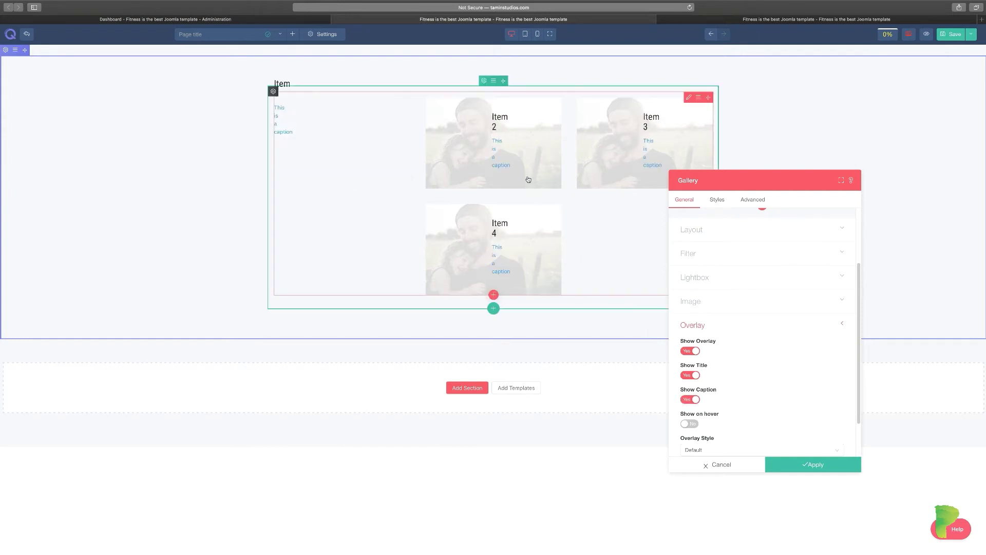
left_click(690, 423)
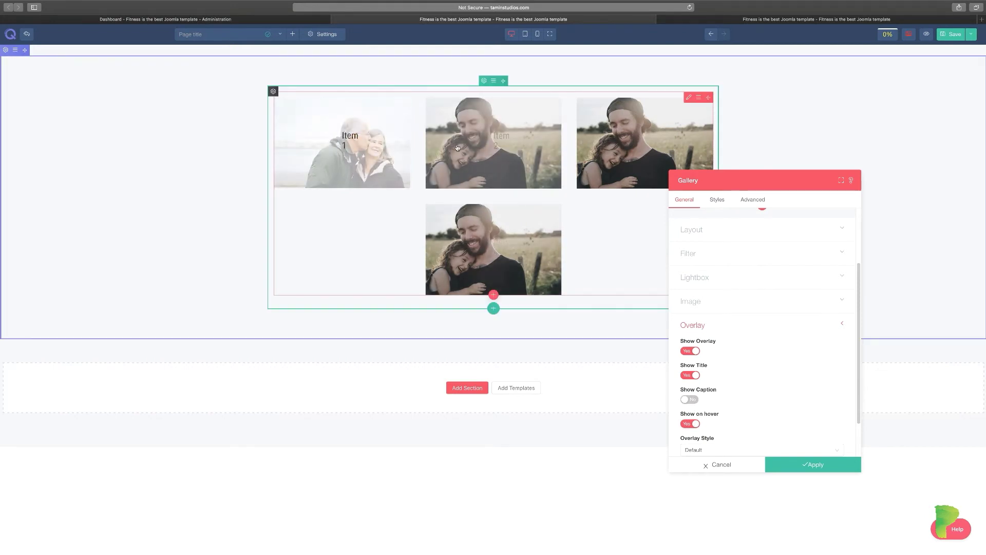
Try the Primary overlay style on the gallery photos, and set the overlay style to none.
scroll(750, 406, "down", 2)
left_click(715, 401)
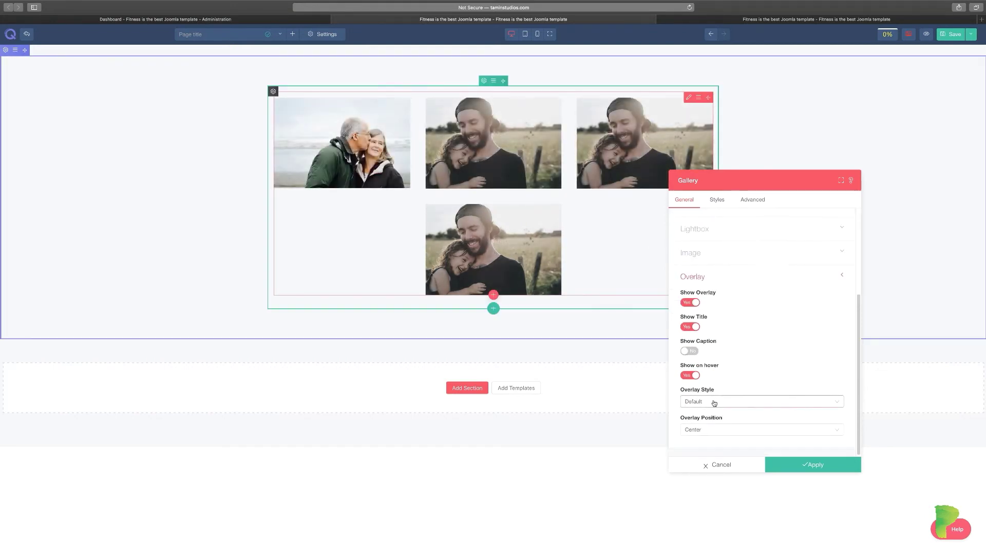
left_click(704, 429)
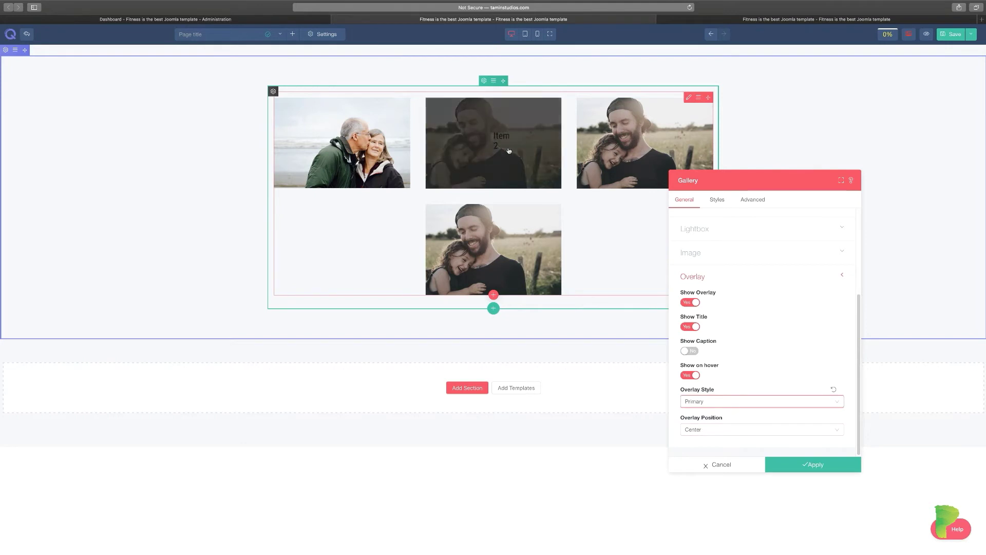
left_click(705, 401)
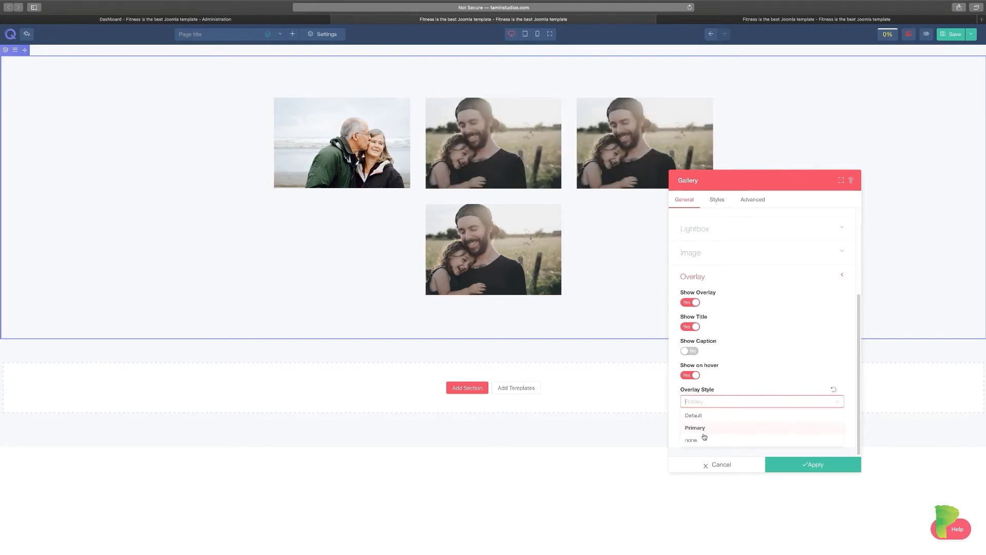
left_click(700, 441)
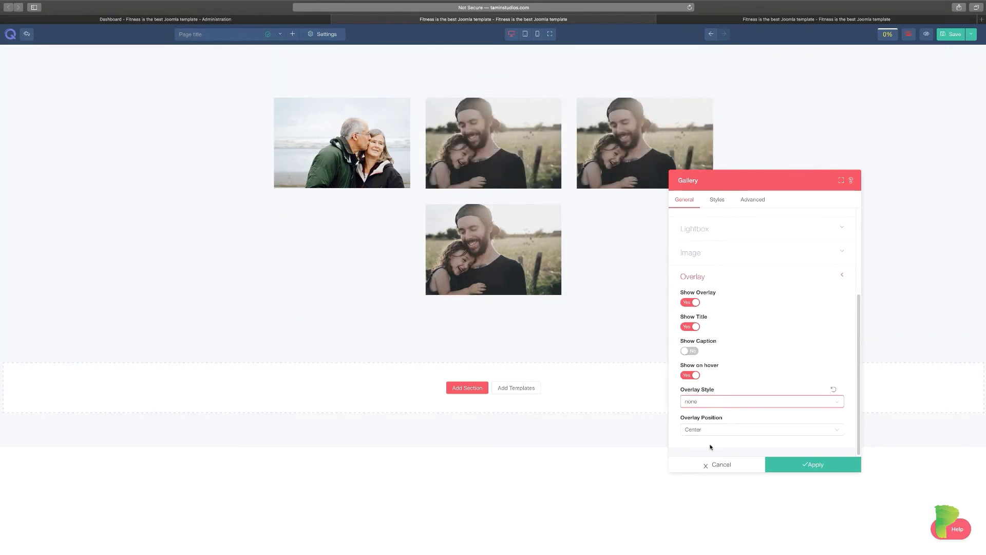
Try the Top and Right overlay positions for the gallery titles, and set the position to Bottom.
left_click(705, 430)
left_click(691, 456)
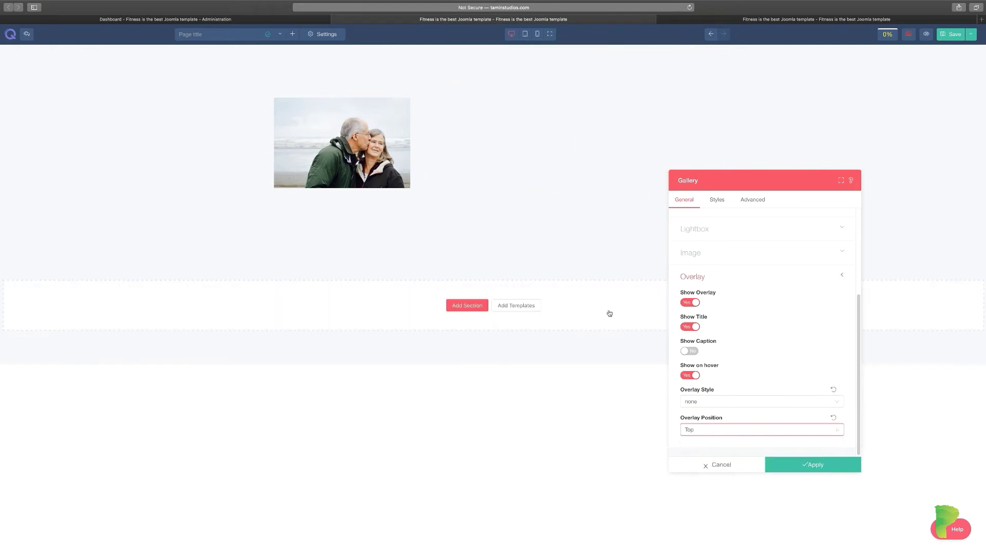
left_click(691, 429)
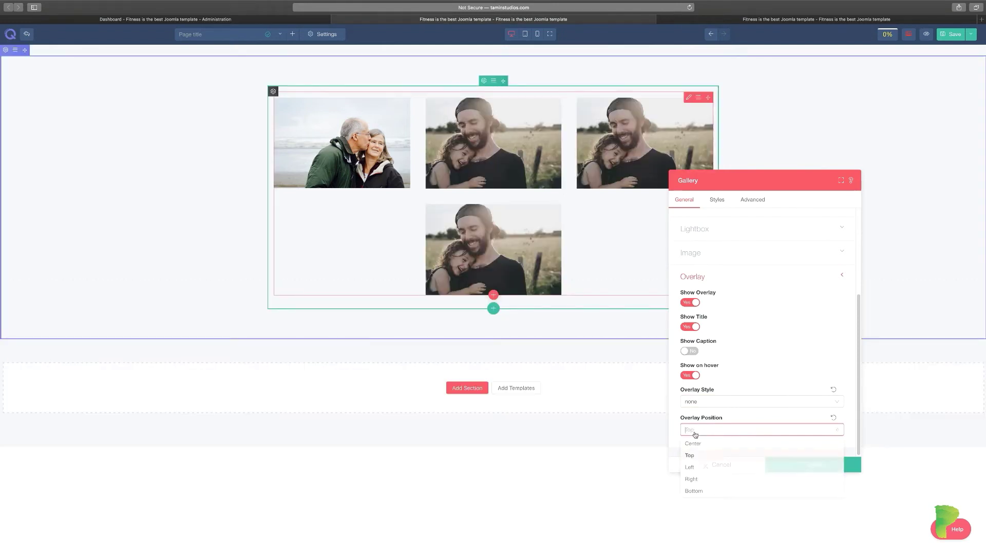
left_click(694, 479)
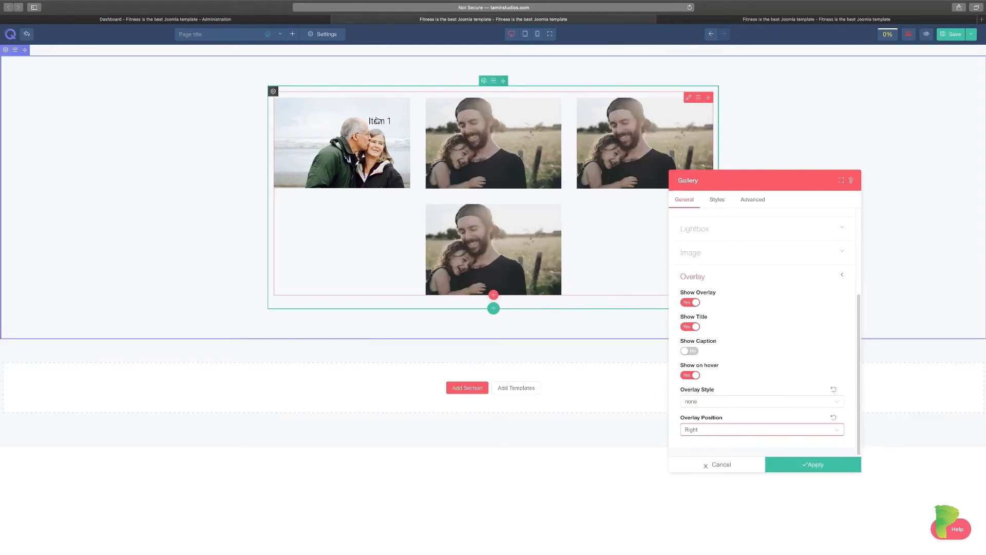
left_click(709, 432)
left_click(699, 487)
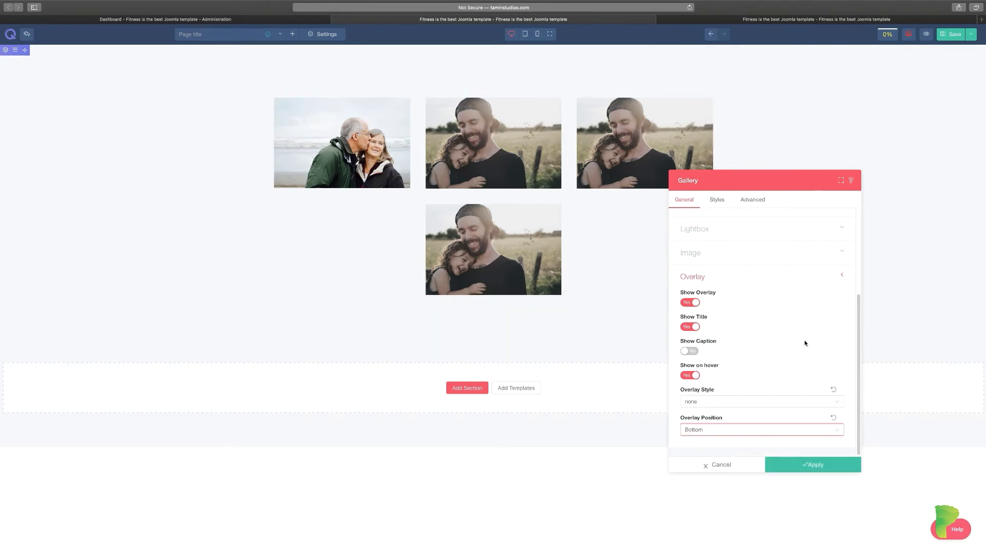
In the gallery's image styles, try a Solid border and set the border type to Double.
left_click_drag(858, 366, 841, 247)
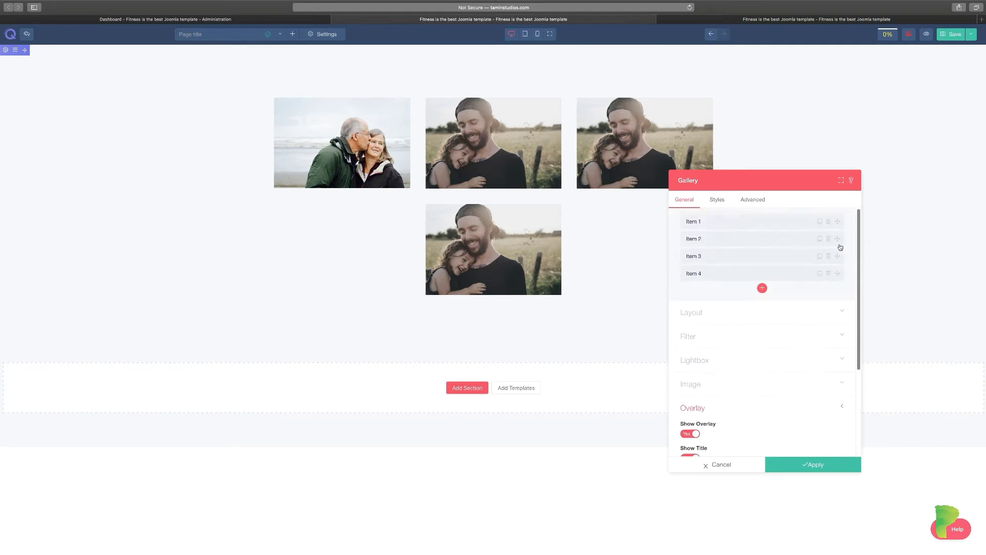
left_click(720, 205)
left_click(710, 229)
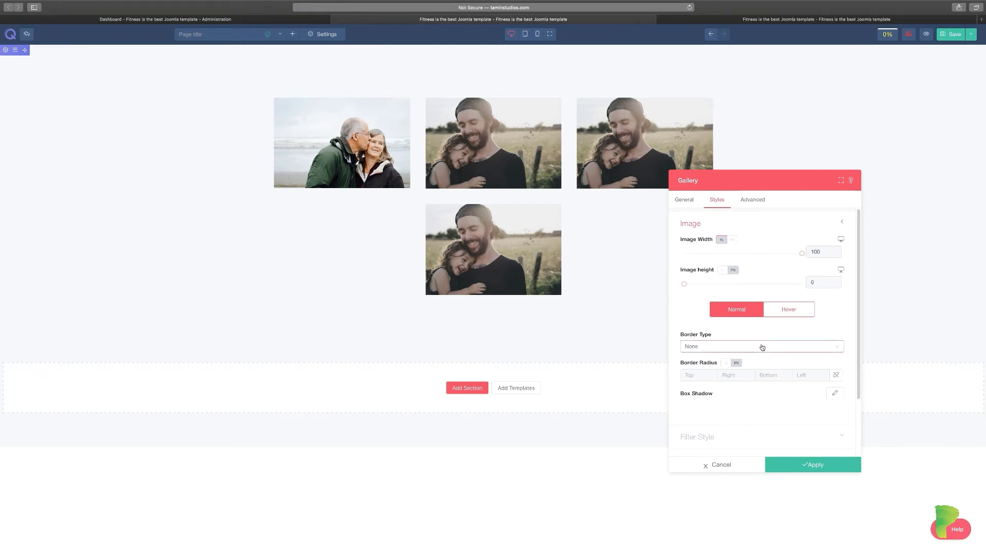
left_click(736, 345)
left_click(713, 374)
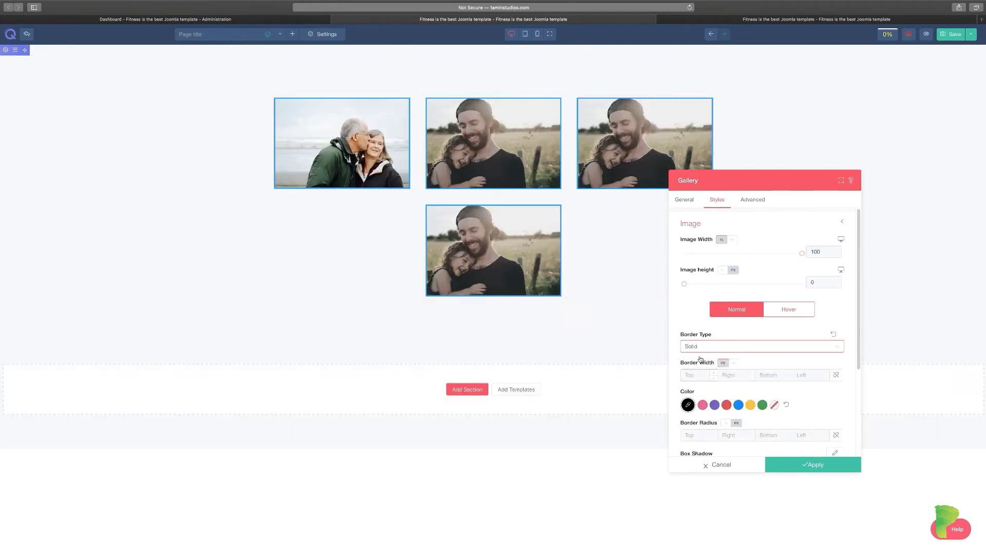
left_click(720, 347)
left_click(698, 385)
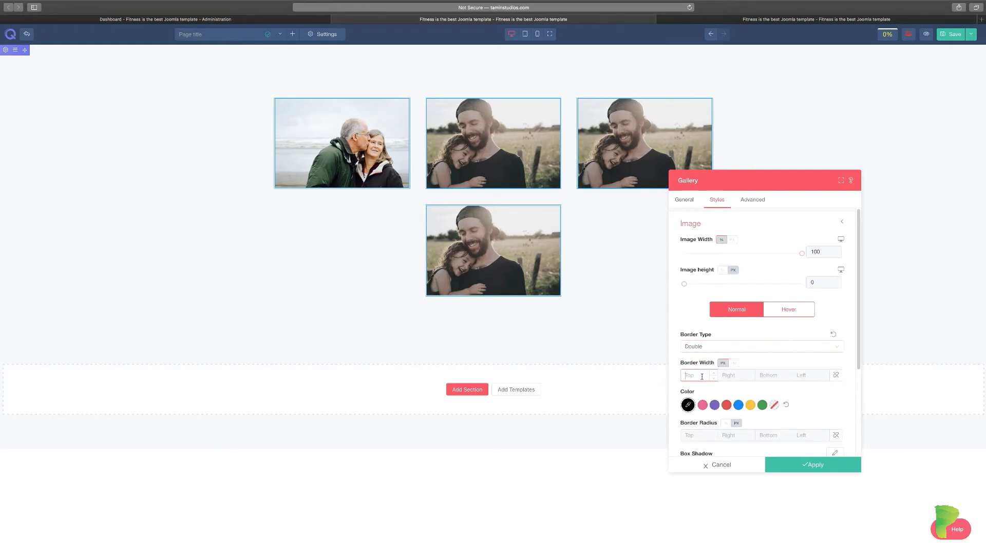
Set the image border width to 22 px on the top, bottom and right, leave the left width empty after trying 22, and color the border red.
type("22")
left_click(767, 375)
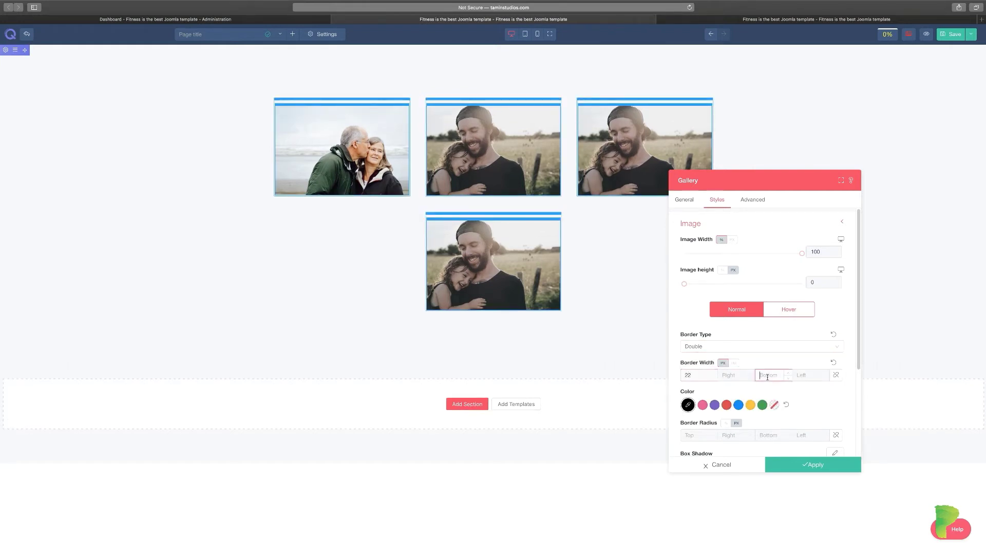
type("22")
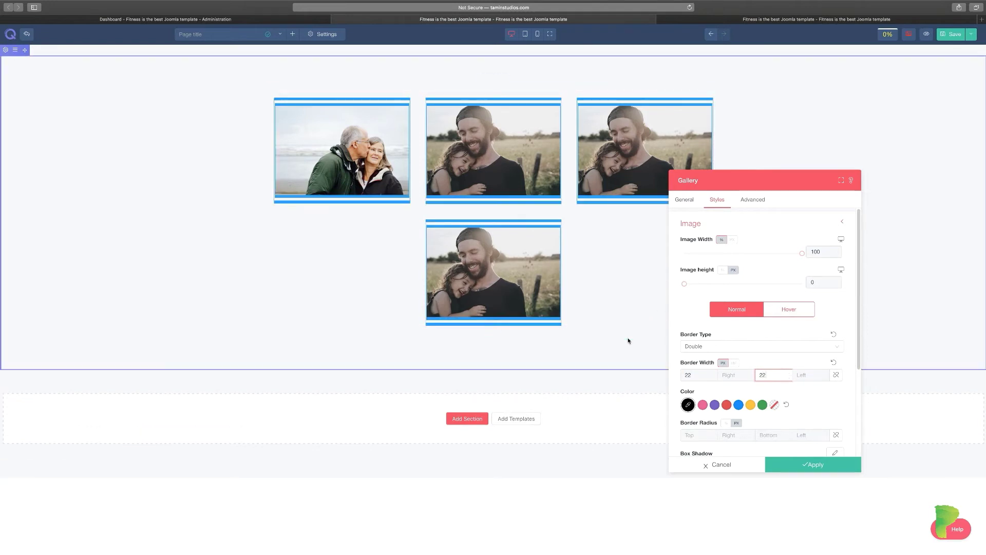
left_click(730, 375)
type("22")
left_click(807, 375)
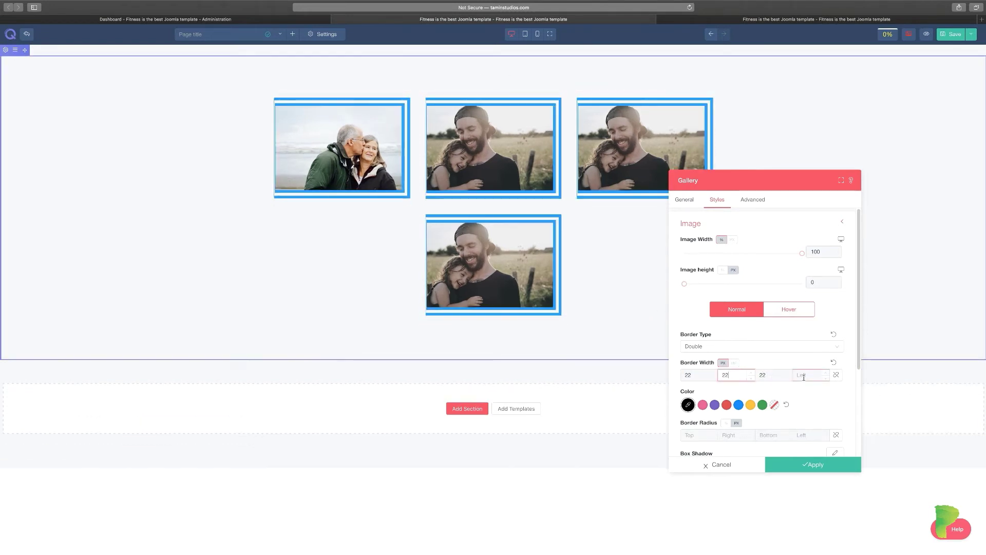
type("22")
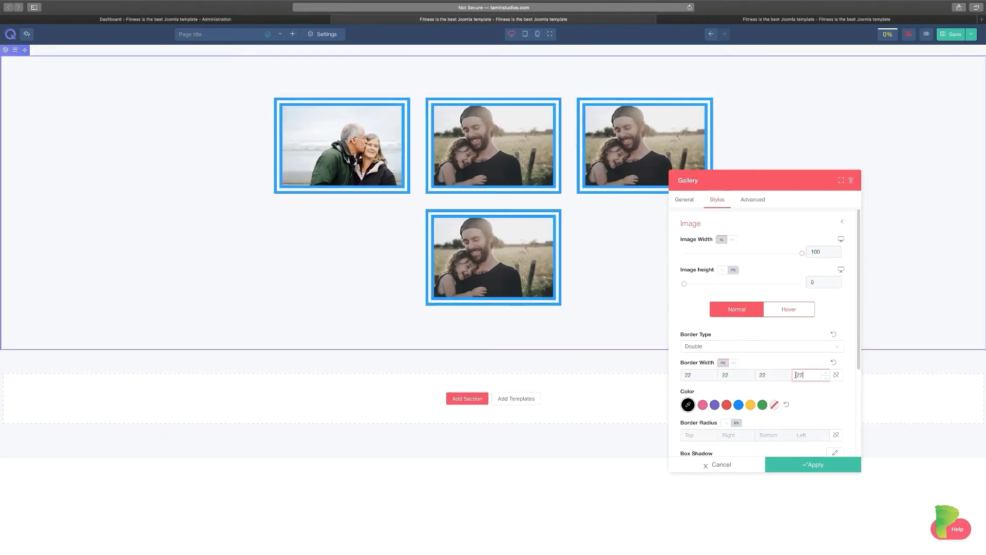
double_click(796, 375)
key("BackSpace")
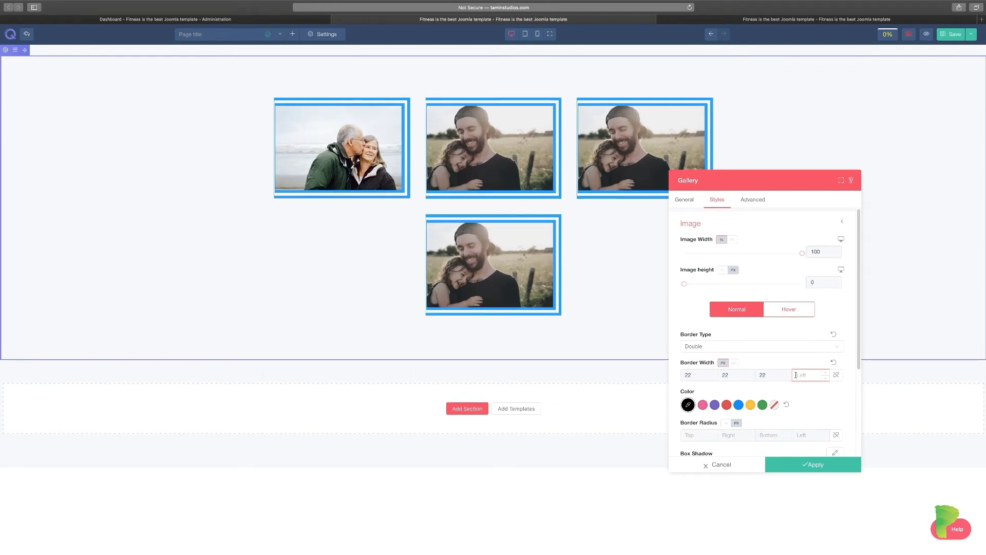
left_click(727, 405)
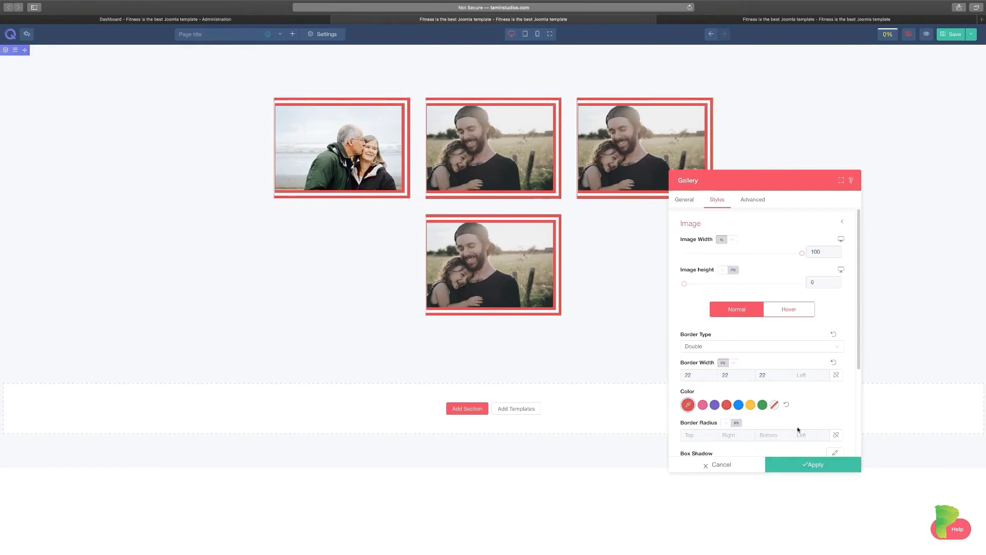
Look through the gallery's filter style options, and set the overlay title color to red after trying purple.
scroll(797, 417, "down", 5)
left_click(736, 365)
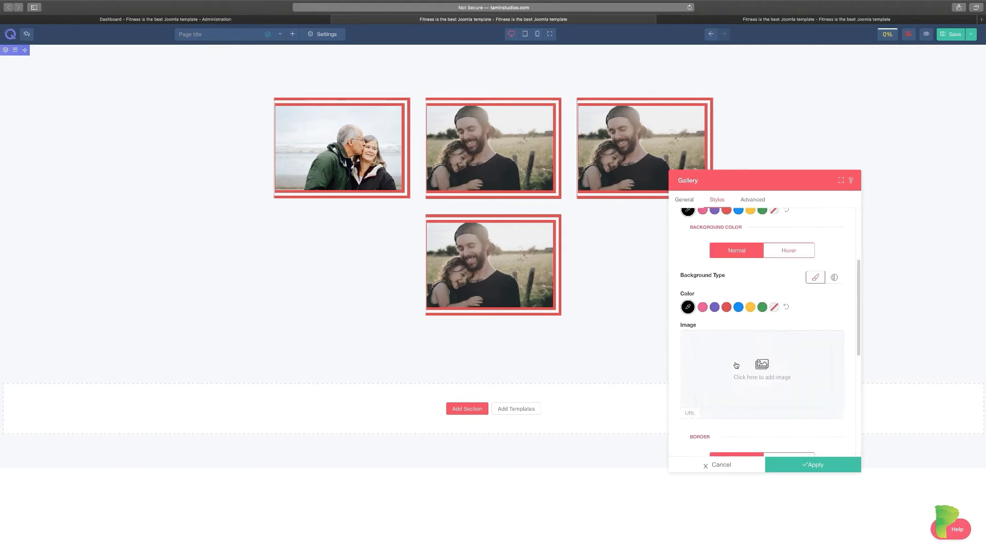
scroll(730, 272, "down", 2)
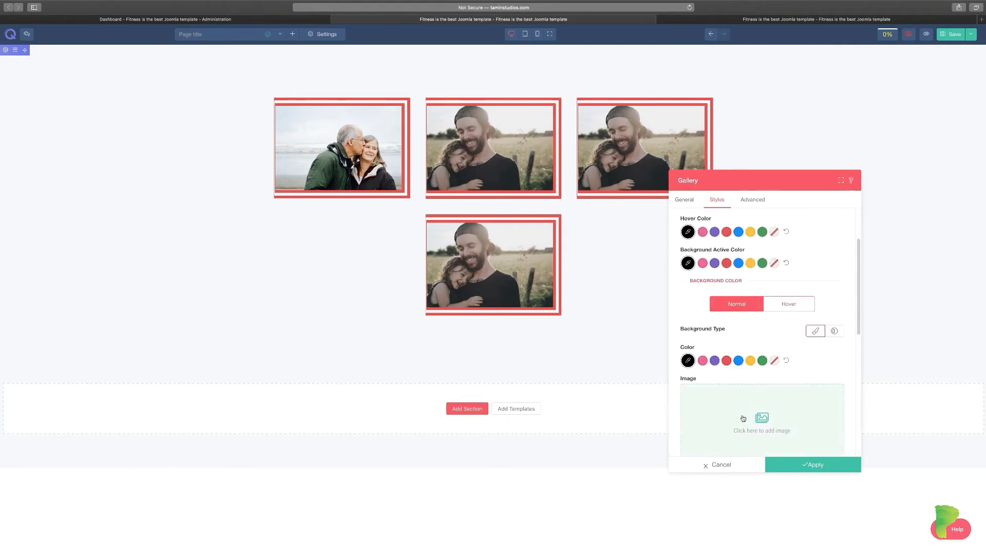
scroll(746, 396, "down", 10)
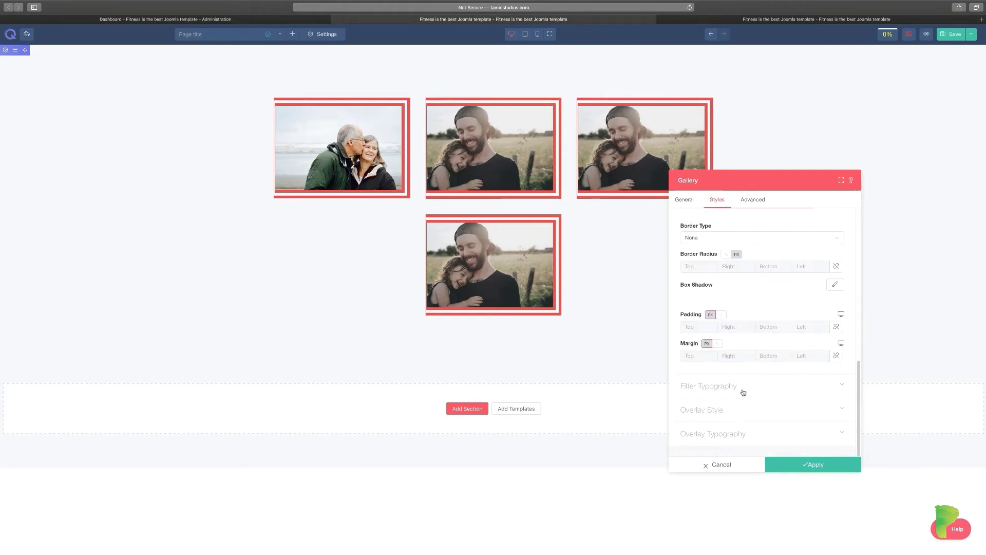
left_click(728, 410)
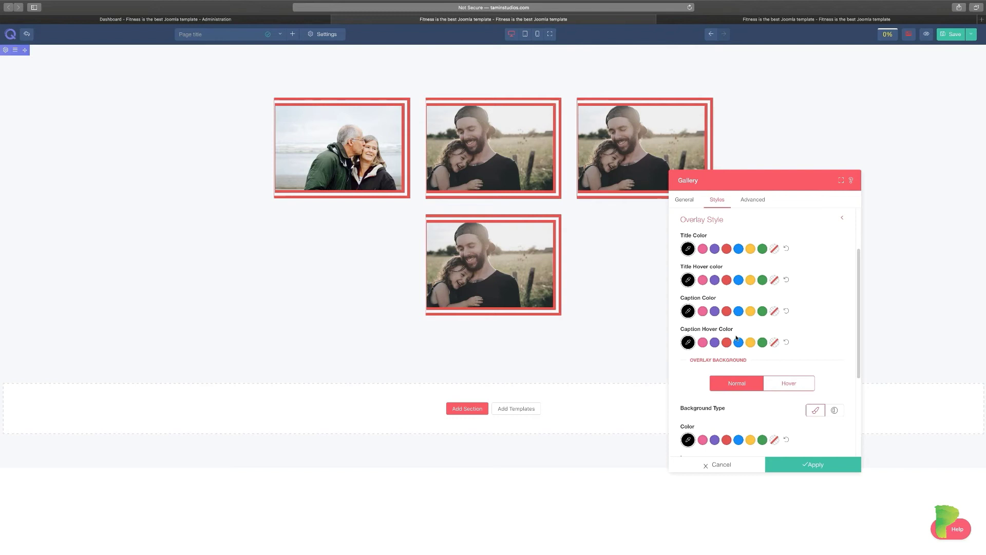
left_click(714, 248)
left_click(726, 249)
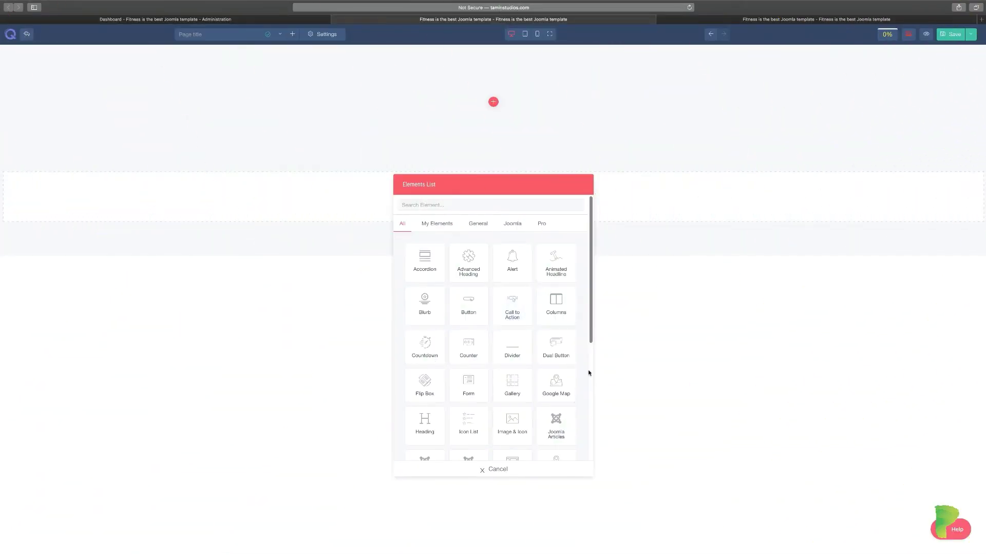
Add a Google Map element, with its settings window moved off the map, and set the address to "White House, United States".
left_click(559, 388)
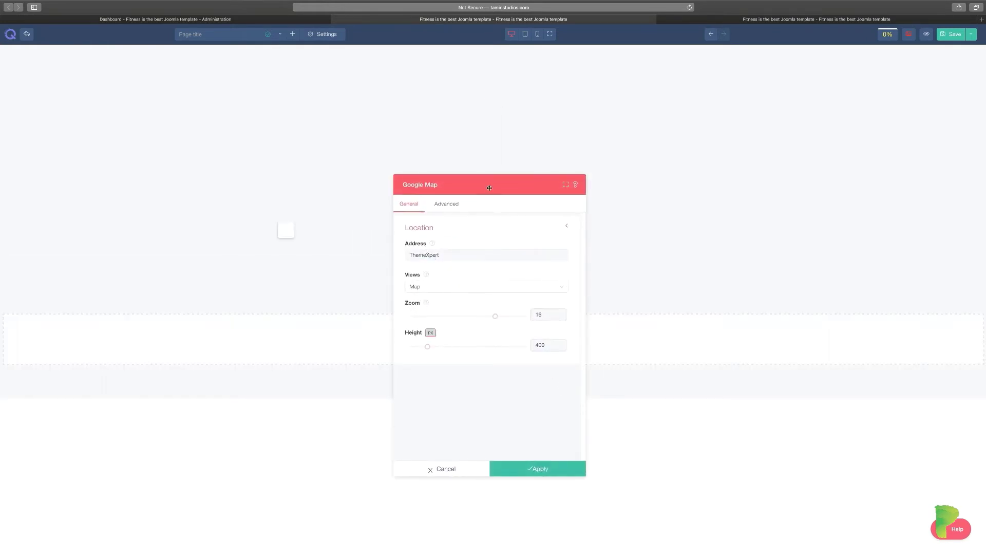
left_click_drag(488, 188, 782, 225)
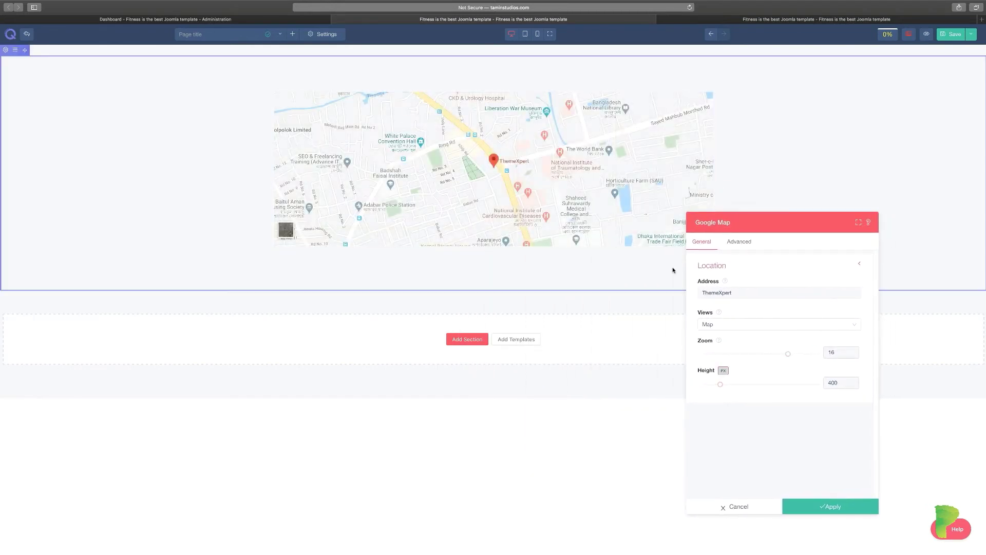
scroll(529, 200, "down", 2)
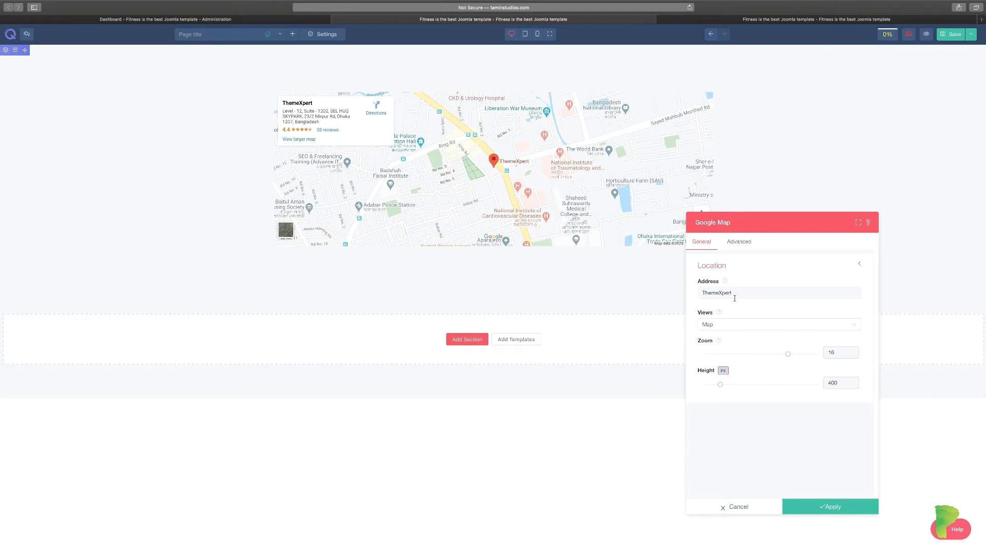
type("White House, united states")
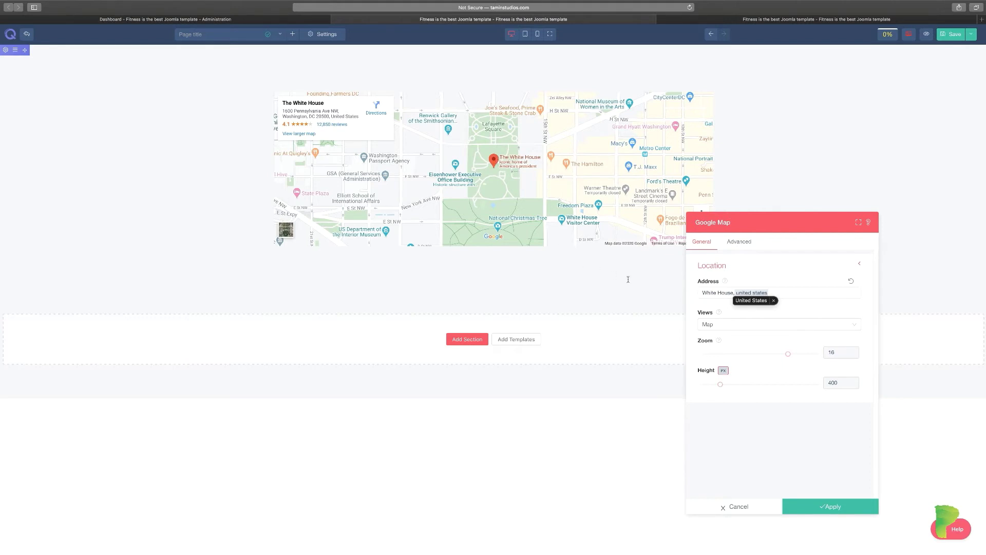
left_click(748, 302)
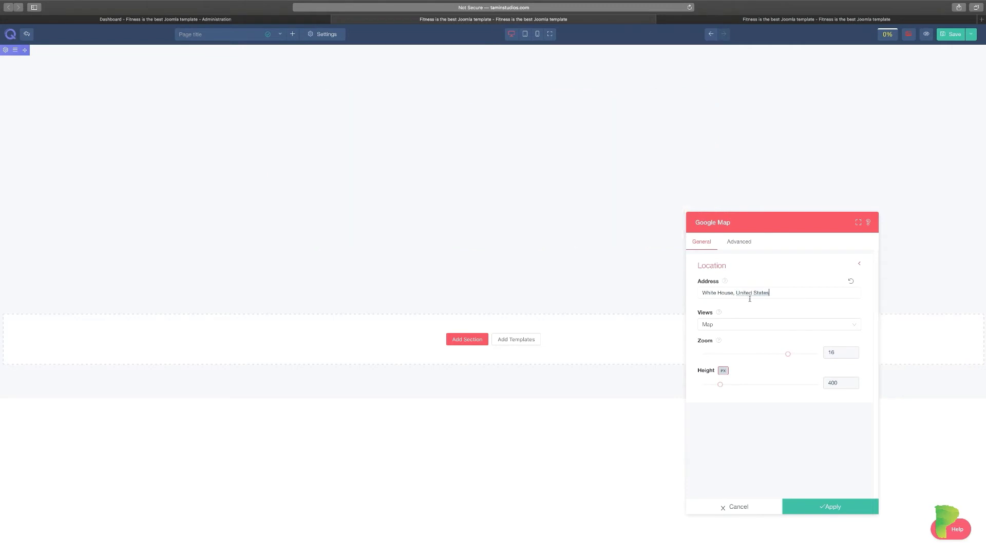
Try the Hybrid and Satellite map views, and set the view to Terrain.
left_click(736, 326)
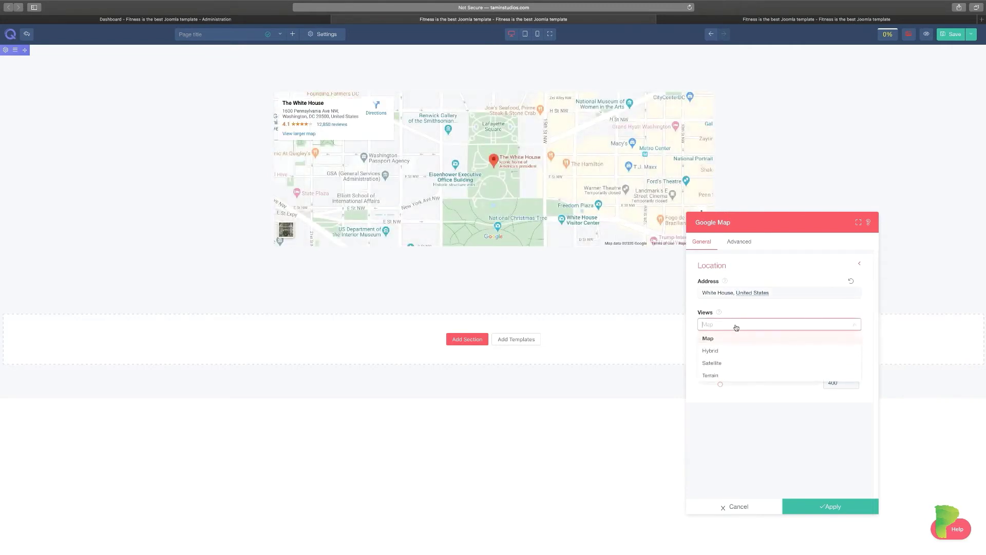
left_click(710, 351)
left_click(740, 327)
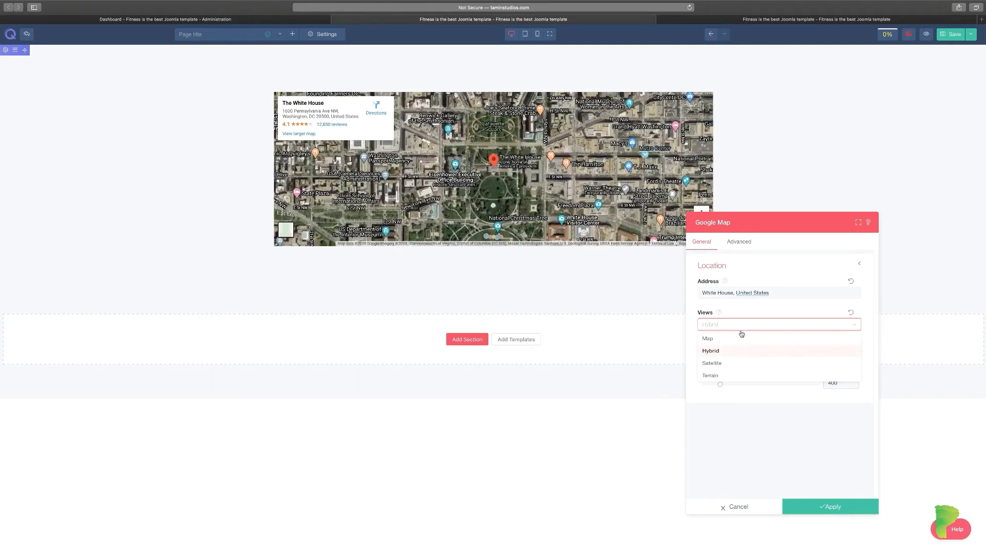
left_click(722, 363)
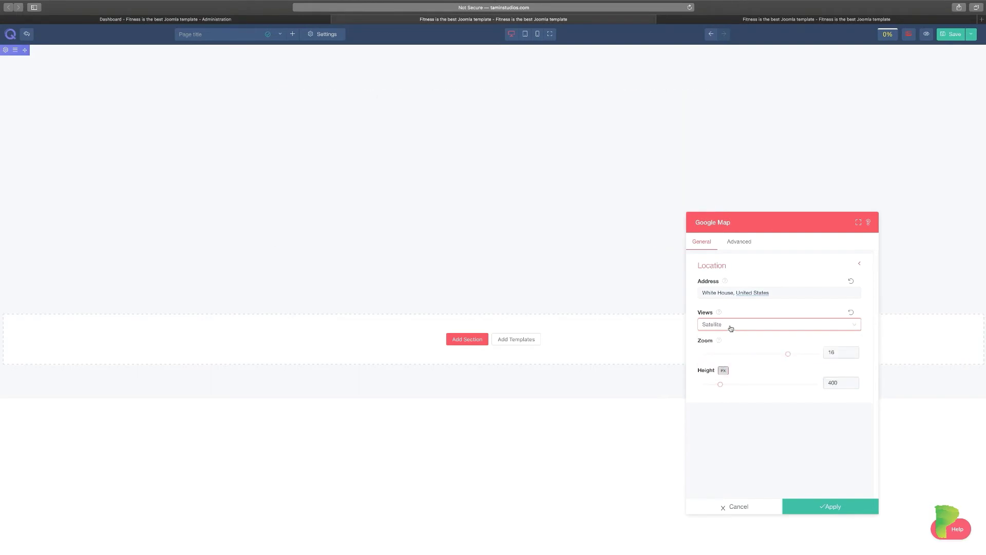
left_click(730, 329)
left_click(719, 376)
Set the map's zoom to 15 after trying 17, and its height to 611 px after trying a taller map.
left_click_drag(791, 355, 797, 354)
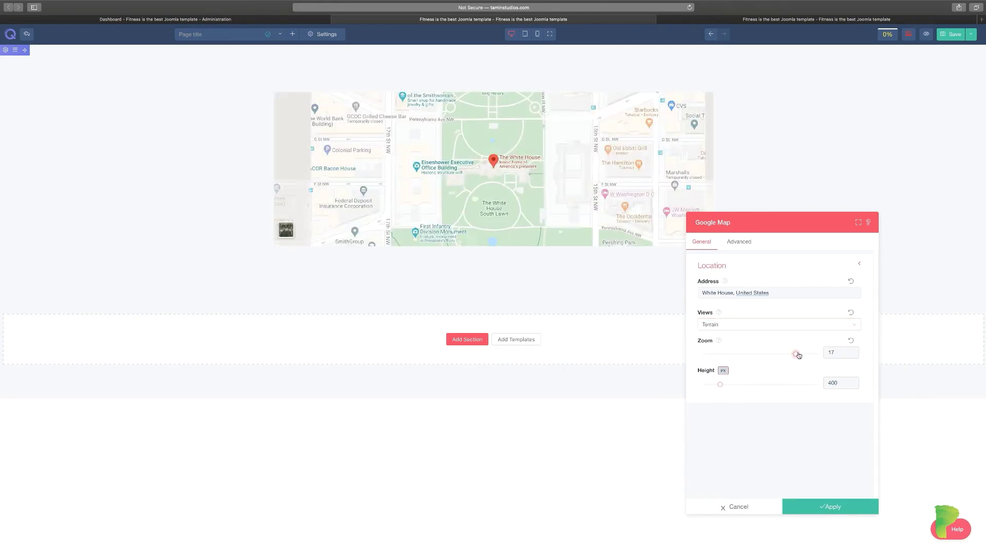
left_click_drag(797, 356, 780, 354)
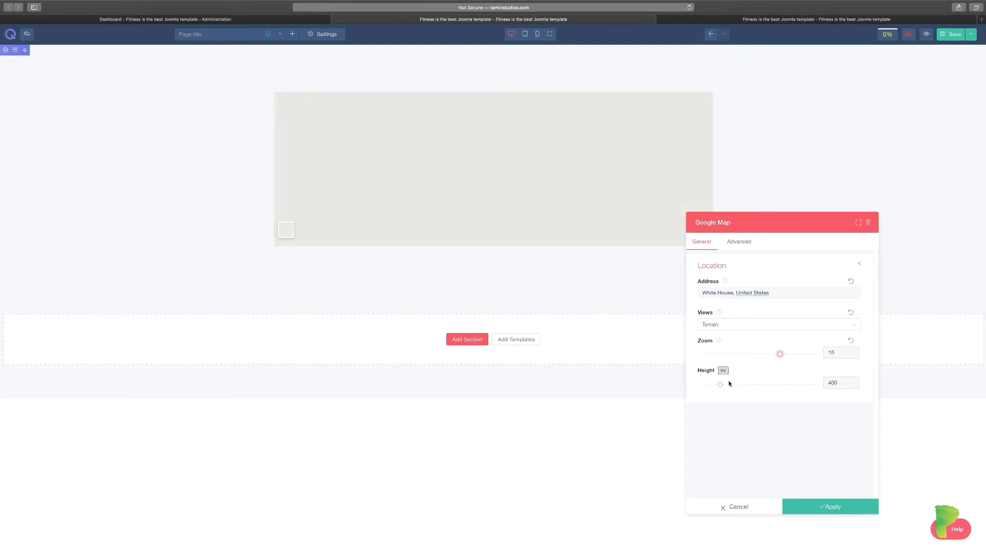
left_click_drag(720, 384, 753, 383)
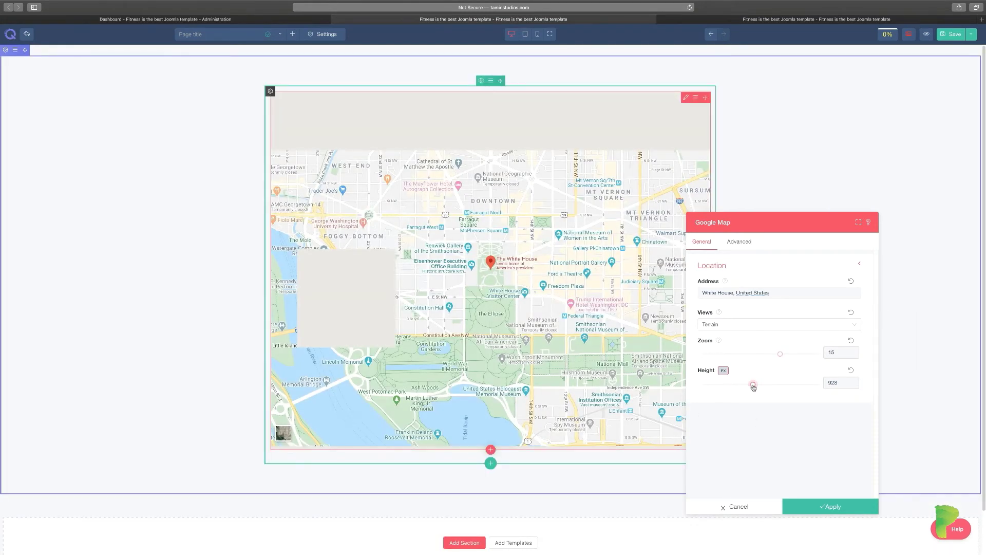
left_click_drag(753, 383, 733, 386)
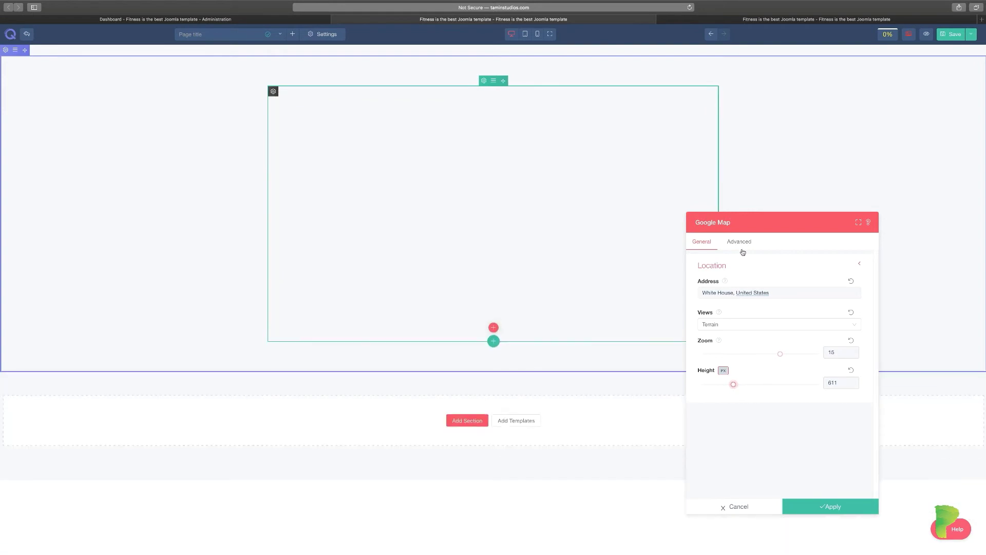
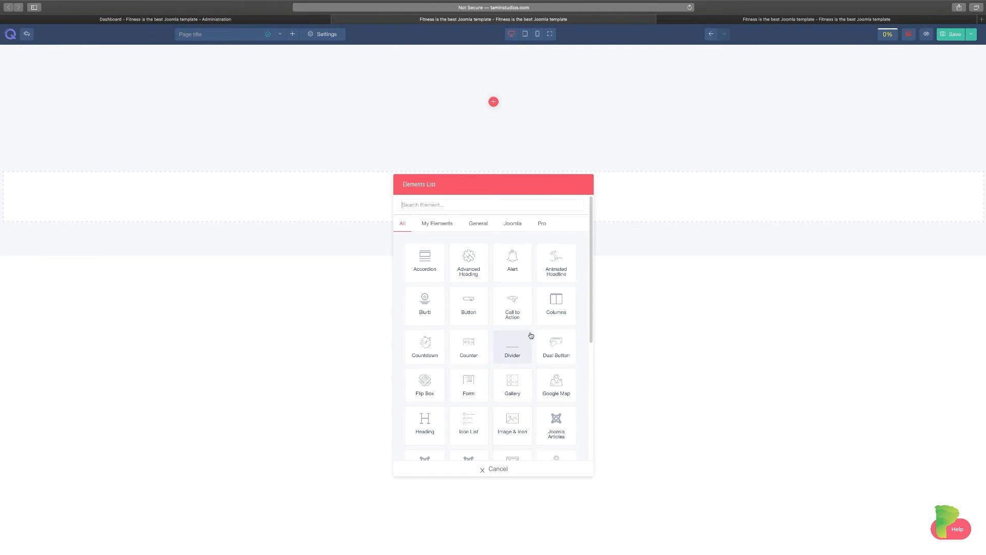
Add a Heading element and set its title to "Learn How To Create Websites With Quix Page Builder".
left_click(425, 420)
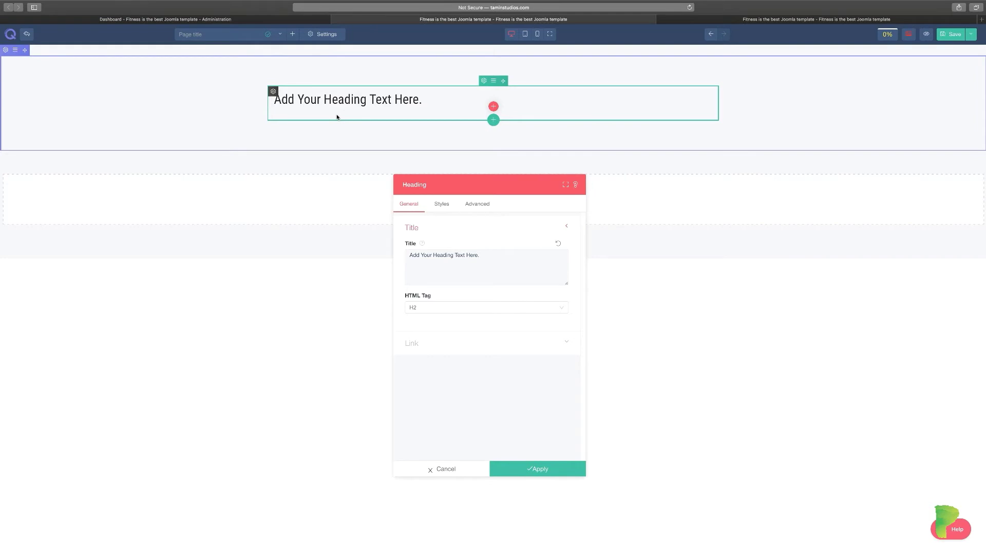
triple_click(419, 261)
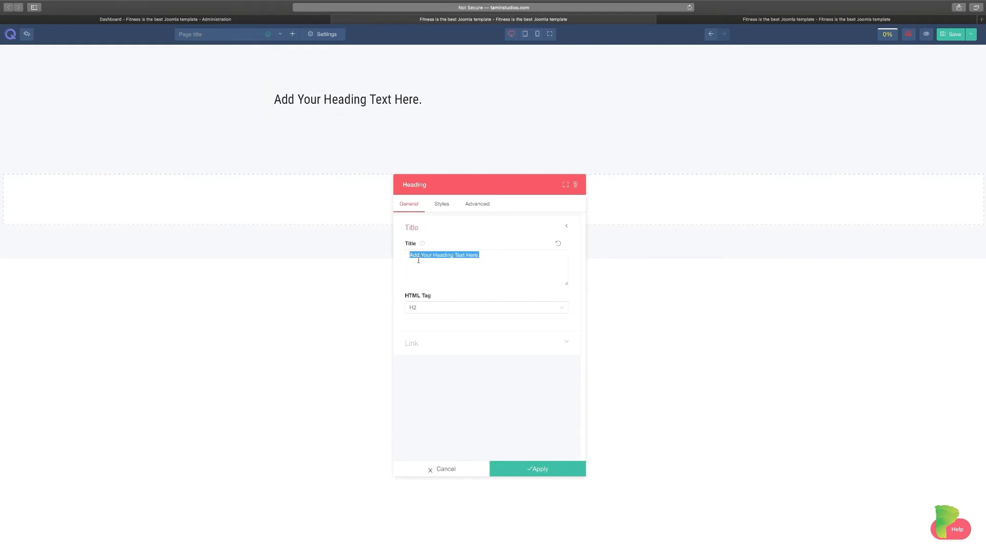
type("Learn")
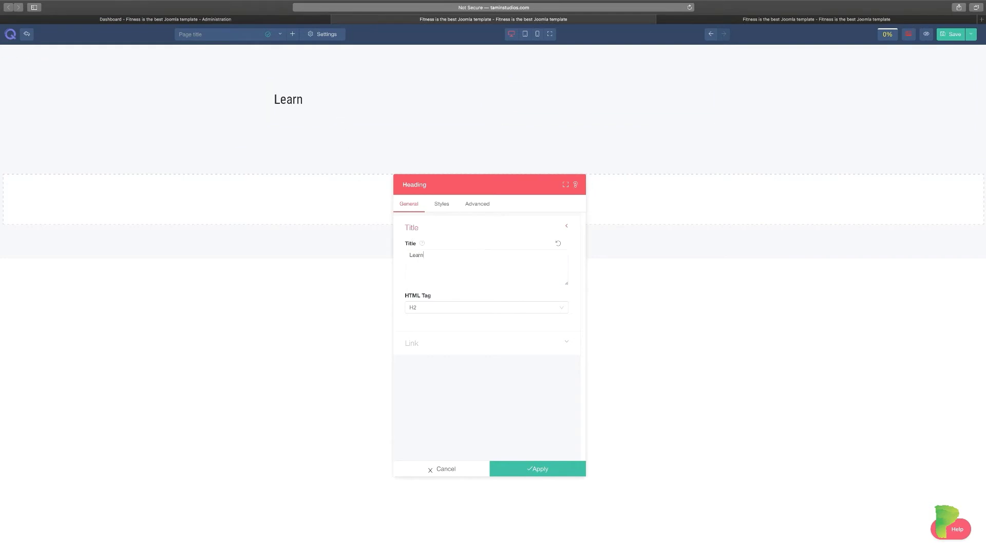
type(" How To Create Websites")
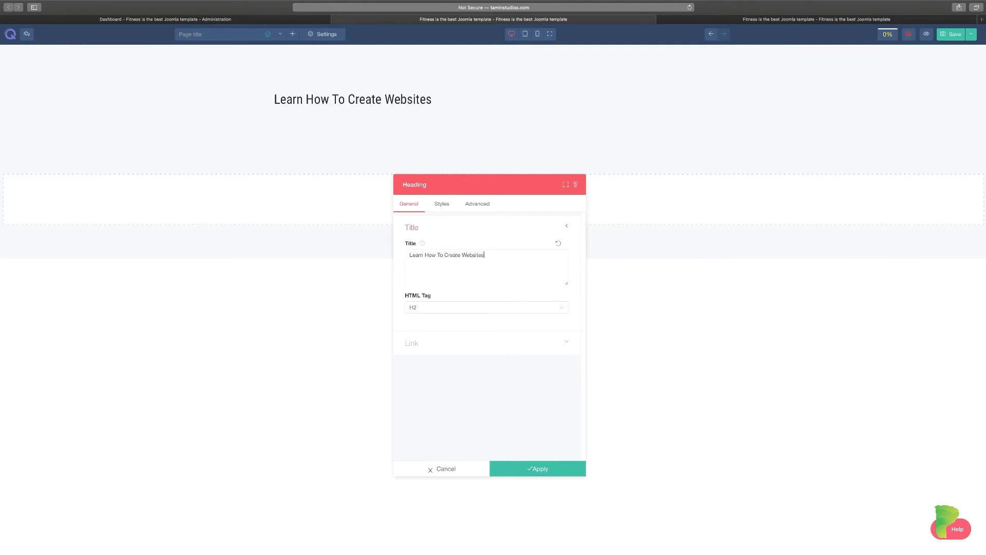
type(" With Quix Pag")
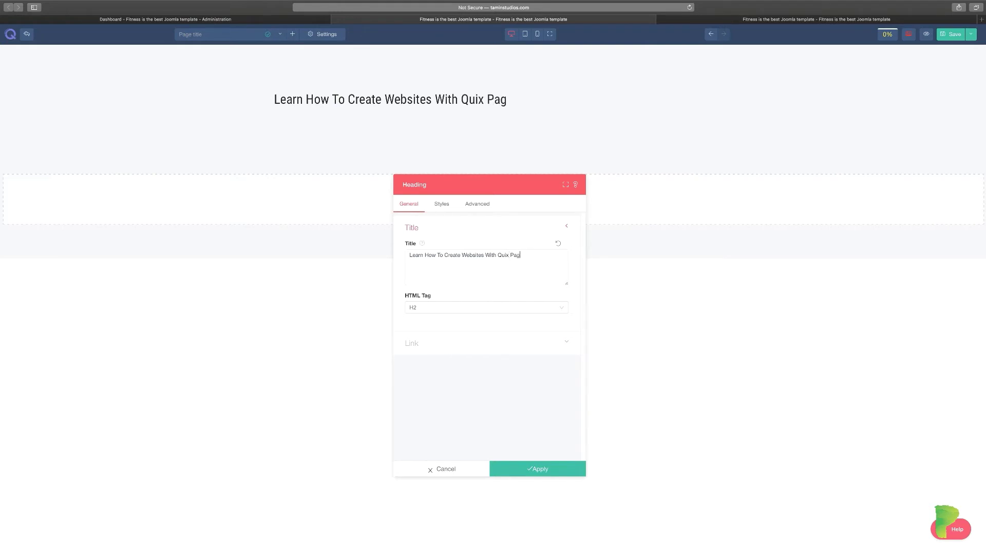
type("e Builder")
Try the H1, H6, span and div HTML tags on the heading, and set the tag back to H2.
left_click(444, 306)
left_click(434, 323)
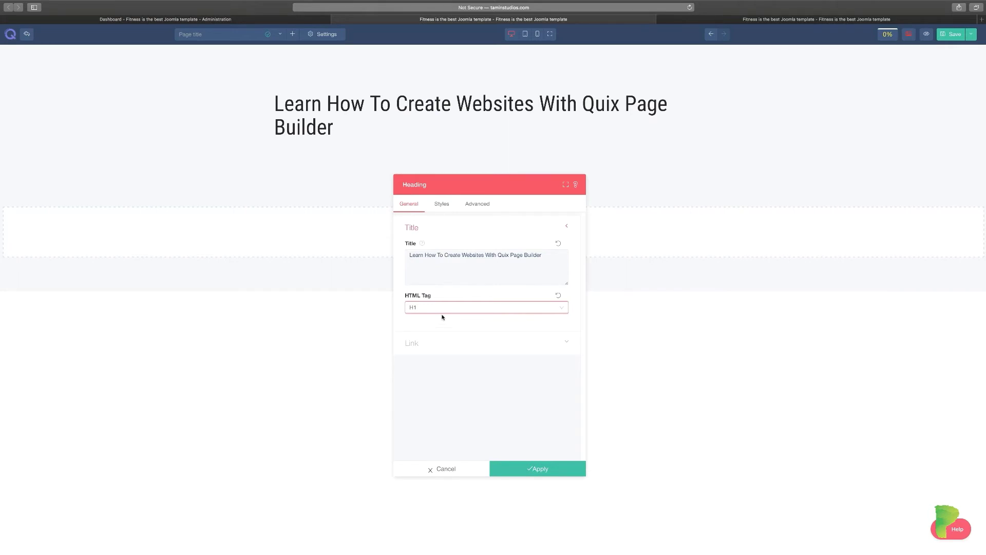
left_click(449, 308)
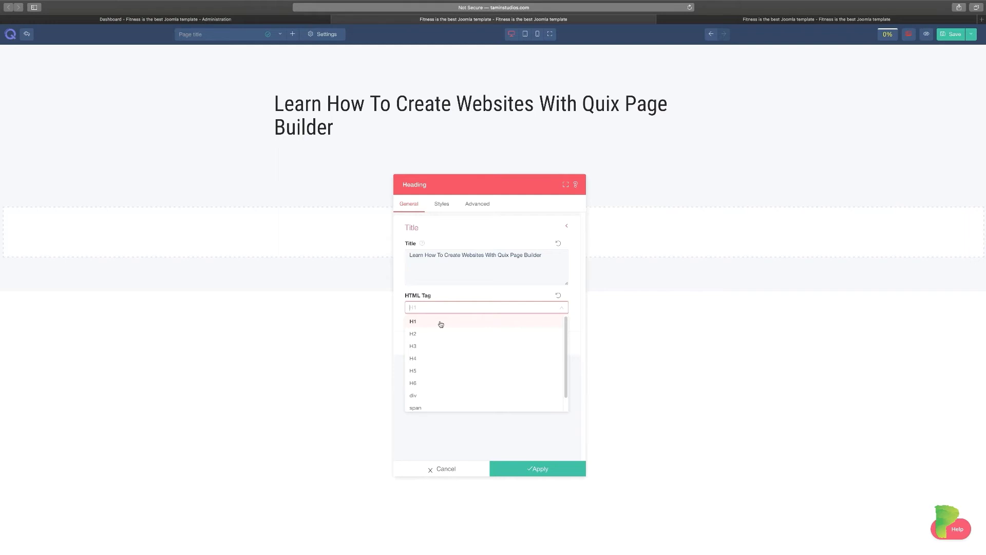
left_click(426, 384)
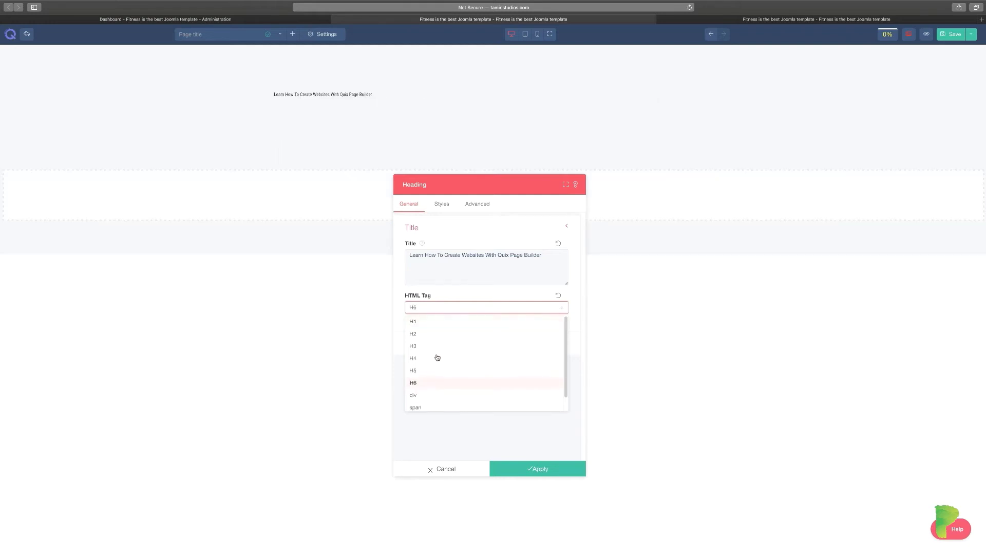
left_click(465, 309)
left_click(443, 407)
left_click(464, 309)
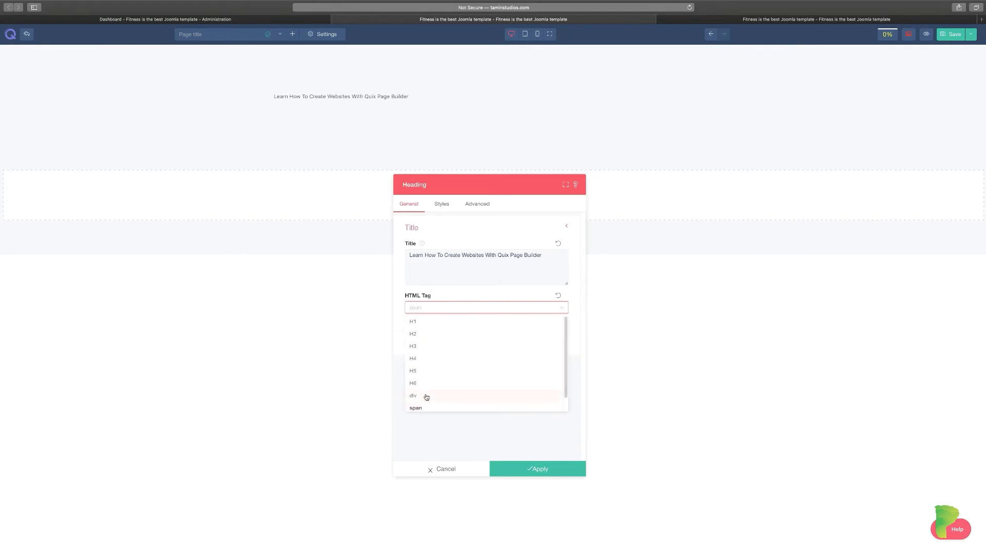
left_click(425, 396)
left_click(450, 307)
left_click(438, 322)
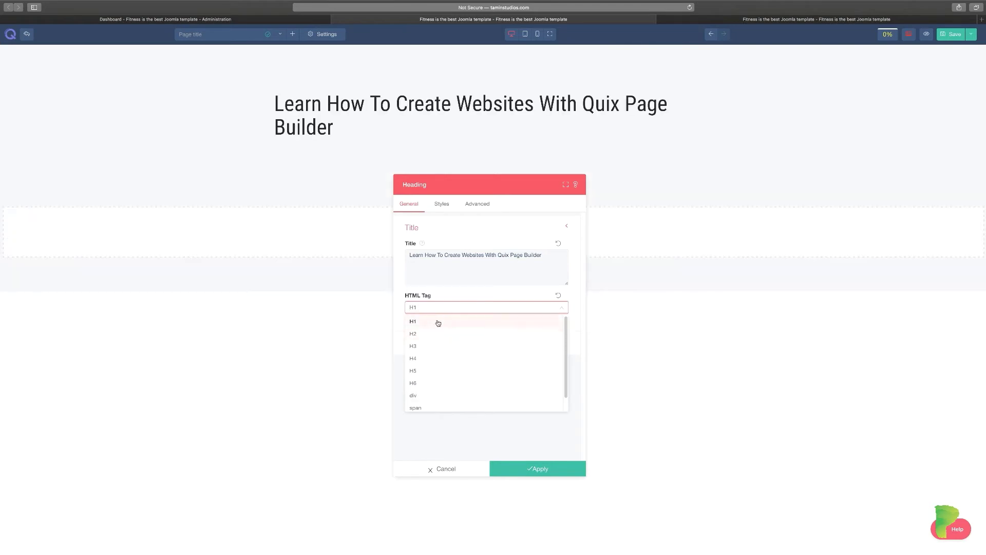
left_click(449, 309)
left_click(445, 338)
Set the heading's link URL to "#" and open the link's extra options.
left_click(448, 347)
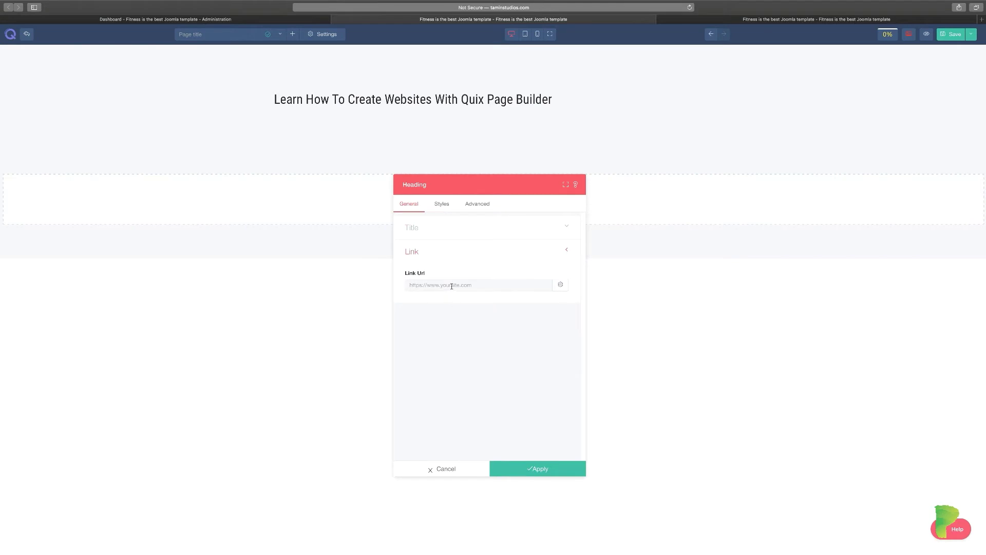
type("#")
left_click(561, 285)
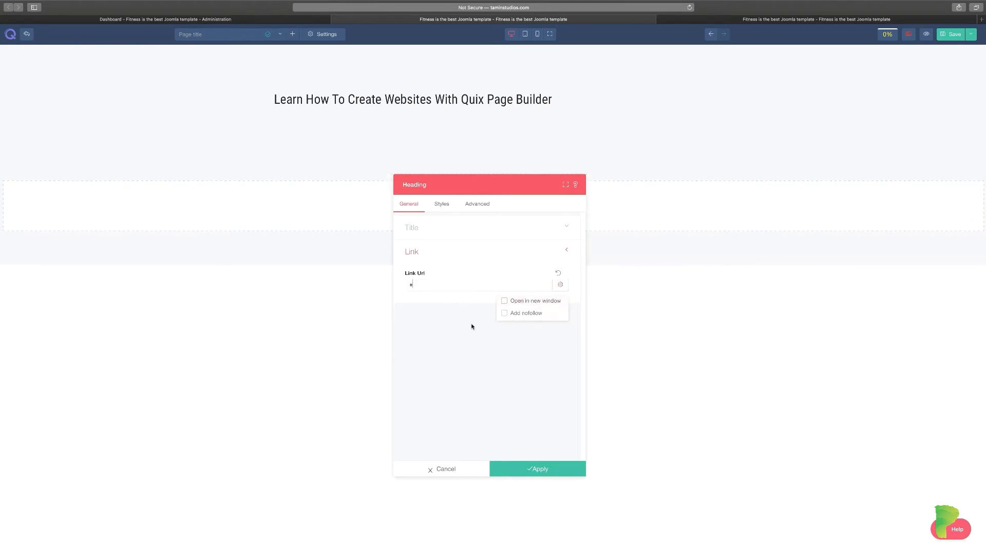
Set the heading's text color to red after trying pink and purple.
left_click(442, 204)
left_click(428, 285)
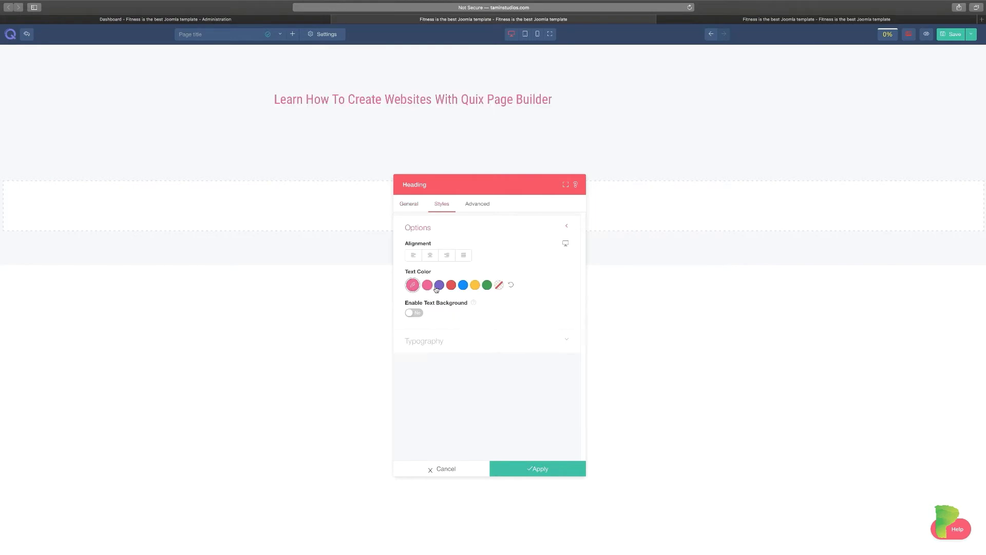
left_click(439, 286)
left_click(451, 285)
Enable the heading's text background, and look through its background and typography options.
left_click(417, 314)
scroll(457, 349, "down", 3)
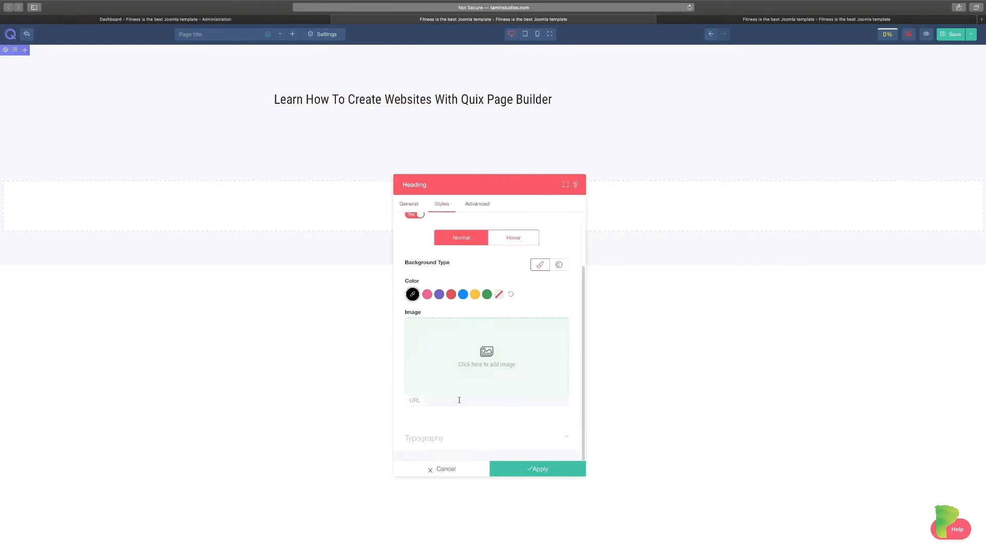
scroll(442, 319, "up", 3)
scroll(441, 334, "down", 3)
left_click(456, 437)
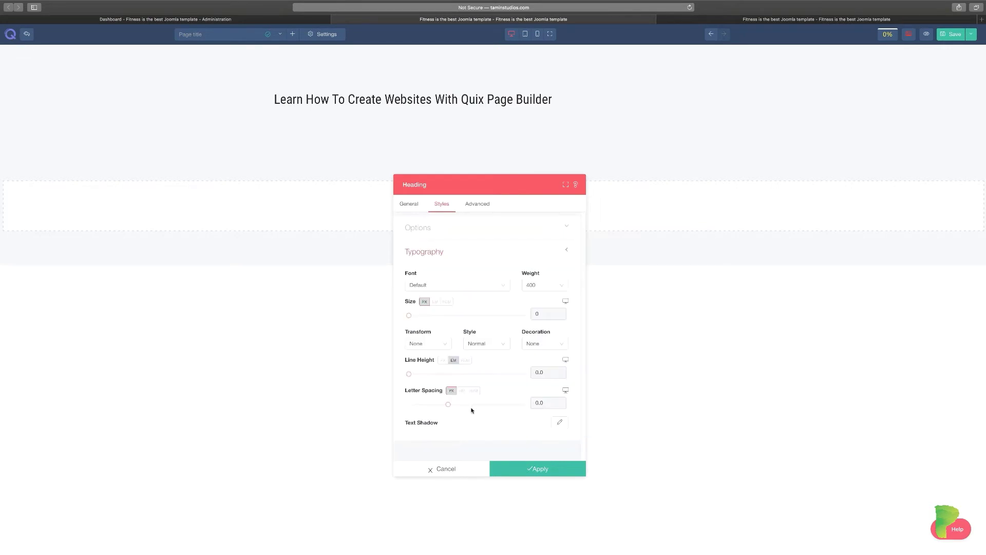
left_click(408, 205)
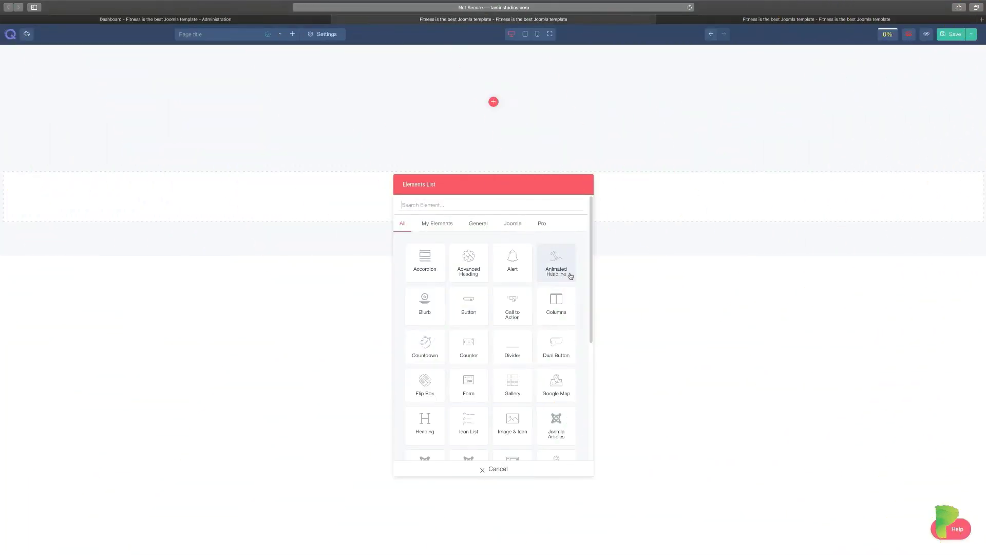
Add an Icon List element and title its first item "Chicken".
left_click(472, 426)
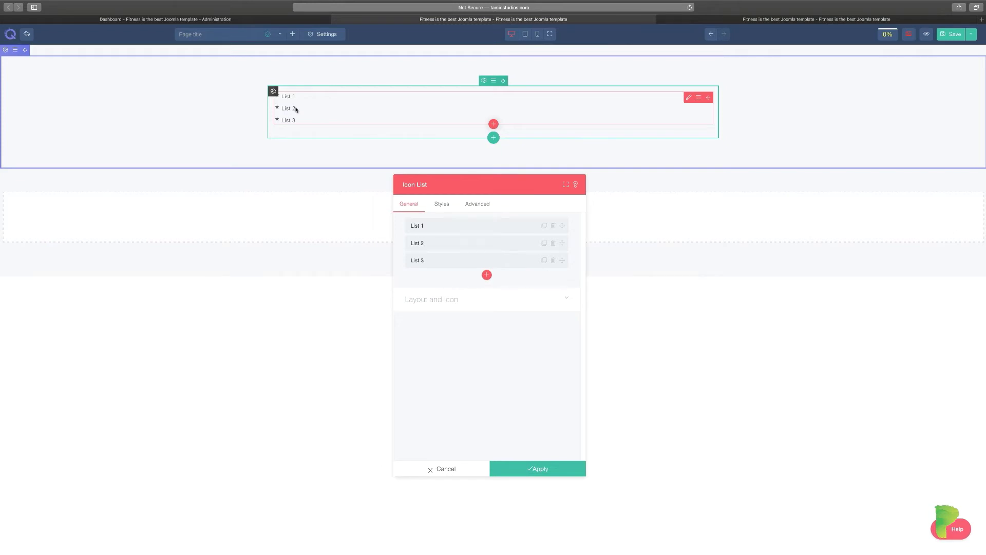
left_click(440, 226)
triple_click(437, 257)
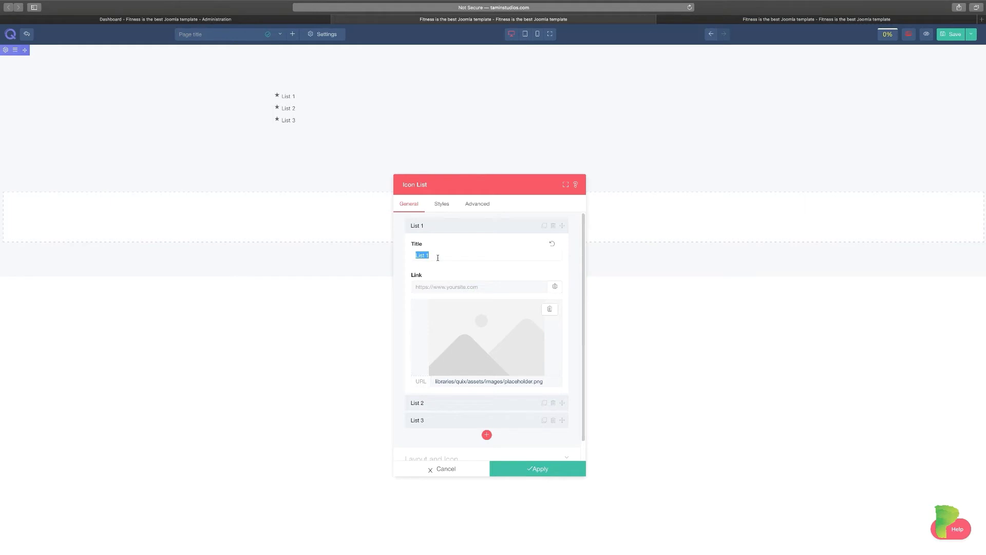
type("Chicken")
left_click(477, 230)
Title the icon list's second item "Pizza" and its third item "Burgers".
left_click(448, 244)
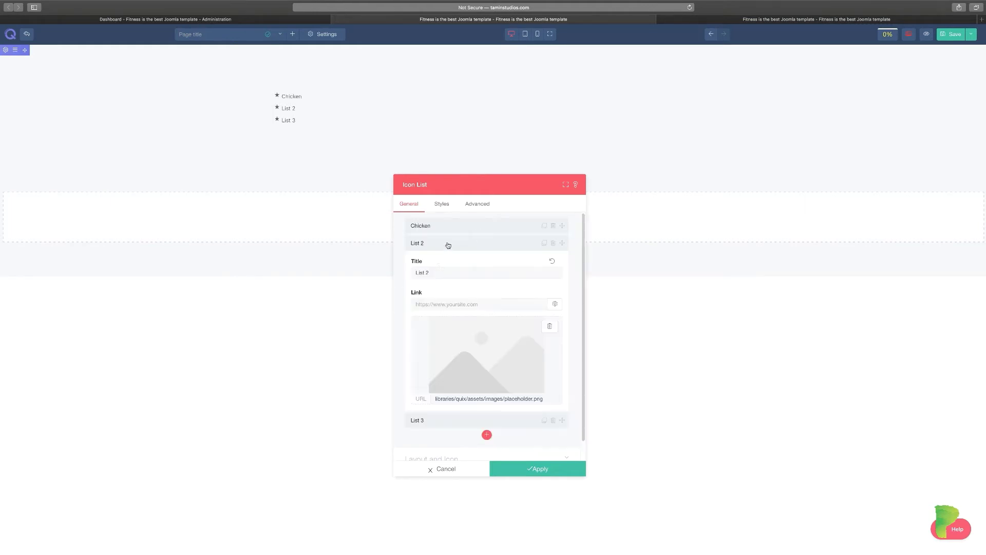
triple_click(435, 271)
type("Pizza")
left_click(450, 248)
left_click(443, 262)
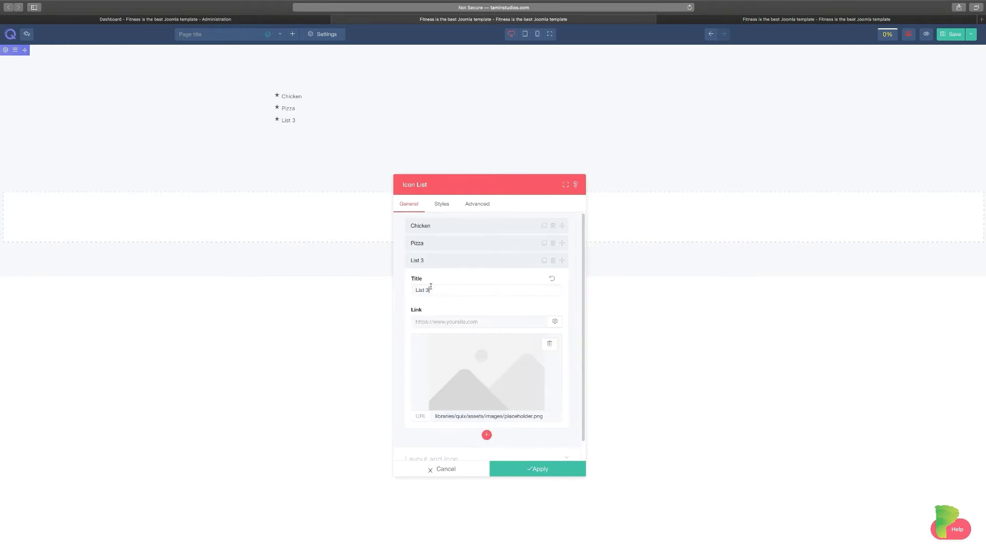
triple_click(431, 286)
type("Burgers")
Set the link of the Pizza and Chicken list items to "#", and collapse all the items.
left_click(486, 244)
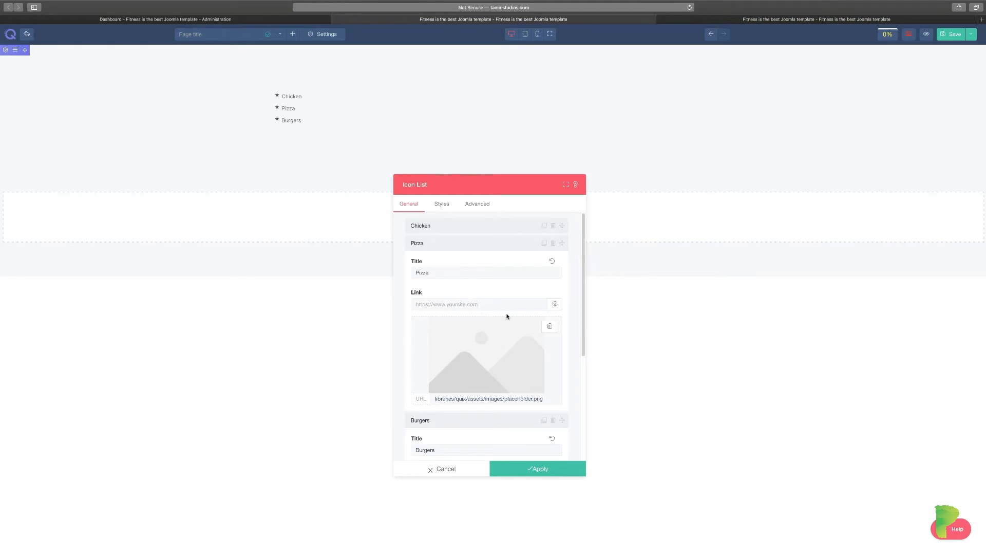
type("#")
left_click(455, 225)
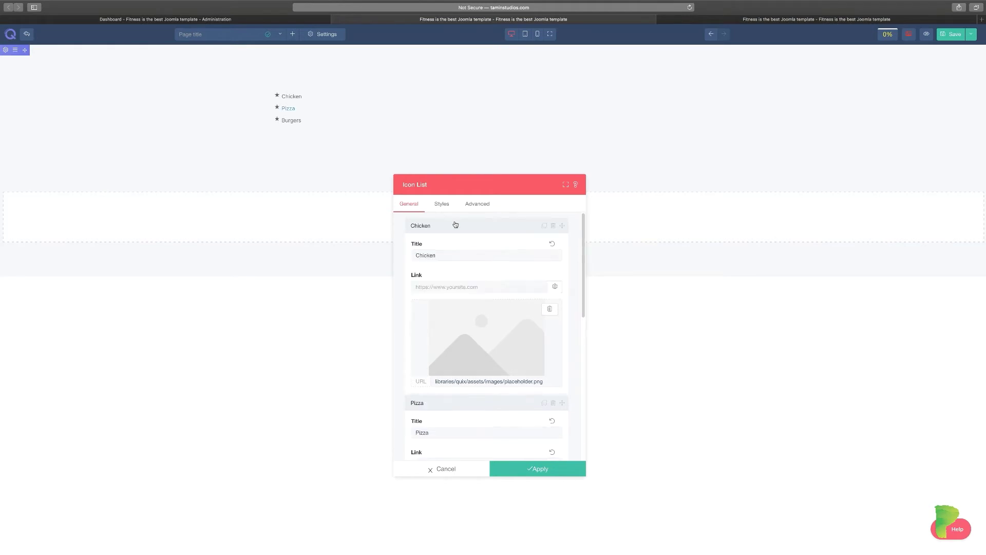
left_click(447, 286)
type("#")
left_click(445, 229)
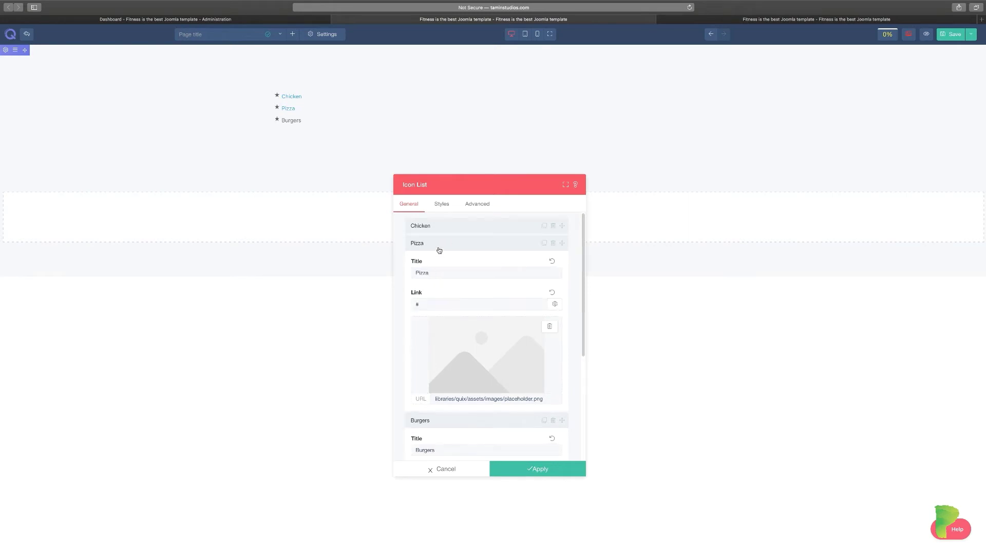
left_click(440, 248)
left_click(452, 261)
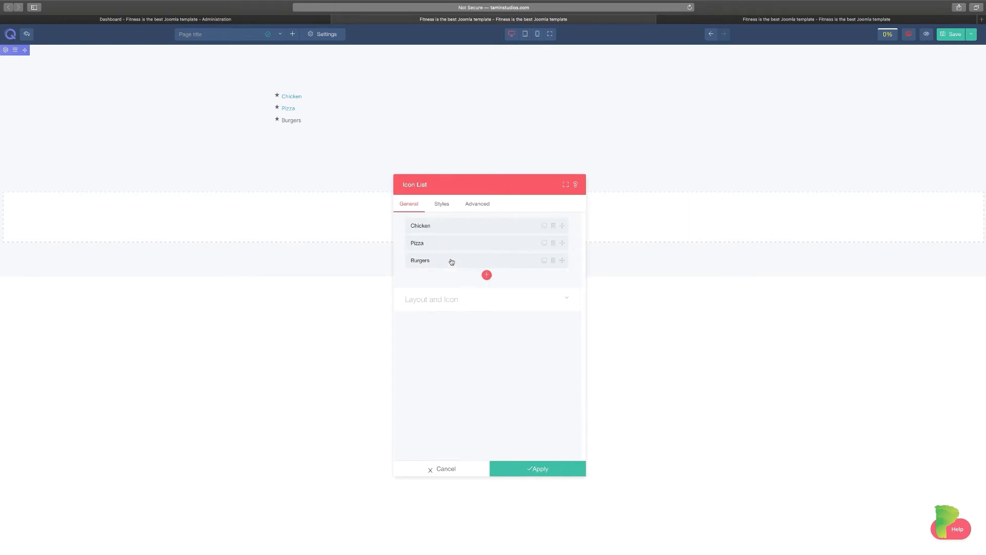
Try the Inline layout on the icon list, and set the layout back to List.
left_click(434, 302)
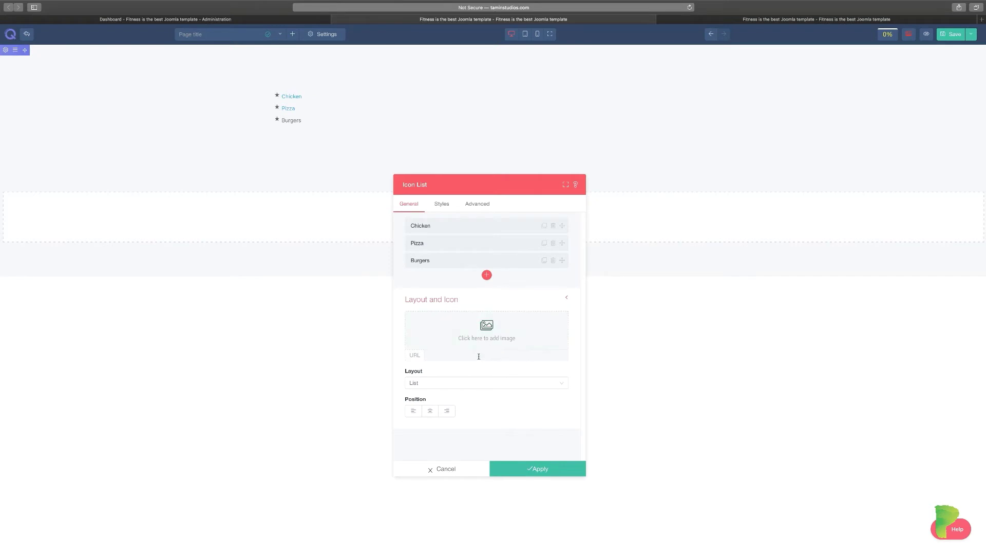
left_click(434, 387)
left_click(420, 409)
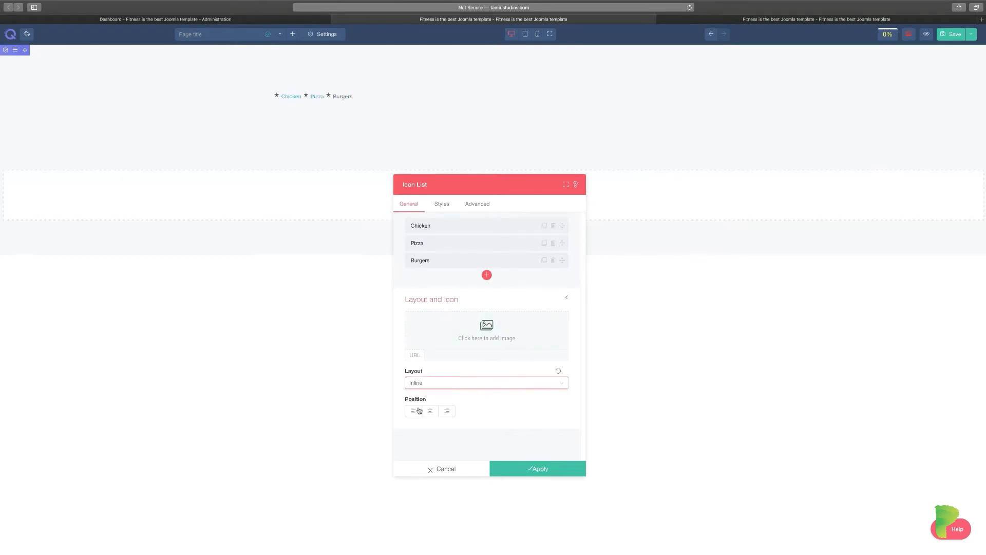
left_click(459, 388)
left_click(434, 398)
Duplicate the Burgers list item, duplicate its copy as well, and apply the icon list settings.
left_click(544, 260)
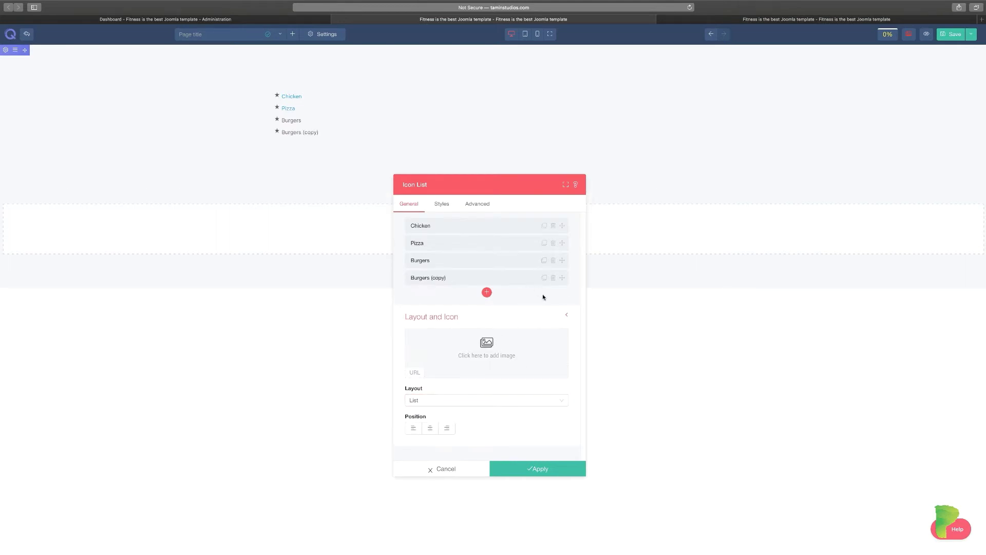
left_click(544, 278)
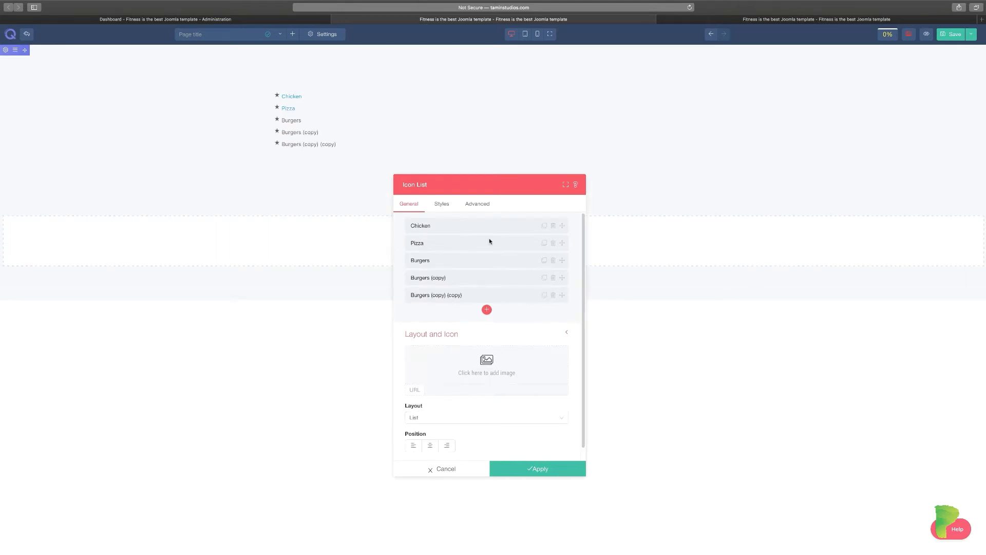
left_click(519, 469)
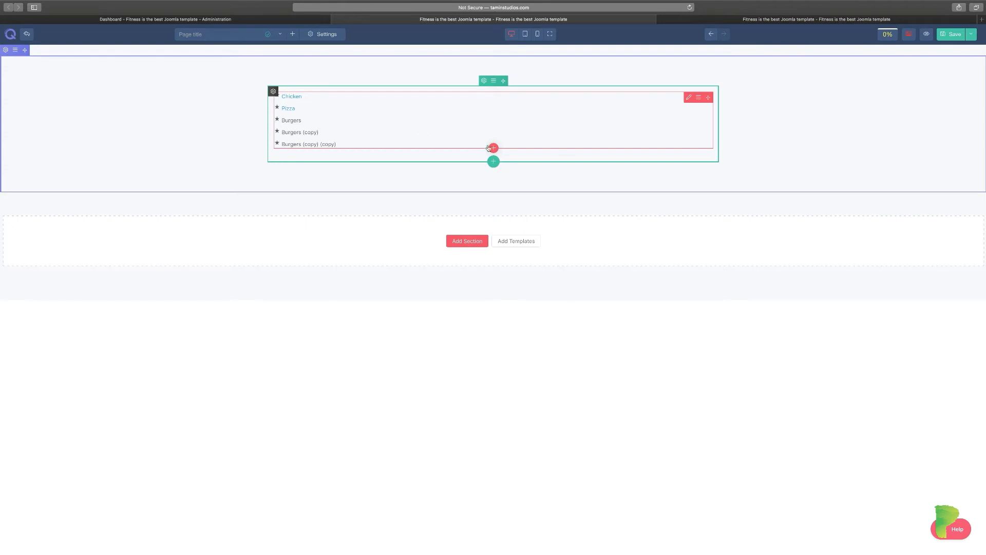
Add a new row to the section, and insert a Columns element with two equal columns directly below the icon list.
left_click(494, 162)
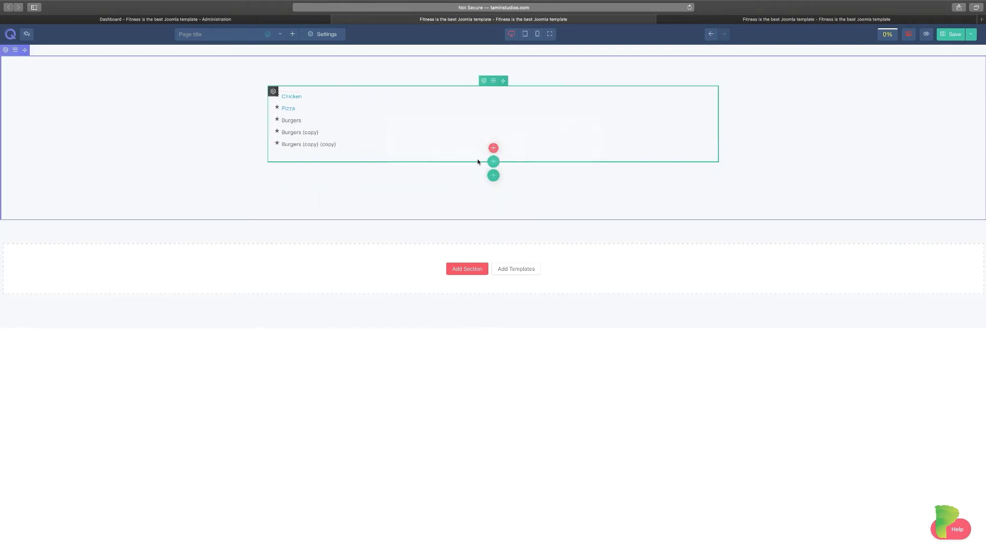
left_click(494, 148)
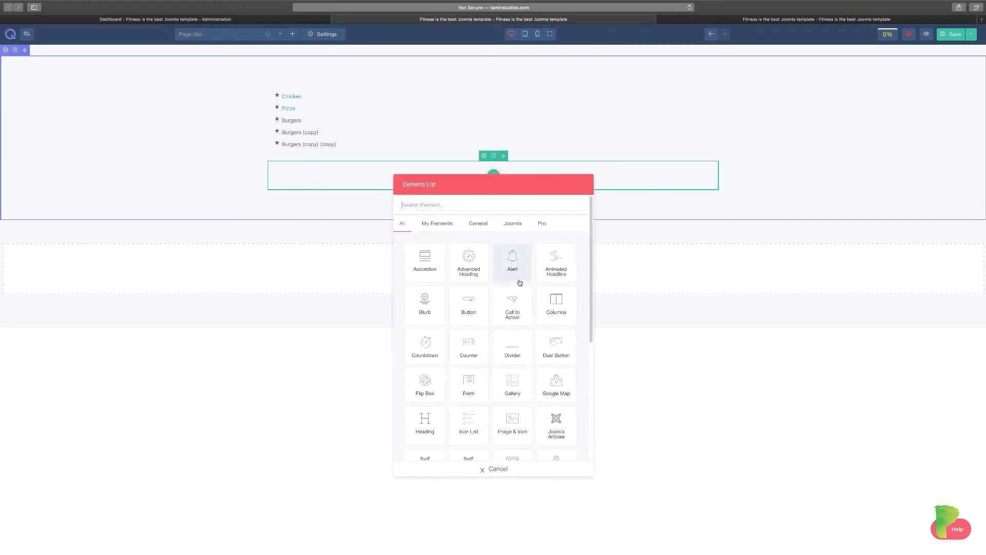
left_click(555, 309)
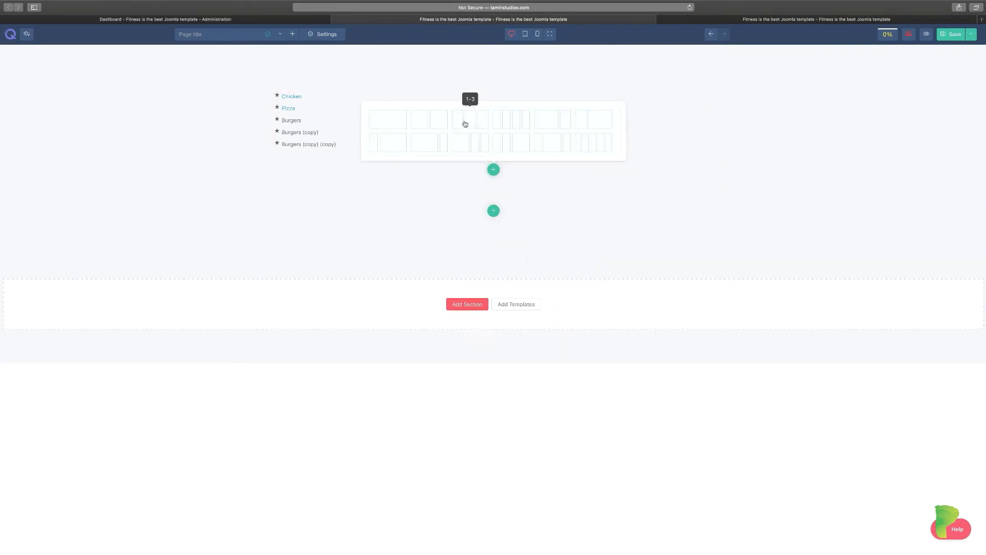
left_click(443, 121)
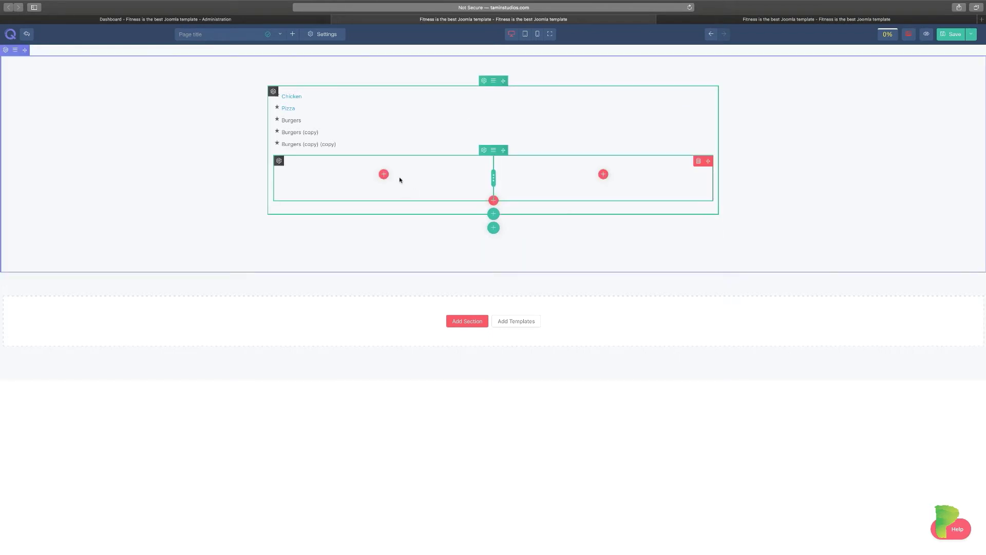
Insert an Icon List element with its default items into each of the two nested columns, and apply both.
left_click(383, 175)
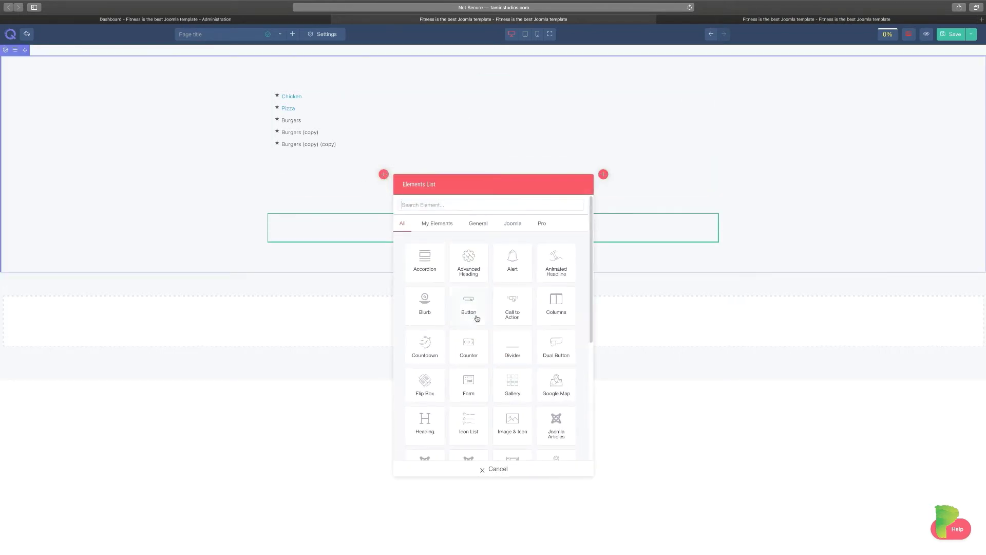
left_click(469, 424)
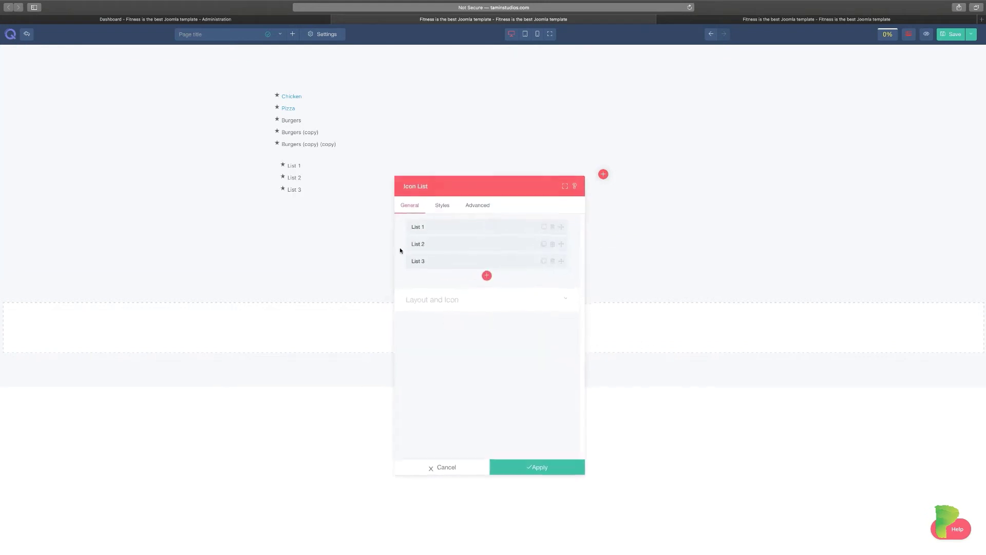
left_click(535, 469)
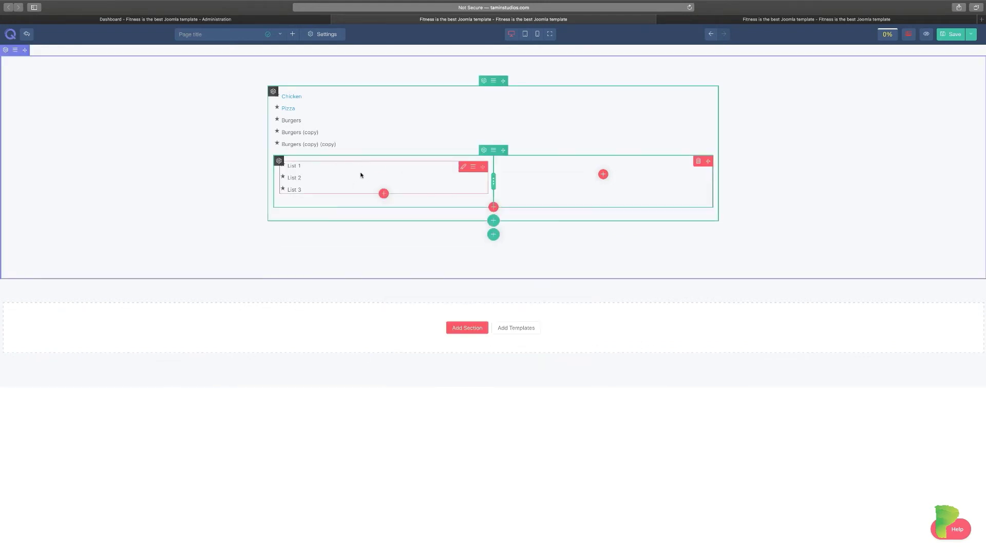
left_click(604, 175)
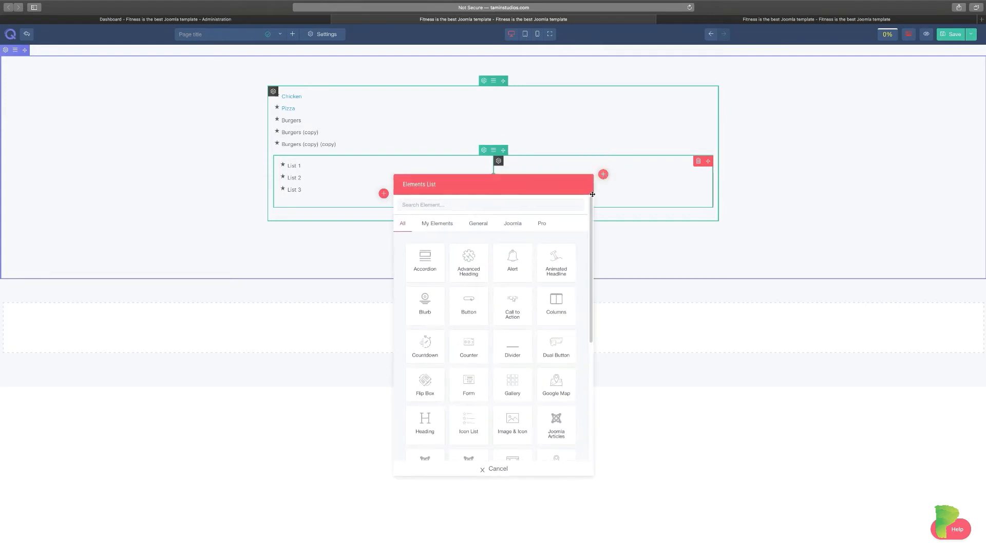
left_click(461, 425)
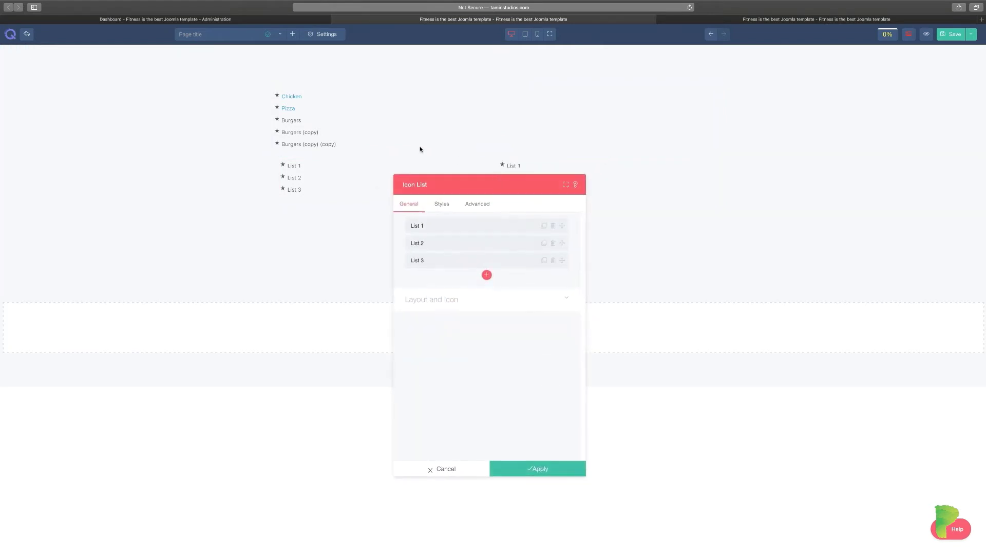
left_click(565, 471)
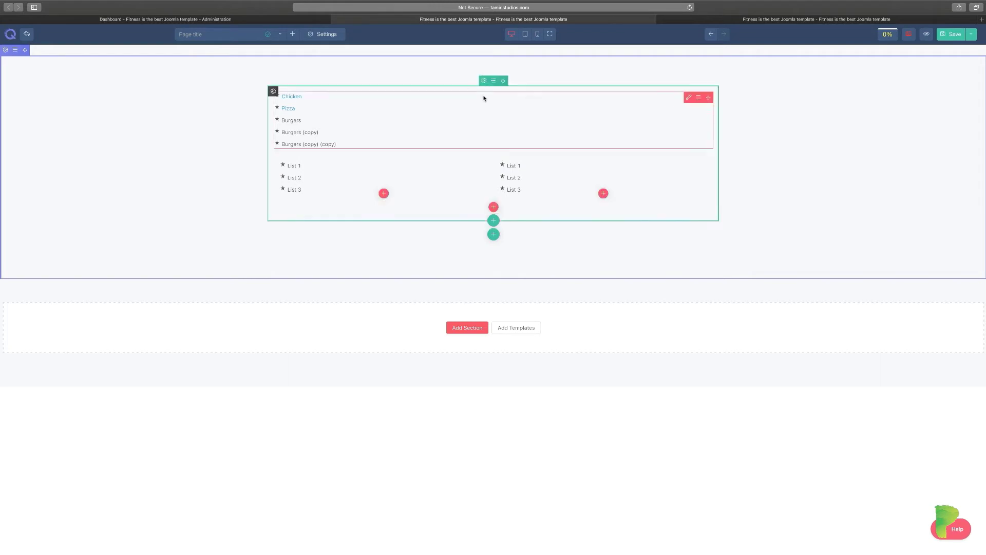
Add a Heading element titled "Lunch List For Today" below the nested columns, and move it above the first icon list.
left_click(493, 208)
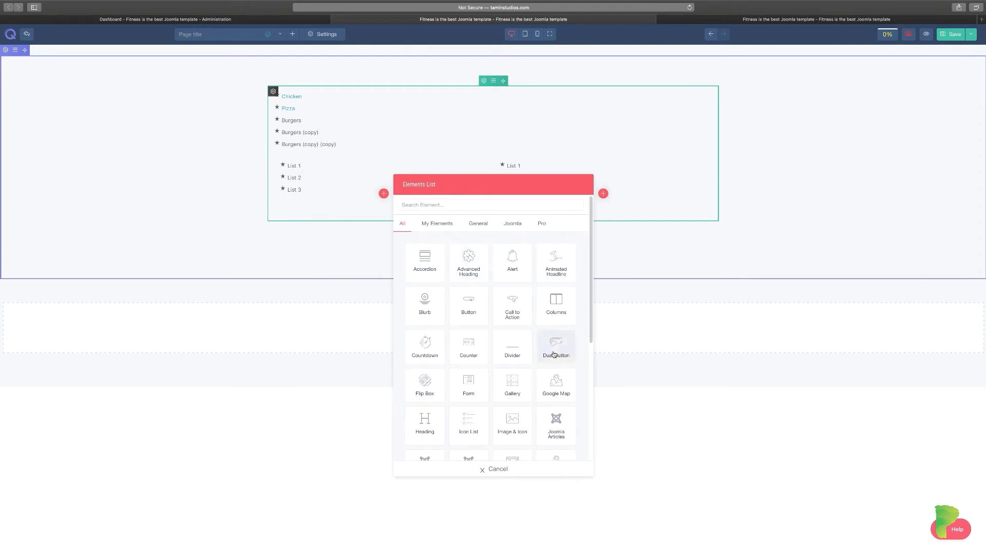
left_click(423, 421)
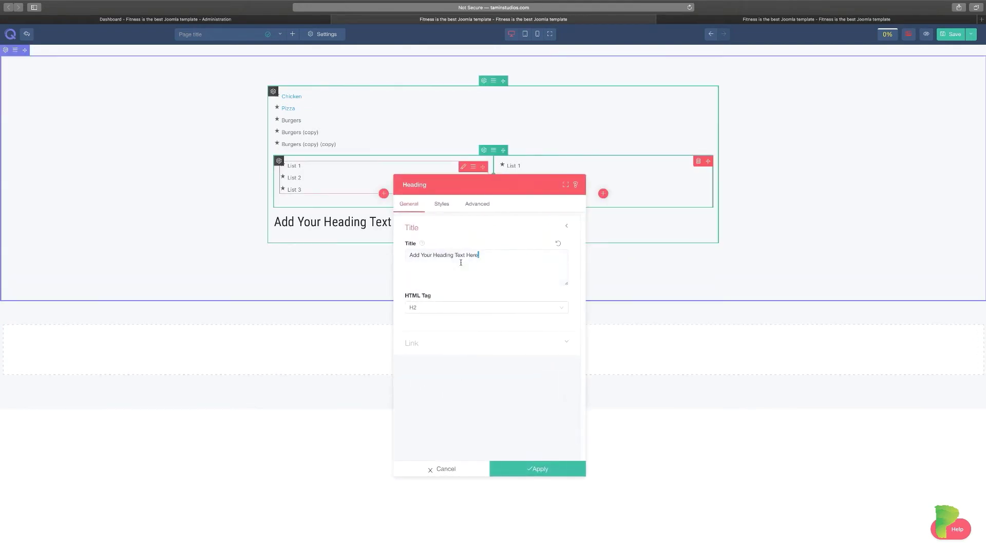
triple_click(461, 262)
type("Lun")
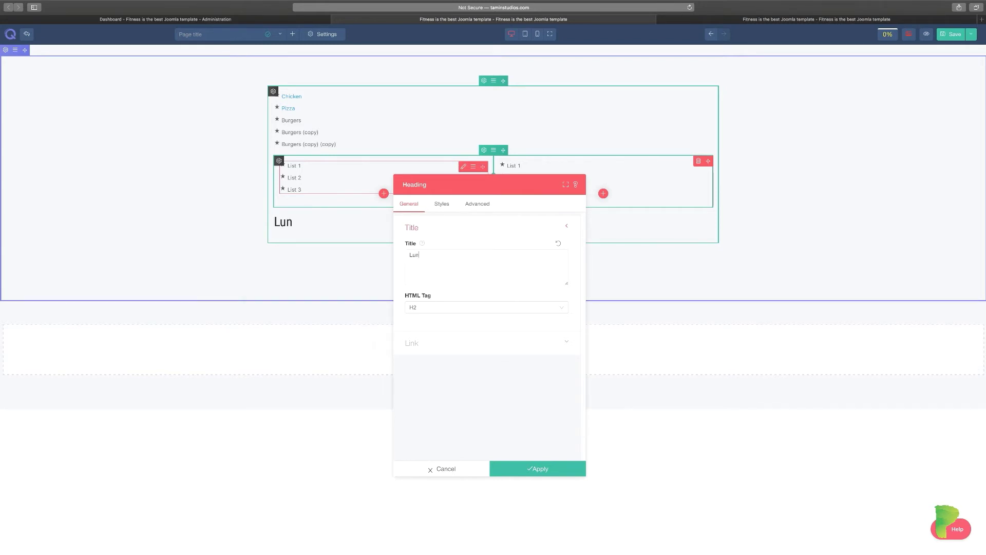
type("ch List For Today")
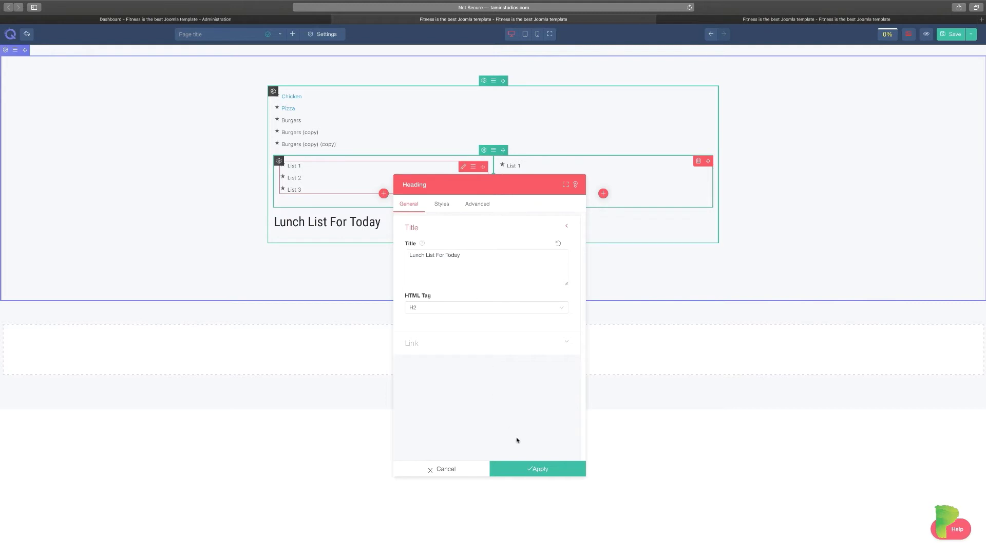
left_click(531, 474)
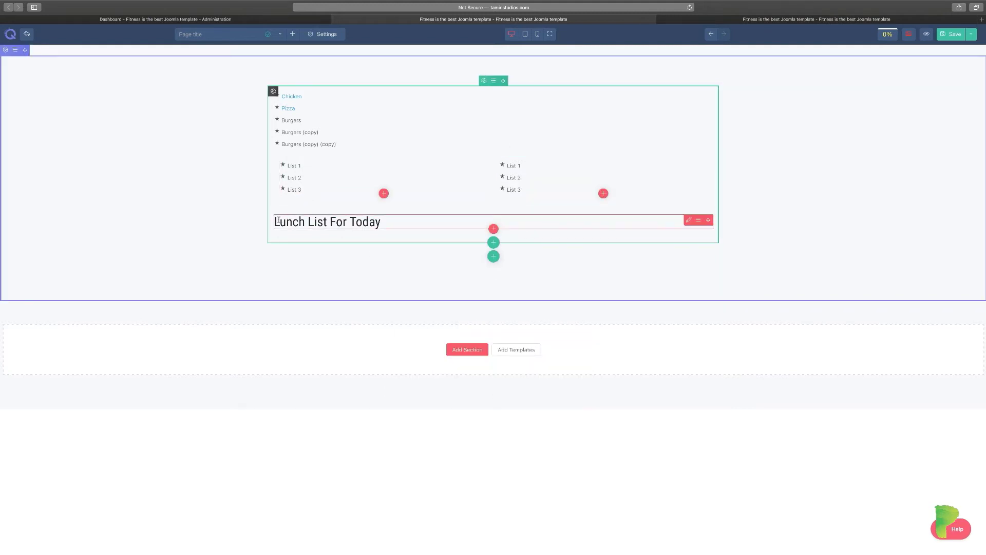
left_click_drag(709, 220, 603, 82)
left_click_drag(708, 219, 649, 103)
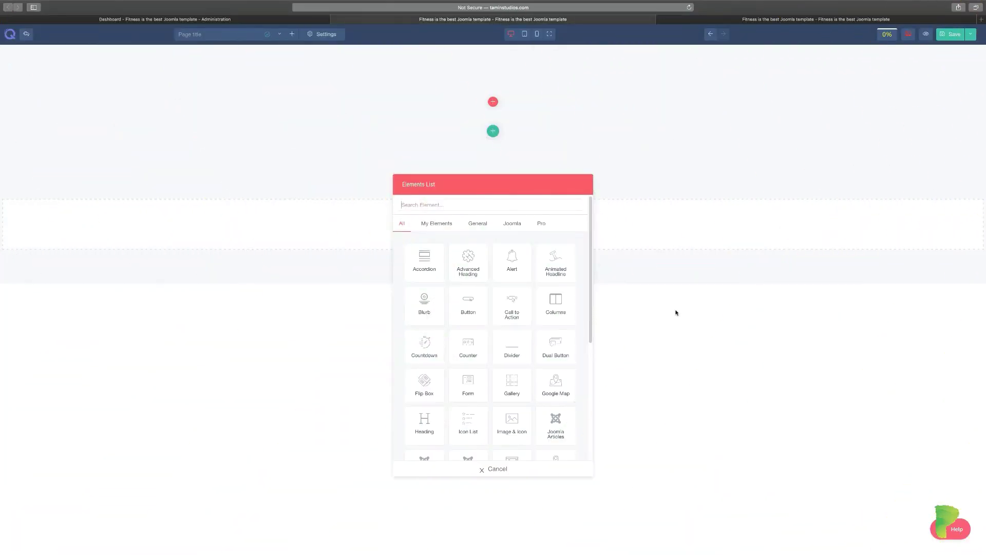
Insert an Image & Icon element with the photo kal-visuals-b1Hg7QI-zcc-unsplash.jpg, alt text "woman smiling" and caption "Woman smiling".
left_click(512, 425)
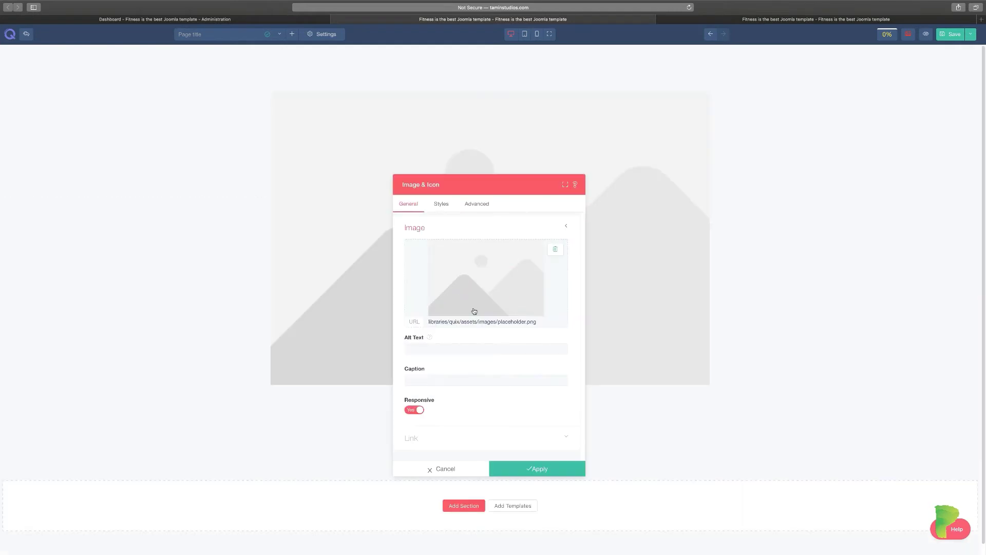
left_click(503, 267)
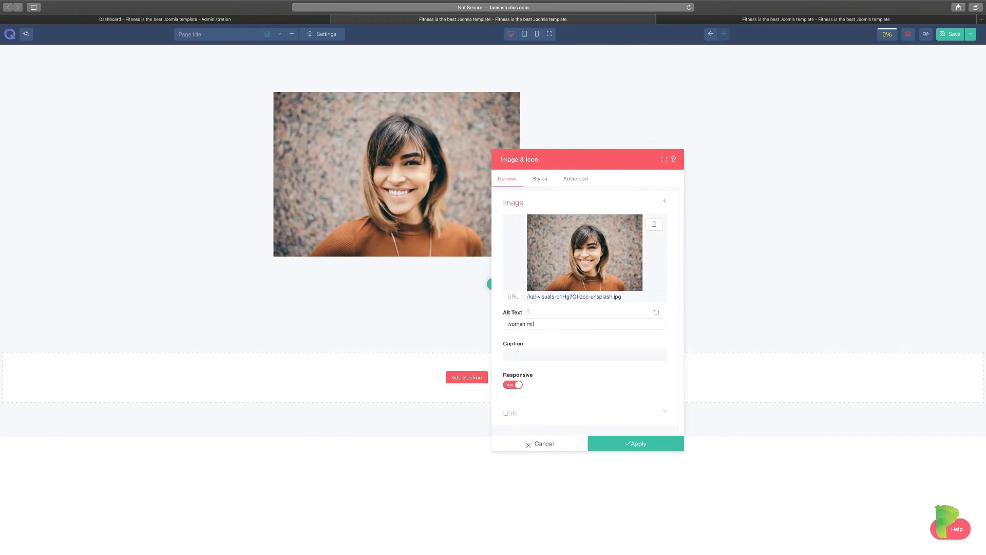
type("ling")
key("Tab")
type("Woman smil")
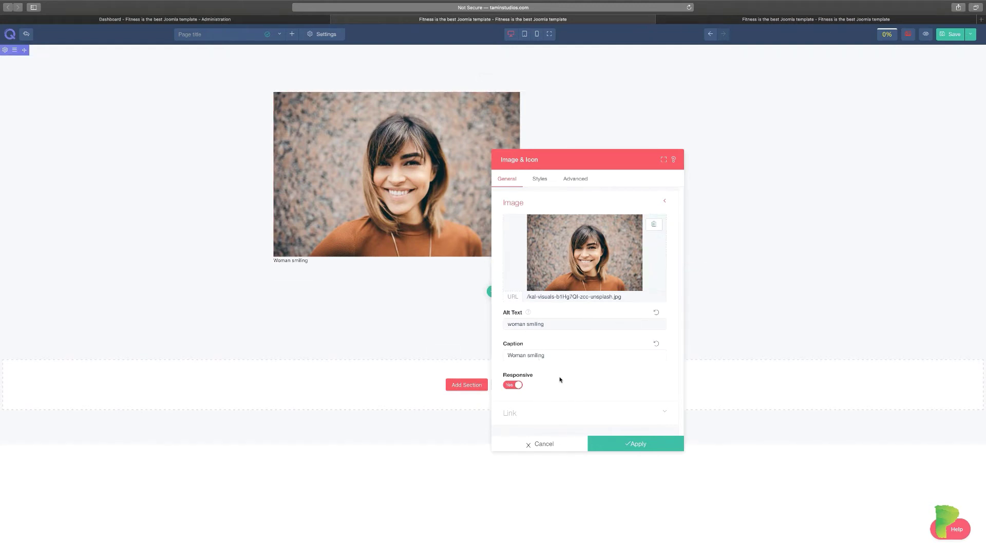
Set the image's link URL to "#", and return to its image settings.
left_click(521, 418)
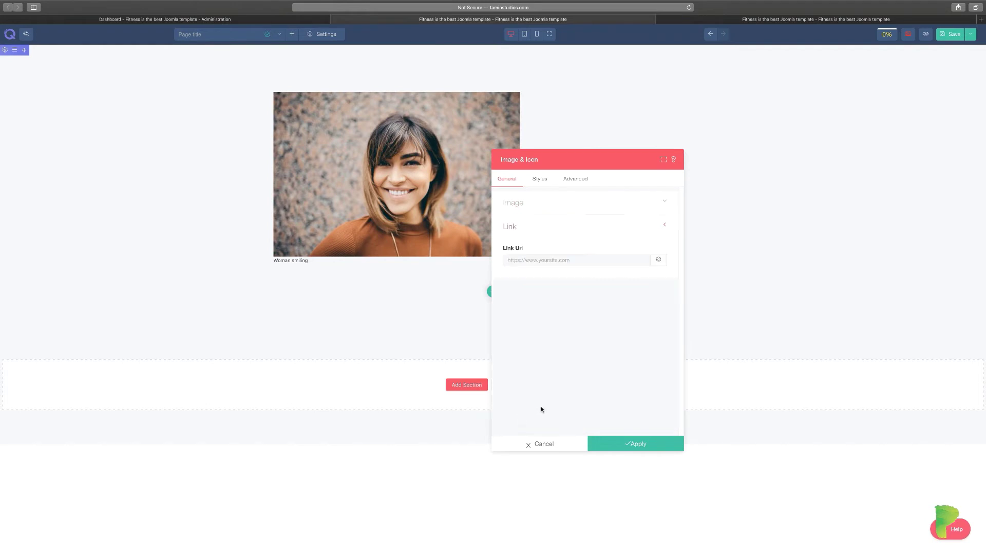
type("#")
left_click(514, 202)
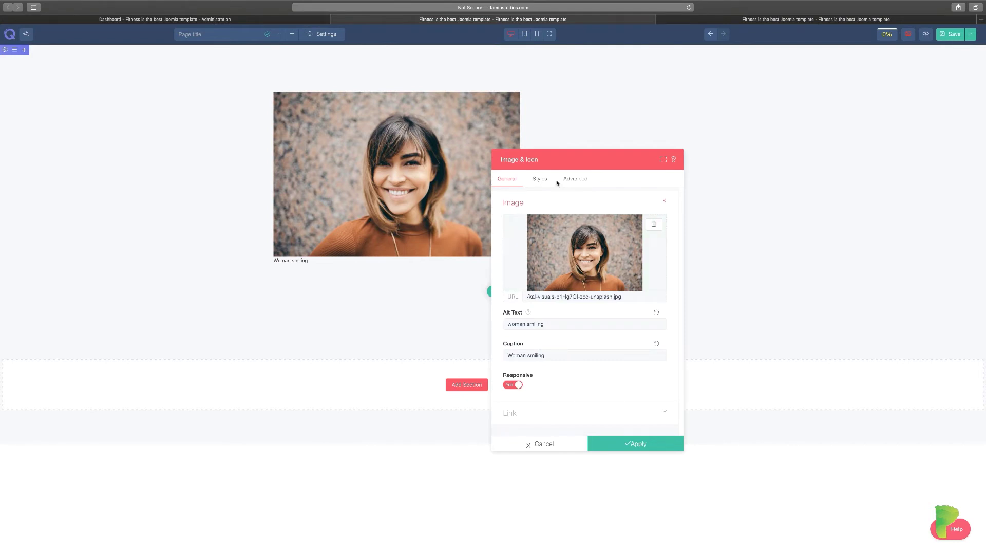
Give the image a Solid border type and set its border color to pink.
left_click(541, 181)
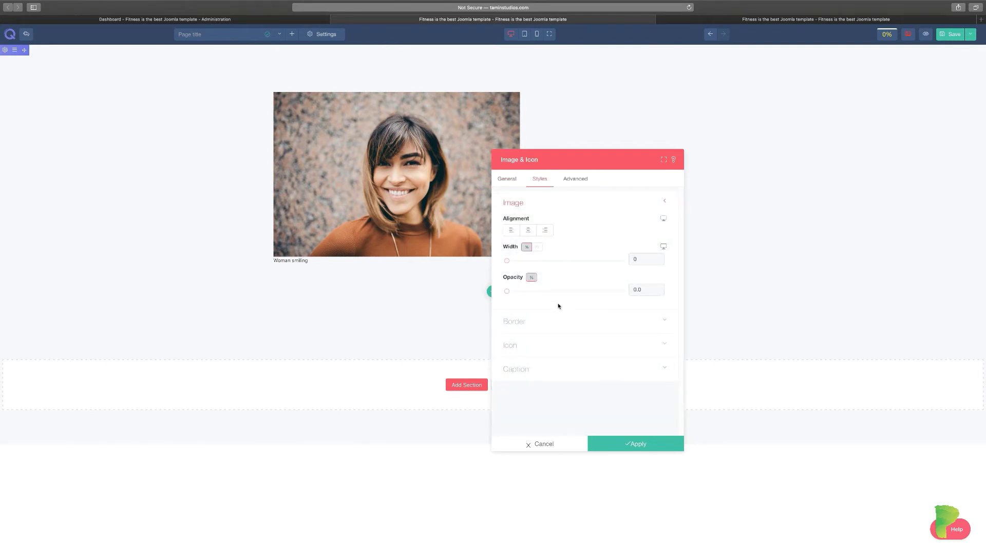
left_click(535, 322)
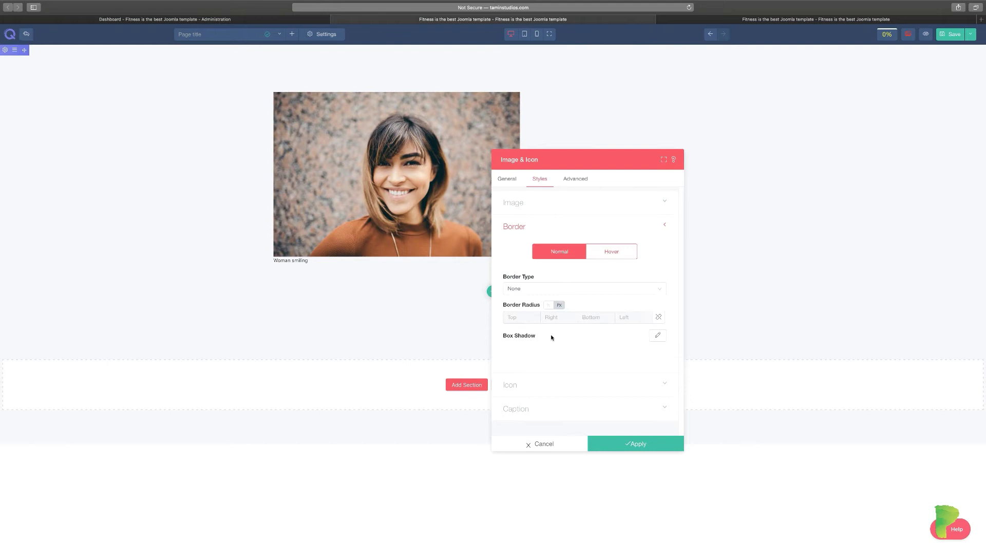
left_click(545, 291)
left_click(518, 314)
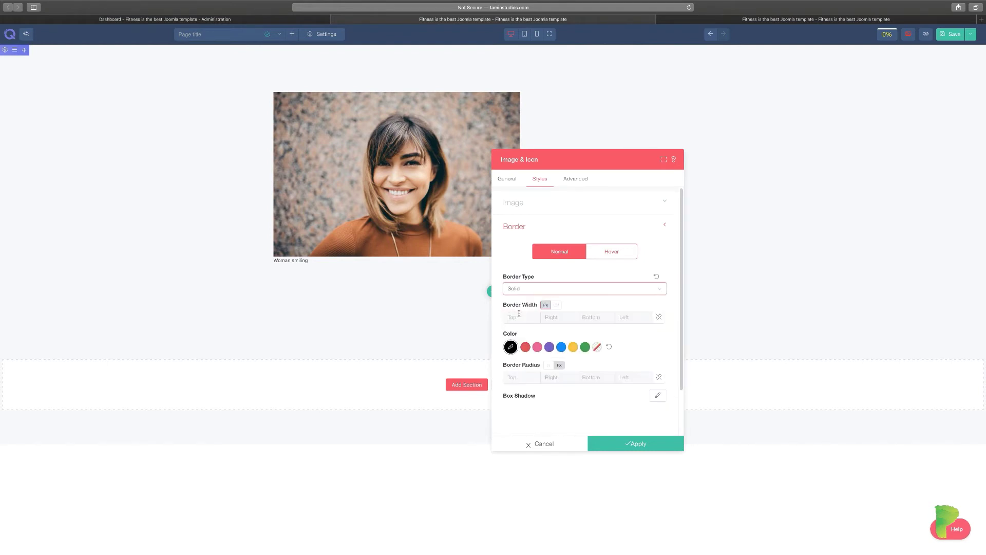
left_click(537, 346)
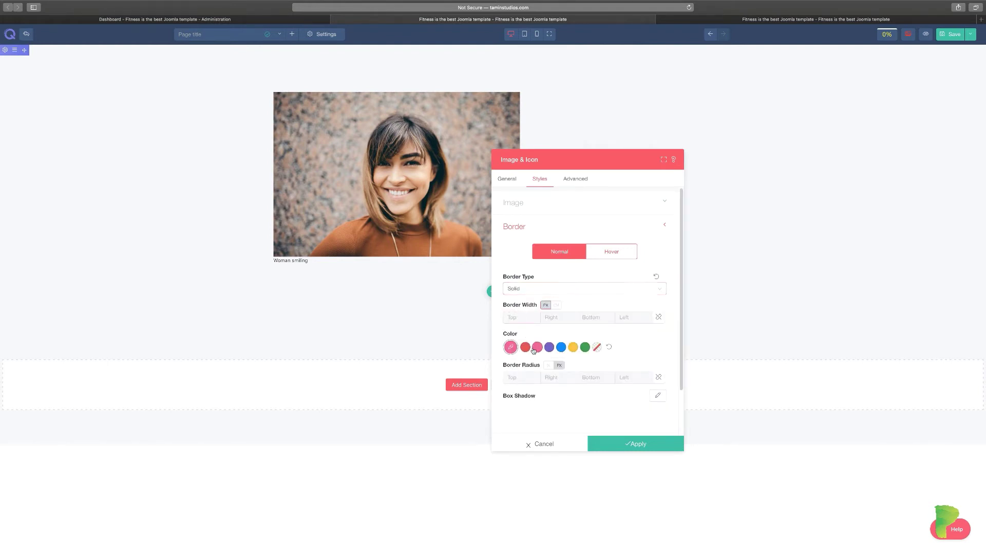
Set the image's top and bottom border radius values to 33 px, moving the settings window off the photo.
left_click(524, 375)
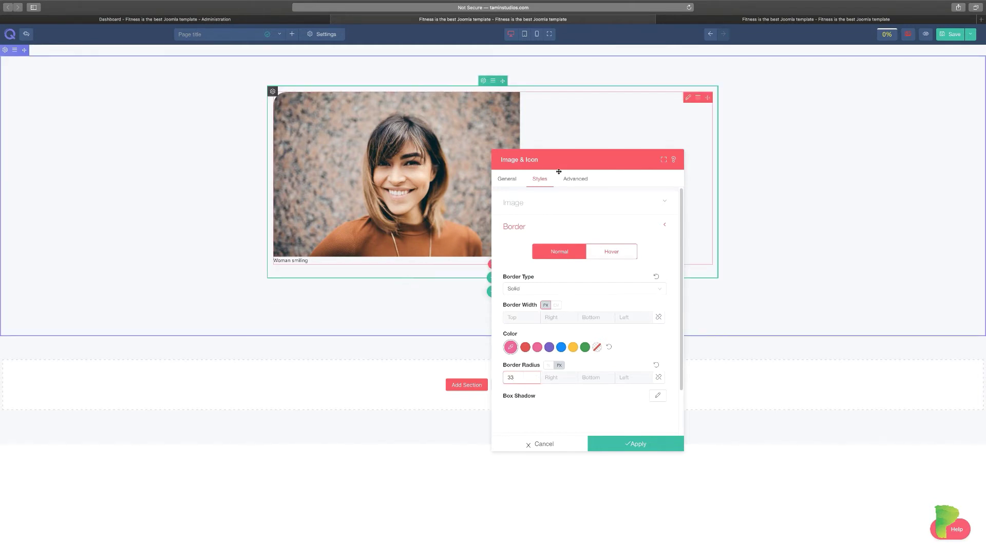
left_click_drag(551, 160, 754, 159)
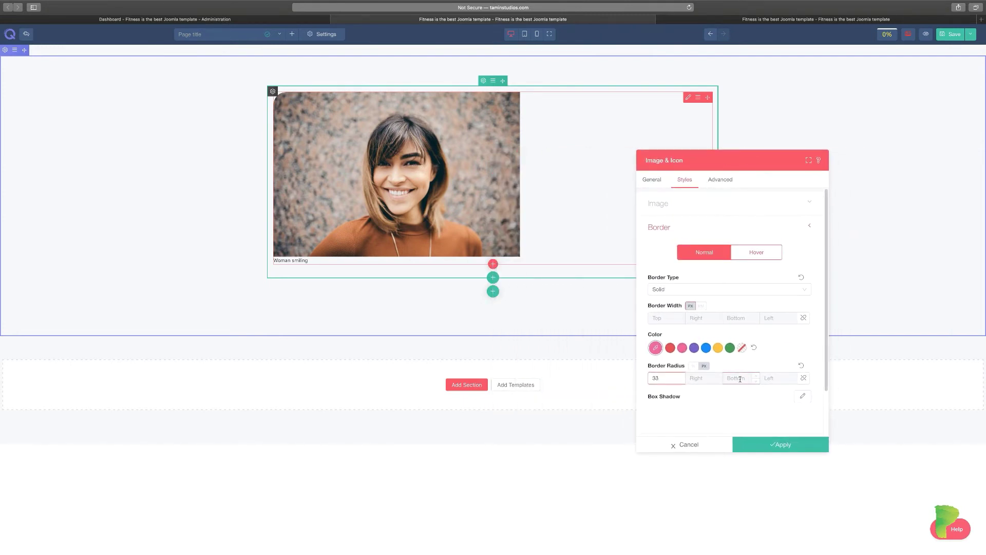
left_click(739, 378)
type("33")
left_click_drag(714, 157, 858, 165)
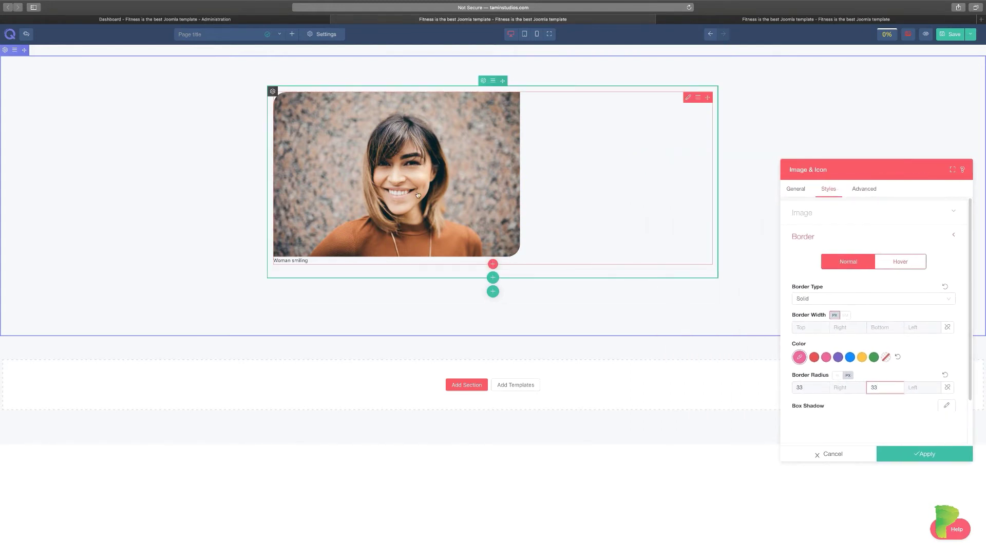
Link the border radius values, set all four to 33, and switch their unit to percent.
left_click(948, 387)
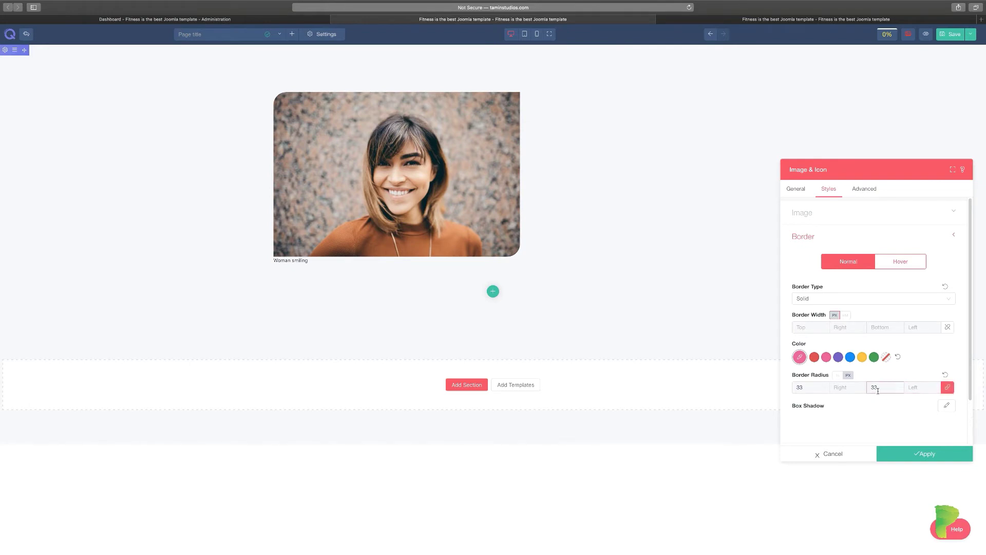
left_click(847, 388)
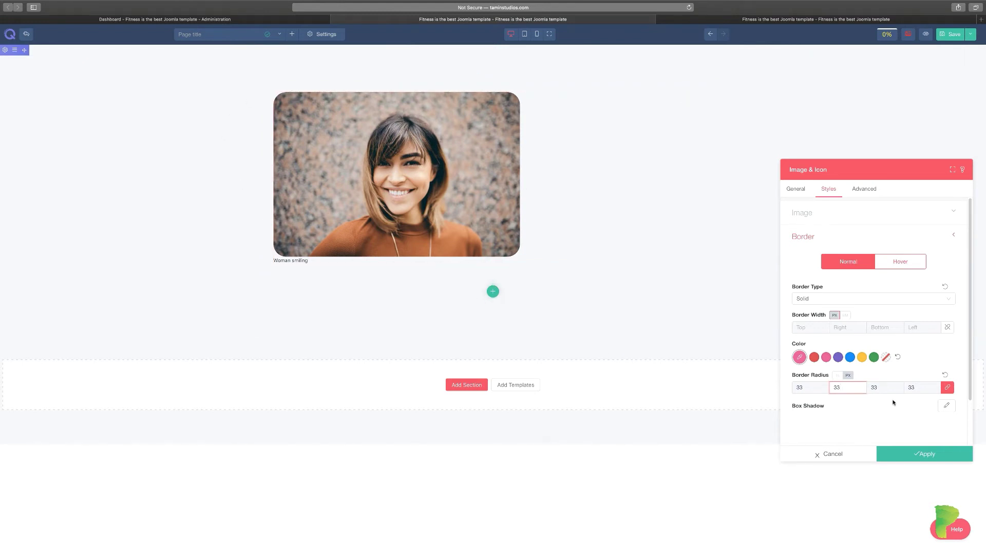
left_click(841, 376)
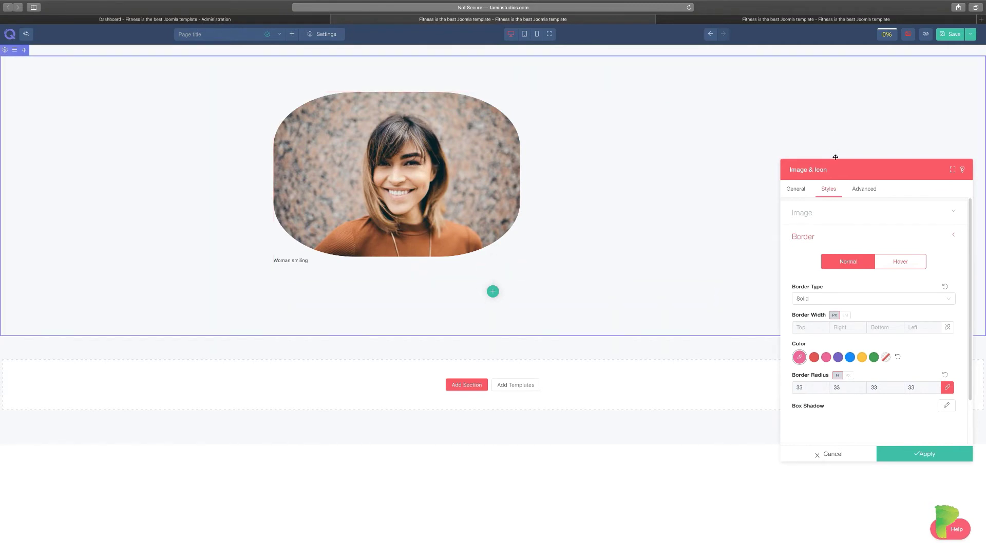
left_click_drag(838, 173, 778, 165)
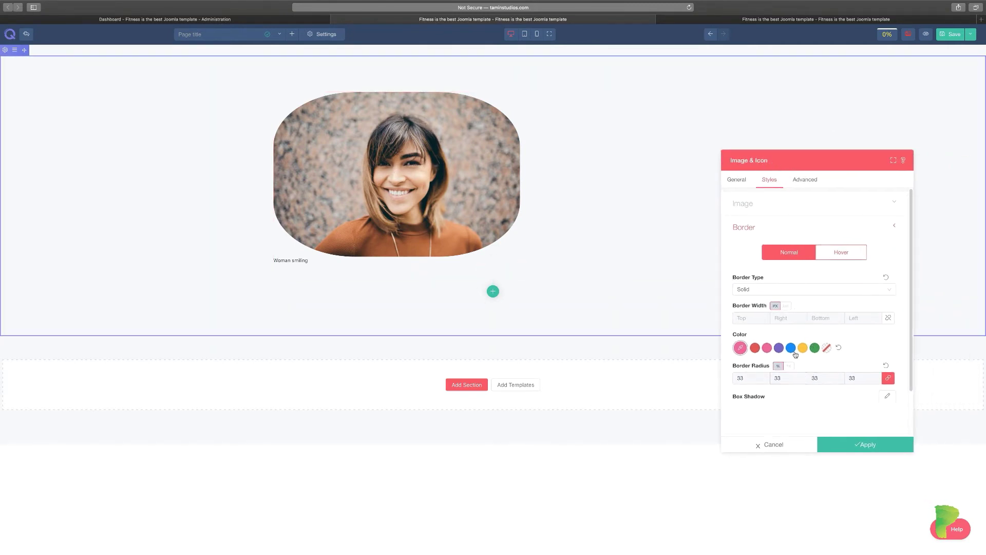
Link the border width values and set the image's border to 11 px on all sides.
scroll(774, 391, "down", 2)
scroll(774, 392, "up", 2)
left_click(748, 318)
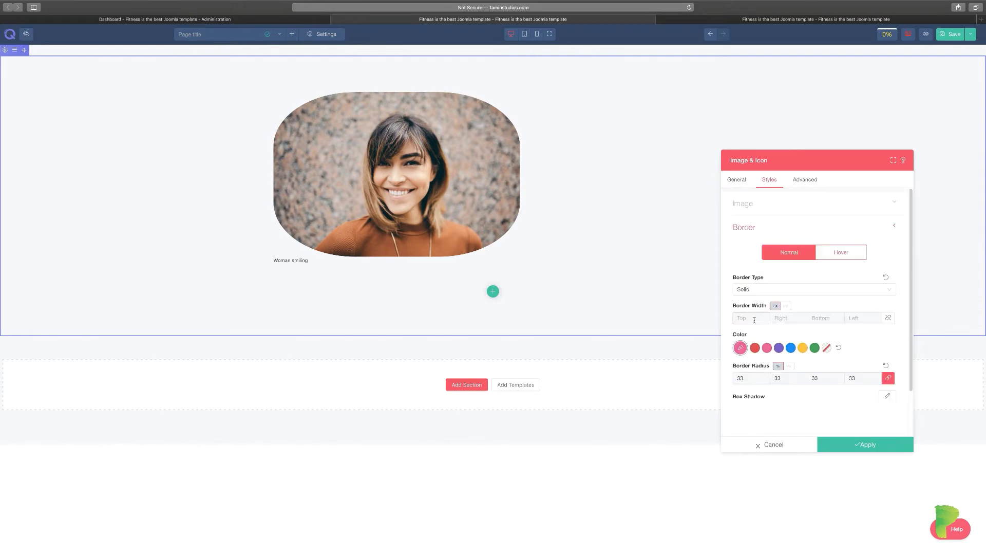
left_click(888, 318)
type("11")
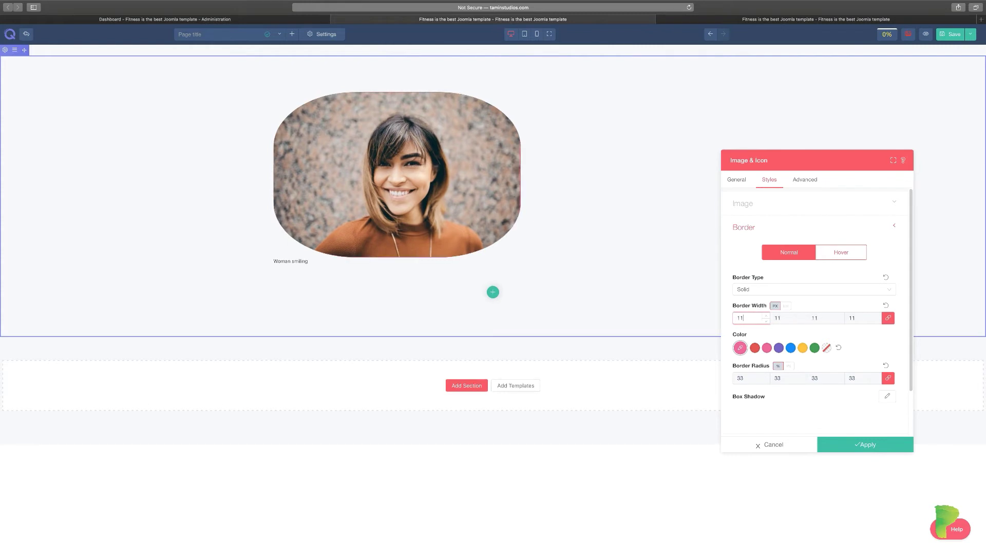
Try blue and yellow as the image's border color, and set it to green.
left_click(778, 348)
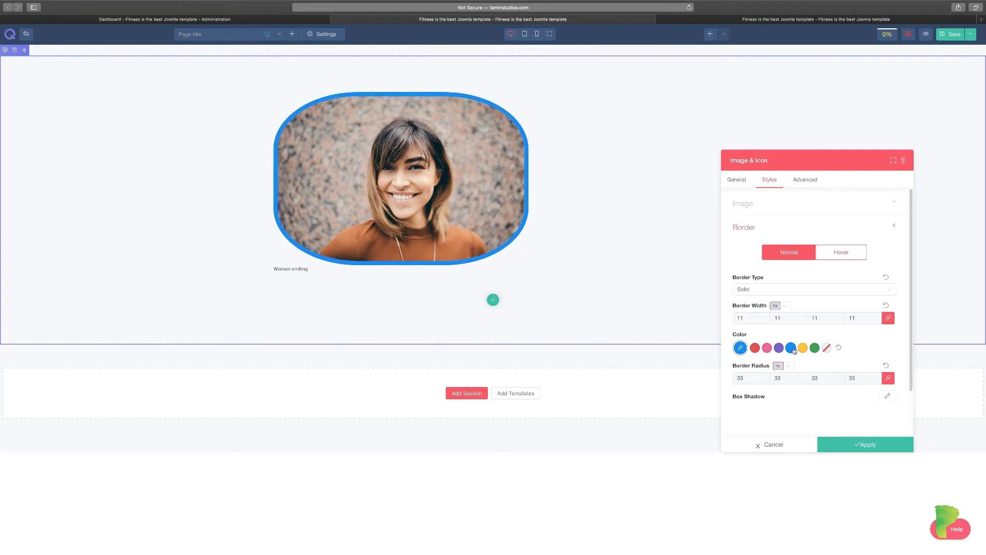
left_click(802, 350)
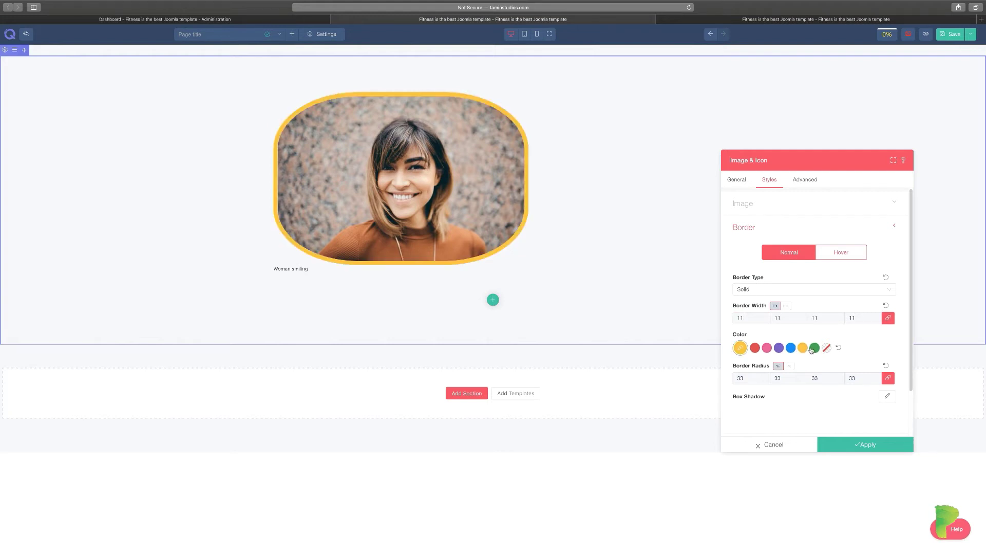
left_click(816, 350)
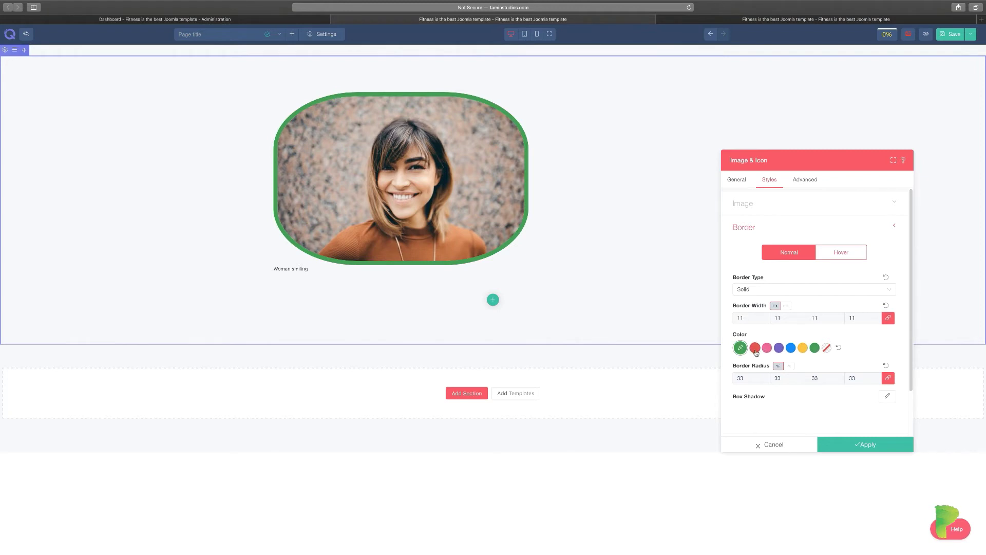
Try a gradient icon background with purple as the first color, and return the background to the classic type.
scroll(801, 353, "down", 3)
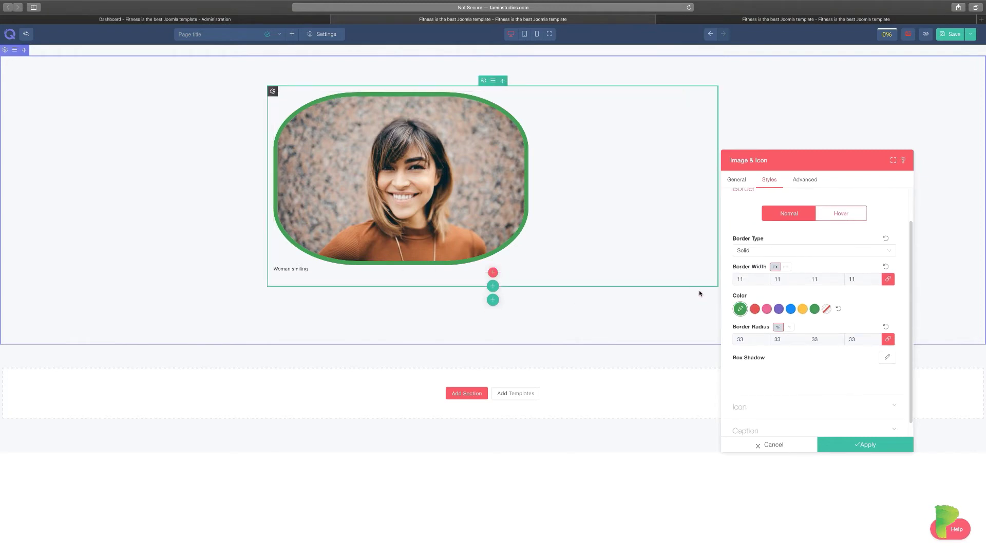
left_click(794, 406)
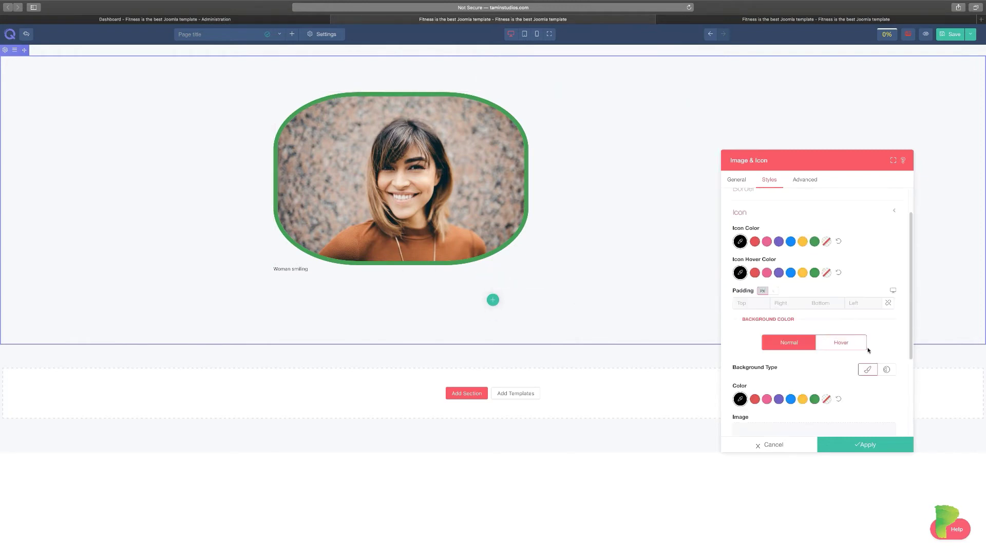
scroll(880, 352, "down", 2)
left_click(887, 322)
scroll(873, 340, "up", 1)
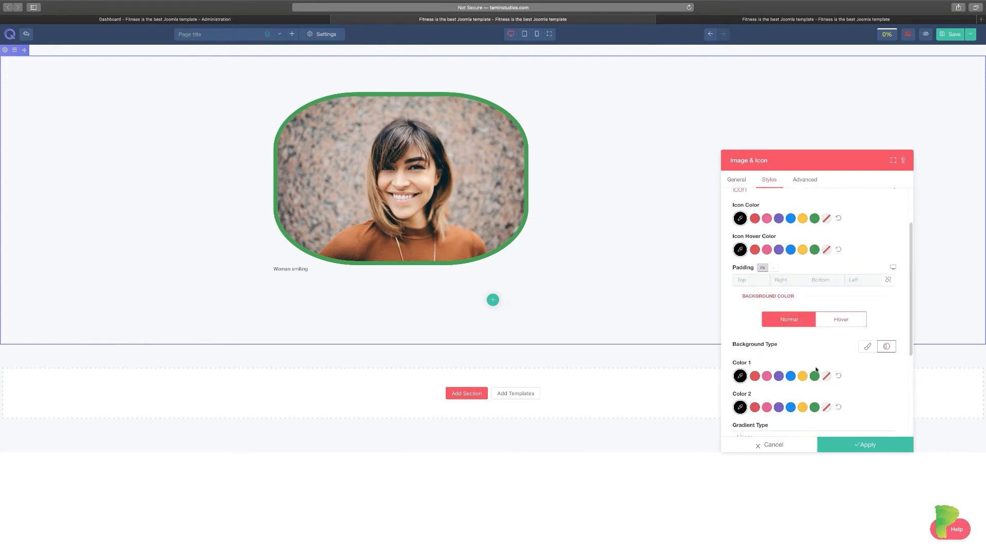
left_click(779, 377)
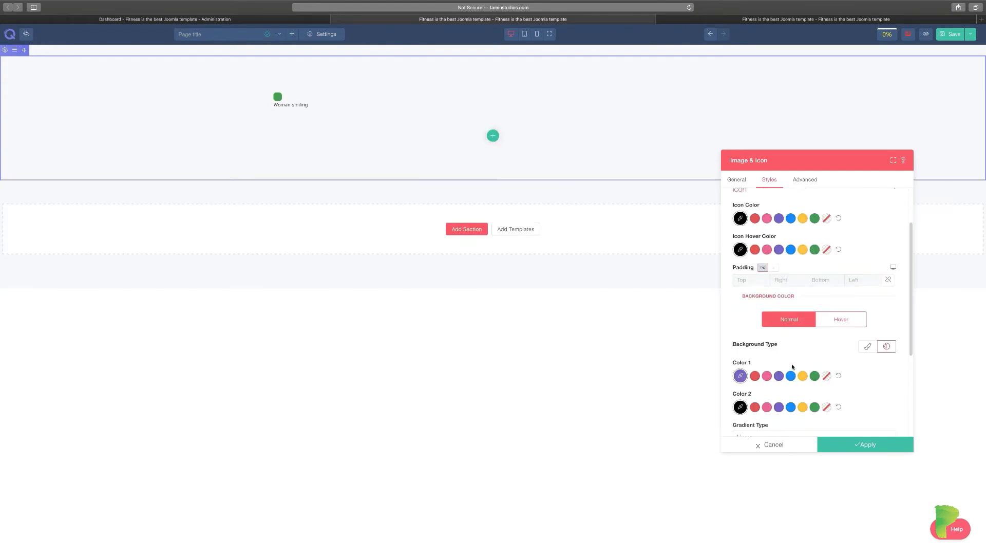
left_click(868, 347)
scroll(867, 375, "down", 2)
scroll(867, 375, "down", 1)
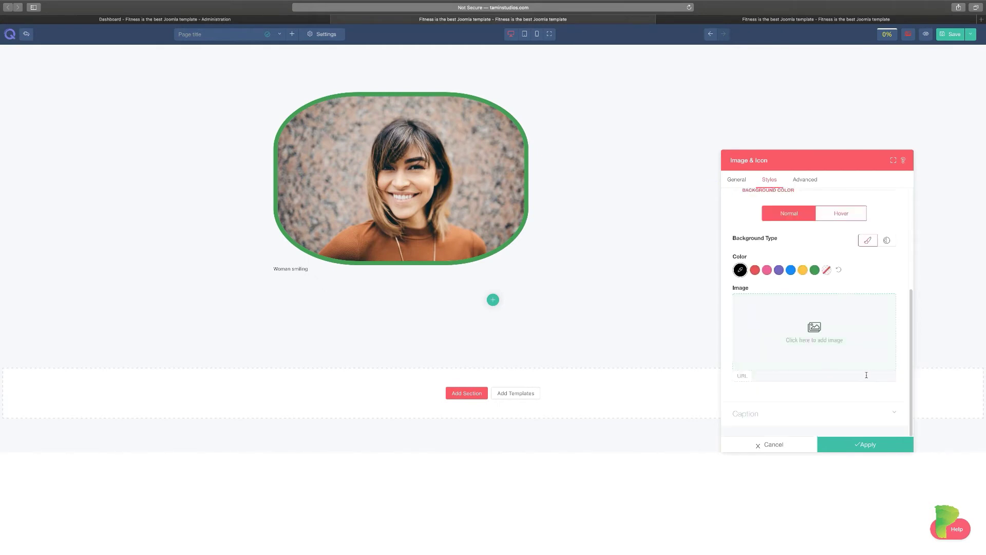
Try a Solid border on the image caption, and set its border type back to None.
scroll(853, 416, "up", 5)
scroll(856, 405, "down", 6)
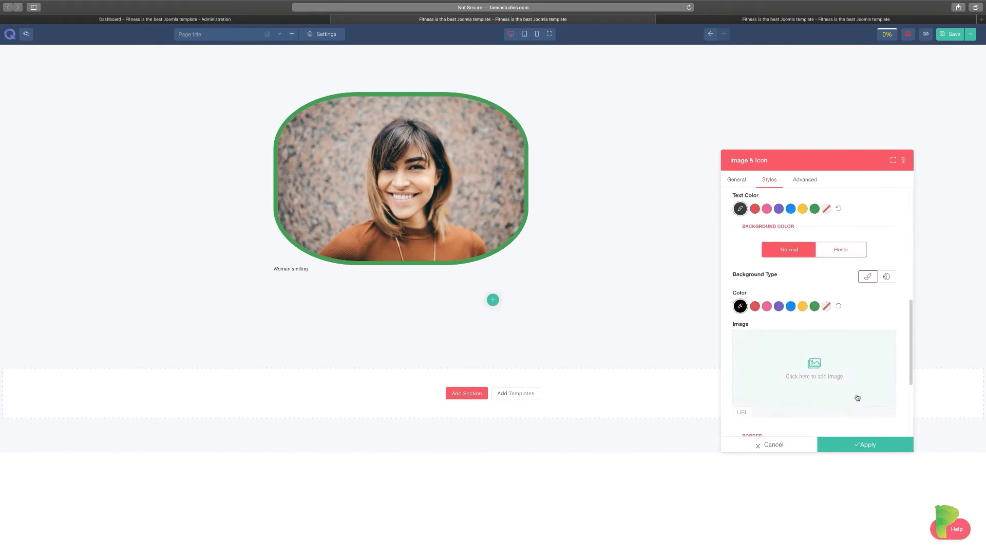
scroll(858, 398, "down", 2)
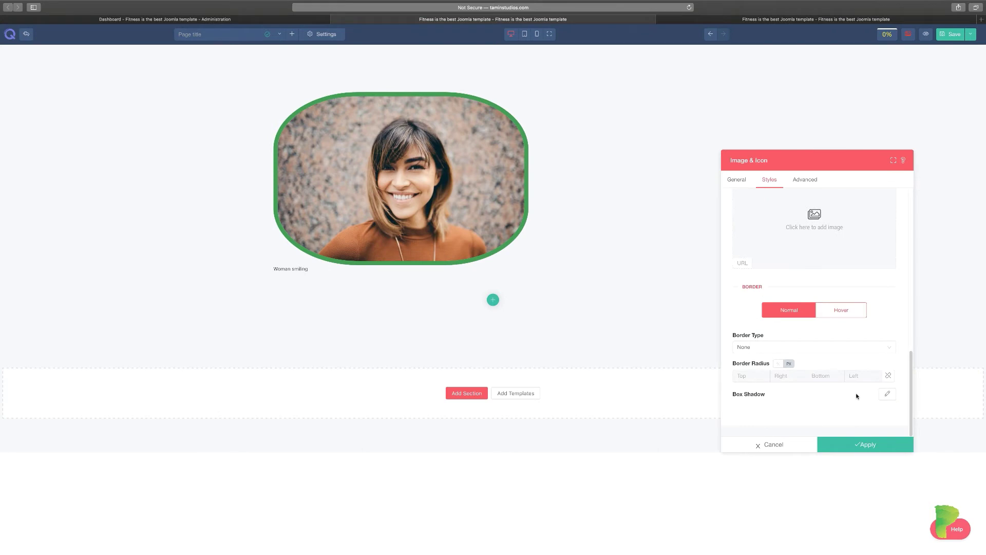
left_click(767, 348)
left_click(758, 376)
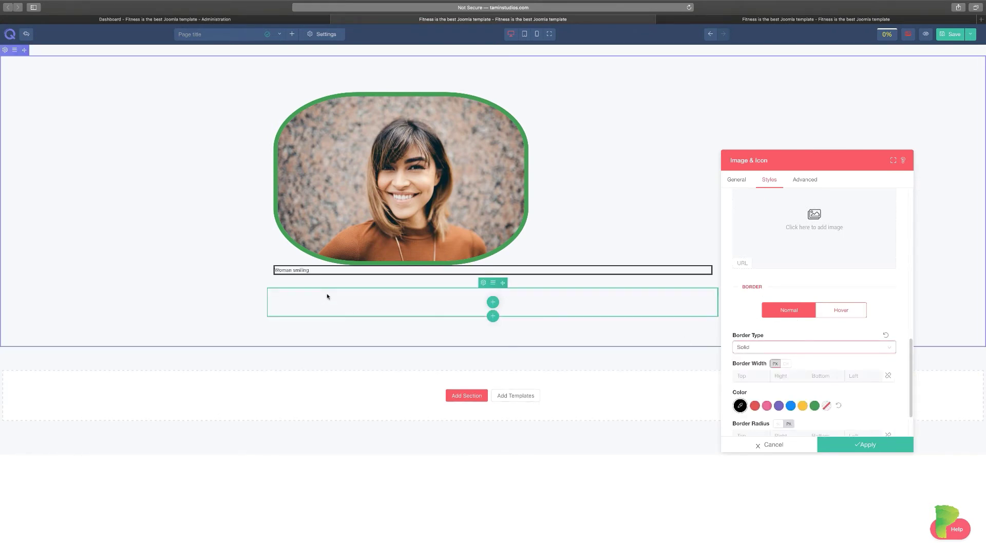
left_click(803, 348)
left_click(744, 359)
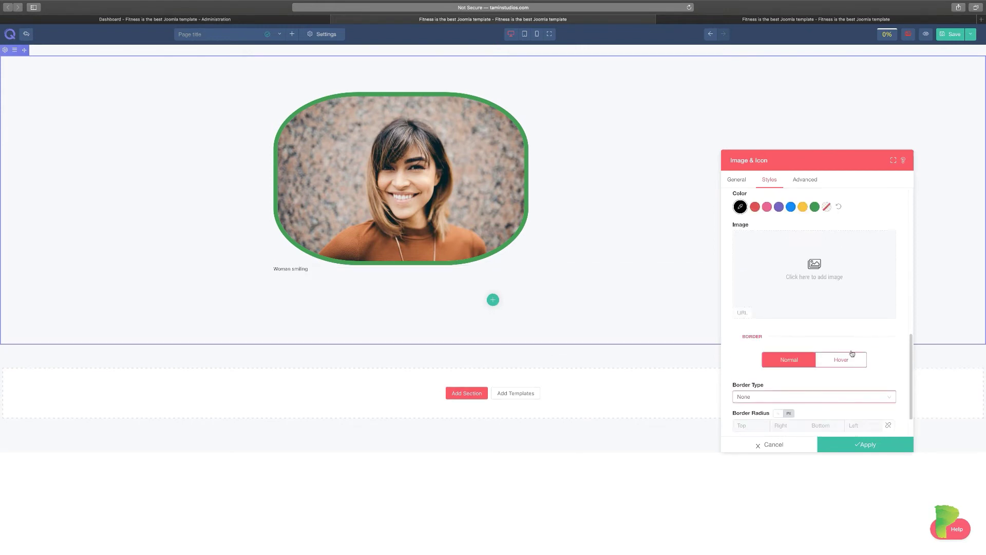
left_click(746, 180)
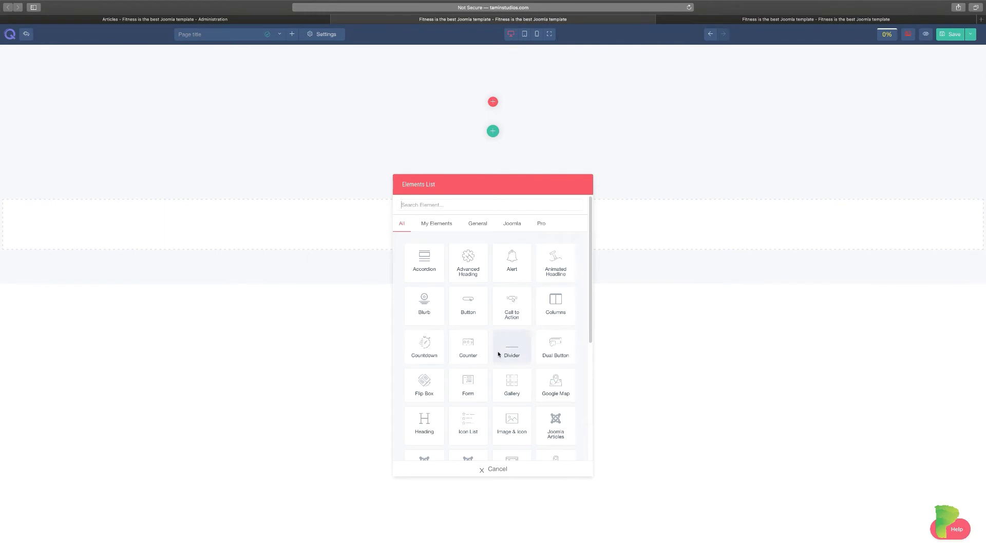
Add a Joomla Articles element, and check its category choices against the article list in the Joomla administration page.
left_click(561, 433)
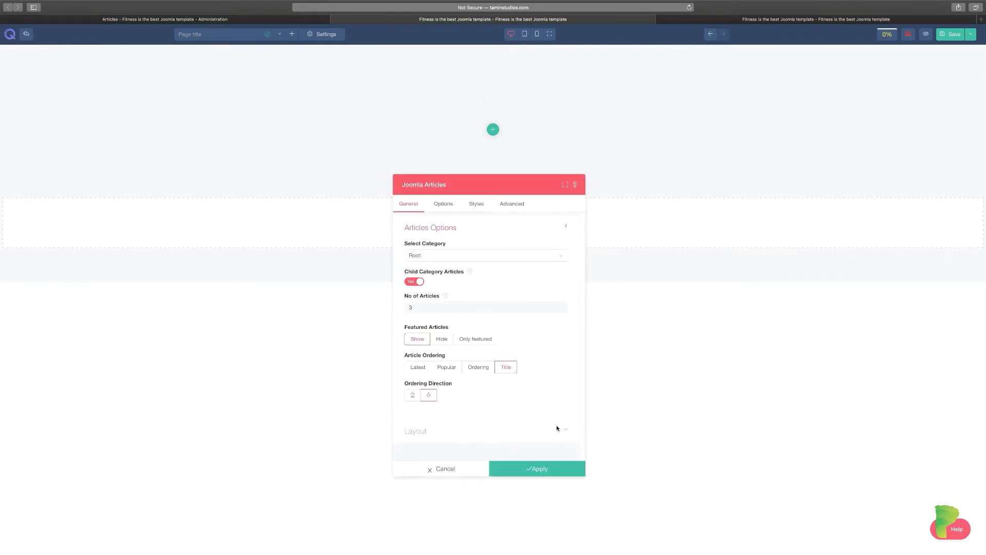
left_click(440, 258)
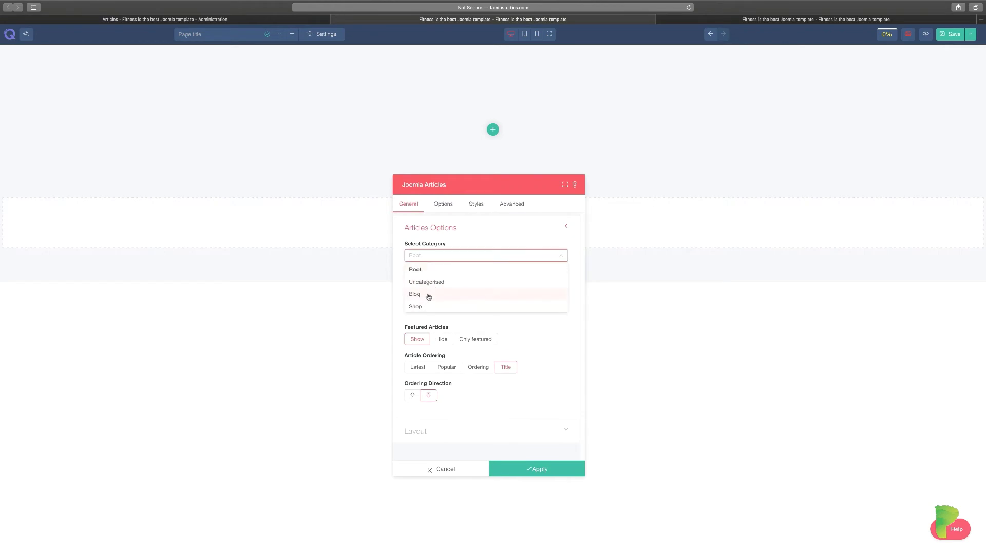
left_click(248, 22)
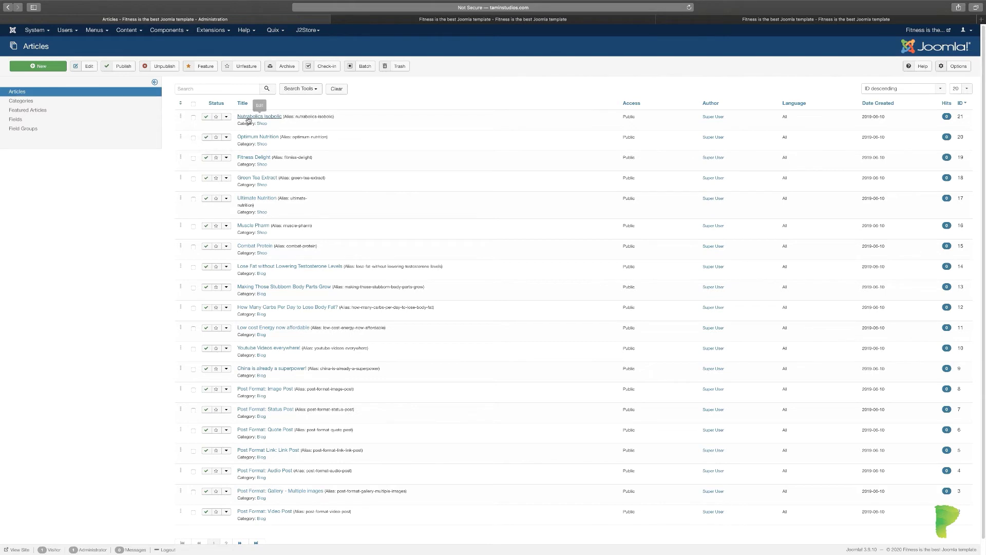
scroll(298, 317, "down", 1)
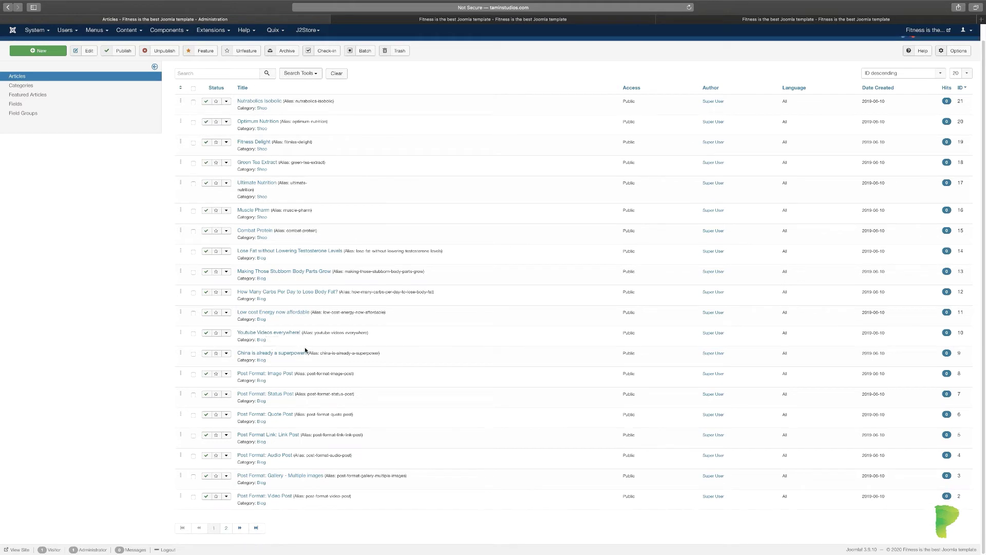
scroll(304, 347, "up", 1)
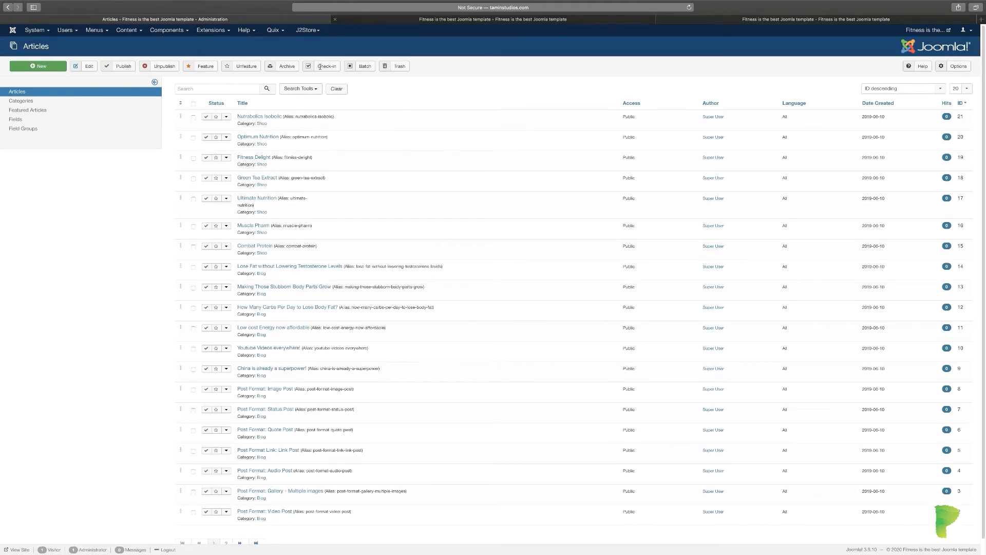
left_click(439, 20)
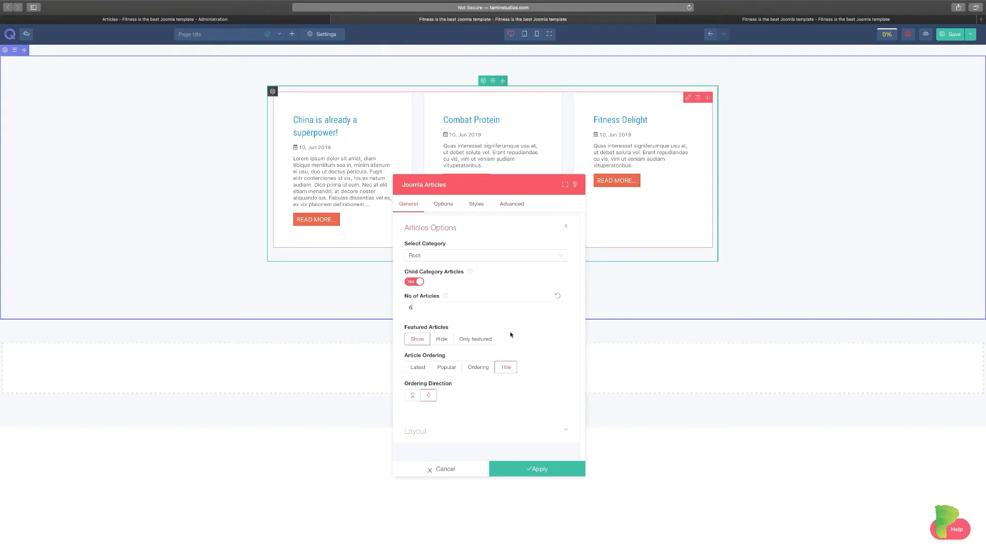
Reset the number of articles to 3, turn off child category articles, and order the articles by Latest.
left_click(558, 299)
left_click_drag(473, 183, 817, 199)
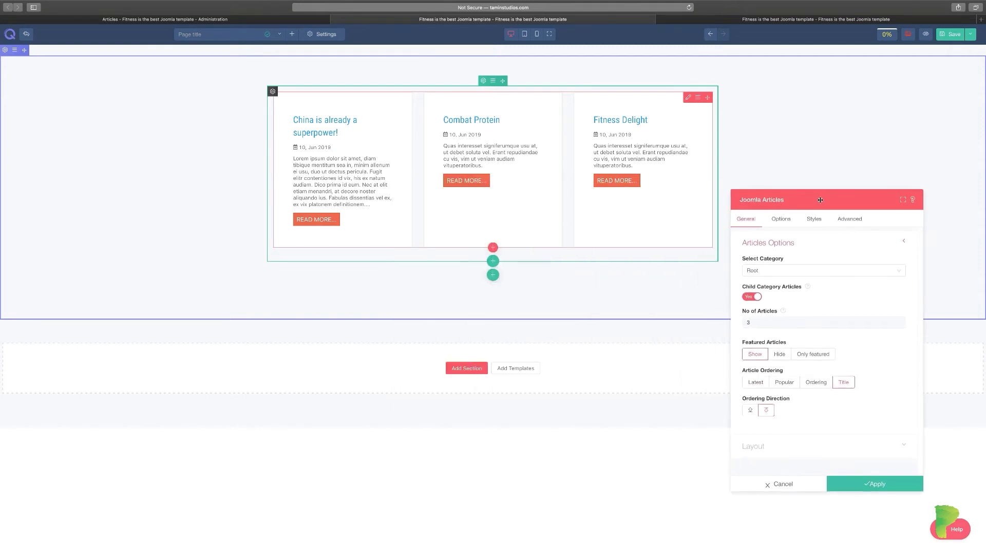
left_click(747, 298)
left_click(755, 383)
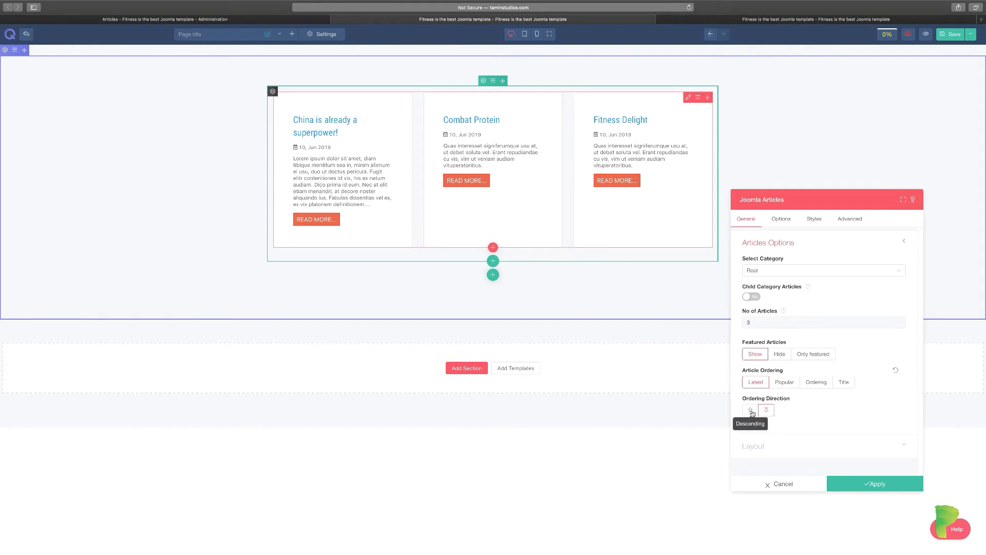
Try the List and Group layouts for the articles, and set the layout to columns.
left_click(813, 446)
left_click(783, 302)
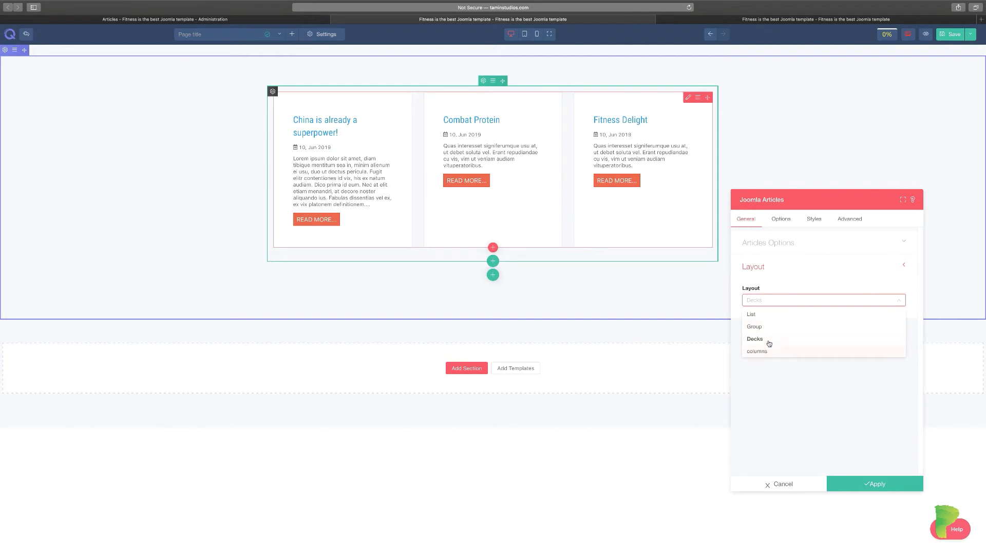
left_click(760, 315)
left_click(775, 302)
left_click(768, 324)
left_click(786, 299)
left_click(765, 352)
Try unlinking the article titles and showing article images, restoring each option to its original state.
left_click(783, 222)
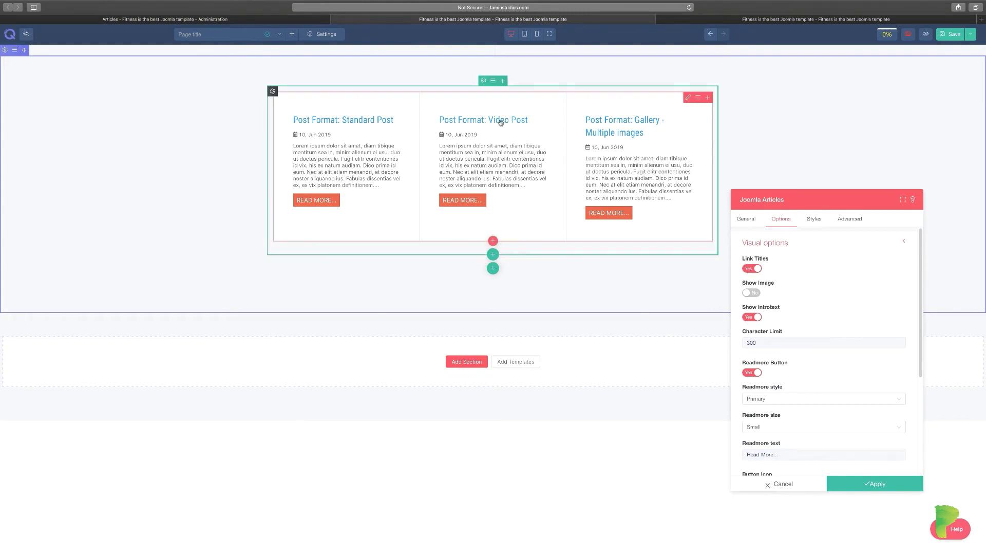
left_click(753, 269)
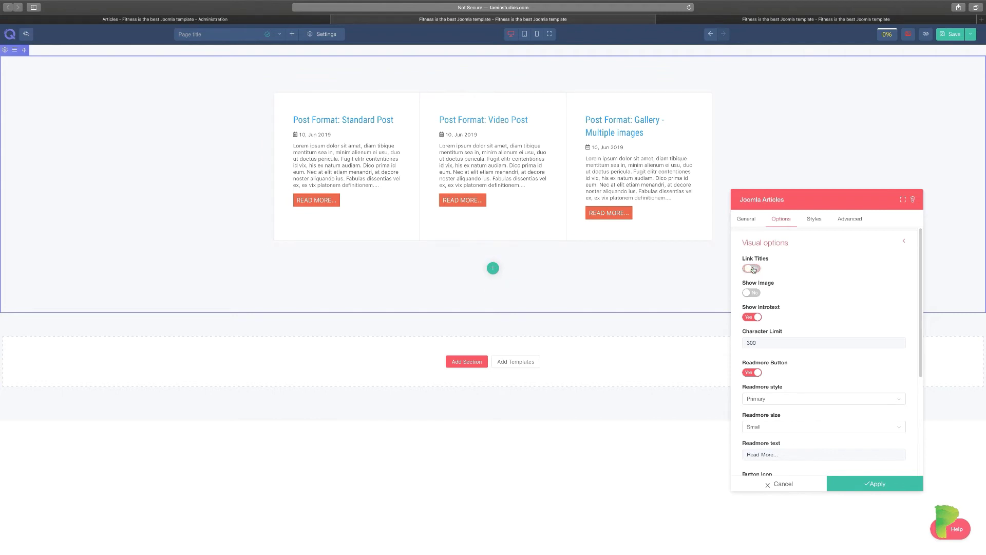
left_click(753, 268)
left_click(753, 293)
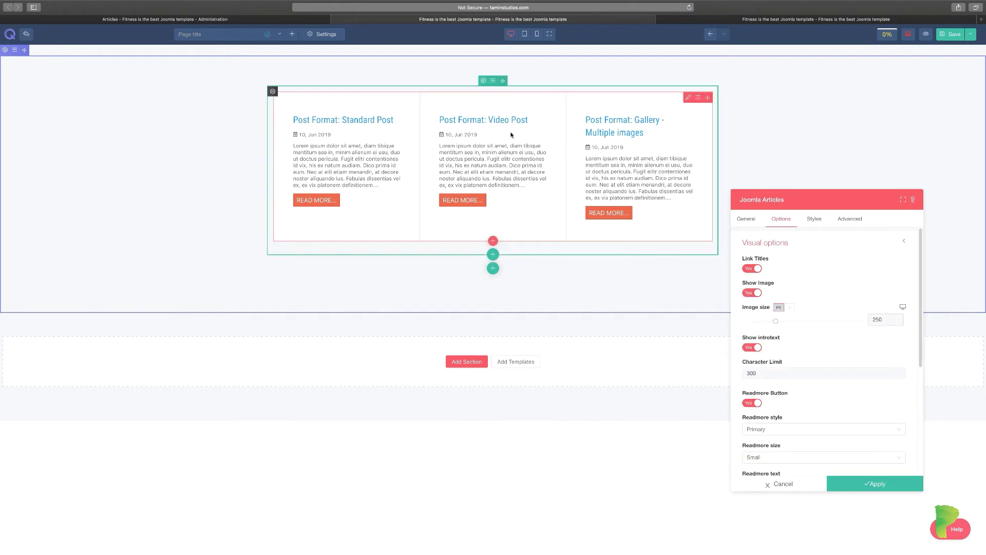
left_click(750, 294)
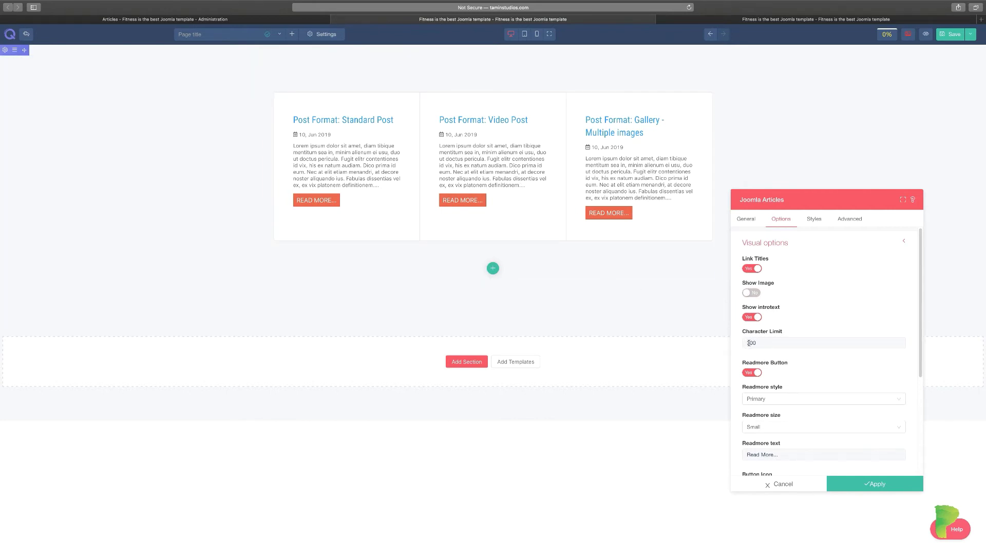
Set the intro text's character limit to 100, try the Secondary Readmore style, and set it to Warning.
left_click_drag(750, 343, 747, 343)
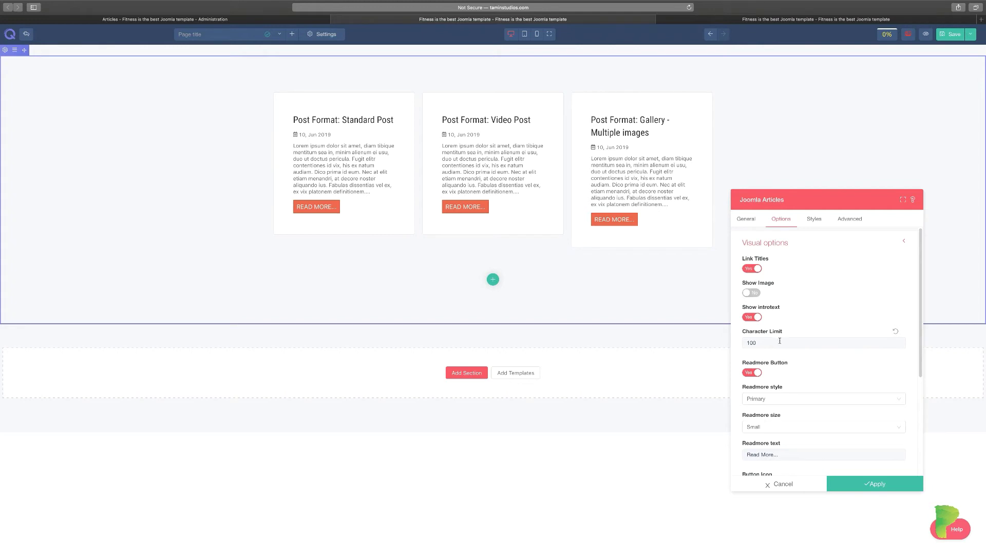
scroll(778, 339, "down", 1)
left_click(808, 395)
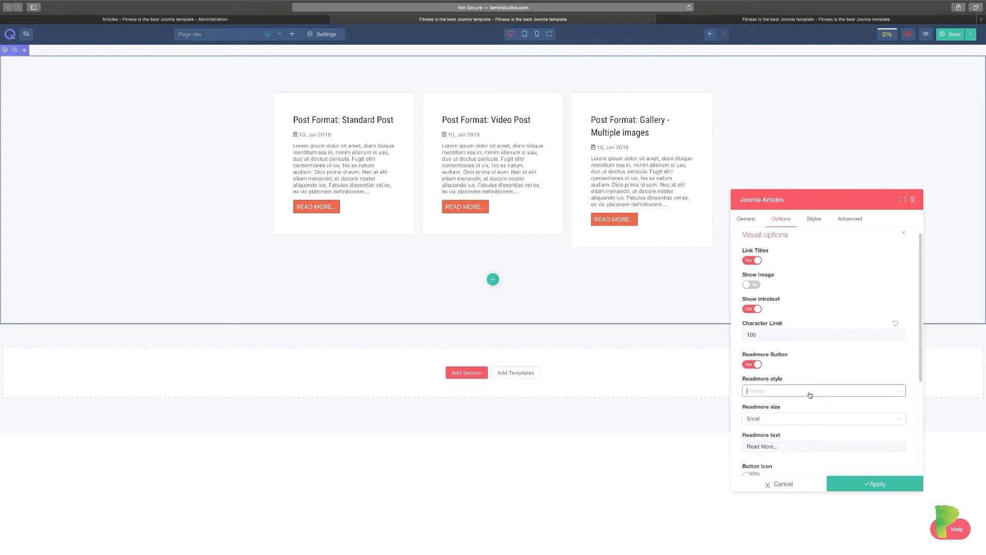
left_click(769, 417)
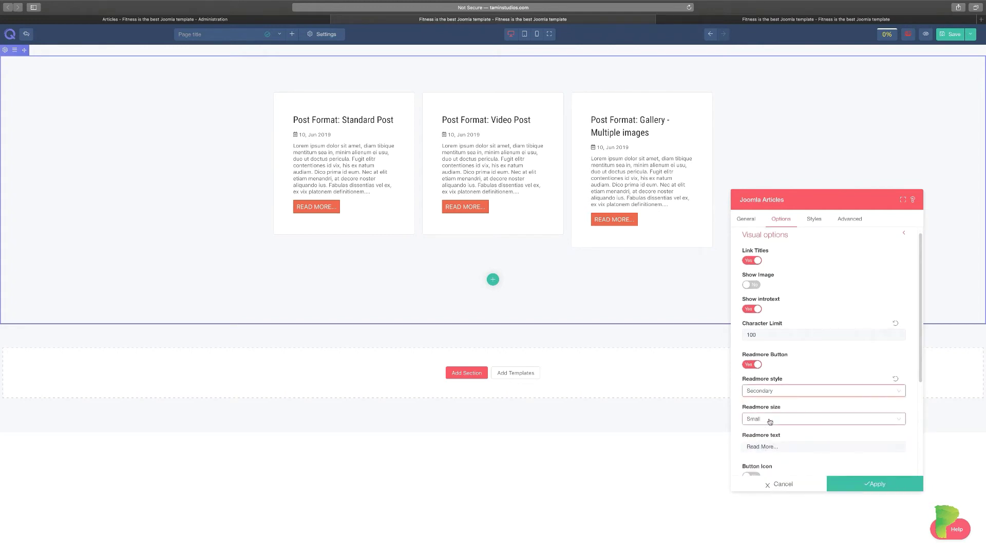
left_click(790, 394)
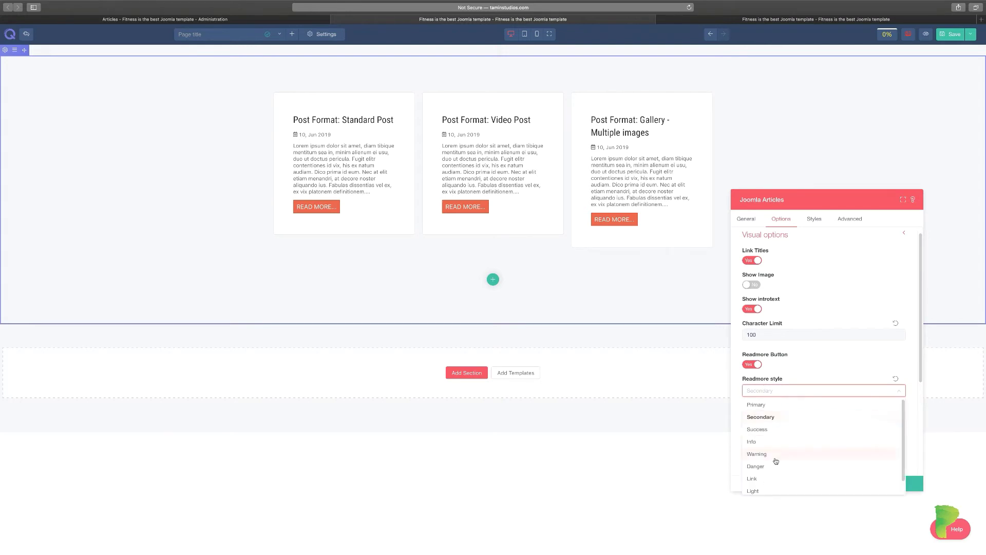
left_click(778, 455)
Hide the article date, and try enabling the Readmore button's icon before switching it off again.
scroll(813, 392, "down", 1)
scroll(814, 392, "down", 3)
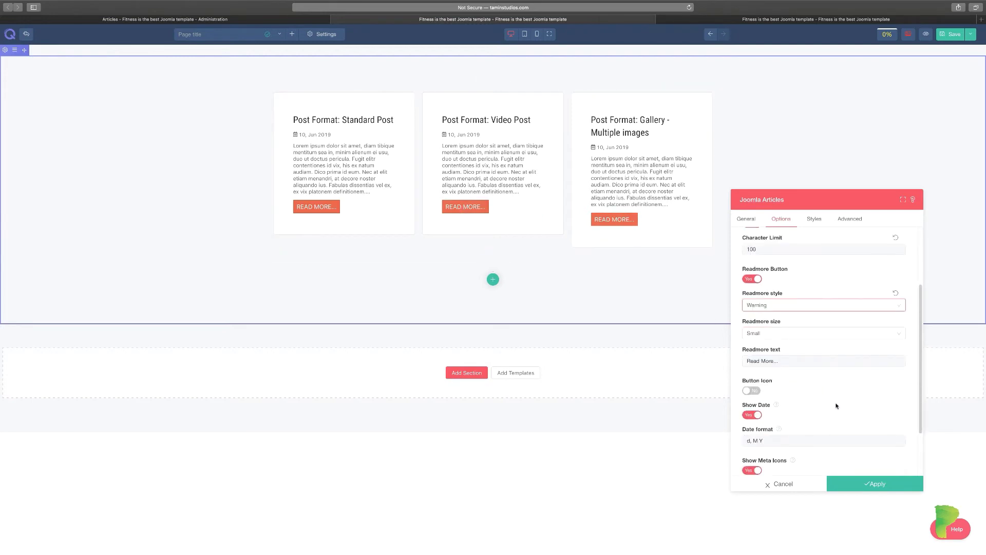
scroll(838, 406, "down", 1)
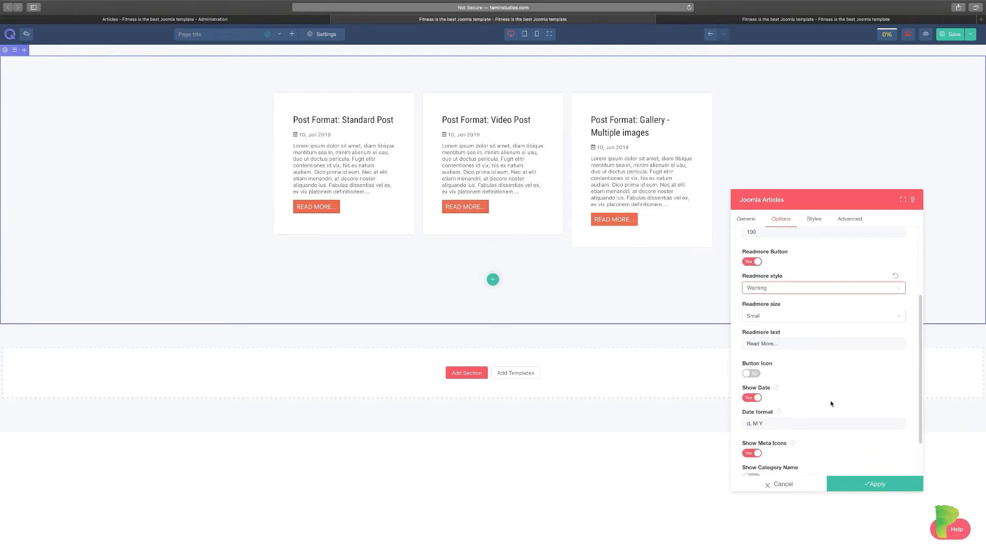
left_click(751, 398)
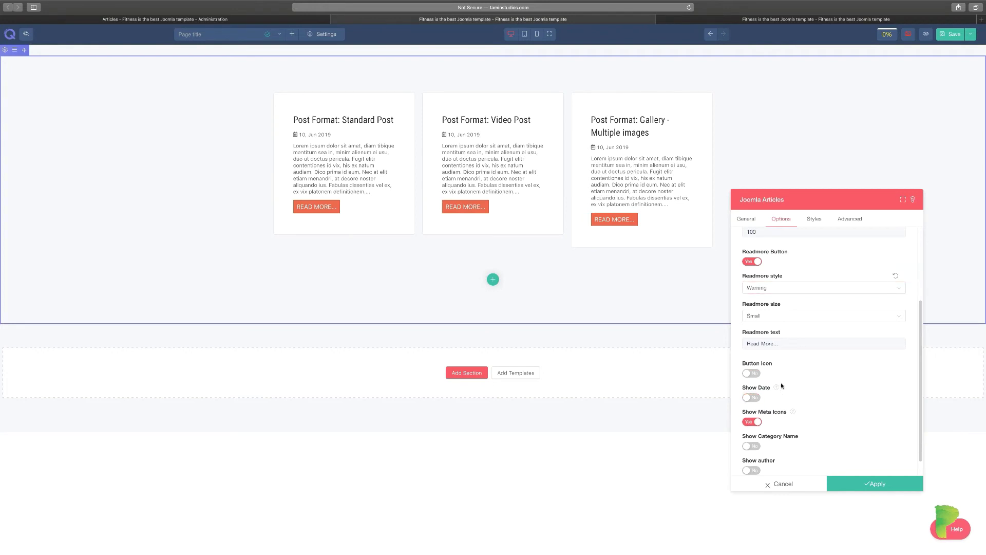
left_click(761, 375)
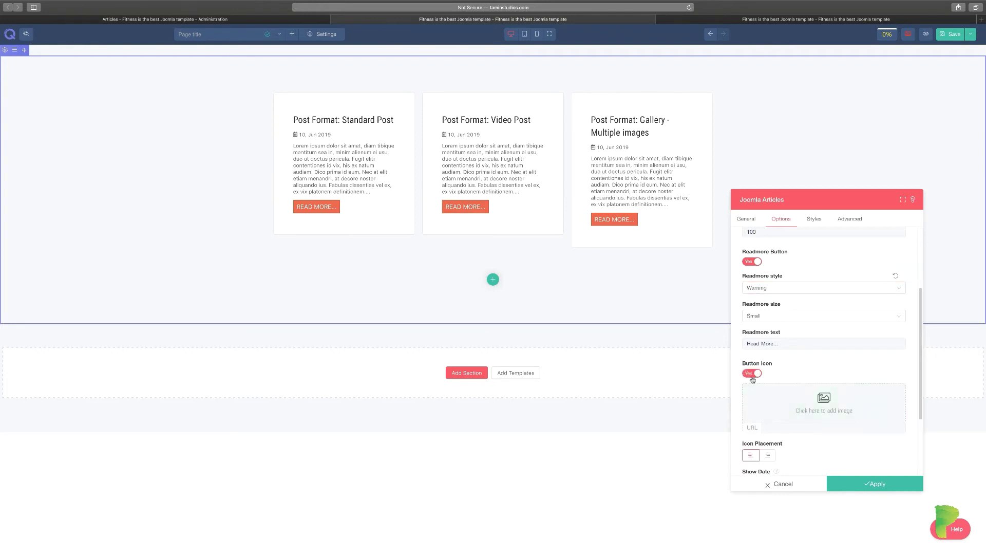
left_click(749, 375)
scroll(809, 408, "down", 1)
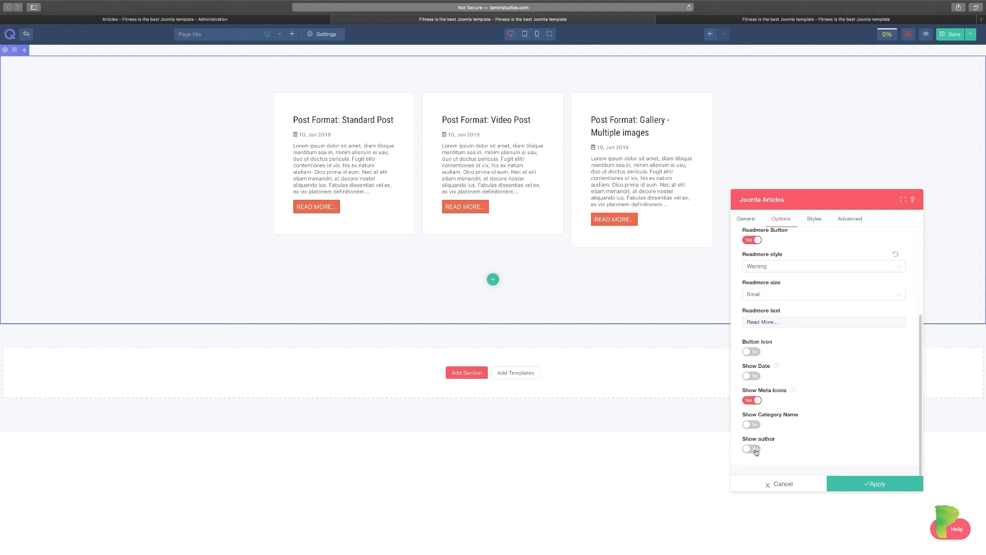
scroll(784, 435, "up", 1)
scroll(784, 435, "up", 5)
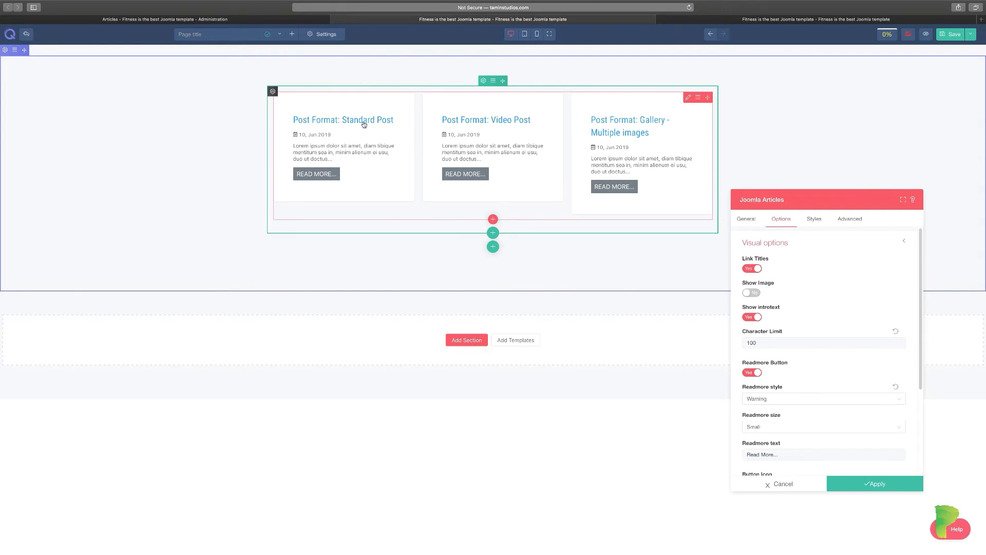
Review the articles element's common style settings, including alignment, margin, padding, background colour and border.
left_click(809, 223)
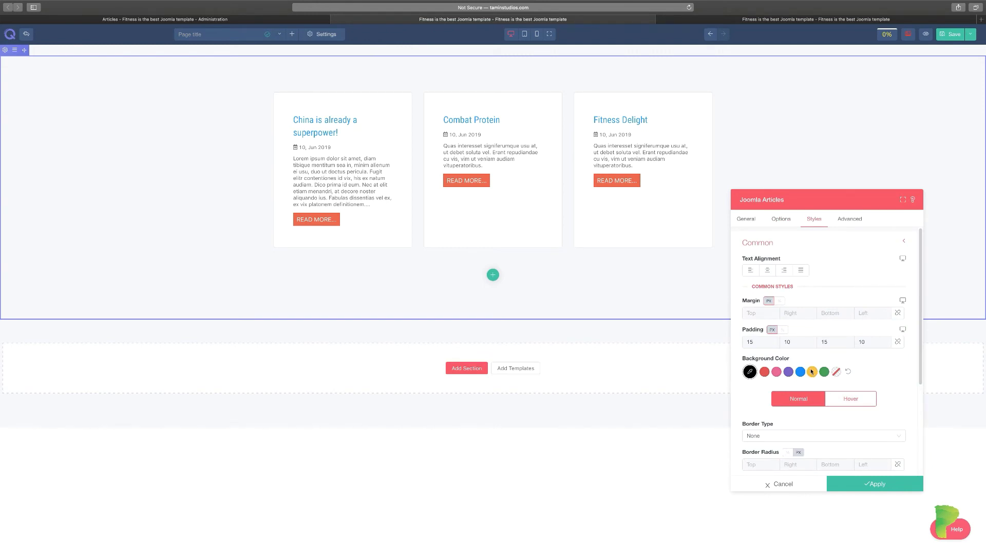
scroll(819, 411, "down", 2)
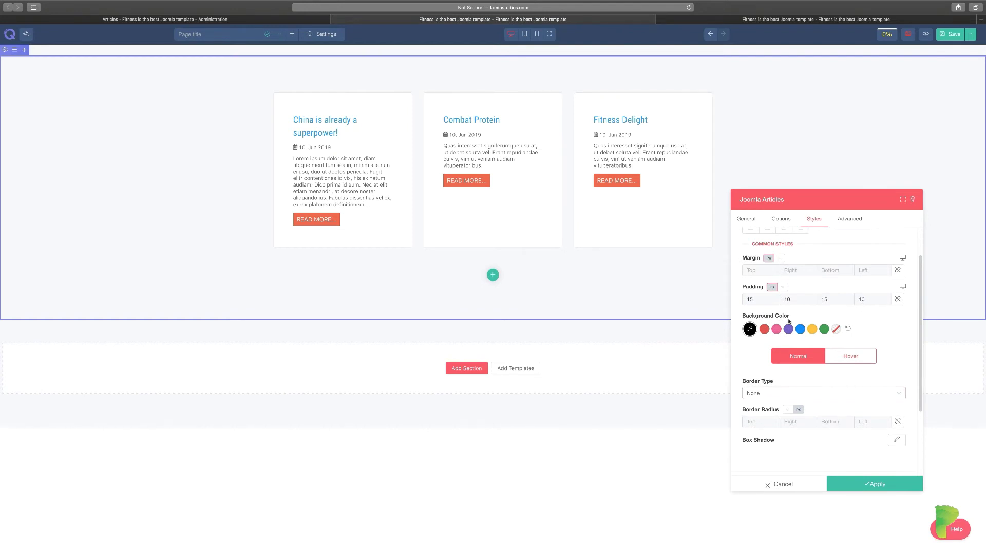
left_click(744, 220)
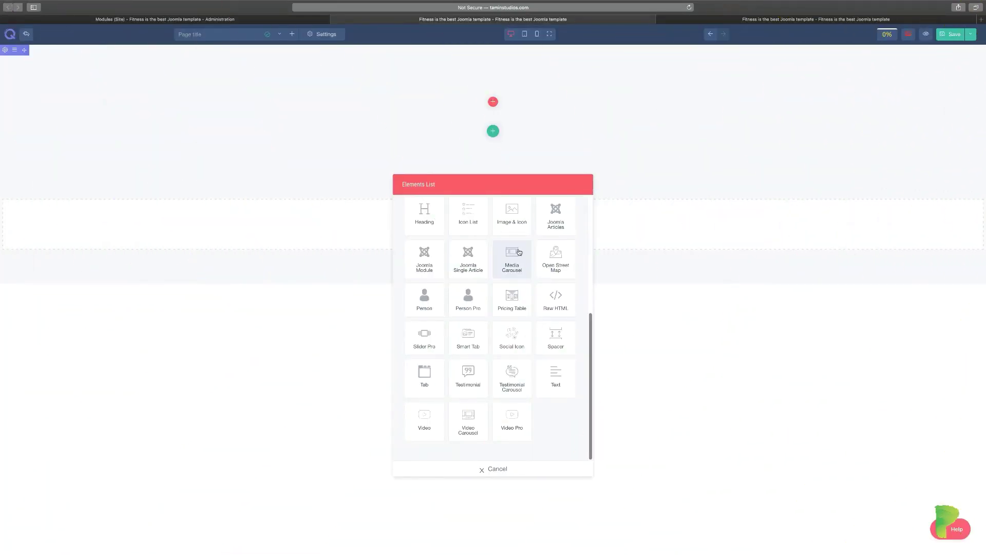
Add a Joomla Module element and compare its selectable modules with the site's module list in the Joomla administration.
left_click(423, 262)
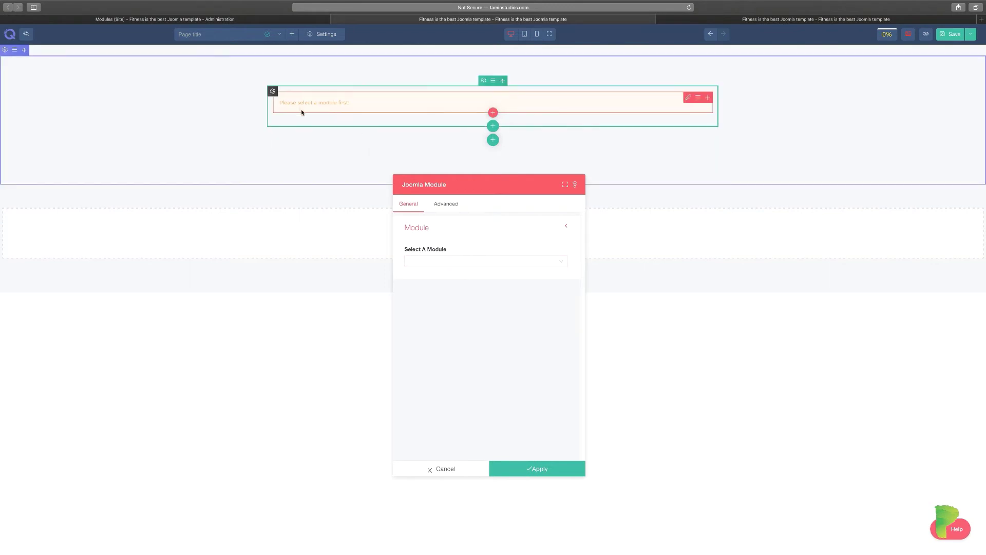
left_click(258, 20)
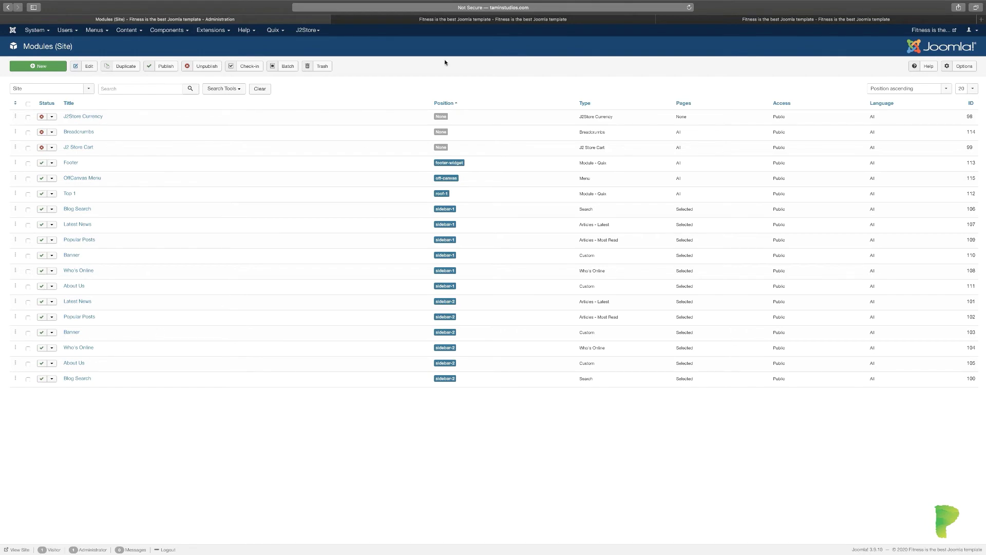
left_click(467, 21)
left_click(462, 261)
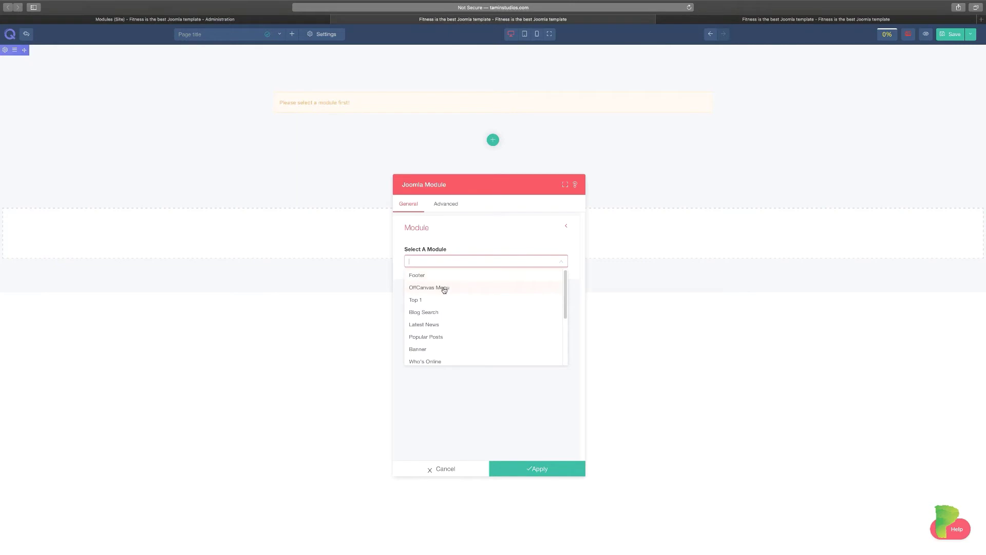
scroll(430, 329, "down", 5)
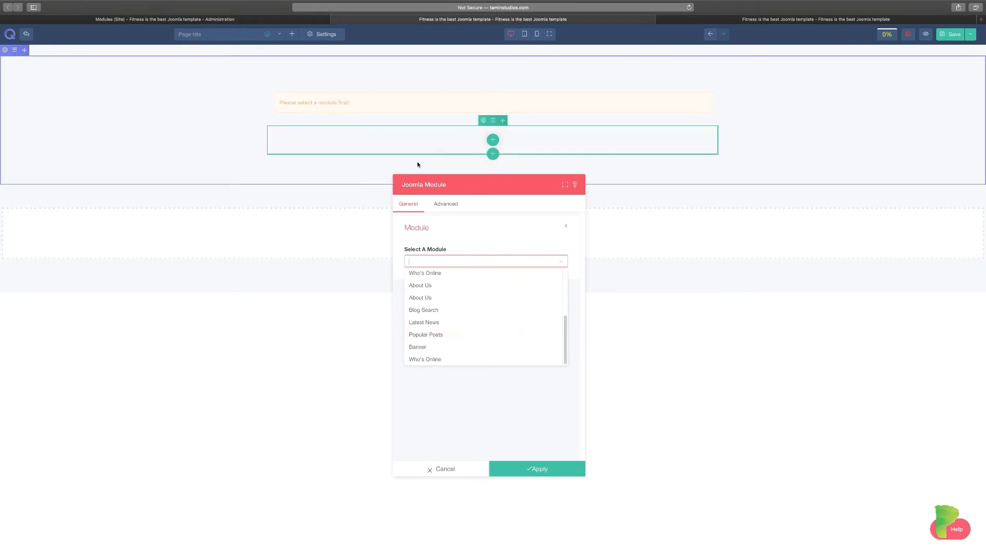
left_click(300, 19)
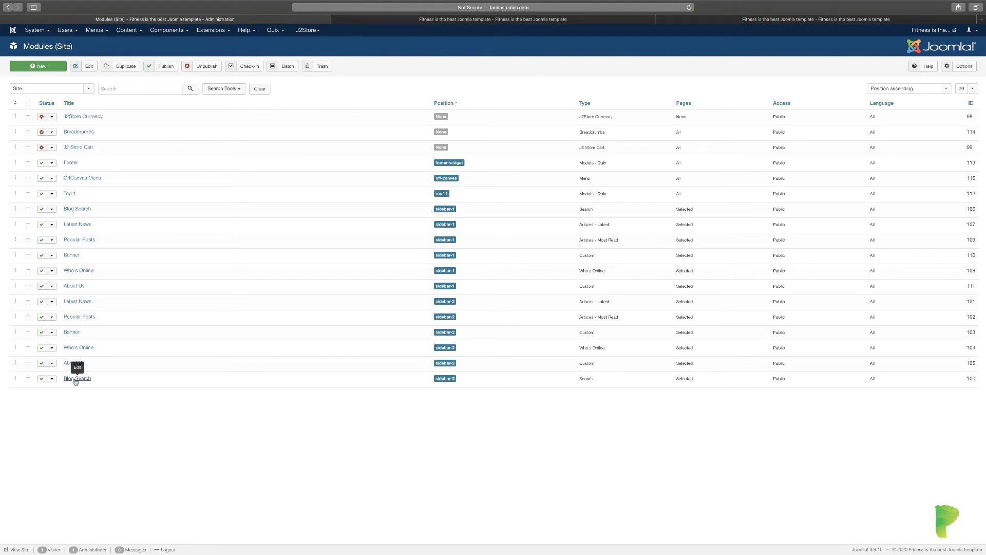
left_click(433, 22)
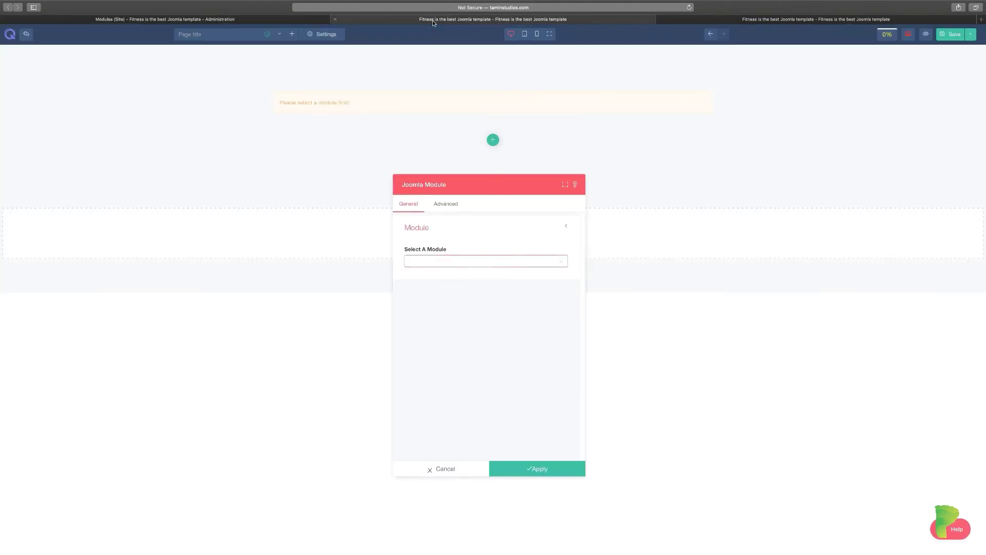
Try the Blog Search module in the Joomla Module element, and set the module to About Us.
left_click(424, 262)
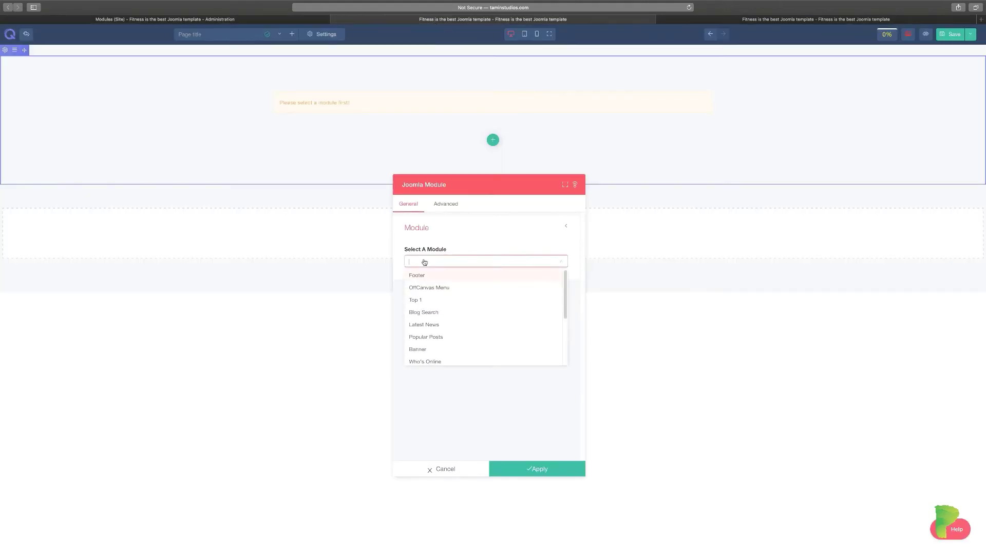
left_click(432, 314)
left_click(483, 262)
left_click(475, 314)
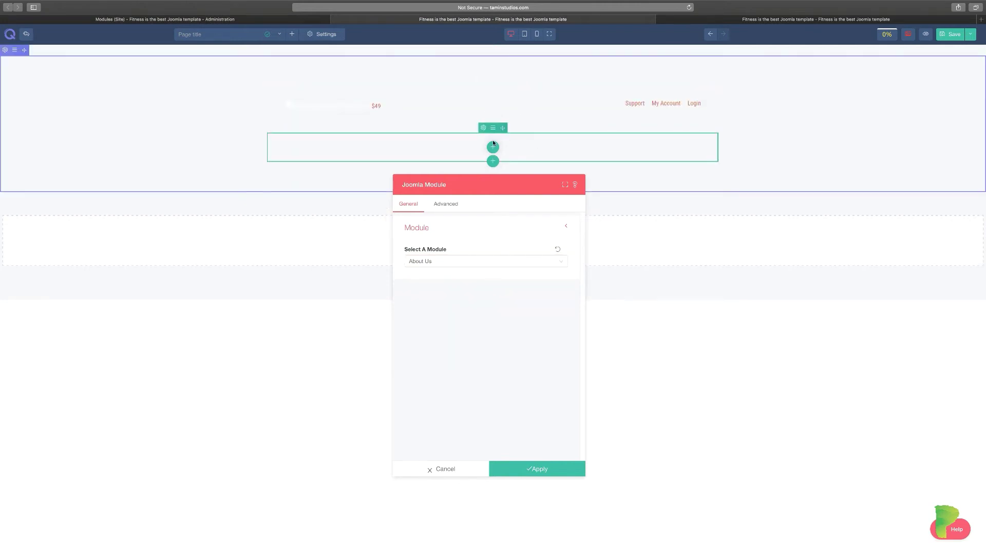
Check the page's front-end view and the site's module list in the Joomla administration against the module element.
left_click(766, 21)
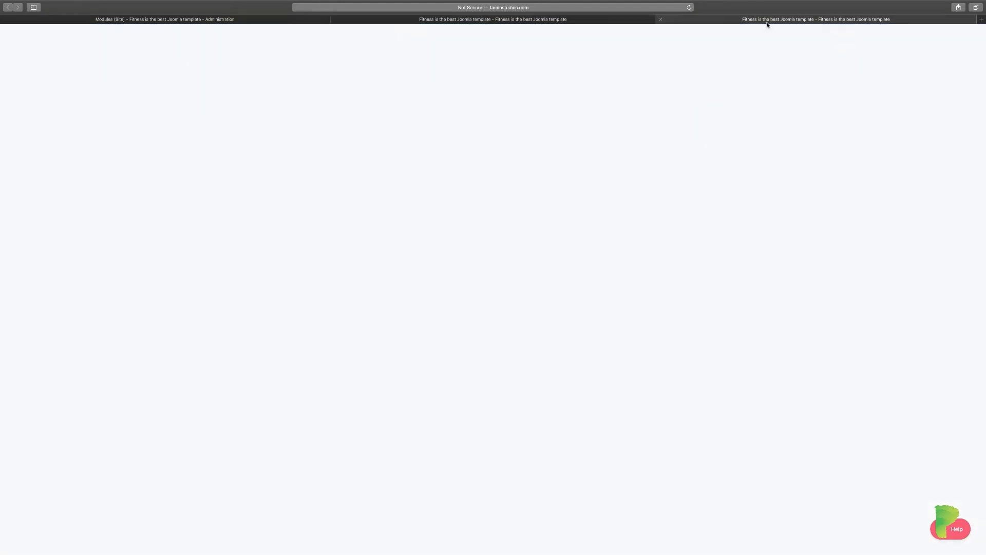
left_click(478, 21)
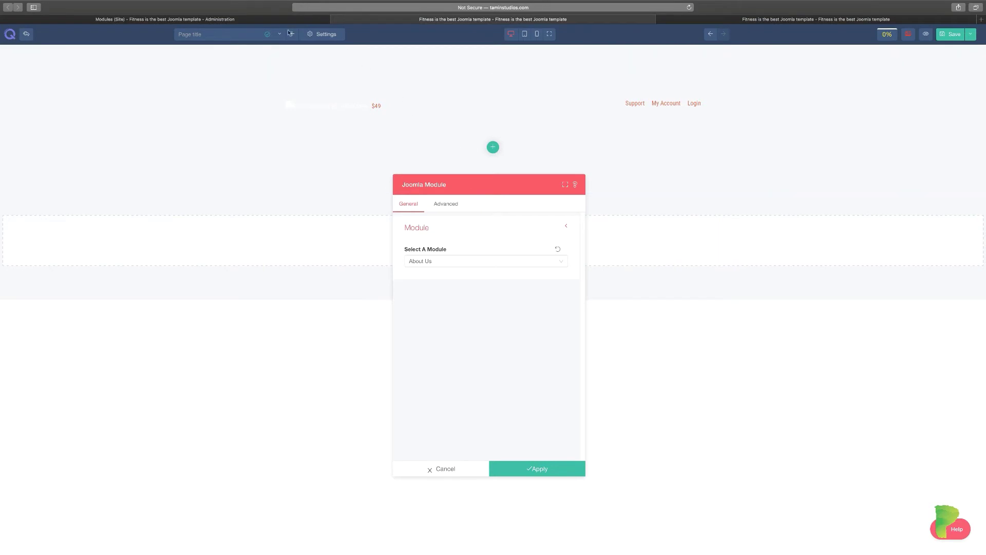
left_click(257, 20)
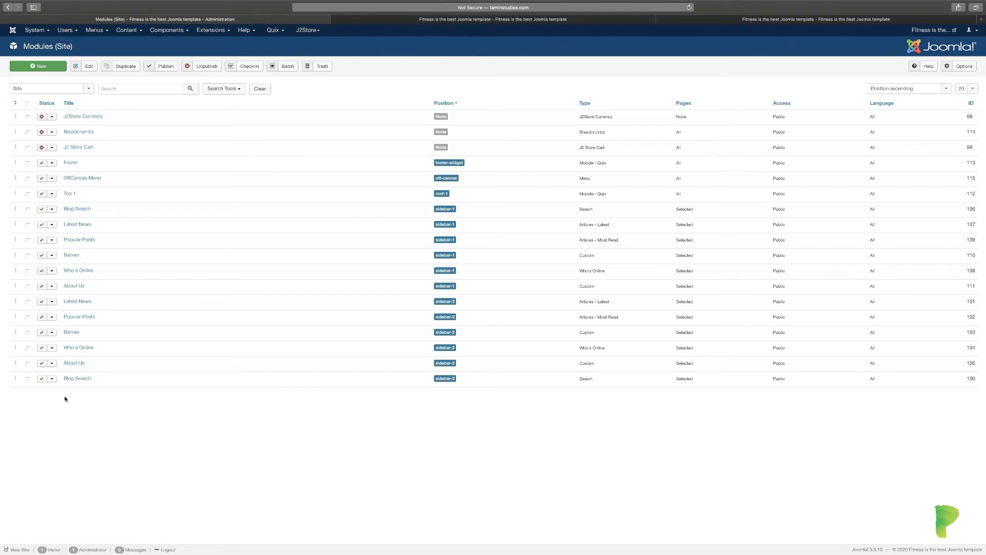
left_click(418, 20)
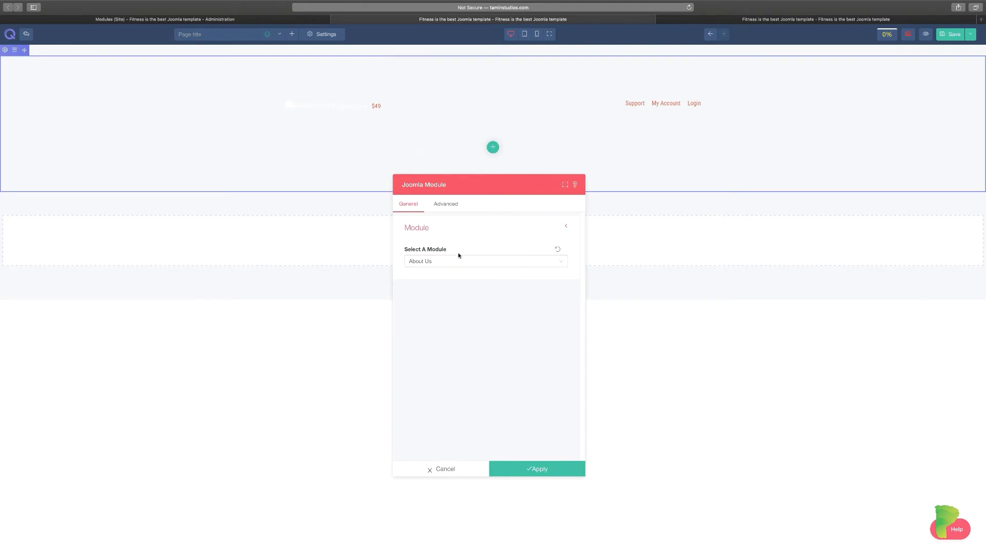
left_click(272, 20)
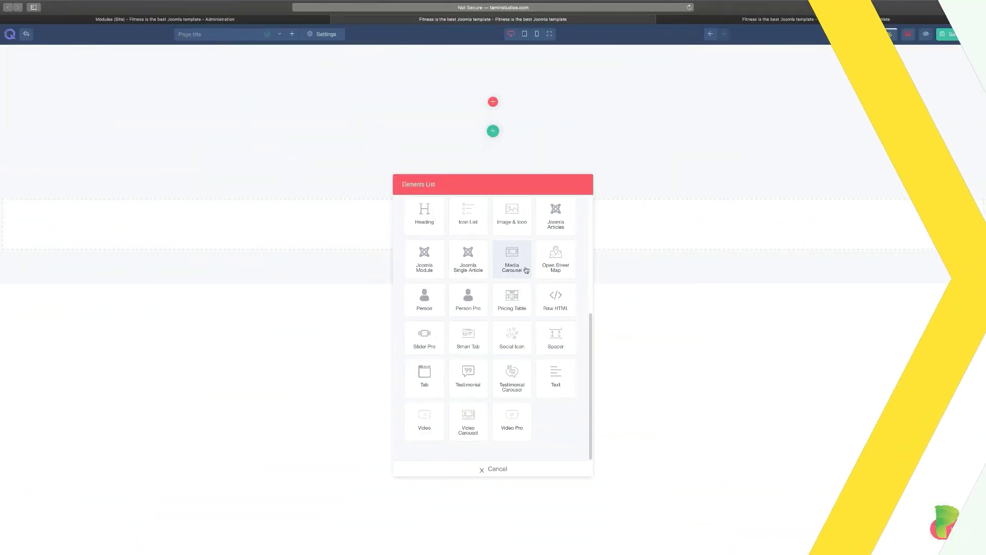
Add a Joomla Single Article element and select the article Post Format: Standard Post.
left_click(468, 263)
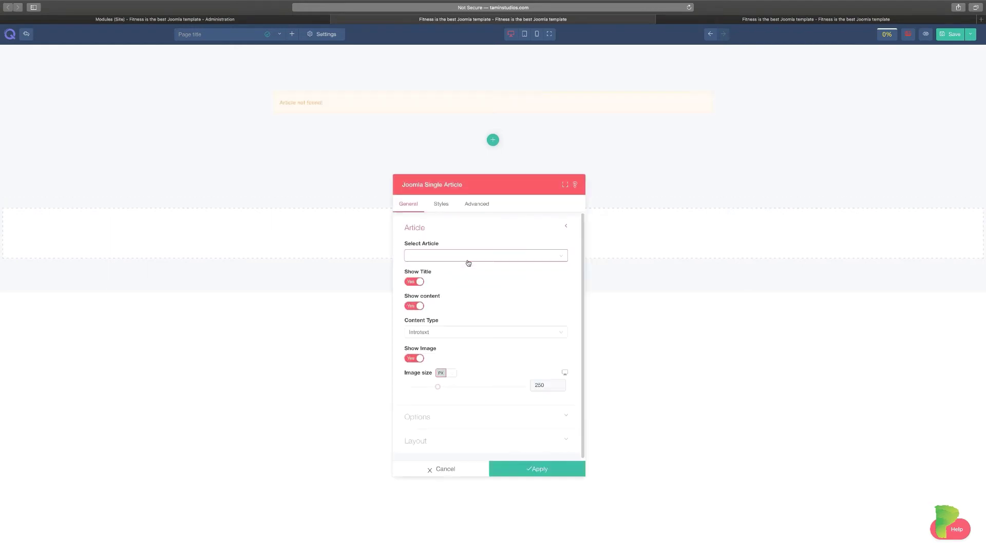
left_click_drag(515, 186, 592, 172)
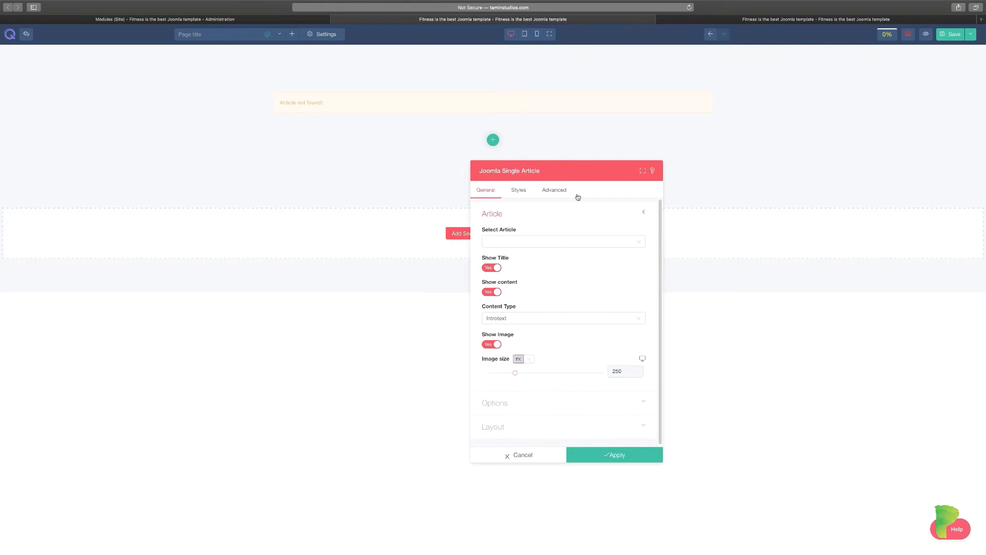
left_click(543, 246)
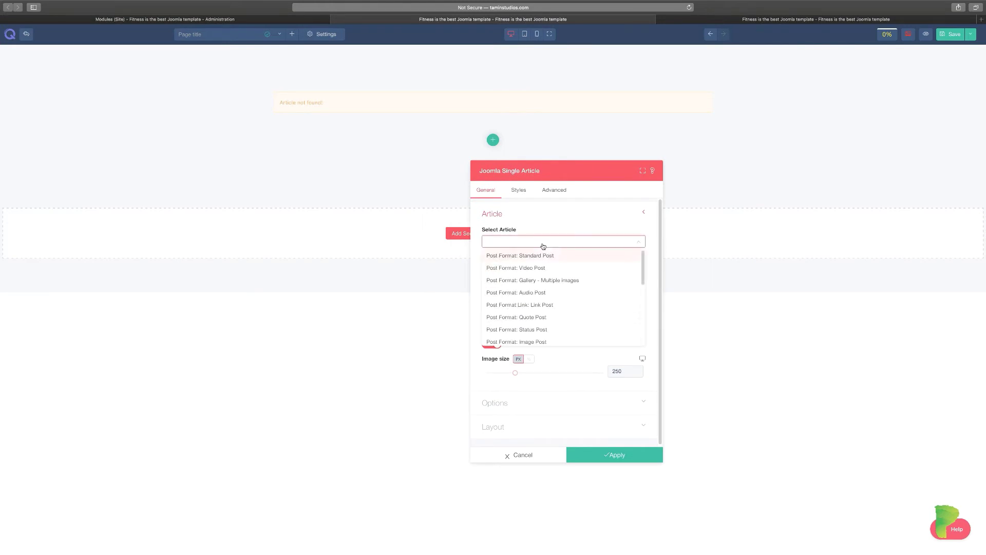
mouse_move(643, 274)
left_mouse_down()
mouse_move(642, 303)
mouse_move(643, 276)
left_mouse_up()
left_click(534, 256)
left_click(533, 256)
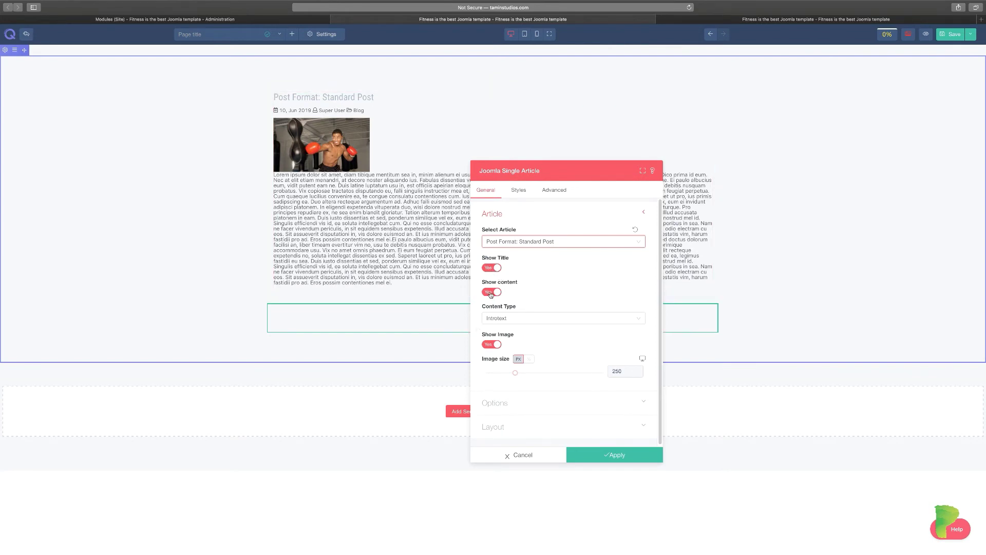
Check the content type choices for the single article, and hide its content.
left_click(502, 319)
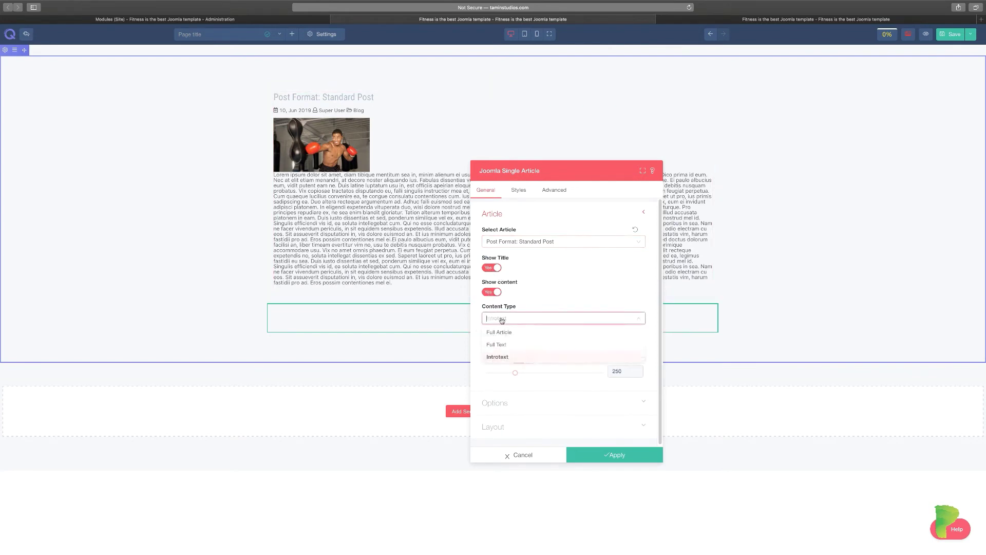
left_click(584, 283)
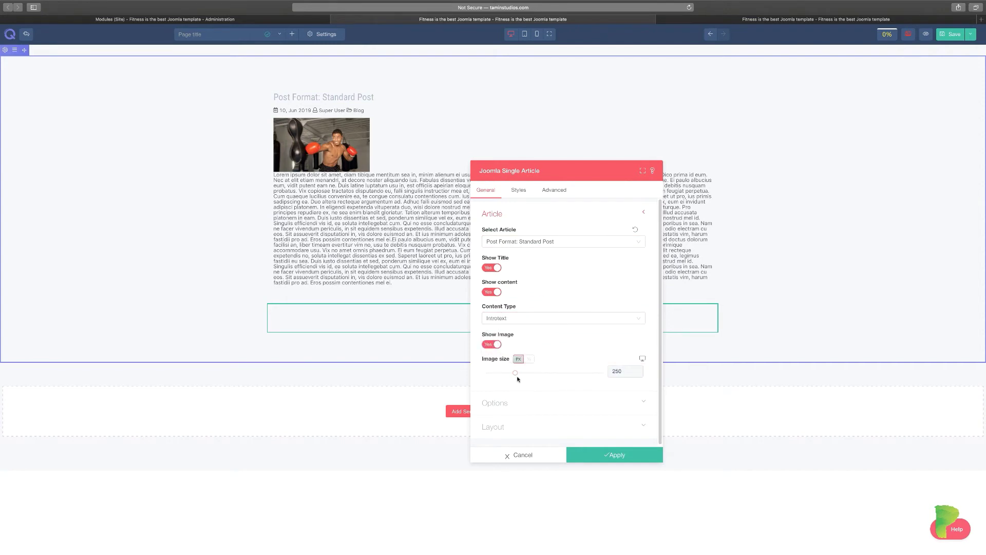
left_click(494, 293)
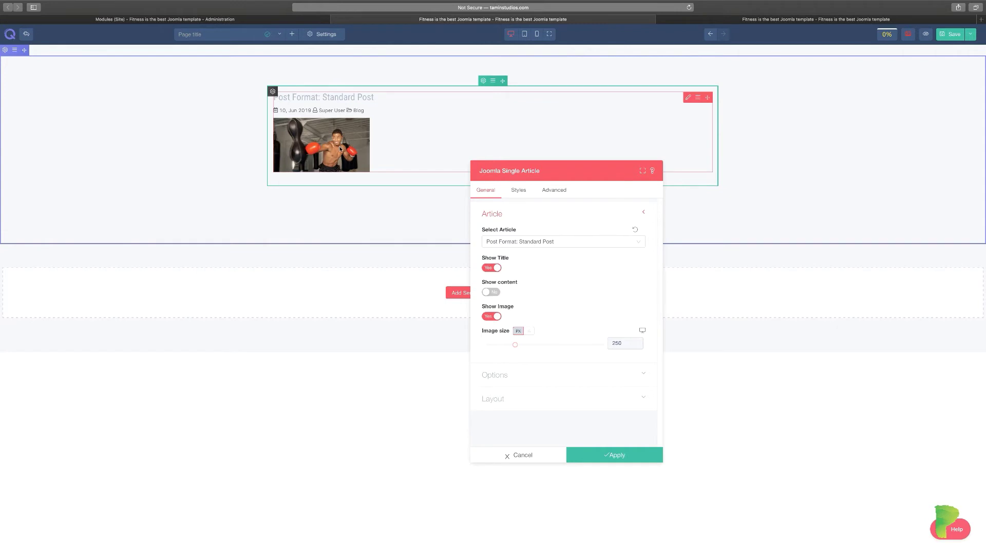
left_click_drag(550, 172, 603, 182)
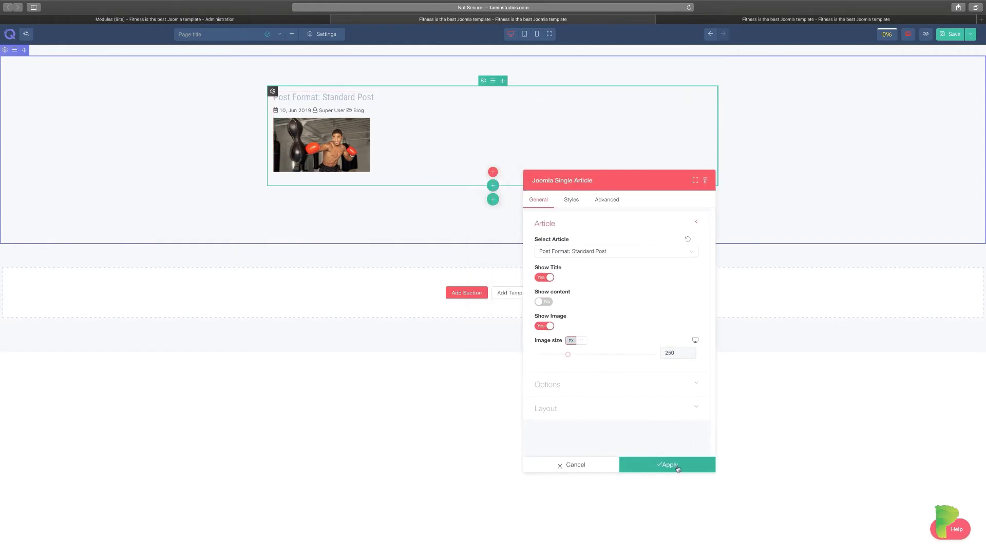
left_click(689, 255)
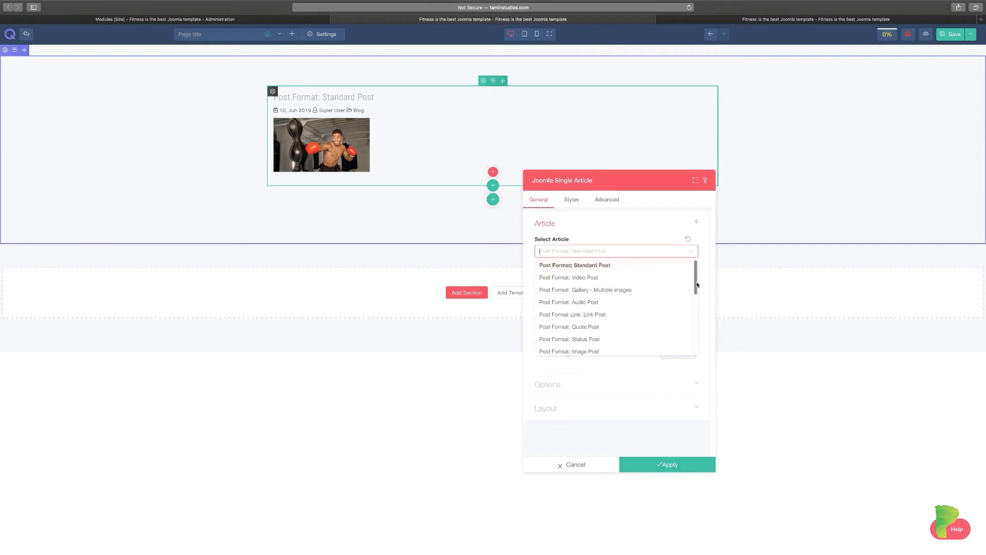
left_click_drag(697, 285, 696, 255)
left_click(693, 254)
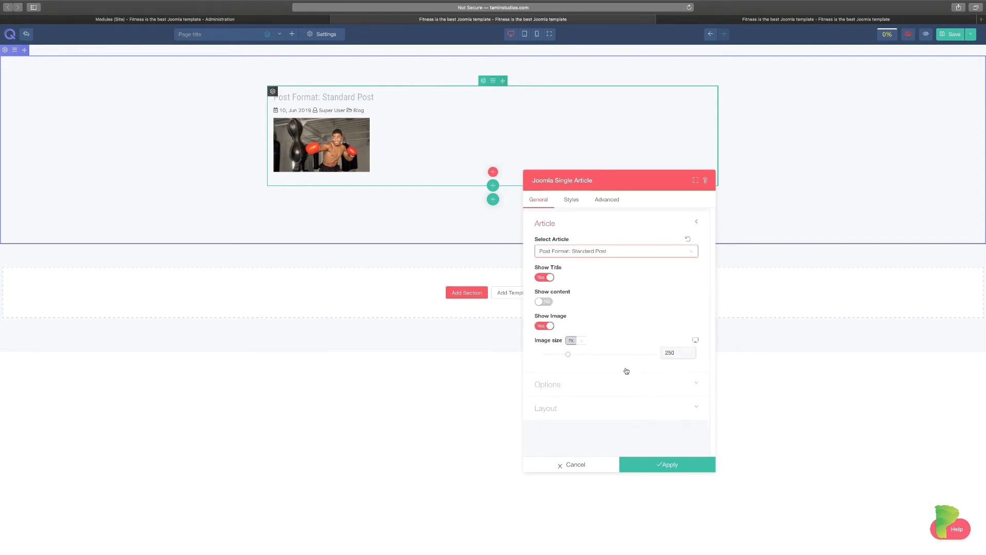
Turn on the linked title in the single article's options.
left_click(618, 389)
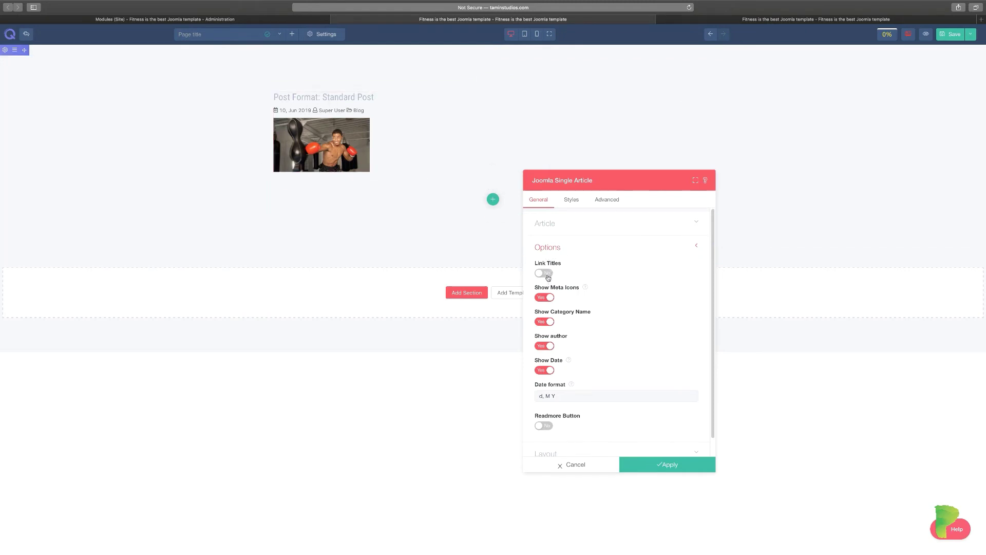
left_click(546, 274)
scroll(578, 416, "down", 1)
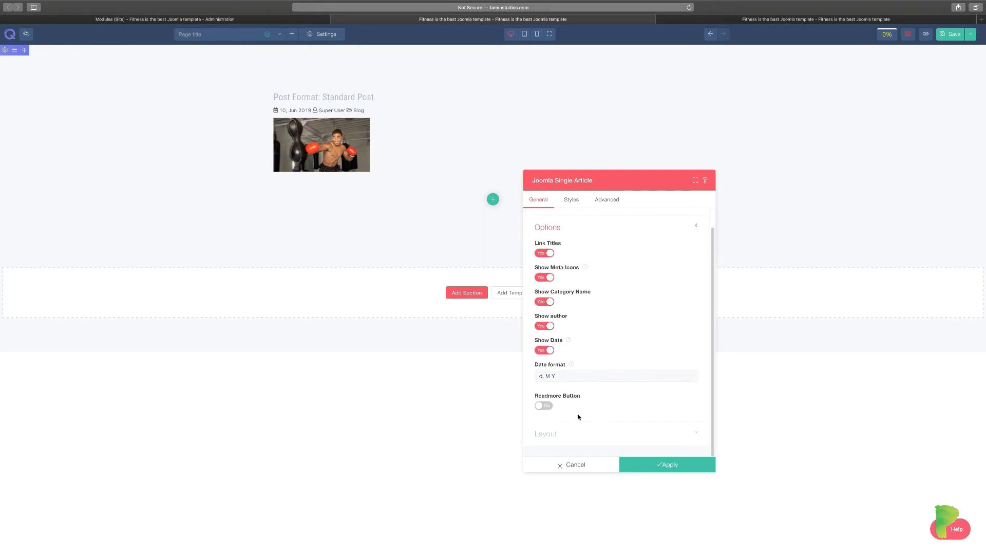
Enable the single article's Readmore button and review its style, size and text settings.
left_click(545, 406)
scroll(599, 403, "down", 3)
left_click(575, 378)
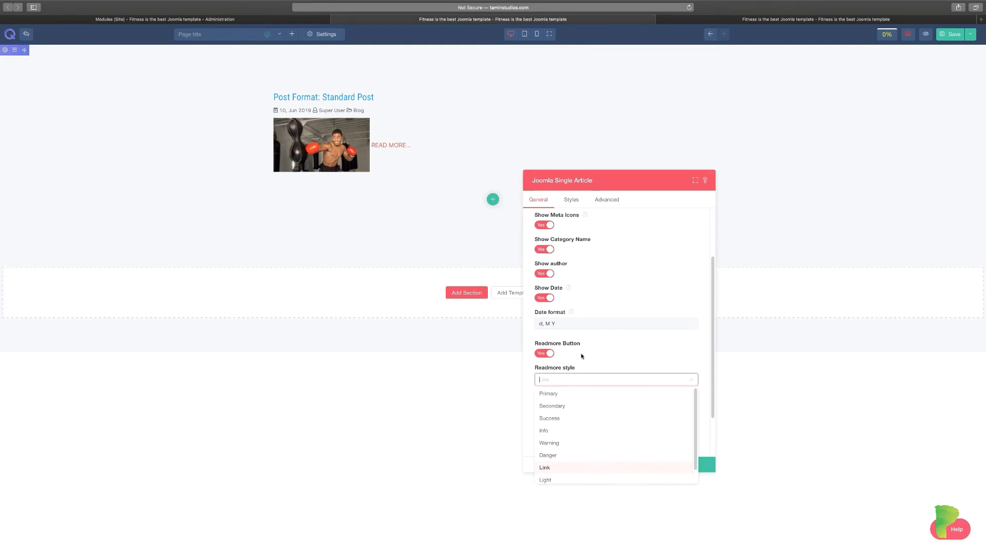
left_click(591, 358)
scroll(581, 412, "down", 3)
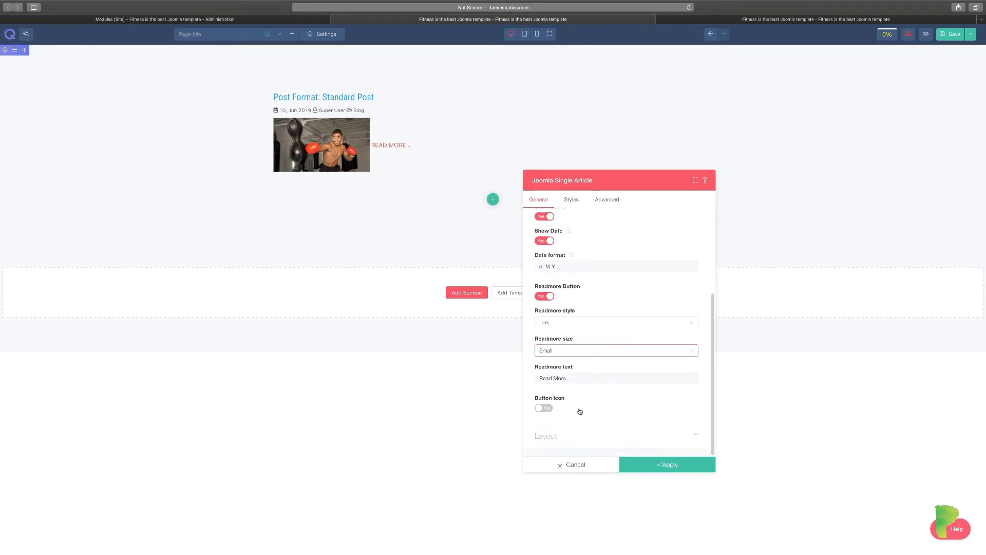
left_click(564, 378)
left_click_drag(541, 378, 573, 379)
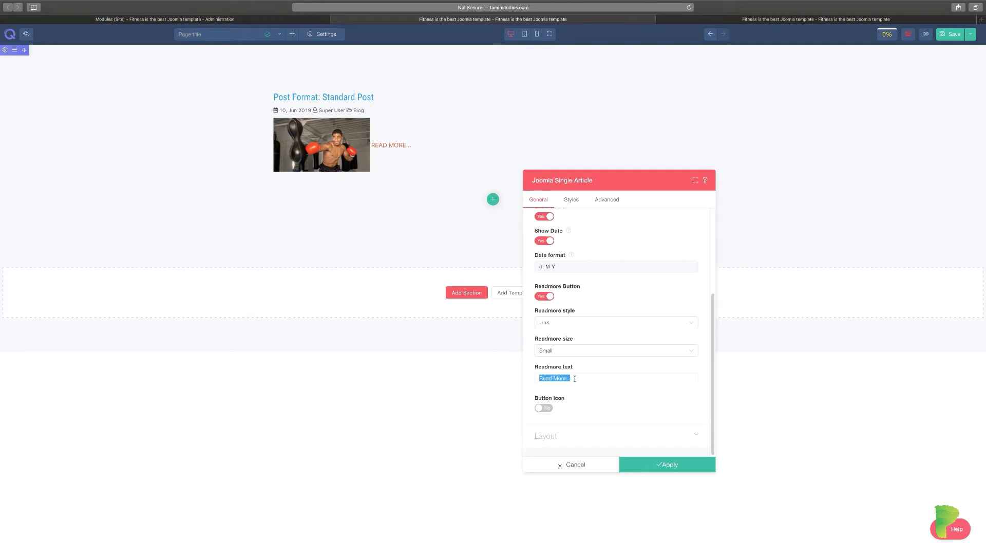
left_click(575, 379)
Try the Readmore button's icon, switch off both the icon and the button, and apply the article settings.
left_click(544, 409)
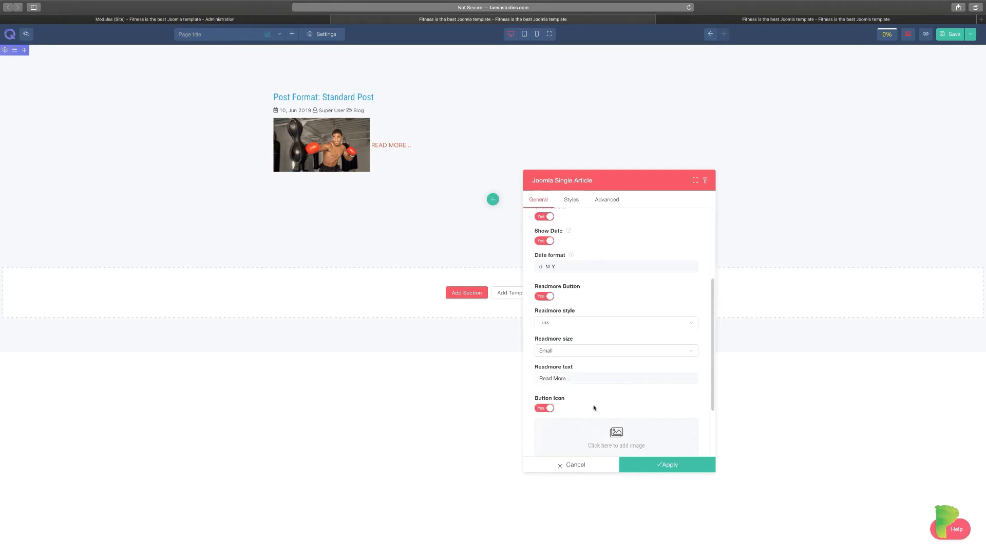
scroll(586, 405, "down", 1)
left_click(545, 360)
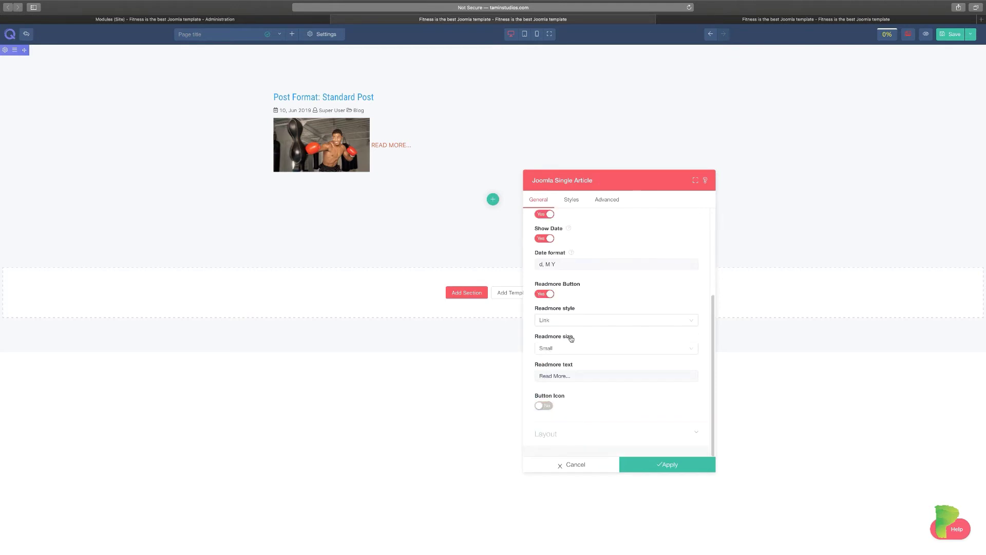
left_click(544, 295)
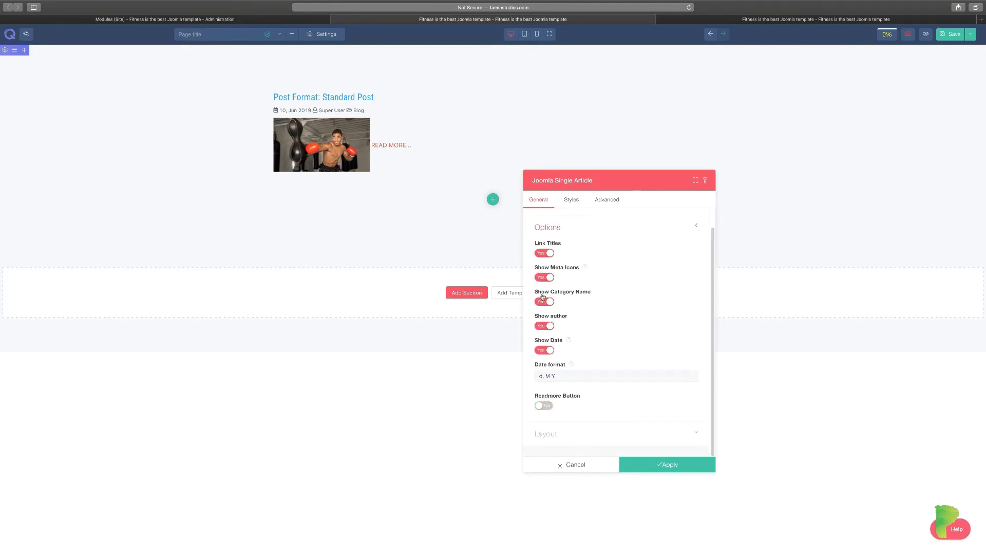
left_click(663, 464)
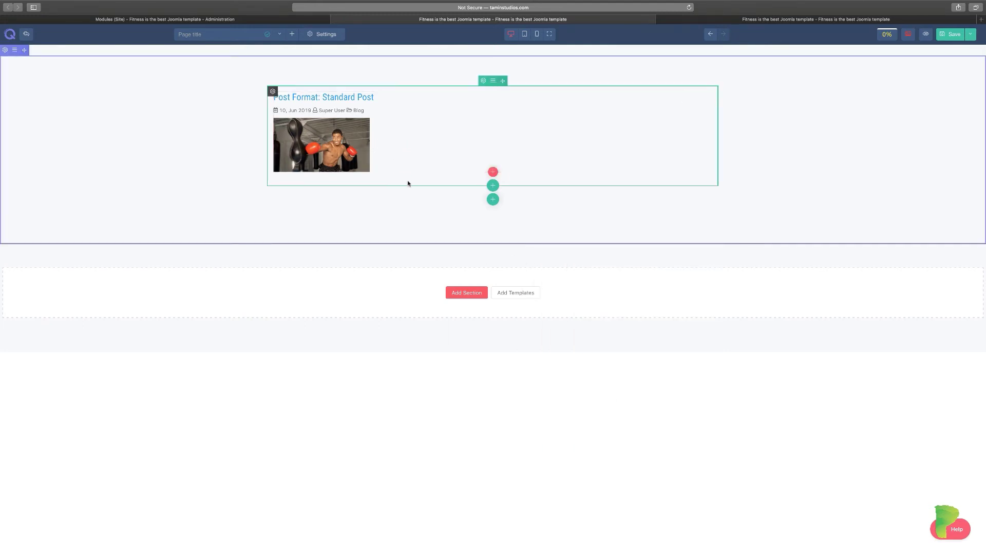
Add a Columns element with a three equal column layout below the Standard Post article.
left_click(493, 172)
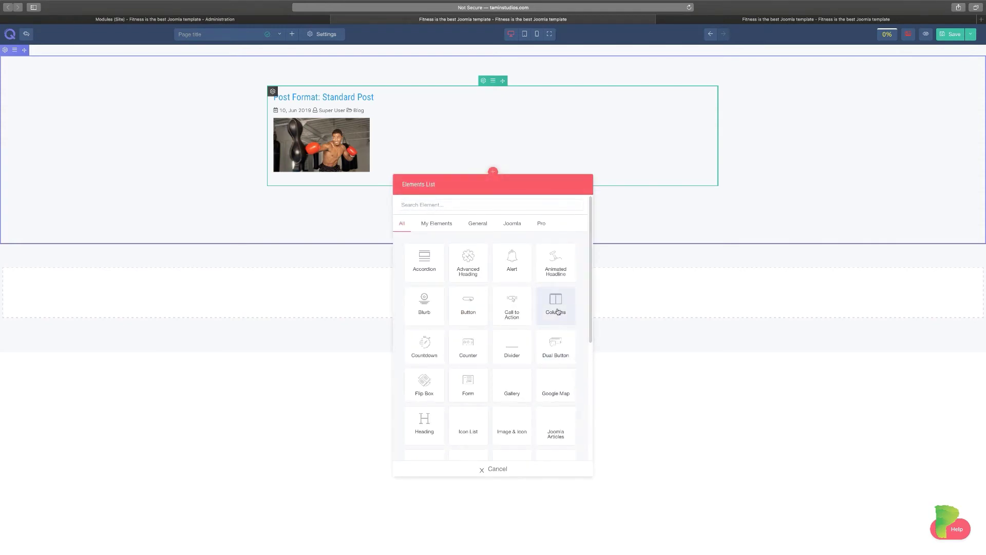
left_click(558, 311)
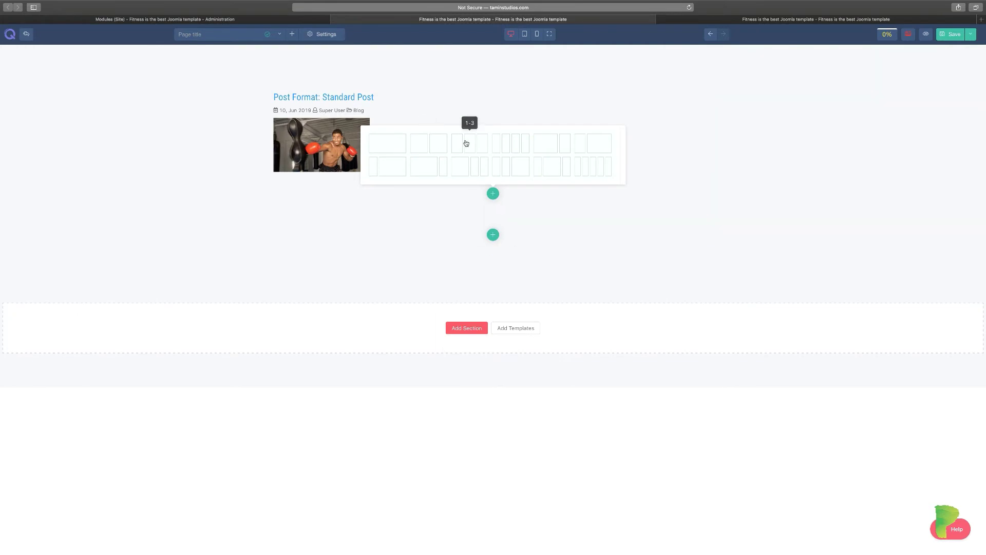
left_click(466, 143)
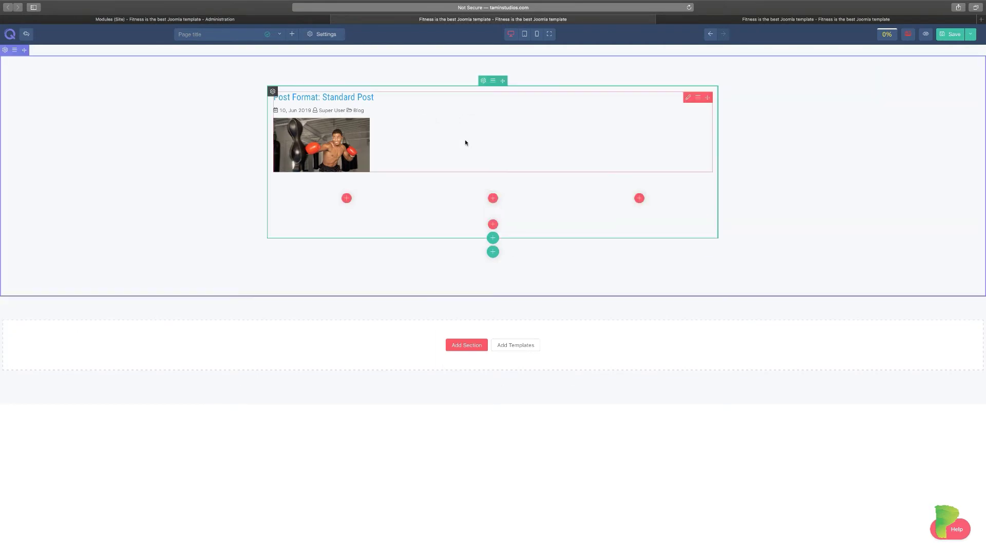
Add a Joomla Single Article element to the first of the three columns and select the article Post Format: Quote Post.
left_click(347, 199)
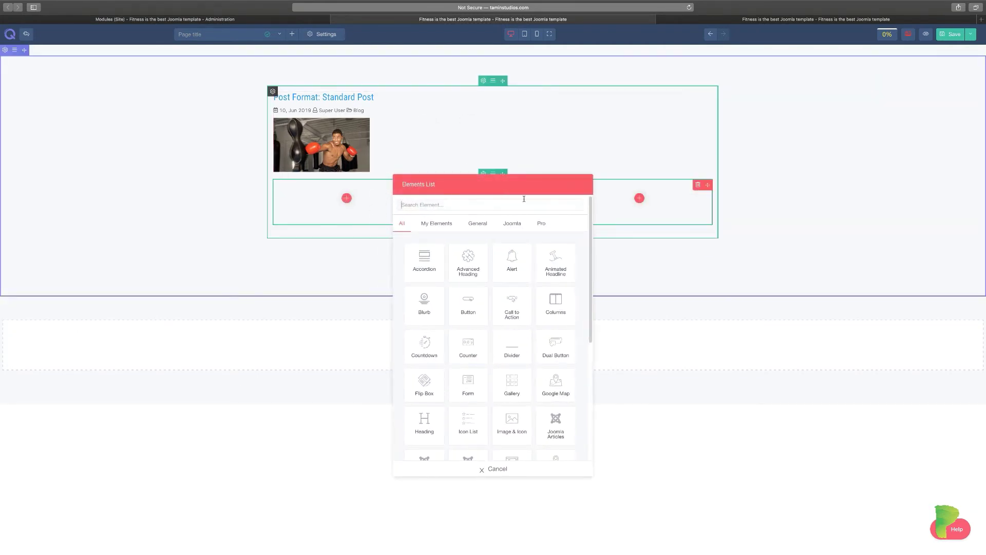
scroll(467, 383, "down", 5)
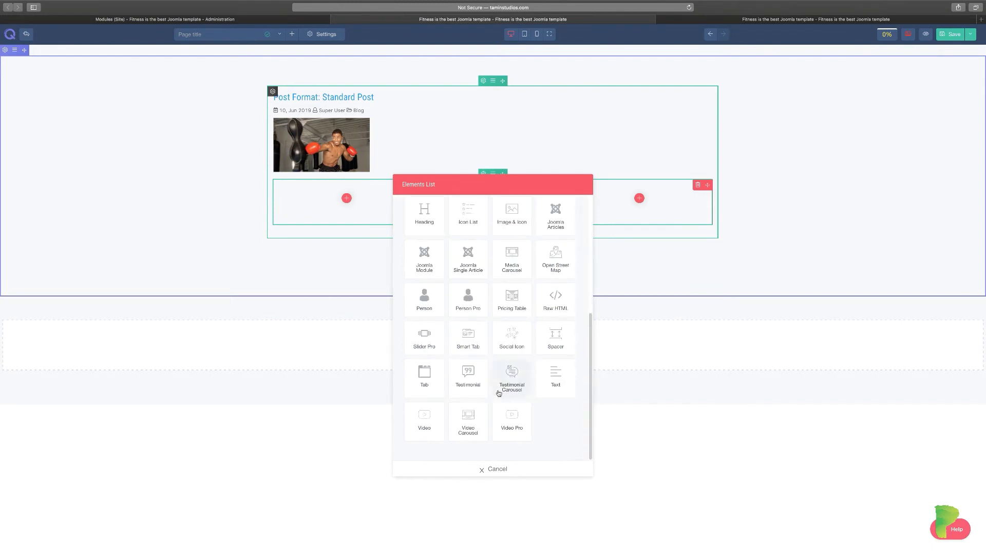
left_click(468, 257)
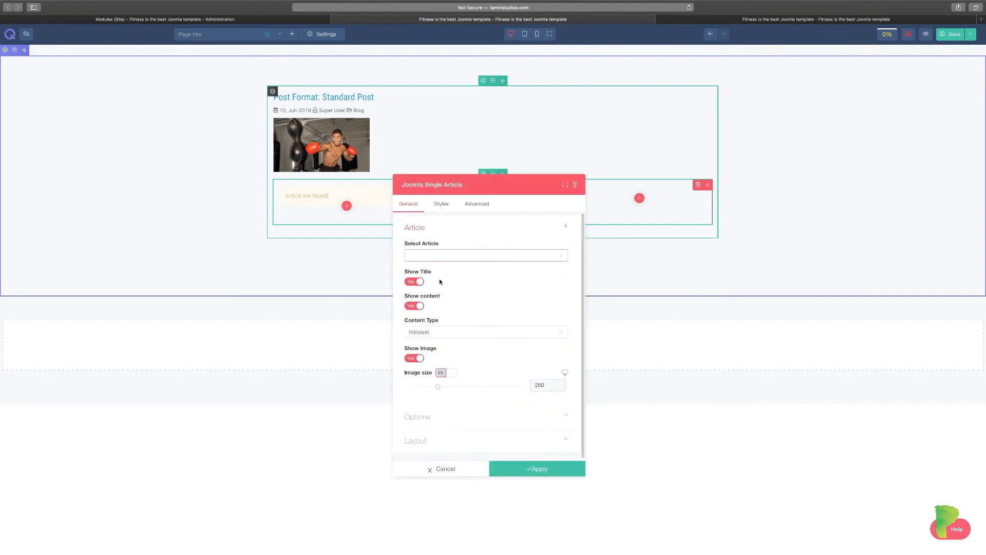
left_click(496, 255)
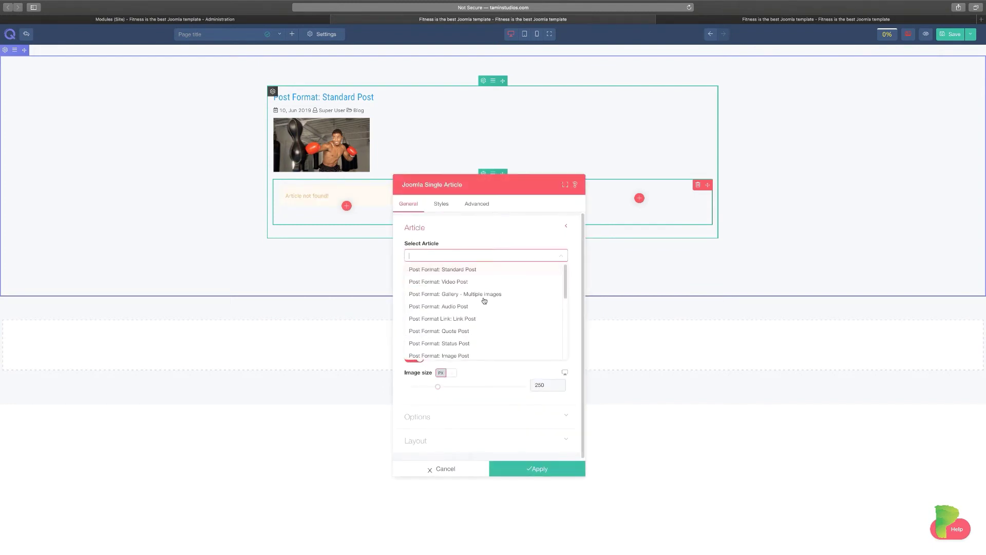
left_click(459, 331)
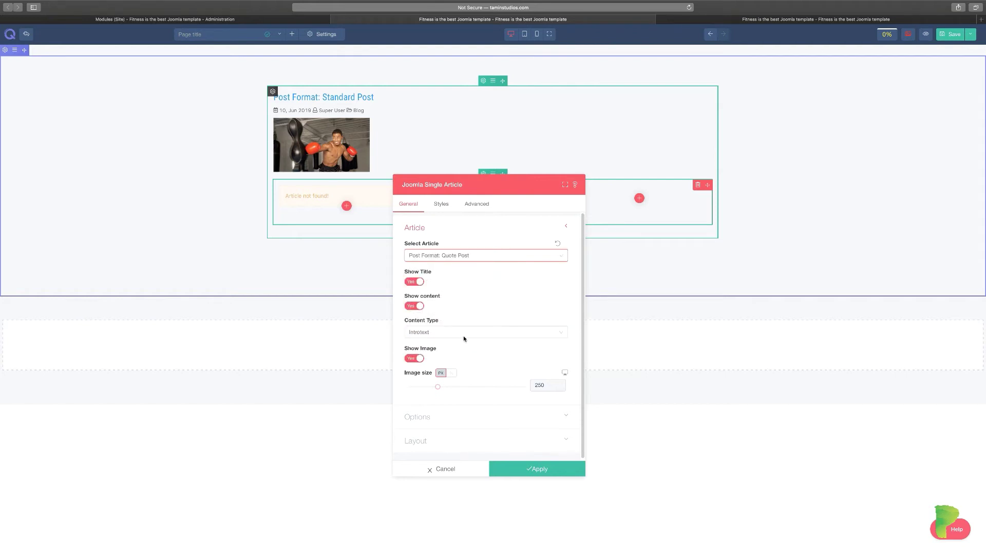
Hide the Quote Post article's content, try its image display off and on again, and apply the settings.
left_click(414, 306)
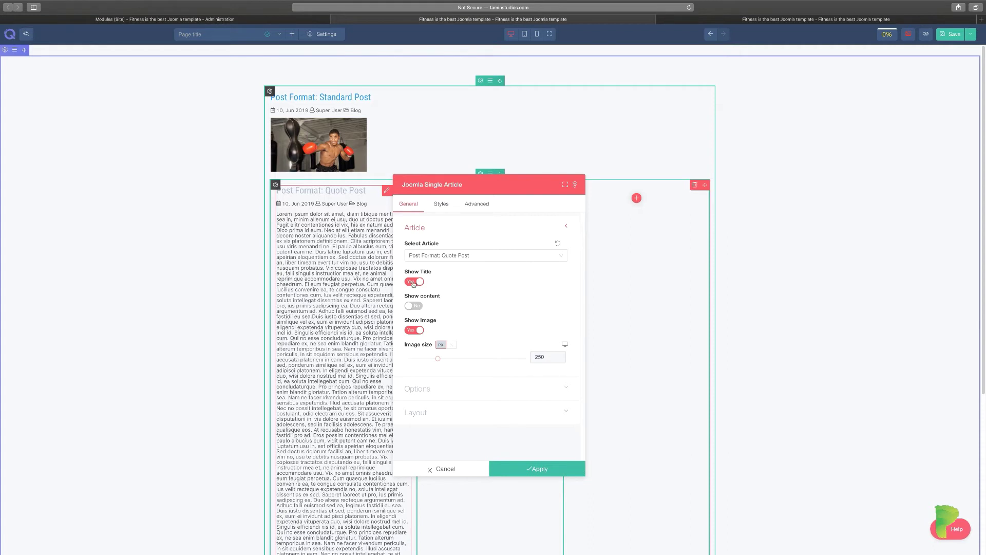
left_click(408, 331)
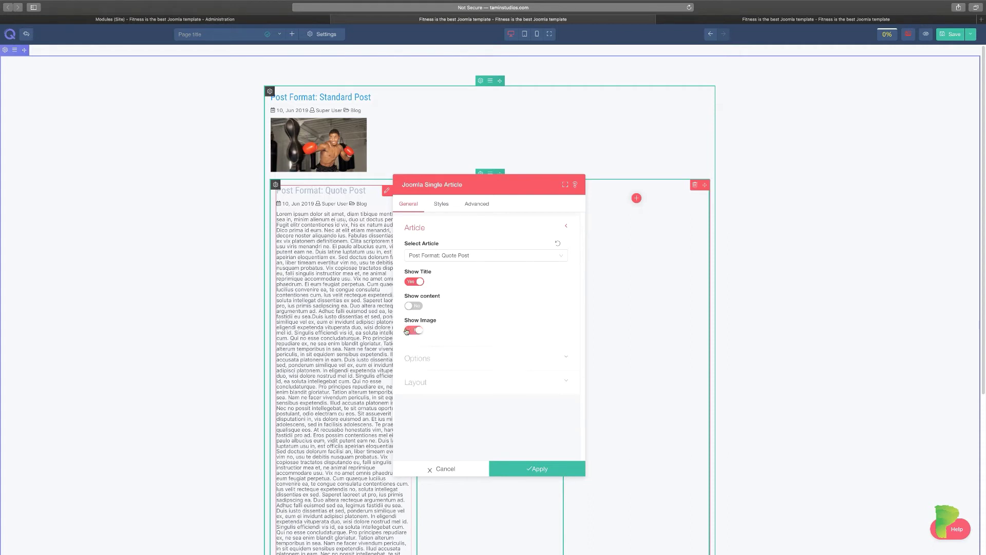
left_click(409, 331)
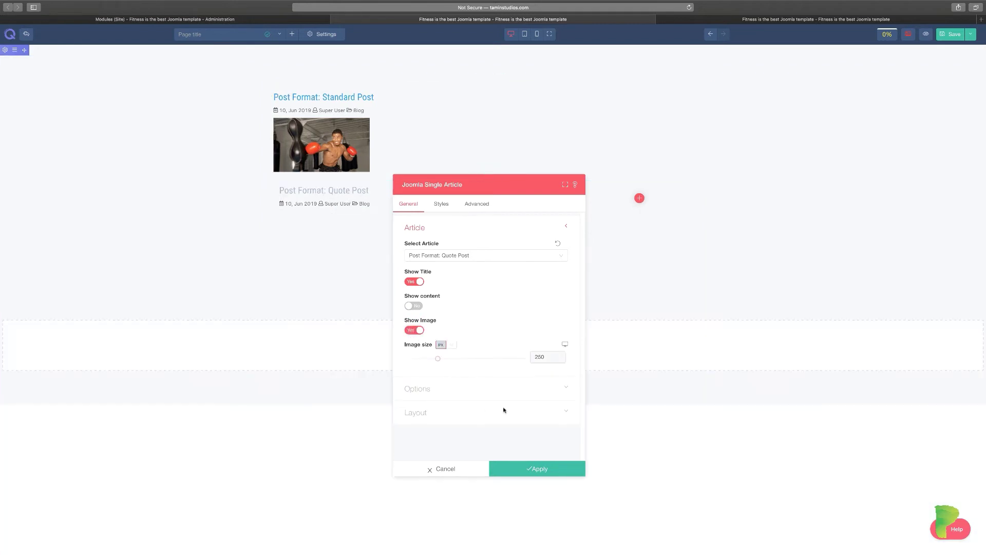
left_click(534, 469)
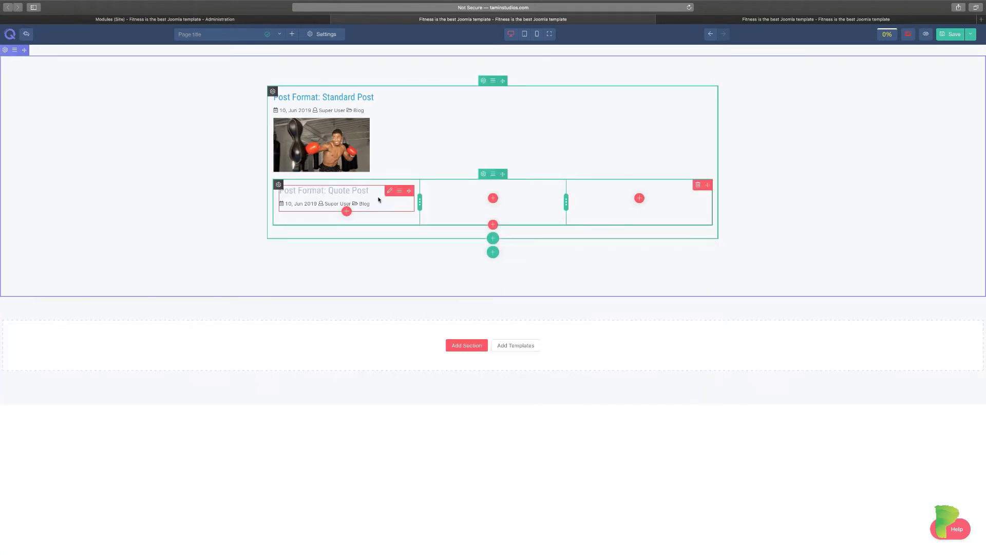
Add a Joomla Single Article element to the middle column and select the article Ultimate Nutrition.
left_click(399, 192)
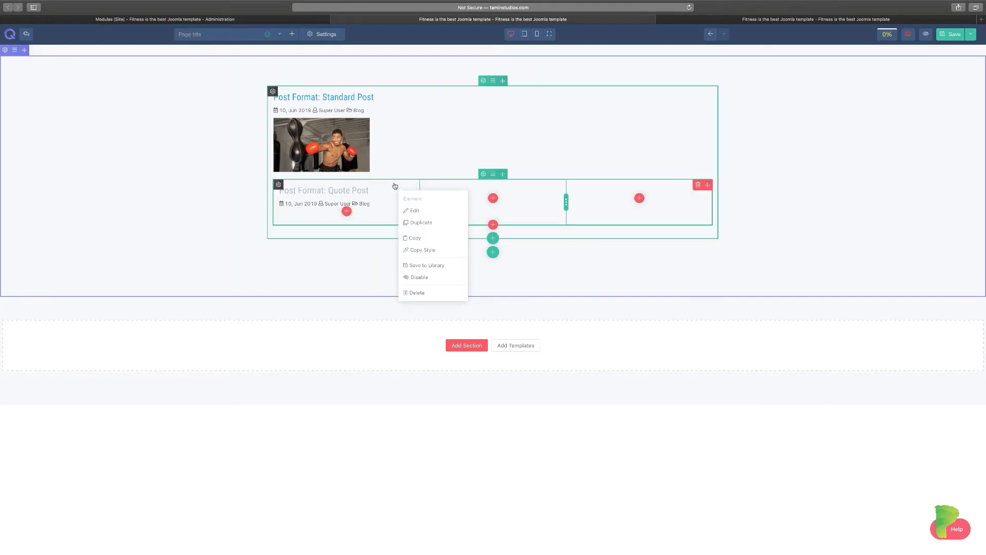
left_click(509, 210)
left_click(493, 199)
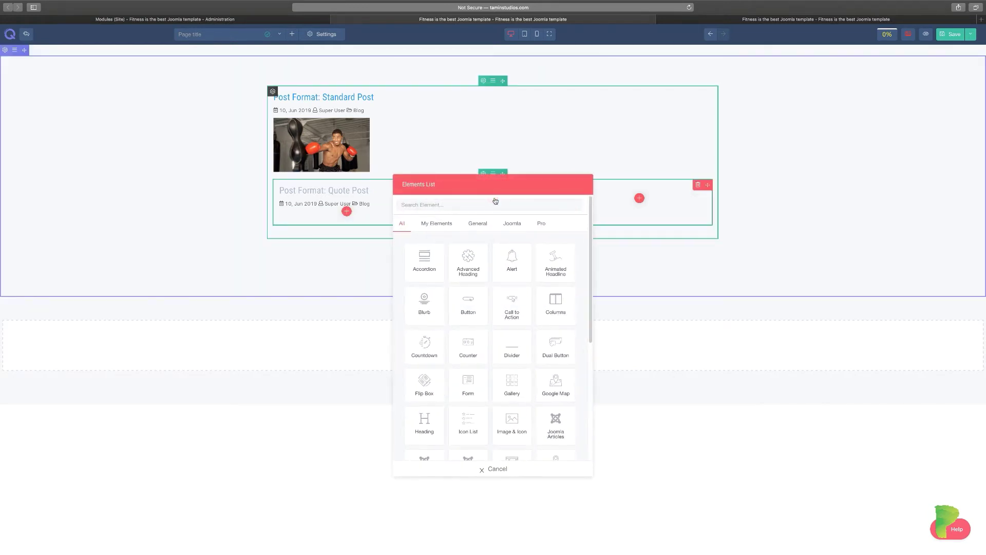
scroll(476, 366, "down", 5)
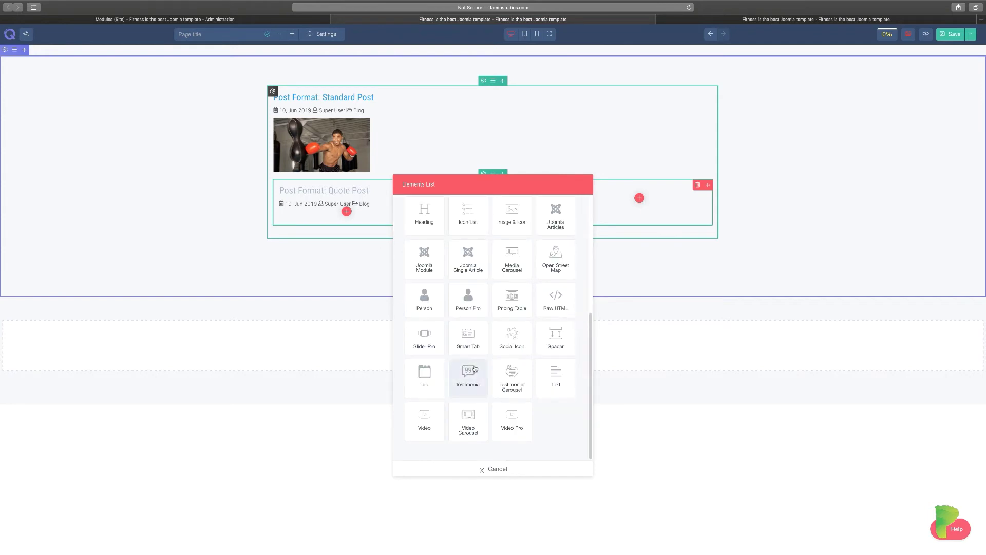
left_click(468, 256)
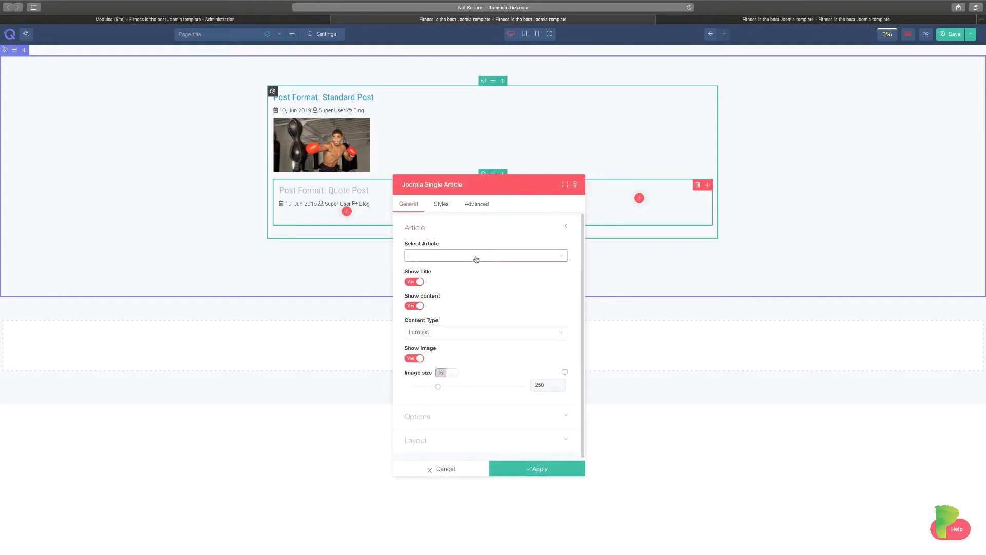
left_click(476, 257)
scroll(482, 320, "down", 5)
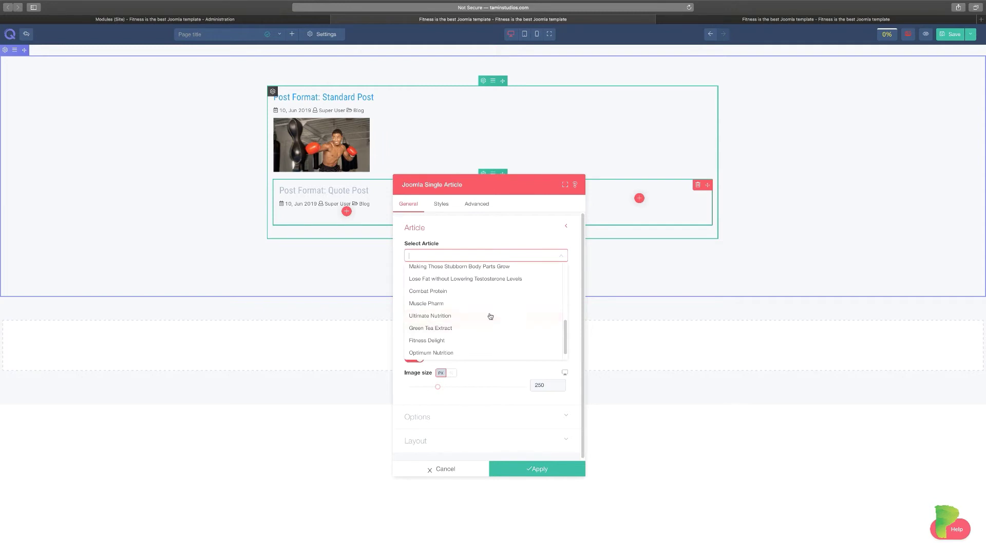
left_click(454, 316)
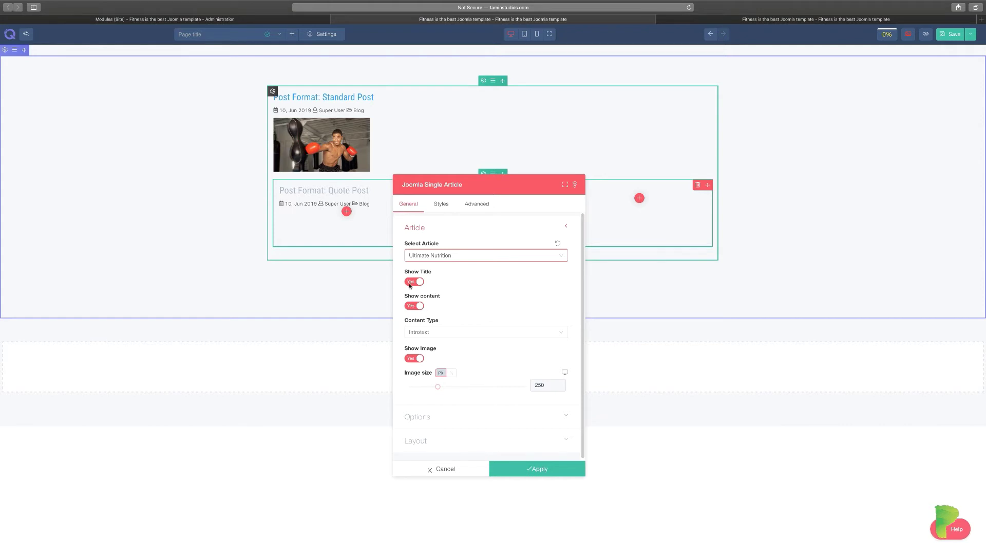
Check the content type choices for the Ultimate Nutrition article and apply its settings with the introtext kept.
left_click(474, 334)
left_click(476, 311)
left_click_drag(472, 183, 745, 182)
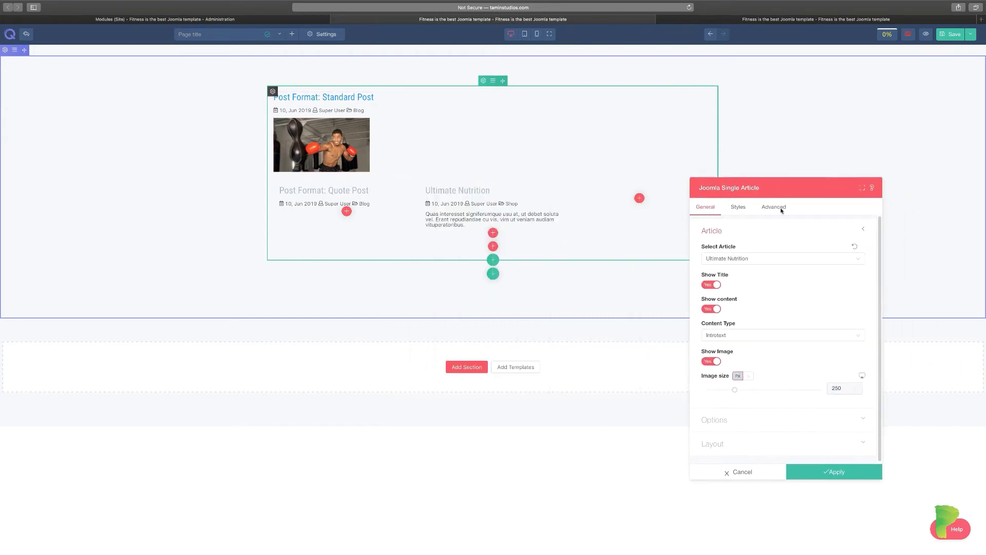
left_click(847, 469)
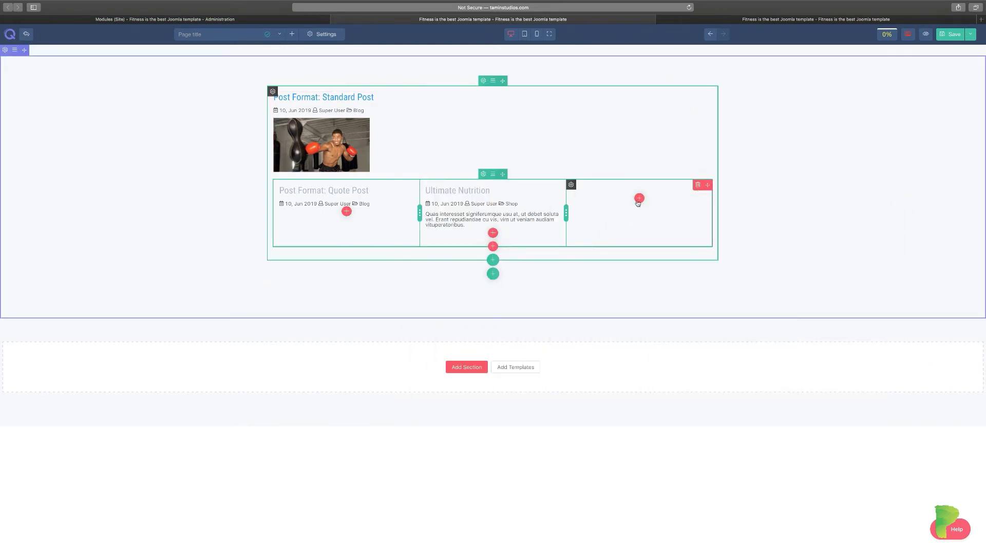
Add a Joomla Single Article element to the third column, select the article Combat Protein, and apply it.
left_click(639, 198)
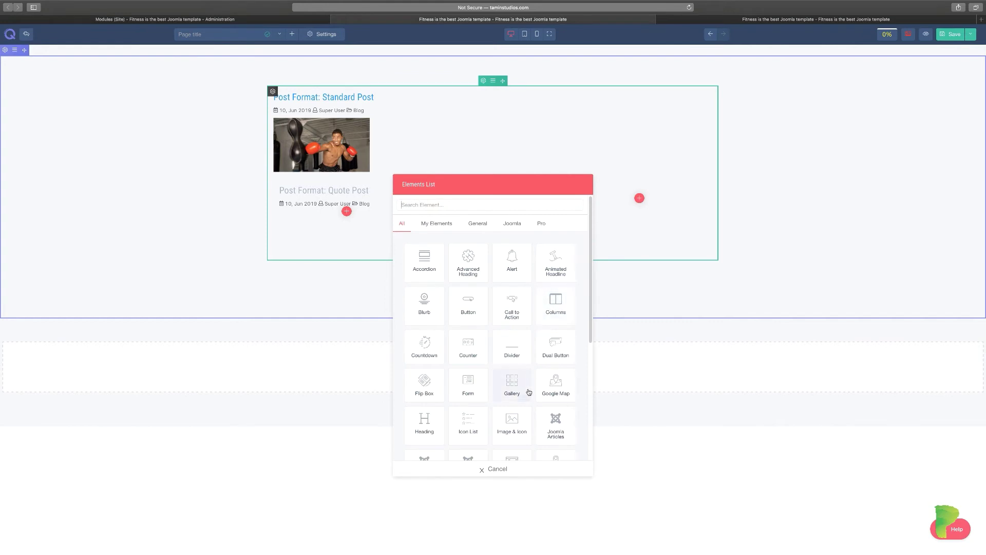
scroll(513, 359, "down", 5)
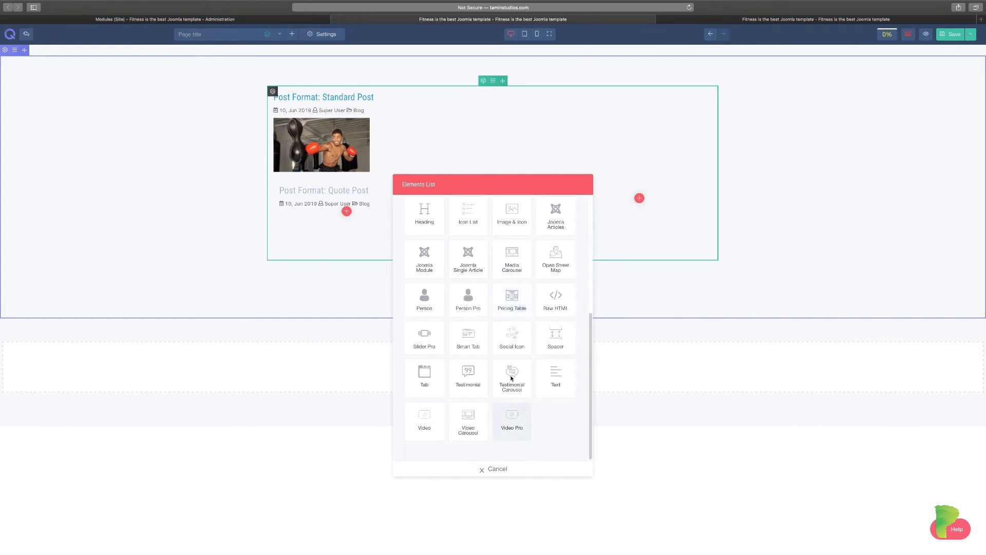
left_click(462, 261)
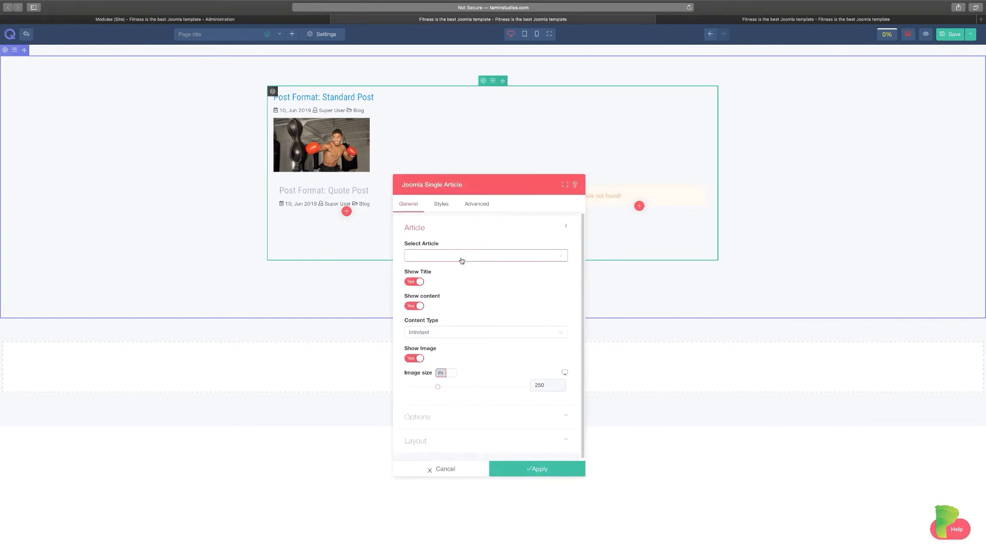
left_click(461, 261)
scroll(491, 319, "down", 5)
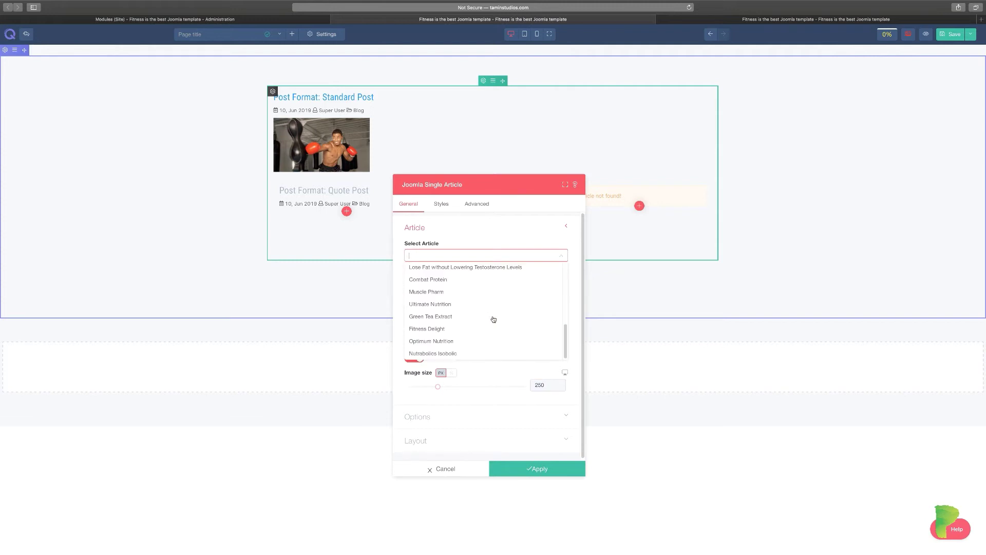
left_click(454, 280)
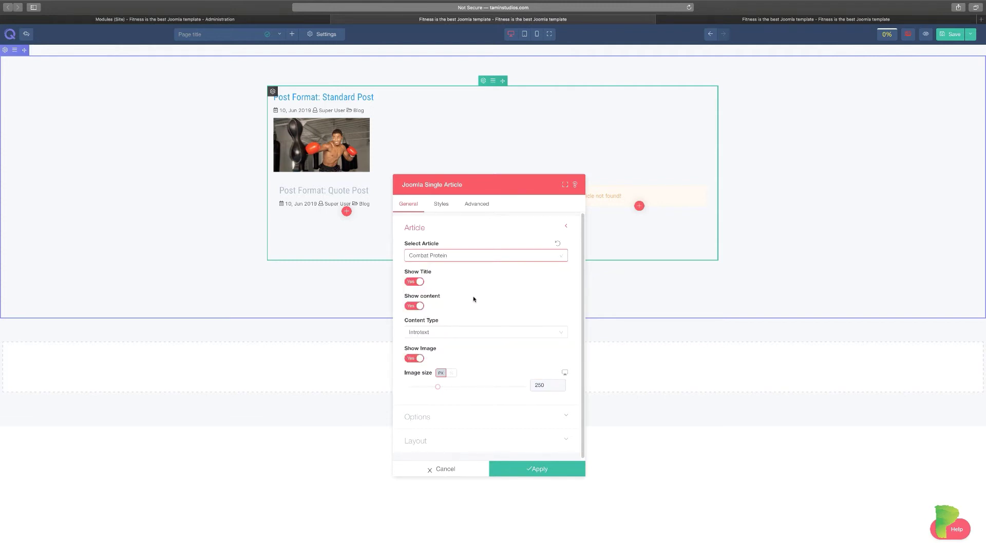
left_click_drag(489, 190, 157, 200)
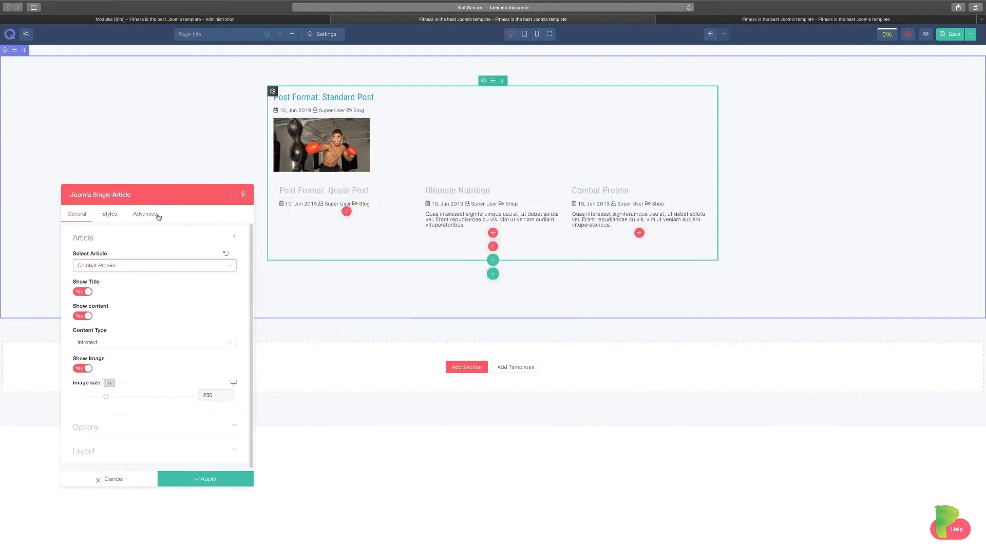
left_click(207, 477)
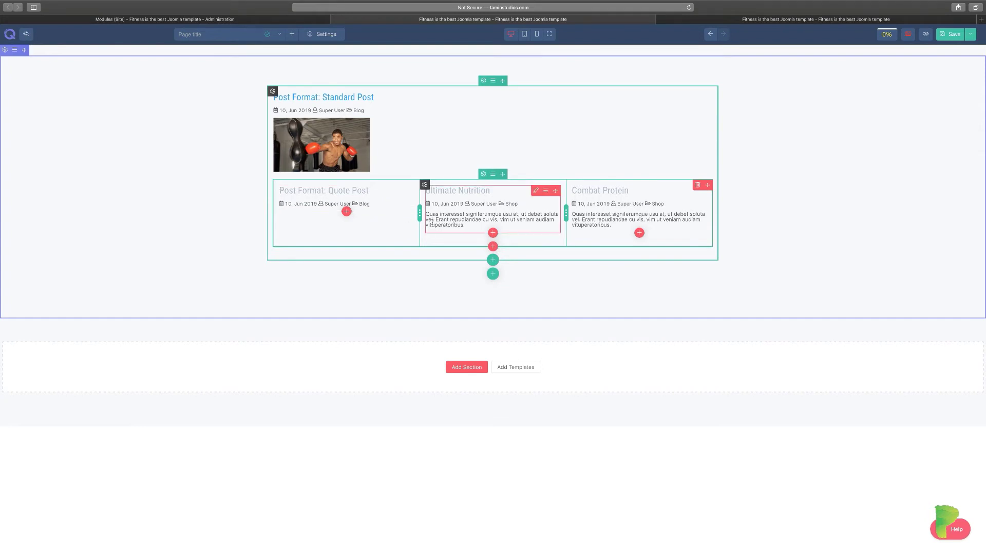
Center the text of the Ultimate Nutrition article and set its title color to pink.
left_click(536, 191)
left_click(449, 205)
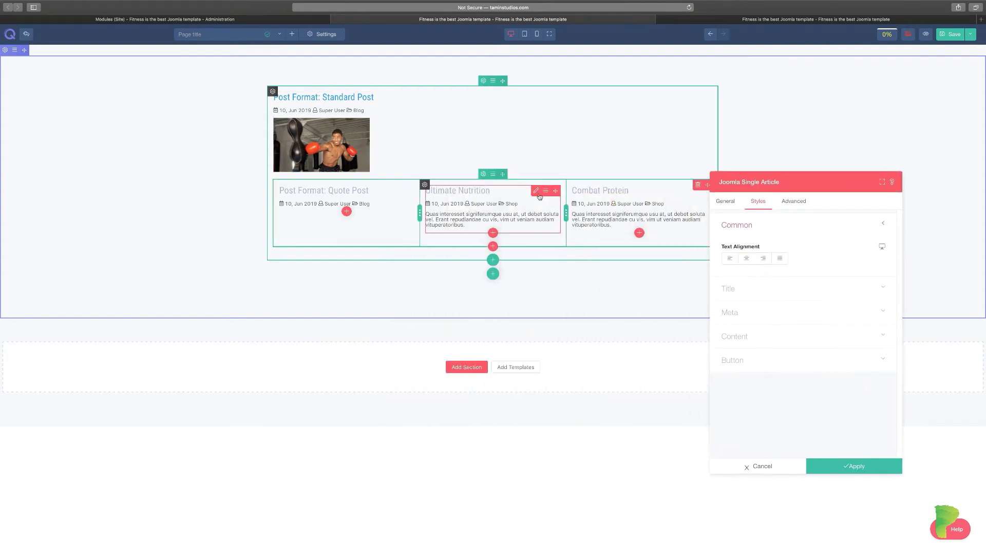
left_click(752, 260)
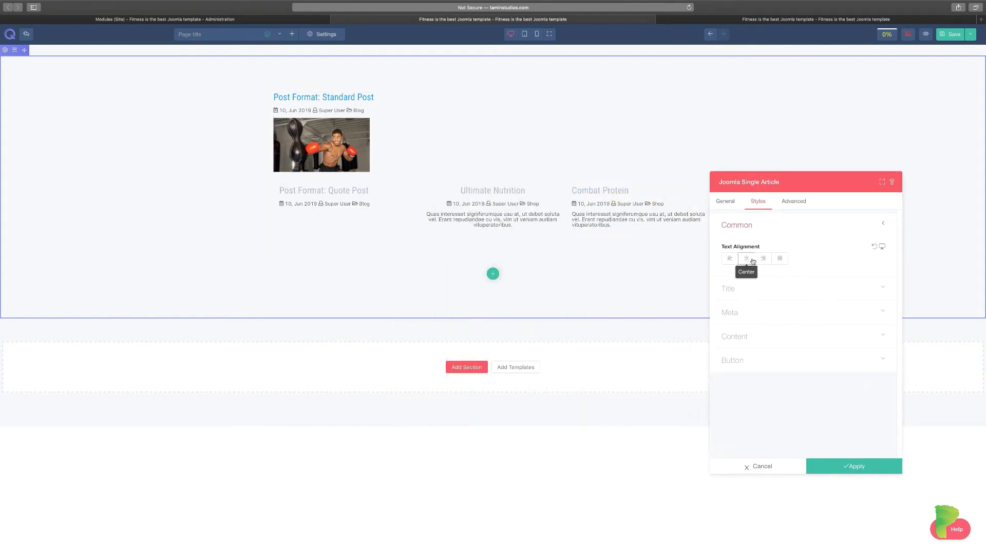
left_click(751, 287)
left_click(768, 292)
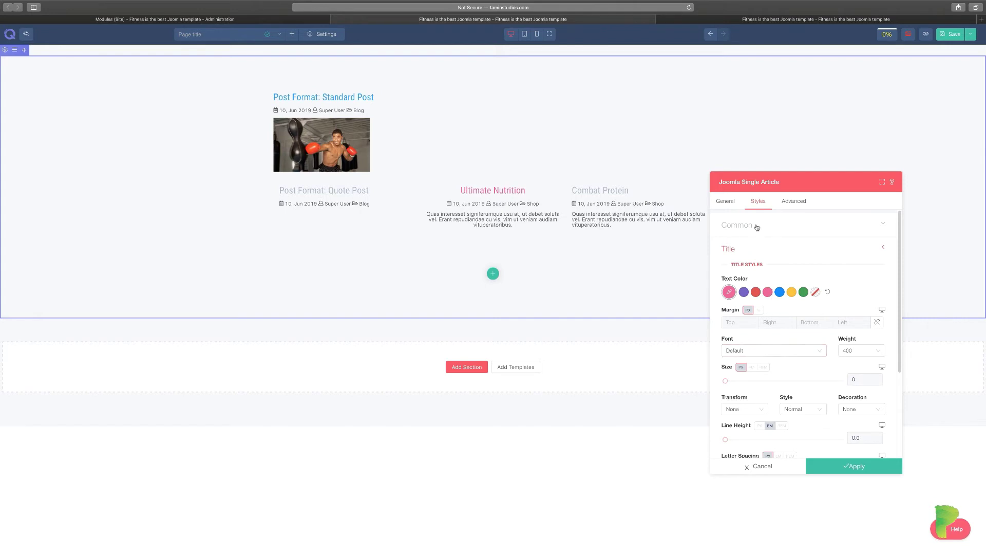
Review the Ultimate Nutrition article's meta styles and set its content text color to pink.
left_click(771, 235)
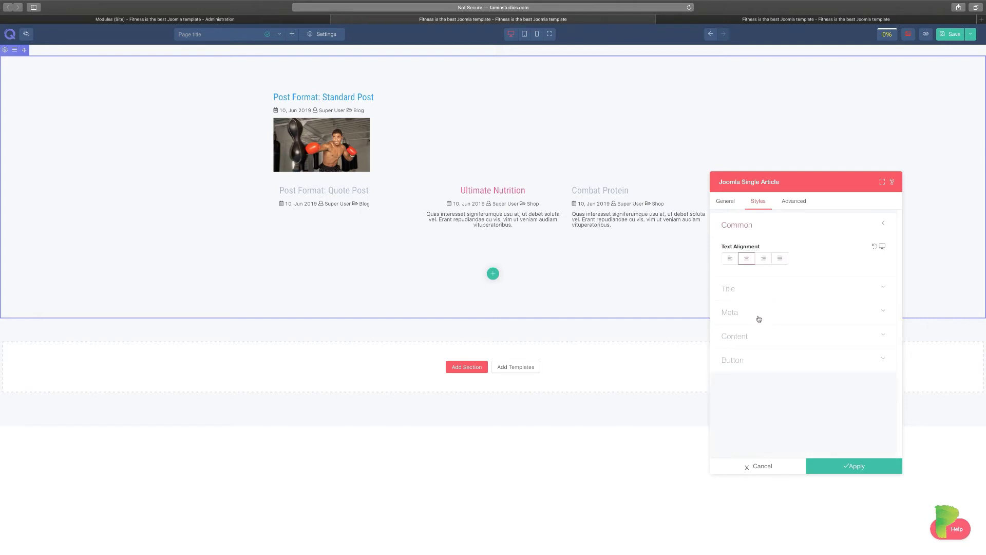
left_click(759, 314)
scroll(768, 399, "down", 2)
scroll(769, 397, "up", 2)
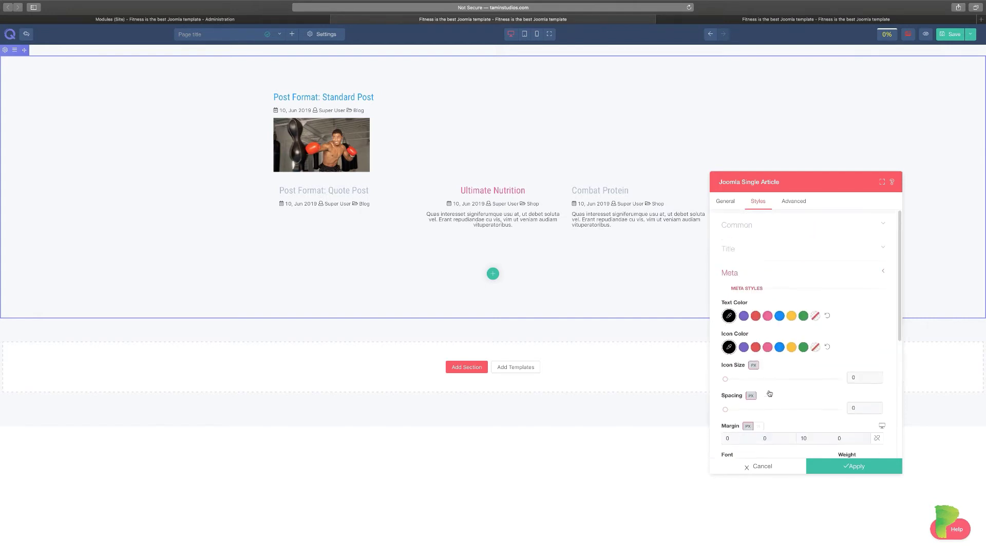
left_click(753, 271)
left_click(750, 303)
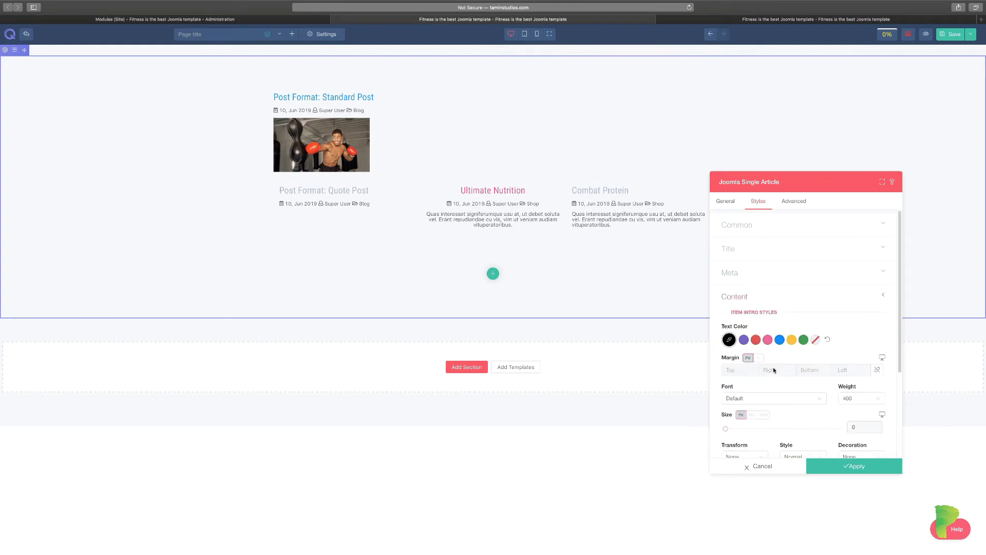
left_click(768, 339)
Review the Ultimate Nutrition article's content typography and button style options, including padding, background and border types.
scroll(786, 403, "down", 3)
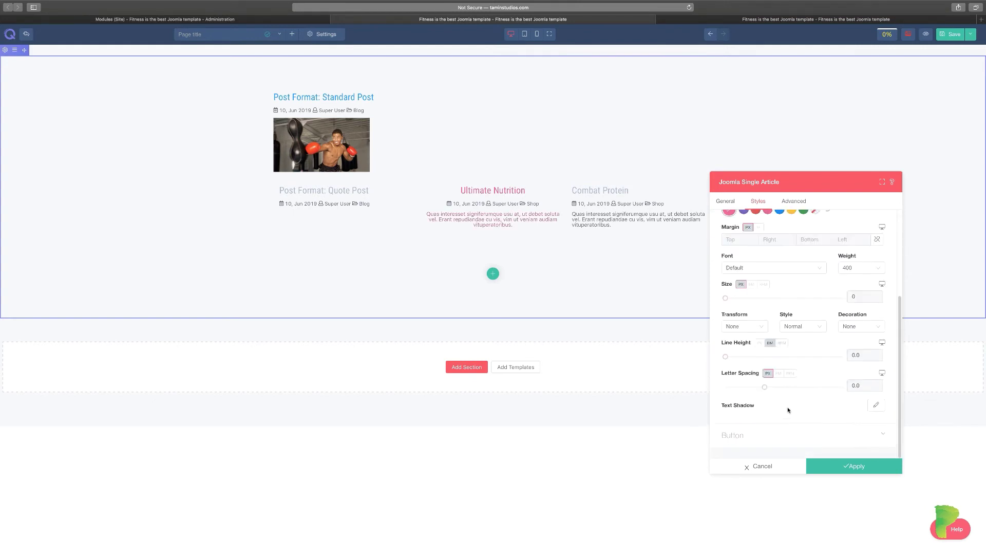
left_click(774, 429)
scroll(786, 403, "down", 1)
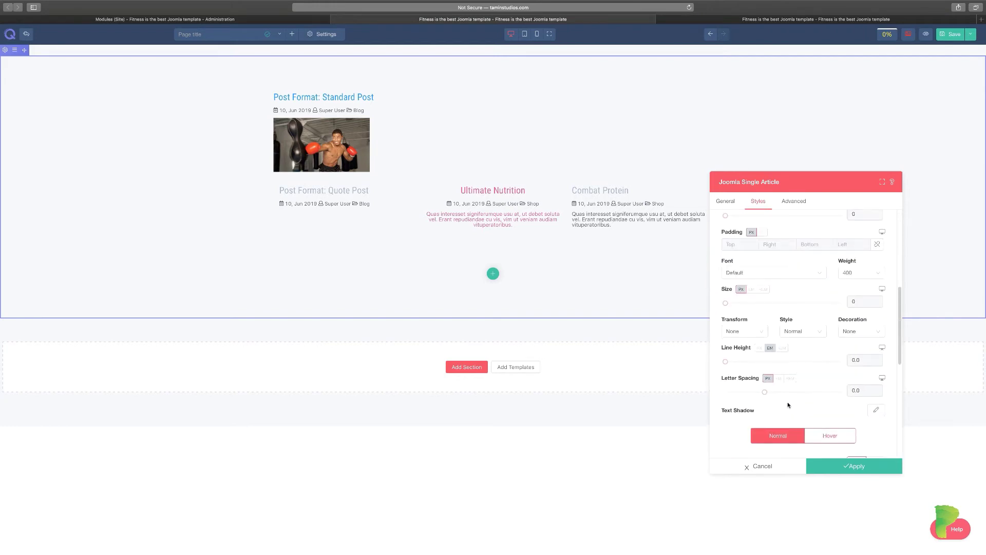
scroll(831, 410, "down", 5)
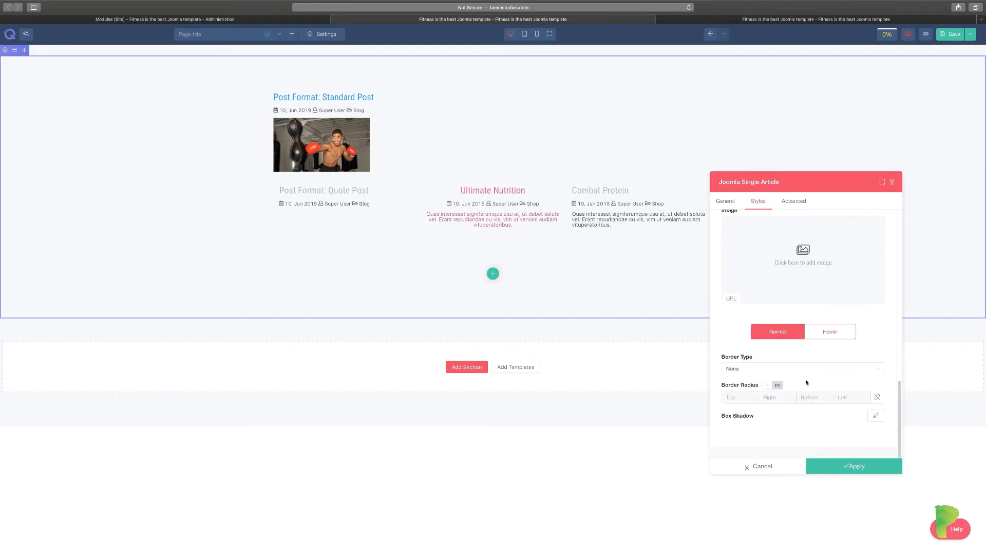
left_click(772, 369)
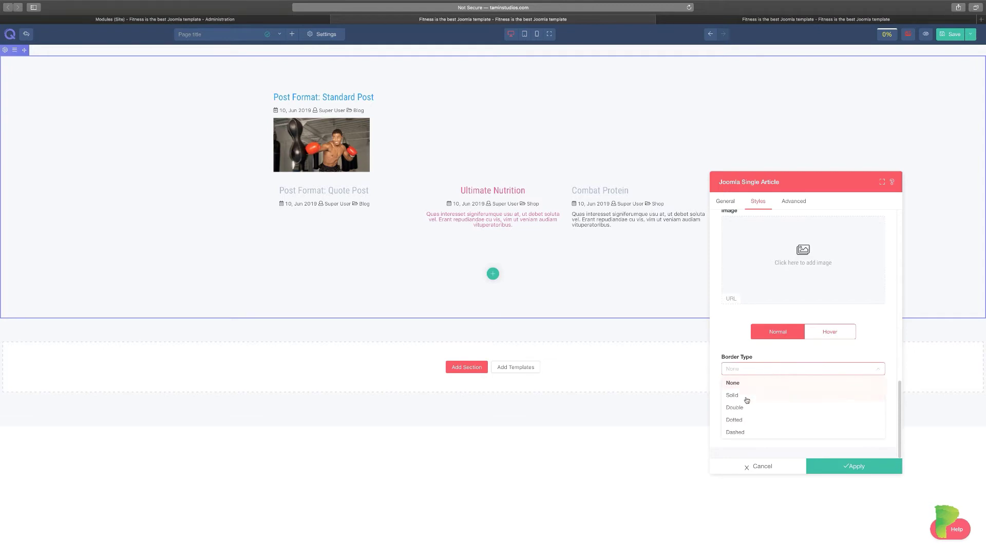
scroll(777, 308, "up", 8)
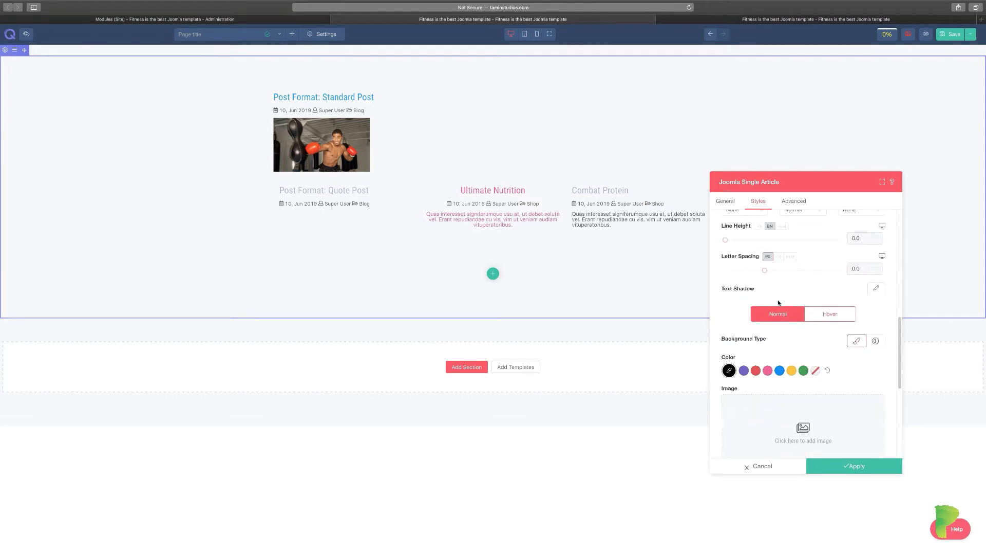
scroll(779, 303, "up", 10)
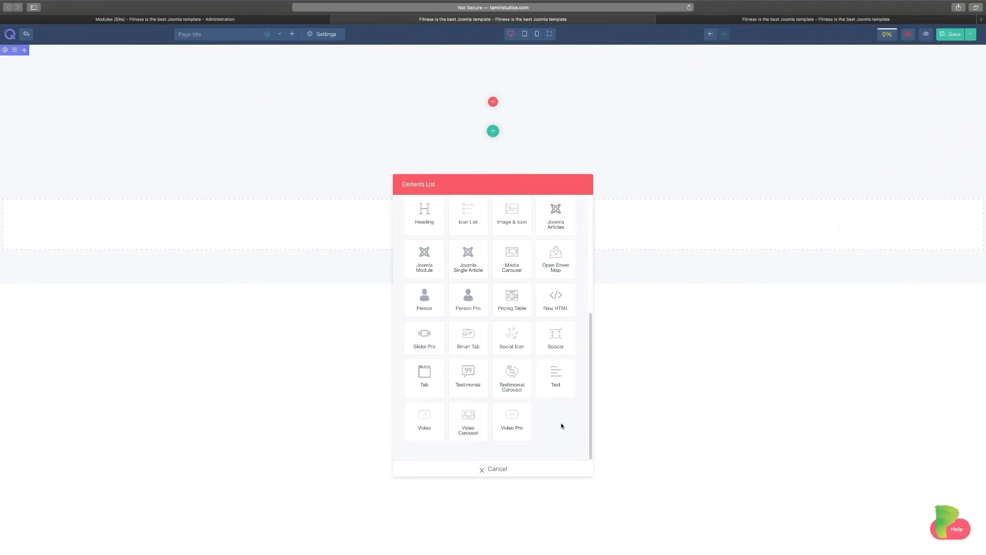
Add a Media Carousel element to the empty section and keep its settings clear of the preview.
left_click(512, 262)
left_click_drag(493, 187, 666, 183)
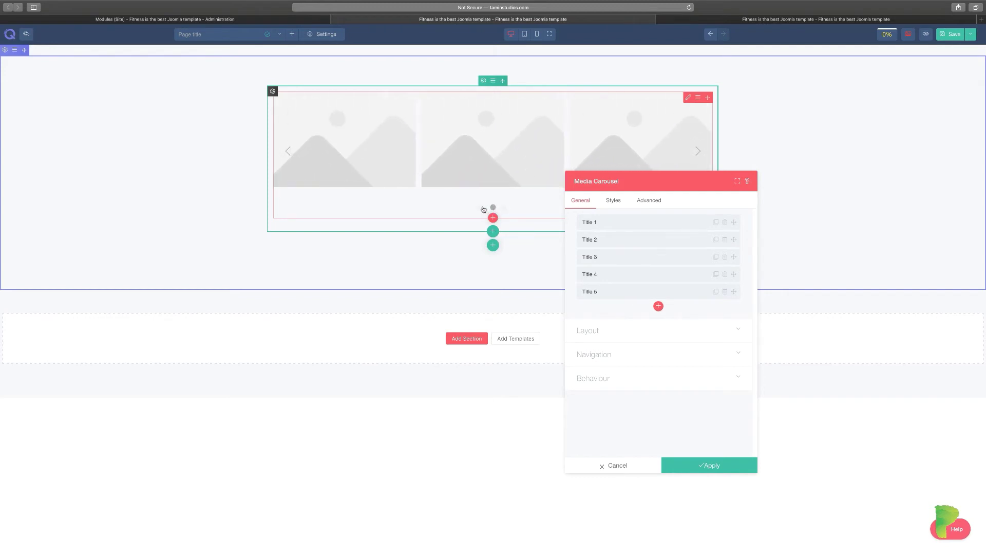
Set the carousel item Title 1's image to the copied file path of the man-and-child photo.
left_click(636, 224)
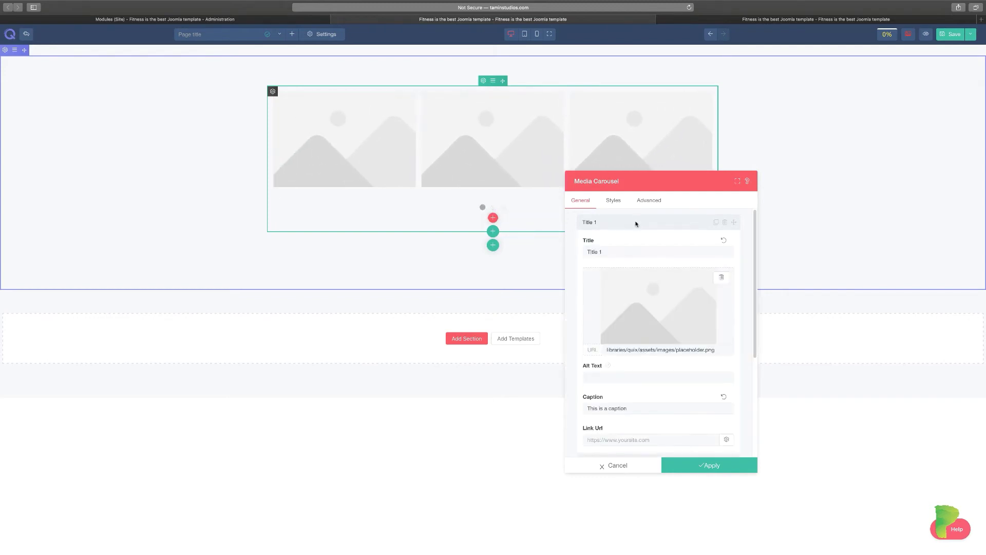
triple_click(666, 352)
key("super+v")
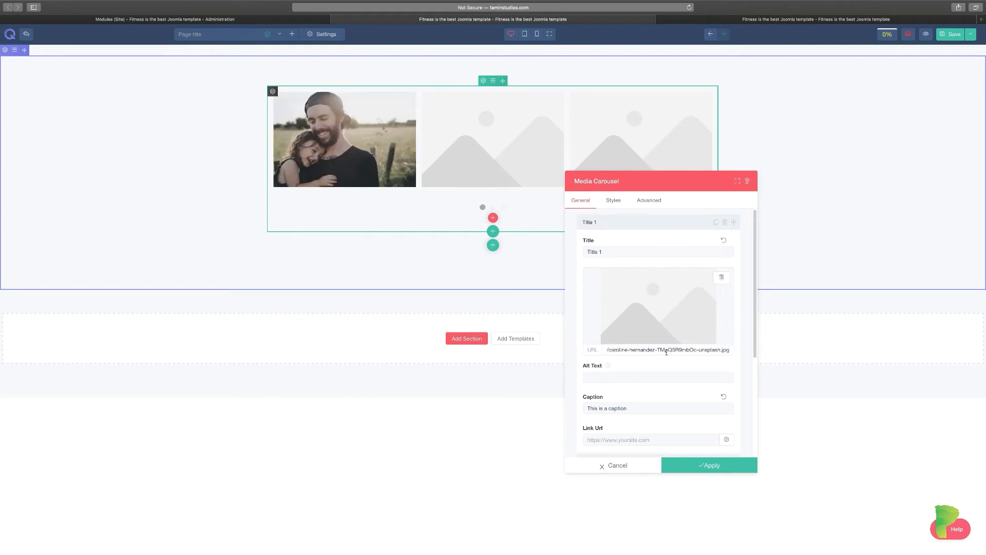
left_click_drag(627, 182, 656, 180)
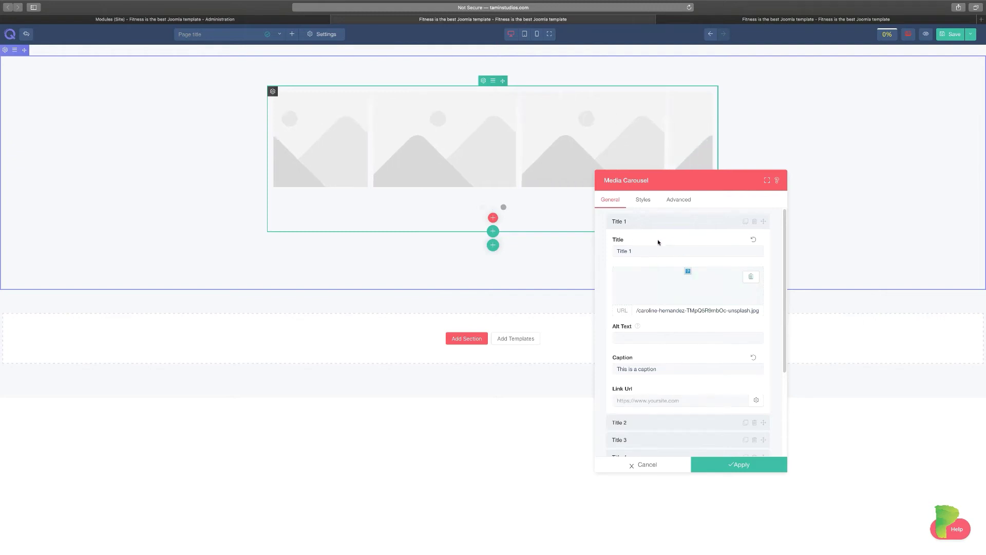
Replace the image of the carousel item Title 1 with dog-question.jpg from the local media files.
left_click(750, 277)
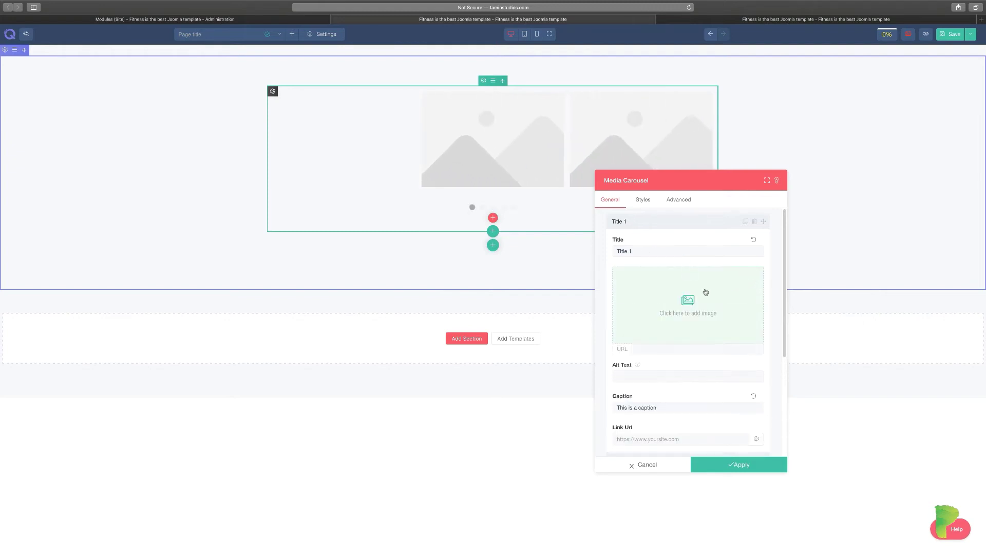
left_click(682, 303)
left_click(570, 351)
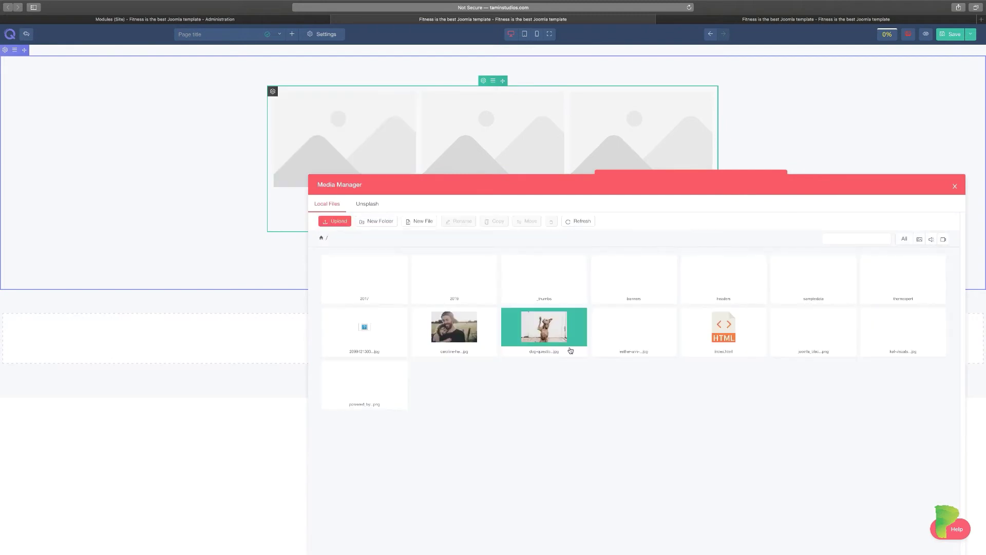
double_click(548, 332)
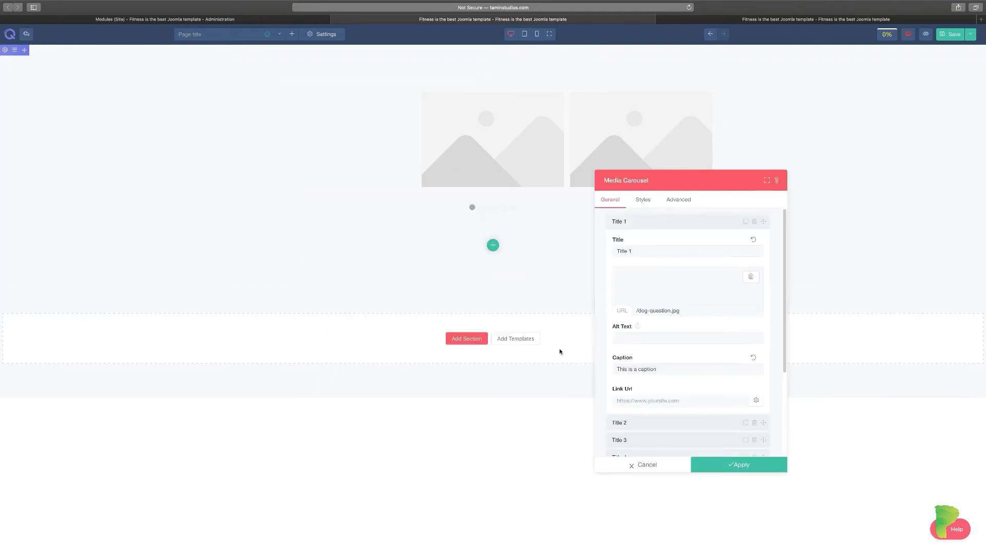
Copy Title 1's image path /dog-question.jpg and set it as the image of the carousel item Title 2.
triple_click(691, 309)
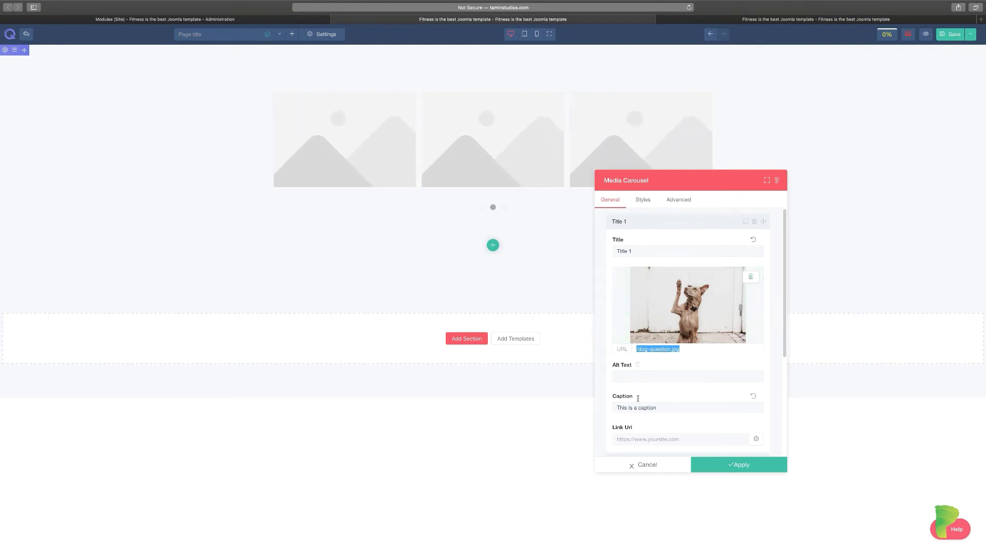
scroll(662, 408, "down", 2)
scroll(656, 407, "down", 1)
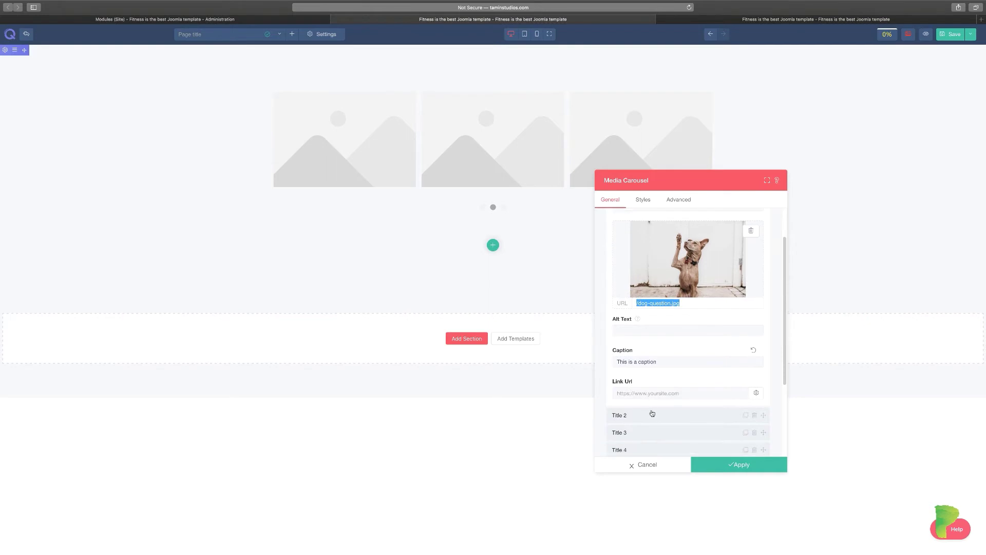
scroll(659, 246, "up", 3)
left_click(655, 222)
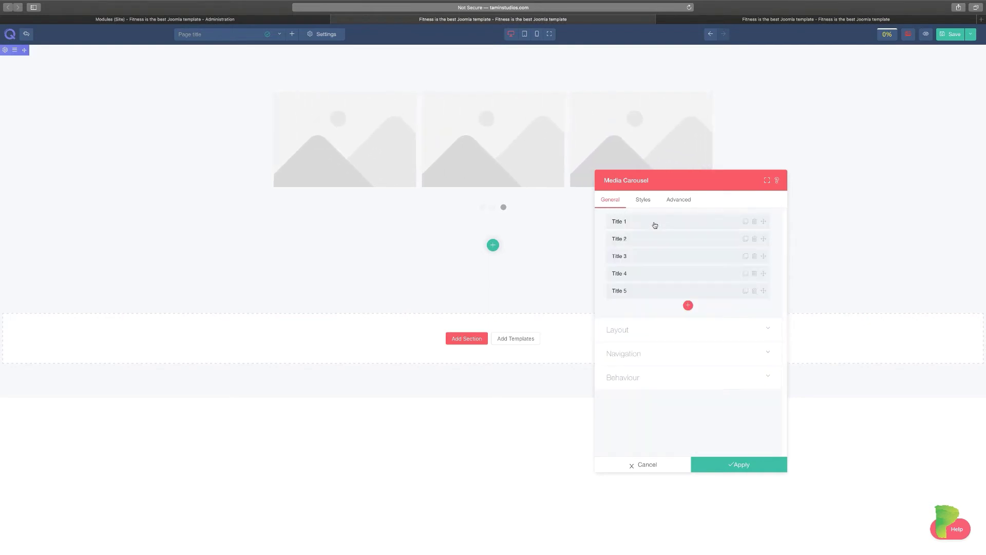
left_click(652, 240)
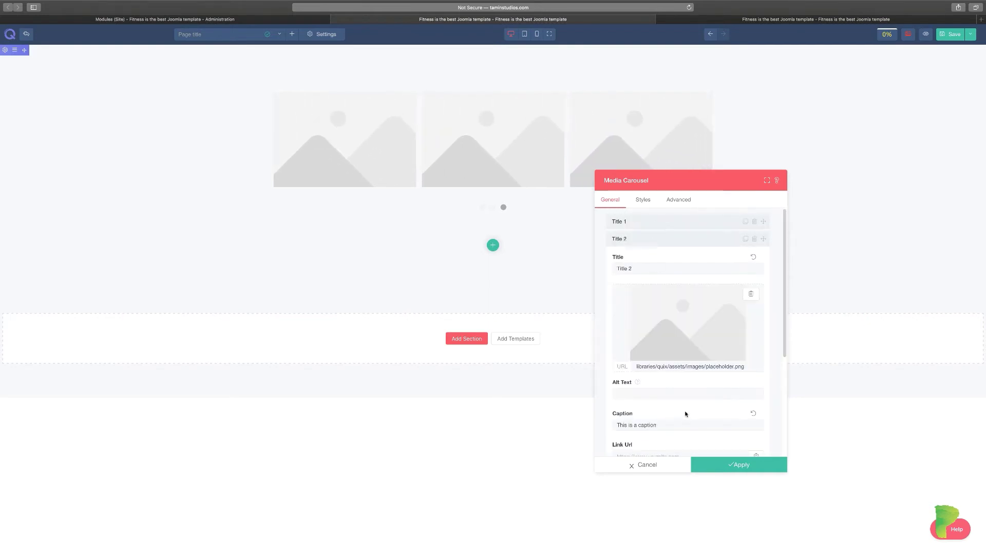
triple_click(696, 365)
key("ctrl+v")
left_click(642, 238)
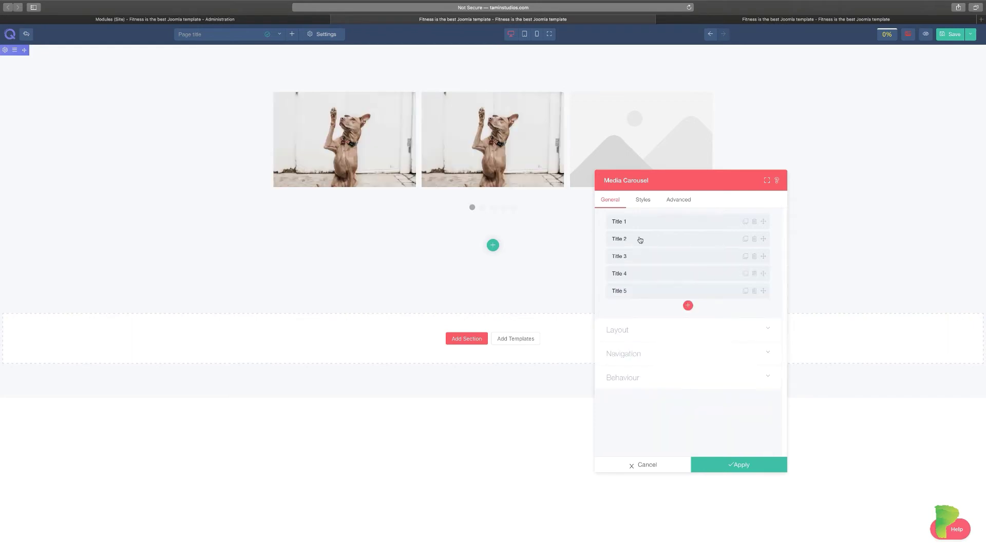
Replace the placeholder image of the Title 3 carousel item with /dog-question.jpg.
left_click(645, 257)
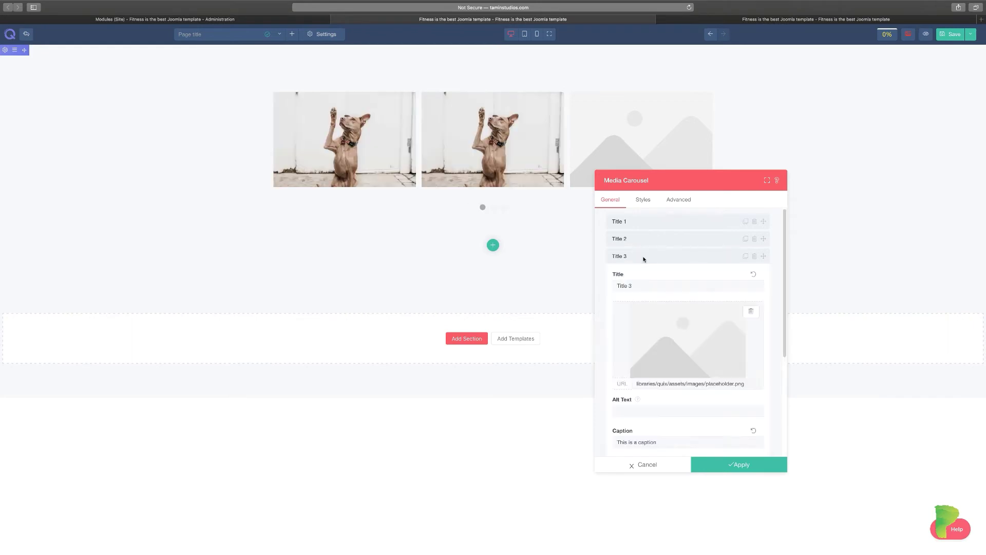
triple_click(674, 385)
key("ctrl+v")
left_click(636, 256)
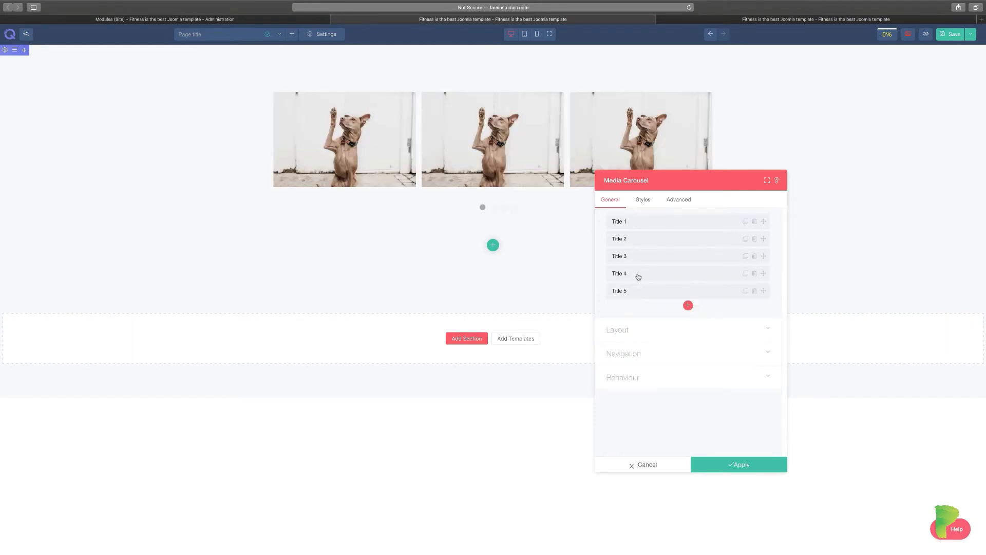
Replace the placeholder image of the Title 4 carousel item with /dog-question.jpg.
left_click(638, 275)
triple_click(670, 396)
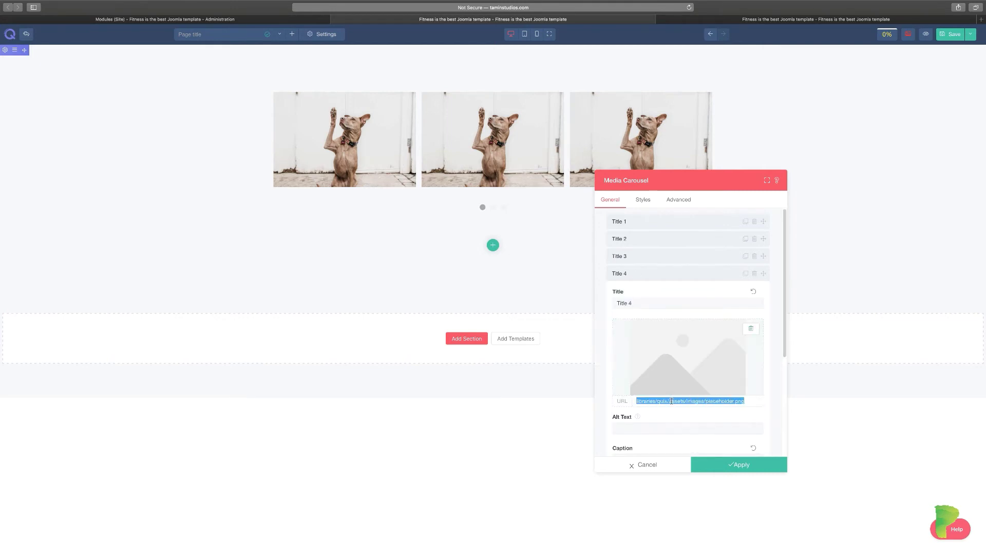
key("ctrl+v")
left_click(637, 275)
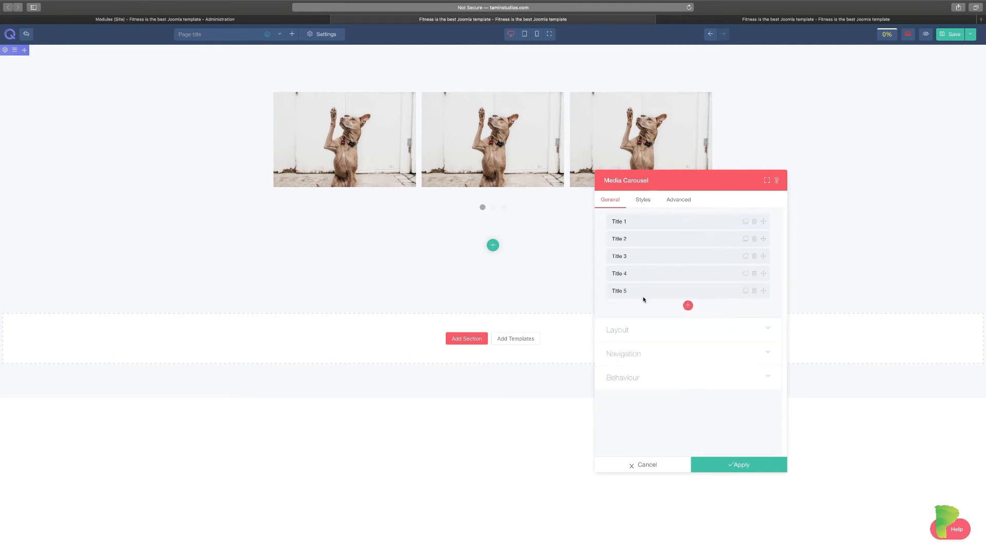
Set the Title 5 item's image URL to /dog-question.jpg and preview the carousel's other slides.
left_click(645, 292)
triple_click(683, 418)
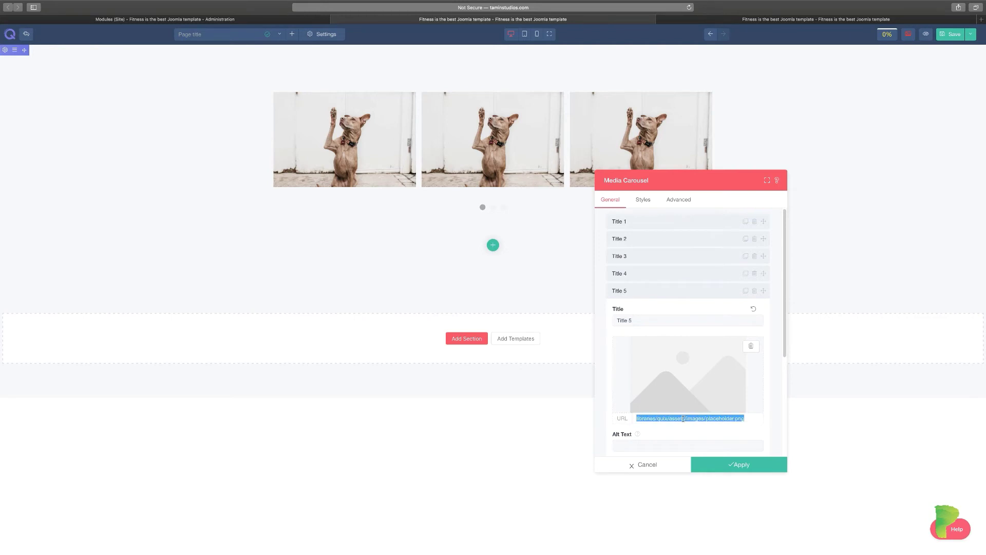
key("ctrl+v")
left_click(630, 292)
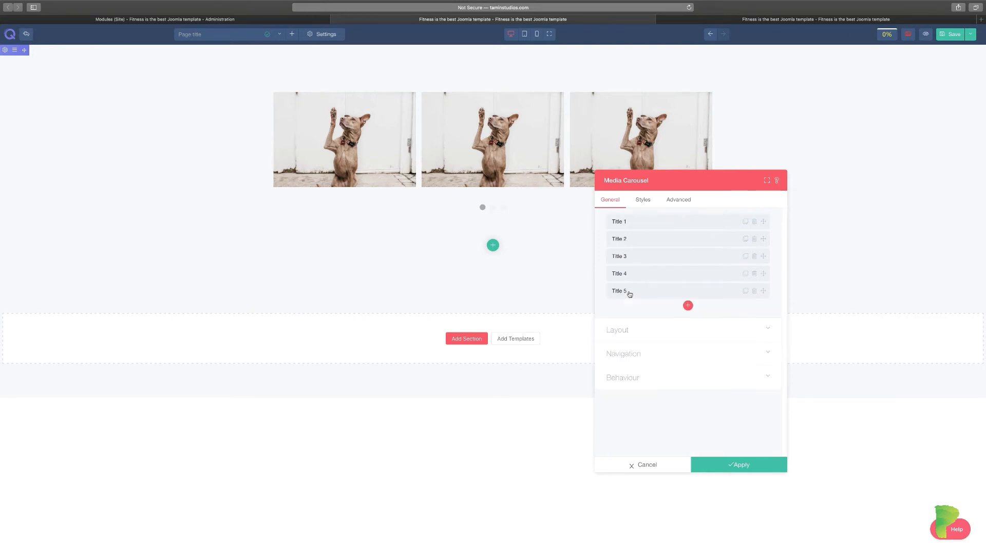
left_click(494, 208)
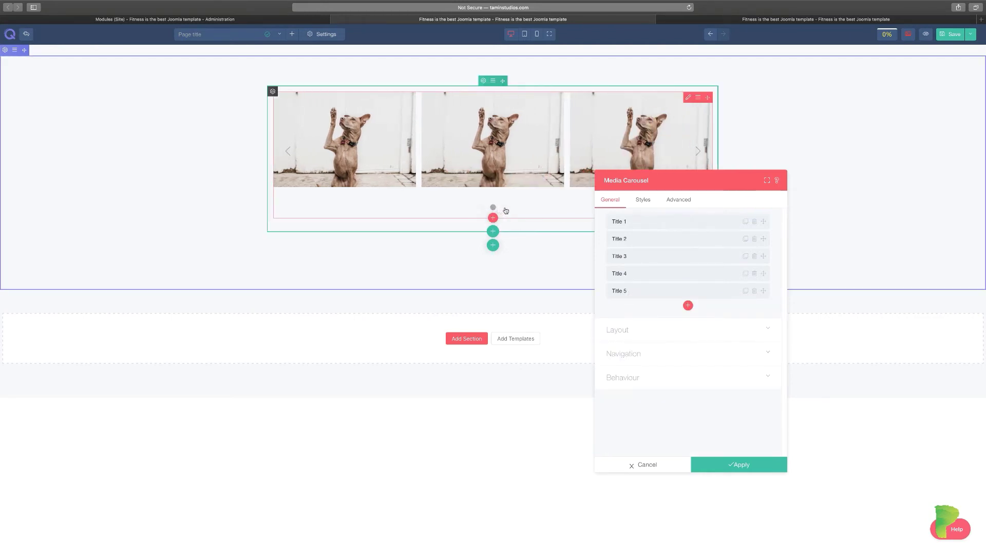
left_click(504, 208)
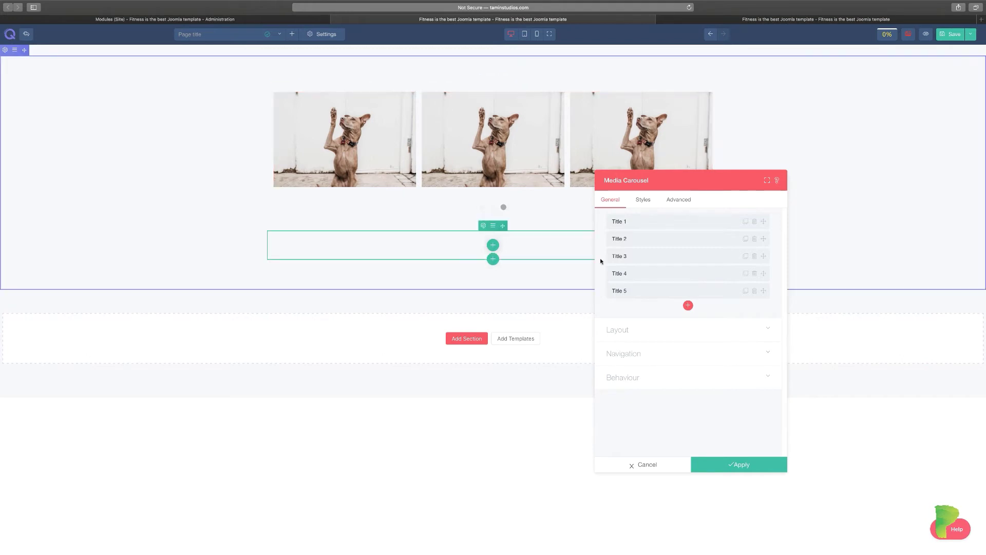
Try the carousel layout with 5 and 6 columns, and return it to 3 columns.
left_click(653, 335)
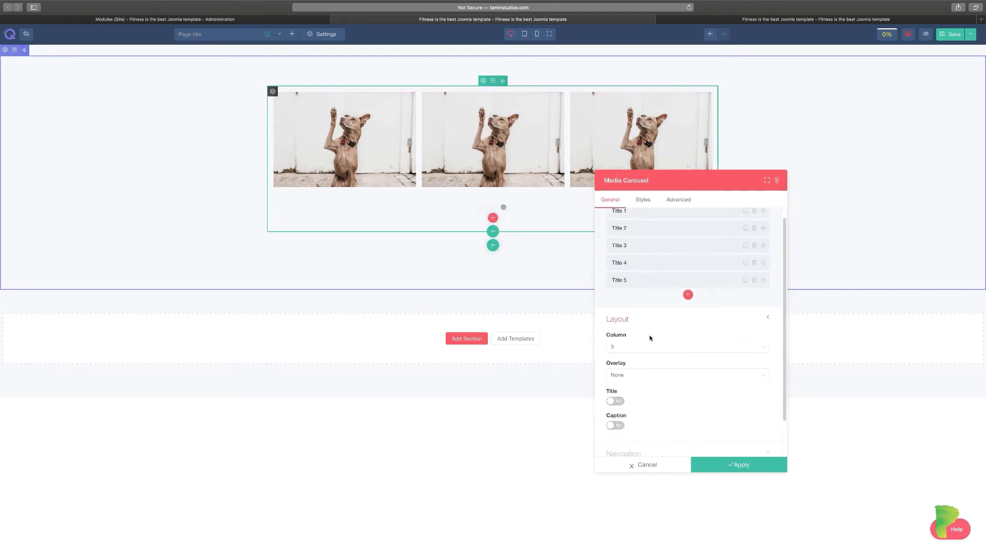
left_click(645, 346)
left_click(624, 410)
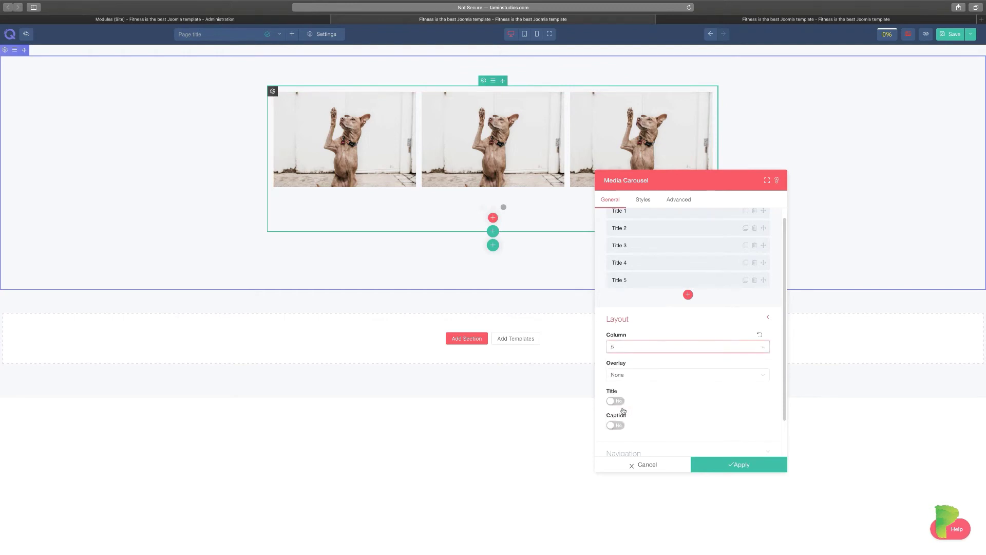
left_click(634, 351)
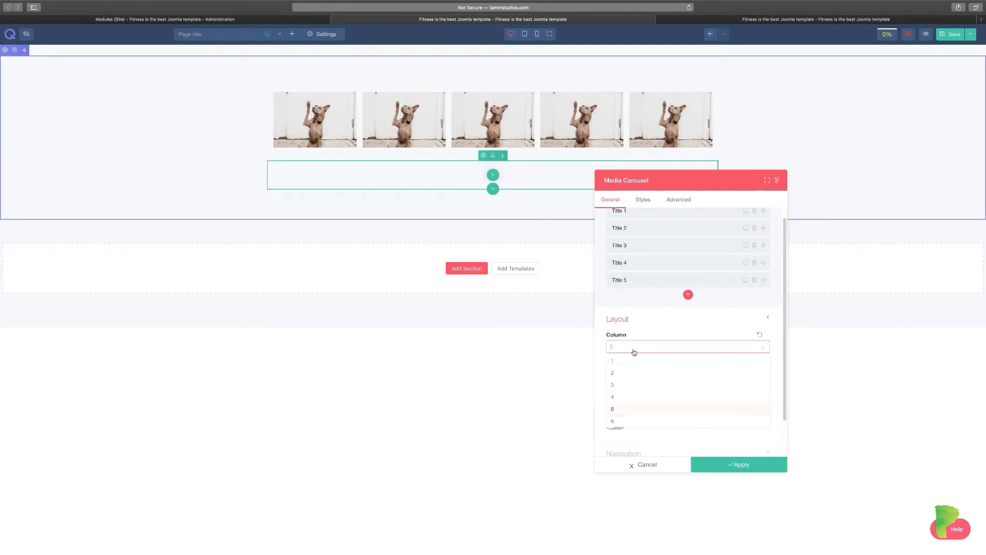
left_click(626, 421)
left_click(651, 350)
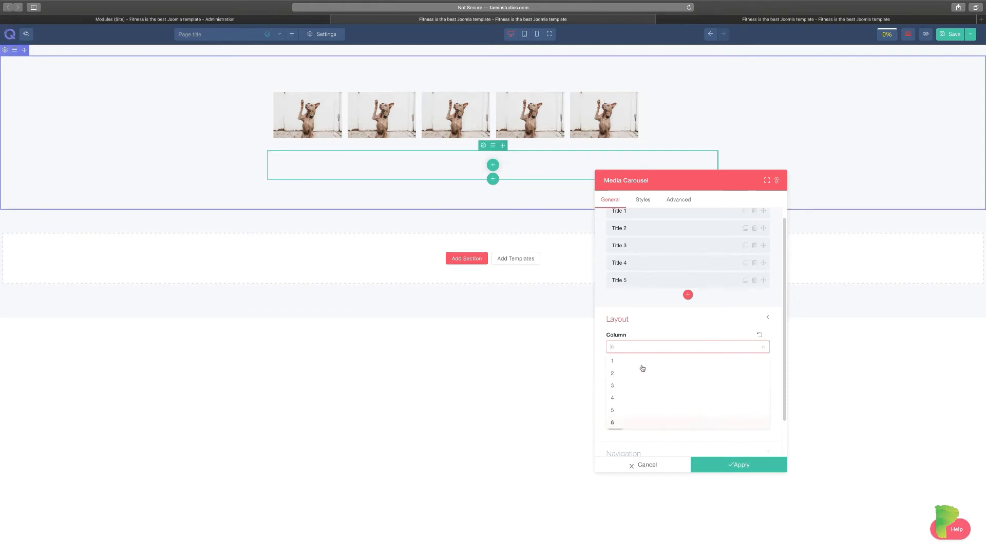
left_click(624, 386)
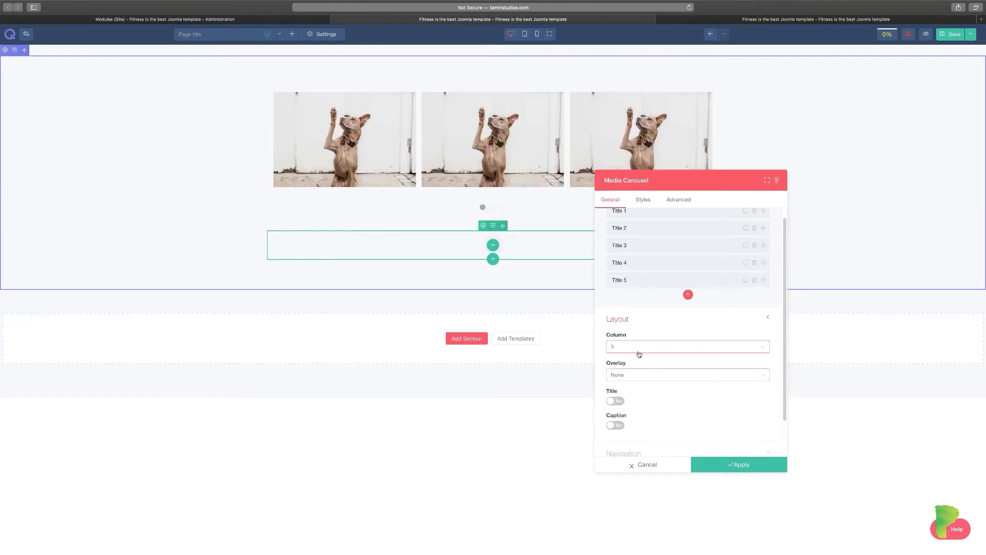
Set the carousel overlay to Text, try the Slide Top overlay animation and settle on Slide Bottom.
left_click(666, 376)
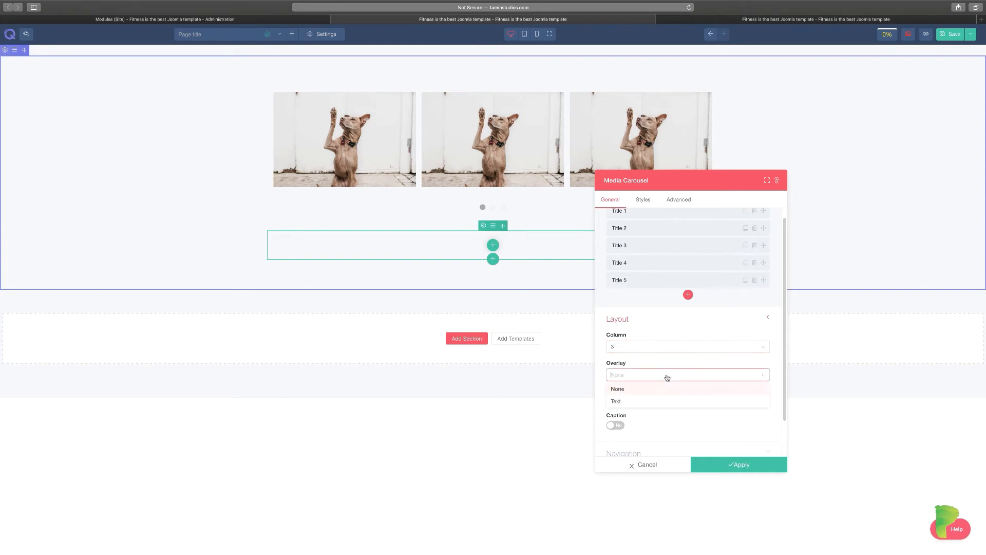
left_click(633, 402)
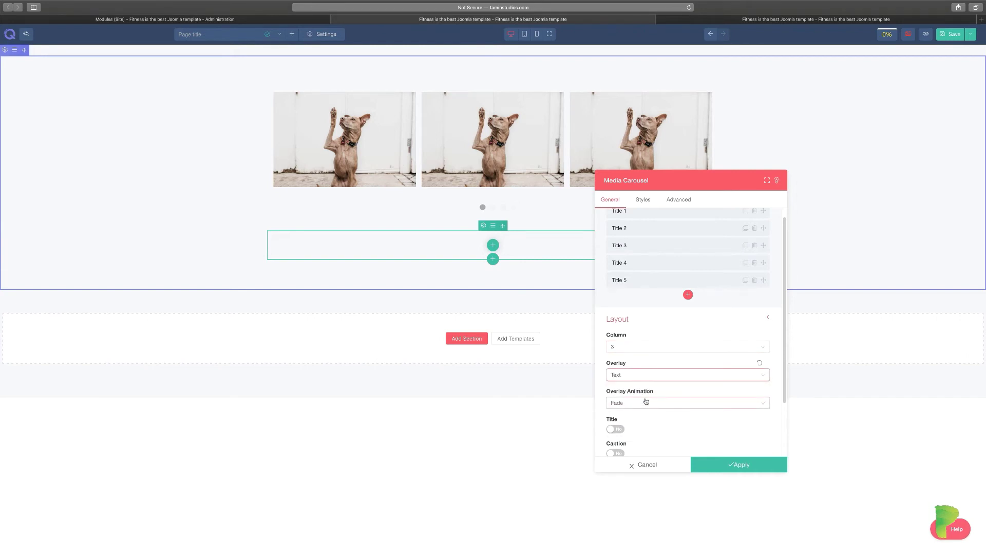
left_click(638, 405)
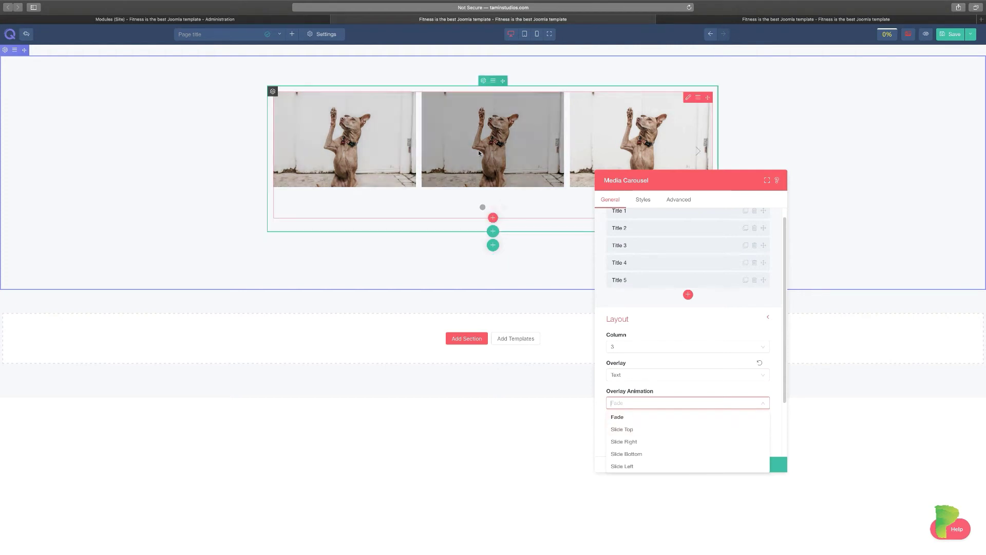
left_click(636, 429)
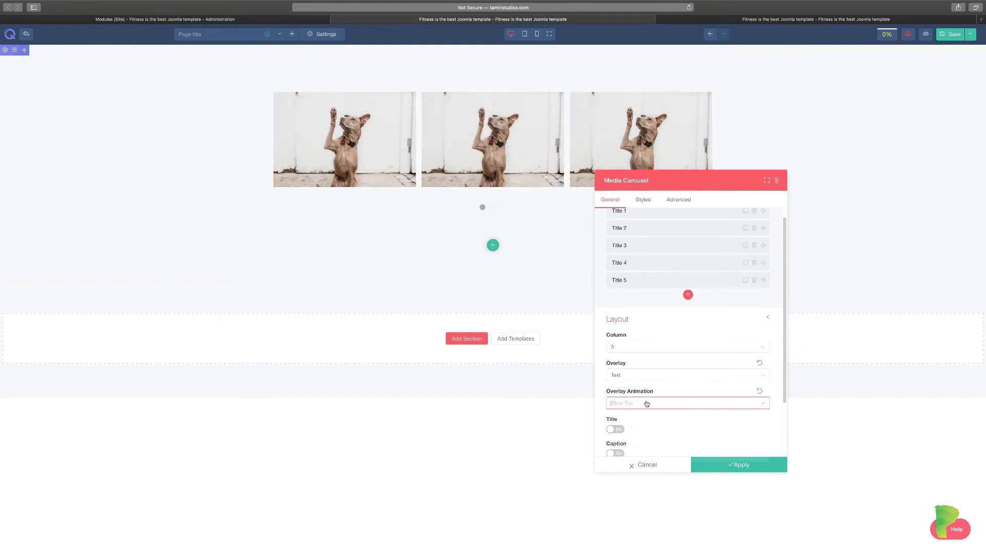
left_click(648, 403)
left_click(642, 454)
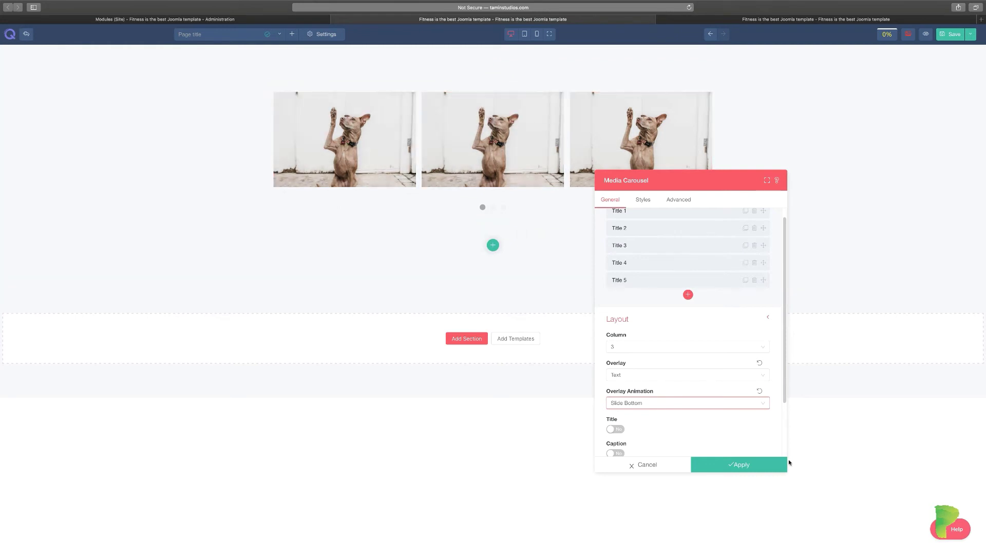
Enable the title and caption in the carousel layout and check the text fields of the Title 4 item.
scroll(648, 423, "down", 1)
left_click(613, 415)
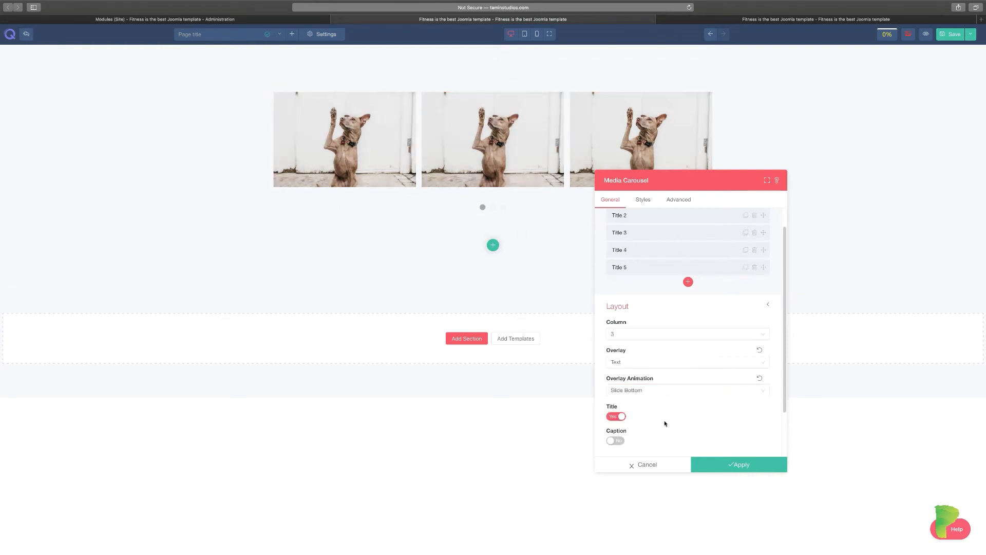
scroll(672, 422, "down", 3)
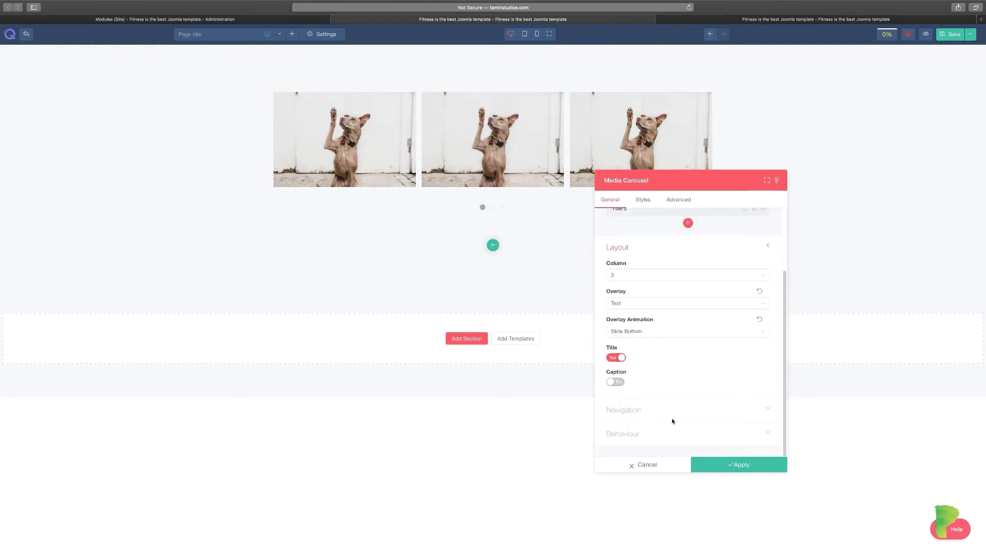
left_click(621, 384)
scroll(634, 373, "up", 4)
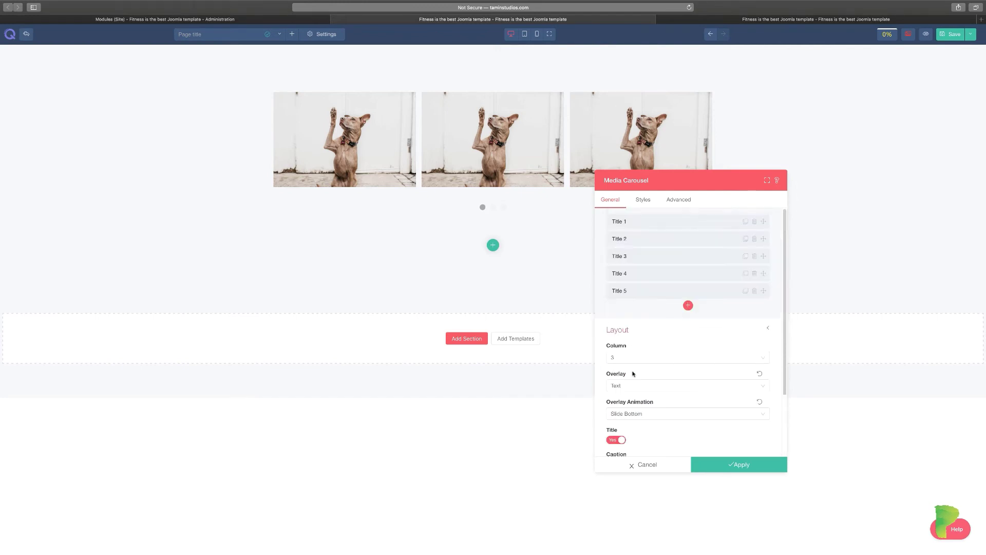
left_click(638, 272)
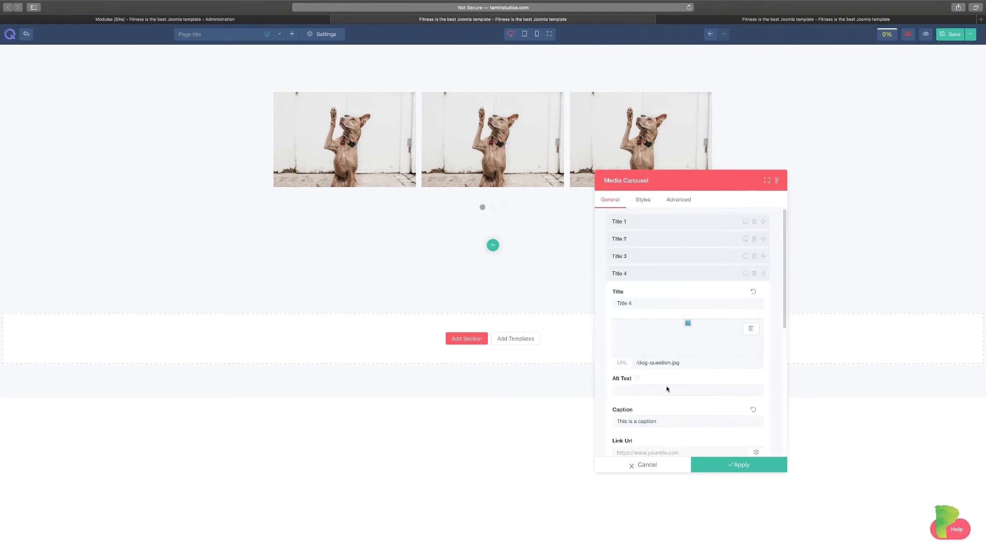
scroll(672, 410, "down", 3)
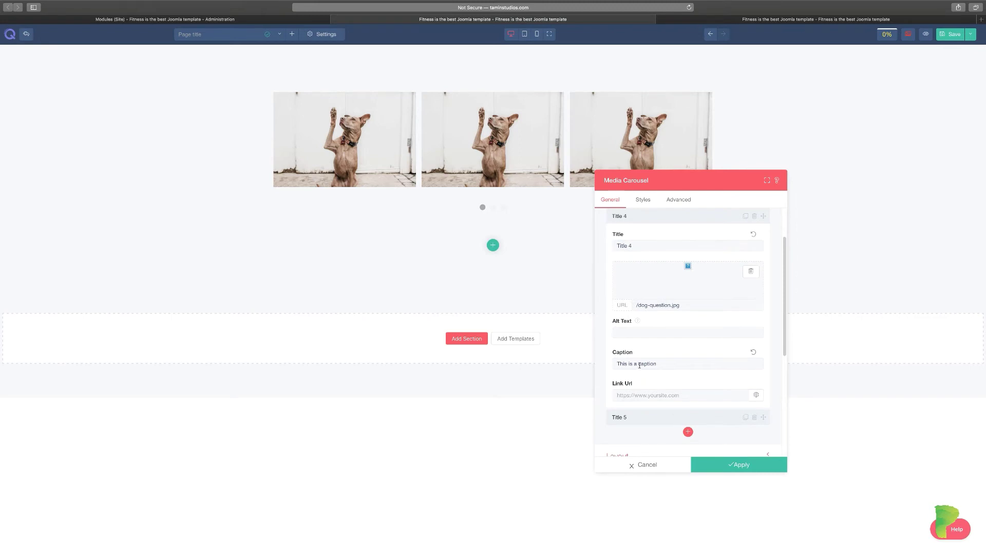
scroll(650, 408, "down", 10)
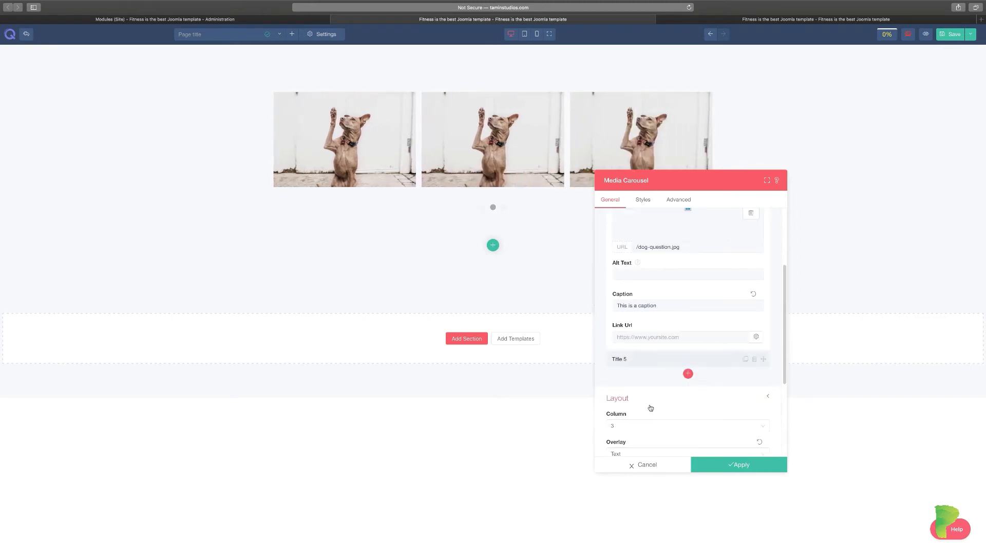
Move the settings window clear of the carousel and set the navigation arrows to Outside.
left_click(651, 409)
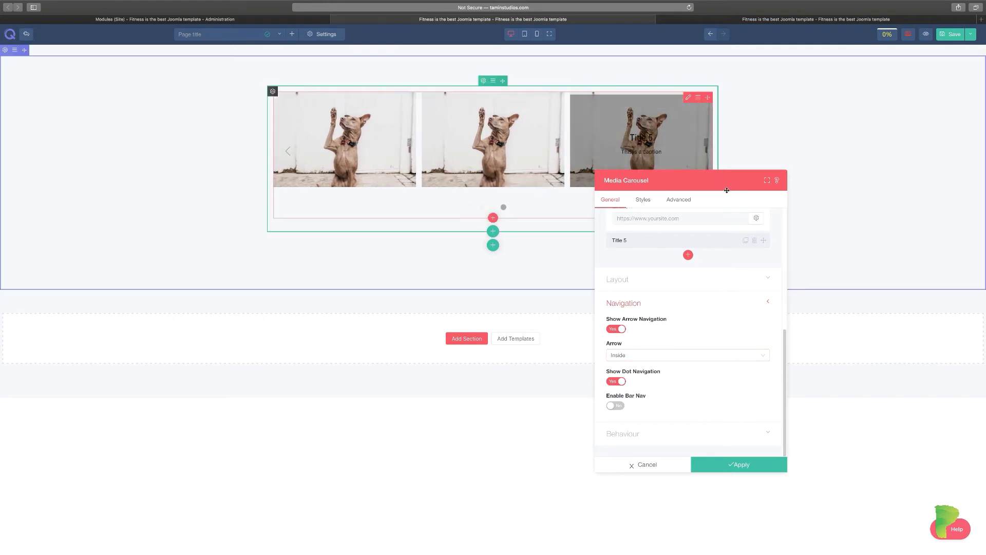
left_click_drag(718, 190, 783, 299)
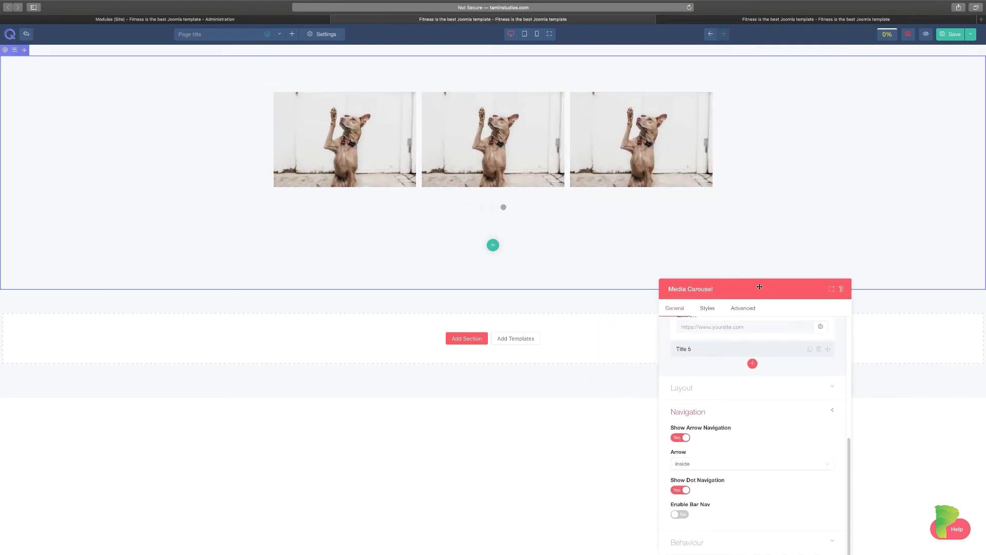
left_click_drag(765, 291, 775, 202)
left_click(722, 374)
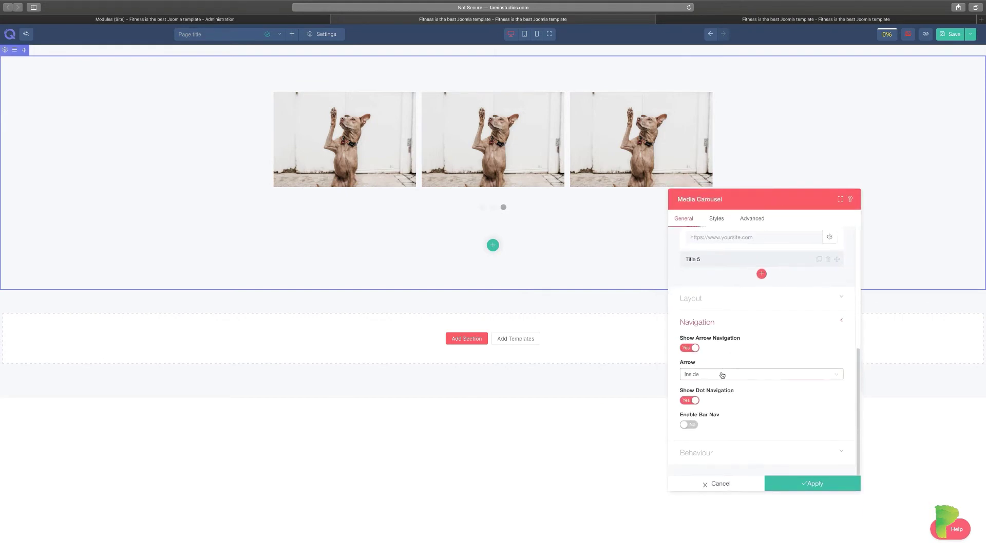
left_click(706, 401)
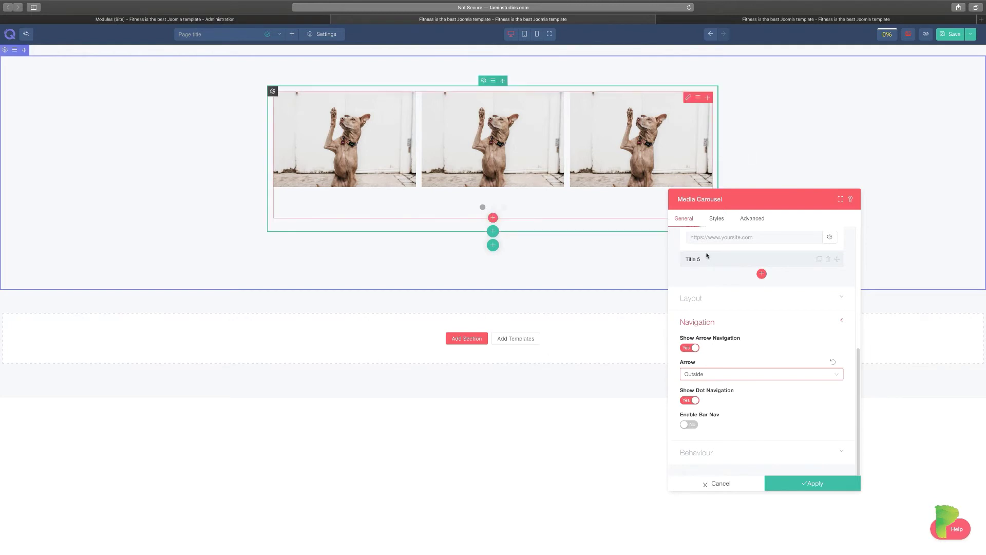
Enable the carousel's bar navigation, try its vertical version and switch the vertical option back off.
left_click(691, 425)
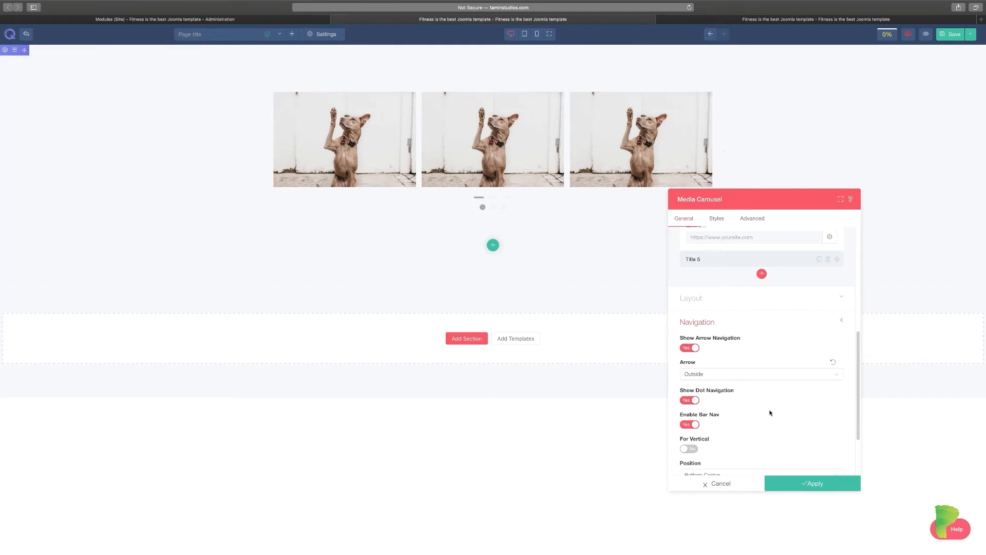
scroll(768, 411, "down", 3)
left_click(691, 390)
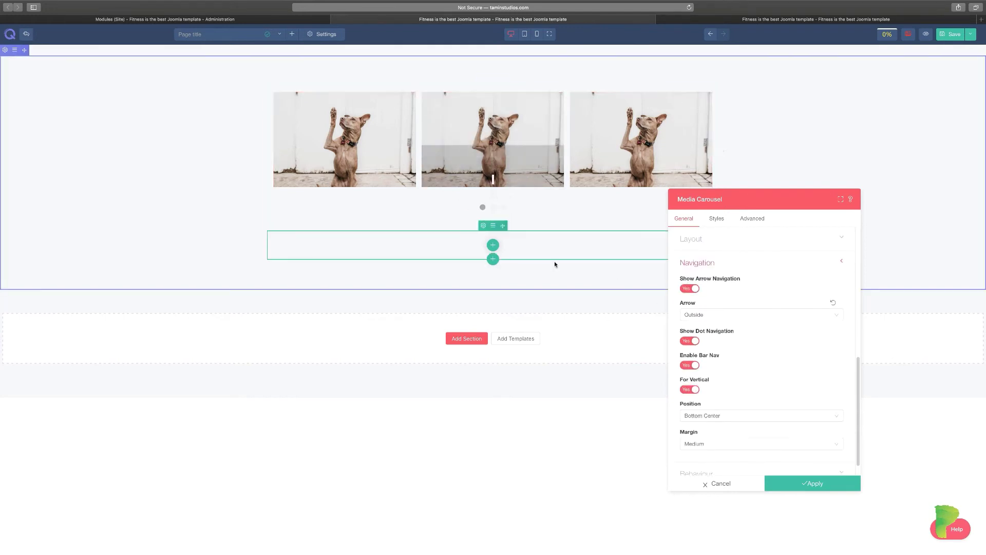
left_click(690, 389)
scroll(722, 395, "down", 1)
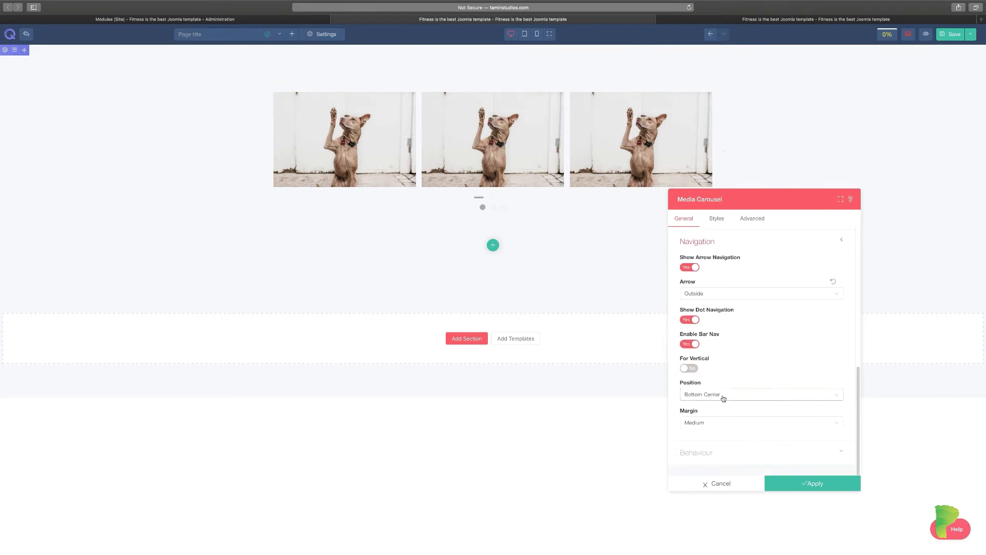
Set the bar navigation's position to Center Left with a Medium margin.
left_click(723, 395)
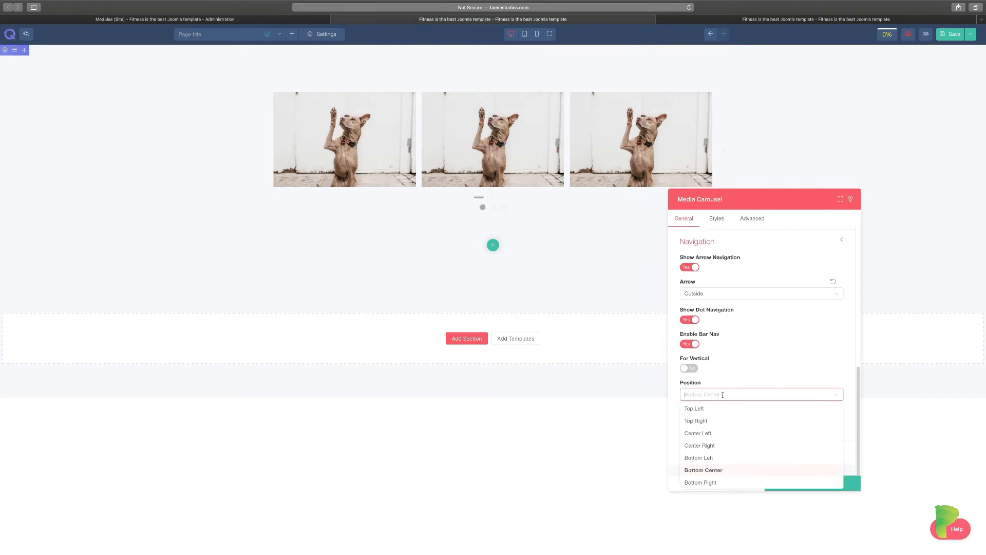
left_click(709, 434)
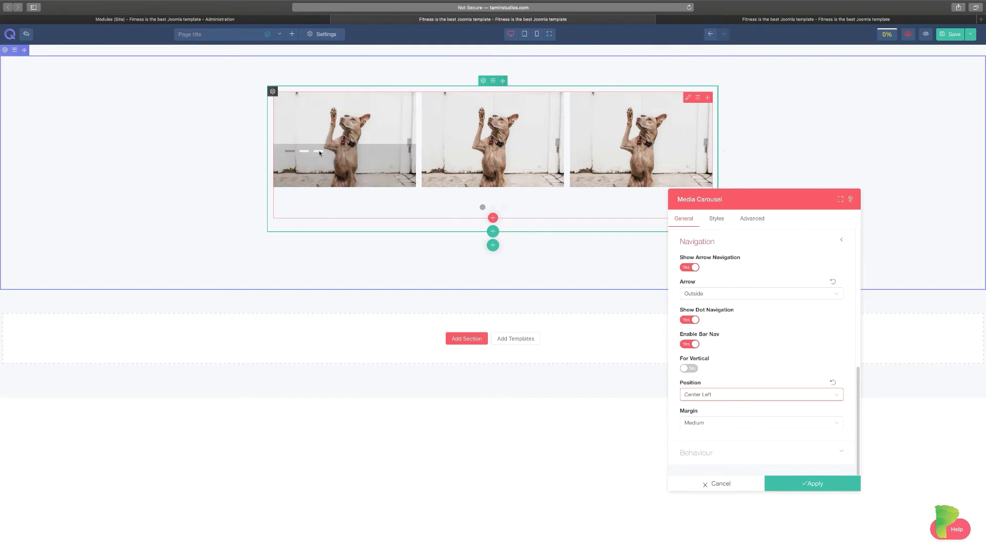
left_click(738, 423)
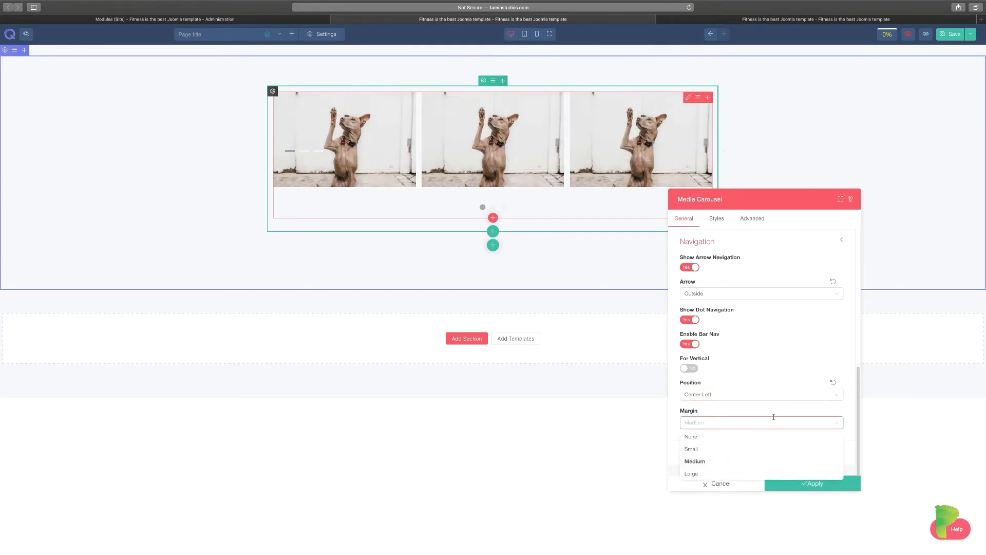
left_click(717, 459)
Check the carousel's behaviour options and widen the spacing between its images in the image style settings.
left_click(720, 451)
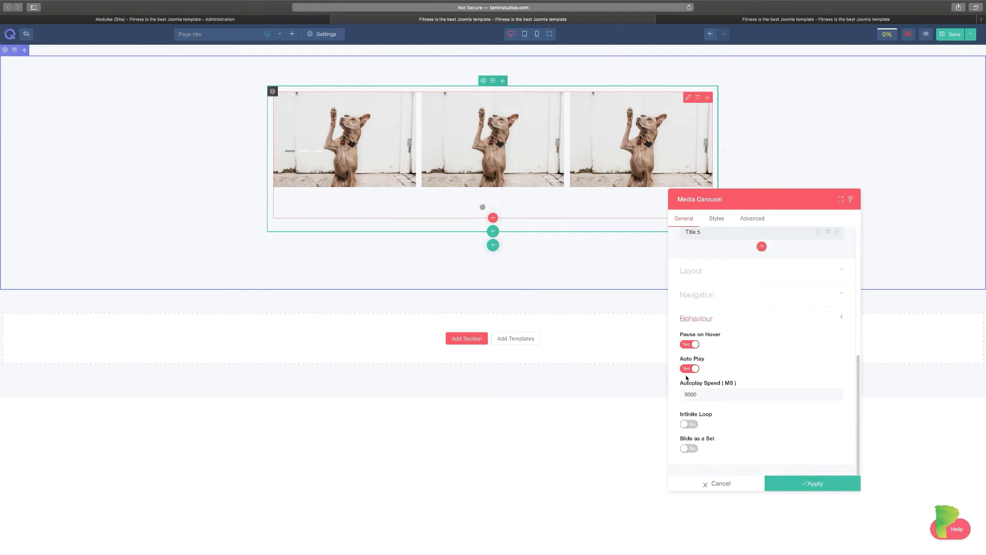
left_click(720, 224)
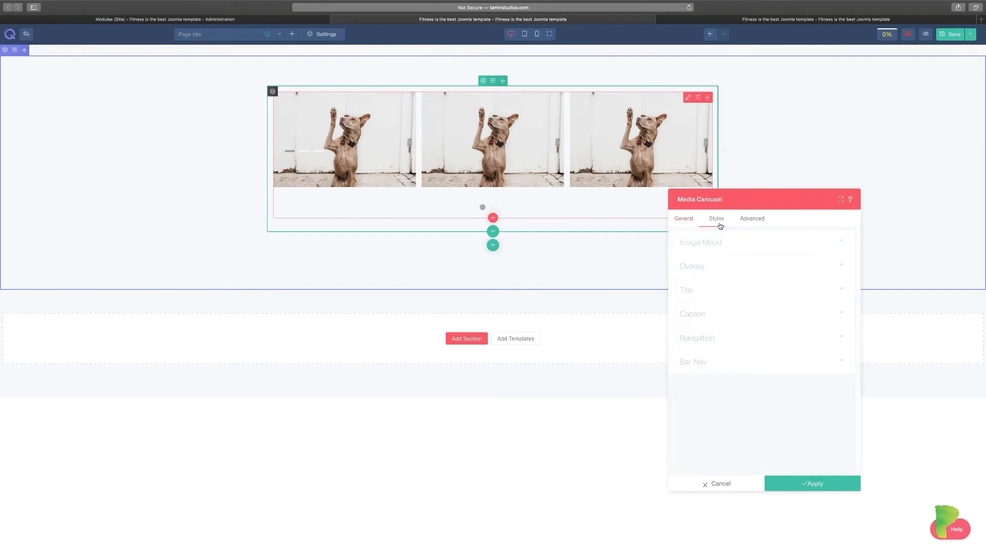
left_click(710, 248)
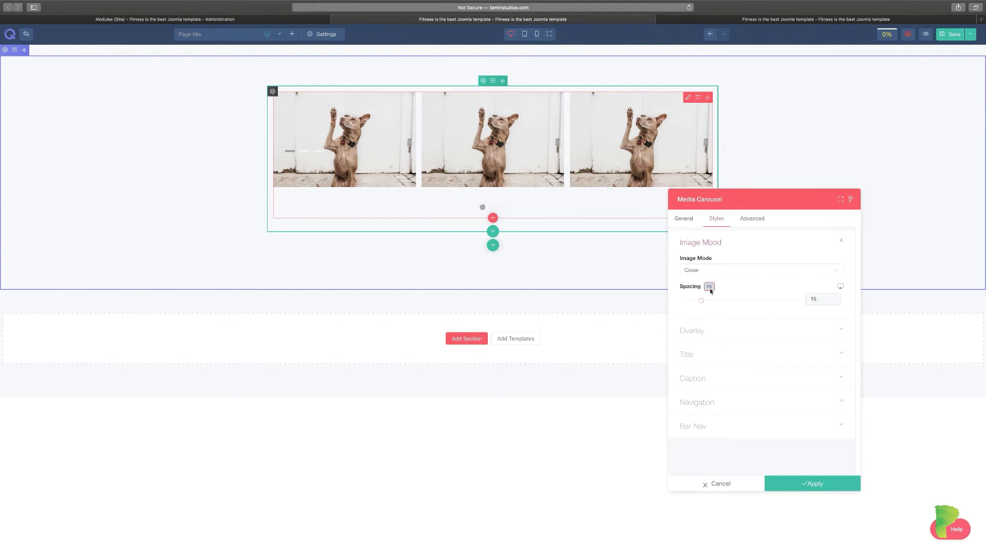
left_click_drag(702, 303, 774, 301)
Try a yellow overlay colour on the carousel images and settle on pink.
left_click(716, 331)
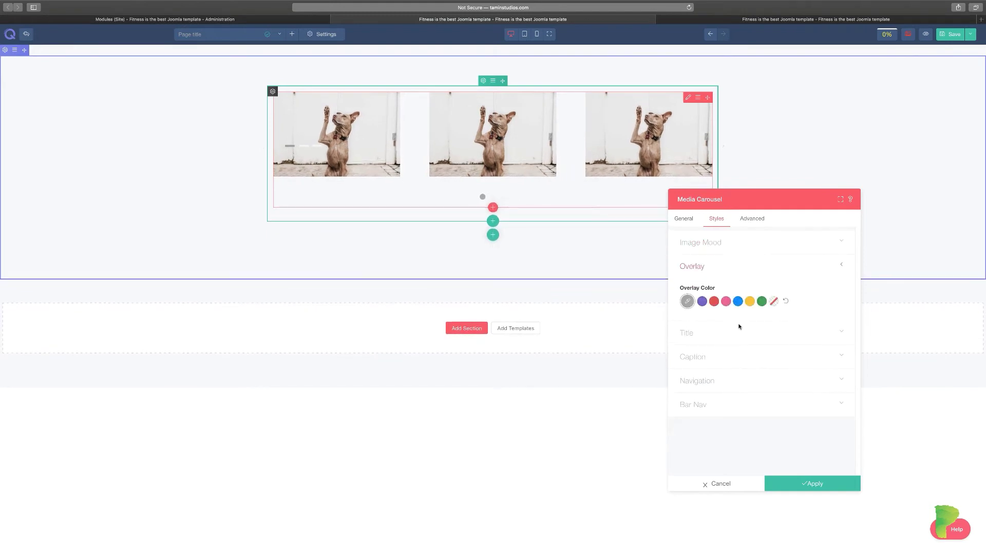
left_click(726, 301)
left_click(750, 302)
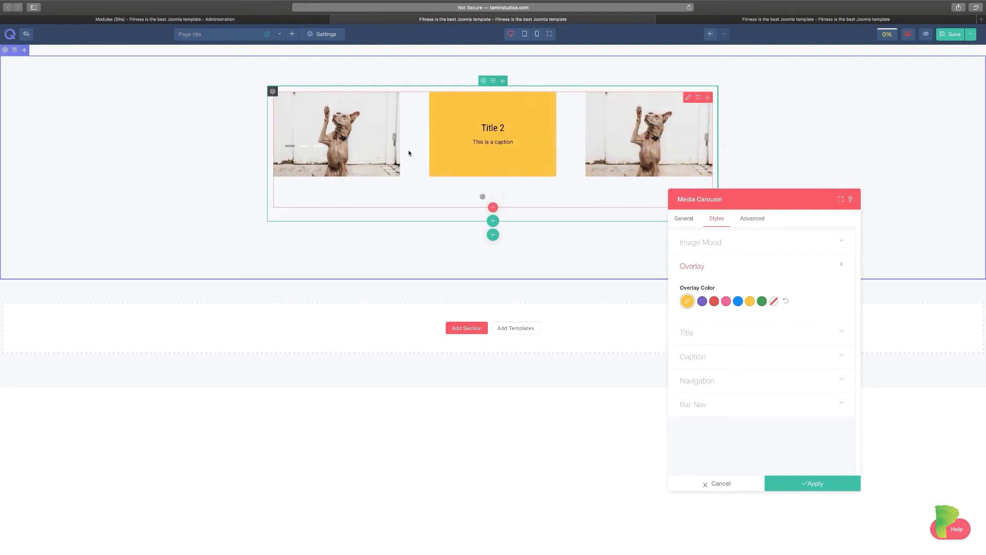
left_click(727, 301)
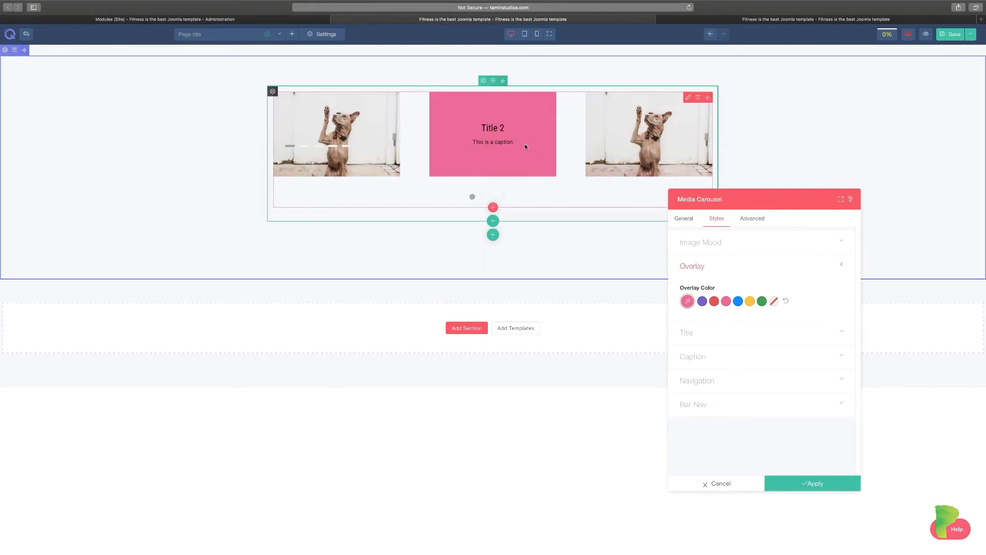
Set the bar navigation's active colour to blue and its bar width to 20 px.
left_click(713, 341)
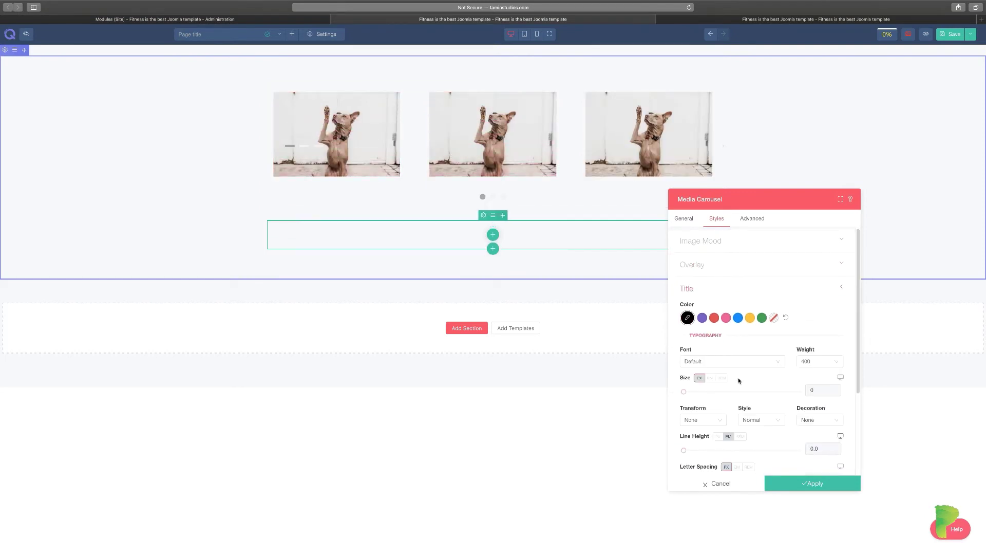
scroll(738, 380, "down", 5)
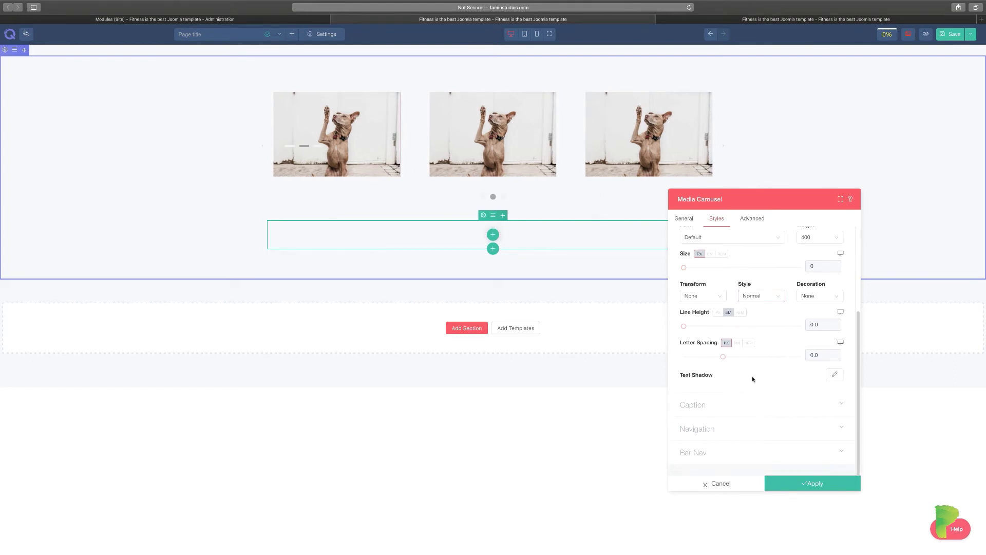
left_click(716, 450)
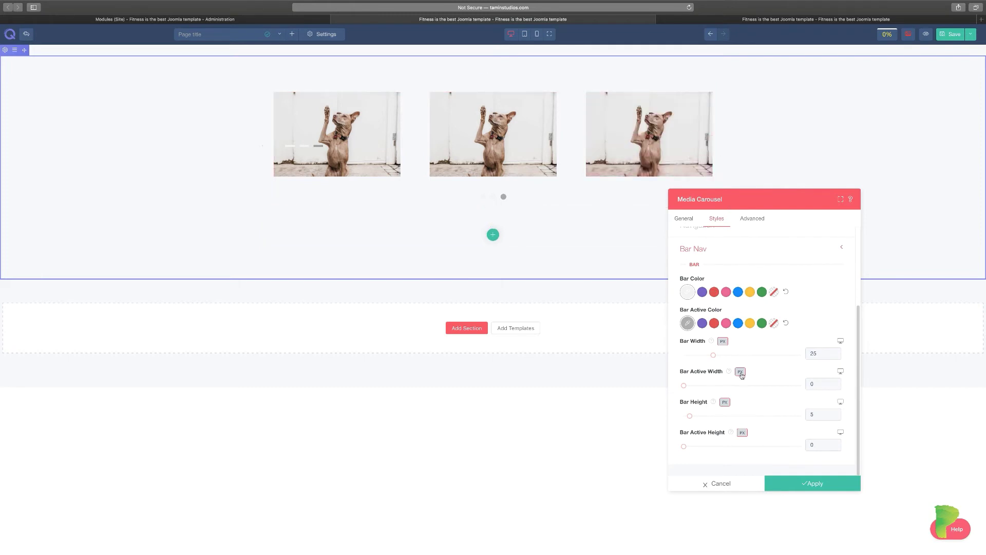
left_click(725, 322)
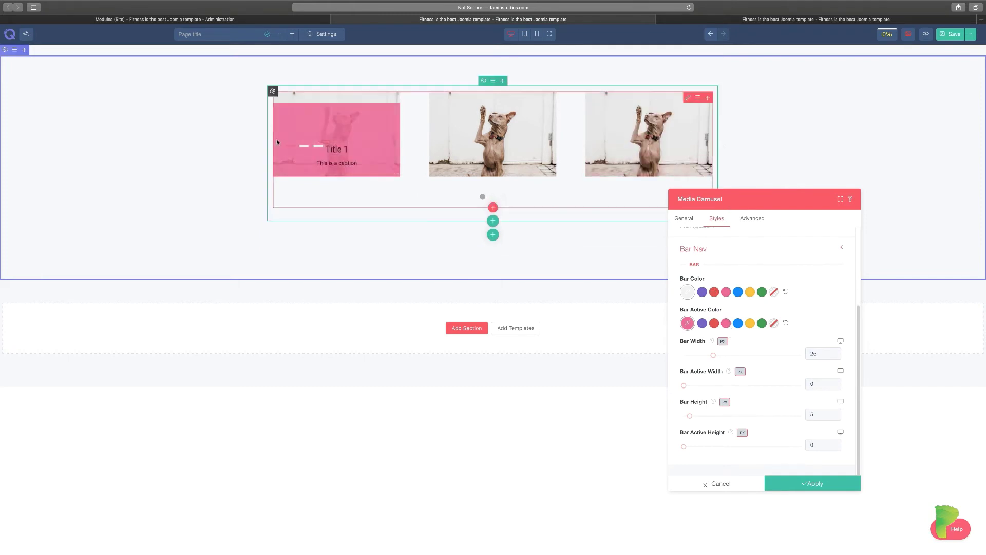
left_click(739, 323)
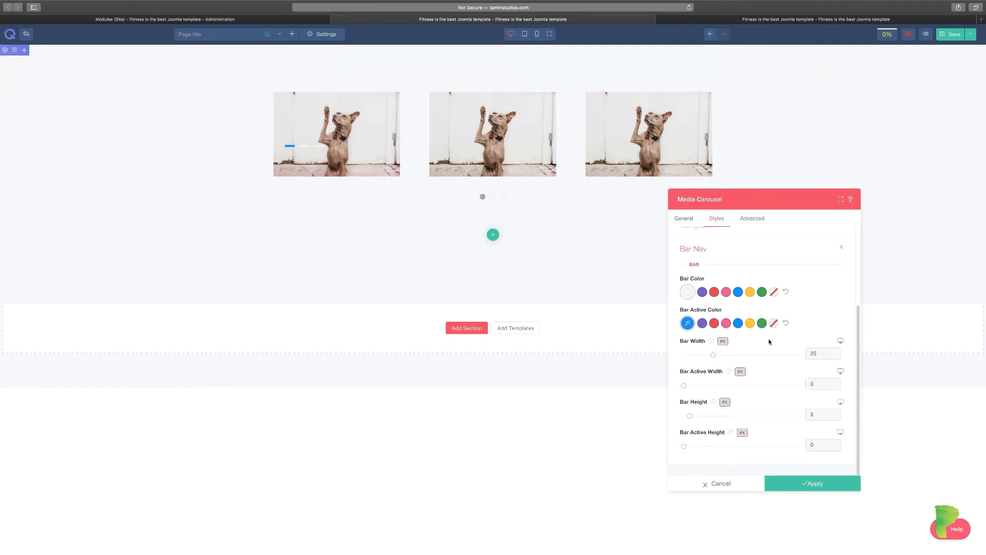
left_click_drag(713, 355, 757, 355)
left_click_drag(714, 352, 706, 355)
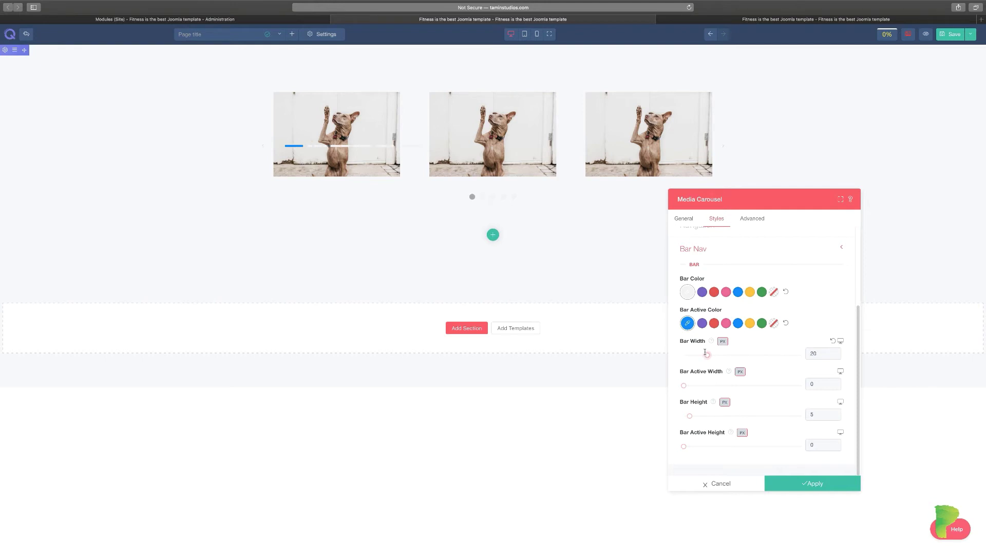
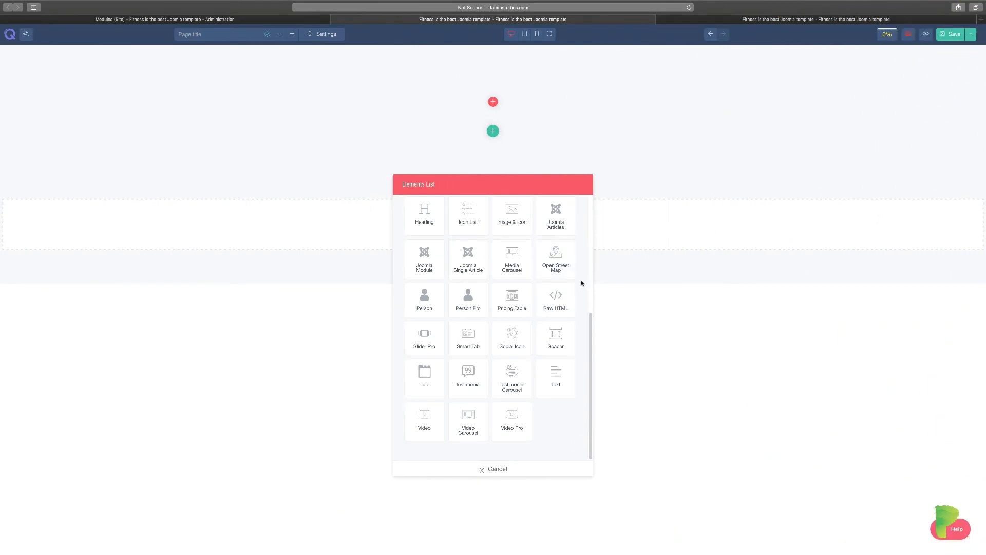
Add an Open Street Map element and move its settings window off the middle of the map.
left_click(556, 259)
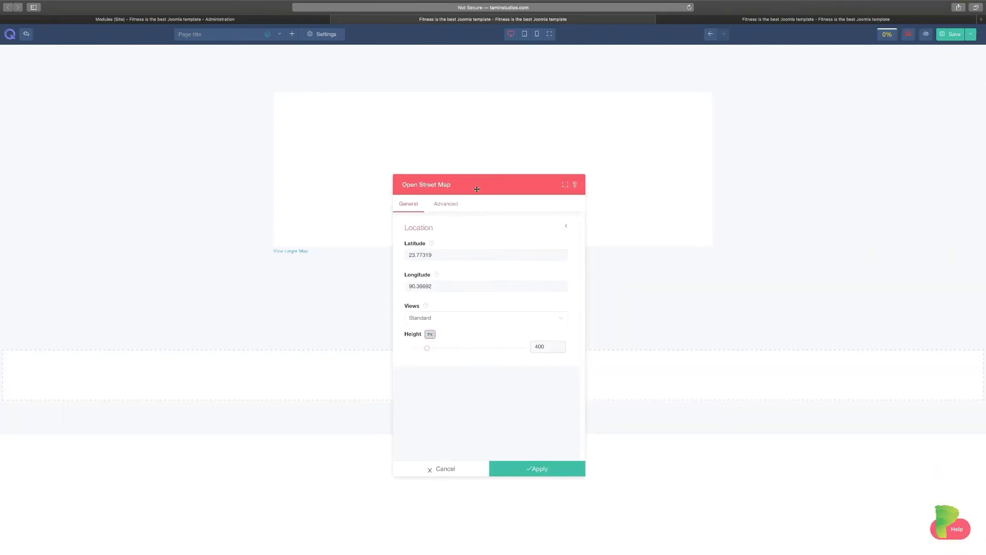
left_click_drag(477, 189, 728, 194)
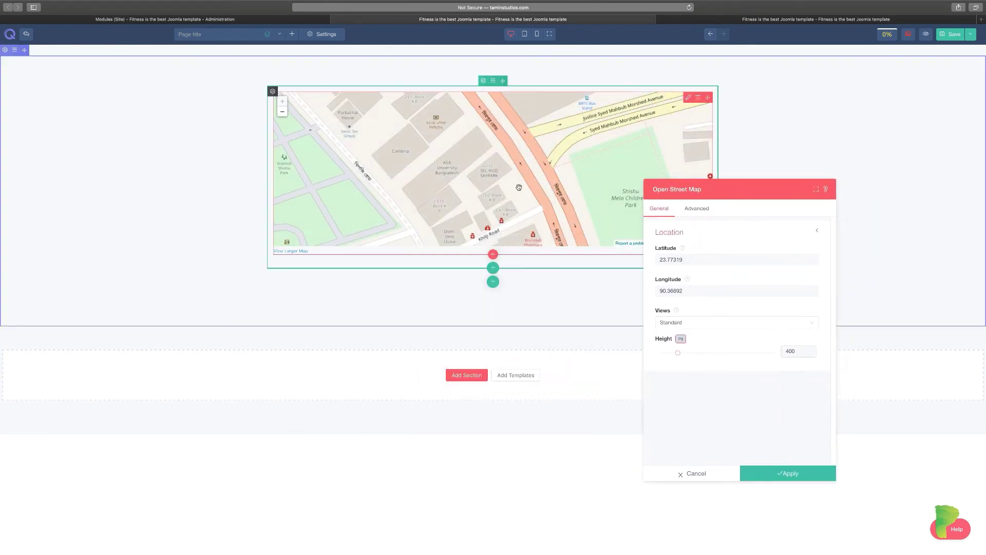
mouse_move(682, 249)
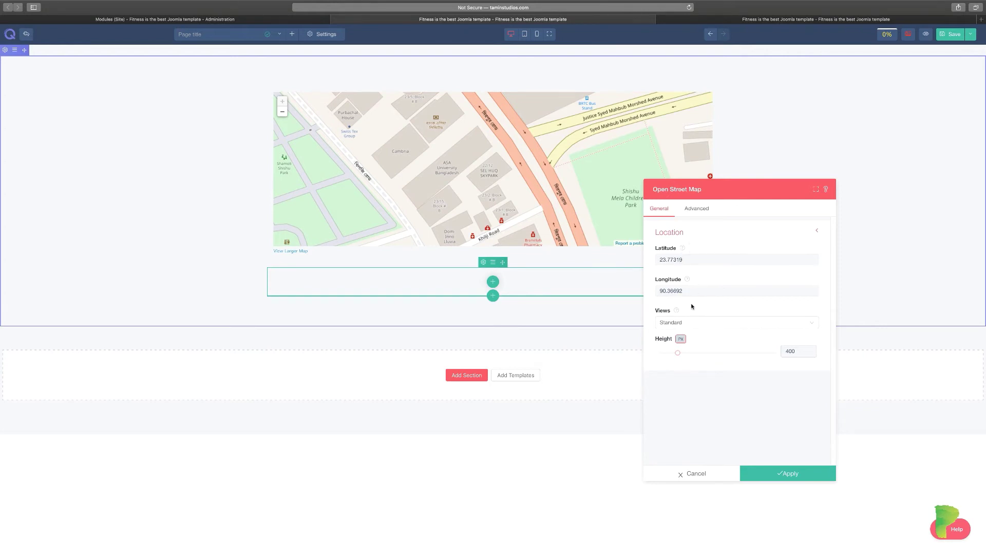
Try the Cycle Map and Transport Map views and set the map's view to Humanitarian.
left_click(672, 322)
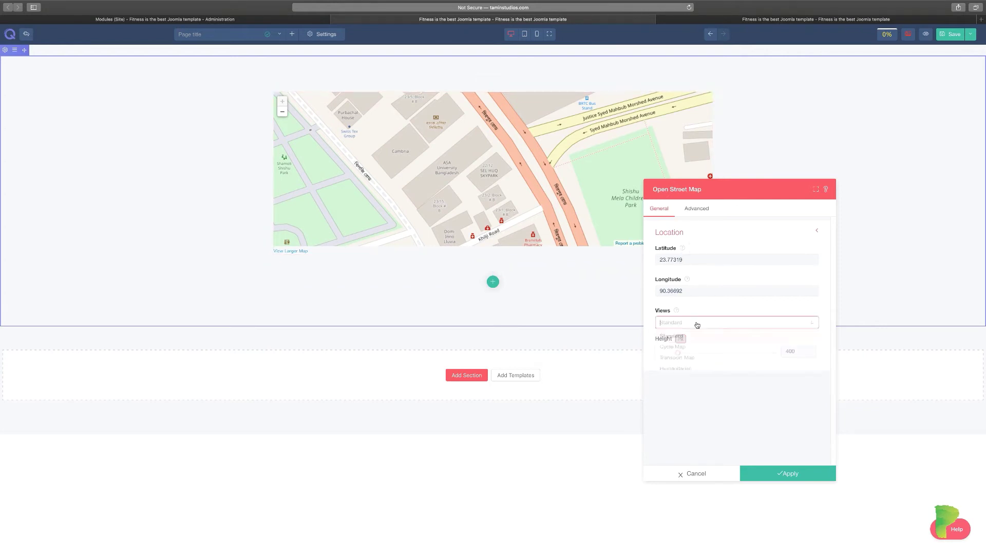
left_click(683, 349)
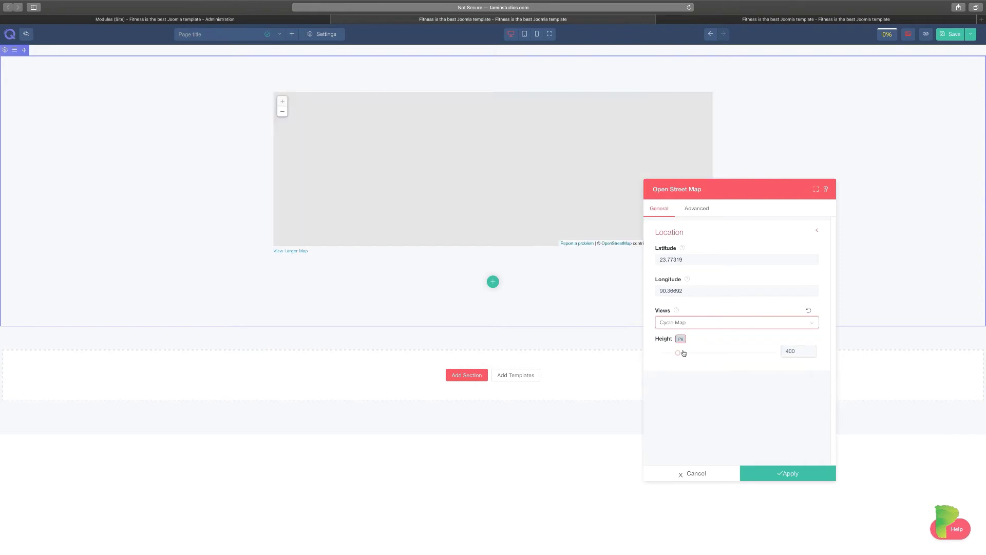
left_click(704, 325)
left_click(681, 363)
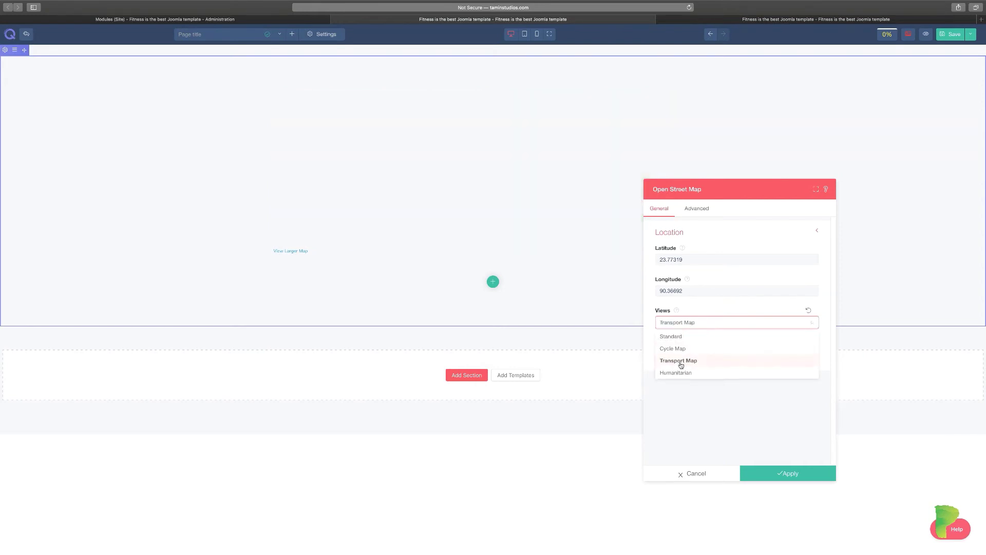
left_click(688, 375)
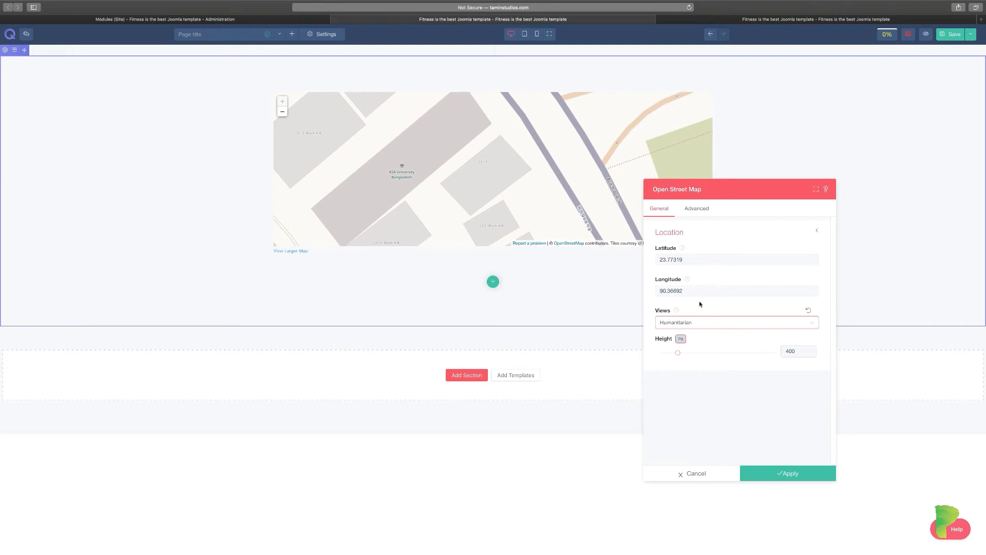
Increase the map's height slightly and give the map element a blue background colour.
mouse_move(677, 353)
left_mouse_down()
mouse_move(729, 351)
mouse_move(680, 353)
left_mouse_up()
left_click(701, 207)
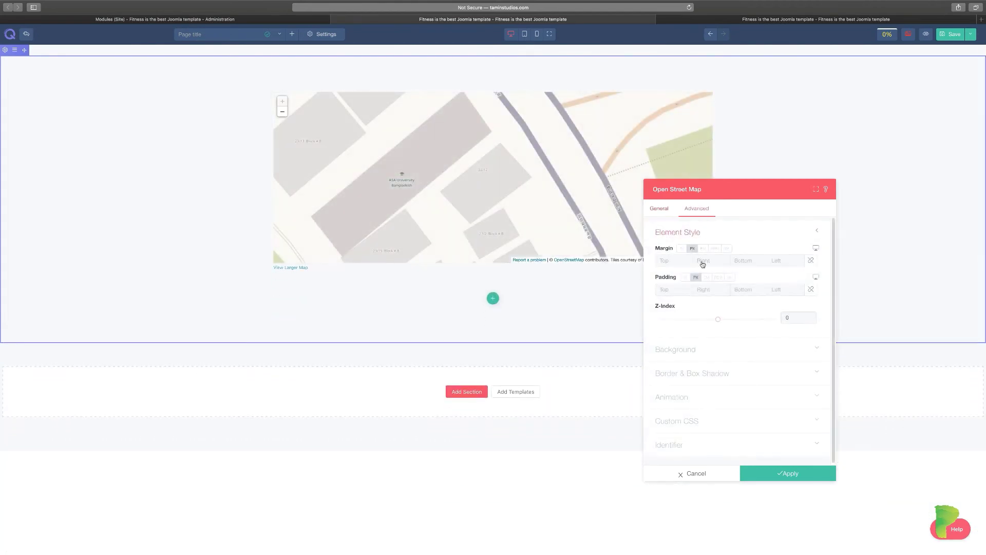
left_click(700, 354)
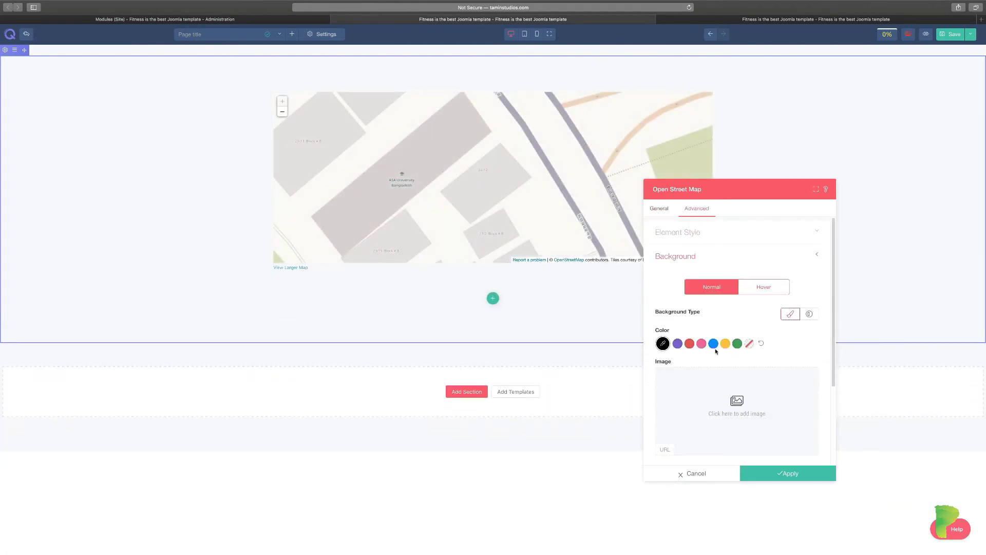
left_click(714, 344)
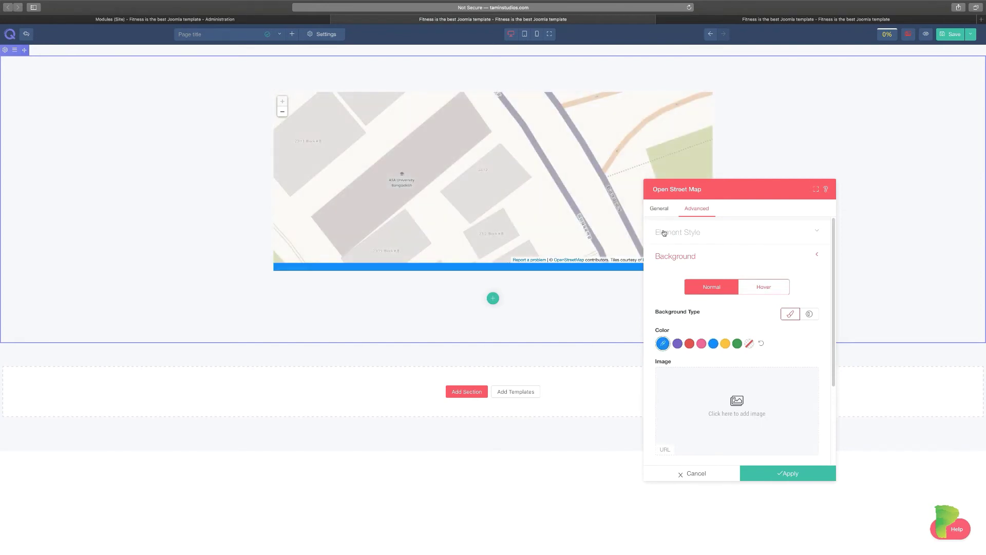
left_click(661, 210)
left_click(689, 211)
left_click(712, 255)
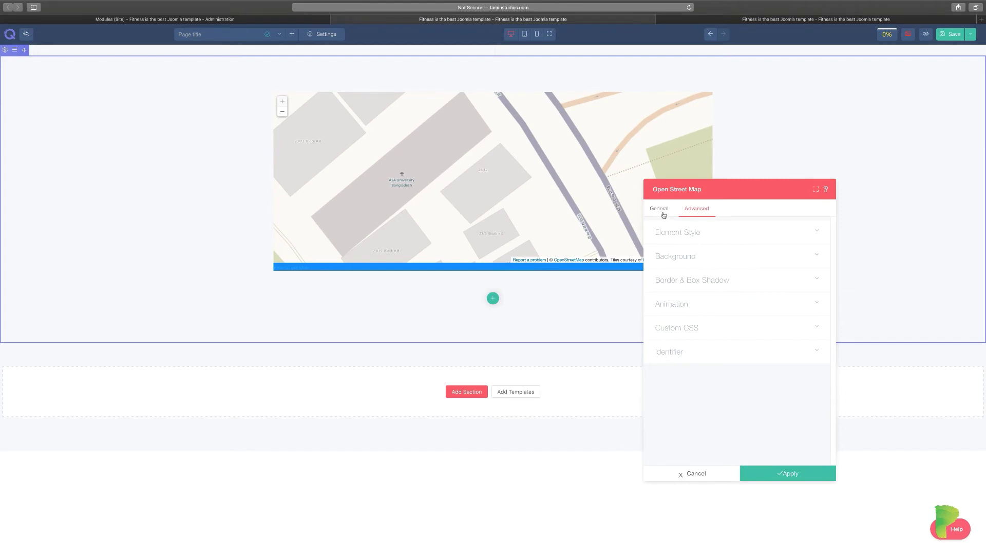
left_click(661, 210)
left_click(698, 236)
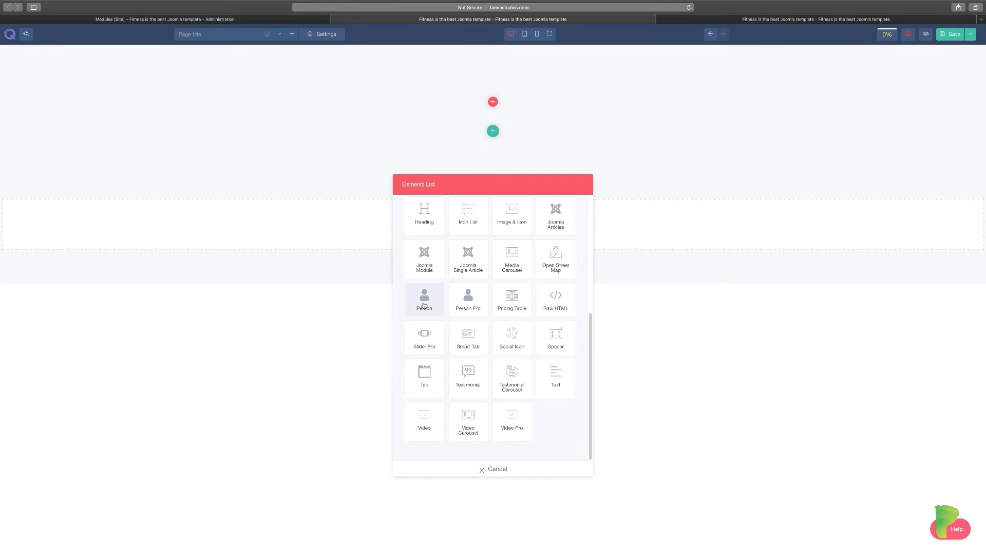
Add a Person element with the image URL /dog-question.jpg and # as its link.
left_click(424, 305)
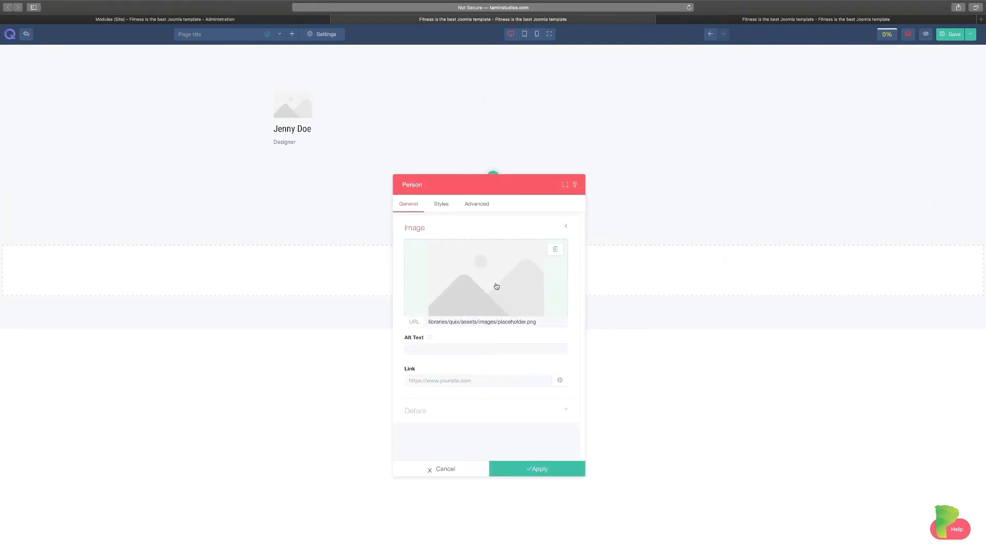
triple_click(488, 321)
type("/dog-question.jpg")
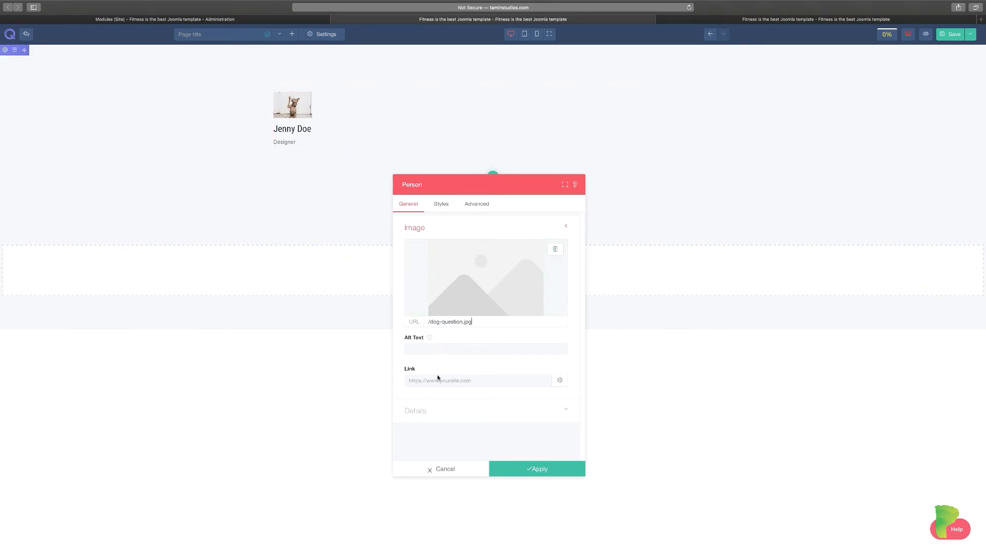
left_click(468, 380)
type("#")
Set the person's designation to Doggy Man, enable the description and apply the element's settings.
left_click(439, 410)
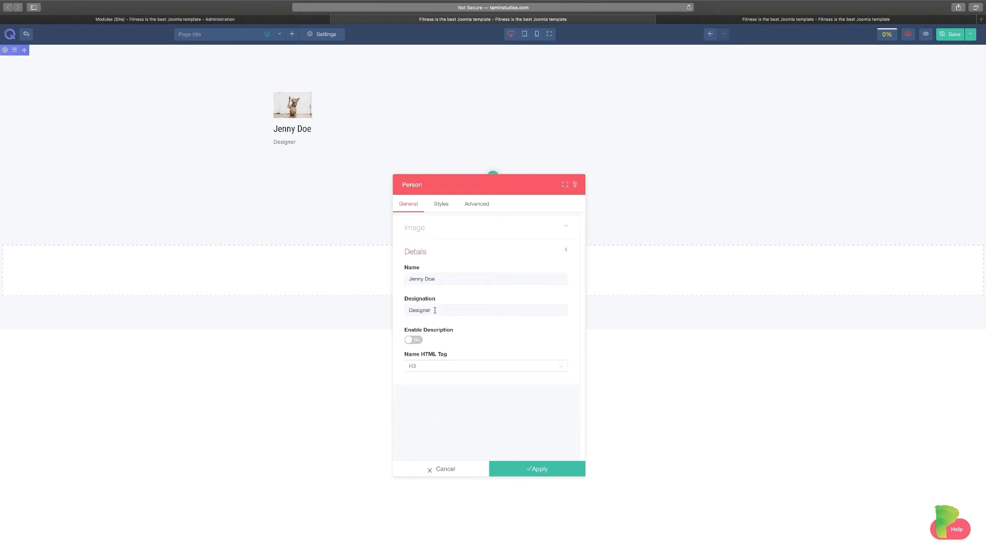
left_click_drag(434, 310, 403, 307)
type("Doggy Man")
left_click(413, 340)
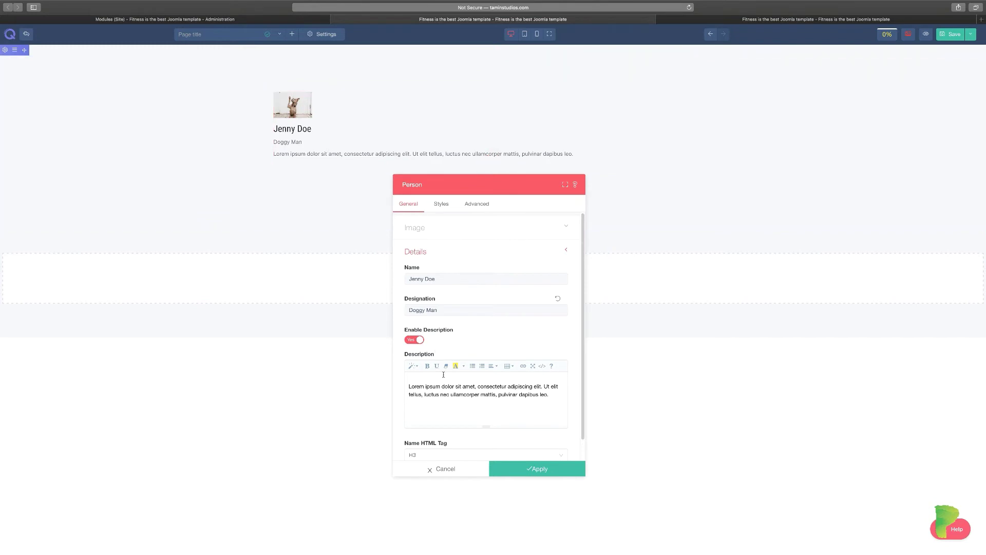
scroll(472, 400, "down", 1)
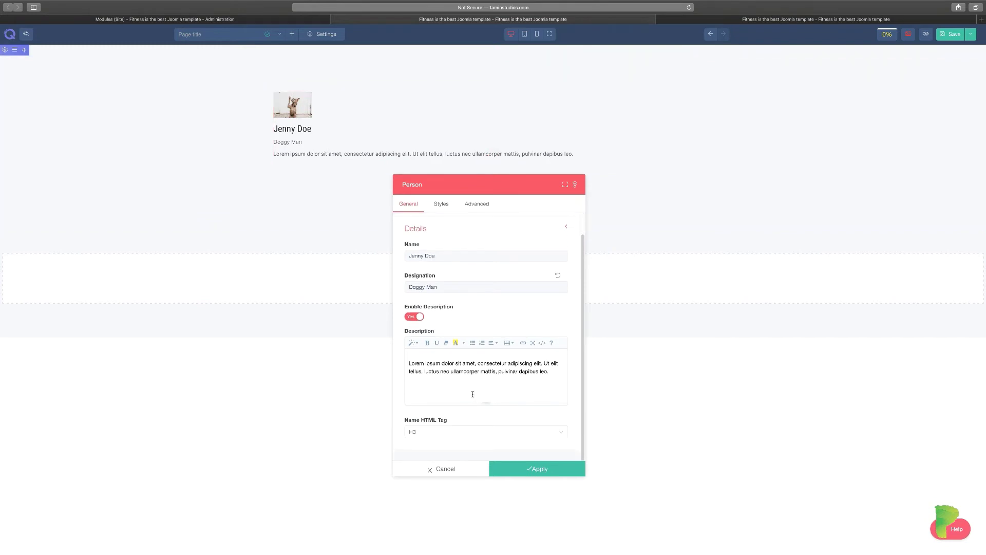
scroll(473, 394, "up", 1)
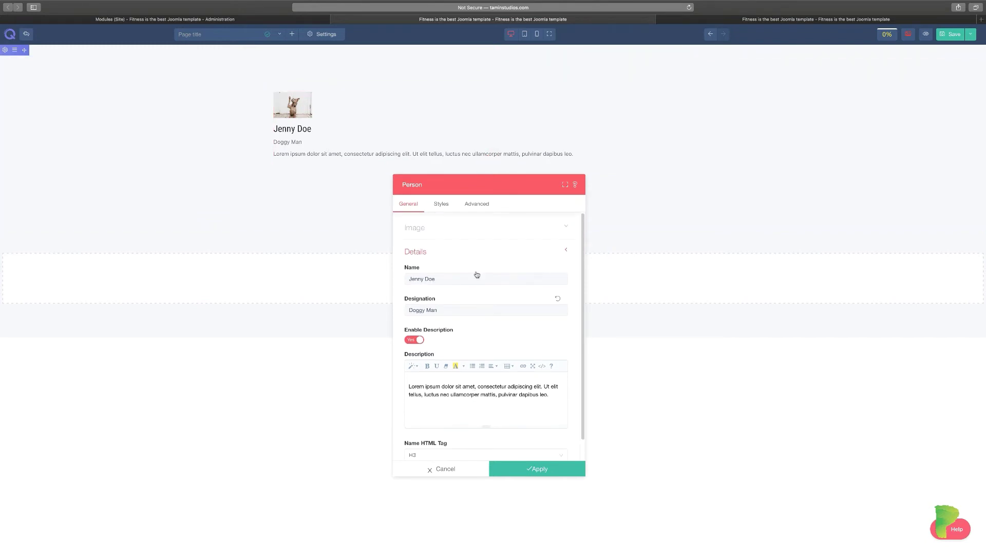
left_click(466, 229)
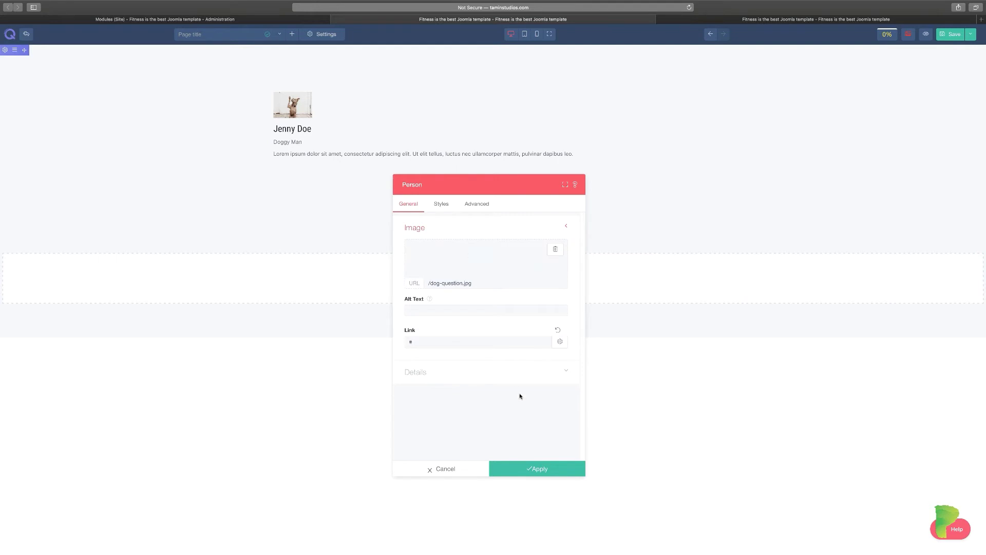
left_click(549, 470)
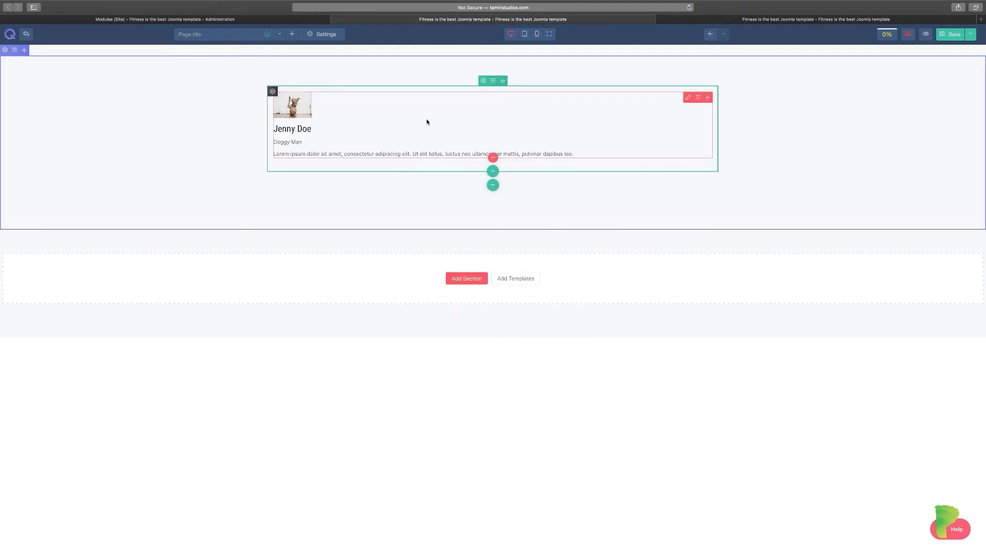
Insert a Columns element with a three-column layout below the existing Person element.
left_click(491, 156)
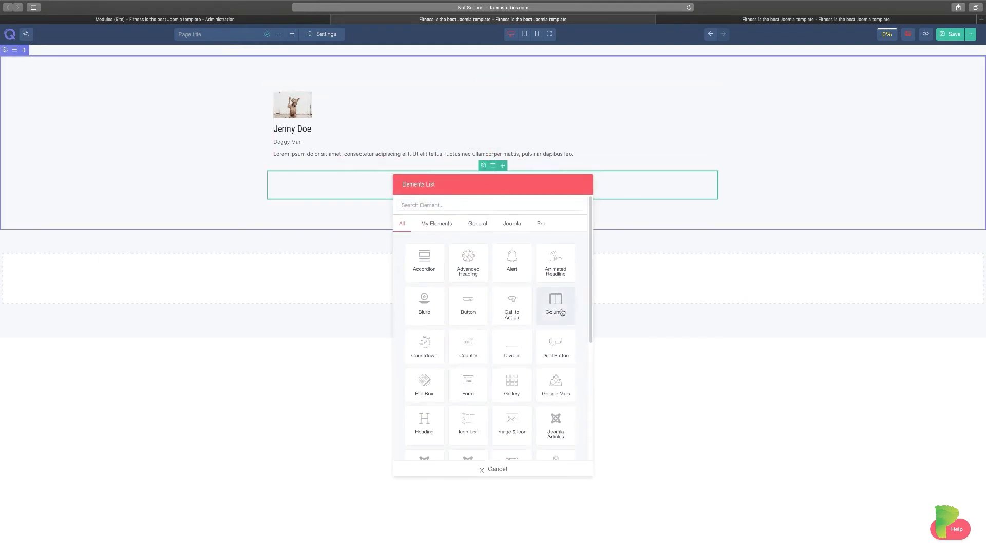
left_click(546, 288)
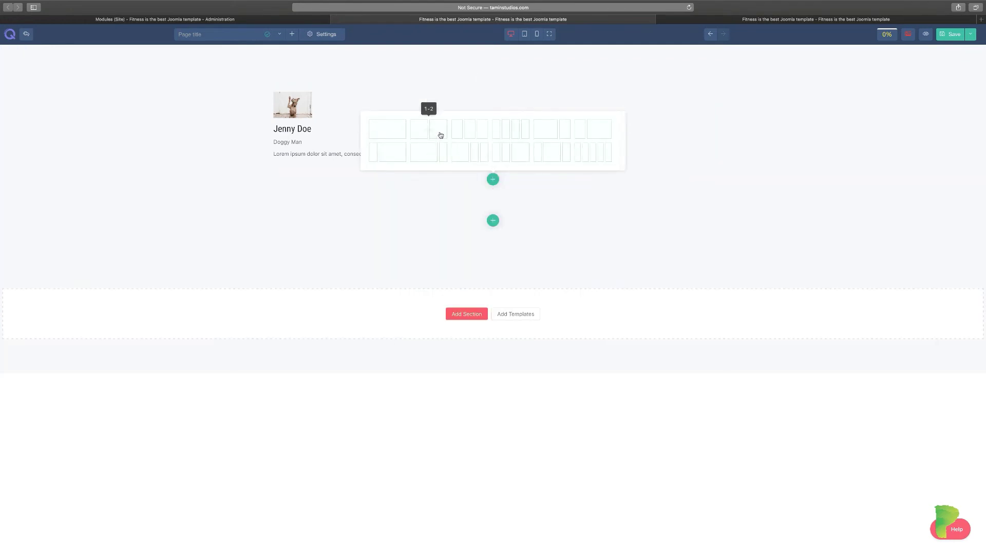
left_click(473, 131)
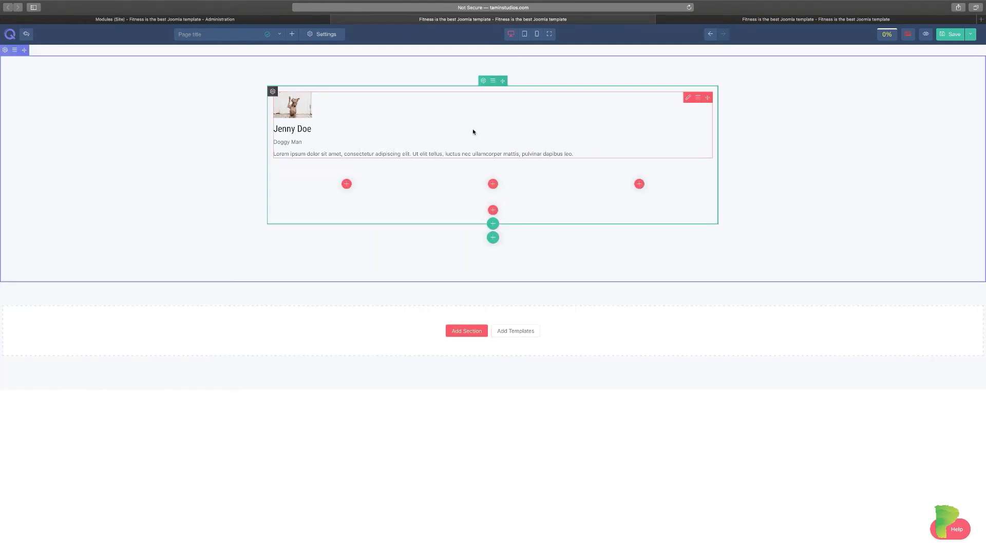
Add a Person element to the first column with the image URL /dog-question.jpg and its description enabled.
left_click(346, 183)
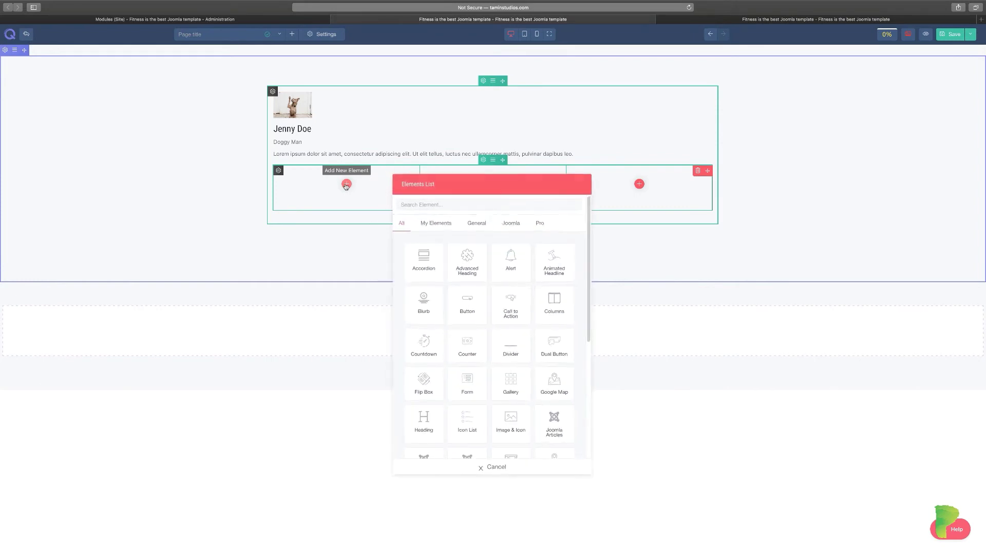
scroll(466, 336, "down", 5)
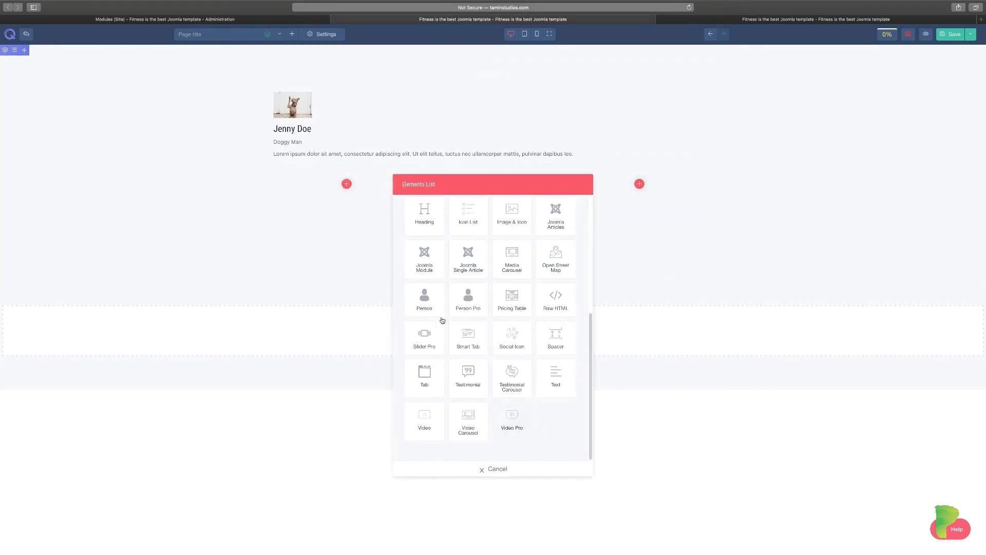
left_click(426, 305)
triple_click(494, 323)
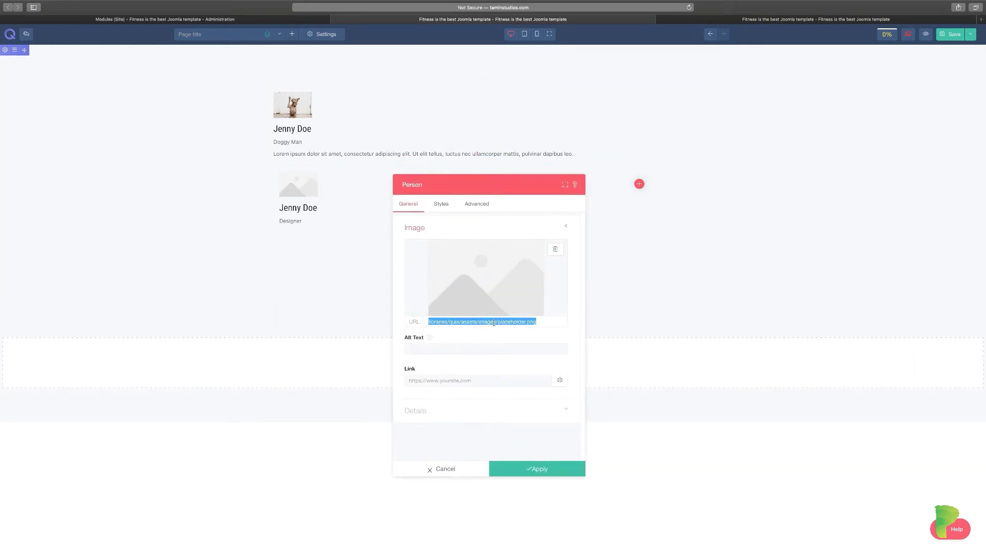
type("/dog-question.jpg")
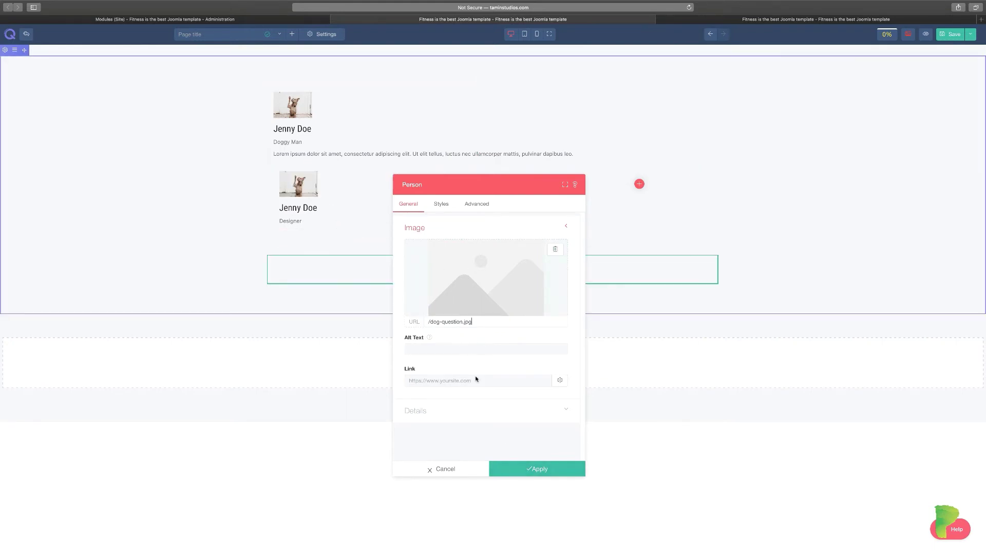
left_click(467, 415)
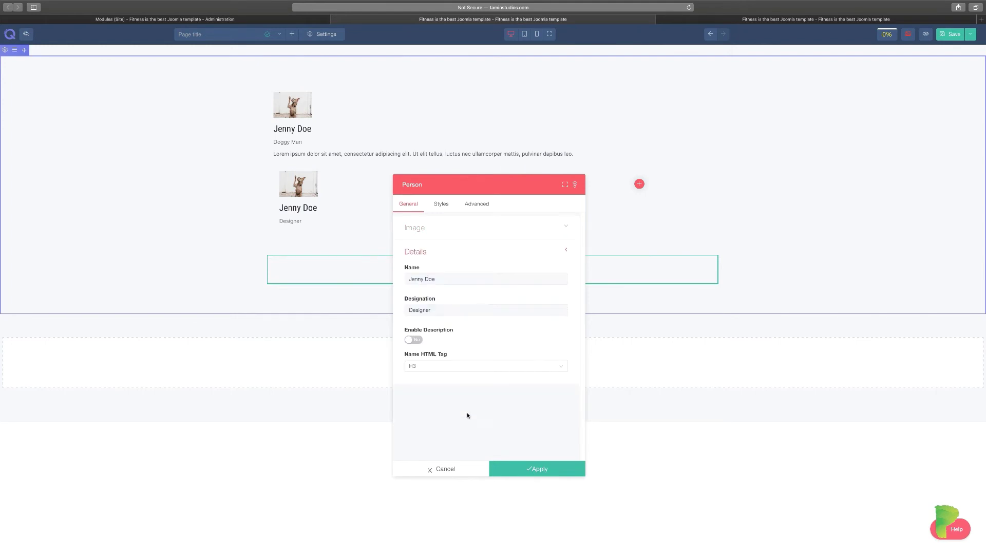
left_click(417, 340)
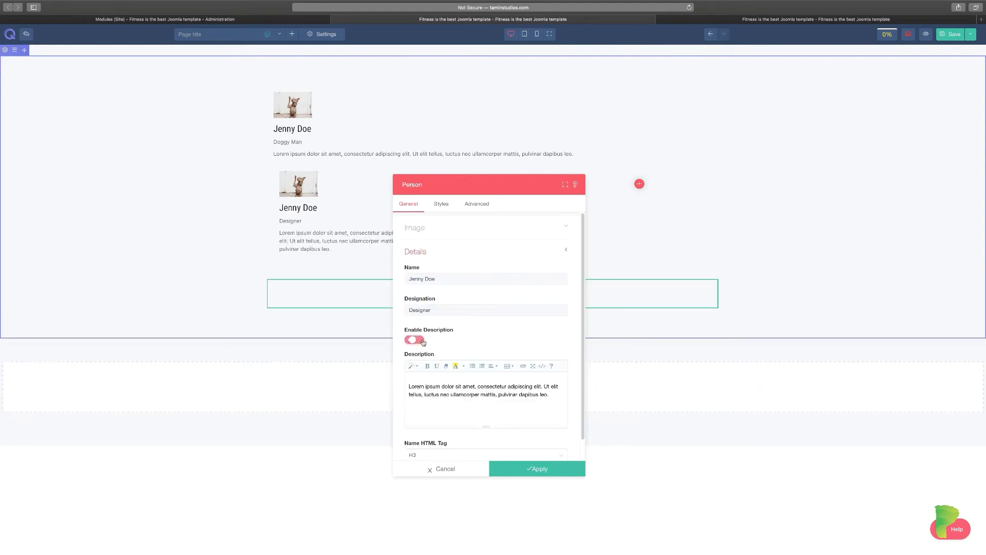
left_click(471, 394)
scroll(505, 412, "down", 1)
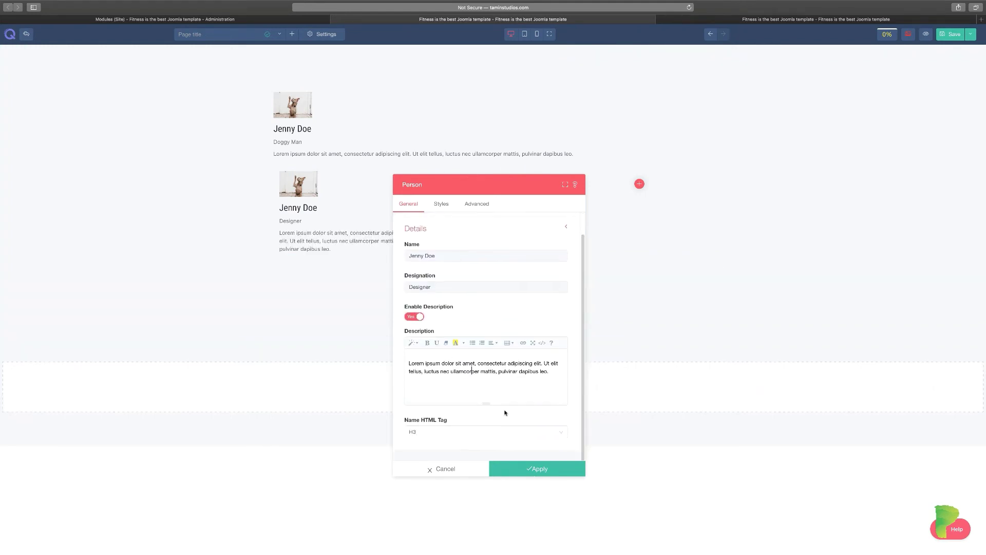
left_click(537, 469)
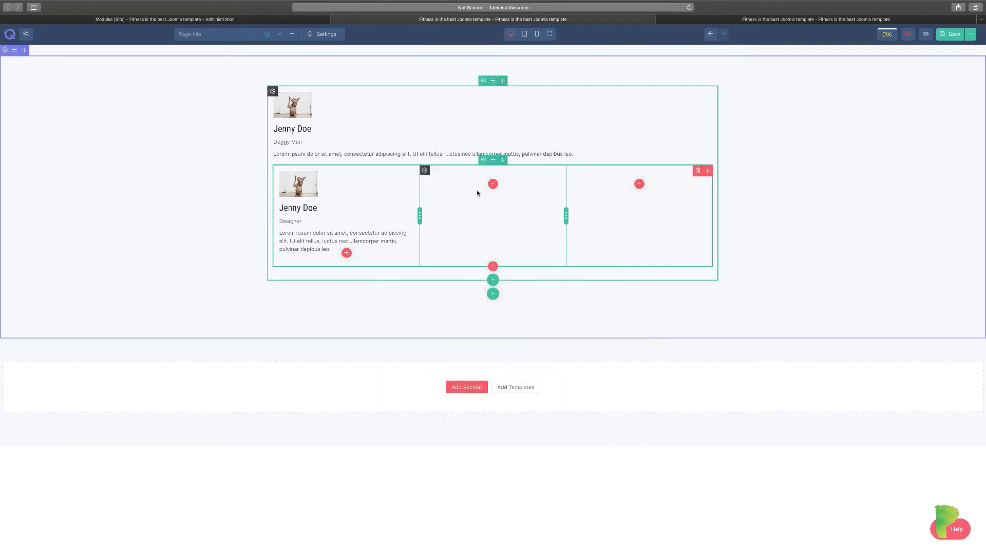
Add a Person element to the middle column with the image URL /dog-question.jpg and its description enabled.
left_click(493, 183)
scroll(473, 357, "down", 5)
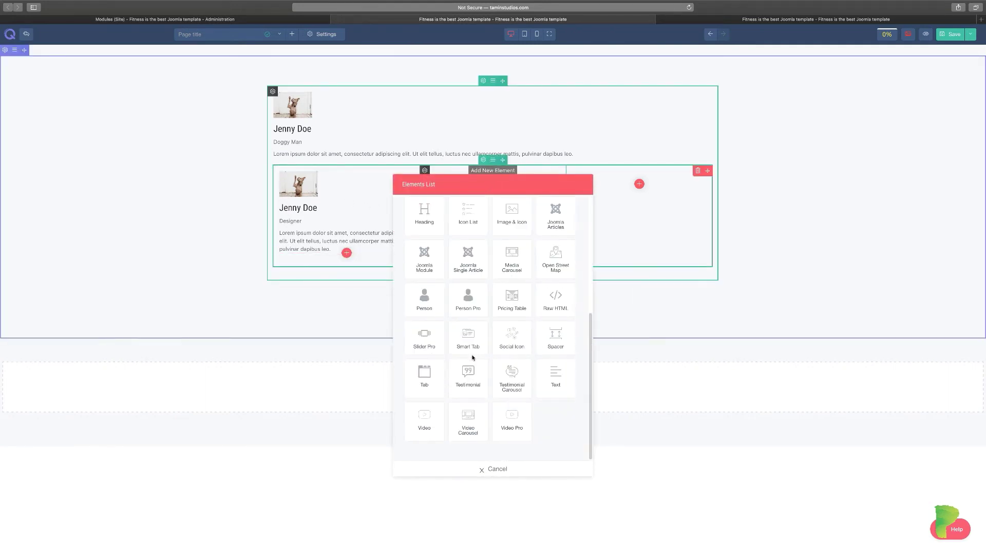
left_click(473, 315)
triple_click(470, 321)
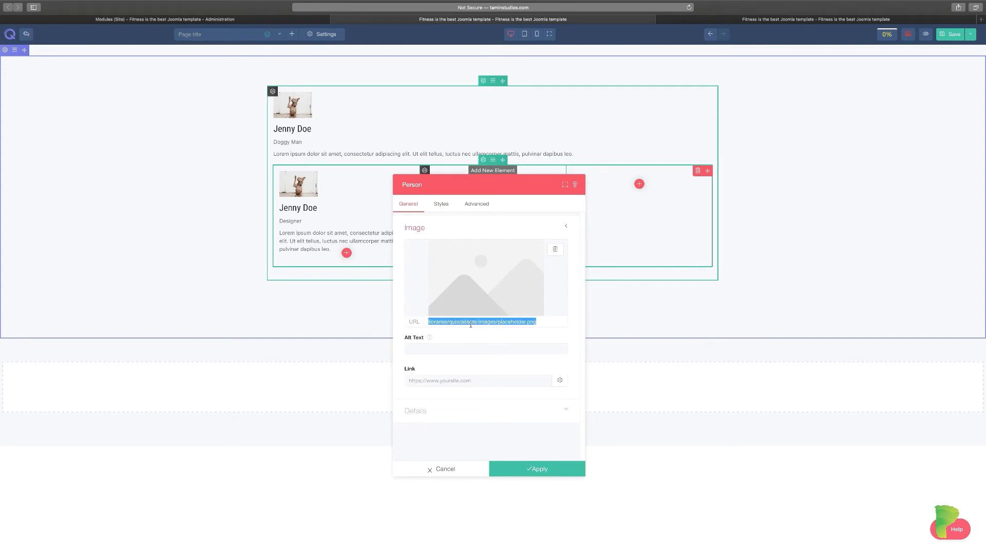
type("/dog-question.jpg")
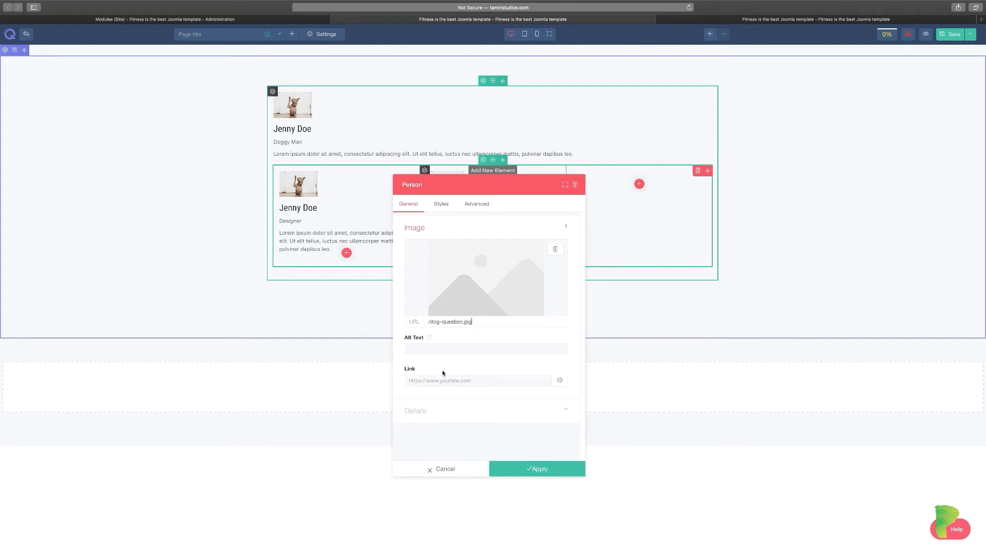
left_click(416, 416)
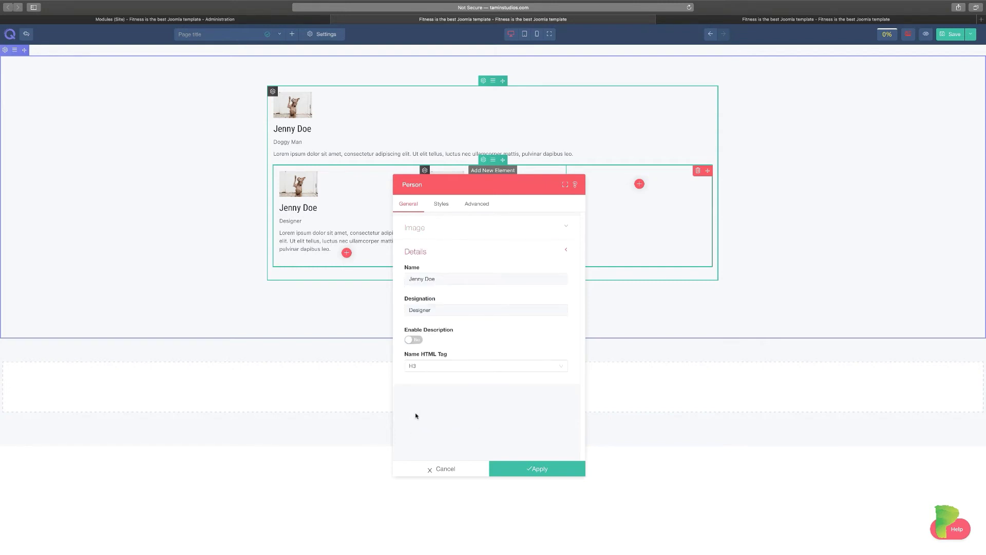
left_click(418, 340)
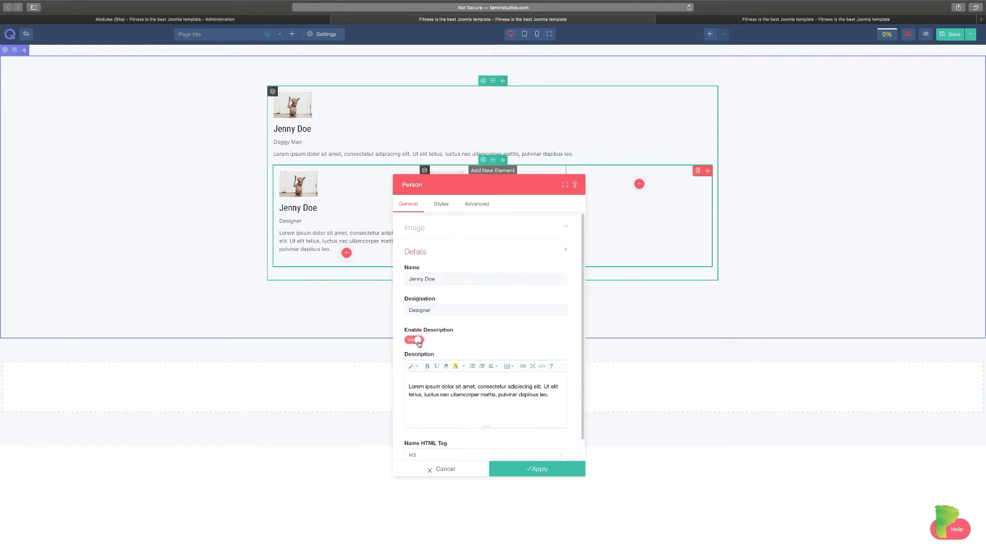
left_click(521, 469)
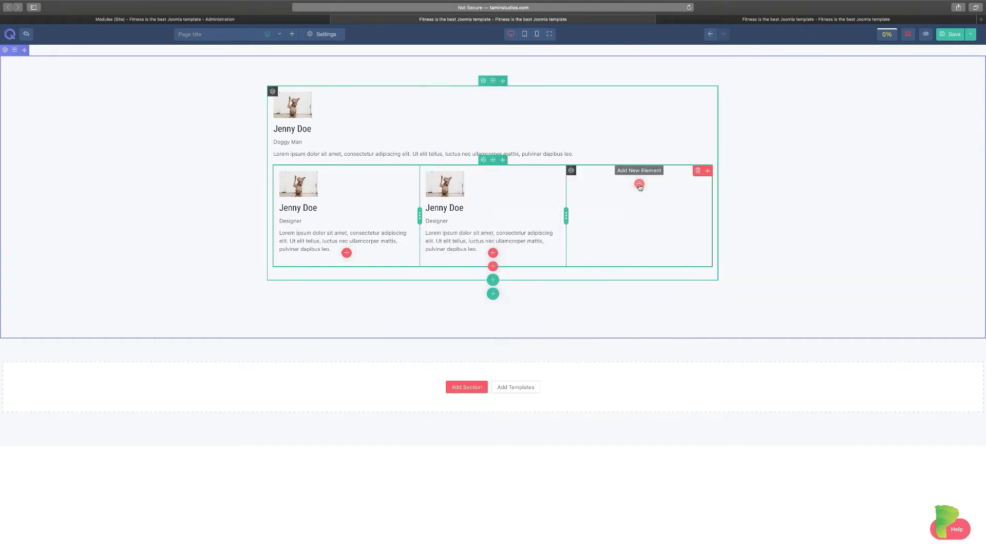
Add a Person element to the third column with the image URL /dog-question.jpg and its description enabled.
left_click(640, 186)
scroll(497, 310, "down", 3)
left_click(498, 310)
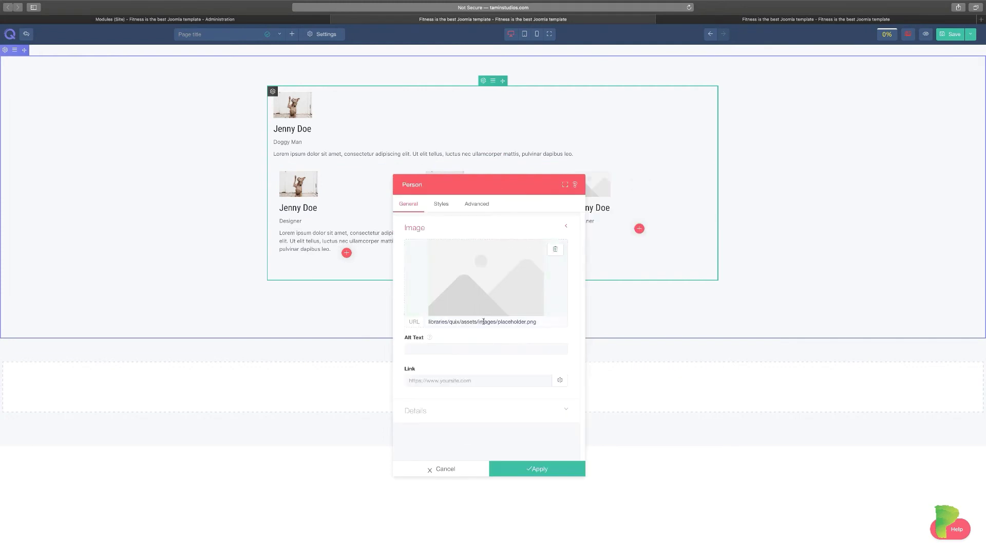
triple_click(483, 321)
type("/dog-question.jpg")
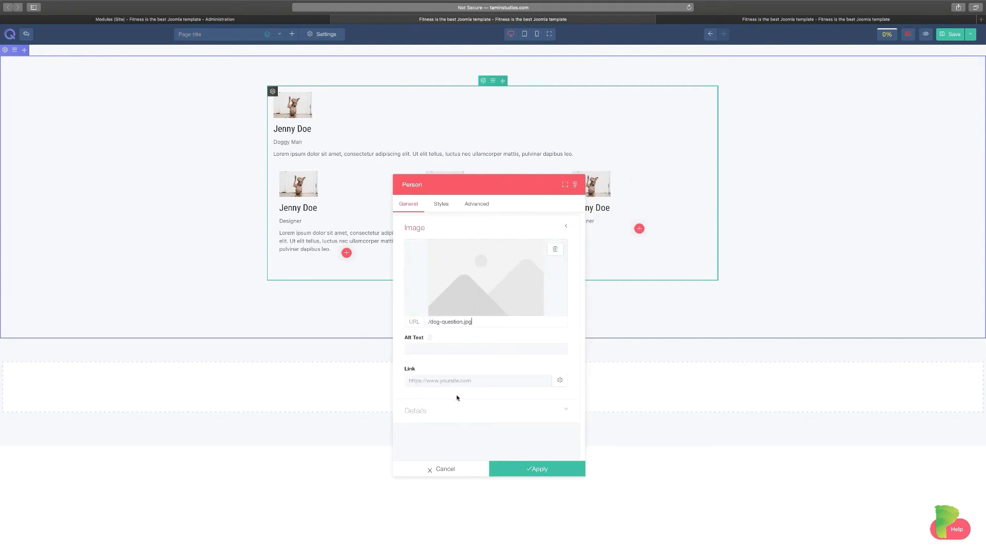
left_click(464, 411)
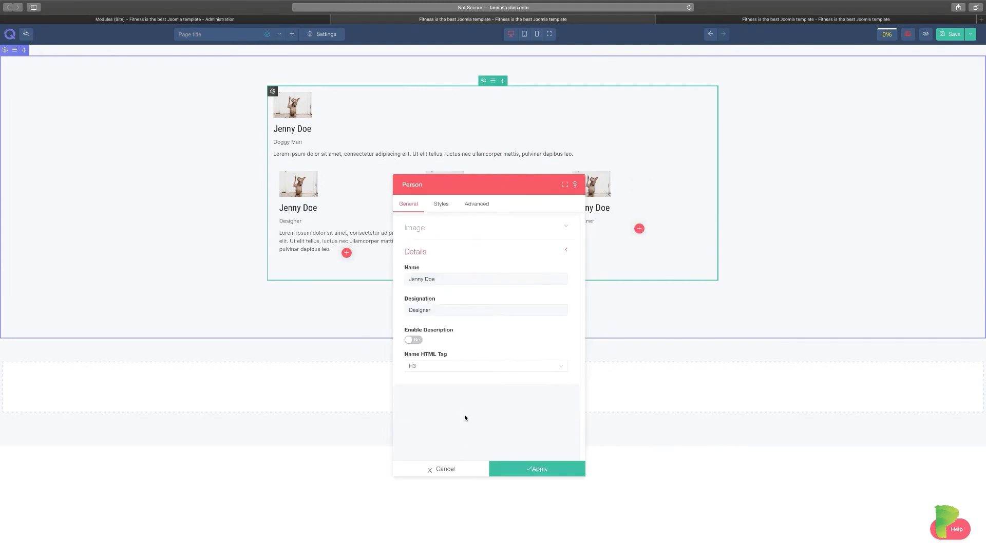
left_click(414, 340)
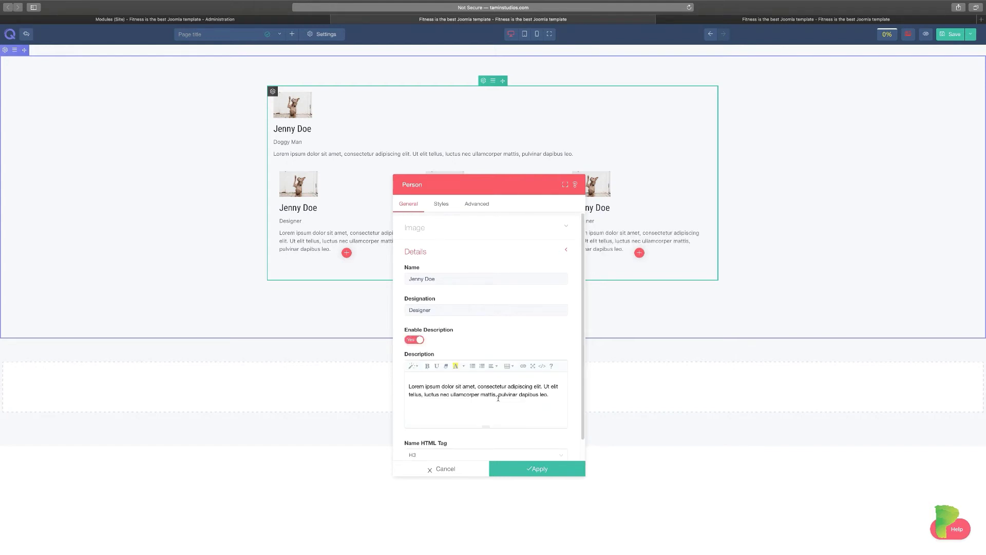
left_click(524, 470)
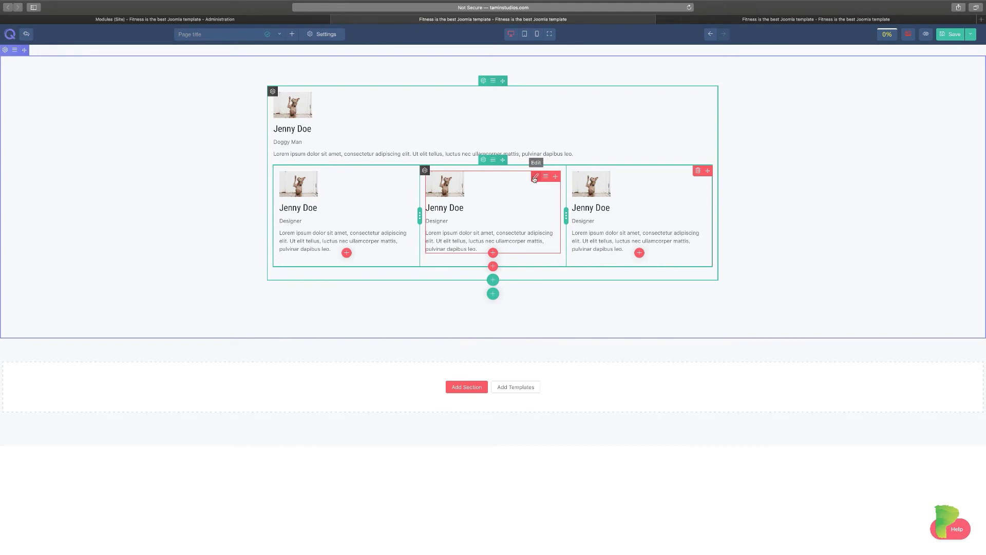
Set the panel alignment of the middle column's Person element to Center and apply it.
left_click(534, 177)
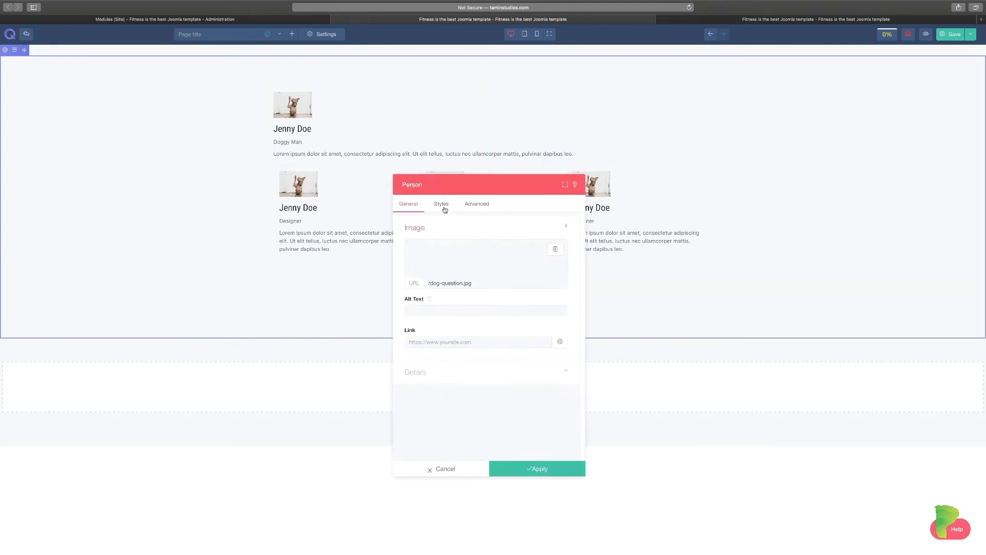
left_click(445, 209)
left_click_drag(481, 187, 819, 184)
left_click(772, 254)
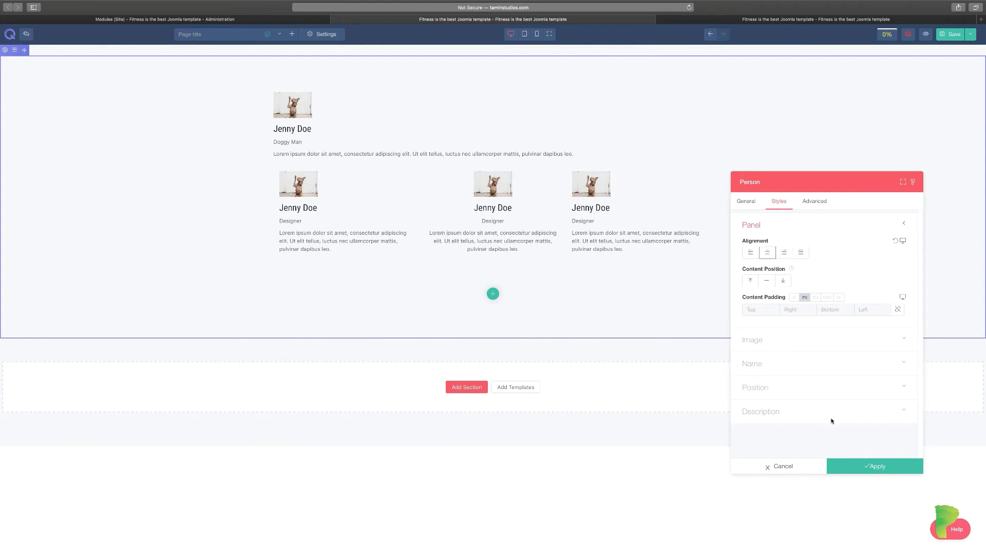
left_click(876, 466)
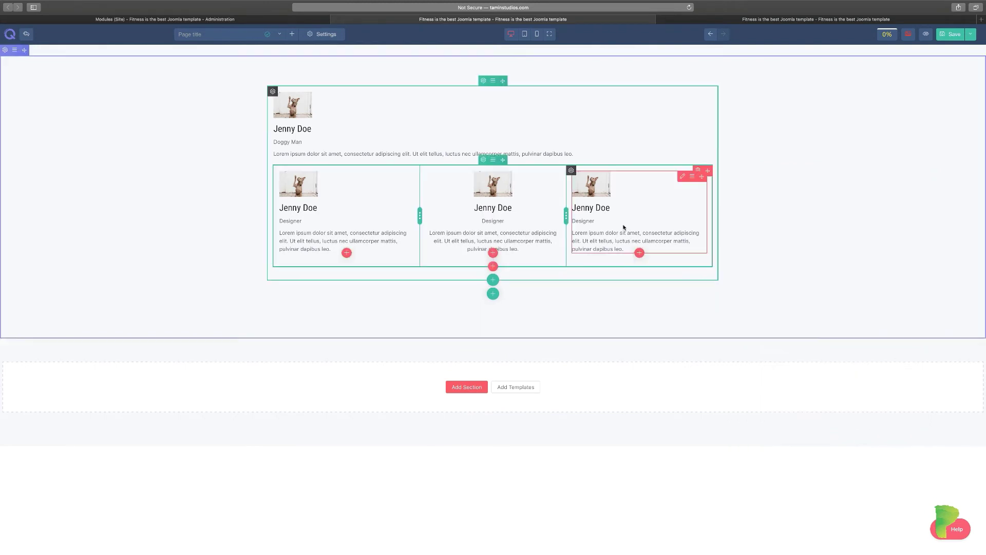
Set the panel alignment of the third column's Person element to Center and apply it.
left_click(683, 177)
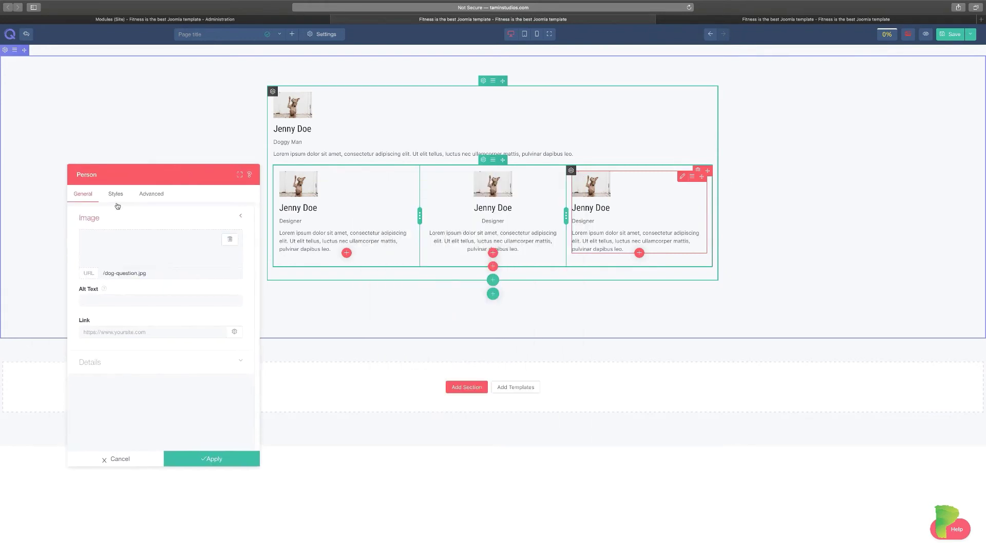
left_click(115, 194)
left_click(104, 245)
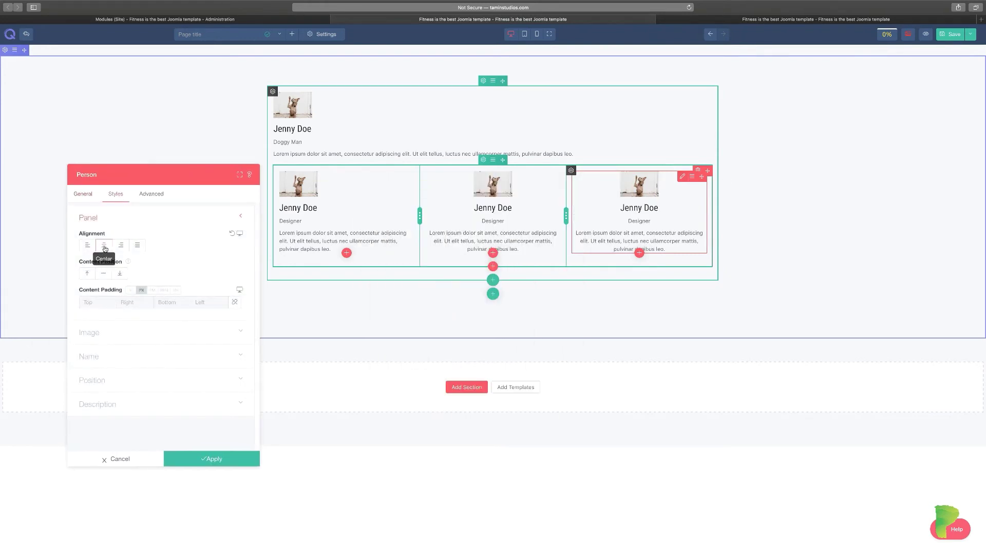
left_click(236, 459)
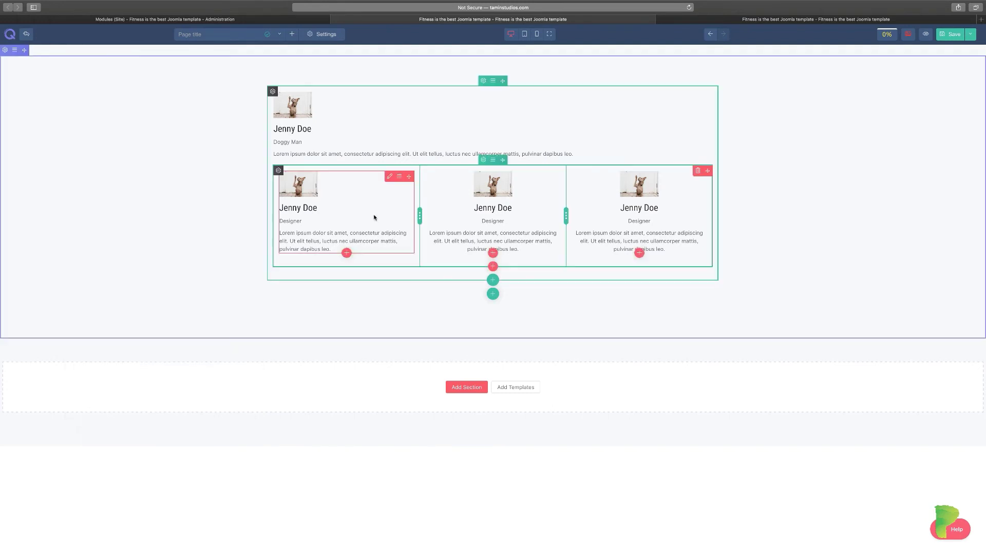
Set the panel alignment of the first column's Person element to Center and try widening that column slightly.
left_click(389, 177)
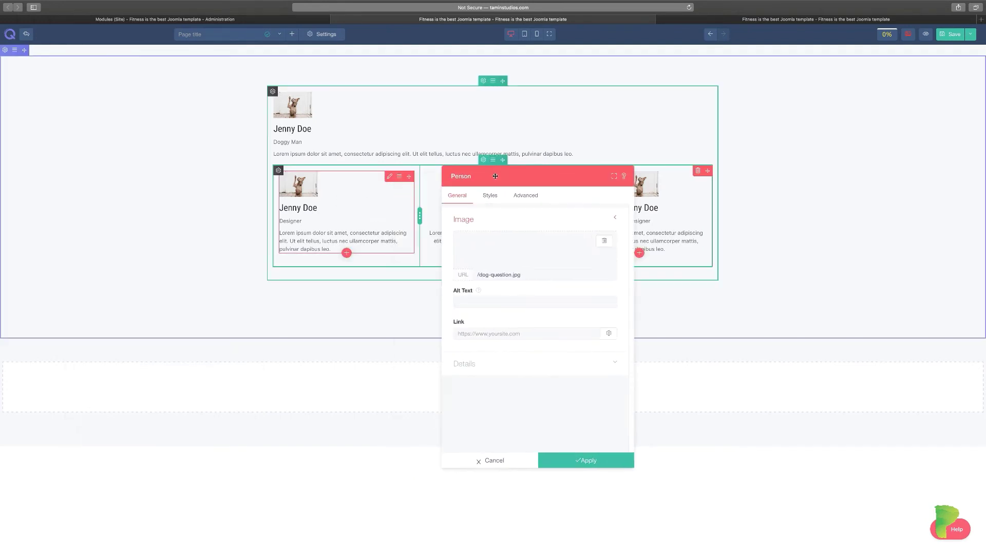
left_click(489, 201)
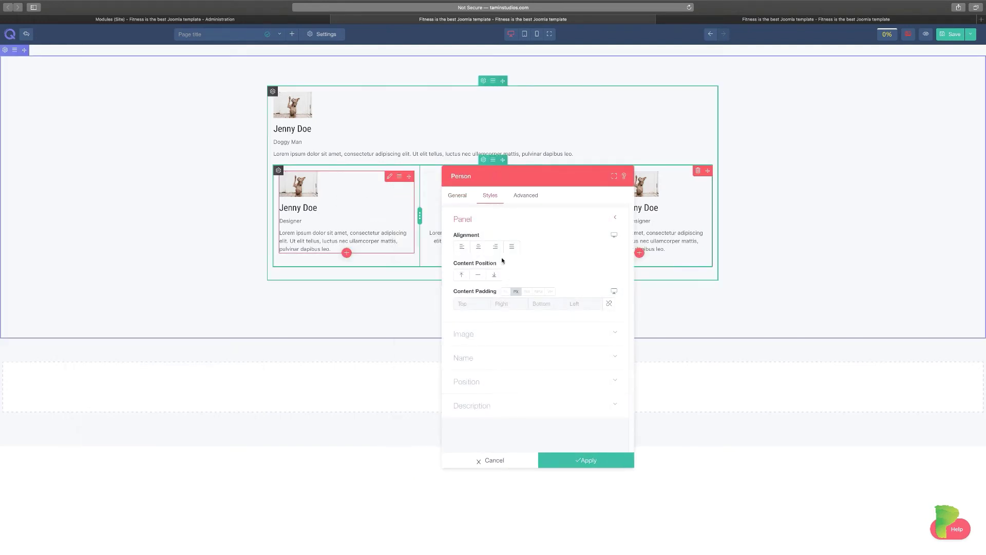
left_click(482, 247)
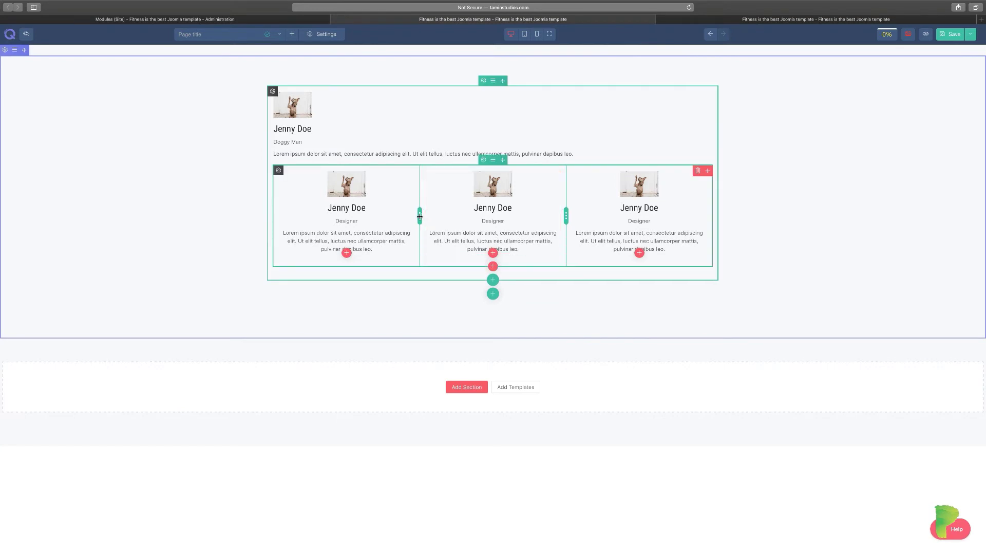
mouse_move(420, 216)
left_mouse_down()
mouse_move(380, 216)
mouse_move(436, 215)
left_mouse_up()
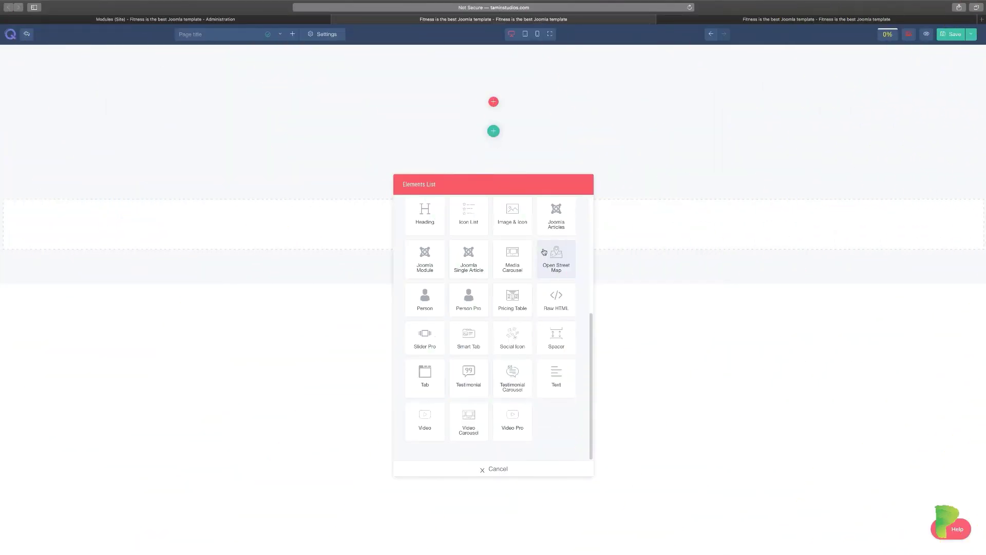
Add a Person Pro element and set its image URL to /dog-question.jpg.
left_click(470, 304)
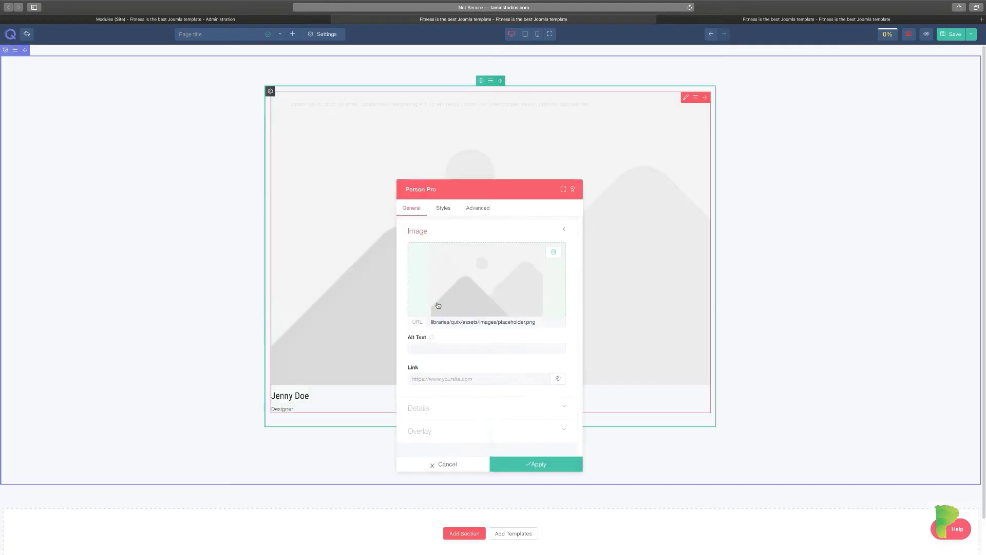
left_click_drag(508, 186, 546, 171)
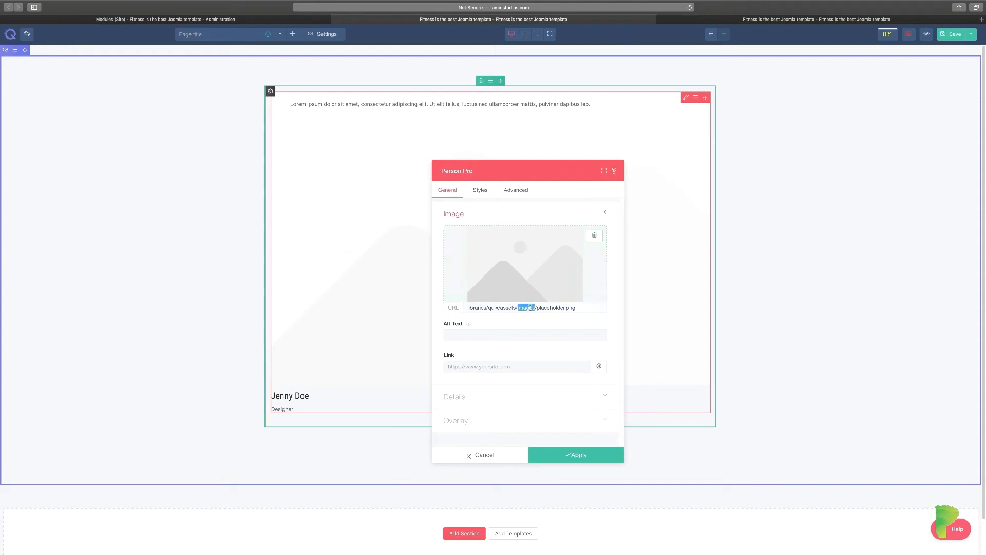
triple_click(530, 307)
type("/dog-question.jpg")
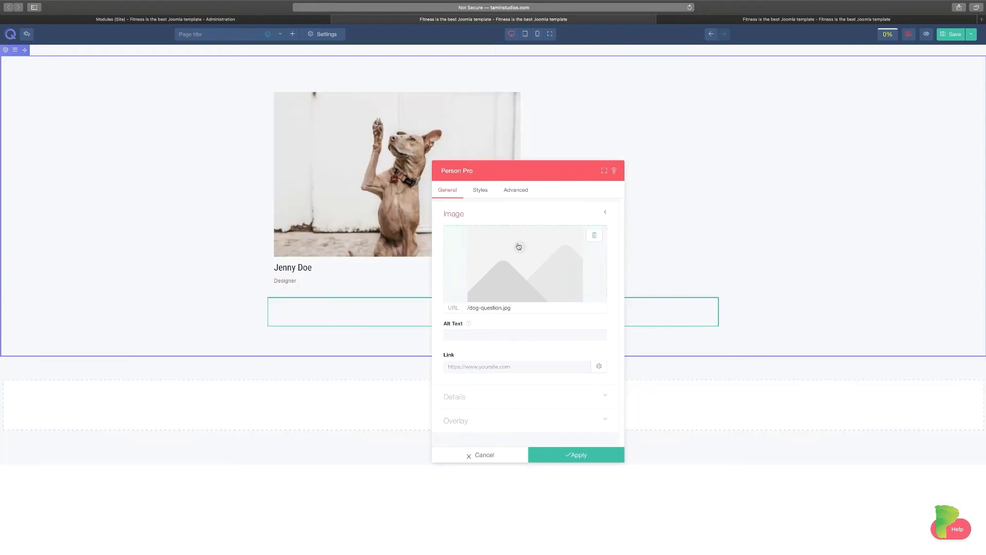
Set the Person Pro overlay animation to Scale Up and its content animation to Slide Left.
left_click_drag(516, 176, 657, 168)
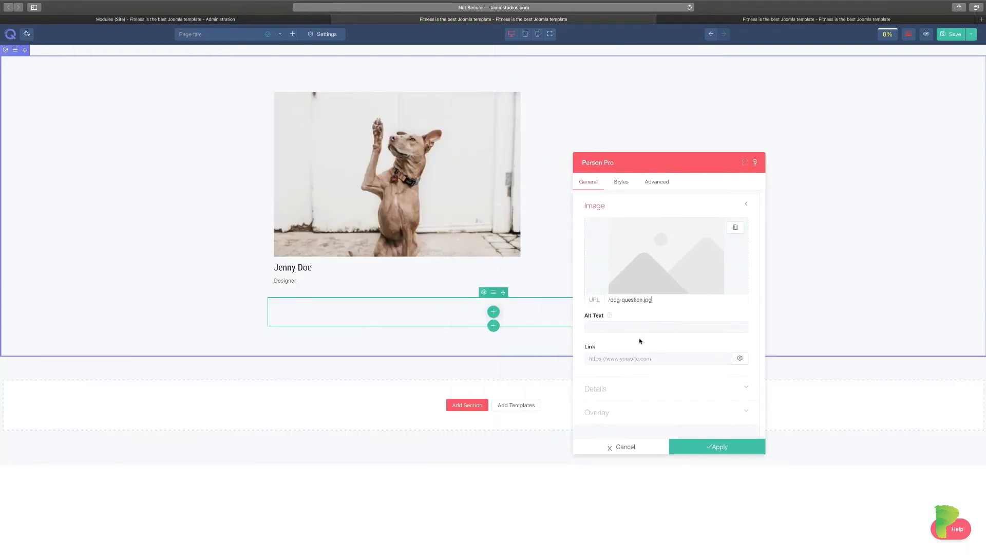
left_click(652, 383)
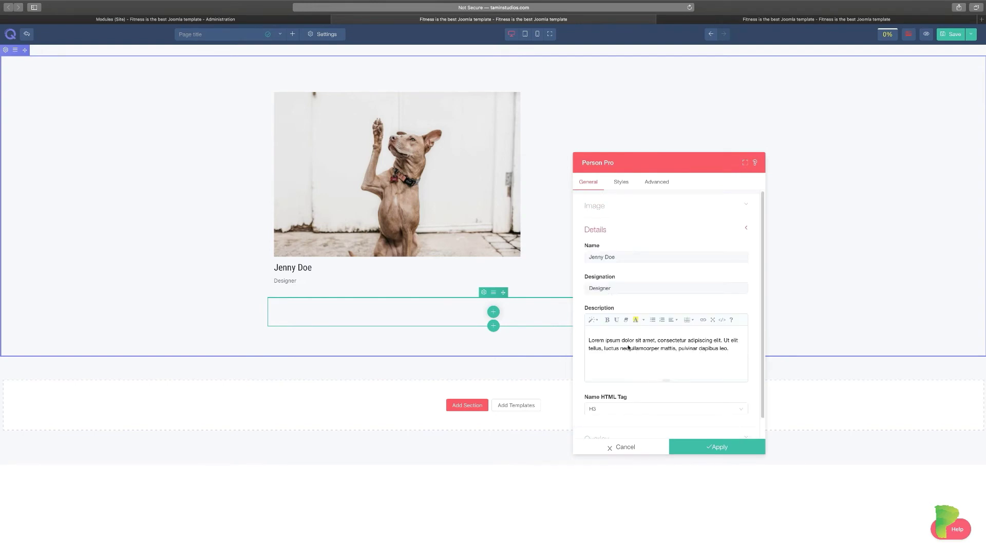
left_click(607, 233)
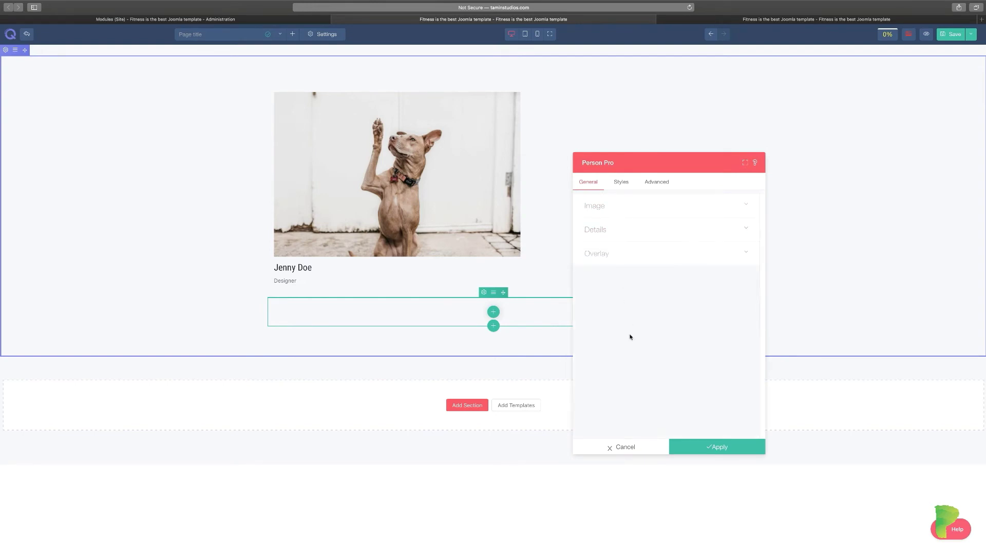
left_click(613, 257)
left_click(614, 284)
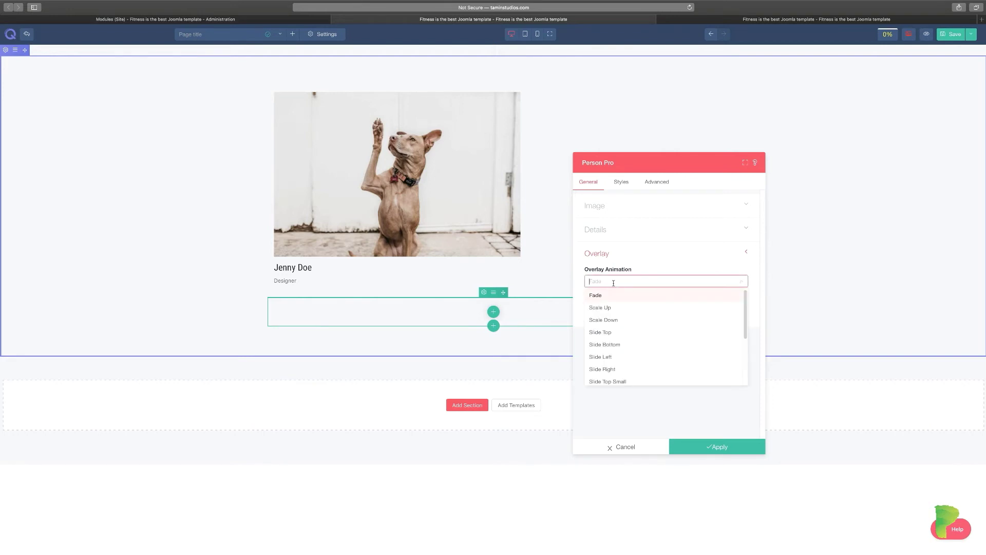
left_click(600, 308)
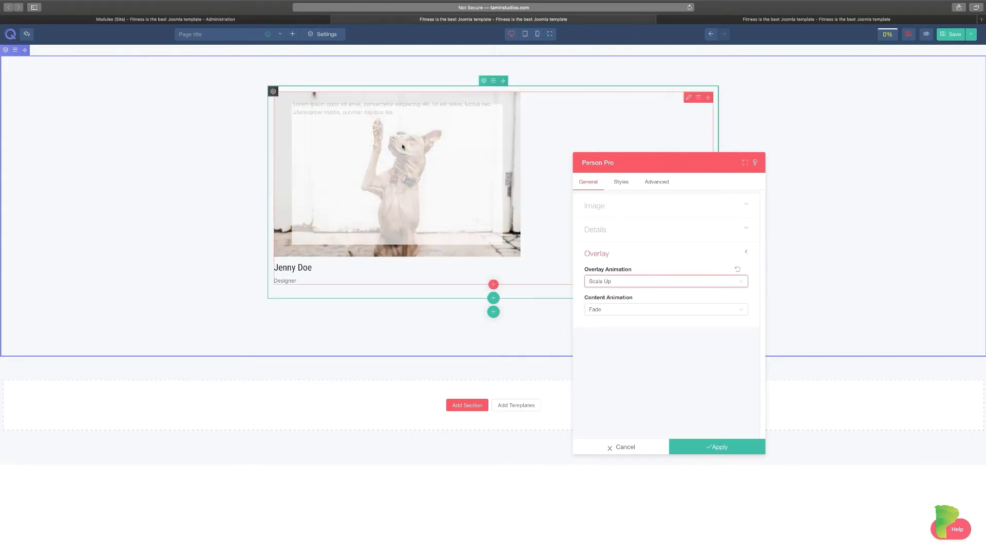
left_click(625, 312)
left_click(603, 385)
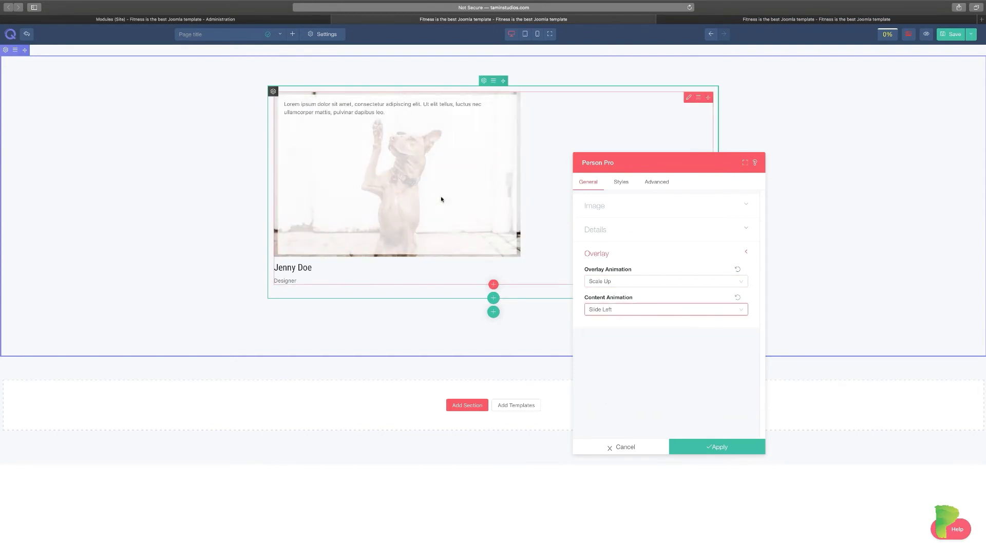
Set the Person Pro panel alignment to Center in its styles.
left_click(604, 233)
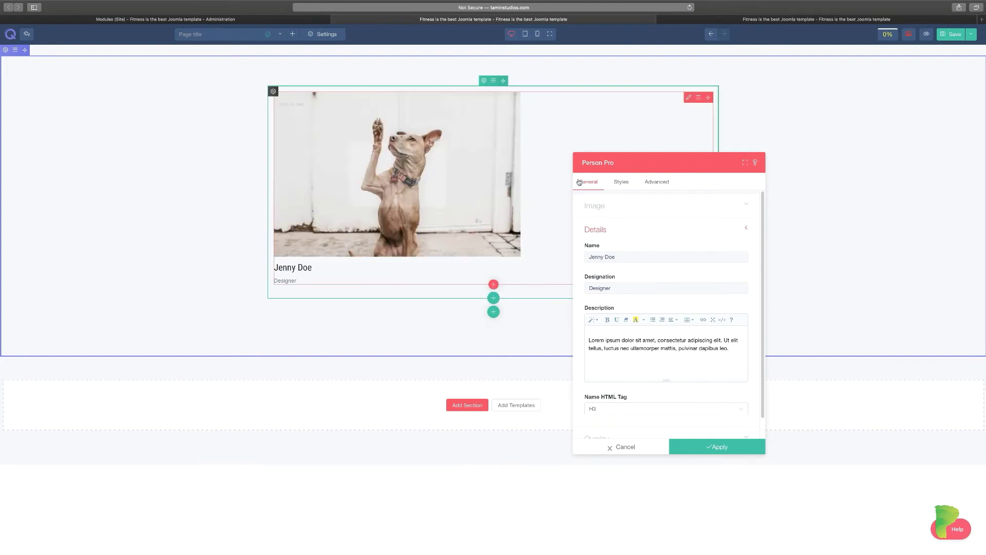
left_click(619, 182)
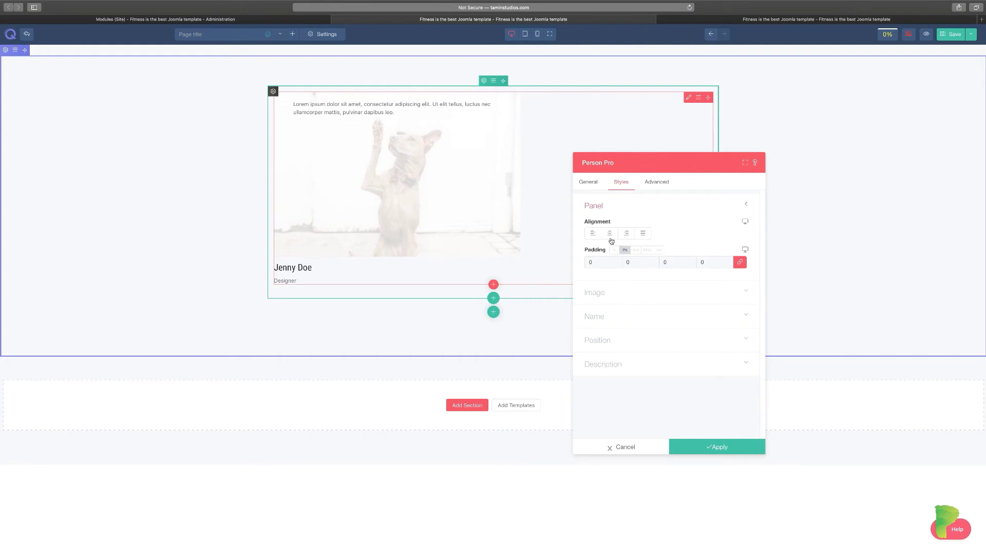
left_click(610, 234)
left_click_drag(632, 162, 780, 148)
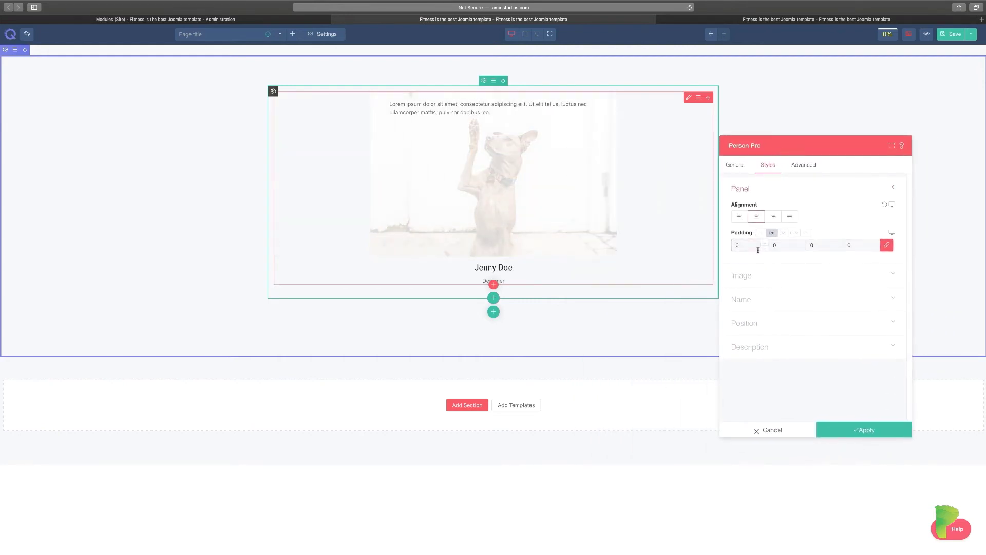
Try purple and blue image overlays on the Person Pro element and settle on the pink overlay color.
left_click(749, 274)
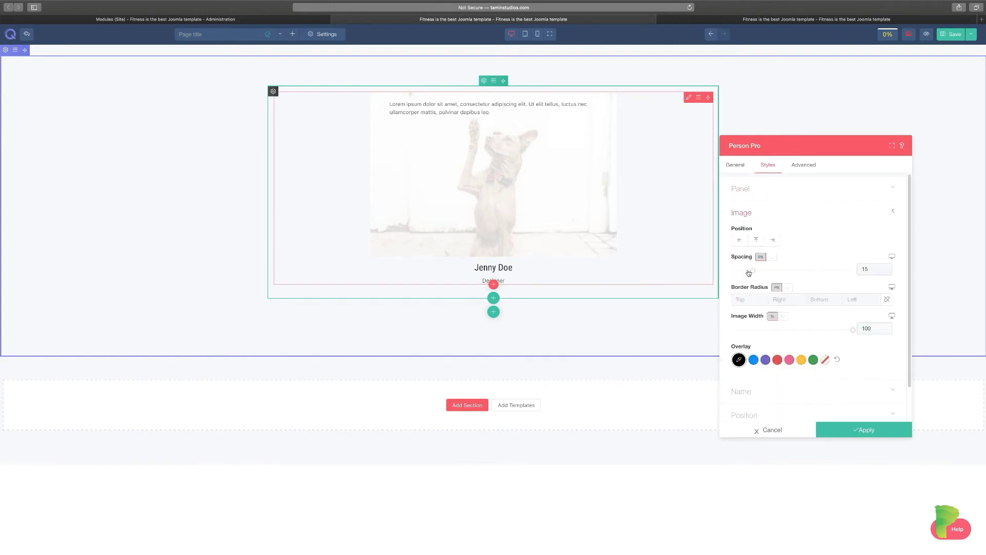
left_click(766, 360)
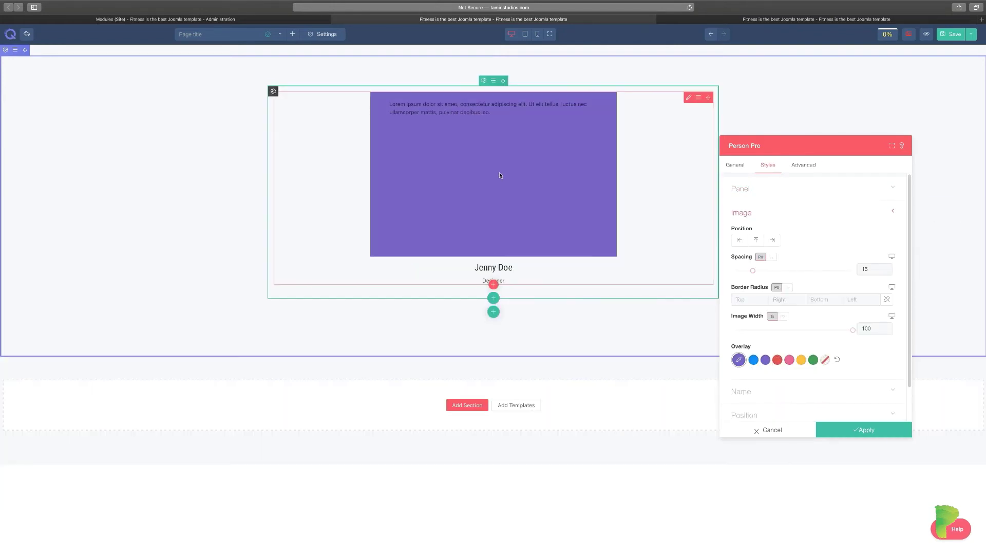
left_click(789, 360)
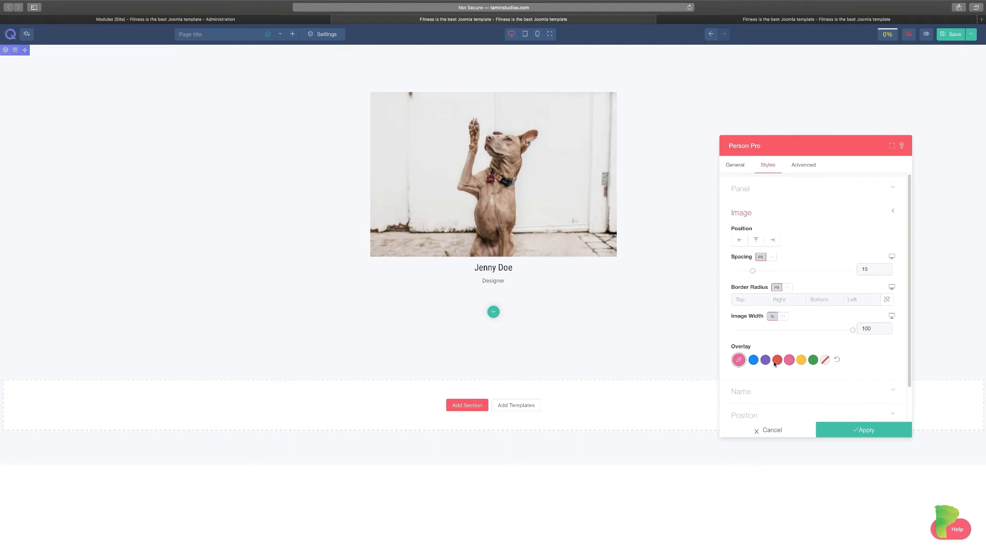
left_click(754, 360)
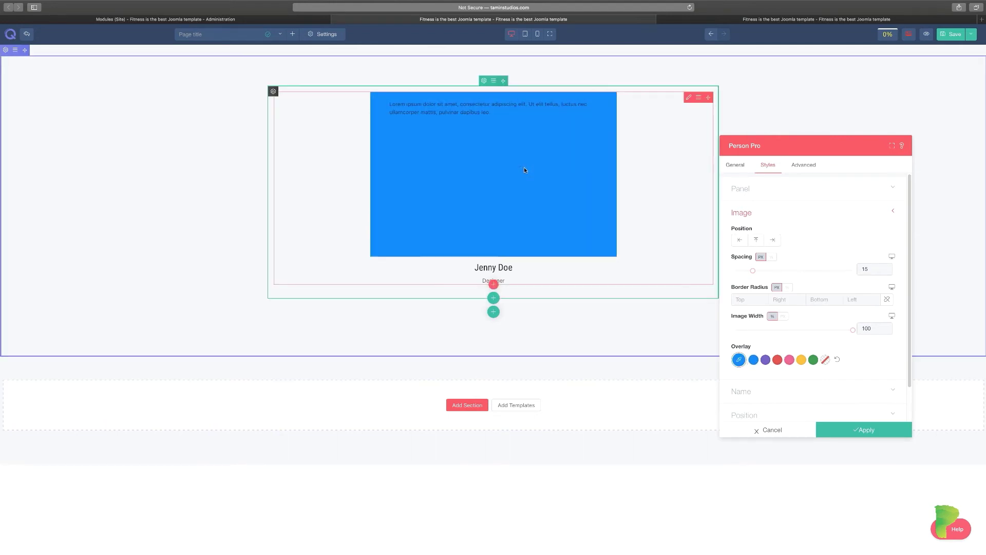
left_click(789, 360)
scroll(789, 360, "down", 1)
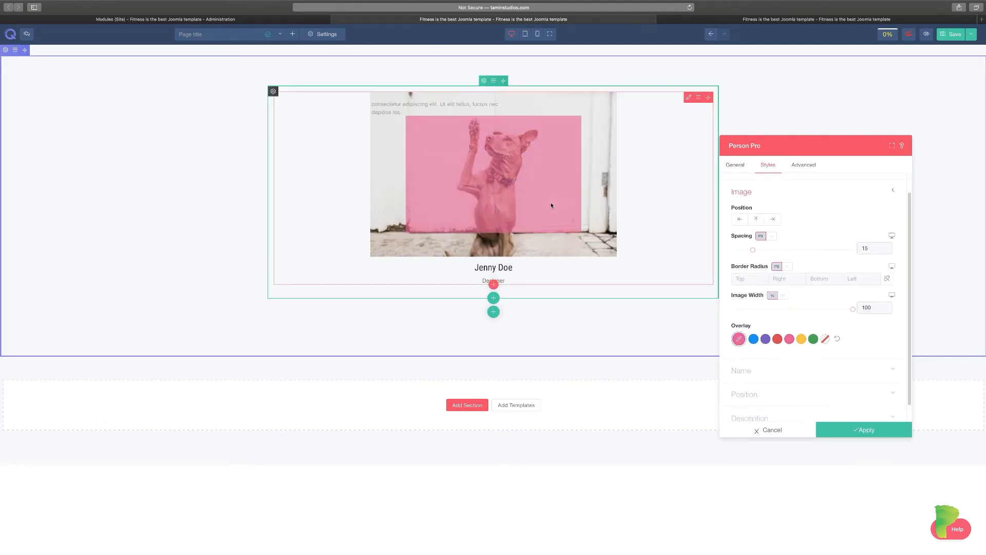
Style the Person Pro name with purple text, a slightly larger font size and a letter spacing of 4.0 px.
left_click(746, 373)
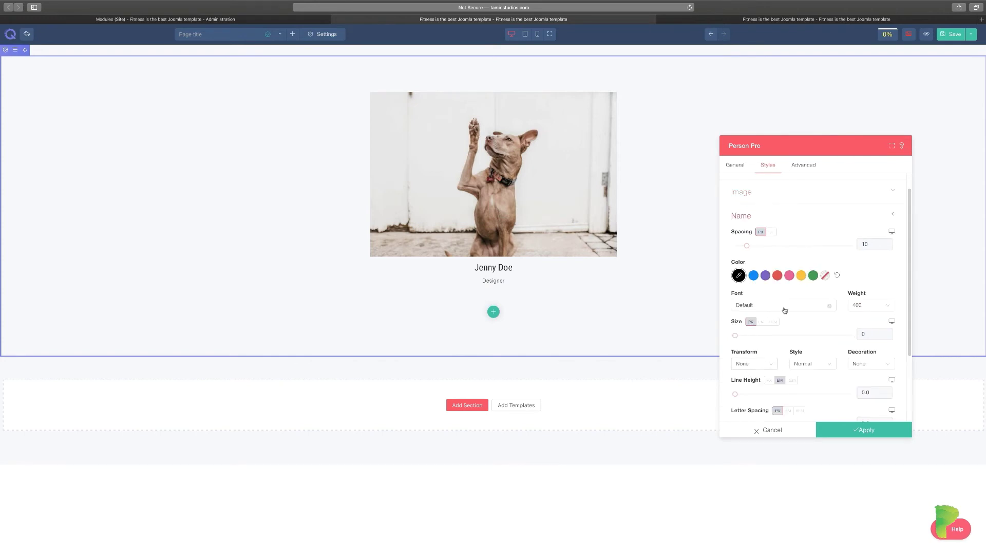
left_click(777, 276)
scroll(747, 281, "down", 2)
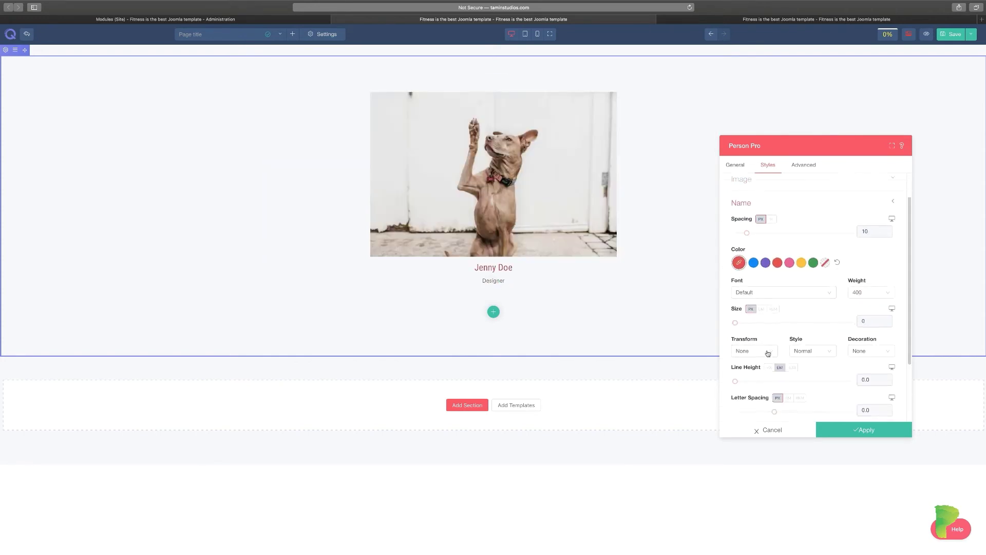
left_click(736, 287)
mouse_move(758, 291)
left_mouse_down()
mouse_move(793, 291)
mouse_move(752, 291)
left_mouse_up()
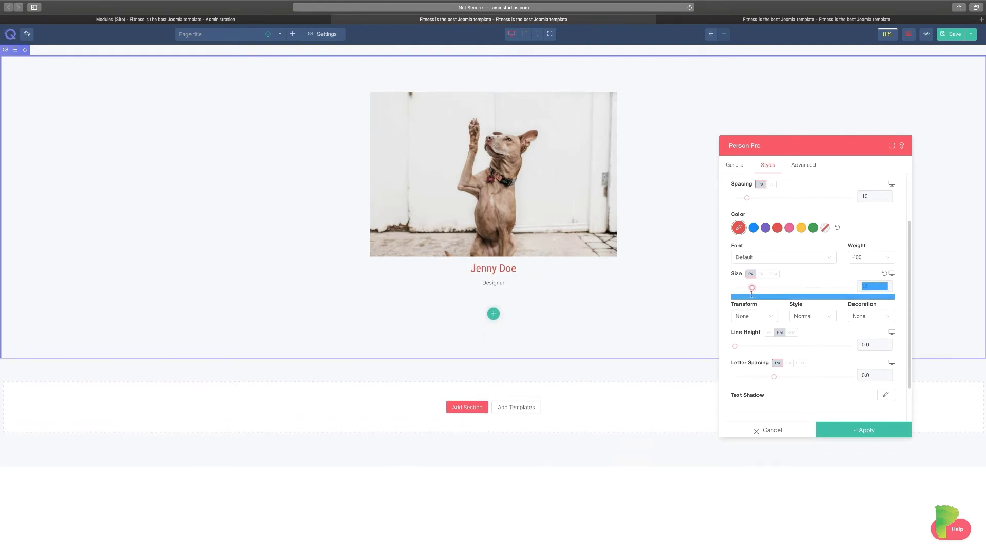
left_click(765, 227)
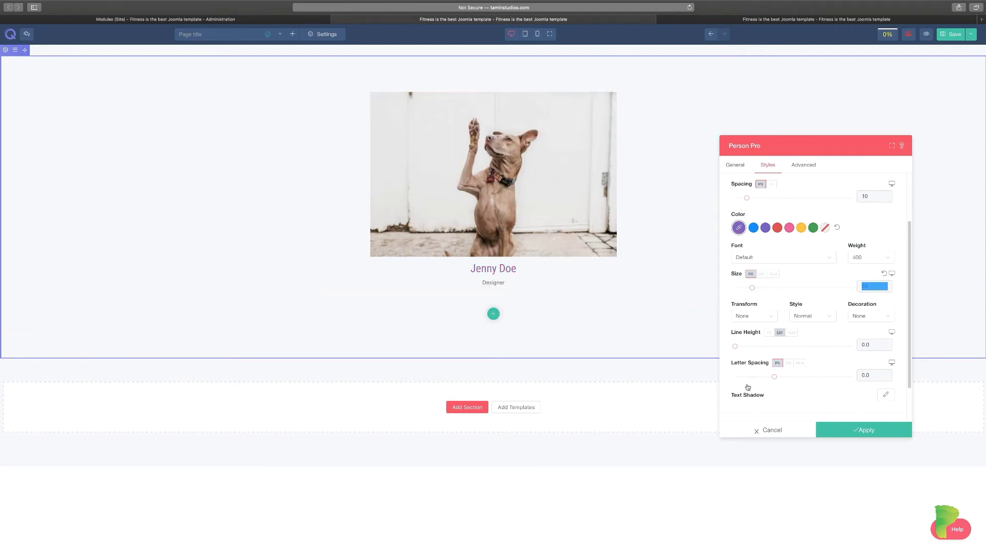
left_click_drag(795, 376, 805, 377)
scroll(807, 368, "down", 2)
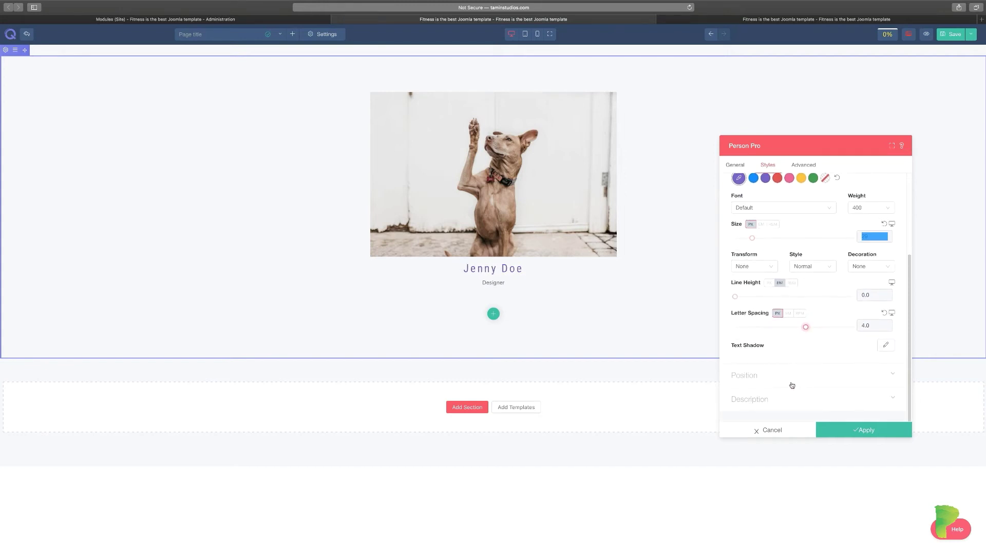
Look through the Person Pro position text styles and set the description's line height to 1.2.
left_click(787, 378)
scroll(787, 378, "down", 1)
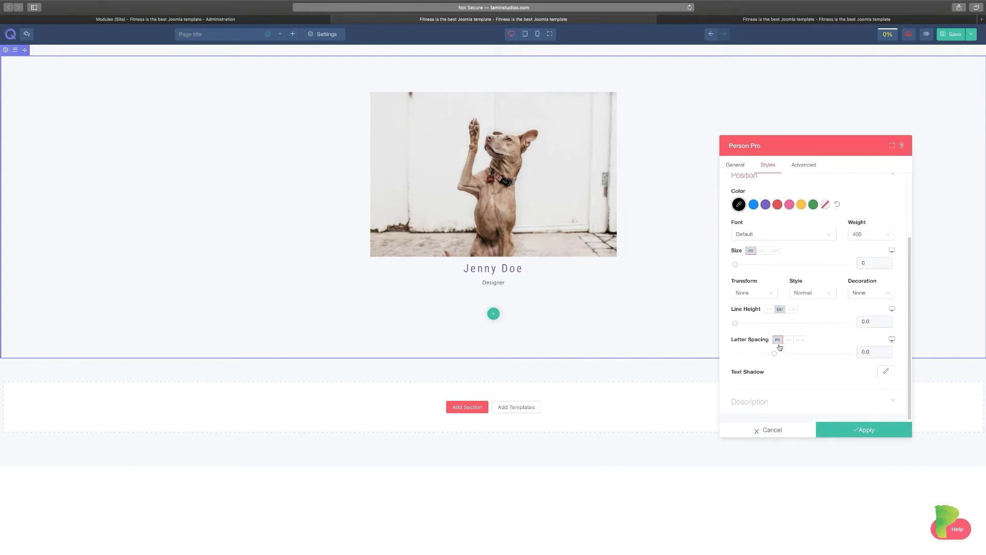
scroll(784, 365, "down", 1)
left_click(777, 404)
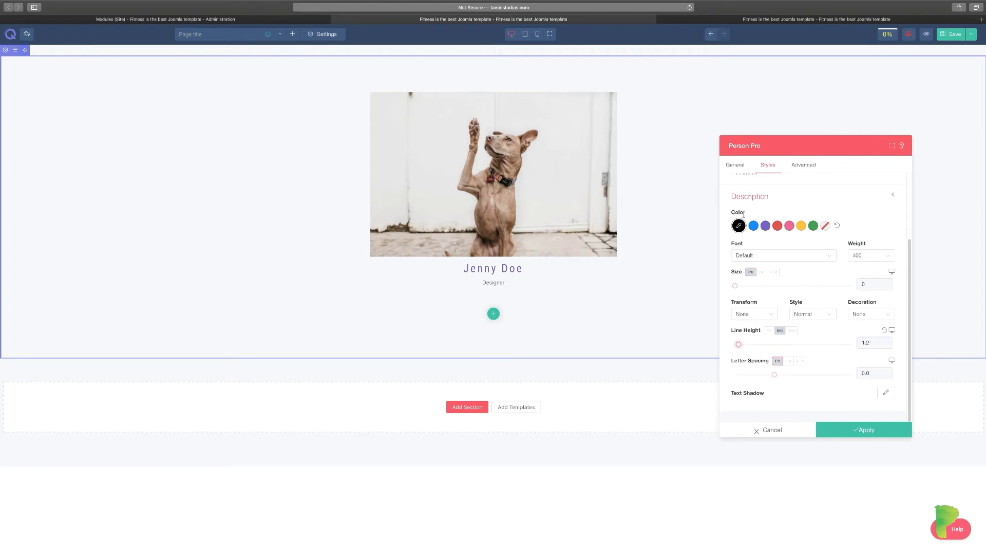
left_click(736, 169)
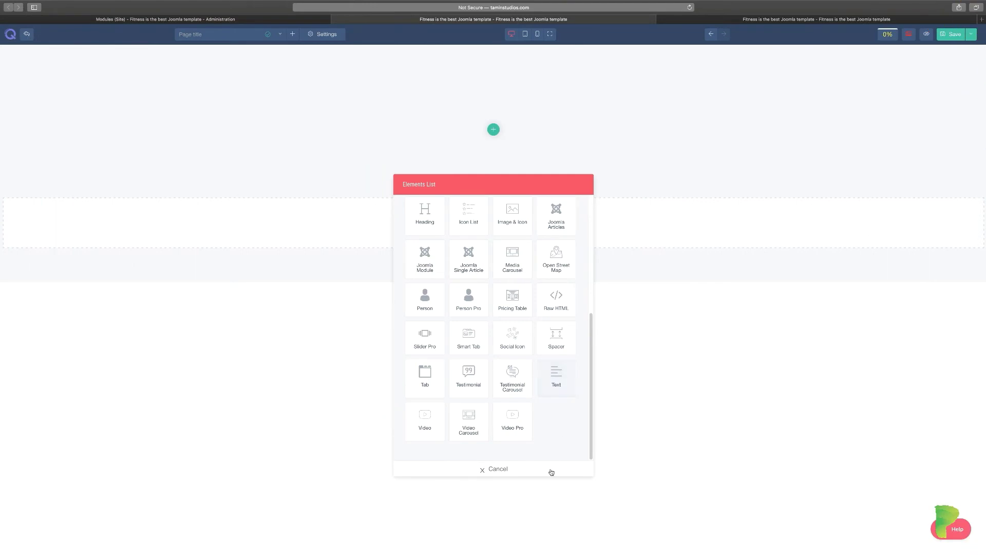
Add a Raw HTML element, enter the 560 by 315 YouTube iframe embed code with Prepare content off, and apply it.
left_click(559, 302)
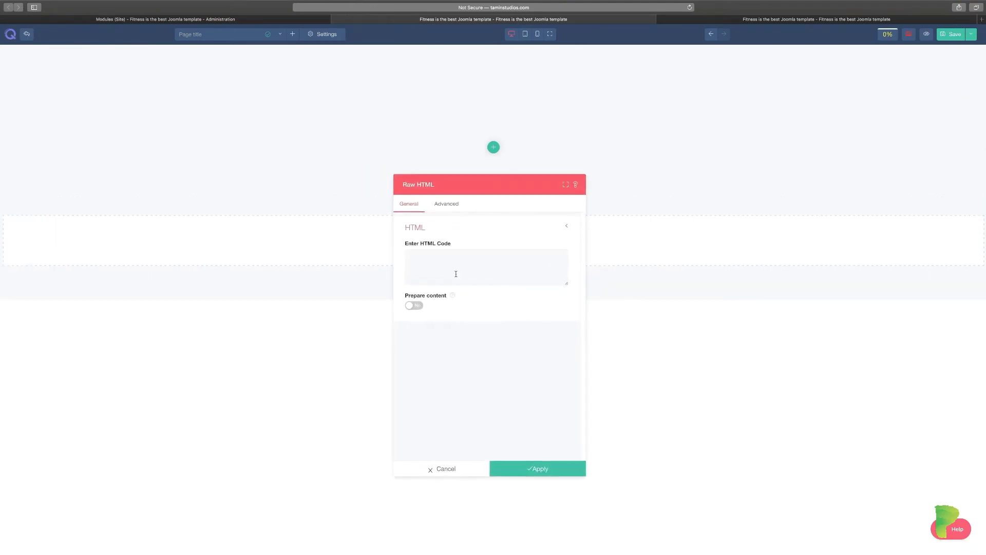
left_click(416, 307)
left_click(414, 307)
type("<iframe width=\"560\" height=\"315\" src=\"https://www.youtube.com/embed/f5QniFn9lxQ\" frameborder=\"0\" allow=\"accelerometer; autoplay; encrypted-media; gyroscope; picture-in-picture\" allowfullscreen></iframe>")
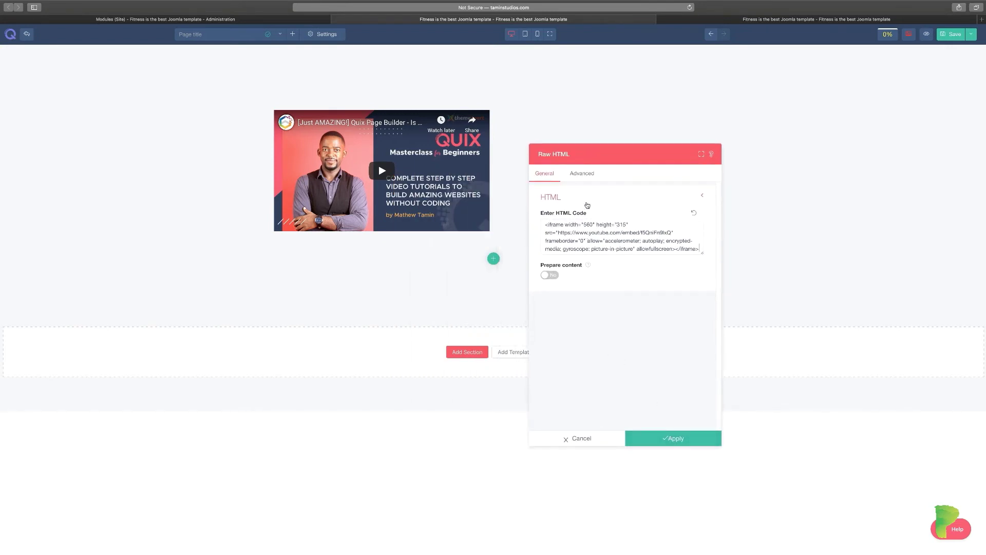
left_click(580, 173)
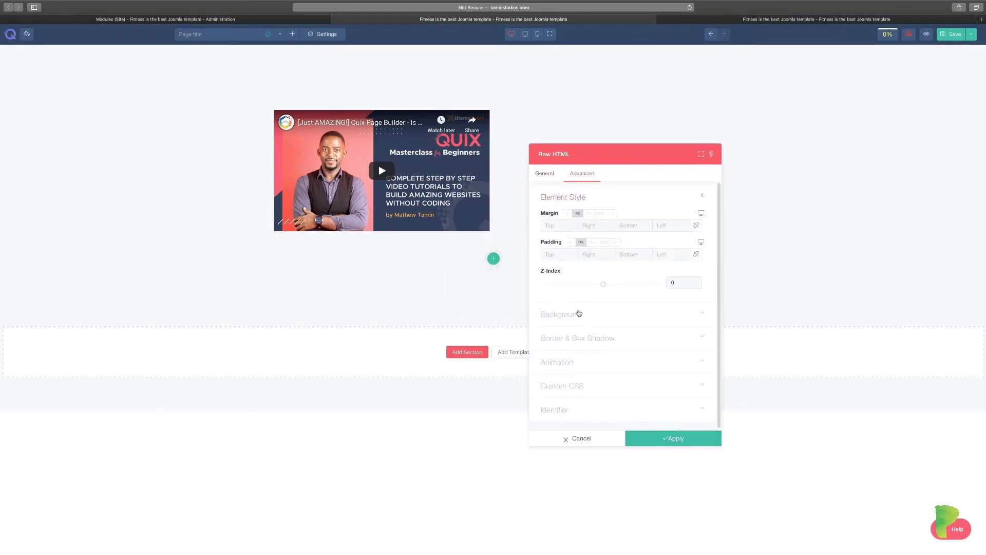
left_click(544, 174)
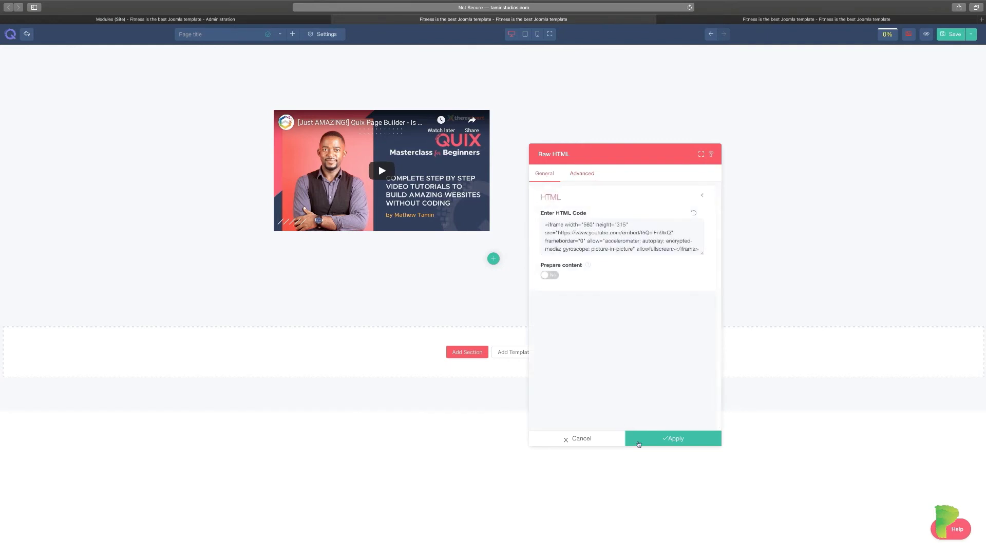
left_click(669, 439)
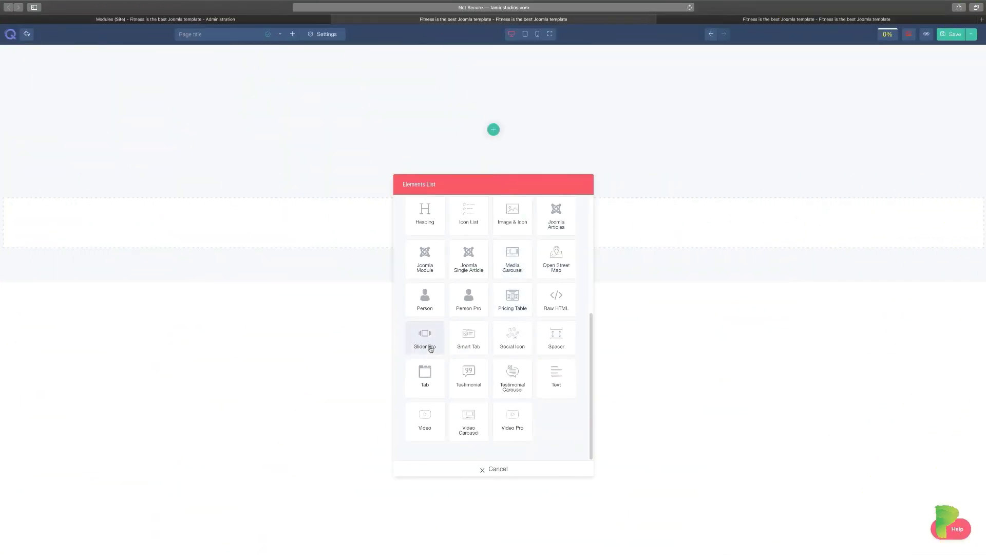
Add a Slider Pro element and preview its two default slides.
left_click(425, 340)
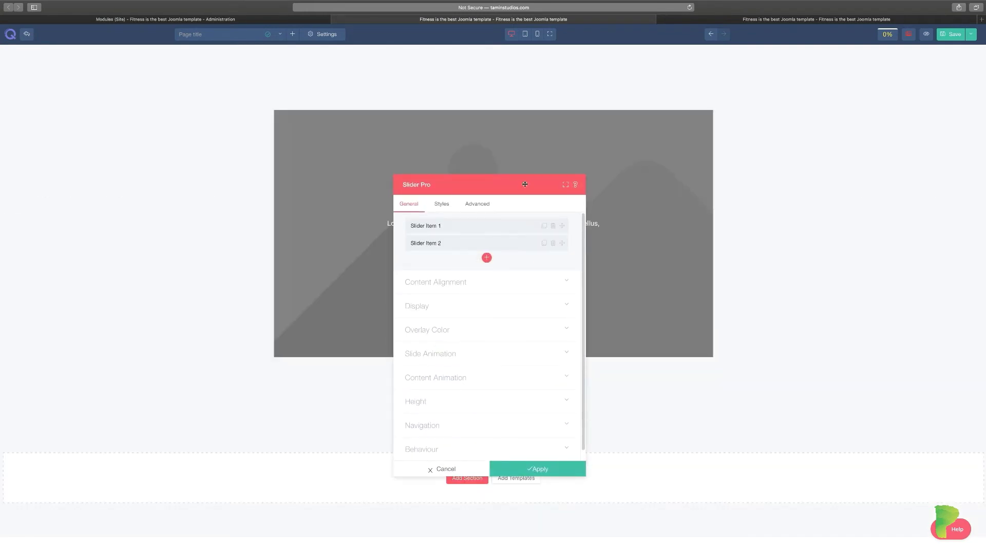
left_click_drag(525, 184, 806, 155)
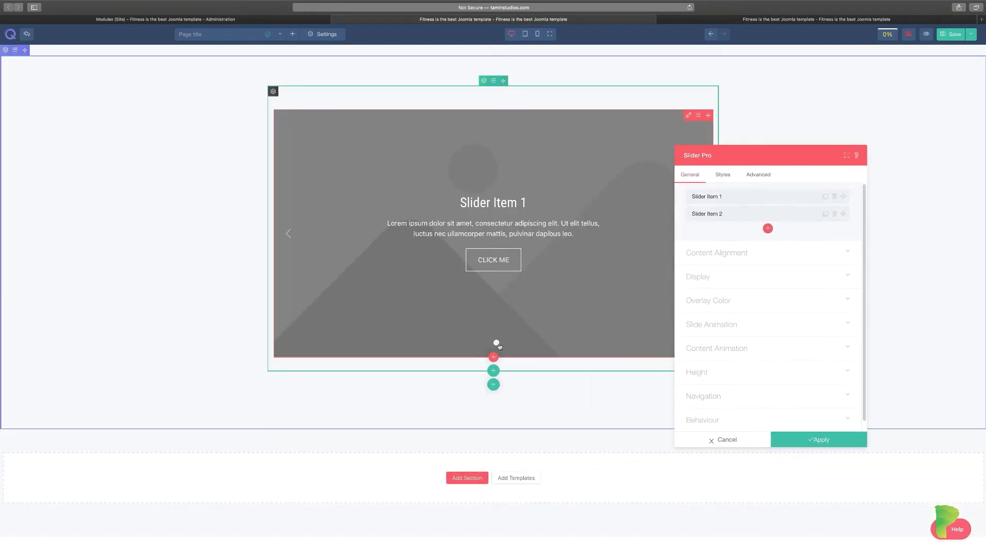
left_click_drag(743, 155, 830, 137)
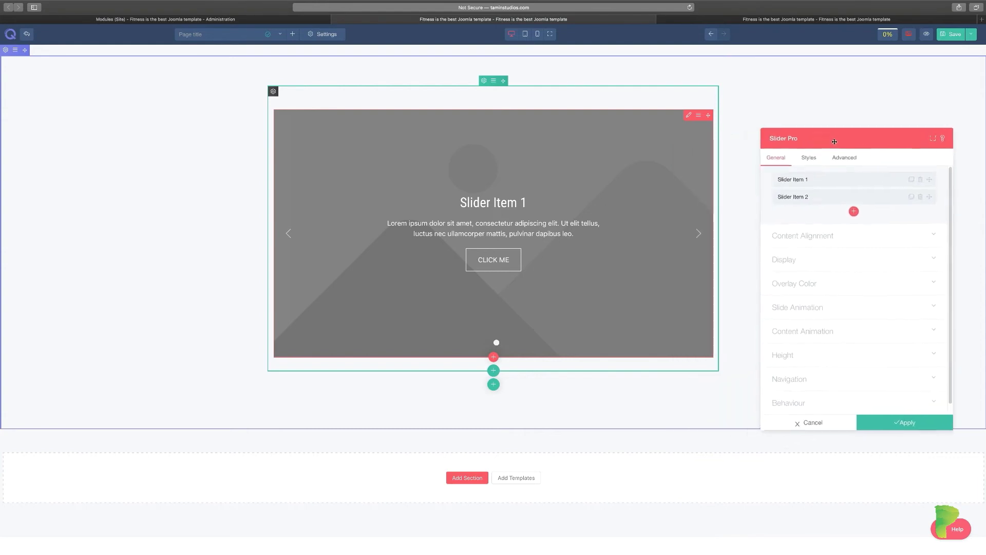
left_click(699, 233)
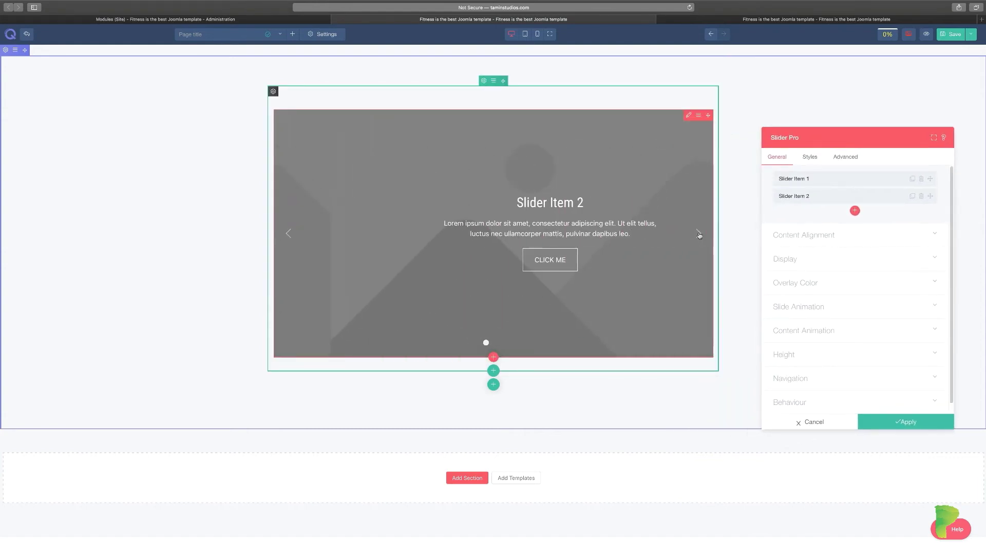
left_click(698, 234)
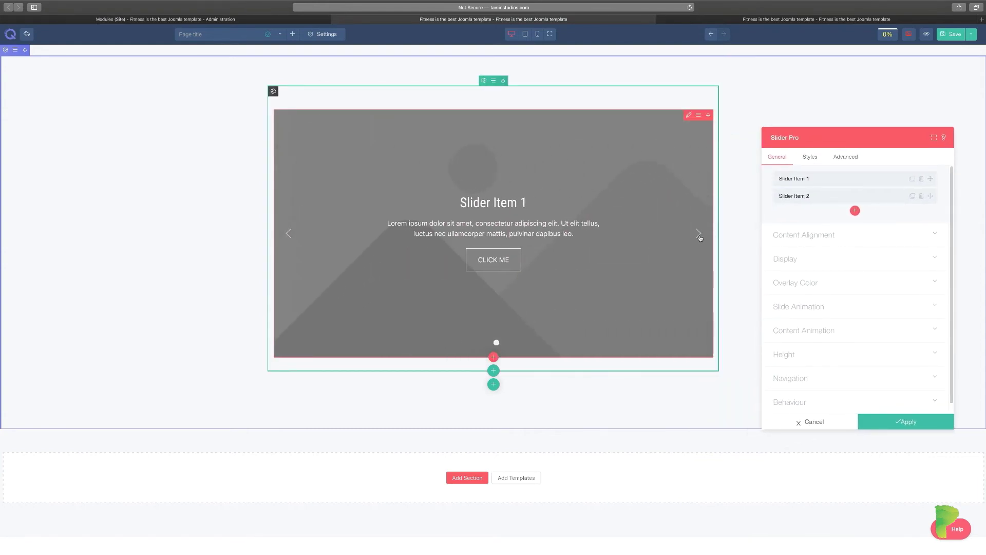
left_click(699, 235)
Set the first Slider Pro item's title to "Quix Preview Item".
left_click(826, 182)
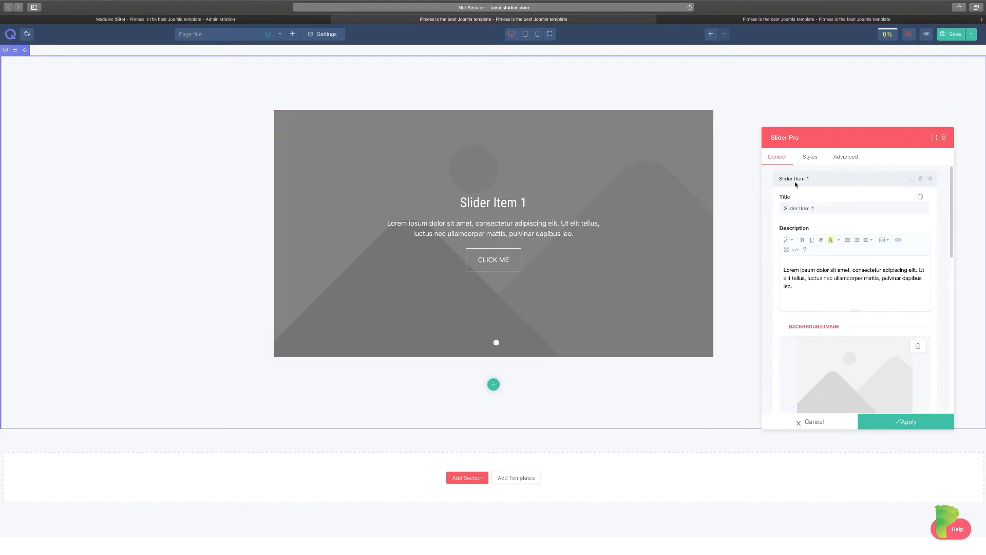
triple_click(819, 208)
type("Quiz")
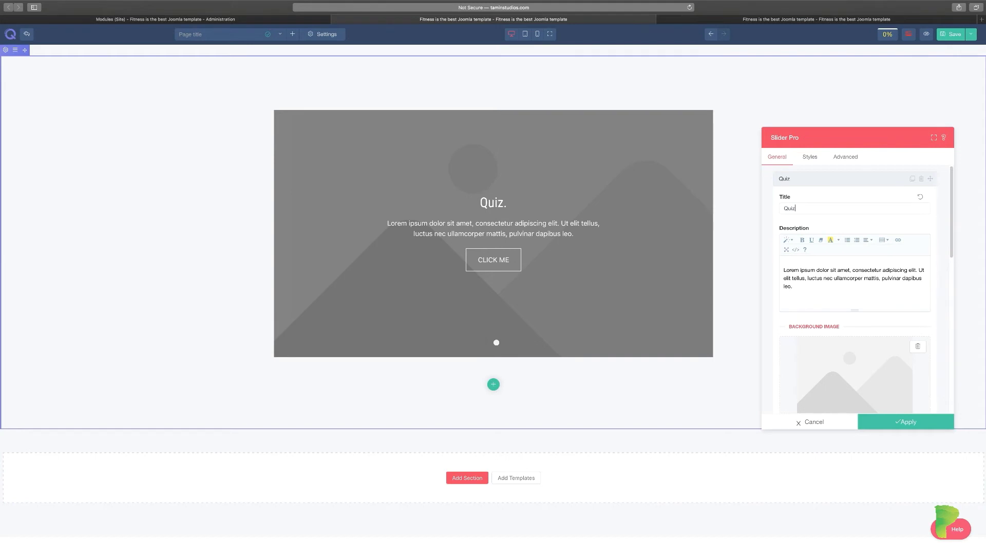
key("BackSpace")
key("BackSpace")
type("x Preview Item")
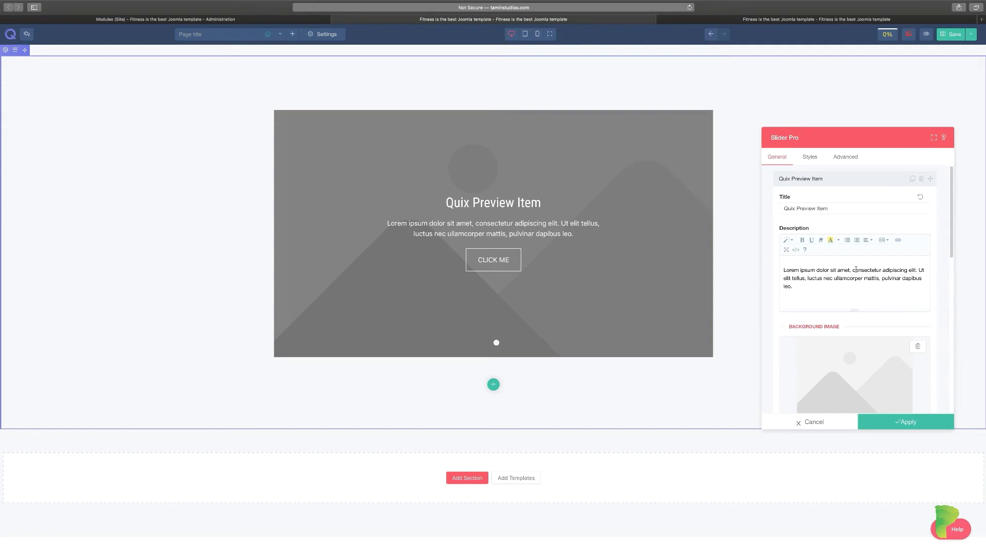
Replace the first slide's background image by uploading man-home1.jpg in the Media Manager and selecting it.
scroll(848, 293, "down", 2)
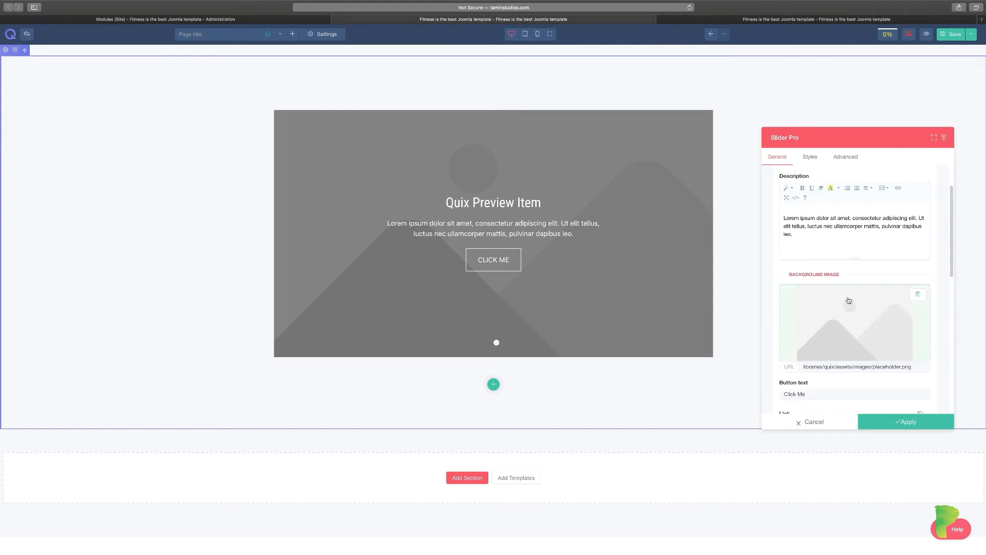
left_click(914, 299)
left_click(840, 315)
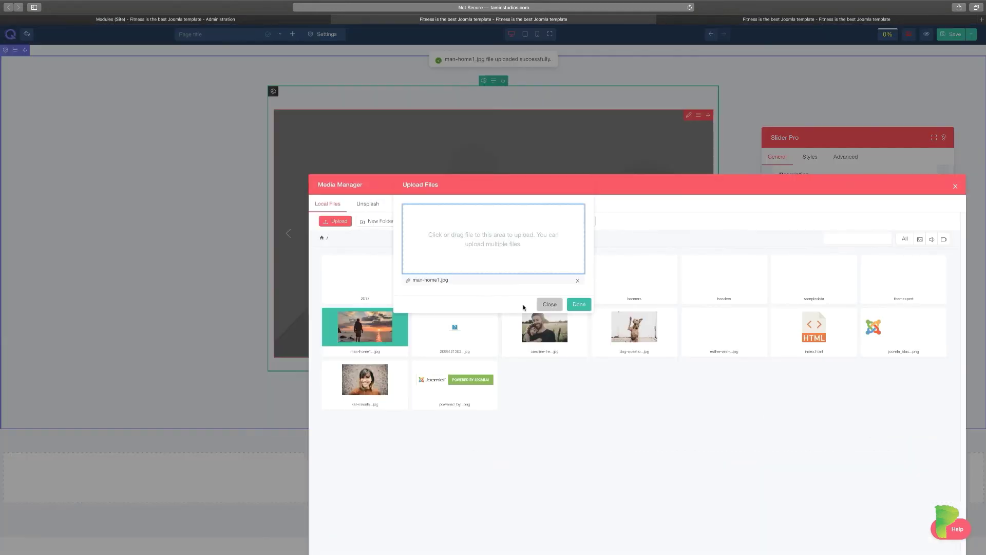
left_click(578, 303)
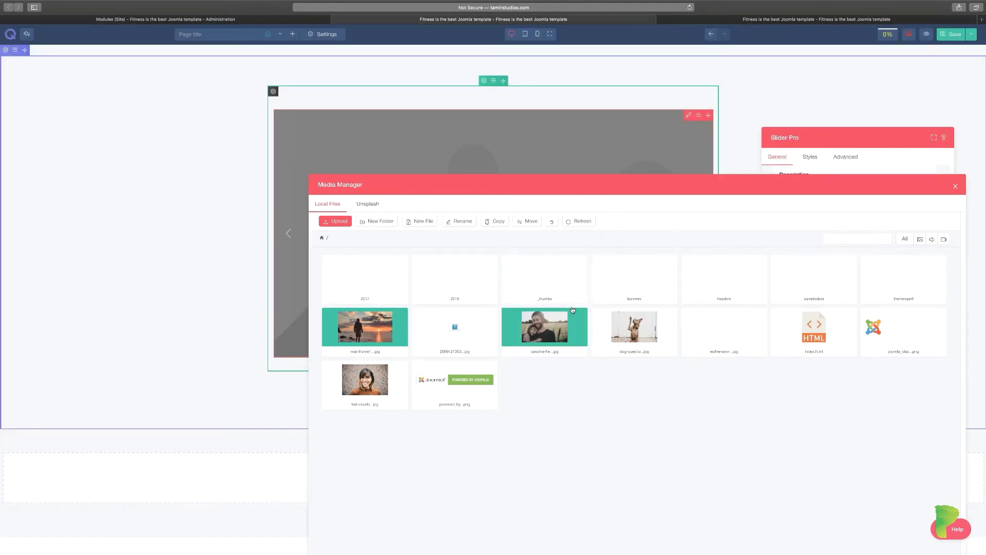
double_click(376, 331)
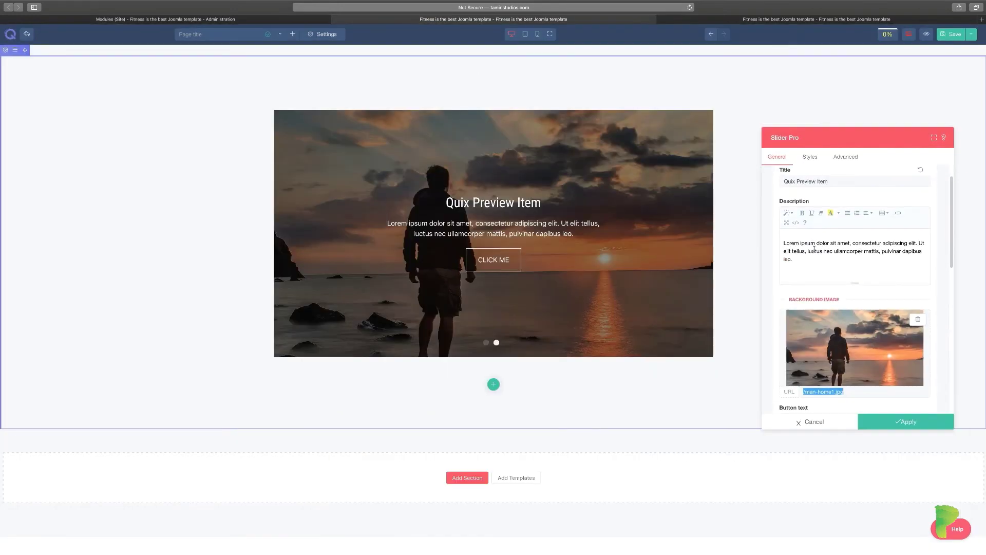
Set the first slide's thumb image to /man-home1.jpg and give the second slide the title "Man Standing" and background image /man-home1.jpg.
scroll(815, 252, "down", 2)
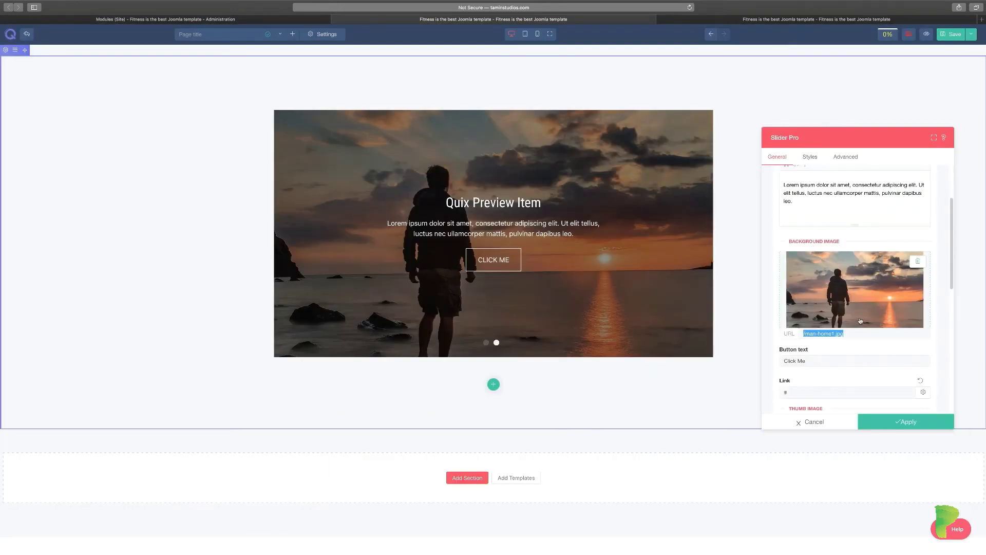
scroll(861, 339, "down", 3)
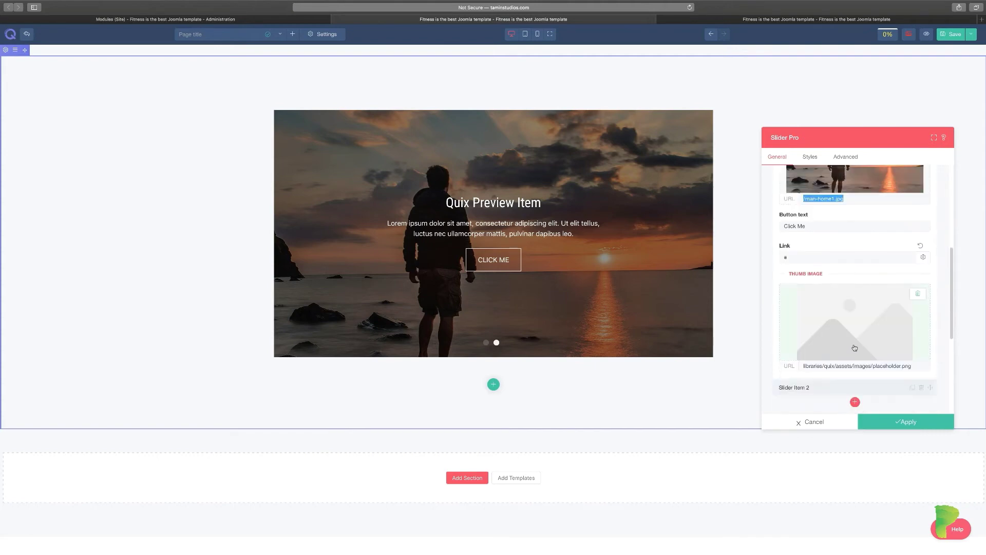
triple_click(852, 366)
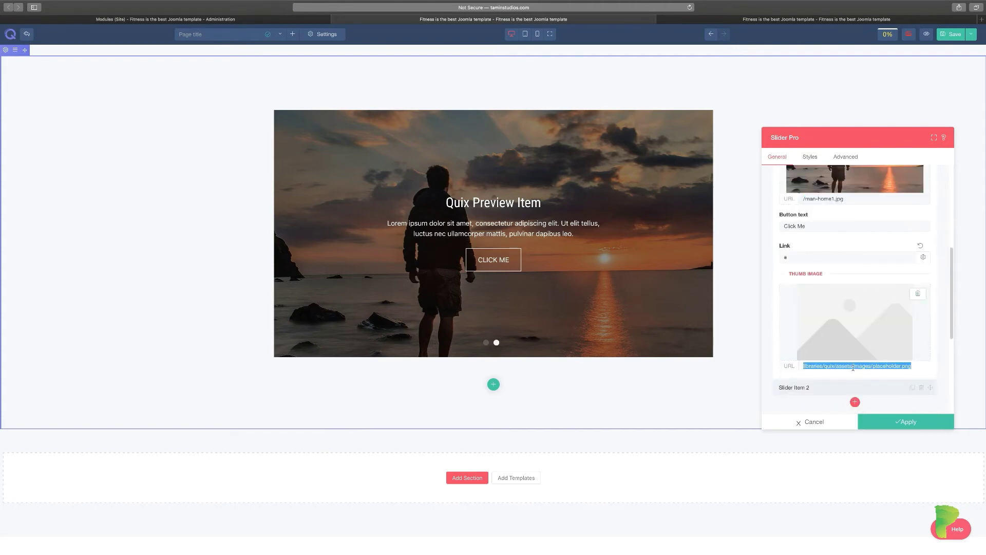
type("/man-home1.jpg")
scroll(916, 309, "up", 2)
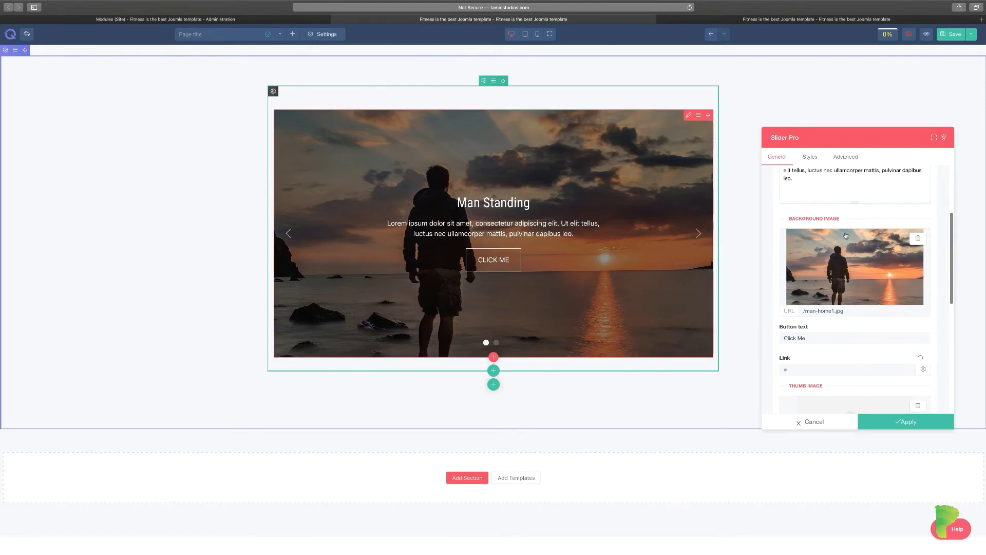
scroll(832, 221, "up", 2)
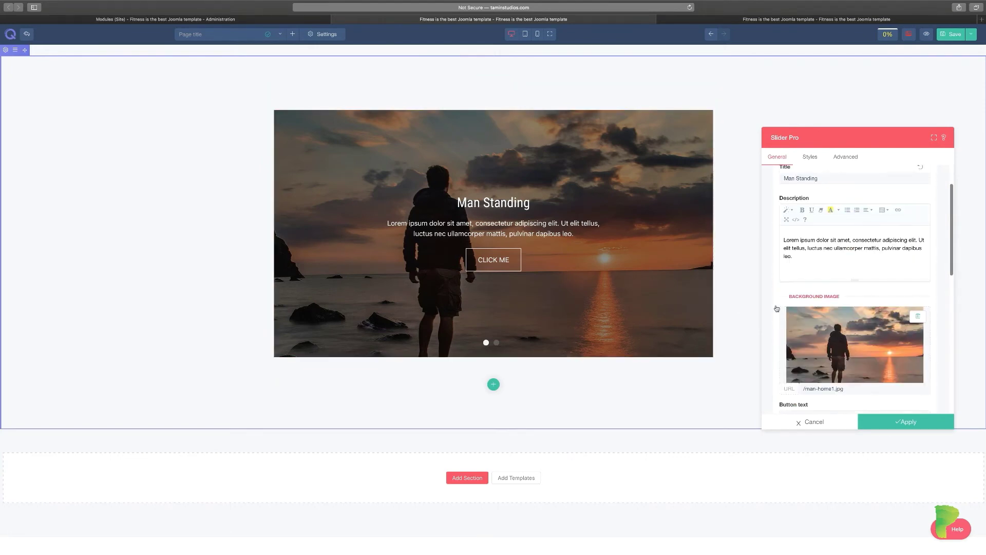
scroll(828, 318, "down", 2)
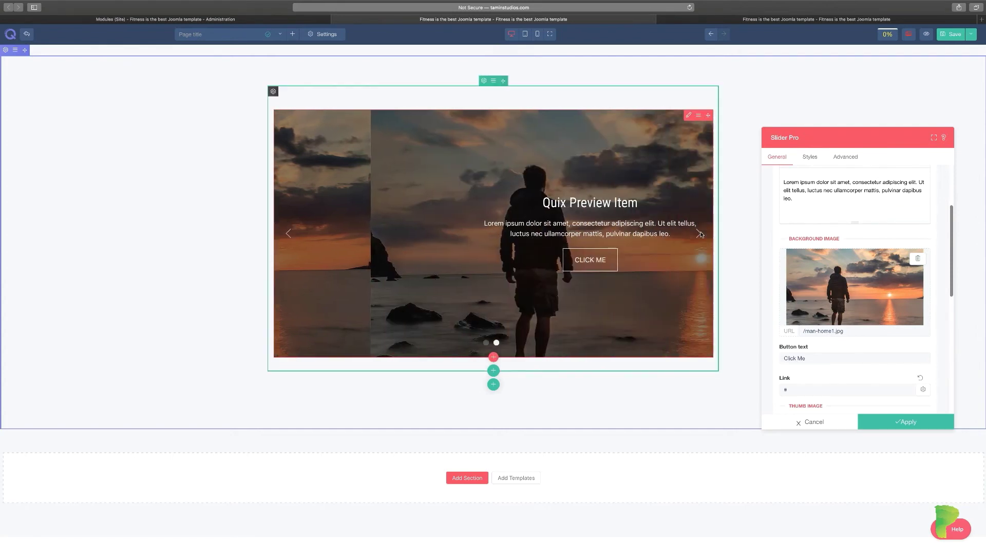
Look through the slider's Content Alignment and Display settings and its slide items, trying the Enable Icon option.
scroll(847, 298, "down", 10)
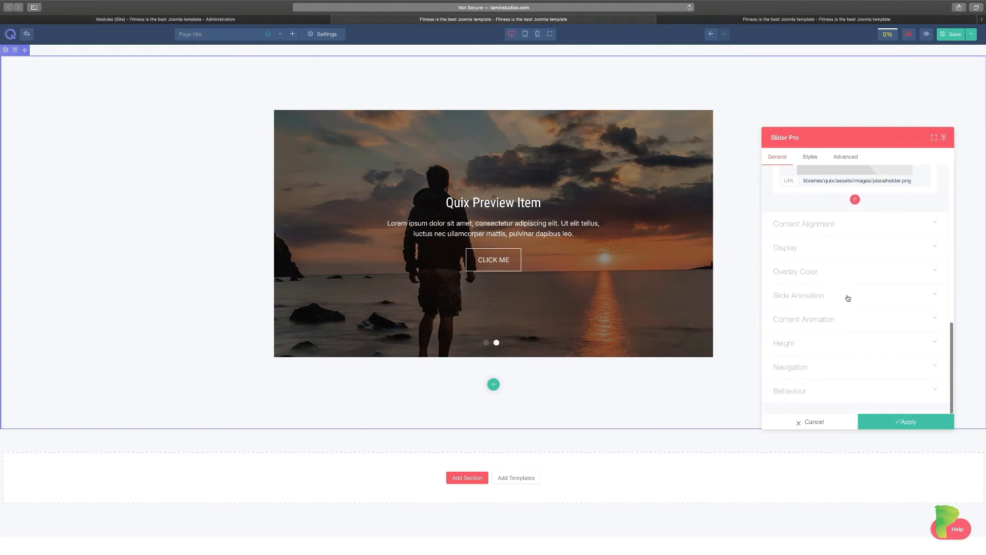
left_click(812, 227)
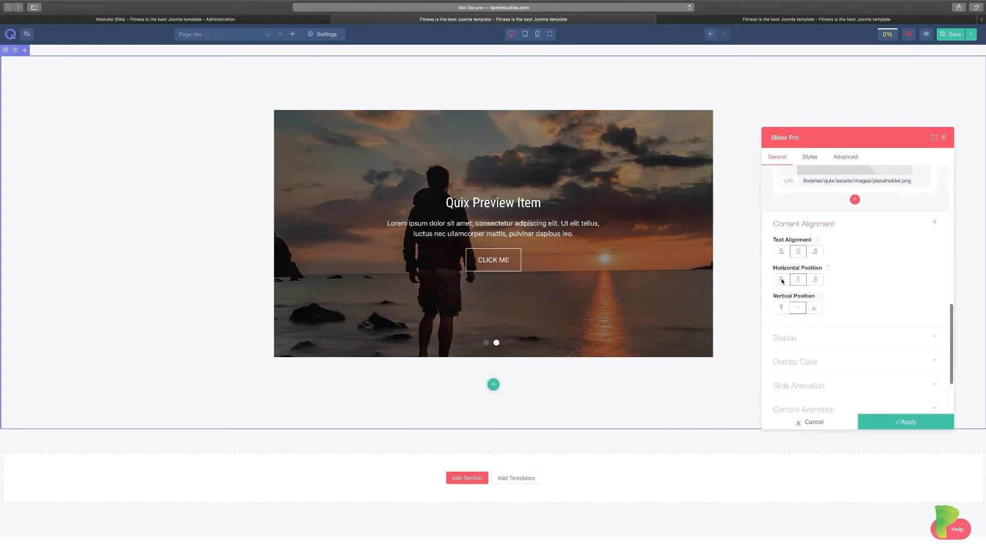
left_click(820, 336)
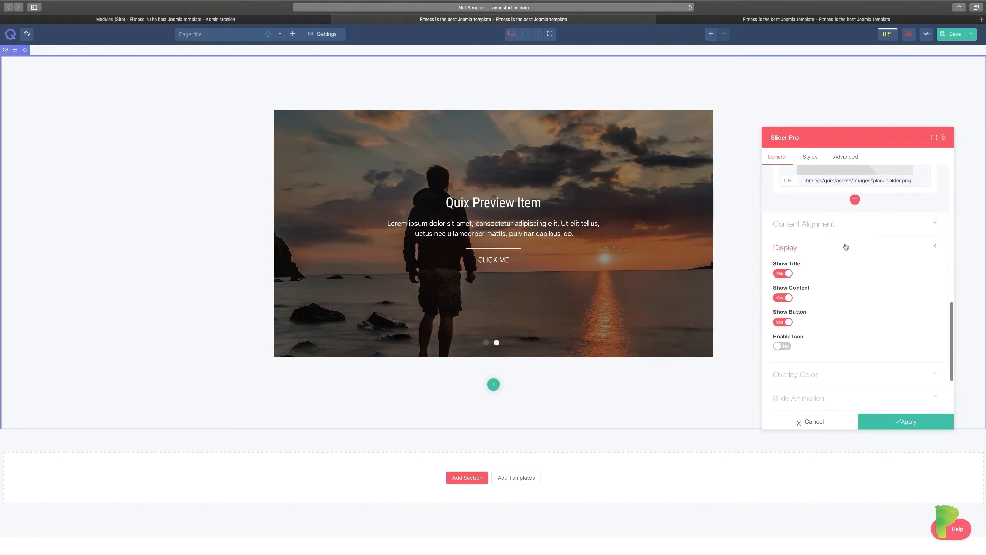
scroll(845, 248, "up", 10)
left_click(837, 196)
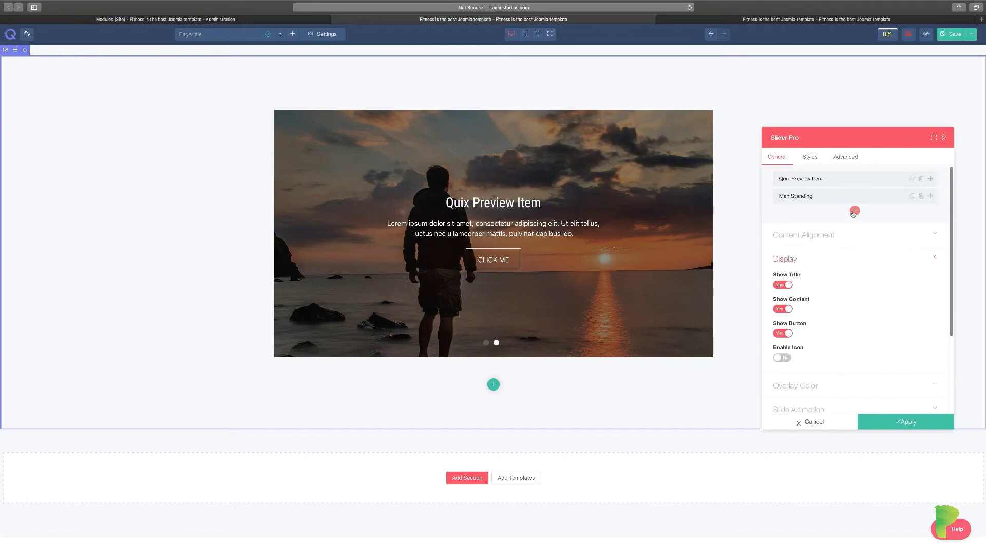
left_click(809, 184)
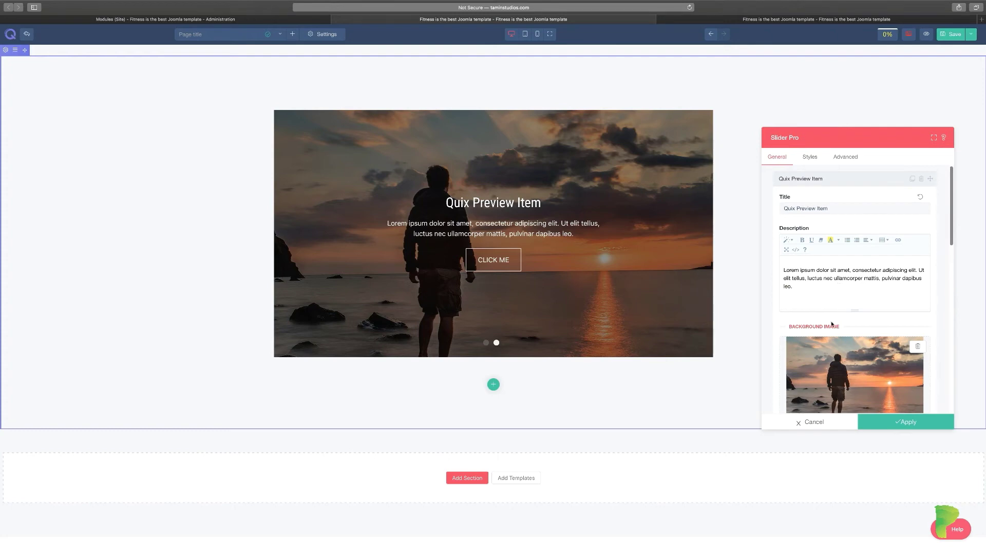
left_click(812, 185)
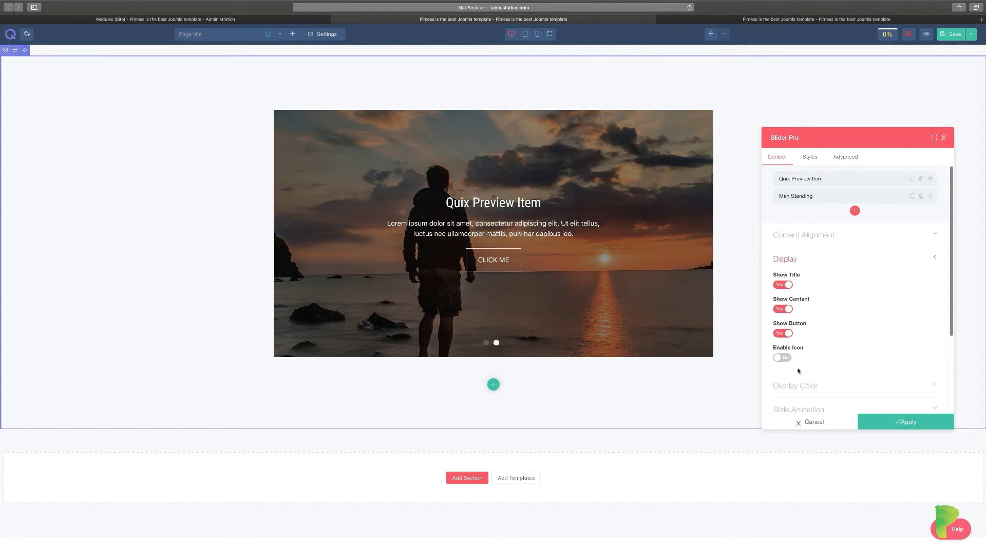
scroll(808, 352, "down", 1)
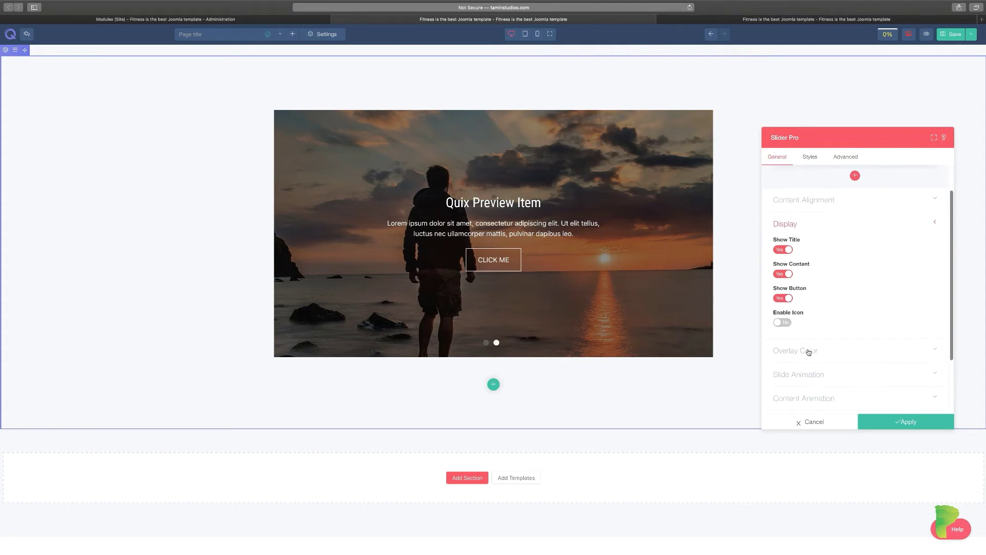
left_click(783, 323)
left_click(784, 323)
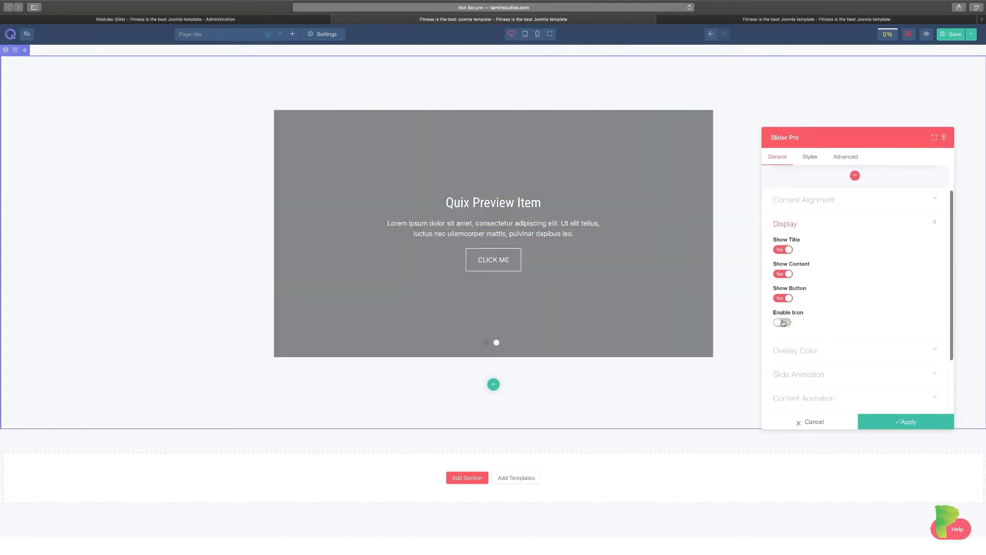
Look through the slider's Overlay Color, Slide Animation, Content Animation and Height options.
left_click(807, 352)
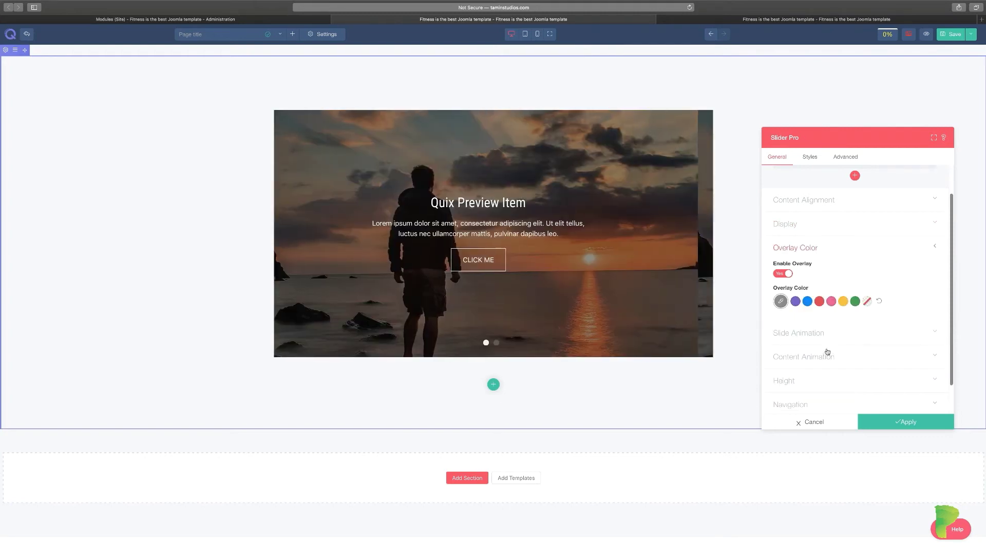
left_click(810, 335)
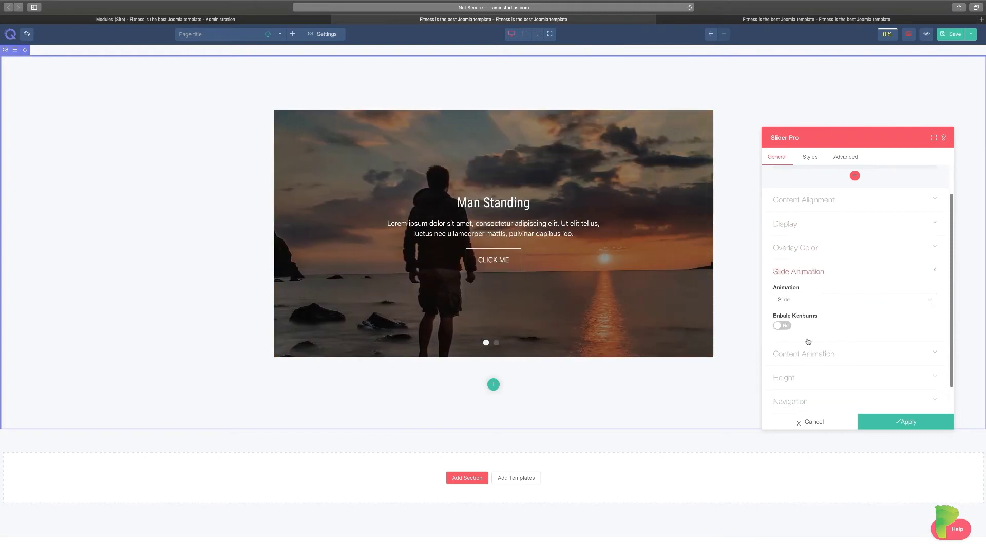
left_click(806, 354)
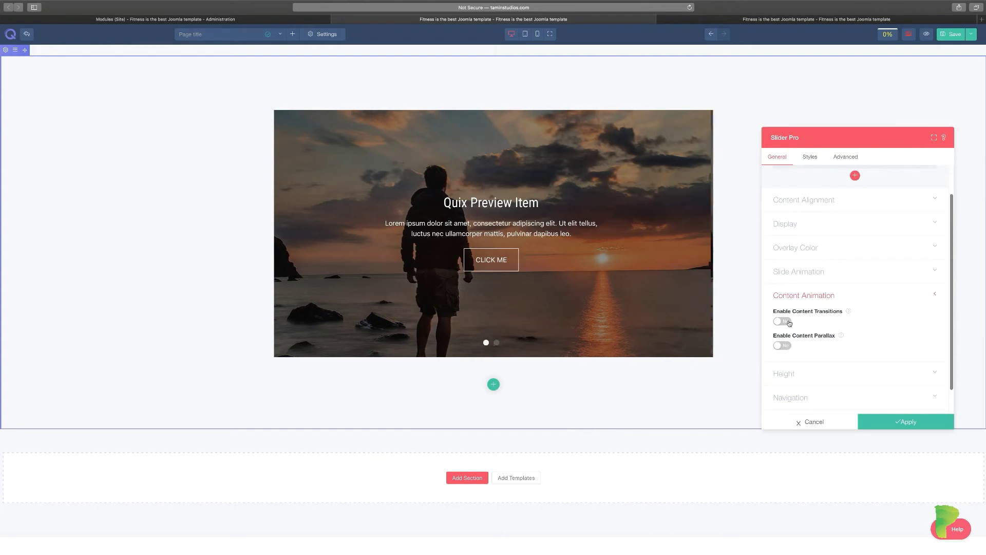
left_click(799, 375)
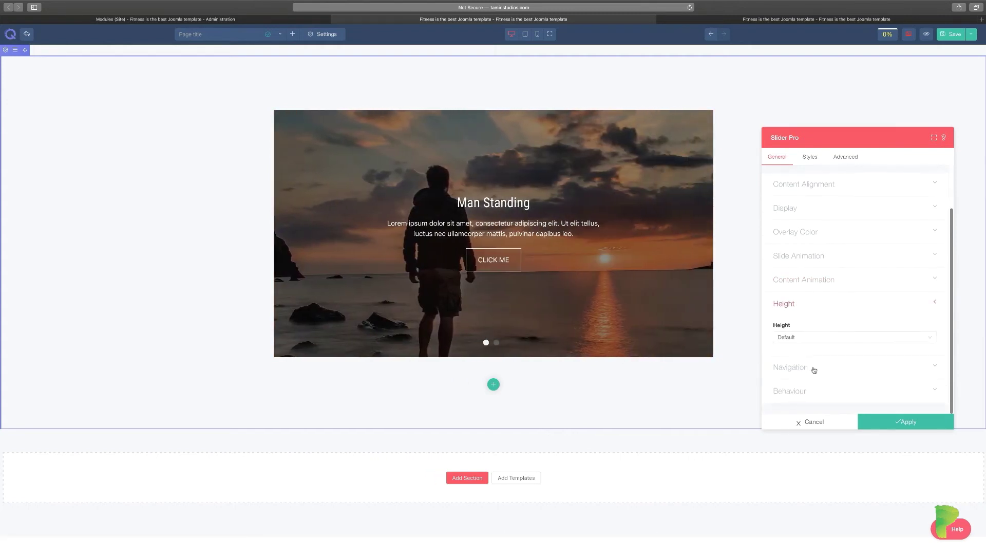
left_click(812, 338)
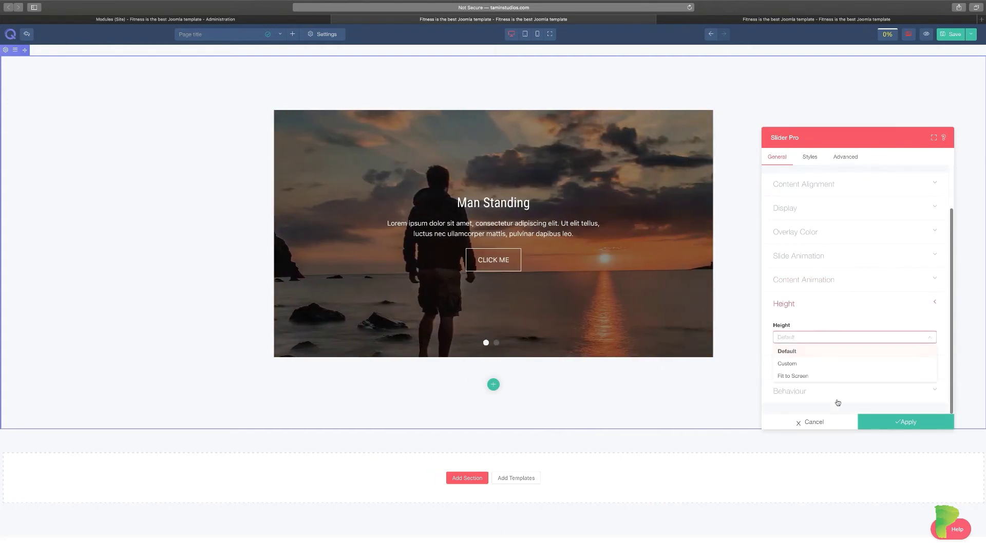
left_click(839, 317)
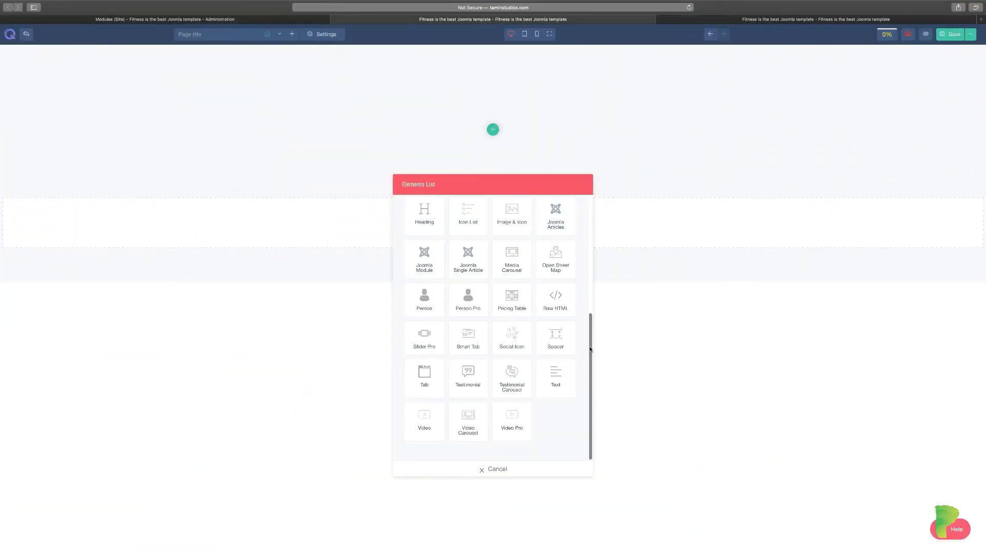
Add a Pricing Table element and extend its features with a new item plus copies of 5 GB SSD Hosting and 1 User Account.
left_click(514, 302)
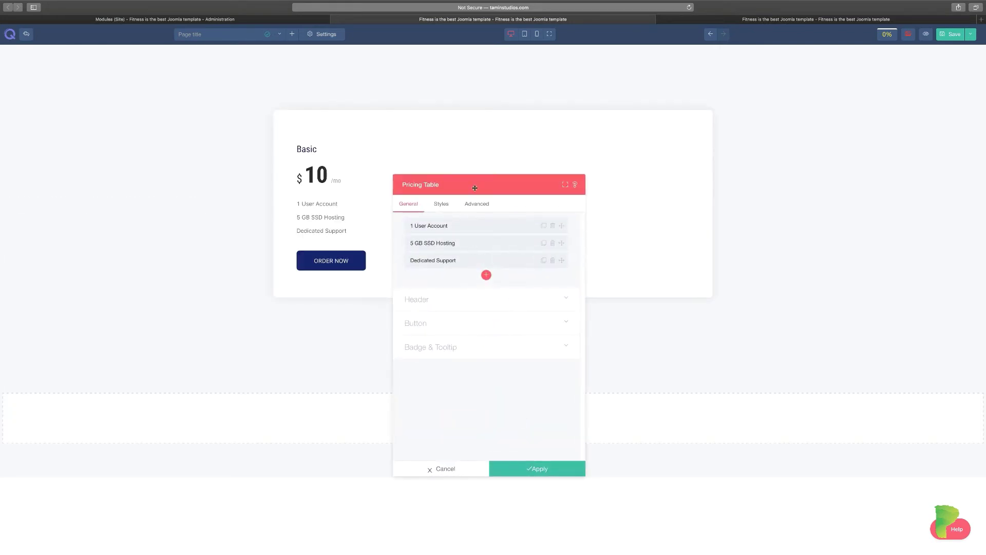
left_click_drag(476, 187, 590, 179)
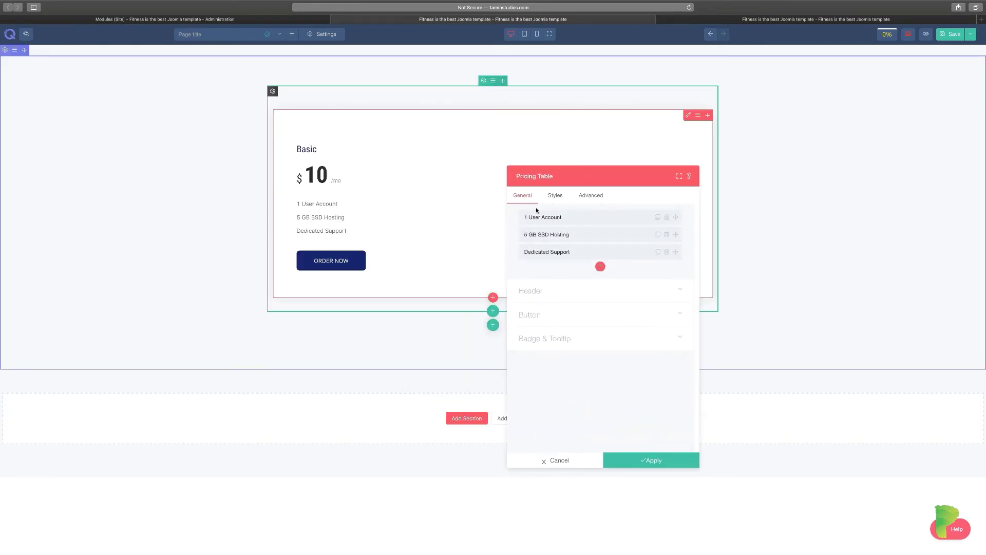
left_click(600, 266)
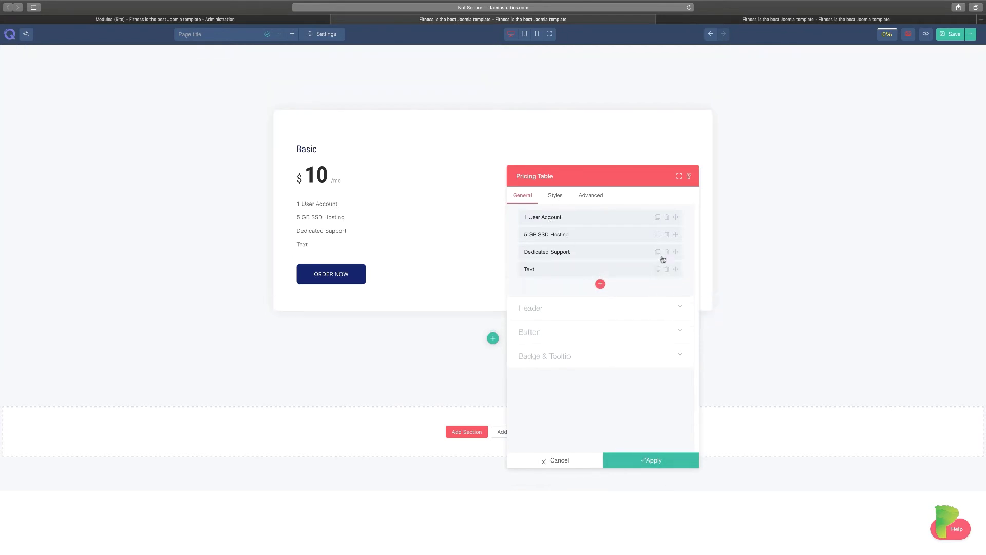
left_click(657, 235)
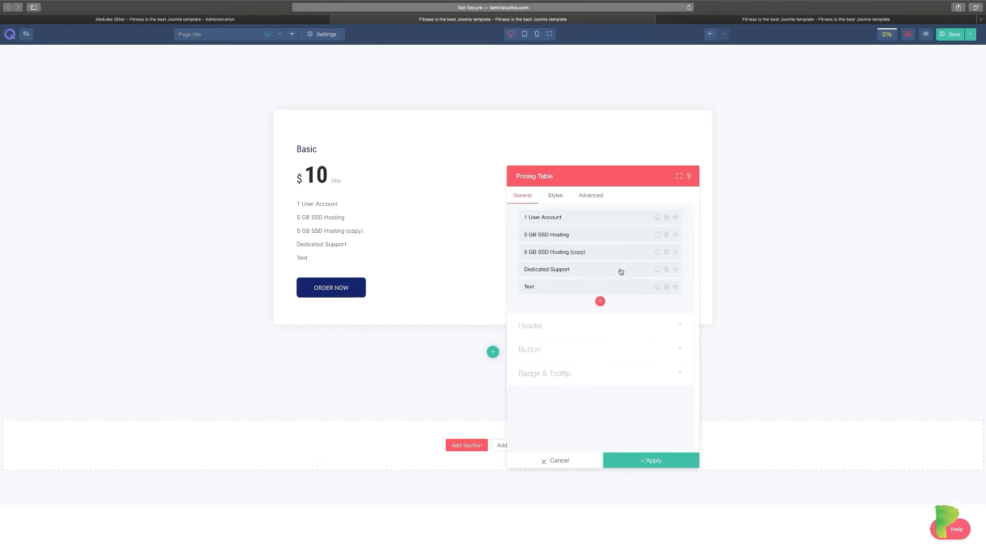
left_click(658, 218)
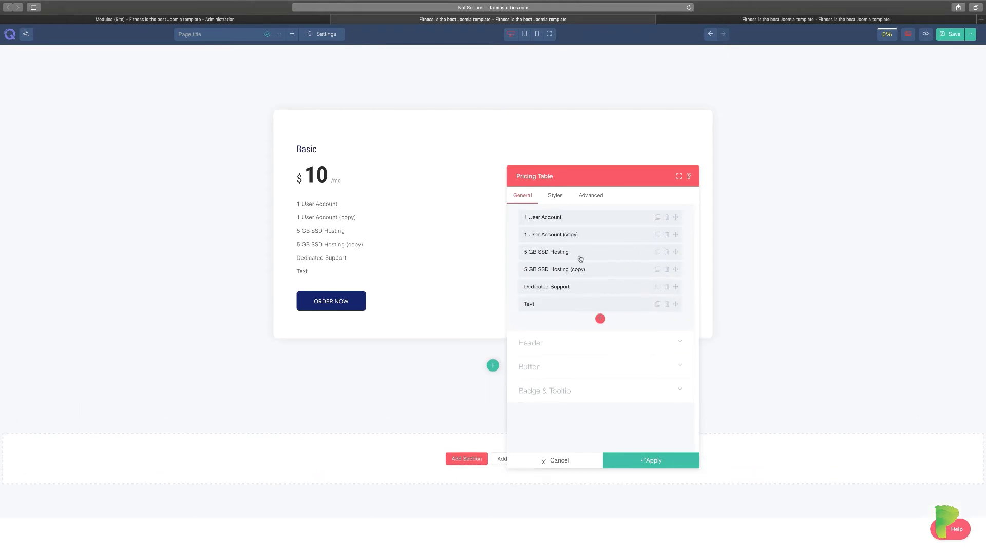
Set the Pricing Table header's title to "Starter" and its old price to 22.
left_click(599, 342)
scroll(585, 388, "down", 1)
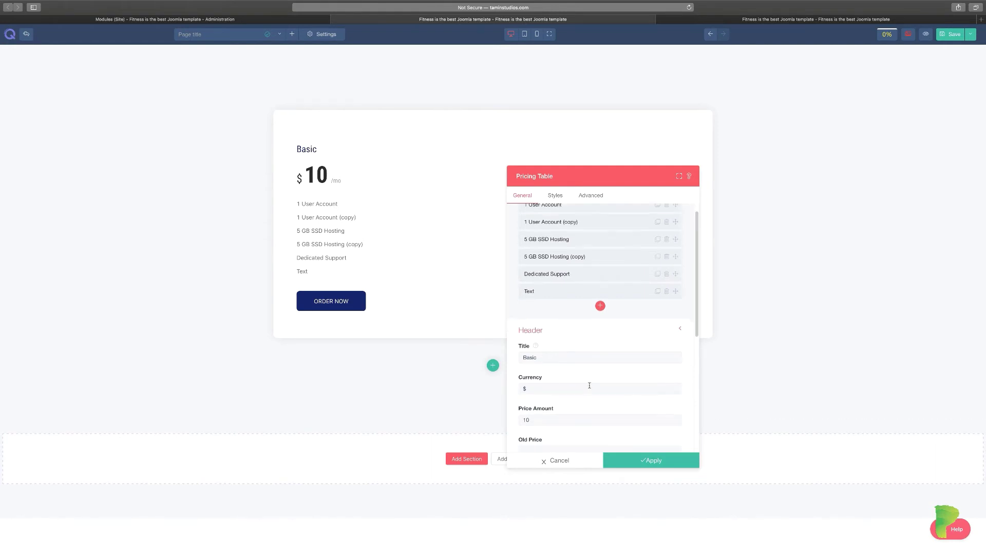
double_click(549, 359)
type("Starter")
scroll(549, 359, "down", 3)
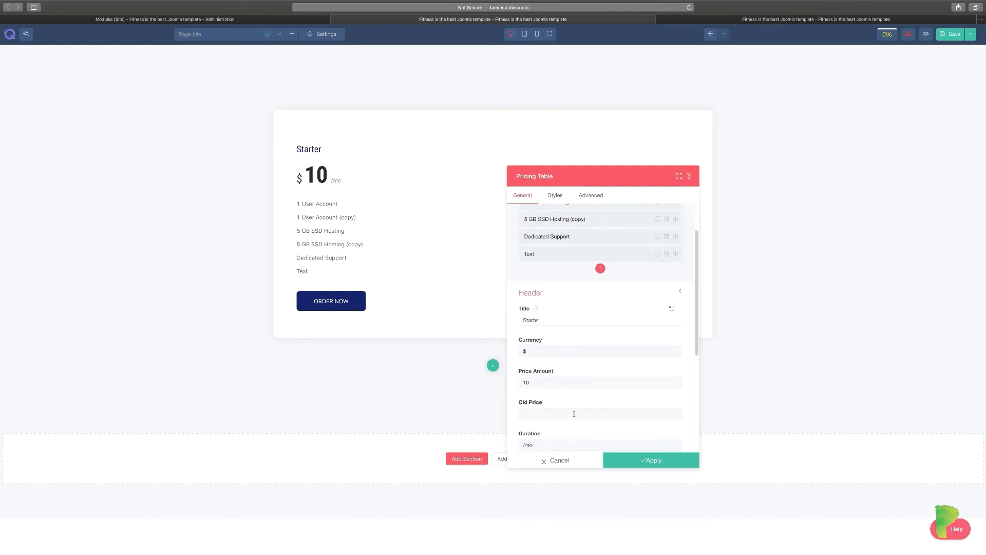
type("22")
Try displaying the price duration on a new line in the Pricing Table header.
scroll(570, 411, "down", 5)
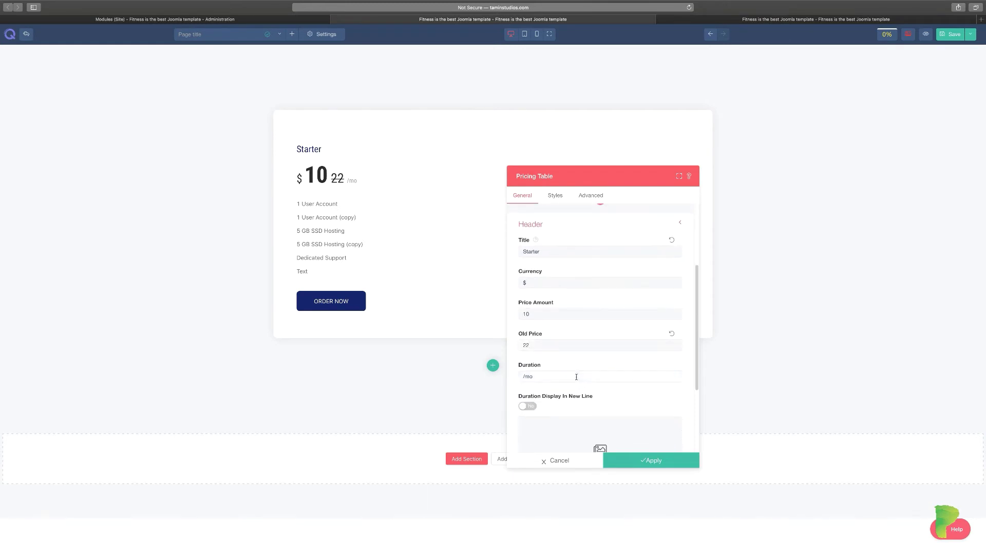
left_click(577, 377)
scroll(576, 377, "down", 4)
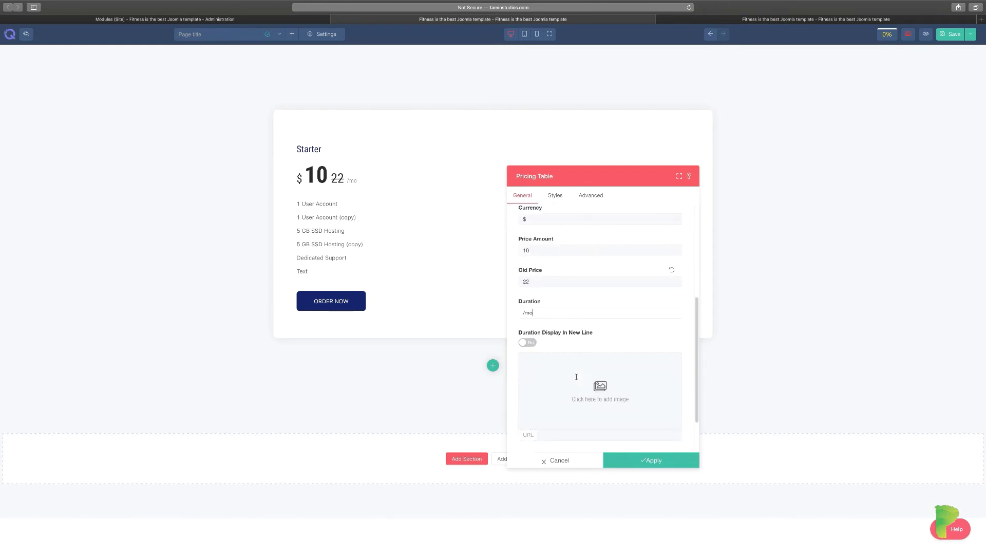
left_click(534, 343)
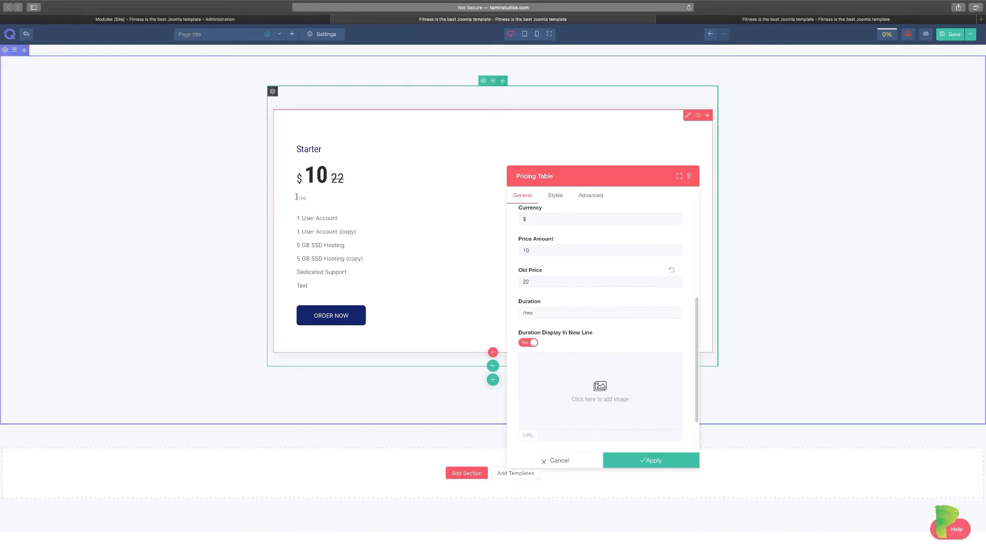
left_click(528, 343)
scroll(636, 400, "down", 3)
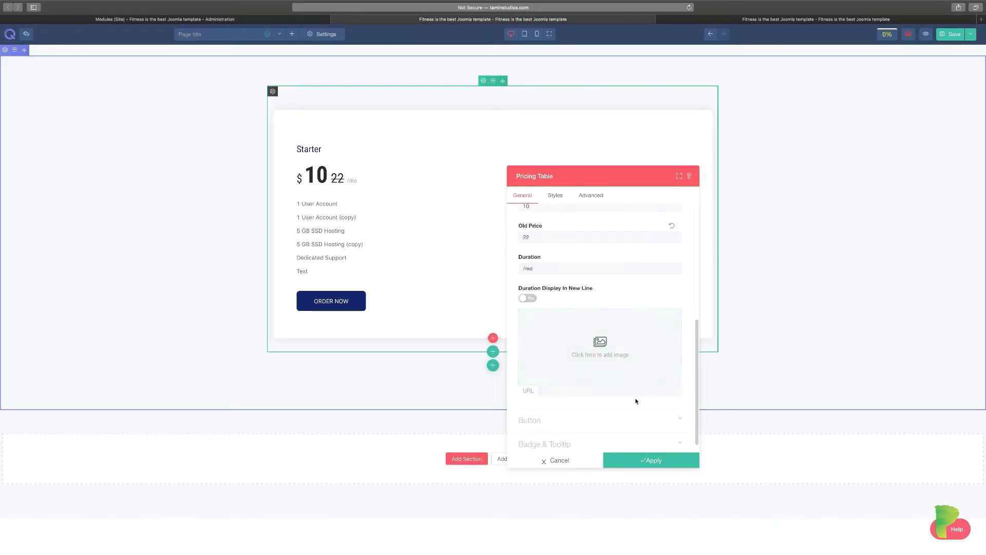
Try the Secondary and Danger button types on the Starter pricing table's Order Now button, and settle on Info.
left_click(543, 419)
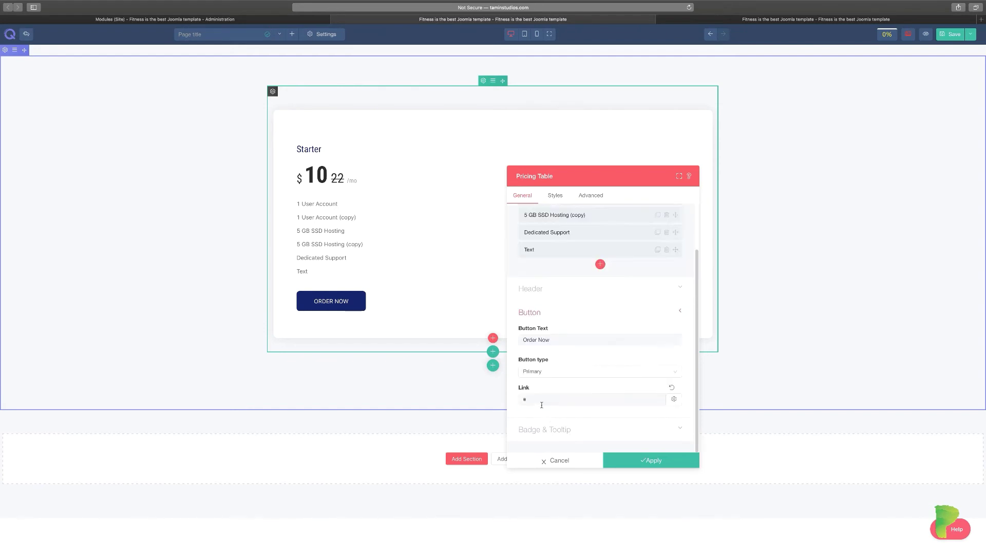
left_click(597, 372)
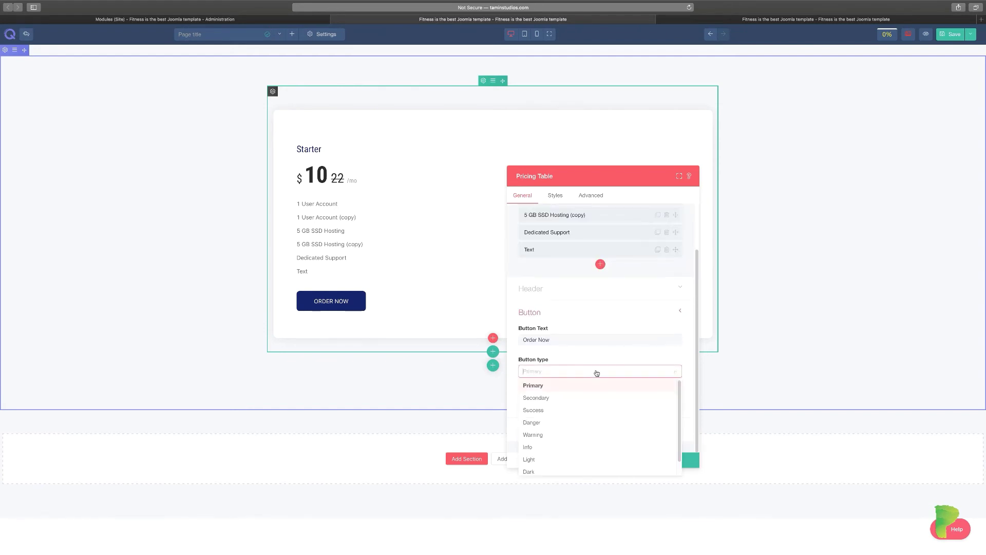
left_click(544, 399)
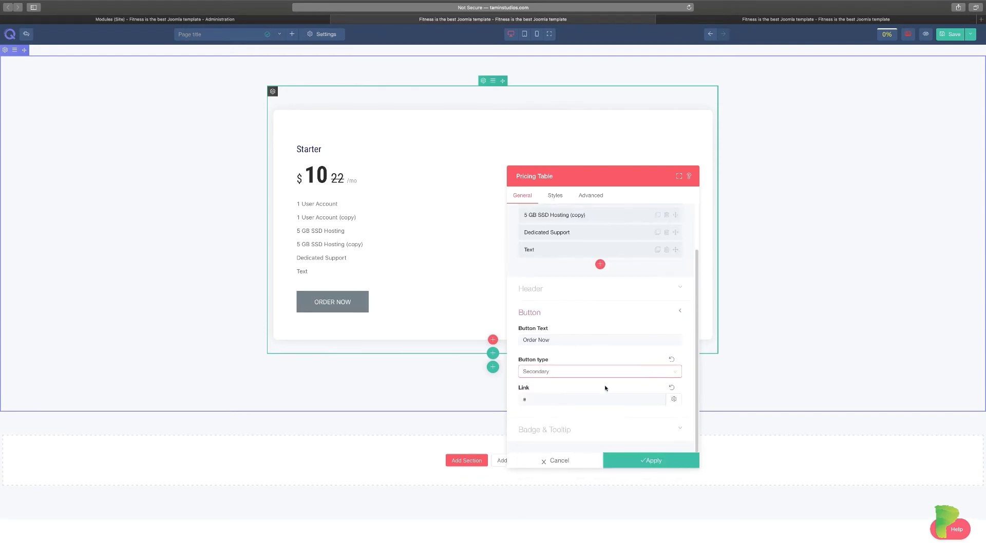
left_click(589, 375)
left_click(542, 430)
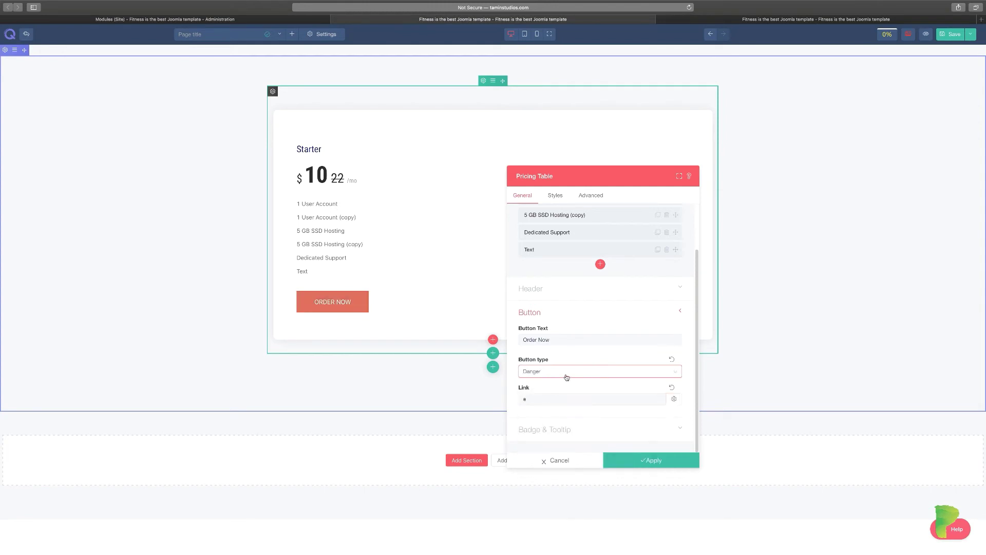
left_click(566, 376)
left_click(534, 446)
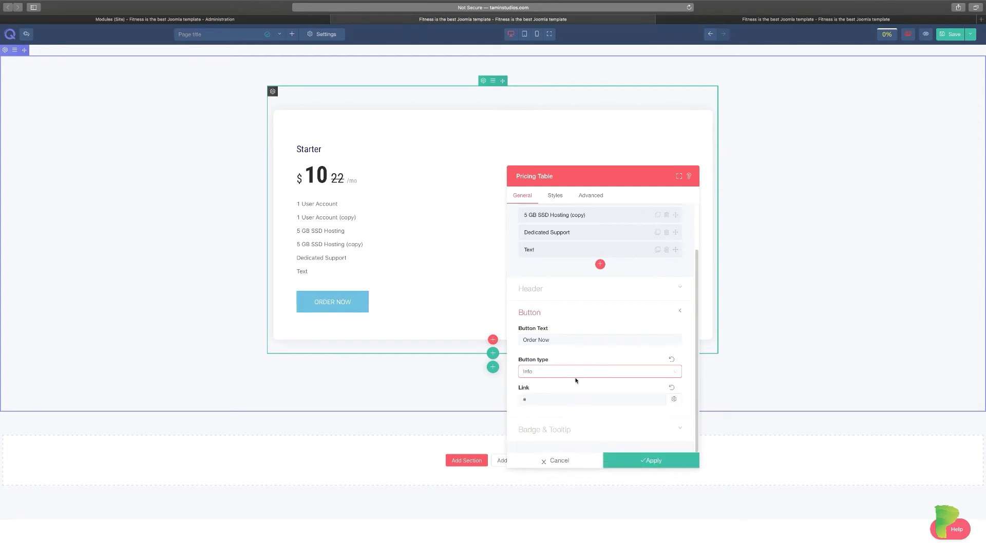
Try displaying the default badge on the Starter pricing table.
left_click(571, 431)
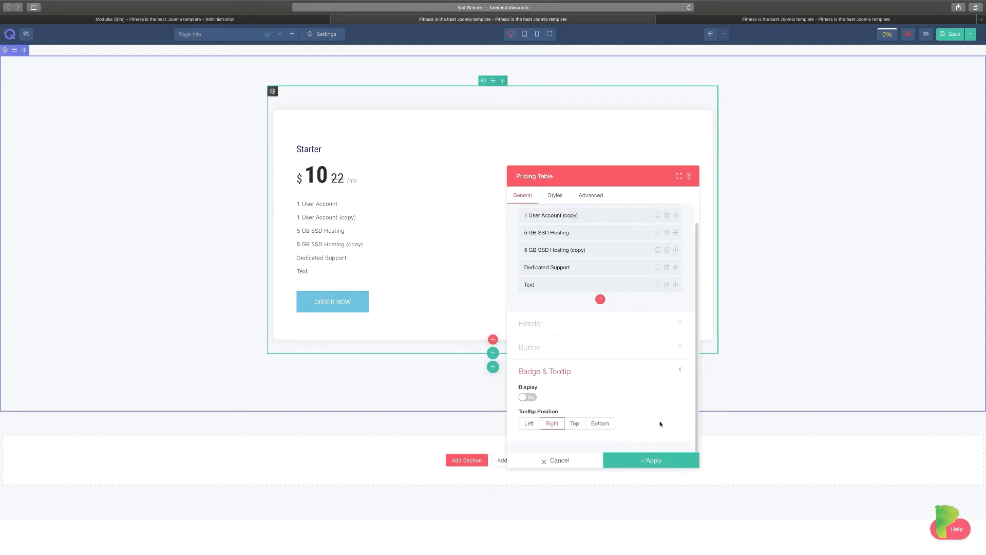
left_click(528, 397)
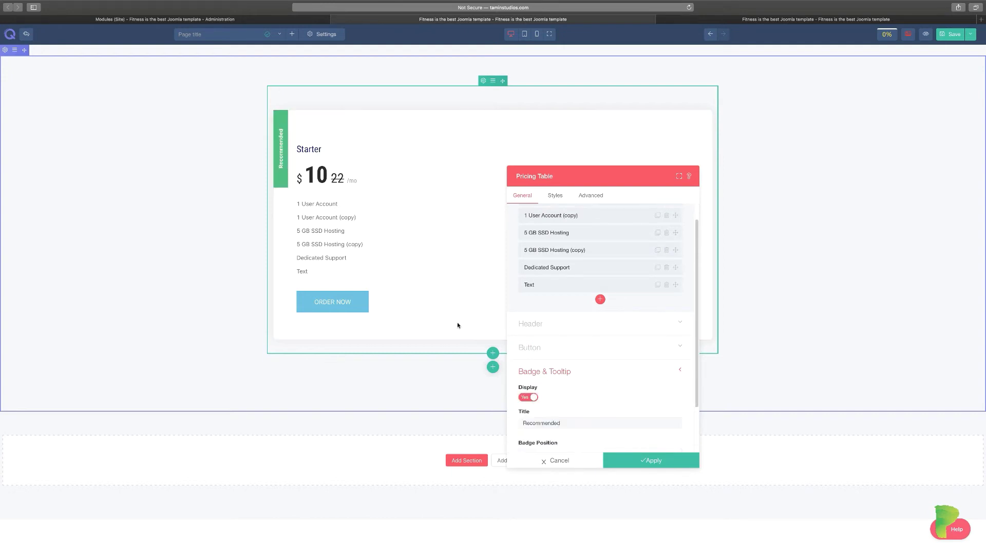
left_click(525, 398)
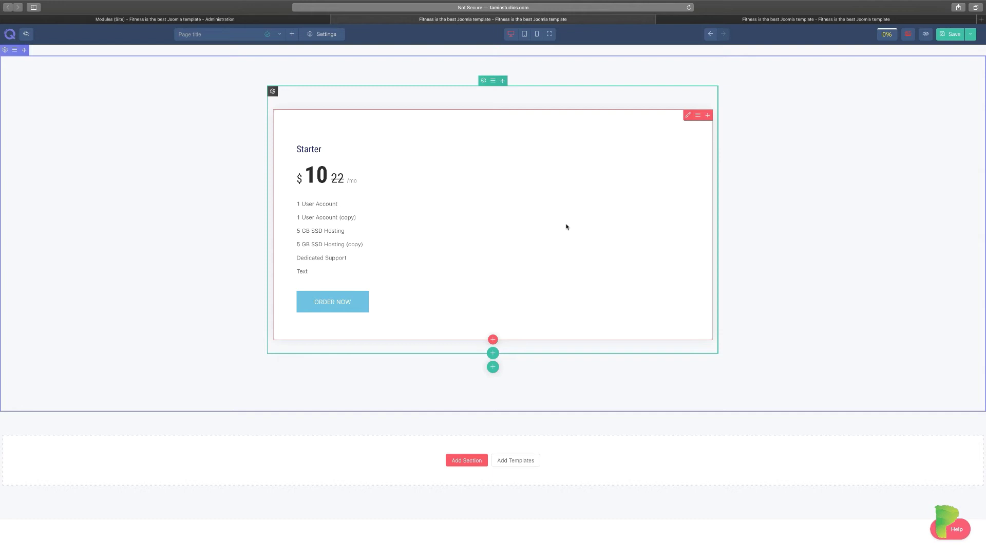
Display the badge on the Starter pricing table and set its title to "Popular".
left_click(688, 115)
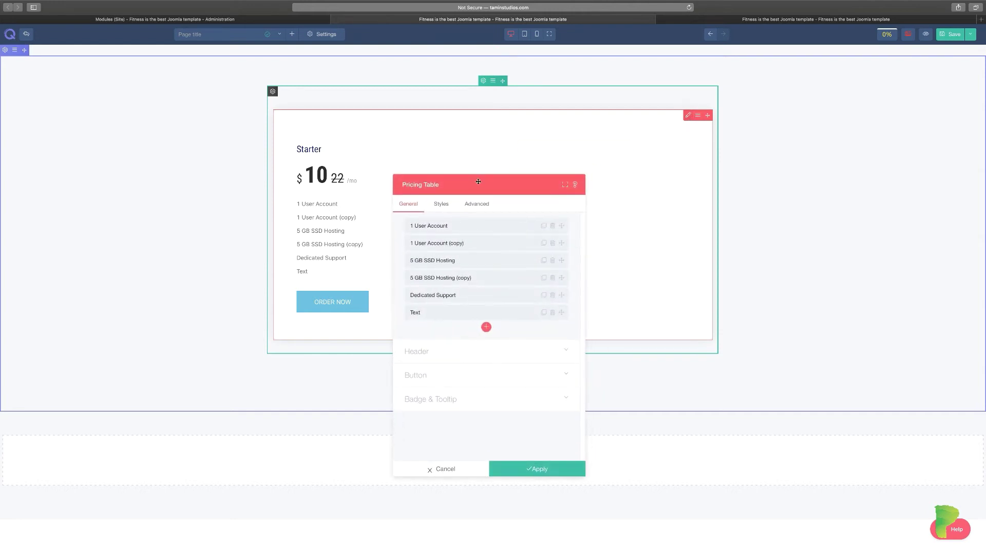
left_click(476, 393)
left_click(451, 392)
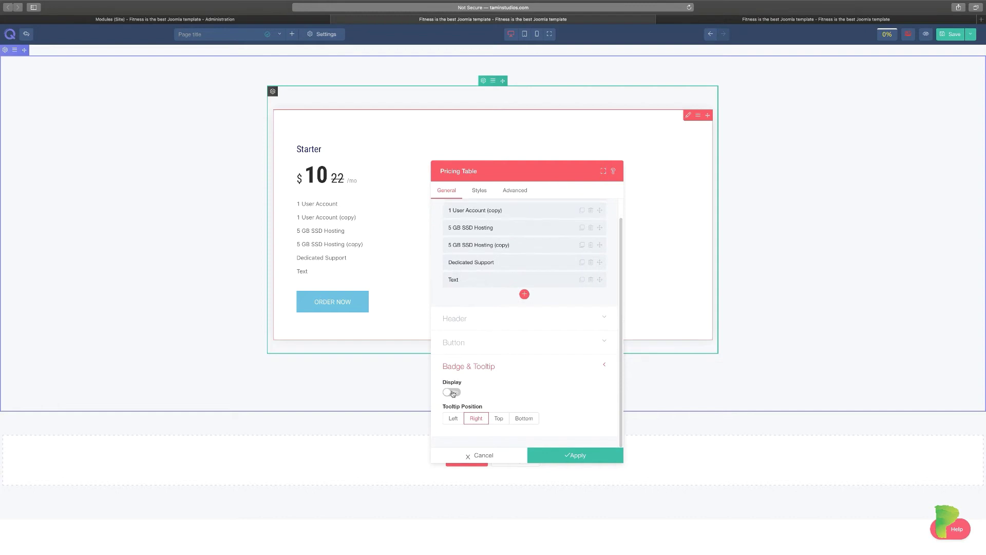
scroll(518, 390, "down", 2)
double_click(487, 359)
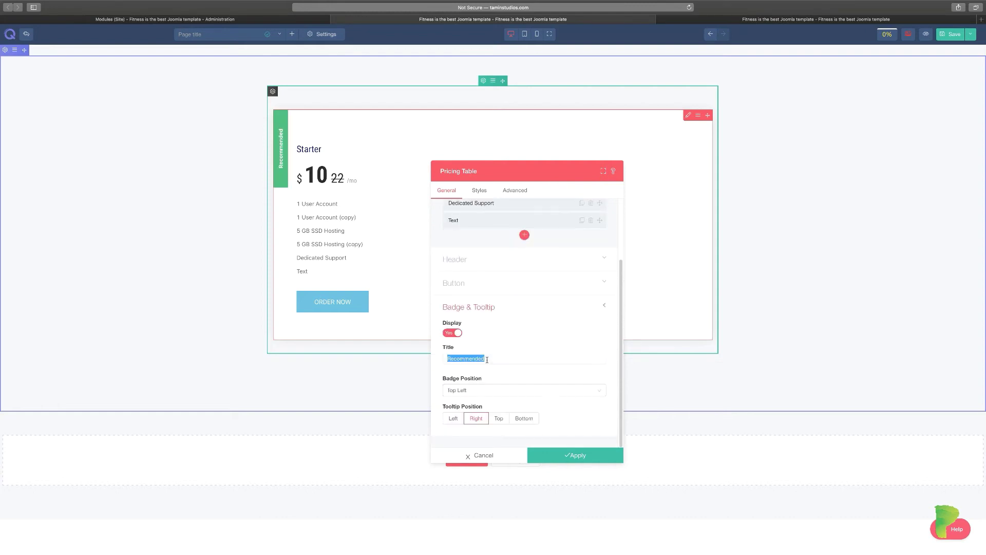
type("Popular")
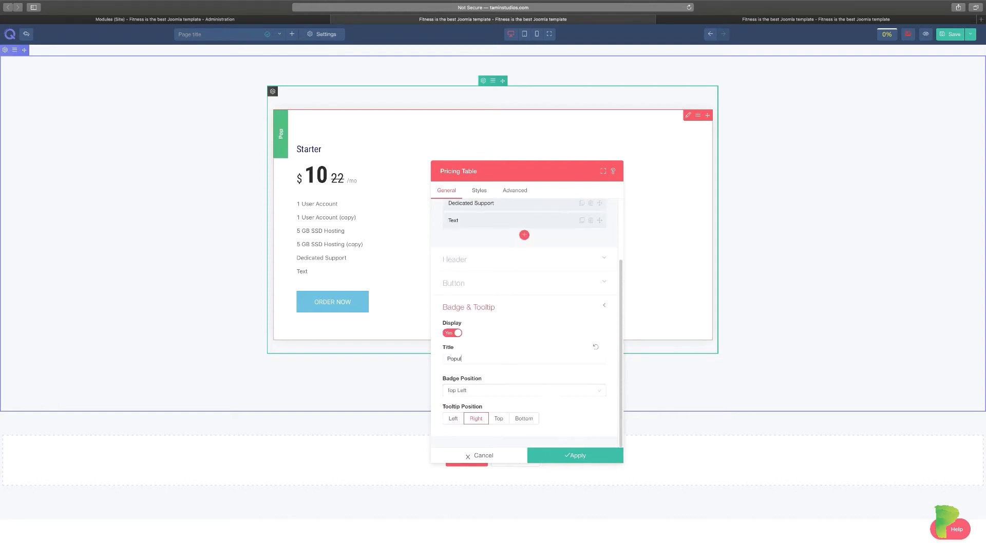
Set the Starter table's tooltip position to Top and badge position to Top Center, and apply the settings.
left_click(501, 420)
left_click(460, 397)
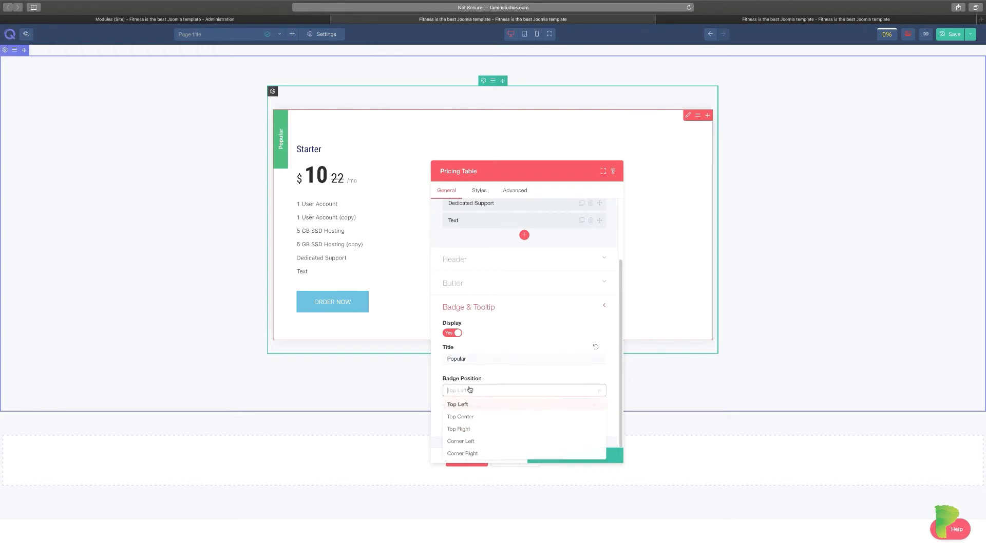
left_click(467, 418)
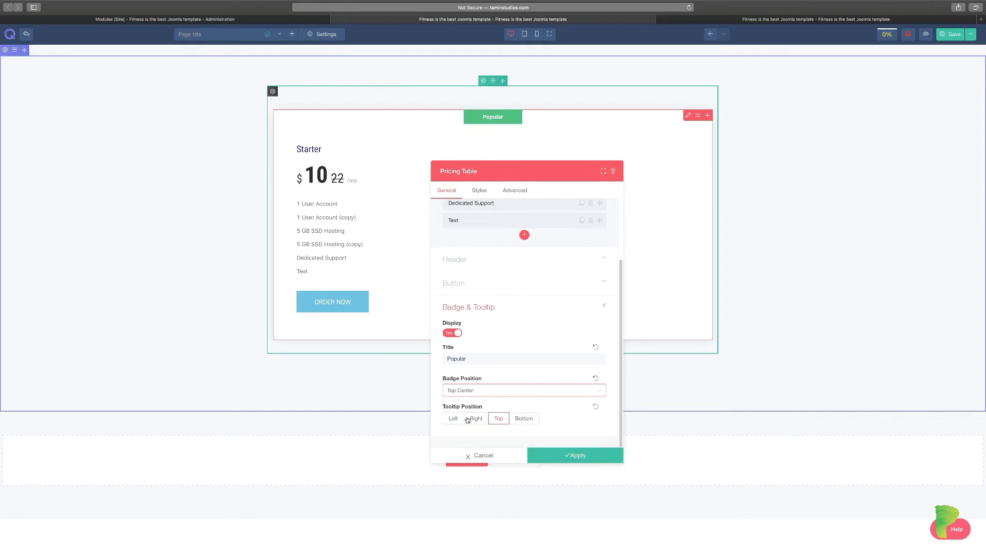
left_click(572, 450)
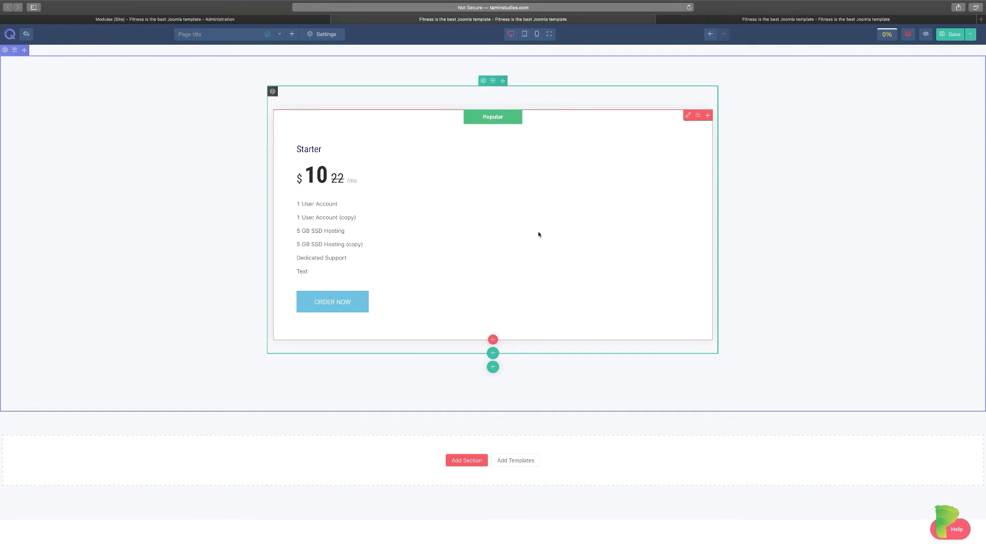
Add a row of three equal columns beneath the Starter pricing table.
left_click(493, 340)
left_click(559, 309)
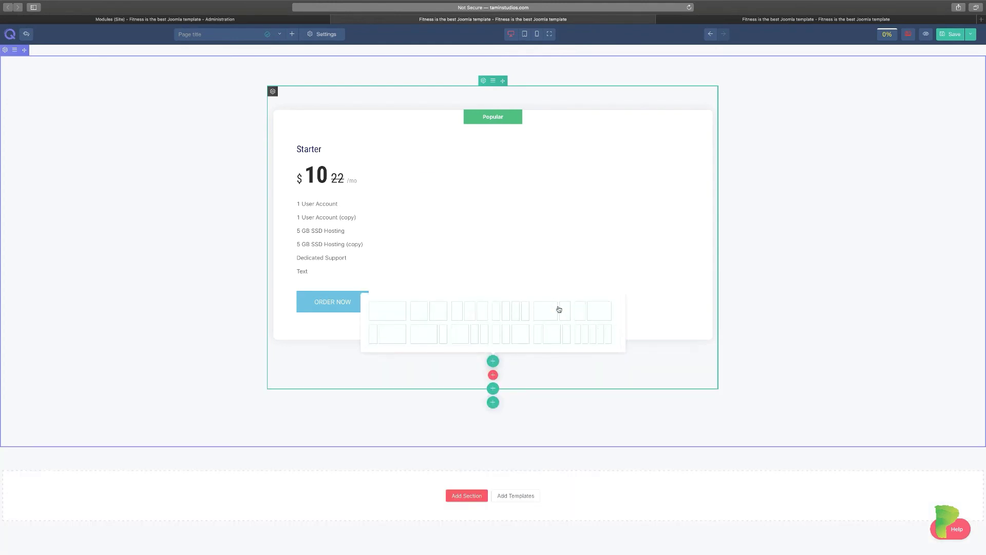
left_click(476, 315)
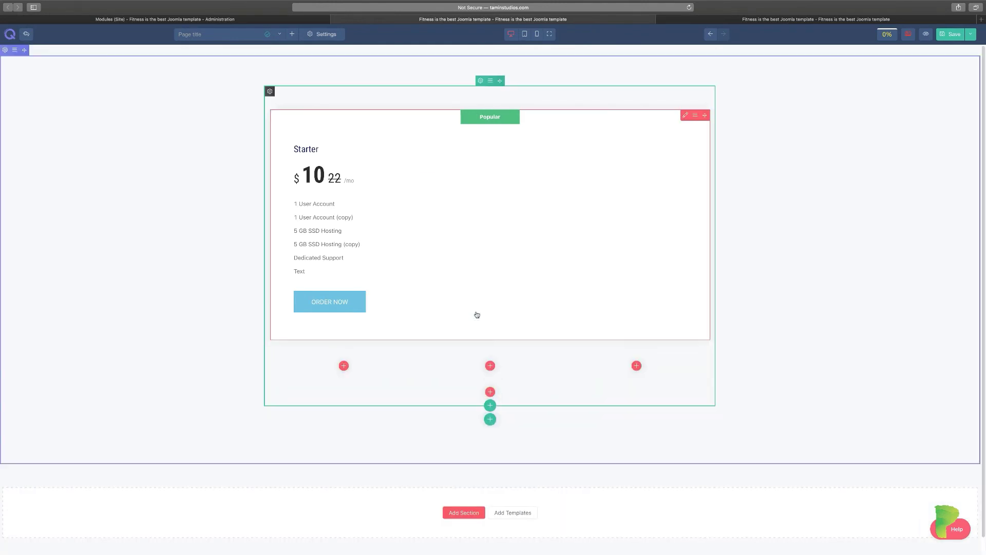
Add a Pricing Table with its default settings to the first of the three new columns.
left_click(340, 366)
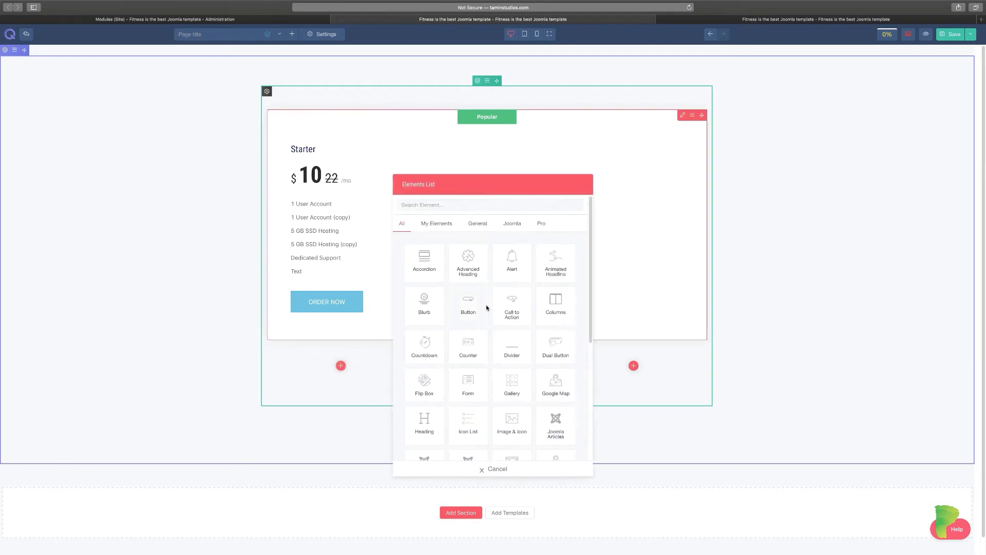
scroll(463, 306, "down", 5)
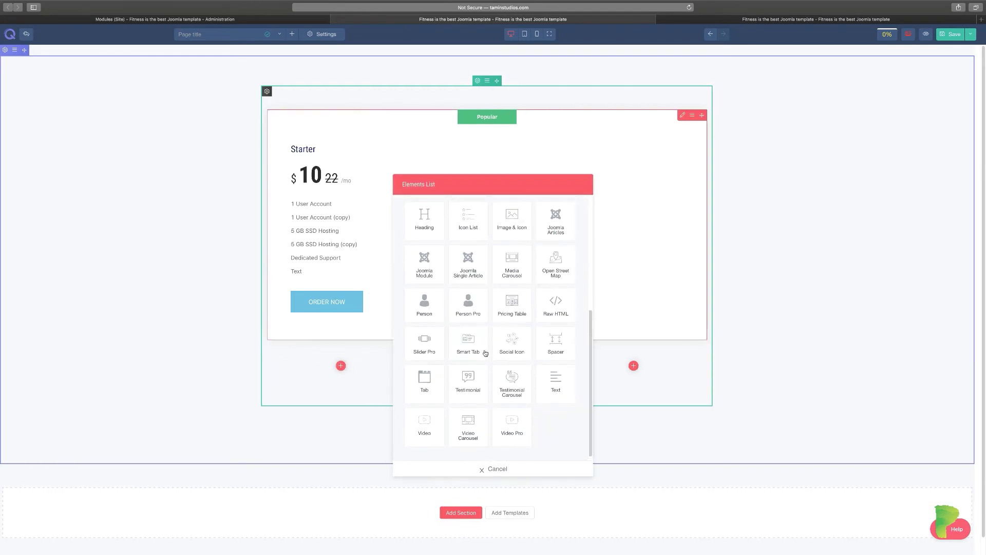
left_click(512, 303)
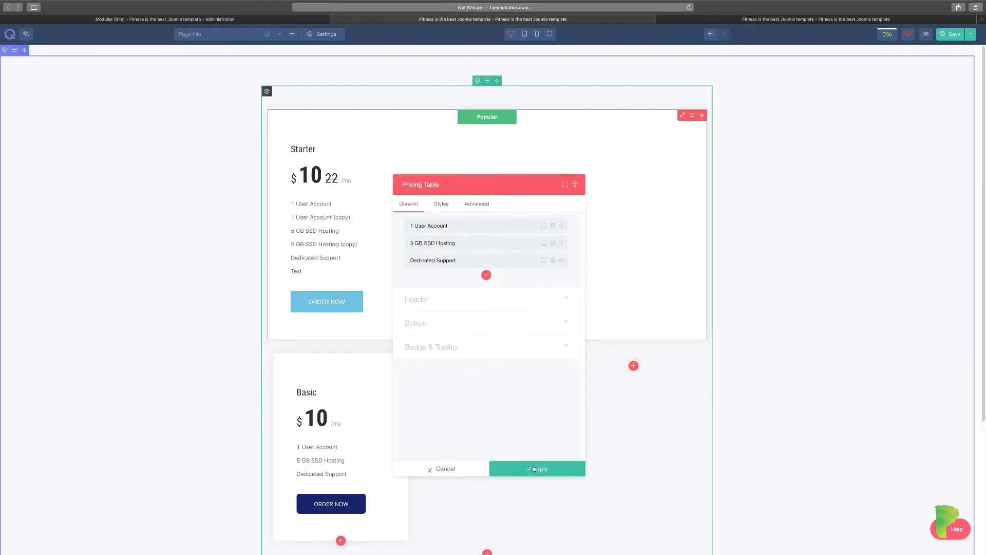
left_click(534, 468)
Add a Pricing Table to the middle column with its Recommended badge displayed and the tooltip position set to Top.
scroll(493, 429, "down", 2)
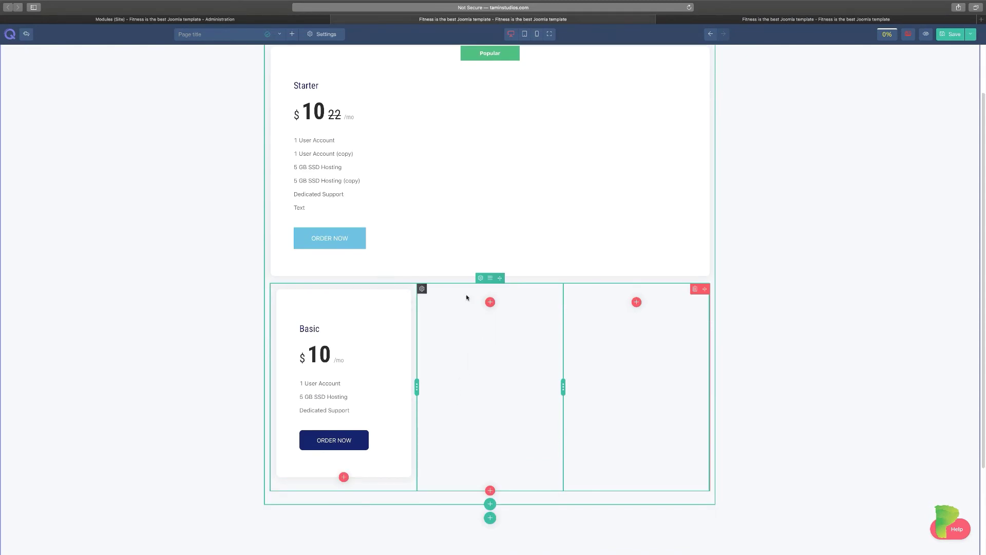
left_click(490, 302)
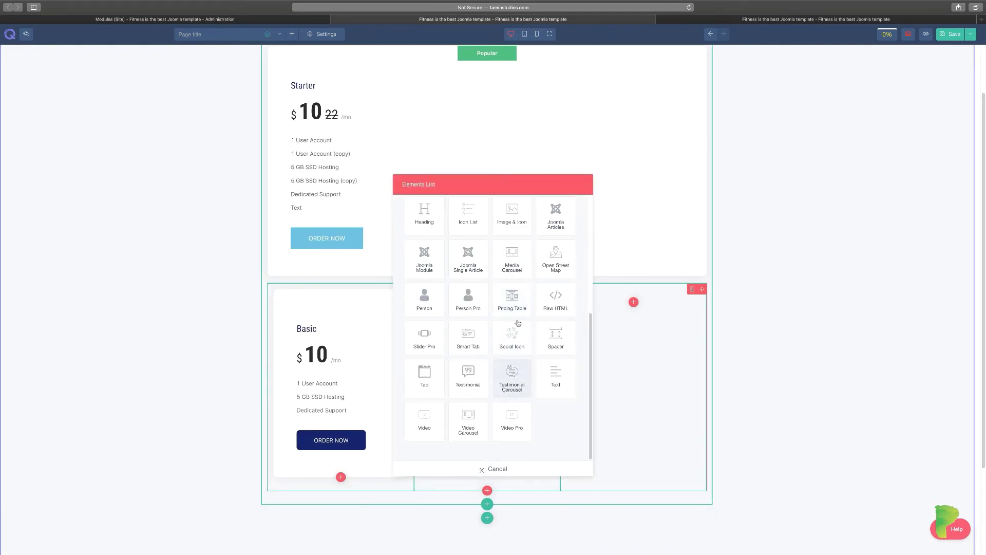
left_click(518, 305)
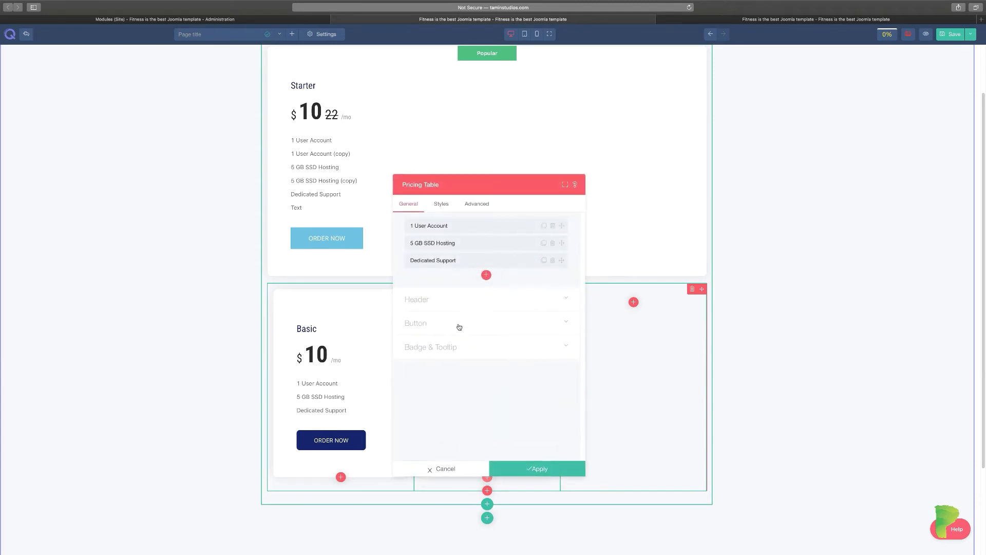
left_click(490, 351)
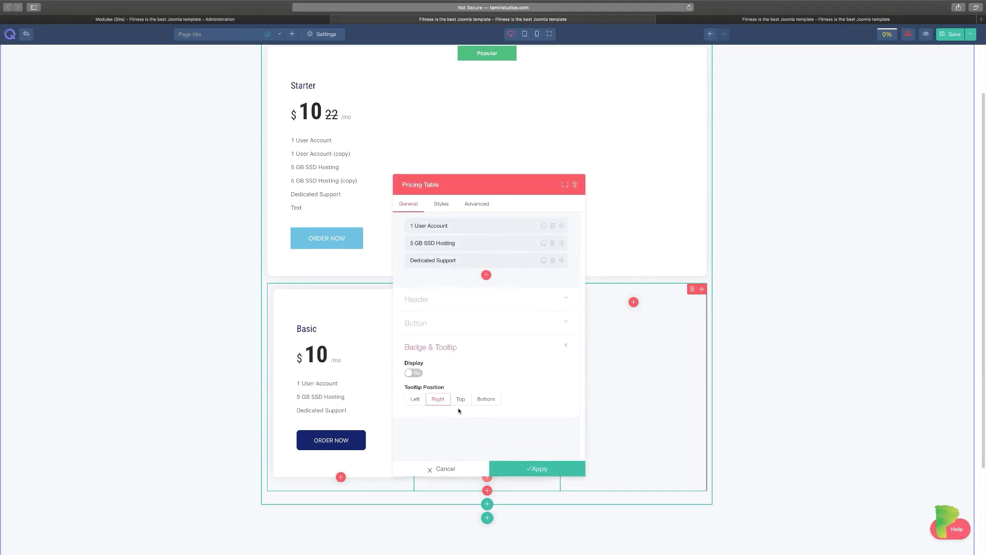
left_click(413, 372)
scroll(470, 389, "down", 1)
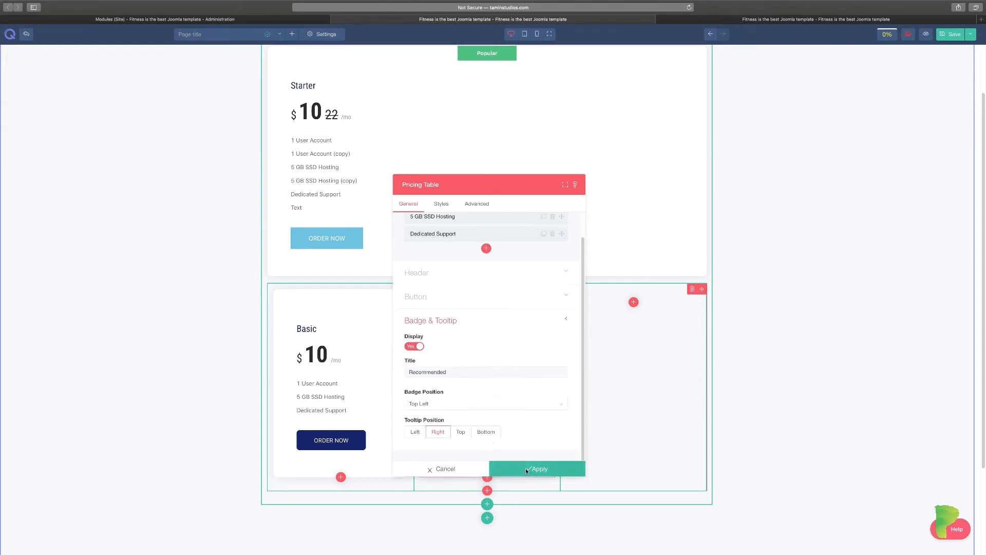
left_click(461, 432)
left_click(538, 470)
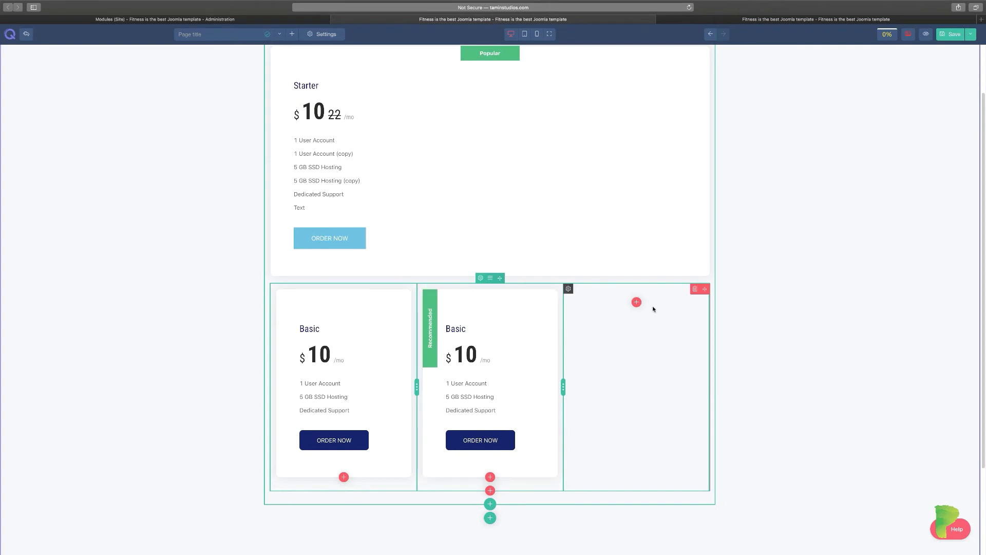
Add a Pricing Table to the third column, try the Light button type, and set it to Success.
left_click(636, 302)
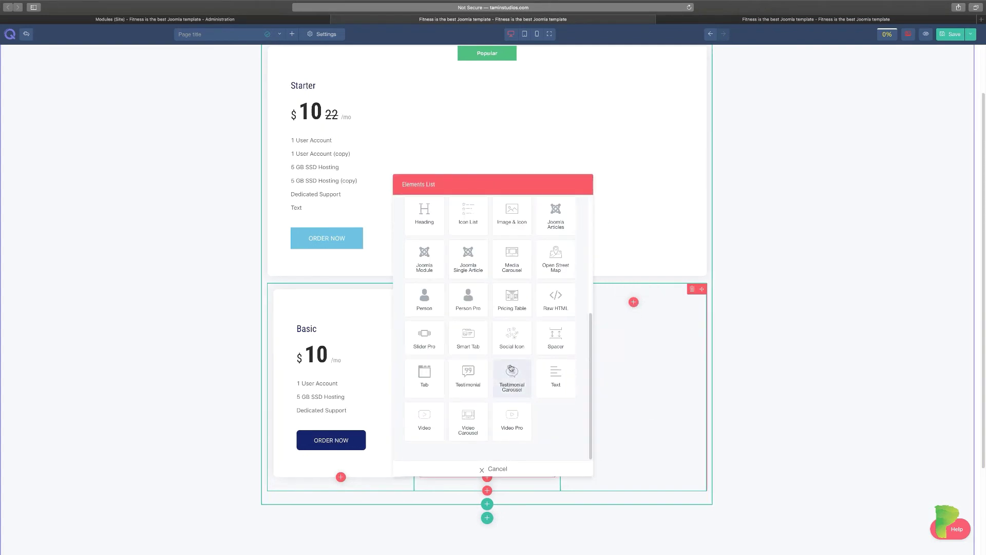
left_click(512, 303)
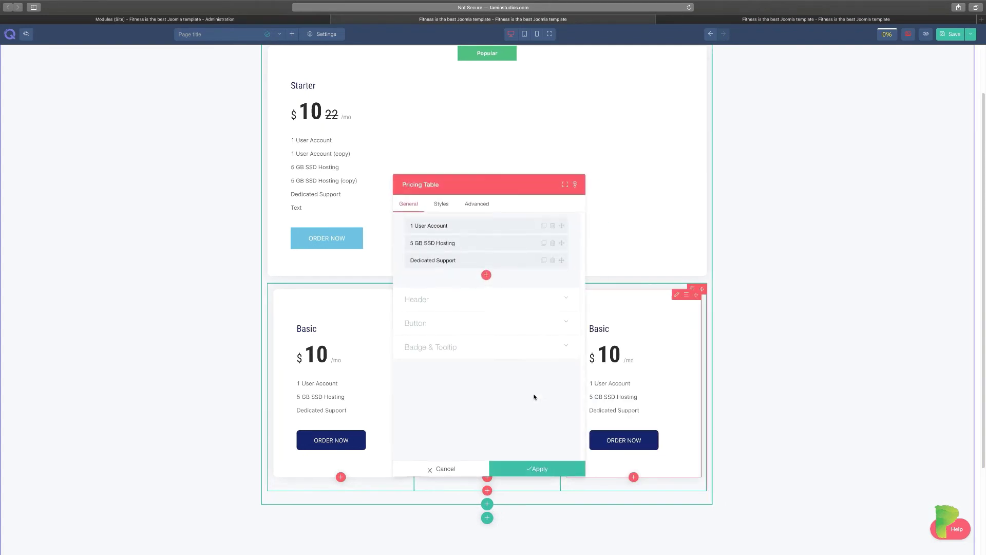
left_click(424, 323)
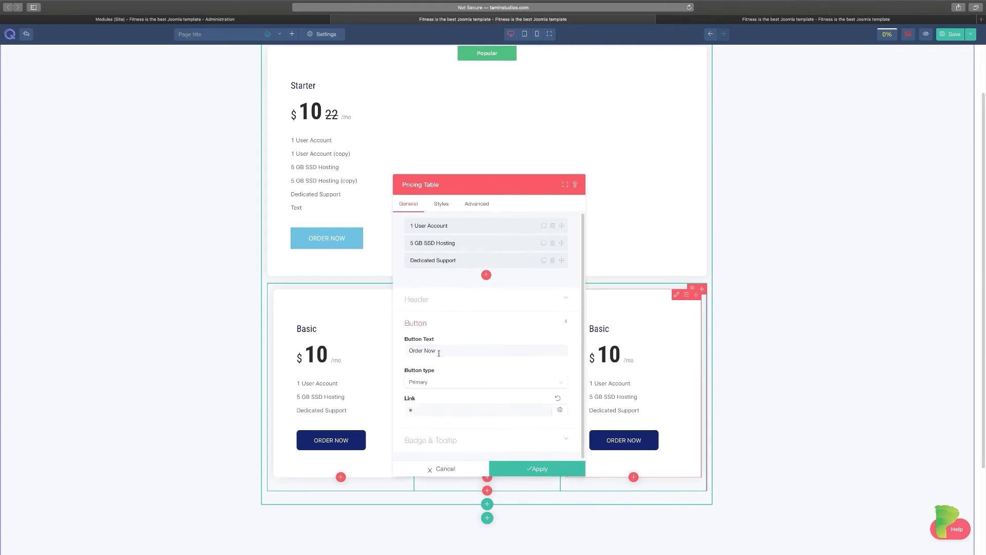
left_click(438, 382)
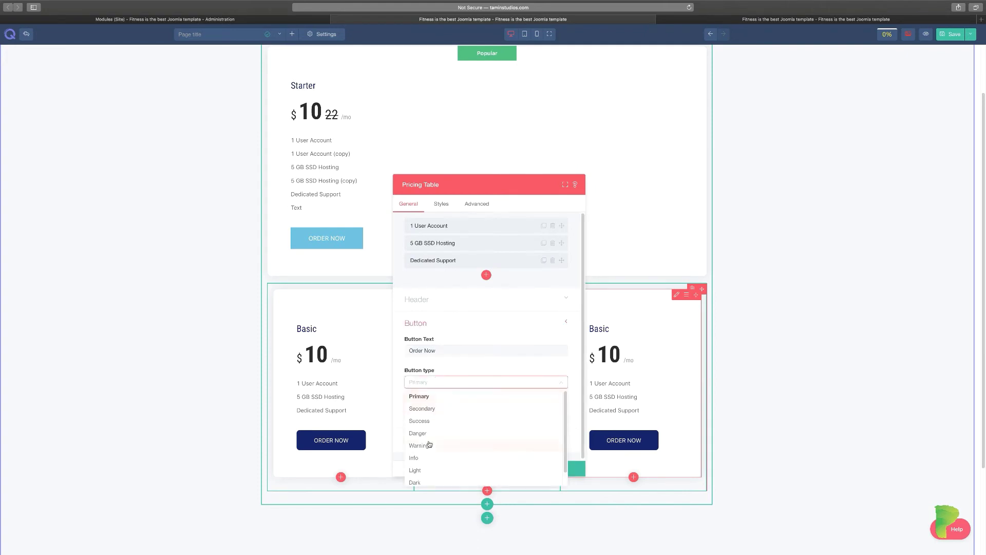
left_click(426, 472)
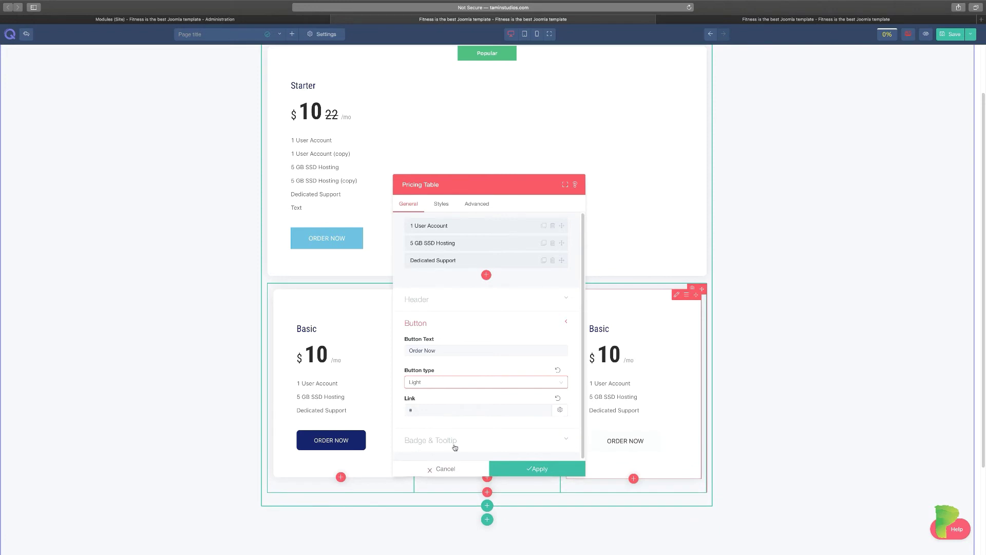
left_click(430, 385)
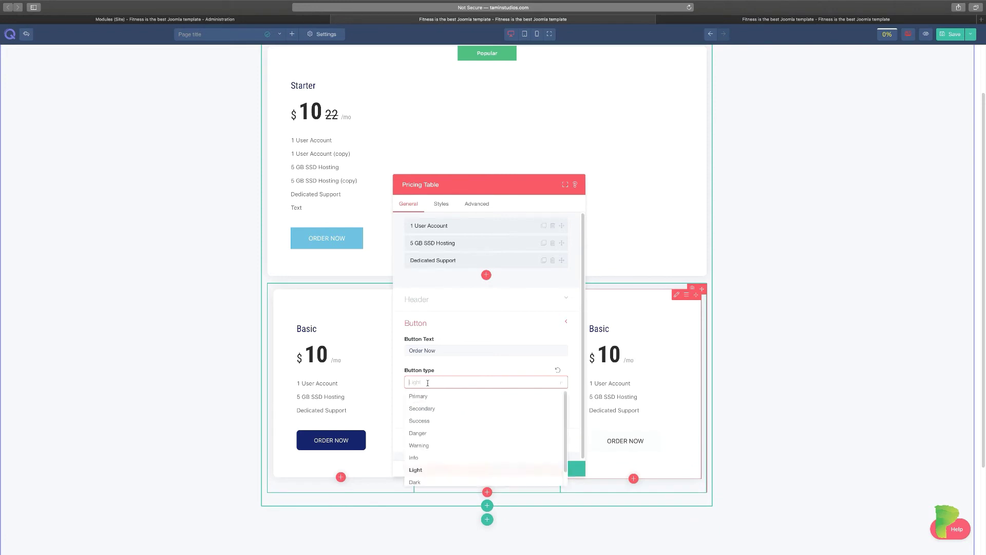
left_click(428, 422)
left_click(538, 468)
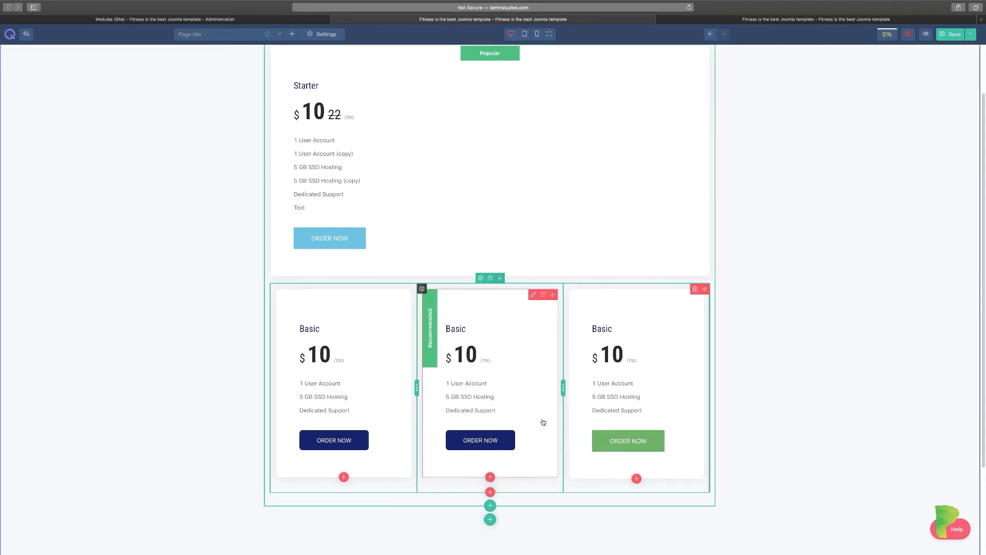
scroll(772, 419, "down", 1)
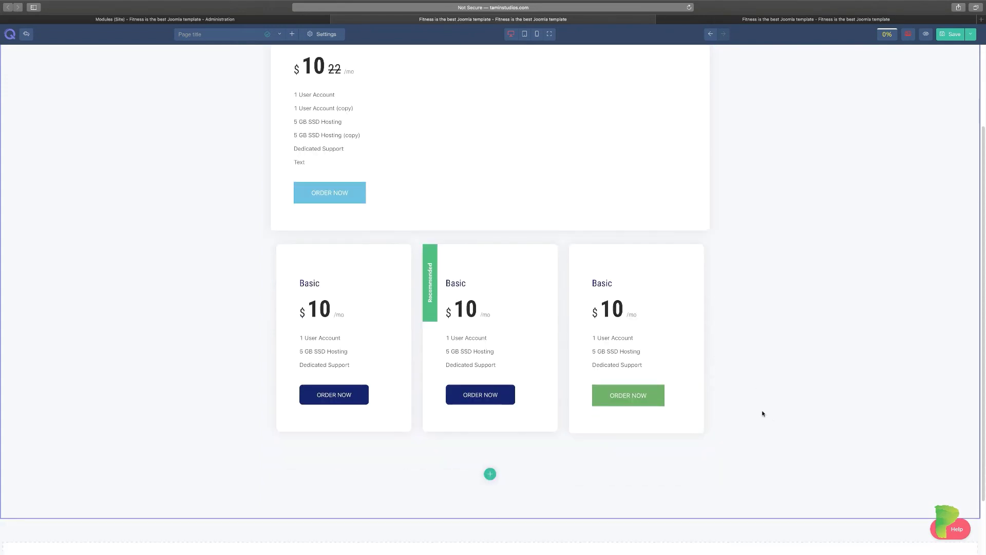
mouse_move(479, 275)
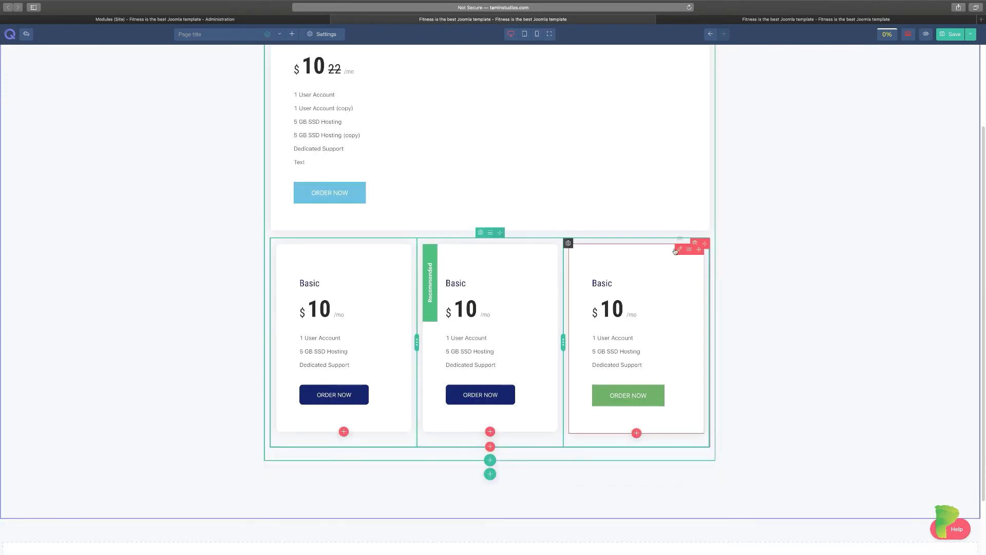
Centre the panel position of the third pricing table and place its settings dialog beside the layout.
left_click(678, 249)
left_click(447, 204)
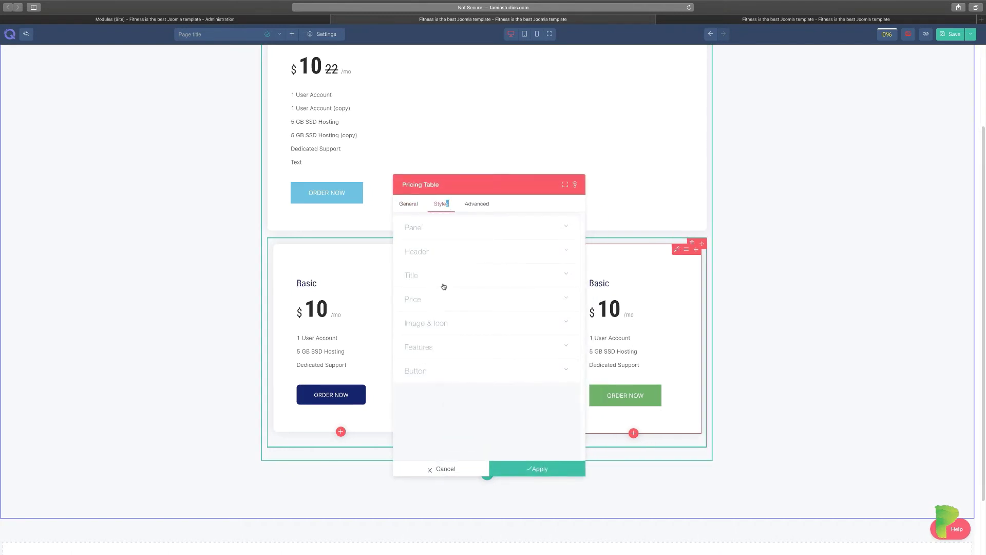
left_click(433, 228)
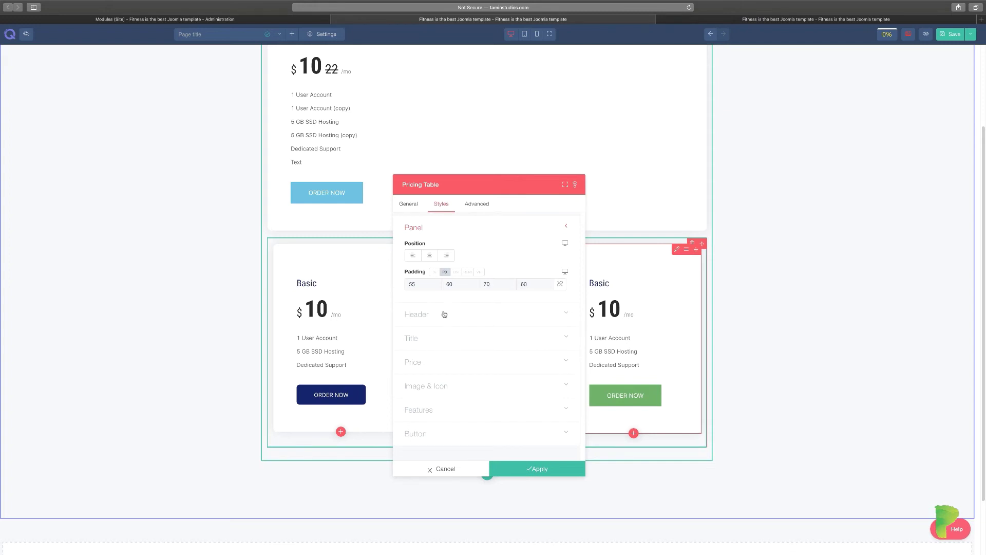
left_click(429, 255)
left_click_drag(474, 184, 800, 163)
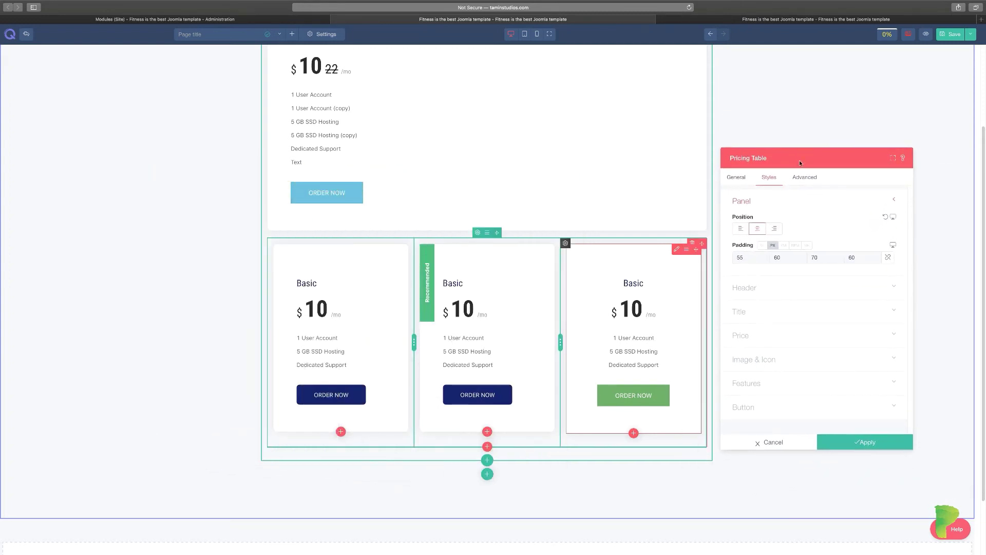
Try blue for the third pricing table's title colour and set it to pink.
left_click(766, 200)
left_click(763, 230)
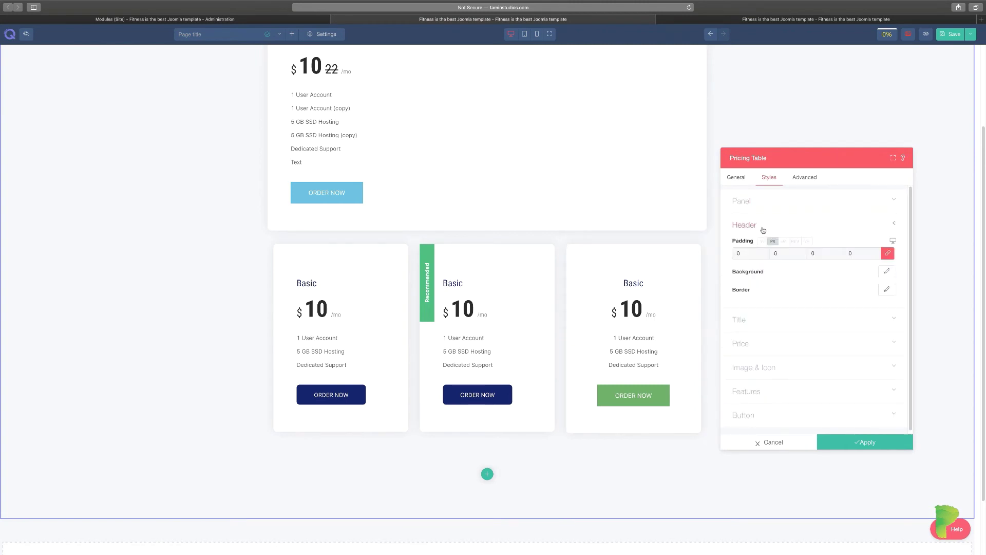
left_click(760, 226)
left_click(755, 251)
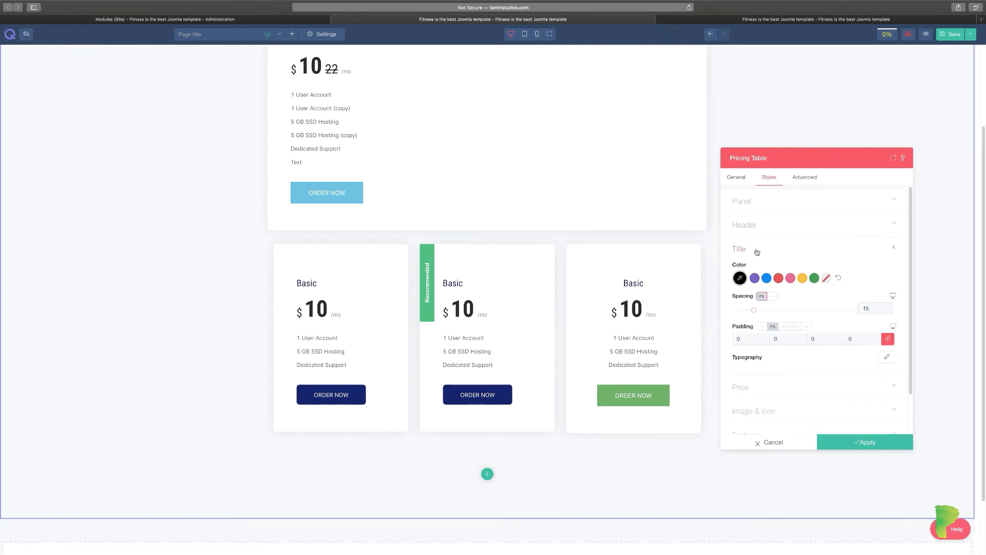
left_click(766, 278)
left_click(789, 280)
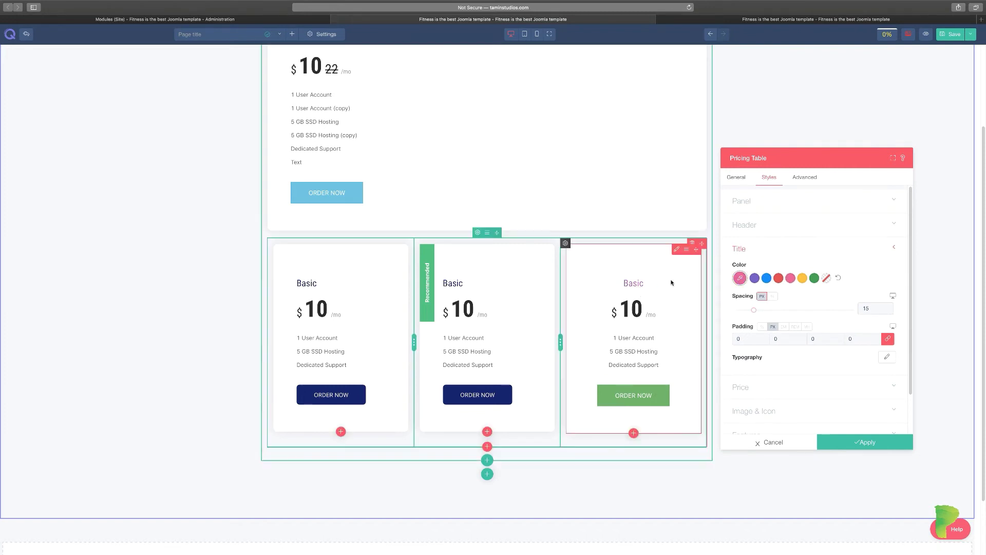
Set the price colour of the third pricing table to red.
left_click(755, 244)
left_click(753, 274)
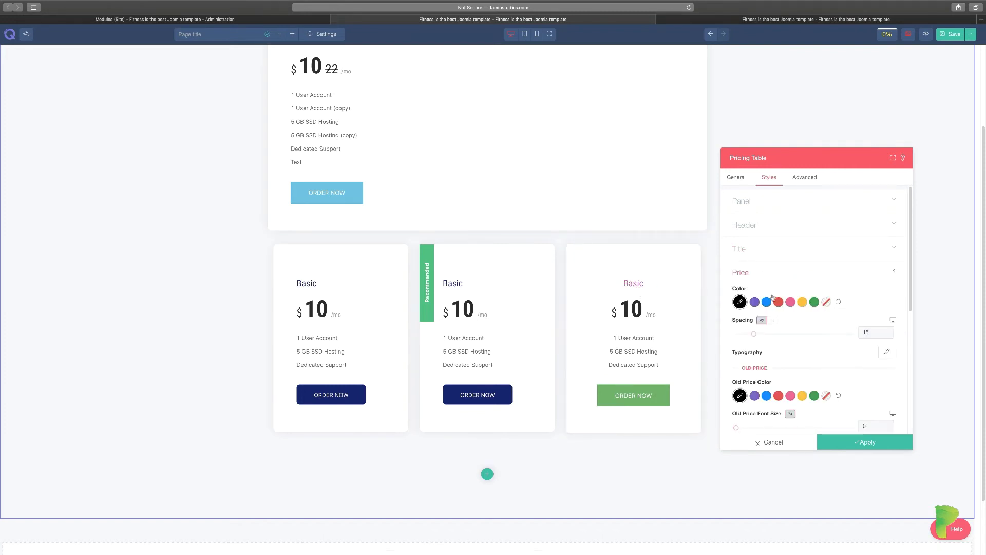
left_click(778, 302)
left_click(766, 273)
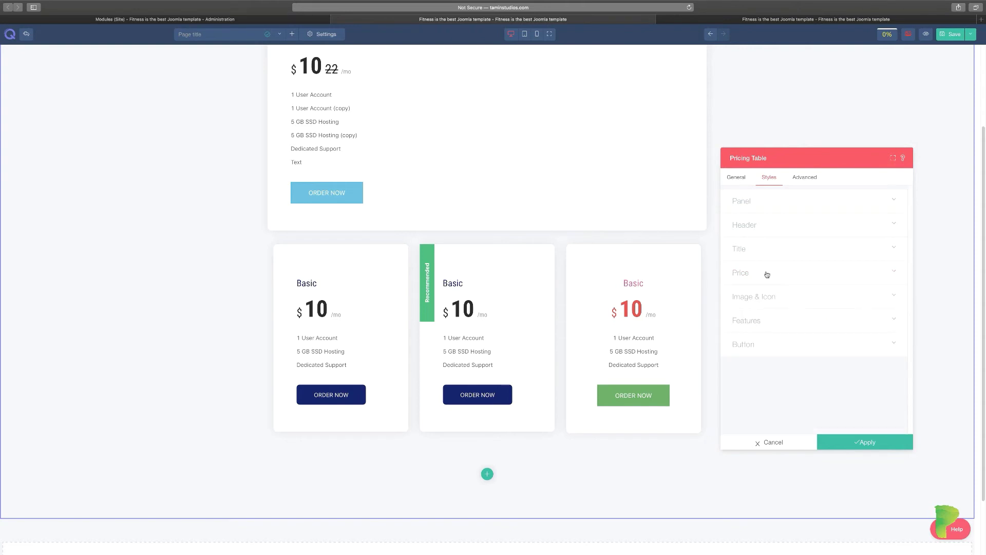
Review the Image & Icon and Features styles, and set the third table's button text colour to pink and hover colour to blue.
left_click(770, 301)
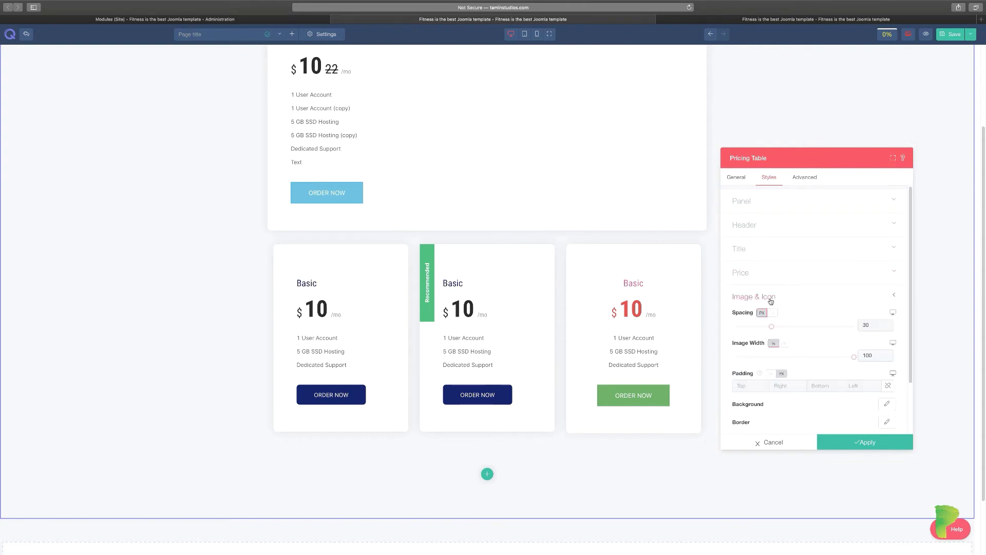
left_click(774, 297)
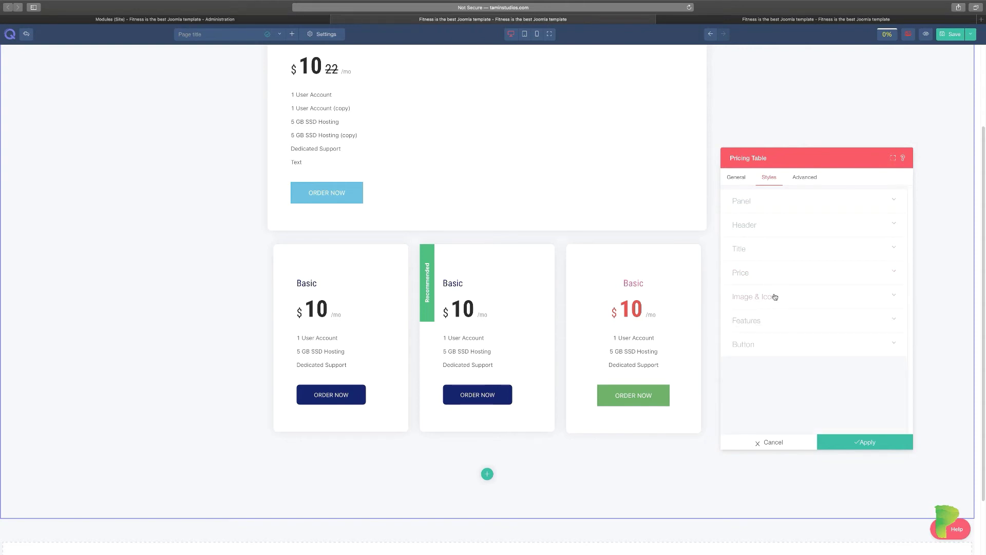
left_click(765, 319)
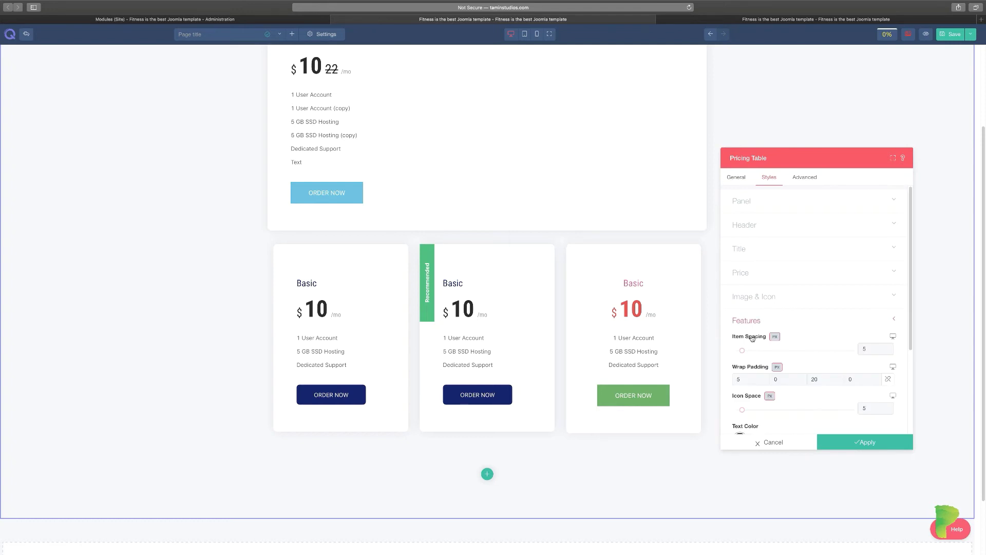
left_click(753, 322)
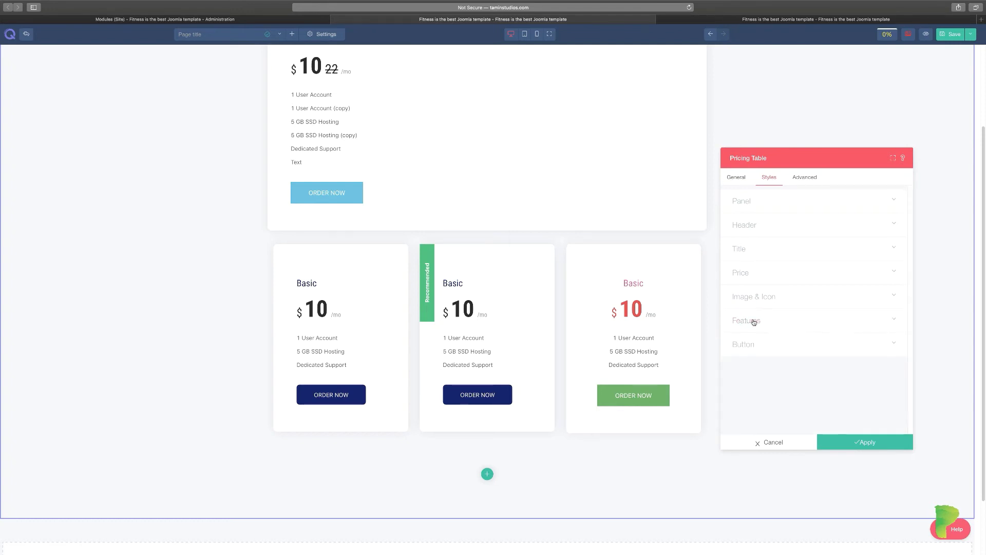
left_click(757, 346)
scroll(802, 383, "down", 1)
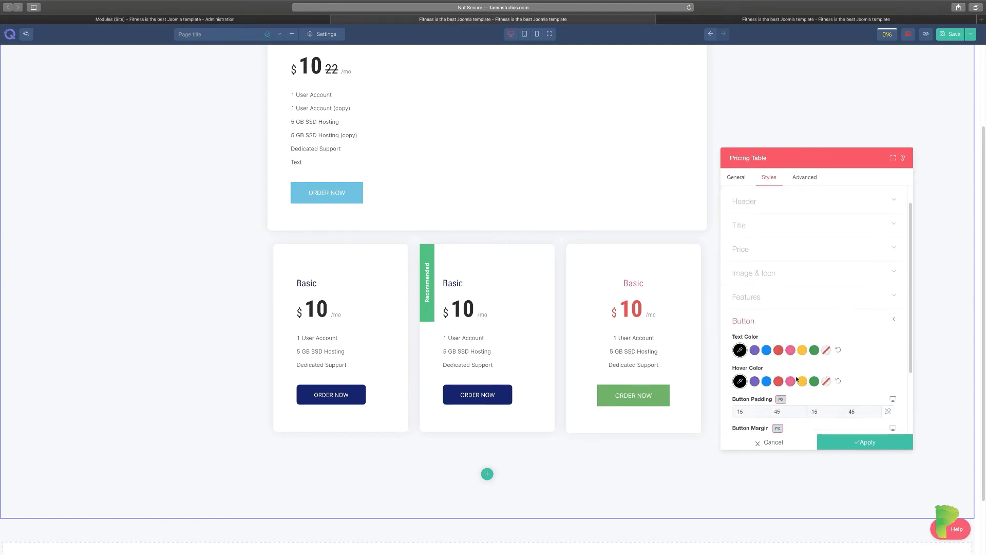
left_click(790, 349)
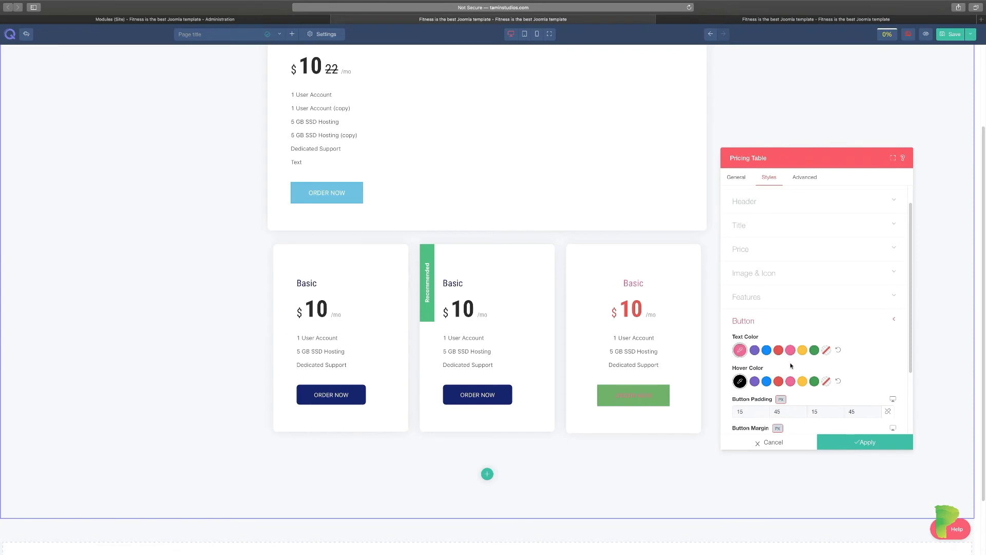
left_click(767, 381)
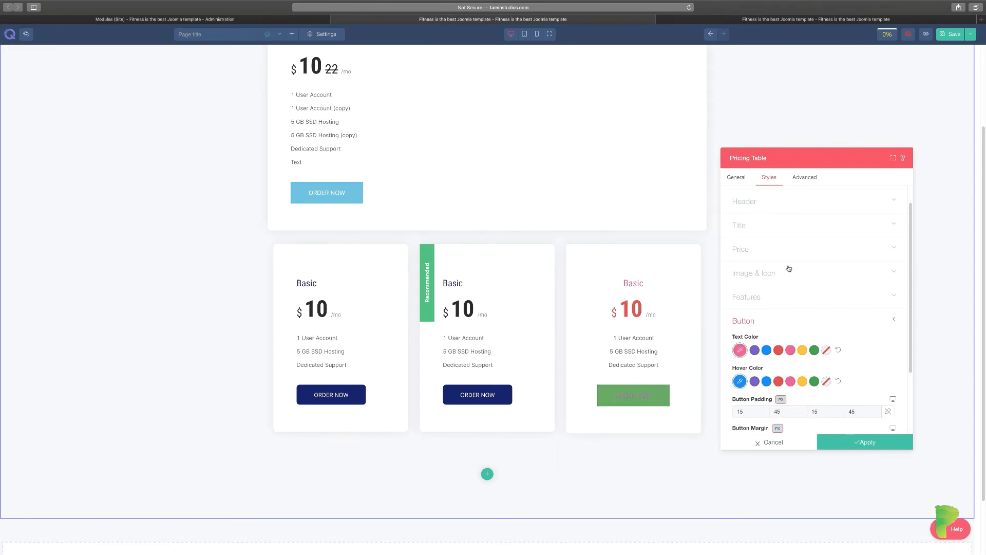
Try red, blue and other background colours on the third pricing table, finishing with yellow.
left_click(804, 179)
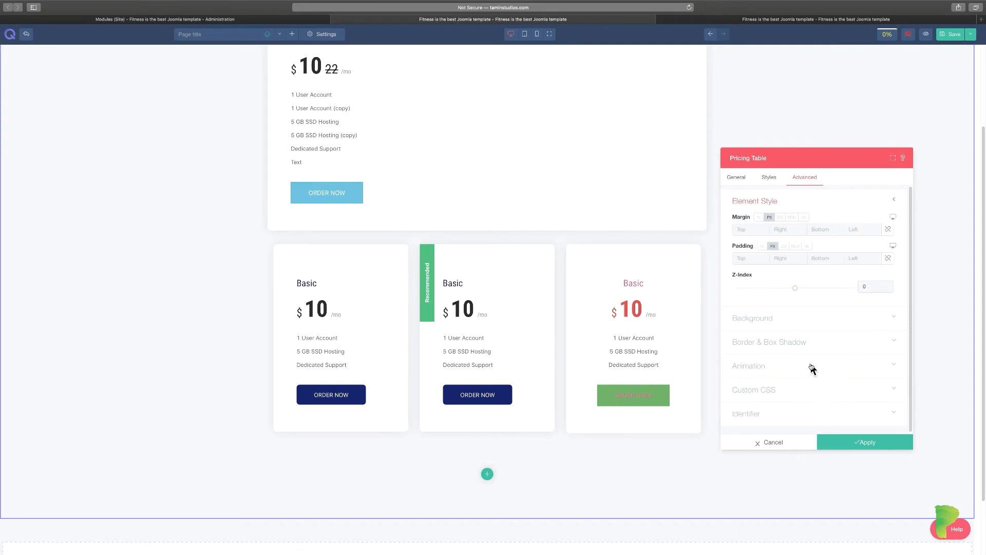
left_click(775, 318)
left_click(778, 311)
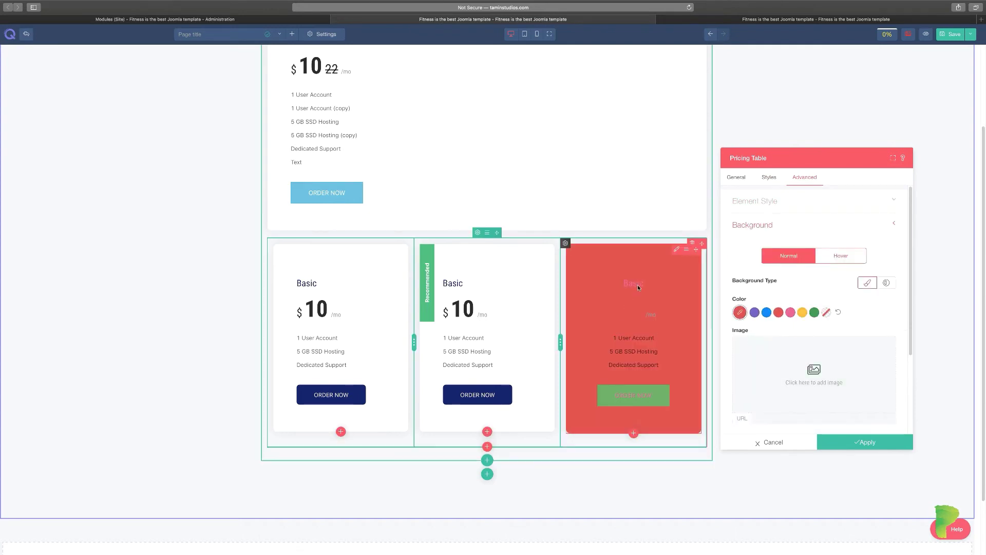
left_click(755, 312)
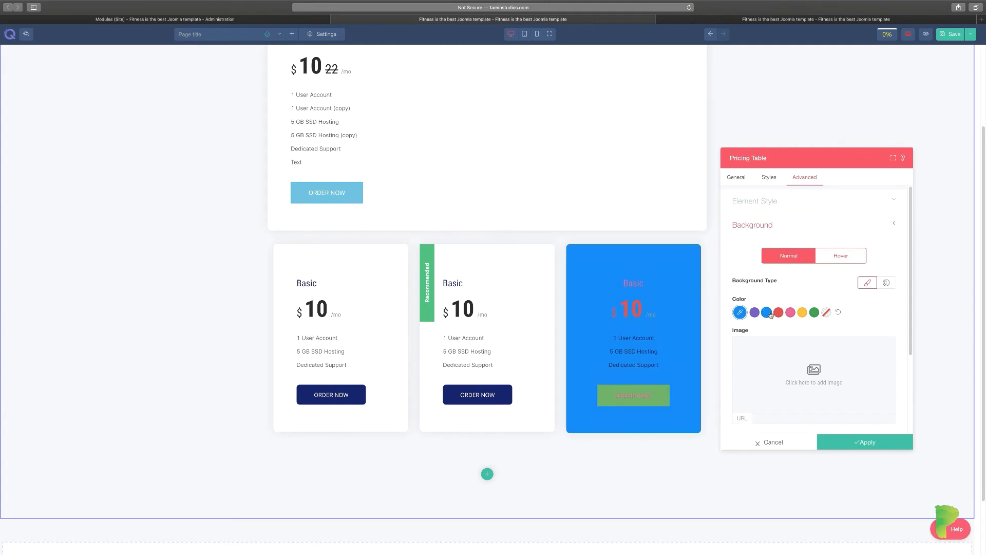
left_click(778, 312)
left_click(803, 312)
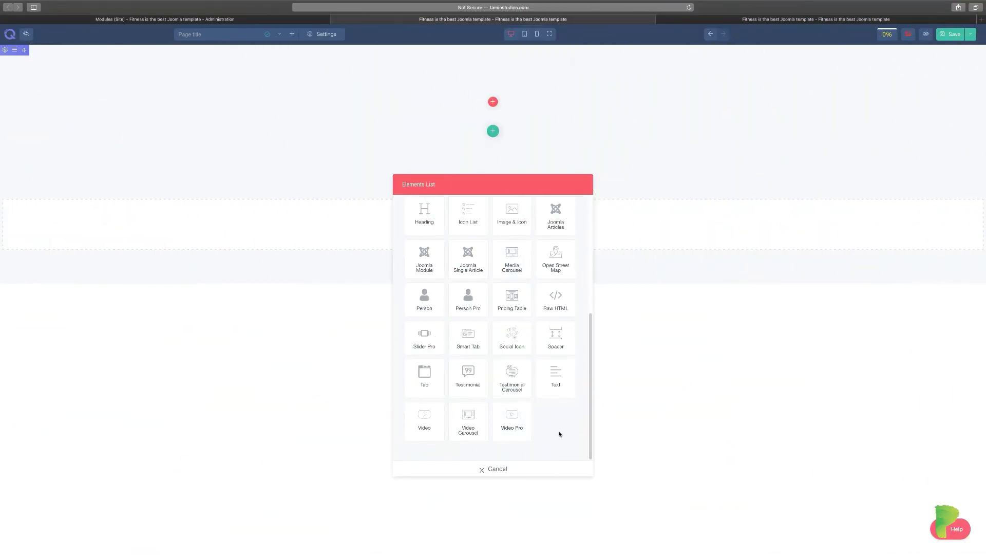
Add a Tab element to the empty section and check its Icon settings.
left_click(423, 377)
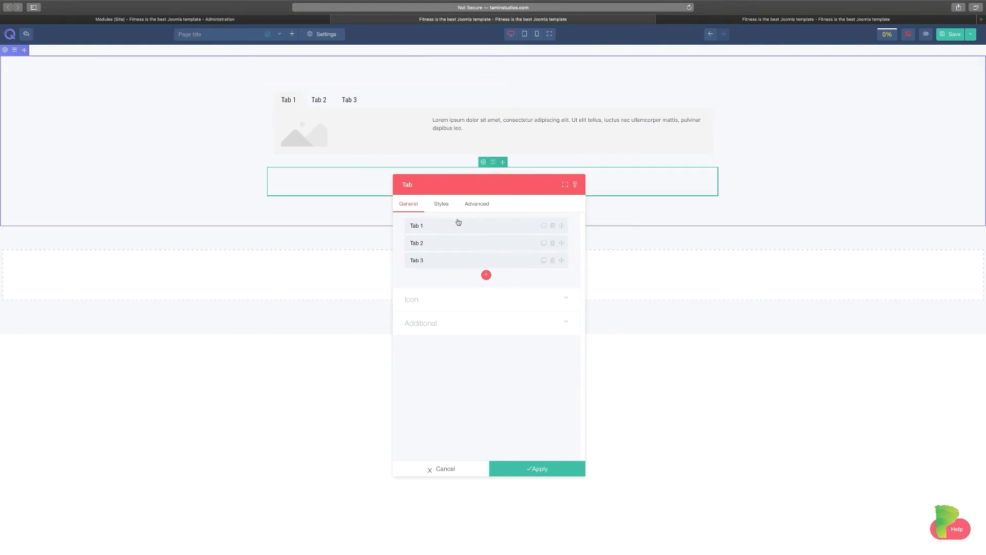
left_click_drag(435, 188, 577, 195)
left_click(609, 304)
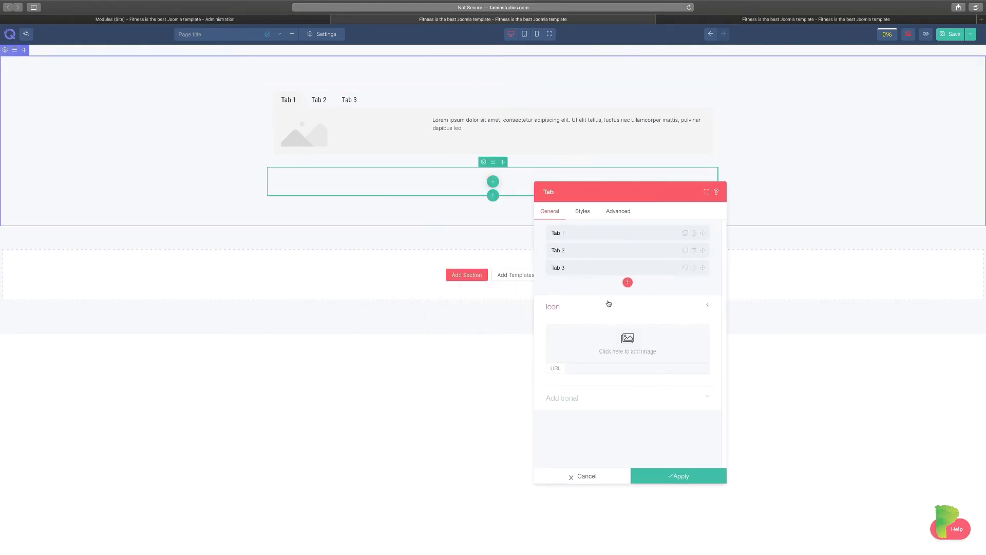
left_click(609, 305)
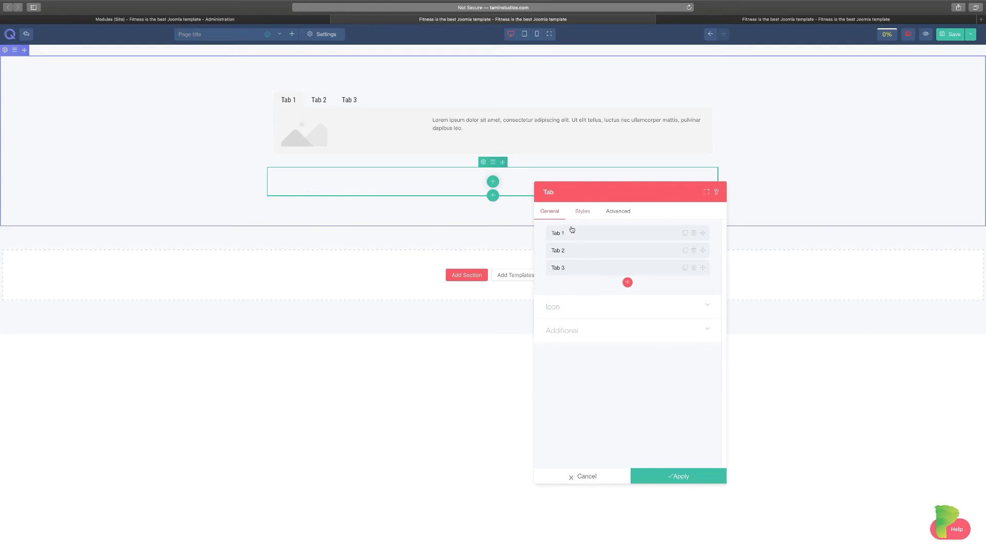
Title the first tab "Start" and replace its placeholder image with the portrait of the smiling woman.
left_click(644, 234)
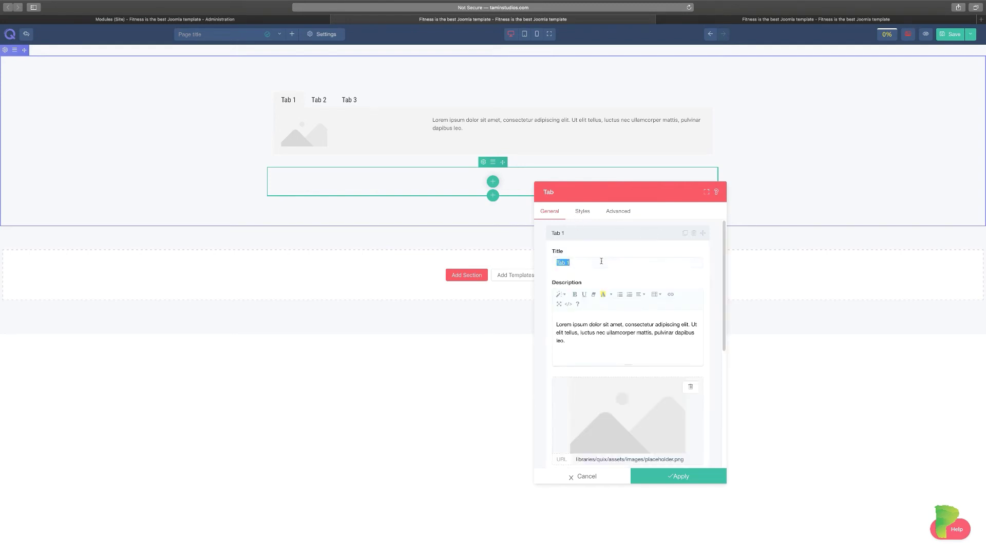
type("Start")
scroll(653, 389, "down", 2)
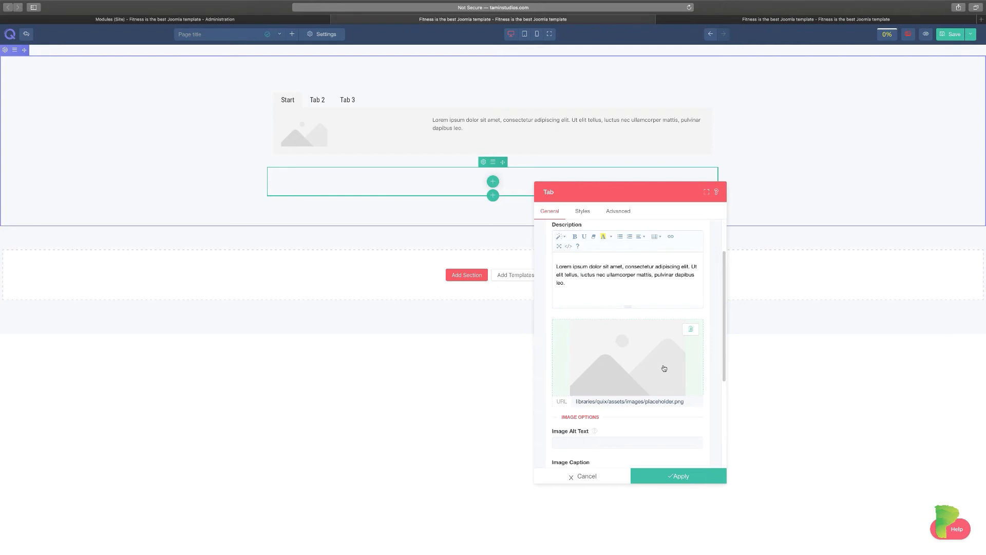
left_click_drag(679, 335, 668, 339)
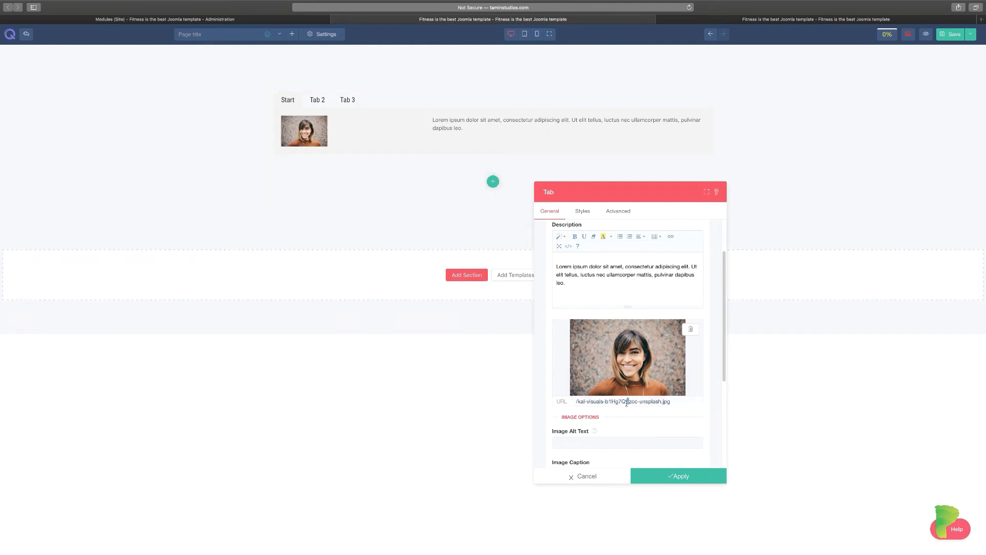
triple_click(627, 402)
scroll(627, 403, "down", 3)
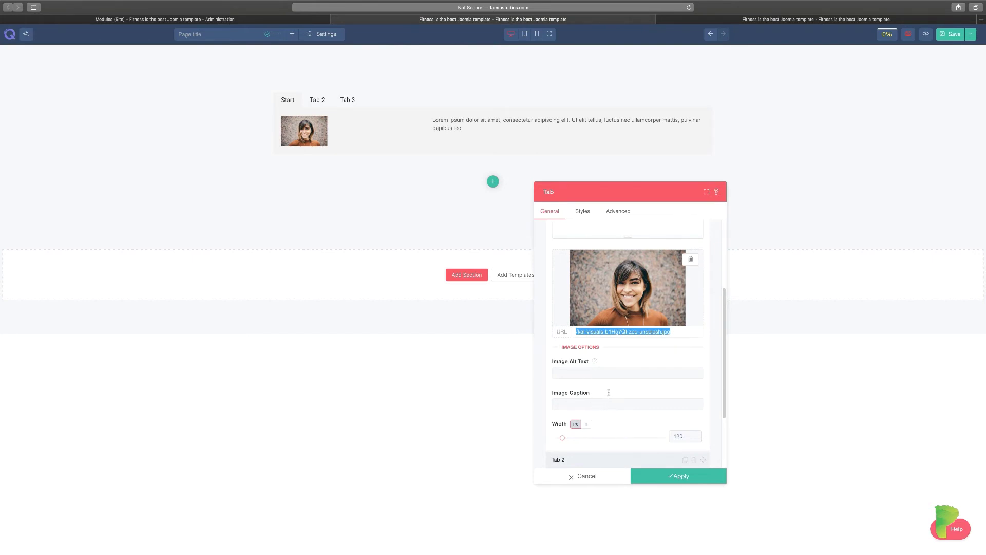
Set the first tab's image caption to "Lady Smiling" and review its other image options.
left_click(609, 403)
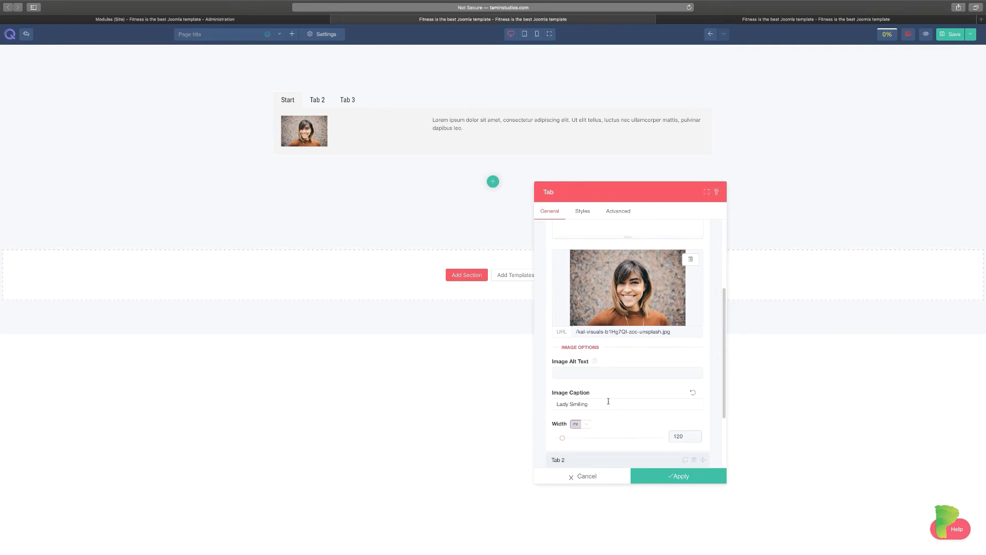
scroll(604, 403, "down", 2)
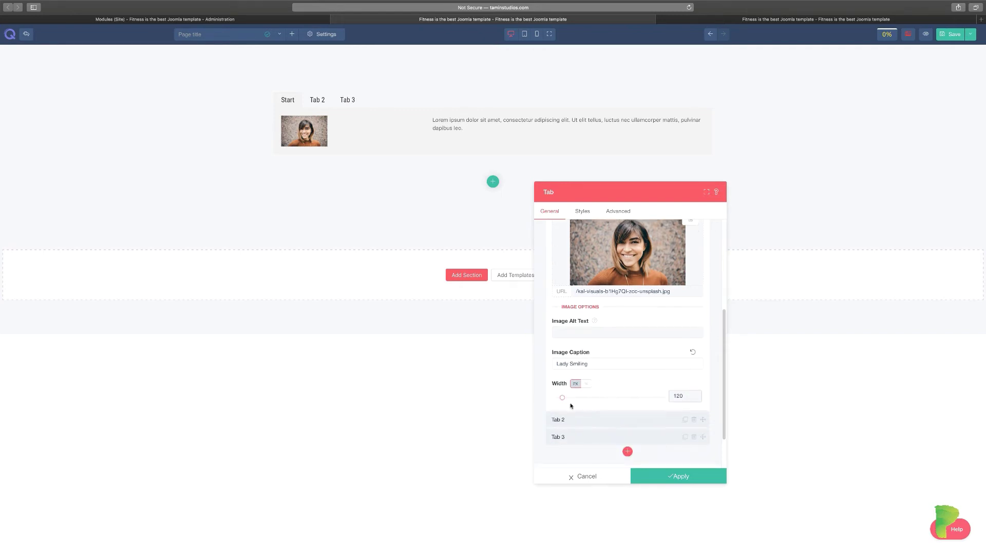
scroll(603, 383, "up", 5)
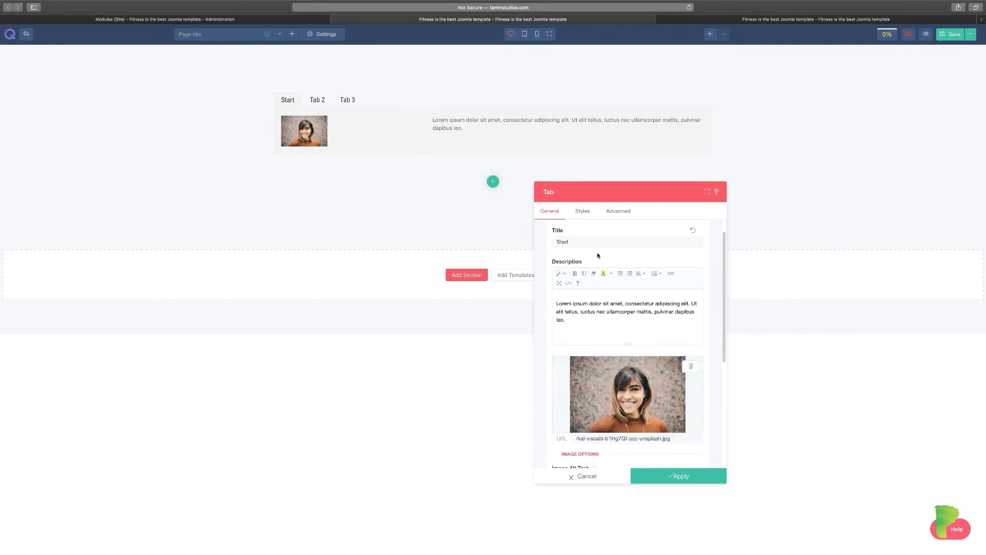
scroll(629, 404, "down", 4)
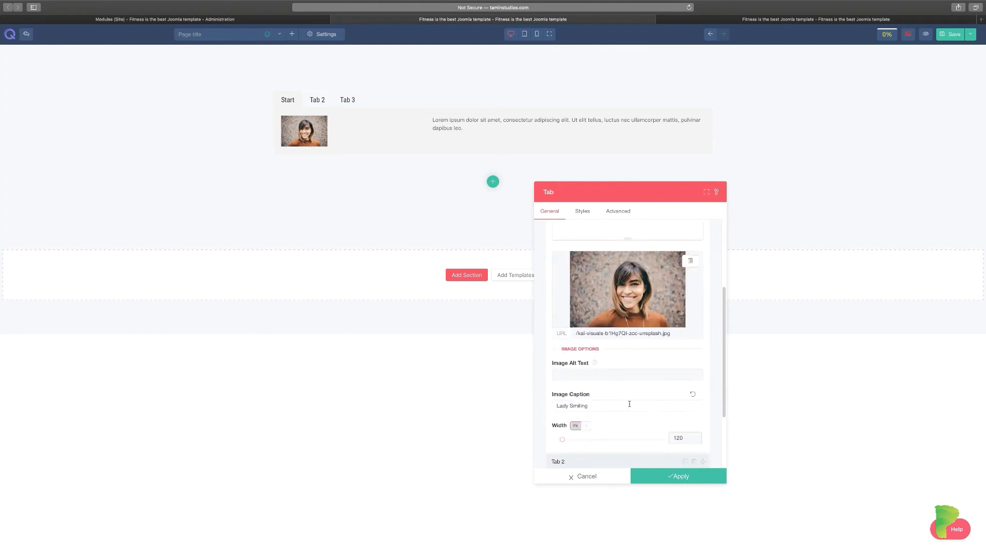
scroll(628, 404, "down", 2)
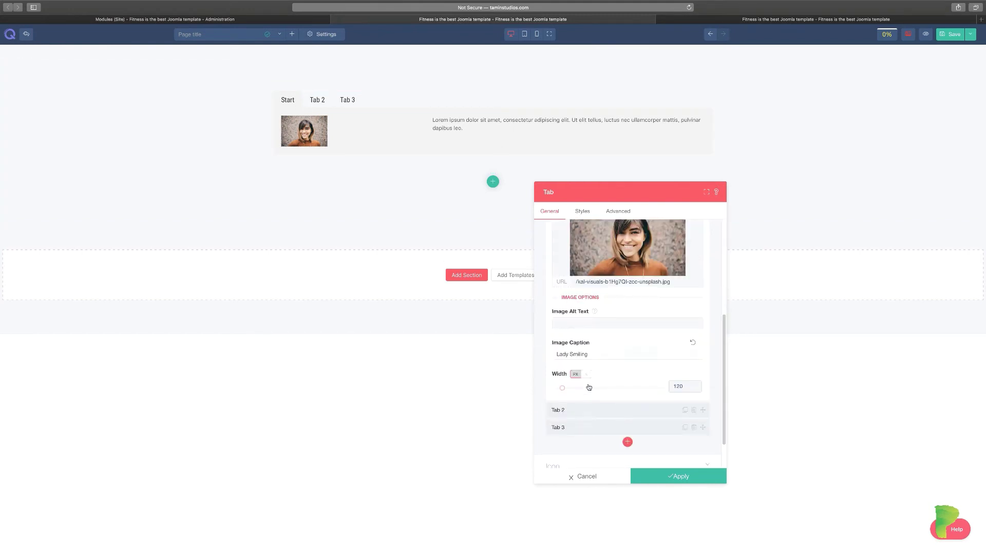
Replace Tab 2's placeholder image with the photo of the bearded man and child, and preview that tab.
left_click(598, 410)
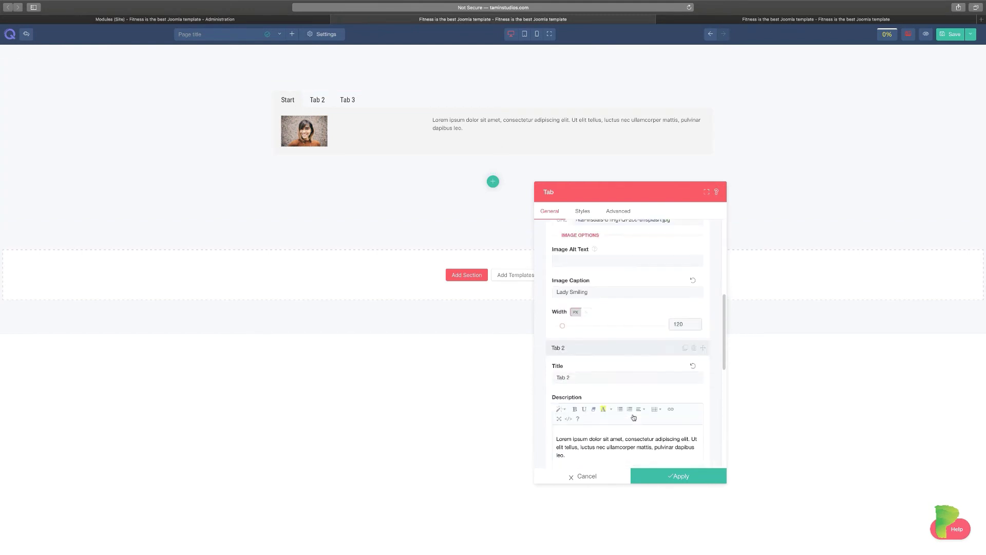
scroll(590, 391, "down", 2)
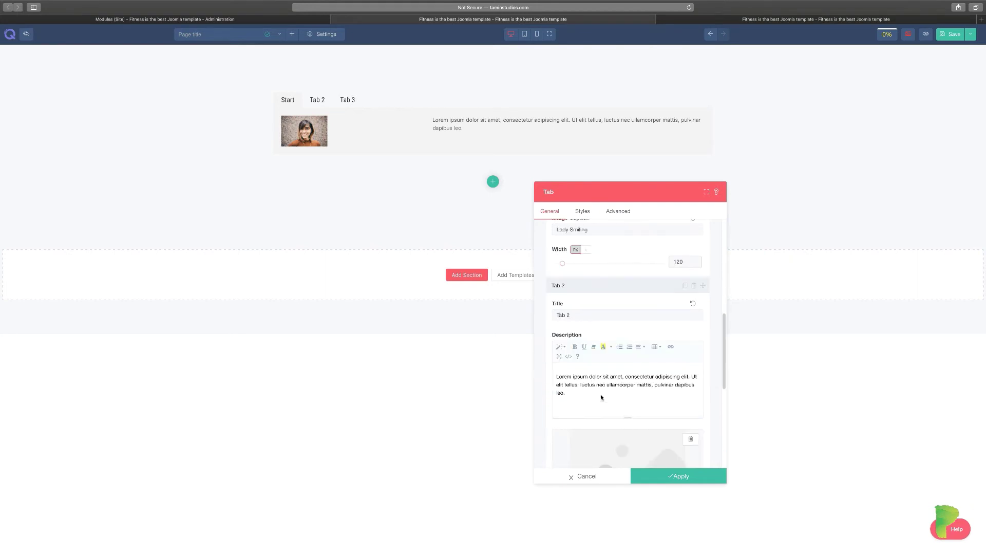
scroll(606, 402, "down", 3)
left_click(318, 101)
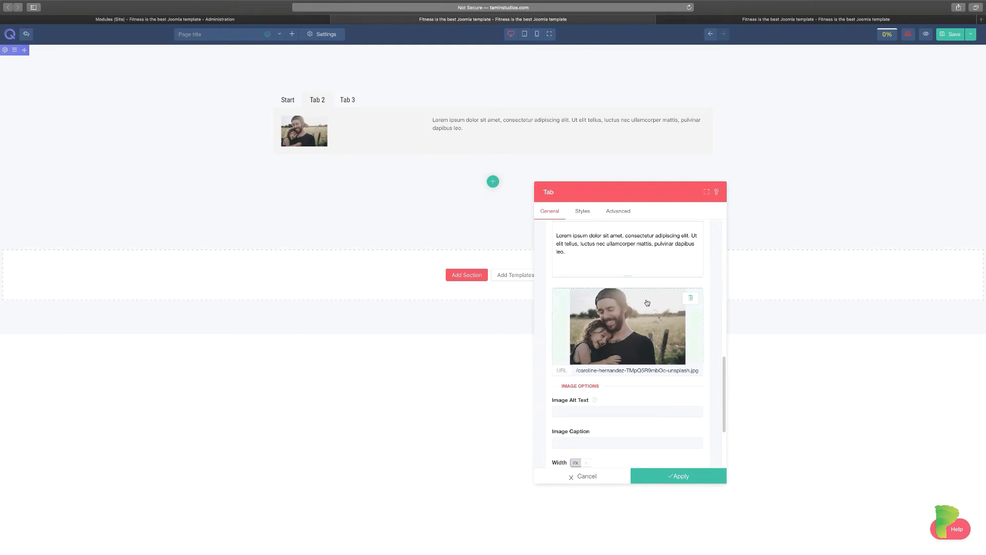
scroll(647, 302, "up", 3)
left_click(601, 298)
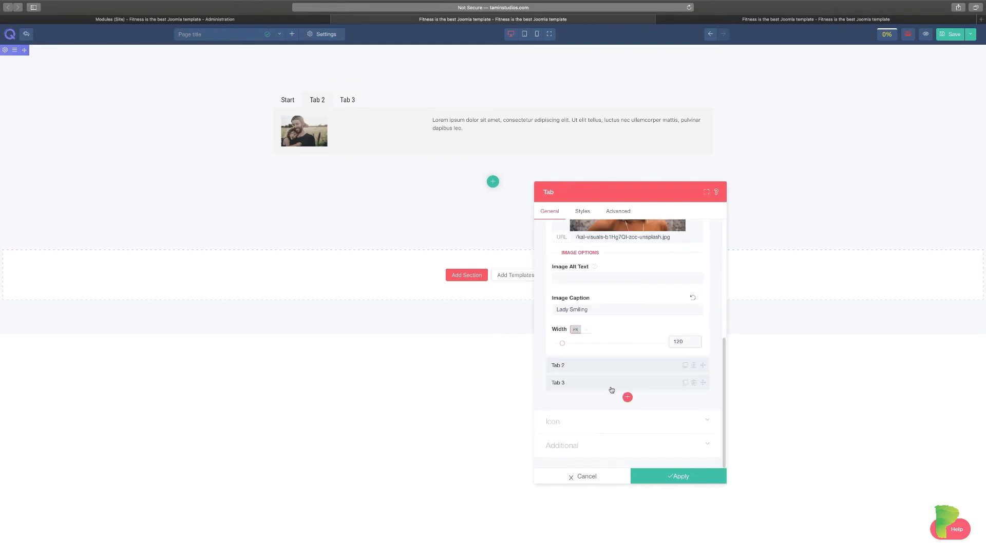
Replace Tab 3's placeholder image with dog-question.jpg, the photo of the dog raising its paw.
left_click(603, 386)
scroll(616, 395, "down", 5)
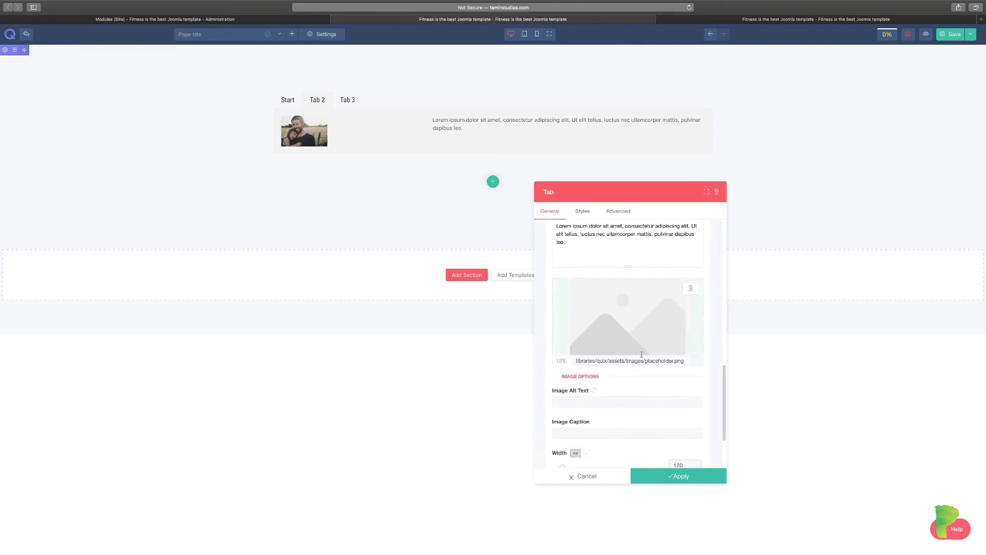
left_click(686, 308)
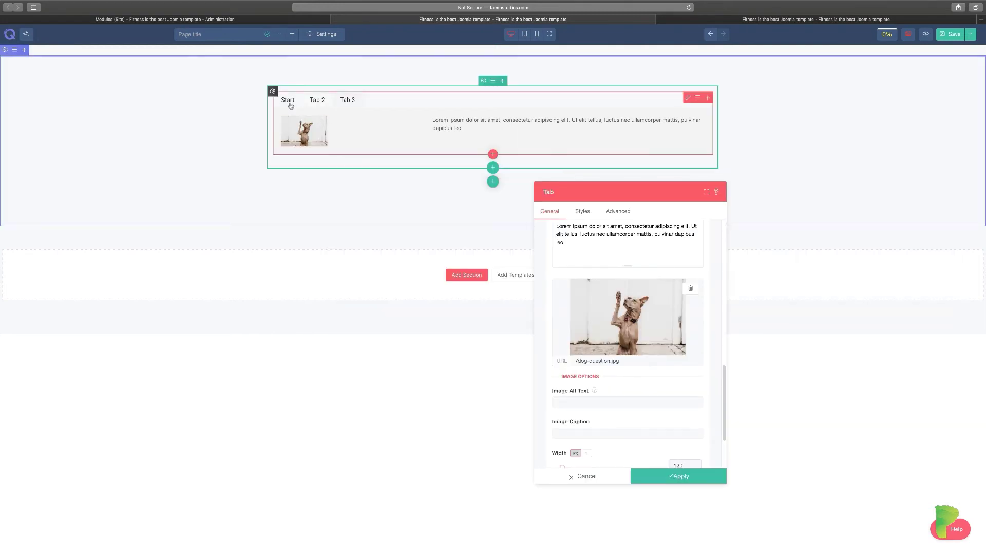
Assign the Xbox icon to the tab titles from the icon library.
scroll(606, 401, "down", 3)
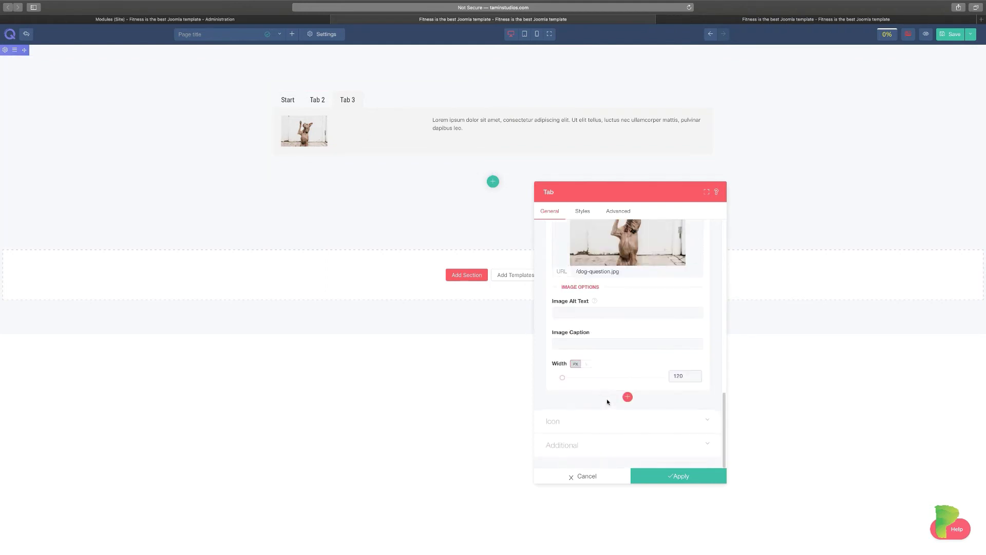
left_click(650, 419)
scroll(677, 394, "down", 2)
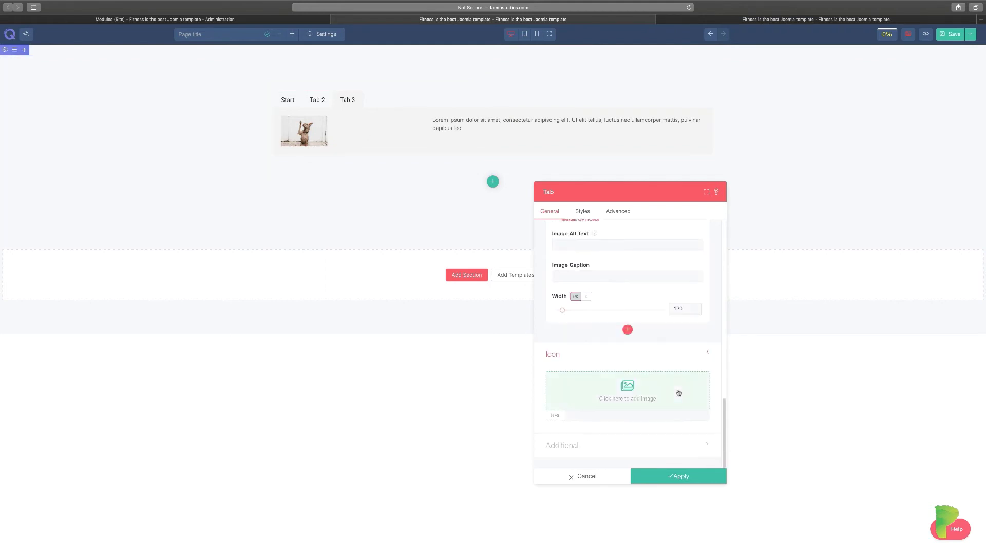
left_click(626, 395)
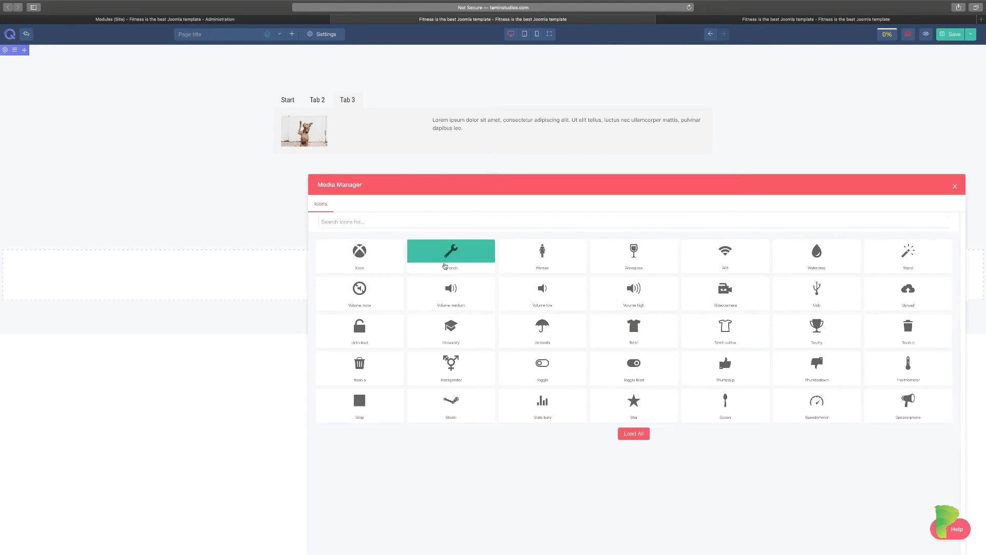
left_click(364, 255)
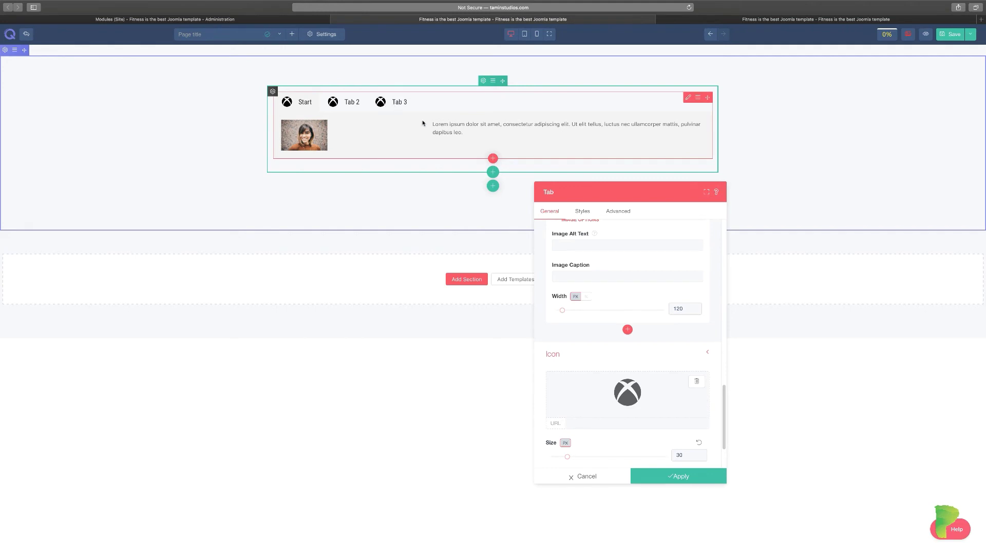
Replace the Xbox icon with the wrench icon and shrink it to a very small size beside the tab titles.
scroll(686, 434, "down", 1)
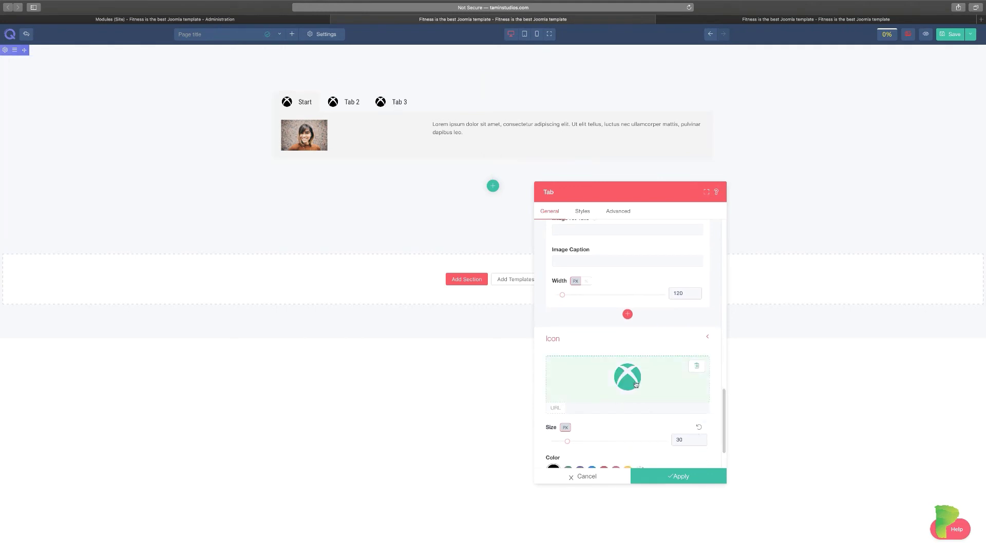
left_click(697, 366)
left_click(637, 380)
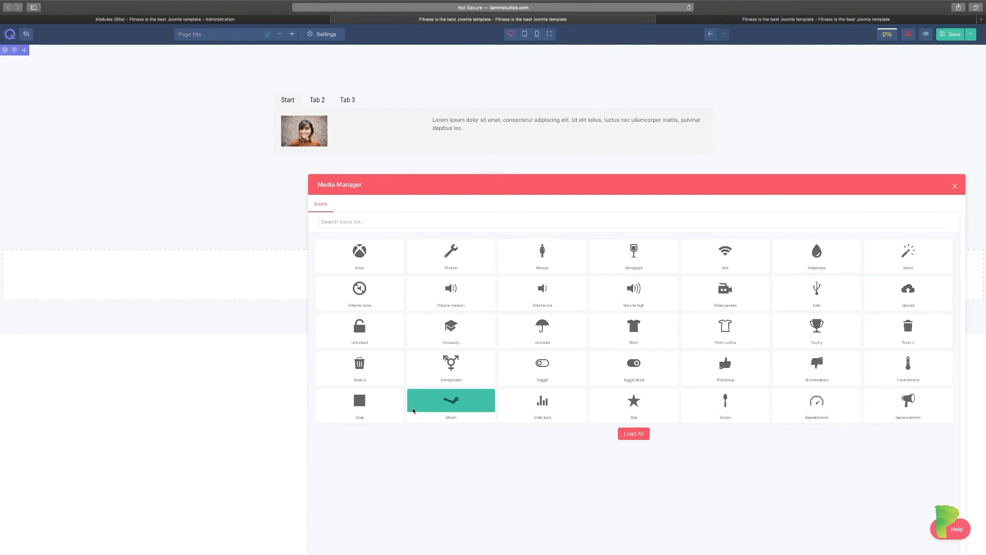
left_click(453, 255)
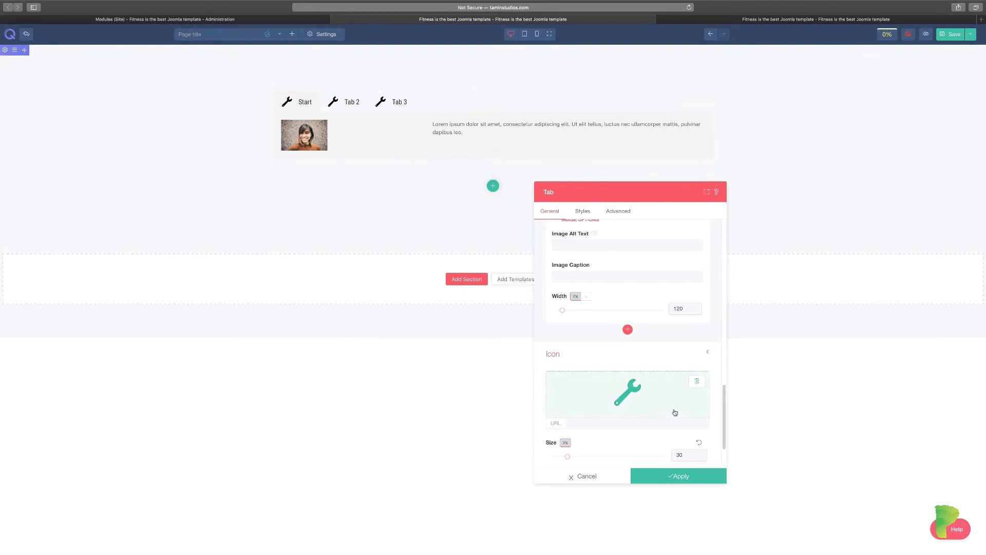
scroll(702, 416, "down", 1)
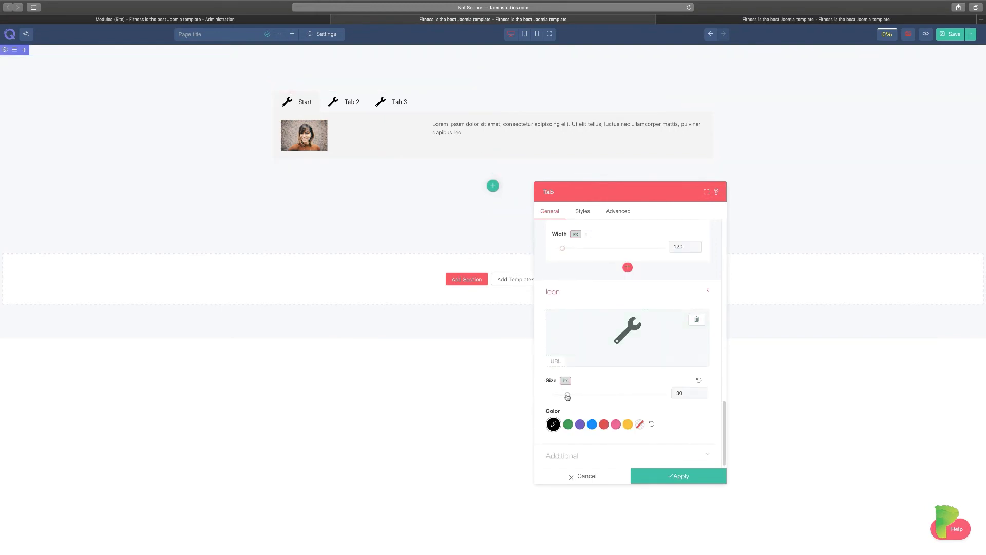
mouse_move(567, 395)
left_mouse_down()
mouse_move(595, 396)
mouse_move(554, 396)
left_mouse_up()
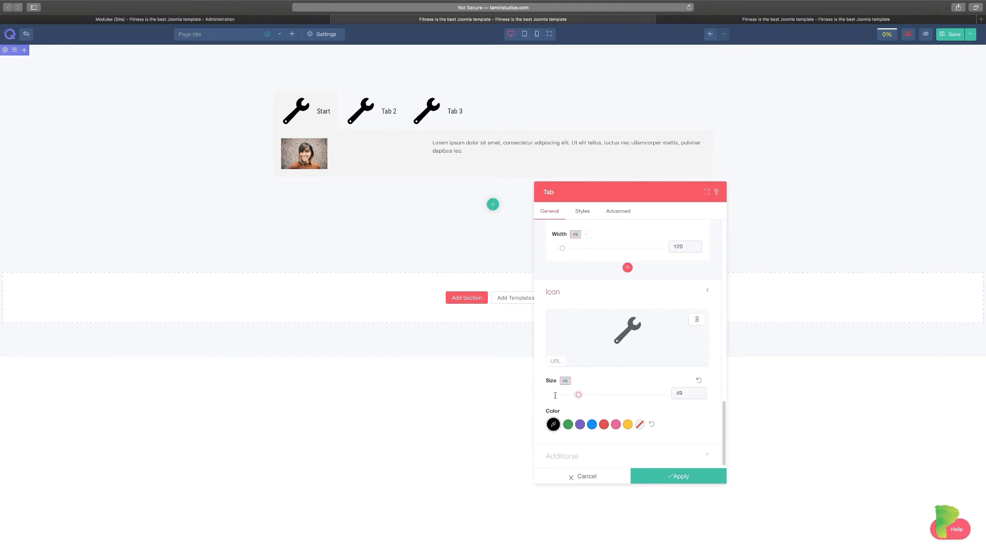
Try the Vertical tab alignment, preview Tab 2 and Tab 3 in it, and restore the Horizontal alignment.
scroll(673, 430, "down", 1)
left_click(688, 443)
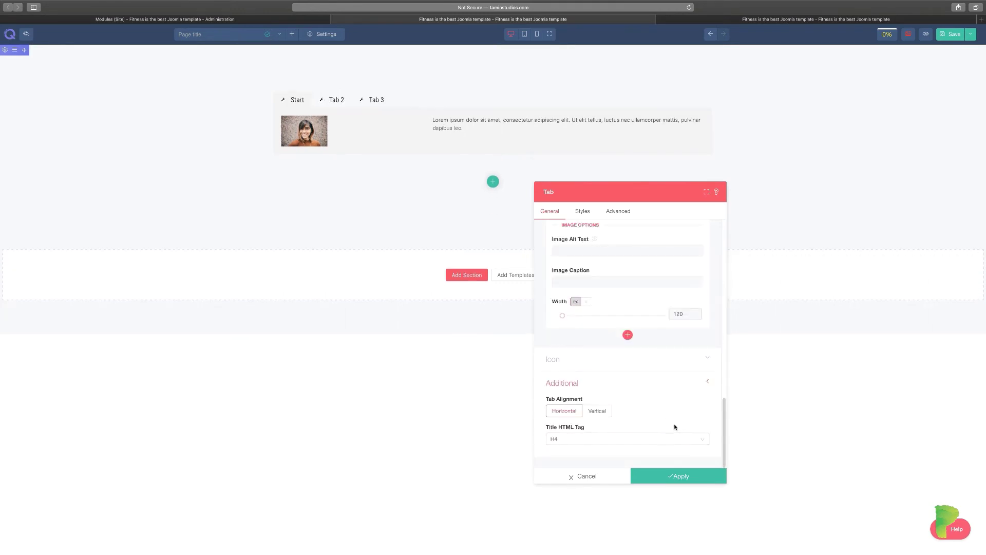
left_click(604, 410)
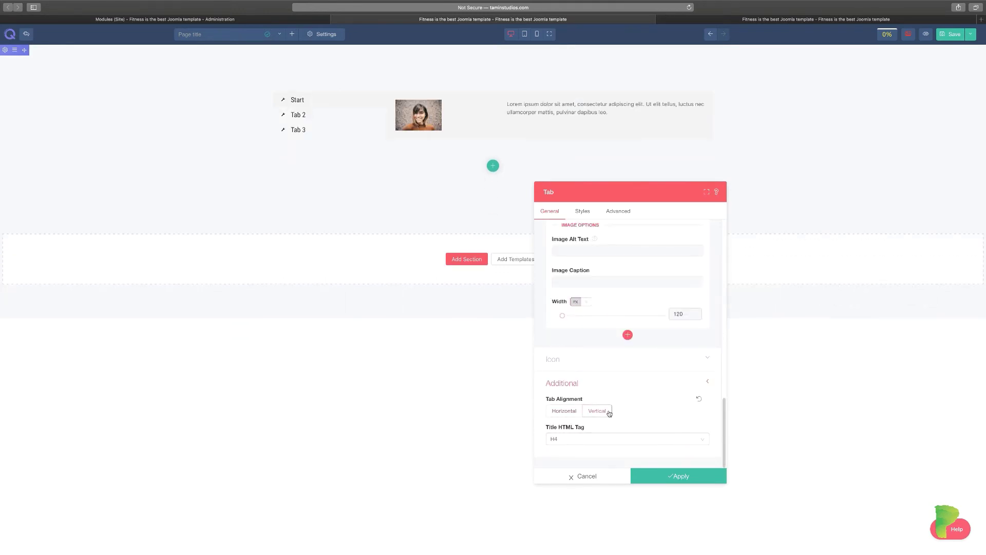
left_click(305, 117)
left_click(300, 128)
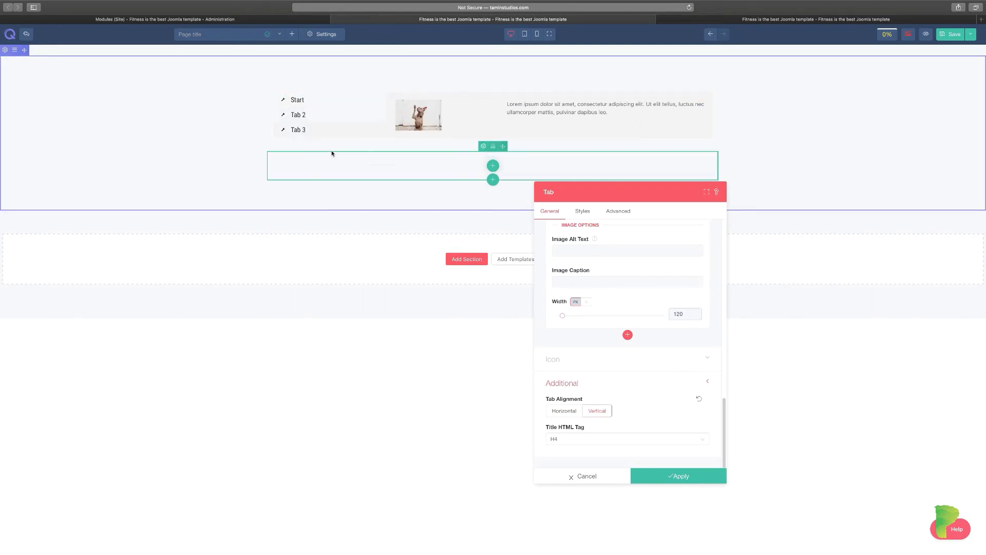
left_click(566, 411)
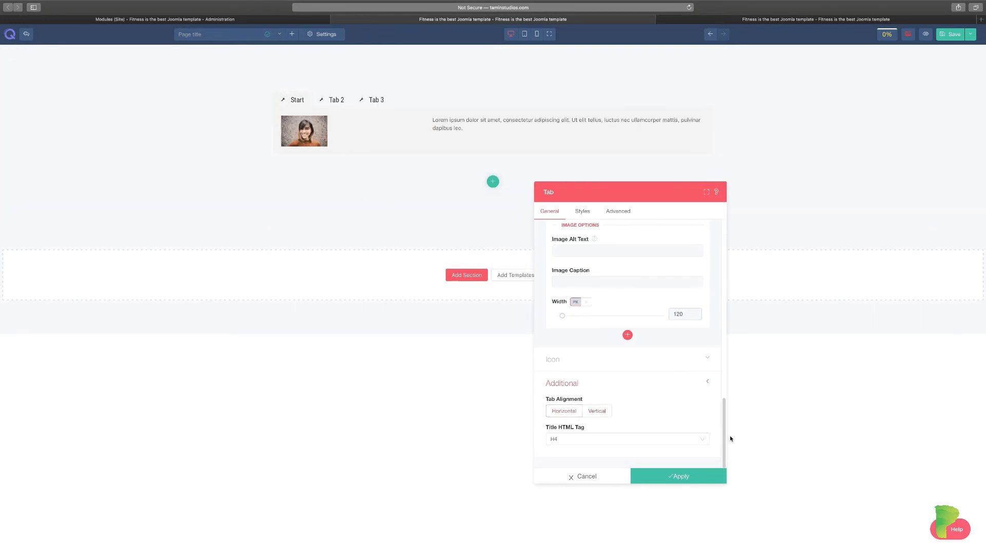
Style the tab icon with a blue active color and a spacing of 41 px.
left_click_drag(724, 436, 708, 239)
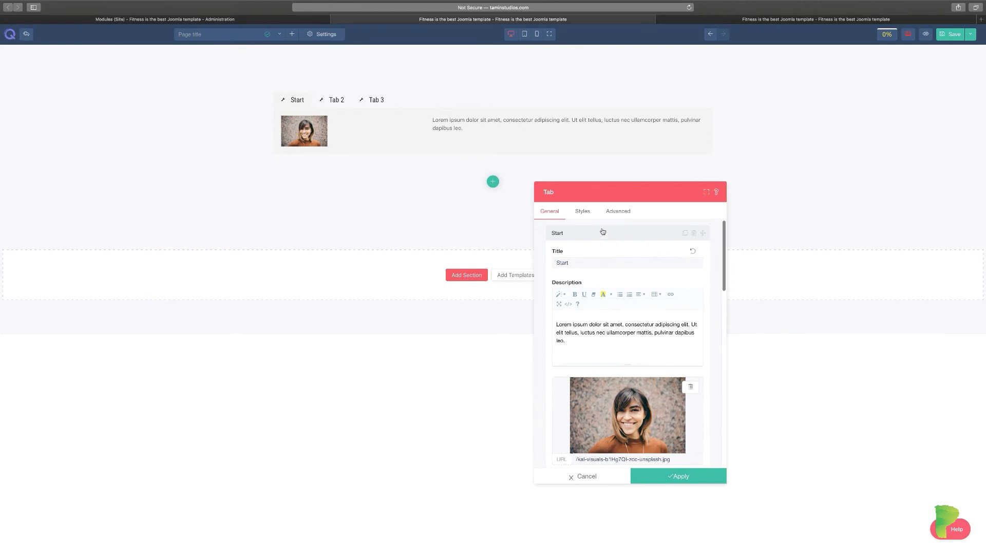
left_click(583, 212)
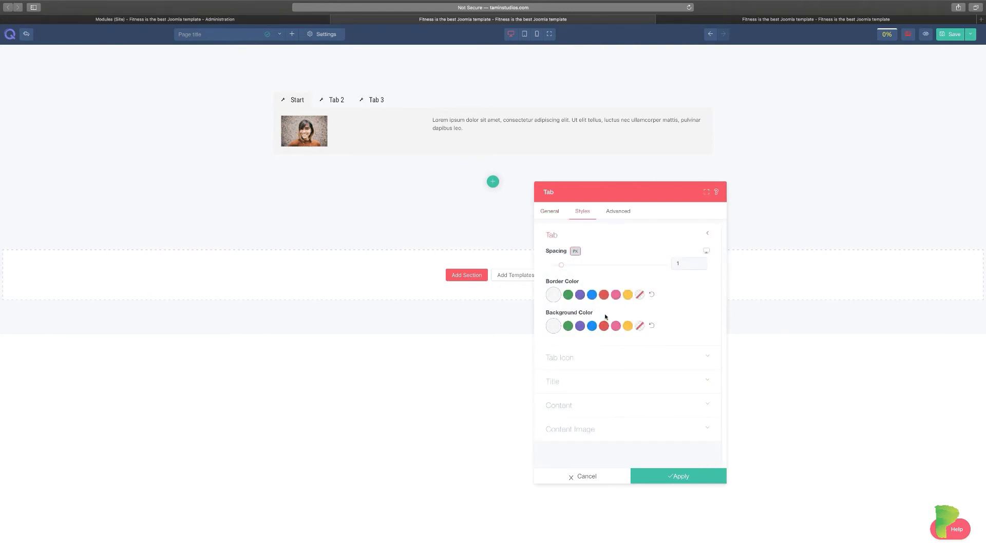
left_click(589, 365)
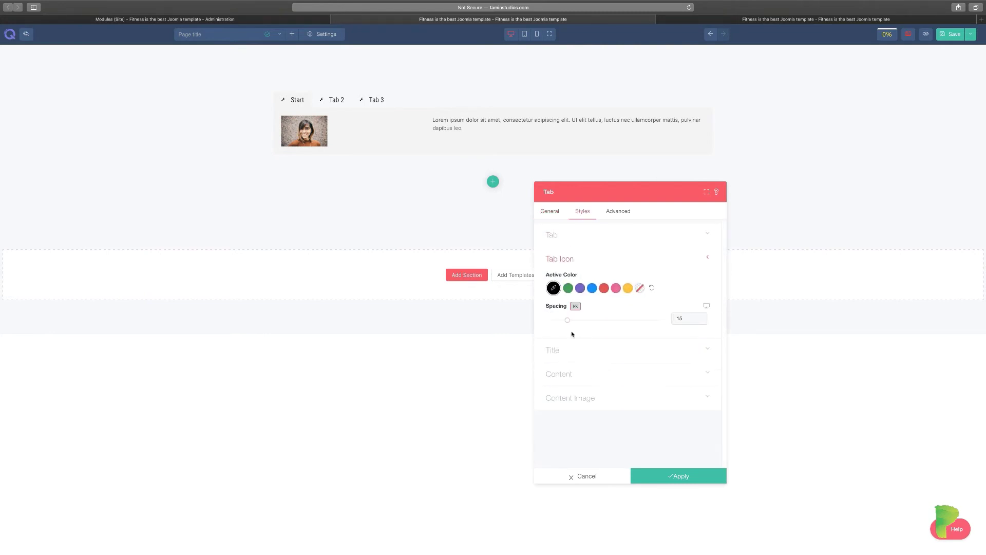
left_click_drag(567, 319, 592, 322)
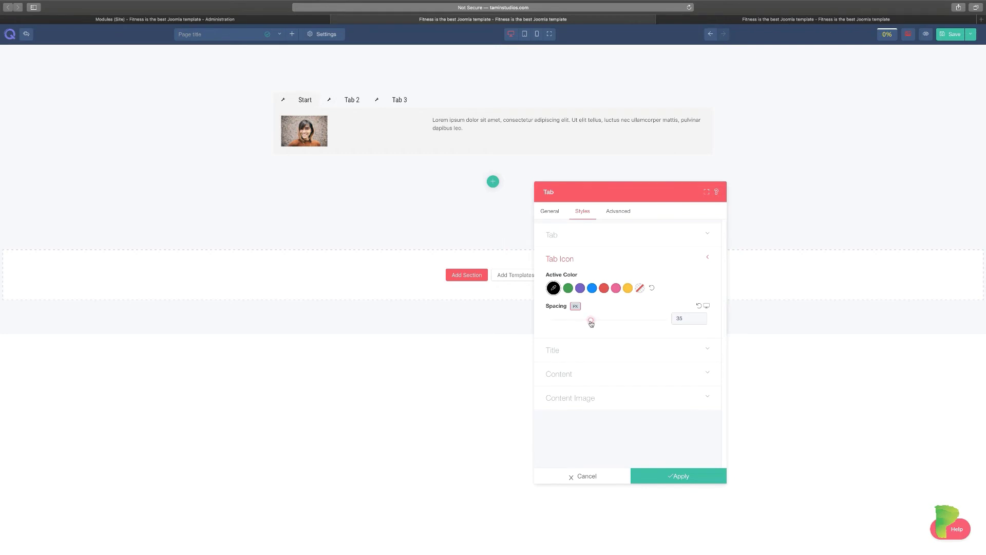
left_click(581, 289)
left_click(592, 289)
mouse_move(590, 321)
left_mouse_down()
mouse_move(560, 321)
mouse_move(598, 320)
left_mouse_up()
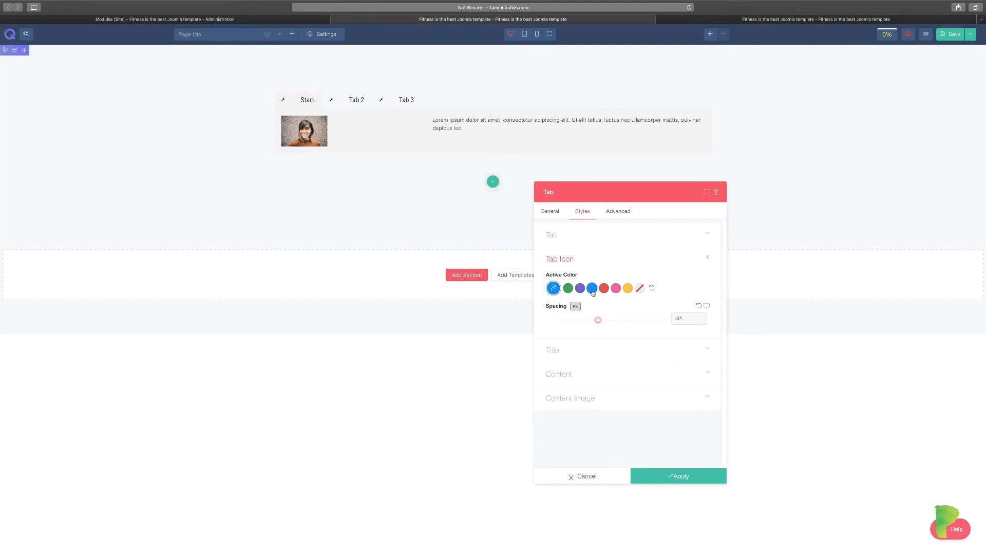
Review the title's color, padding and typography style options and the element's advanced settings.
left_click(576, 355)
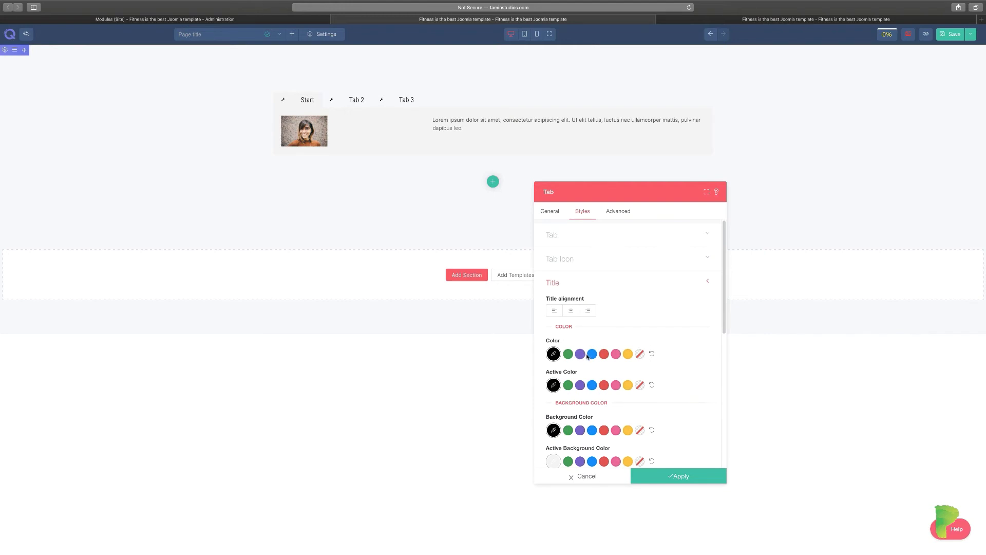
scroll(623, 381, "down", 3)
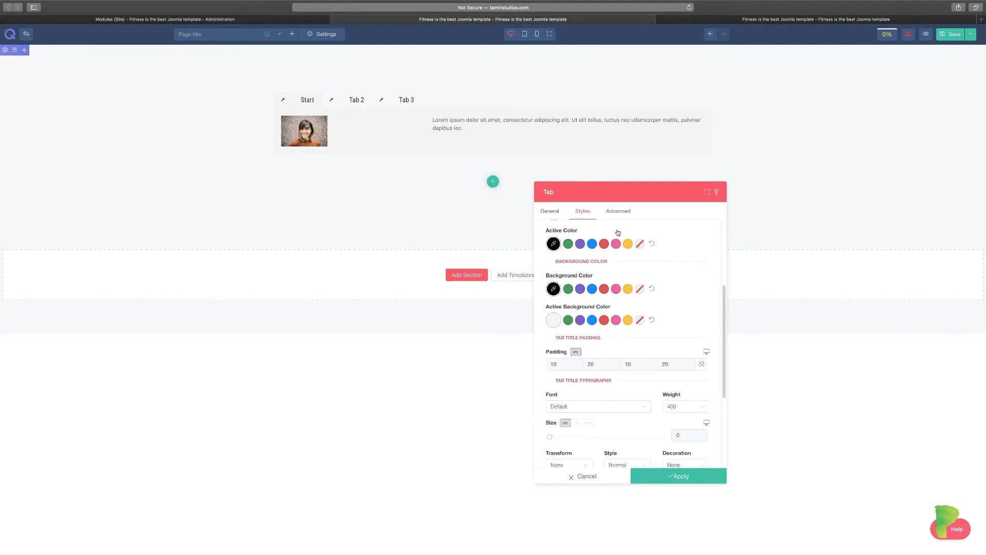
left_click(619, 213)
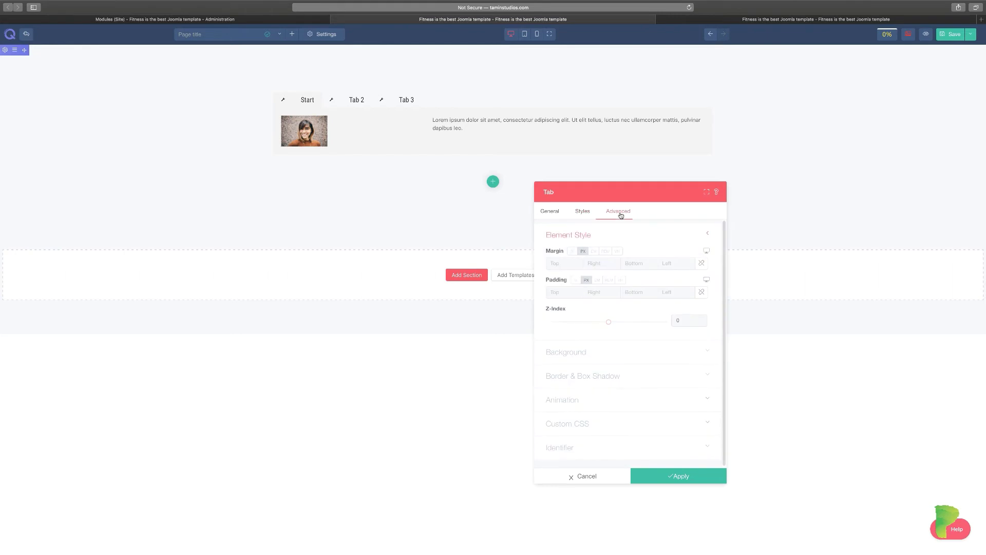
left_click(584, 211)
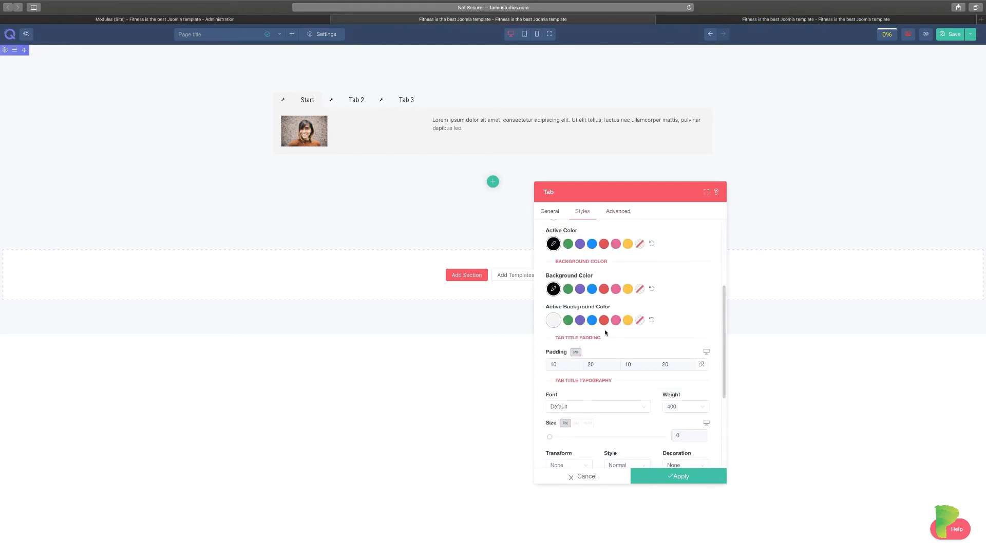
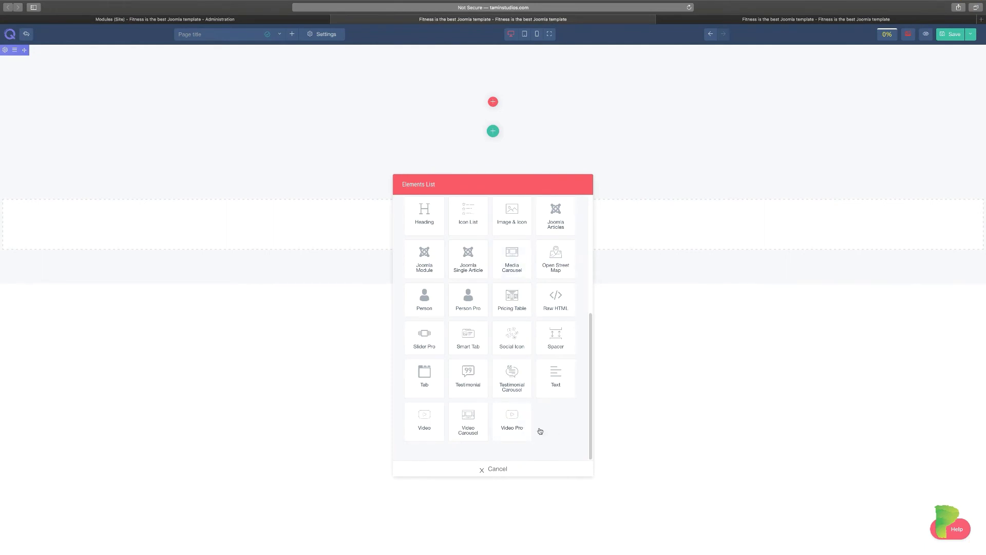
Add a Tab element to the empty section, move its settings window clear of the preview and check the Icon options.
left_click(424, 375)
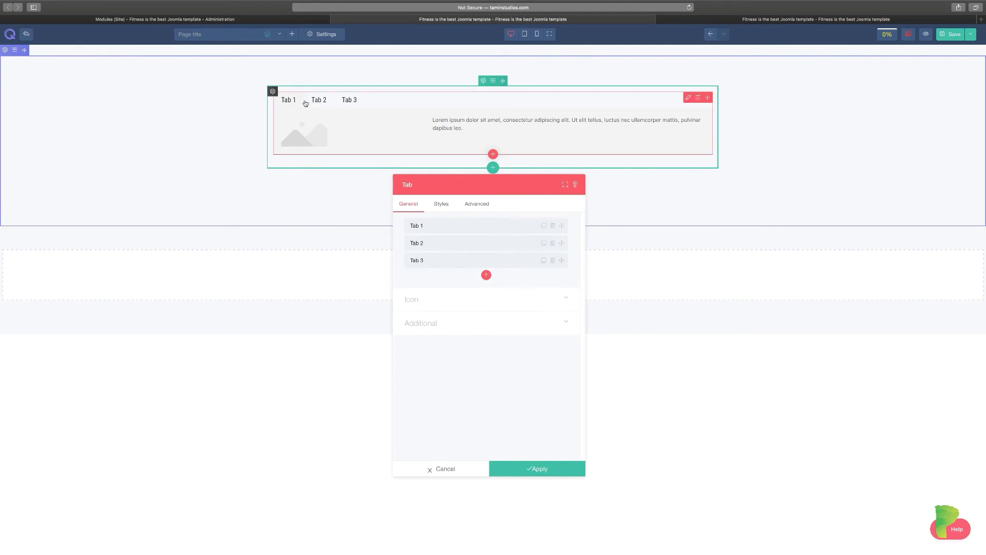
left_click_drag(436, 190, 579, 197)
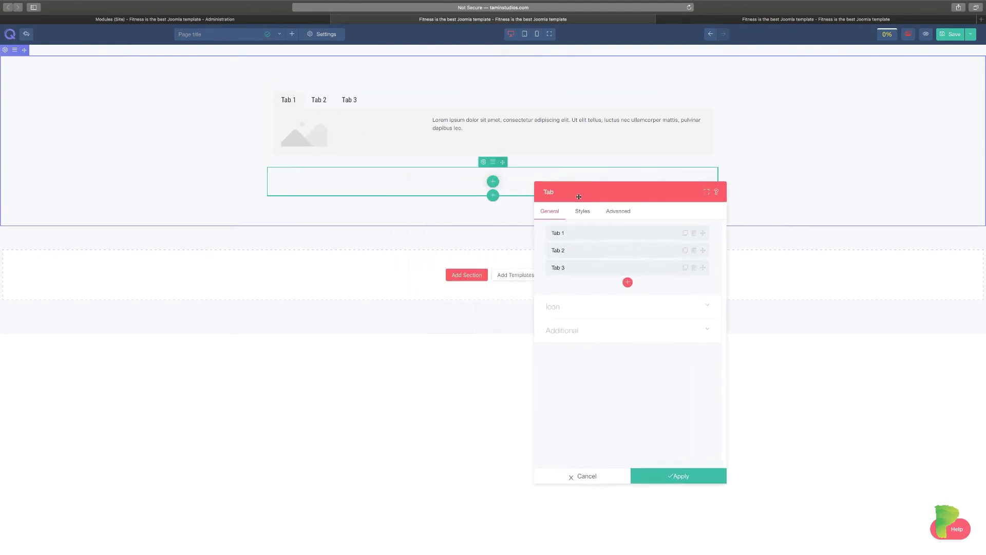
left_click(609, 303)
left_click(609, 305)
Rename the first tab "Start" and swap its placeholder image for the portrait of the smiling woman.
left_click(648, 235)
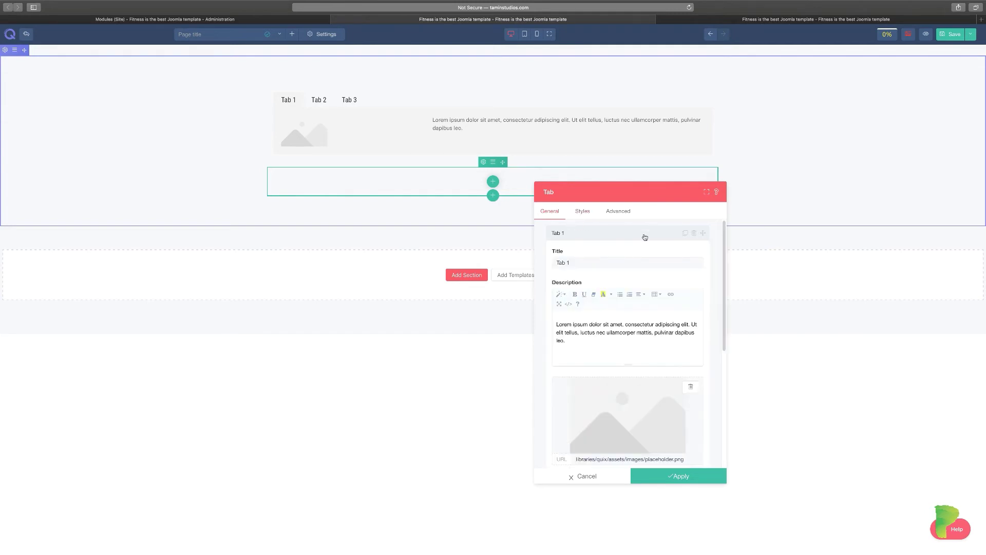
triple_click(601, 261)
type("Start")
scroll(653, 389, "down", 2)
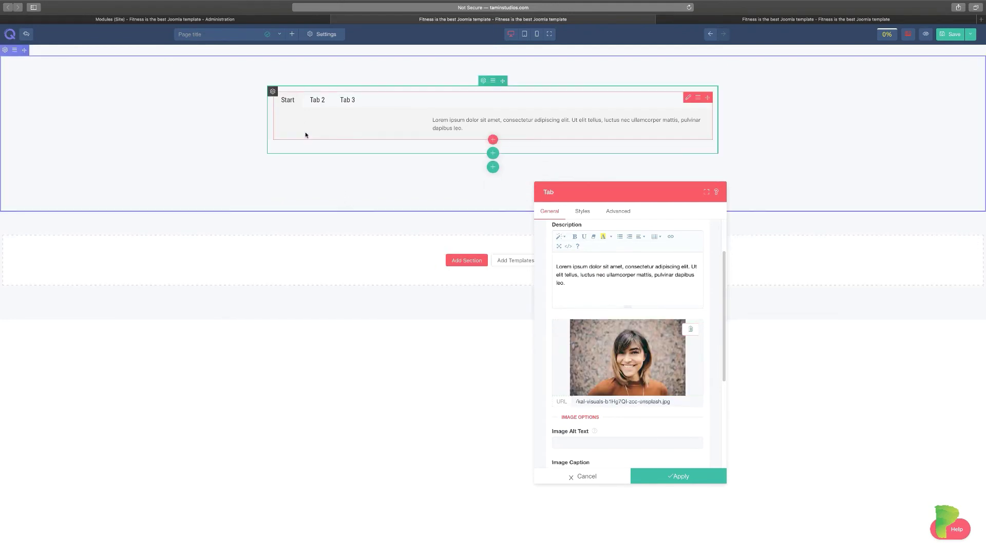
triple_click(626, 403)
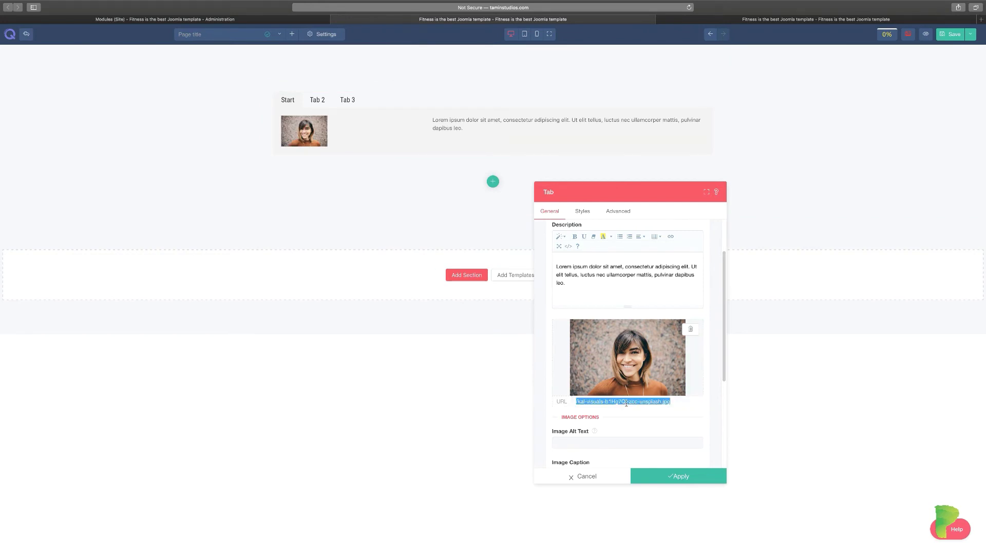
Caption the Start tab's image "Lady Smiling" and review the tab's remaining fields.
scroll(622, 406, "down", 3)
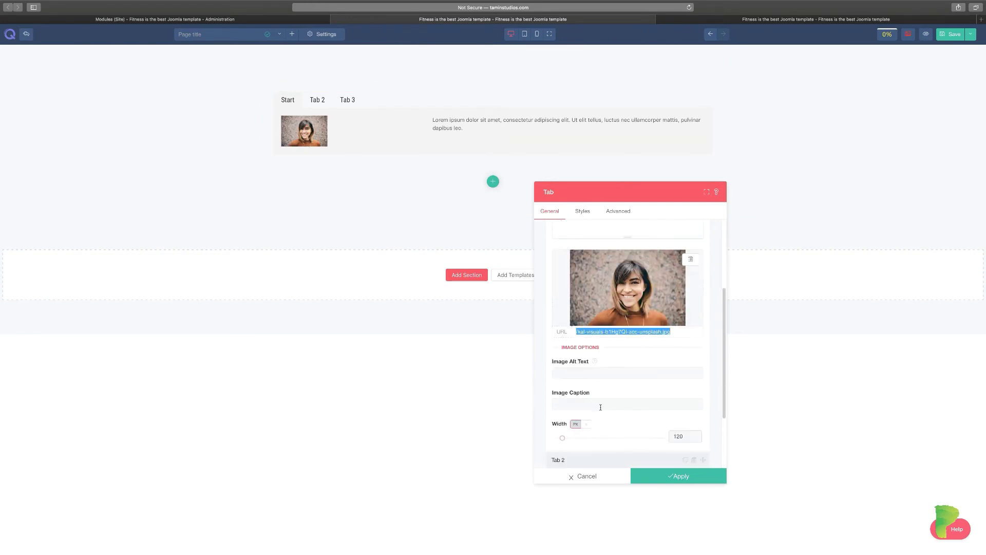
left_click(609, 402)
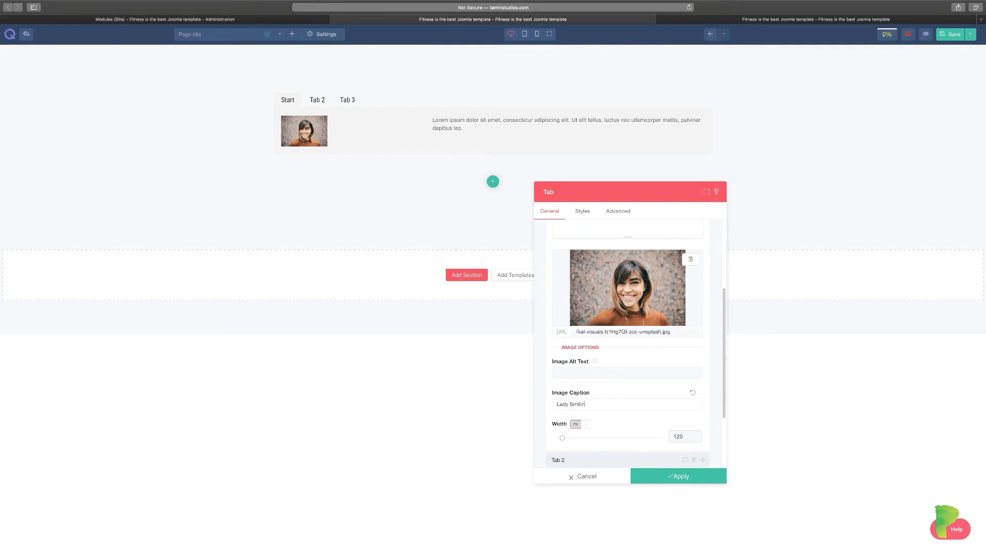
scroll(608, 401, "down", 2)
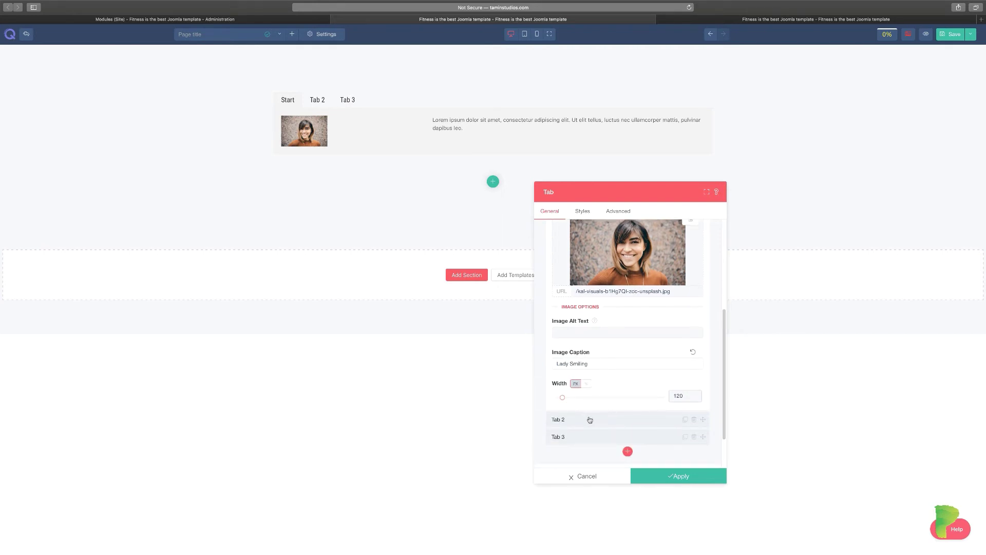
scroll(607, 385, "up", 5)
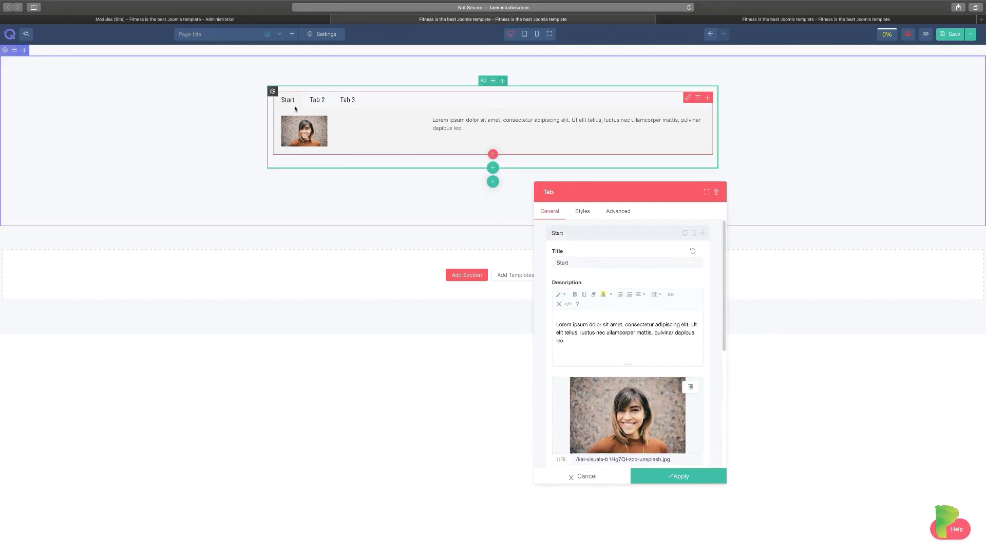
scroll(614, 409, "down", 4)
scroll(627, 406, "down", 2)
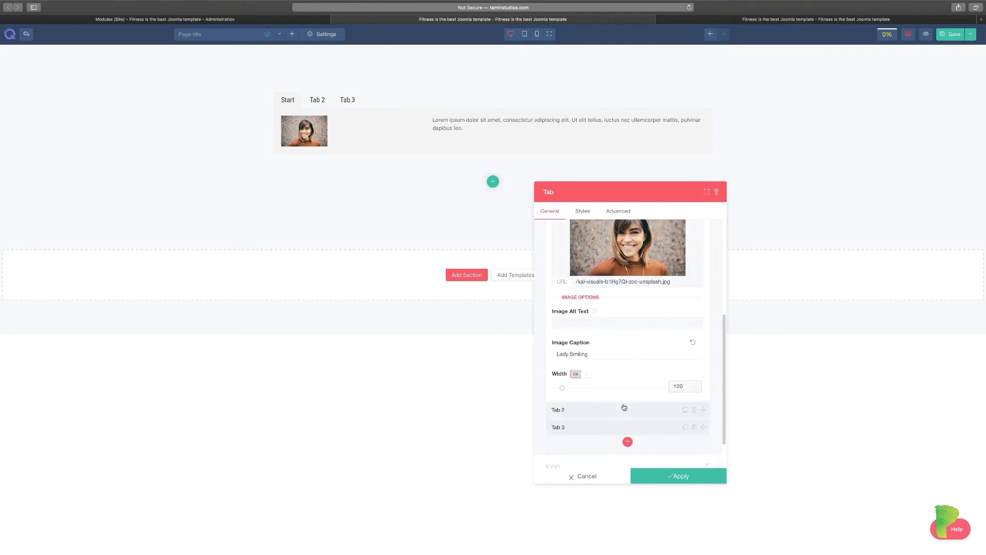
Replace Tab 2's placeholder image with the photo of the bearded man hugging a girl and check that tab in the preview.
left_click(599, 410)
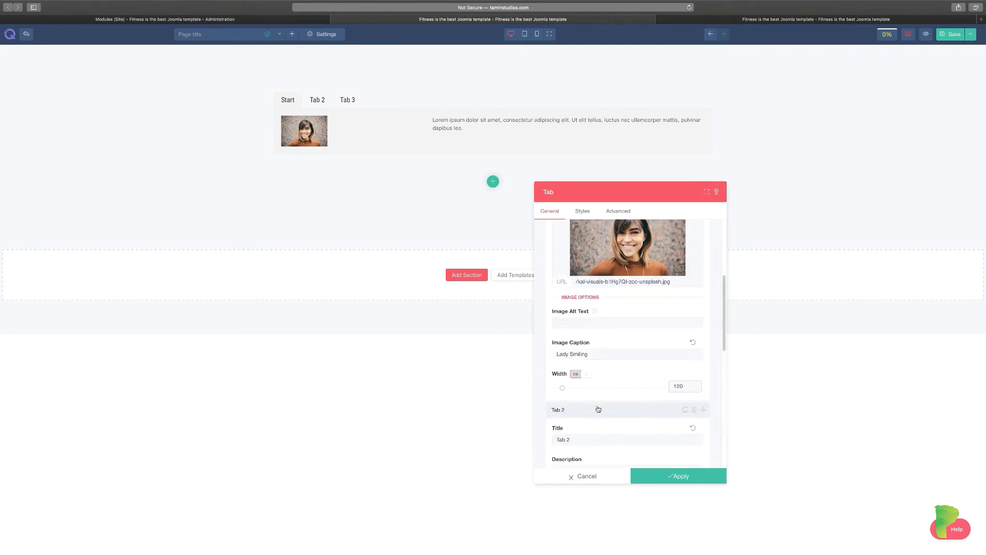
left_click(599, 409)
left_click(599, 410)
scroll(606, 405, "down", 2)
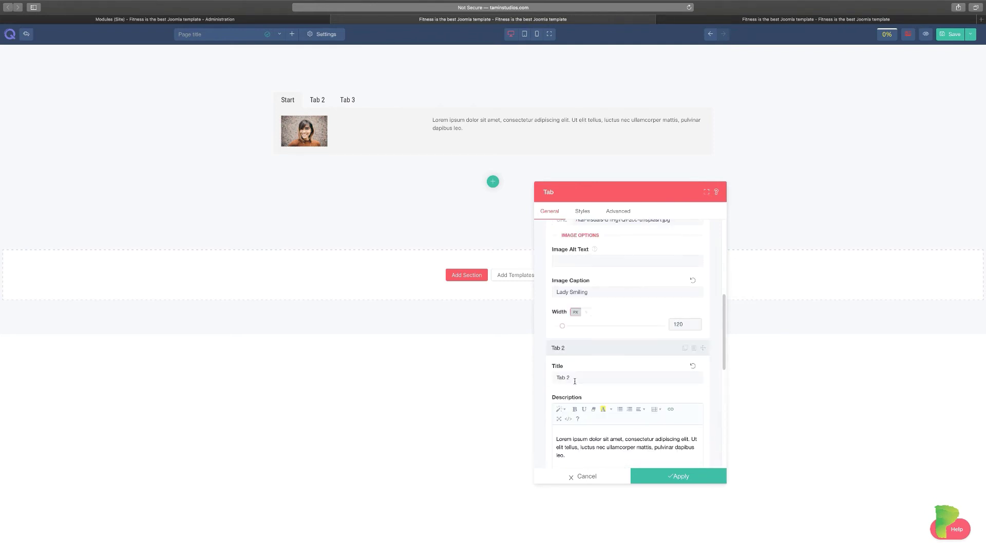
scroll(602, 397, "down", 6)
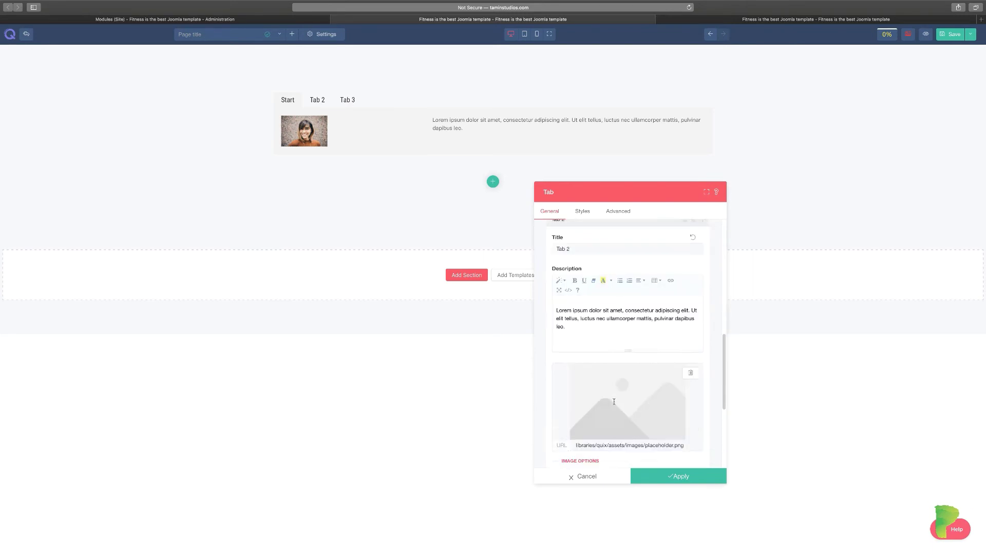
left_click(318, 101)
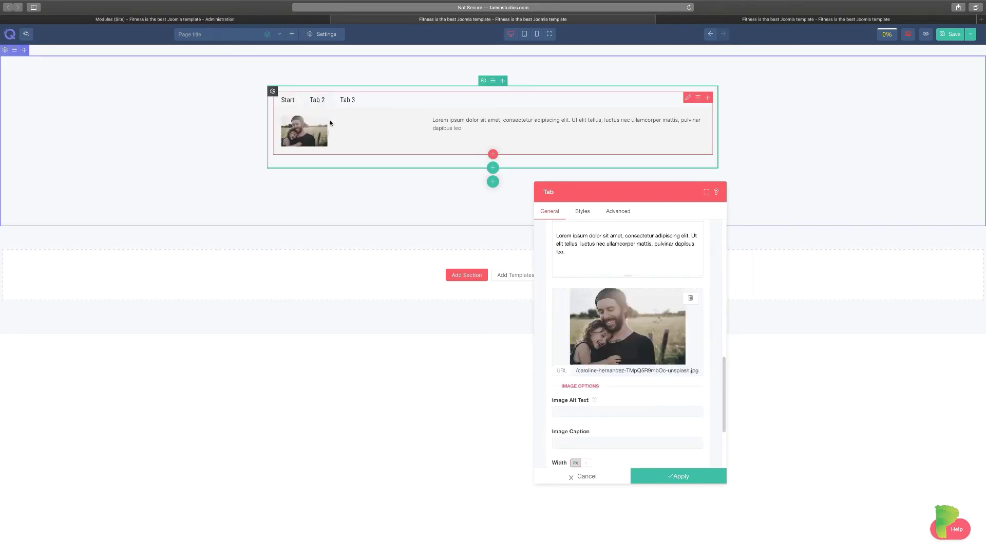
scroll(640, 308, "up", 4)
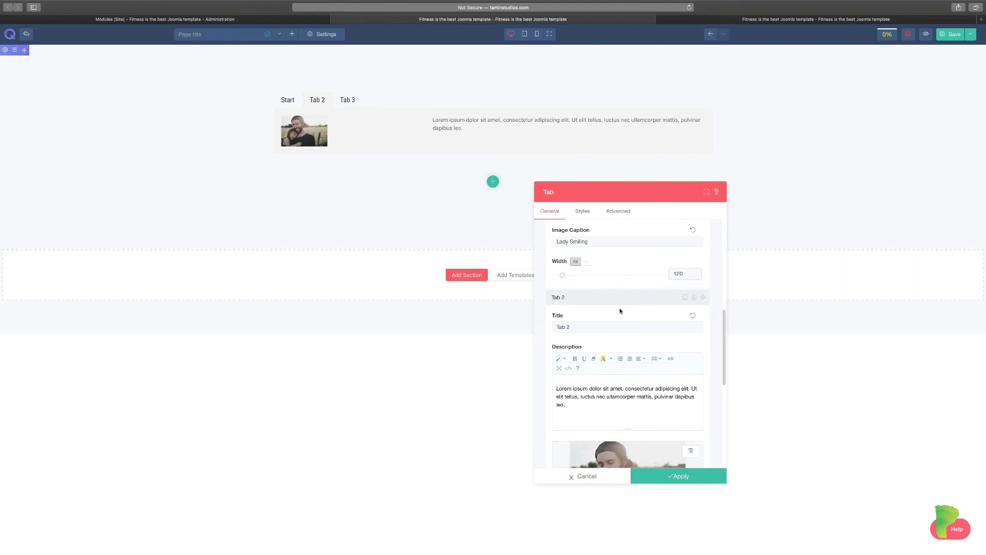
left_click(601, 298)
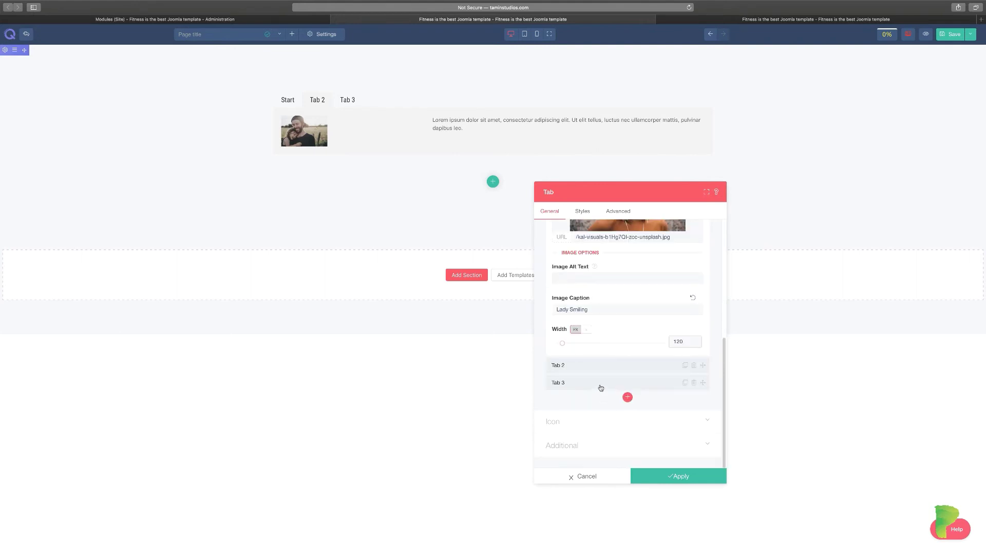
Replace Tab 3's placeholder image with the dog photo dog-question.jpg.
left_click(605, 386)
scroll(614, 398, "down", 1)
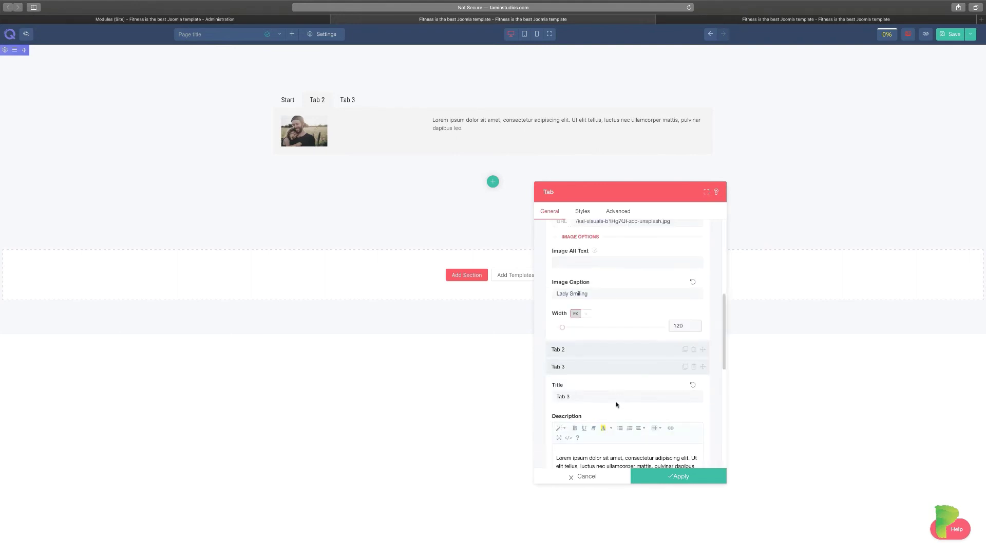
scroll(617, 403, "down", 5)
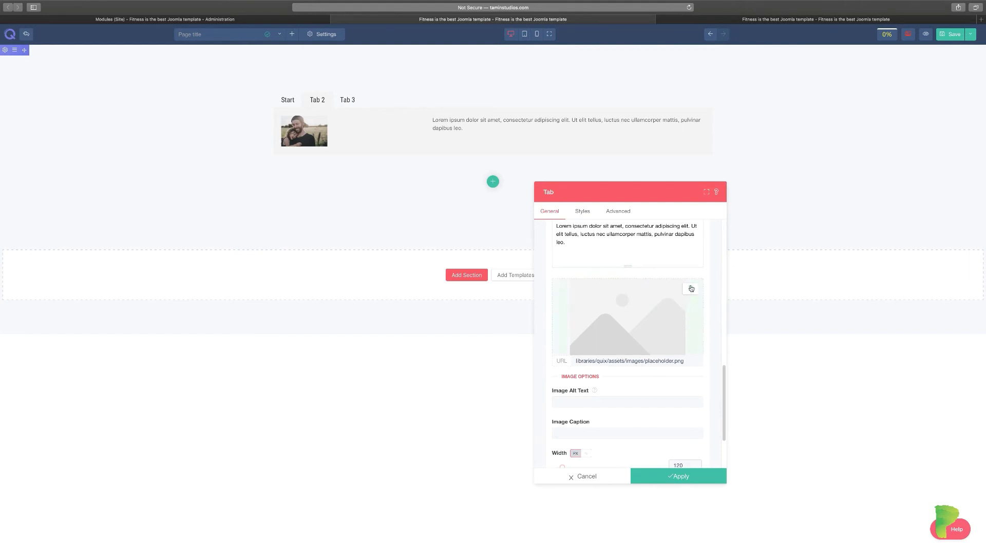
left_click(618, 316)
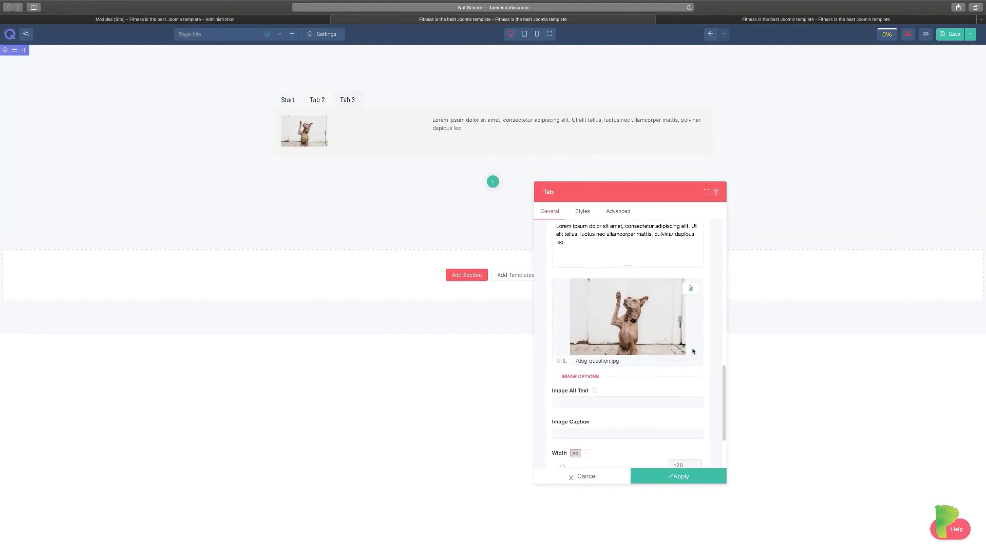
Try the Xbox icon from the icon library as the tabs' icon.
scroll(649, 400, "down", 4)
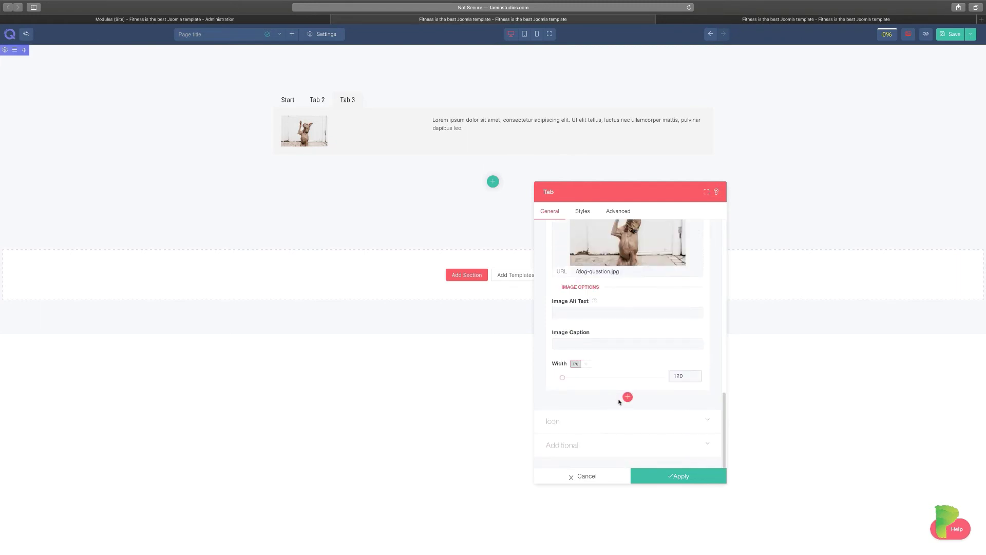
scroll(658, 422, "down", 3)
left_click(627, 396)
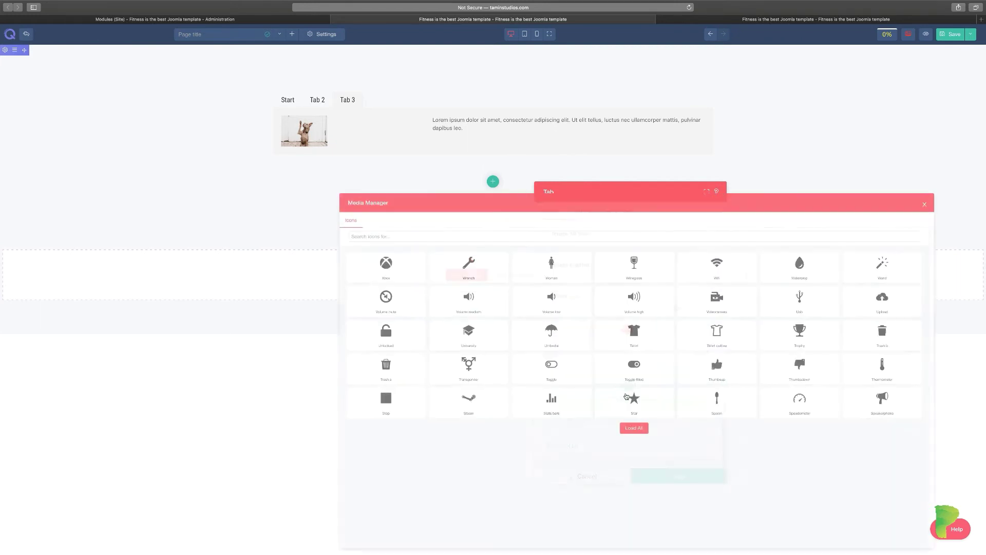
left_click(363, 253)
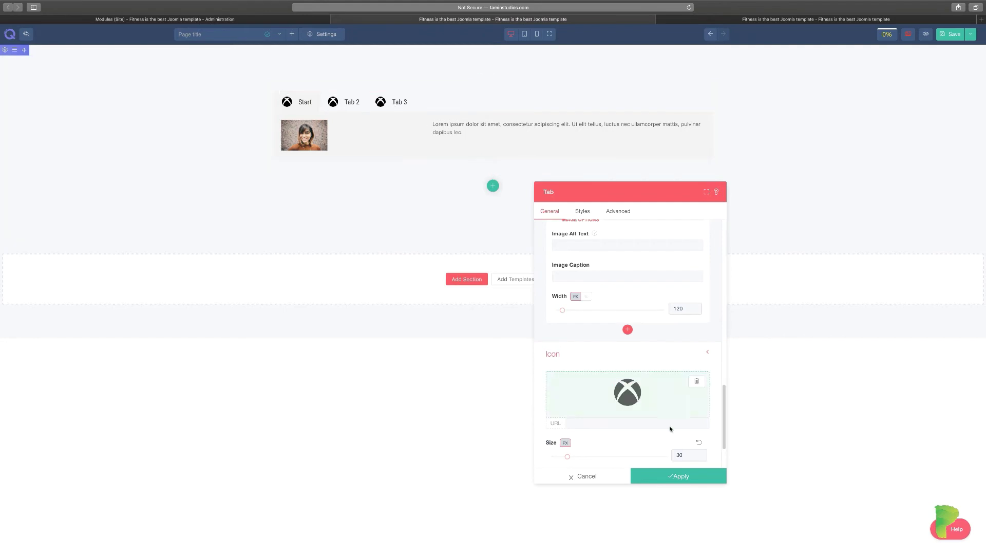
Remove the Xbox icon, use the Wrench icon for the tabs instead and set its size to 10 px.
scroll(689, 427, "down", 1)
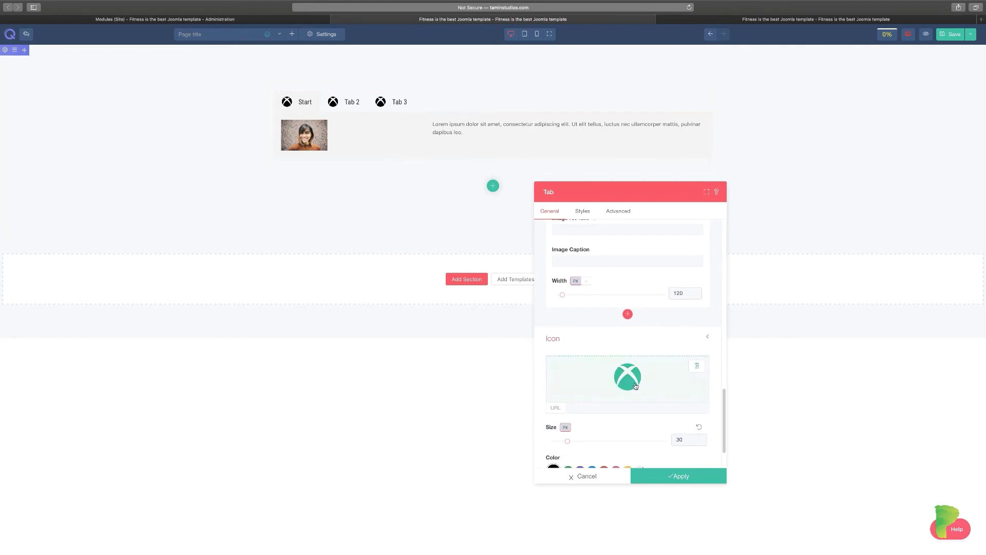
left_click(696, 366)
left_click(617, 390)
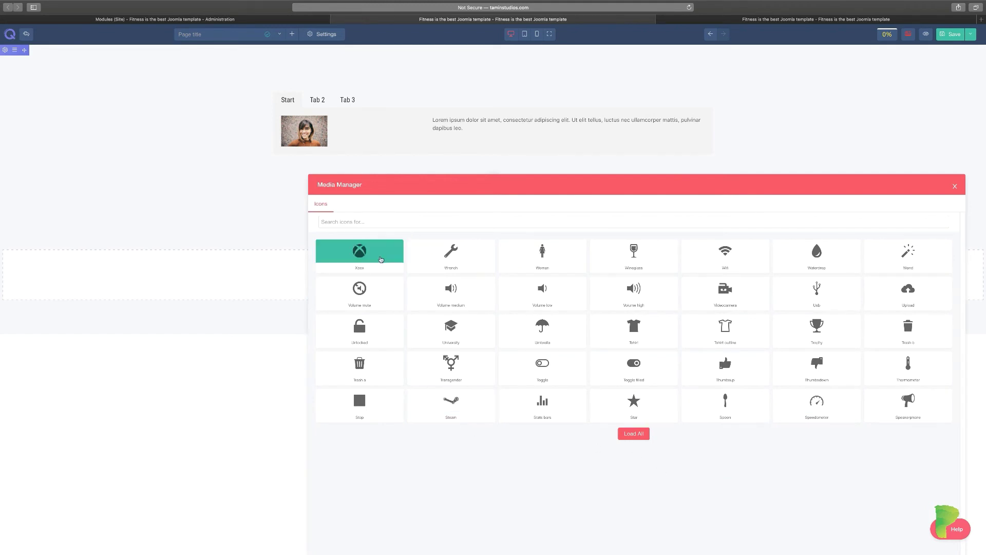
left_click(454, 258)
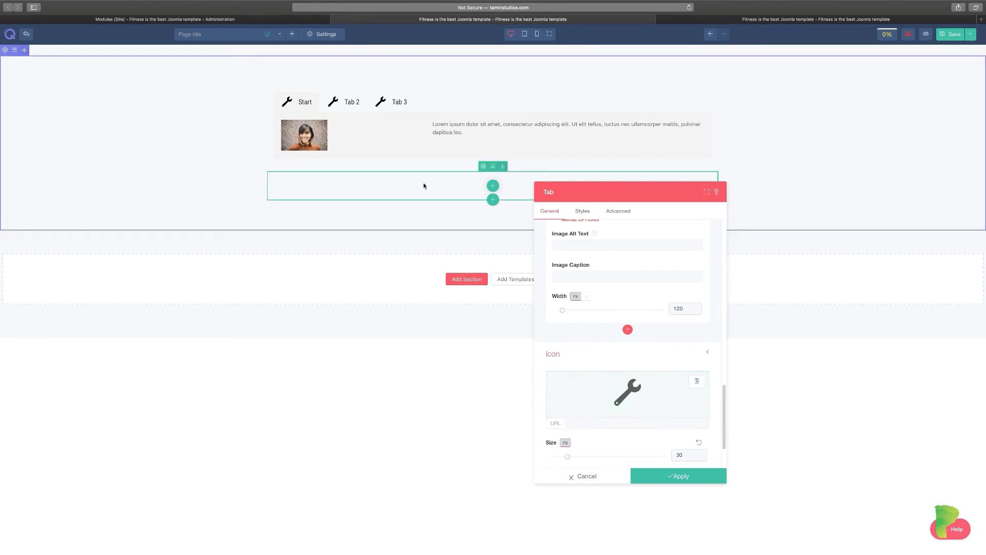
scroll(674, 411, "down", 2)
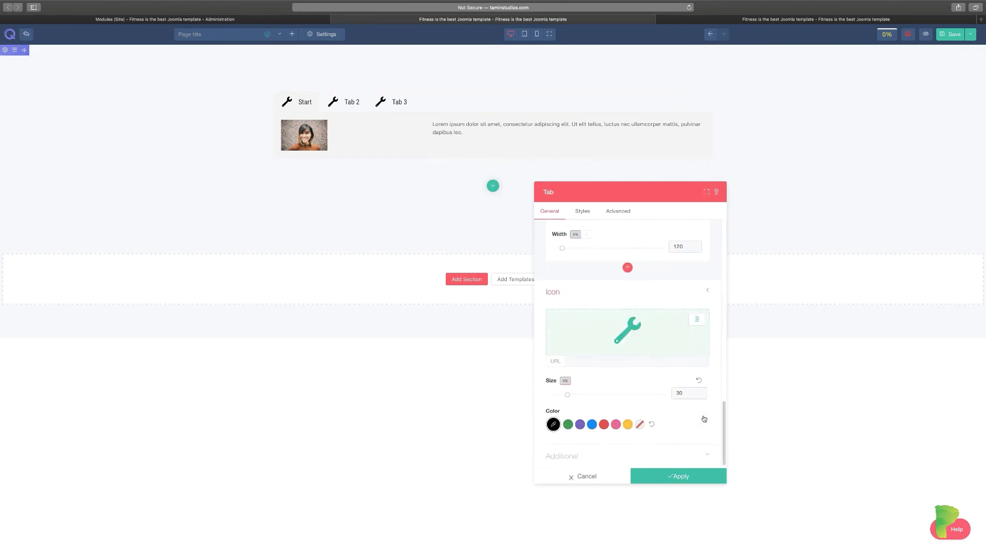
mouse_move(564, 395)
left_mouse_down()
mouse_move(596, 396)
mouse_move(555, 395)
left_mouse_up()
scroll(663, 427, "down", 1)
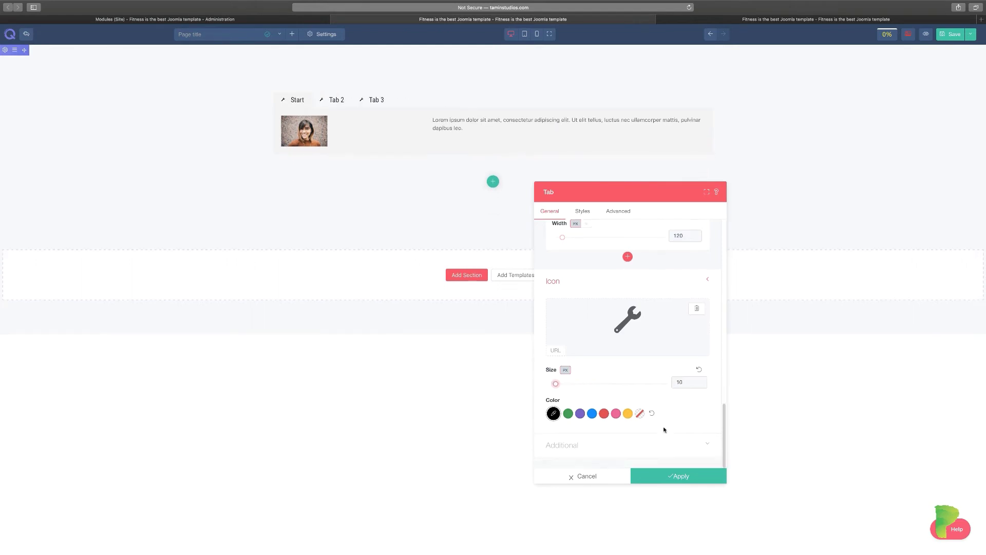
Try the vertical tab alignment, check a tab in the preview and restore the horizontal alignment.
left_click(689, 443)
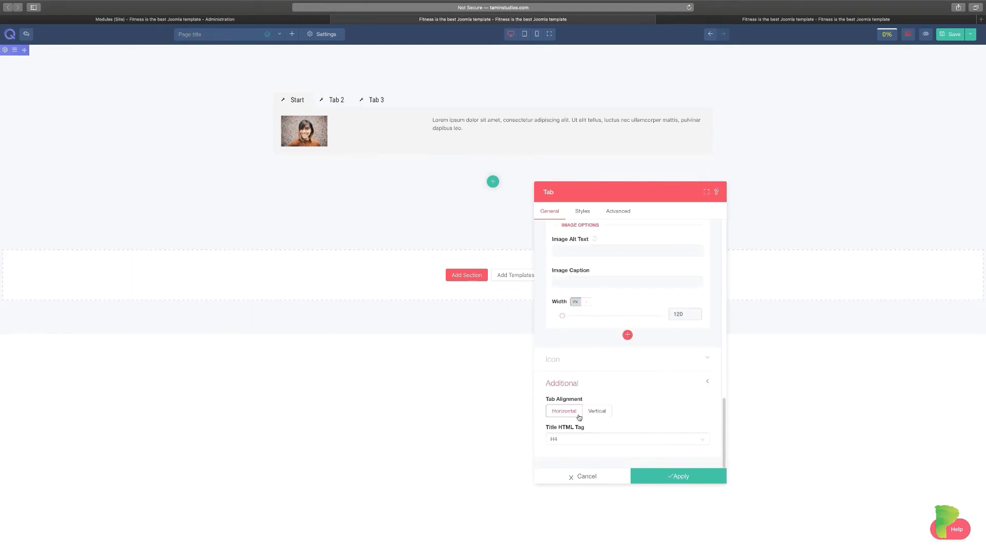
left_click(608, 411)
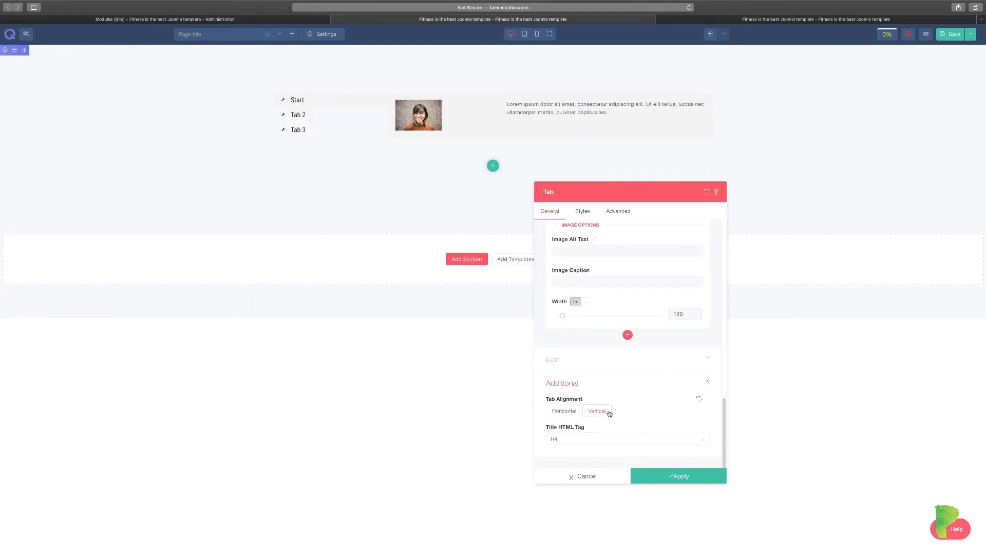
left_click(303, 129)
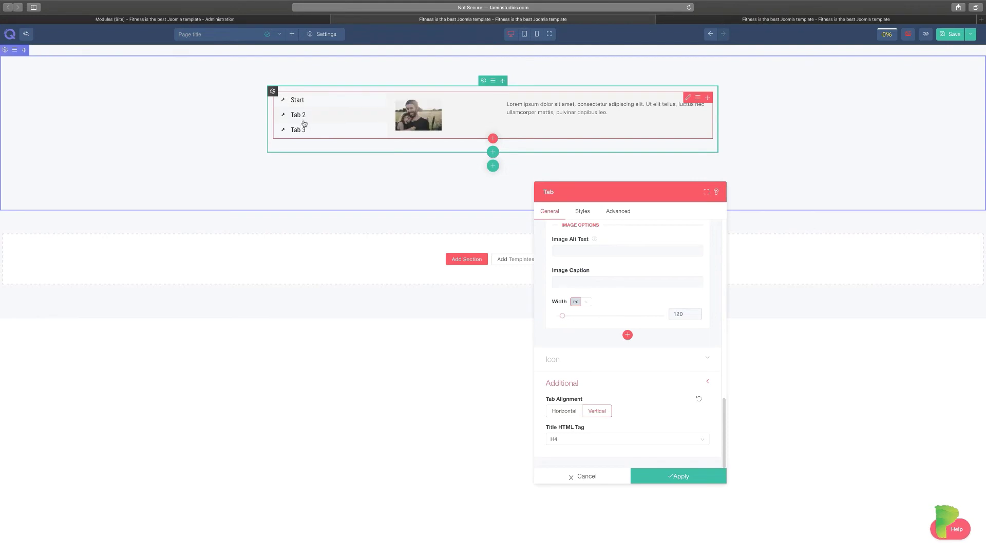
left_click(565, 412)
Set the tab icon's active color to blue and widen its spacing to a little over 35 px.
scroll(722, 432, "up", 2)
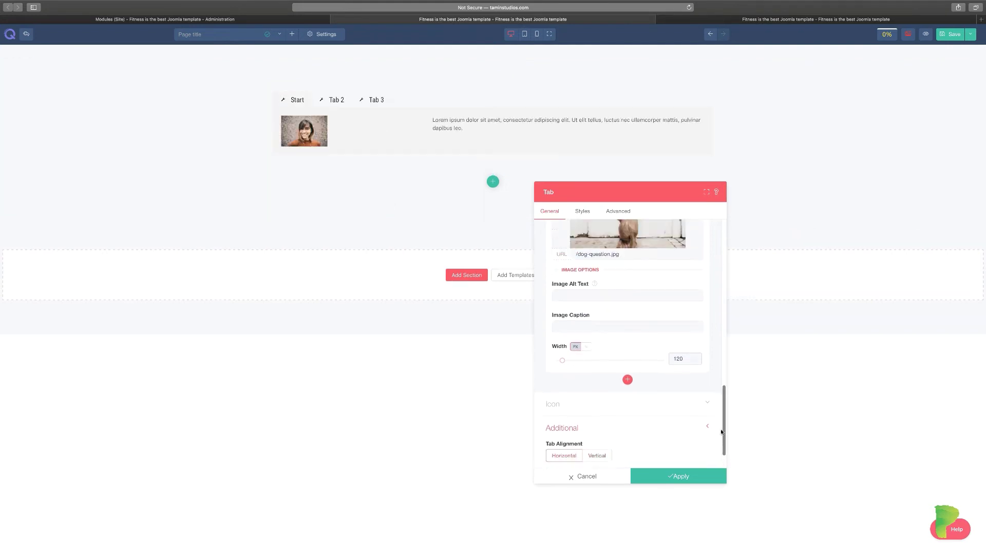
scroll(722, 432, "up", 10)
left_click(583, 211)
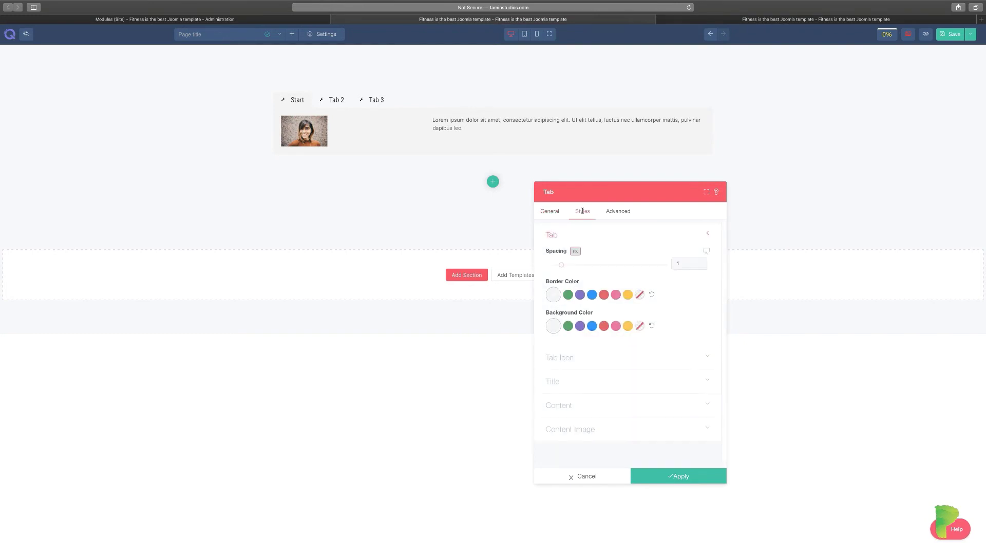
left_click(590, 365)
left_click_drag(568, 321, 591, 320)
left_click(581, 288)
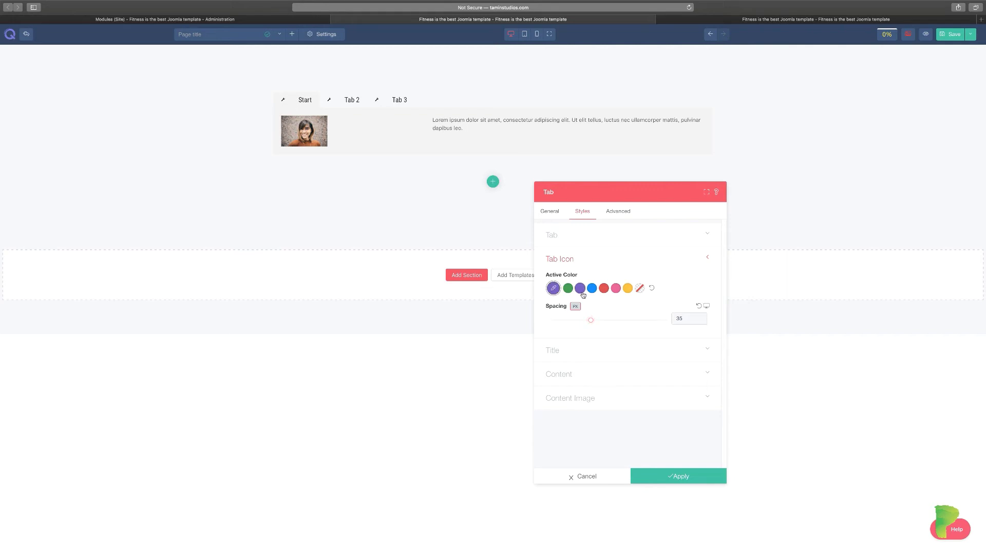
left_click(592, 289)
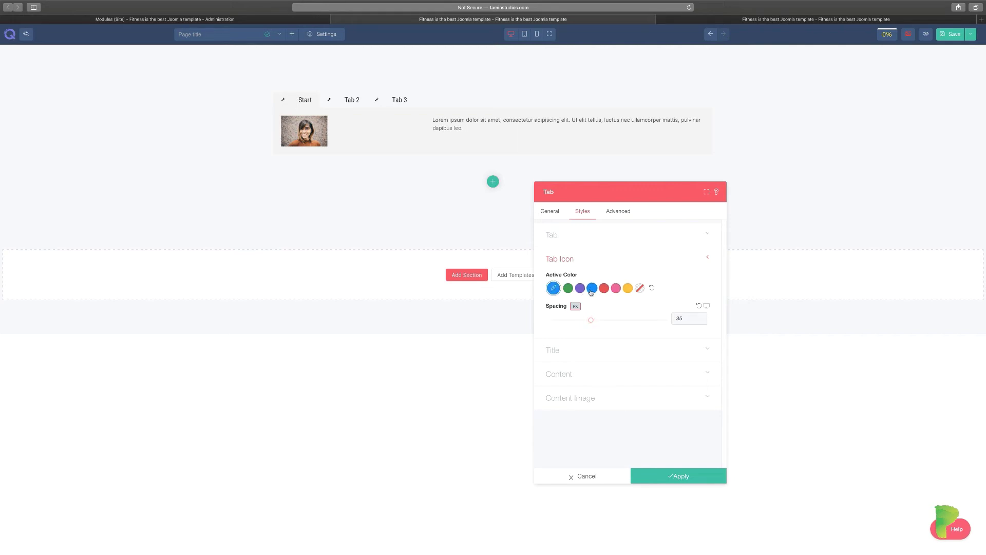
mouse_move(591, 320)
left_mouse_down()
mouse_move(560, 320)
mouse_move(598, 320)
left_mouse_up()
Review the tab title's color, background, padding and typography styles and the element's advanced settings.
left_click(576, 354)
scroll(636, 393, "down", 3)
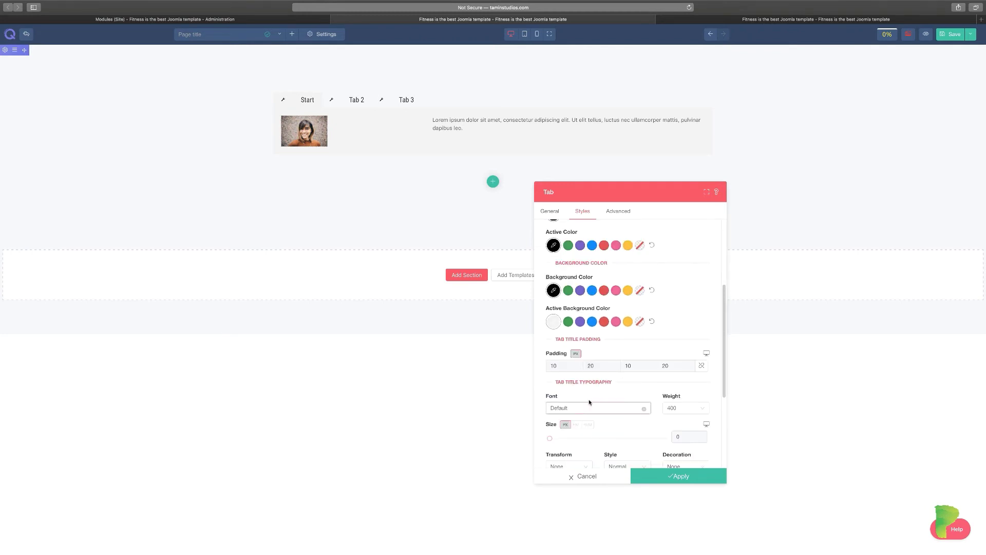
scroll(605, 351, "down", 1)
left_click(623, 212)
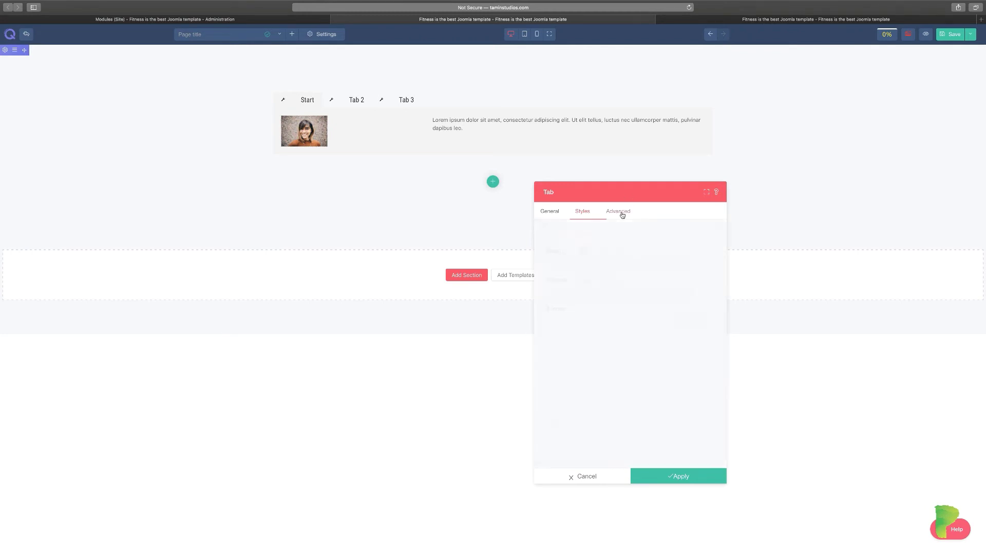
left_click(586, 212)
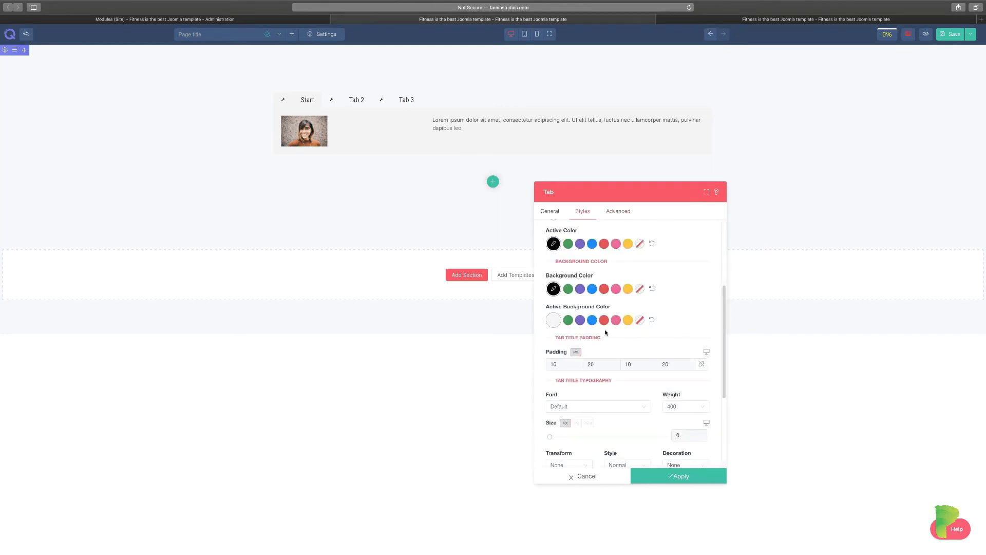
left_click(662, 363)
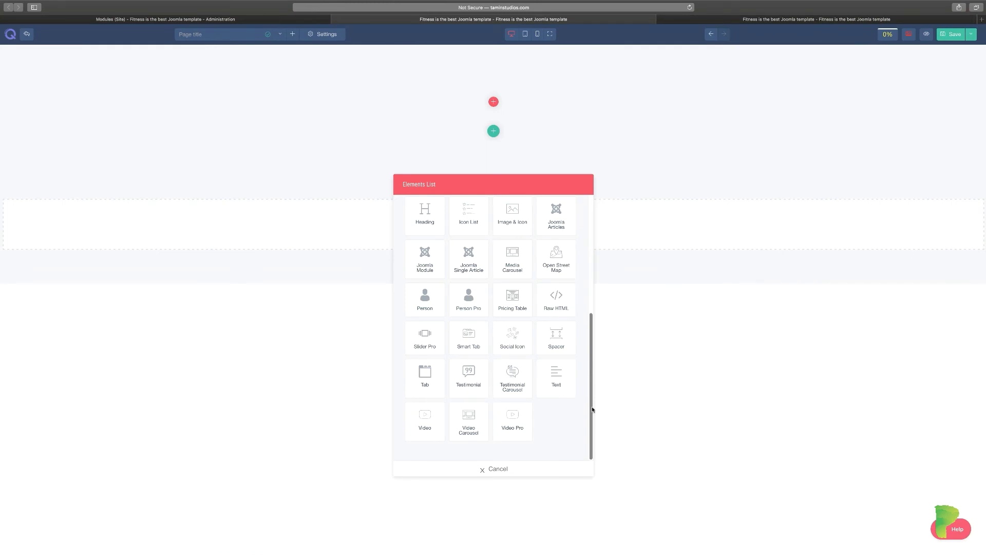
Add a Testimonial element to the empty section and swap its placeholder image for the portrait of the smiling woman.
left_click(474, 380)
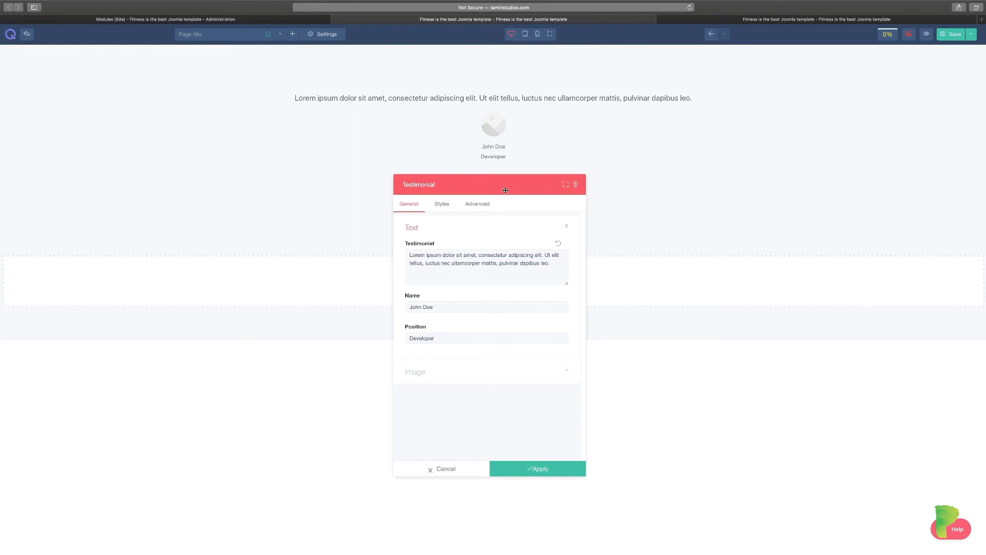
left_click_drag(506, 190, 671, 265)
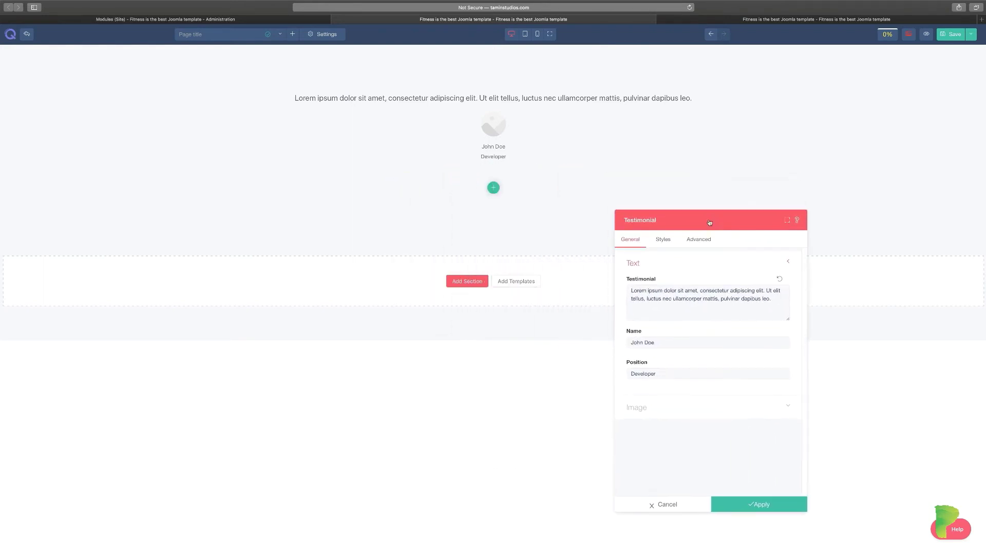
left_click(655, 403)
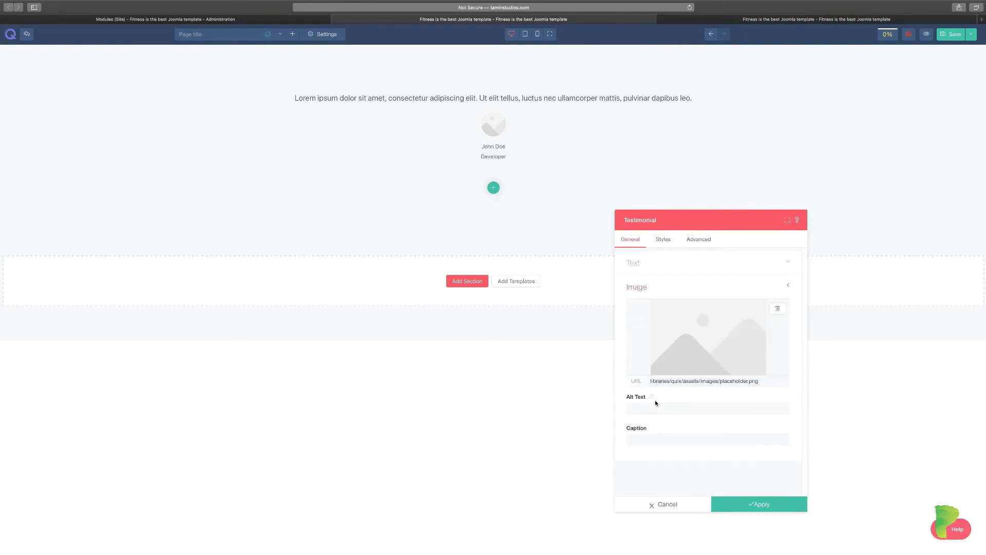
left_click(778, 310)
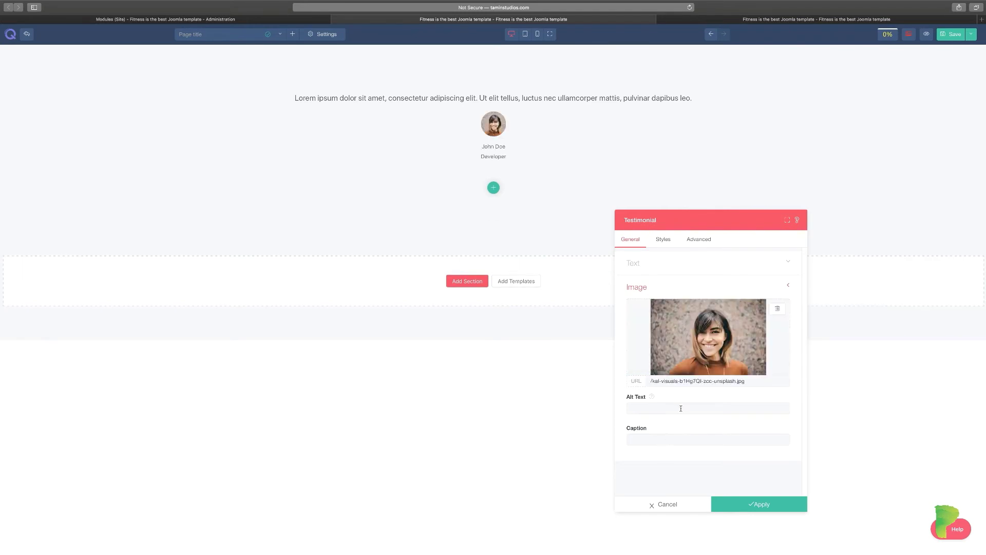
Enter the reviewer's first name as the testimonial's name and set the position to "Fashionista".
left_click(665, 264)
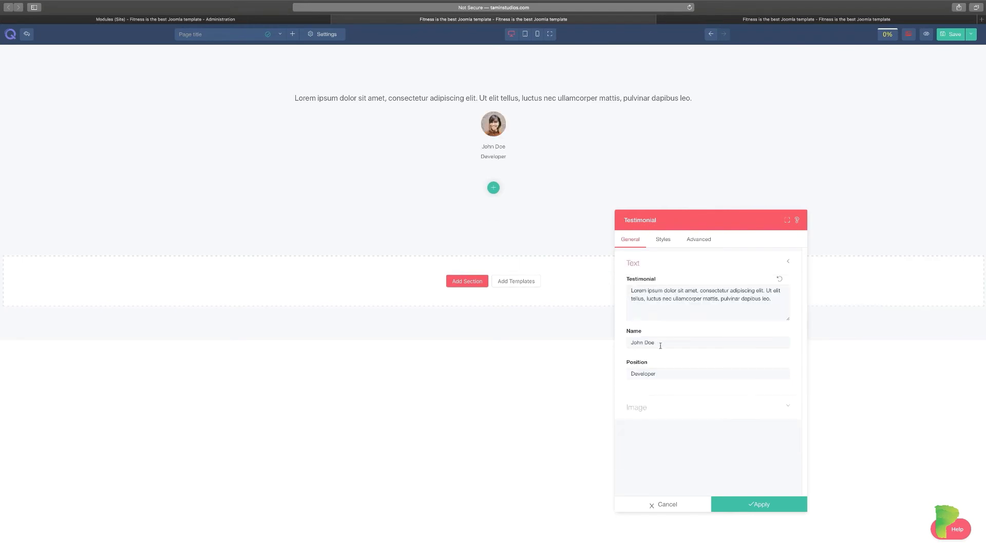
double_click(662, 344)
type("Natalie")
double_click(664, 377)
type("Fashionista")
Align the testimonial's content to the right and set the testimonial text color to blue.
left_click(681, 408)
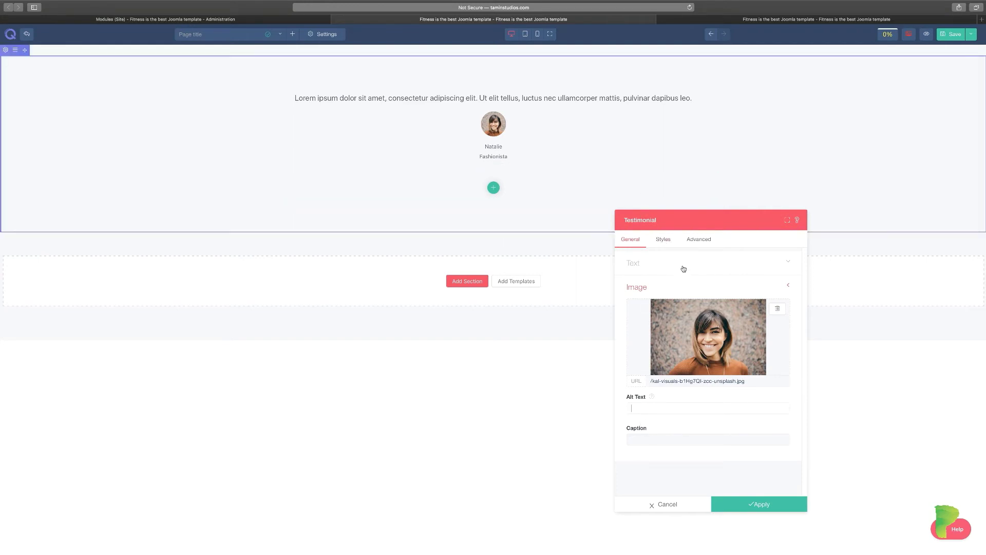
left_click(667, 245)
left_click(662, 267)
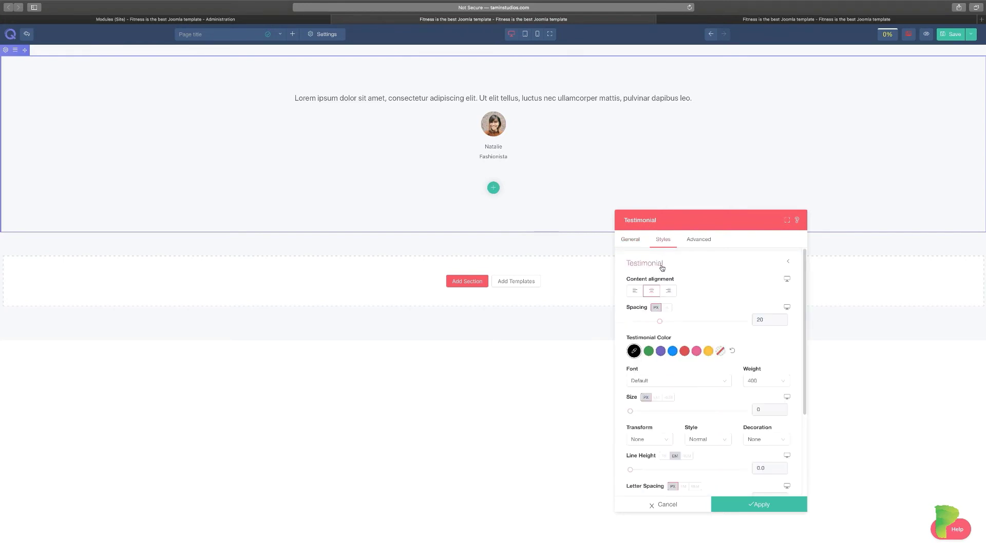
left_click(636, 292)
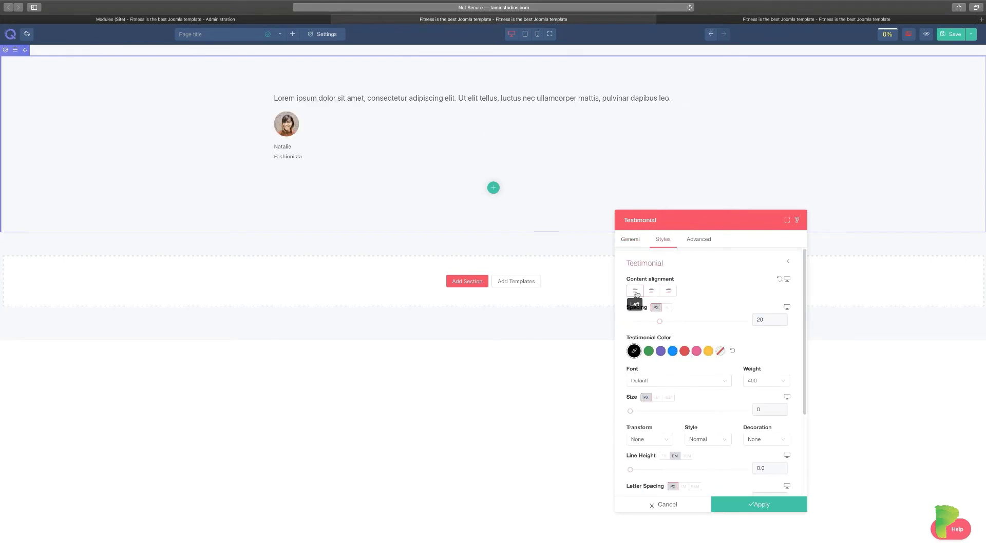
left_click(670, 292)
left_click(672, 352)
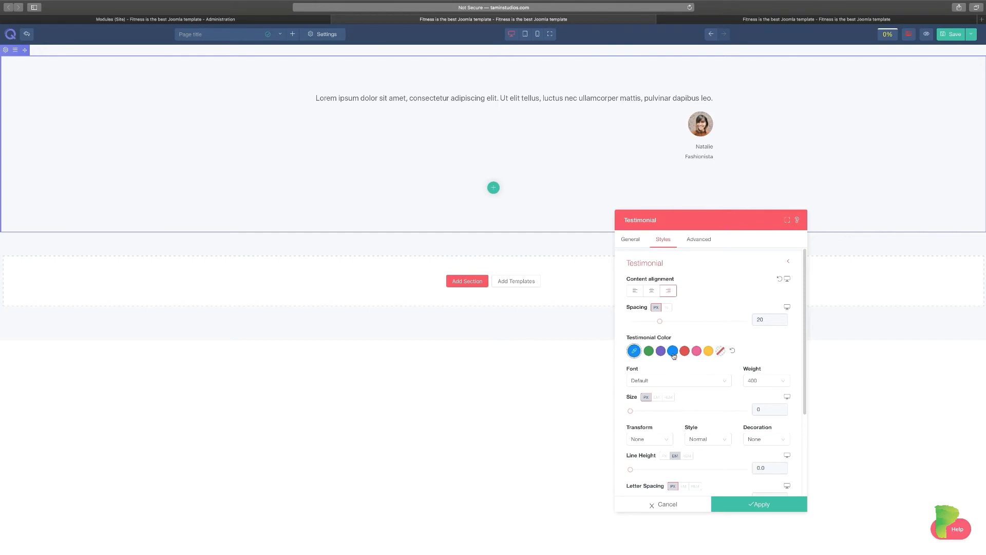
Set the color of both the reviewer's name and the position text to red.
scroll(685, 371, "down", 5)
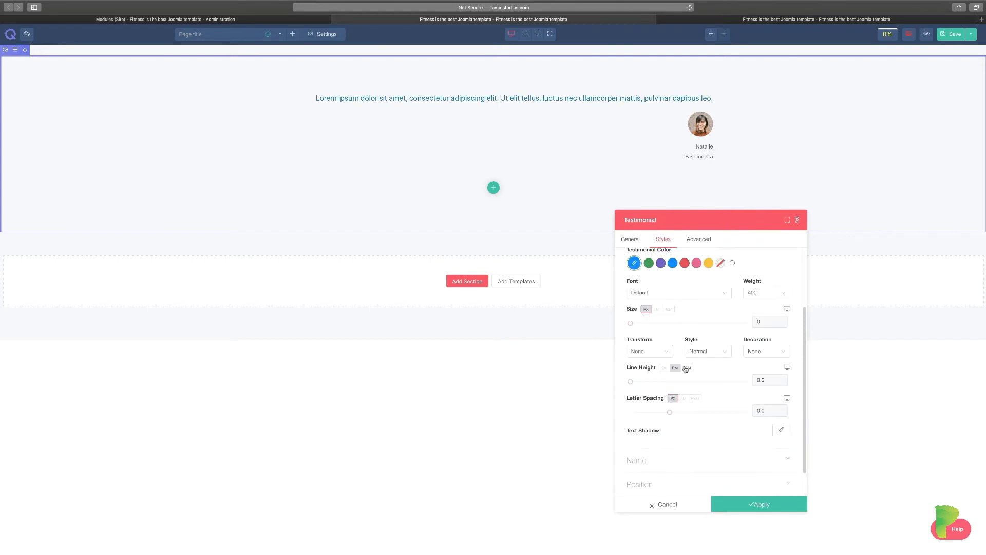
scroll(670, 422, "up", 3)
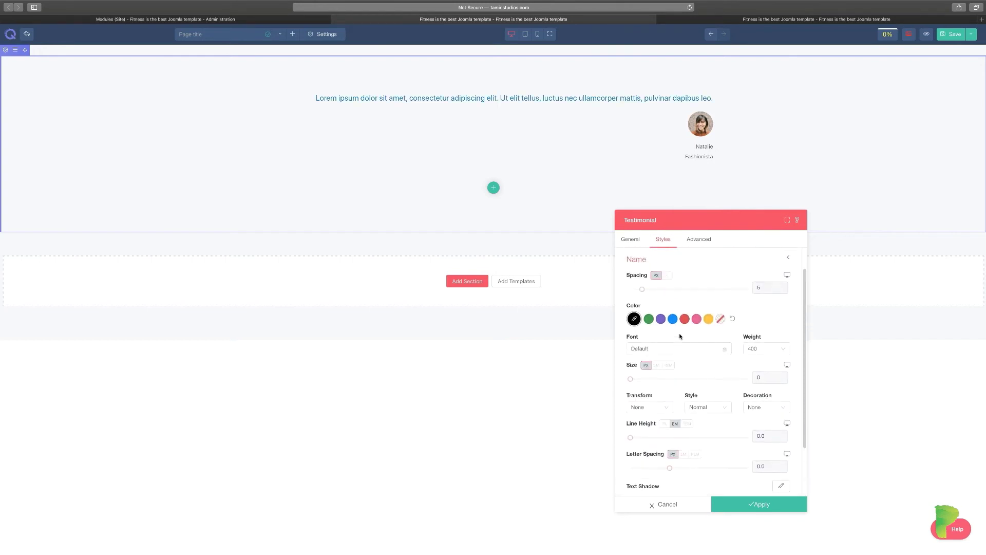
left_click(673, 320)
scroll(668, 359, "down", 3)
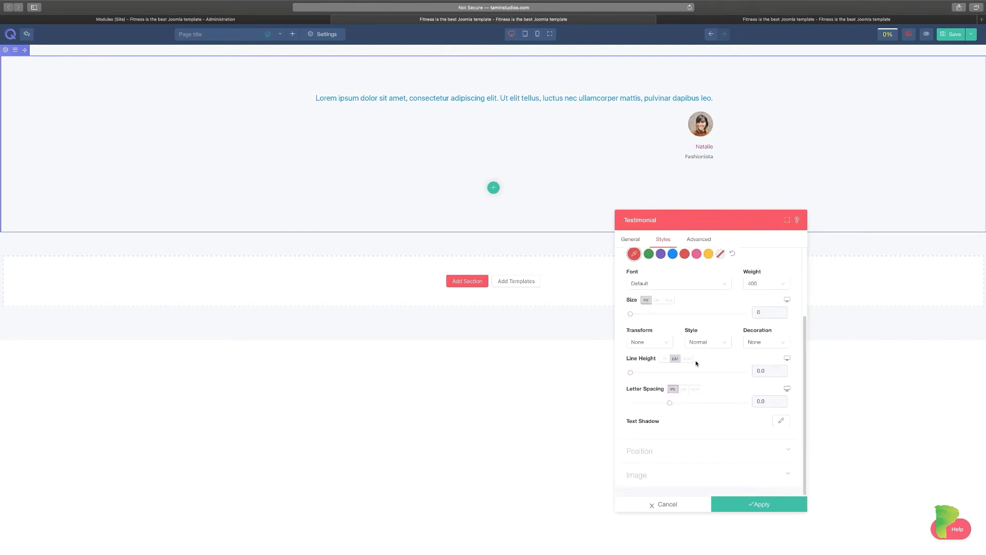
scroll(673, 452, "up", 2)
left_click(740, 263)
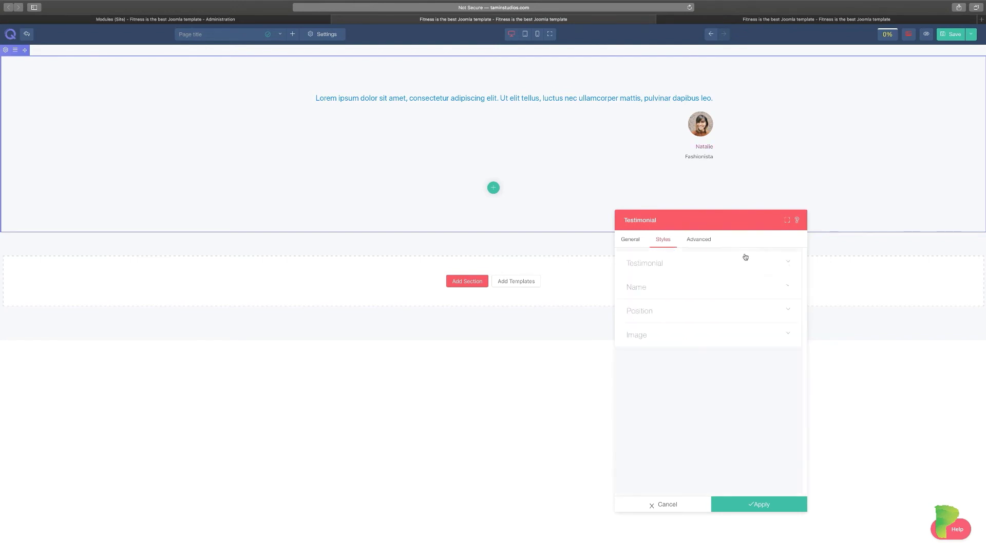
left_click(675, 312)
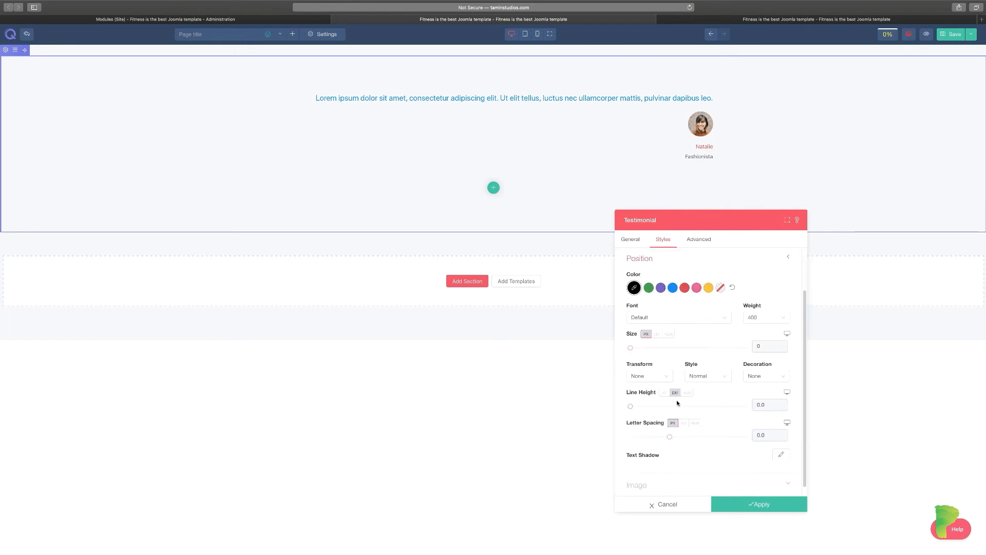
left_click(685, 287)
left_click(662, 260)
Try the left, right and top positions for the testimonial image, settle on bottom, and reduce the image spacing.
left_click(656, 339)
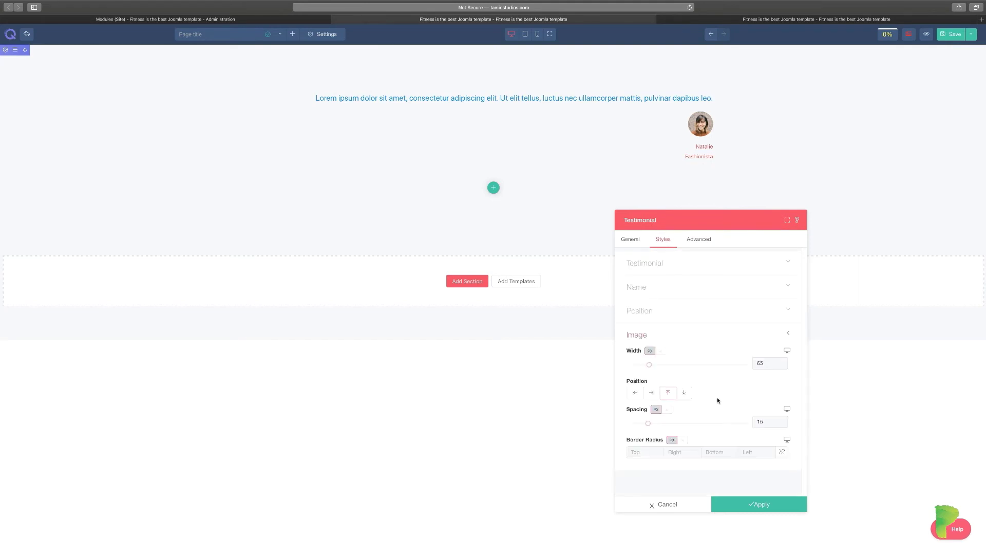
left_click(652, 394)
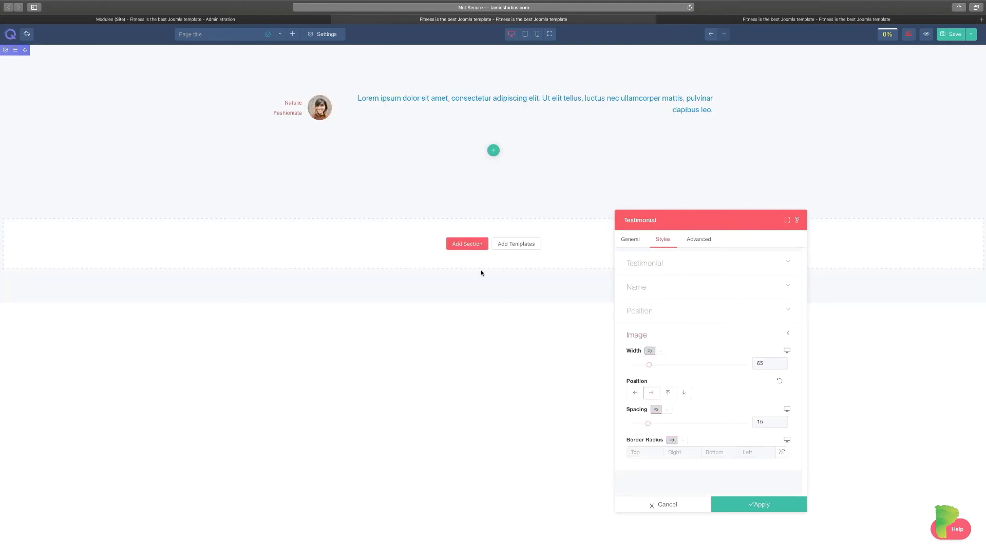
left_click(635, 392)
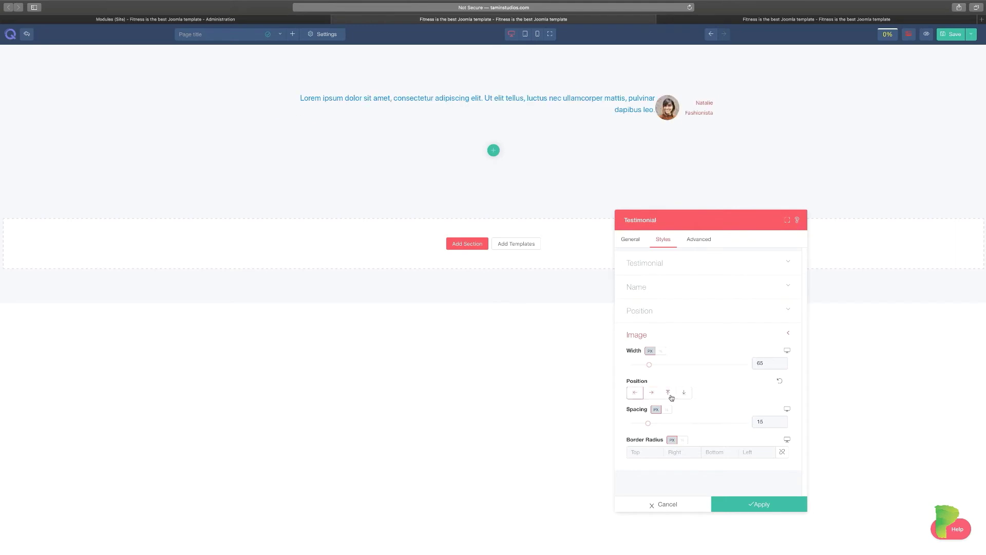
left_click(670, 395)
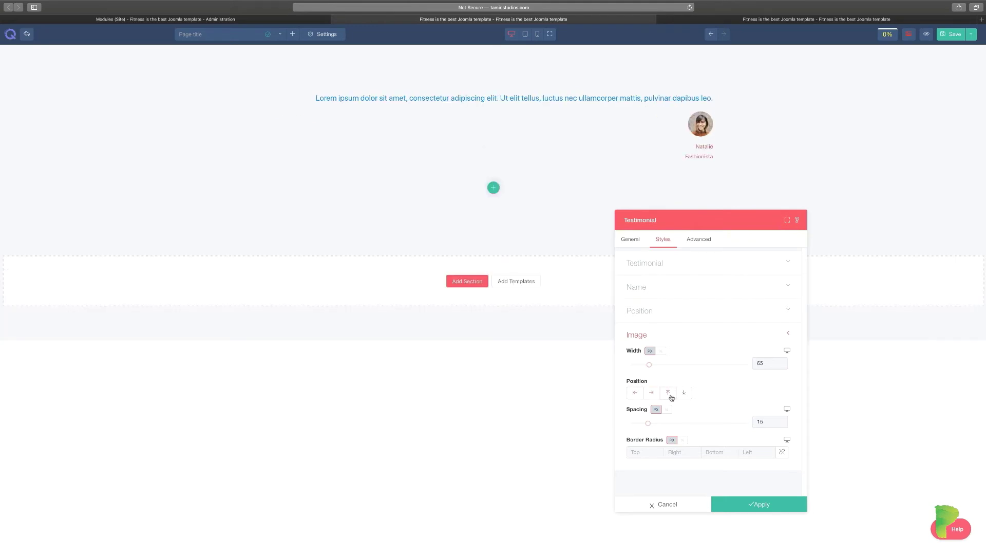
left_click(685, 394)
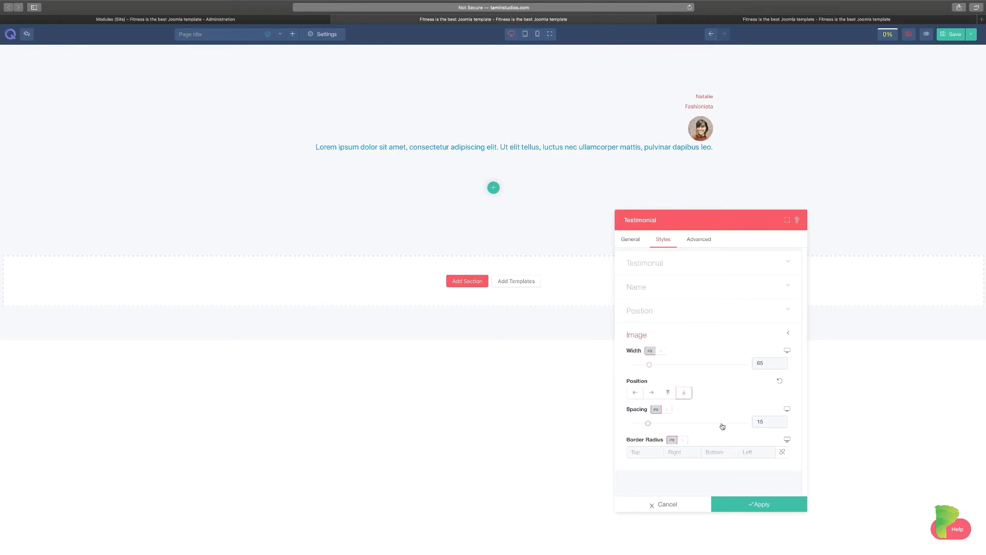
left_click(635, 393)
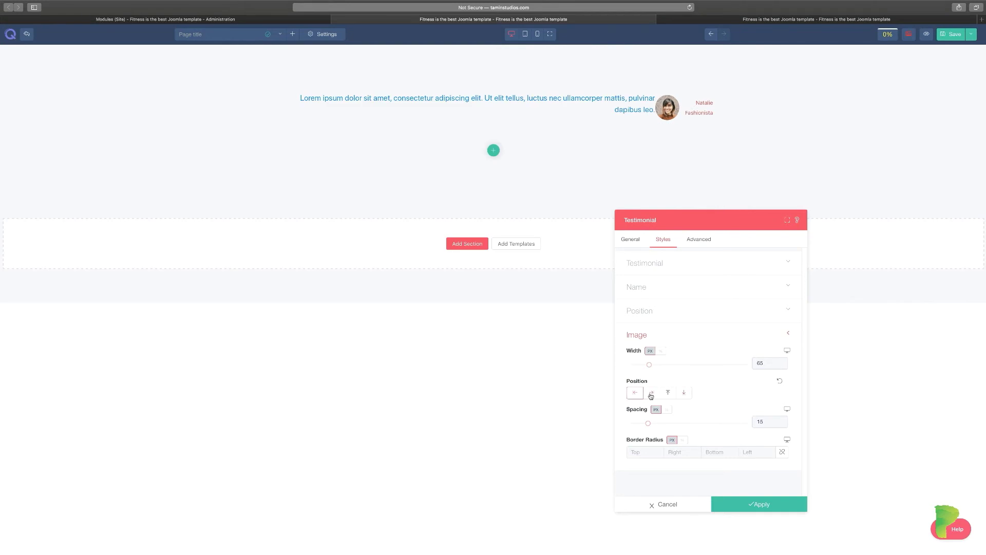
left_click(650, 393)
left_click(668, 393)
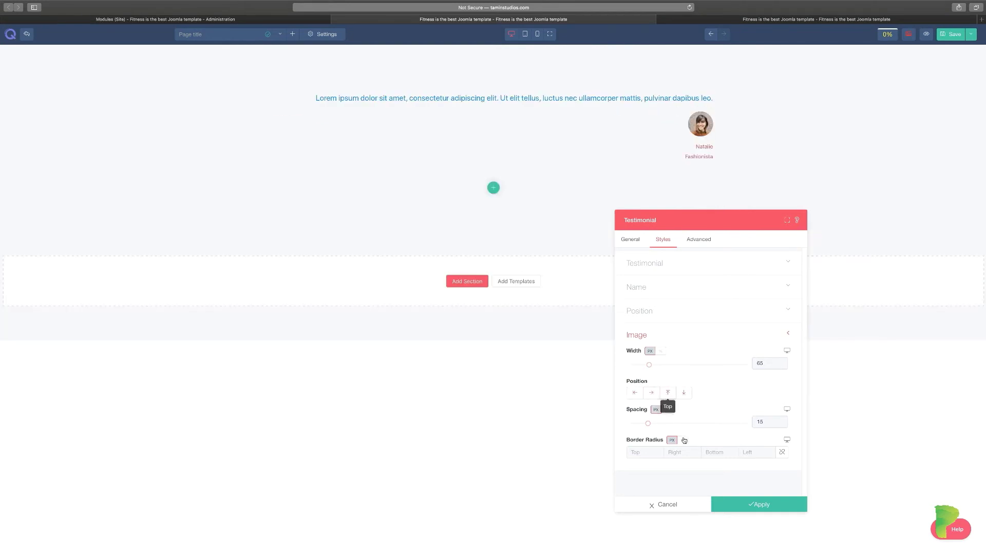
left_click(684, 393)
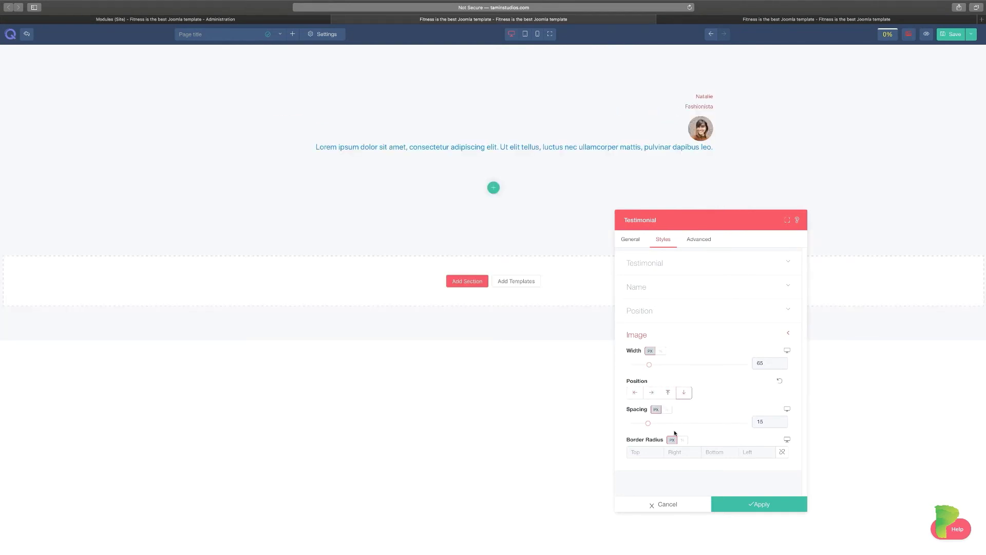
left_click_drag(649, 422, 635, 423)
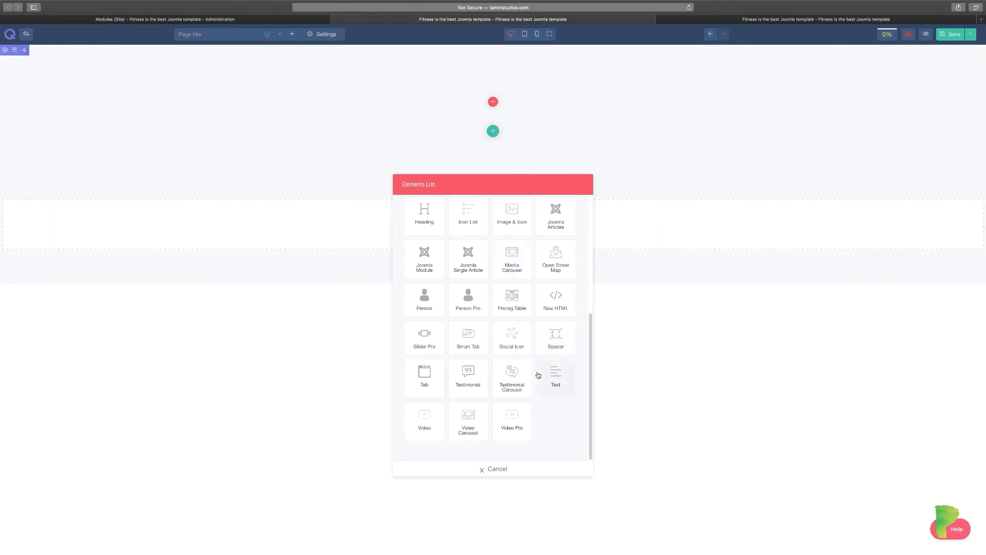
Add a Testimonial Carousel element to the empty section and move its settings window clear of the carousel preview.
left_click(513, 380)
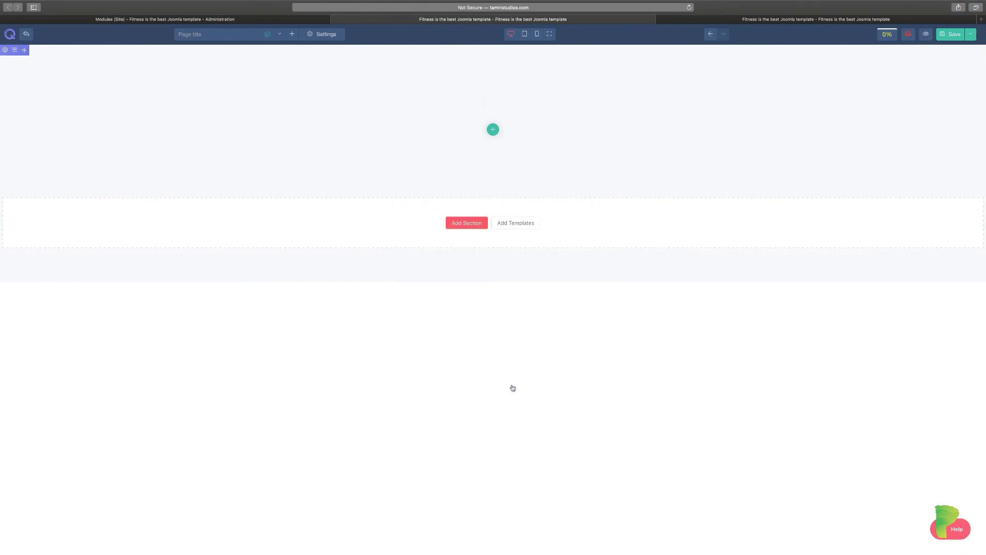
left_click_drag(514, 186, 880, 135)
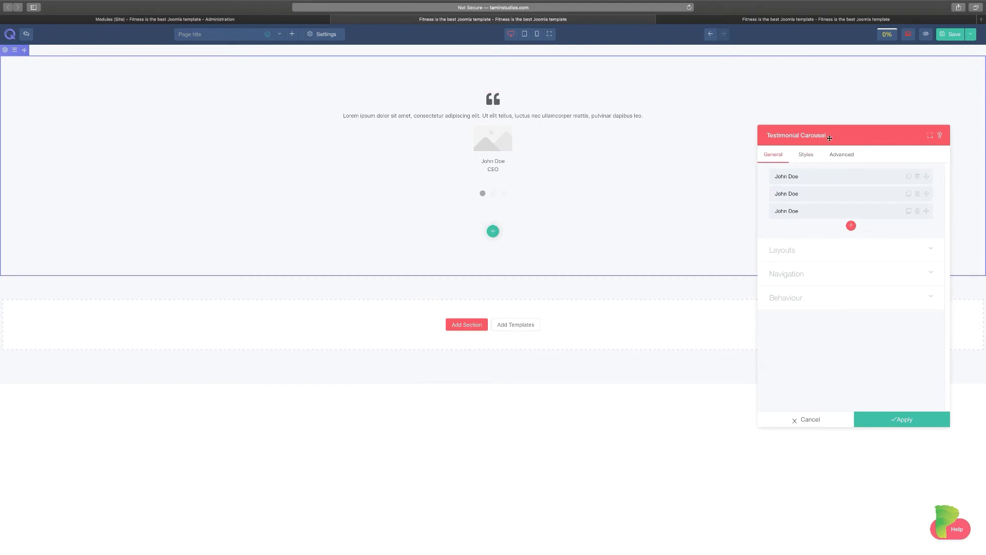
left_click_drag(830, 137, 811, 126)
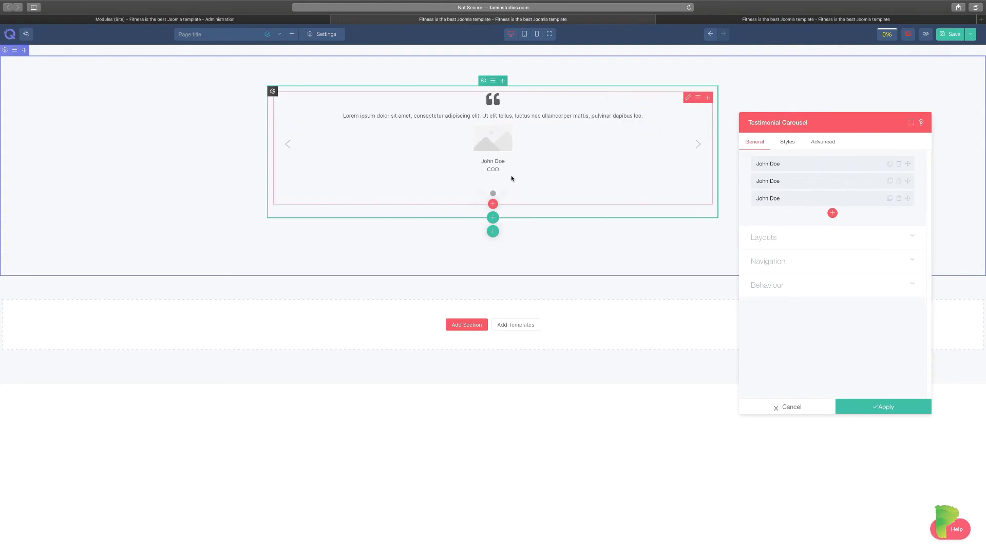
Replace the placeholder image of the first carousel testimonial (CEO) with dog-question.jpg.
left_click(797, 164)
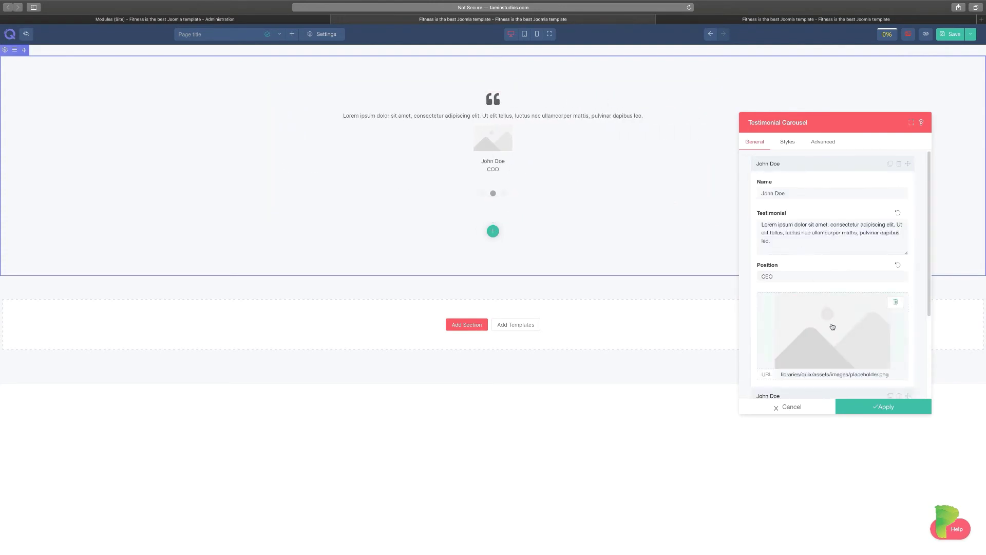
scroll(833, 329, "down", 3)
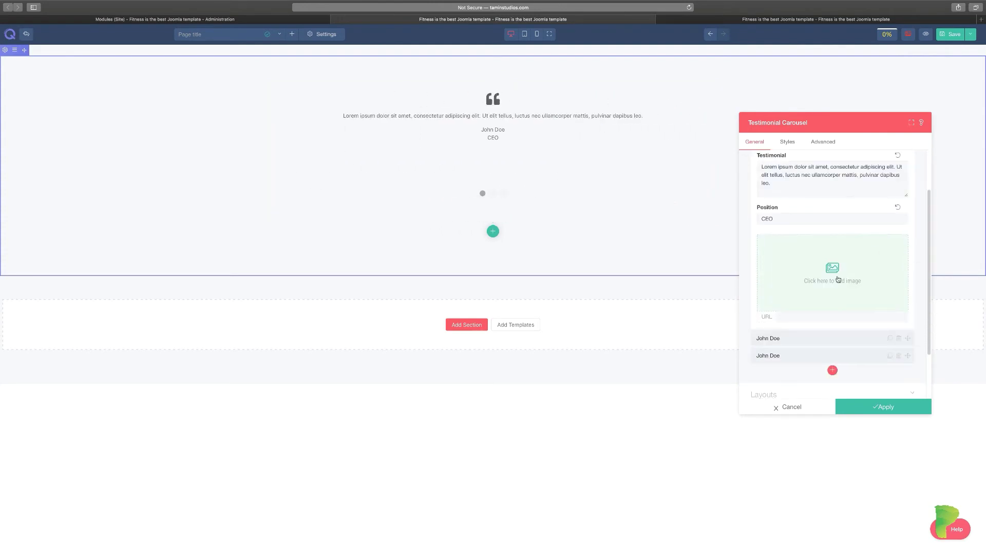
left_click(831, 277)
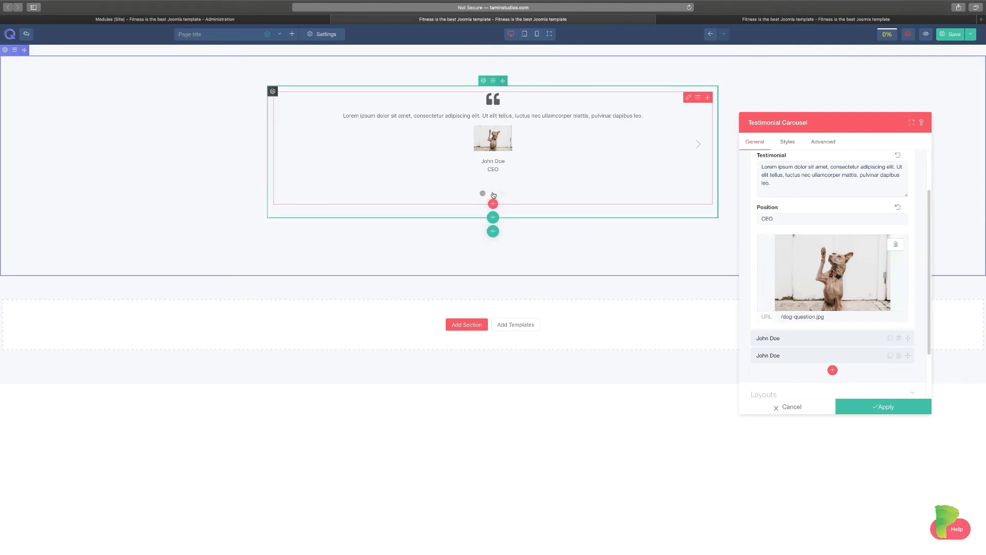
Replace the placeholder image of the second carousel testimonial (COO) with the photo of the man hugging a girl.
left_click(830, 340)
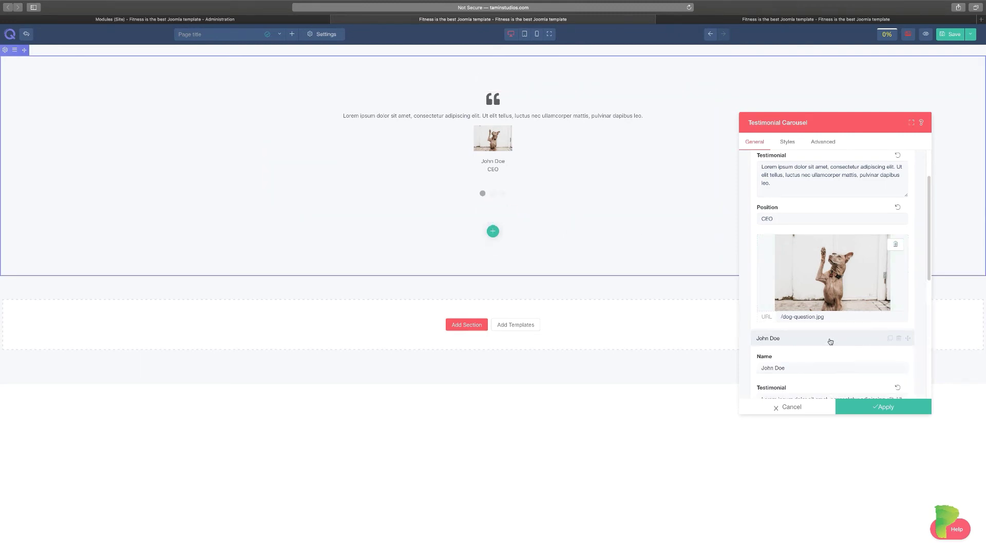
scroll(843, 367, "down", 3)
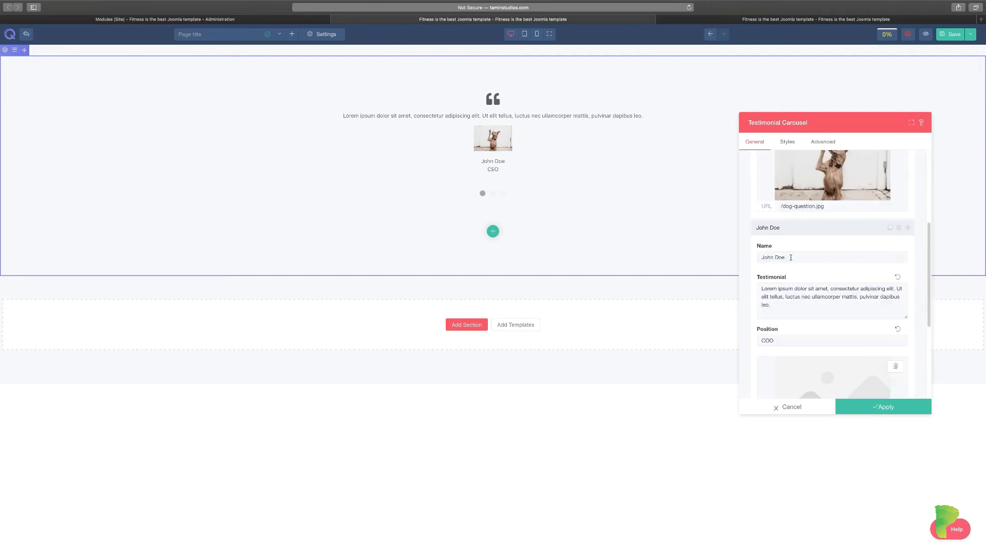
scroll(800, 287, "down", 2)
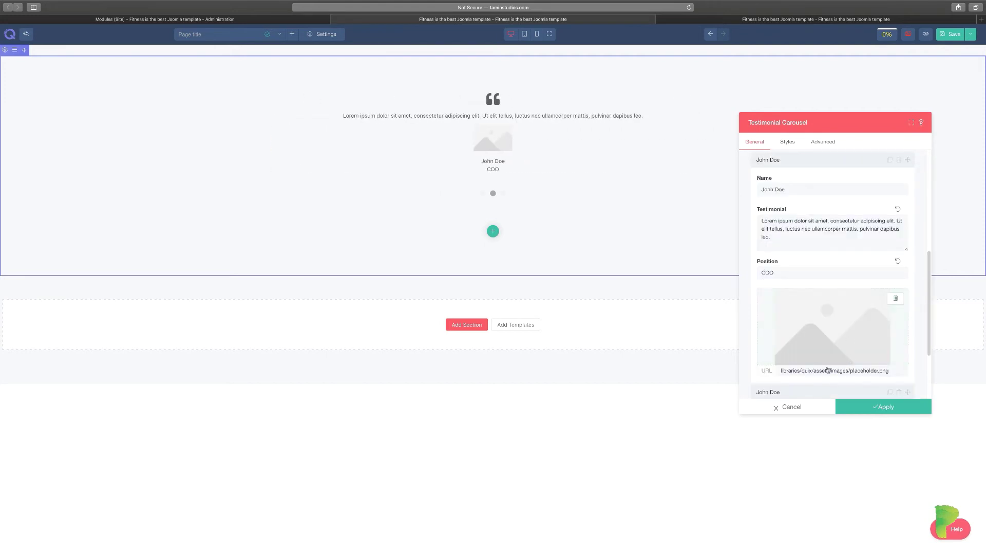
left_click(831, 324)
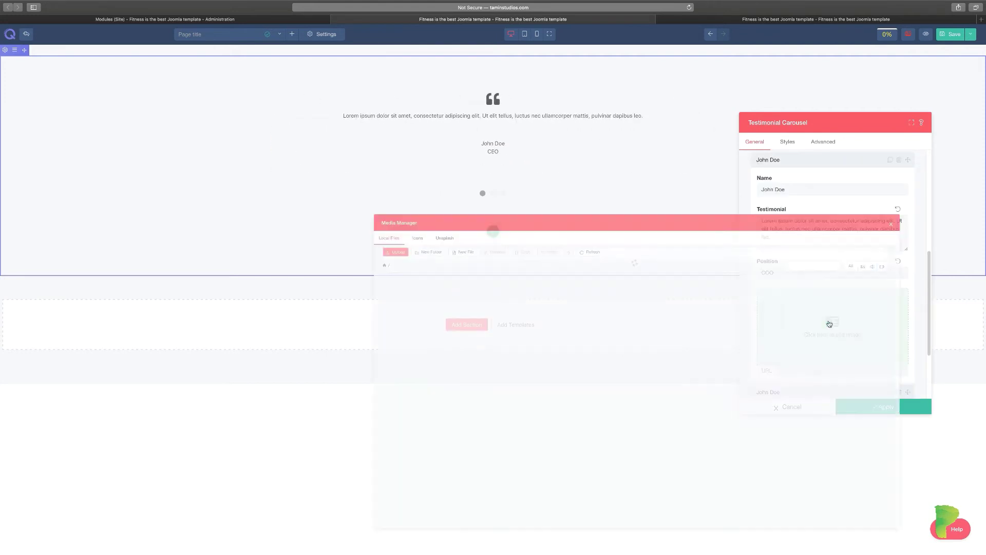
double_click(713, 308)
Use the same photo of the man and girl for the third testimonial (CMO) and preview the carousel's slides.
scroll(826, 347, "down", 3)
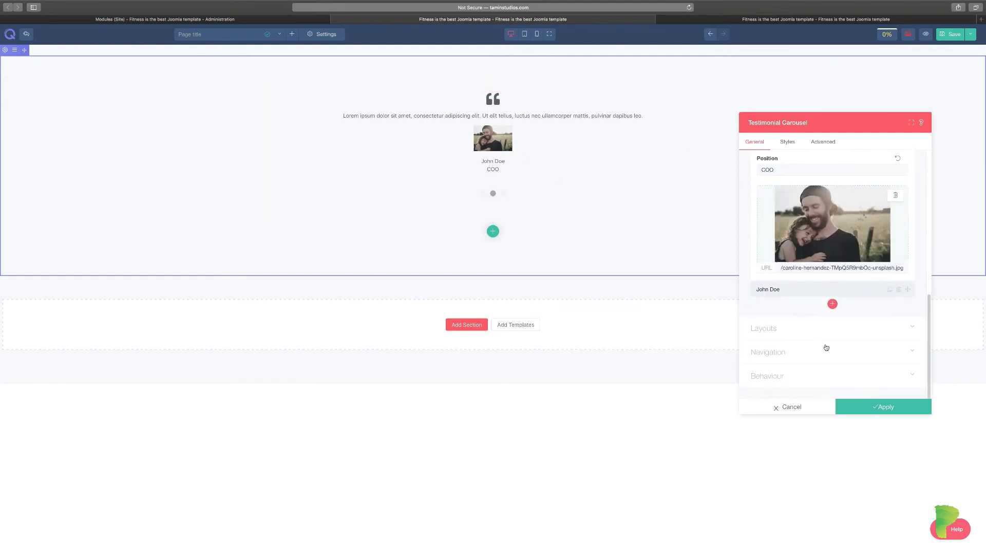
left_click(795, 294)
scroll(802, 306, "down", 4)
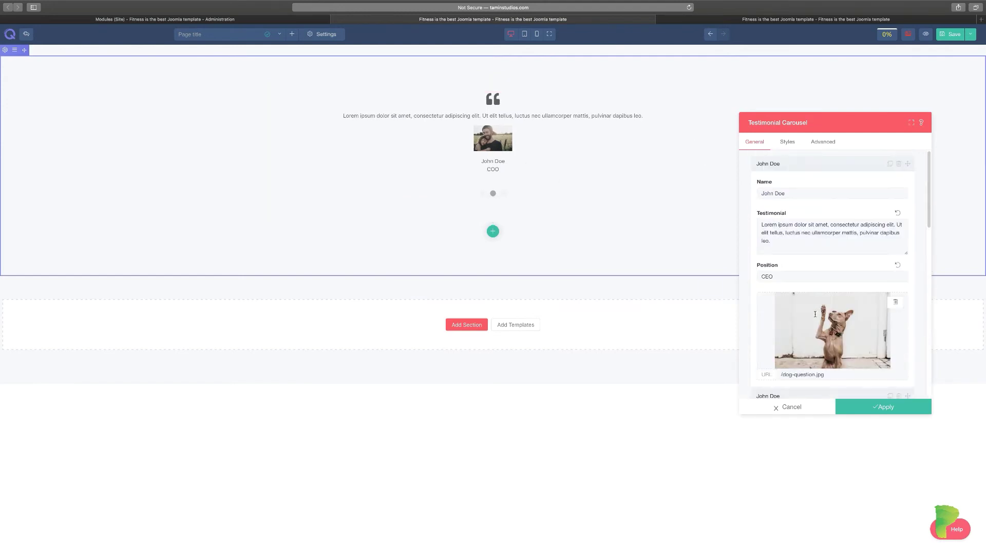
left_click(798, 165)
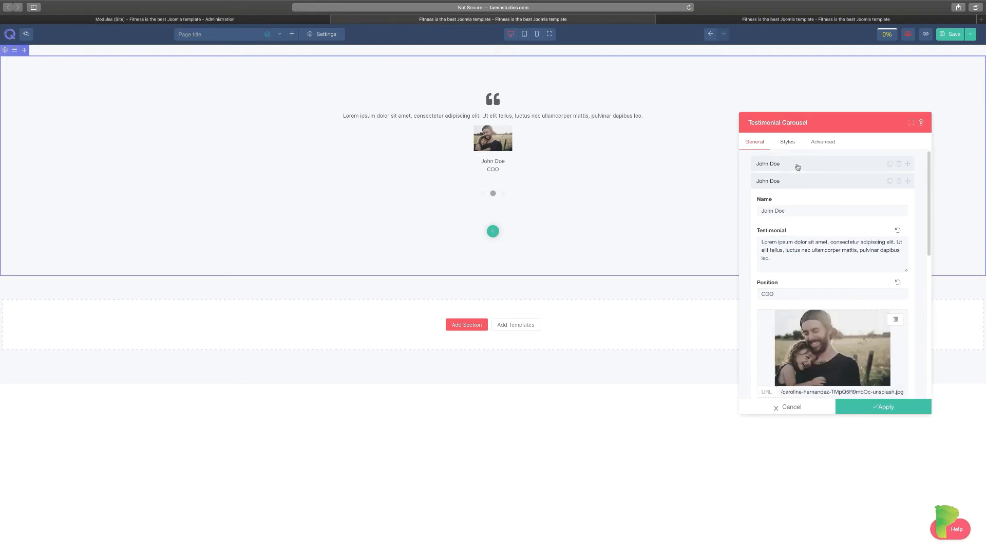
left_click(793, 183)
scroll(819, 321, "down", 2)
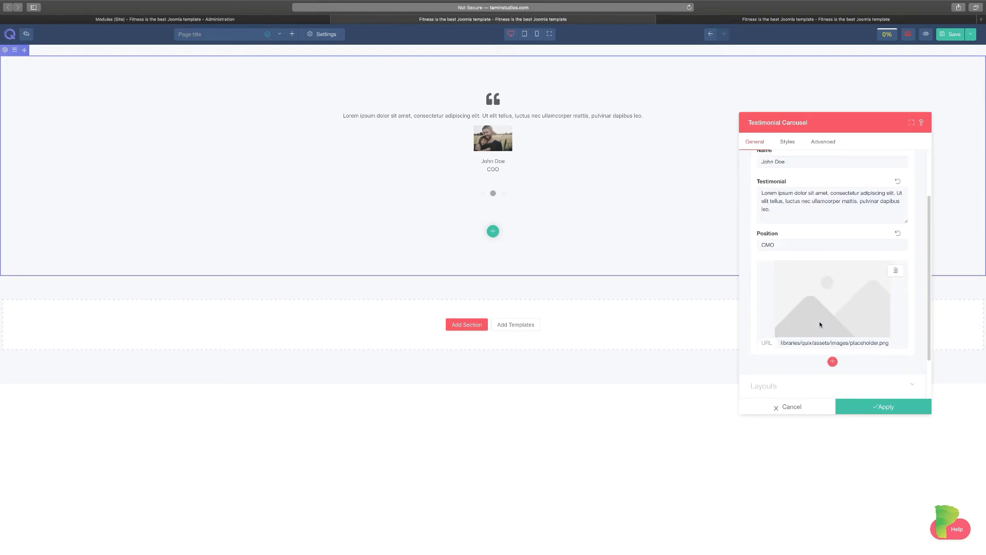
left_click(827, 301)
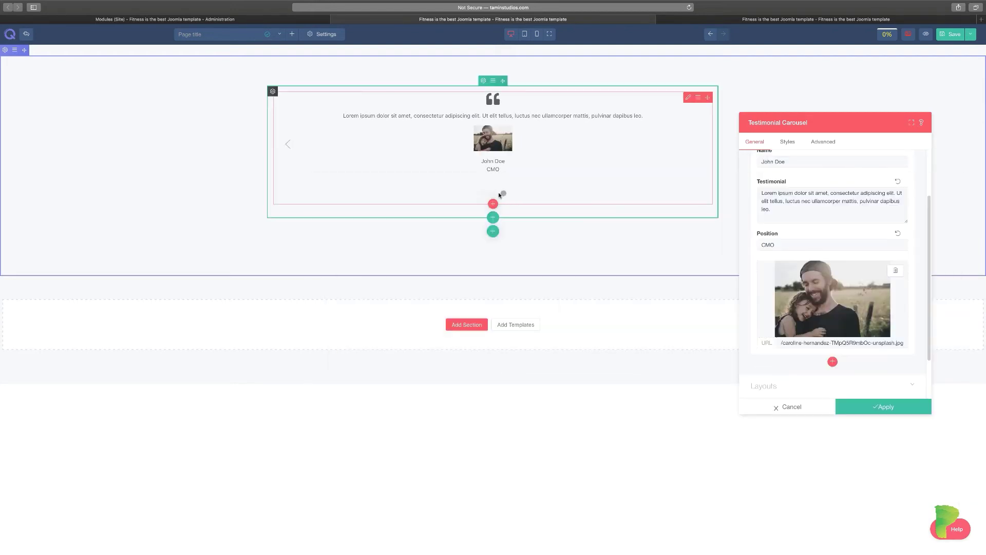
left_click(493, 195)
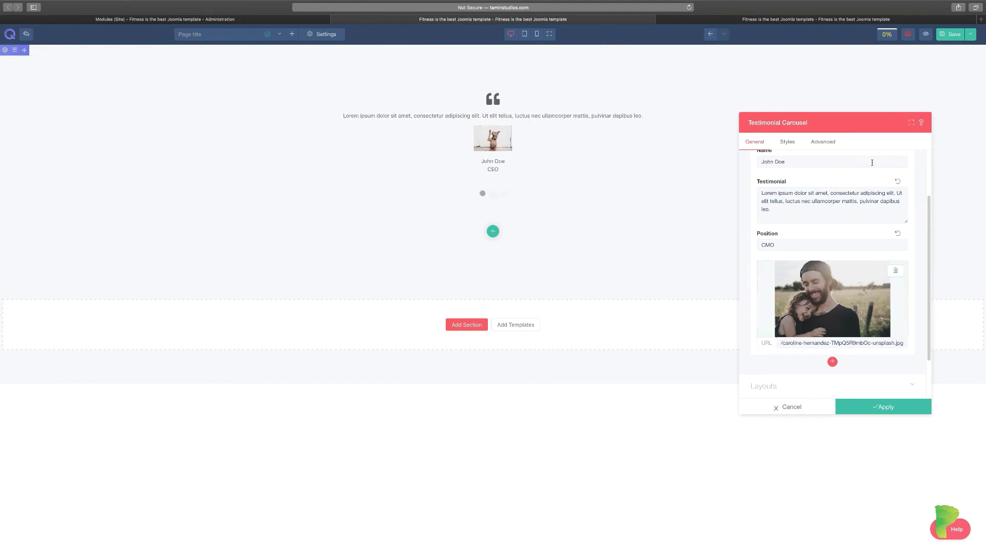
scroll(832, 194, "up", 1)
scroll(795, 176, "up", 1)
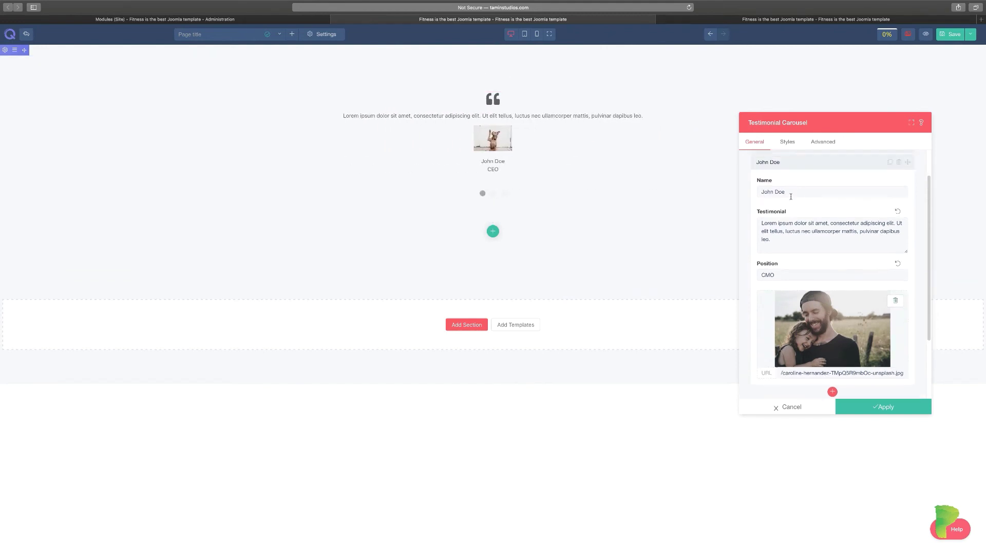
Try the 1-2 grid for the testimonial carousel, settle on 1-3, and shift the settings window further from the preview.
left_click(795, 162)
left_click(806, 241)
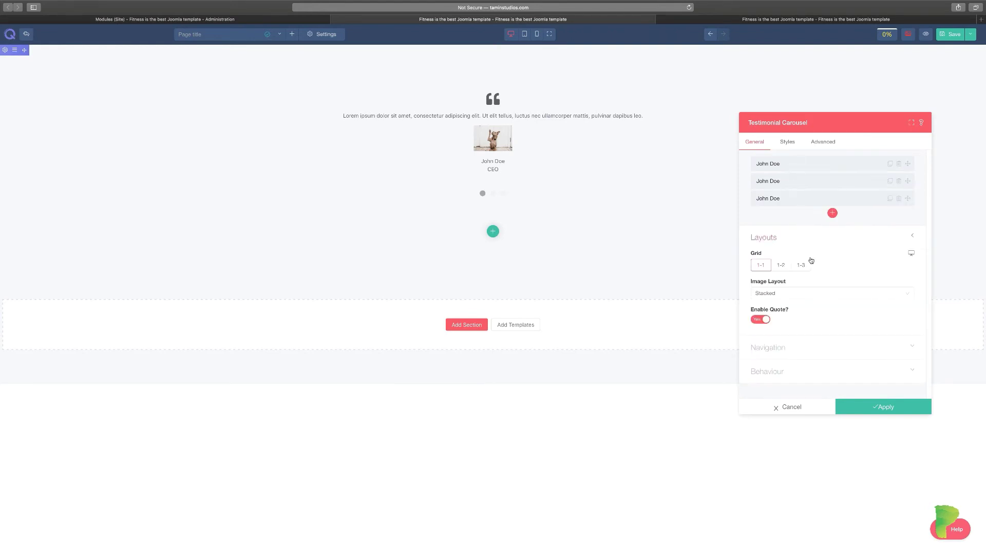
left_click(781, 266)
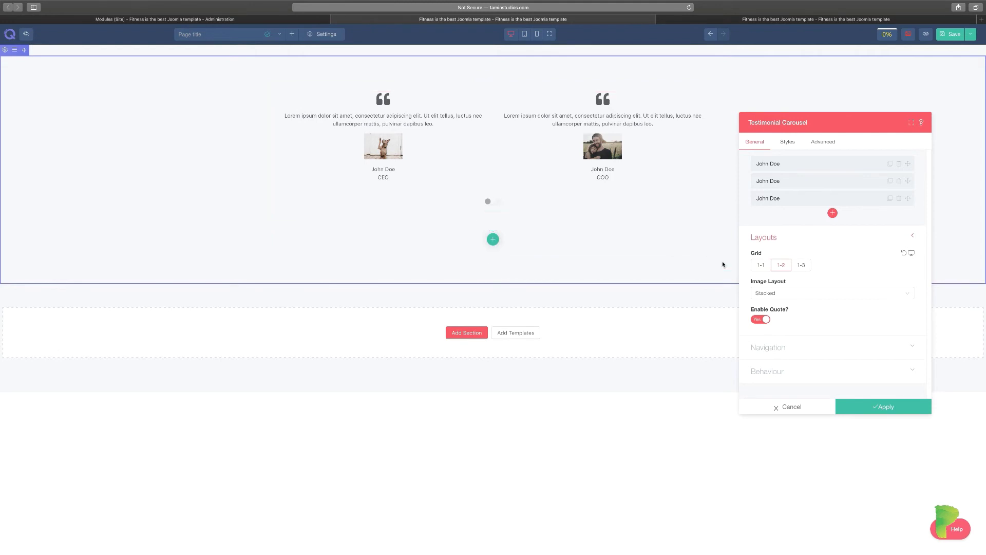
left_click(803, 266)
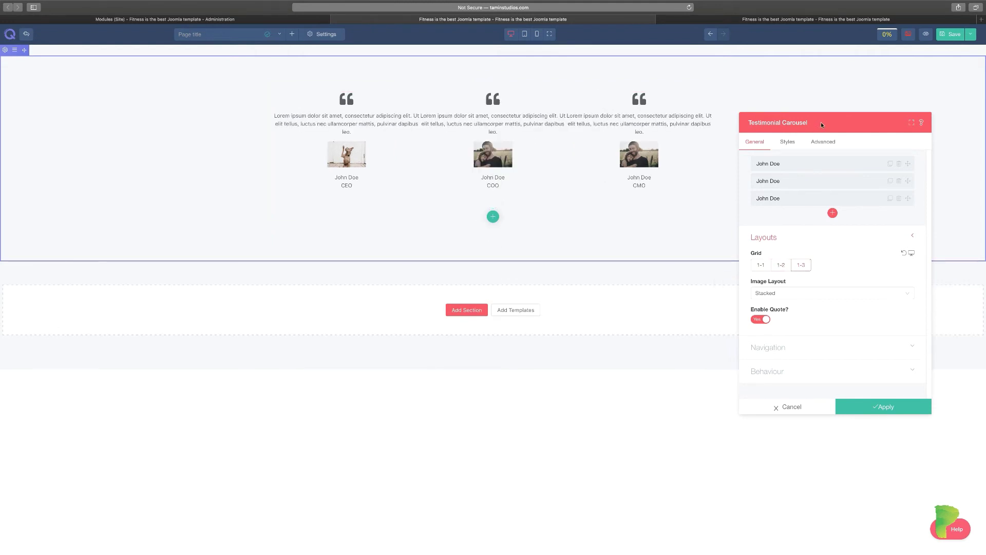
left_click_drag(824, 124, 835, 129)
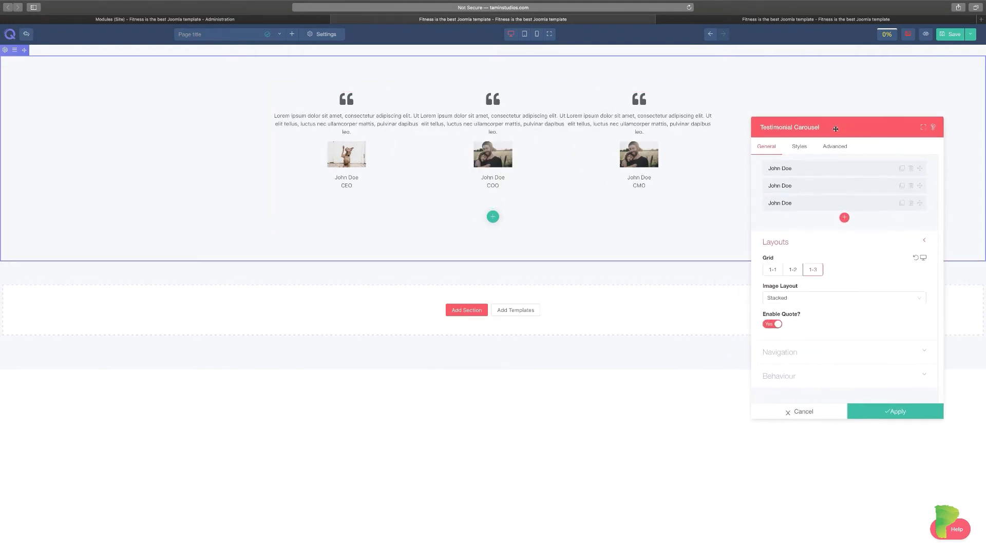
Try the Above, Left, Right and Inline image layouts on the carousel testimonials, ending on Above.
left_click(814, 303)
left_click(786, 324)
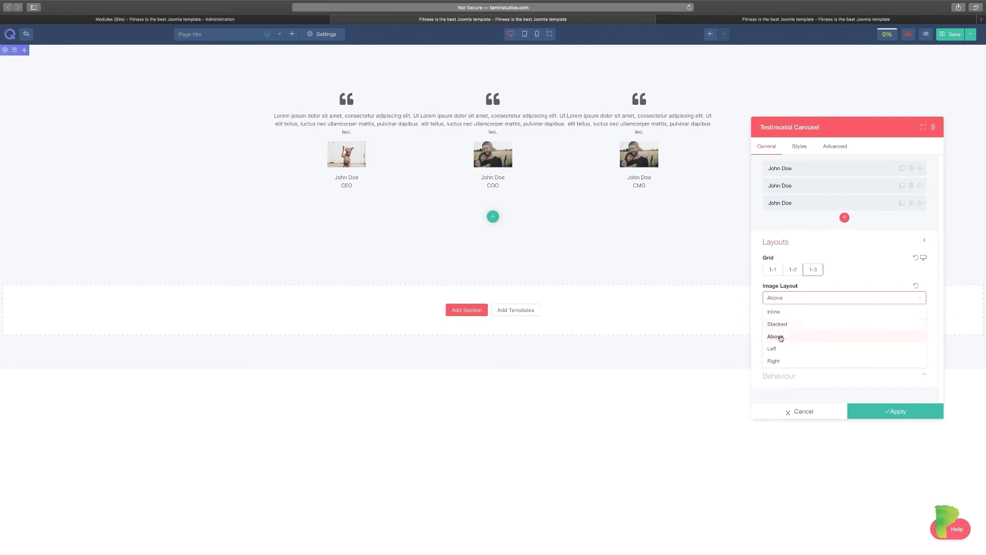
left_click(800, 302)
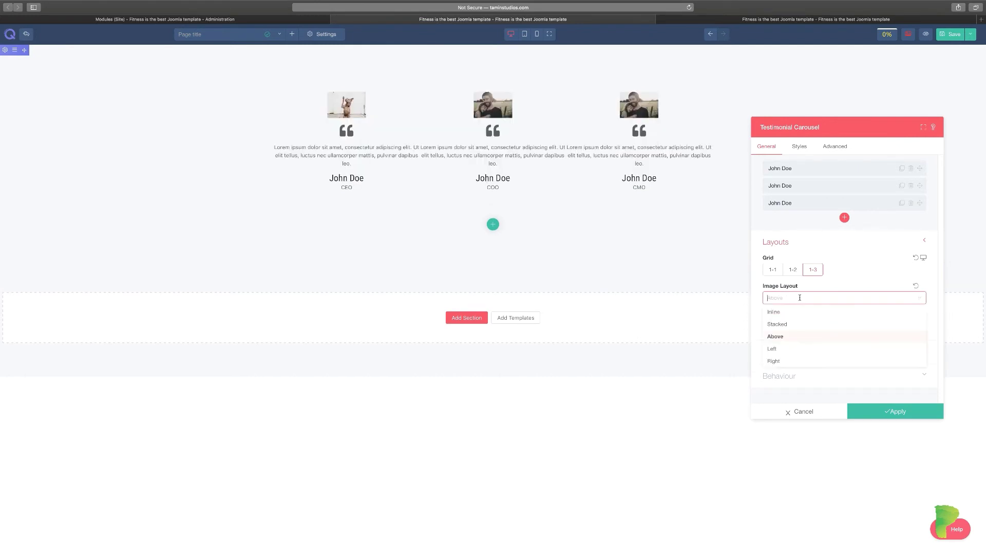
left_click(785, 349)
left_click(795, 303)
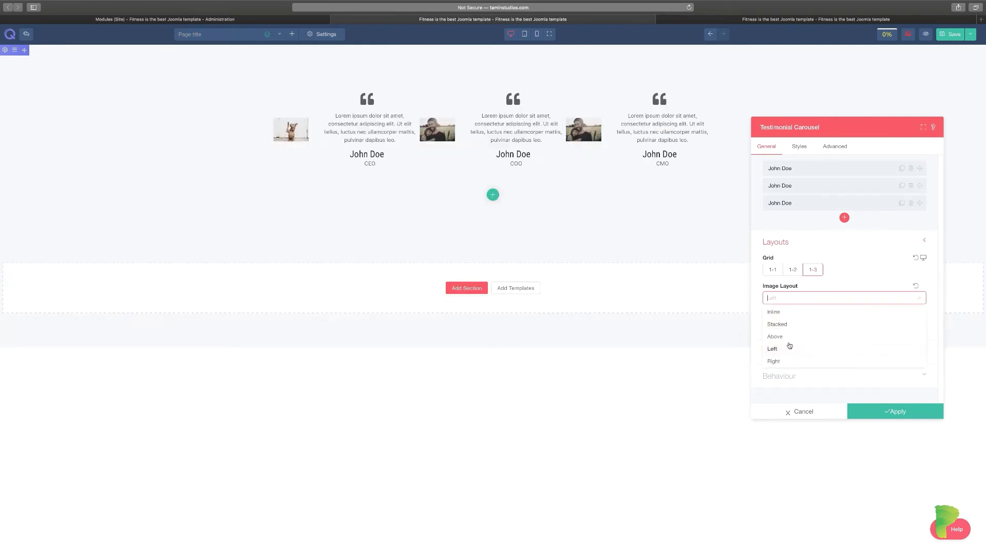
left_click(784, 362)
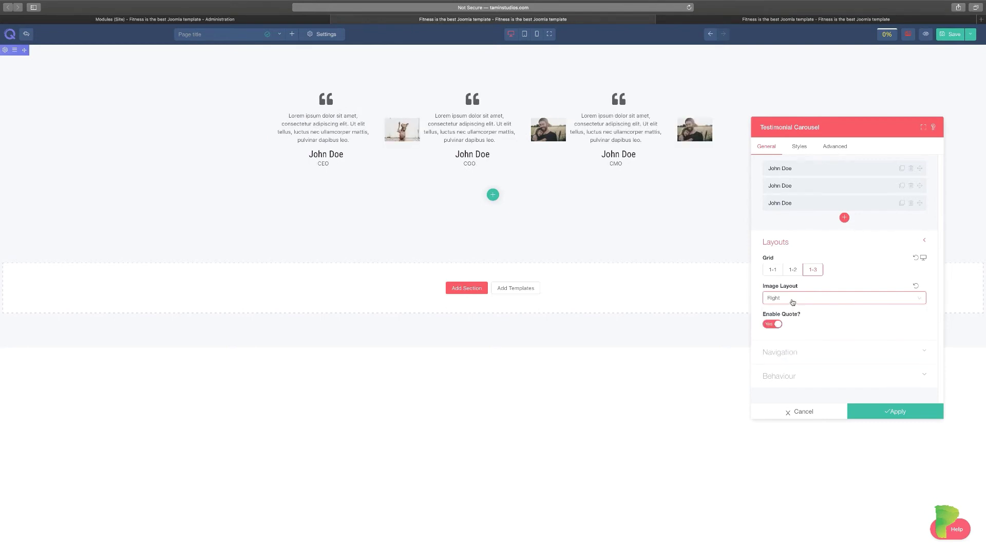
left_click(792, 302)
left_click(785, 314)
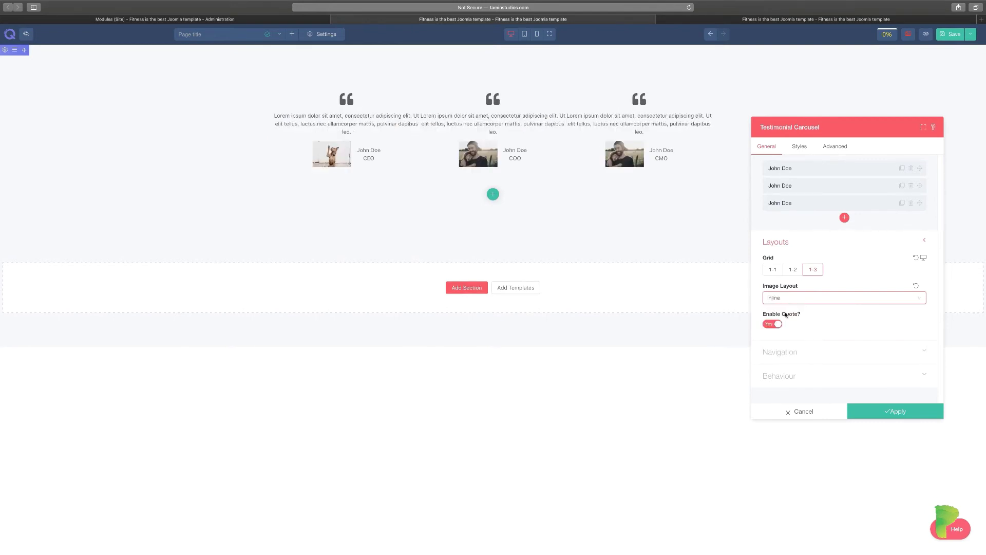
left_click(816, 300)
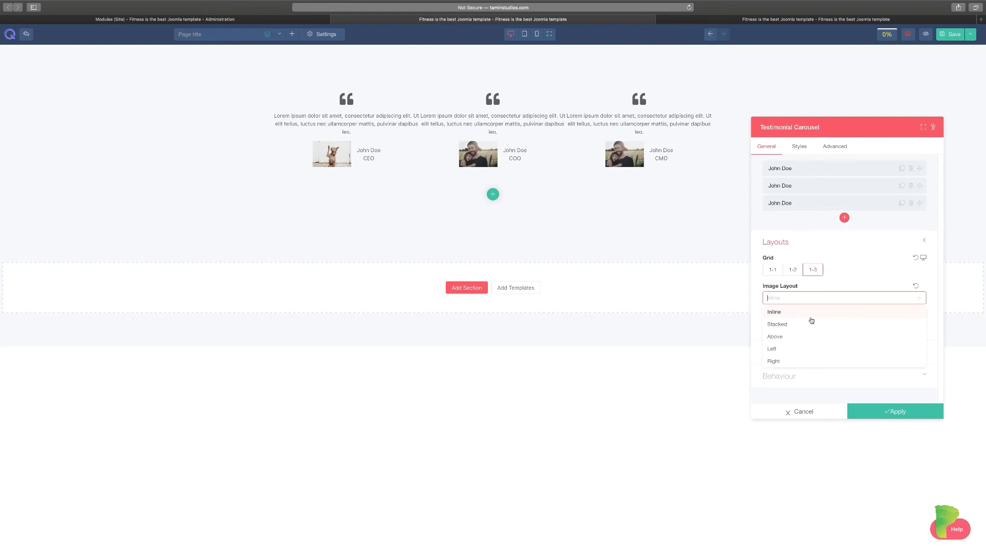
left_click(785, 336)
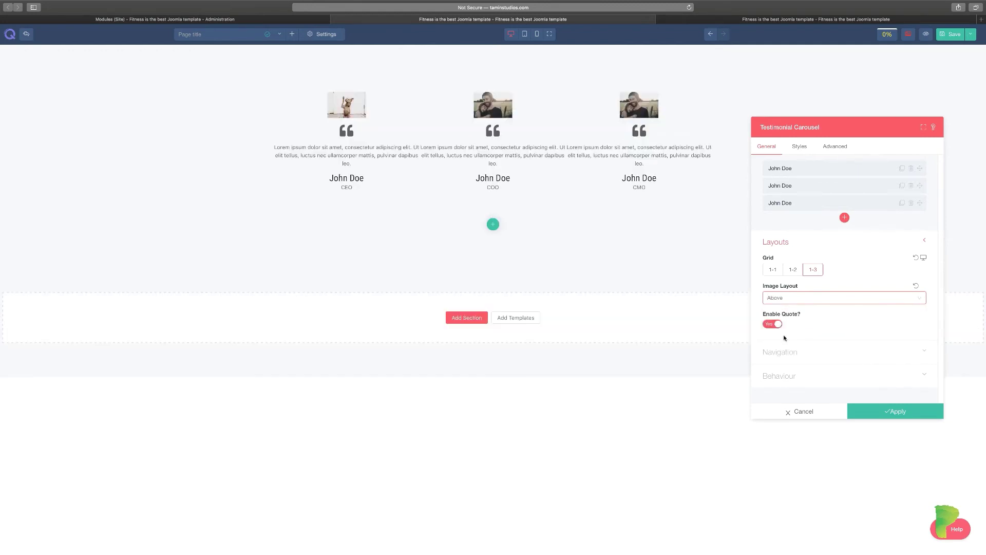
Set the testimonials' image layout to Inline and preview them without the quote icon before enabling it again.
left_click(788, 300)
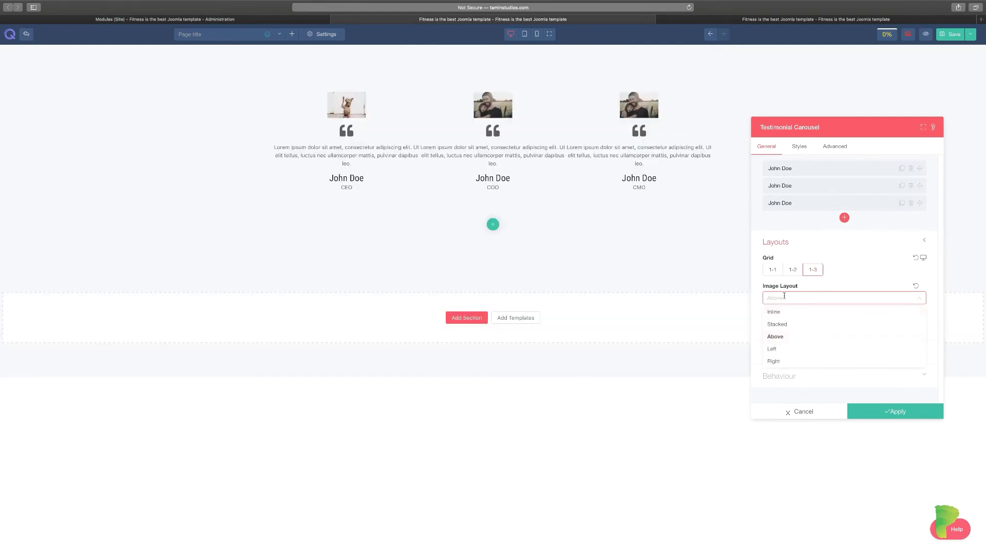
left_click(813, 313)
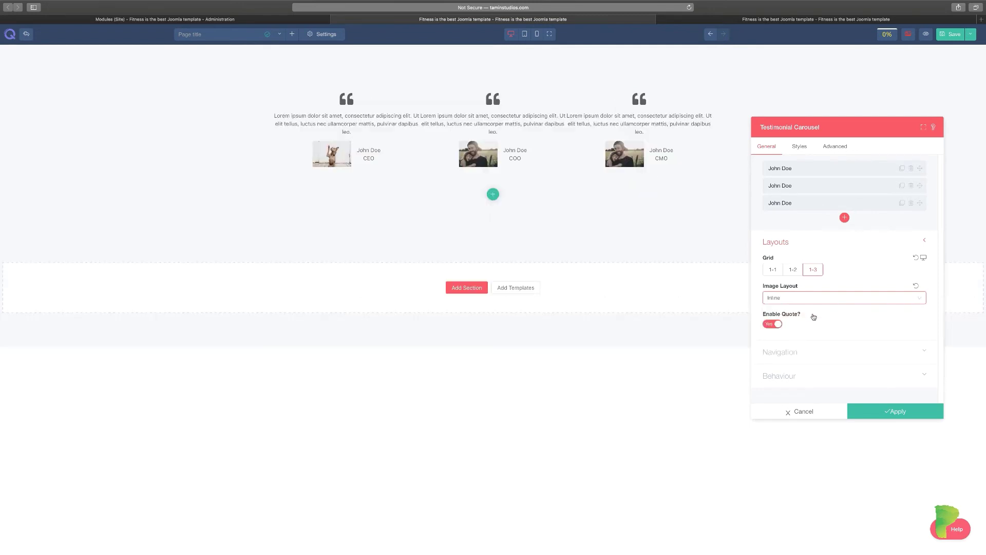
left_click(773, 324)
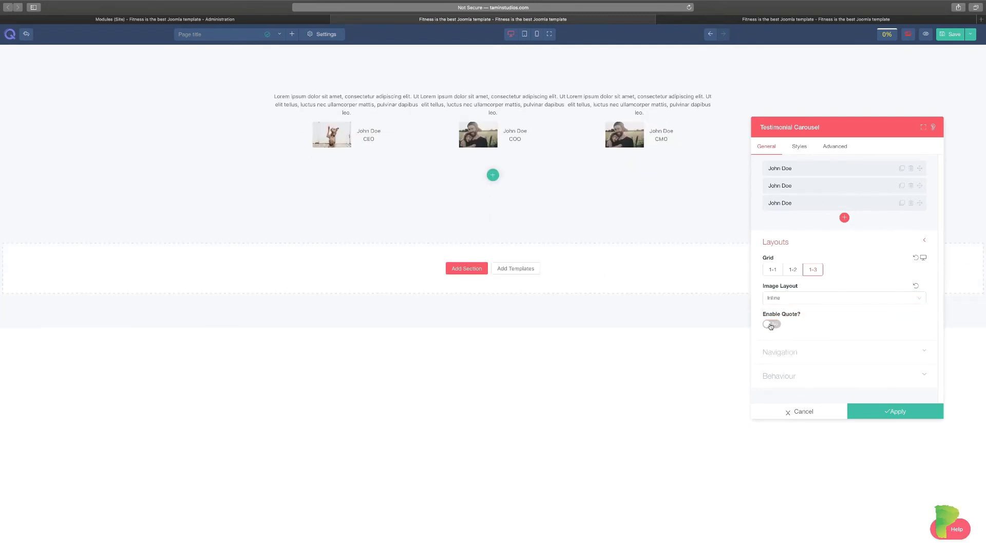
left_click(777, 327)
Open the arrow placement options in the carousel's navigation settings.
left_click(795, 351)
left_click(792, 316)
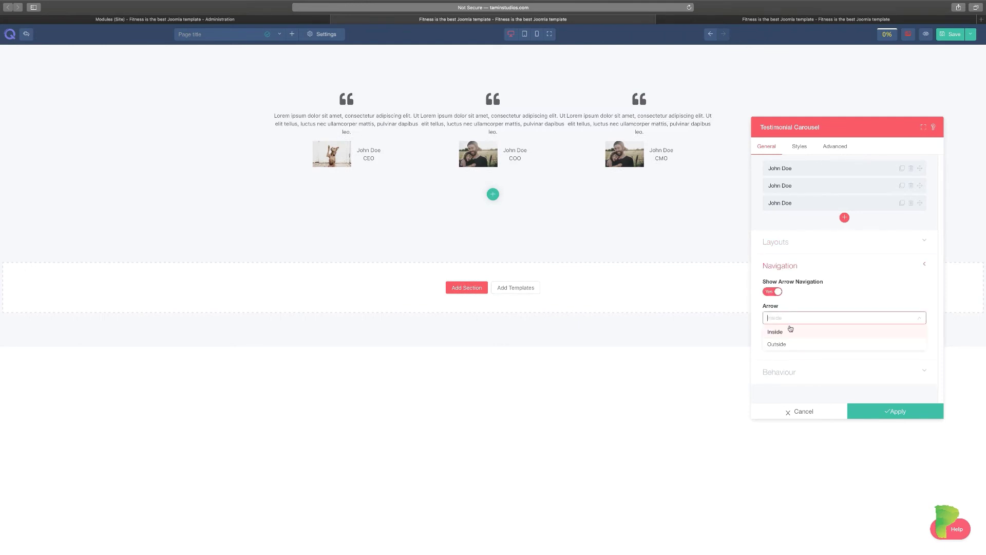
Set the testimonial carousel's navigation arrows to Outside and toggle its dot navigation.
left_click(782, 343)
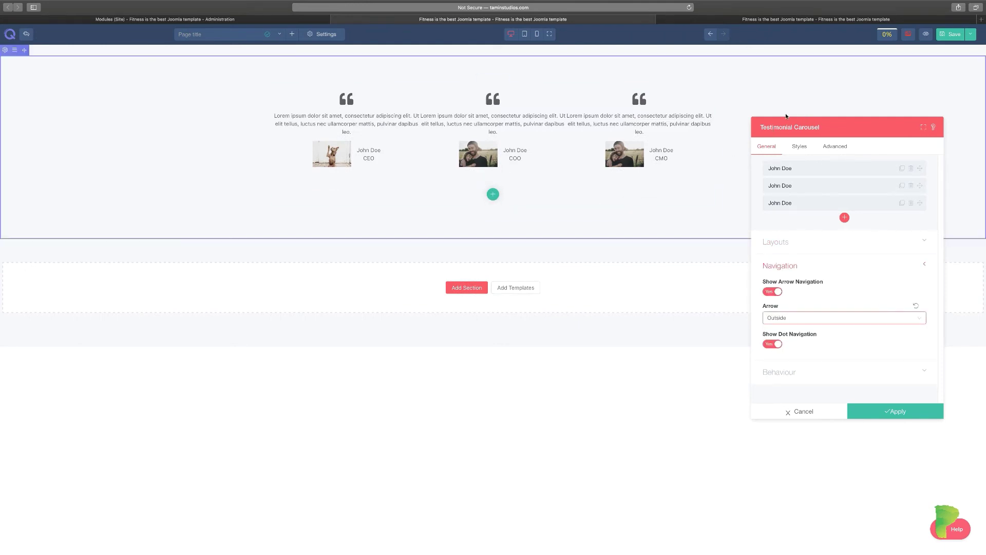
mouse_move(838, 126)
left_mouse_down()
mouse_move(843, 230)
mouse_move(837, 132)
left_mouse_up()
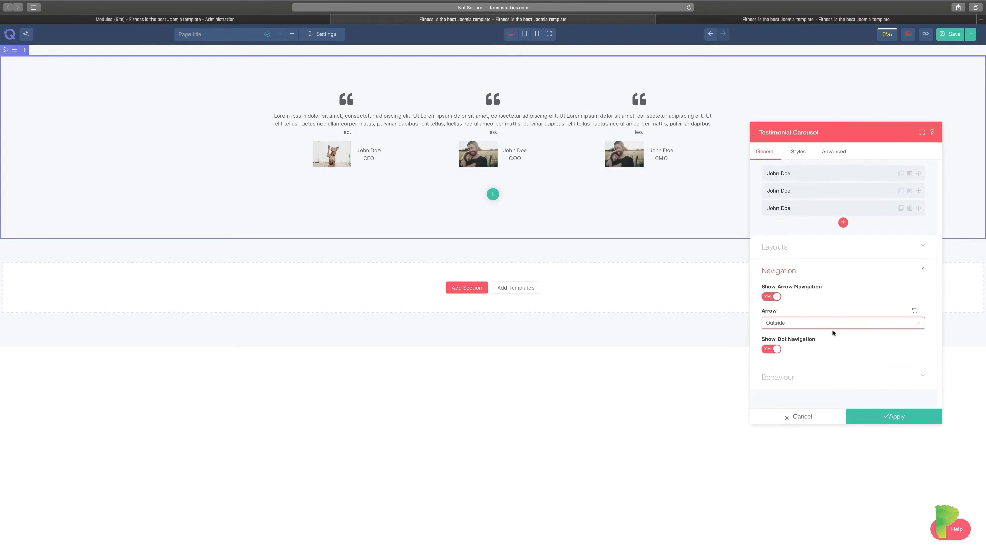
left_click(768, 350)
Review the carousel's Behaviour settings for hover pause, autoplay, autoplay speed and infinite loop.
left_click(800, 381)
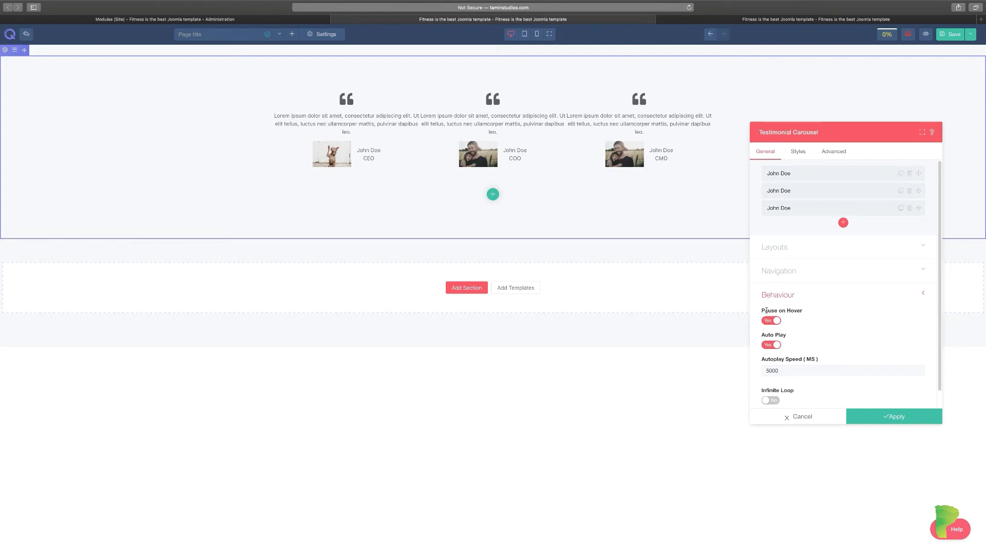
scroll(843, 369, "down", 2)
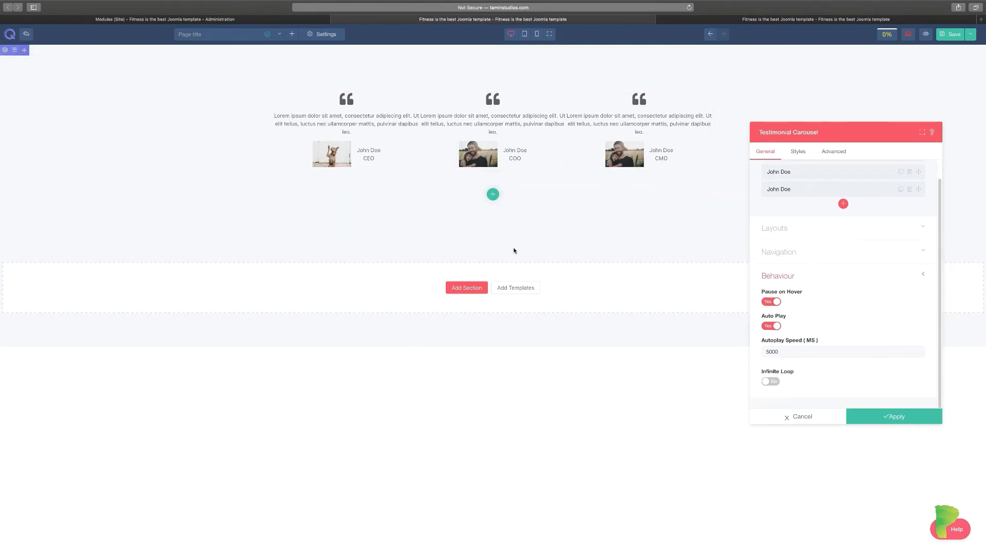
scroll(826, 312, "up", 2)
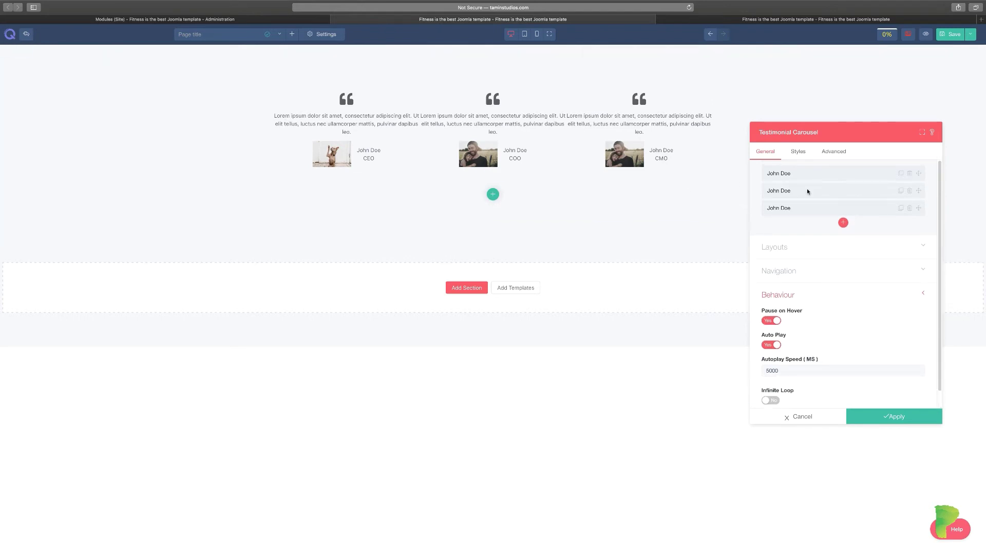
Align the content of the carousel's testimonials to the right.
left_click(798, 153)
left_click(797, 177)
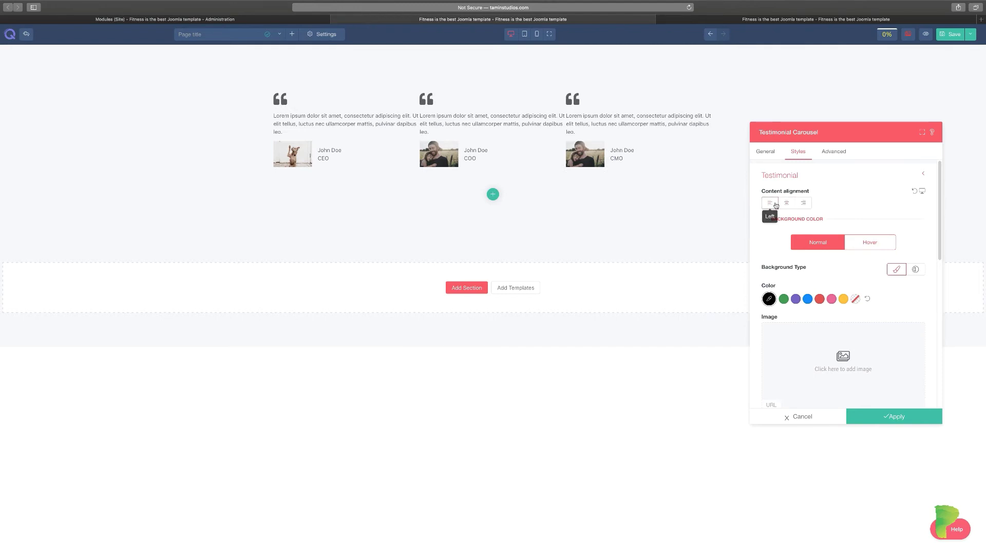
left_click(803, 203)
Try a red background colour on the testimonials and reset it to the default.
scroll(828, 287, "down", 1)
scroll(828, 287, "down", 4)
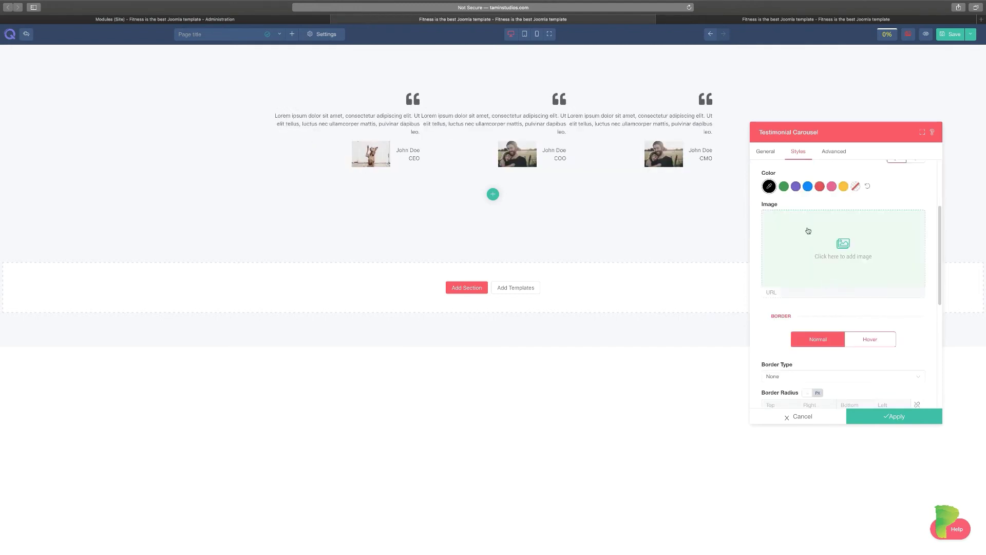
left_click(818, 187)
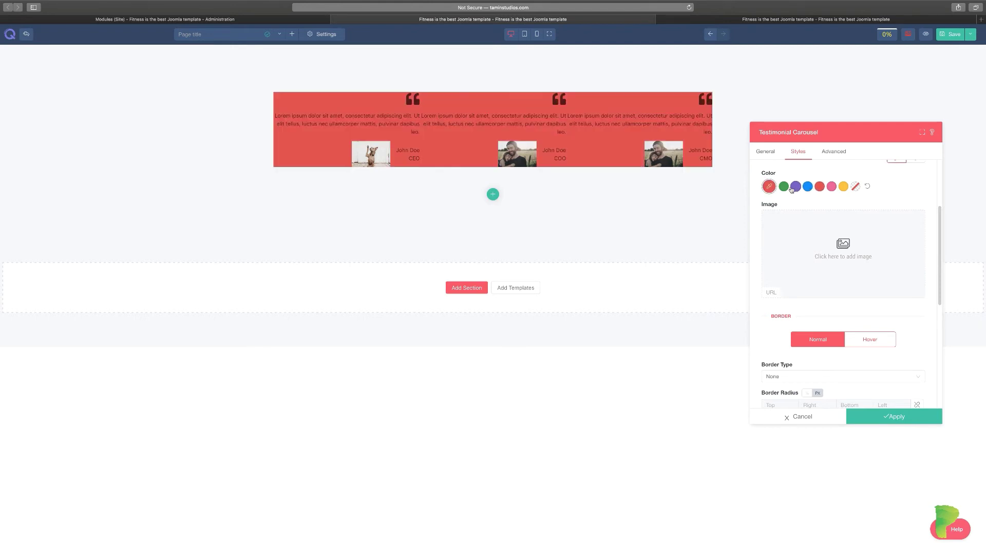
left_click(868, 187)
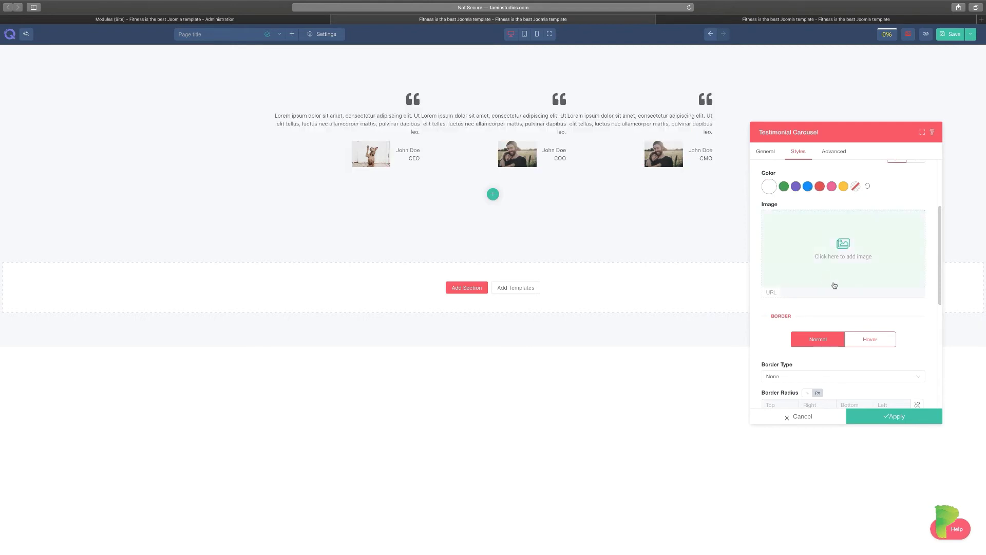
Increase the testimonial images' width slightly and set their spacing to 19 px.
scroll(822, 288, "down", 3)
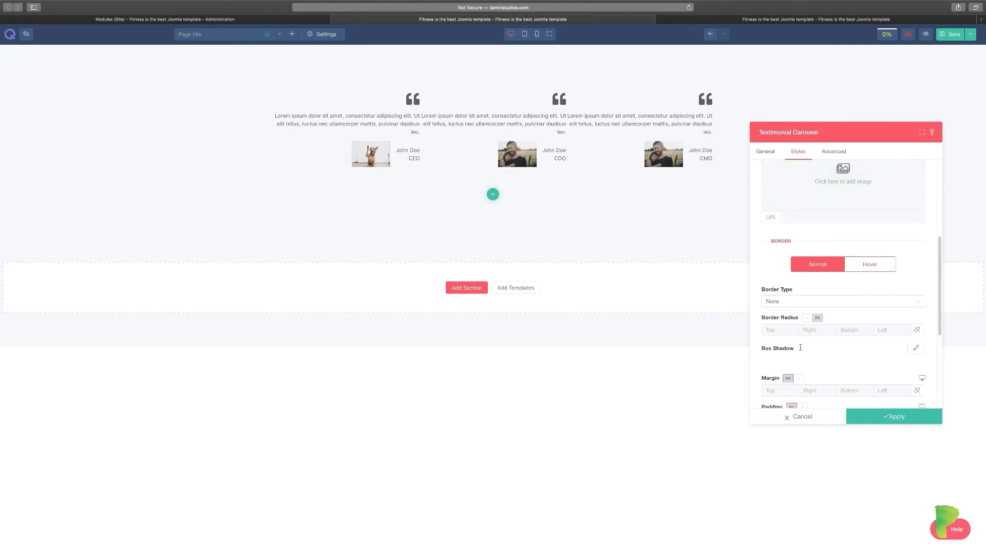
scroll(832, 278, "up", 8)
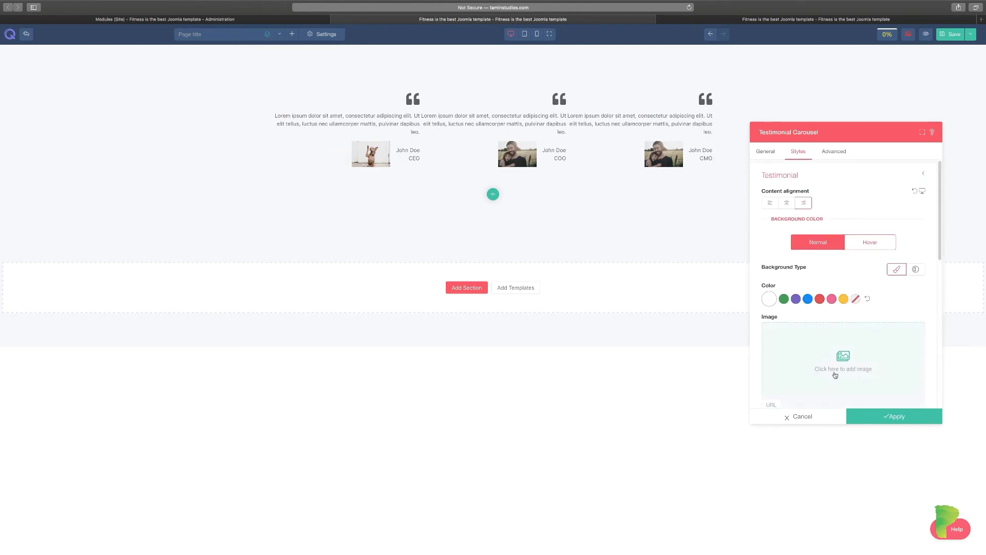
scroll(835, 371, "down", 12)
scroll(794, 316, "down", 3)
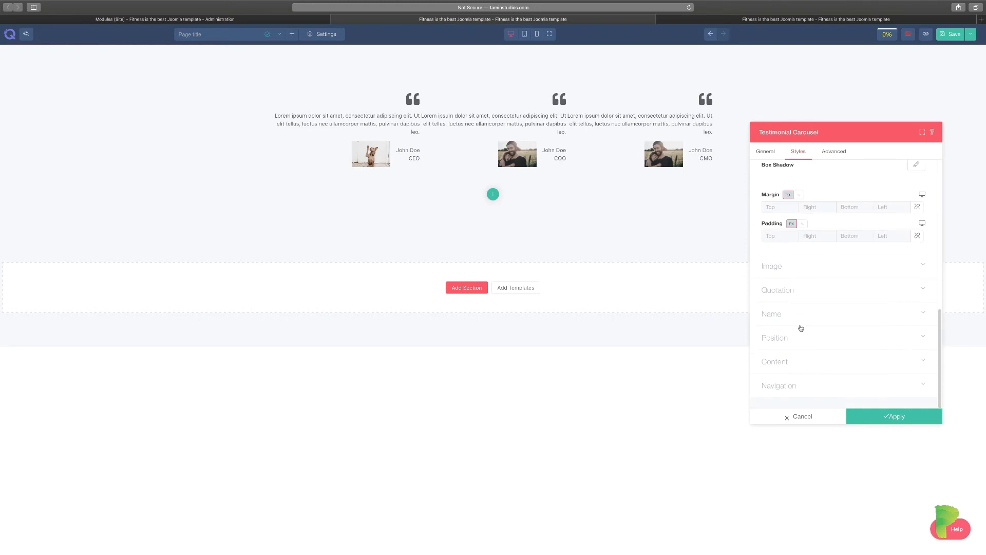
scroll(787, 270, "up", 6)
scroll(786, 271, "up", 2)
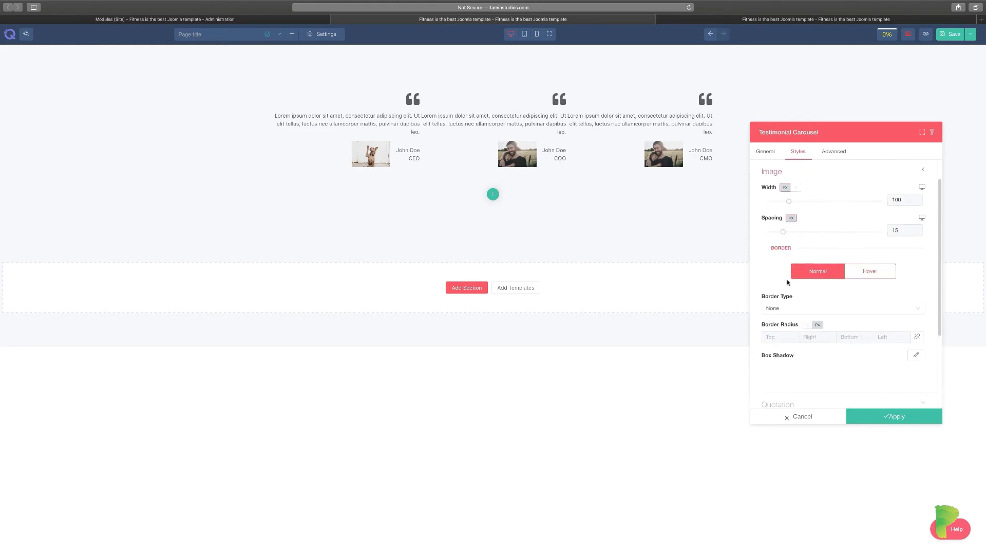
left_click_drag(789, 232, 791, 202)
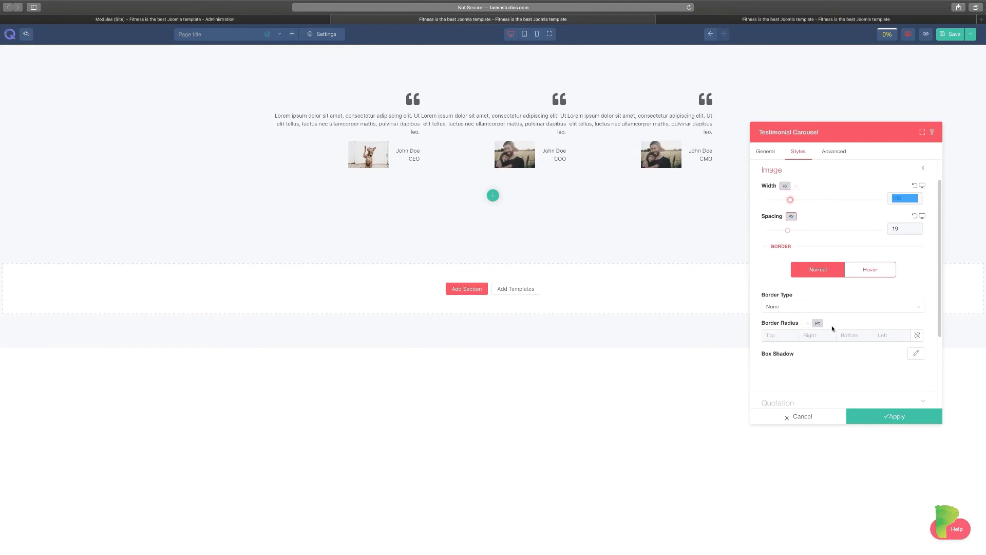
Examine the style options for the testimonials' name, quotation mark and content.
scroll(832, 326, "down", 2)
scroll(832, 329, "down", 2)
left_click(794, 323)
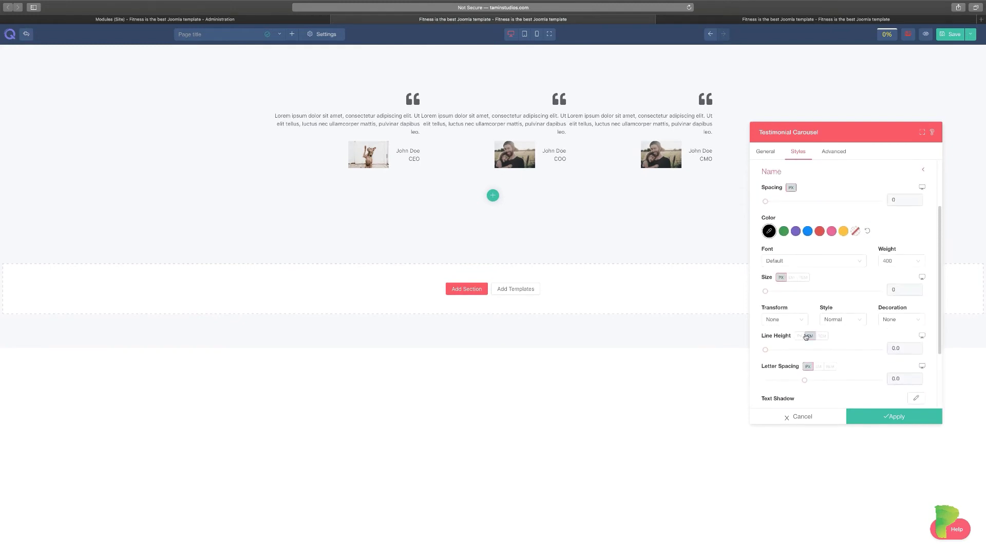
left_click(807, 336)
scroll(851, 319, "up", 3)
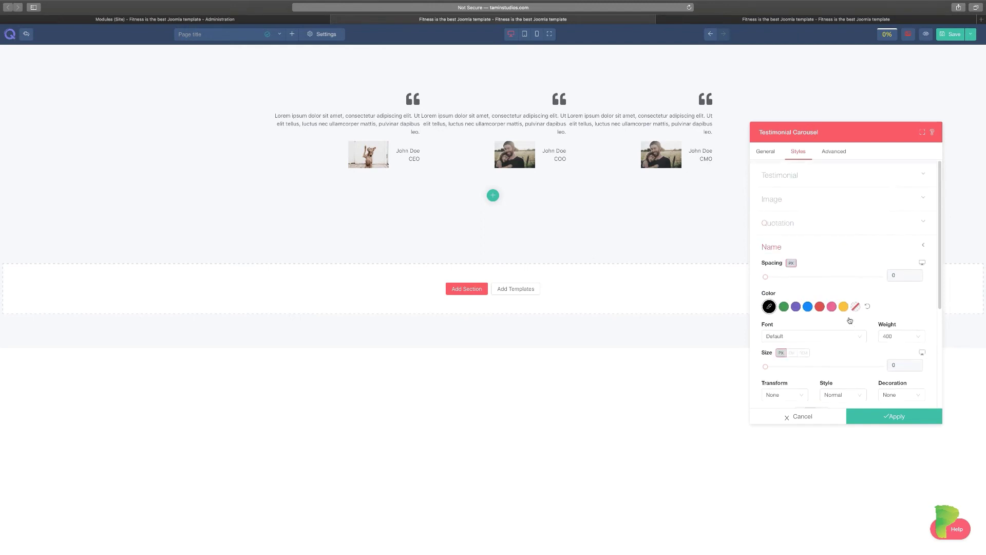
left_click(807, 225)
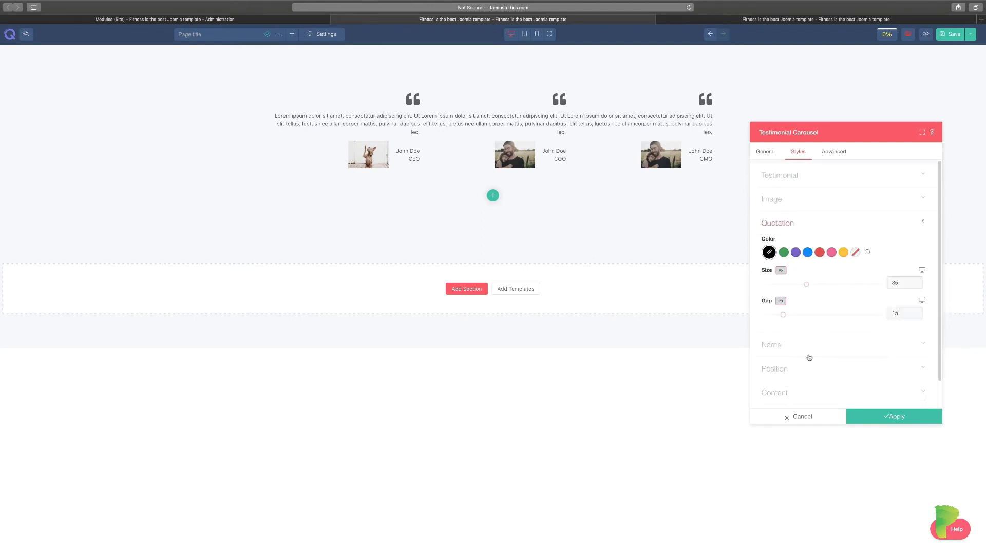
left_click(786, 393)
Add a Text element to the section and append "You can add all the text you want in this space." to its content.
scroll(806, 370, "down", 4)
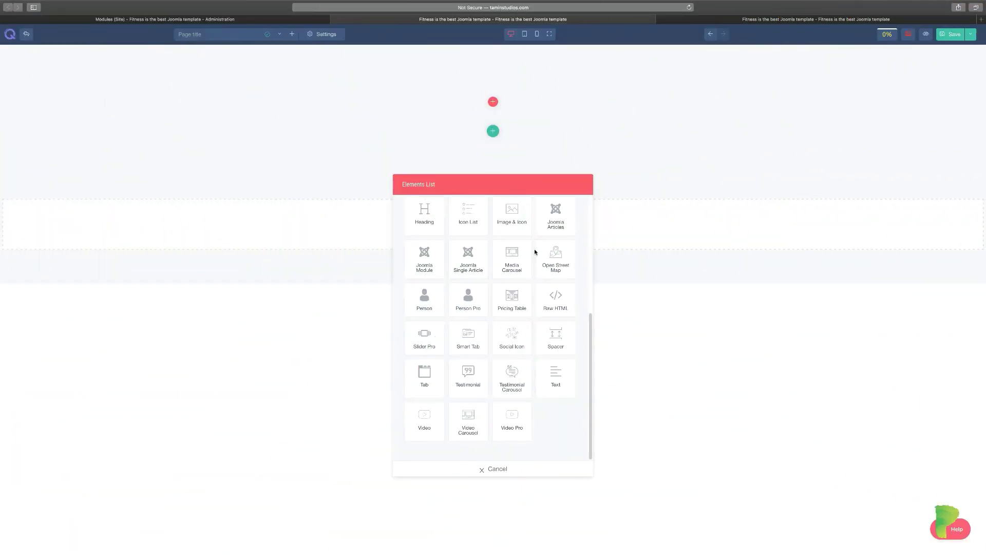
left_click(555, 373)
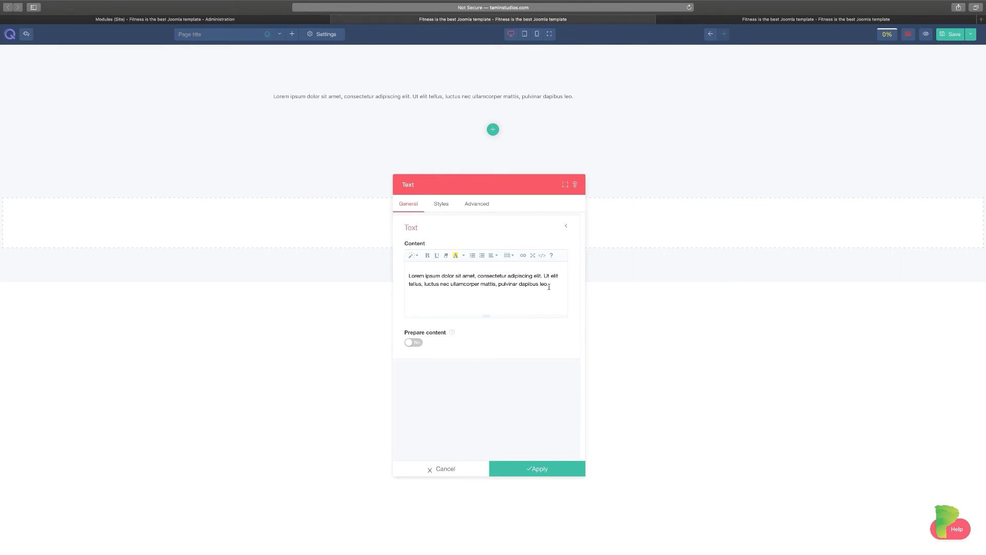
type("an add all the text you want in t")
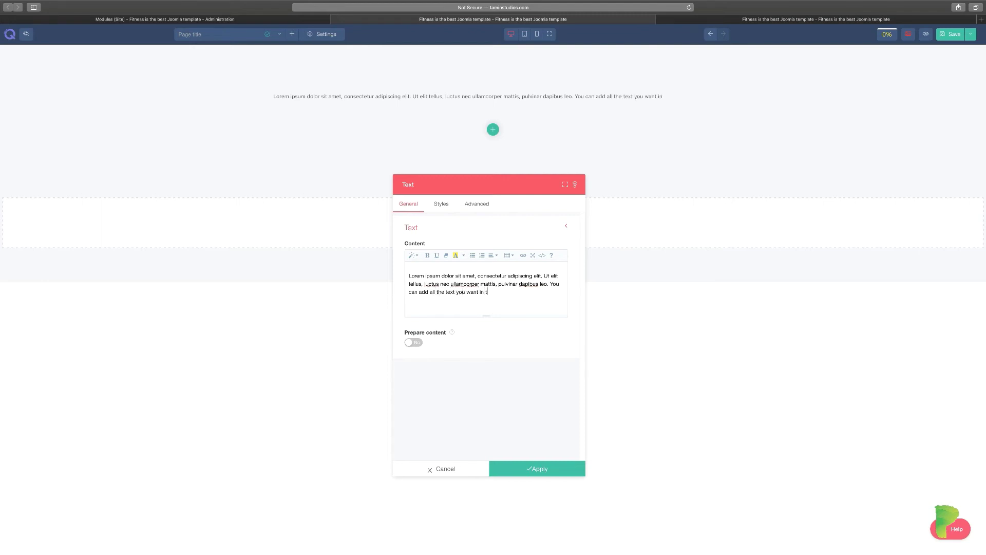
type("his space.")
Try centre alignment on the text element and set its alignment to left.
left_click(448, 207)
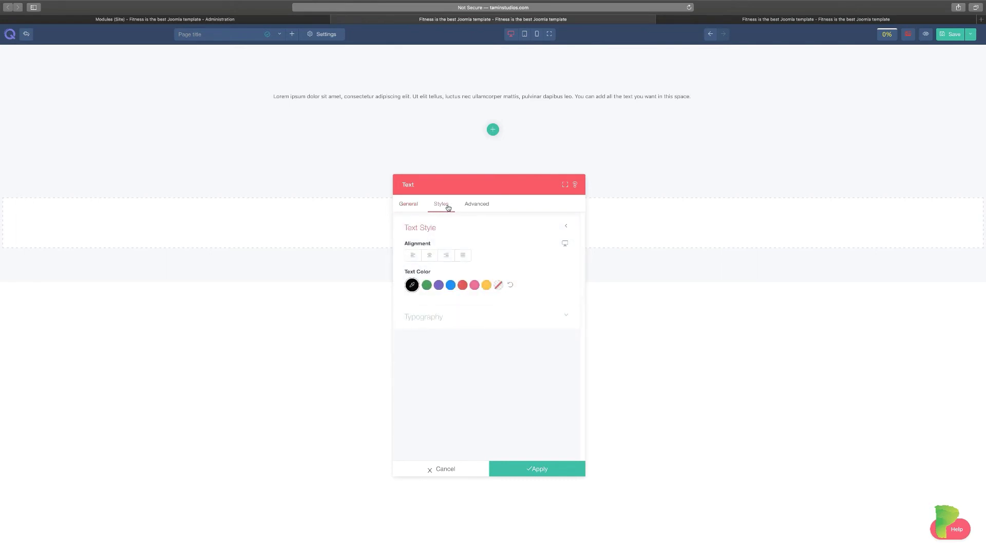
left_click(439, 260)
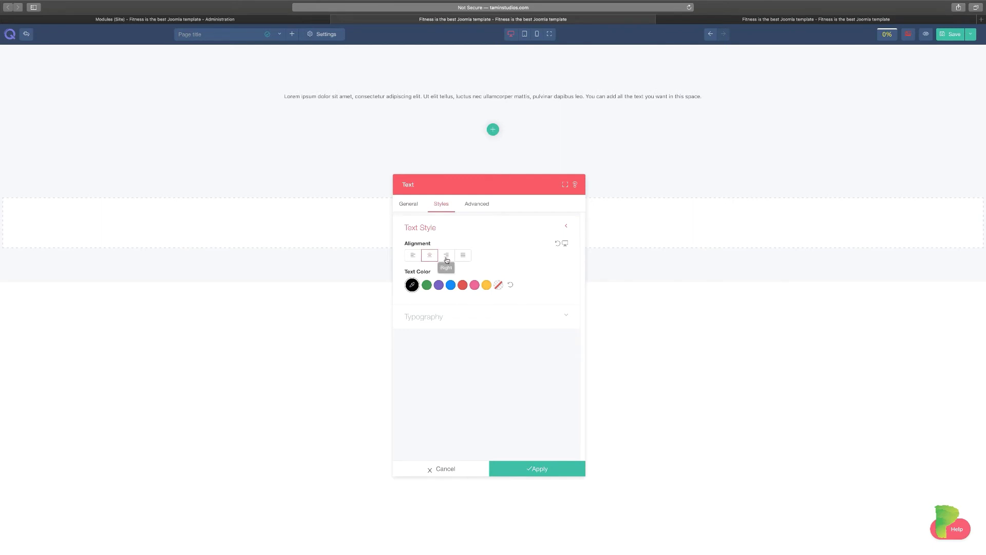
left_click(413, 255)
Insert the line "Text Heading" above the paragraph in the text element's content.
left_click(409, 204)
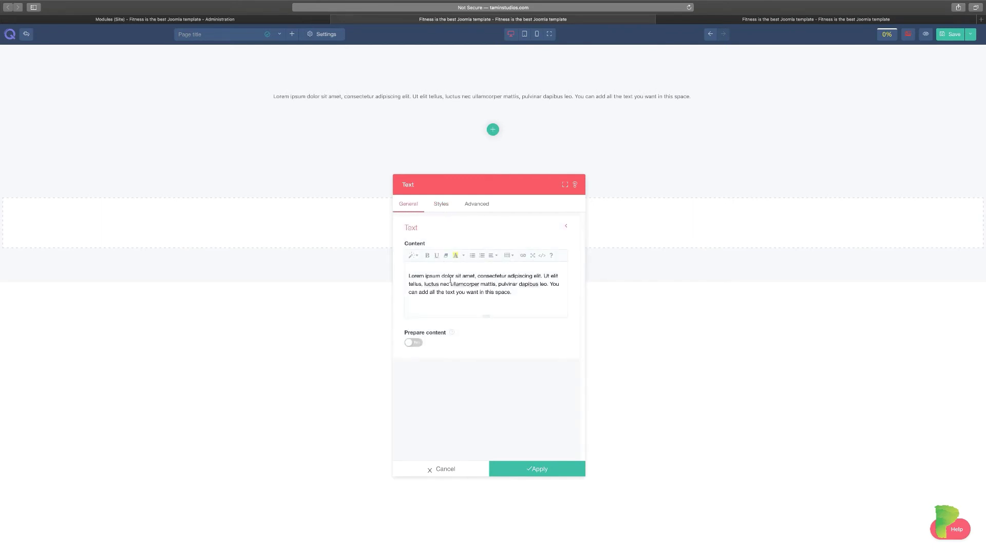
left_click(407, 277)
key("Return")
key("Up")
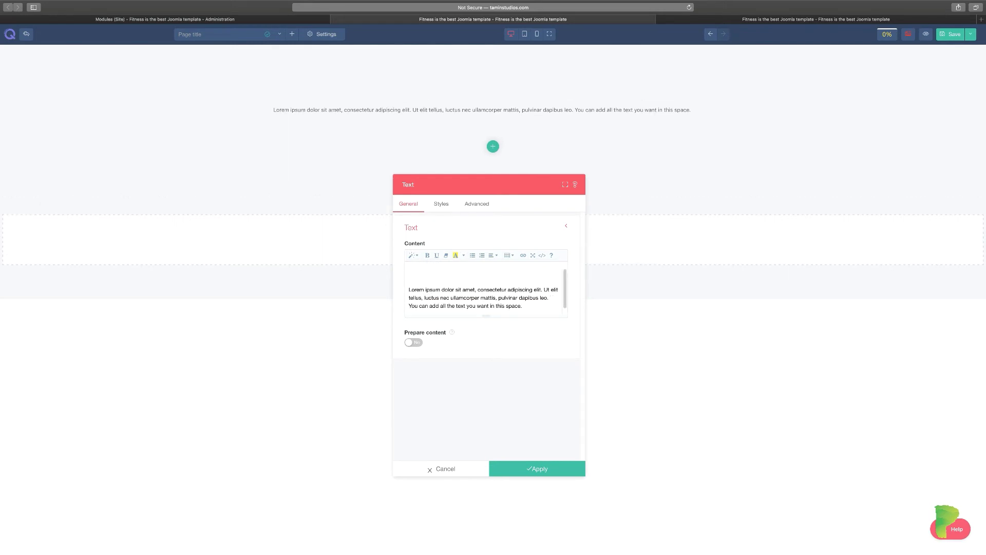
type("Text Heading")
Format the "Text Heading" line as bold, underlined, highlighted in yellow and styled as a level 1 heading.
left_click_drag(441, 276, 411, 276)
left_click(427, 256)
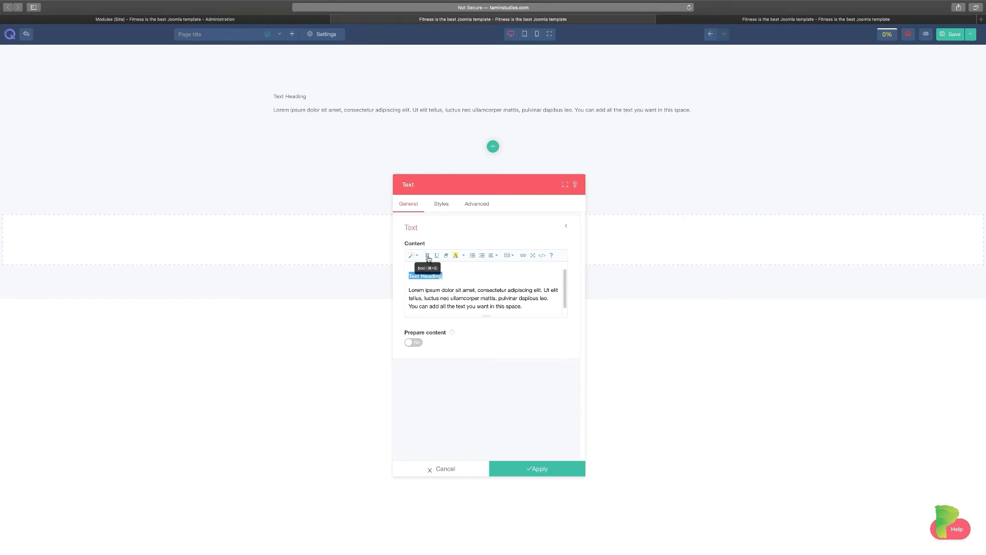
left_click(437, 255)
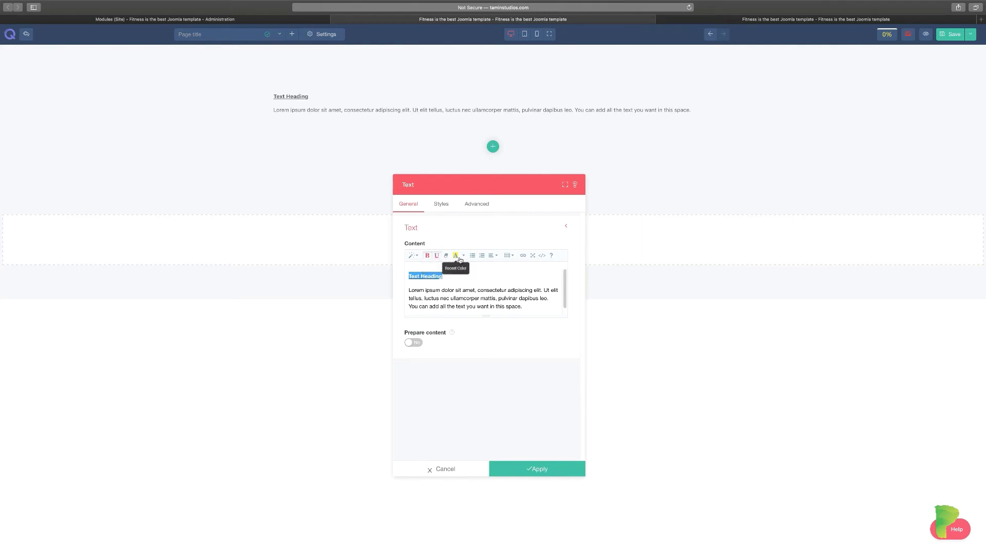
left_click(457, 257)
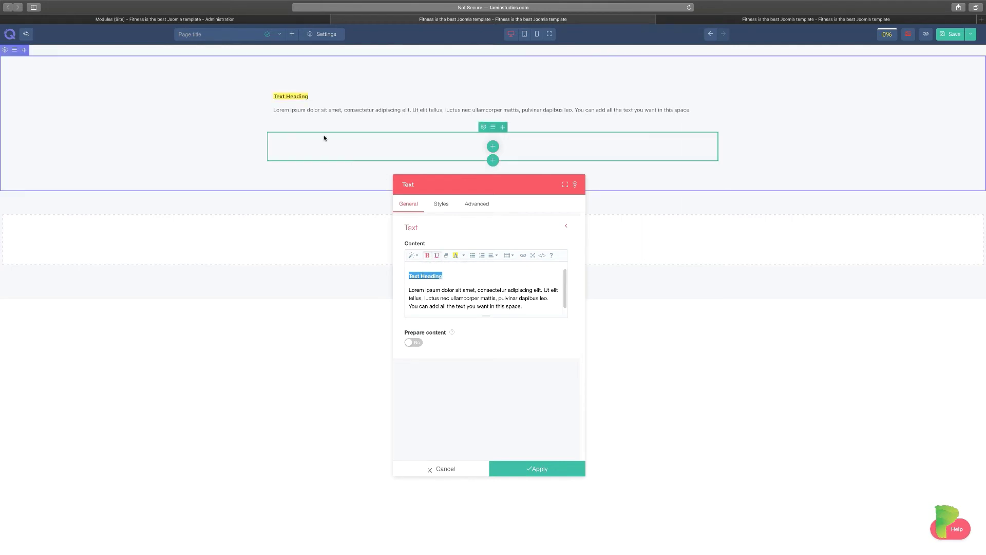
left_click(416, 257)
left_click(450, 322)
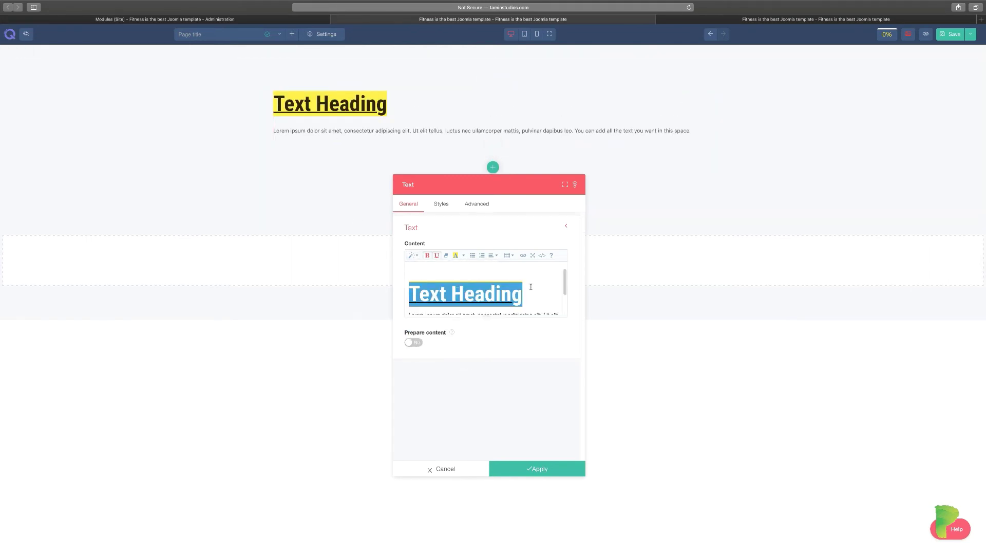
Turn the "Text Heading" line into a link to "#" that opens in a new window.
left_click(523, 255)
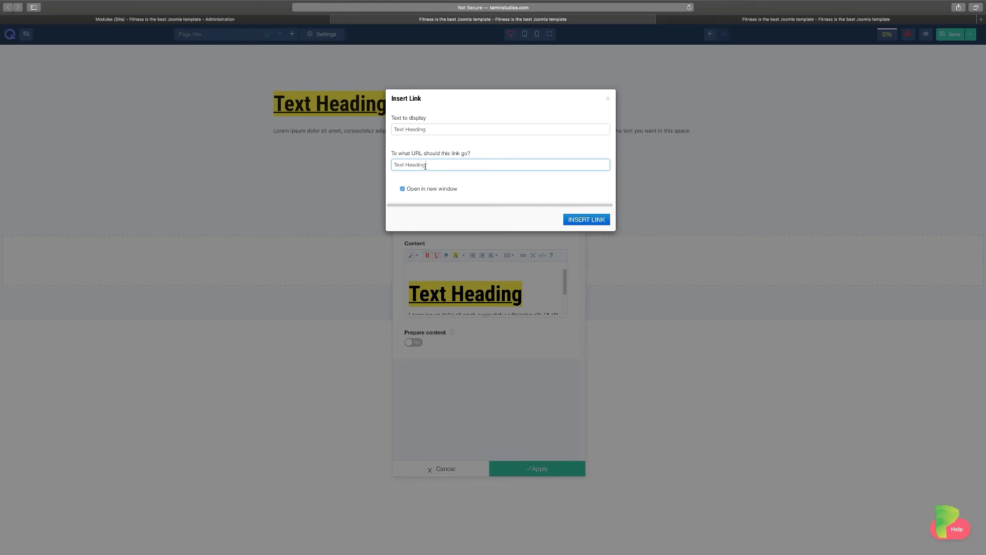
left_click_drag(437, 164, 381, 164)
type("#")
left_click(587, 220)
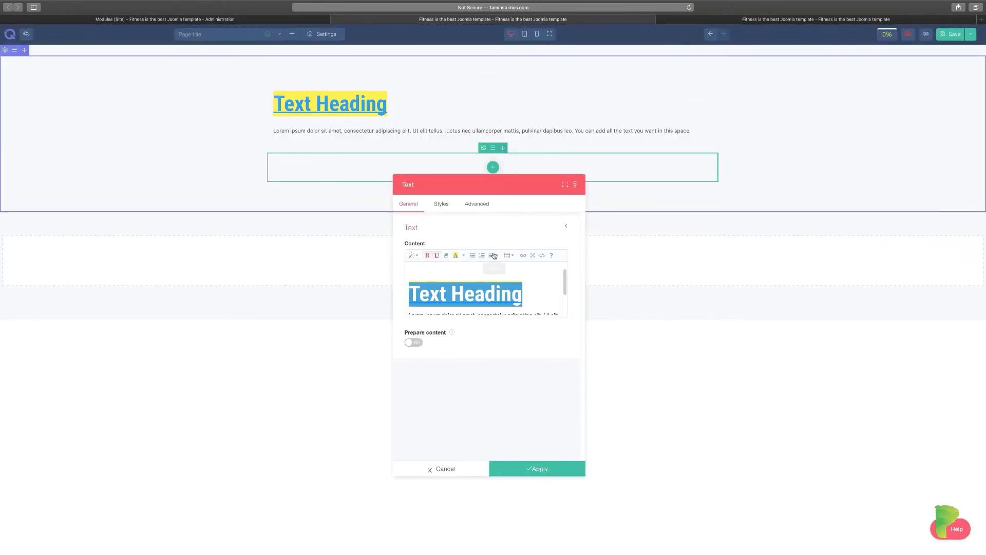
Examine the text element's HTML source code and return to the formatted view of its content.
left_click(541, 256)
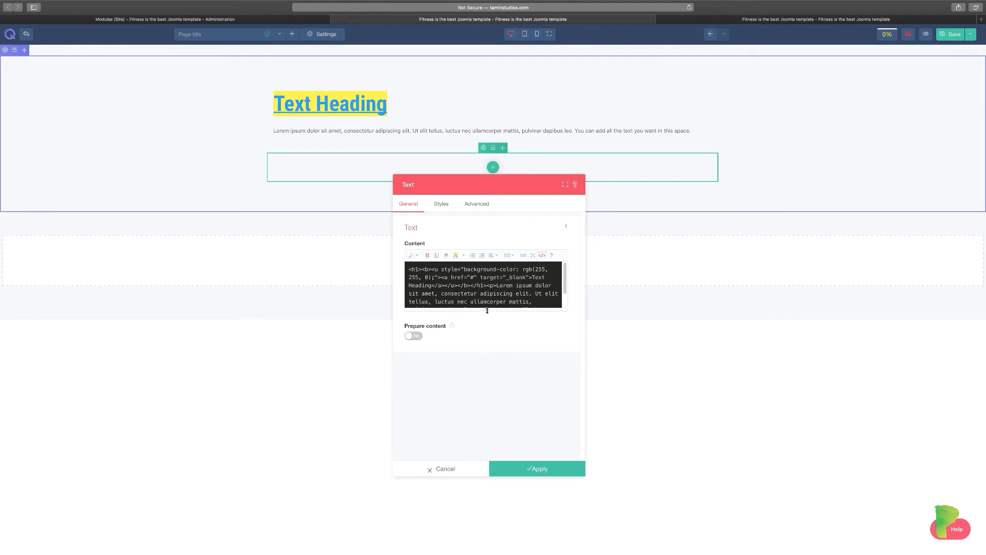
scroll(486, 287, "down", 3)
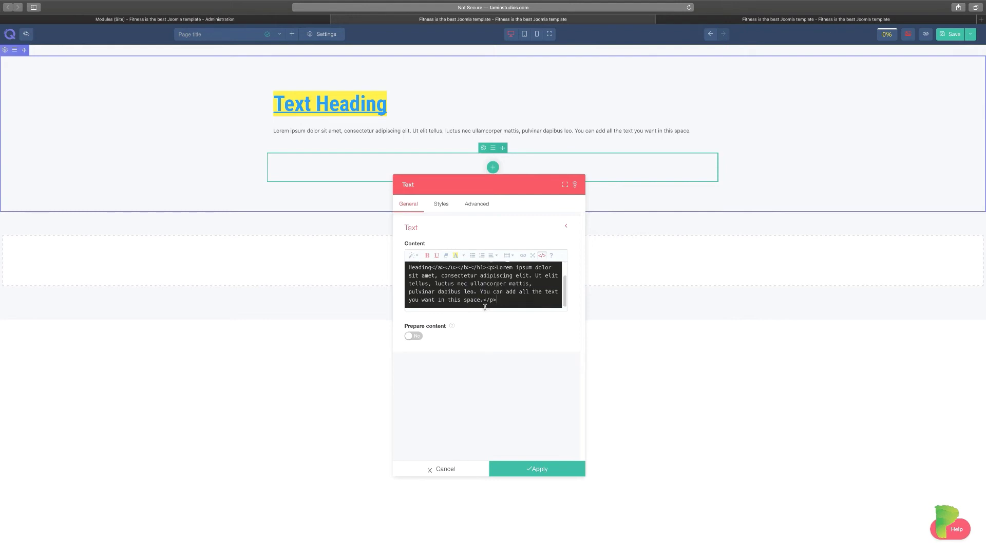
left_click_drag(485, 308, 483, 302)
left_click(510, 295)
scroll(565, 283, "up", 1)
scroll(565, 283, "up", 1)
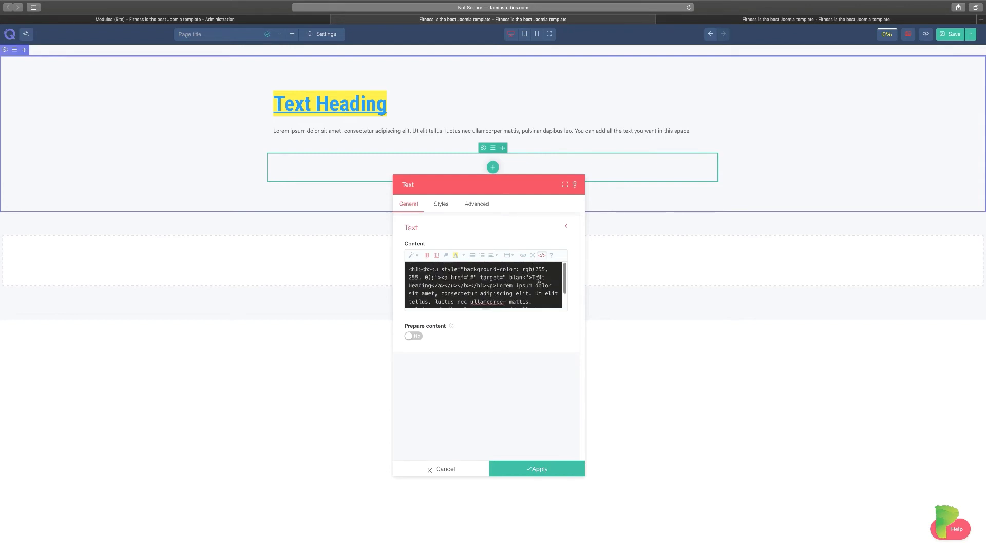
left_click(543, 256)
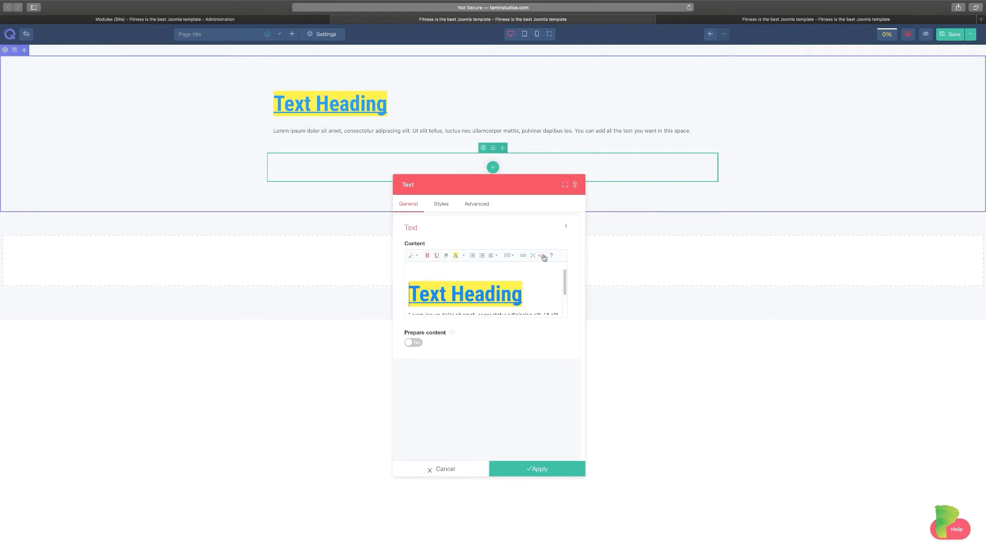
scroll(539, 302, "down", 2)
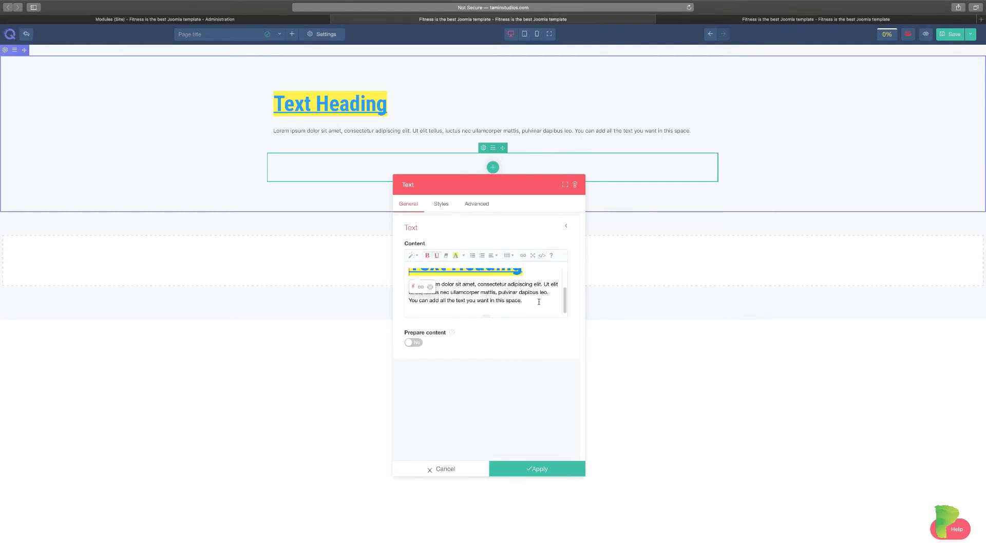
Try the center and right alignments on the text element, set it to justified, and open its typography settings.
left_click(499, 297)
scroll(501, 296, "up", 2)
scroll(503, 296, "down", 2)
left_click(441, 205)
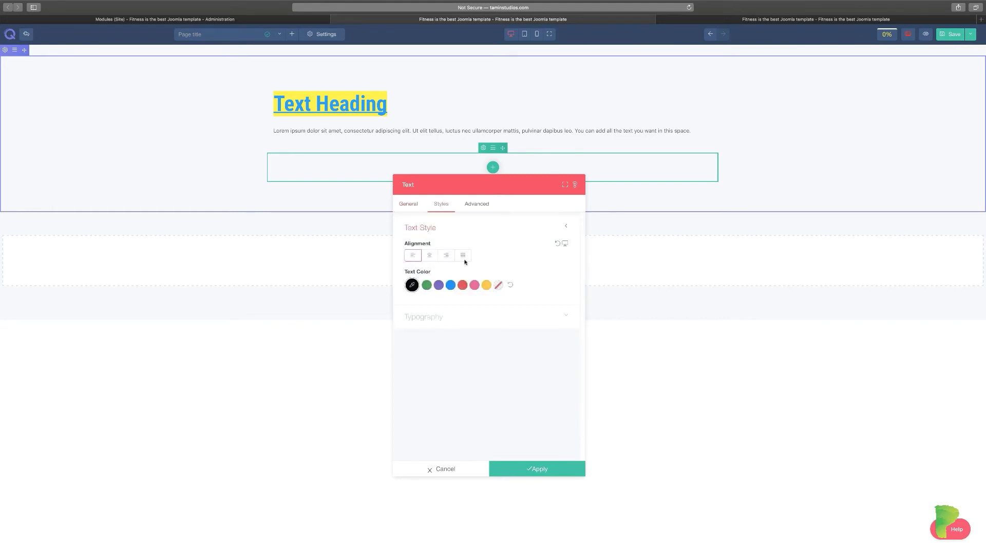
left_click(435, 257)
left_click(447, 256)
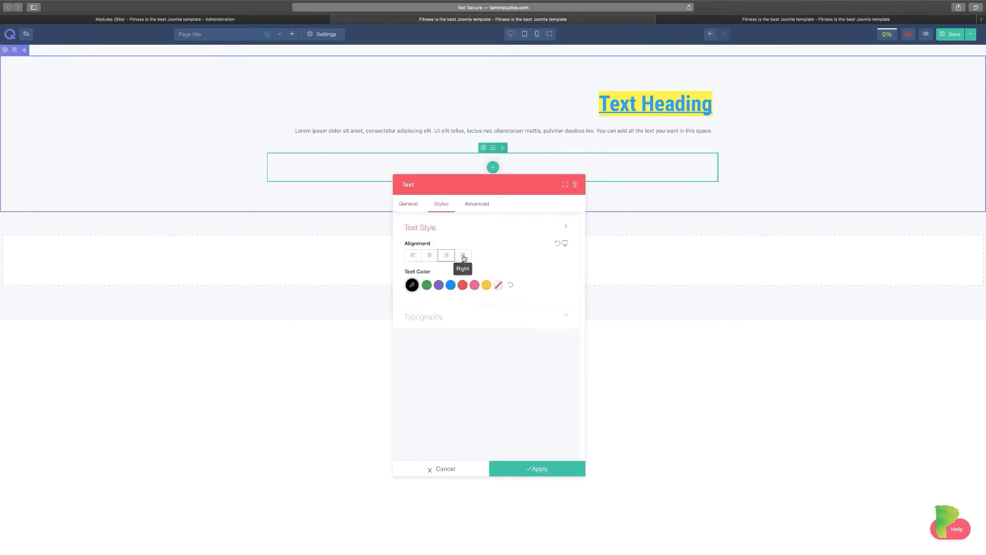
left_click(463, 255)
left_click(463, 315)
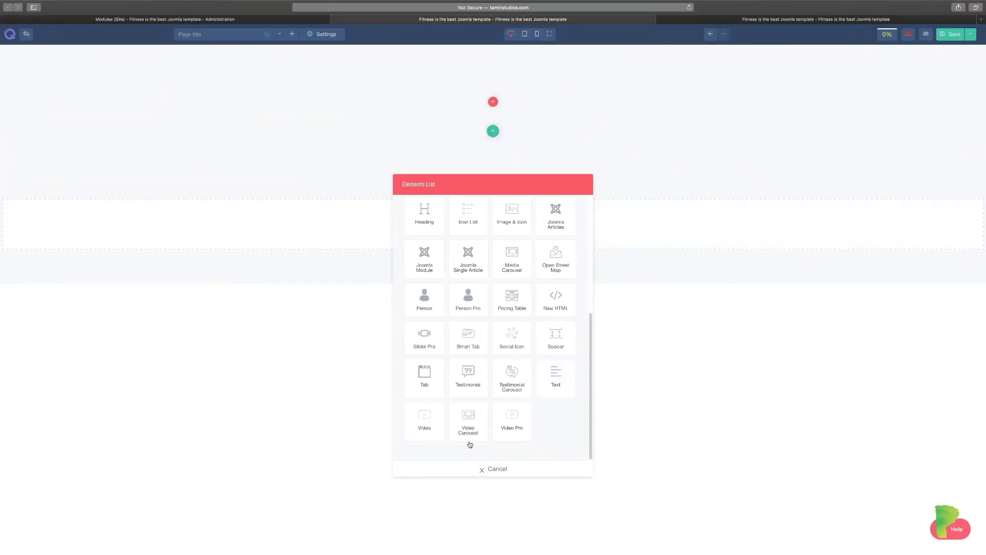
Add a Video element, try the Custom video type and return the type to Youtube.
left_click(424, 423)
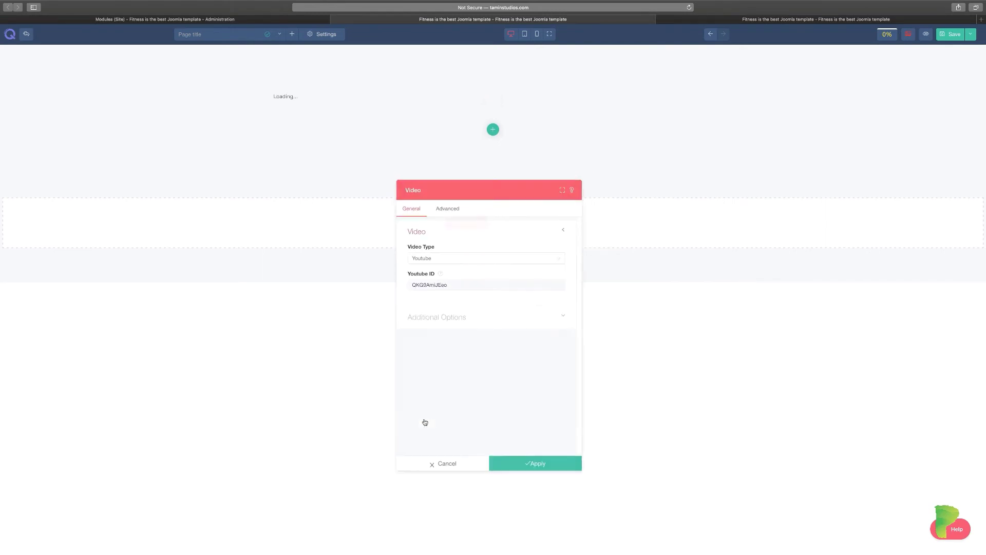
left_click(453, 260)
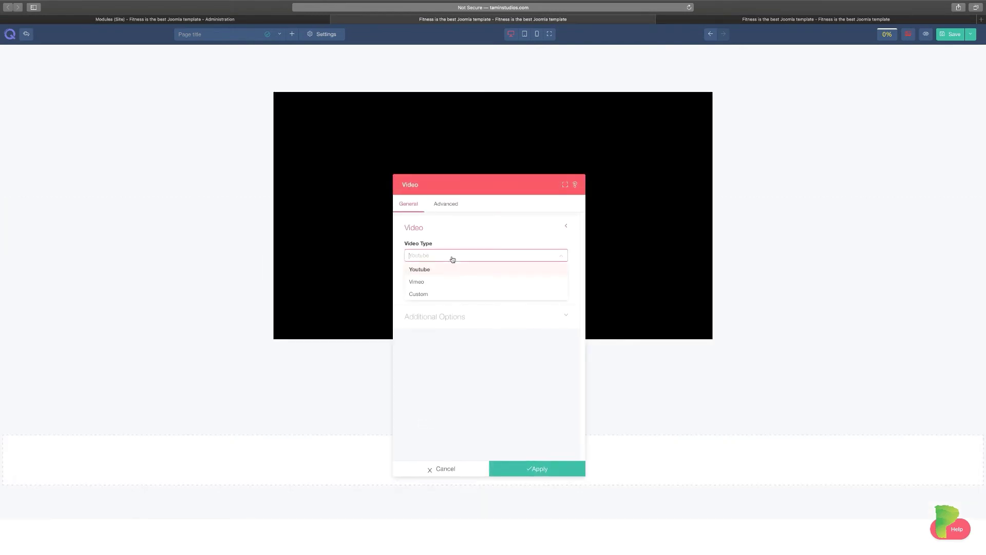
left_click(426, 294)
left_click(449, 261)
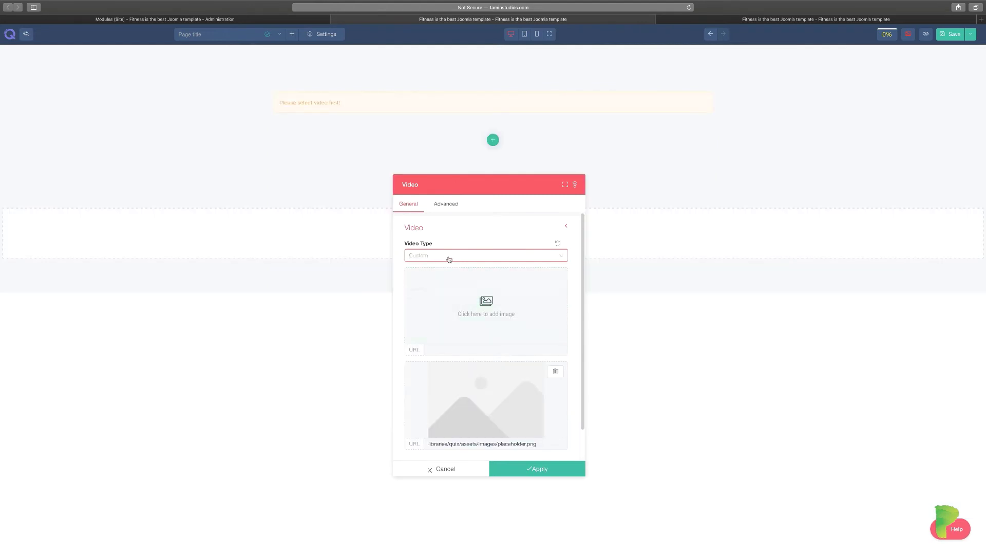
left_click(432, 270)
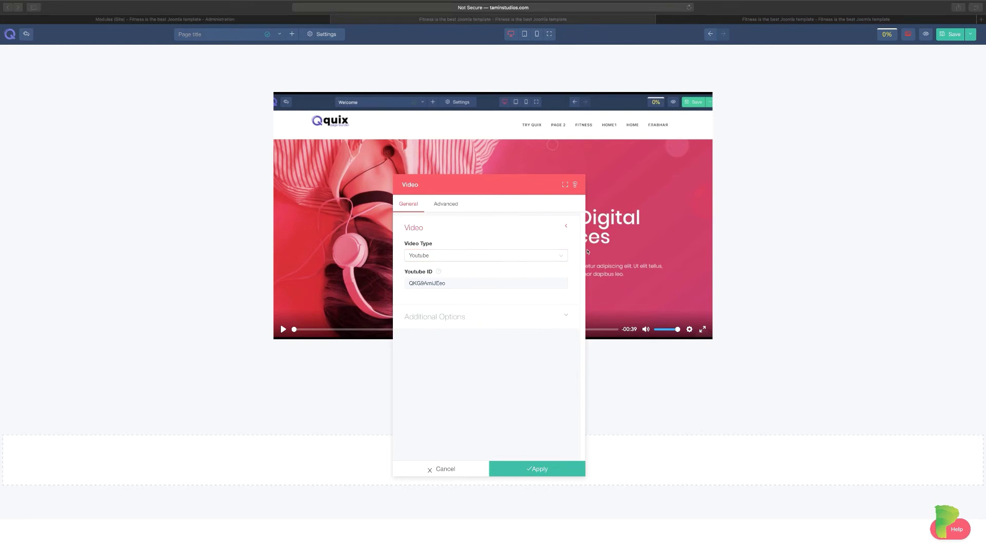
Set the video element's Youtube ID to f5QniFn9lxQ and move the settings dialog to uncover more of the video.
double_click(425, 284)
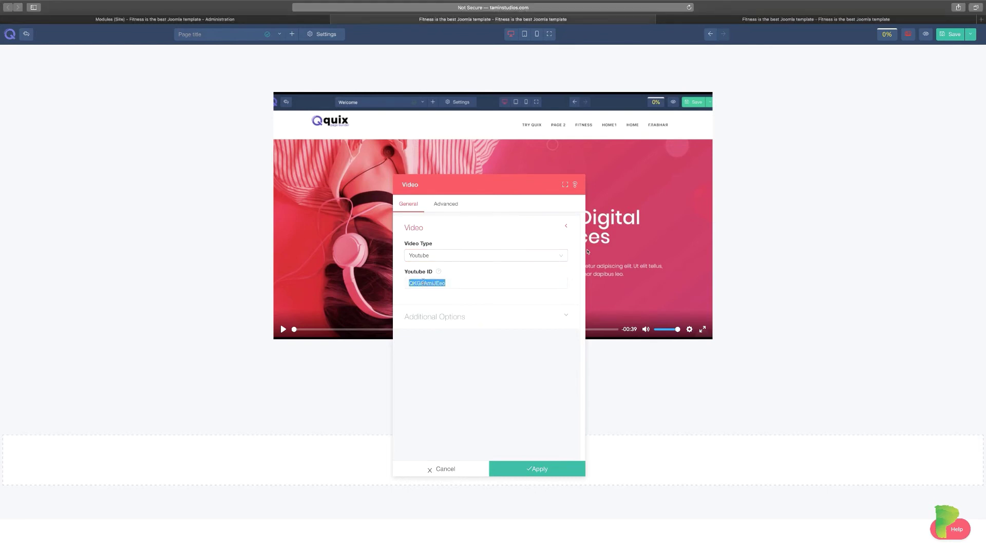
type("f5QniFn9lxQ")
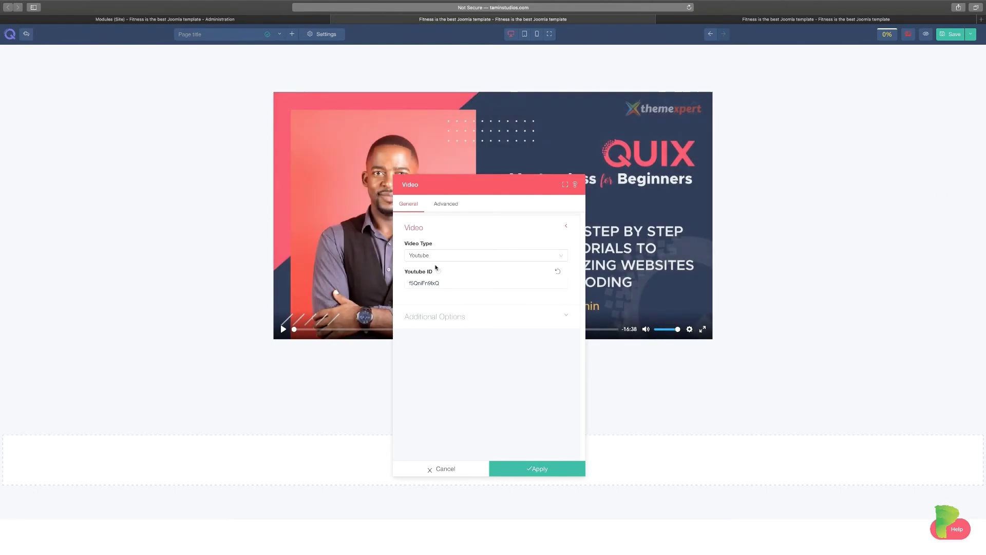
left_click_drag(474, 184, 497, 163)
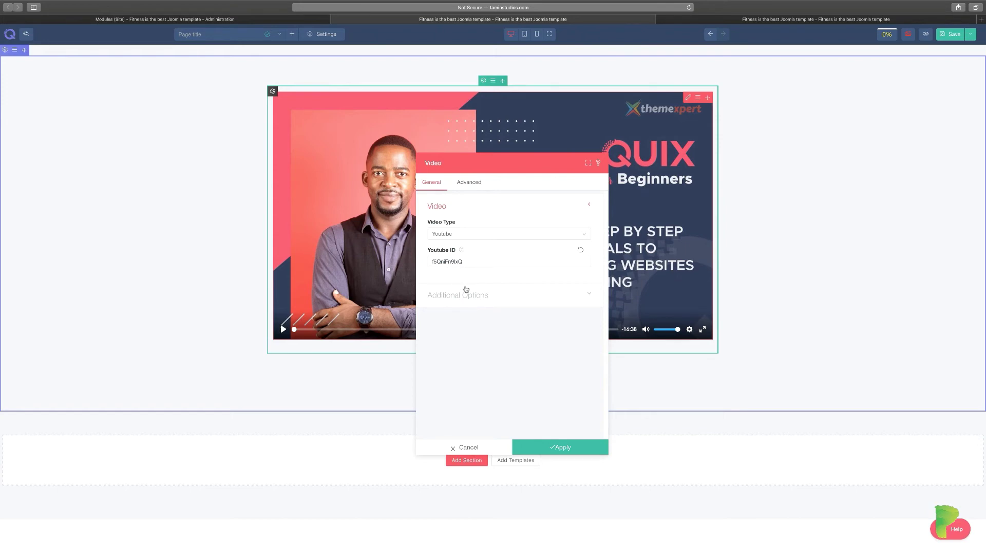
Try the Vimeo video type on the video element and return it to Youtube.
left_click(475, 237)
left_click(456, 262)
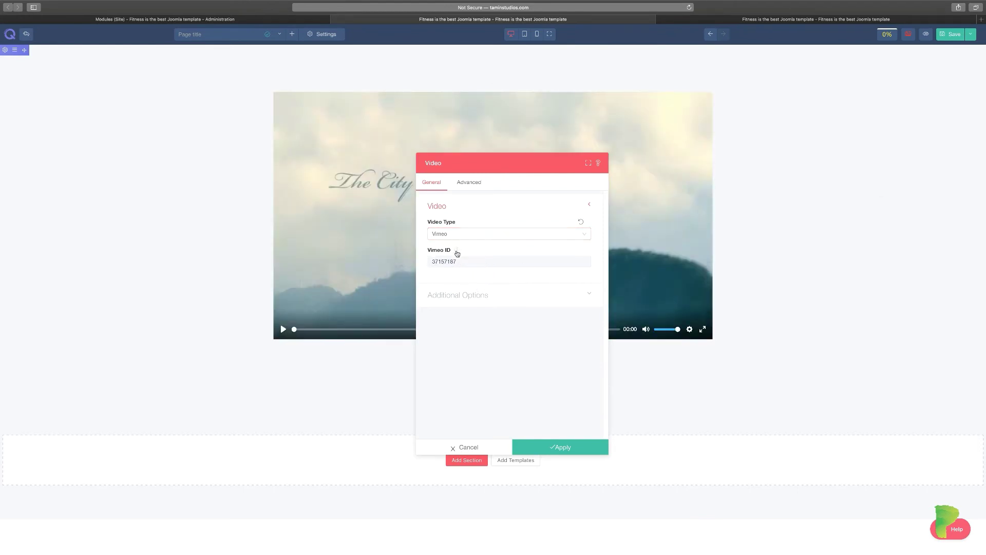
left_click(464, 234)
left_click(454, 250)
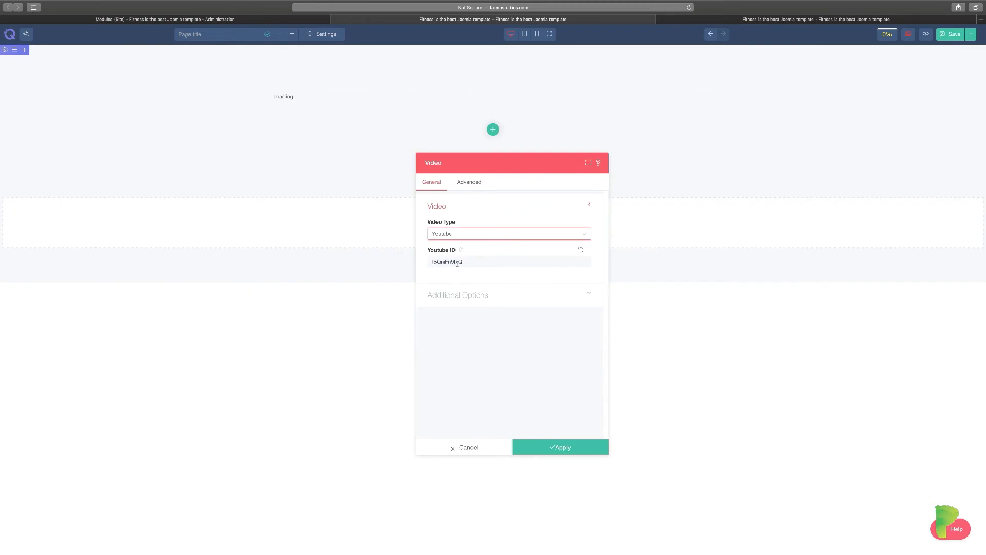
Adjust the video's height in the additional options, trying 16 px and a much larger value, and check the advanced settings.
left_click(480, 302)
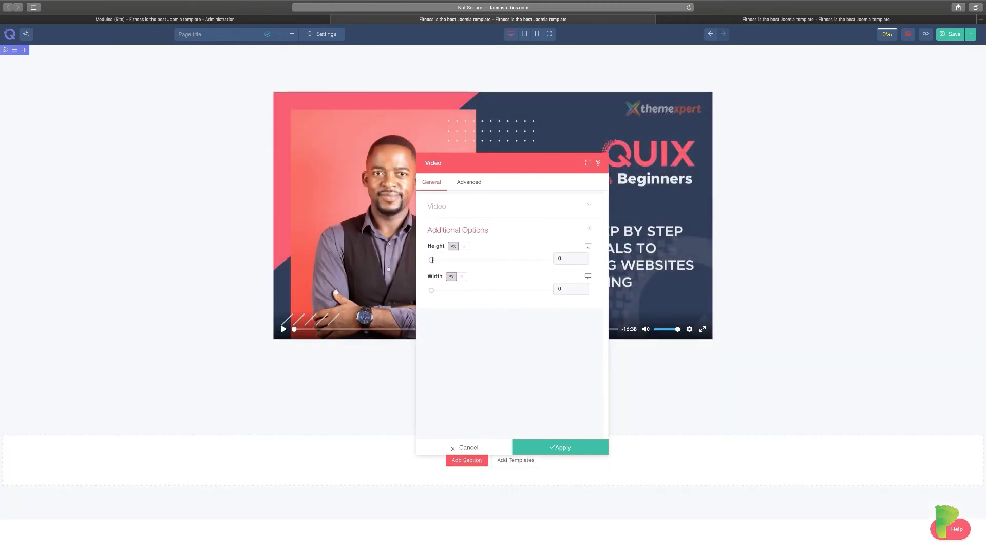
mouse_move(431, 260)
left_mouse_down()
mouse_move(477, 258)
mouse_move(434, 259)
left_mouse_up()
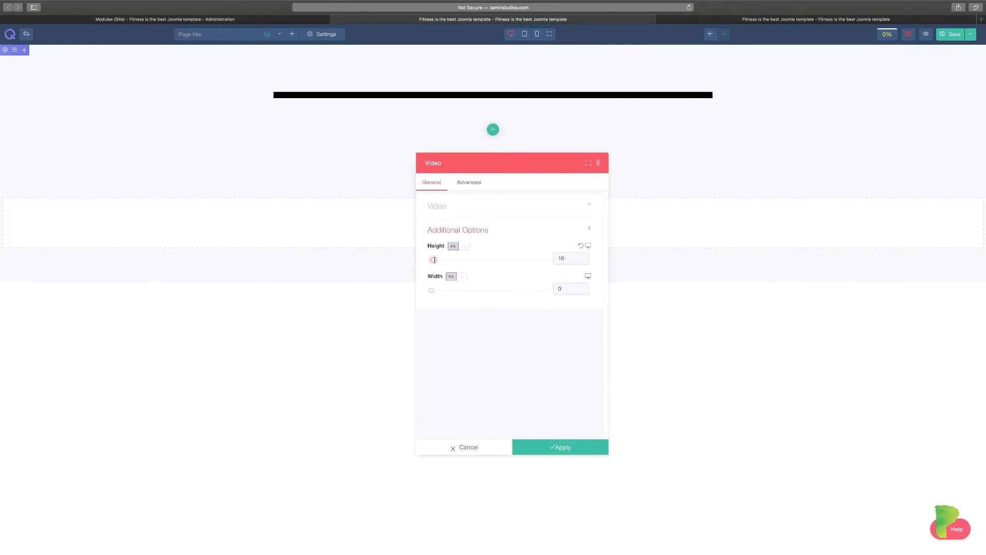
left_click(468, 183)
left_click(435, 184)
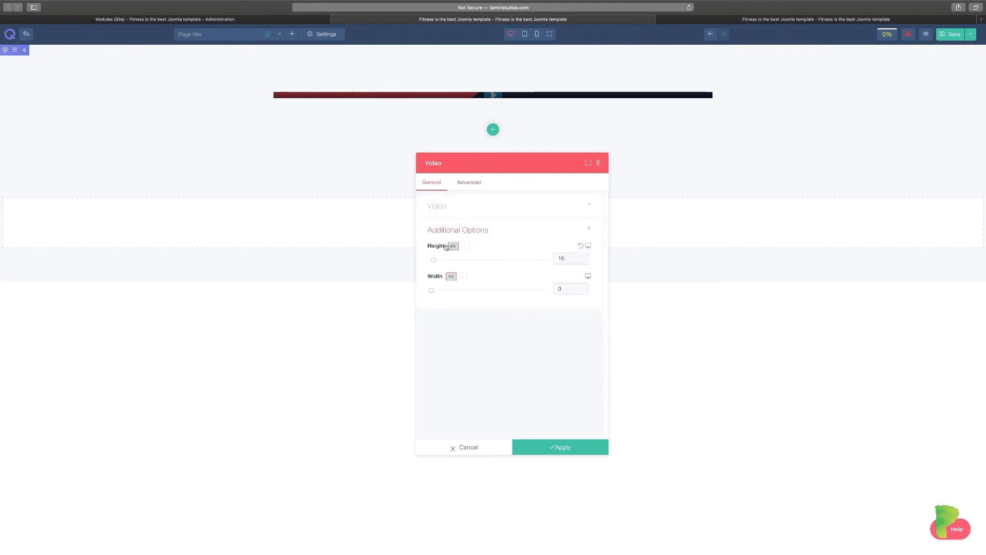
left_click_drag(435, 263, 492, 260)
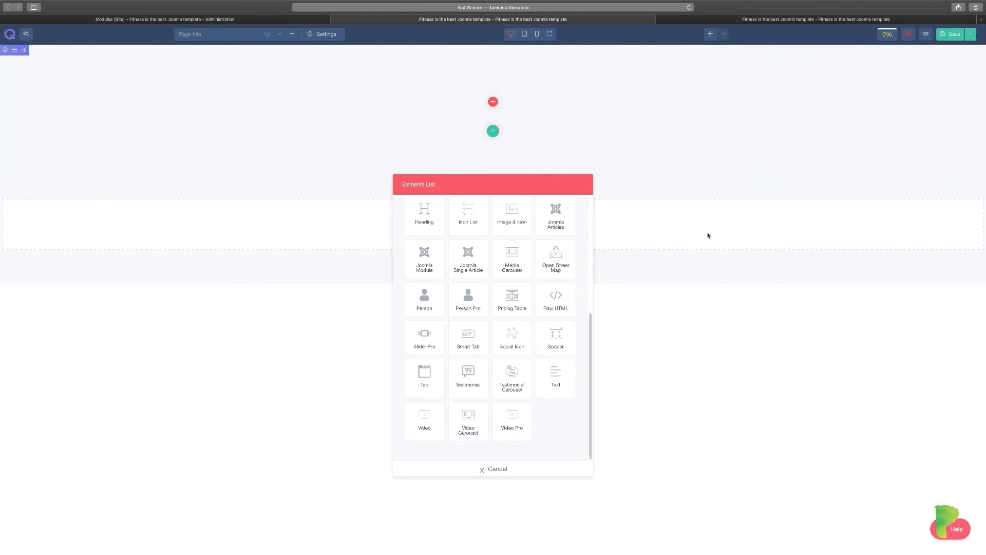
Add a Video Carousel element and set its first item's name to "Quix Promo".
left_click(468, 418)
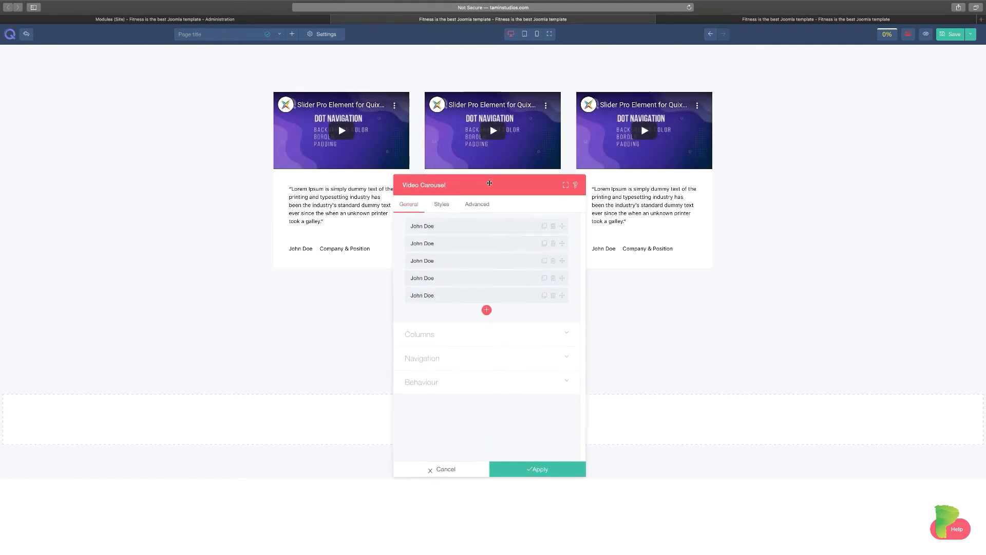
left_click_drag(484, 189, 698, 165)
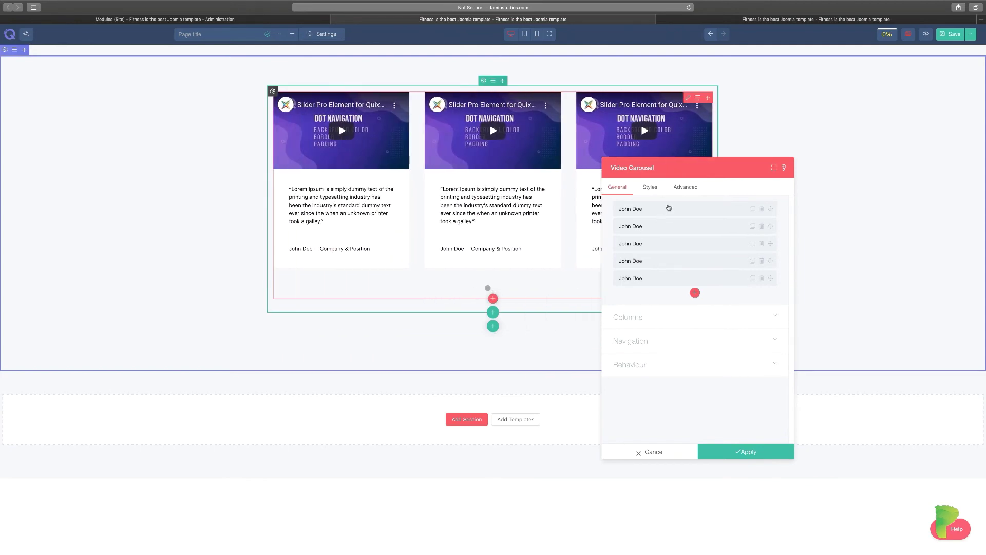
left_click(669, 208)
triple_click(737, 227)
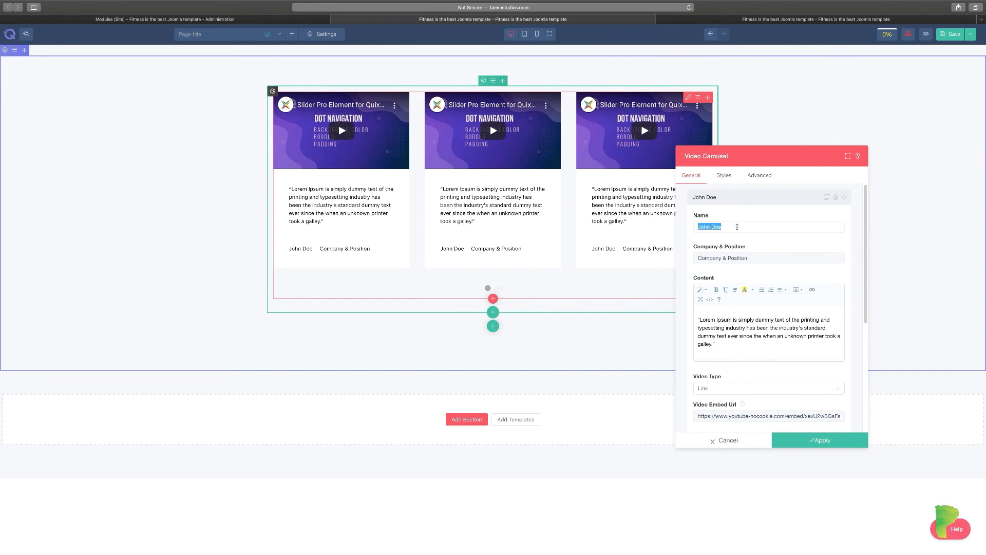
type("Qui")
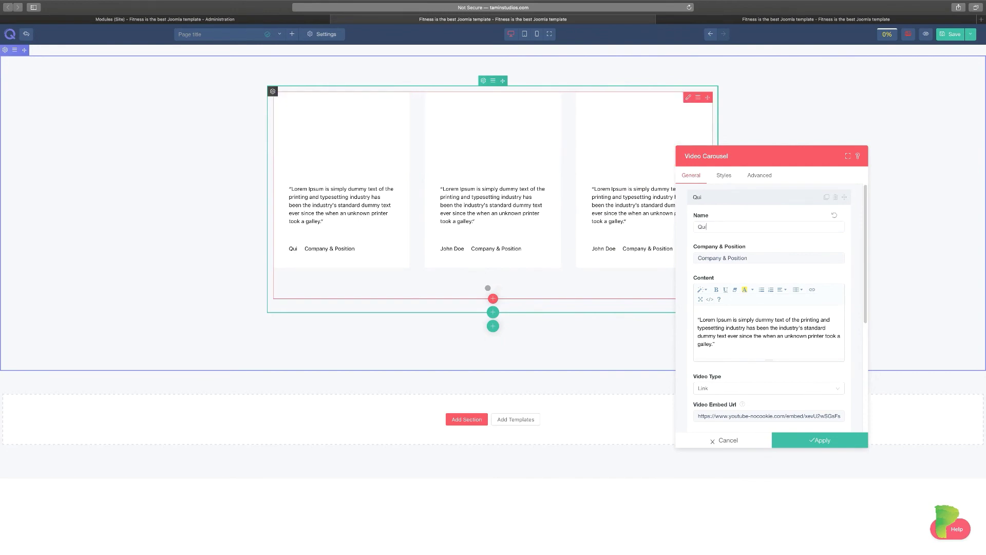
type("x Promo")
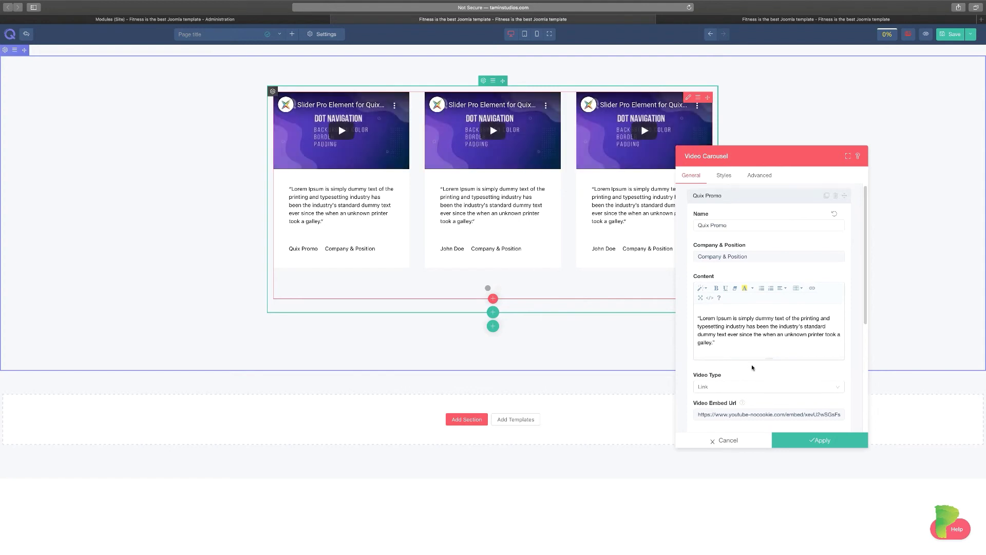
Replace the Quix Promo item's video embed URL with the copied YouTube iframe embed code.
scroll(809, 288, "down", 4)
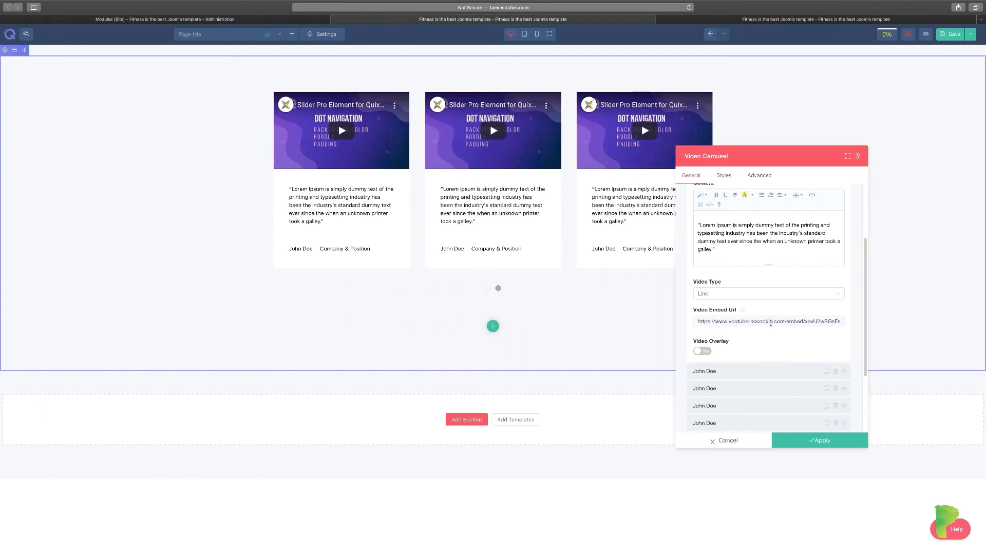
triple_click(730, 323)
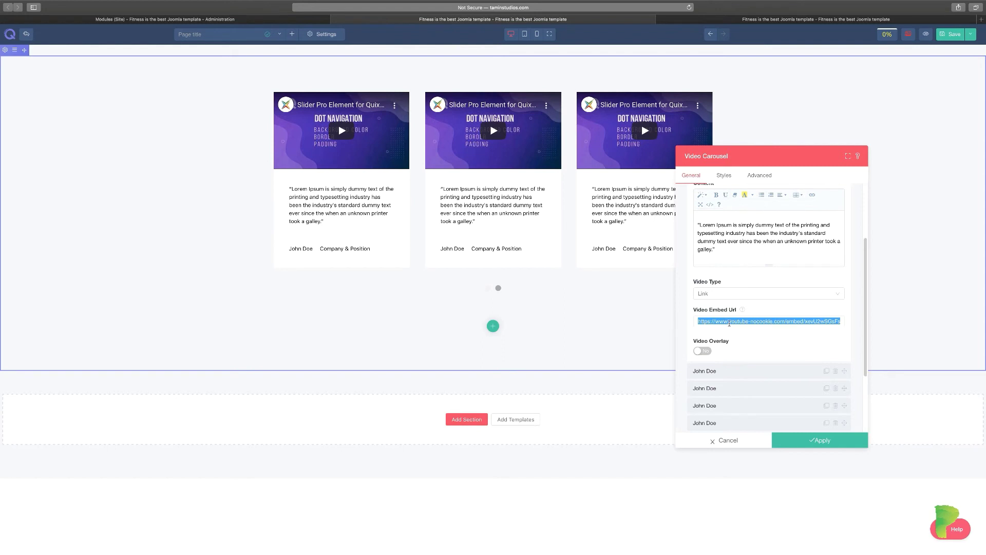
key("ctrl+v")
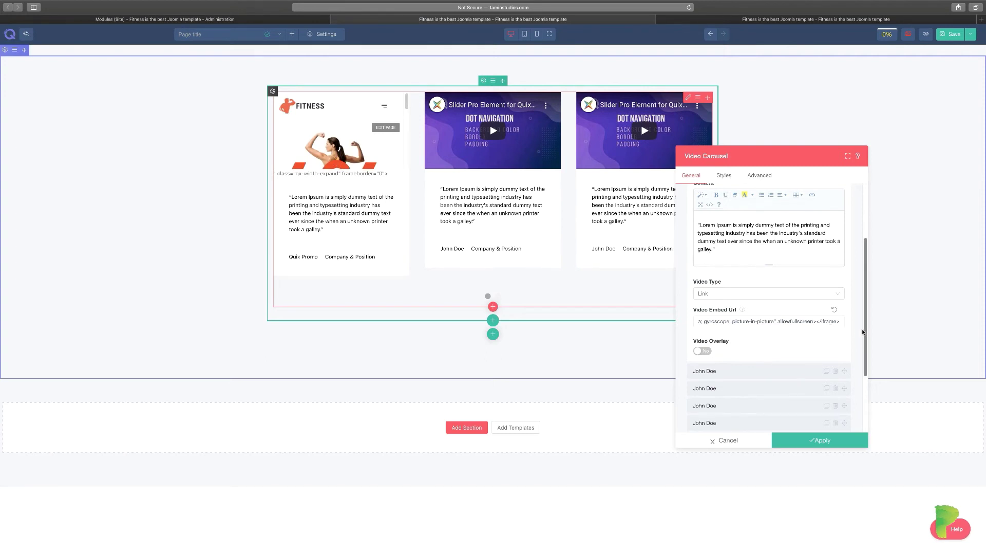
Delete the closing iframe tag from the end of the pasted embed code, leaving it ending in "allowfullscreen".
key("BackSpace")
key("BackSpace")
key("BackSpace")
key("BackSpace")
key("BackSpace")
key("BackSpace")
key("BackSpace")
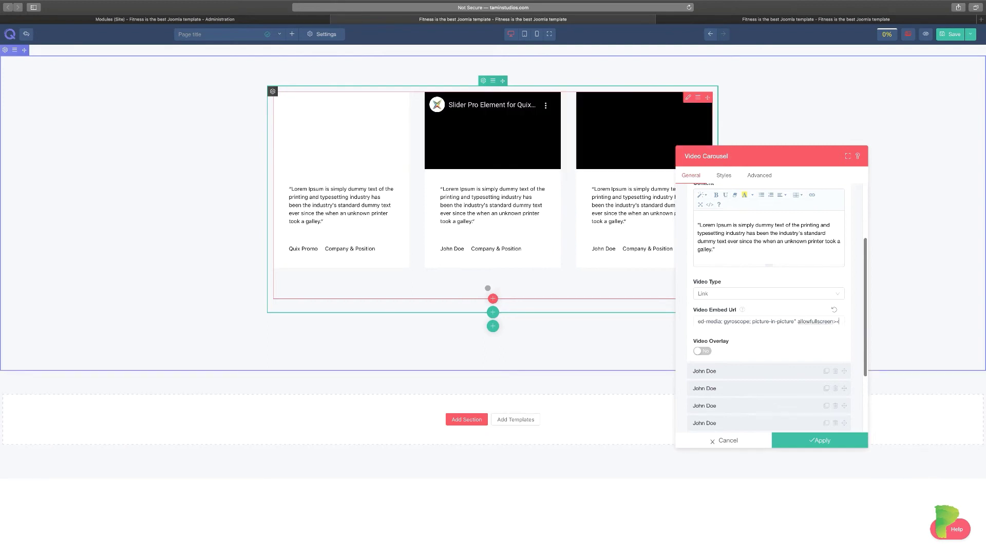
key("BackSpace")
key("BackSpace")
key("BackSpace")
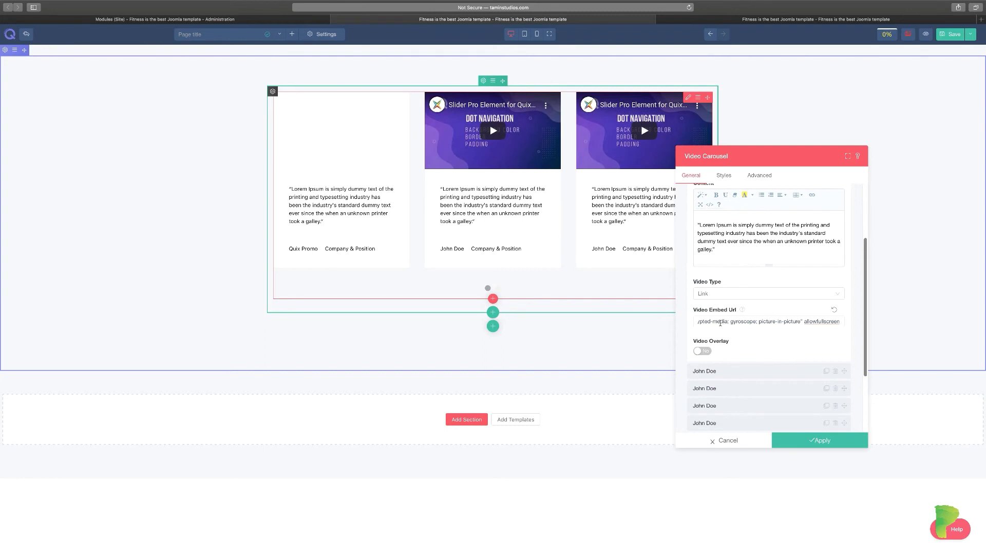
left_click_drag(721, 322, 674, 324)
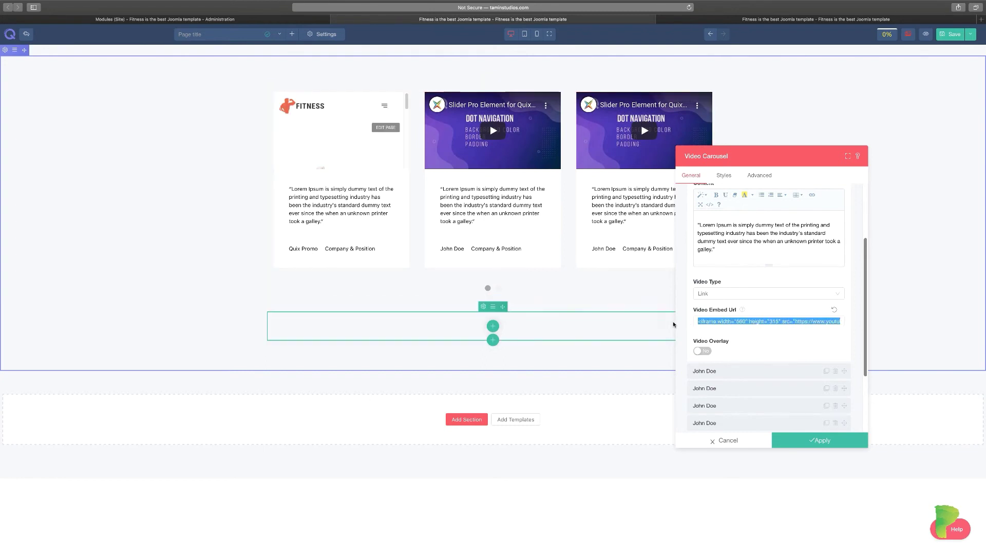
left_click(718, 322)
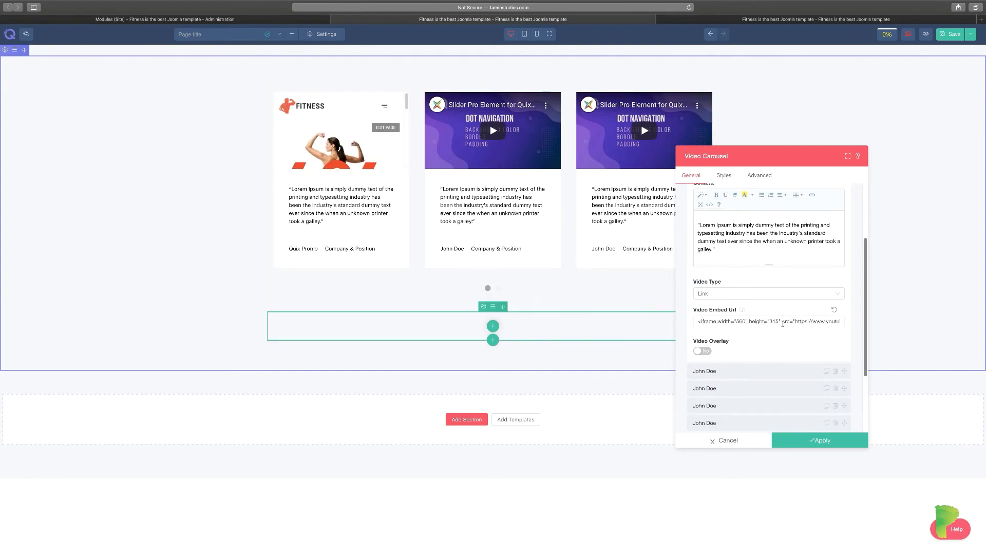
left_click_drag(796, 322, 699, 322)
key("BackSpace")
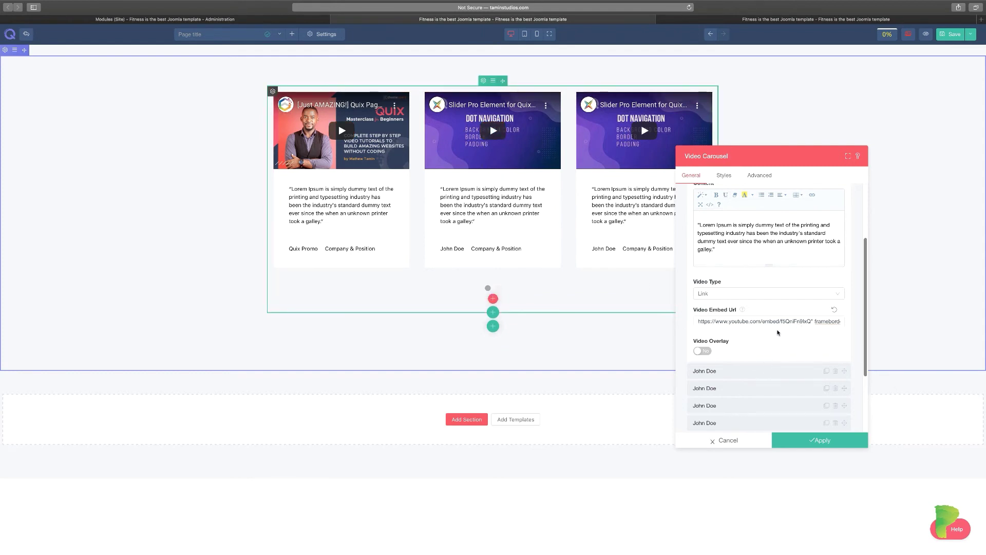
scroll(745, 248, "up", 2)
left_click(732, 200)
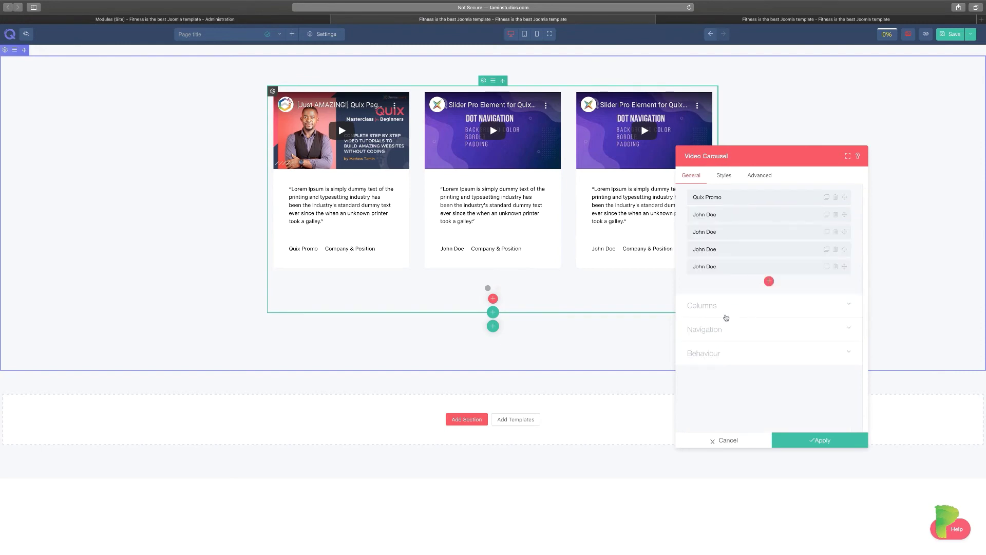
Try the Video Carousel with 6, 2 and 4 columns, and return it to 3 columns.
left_click(754, 304)
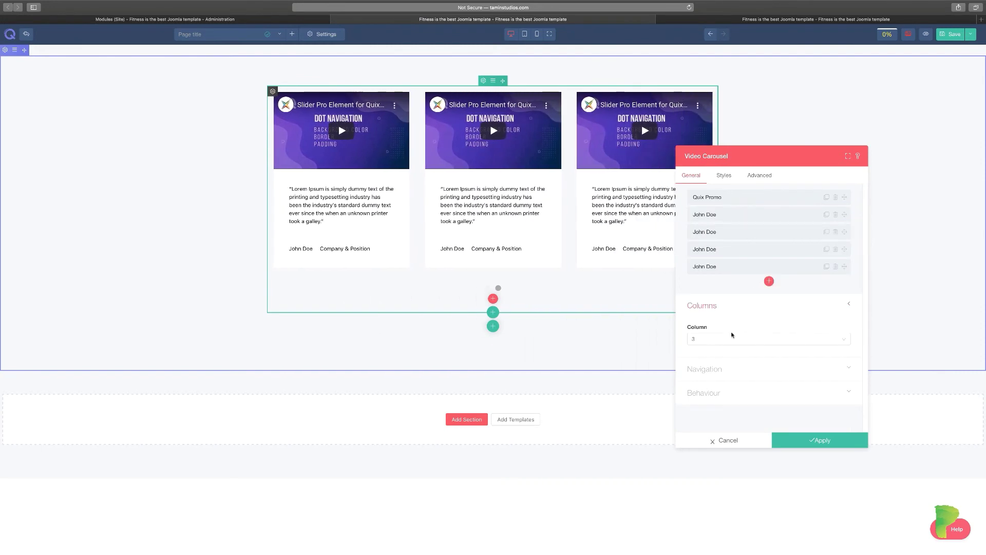
left_click(729, 339)
left_click(700, 413)
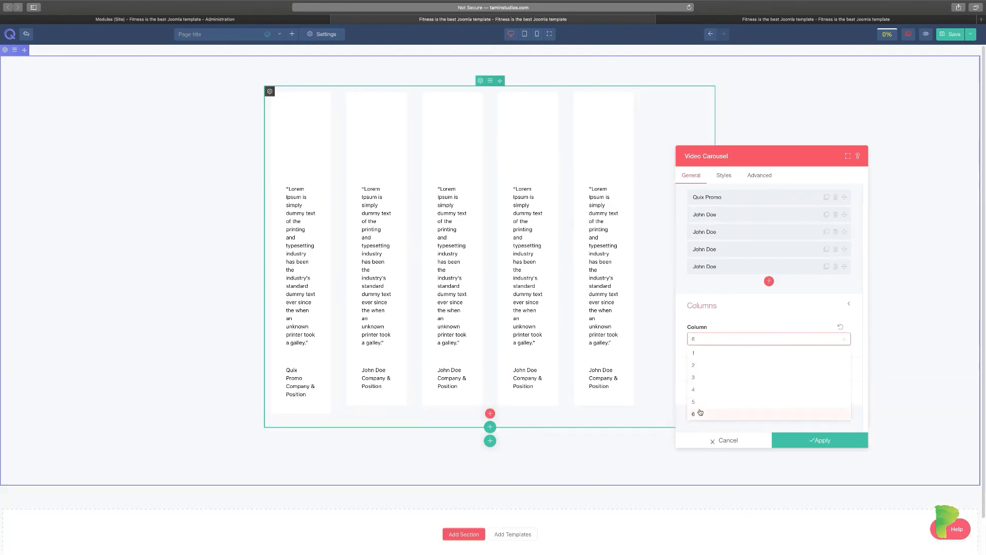
left_click(722, 340)
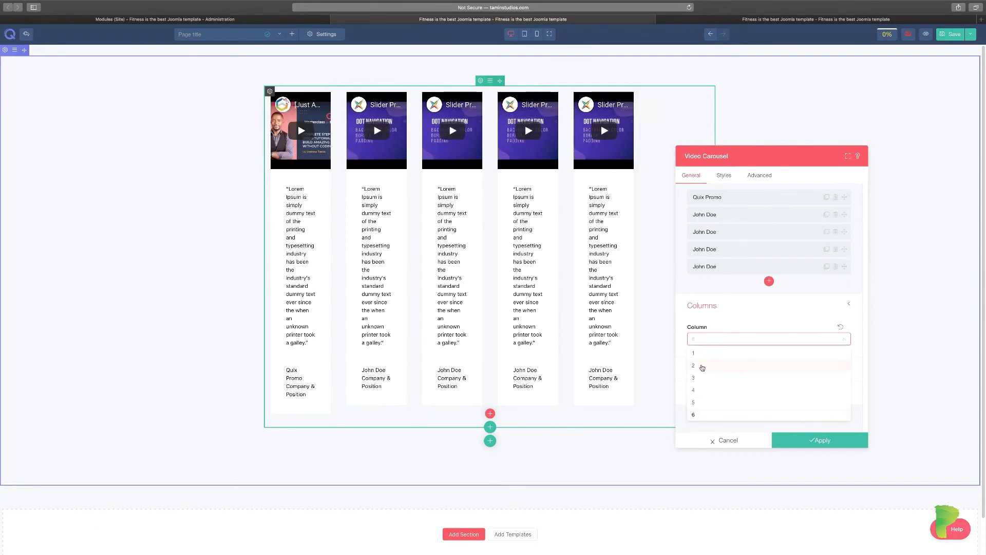
left_click(703, 365)
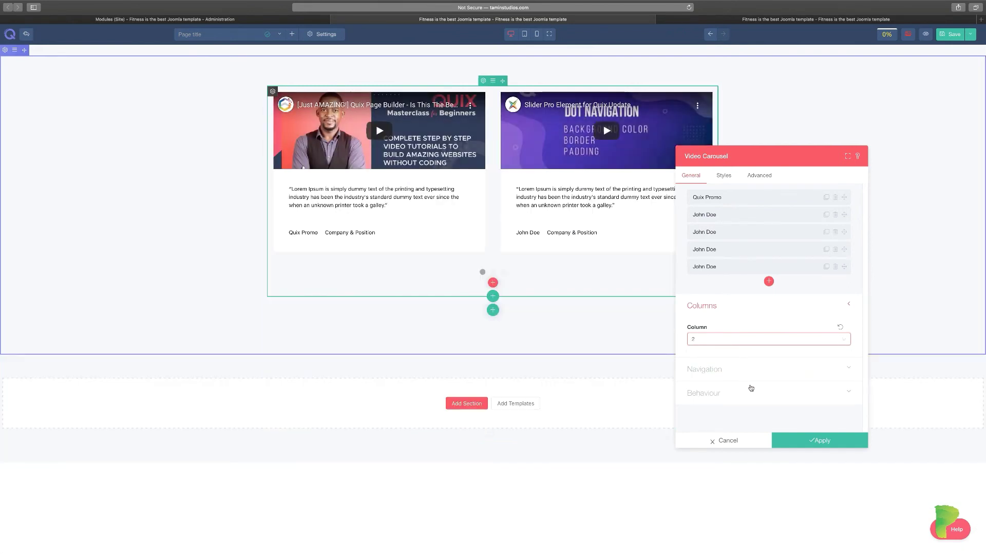
left_click(737, 340)
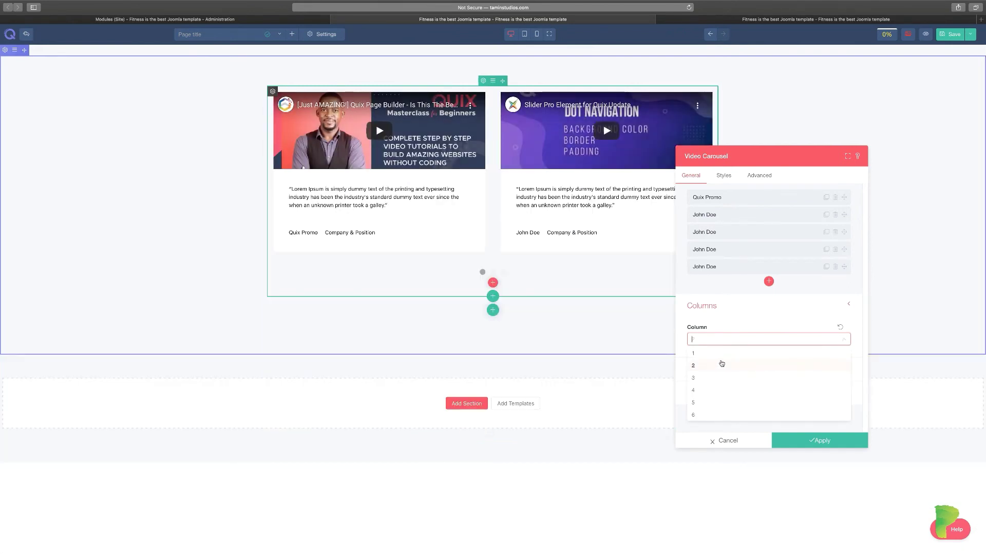
left_click(704, 381)
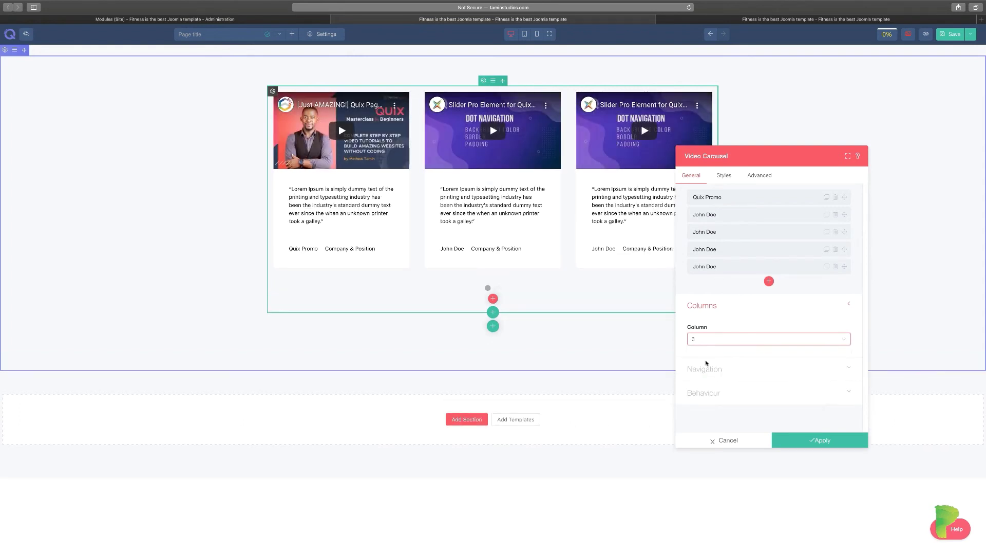
left_click(707, 341)
left_click(699, 396)
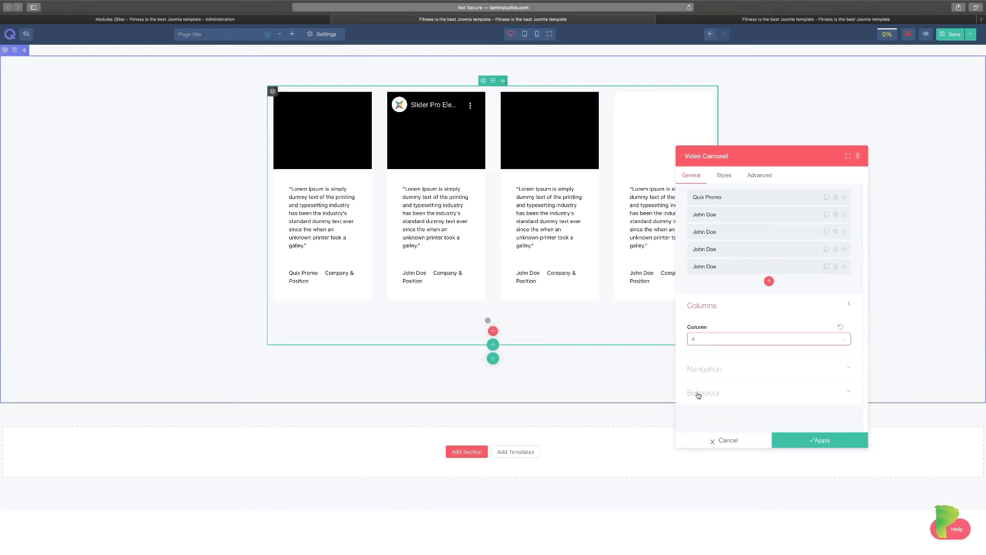
left_click(708, 338)
left_click(697, 383)
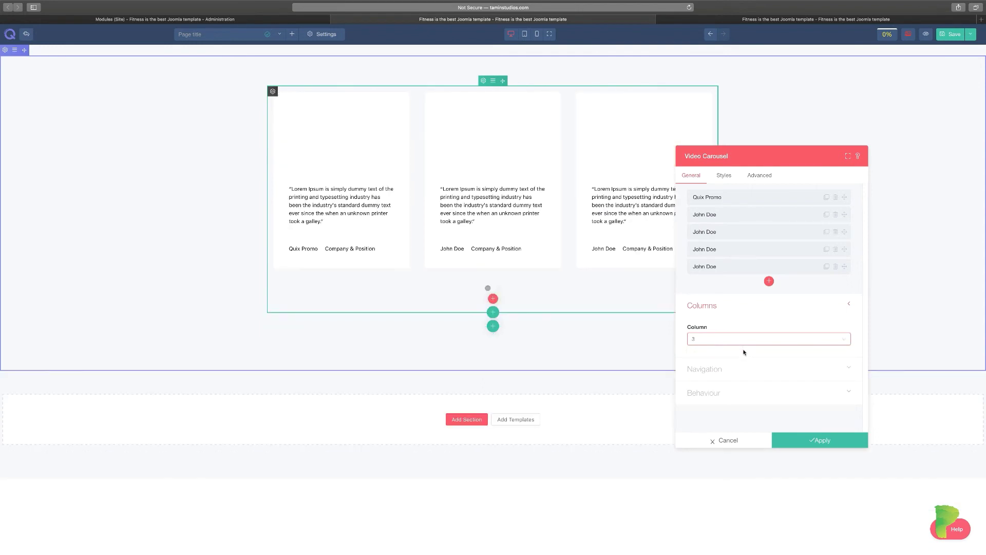
Enable the Video Carousel's bar navigation, and switch dot navigation off and back on.
left_click(725, 369)
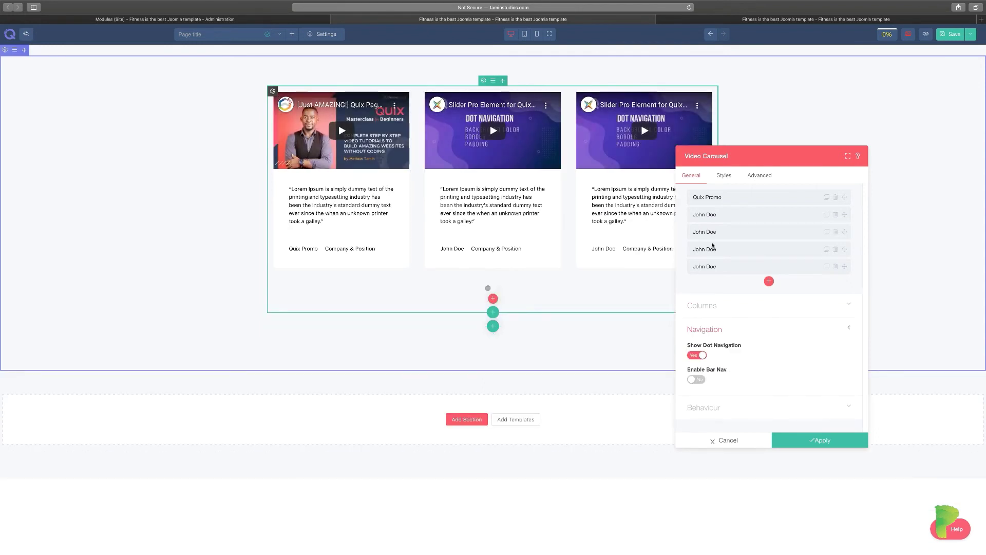
left_click_drag(764, 160, 840, 137)
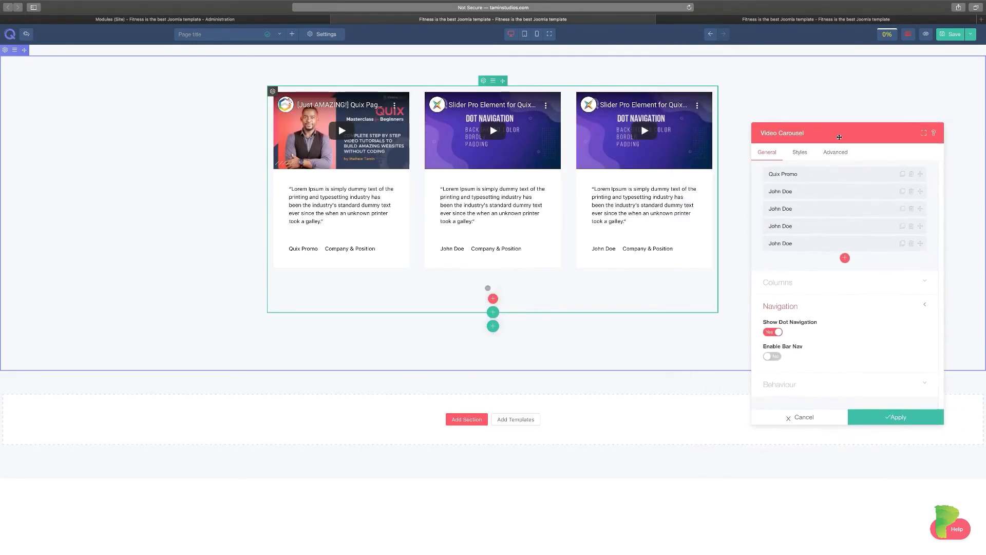
left_click(770, 332)
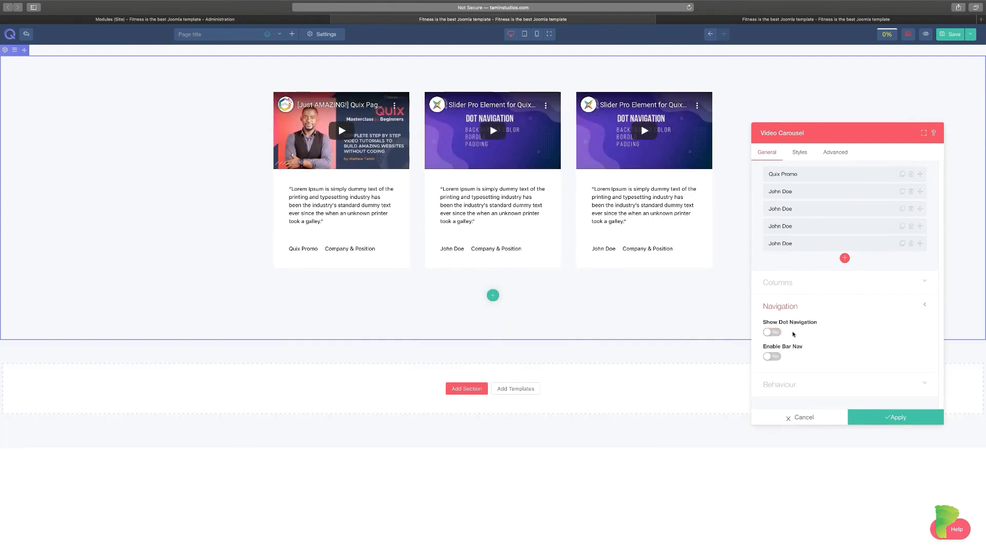
left_click(777, 358)
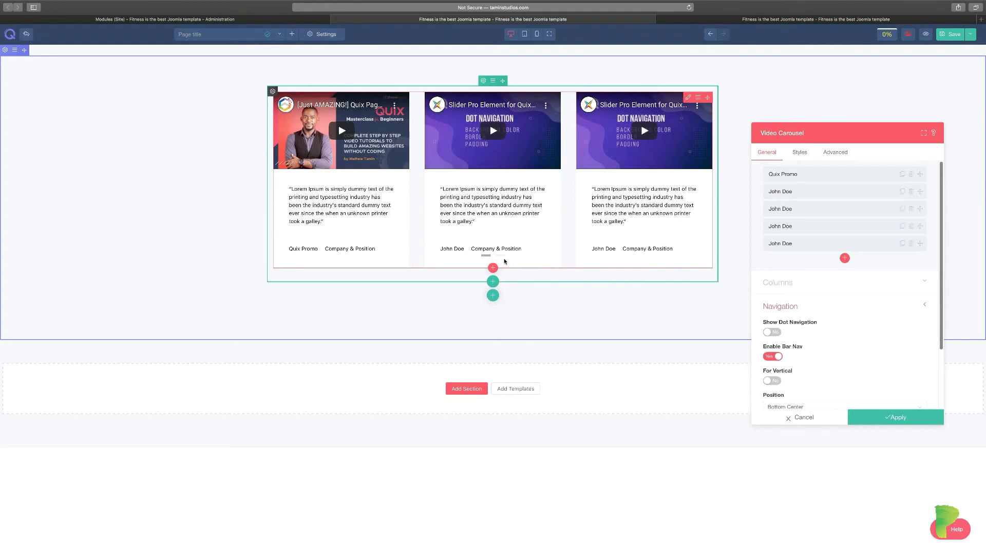
left_click(773, 331)
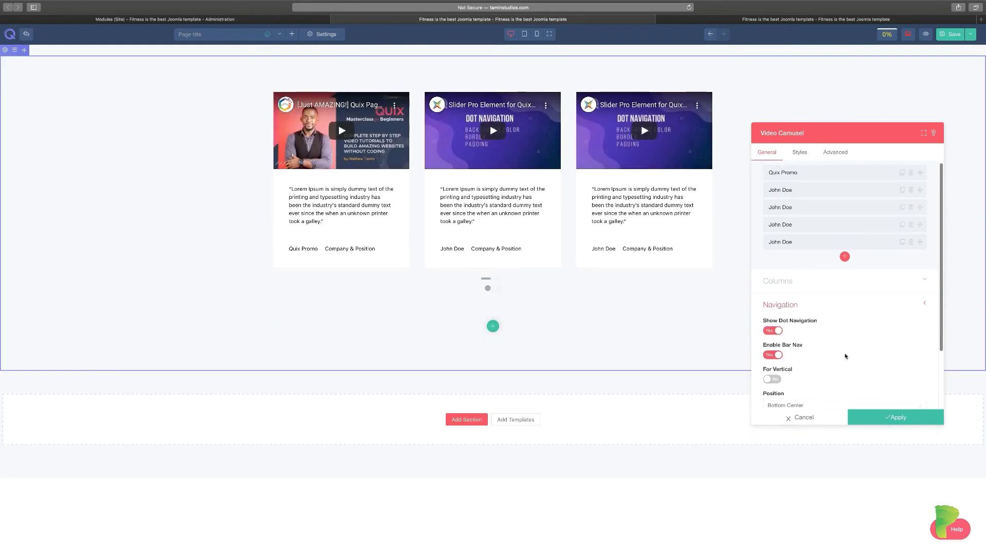
Try the vertical option for the carousel's bar navigation and switch it back off.
scroll(783, 380, "down", 1)
left_click(771, 369)
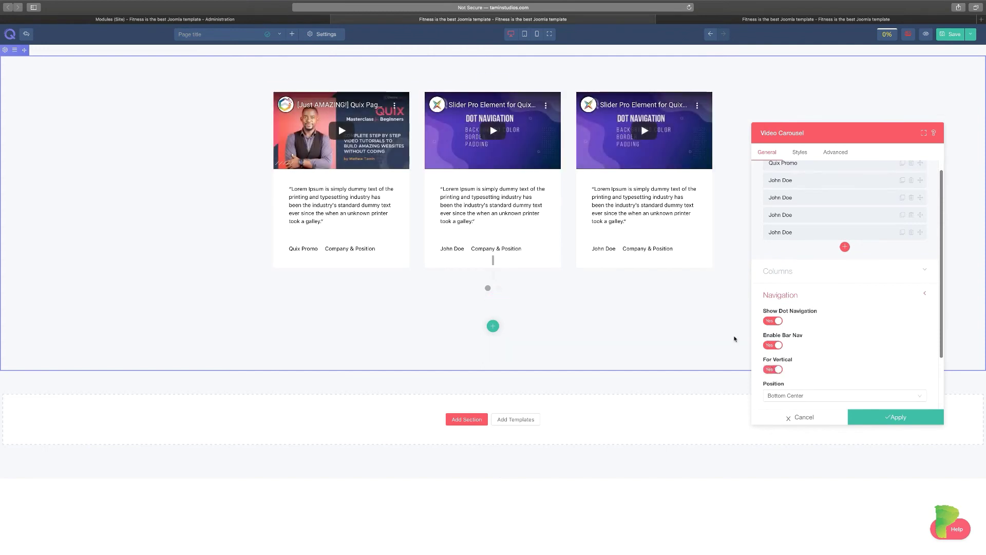
left_click(771, 369)
scroll(801, 362, "down", 3)
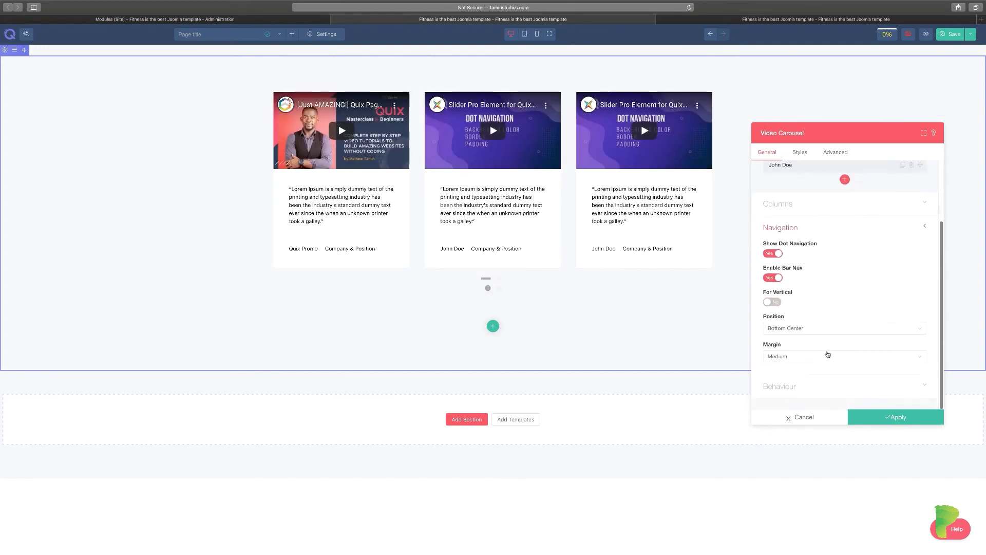
Try the carousel's Play Icon and Slide as a Set behaviours, leaving both switched off.
left_click(805, 385)
scroll(836, 345, "down", 2)
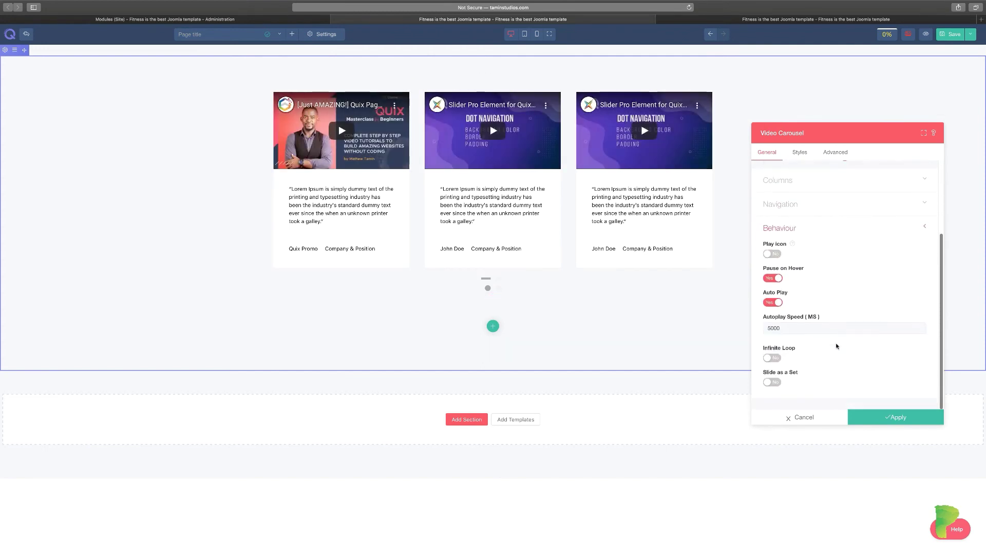
left_click(777, 254)
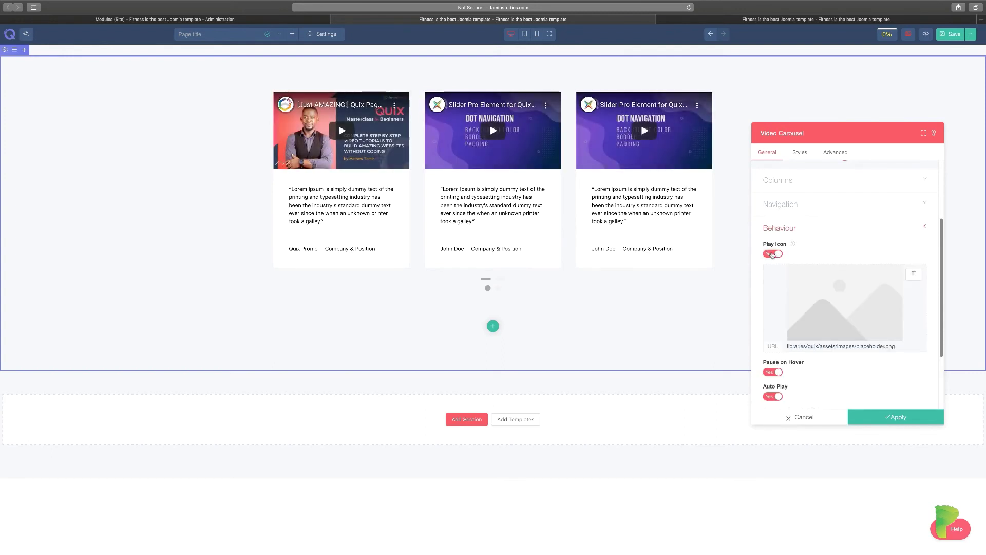
left_click(772, 254)
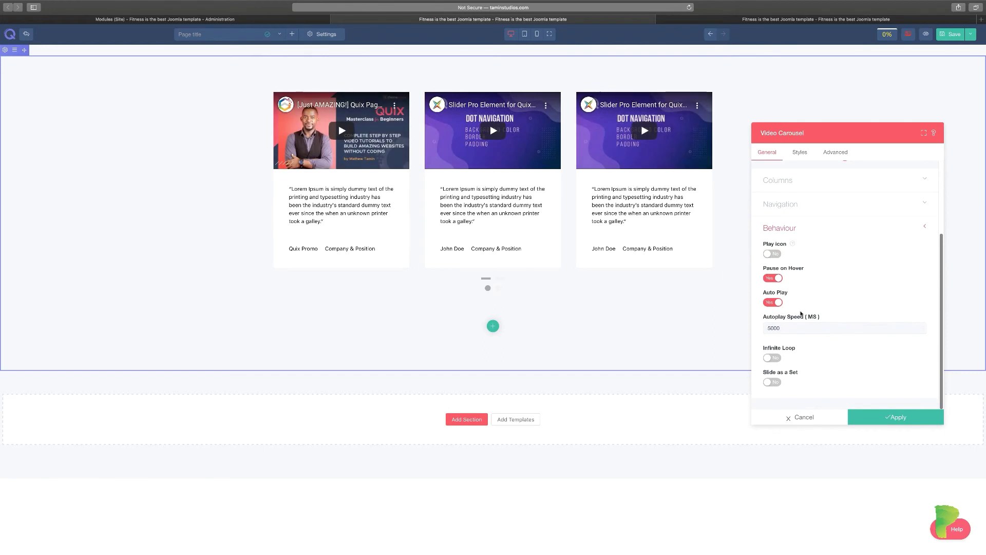
left_click(773, 382)
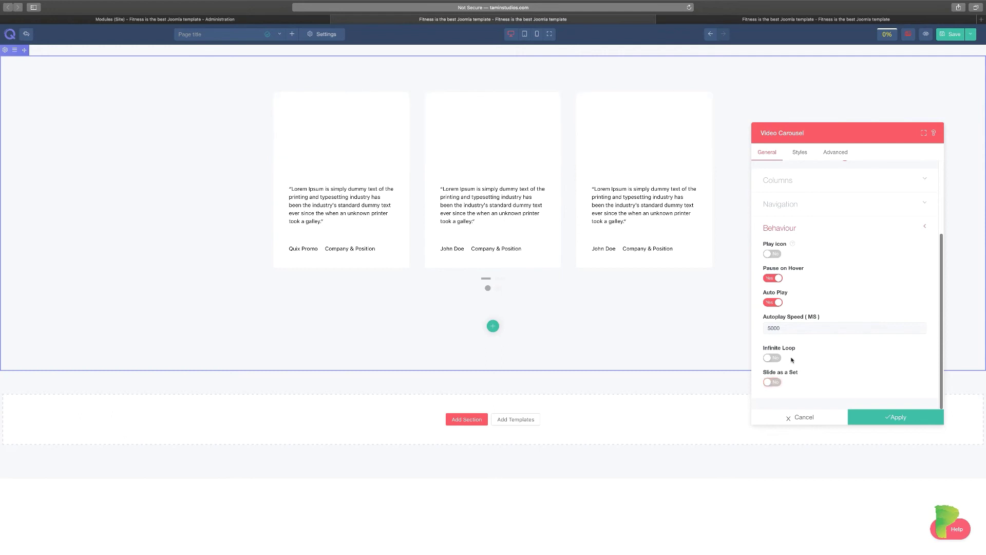
scroll(805, 350, "up", 3)
scroll(805, 350, "up", 2)
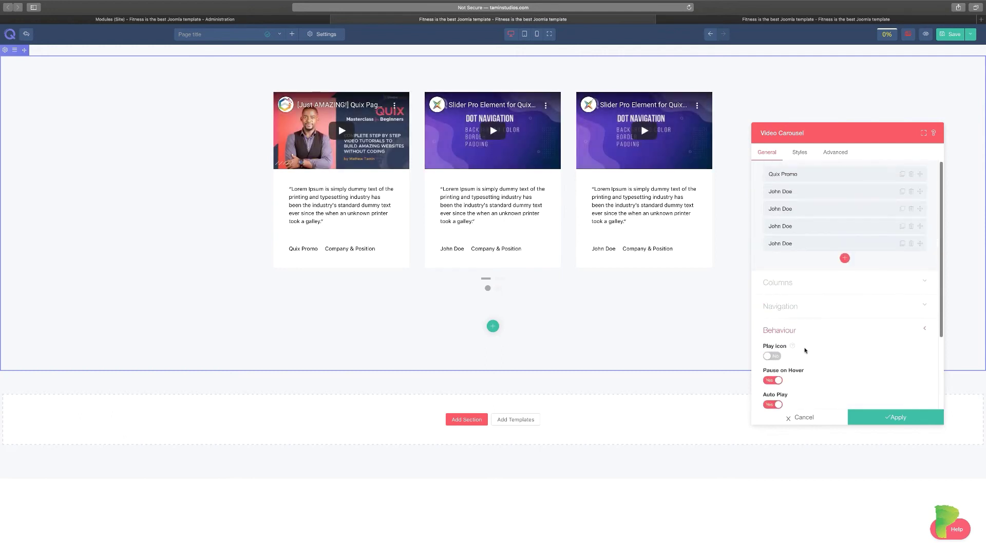
left_click(788, 280)
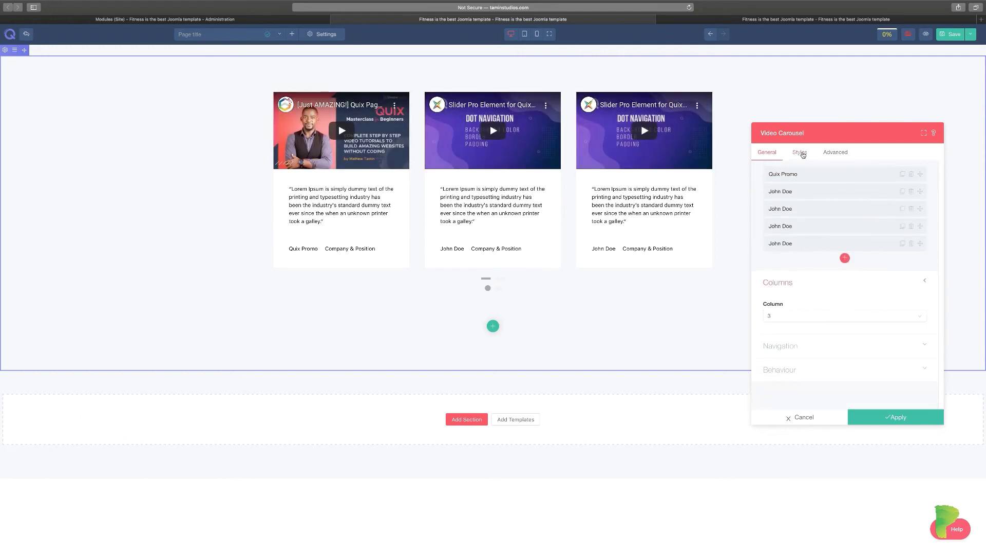
Set the height of the carousel's videos to 239 px and their width to 100%.
left_click(804, 152)
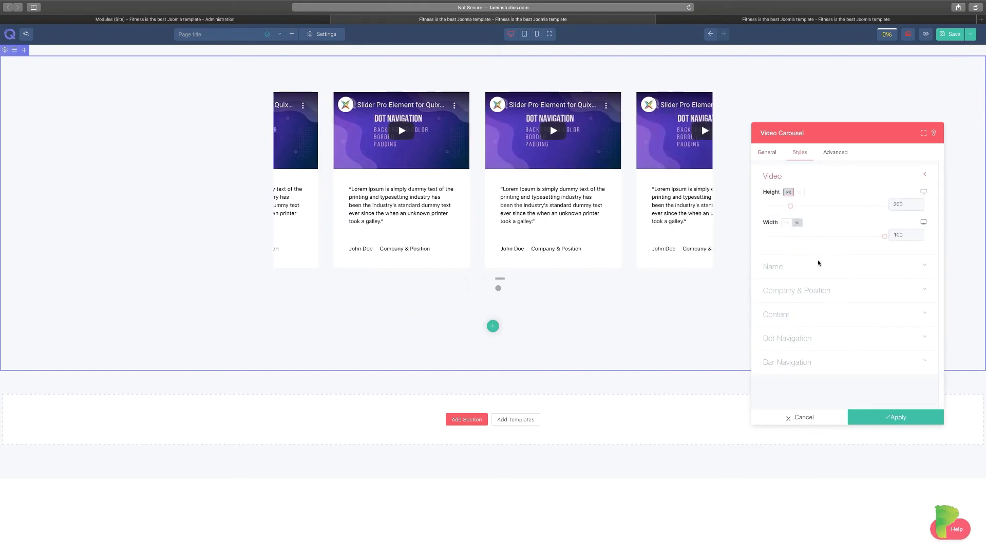
left_click(798, 267)
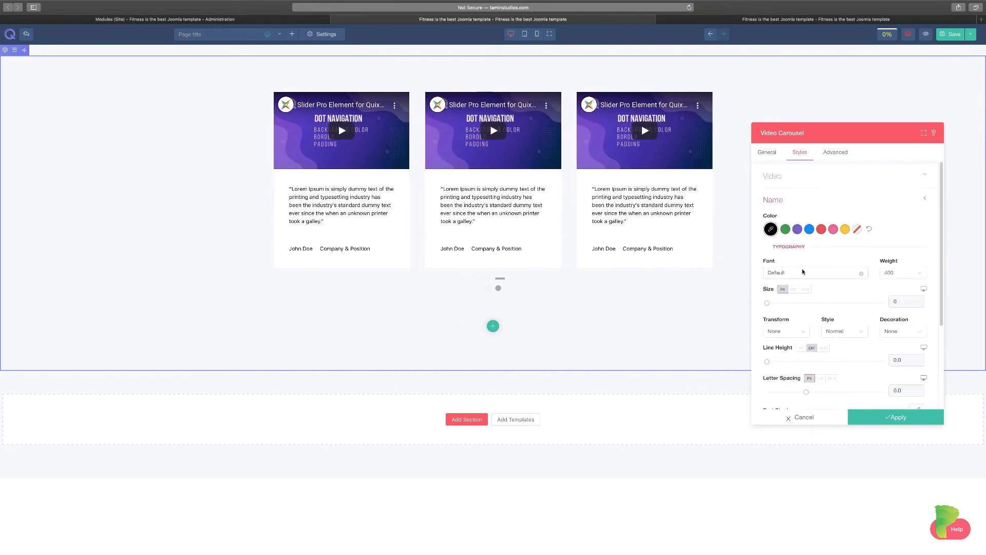
left_click(778, 177)
left_click(779, 178)
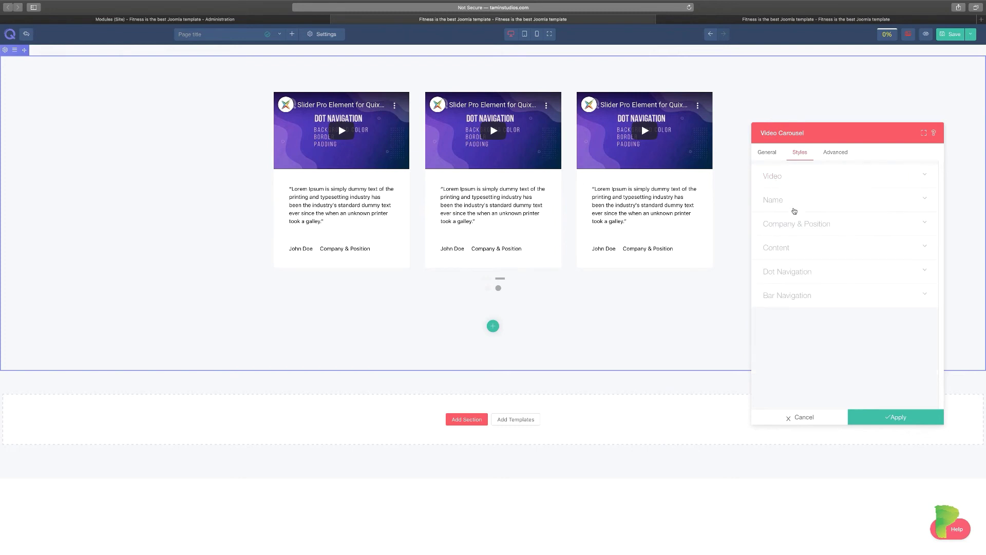
left_click(777, 183)
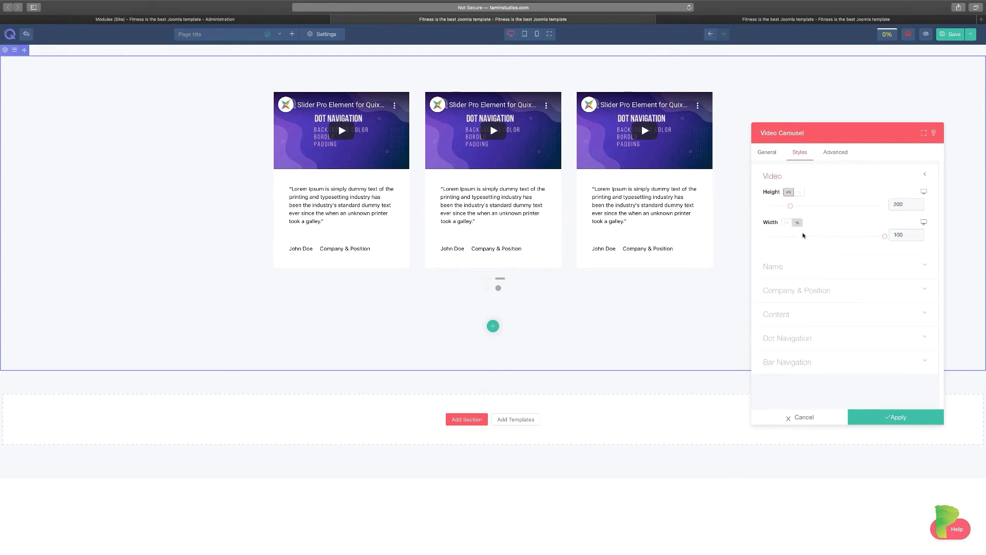
left_click(808, 205)
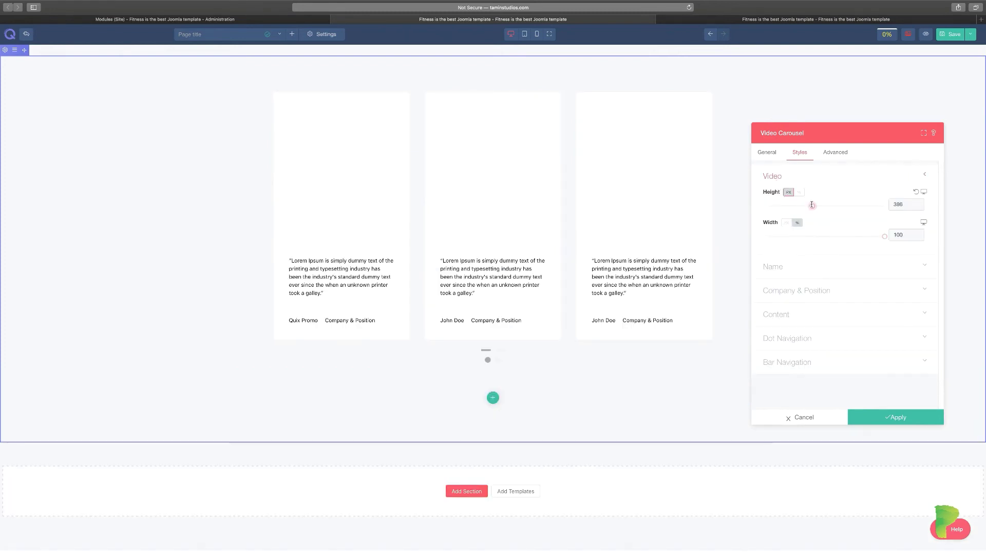
left_click(795, 205)
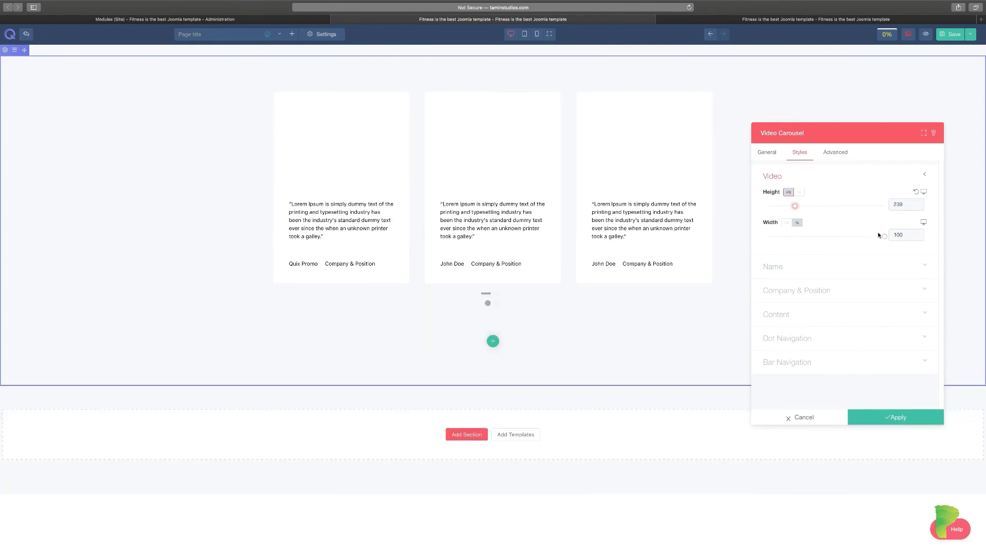
left_click(827, 235)
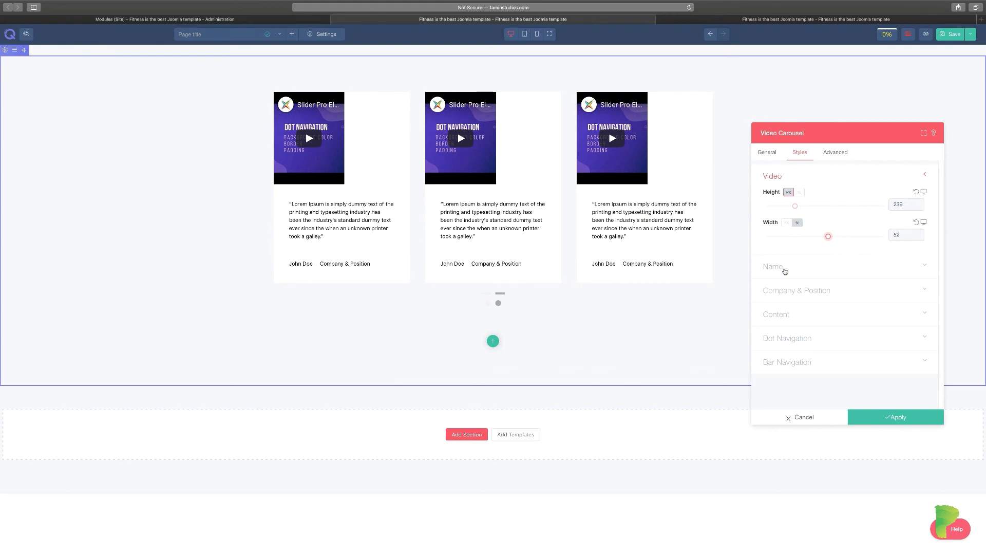
left_click_drag(861, 238, 885, 235)
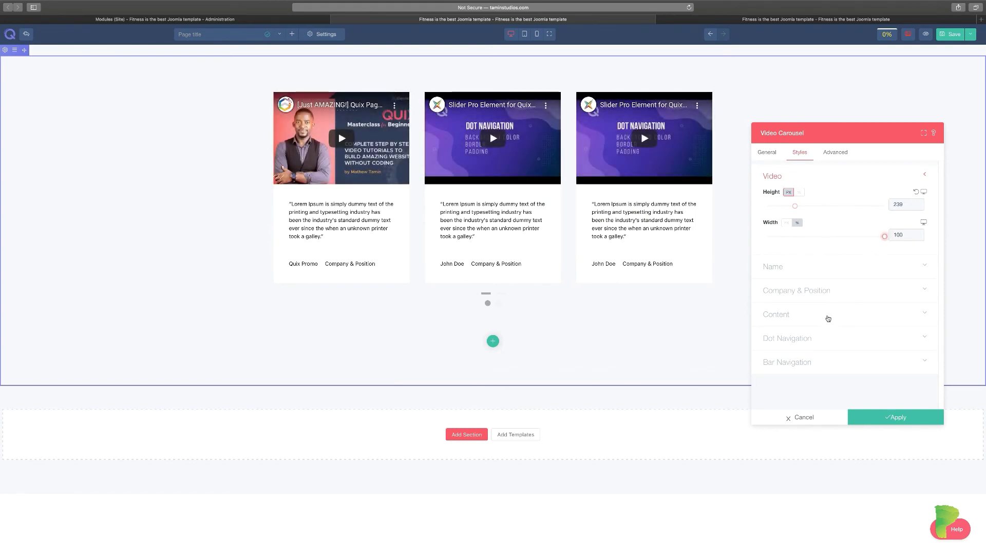
Set the Video Carousel's content text color to the blue swatch.
left_click(803, 317)
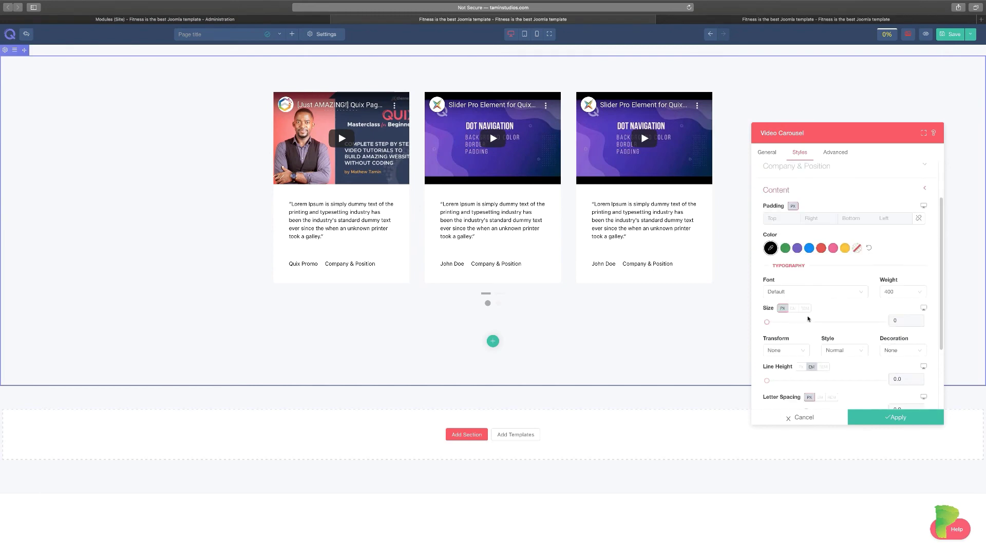
left_click(809, 248)
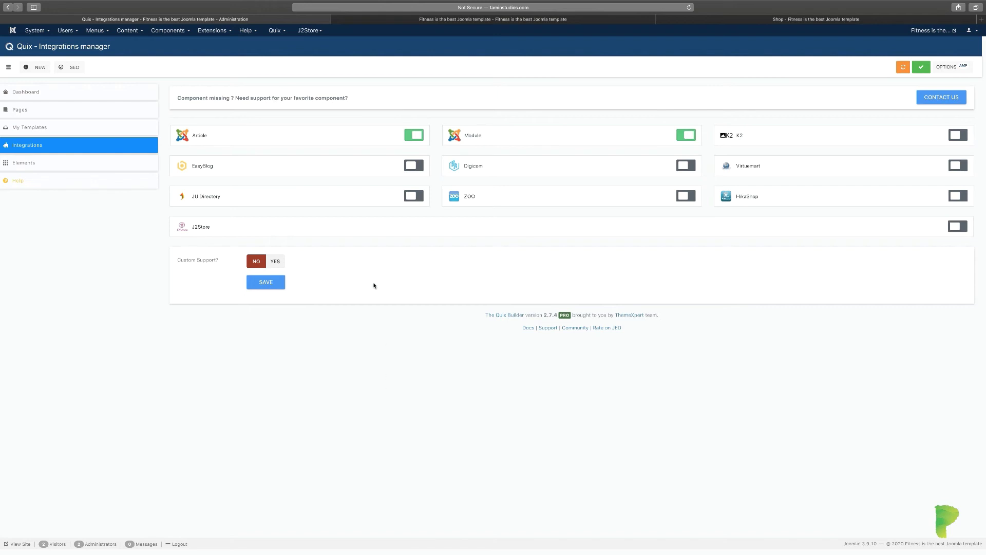
Look over the empty page in the builder and the site's Shop product page, and return to the Quix Integrations manager.
scroll(464, 404, "left", 1)
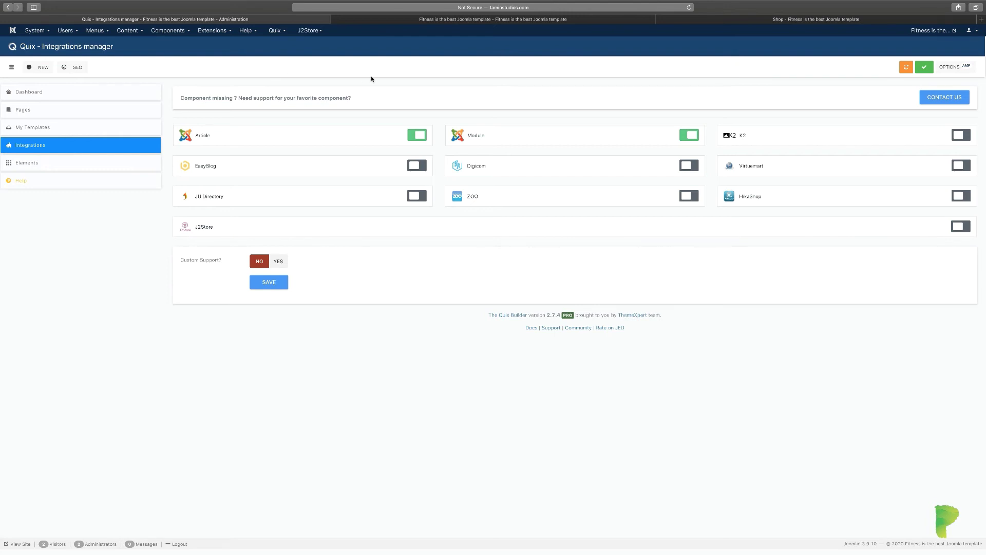
left_click(429, 20)
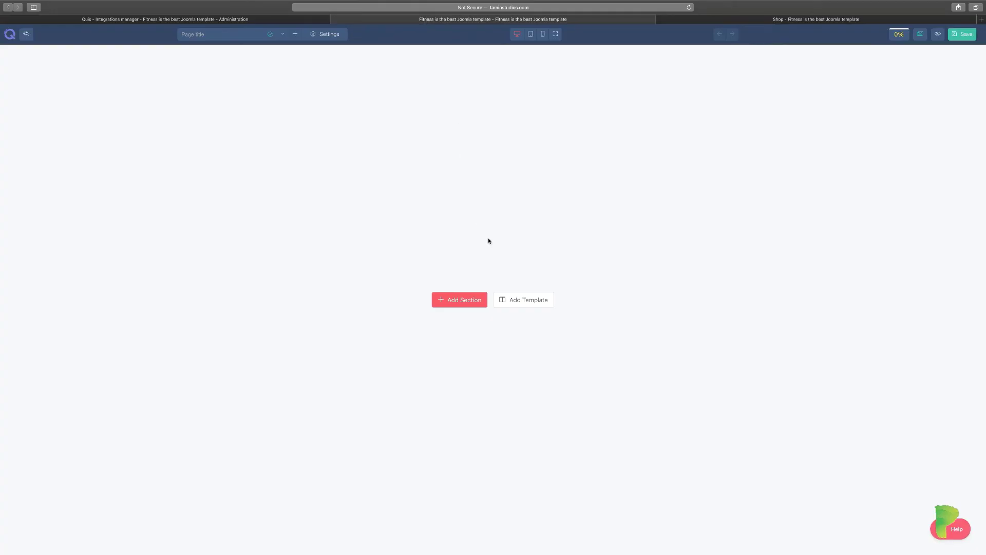
left_click(707, 22)
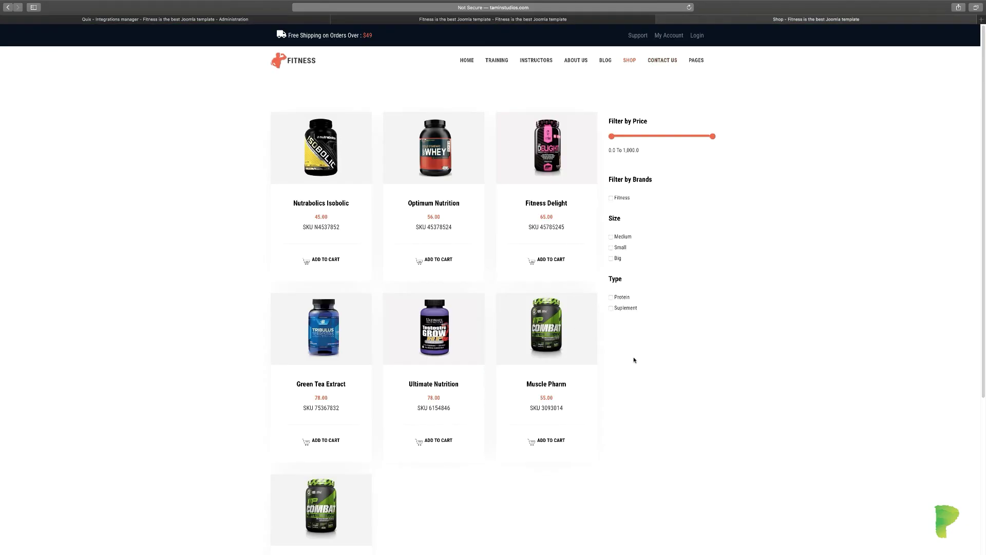
scroll(634, 359, "down", 5)
scroll(634, 359, "up", 5)
left_click(185, 20)
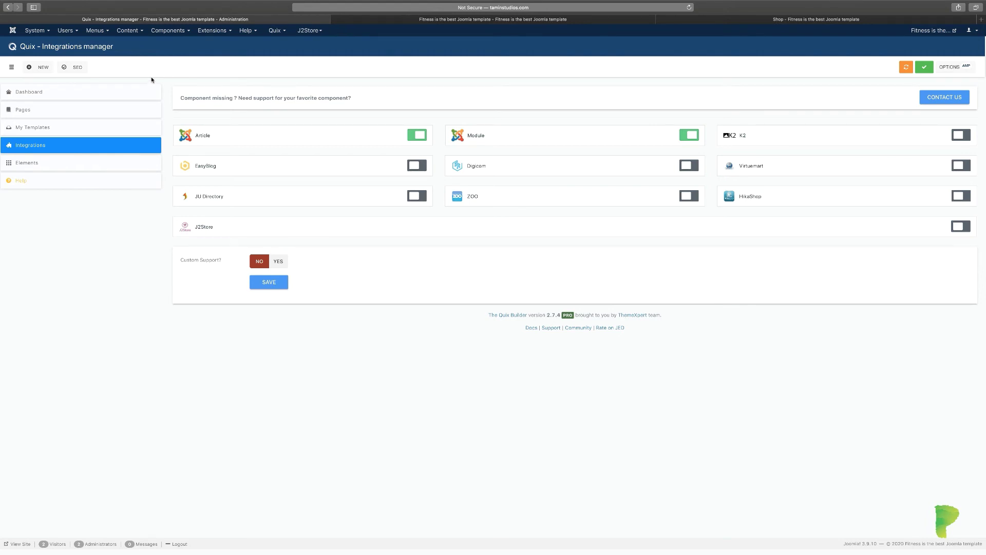
Create a new Joomla article titled "Quix Page Builder".
left_click(140, 32)
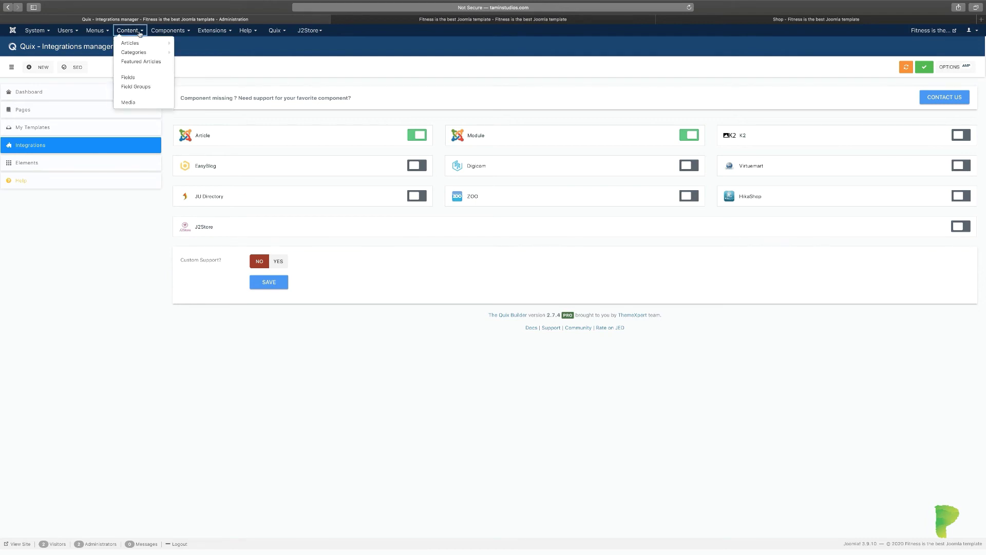
mouse_move(139, 44)
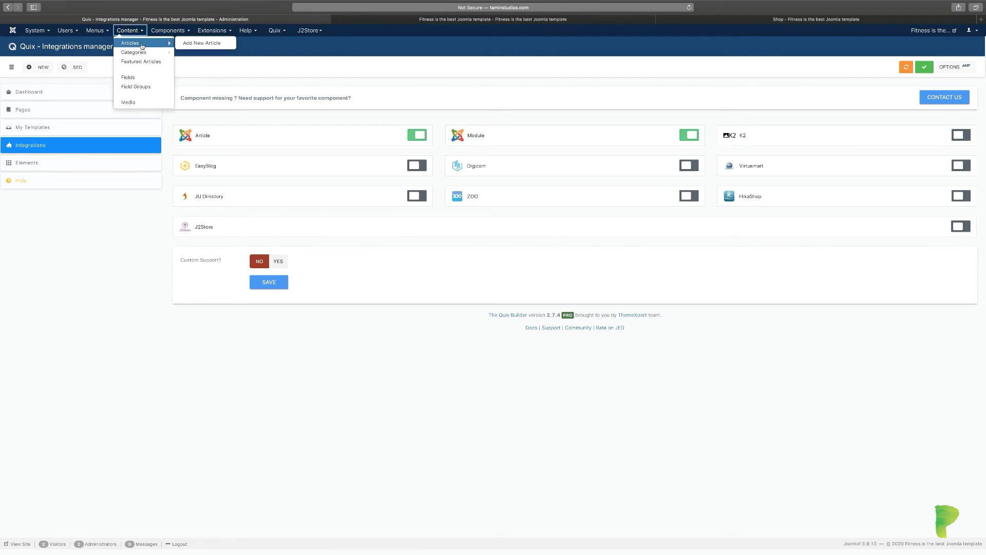
left_click(205, 44)
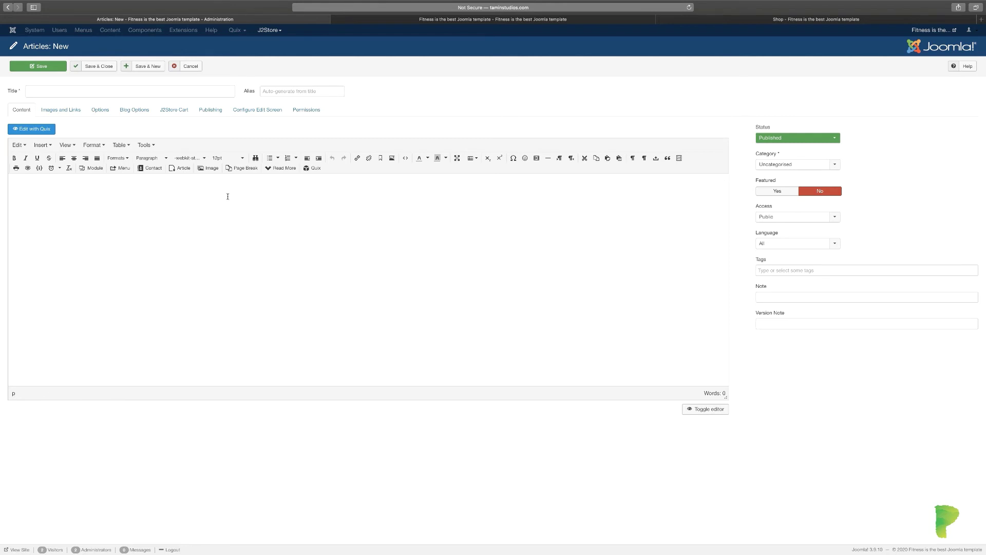
left_click(258, 246)
left_click(133, 90)
type("Quix Page Builder")
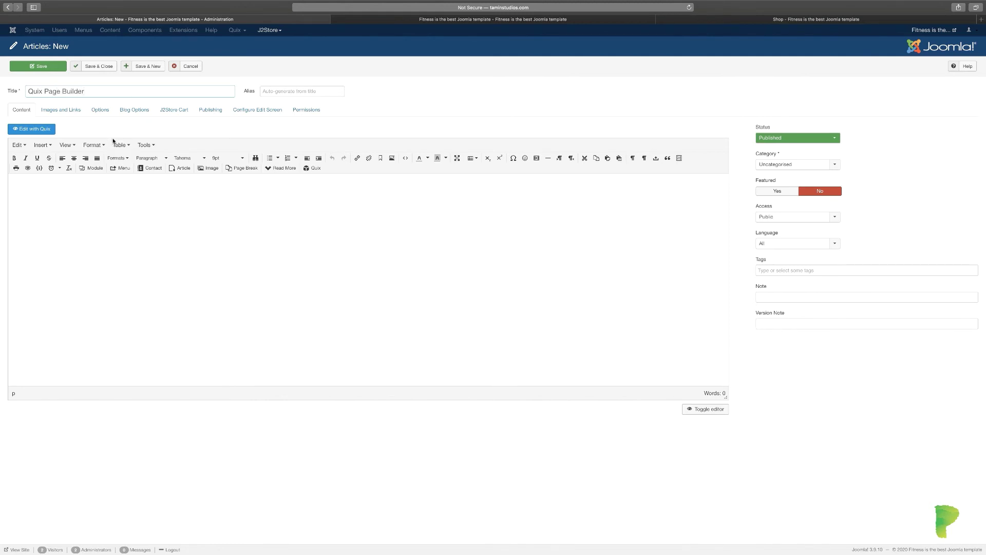
Look through the new article's settings, from Images and Links to Permissions, and return to its content editor.
left_click(71, 110)
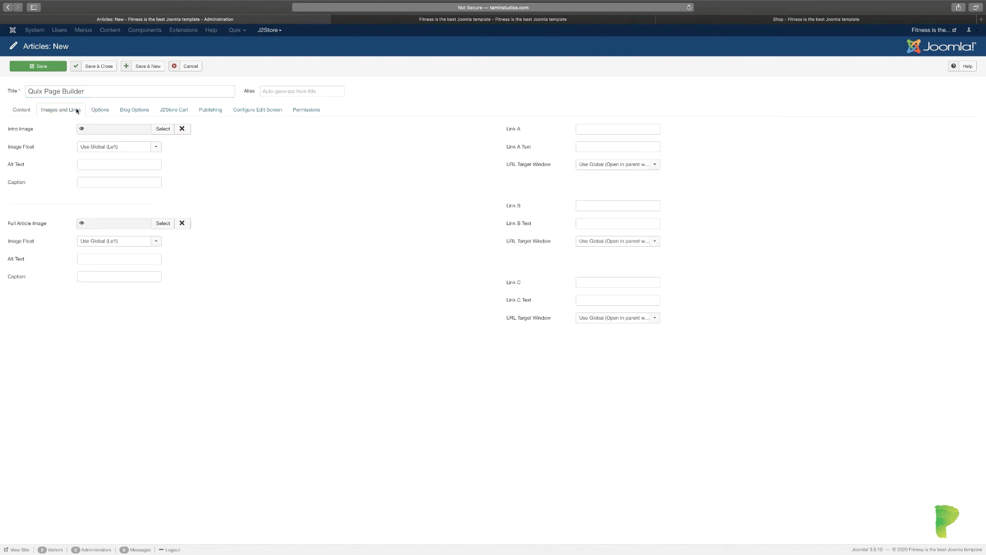
left_click(99, 110)
left_click(131, 109)
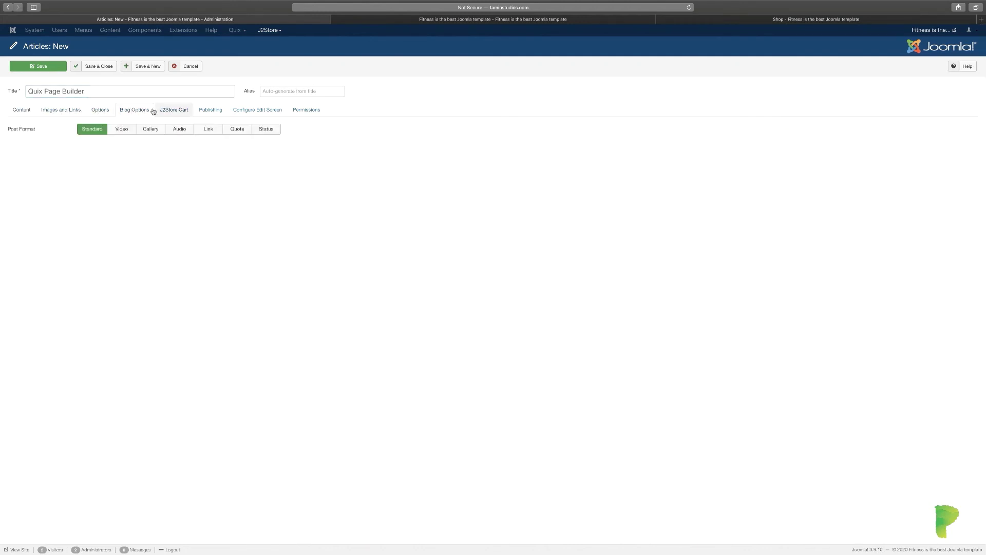
left_click(171, 111)
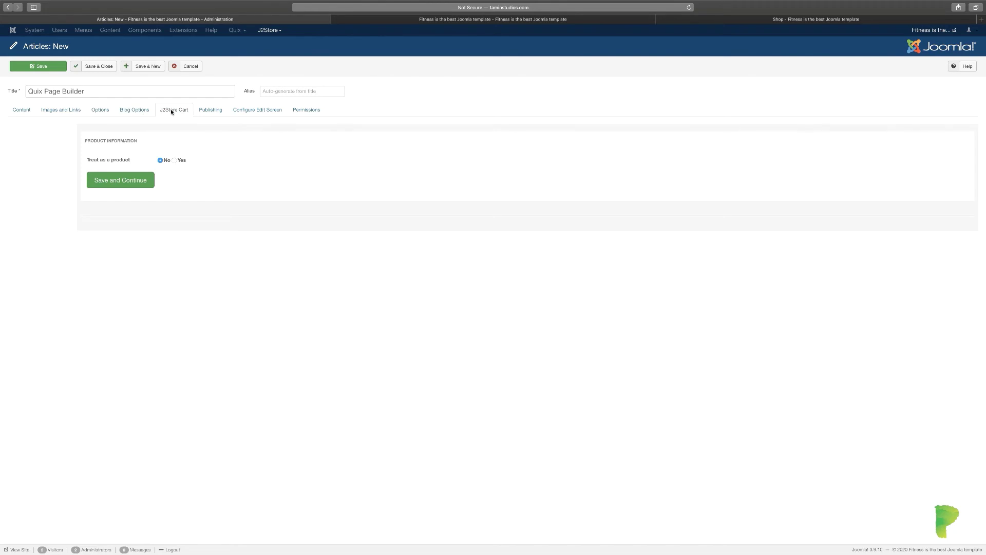
left_click(206, 112)
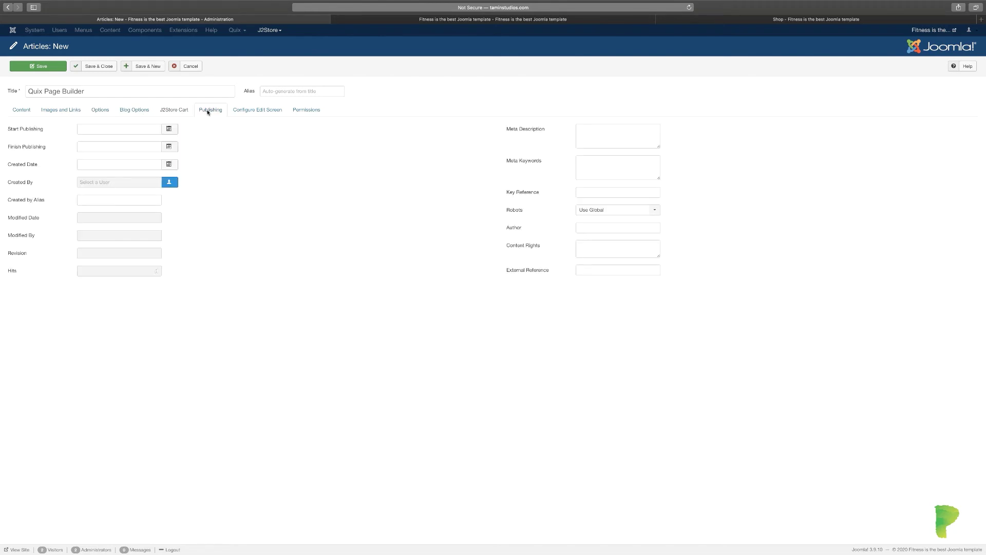
left_click(267, 114)
left_click(315, 113)
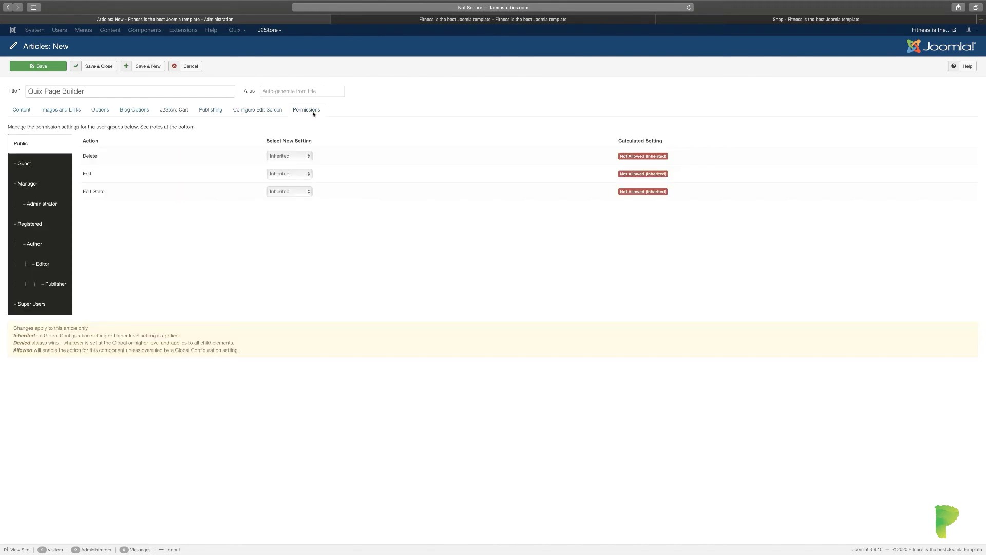
left_click(215, 114)
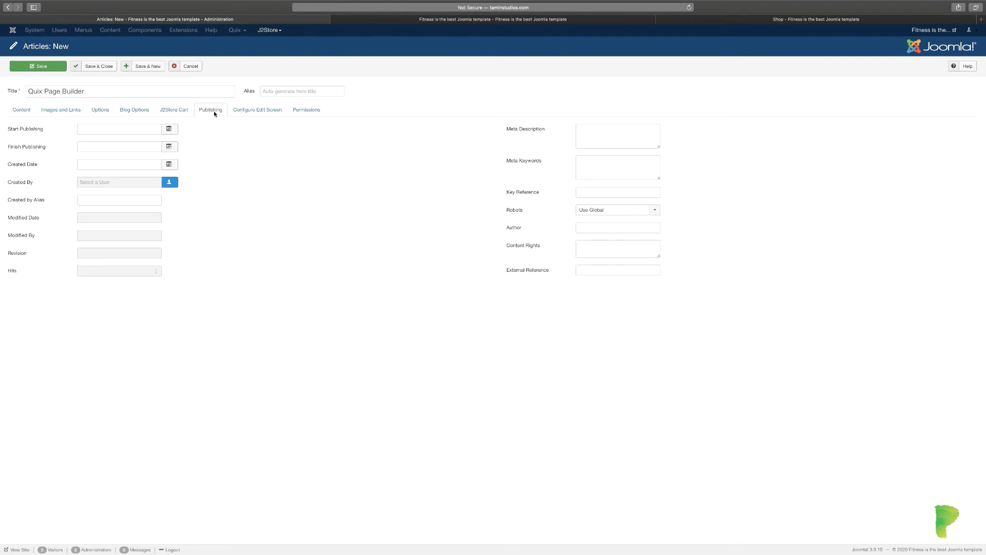
left_click(23, 111)
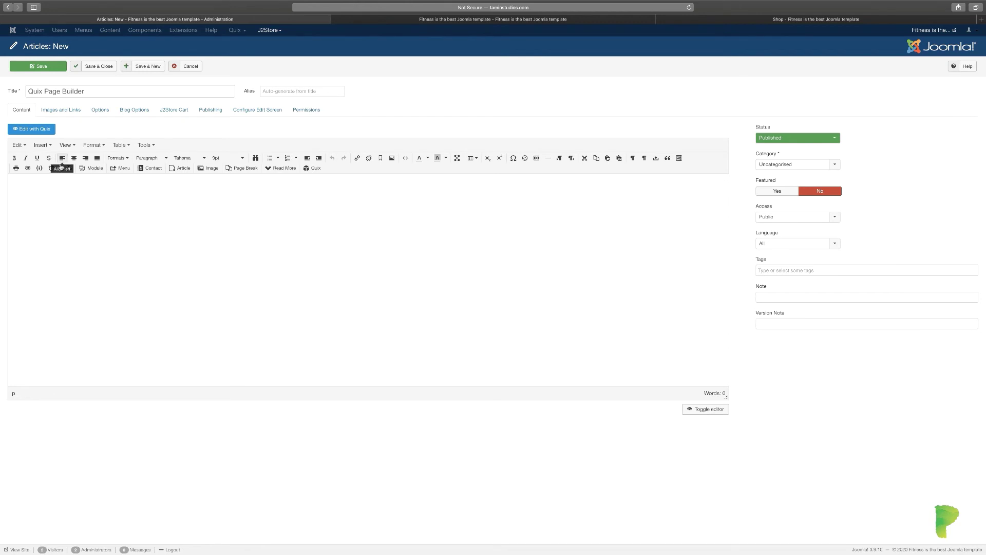
Examine the article's image and link fields and its full list of display options, including the Linked Titles choices.
left_click(59, 110)
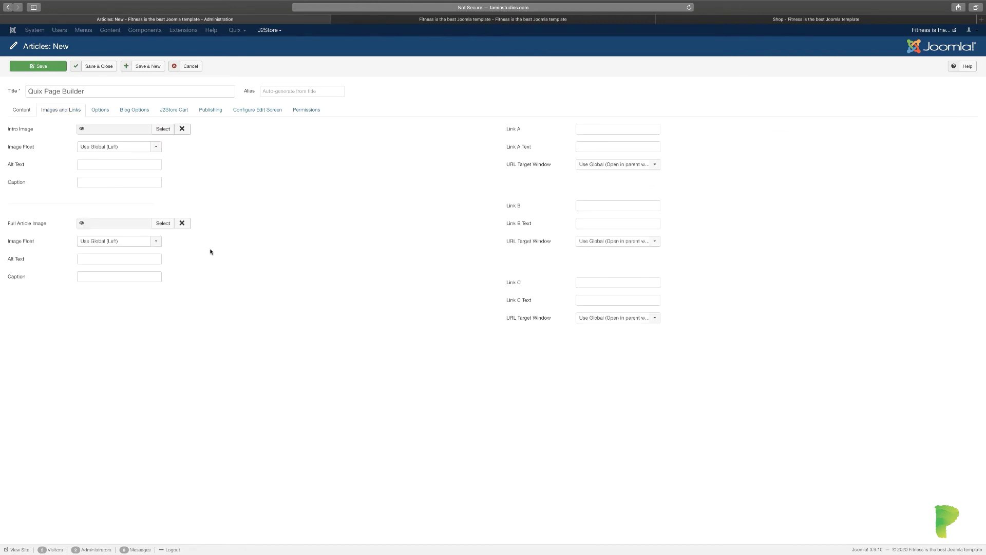
left_click(100, 110)
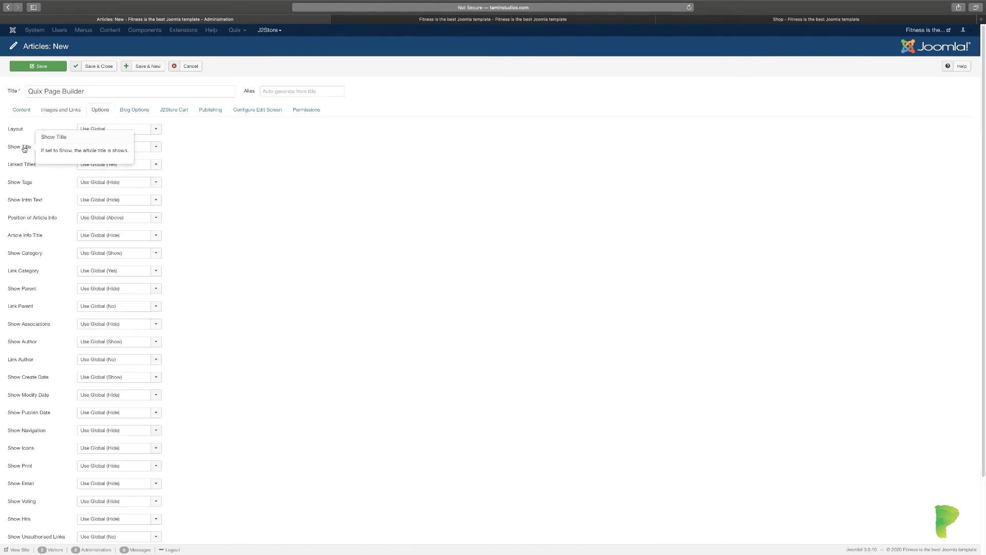
left_click(115, 164)
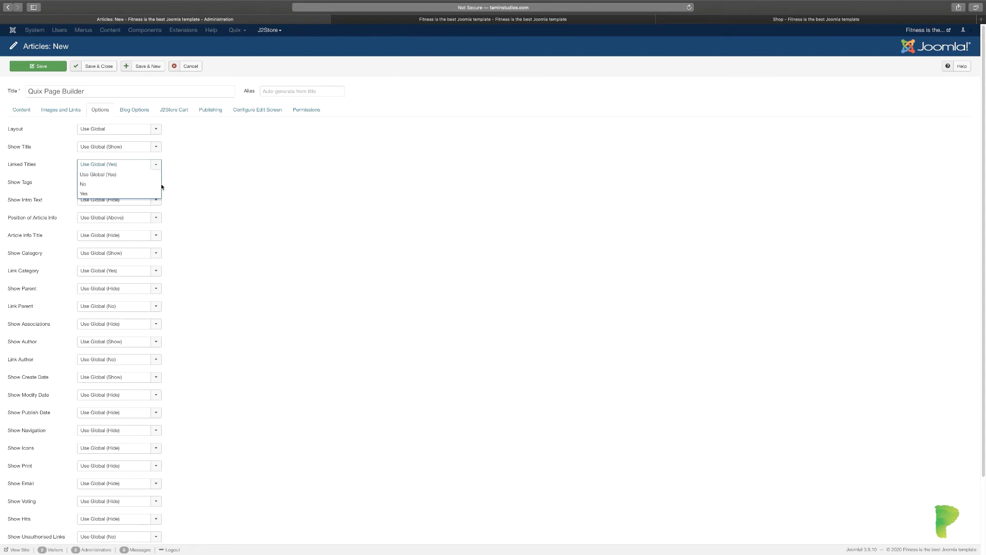
left_click(200, 216)
scroll(211, 264, "down", 1)
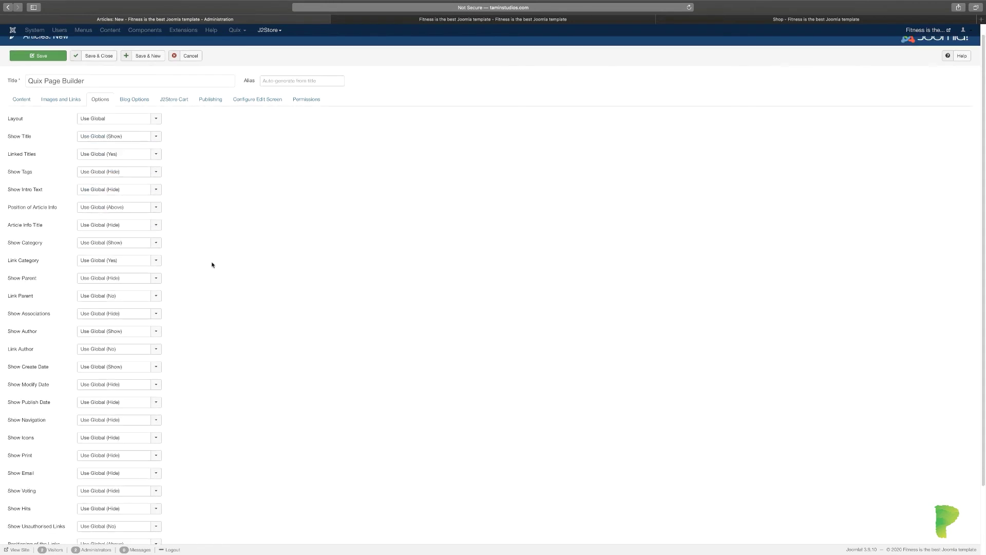
scroll(137, 277, "down", 3)
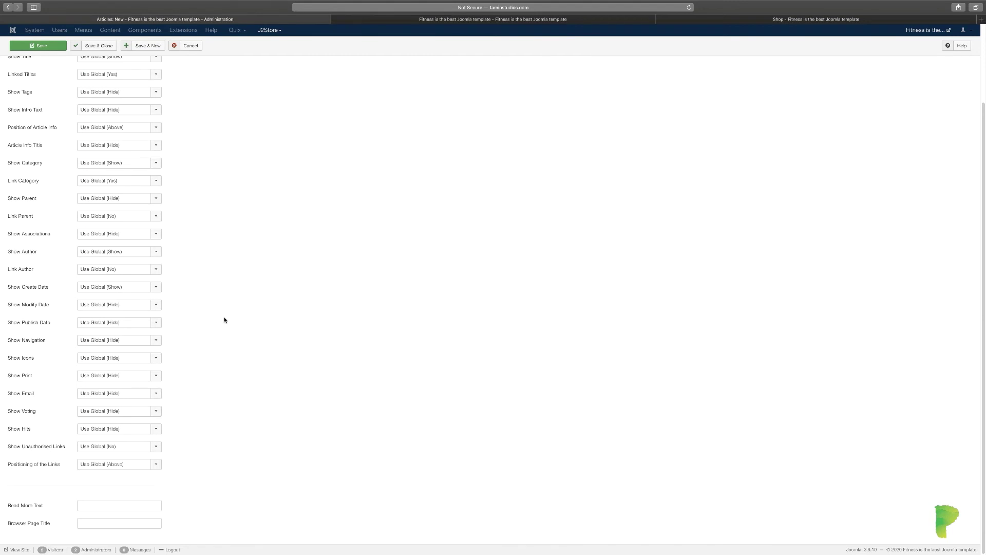
scroll(224, 319, "up", 3)
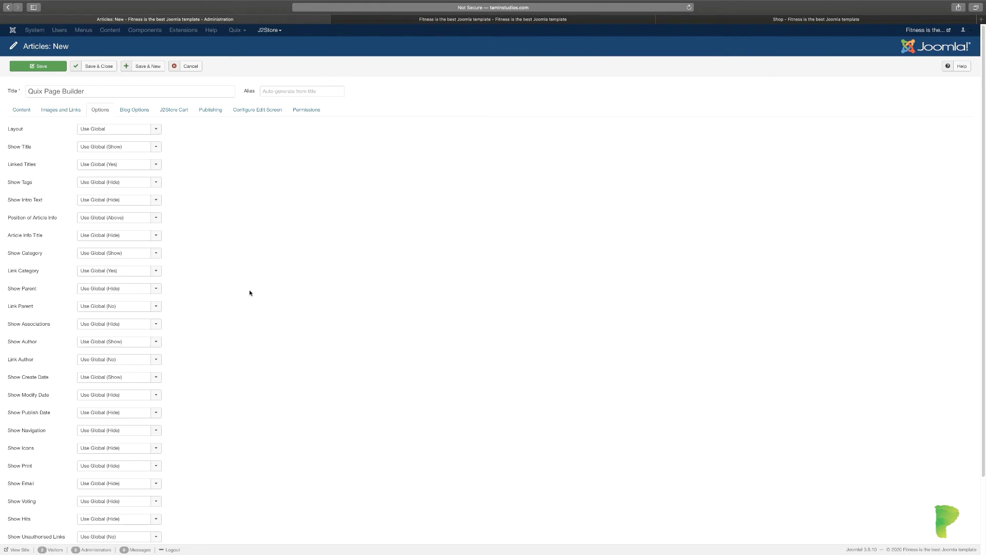
scroll(250, 292, "down", 1)
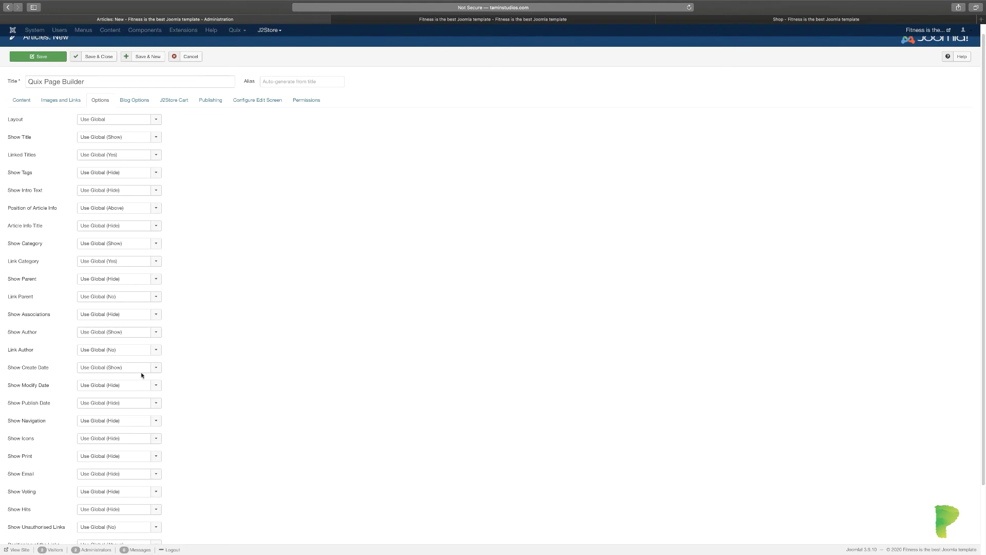
scroll(134, 391, "down", 3)
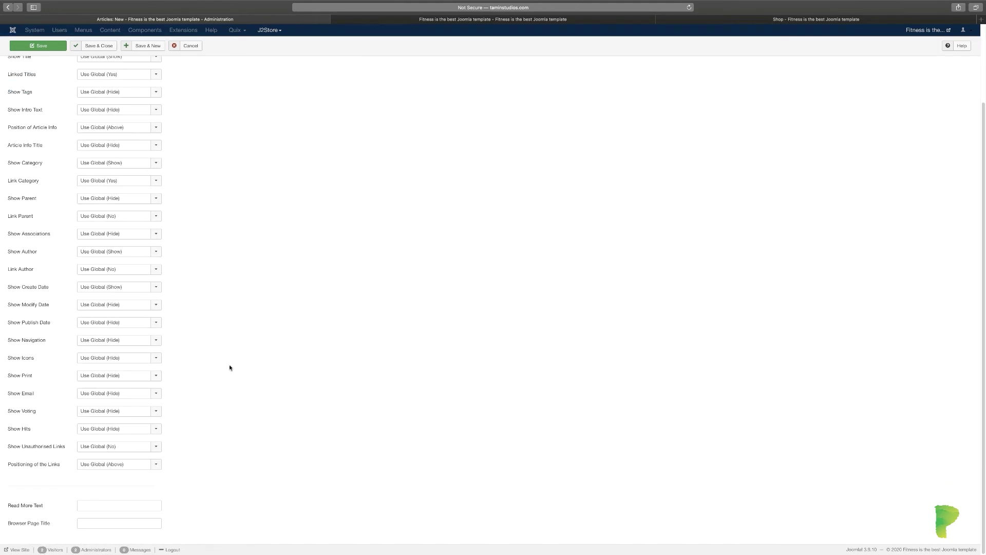
scroll(229, 367, "up", 4)
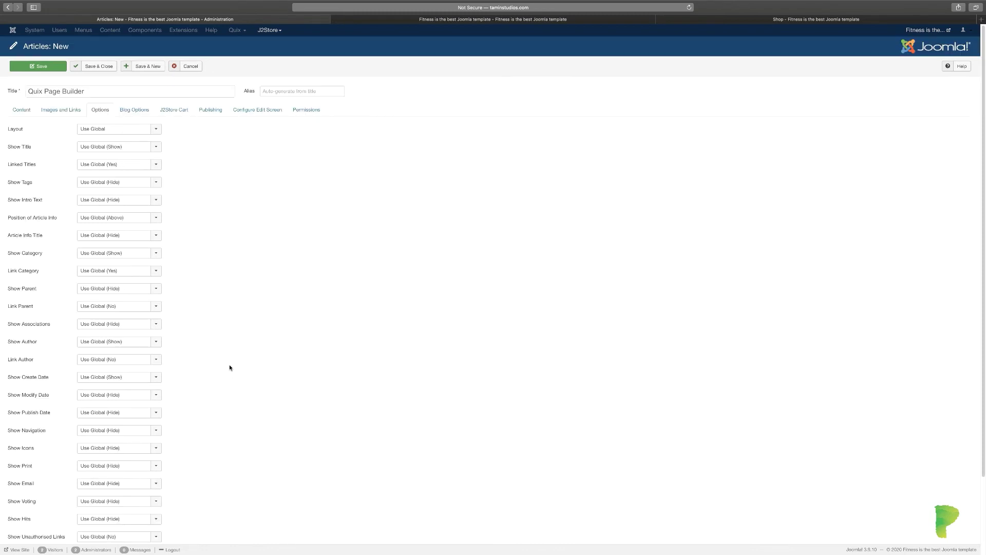
Try the Video, Gallery, Audio, Link, Quote and Status post formats for the article, and return it to Standard.
left_click(139, 110)
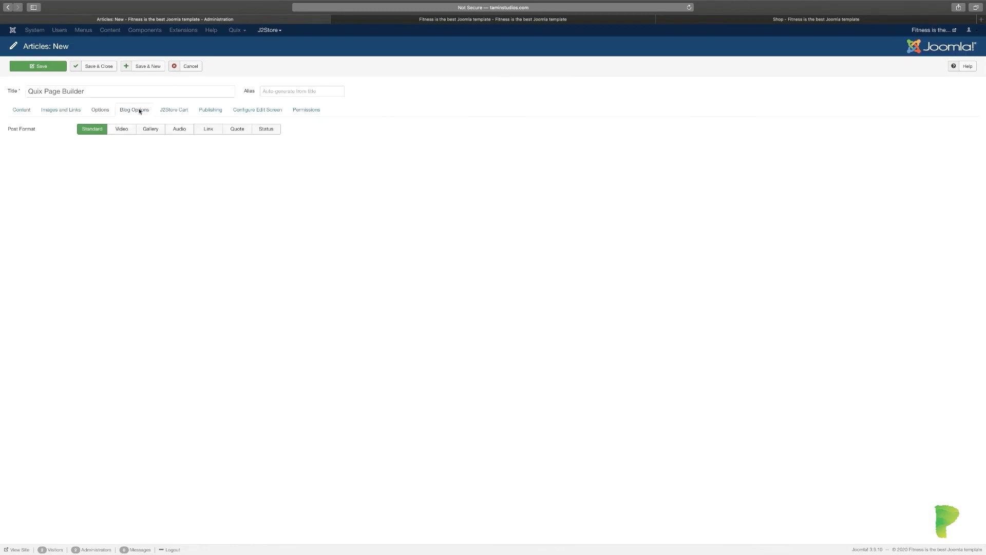
left_click(121, 130)
left_click(149, 132)
left_click(179, 130)
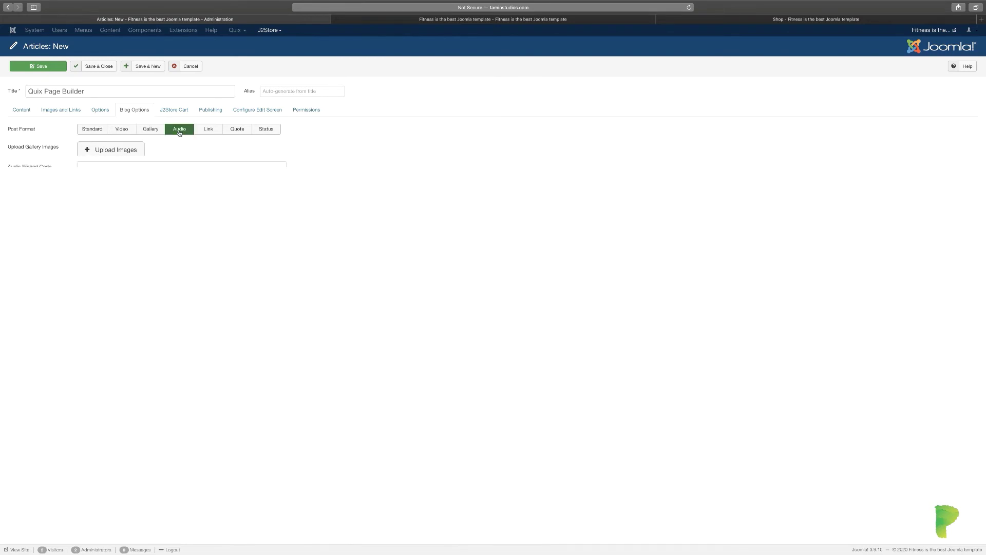
left_click(208, 130)
left_click(240, 132)
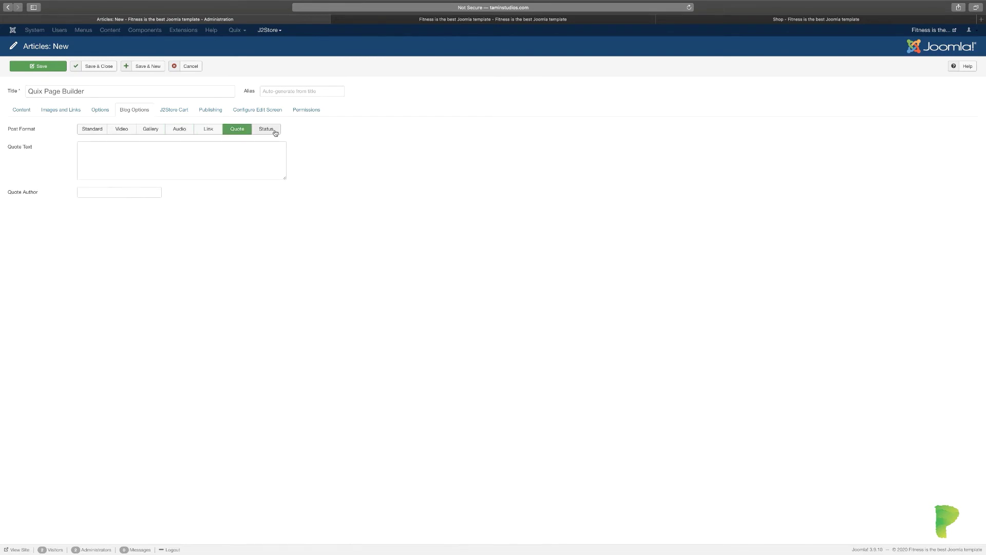
left_click(273, 132)
left_click(91, 132)
Review the article's J2Store Cart, Publishing, Configure Edit Screen and Permissions settings, and return to its content.
left_click(172, 112)
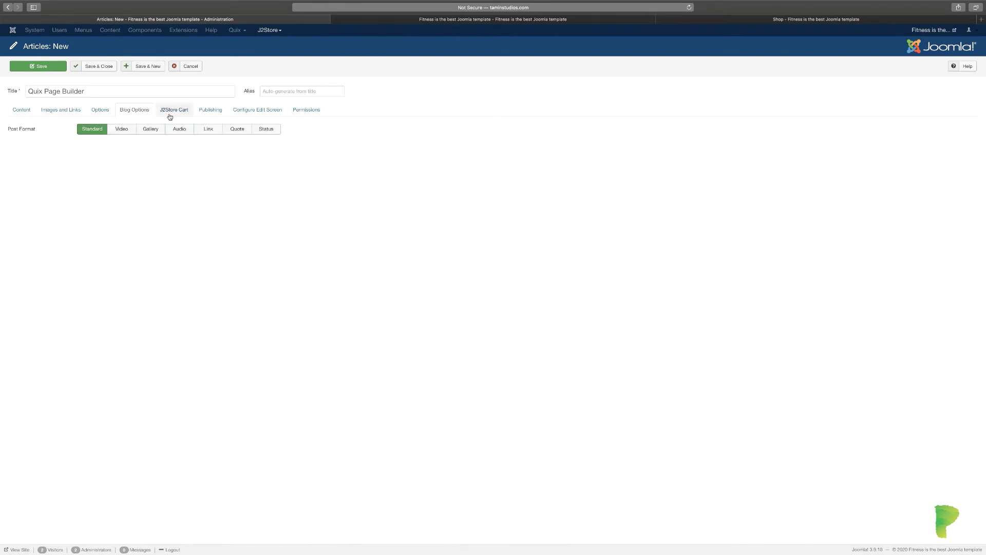
left_click(209, 110)
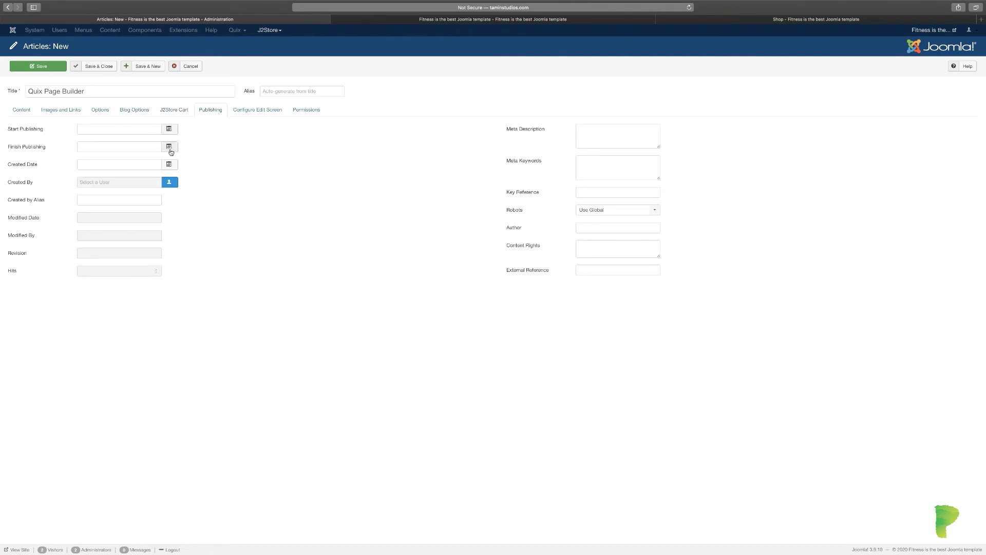
left_click(266, 113)
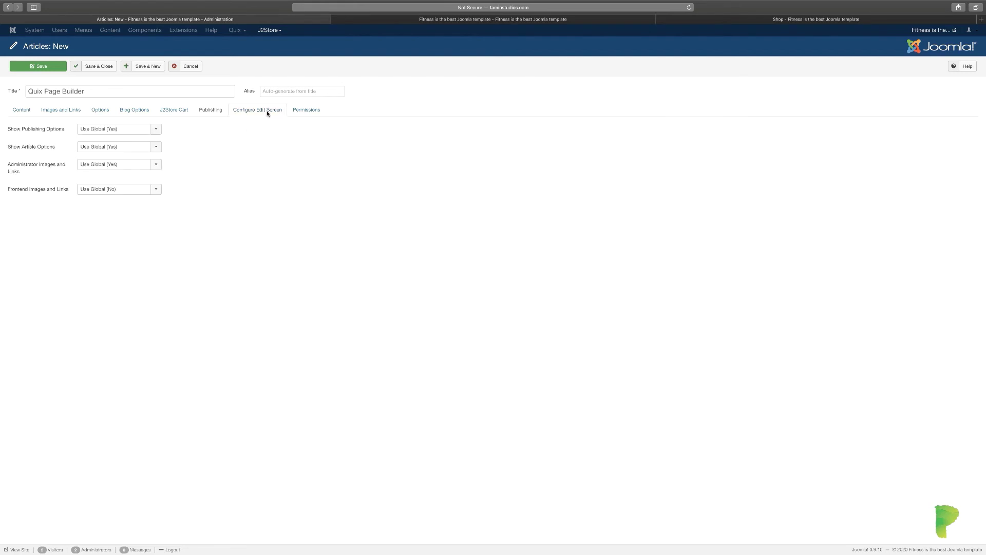
left_click(210, 111)
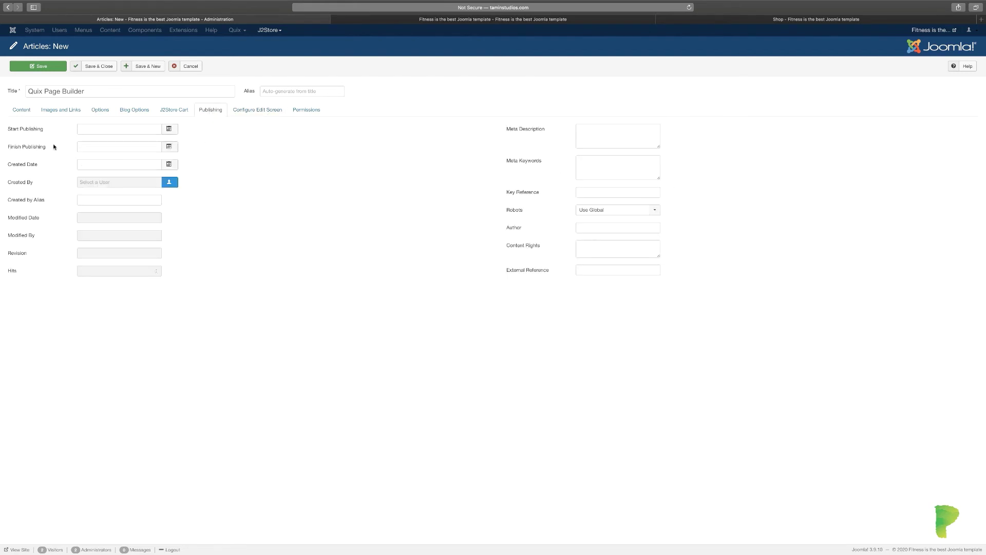
left_click(636, 136)
left_click(310, 112)
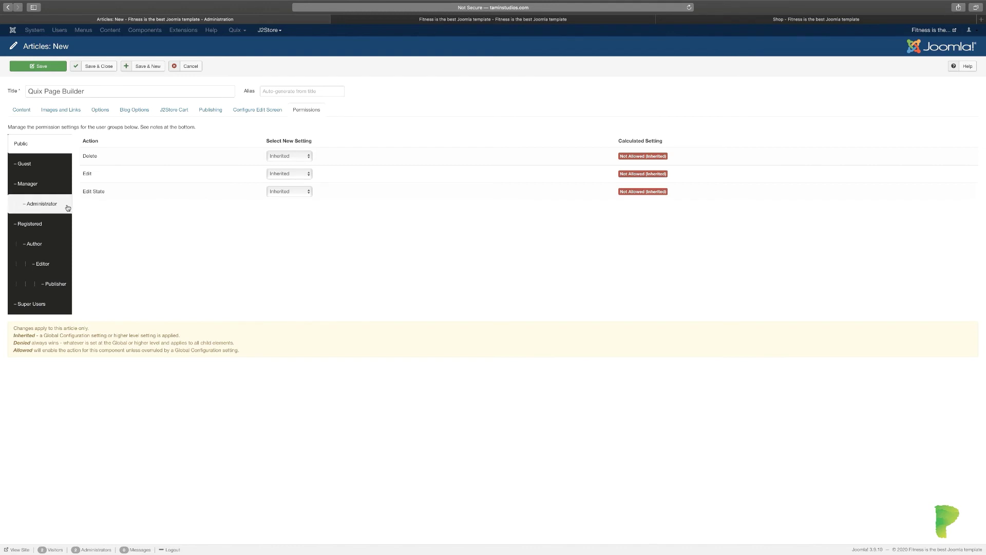
left_click(23, 110)
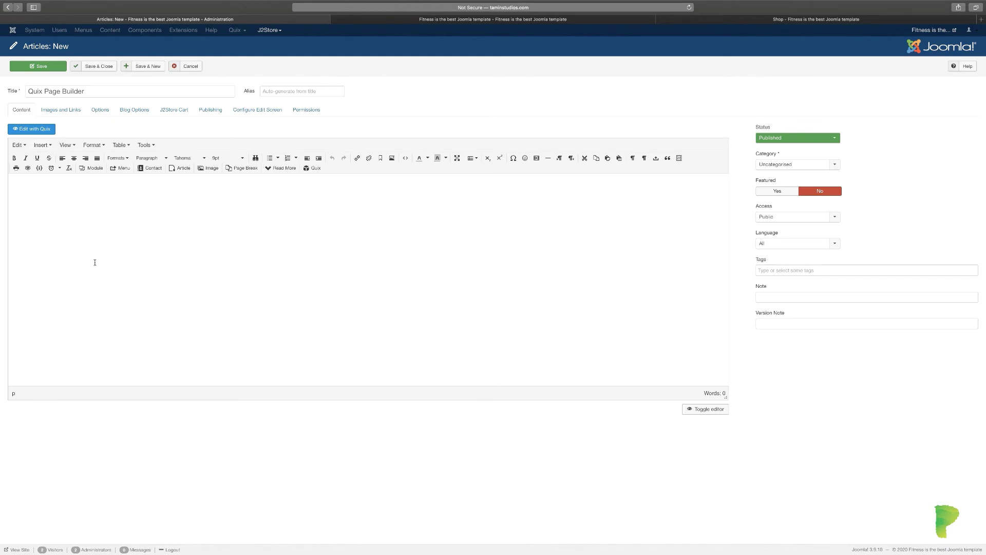
Try to open the unsaved article in the Quix builder.
left_click(40, 129)
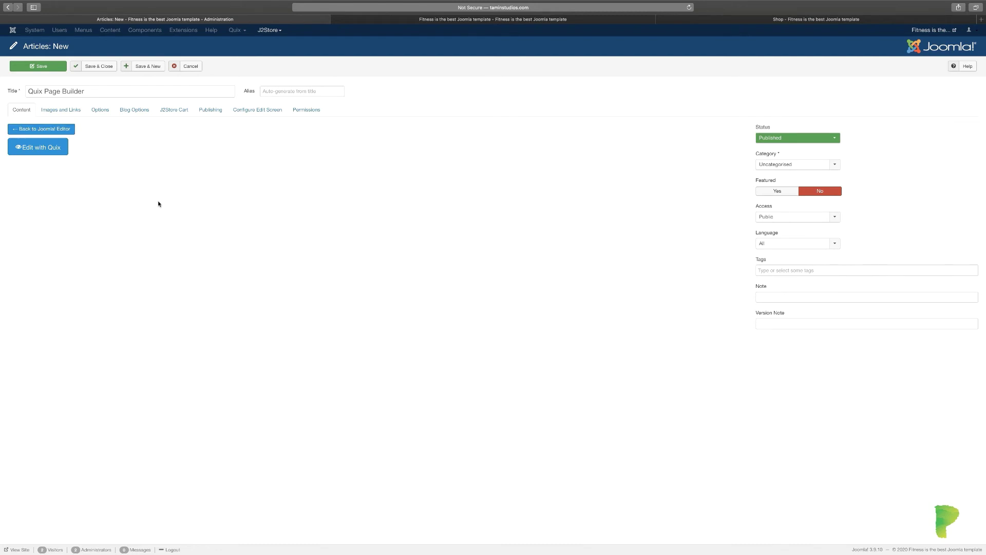
left_click(47, 152)
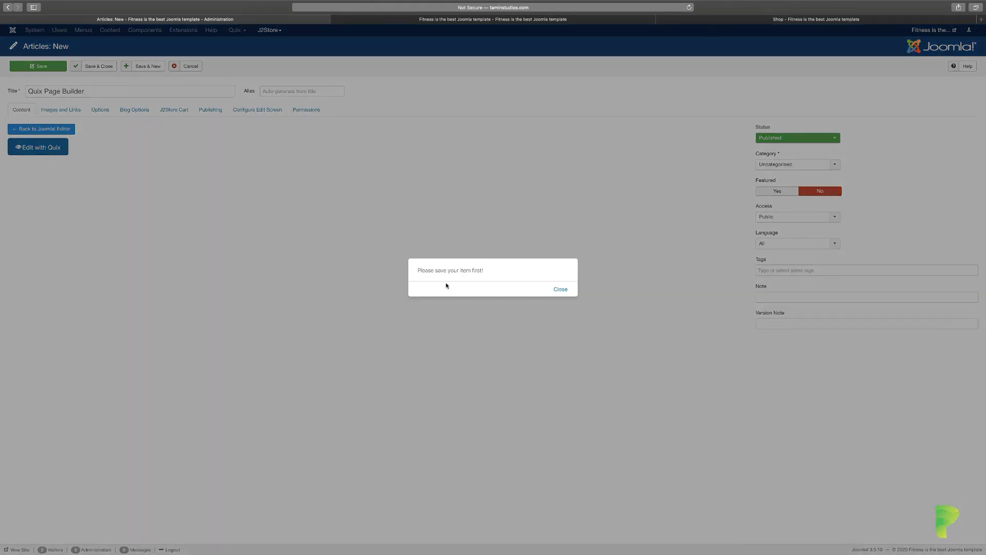
left_click(560, 290)
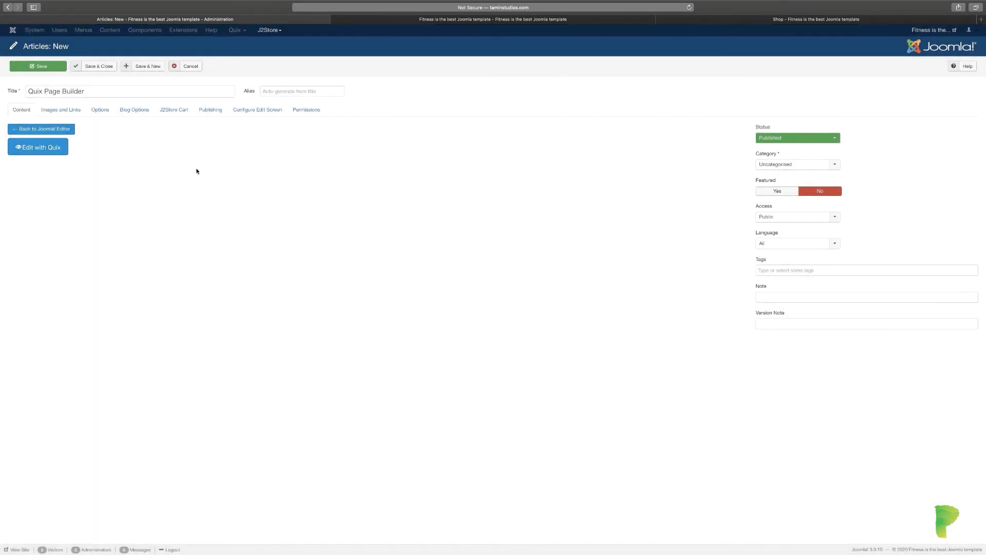
Save the article and open it for editing in the Quix builder.
left_click(52, 69)
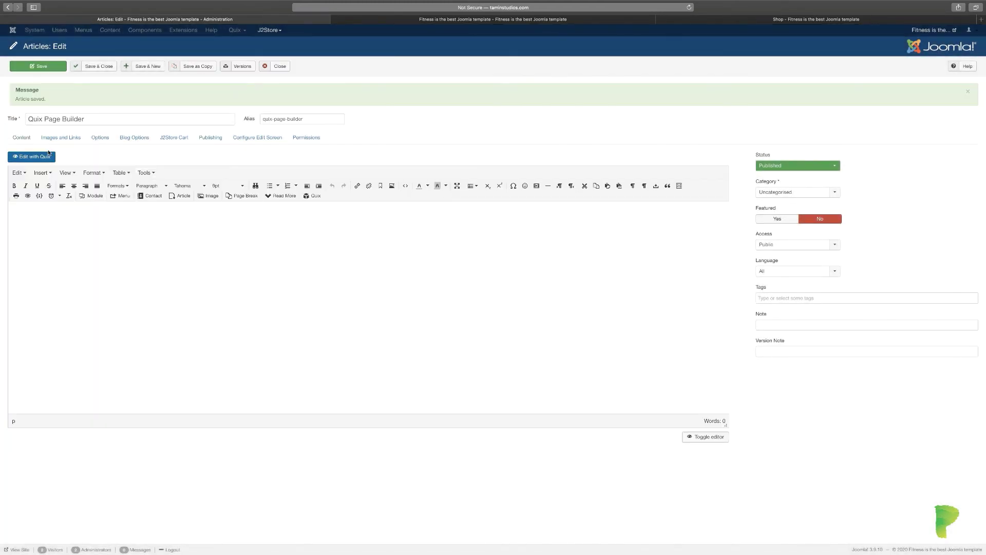
left_click(43, 156)
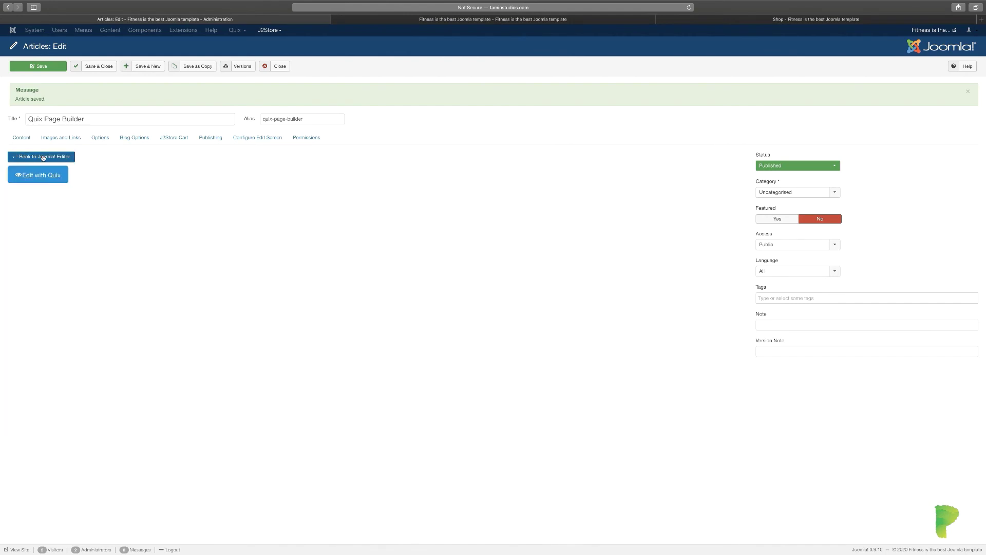
left_click(50, 176)
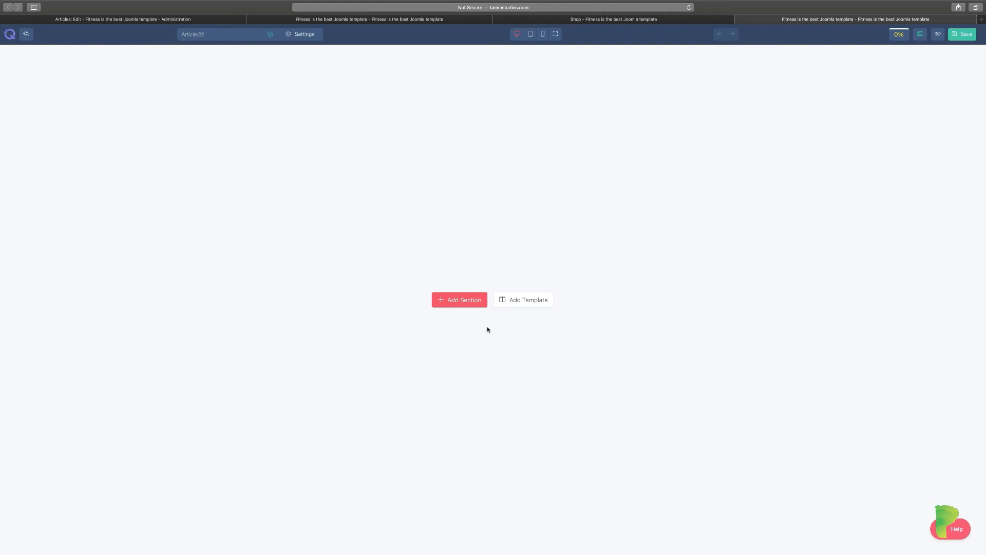
Add a one-column section to the article layout and insert a Video Pro element with its default settings.
left_click(468, 304)
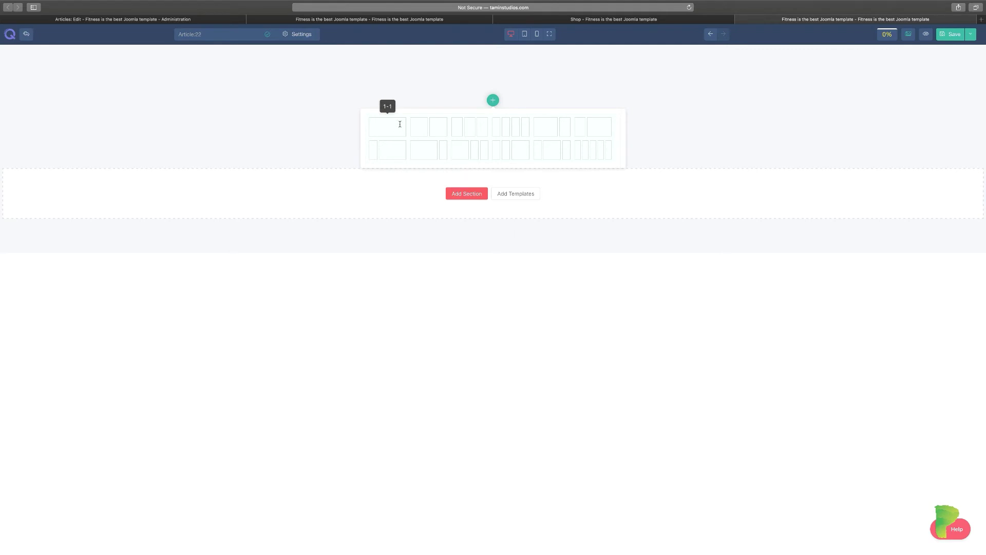
left_click(398, 127)
left_click(492, 102)
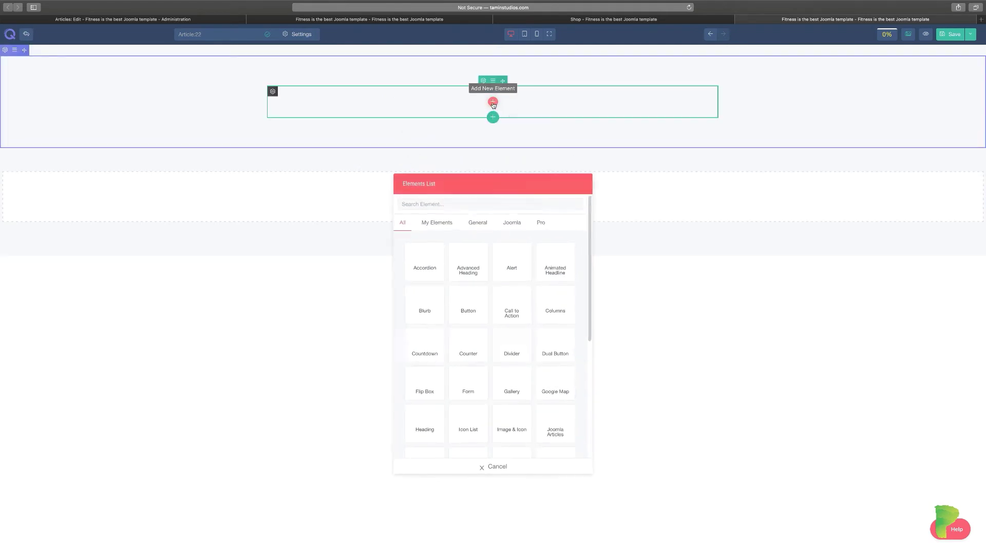
left_click_drag(507, 183, 509, 159)
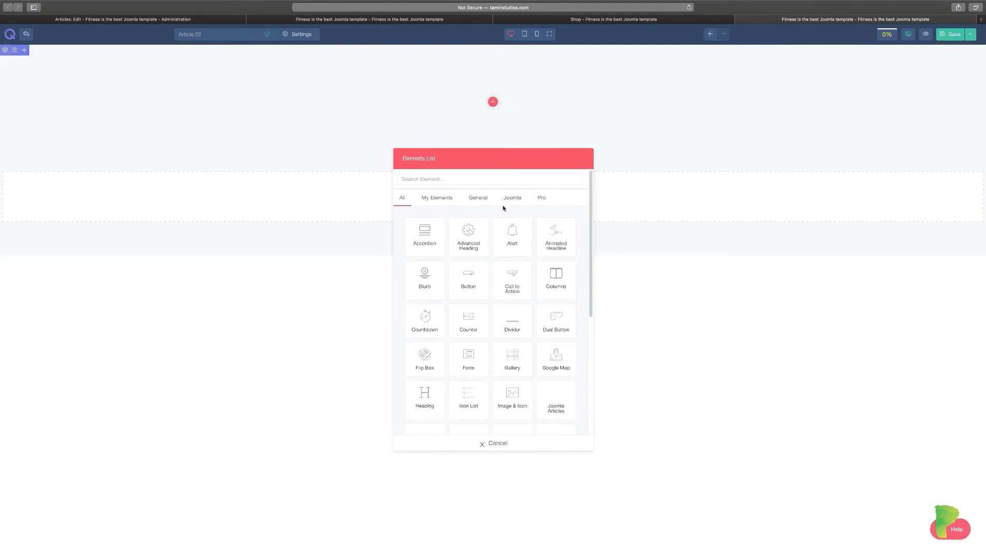
left_click(437, 198)
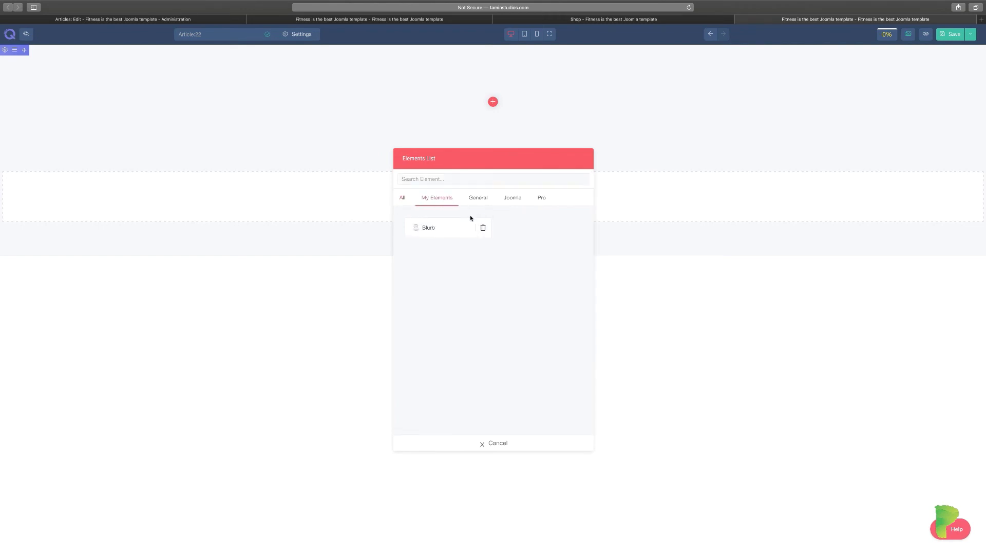
left_click(403, 197)
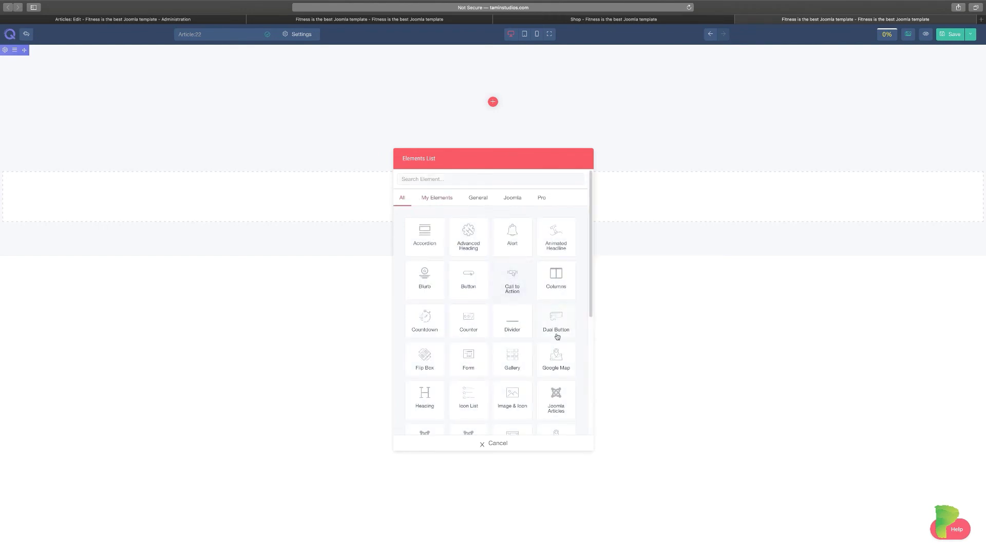
scroll(561, 332, "down", 5)
scroll(561, 338, "down", 1)
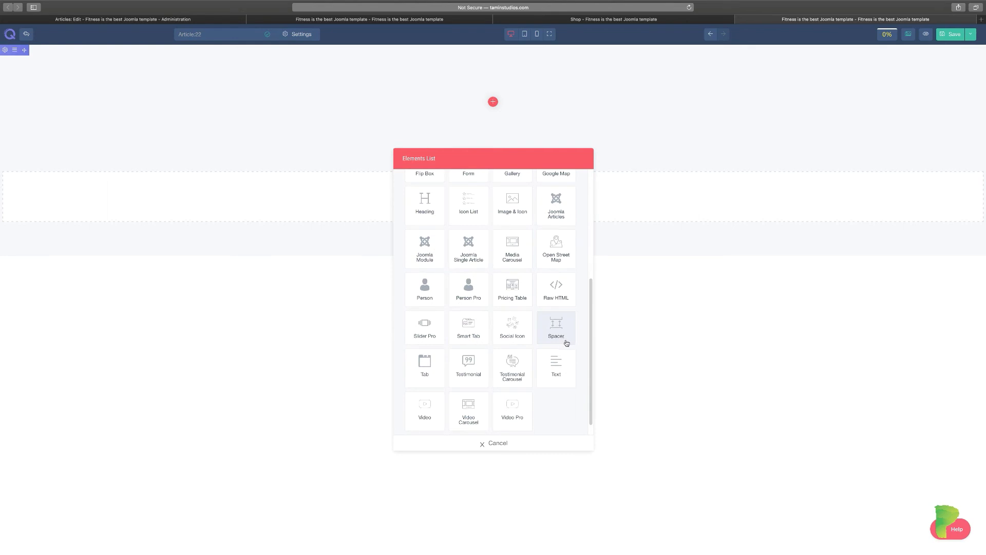
left_click(514, 411)
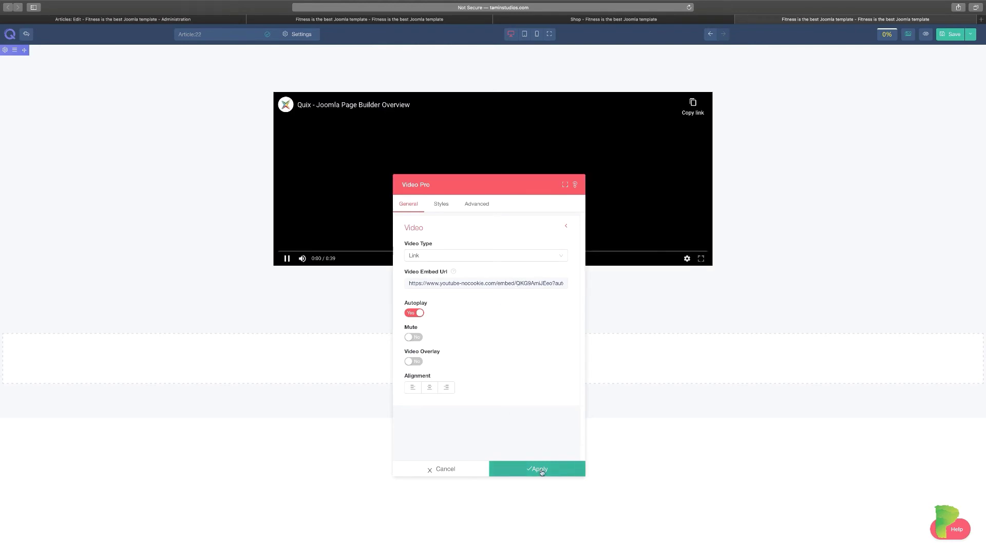
left_click(541, 470)
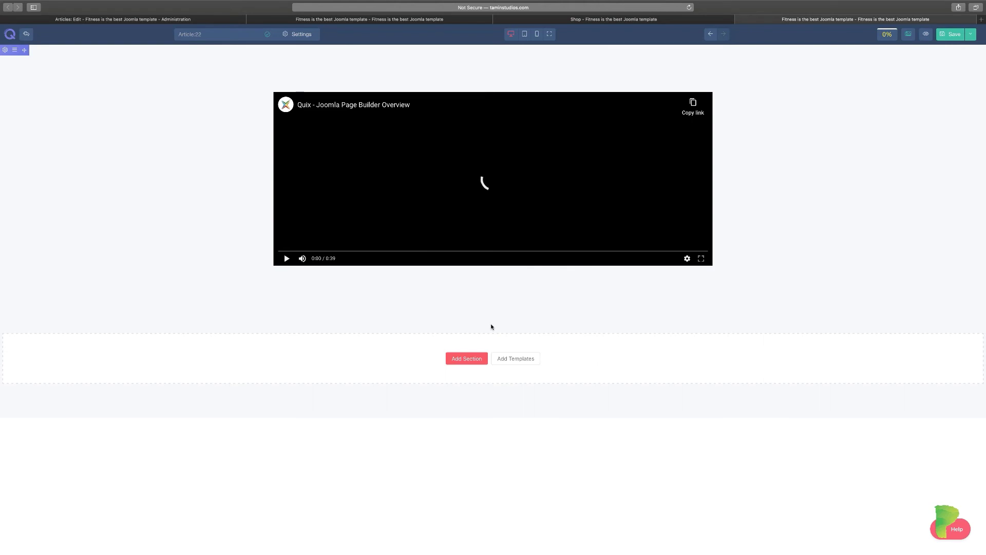
Play and pause the embedded video, and remove the Video Pro element from the section.
left_click(494, 189)
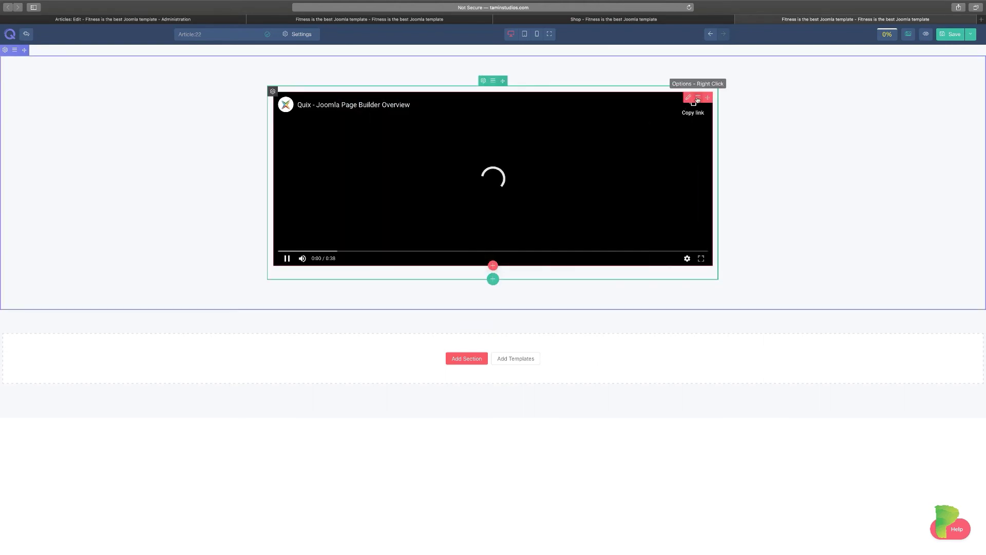
left_click(286, 259)
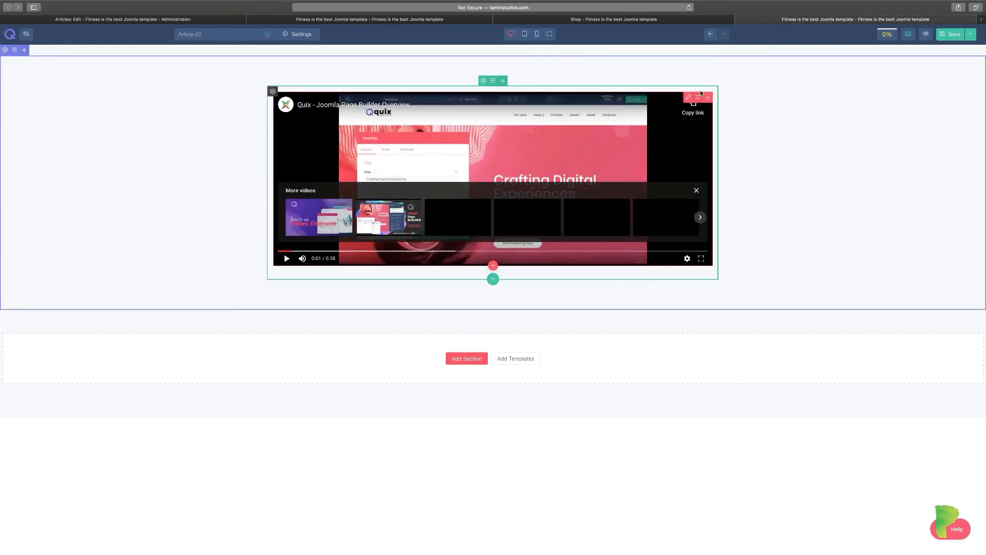
left_click(286, 258)
left_click(698, 97)
left_click(722, 200)
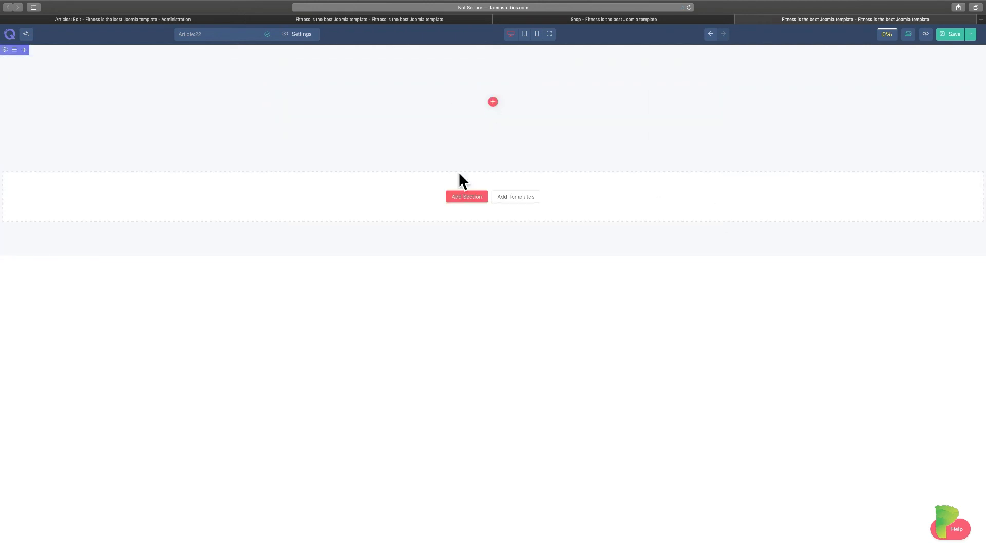
Insert the Dual Button 8 section template from the library and delete the empty section above it.
left_click(517, 197)
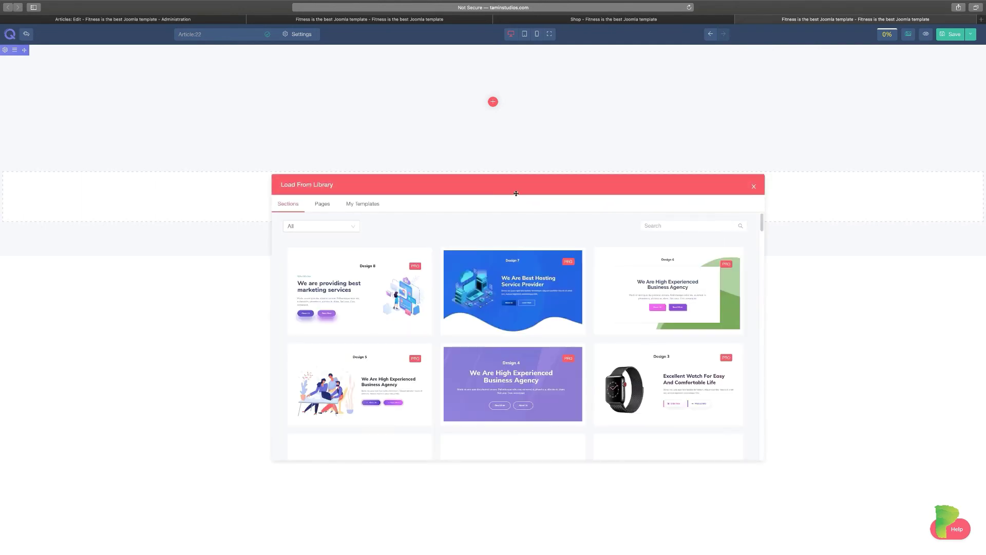
left_click_drag(521, 186, 529, 154)
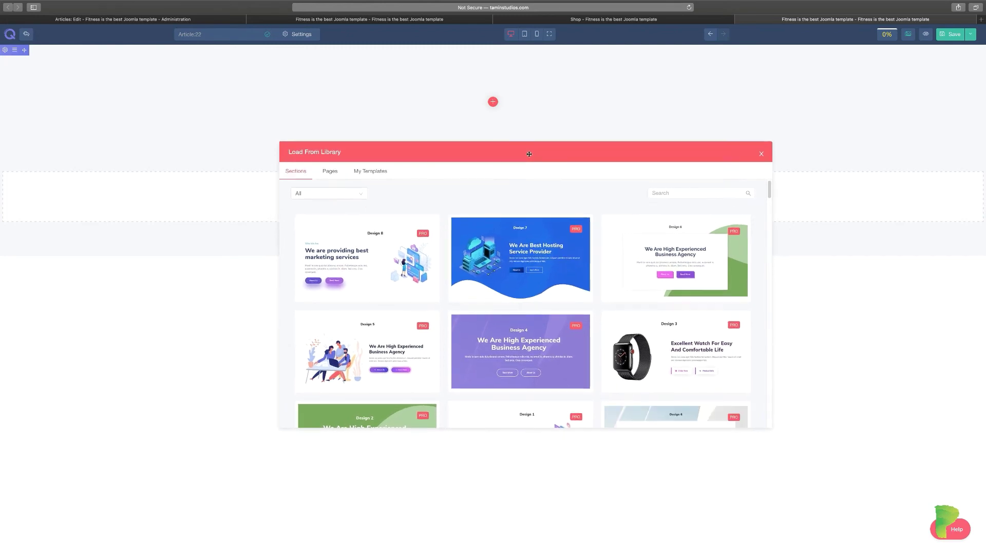
mouse_move(493, 265)
mouse_move(771, 189)
left_mouse_down()
mouse_move(773, 224)
mouse_move(770, 186)
left_mouse_up()
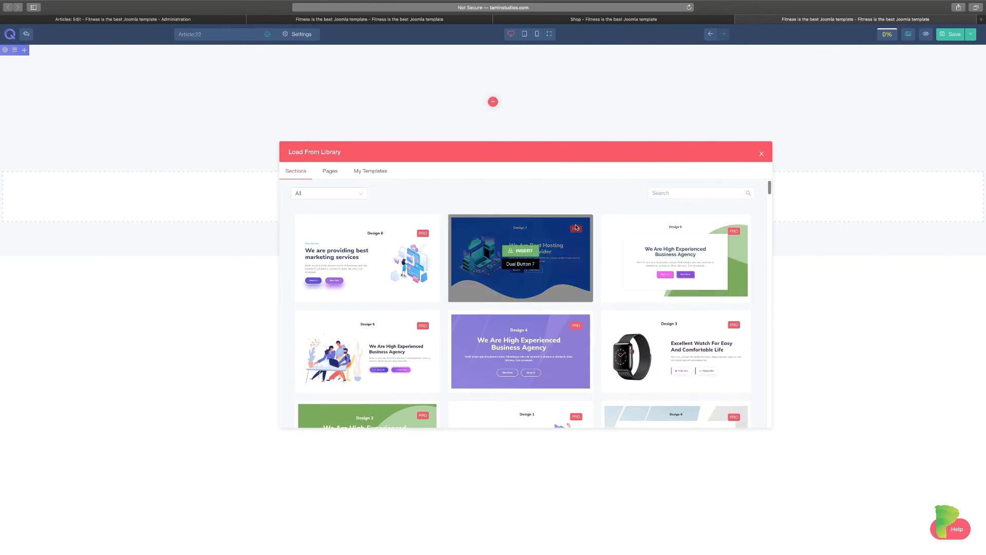
mouse_move(403, 268)
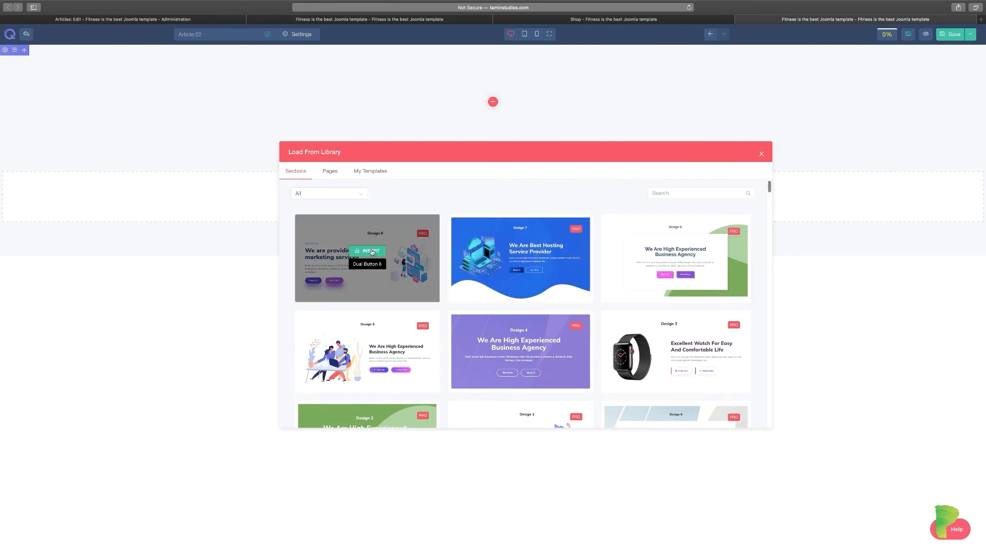
mouse_move(578, 235)
left_click(371, 251)
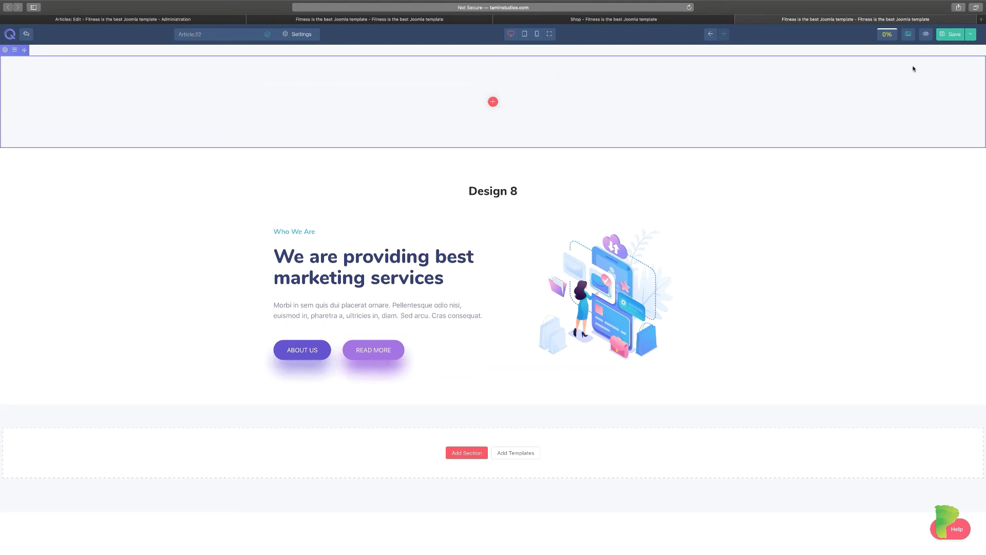
left_click(14, 50)
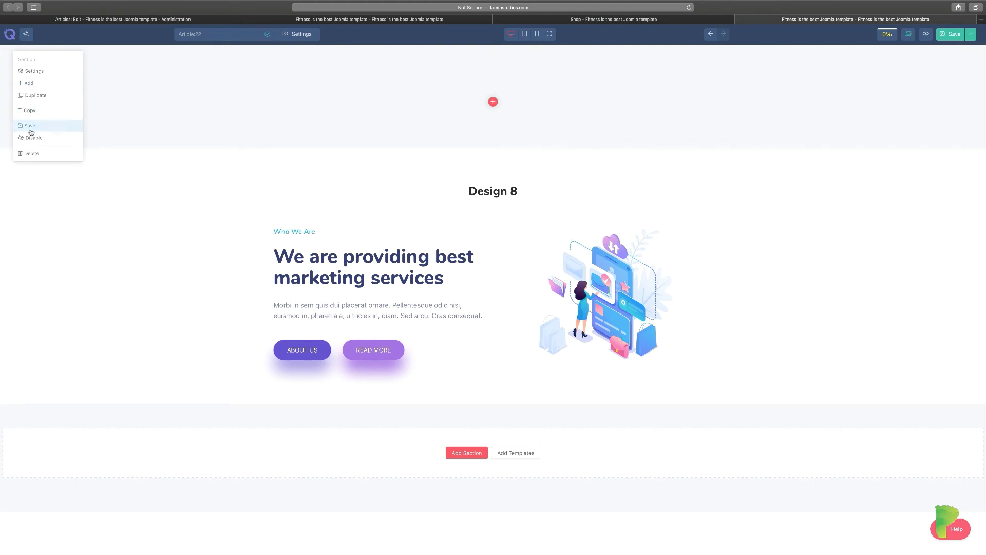
left_click(33, 154)
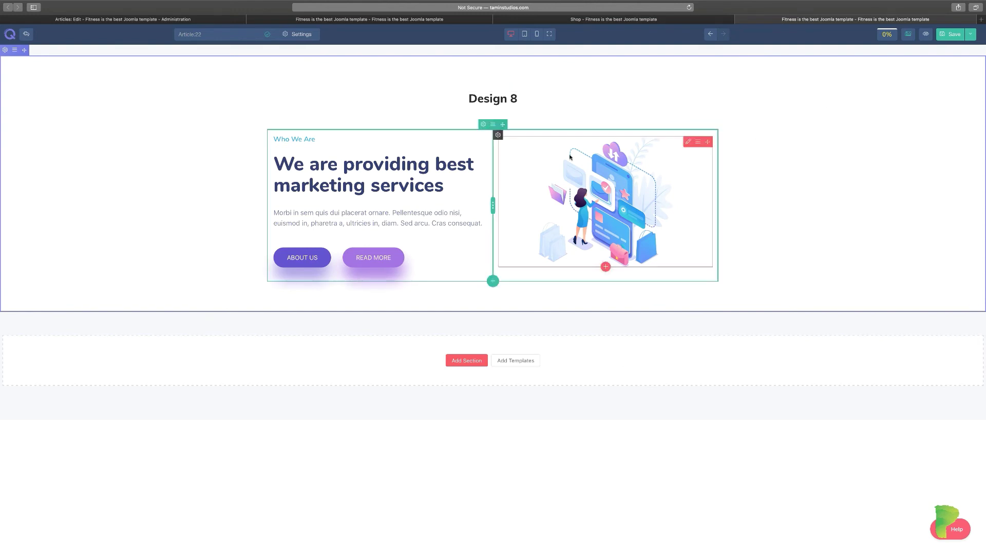
Check the article's edit page in the administration and save the Design 8 layout in the Quix builder.
left_click(196, 18)
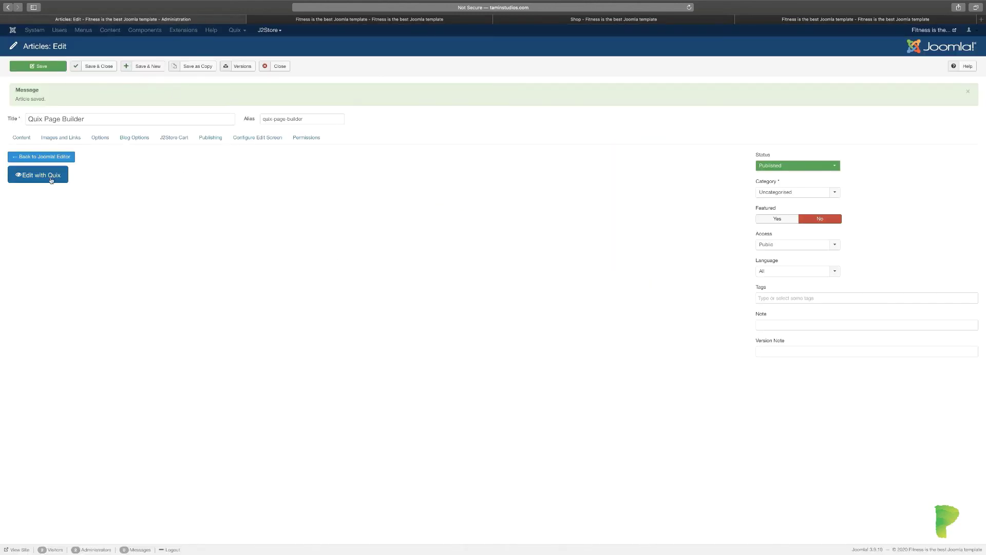
left_click(783, 20)
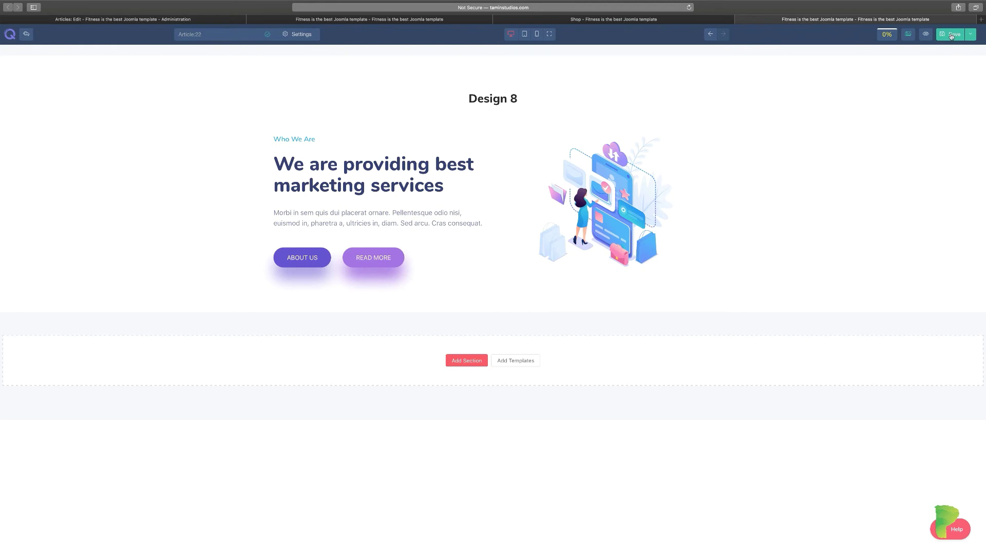
left_click(200, 19)
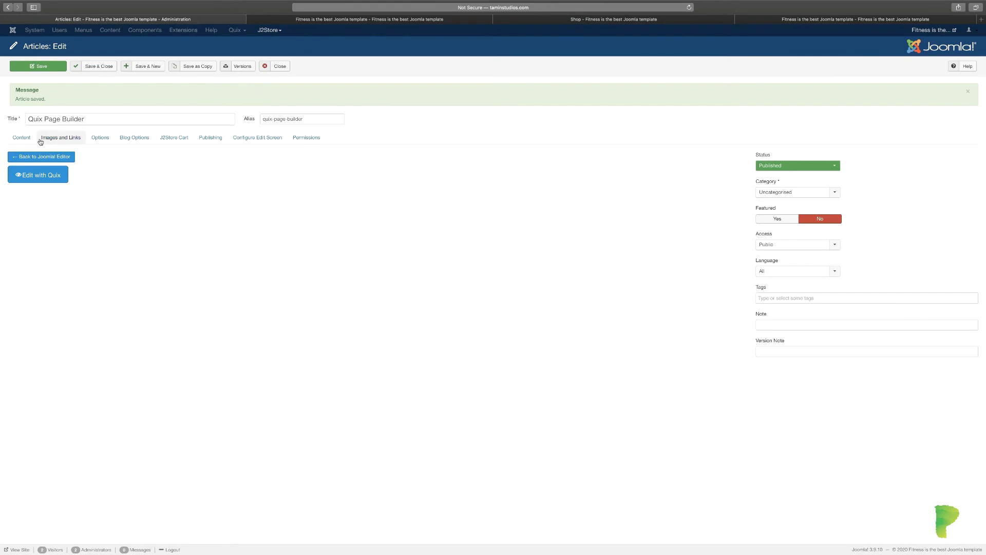
left_click(882, 21)
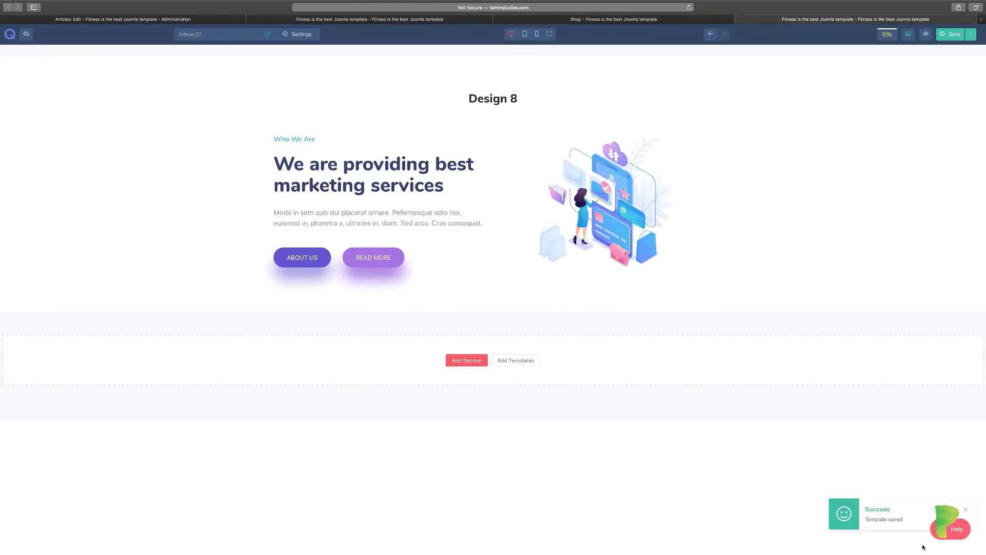
Return to the Quix Page Builder article in the Joomla administration, and save and close it.
left_click(77, 20)
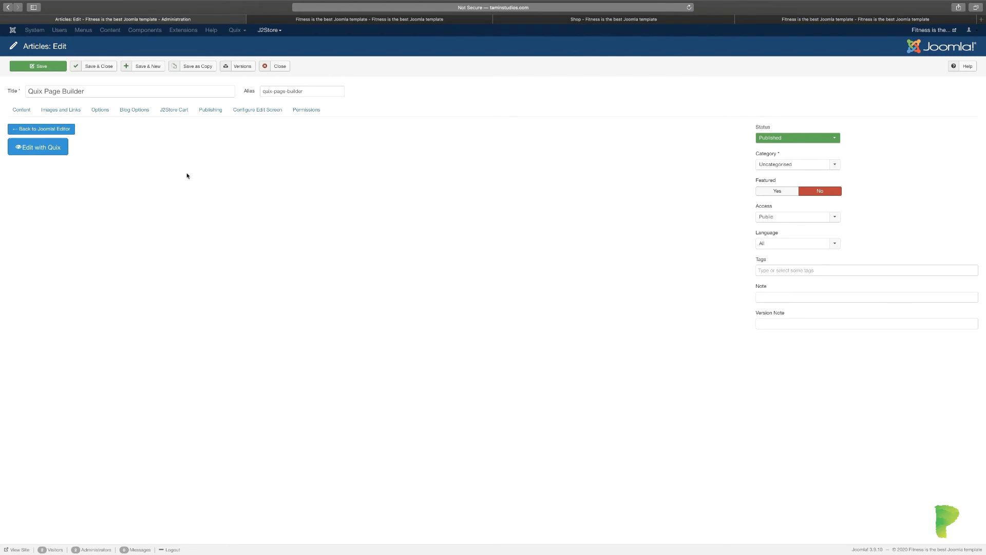
left_click(845, 21)
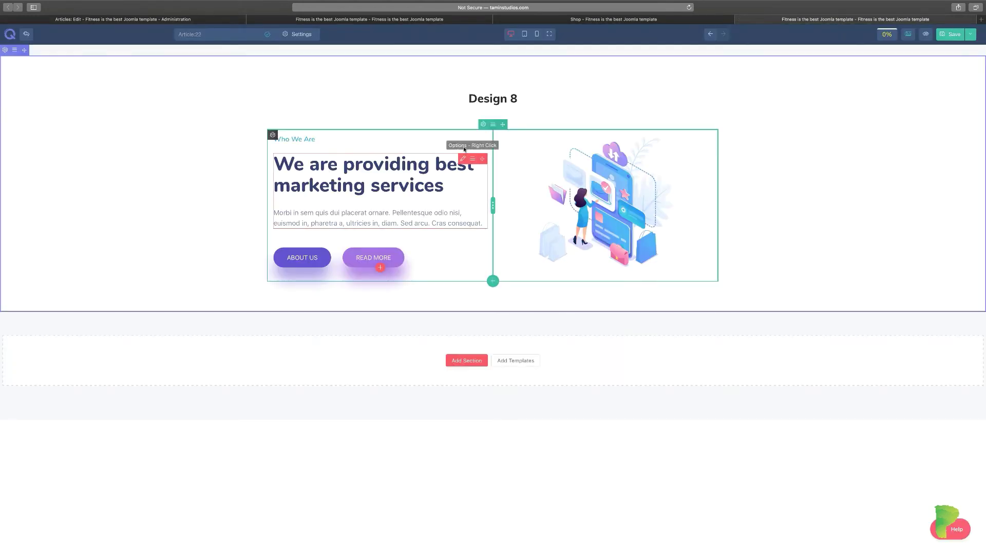
left_click(176, 20)
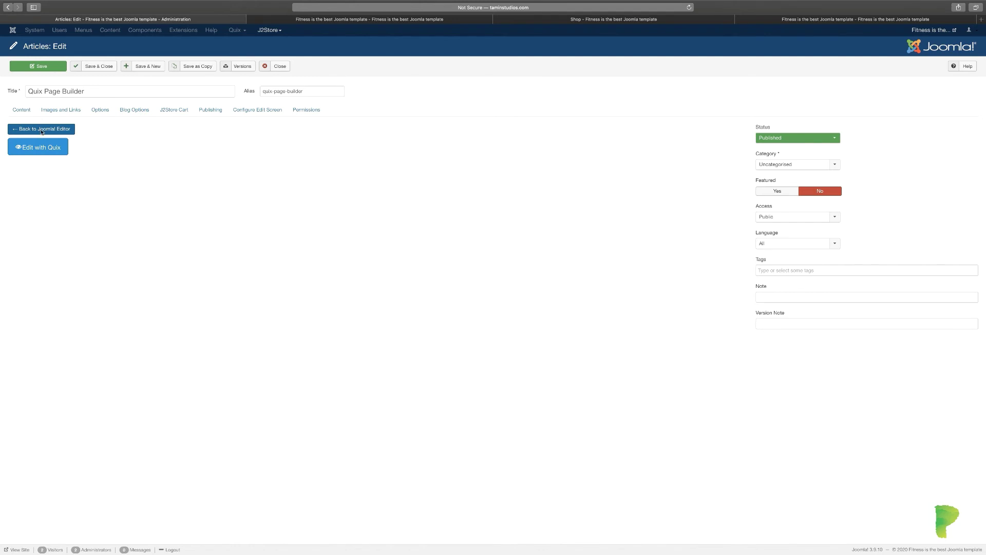
left_click(97, 67)
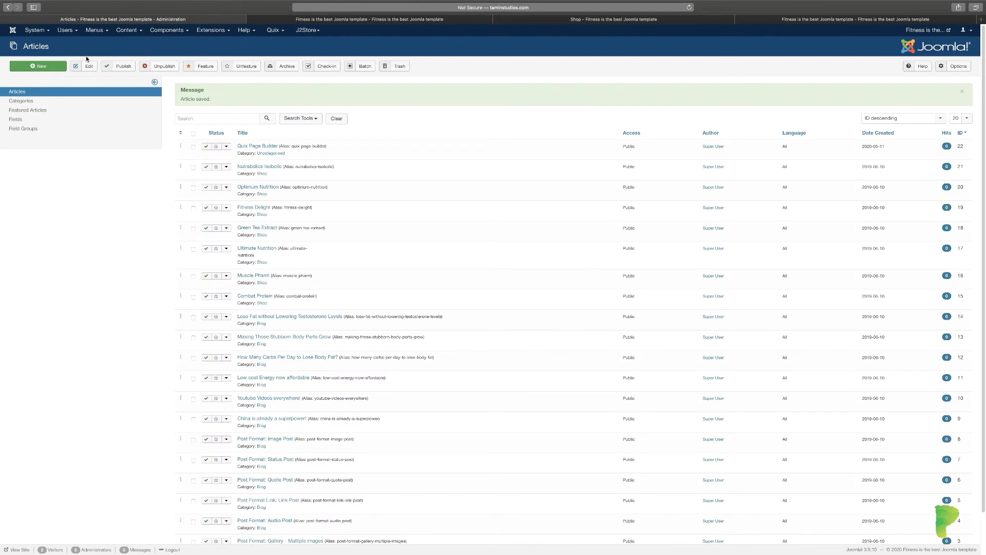
Start a new Main Menu item and title it "Quix Page Builder".
left_click(98, 32)
mouse_move(111, 82)
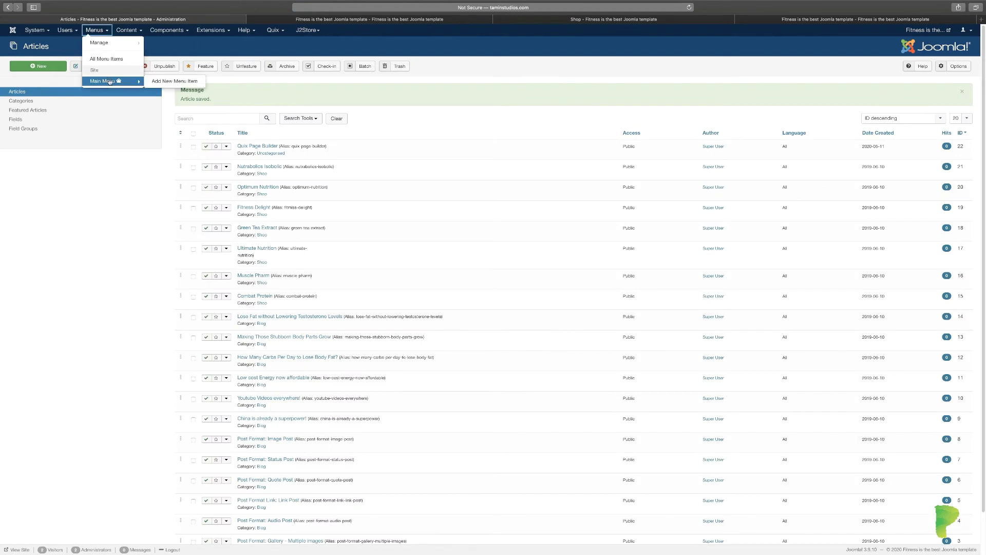
left_click(173, 82)
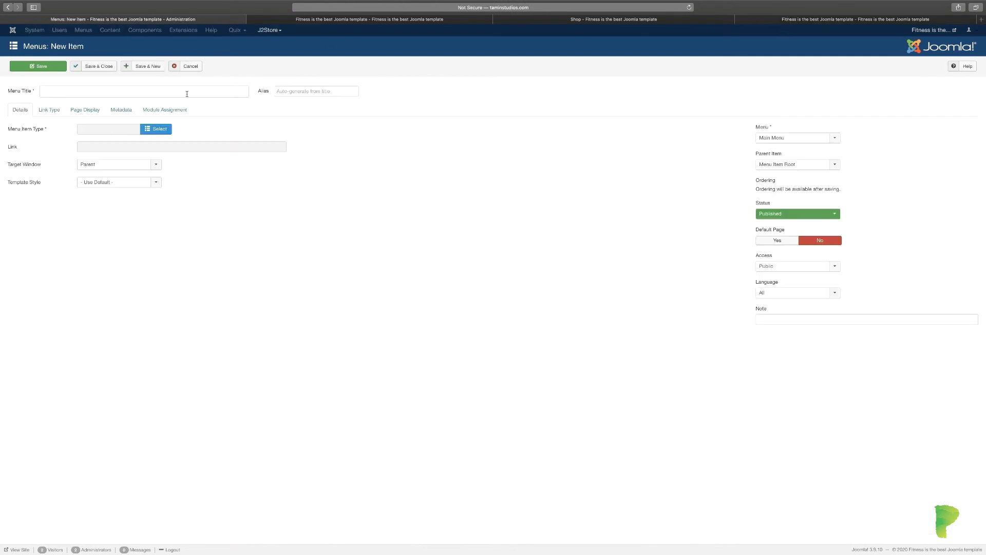
left_click(187, 91)
type("Quix Page Builder")
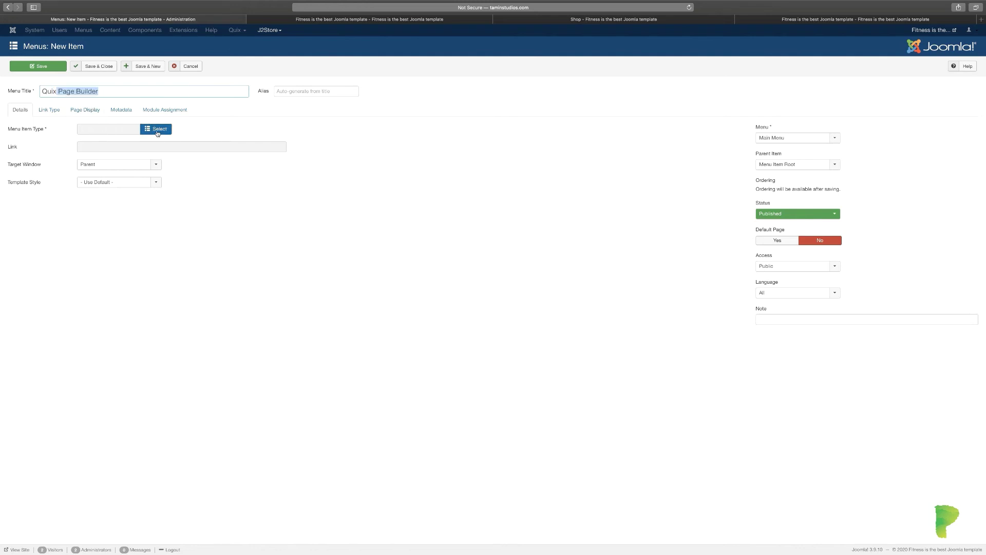
Set the menu item type to Single Article and link it to the Quix Page Builder article.
left_click(158, 129)
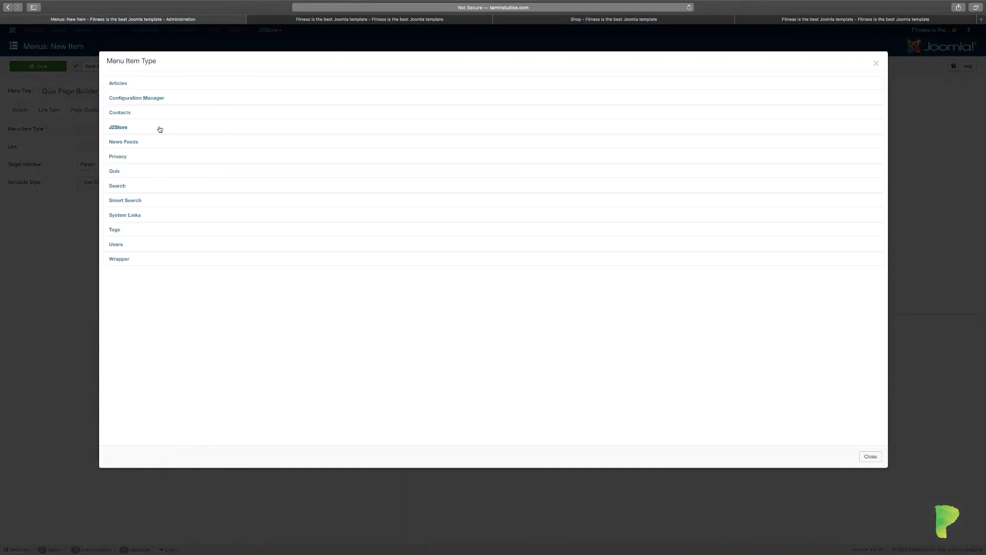
left_click(118, 85)
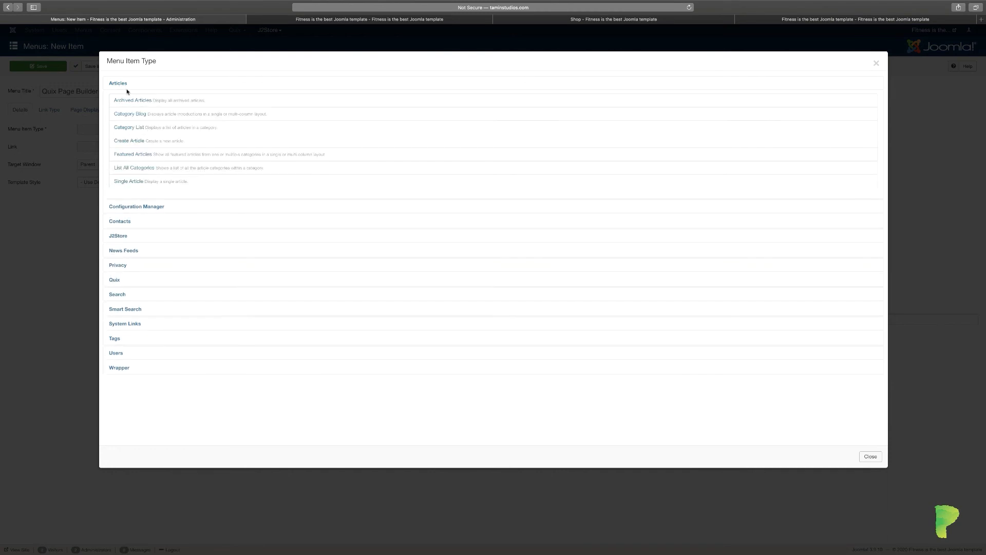
left_click(129, 182)
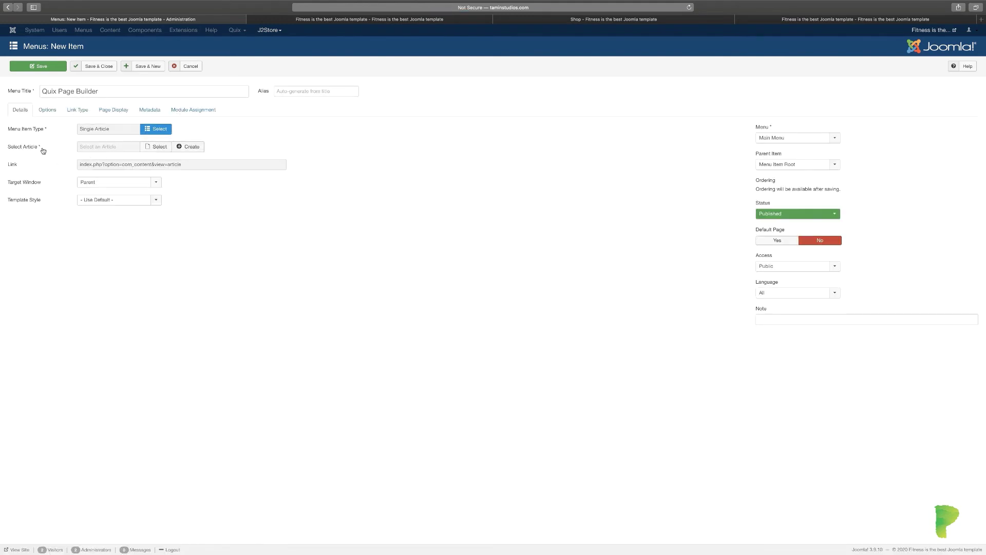
left_click(159, 148)
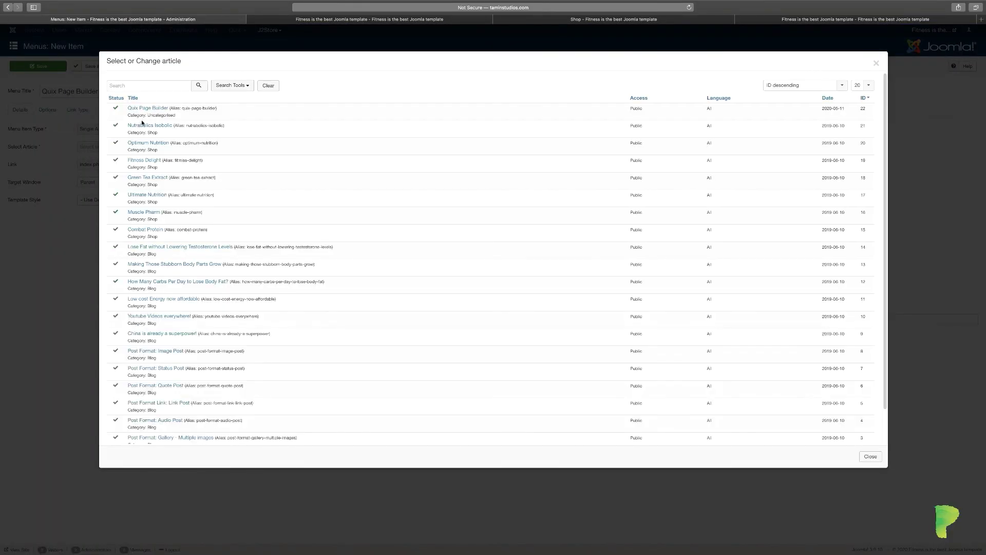
left_click(149, 109)
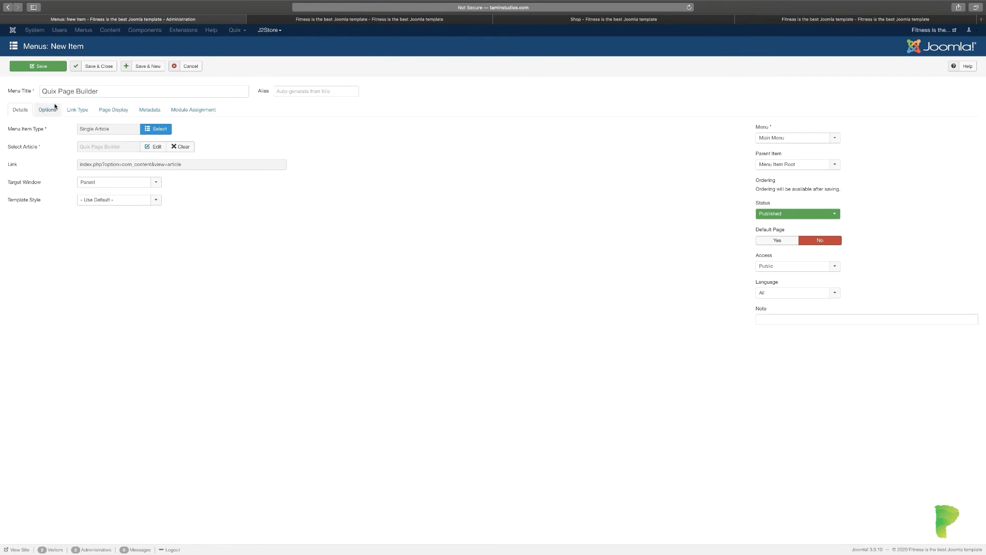
left_click_drag(56, 91, 106, 91)
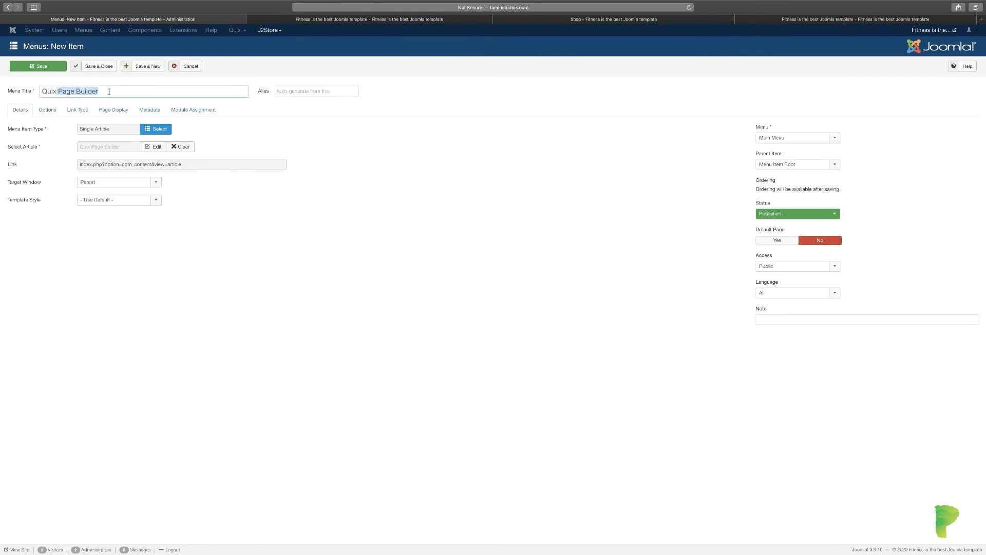
Save the menu item with the alias "quix" and view the Quix Page Builder page on the site.
left_click(283, 91)
type("quix")
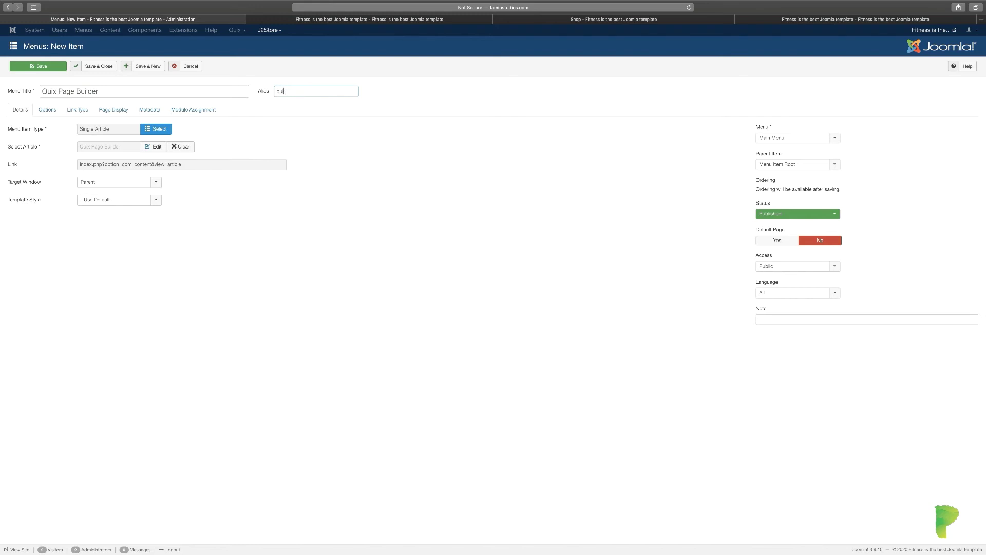
left_click(49, 68)
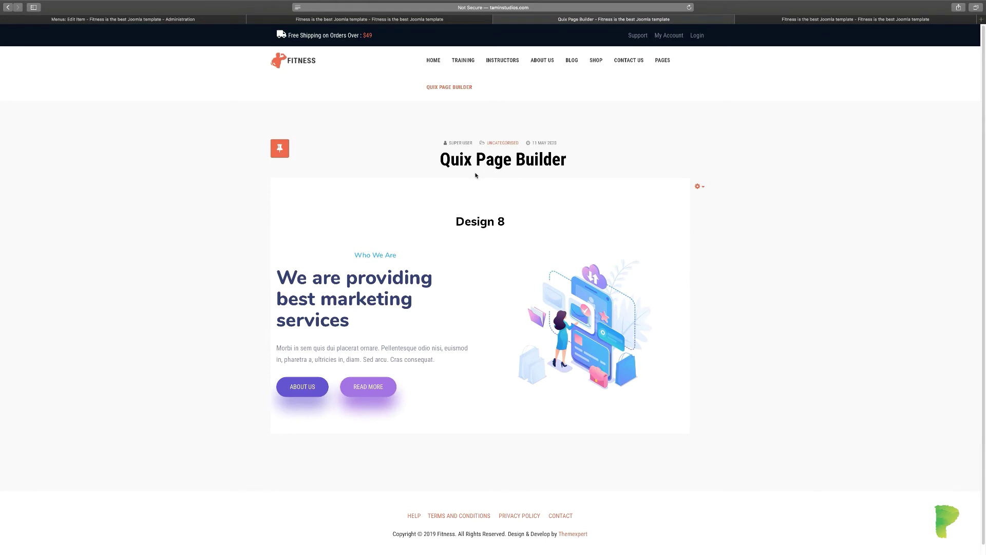
scroll(511, 354, "down", 1)
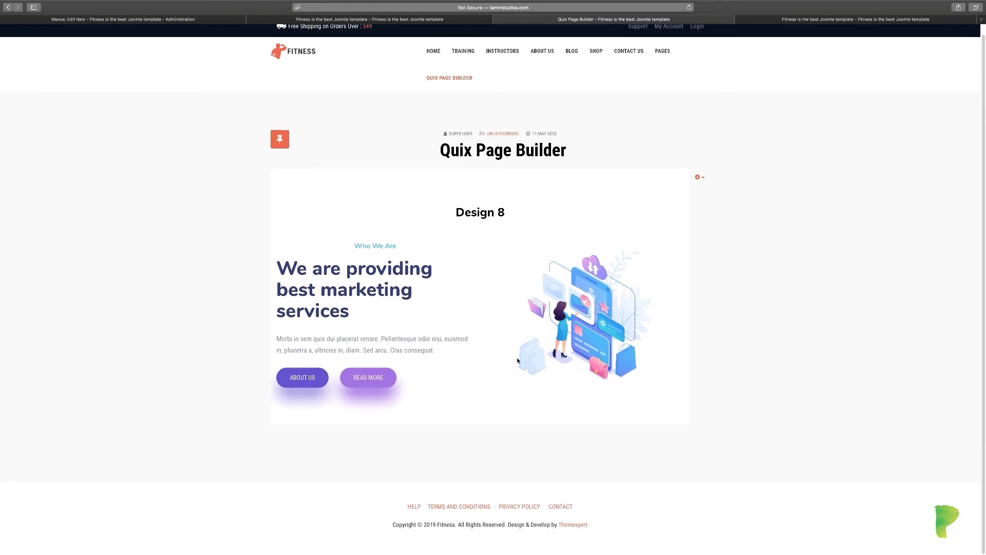
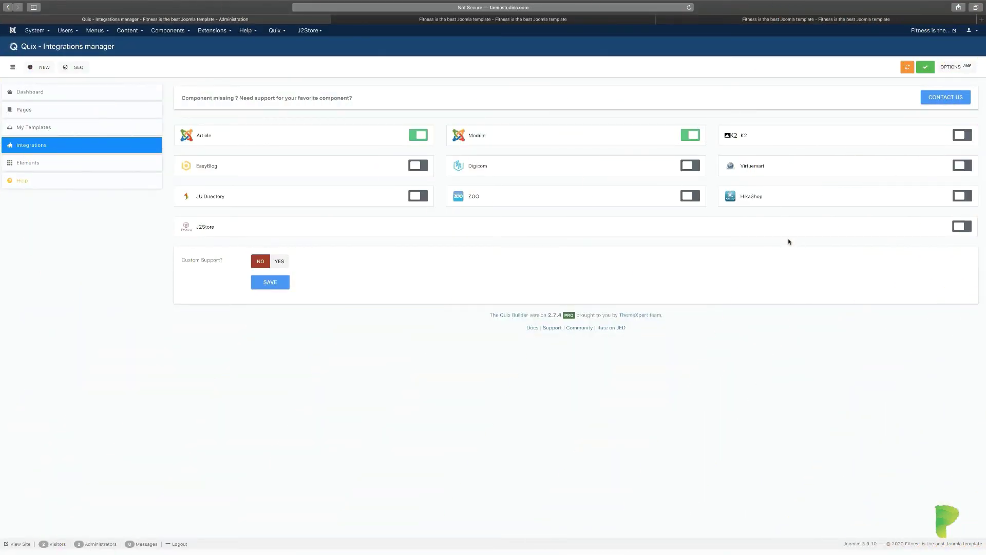
Open the site module list in the Joomla administration and check the blank page in the Quix builder.
mouse_move(482, 140)
left_click(212, 30)
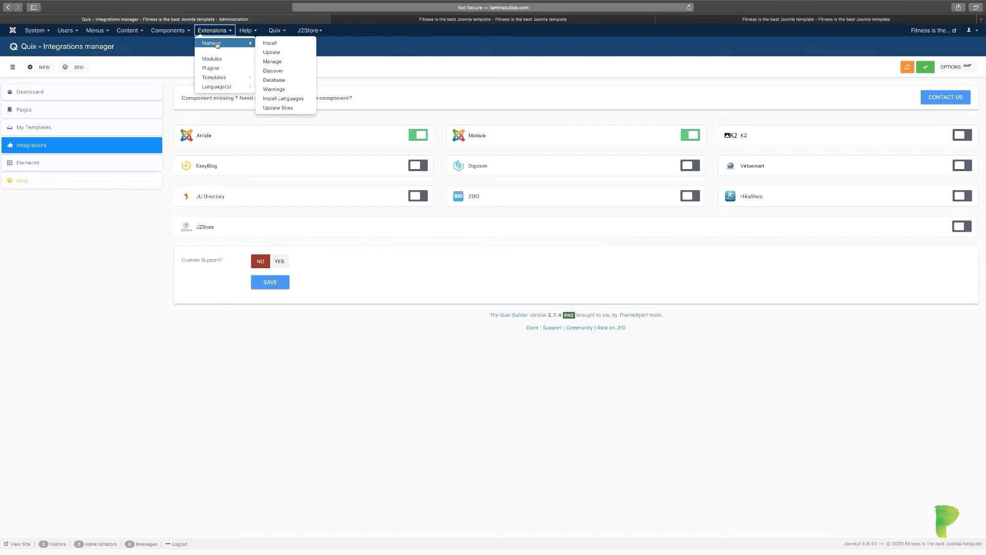
left_click(216, 59)
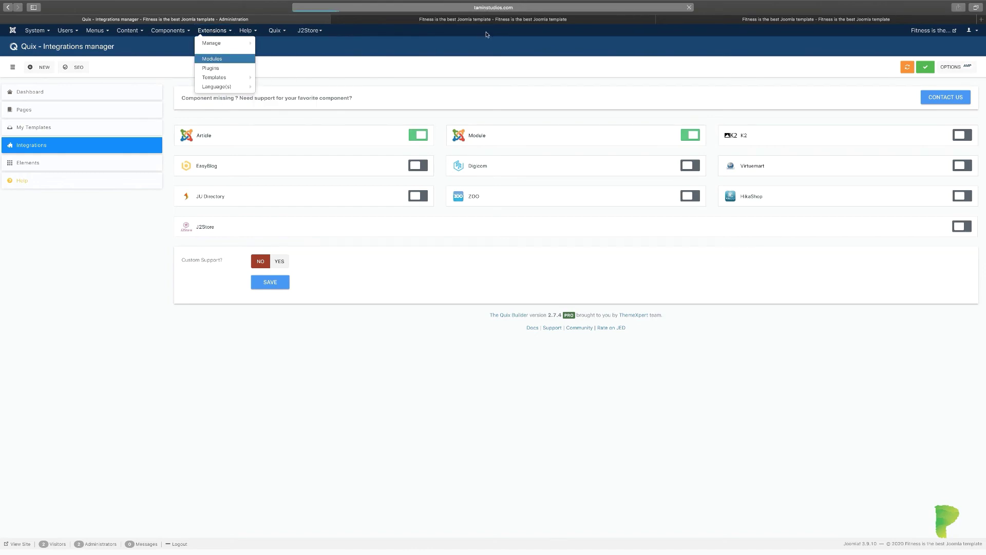
left_click(491, 20)
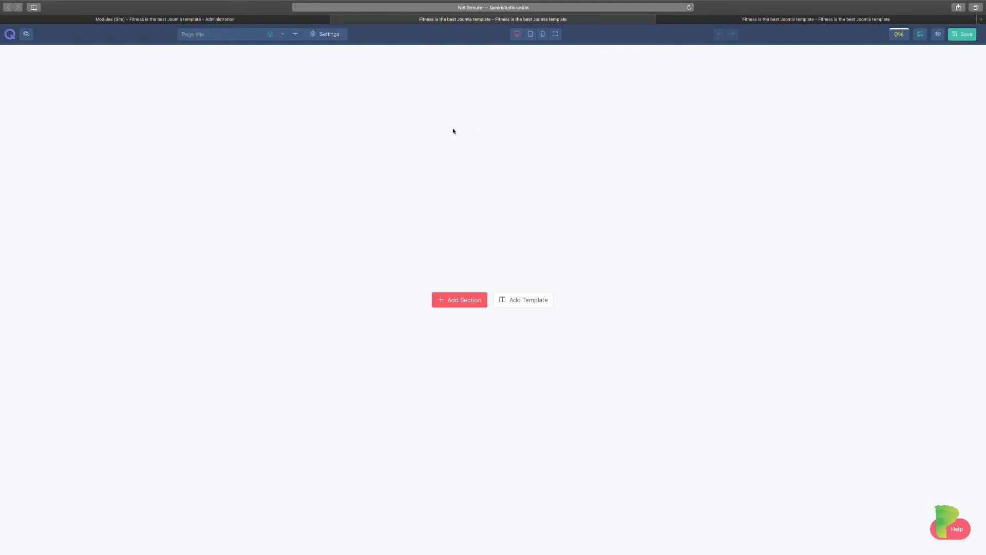
left_click(232, 22)
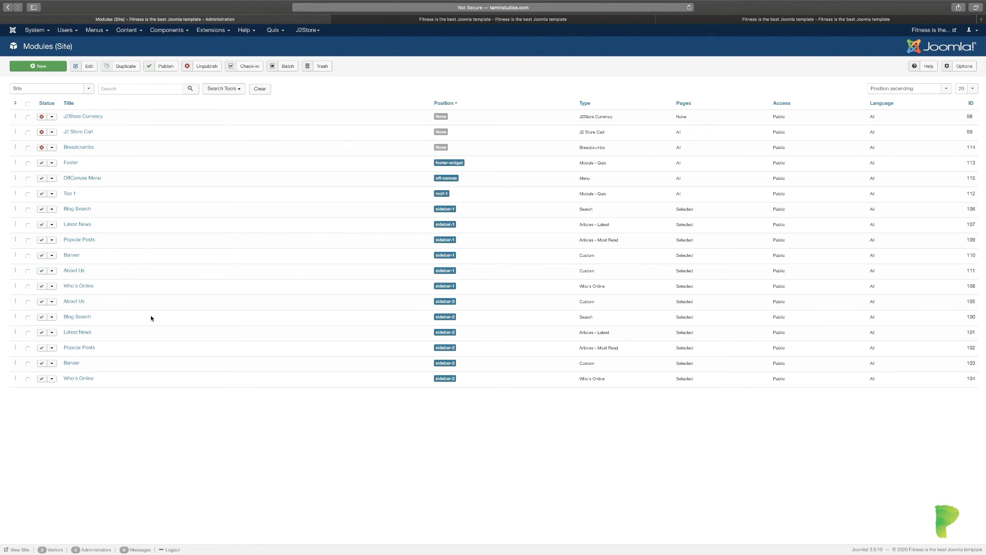
Add a section with two equal columns to the blank Quix page and list the Joomla elements for its first column.
left_click(380, 20)
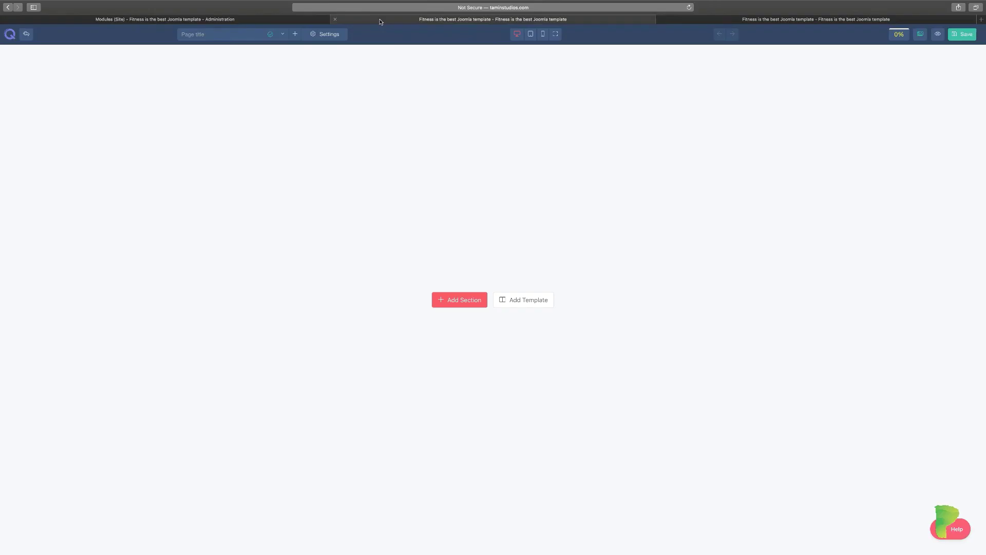
left_click(462, 304)
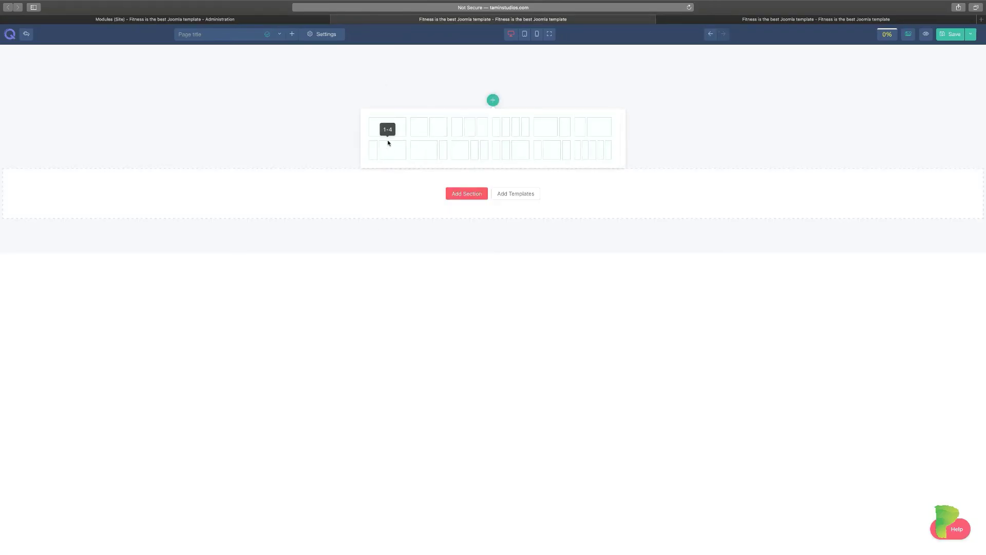
left_click(438, 132)
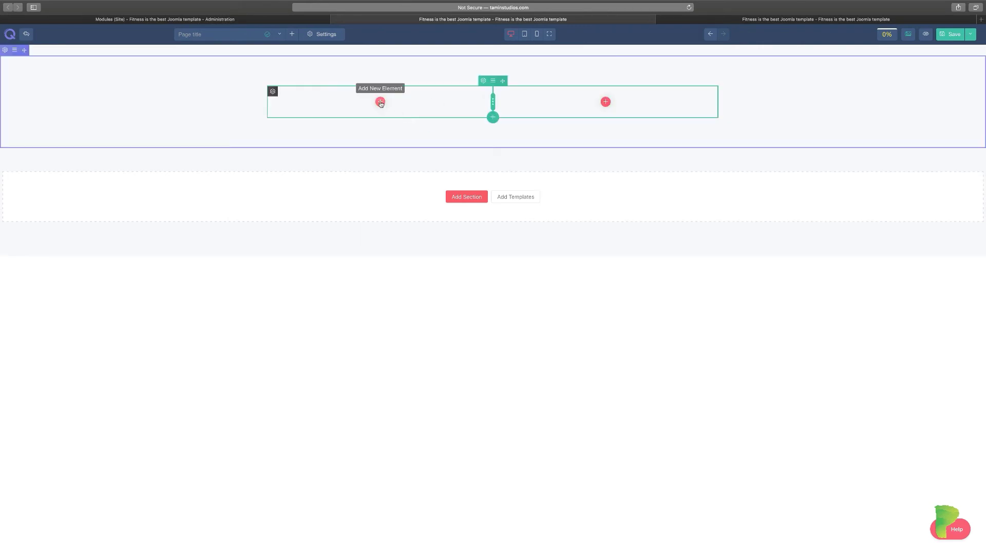
left_click(380, 103)
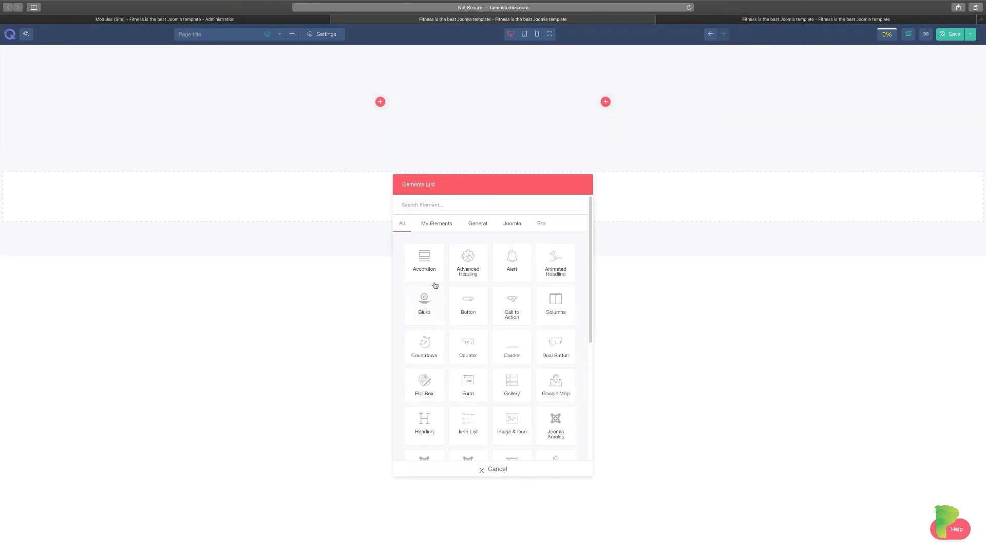
left_click(515, 226)
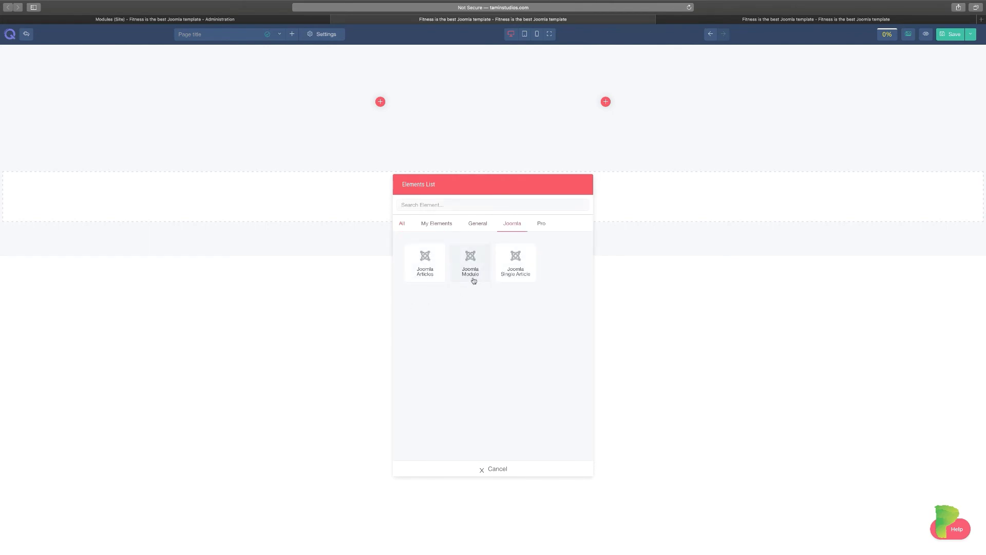
Review the site's existing modules in the administration and the module types offered for a new module.
left_click(234, 21)
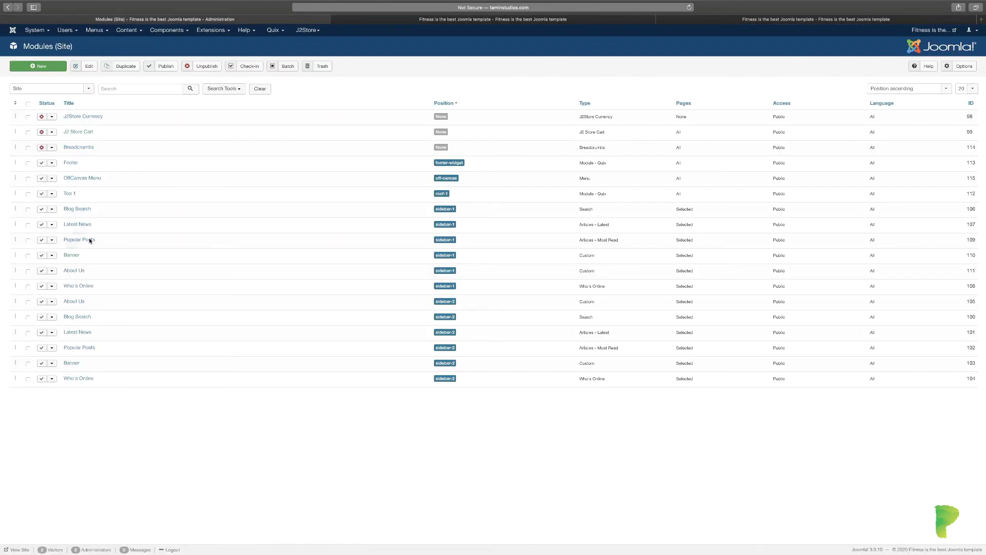
left_click(406, 19)
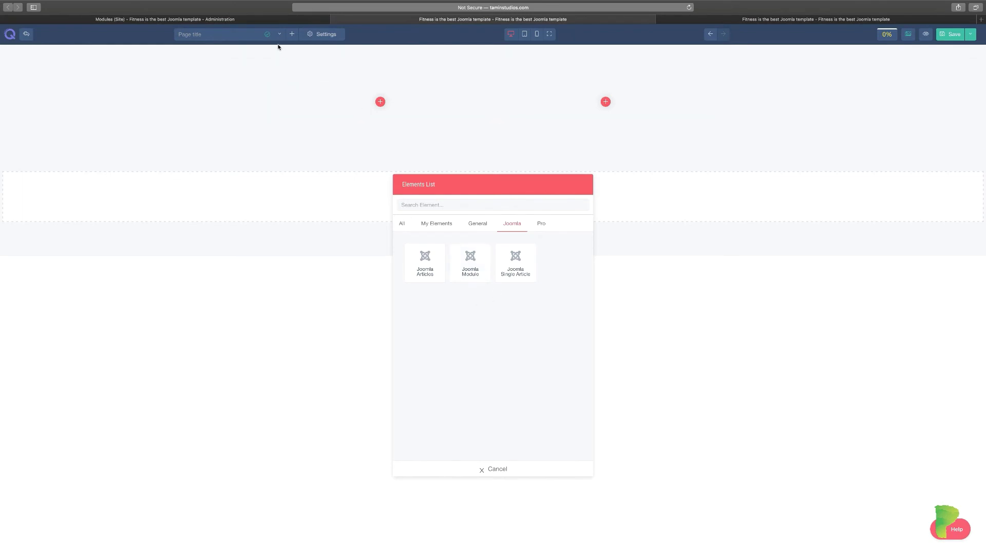
left_click(252, 21)
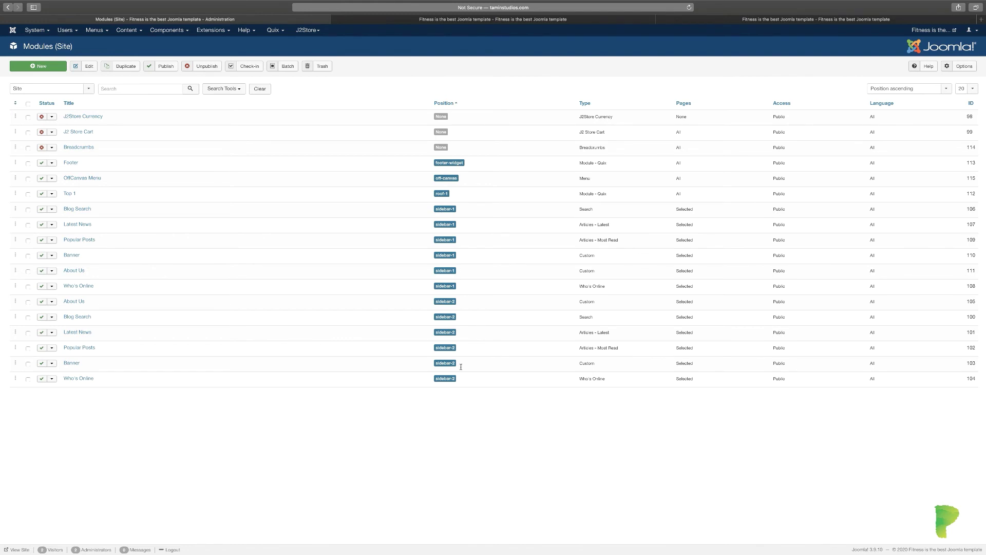
left_click(46, 68)
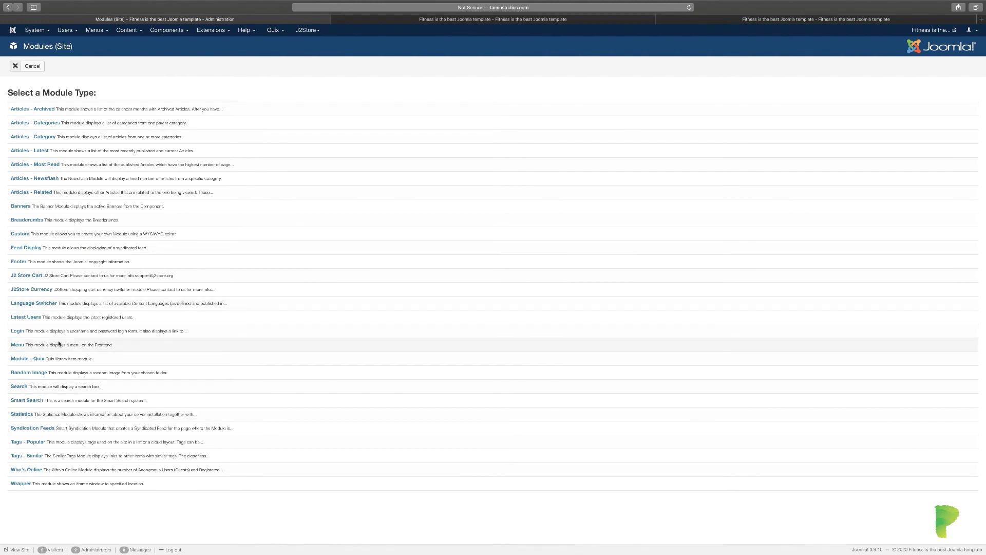
left_click(33, 68)
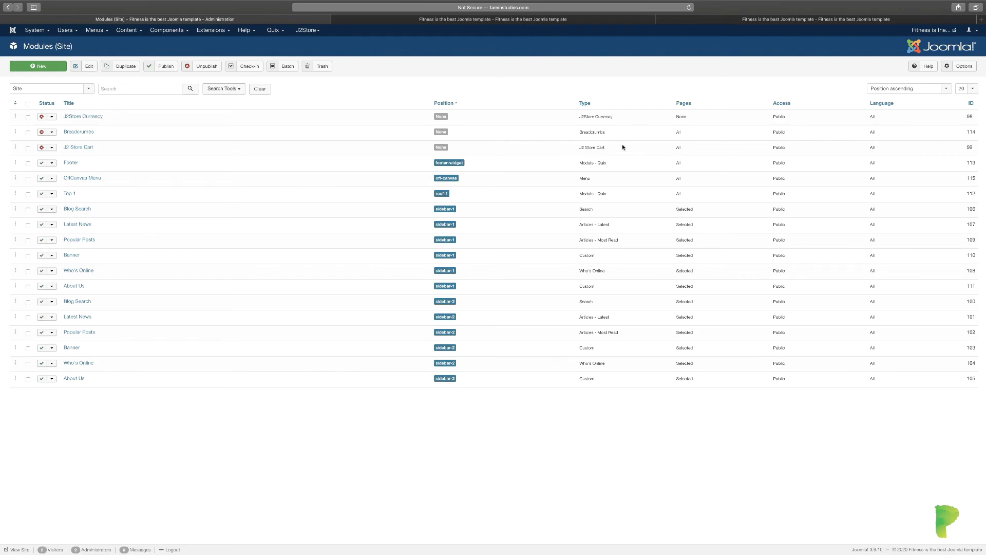
Add a Joomla Module element to the first column of the Quix page and show its module choices.
left_click(422, 20)
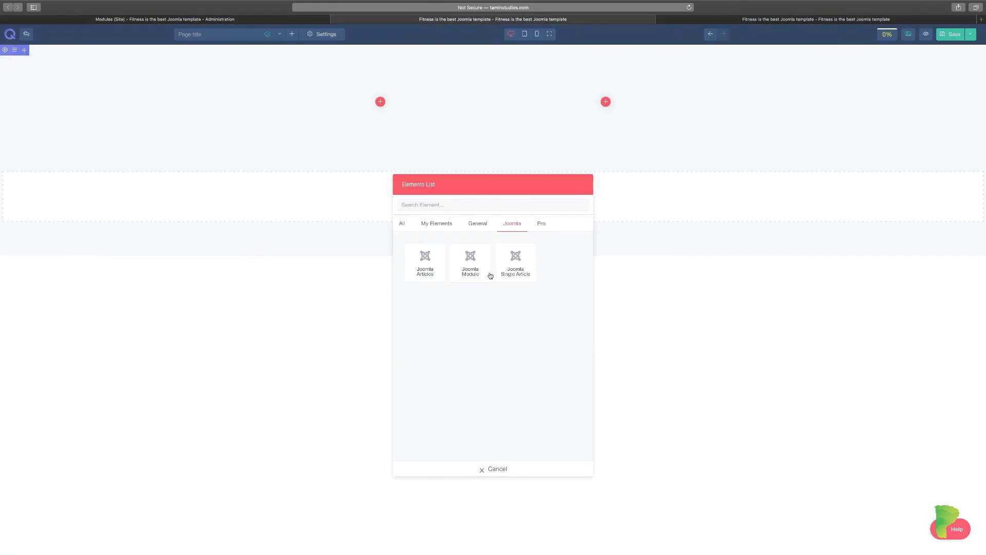
left_click(471, 262)
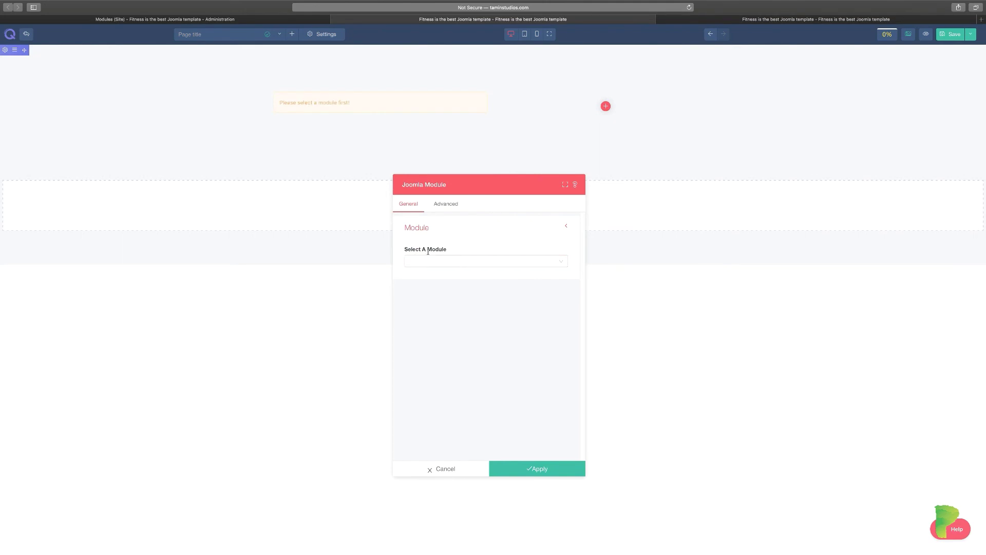
left_click(444, 264)
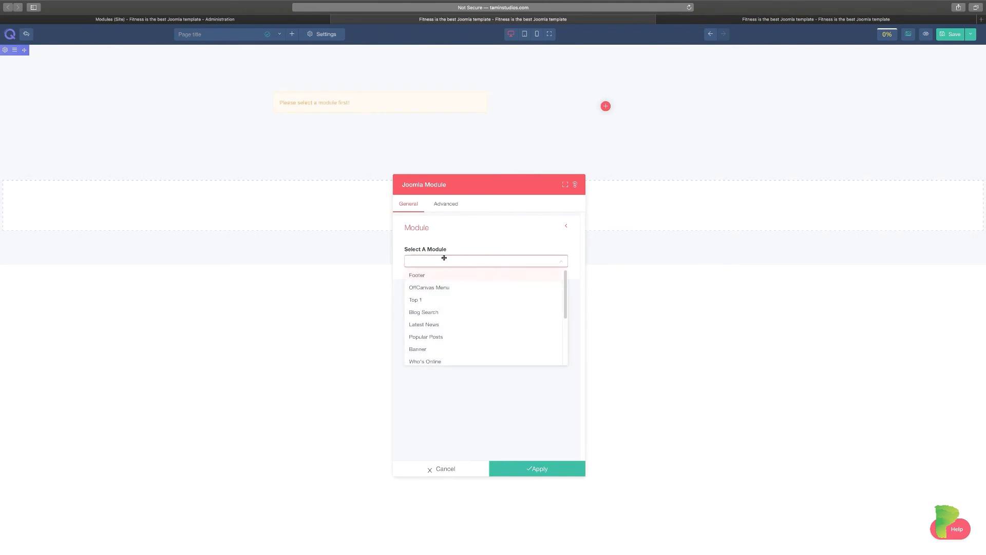
Compare the modules listed in the administration with the choices offered by the Joomla Module element.
left_click(269, 19)
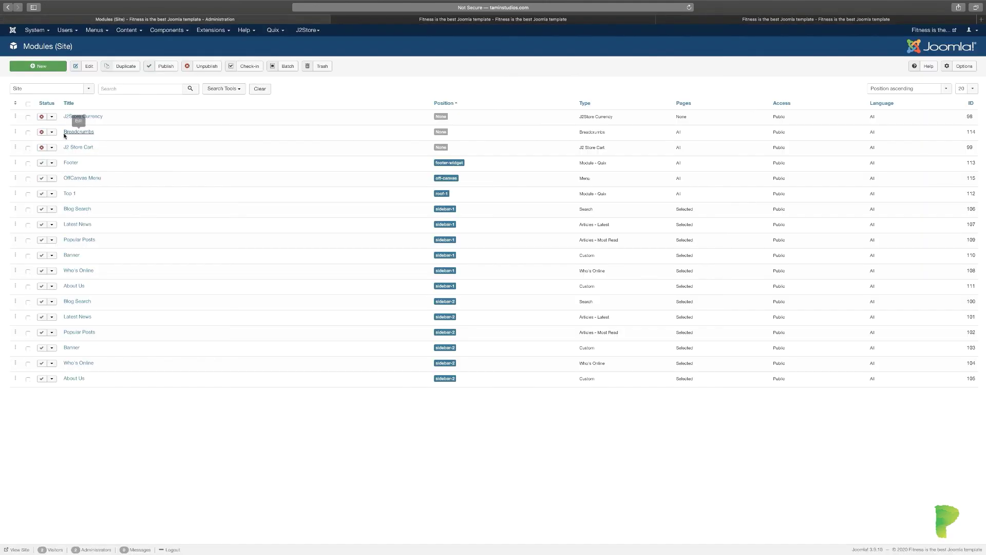
left_click_drag(74, 291, 78, 366)
left_click(461, 23)
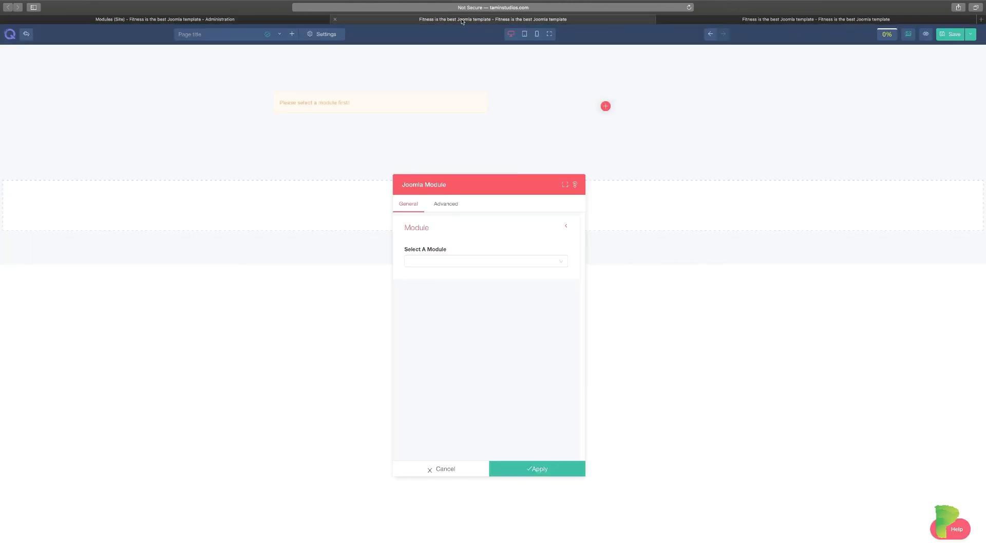
left_click(255, 22)
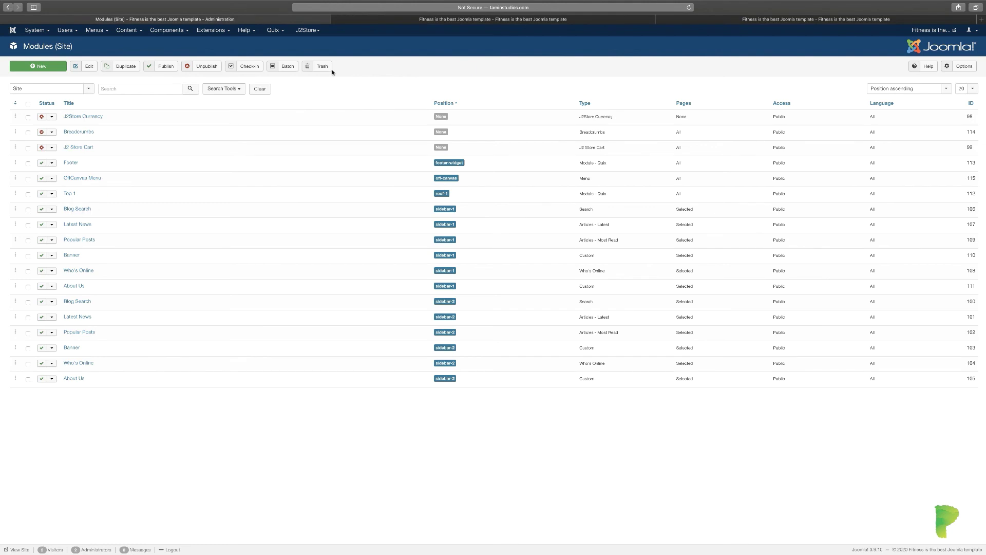
left_click(381, 23)
Assign the Top 1 module to the first column's Joomla Module element and apply it.
left_click(469, 261)
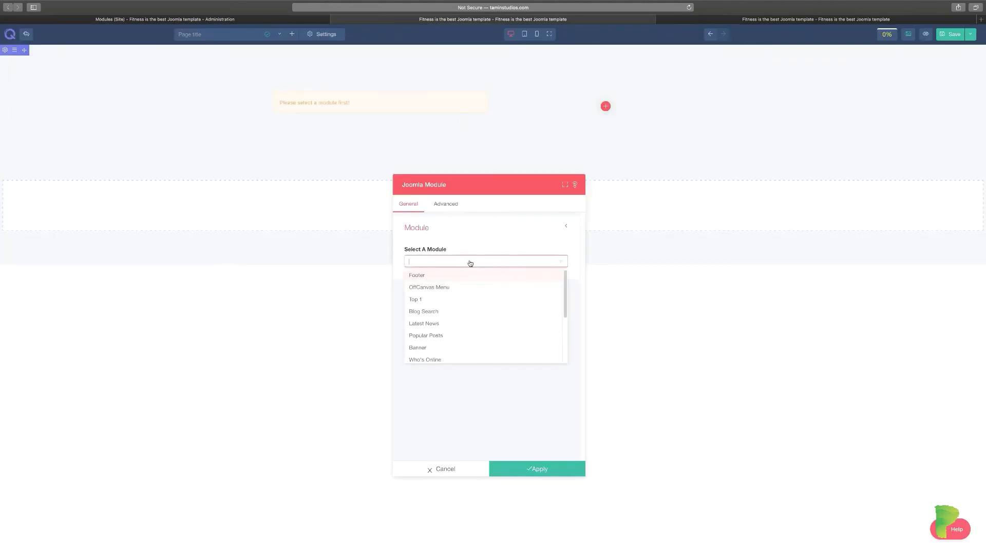
left_click(432, 303)
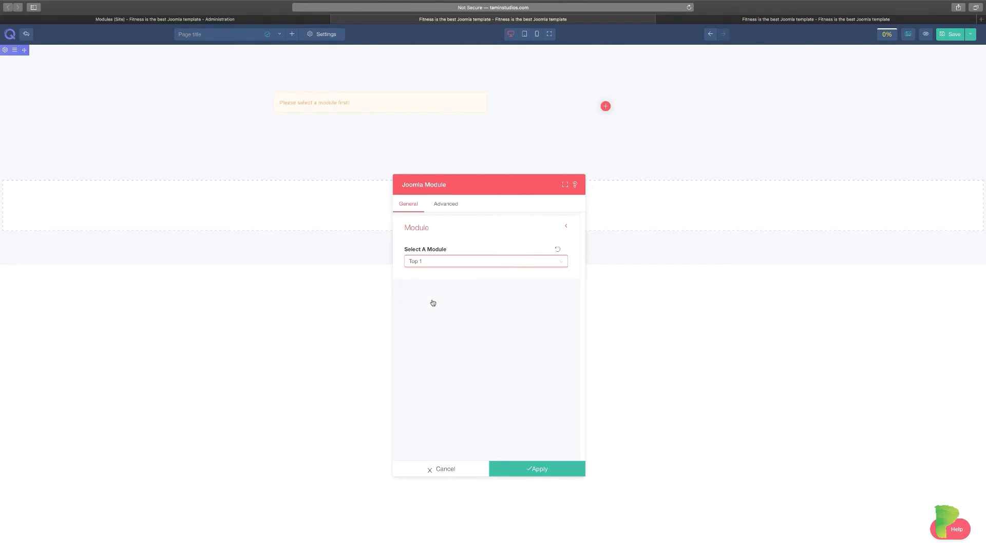
left_click(539, 469)
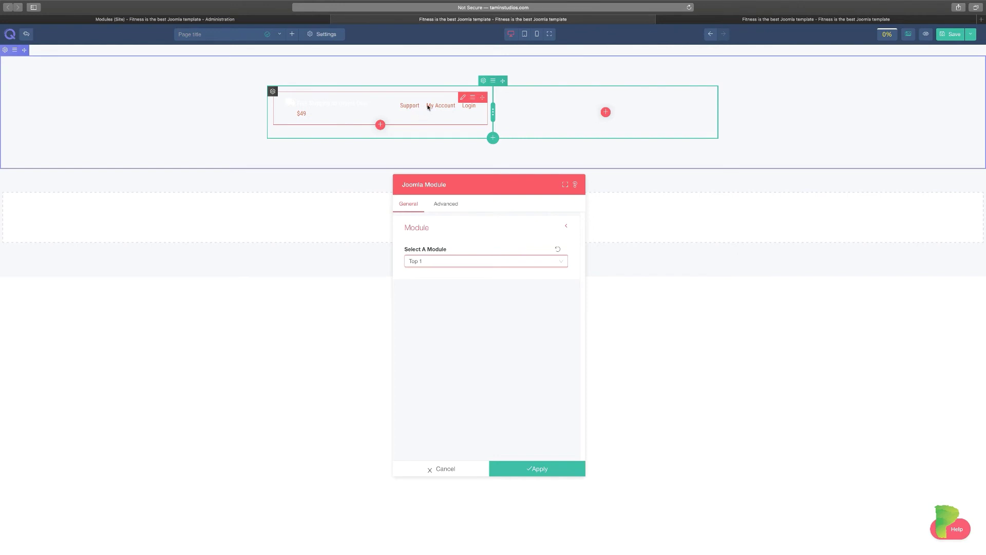
left_click(730, 20)
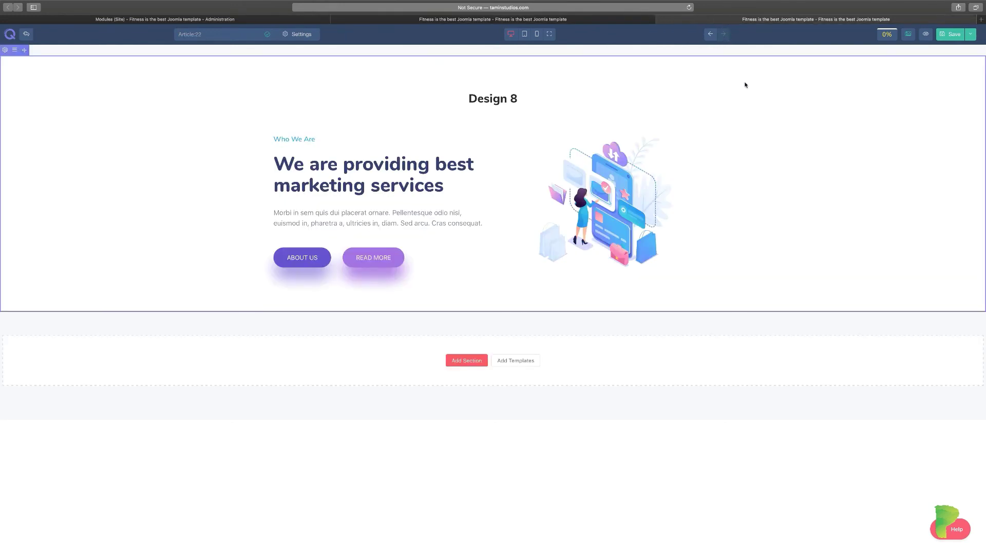
left_click(513, 19)
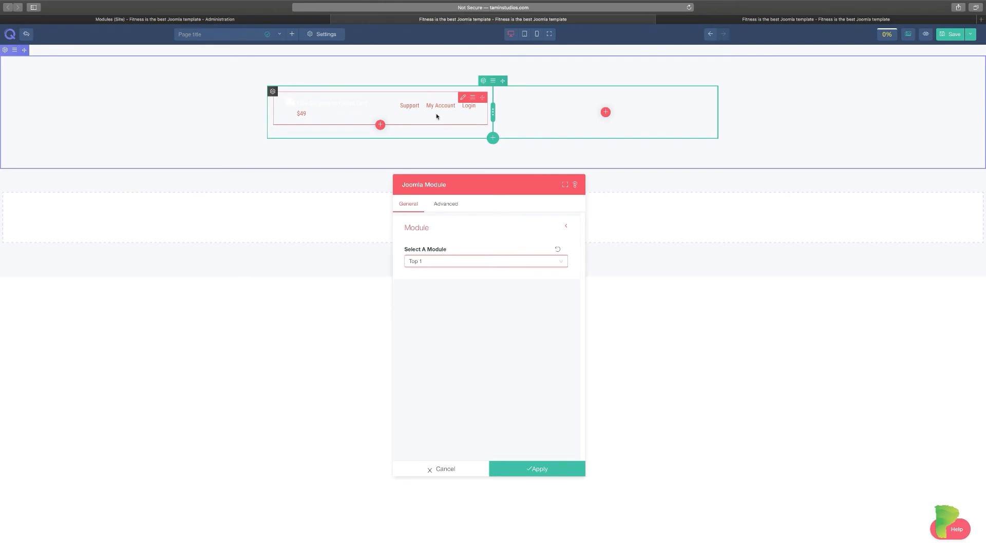
left_click(550, 468)
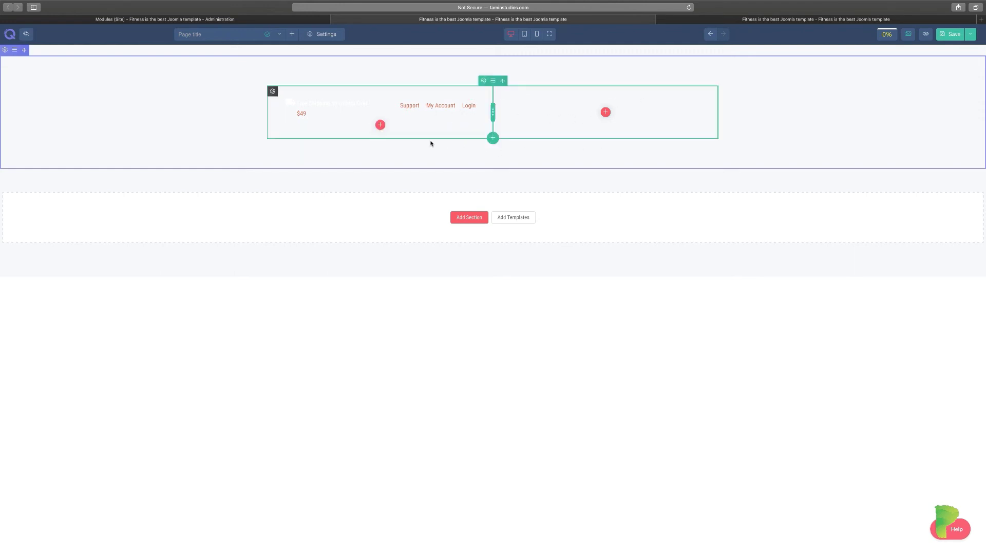
Add a Joomla Module element to the second column of the Quix page and select the About Us module for it.
left_click(259, 20)
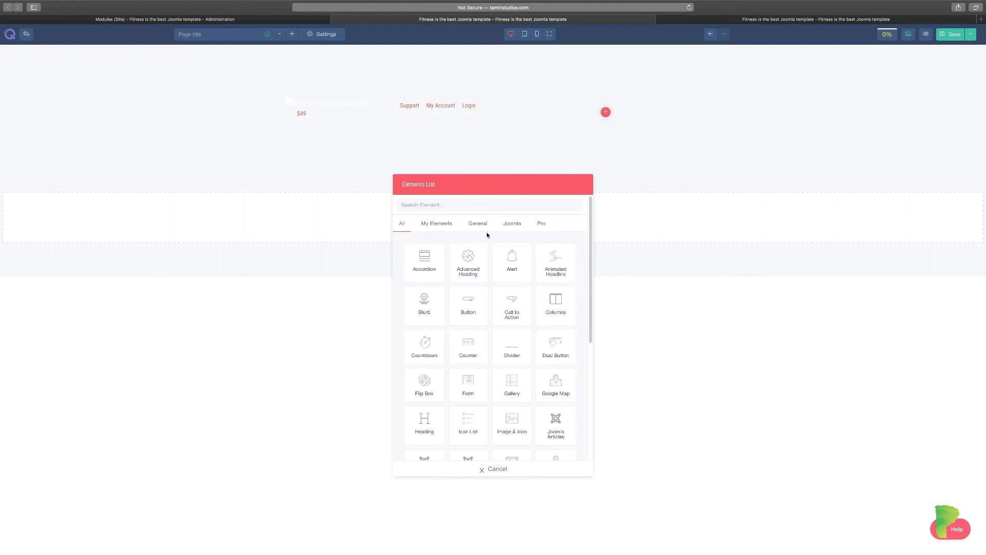
left_click(510, 224)
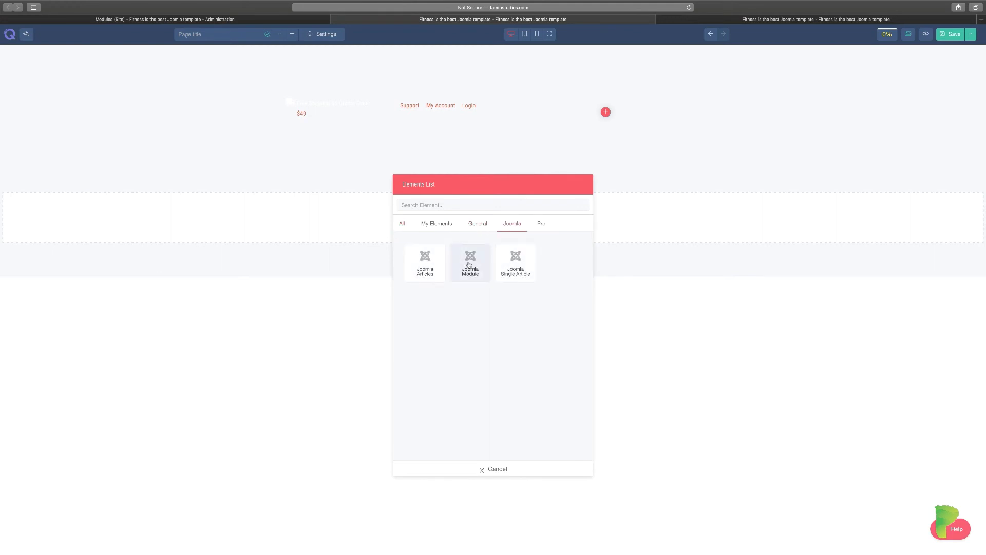
left_click(469, 264)
left_click(469, 262)
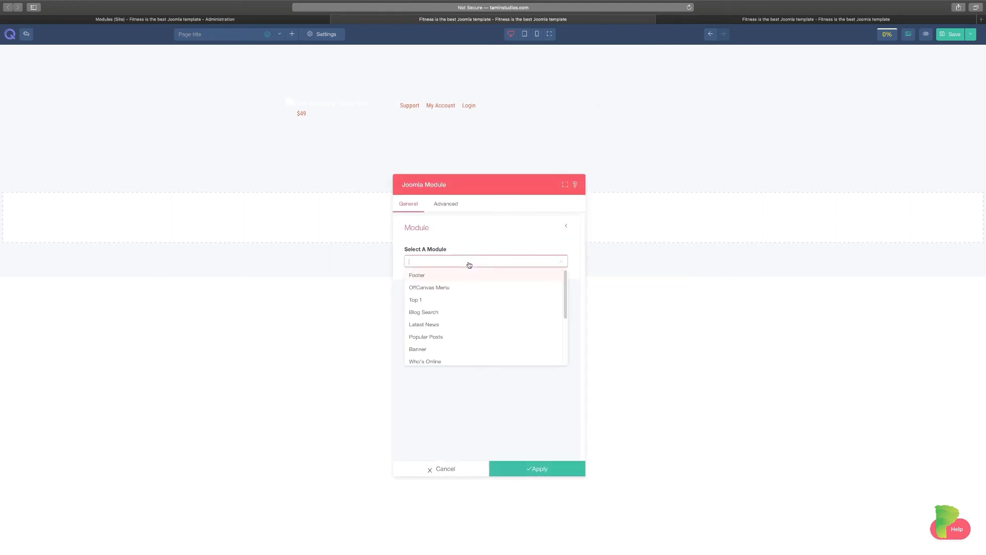
scroll(491, 321, "down", 5)
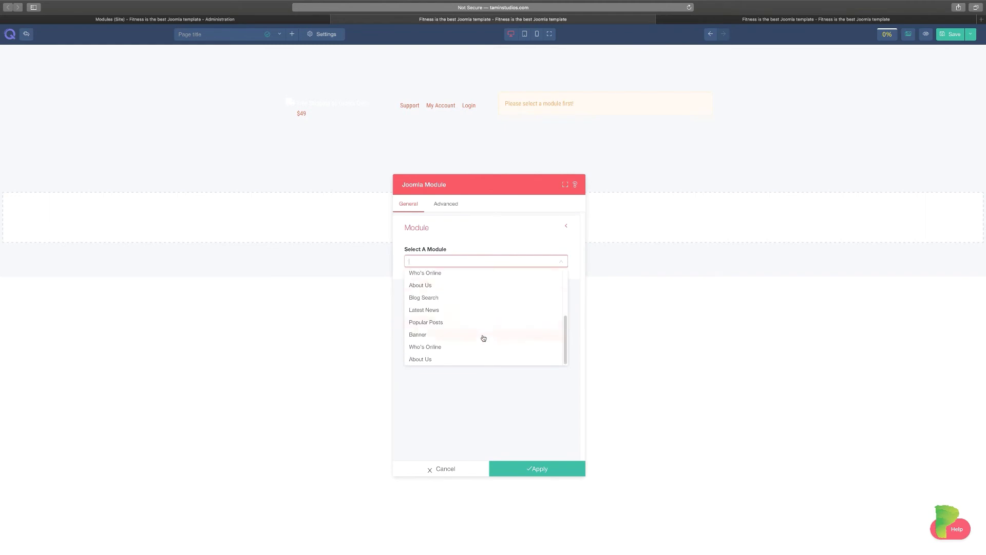
left_click(436, 360)
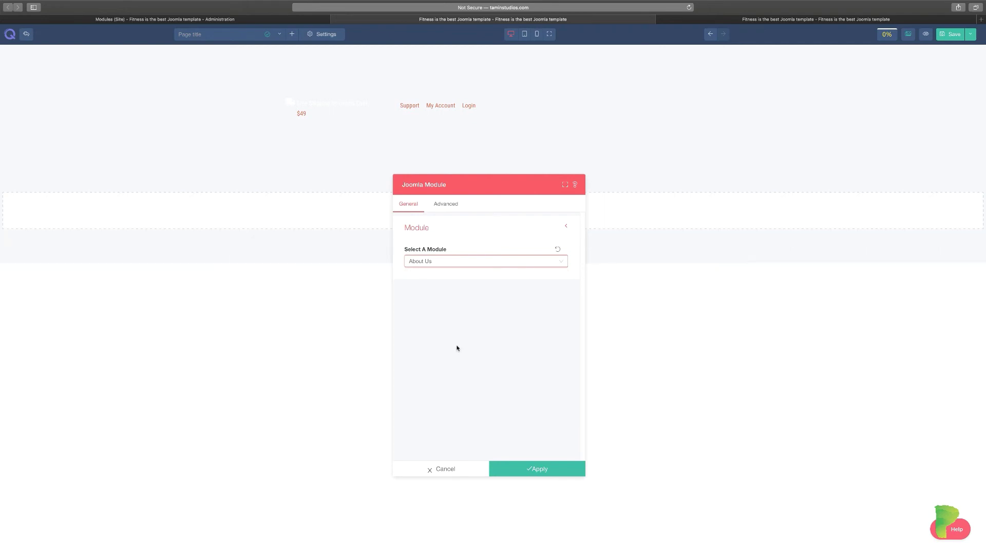
Switch the second column's Joomla Module element to the Top 1 module and apply it.
left_click(436, 263)
scroll(440, 302, "up", 5)
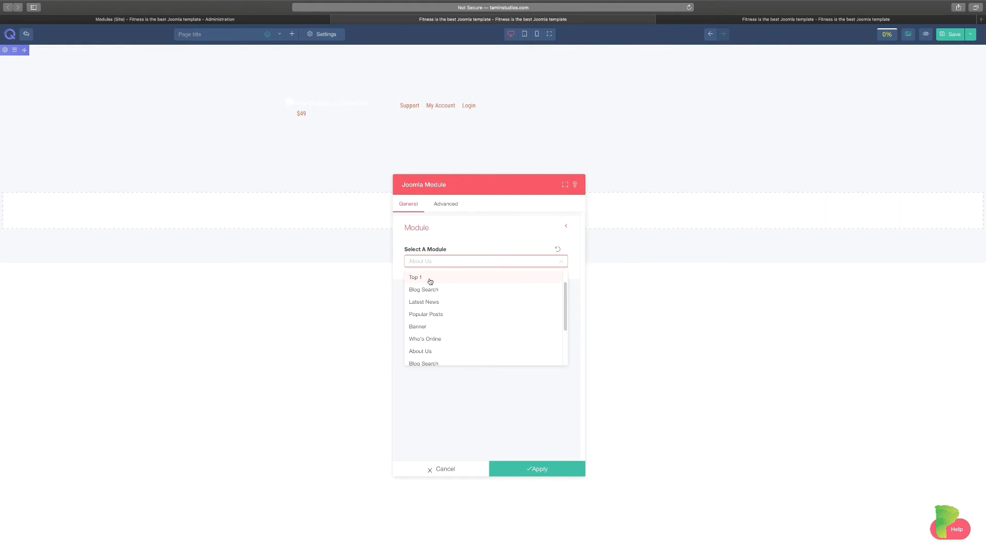
left_click(430, 281)
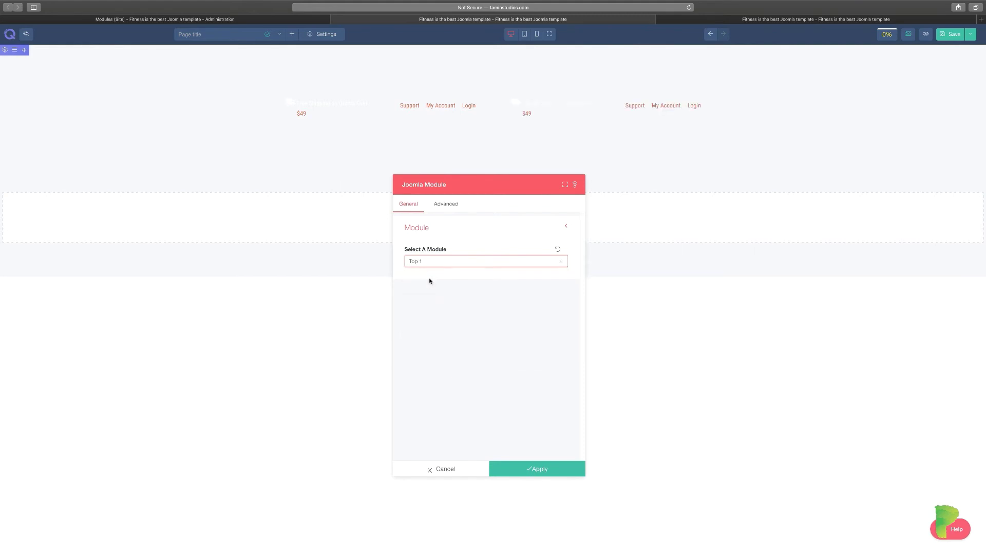
left_click(476, 262)
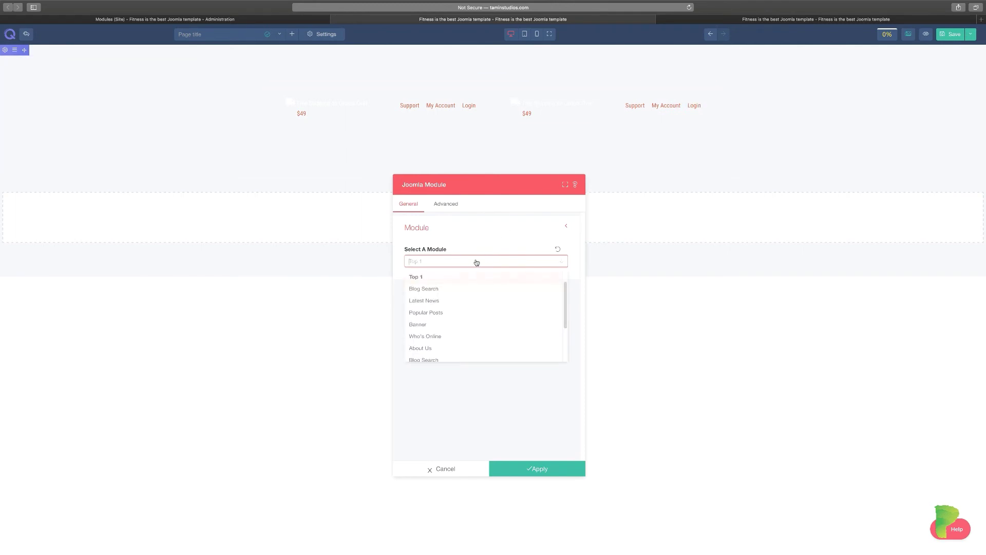
left_click(510, 242)
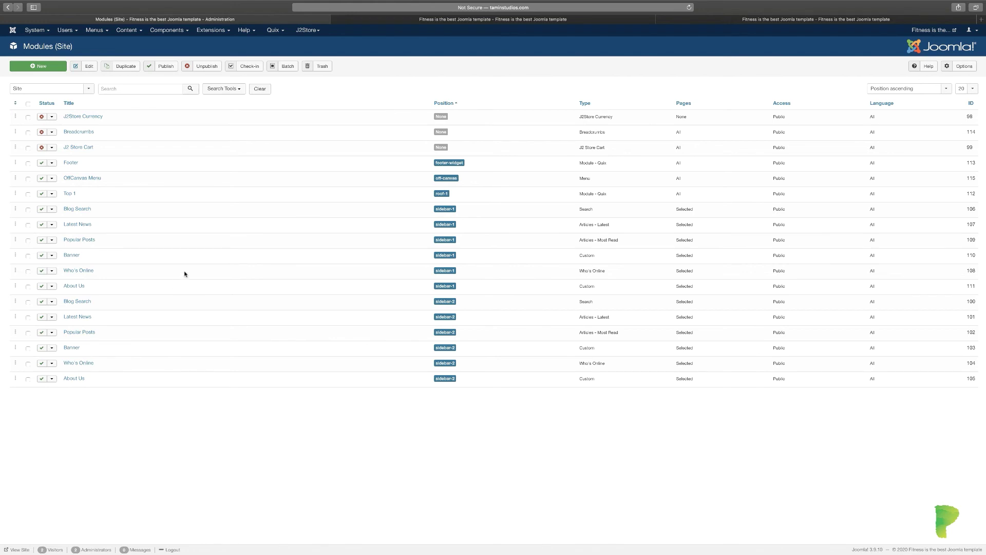
left_click(464, 19)
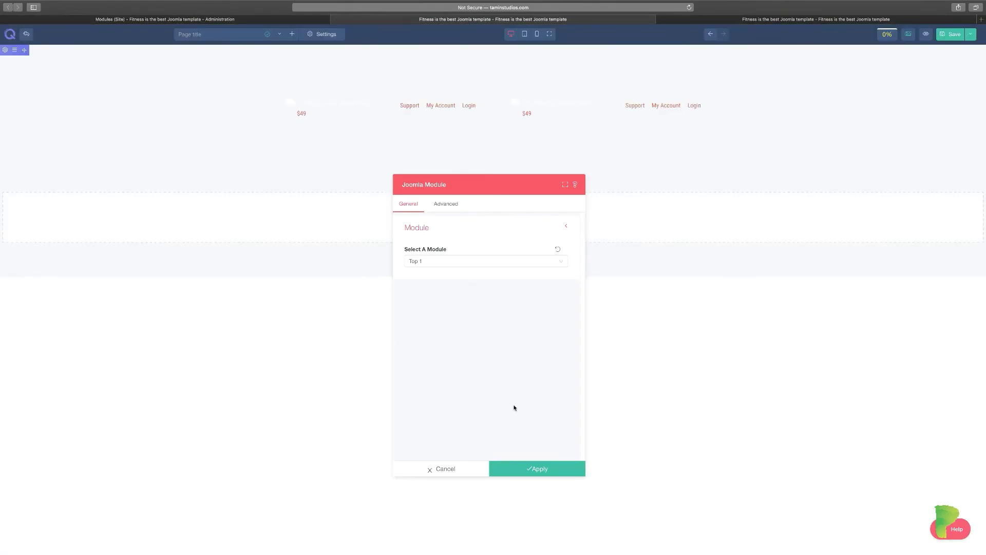
left_click(553, 469)
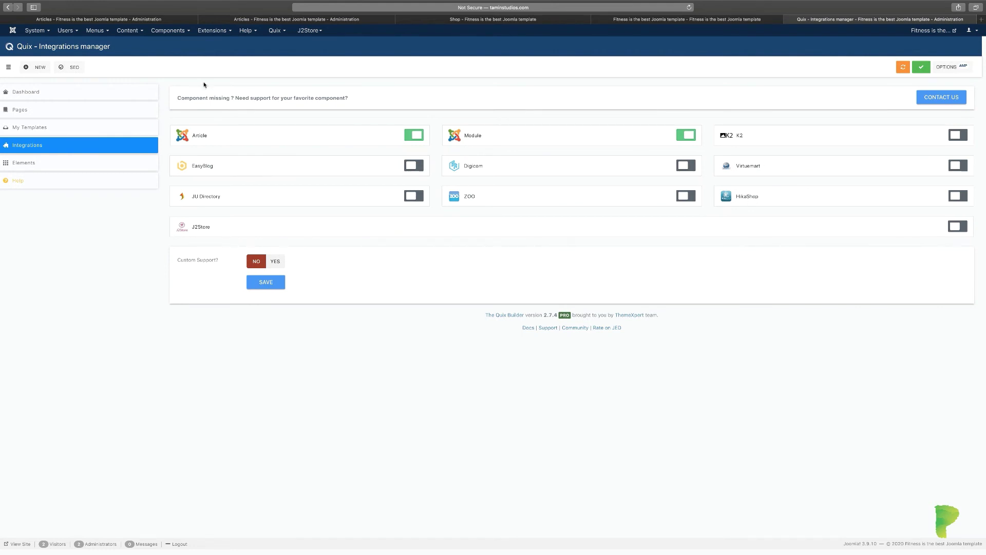
Look over the J2Store entry in the Quix integrations manager, the articles list, the Quix editor and the site's Shop page.
left_click(951, 226)
left_click(153, 19)
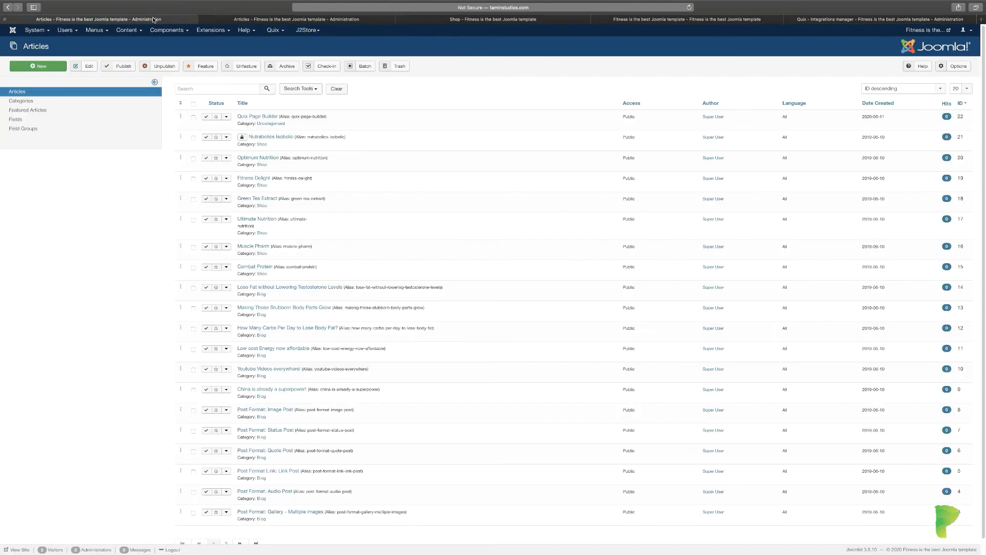
left_click(656, 21)
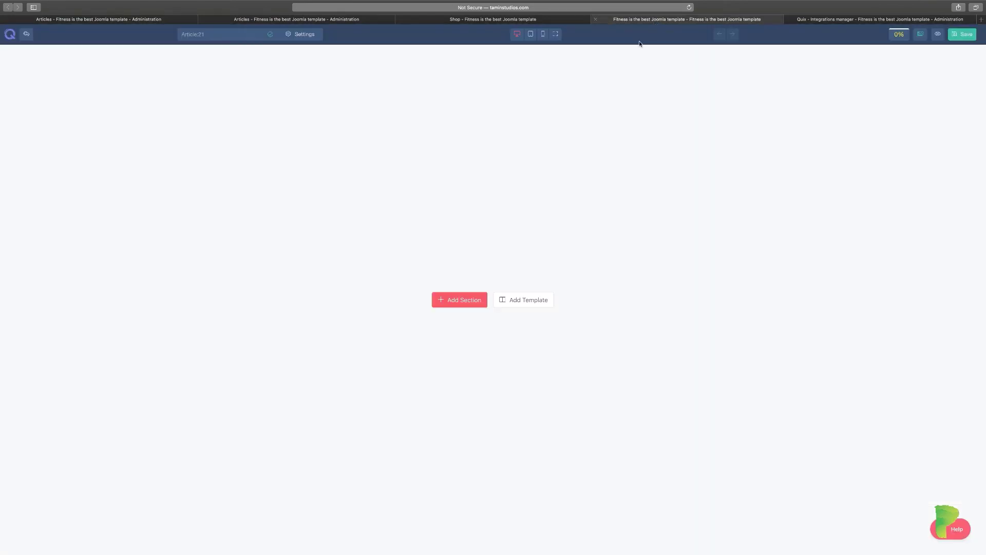
left_click(833, 19)
left_click(356, 21)
left_click(472, 19)
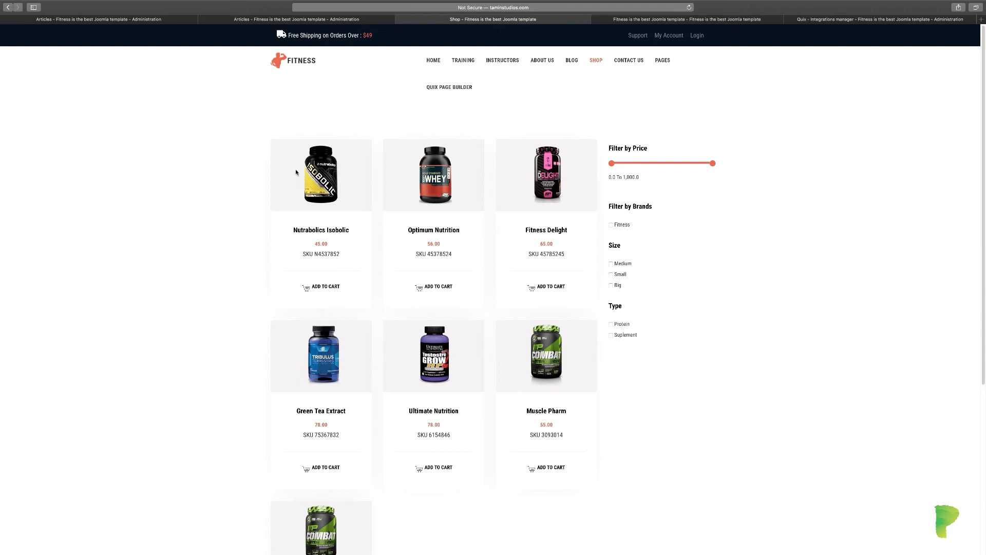
Open the Quix Page Builder article for editing and view the products on the site's Shop page.
left_click(119, 19)
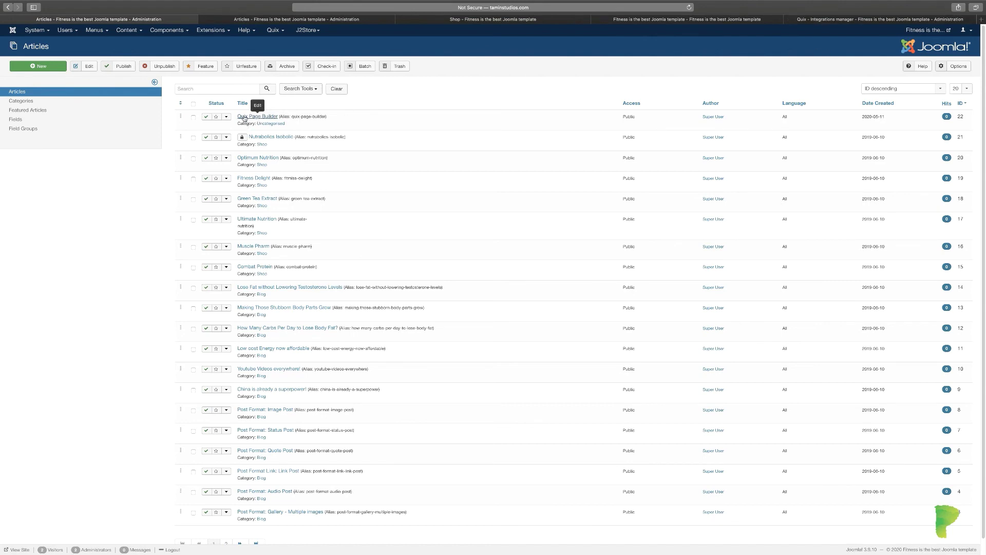
left_click(265, 19)
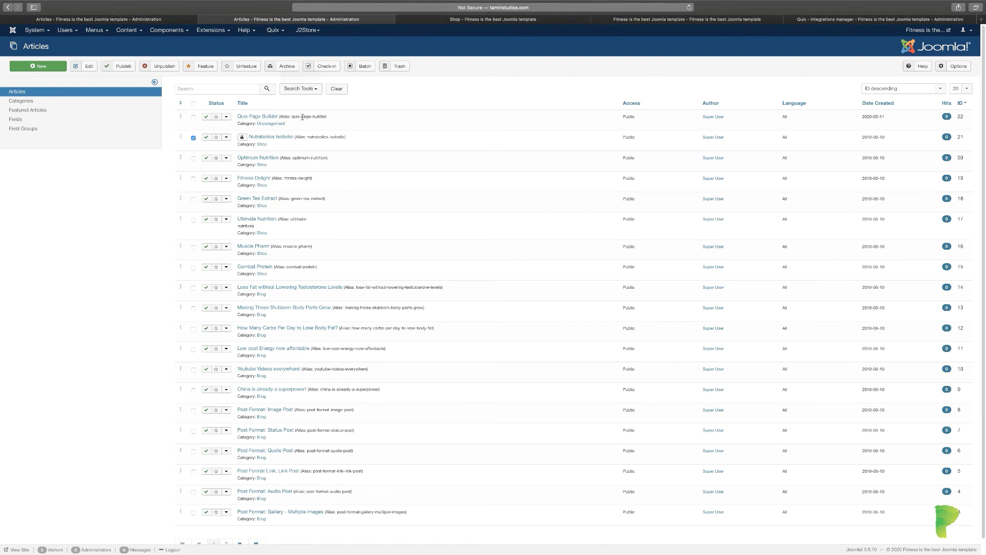
left_click(513, 21)
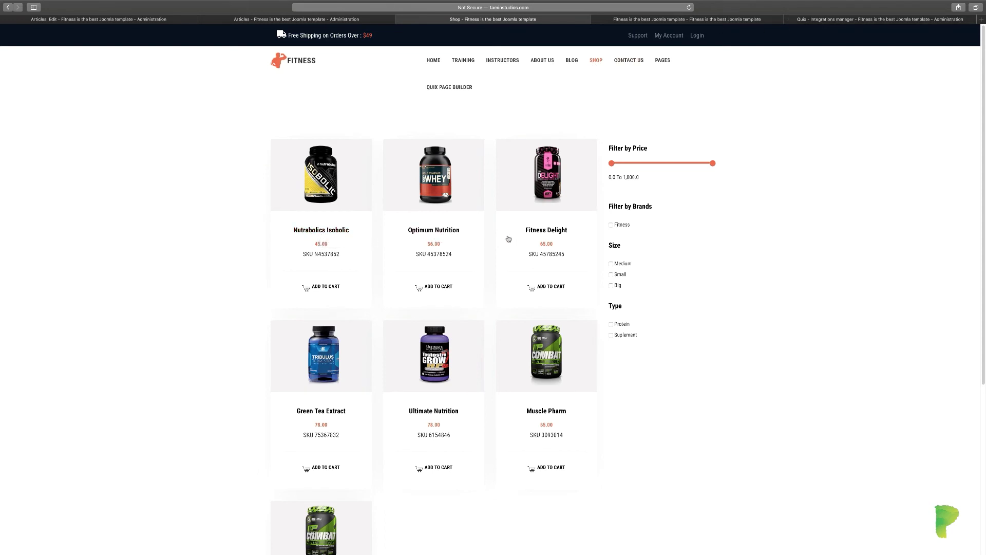
Filter the administration's articles list by the Shop category.
left_click(311, 22)
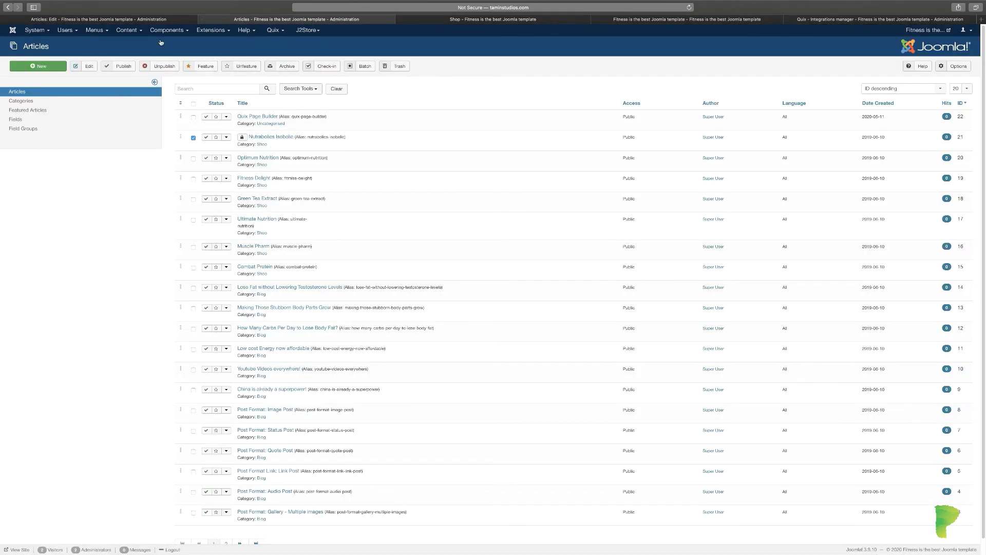
left_click(128, 30)
mouse_move(132, 44)
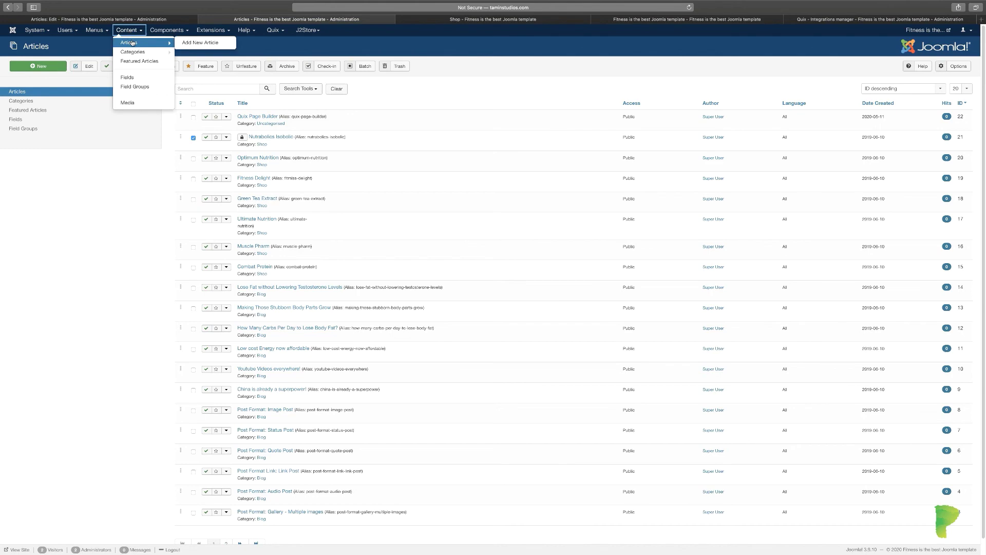
left_click(313, 91)
left_click(296, 106)
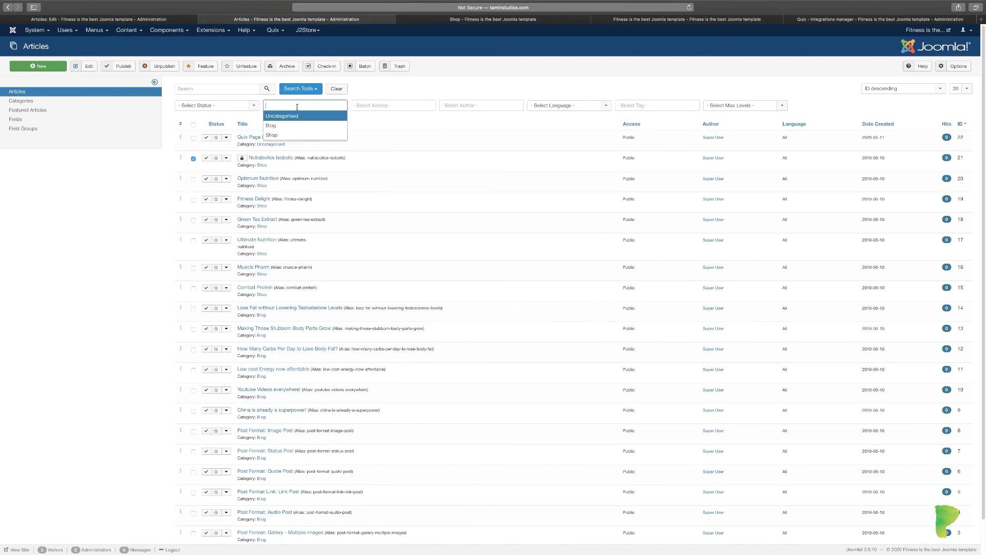
left_click(280, 135)
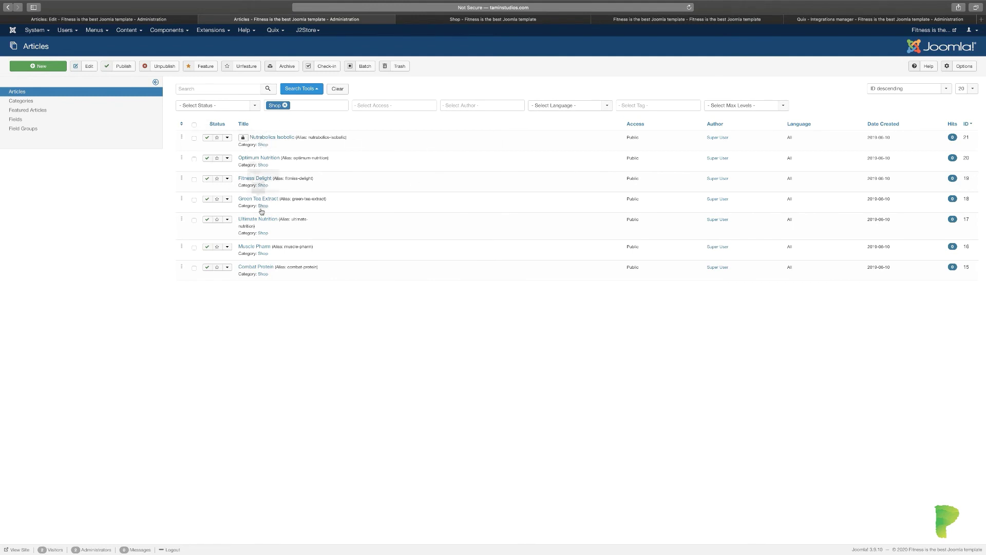
Check in the locked Nutrabolics Isobolic article, open it for editing and revisit the Shop page.
left_click(525, 21)
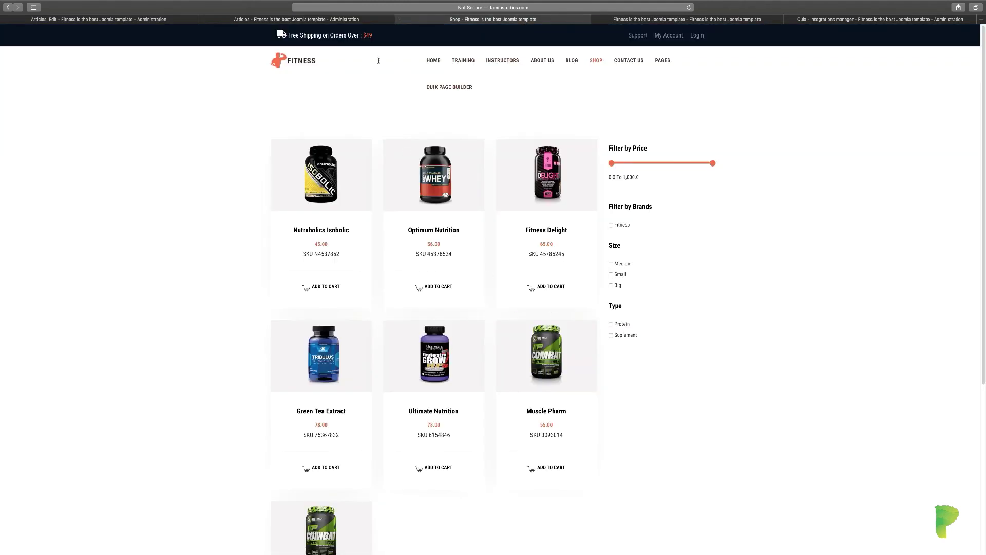
left_click(365, 21)
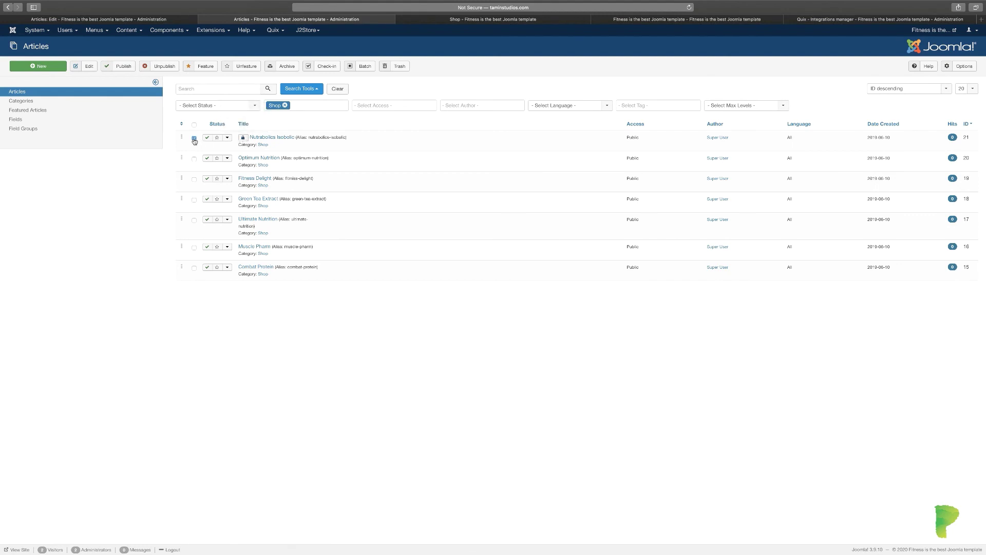
left_click(325, 66)
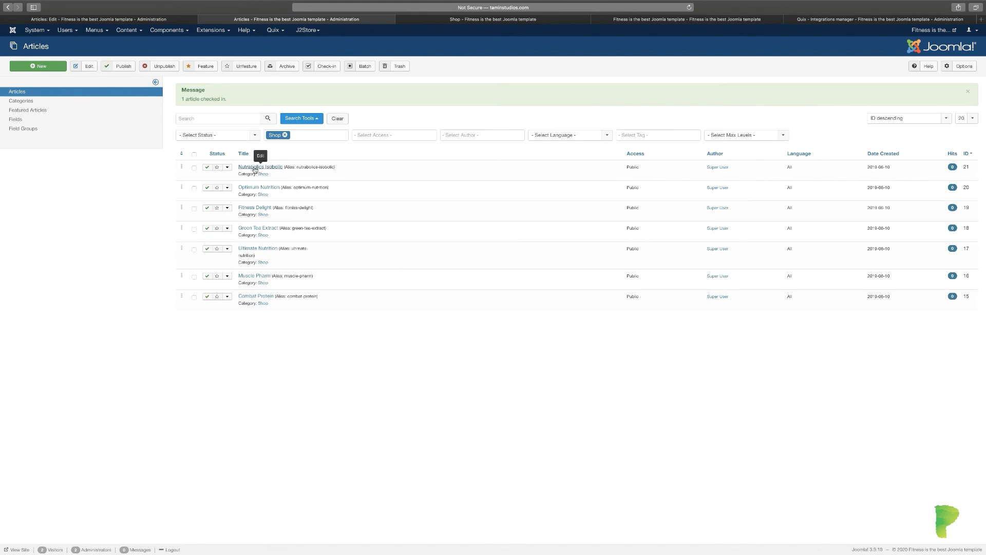
left_click(561, 20)
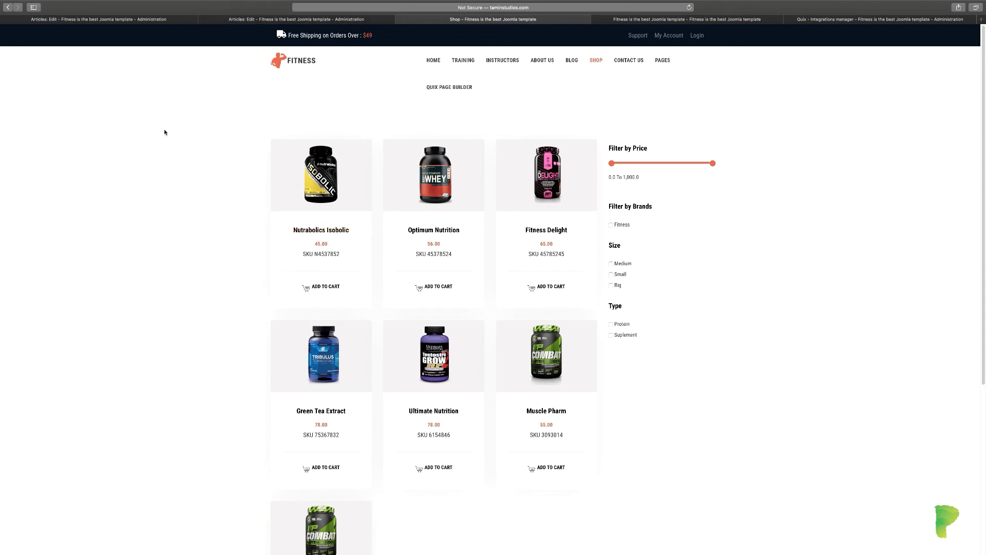
Compare the Quix Page Builder article's product setting with the Nutrabolics Isobolic article's J2Store pricing, inventory, images, shipping, options and filters, plus its content editor.
left_click(157, 22)
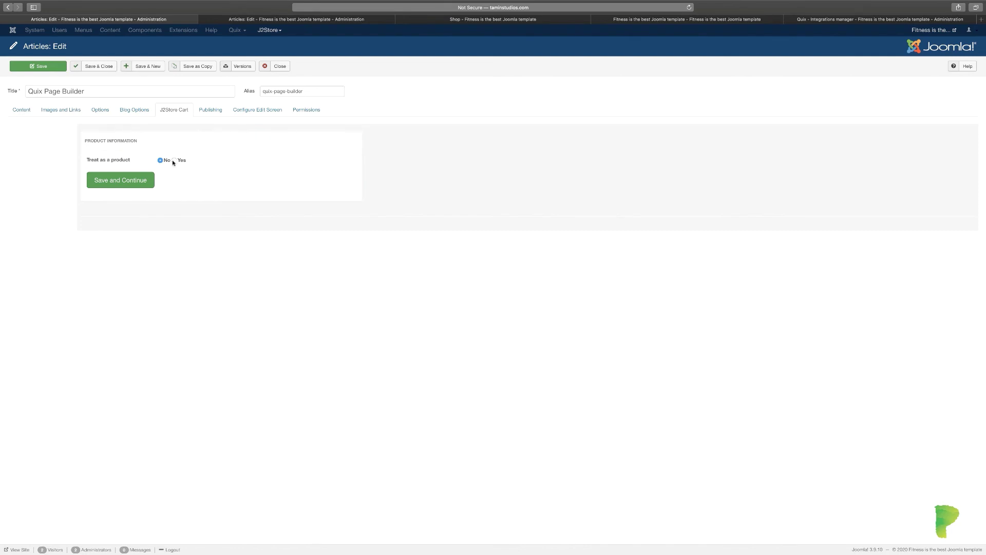
left_click(251, 20)
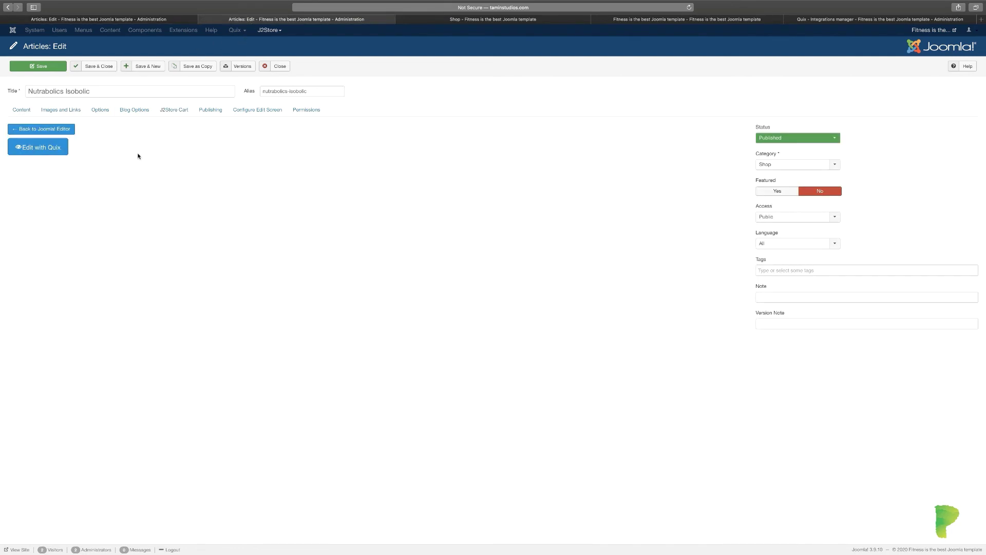
left_click(178, 111)
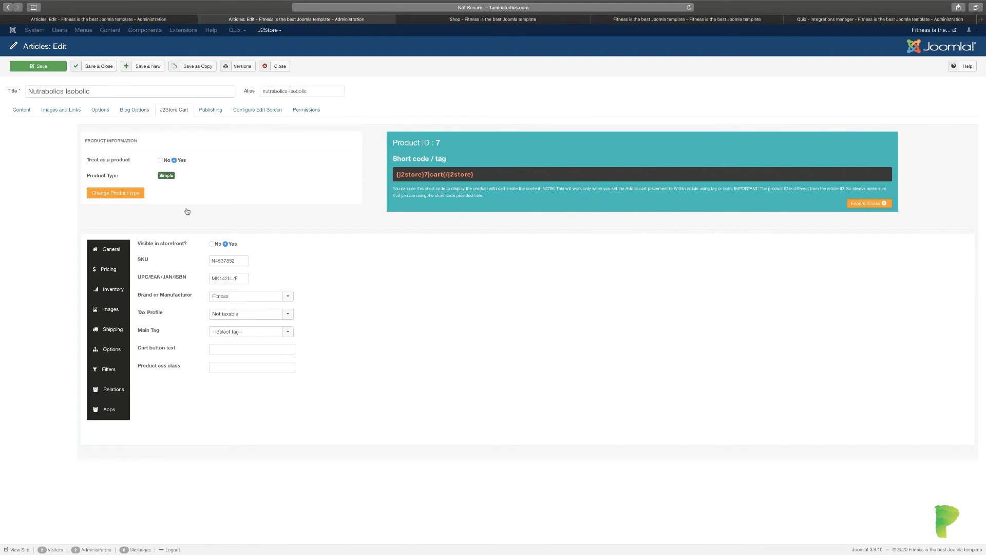
left_click(114, 272)
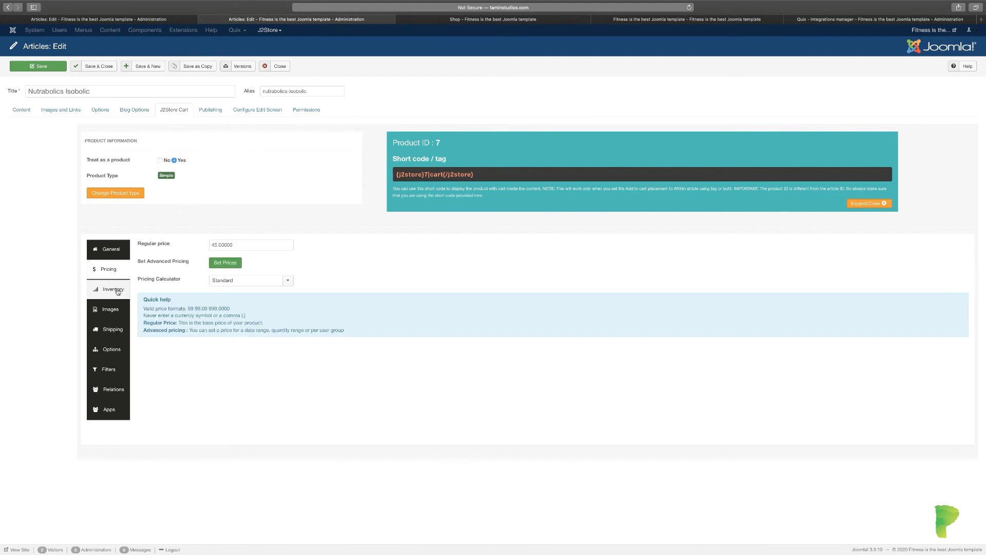
left_click(117, 291)
left_click(116, 311)
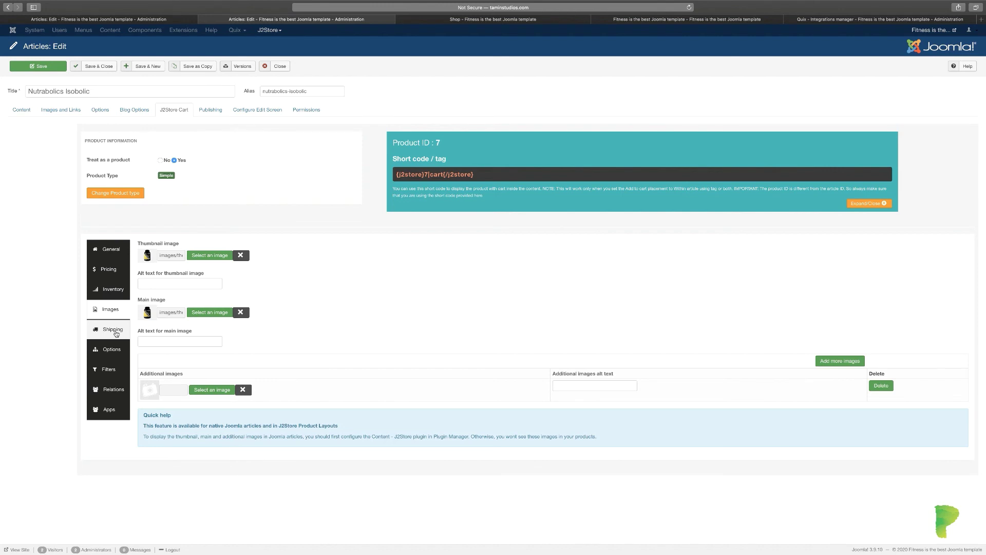
left_click(116, 333)
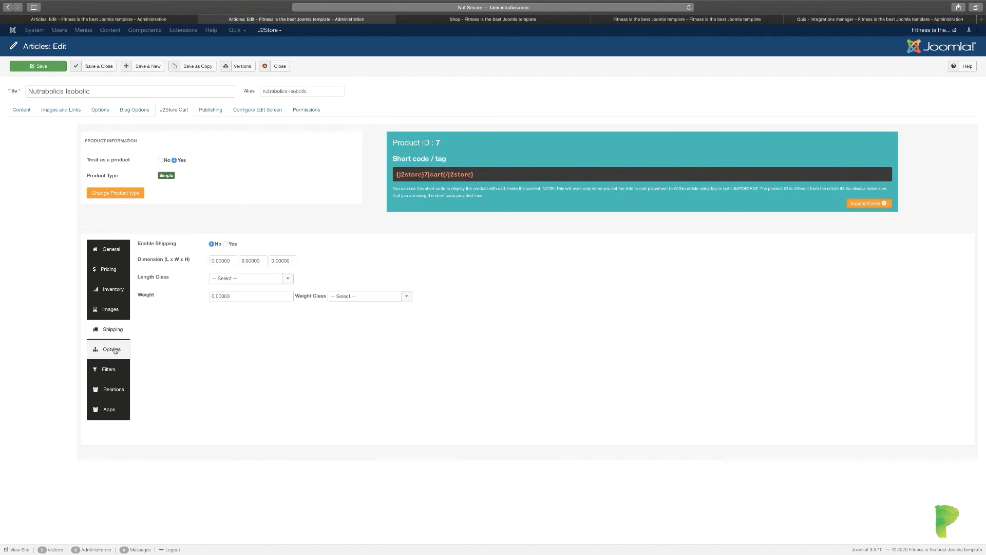
left_click(114, 350)
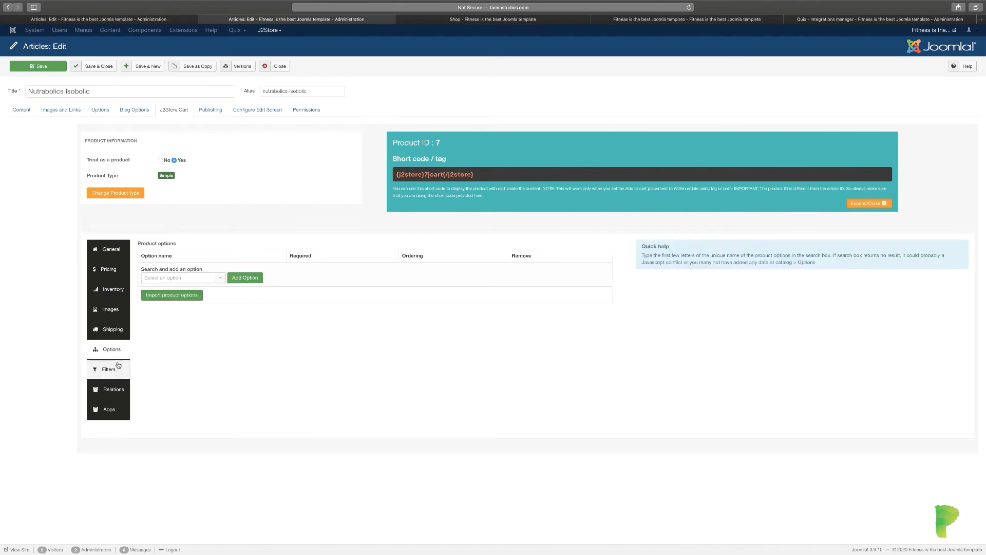
left_click(119, 370)
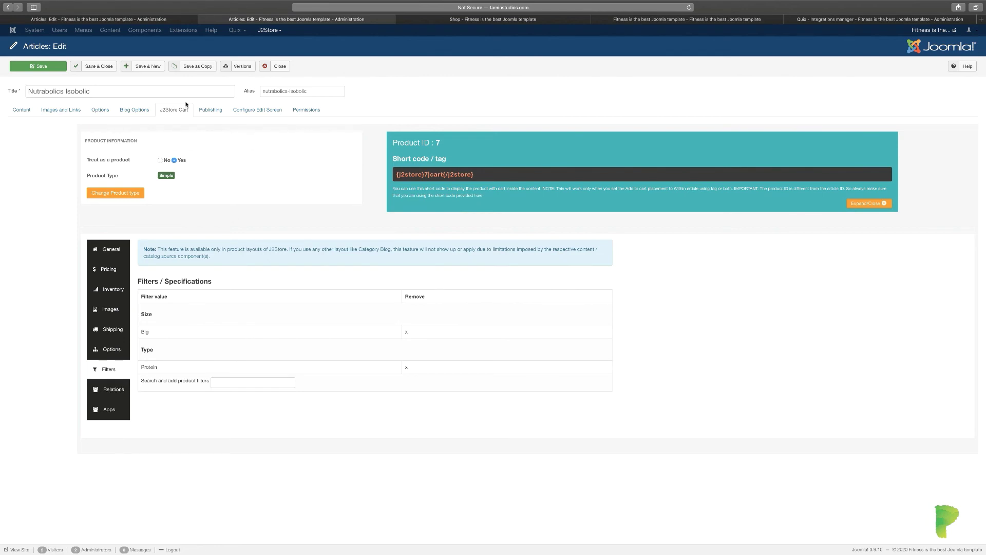
left_click(23, 111)
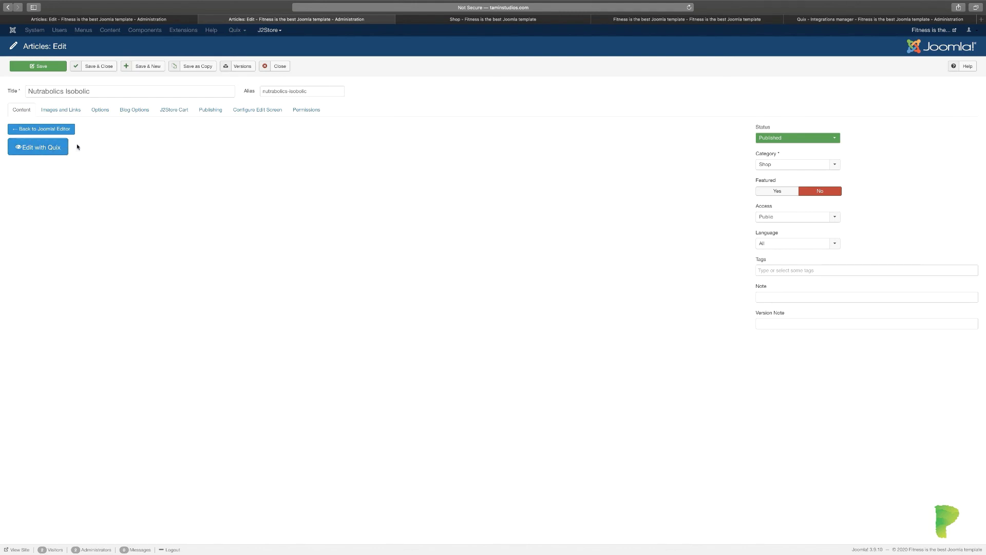
left_click(134, 20)
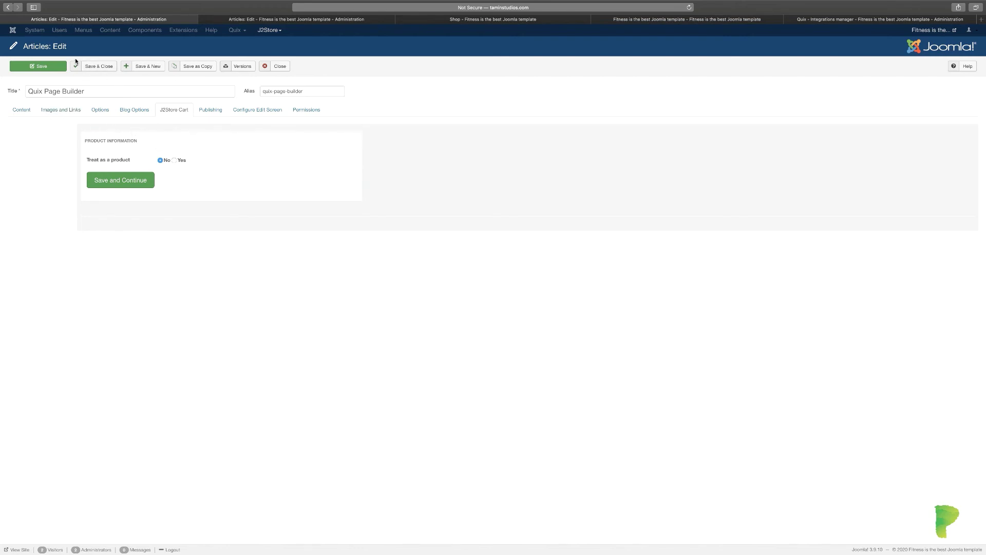
Save the Quix Page Builder article, set it to be treated as a Simple J2Store product, and continue to its product settings.
left_click(48, 67)
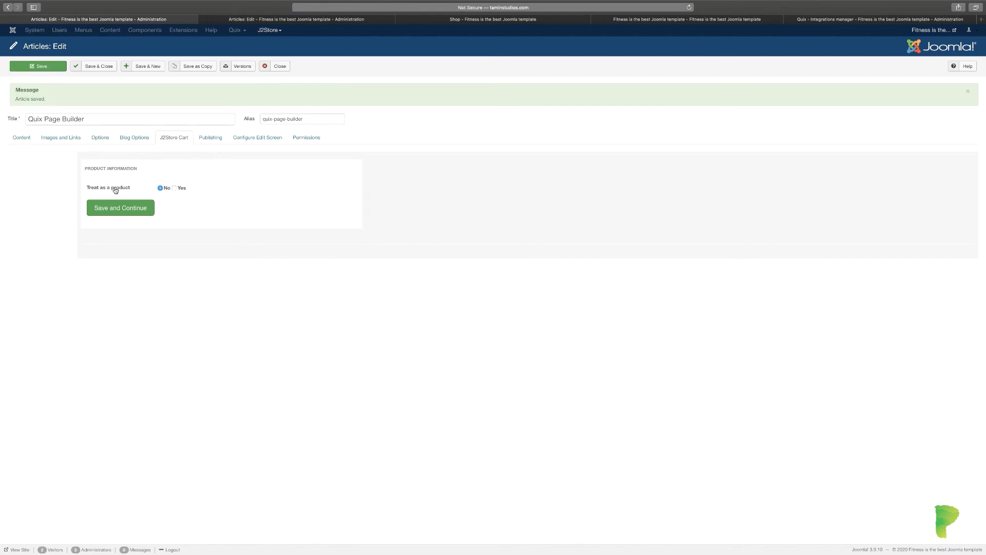
left_click(174, 188)
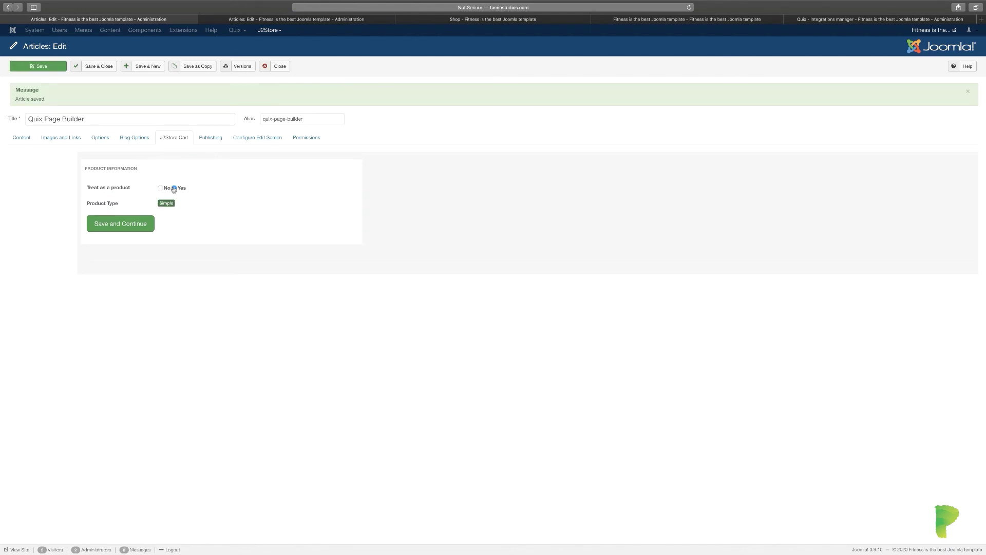
left_click(125, 227)
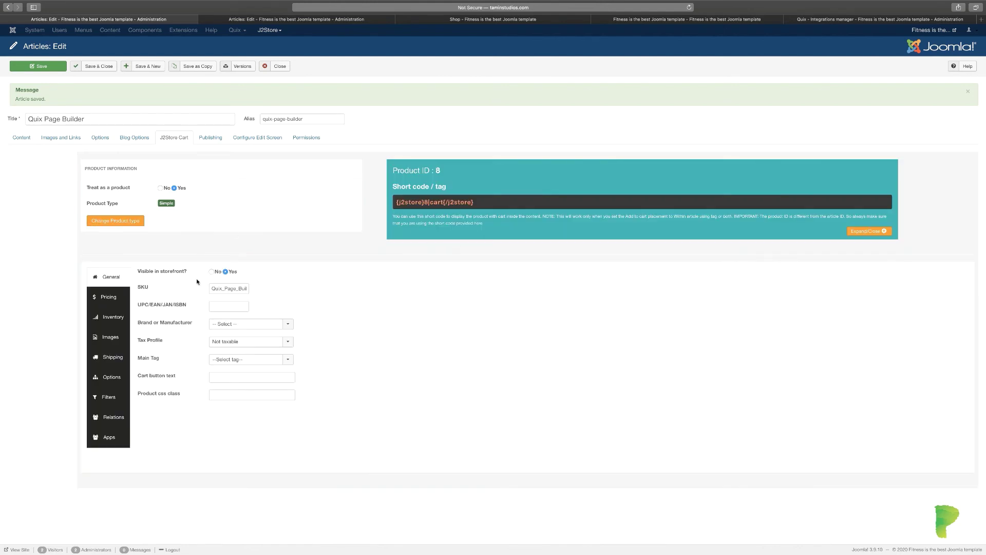
Check the product's options and shipping settings and close the Quix Page Builder article.
left_click(111, 375)
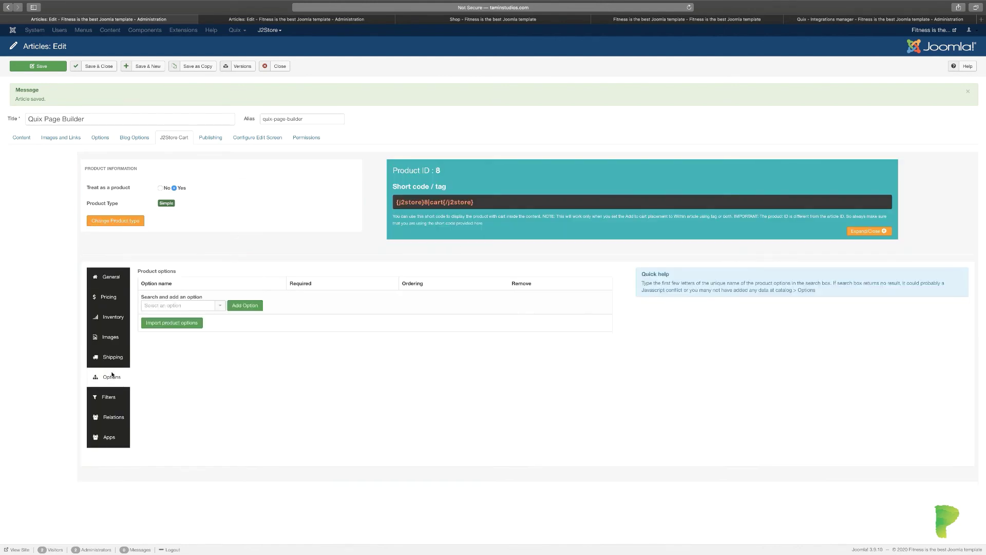
left_click(113, 357)
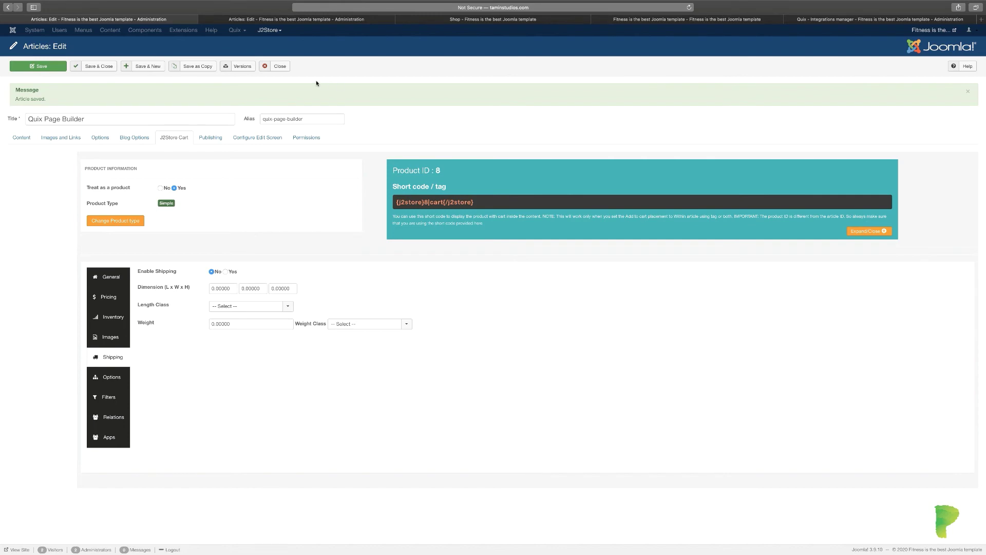
left_click(280, 66)
left_click(804, 20)
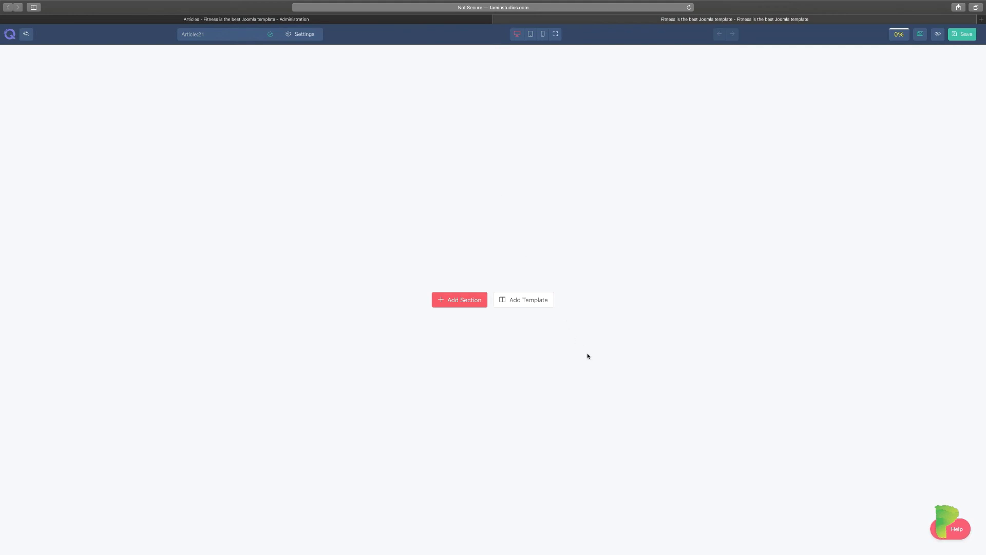
Browse the section categories and page templates in the Quix template library.
left_click(531, 303)
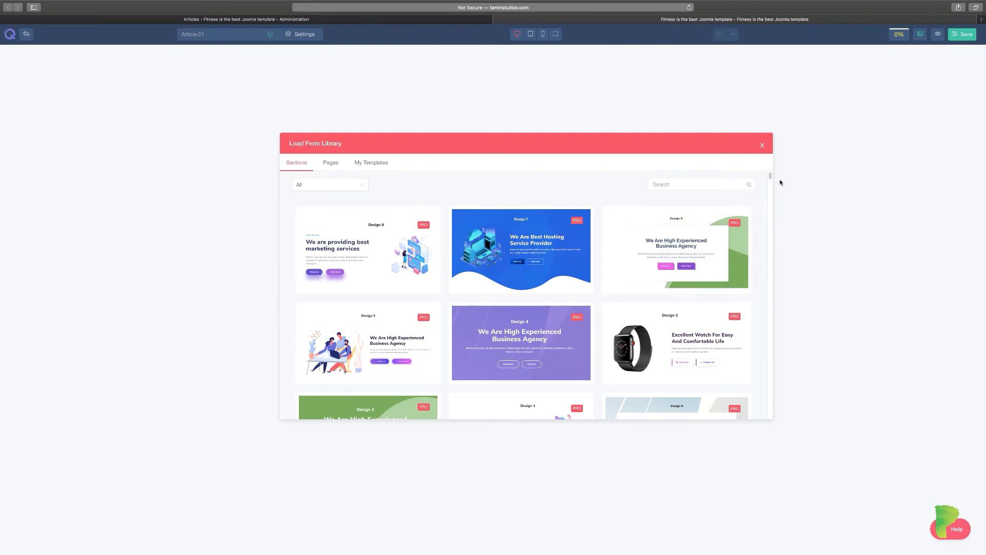
left_click(360, 185)
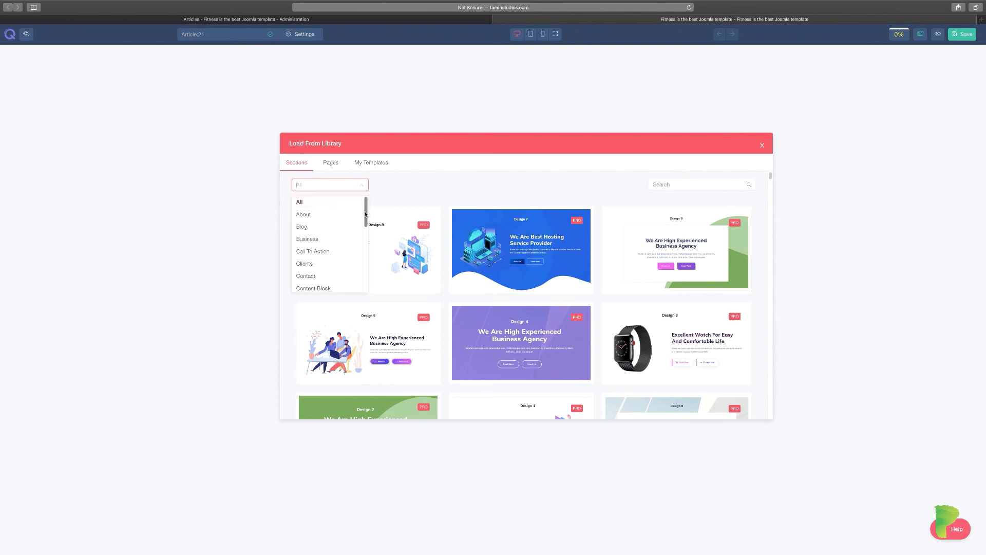
scroll(366, 213, "down", 3)
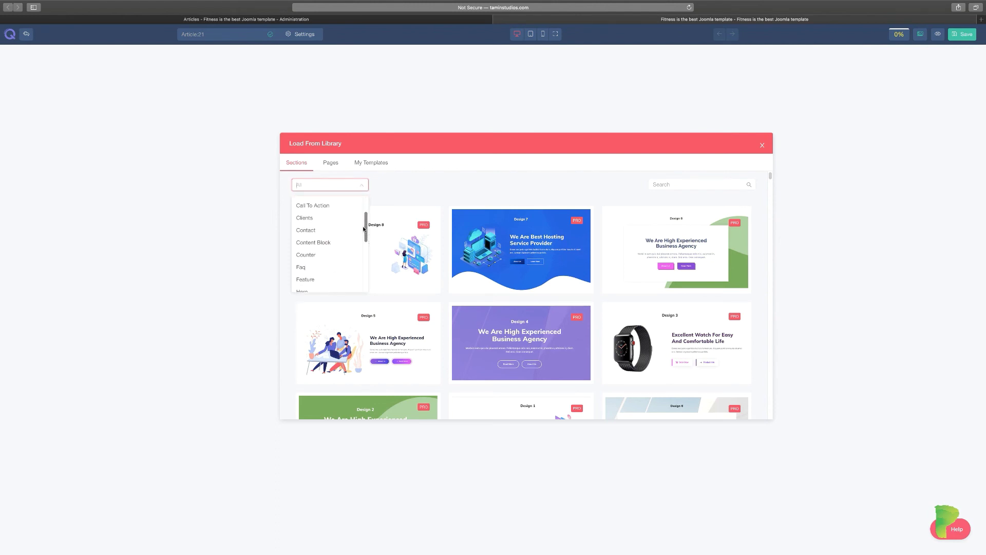
left_click_drag(366, 224, 364, 278)
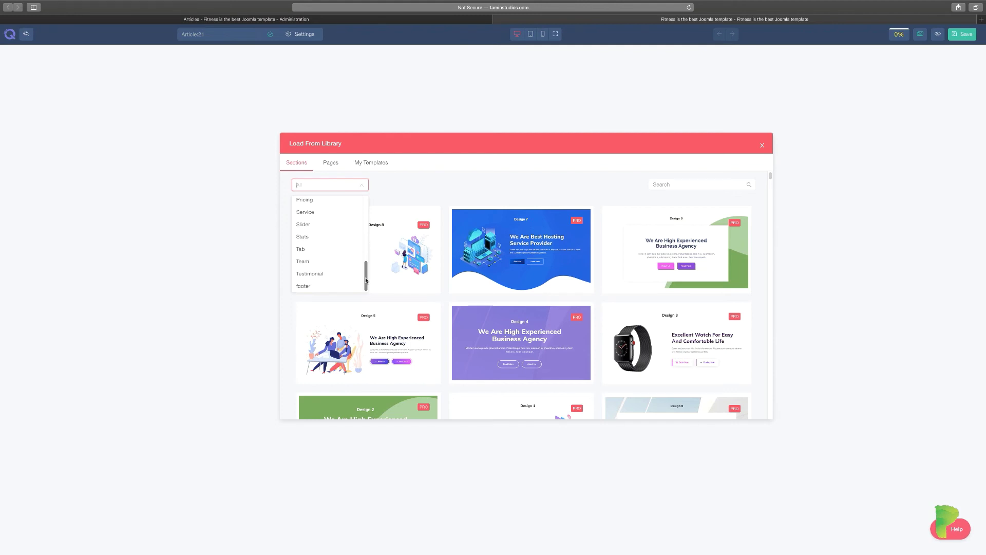
left_click_drag(367, 280, 368, 203)
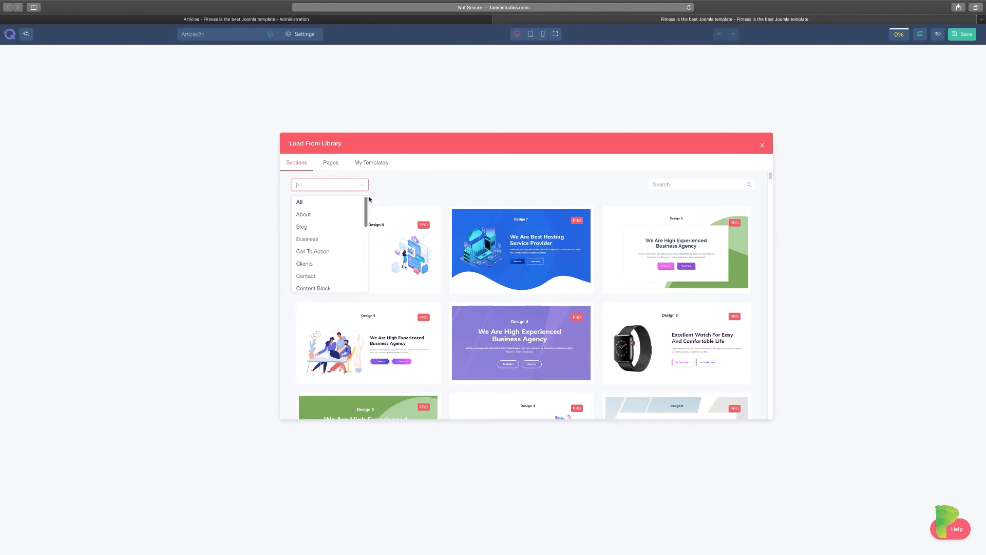
left_click(331, 163)
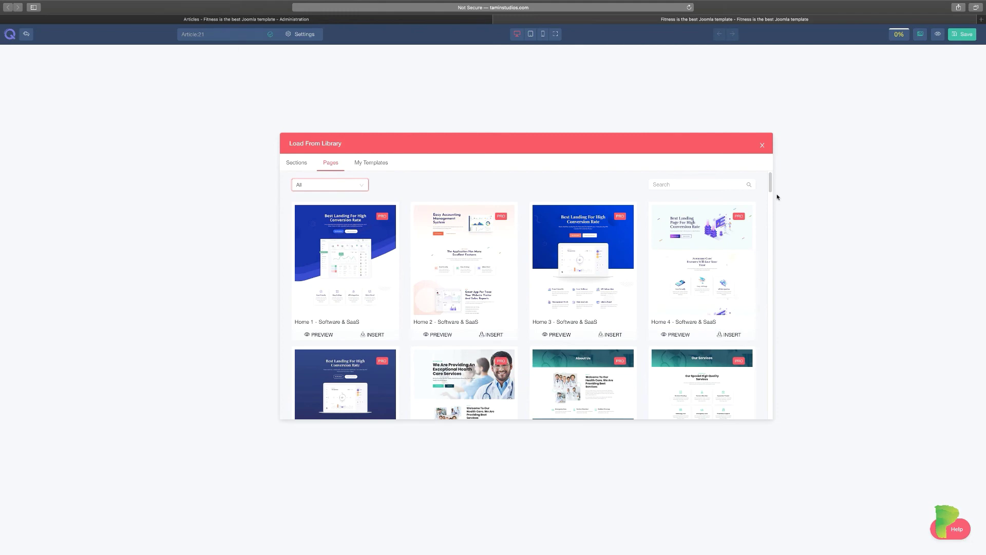
mouse_move(771, 186)
left_mouse_down()
mouse_move(772, 313)
mouse_move(766, 167)
left_mouse_up()
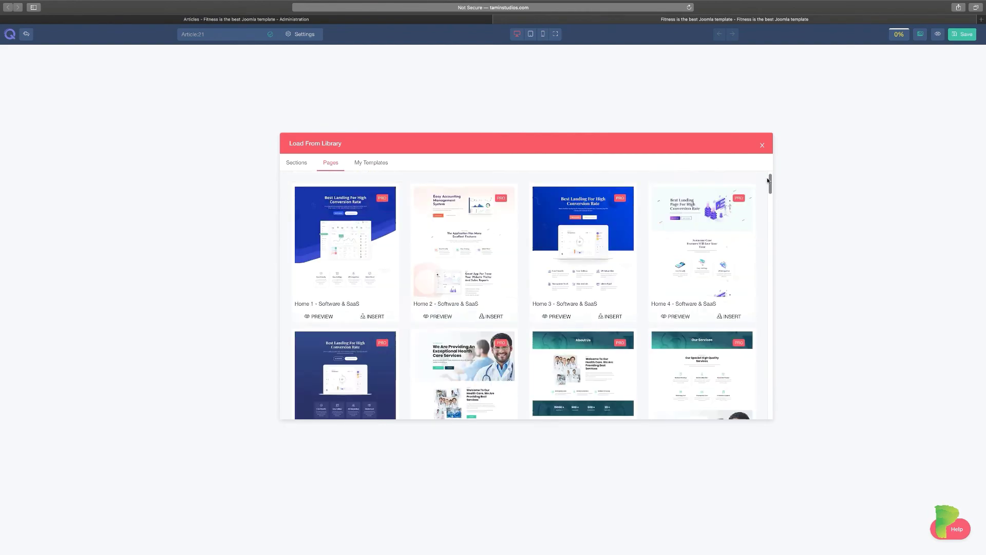
Insert the Dual Button 7 hosting service section from the library's section templates into the empty page.
left_click(289, 163)
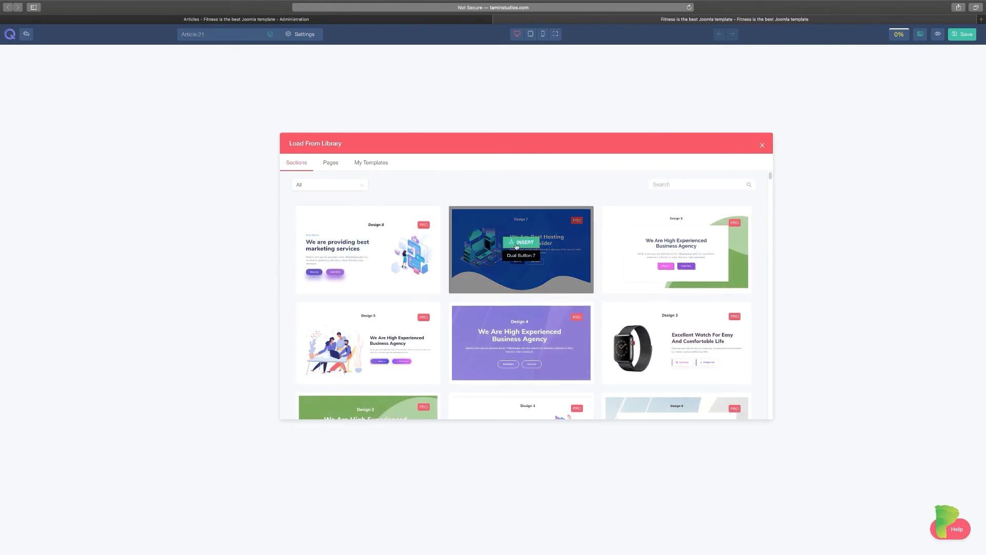
mouse_move(743, 235)
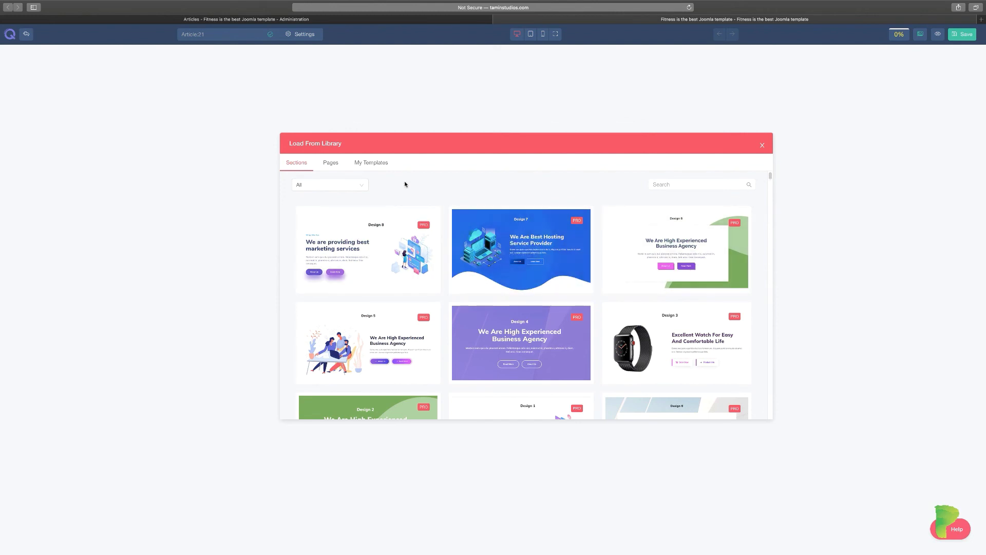
left_click(358, 186)
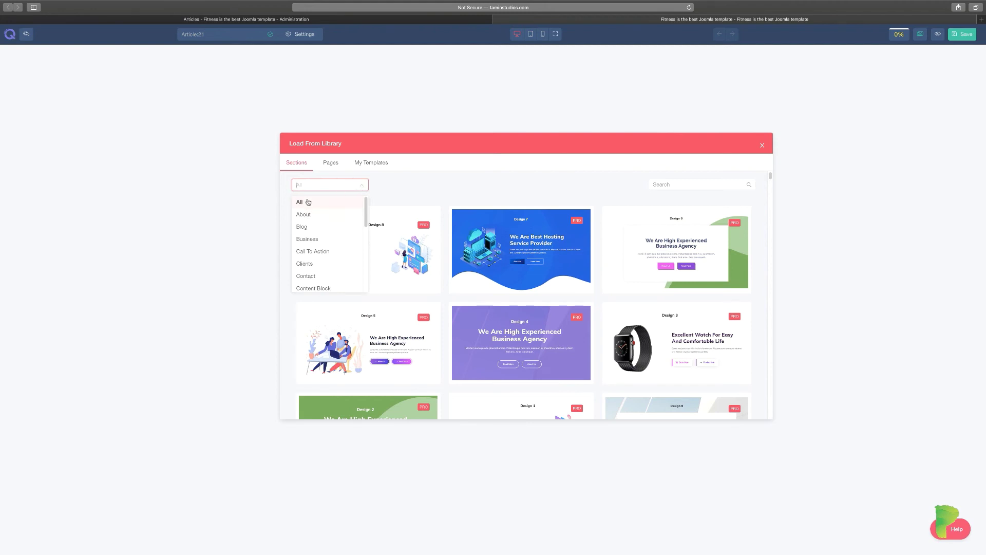
left_click(466, 187)
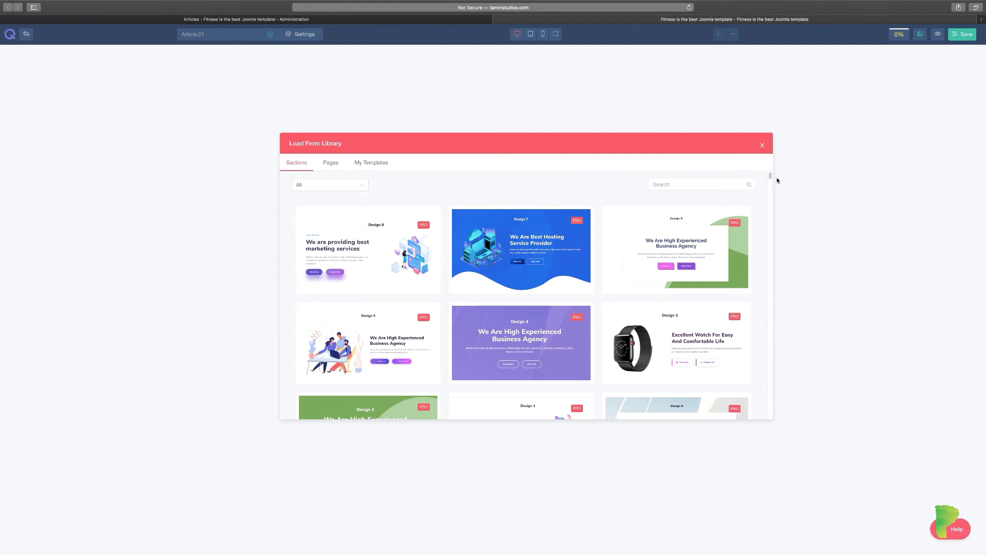
scroll(770, 178, "down", 6)
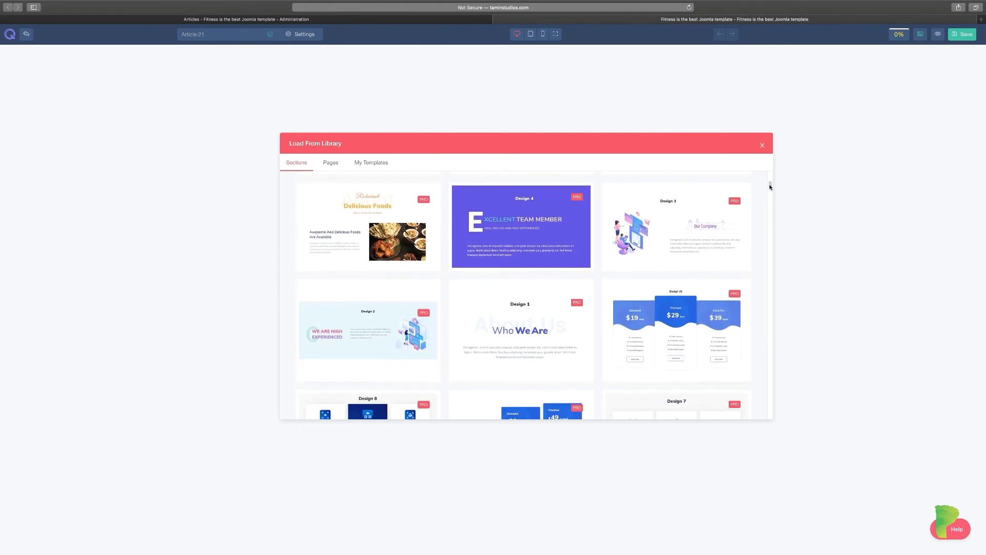
scroll(771, 179, "up", 5)
scroll(771, 179, "up", 1)
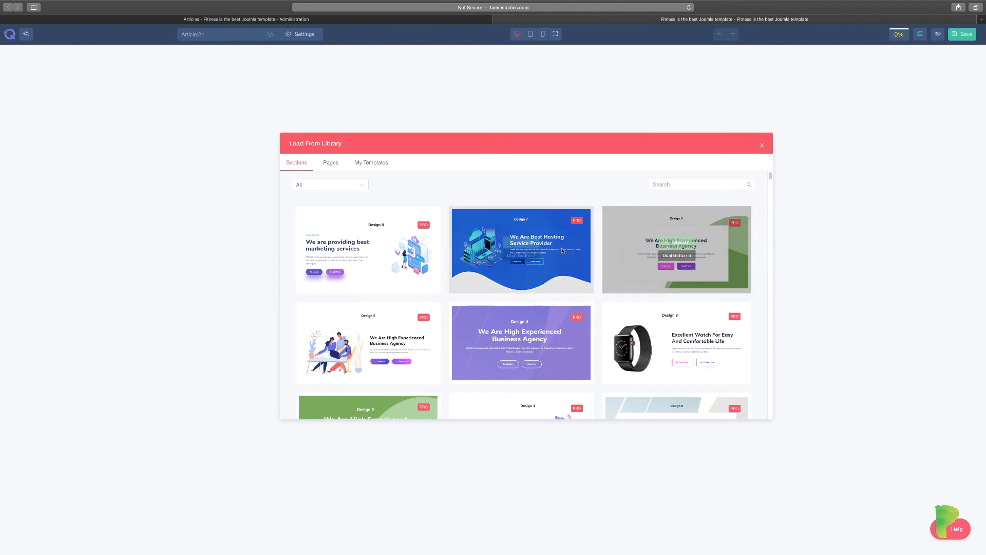
left_click(525, 242)
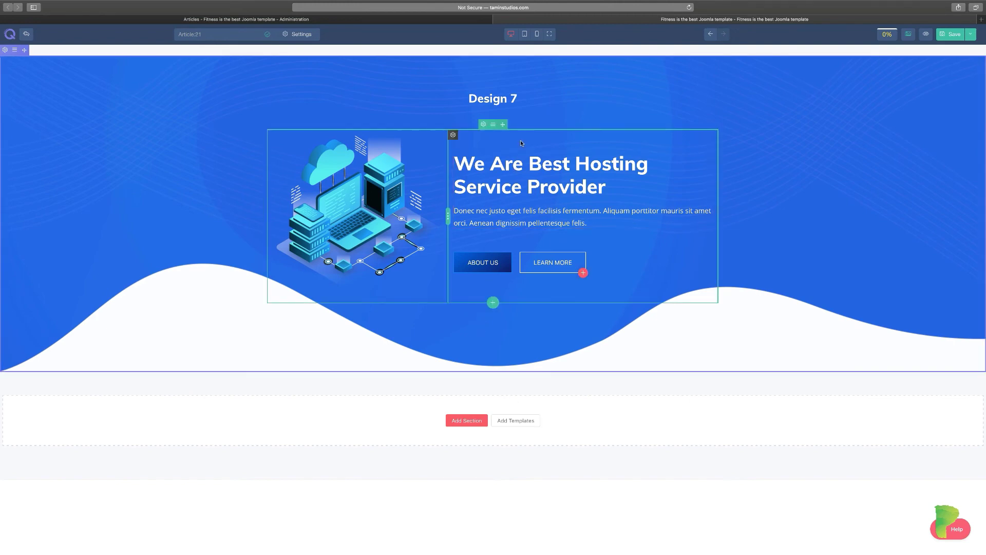
Reopen the template library below the hosting section and examine the section templates in the Business category.
left_click(518, 421)
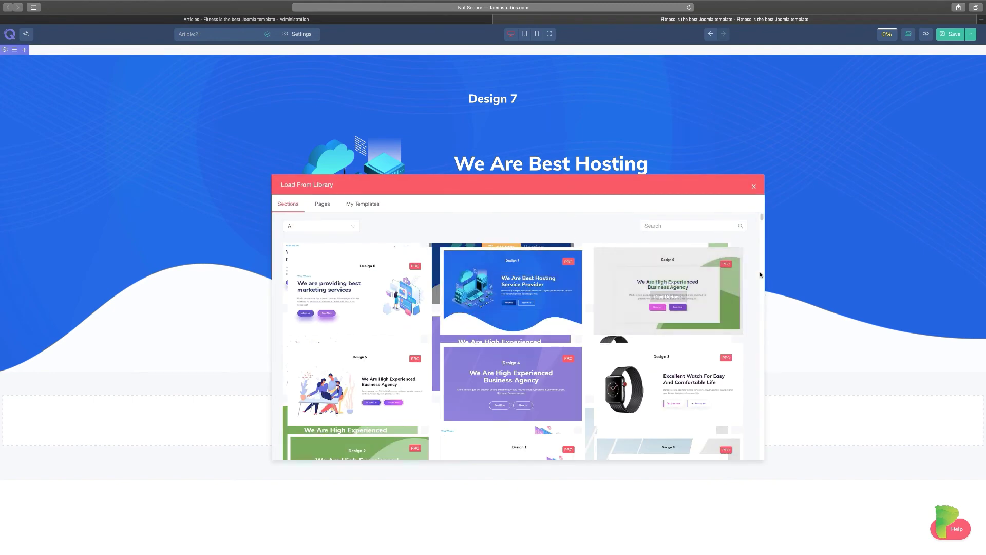
scroll(370, 239, "down", 2)
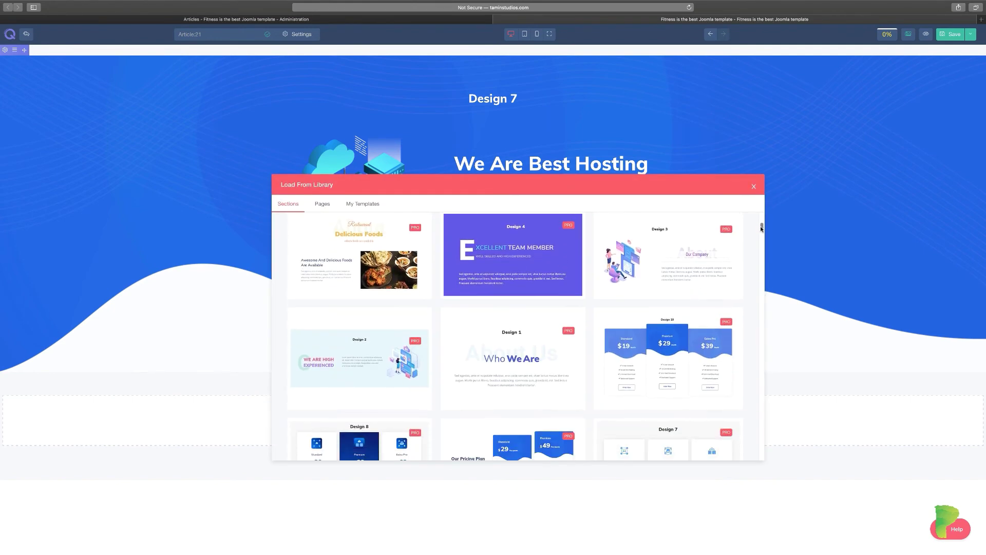
scroll(370, 239, "up", 2)
left_click(327, 229)
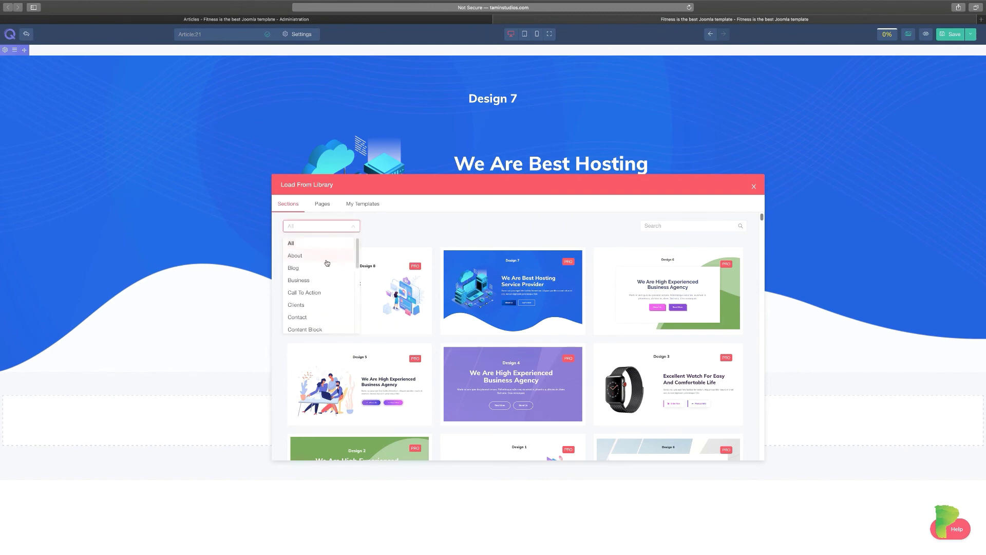
scroll(357, 257, "down", 3)
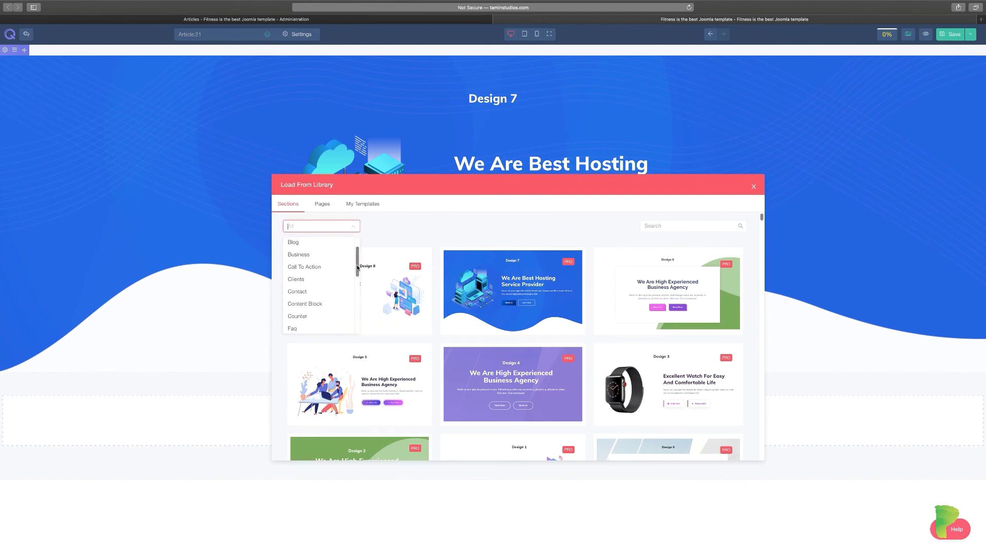
scroll(357, 261, "up", 2)
scroll(357, 262, "up", 1)
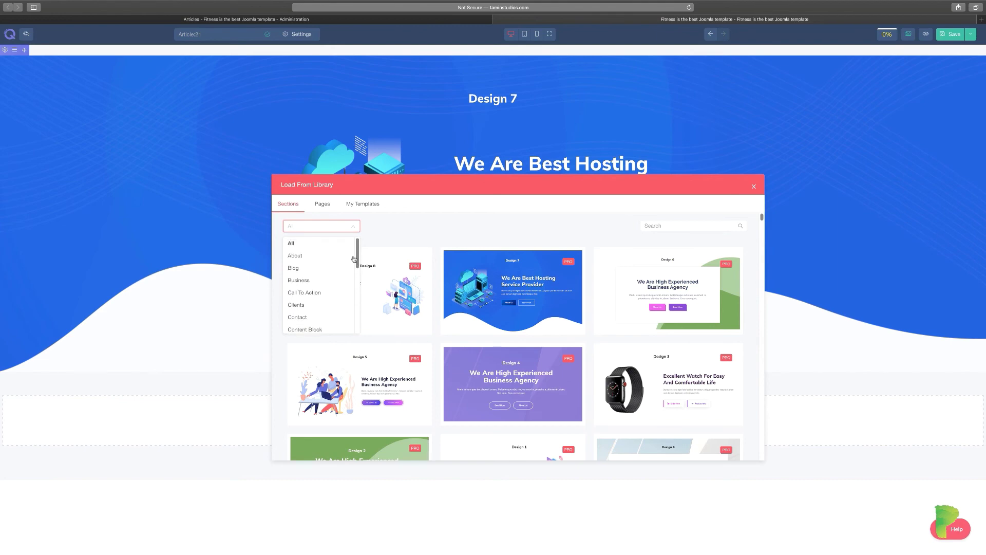
left_click(308, 283)
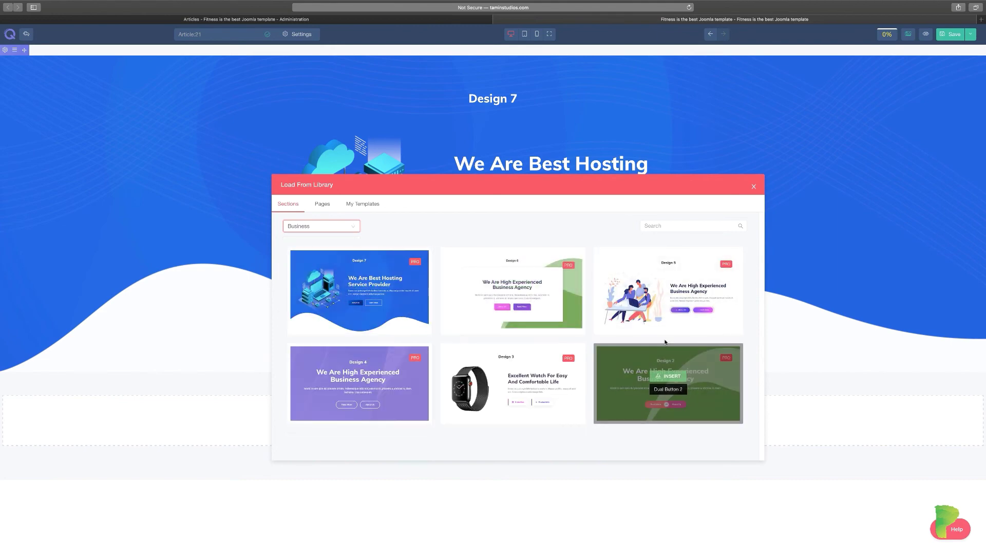
Filter the section templates by Content Block and insert the Advanced Heading 6 template below the hosting section.
left_click(354, 226)
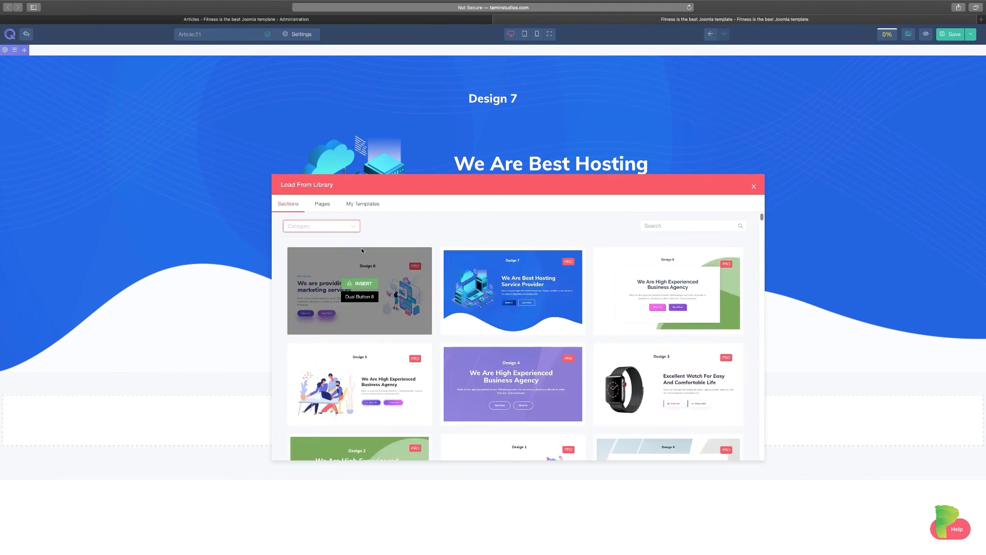
scroll(358, 249, "down", 3)
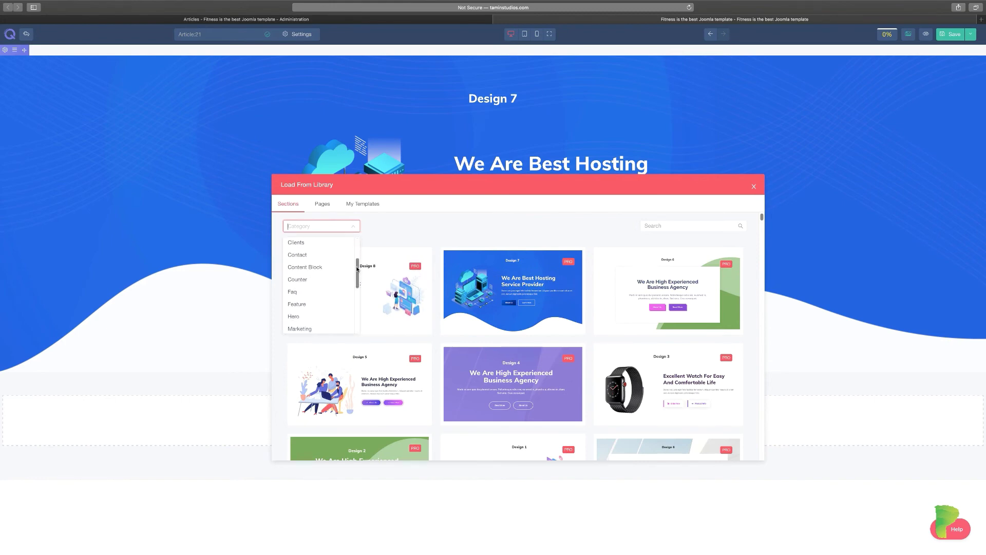
left_click(316, 268)
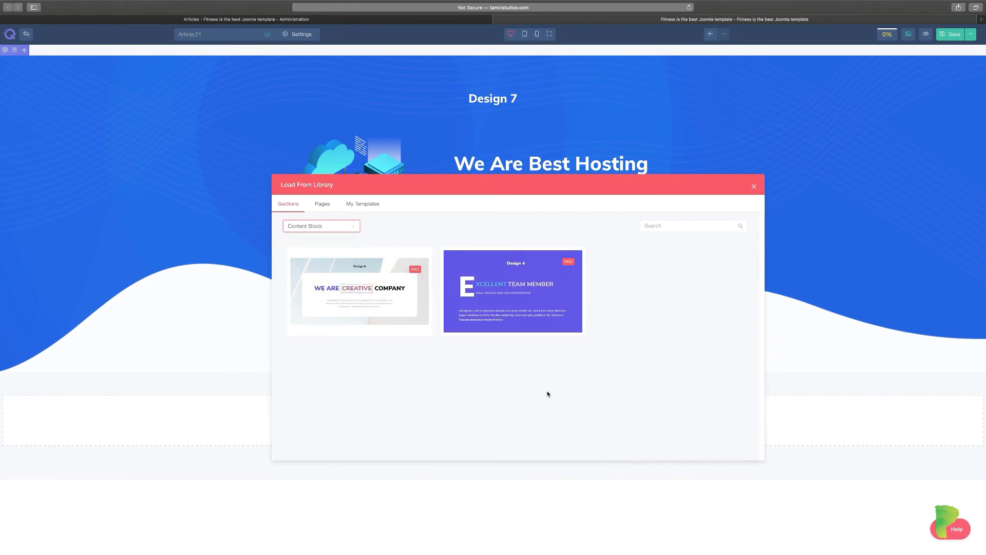
mouse_move(360, 286)
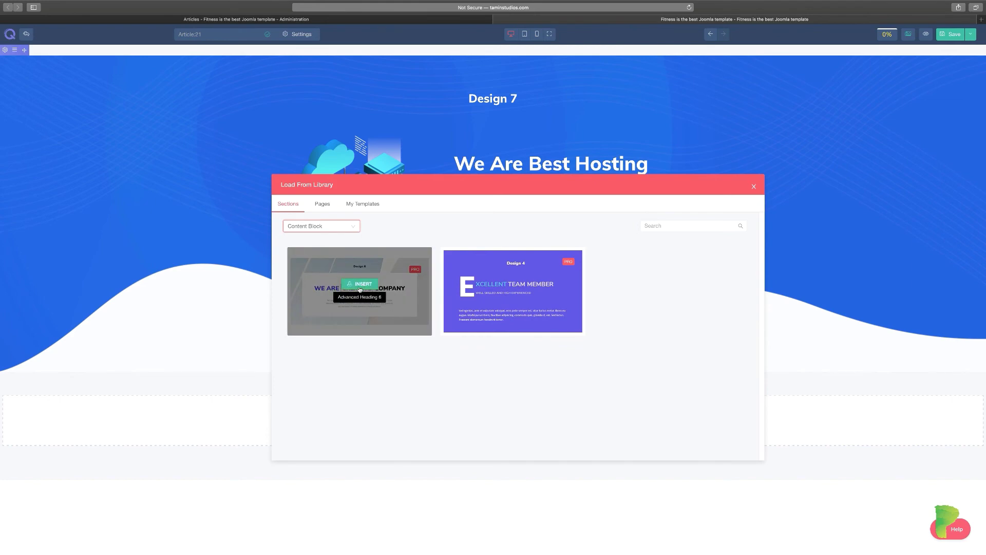
left_click(360, 285)
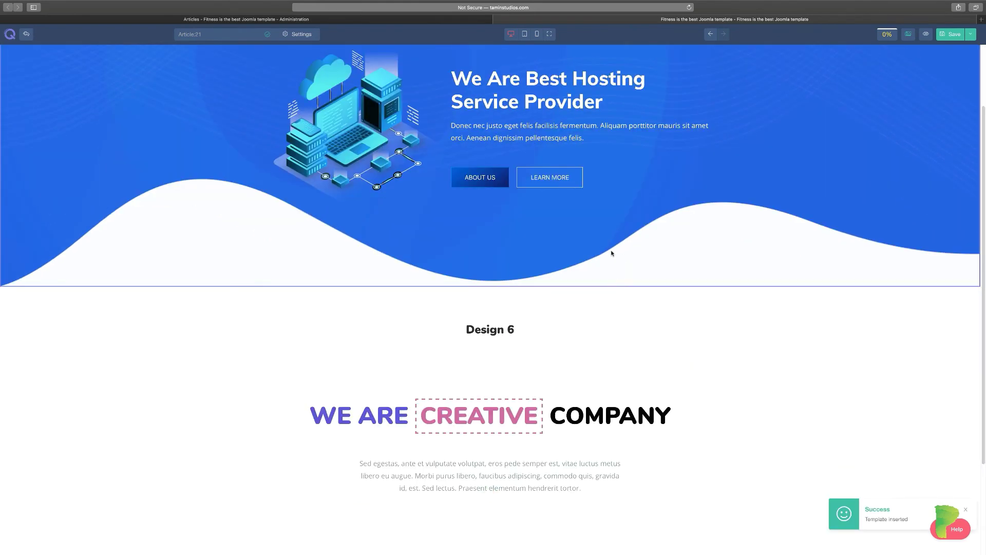
Reopen the template library below the Creative Company heading section and examine the section templates in the Clients category.
scroll(583, 337, "down", 3)
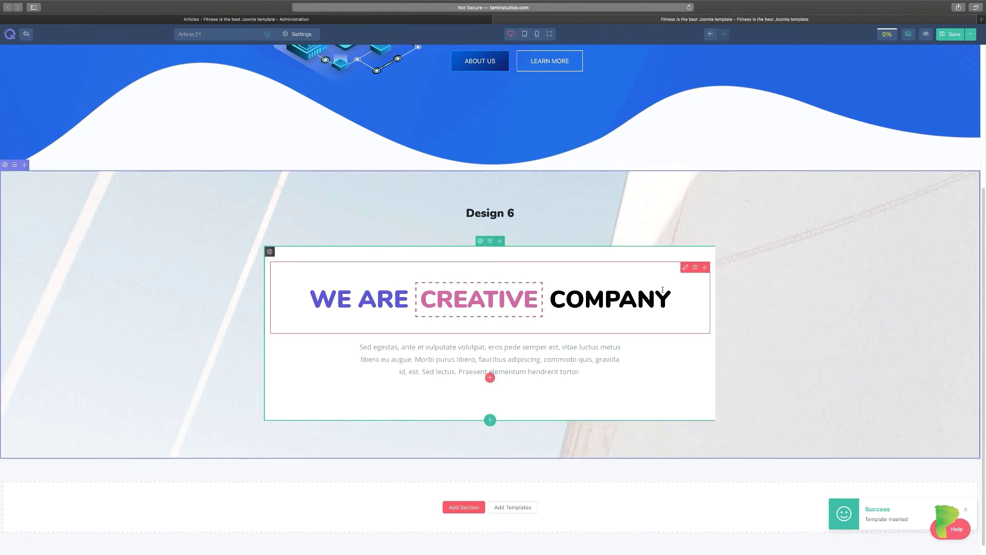
left_click(511, 509)
left_click(321, 227)
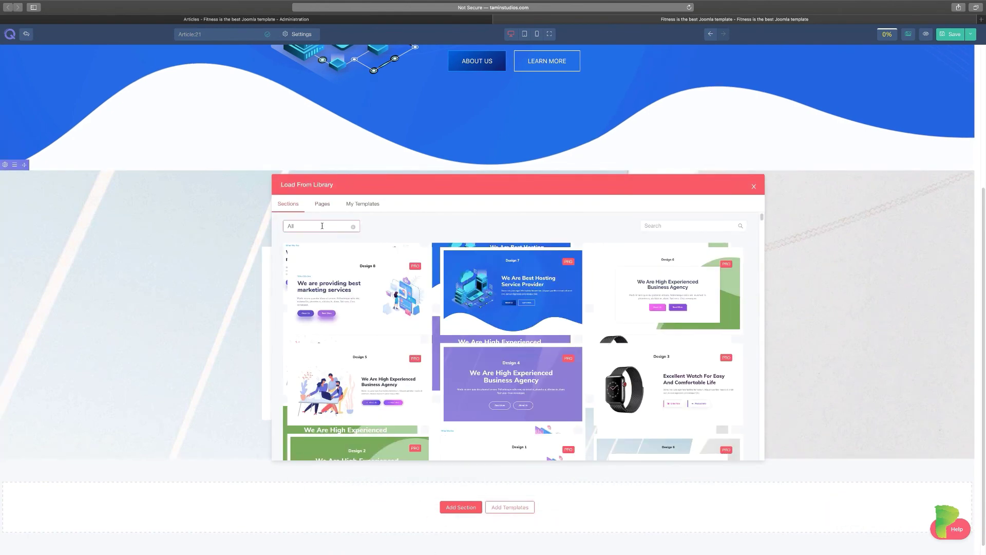
scroll(357, 269, "down", 2)
scroll(357, 268, "down", 2)
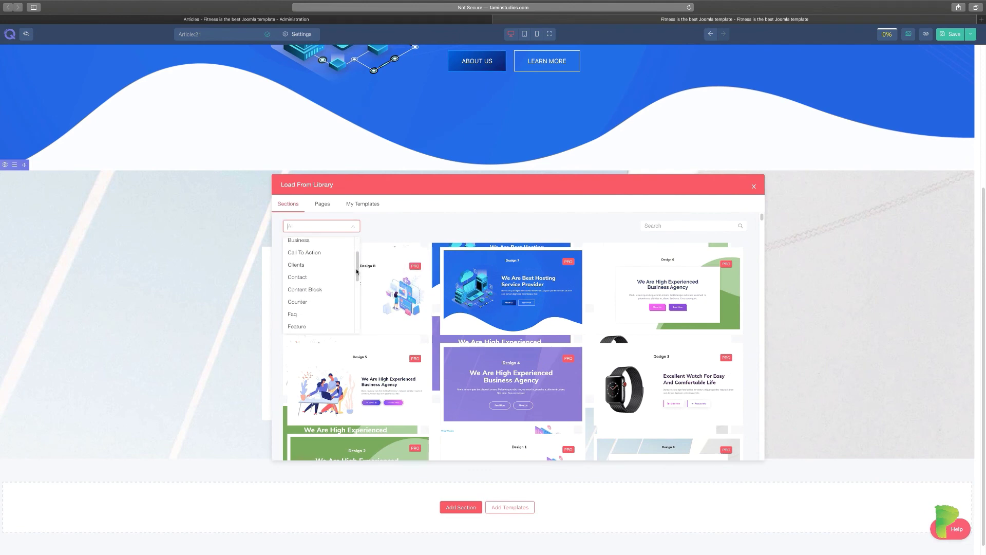
left_click(308, 258)
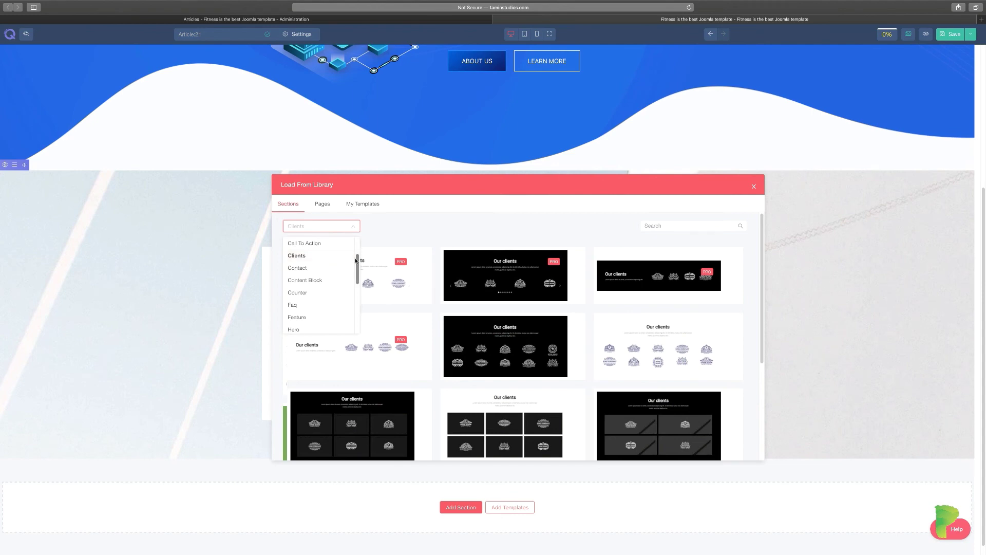
Filter the section templates by Marketing and insert the restaurant Delicious Foods template below the heading section.
scroll(357, 267, "down", 3)
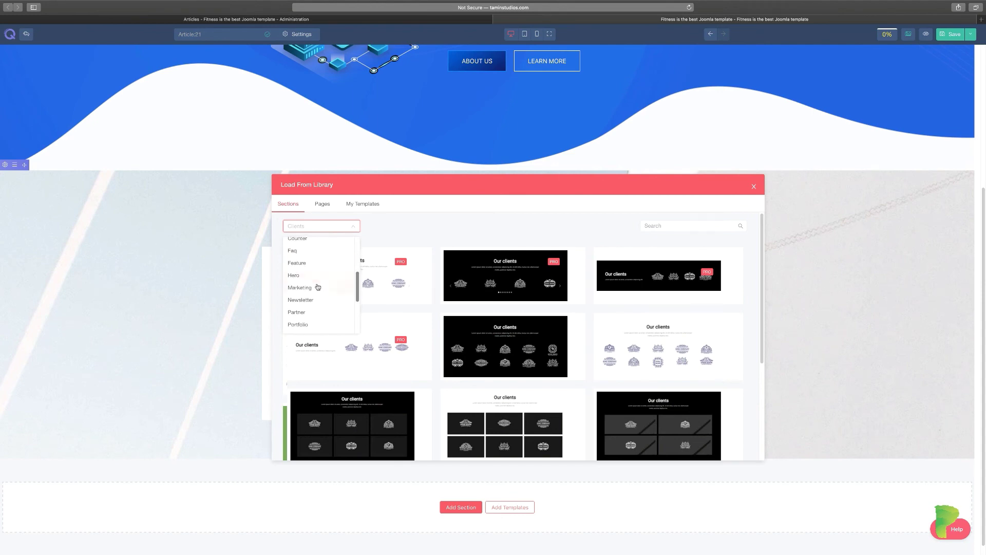
left_click(311, 288)
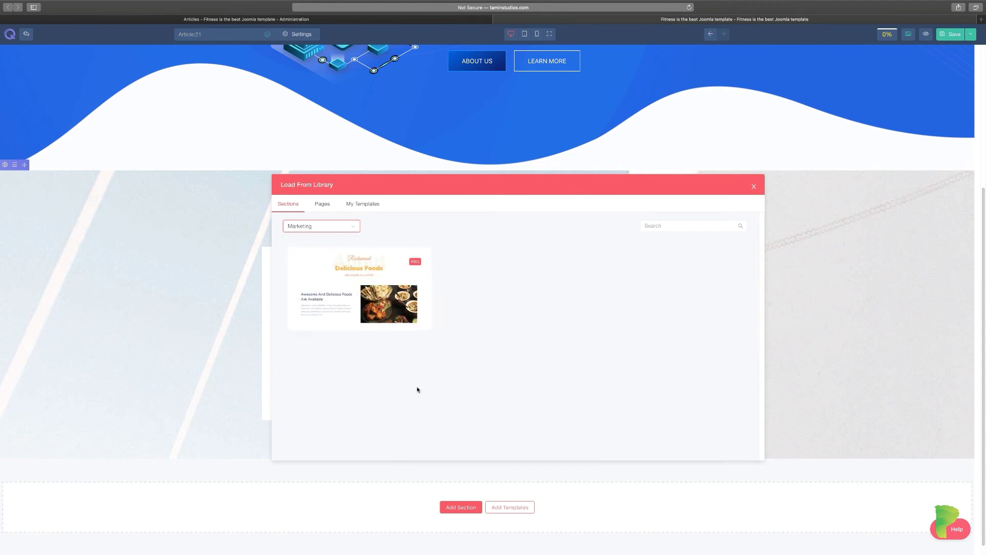
left_click(370, 281)
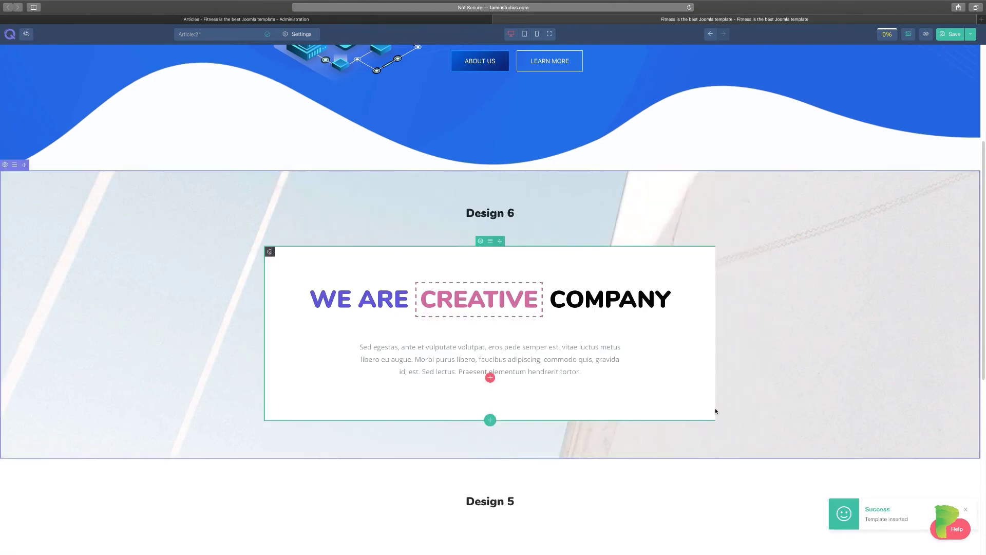
Insert the Service 9 template from the library's Service category below the Delicious Foods section.
scroll(716, 409, "down", 4)
scroll(600, 409, "down", 3)
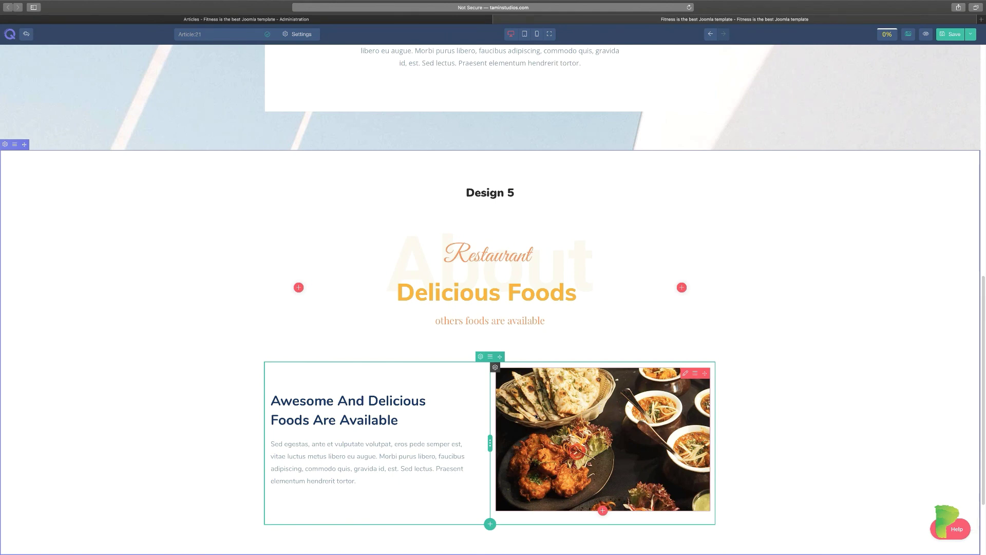
scroll(436, 398, "down", 3)
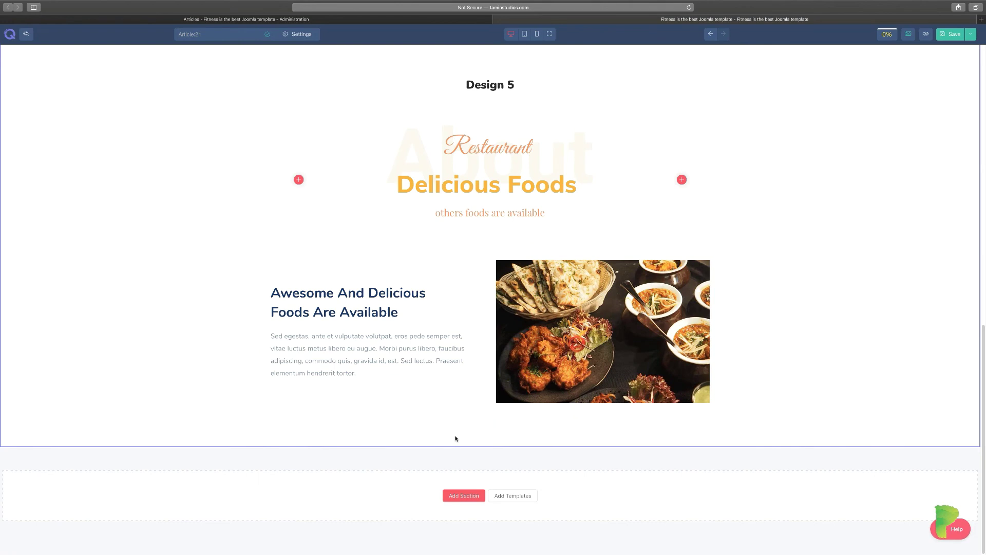
left_click(511, 496)
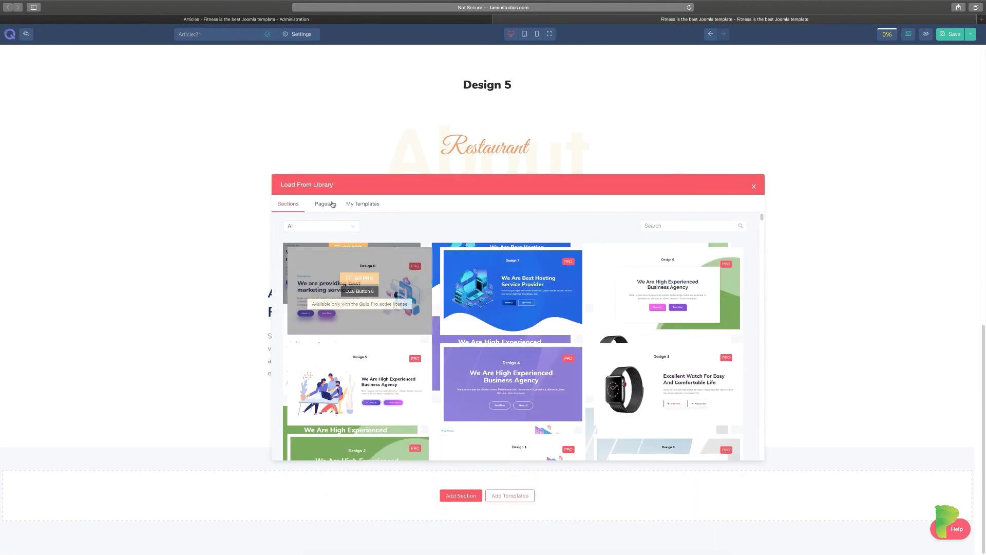
left_click(354, 227)
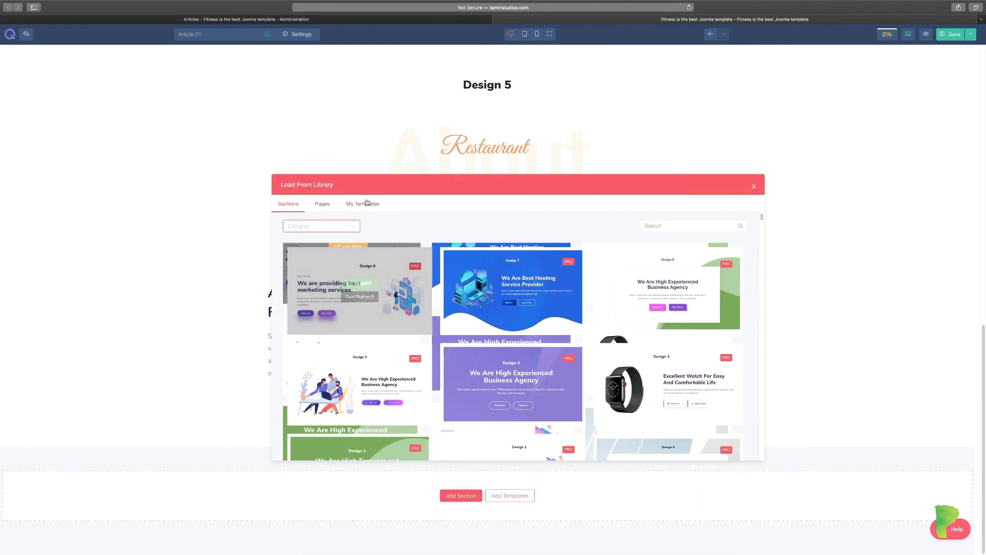
left_click(351, 229)
left_click_drag(358, 251, 354, 304)
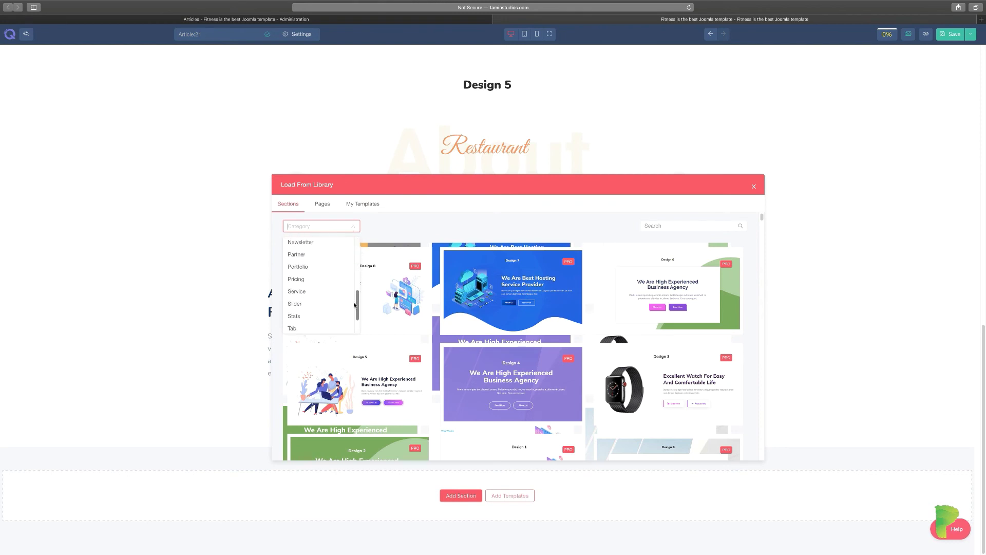
left_click(303, 291)
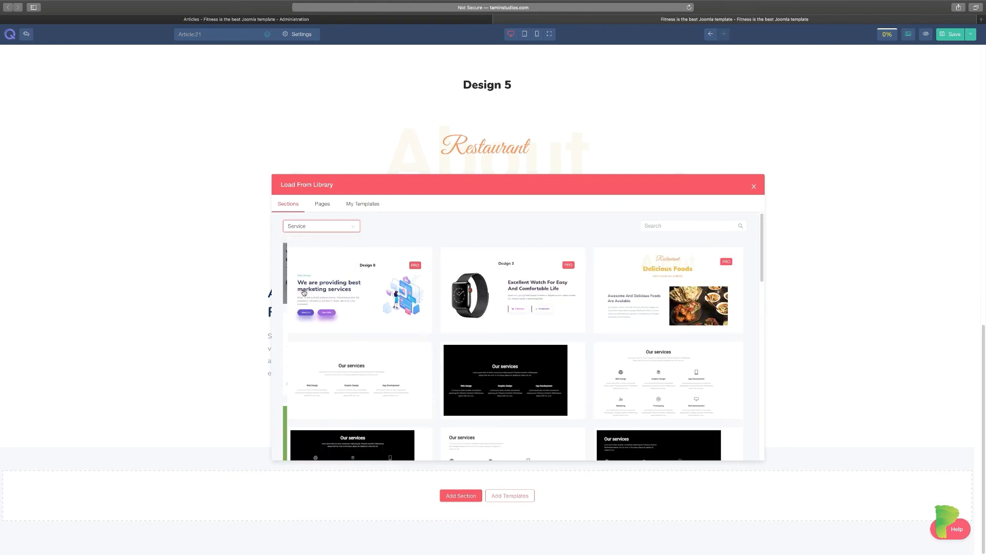
scroll(650, 370, "down", 3)
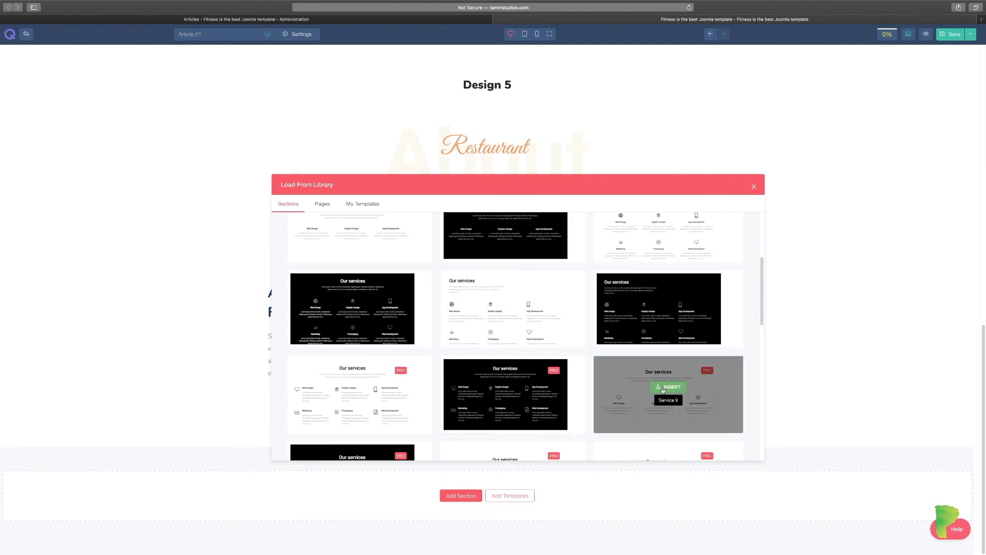
left_click(665, 389)
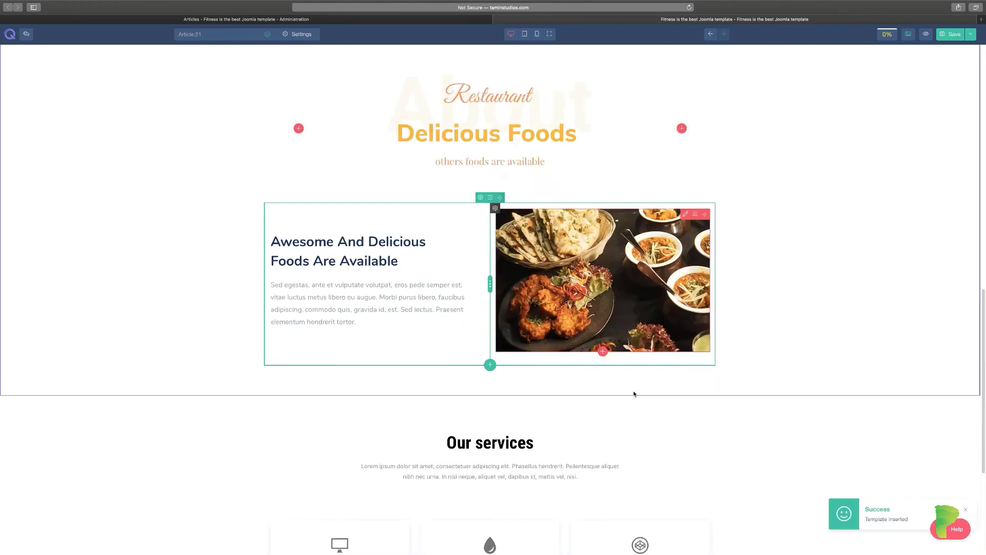
Insert the Our Awesome Team template from the library's Team category below the services section.
scroll(634, 394, "up", 4)
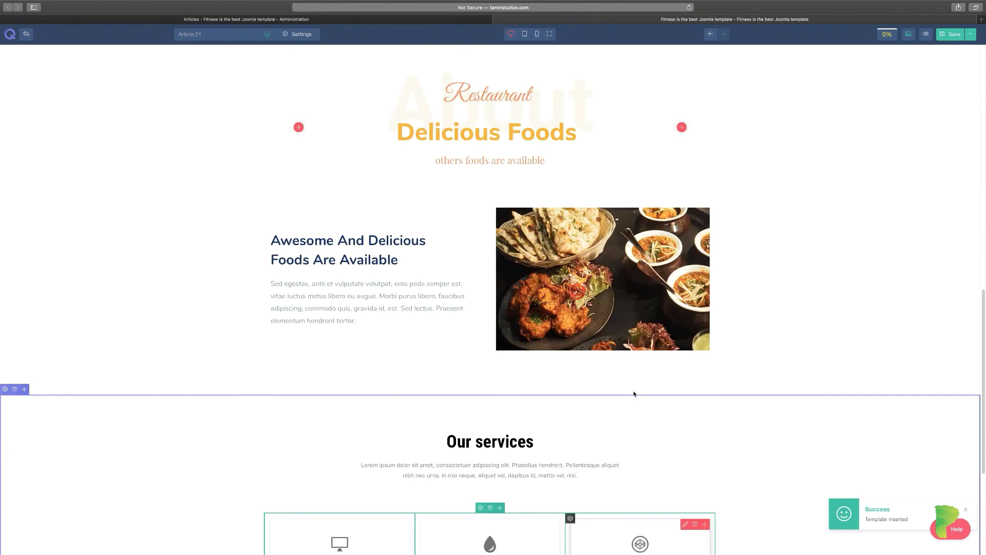
scroll(634, 394, "down", 3)
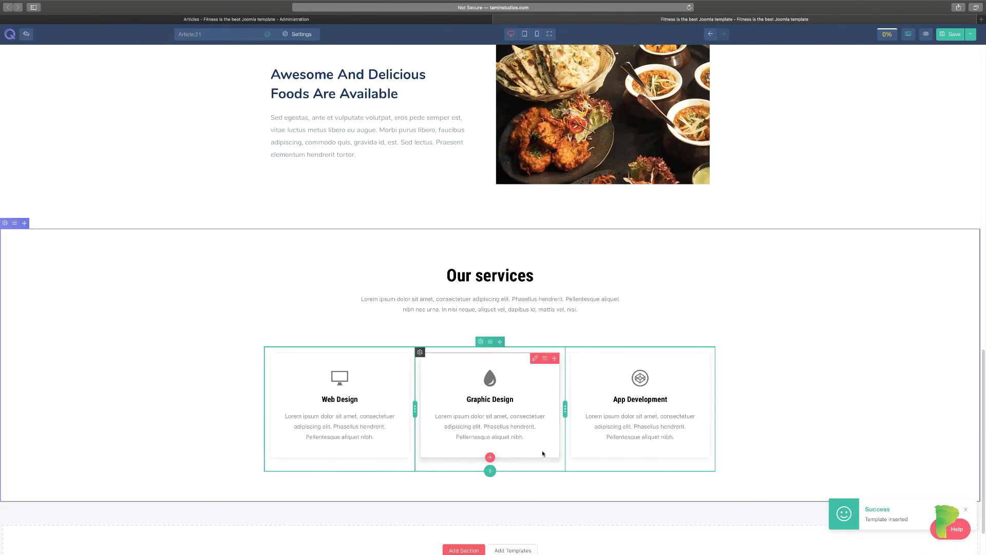
scroll(555, 483, "down", 1)
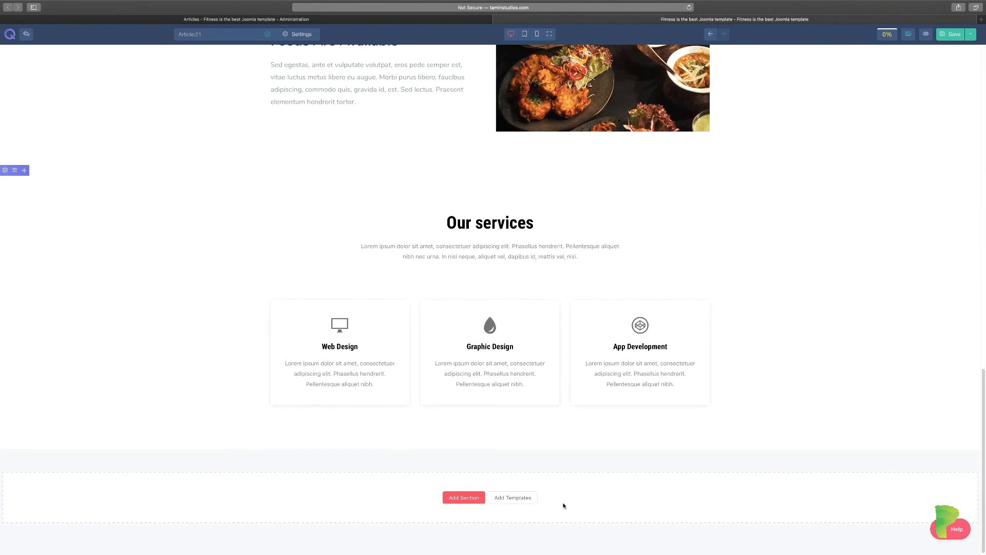
left_click(526, 497)
left_click(352, 227)
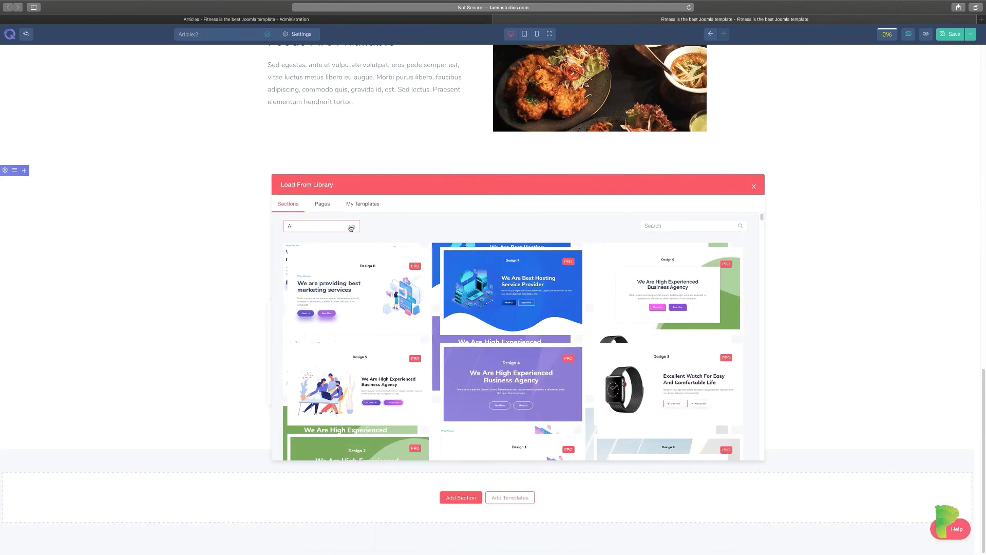
scroll(354, 301, "down", 5)
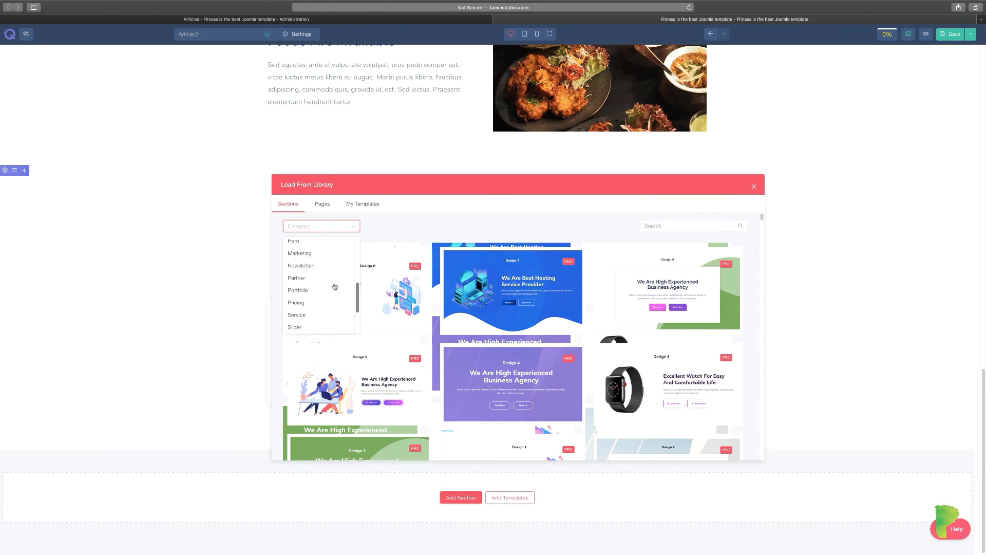
scroll(356, 309, "down", 3)
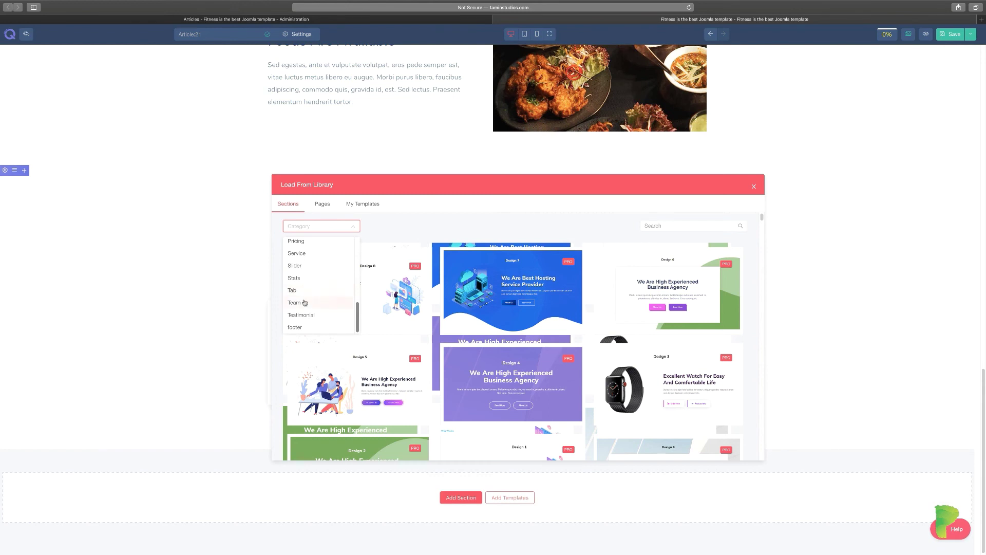
left_click(307, 303)
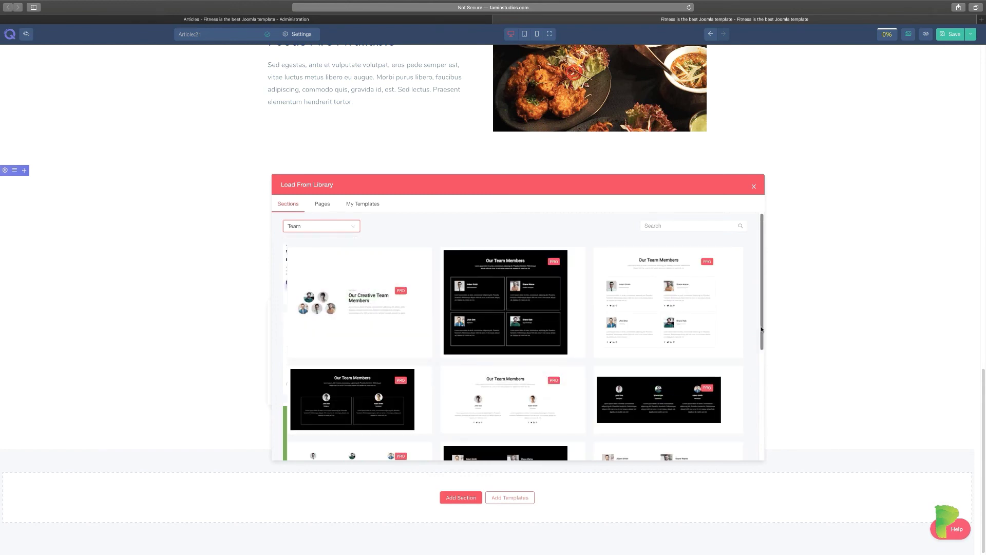
scroll(761, 344, "down", 2)
left_click_drag(760, 347, 759, 431)
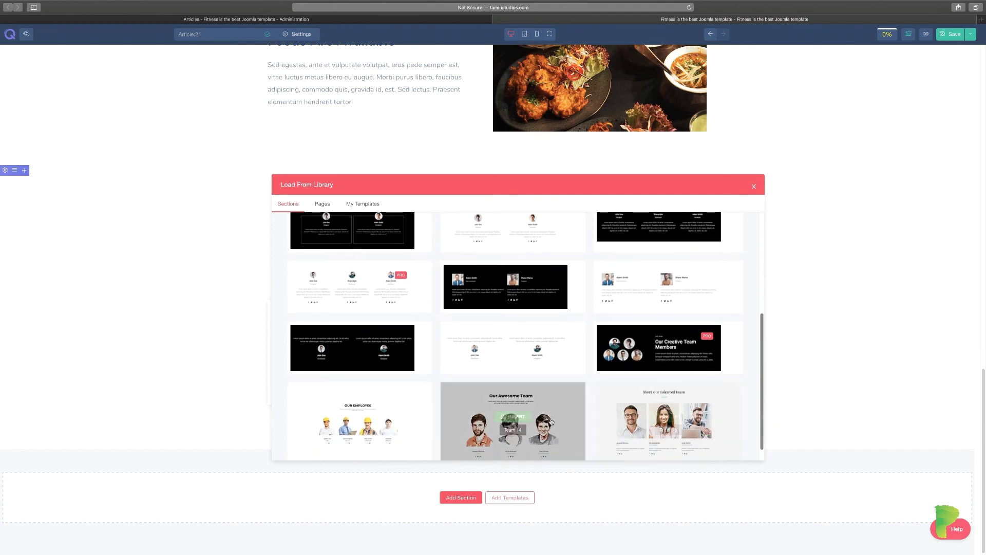
left_click(523, 417)
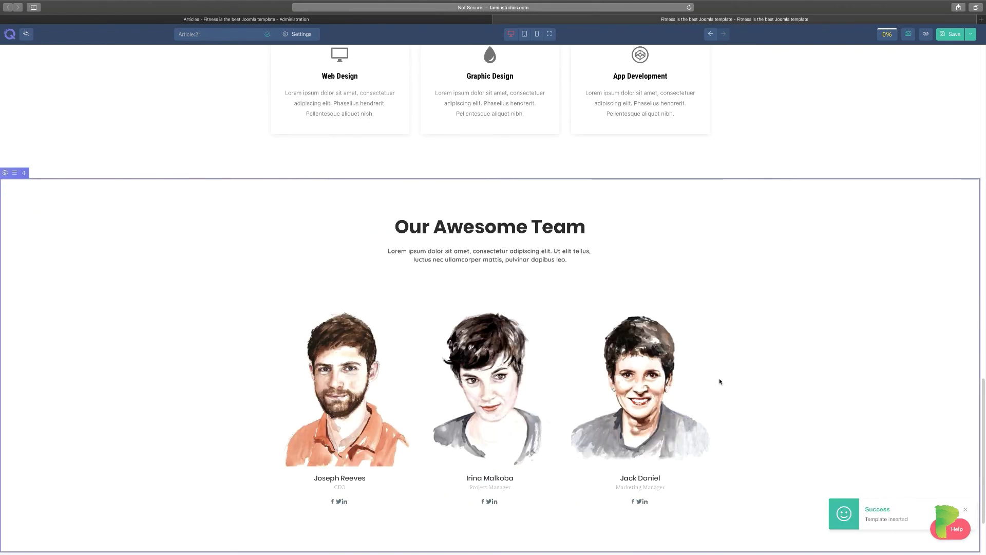
Review the assembled page layout from the hosting section down to the team section.
scroll(720, 381, "up", 15)
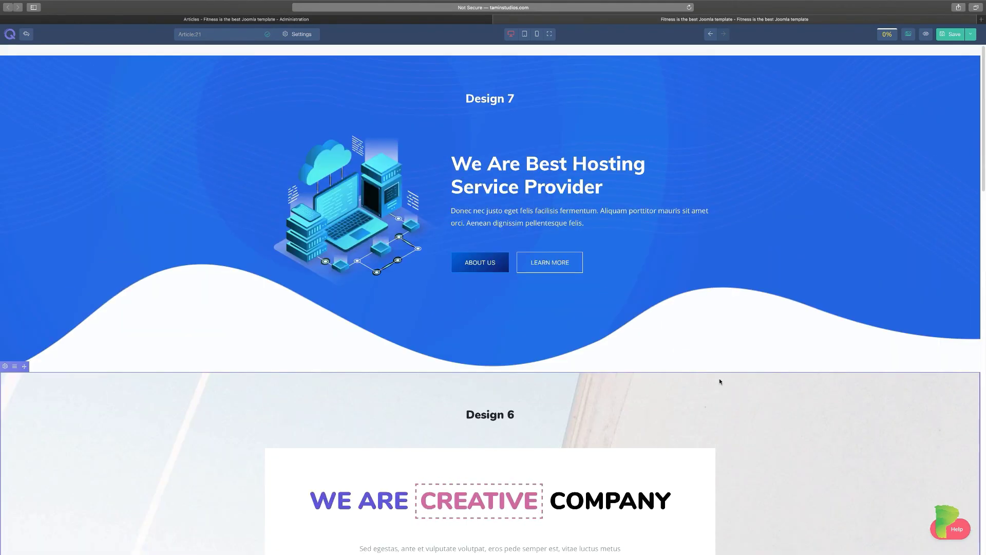
scroll(719, 381, "down", 3)
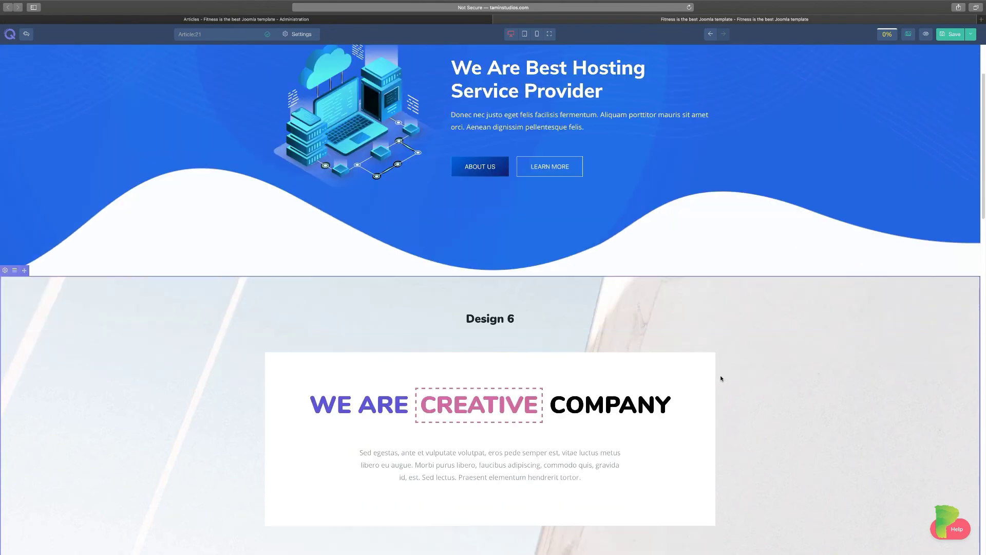
scroll(720, 378, "down", 3)
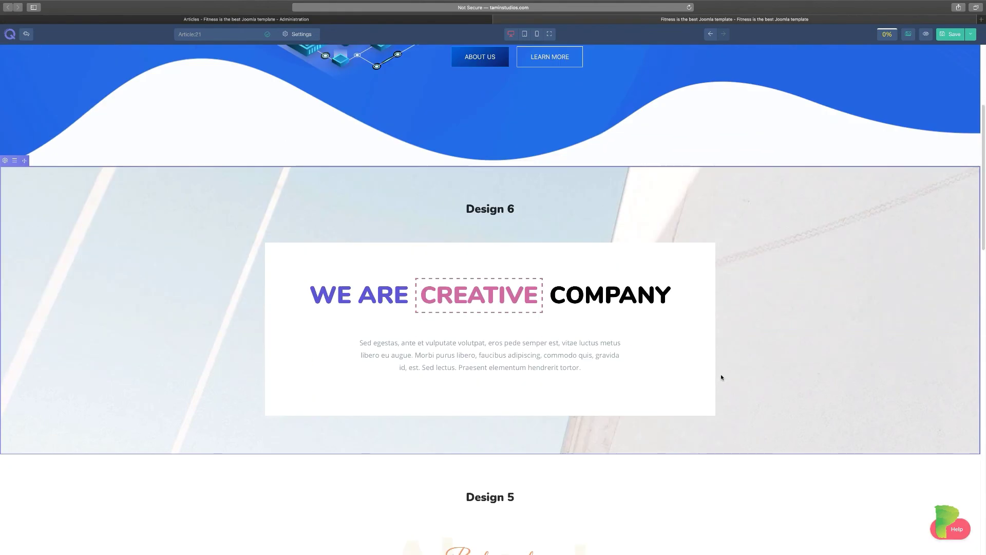
scroll(721, 378, "down", 4)
scroll(722, 374, "down", 10)
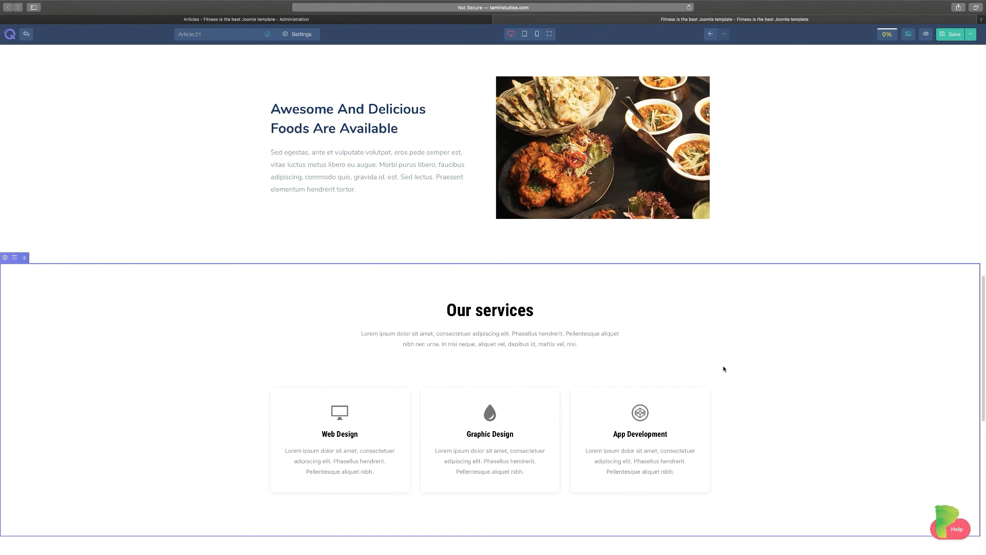
scroll(724, 369, "down", 10)
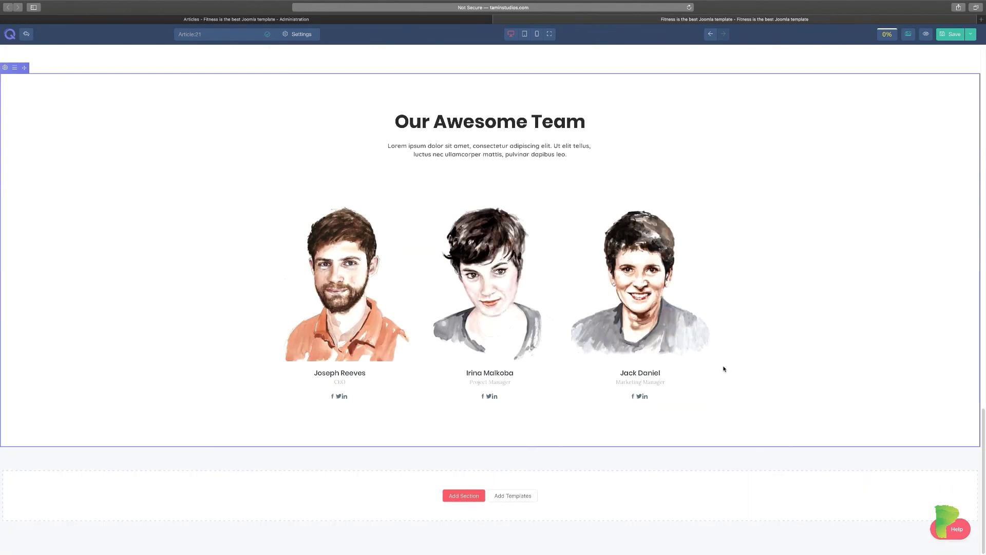
Insert the dark blue Pricing 6 template from the library's Pricing category below the team section.
left_click(516, 497)
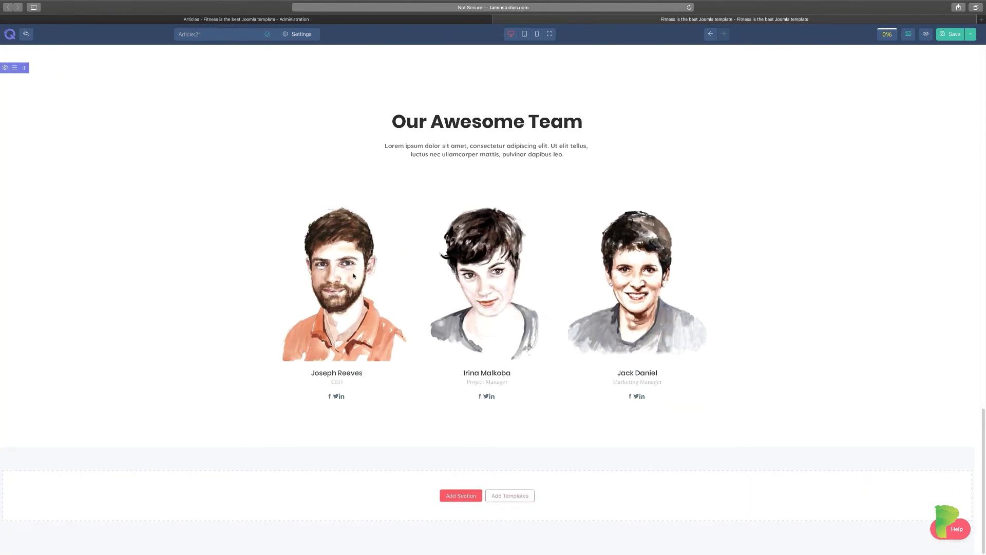
left_click(354, 227)
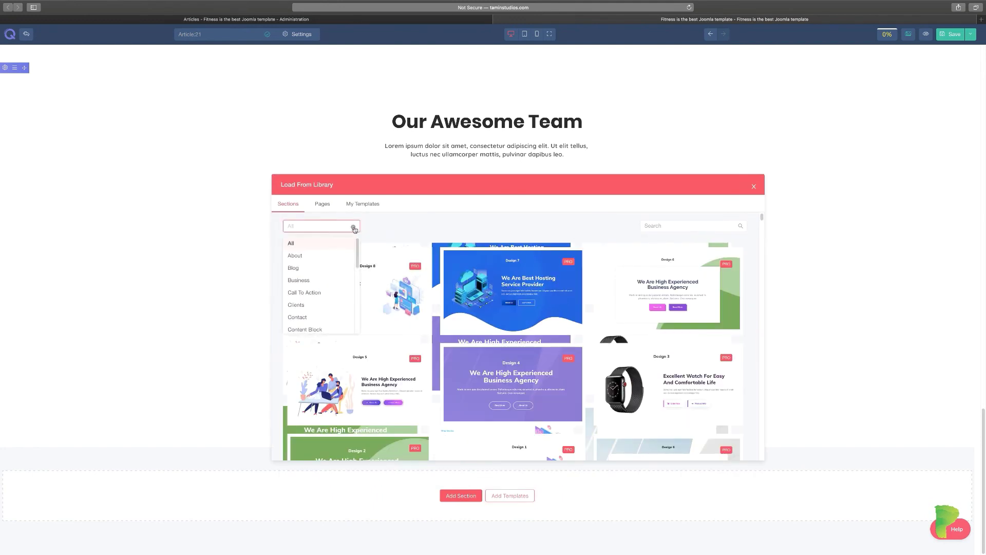
left_click(354, 229)
left_click(355, 229)
left_click_drag(358, 253, 358, 315)
left_click(302, 253)
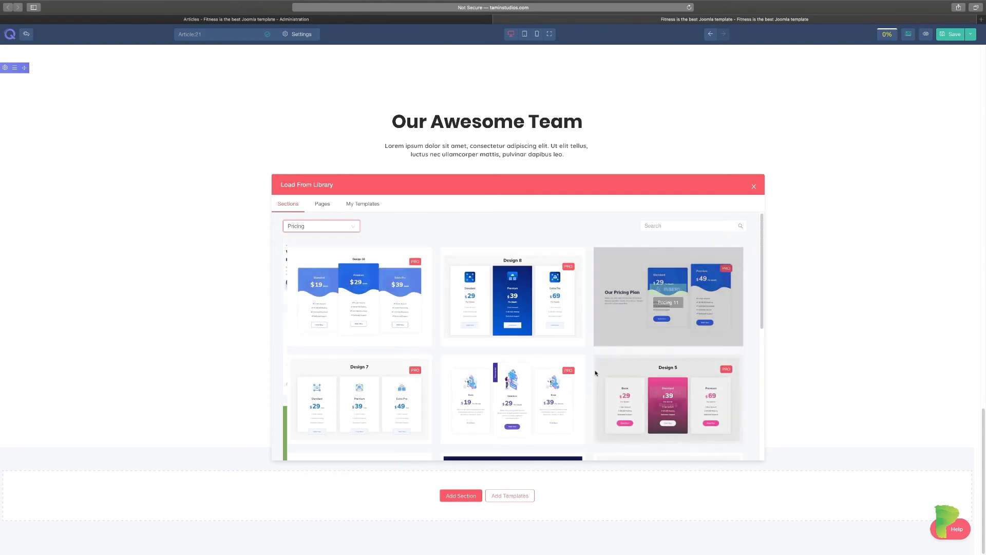
mouse_move(563, 339)
left_click_drag(763, 315, 759, 411)
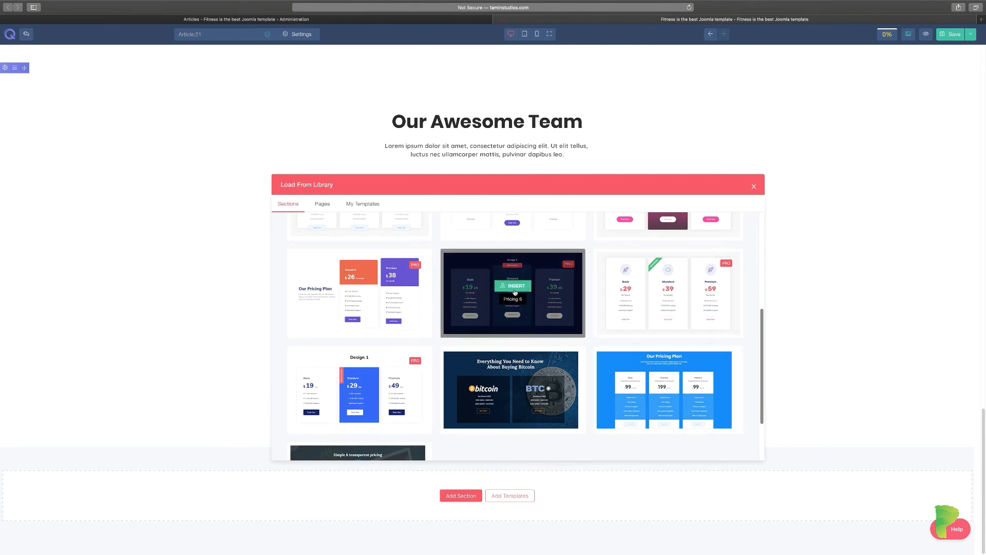
left_click(511, 286)
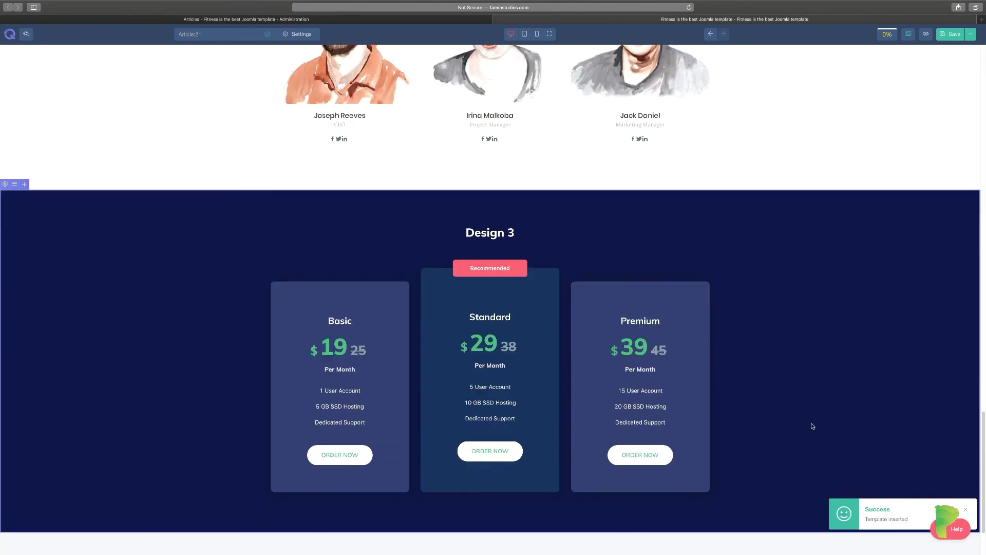
scroll(763, 409, "up", 20)
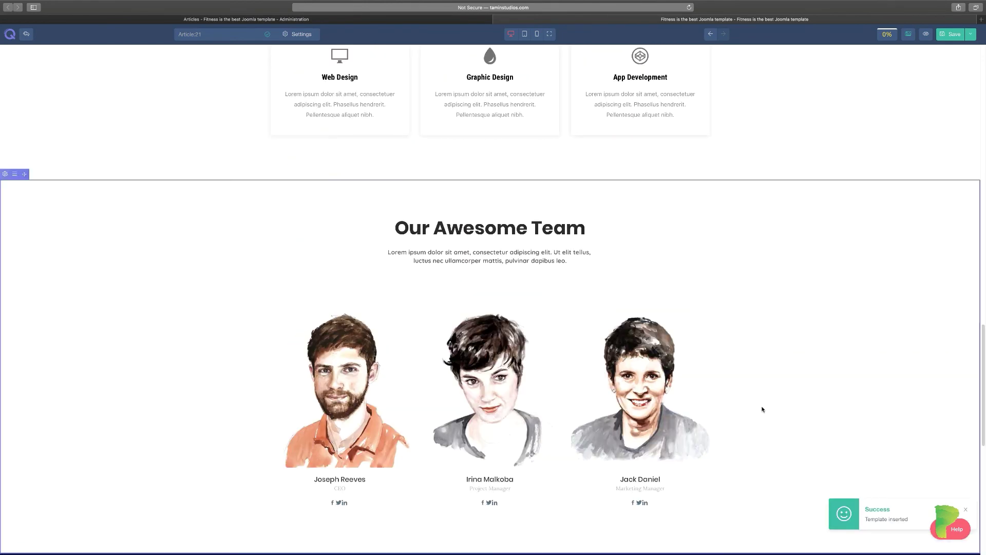
Change the title of the hosting section's blurb to "Get a quality web hosting company" and apply it.
scroll(763, 409, "up", 2)
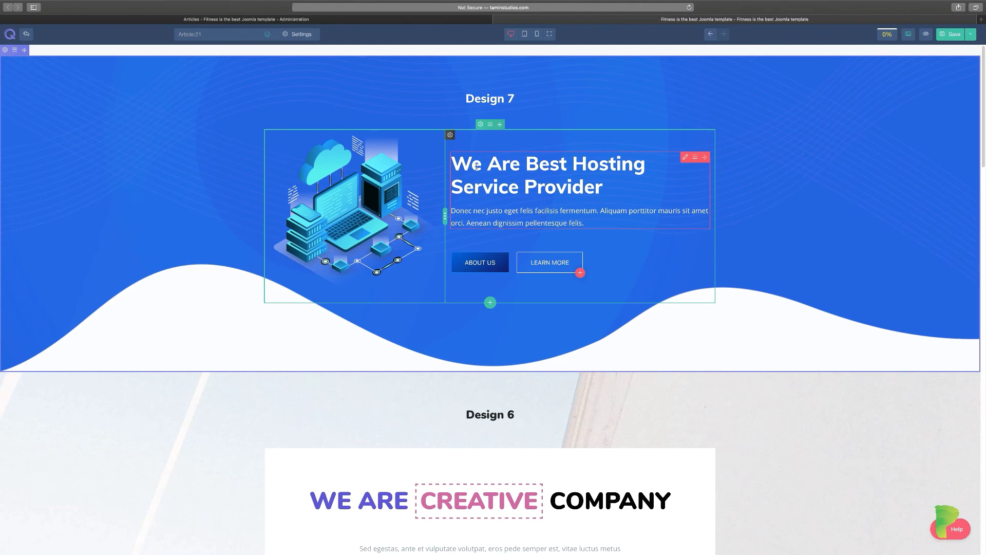
left_click(686, 158)
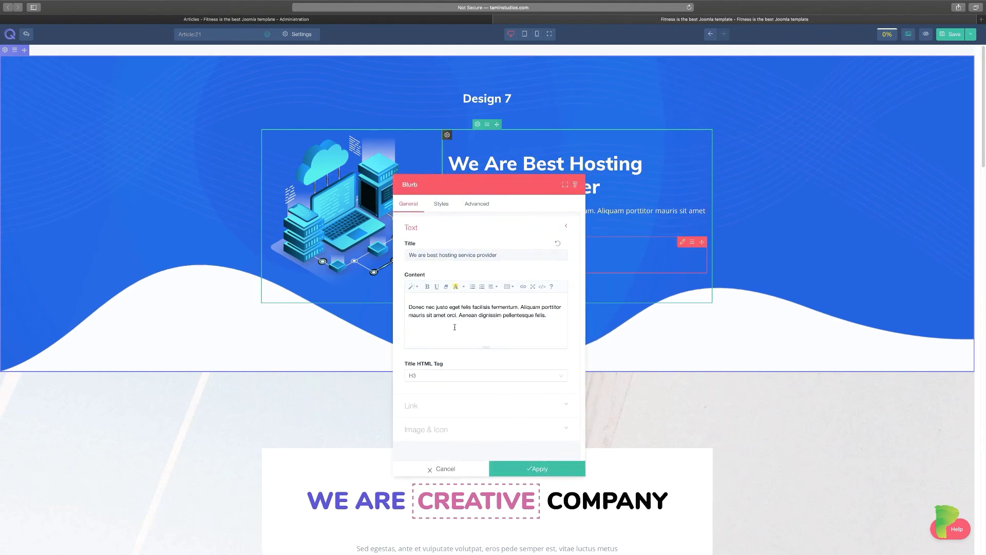
triple_click(484, 257)
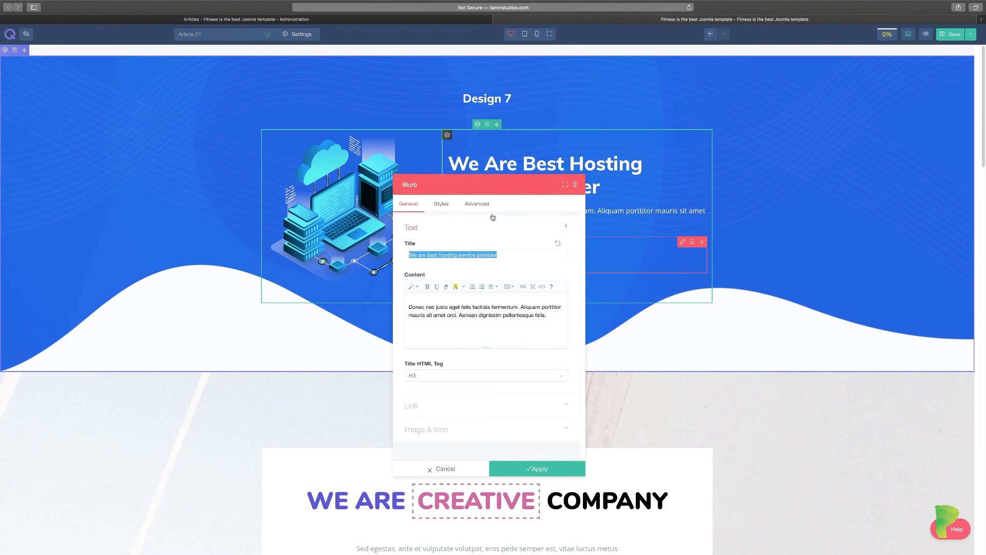
left_click_drag(491, 216, 811, 232)
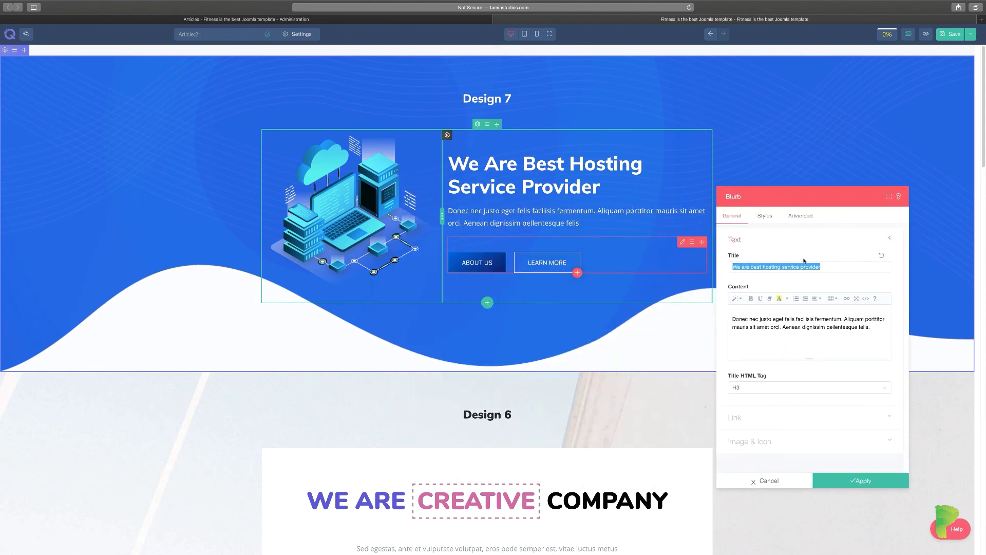
type("Get a ")
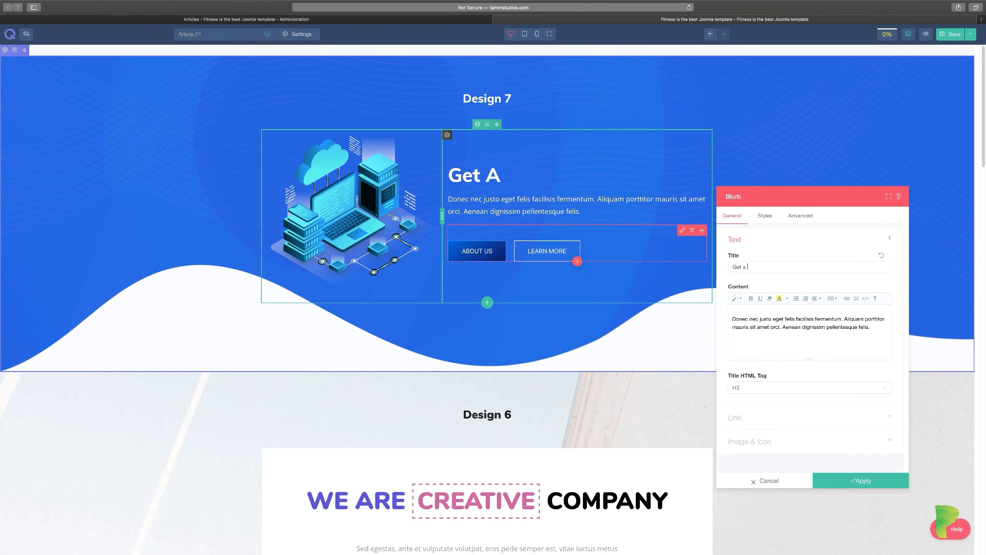
type("quality ")
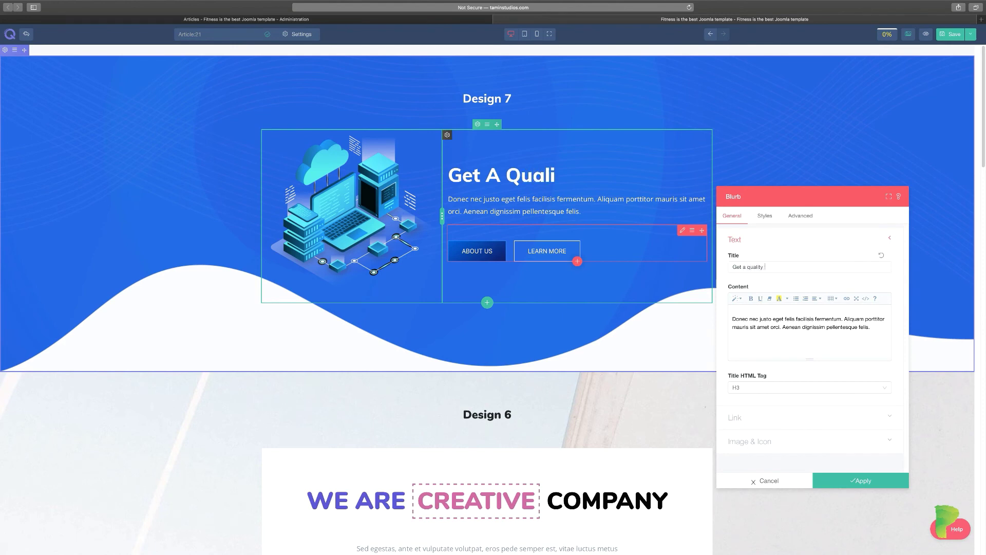
type("web hosting c")
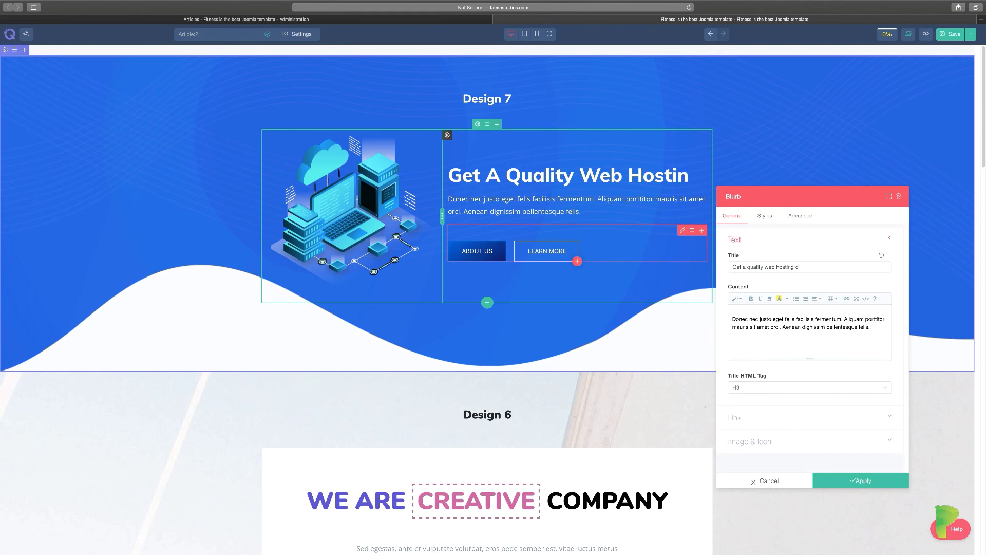
type("ompany")
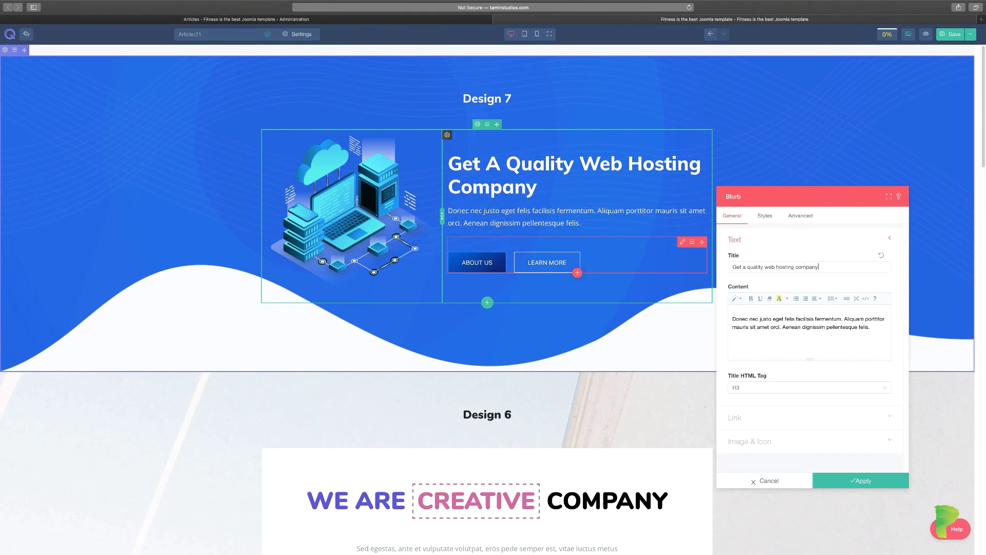
left_click(861, 480)
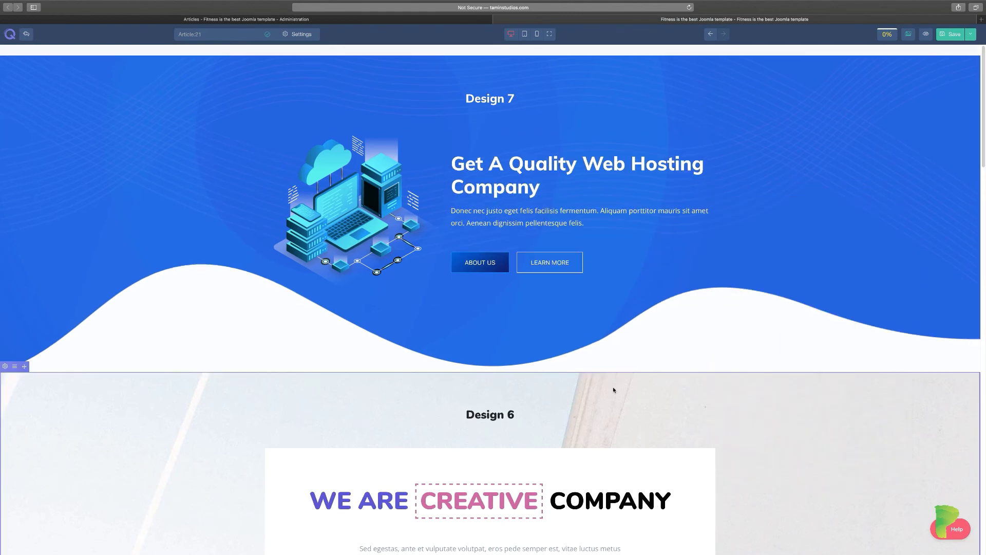
Inspect the text settings of the "We Are Creative Company" heading in the Design 6 section, then close them without changes.
scroll(614, 390, "down", 5)
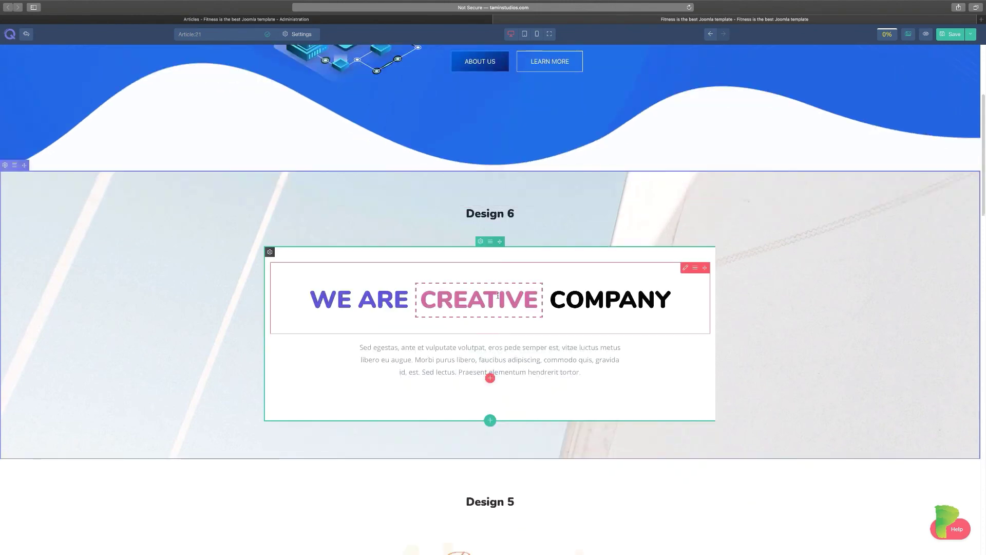
left_click(685, 267)
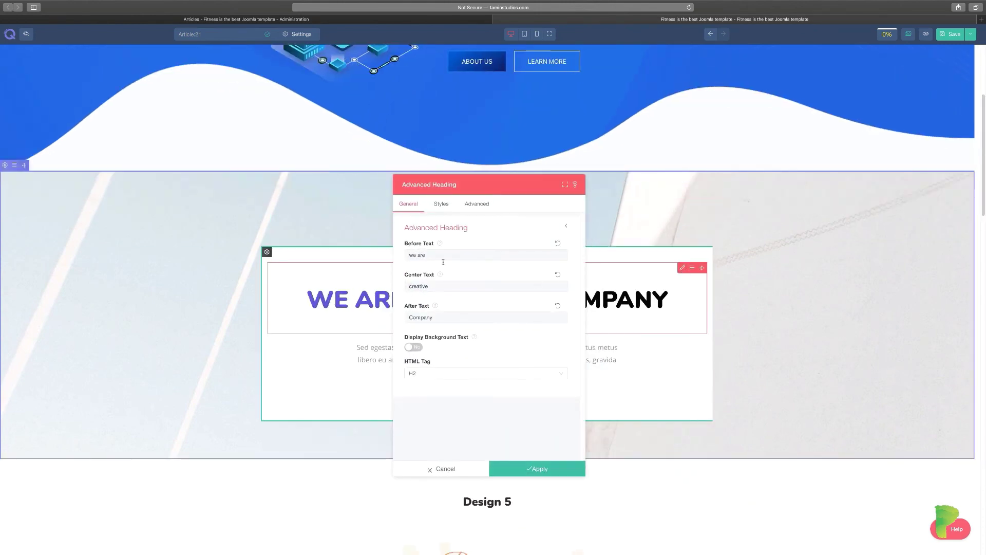
left_click_drag(461, 191, 796, 231)
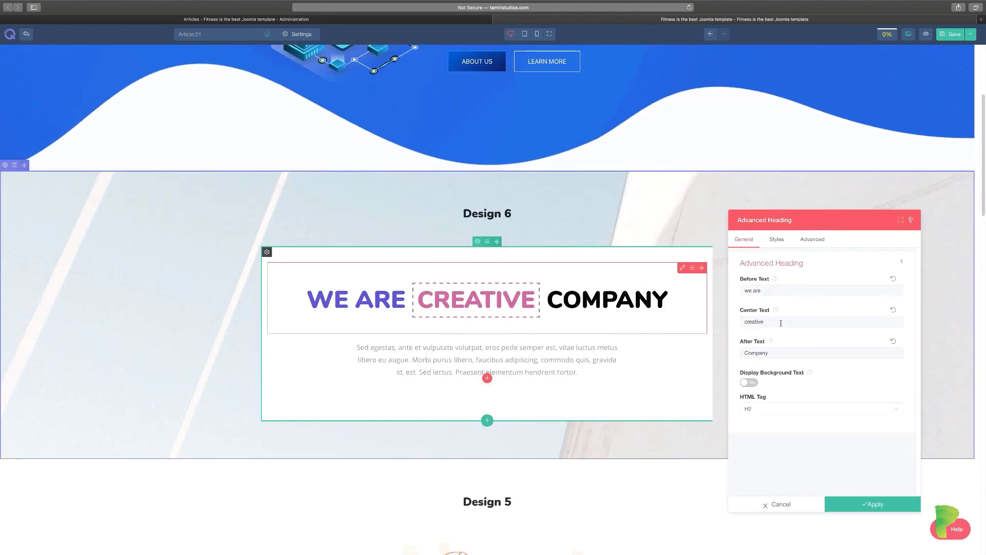
left_click(804, 505)
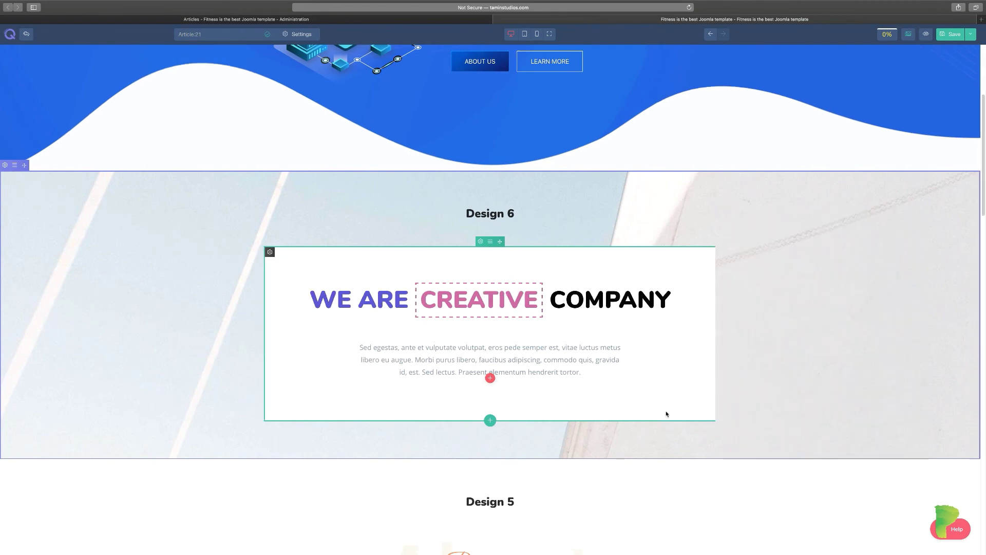
Review the page layout from the Delicious Foods section through the services and team sections to the pricing section.
scroll(667, 411, "down", 10)
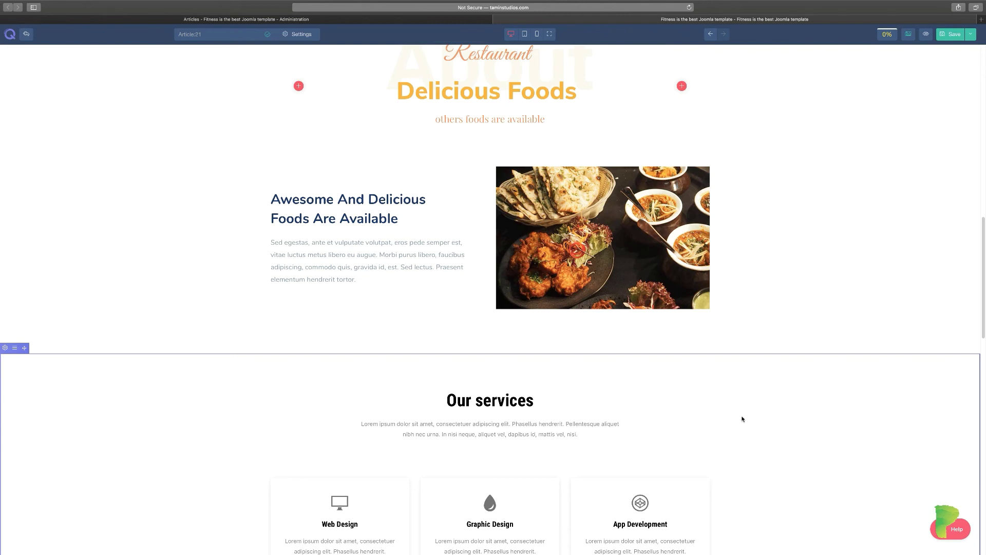
scroll(769, 429, "down", 1)
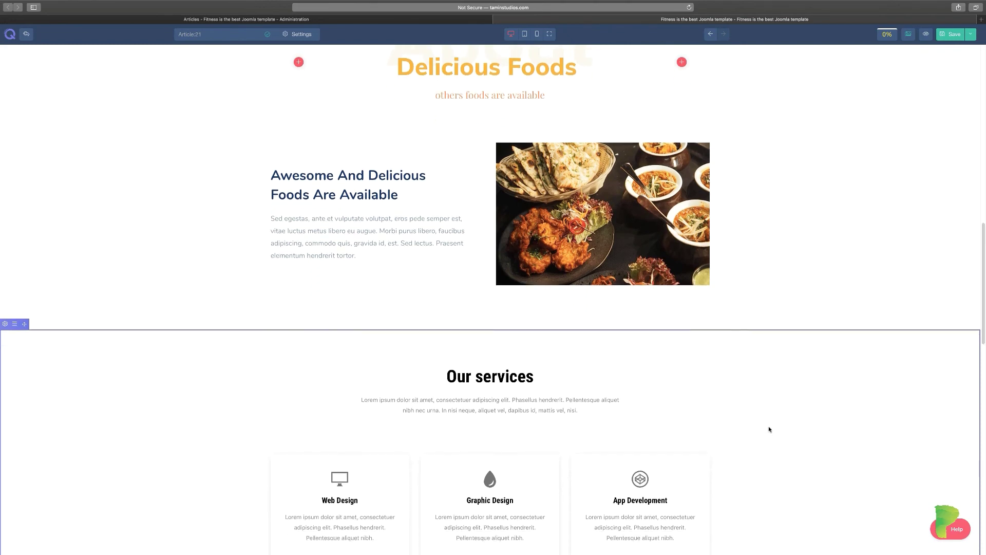
scroll(769, 429, "down", 5)
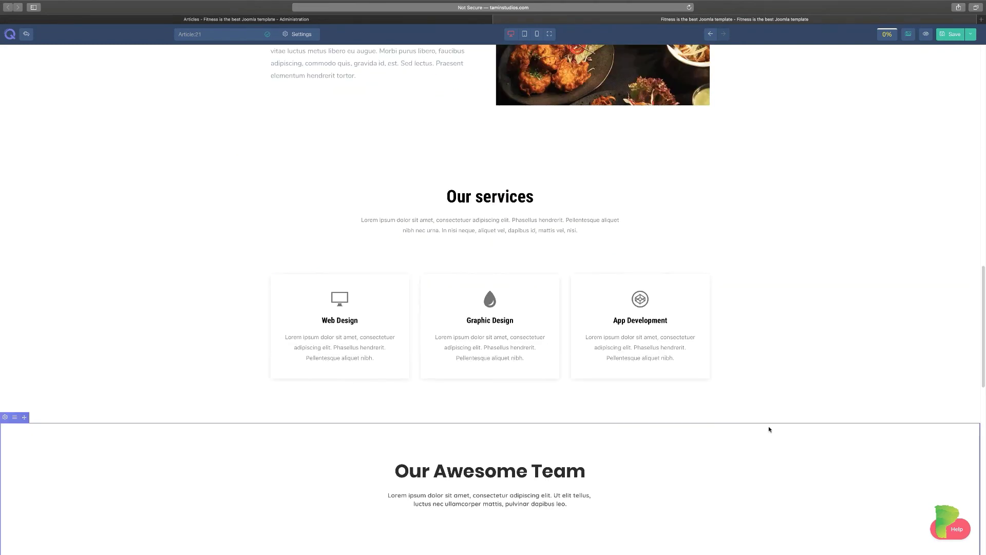
scroll(769, 429, "down", 5)
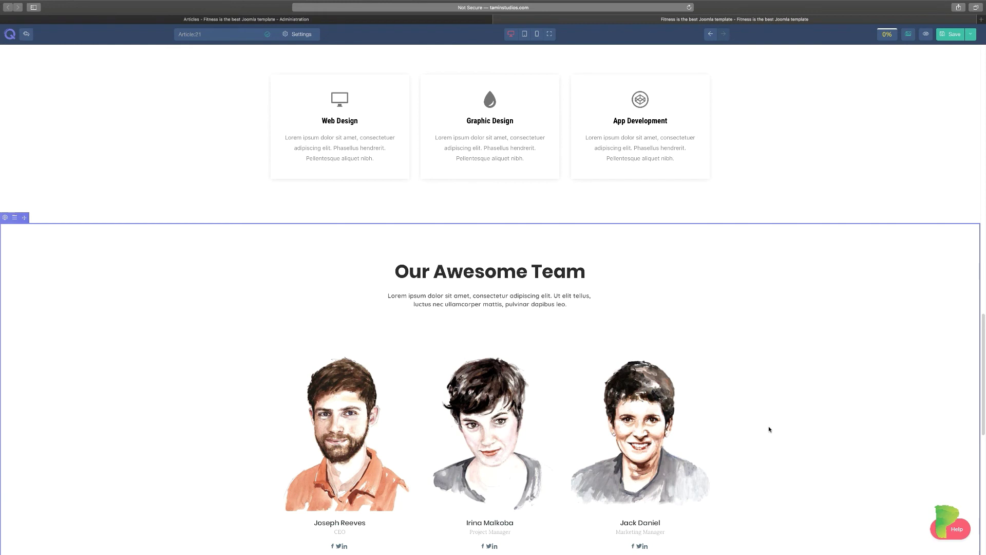
scroll(769, 429, "down", 2)
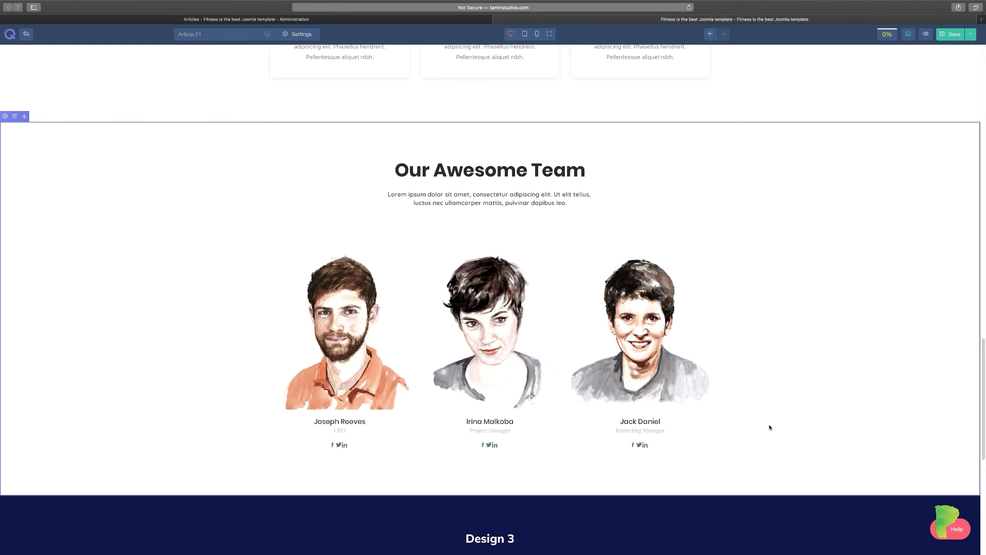
scroll(769, 428, "up", 20)
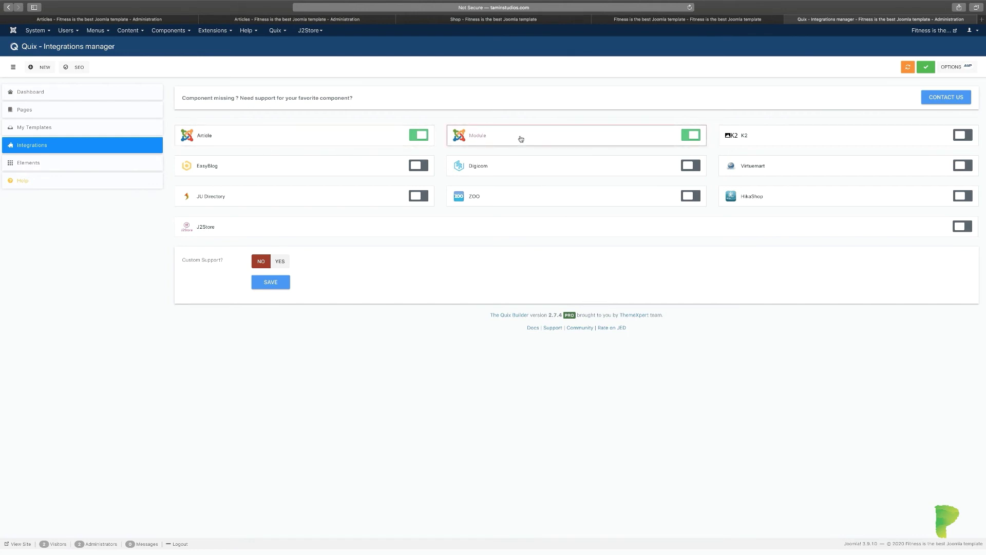
Enable the J2Store integration in the Quix Integrations manager.
scroll(520, 140, "right", 1)
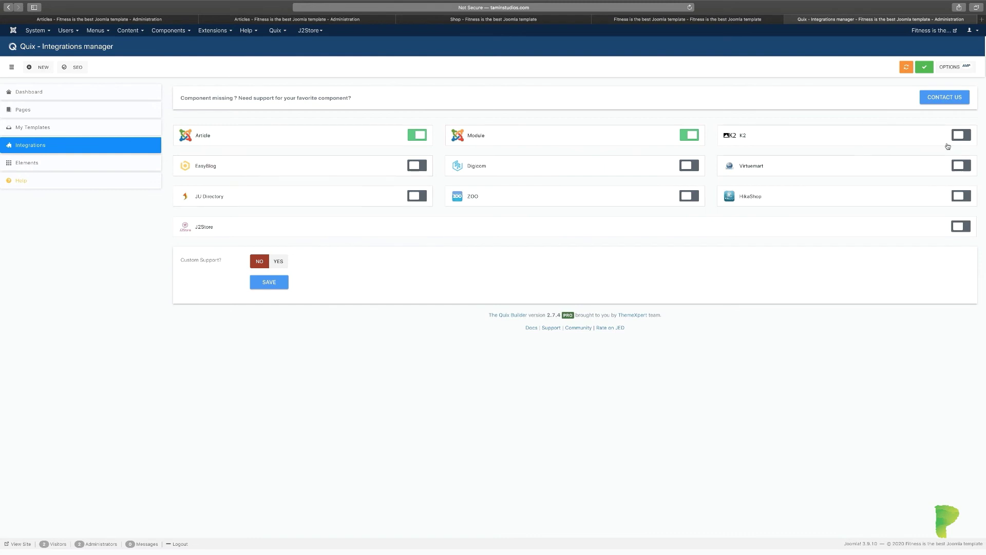
scroll(740, 246, "right", 1)
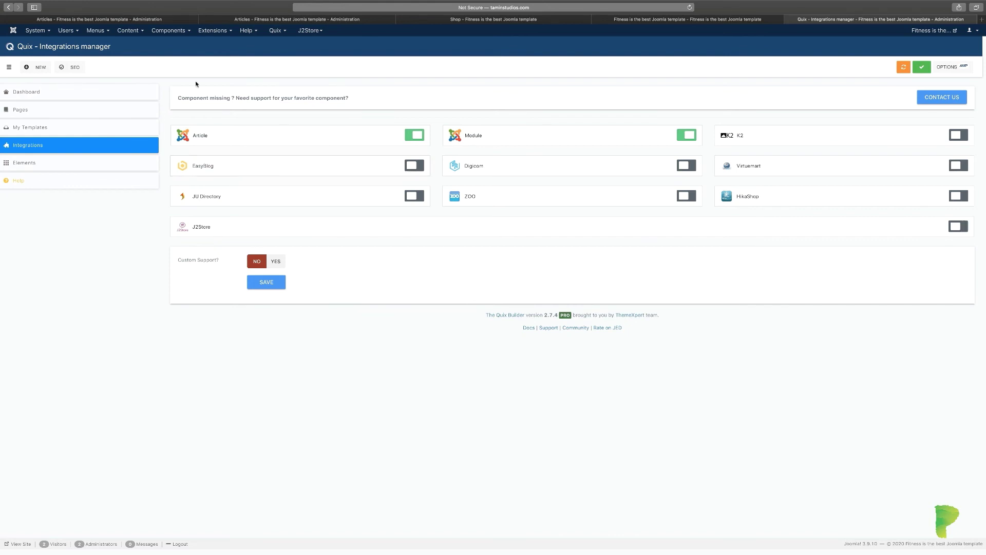
left_click(952, 228)
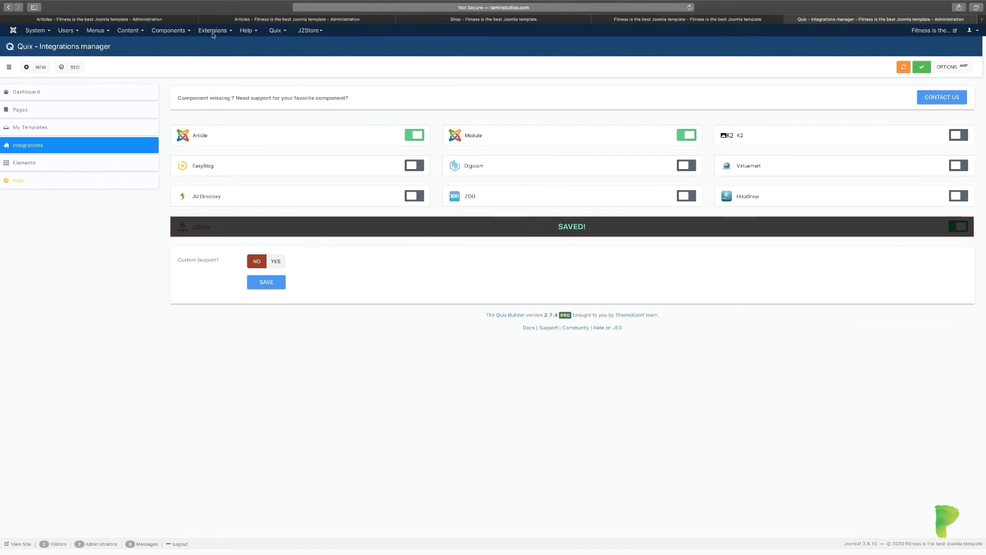
Look over the open article list, empty Quix builder page and integrations page, ending on the site's Shop page.
left_click(154, 20)
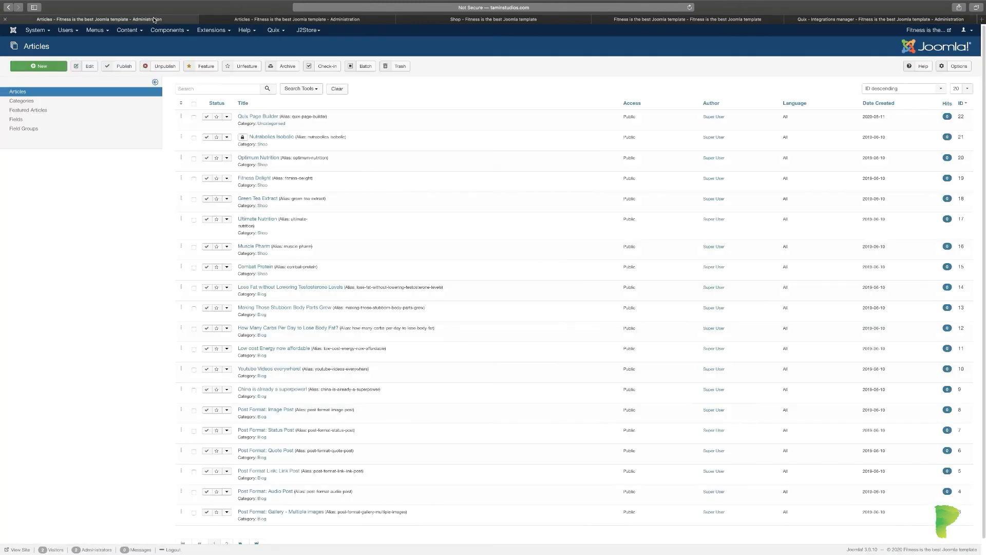
left_click(657, 20)
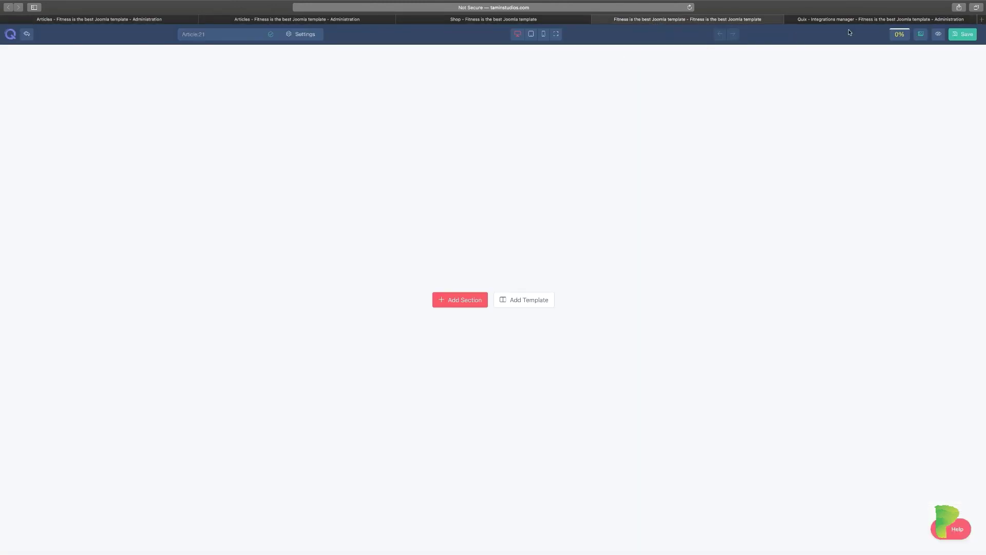
left_click(835, 18)
left_click(356, 22)
left_click(417, 20)
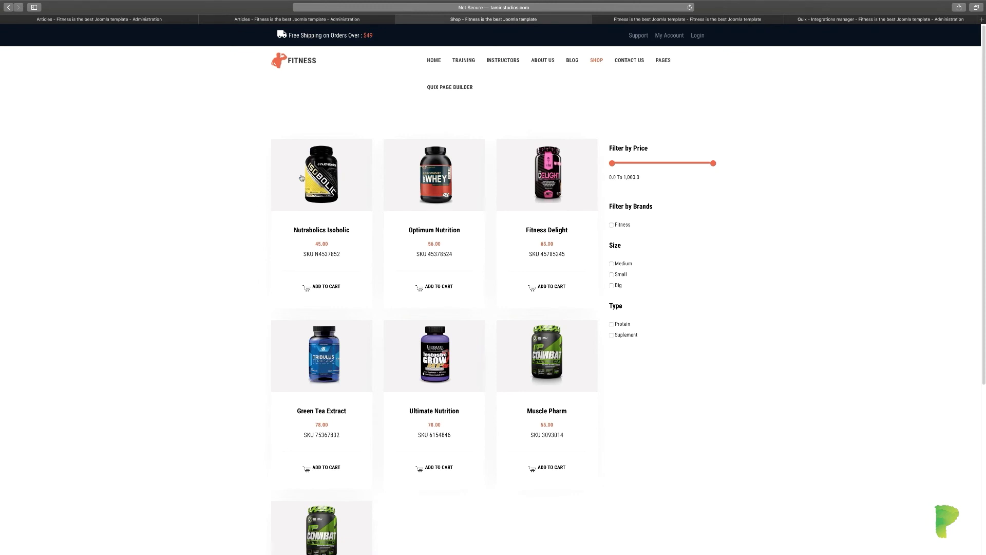
Open the Quix Page Builder article from the article list and return to the Shop page's product listing.
left_click(120, 21)
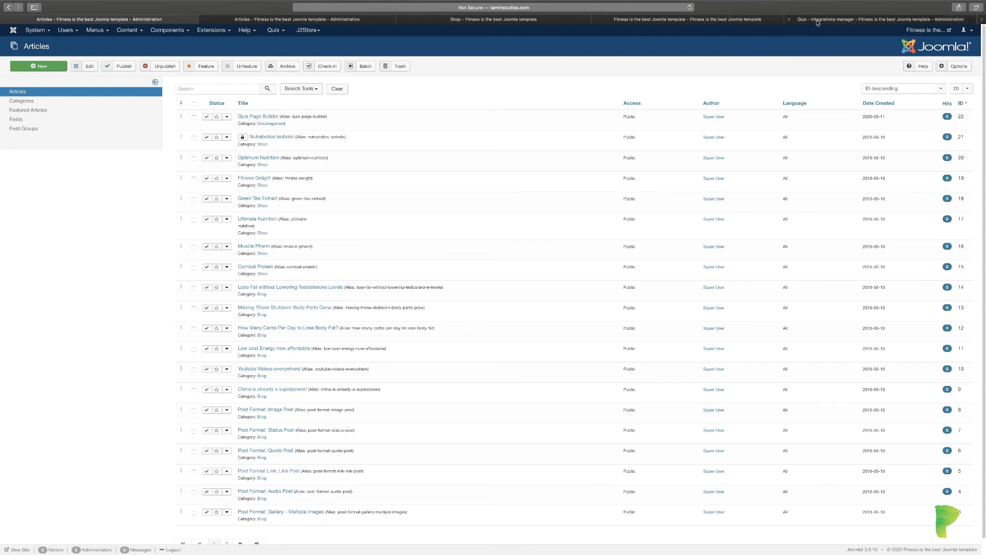
left_click(246, 118)
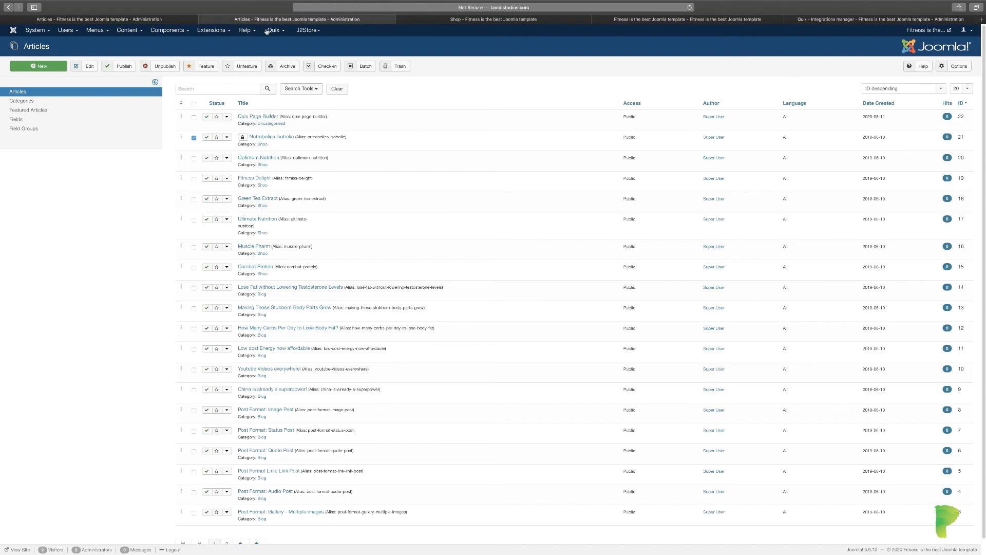
left_click(513, 19)
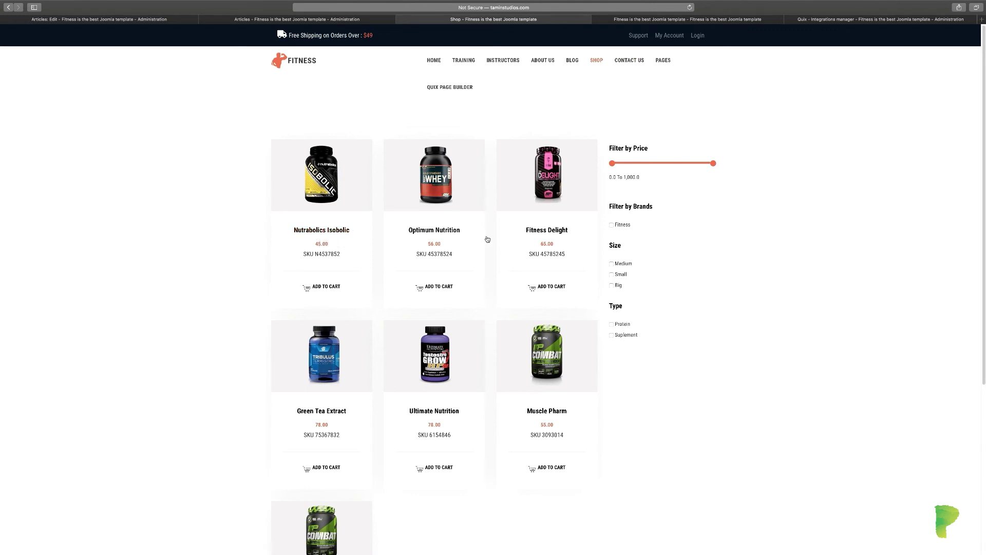
Filter the Joomla article list by the Shop category.
left_click(312, 20)
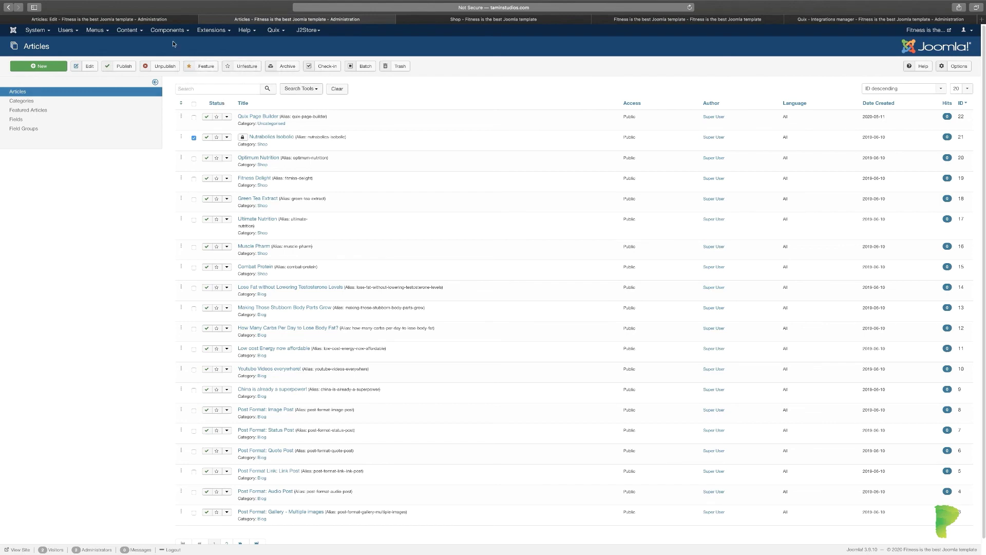
left_click(128, 30)
mouse_move(132, 42)
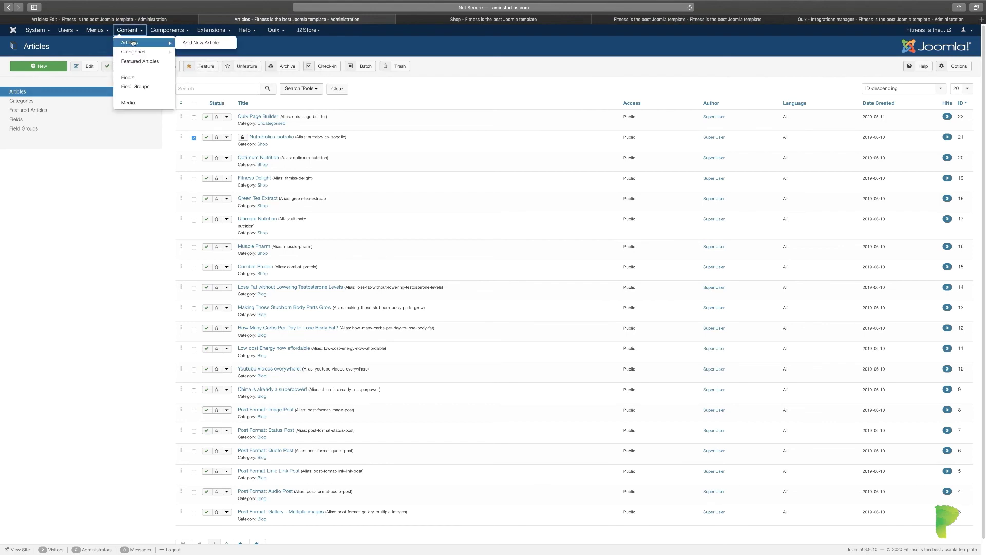
left_click(314, 90)
left_click(298, 105)
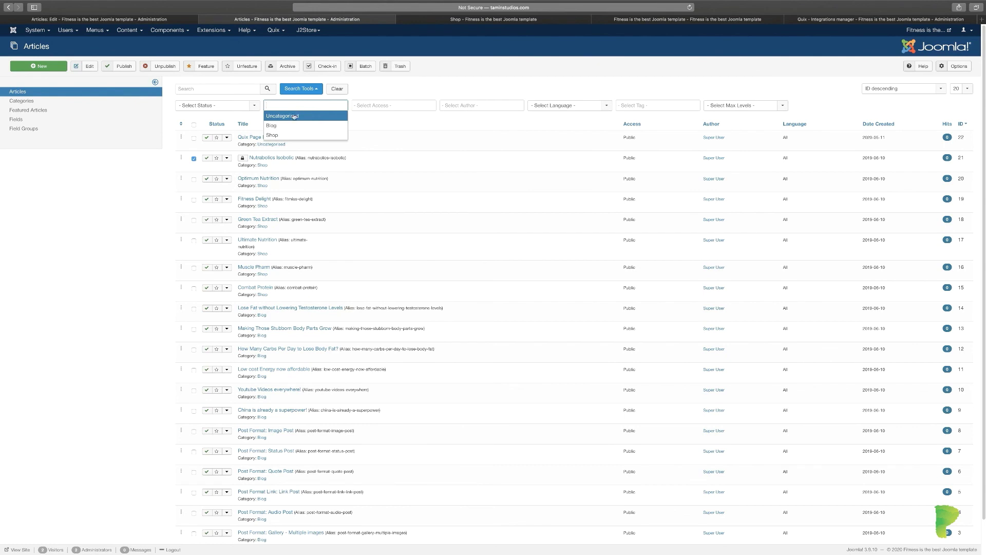
left_click(274, 135)
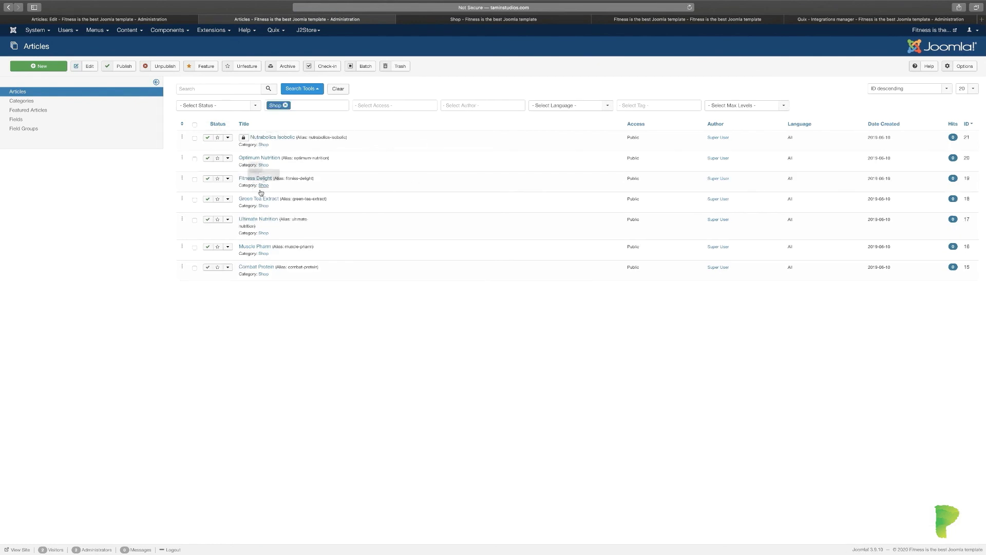
Compare the Shop page with the filtered articles and check in the locked Nutrabolics Isobolic article.
left_click(525, 21)
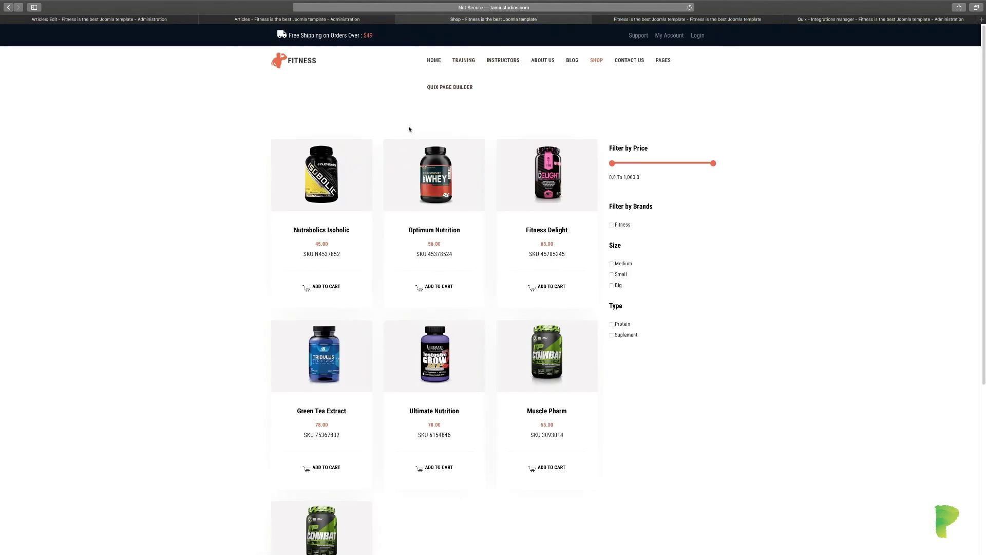
left_click(363, 20)
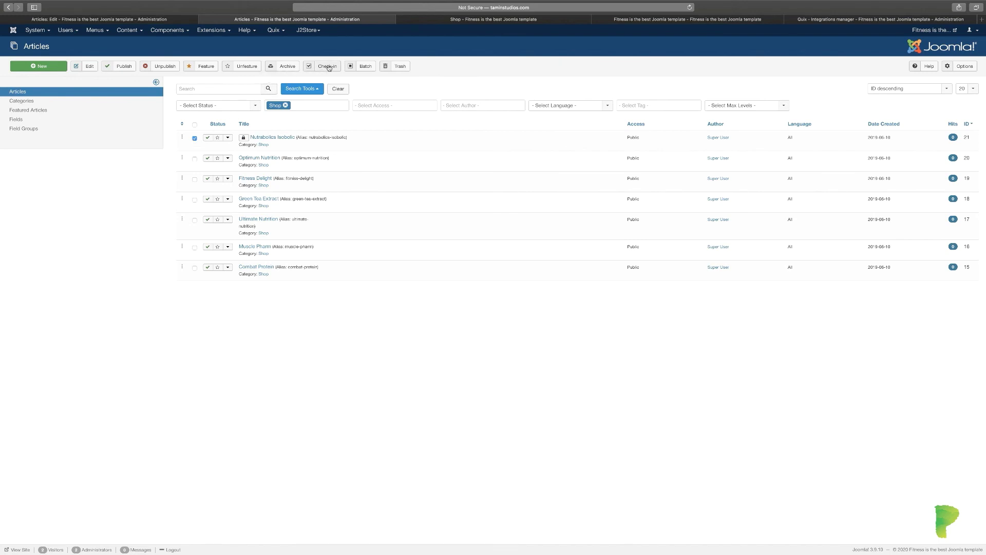
left_click(327, 67)
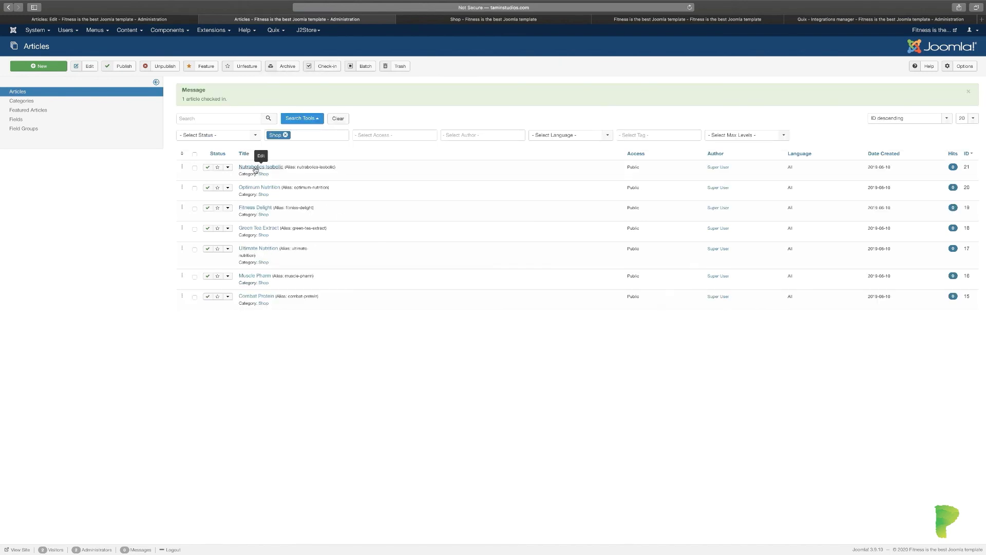
Check the Shop page and the Quix Page Builder article's J2Store Cart settings, ending on the Nutrabolics Isobolic article.
key("ctrl+Tab")
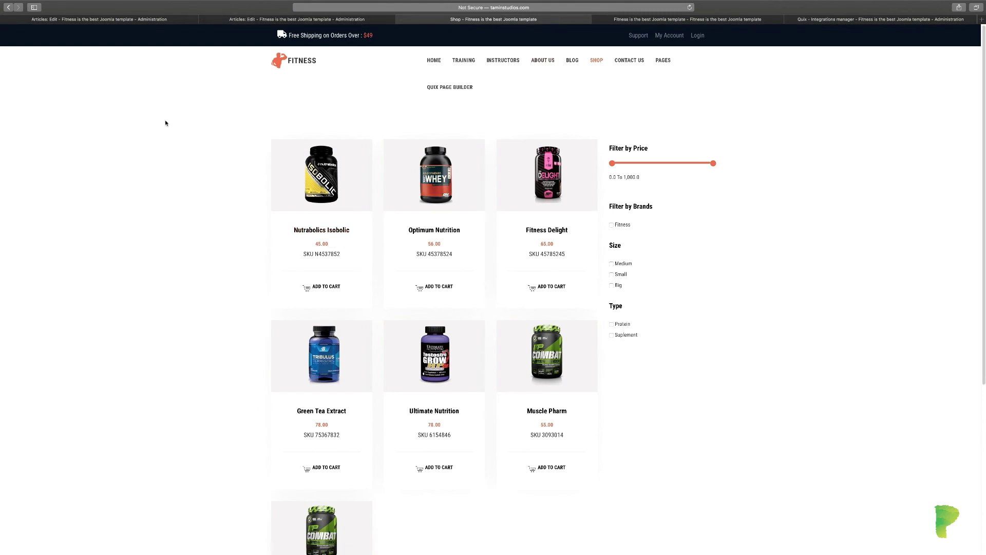
left_click(158, 20)
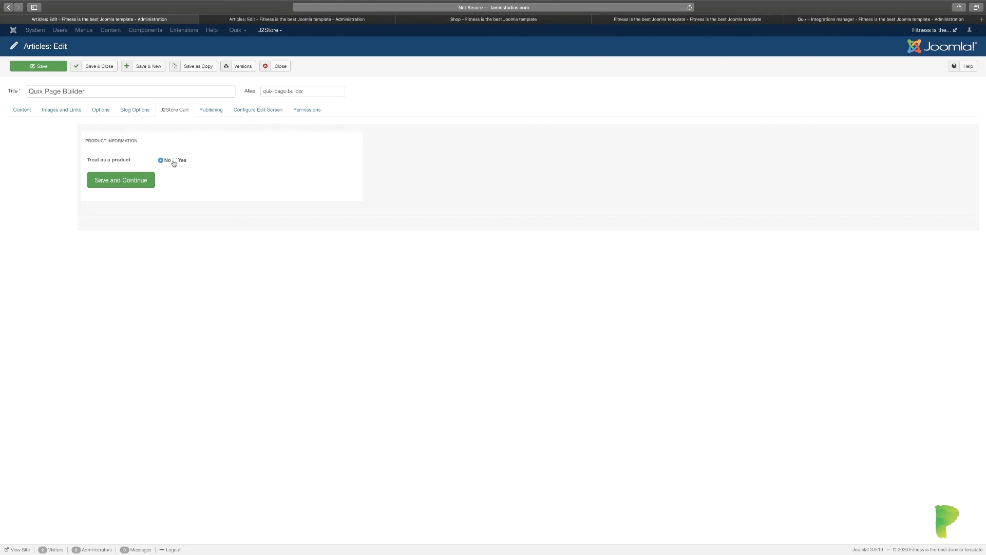
left_click(252, 21)
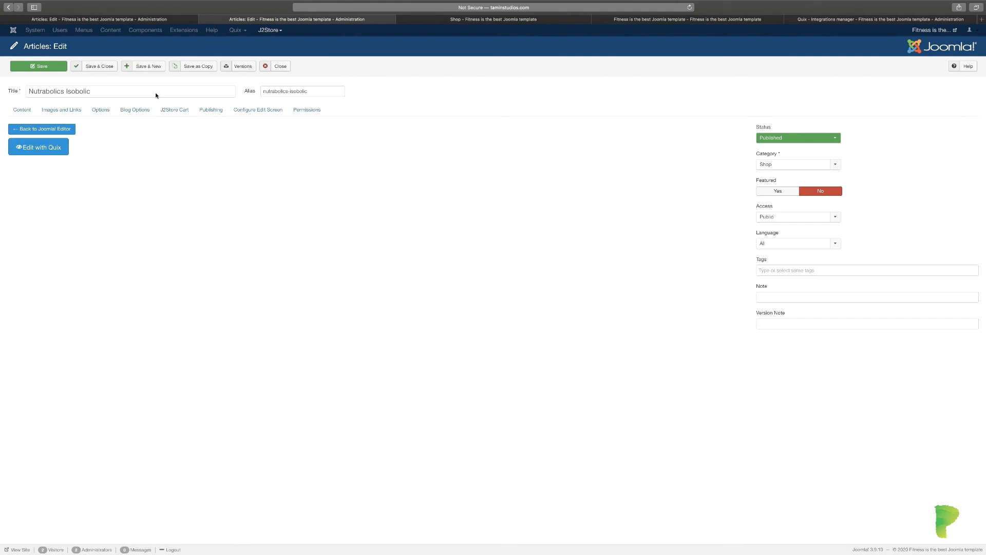
Review the Nutrabolics Isobolic article's J2Store product settings for pricing, inventory, images, shipping, options and filters, then return to its content.
left_click(178, 111)
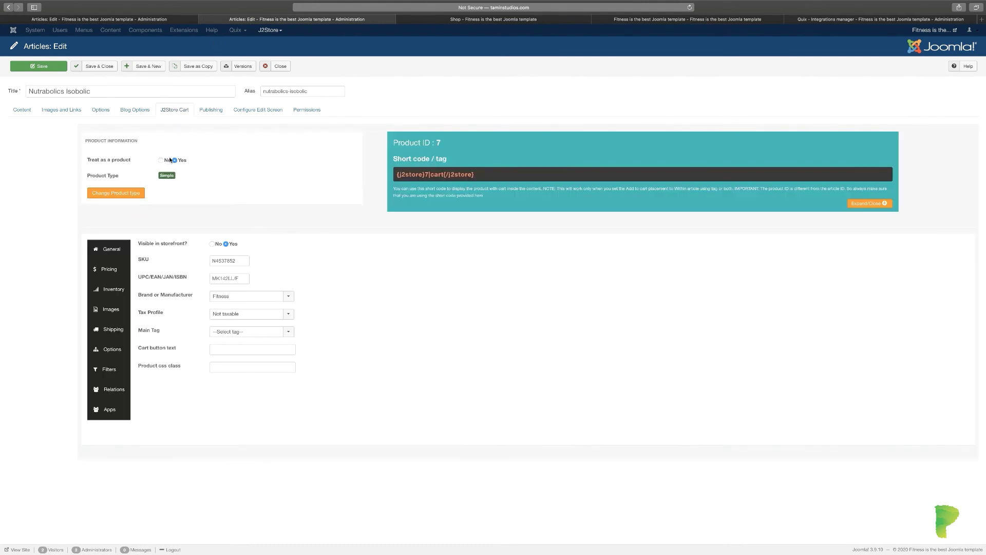
left_click(110, 269)
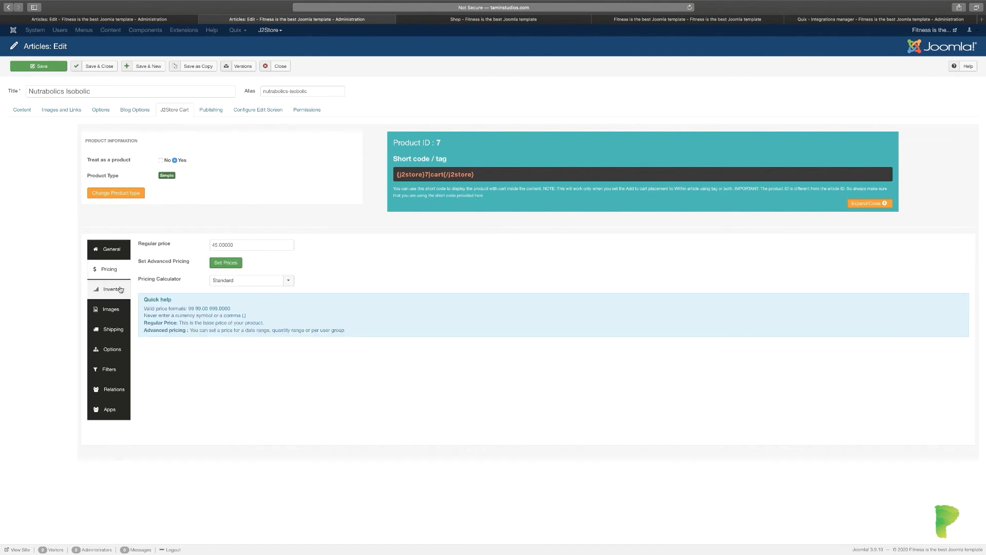
left_click(118, 290)
left_click(115, 308)
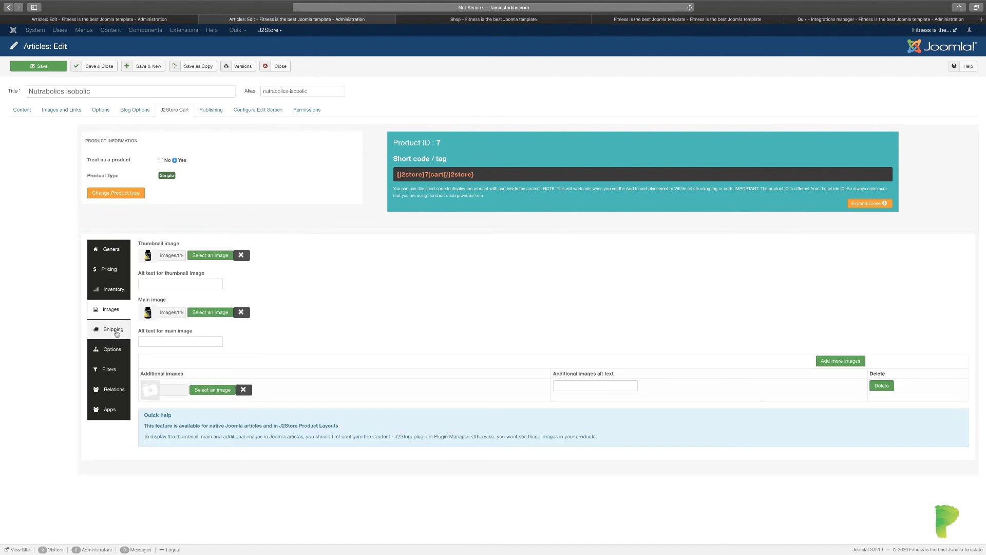
left_click(114, 330)
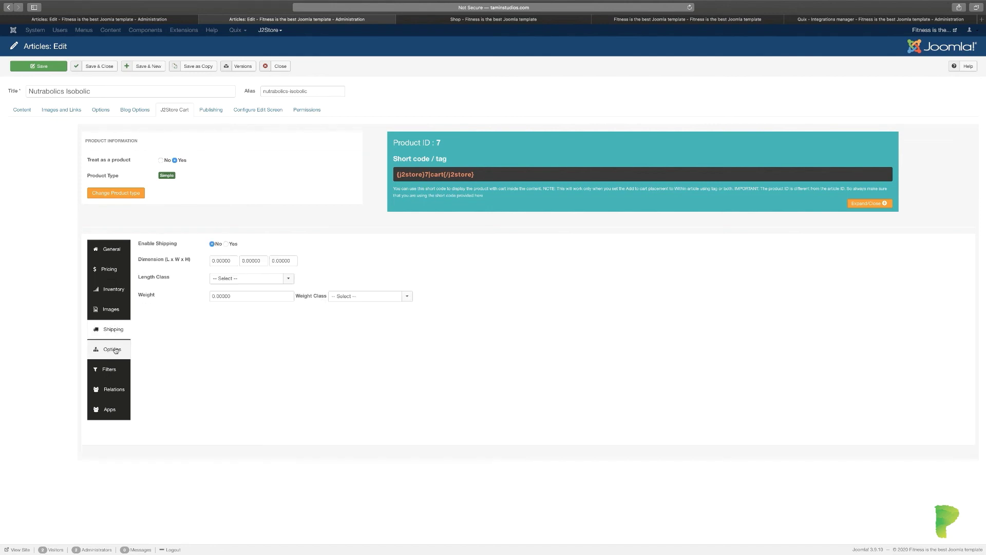
left_click(116, 350)
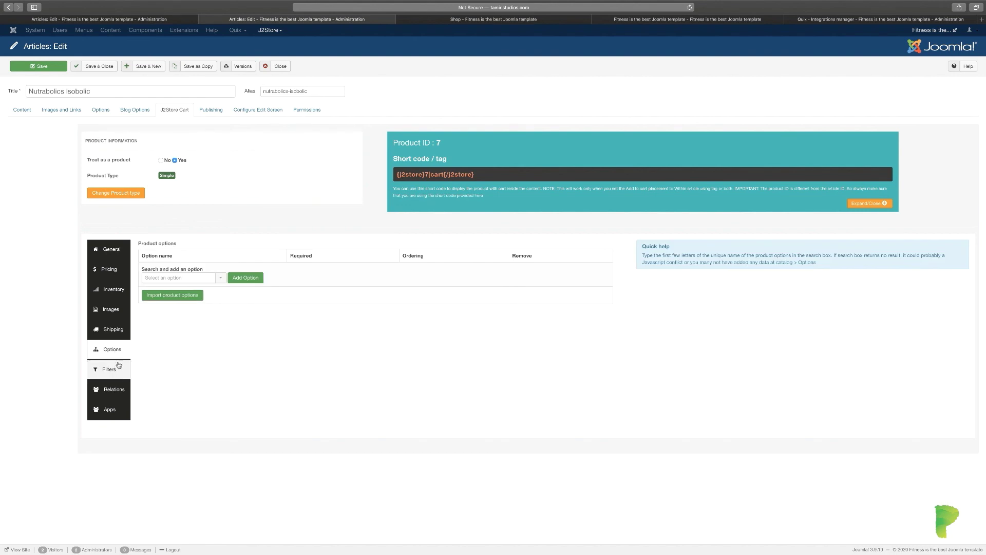
left_click(118, 369)
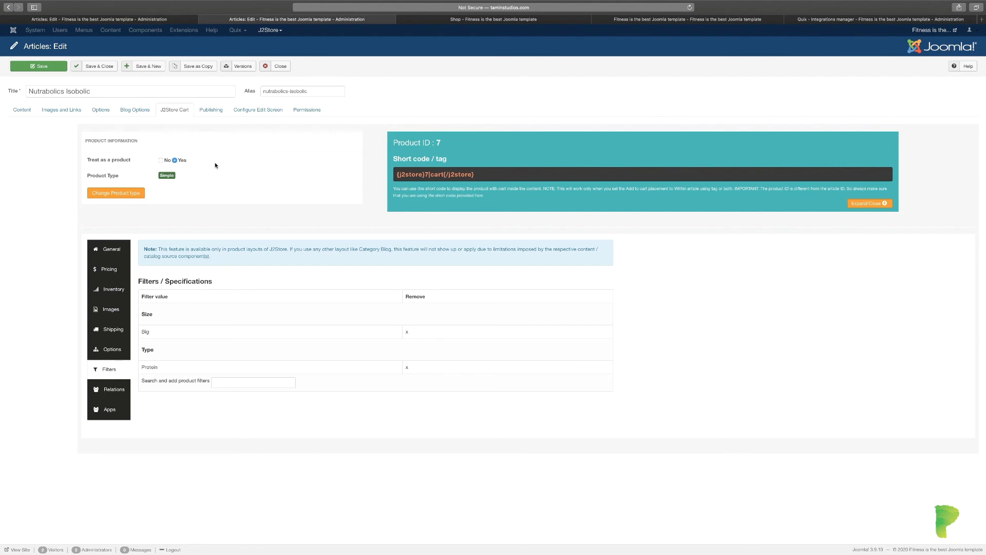
left_click(23, 109)
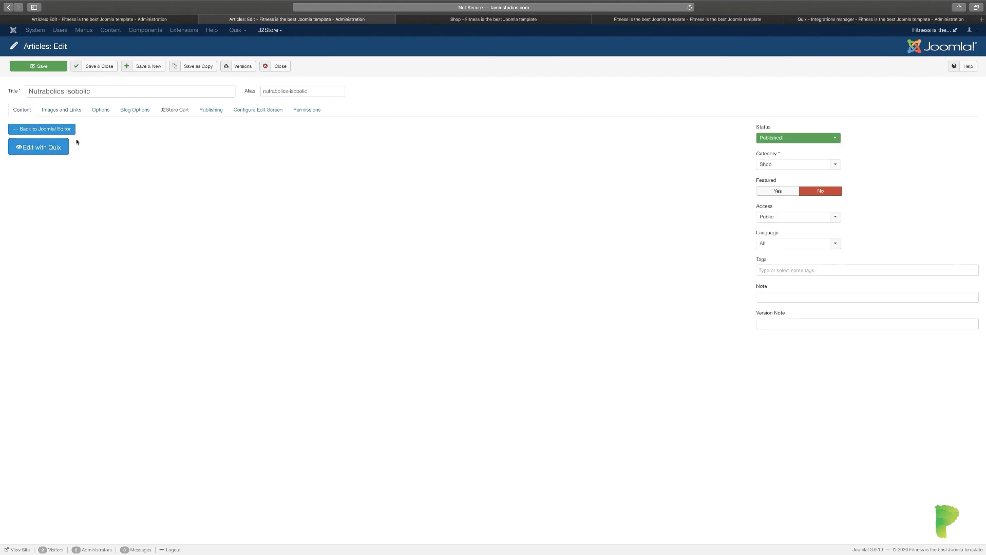
Save the Quix Page Builder article, set it to be treated as a Simple J2Store product, and close it after checking its product settings.
left_click(133, 21)
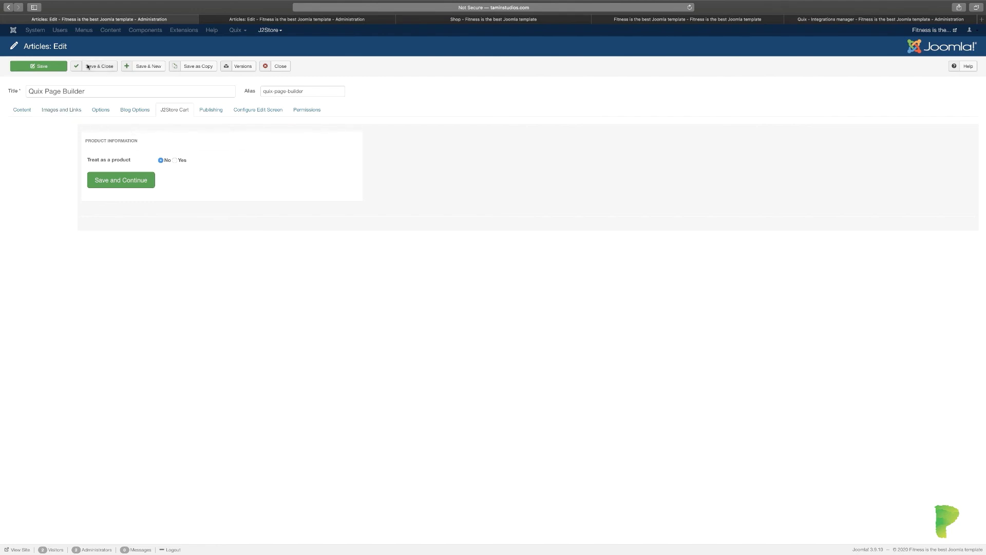
left_click(42, 66)
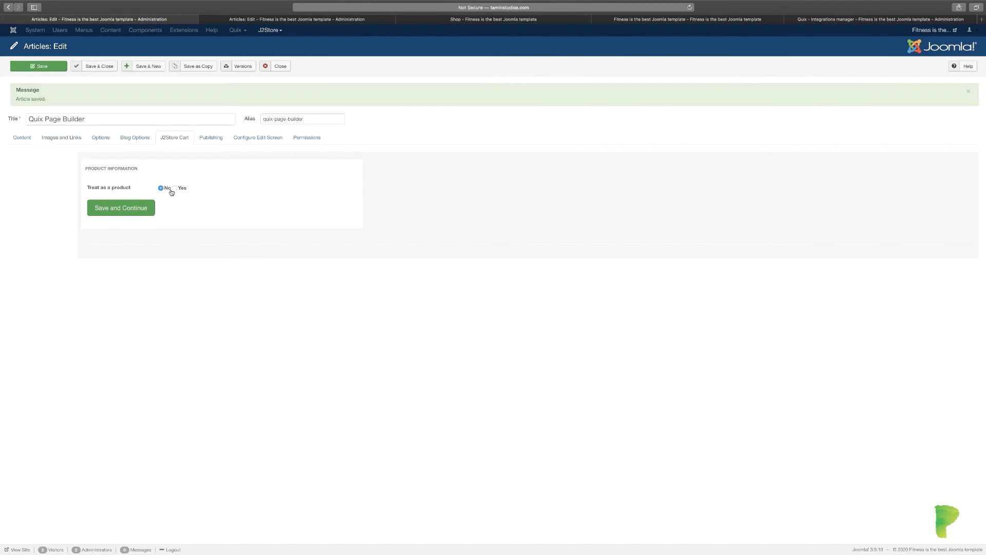
left_click(174, 188)
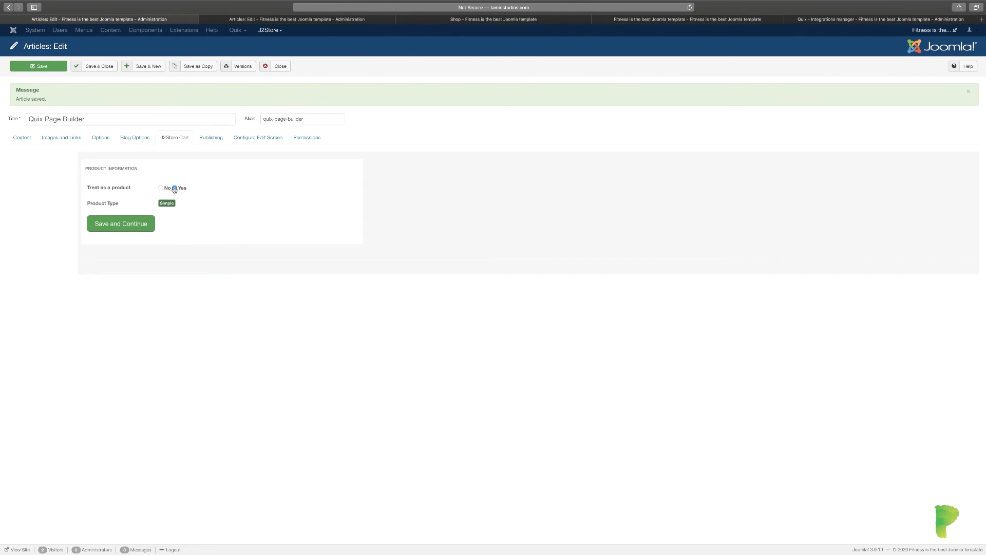
left_click(125, 224)
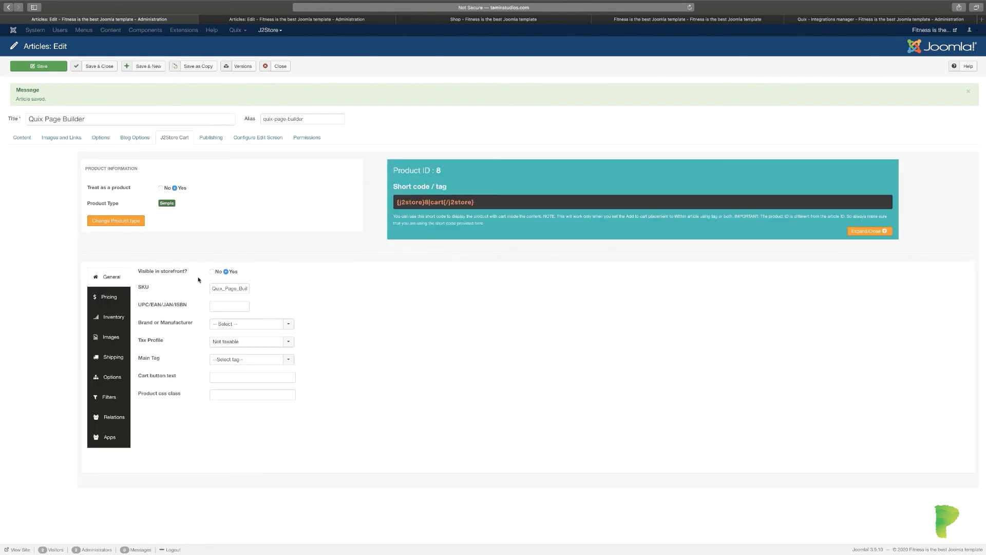
left_click(112, 376)
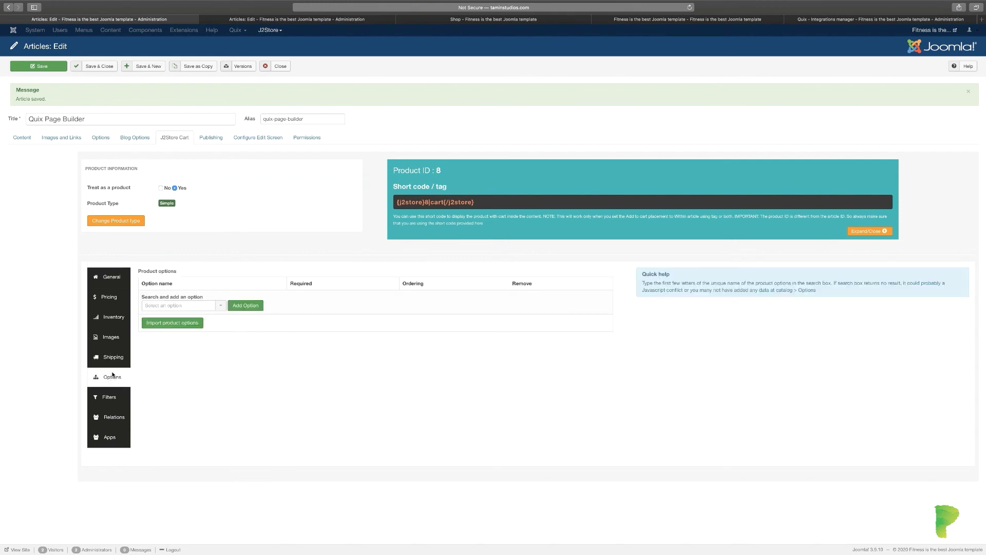
left_click(114, 363)
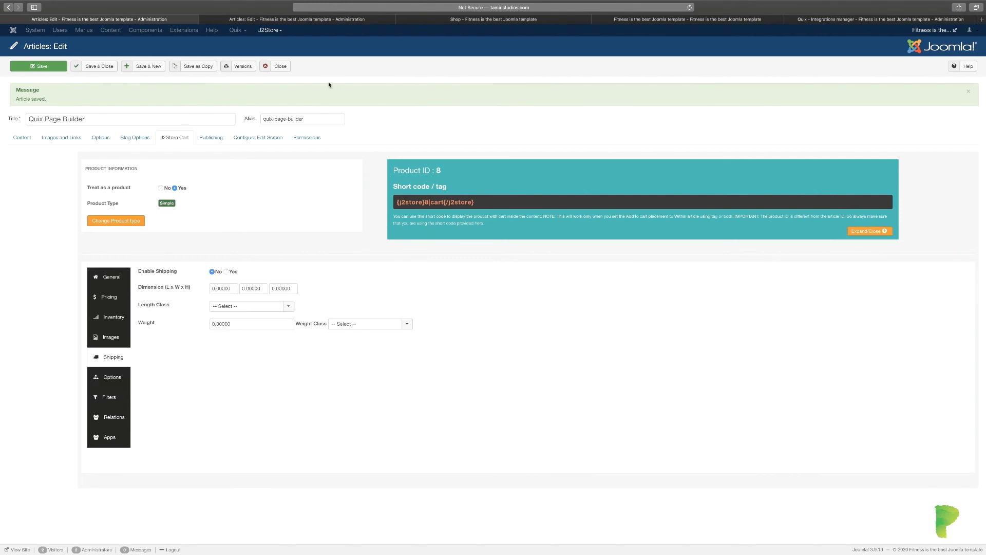
left_click(280, 66)
Filter the page template library by Business in the Quix builder for Article:21 and browse the available templates.
left_click(798, 21)
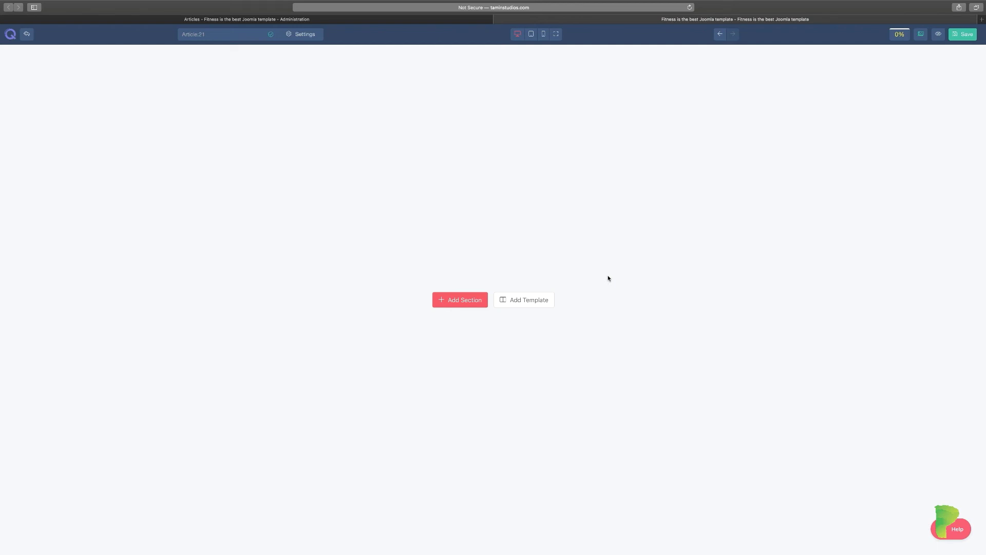
left_click(526, 303)
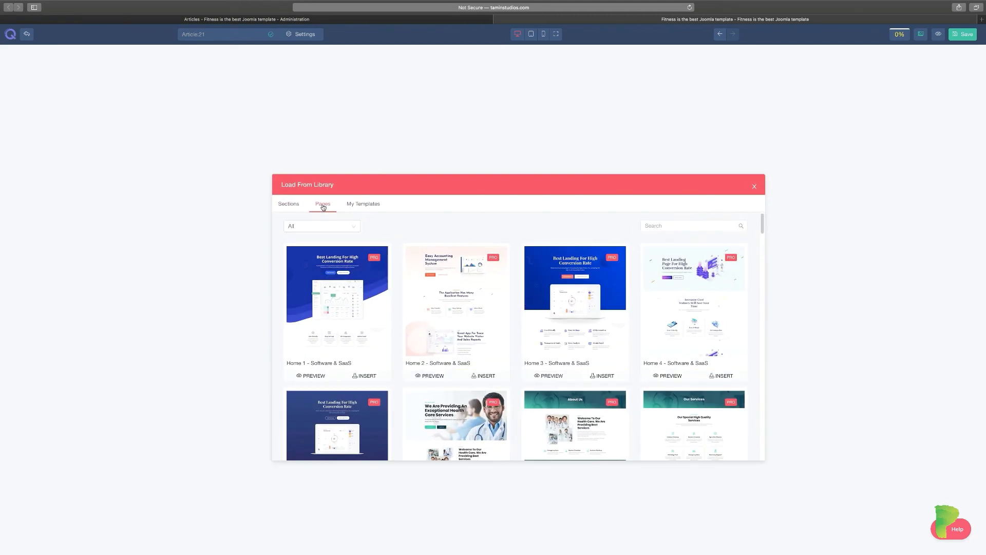
left_click(354, 227)
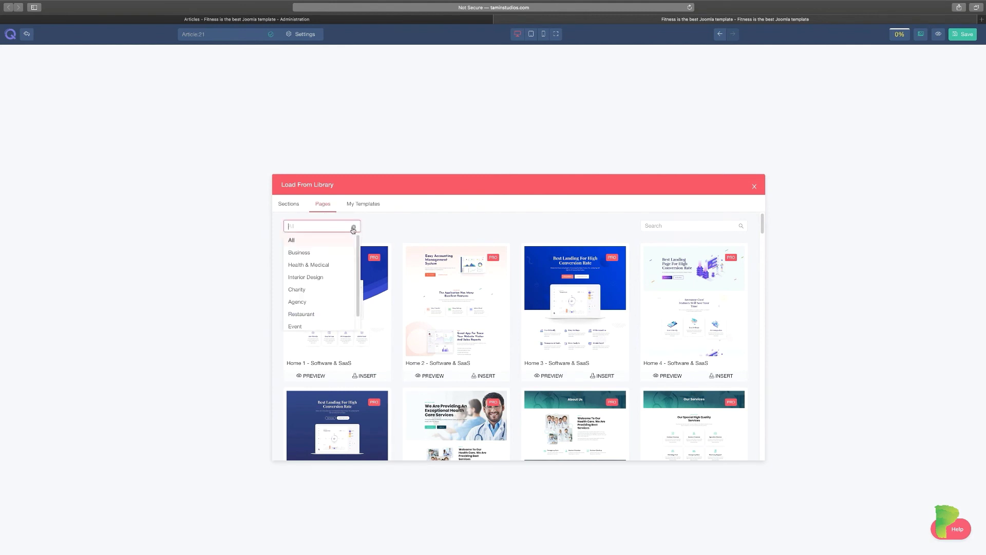
left_click(303, 253)
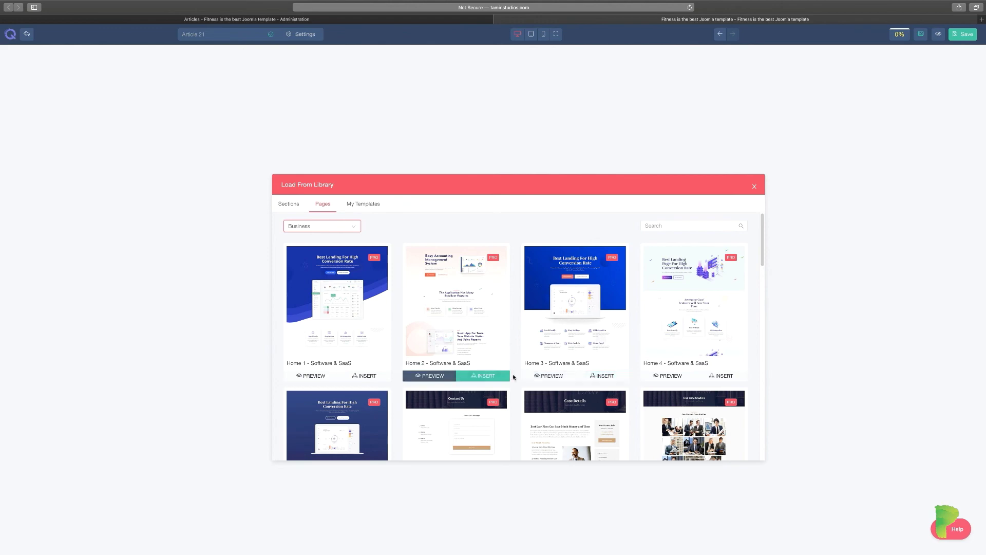
scroll(519, 394, "down", 3)
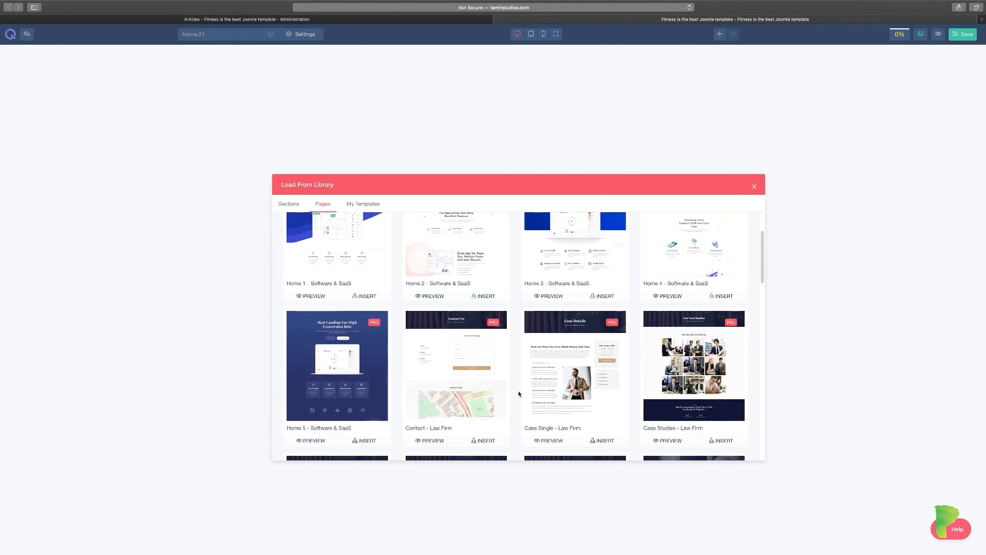
scroll(519, 394, "down", 5)
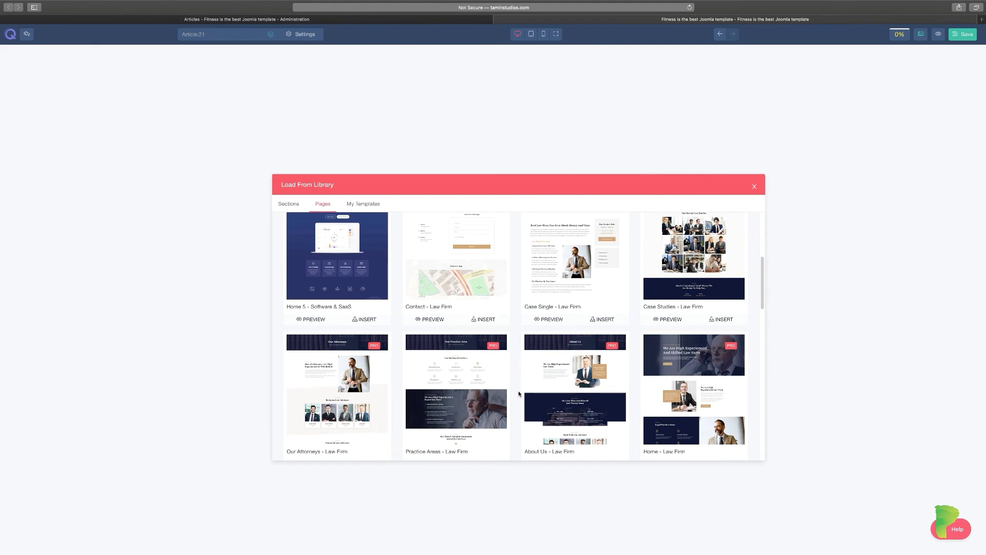
scroll(519, 394, "down", 2)
left_click_drag(764, 286, 757, 235)
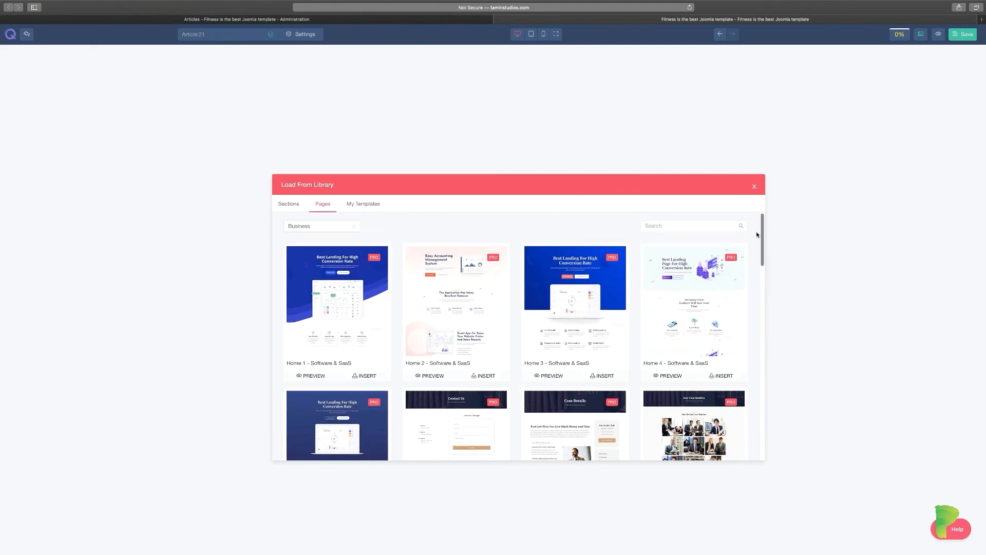
scroll(758, 234, "down", 4)
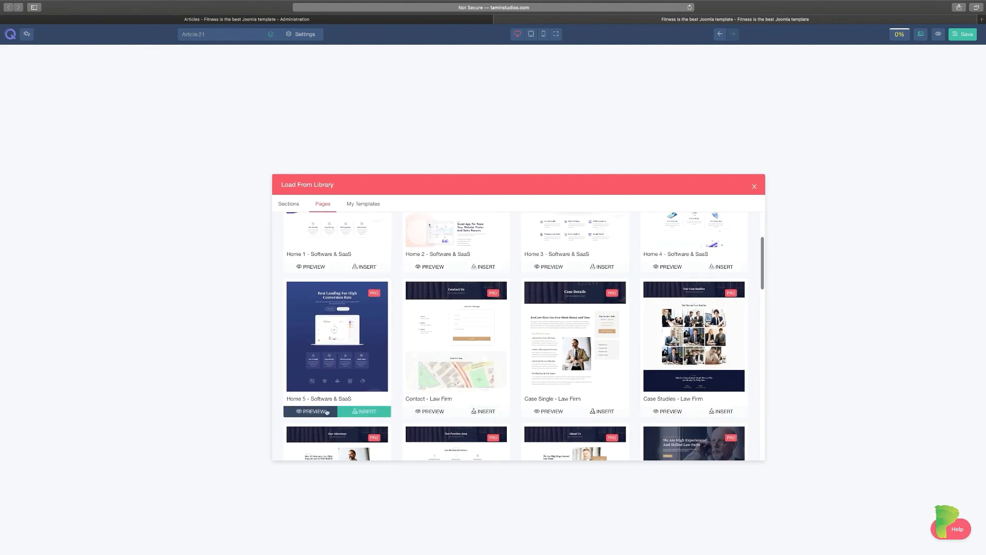
Insert the Home 5 - Software & SaaS page template and look over its hero, feature, logo and integration sections.
left_click(361, 412)
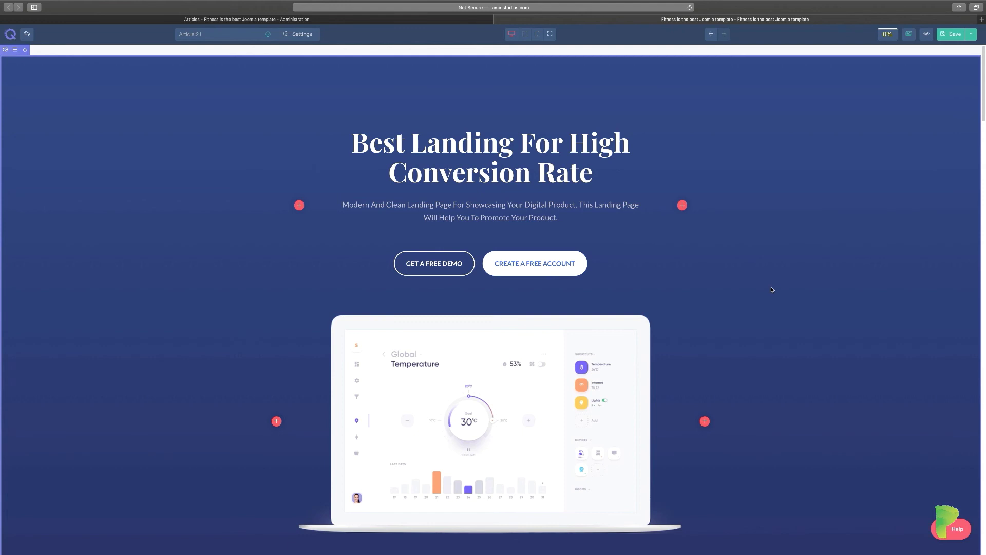
scroll(772, 290, "down", 10)
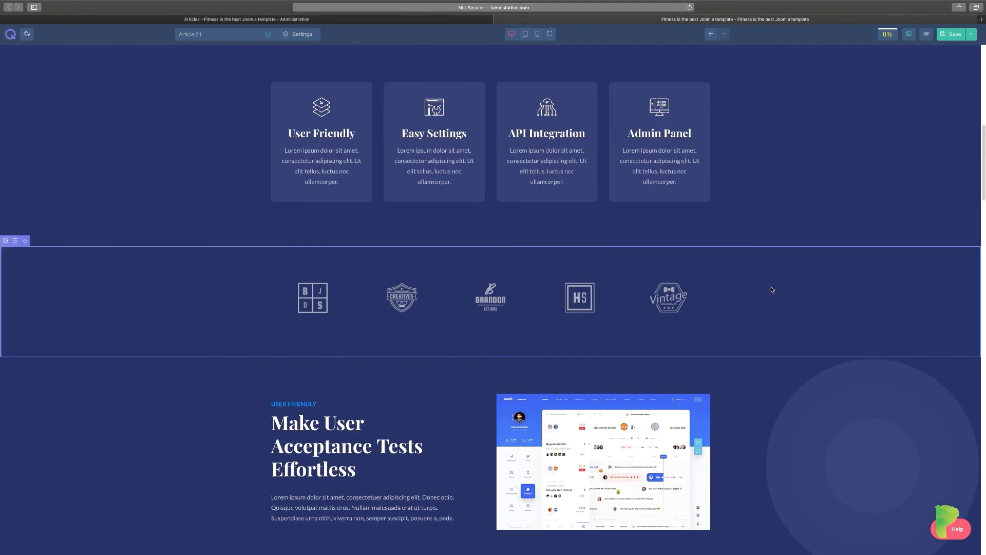
scroll(772, 290, "down", 3)
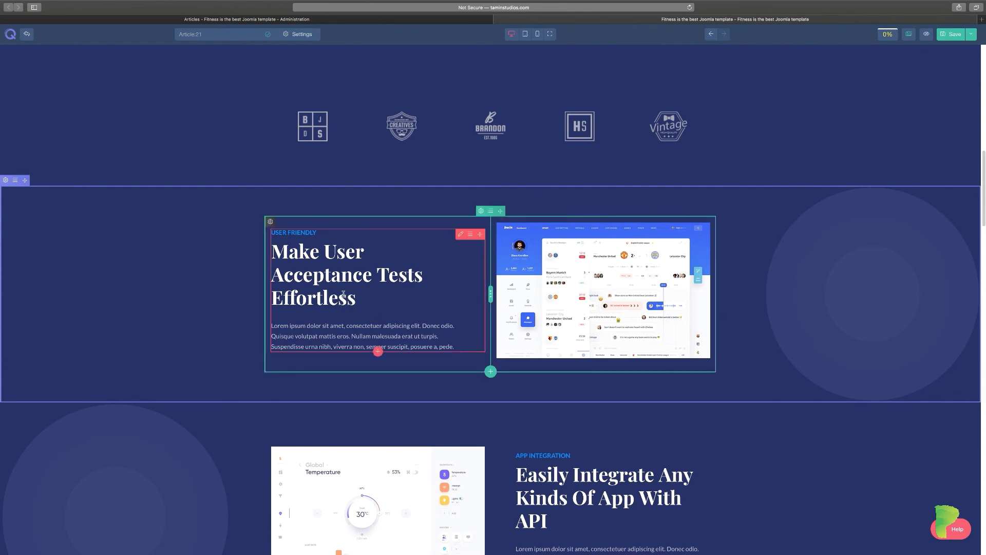
scroll(677, 347, "up", 6)
scroll(676, 347, "up", 7)
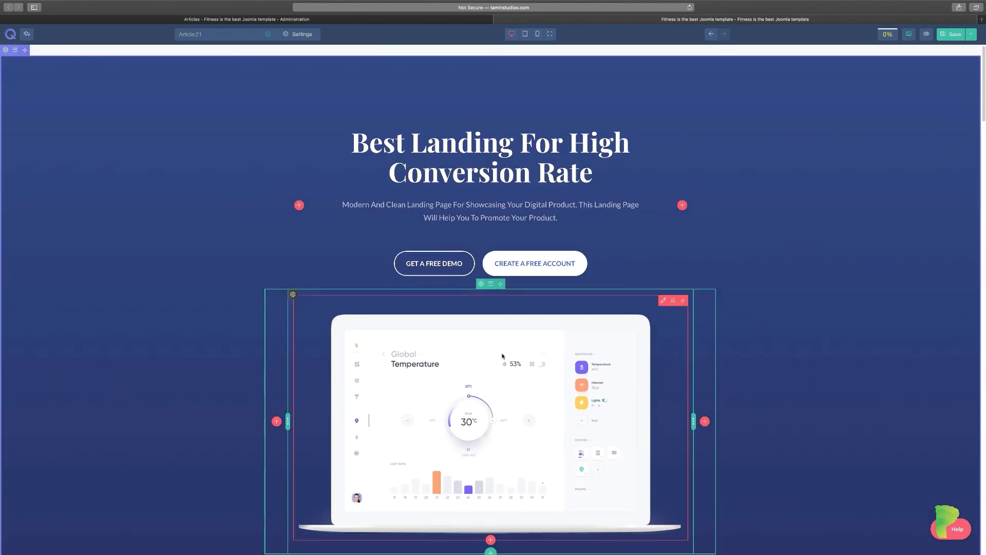
scroll(502, 354, "down", 1)
scroll(677, 380, "down", 3)
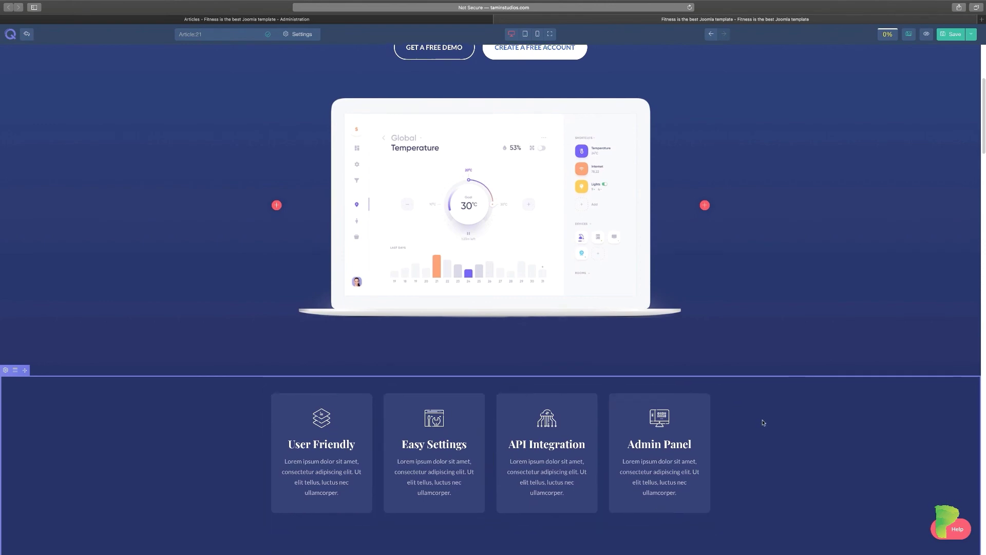
scroll(764, 422, "down", 3)
scroll(764, 421, "down", 5)
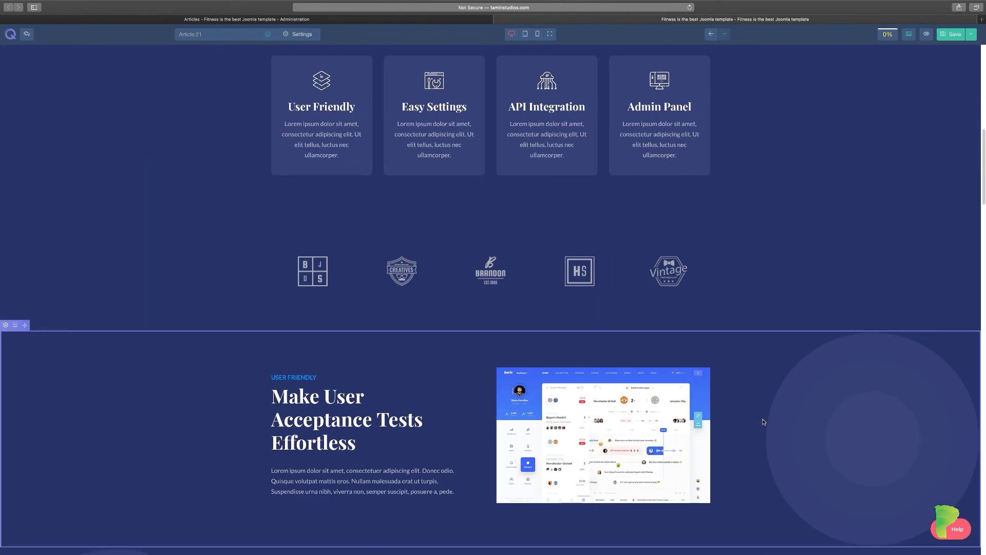
scroll(763, 421, "down", 5)
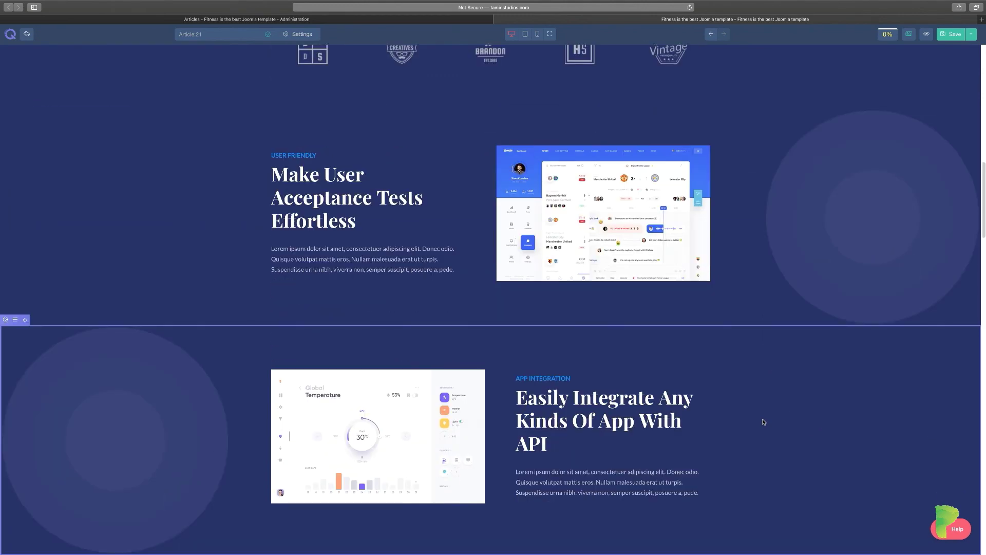
Check the page's responsive layout in tablet and mobile views, and return to desktop view.
left_click(525, 35)
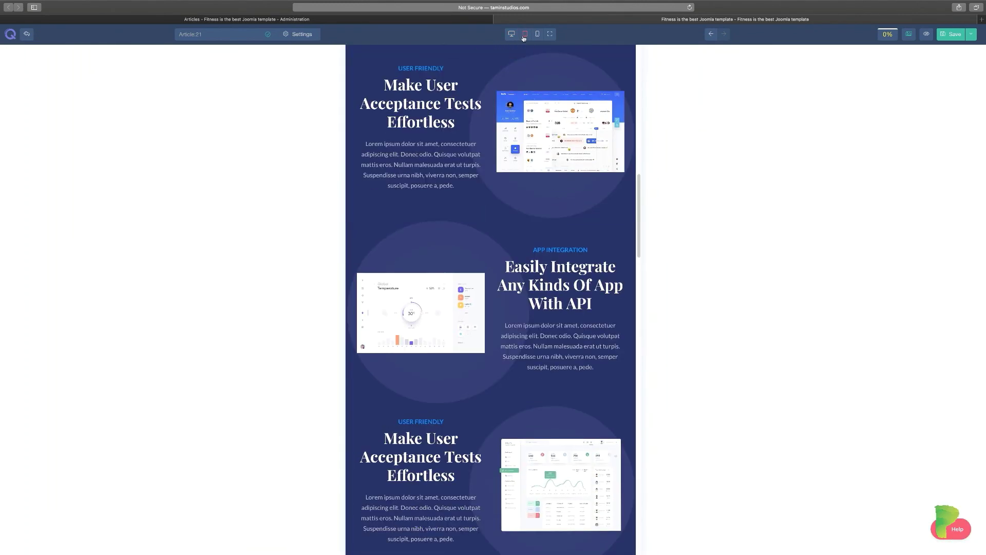
left_click(537, 34)
left_click(511, 35)
Widen the text columns of the lower Make User Acceptance Tests Effortless section and the Easily Integrate Any Kinds Of App section.
scroll(574, 331, "down", 10)
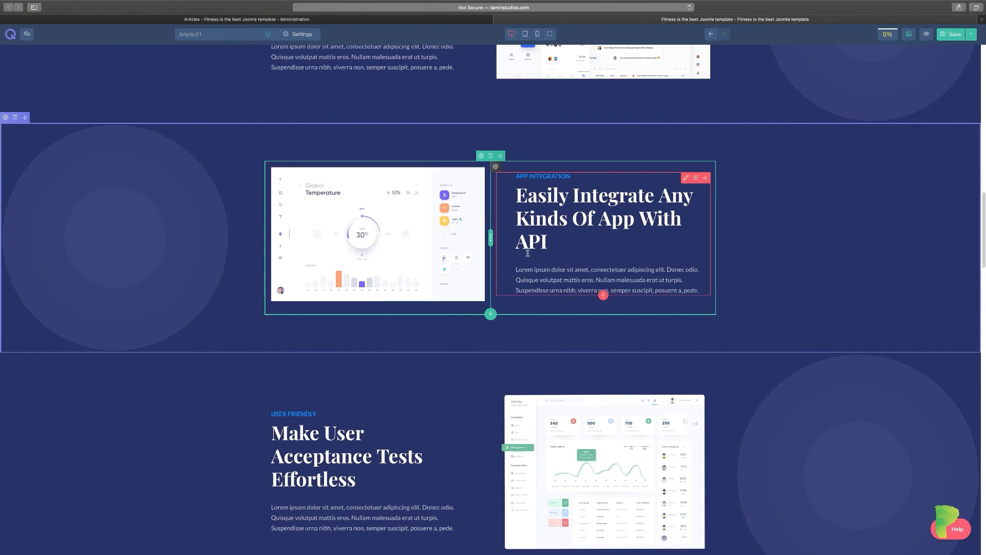
scroll(527, 253, "down", 5)
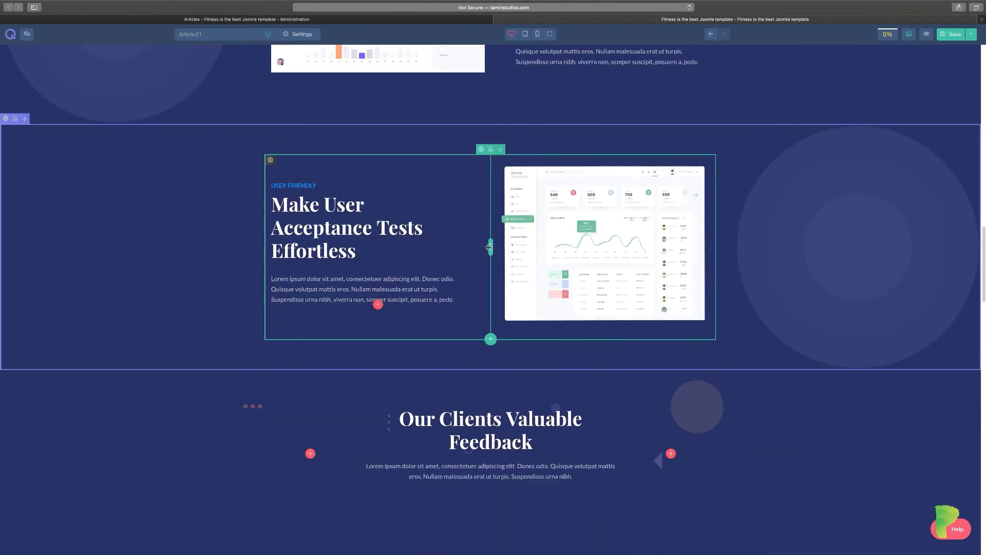
left_click_drag(489, 247, 521, 247)
scroll(521, 248, "up", 3)
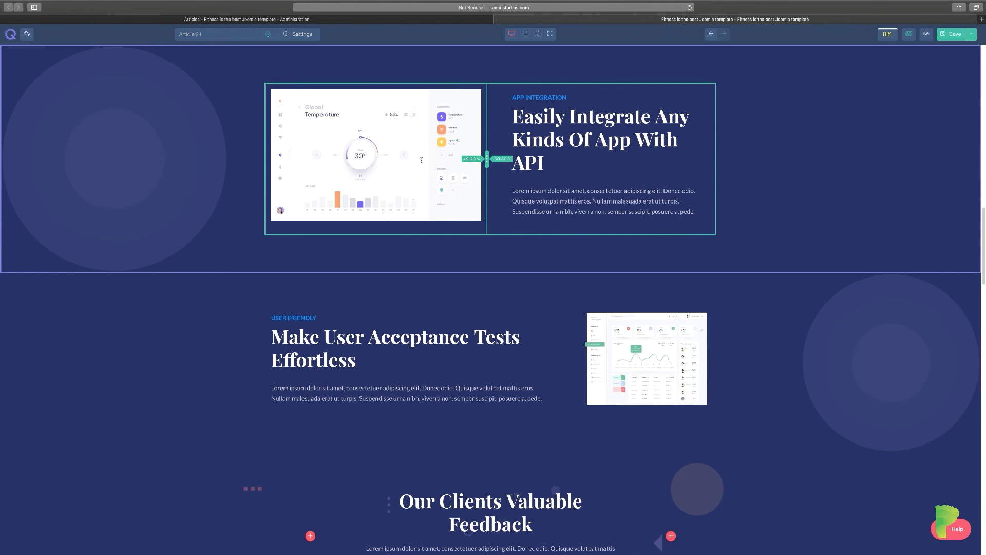
left_click_drag(516, 184, 507, 191)
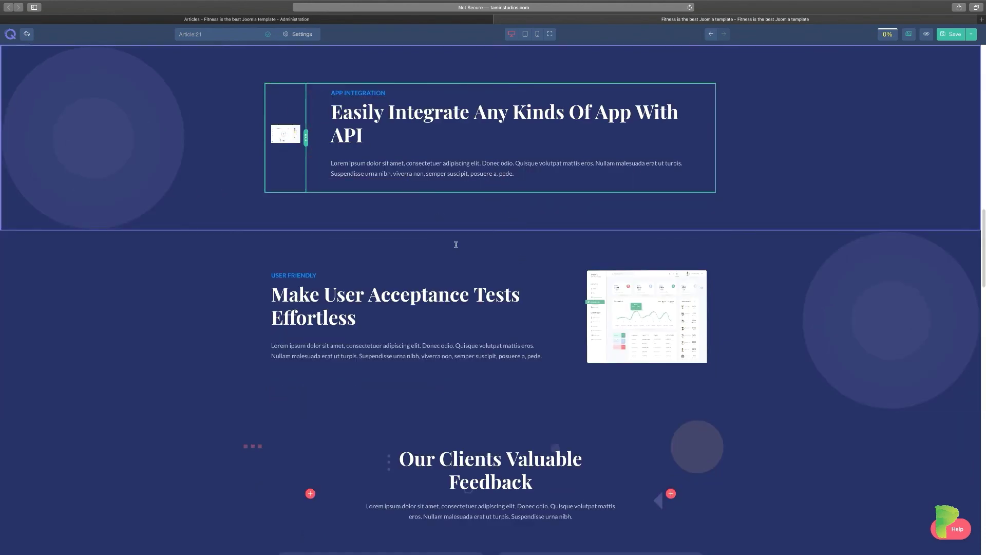
Examine the client feedback, pricing plans, FAQ and Getting Started Now sections, and return to the start of the page.
scroll(455, 245, "down", 6)
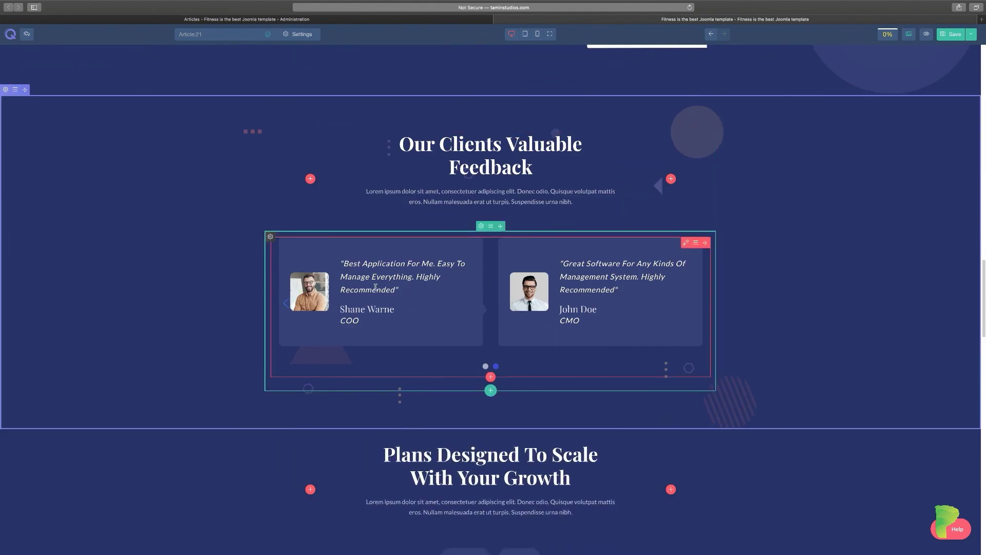
scroll(380, 293, "down", 1)
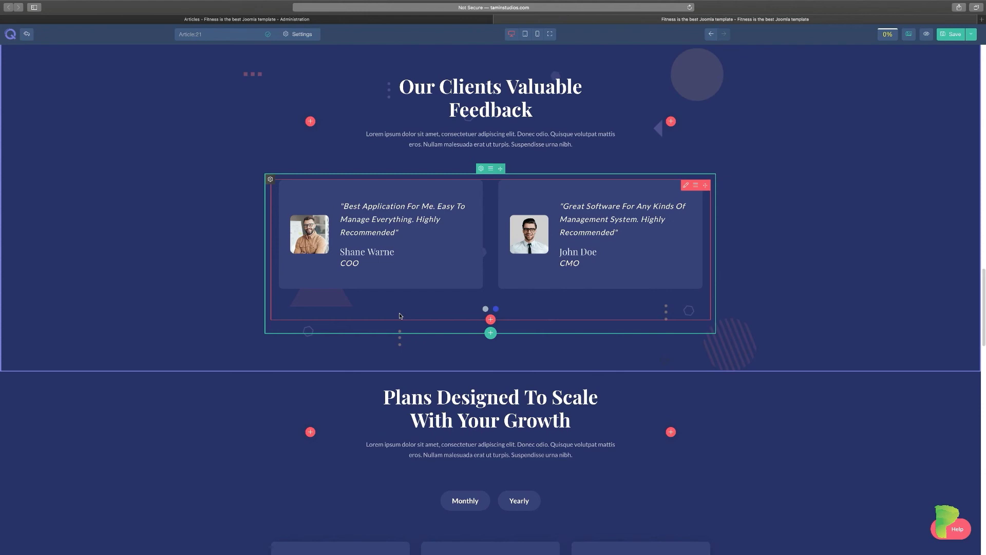
scroll(400, 315, "down", 6)
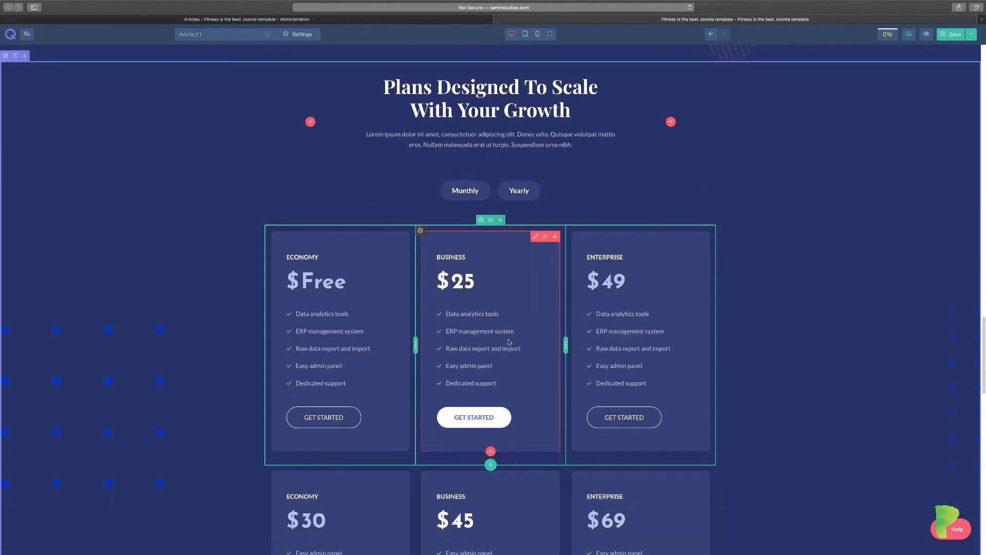
scroll(537, 345, "down", 8)
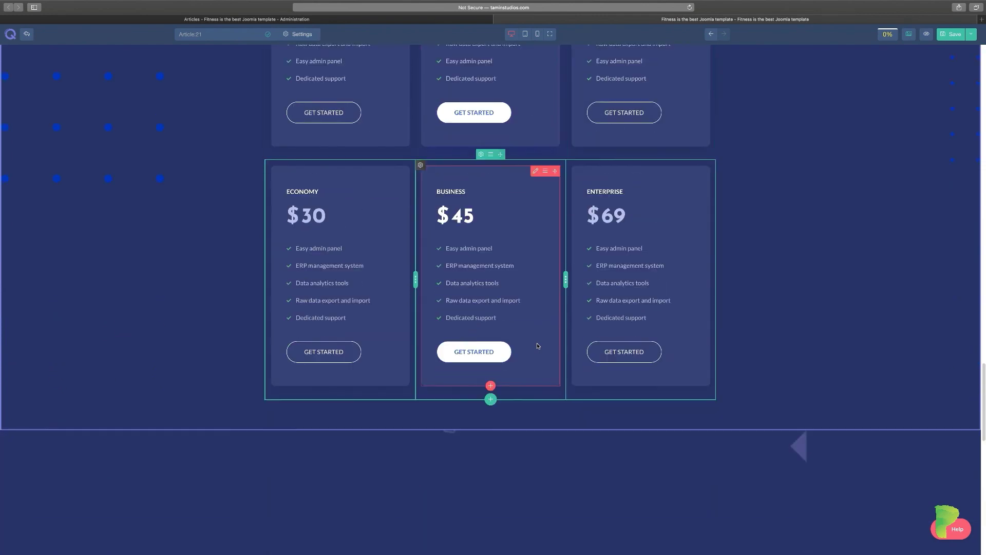
scroll(537, 343, "down", 5)
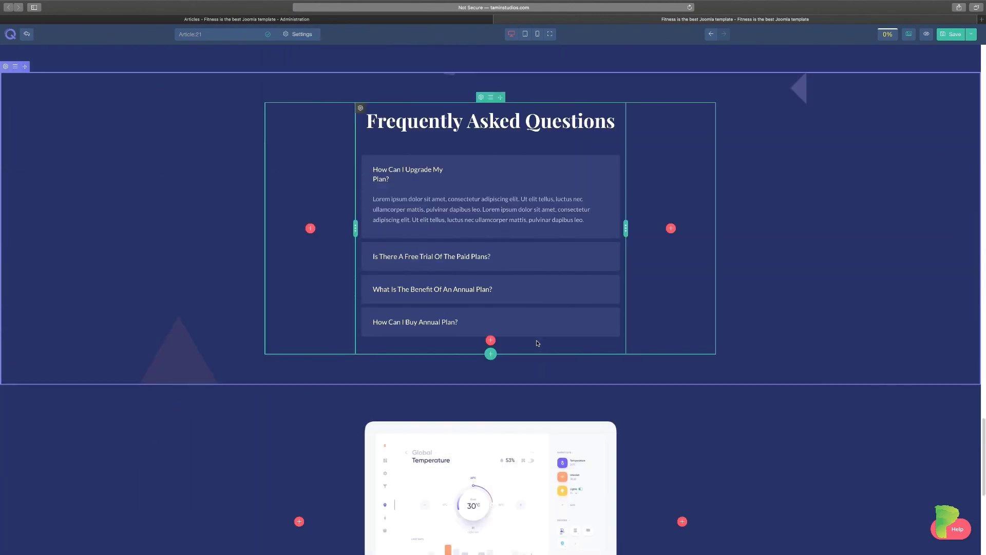
scroll(537, 343, "down", 6)
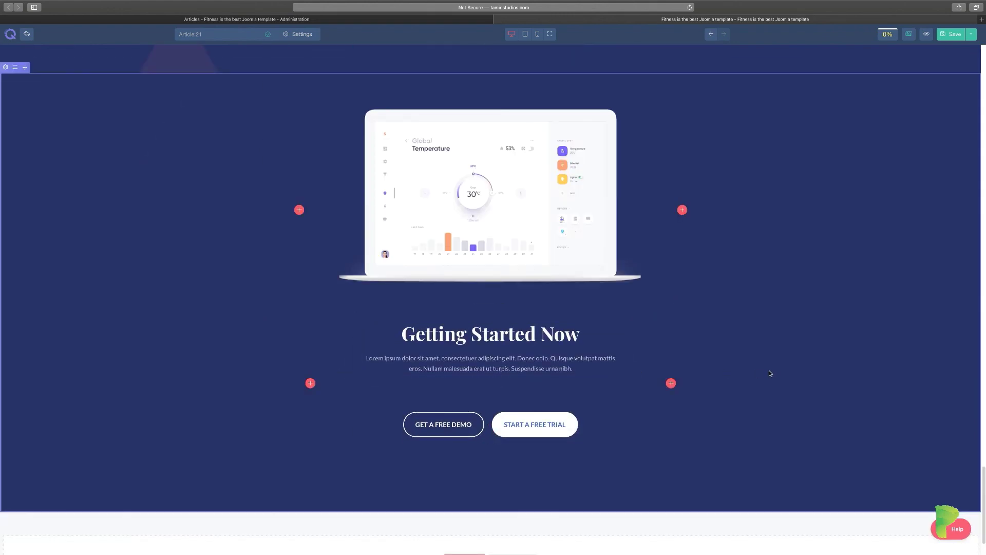
scroll(774, 372, "up", 4)
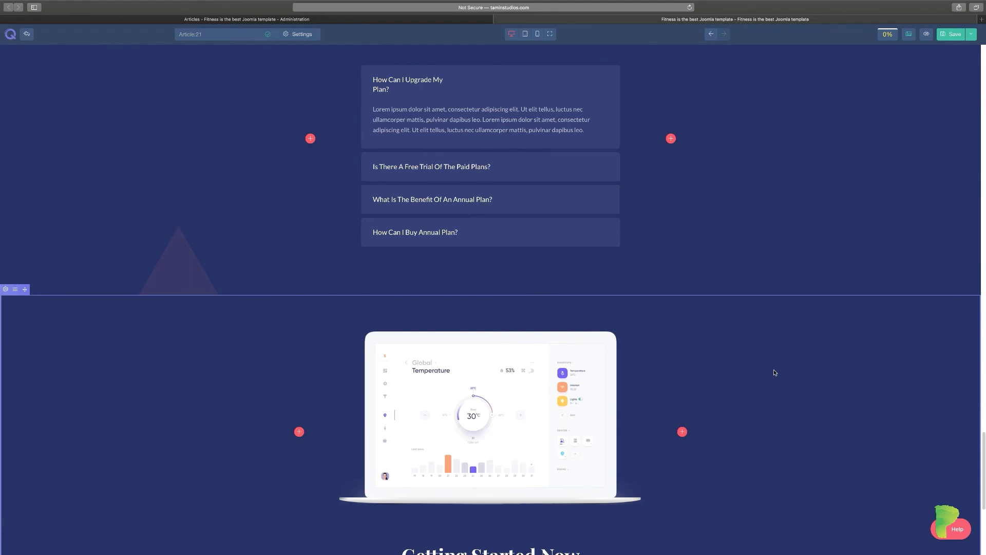
scroll(774, 371, "up", 7)
scroll(773, 372, "down", 2)
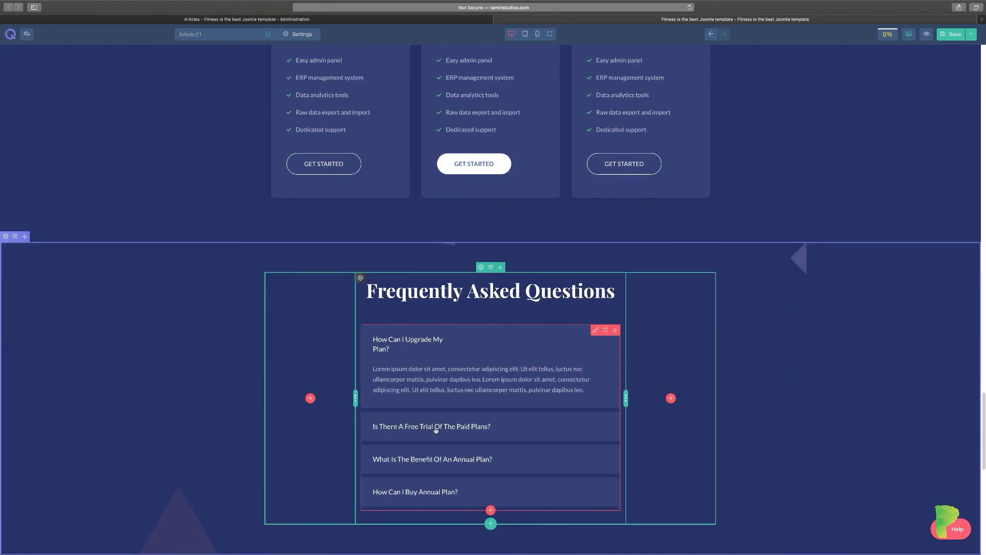
scroll(436, 430, "up", 7)
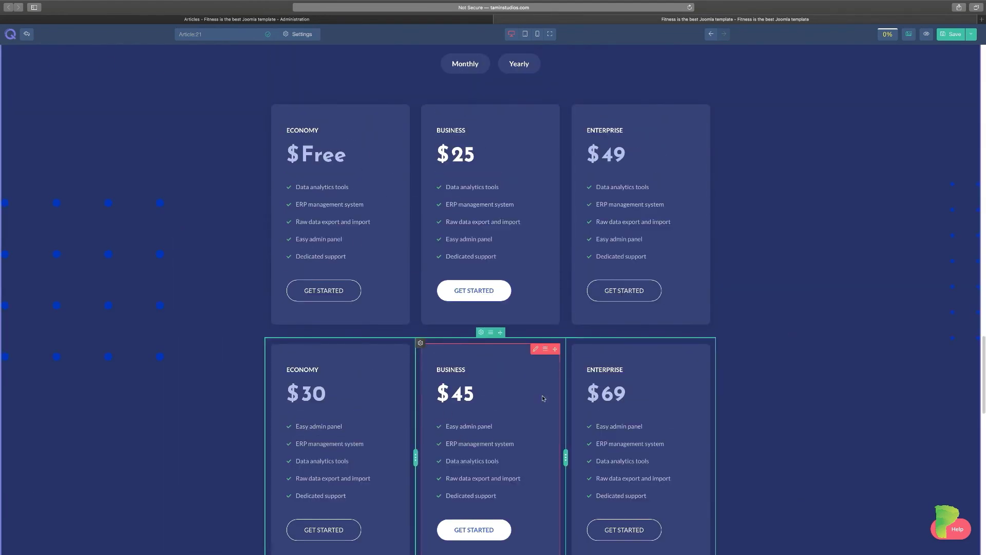
scroll(546, 401, "up", 20)
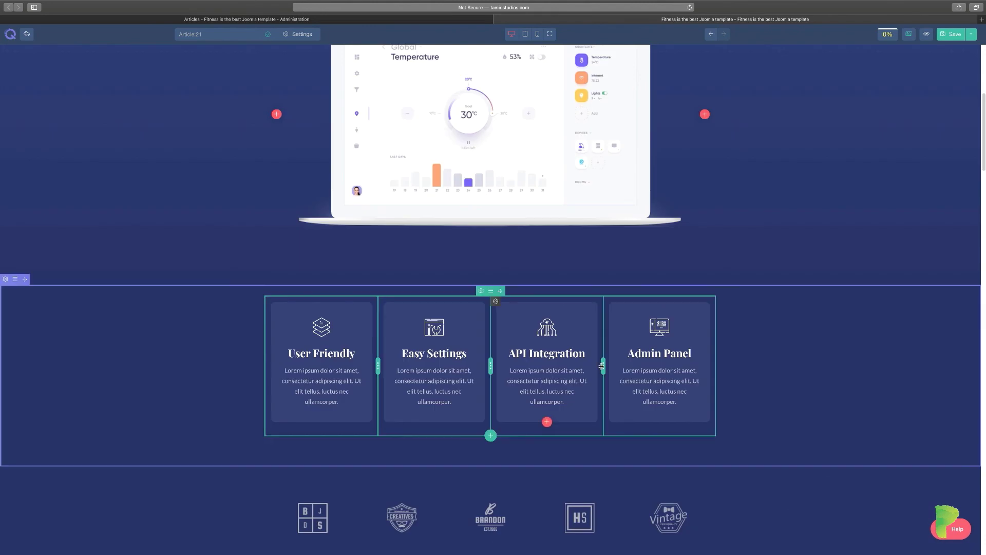
scroll(601, 366, "up", 6)
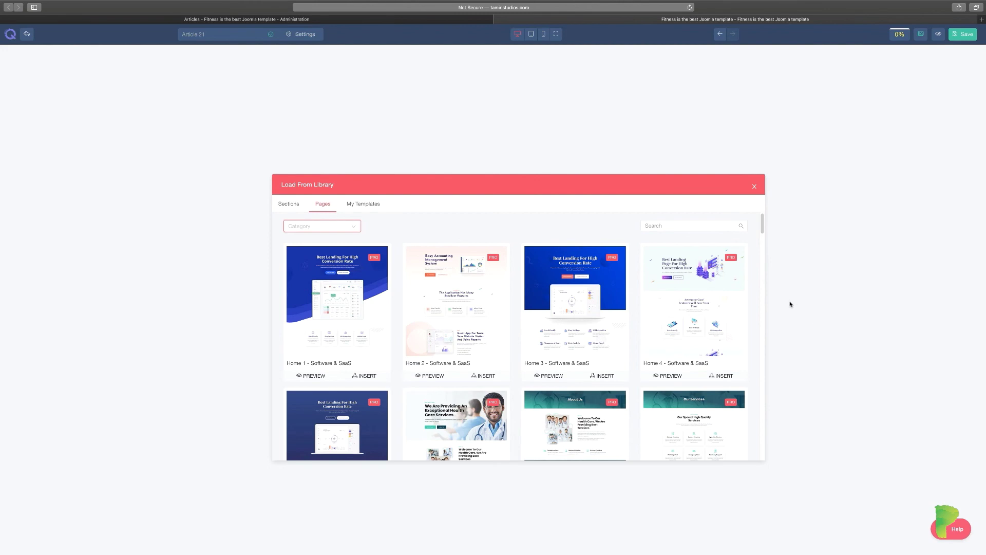
Filter the library pages by the Health & Medical category and insert the Home - Health & Medical page template.
left_click(354, 230)
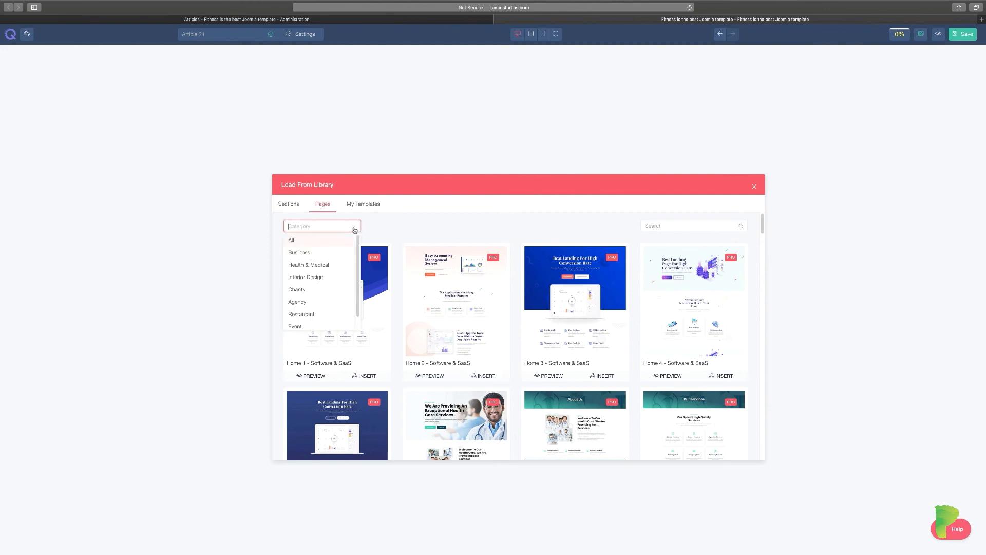
left_click(315, 266)
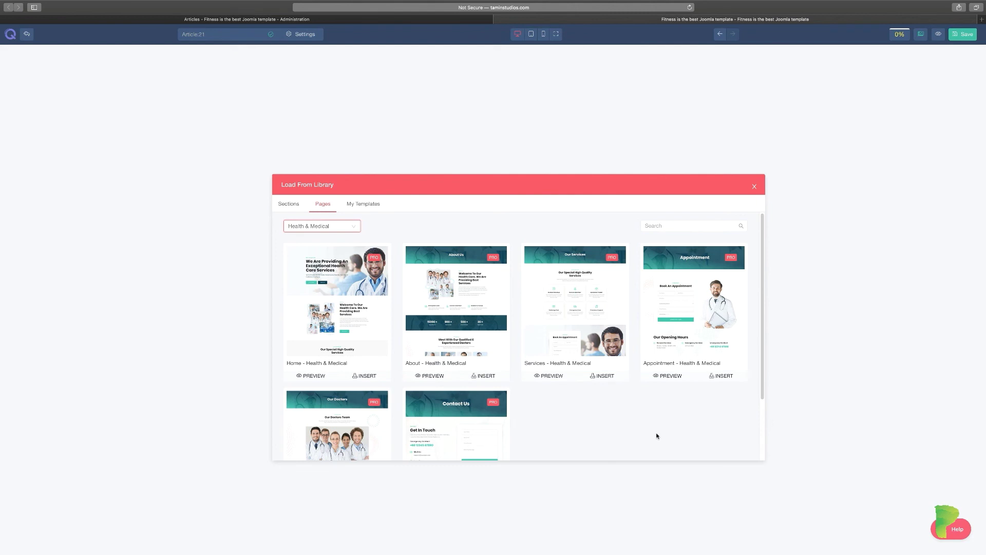
scroll(657, 433, "down", 1)
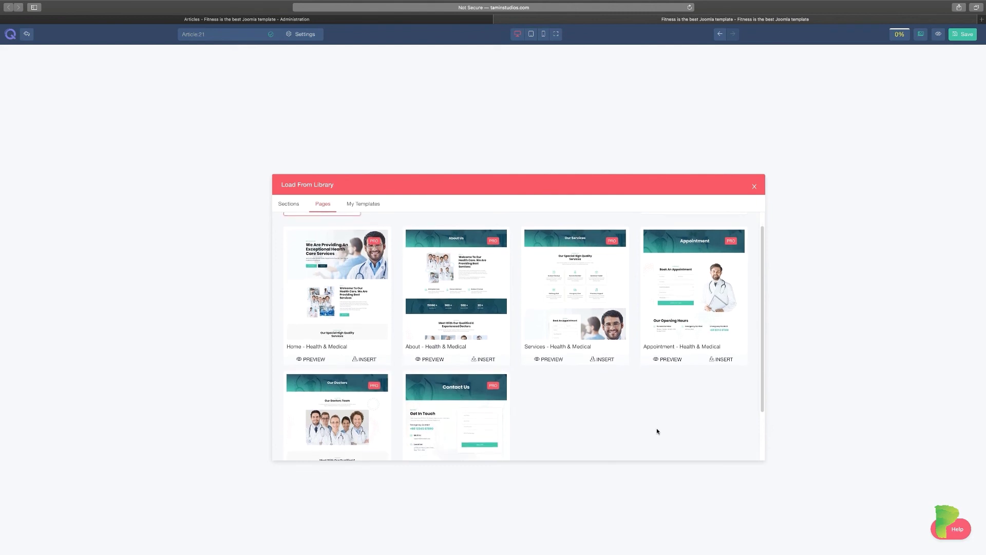
scroll(657, 432, "down", 3)
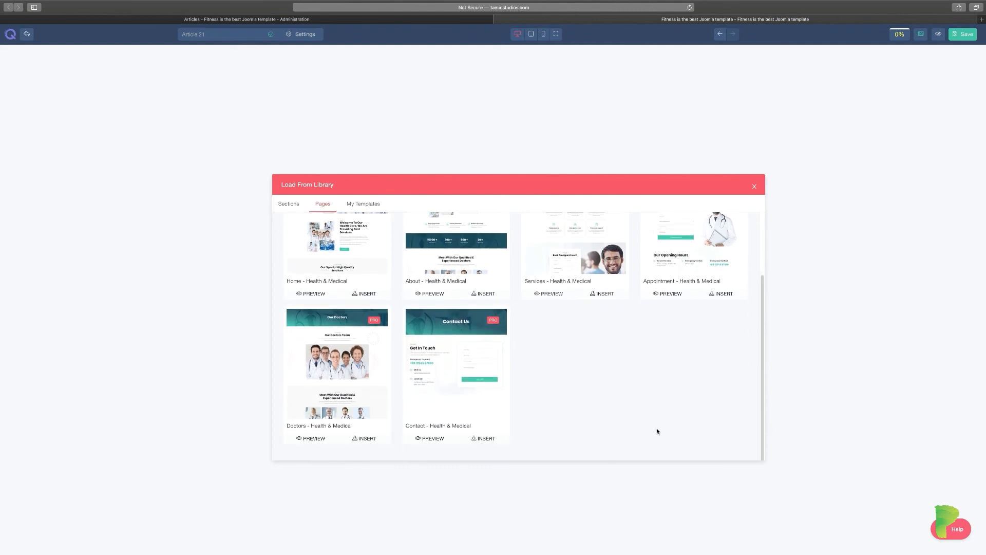
scroll(657, 431, "up", 4)
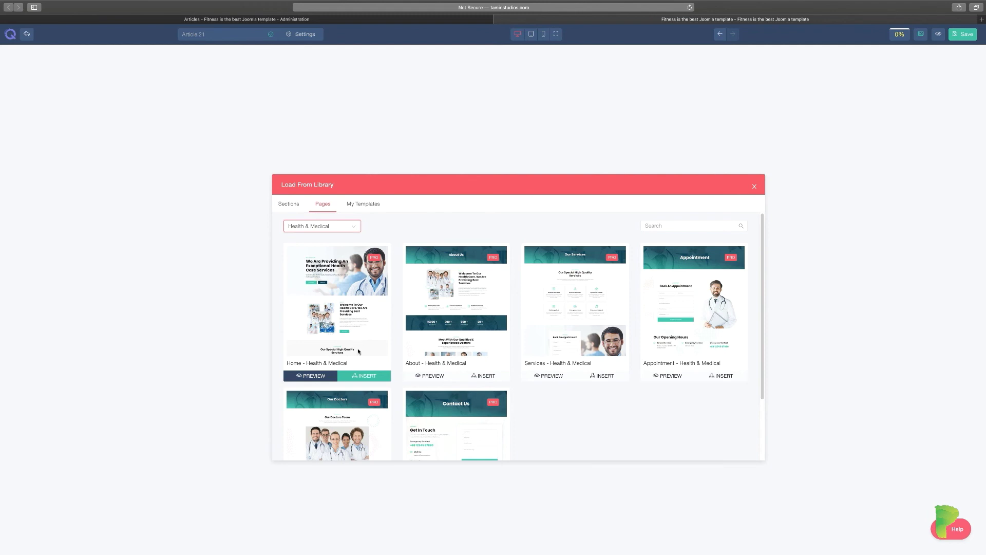
left_click(364, 377)
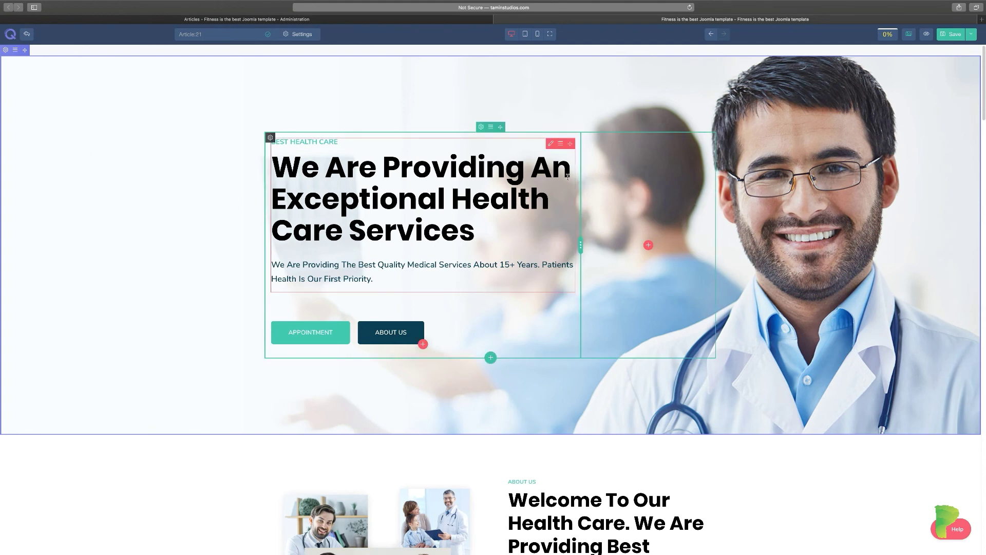
left_click(14, 53)
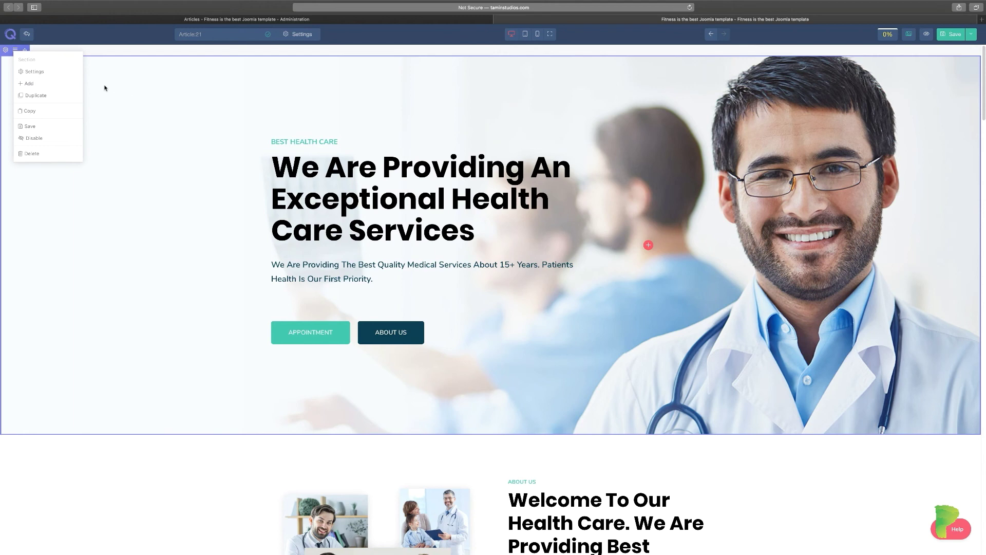
left_click(162, 129)
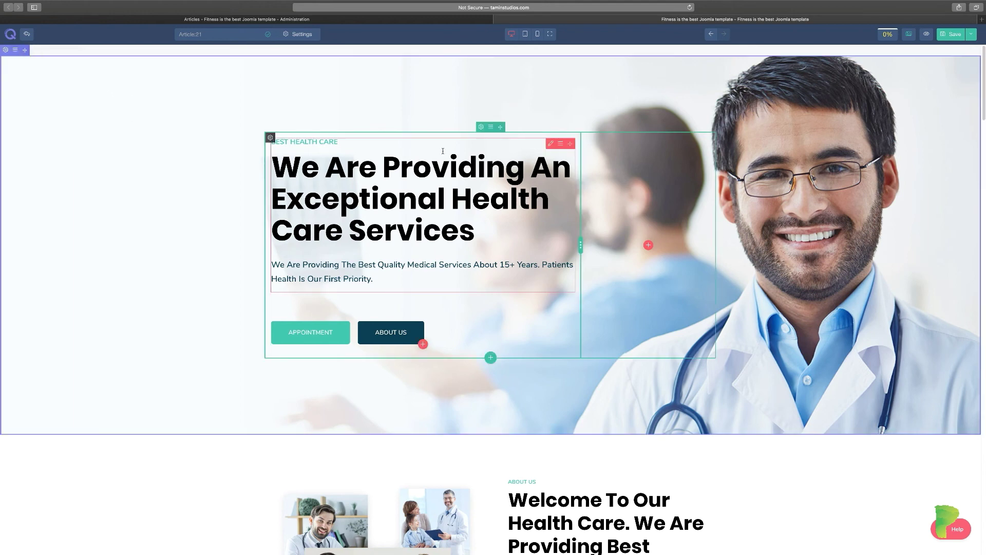
Review the content settings of the hero section's Call to Action element, including title, subtitle, description and image, and close them without changes.
left_click(551, 147)
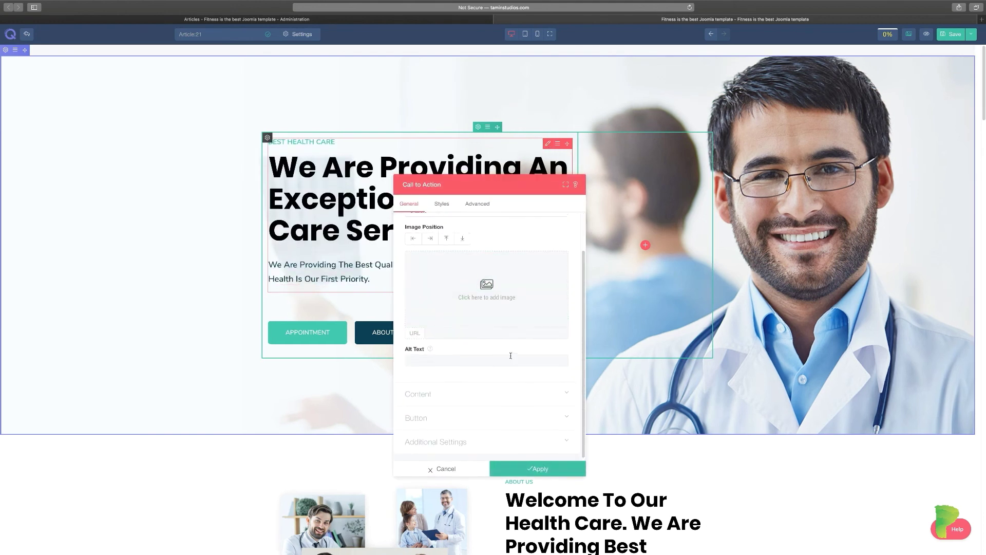
left_click(469, 392)
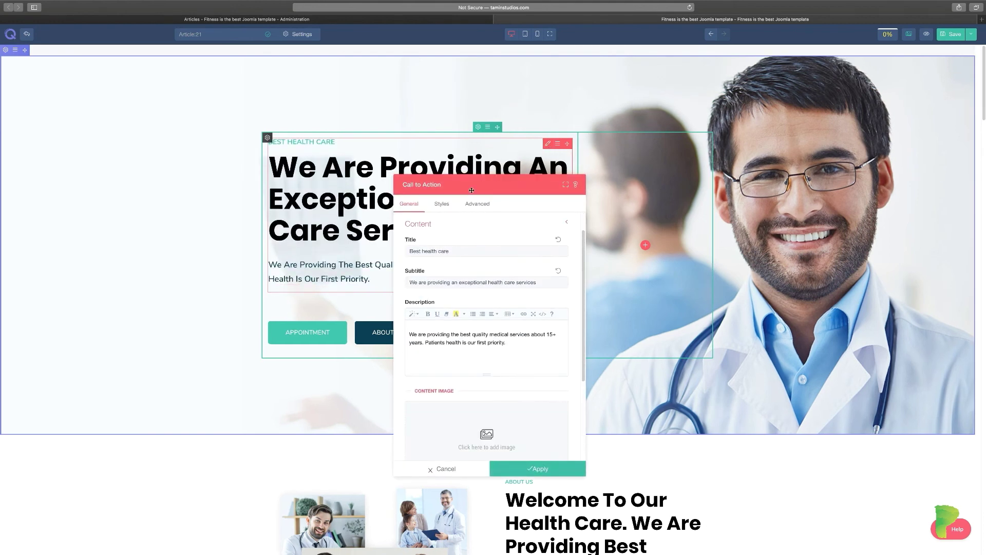
left_click_drag(472, 190, 116, 175)
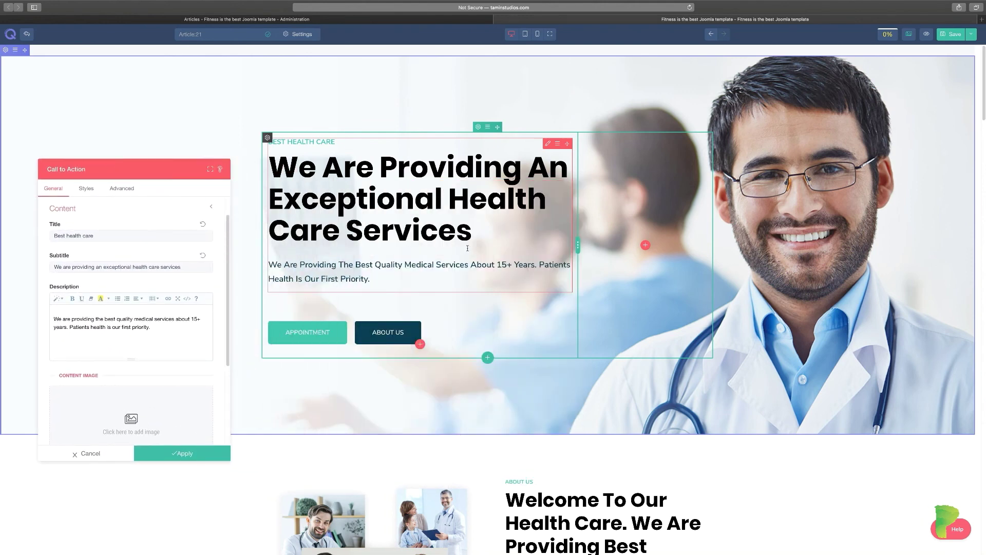
scroll(203, 238, "down", 5)
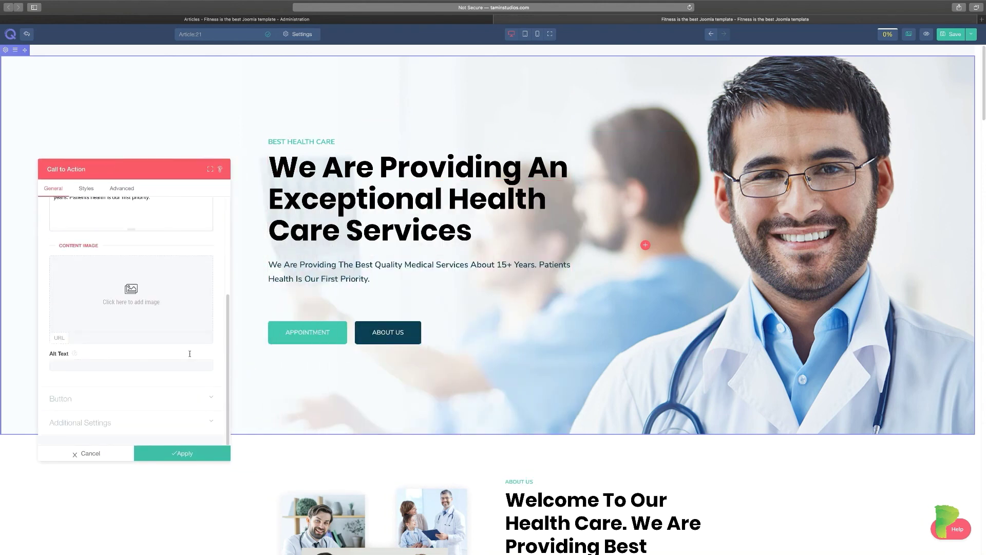
left_click(105, 460)
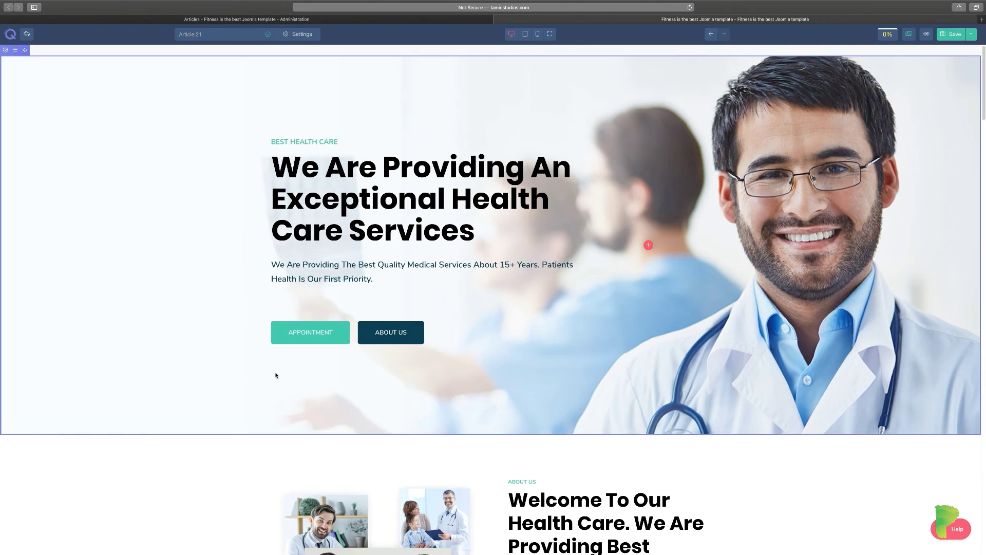
Adjust the column split of the About Us section, ending with a wider text column and a narrower image column.
scroll(276, 375, "down", 3)
scroll(276, 375, "down", 2)
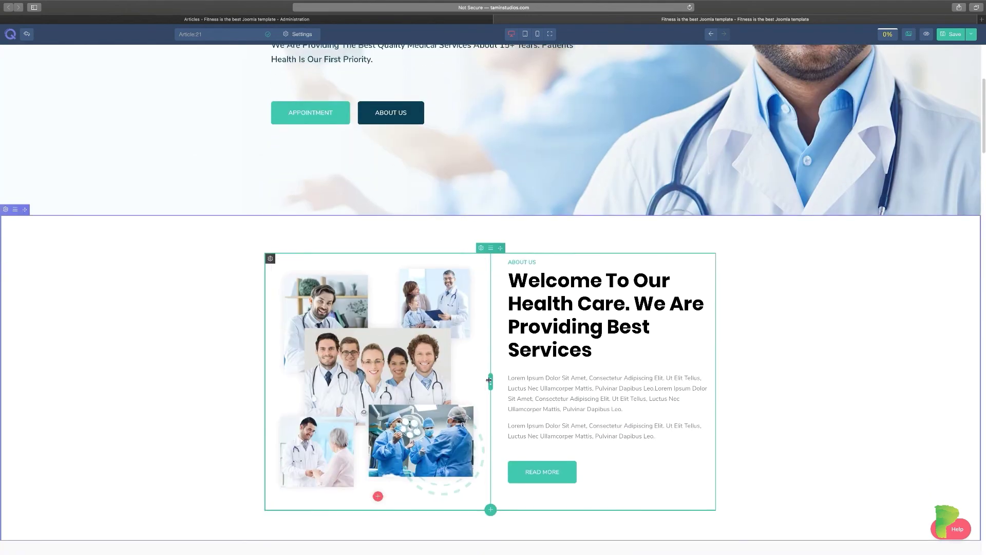
left_click_drag(491, 382, 548, 400)
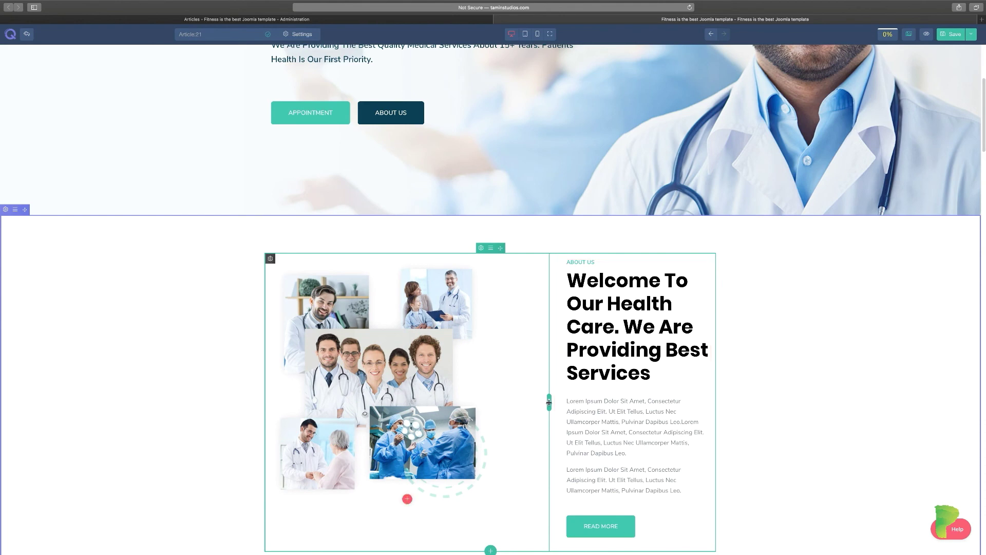
scroll(631, 396, "down", 10)
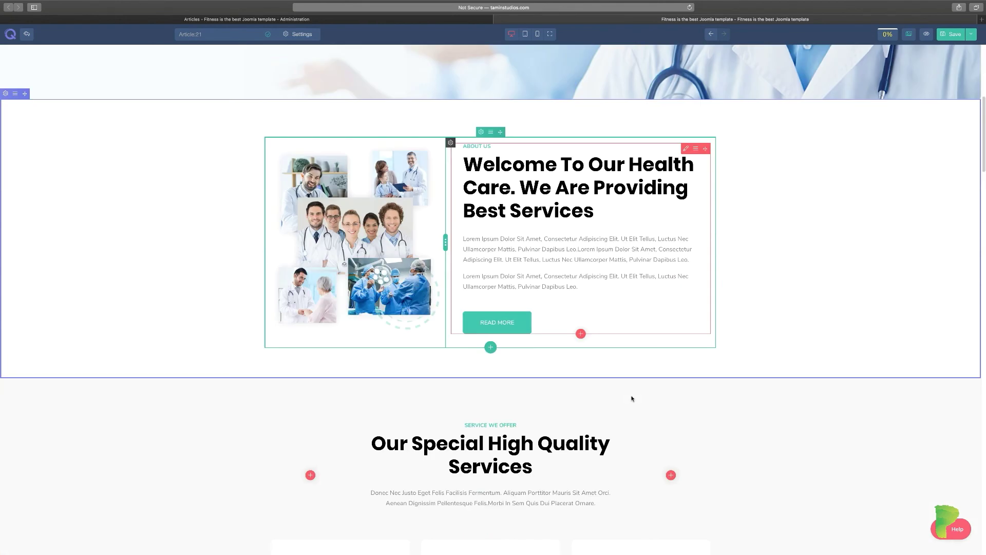
Review the text settings of the Doctors Chamber blurb in the services section and close them without changes.
scroll(632, 396, "down", 3)
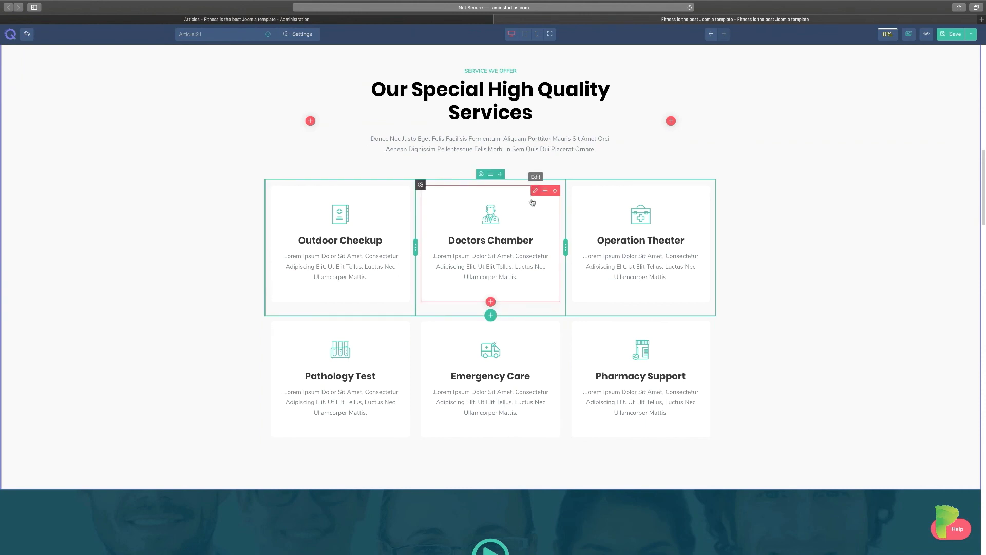
left_click(533, 233)
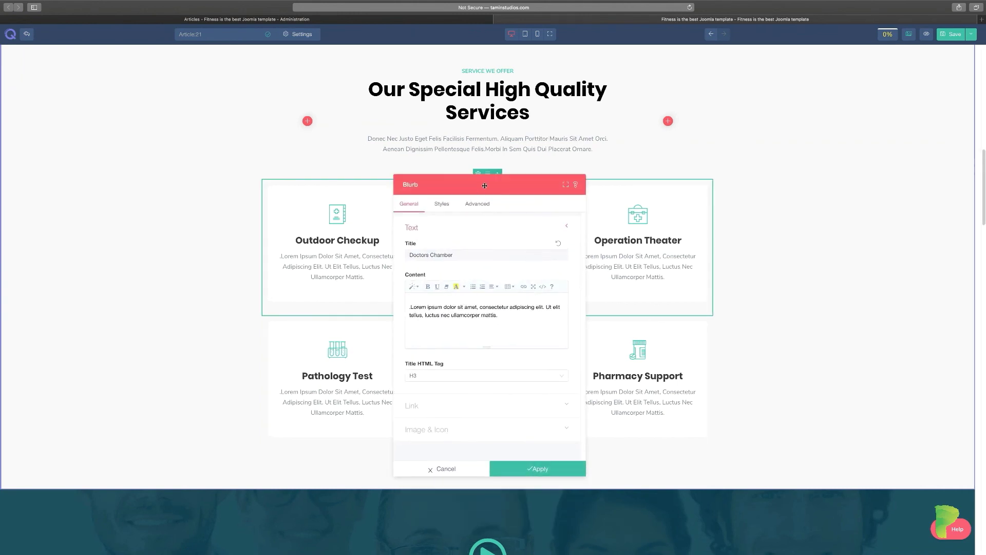
left_click_drag(484, 185, 814, 173)
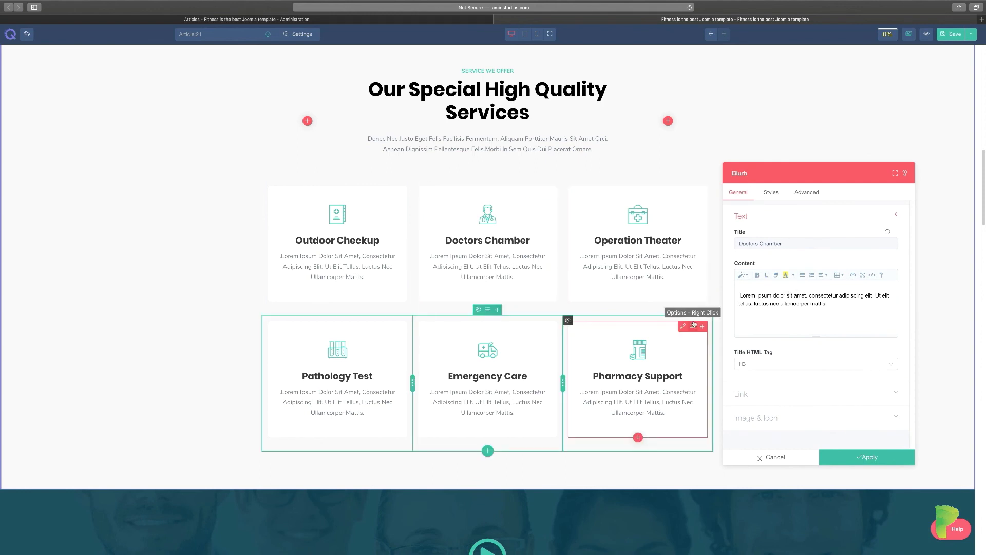
left_click(788, 458)
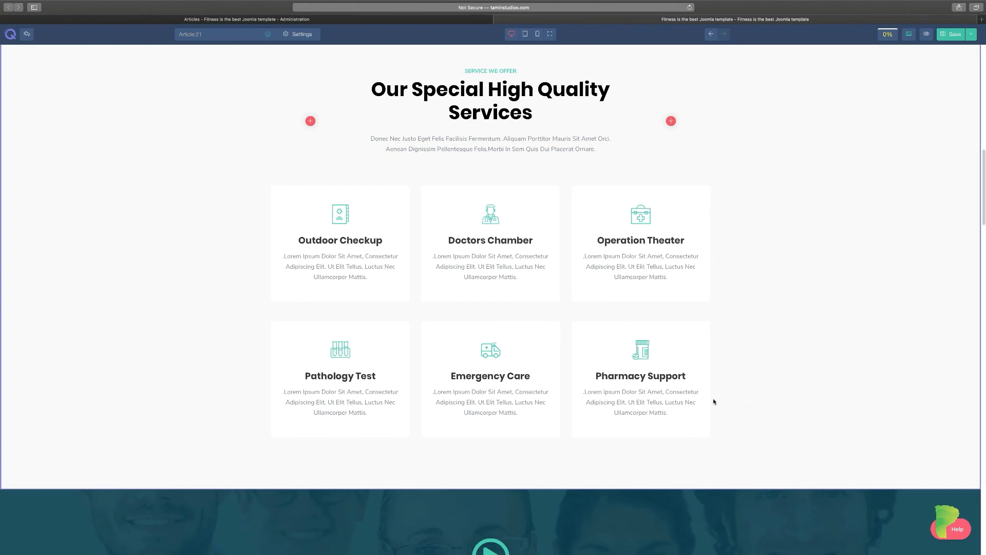
Review the video settings of the play element above the Watch Our Hospital Activities heading and close them without changes.
scroll(714, 401, "down", 7)
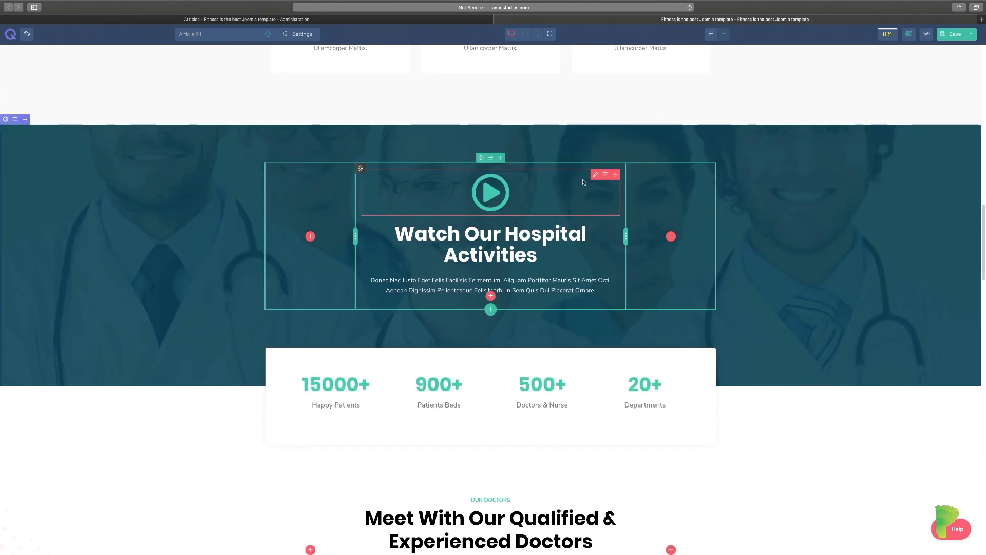
left_click(595, 175)
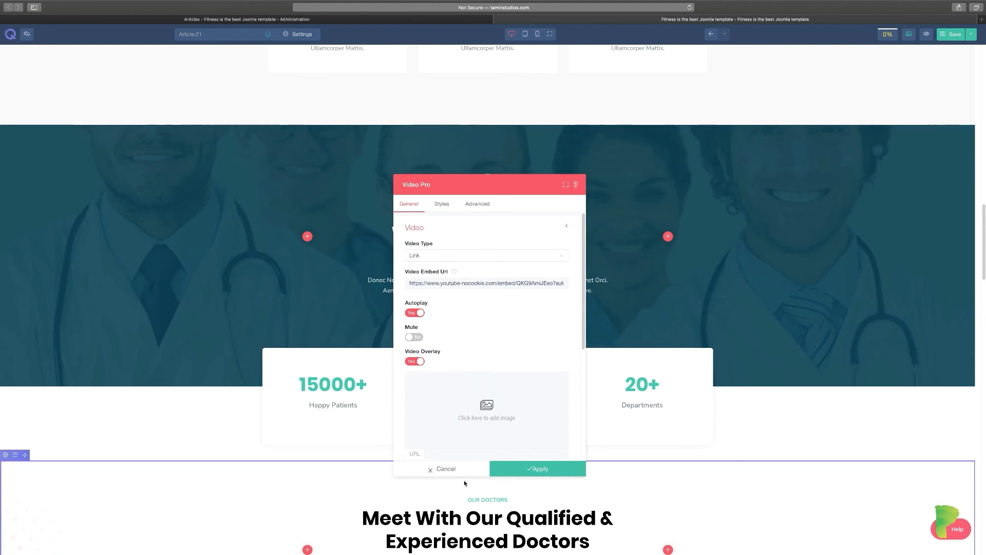
key("Escape")
Open the background style settings of the Book An Appointment section and review its image options.
scroll(632, 401, "down", 5)
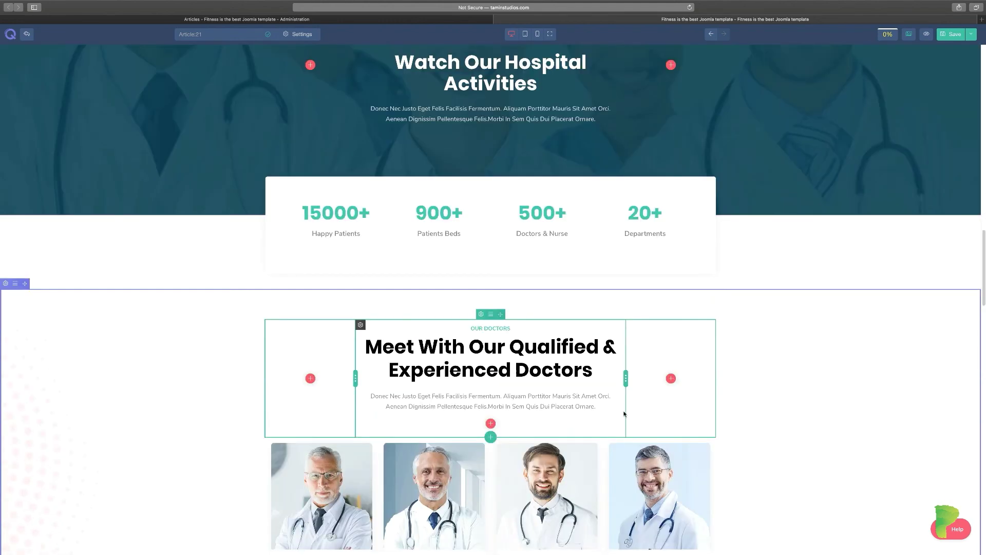
scroll(611, 360, "down", 3)
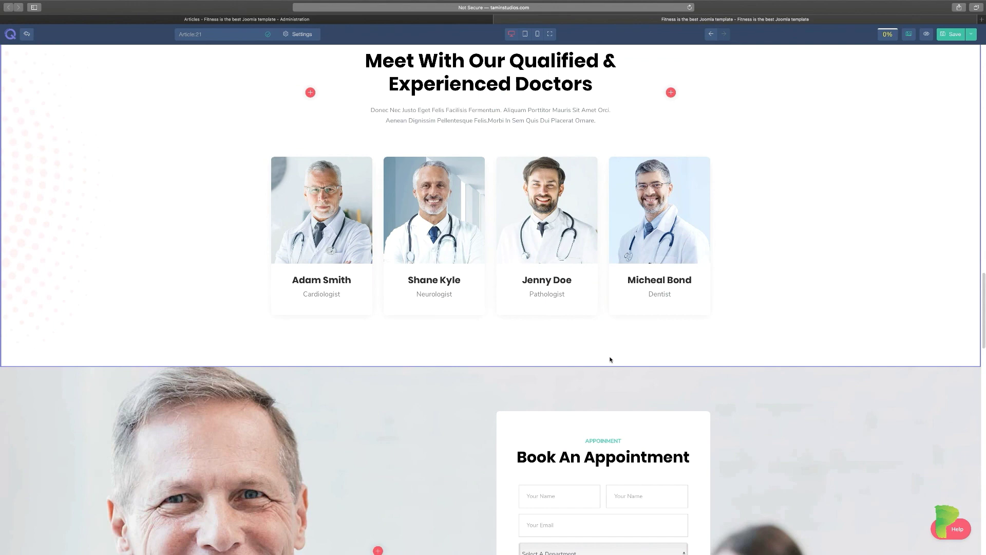
scroll(611, 360, "down", 3)
scroll(574, 357, "down", 2)
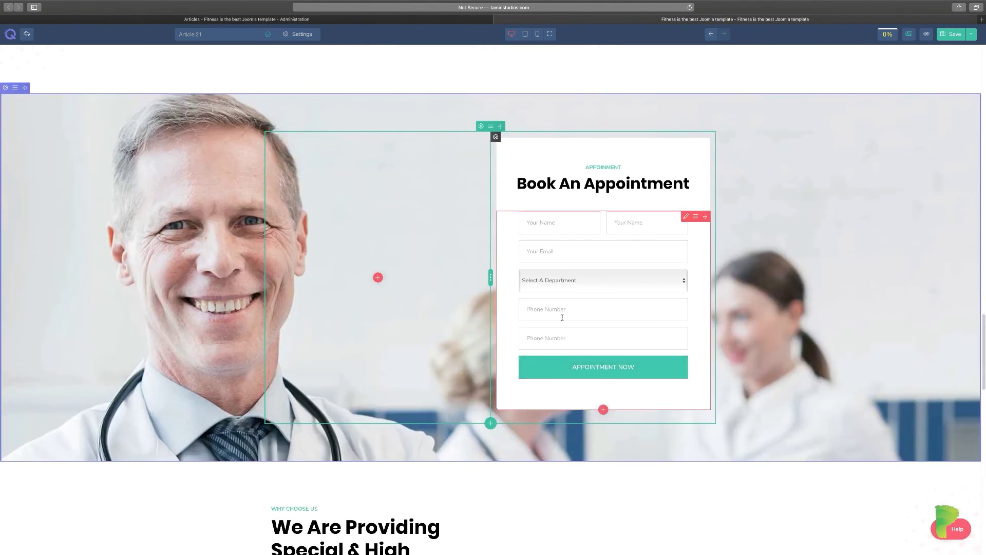
left_click(15, 87)
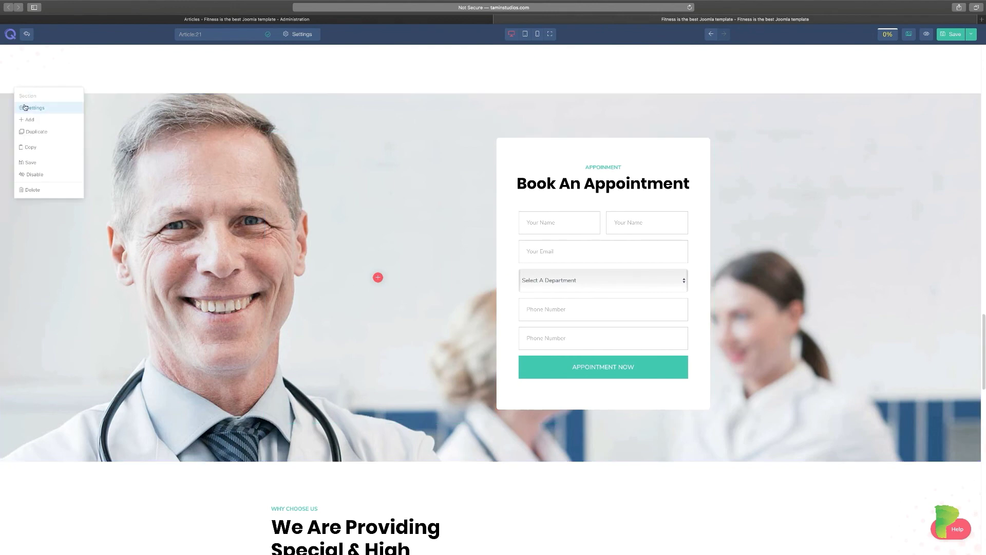
left_click(26, 106)
left_click(442, 204)
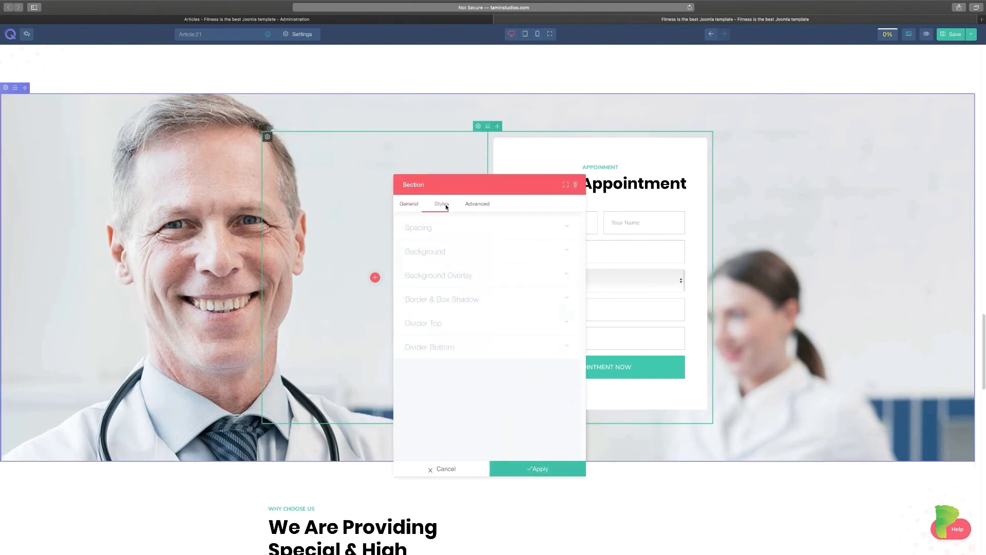
left_click(463, 253)
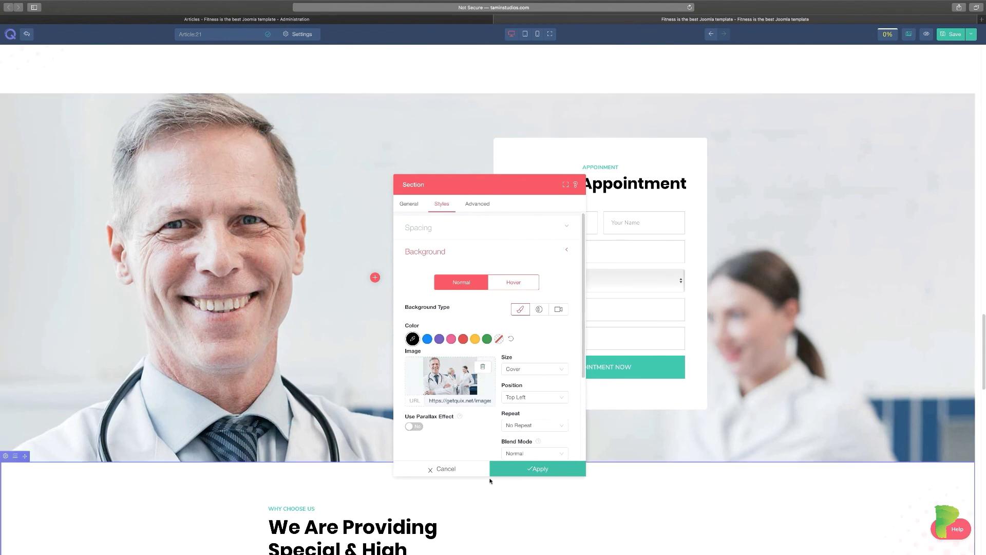
scroll(472, 414, "down", 2)
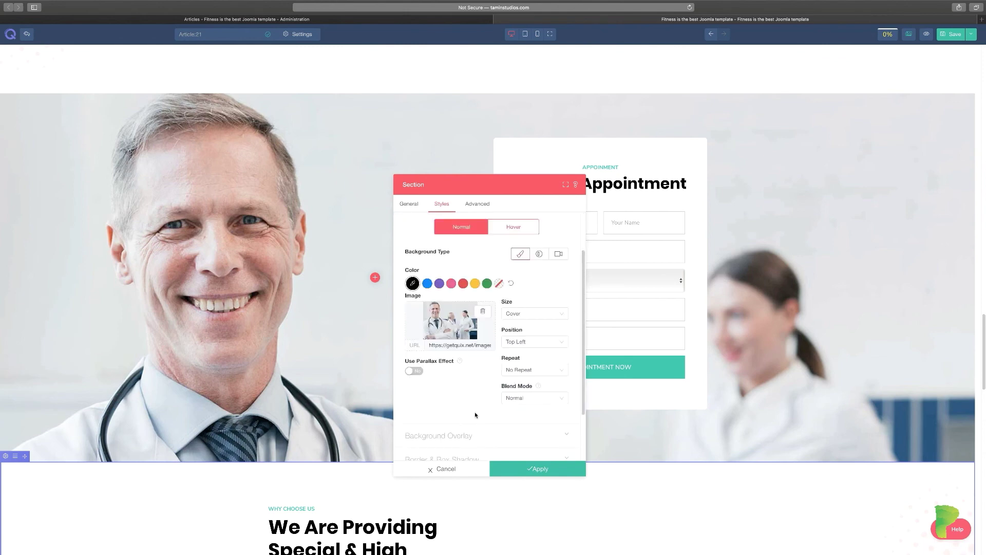
Try purple, pink and yellow background colours for the Book An Appointment section and discard the changes.
left_click(439, 283)
left_click(451, 284)
left_click(475, 283)
left_click(464, 472)
Examine the Why Choose Us, patient testimonial and Our Opening Hours sections of the page.
scroll(618, 415, "down", 2)
scroll(618, 415, "down", 6)
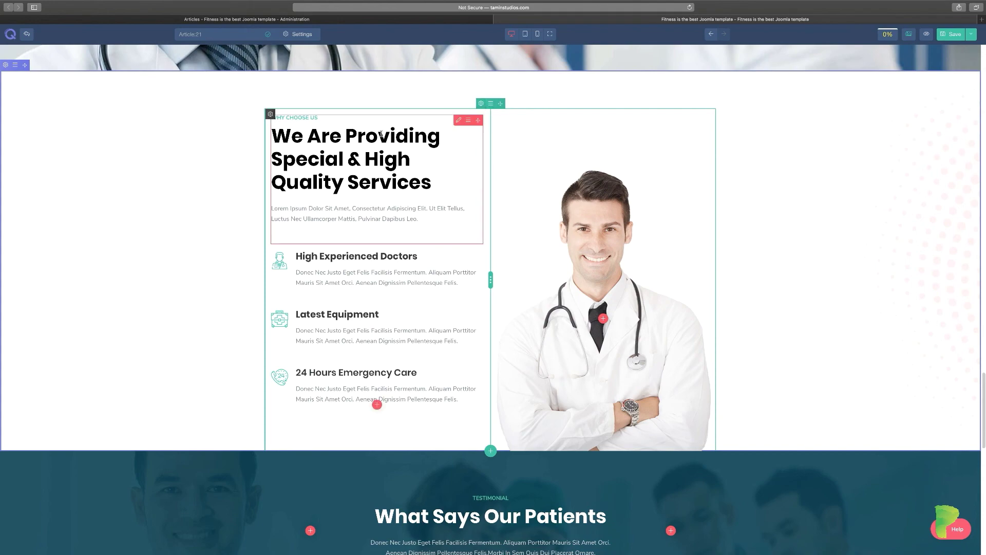
scroll(587, 431, "down", 14)
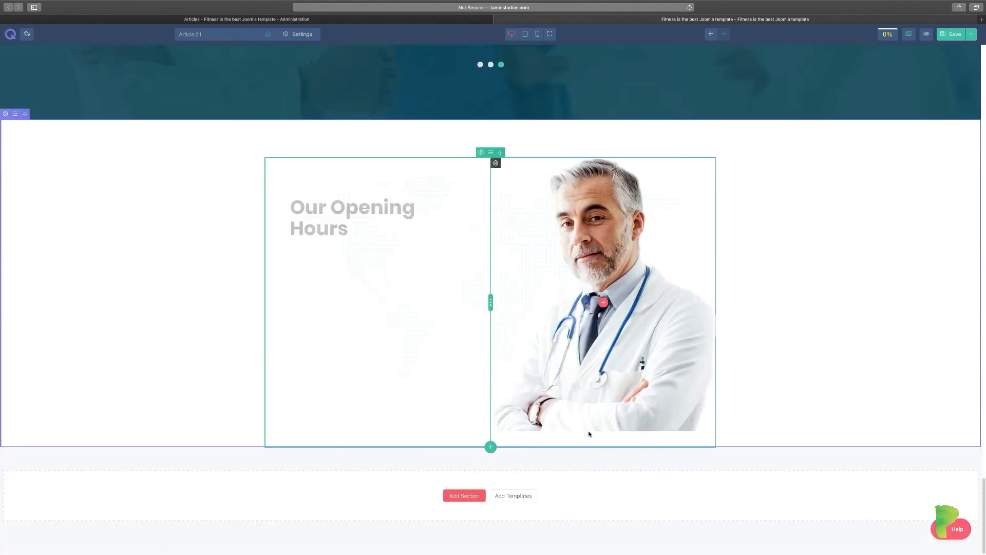
scroll(599, 434, "up", 20)
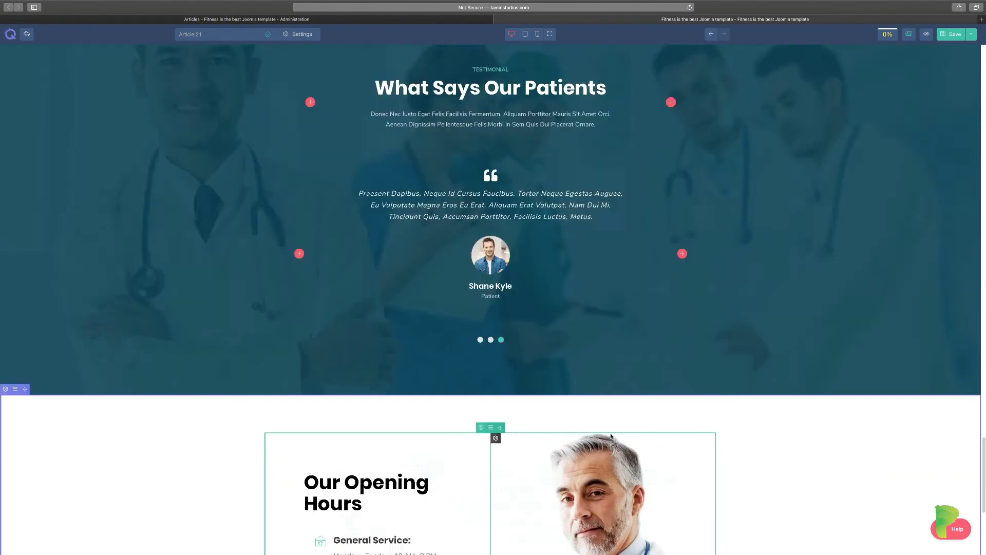
scroll(611, 436, "up", 2)
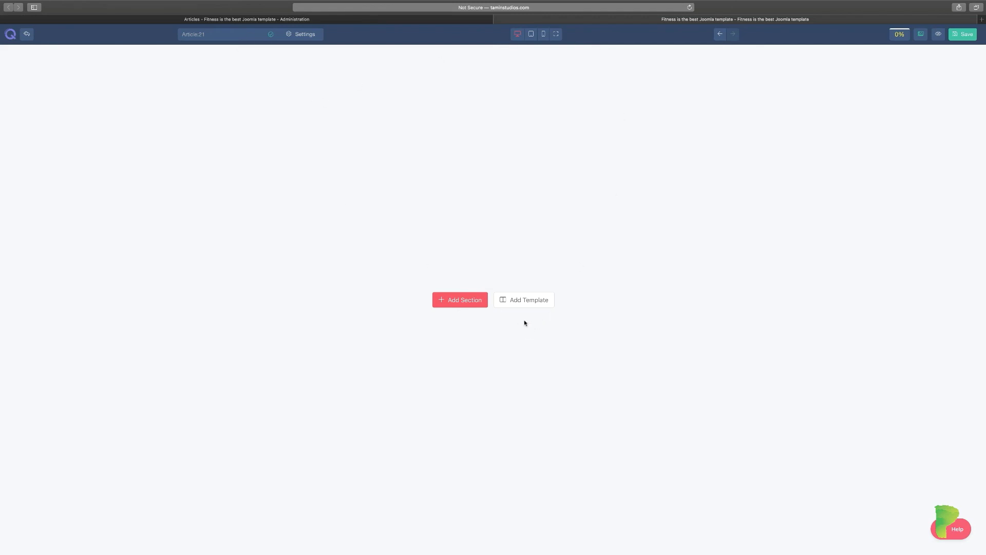
Filter the library pages by the Charity category and insert the Home - Charity page template.
left_click(524, 303)
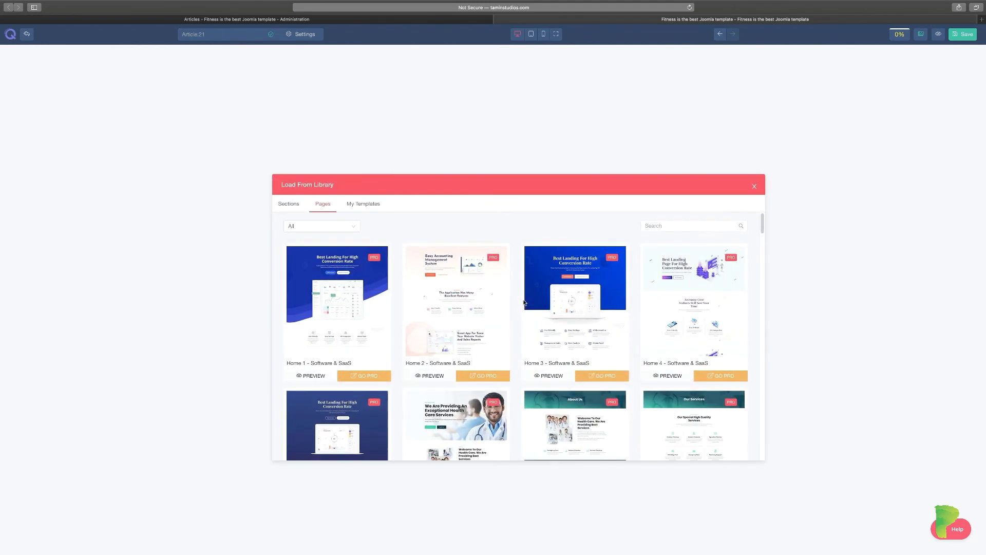
left_click(352, 227)
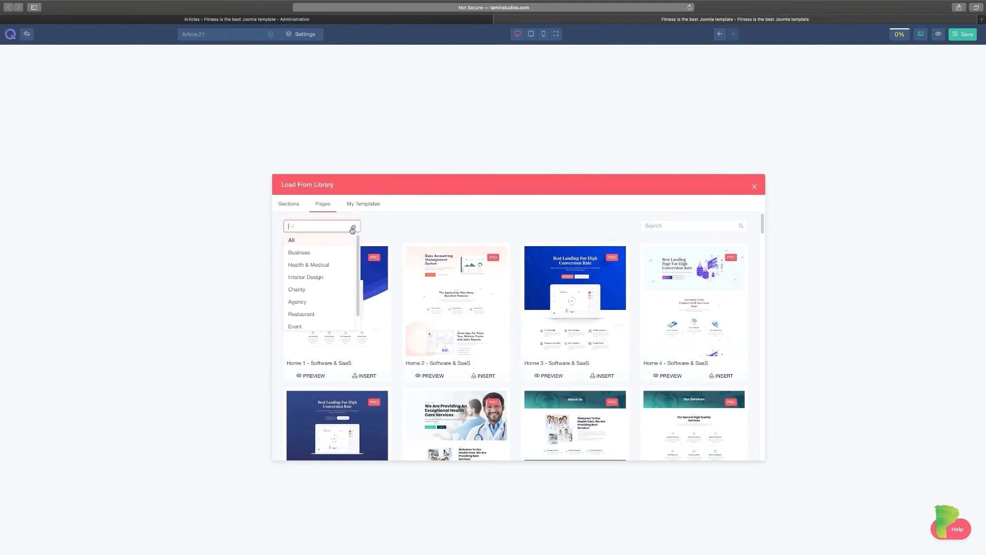
left_click(303, 290)
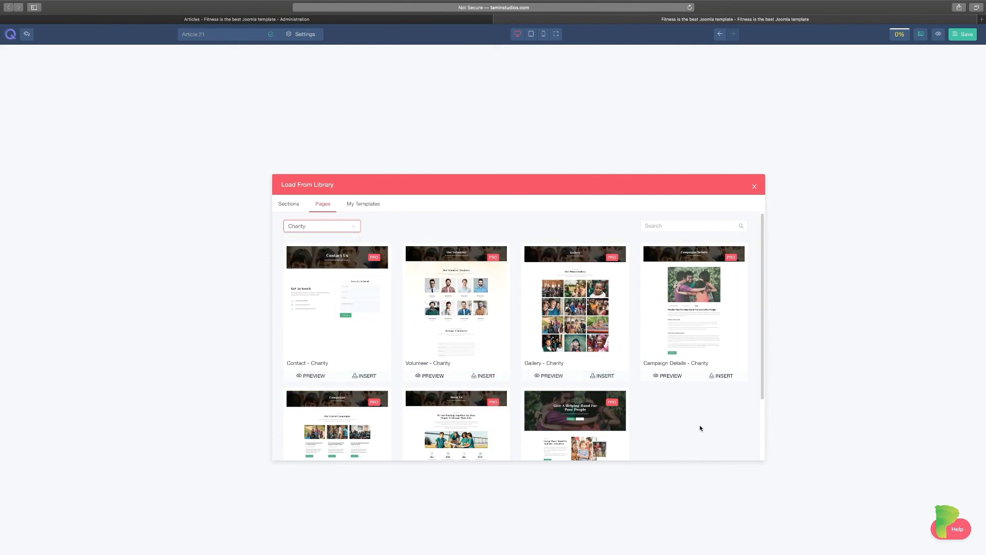
scroll(691, 416, "down", 3)
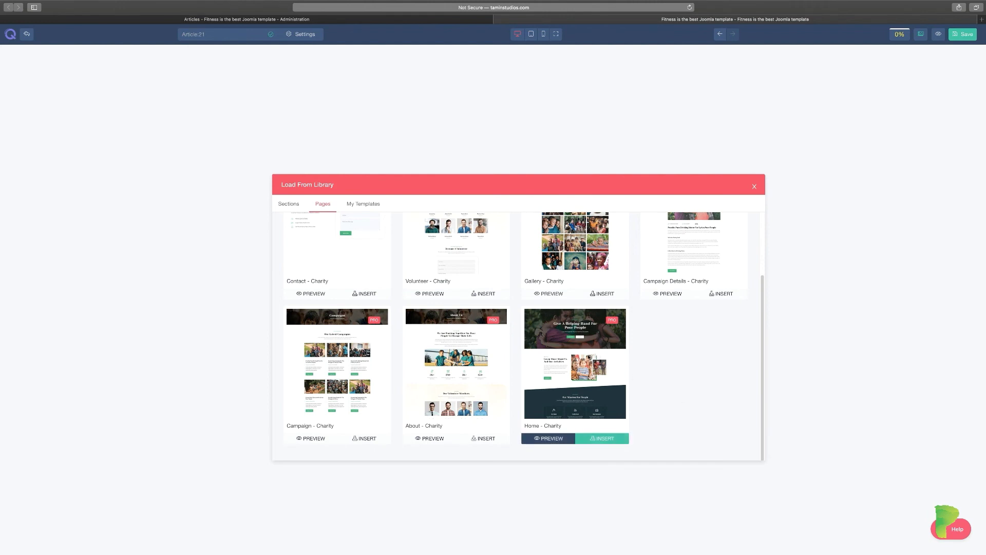
left_click(598, 439)
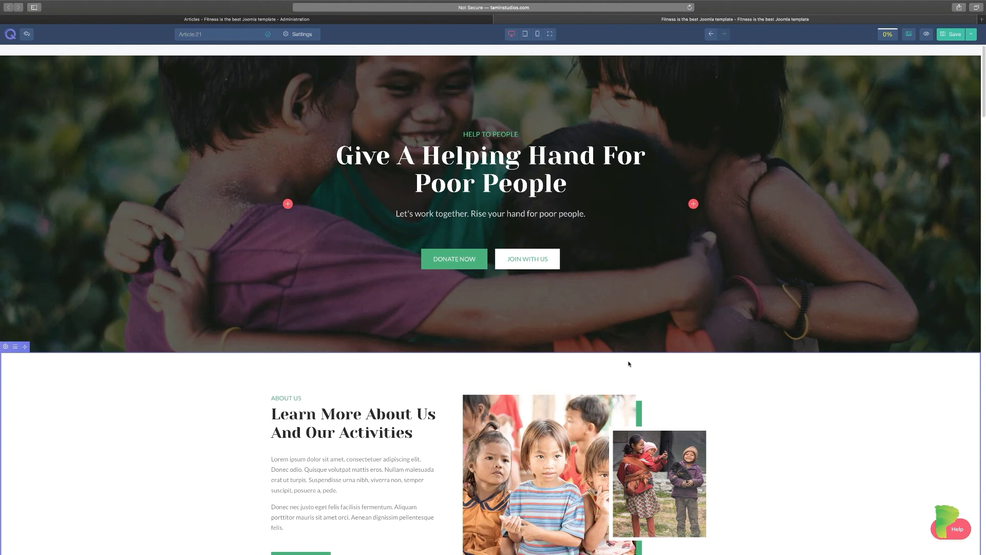
Review the background image, size, position and parallax options of the Give A Helping Hand section and close its settings without changes.
scroll(643, 411, "down", 1)
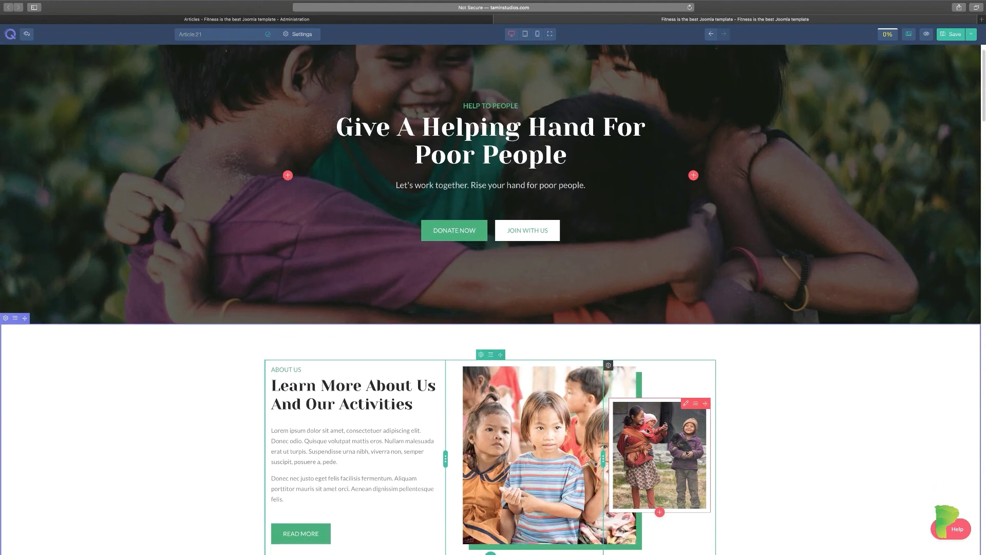
scroll(655, 436, "down", 3)
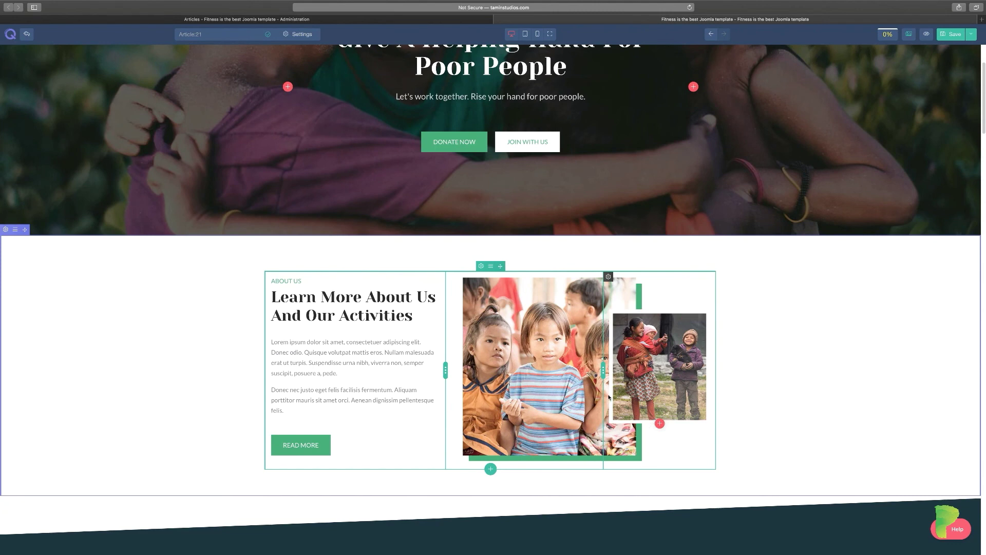
scroll(510, 149, "up", 4)
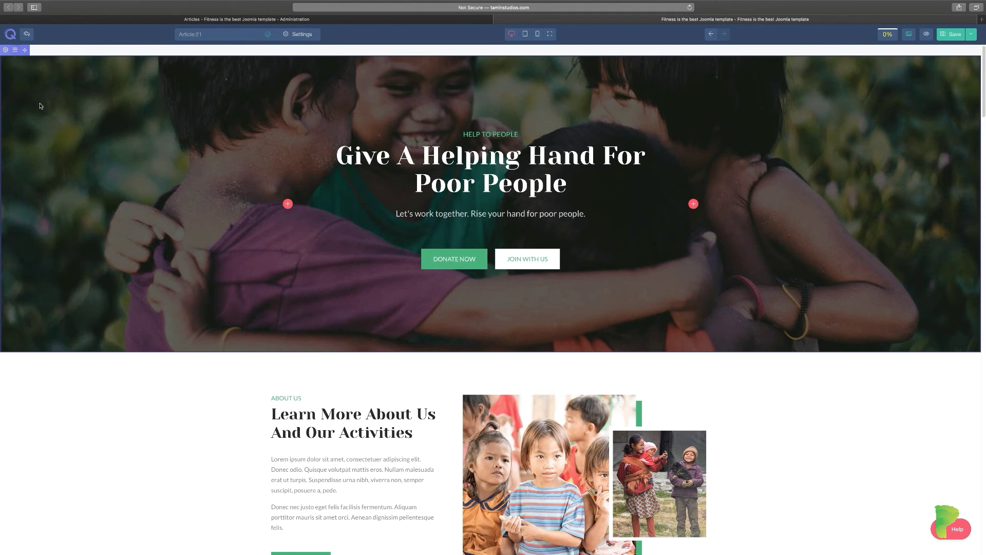
left_click(15, 52)
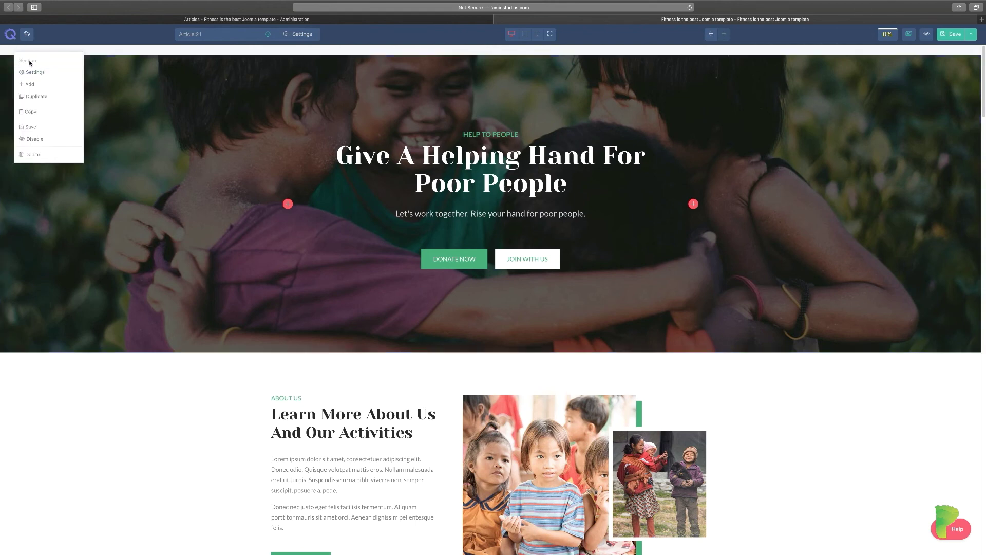
left_click(29, 68)
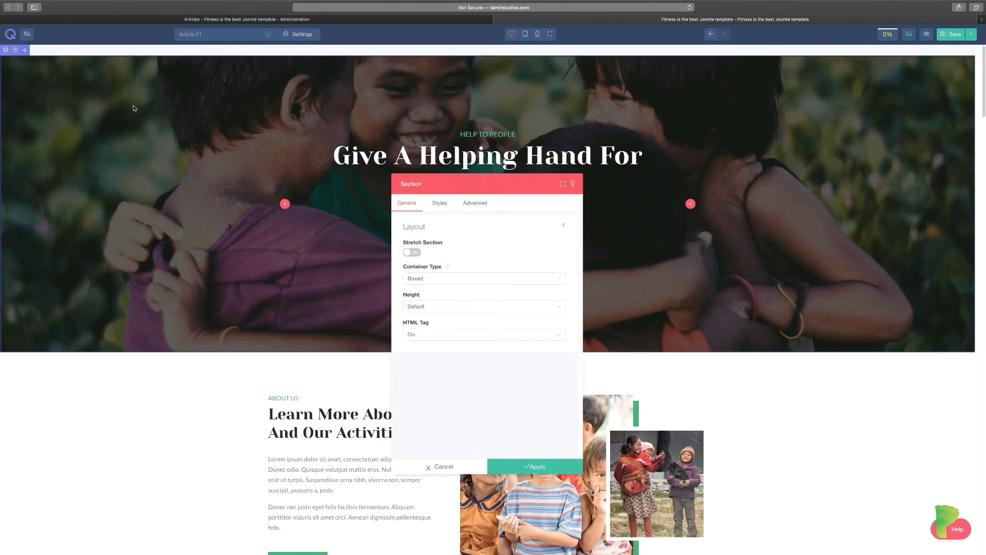
left_click(447, 204)
left_click(450, 258)
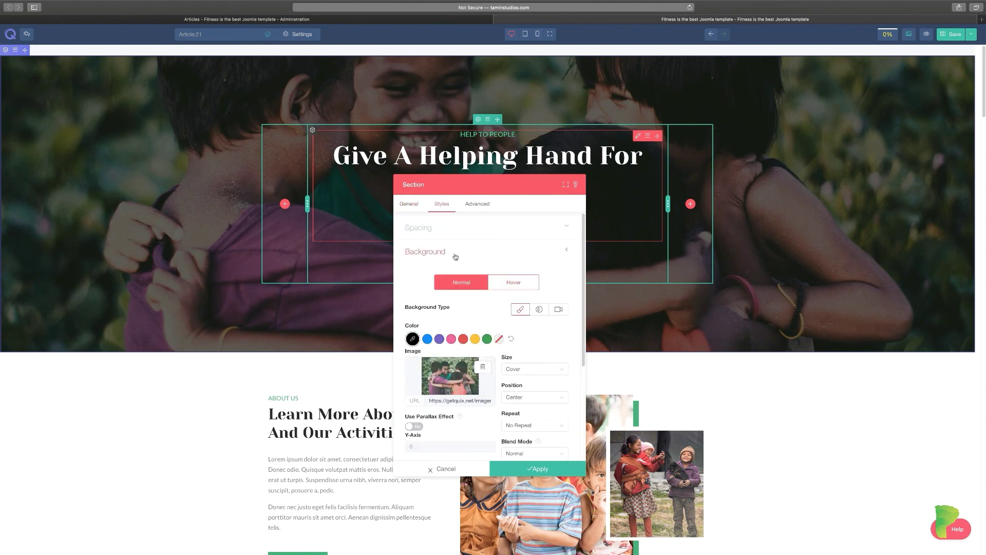
left_click_drag(533, 190, 620, 168)
scroll(574, 377, "down", 2)
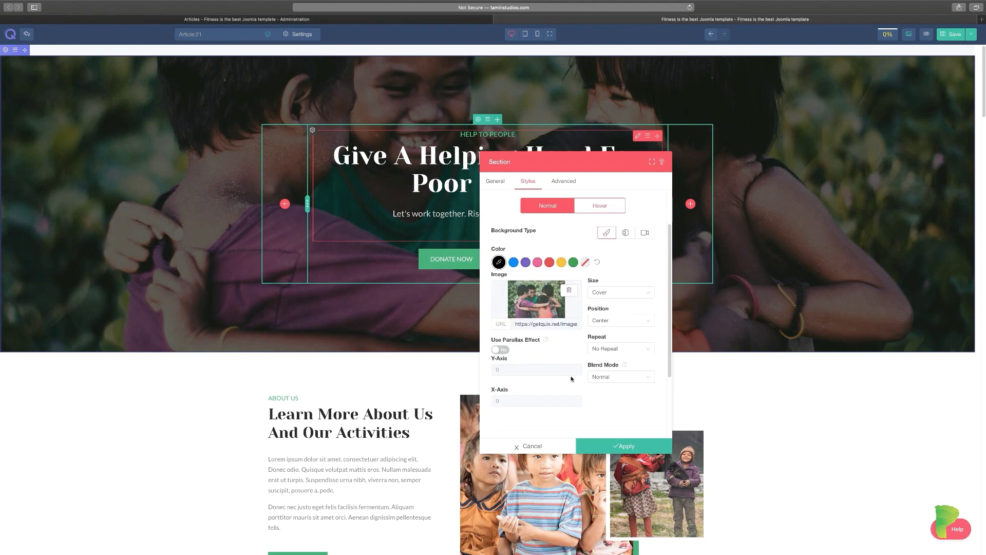
scroll(553, 363, "up", 2)
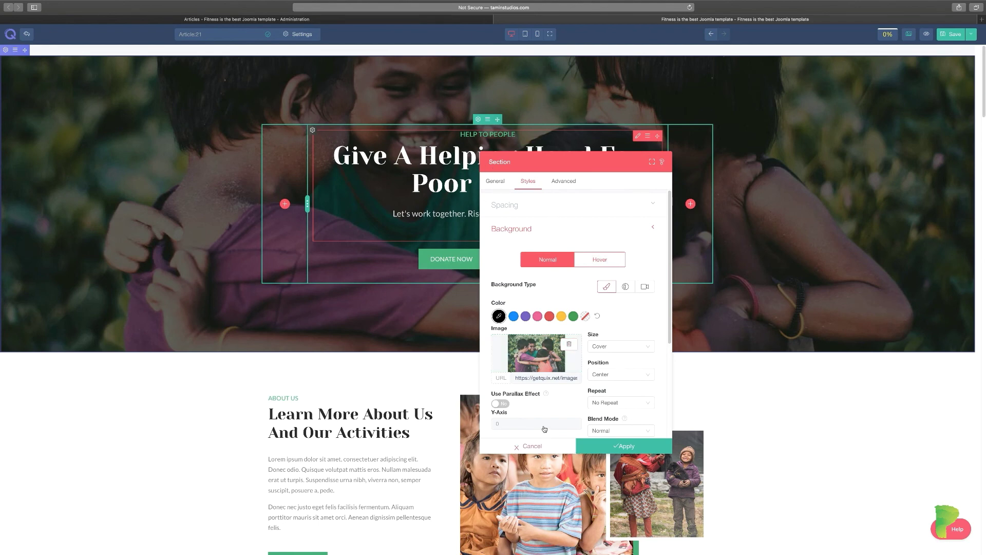
left_click(547, 445)
Examine the charity page from the About Us and mission sections through campaigns, volunteer form and team down to the donation banner.
scroll(482, 284, "down", 2)
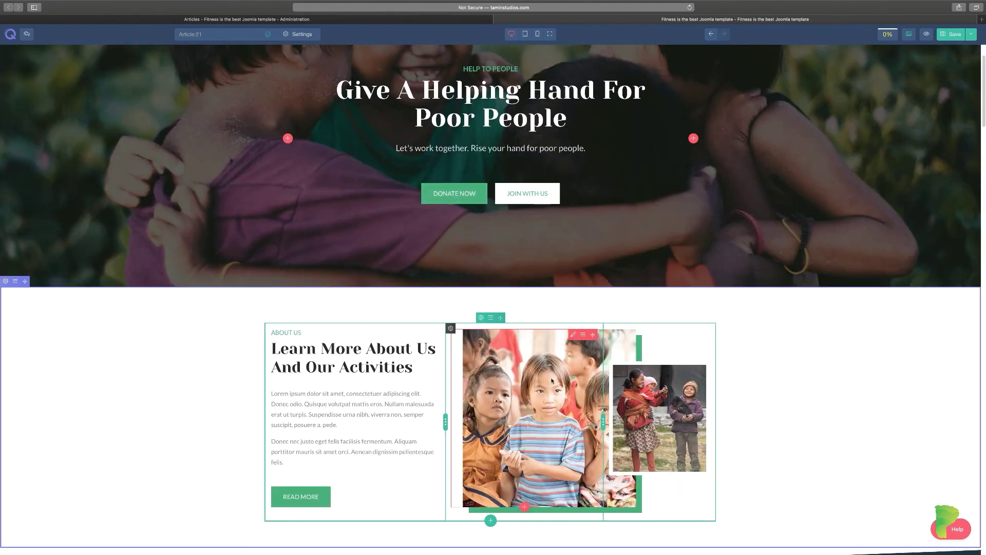
scroll(481, 284, "down", 6)
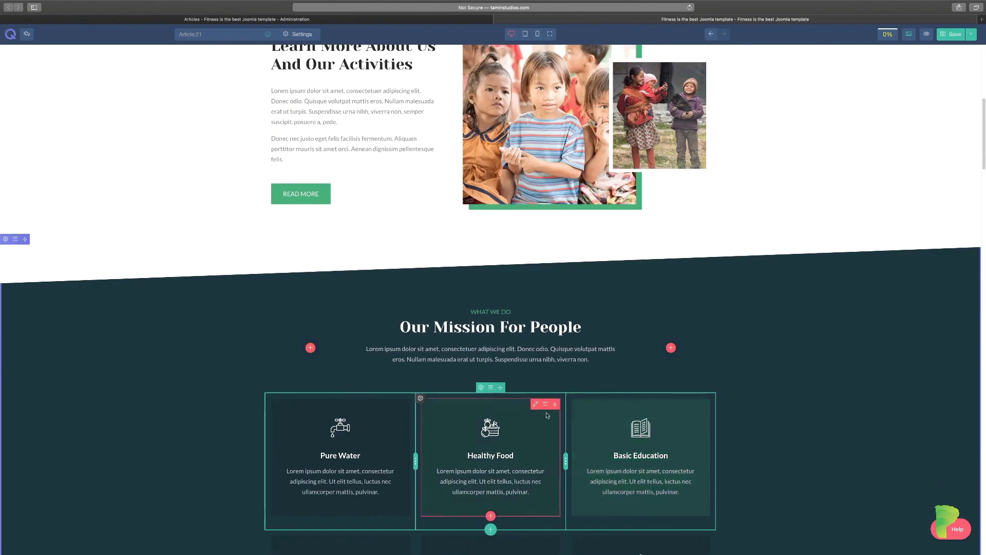
scroll(491, 436, "down", 3)
scroll(392, 312, "down", 2)
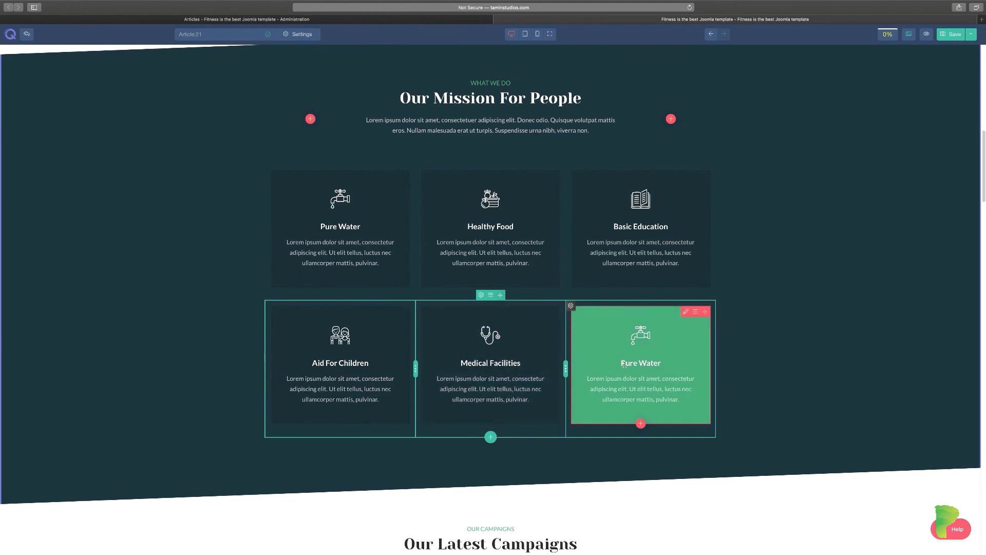
scroll(624, 364, "down", 5)
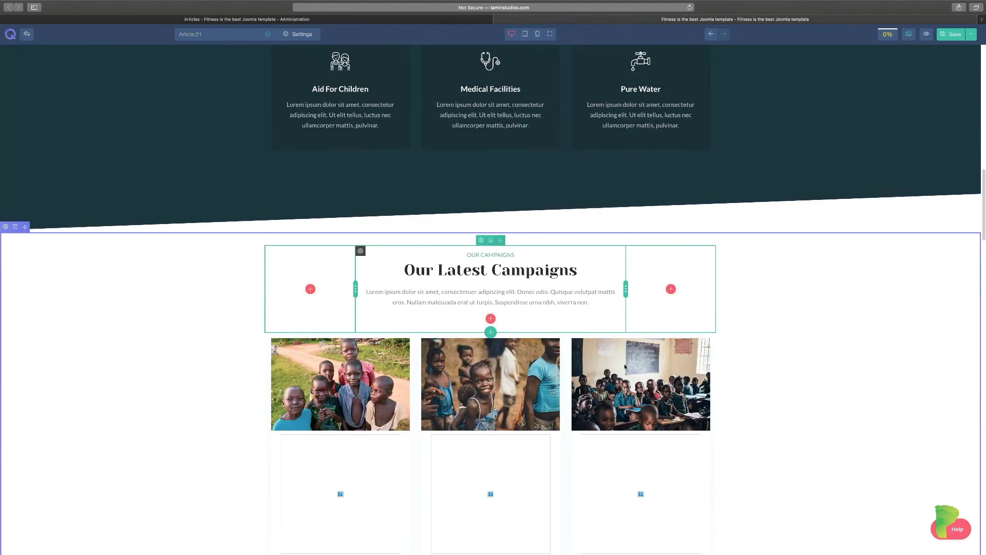
scroll(532, 385, "down", 10)
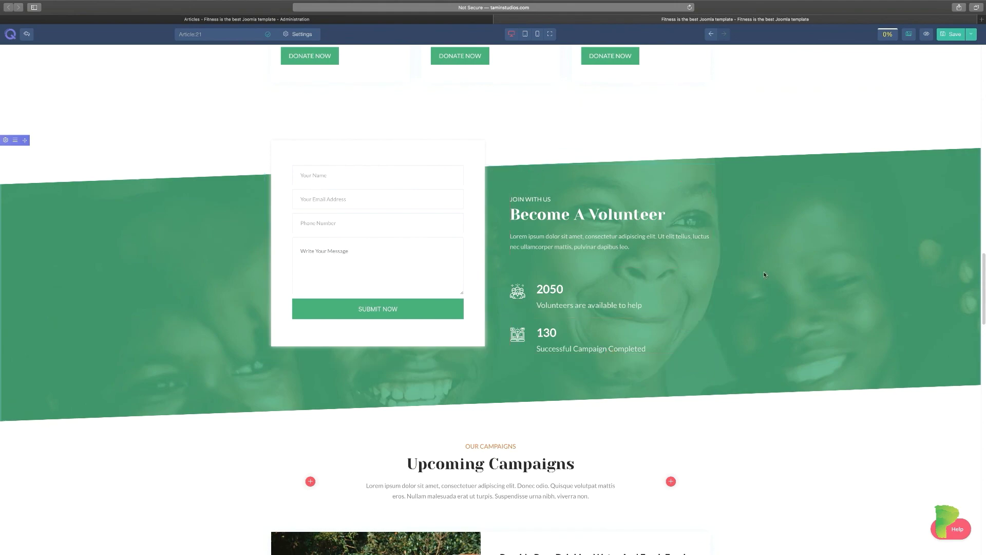
scroll(753, 286, "down", 10)
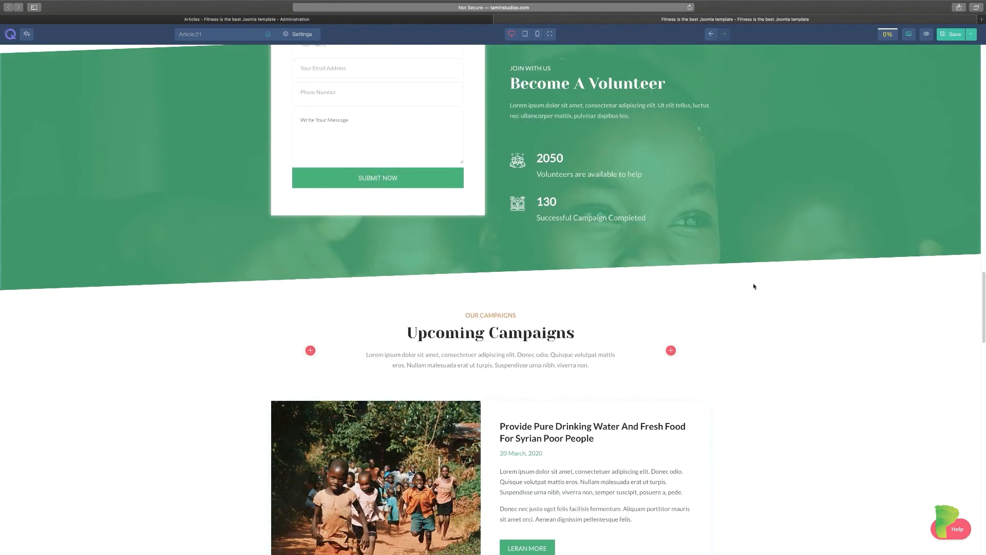
scroll(754, 286, "down", 10)
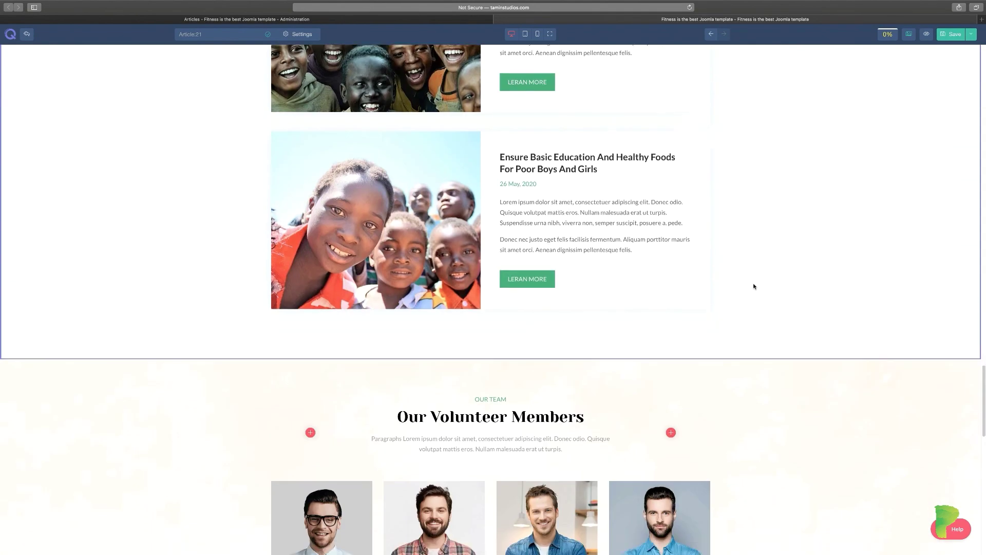
scroll(754, 286, "down", 1)
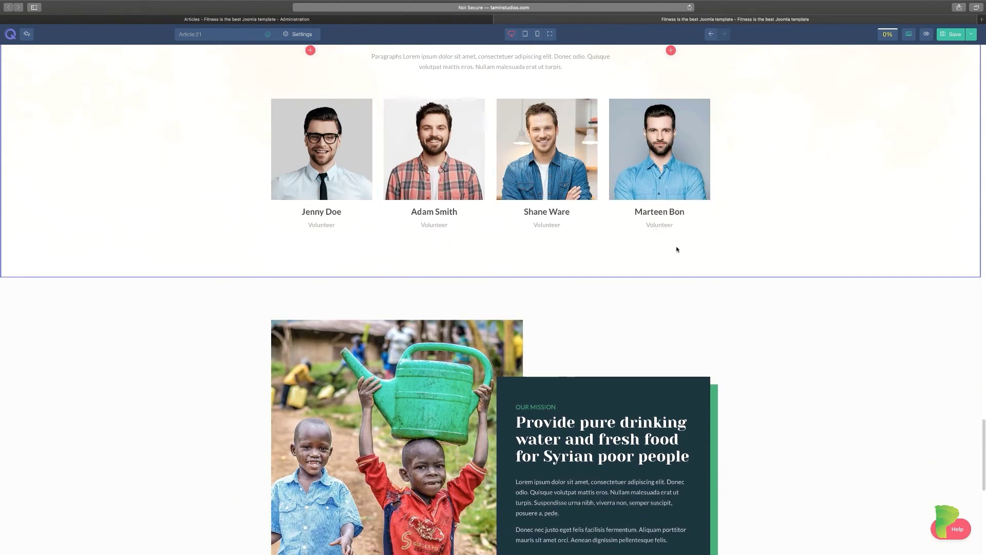
scroll(675, 248, "down", 2)
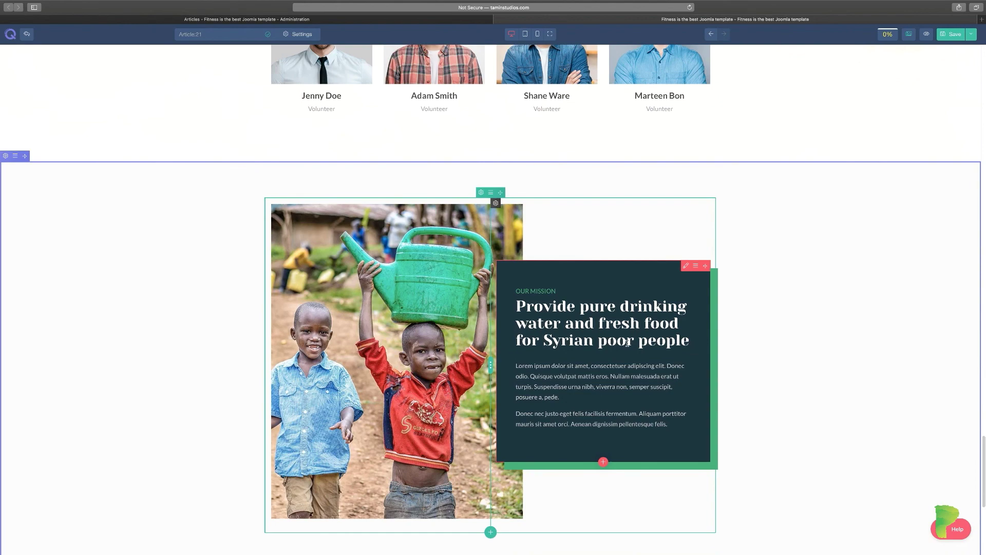
scroll(627, 344, "down", 7)
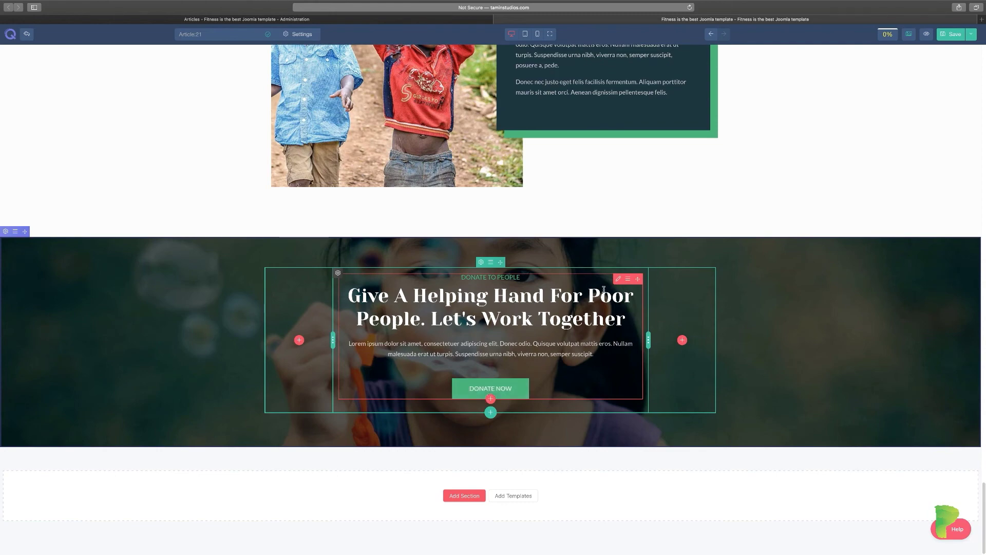
scroll(681, 330, "up", 20)
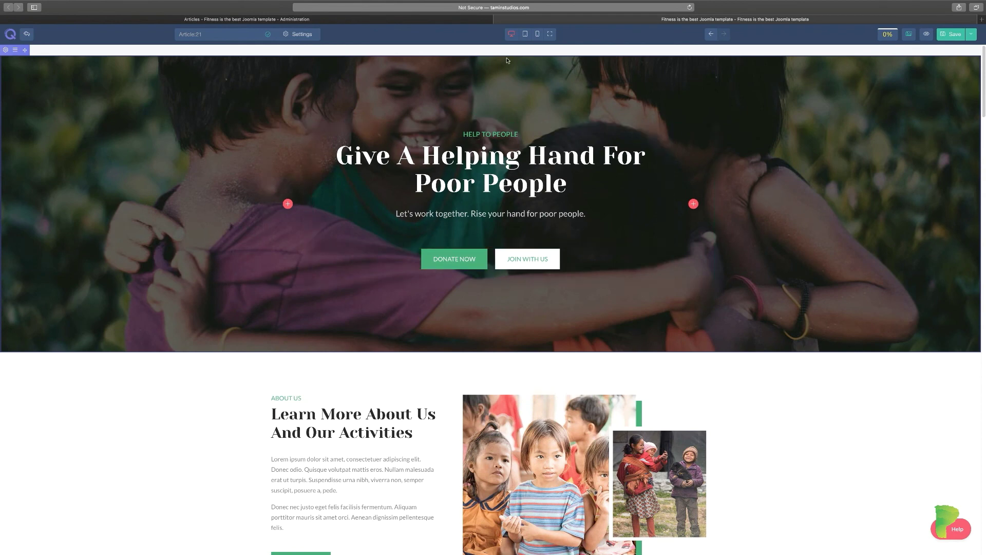
Preview the charity page in tablet and mobile layouts, return to the desktop layout and check its first two sections.
left_click(525, 36)
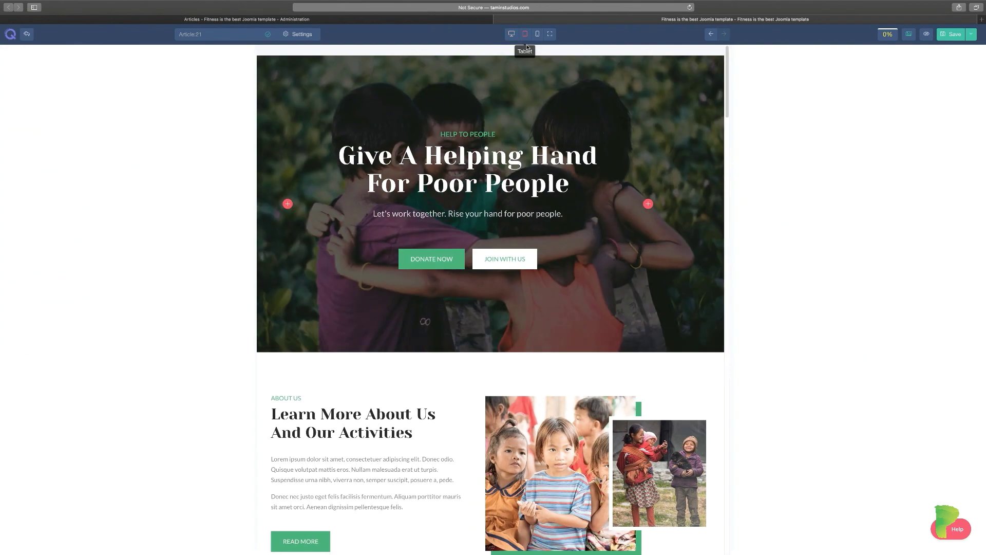
left_click(537, 37)
left_click(538, 36)
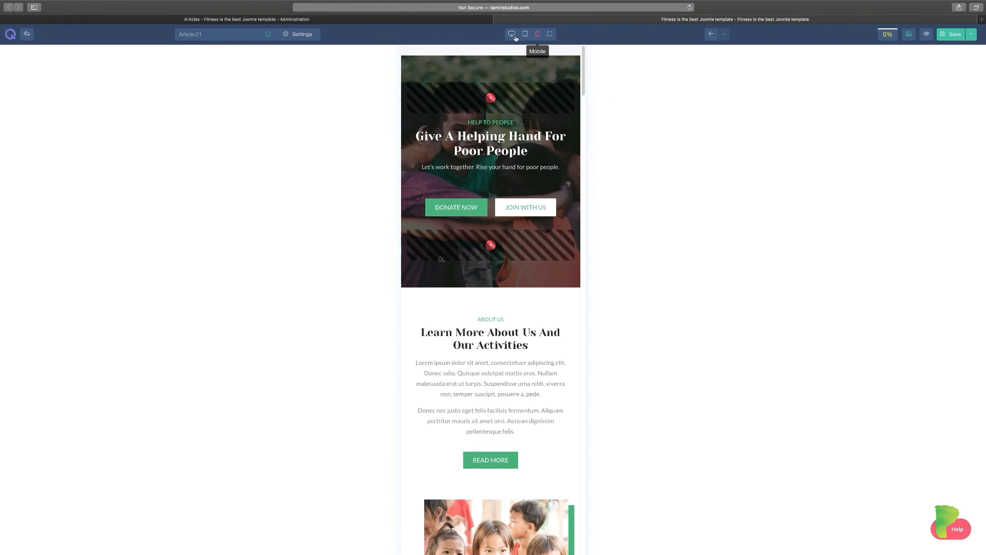
left_click(515, 38)
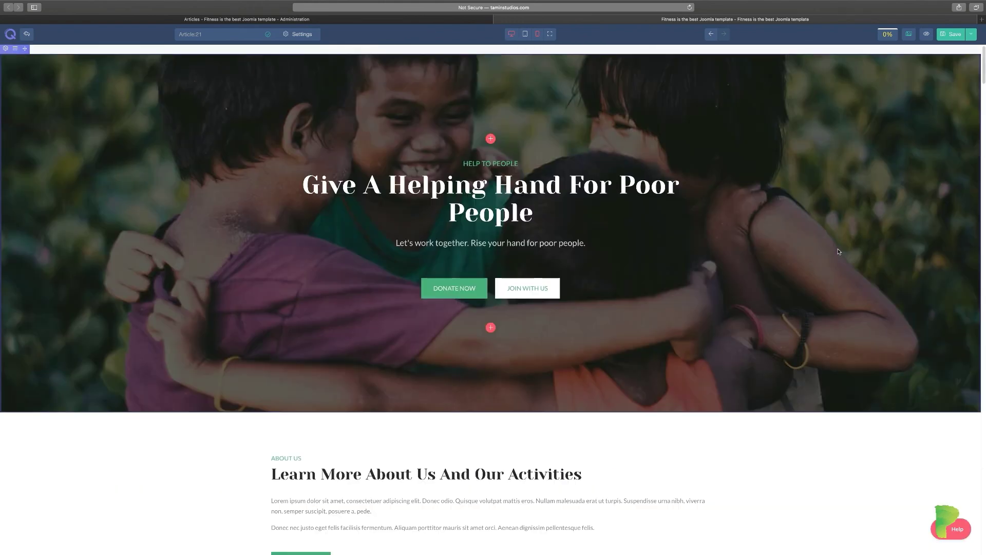
scroll(839, 251, "down", 1)
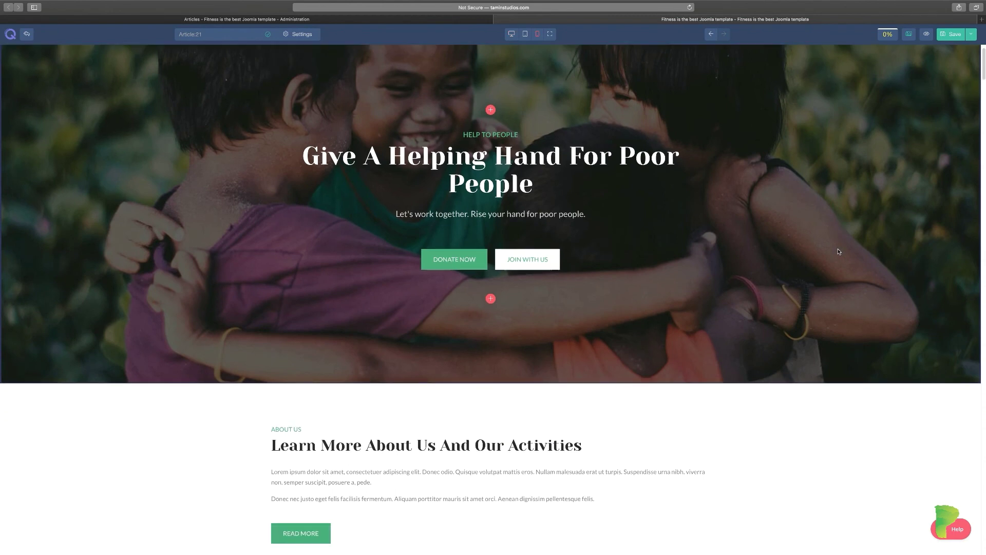
scroll(838, 251, "down", 5)
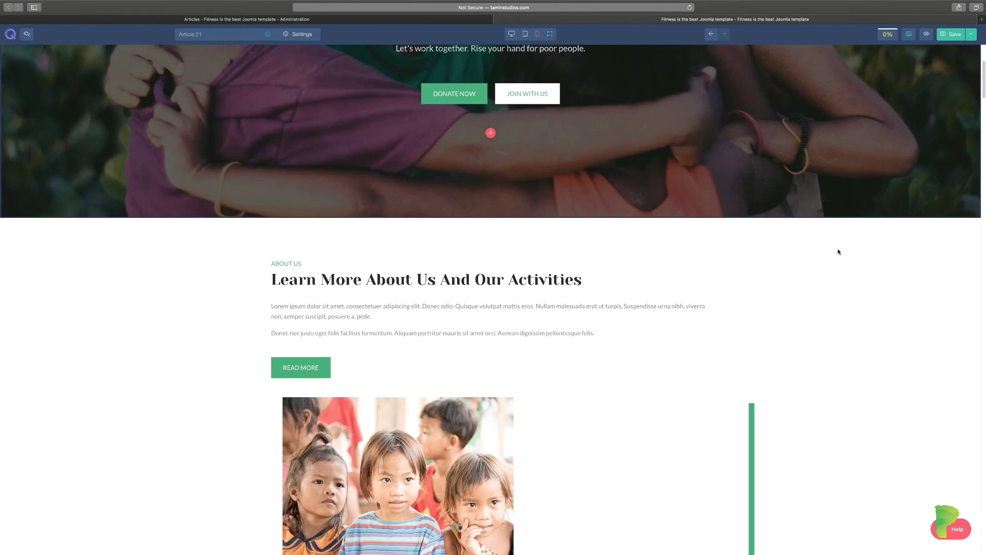
scroll(839, 251, "up", 6)
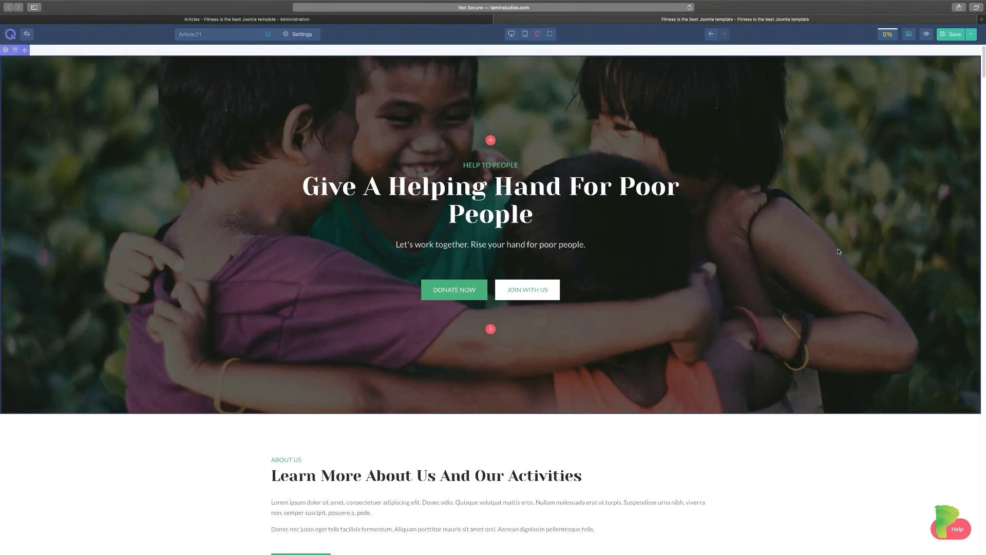
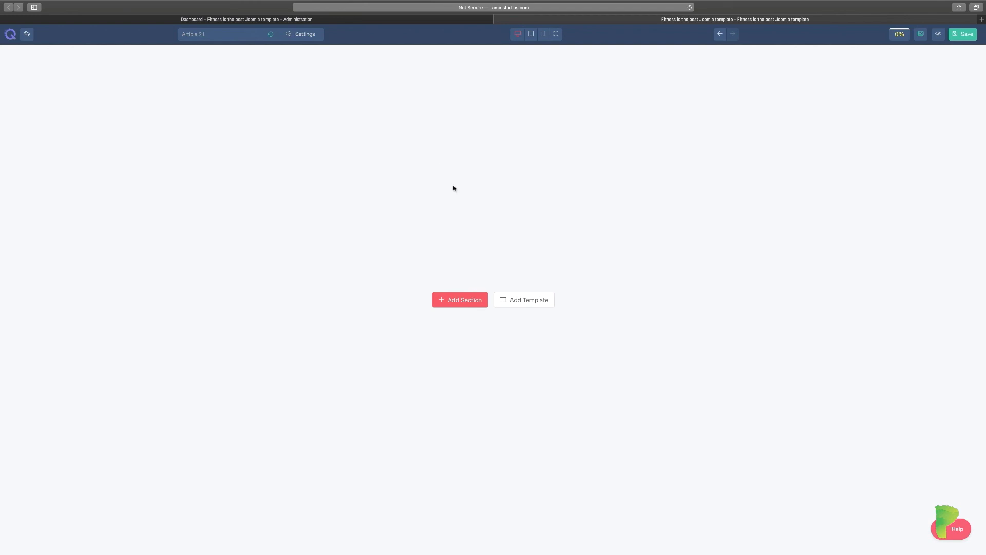
Open the template library on the empty article page and review the available page categories without choosing one.
left_click(537, 307)
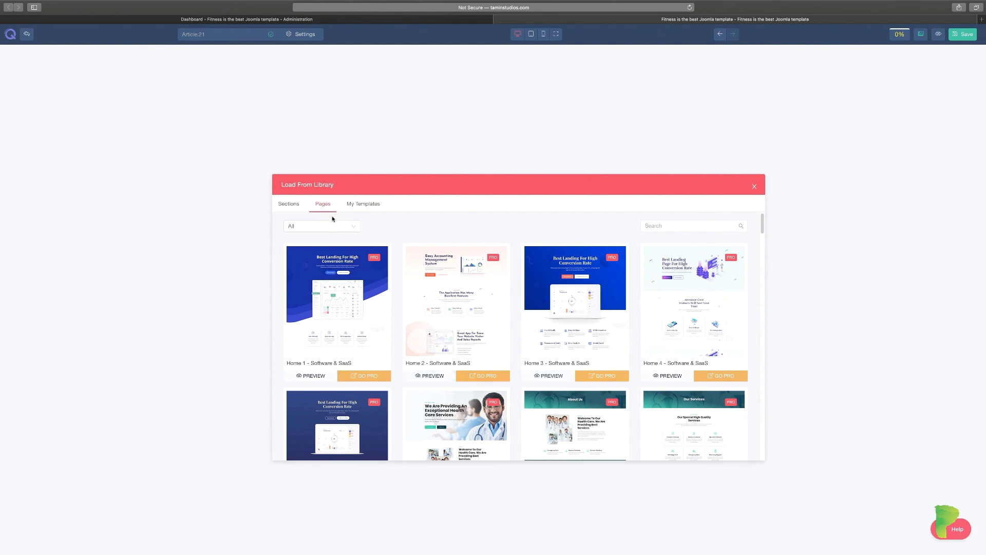
left_click(355, 227)
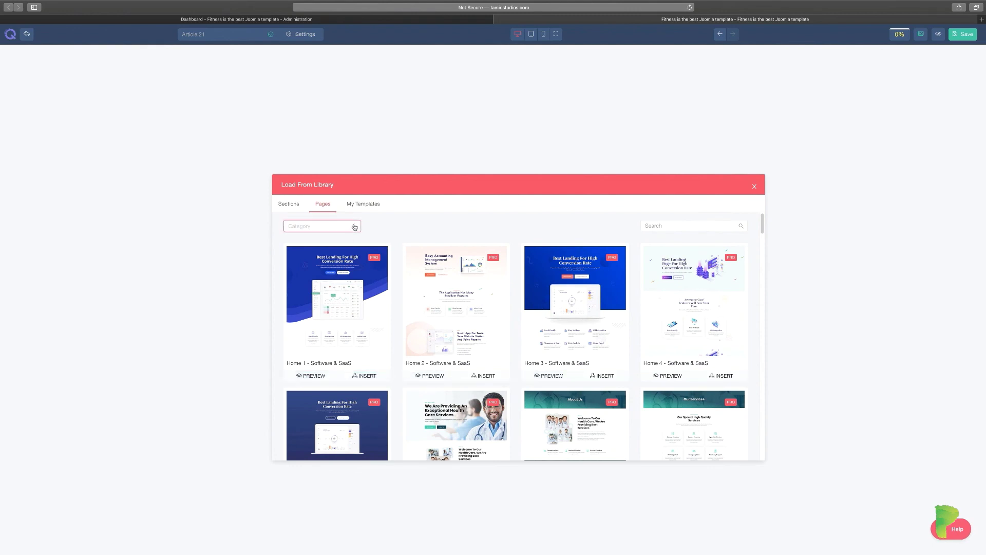
mouse_move(358, 282)
left_mouse_down()
mouse_move(357, 296)
mouse_move(358, 264)
mouse_move(354, 311)
mouse_move(358, 279)
left_mouse_up()
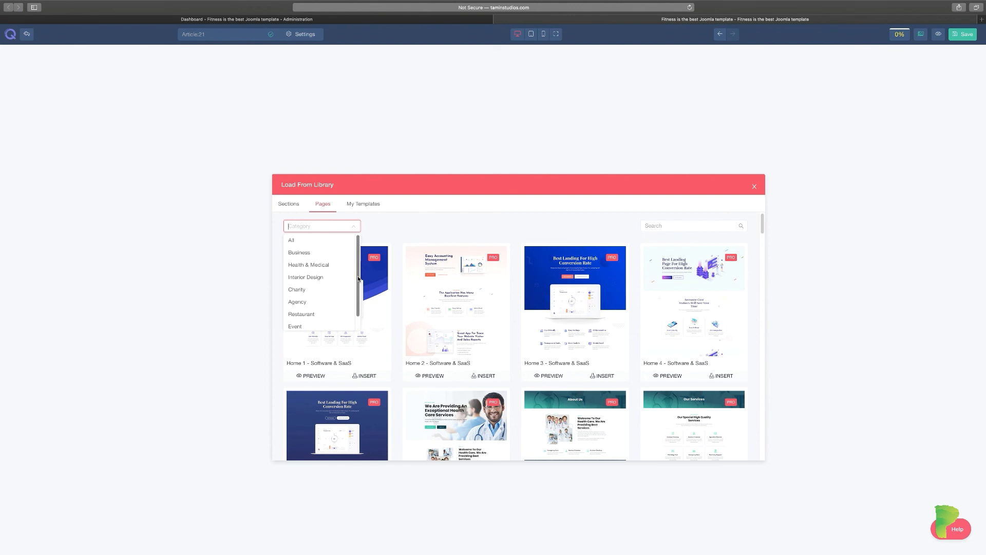
left_click(418, 235)
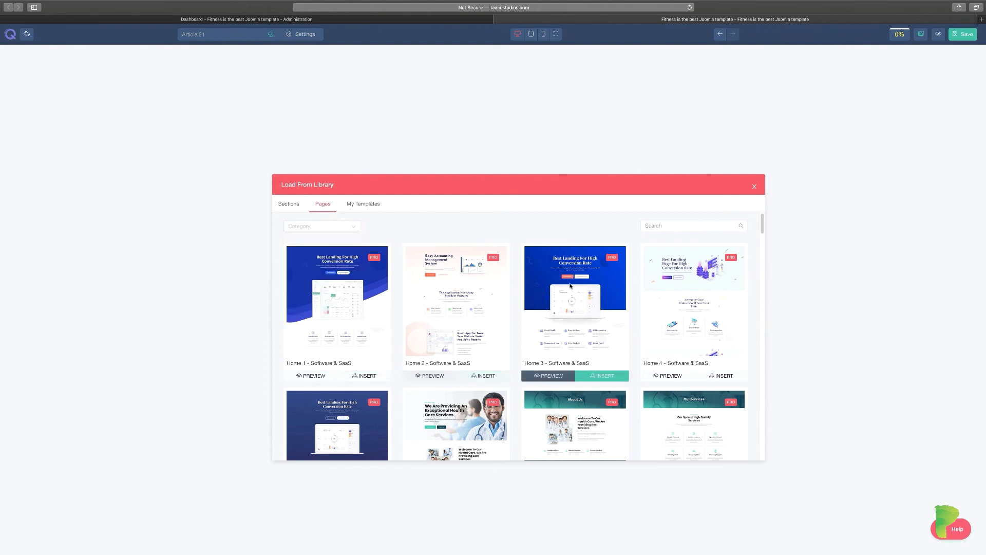
Browse the library's ready-made section designs across all categories, through the stats and contact designs and back to the start.
left_click(286, 208)
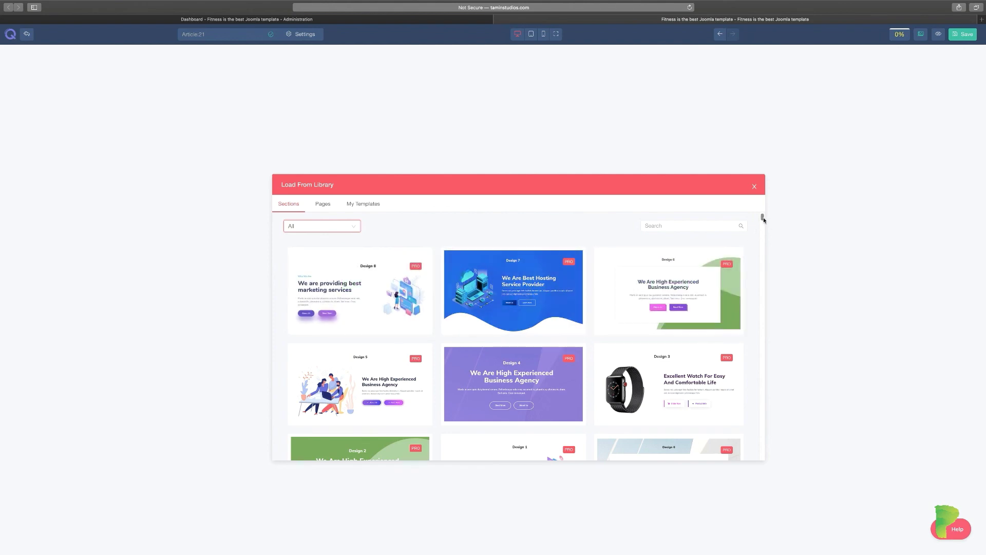
left_click_drag(762, 218, 761, 314)
mouse_move(708, 348)
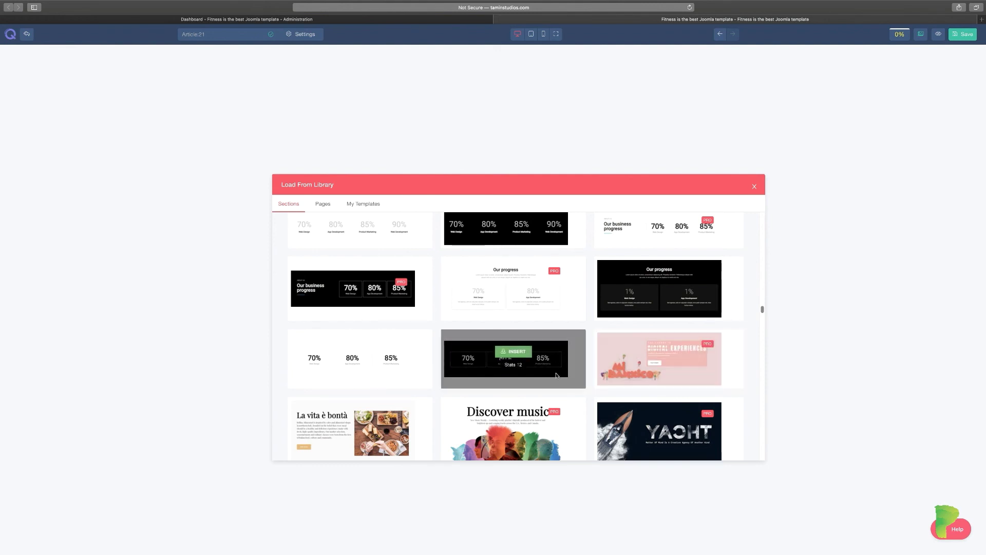
left_click_drag(762, 309, 762, 324)
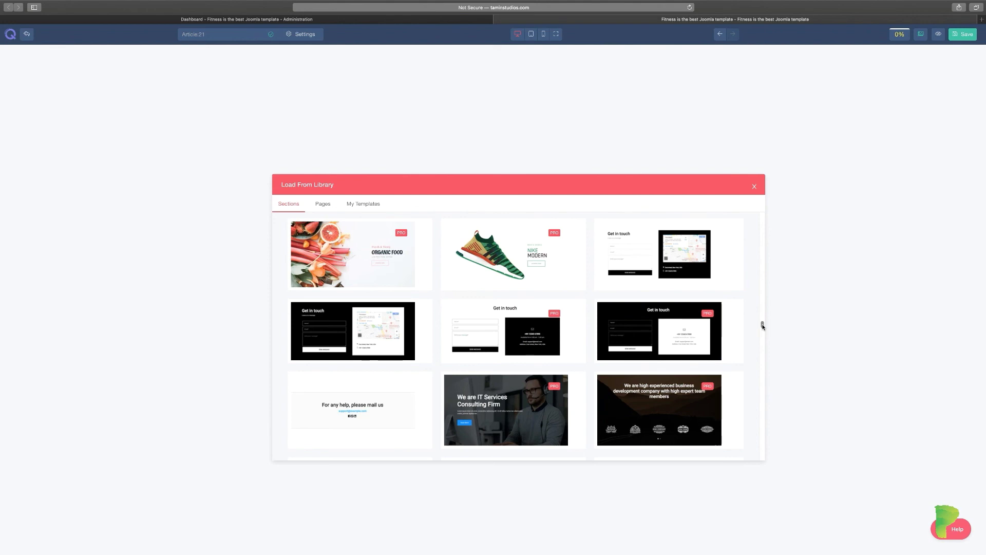
left_click_drag(763, 323, 757, 211)
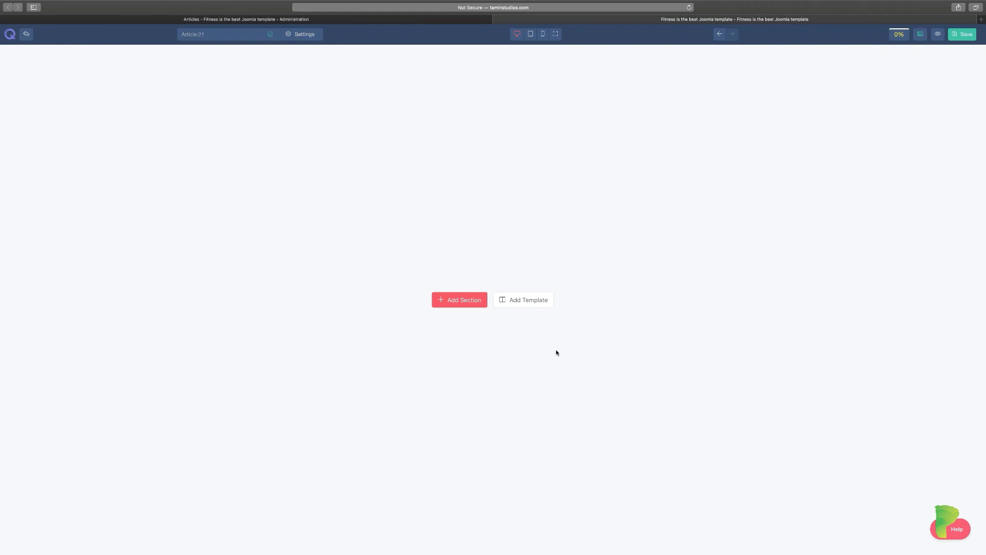
Open the template library on the empty article page and filter its page templates to the Restaurant category.
left_click(521, 300)
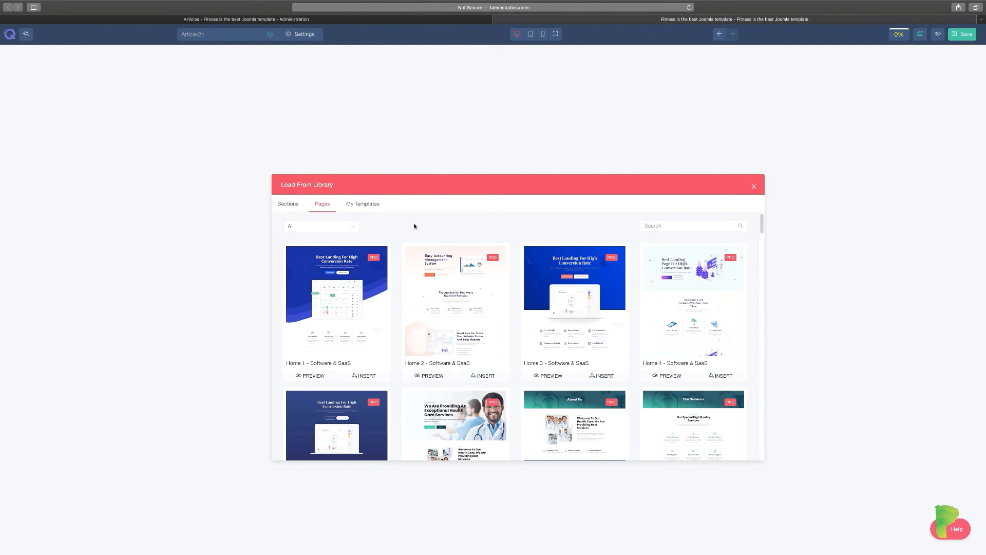
left_click(353, 230)
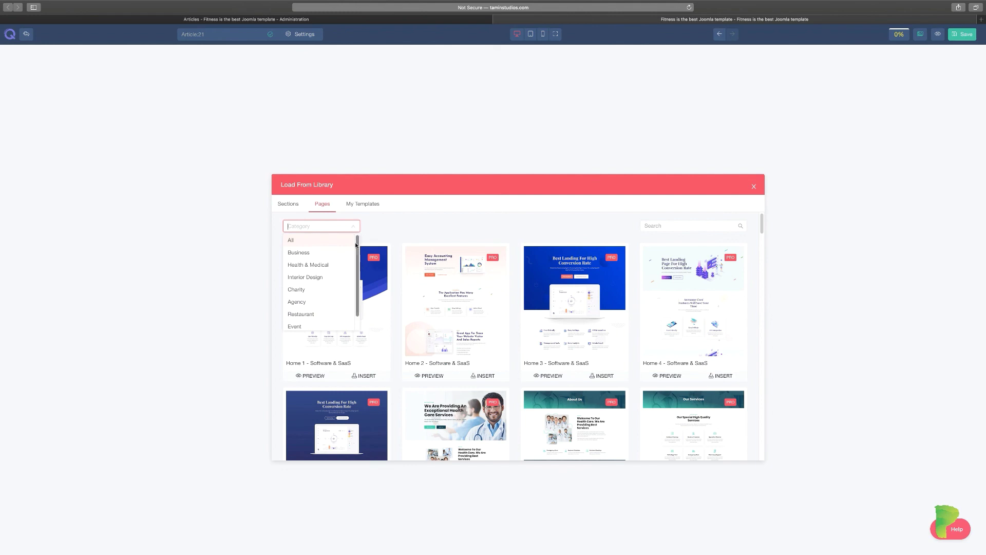
scroll(356, 247, "down", 1)
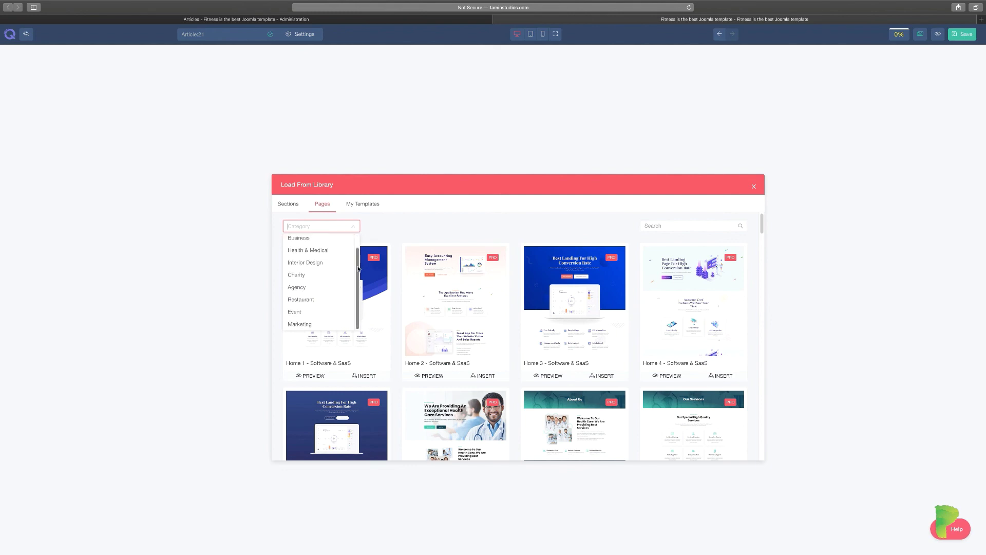
scroll(358, 297, "down", 1)
left_click(297, 301)
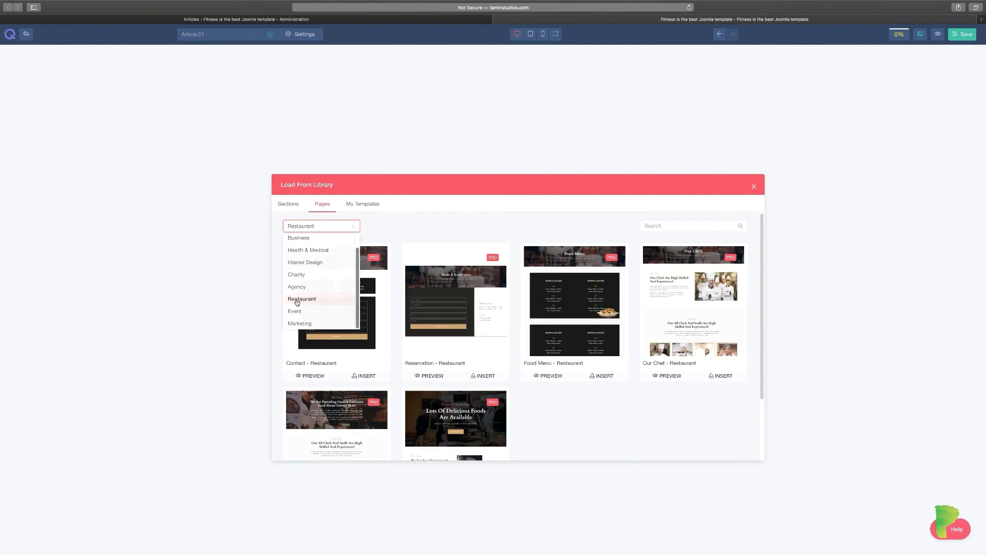
Review the restaurant page templates and insert the Home - Restaurant page into the article.
scroll(643, 434, "down", 3)
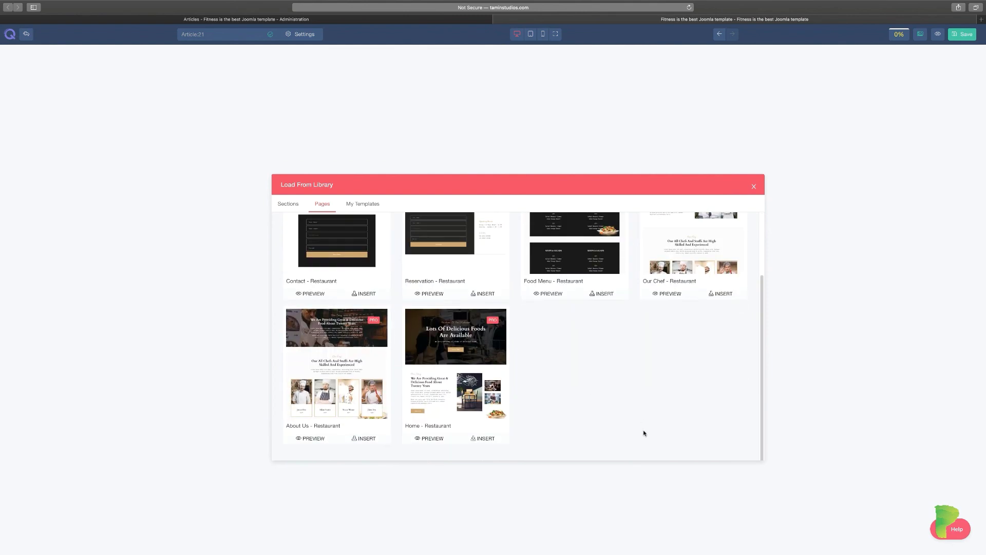
scroll(644, 433, "up", 1)
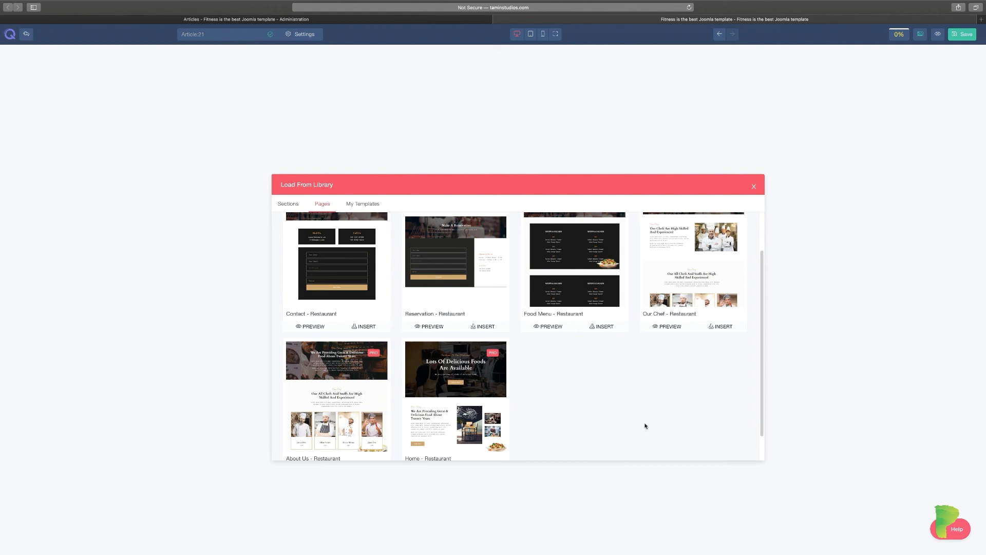
scroll(631, 412, "down", 1)
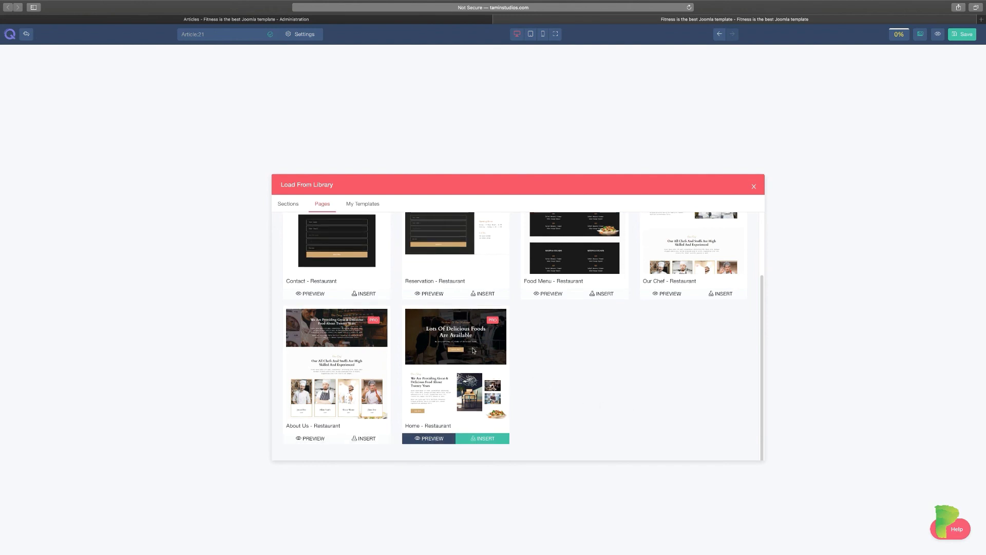
left_click(482, 440)
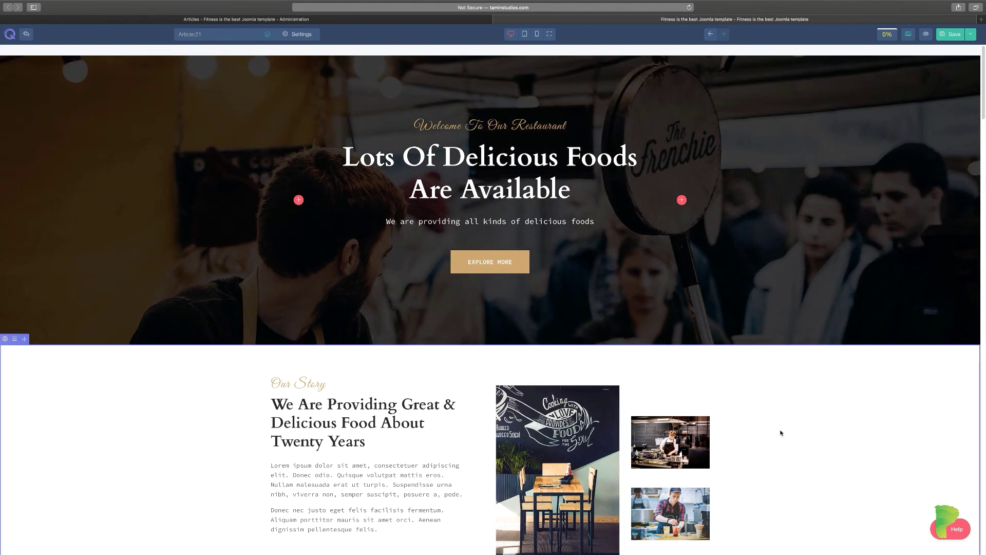
Examine the restaurant page from the welcome banner through the story, recent menu and food menu sections to the chef section.
scroll(781, 433, "down", 3)
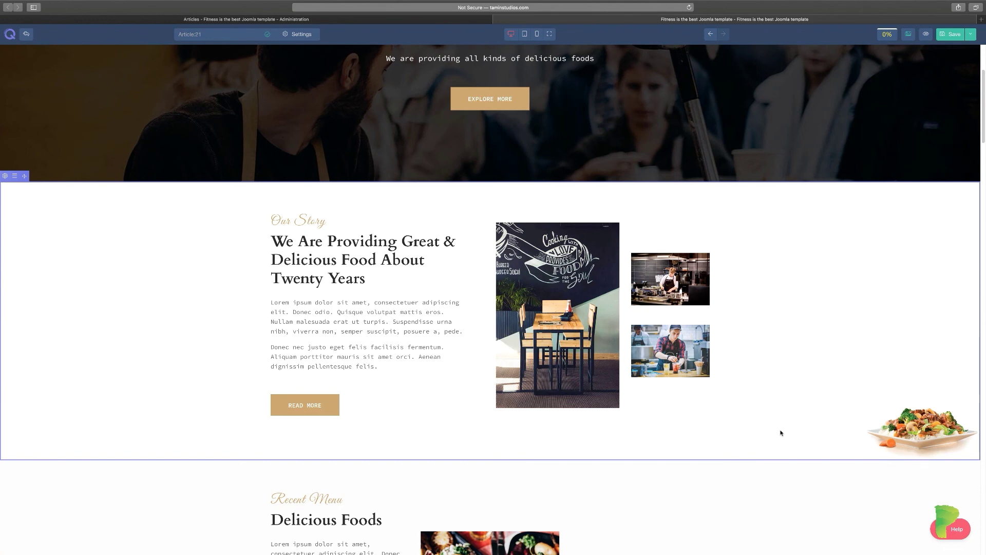
scroll(770, 433, "down", 3)
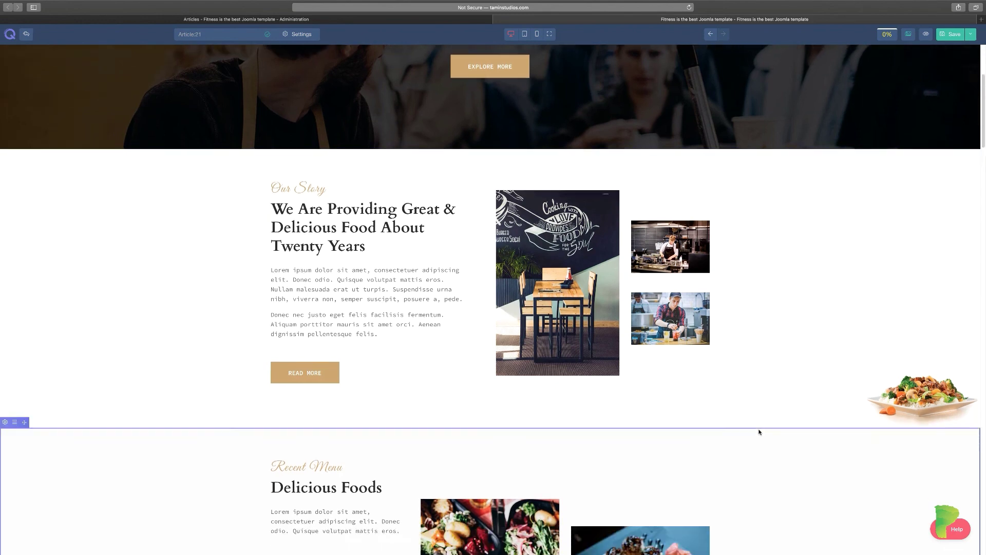
scroll(759, 433, "down", 1)
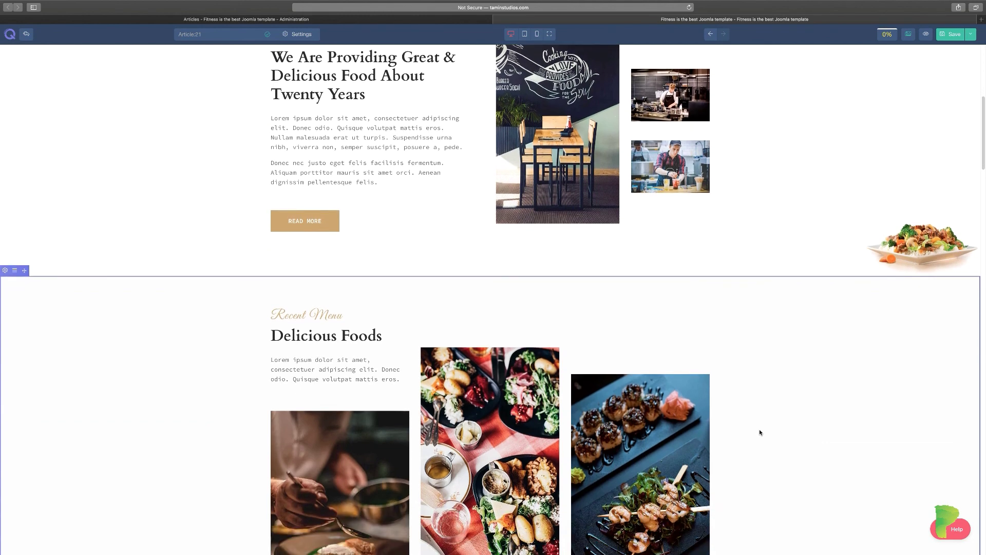
scroll(760, 432, "down", 3)
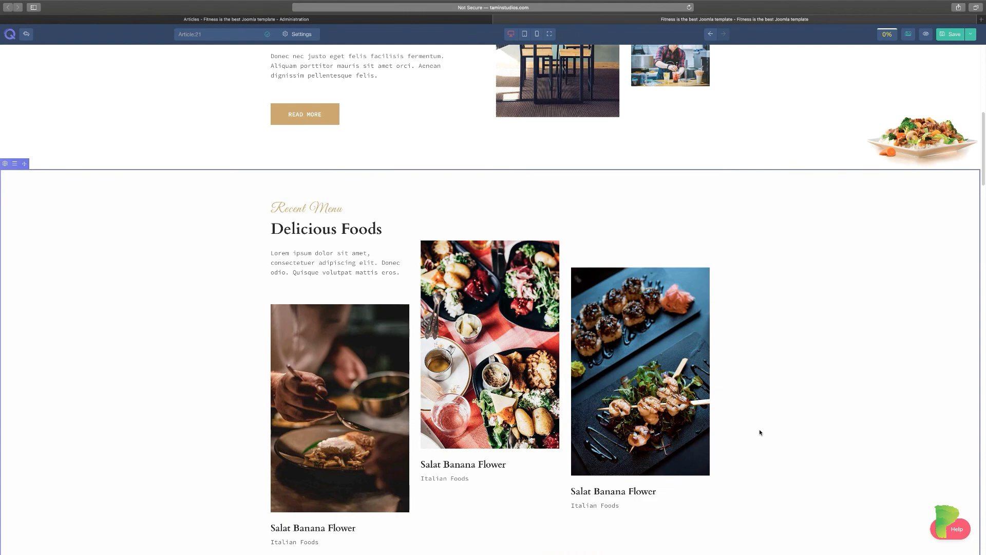
scroll(759, 430, "down", 3)
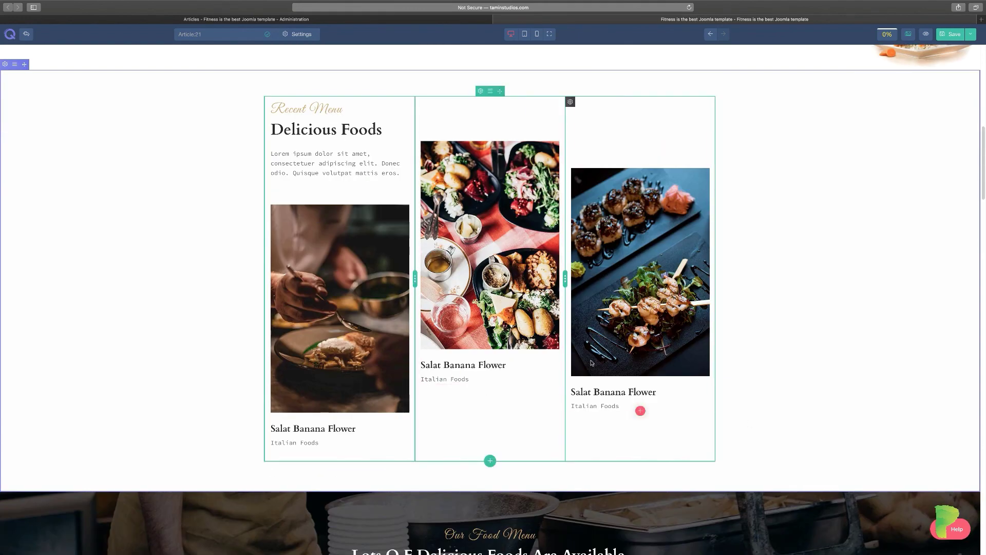
scroll(765, 402, "down", 1)
scroll(766, 406, "down", 3)
scroll(757, 404, "down", 7)
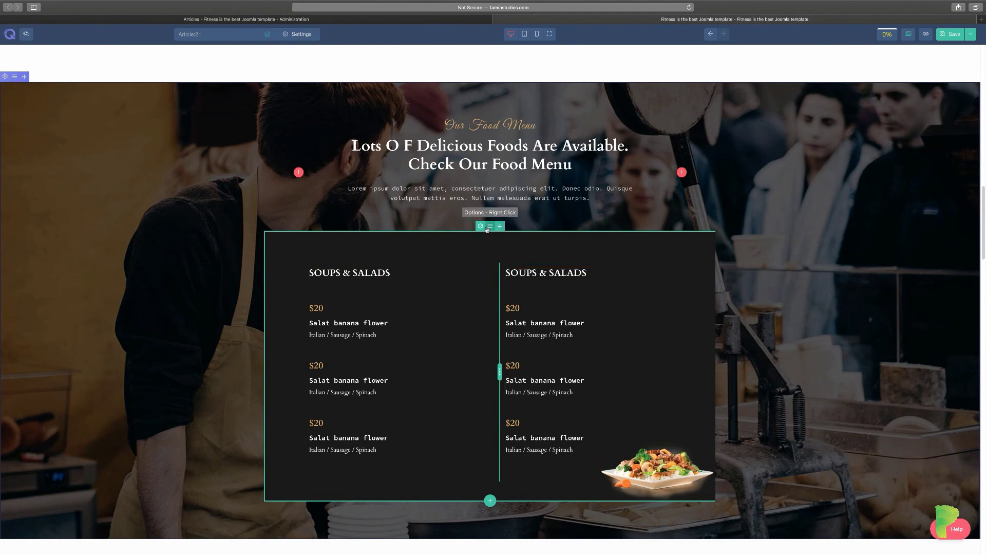
scroll(566, 401, "down", 2)
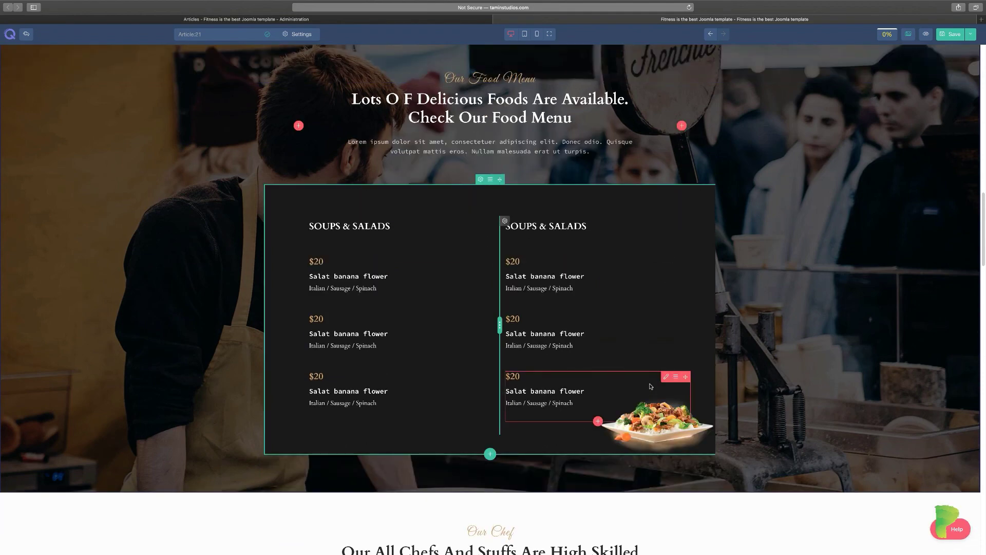
scroll(771, 427, "down", 7)
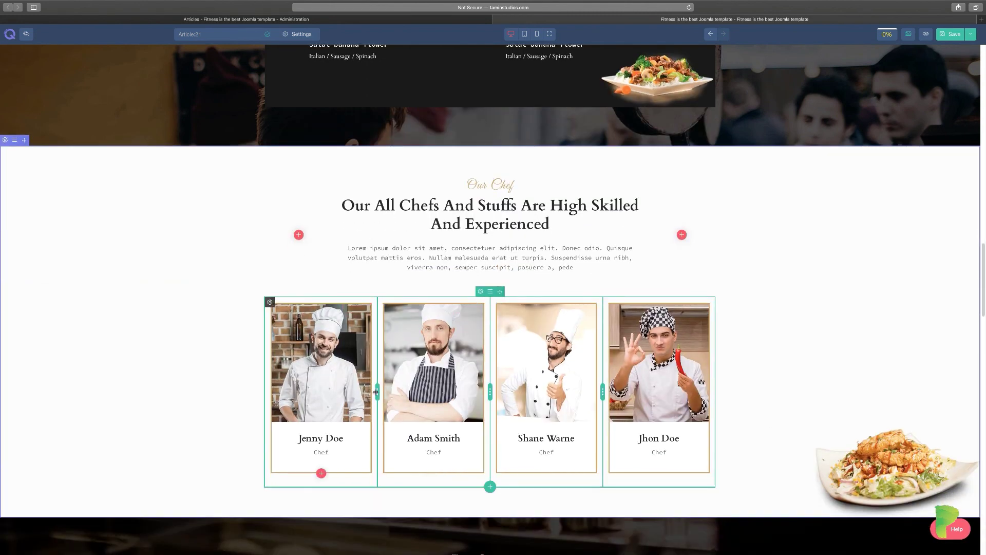
Try narrowing the first chef's column in the Our Chef section and undo the resize.
left_click_drag(377, 392, 319, 391)
scroll(308, 287, "down", 3)
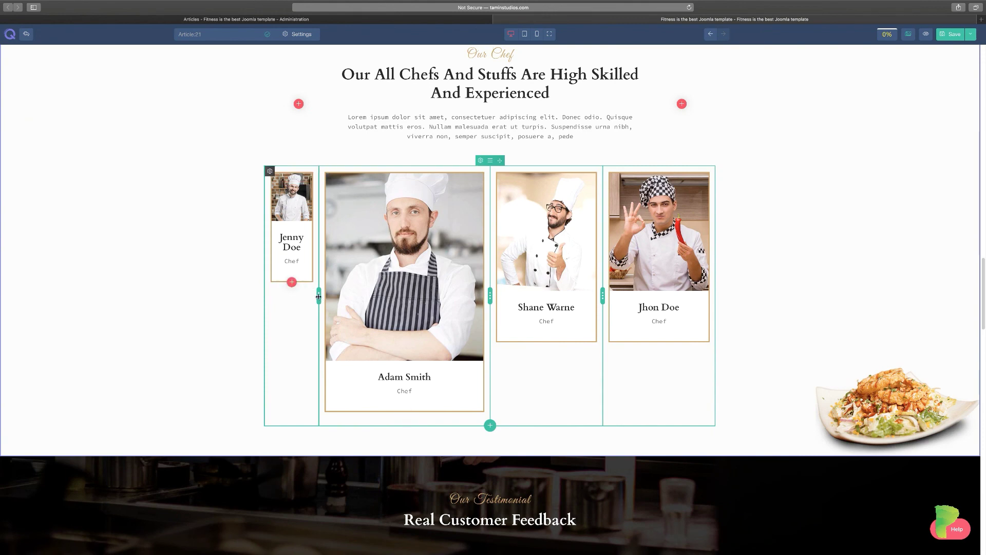
key("super+z")
Check the Testimonial Carousel settings, including the first testimonial's fields, and close them without changes.
scroll(582, 395, "down", 3)
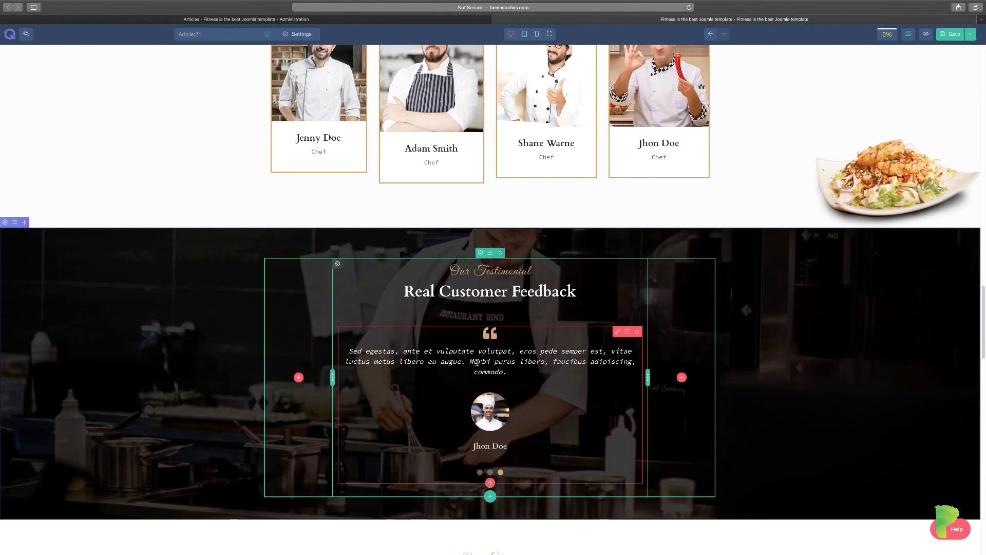
scroll(553, 396, "down", 1)
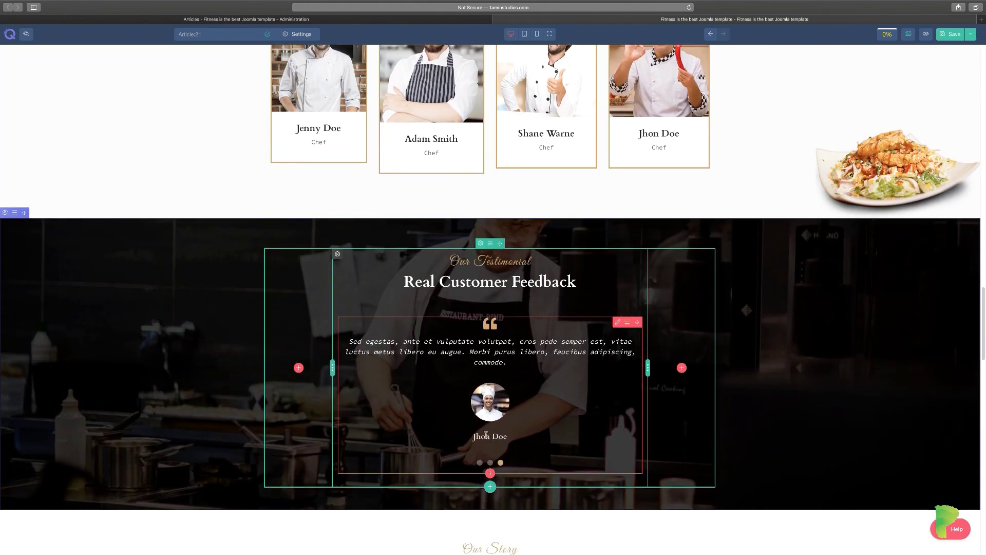
left_click(617, 323)
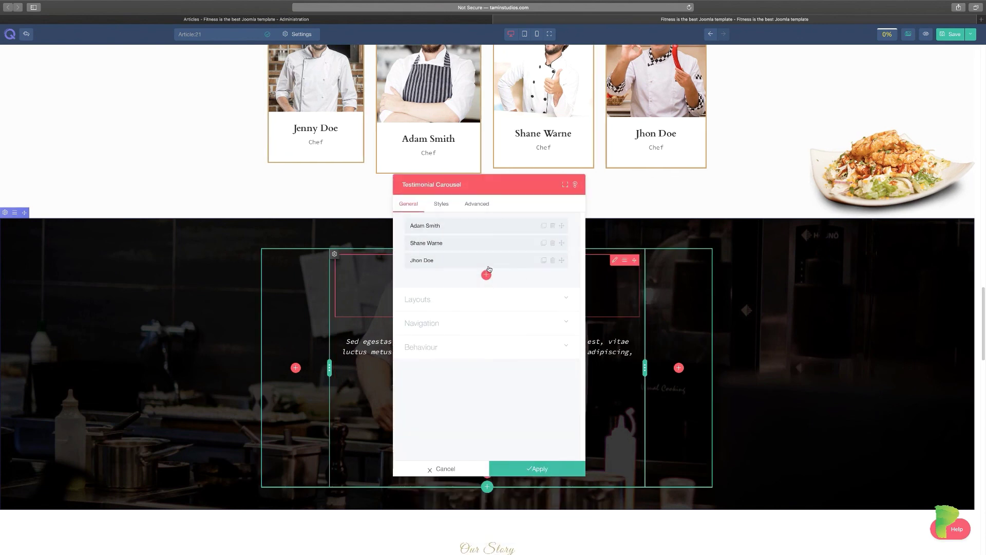
left_click(491, 228)
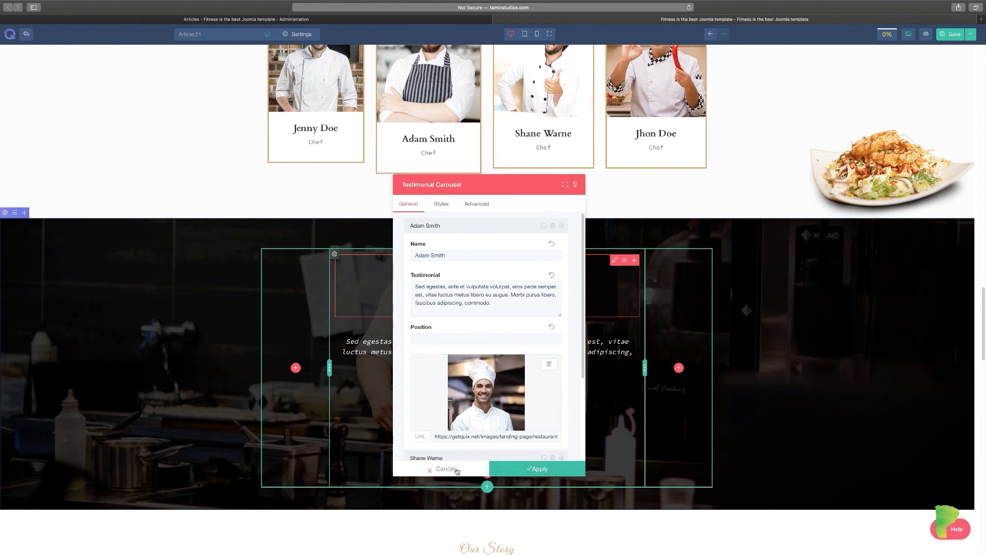
left_click(732, 396)
Examine the food gallery and reservation form down to the end of the page and return to the welcome banner.
scroll(732, 396, "down", 12)
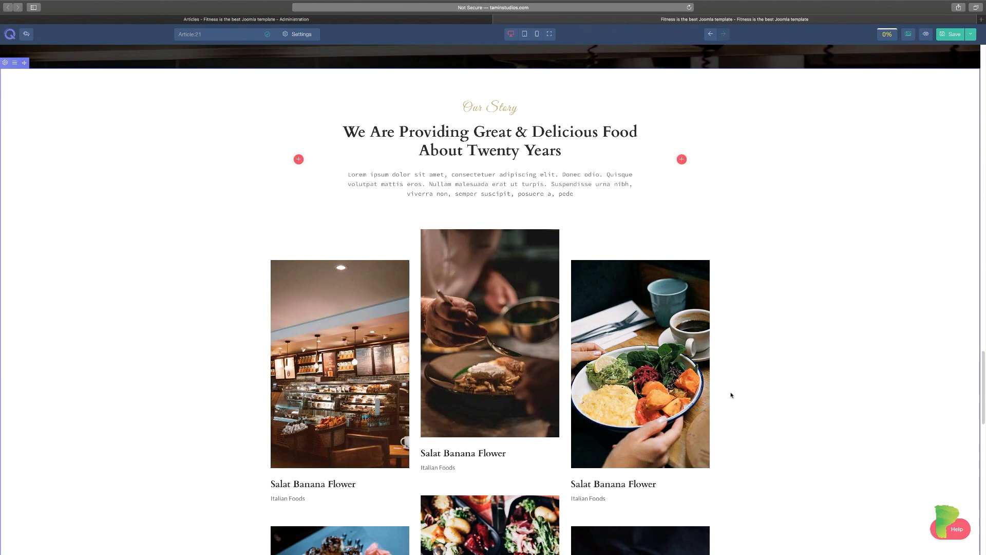
scroll(627, 401, "down", 3)
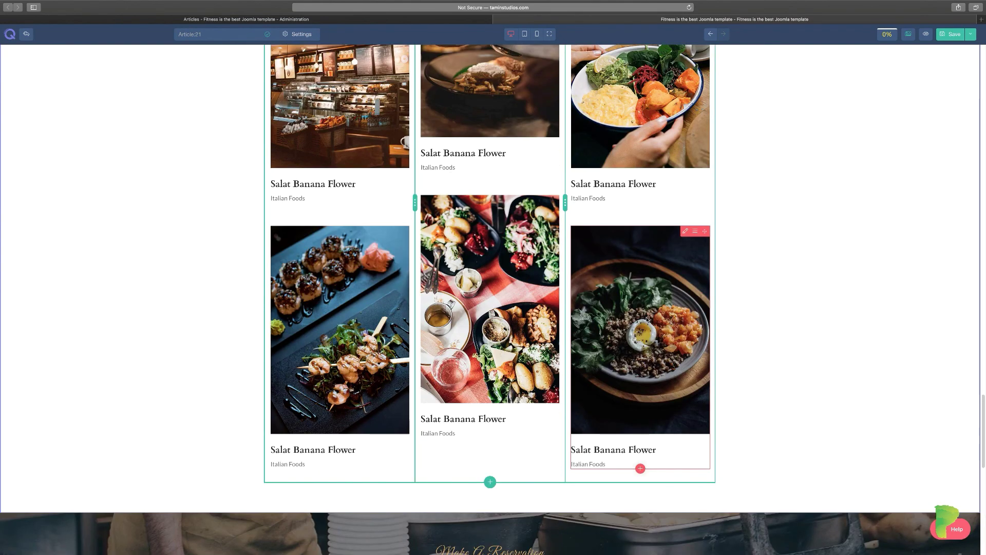
scroll(626, 409, "down", 12)
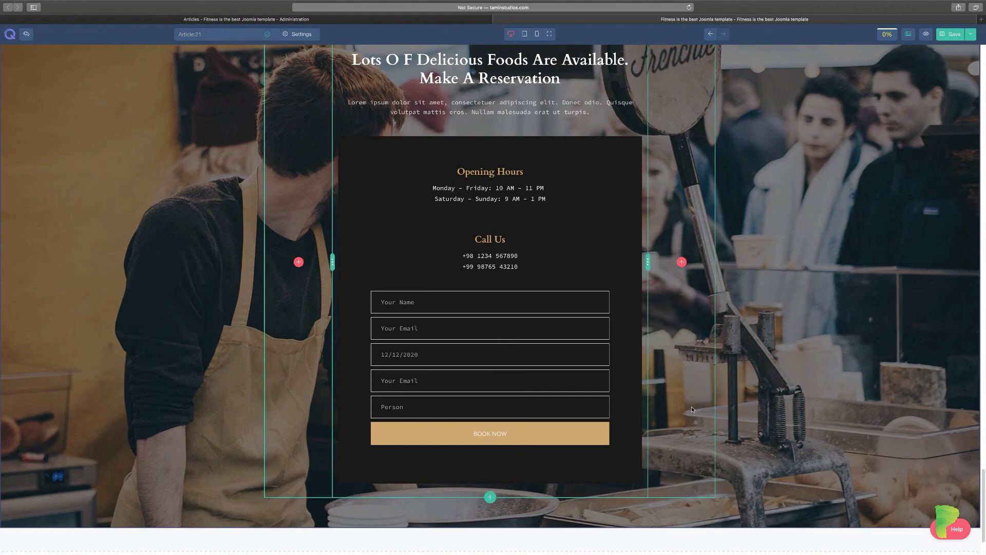
scroll(724, 427, "down", 3)
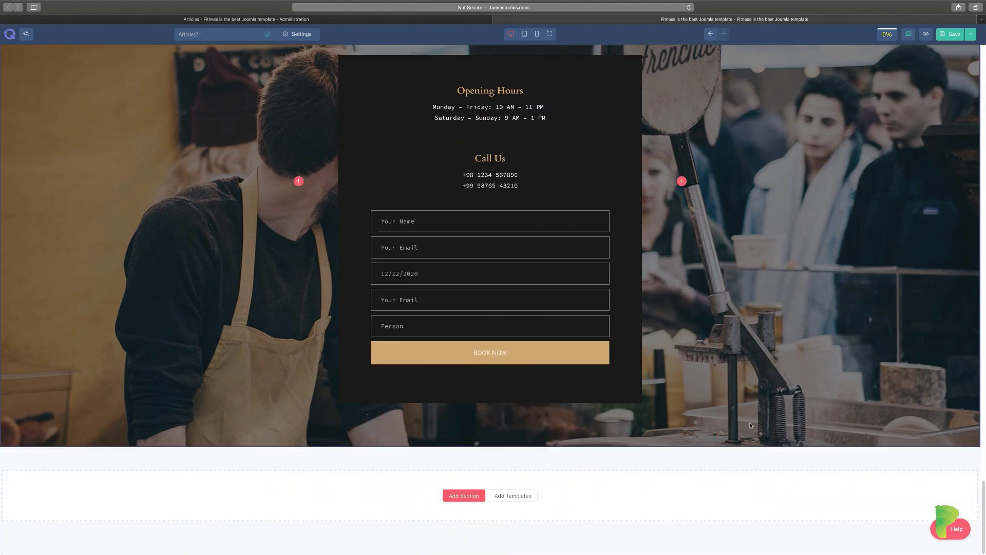
scroll(750, 426, "up", 15)
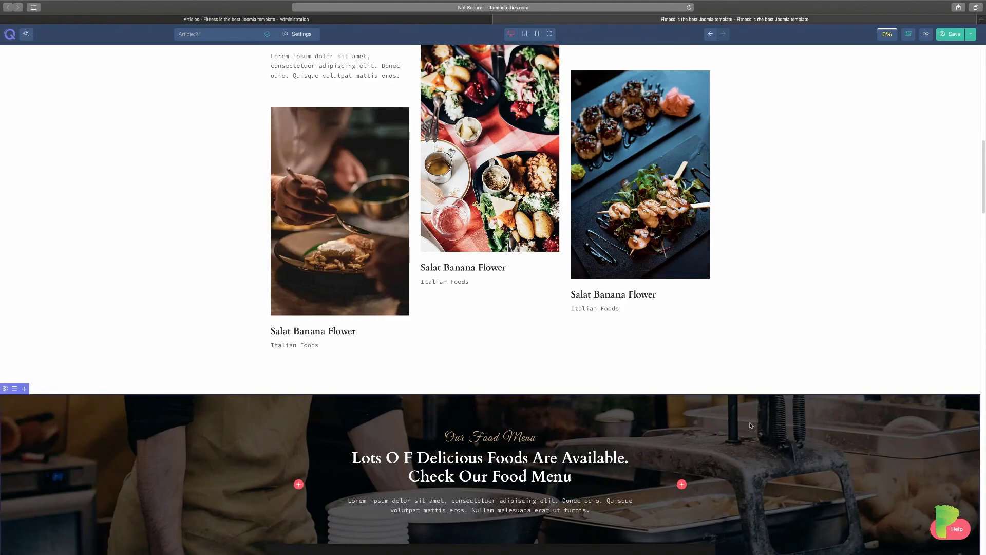
scroll(750, 425, "up", 15)
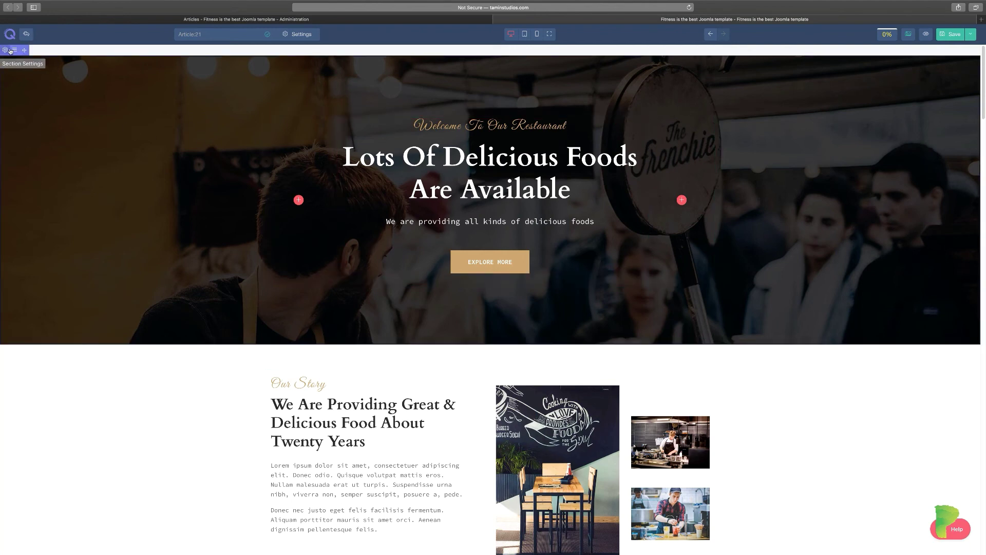
Remove the background image from the welcome banner section in its background style settings.
left_click(14, 50)
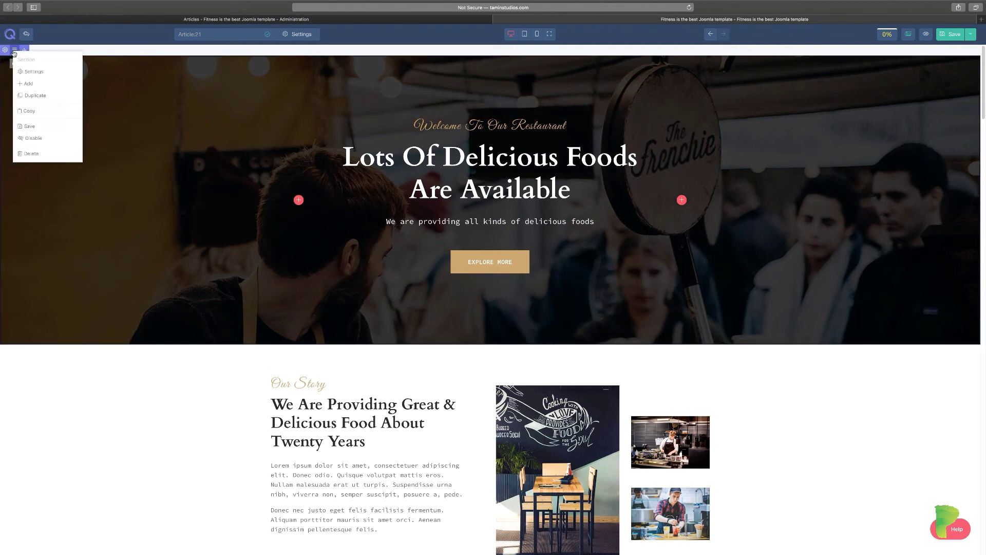
left_click(34, 73)
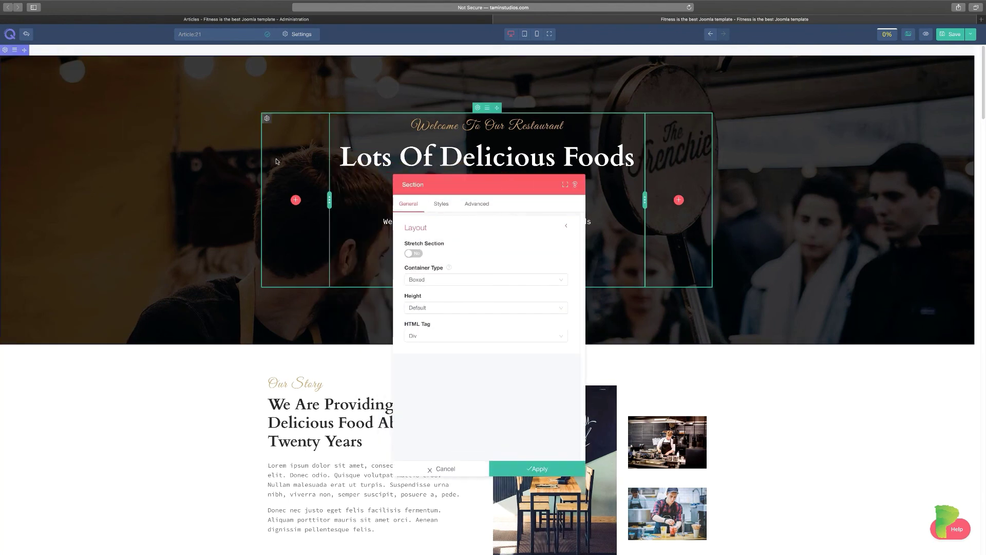
left_click(441, 204)
left_click(437, 255)
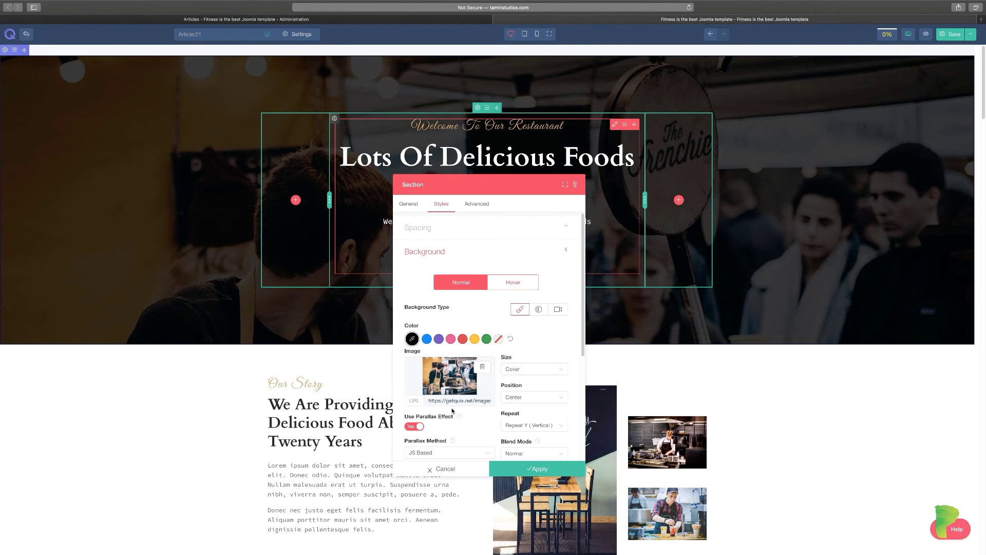
left_click(482, 367)
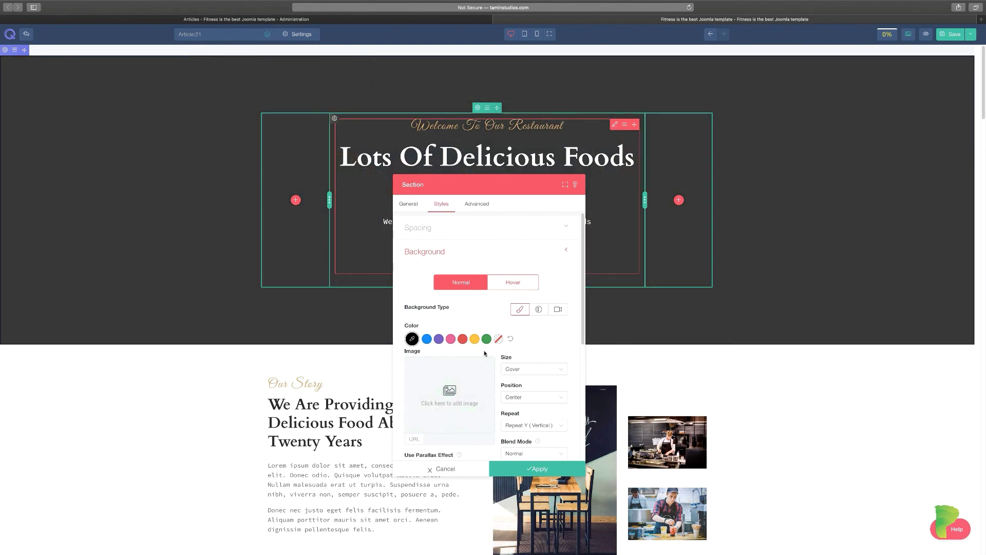
Try red, pink and purple backgrounds on the welcome banner section, set it to blue and review the parallax options.
left_click_drag(509, 186, 573, 178)
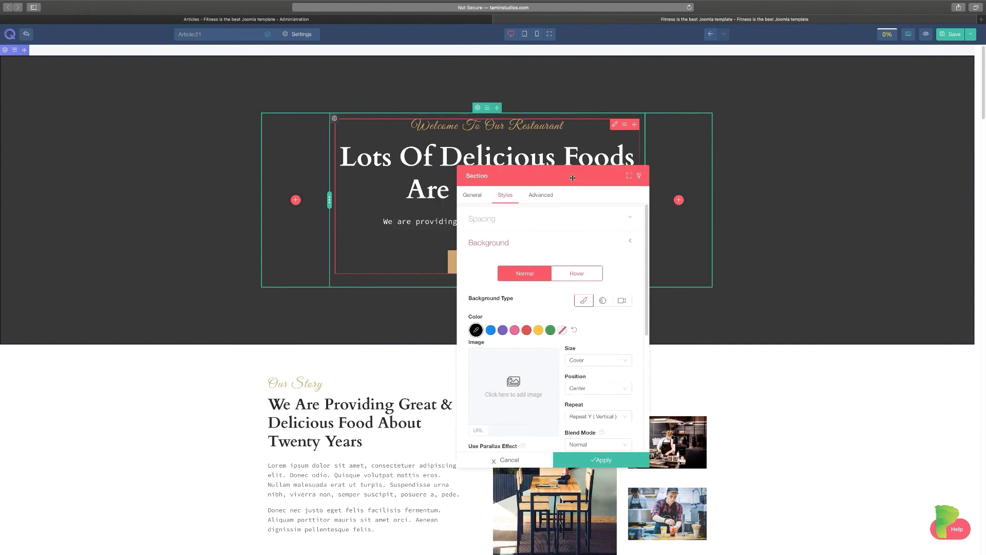
left_click(526, 330)
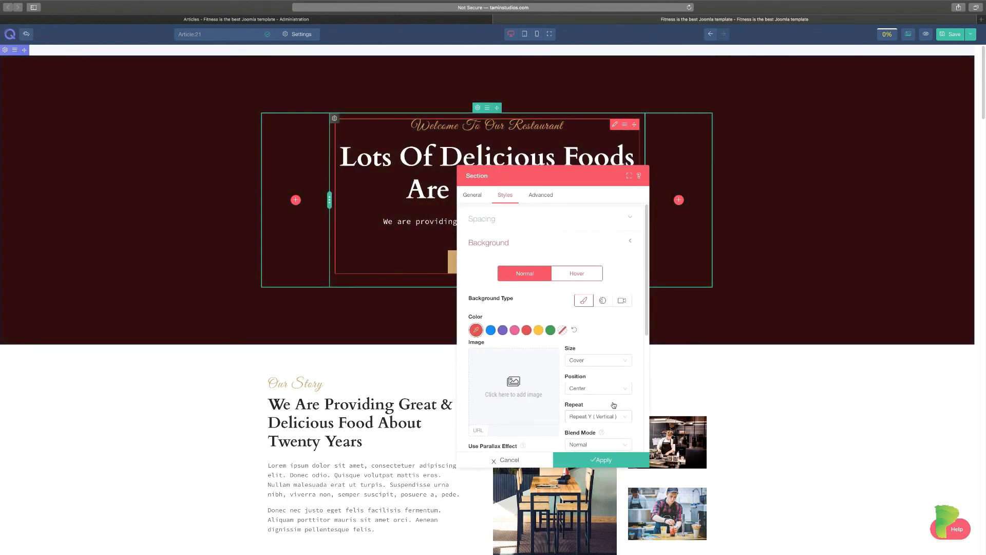
left_click(514, 330)
left_click(502, 330)
left_click(490, 330)
scroll(530, 394, "down", 2)
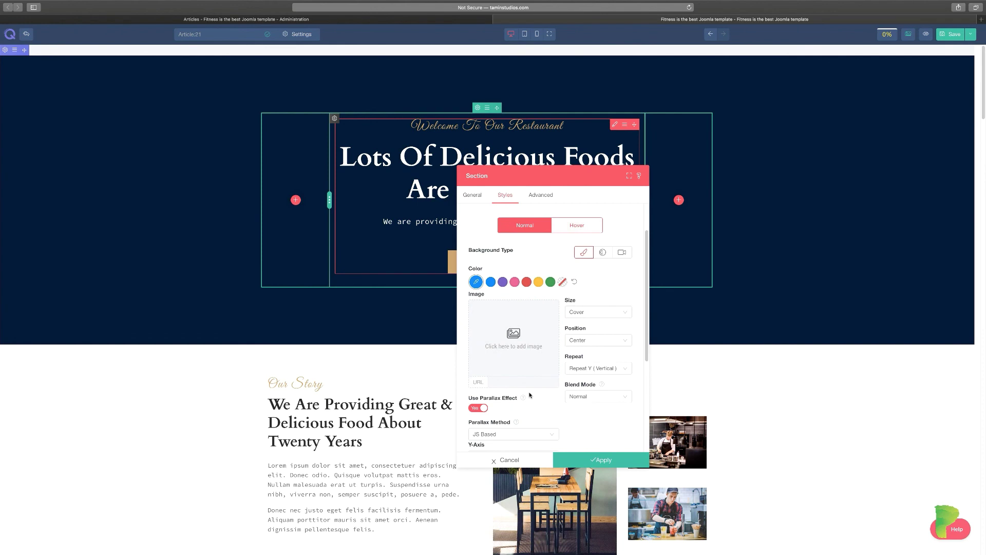
scroll(530, 394, "down", 4)
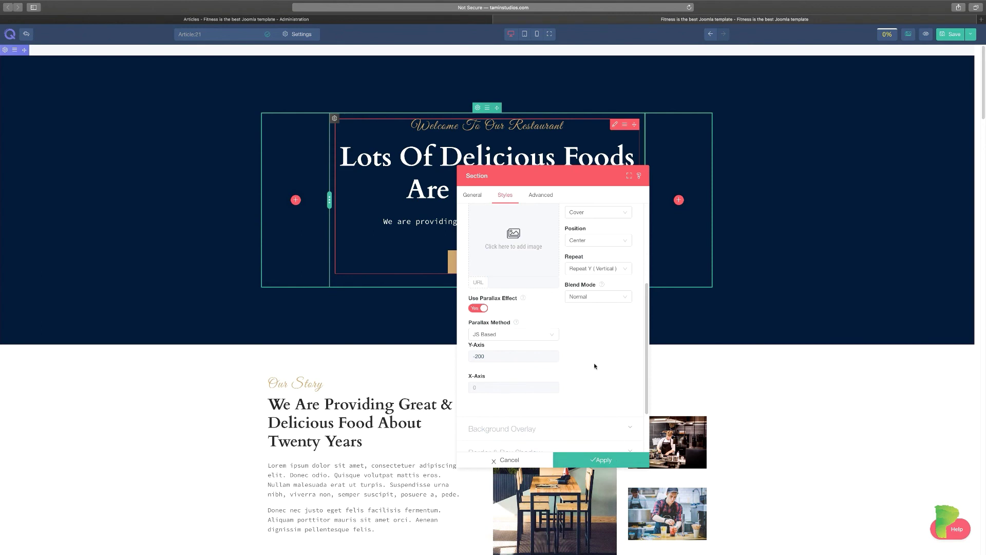
Check the welcome banner's hover background options and discard all unsaved section style changes.
scroll(594, 366, "up", 6)
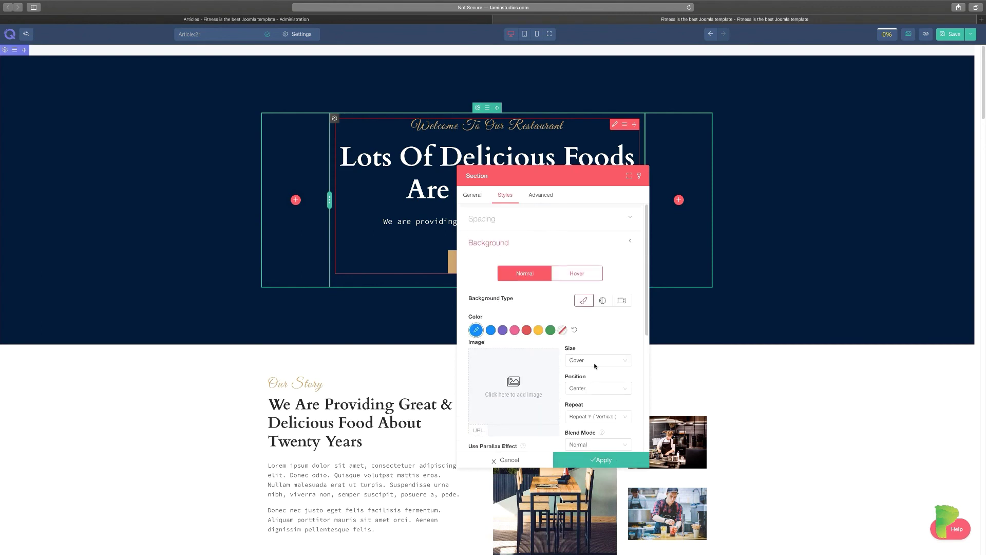
left_click(574, 276)
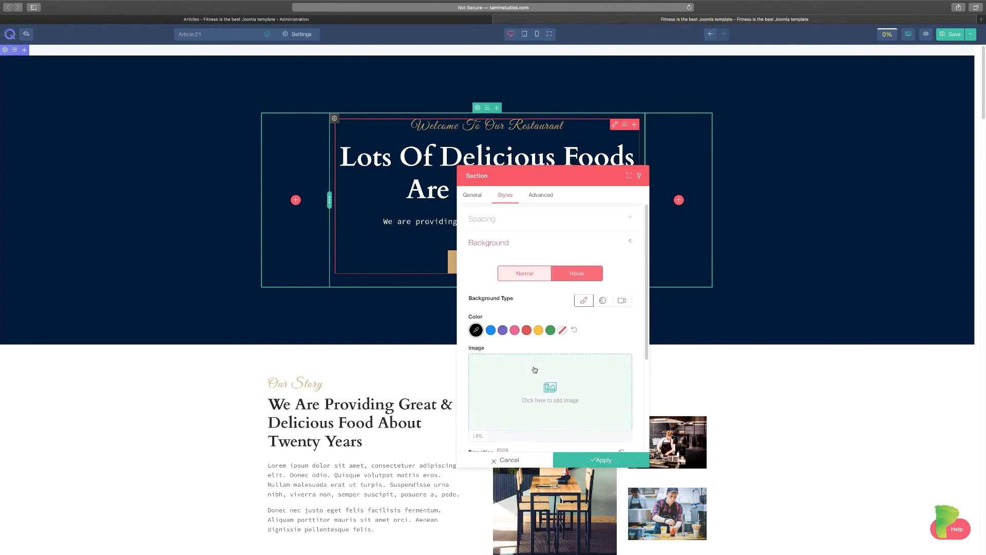
left_click(534, 280)
left_click(510, 461)
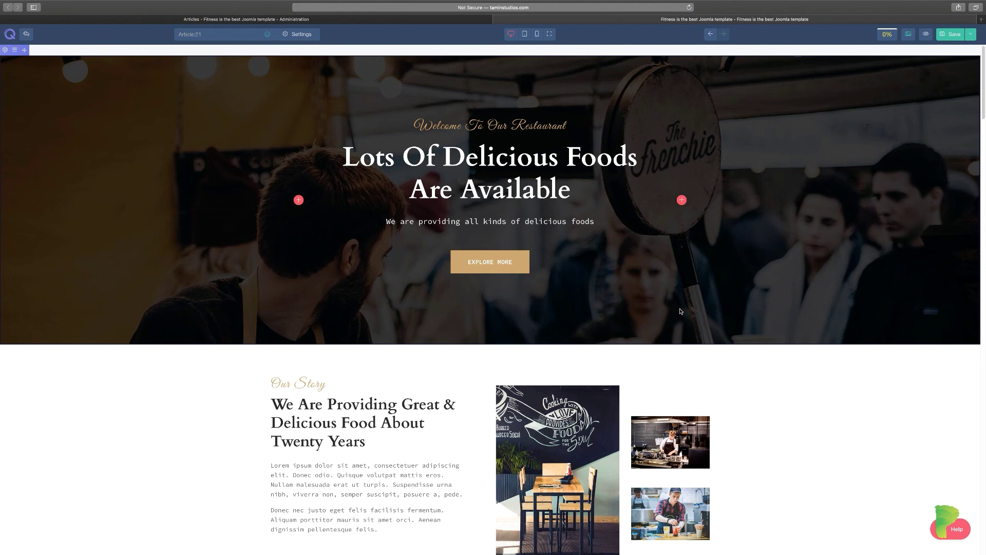
Preview the restaurant page in tablet and mobile sizes, return to the desktop size and look through the sections.
left_click(525, 34)
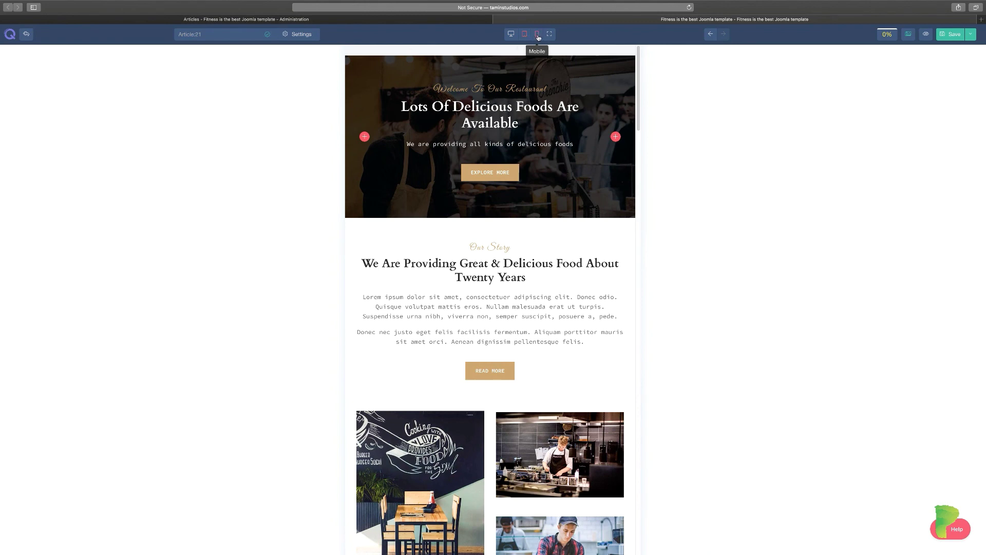
left_click(537, 35)
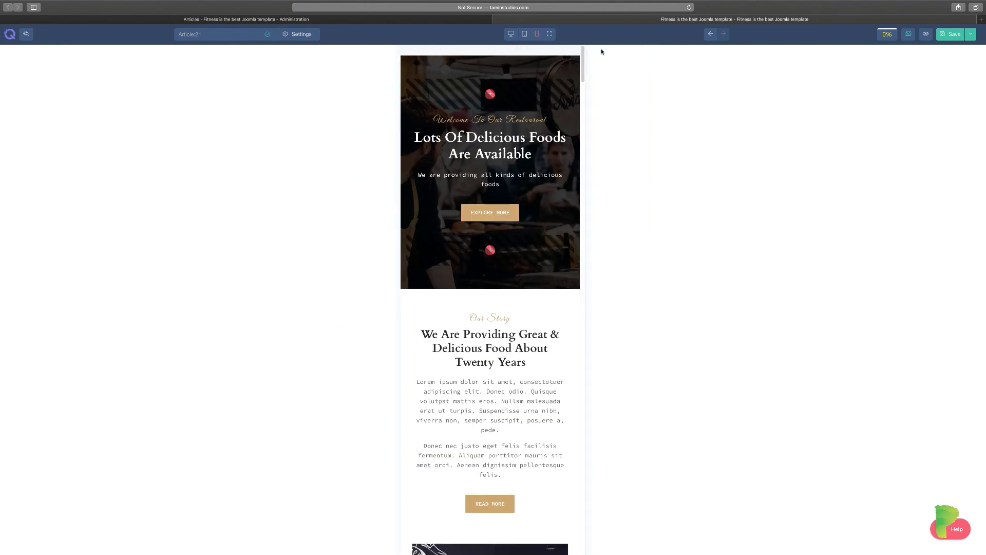
left_click(511, 35)
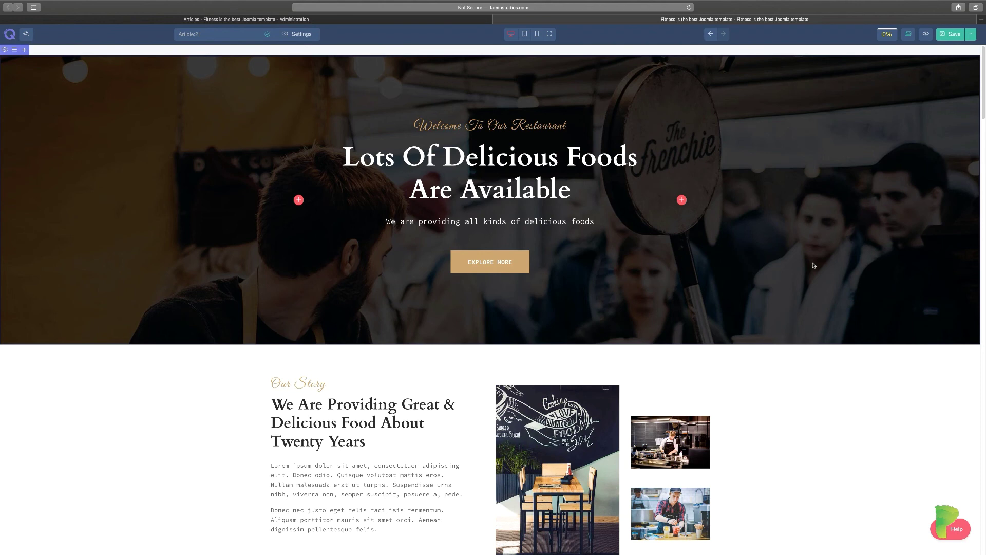
scroll(781, 322, "down", 2)
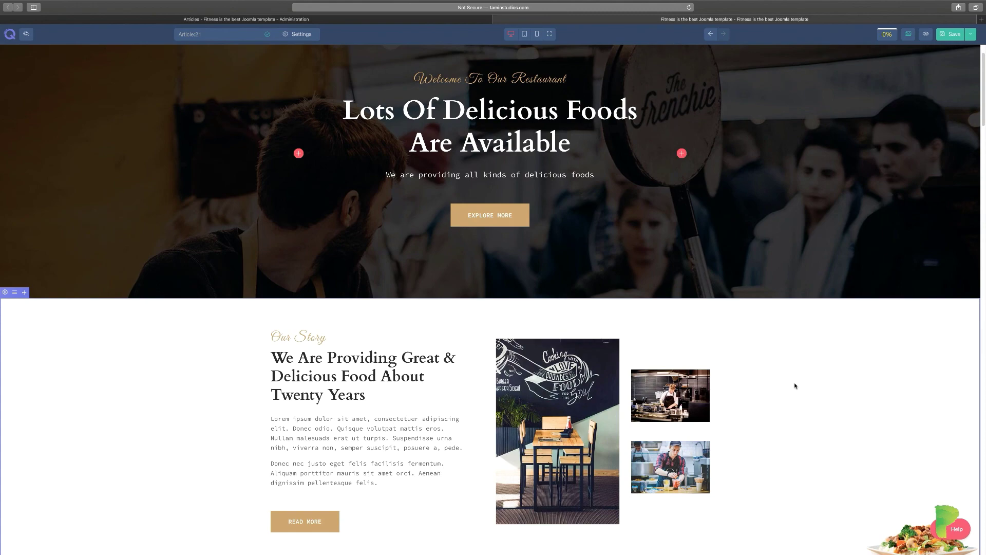
scroll(794, 385, "down", 4)
scroll(794, 385, "up", 1)
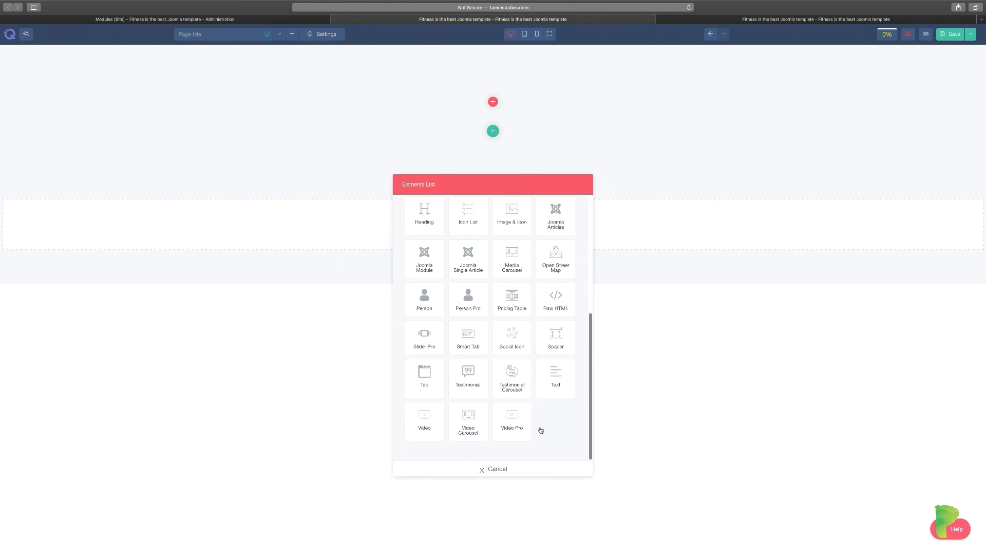
Add a Video Pro element and replace its video embed URL with the copied YouTube iframe code.
left_click(512, 420)
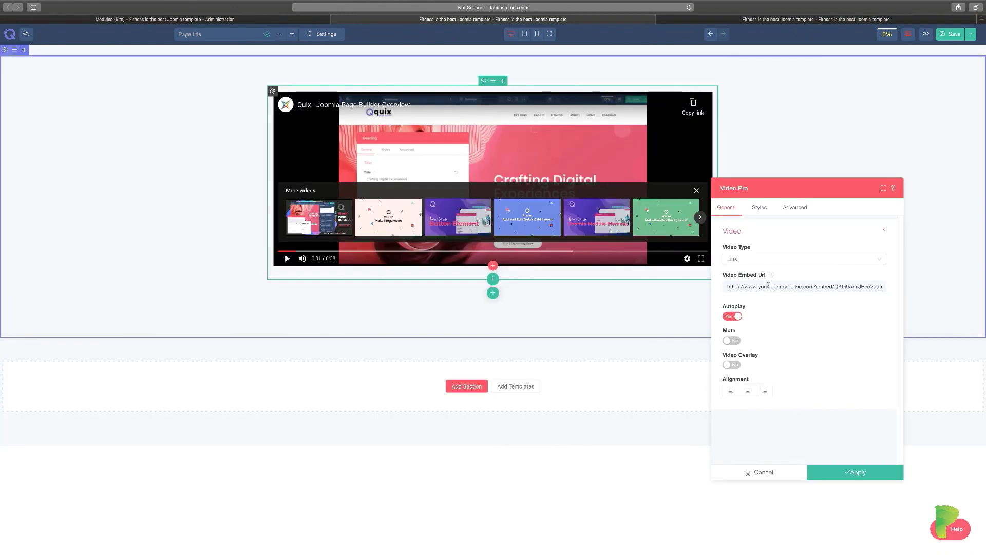
triple_click(769, 285)
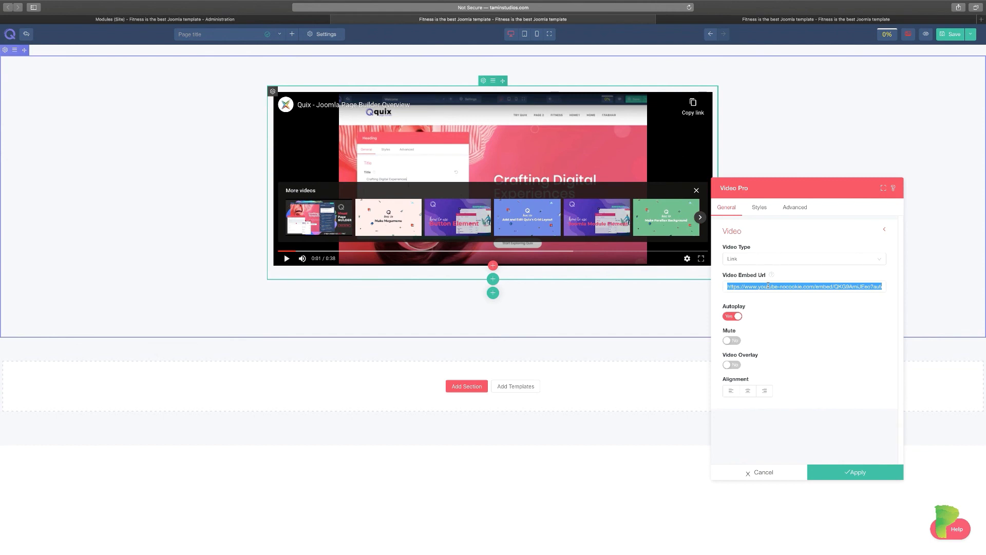
key("super+v")
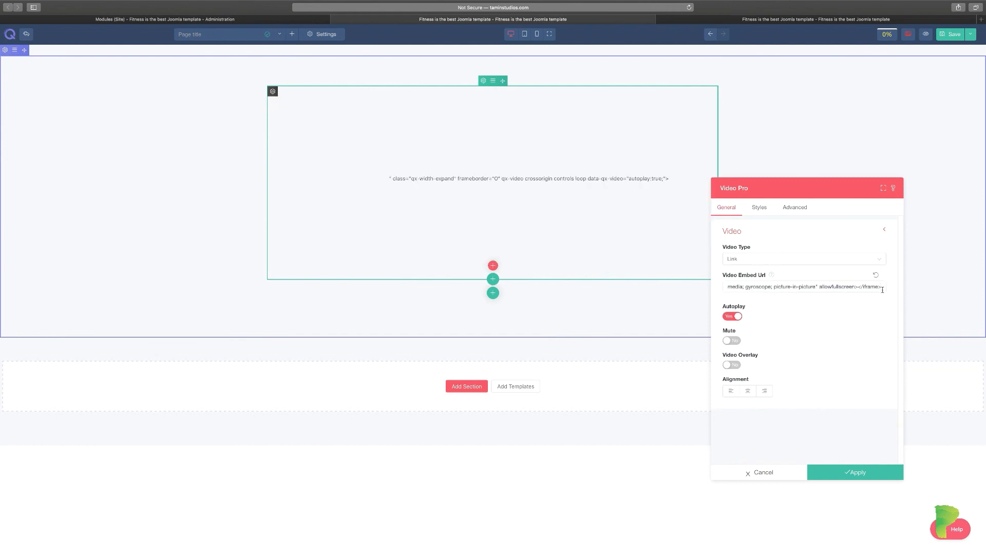
key("BackSpace")
key("BackSpace")
key("BackSpace")
key("BackSpace")
key("BackSpace")
key("BackSpace")
key("BackSpace")
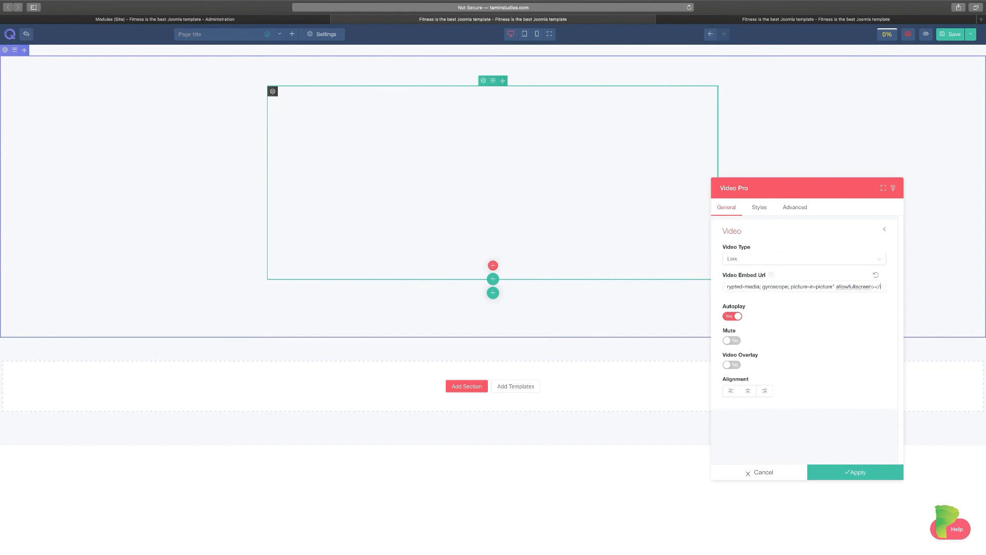
key("BackSpace")
key("BackSpace")
left_click_drag(758, 291, 698, 291)
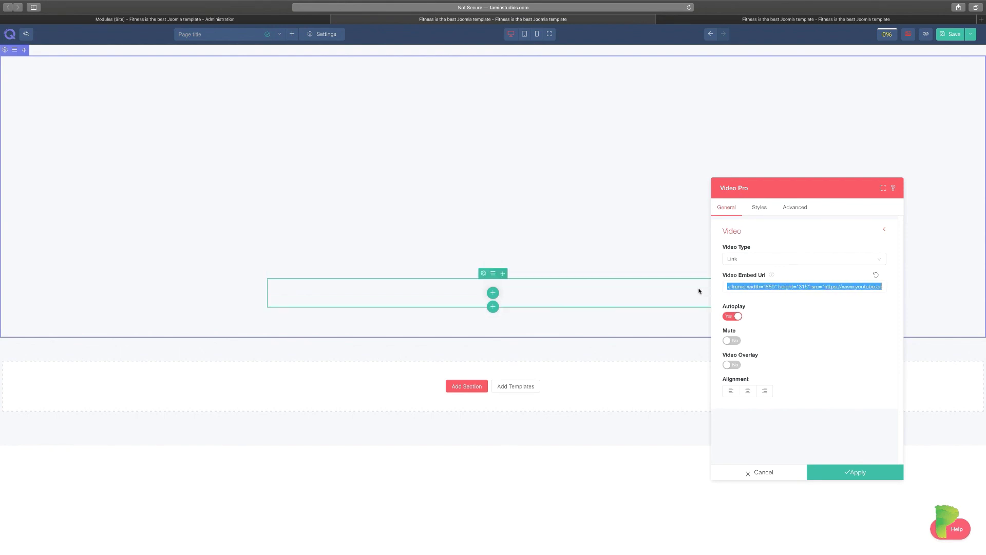
left_click(810, 289)
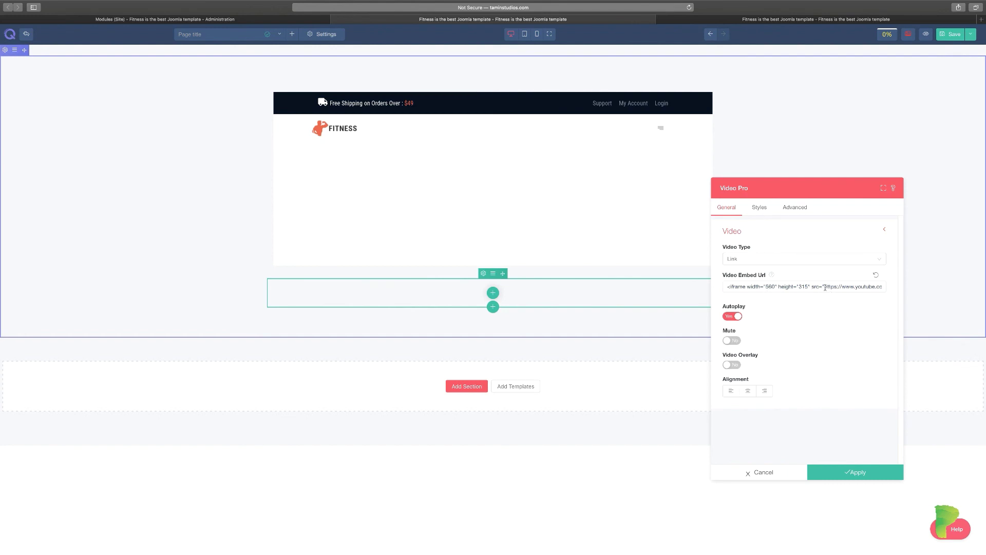
left_click_drag(825, 287, 725, 288)
key("BackSpace")
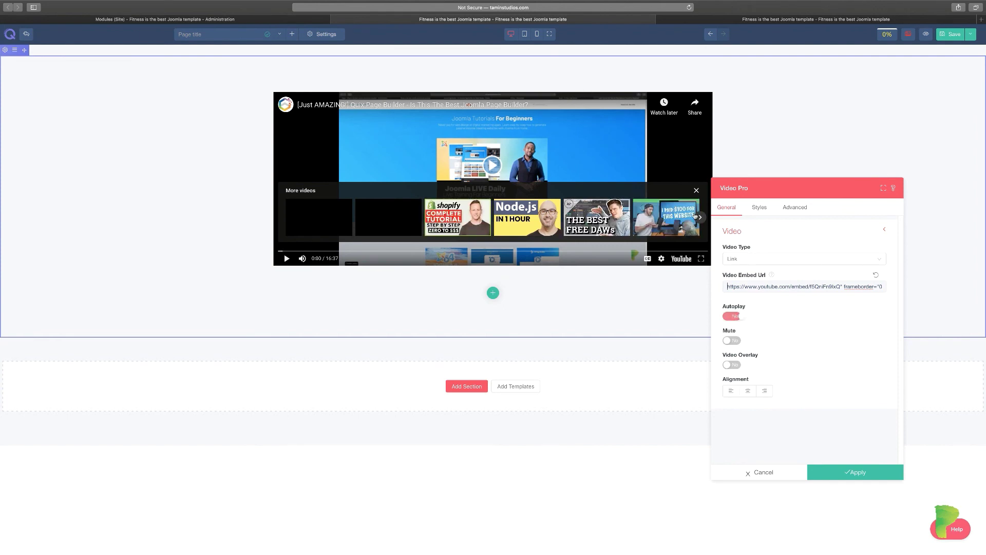
Turn off the video's autoplay, close its suggested videos and set its alignment to right after trying center.
left_click(731, 316)
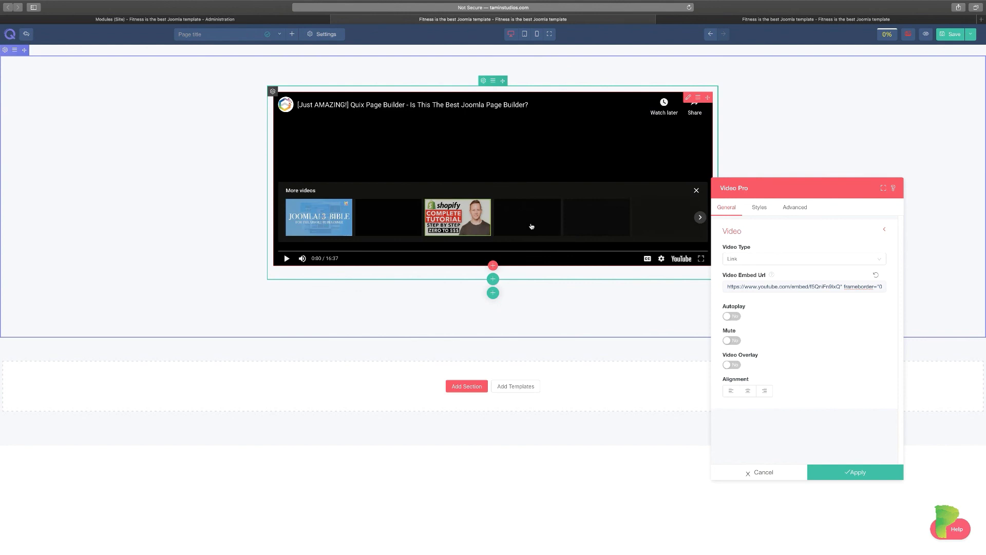
left_click(696, 190)
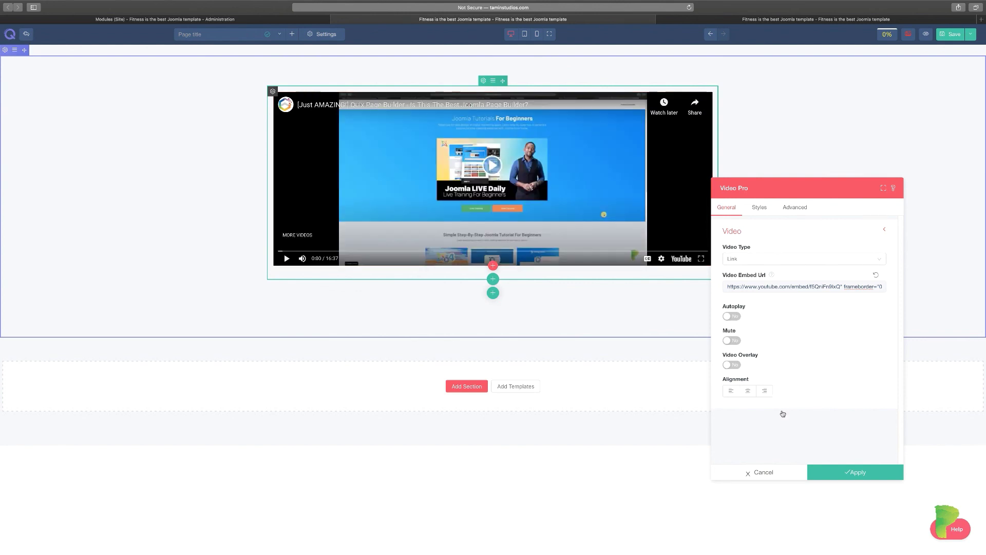
left_click(748, 392)
left_click(764, 390)
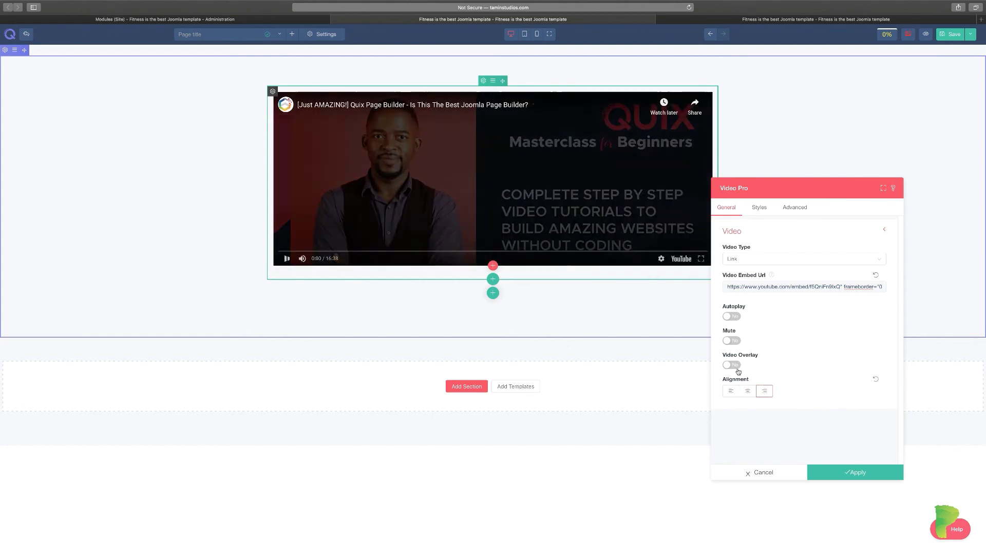
Try the video overlay with its placeholder image and play icon options, turn it off again and pause the video.
left_click(733, 365)
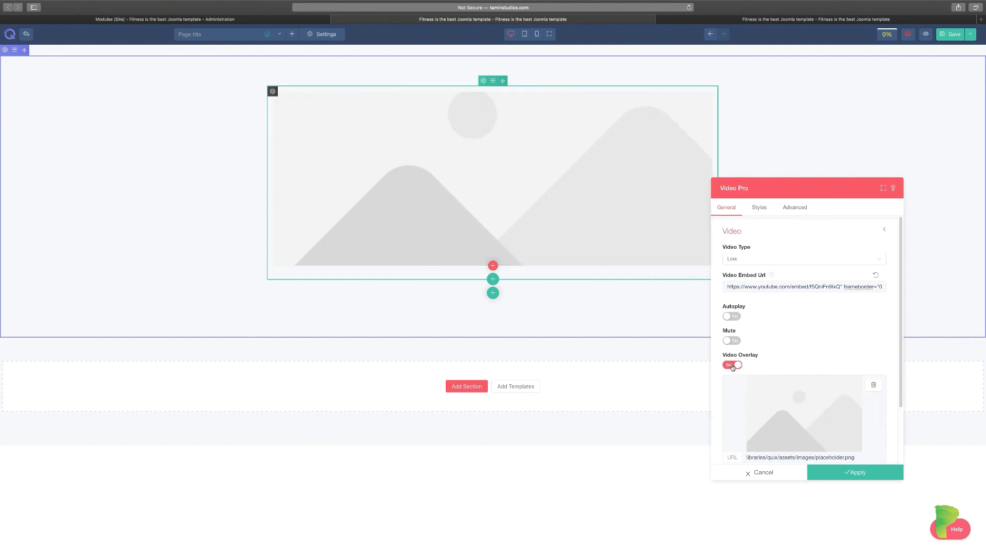
scroll(775, 428, "down", 3)
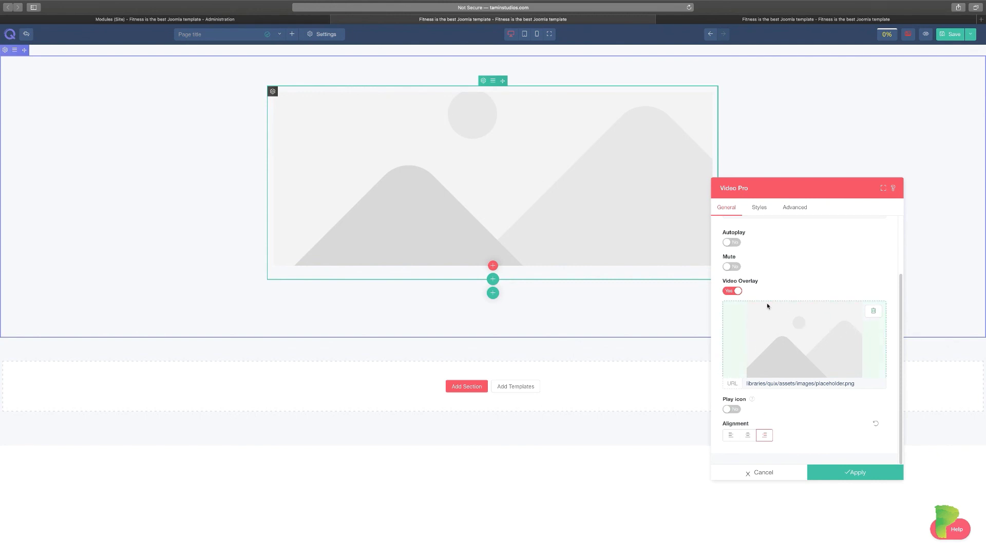
left_click(729, 291)
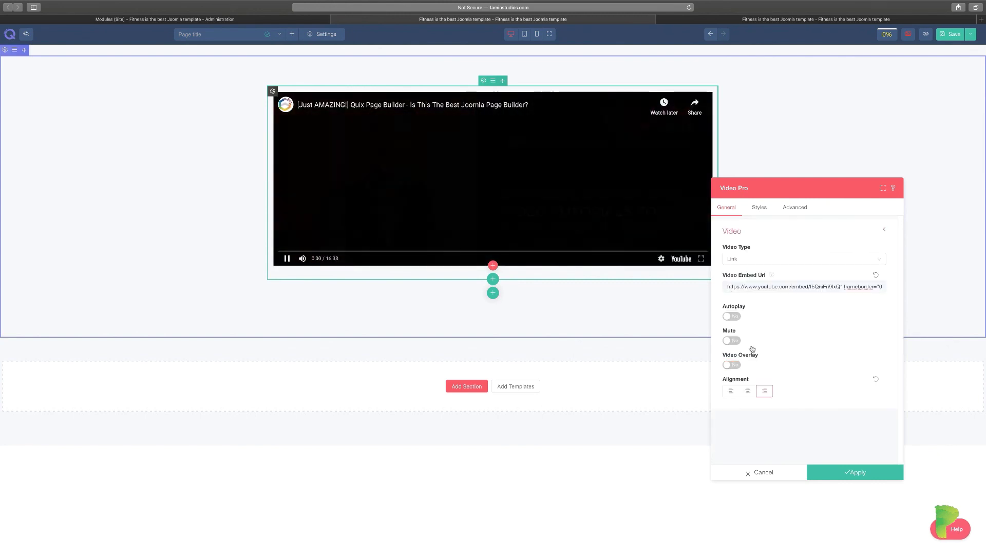
left_click(292, 263)
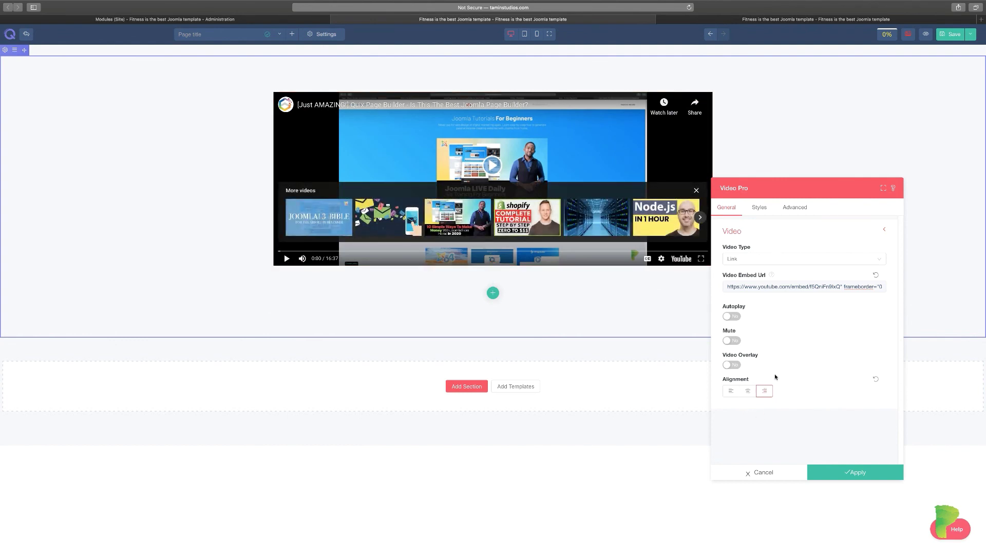
Give the video a solid blue border with a top width of 4 px in its style settings.
left_click(758, 207)
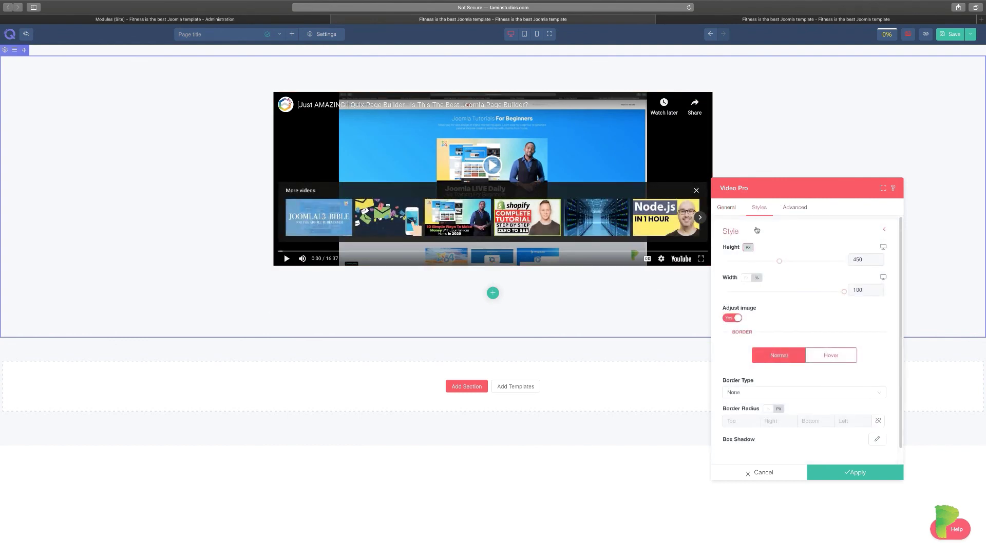
left_click(696, 191)
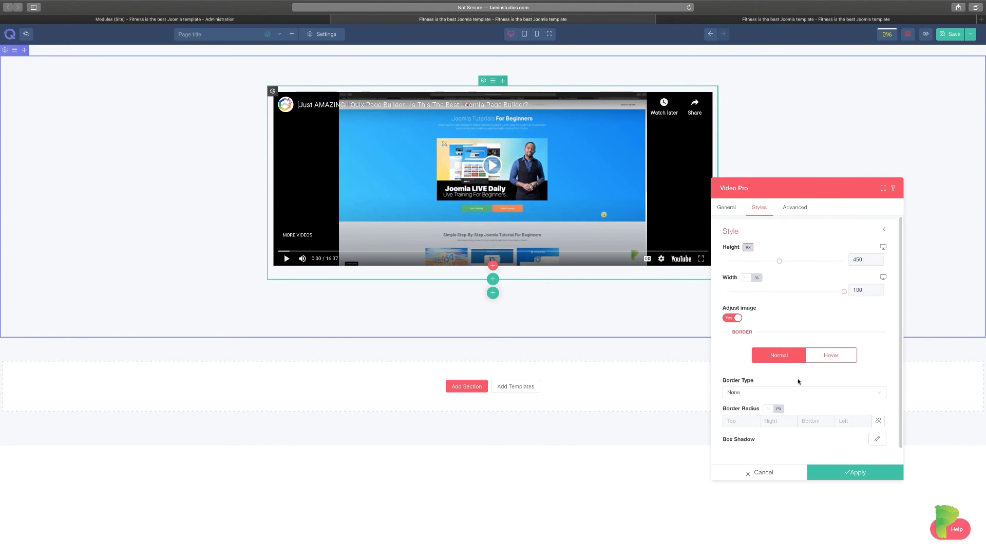
scroll(797, 379, "down", 1)
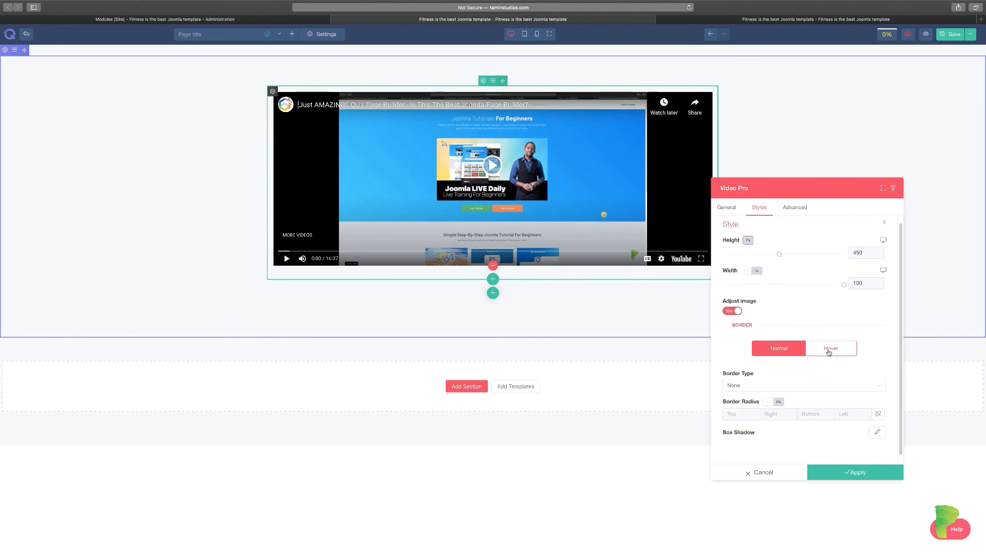
left_click(768, 385)
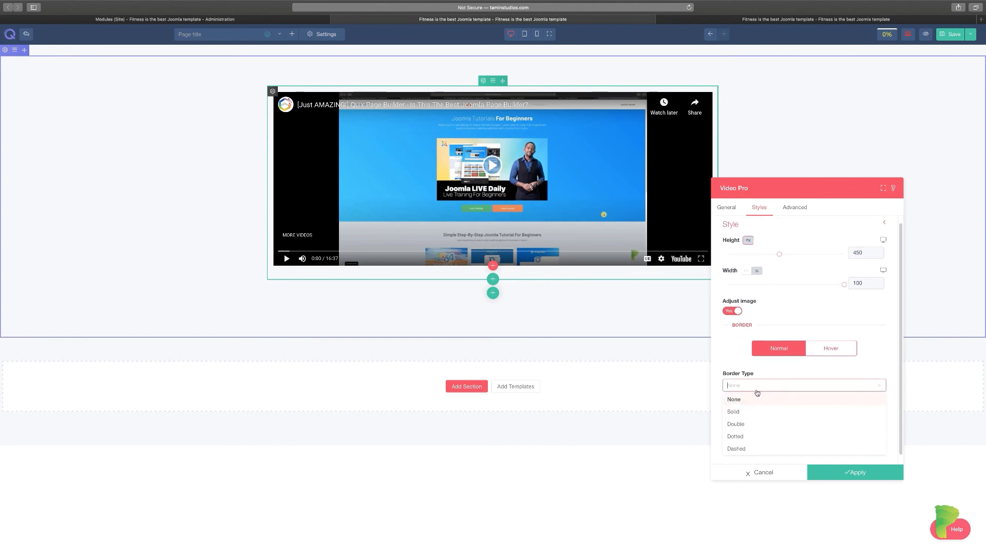
left_click(743, 413)
left_click(738, 415)
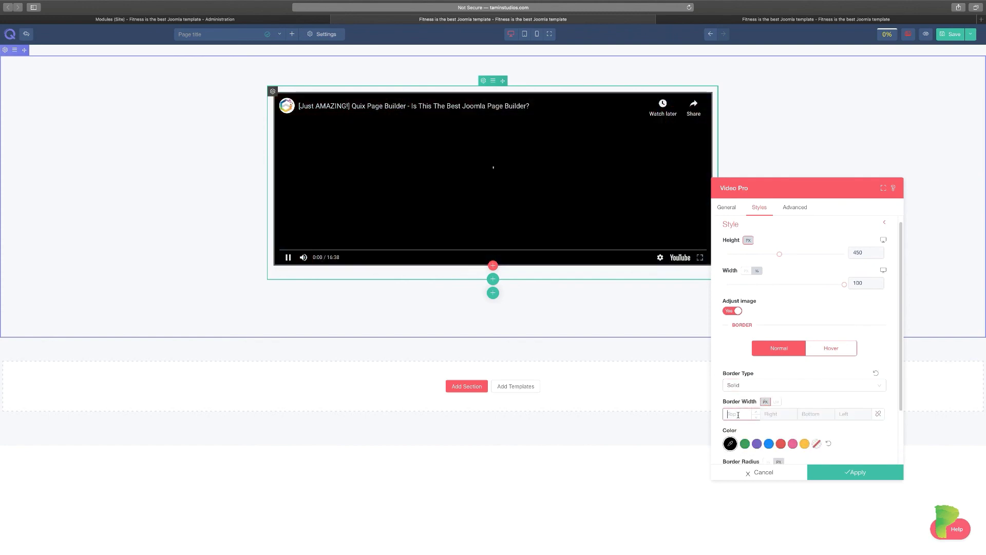
type("4")
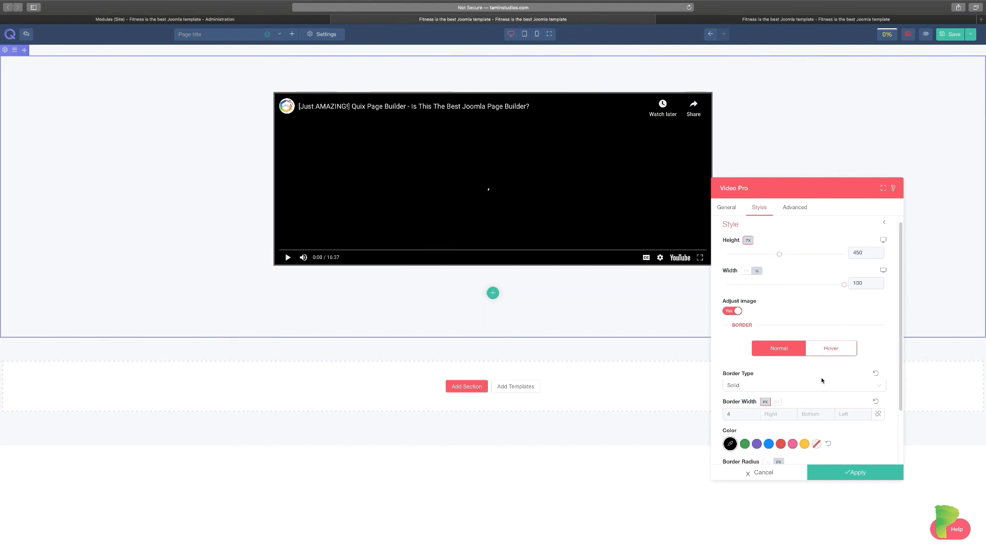
scroll(733, 375, "down", 3)
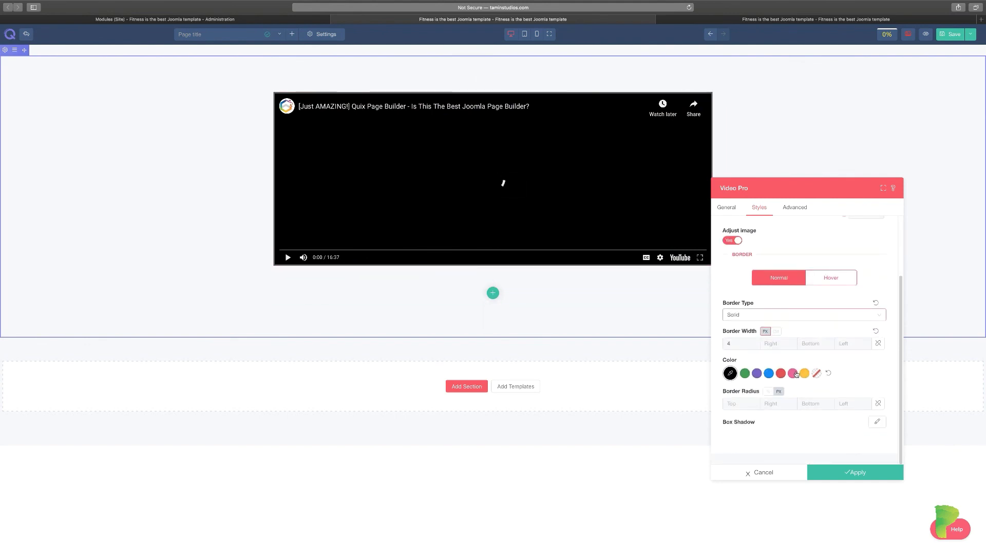
left_click(768, 373)
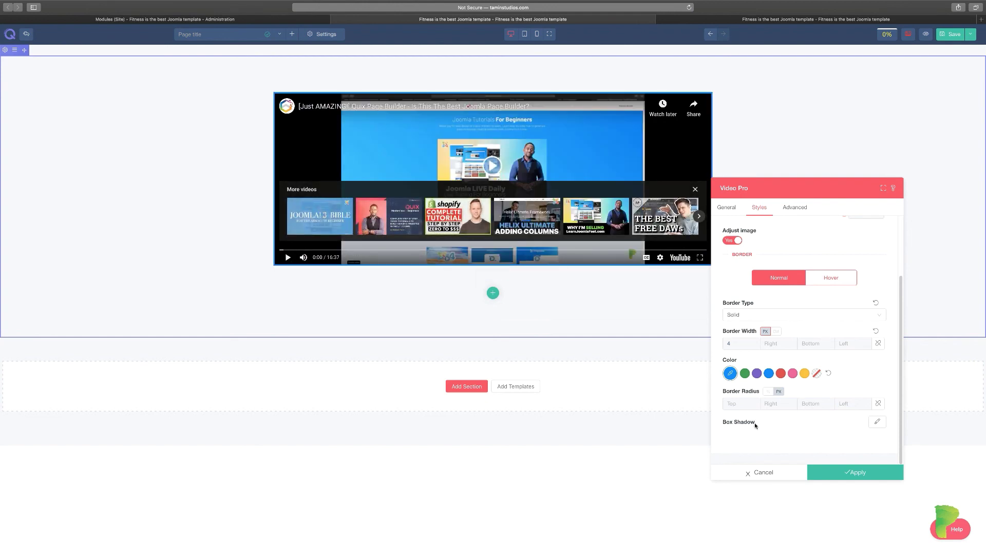
Set the video's top border radius to 33 px, link the four radius values and play the video briefly.
left_click(734, 405)
type("33")
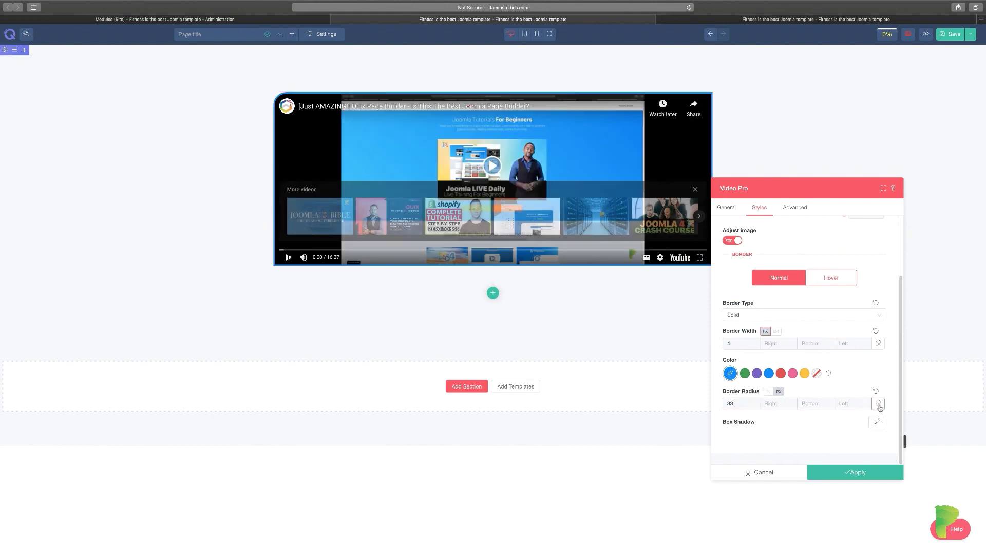
left_click(877, 404)
left_click(290, 259)
left_click(294, 260)
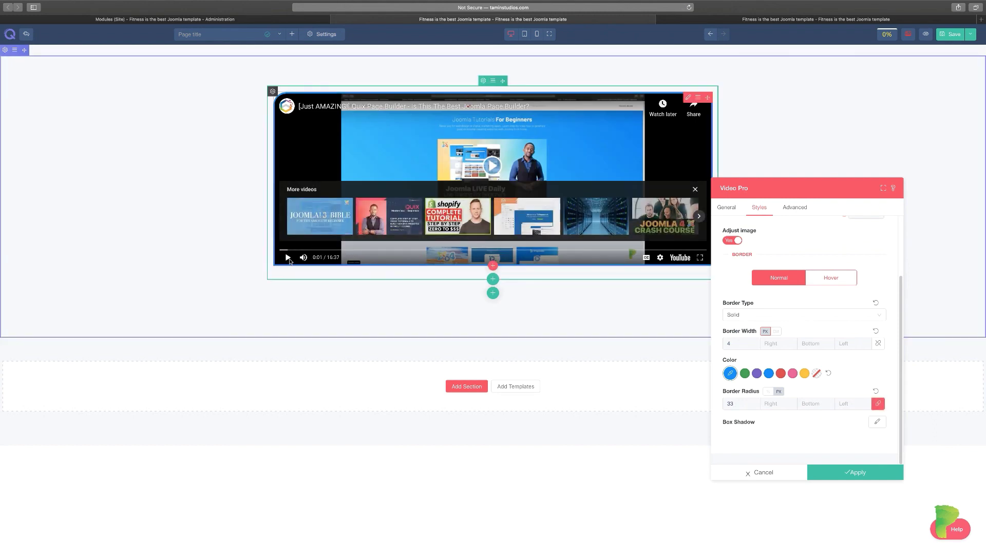
left_click(879, 403)
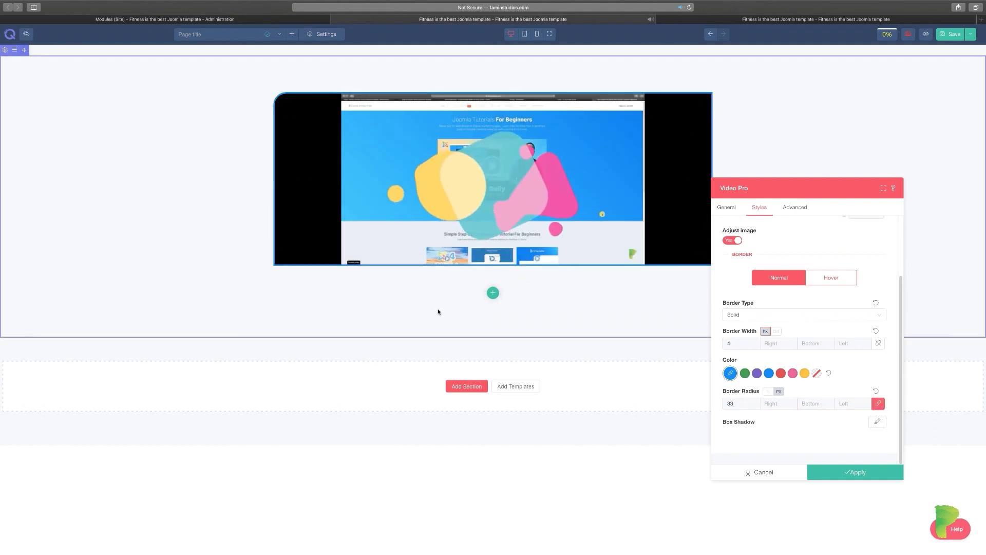
left_click(286, 258)
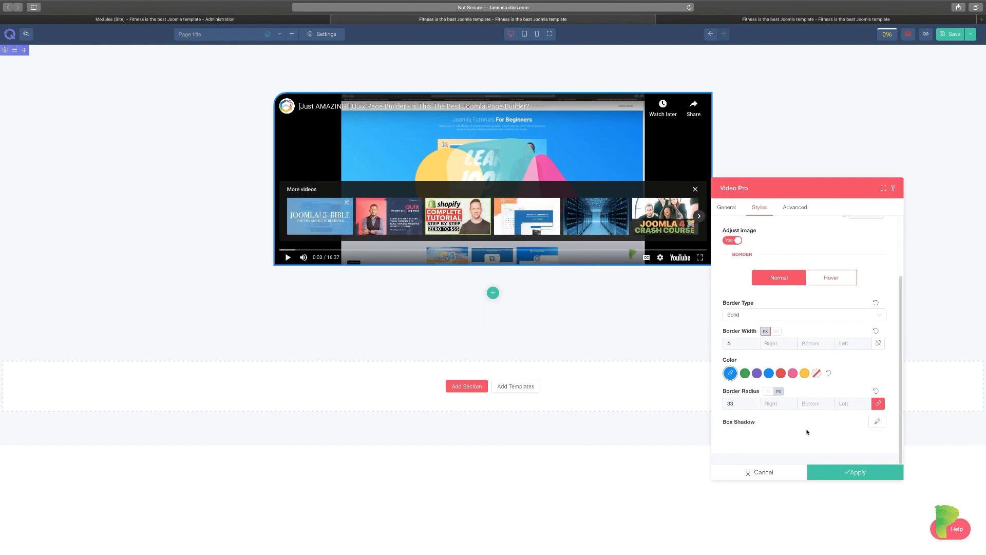
scroll(807, 431, "up", 3)
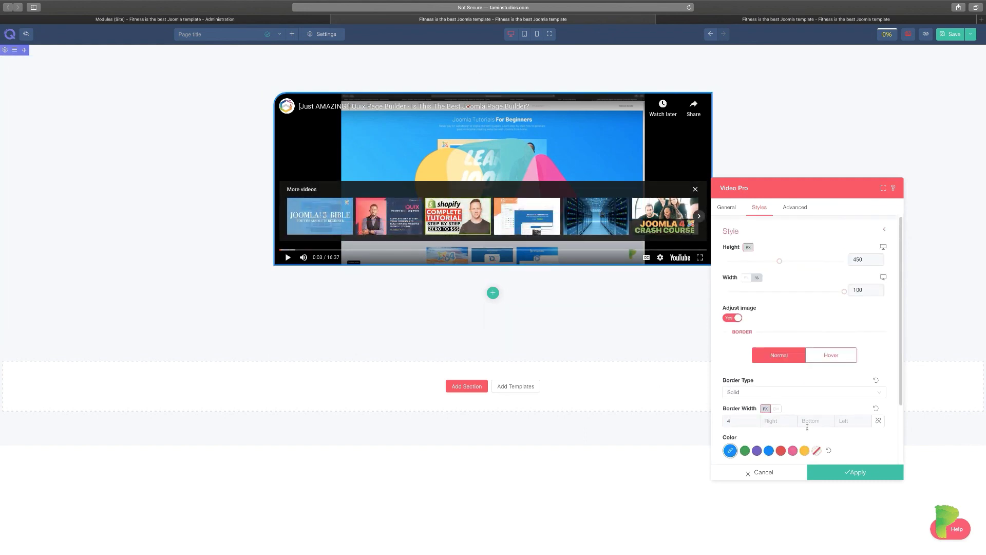
Toggle the video's Adjust image option, view its advanced element settings and return to its general settings.
left_click(735, 318)
left_click(780, 208)
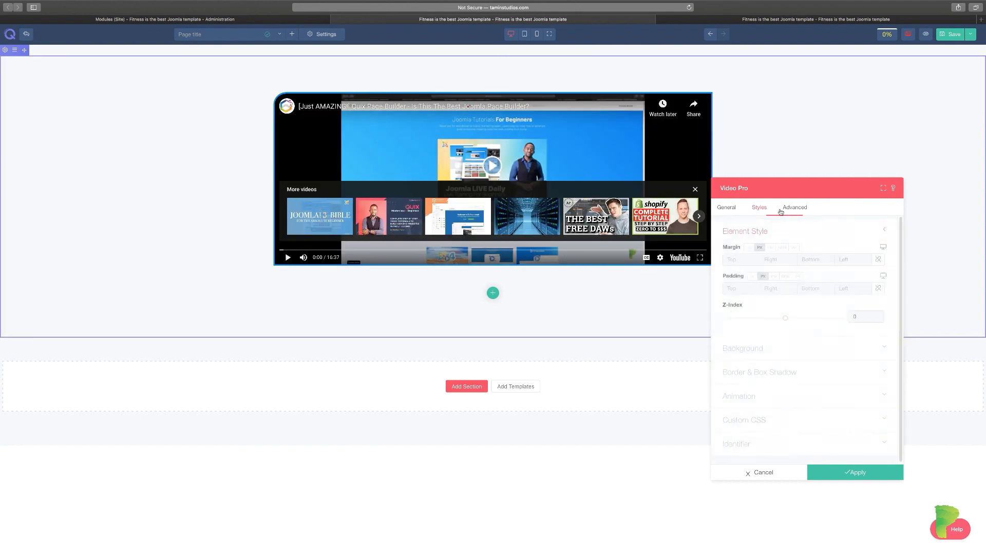
left_click(734, 212)
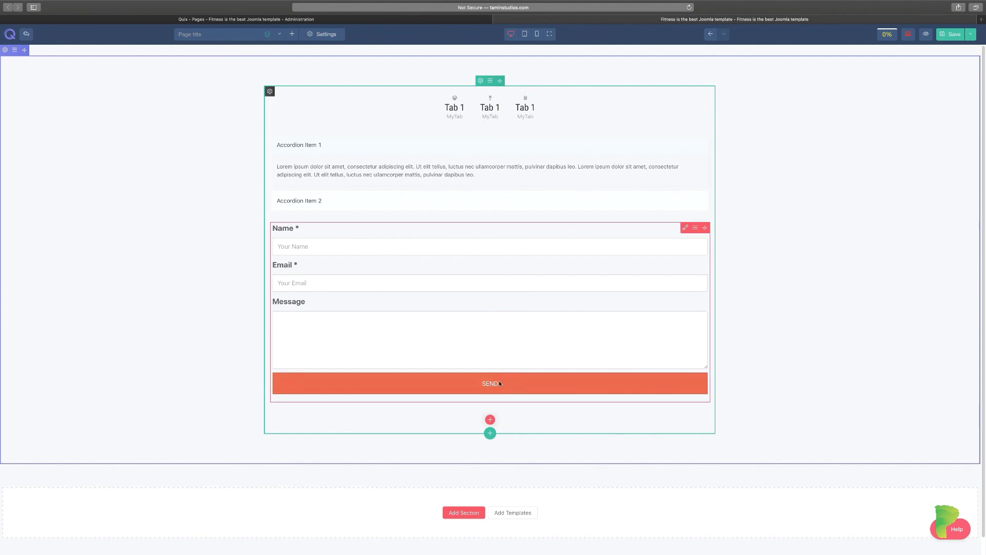
Add a Spacer element with 28 px of space below the contact form and move it between the accordion and the form.
left_click(490, 420)
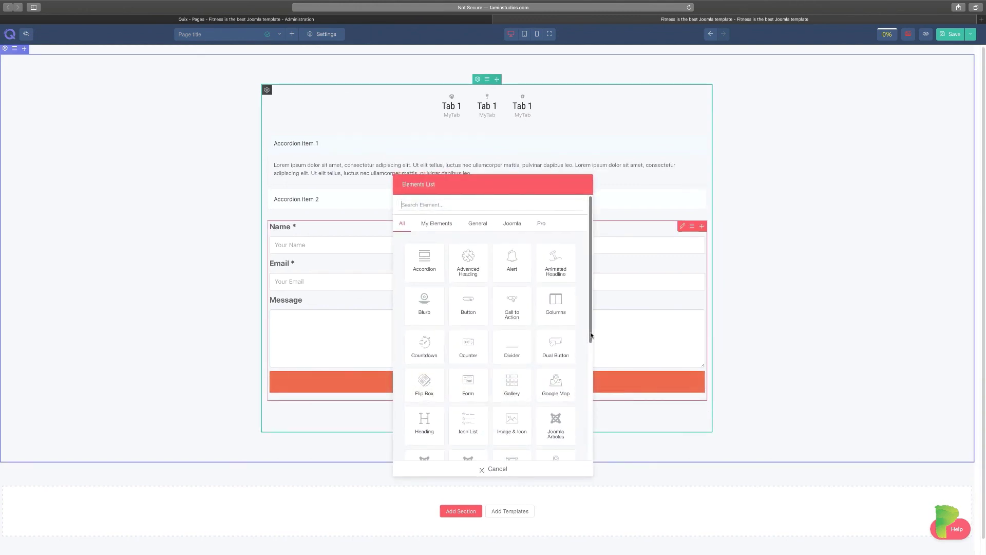
left_click_drag(592, 335, 590, 449)
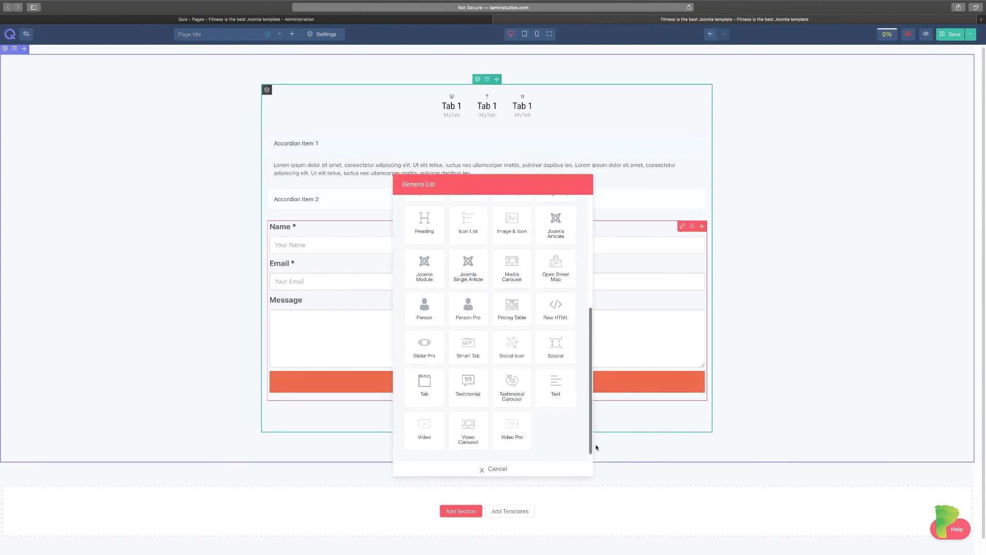
left_click(558, 343)
left_click_drag(465, 199, 789, 178)
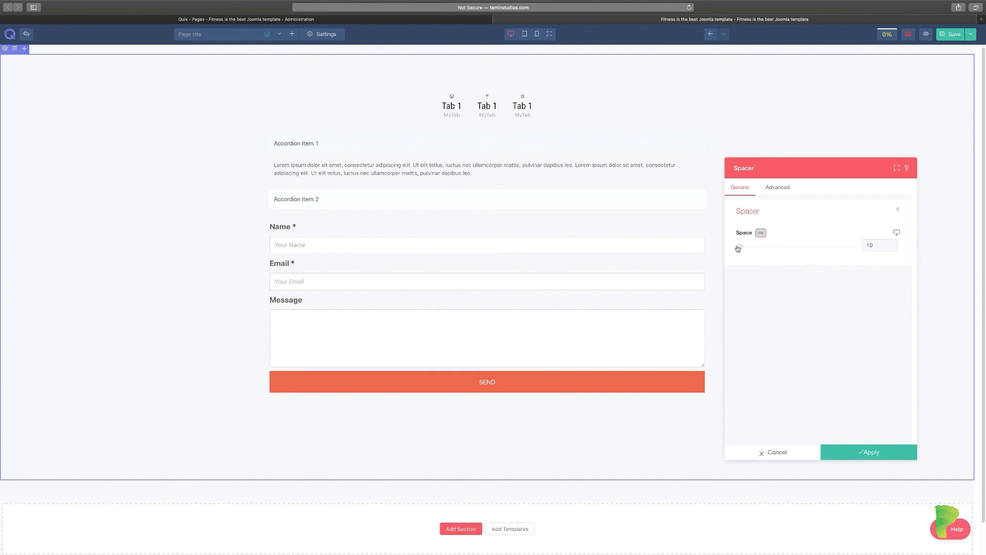
mouse_move(740, 248)
left_mouse_down()
mouse_move(779, 247)
mouse_move(746, 249)
left_mouse_up()
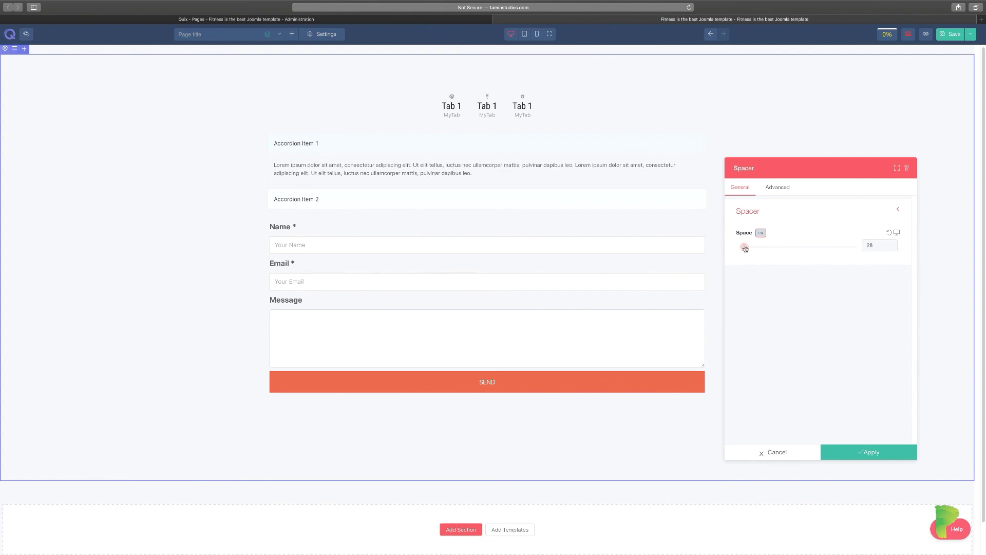
left_click(857, 458)
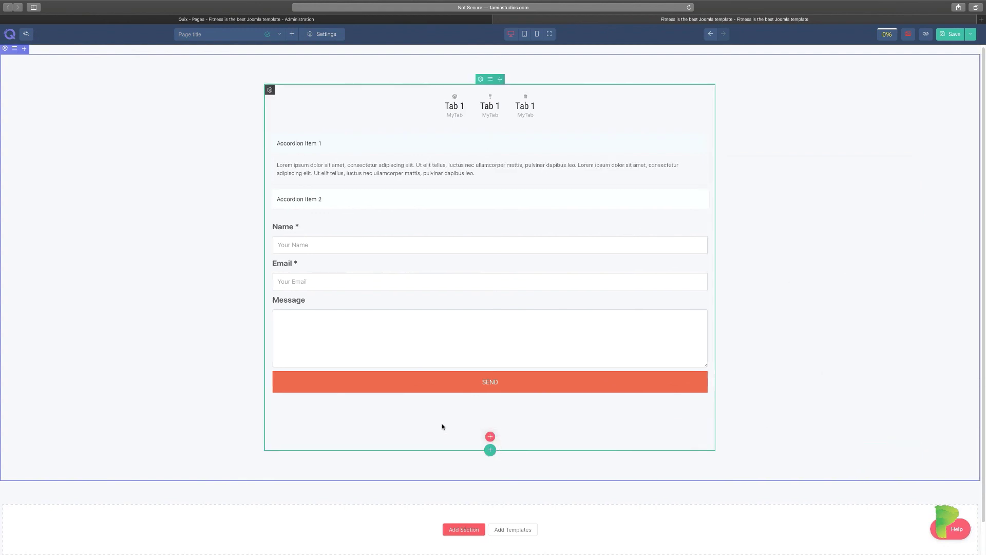
mouse_move(443, 431)
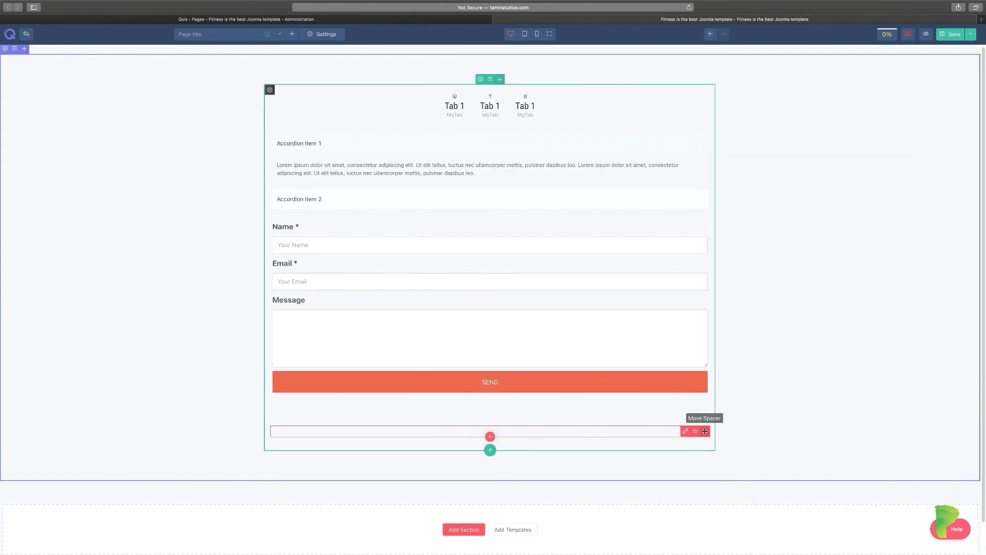
left_click_drag(674, 324, 667, 231)
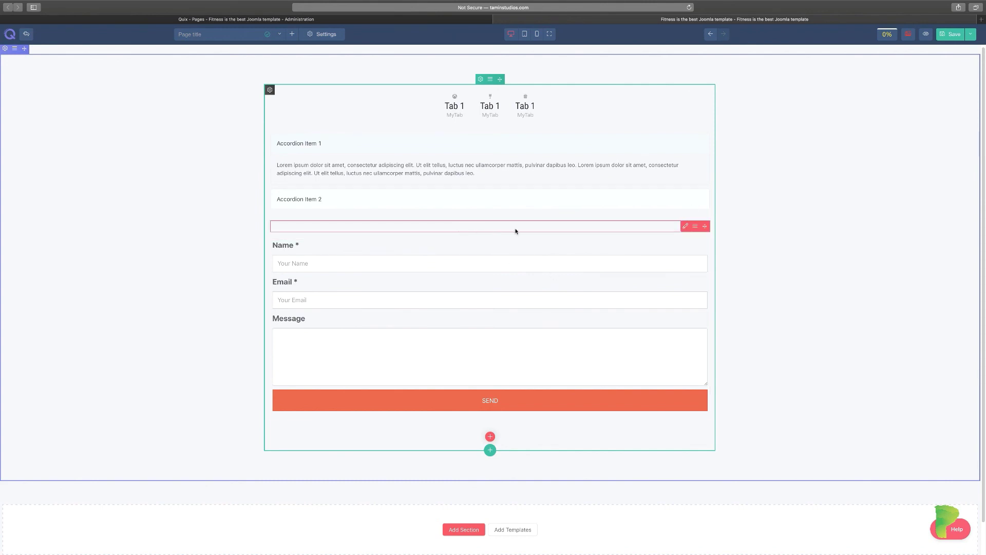
Reopen the spacer's settings, try a space of 10 px and enlarge it to widen the gap above the contact form.
left_click(685, 227)
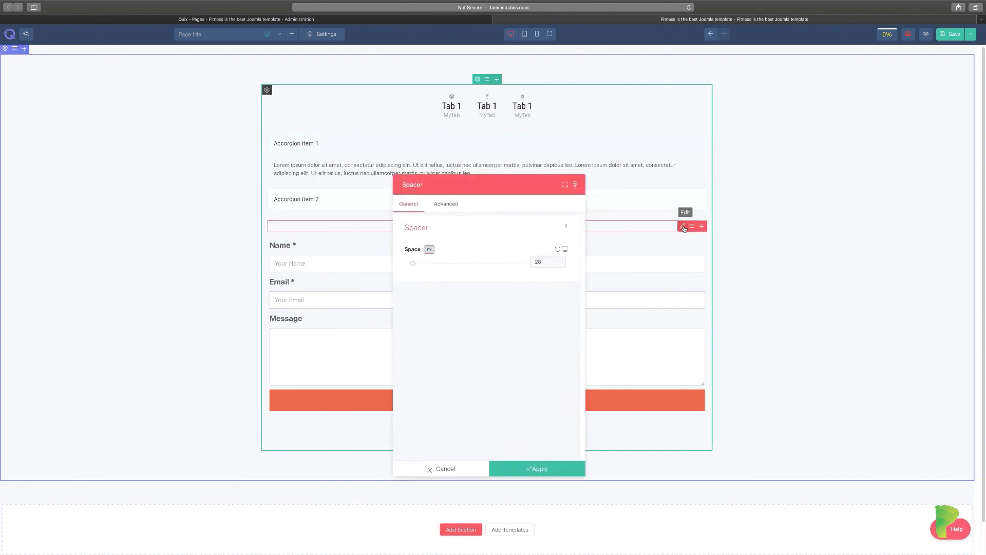
left_click_drag(512, 178, 827, 159)
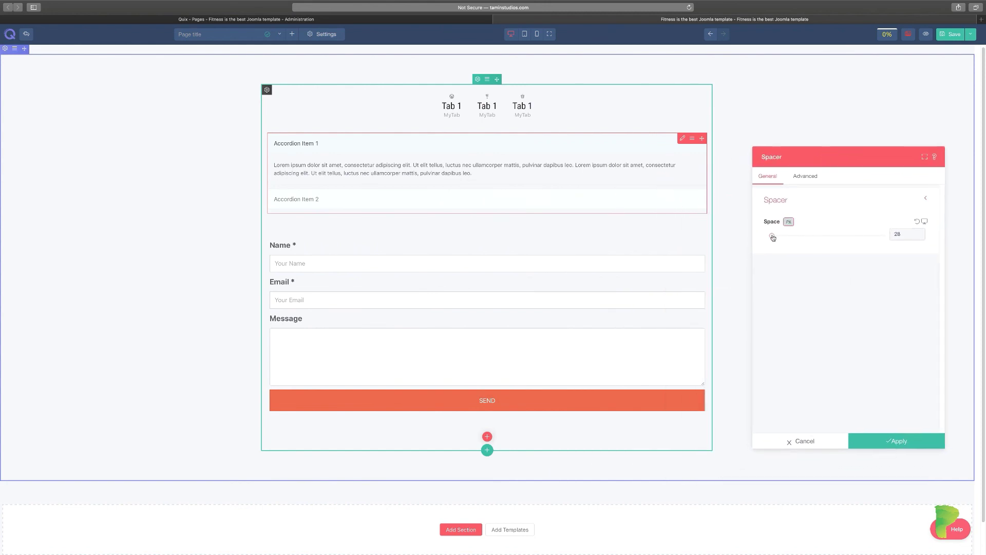
mouse_move(772, 236)
left_mouse_down()
mouse_move(883, 236)
mouse_move(766, 237)
left_mouse_up()
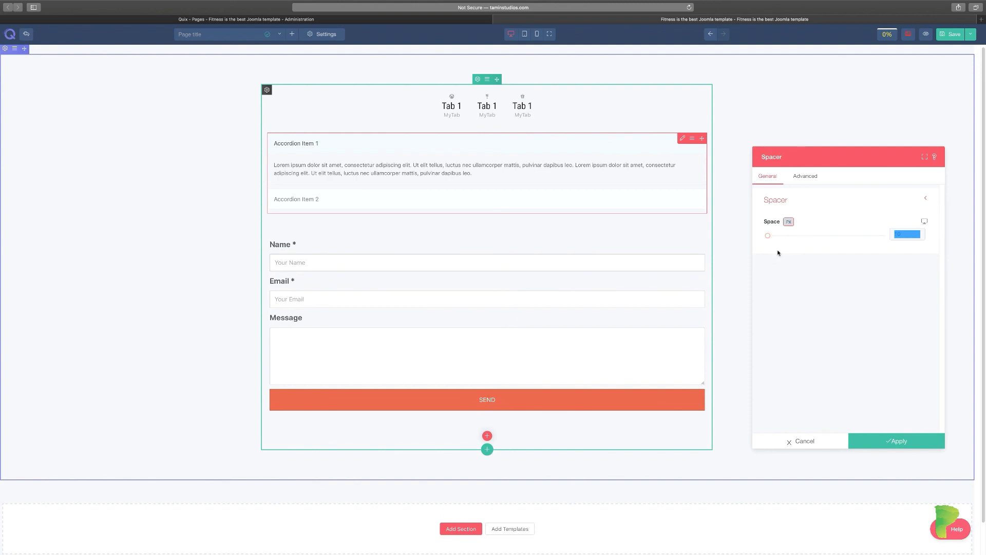
left_click_drag(767, 235, 795, 236)
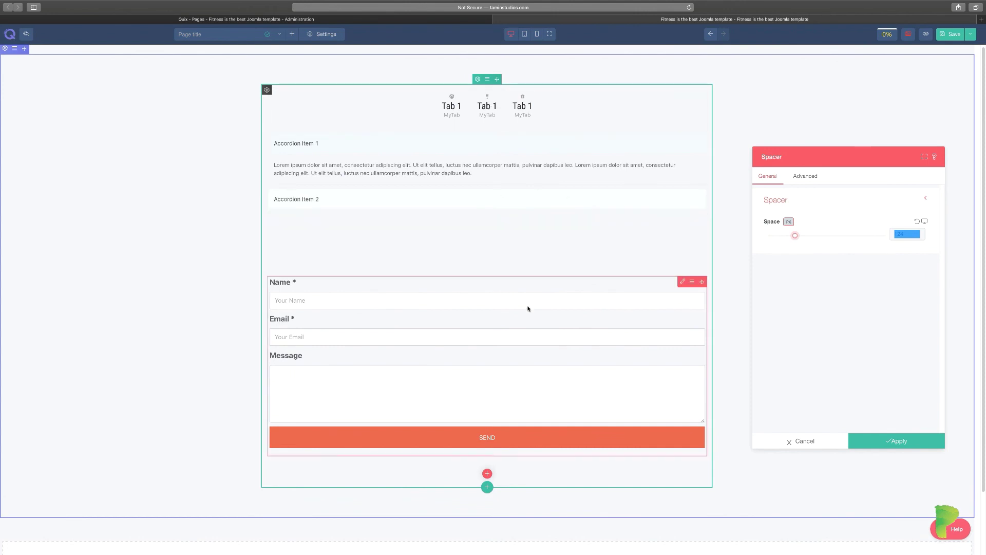
left_click_drag(795, 238, 832, 236)
Give the spacer a red normal background and a blue hover background.
left_click(806, 177)
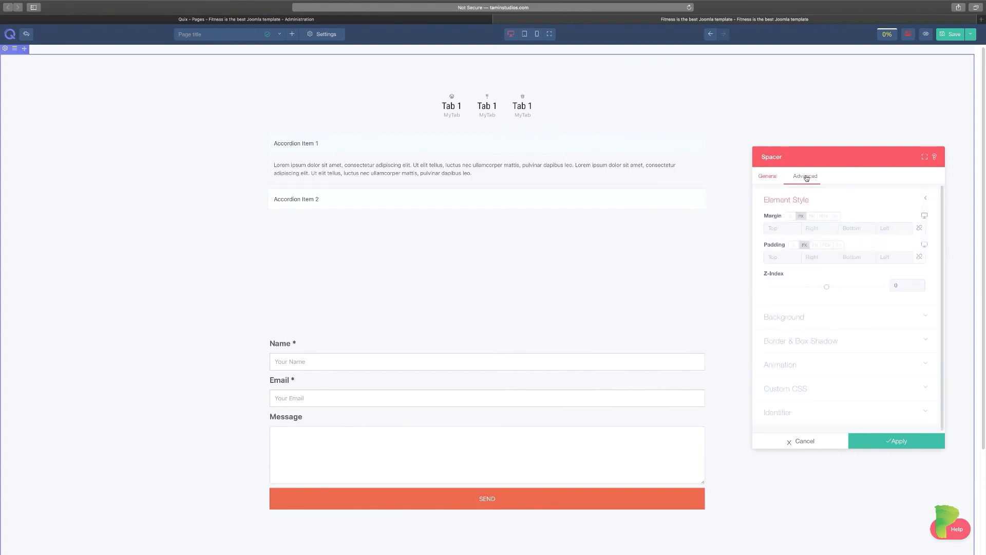
left_click(798, 318)
left_click(822, 312)
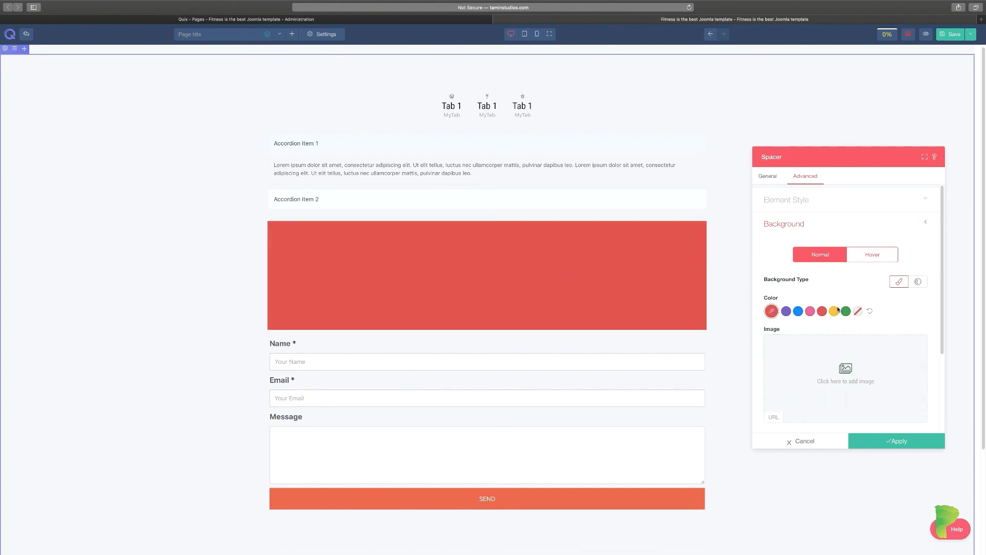
left_click(870, 253)
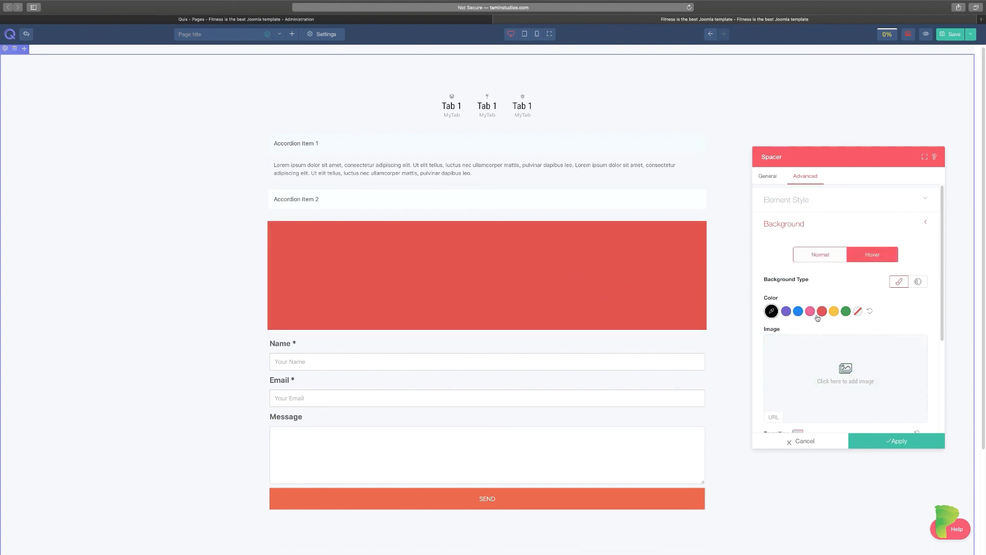
left_click(797, 311)
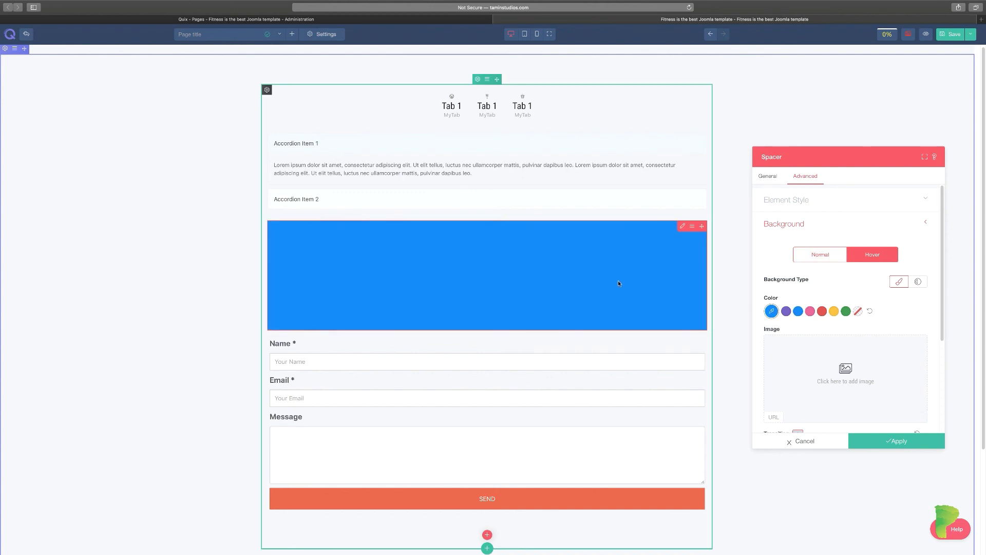
Give the spacer a solid blue border with all four corner radii linked at 22 px.
left_click(794, 200)
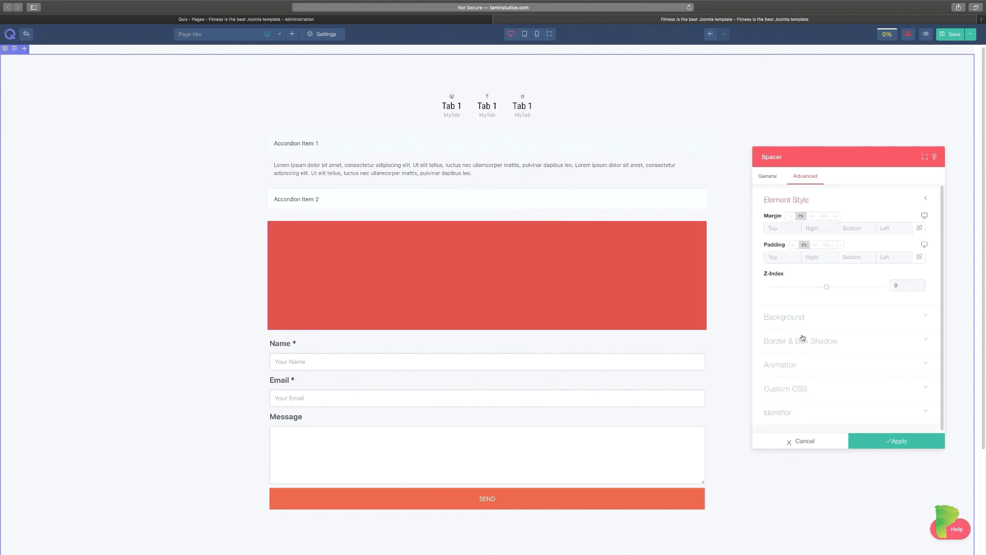
left_click(821, 342)
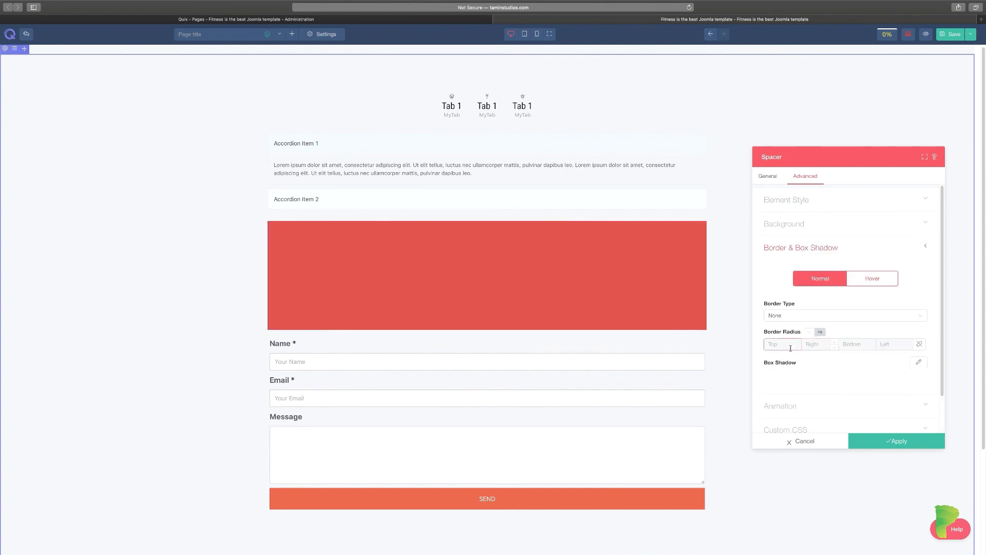
left_click(919, 344)
left_click(785, 344)
type("22")
scroll(800, 378, "down", 1)
left_click(793, 303)
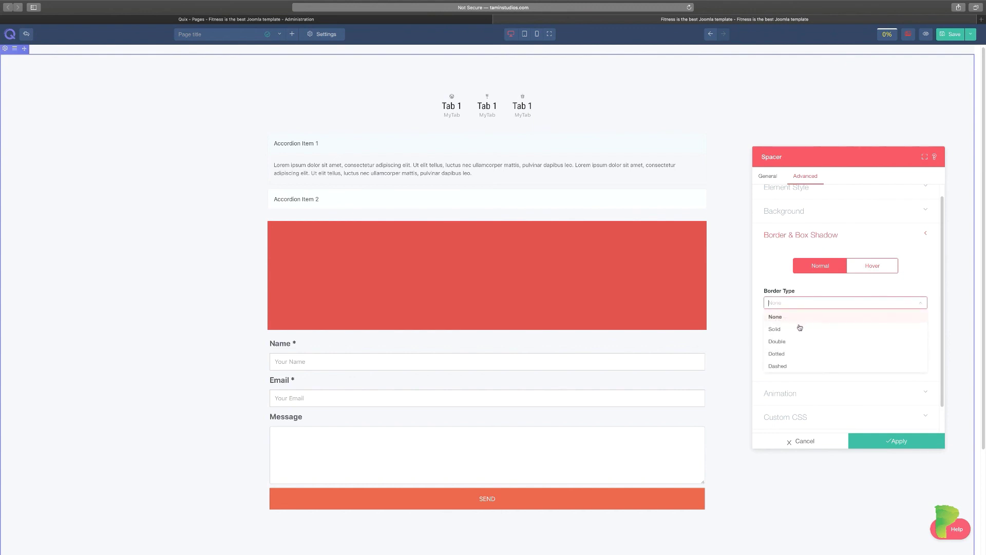
left_click(793, 332)
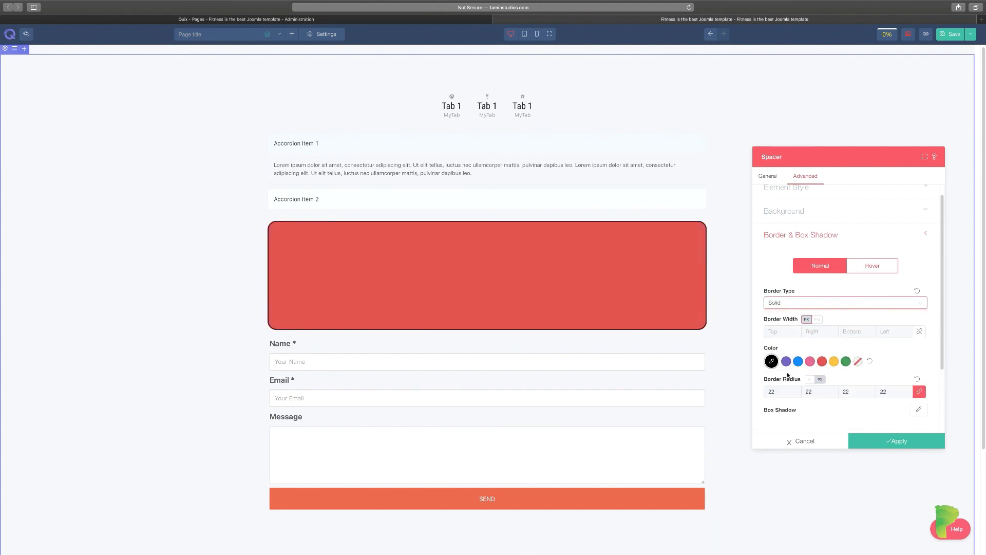
left_click(798, 361)
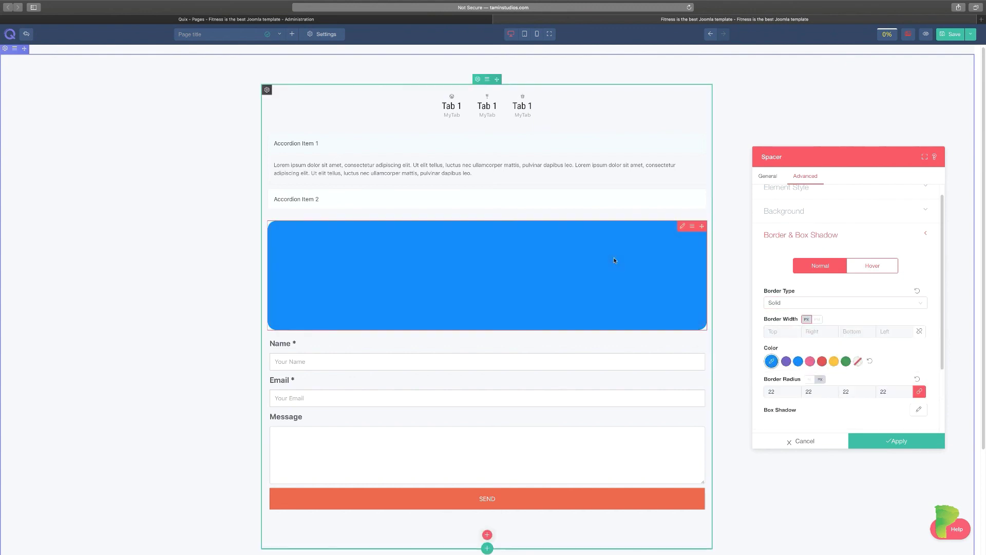
Look through the spacer's animation and custom CSS settings and reopen its border and box shadow settings.
scroll(832, 370, "down", 3)
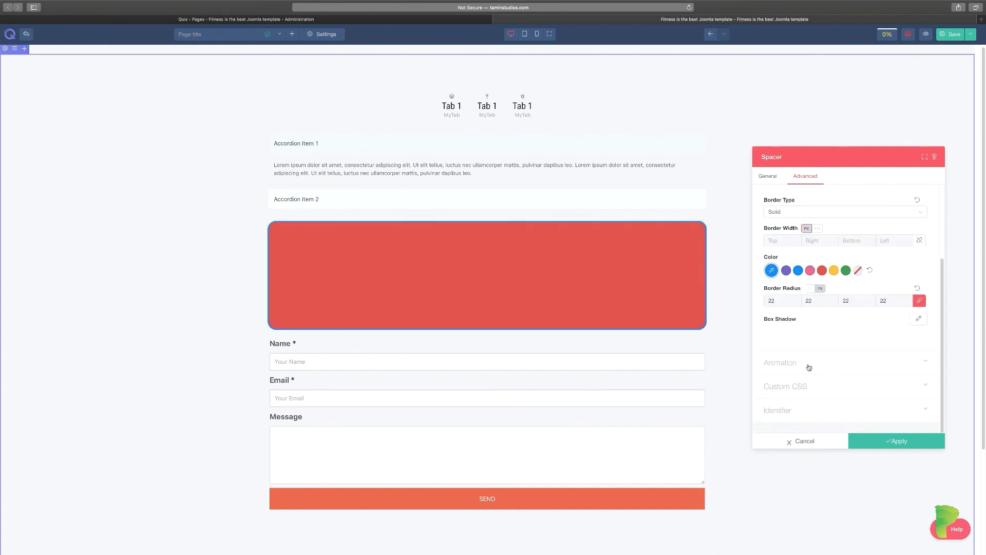
left_click(809, 367)
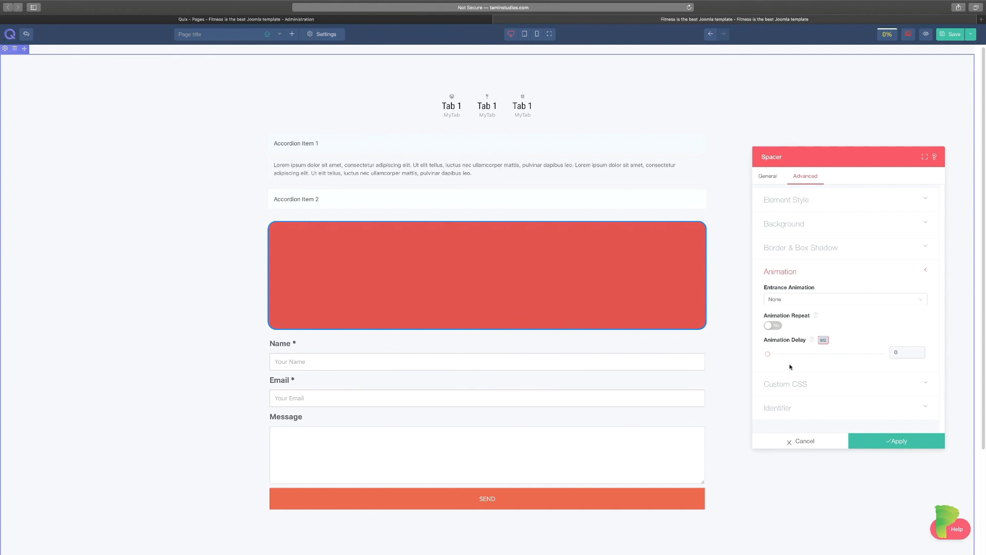
left_click(787, 390)
left_click(799, 249)
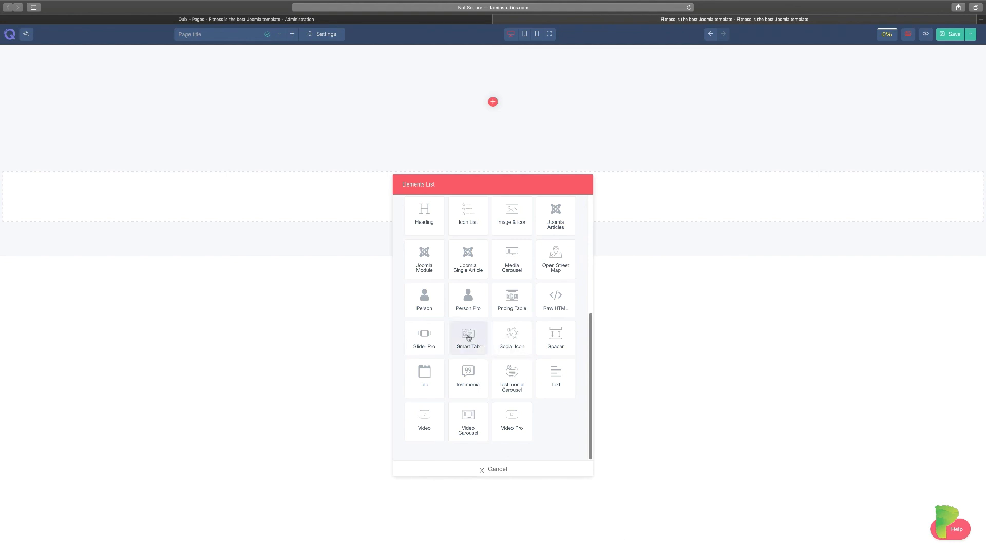
Add a Smart Tab element to the empty section and give it a second tab.
left_click(468, 338)
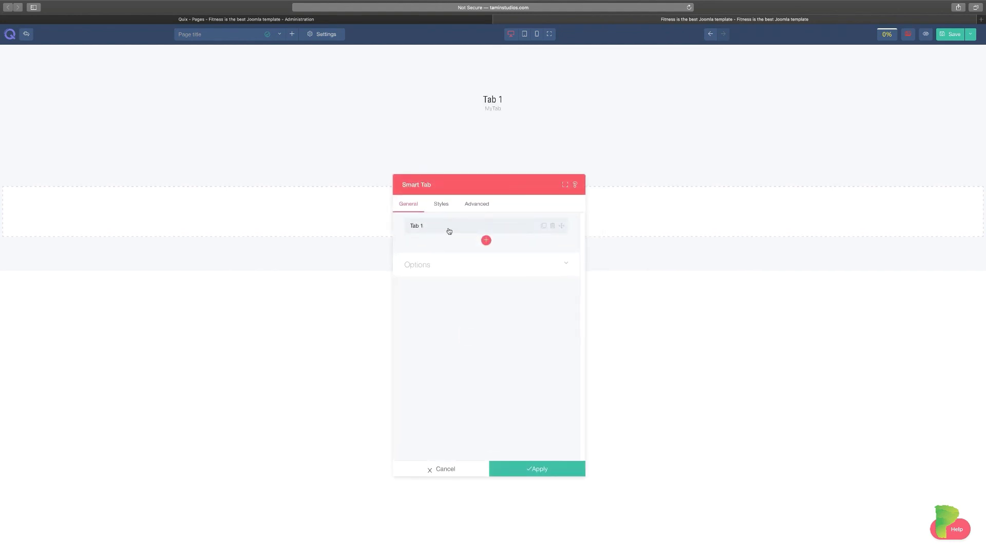
left_click_drag(496, 186, 699, 161)
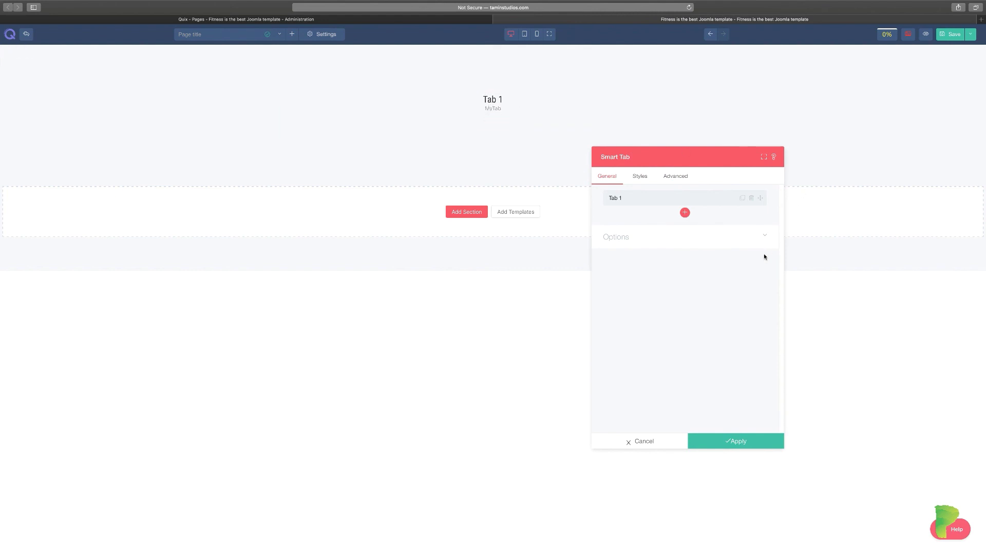
left_click(686, 214)
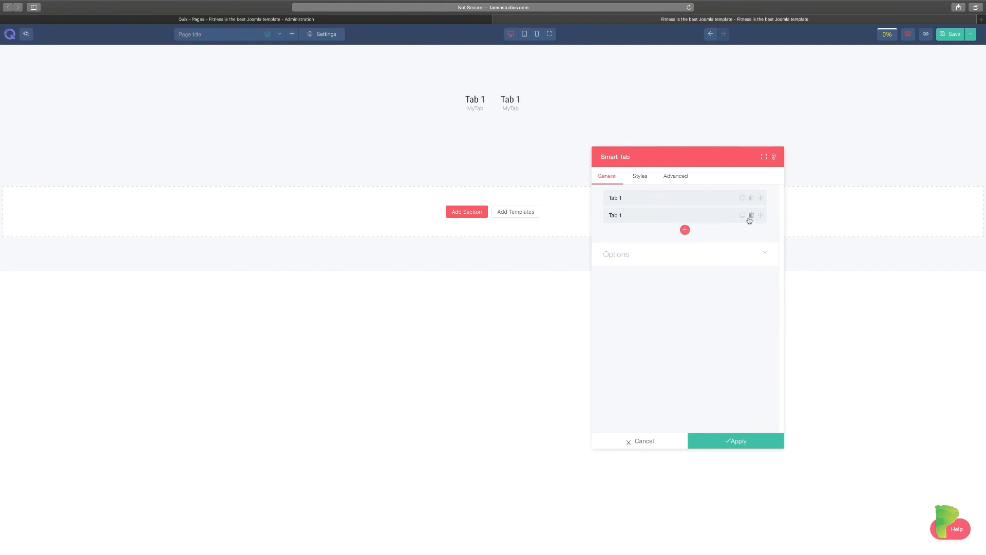
Title the first smart tab "Start", set its subtitle to "Start Now" and assign it the Xbox icon.
left_click(648, 199)
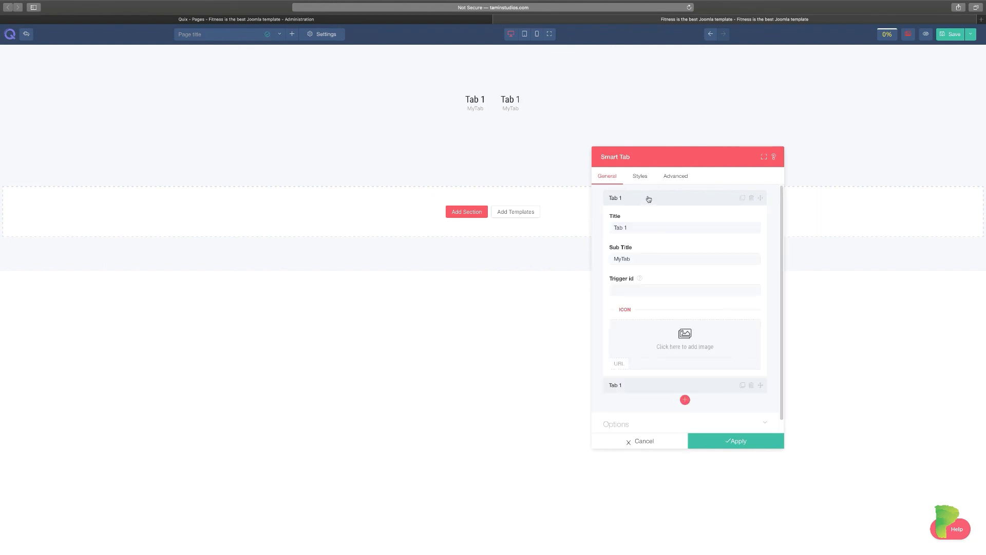
triple_click(638, 227)
type("Start")
triple_click(646, 255)
type("Start Now")
scroll(690, 337, "down", 1)
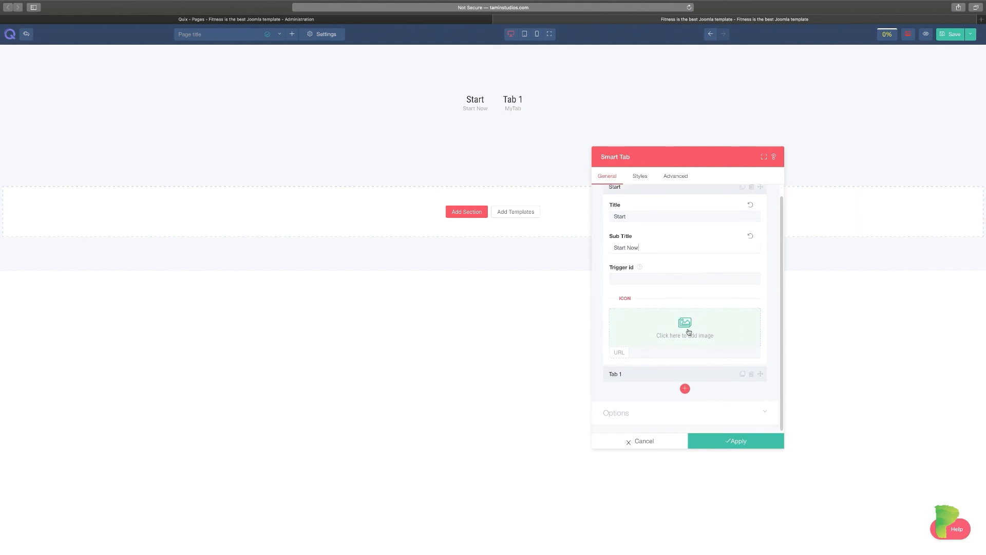
left_click(723, 333)
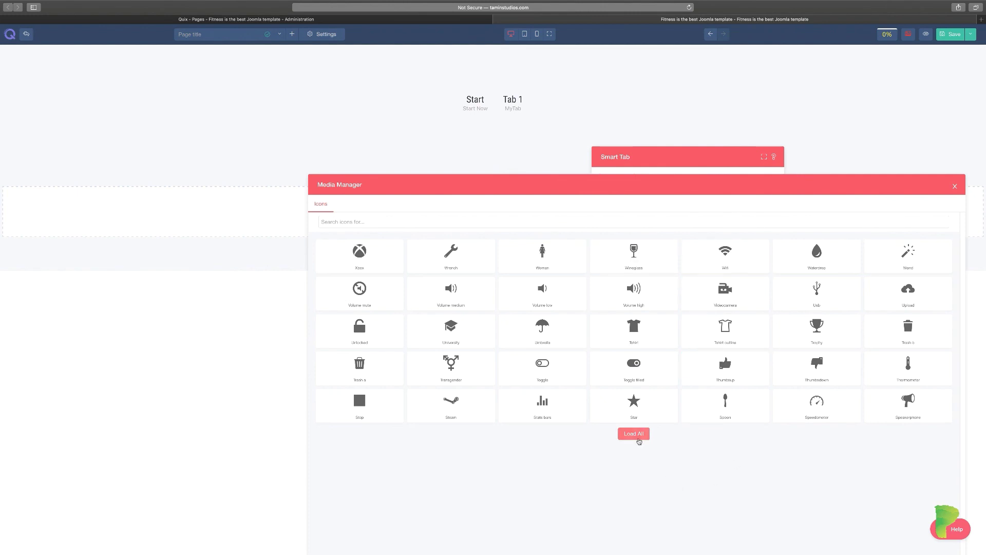
left_click(368, 256)
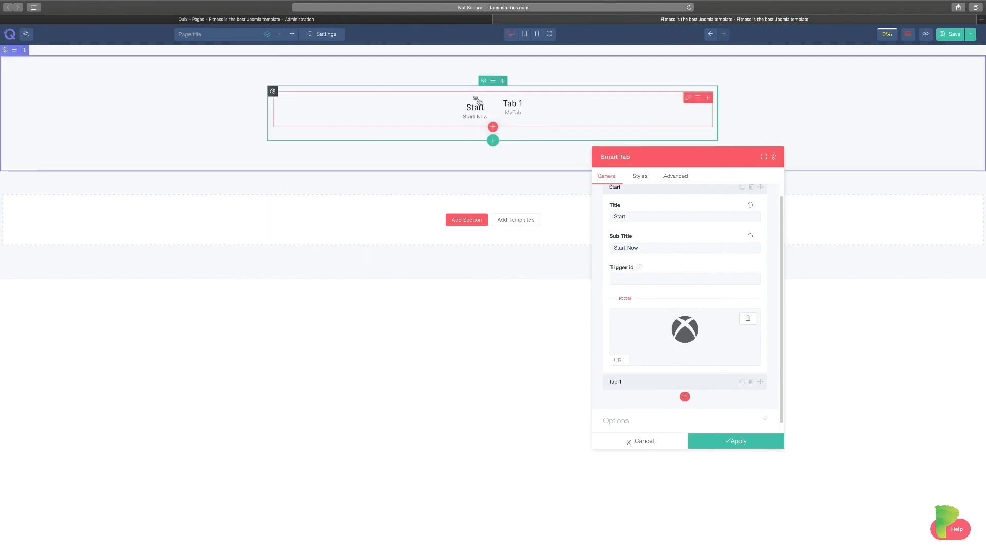
Title the second smart tab "Start Two" and select its subtitle text.
left_click(692, 189)
left_click(666, 215)
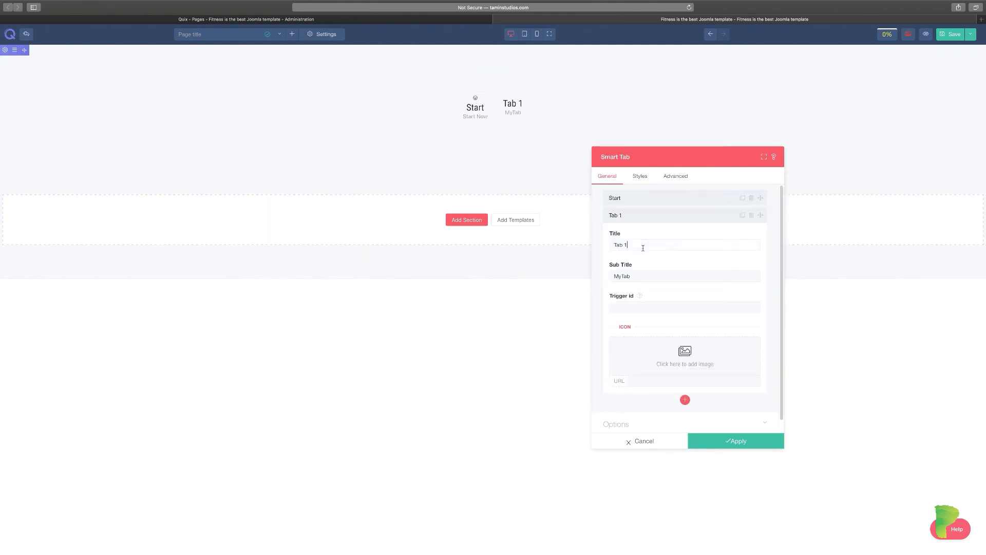
triple_click(643, 248)
type("Start Two")
triple_click(650, 278)
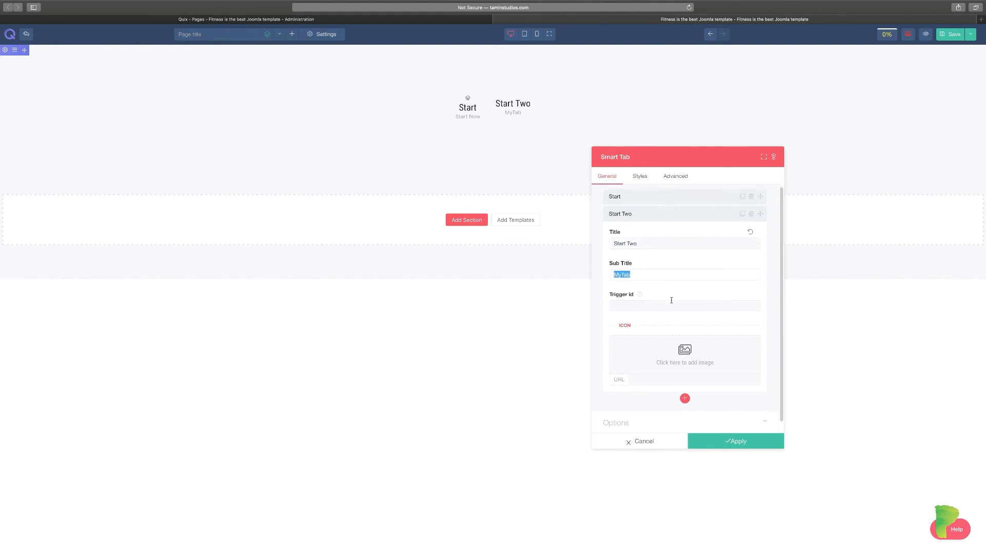
scroll(671, 298, "down", 1)
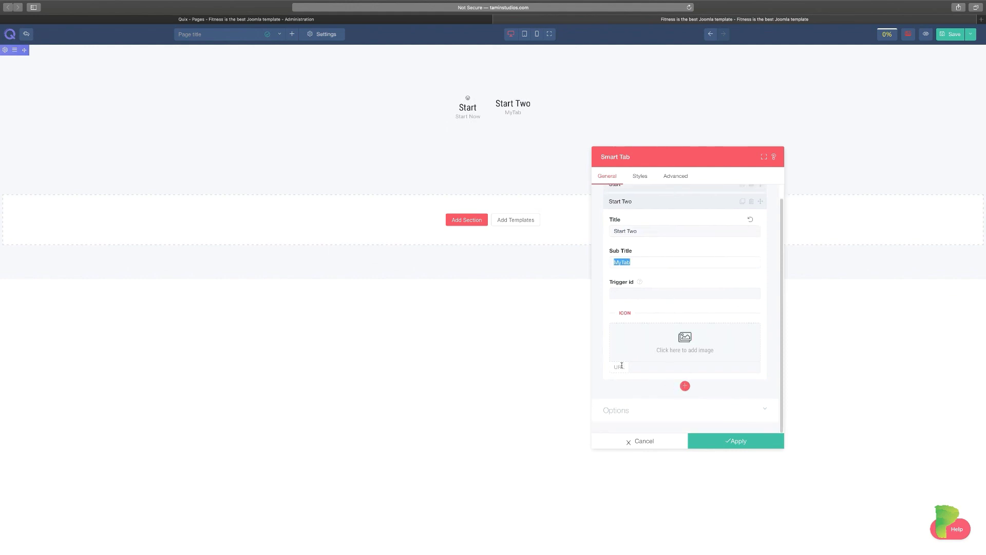
Assign the T-shirt icon to the Start Two tab and duplicate both the Start Two and Start tabs.
left_click(688, 340)
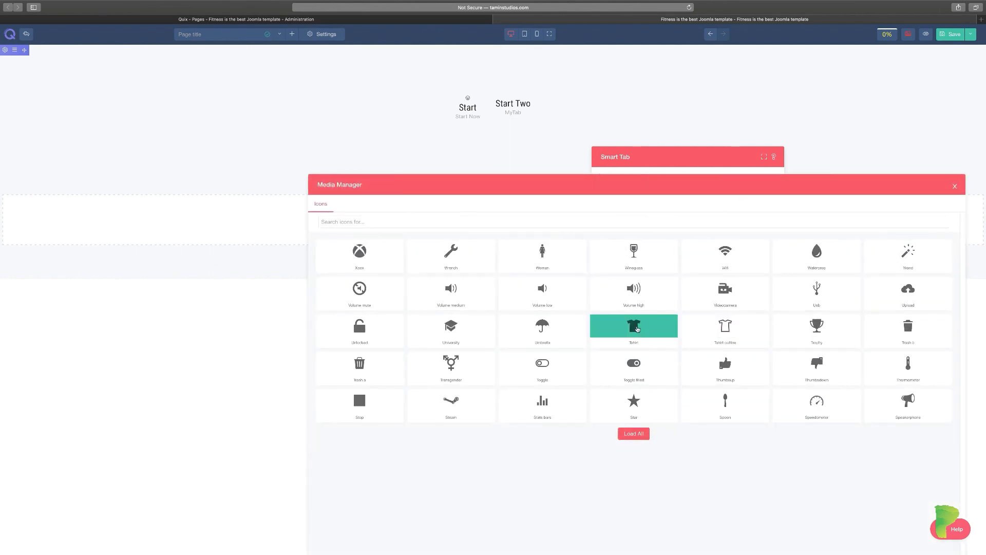
left_click(638, 329)
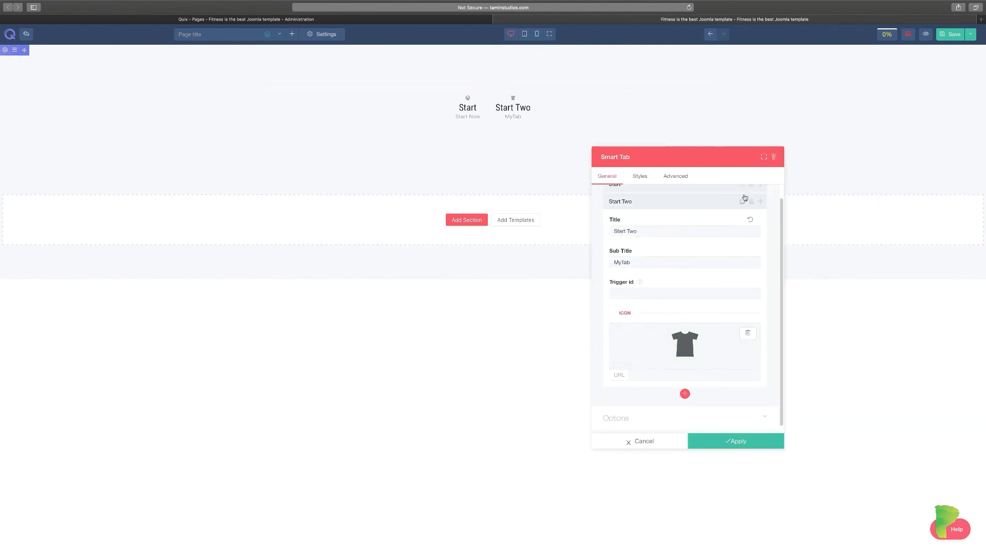
left_click(716, 206)
left_click(743, 216)
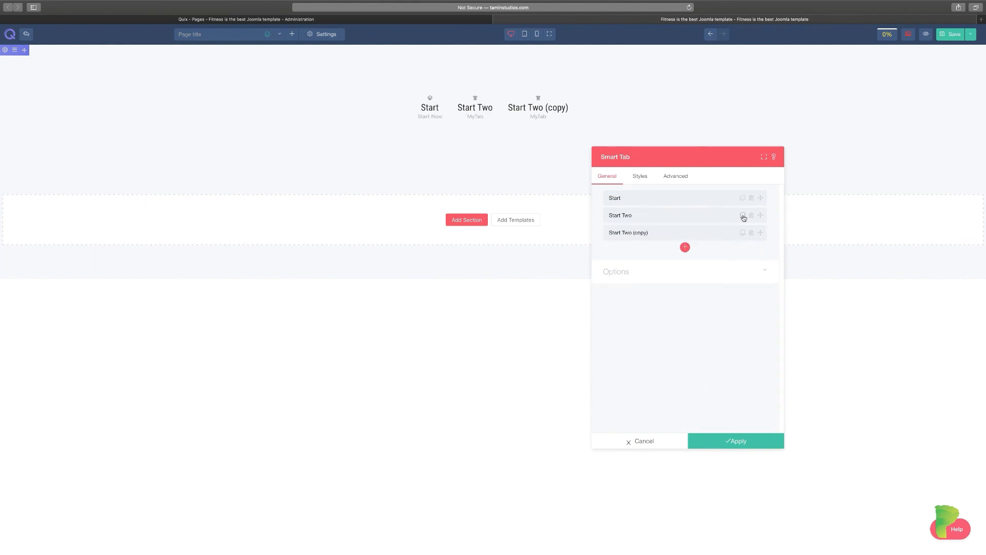
left_click(742, 198)
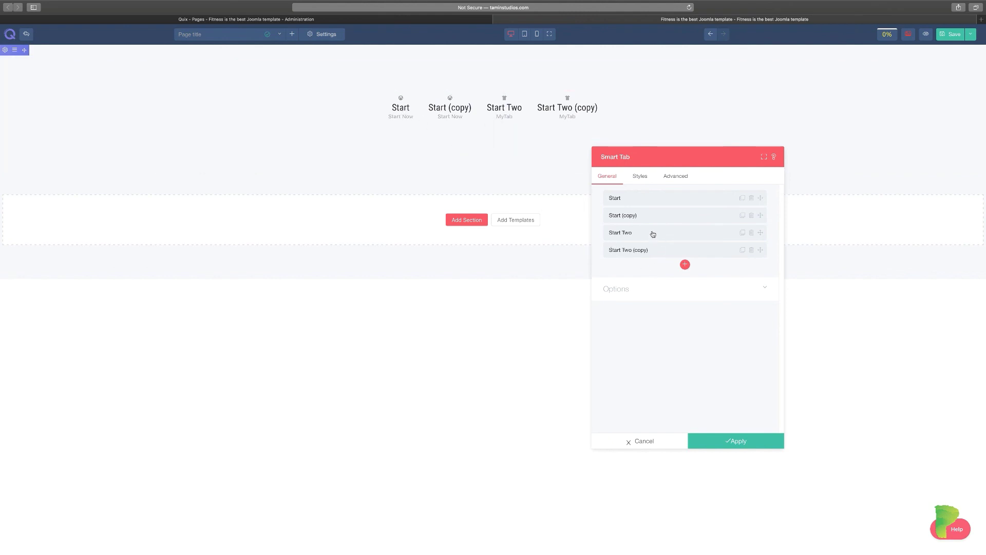
Try the vertical tab display, return to horizontal tabs and set the tab alignment to Right.
left_click(642, 291)
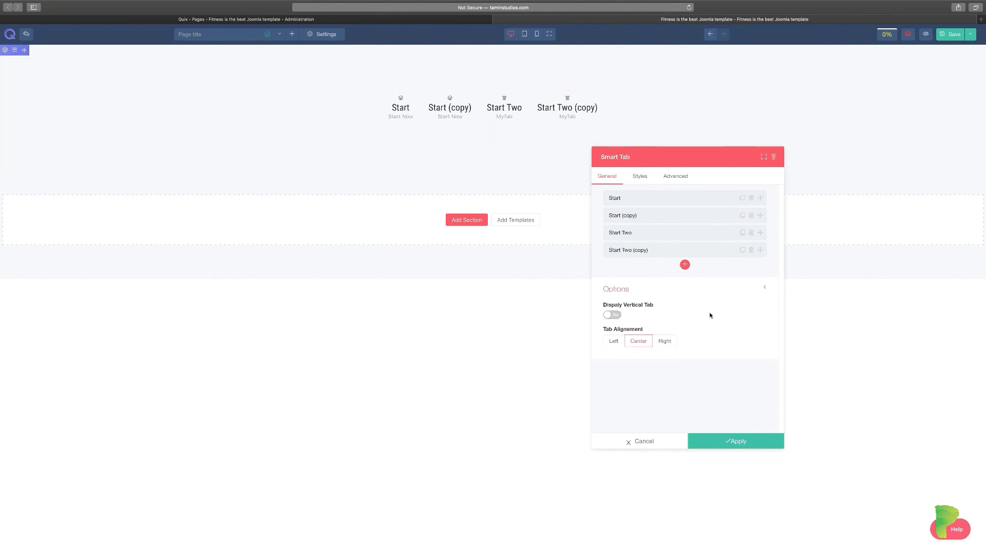
left_click(617, 316)
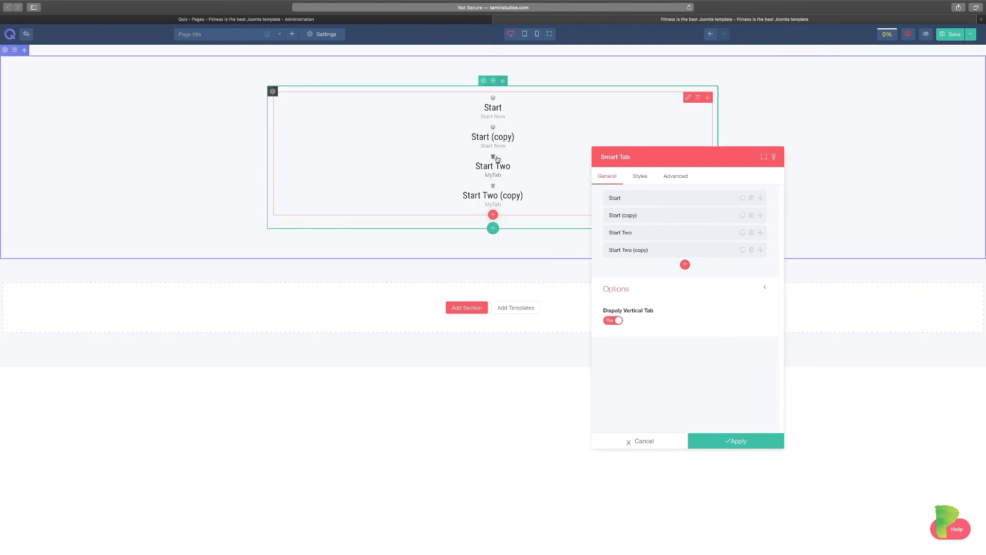
left_click(612, 322)
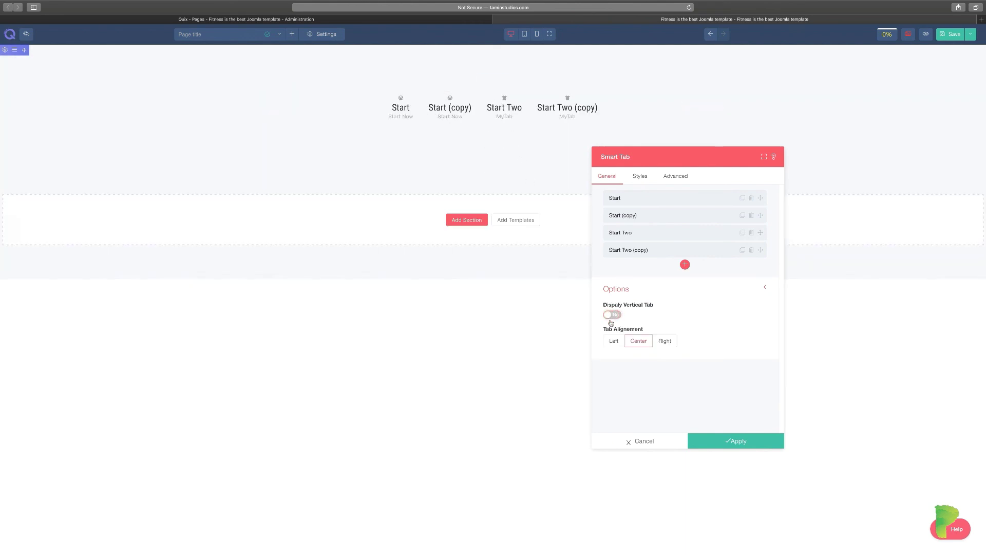
left_click(616, 342)
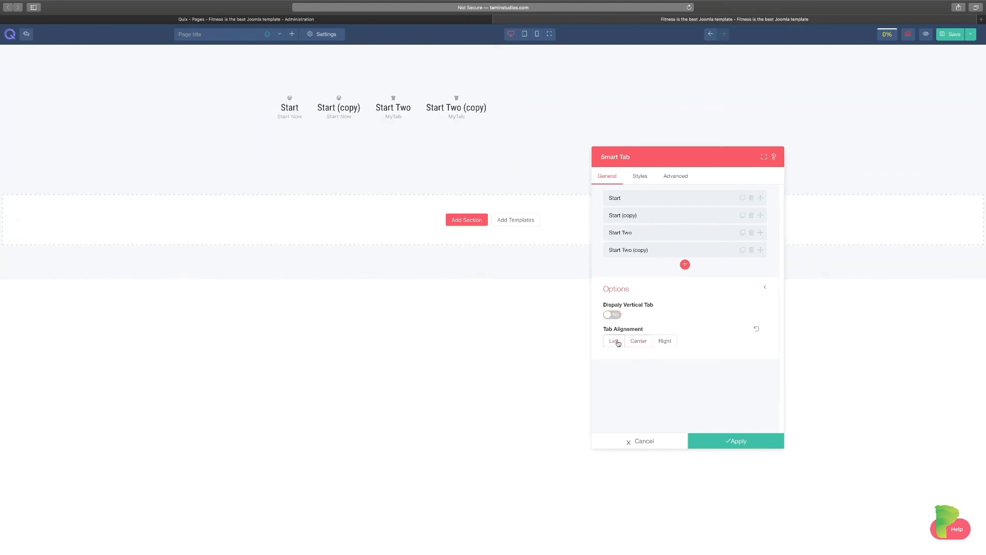
left_click(641, 343)
left_click(667, 343)
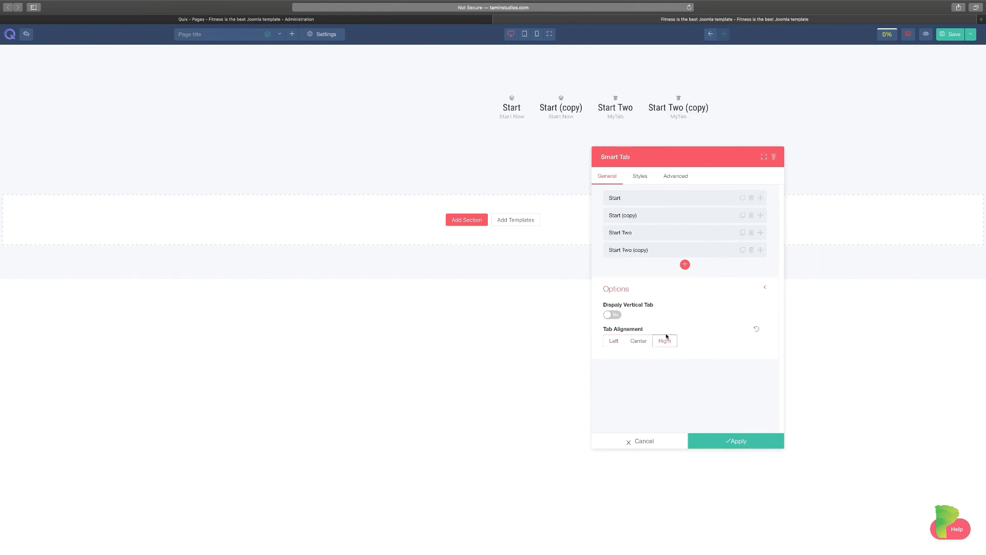
Set the tab padding to 22 px on every side except left, and the tab margin to 22 px on all sides.
left_click(640, 178)
left_click(641, 202)
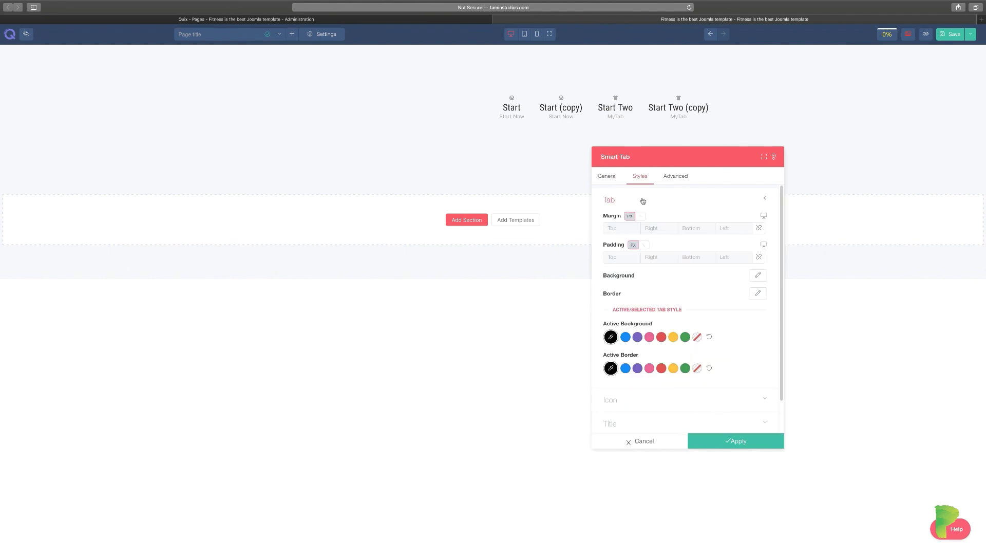
left_click(629, 228)
left_click(759, 258)
left_click(631, 256)
type("22")
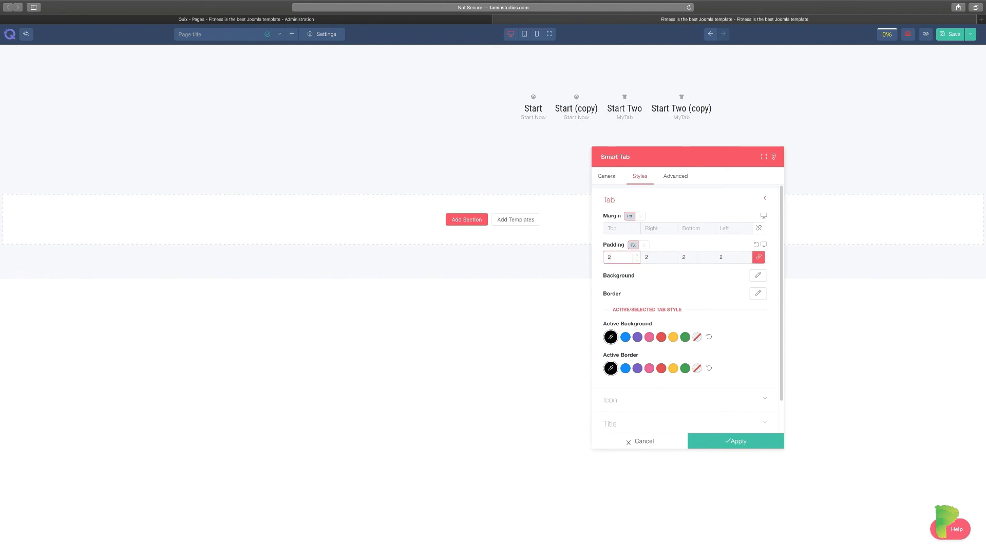
left_click(757, 258)
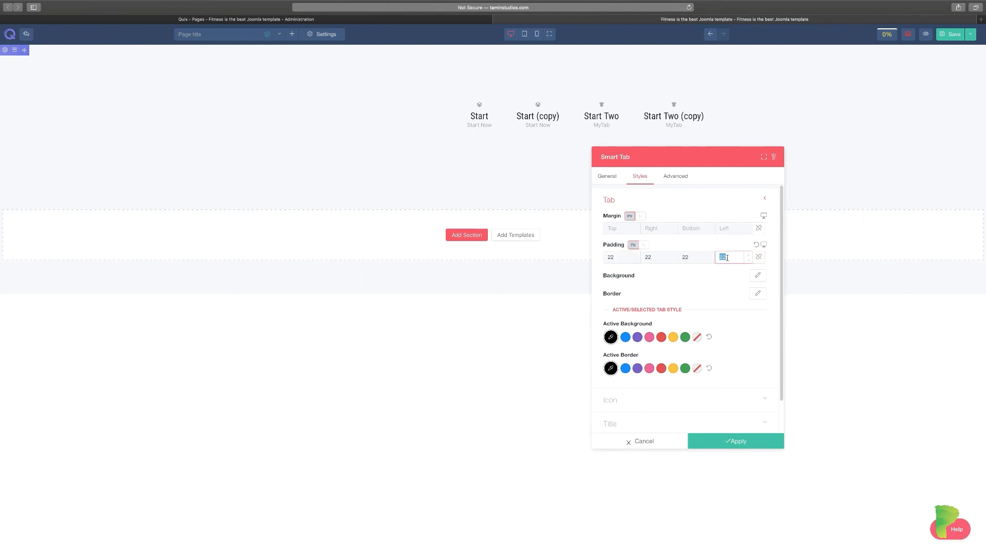
key("BackSpace")
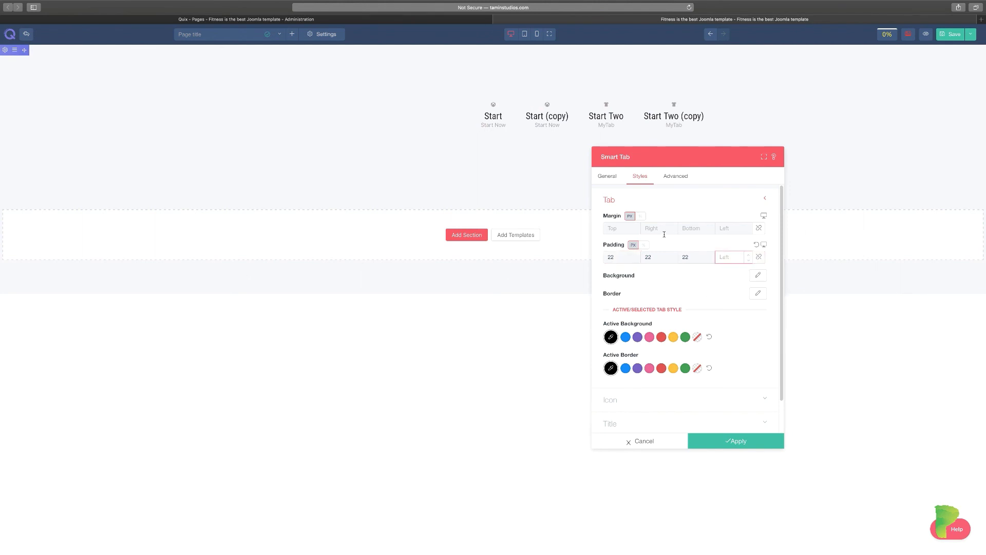
left_click(759, 228)
type("22")
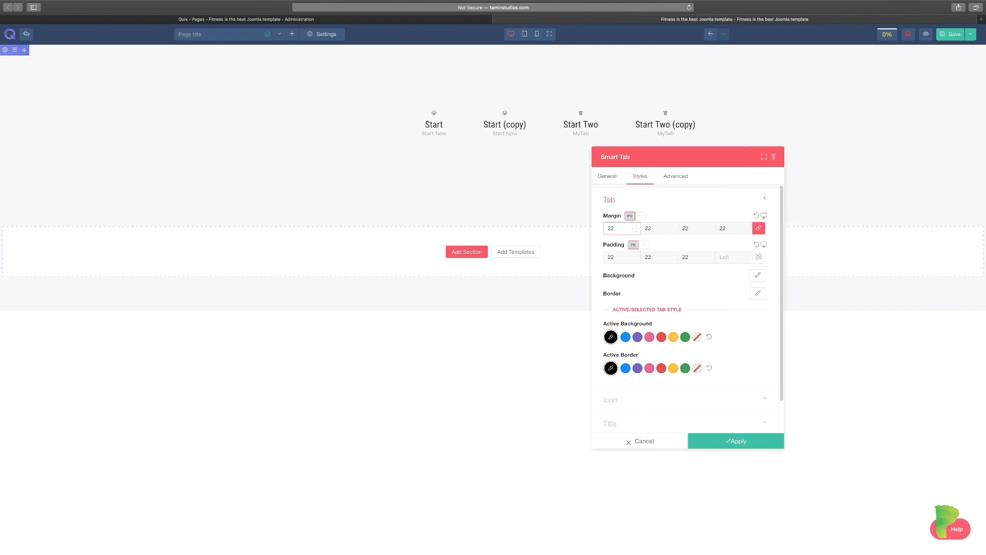
Set the active tab's background and border colors to purple.
left_click(651, 339)
left_click(640, 340)
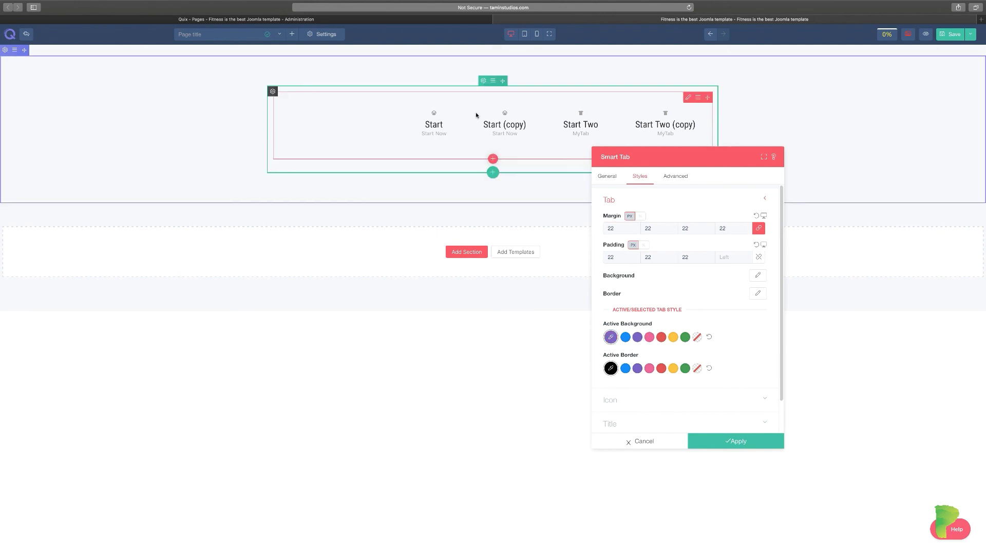
left_click(638, 369)
left_click(727, 260)
Style the tab icons with a purple color, yellow hover color and red active color.
scroll(731, 366, "down", 2)
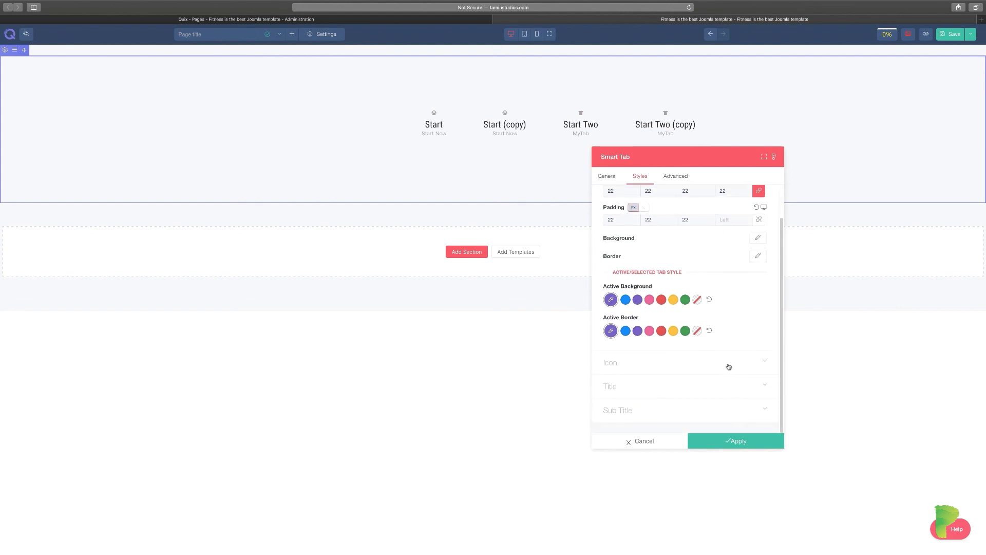
left_click(673, 368)
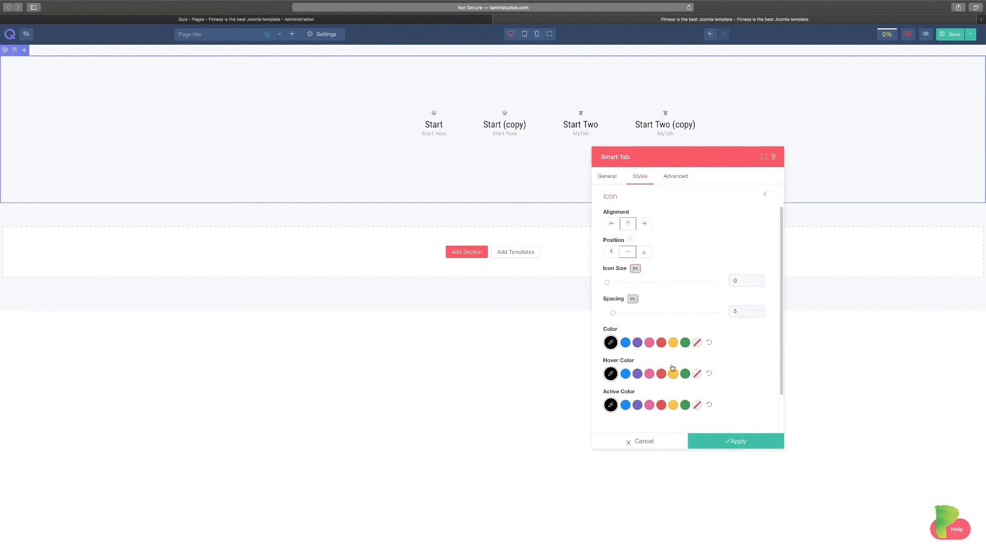
left_click(638, 344)
left_click(649, 374)
left_click(673, 373)
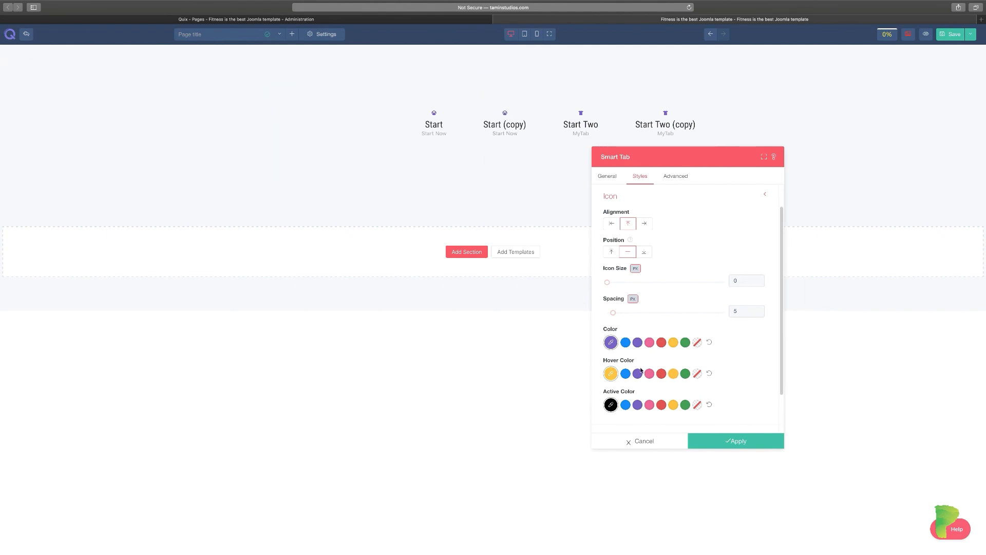
scroll(678, 382, "down", 1)
left_click(662, 392)
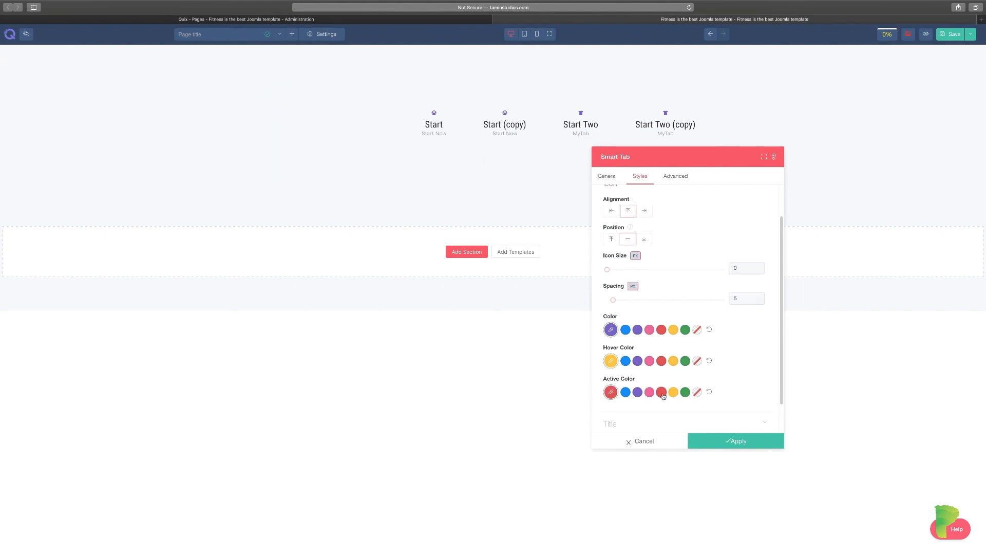
Style the tab titles with a pink color, yellow hover color and red active color.
scroll(710, 382, "down", 3)
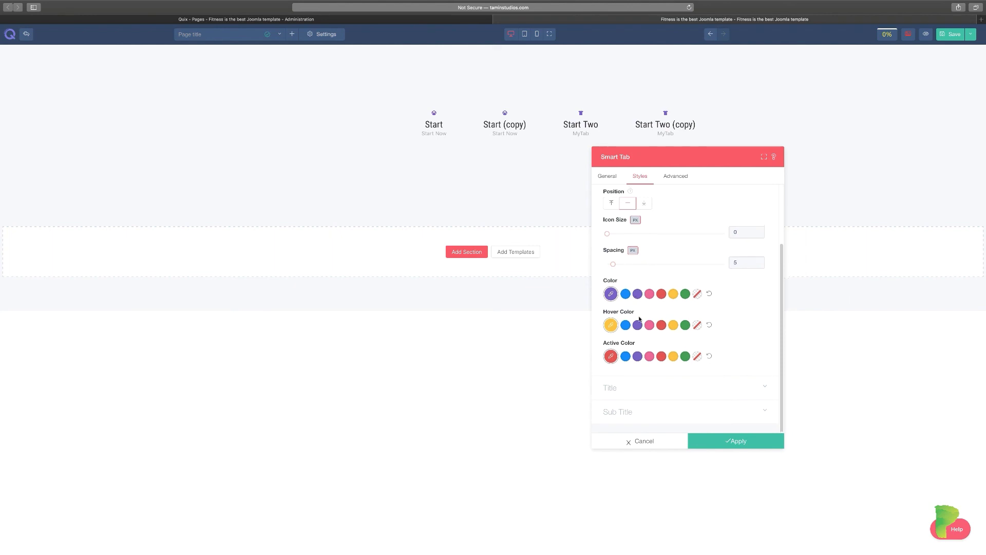
left_click(670, 385)
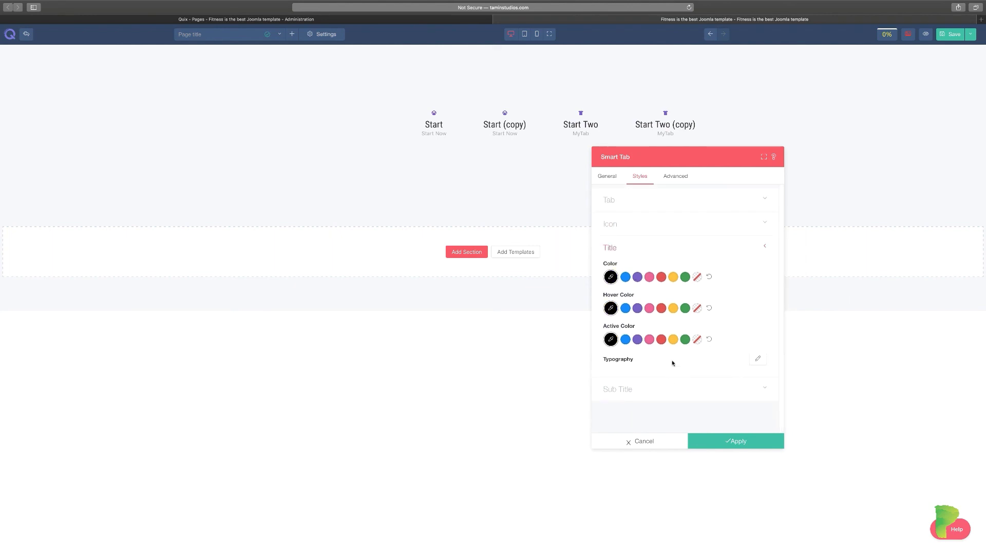
left_click(647, 277)
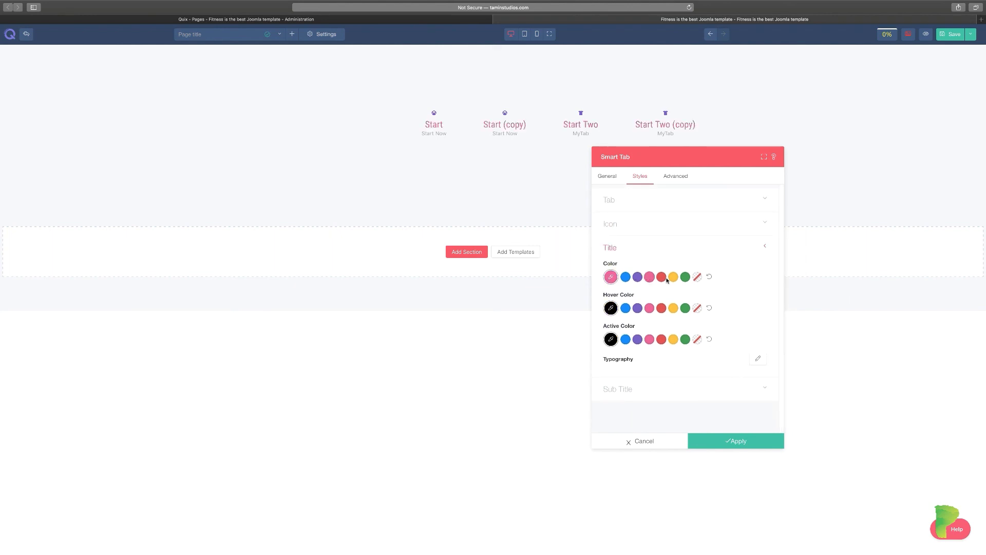
left_click(673, 307)
left_click(661, 339)
Set both the color and the hover color of the tab subtitles to purple.
left_click(636, 389)
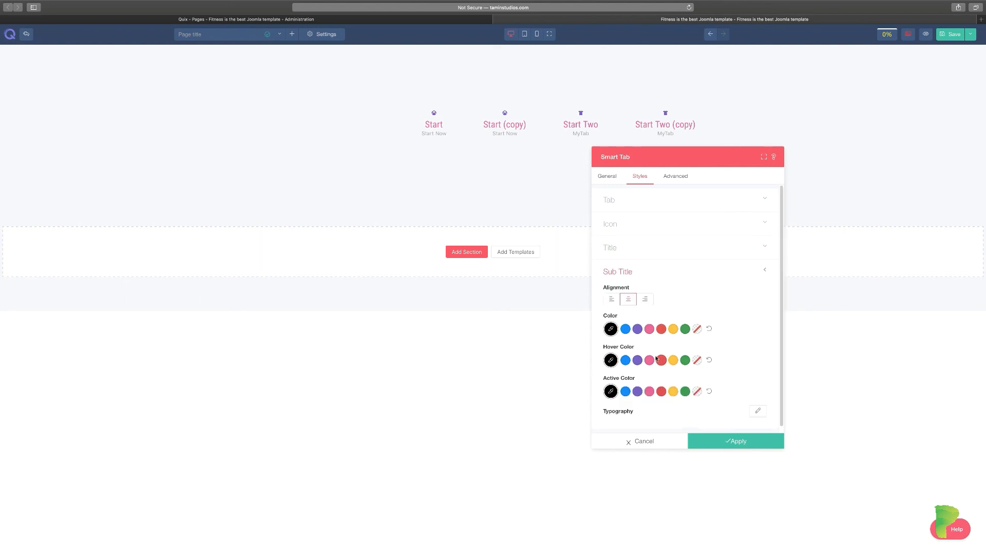
left_click(638, 359)
left_click(649, 329)
left_click(637, 329)
scroll(668, 236, "down", 1)
scroll(667, 236, "up", 1)
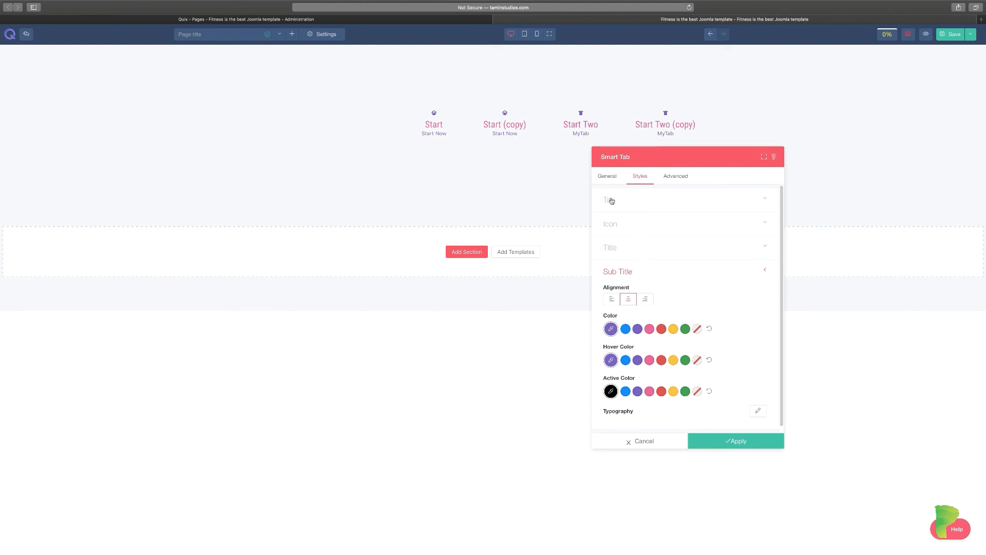
Review the settings of the Start (copy) tab and the color options of the tab titles.
left_click(608, 177)
left_click(637, 215)
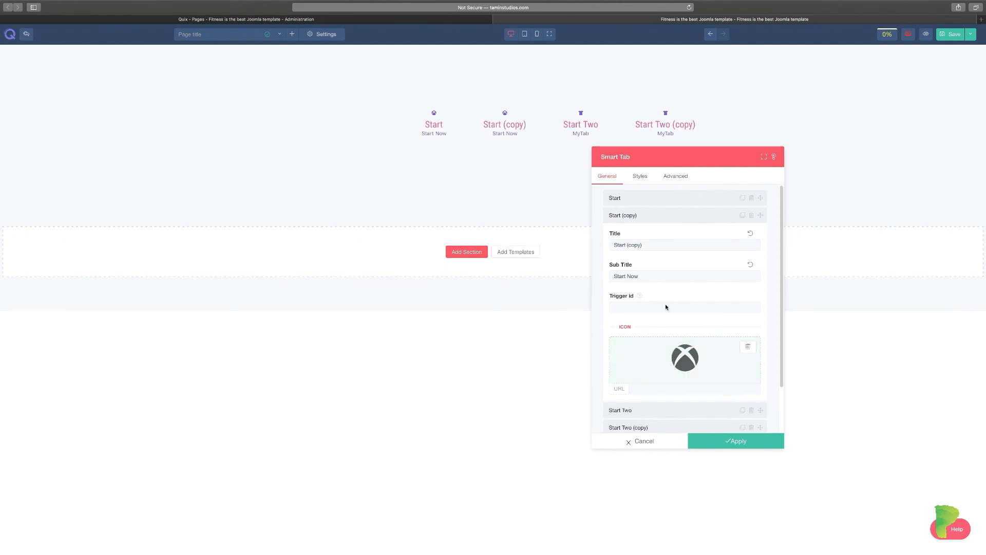
scroll(736, 354, "down", 1)
scroll(749, 366, "up", 1)
scroll(750, 367, "down", 1)
scroll(755, 361, "up", 1)
left_click(641, 176)
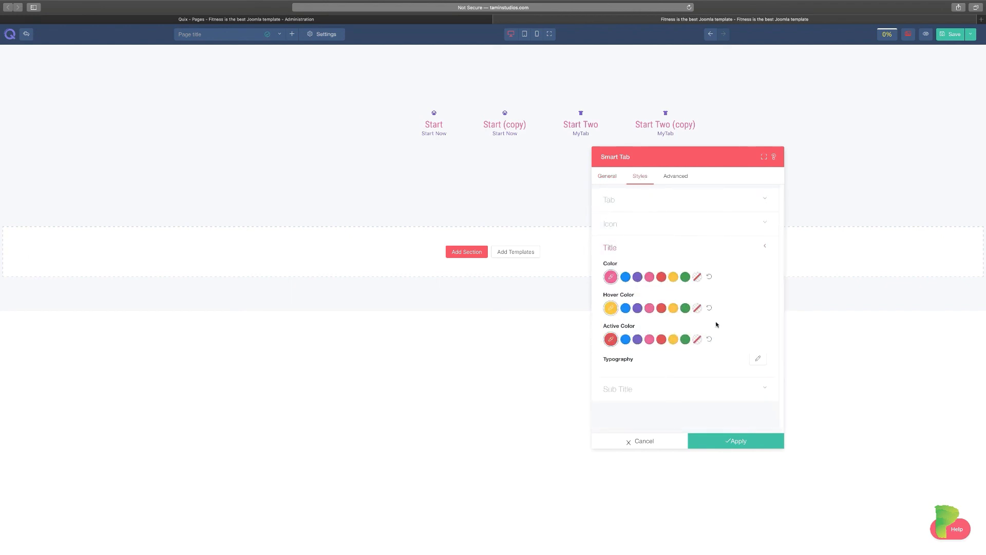
left_click(608, 178)
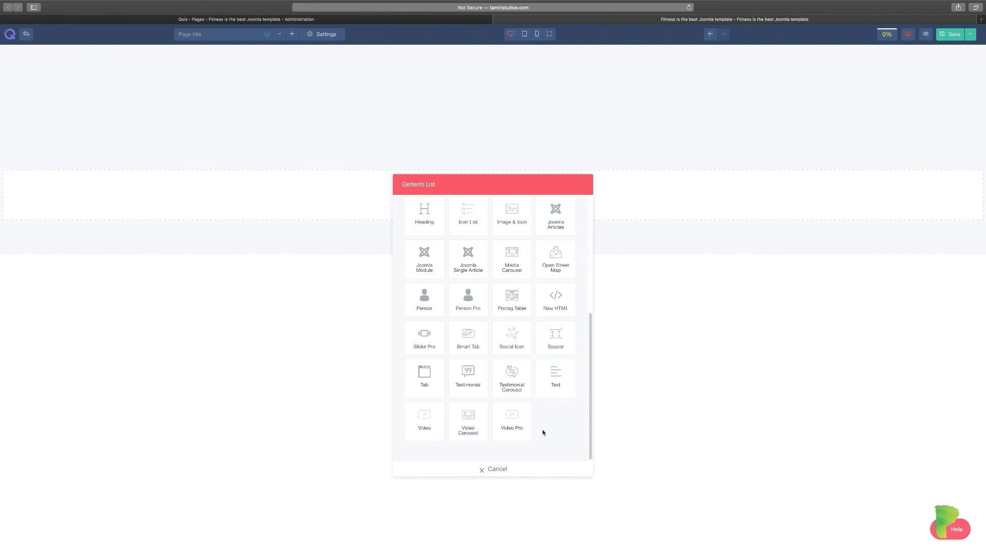
Add a Social Icon element to the section and move its settings window clear of the icons.
left_click(516, 341)
left_click_drag(477, 189, 788, 101)
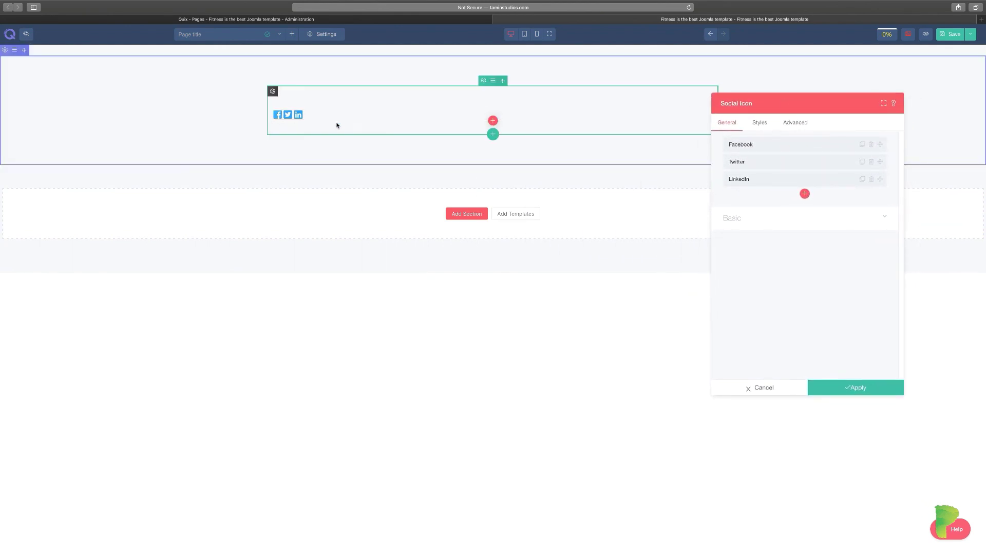
left_click_drag(837, 115, 784, 111)
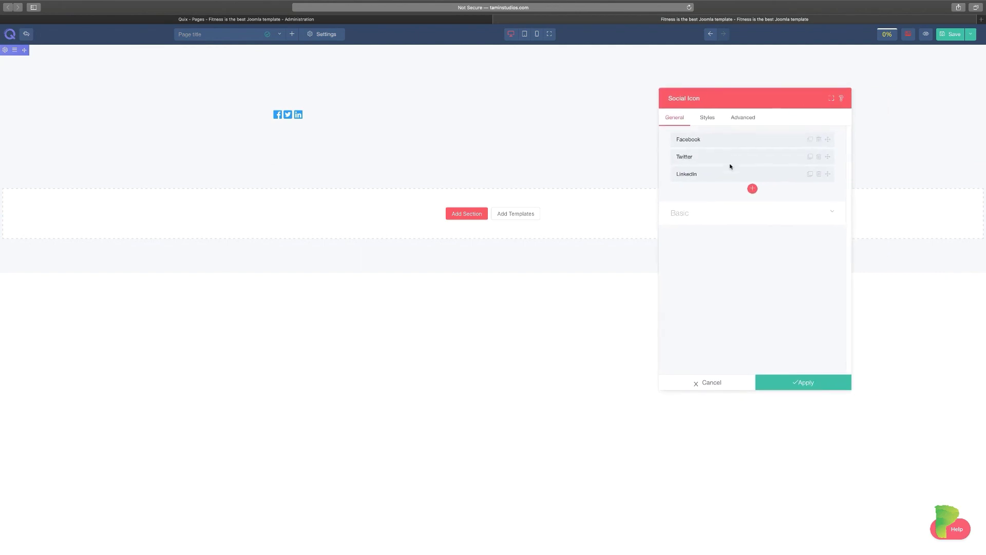
Look through the Facebook item's title, link and image settings.
left_click(711, 142)
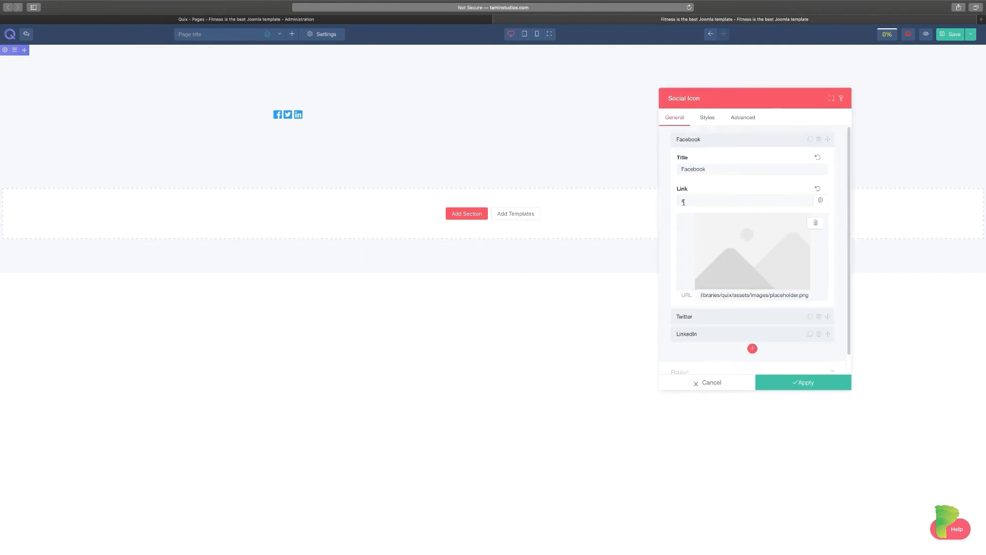
left_click(821, 200)
scroll(722, 268, "down", 1)
scroll(720, 331, "down", 1)
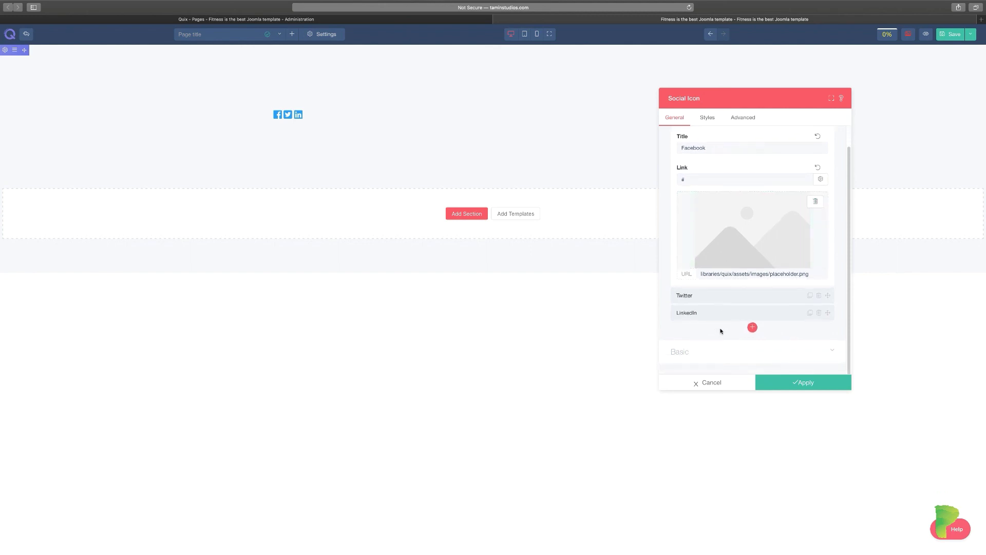
Try the List layout for the social icons, return to Inline with left position and collapse the Facebook item.
left_click(709, 357)
scroll(709, 356, "down", 5)
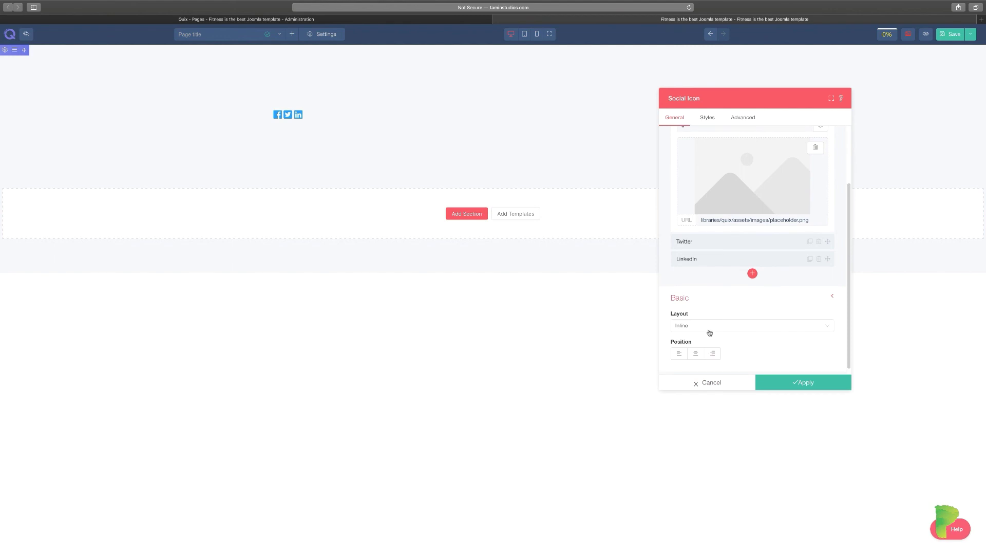
left_click(709, 327)
left_click(701, 341)
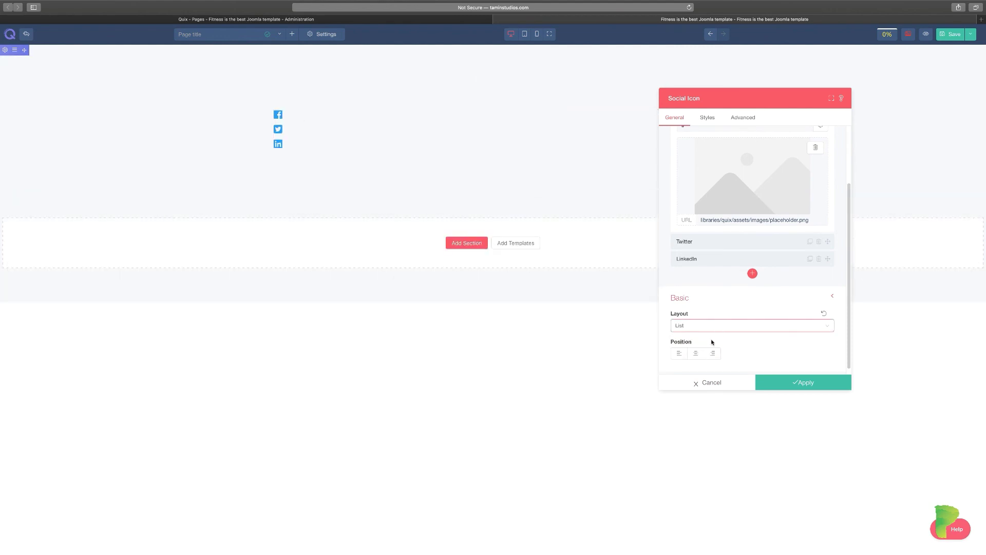
left_click(697, 353)
left_click(711, 325)
left_click(698, 351)
scroll(737, 313, "up", 2)
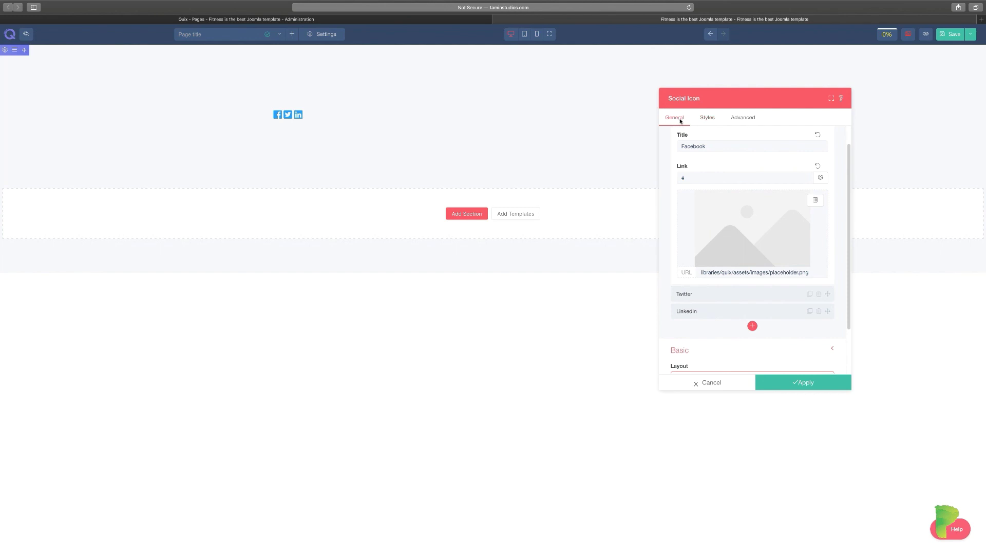
scroll(782, 152, "up", 1)
left_click(778, 143)
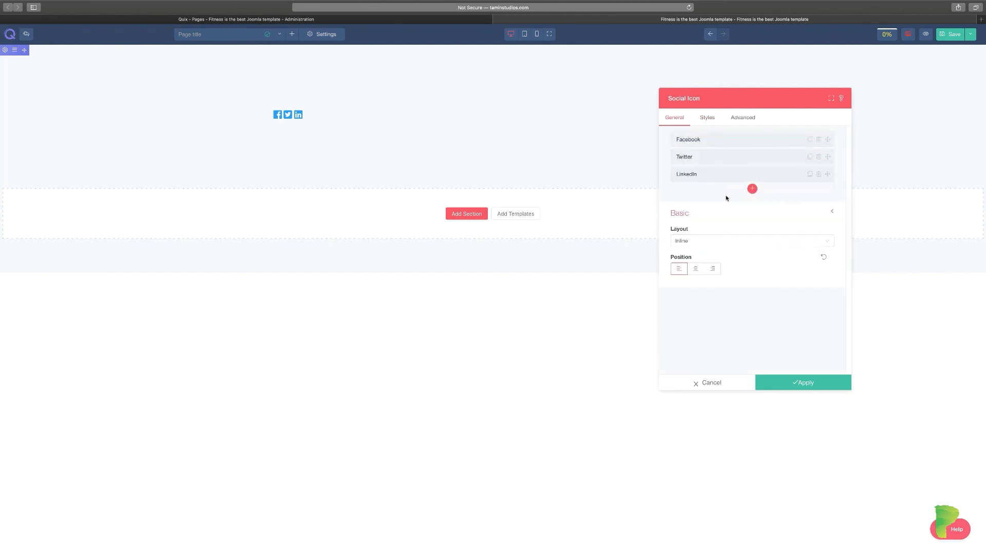
Add a fourth item to the social icons and title it Instagram.
left_click(753, 190)
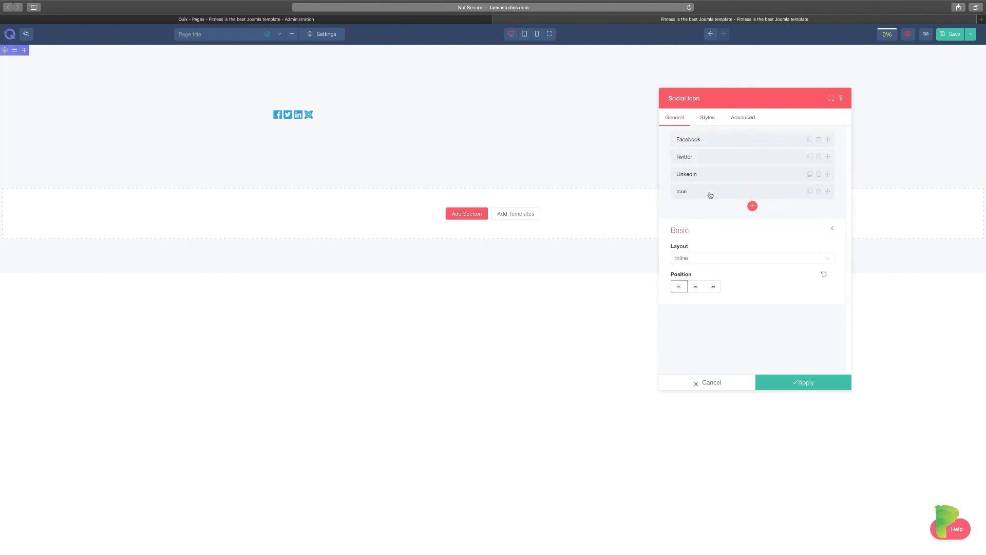
left_click(710, 192)
double_click(729, 221)
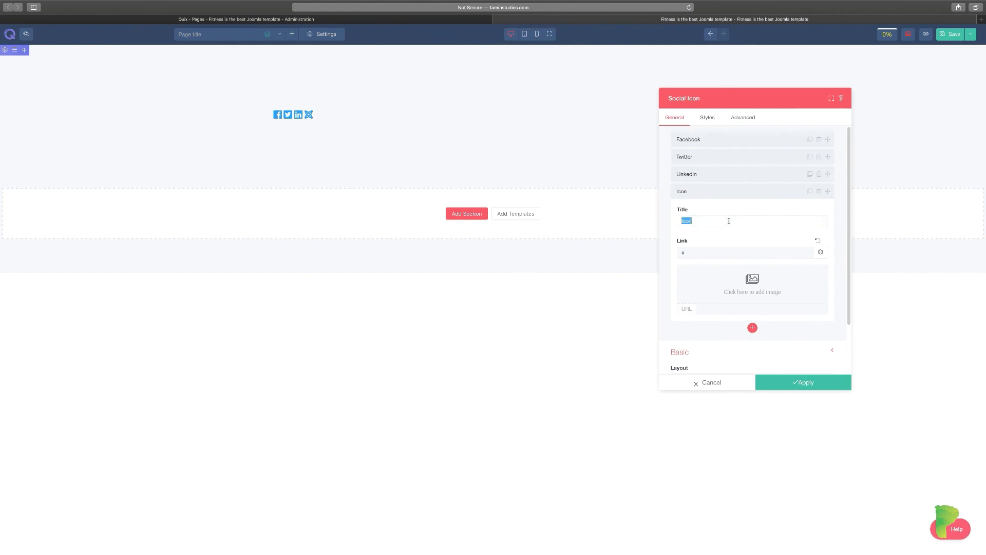
type("INSTA")
key("BackSpace")
key("BackSpace")
type("nstagram")
Search the icon library for instagram and assign the Social instagram icon to the Instagram item.
left_click(755, 292)
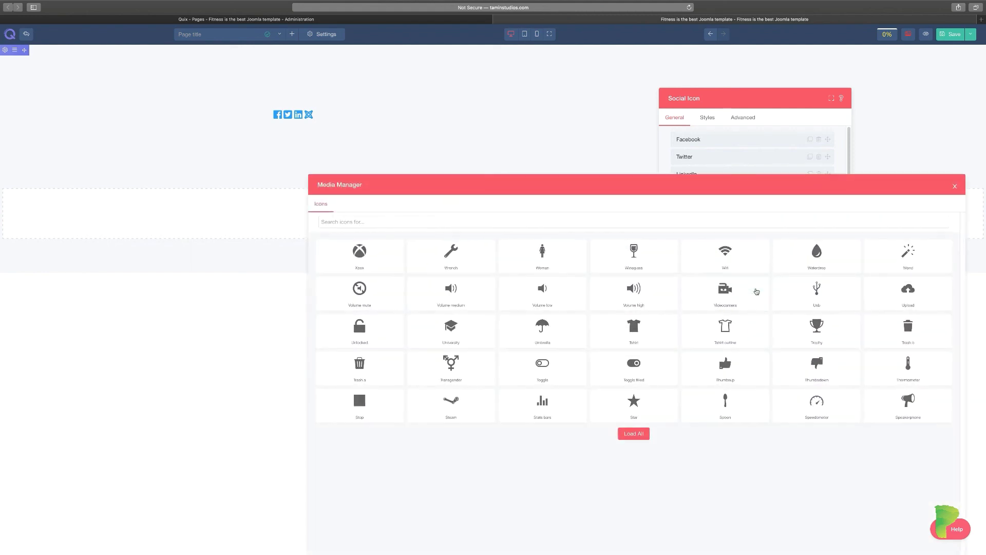
left_click(553, 225)
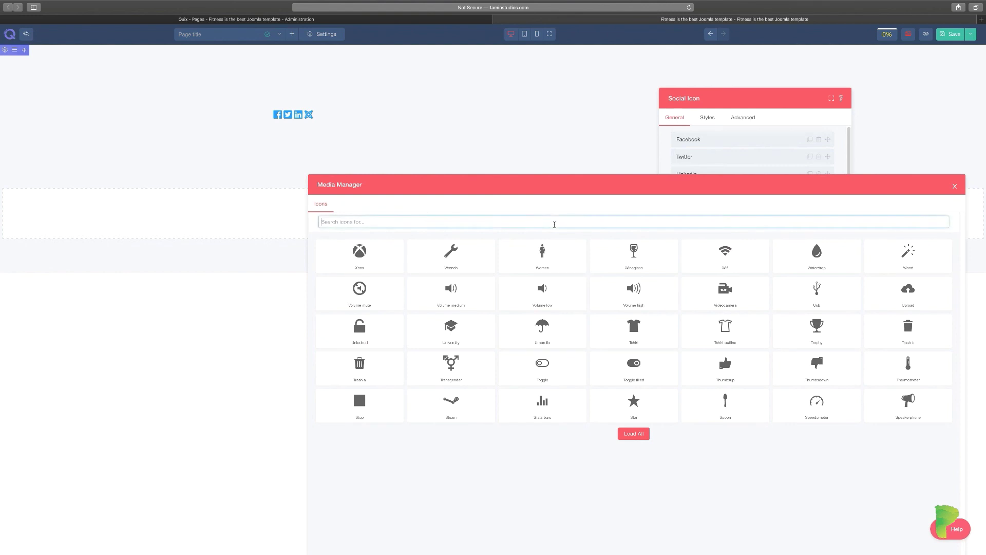
type("instag")
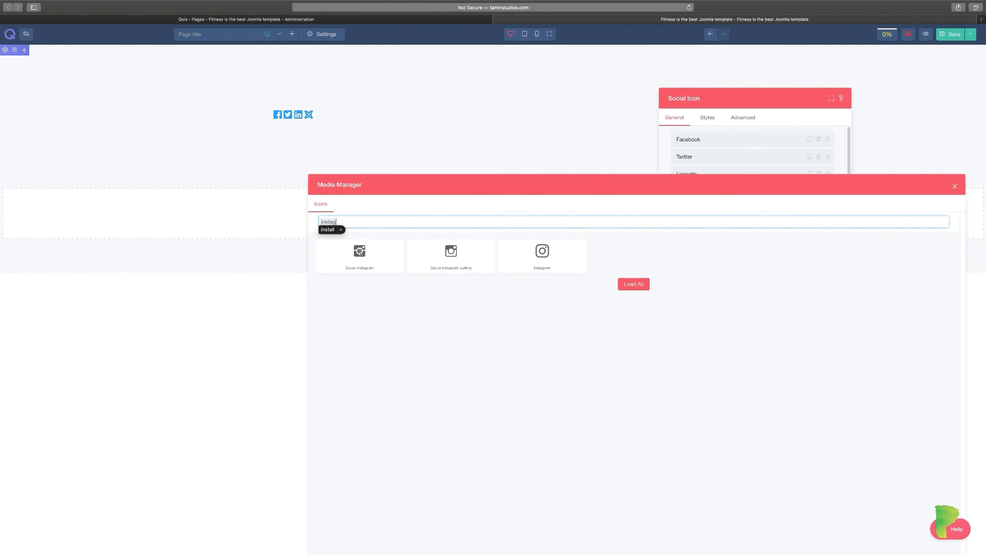
type("ram")
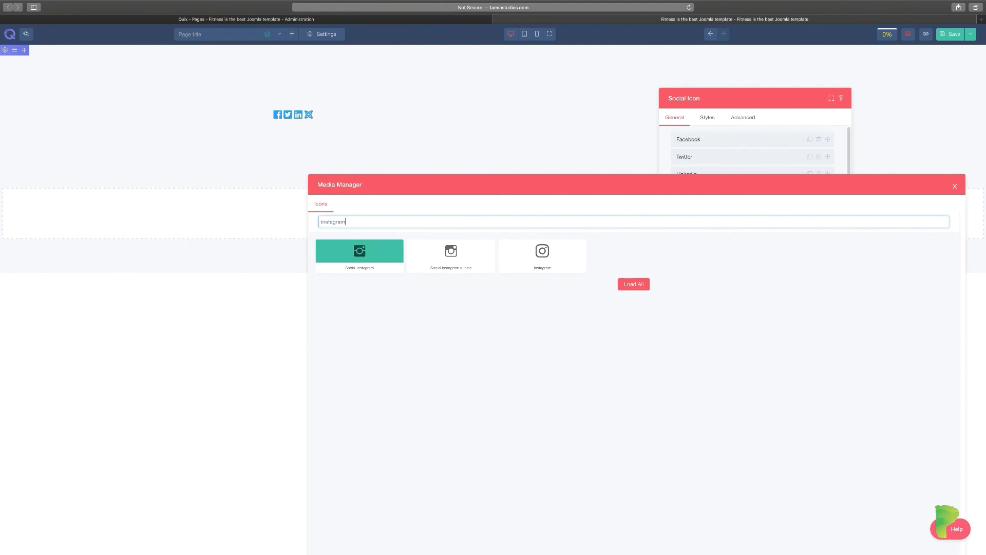
left_click(360, 254)
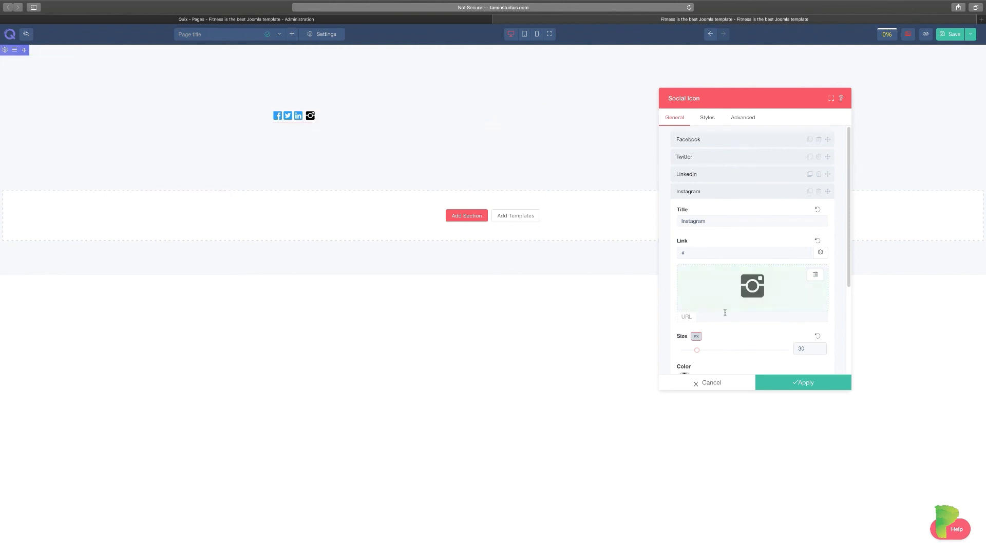
Set the Instagram icon's size to 120 px, try several preset colors and settle on yellow.
scroll(761, 324, "down", 3)
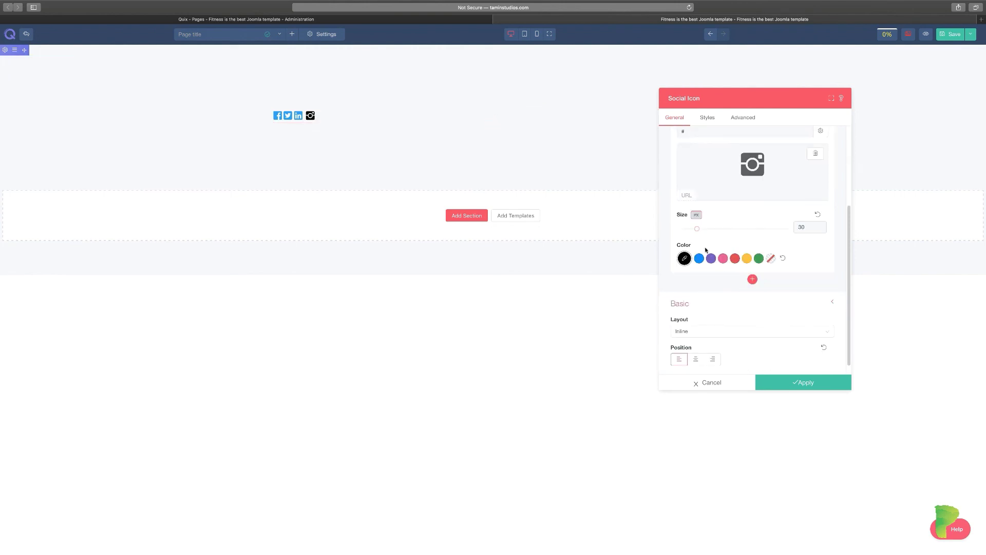
scroll(729, 288, "up", 1)
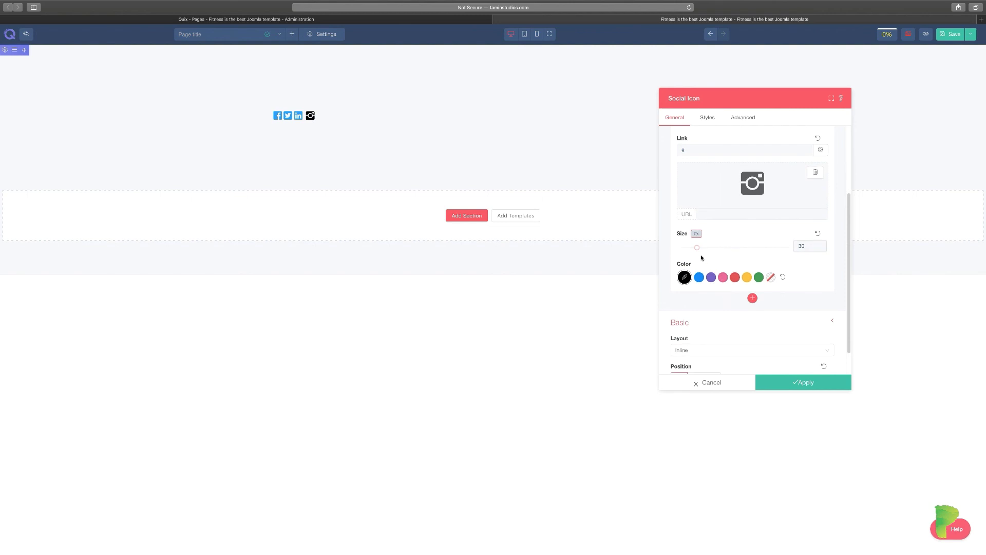
left_click_drag(699, 250, 746, 248)
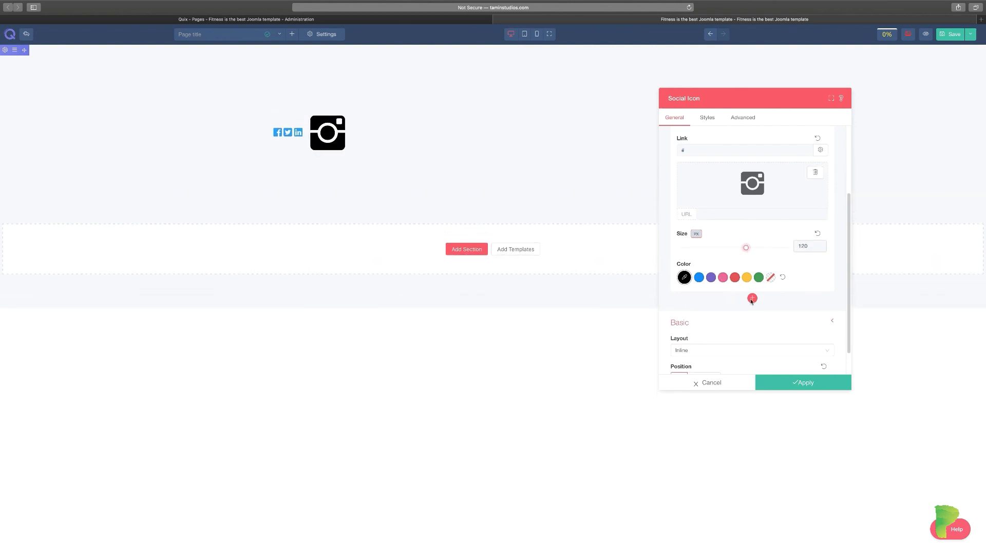
left_click(699, 277)
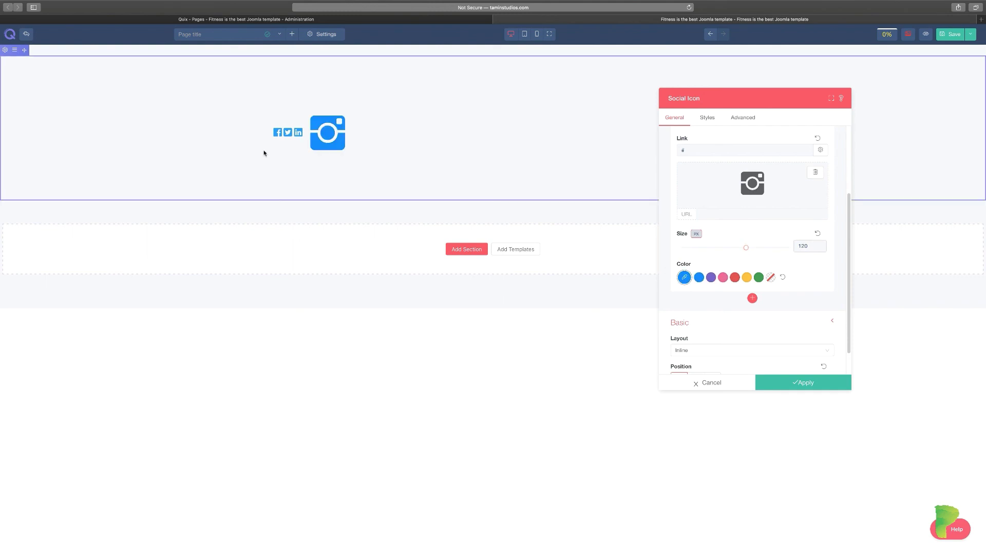
left_click(723, 278)
left_click(734, 279)
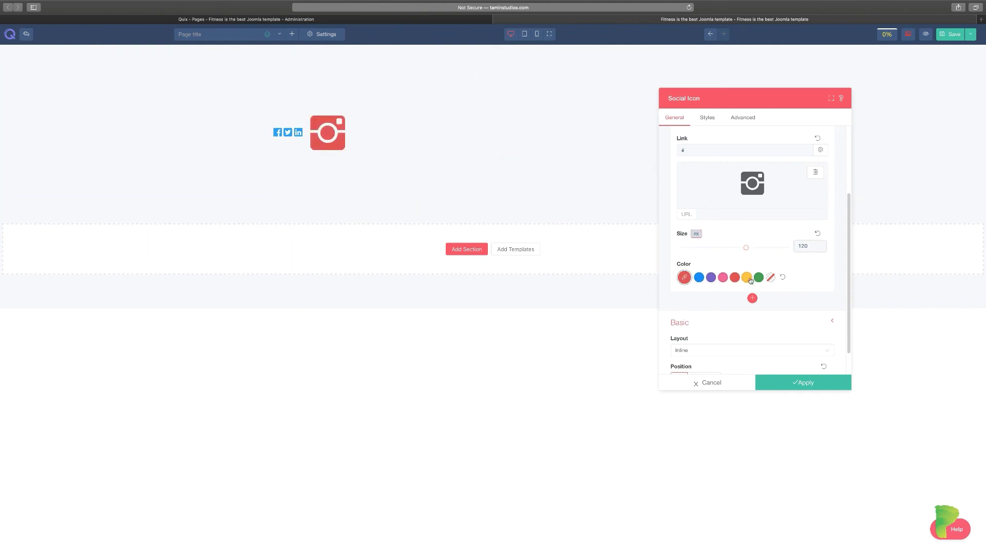
left_click(750, 280)
Expand the LinkedIn item and compare its settings with those of the Instagram item.
scroll(750, 280, "down", 1)
scroll(749, 333, "up", 4)
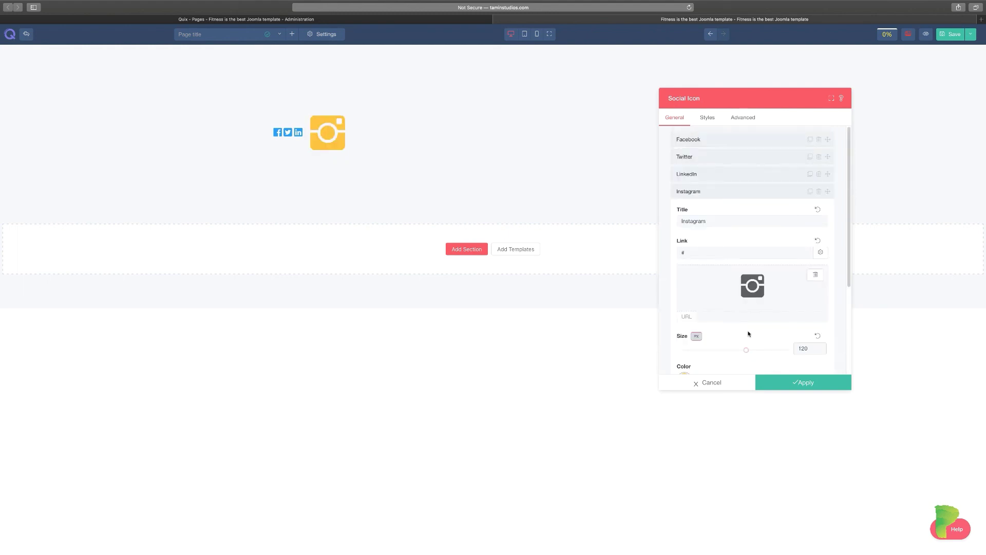
left_click(730, 173)
scroll(736, 296, "down", 2)
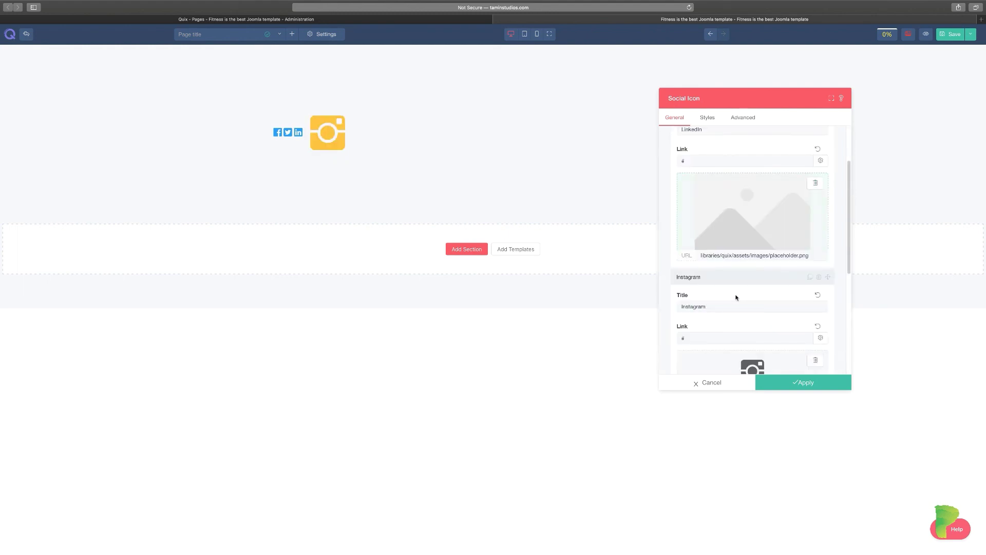
scroll(741, 300, "down", 3)
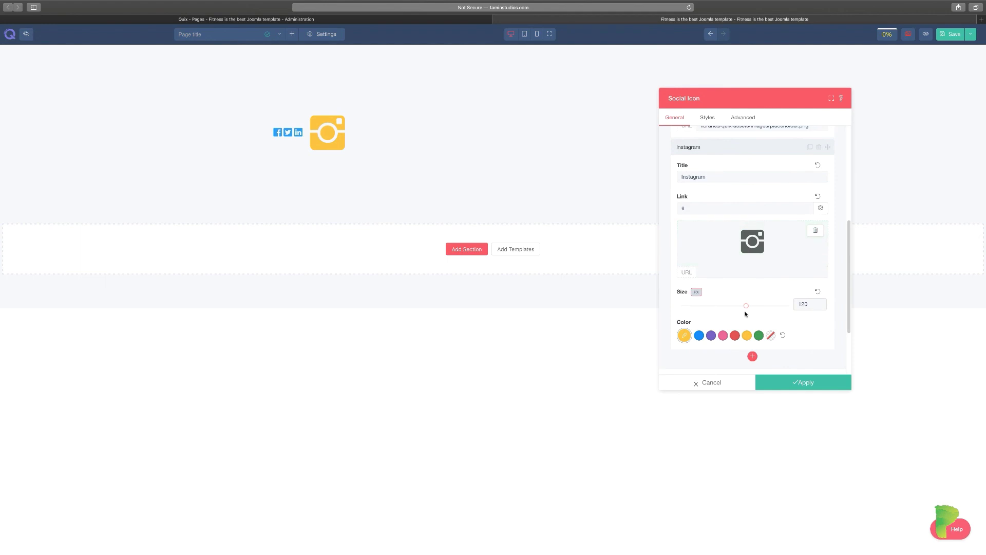
scroll(745, 314, "up", 5)
Set the social icons' item spacing to 43 px and their linked item padding to 22 px on all sides.
left_click(708, 118)
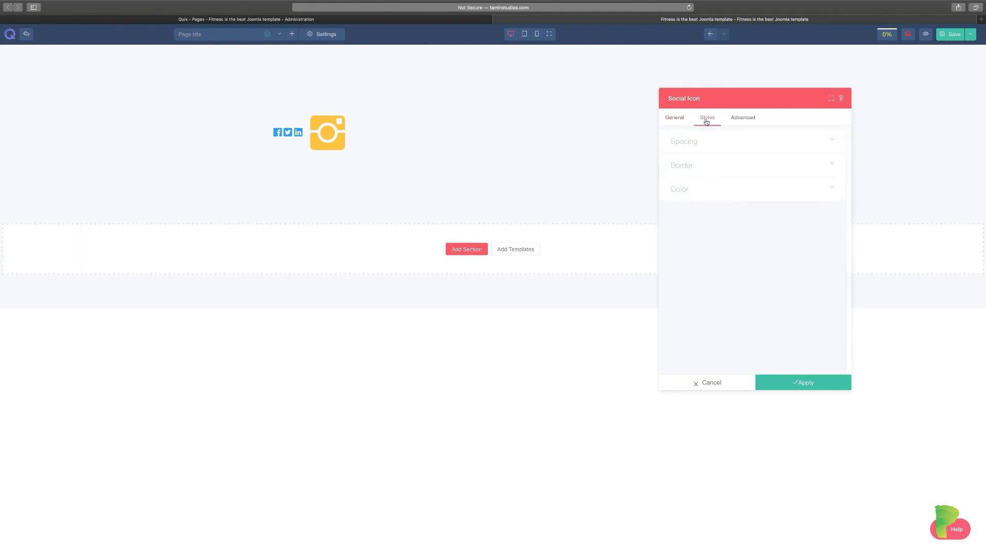
left_click(701, 149)
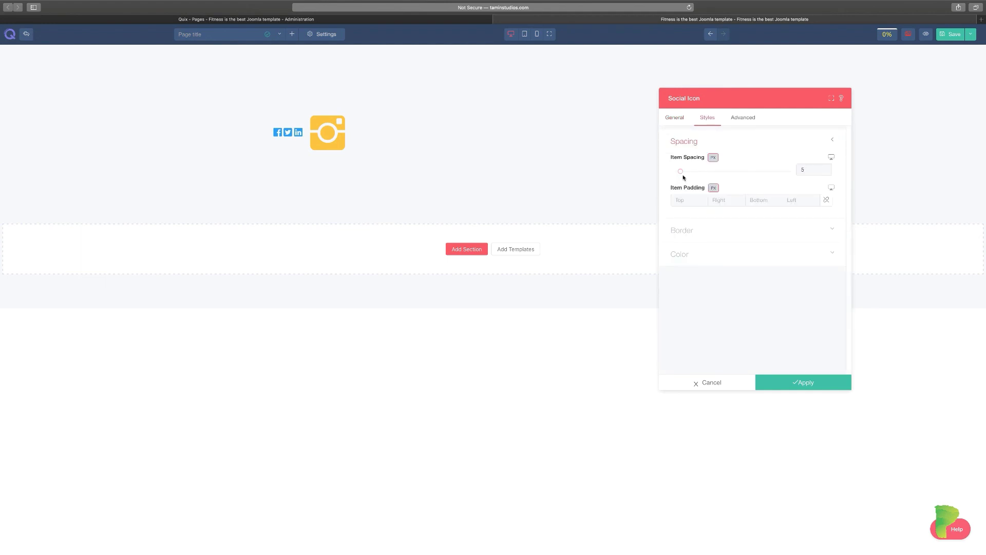
left_click_drag(683, 171, 725, 170)
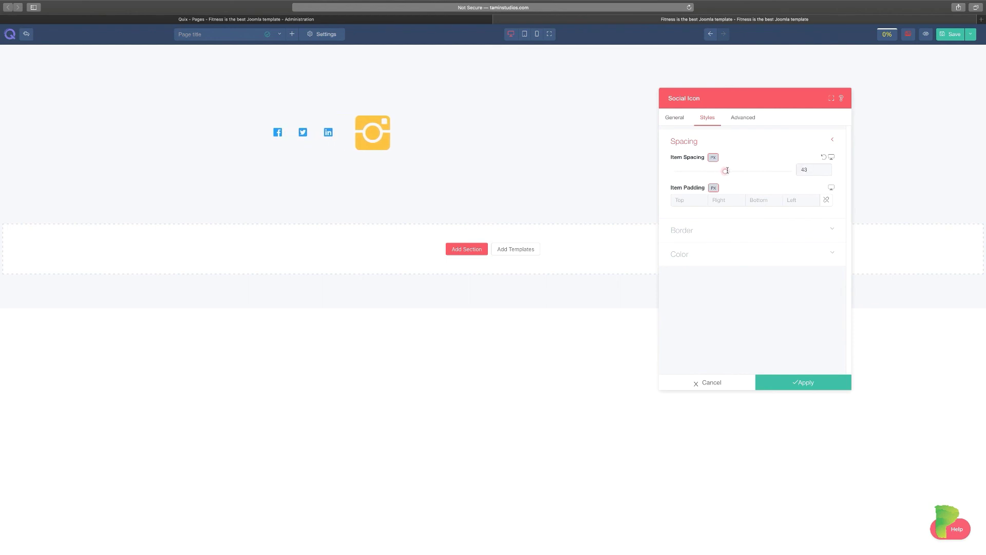
left_click(827, 202)
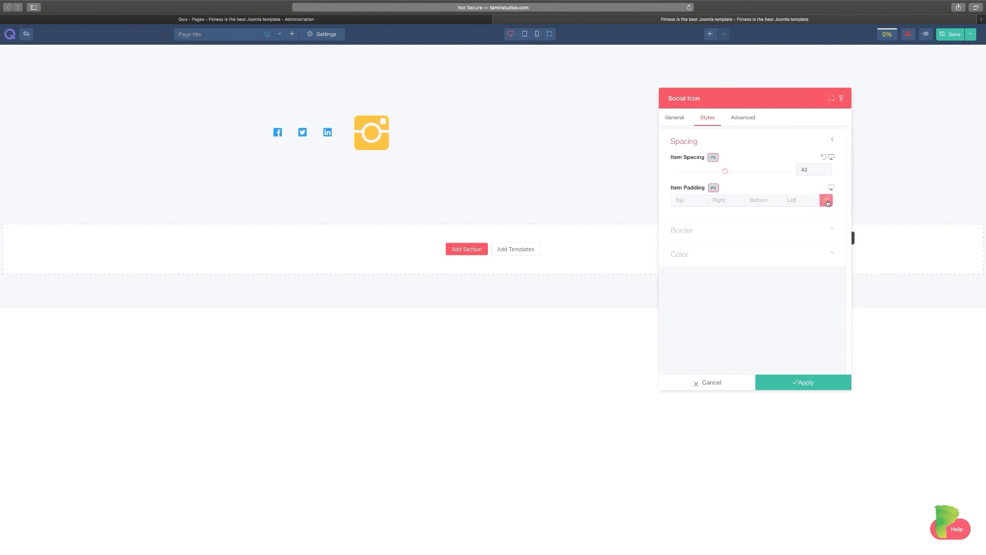
left_click(682, 199)
type("22")
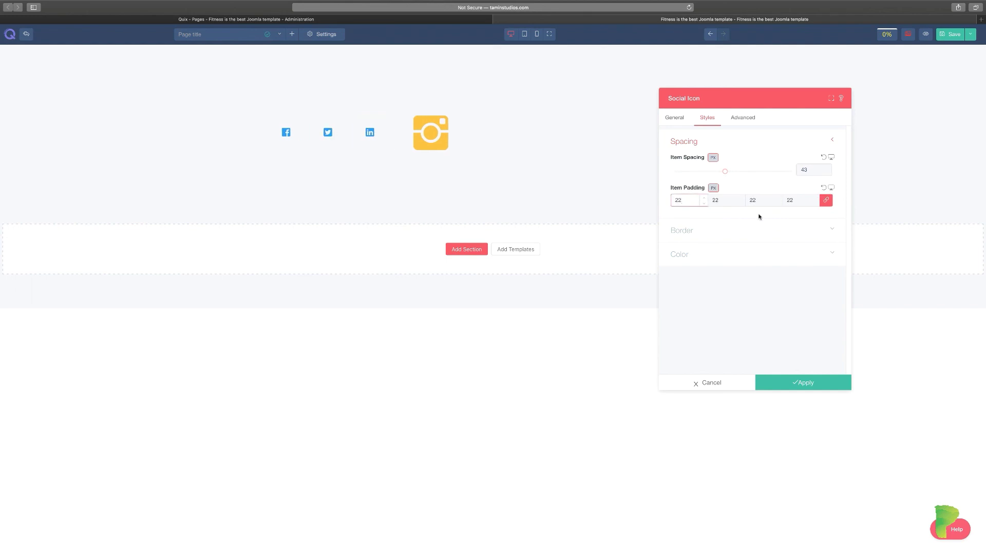
Give the social icons a solid border, try purple and pink, and settle on red as the border color.
left_click(709, 234)
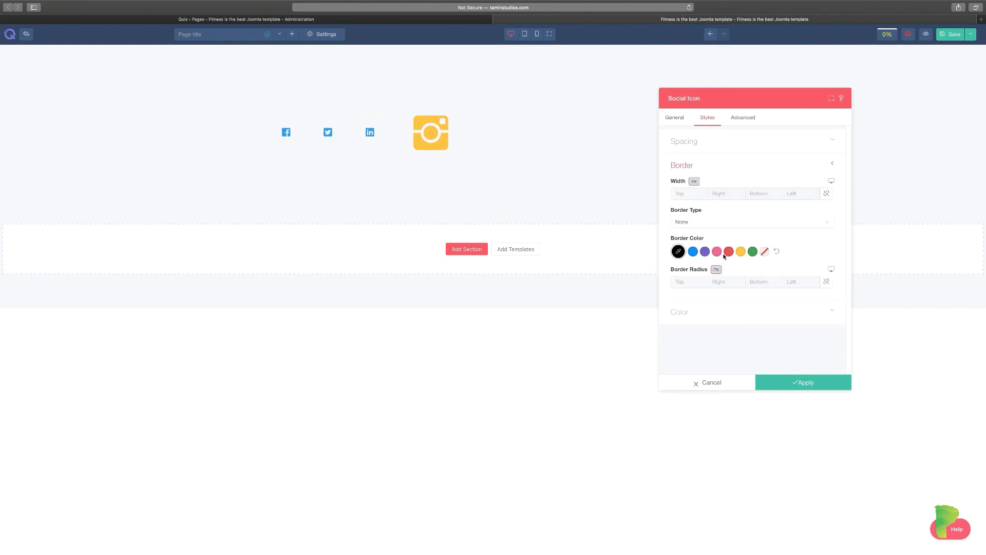
left_click(722, 221)
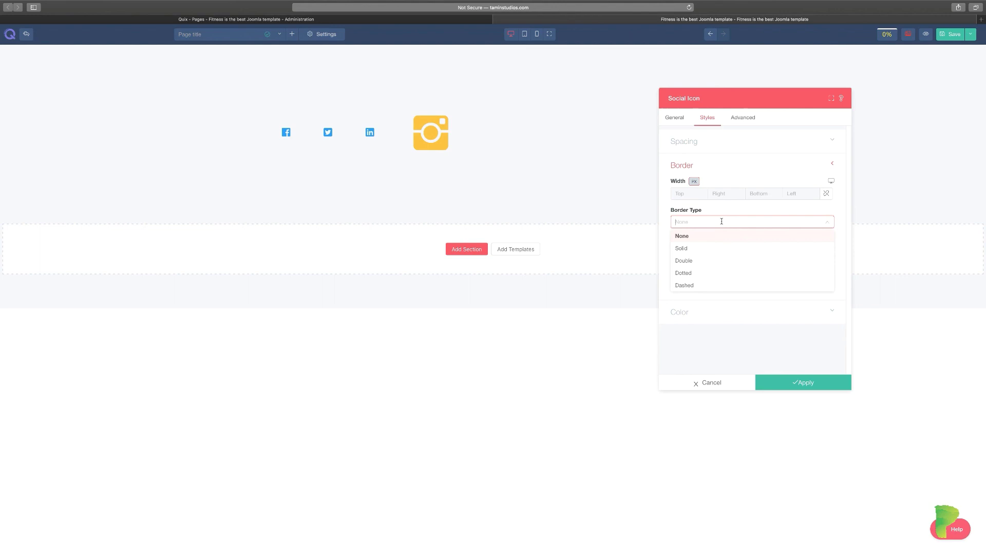
left_click(702, 249)
left_click(705, 252)
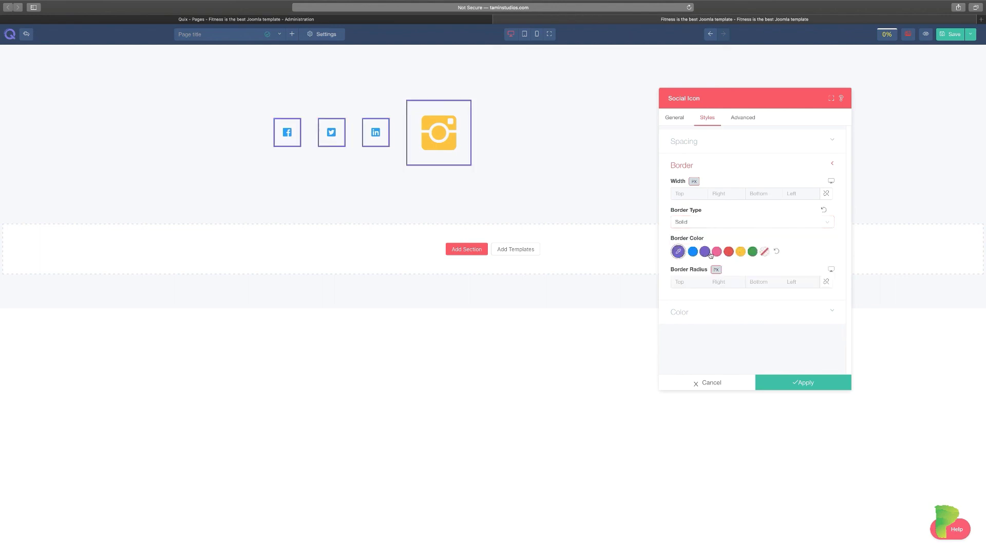
left_click(716, 251)
left_click(728, 252)
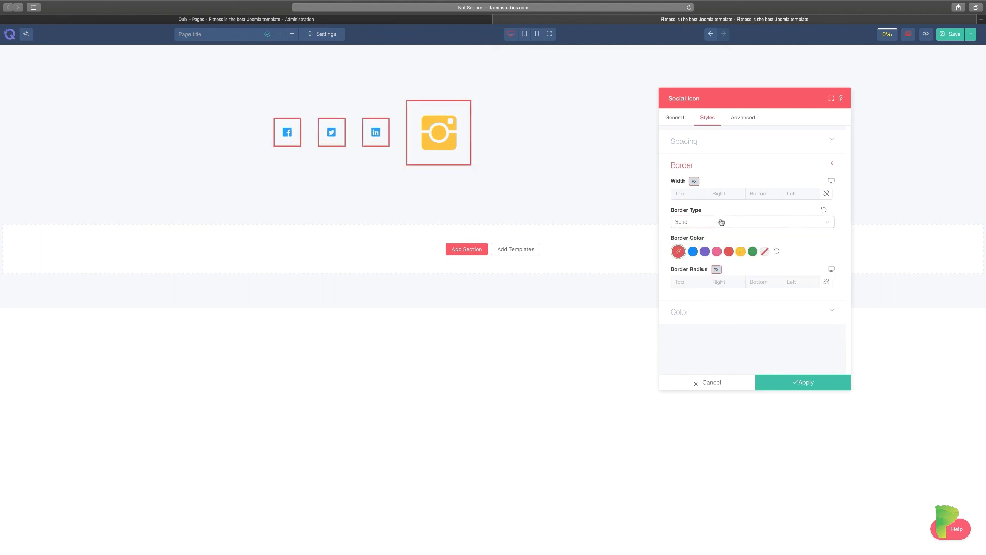
Color the icons purple with pink on hover, and their background pink with yellow on hover.
left_click(701, 312)
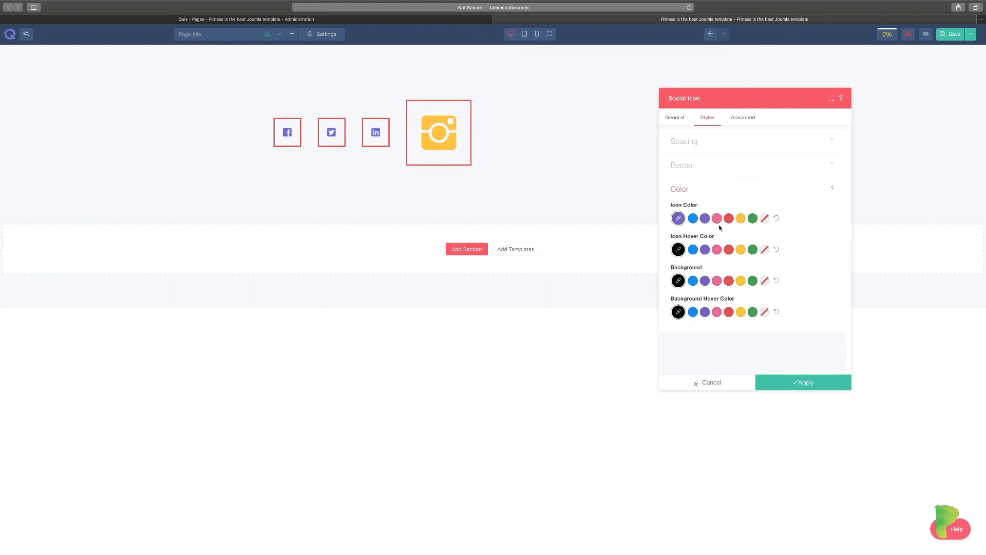
left_click(717, 250)
left_click(718, 281)
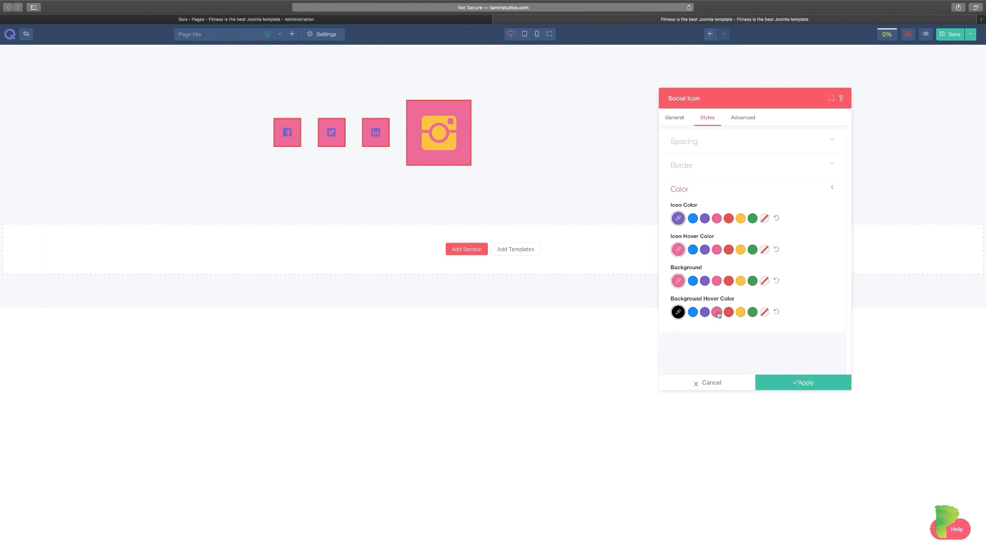
left_click(718, 311)
left_click(740, 312)
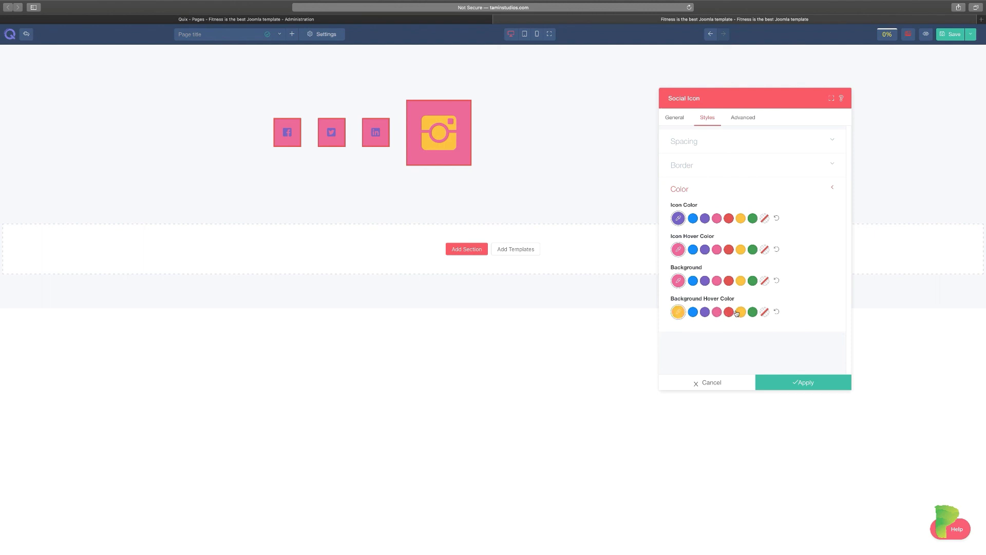
Look through the general settings of the social icon items.
left_click(682, 120)
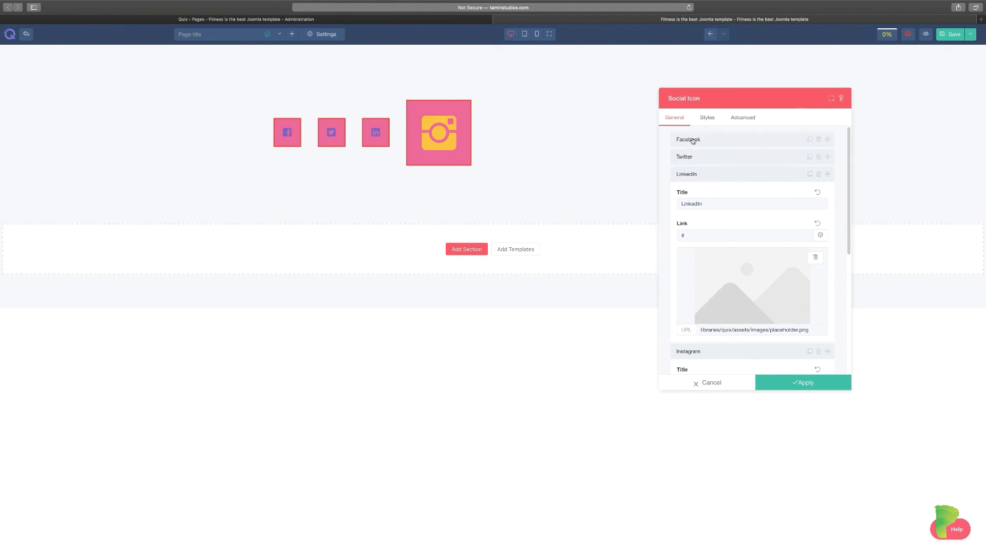
left_click_drag(849, 241, 839, 354)
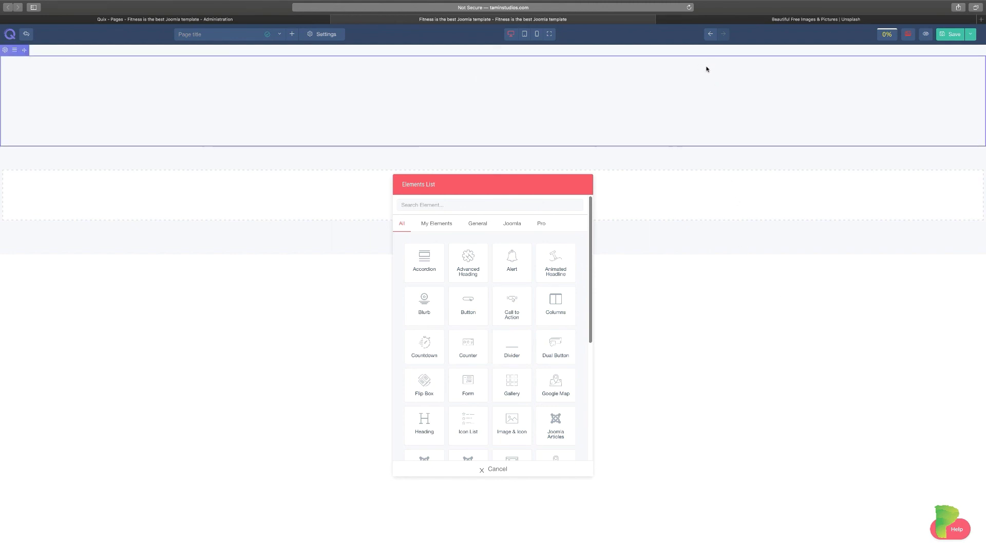
Switch to the Unsplash website and look over its free photos and search options.
left_click(771, 20)
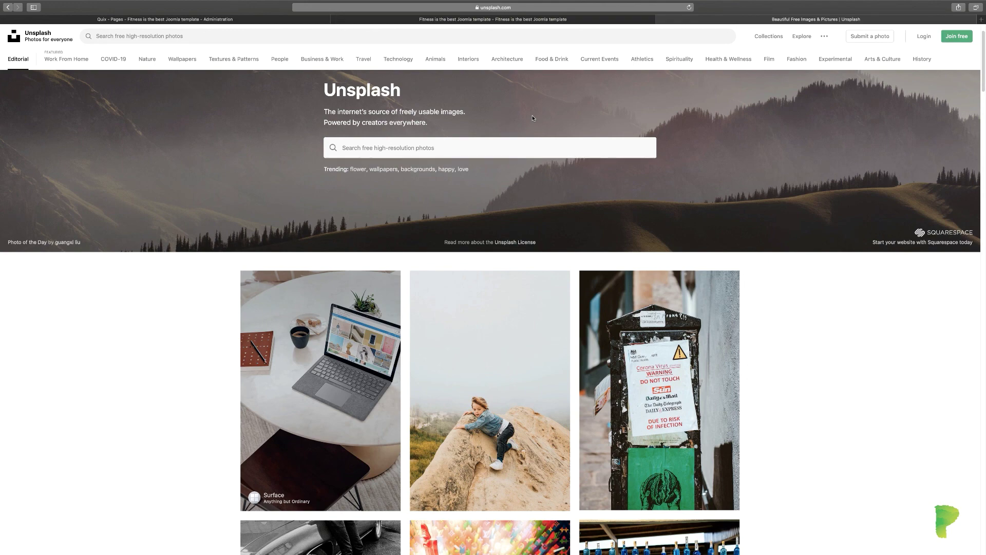
scroll(535, 137, "down", 2)
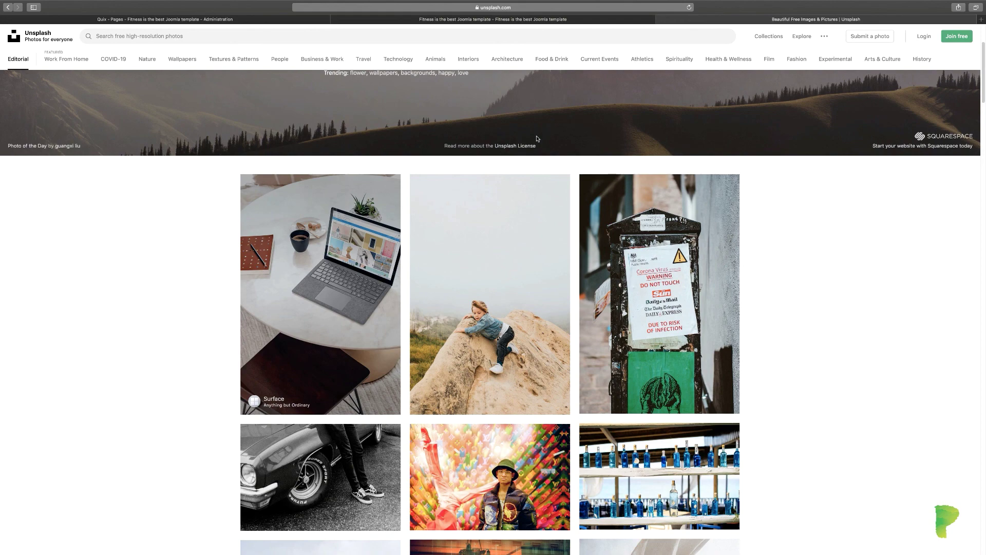
scroll(537, 139, "up", 1)
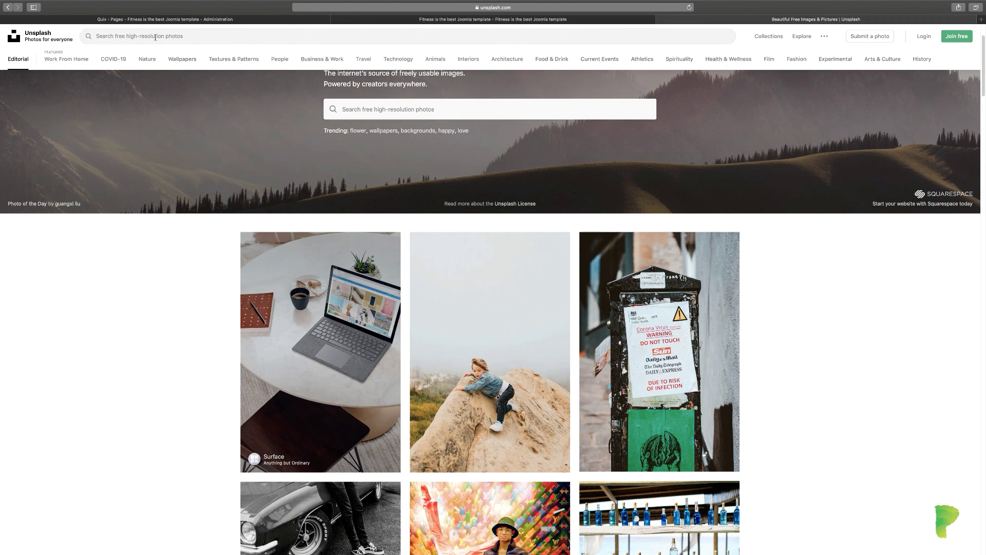
Return to the Quix page builder and add an Image & Icon element to the empty section.
left_click(468, 23)
mouse_move(589, 248)
left_mouse_down()
mouse_move(591, 281)
mouse_move(590, 265)
left_mouse_up()
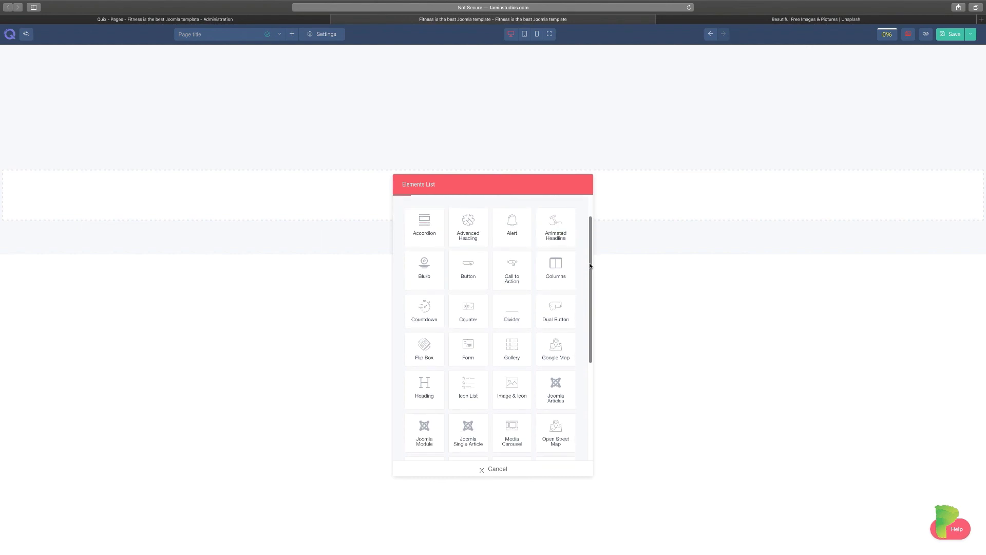
left_click_drag(590, 265, 590, 257)
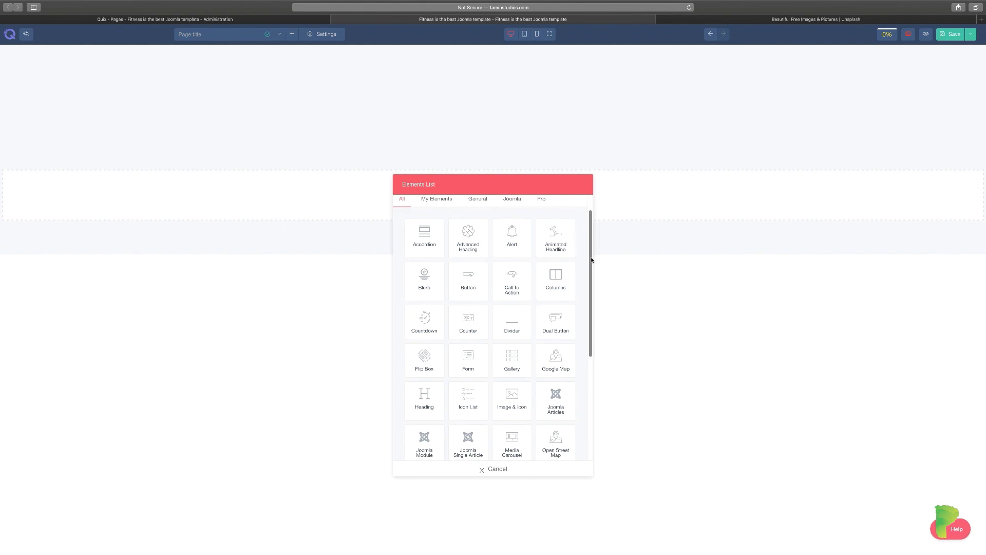
left_click(512, 398)
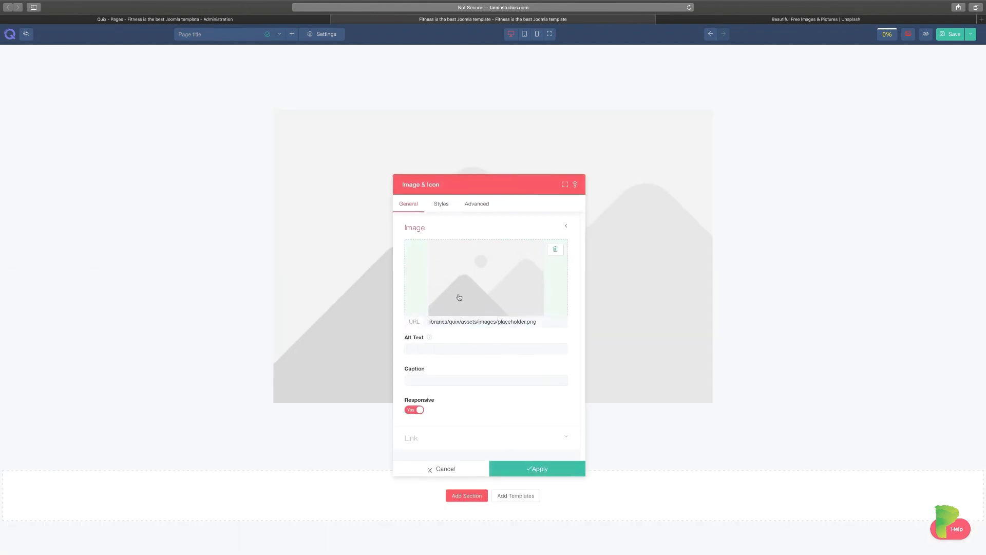
Remove the placeholder image from the Image & Icon element and create a folder named new_folder in the media library.
left_click(555, 251)
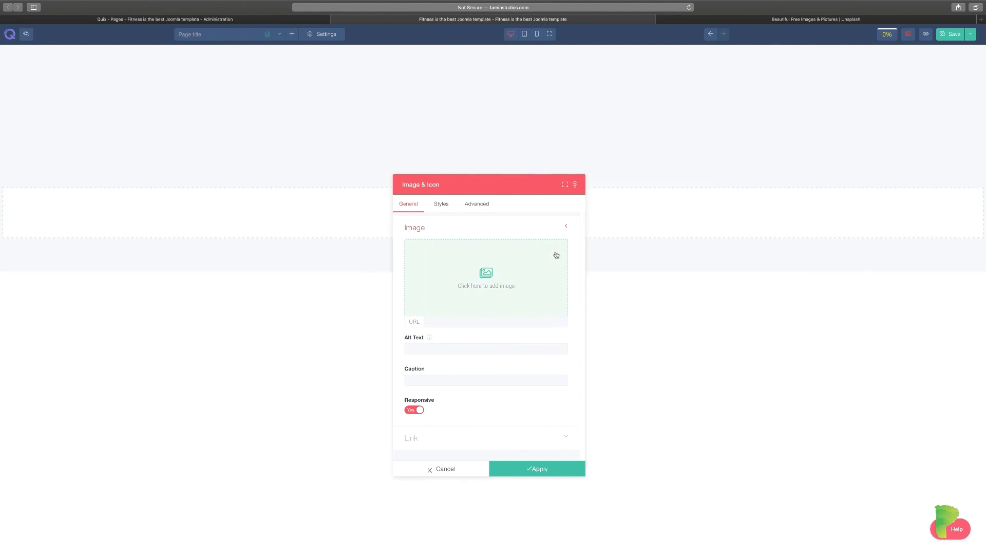
left_click(488, 277)
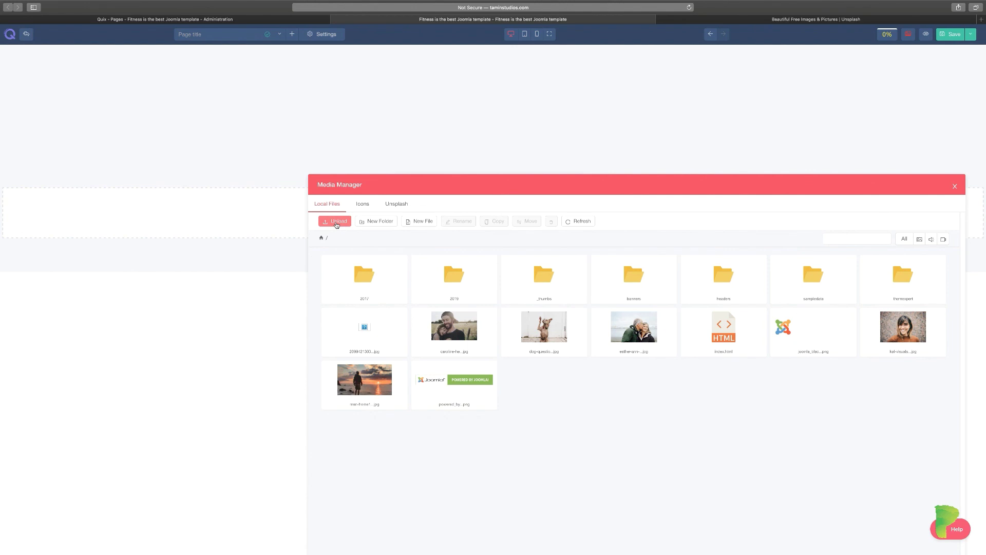
left_click(381, 224)
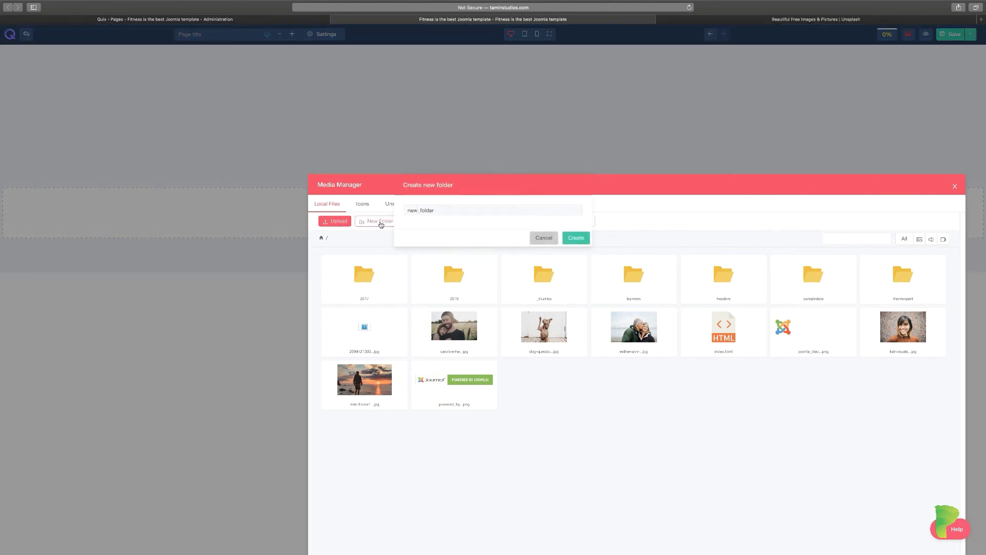
left_click(578, 239)
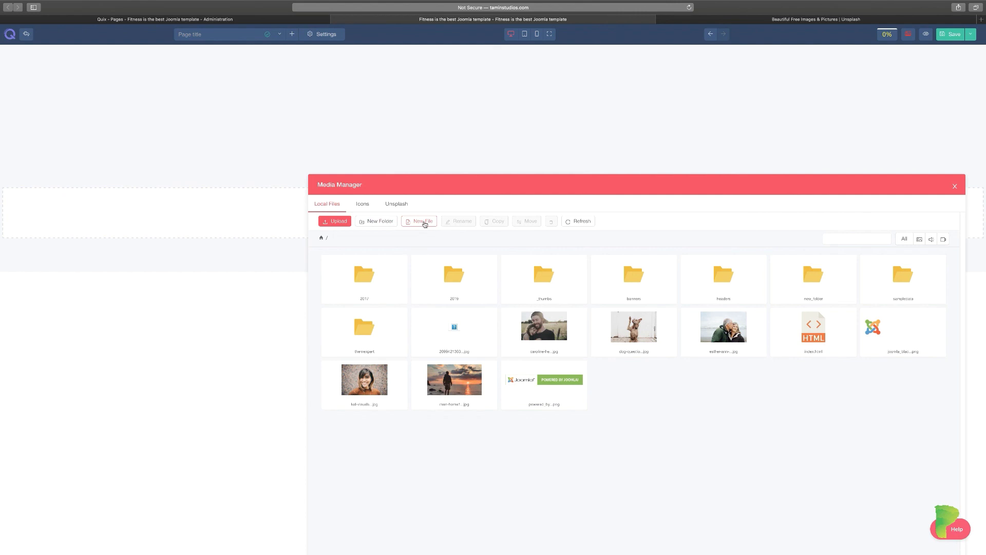
Search the media library's icons for facebook, then clear the search.
left_click(364, 205)
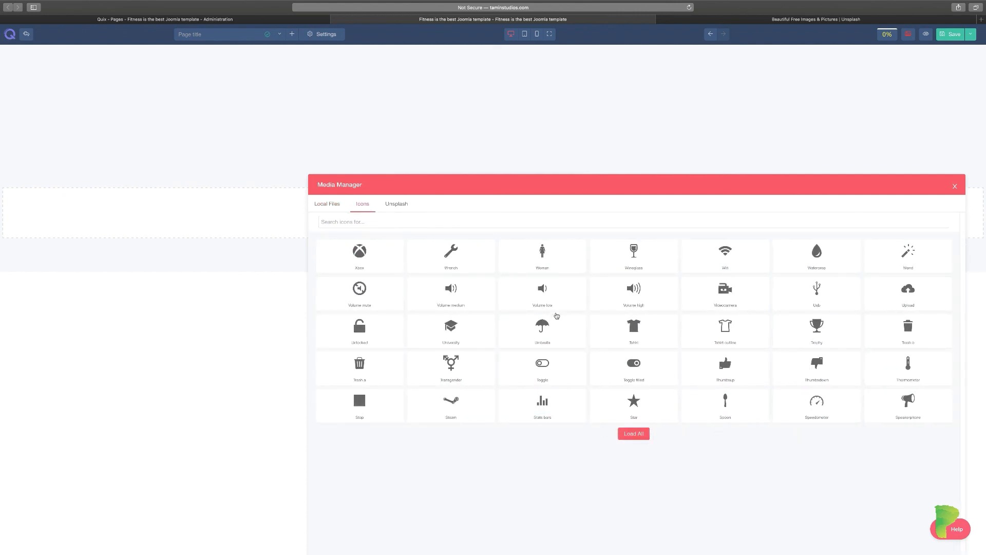
left_click(609, 223)
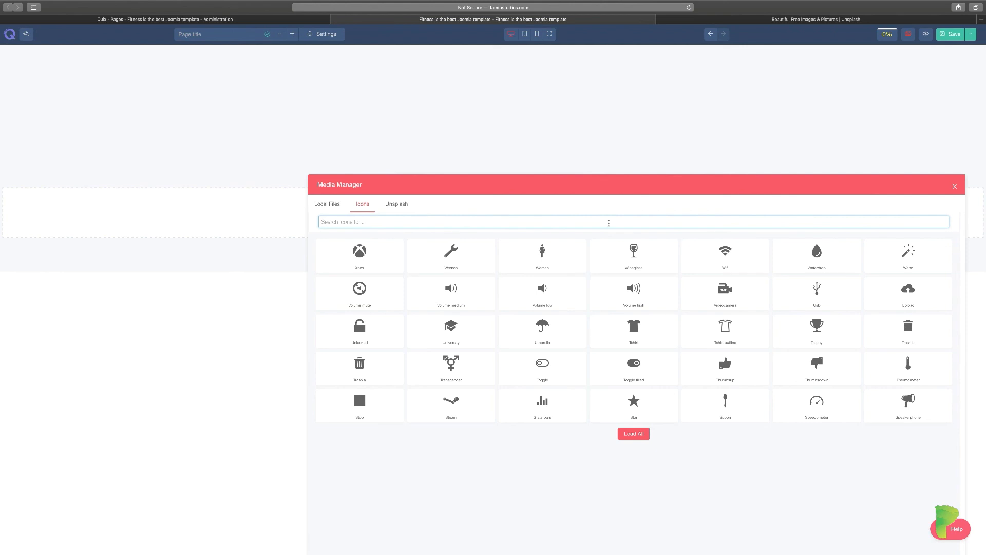
type("facebook")
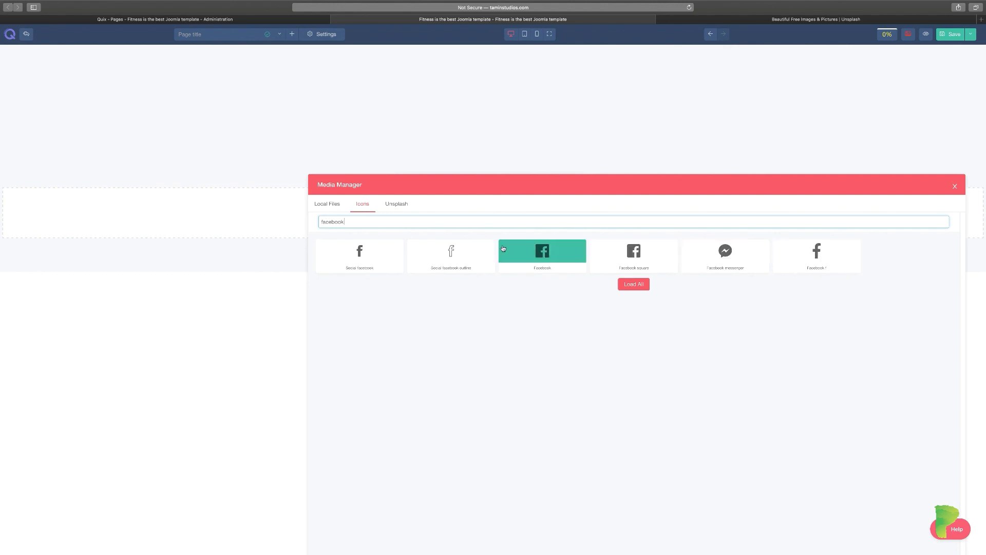
key("BackSpace")
key("BackSpace")
key("BackSpace")
key("BackSpace")
key("BackSpace")
key("BackSpace")
key("BackSpace")
key("BackSpace")
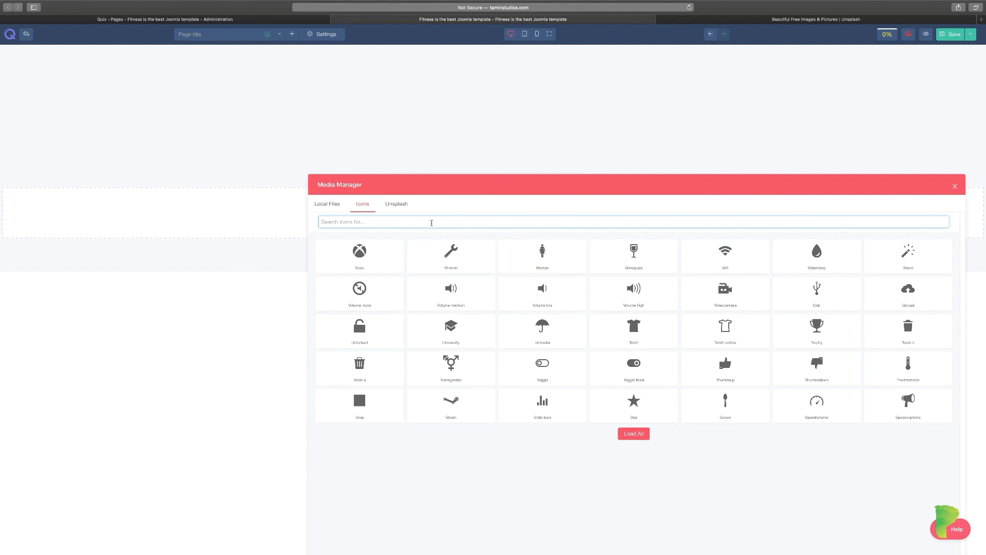
Search the media library's Unsplash photos for car and compare them with the Unsplash website.
left_click(397, 205)
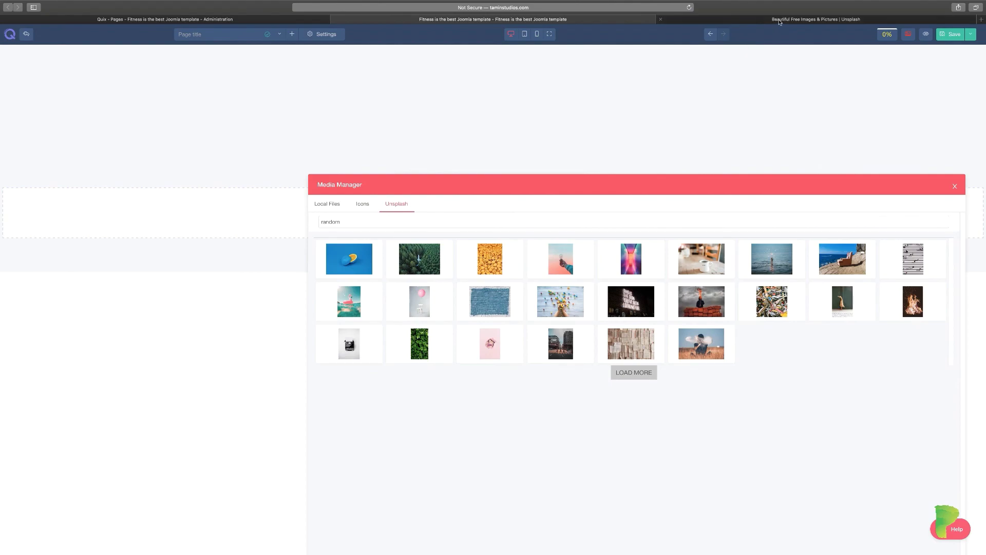
left_click(780, 21)
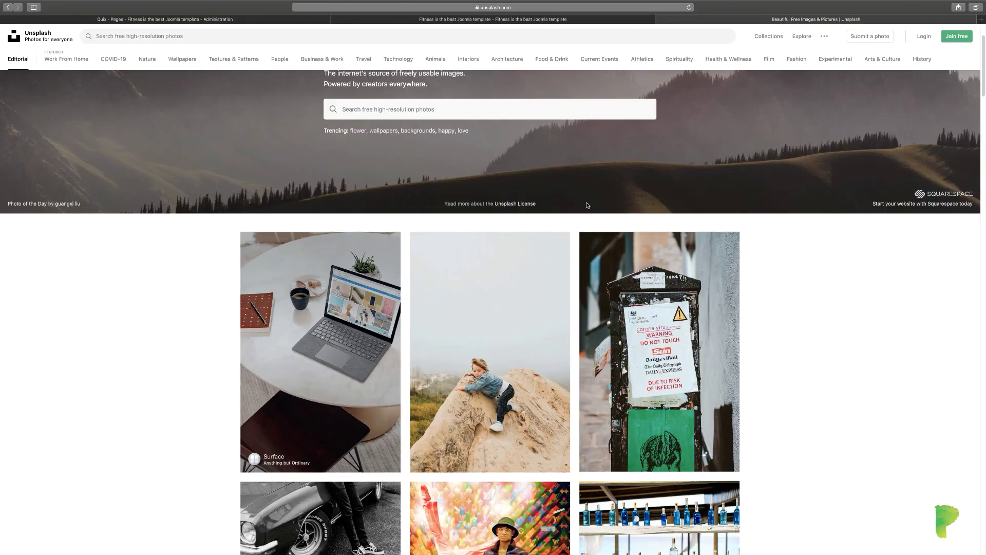
key("ctrl+shift+Tab")
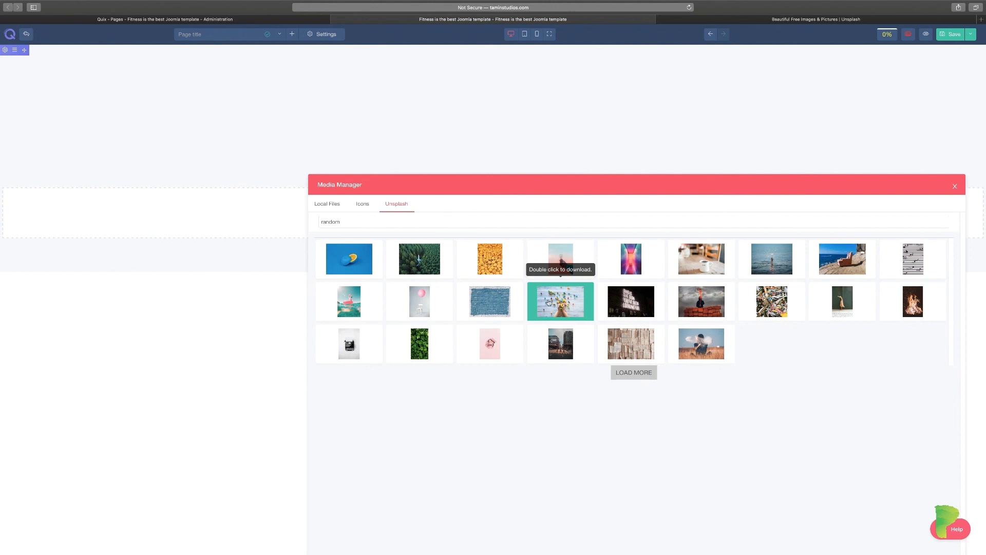
left_click(500, 219)
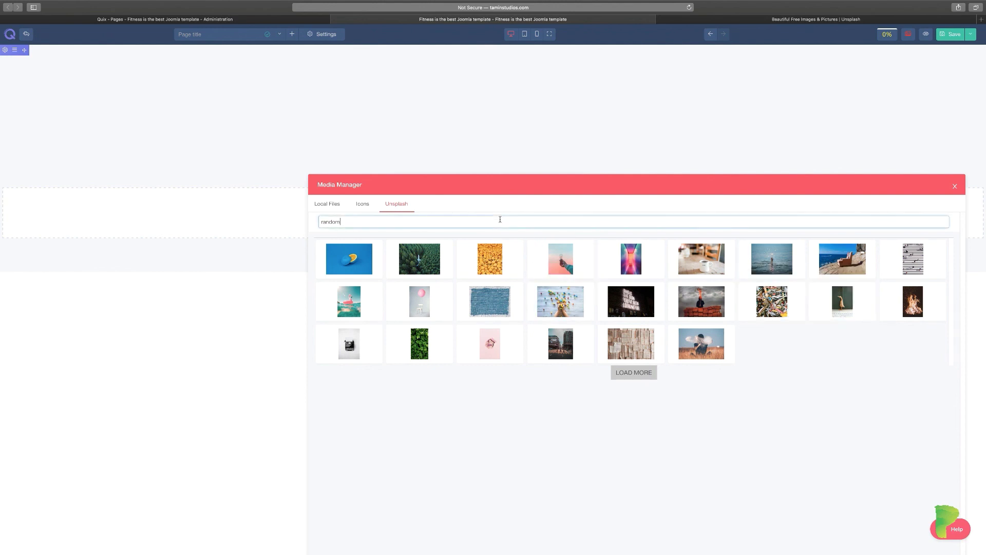
key("ctrl+a")
key("BackSpace")
type("car")
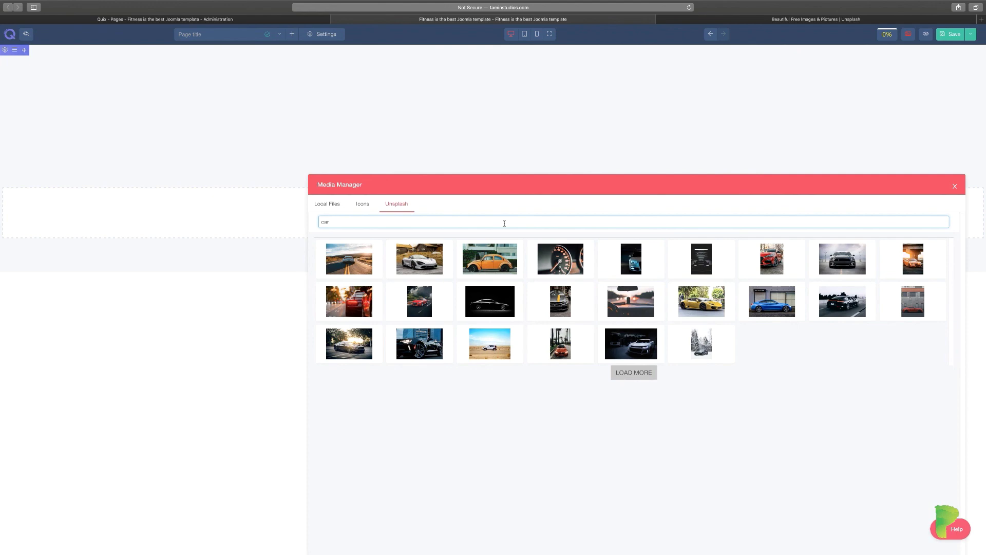
left_click(764, 20)
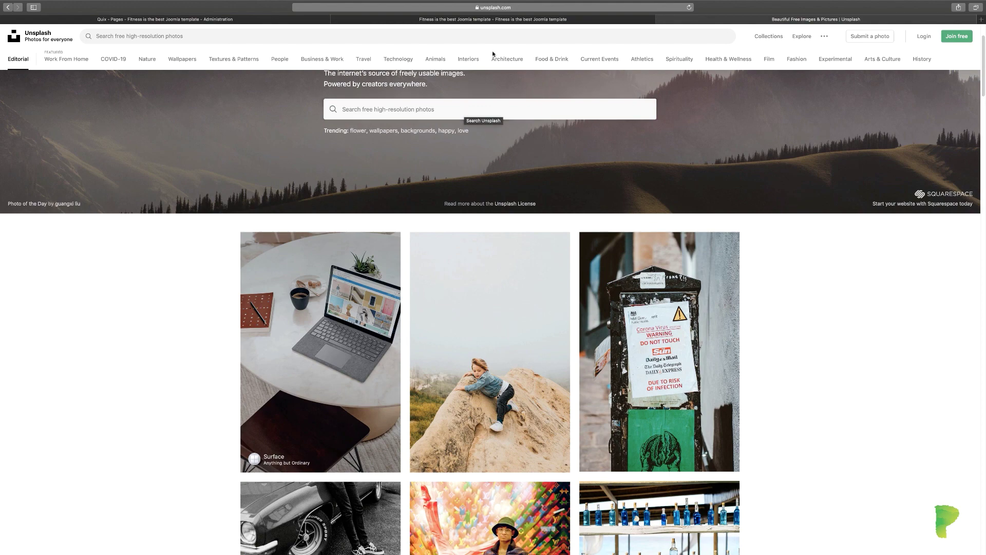
left_click(516, 22)
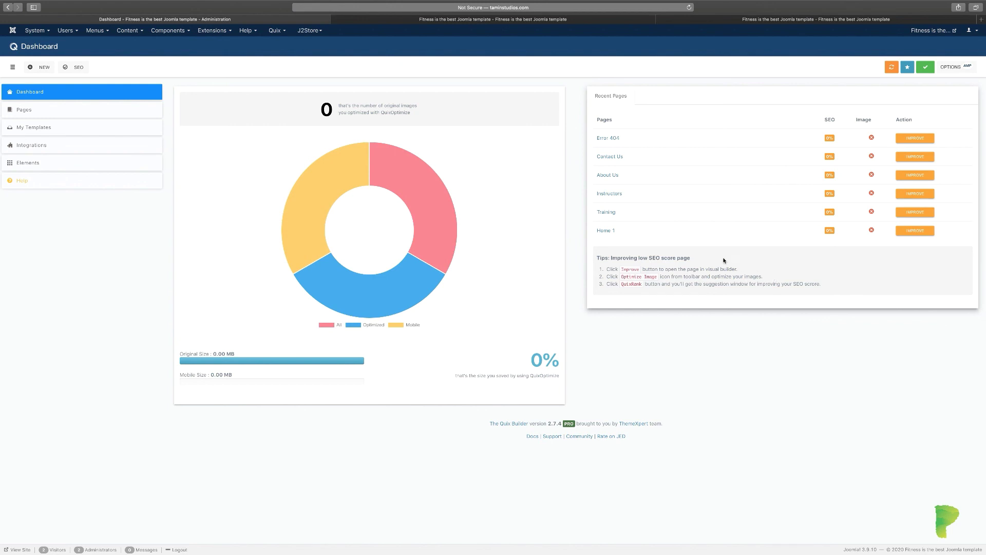
Switch to the Home 1 page in the Quix builder and set its SEO title to "Fitness Website For Beginners".
left_click(502, 21)
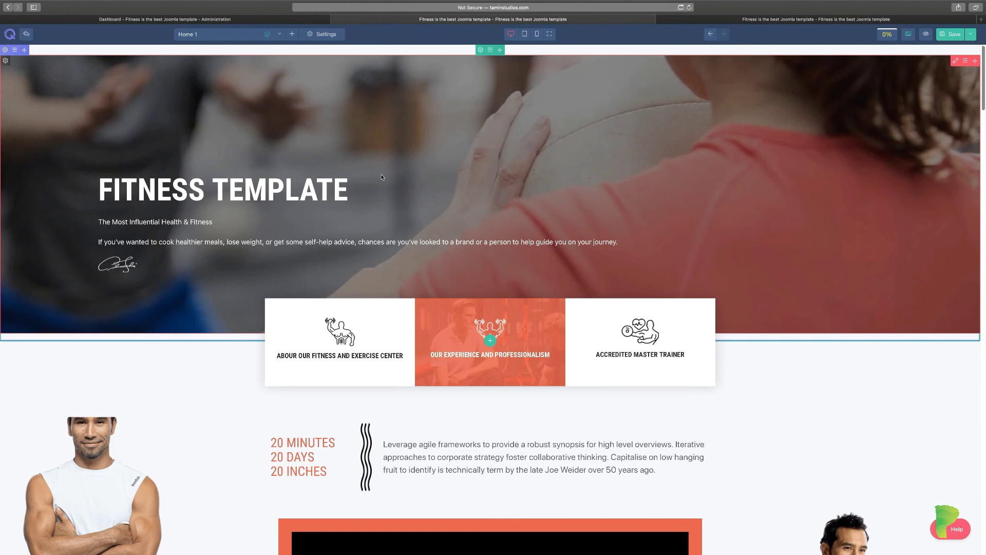
left_click(322, 35)
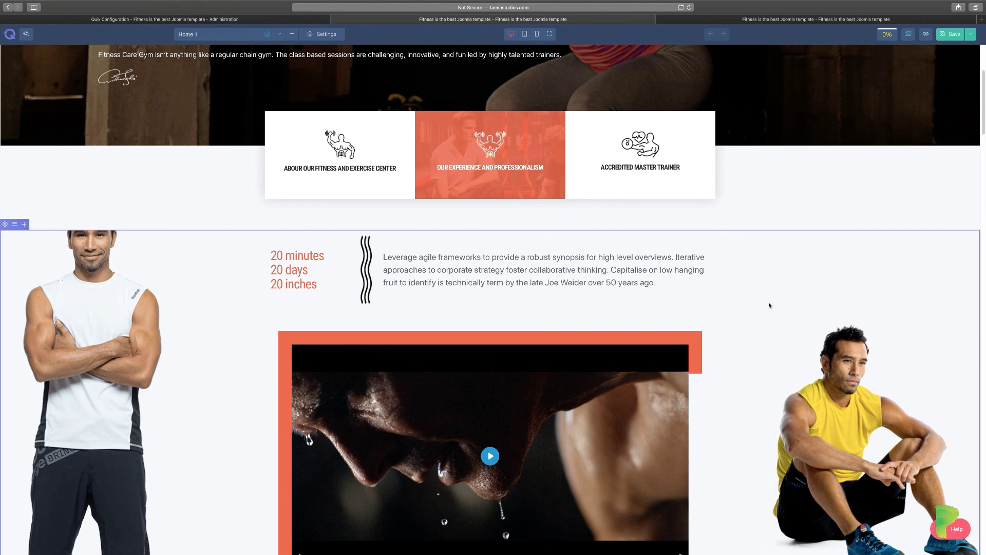
left_click(331, 37)
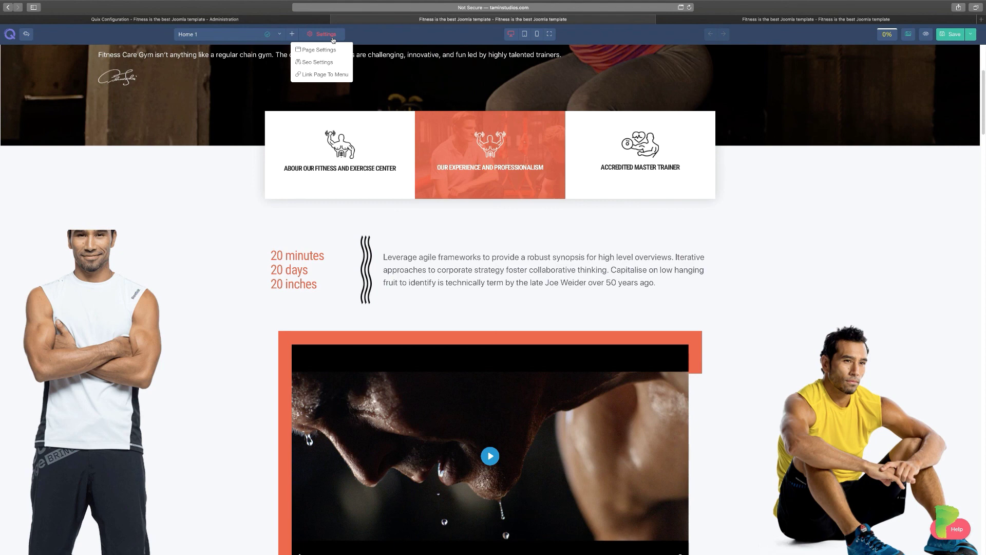
left_click(319, 65)
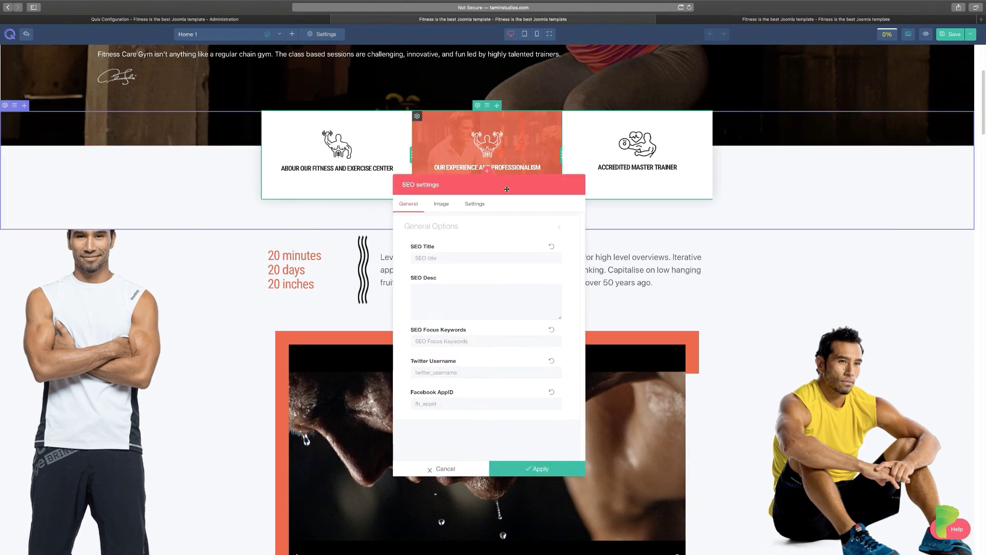
left_click_drag(506, 190, 747, 125)
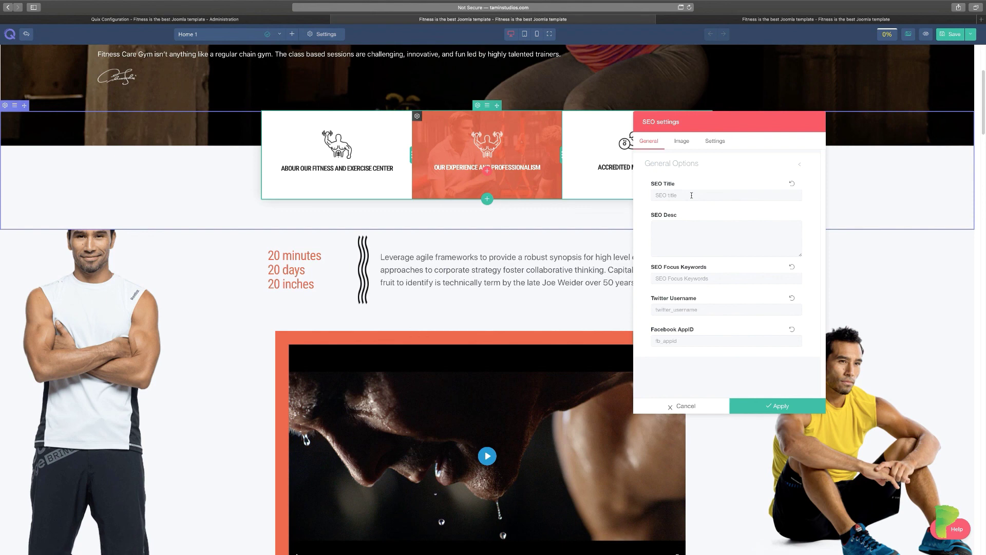
left_click(691, 195)
type("Fitness Website For Beginners")
Copy the SEO title into the SEO description twice, as "Fitness Website For Beginners. Fitness Website For Beginners".
triple_click(708, 196)
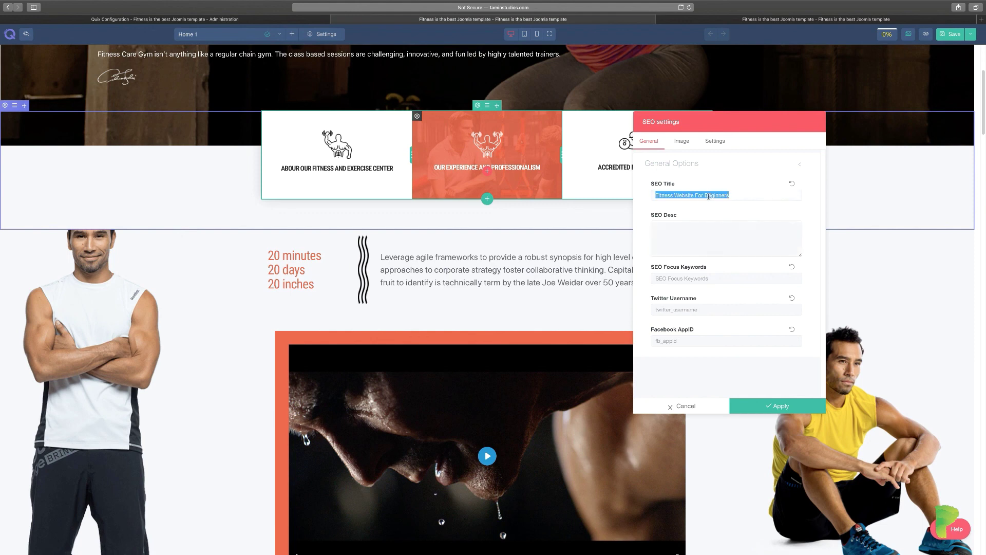
key("ctrl+c")
left_click(705, 241)
key("ctrl+v")
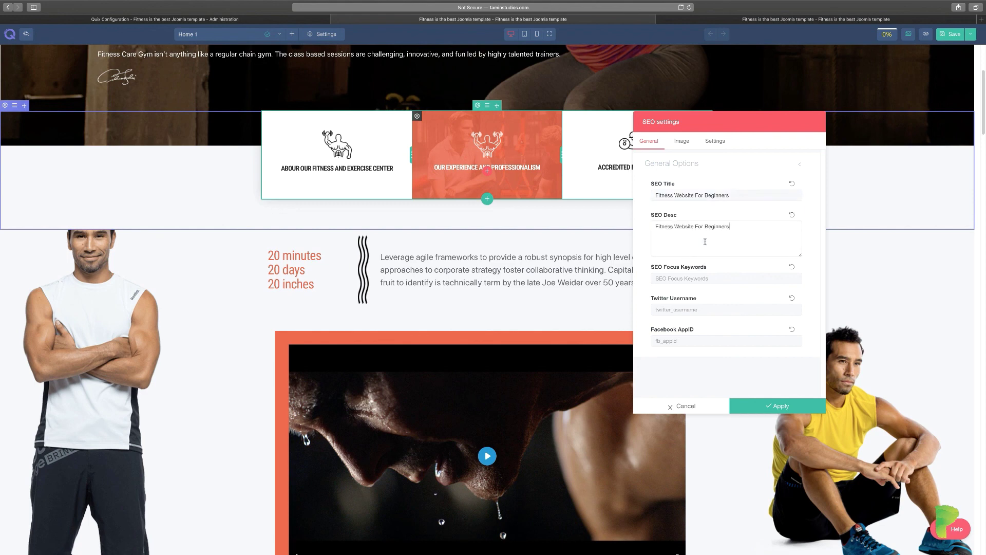
key("ctrl+v")
Replace the SEO image with the Unsplash photo of two women joining hands in a plank, found by searching for fitness.
left_click(683, 144)
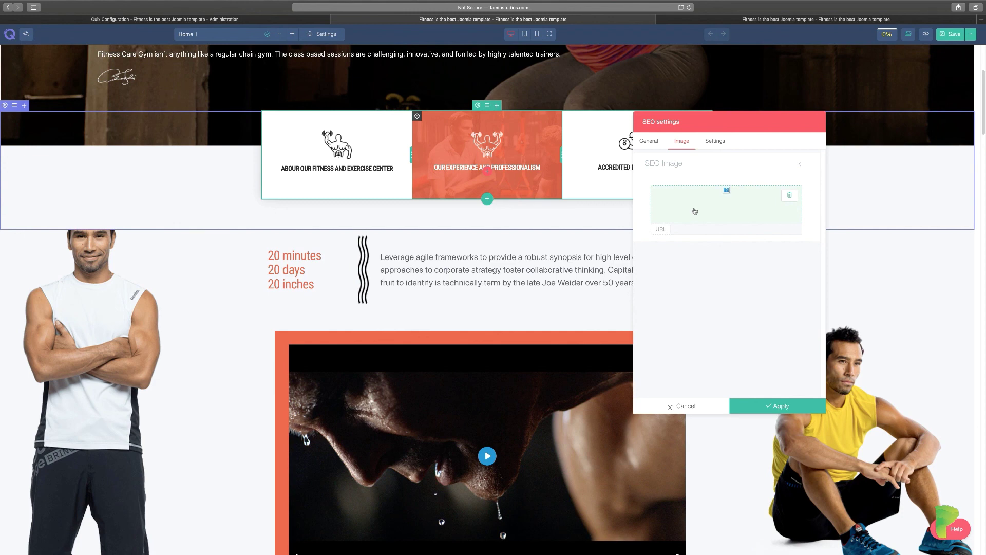
left_click(648, 141)
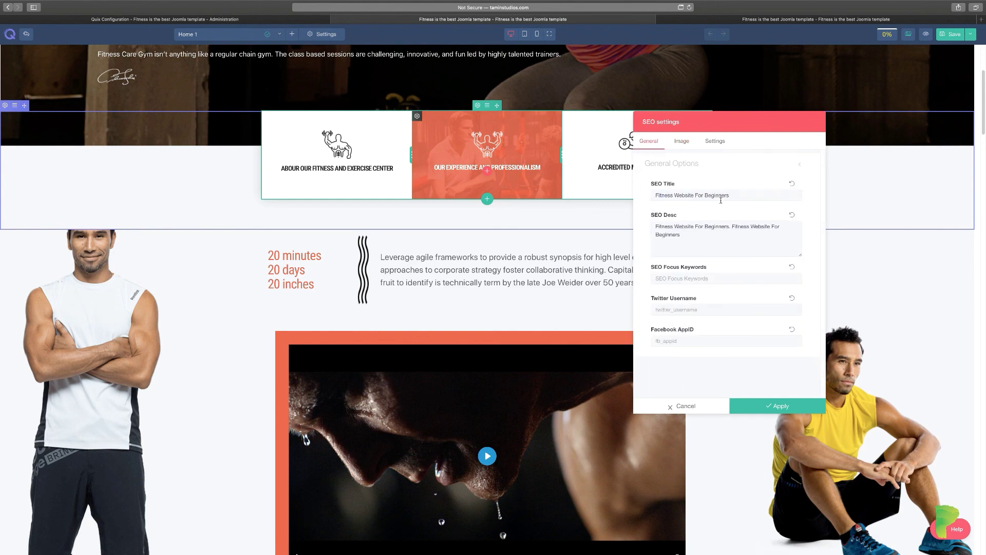
left_click(681, 142)
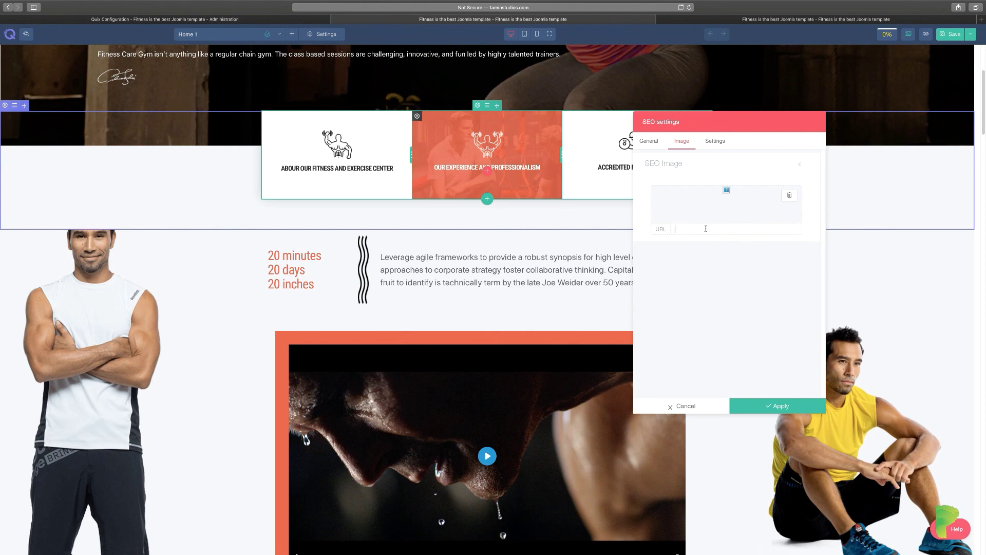
left_click(790, 195)
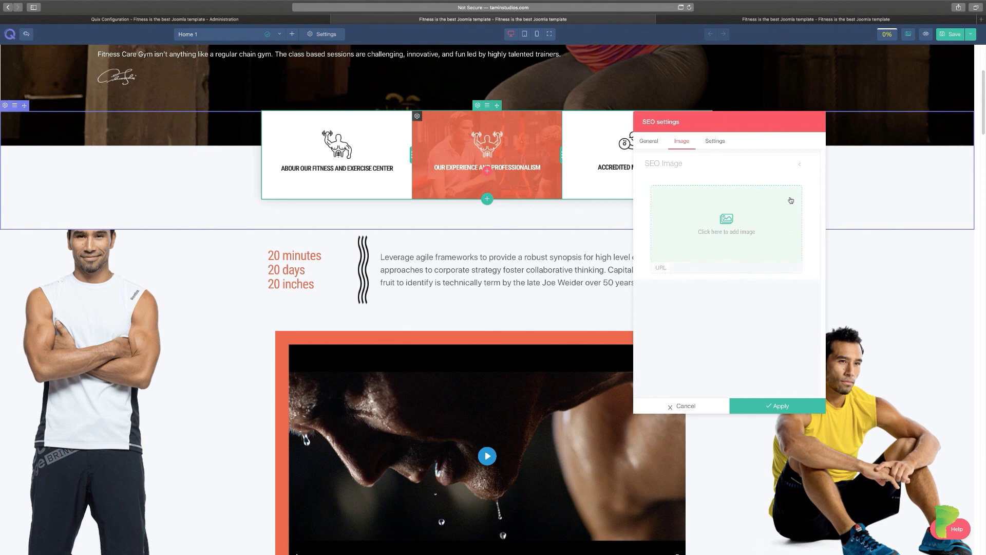
left_click(726, 226)
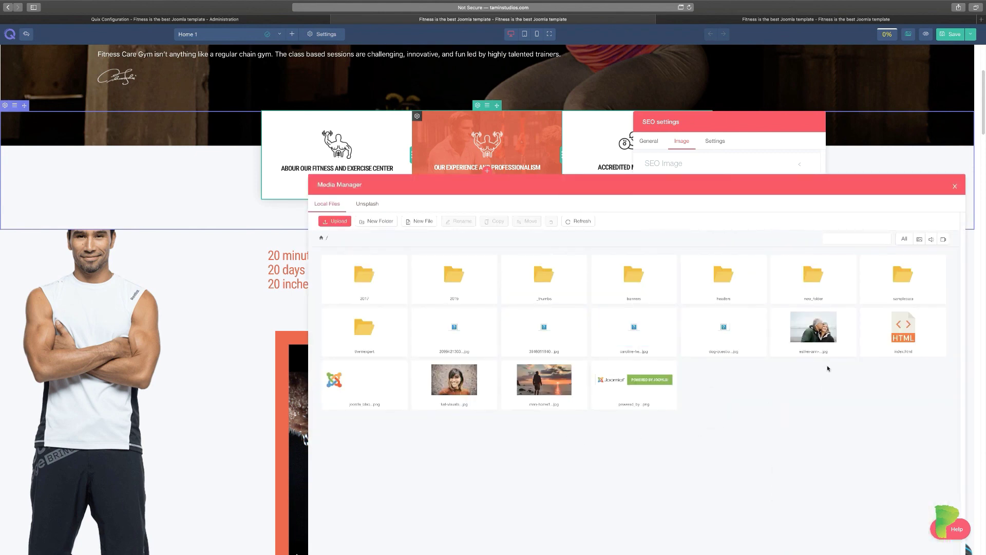
left_click(368, 204)
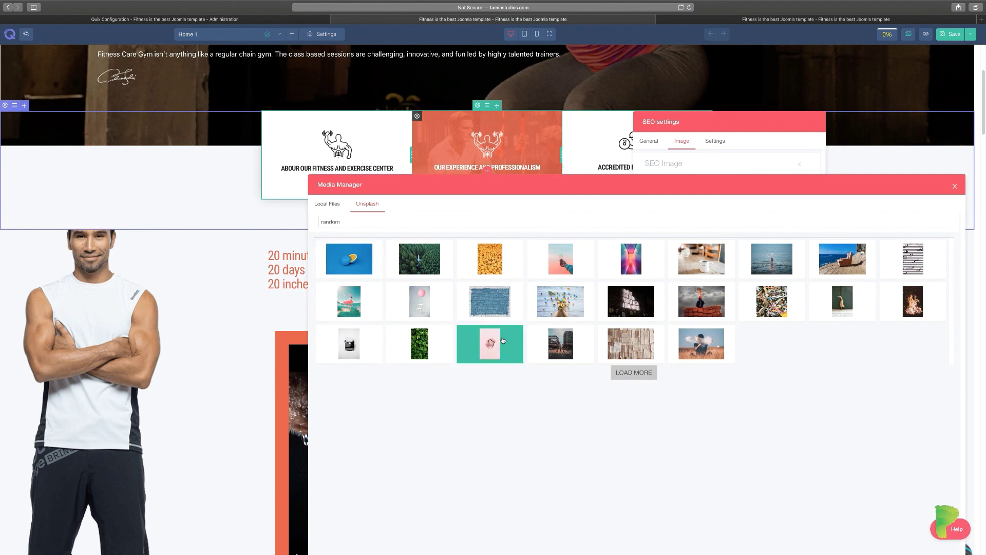
left_click(428, 222)
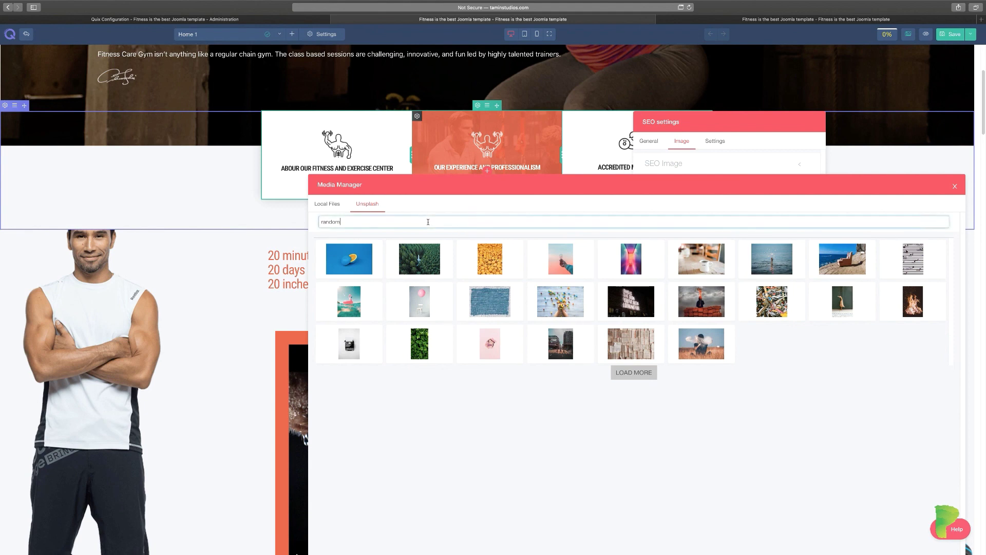
key("super+a")
type("fitness")
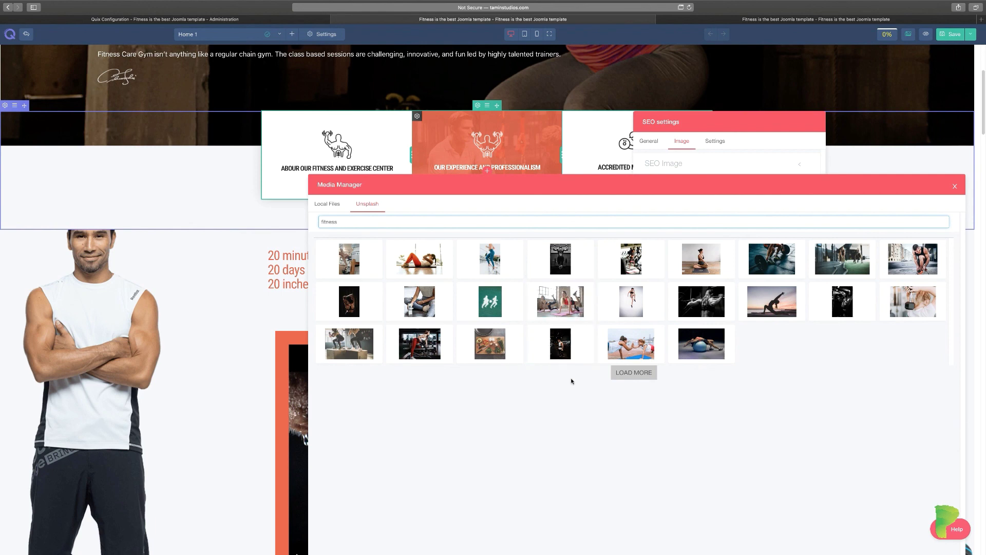
double_click(636, 350)
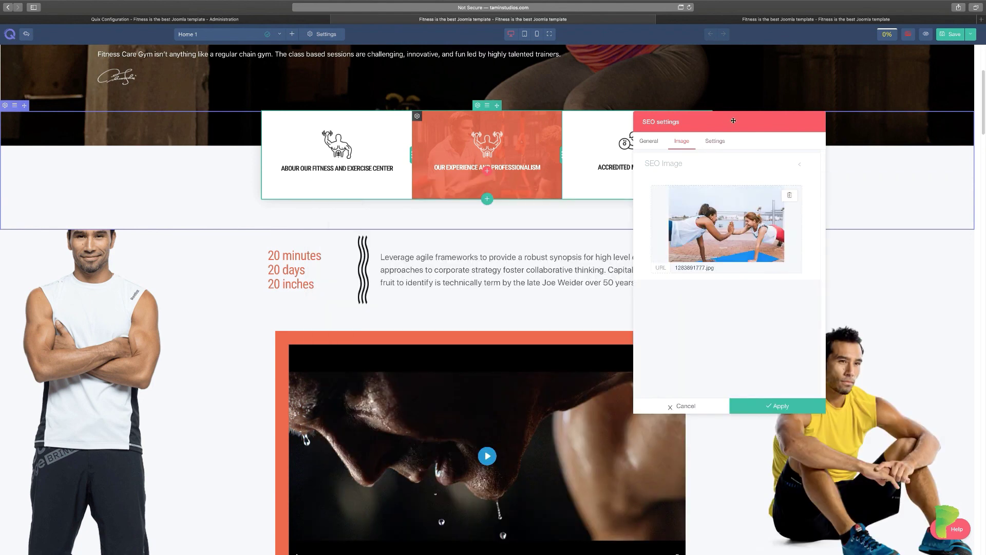
Review the page's general SEO texts, SEO image and the OpenGraph and Twitter card options.
left_click_drag(733, 120, 710, 121)
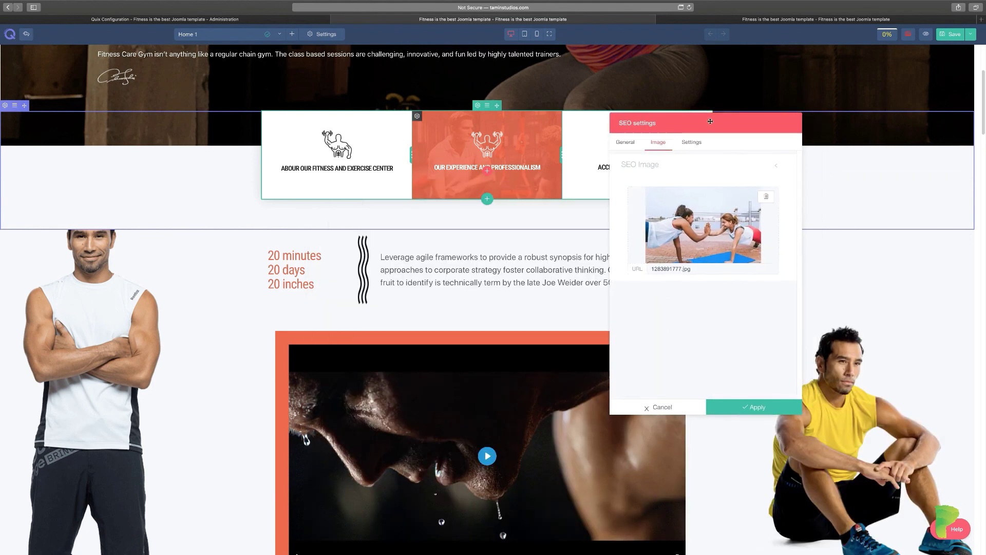
left_click(626, 148)
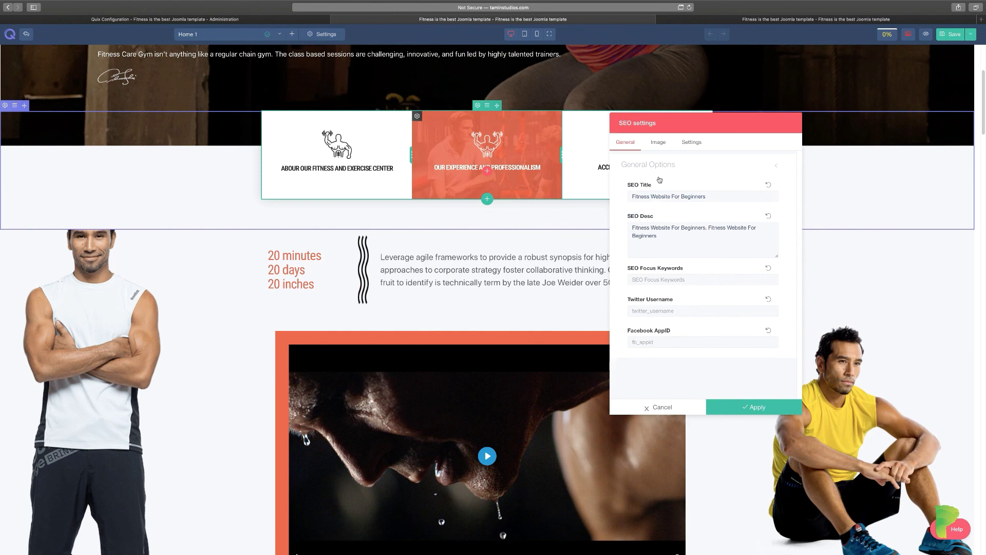
left_click(658, 143)
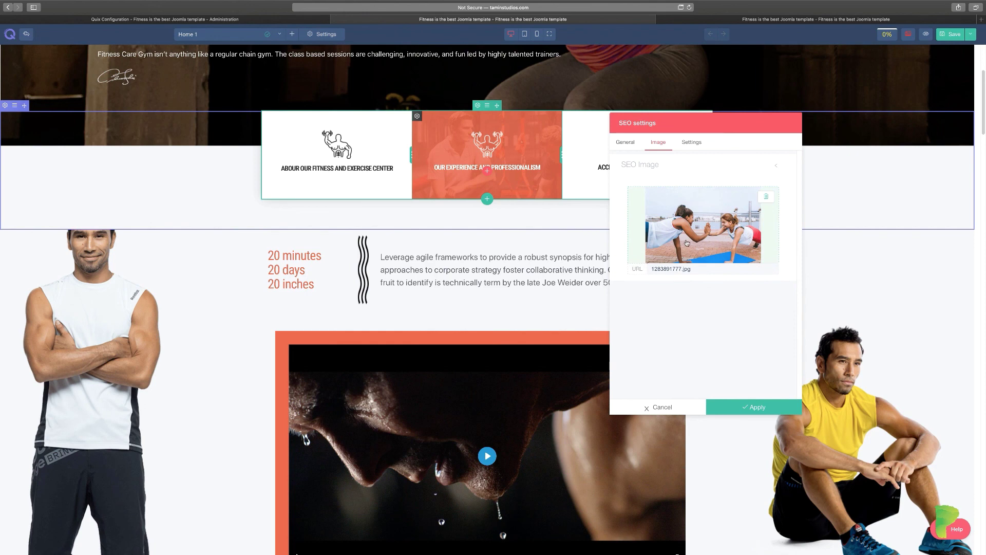
left_click(692, 142)
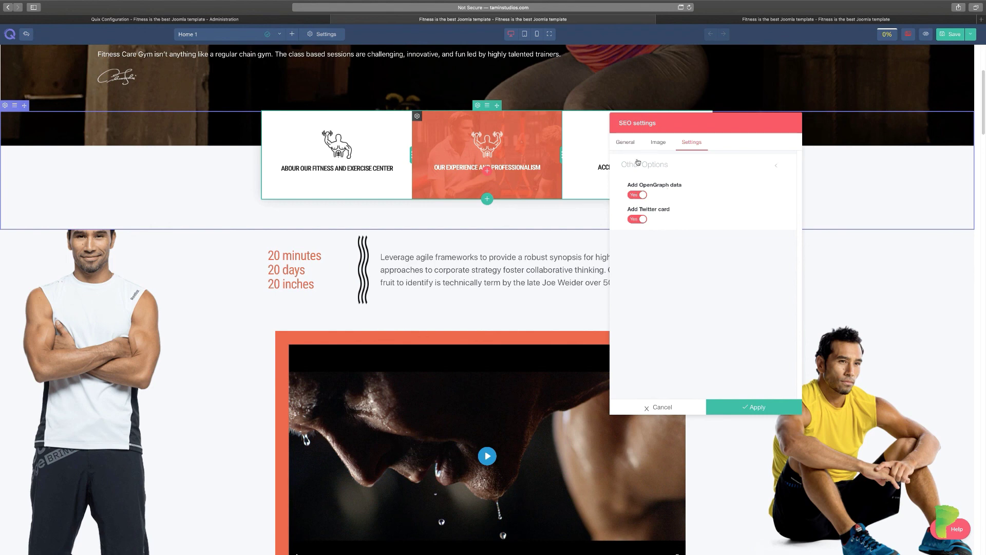
Compare the general SEO fields with the OpenGraph and Twitter card options in the SEO settings.
left_click_drag(635, 144, 627, 146)
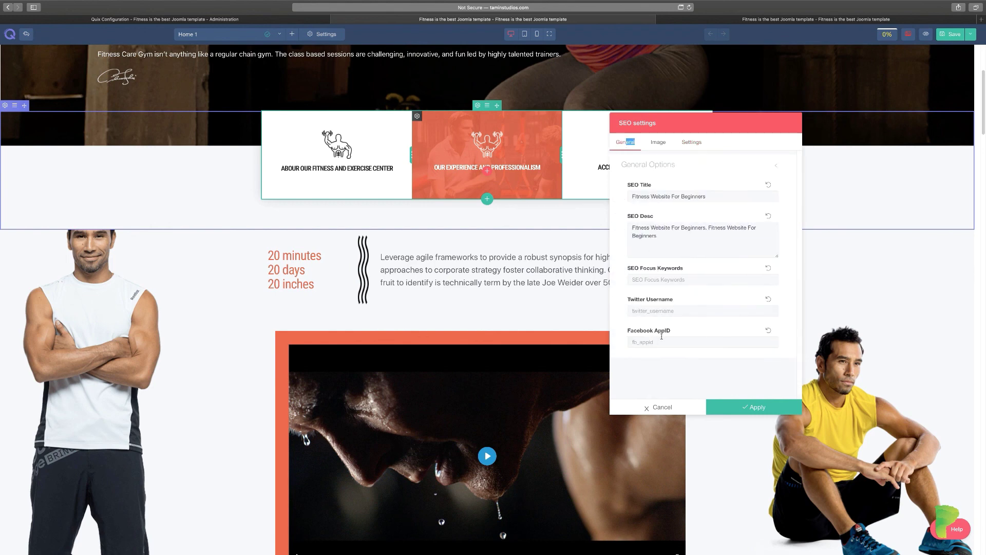
left_click(690, 145)
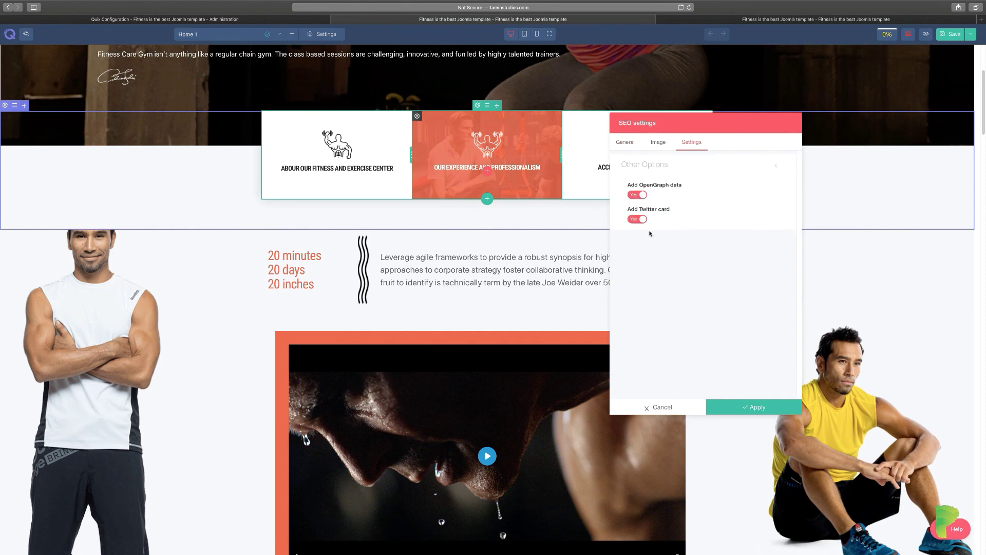
left_click(628, 144)
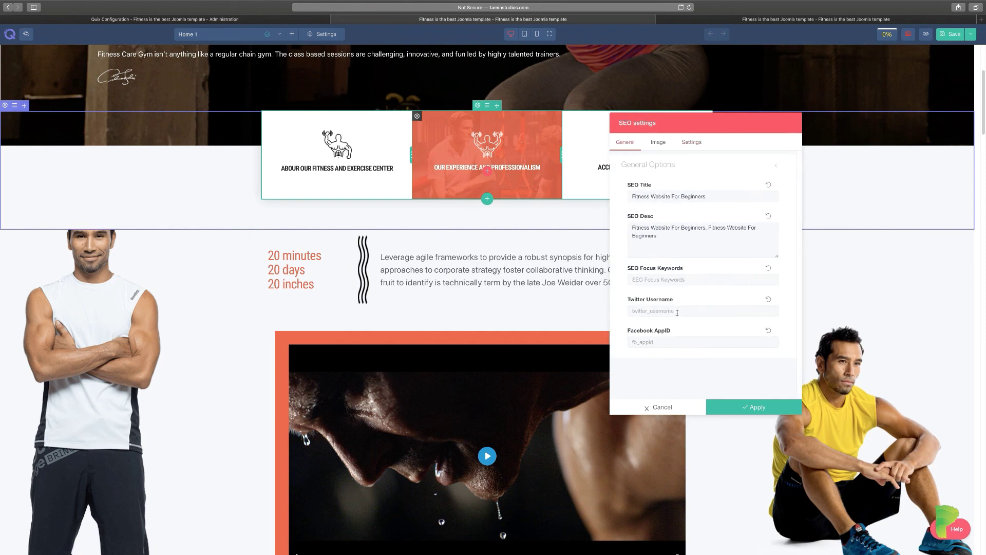
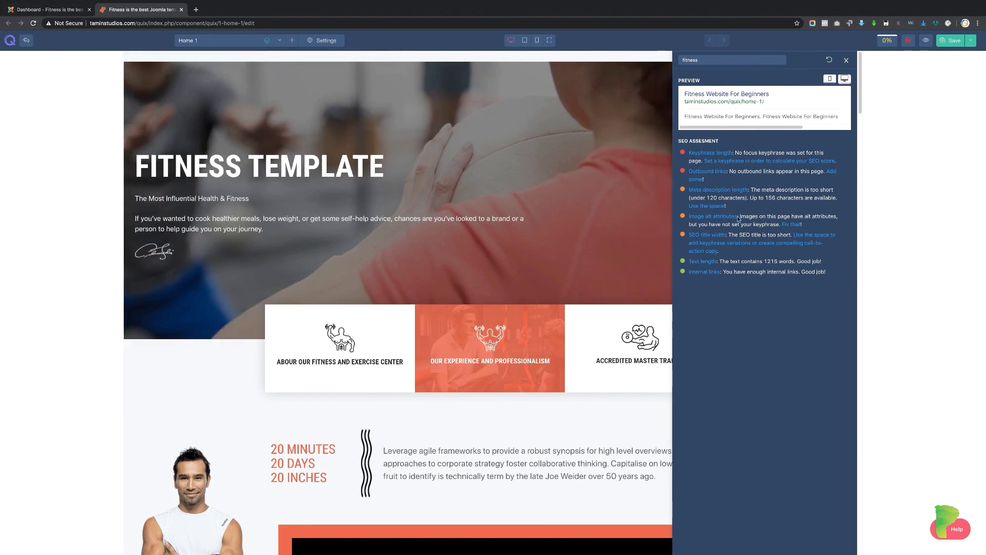
Check the Quix dashboard's recent pages and SEO overview, and return to the Home 1 page in the builder.
left_click(54, 10)
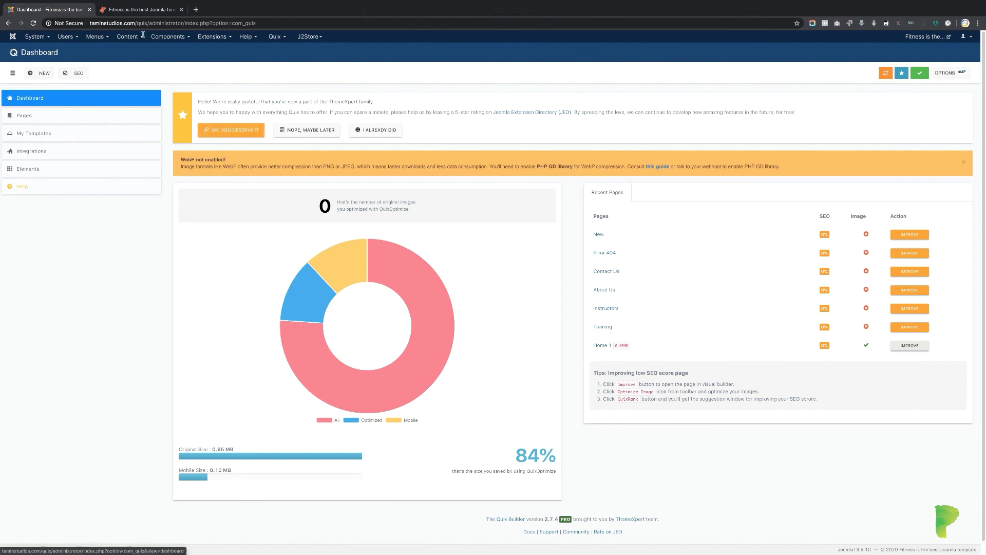
left_click(130, 11)
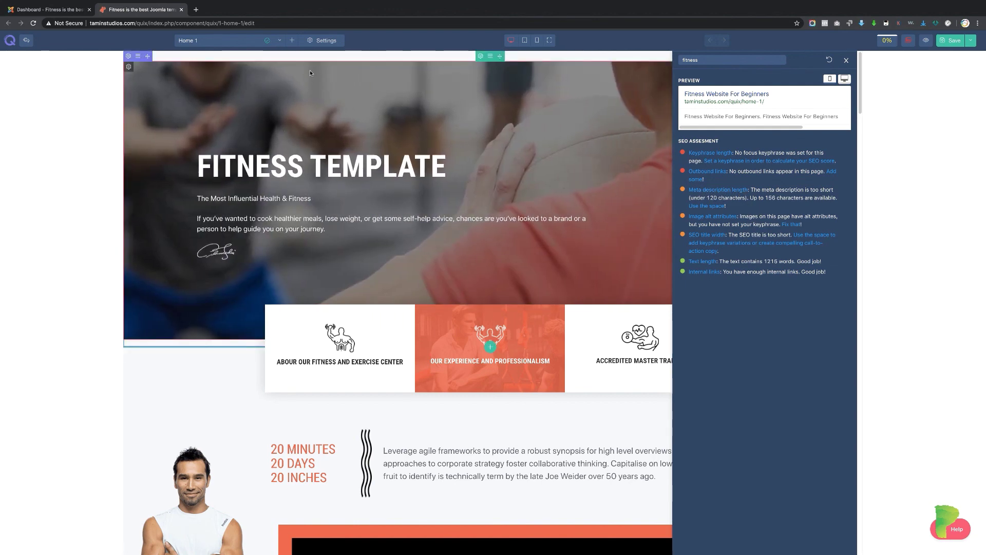
Extend Home 1's SEO description to eight repetitions of "Fitness Website For Beginners." by copying its existing text, and apply the settings.
left_click(322, 40)
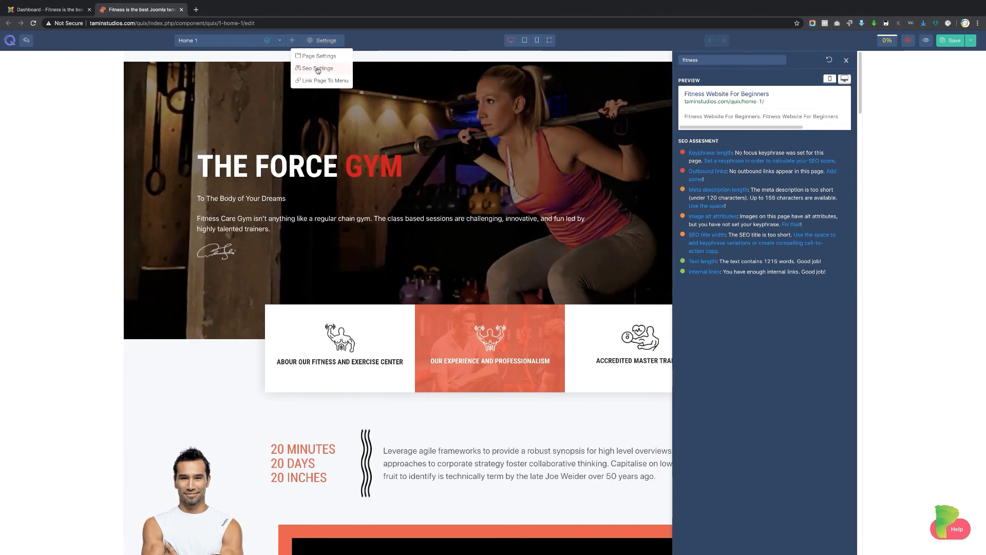
left_click(318, 67)
left_click_drag(511, 199, 380, 164)
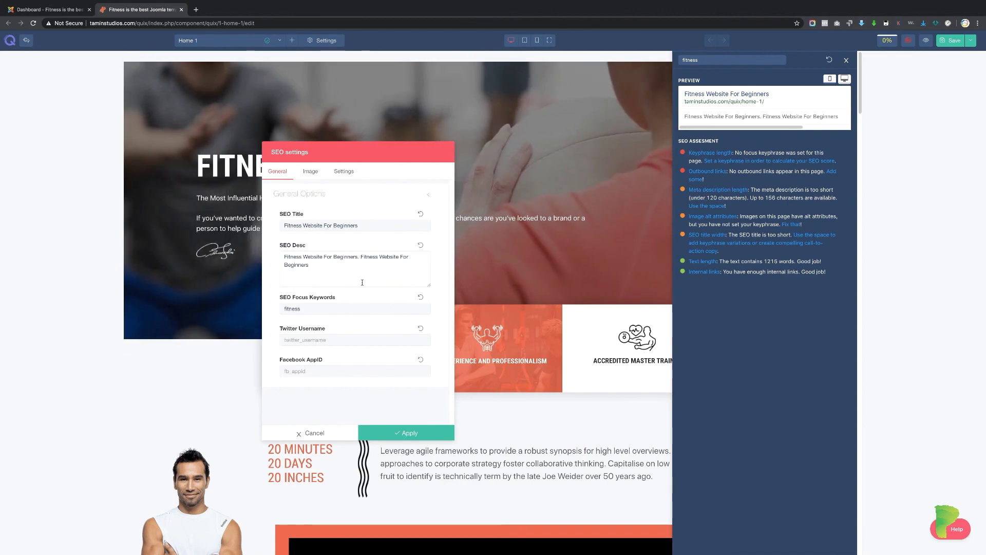
left_click_drag(312, 264, 273, 261)
key("ctrl+c")
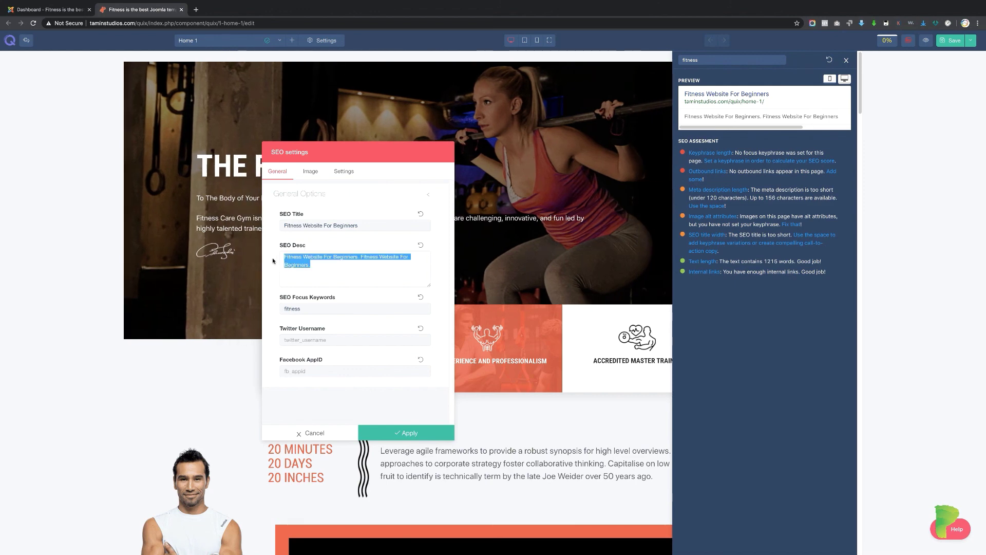
left_click(357, 261)
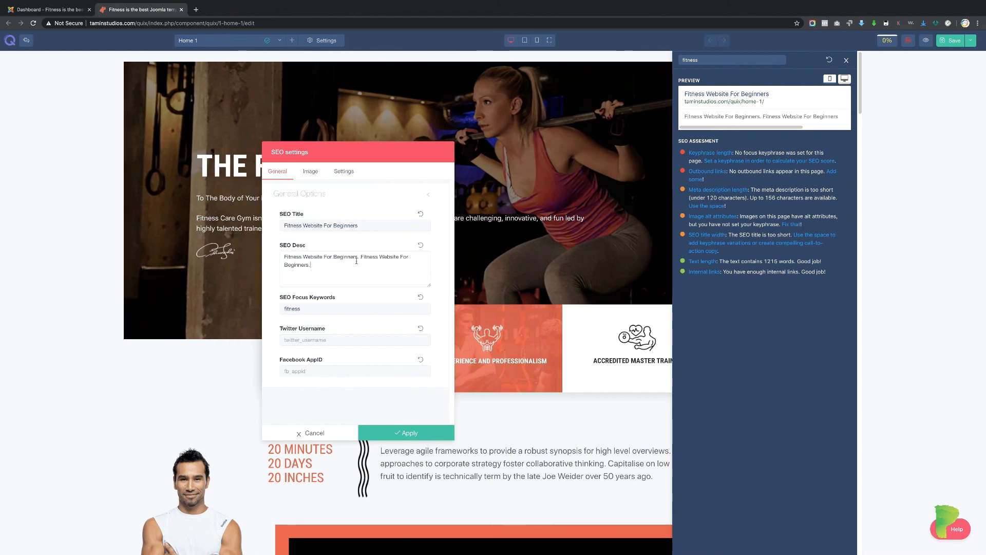
key("ctrl+v")
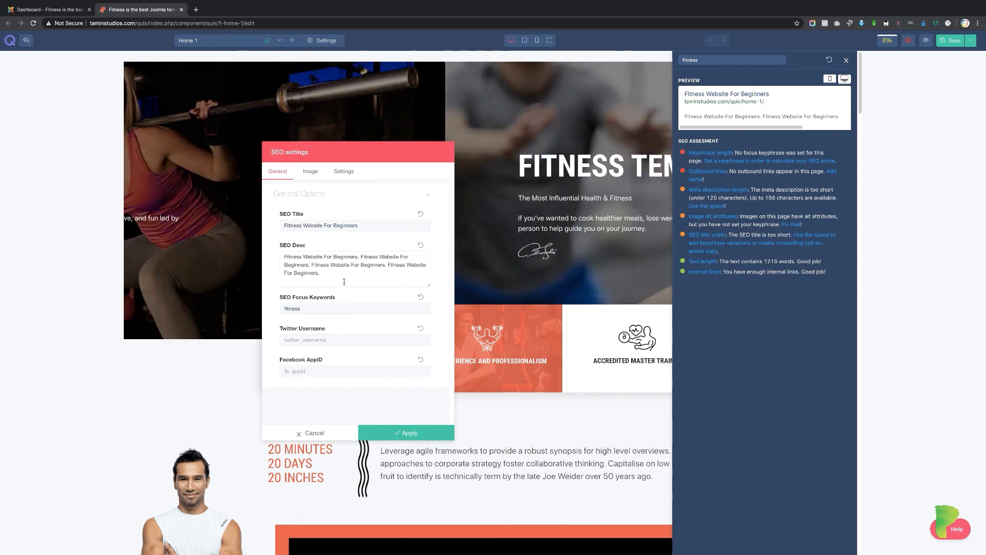
key("ctrl+v")
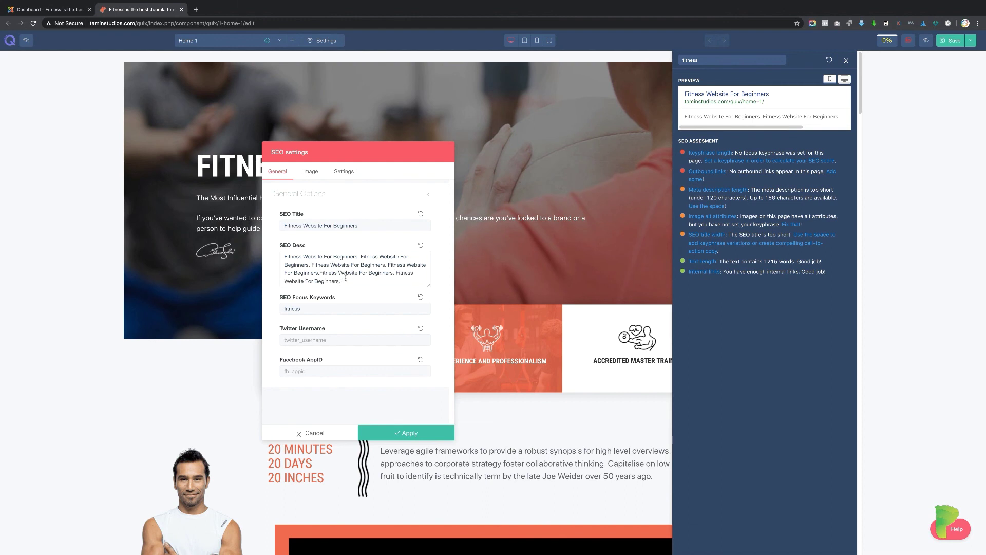
key("ctrl+v")
scroll(426, 262, "up", 3)
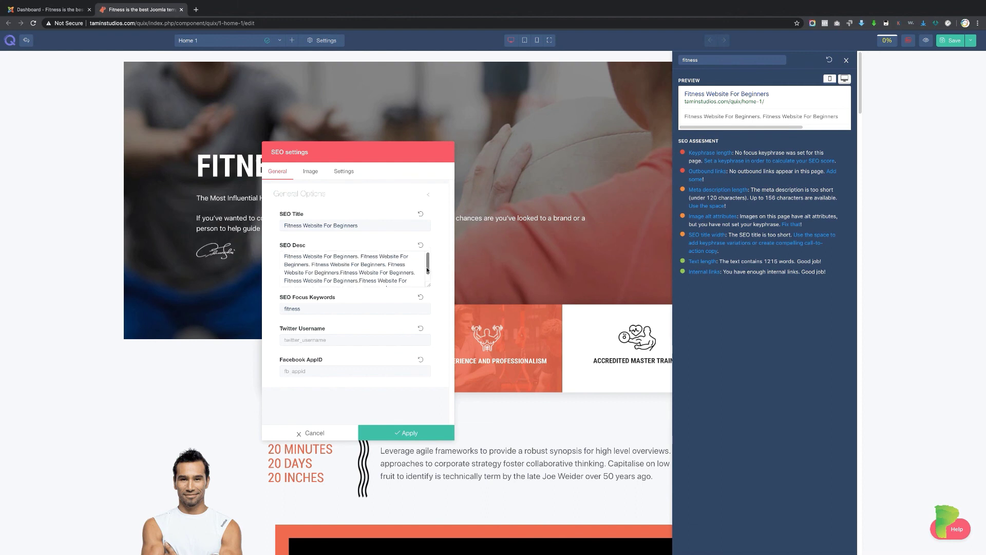
scroll(427, 270, "down", 3)
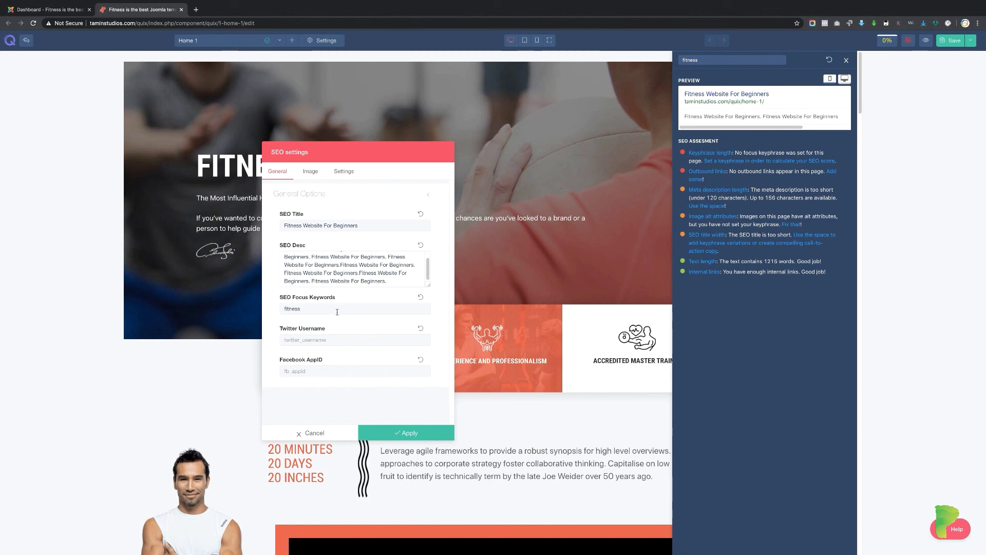
left_click(416, 435)
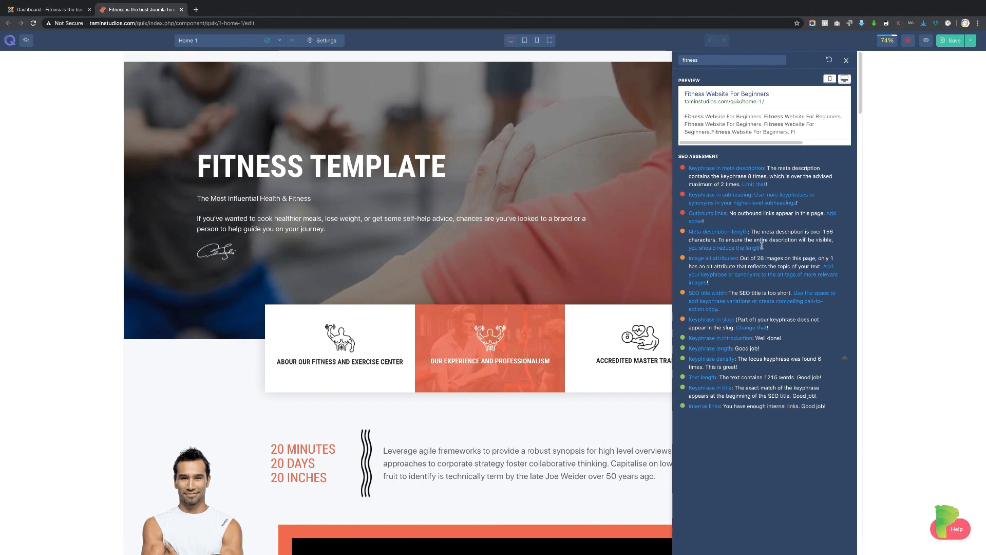
Shorten the SEO description by cutting its end so it finishes with a sixth, partial "Fitness Website", and apply the settings.
left_click(321, 40)
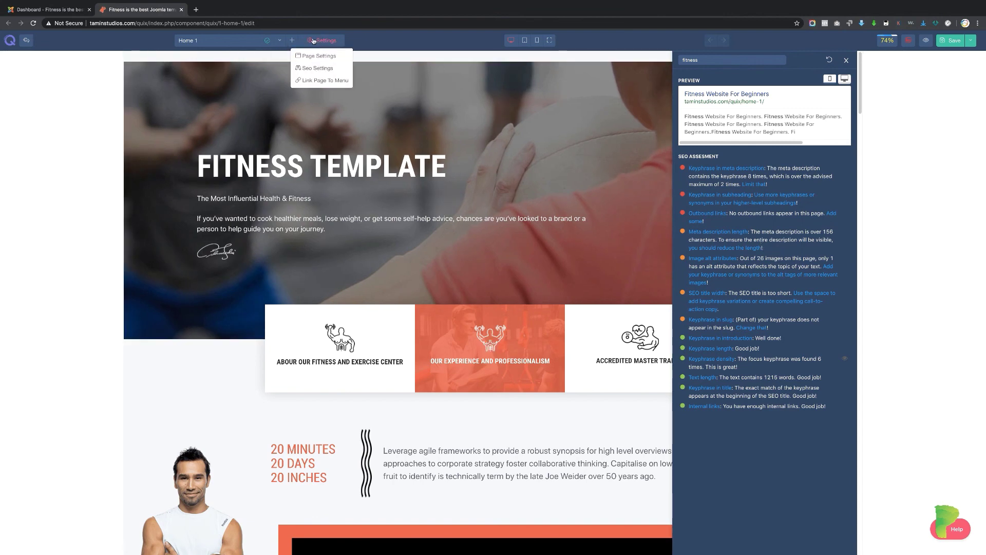
left_click(307, 69)
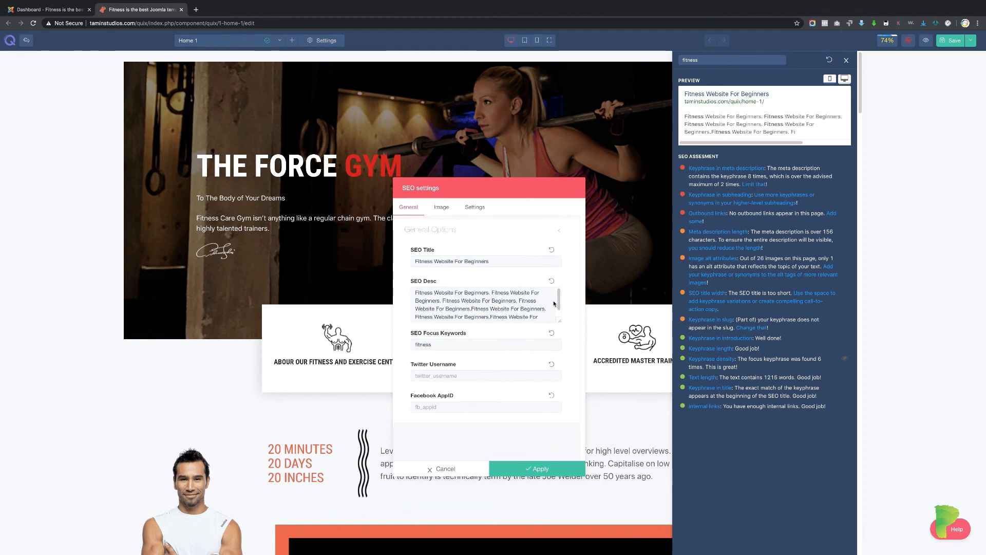
scroll(554, 303, "down", 2)
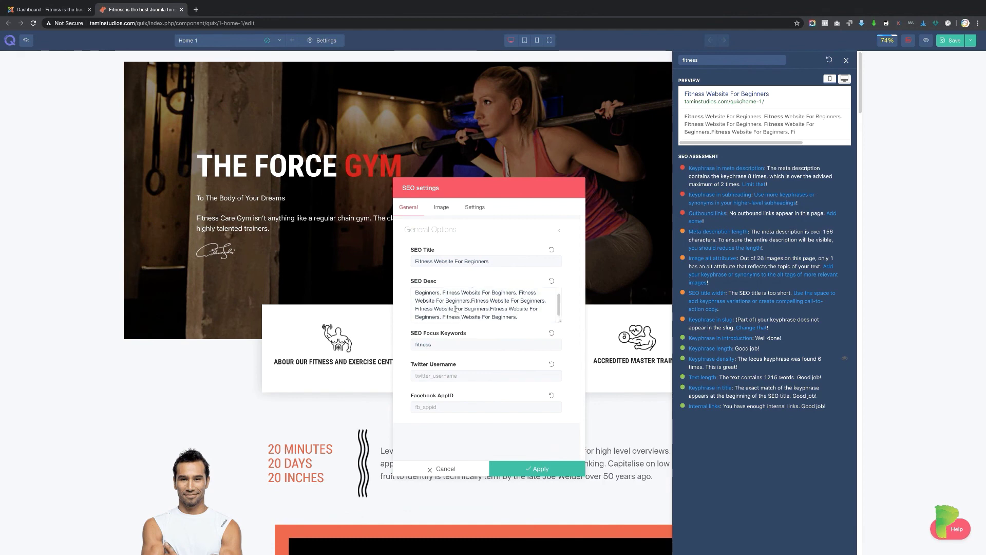
left_click_drag(455, 309, 518, 317)
key("BackSpace")
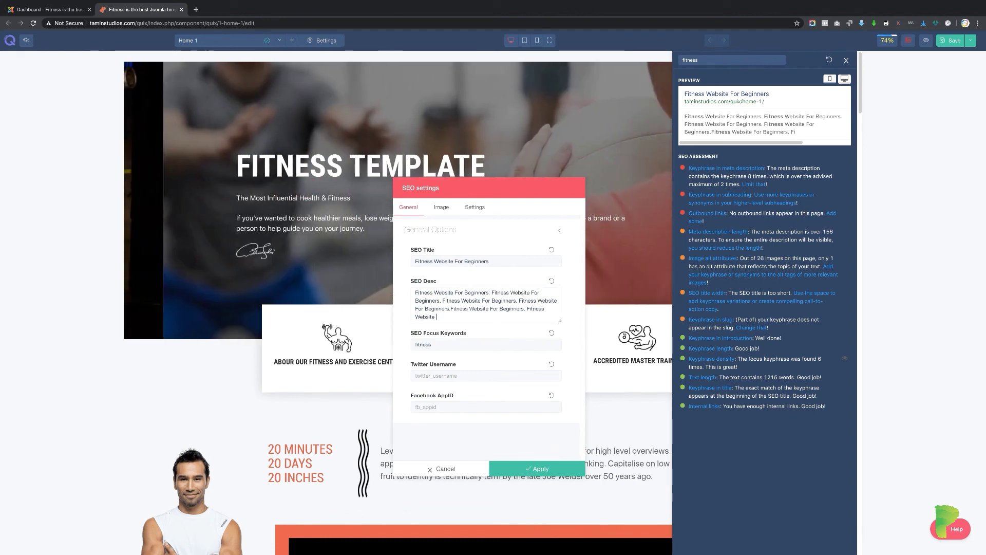
left_click(537, 470)
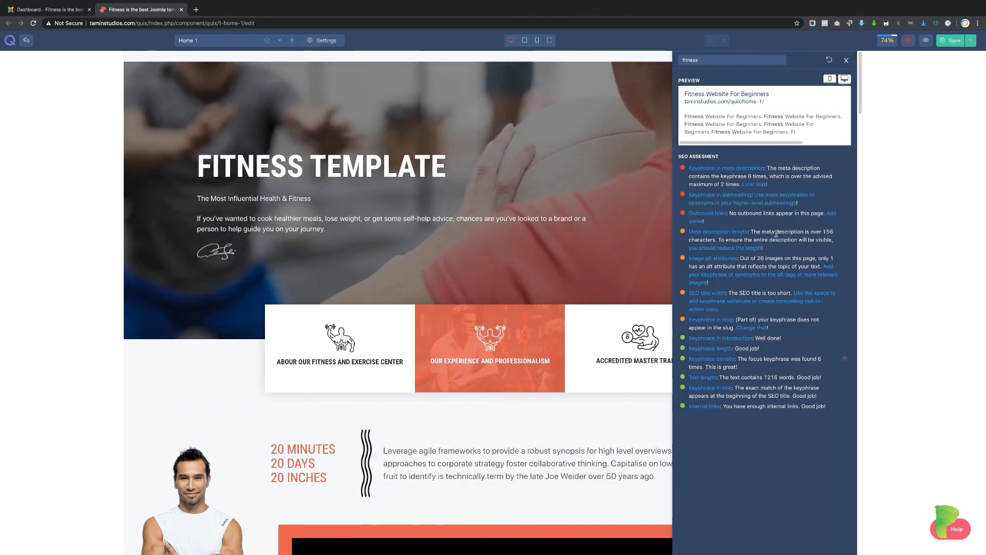
Remove the partial "Fitness Website" at the end of the SEO description, keeping five full sentences, and apply the settings.
left_click(323, 40)
left_click(314, 68)
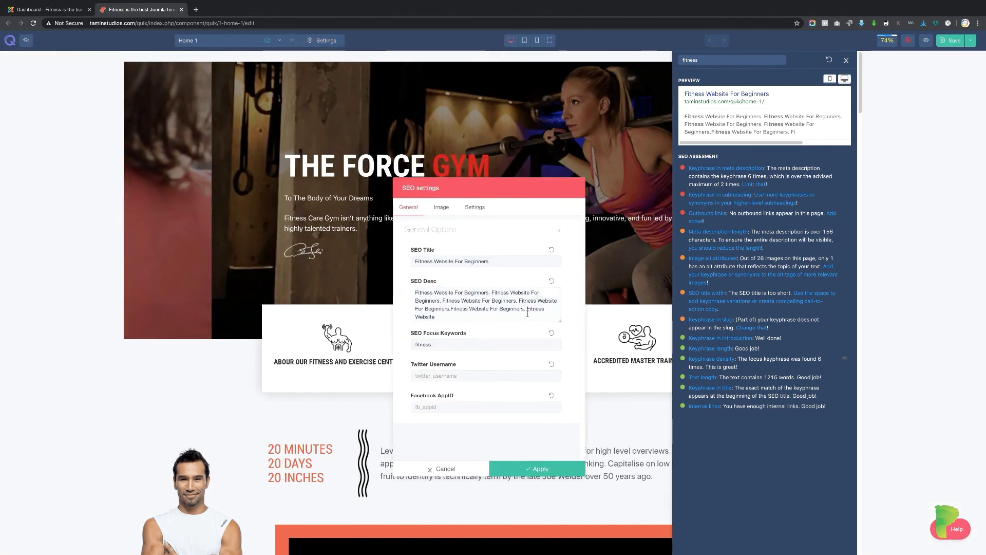
left_click_drag(526, 309, 529, 319)
key("BackSpace")
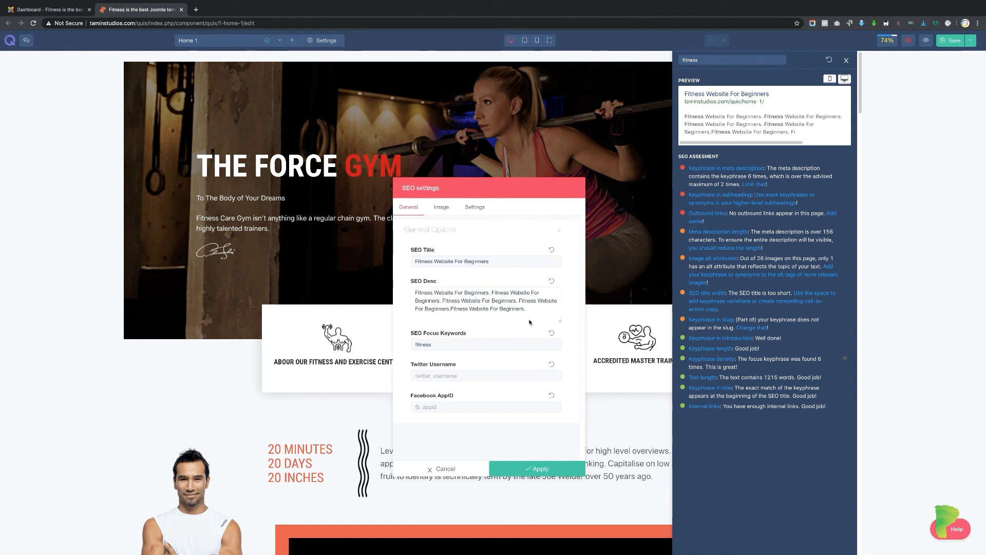
left_click(544, 470)
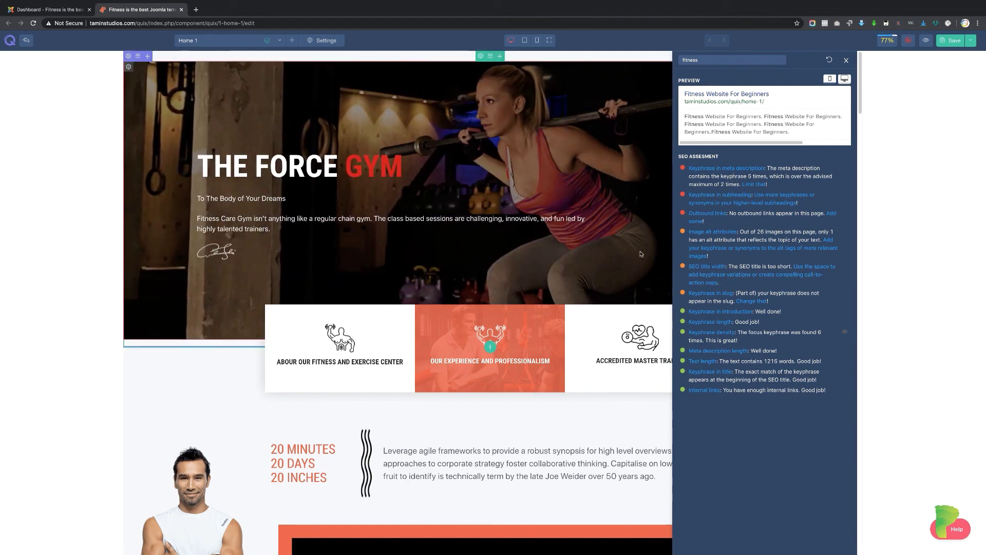
Lengthen the SEO title to "Fitness Website For Beginners Fitness Website For Beginners" by duplicating its text, and apply the settings.
left_click(324, 40)
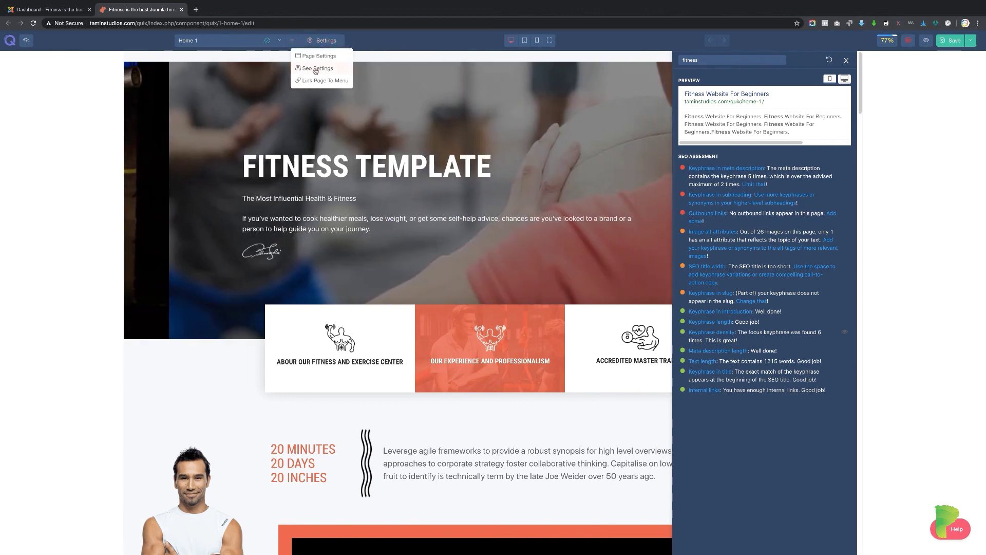
left_click(317, 68)
left_click_drag(479, 186, 397, 177)
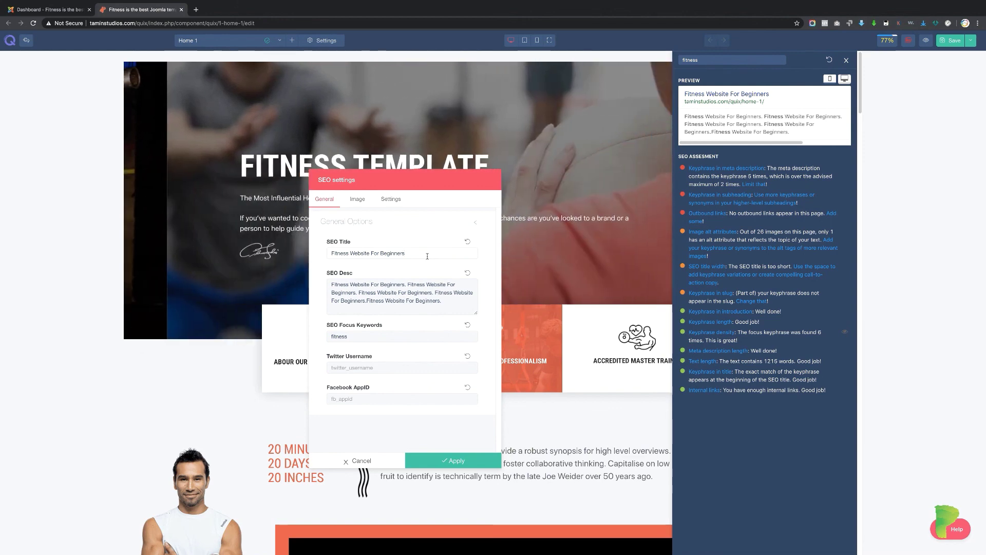
left_click_drag(427, 254, 331, 251)
key("super+c")
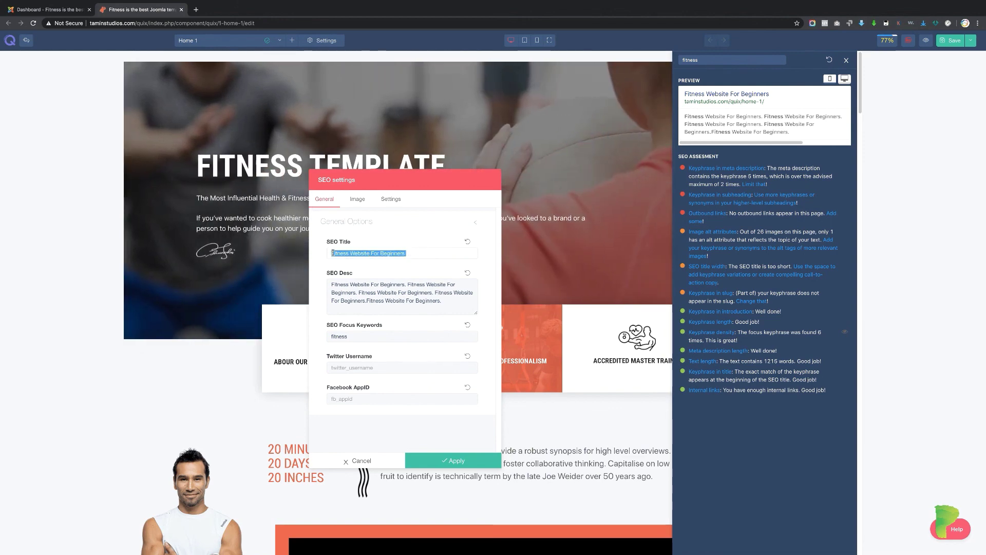
left_click(416, 255)
key("super+v")
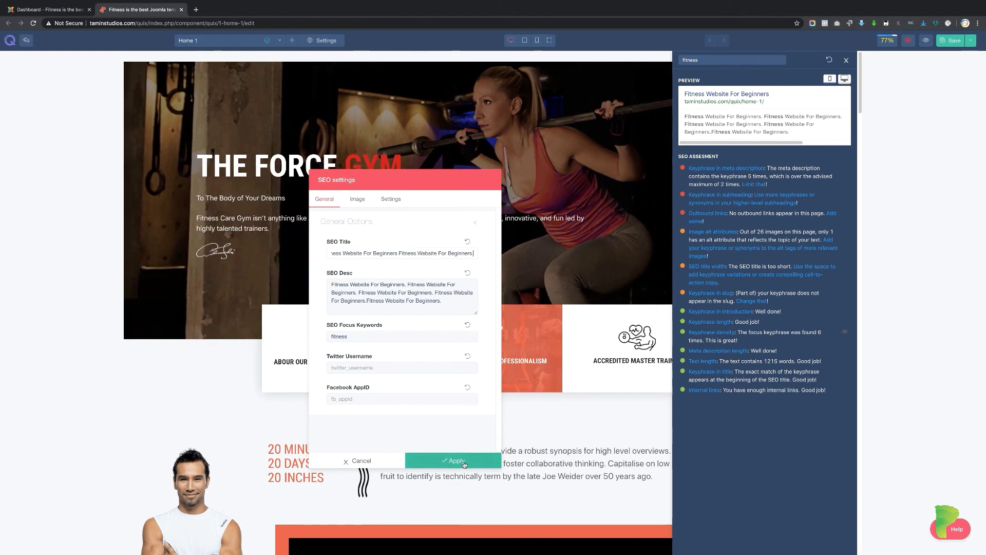
left_click(455, 461)
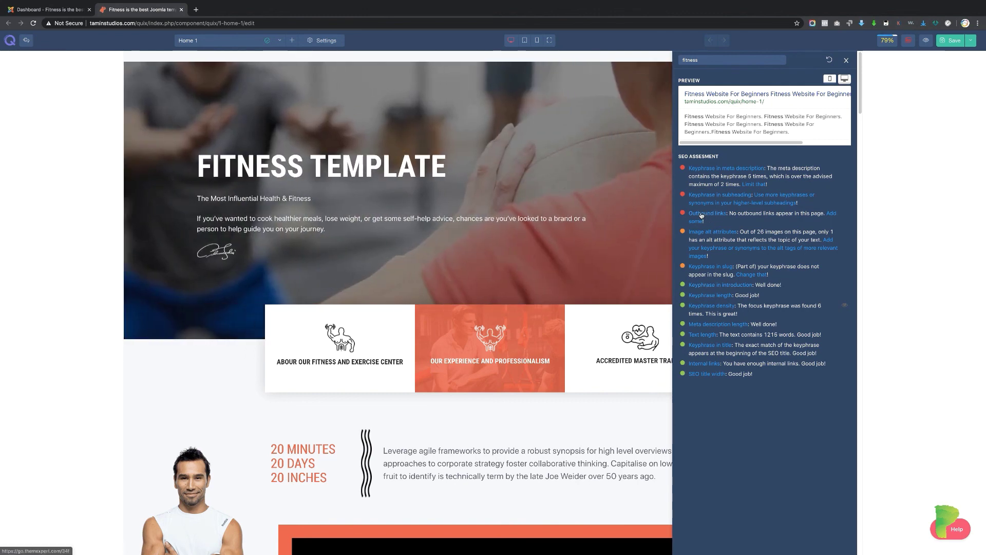
scroll(477, 365, "down", 2)
scroll(477, 366, "down", 7)
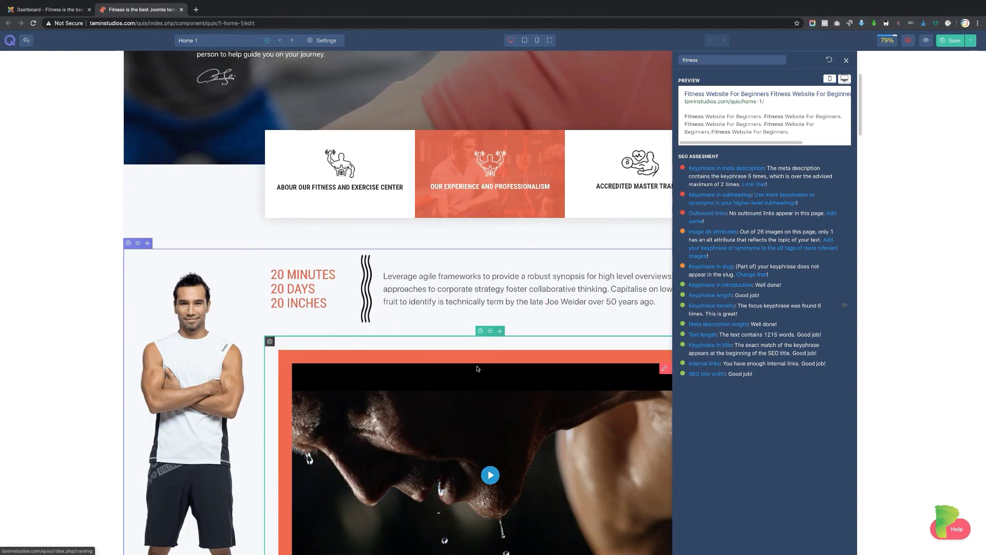
scroll(477, 368, "down", 4)
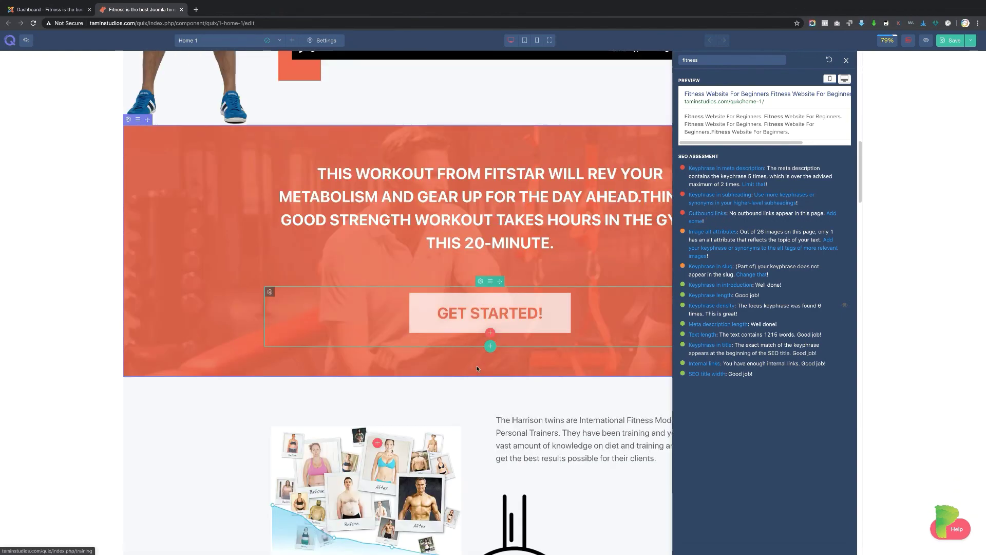
scroll(477, 368, "up", 13)
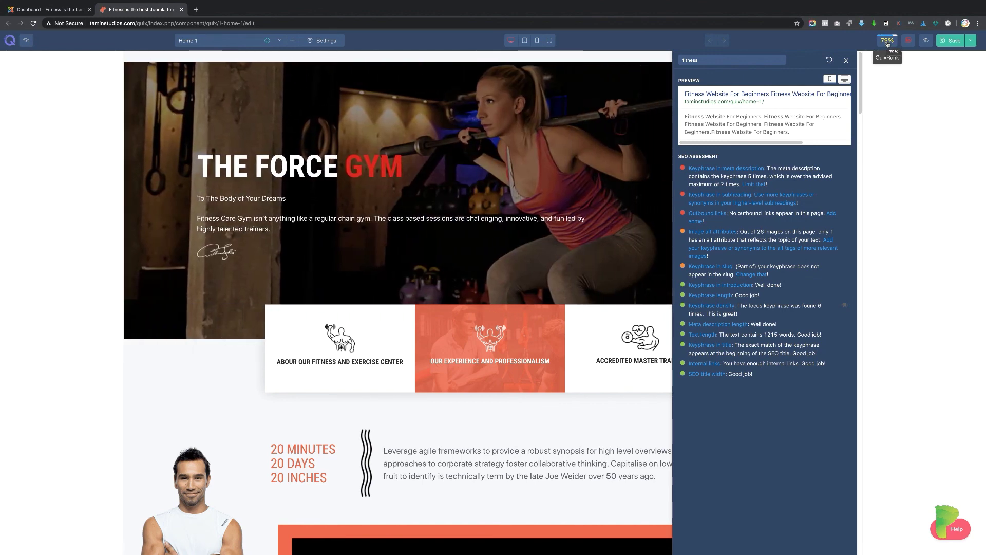
Re-enter "fitness" as the keyword of the SEO assessment, run the check again and inspect the search preview.
double_click(735, 60)
key("BackSpace")
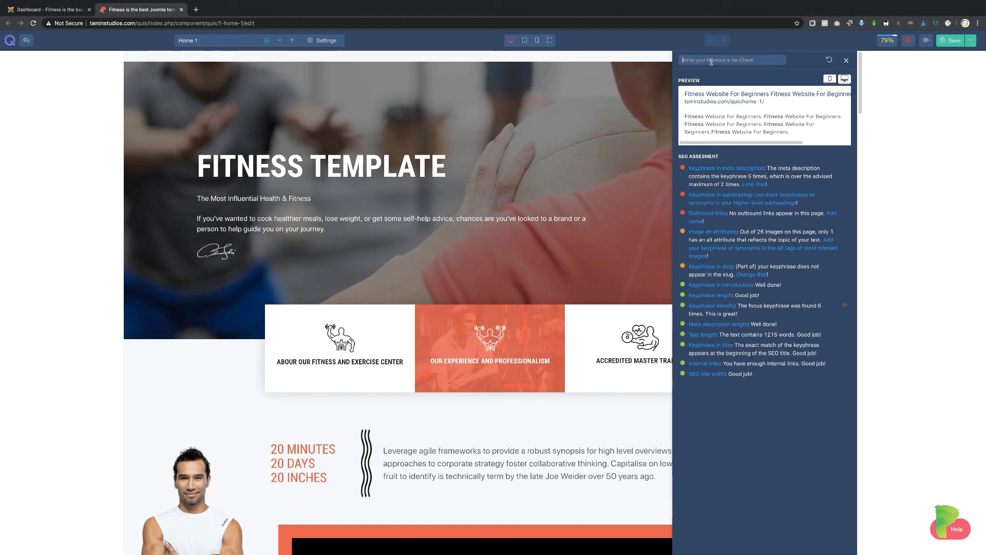
type("fitness")
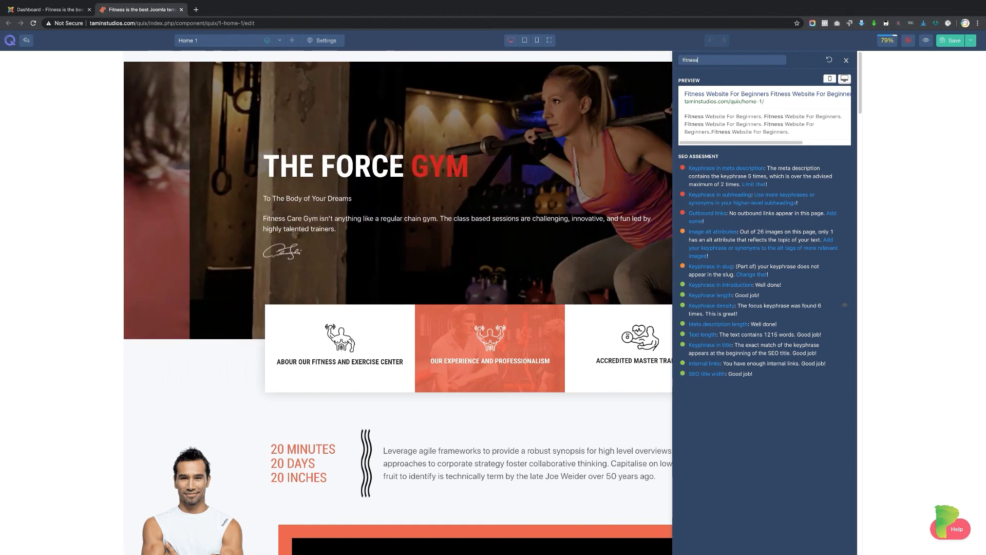
left_click(827, 60)
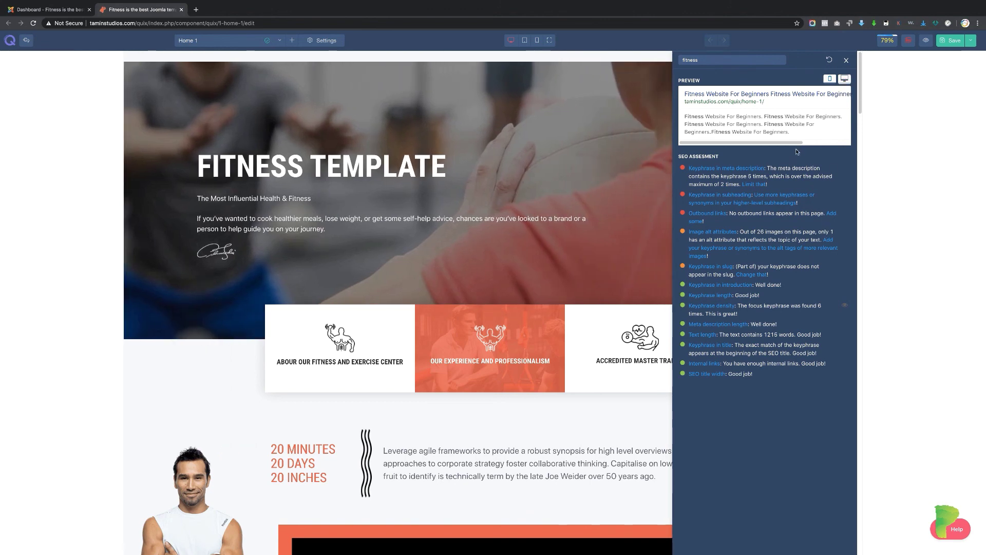
scroll(766, 123, "right", 3)
scroll(779, 149, "left", 3)
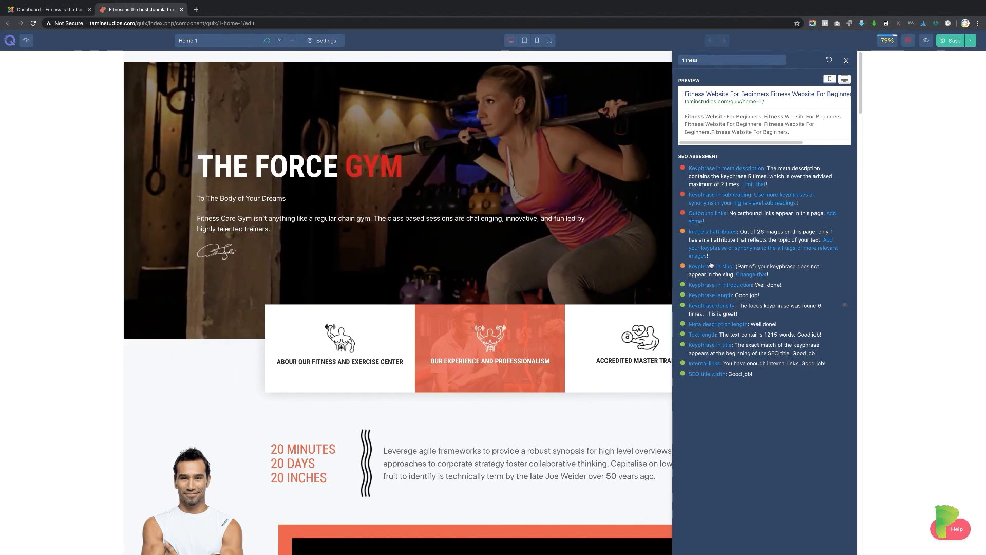
Re-optimize the listed JPG images of the Home 1 page with the image optimization tool.
left_click(908, 42)
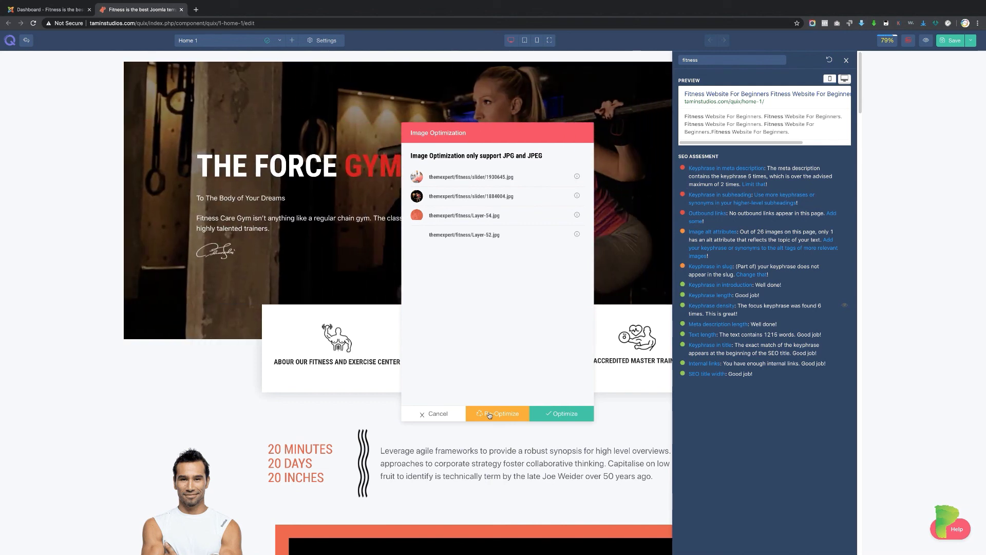
left_click(493, 415)
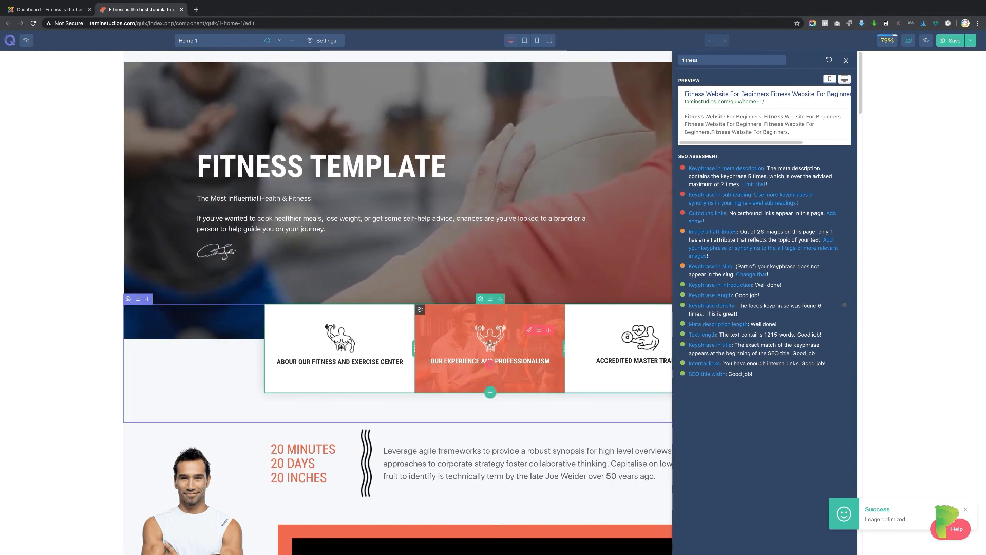
Look through the Home 1 page's sections and inspect the general settings of the "Abour our fitness and exercise center" blurb.
scroll(490, 362, "down", 1)
scroll(411, 344, "down", 1)
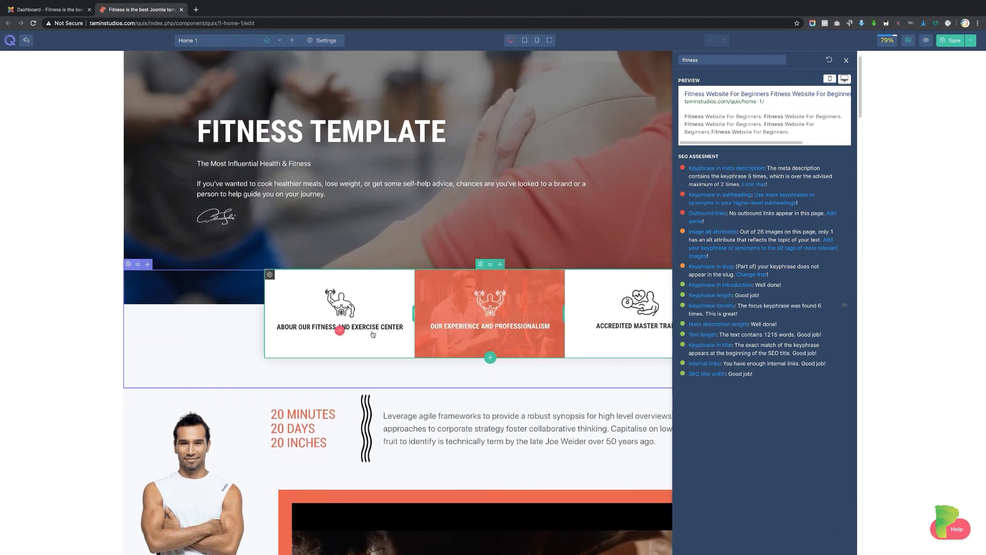
left_click(379, 296)
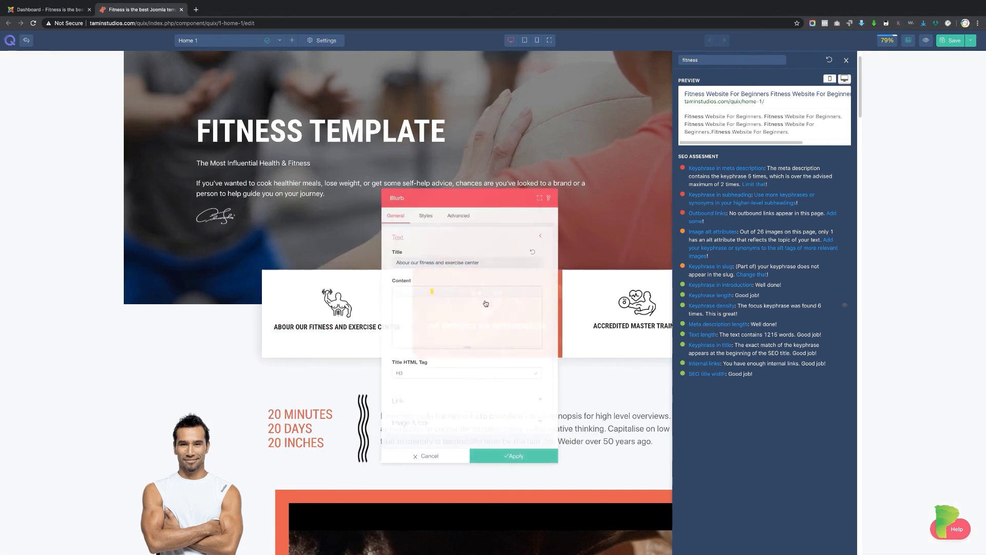
left_click(443, 208)
left_click(409, 207)
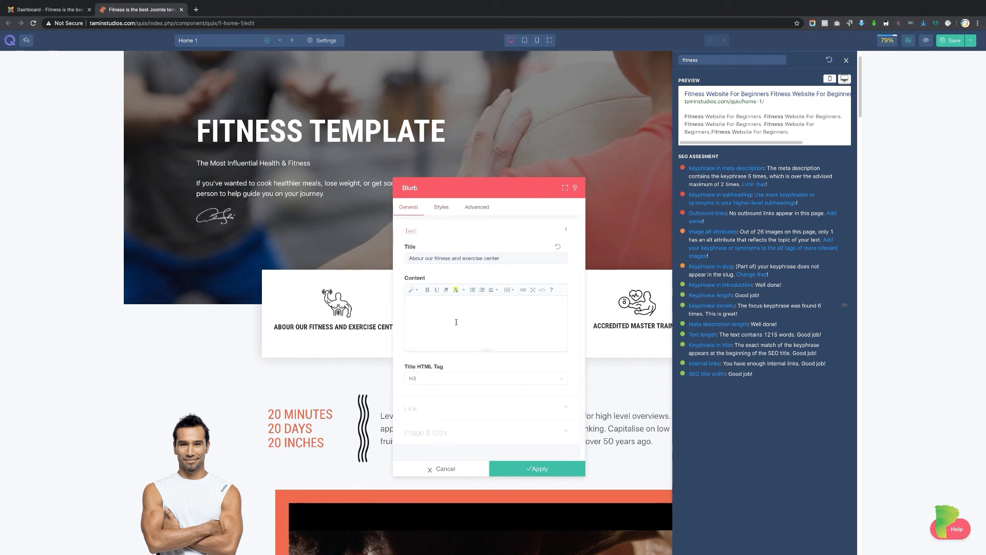
left_click(455, 466)
scroll(490, 328, "down", 2)
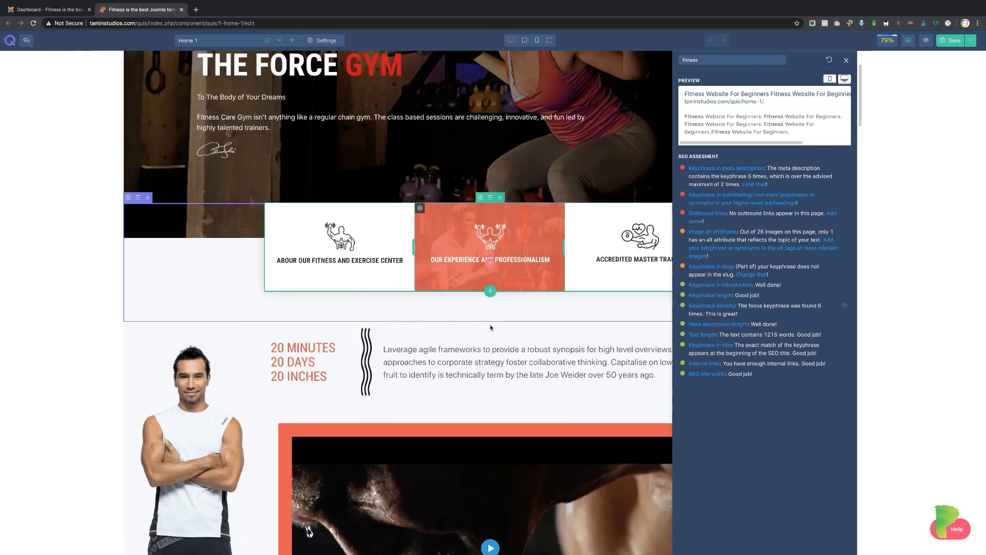
scroll(490, 329, "down", 10)
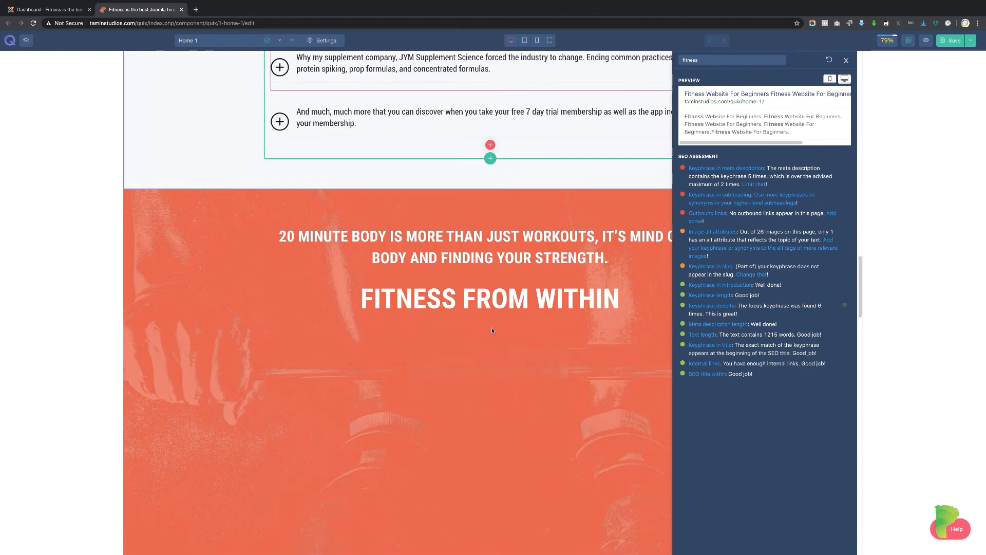
scroll(492, 331, "down", 1)
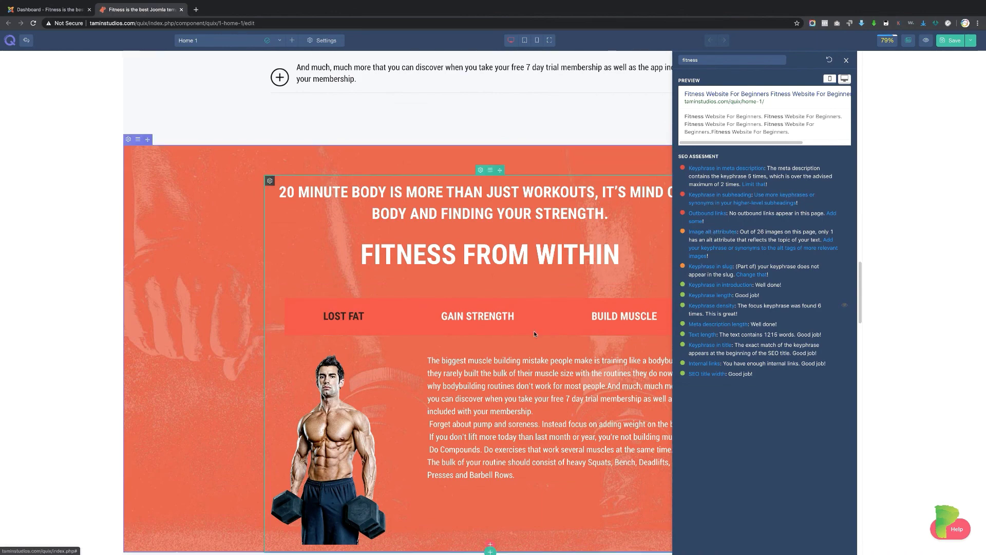
scroll(534, 331, "up", 15)
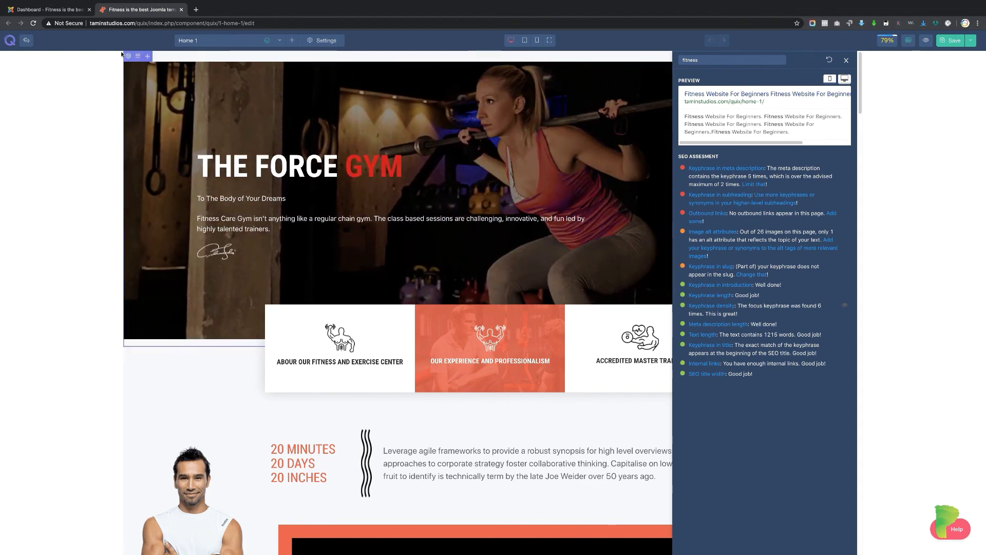
Examine the Quix dashboard's SEO scores, image status of recent pages and the image optimization chart.
left_click(52, 9)
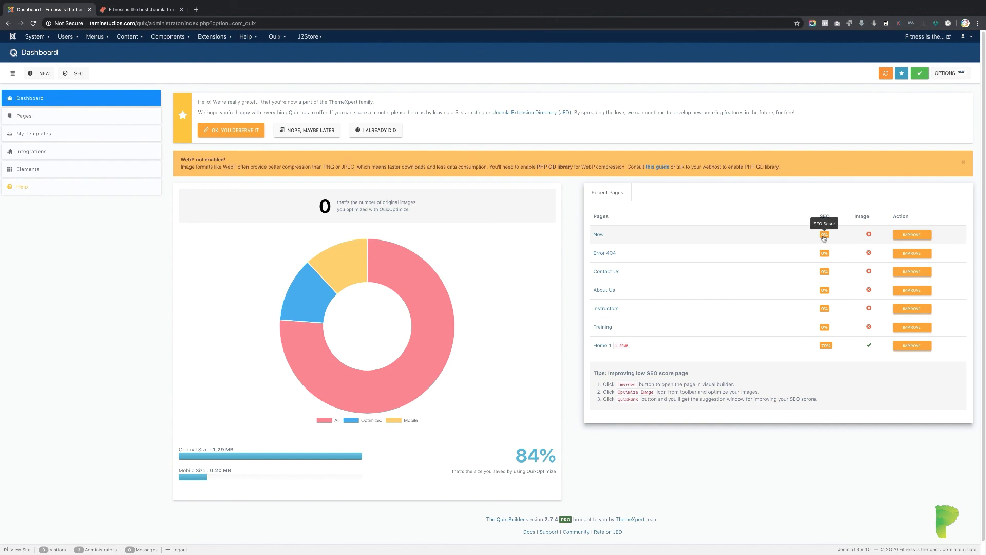
left_click(143, 11)
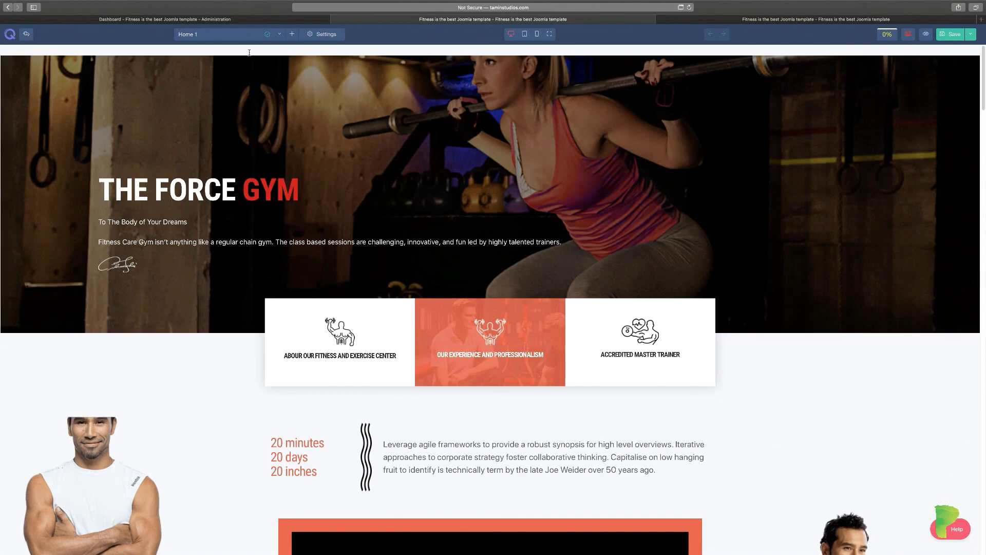
left_click(236, 21)
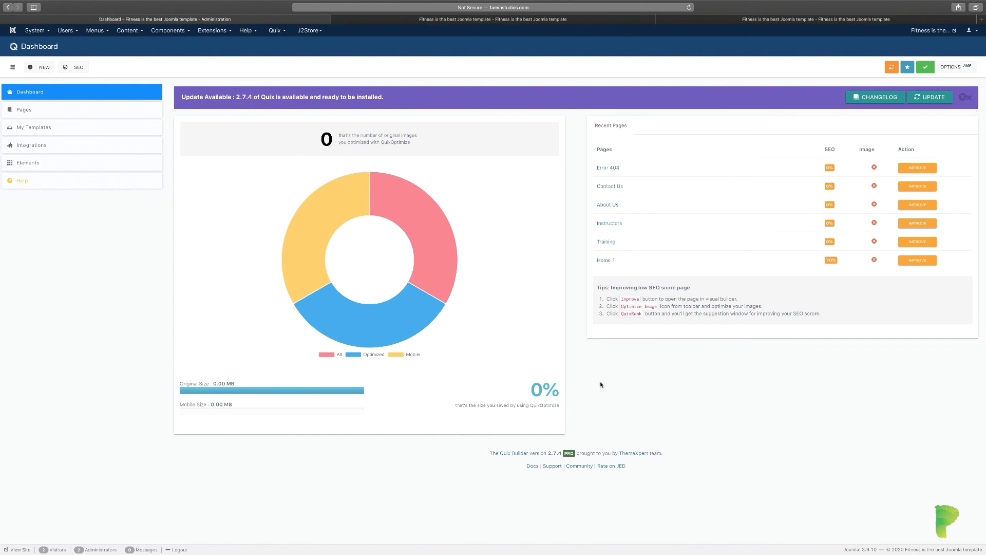
mouse_move(352, 213)
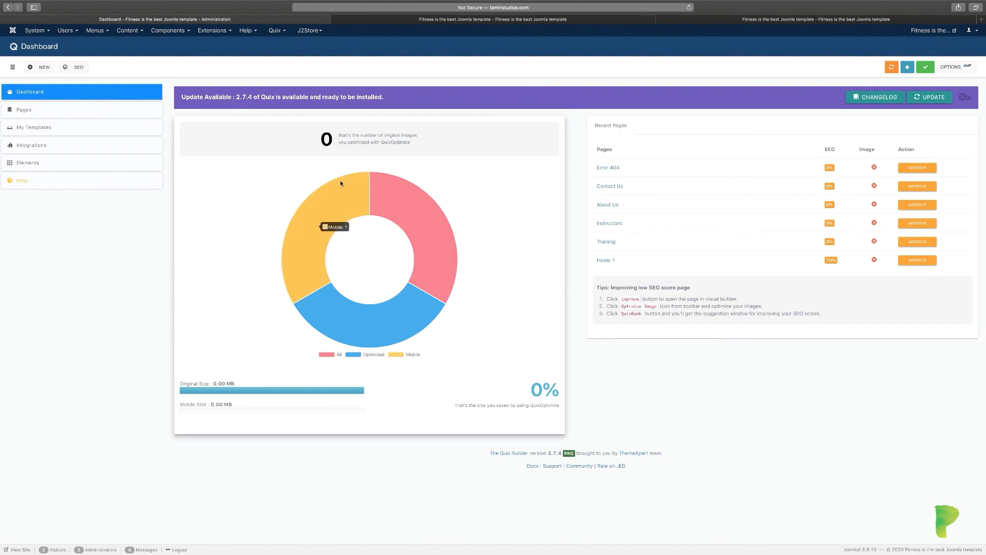
mouse_move(418, 218)
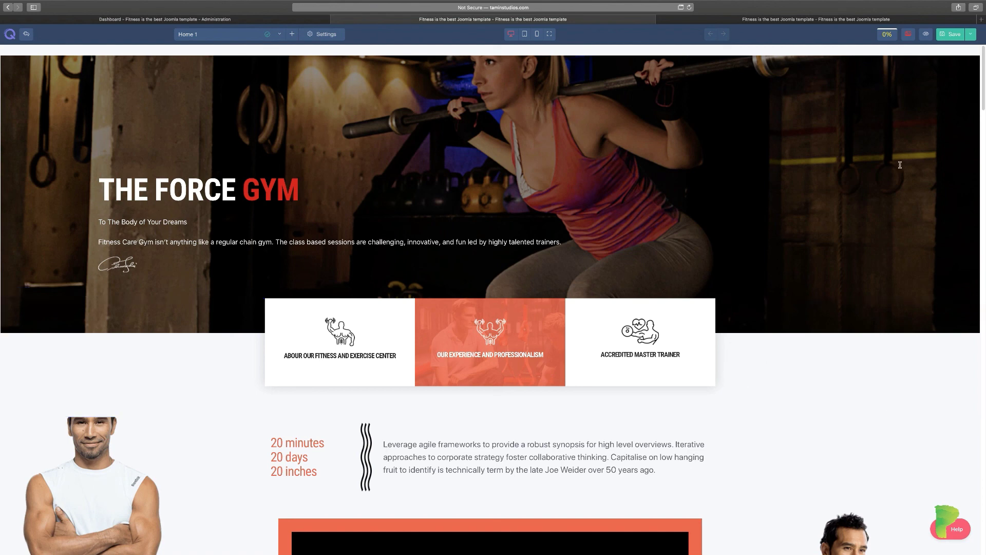
Optimize the JPG images of the Home 1 page in the visual builder.
left_click(908, 35)
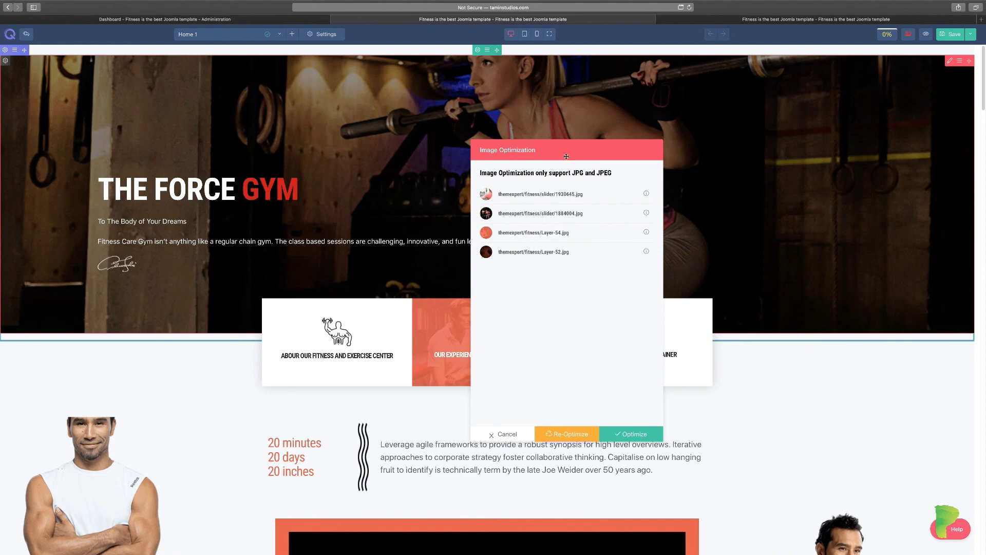
left_click_drag(566, 156, 608, 115)
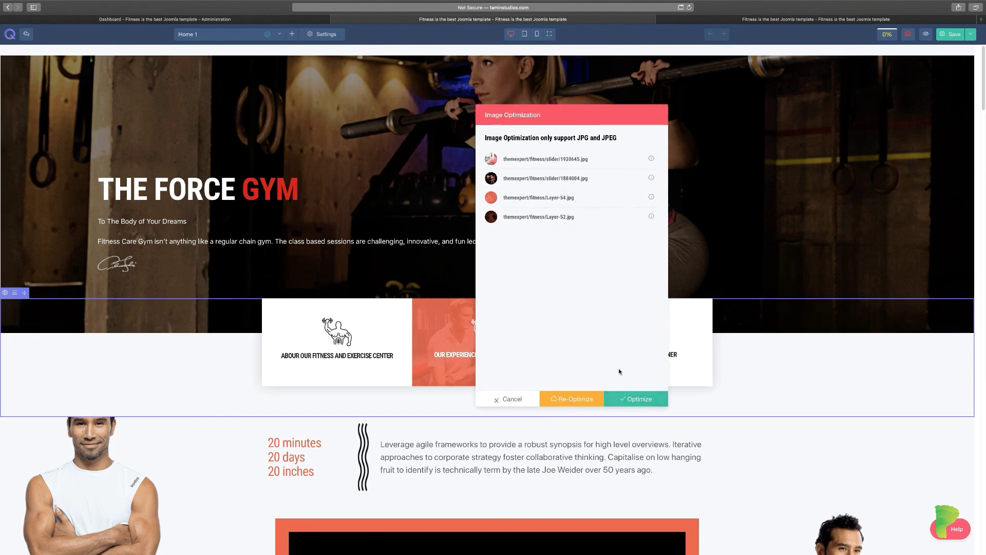
left_click(635, 399)
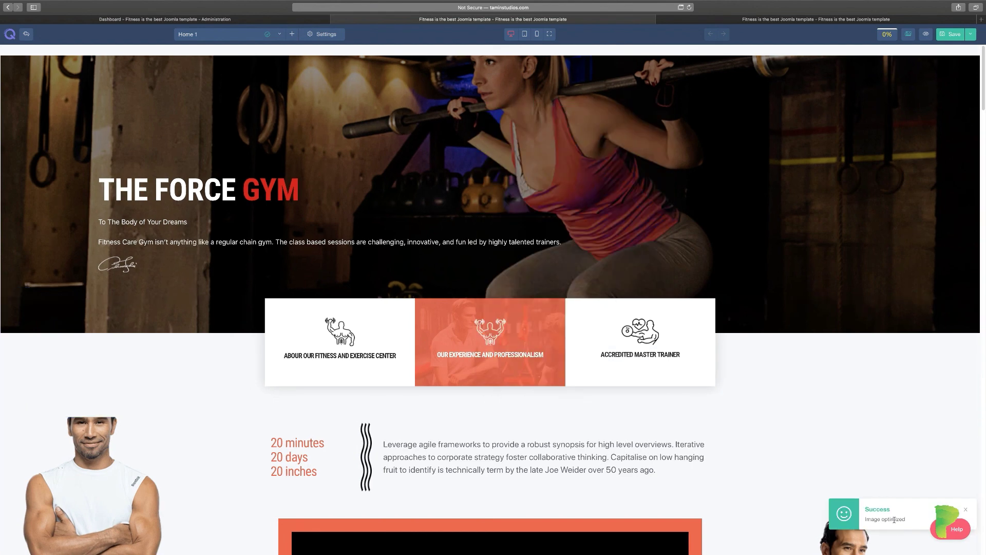
Check the image optimization savings on the Quix dashboard and return to the Home 1 page to view its content.
key("ctrl+shift+Tab")
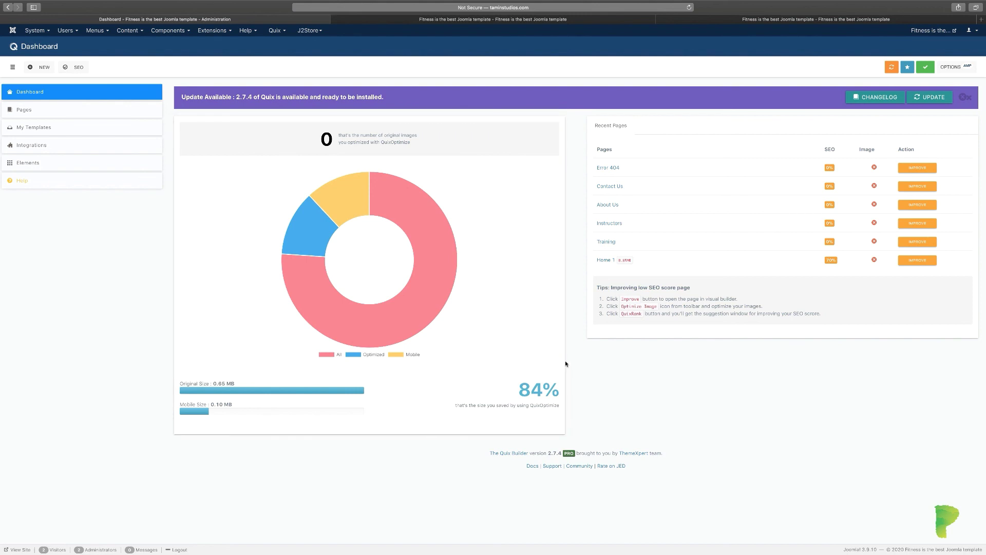
left_click(601, 20)
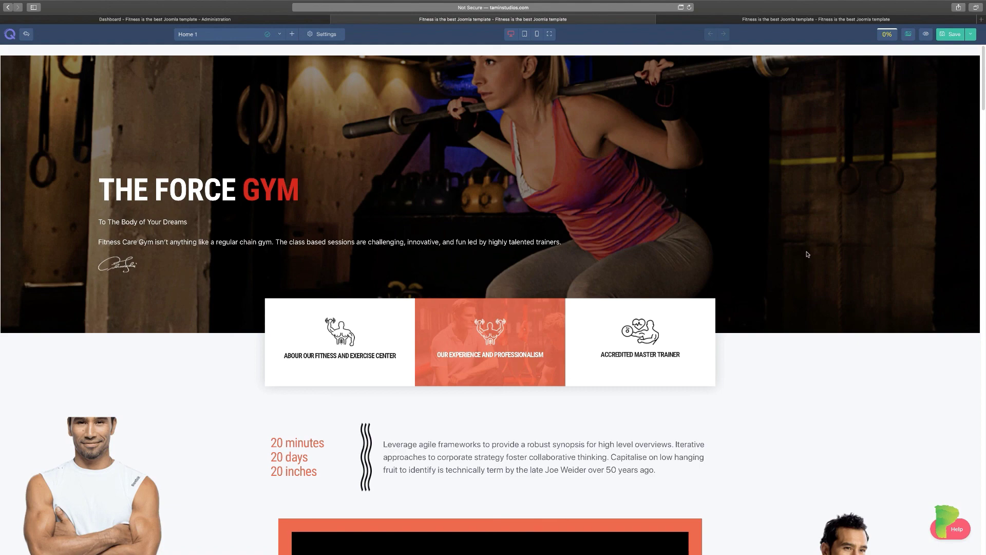
scroll(807, 254, "down", 7)
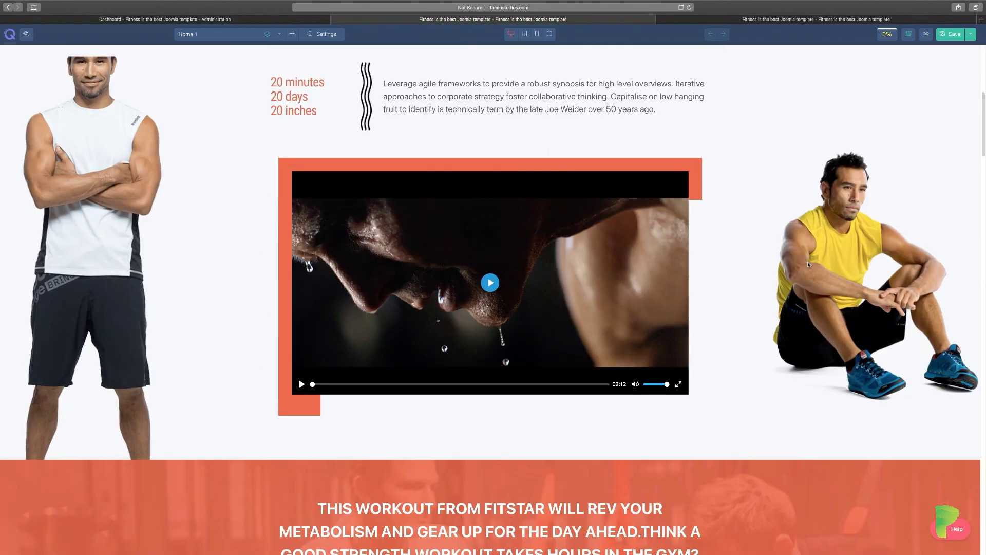